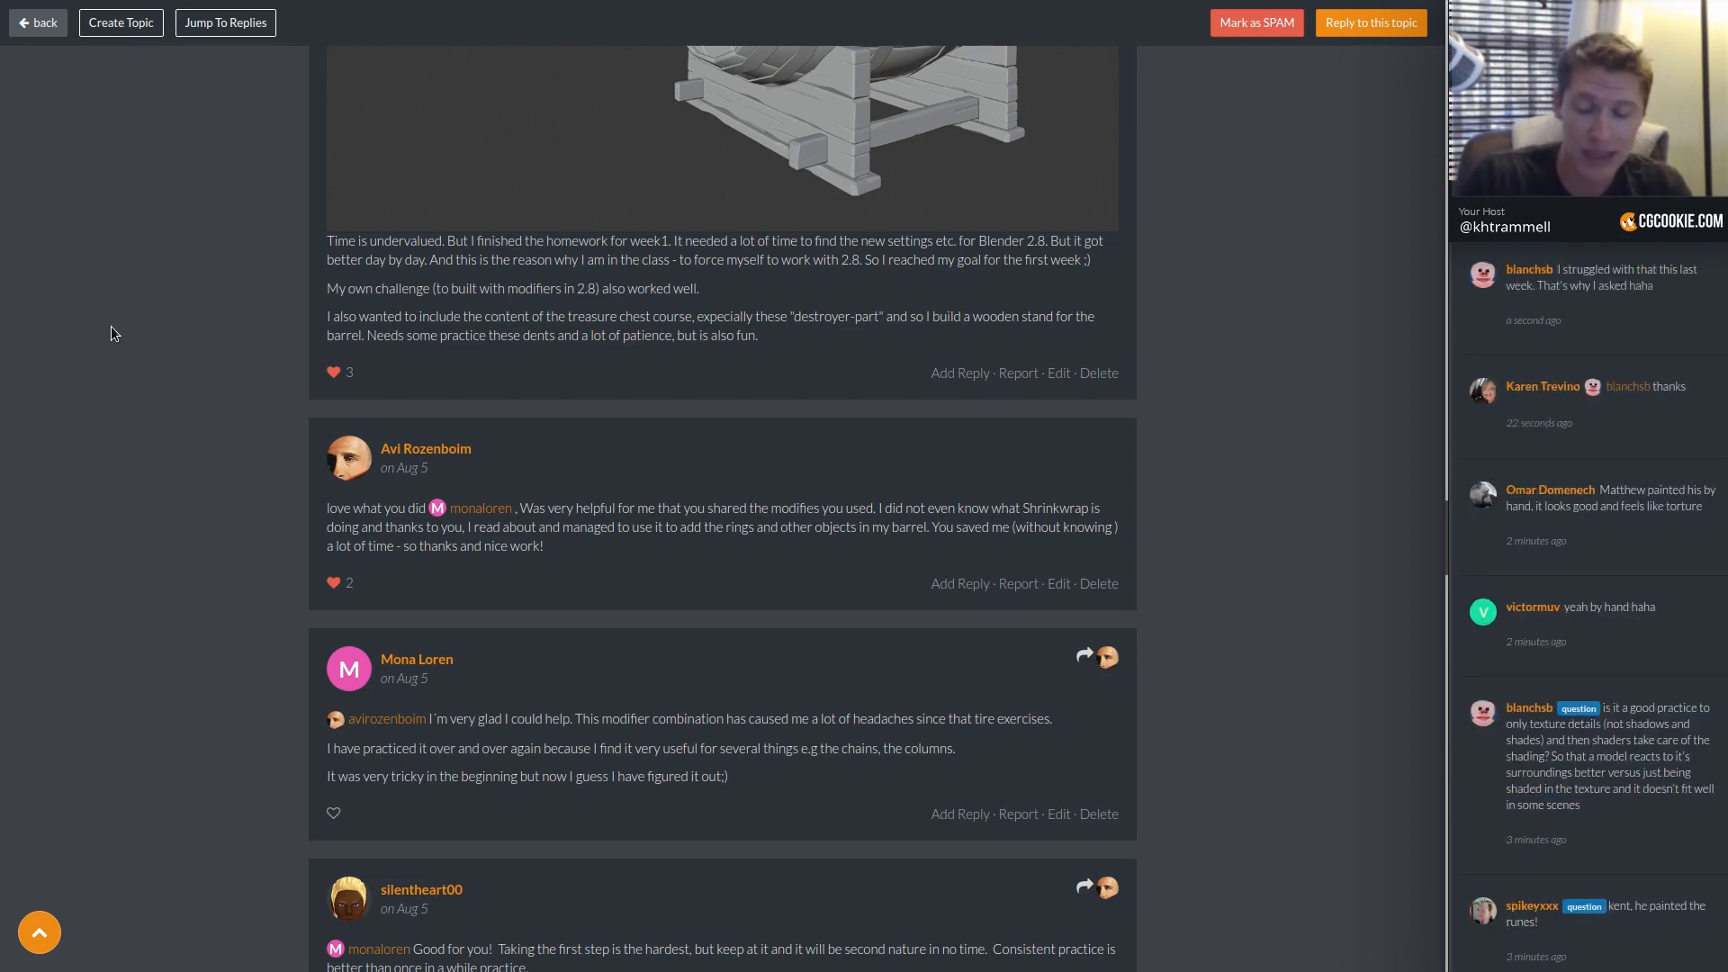
Review the barrel homework posts in the forum thread, including the plank diagram, grey barrel render and baked texture images.
{"action": "scroll", "coordinate": [405, 450], "scroll_direction": "down", "scroll_amount": 10}
{"action": "scroll", "coordinate": [456, 501], "scroll_direction": "down", "scroll_amount": 10}
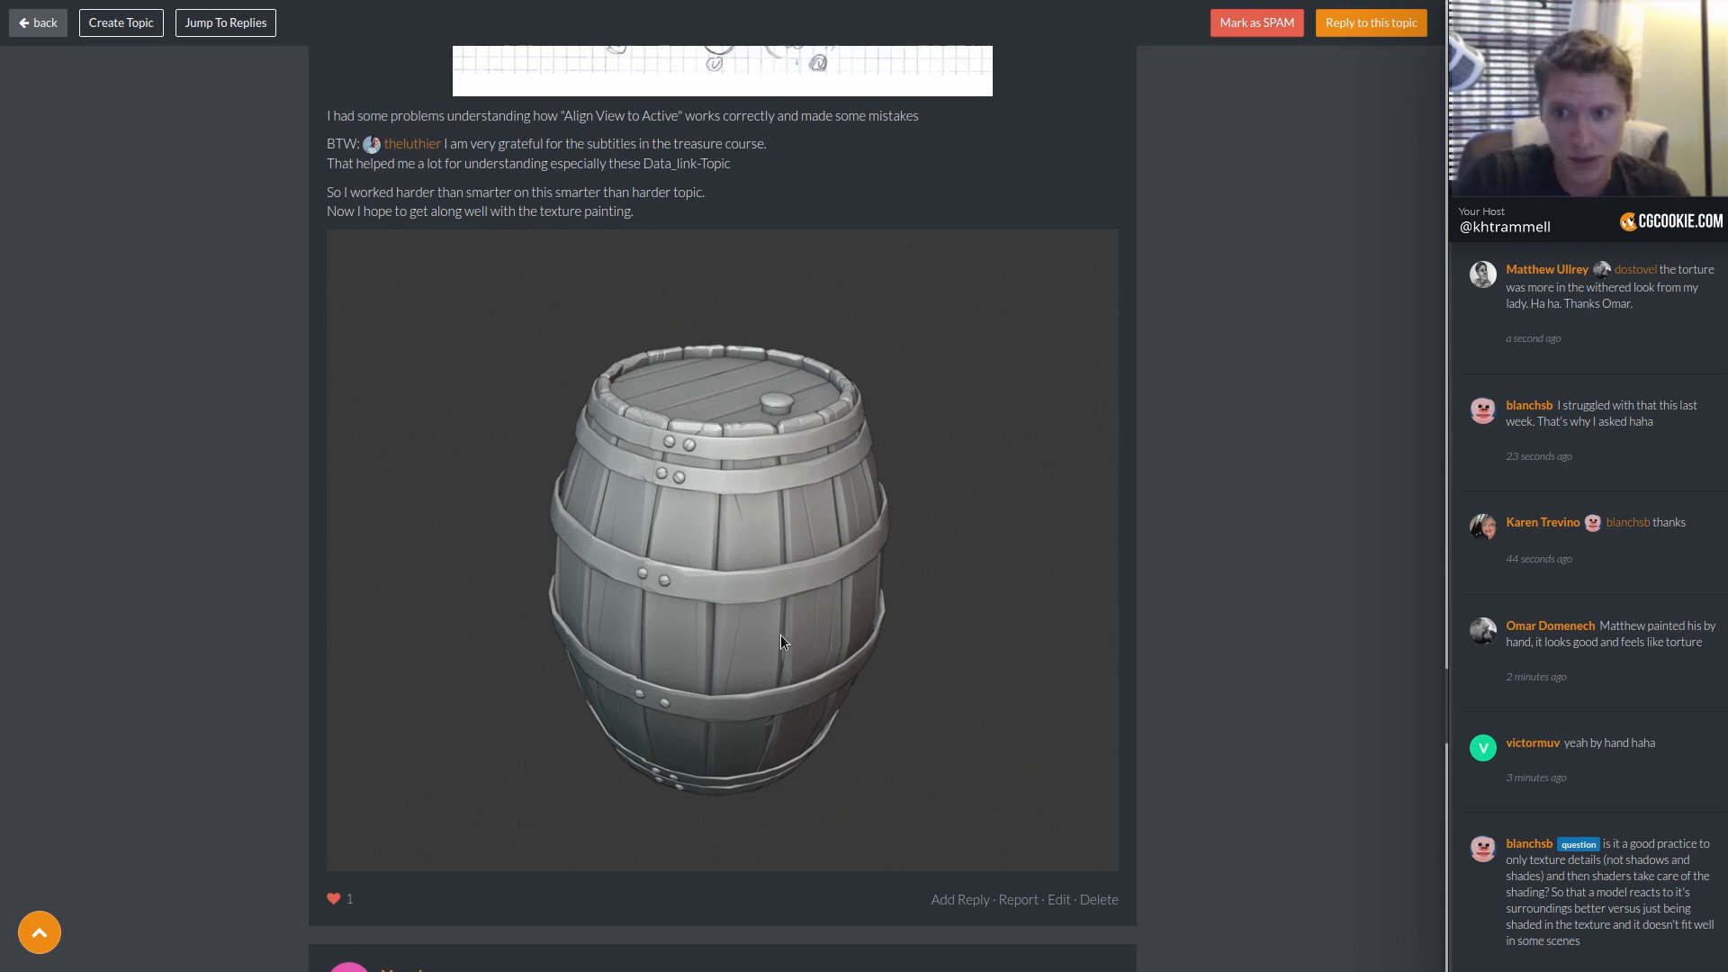
{"action": "scroll", "coordinate": [780, 630], "scroll_direction": "up", "scroll_amount": 7}
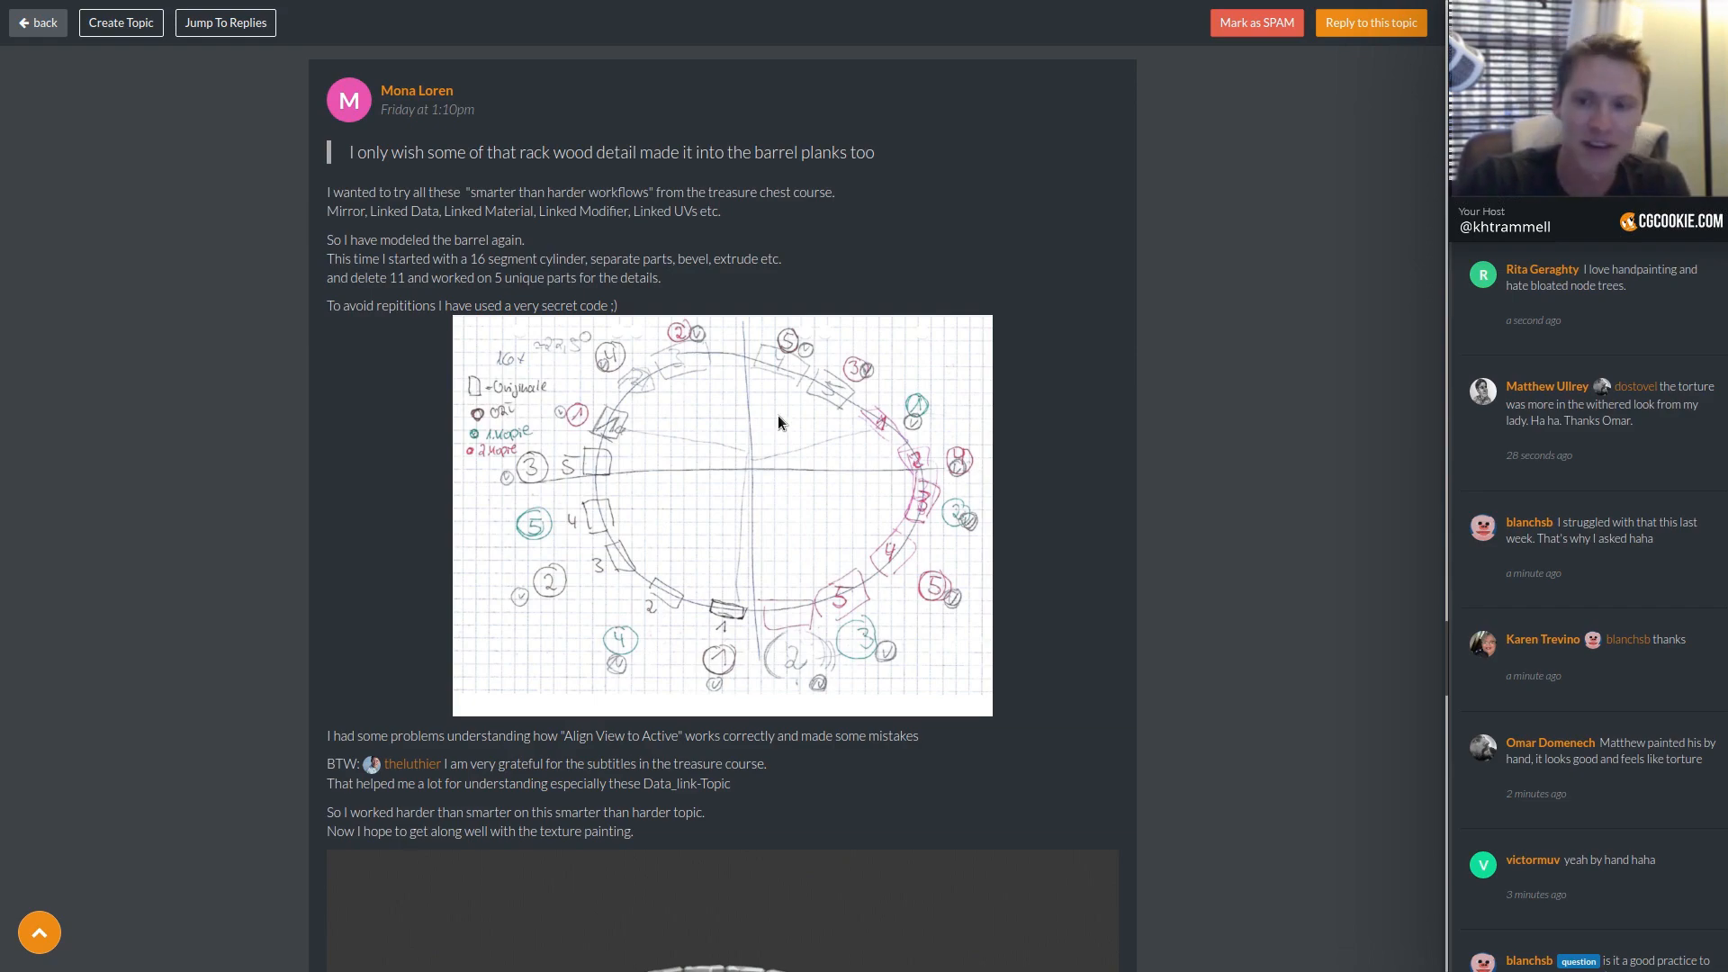
{"action": "scroll", "coordinate": [780, 421], "scroll_direction": "down", "scroll_amount": 5}
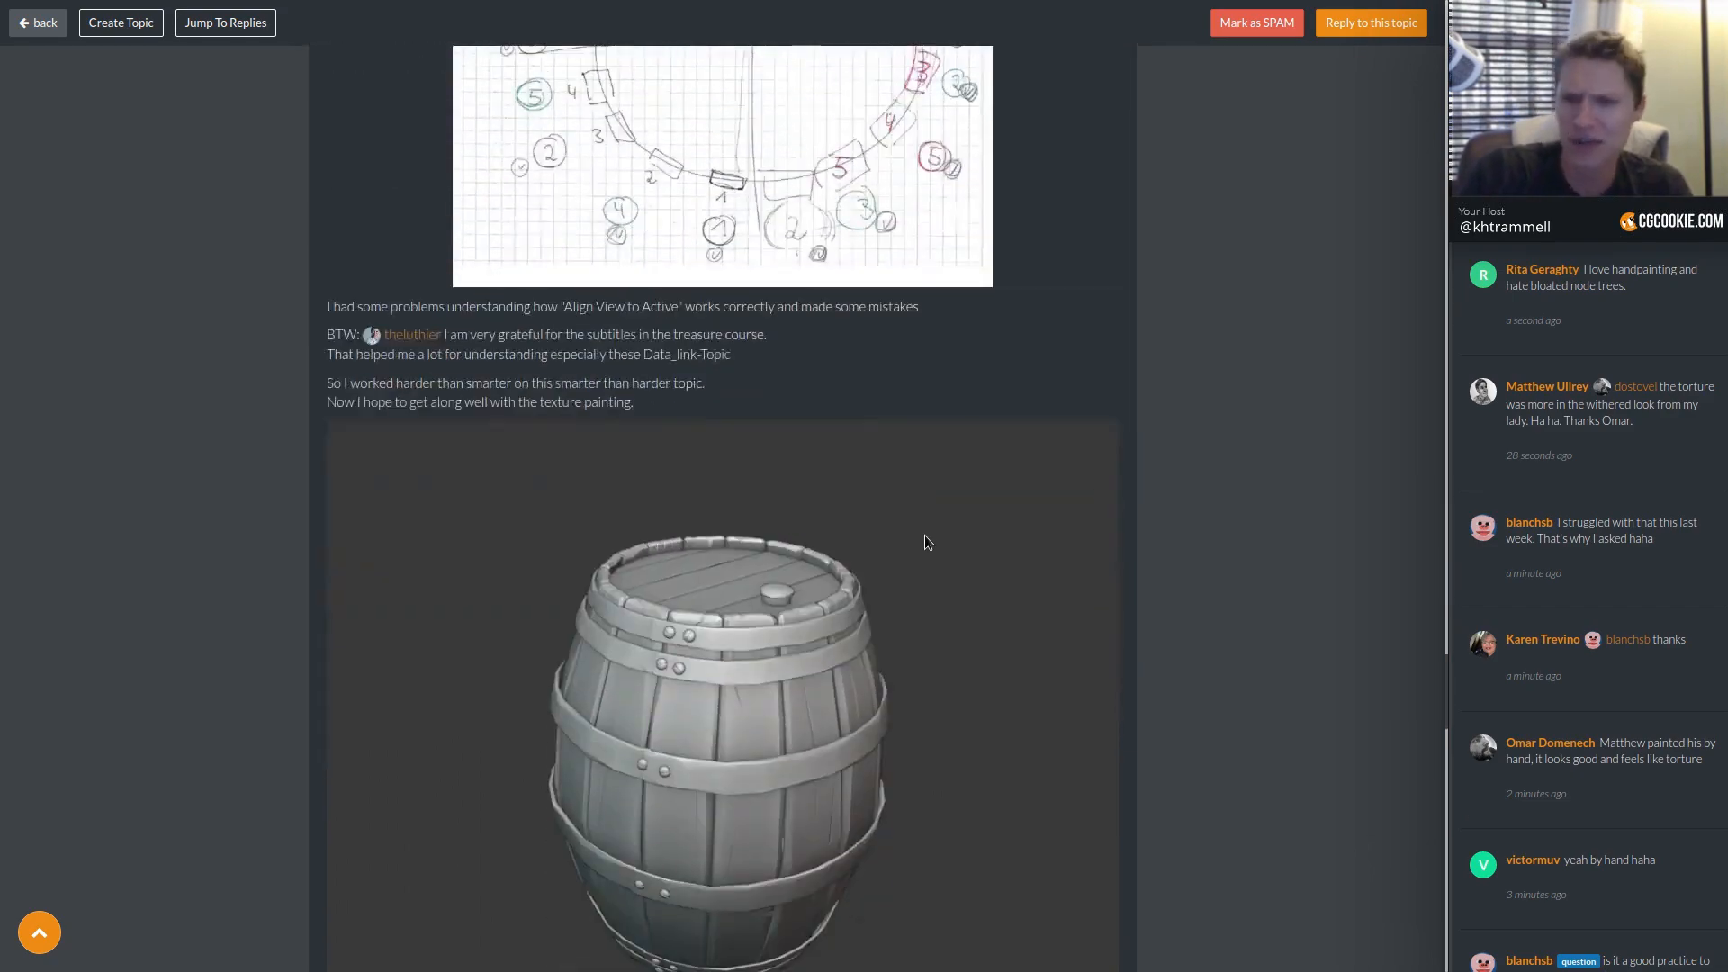
{"action": "scroll", "coordinate": [925, 540], "scroll_direction": "down", "scroll_amount": 18}
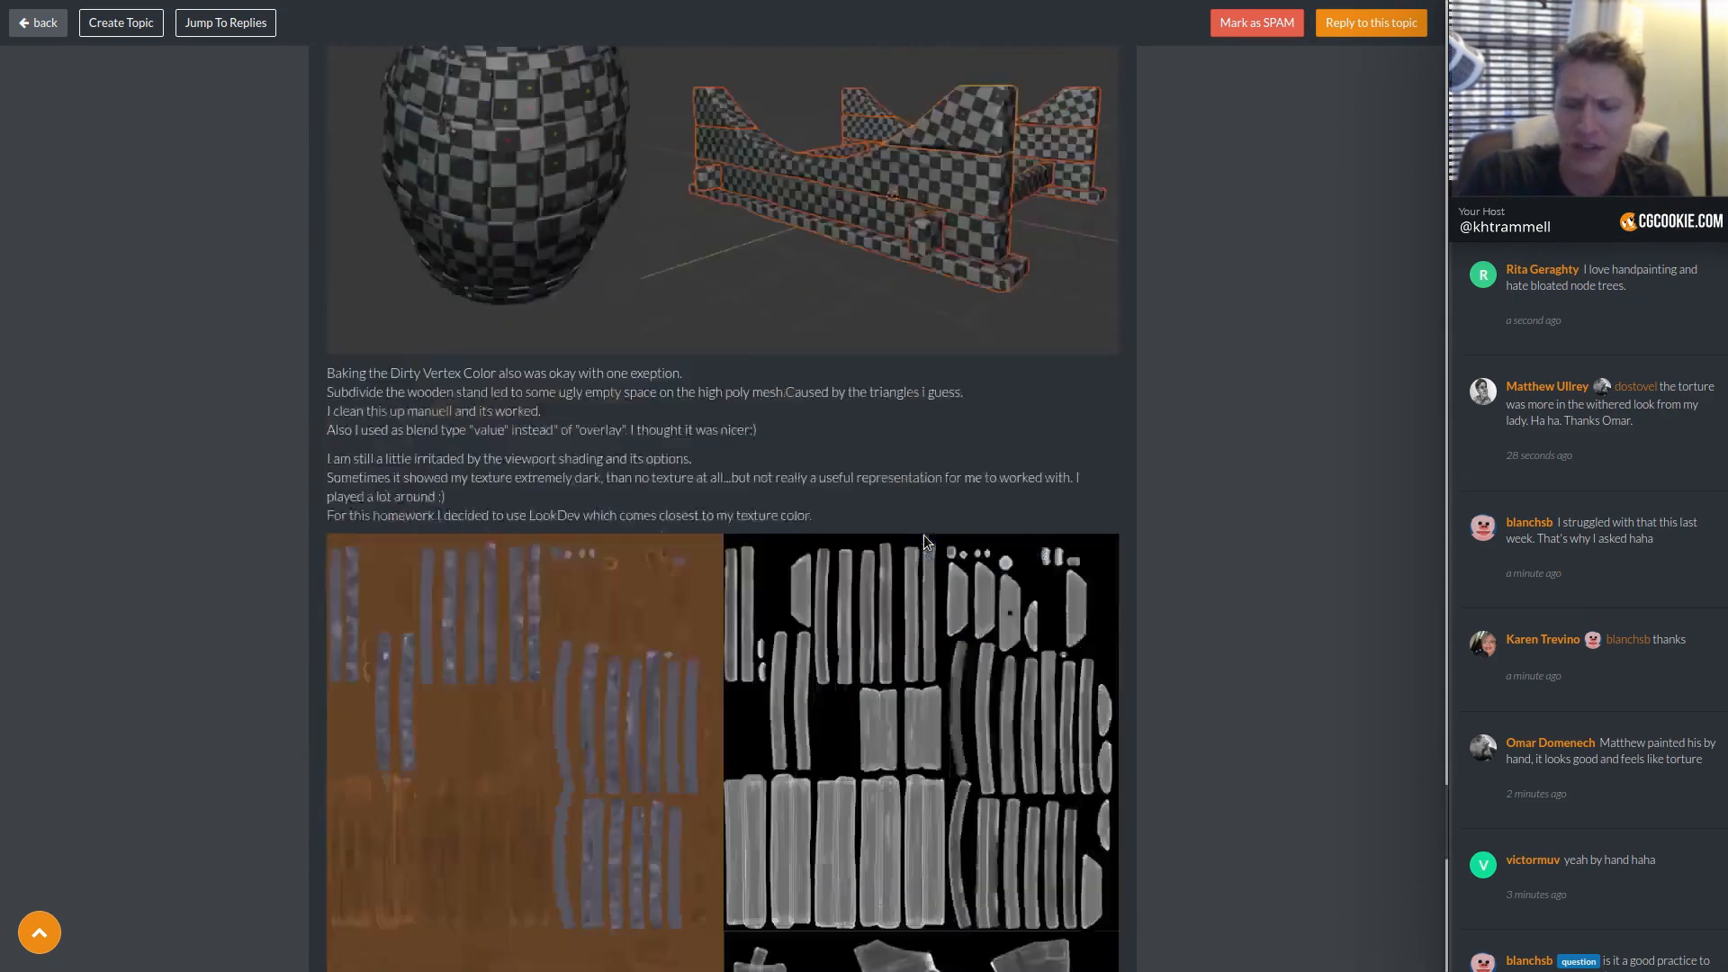
{"action": "scroll", "coordinate": [924, 540], "scroll_direction": "down", "scroll_amount": 15}
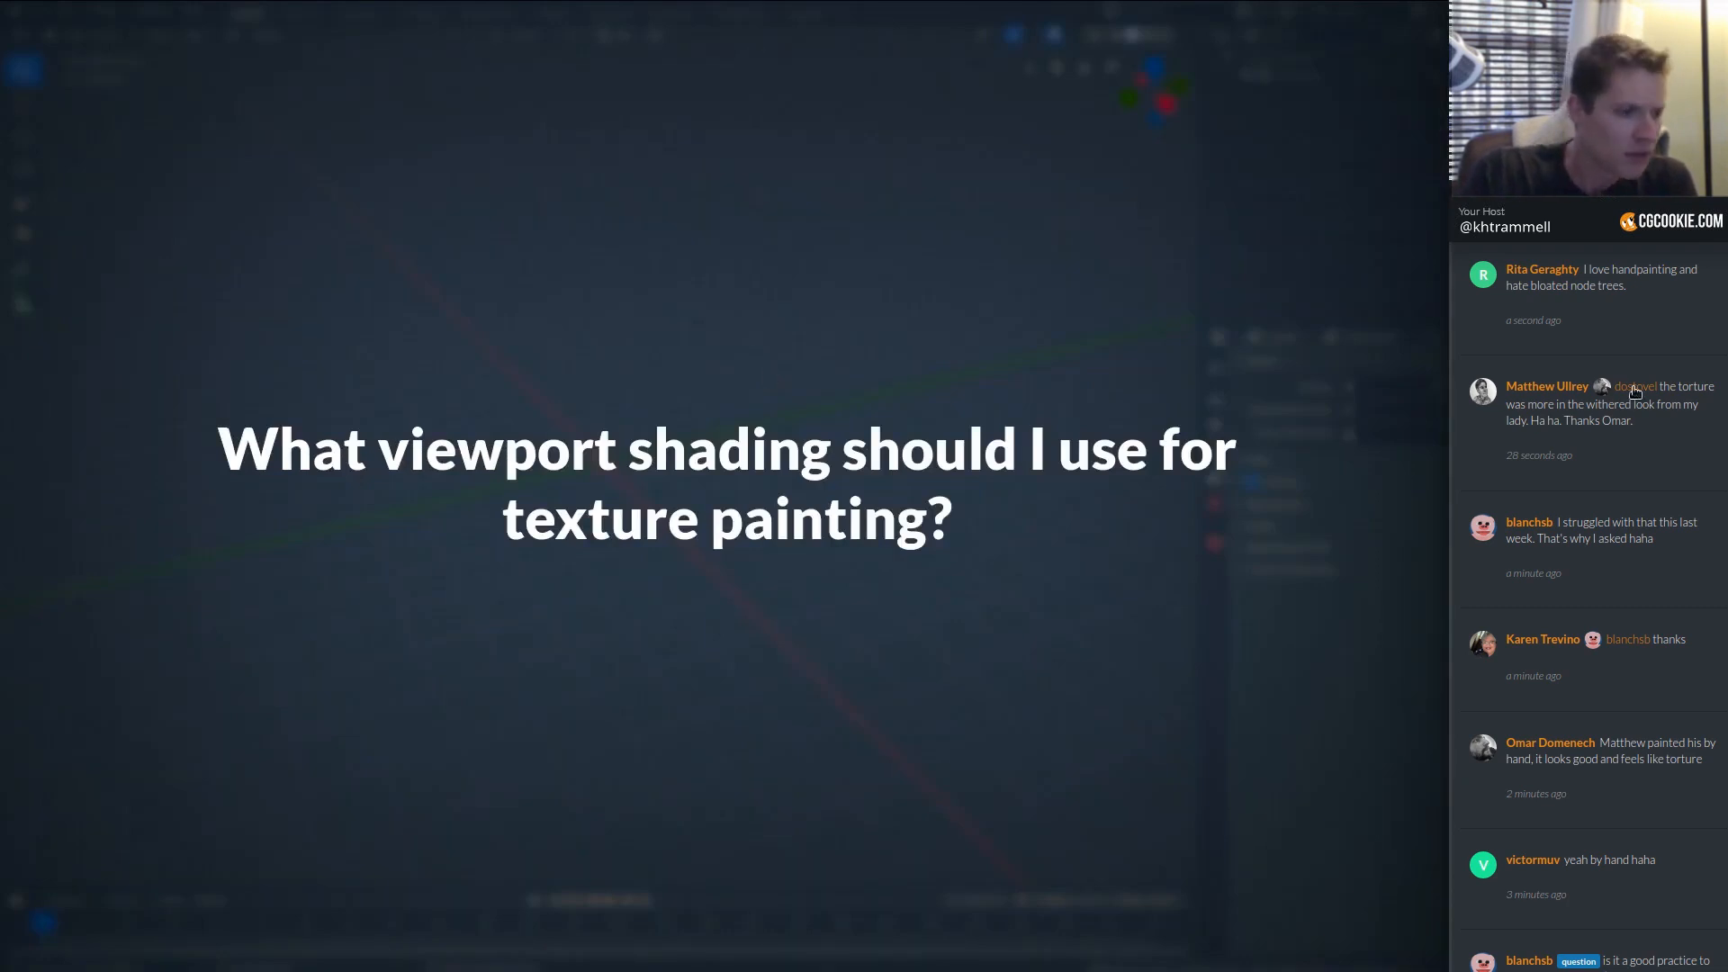
{"action": "scroll", "coordinate": [1620, 393], "scroll_direction": "down", "scroll_amount": 3}
{"action": "scroll", "coordinate": [1613, 396], "scroll_direction": "up", "scroll_amount": 3}
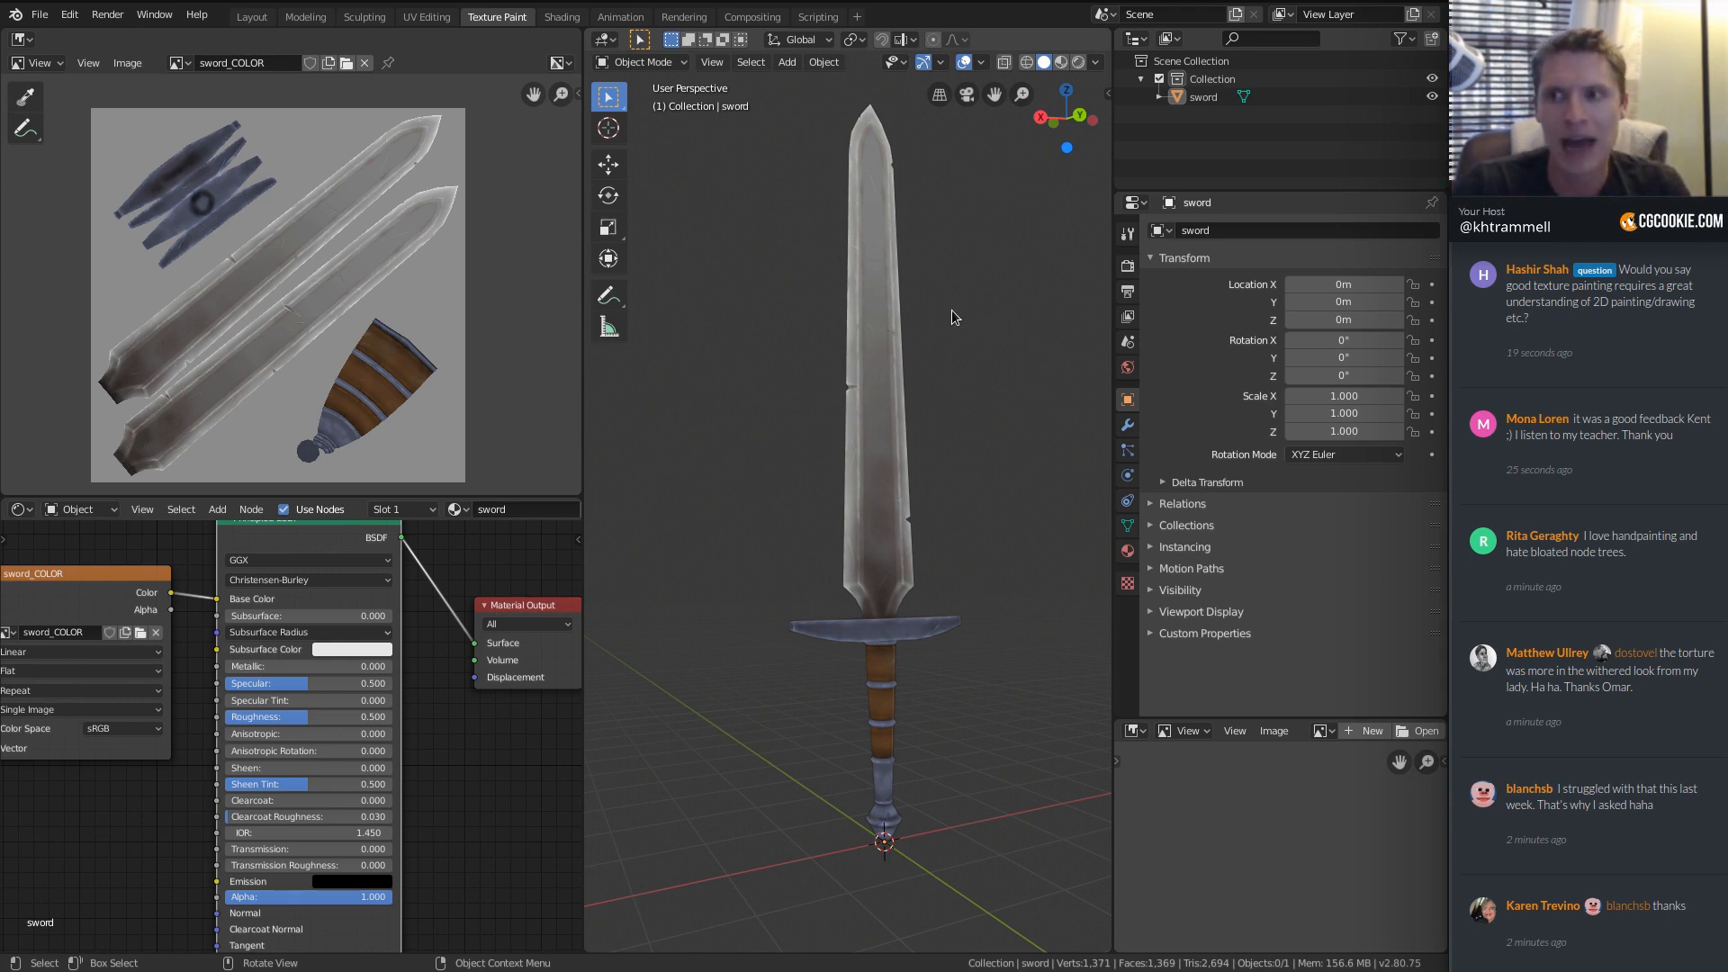
Set the viewport's solid shading lighting to Studio.
{"action": "left_click", "coordinate": [981, 62]}
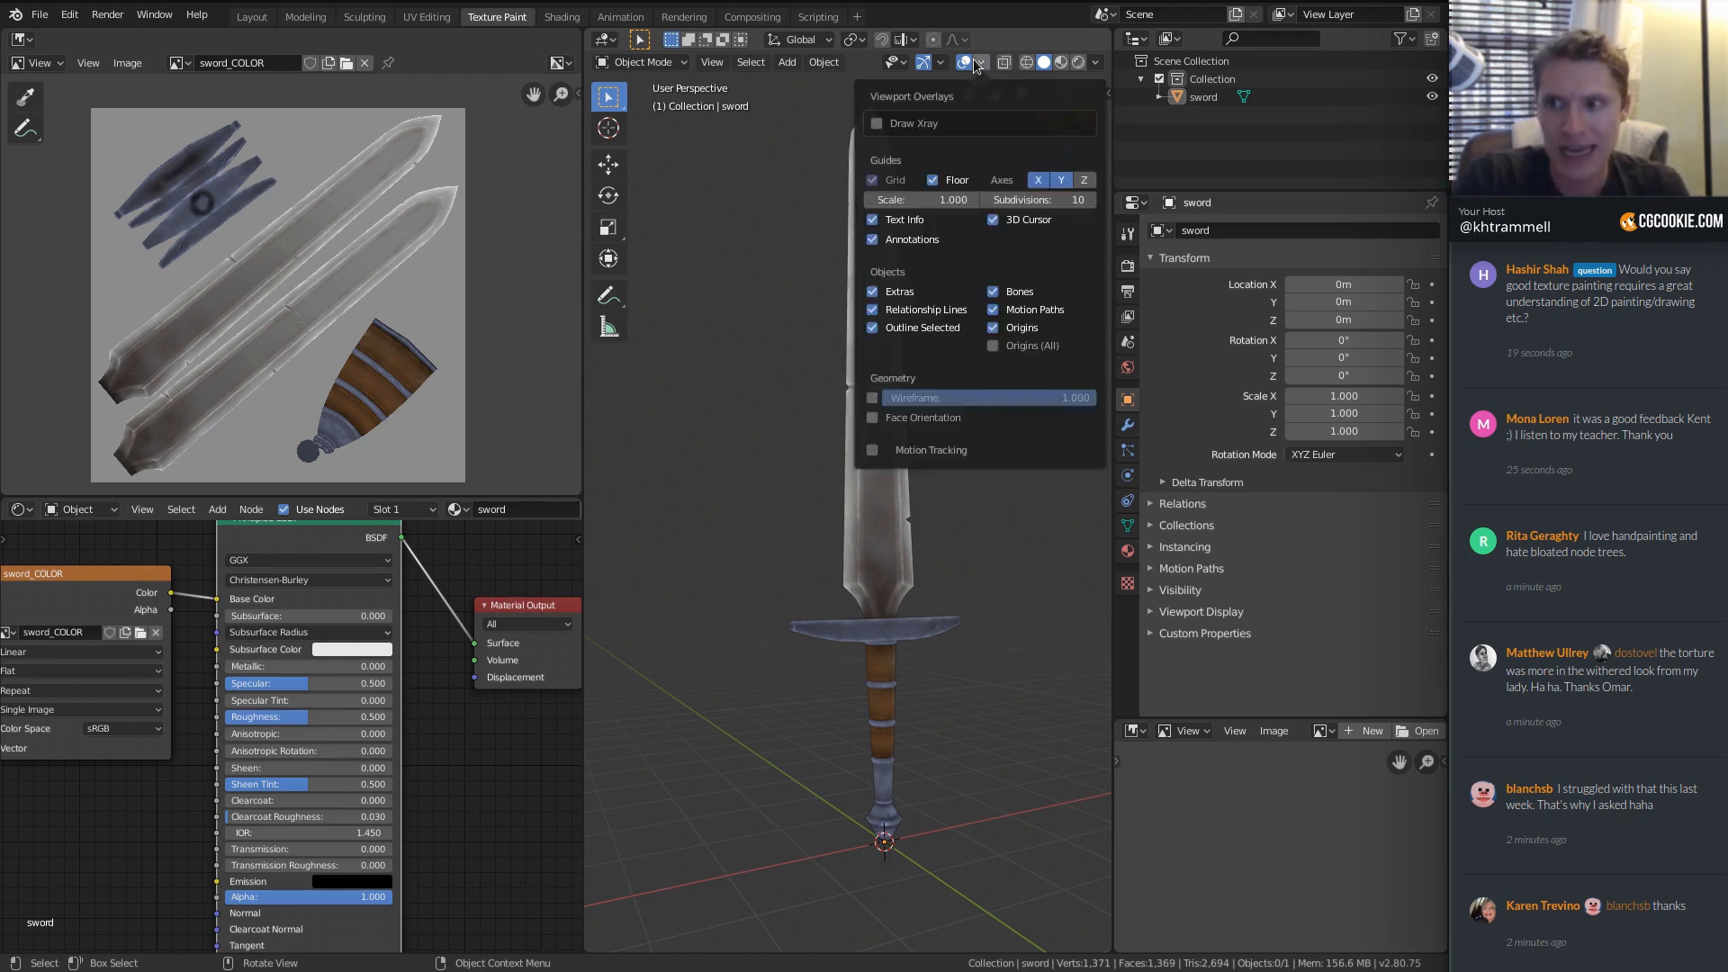
{"action": "left_click", "coordinate": [1095, 62]}
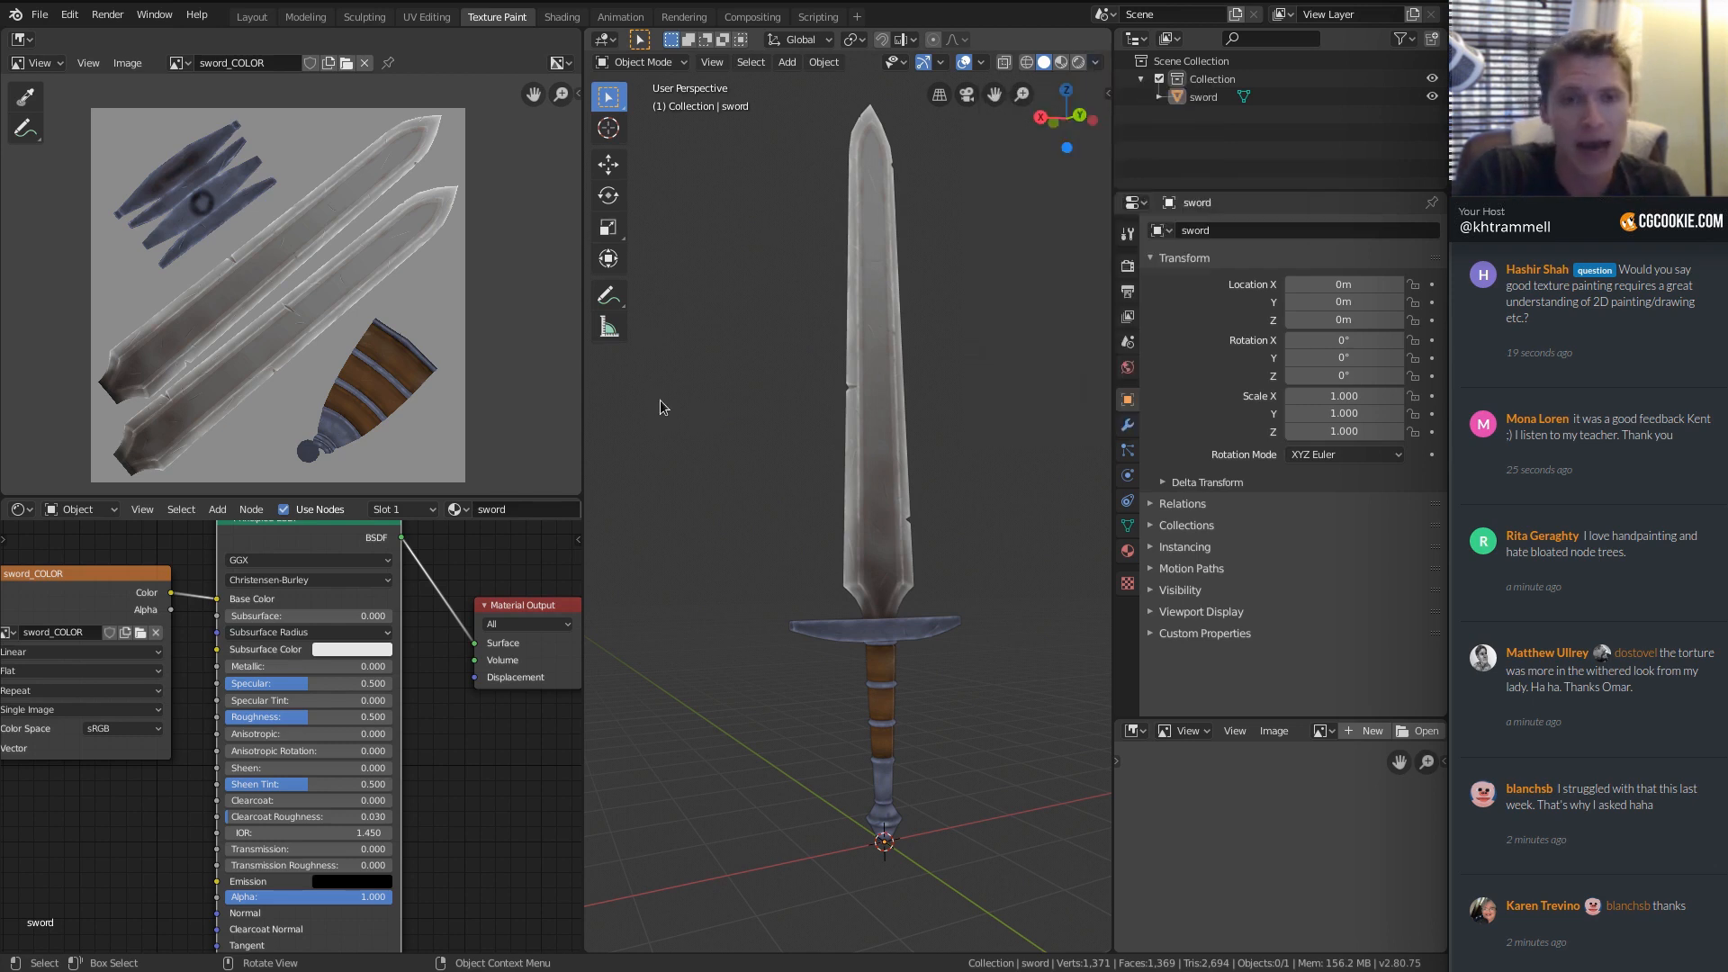
{"action": "left_click", "coordinate": [1097, 65]}
{"action": "left_click", "coordinate": [1016, 150]}
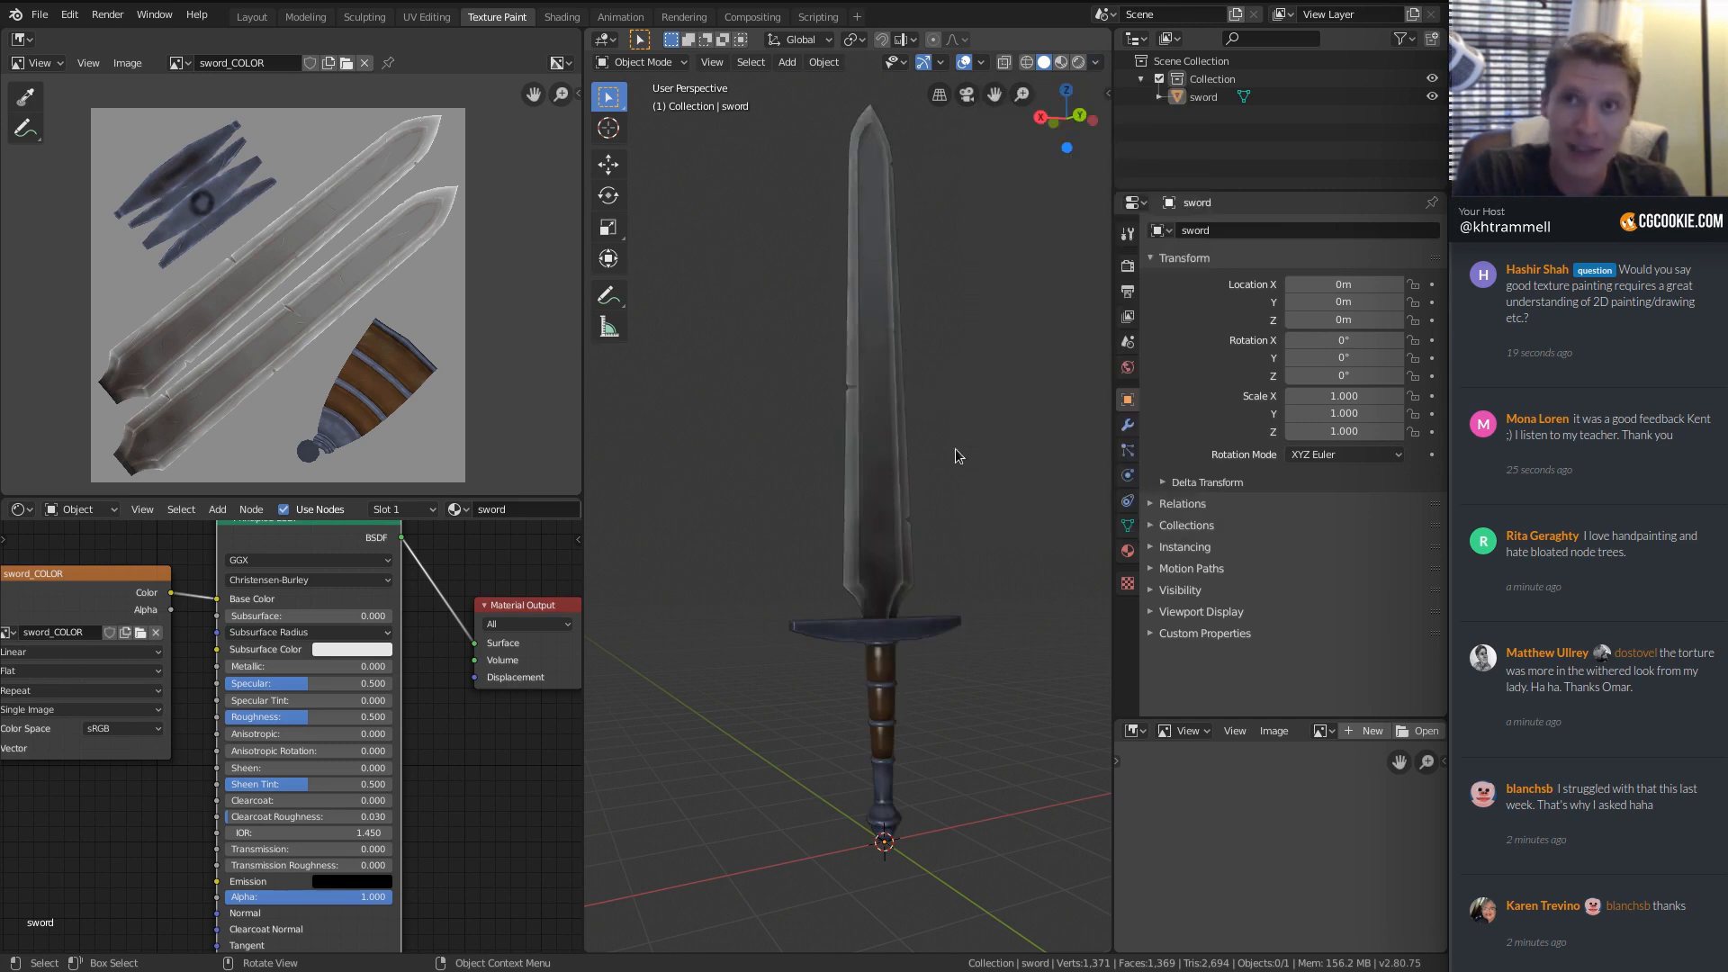
Switch the viewport lighting to MatCap and apply a shiny metallic matcap to the sword, checking it from another angle.
{"action": "left_click", "coordinate": [1098, 65]}
{"action": "left_click", "coordinate": [1071, 150]}
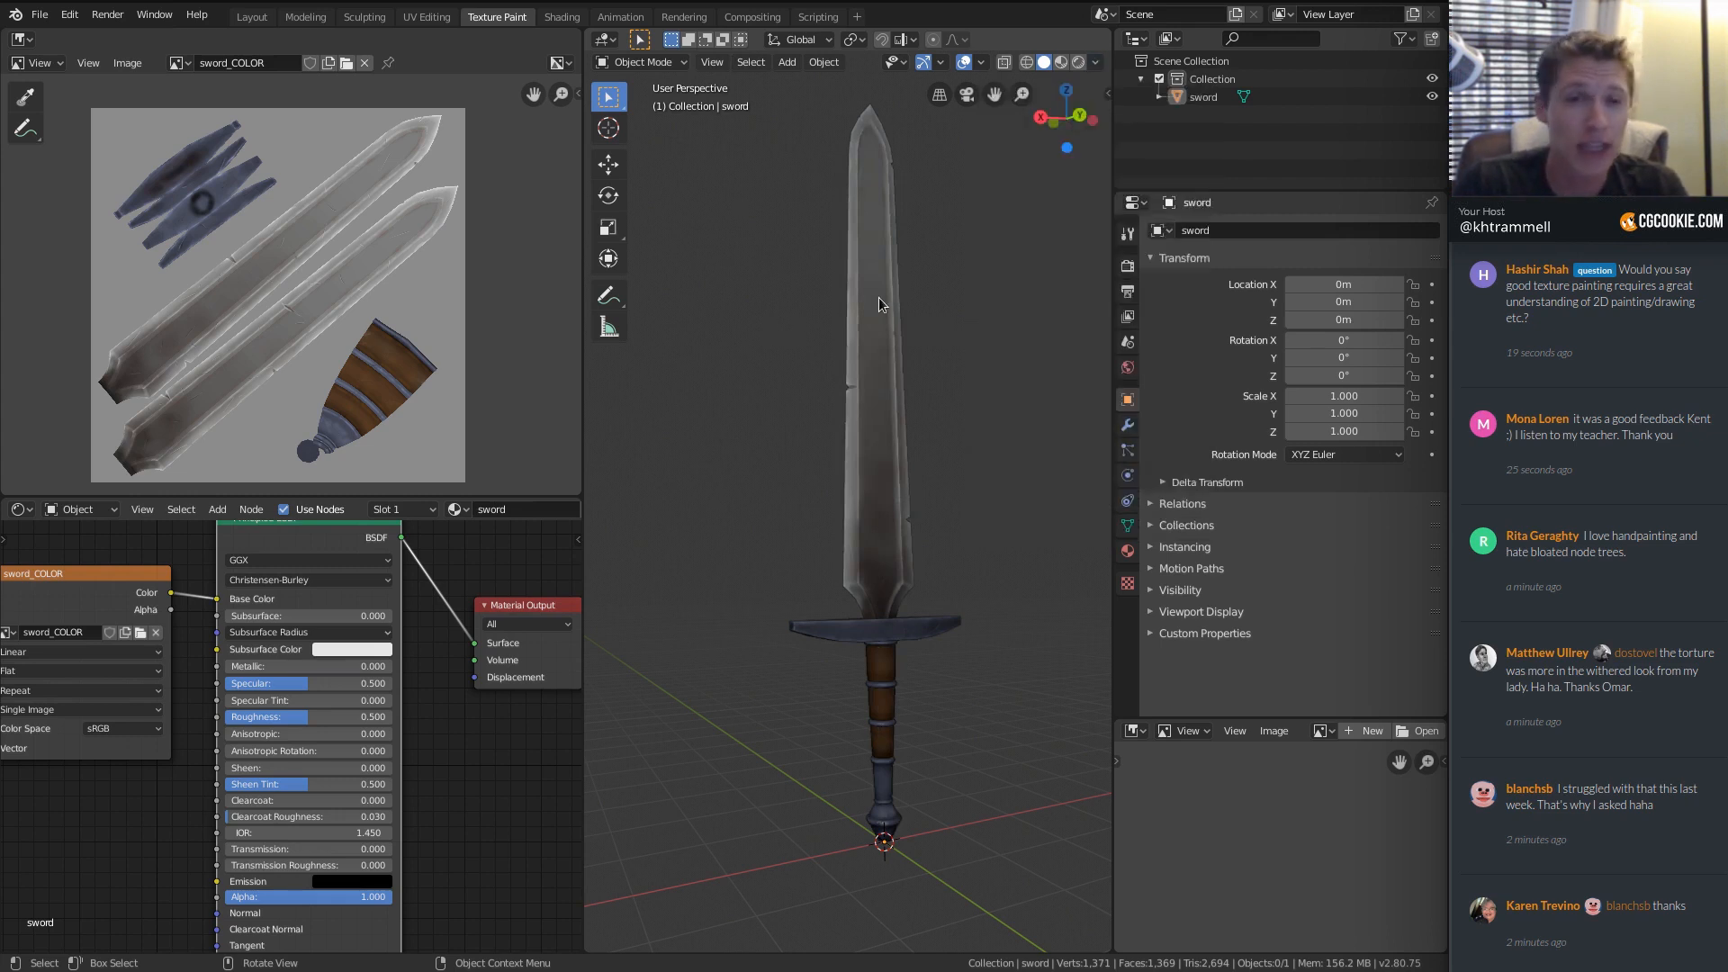
{"action": "middle_click_drag", "start_coordinate": [1010, 187], "coordinate": [967, 190]}
{"action": "left_click", "coordinate": [1094, 62]}
{"action": "left_click", "coordinate": [1072, 170]}
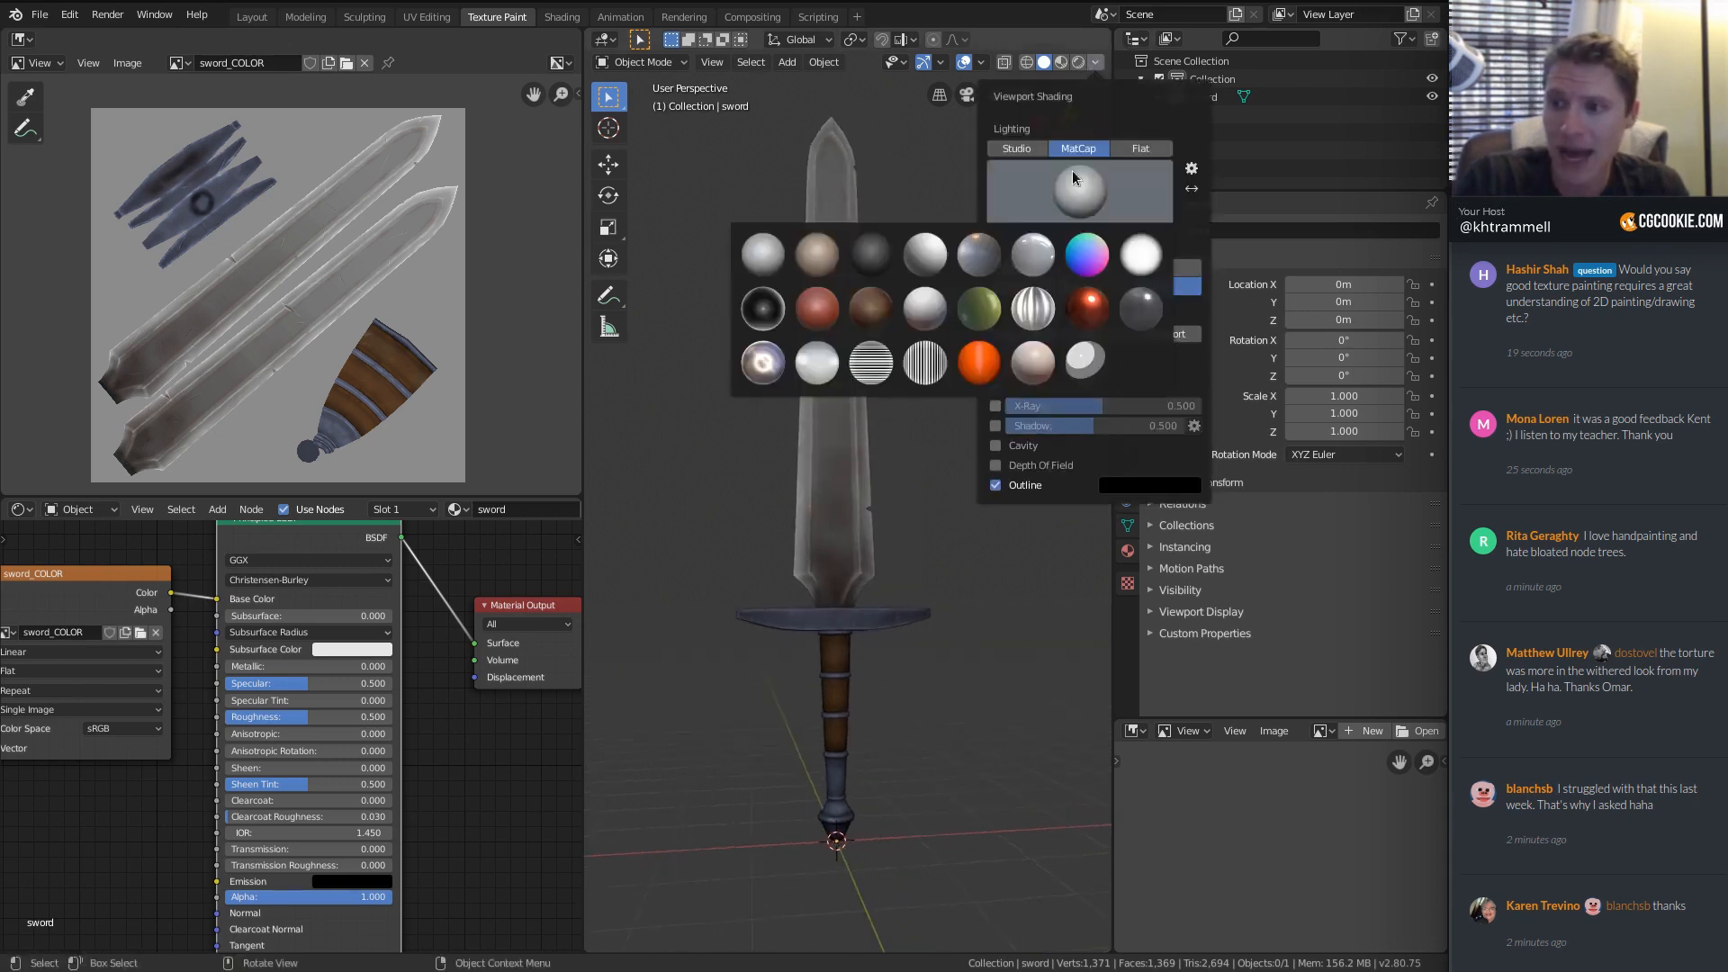
{"action": "left_click", "coordinate": [772, 364]}
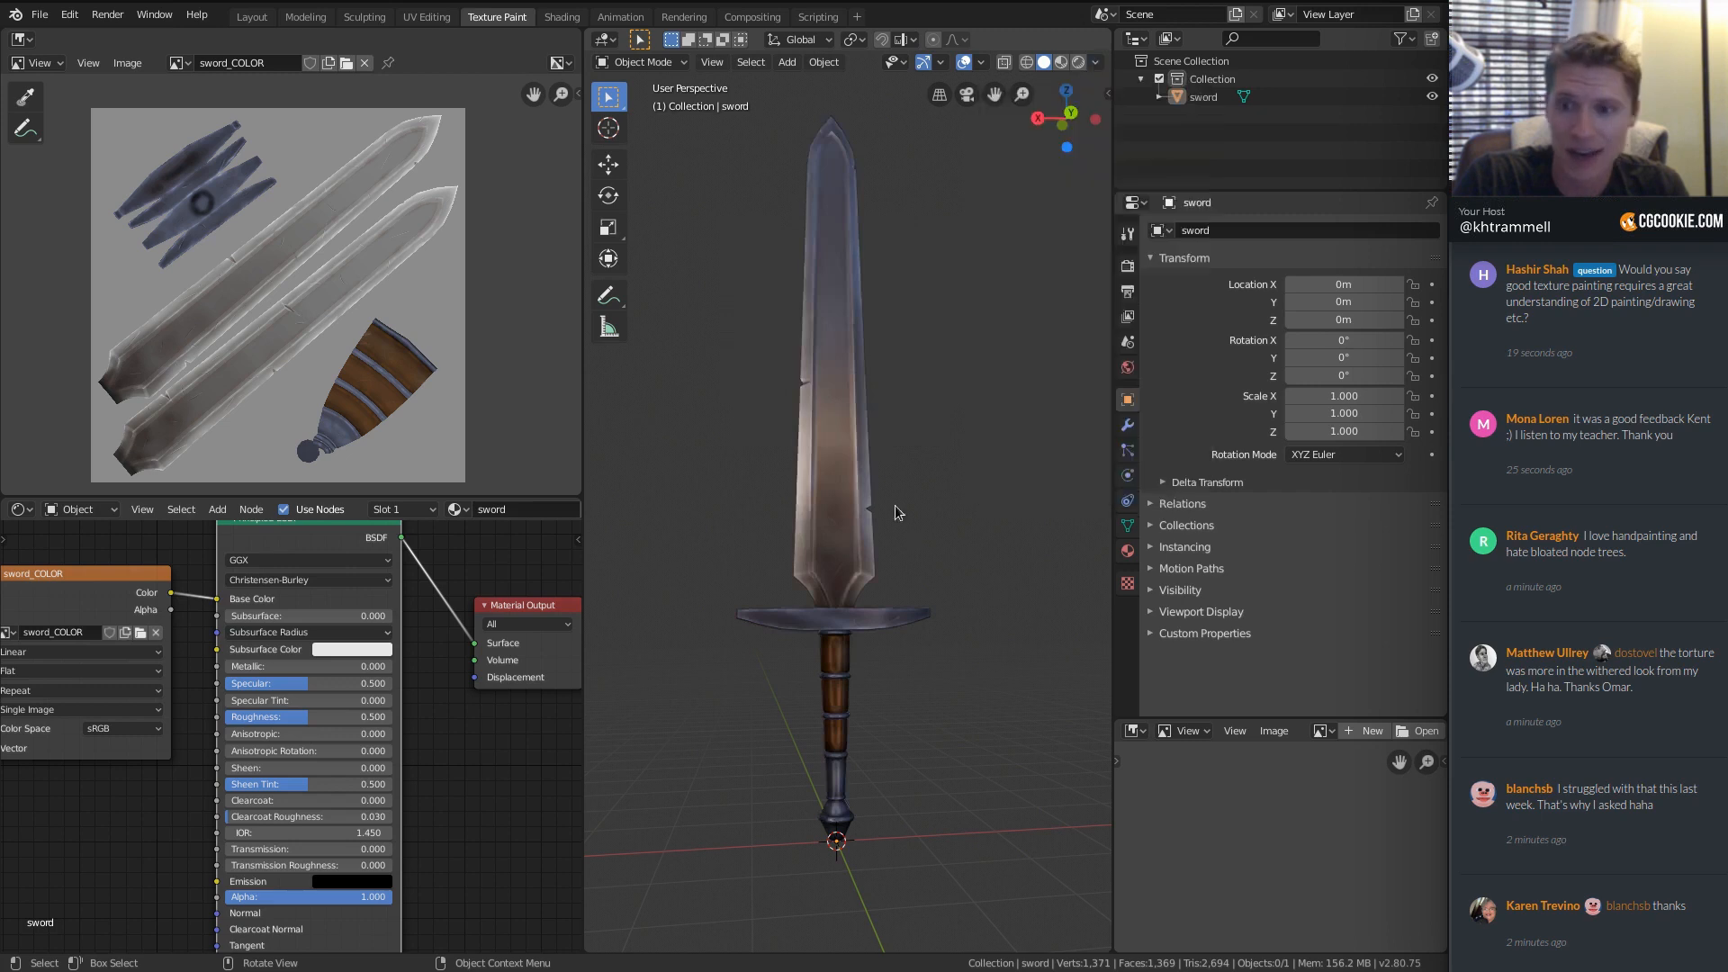
{"action": "middle_click_drag", "start_coordinate": [855, 424], "coordinate": [841, 369]}
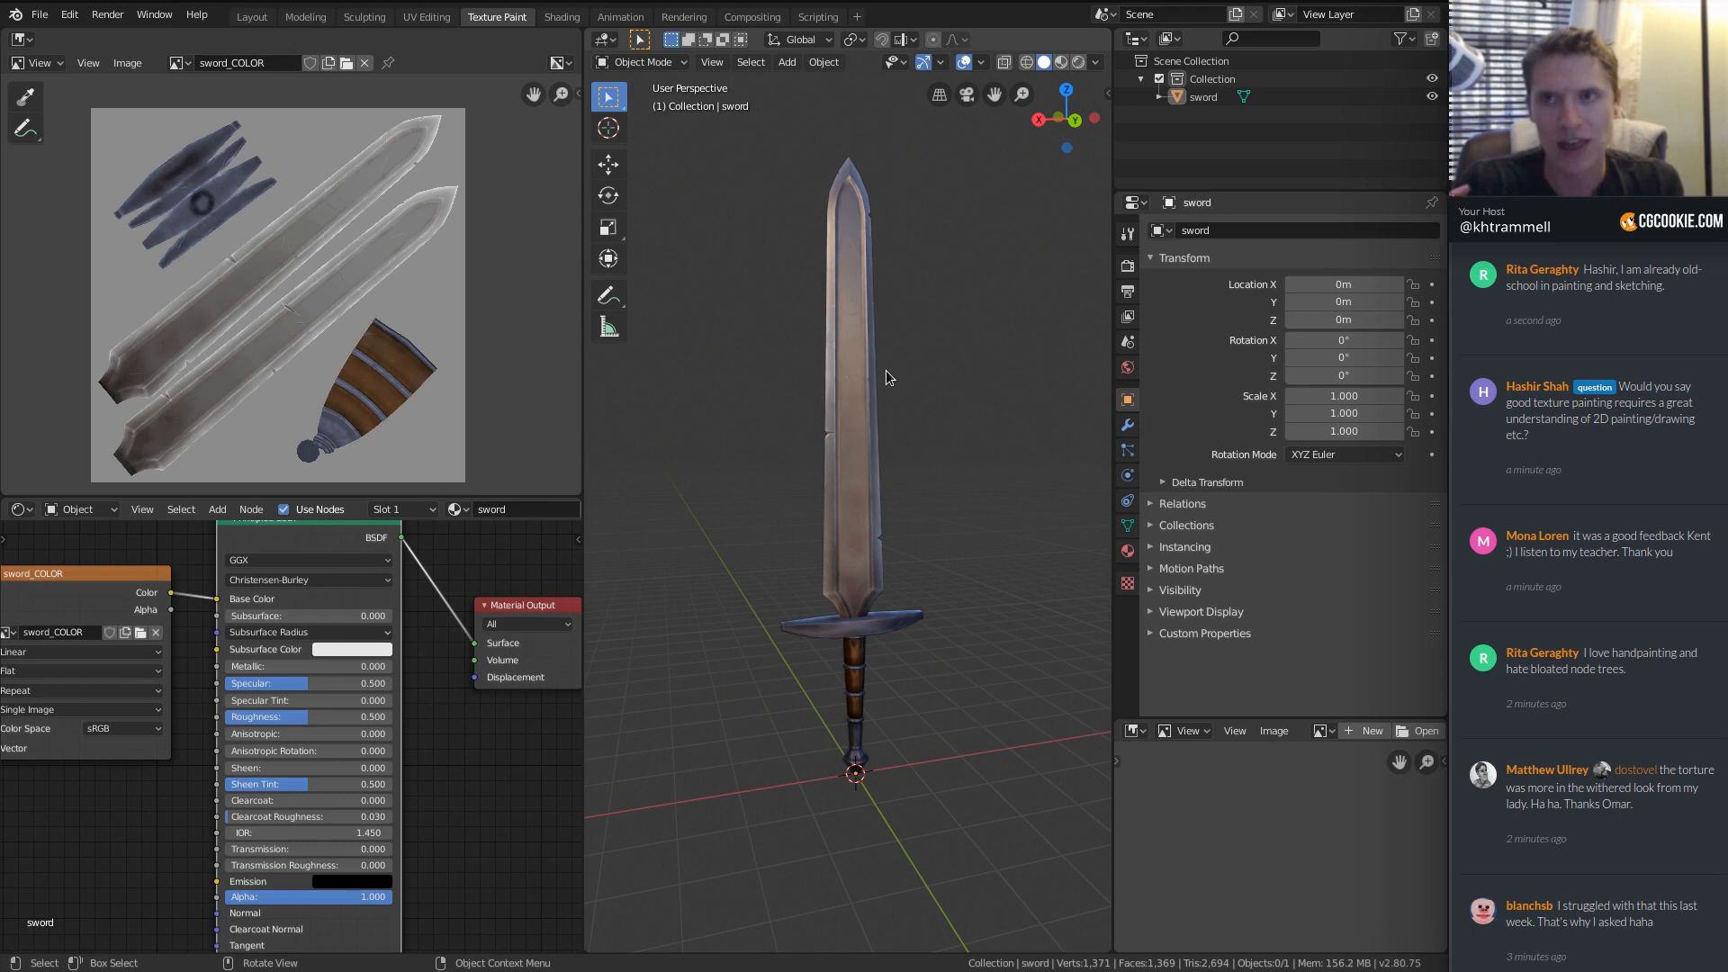
Set the viewport lighting to Flat so the sword shows its painted texture without shading.
{"action": "left_click", "coordinate": [1095, 63]}
{"action": "left_click", "coordinate": [1140, 147]}
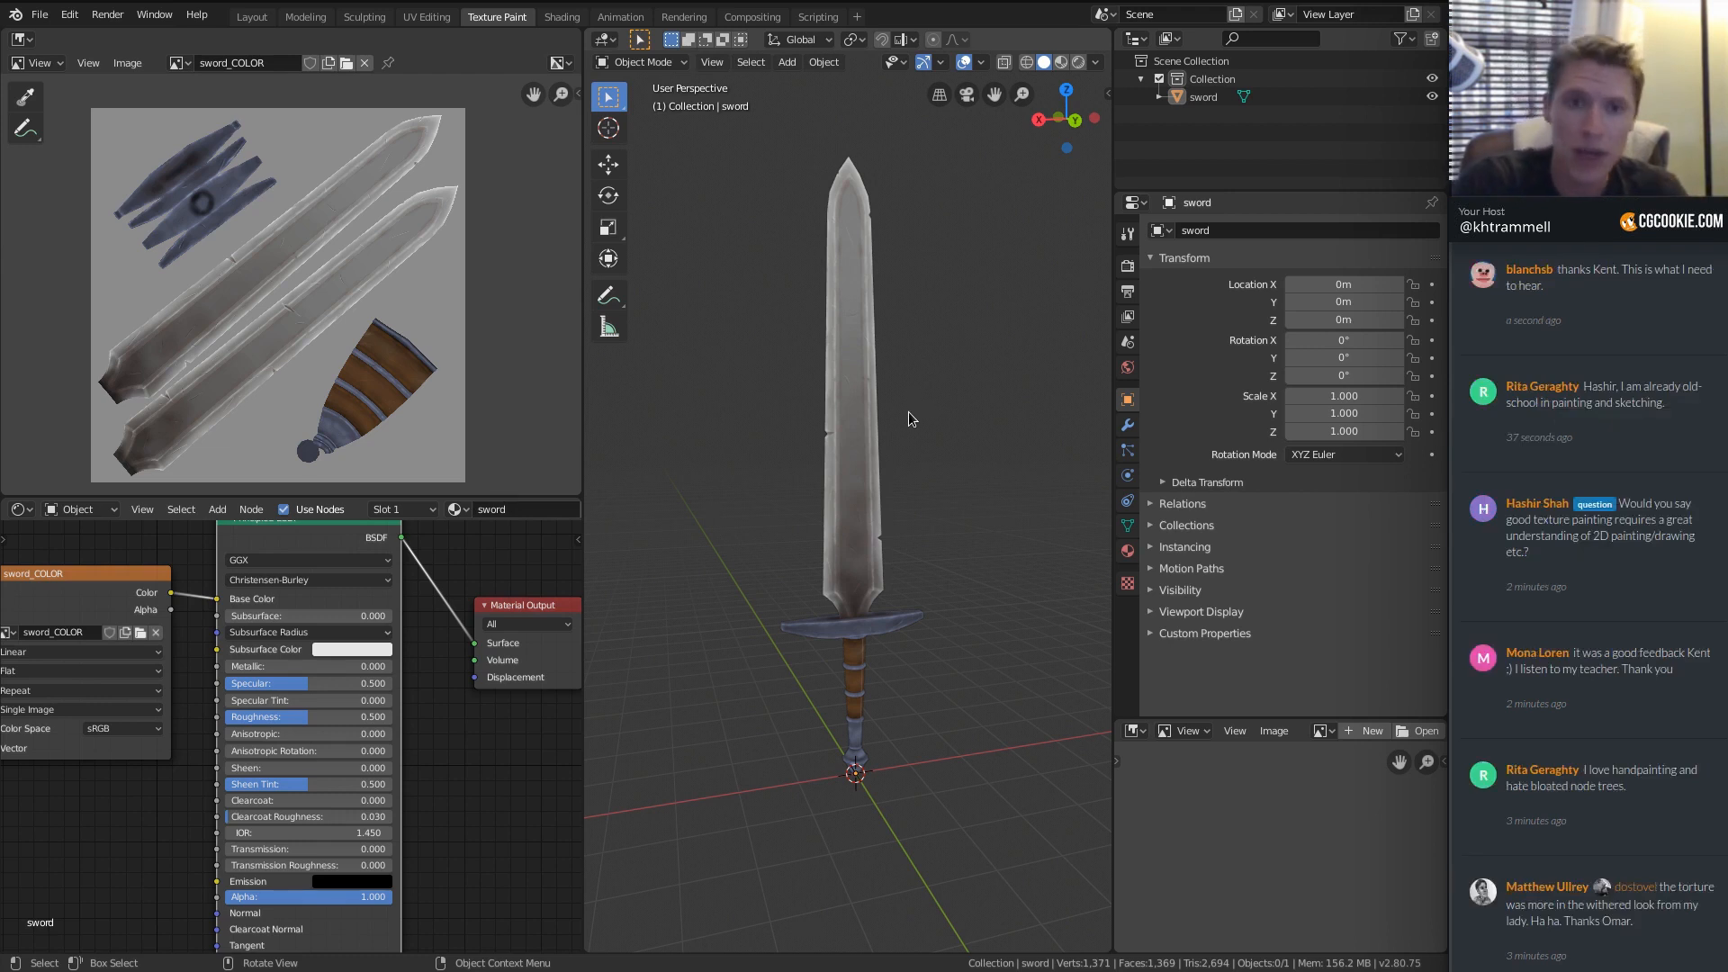
{"action": "mouse_move", "coordinate": [874, 392]}
{"action": "middle_mouse_down"}
{"action": "mouse_move", "coordinate": [921, 403]}
{"action": "mouse_move", "coordinate": [891, 407]}
{"action": "middle_mouse_up"}
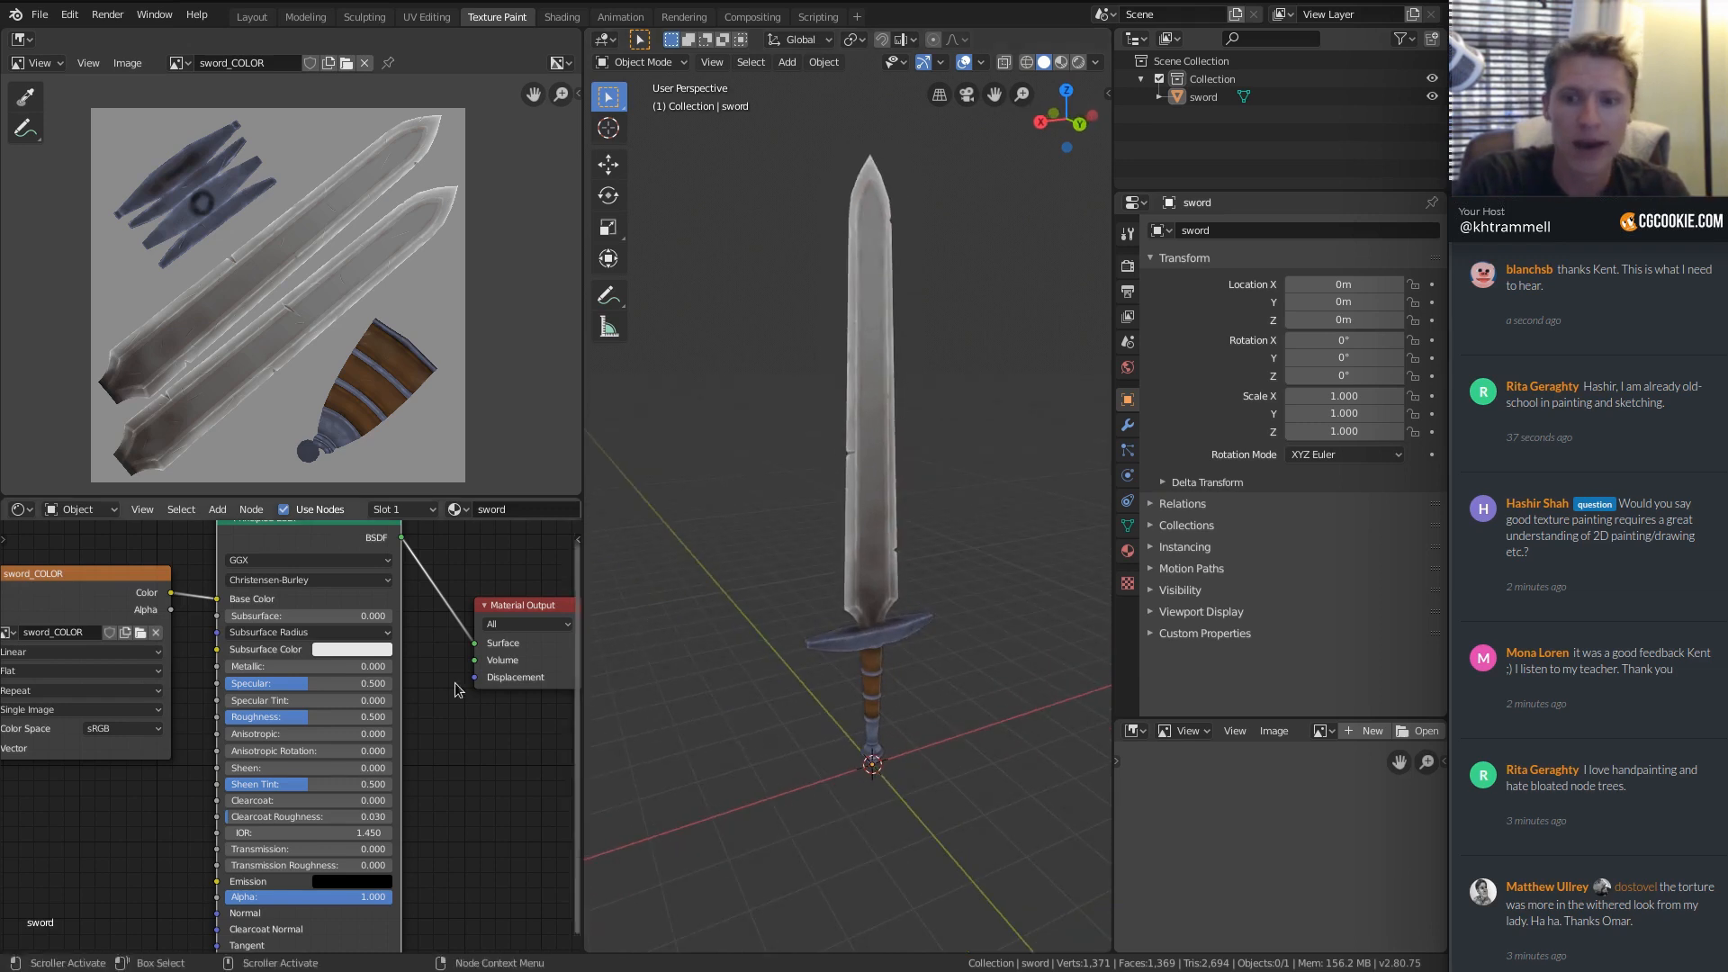
Examine the sword material's node setup from the sword_COLOR texture to the Principled BSDF, and the shader nodes available to add.
{"action": "key", "text": "Home"}
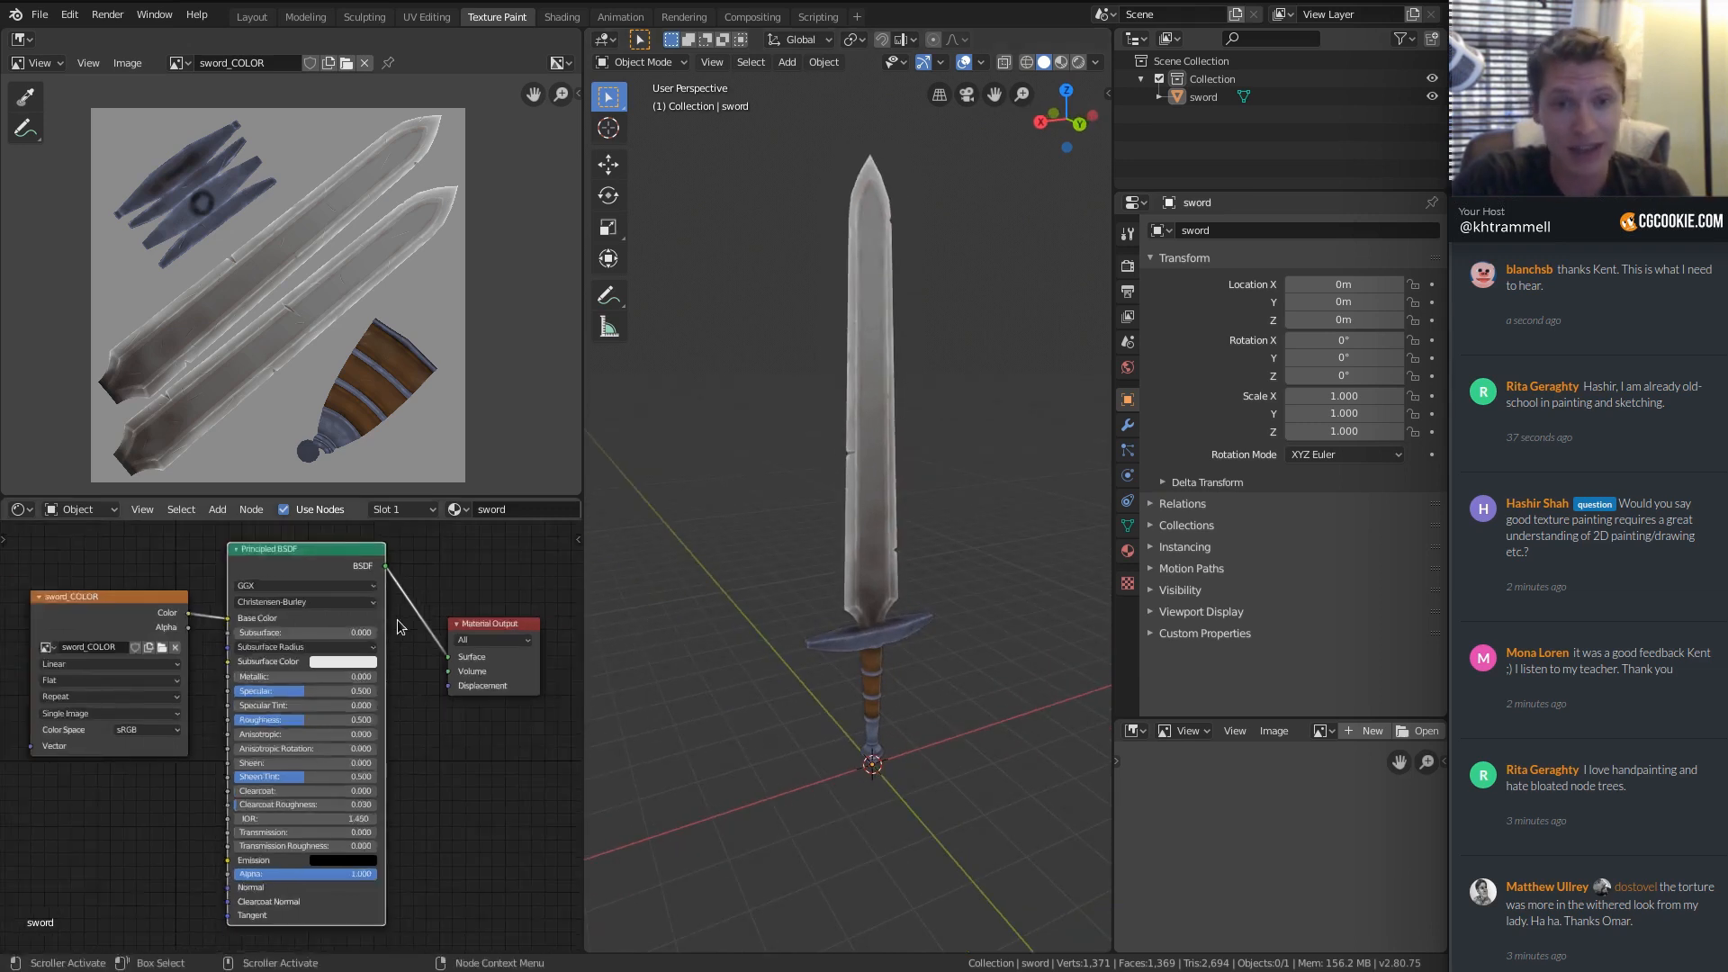
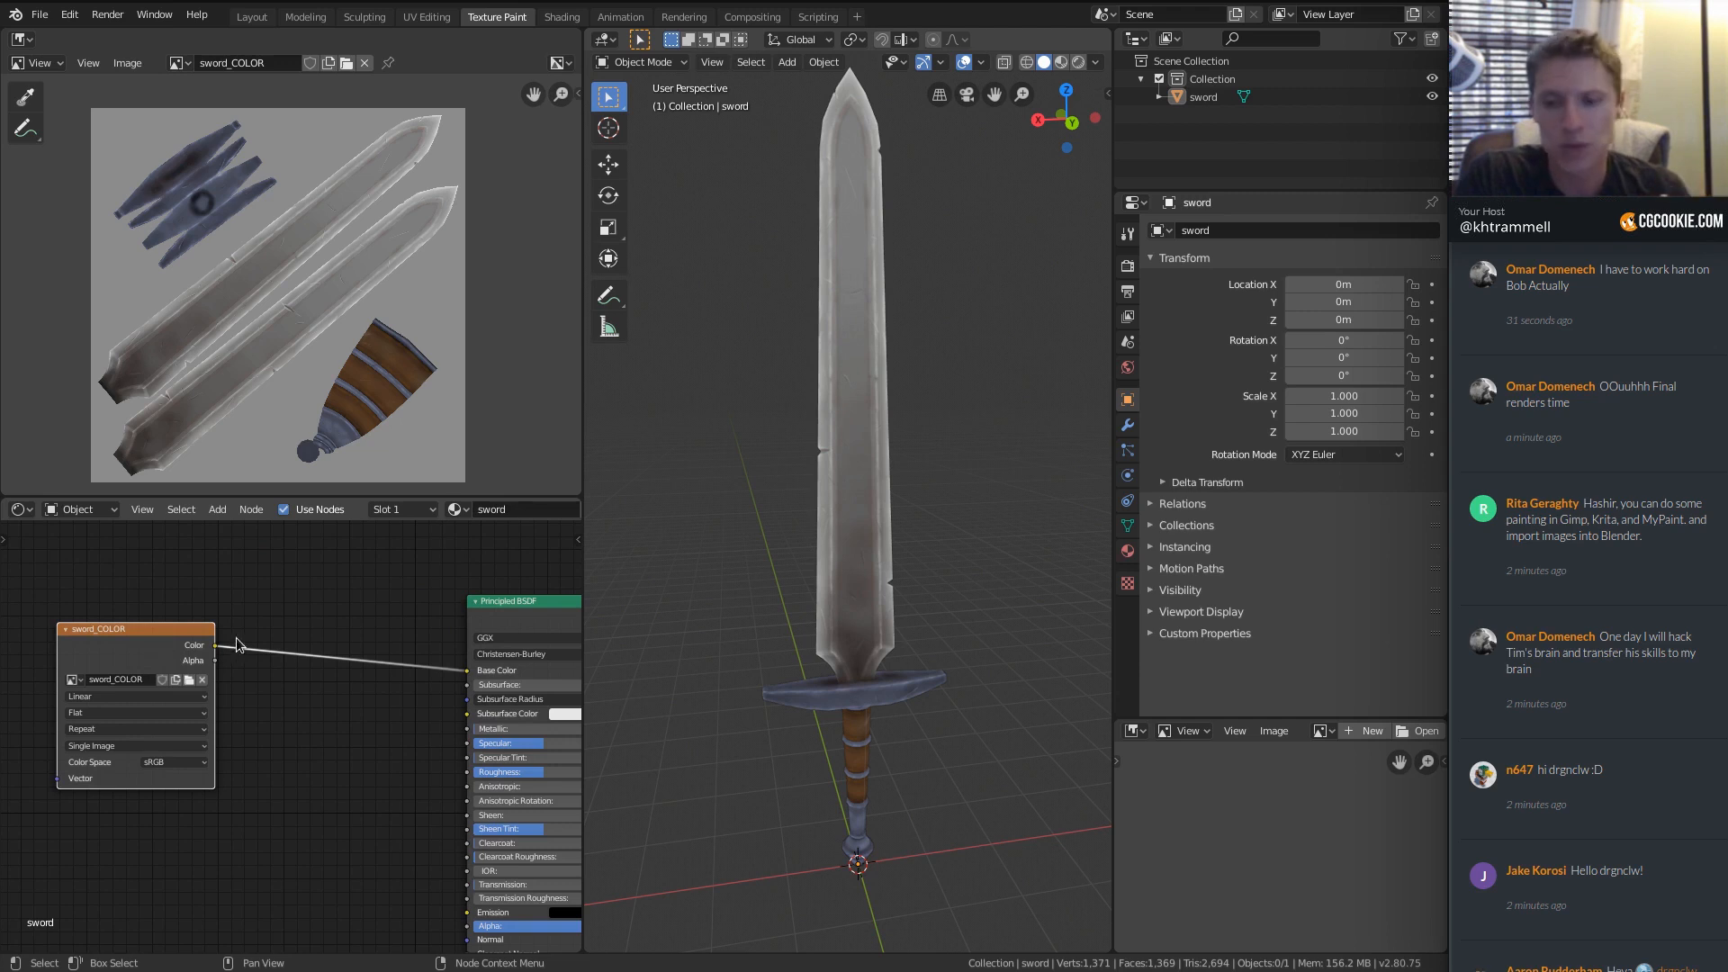
{"action": "scroll", "coordinate": [414, 599], "scroll_direction": "down", "scroll_amount": 2}
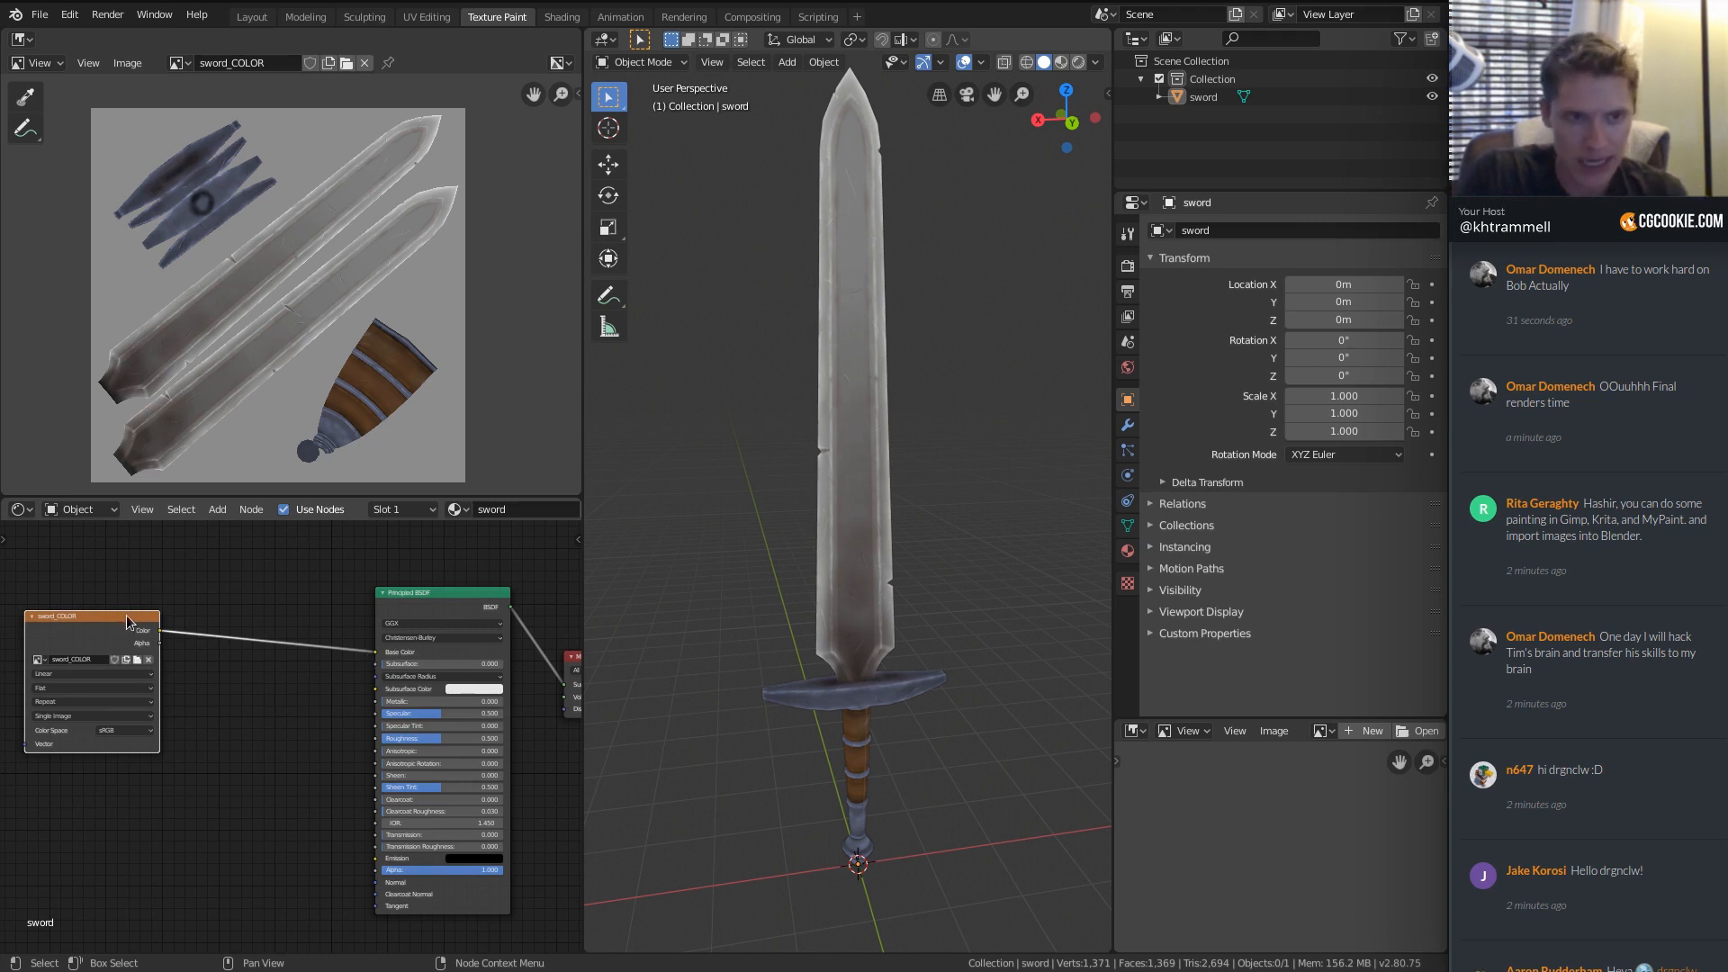
{"action": "scroll", "coordinate": [389, 658], "scroll_direction": "up", "scroll_amount": 4}
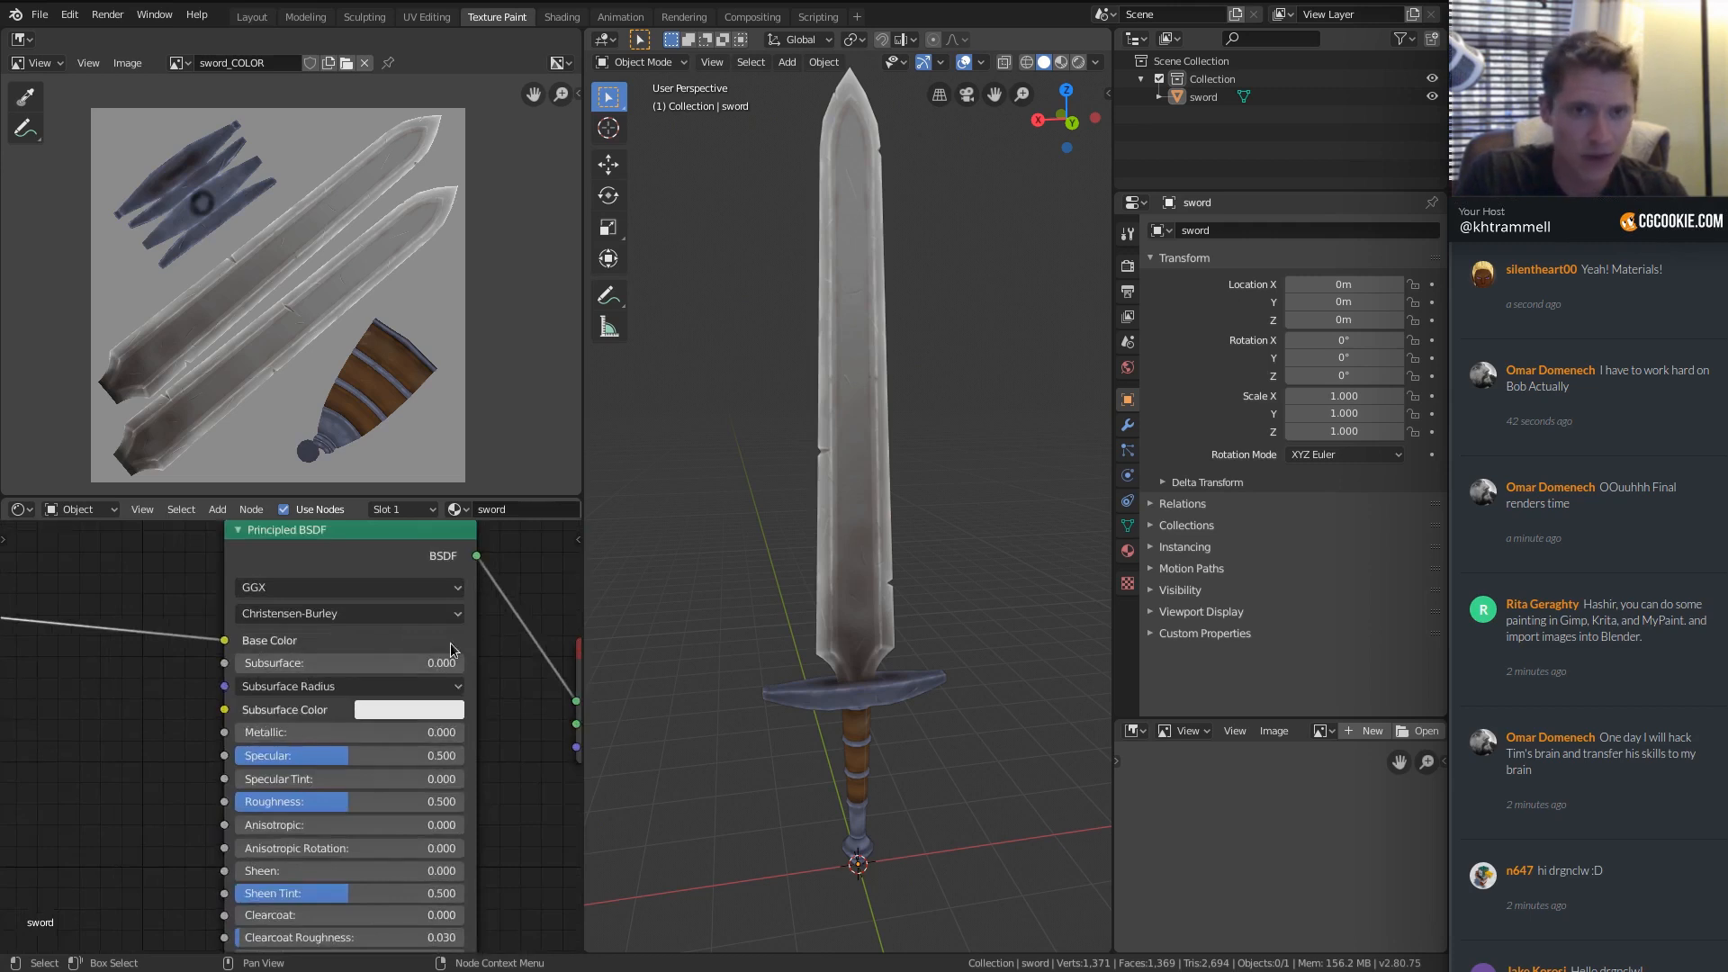
{"action": "scroll", "coordinate": [424, 720], "scroll_direction": "down", "scroll_amount": 2}
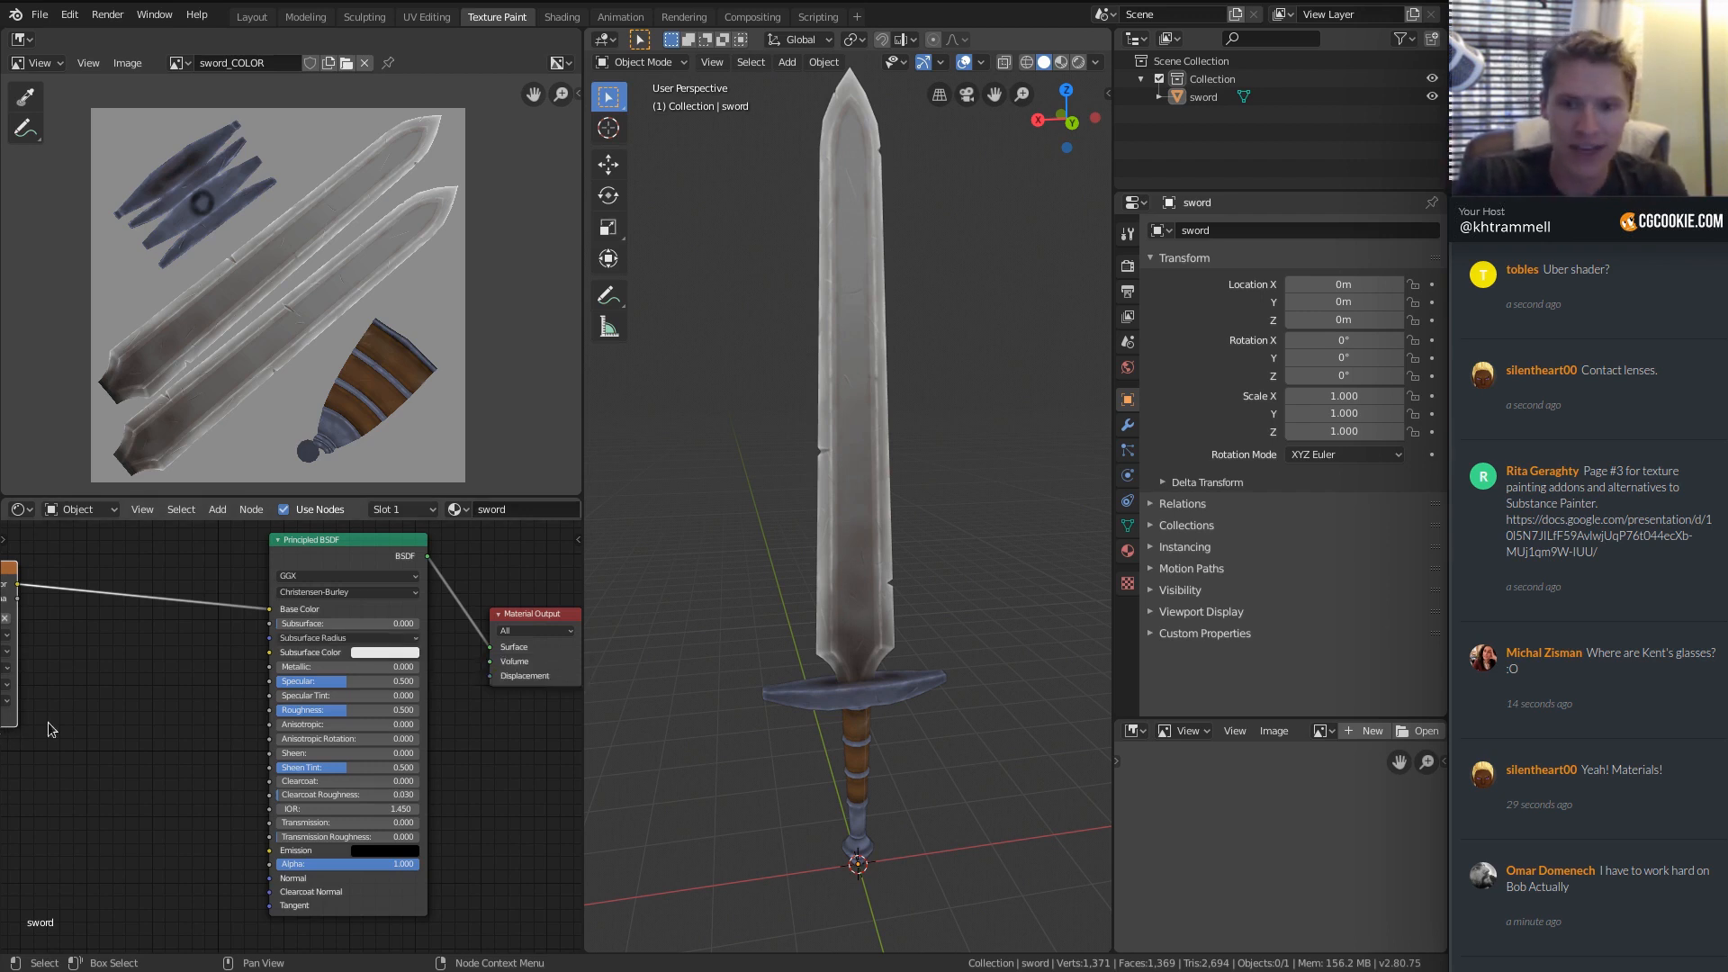
{"action": "key", "text": "shift+a"}
{"action": "mouse_move", "coordinate": [182, 736]}
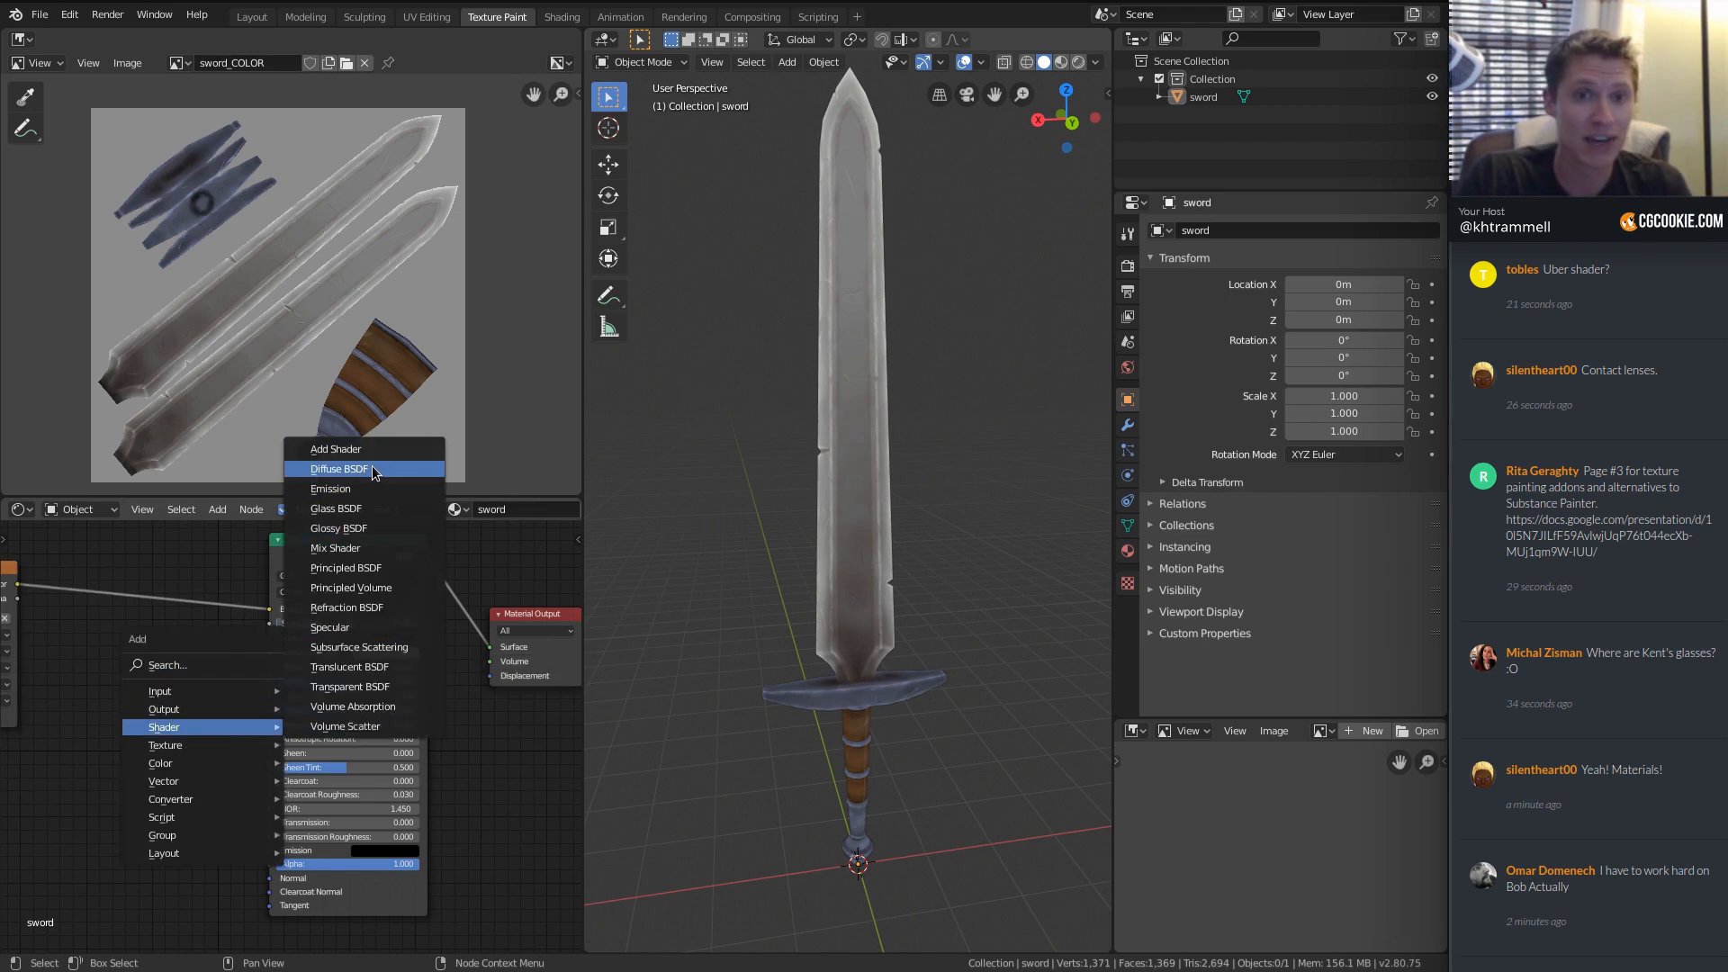
{"action": "key", "text": "Escape"}
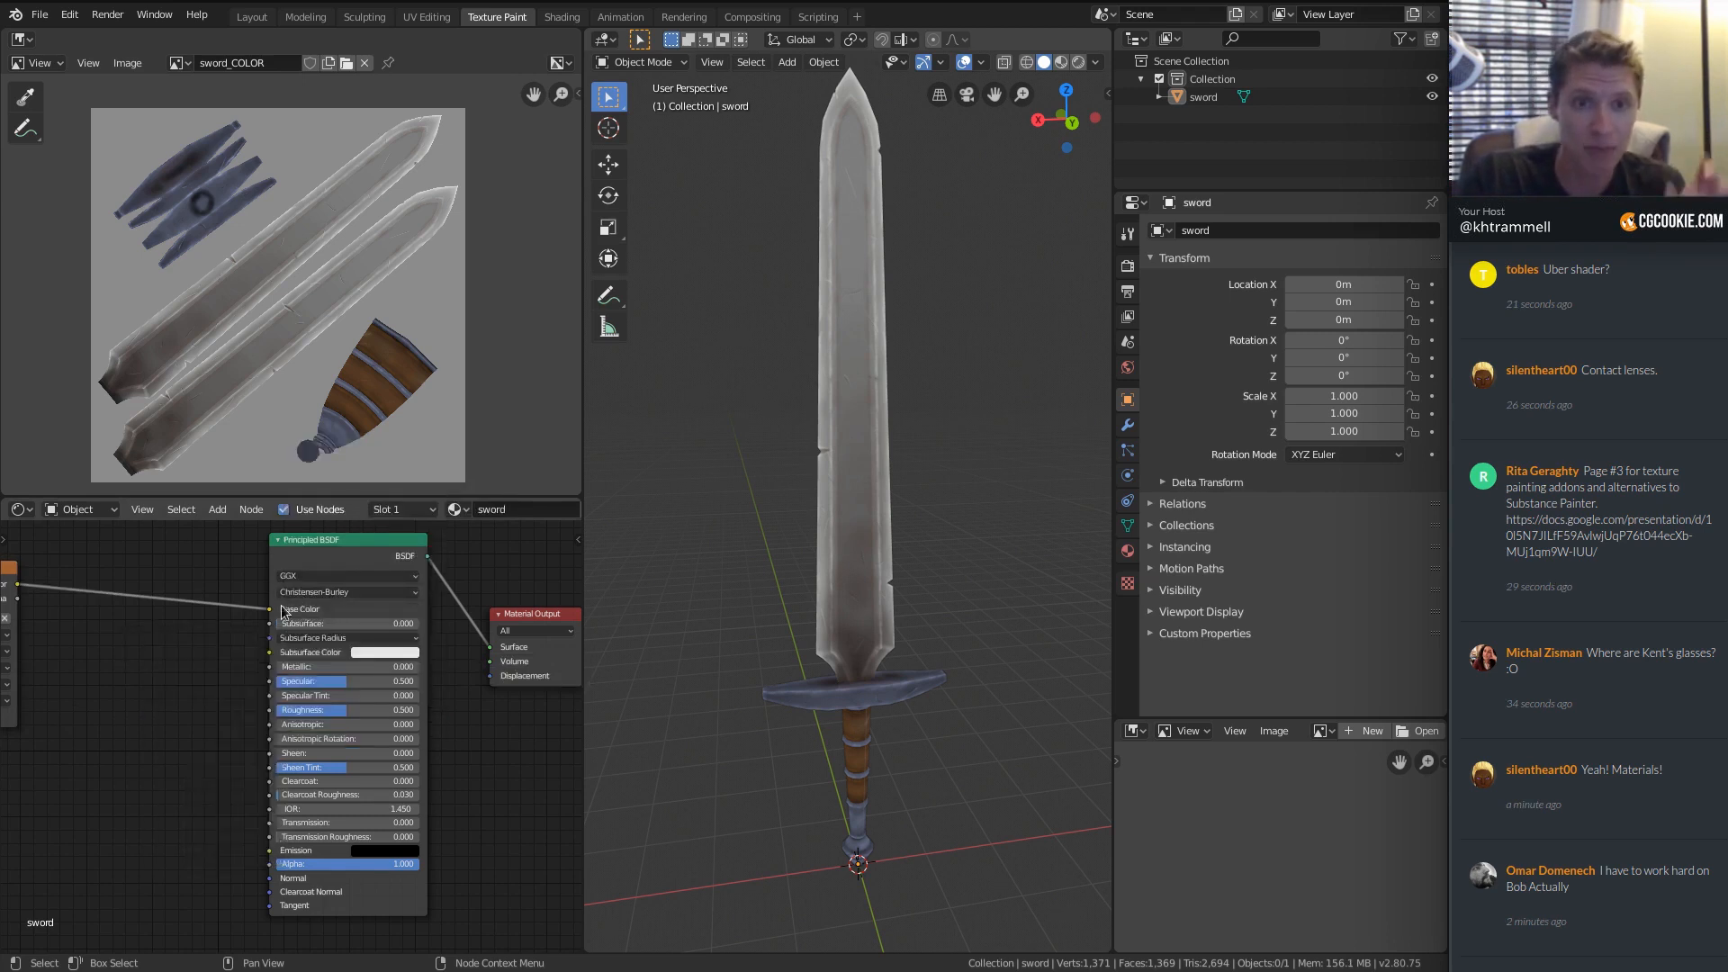
{"action": "key", "text": "shift+a"}
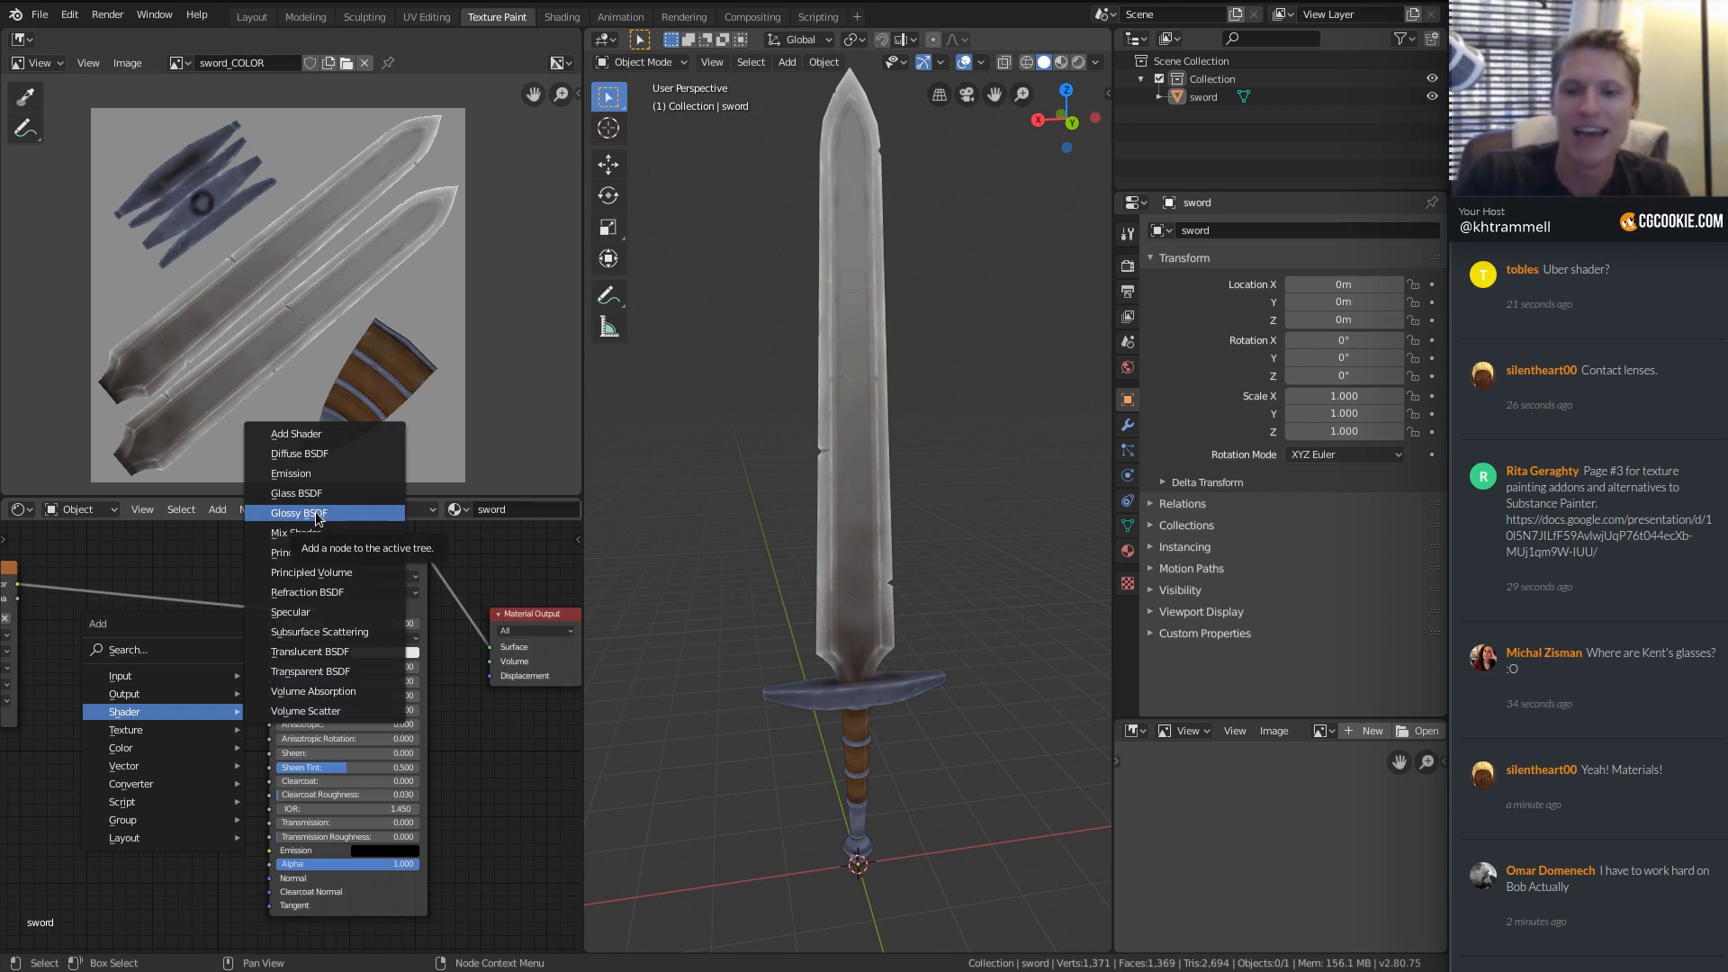
{"action": "key", "text": "Escape"}
{"action": "scroll", "coordinate": [231, 605], "scroll_direction": "down", "scroll_amount": 1}
{"action": "middle_click_drag", "start_coordinate": [213, 604], "coordinate": [265, 614]}
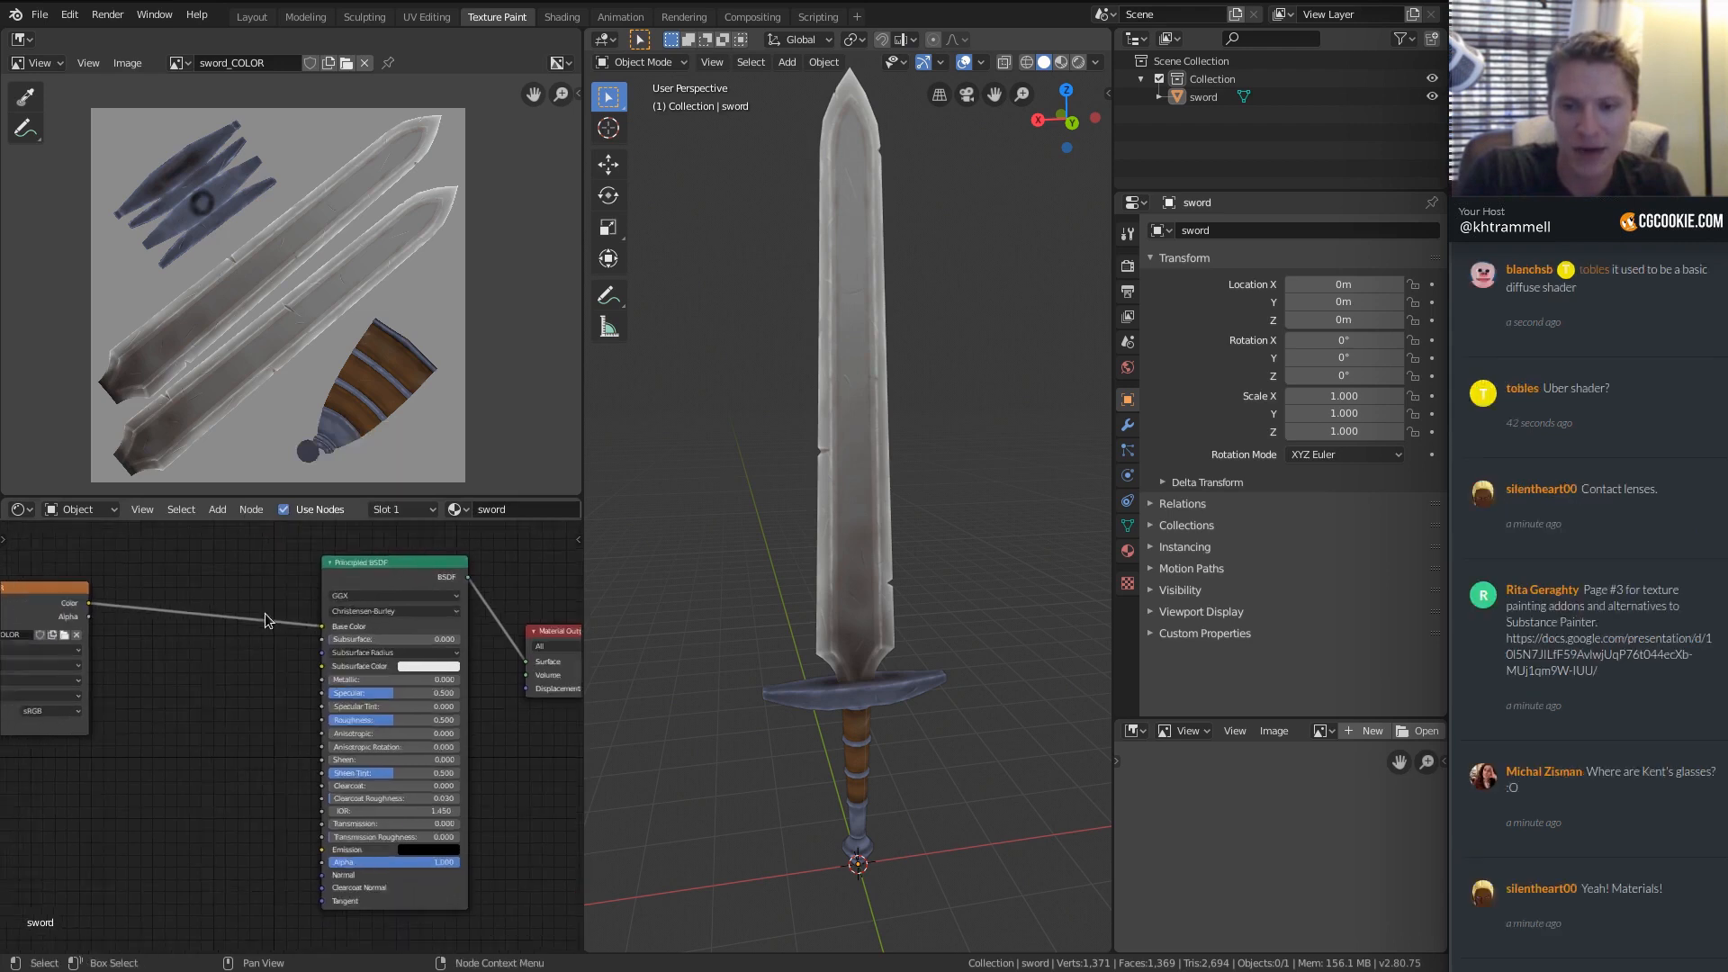
{"action": "scroll", "coordinate": [263, 613], "scroll_direction": "down", "scroll_amount": 1}
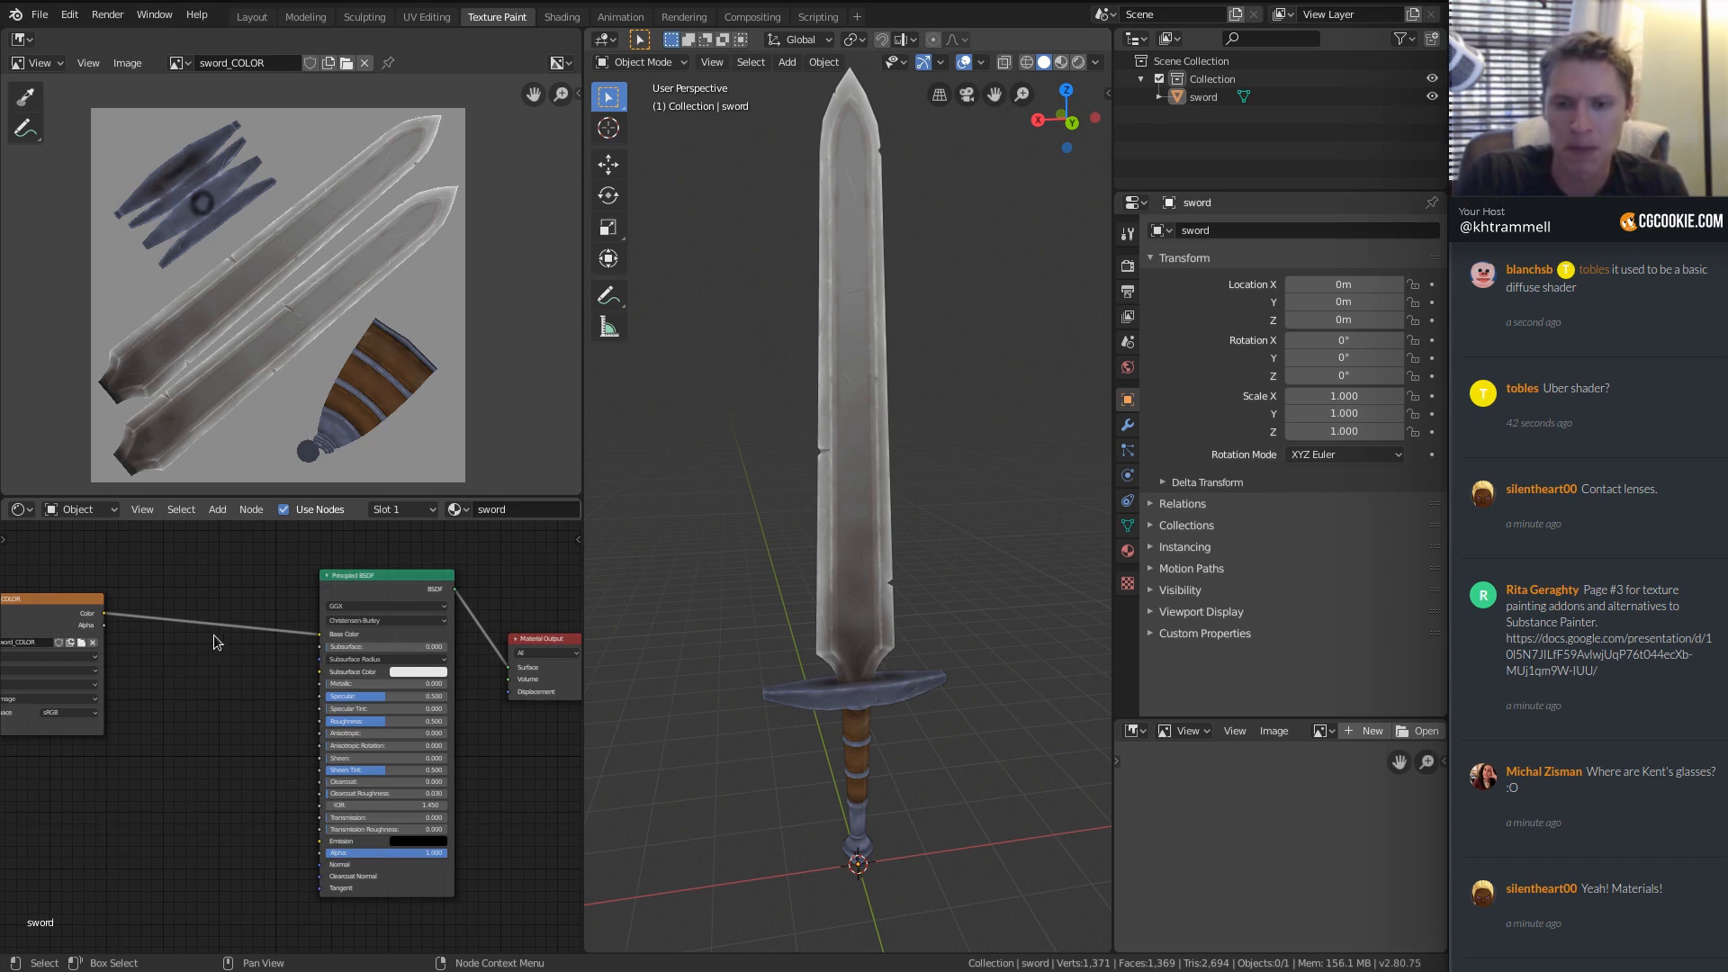
{"action": "scroll", "coordinate": [191, 639], "scroll_direction": "down", "scroll_amount": 1}
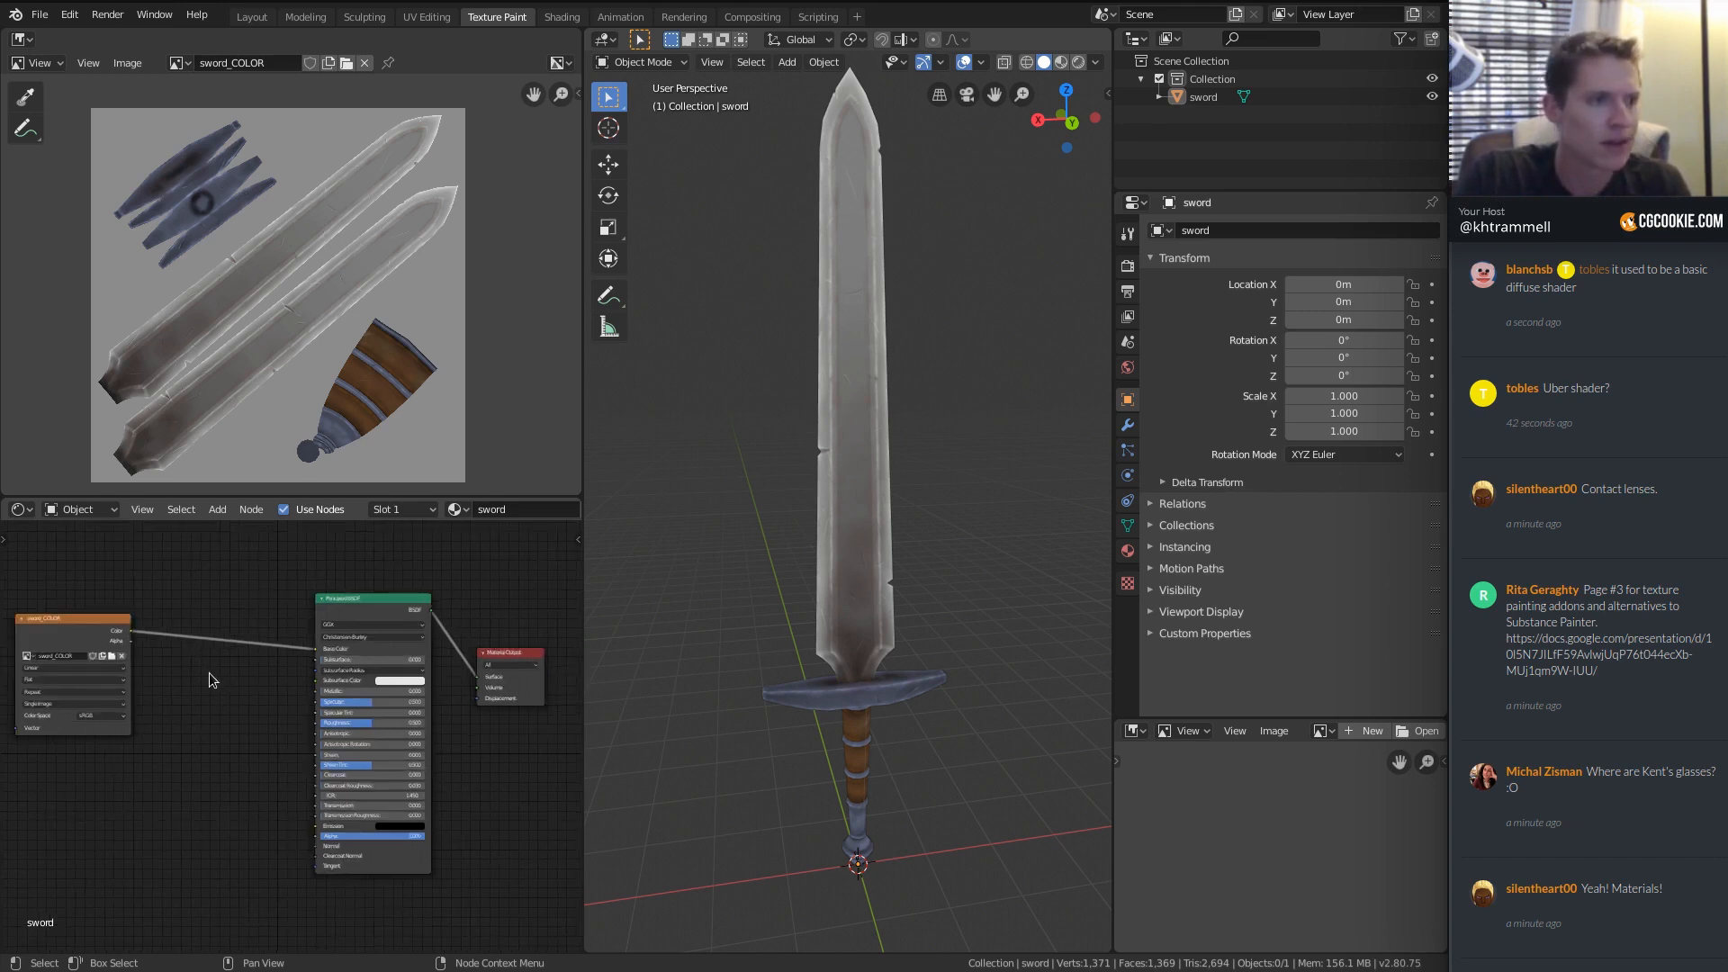
{"action": "scroll", "coordinate": [216, 680], "scroll_direction": "up", "scroll_amount": 2}
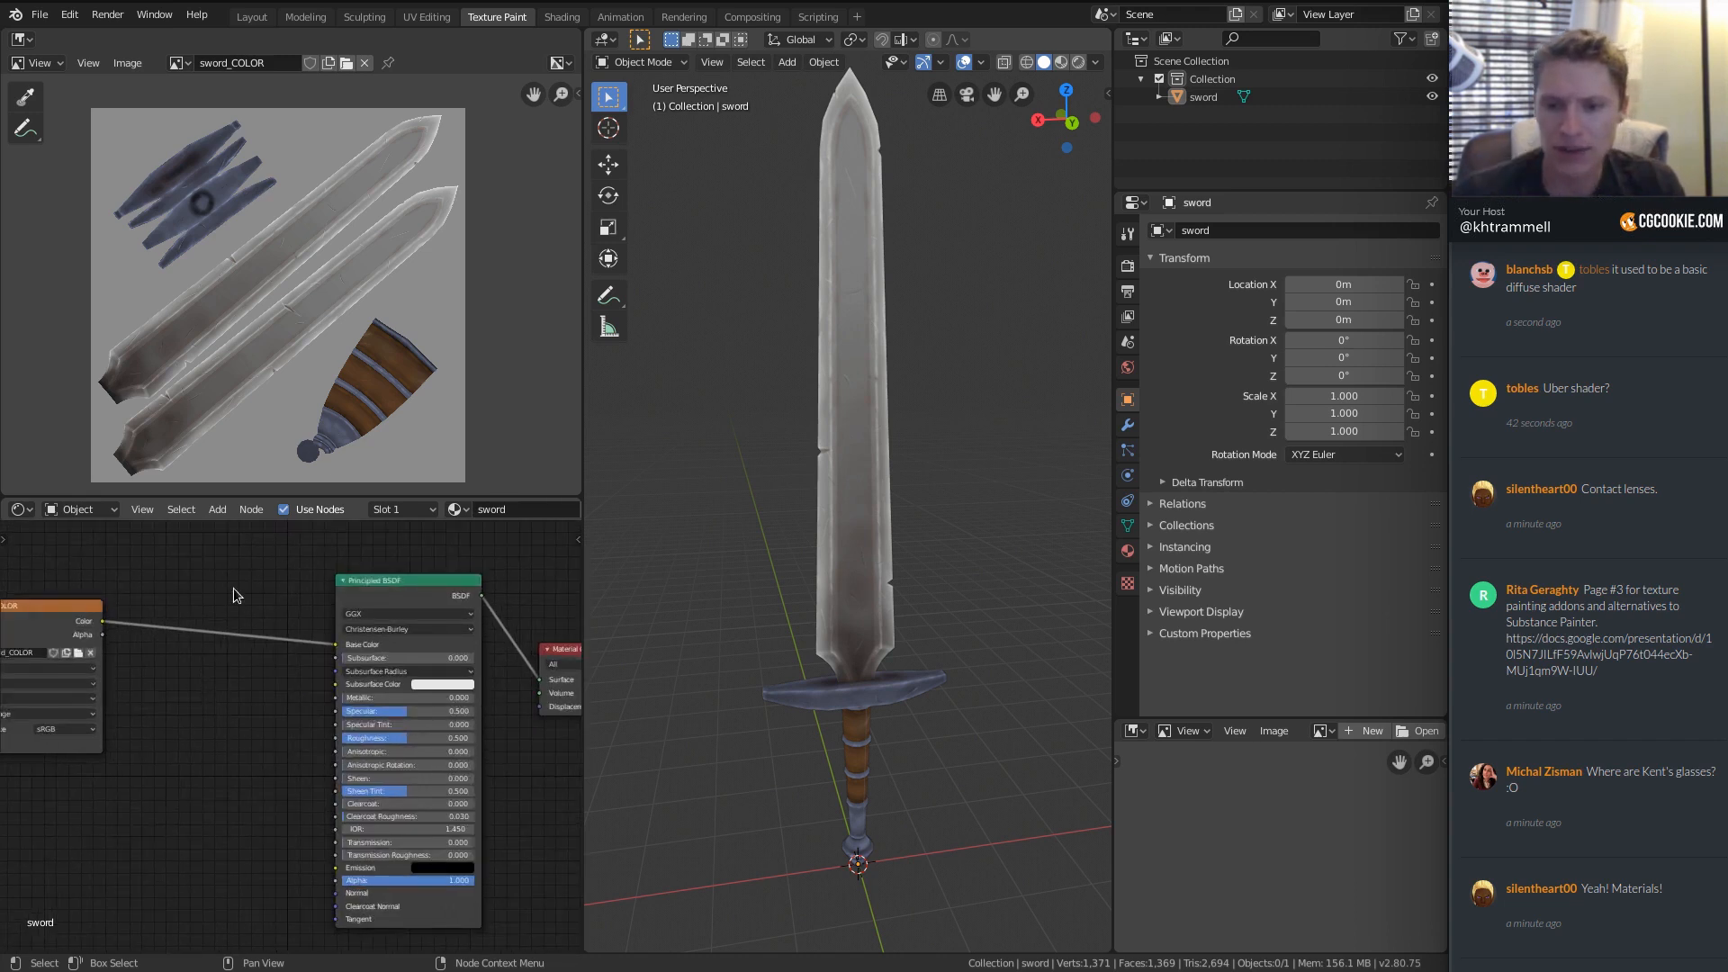
{"action": "middle_click_drag", "start_coordinate": [218, 607], "coordinate": [257, 596]}
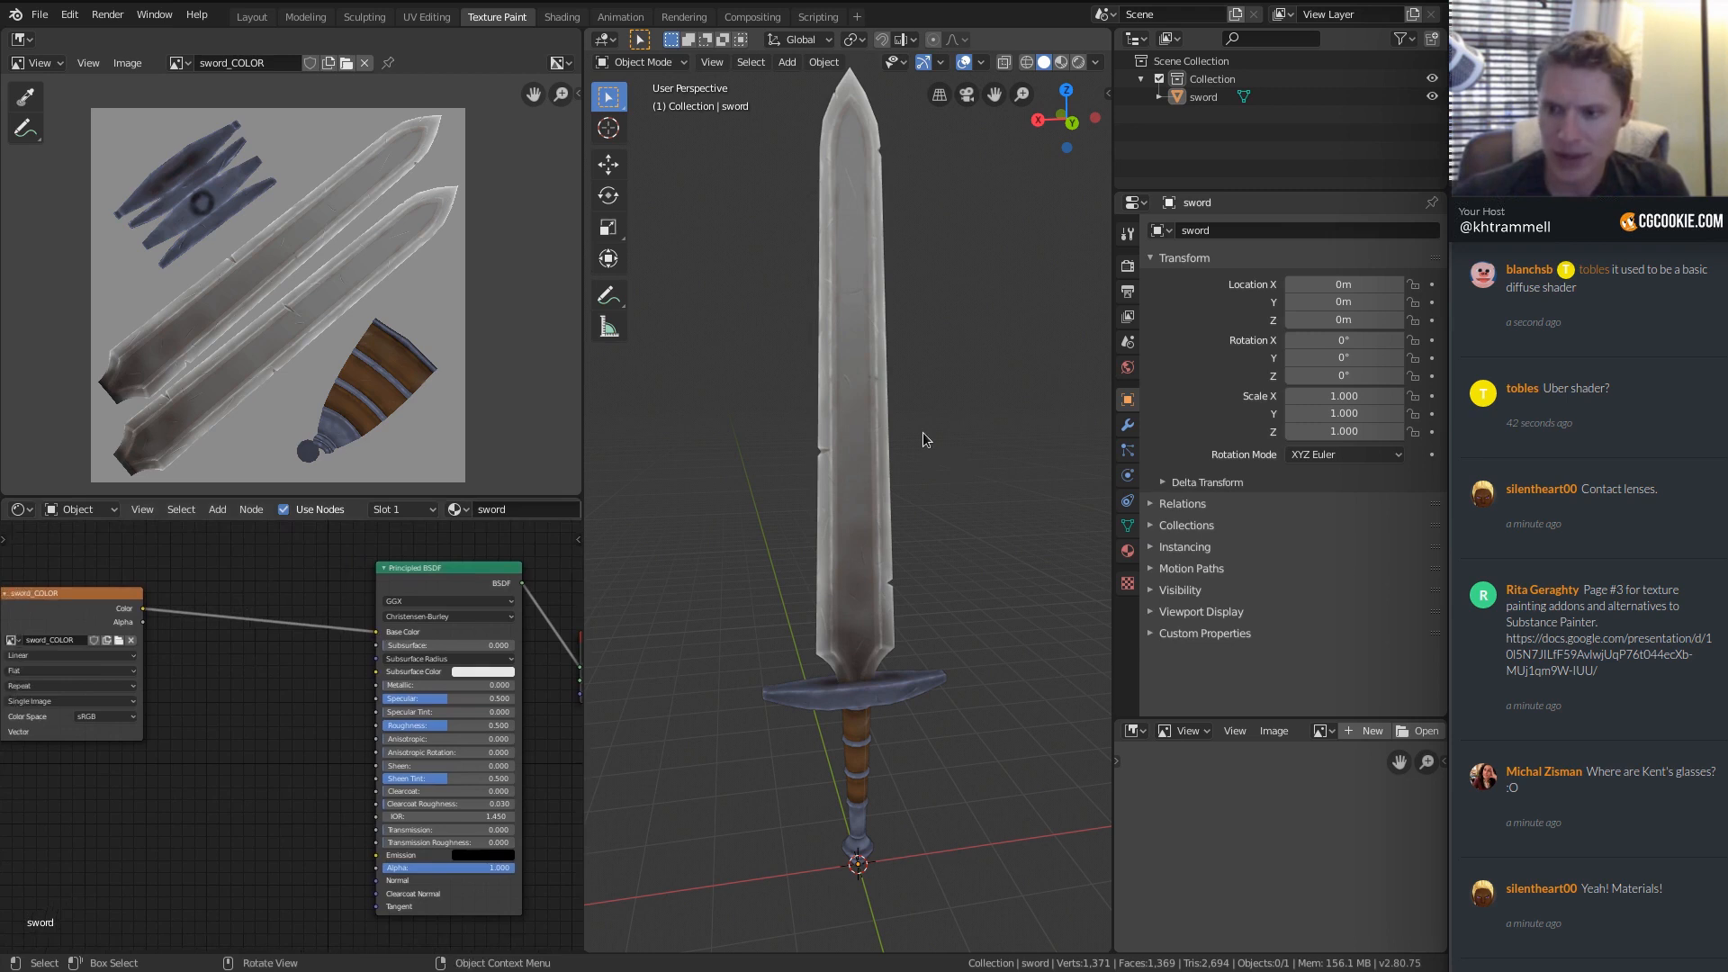
Select the sword object in the viewport and inspect the settings of its Principled BSDF node.
{"action": "middle_click_drag", "start_coordinate": [922, 439], "coordinate": [948, 673]}
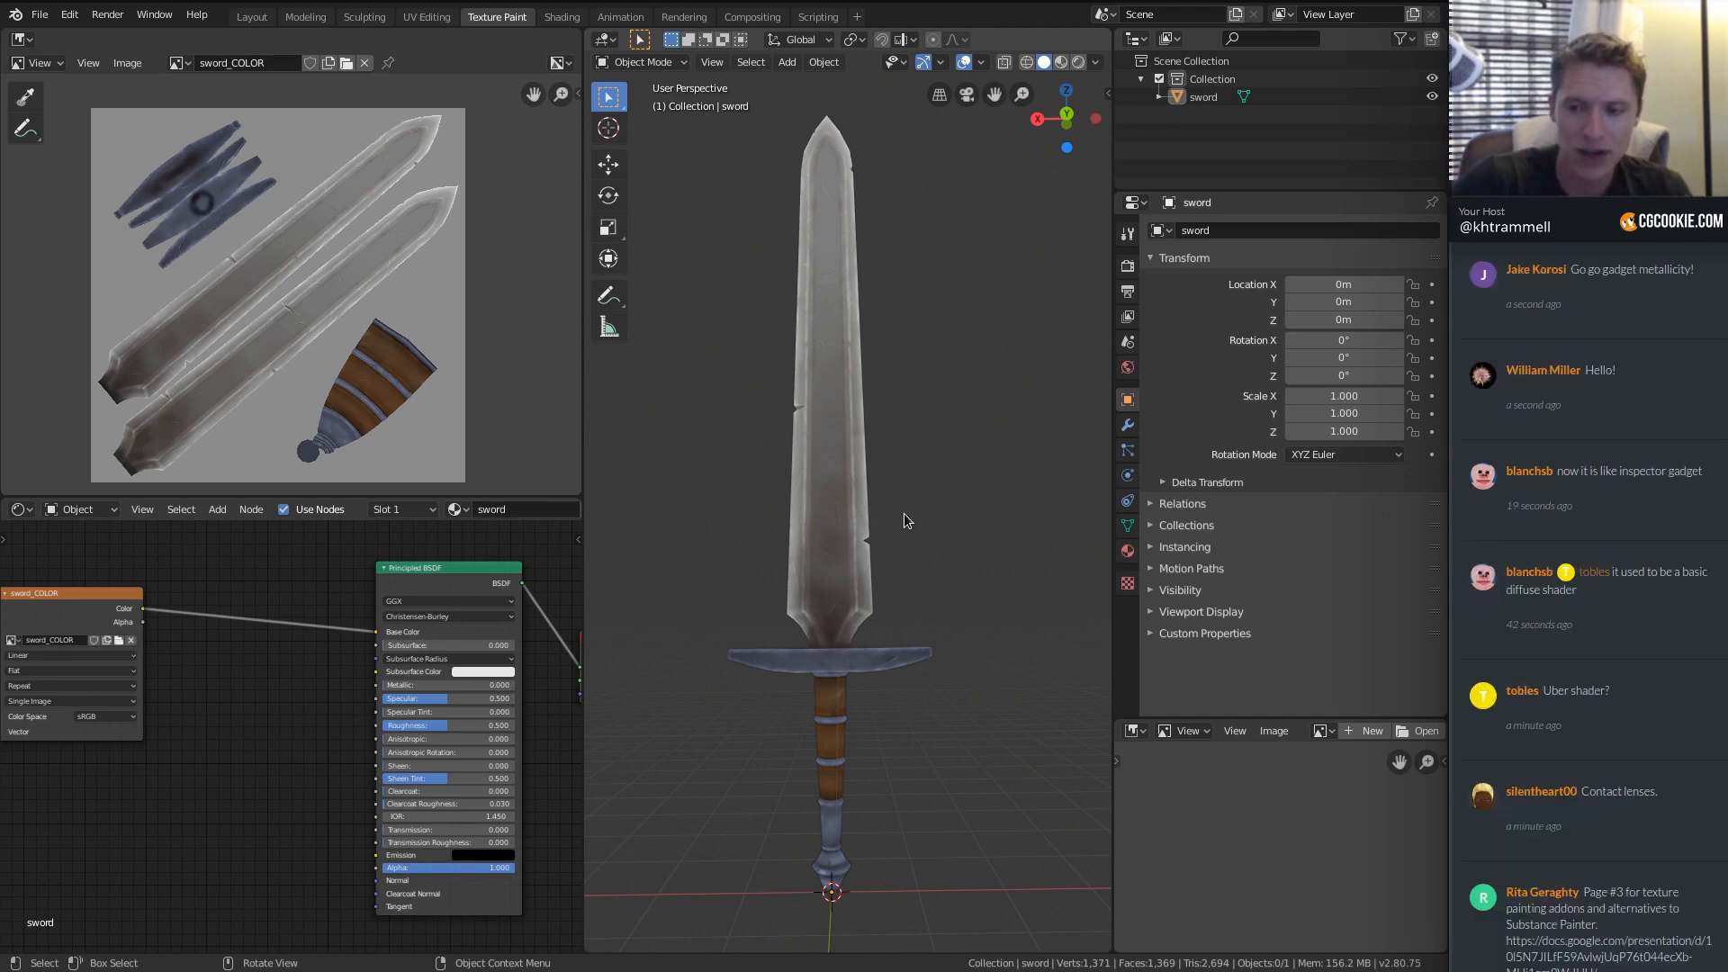
{"action": "left_click", "coordinate": [824, 396]}
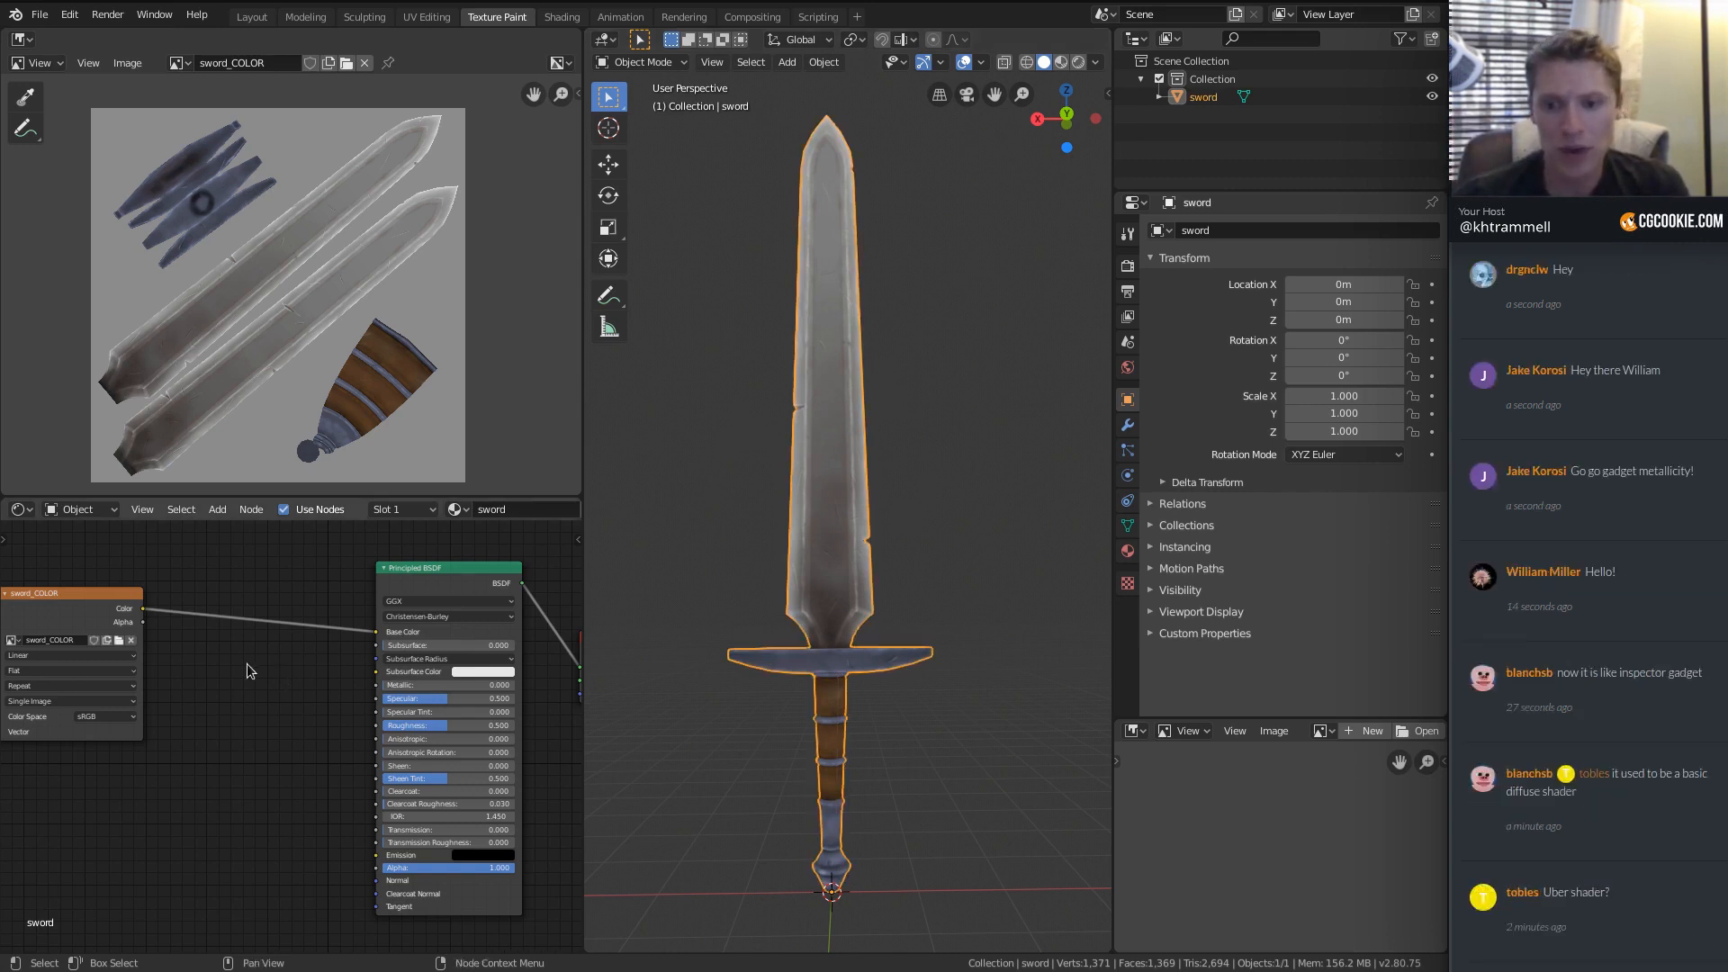
{"action": "scroll", "coordinate": [330, 718], "scroll_direction": "up", "scroll_amount": 3}
{"action": "middle_click_drag", "start_coordinate": [329, 717], "coordinate": [290, 726]}
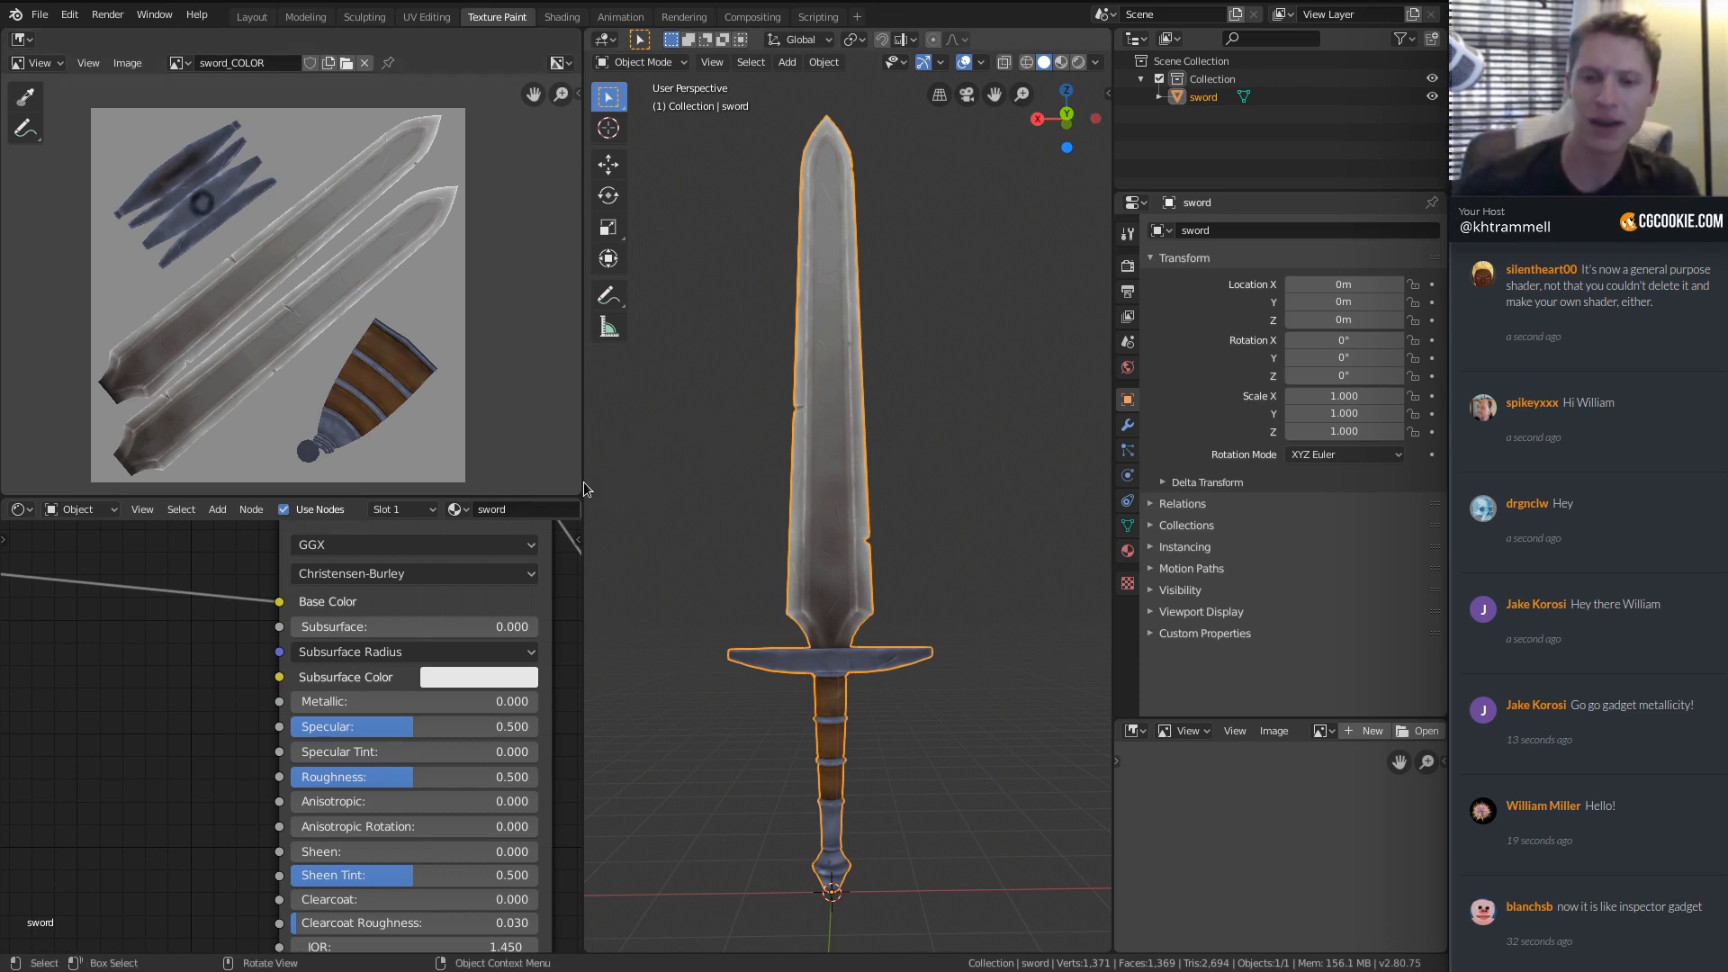
{"action": "scroll", "coordinate": [171, 720], "scroll_direction": "down", "scroll_amount": 1}
{"action": "scroll", "coordinate": [245, 769], "scroll_direction": "down", "scroll_amount": 1}
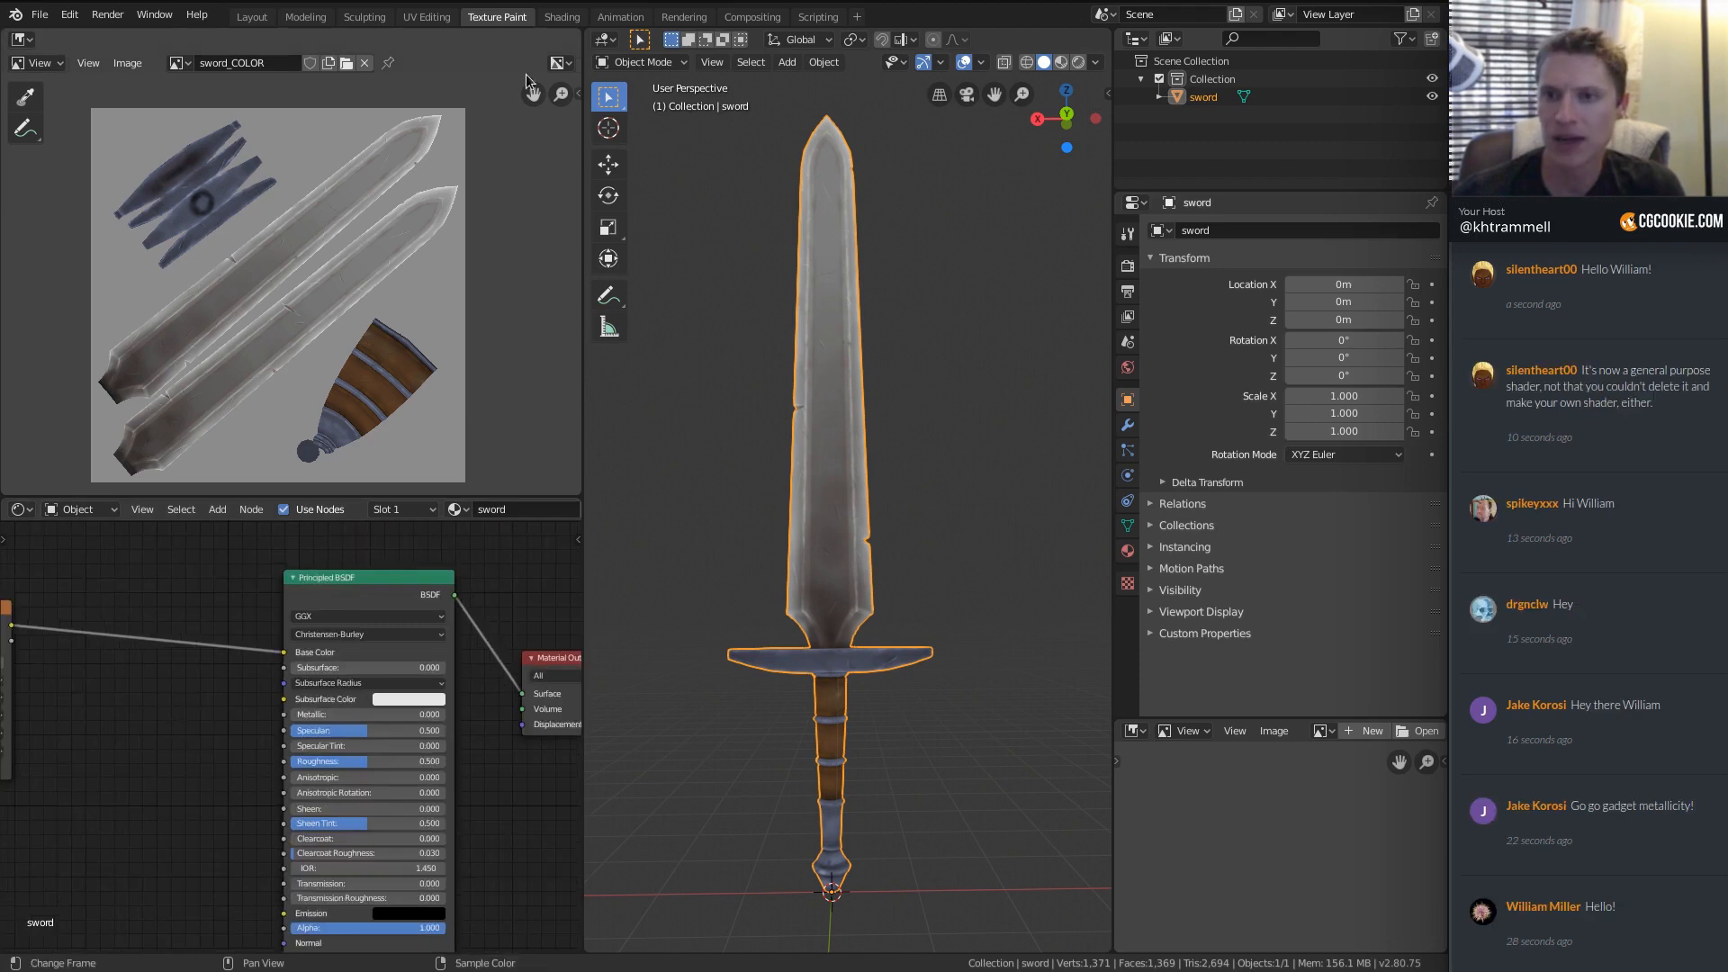
Switch to the Shading workspace and frame the whole sword from the front in the viewport.
{"action": "left_click", "coordinate": [556, 20]}
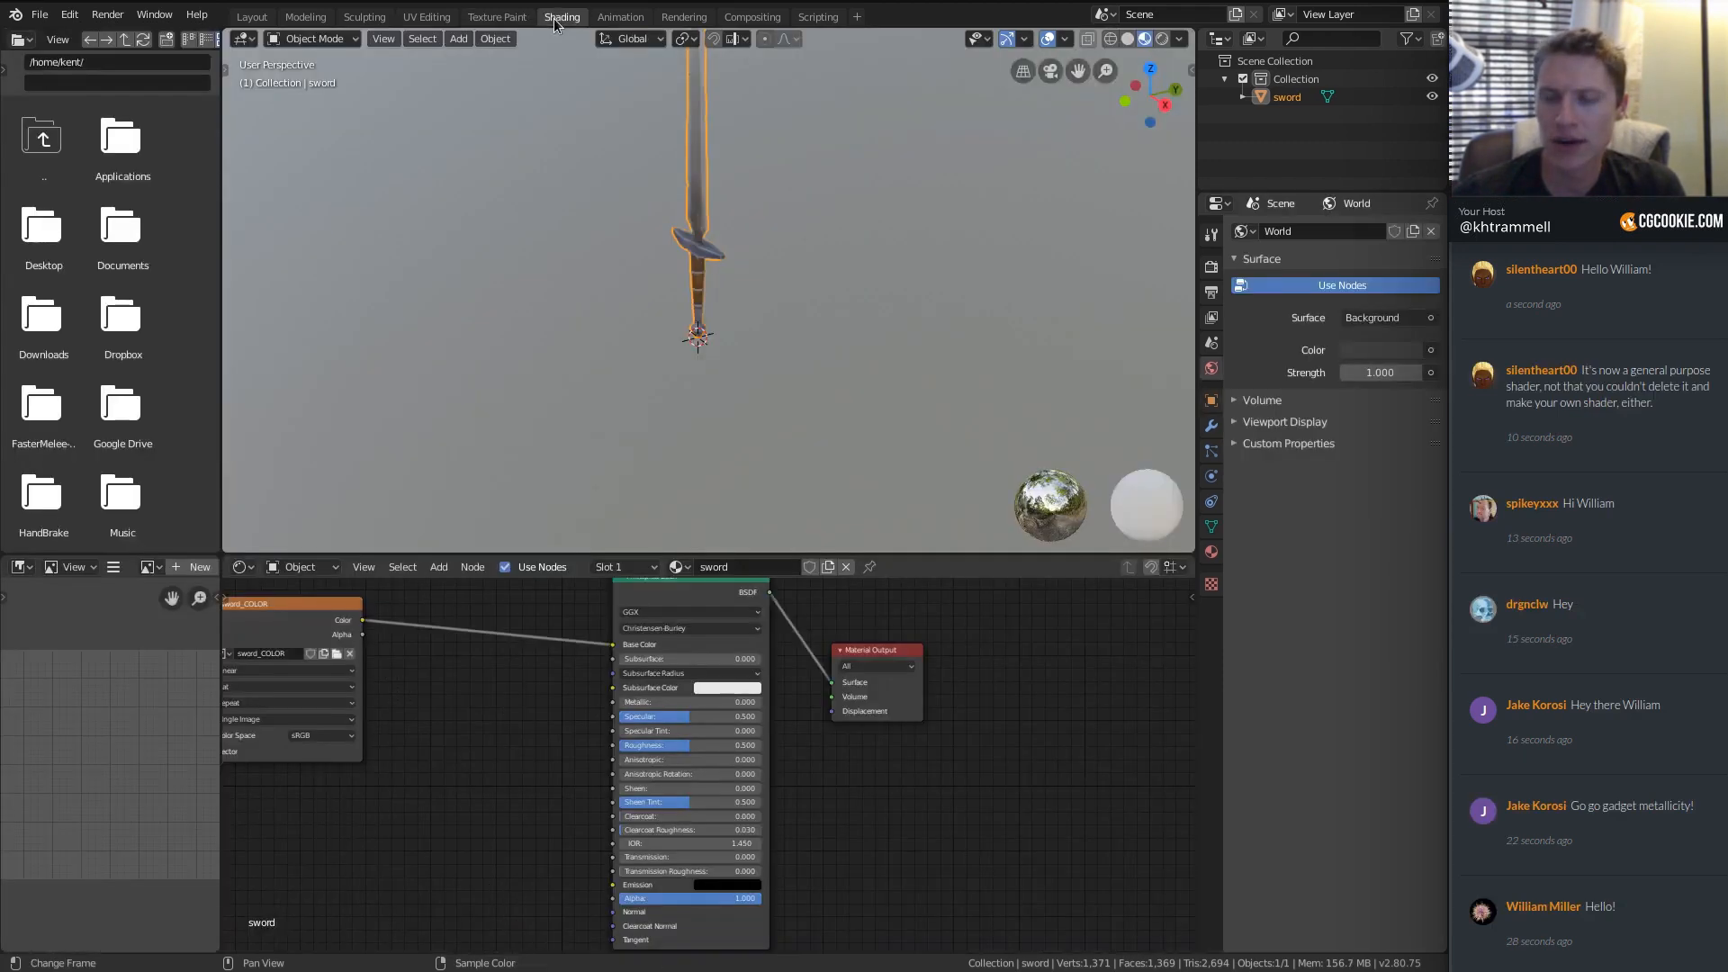
{"action": "middle_click_drag", "start_coordinate": [817, 254], "coordinate": [839, 203]}
{"action": "middle_click_drag", "start_coordinate": [799, 198], "coordinate": [789, 278], "text": "shift"}
{"action": "middle_click_drag", "start_coordinate": [787, 279], "coordinate": [921, 250], "text": "ctrl"}
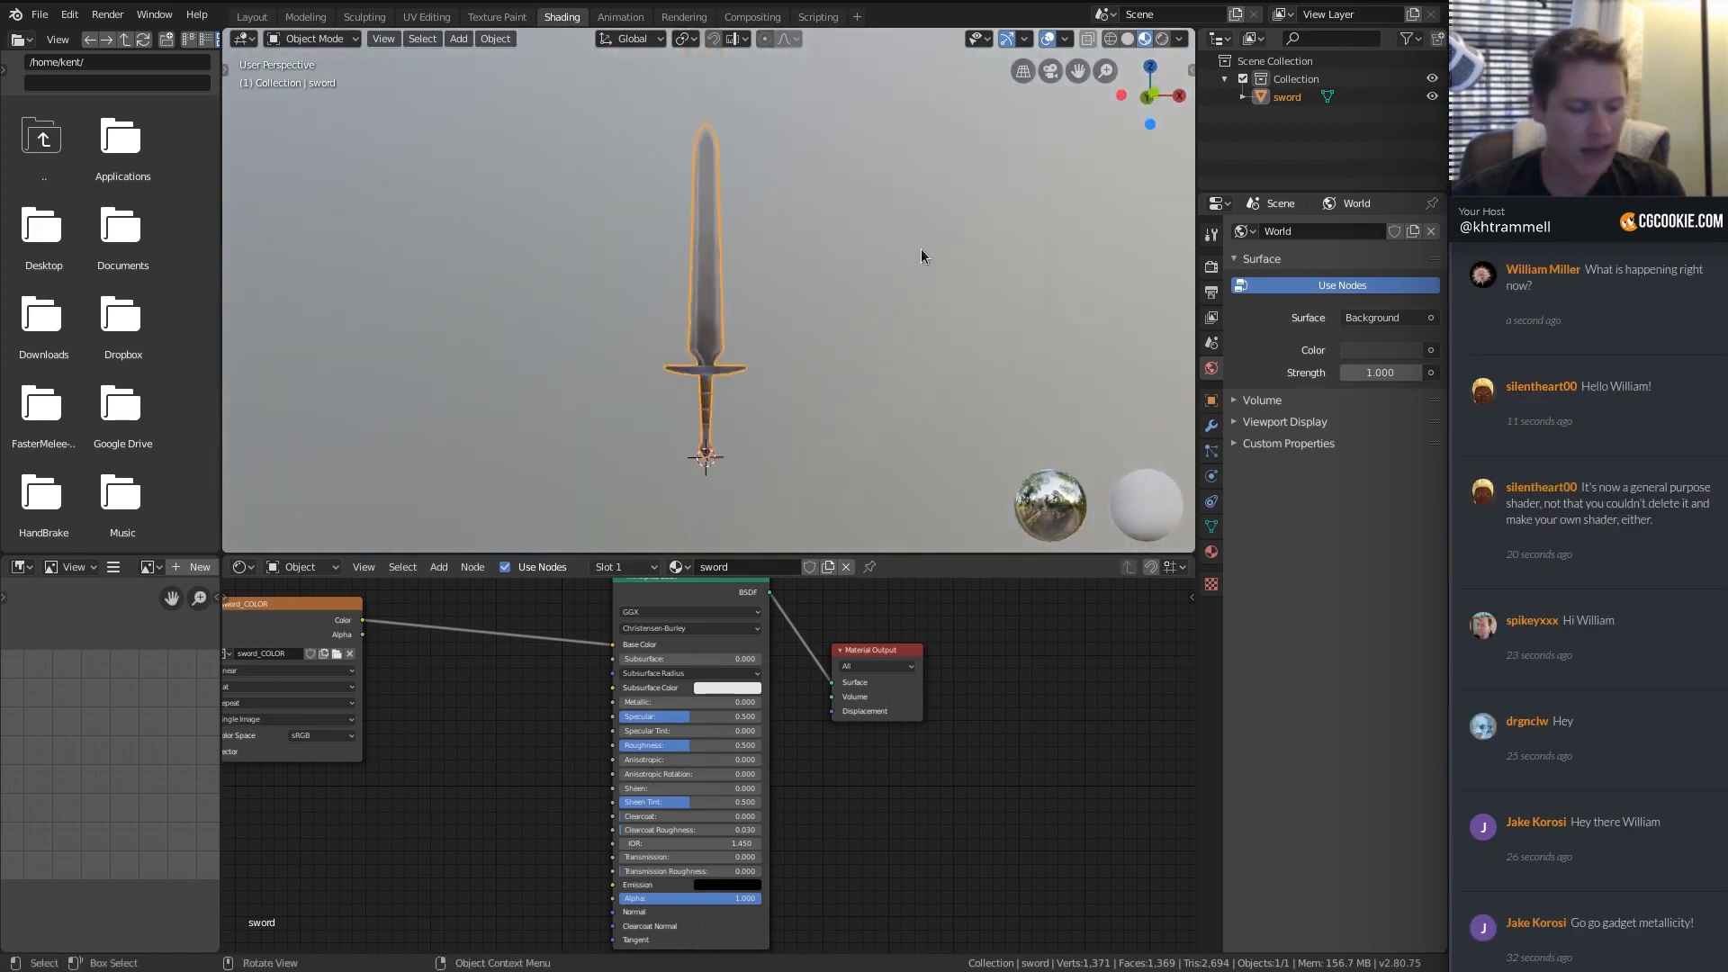
{"action": "key", "text": "r"}
{"action": "key", "text": "Escape"}
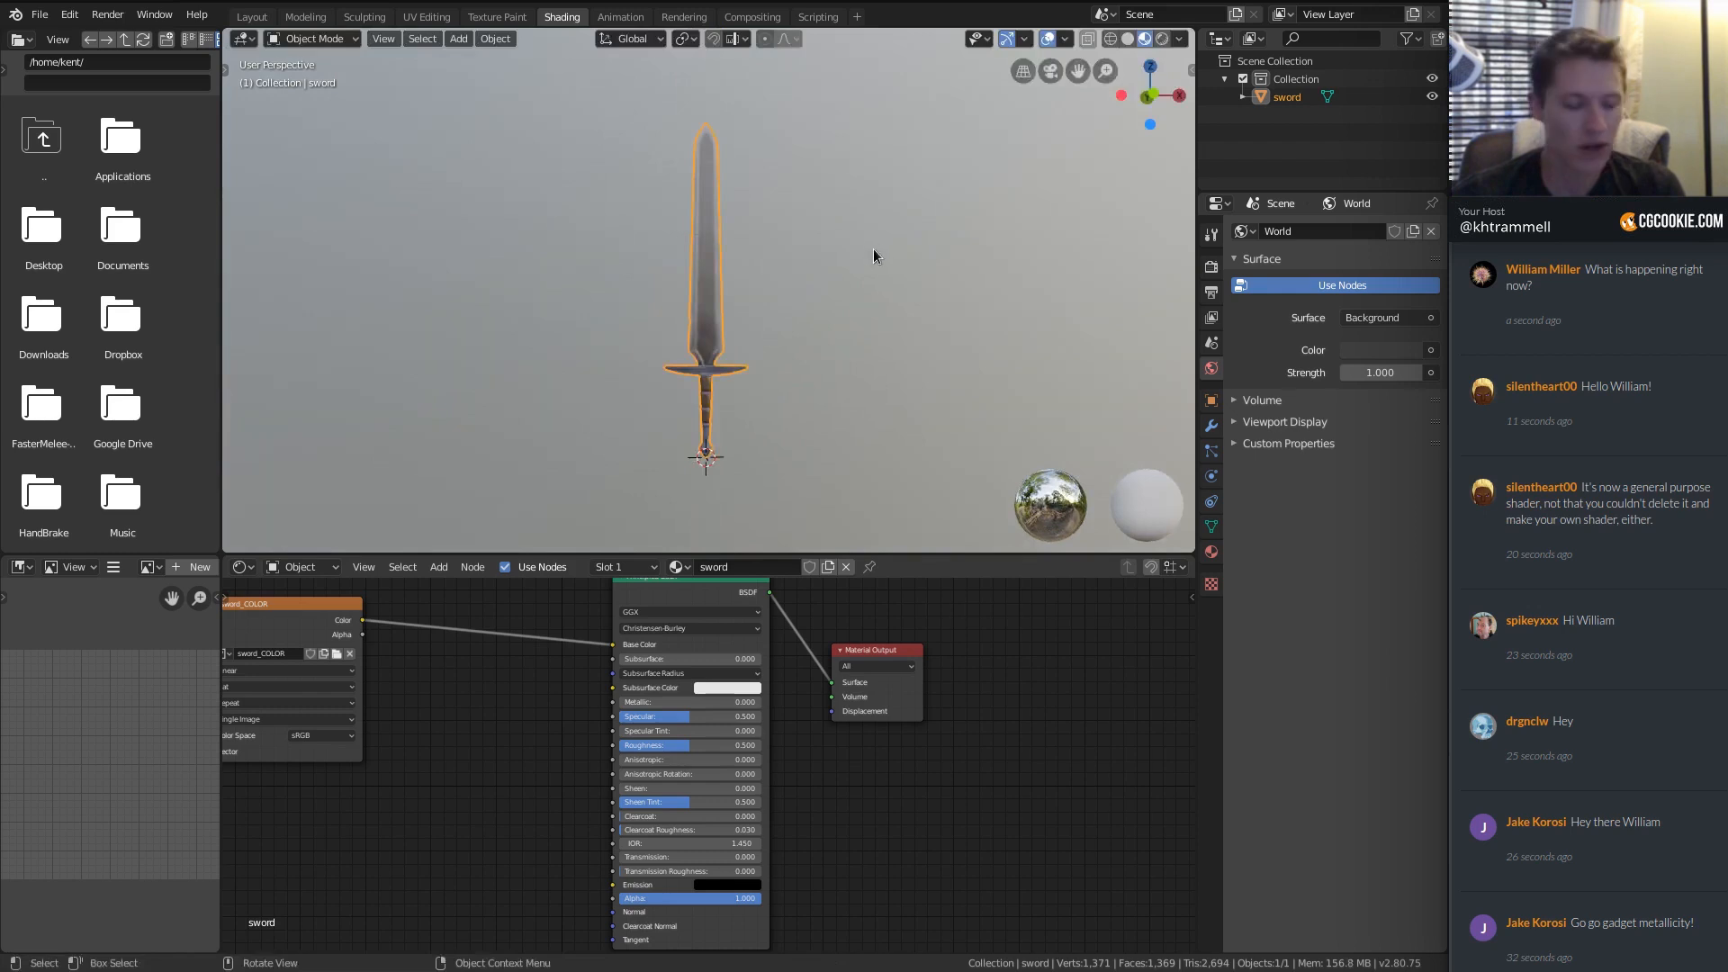
Extend the 3D viewport over the file browser, and rotate the sword freely so it lies roughly horizontal with its handle on the right.
{"action": "left_click_drag", "start_coordinate": [226, 548], "coordinate": [178, 541]}
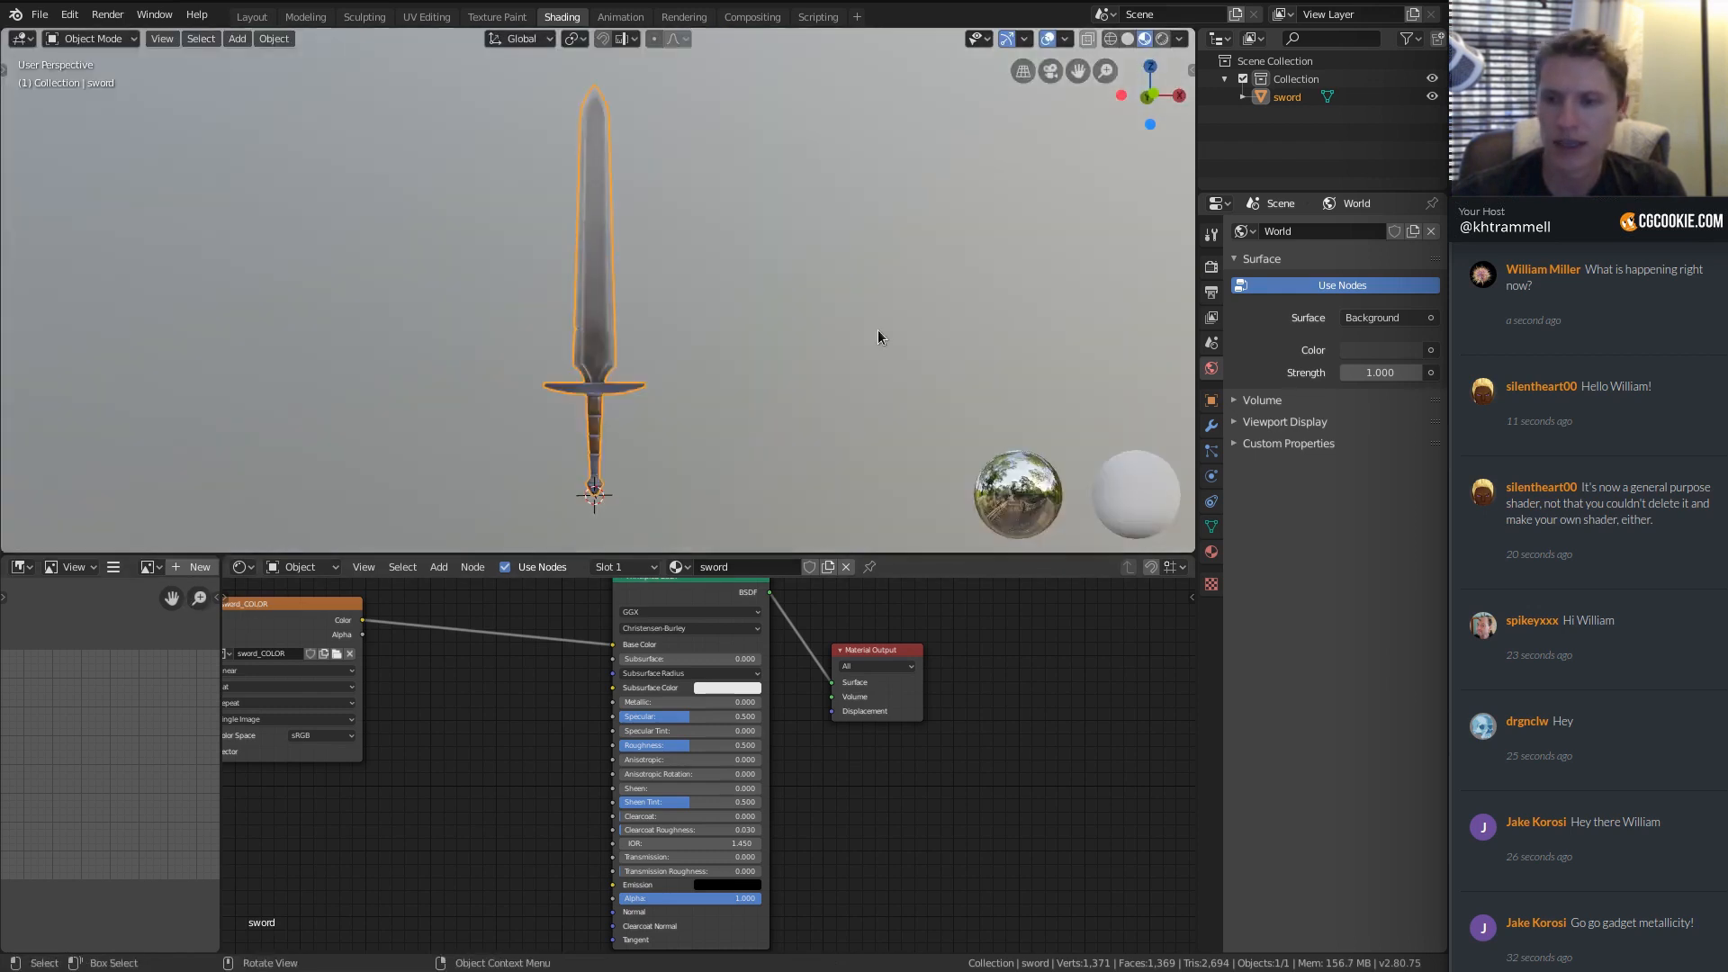
{"action": "key", "text": "r"}
{"action": "left_click", "coordinate": [558, 342]}
{"action": "key", "text": "r"}
{"action": "key", "text": "r"}
{"action": "left_click", "coordinate": [588, 389]}
{"action": "middle_click_drag", "start_coordinate": [590, 394], "coordinate": [676, 392], "text": "shift"}
{"action": "middle_click_drag", "start_coordinate": [676, 392], "coordinate": [859, 237], "text": "shift"}
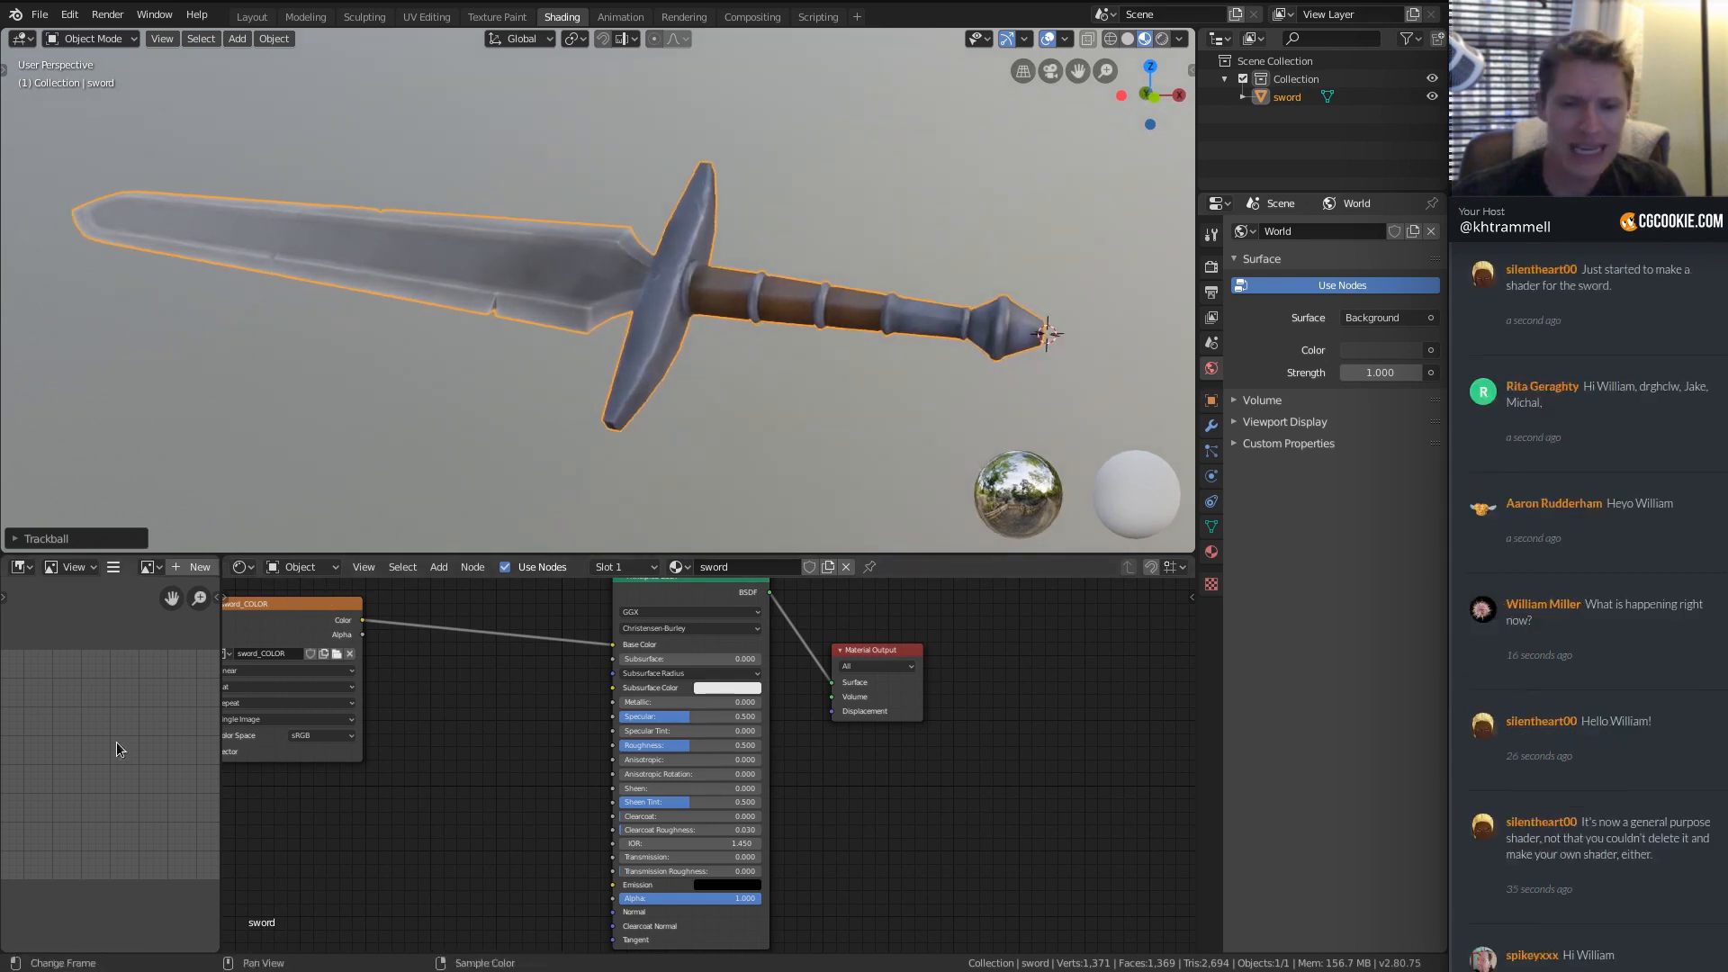
Enlarge the shader editor over the image editor and upward, and spread the sword_COLOR, Principled BSDF and Material Output nodes apart.
{"action": "left_click_drag", "start_coordinate": [208, 559], "coordinate": [171, 559]}
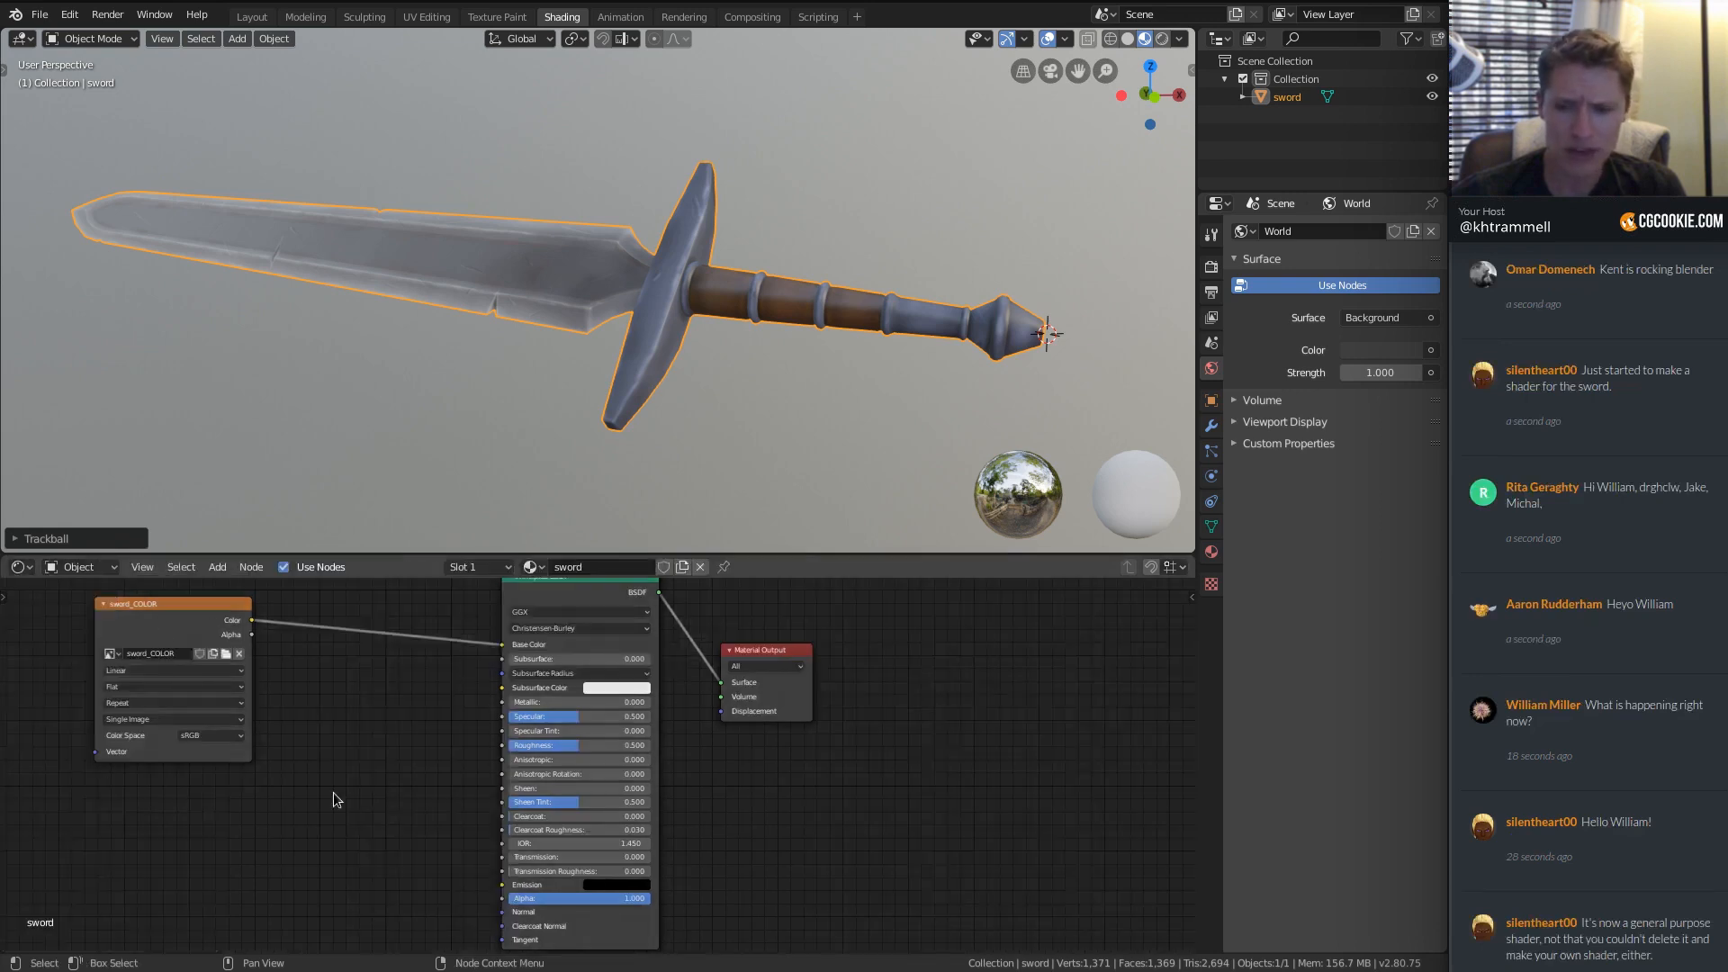
{"action": "left_click_drag", "start_coordinate": [506, 555], "coordinate": [508, 482]}
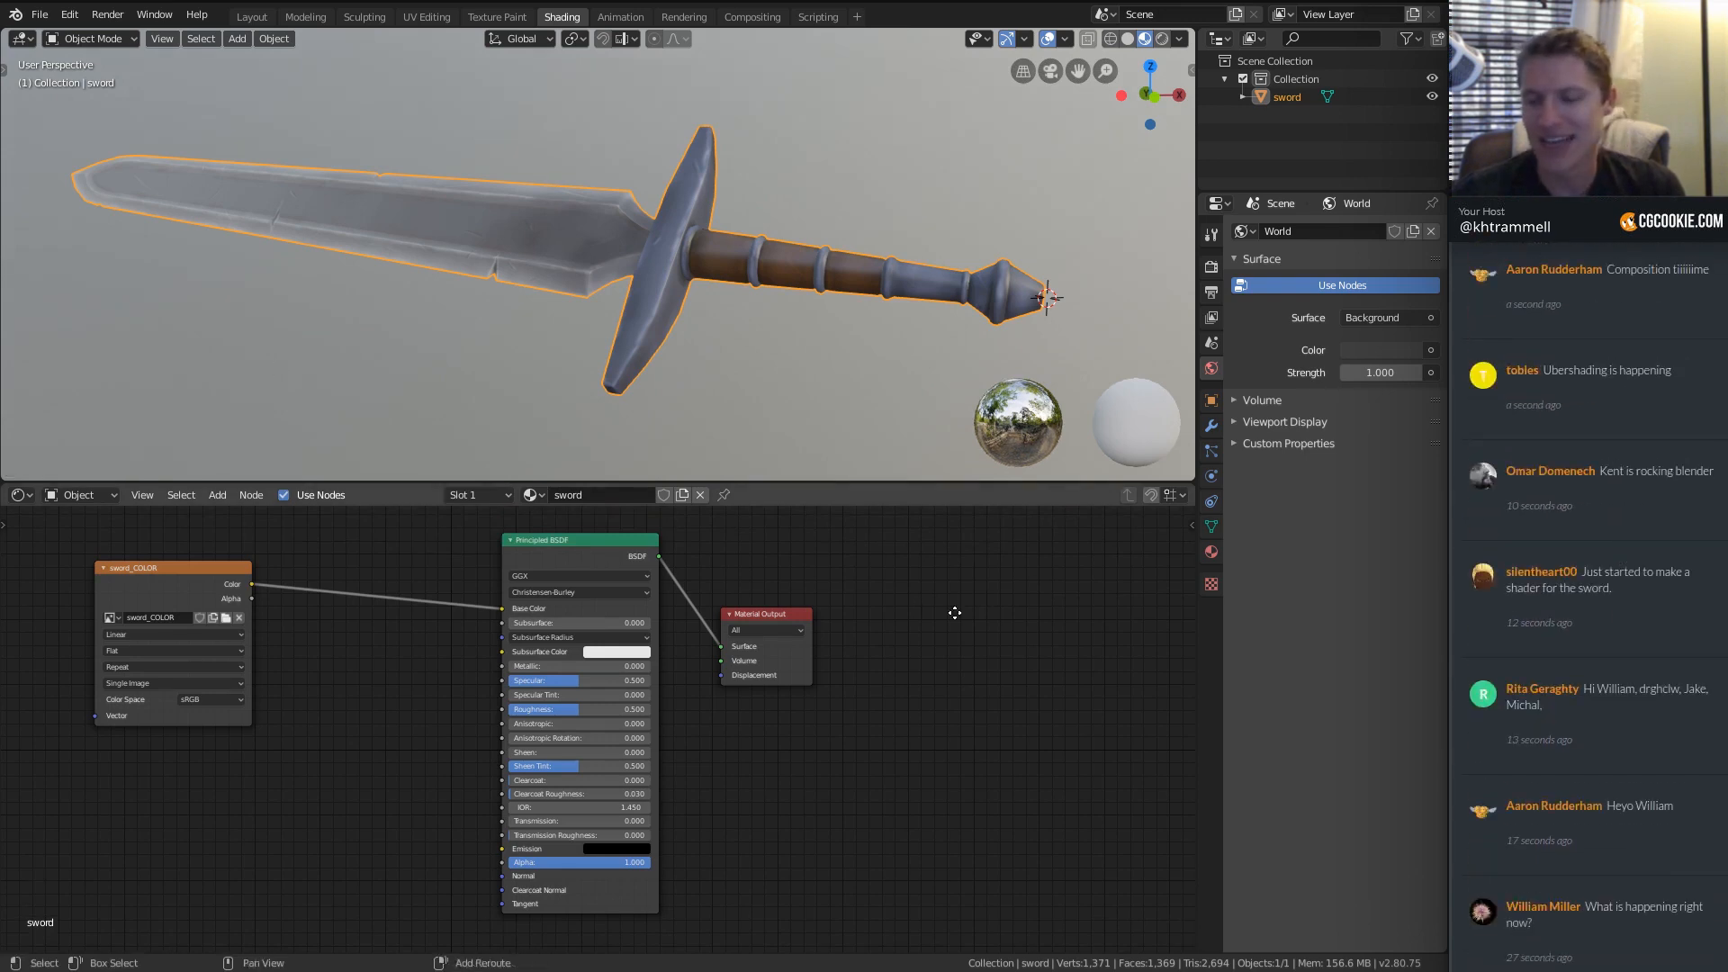
{"action": "middle_click_drag", "start_coordinate": [262, 574], "coordinate": [436, 624]}
{"action": "left_click_drag", "start_coordinate": [353, 628], "coordinate": [305, 594]}
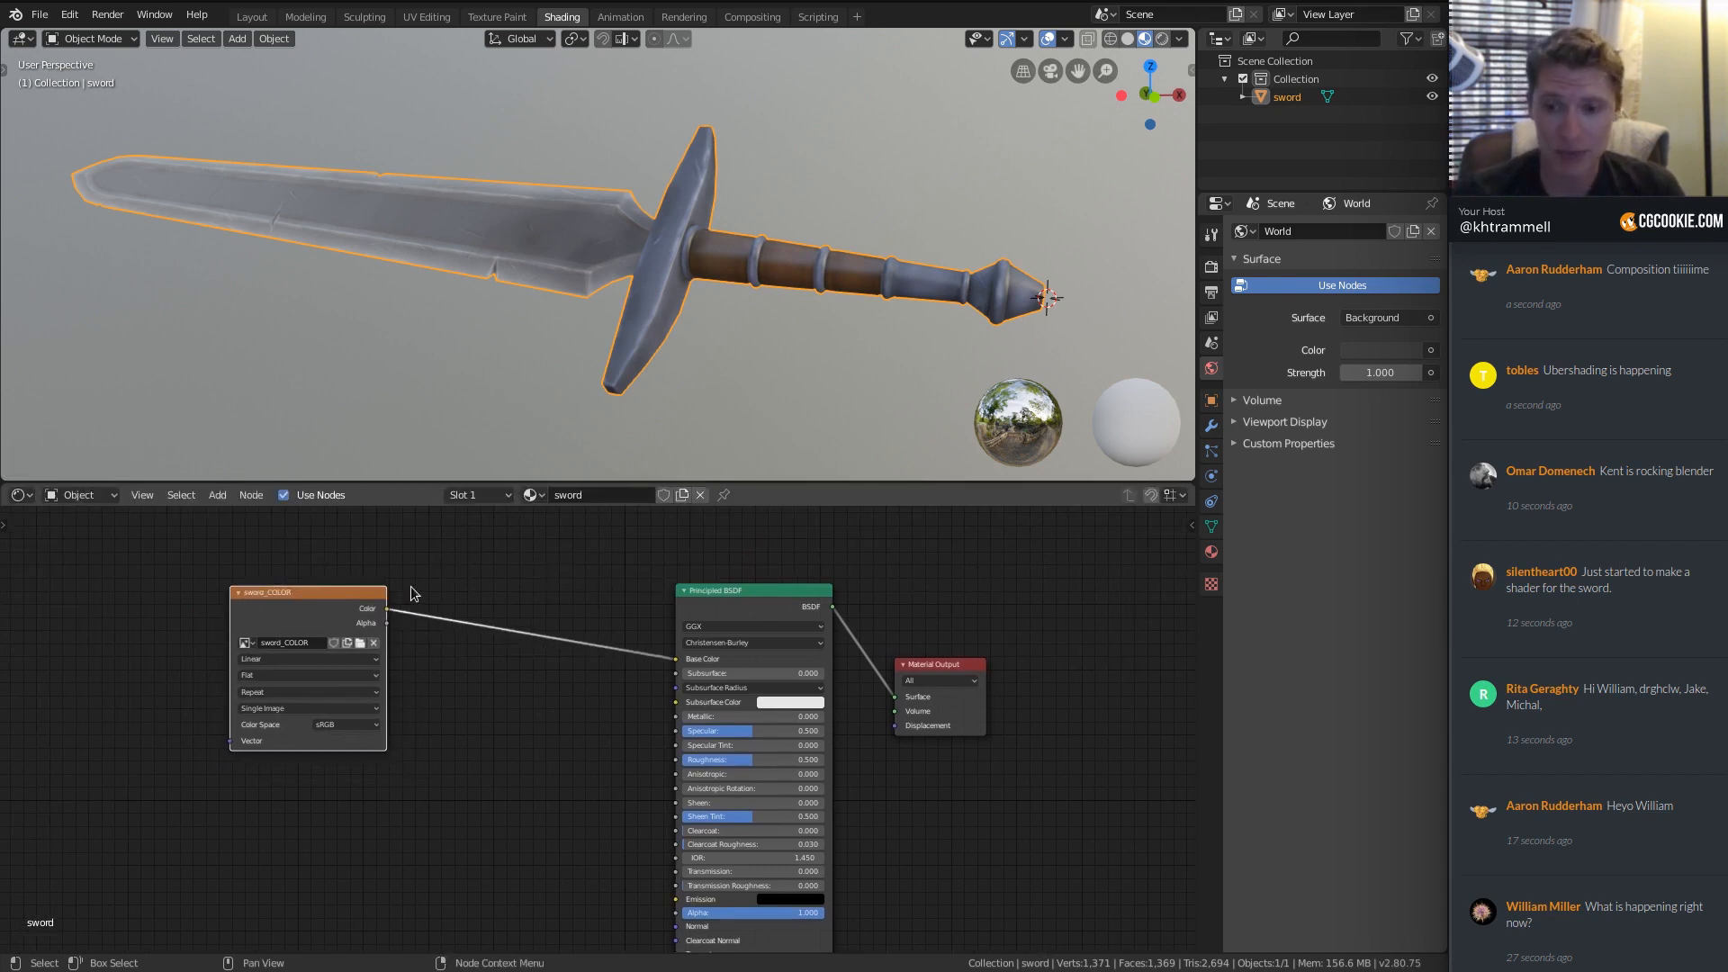
{"action": "left_click_drag", "start_coordinate": [320, 618], "coordinate": [261, 617]}
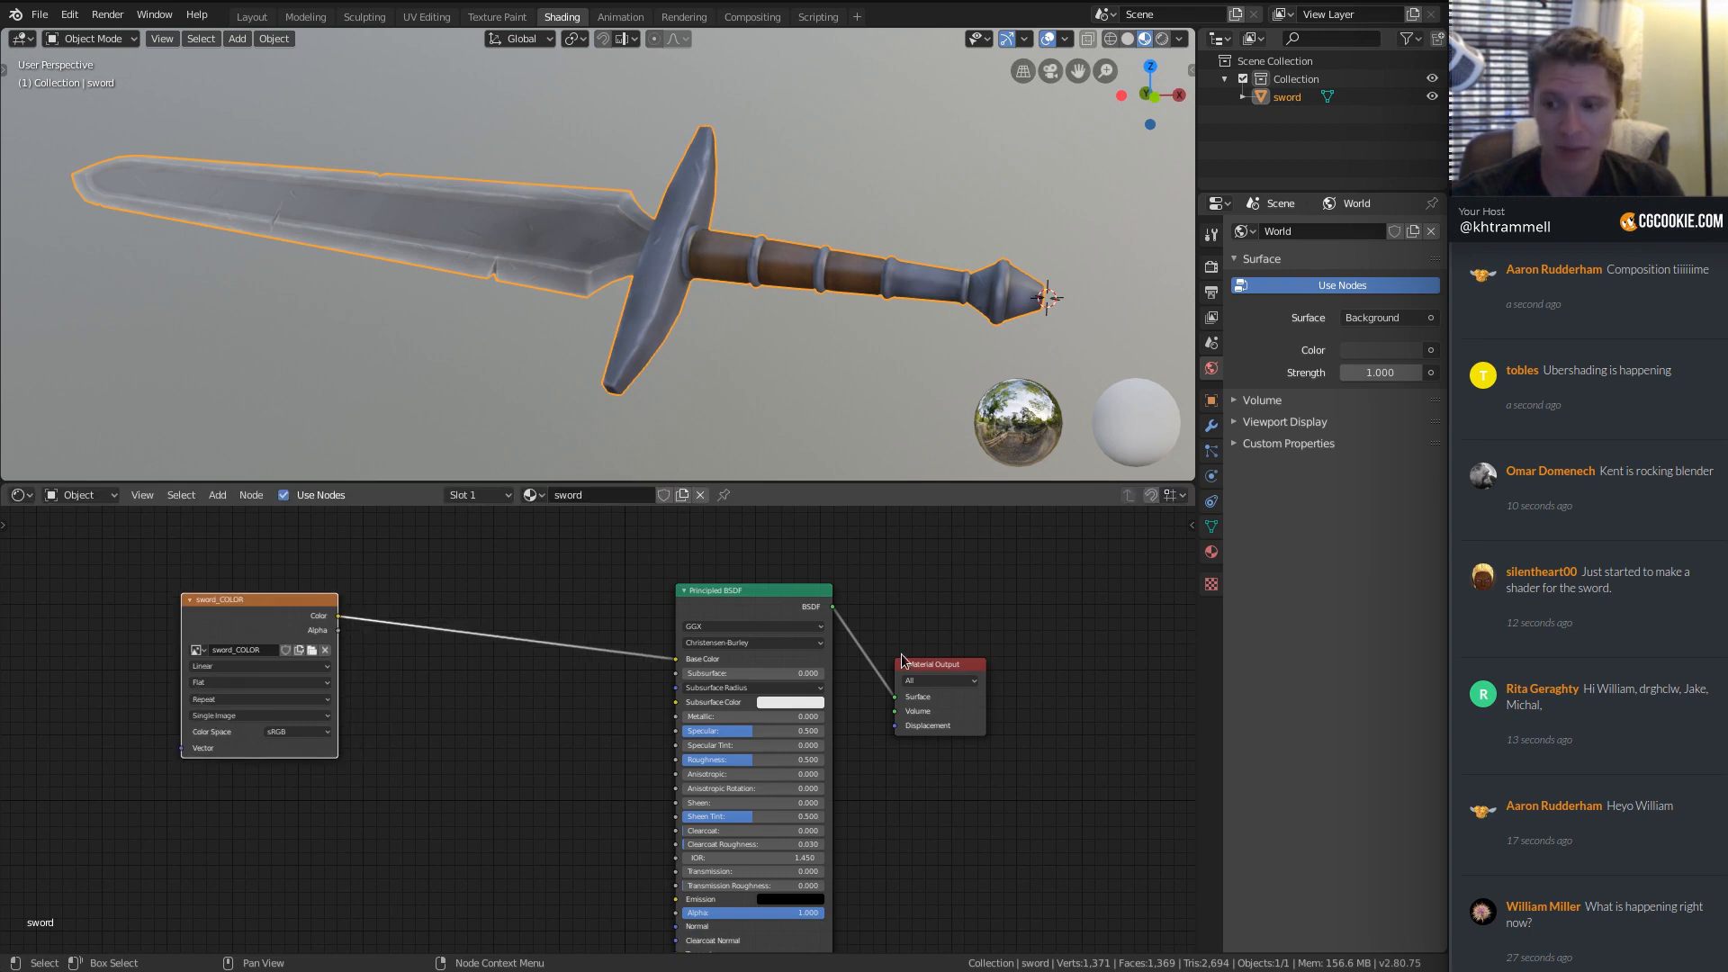
{"action": "left_click_drag", "start_coordinate": [927, 666], "coordinate": [998, 579]}
{"action": "left_click_drag", "start_coordinate": [773, 595], "coordinate": [862, 594]}
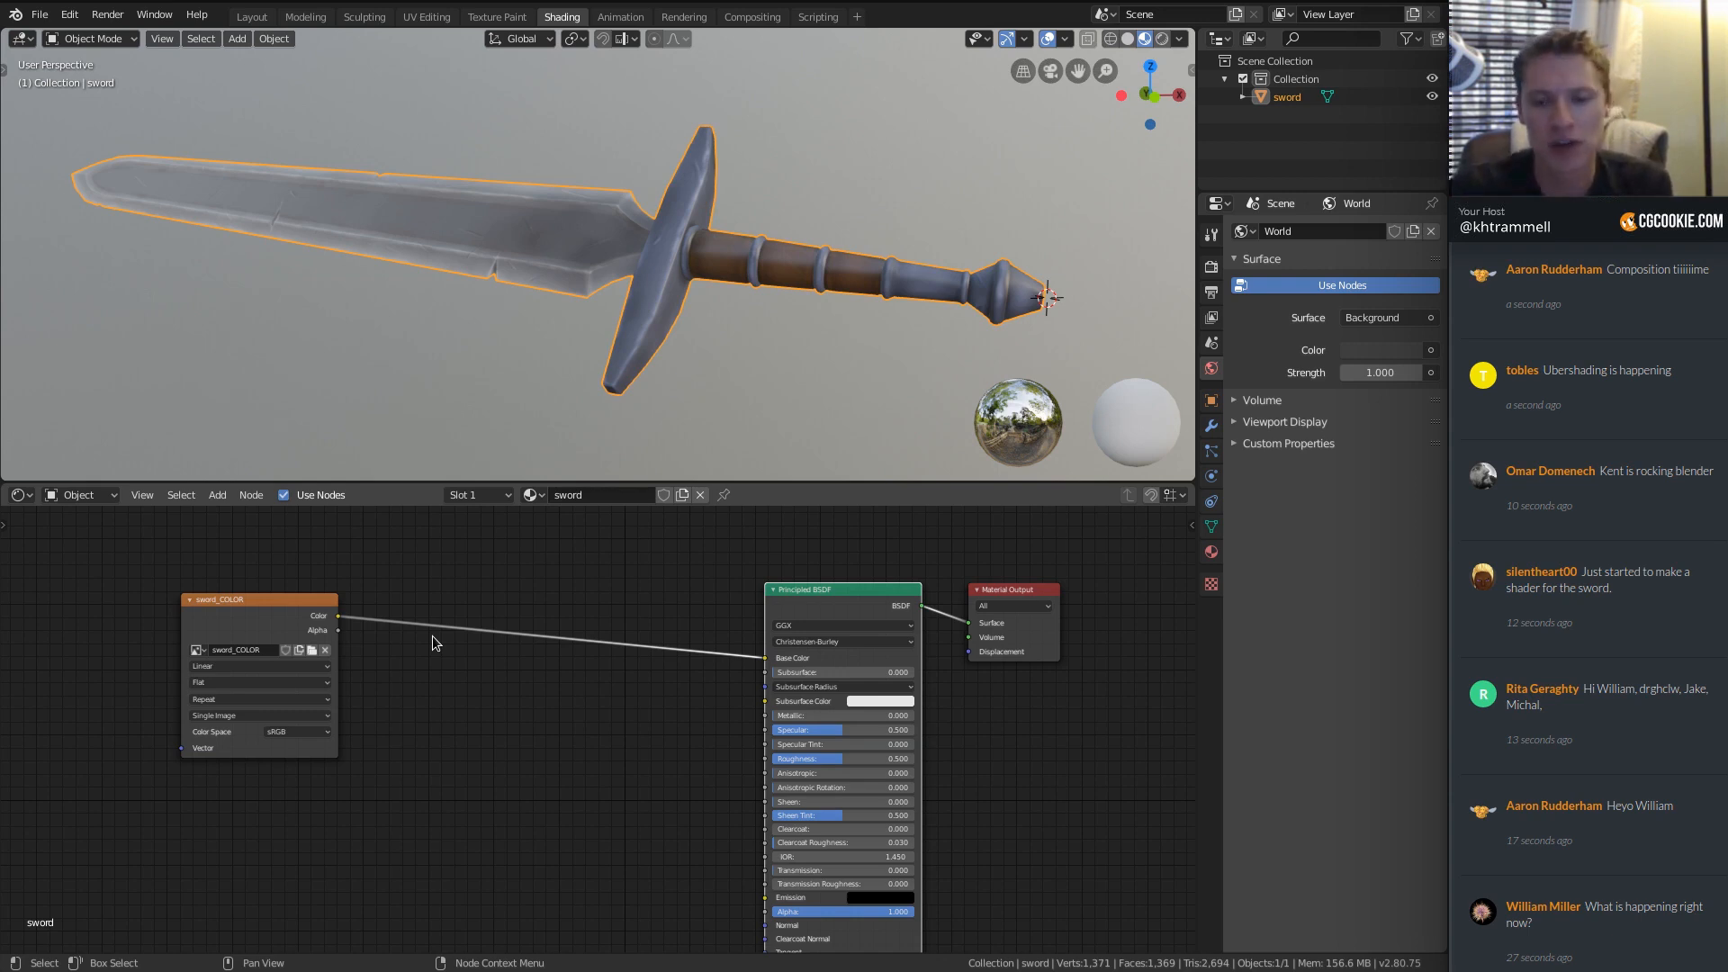
{"action": "left_click_drag", "start_coordinate": [276, 598], "coordinate": [208, 613]}
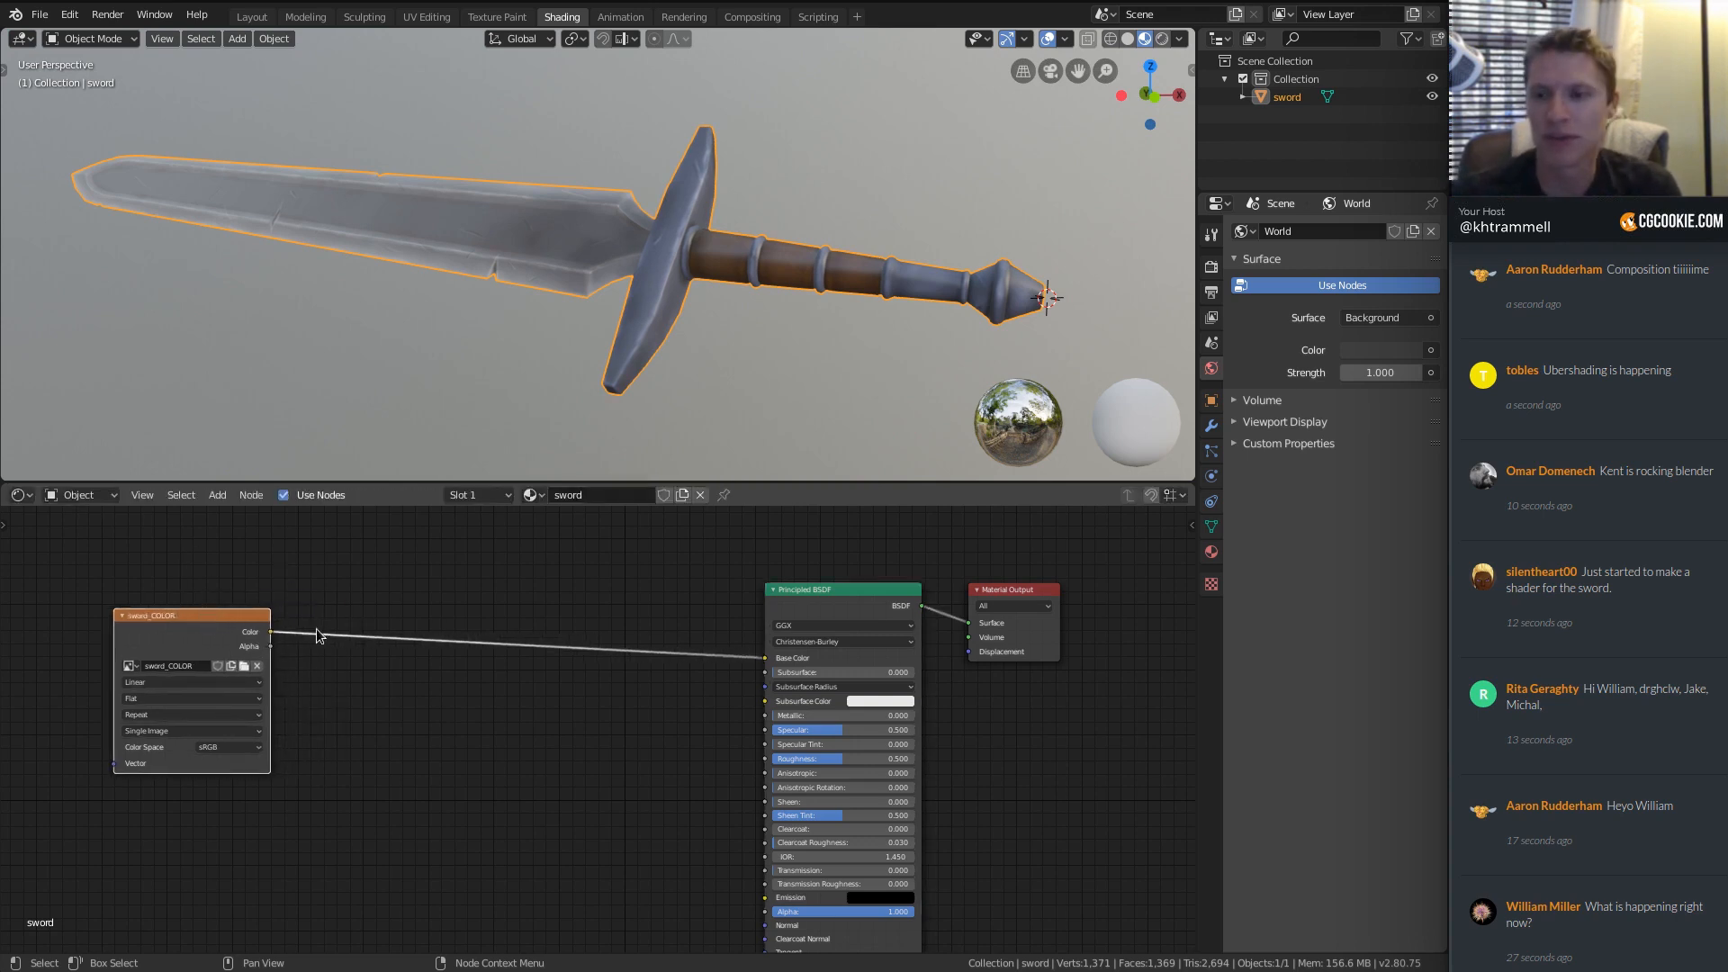
Set the Principled BSDF's Metallic to 1 and view the metal effect on the sword.
{"action": "scroll", "coordinate": [710, 710], "scroll_direction": "up", "scroll_amount": 2}
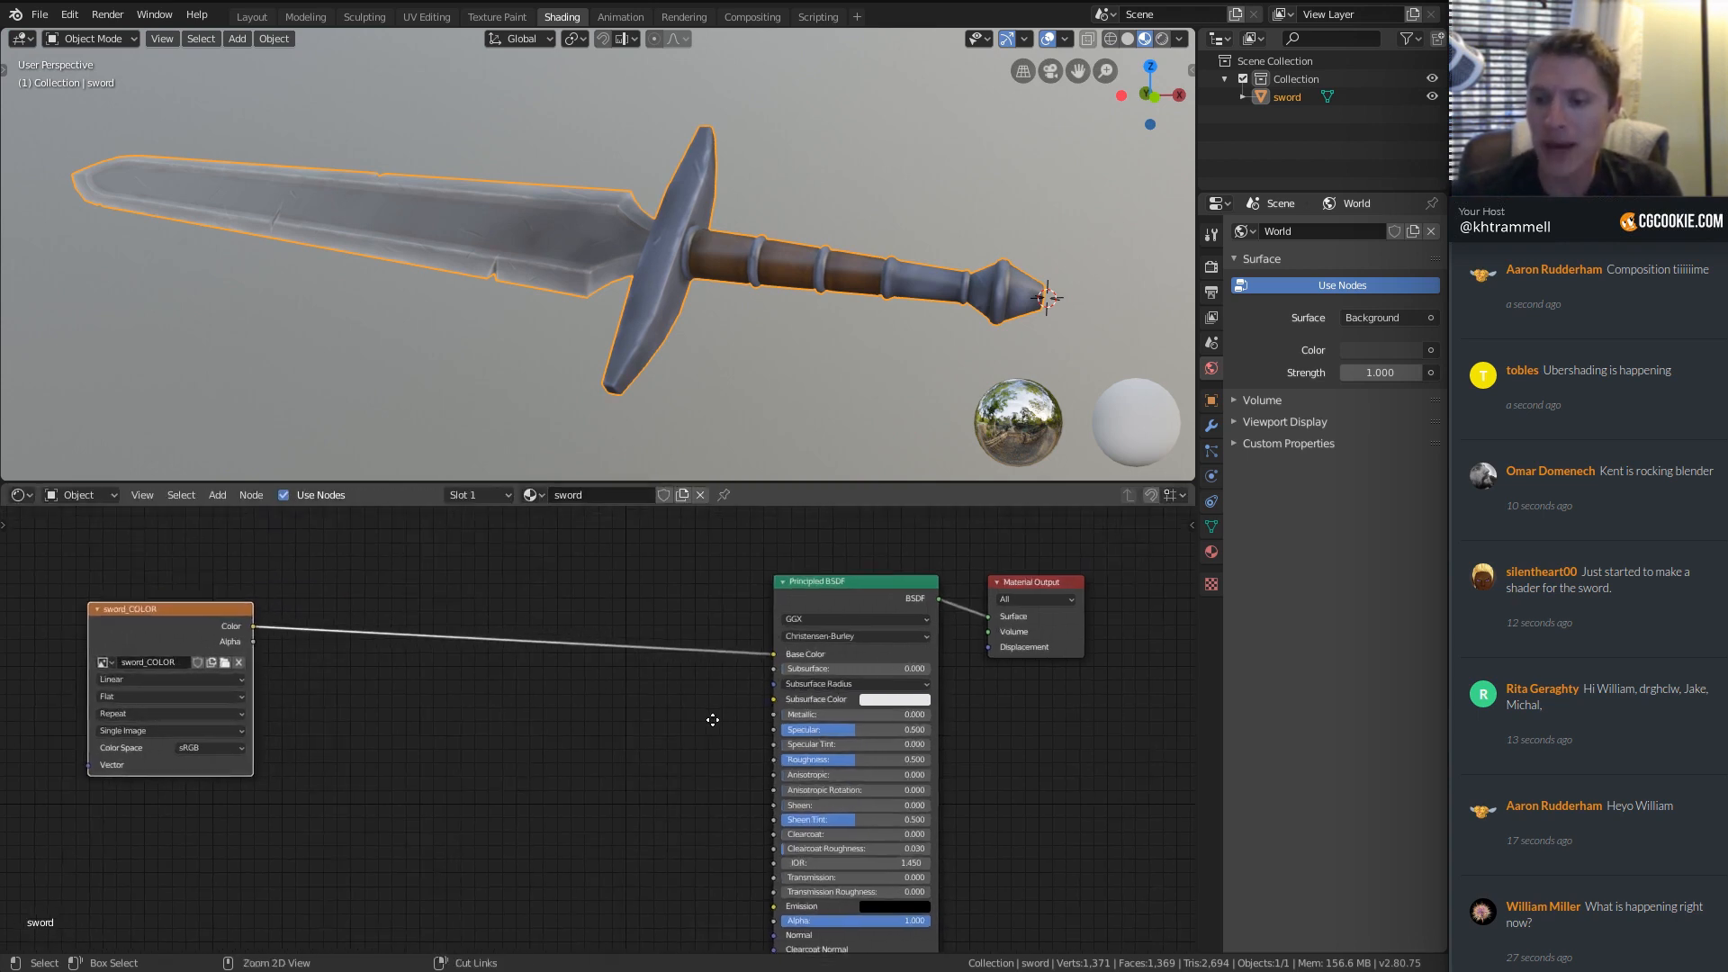
{"action": "middle_click_drag", "start_coordinate": [681, 797], "coordinate": [584, 712], "text": "ctrl"}
{"action": "middle_click_drag", "start_coordinate": [584, 712], "coordinate": [622, 788], "text": "ctrl"}
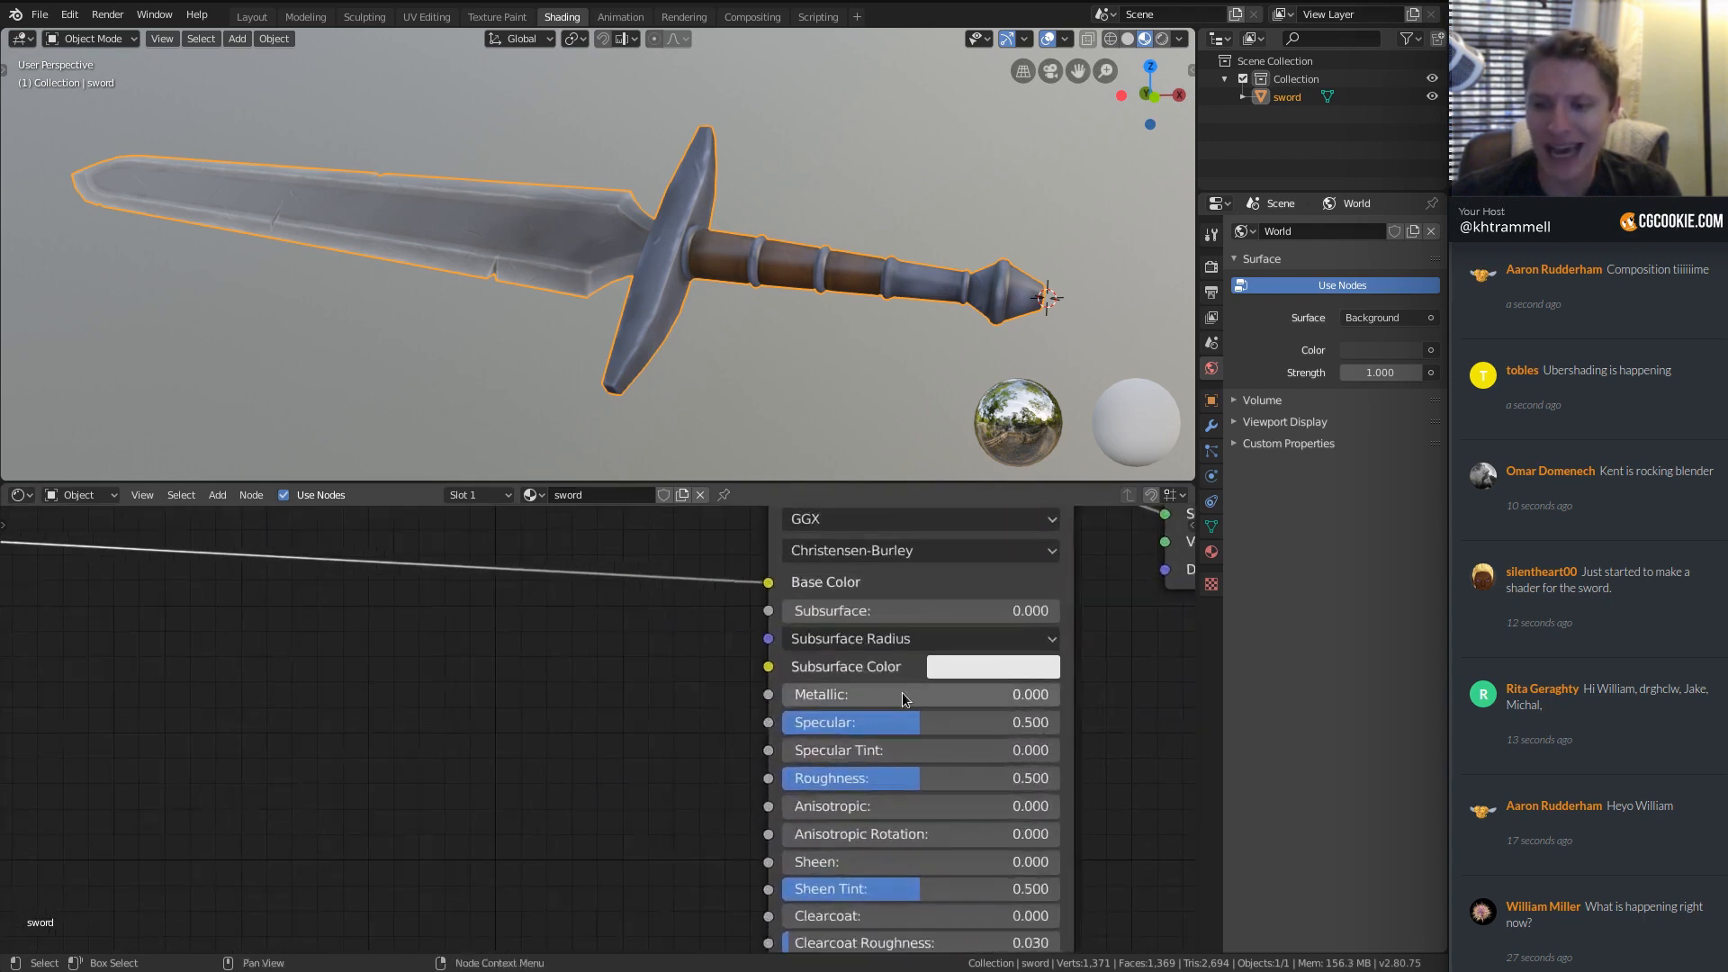
{"action": "middle_click_drag", "start_coordinate": [756, 709], "coordinate": [607, 733], "text": "ctrl"}
{"action": "middle_click_drag", "start_coordinate": [608, 733], "coordinate": [558, 594], "text": "shift"}
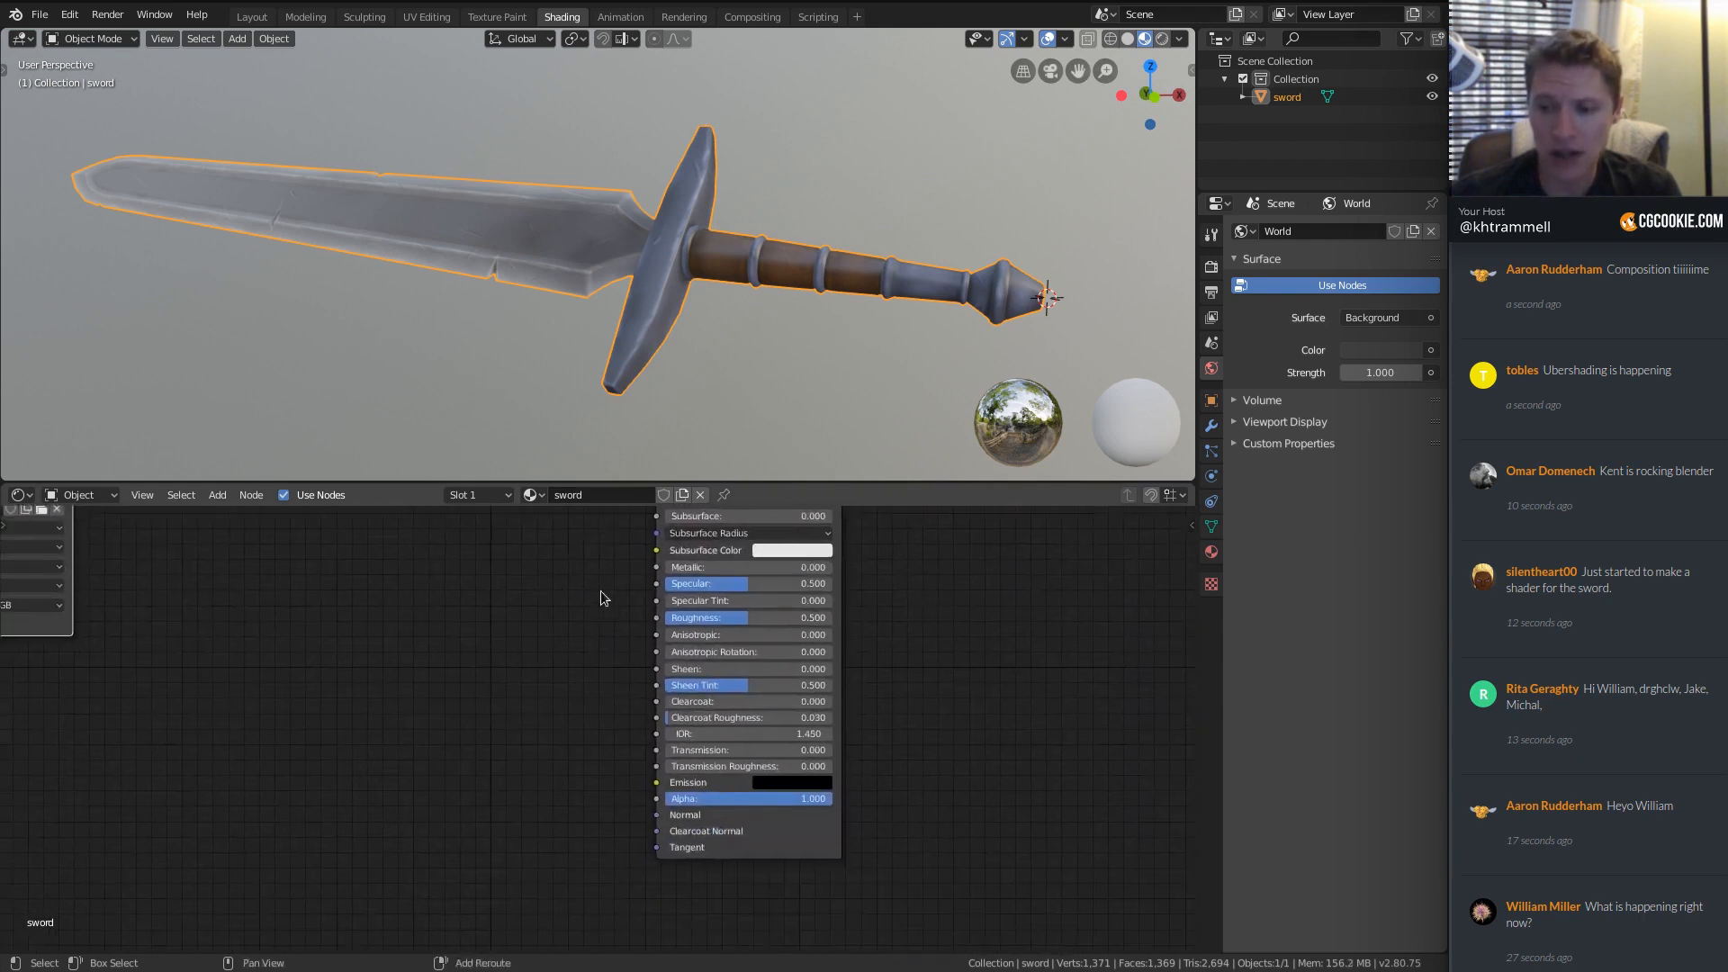
{"action": "middle_click_drag", "start_coordinate": [785, 601], "coordinate": [769, 675], "text": "shift"}
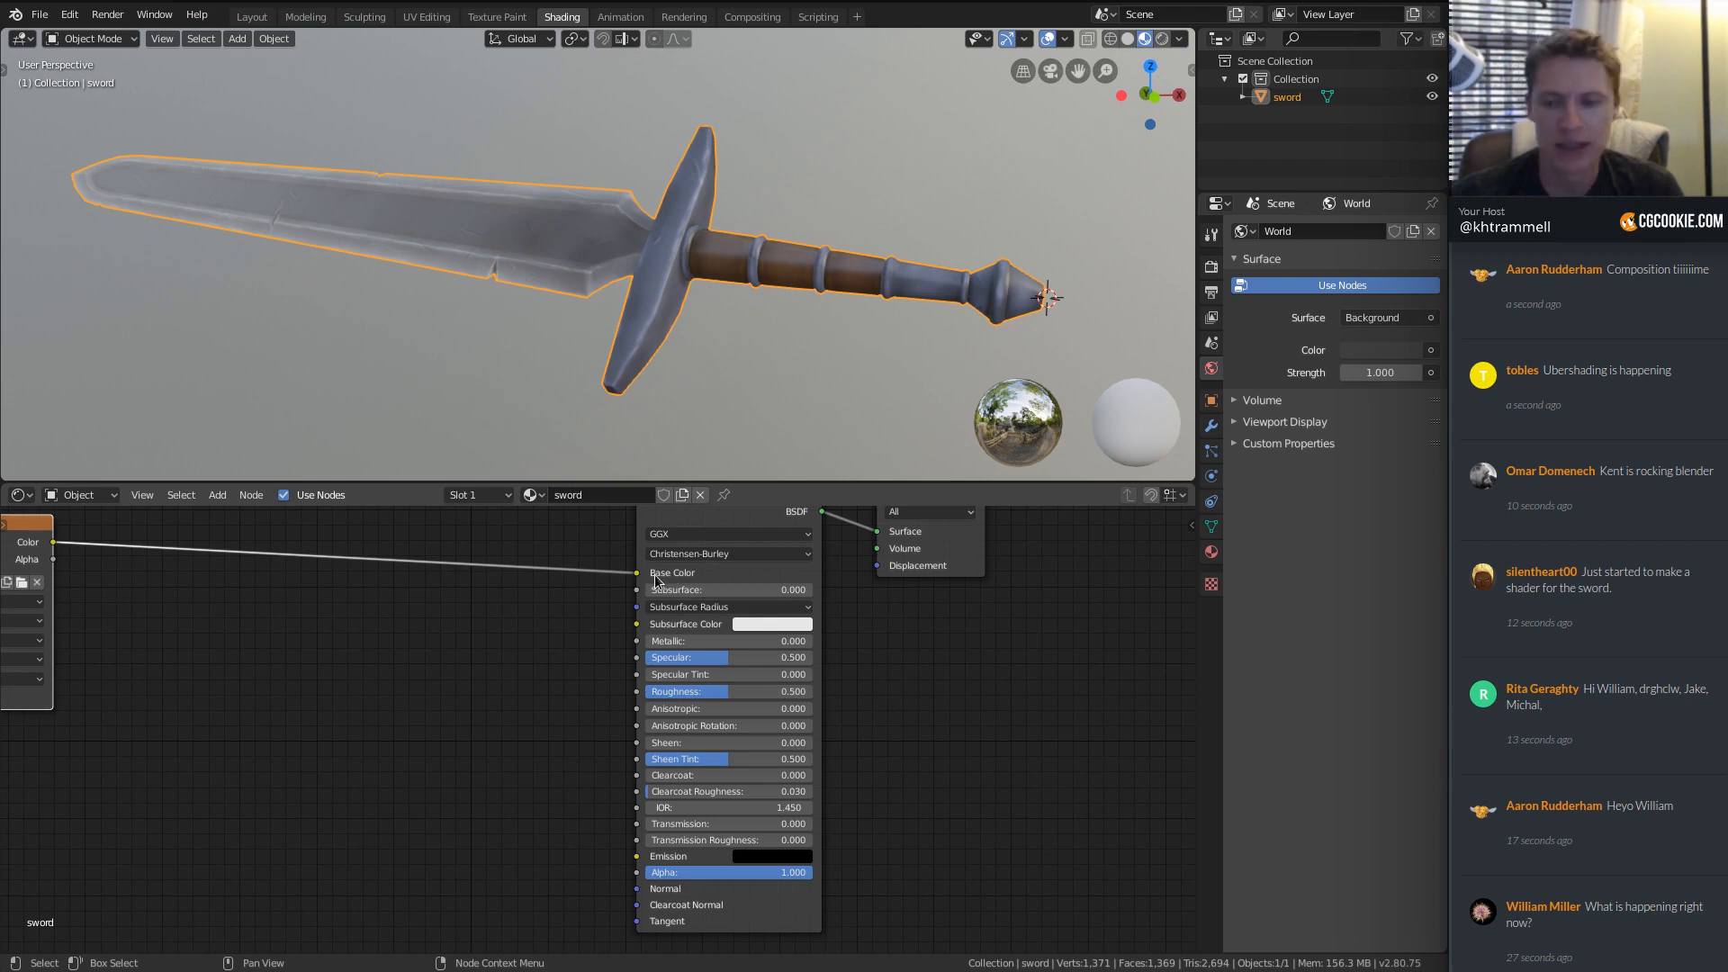
{"action": "middle_click_drag", "start_coordinate": [621, 675], "coordinate": [452, 792], "text": "ctrl"}
{"action": "left_click_drag", "start_coordinate": [649, 689], "coordinate": [956, 688]}
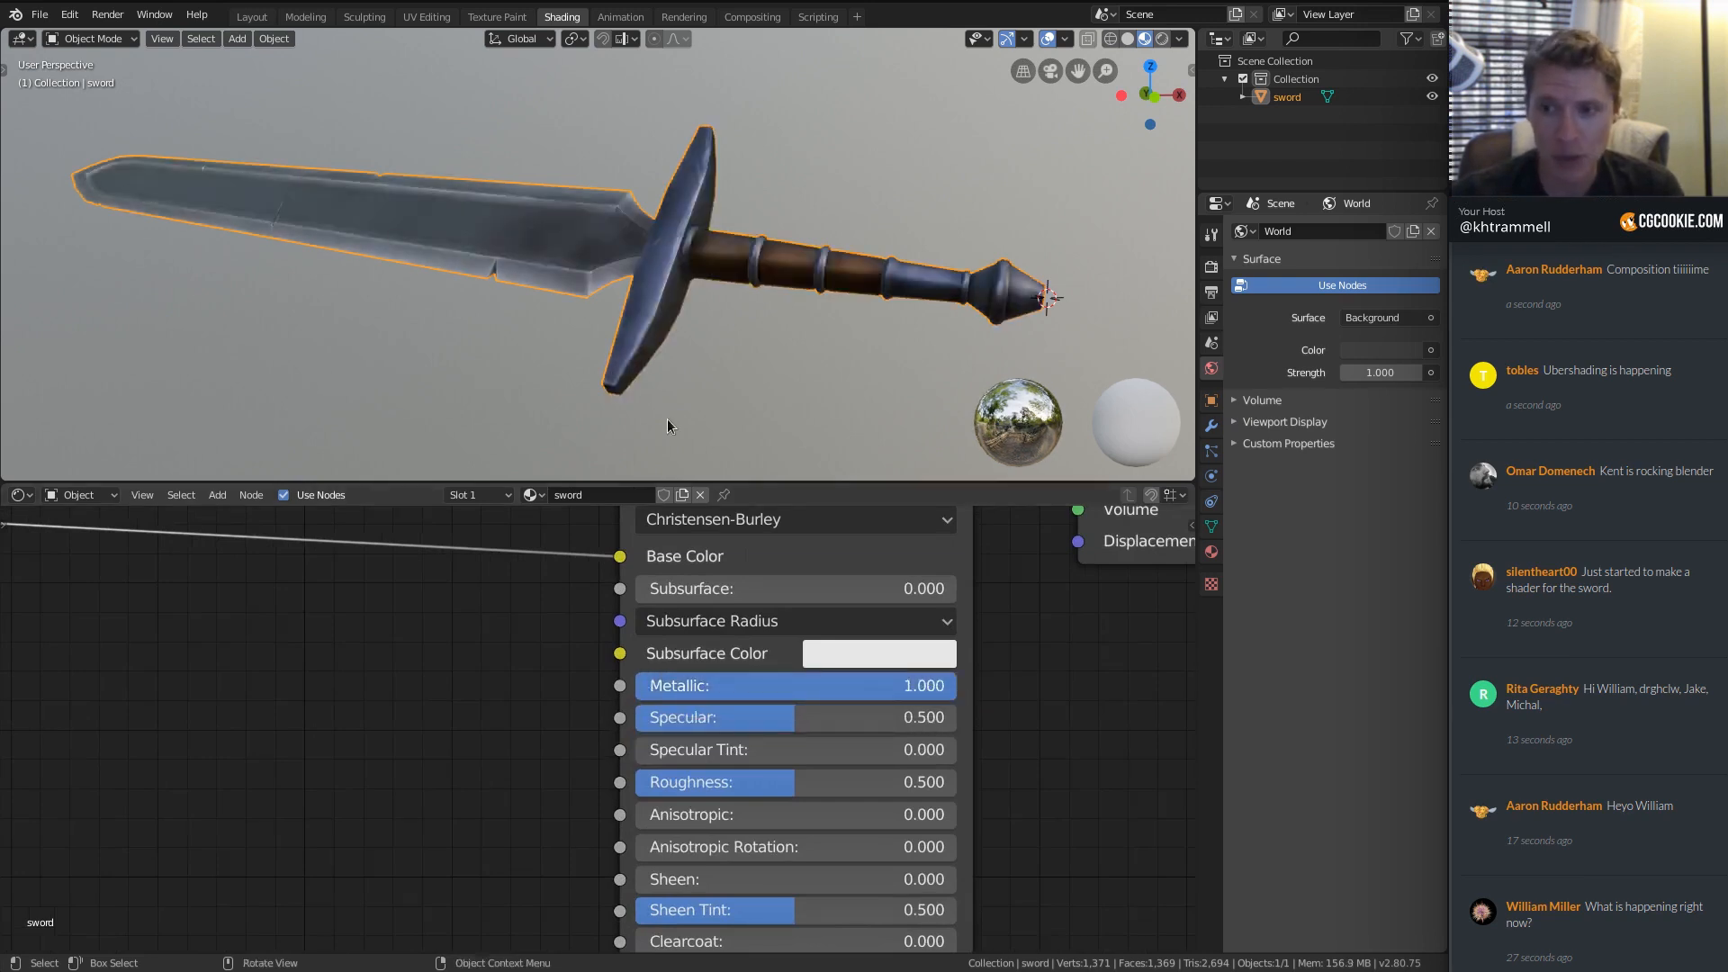
{"action": "middle_click_drag", "start_coordinate": [639, 278], "coordinate": [609, 268]}
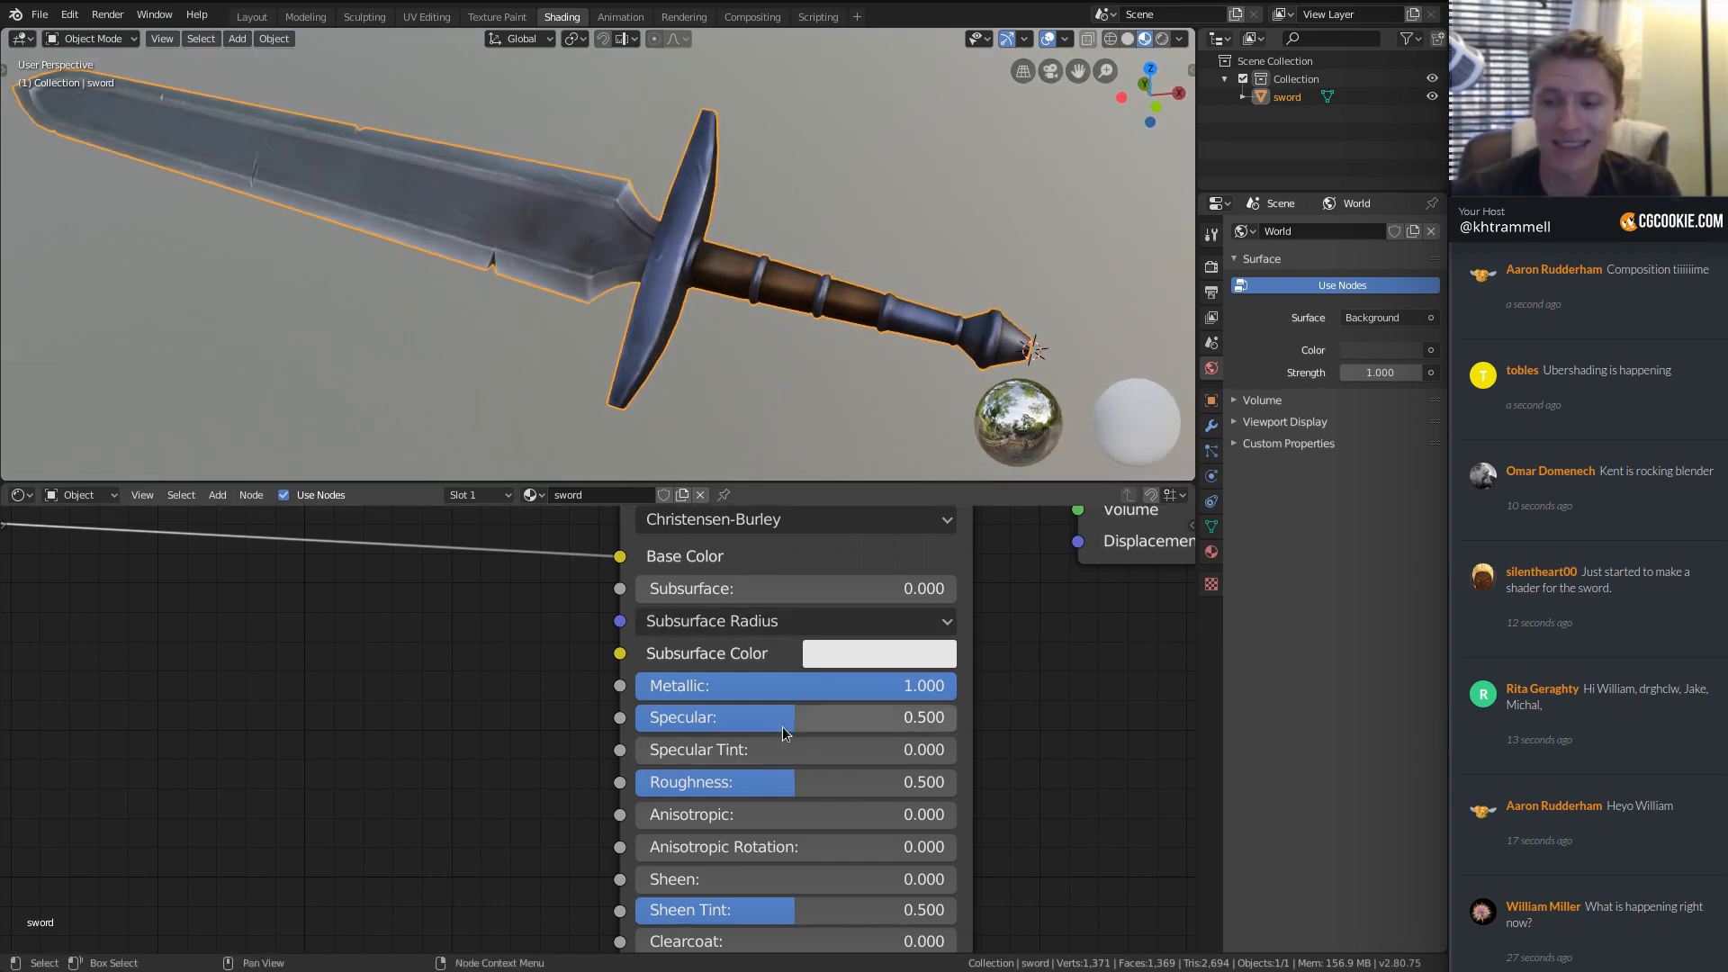
Set the Principled BSDF's Specular to 0, keep Metallic at 1, and check the sword from several angles.
{"action": "left_click_drag", "start_coordinate": [785, 717], "coordinate": [636, 717]}
{"action": "middle_click_drag", "start_coordinate": [540, 248], "coordinate": [632, 225]}
{"action": "mouse_move", "coordinate": [685, 724]}
{"action": "left_mouse_down"}
{"action": "mouse_move", "coordinate": [815, 724]}
{"action": "mouse_move", "coordinate": [675, 724]}
{"action": "left_mouse_up"}
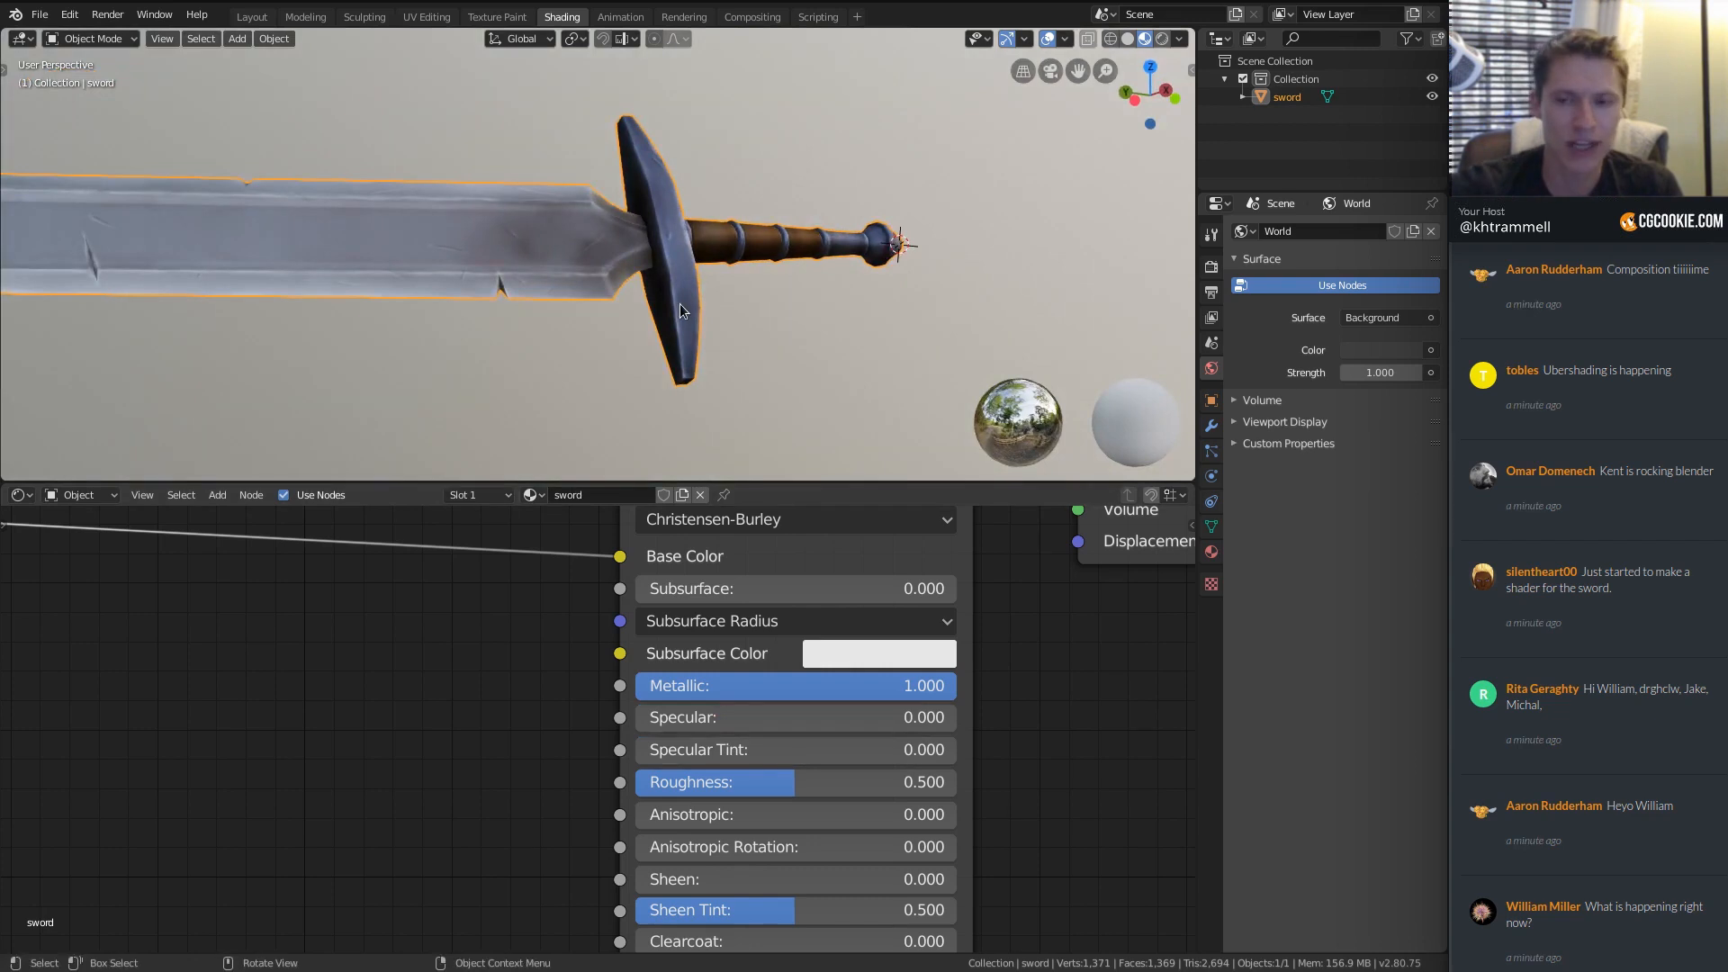
{"action": "middle_click_drag", "start_coordinate": [769, 232], "coordinate": [661, 216]}
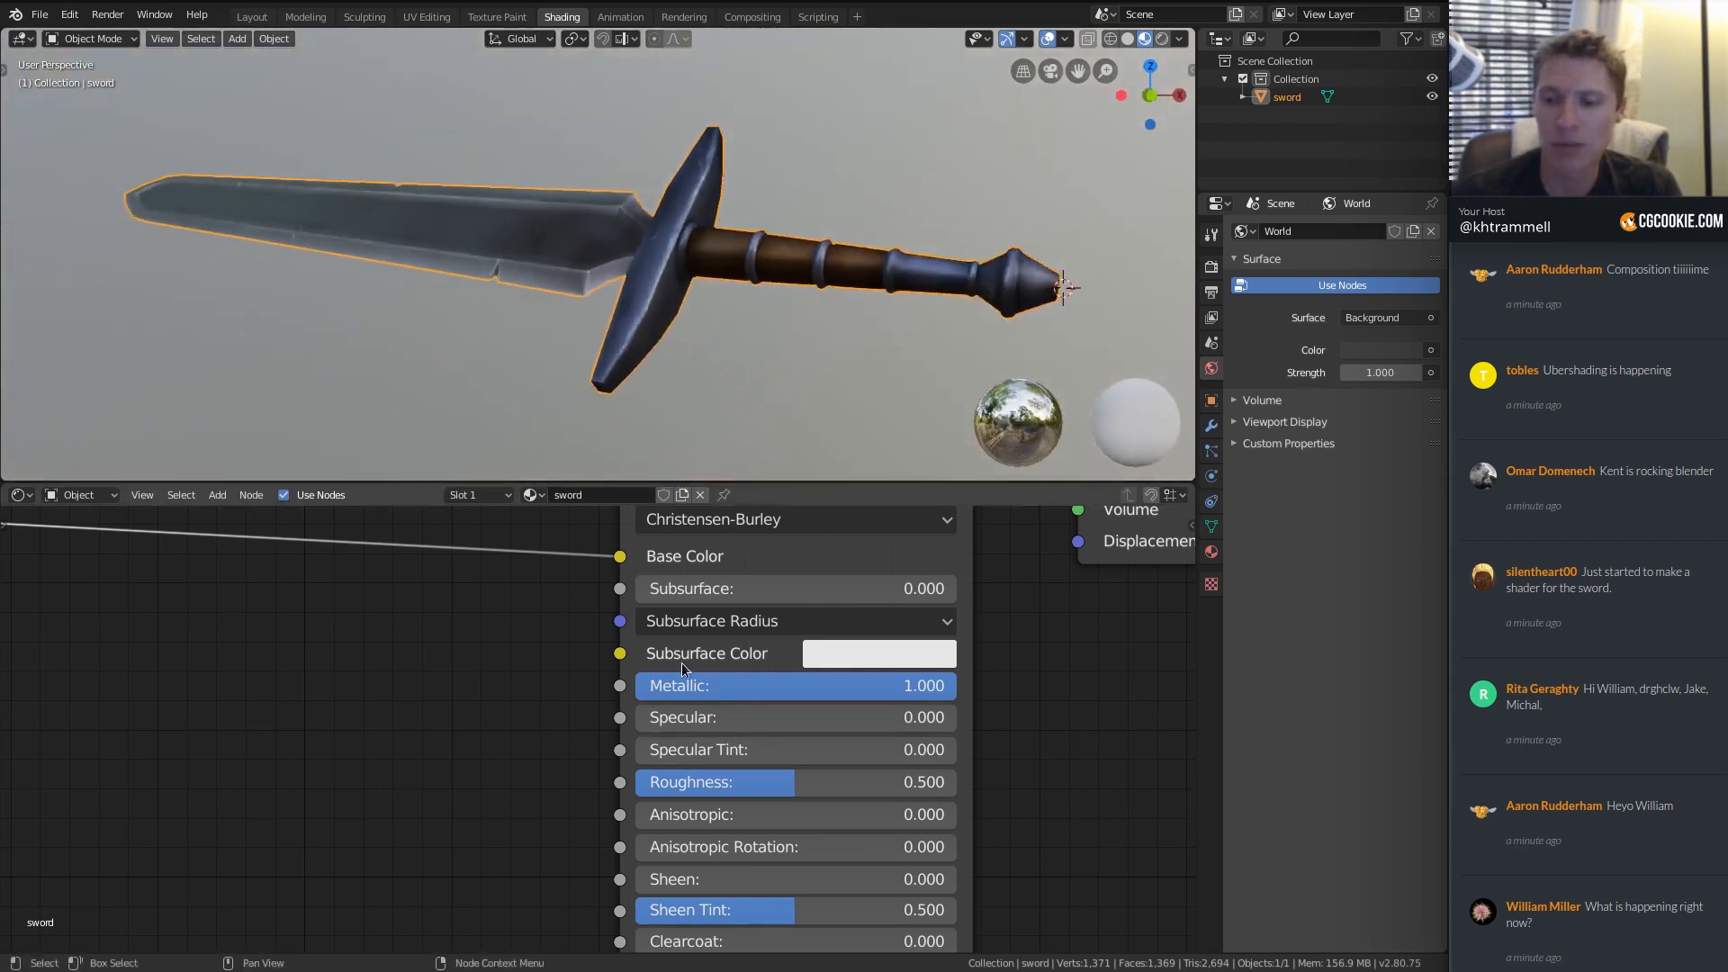
{"action": "middle_click_drag", "start_coordinate": [826, 440], "coordinate": [743, 299]}
{"action": "mouse_move", "coordinate": [900, 686]}
{"action": "left_mouse_down"}
{"action": "mouse_move", "coordinate": [648, 686]}
{"action": "mouse_move", "coordinate": [955, 686]}
{"action": "left_mouse_up"}
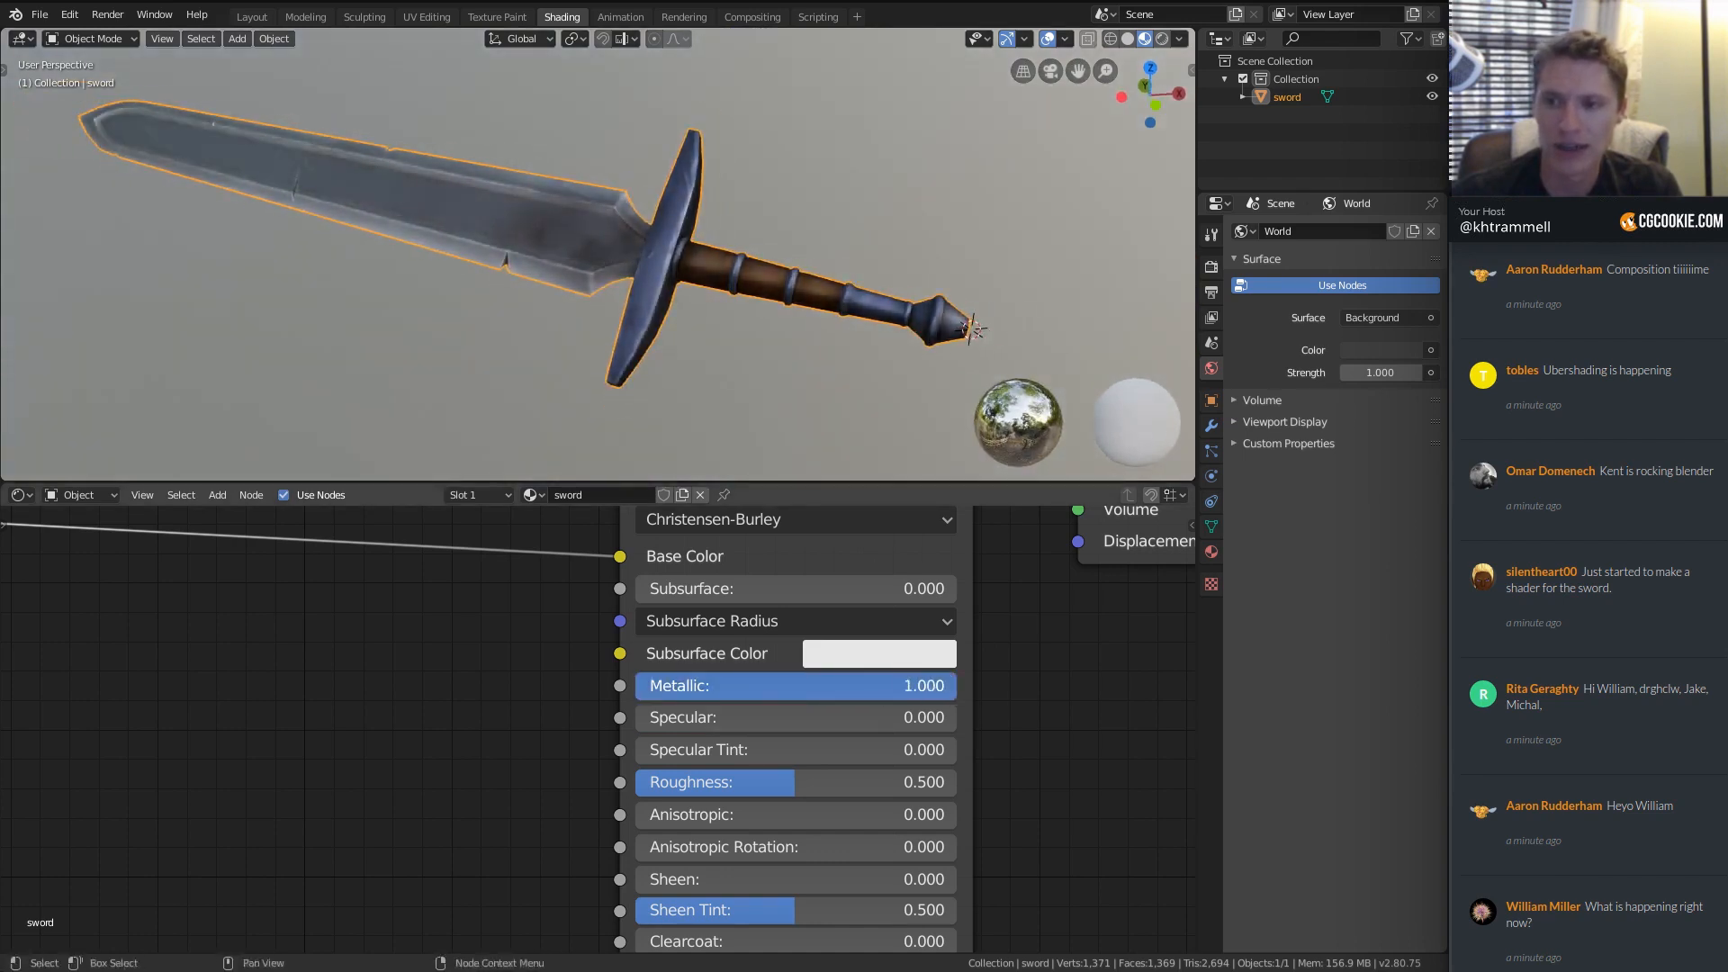
{"action": "mouse_move", "coordinate": [574, 250]}
{"action": "middle_mouse_down"}
{"action": "mouse_move", "coordinate": [702, 251]}
{"action": "mouse_move", "coordinate": [639, 267]}
{"action": "mouse_move", "coordinate": [603, 235]}
{"action": "middle_mouse_up"}
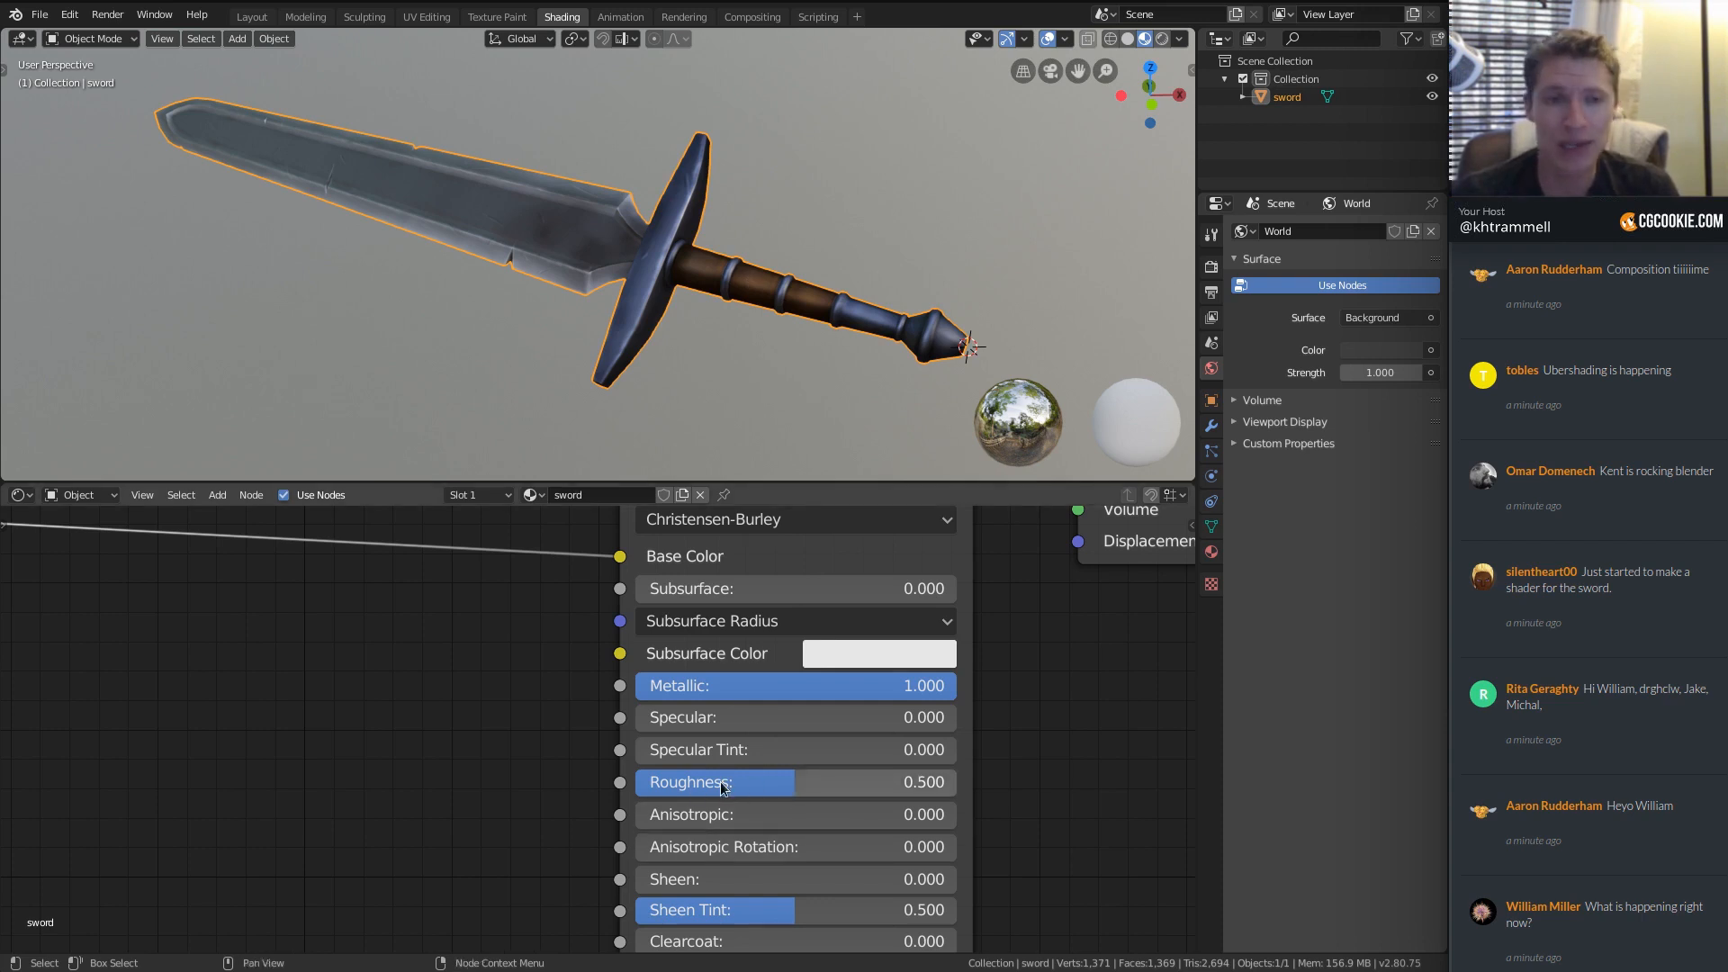
Try Roughness values of 0, 1, 0.559 and 0.818 on the Principled BSDF to compare the sword's reflections.
{"action": "left_click_drag", "start_coordinate": [773, 783], "coordinate": [612, 783]}
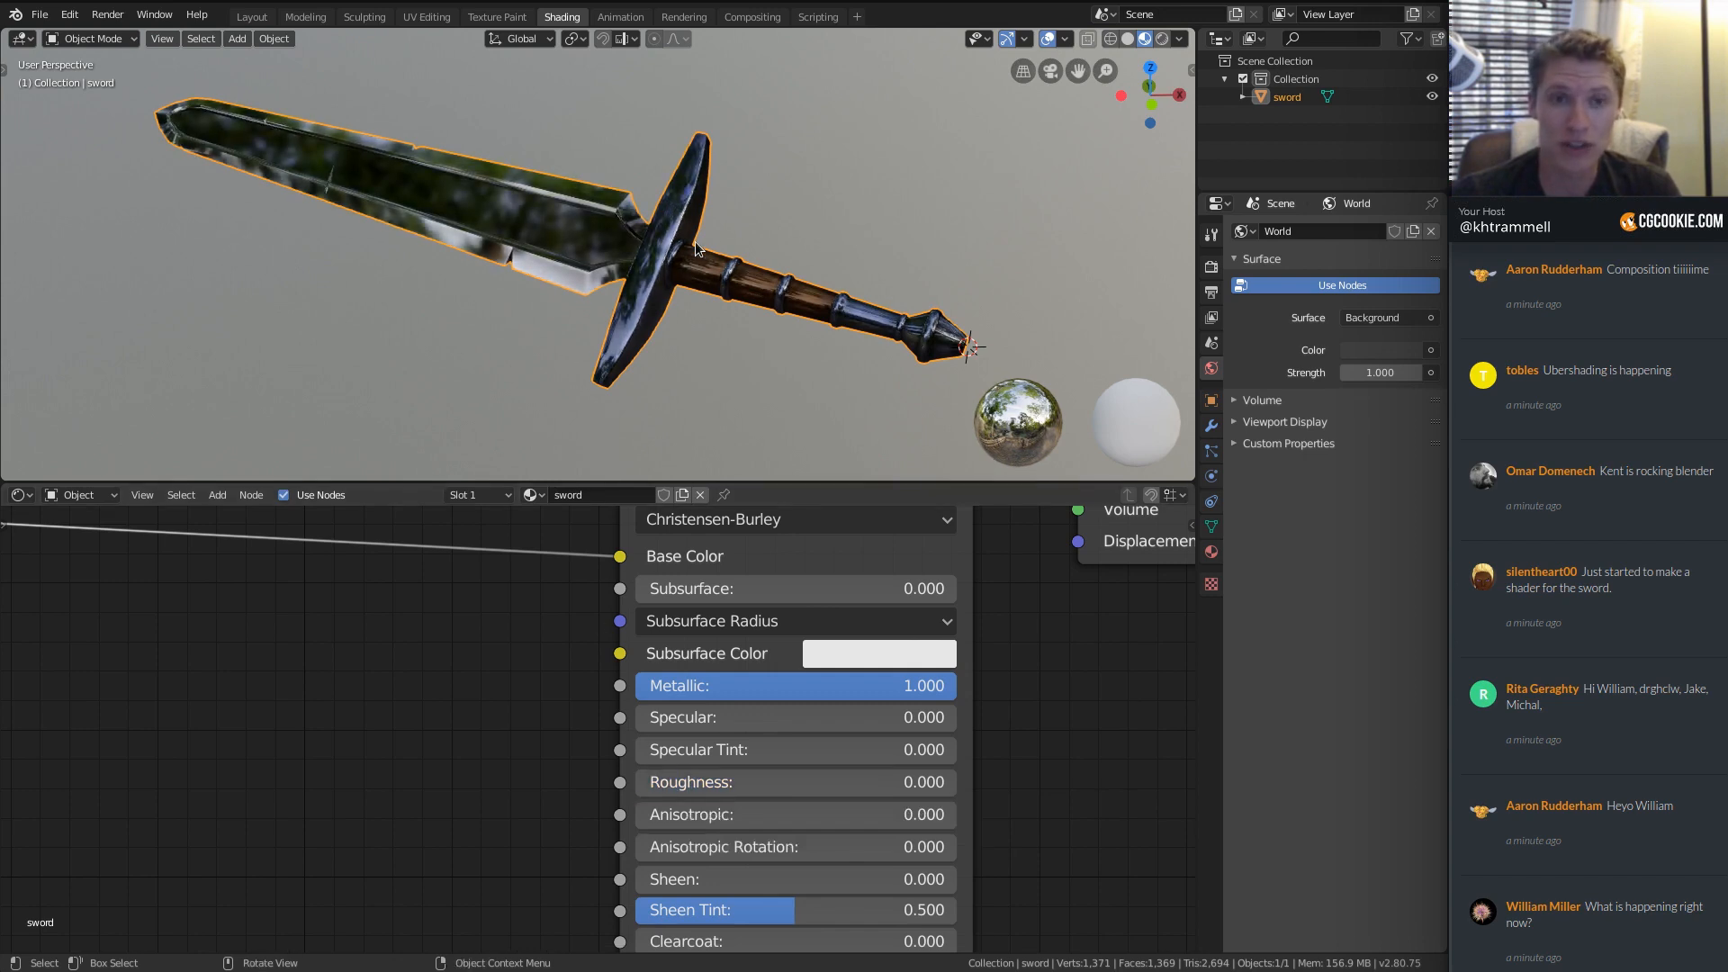
{"action": "middle_click_drag", "start_coordinate": [687, 241], "coordinate": [792, 274]}
{"action": "left_click_drag", "start_coordinate": [720, 782], "coordinate": [900, 782]}
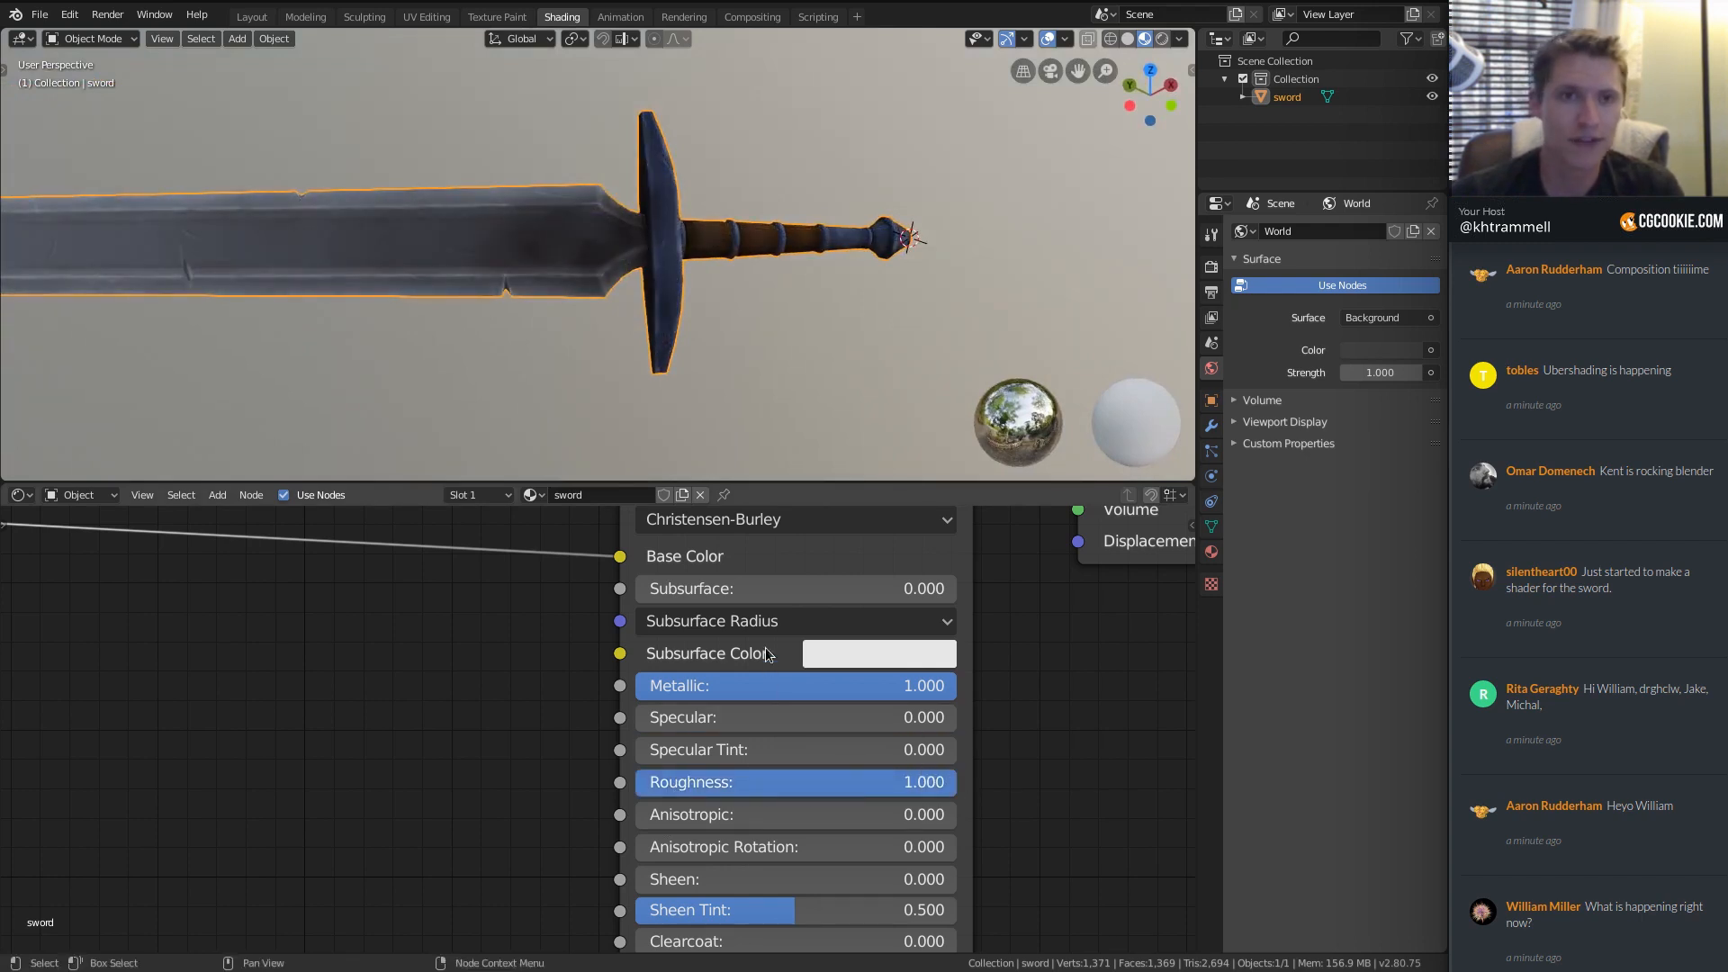
{"action": "left_click_drag", "start_coordinate": [950, 782], "coordinate": [813, 782]}
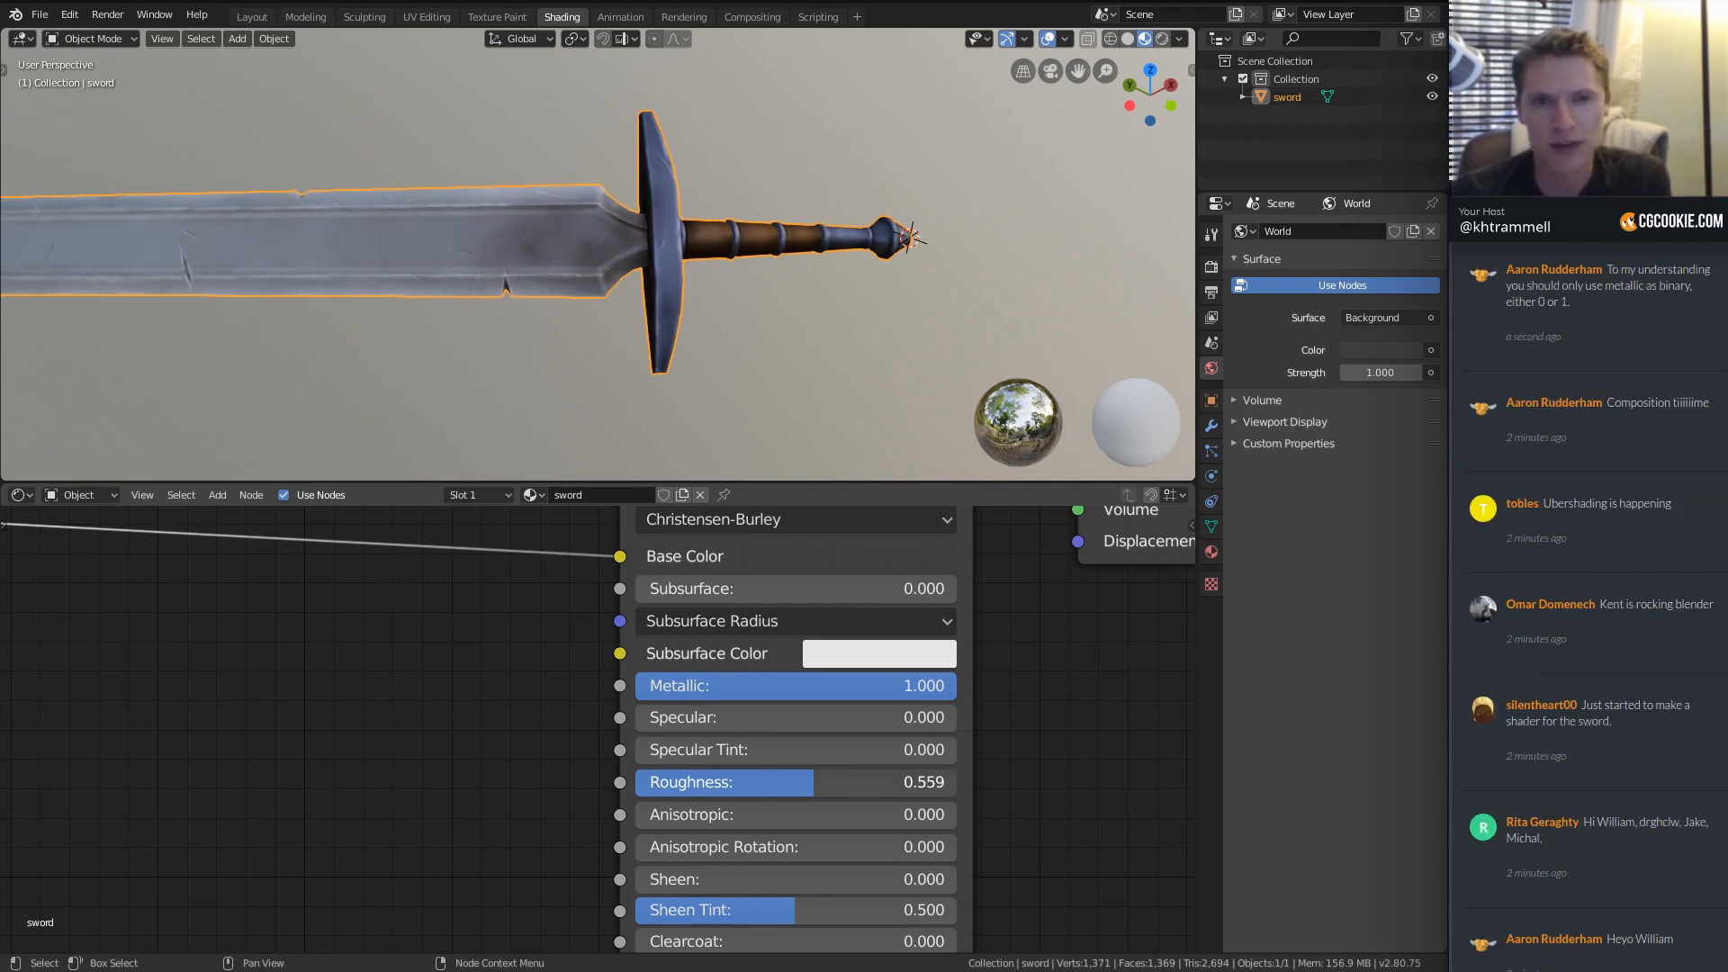
{"action": "left_click_drag", "start_coordinate": [814, 782], "coordinate": [897, 782]}
{"action": "middle_click_drag", "start_coordinate": [643, 261], "coordinate": [711, 324]}
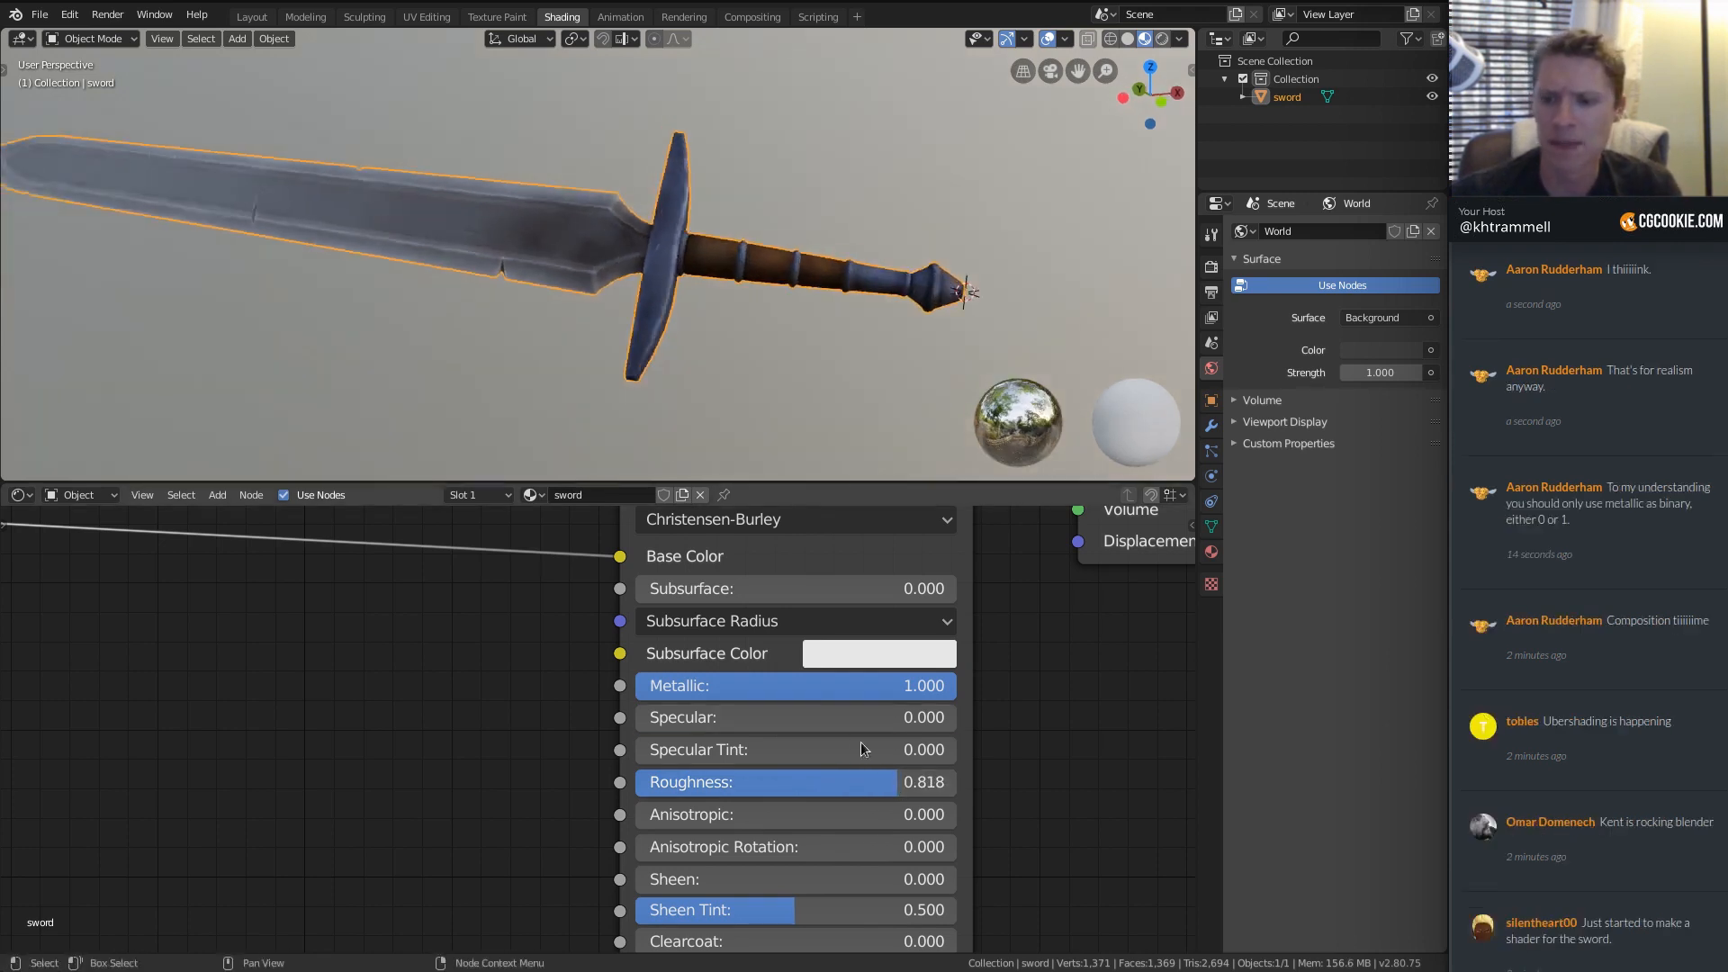
Lower the Roughness to 0.164 and inspect the reflections along the blade.
{"action": "left_click_drag", "start_coordinate": [864, 782], "coordinate": [654, 782]}
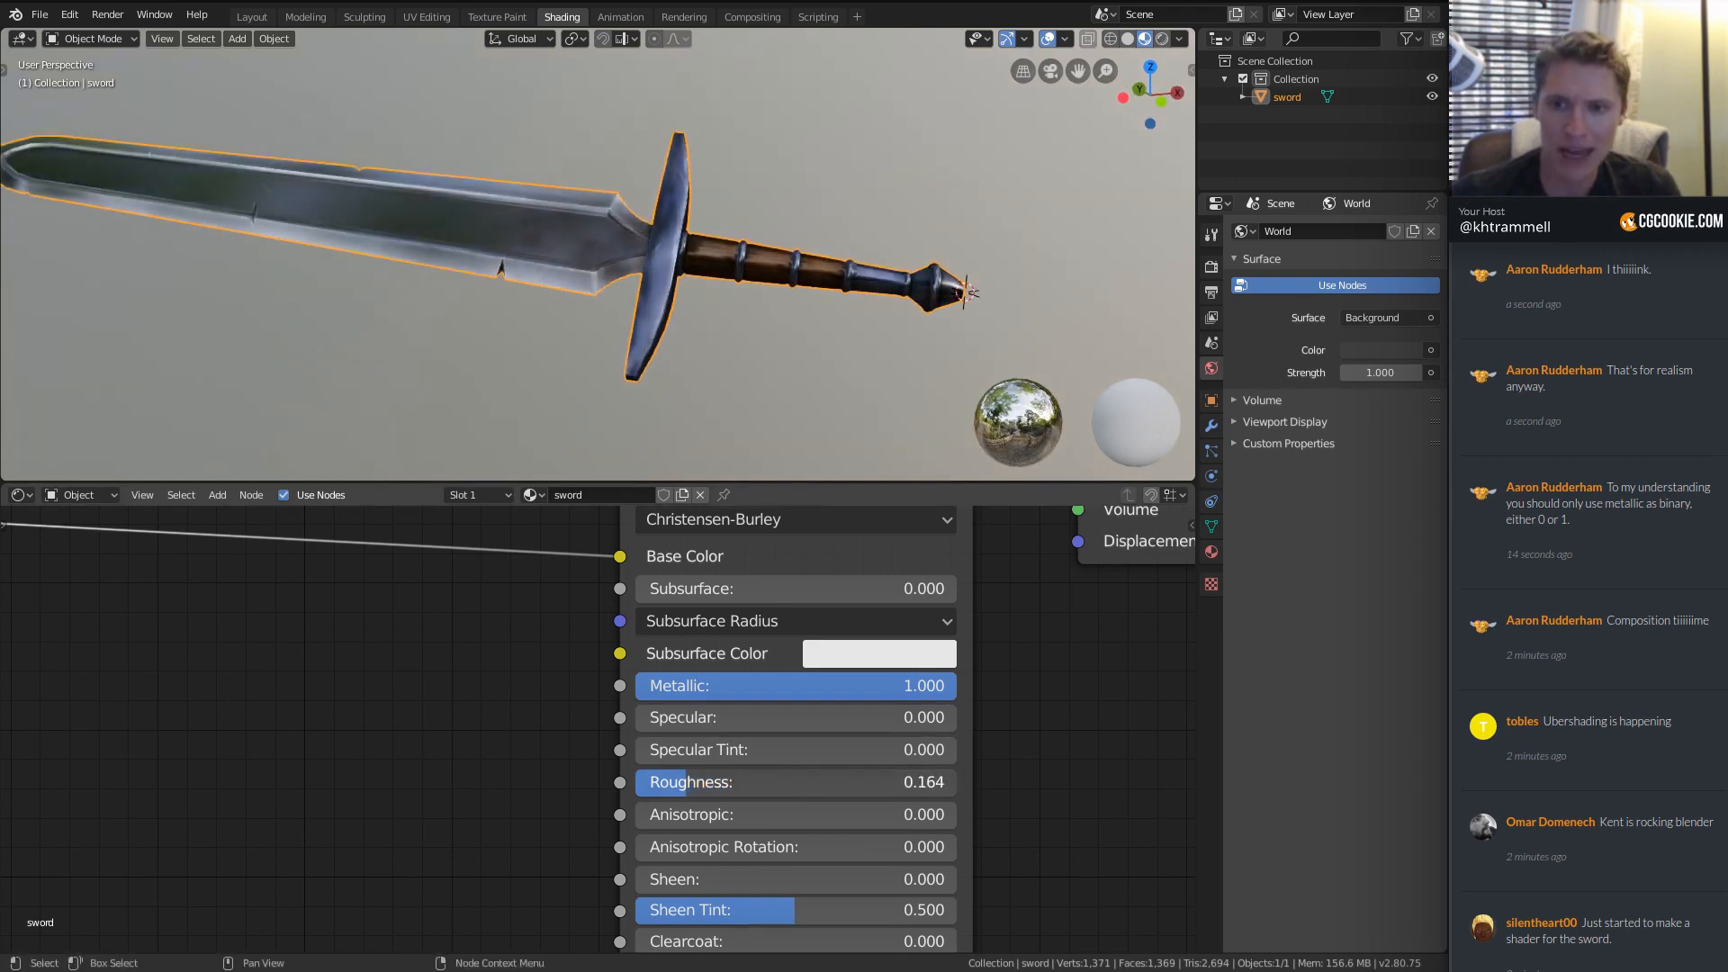
{"action": "middle_click_drag", "start_coordinate": [430, 139], "coordinate": [607, 206]}
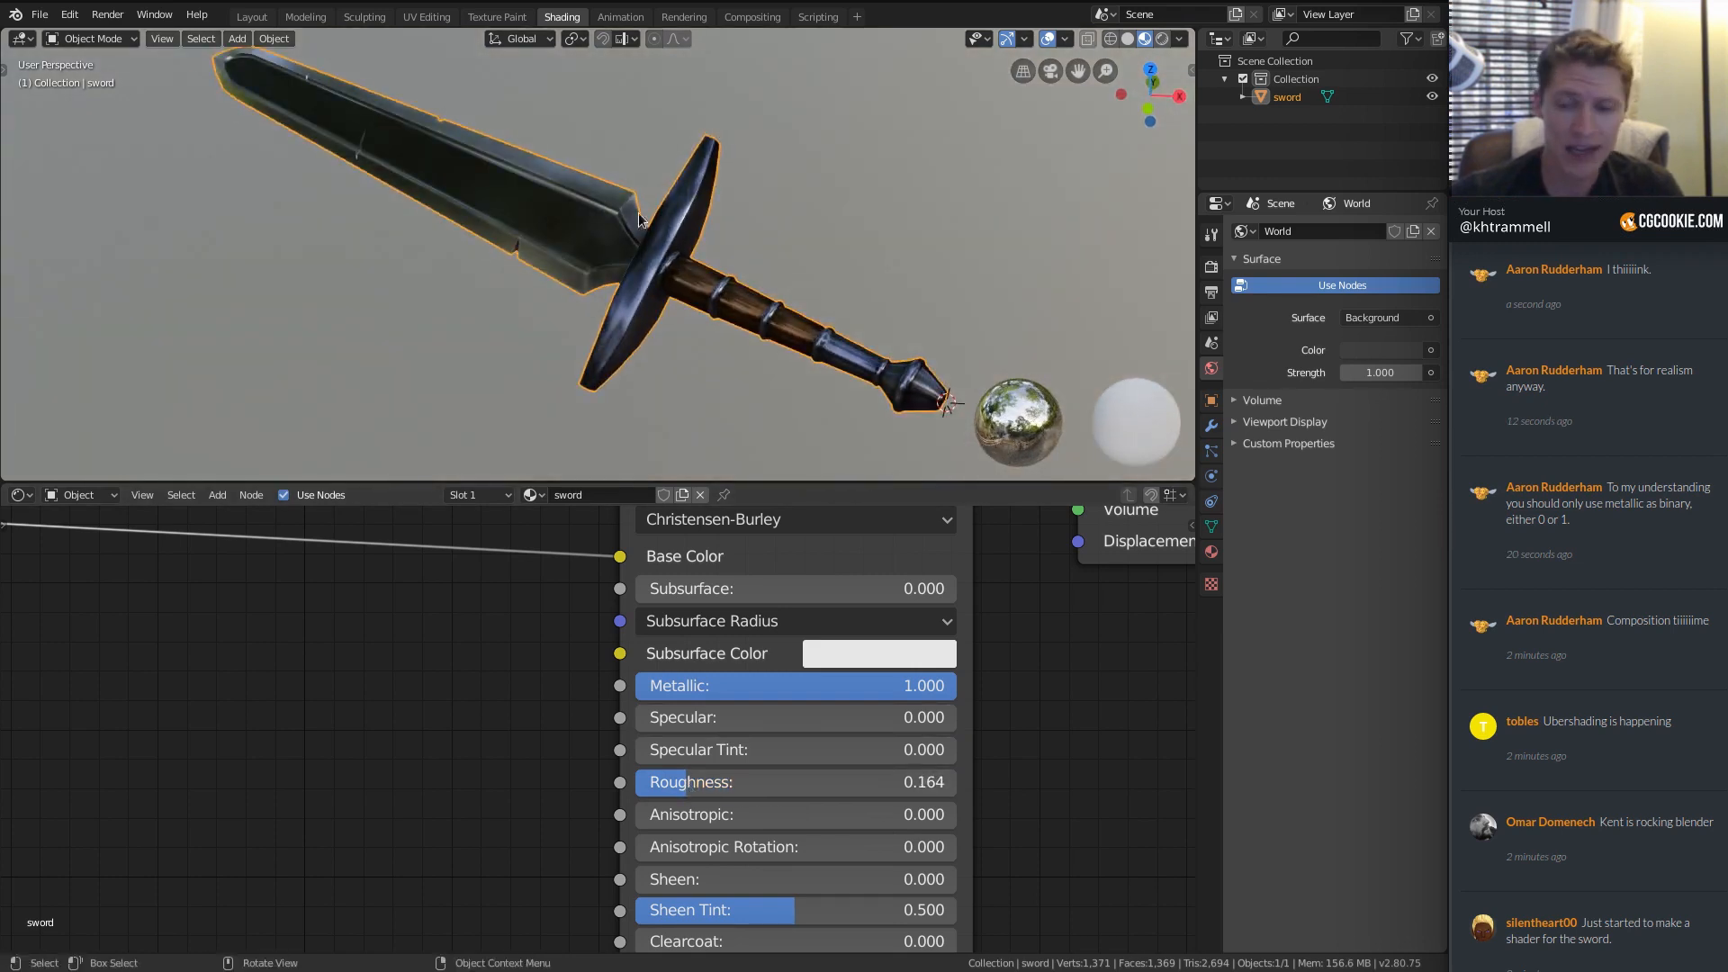
{"action": "middle_click_drag", "start_coordinate": [677, 271], "coordinate": [825, 242]}
Enter a Roughness of 1.5, replace it with 0.15, and inspect the sword's reflections.
{"action": "double_click", "coordinate": [817, 775]}
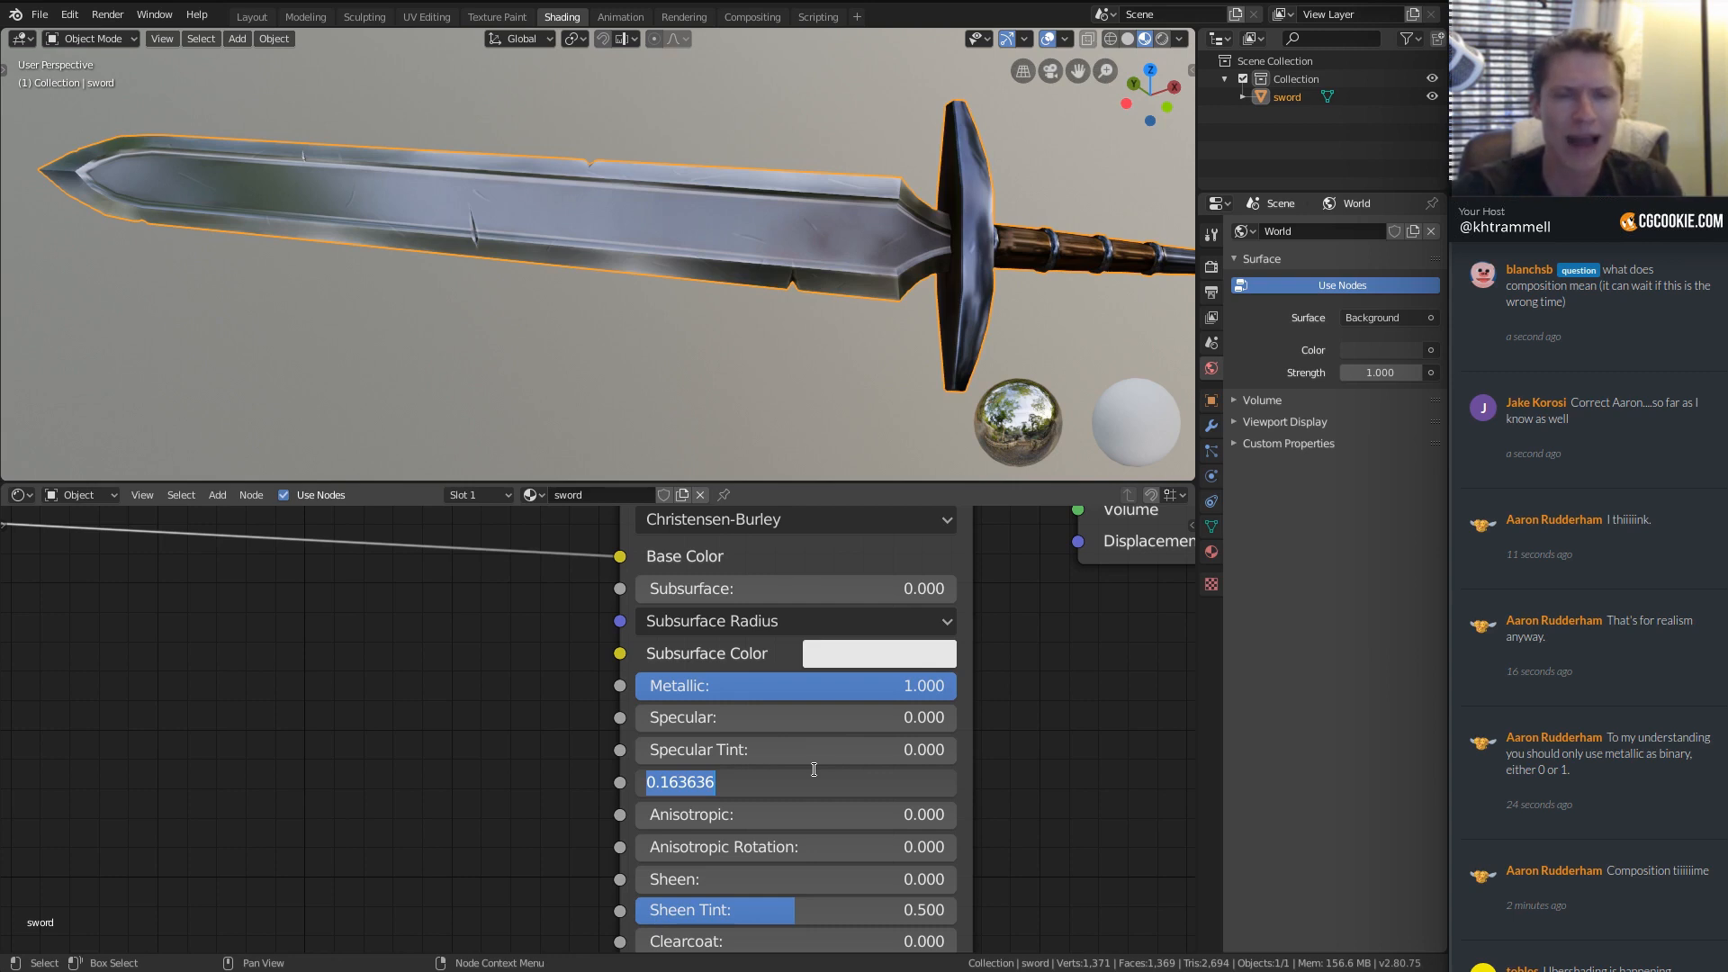
{"action": "type", "text": "1.5"}
{"action": "key", "text": "Return"}
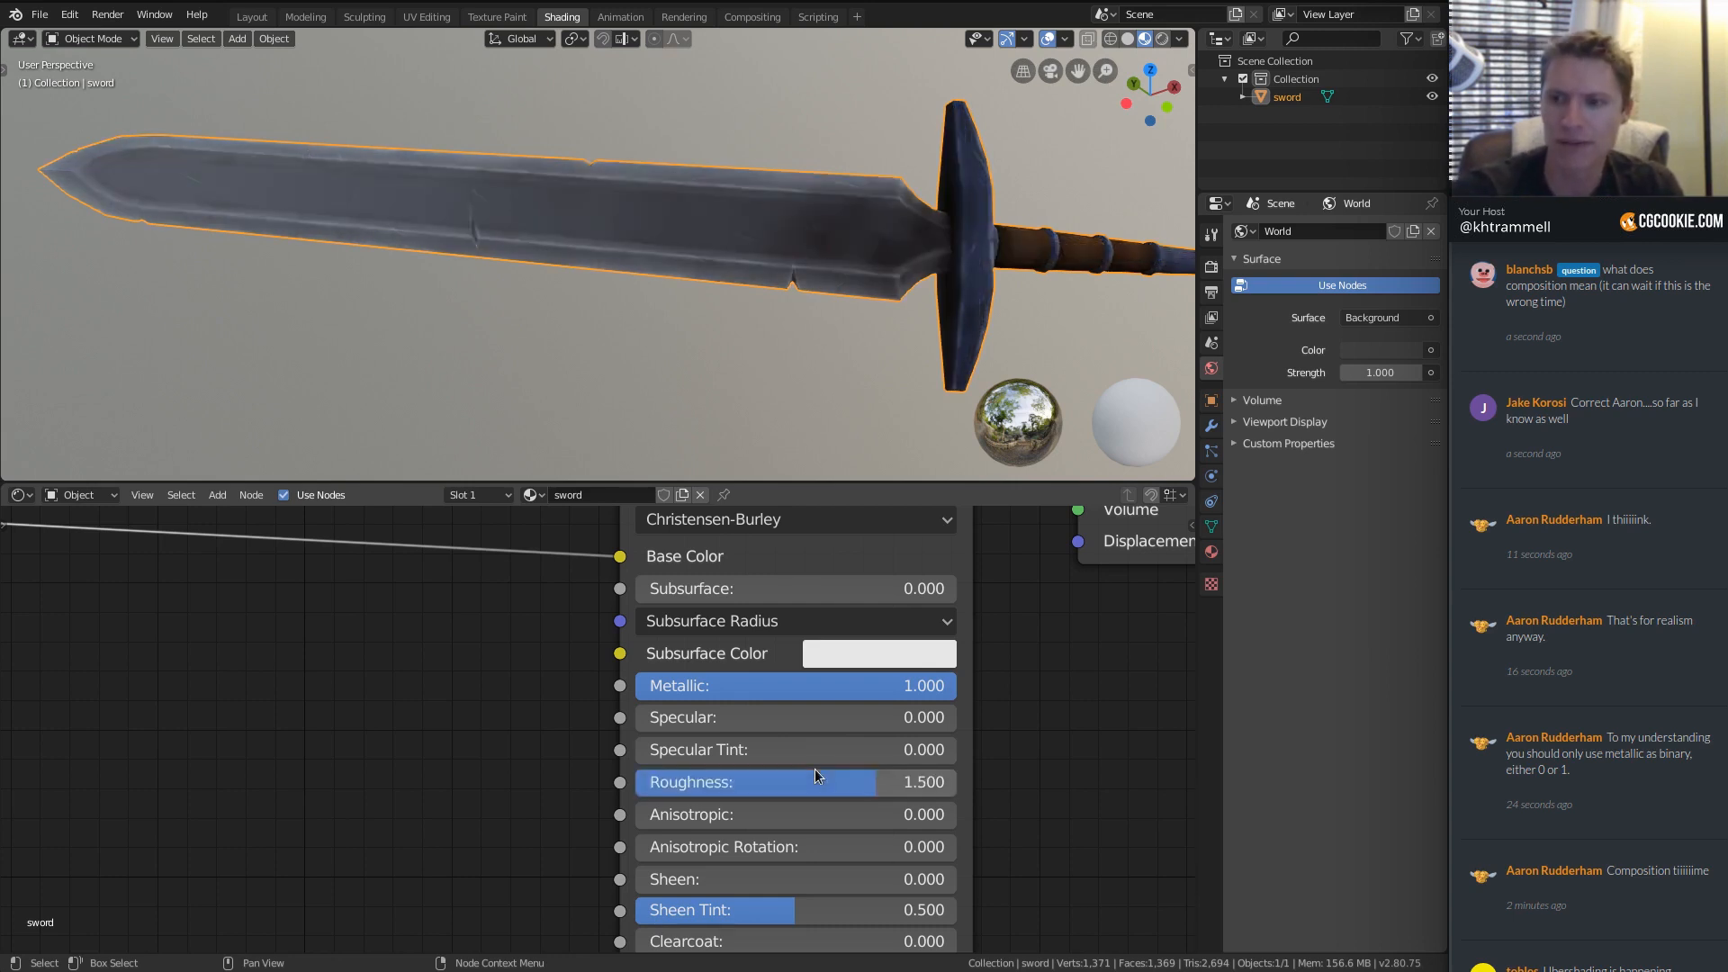
{"action": "double_click", "coordinate": [819, 794]}
{"action": "type", "text": ".15"}
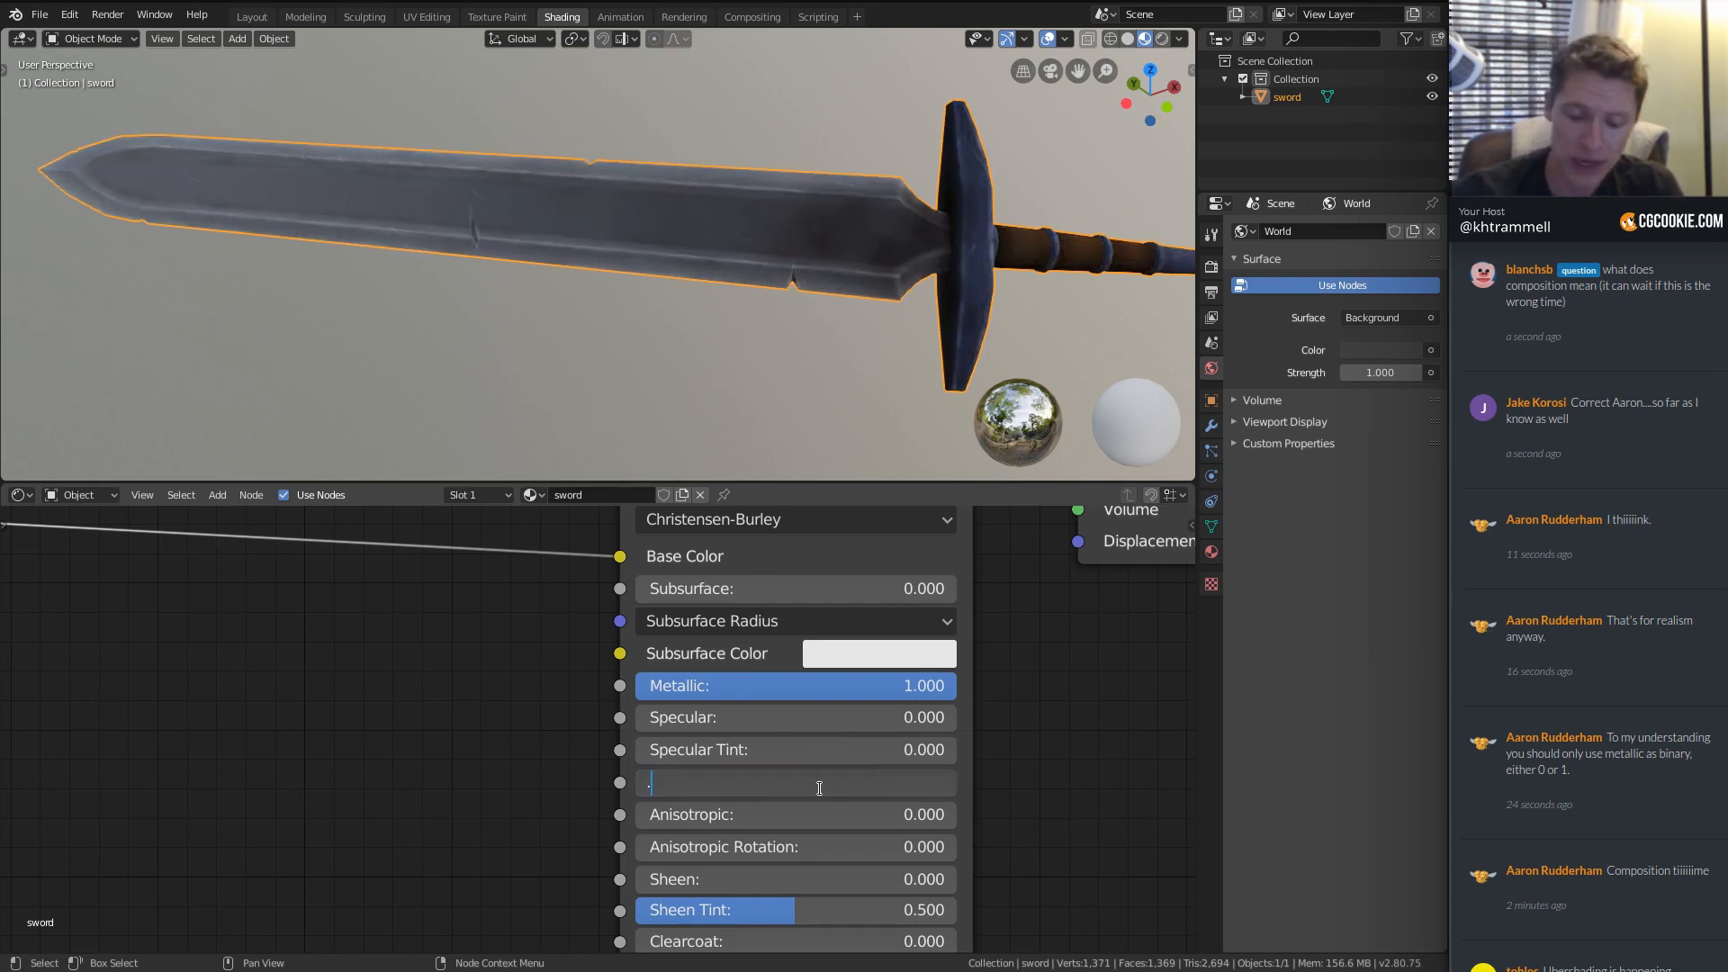
{"action": "key", "text": "Return"}
{"action": "middle_click_drag", "start_coordinate": [696, 283], "coordinate": [871, 261]}
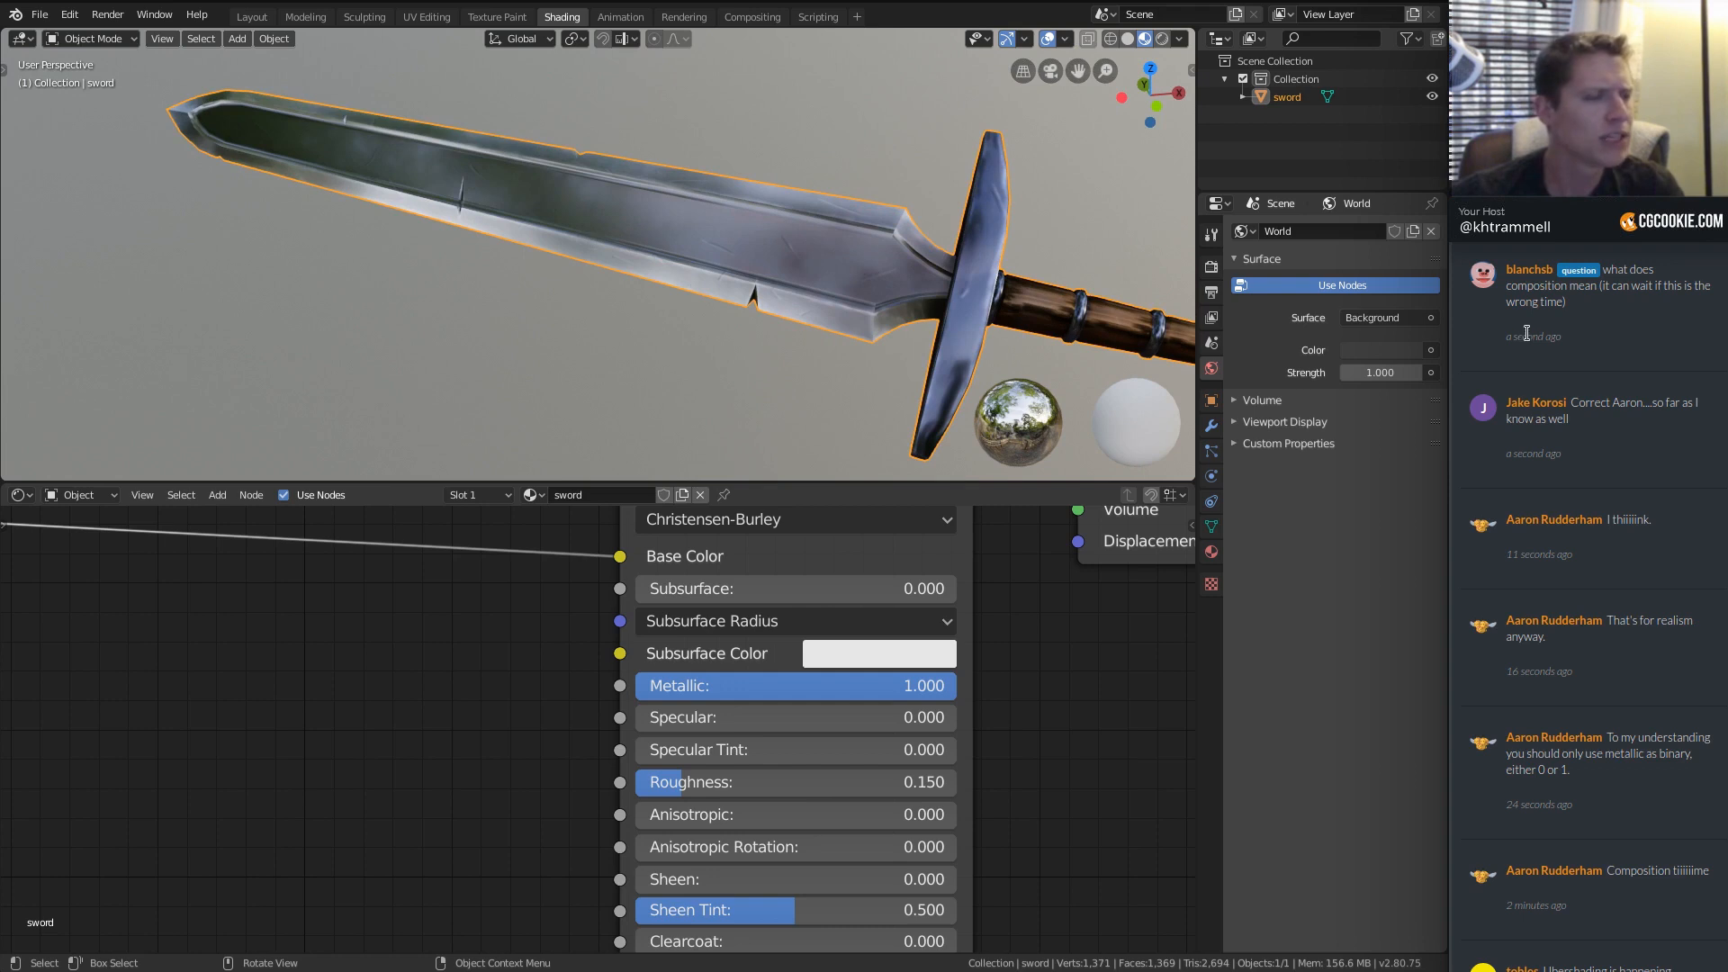
Read the viewer question about composition and look back through the earlier chat messages.
{"action": "left_click_drag", "start_coordinate": [1592, 301], "coordinate": [1601, 268]}
{"action": "left_click", "coordinate": [1605, 308]}
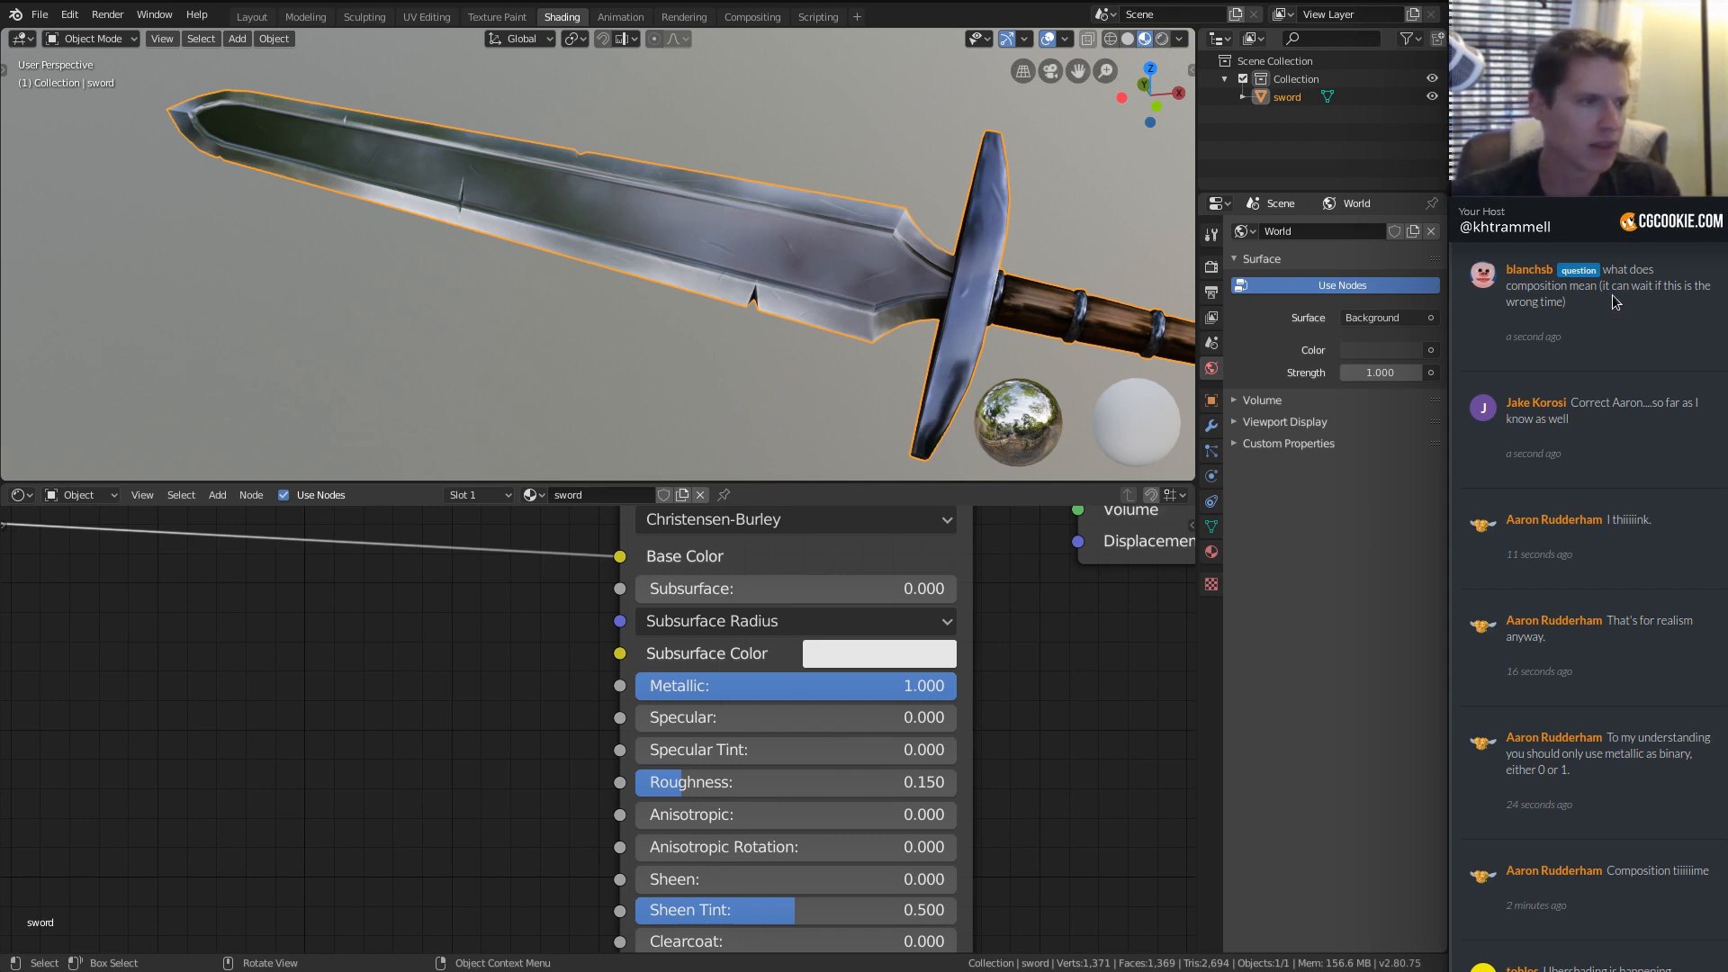
{"action": "scroll", "coordinate": [1612, 294], "scroll_direction": "down", "scroll_amount": 10}
{"action": "scroll", "coordinate": [1611, 297], "scroll_direction": "down", "scroll_amount": 15}
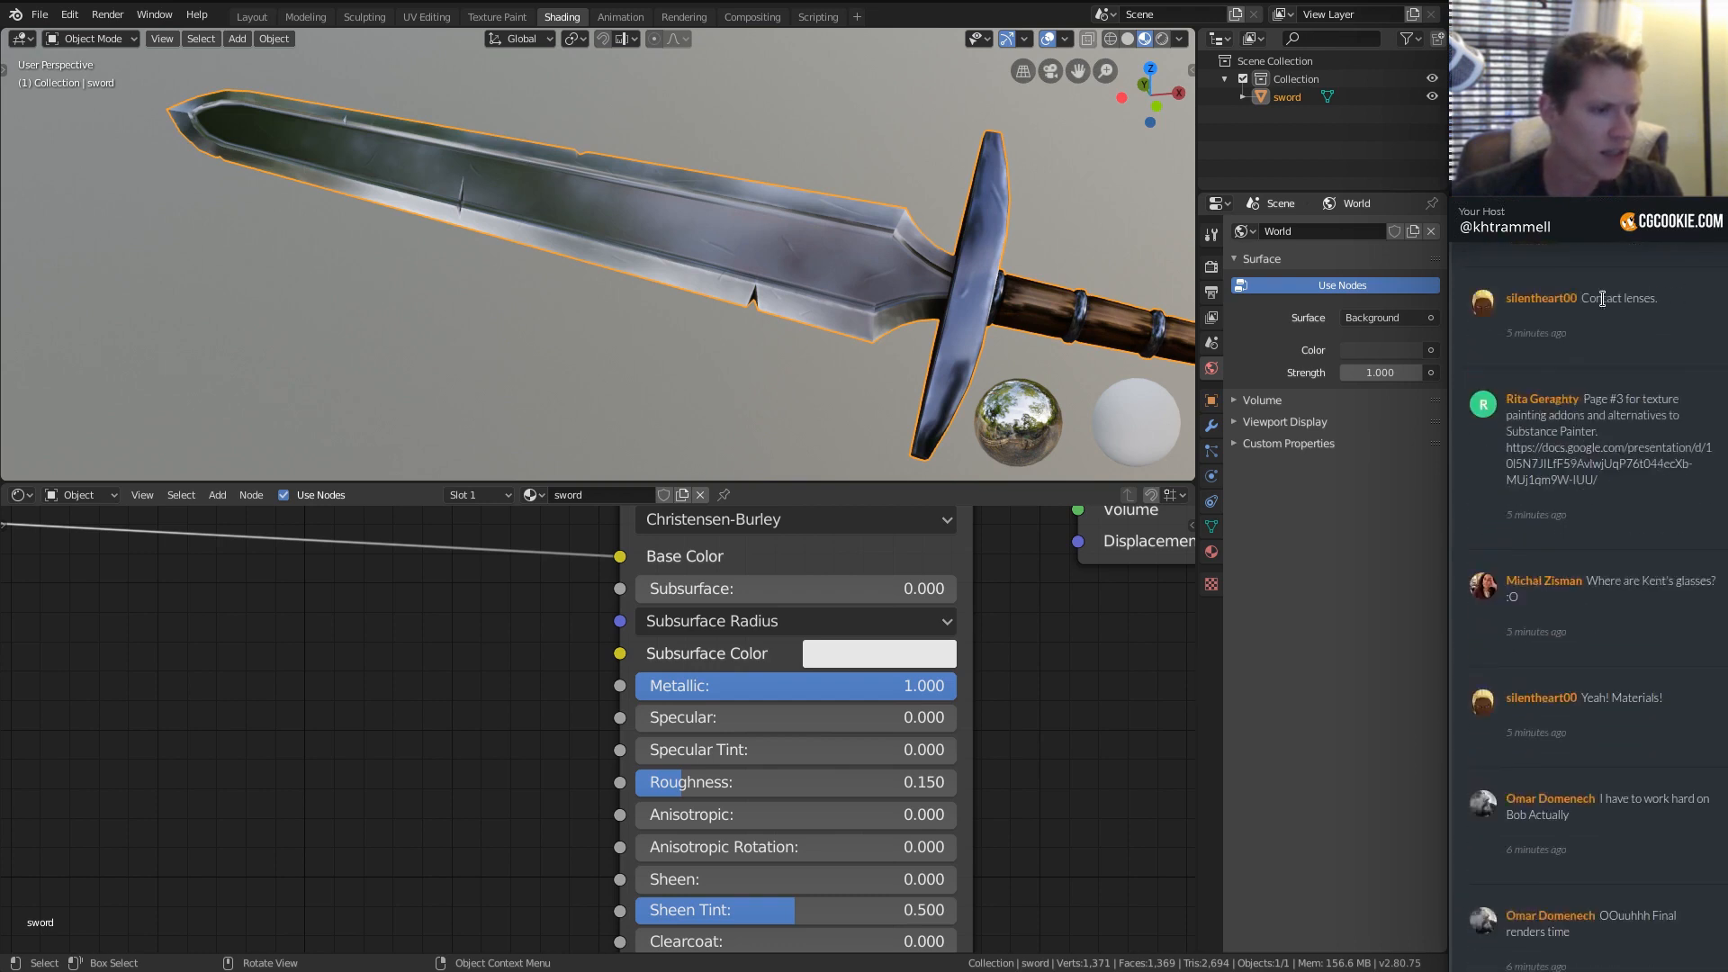
{"action": "scroll", "coordinate": [1602, 298], "scroll_direction": "up", "scroll_amount": 2}
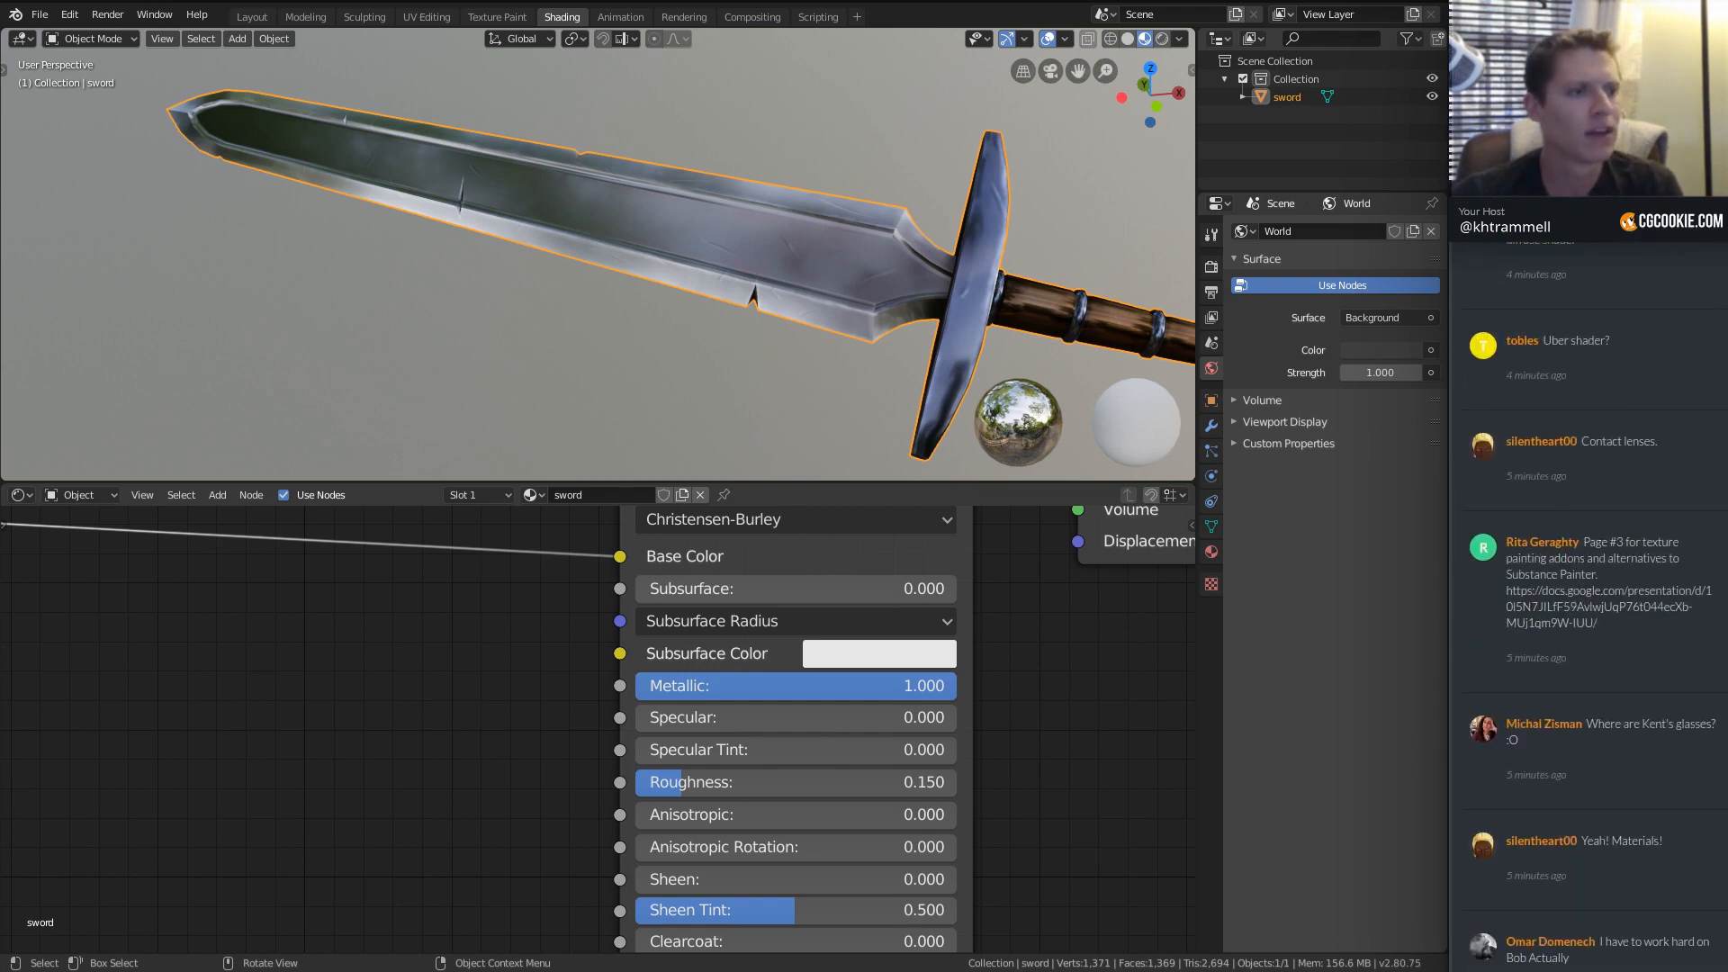
{"action": "scroll", "coordinate": [1591, 576], "scroll_direction": "up", "scroll_amount": 20}
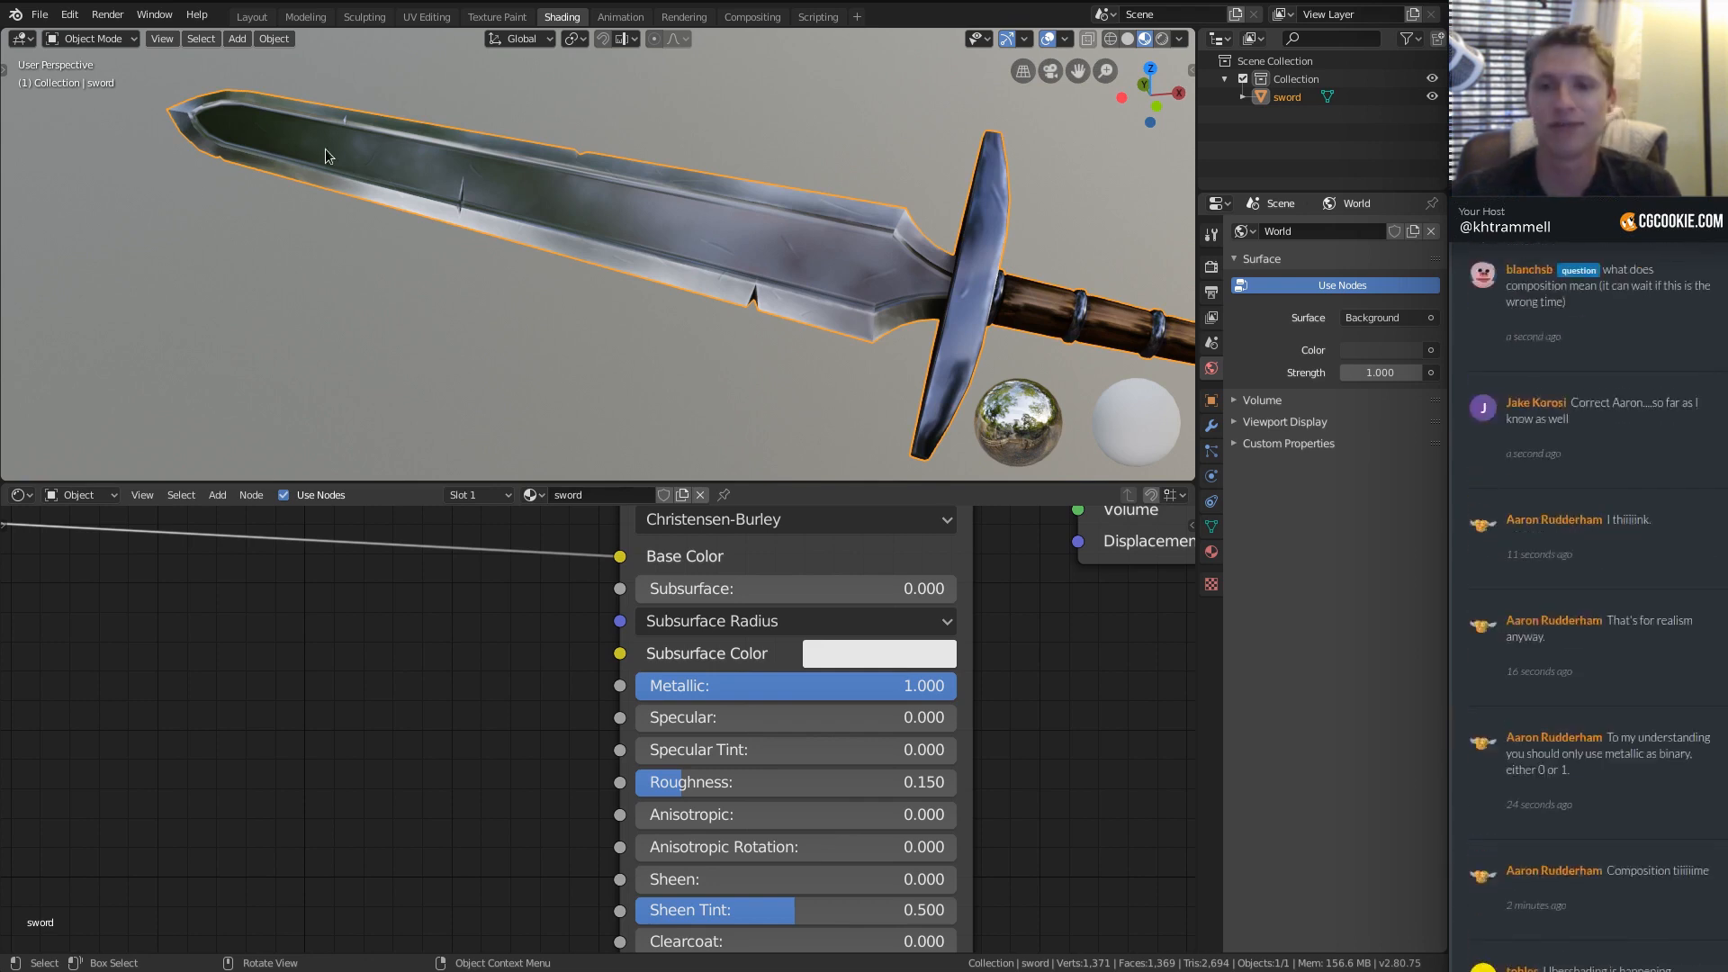
Set the Principled BSDF's Roughness to 0.2 and check the blade's reflections.
{"action": "middle_click_drag", "start_coordinate": [711, 218], "coordinate": [790, 227]}
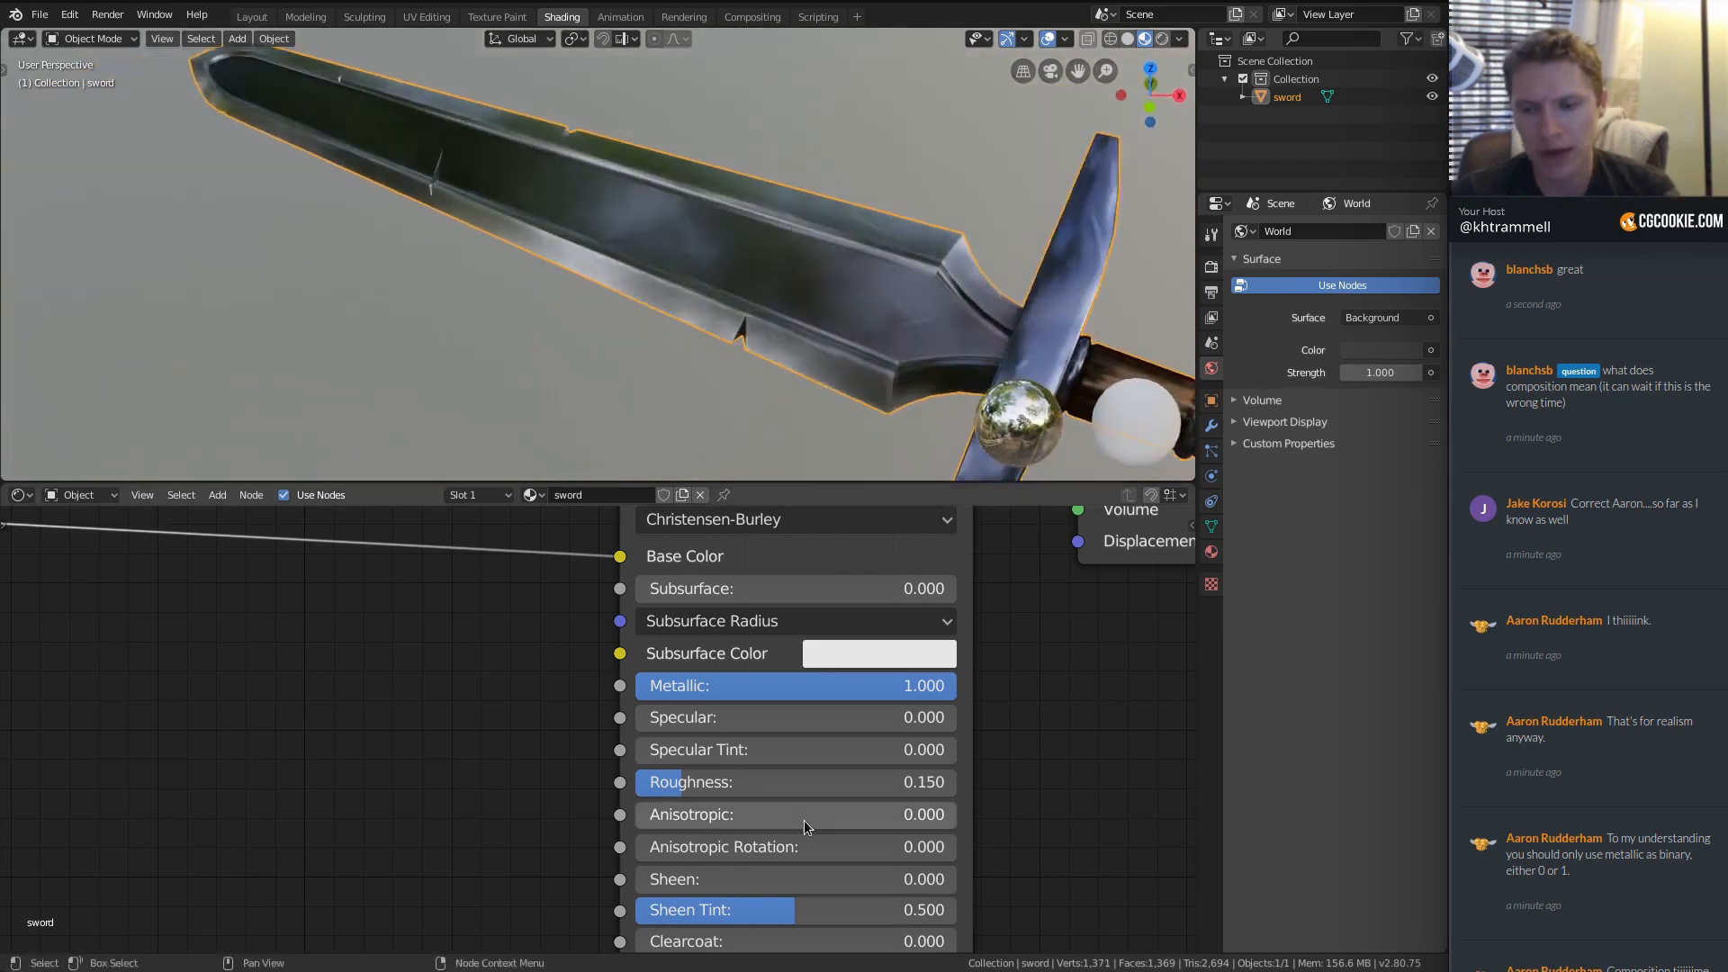
{"action": "scroll", "coordinate": [677, 781], "scroll_direction": "up", "scroll_amount": 1}
{"action": "left_click", "coordinate": [678, 782]}
{"action": "type", "text": "0.2"}
{"action": "key", "text": "Return"}
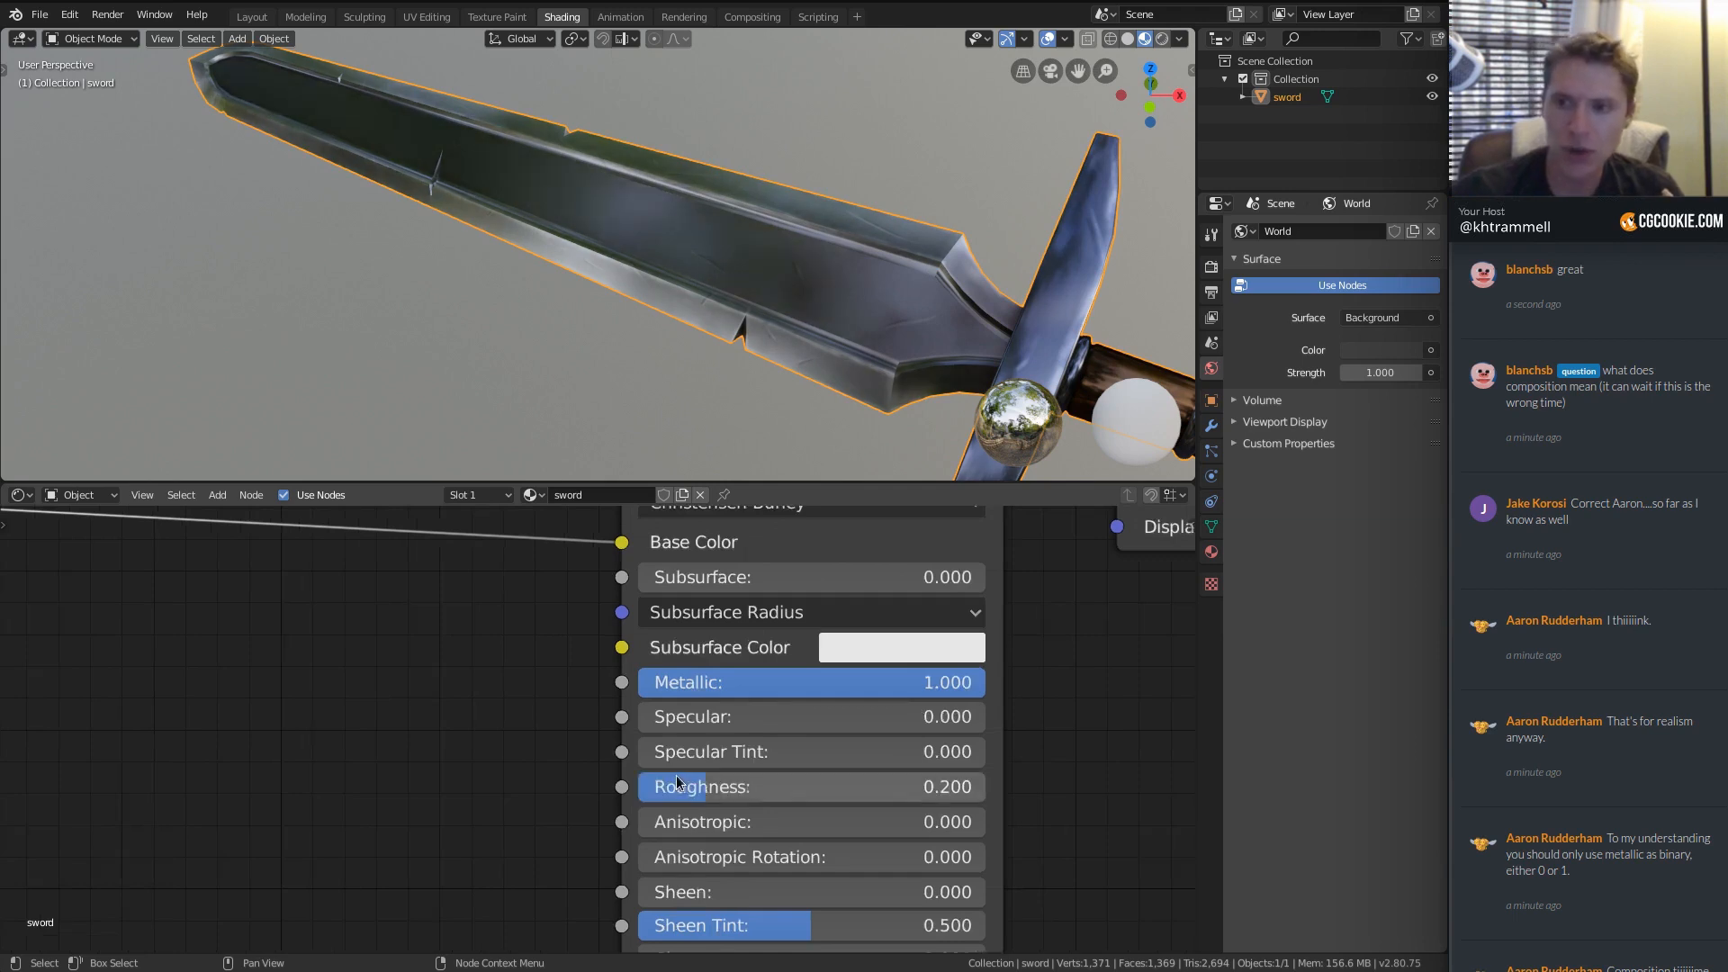
{"action": "mouse_move", "coordinate": [776, 228]}
{"action": "middle_mouse_down"}
{"action": "mouse_move", "coordinate": [787, 250]}
{"action": "mouse_move", "coordinate": [758, 229]}
{"action": "middle_mouse_up"}
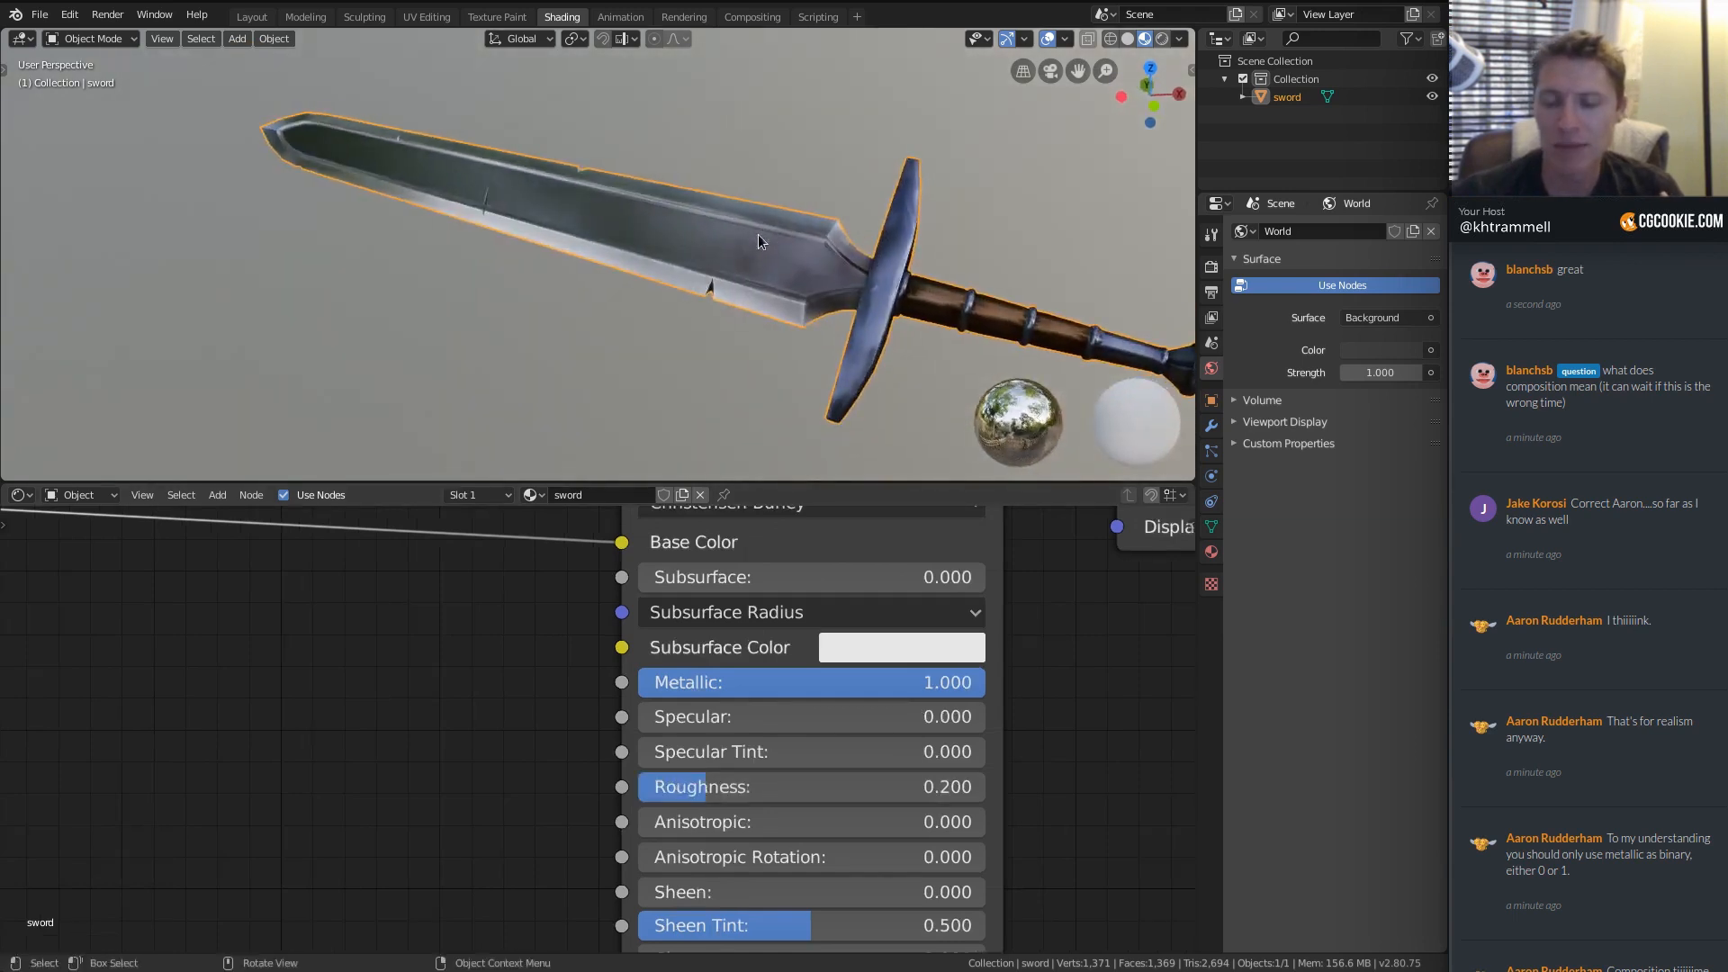
Try a Metallic of 0.8, lower it to 0, and raise it to 0.573 to compare the blade's look.
{"action": "left_click", "coordinate": [964, 682]}
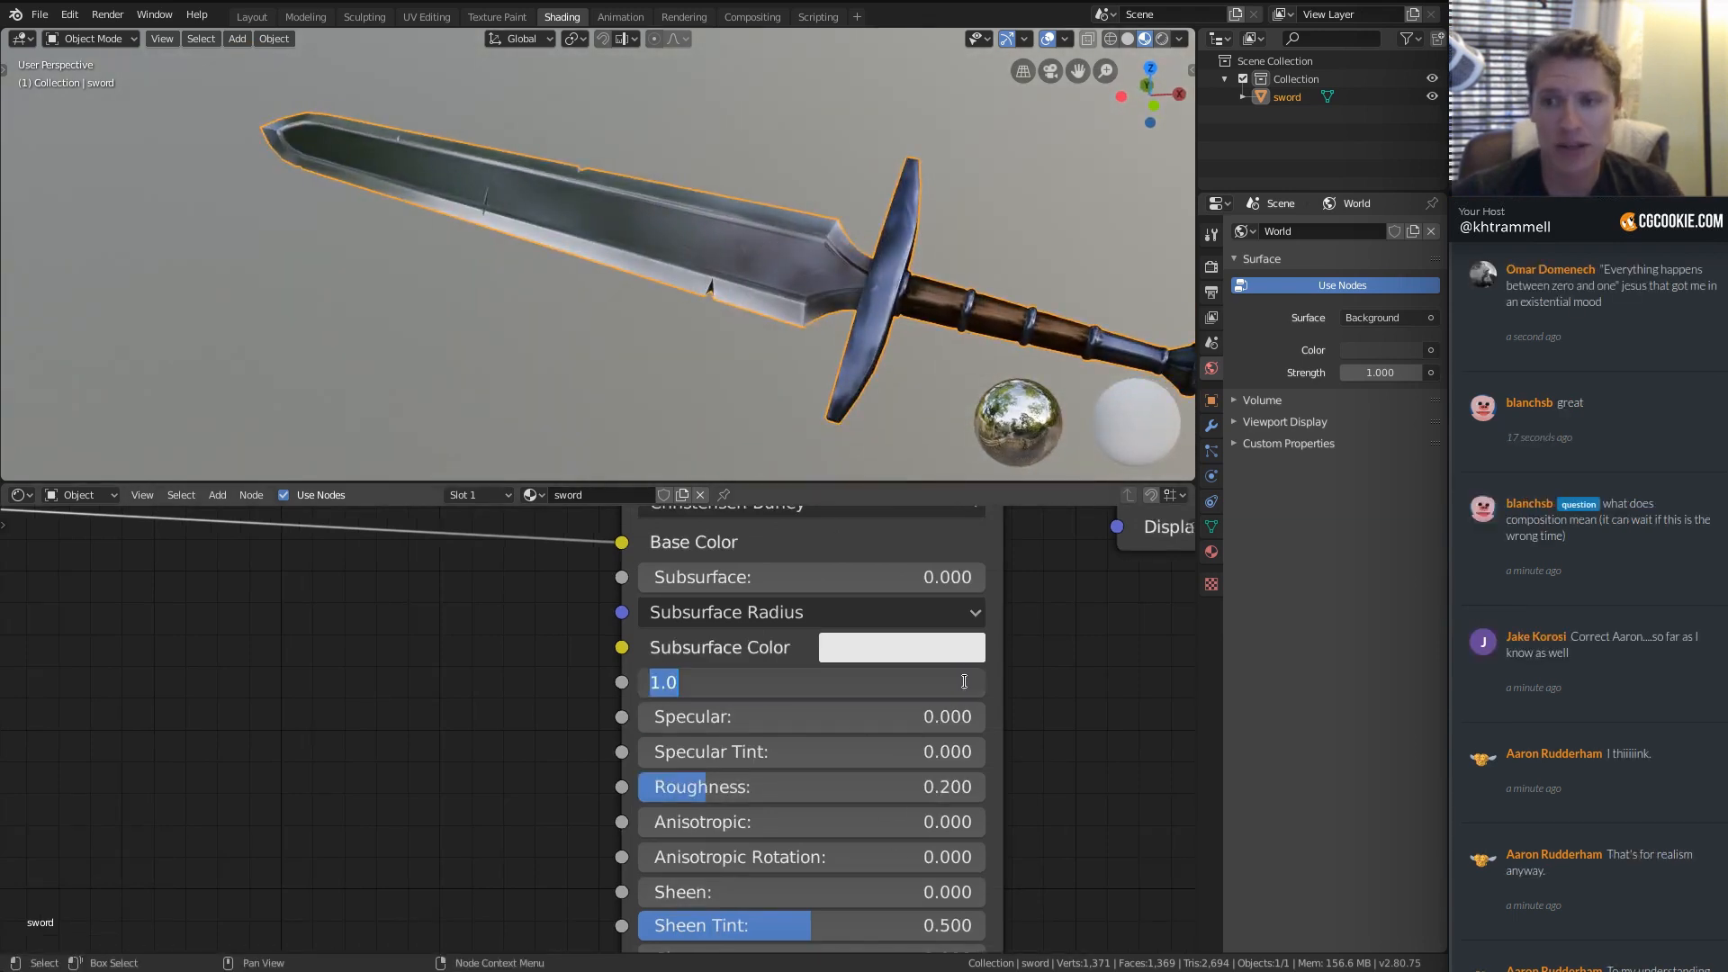
{"action": "type", "text": "0.8"}
{"action": "key", "text": "Return"}
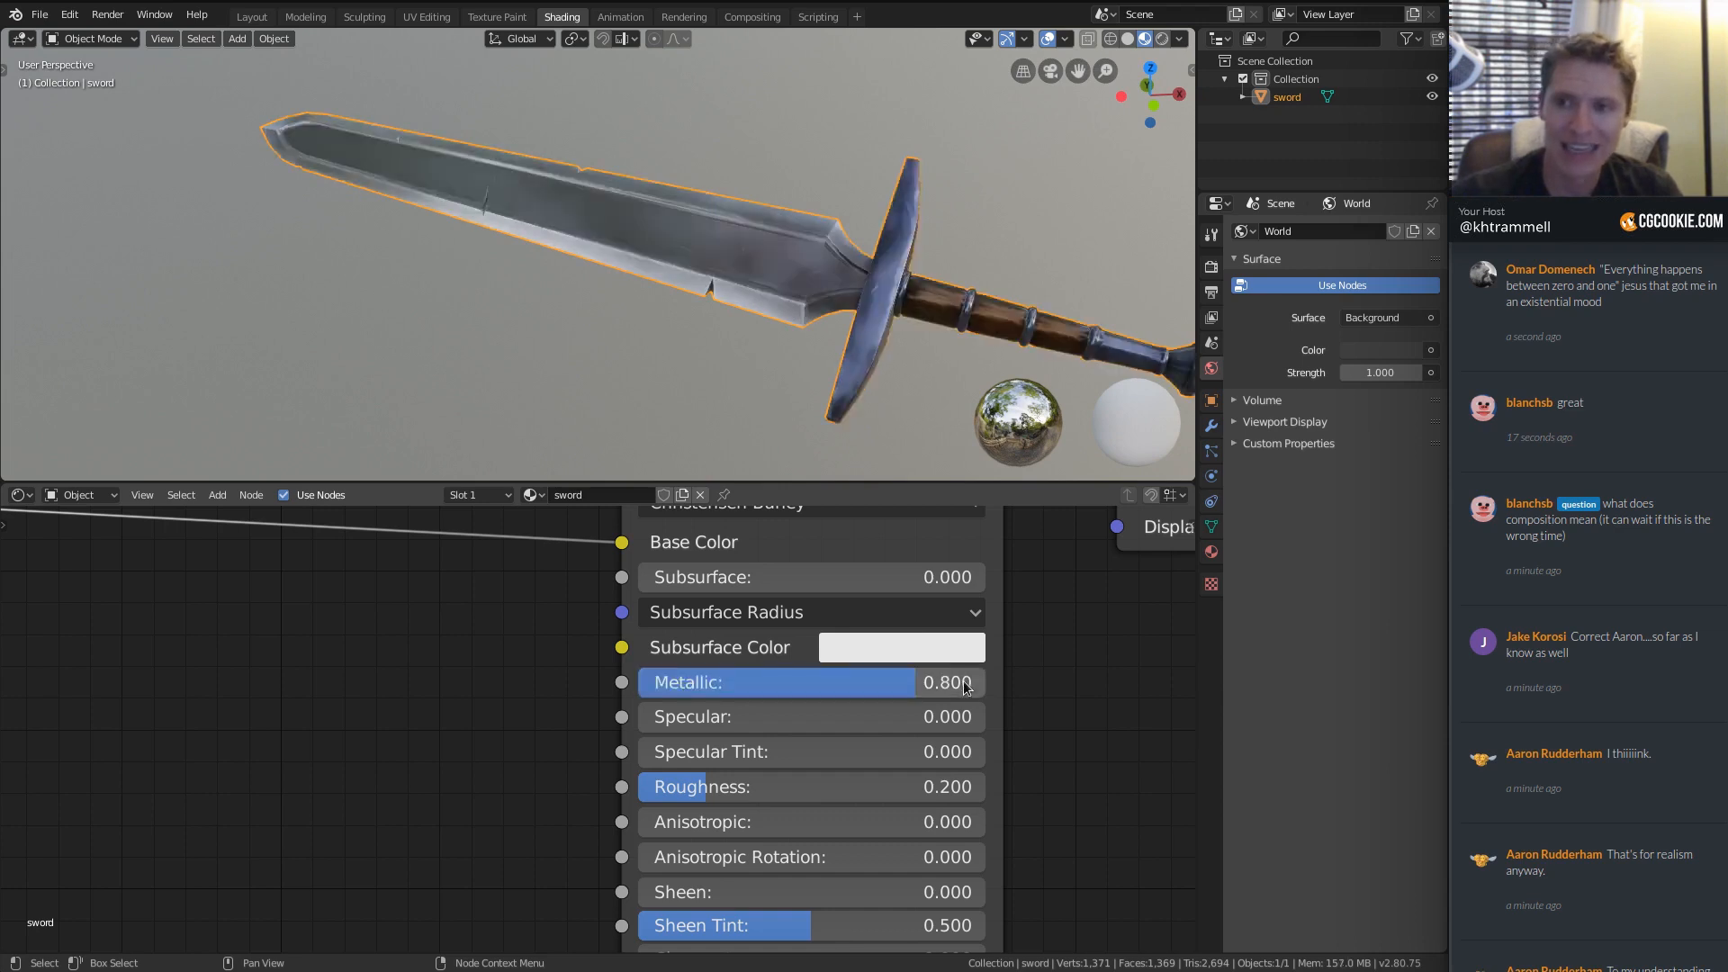
{"action": "left_click_drag", "start_coordinate": [920, 686], "coordinate": [634, 687]}
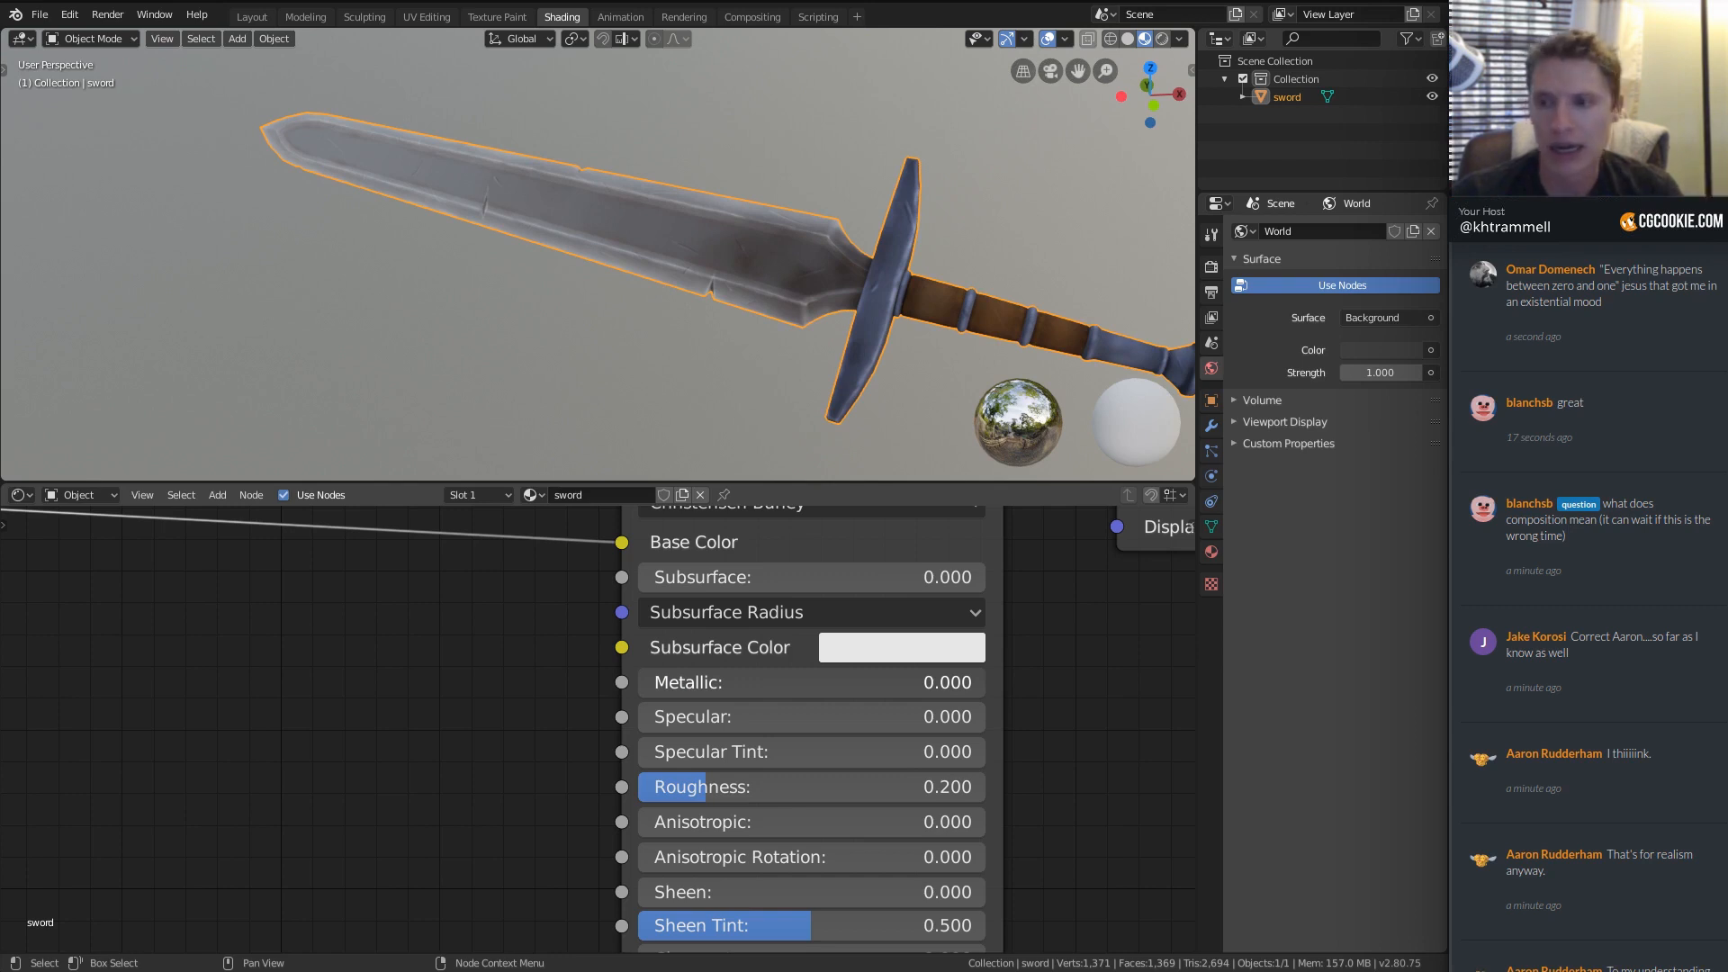
{"action": "left_click_drag", "start_coordinate": [639, 682], "coordinate": [837, 682]}
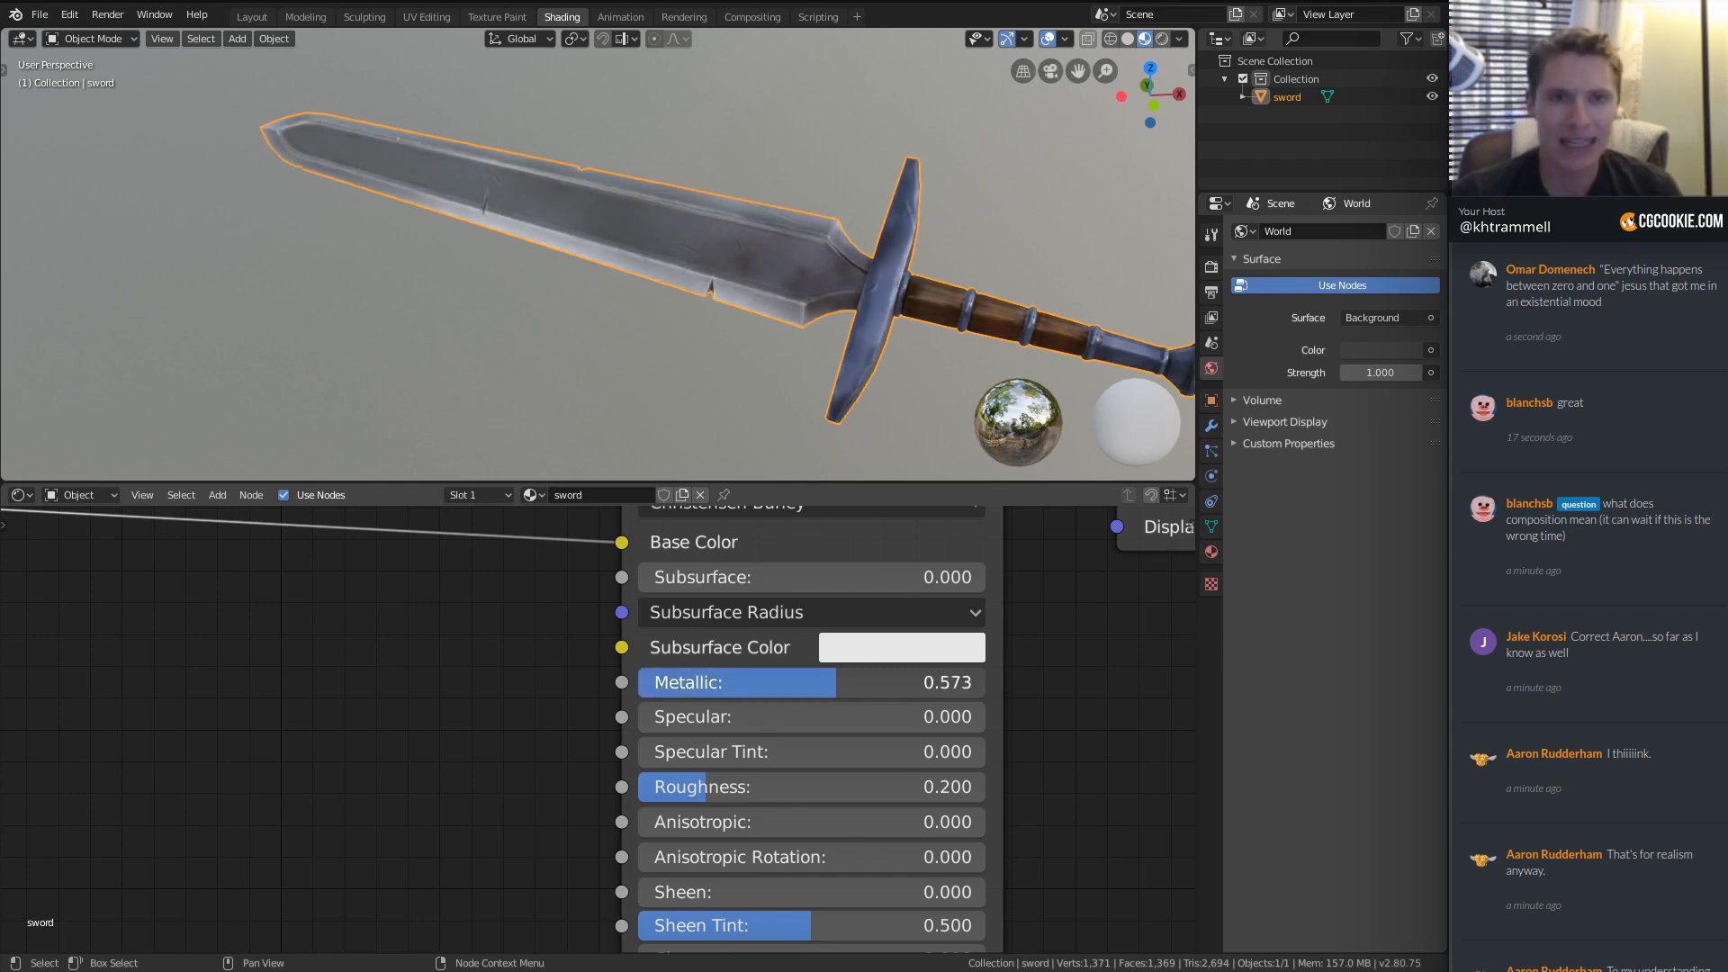
Set the Principled BSDF's Metallic to 0.8 and inspect the blade's reflections from another angle.
{"action": "left_click", "coordinate": [864, 677]}
{"action": "type", "text": ".8"}
{"action": "key", "text": "Return"}
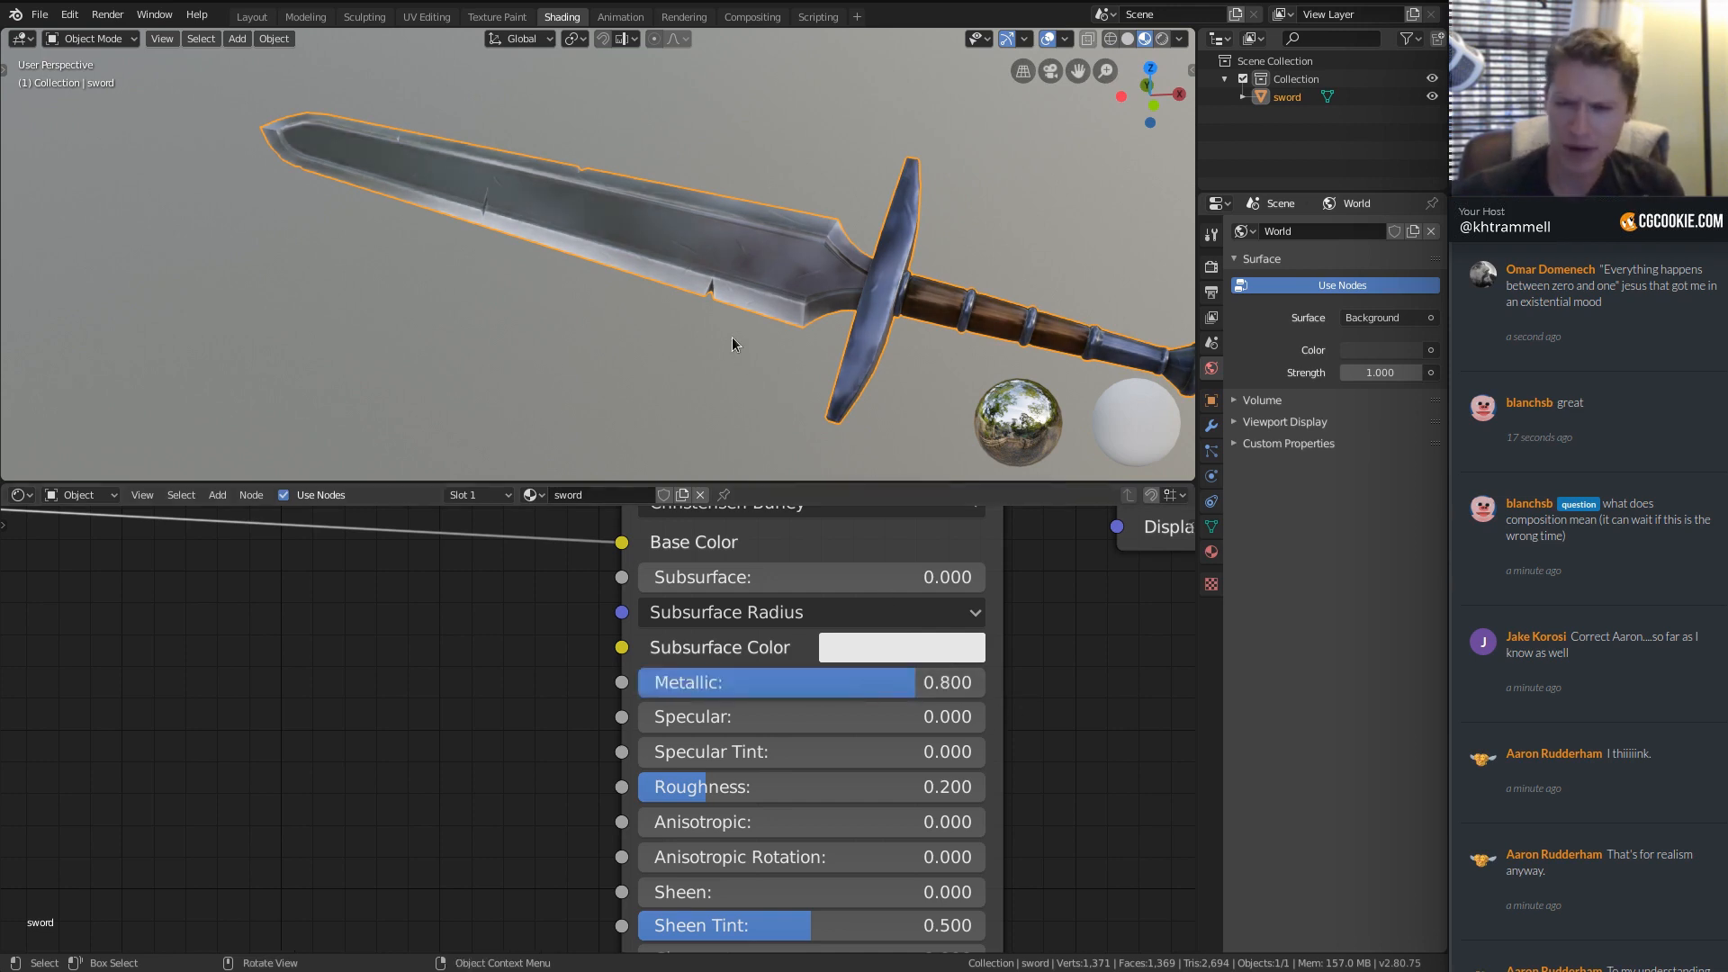
{"action": "middle_click_drag", "start_coordinate": [812, 258], "coordinate": [851, 281]}
{"action": "scroll", "coordinate": [732, 250], "scroll_direction": "down", "scroll_amount": 5}
{"action": "middle_click_drag", "start_coordinate": [689, 245], "coordinate": [734, 240]}
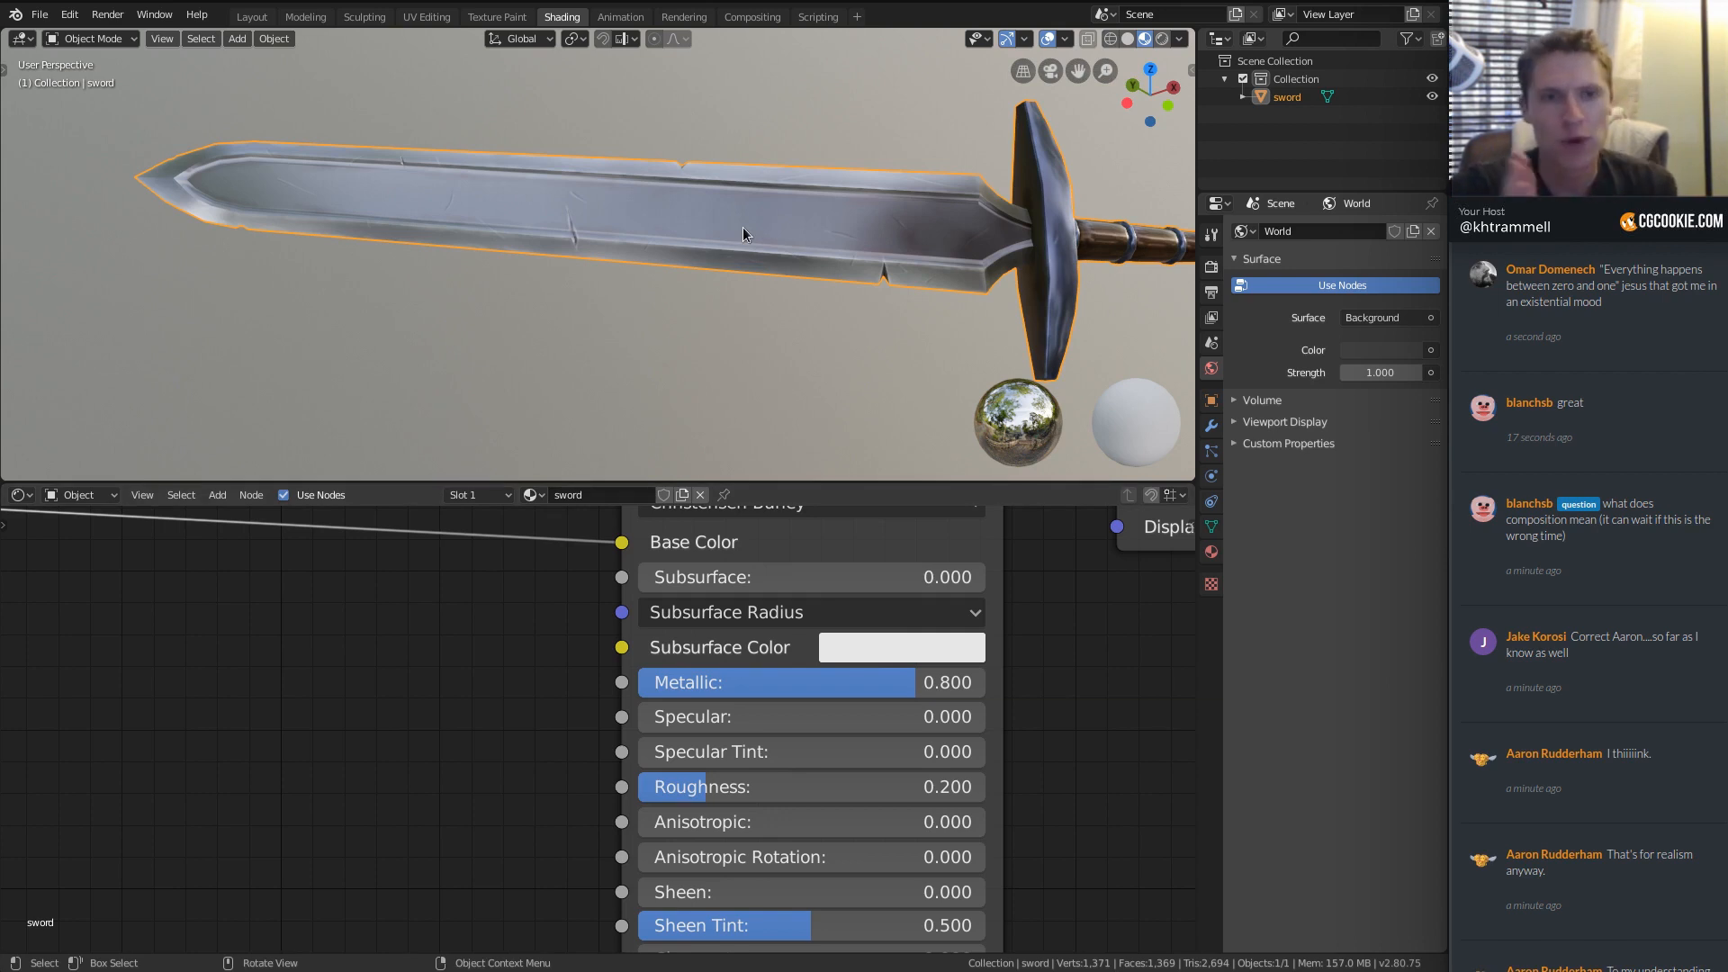
Examine the painted blade in the sword_COLOR texture using a temporary UV Editor split off from the node editor.
{"action": "left_click_drag", "start_coordinate": [5, 487], "coordinate": [421, 495]}
{"action": "left_click", "coordinate": [19, 495]}
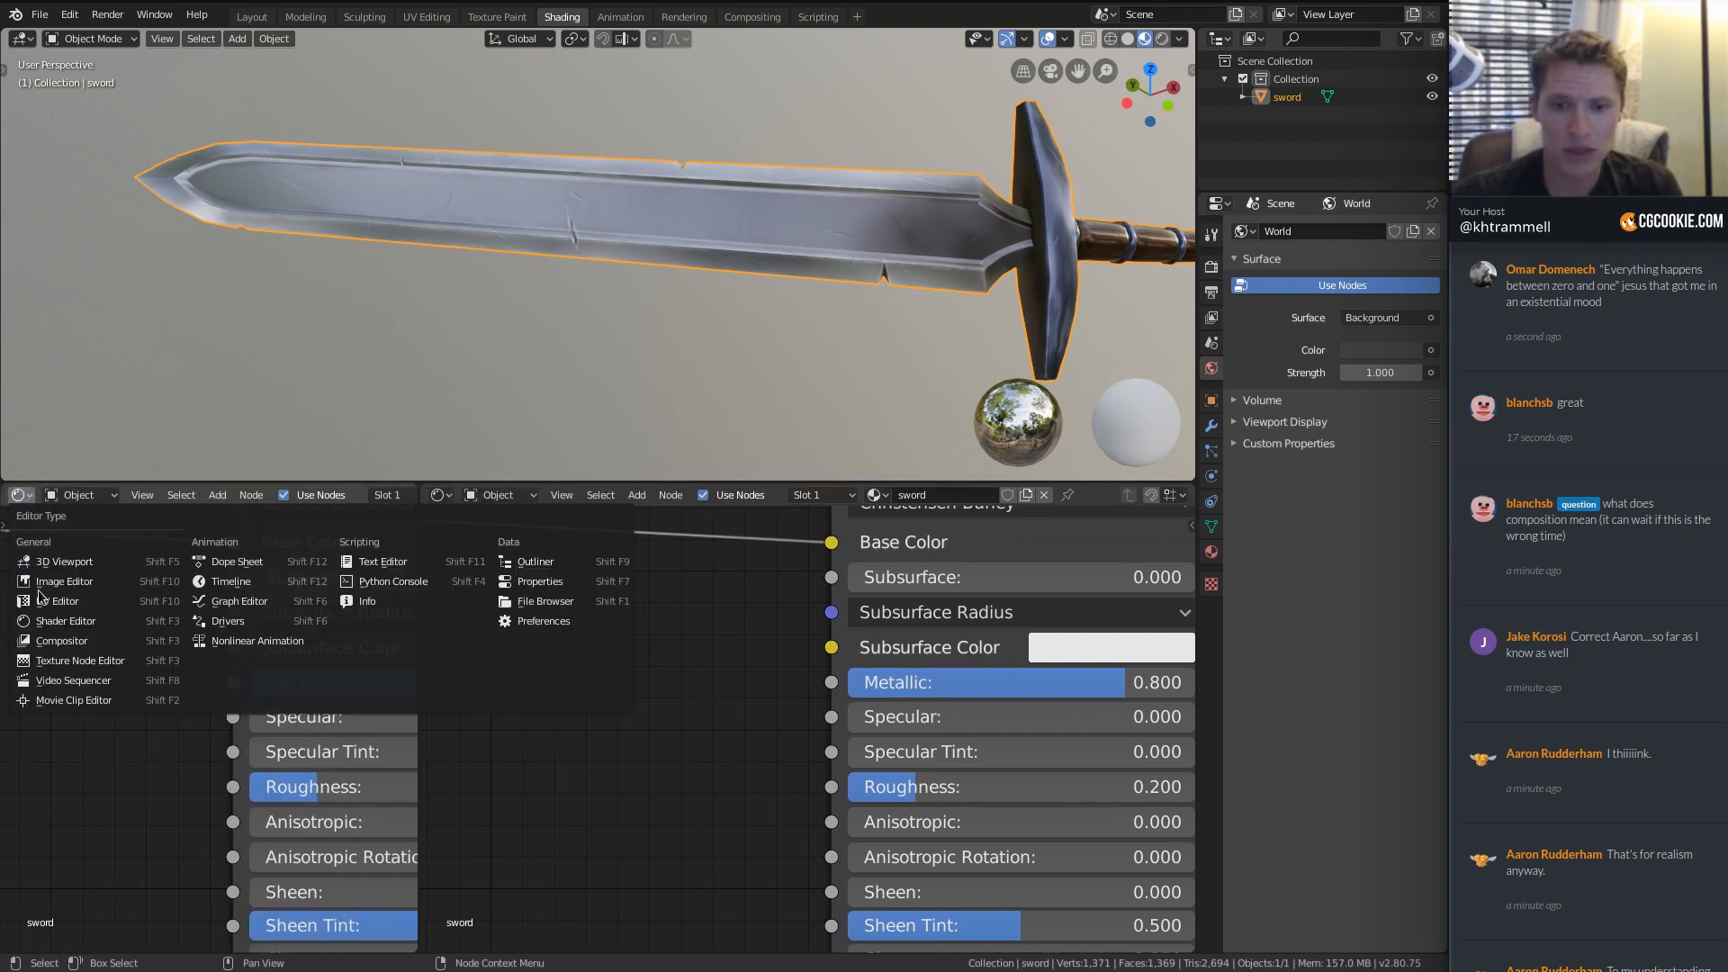
{"action": "left_click", "coordinate": [54, 600]}
{"action": "left_click", "coordinate": [209, 495]}
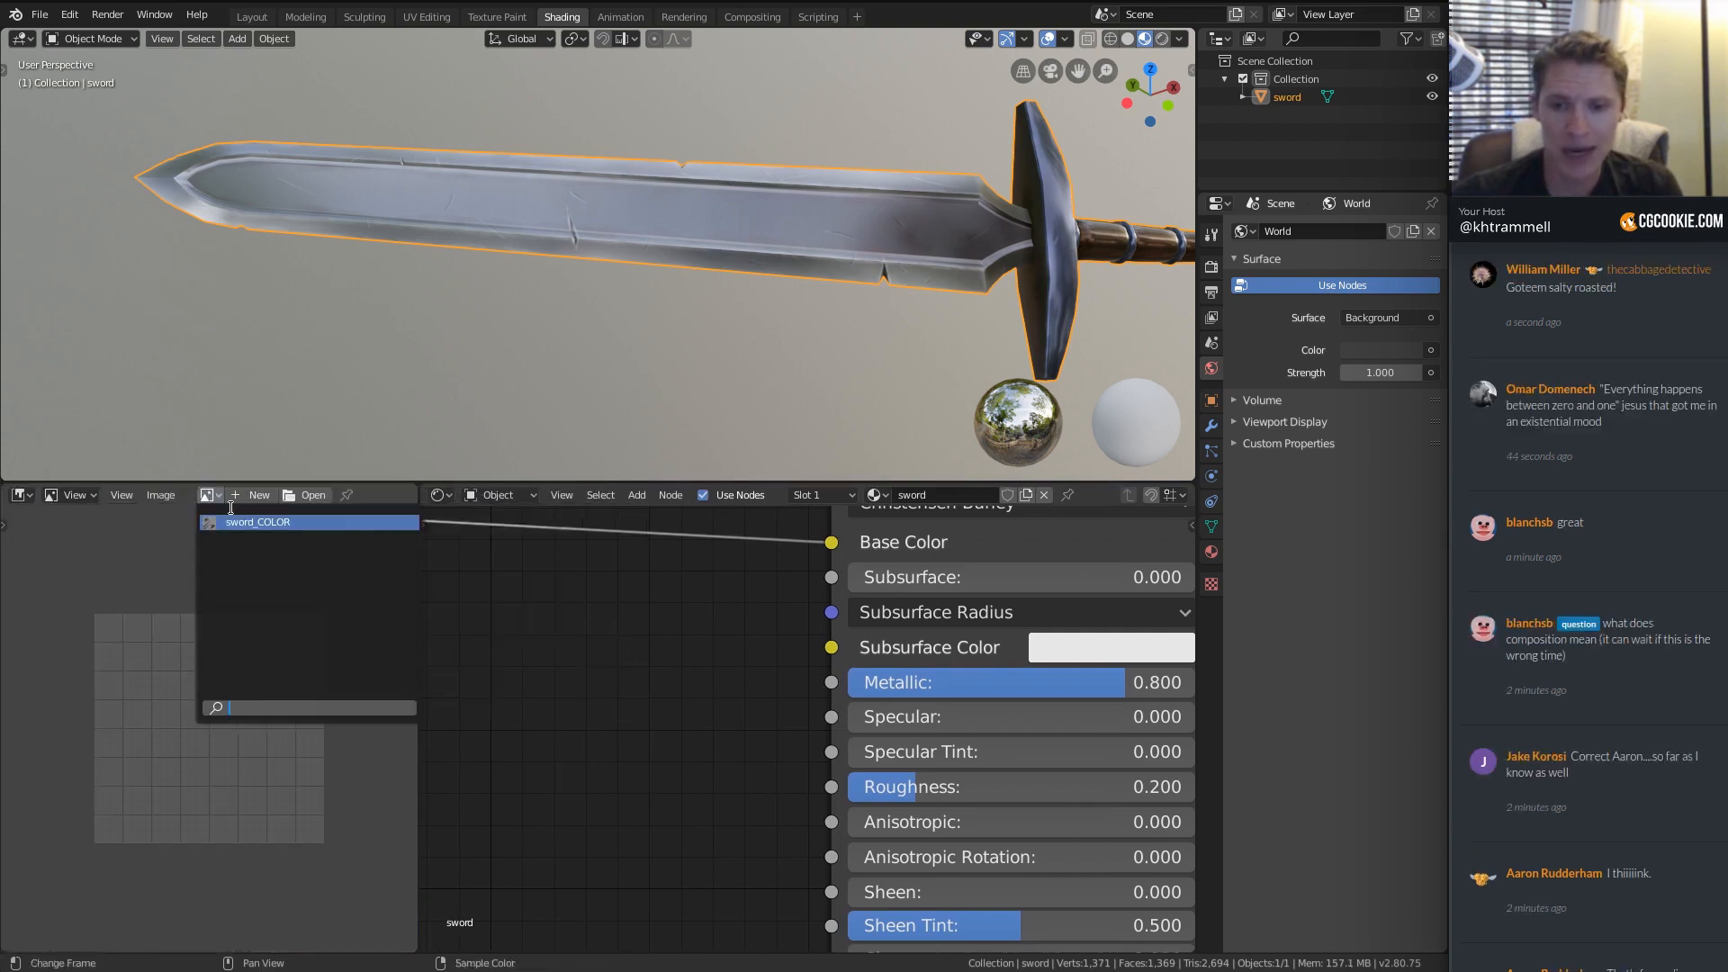
{"action": "left_click", "coordinate": [240, 522]}
{"action": "scroll", "coordinate": [201, 697], "scroll_direction": "down", "scroll_amount": 4}
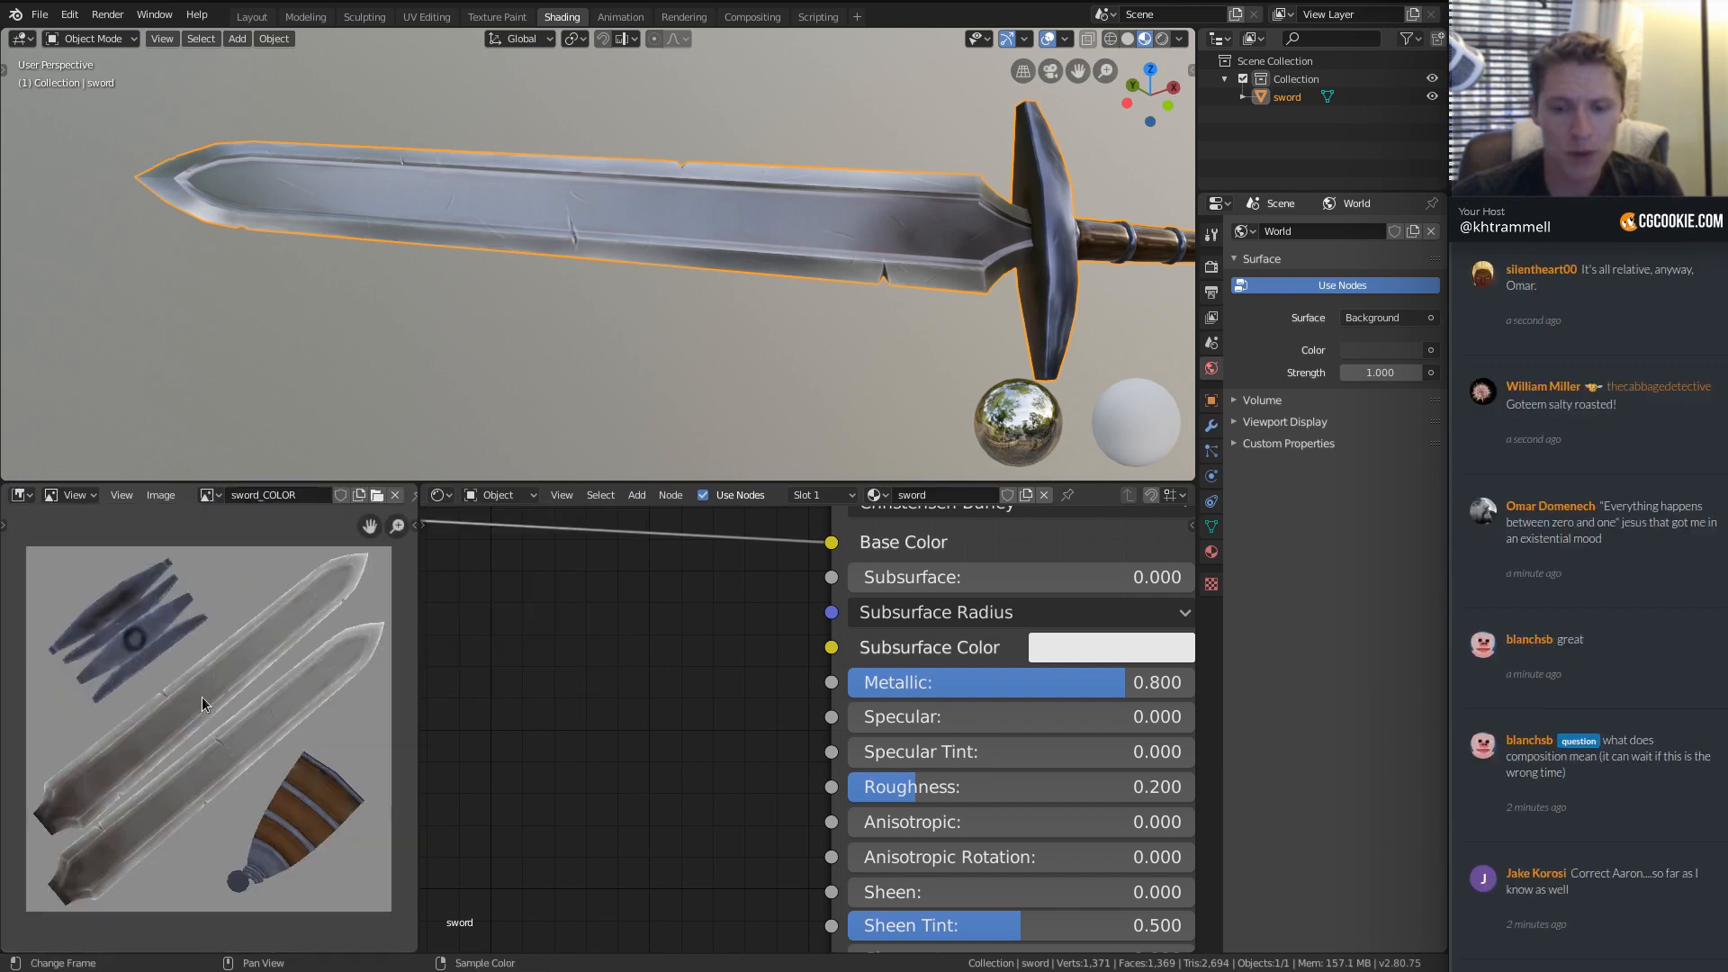
{"action": "middle_click_drag", "start_coordinate": [202, 697], "coordinate": [248, 669]}
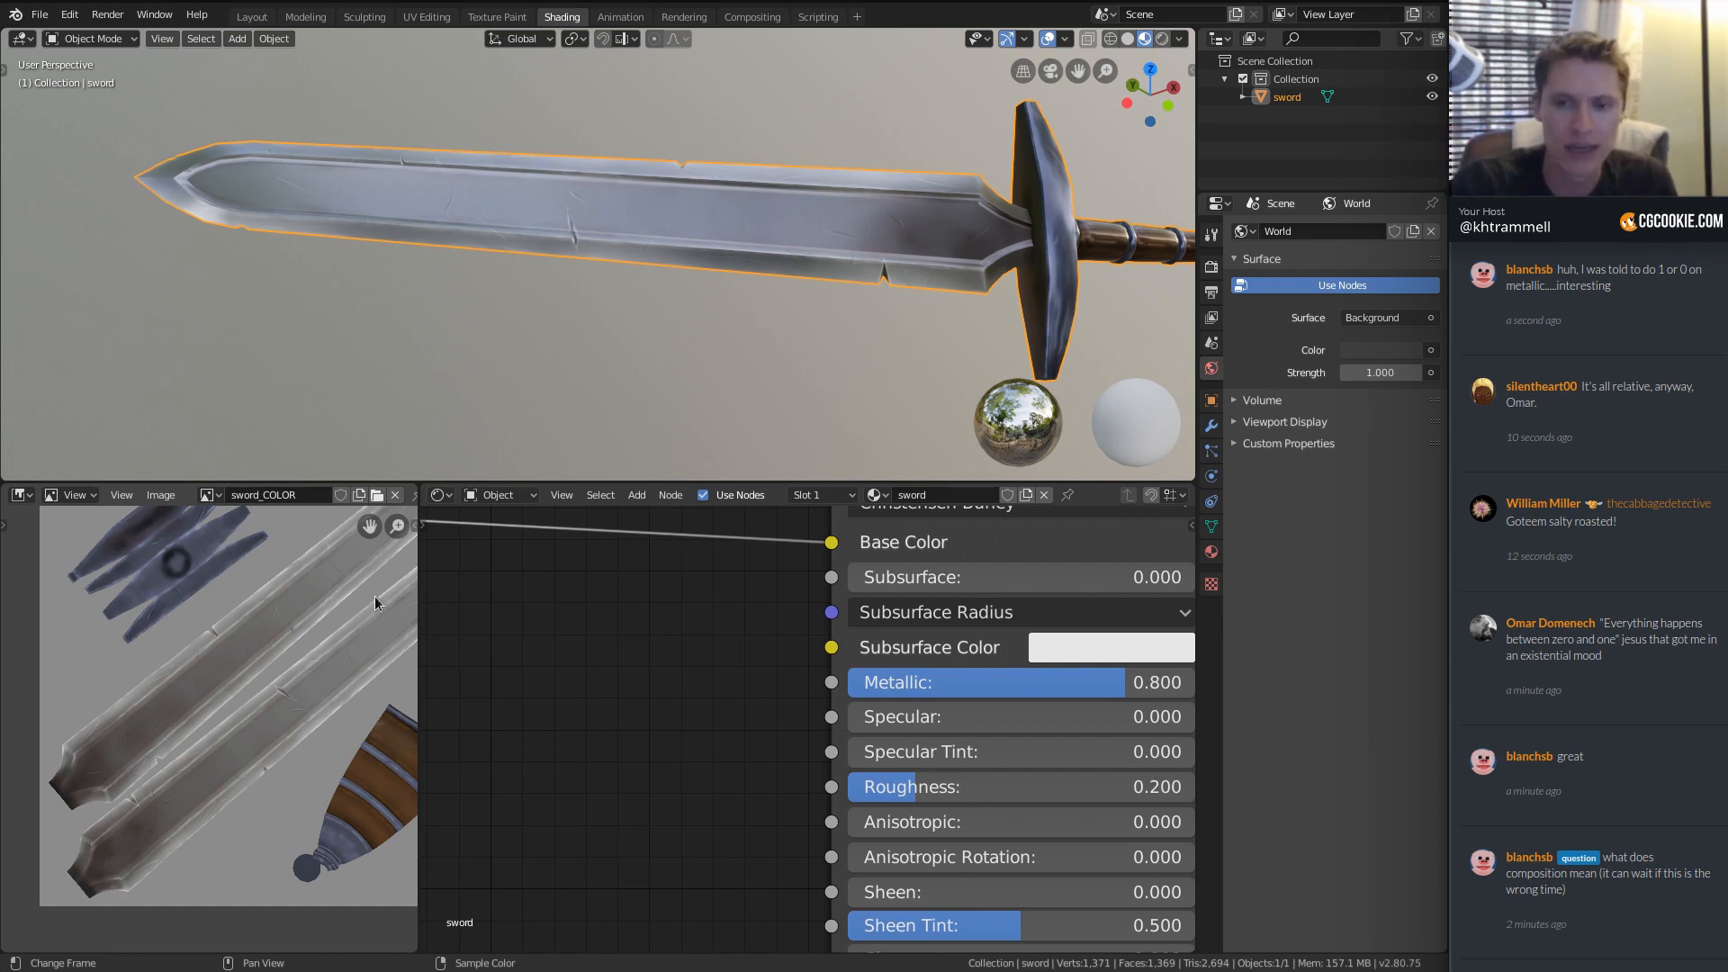
{"action": "left_click_drag", "start_coordinate": [427, 494], "coordinate": [225, 594]}
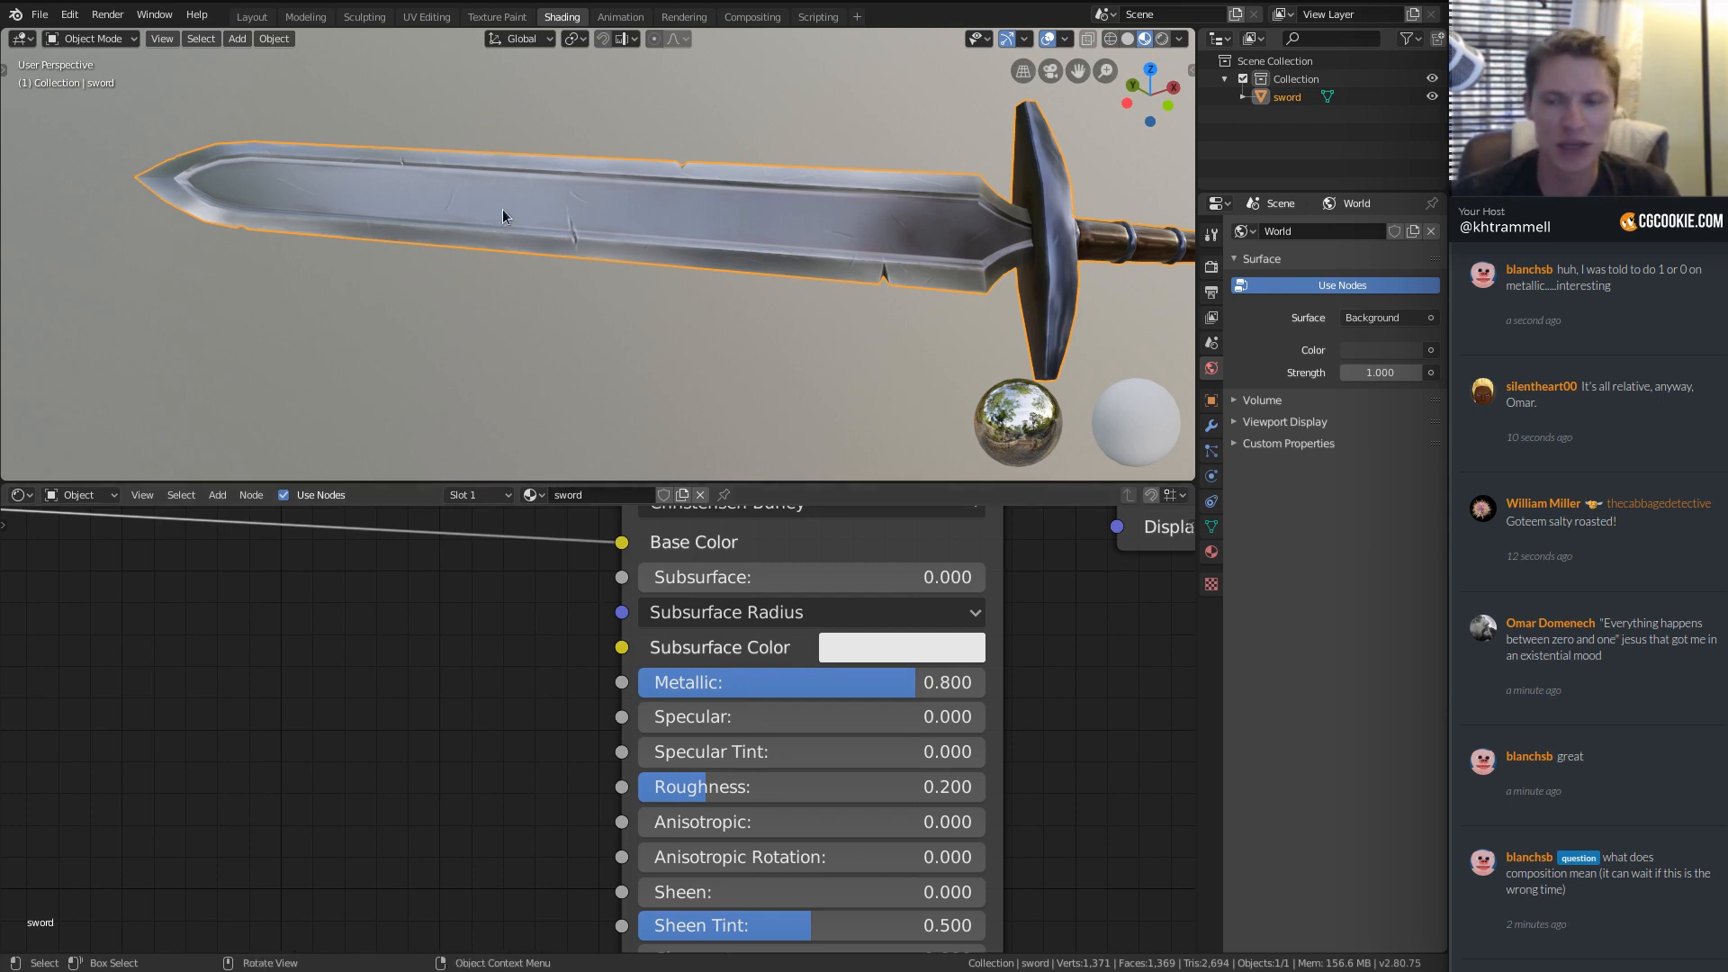
Preview the sword_COLOR texture node directly on the sword and inspect the painted blade up close.
{"action": "middle_click_drag", "start_coordinate": [646, 240], "coordinate": [608, 142]}
{"action": "middle_click_drag", "start_coordinate": [422, 673], "coordinate": [225, 621], "text": "ctrl"}
{"action": "middle_click_drag", "start_coordinate": [108, 616], "coordinate": [743, 668]}
{"action": "left_click", "coordinate": [472, 613], "text": "ctrl+shift"}
{"action": "middle_click_drag", "start_coordinate": [898, 191], "coordinate": [829, 340]}
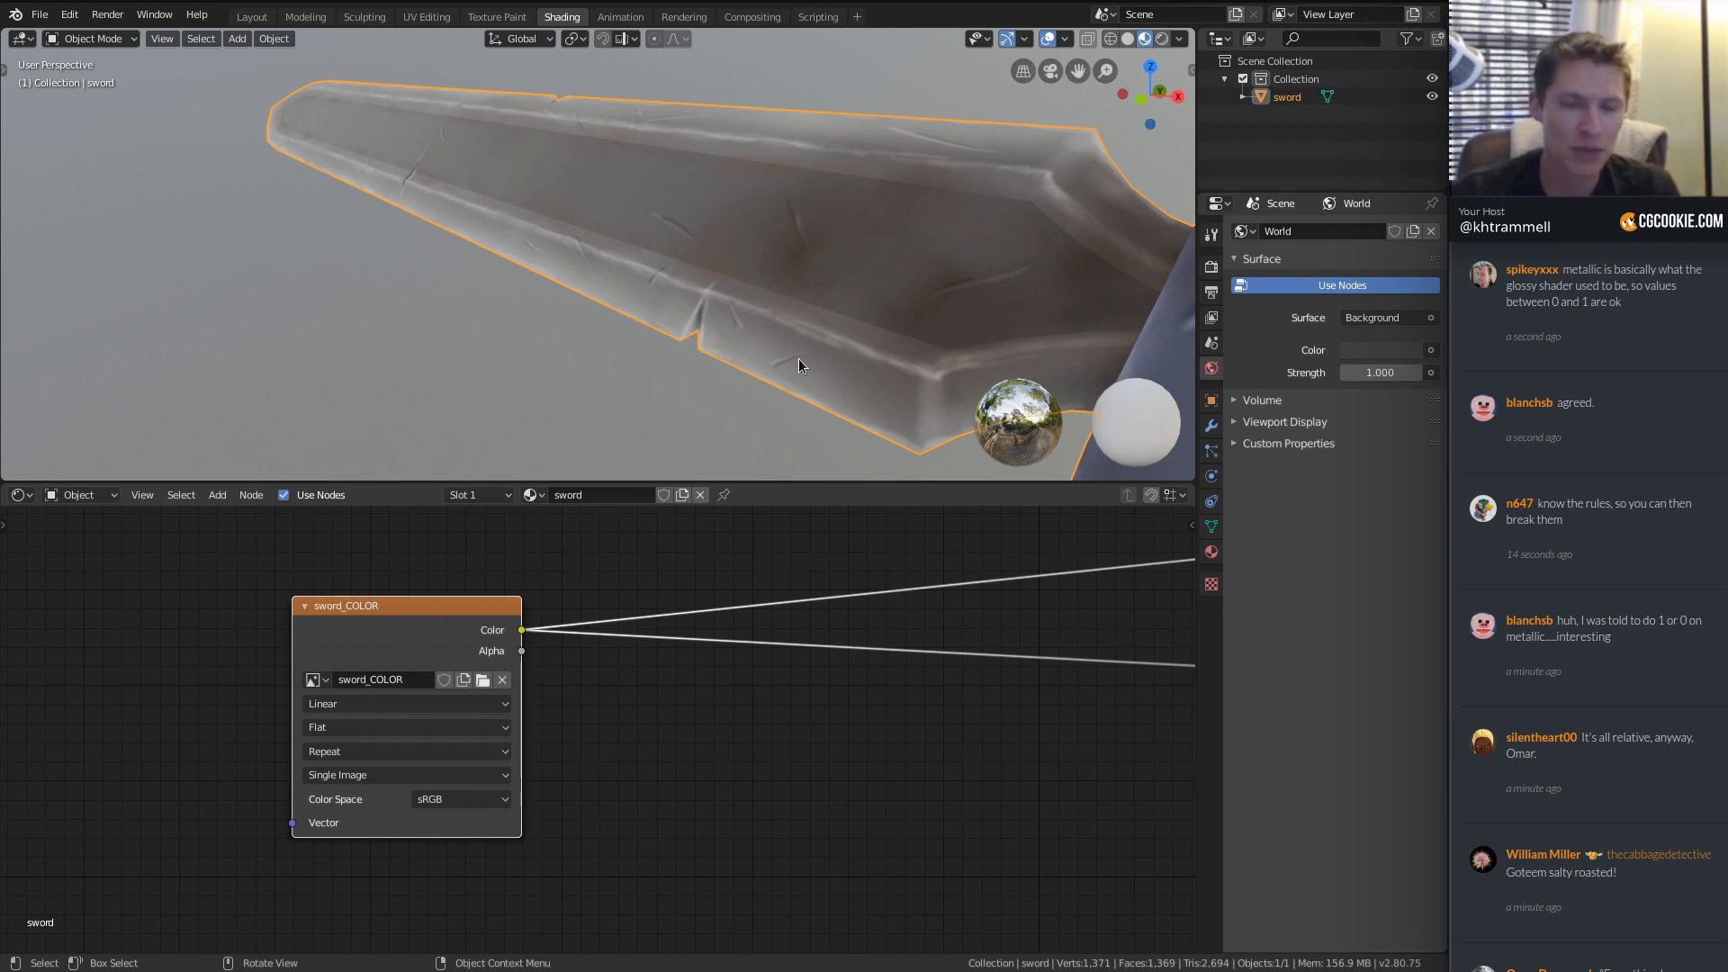
{"action": "mouse_move", "coordinate": [819, 306]}
{"action": "middle_mouse_down", "text": "ctrl"}
{"action": "mouse_move", "coordinate": [823, 263]}
{"action": "mouse_move", "coordinate": [824, 311]}
{"action": "middle_mouse_up", "text": "ctrl"}
Move the sword_COLOR node farther away from the Principled BSDF to make room between them.
{"action": "middle_click_drag", "start_coordinate": [779, 648], "coordinate": [780, 702], "text": "ctrl"}
{"action": "middle_click_drag", "start_coordinate": [815, 608], "coordinate": [618, 549]}
{"action": "left_click_drag", "start_coordinate": [184, 599], "coordinate": [114, 577]}
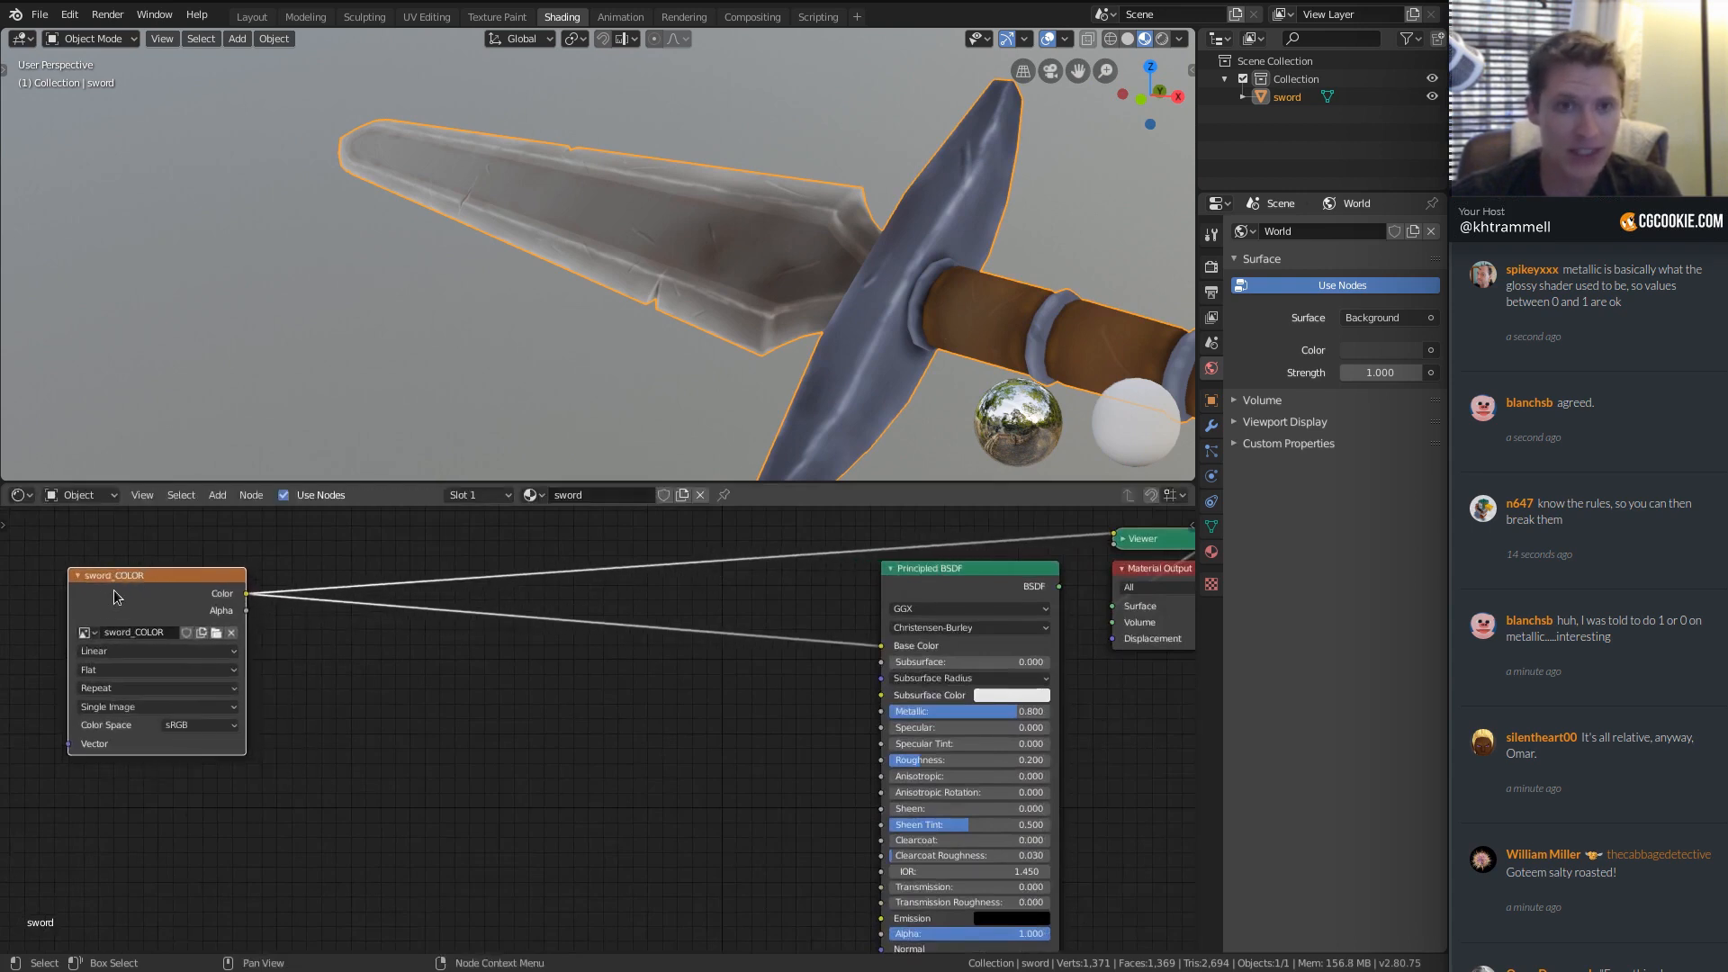
{"action": "key", "text": "shift+a"}
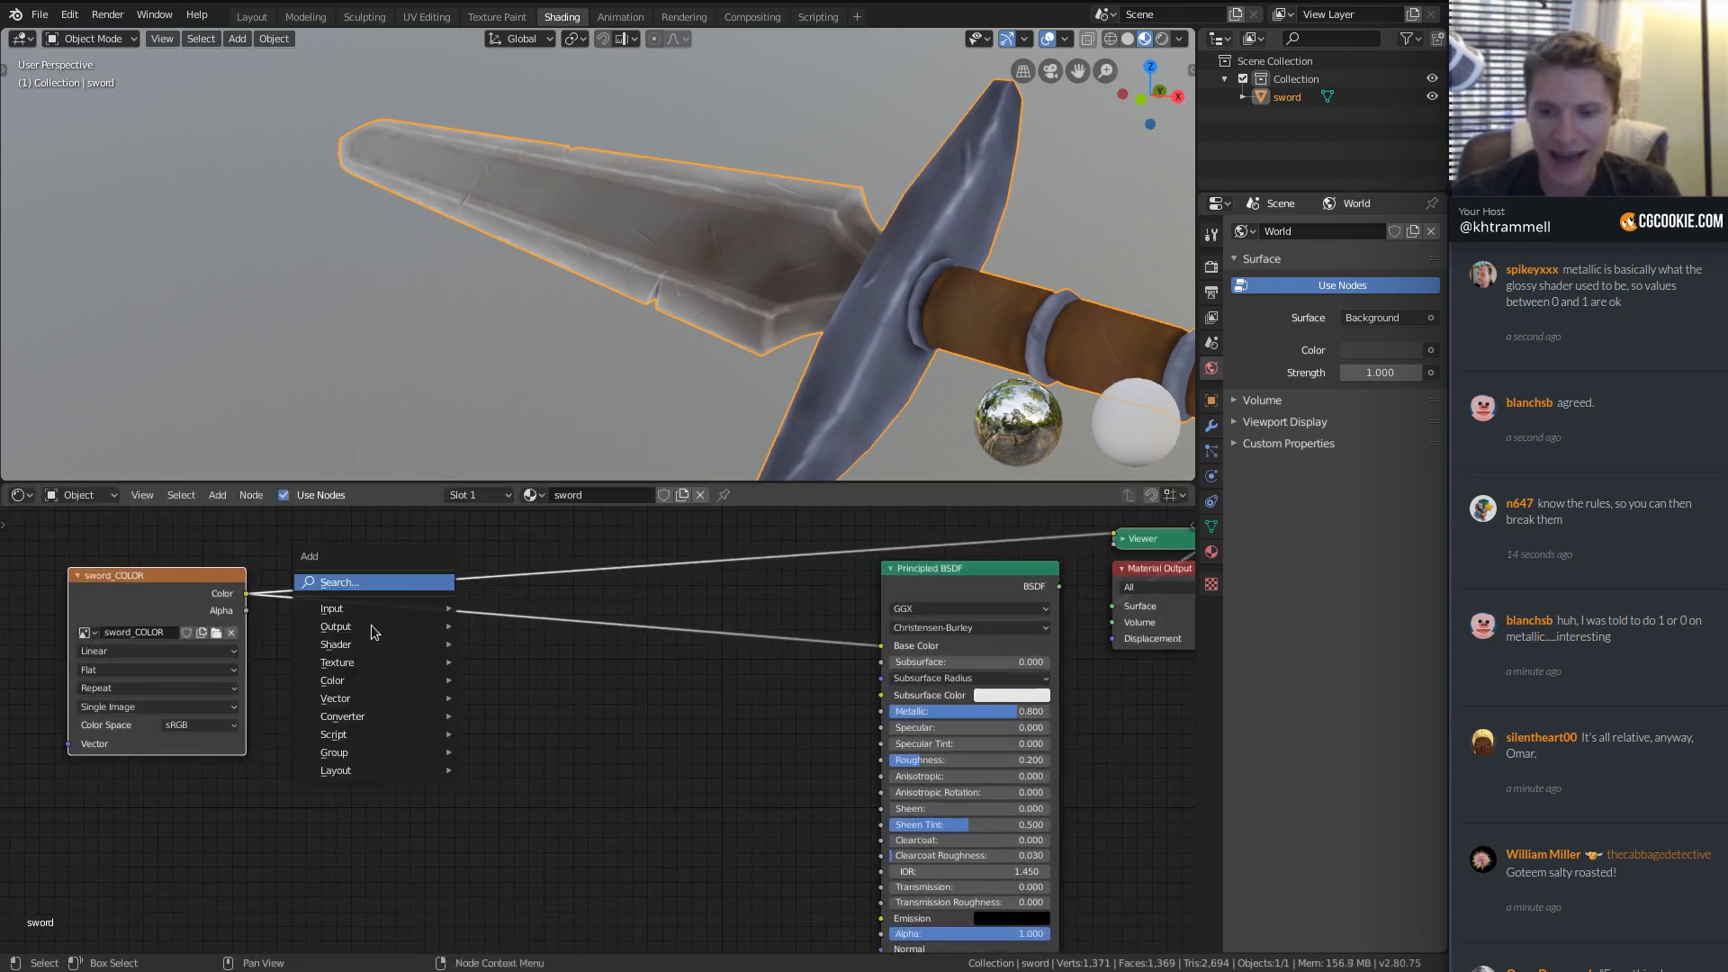
{"action": "mouse_move", "coordinate": [358, 670]}
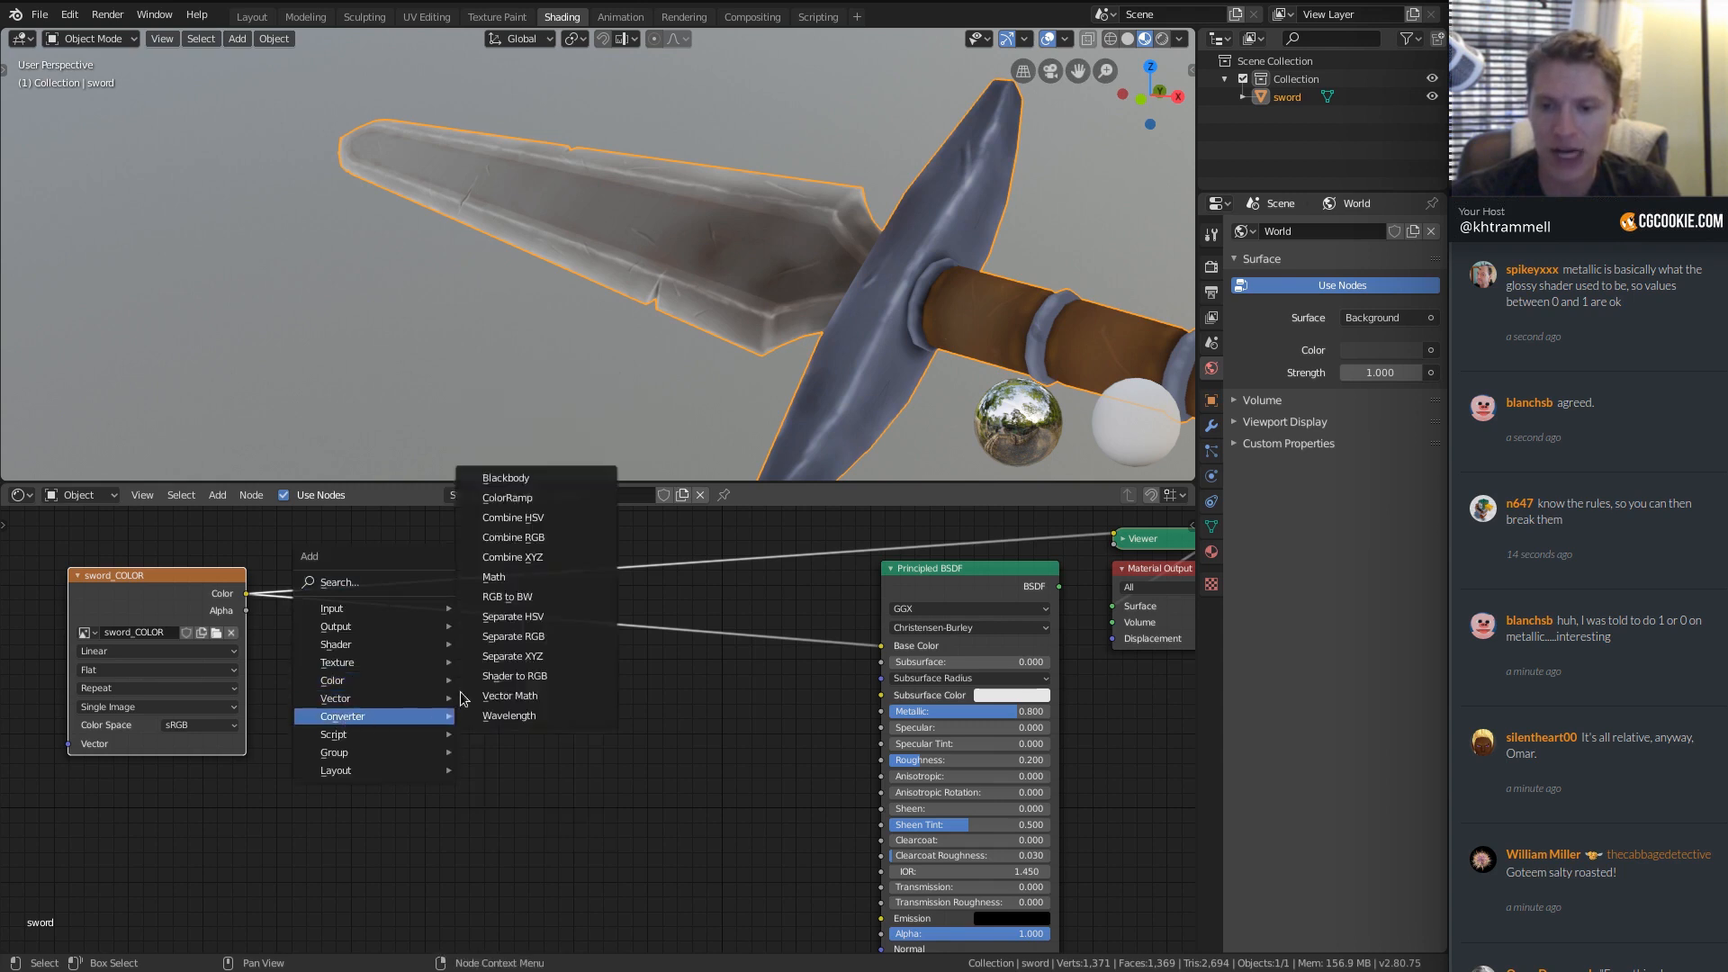
{"action": "key", "text": "Escape"}
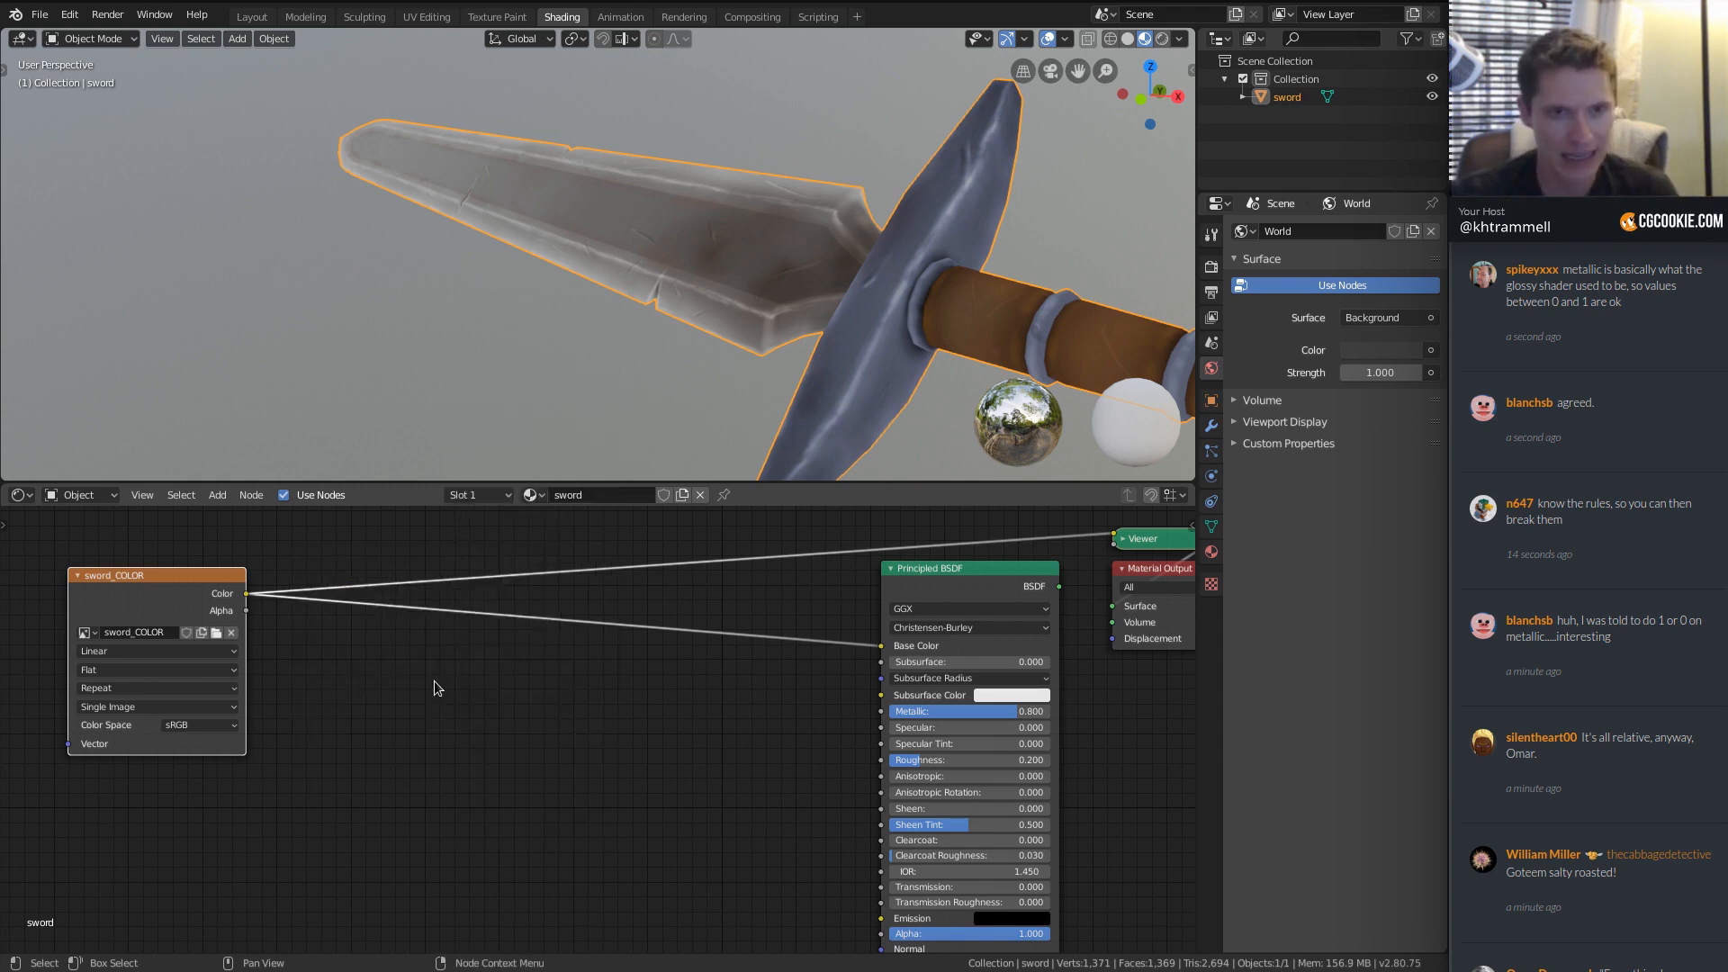
{"action": "key", "text": "shift+a"}
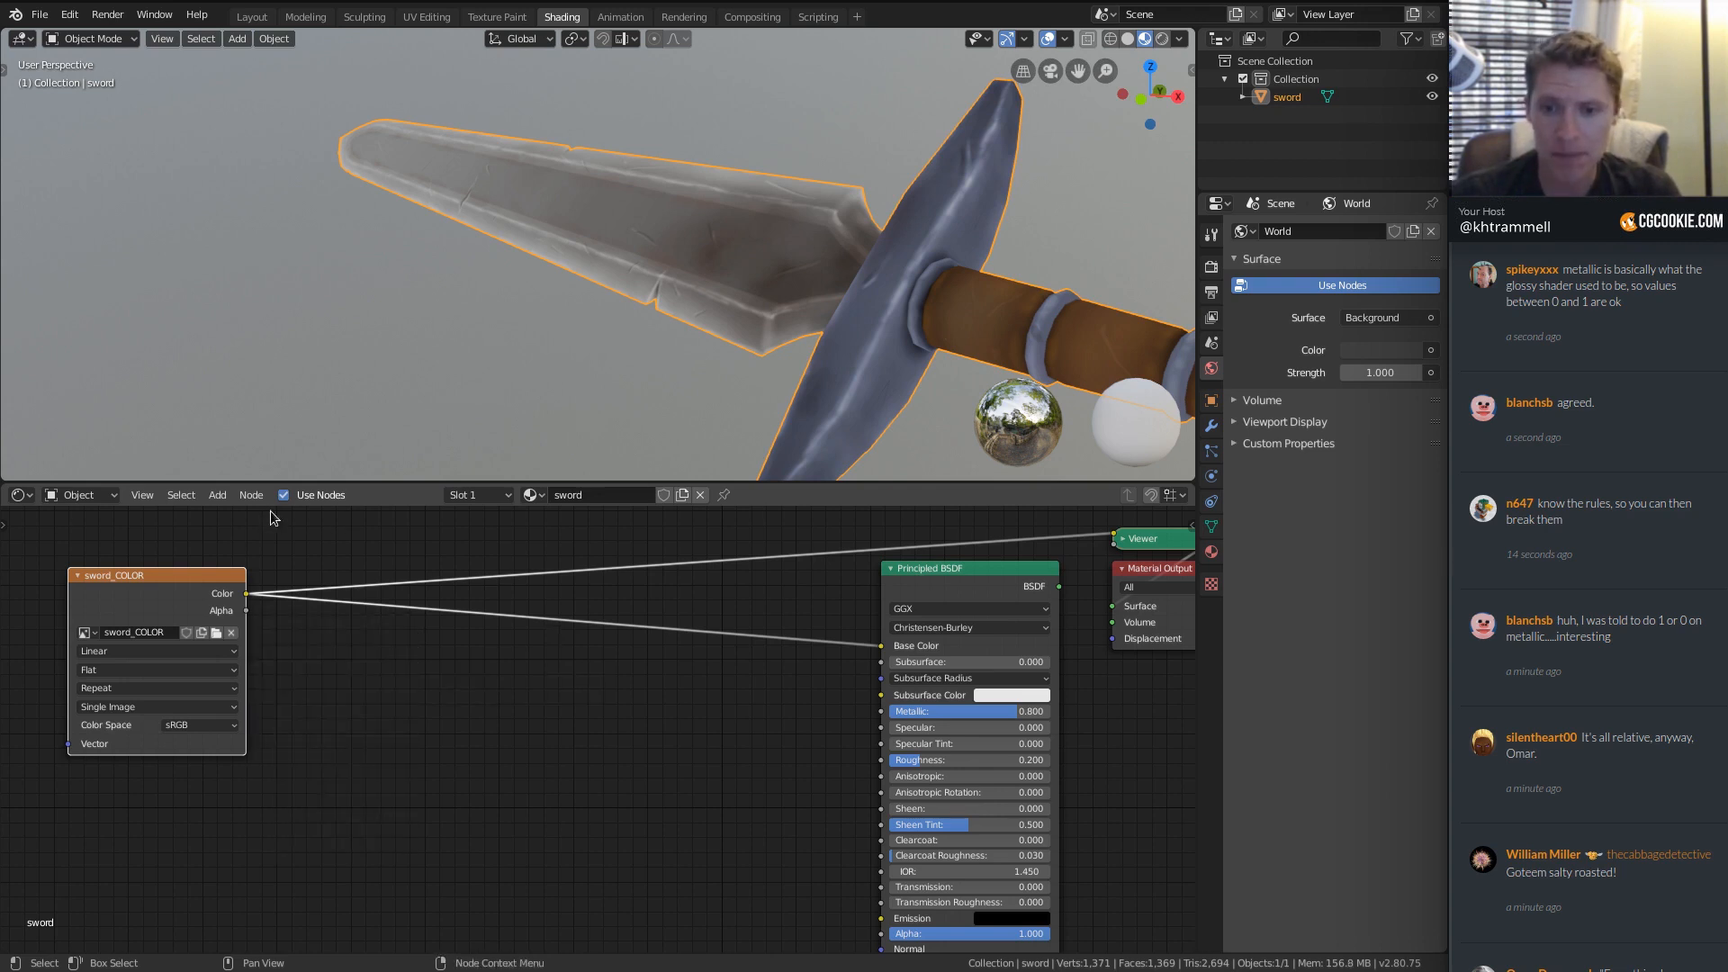
Add a ColorRamp node and connect sword_COLOR's Color output to its Fac input.
{"action": "left_click", "coordinate": [218, 496]}
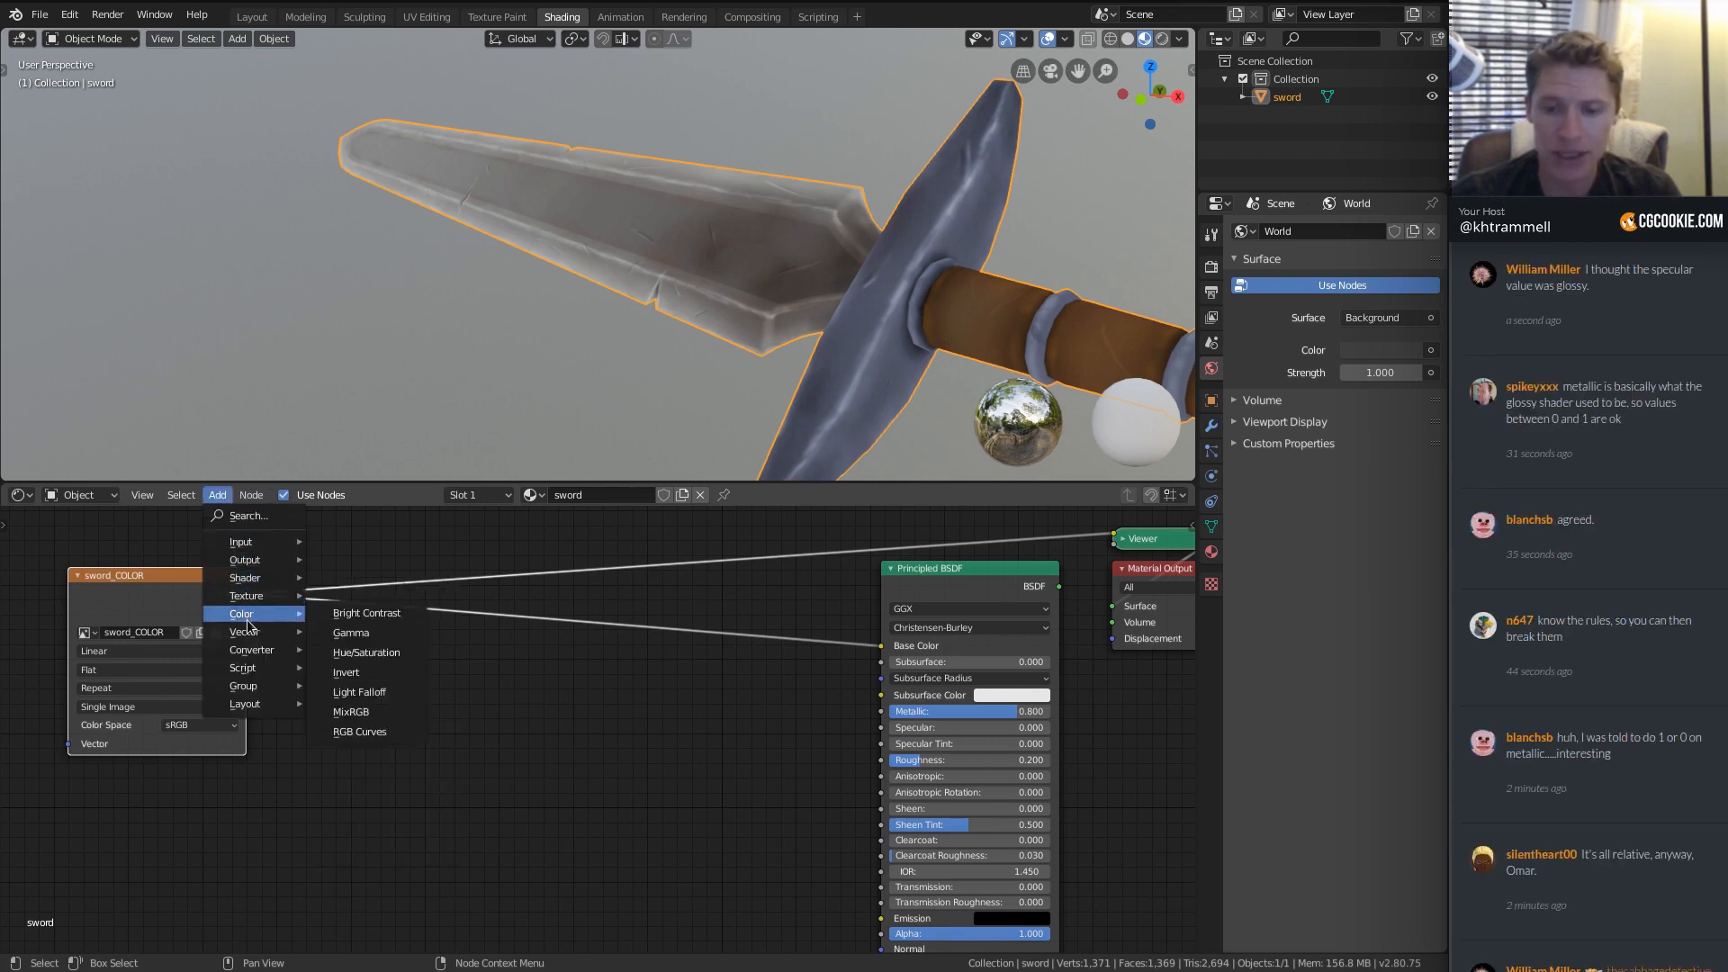
{"action": "mouse_move", "coordinate": [265, 650]}
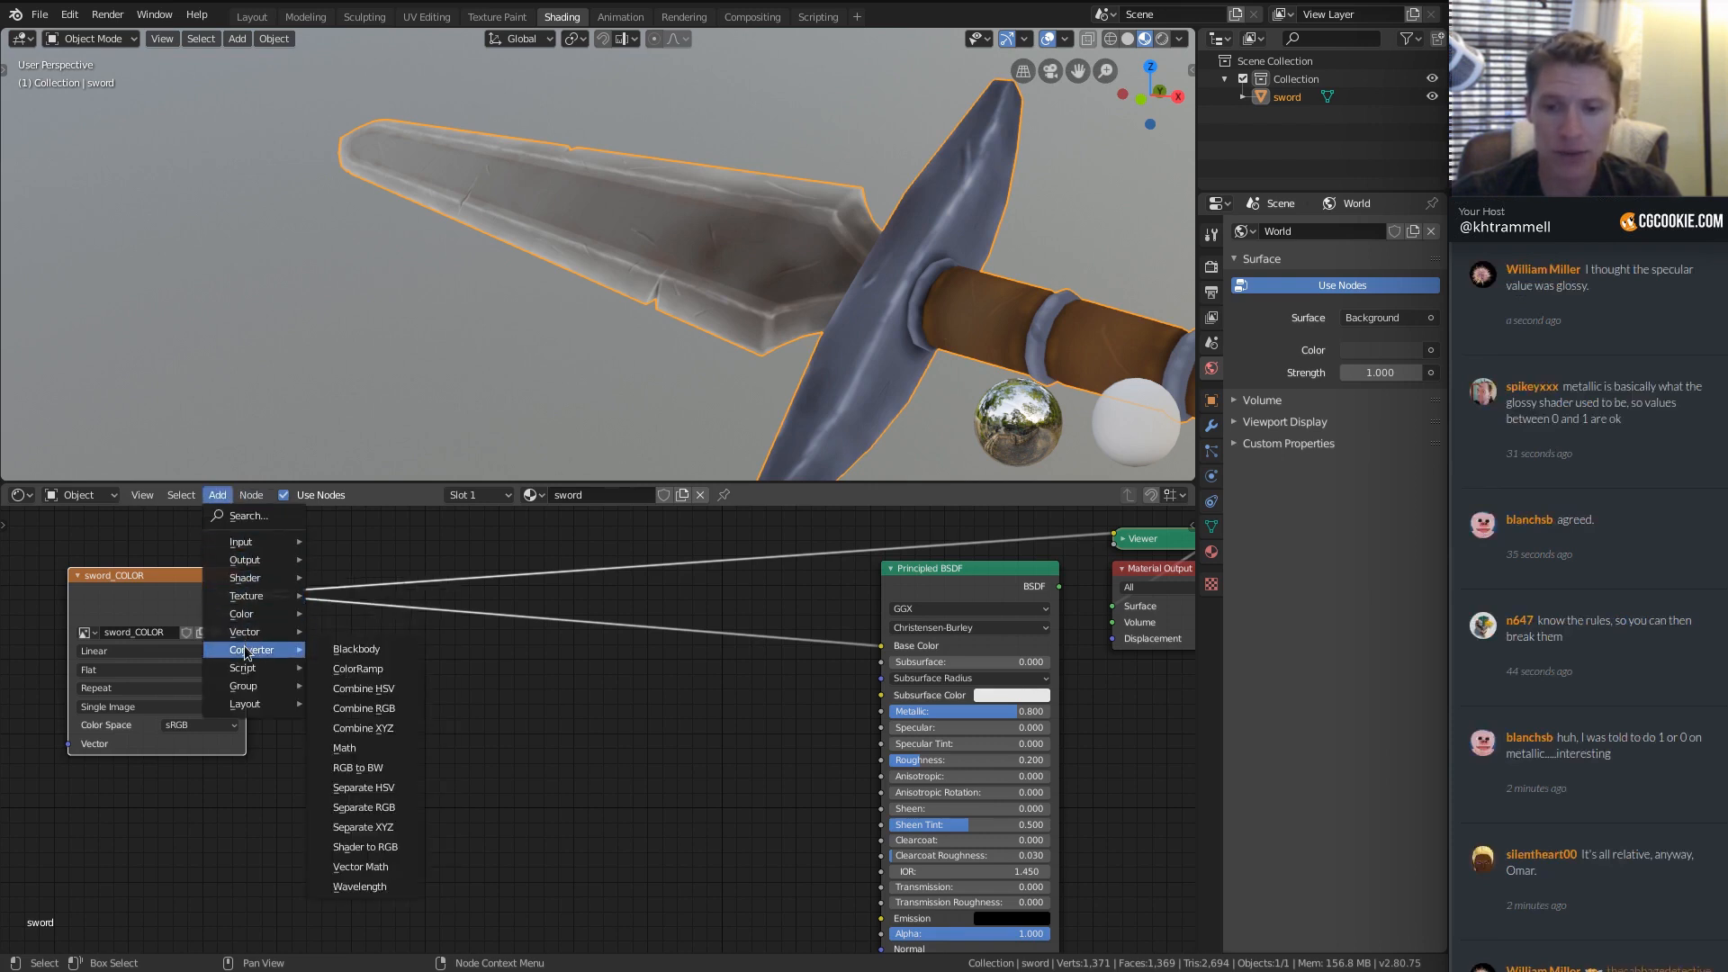
{"action": "left_click", "coordinate": [357, 668]}
{"action": "left_click", "coordinate": [334, 650]}
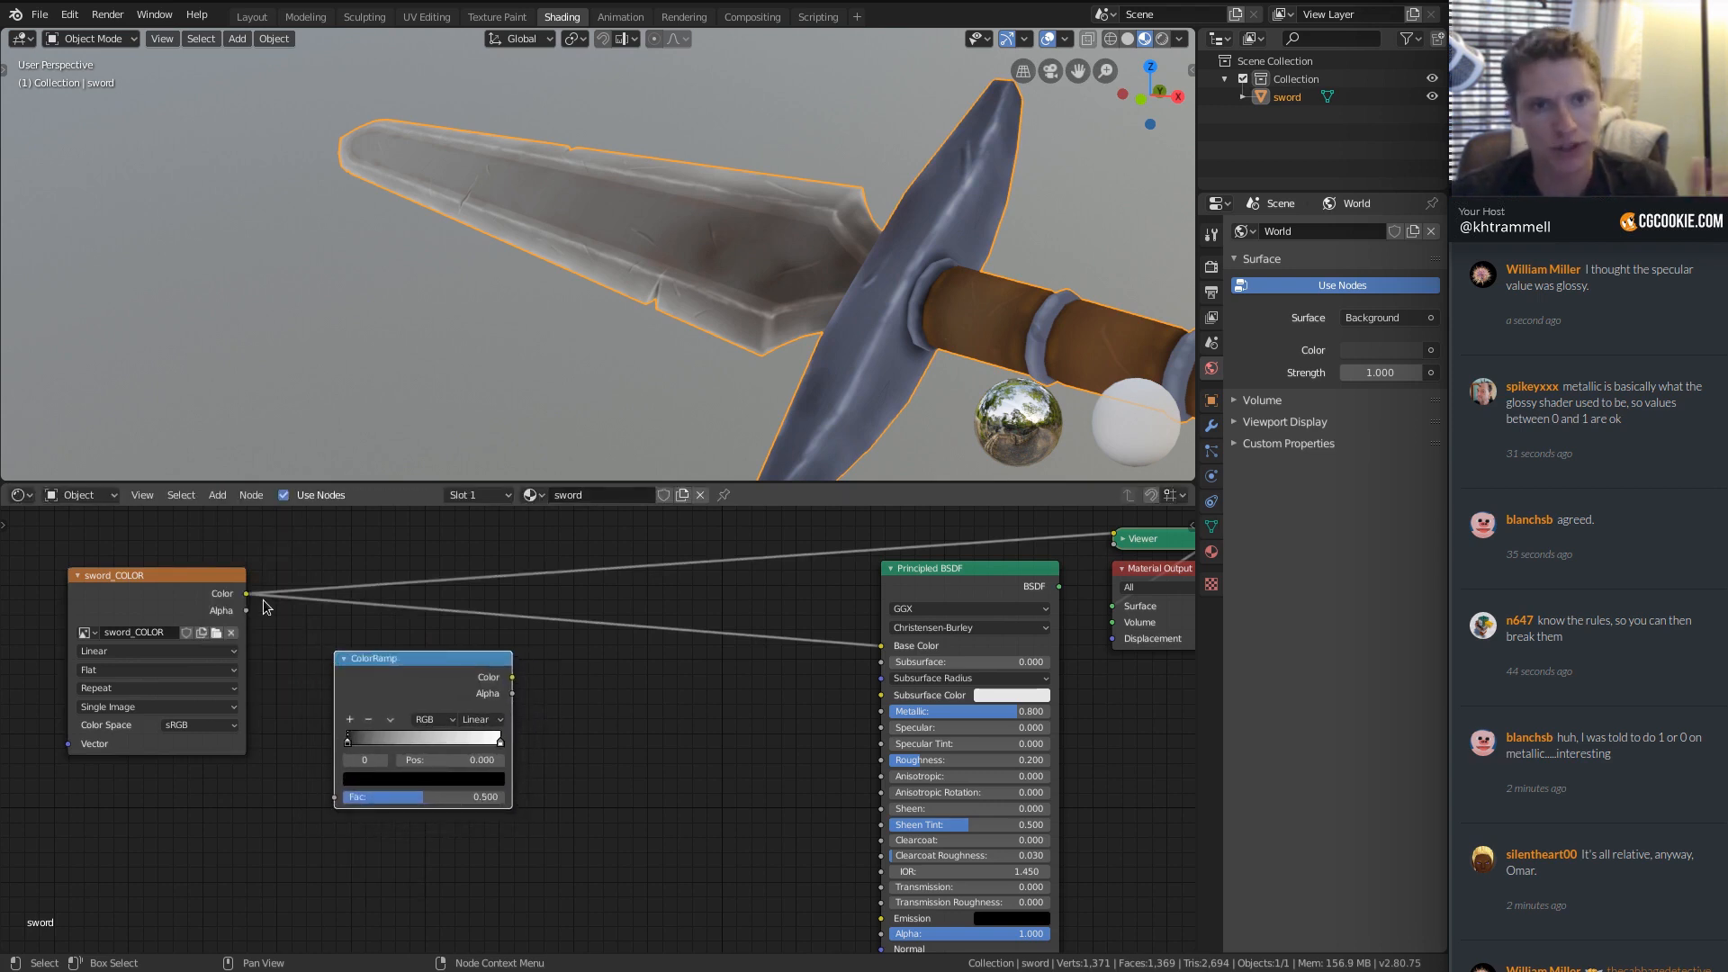
{"action": "left_click_drag", "start_coordinate": [246, 594], "coordinate": [321, 781]}
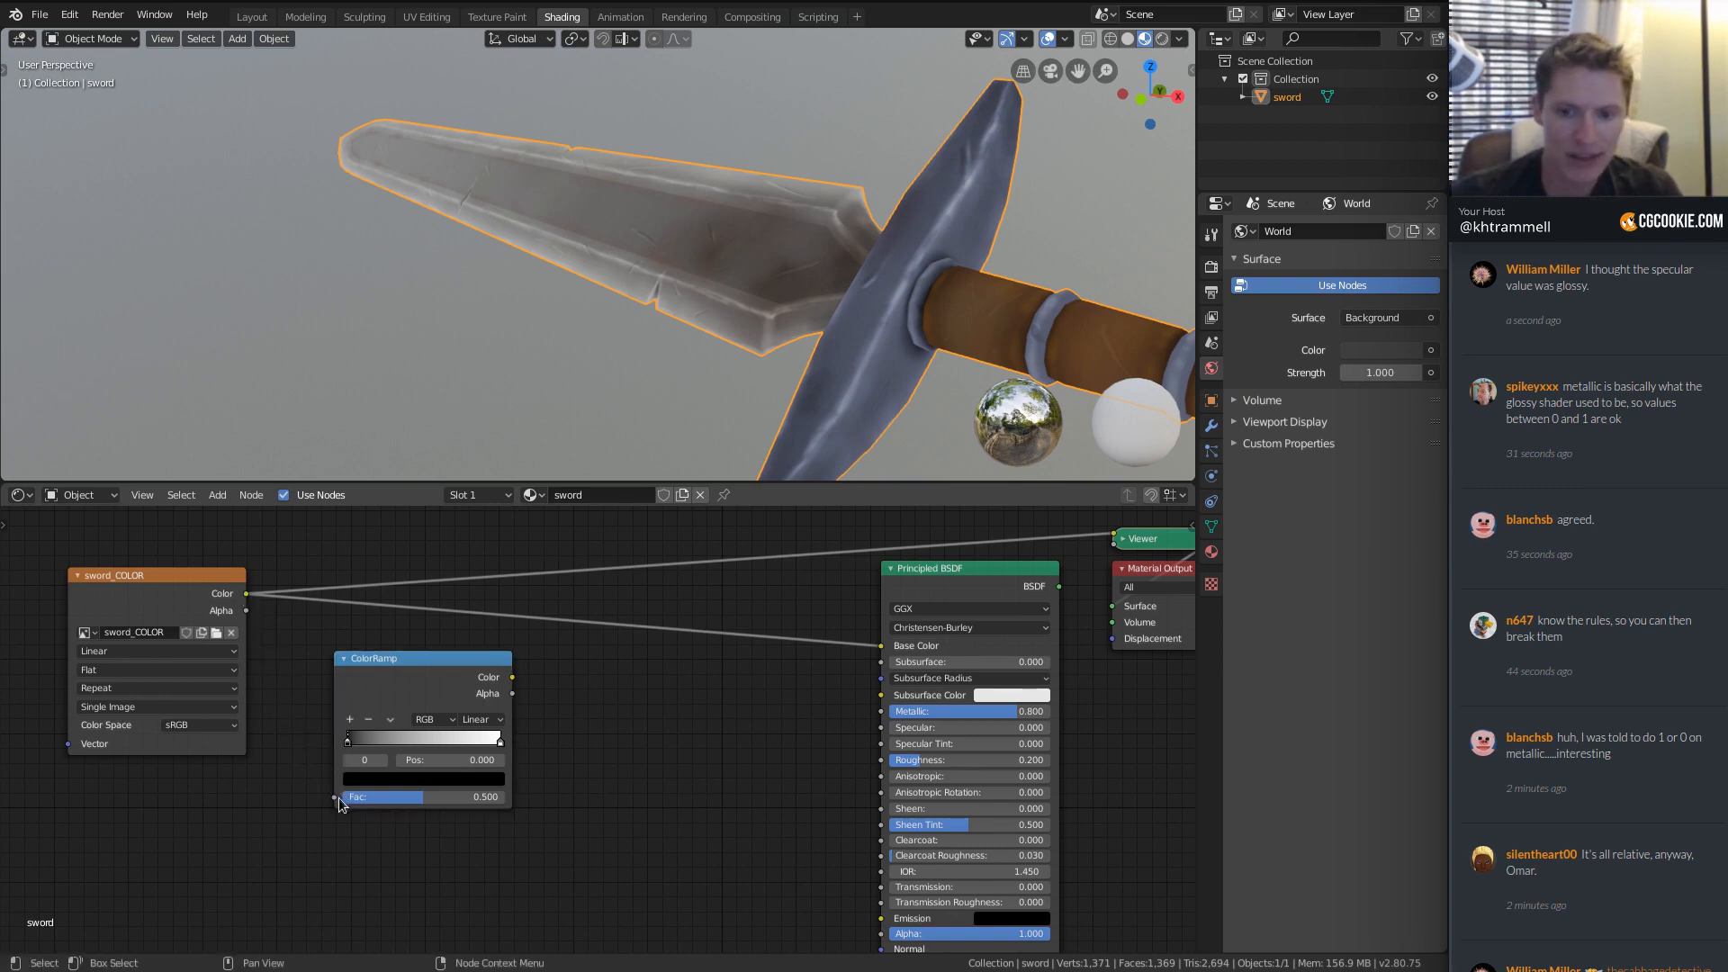
{"action": "left_click_drag", "start_coordinate": [247, 596], "coordinate": [337, 796]}
Preview the ColorRamp's Color output on the sword in place of the color texture.
{"action": "middle_click_drag", "start_coordinate": [631, 681], "coordinate": [461, 645]}
{"action": "scroll", "coordinate": [666, 608], "scroll_direction": "up", "scroll_amount": 1}
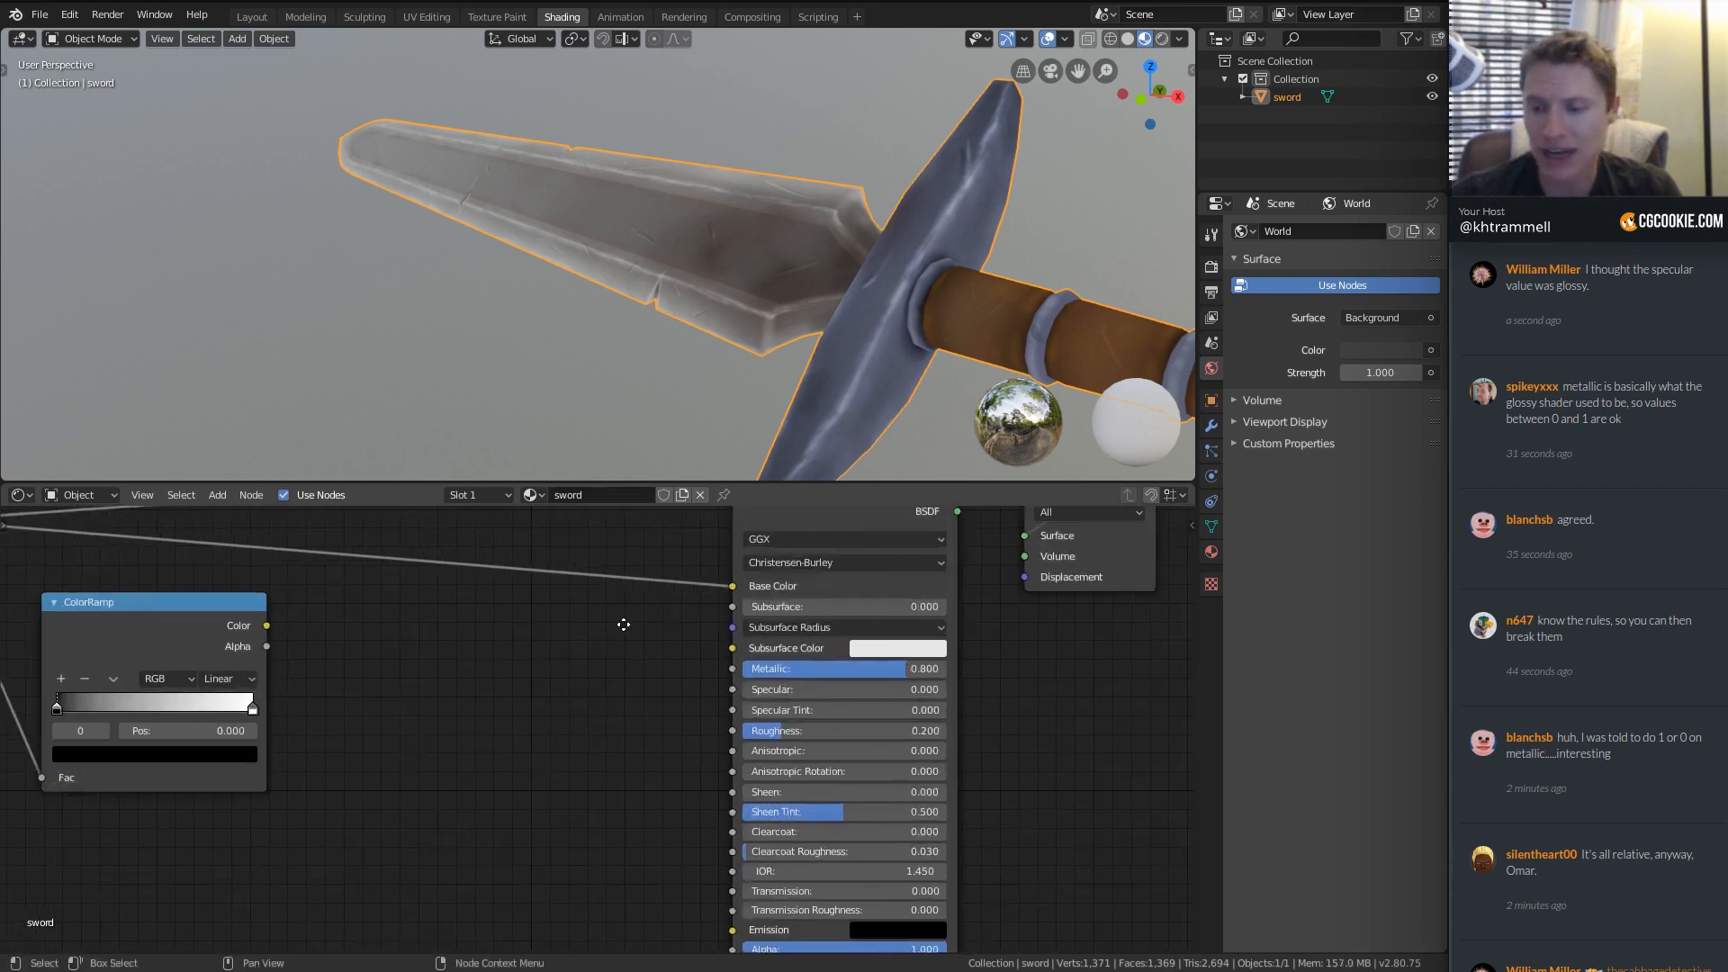
{"action": "middle_click_drag", "start_coordinate": [666, 609], "coordinate": [549, 639]}
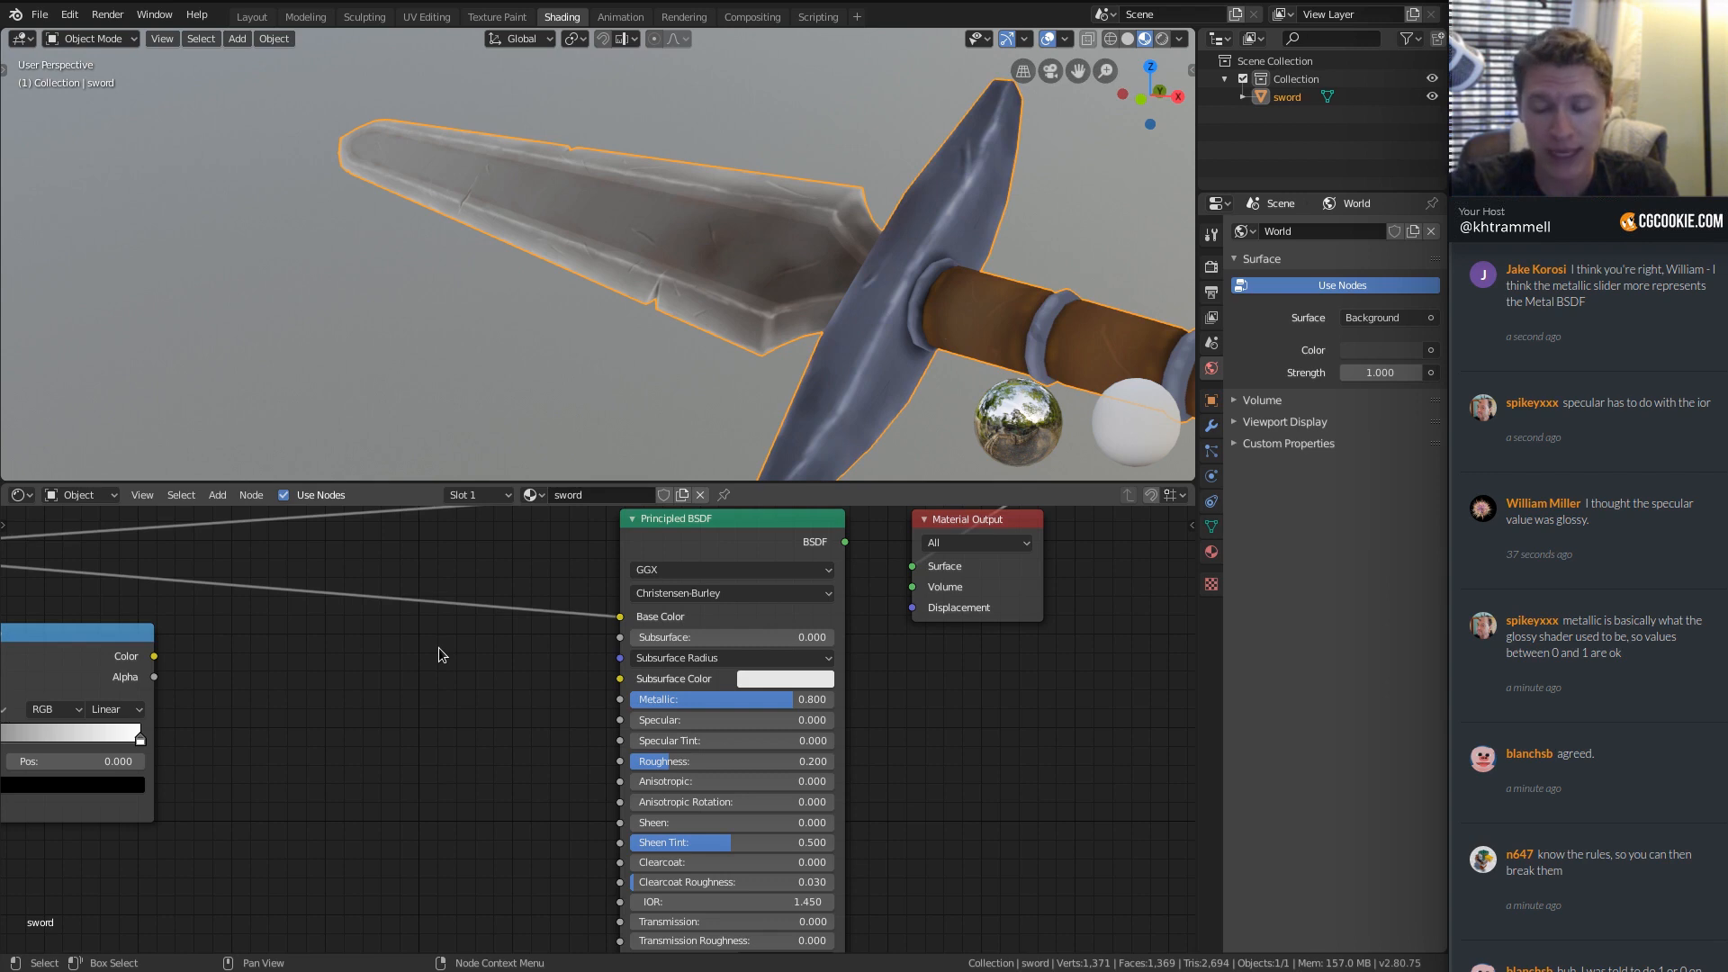
{"action": "middle_click_drag", "start_coordinate": [234, 666], "coordinate": [490, 705]}
{"action": "middle_click_drag", "start_coordinate": [96, 591], "coordinate": [161, 589]}
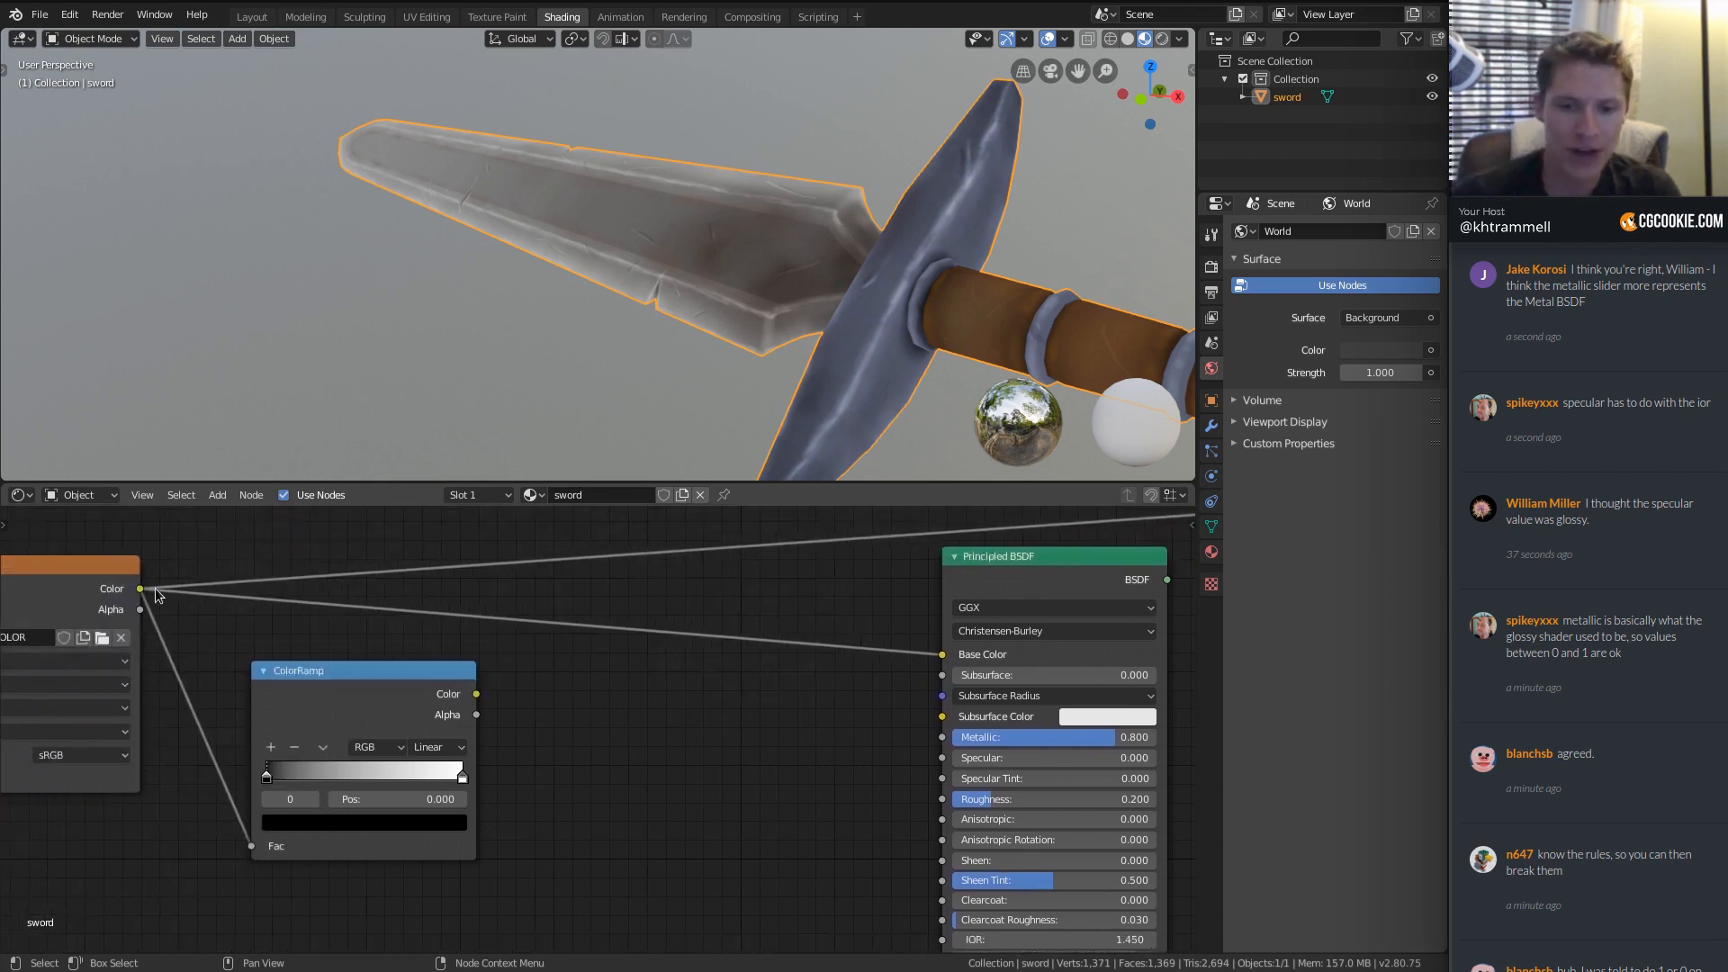
{"action": "left_click", "coordinate": [439, 656], "text": "ctrl+shift"}
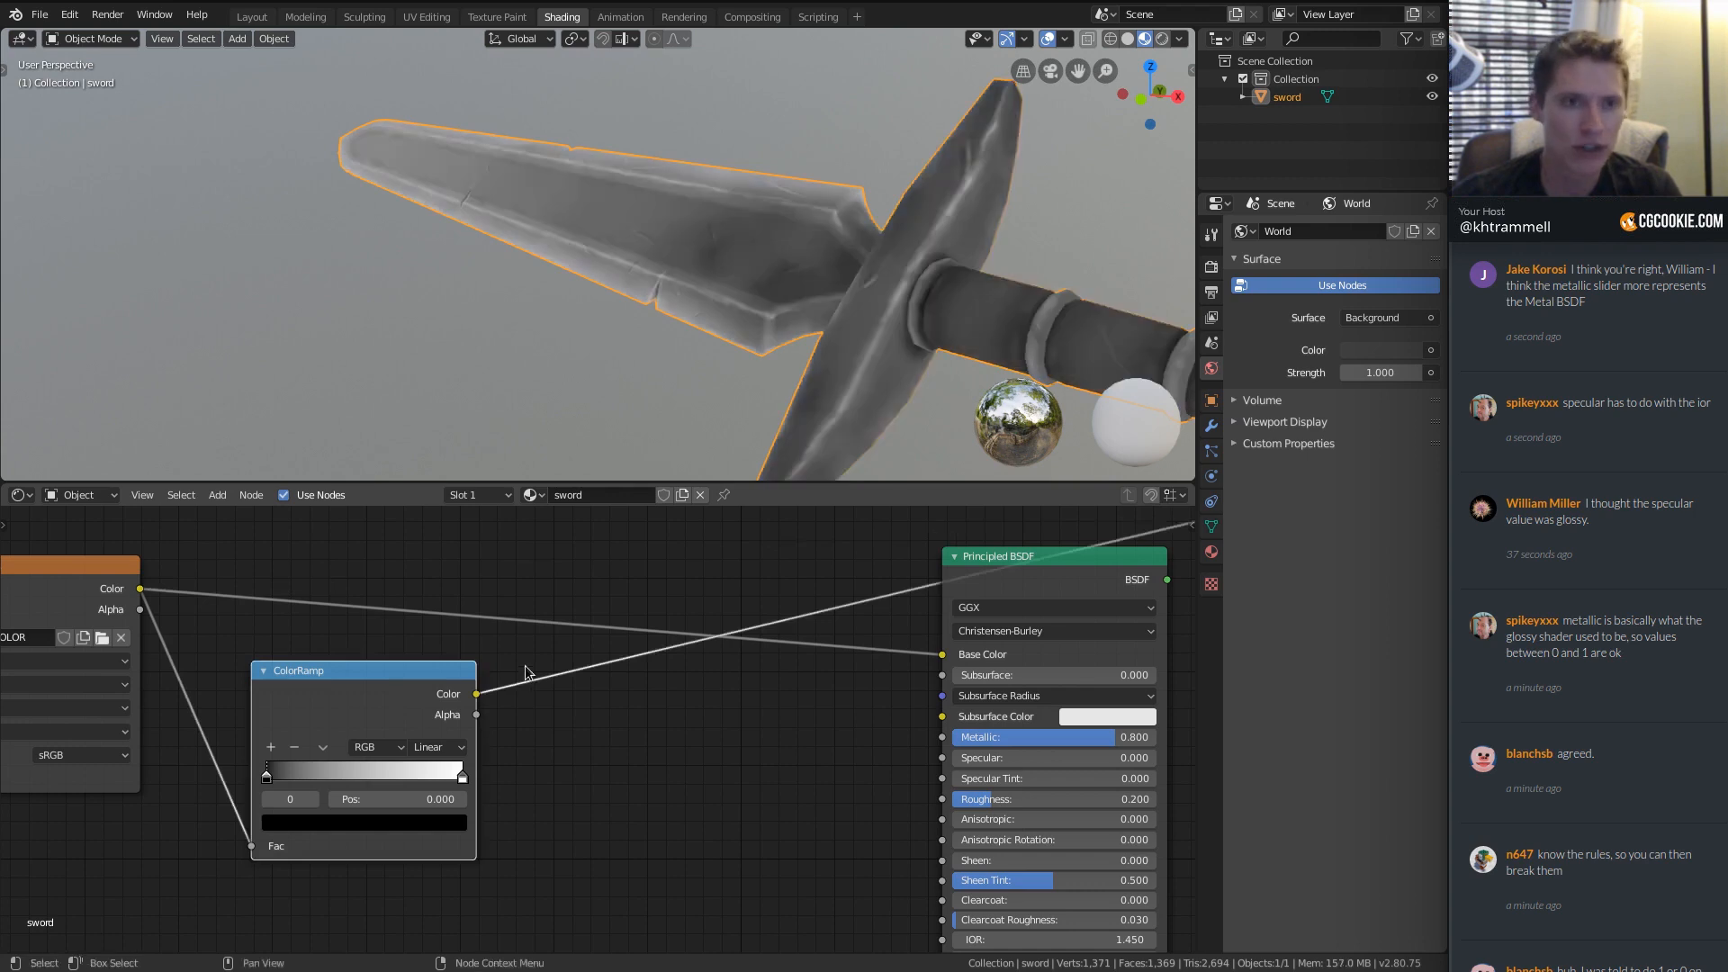
Raise the ColorRamp's contrast by moving the black stop inward and the white stop to 0.336.
{"action": "mouse_move", "coordinate": [269, 776]}
{"action": "left_mouse_down"}
{"action": "mouse_move", "coordinate": [302, 772]}
{"action": "mouse_move", "coordinate": [286, 771]}
{"action": "left_mouse_up"}
{"action": "left_click_drag", "start_coordinate": [461, 777], "coordinate": [322, 768]}
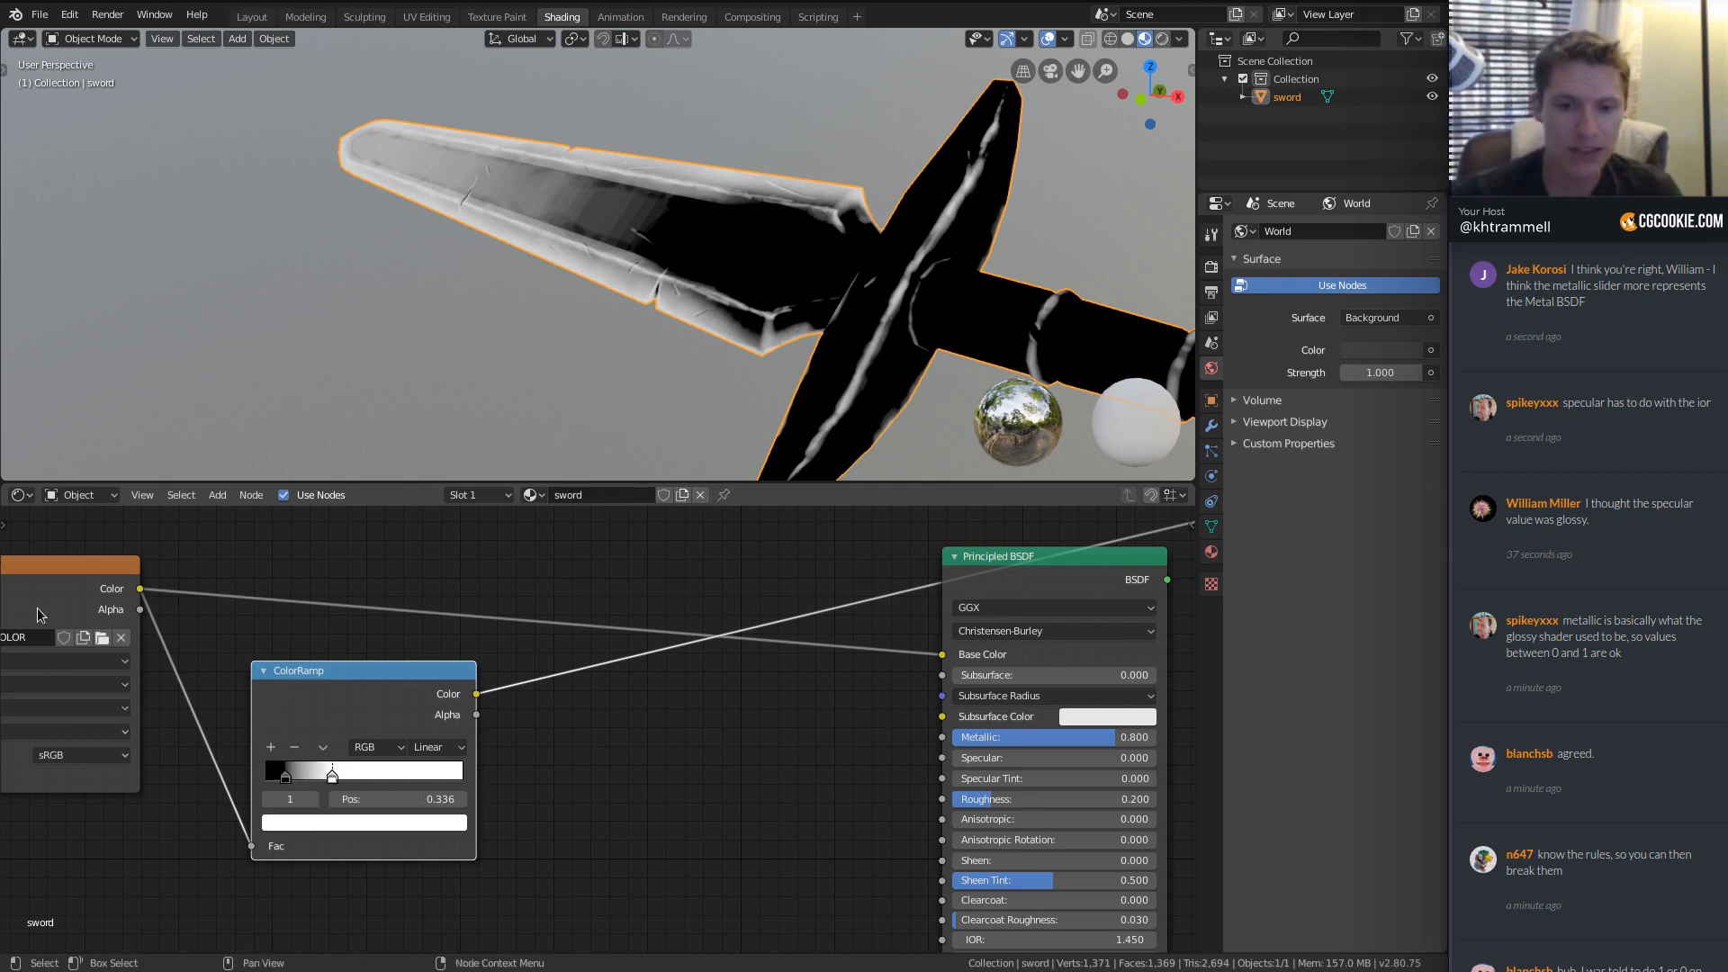
{"action": "middle_click_drag", "start_coordinate": [488, 712], "coordinate": [382, 647]}
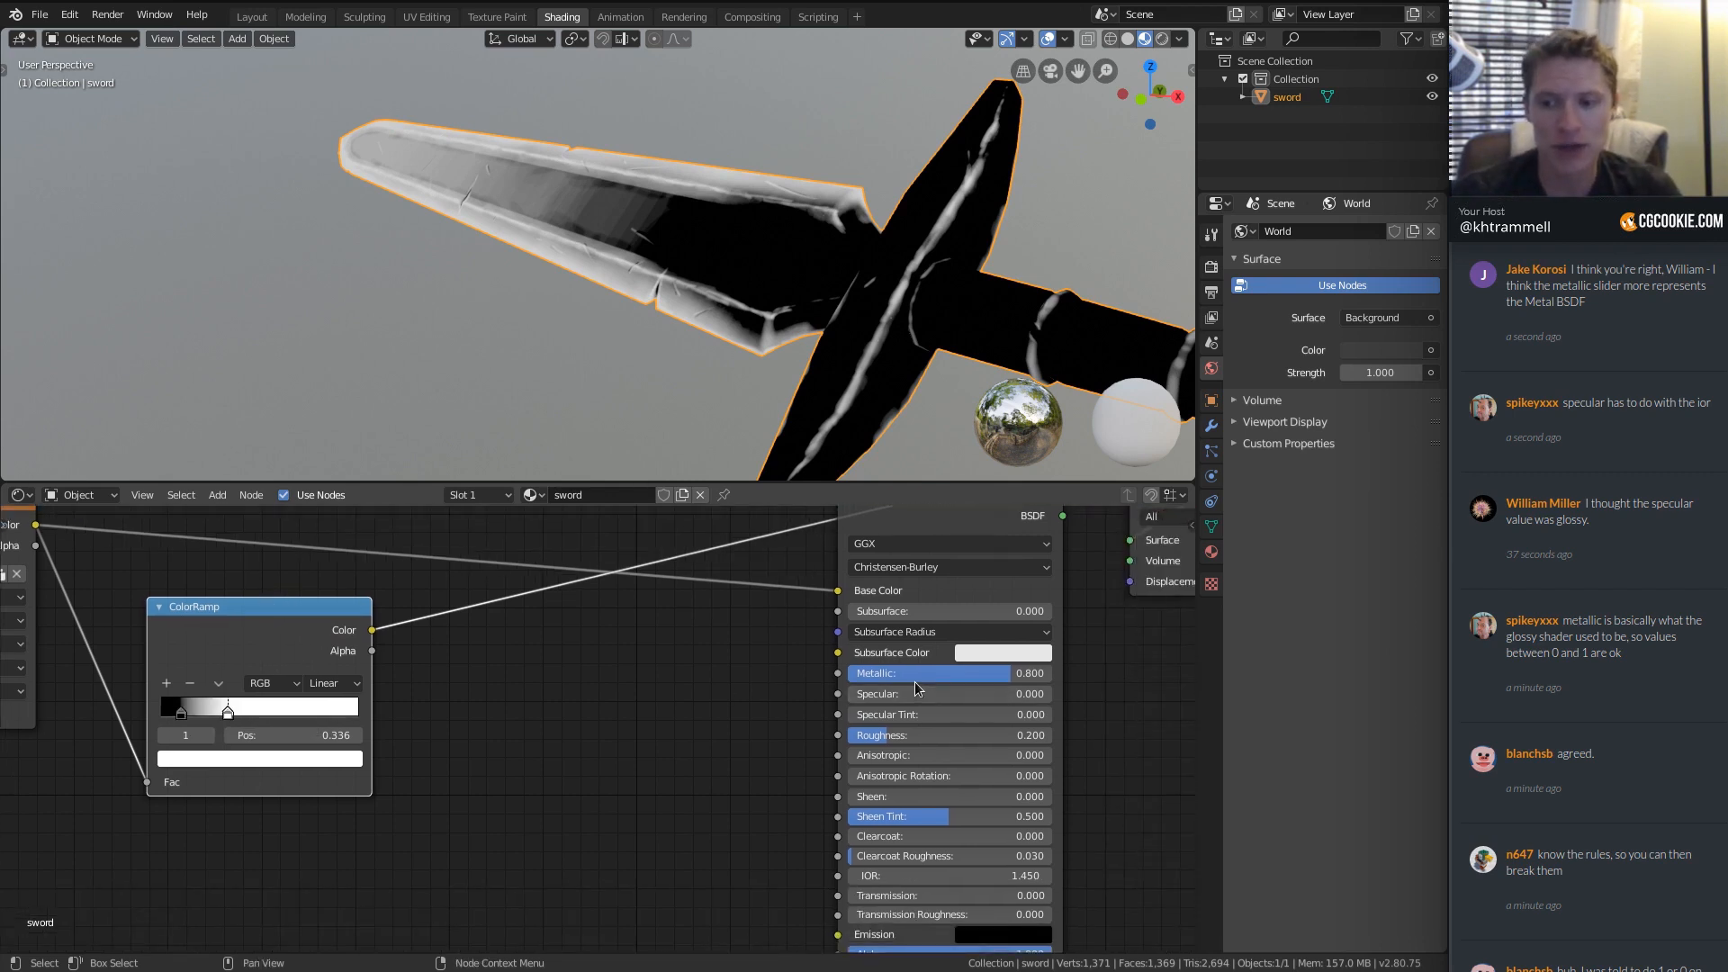
Place the ColorRamp node lower, level with the Principled BSDF's Roughness input, and reset its stops to default.
{"action": "left_click_drag", "start_coordinate": [299, 641], "coordinate": [348, 772]}
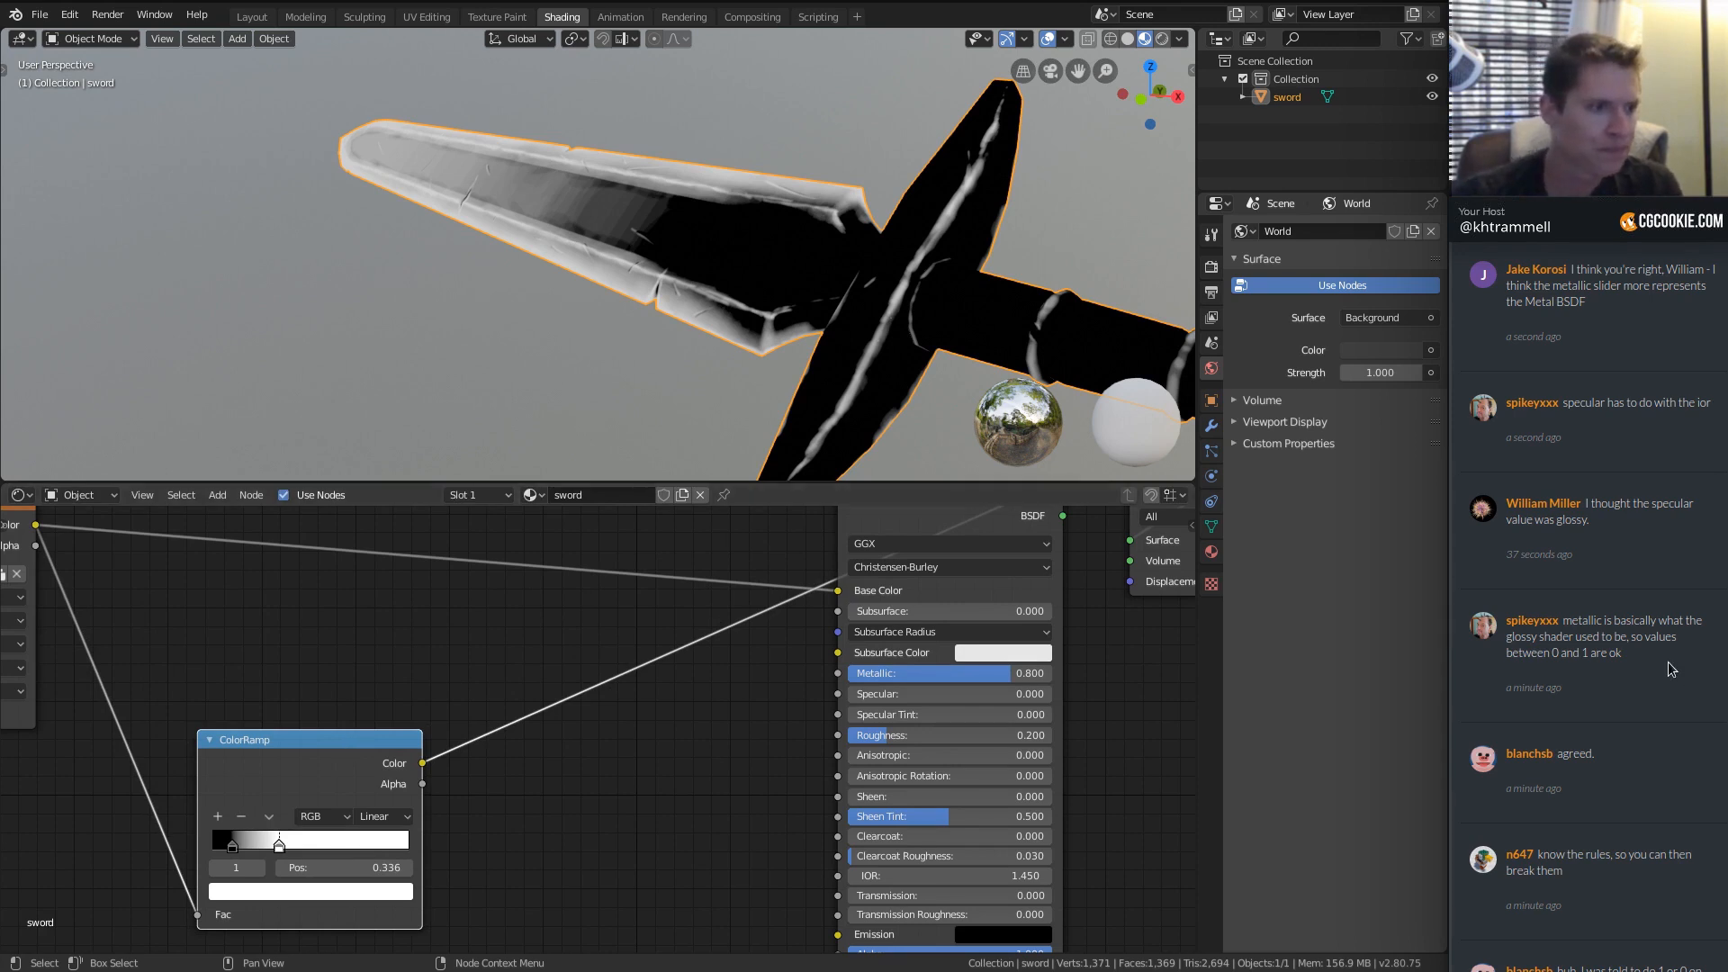
{"action": "middle_click_drag", "start_coordinate": [489, 702], "coordinate": [445, 671]}
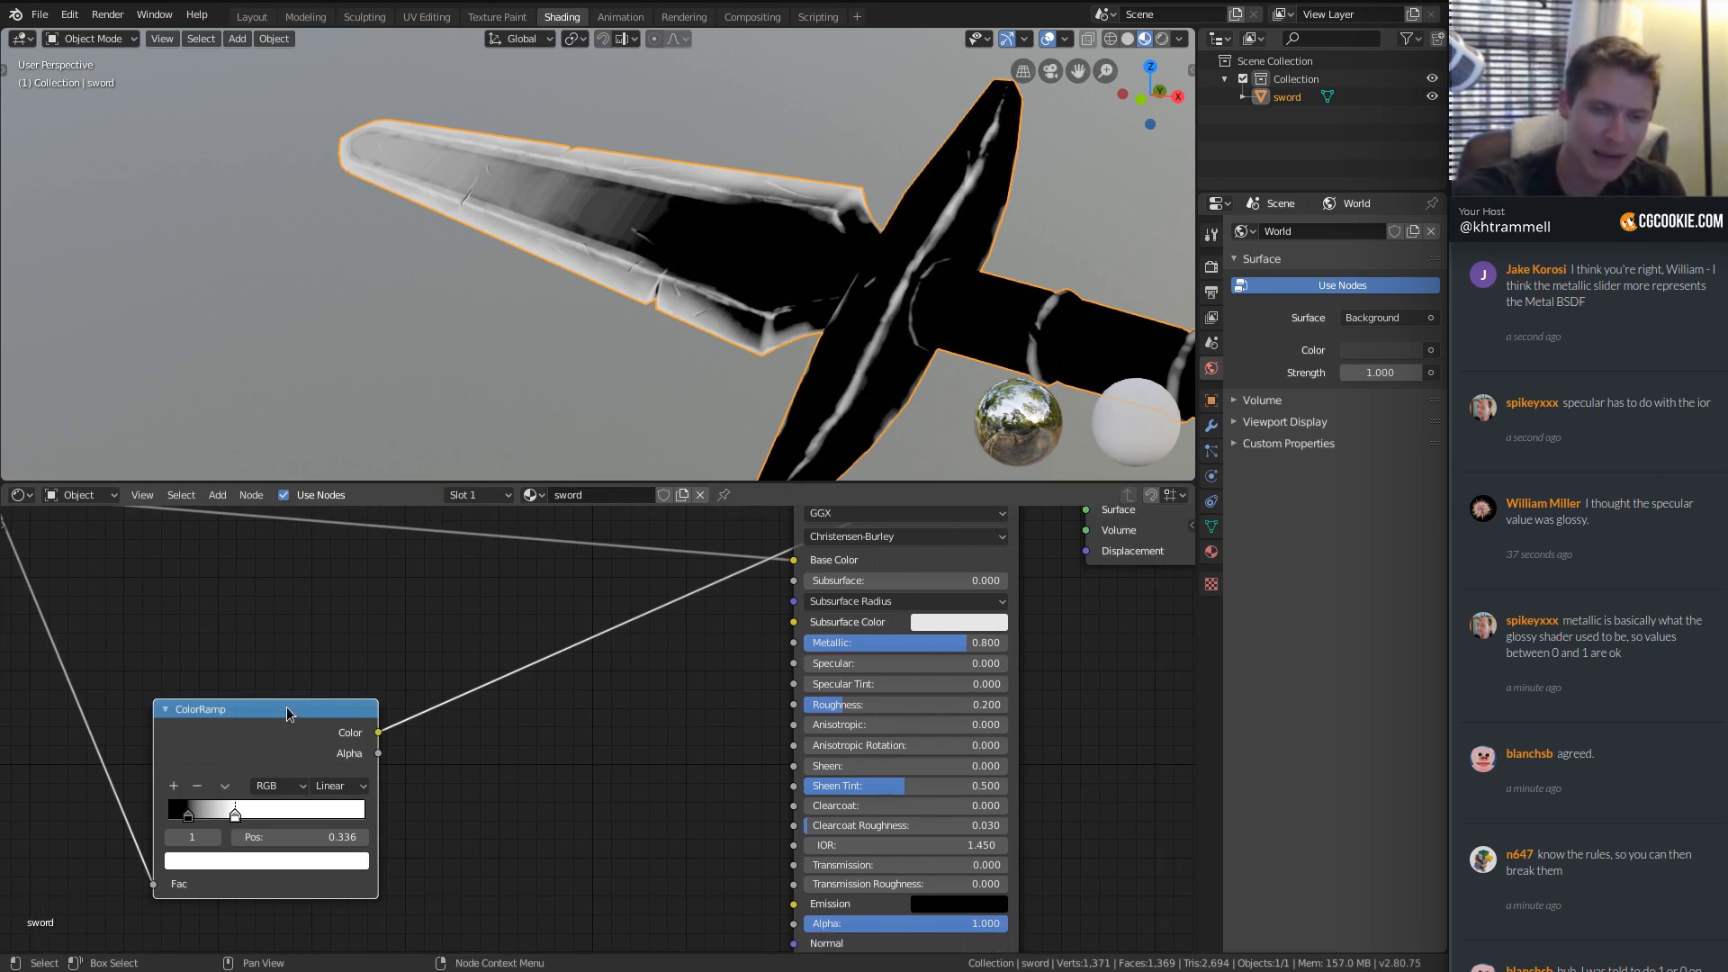
{"action": "key", "text": "BackSpace"}
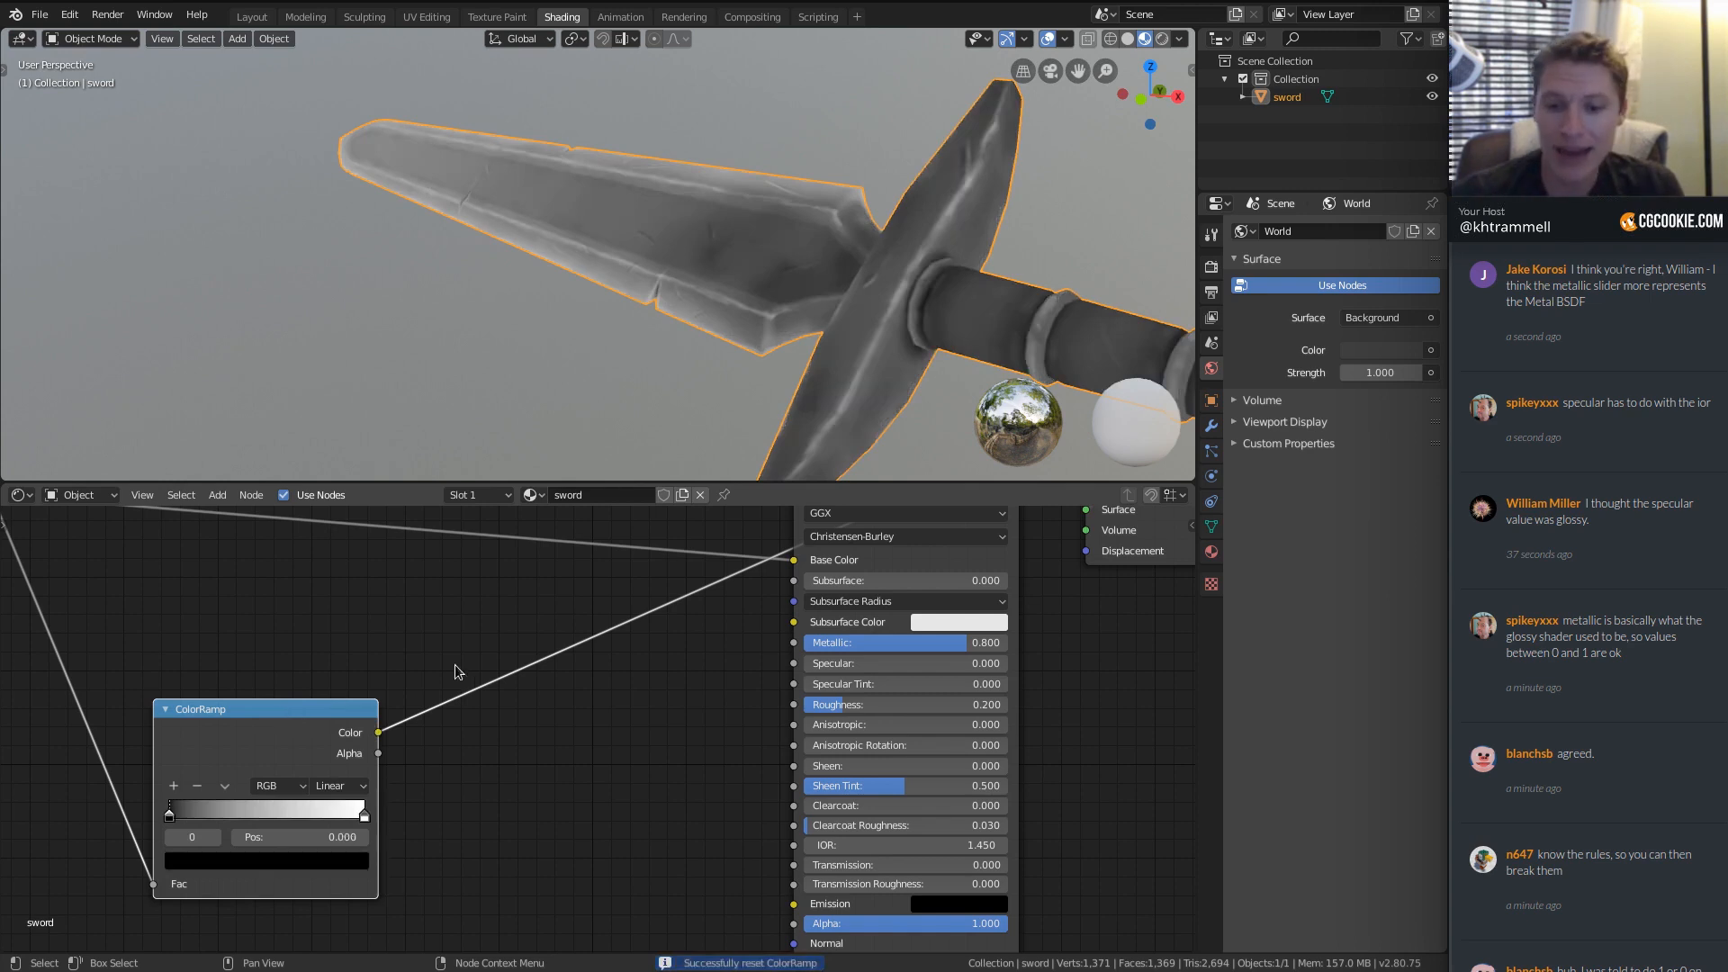
{"action": "left_click_drag", "start_coordinate": [308, 713], "coordinate": [330, 720]}
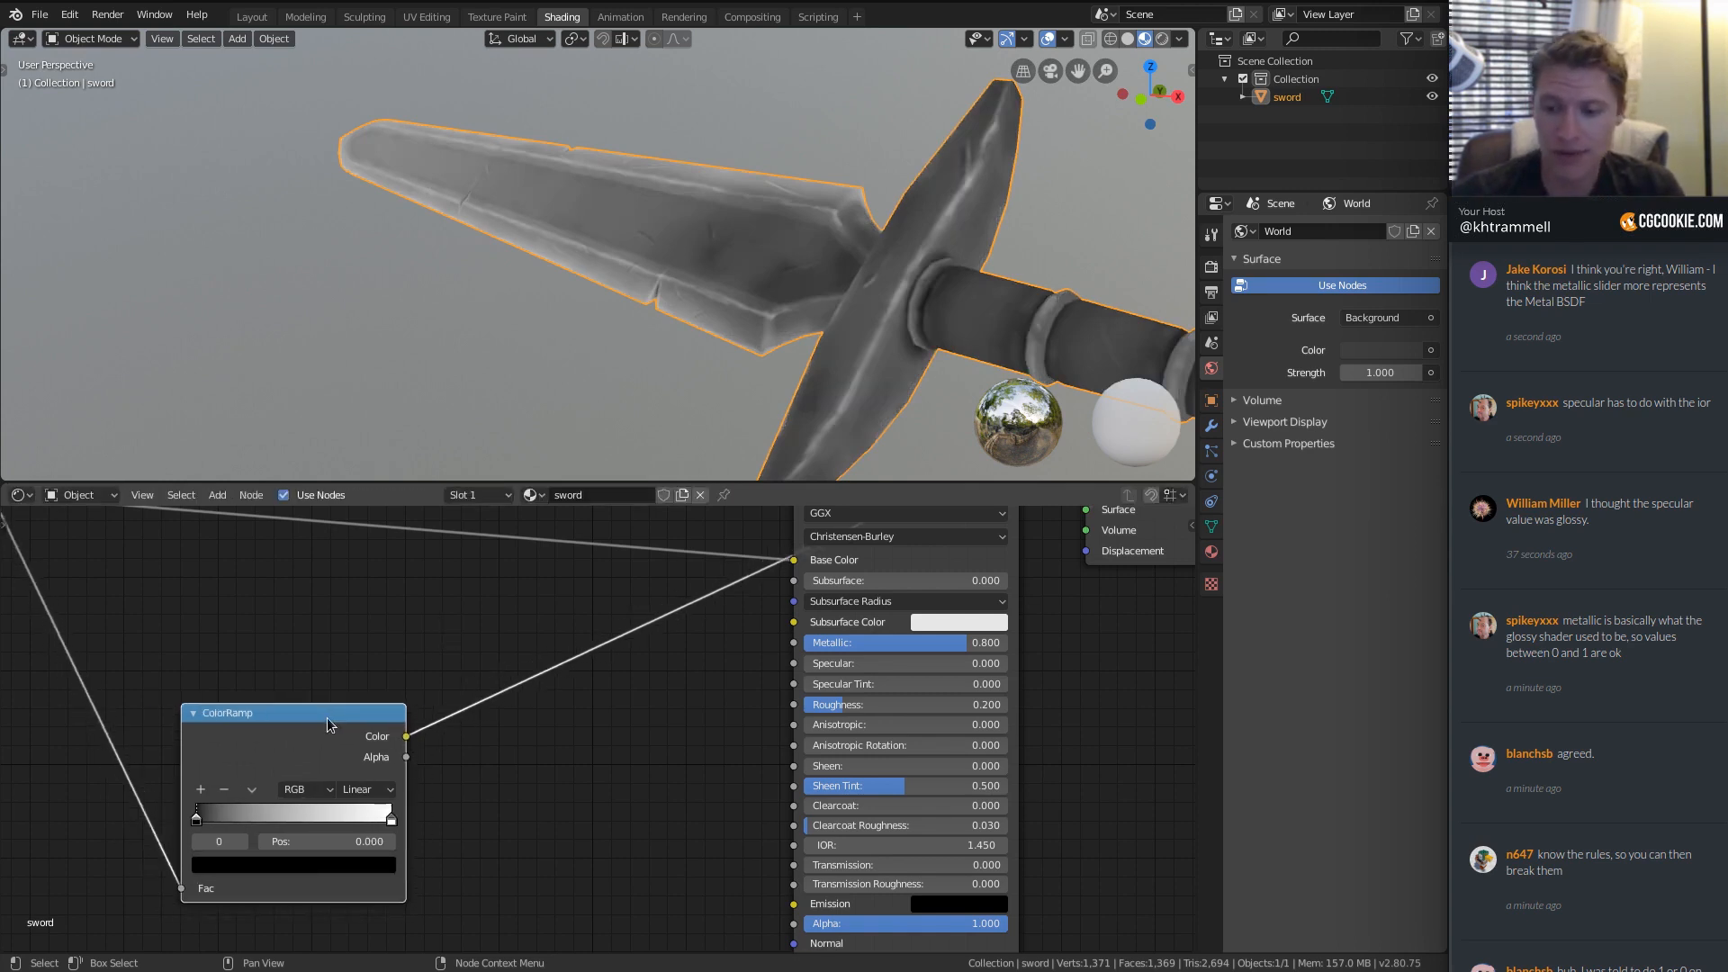
Connect the ColorRamp's Color to the Principled BSDF's Roughness and preview the full shader on the blade.
{"action": "left_click_drag", "start_coordinate": [407, 736], "coordinate": [786, 706]}
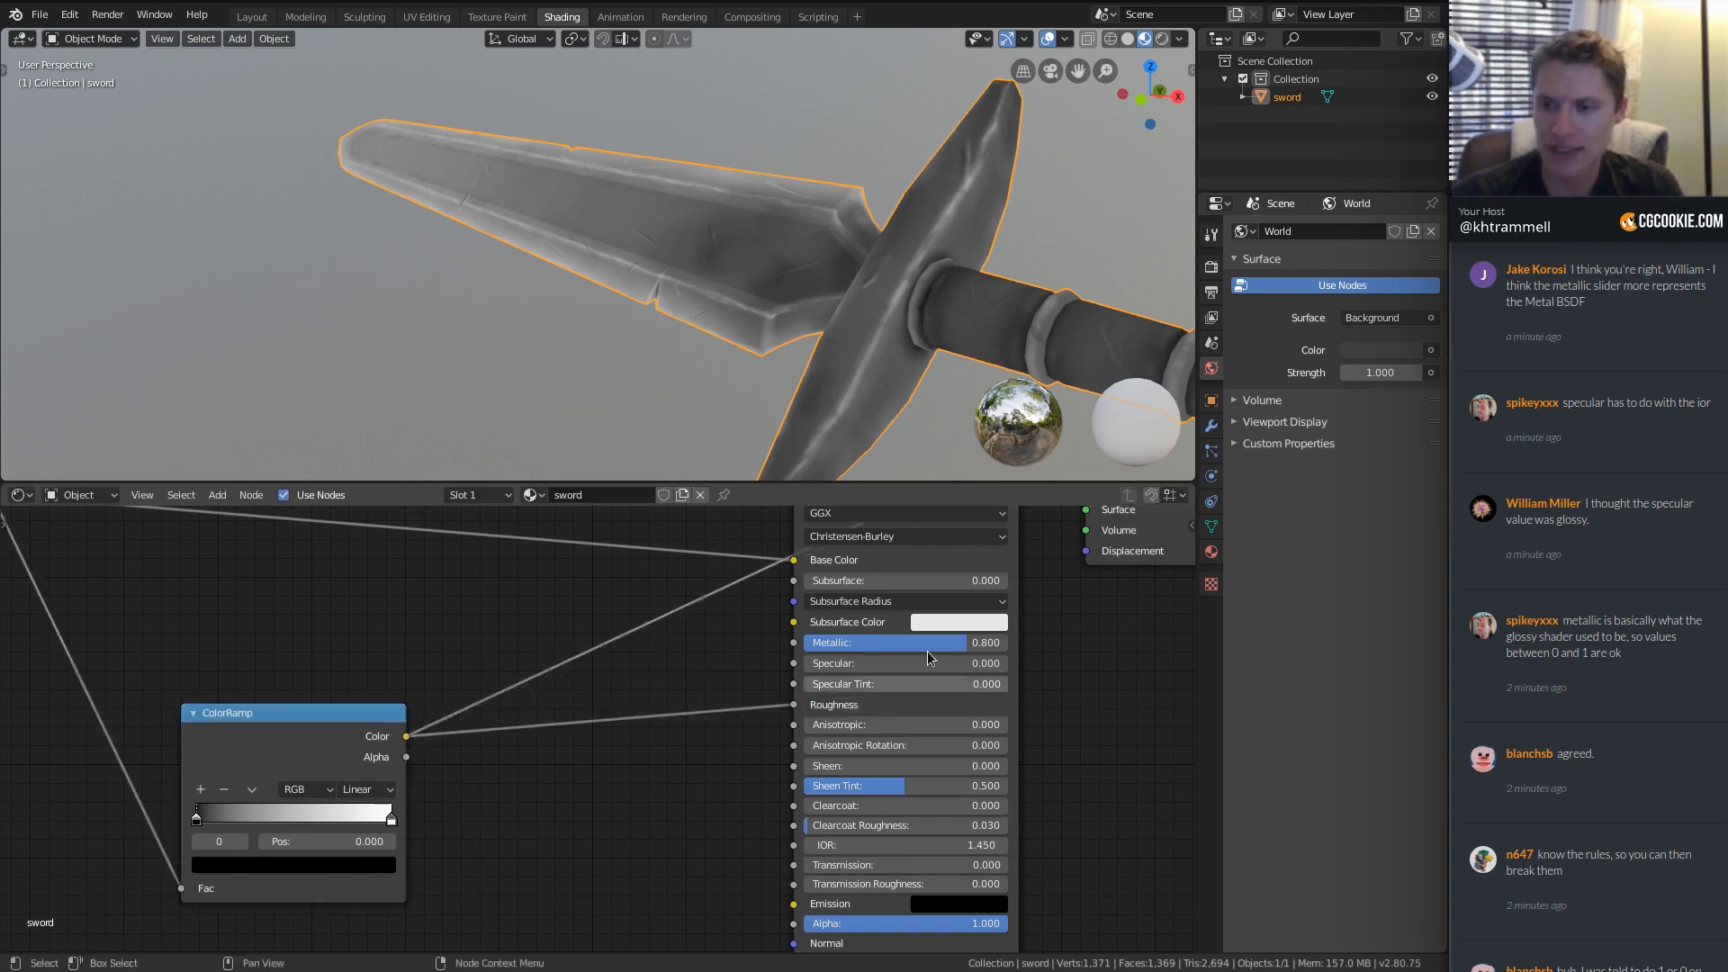
{"action": "middle_click_drag", "start_coordinate": [945, 522], "coordinate": [786, 632]}
{"action": "middle_click_drag", "start_coordinate": [694, 267], "coordinate": [666, 305]}
{"action": "middle_click_drag", "start_coordinate": [699, 299], "coordinate": [691, 303]}
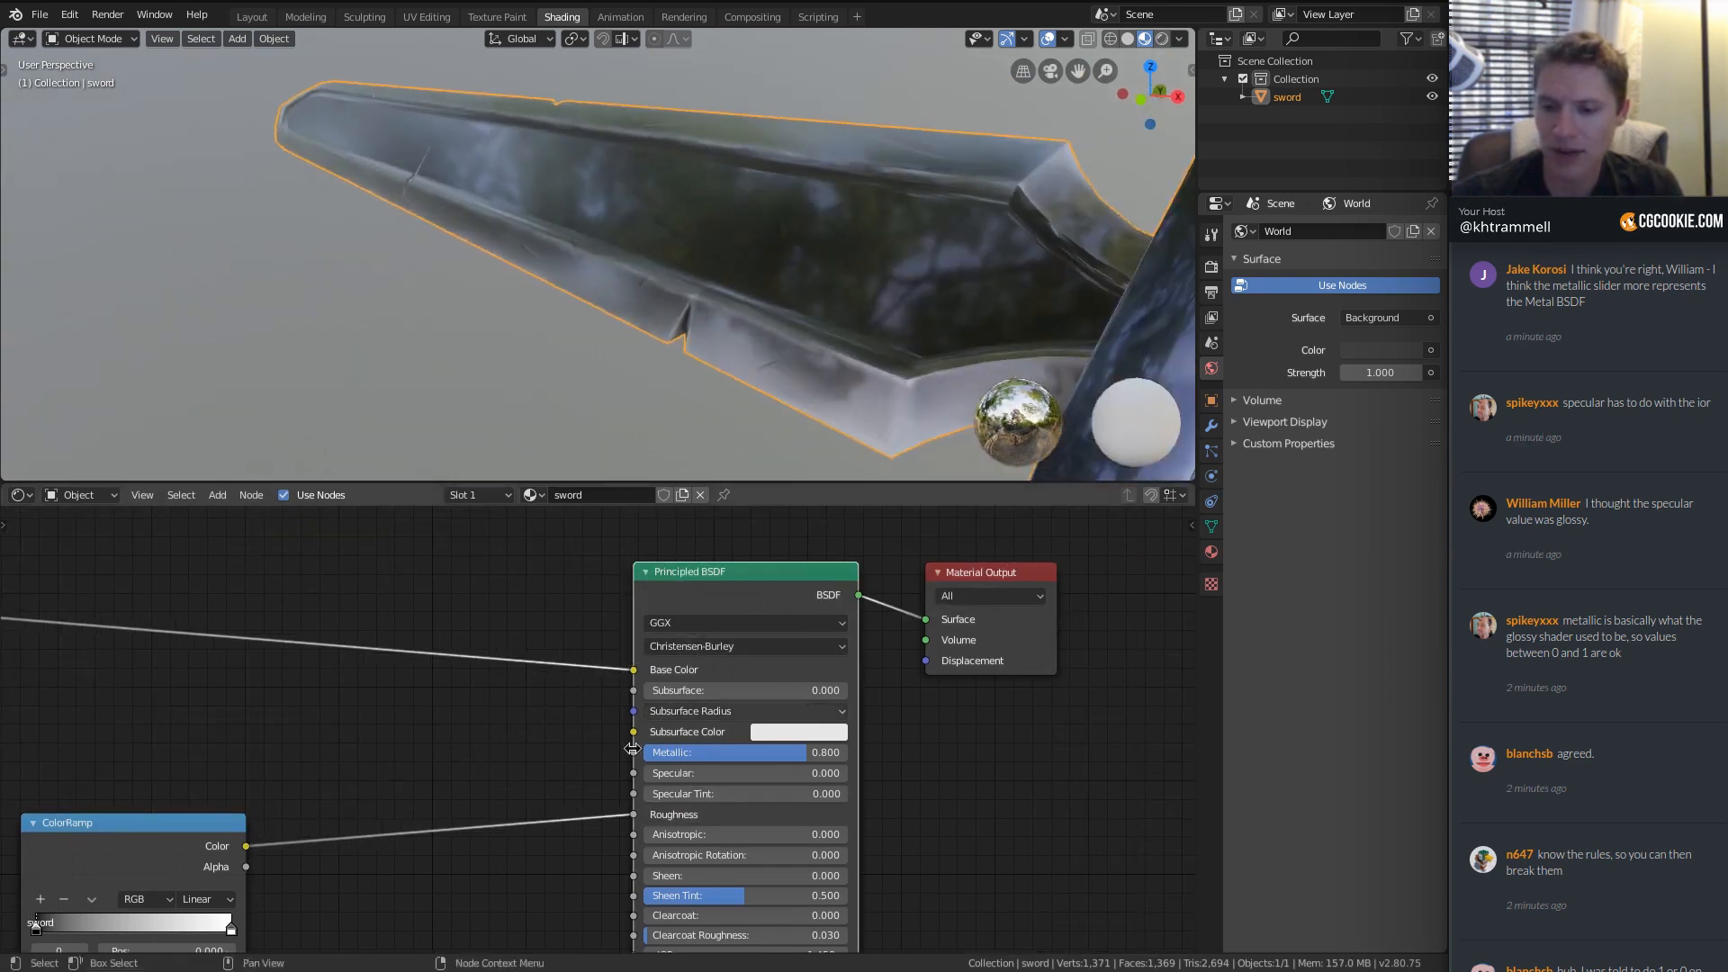
Disconnect the ColorRamp from Roughness to compare the blade's reflections, and reconnect its Color output to Roughness.
{"action": "left_click_drag", "start_coordinate": [633, 815], "coordinate": [531, 816]}
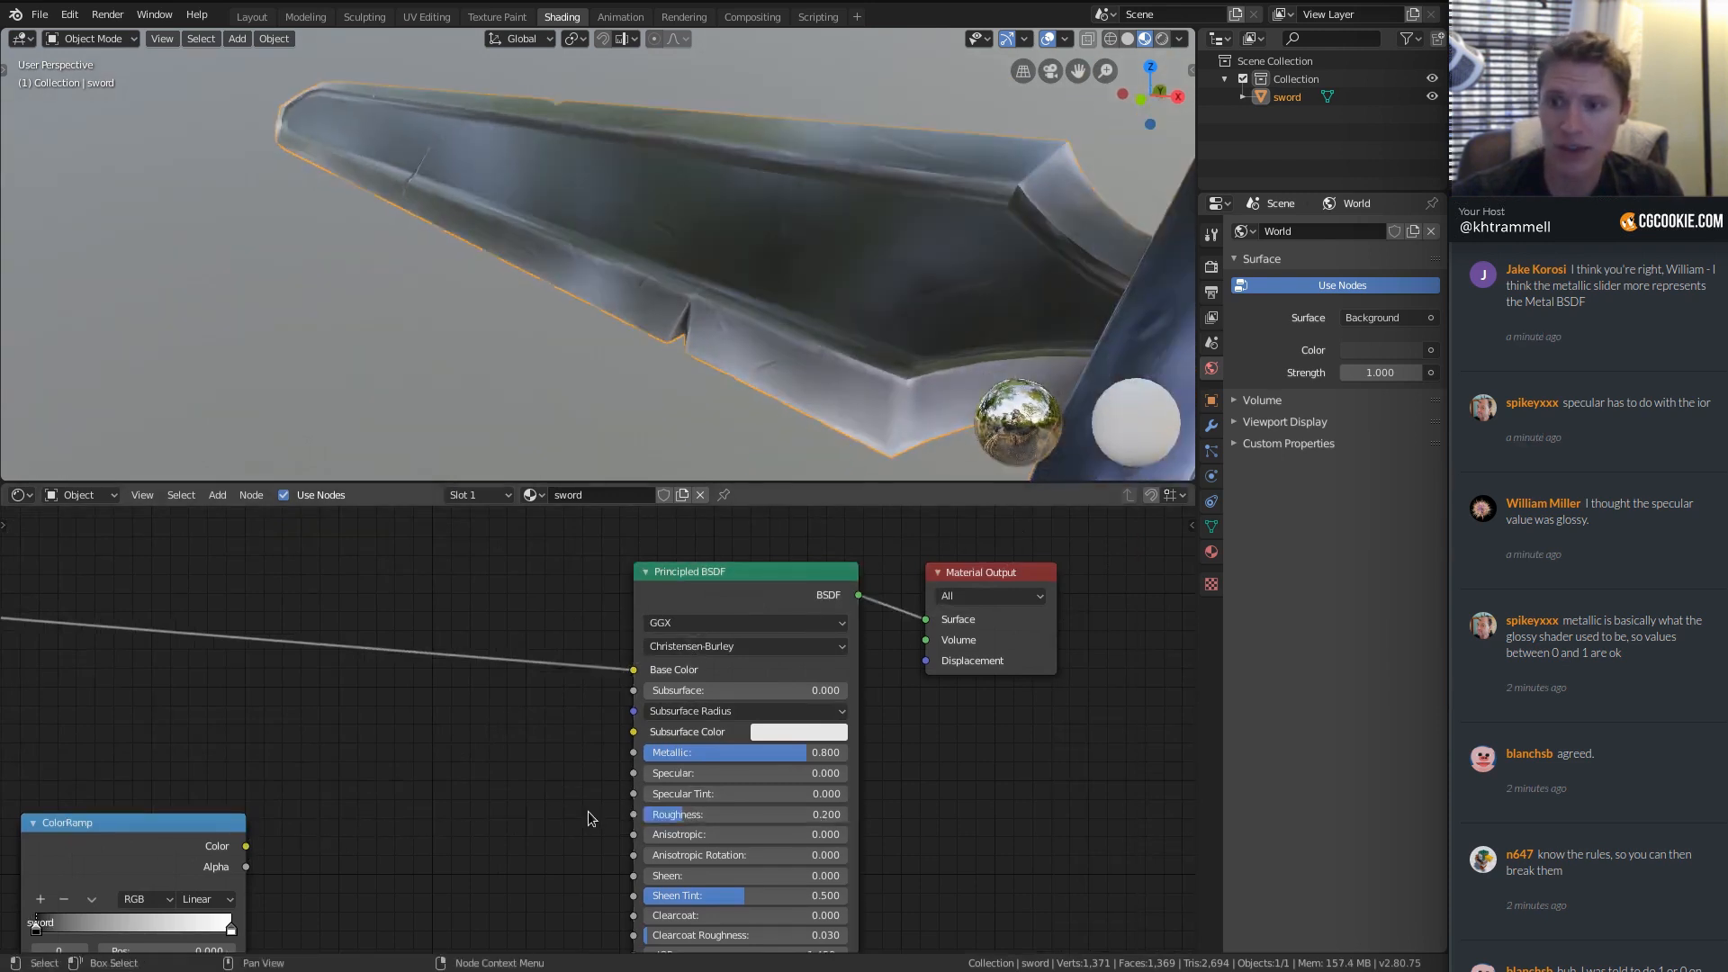
{"action": "left_click_drag", "start_coordinate": [244, 847], "coordinate": [553, 822]}
{"action": "left_click_drag", "start_coordinate": [246, 846], "coordinate": [635, 814]}
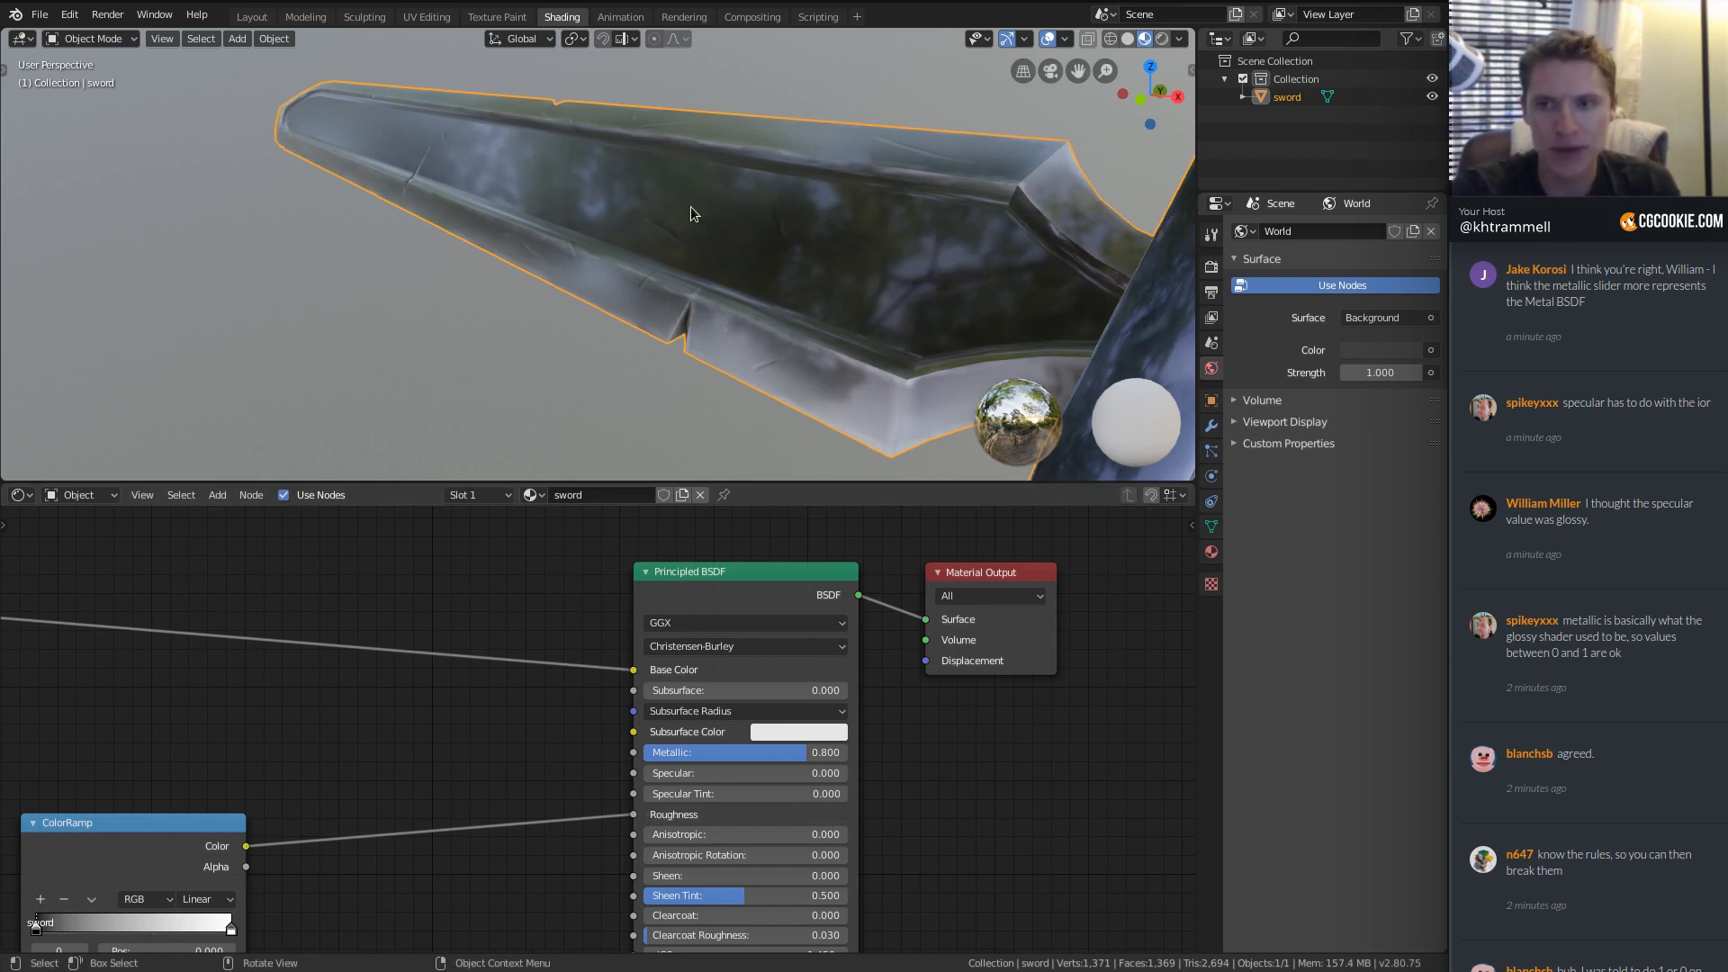
Preview the ColorRamp's output on the blade and disconnect it from the Principled BSDF's Roughness.
{"action": "middle_click_drag", "start_coordinate": [159, 687], "coordinate": [460, 650]}
{"action": "left_click", "coordinate": [459, 787], "text": "ctrl+shift"}
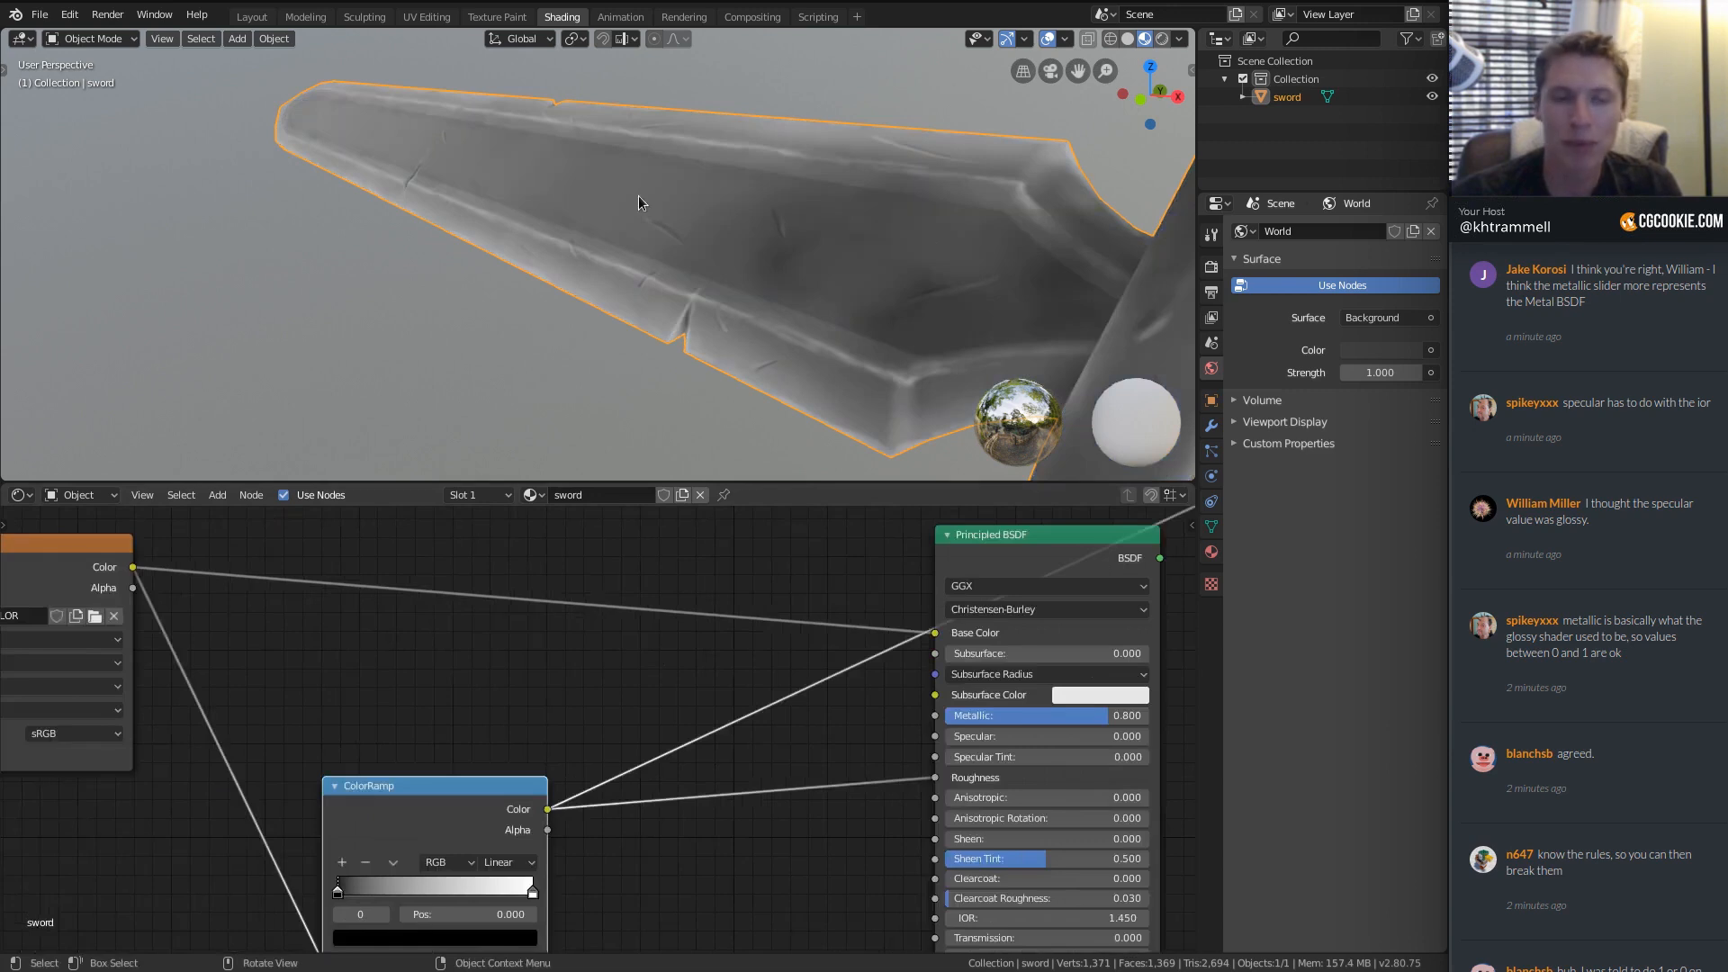
{"action": "middle_click_drag", "start_coordinate": [988, 783], "coordinate": [738, 738]}
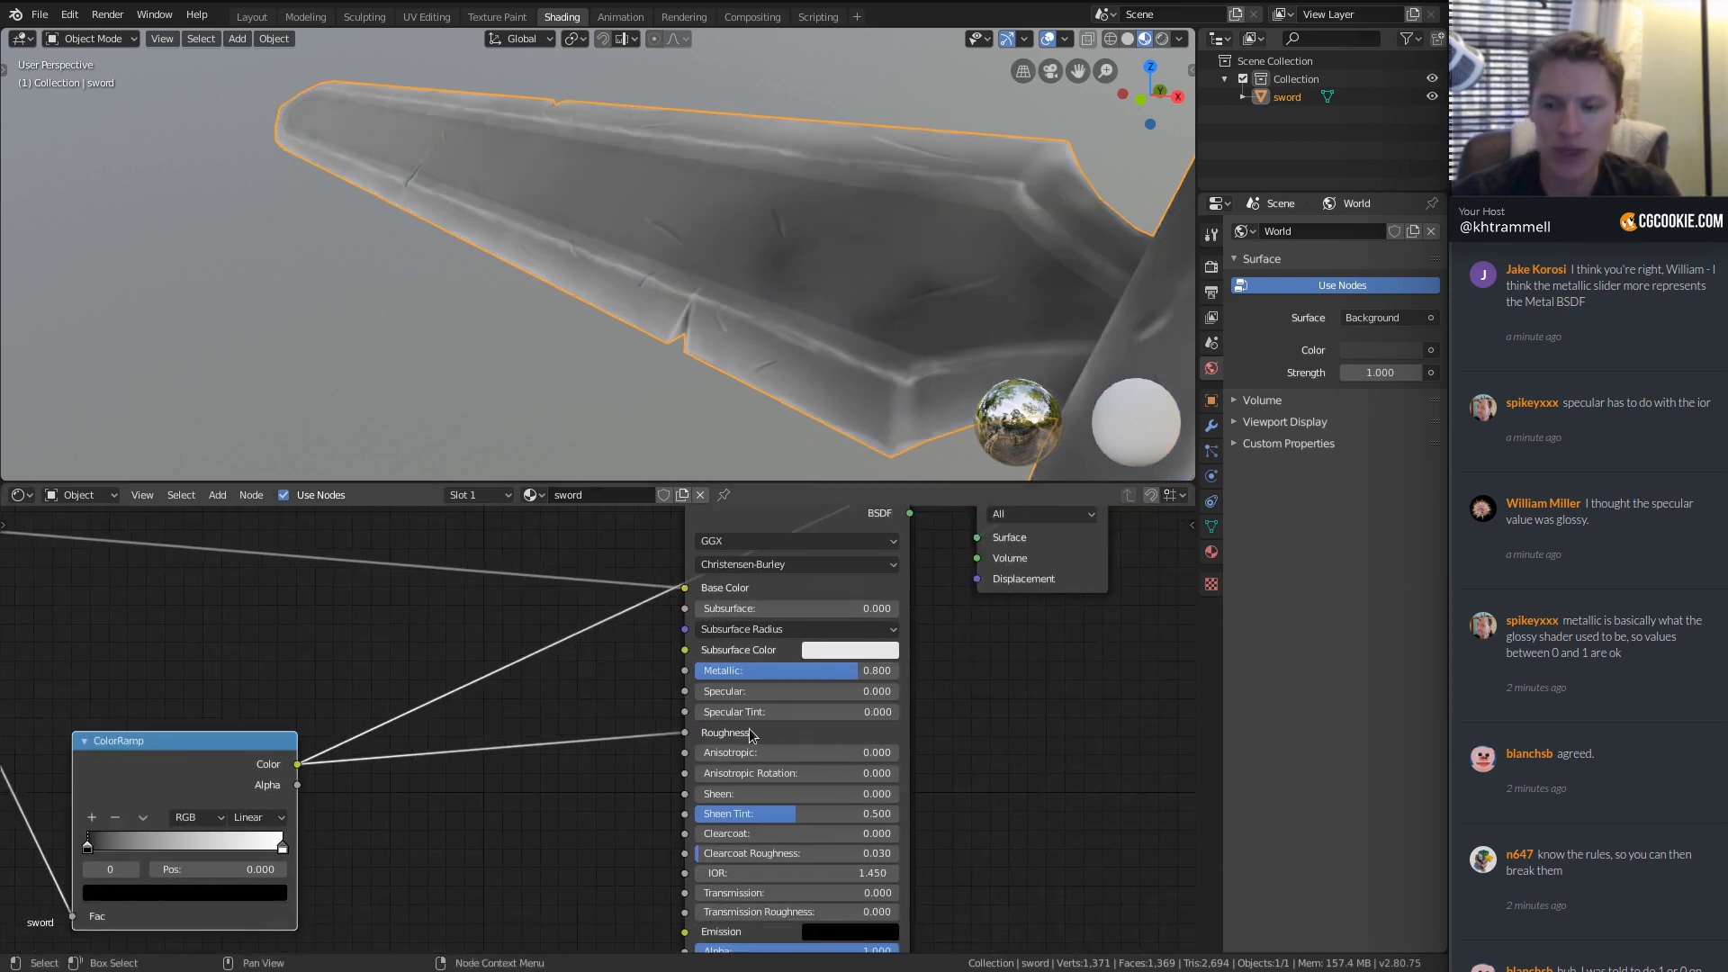
{"action": "left_click_drag", "start_coordinate": [686, 734], "coordinate": [734, 736]}
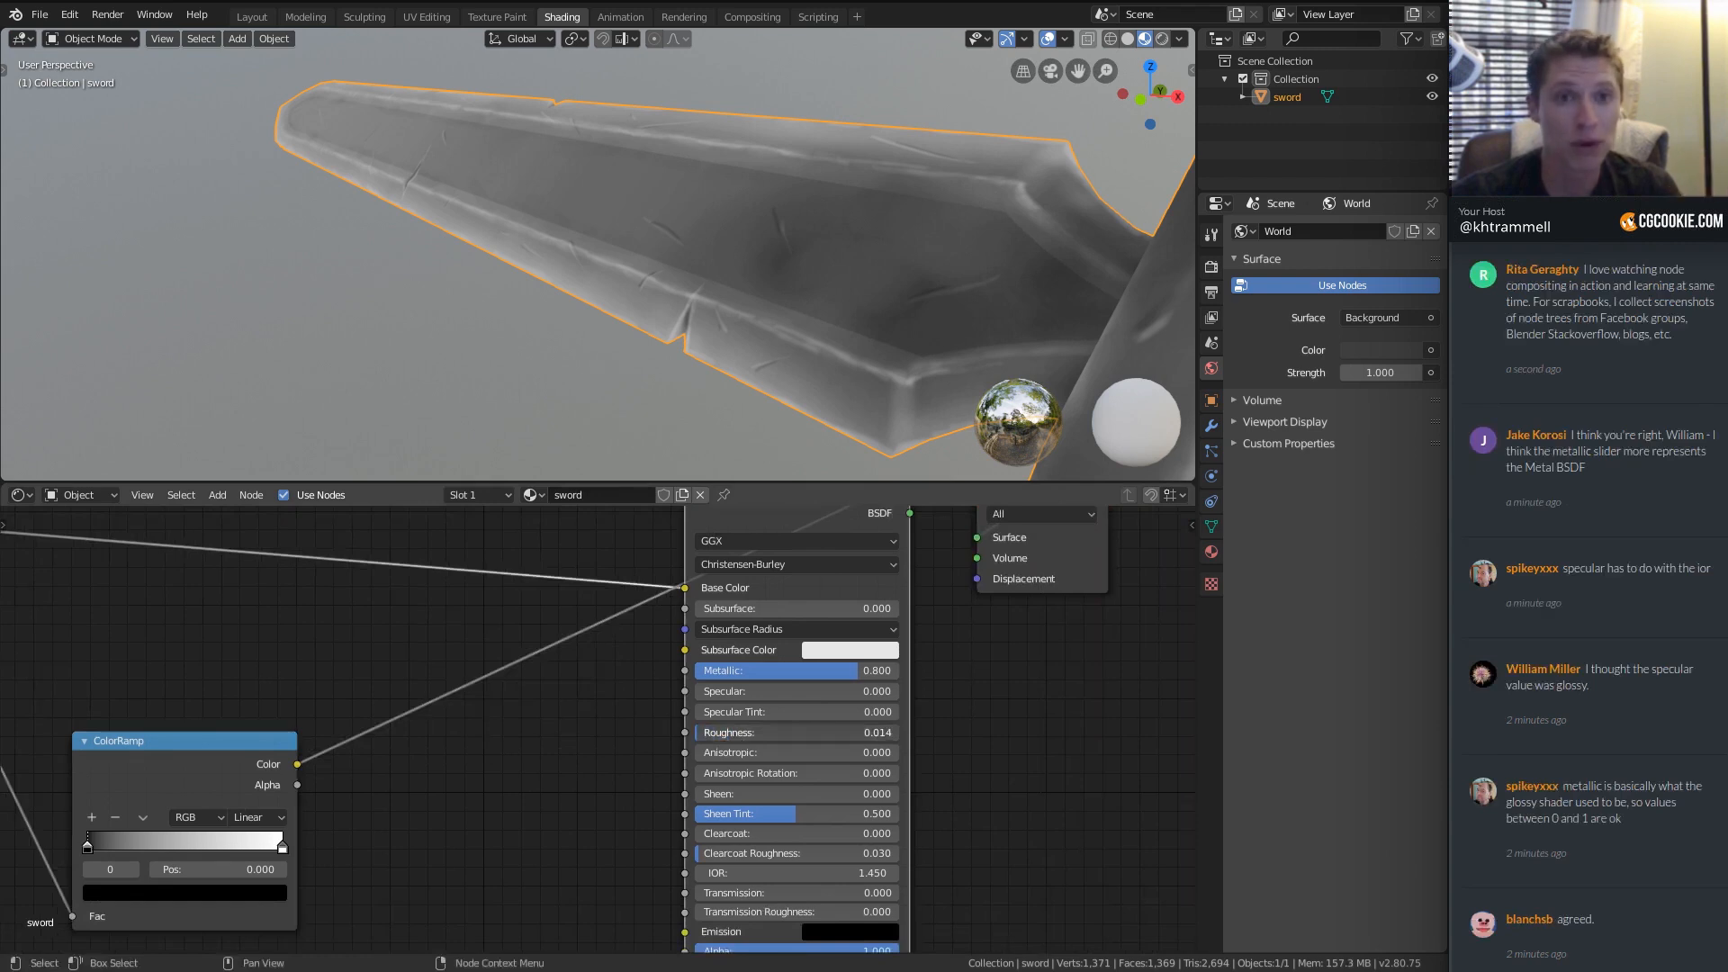
Preview the full Principled BSDF shader on the blade and set its Roughness to 0.168.
{"action": "middle_click_drag", "start_coordinate": [748, 646], "coordinate": [706, 725]}
{"action": "left_click", "coordinate": [757, 583], "text": "ctrl+shift"}
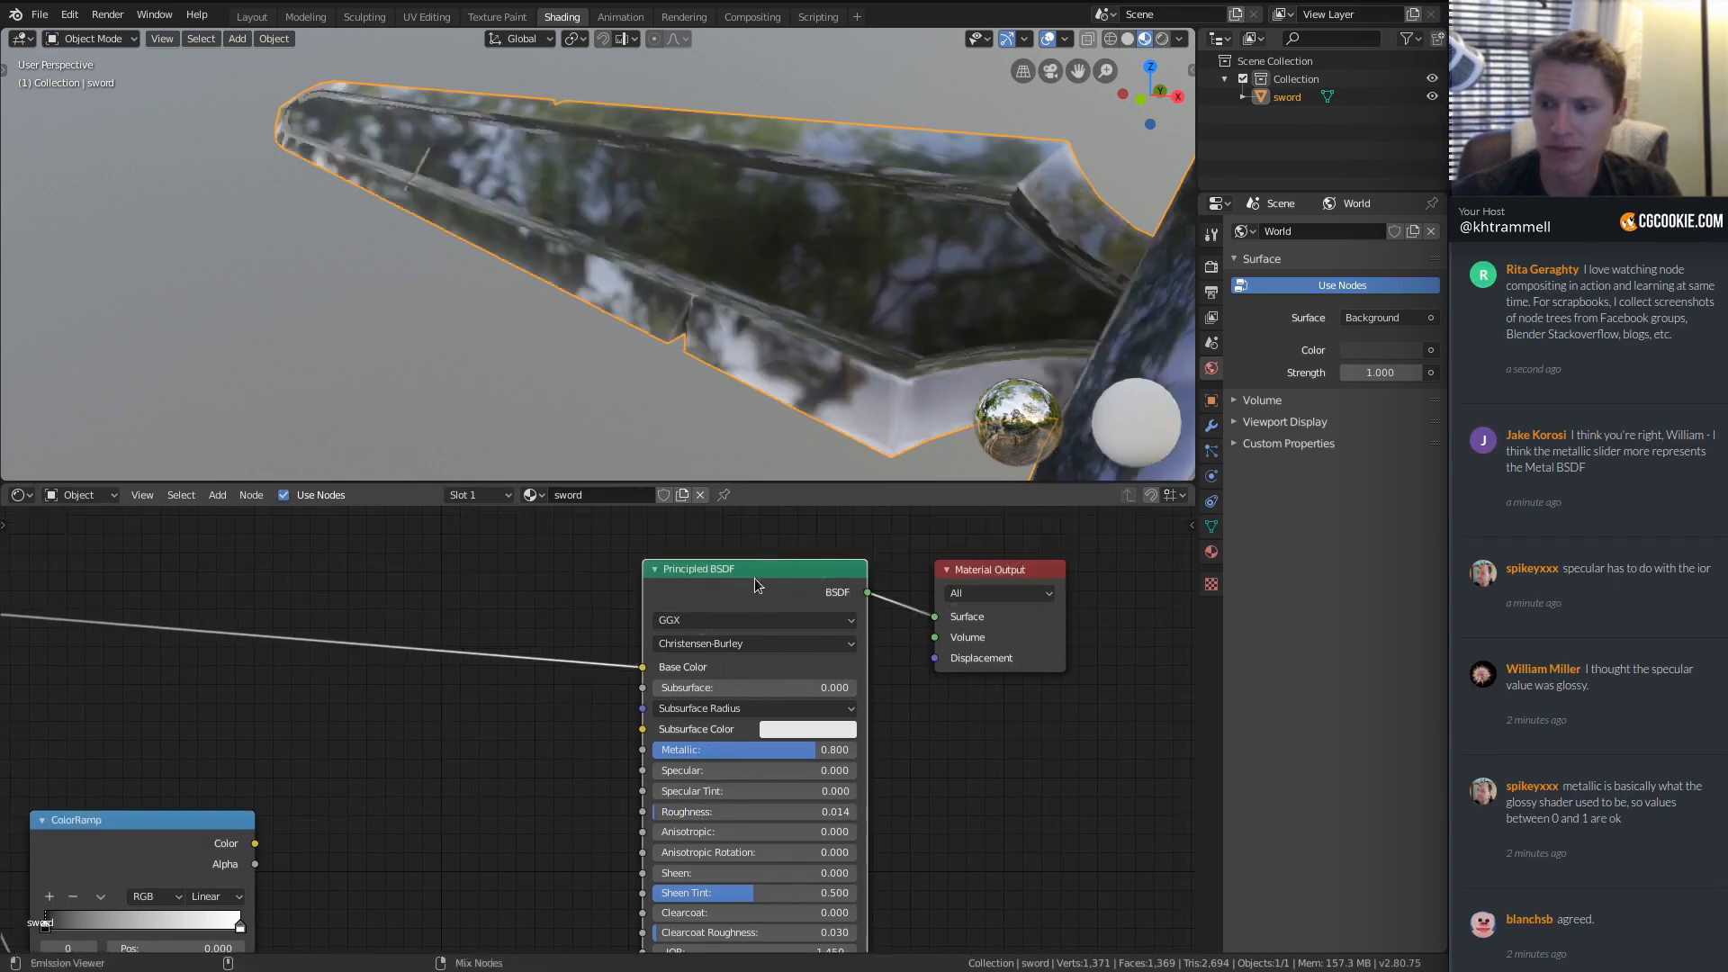
{"action": "mouse_move", "coordinate": [814, 812]}
{"action": "left_mouse_down"}
{"action": "mouse_move", "coordinate": [934, 811]}
{"action": "mouse_move", "coordinate": [844, 811]}
{"action": "left_mouse_up"}
Preview the ColorRamp on the blade, move its white stop near the middle, and set up two black stops, at 0.000 and about 0.08.
{"action": "middle_click_drag", "start_coordinate": [272, 767], "coordinate": [343, 623]}
{"action": "left_click_drag", "start_coordinate": [325, 700], "coordinate": [712, 523]}
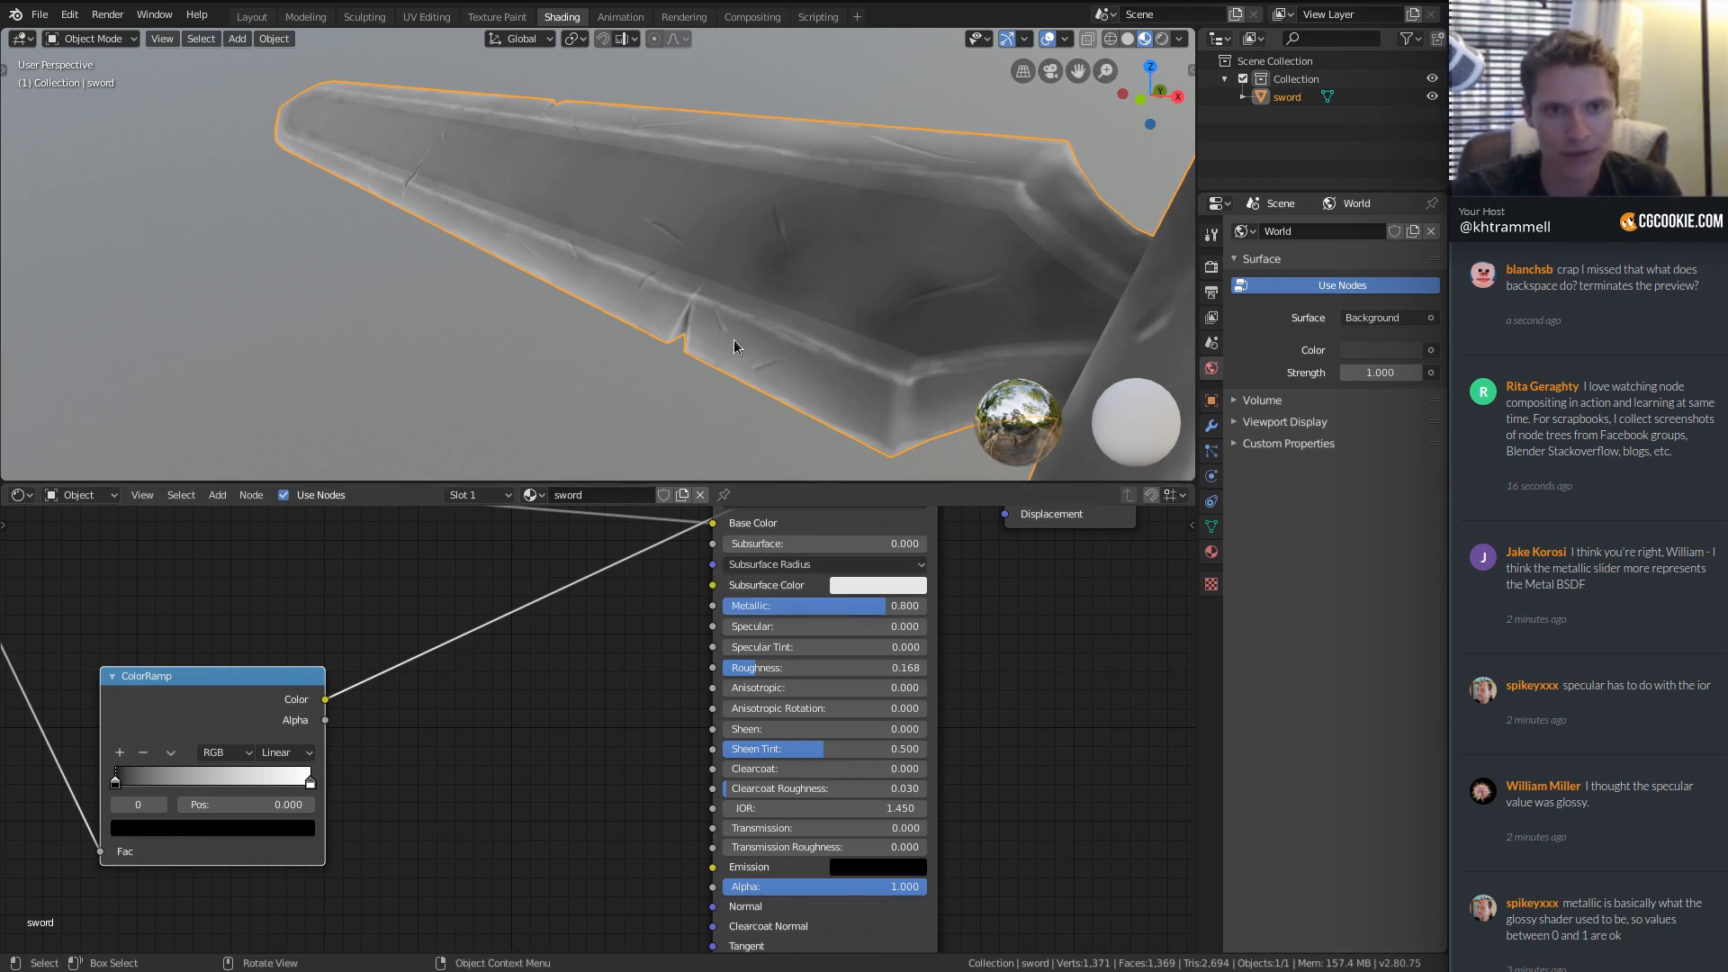
{"action": "left_click_drag", "start_coordinate": [305, 781], "coordinate": [120, 783]}
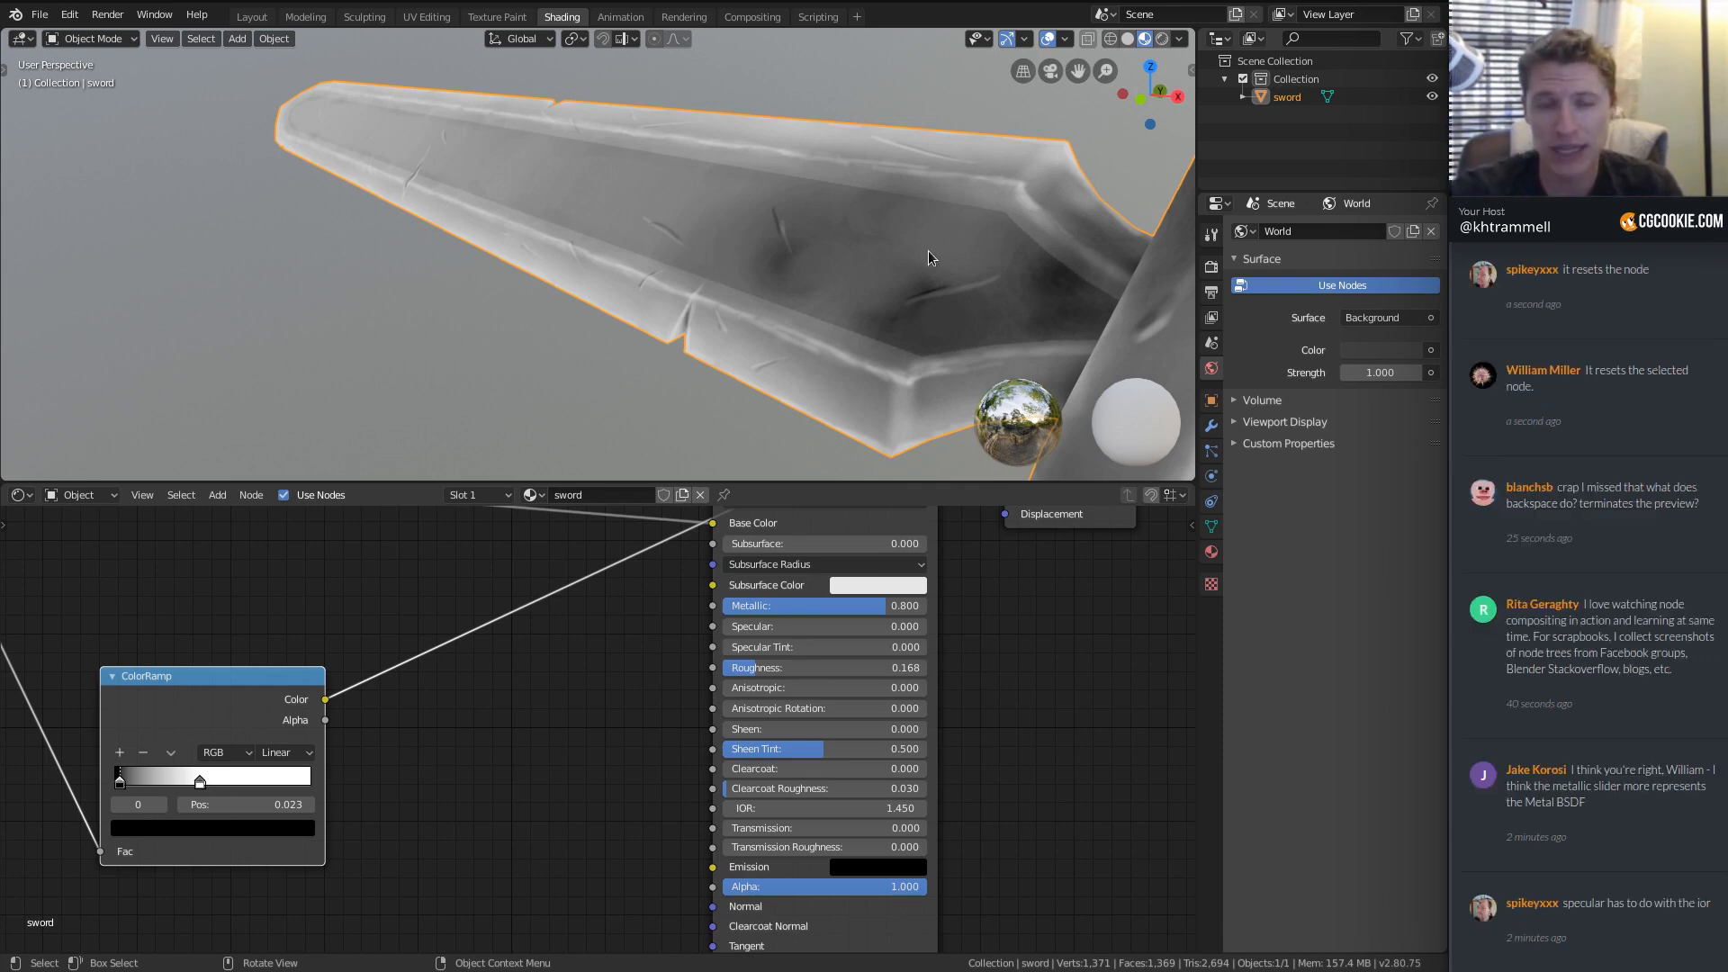
{"action": "left_click_drag", "start_coordinate": [121, 786], "coordinate": [122, 786]}
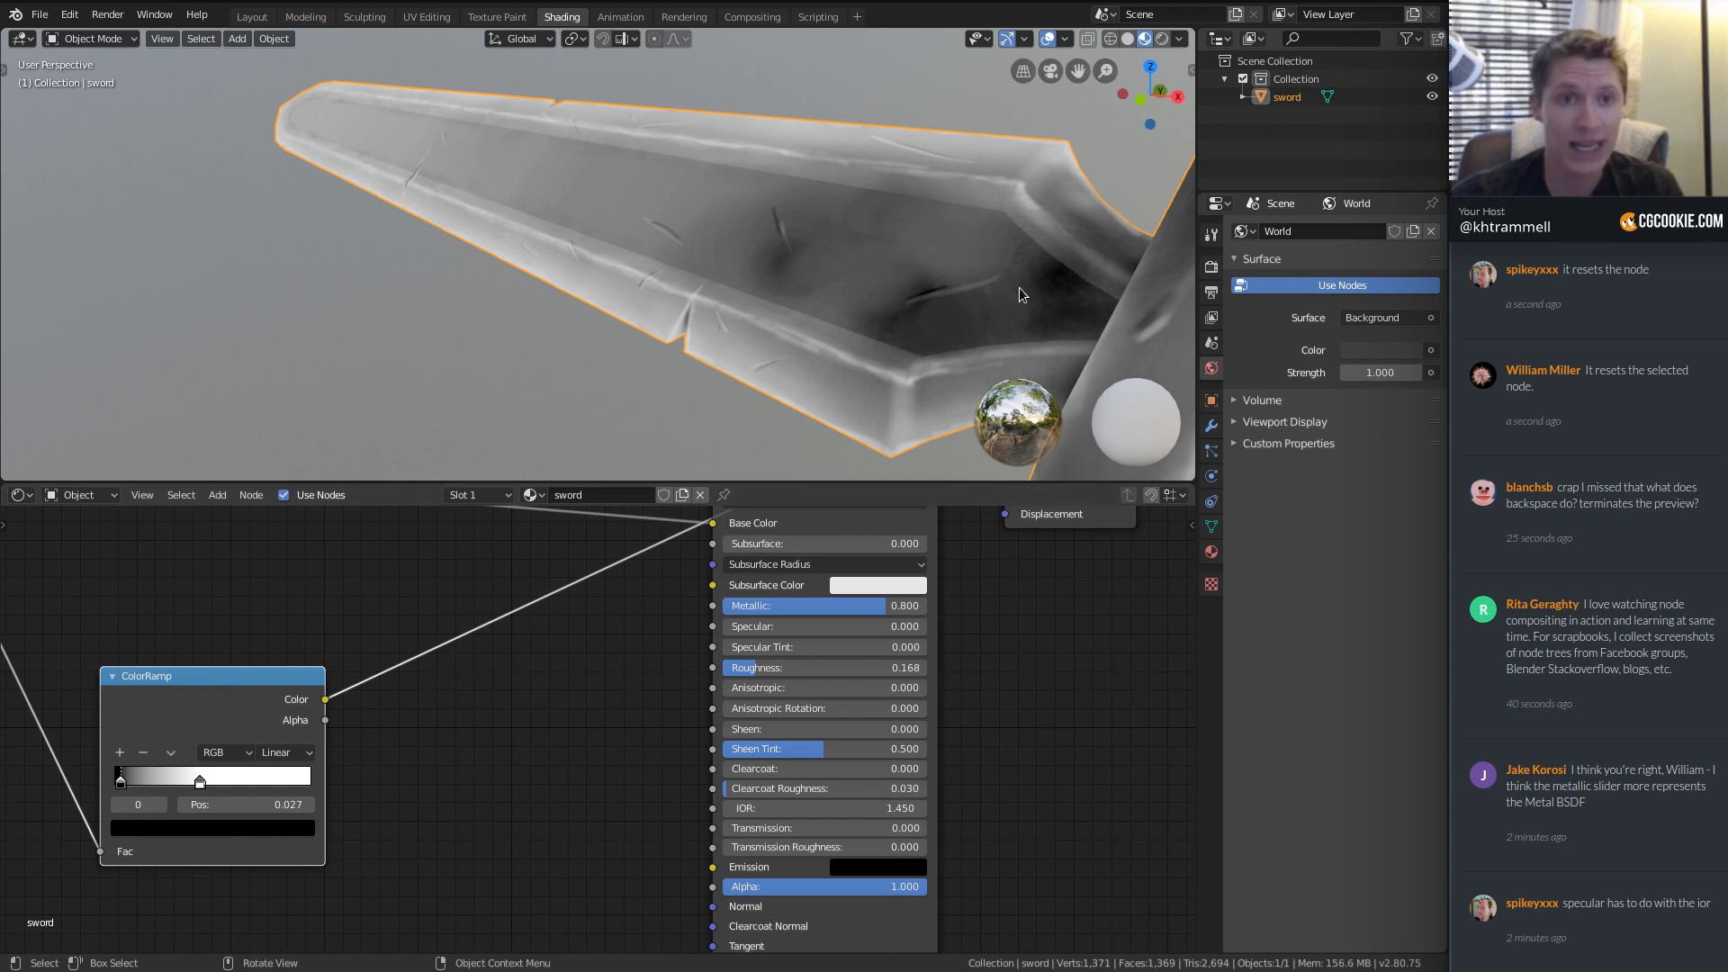
{"action": "mouse_move", "coordinate": [121, 781]}
{"action": "left_mouse_down"}
{"action": "mouse_move", "coordinate": [140, 783]}
{"action": "mouse_move", "coordinate": [95, 781]}
{"action": "left_mouse_up"}
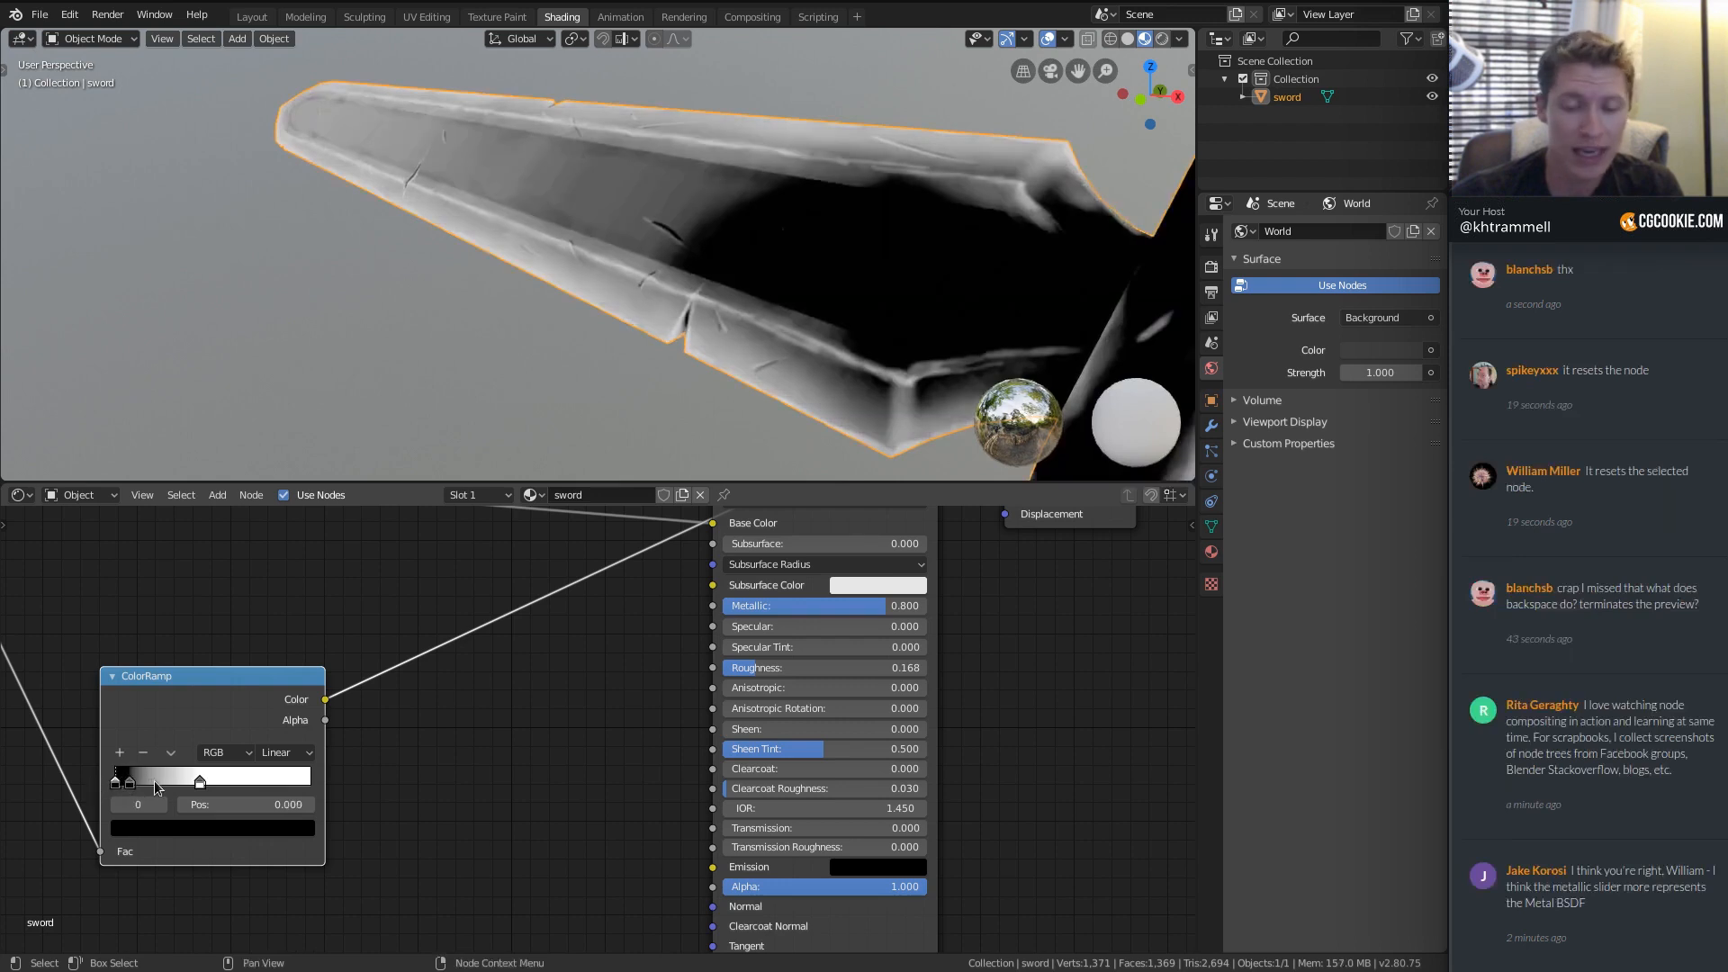
{"action": "left_click", "coordinate": [232, 780], "text": "ctrl"}
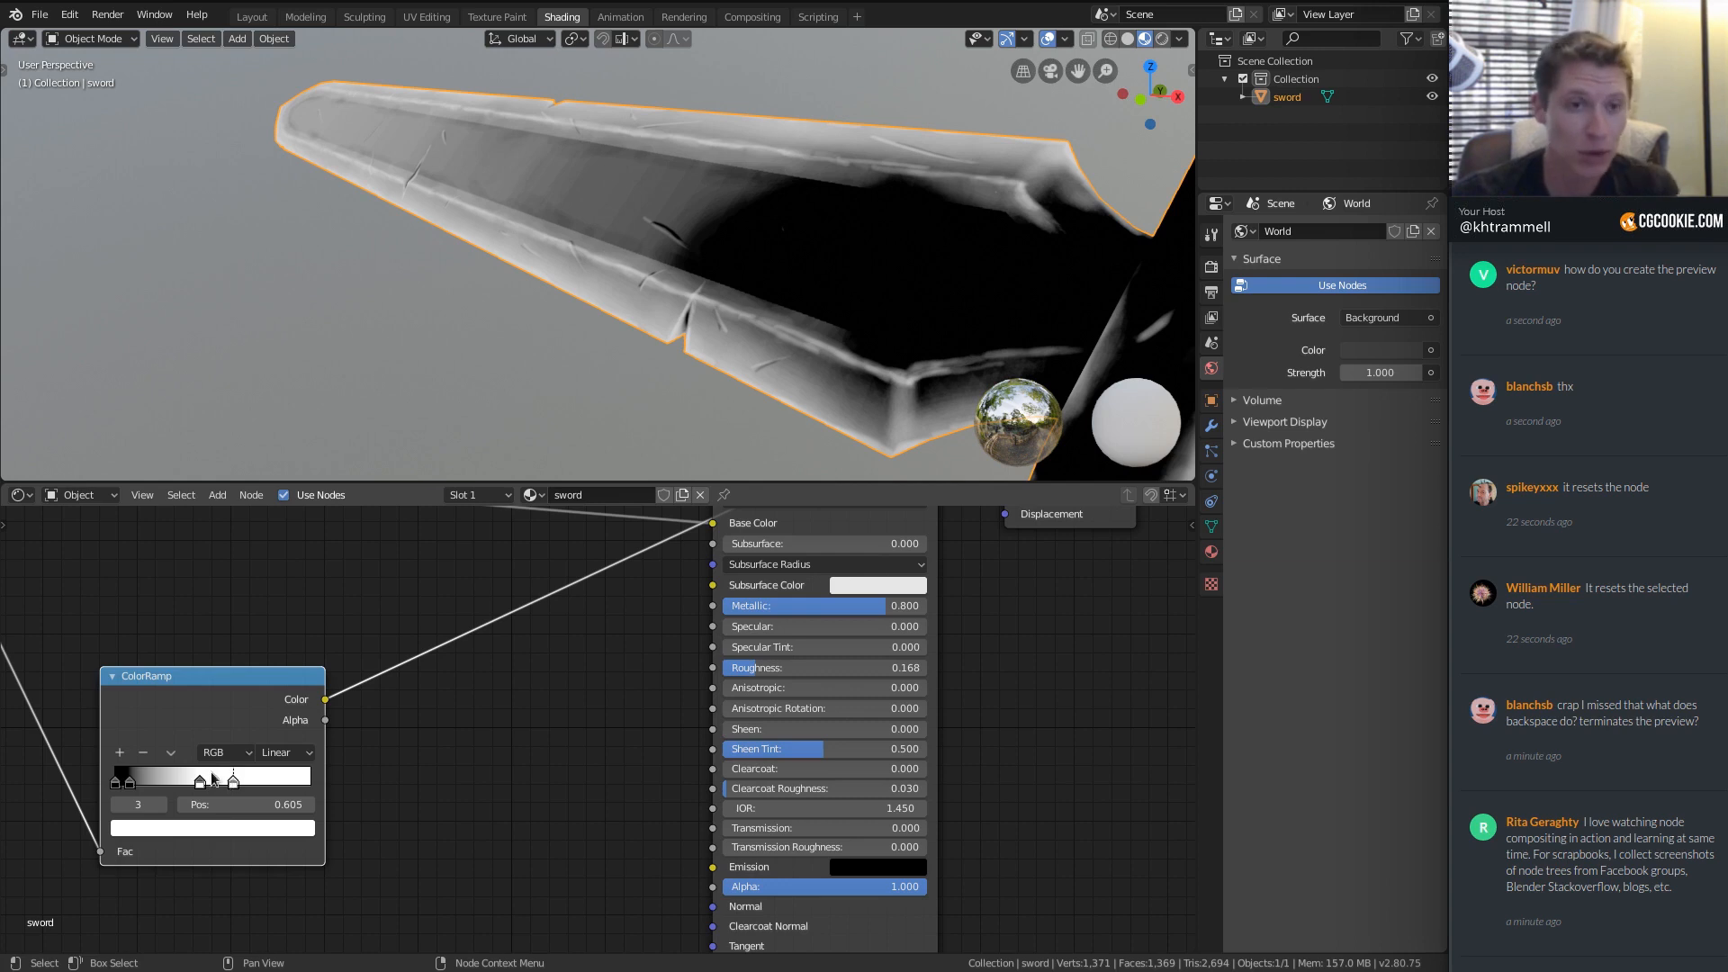
{"action": "left_click", "coordinate": [144, 753]}
{"action": "left_click", "coordinate": [155, 827]}
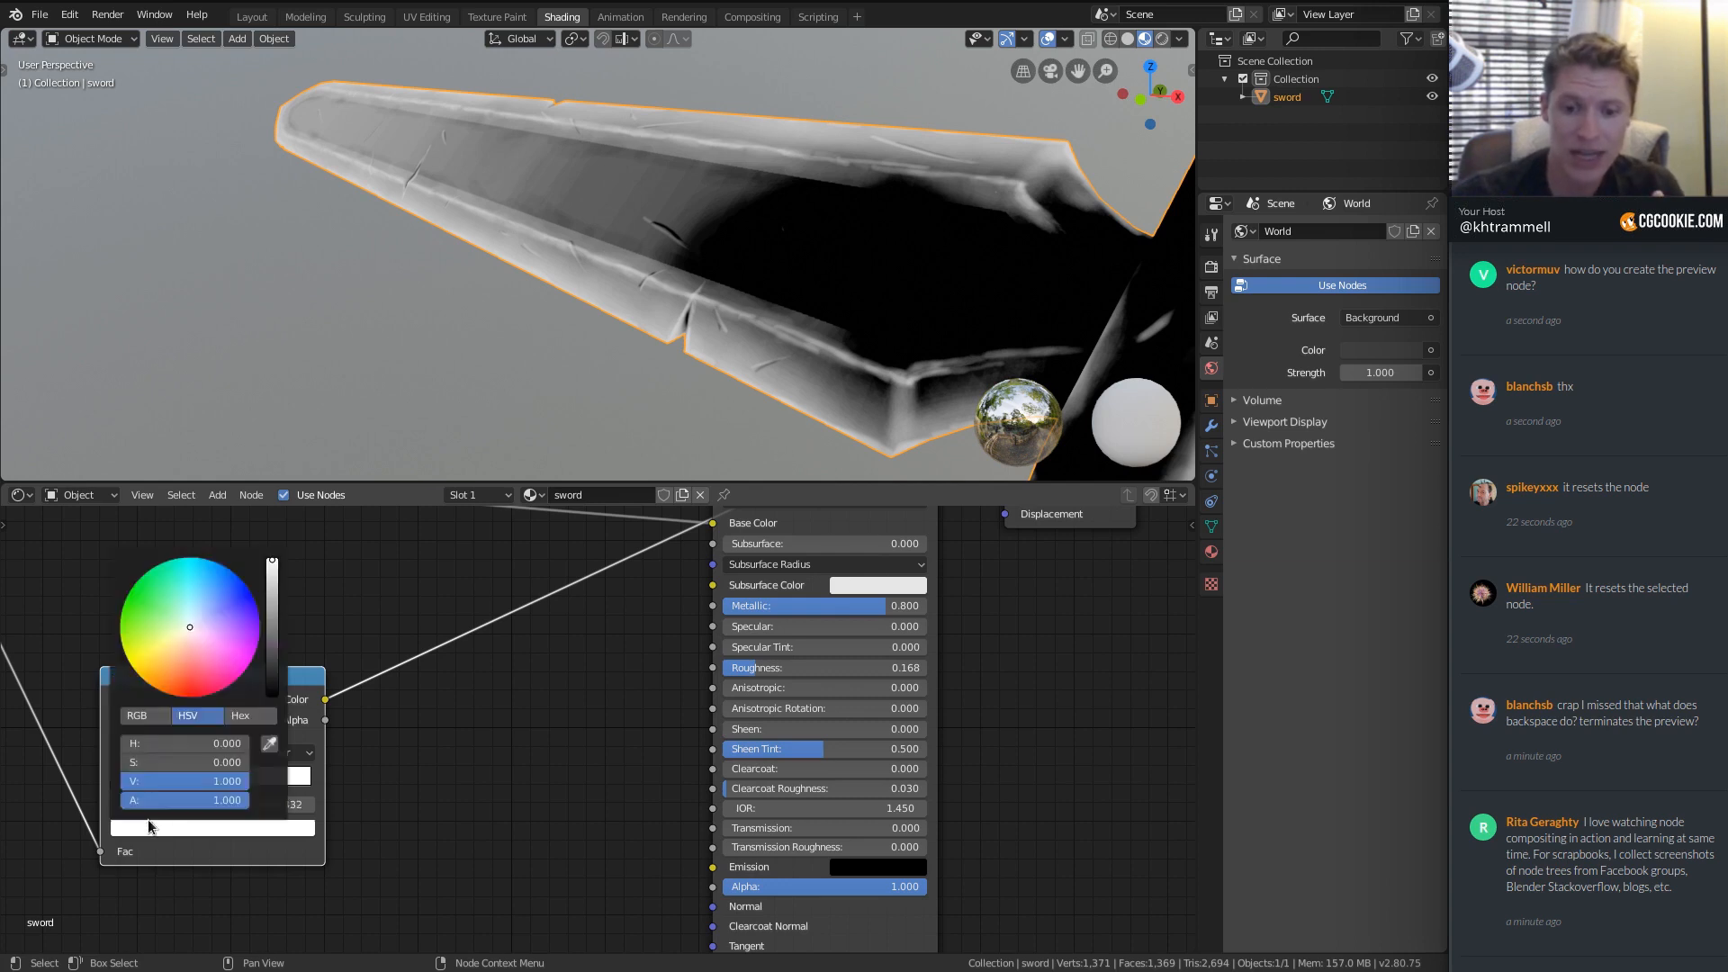
Make the ColorRamp's first stop white and position the neighbouring black stop at 0.077.
{"action": "left_click", "coordinate": [115, 781]}
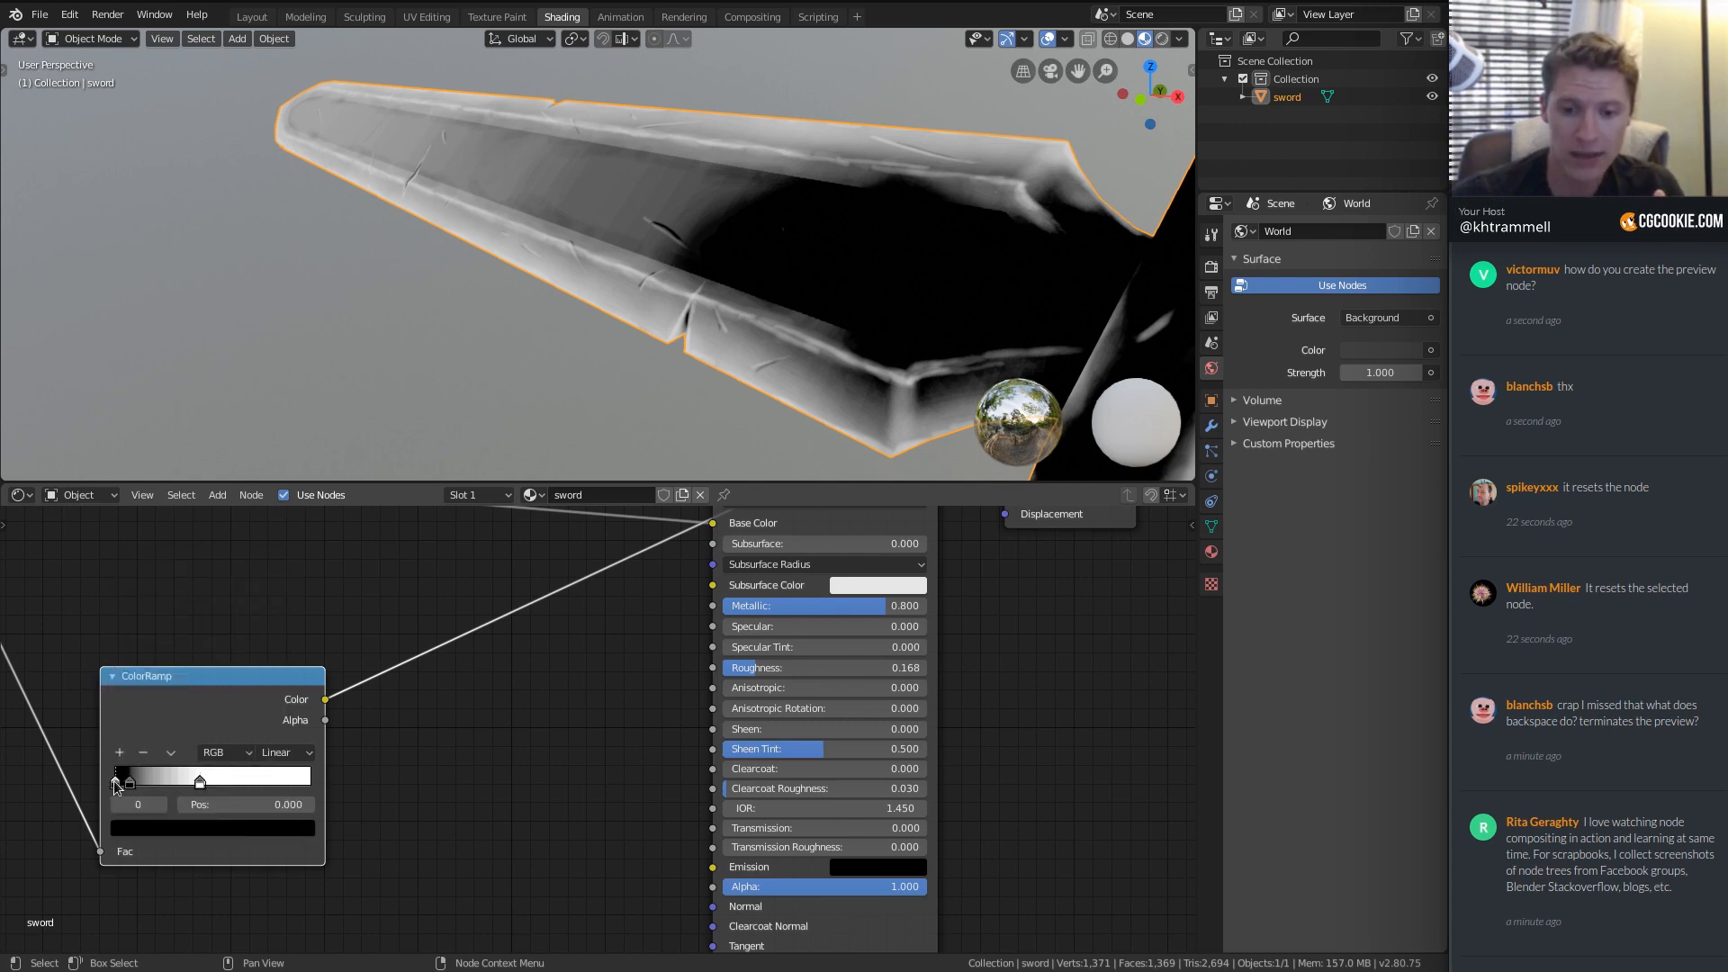
{"action": "left_click", "coordinate": [207, 827]}
{"action": "left_click_drag", "start_coordinate": [272, 695], "coordinate": [273, 562]}
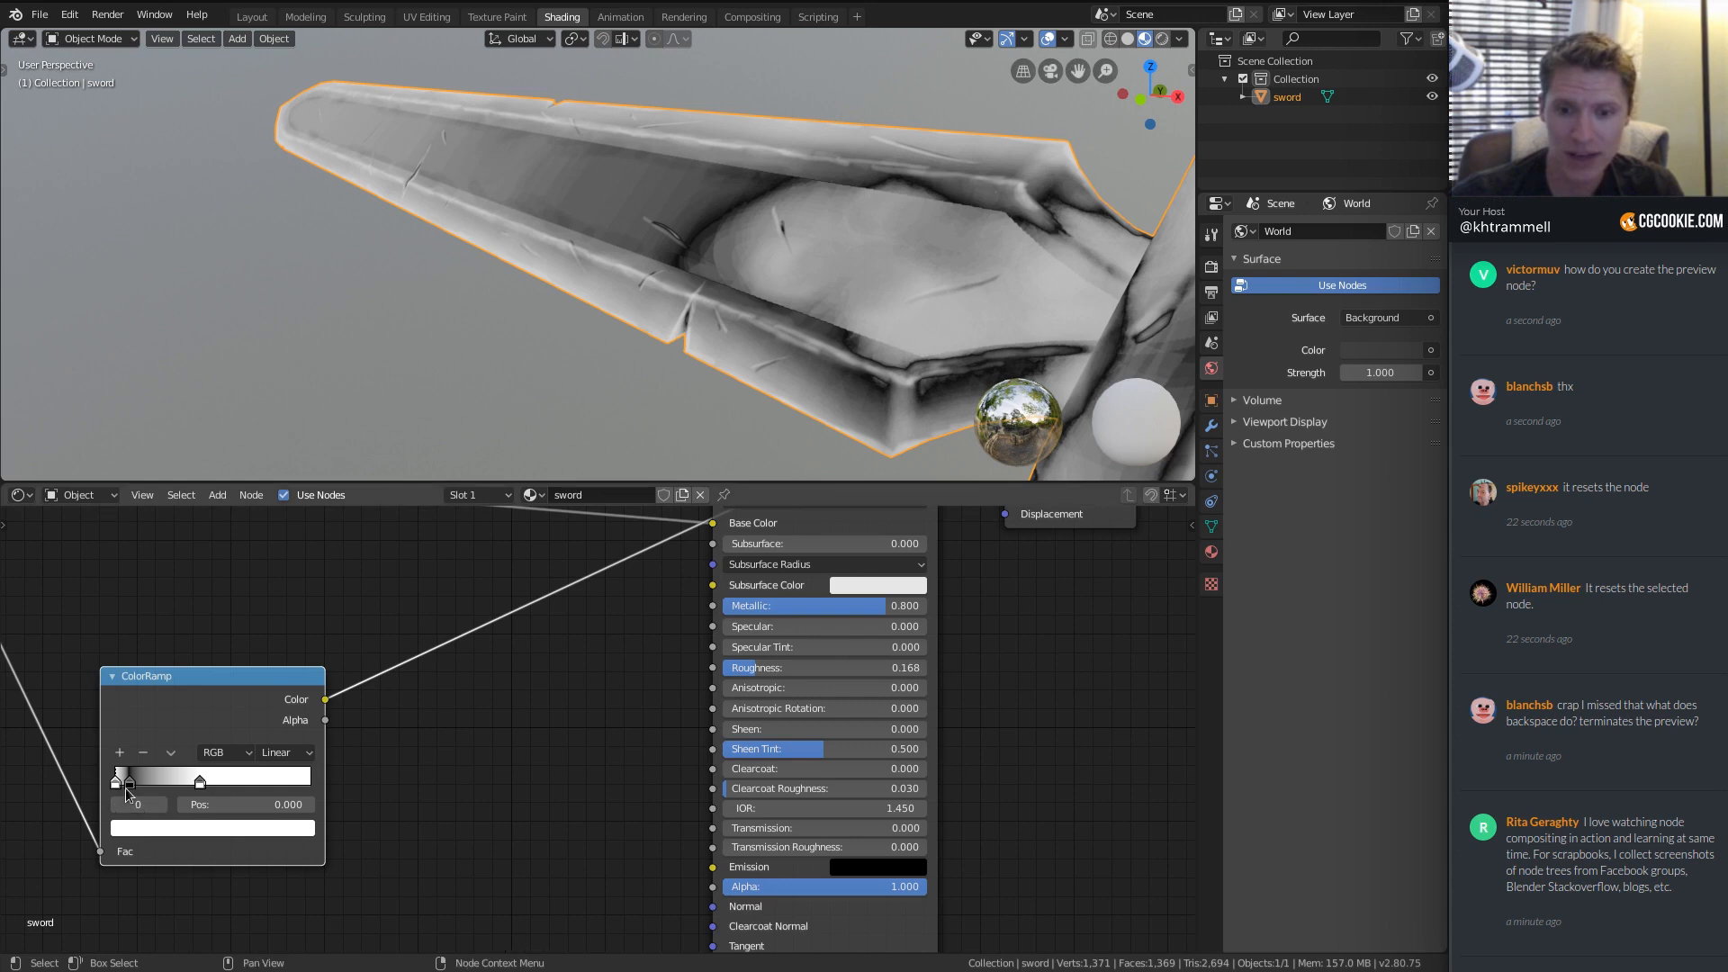
{"action": "left_click_drag", "start_coordinate": [128, 785], "coordinate": [135, 785]}
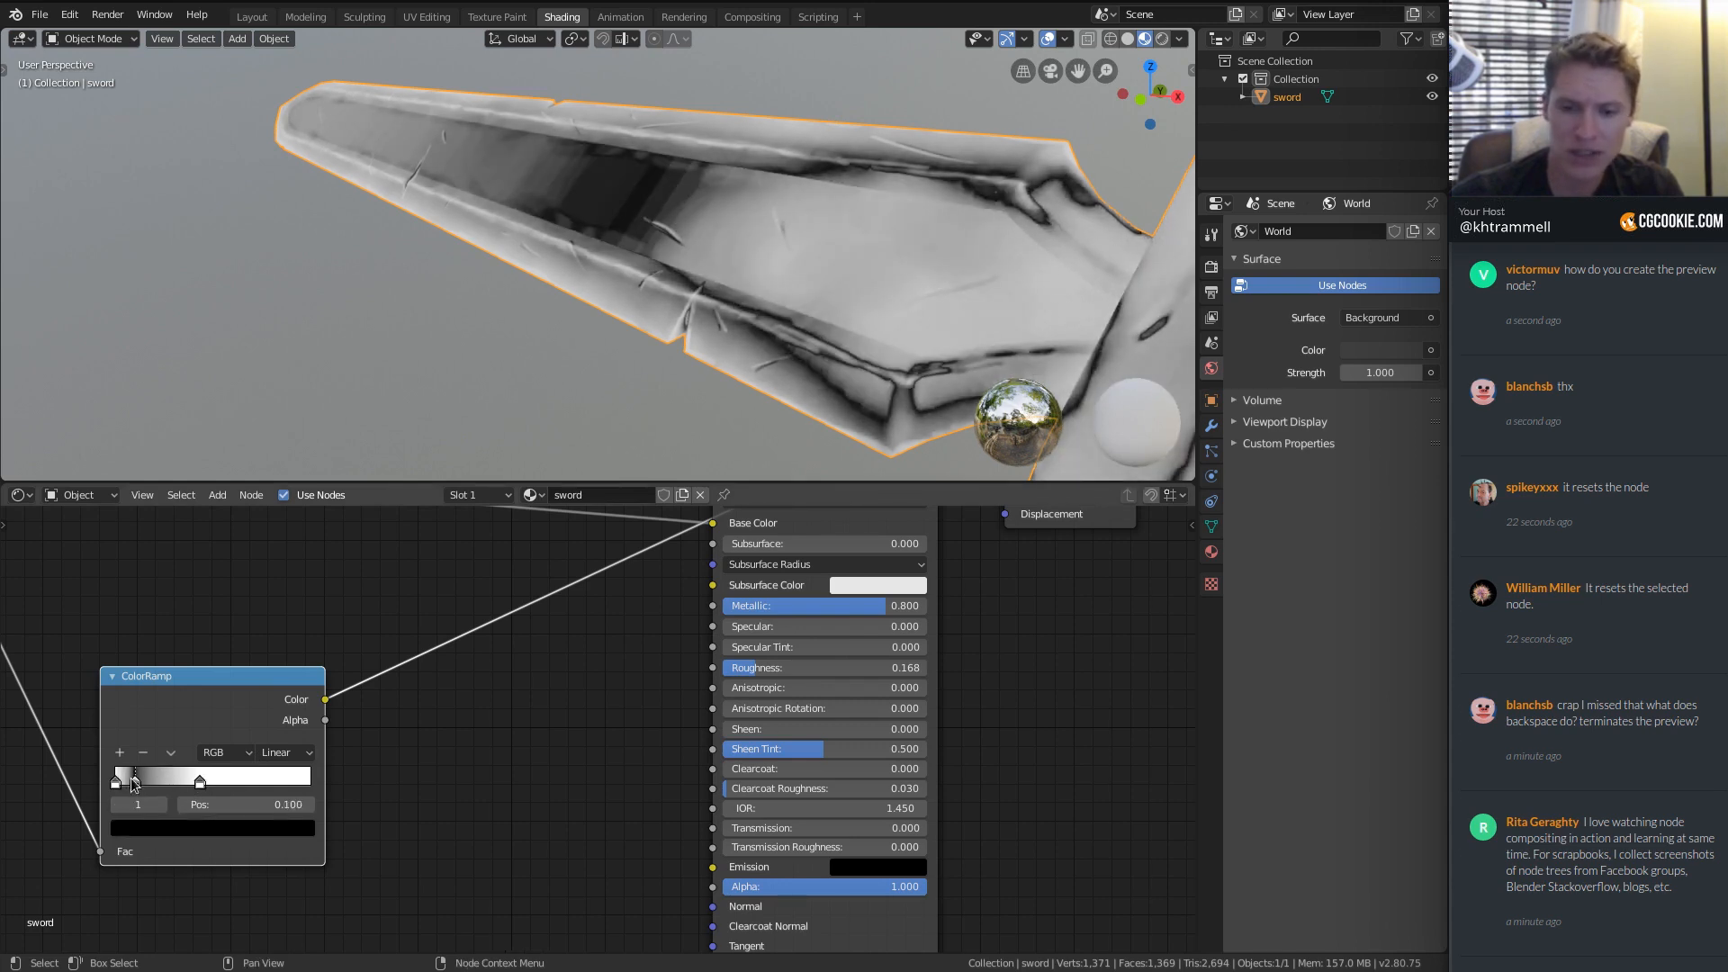
{"action": "left_click_drag", "start_coordinate": [133, 783], "coordinate": [130, 783]}
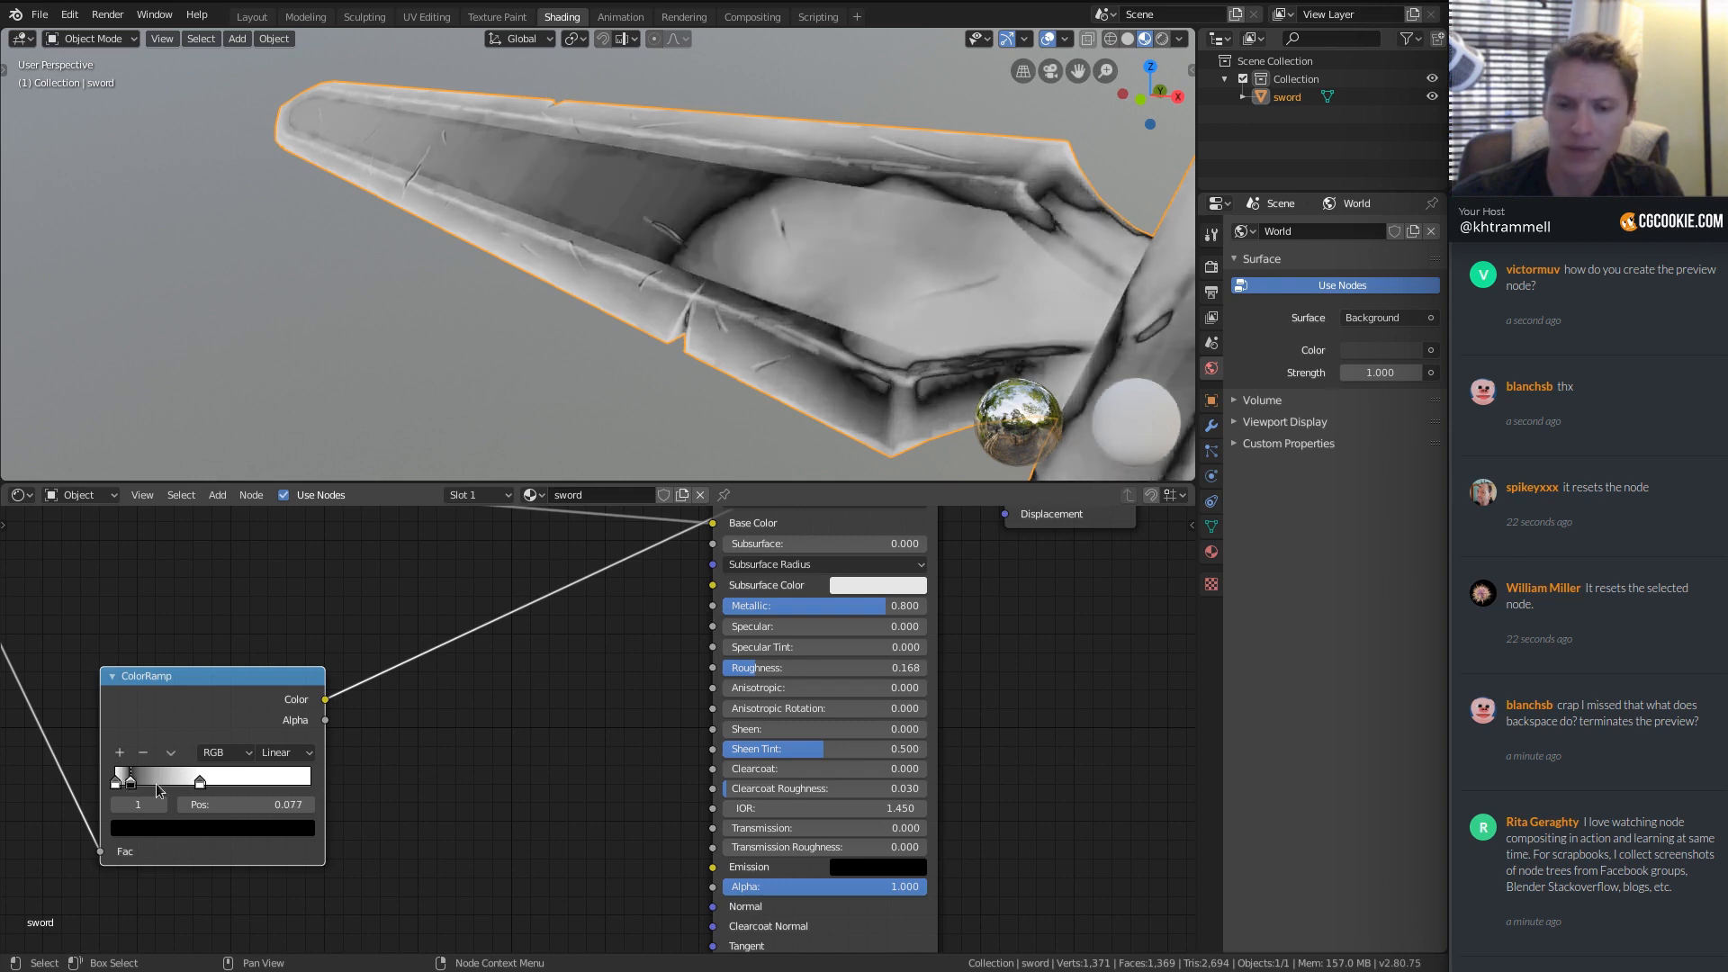
Add a black ColorRamp stop at 0.209 and move the last white stop slightly outward.
{"action": "left_click", "coordinate": [155, 776], "text": "ctrl"}
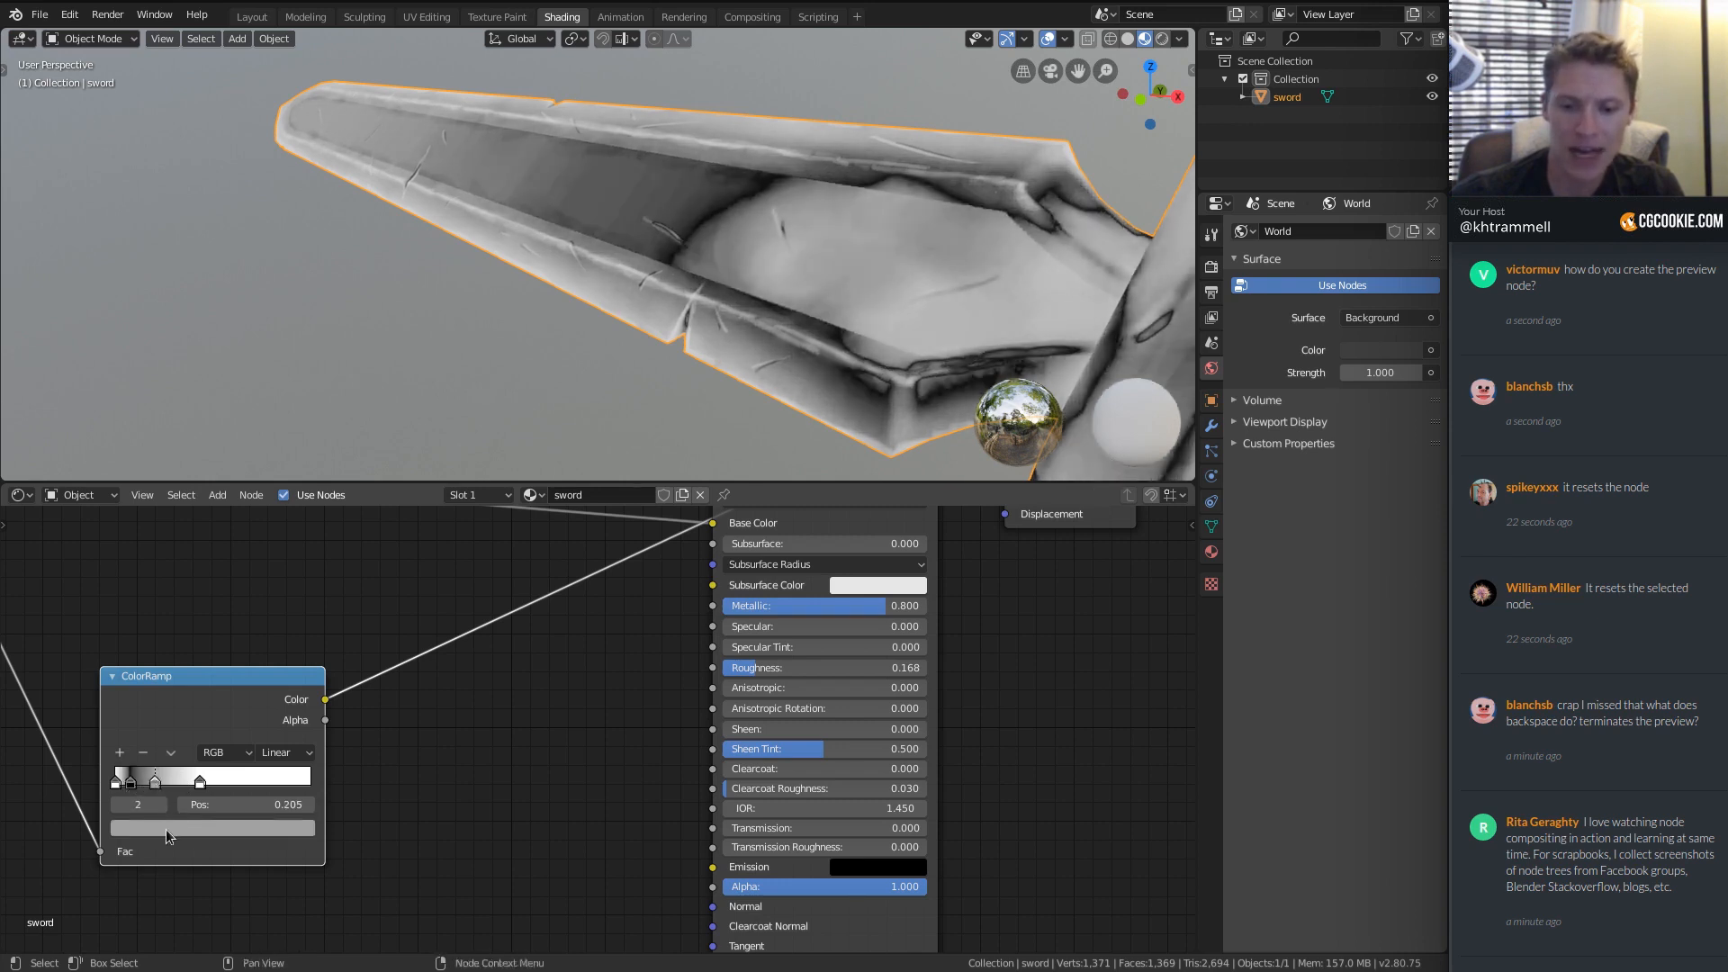
{"action": "left_click", "coordinate": [166, 829]}
{"action": "left_click_drag", "start_coordinate": [274, 606], "coordinate": [274, 695]}
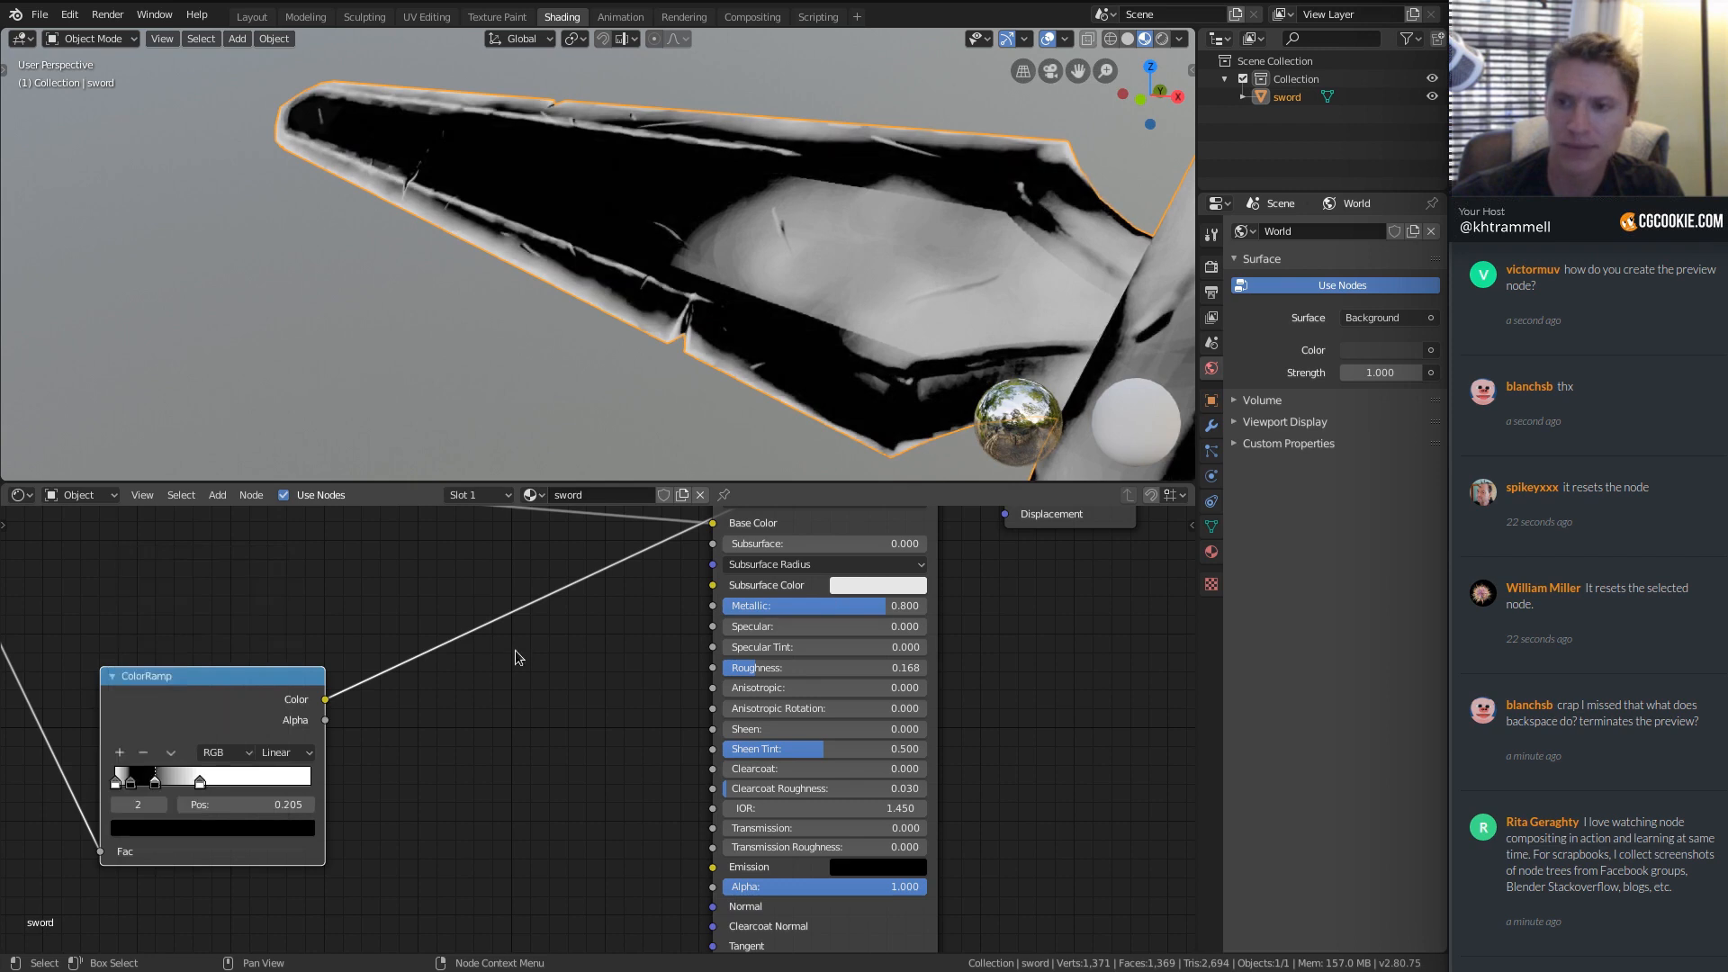
{"action": "mouse_move", "coordinate": [202, 779]}
{"action": "left_mouse_down"}
{"action": "mouse_move", "coordinate": [225, 779]}
{"action": "mouse_move", "coordinate": [207, 779]}
{"action": "left_mouse_up"}
{"action": "left_click", "coordinate": [157, 781]}
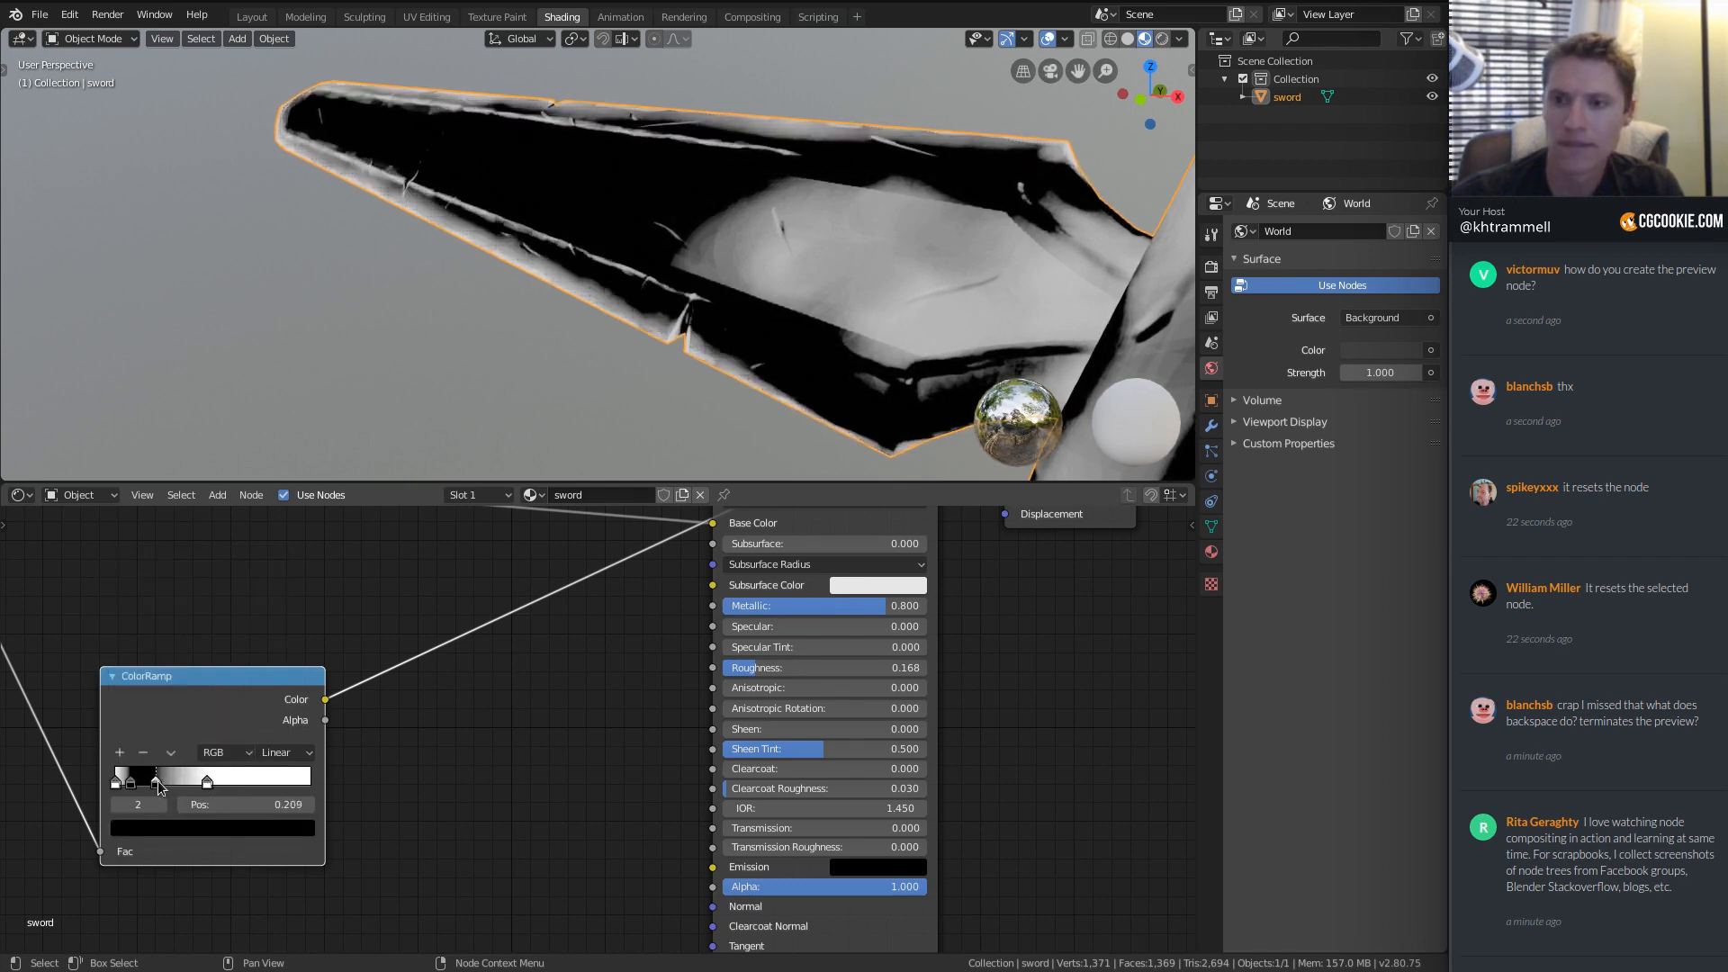
Connect the ColorRamp's Color to Roughness, preview the full shader, and examine the blade's reflections up close.
{"action": "middle_click_drag", "start_coordinate": [794, 361], "coordinate": [802, 315], "text": "ctrl"}
{"action": "left_click_drag", "start_coordinate": [324, 699], "coordinate": [718, 664]}
{"action": "middle_click_drag", "start_coordinate": [723, 656], "coordinate": [498, 783]}
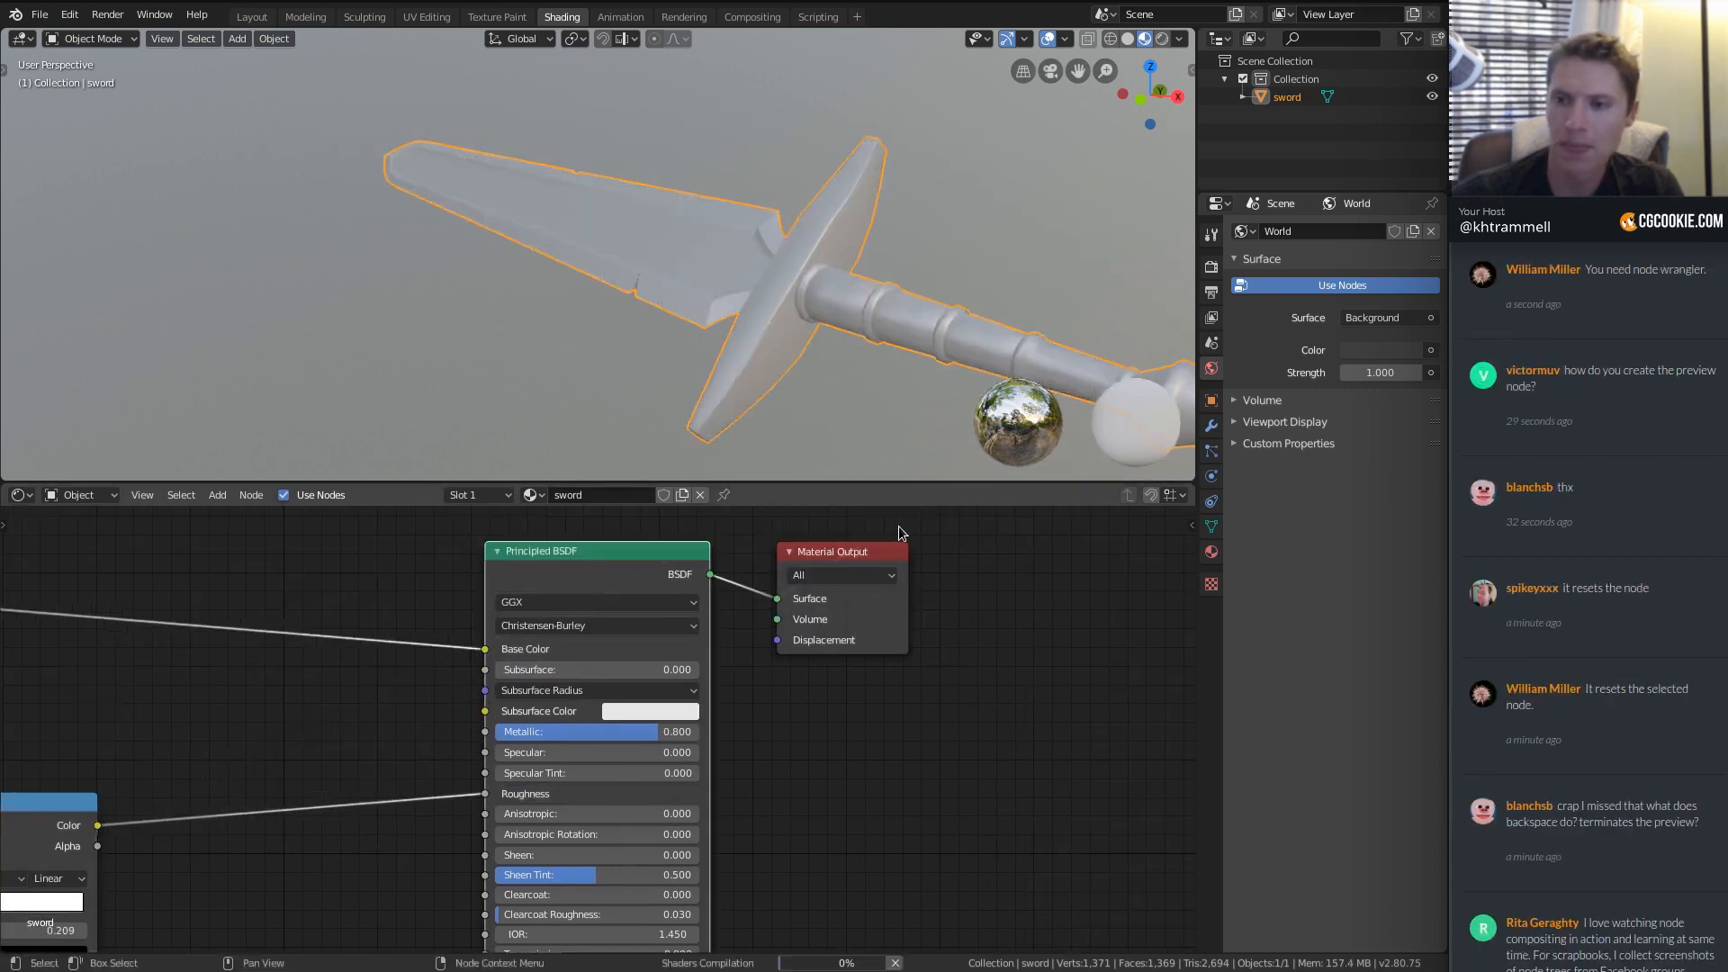
{"action": "middle_click_drag", "start_coordinate": [709, 218], "coordinate": [742, 258], "text": "ctrl"}
{"action": "mouse_move", "coordinate": [596, 252]}
{"action": "middle_mouse_down", "text": "ctrl"}
{"action": "mouse_move", "coordinate": [580, 273]}
{"action": "mouse_move", "coordinate": [601, 242]}
{"action": "mouse_move", "coordinate": [567, 220]}
{"action": "mouse_move", "coordinate": [743, 213]}
{"action": "mouse_move", "coordinate": [640, 235]}
{"action": "mouse_move", "coordinate": [624, 263]}
{"action": "middle_mouse_up", "text": "ctrl"}
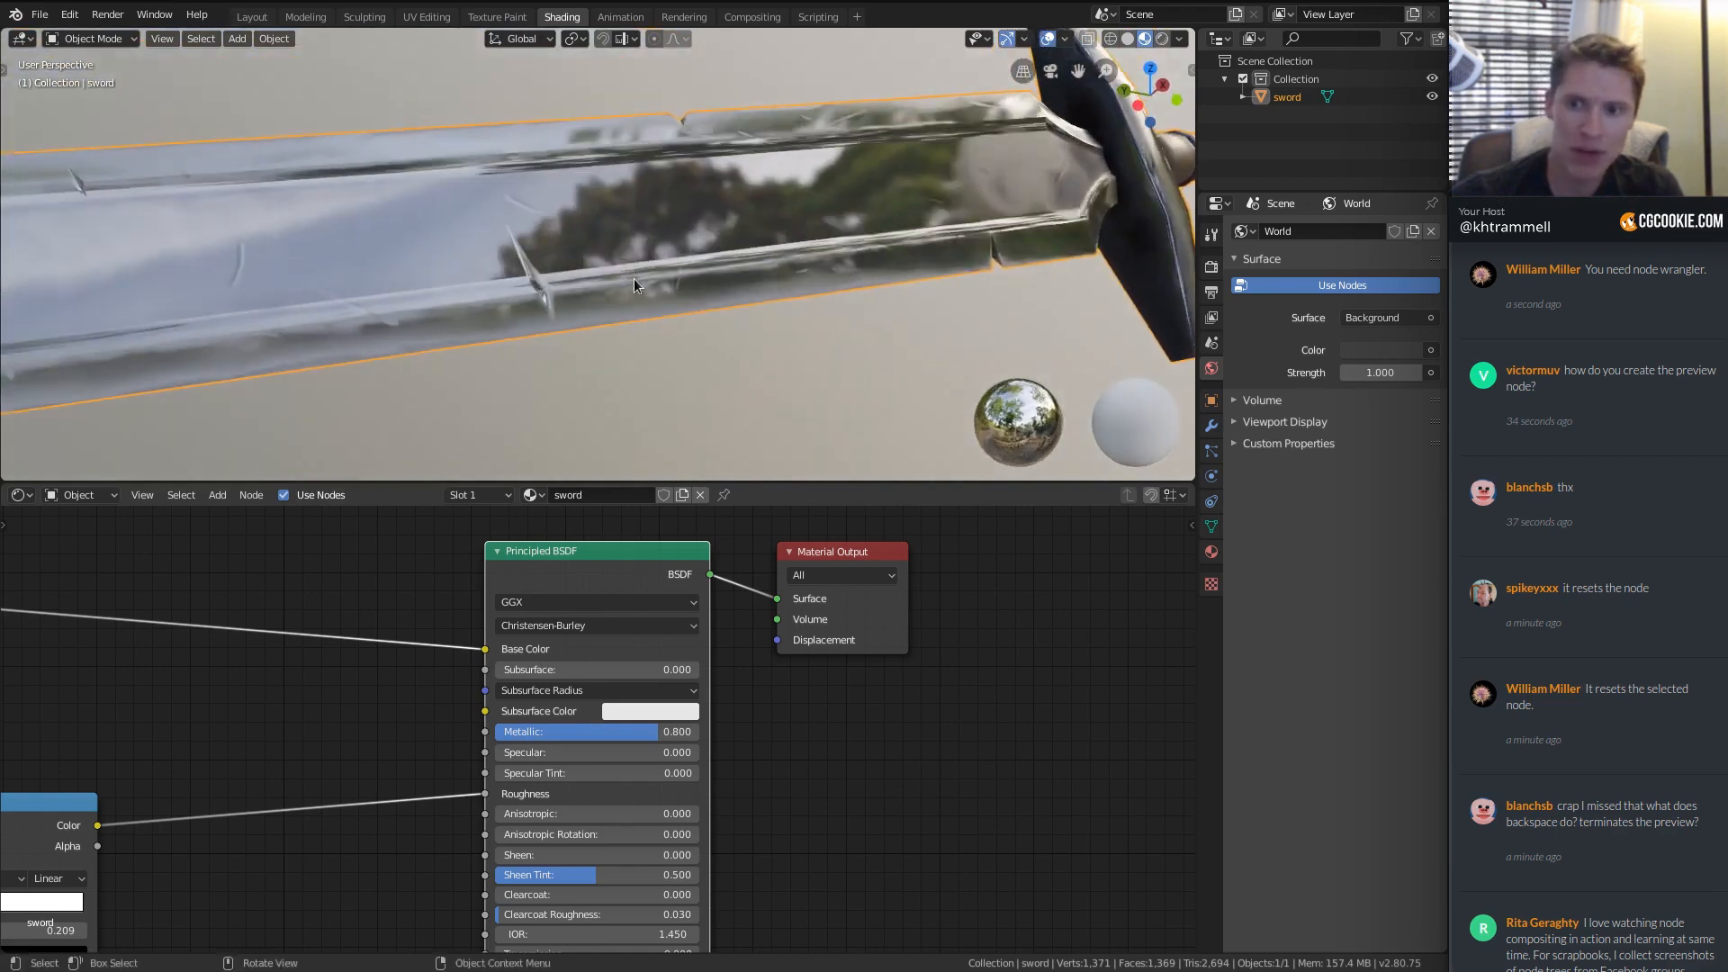
{"action": "scroll", "coordinate": [634, 278], "scroll_direction": "up", "scroll_amount": 2}
{"action": "mouse_move", "coordinate": [655, 315]}
{"action": "middle_mouse_down"}
{"action": "mouse_move", "coordinate": [709, 234]}
{"action": "mouse_move", "coordinate": [819, 257]}
{"action": "mouse_move", "coordinate": [686, 234]}
{"action": "mouse_move", "coordinate": [718, 227]}
{"action": "mouse_move", "coordinate": [667, 295]}
{"action": "mouse_move", "coordinate": [659, 284]}
{"action": "middle_mouse_up"}
Disconnect the ColorRamp from Roughness and set the Principled BSDF's Roughness to 0.15.
{"action": "left_click_drag", "start_coordinate": [483, 795], "coordinate": [421, 812]}
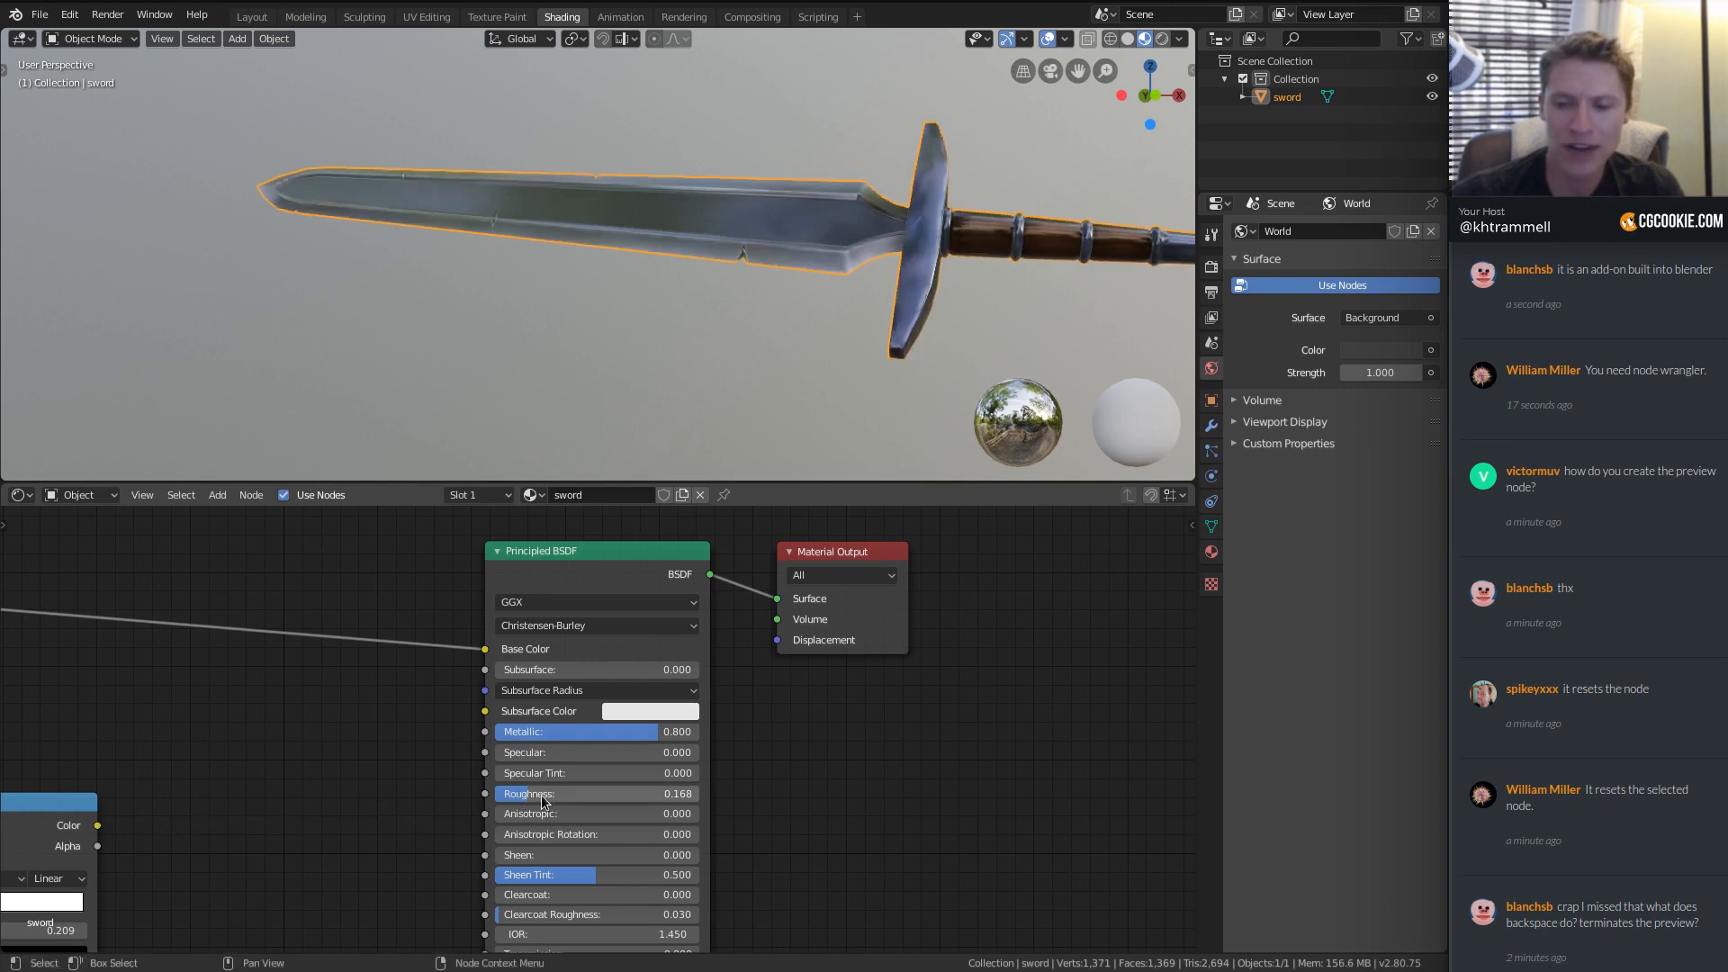
{"action": "left_click", "coordinate": [540, 798]}
{"action": "type", "text": ".15"}
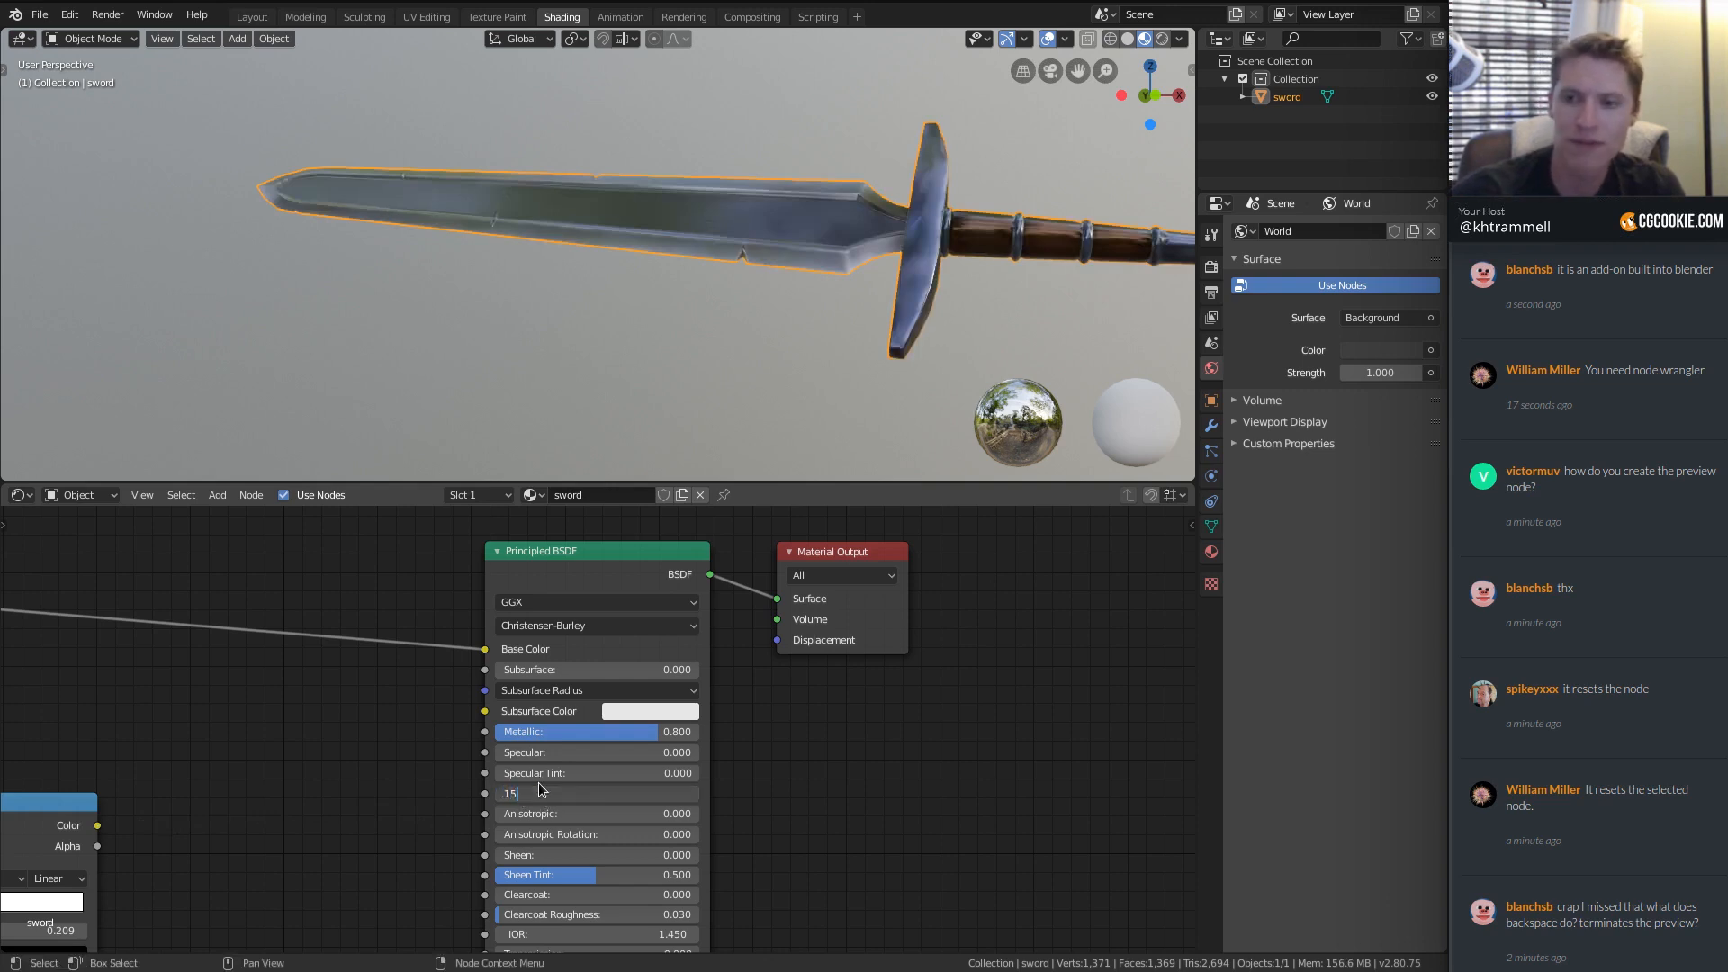
{"action": "key", "text": "Return"}
Set the RGB values of the ColorRamp stop at 0.209 to 0.15 each.
{"action": "middle_click_drag", "start_coordinate": [3, 882], "coordinate": [245, 760]}
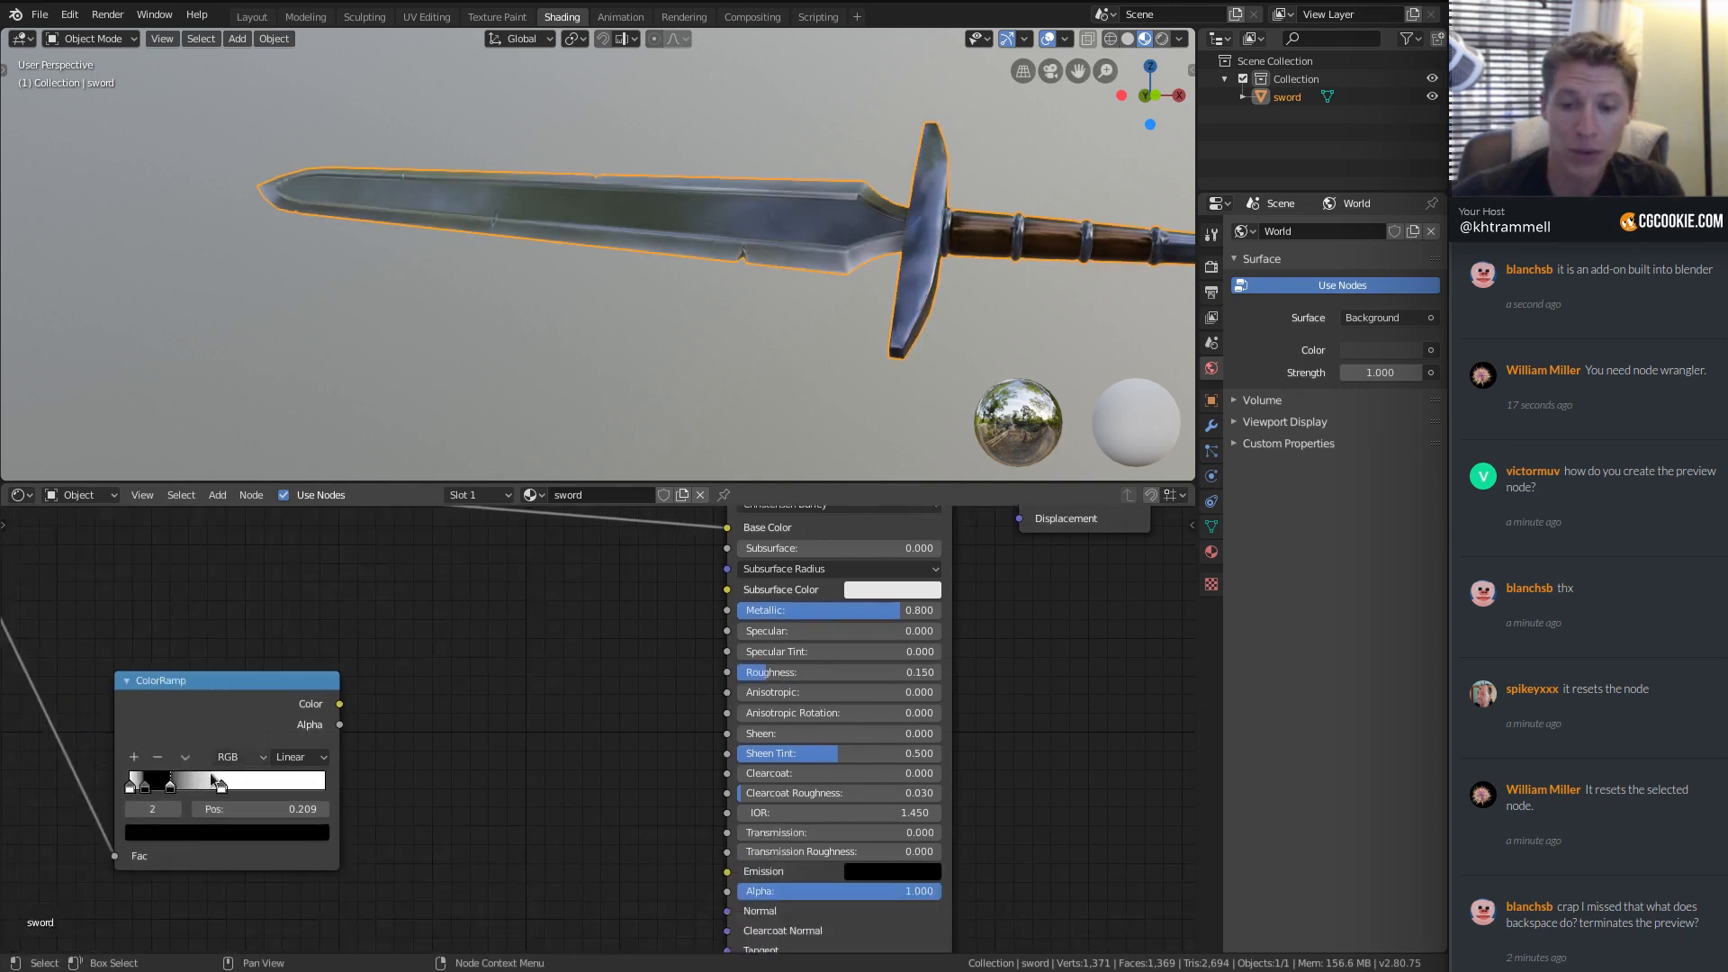
{"action": "left_click", "coordinate": [175, 829]}
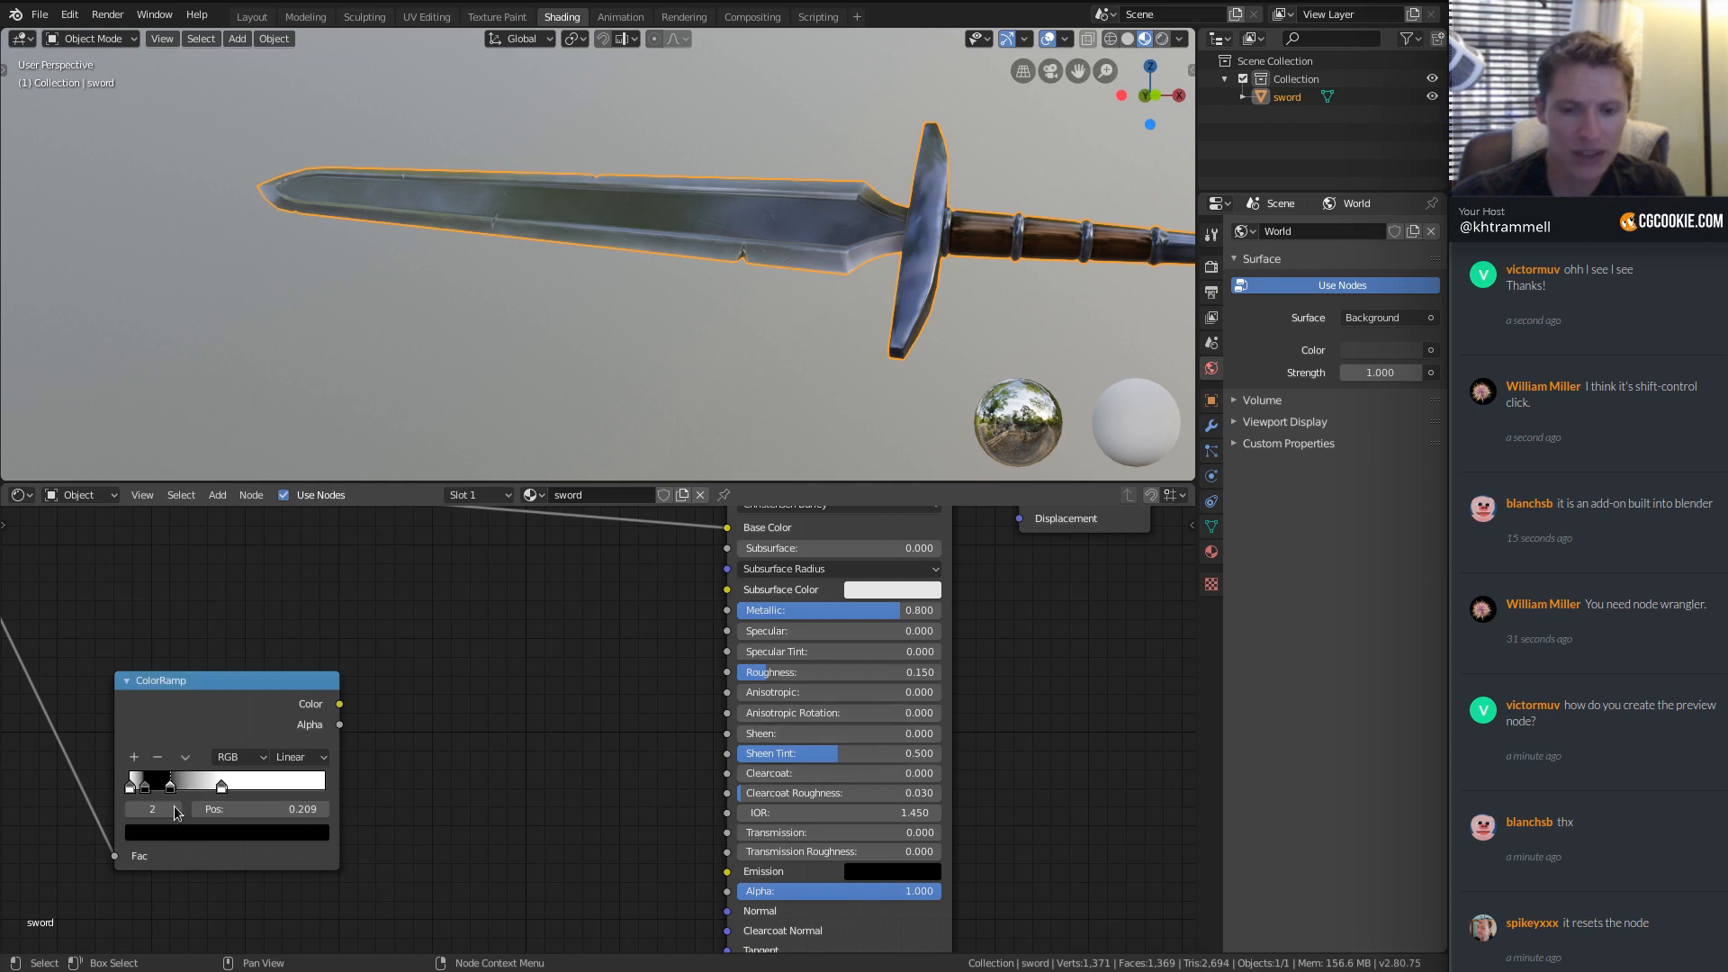
{"action": "left_click", "coordinate": [182, 833]}
{"action": "left_click", "coordinate": [154, 720]}
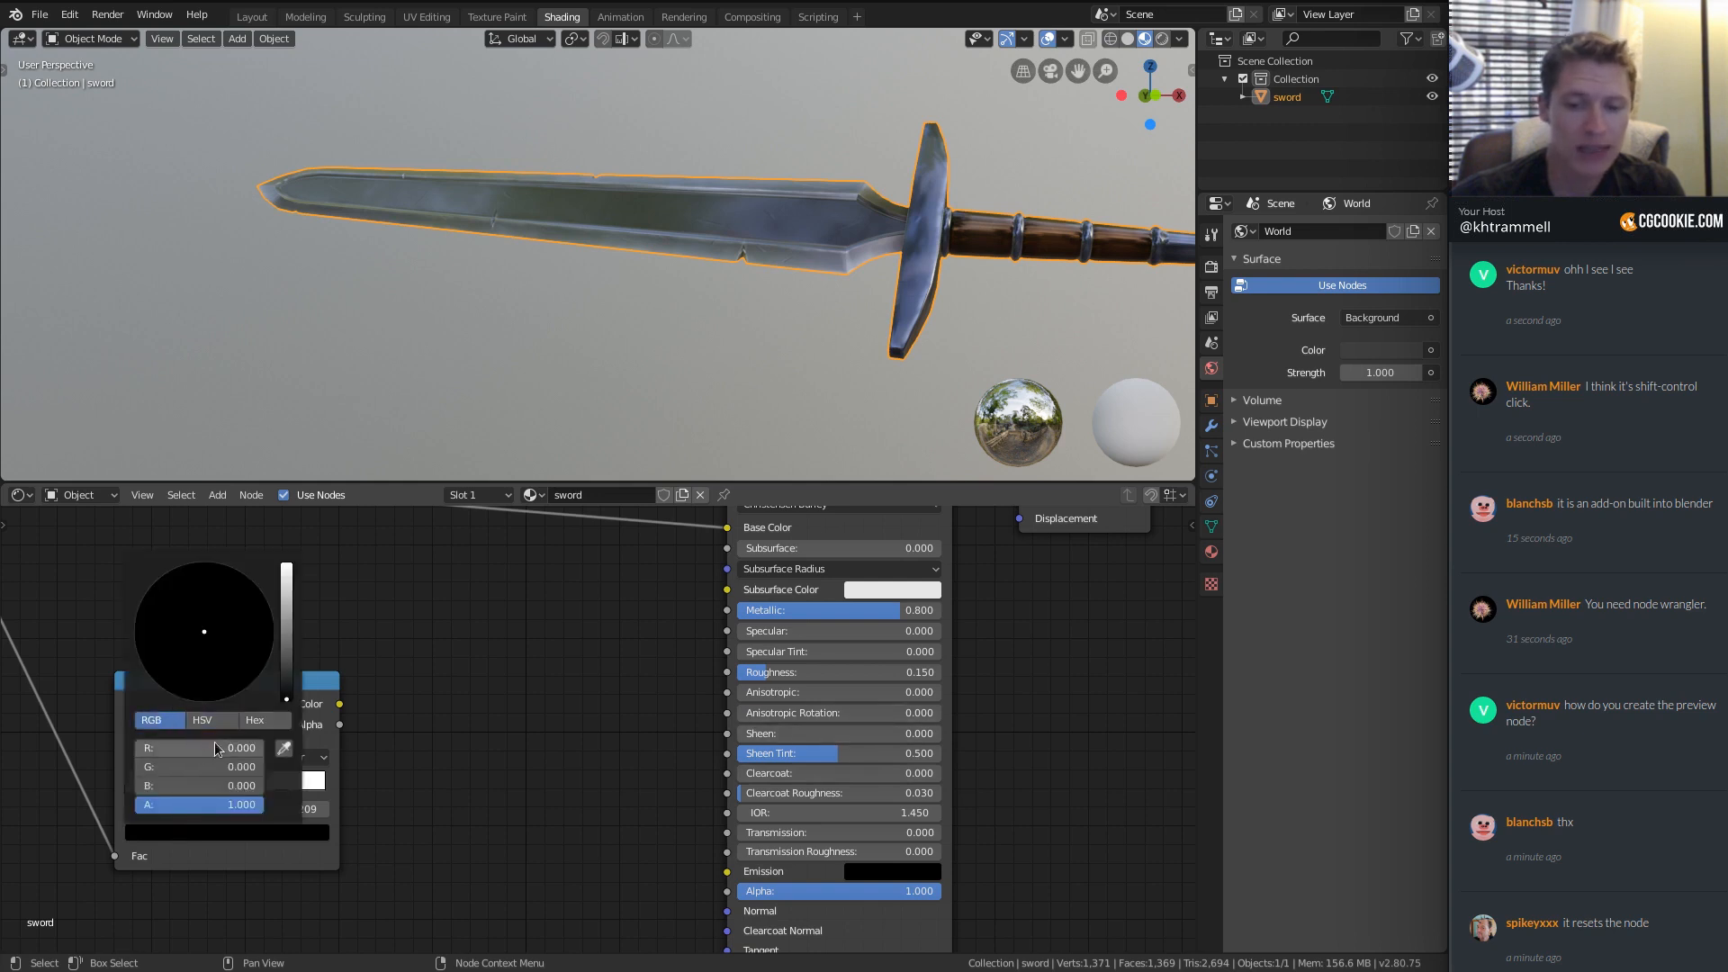
{"action": "left_click_drag", "start_coordinate": [223, 745], "coordinate": [223, 787]}
{"action": "type", "text": "0.15"}
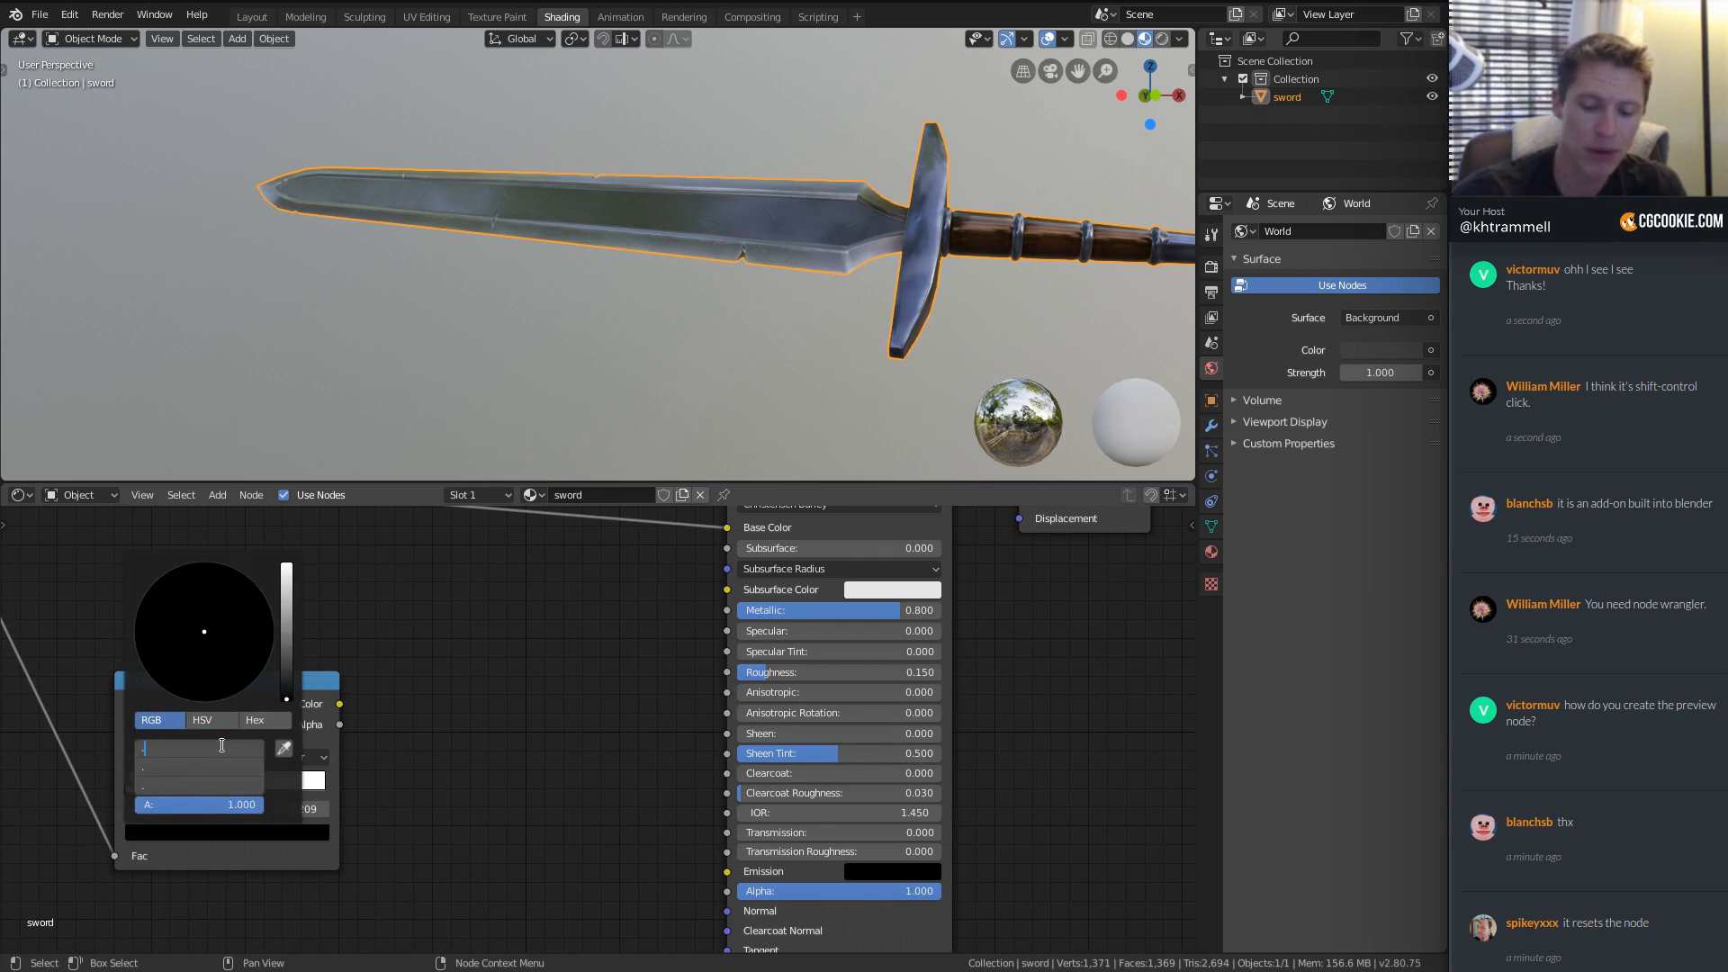
{"action": "key", "text": "Return"}
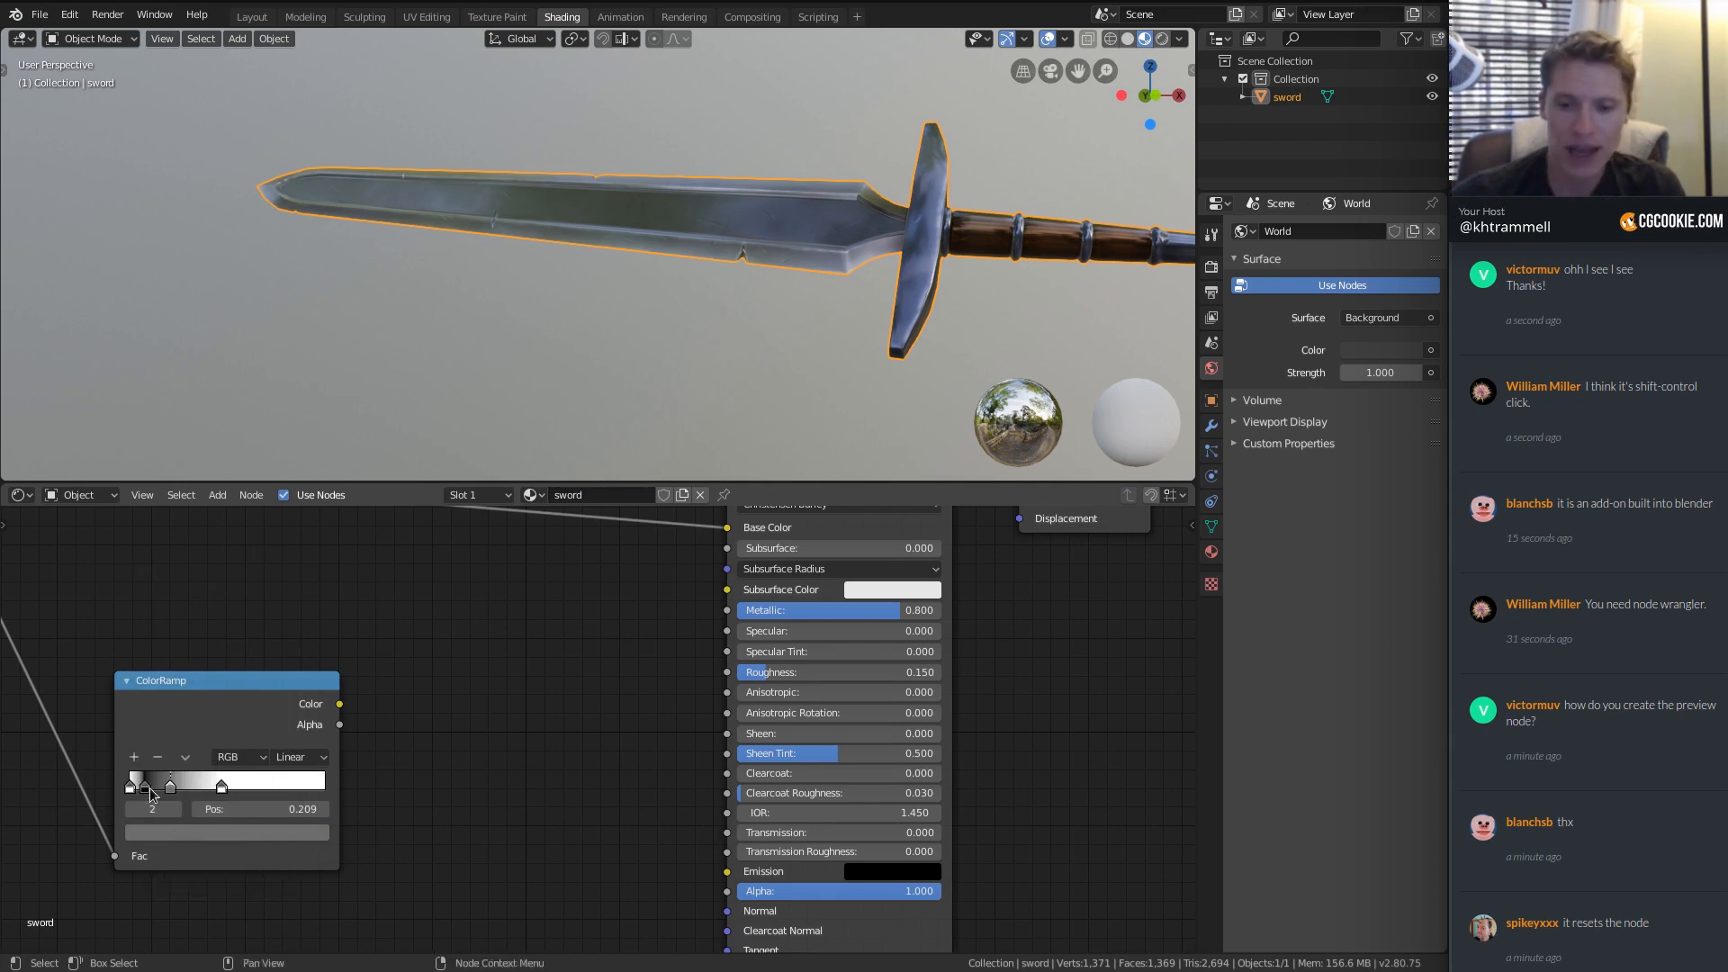
Give the ColorRamp stop at 0.077 the same grey as the 0.209 stop by pasting its color.
{"action": "left_click", "coordinate": [147, 786]}
{"action": "left_click", "coordinate": [180, 831]}
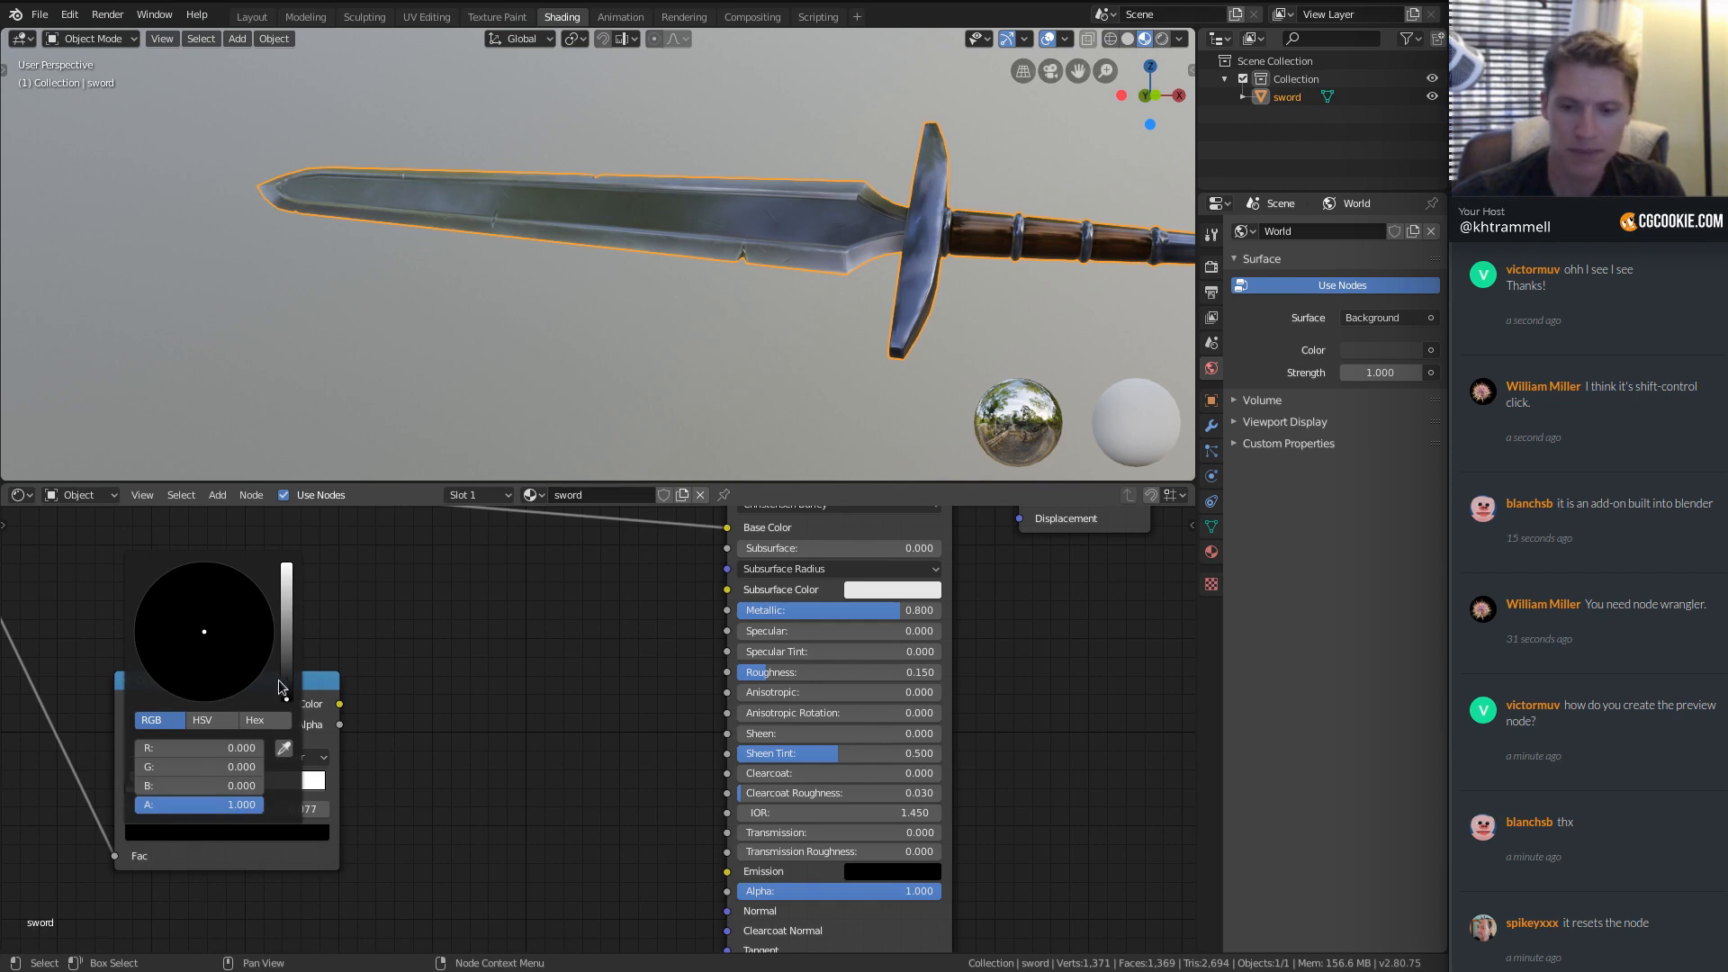
{"action": "key", "text": "ctrl+v"}
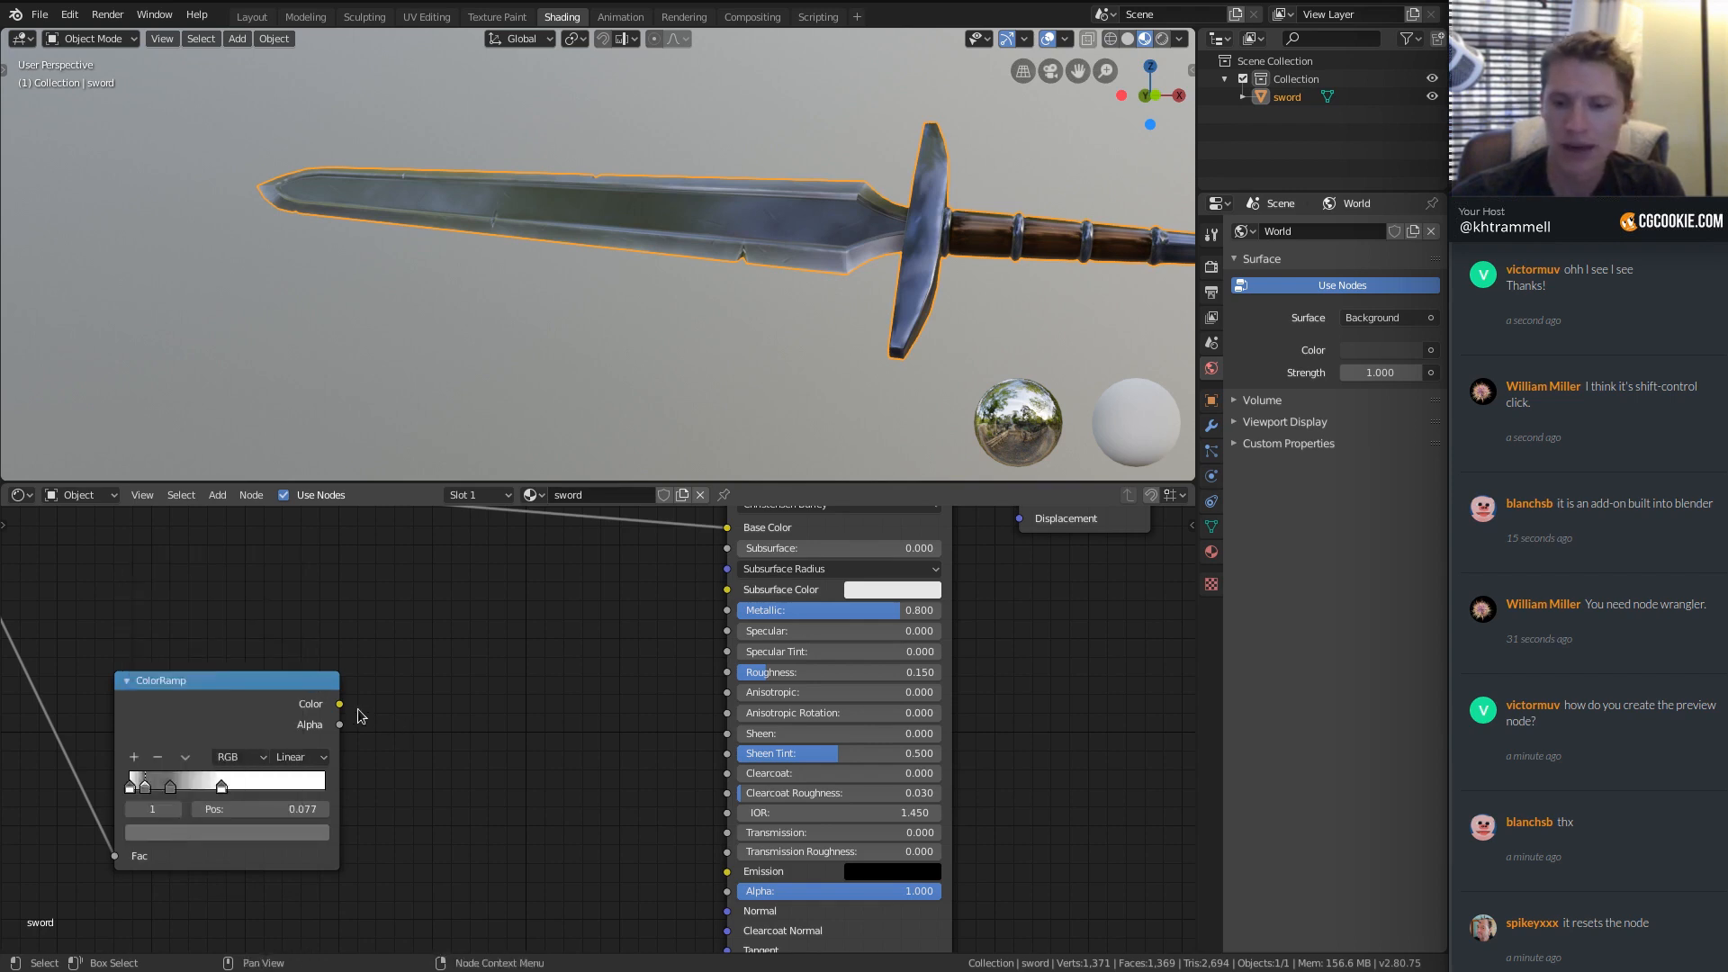
Reconnect the ColorRamp's Color output to Roughness and examine the sword's reflections from several angles.
{"action": "left_click_drag", "start_coordinate": [358, 703], "coordinate": [727, 672]}
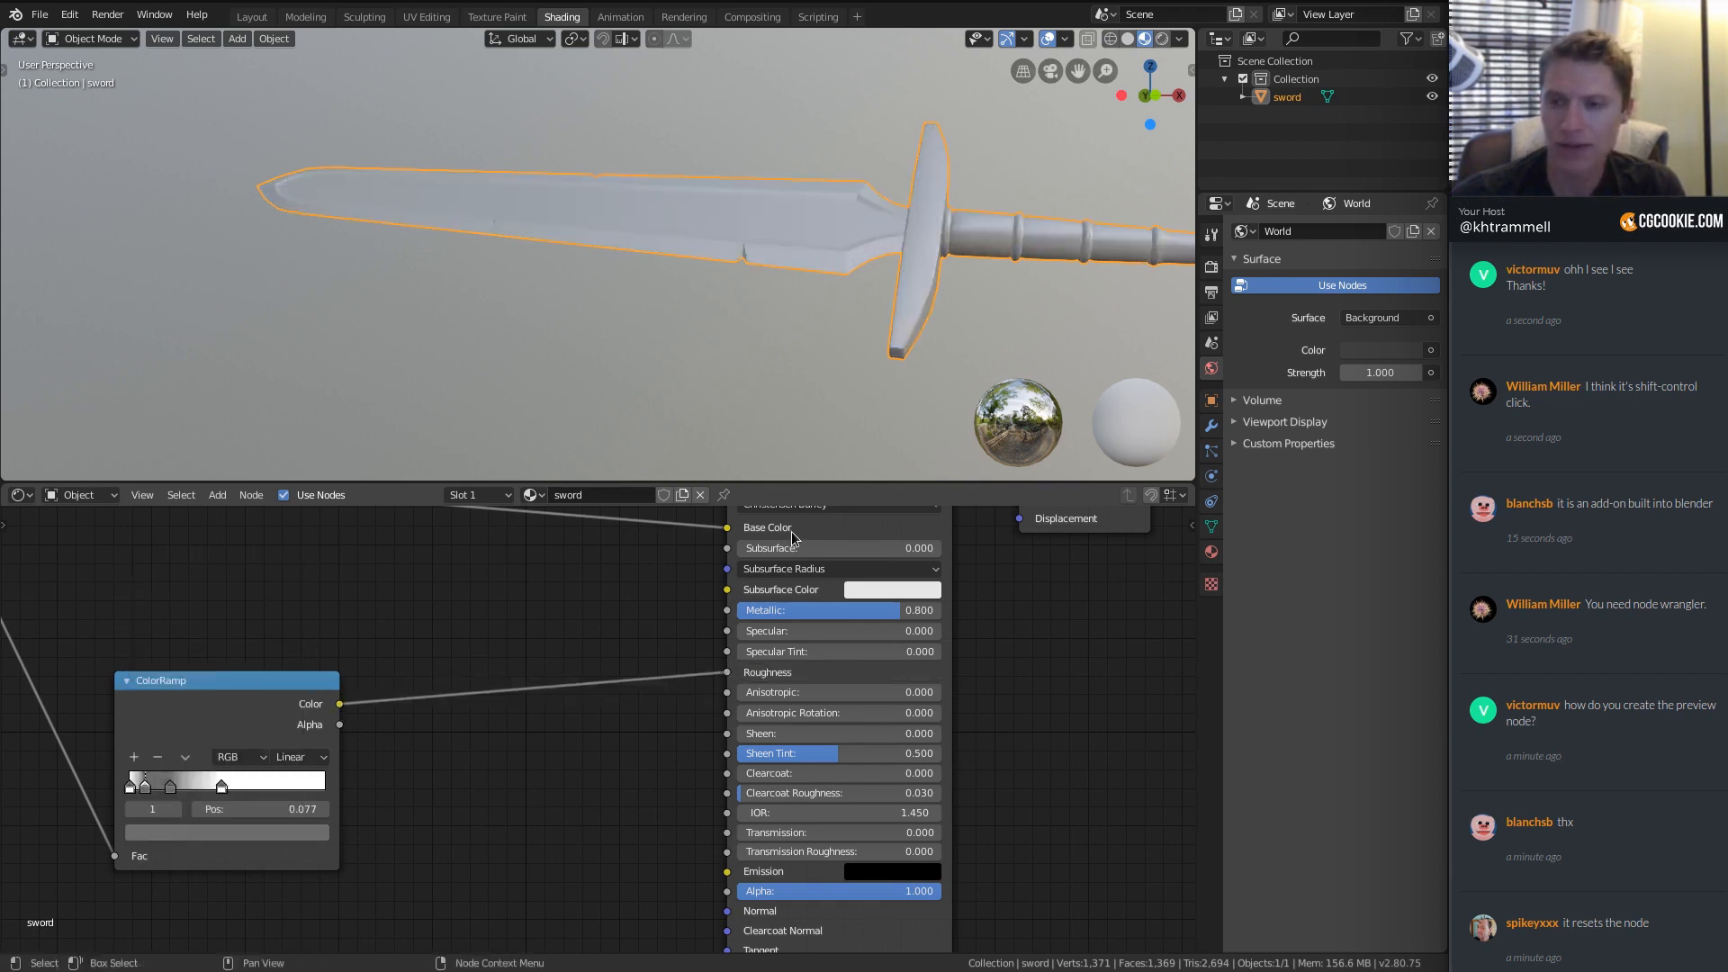
{"action": "middle_click_drag", "start_coordinate": [704, 225], "coordinate": [630, 214], "text": "ctrl"}
{"action": "scroll", "coordinate": [792, 191], "scroll_direction": "down", "scroll_amount": 4}
{"action": "scroll", "coordinate": [842, 216], "scroll_direction": "down", "scroll_amount": 1}
{"action": "middle_click_drag", "start_coordinate": [513, 232], "coordinate": [823, 252]}
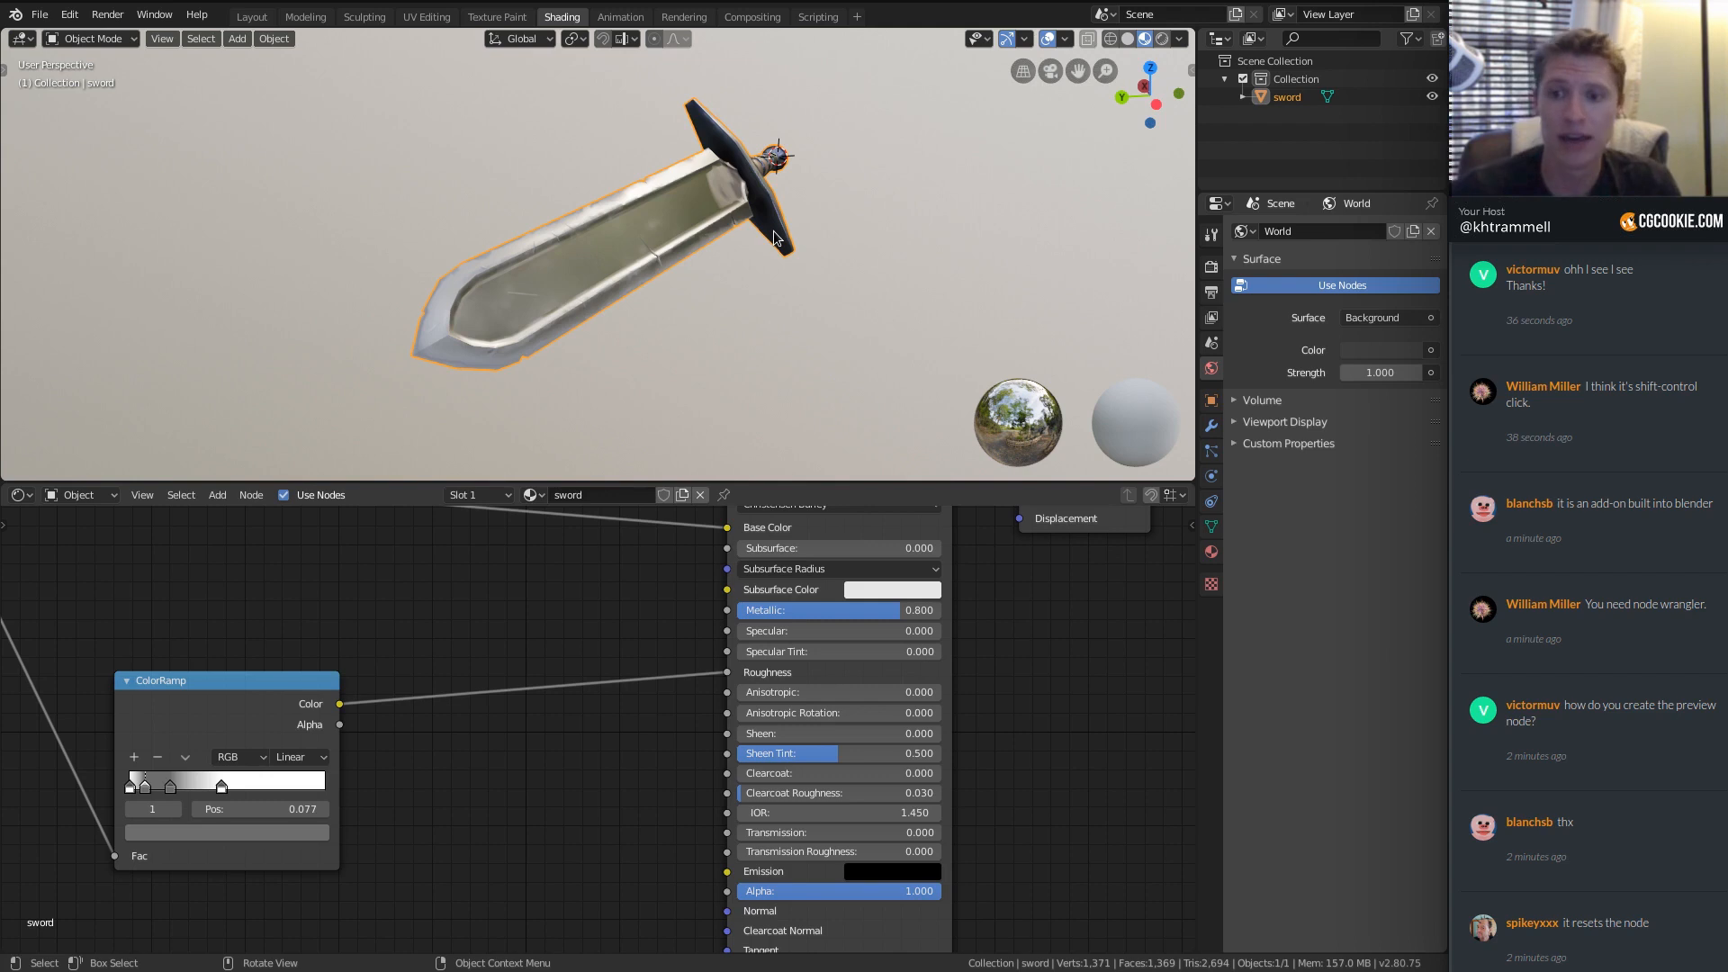
{"action": "middle_click_drag", "start_coordinate": [817, 272], "coordinate": [574, 304]}
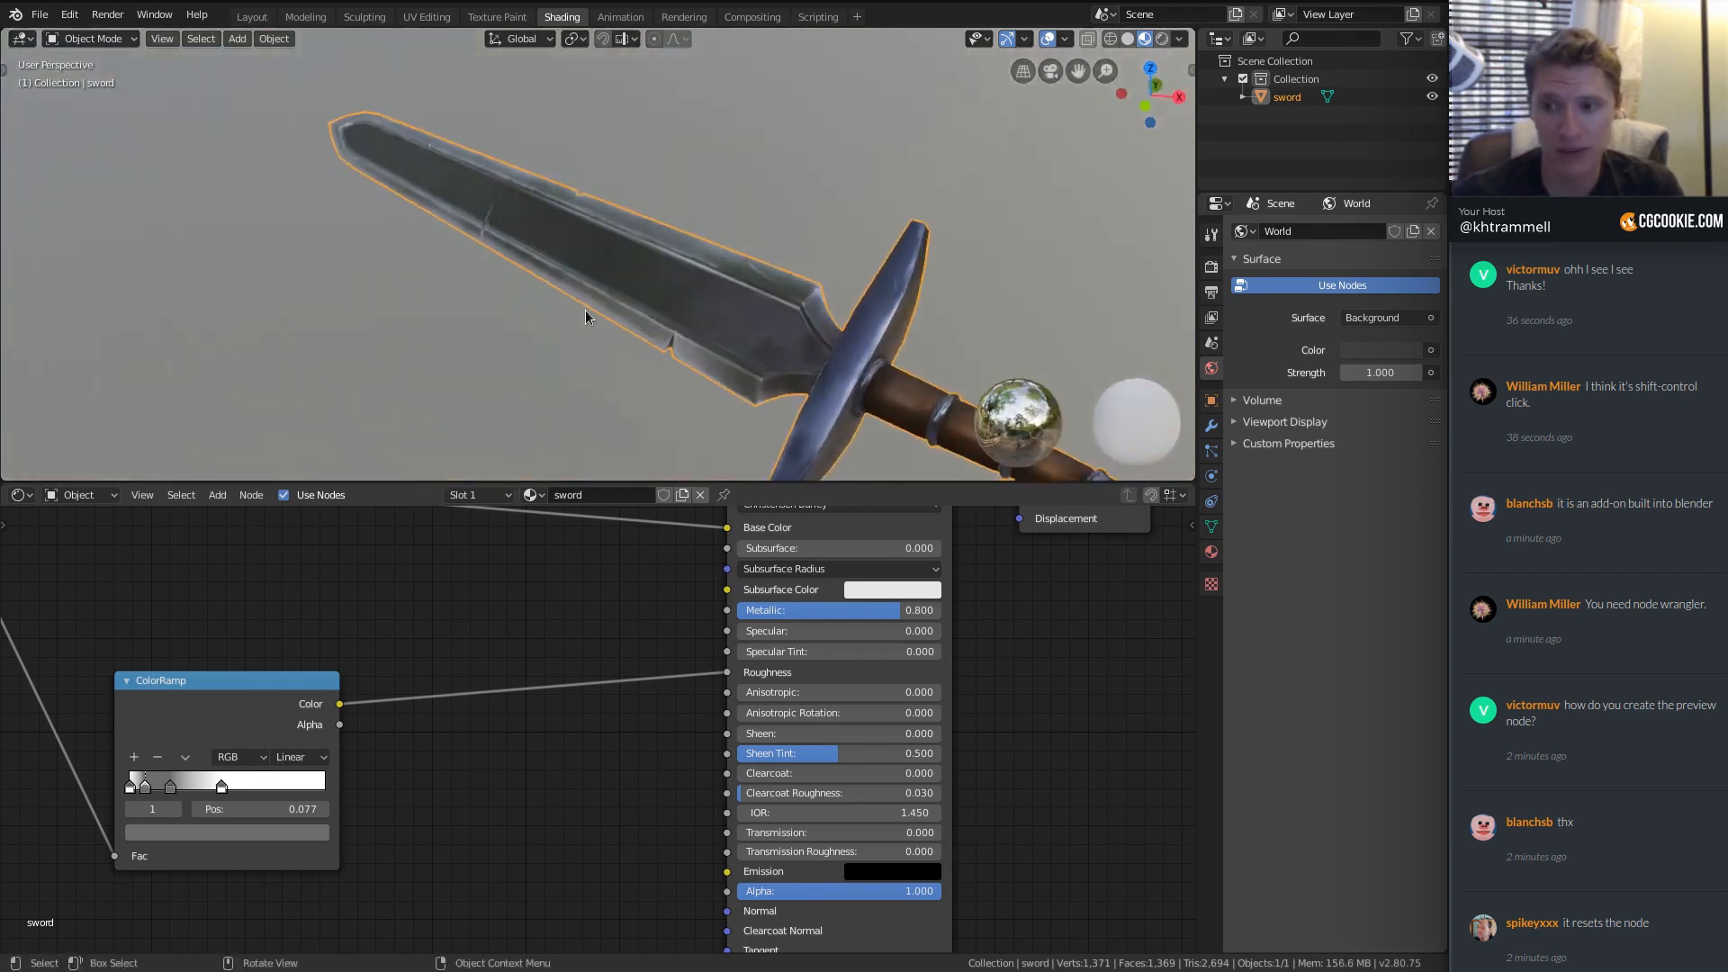
Move the ColorRamp node closer to the Principled BSDF and slightly lower.
{"action": "left_click_drag", "start_coordinate": [251, 710], "coordinate": [324, 745]}
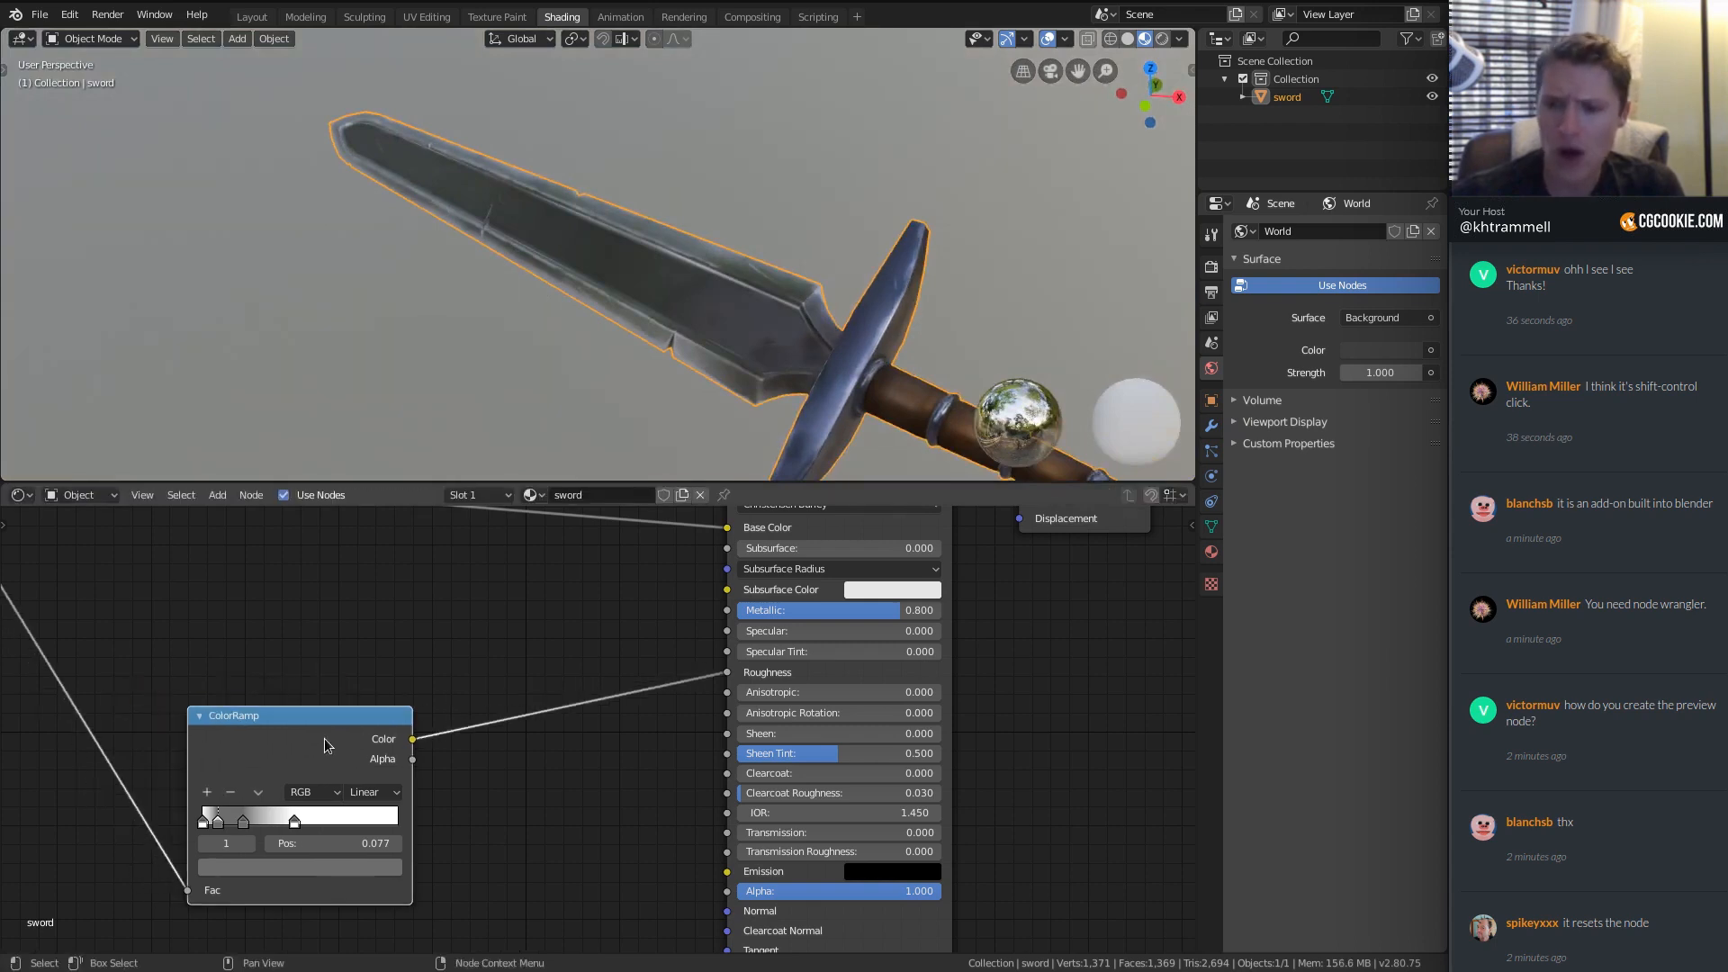
{"action": "middle_click_drag", "start_coordinate": [636, 174], "coordinate": [699, 294]}
{"action": "middle_click_drag", "start_coordinate": [884, 186], "coordinate": [905, 352]}
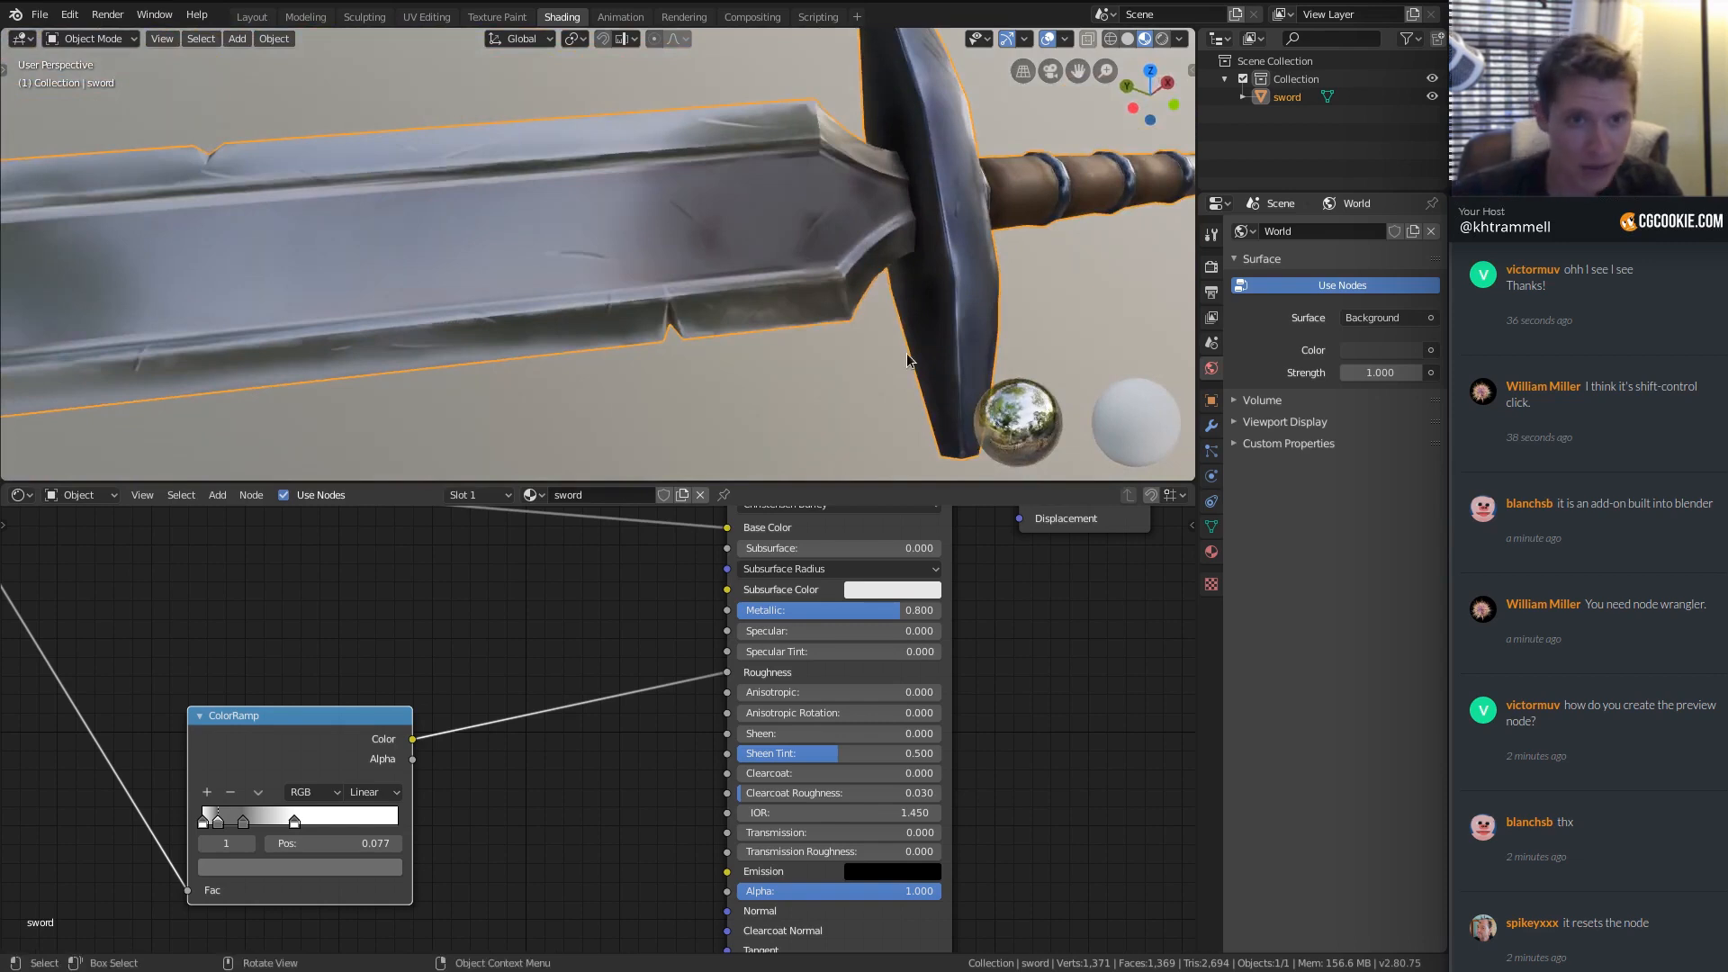
{"action": "left_click_drag", "start_coordinate": [337, 713], "coordinate": [420, 723]}
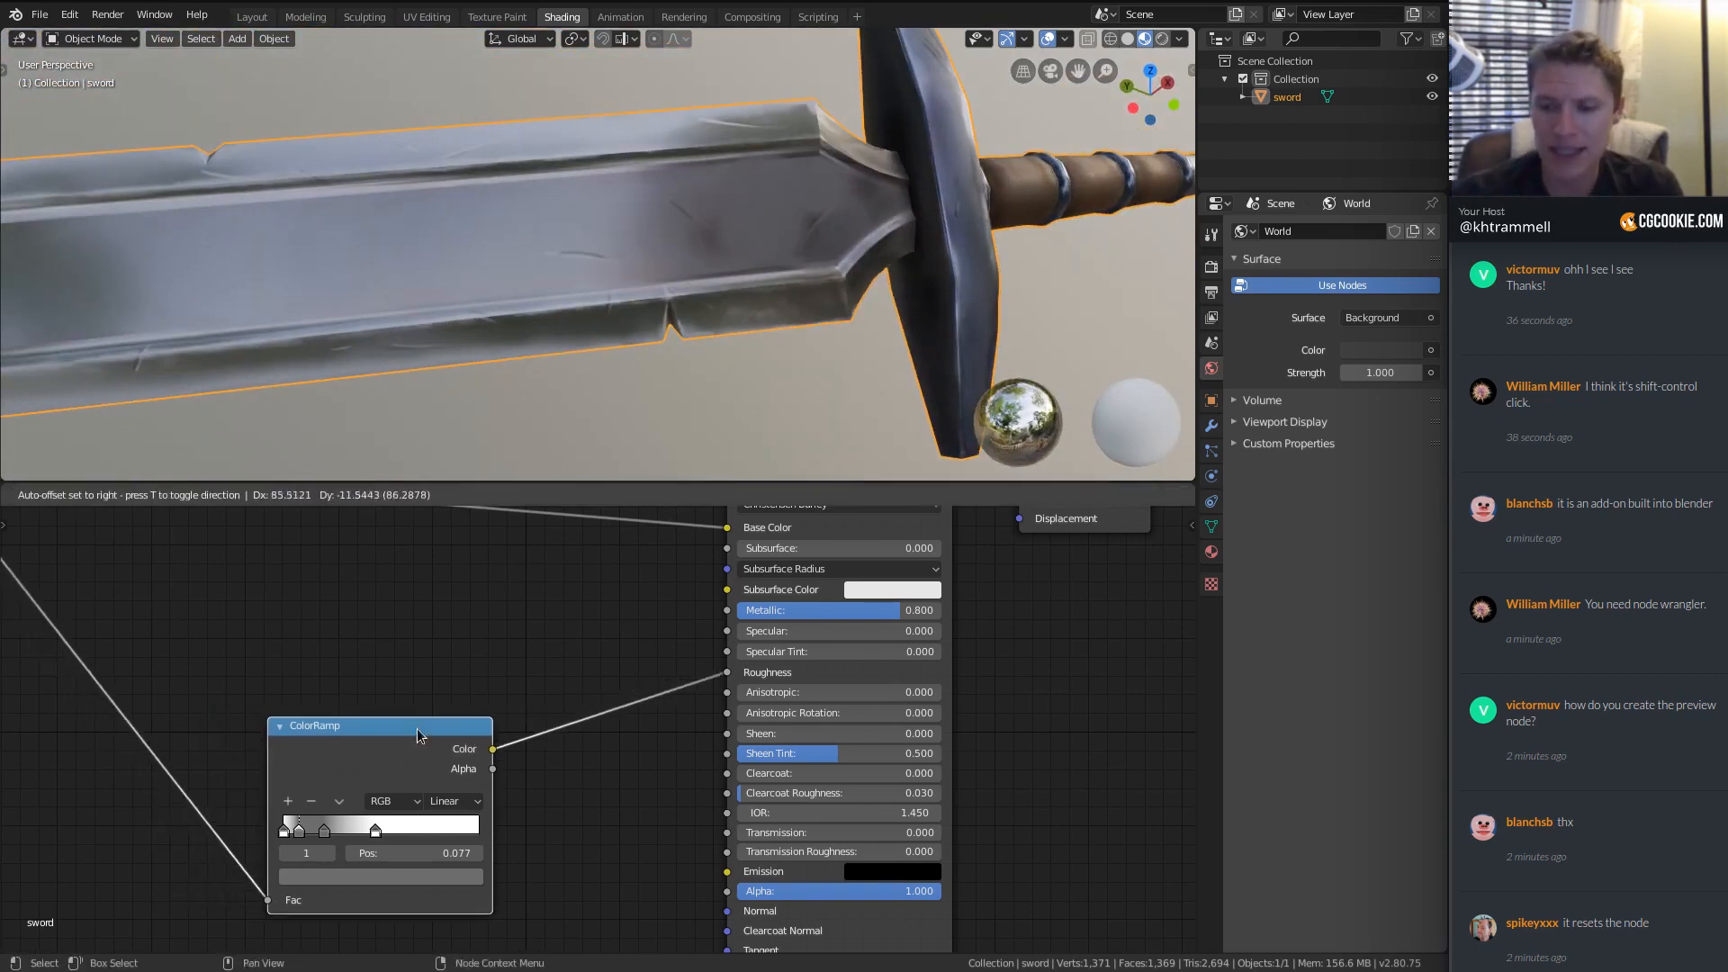
{"action": "middle_click_drag", "start_coordinate": [421, 723], "coordinate": [428, 761]}
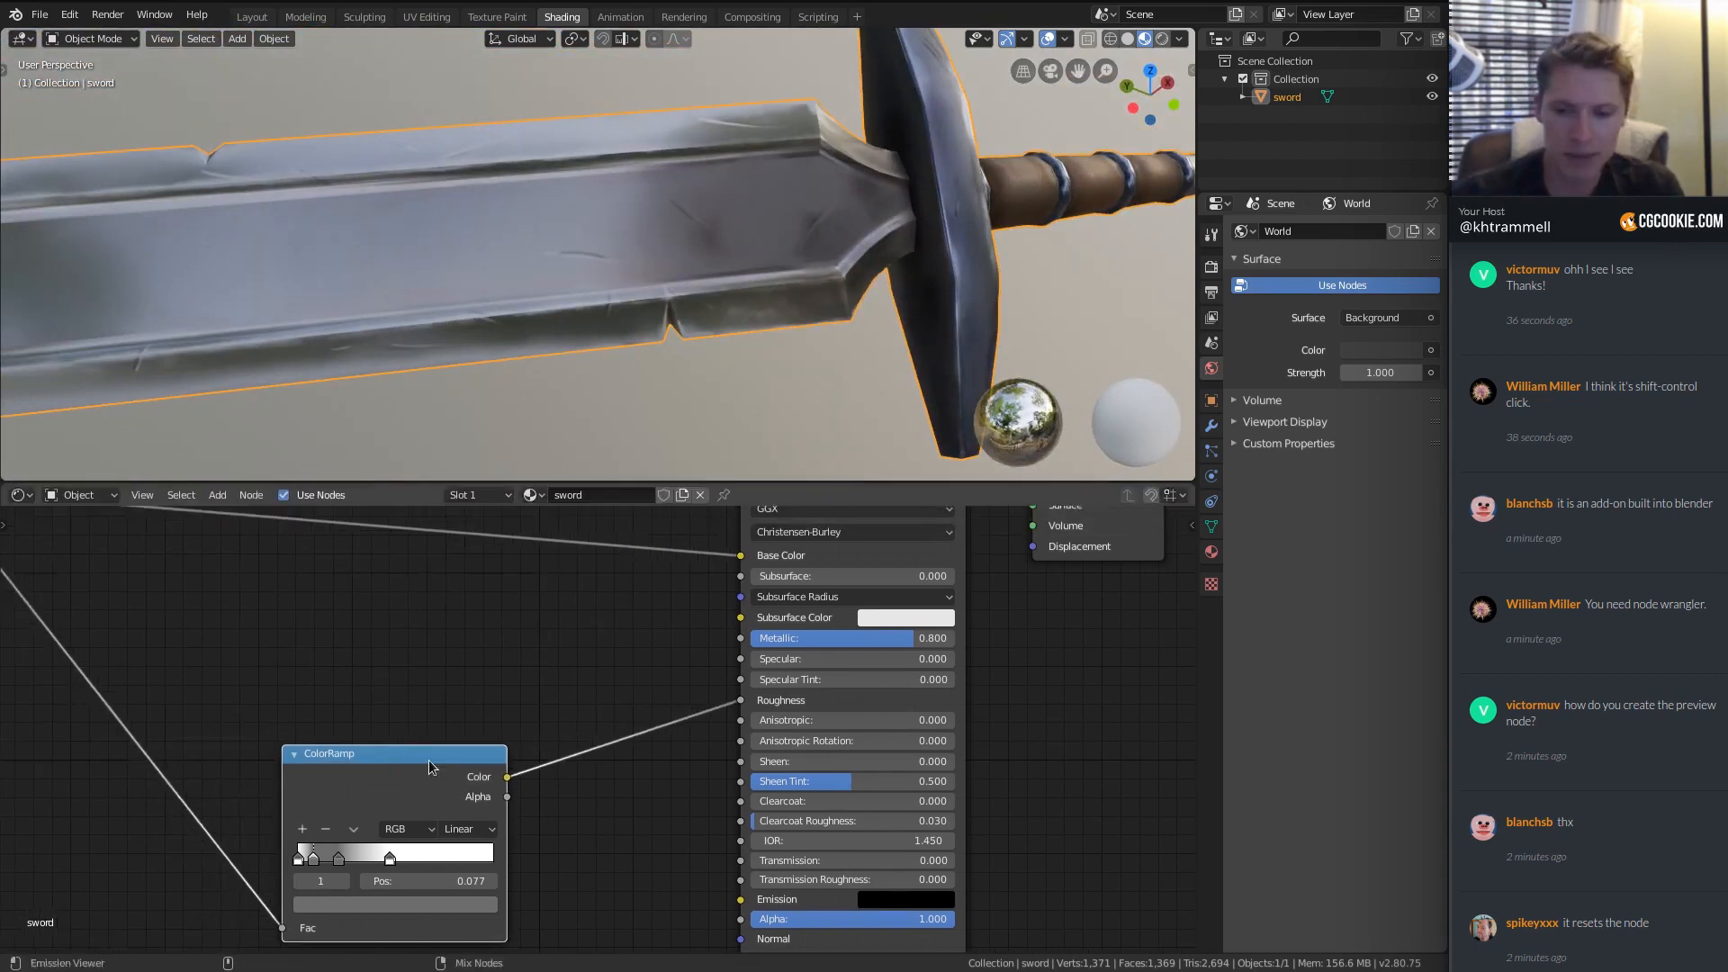
Duplicate the ColorRamp with its color texture link, place the copy above the original, and reset the copy to its defaults.
{"action": "key", "text": "shift+d"}
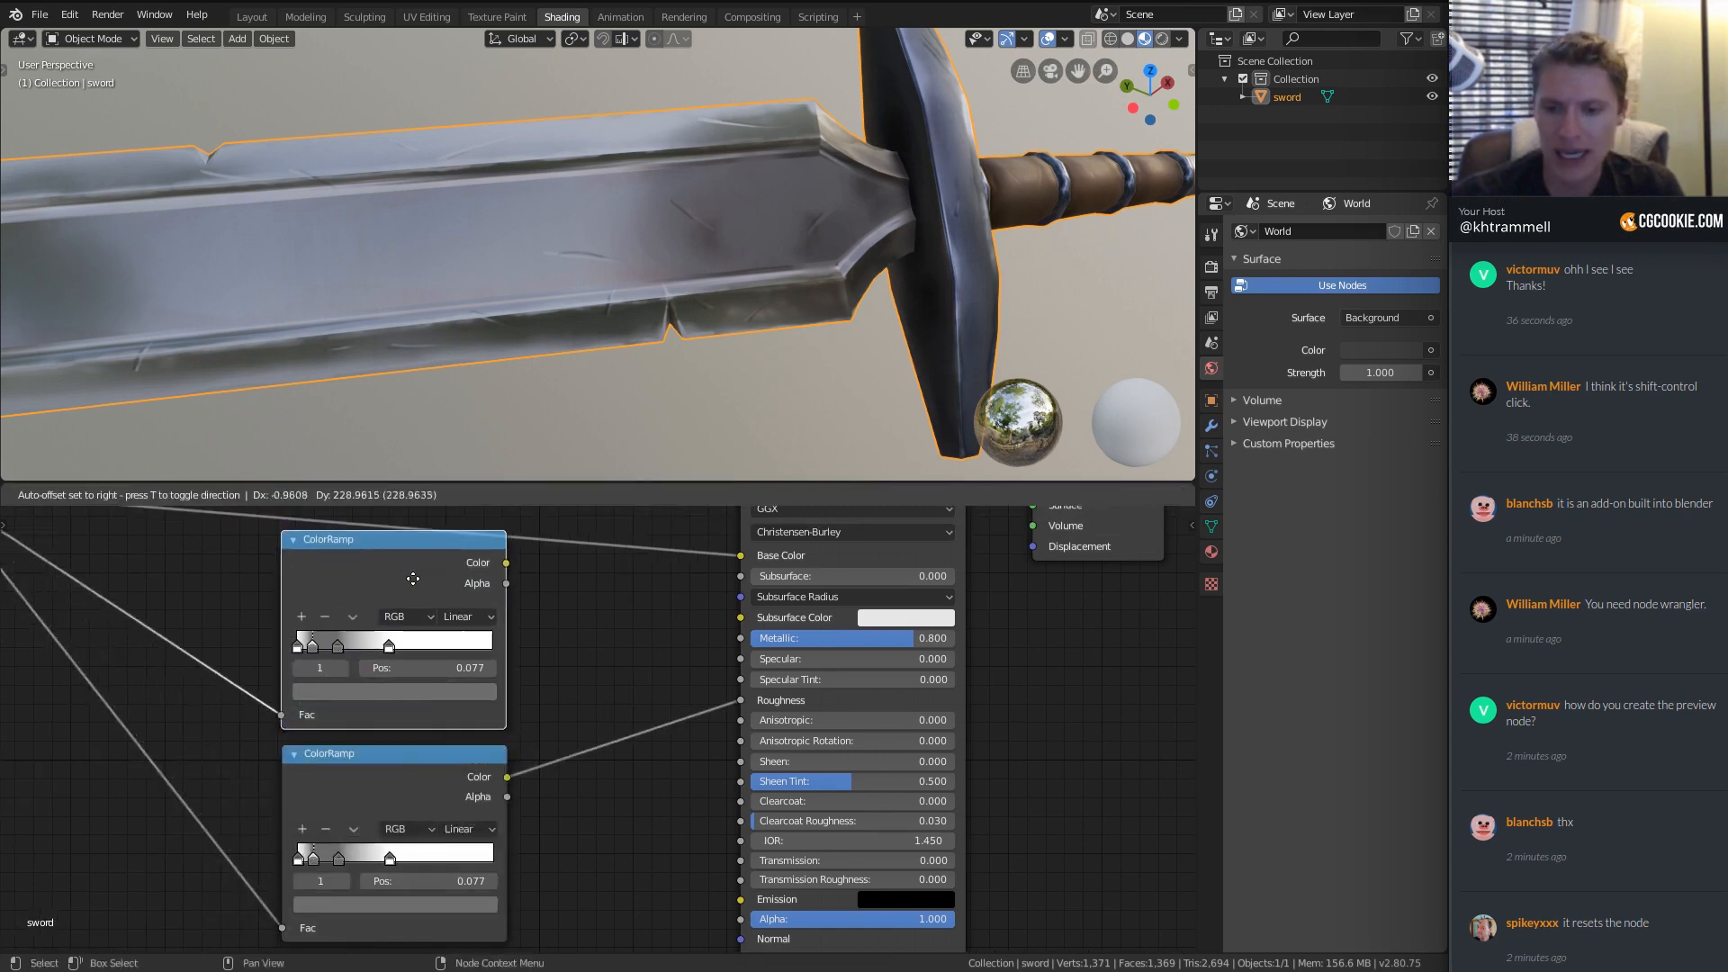
{"action": "left_click", "coordinate": [413, 549]}
{"action": "scroll", "coordinate": [413, 549], "scroll_direction": "down", "scroll_amount": 2}
{"action": "middle_click_drag", "start_coordinate": [413, 549], "coordinate": [527, 670]}
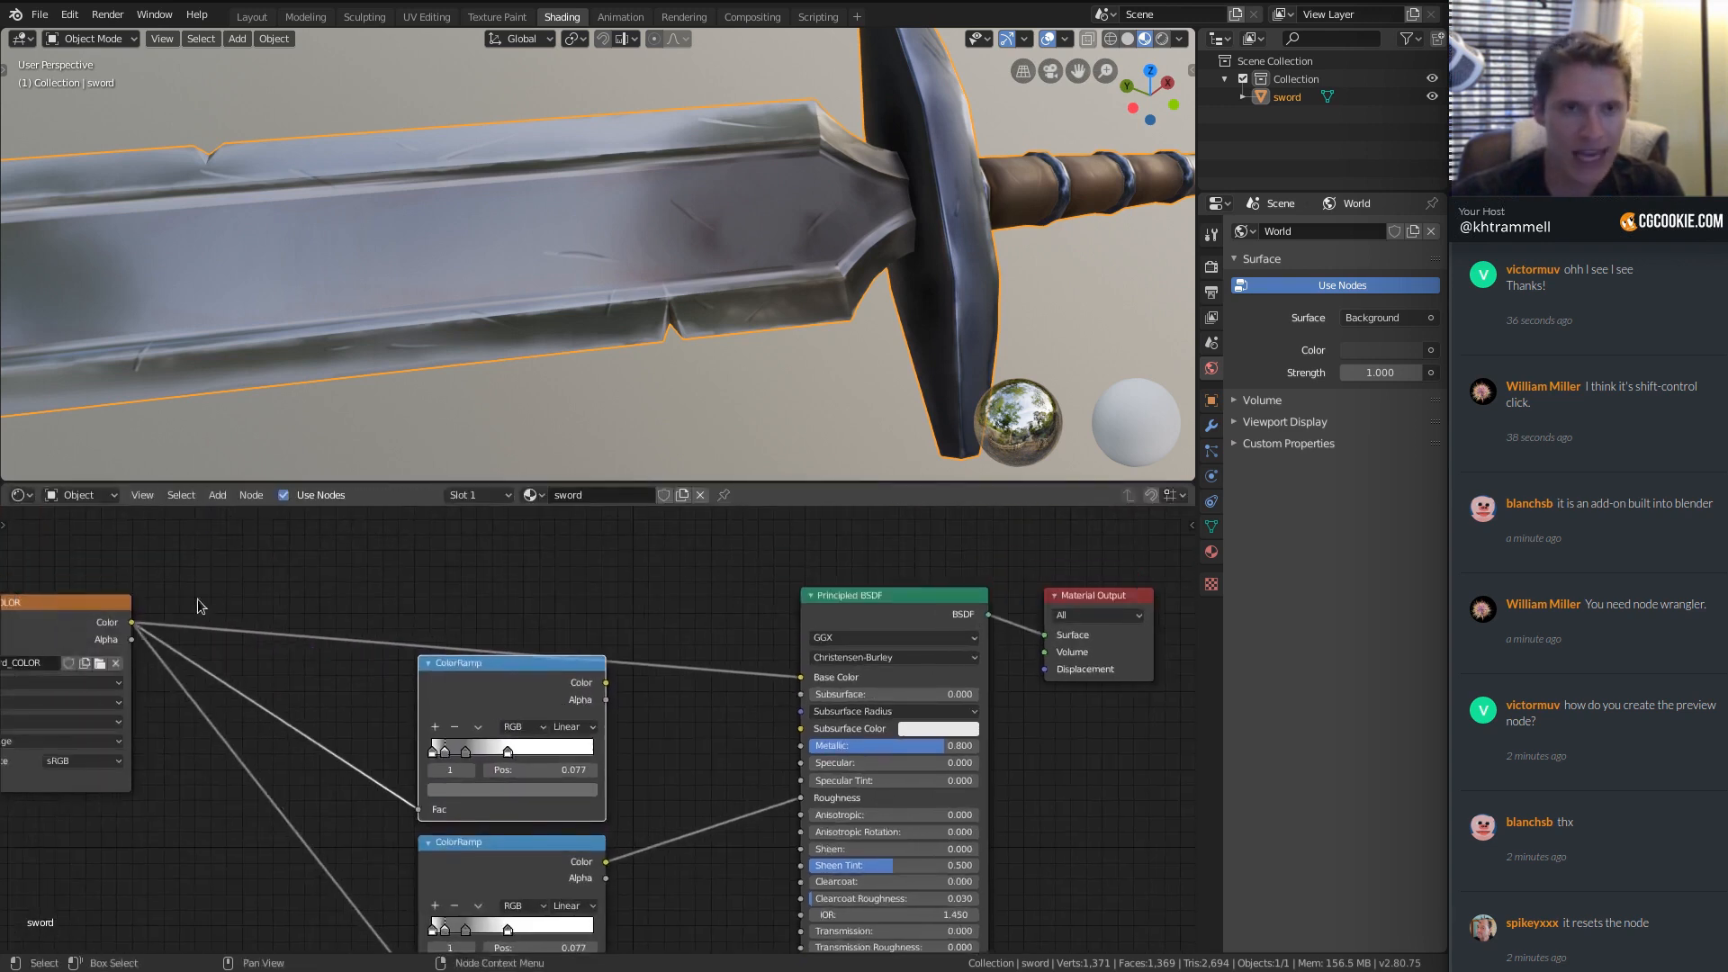
{"action": "scroll", "coordinate": [479, 673], "scroll_direction": "up", "scroll_amount": 1}
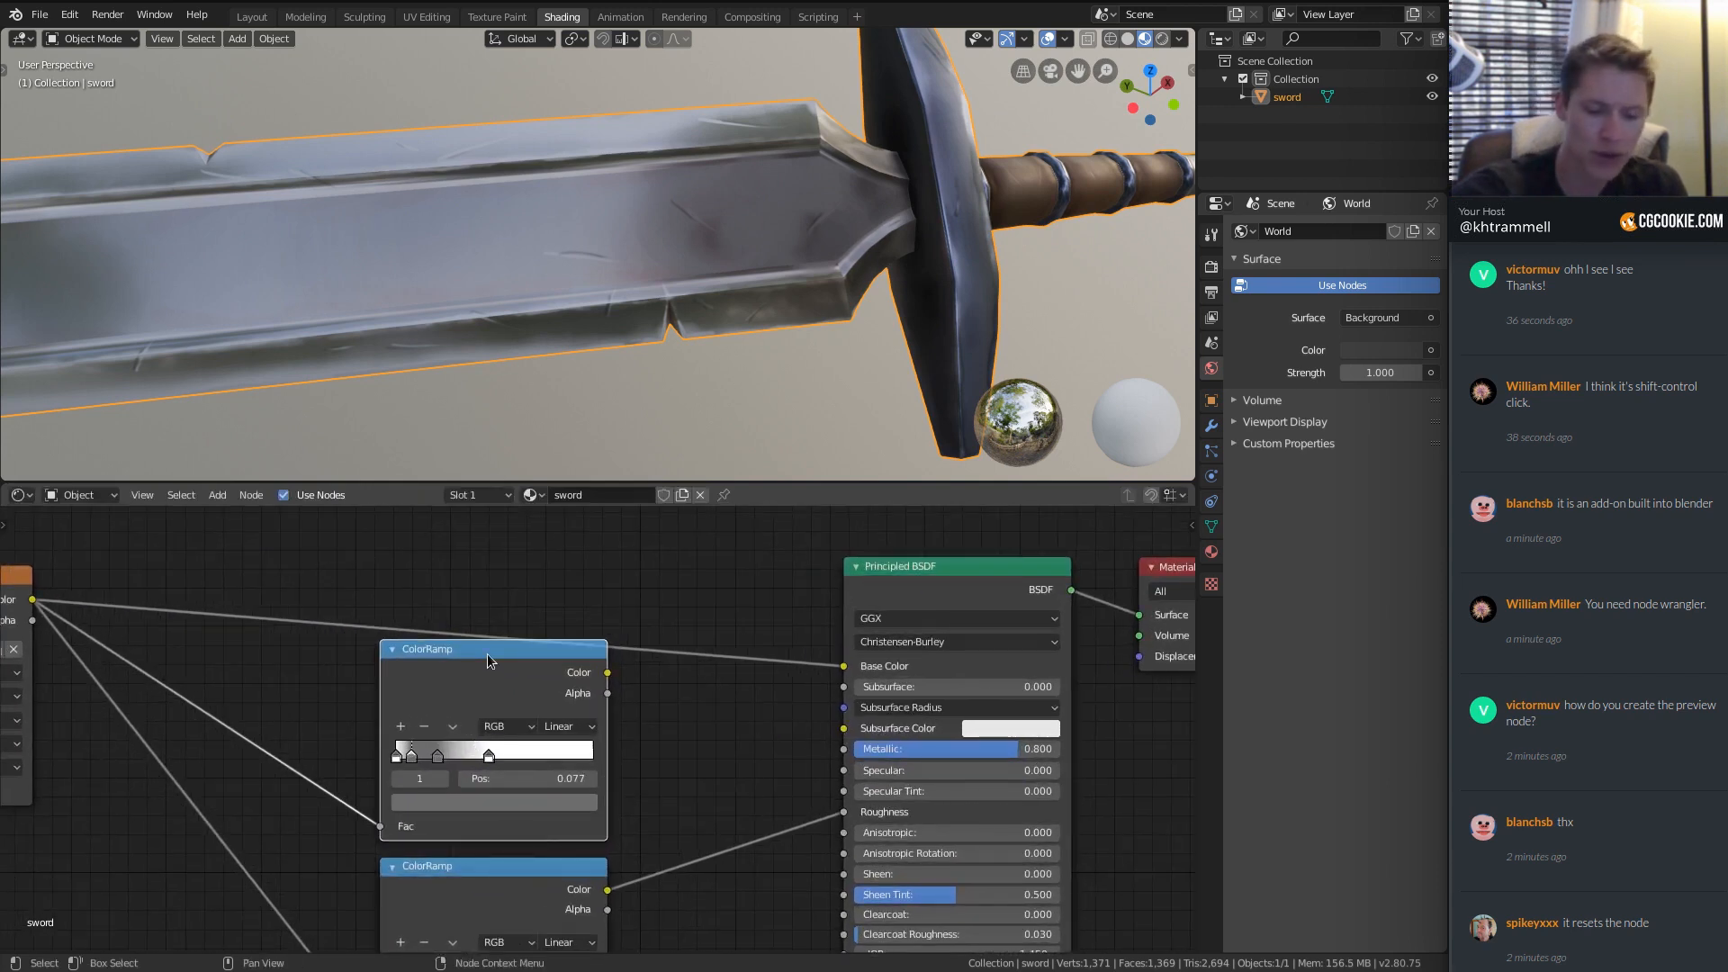
{"action": "key", "text": "BackSpace"}
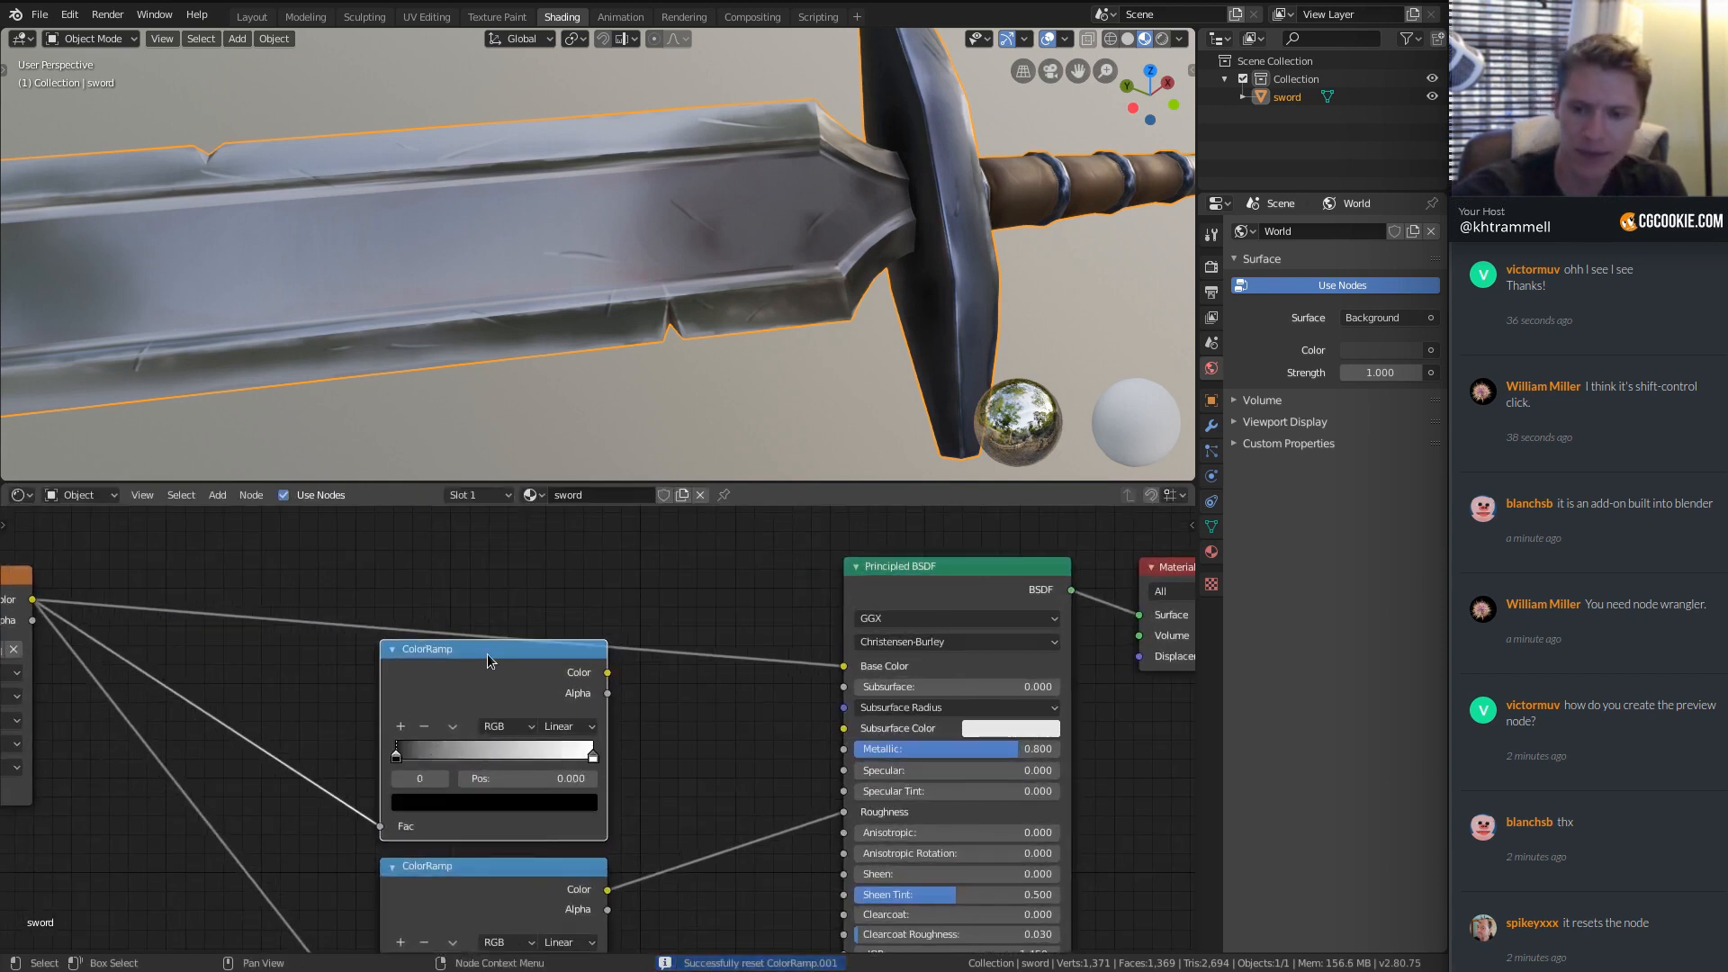
Preview the new ColorRamp's output on the sword and move its black stop to 0.068.
{"action": "left_click", "coordinate": [488, 653], "text": "ctrl+shift"}
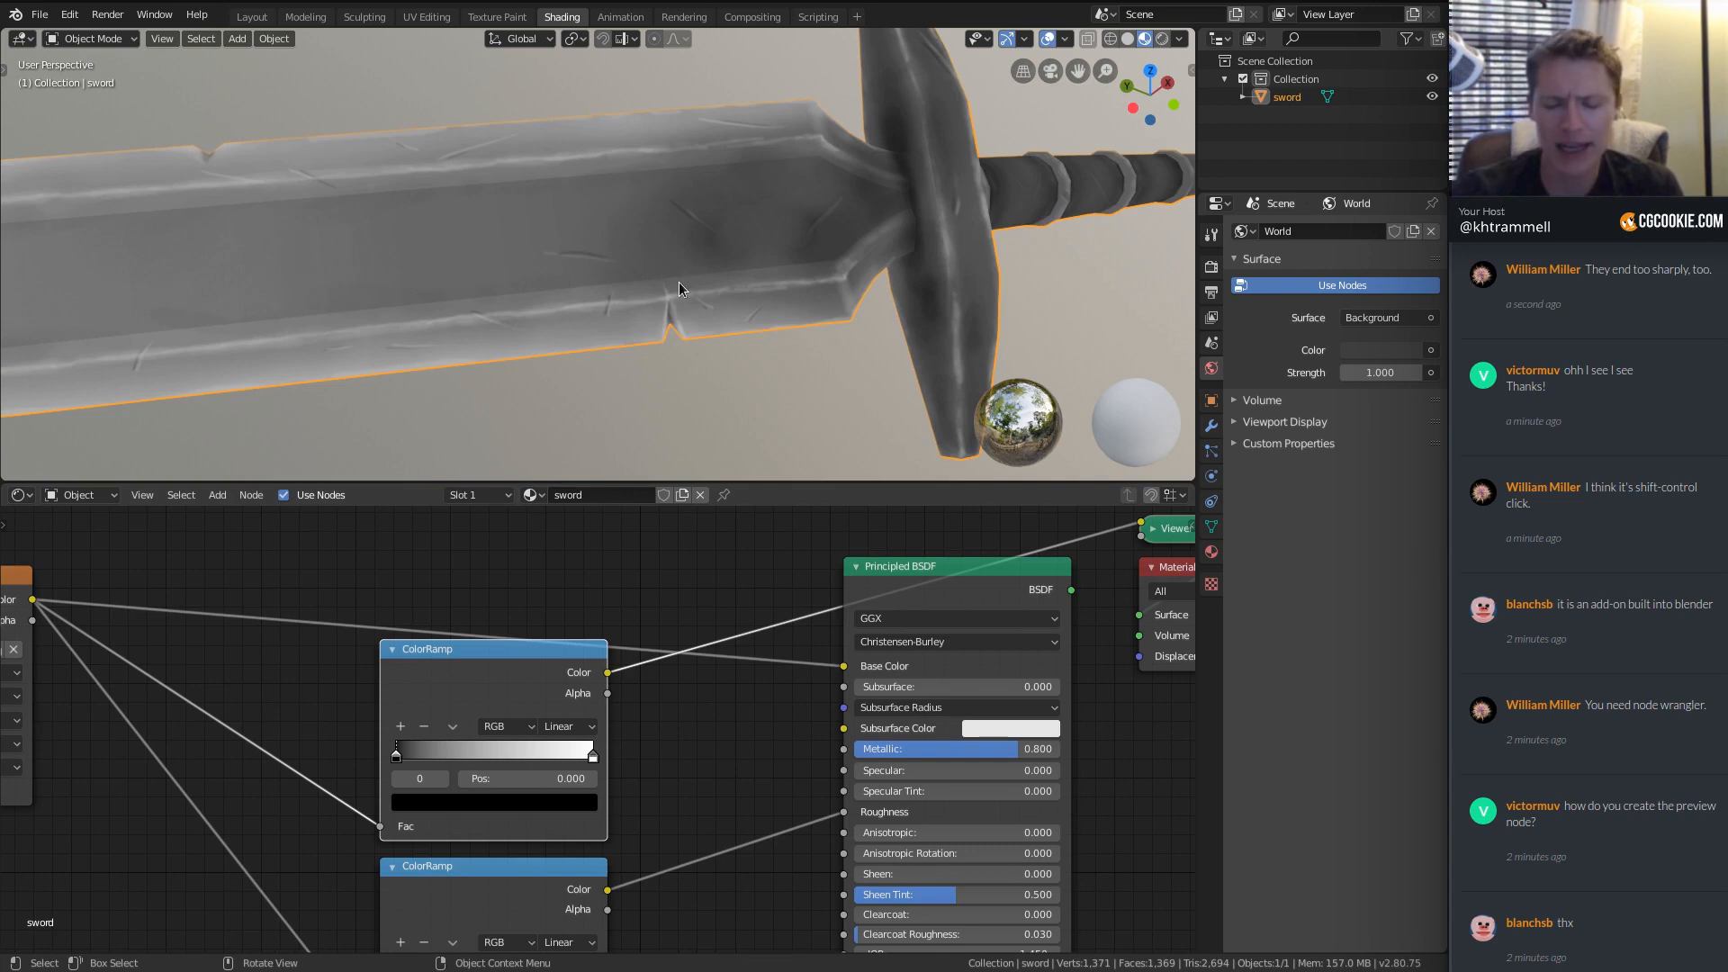
{"action": "scroll", "coordinate": [648, 698], "scroll_direction": "up", "scroll_amount": 1}
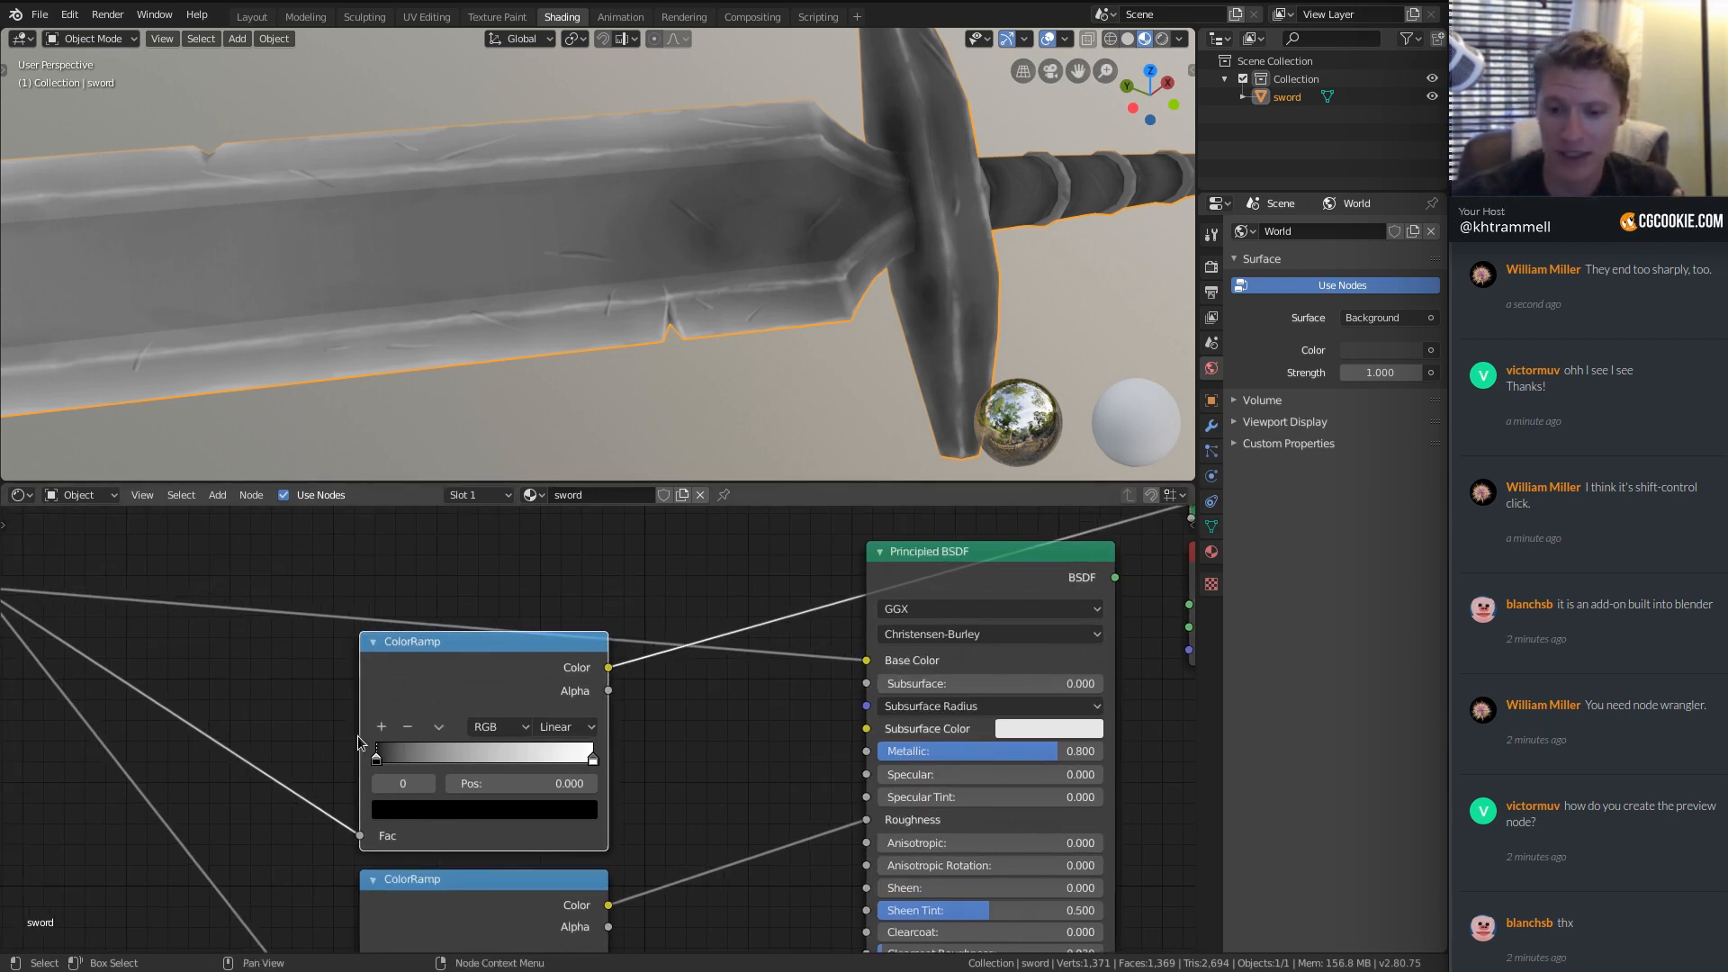
{"action": "left_click_drag", "start_coordinate": [377, 763], "coordinate": [391, 761]}
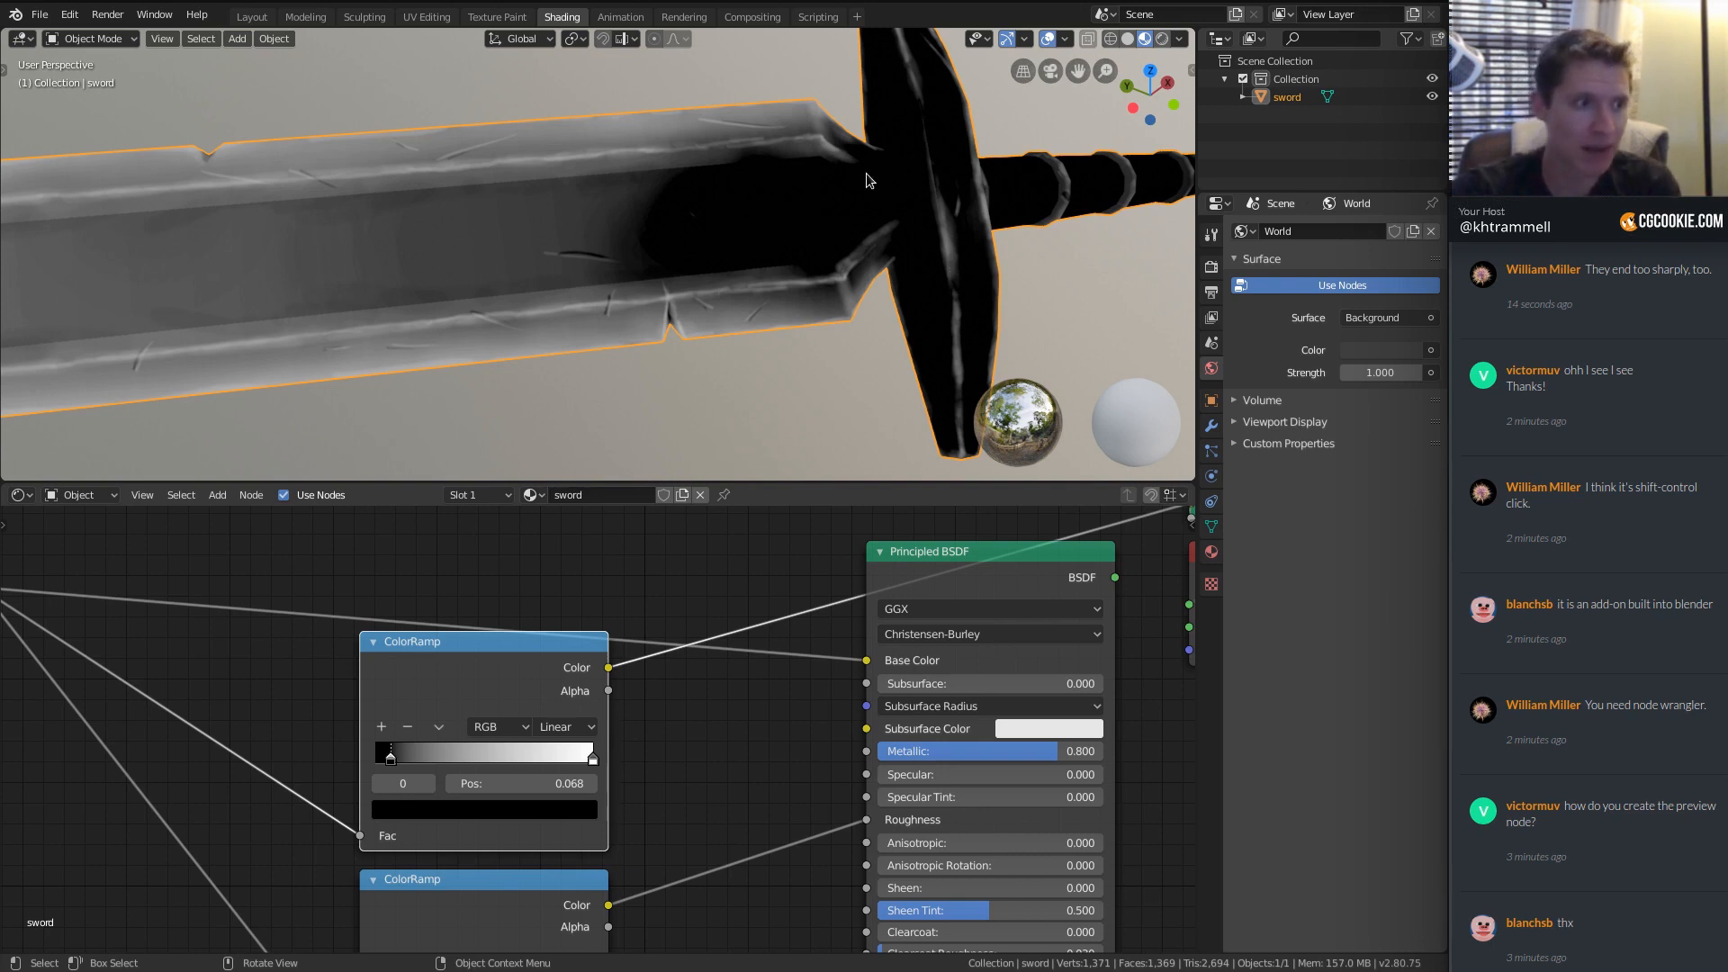
Set the new ColorRamp's interpolation to B-Spline and move its black stop to 0.095.
{"action": "left_click", "coordinate": [563, 727]}
{"action": "left_click", "coordinate": [554, 729]}
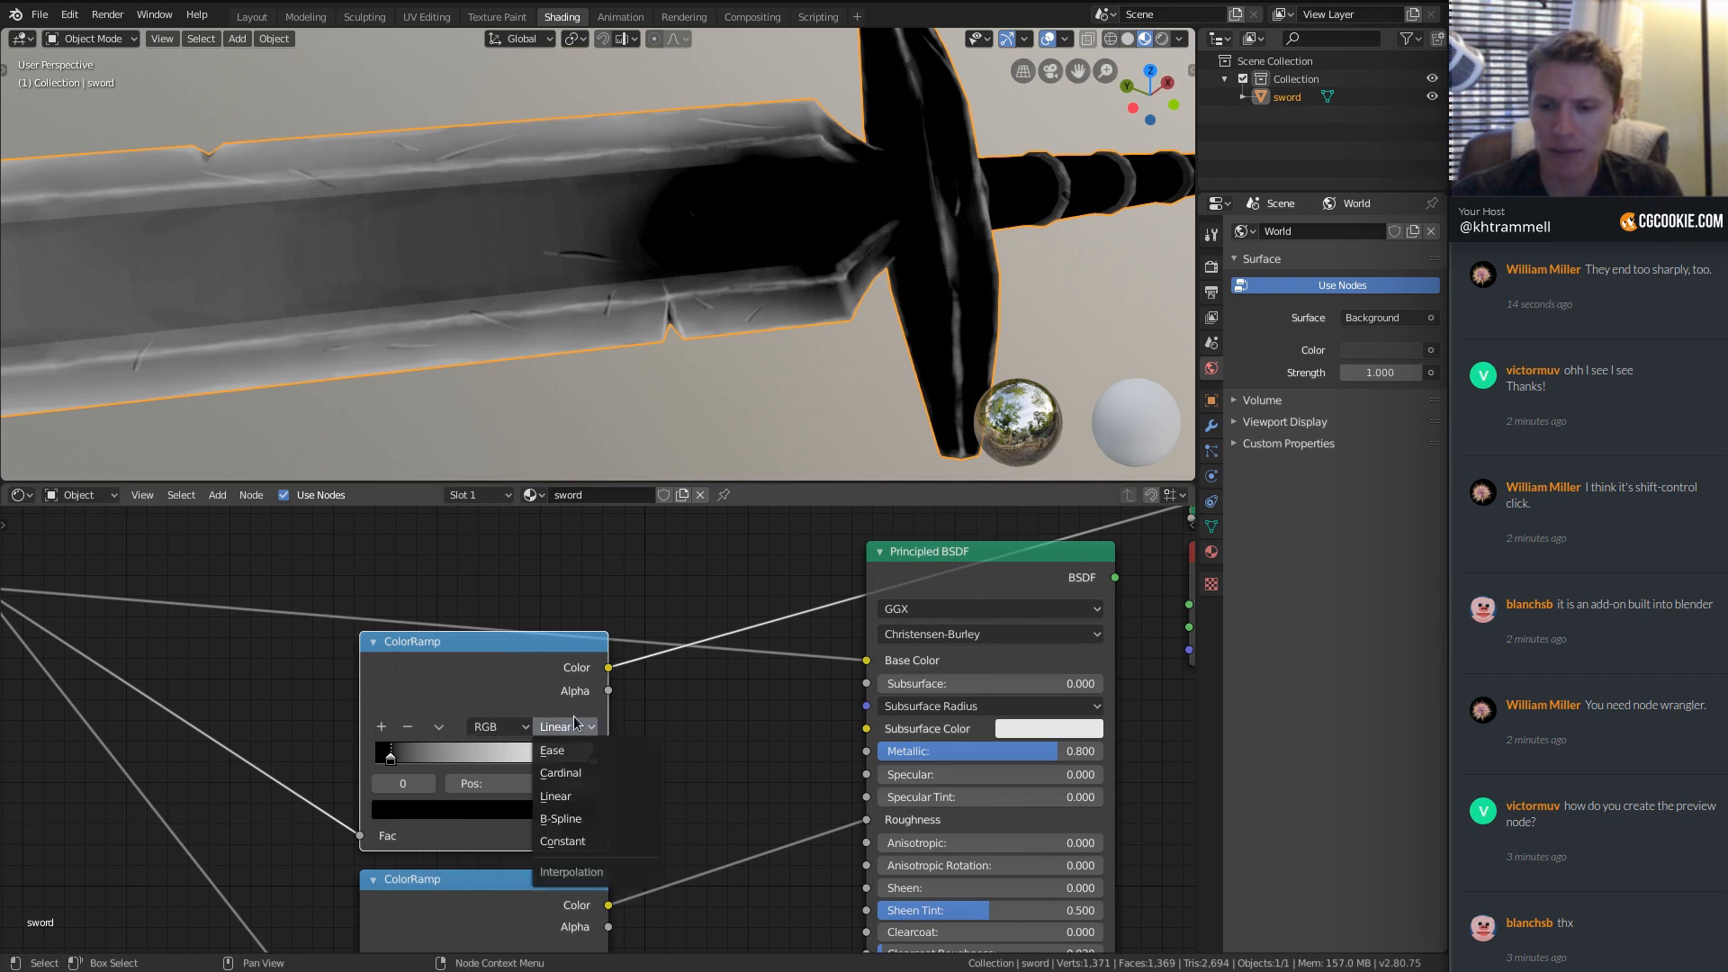
{"action": "left_click", "coordinate": [555, 728]}
{"action": "left_click", "coordinate": [554, 727]}
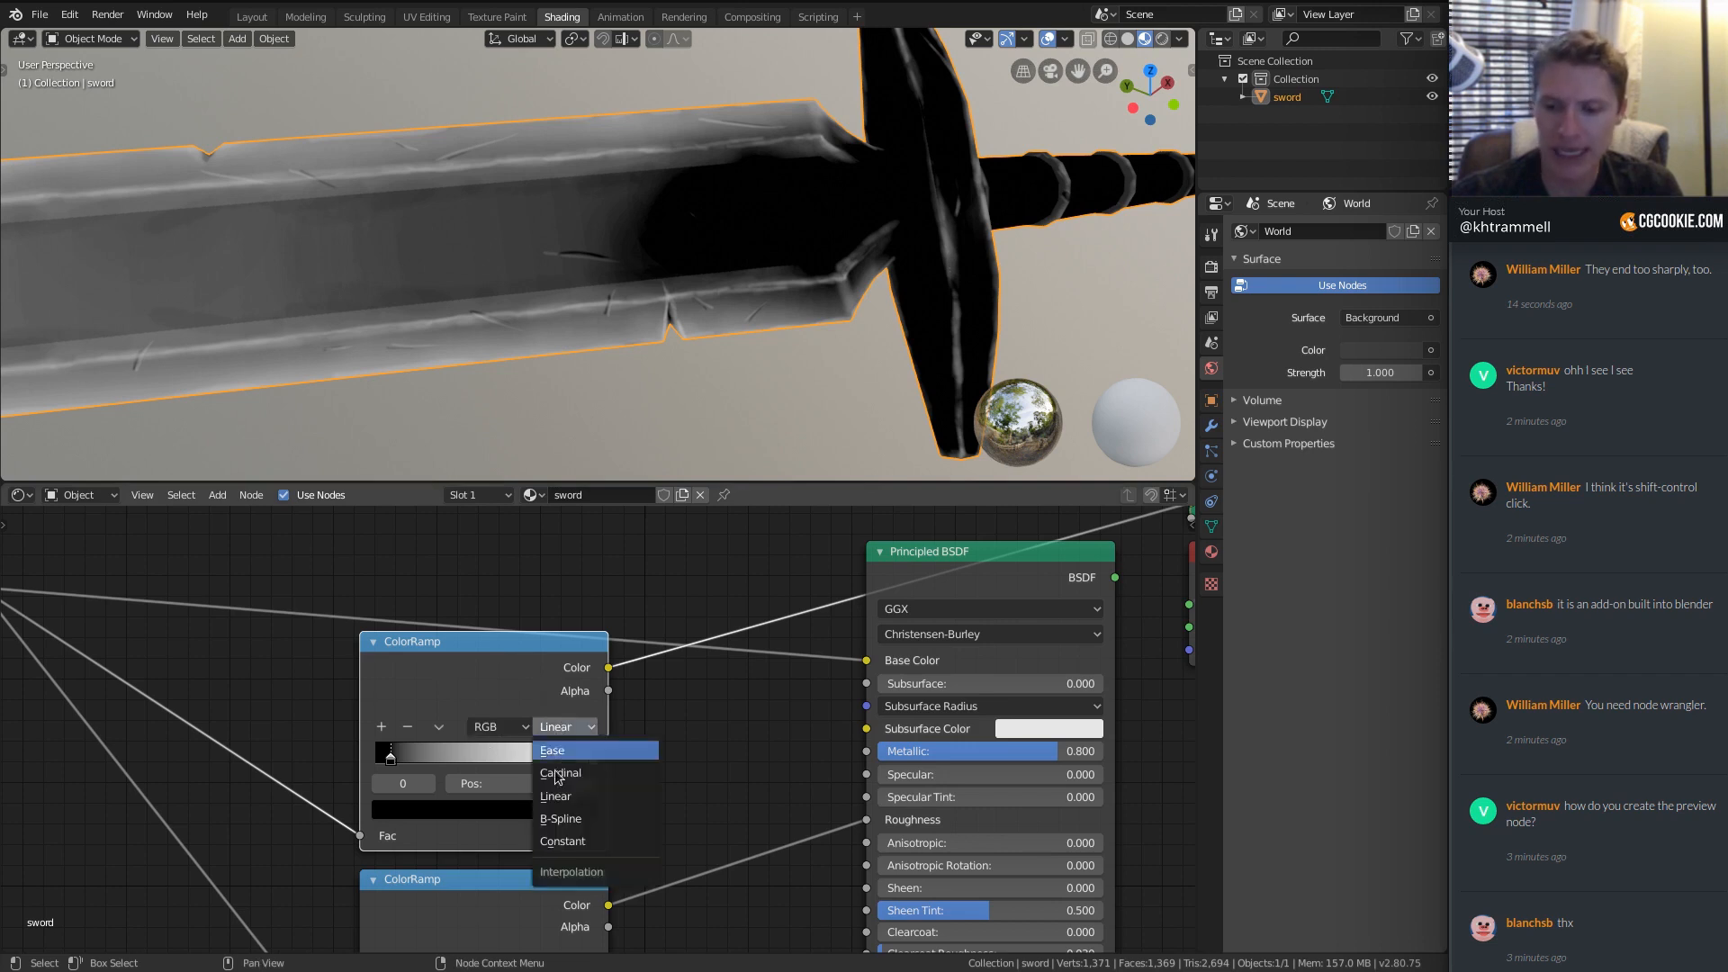
{"action": "left_click", "coordinate": [556, 818]}
{"action": "left_click_drag", "start_coordinate": [392, 763], "coordinate": [397, 762]}
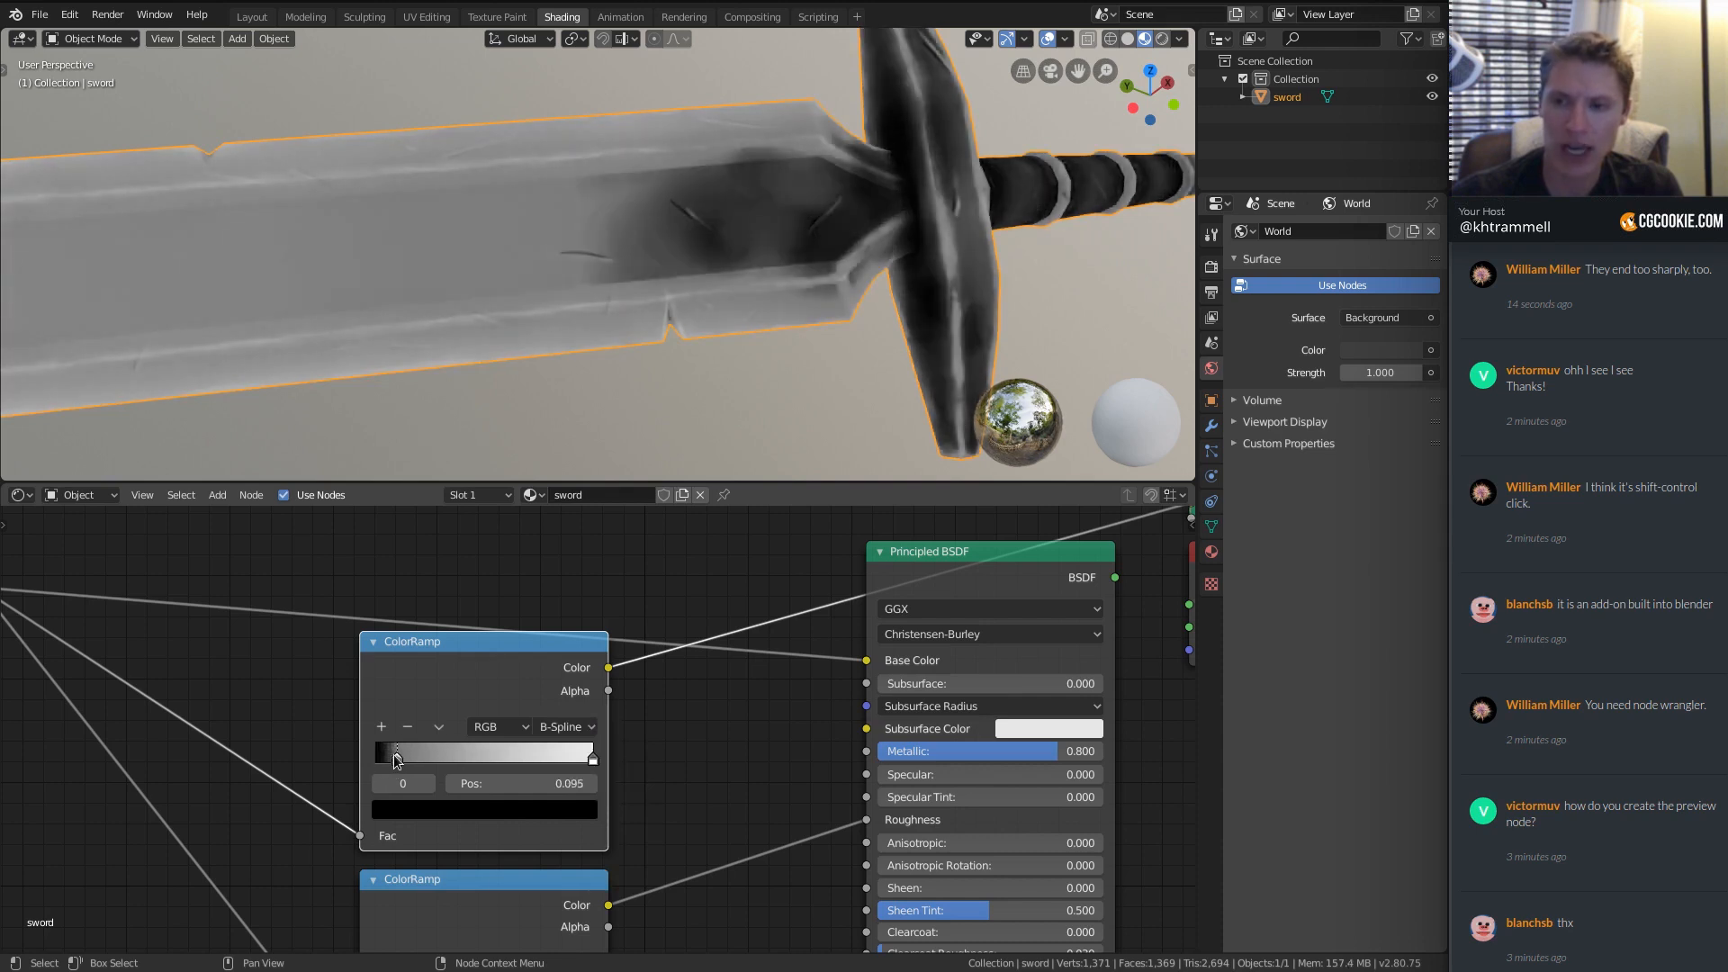
Check the black-and-white mask over the whole sword and move the new ColorRamp's white stop to 0.245.
{"action": "scroll", "coordinate": [667, 270], "scroll_direction": "down", "scroll_amount": 5}
{"action": "scroll", "coordinate": [610, 239], "scroll_direction": "down", "scroll_amount": 2}
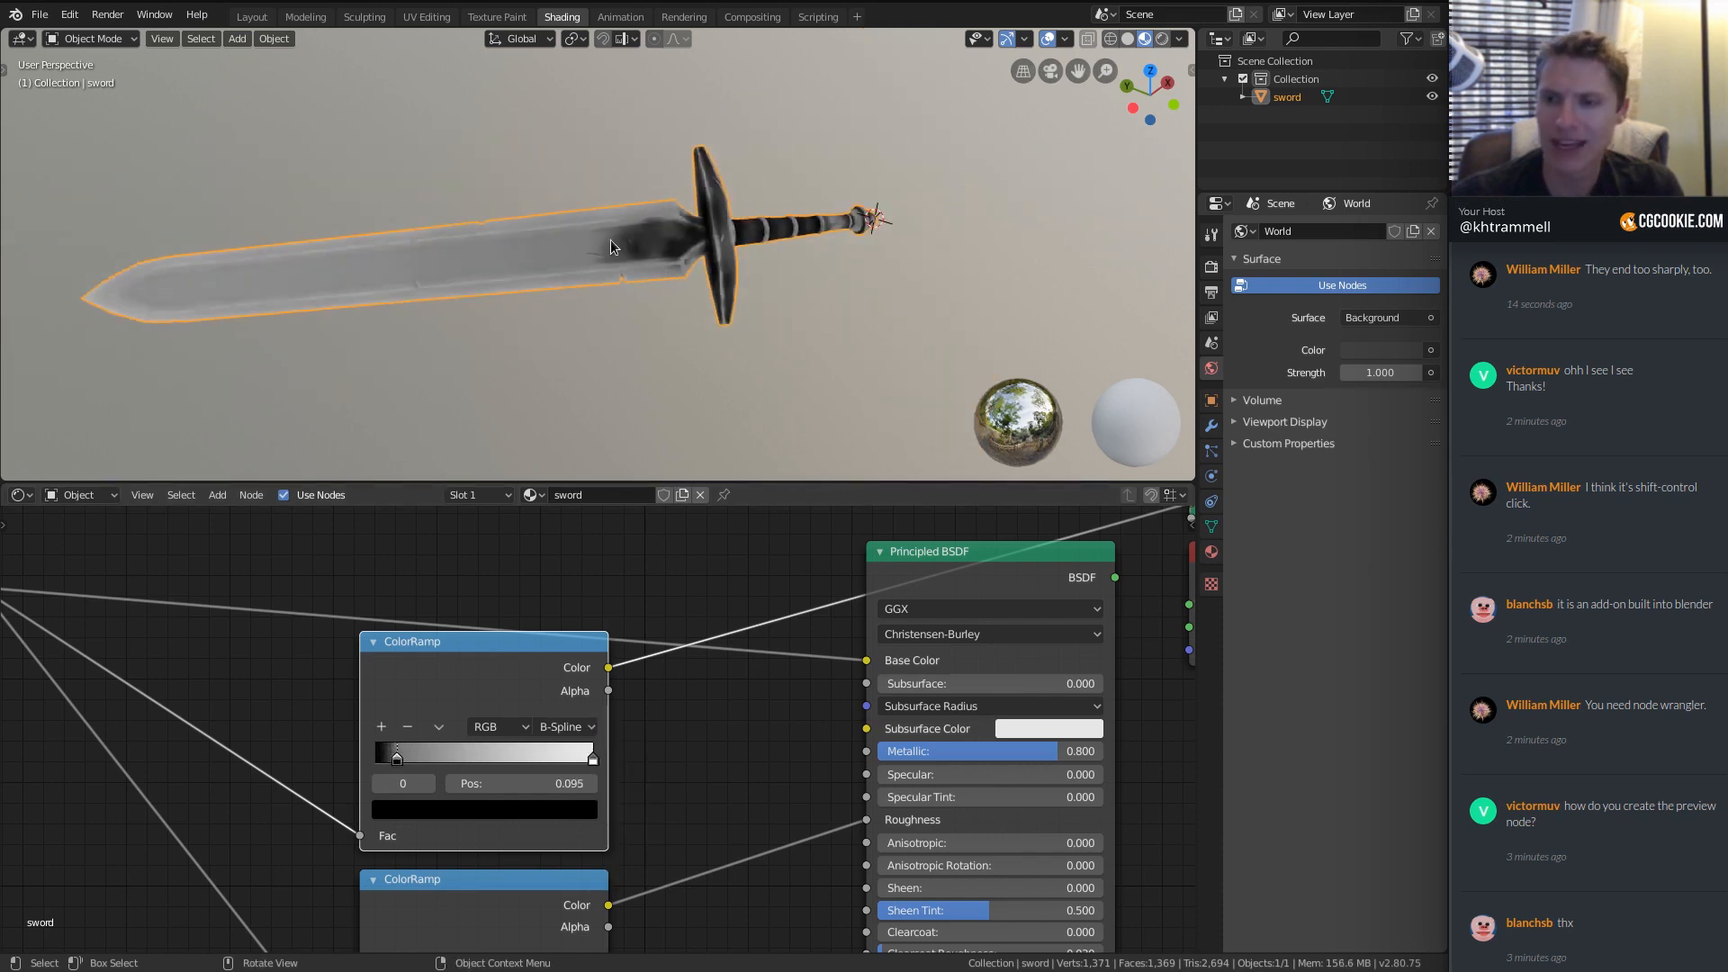
{"action": "middle_click_drag", "start_coordinate": [610, 236], "coordinate": [570, 207]}
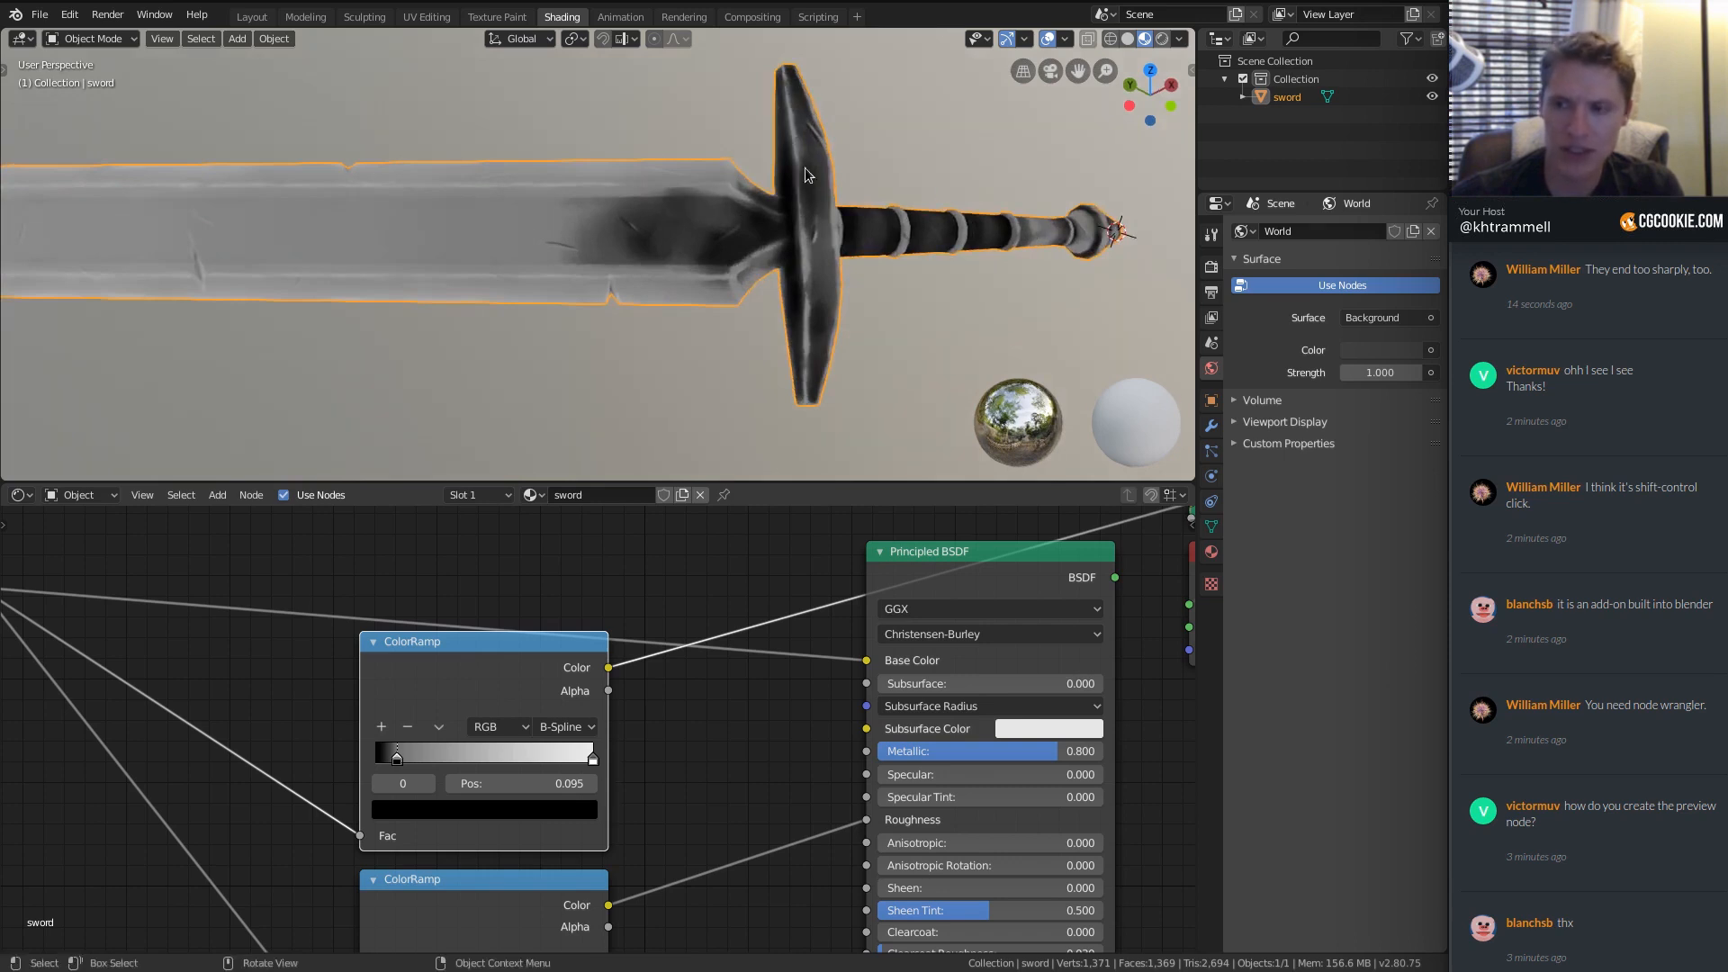
{"action": "scroll", "coordinate": [669, 217], "scroll_direction": "up", "scroll_amount": 3}
{"action": "middle_click_drag", "start_coordinate": [670, 218], "coordinate": [661, 327]}
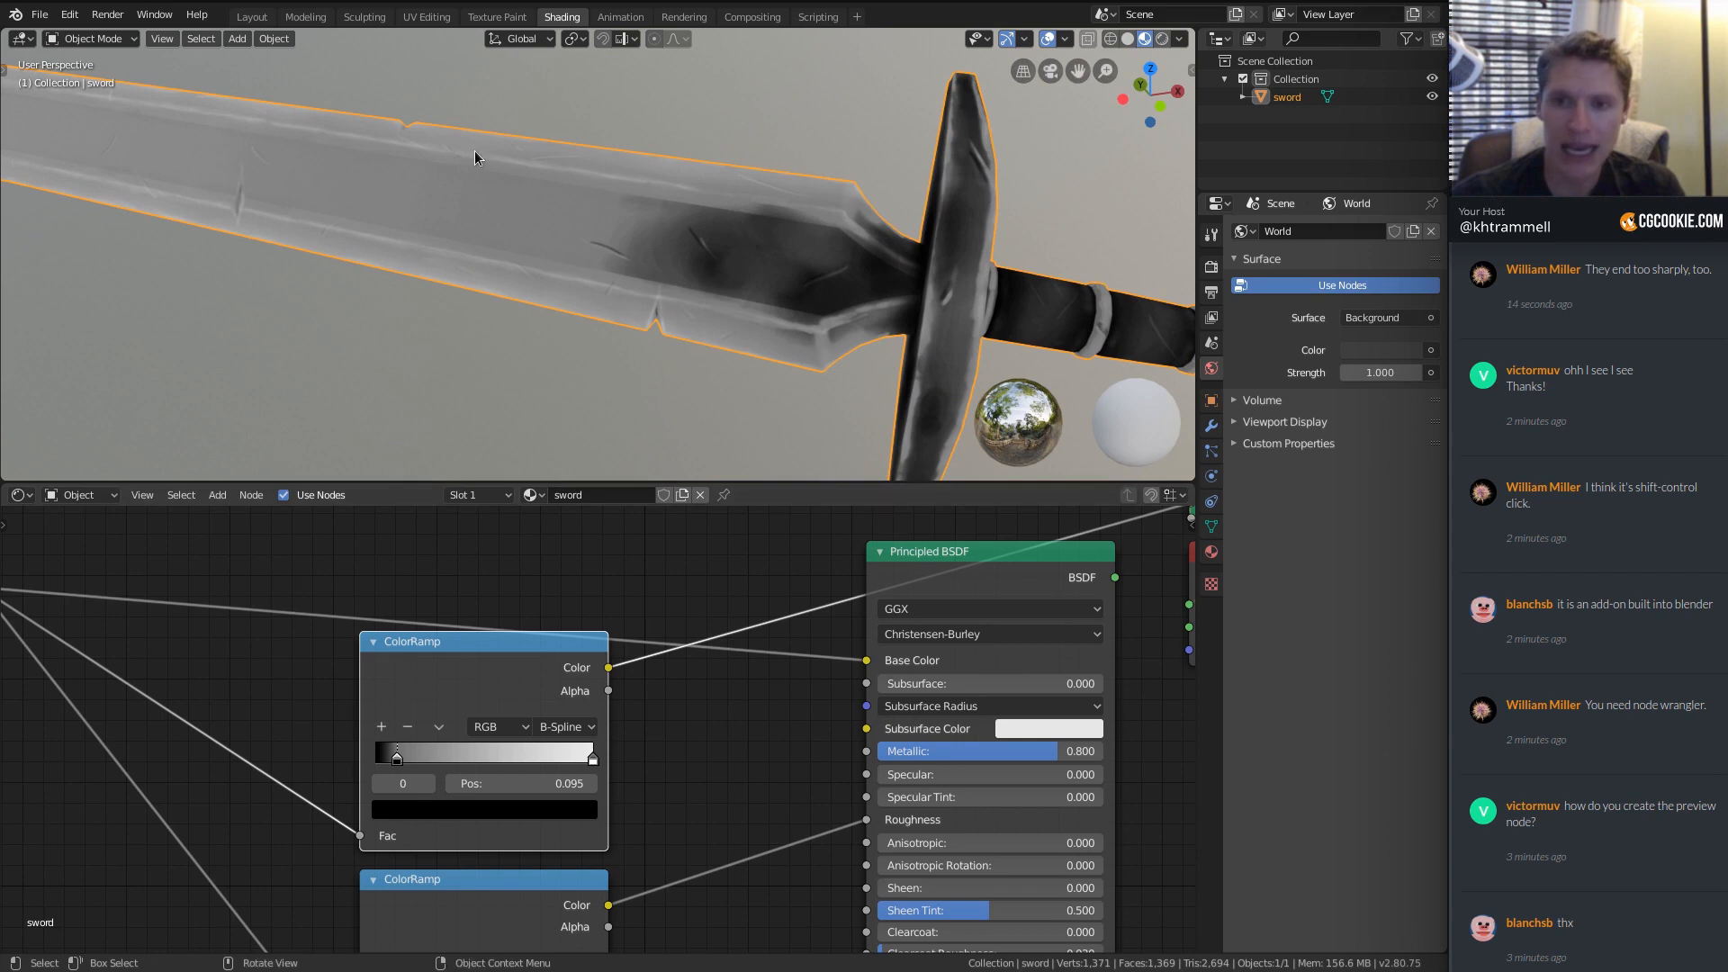
{"action": "mouse_move", "coordinate": [592, 761]}
{"action": "left_mouse_down"}
{"action": "mouse_move", "coordinate": [407, 756]}
{"action": "mouse_move", "coordinate": [430, 757]}
{"action": "left_mouse_up"}
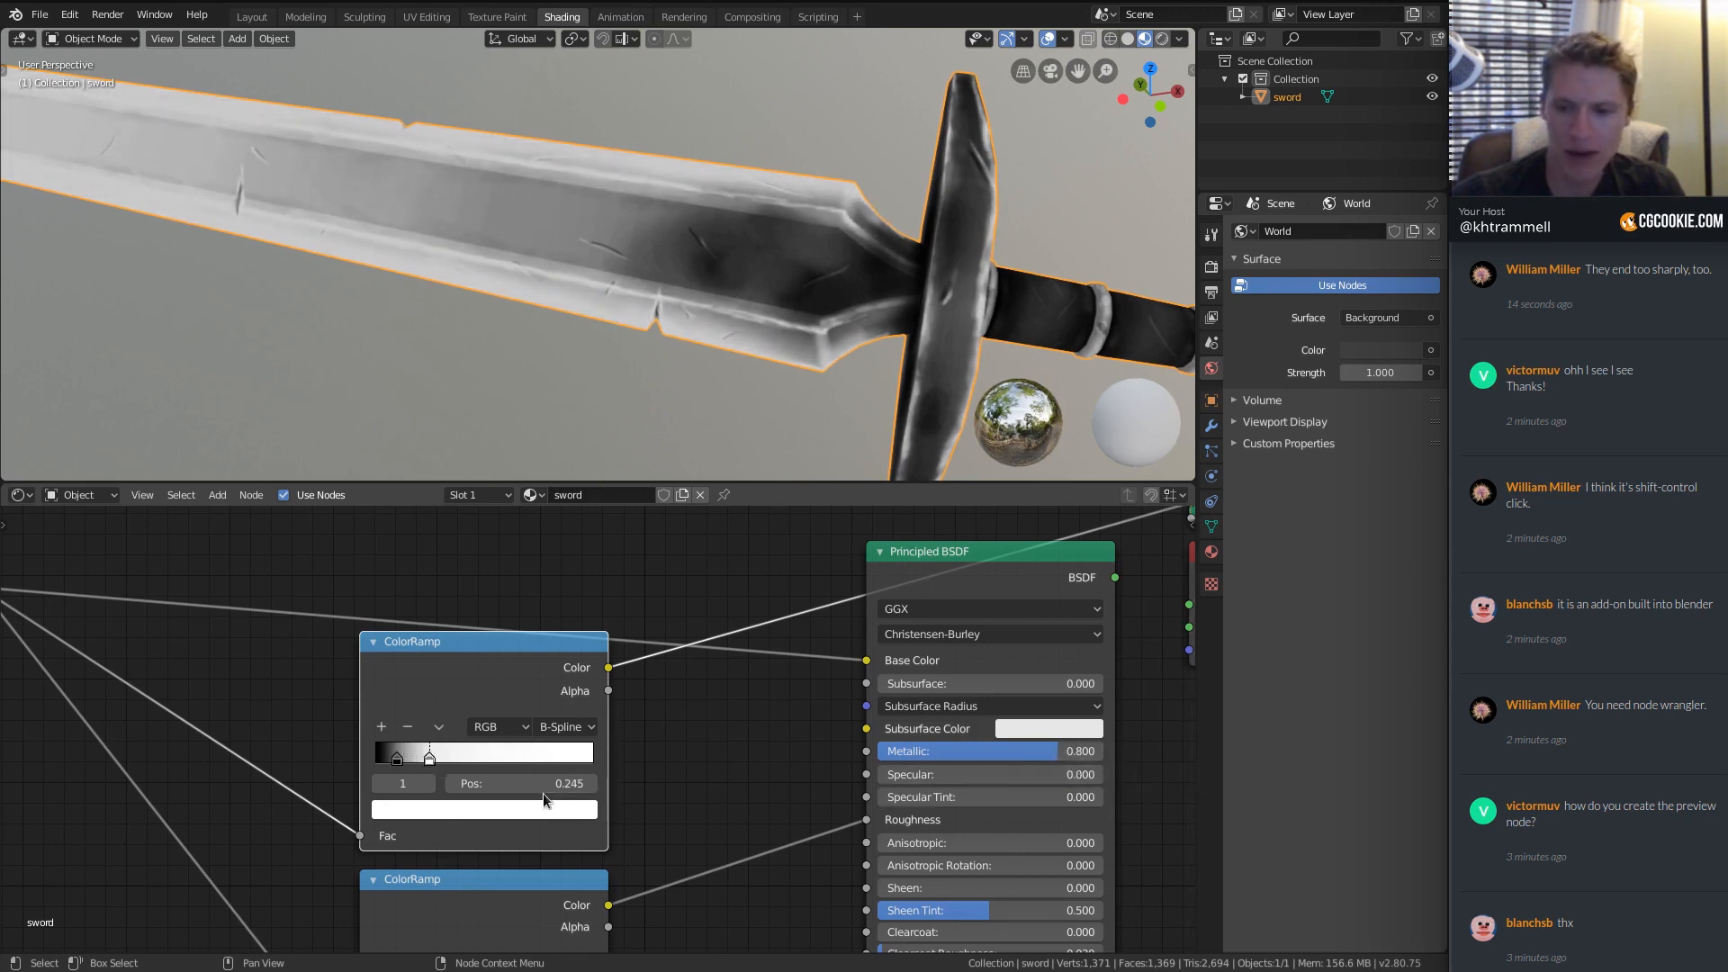
Set the RGB values of the new ColorRamp's white stop to 0.8 each.
{"action": "left_click", "coordinate": [438, 813]}
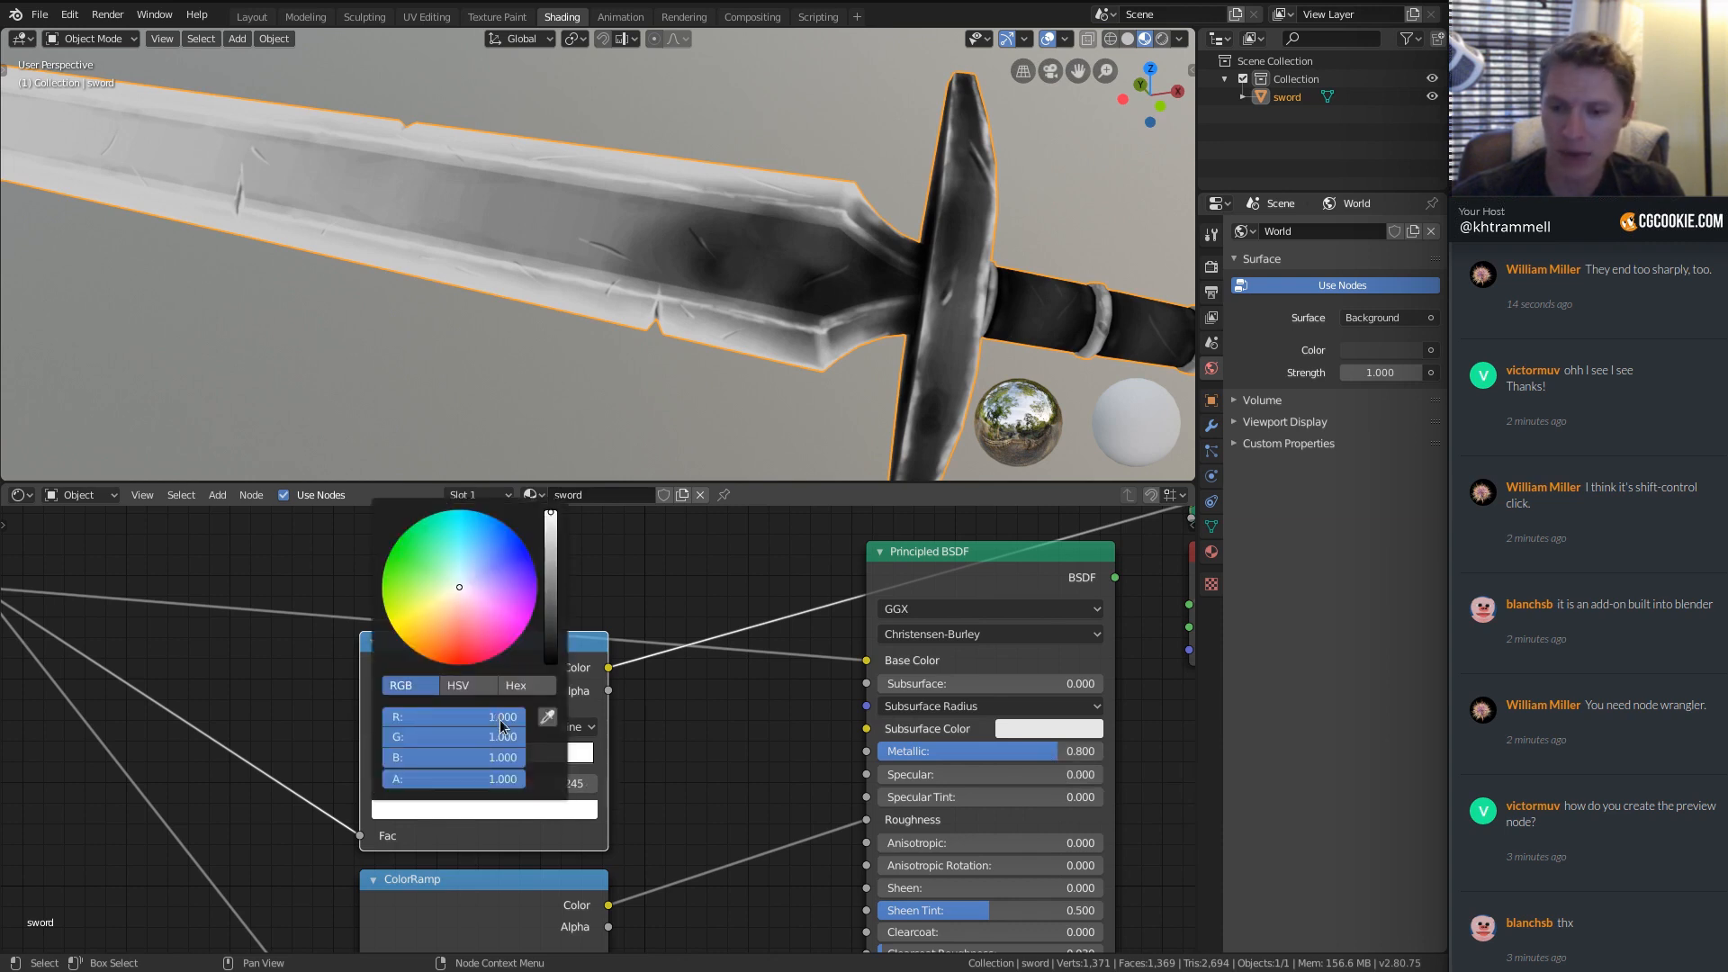
{"action": "left_click_drag", "start_coordinate": [486, 717], "coordinate": [486, 758]}
{"action": "type", "text": "."}
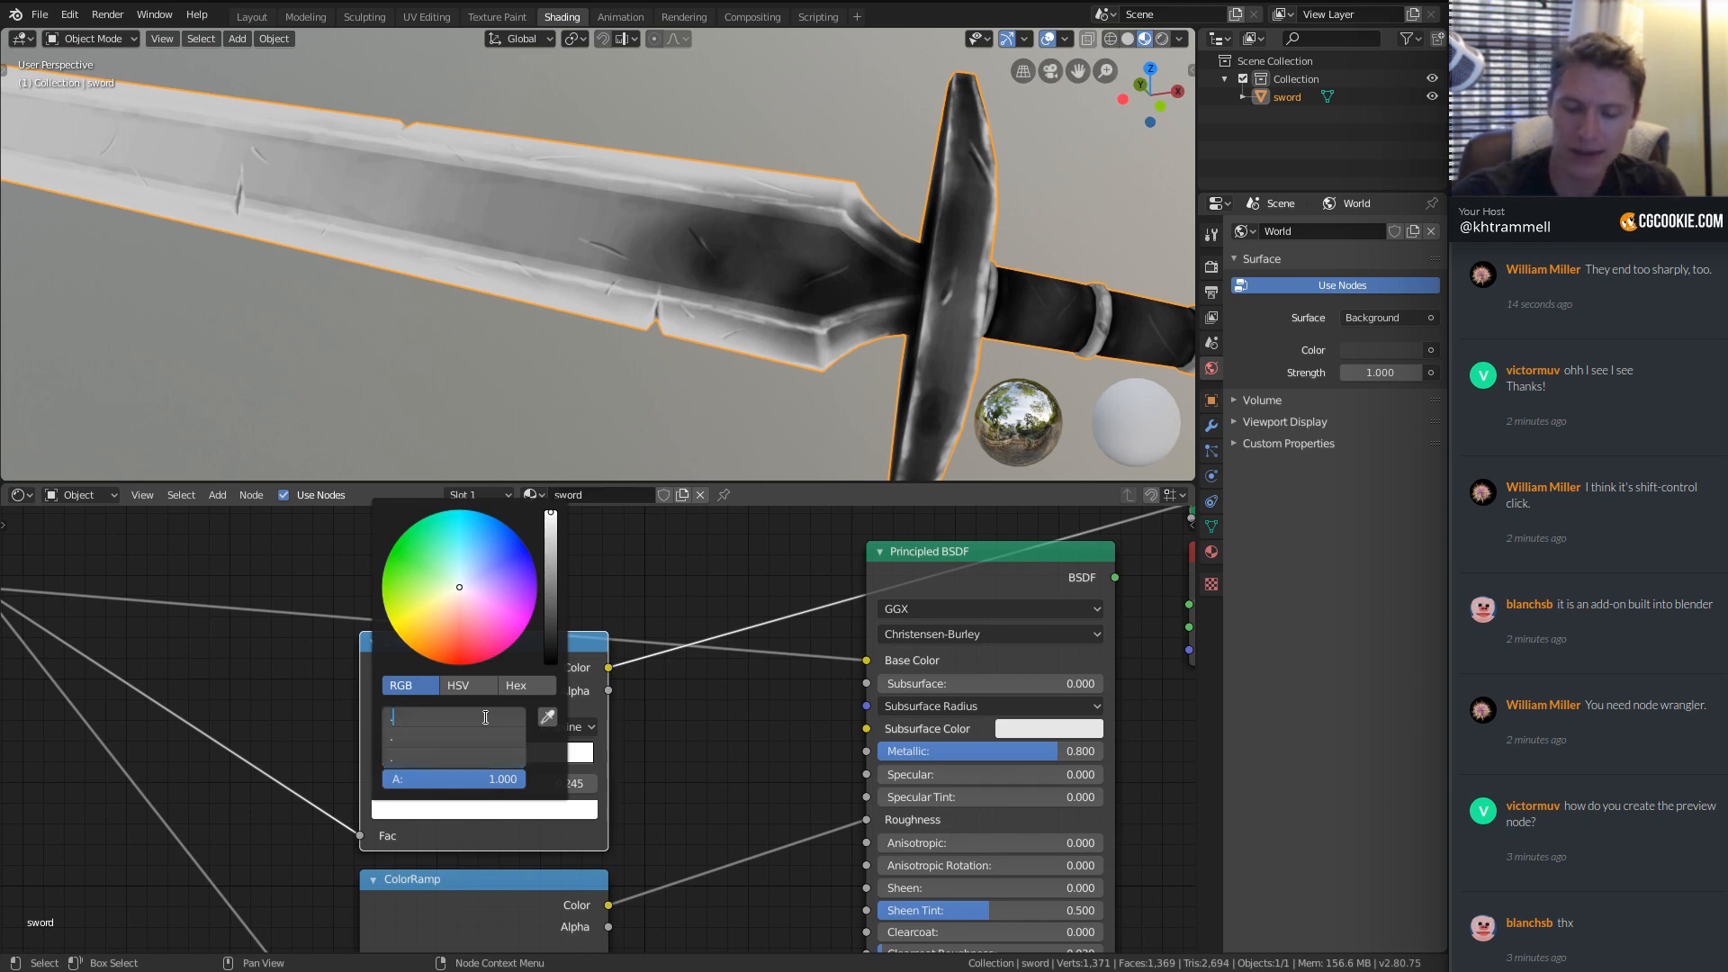
{"action": "type", "text": "8"}
{"action": "key", "text": "Return"}
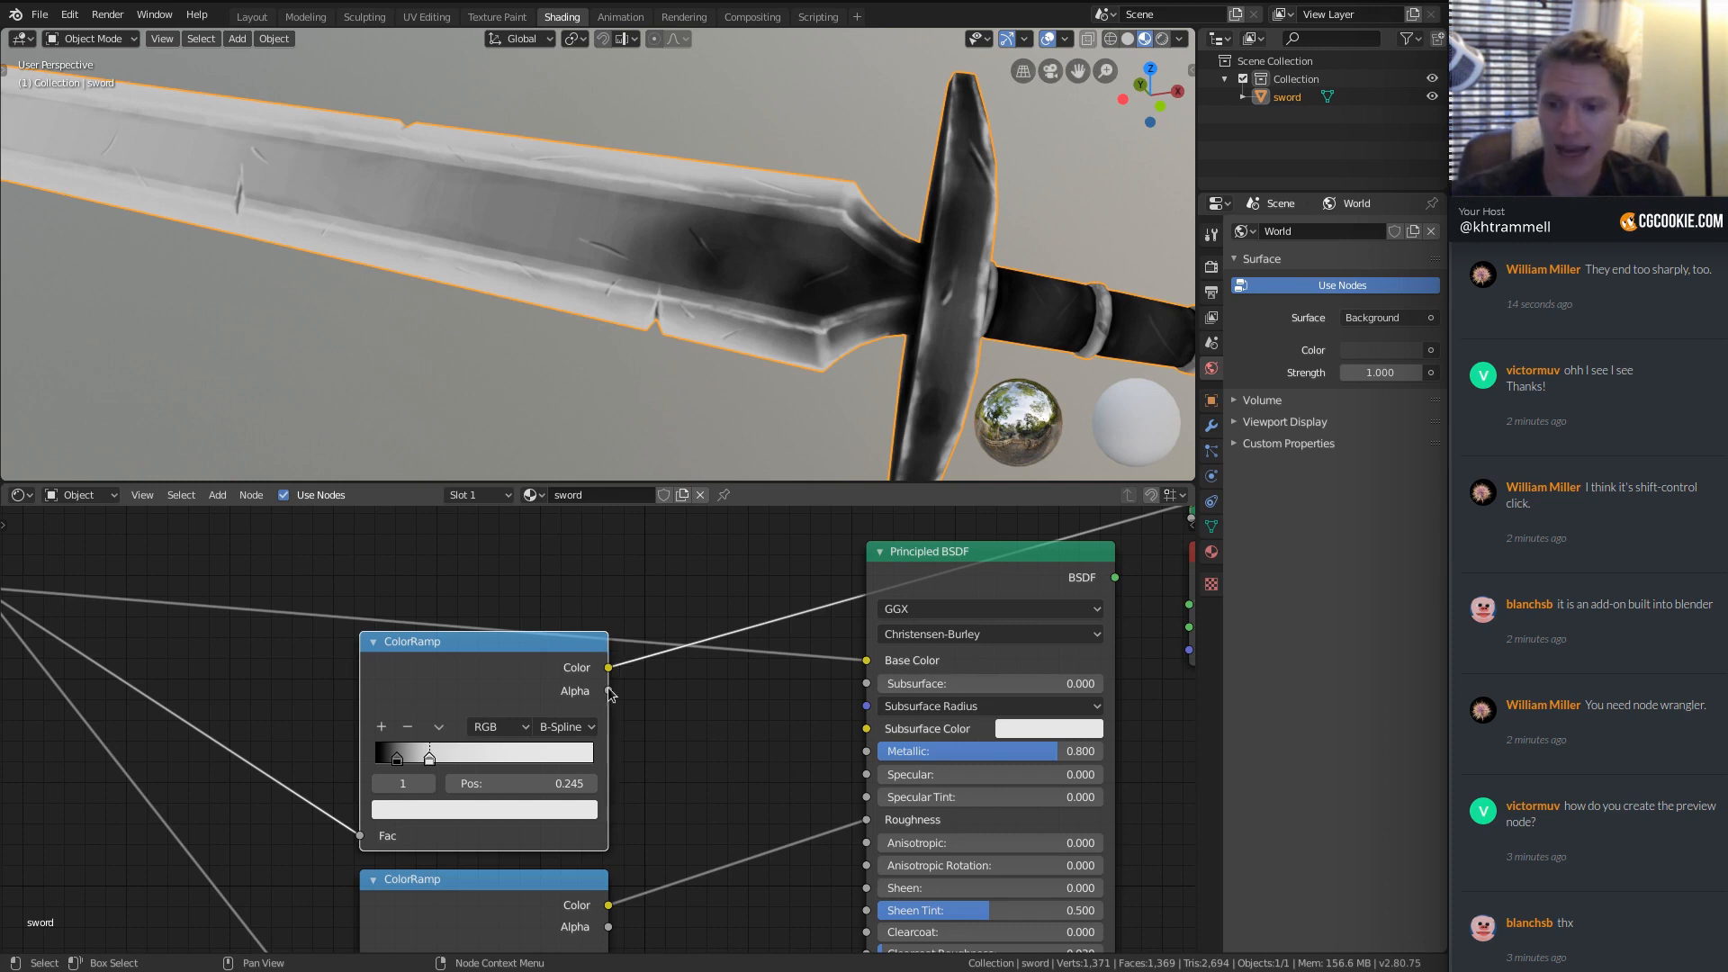
Connect the new ColorRamp's Color output to Metallic and switch the preview back to the Principled BSDF.
{"action": "left_click_drag", "start_coordinate": [609, 668], "coordinate": [868, 753]}
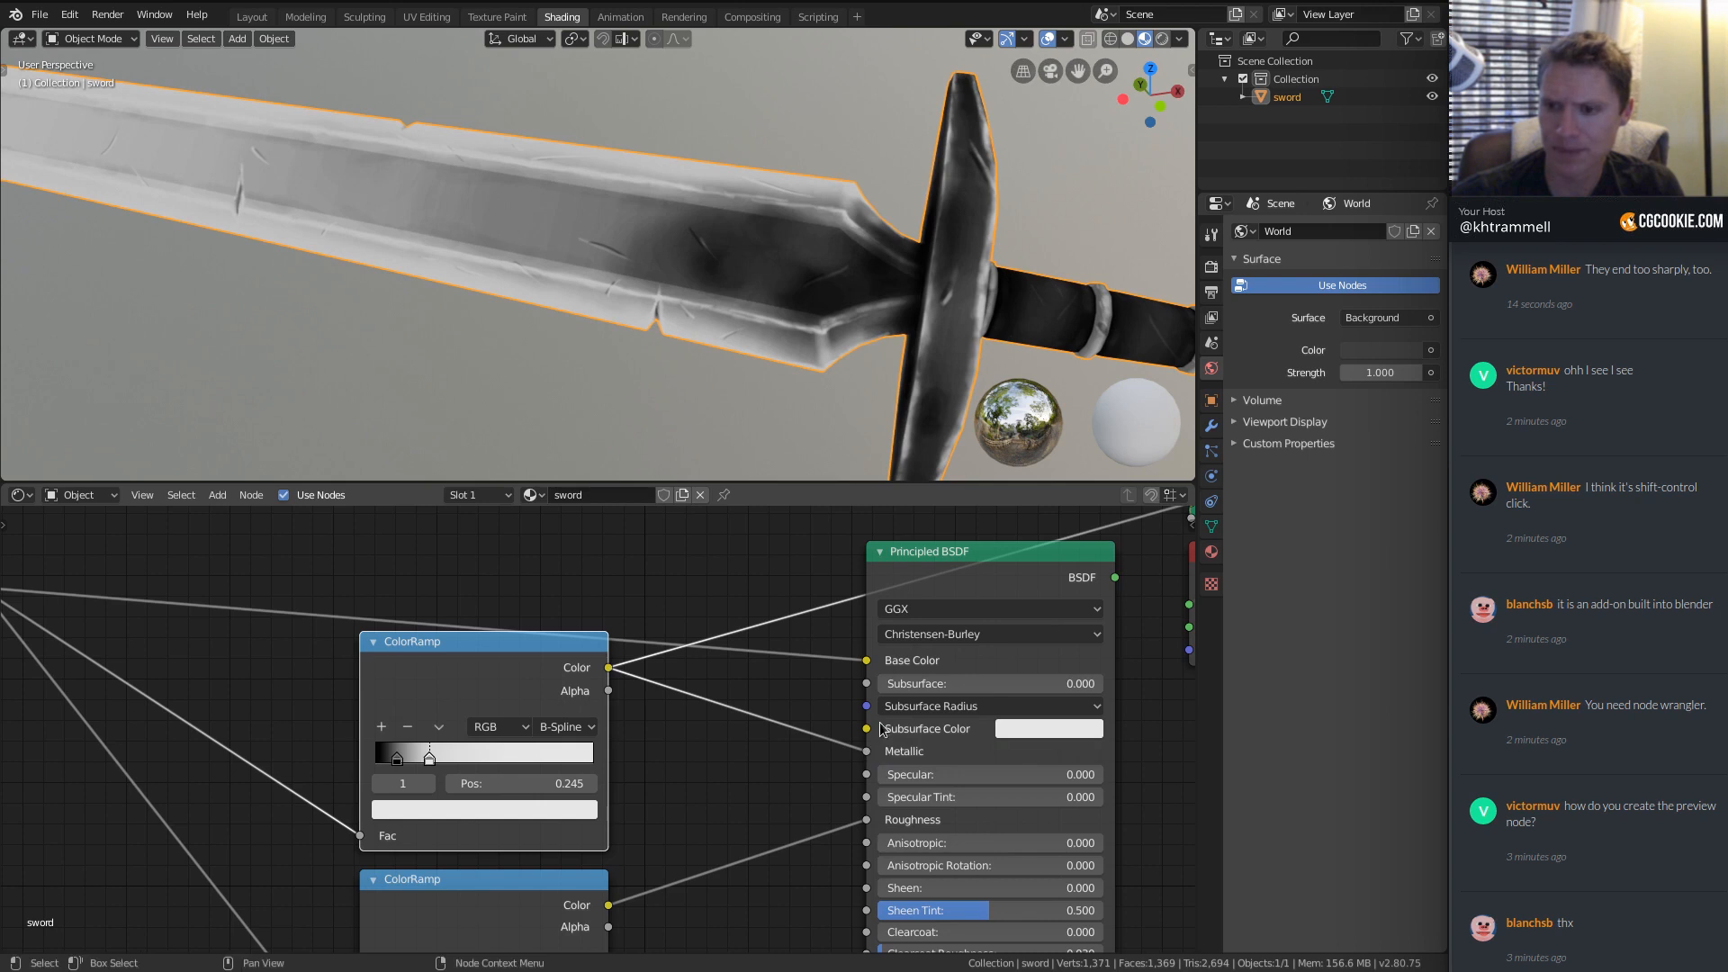
{"action": "middle_click_drag", "start_coordinate": [1001, 585], "coordinate": [709, 628]}
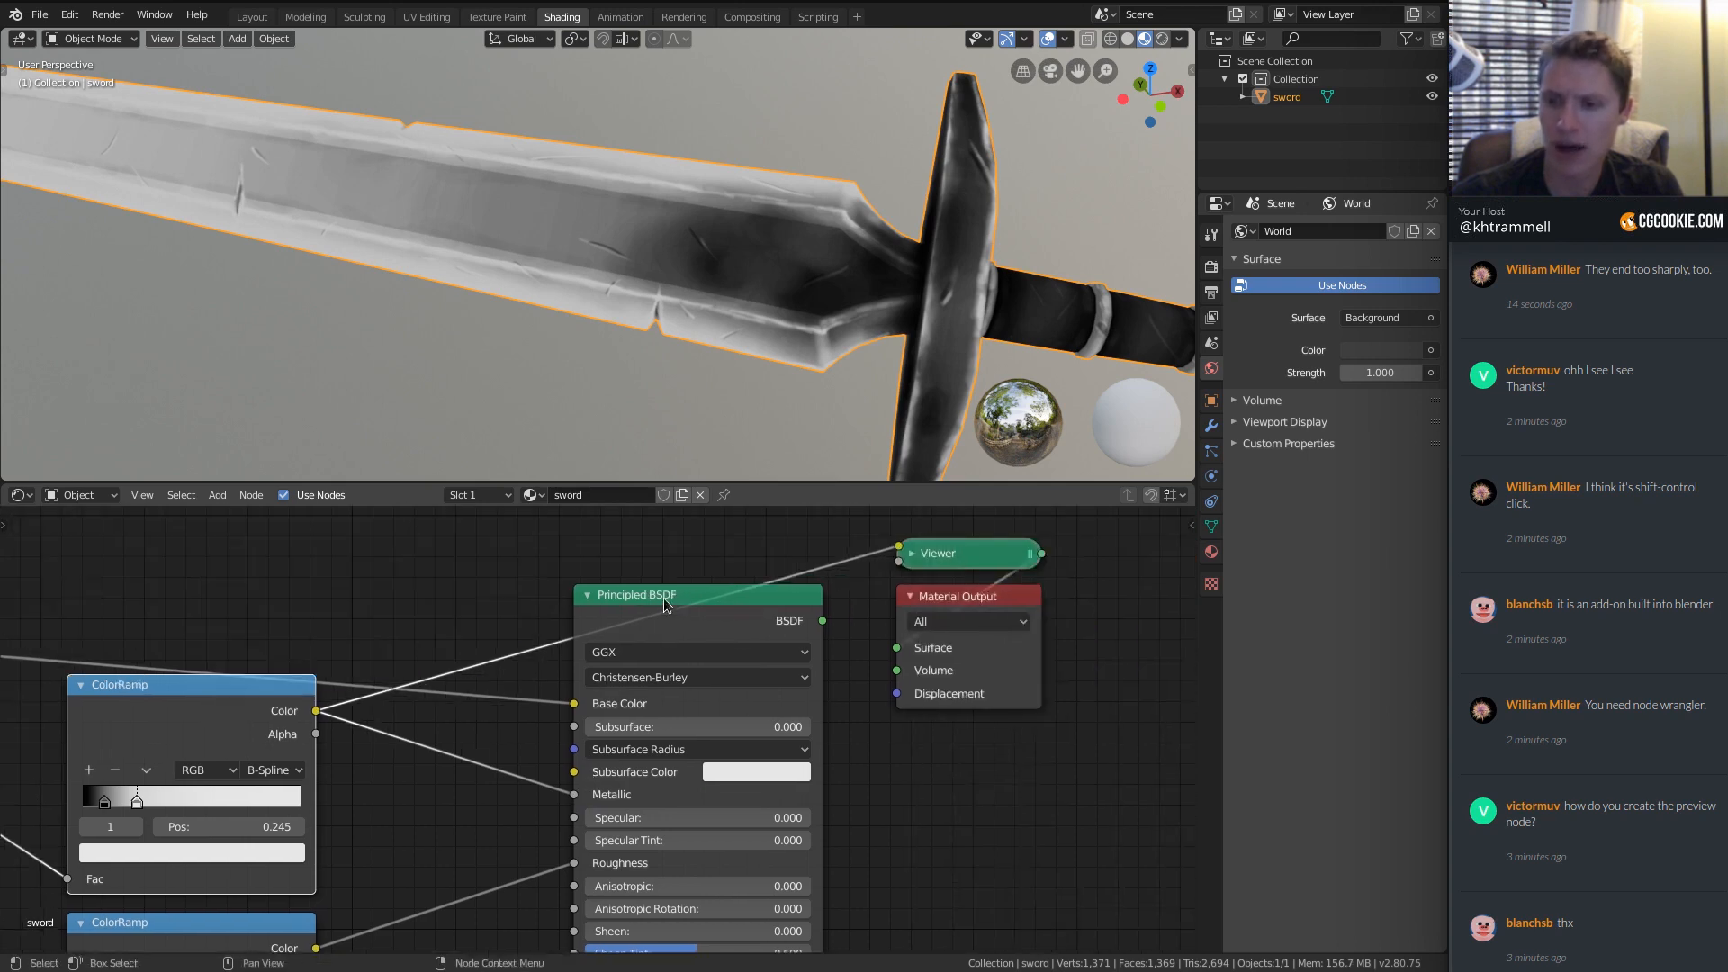
{"action": "left_click", "coordinate": [664, 597], "text": "ctrl+shift"}
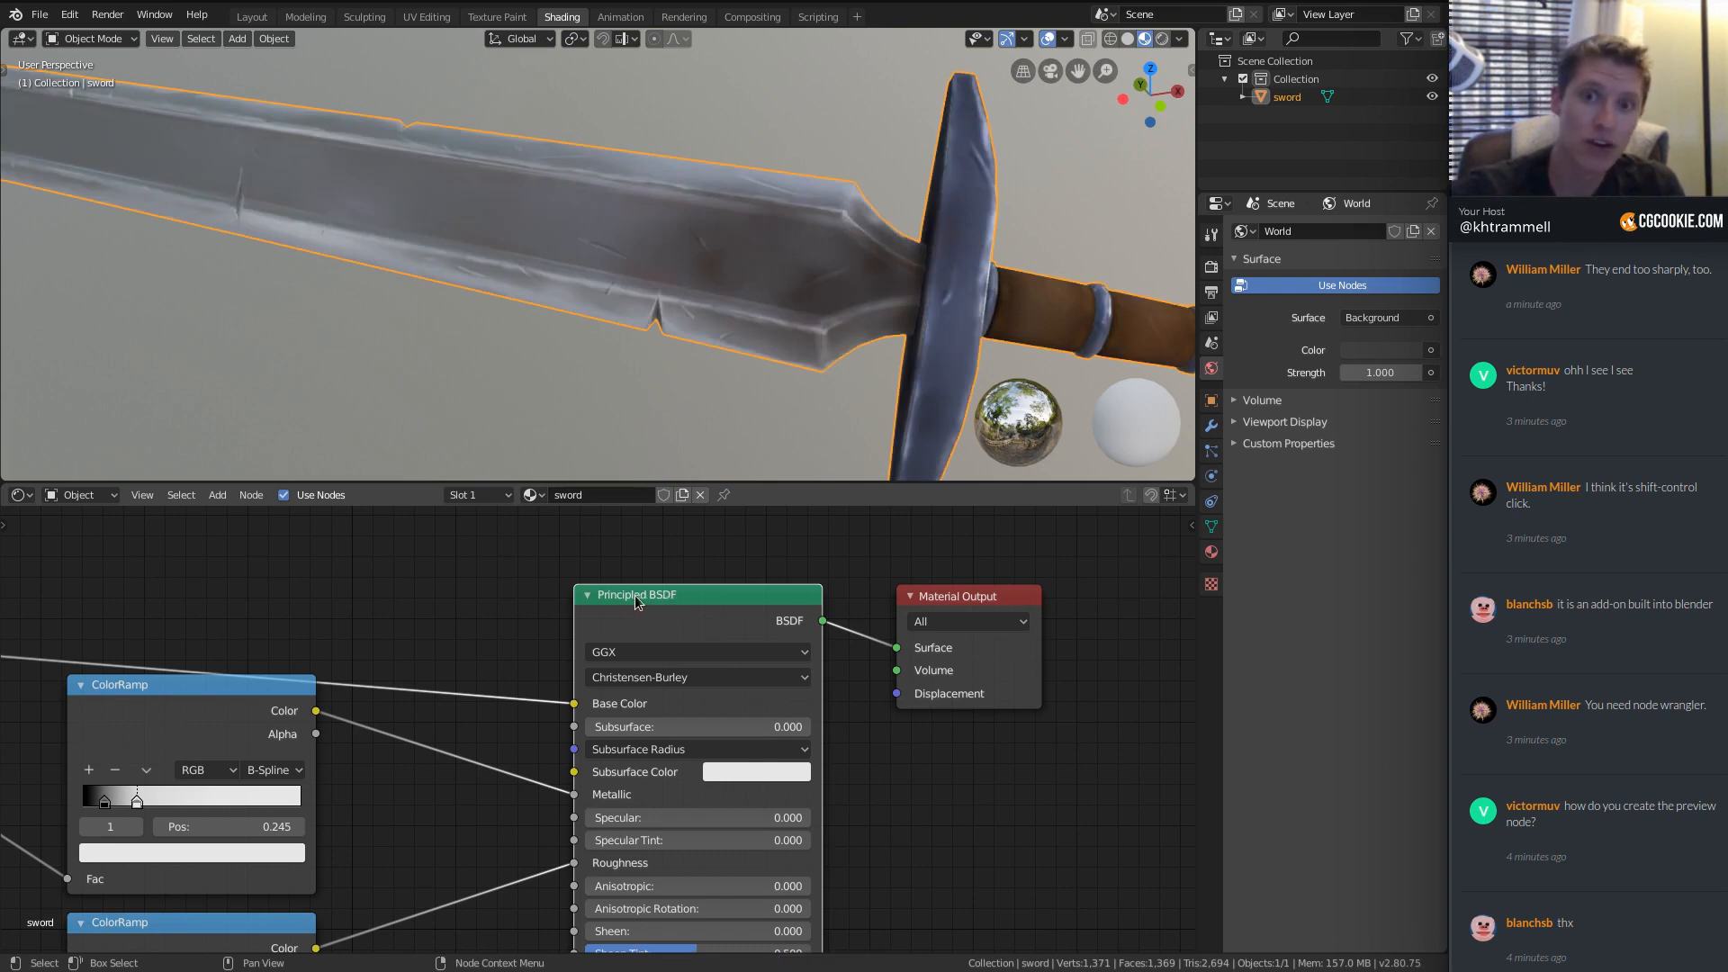
Look up the Node Wrangler add-on in Preferences by searching the add-ons for "node", and close Preferences.
{"action": "left_click", "coordinate": [72, 16]}
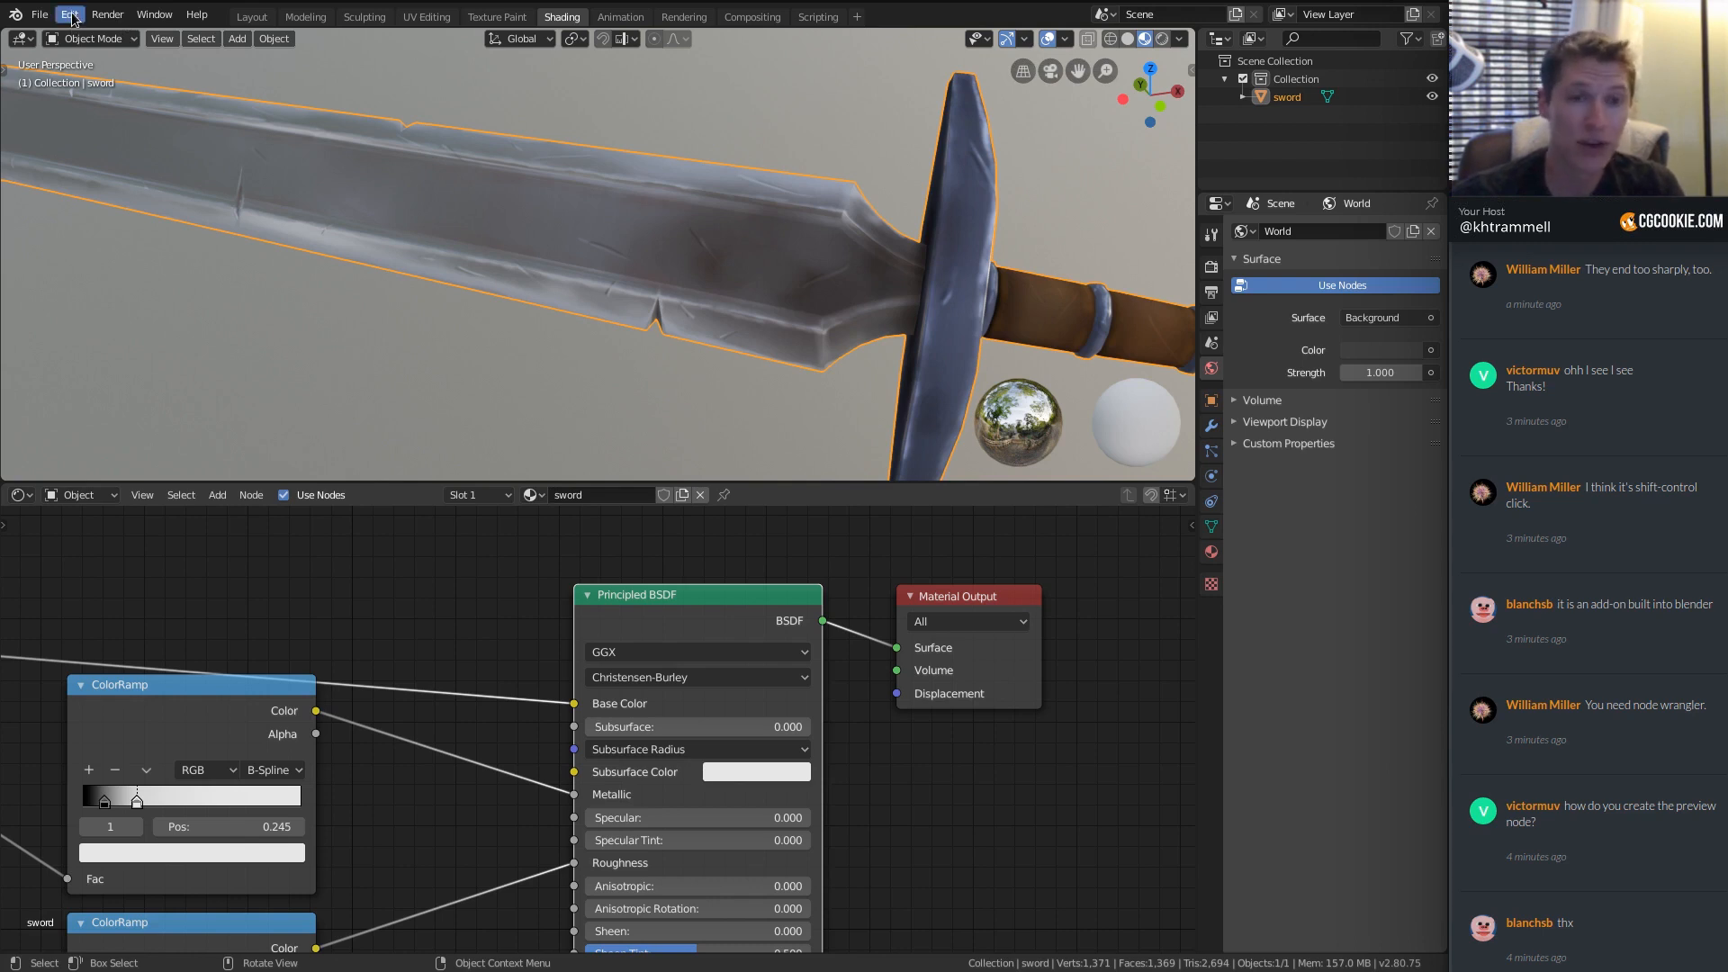
{"action": "left_click", "coordinate": [72, 15]}
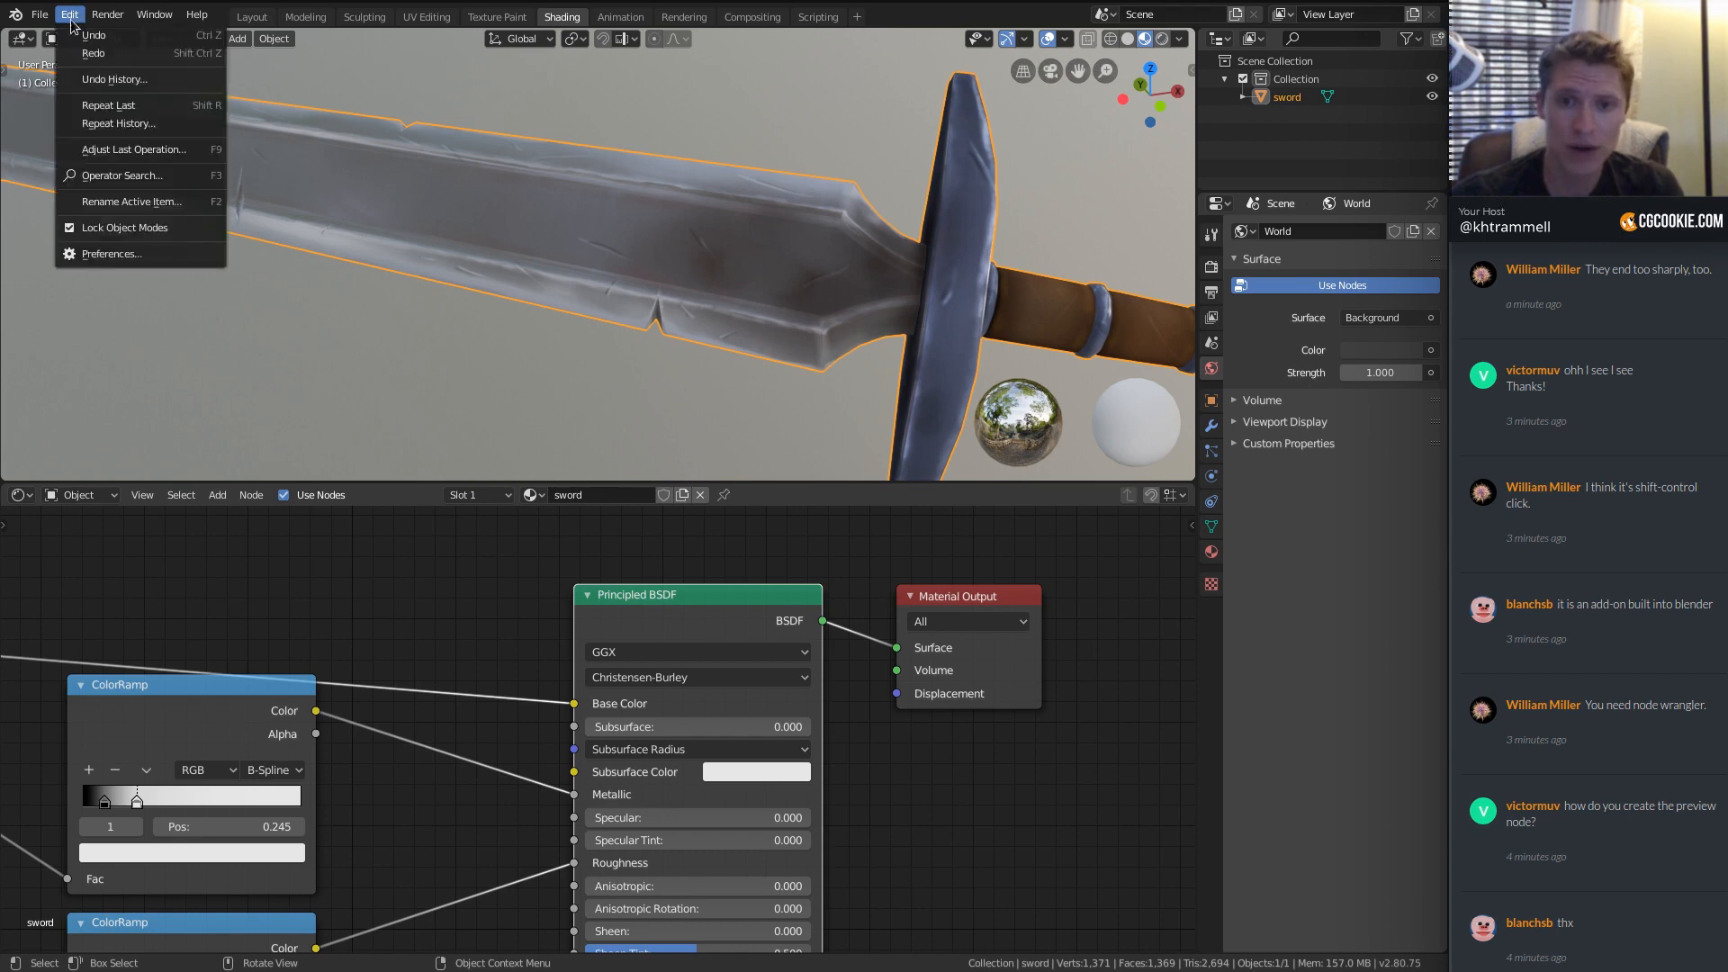
{"action": "left_click", "coordinate": [94, 256]}
{"action": "left_click_drag", "start_coordinate": [209, 38], "coordinate": [368, 97]}
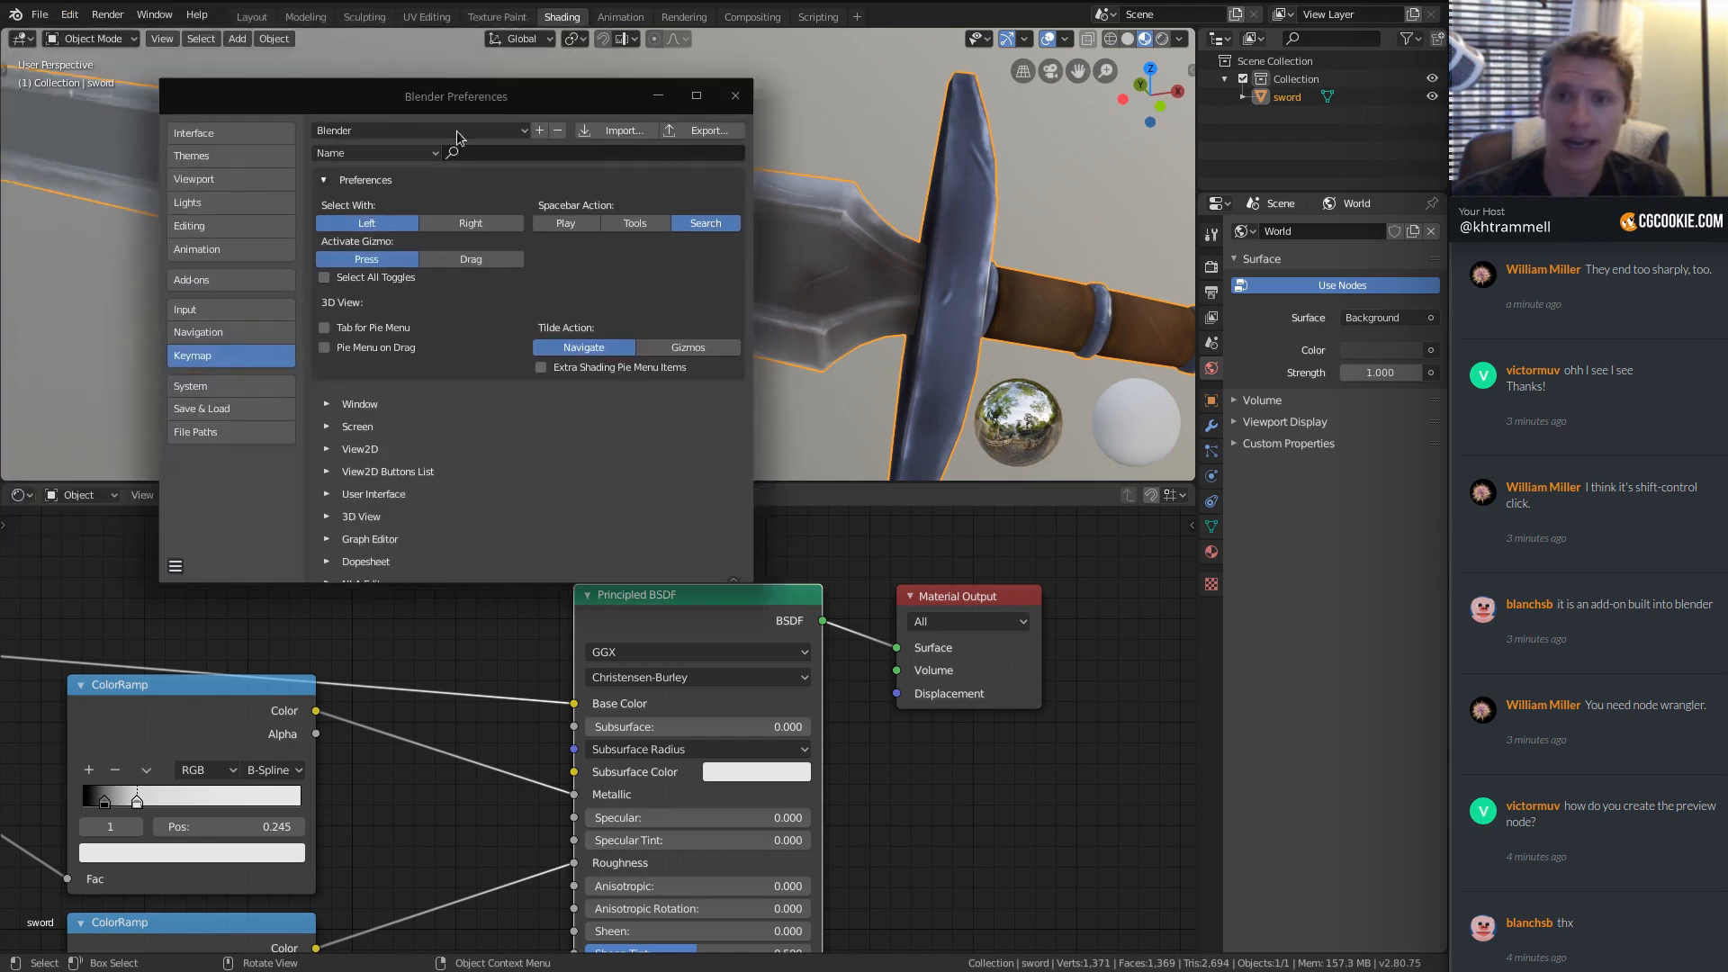
{"action": "left_click", "coordinate": [207, 279]}
{"action": "left_click", "coordinate": [644, 153]}
{"action": "type", "text": "no"}
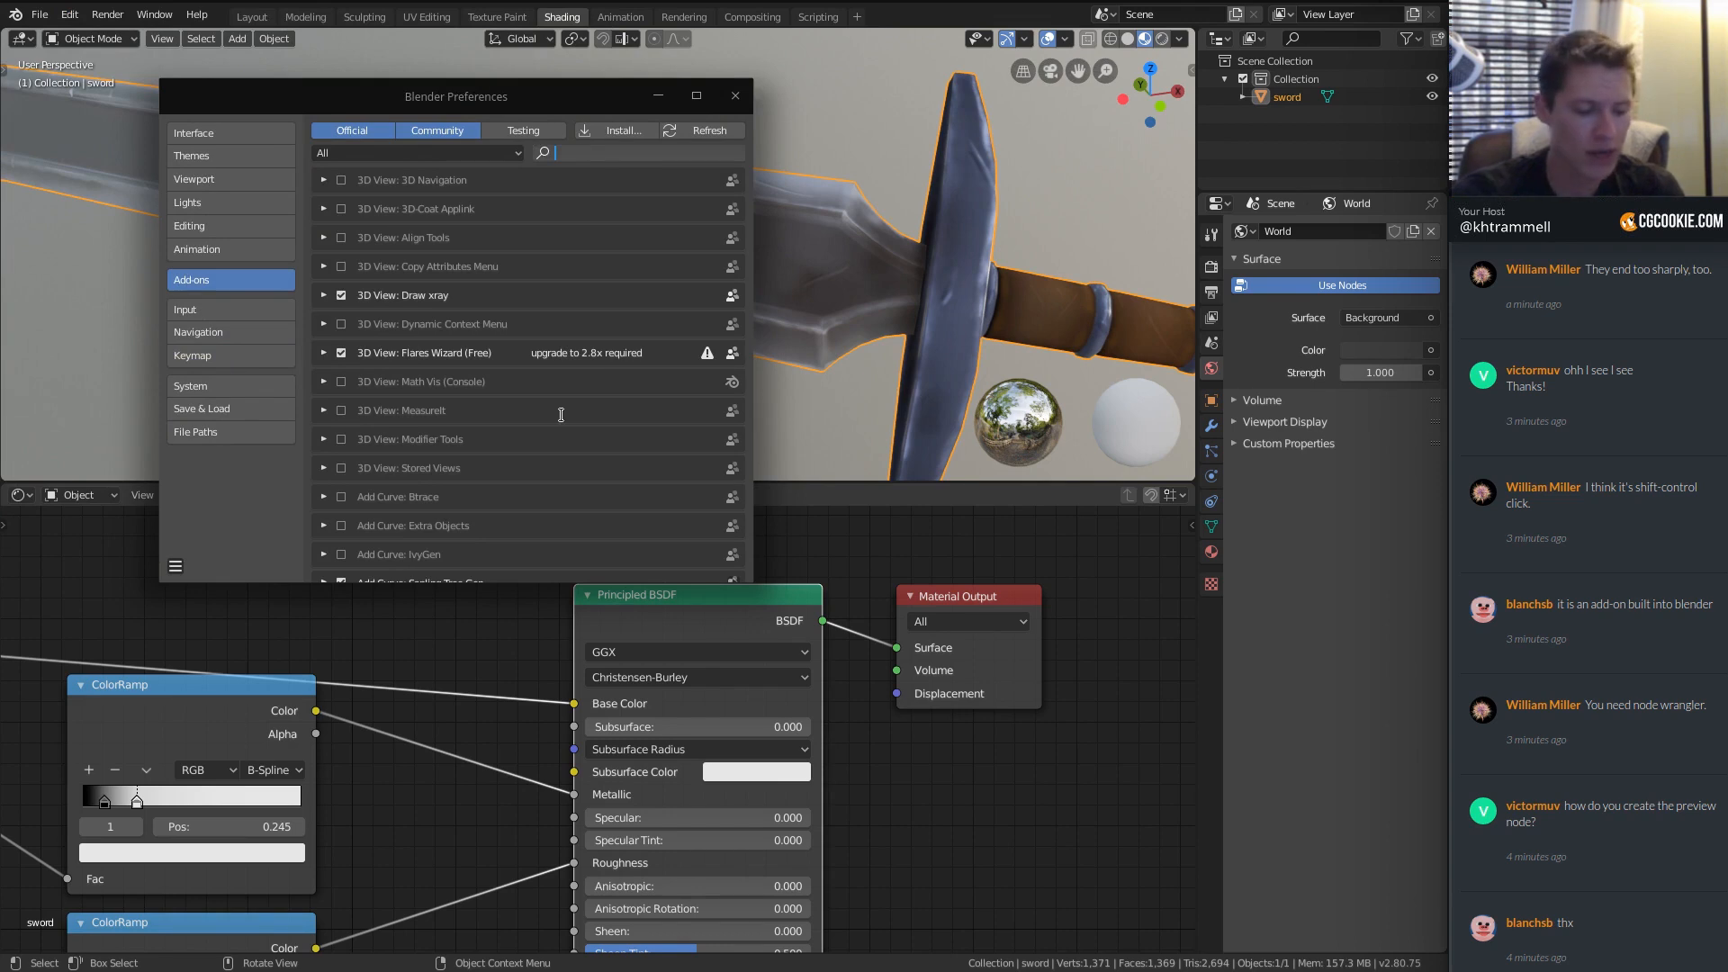
{"action": "type", "text": "de"}
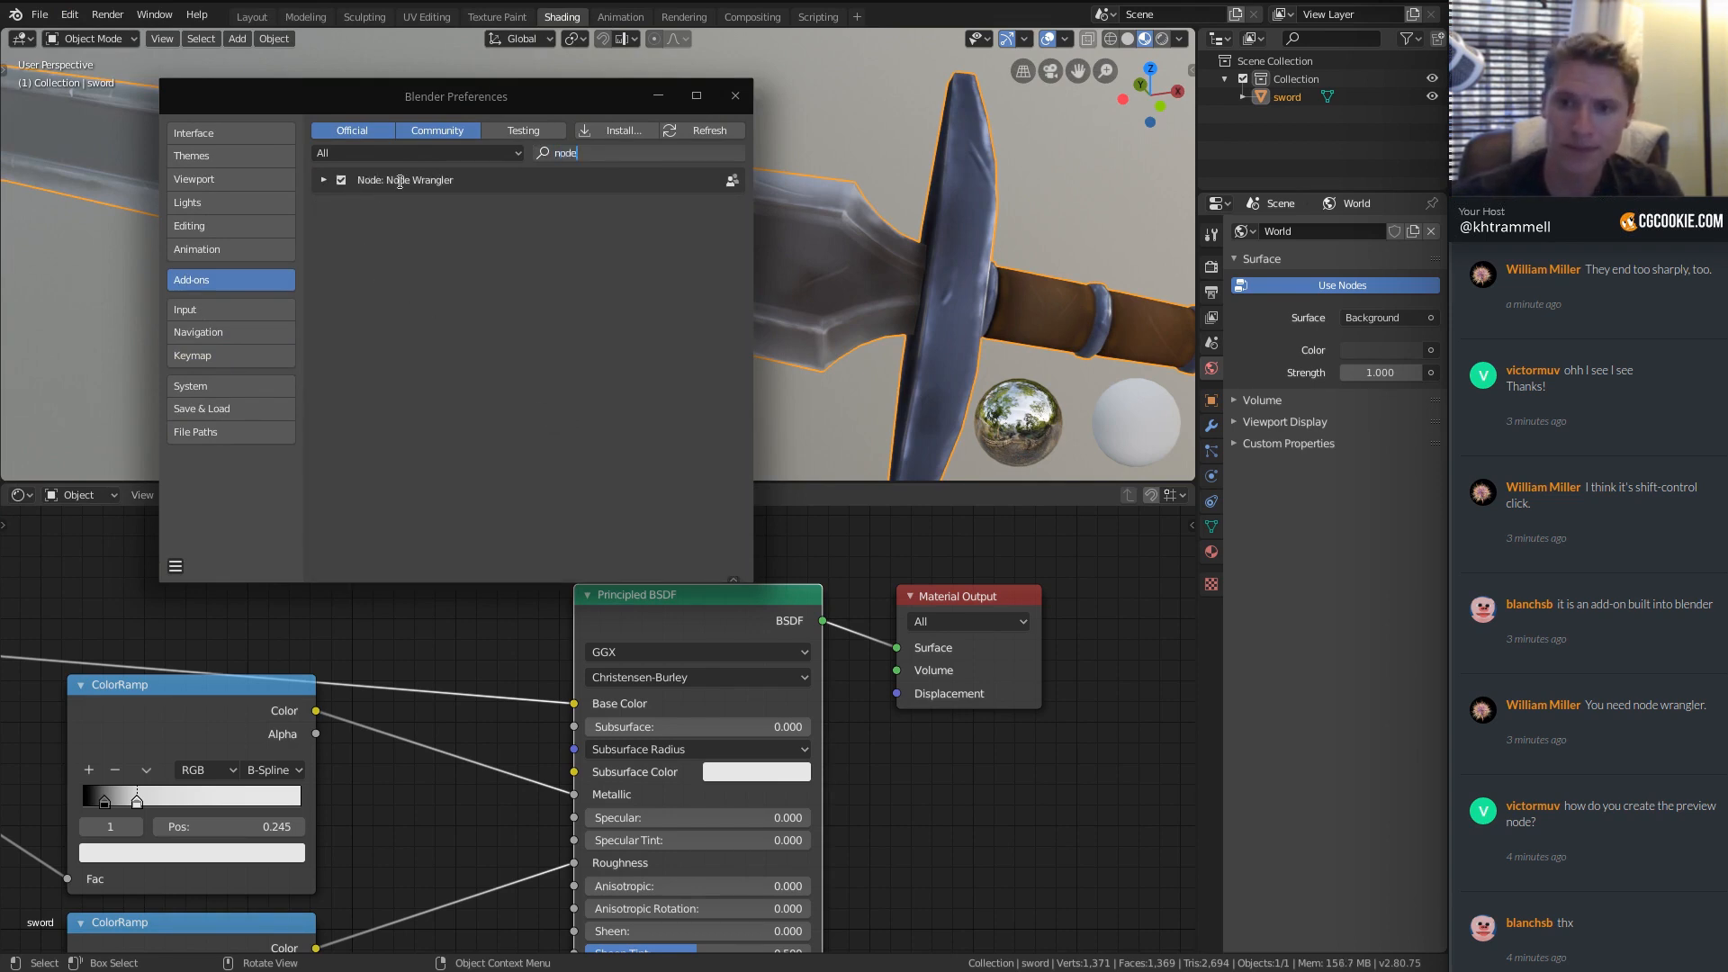
{"action": "left_click", "coordinate": [735, 95]}
Move the Material Output node farther from the Principled BSDF and examine the sword's metallic shading from several angles.
{"action": "middle_click_drag", "start_coordinate": [656, 642], "coordinate": [704, 602]}
{"action": "left_click_drag", "start_coordinate": [886, 596], "coordinate": [1013, 599]}
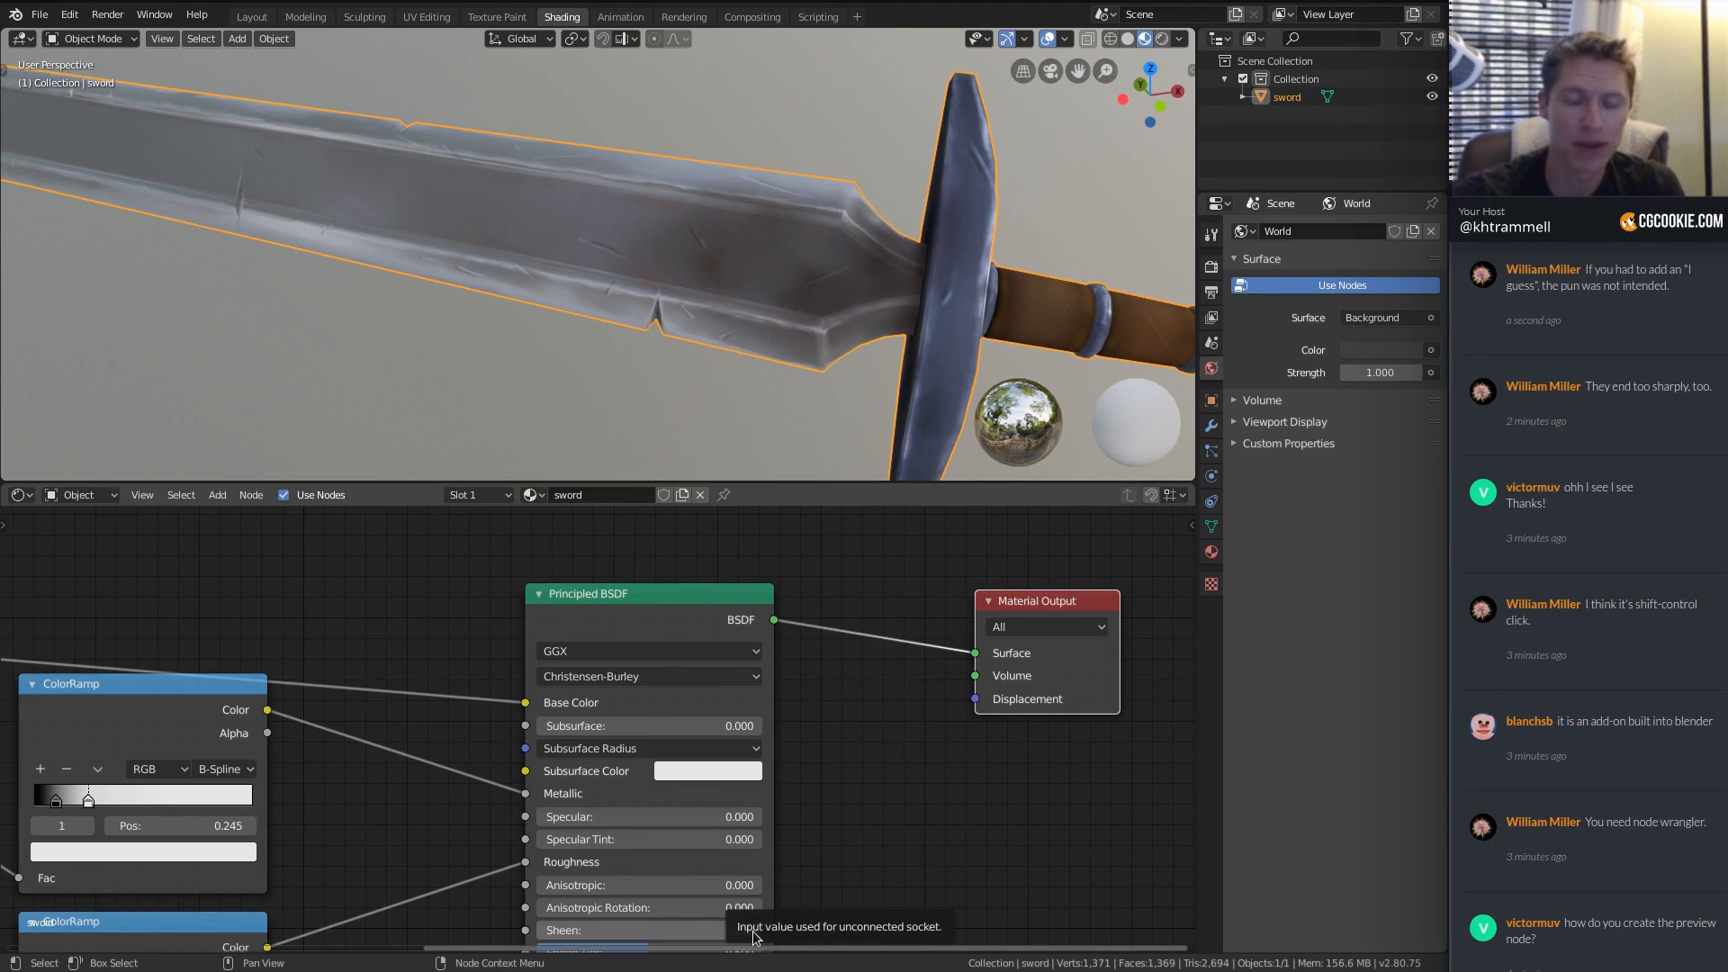
{"action": "mouse_move", "coordinate": [675, 243]}
{"action": "middle_mouse_down"}
{"action": "mouse_move", "coordinate": [806, 257]}
{"action": "mouse_move", "coordinate": [702, 316]}
{"action": "mouse_move", "coordinate": [819, 216]}
{"action": "mouse_move", "coordinate": [823, 139]}
{"action": "middle_mouse_up"}
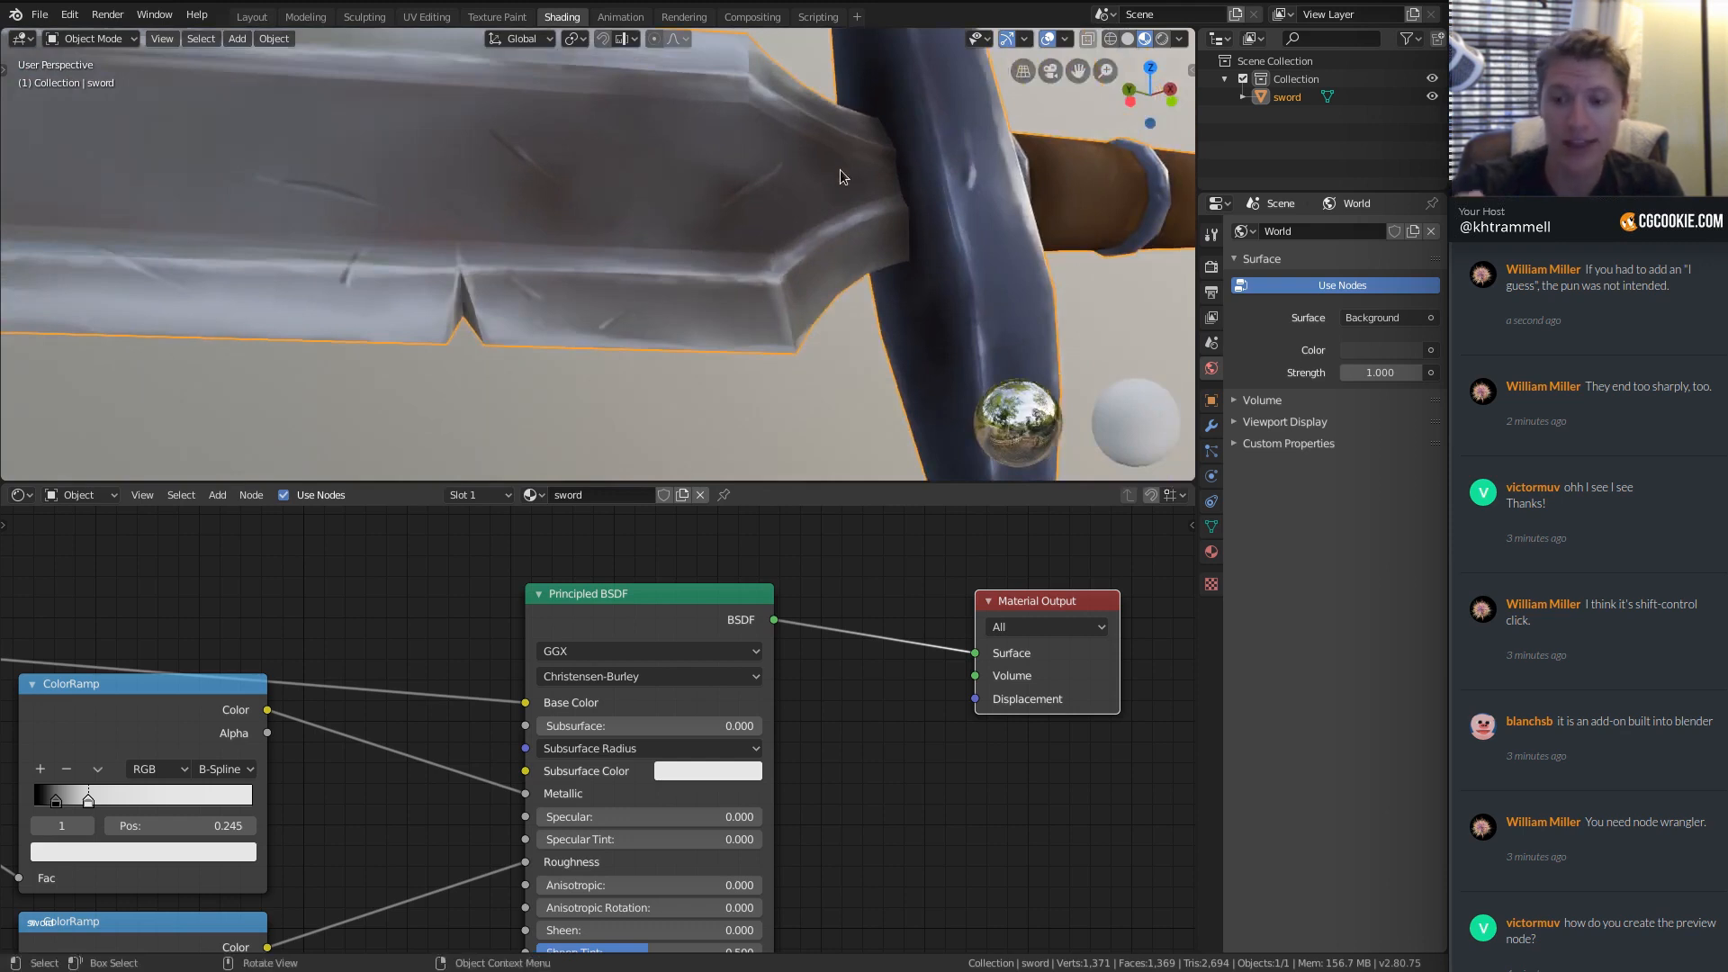
{"action": "middle_click_drag", "start_coordinate": [758, 126], "coordinate": [720, 256]}
{"action": "scroll", "coordinate": [824, 279], "scroll_direction": "down", "scroll_amount": 6}
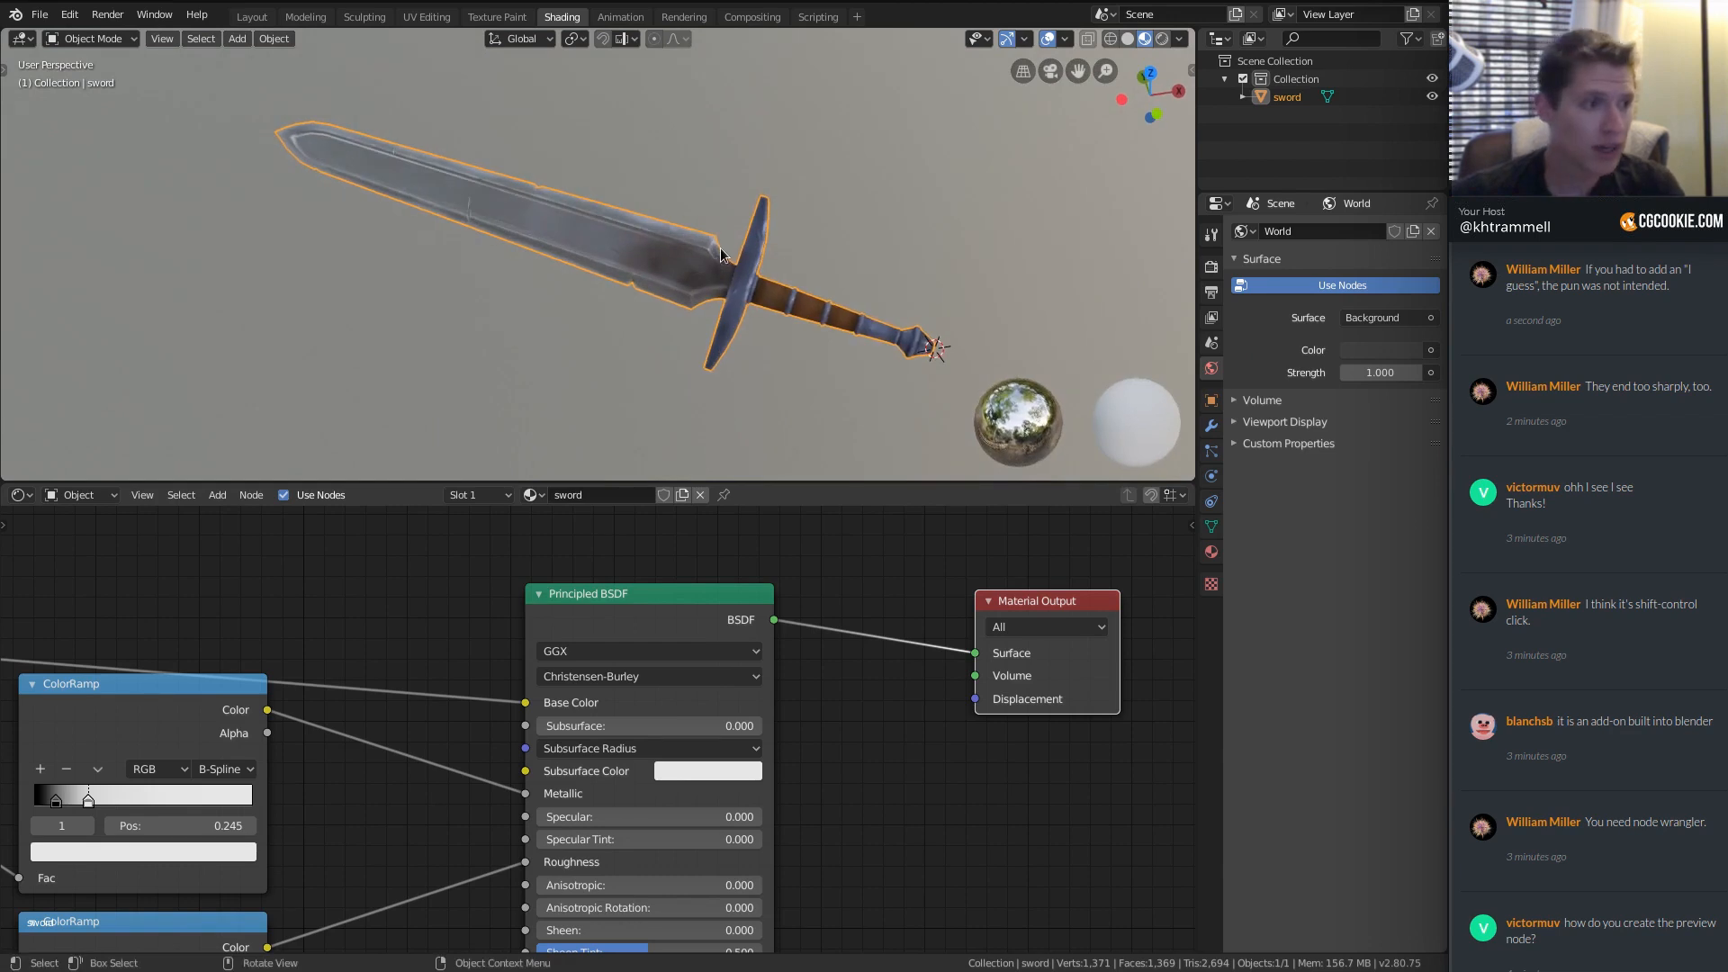
{"action": "scroll", "coordinate": [684, 255], "scroll_direction": "up", "scroll_amount": 3}
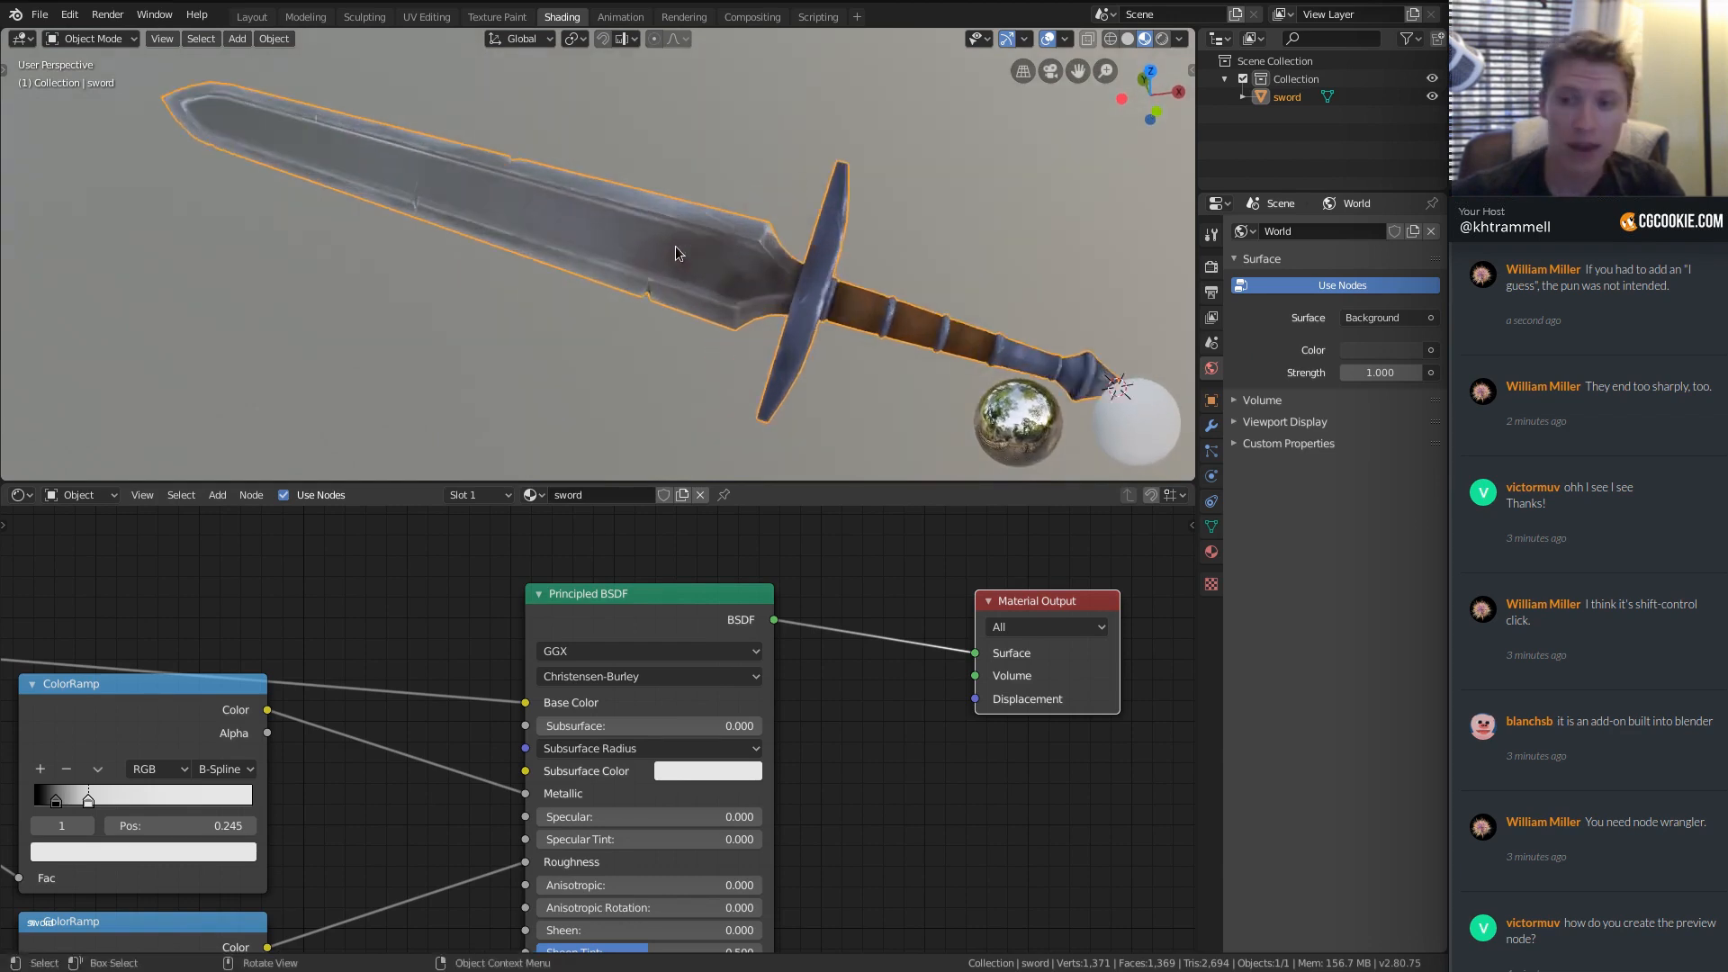
{"action": "middle_click_drag", "start_coordinate": [675, 252], "coordinate": [713, 244]}
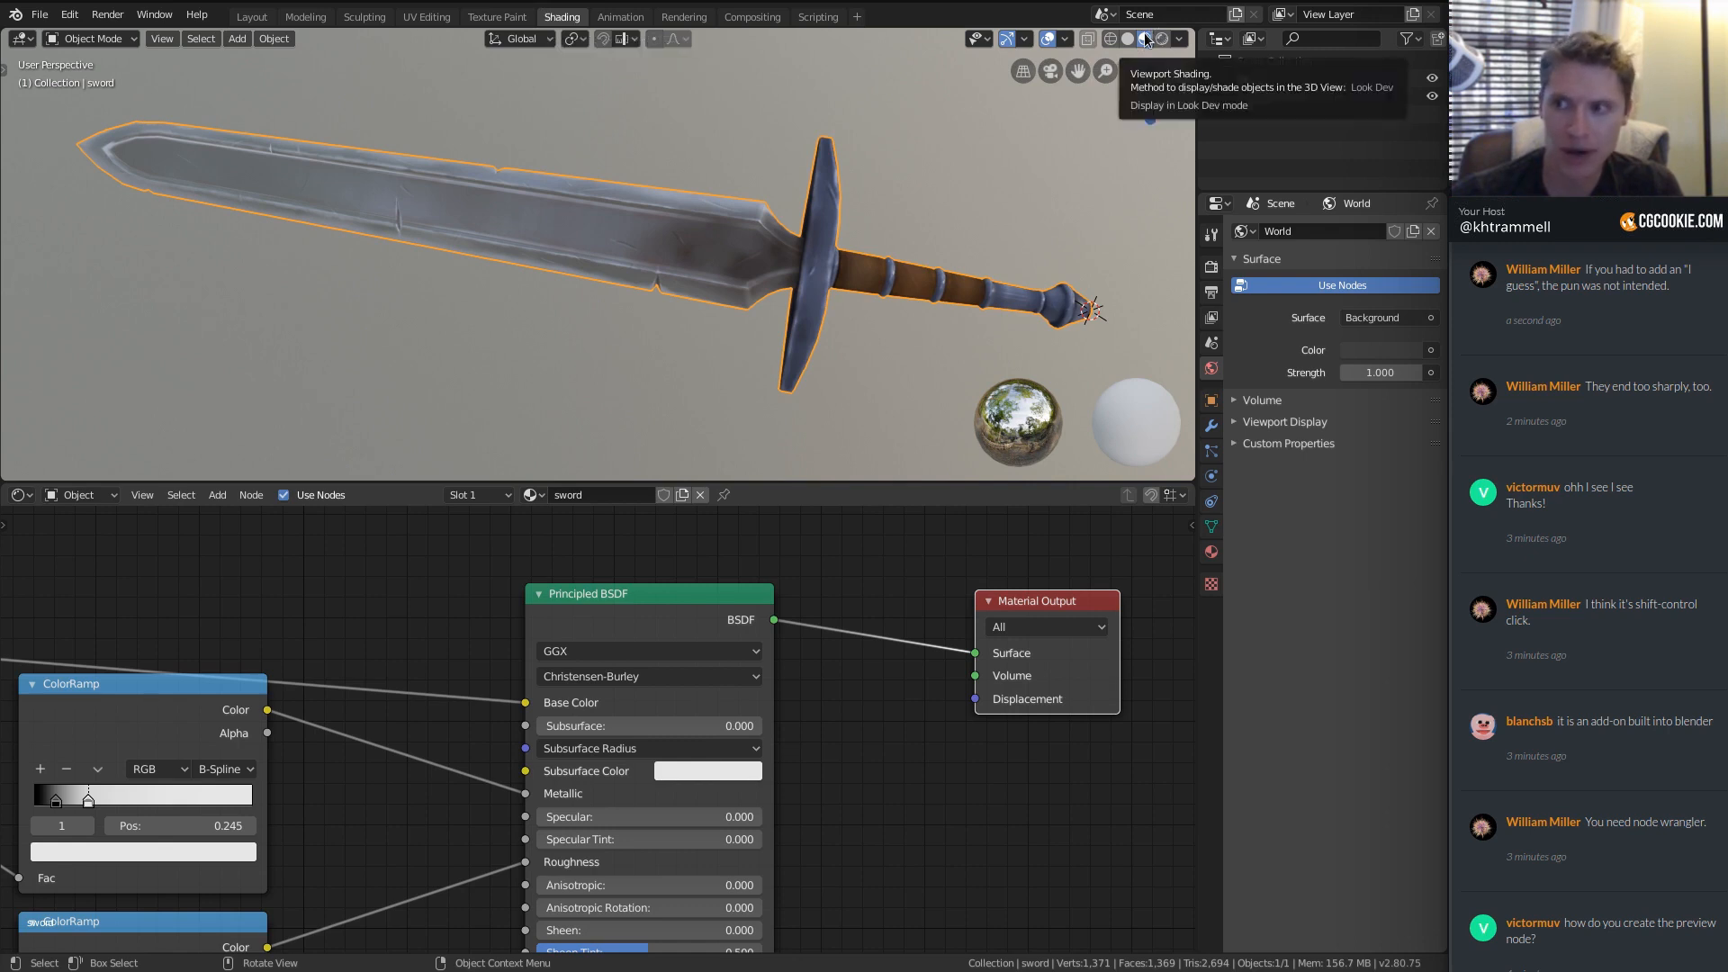
Compare the sword in Solid, Wireframe, Look Dev and Rendered viewport shading, ending in Look Dev.
{"action": "left_click", "coordinate": [1126, 39]}
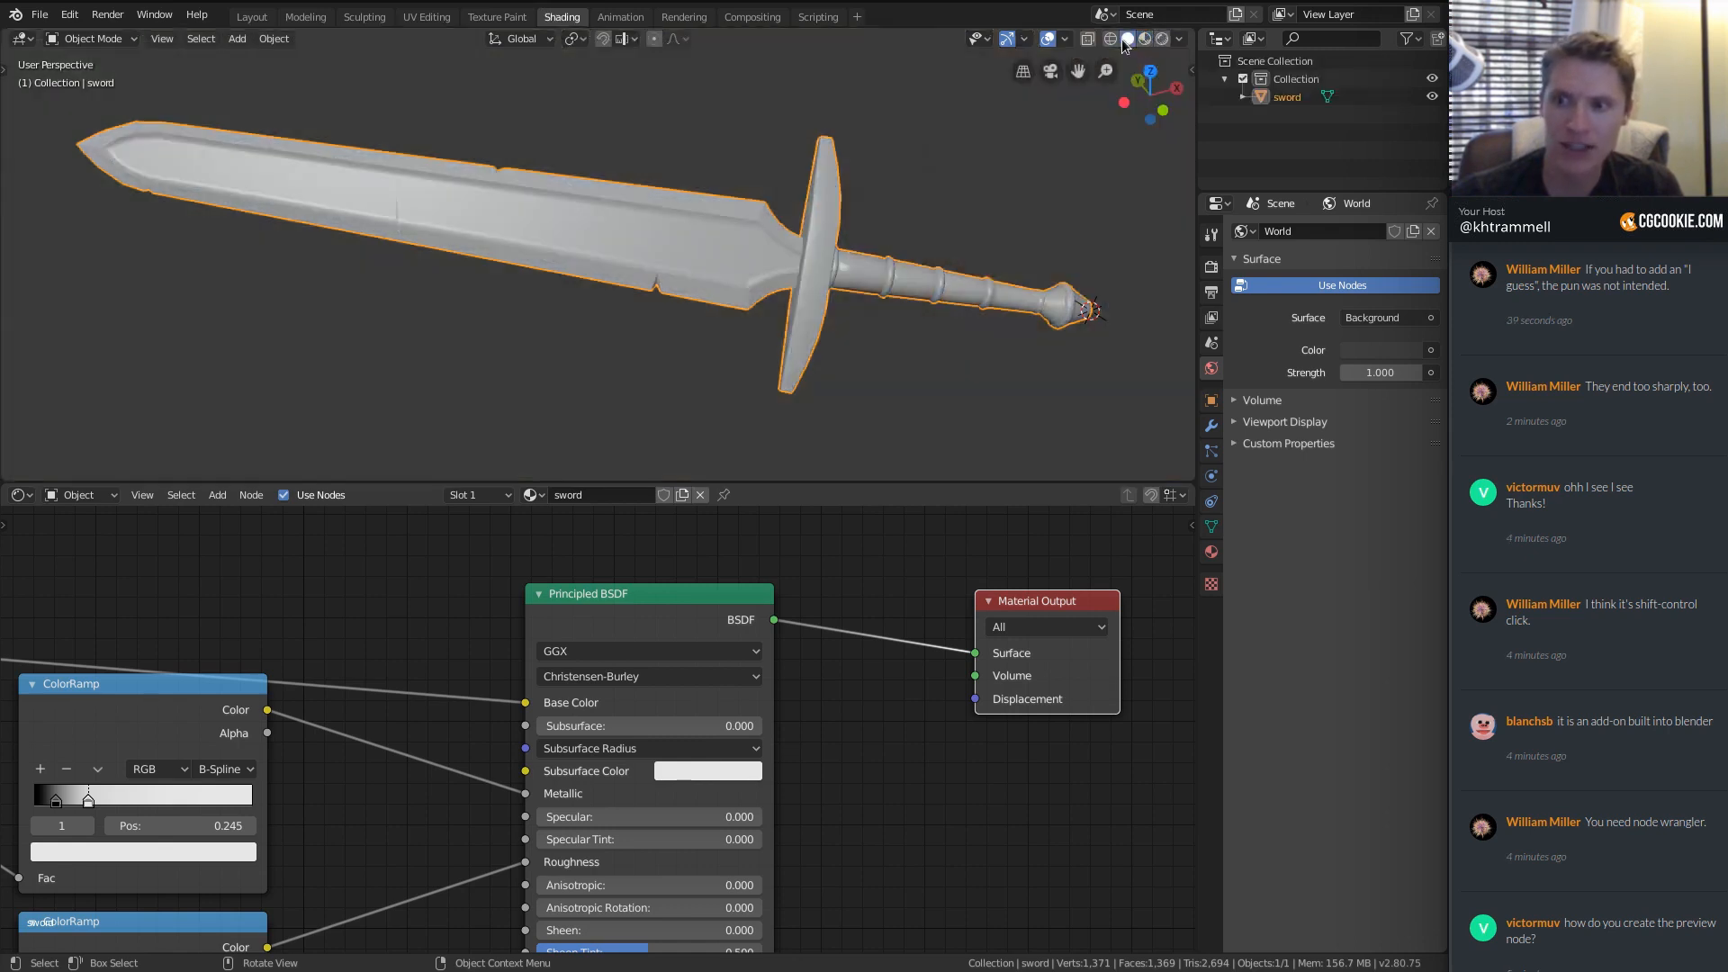
{"action": "left_click", "coordinate": [1111, 39]}
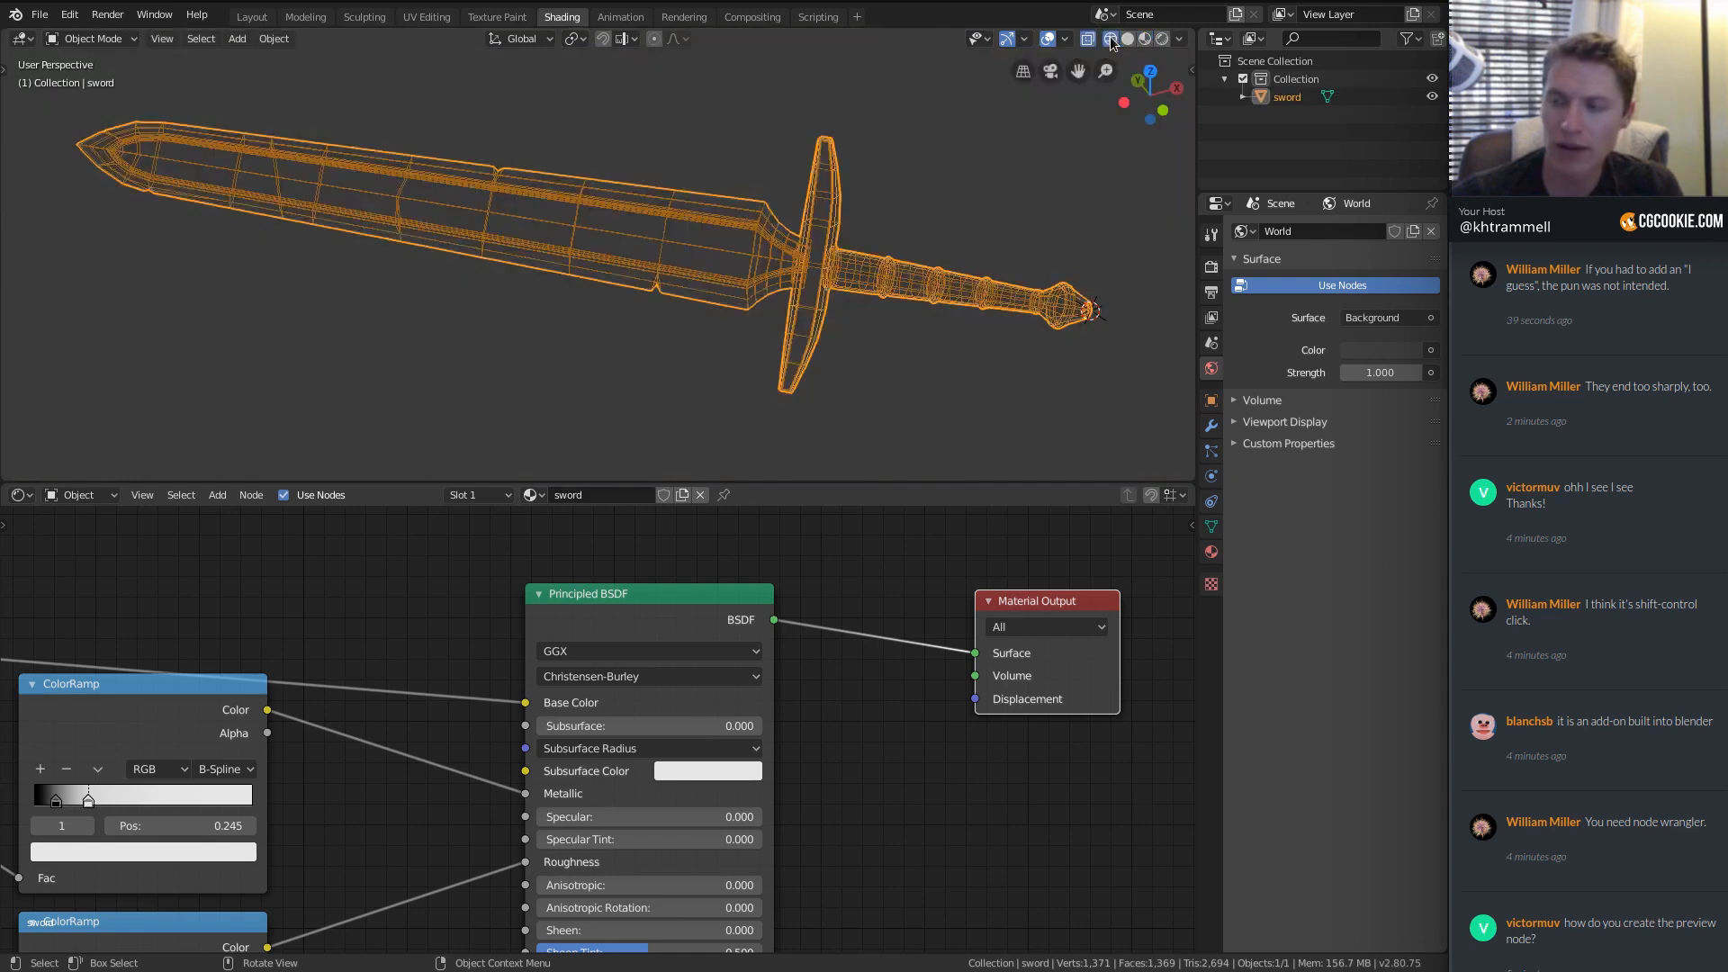
{"action": "left_click", "coordinate": [1144, 39]}
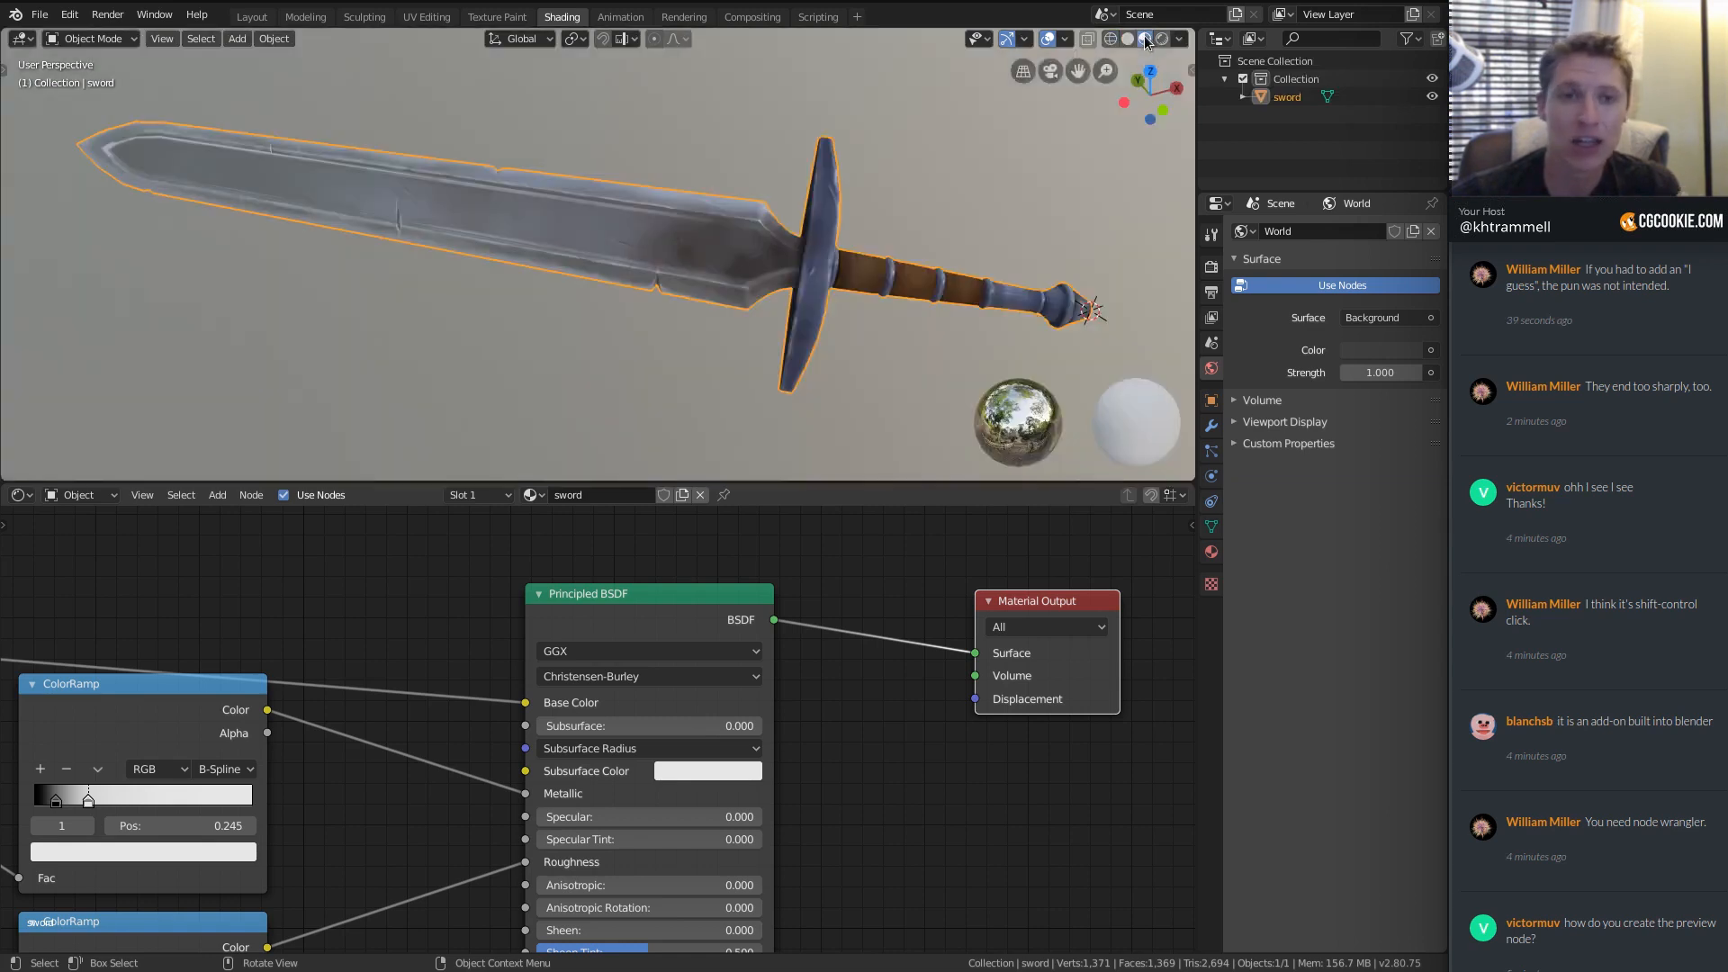
{"action": "left_click", "coordinate": [1162, 38]}
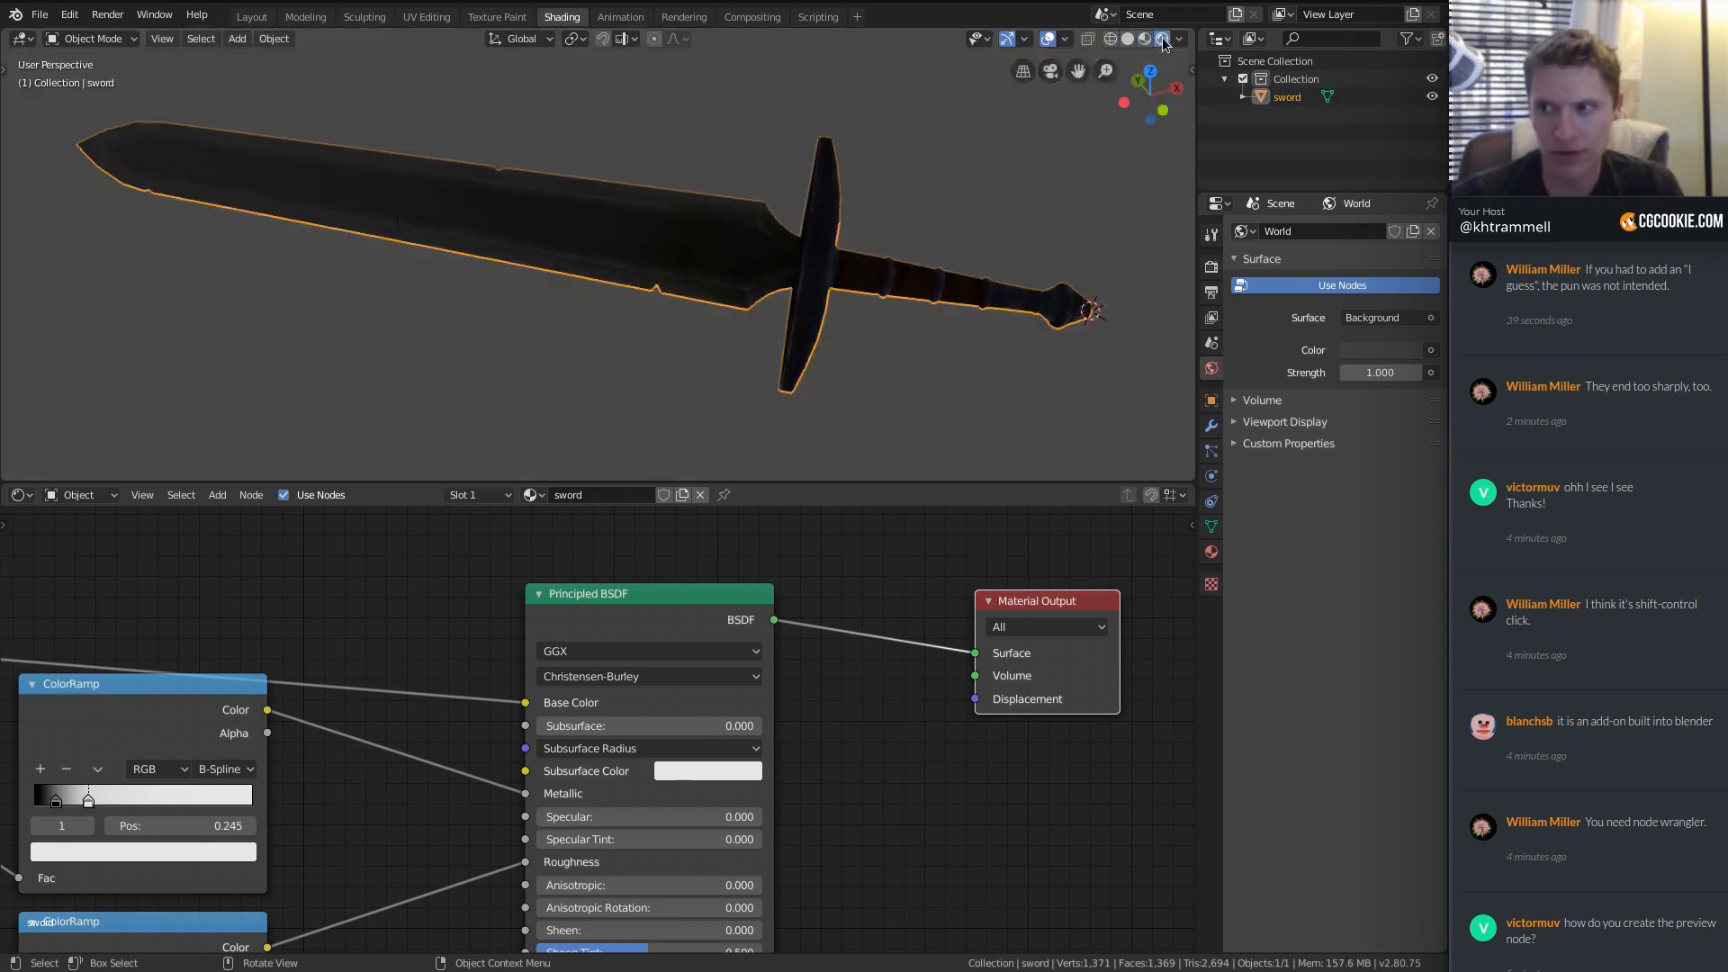
{"action": "left_click", "coordinate": [1149, 36]}
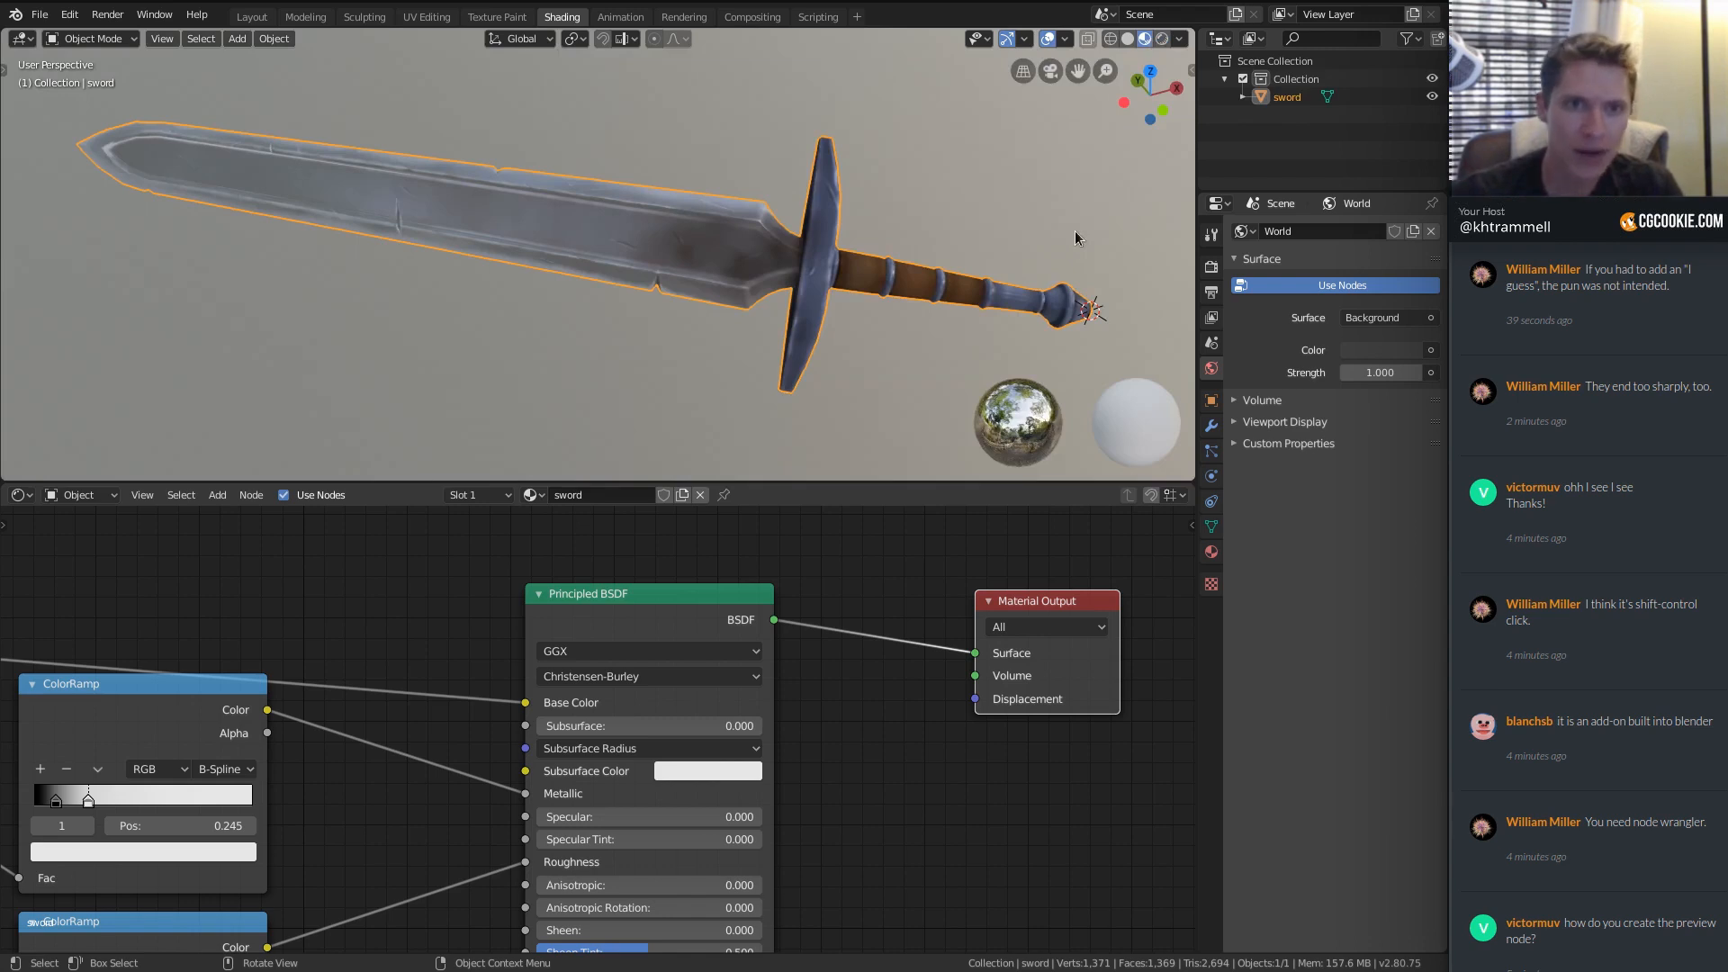
Switch the Look Dev lighting to the bright city HDRI and inspect the blade's reflections up close and from farther away.
{"action": "middle_click_drag", "start_coordinate": [1075, 231], "coordinate": [954, 191]}
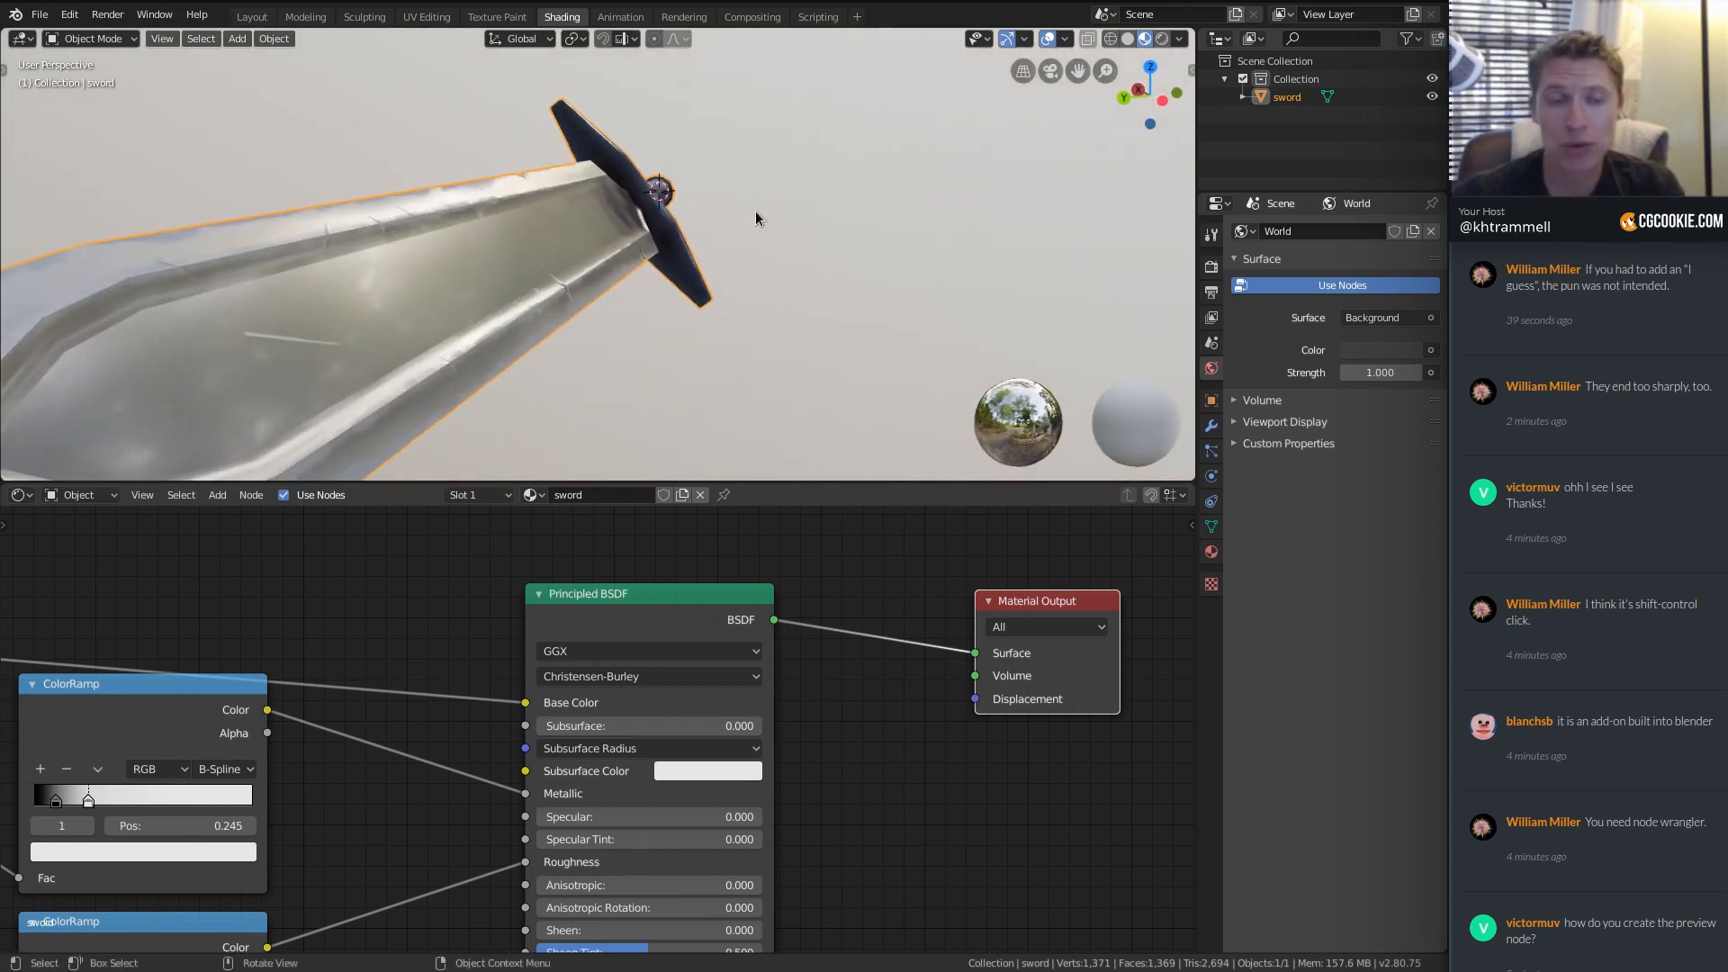
{"action": "left_click", "coordinate": [1179, 38]}
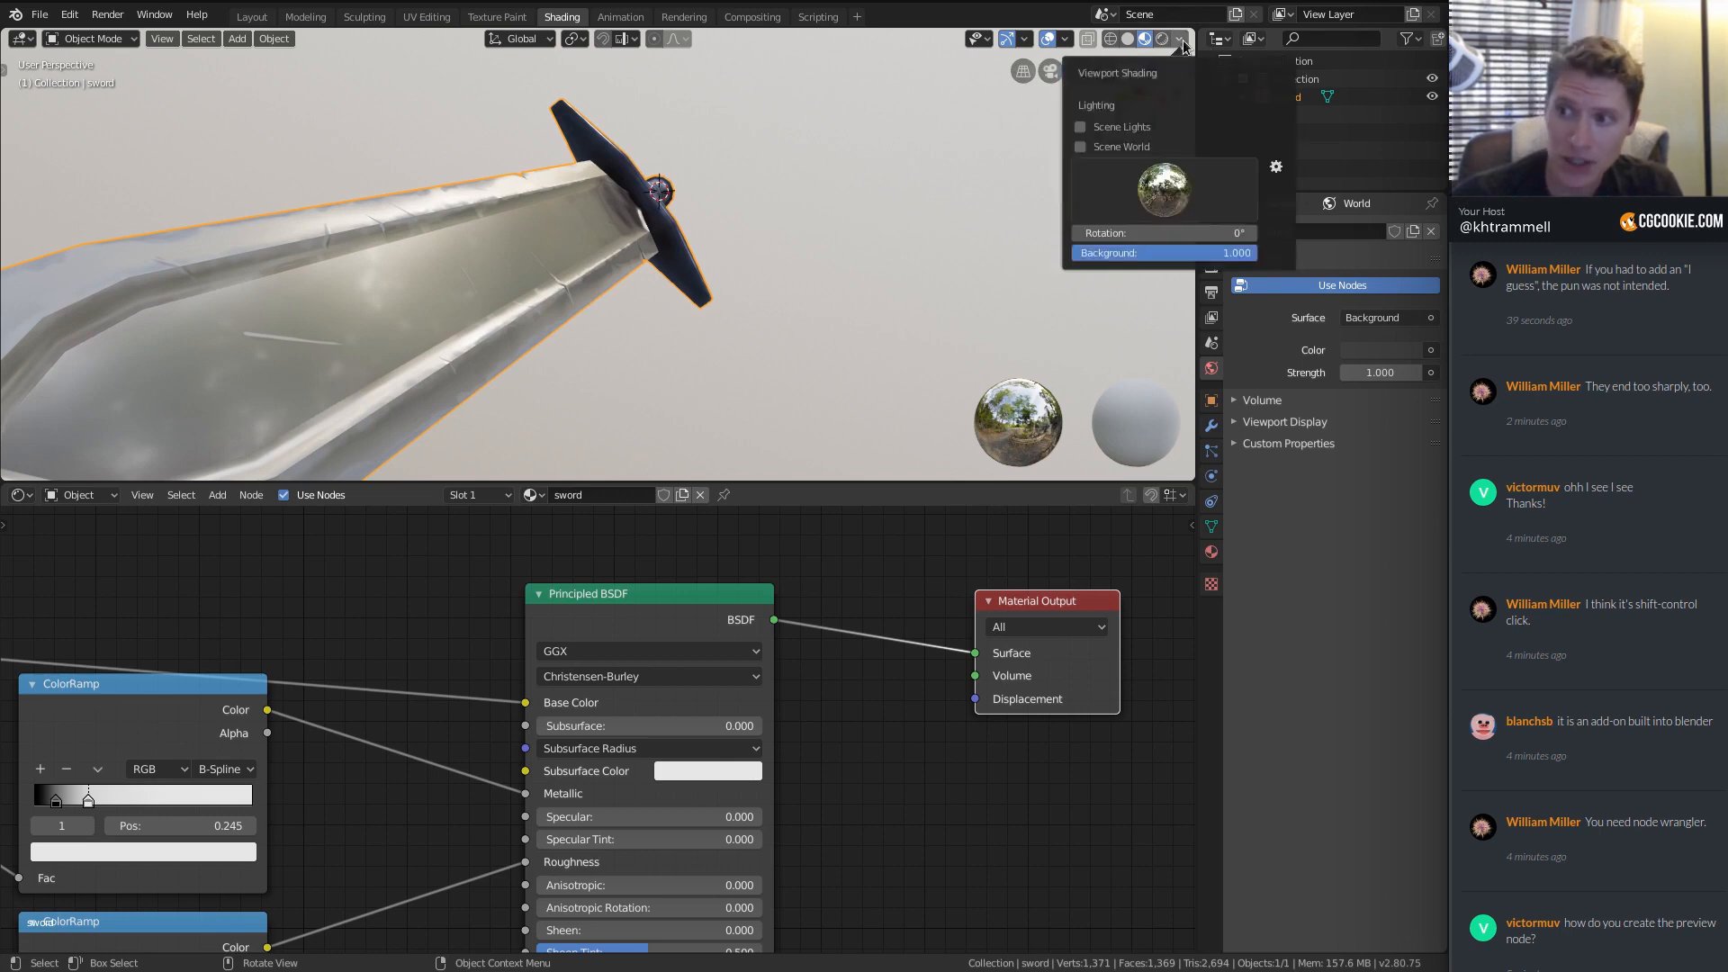
{"action": "left_click", "coordinate": [1170, 198]}
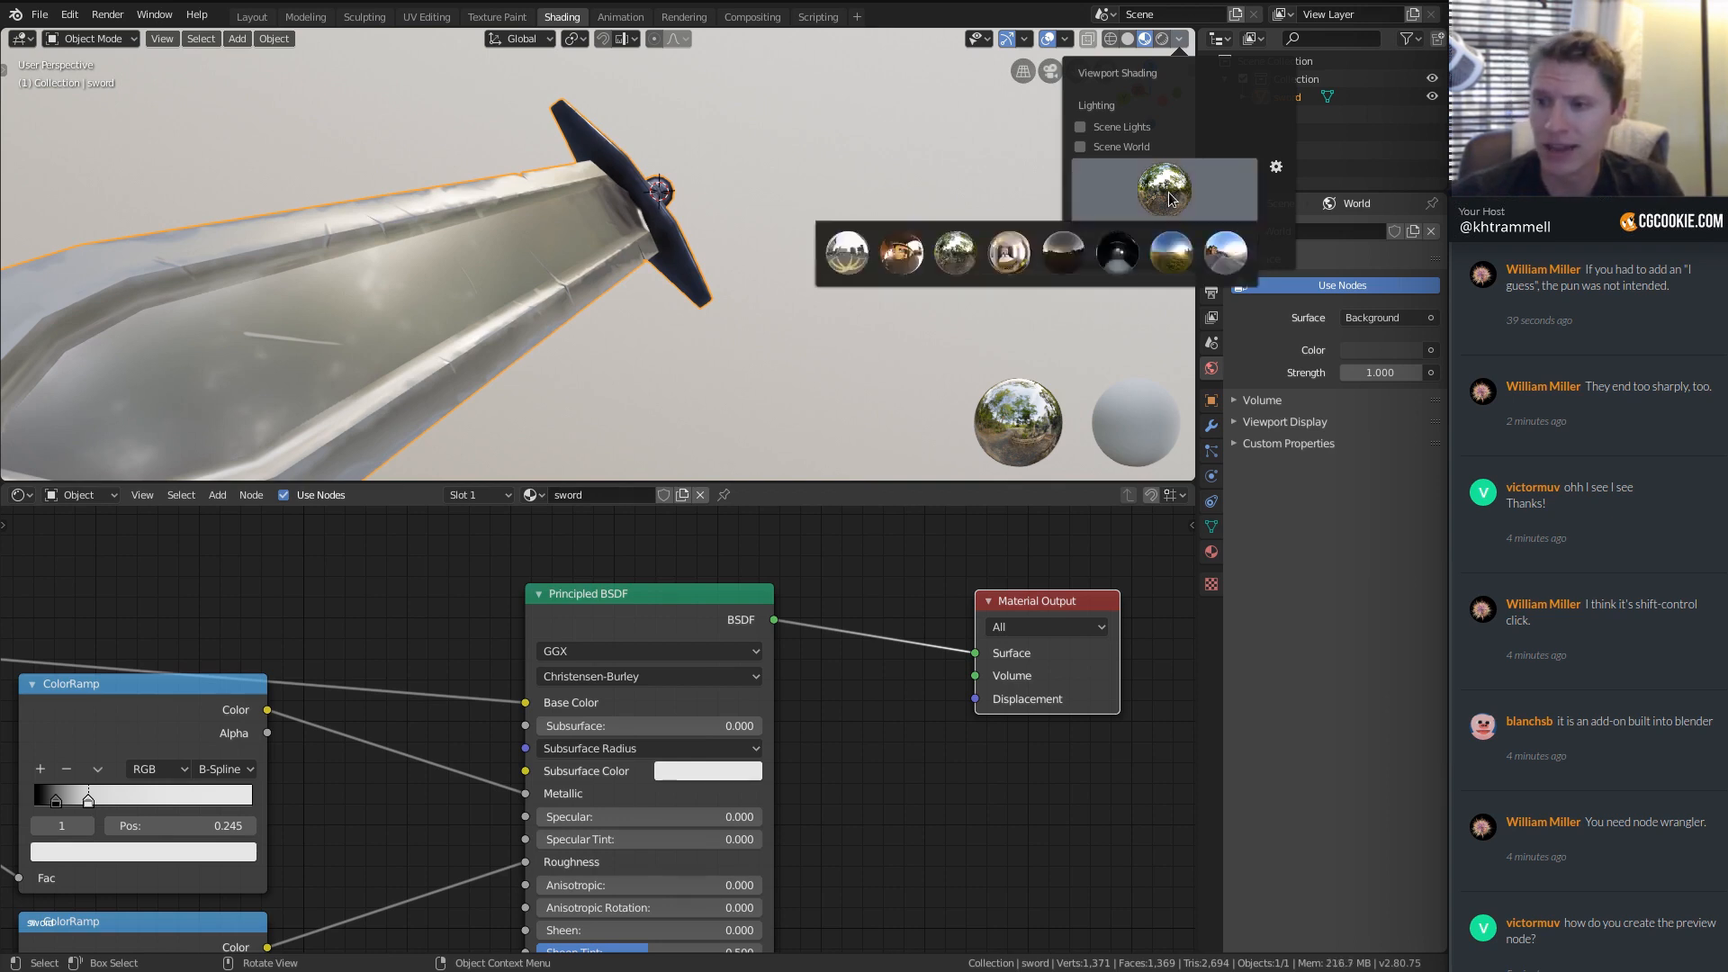
{"action": "left_click", "coordinate": [1162, 206]}
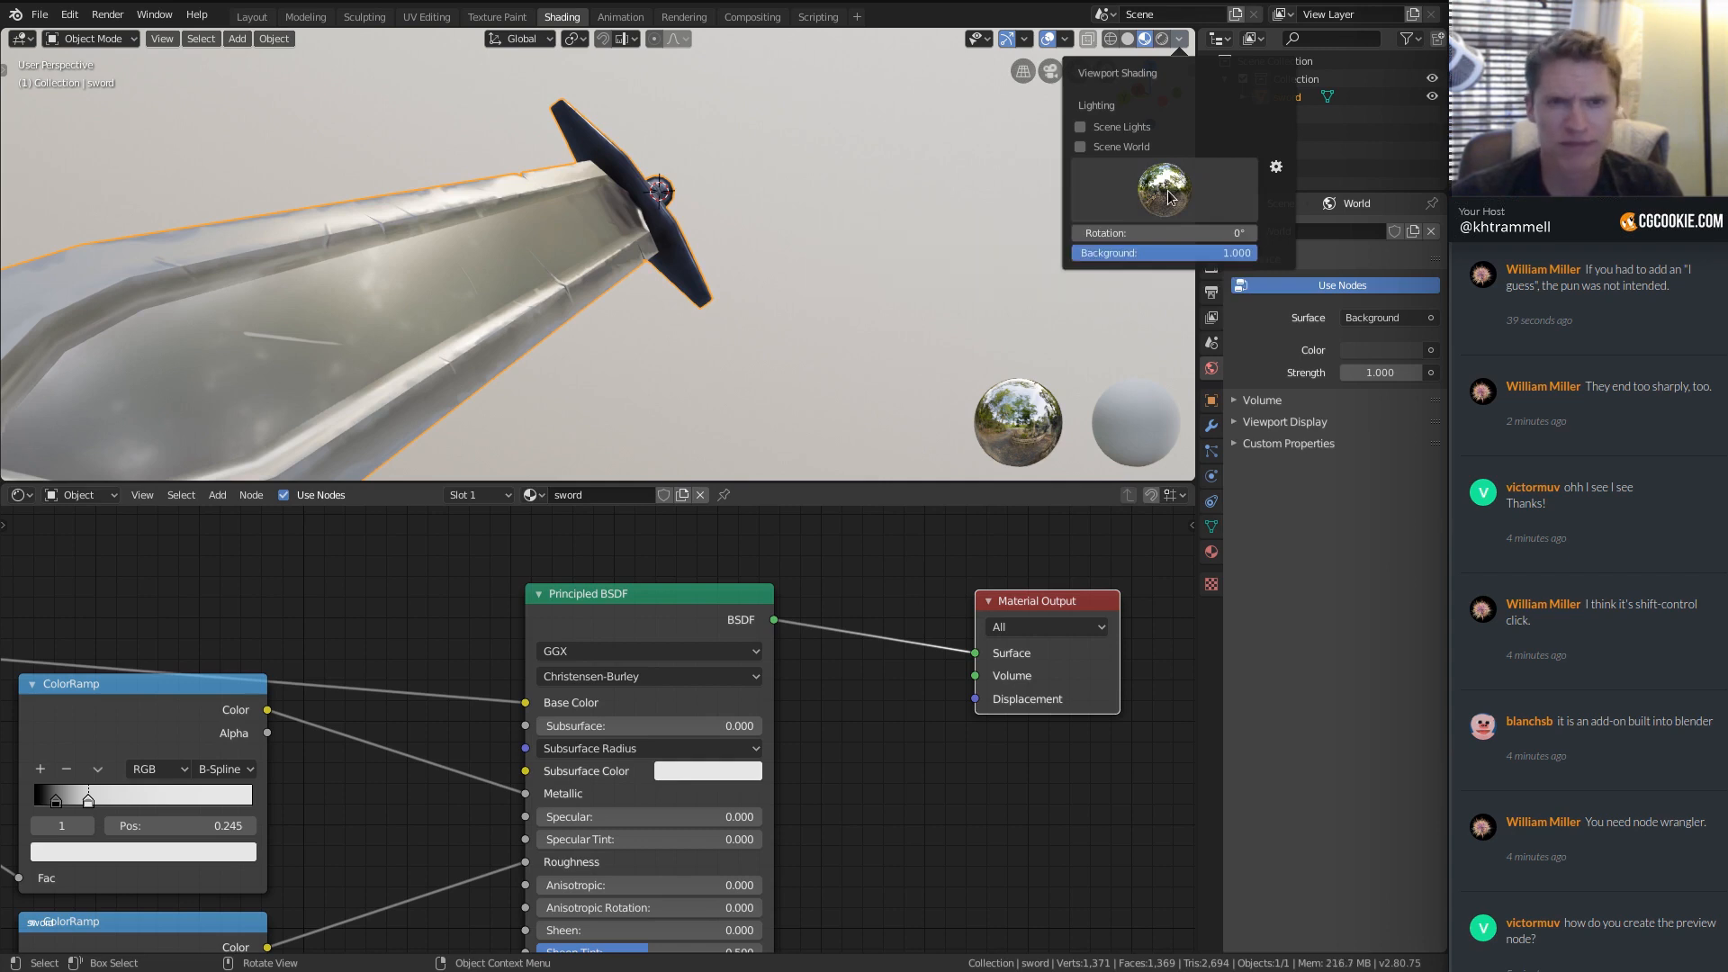
{"action": "left_click", "coordinate": [1167, 196]}
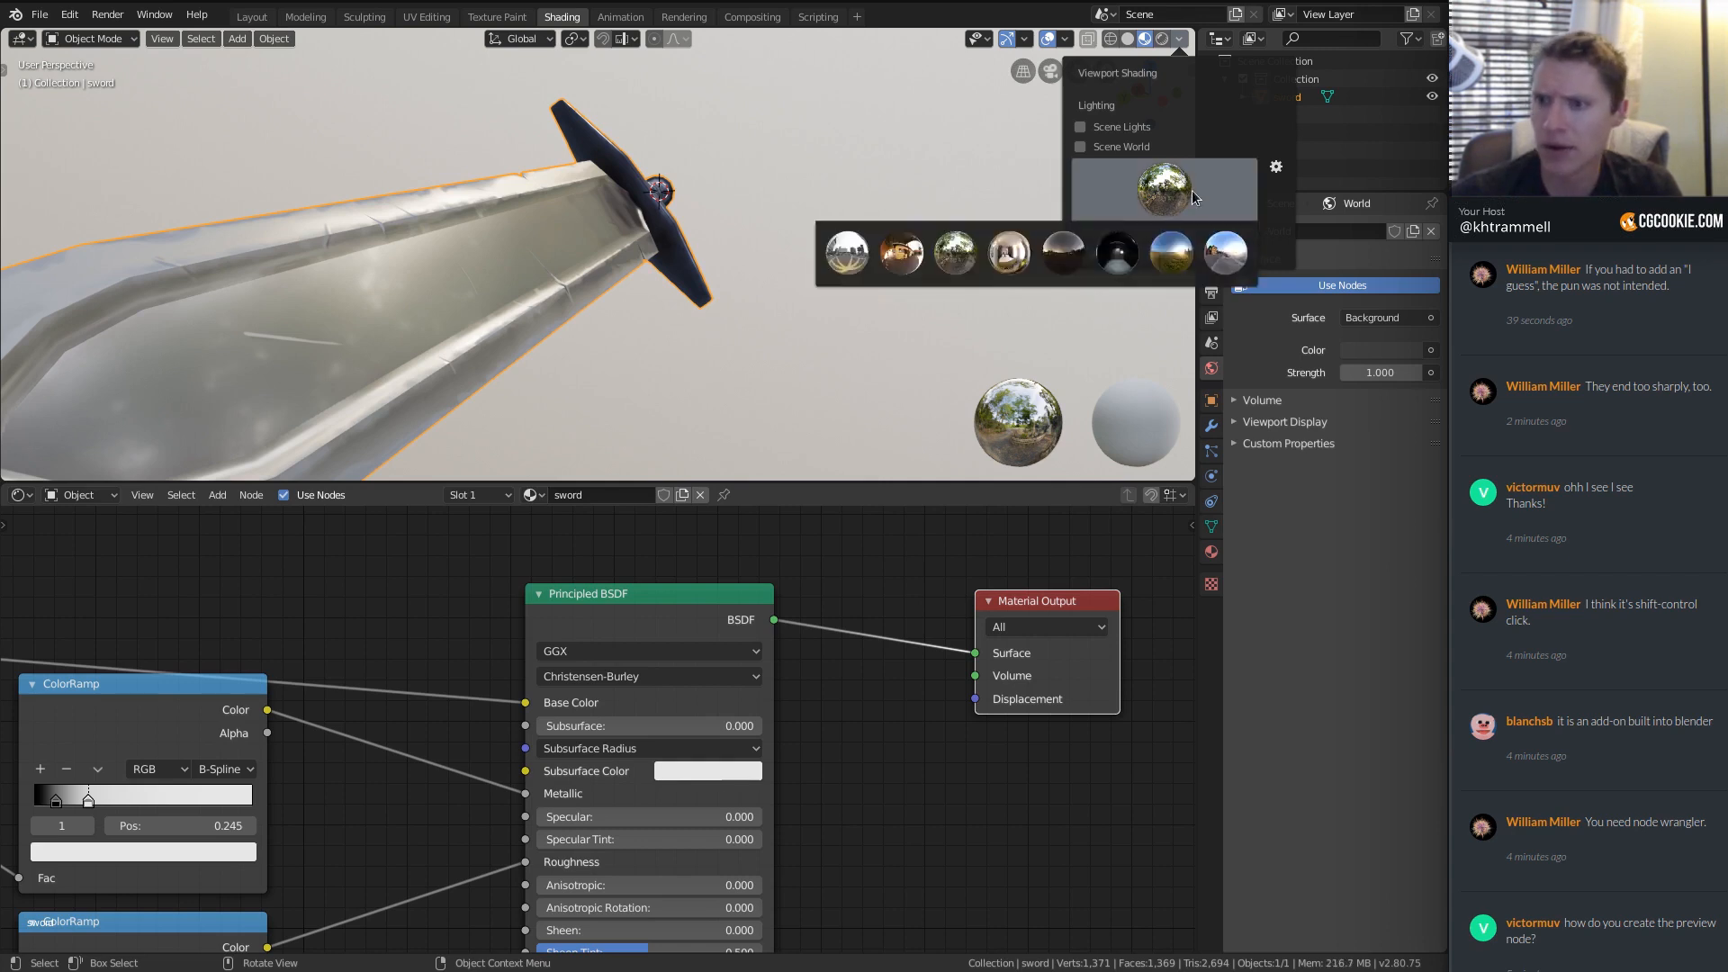
{"action": "left_click", "coordinate": [854, 260]}
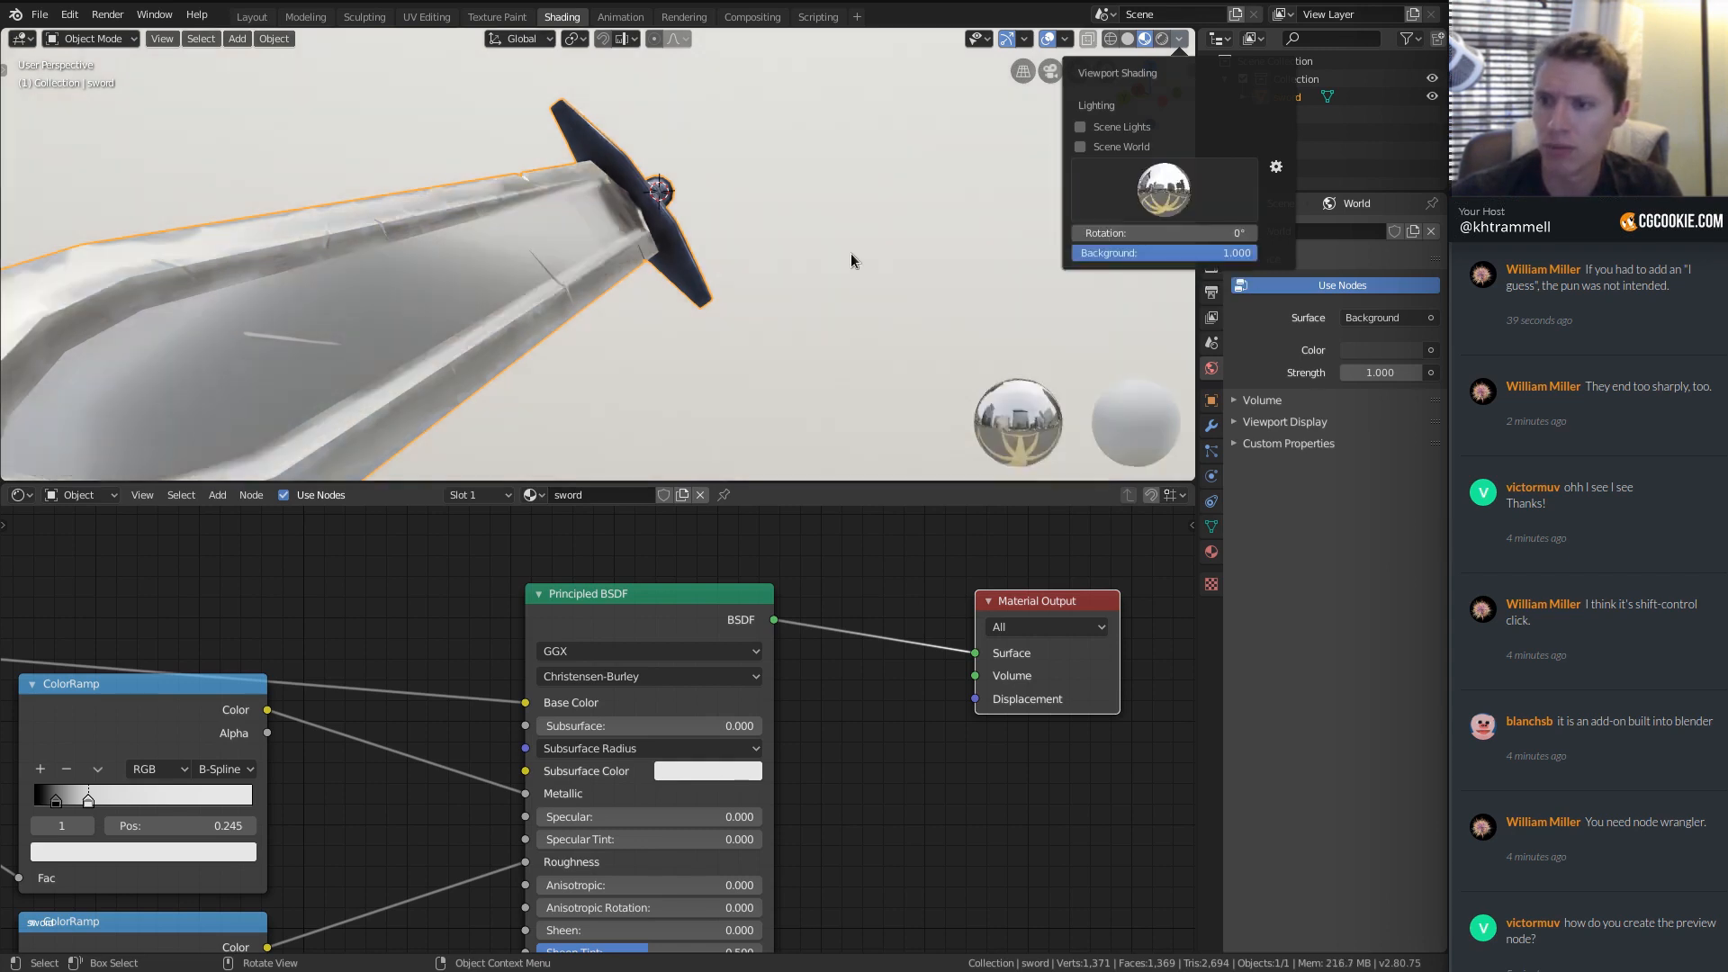
{"action": "scroll", "coordinate": [862, 225], "scroll_direction": "down", "scroll_amount": 4}
{"action": "mouse_move", "coordinate": [858, 223]}
{"action": "middle_mouse_down"}
{"action": "mouse_move", "coordinate": [738, 240]}
{"action": "mouse_move", "coordinate": [644, 214]}
{"action": "mouse_move", "coordinate": [717, 242]}
{"action": "mouse_move", "coordinate": [868, 241]}
{"action": "middle_mouse_up"}
{"action": "scroll", "coordinate": [646, 223], "scroll_direction": "up", "scroll_amount": 5}
{"action": "scroll", "coordinate": [837, 227], "scroll_direction": "down", "scroll_amount": 3}
{"action": "scroll", "coordinate": [867, 240], "scroll_direction": "down", "scroll_amount": 1}
Change the Look Dev lighting to the warm brown HDRI next to the city one and view the sword from several angles.
{"action": "left_click", "coordinate": [1178, 41]}
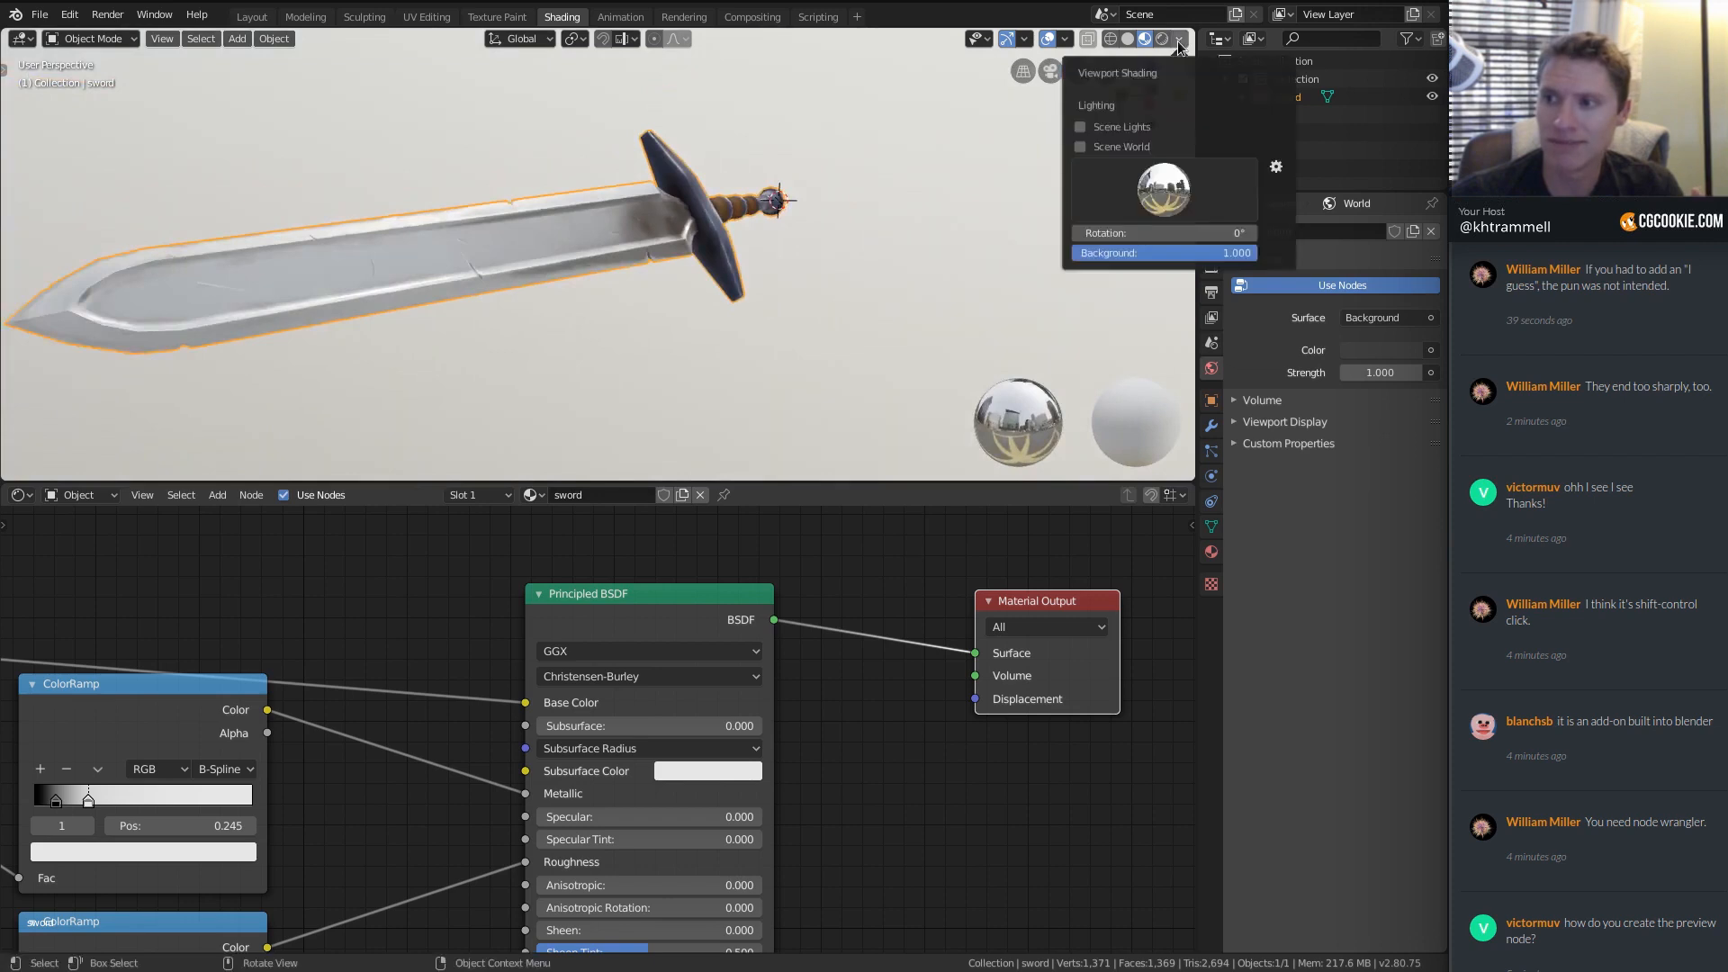
{"action": "left_click", "coordinate": [1161, 187]}
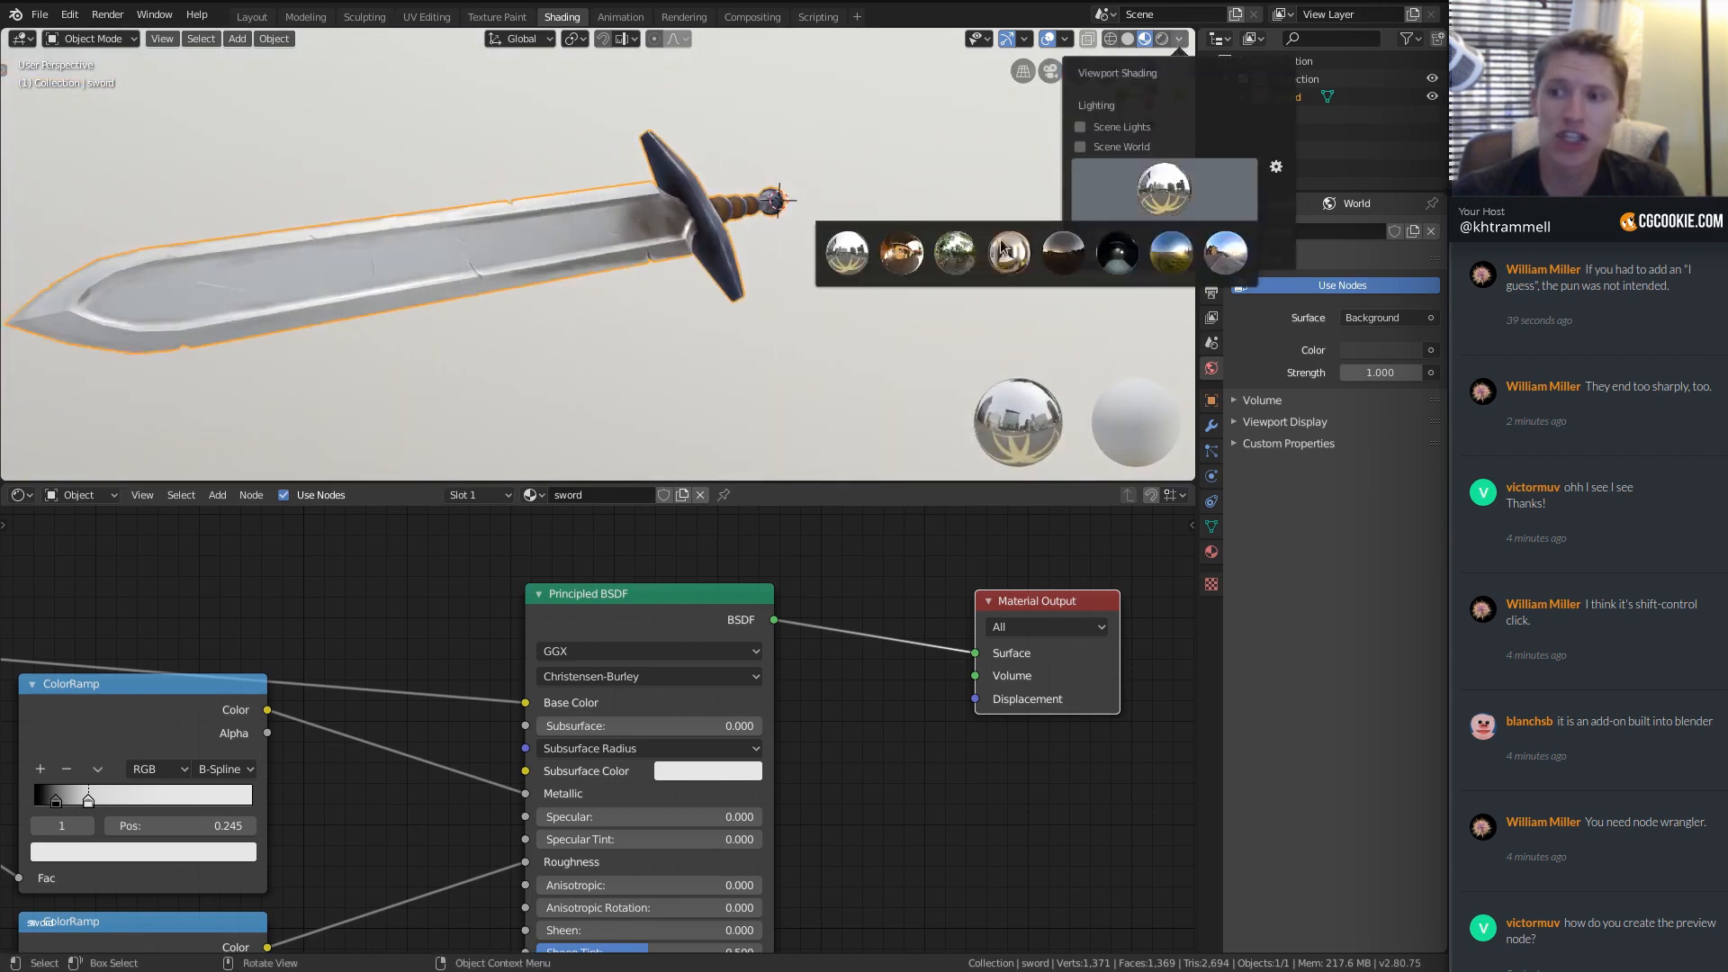
{"action": "left_click", "coordinate": [901, 253]}
{"action": "mouse_move", "coordinate": [948, 218]}
{"action": "middle_mouse_down"}
{"action": "mouse_move", "coordinate": [851, 230]}
{"action": "mouse_move", "coordinate": [796, 184]}
{"action": "mouse_move", "coordinate": [839, 232]}
{"action": "mouse_move", "coordinate": [730, 216]}
{"action": "mouse_move", "coordinate": [744, 232]}
{"action": "mouse_move", "coordinate": [820, 212]}
{"action": "mouse_move", "coordinate": [873, 155]}
{"action": "mouse_move", "coordinate": [771, 148]}
{"action": "mouse_move", "coordinate": [807, 174]}
{"action": "mouse_move", "coordinate": [792, 216]}
{"action": "middle_mouse_up"}
{"action": "middle_click_drag", "start_coordinate": [960, 160], "coordinate": [732, 223]}
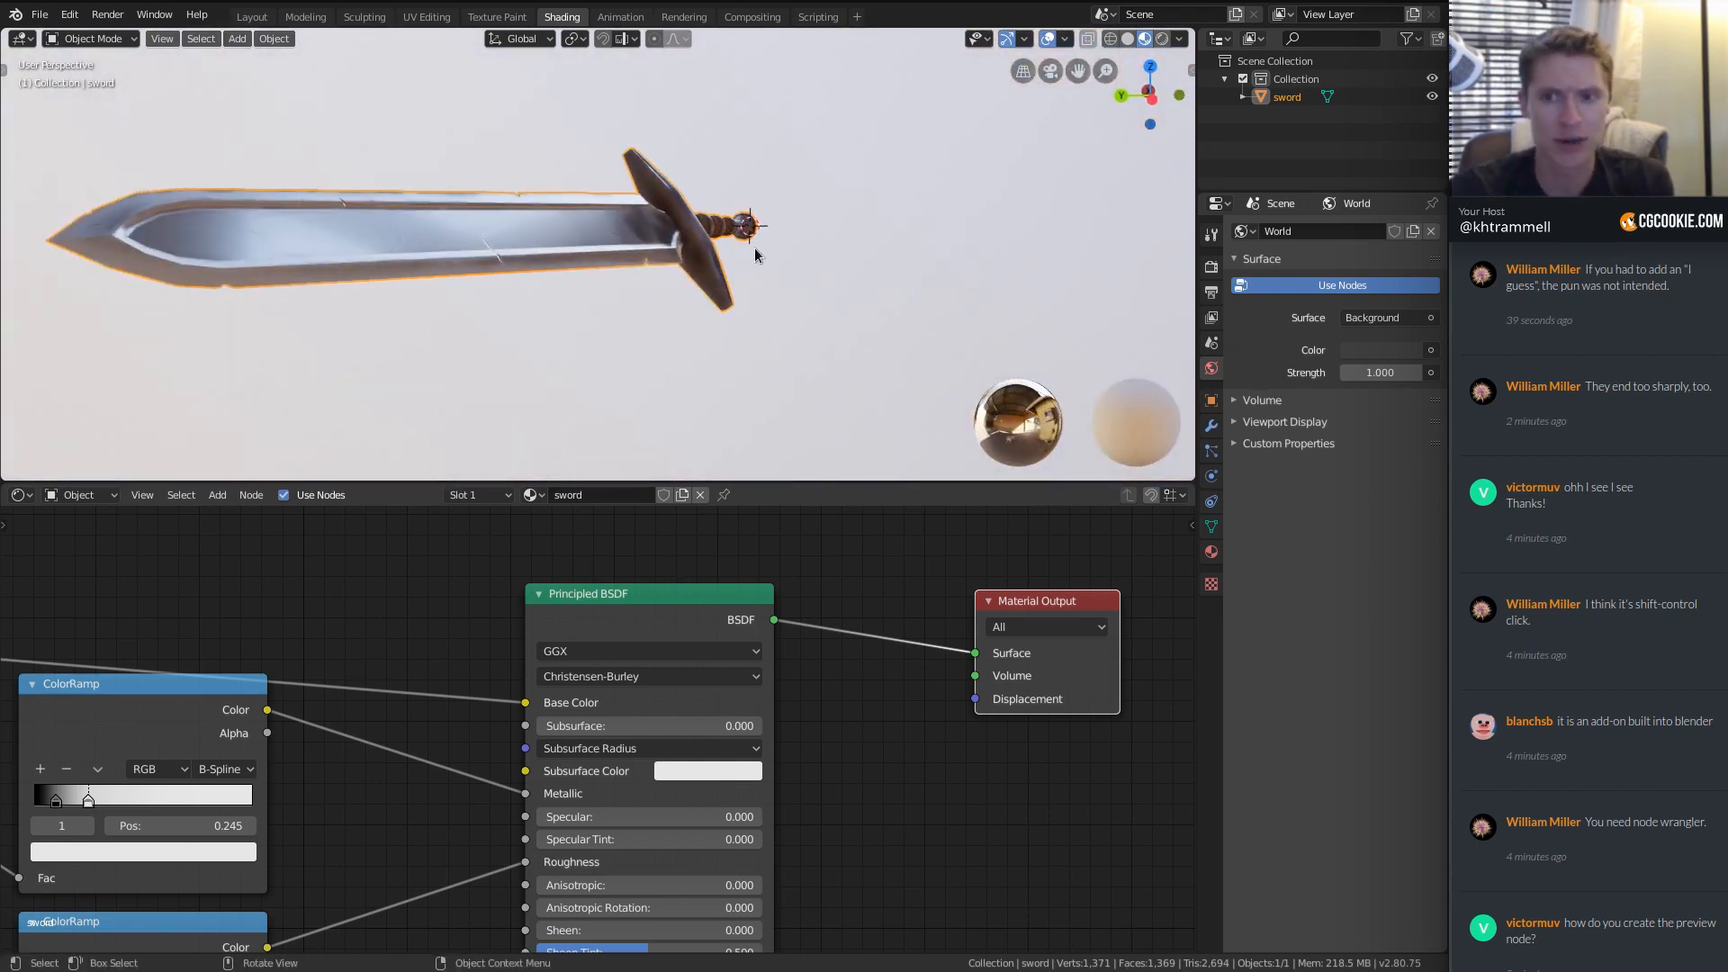
Light the sword with the HDRI that has a dusky sky over dark ground, and view it from the hilt side.
{"action": "left_click", "coordinate": [1179, 39]}
{"action": "left_click", "coordinate": [1161, 187]}
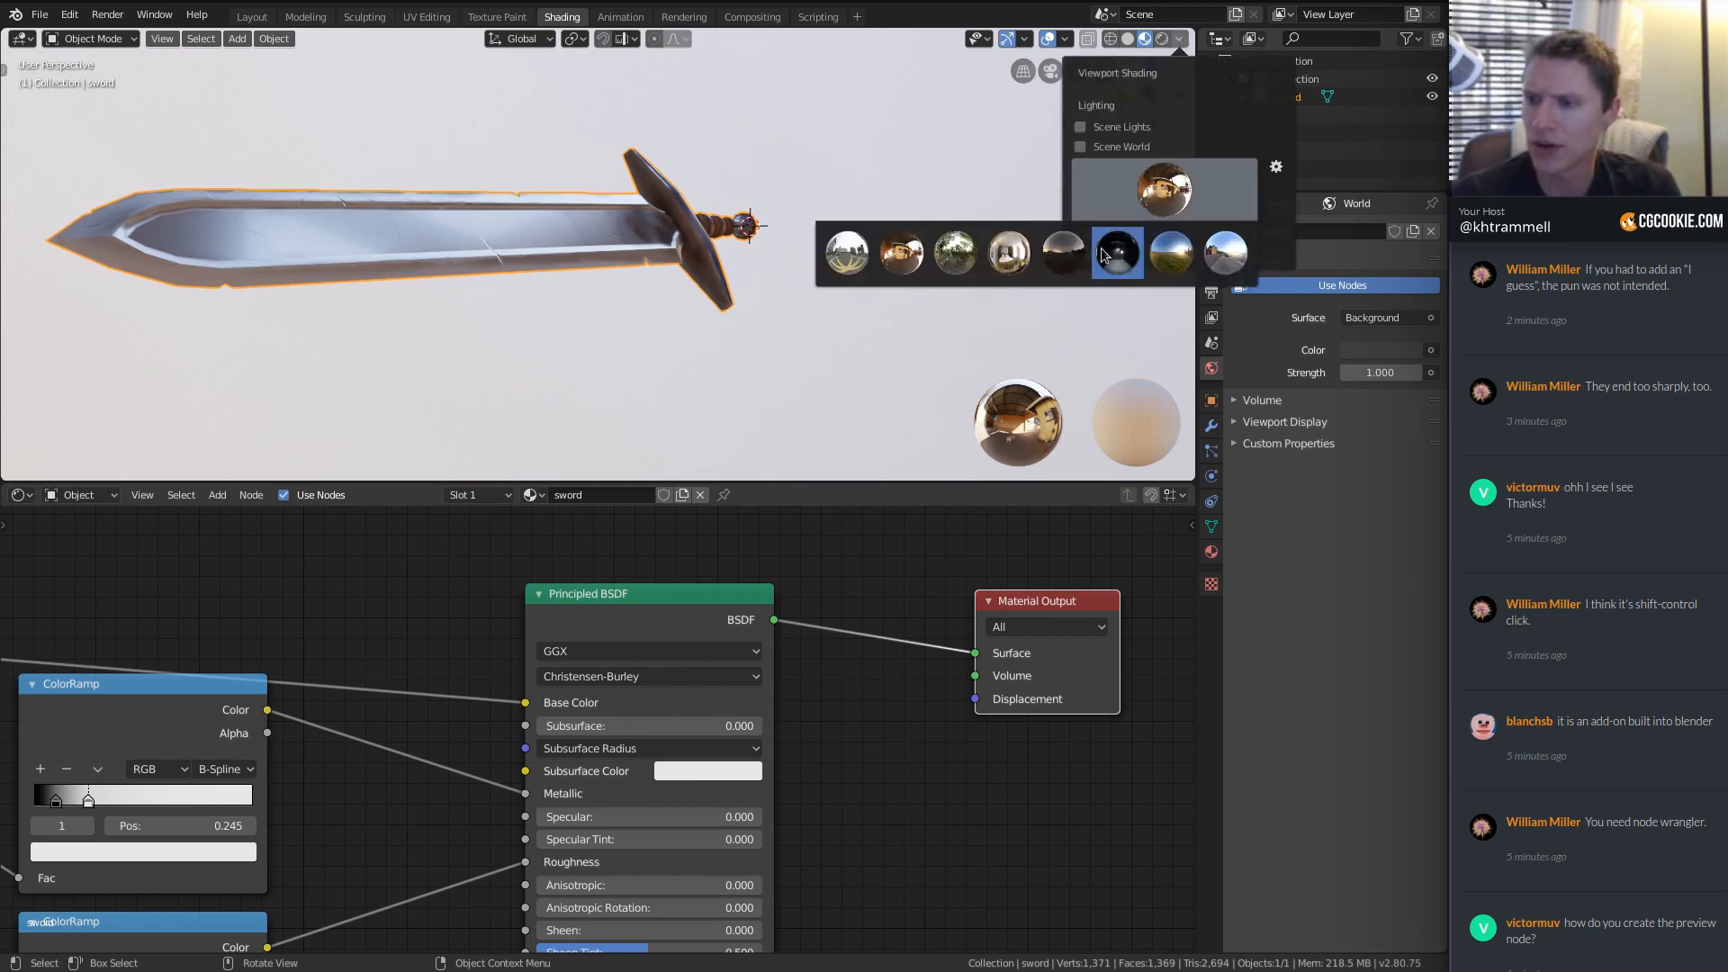
{"action": "left_click", "coordinate": [1063, 253]}
{"action": "middle_click_drag", "start_coordinate": [910, 213], "coordinate": [1144, 60]}
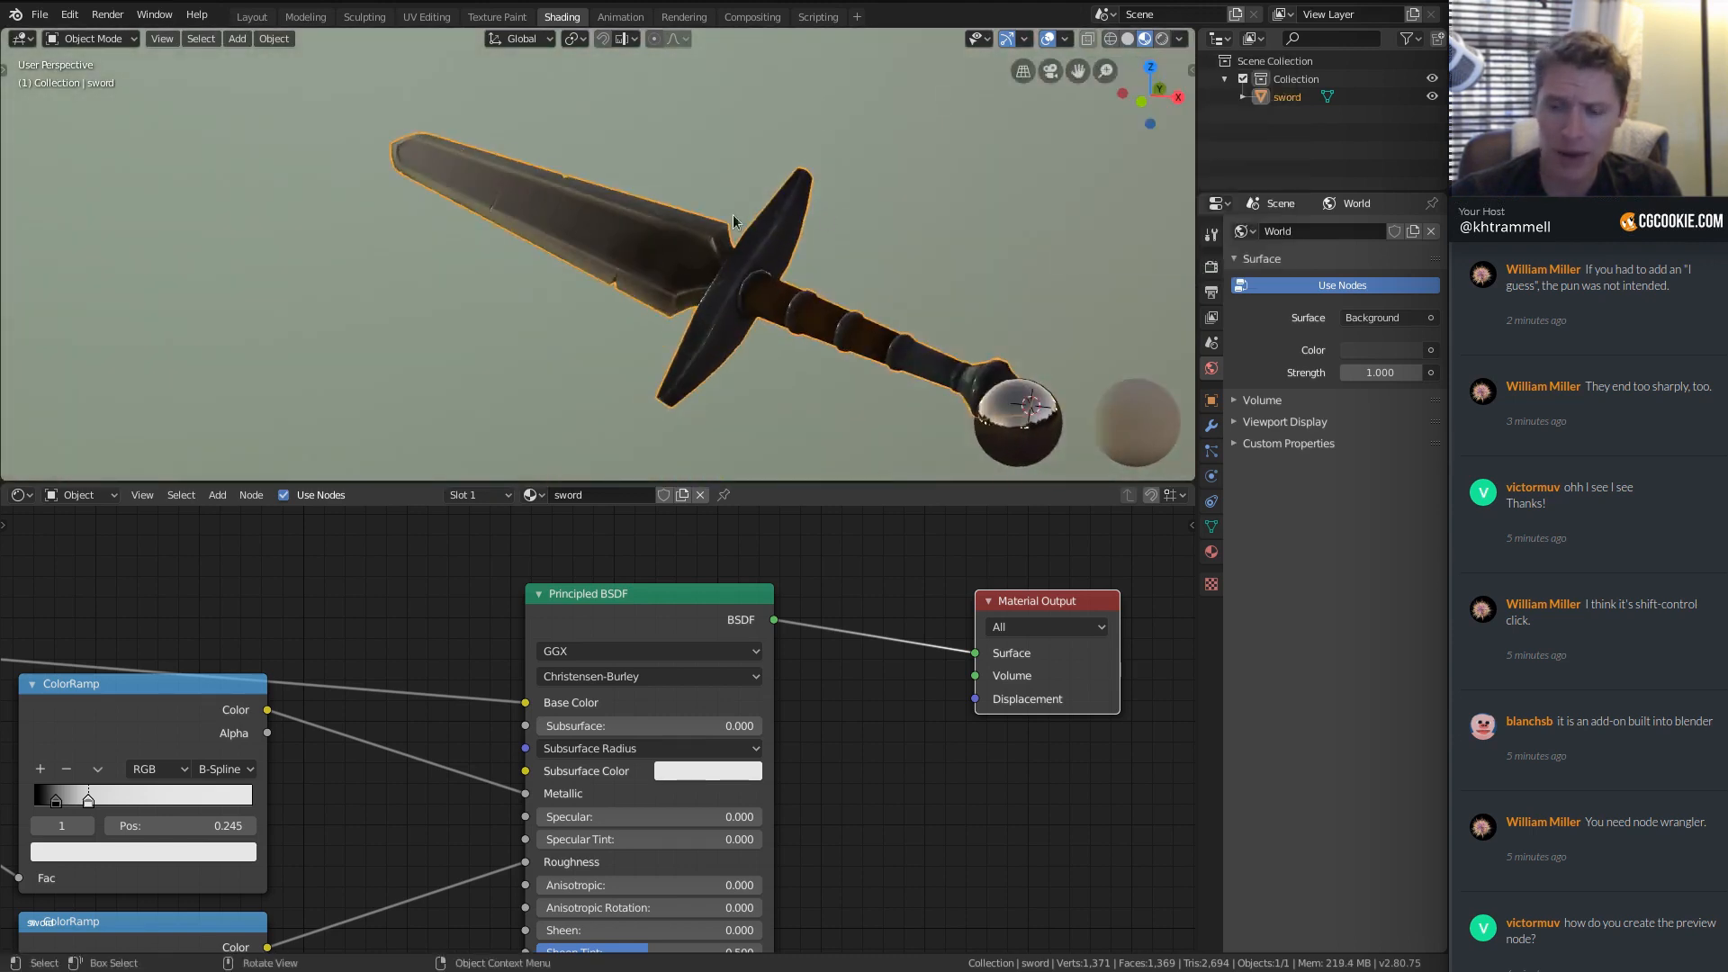
Set the Look Dev Background strength to 0.000 and view the sword against the plain backdrop.
{"action": "left_click", "coordinate": [1179, 38]}
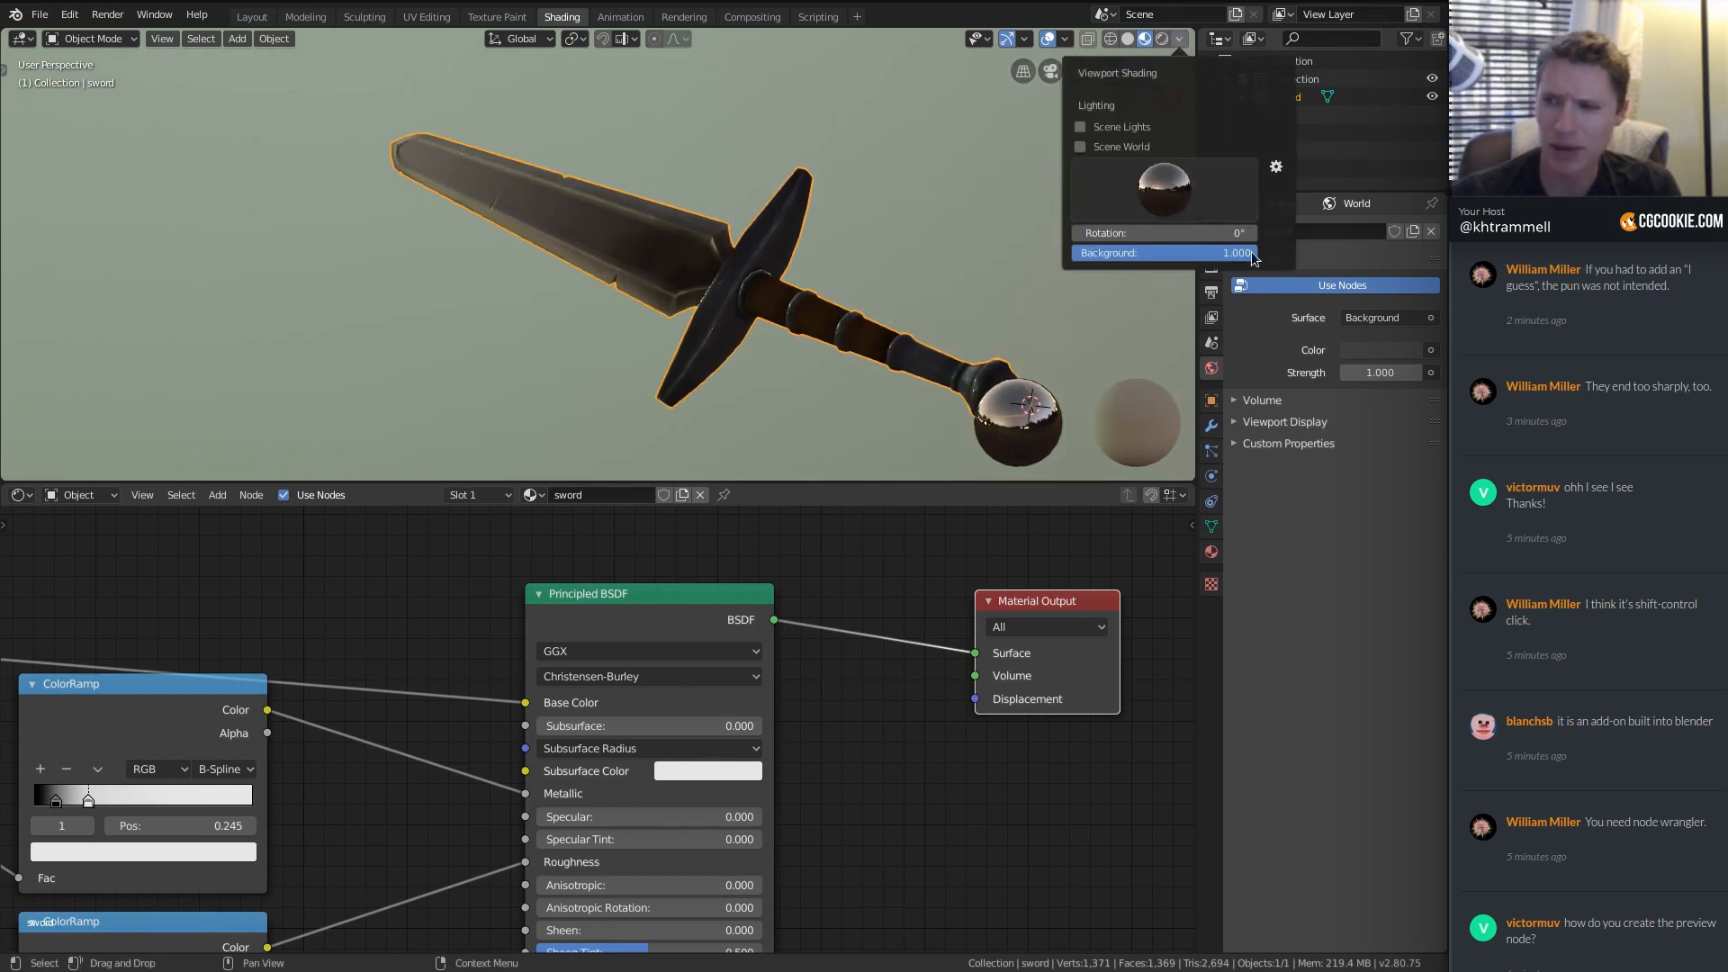
{"action": "left_click_drag", "start_coordinate": [1247, 256], "coordinate": [1137, 259]}
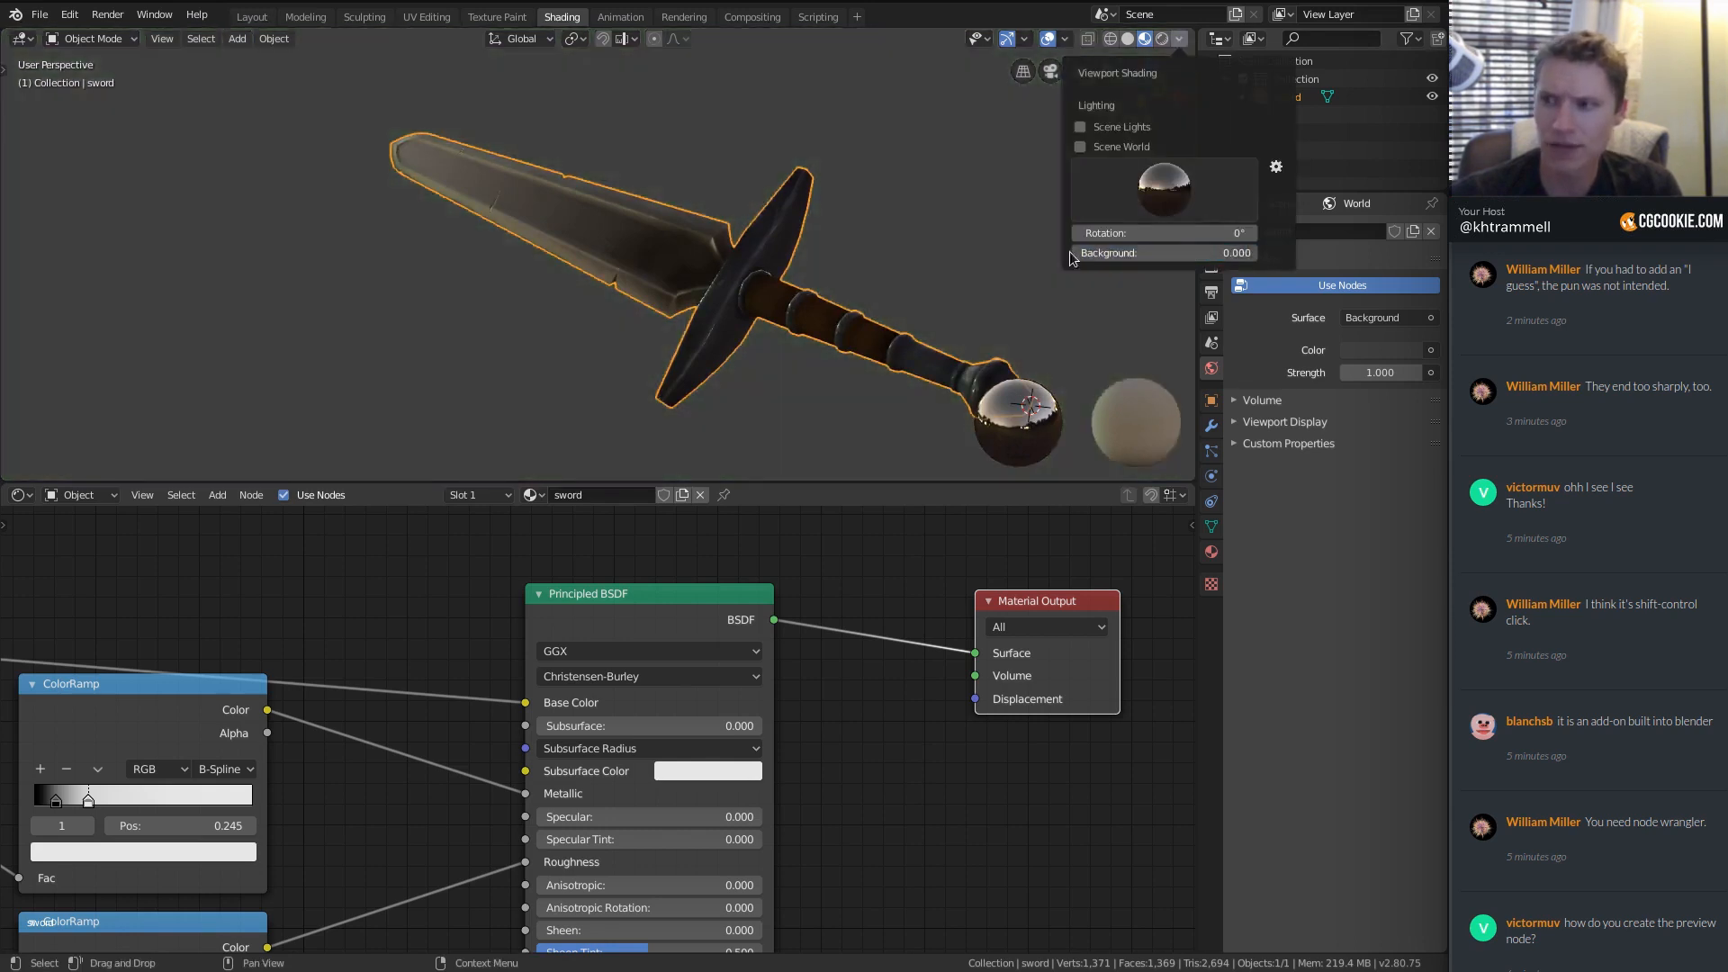
{"action": "mouse_move", "coordinate": [742, 272]}
{"action": "middle_mouse_down"}
{"action": "mouse_move", "coordinate": [903, 252]}
{"action": "mouse_move", "coordinate": [795, 240]}
{"action": "mouse_move", "coordinate": [819, 228]}
{"action": "mouse_move", "coordinate": [796, 207]}
{"action": "mouse_move", "coordinate": [860, 196]}
{"action": "mouse_move", "coordinate": [790, 241]}
{"action": "mouse_move", "coordinate": [765, 180]}
{"action": "mouse_move", "coordinate": [549, 184]}
{"action": "middle_mouse_up"}
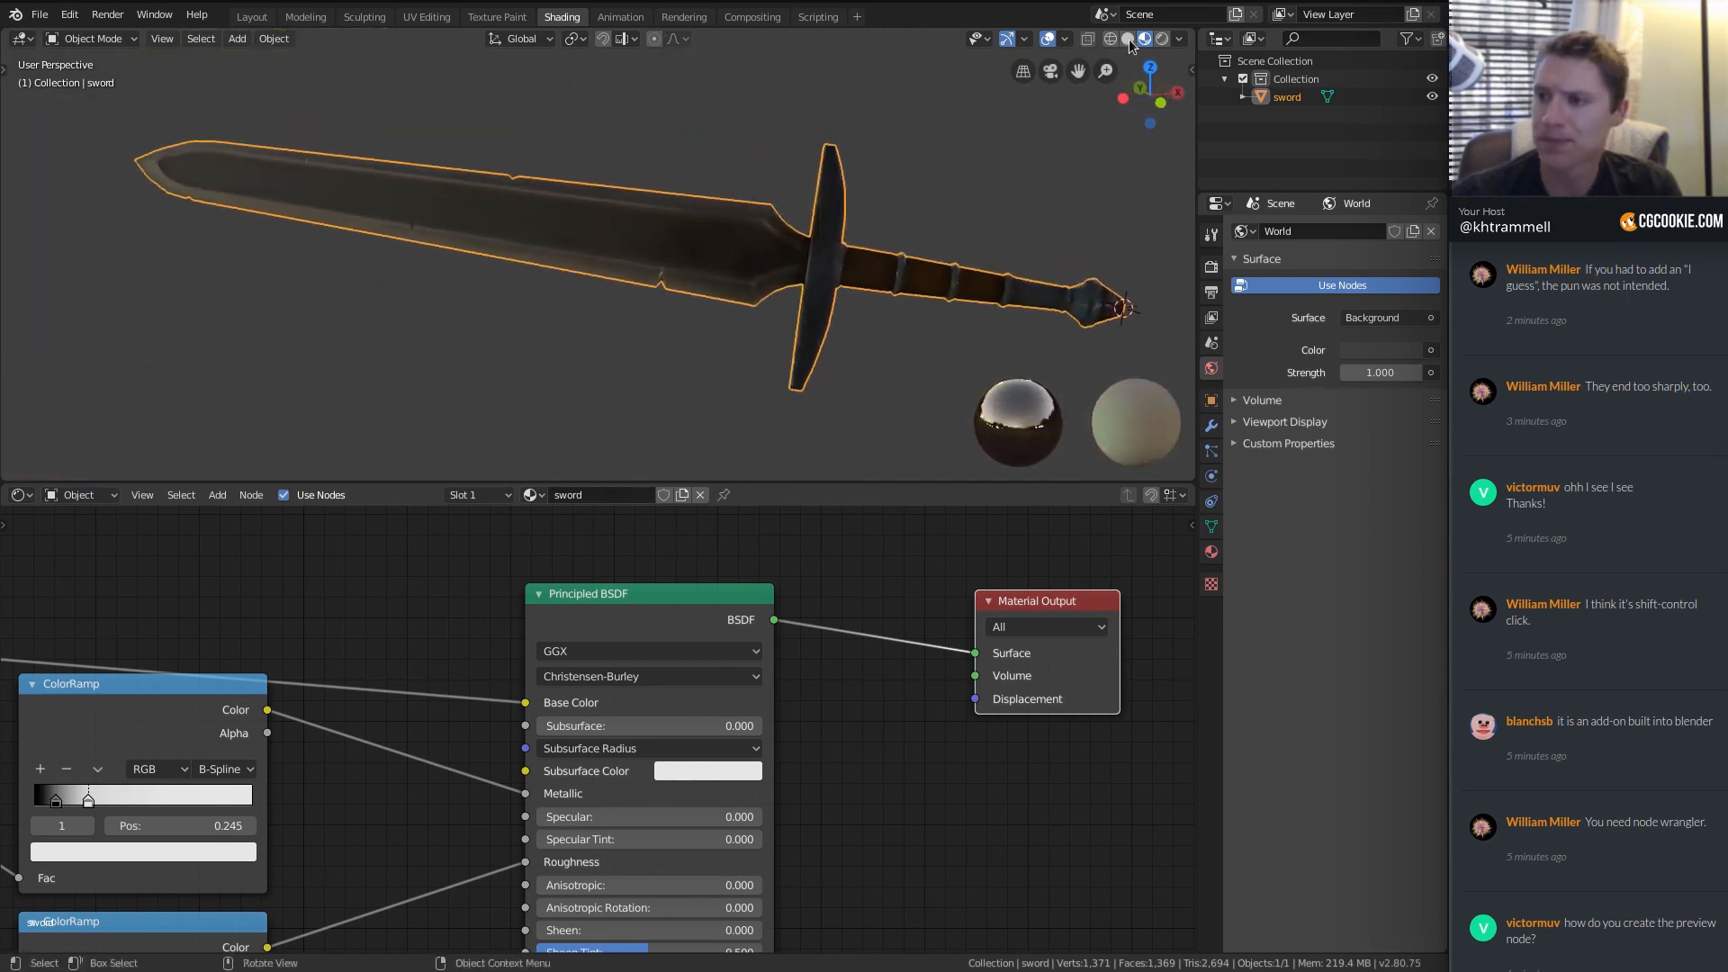
Switch the Look Dev lighting to the black studio HDRI and check the sword's highlights.
{"action": "left_click", "coordinate": [1179, 38]}
{"action": "left_click", "coordinate": [1164, 187]}
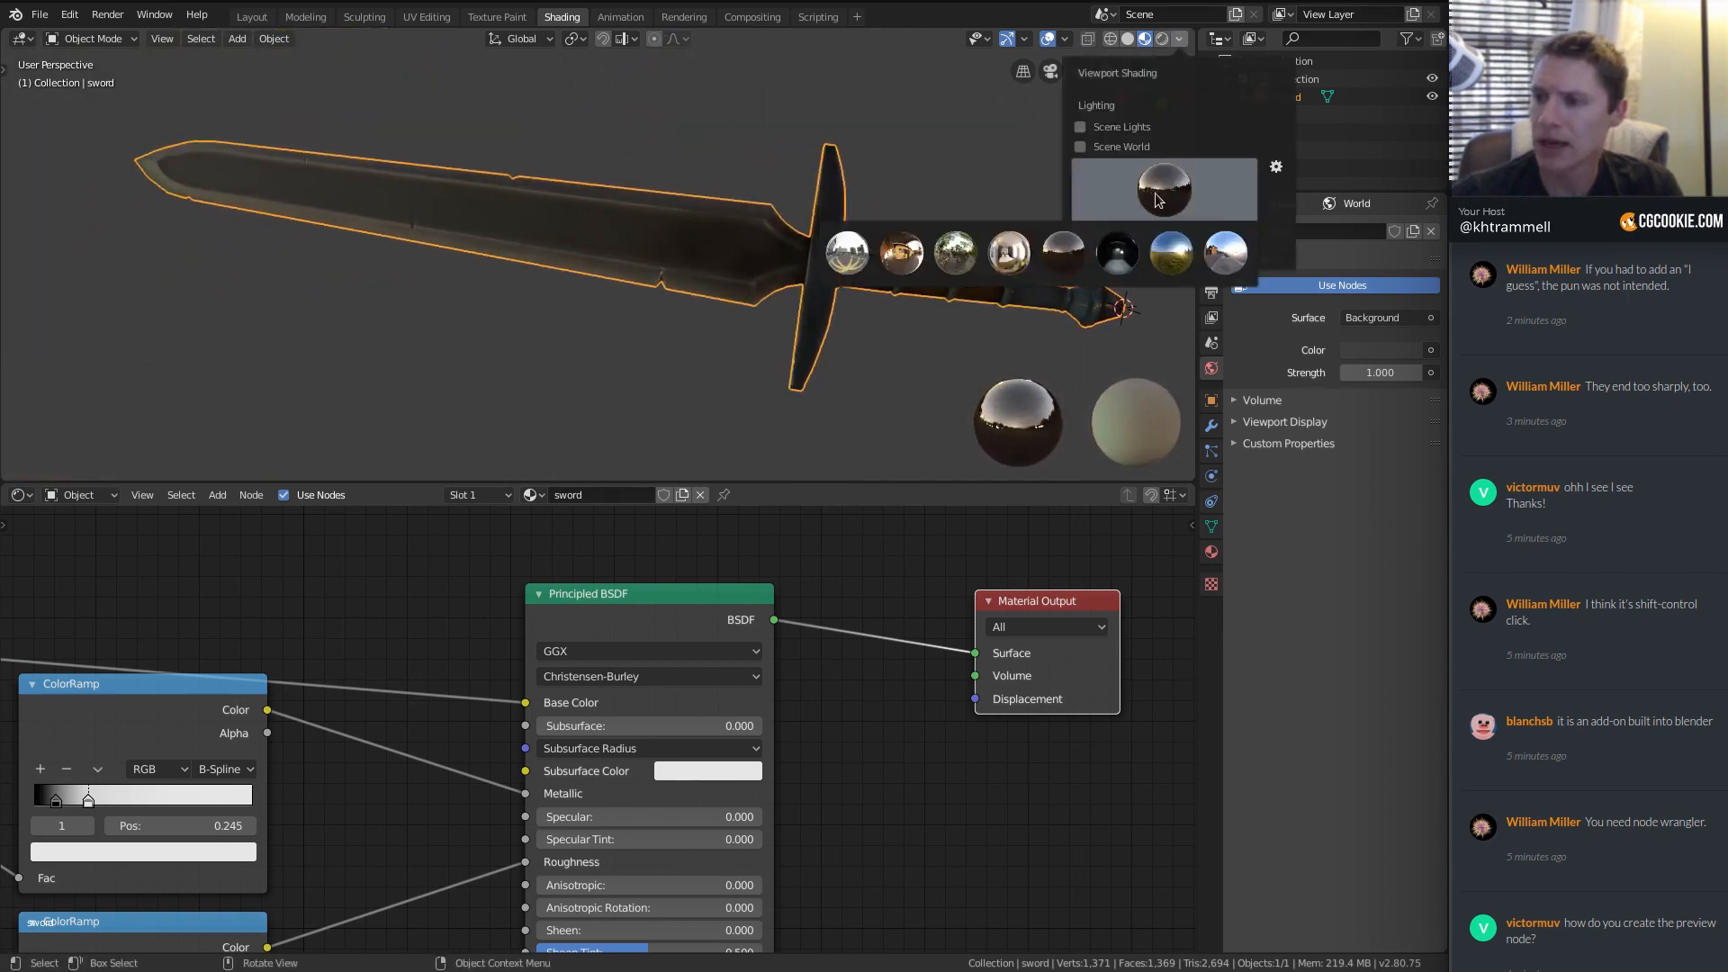
{"action": "left_click", "coordinate": [1120, 253]}
{"action": "mouse_move", "coordinate": [1035, 241]}
{"action": "middle_mouse_down"}
{"action": "mouse_move", "coordinate": [855, 229]}
{"action": "mouse_move", "coordinate": [843, 193]}
{"action": "middle_mouse_up"}
Change the Look Dev lighting to the blue sky and grass field HDRI and examine the sword from both ends.
{"action": "left_click", "coordinate": [1180, 38]}
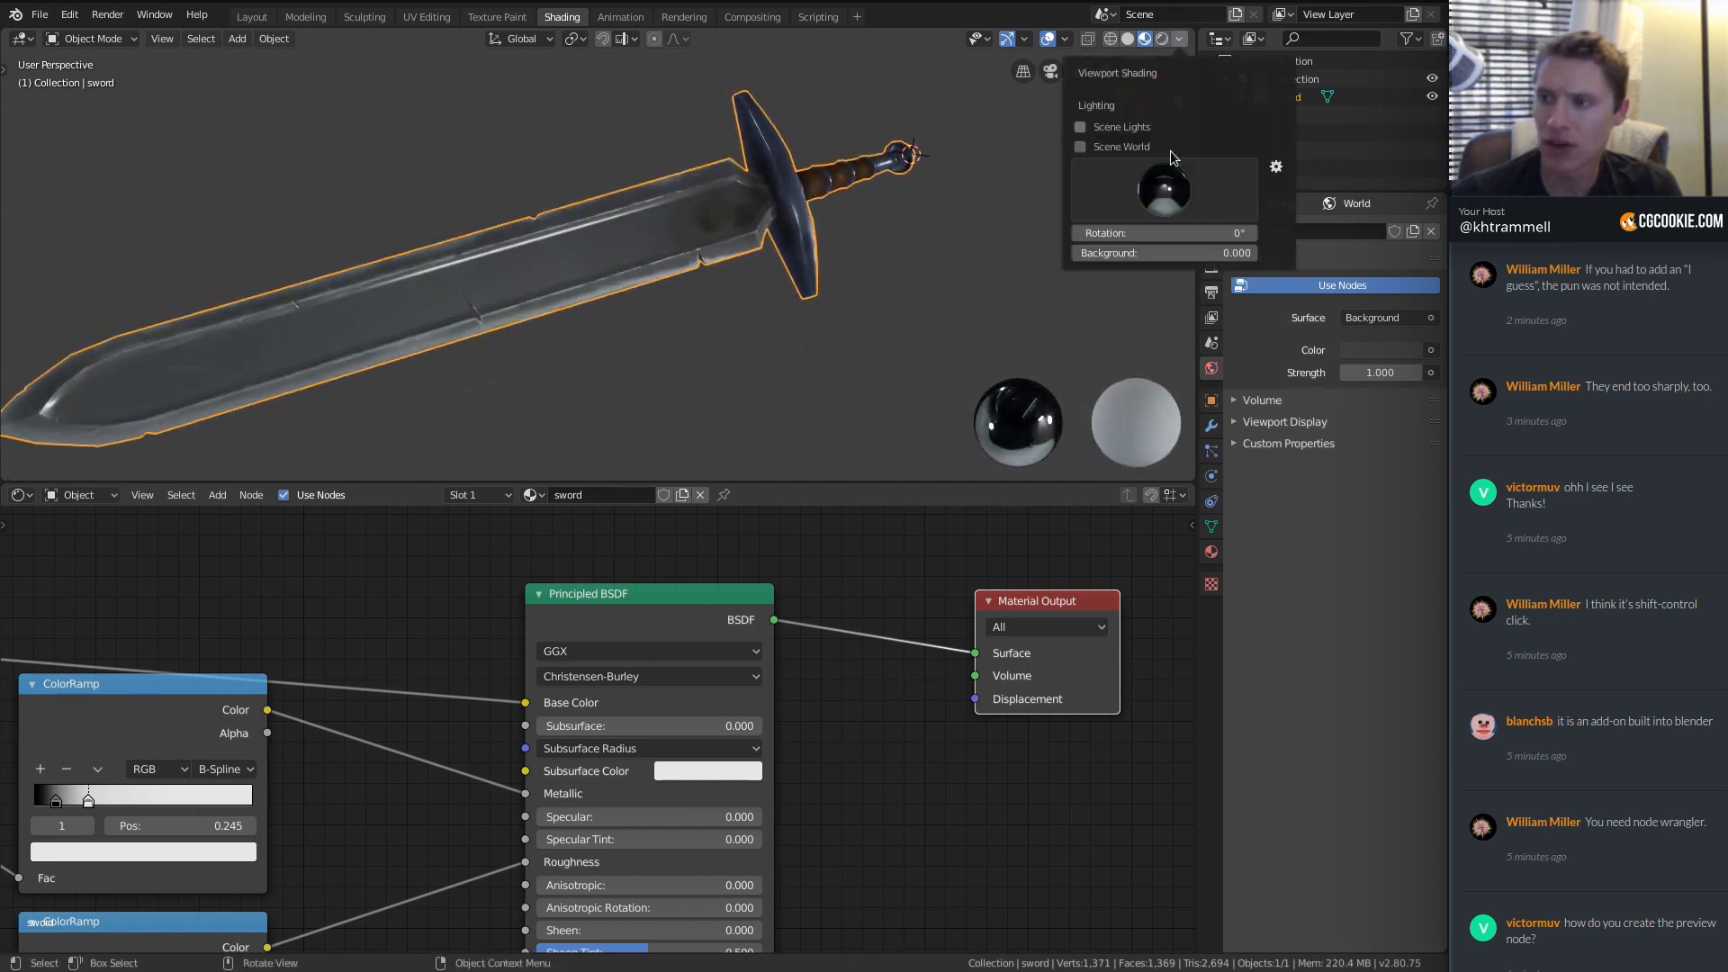
{"action": "left_click", "coordinate": [1165, 202]}
{"action": "left_click", "coordinate": [1184, 270]}
{"action": "mouse_move", "coordinate": [889, 263]}
{"action": "middle_mouse_down"}
{"action": "mouse_move", "coordinate": [856, 179]}
{"action": "mouse_move", "coordinate": [670, 234]}
{"action": "mouse_move", "coordinate": [857, 225]}
{"action": "mouse_move", "coordinate": [780, 223]}
{"action": "mouse_move", "coordinate": [711, 273]}
{"action": "mouse_move", "coordinate": [639, 228]}
{"action": "mouse_move", "coordinate": [527, 317]}
{"action": "middle_mouse_up"}
{"action": "middle_click_drag", "start_coordinate": [420, 236], "coordinate": [832, 297]}
Set the light stop of the ColorRamp feeding Metallic to pure white, 1.000 in R, G and B, and check the blade.
{"action": "middle_click_drag", "start_coordinate": [301, 741], "coordinate": [668, 641]}
{"action": "middle_click_drag", "start_coordinate": [668, 640], "coordinate": [462, 745], "text": "ctrl"}
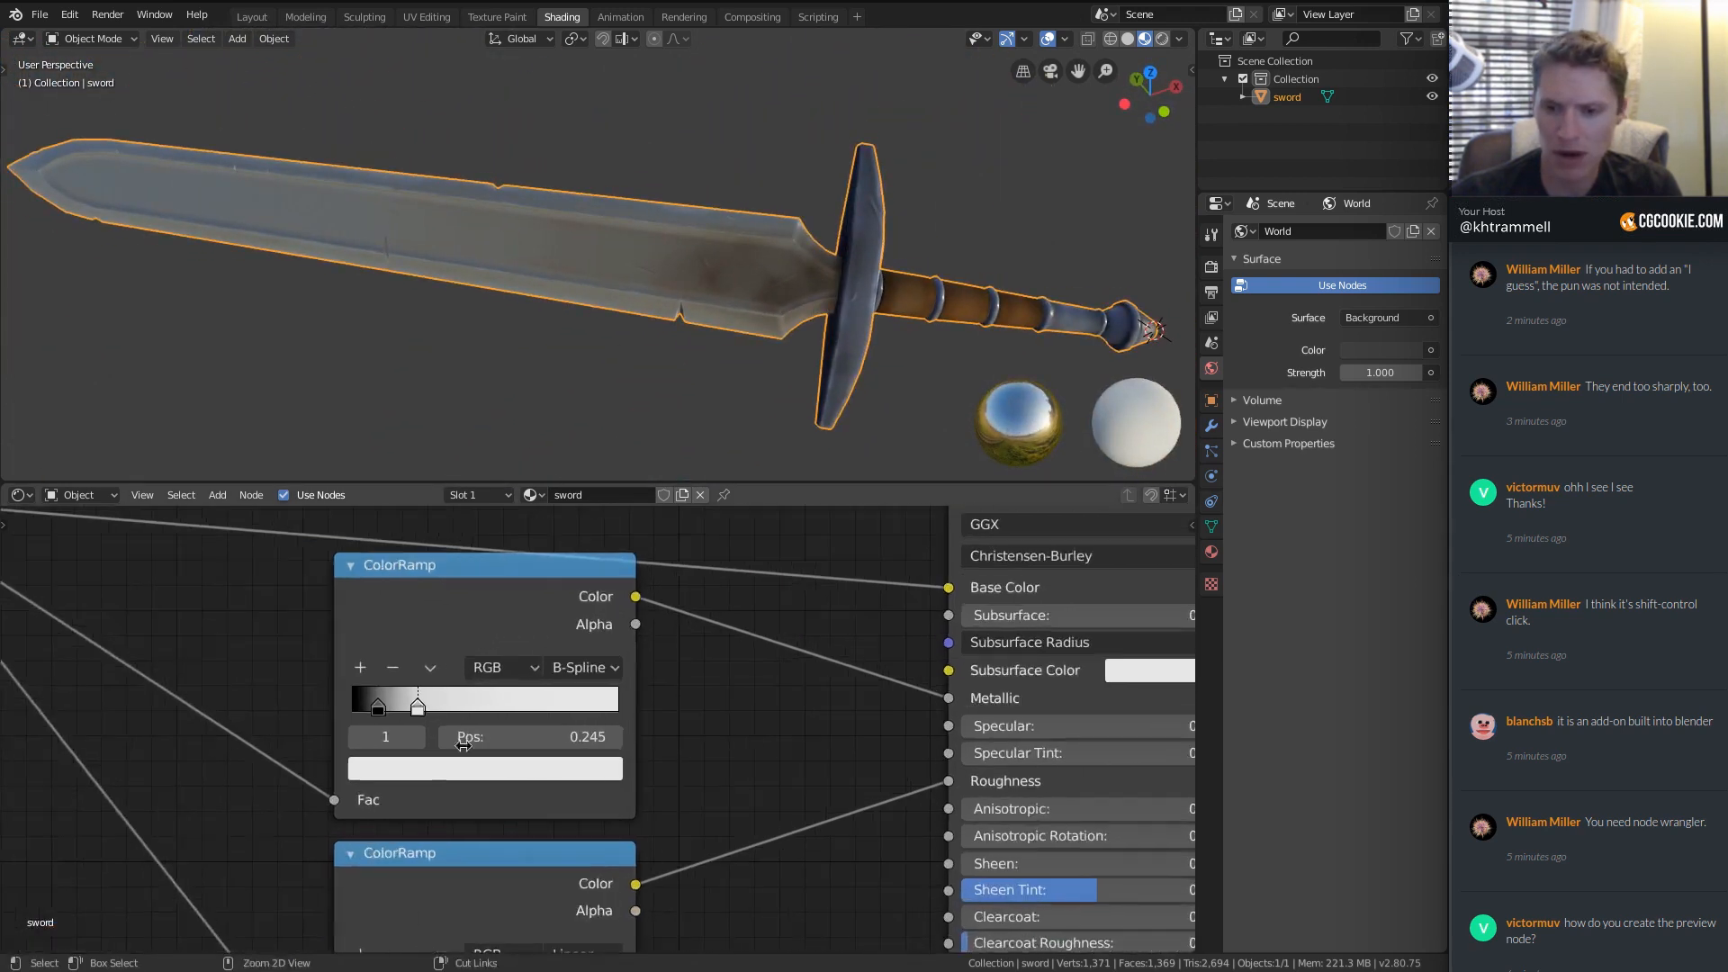
{"action": "left_click", "coordinate": [413, 766]}
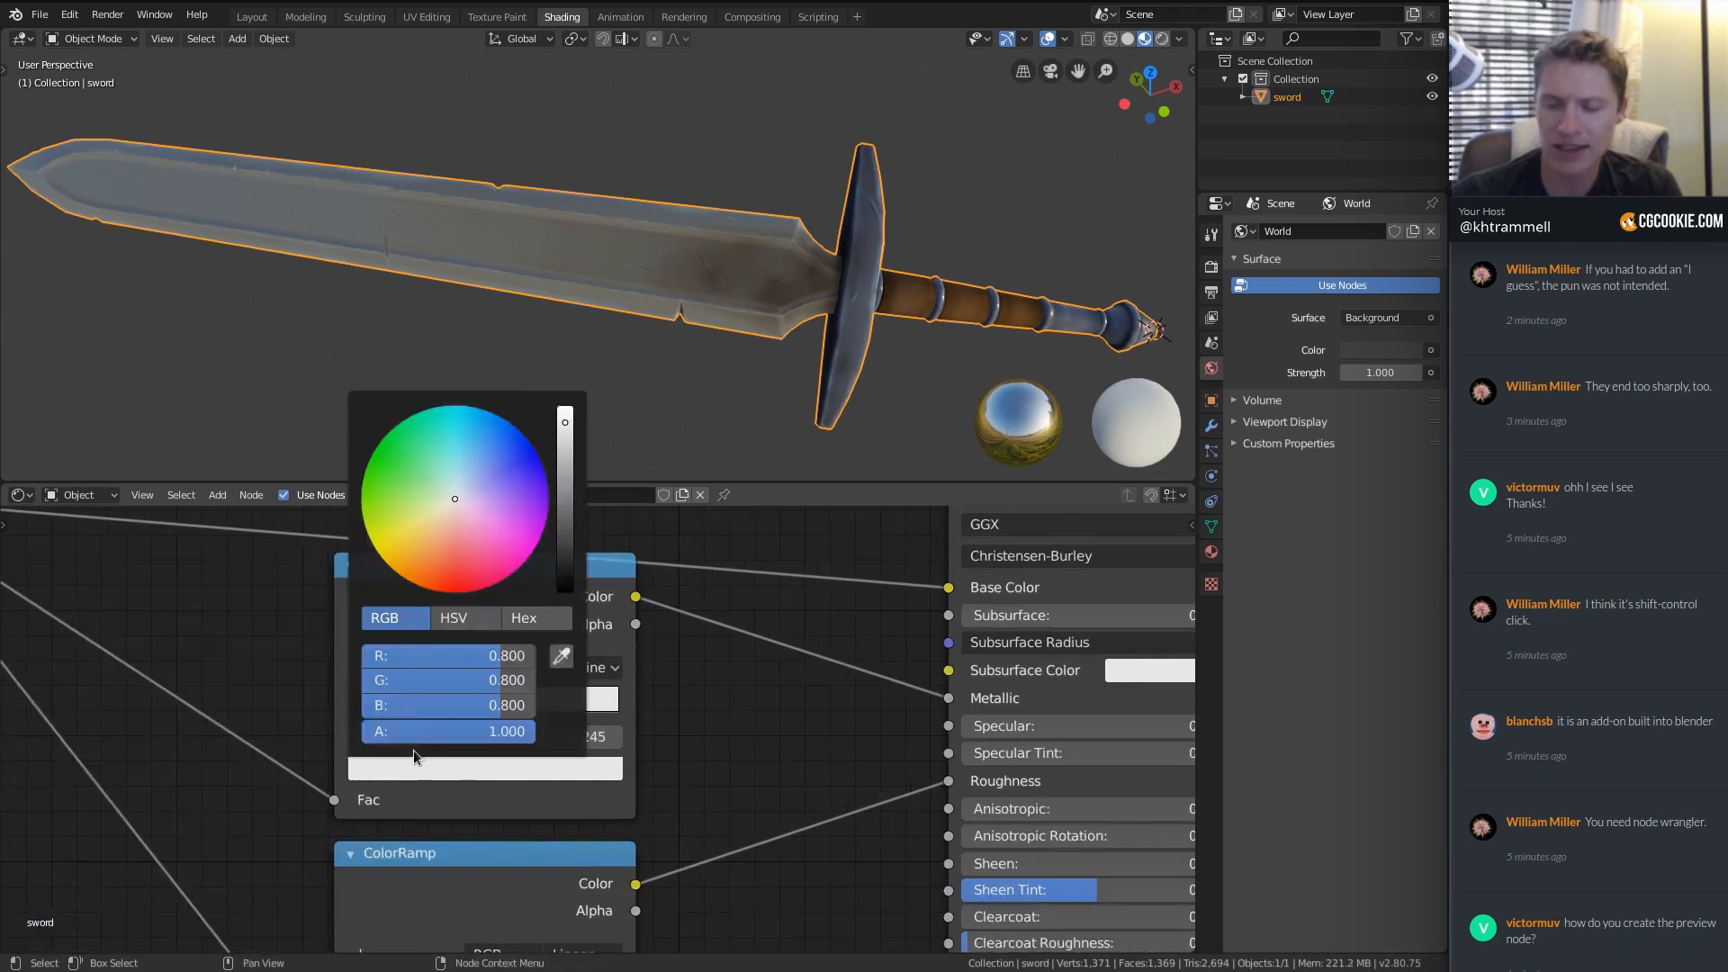
{"action": "left_click_drag", "start_coordinate": [567, 430], "coordinate": [566, 412]}
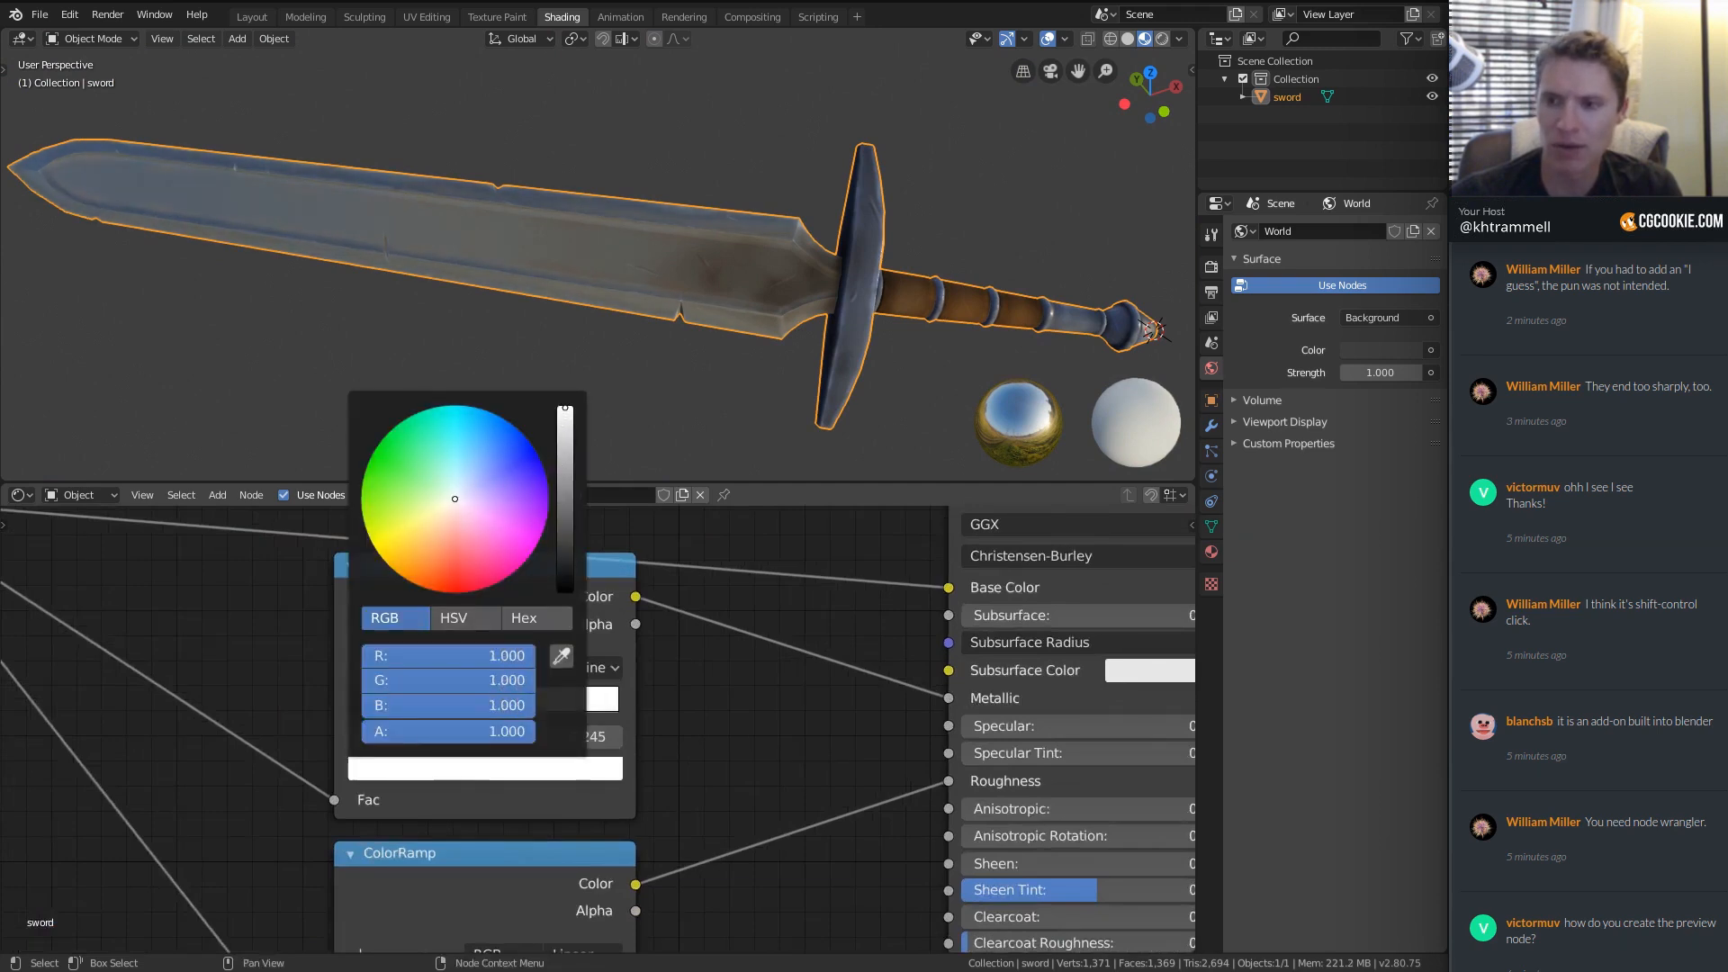
{"action": "middle_click_drag", "start_coordinate": [550, 297], "coordinate": [747, 189]}
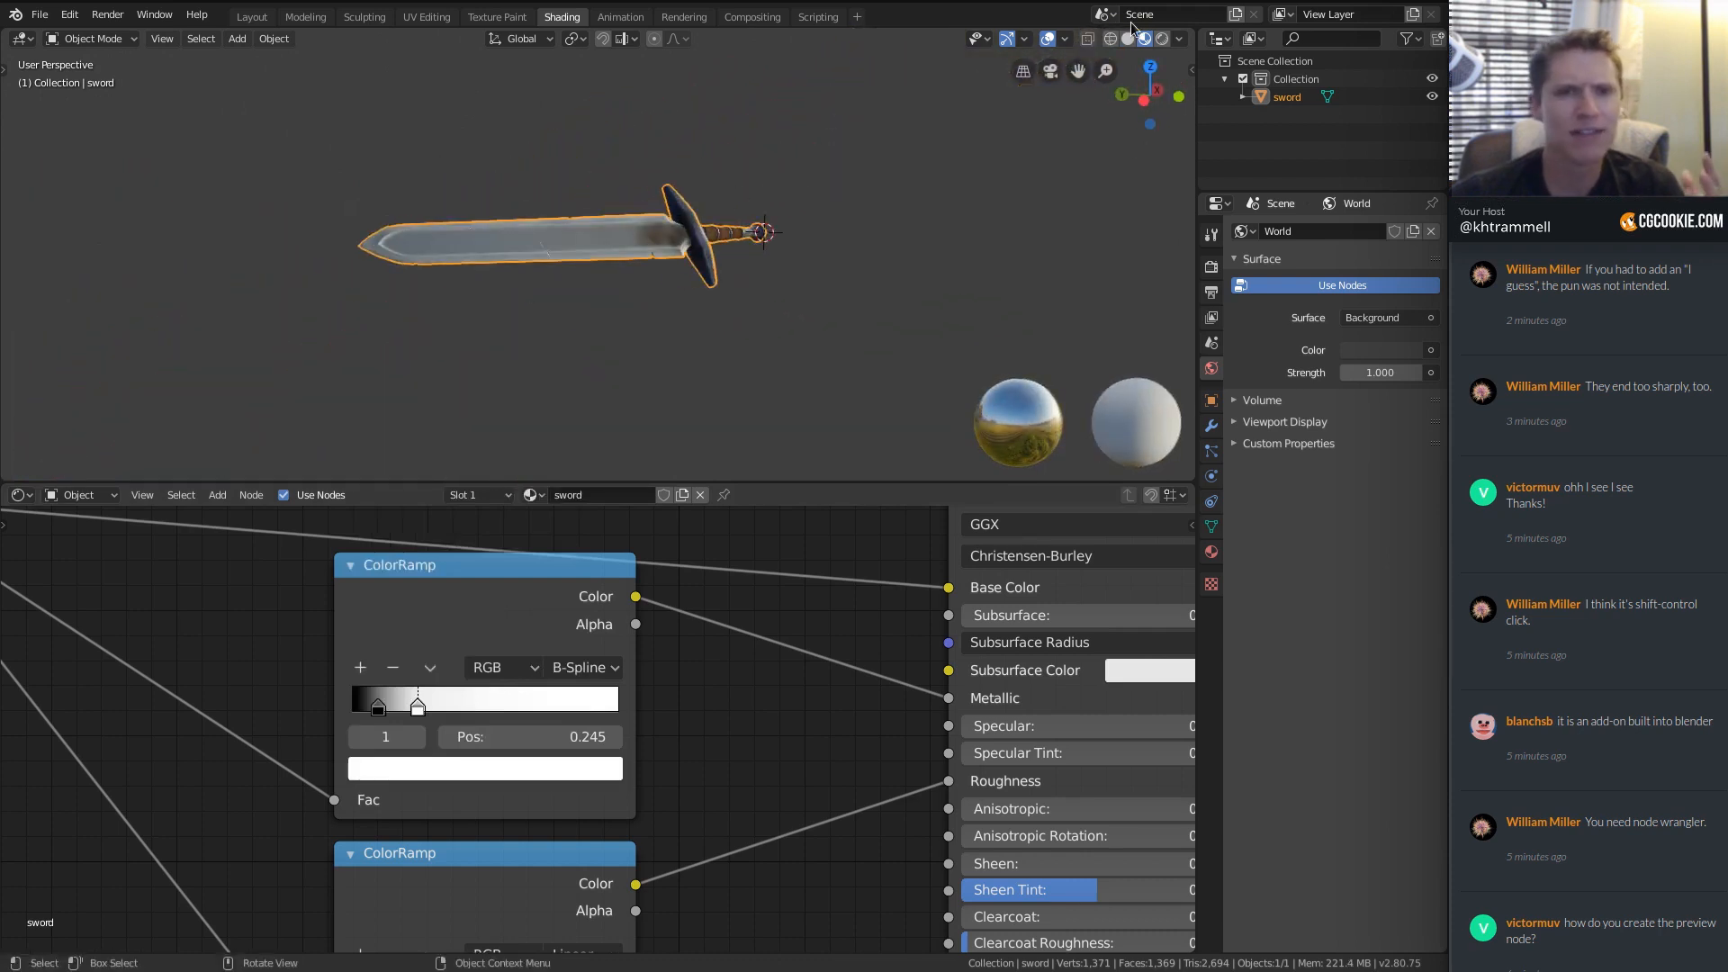
Try Scene World lighting, turn it off again, and switch the Look Dev lighting to the bright interior HDRI.
{"action": "left_click", "coordinate": [1179, 39]}
{"action": "left_click", "coordinate": [1175, 149]}
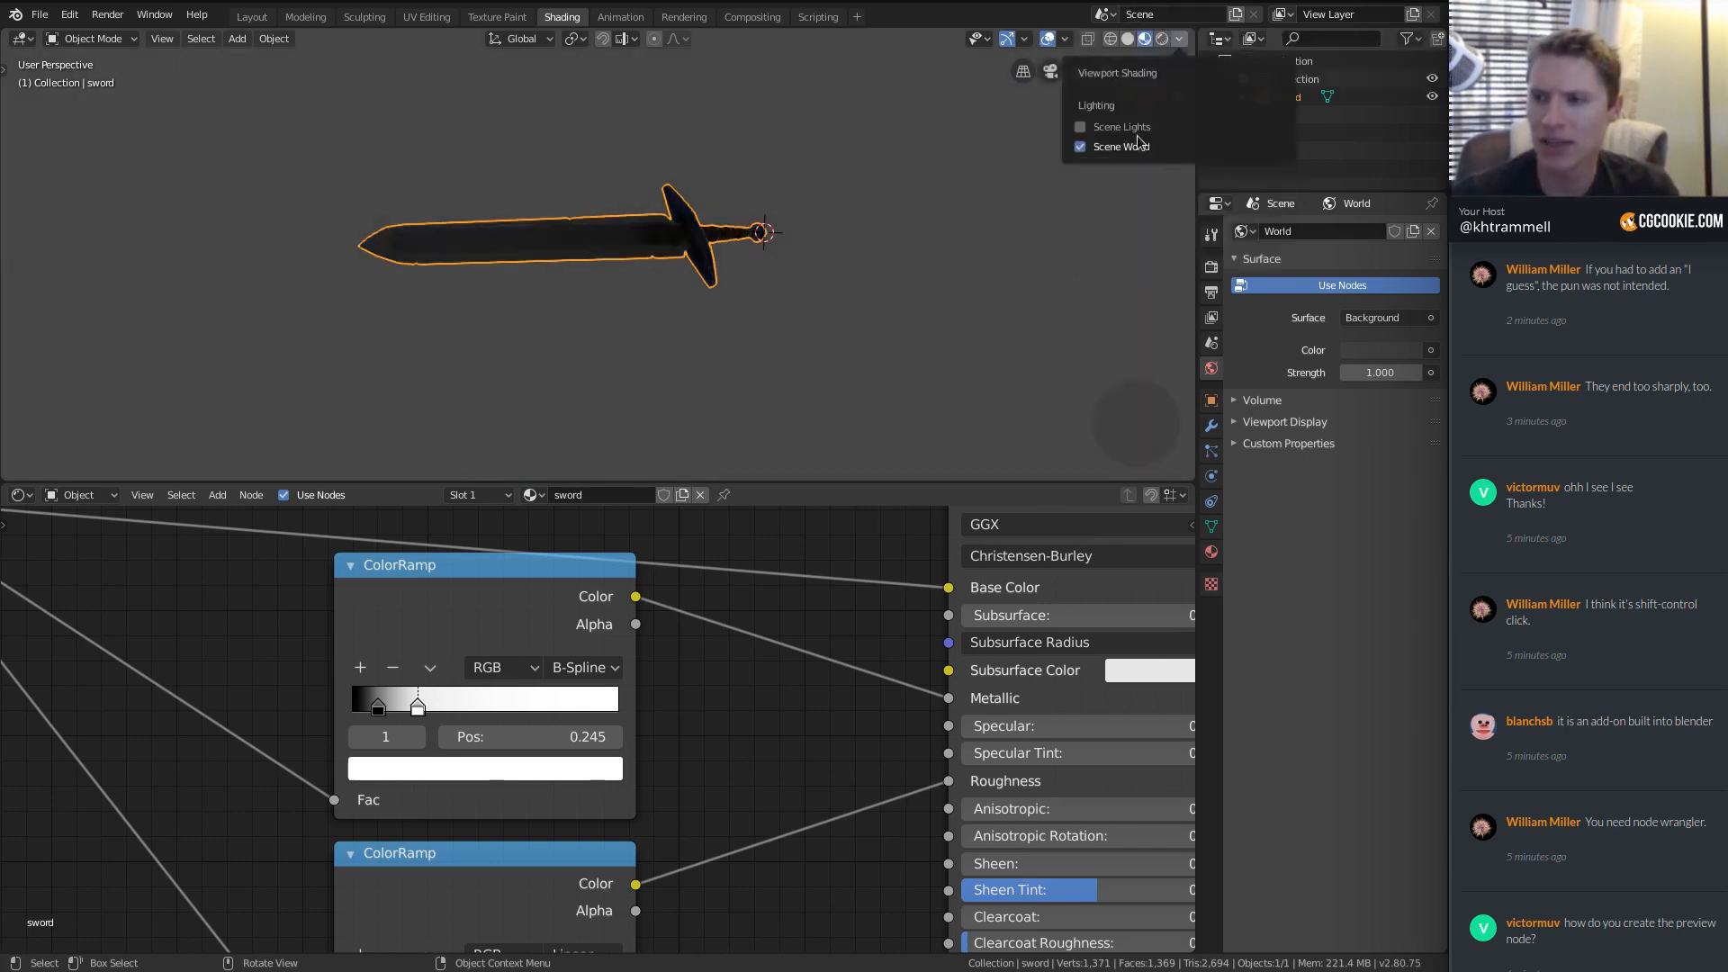
{"action": "left_click", "coordinate": [1139, 144]}
{"action": "left_click", "coordinate": [1175, 186]}
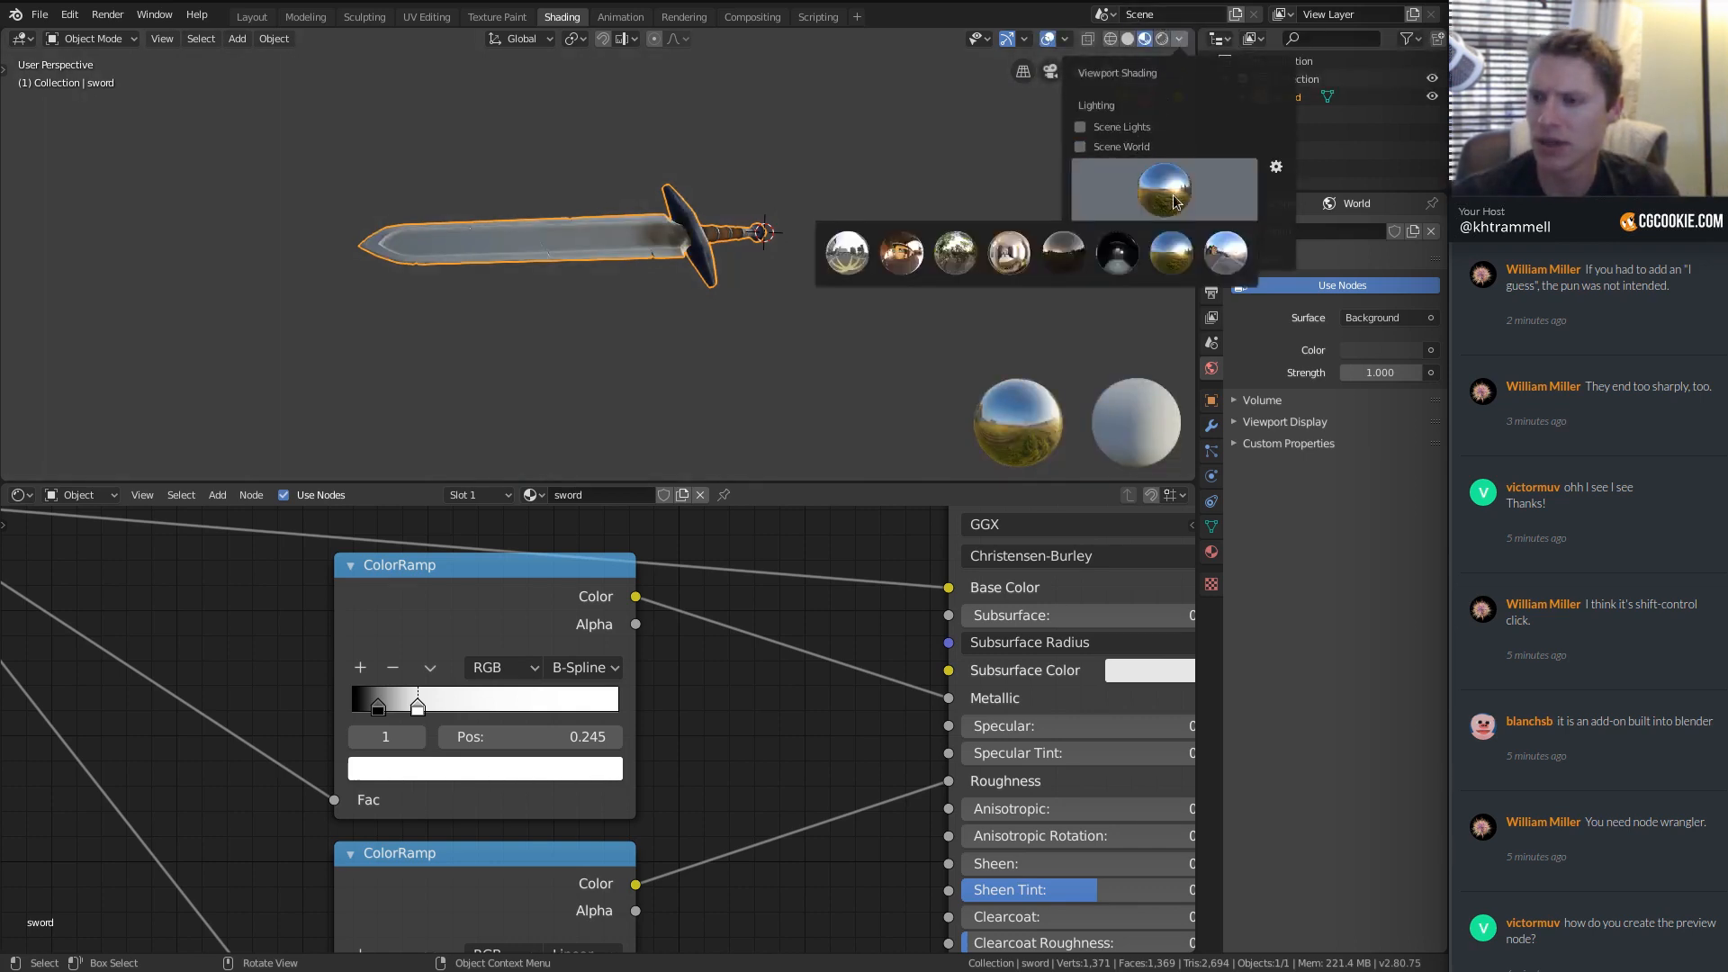
{"action": "left_click", "coordinate": [1013, 254]}
{"action": "middle_click_drag", "start_coordinate": [805, 207], "coordinate": [722, 275]}
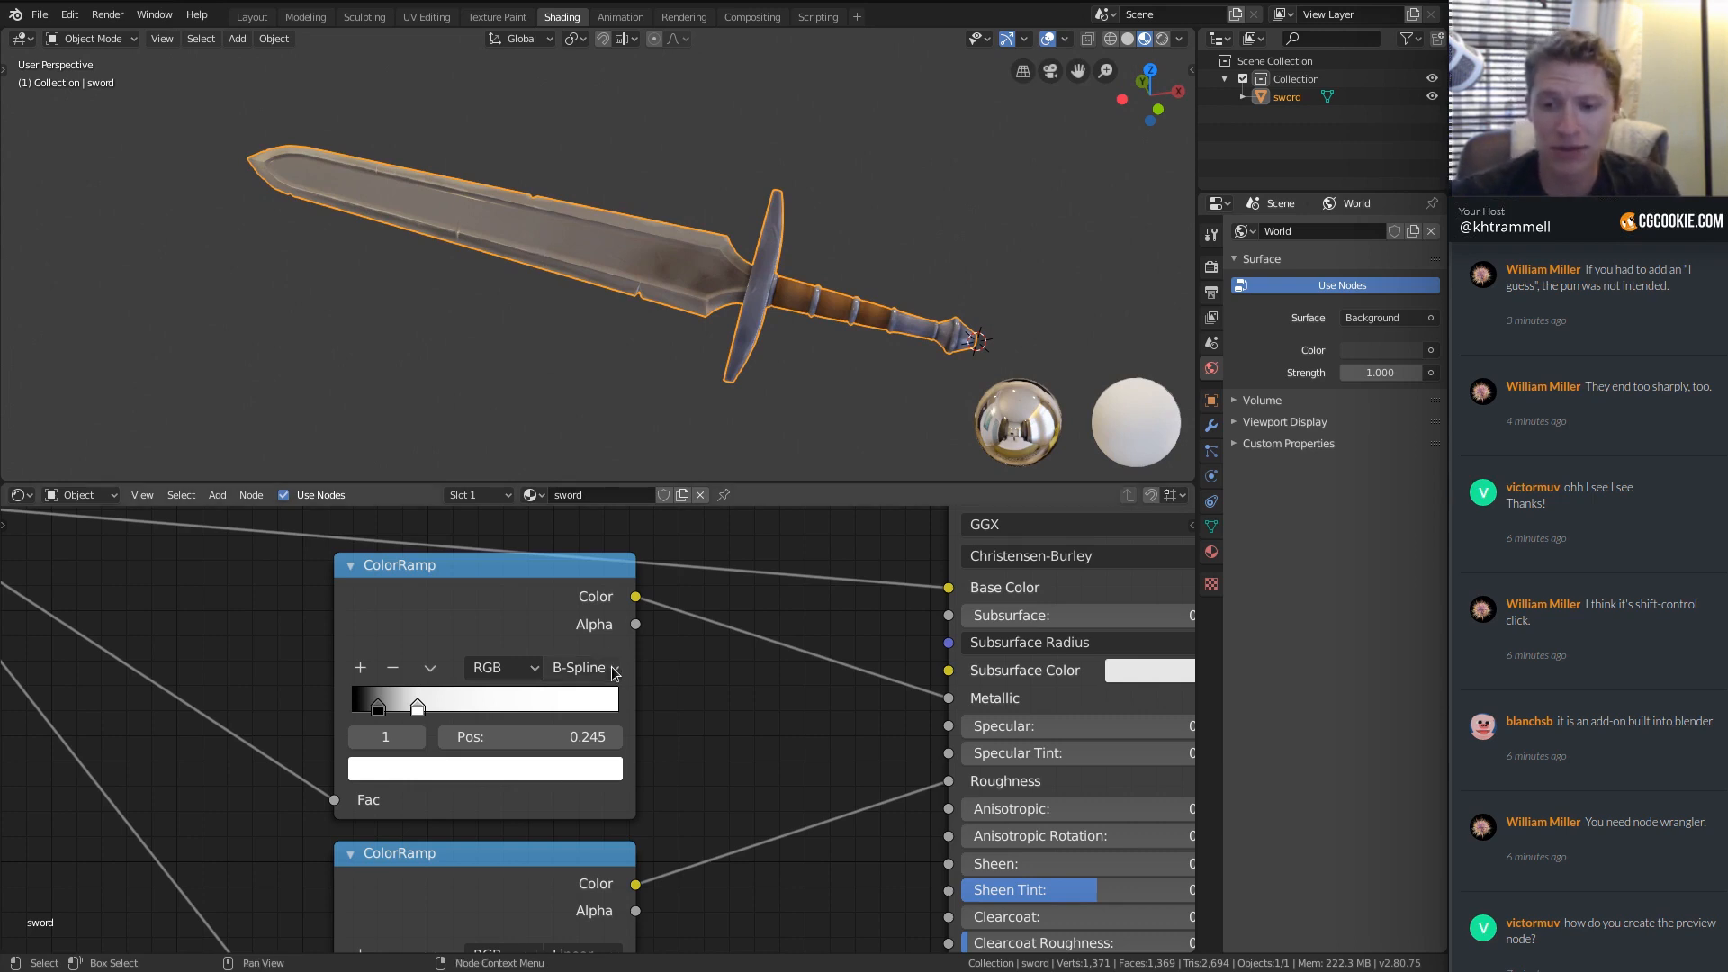
Move the Principled BSDF node slightly higher in the node layout and select the ColorRamp that feeds Metallic.
{"action": "key", "text": "Home"}
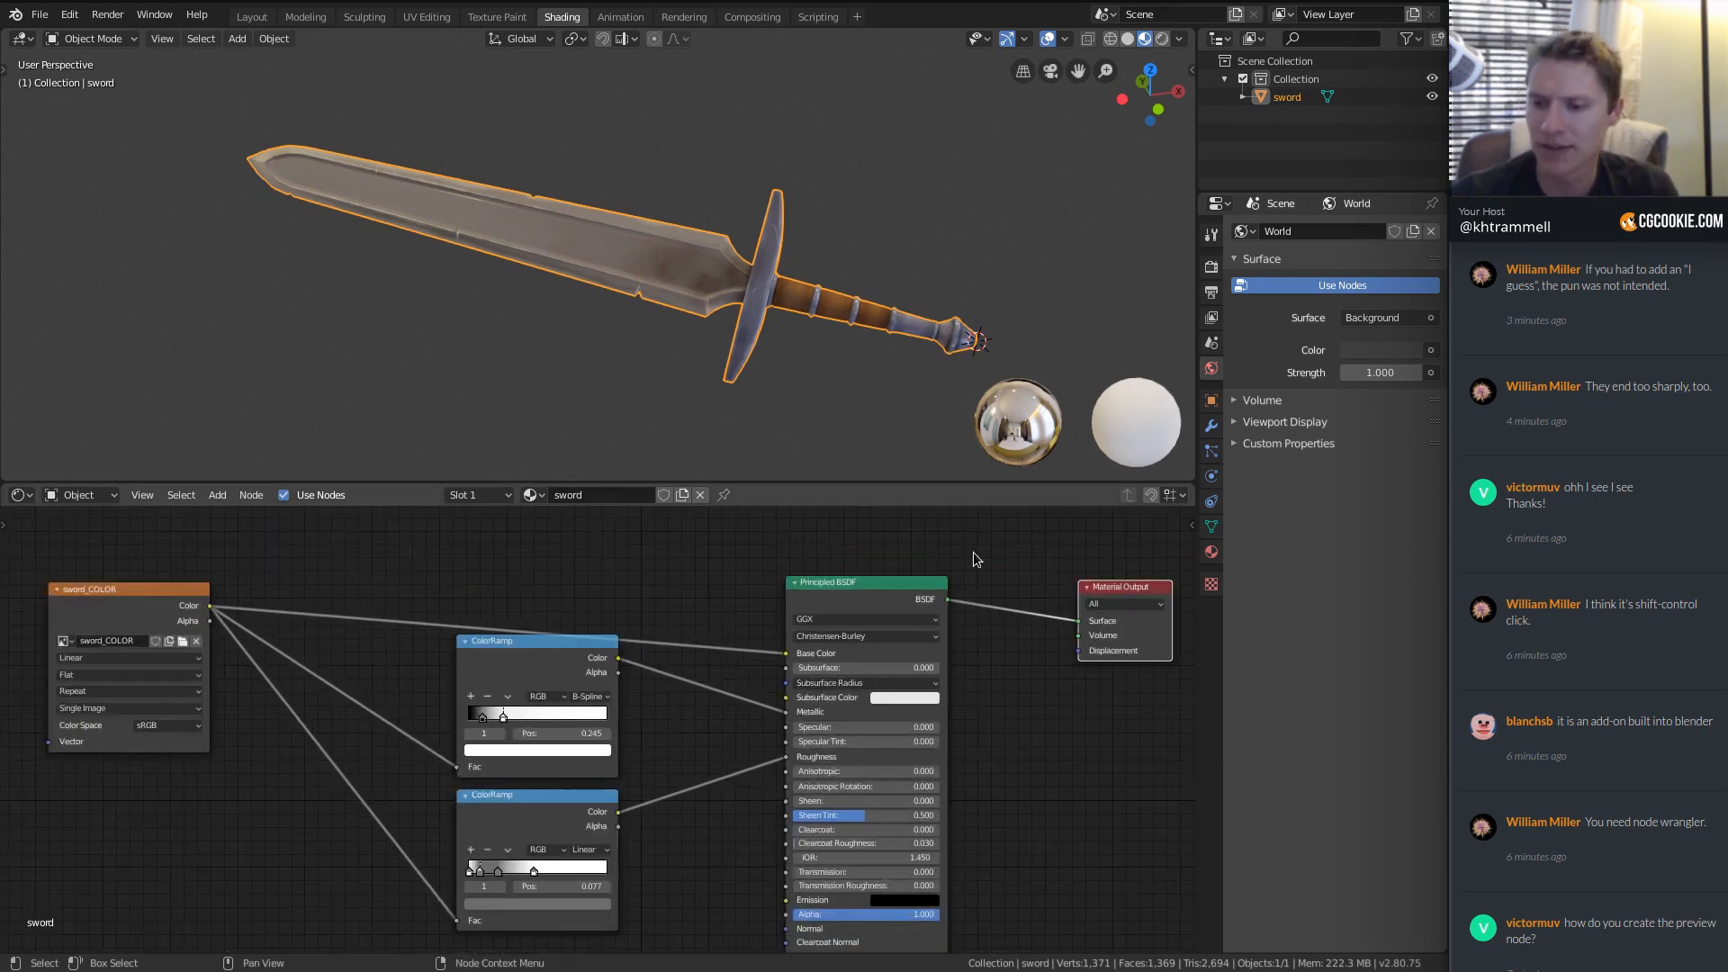
{"action": "left_click_drag", "start_coordinate": [879, 582], "coordinate": [873, 539]}
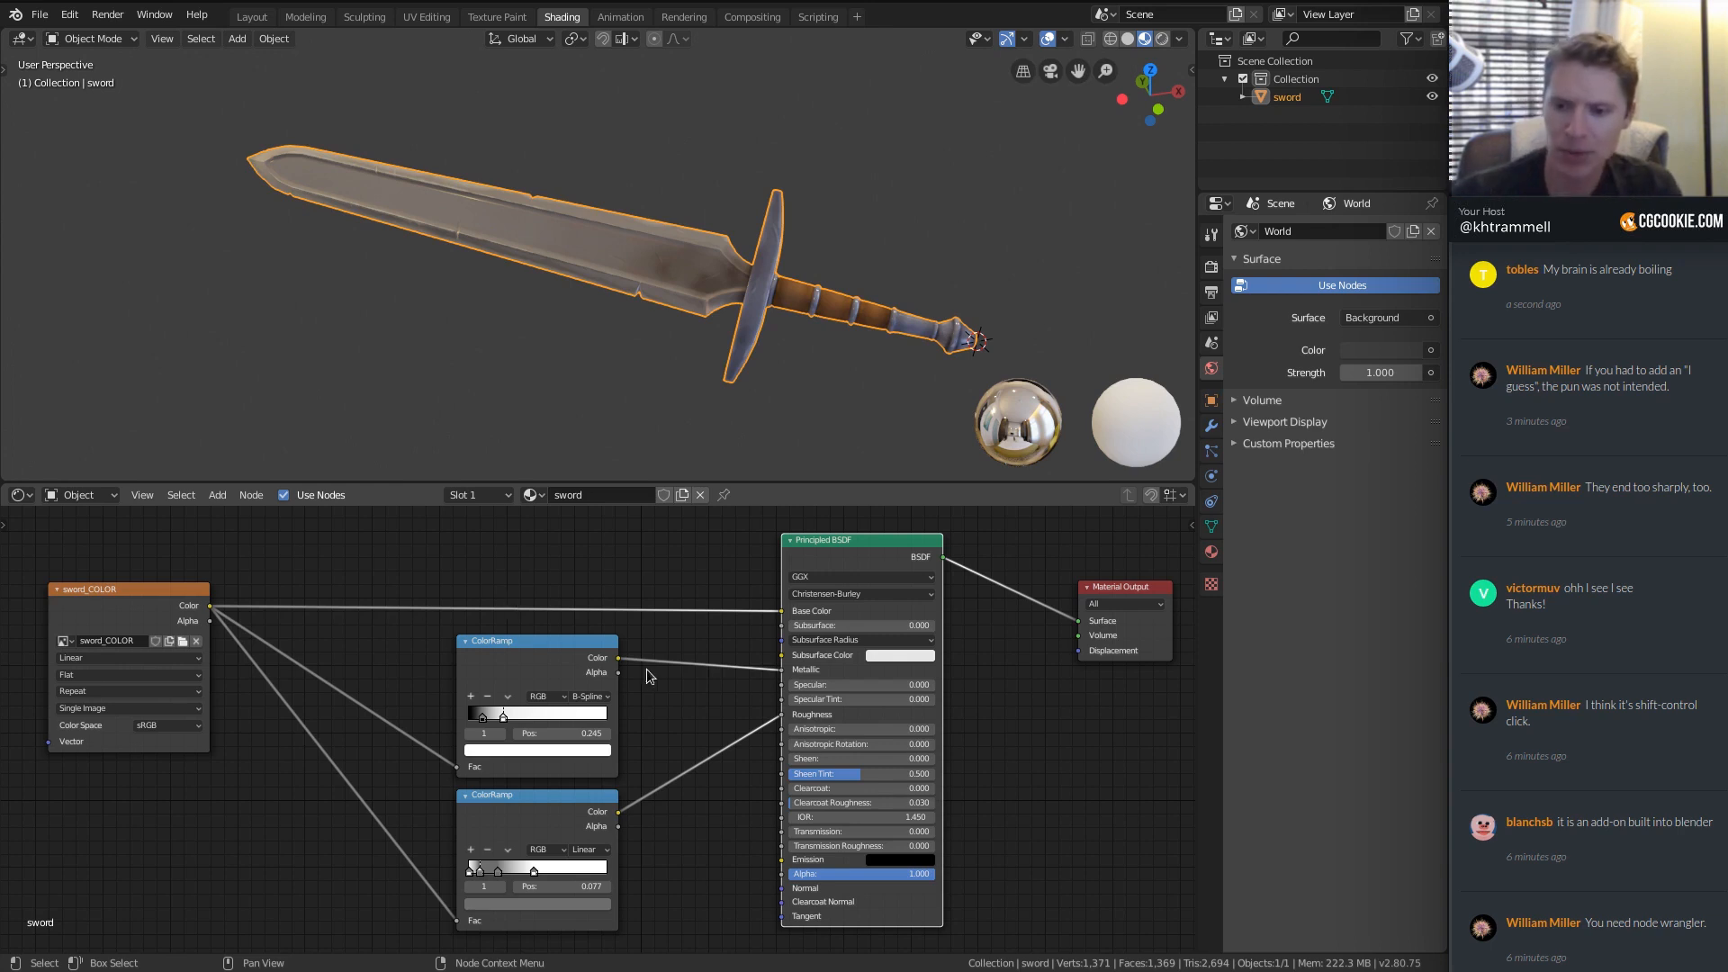
{"action": "middle_click_drag", "start_coordinate": [522, 662], "coordinate": [532, 624]}
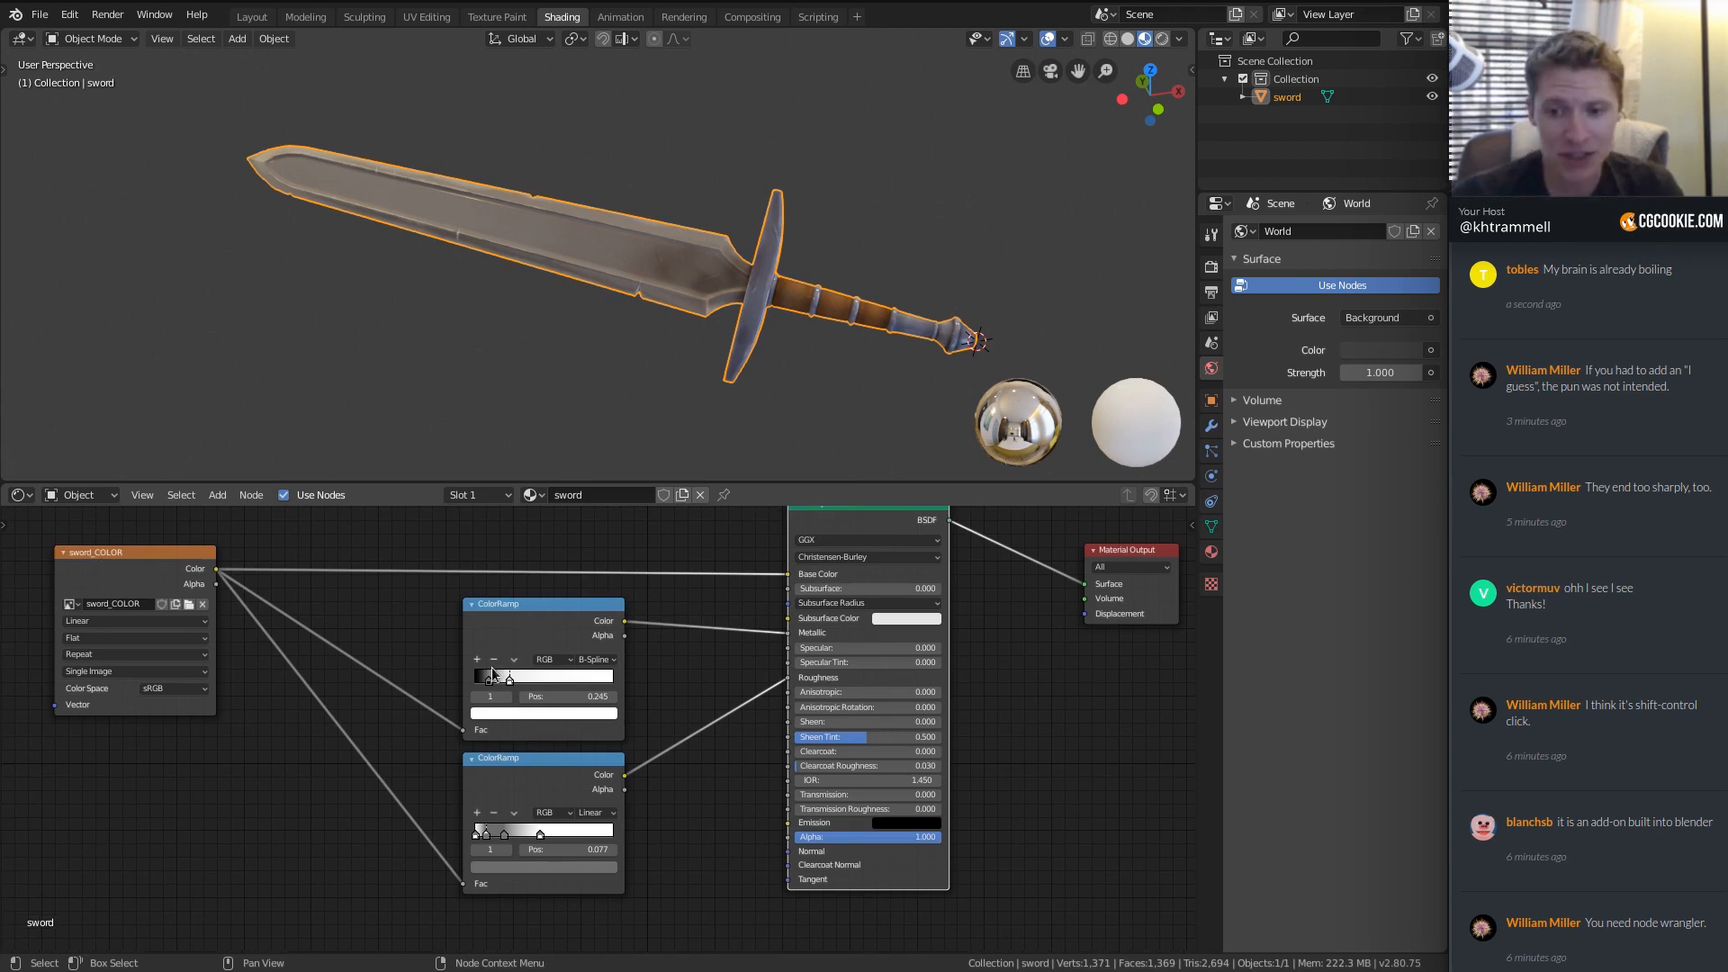
{"action": "left_click", "coordinate": [520, 614]}
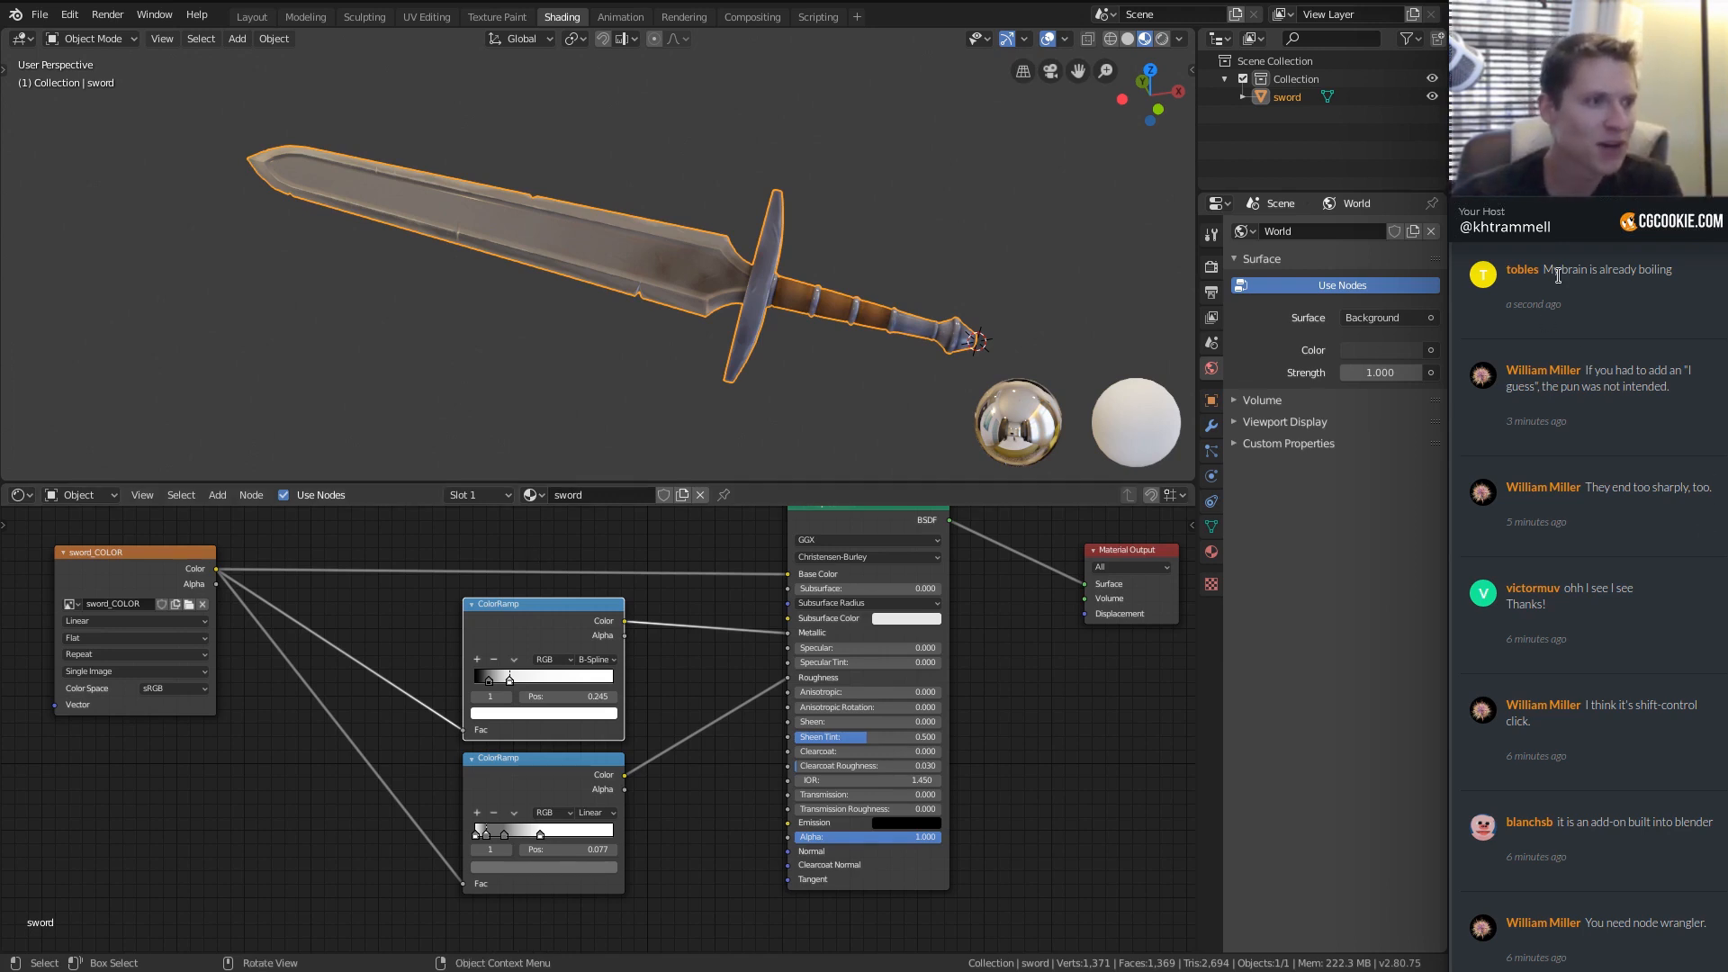
{"action": "scroll", "coordinate": [1680, 290], "scroll_direction": "down", "scroll_amount": 10}
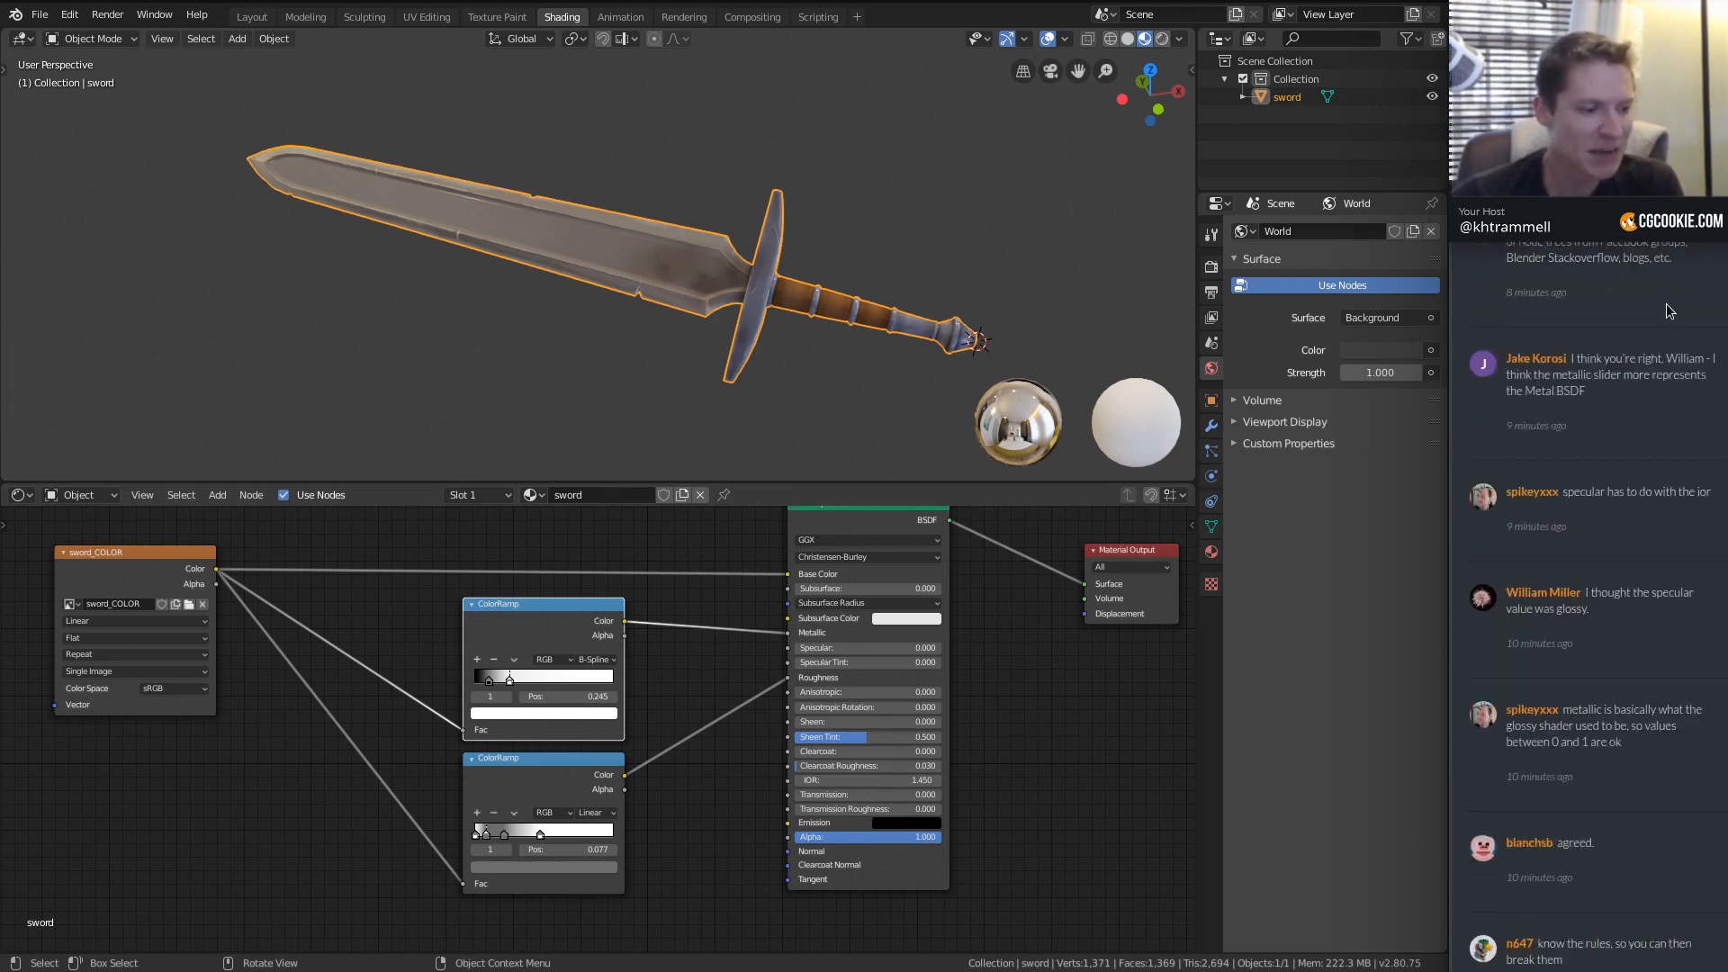
{"action": "scroll", "coordinate": [1666, 304], "scroll_direction": "up", "scroll_amount": 10}
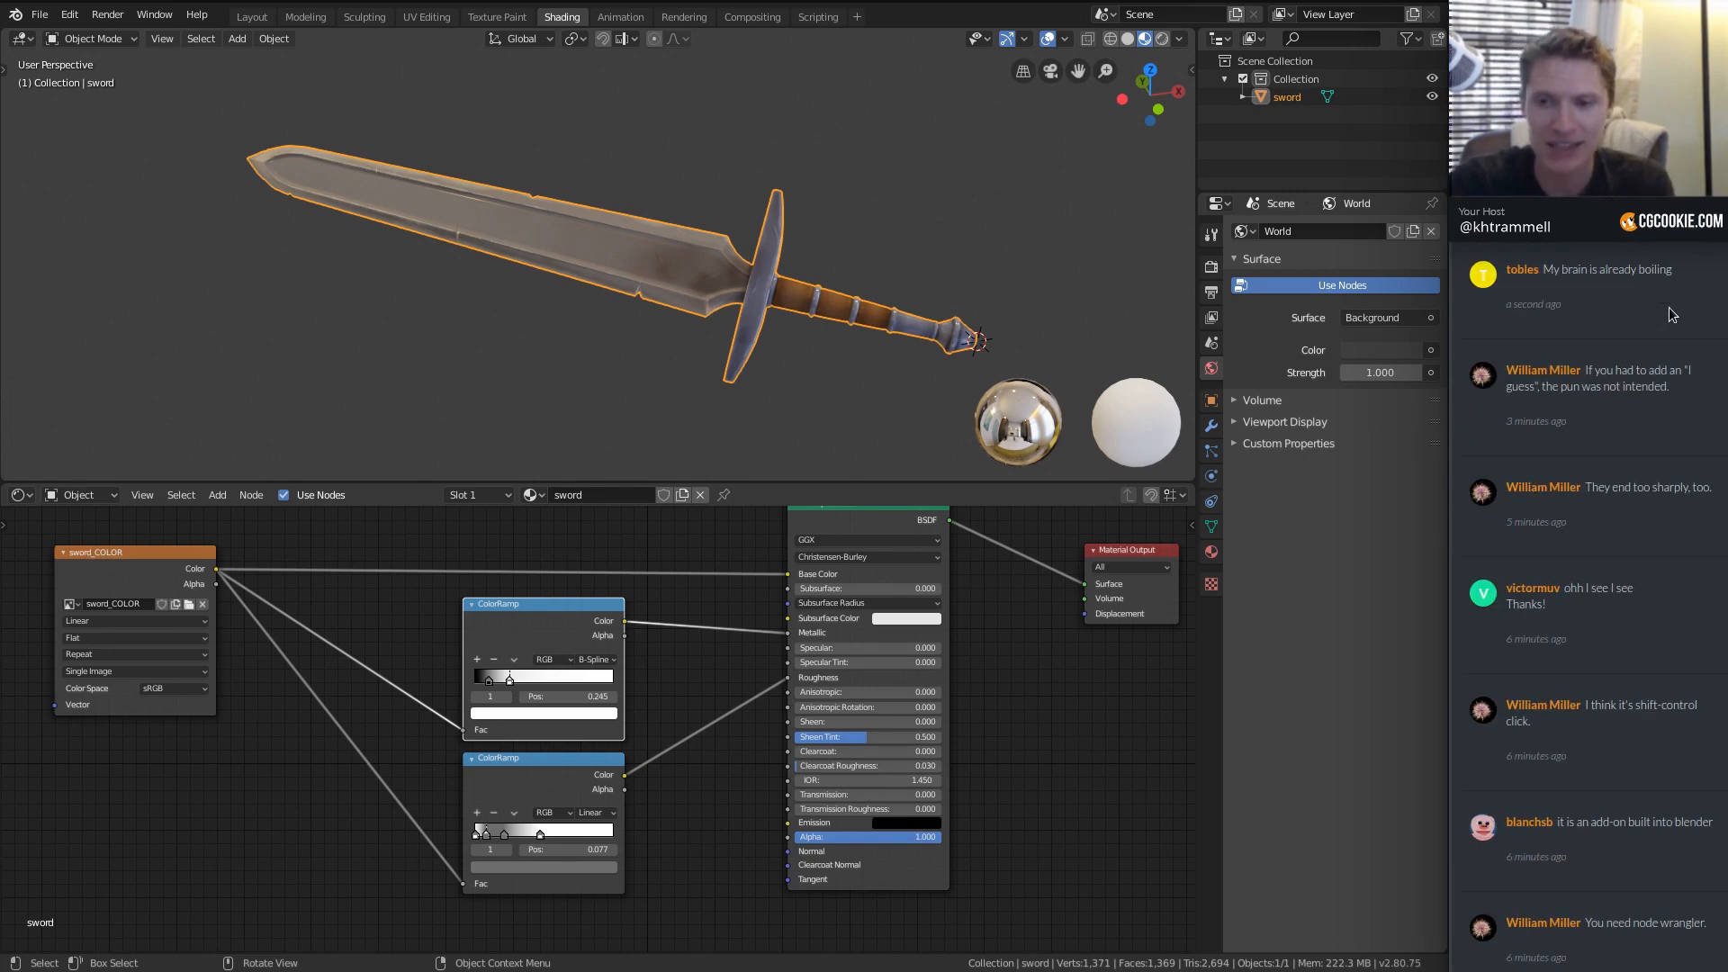
Examine the metallic reflections on the sword's blade, guard and grip up close from several angles.
{"action": "middle_click_drag", "start_coordinate": [696, 278], "coordinate": [603, 225]}
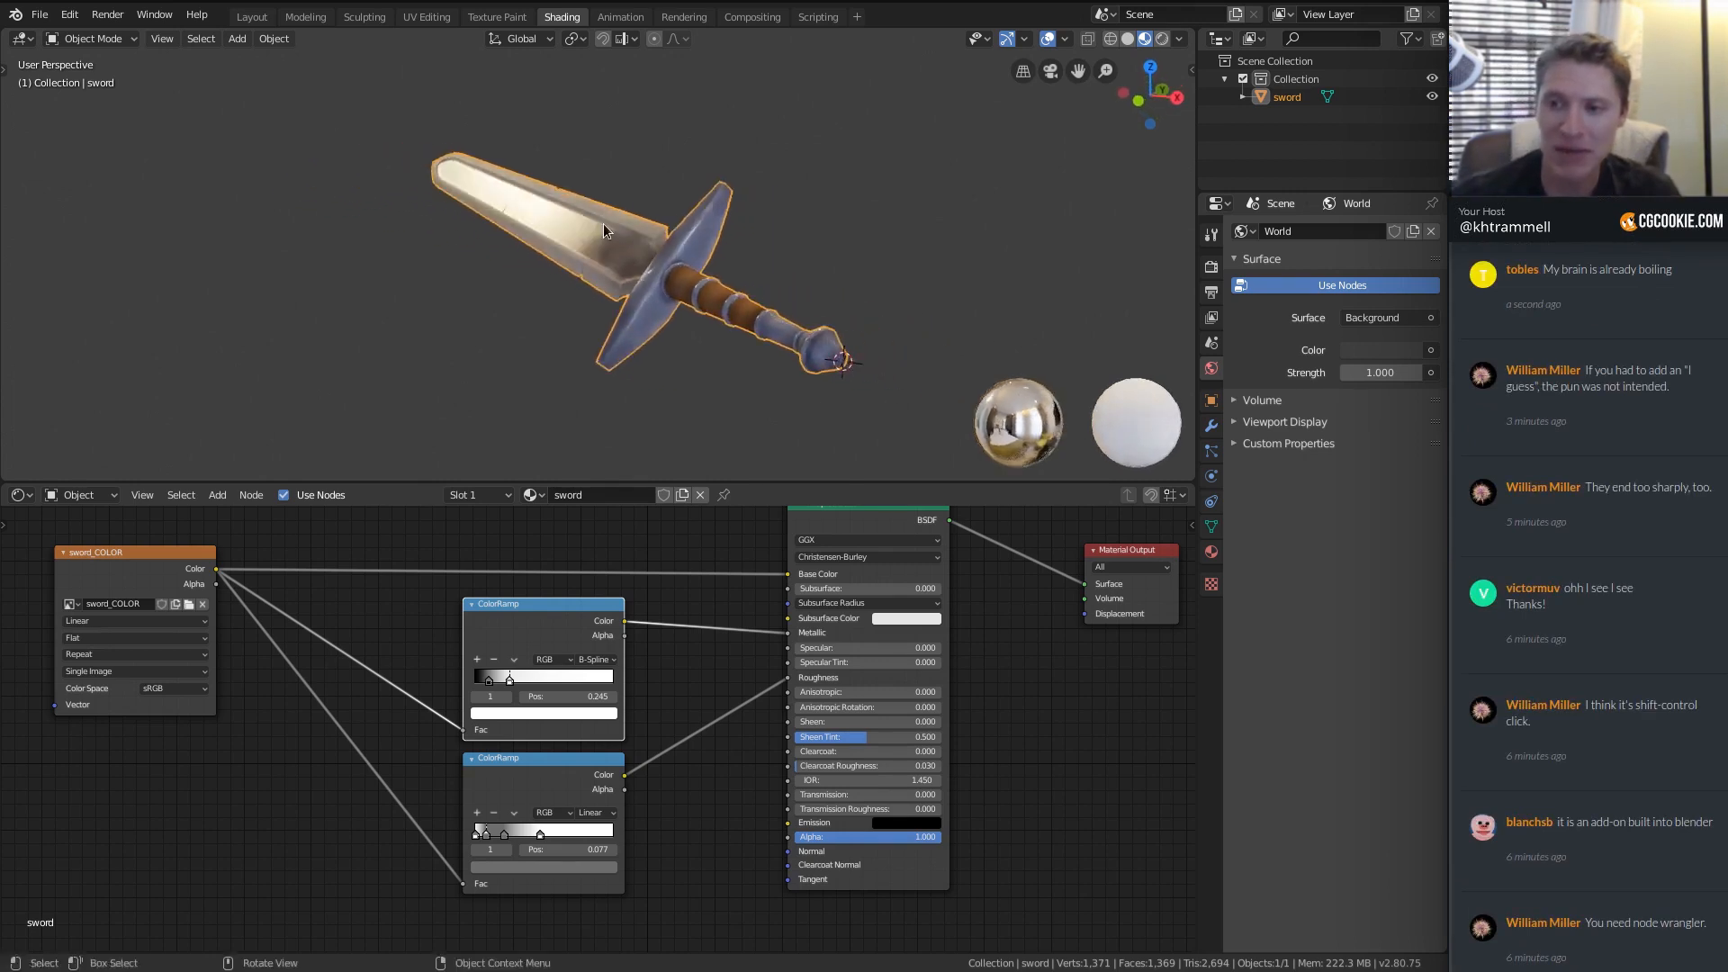
{"action": "scroll", "coordinate": [603, 228], "scroll_direction": "up", "scroll_amount": 5}
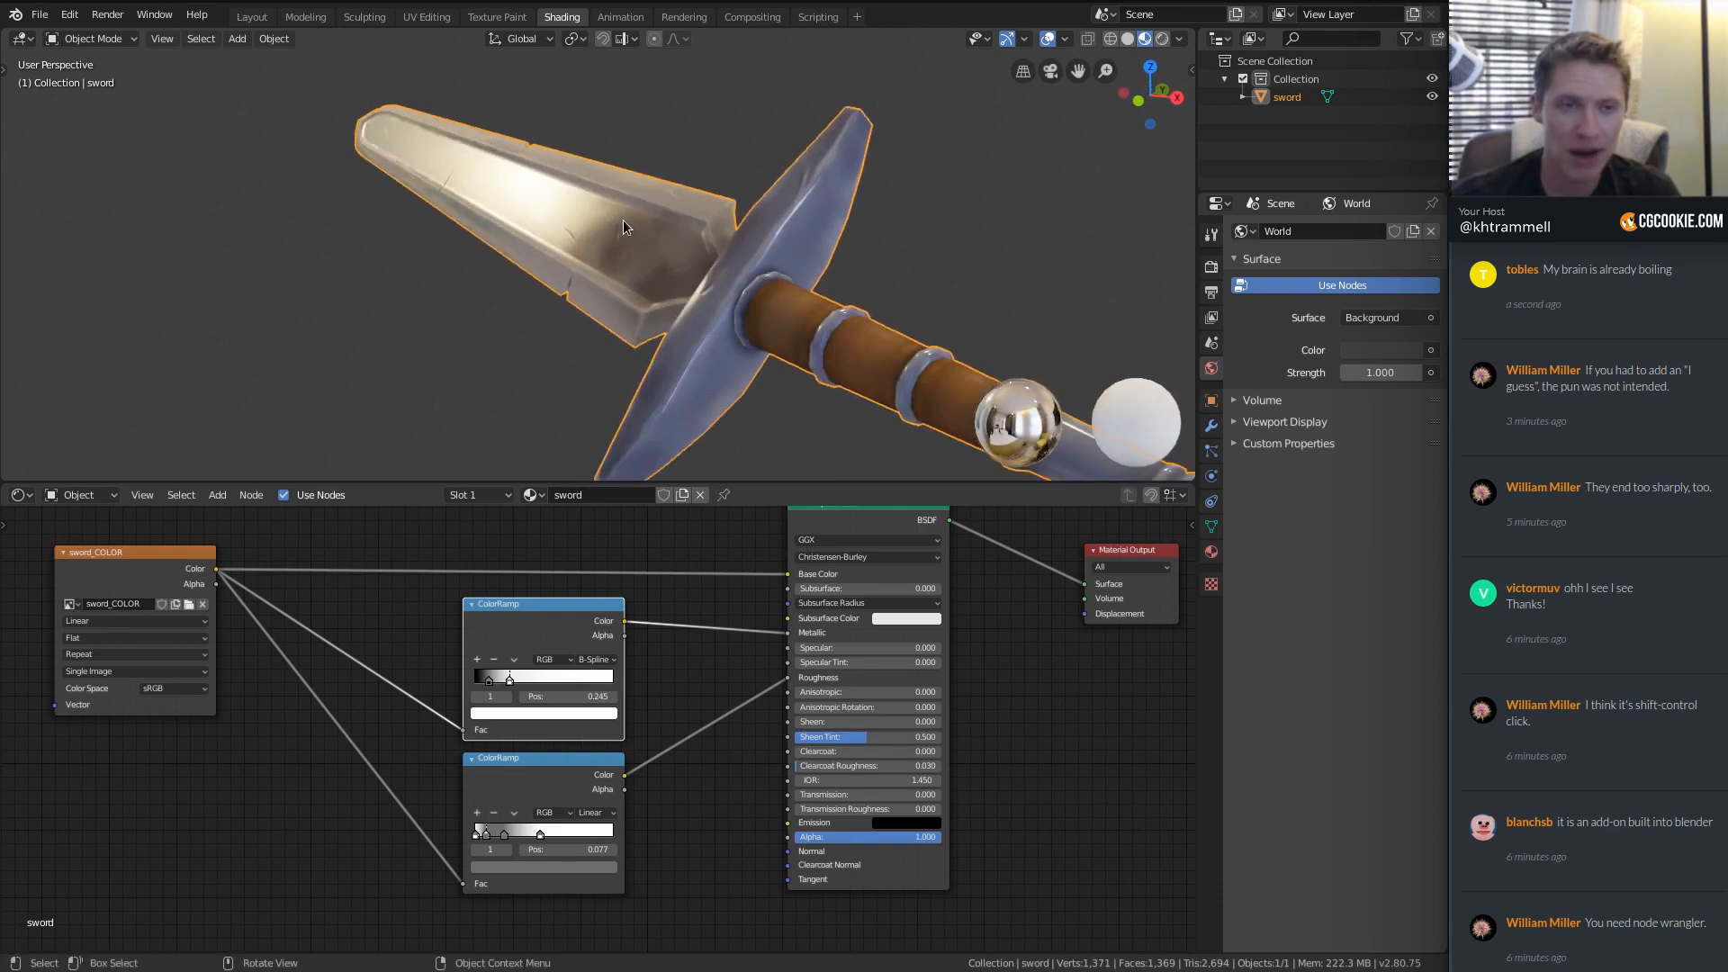
{"action": "middle_click_drag", "start_coordinate": [616, 224], "coordinate": [718, 227]}
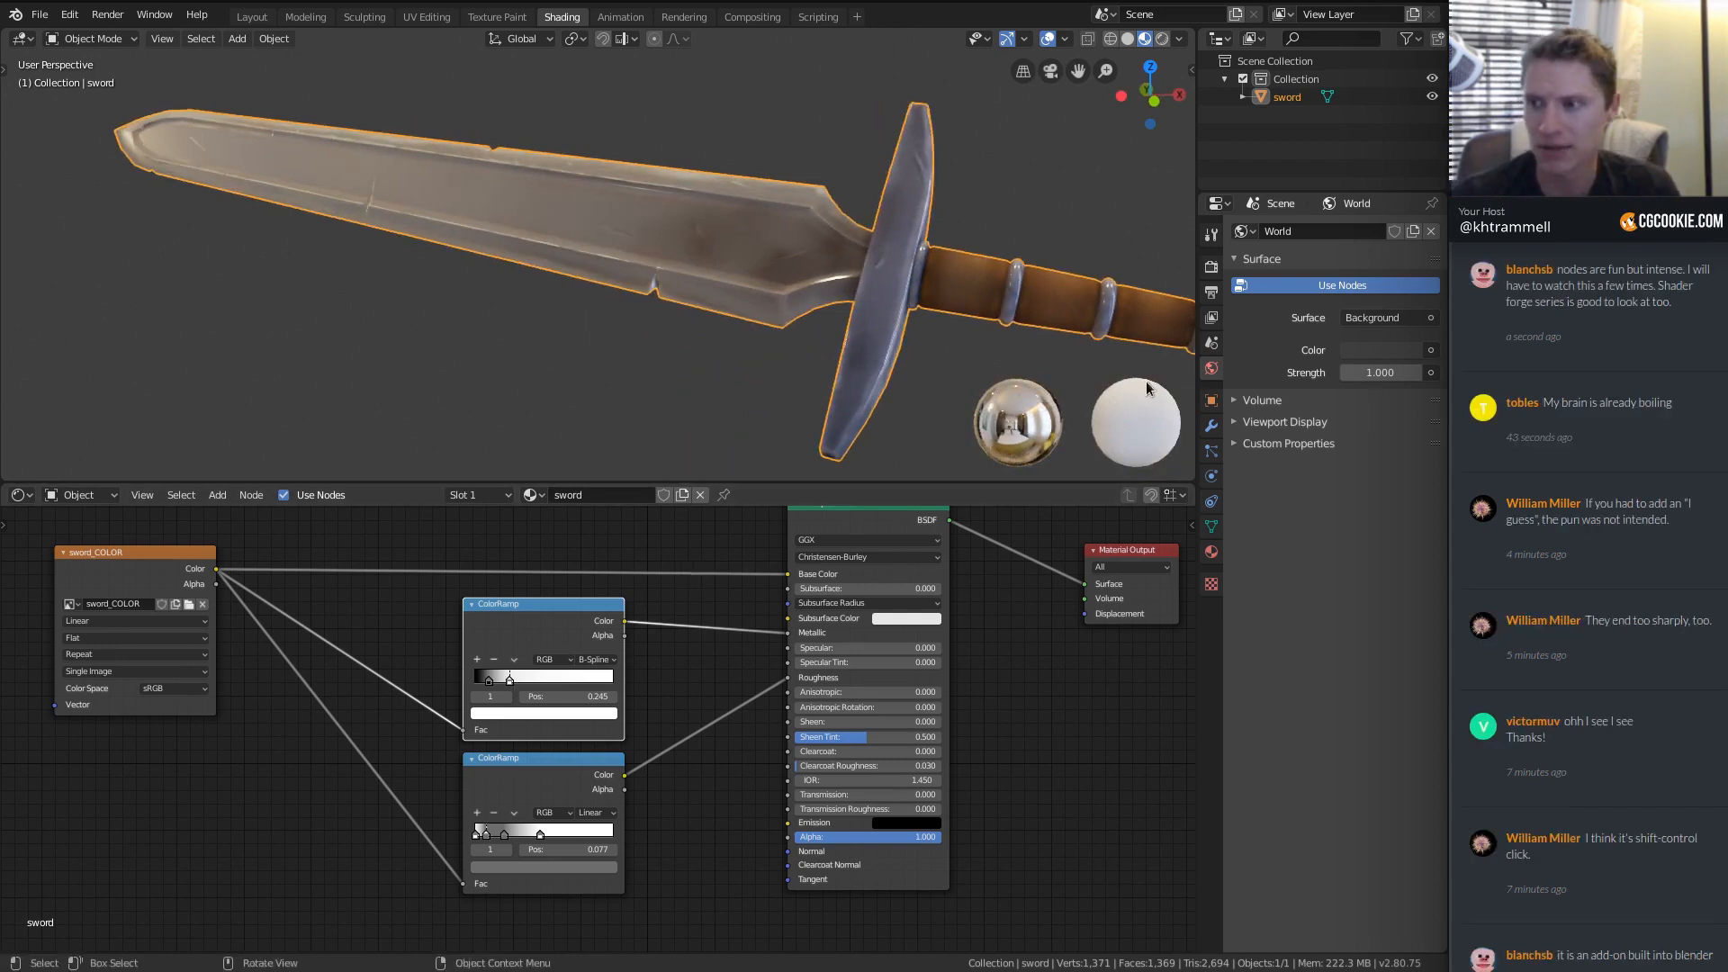
{"action": "middle_click_drag", "start_coordinate": [849, 187], "coordinate": [808, 188]}
{"action": "middle_click_drag", "start_coordinate": [581, 220], "coordinate": [527, 247]}
Preview the sword_COLOR texture directly on the sword through a Viewer node, bypassing the Principled BSDF.
{"action": "left_click", "coordinate": [140, 560], "text": "ctrl+shift"}
{"action": "middle_click_drag", "start_coordinate": [695, 246], "coordinate": [926, 186], "text": "ctrl"}
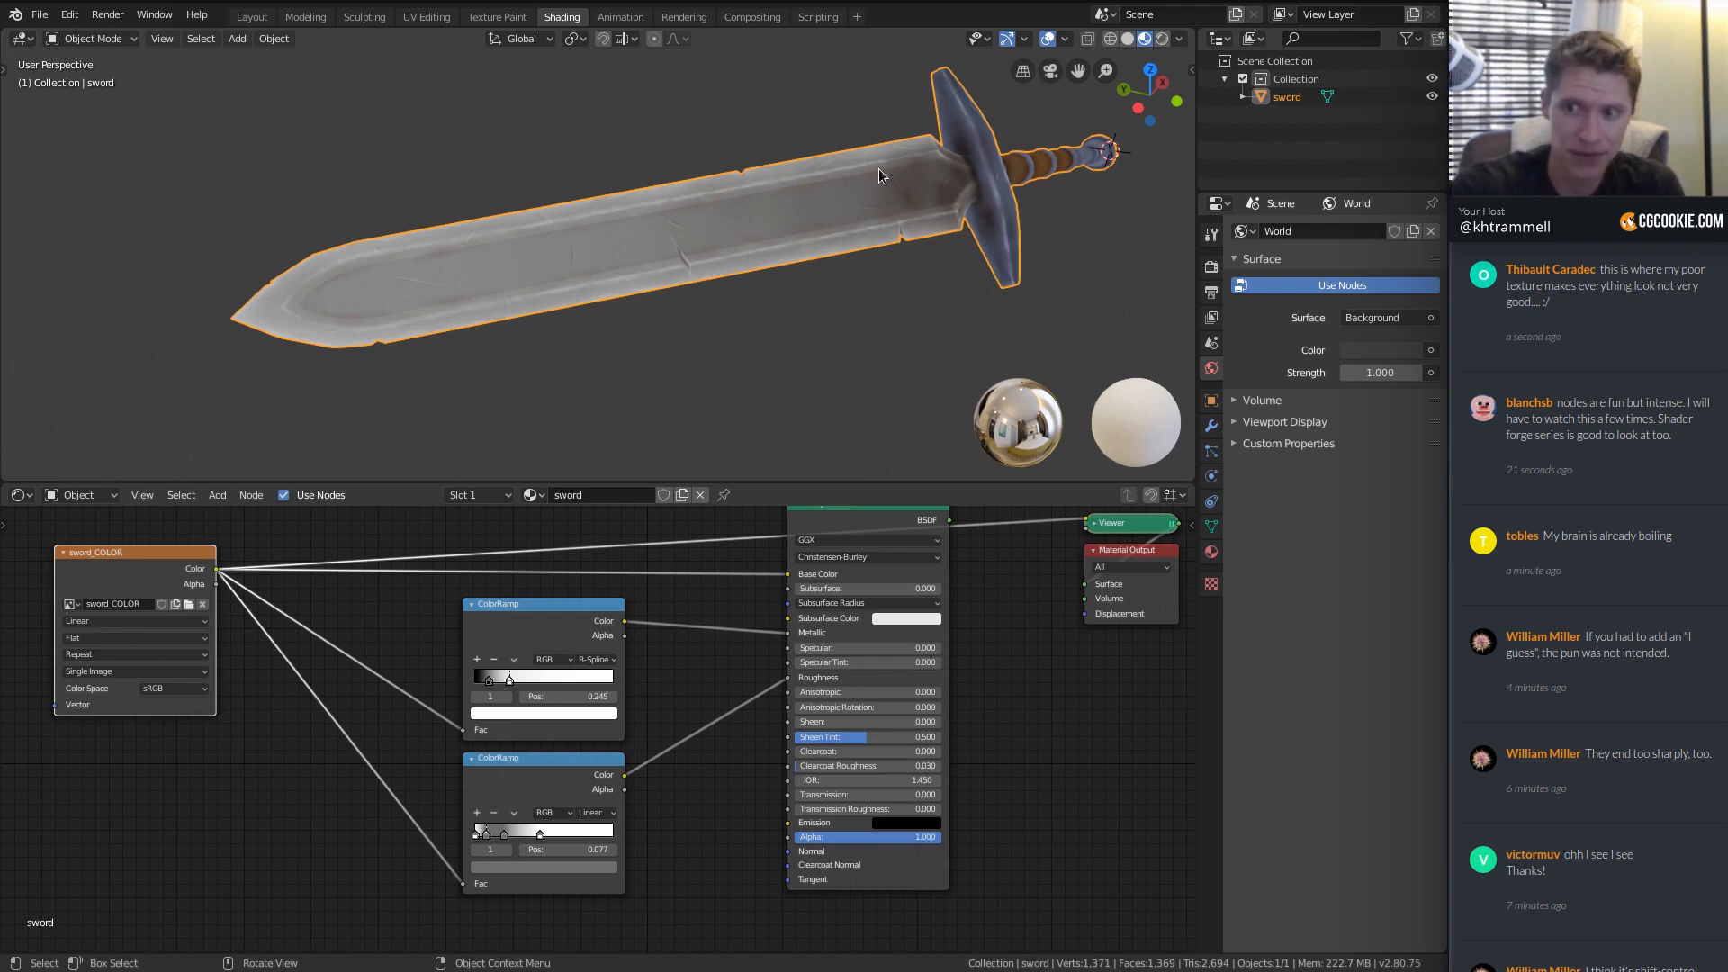
{"action": "middle_click_drag", "start_coordinate": [757, 623], "coordinate": [628, 700]}
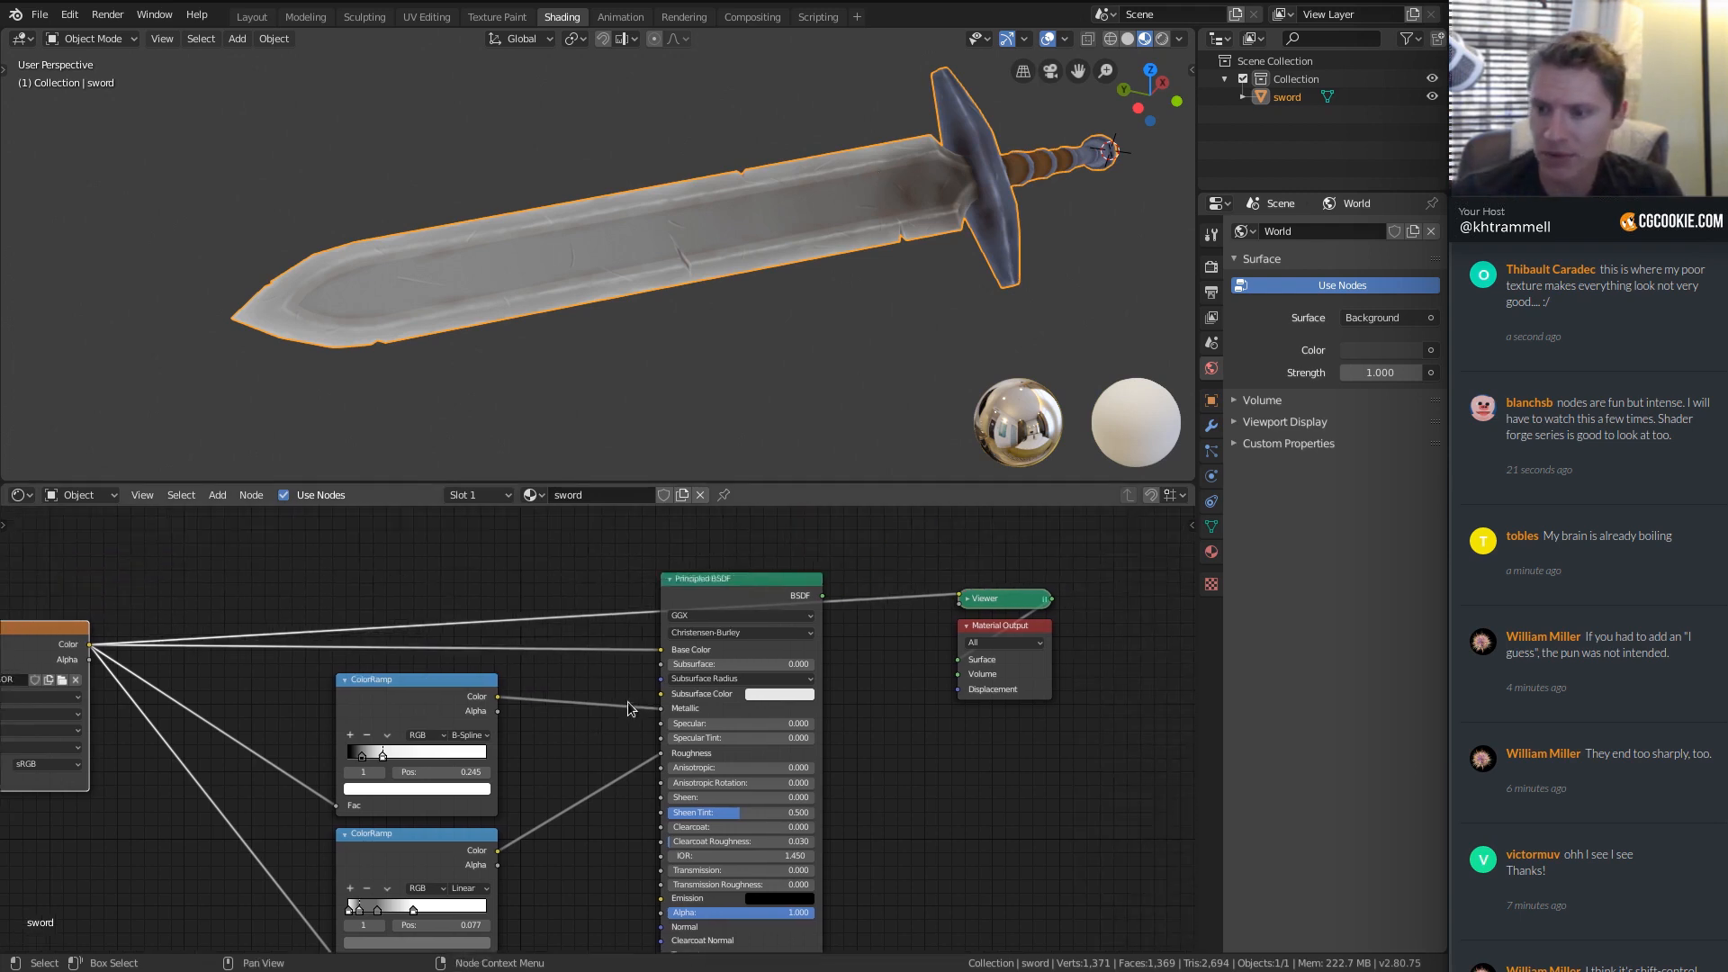
Add a second material slot to the sword, assign the existing sword material to it, and make it a single-user copy.
{"action": "left_click", "coordinate": [1211, 552]}
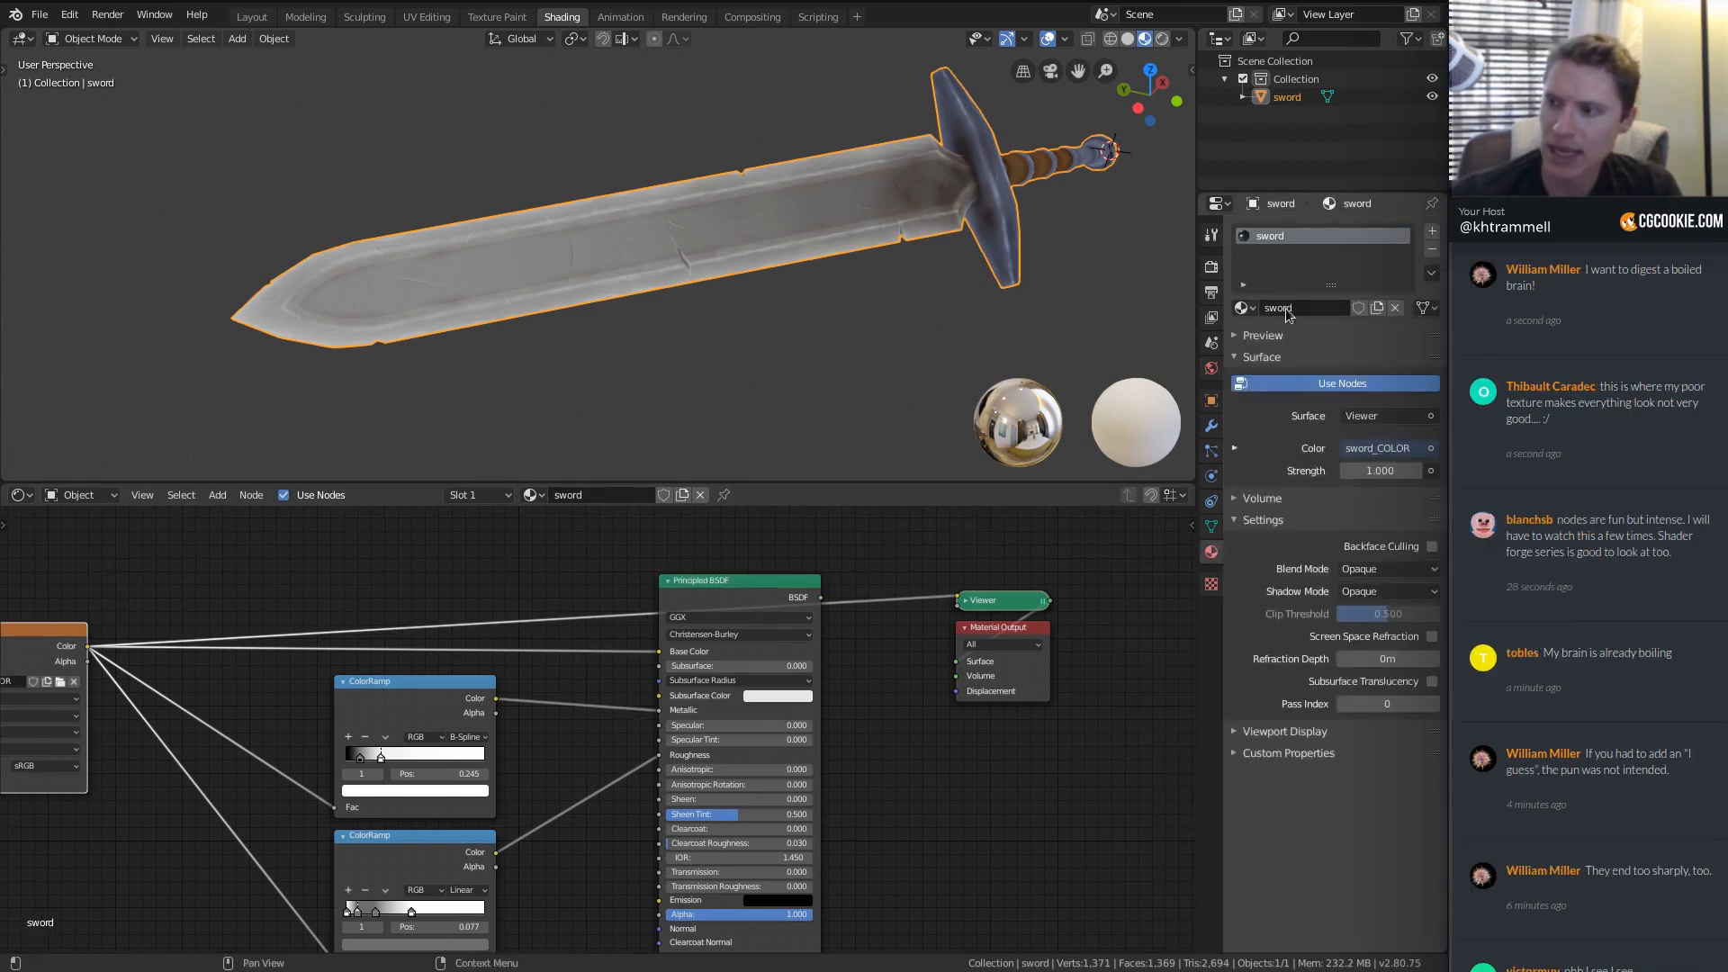
{"action": "left_click", "coordinate": [1431, 232]}
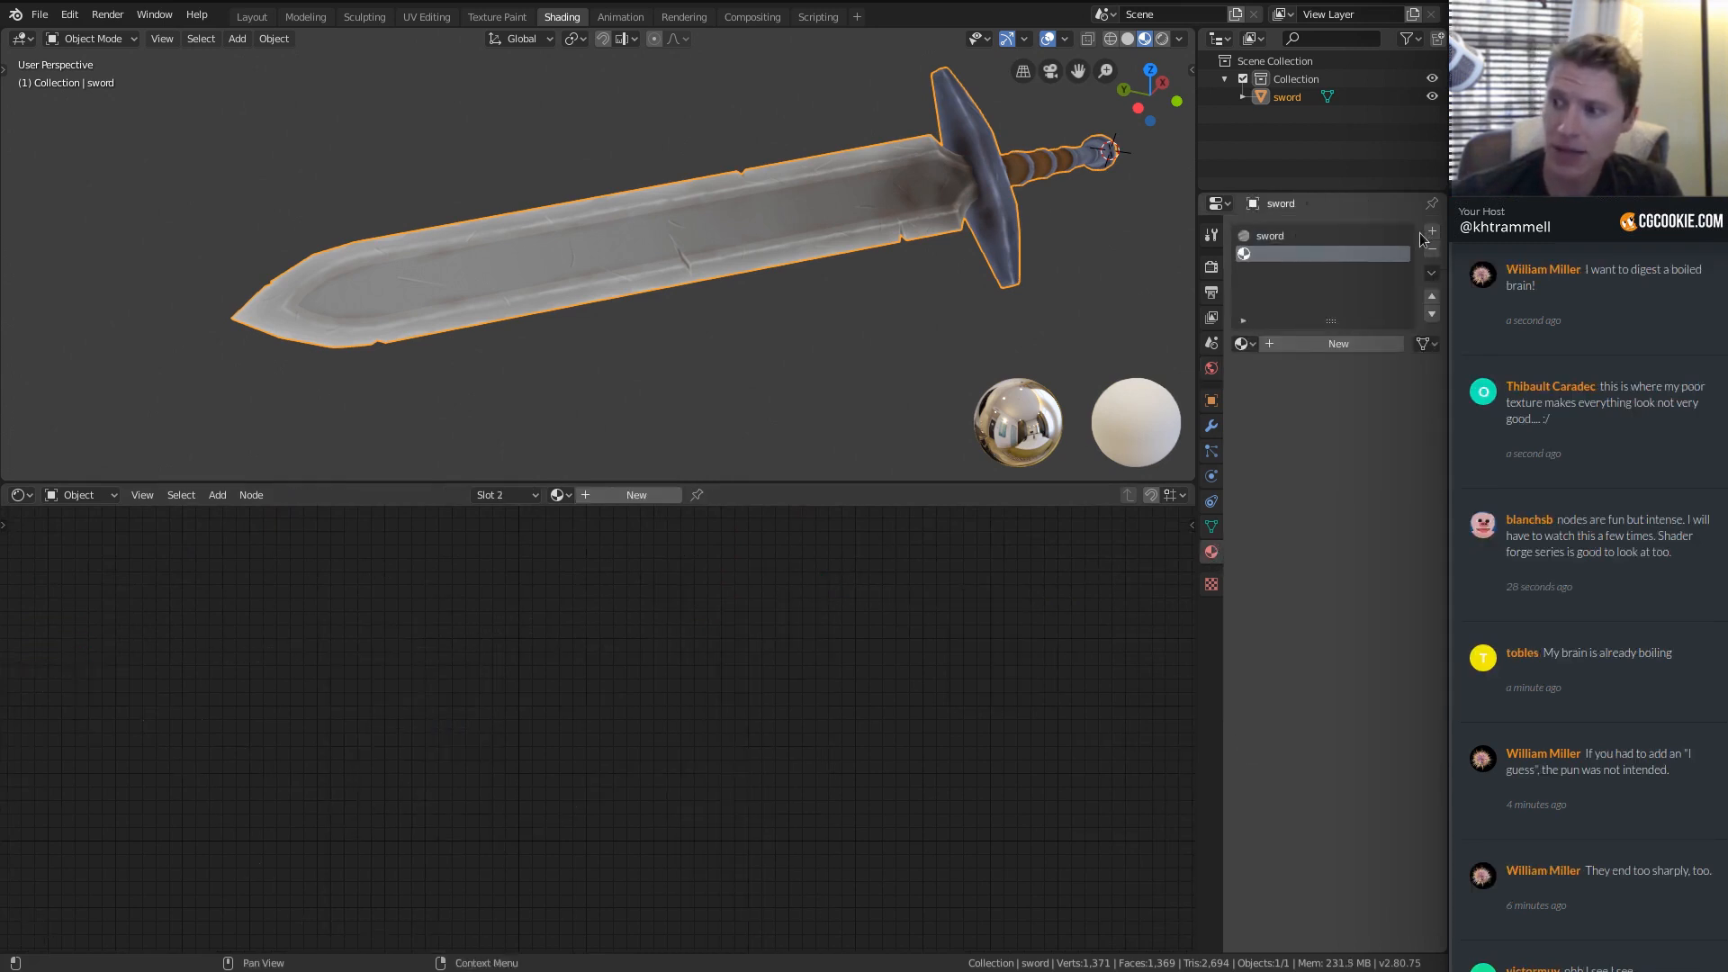
{"action": "left_click", "coordinate": [1240, 343]}
{"action": "left_click", "coordinate": [1072, 372]}
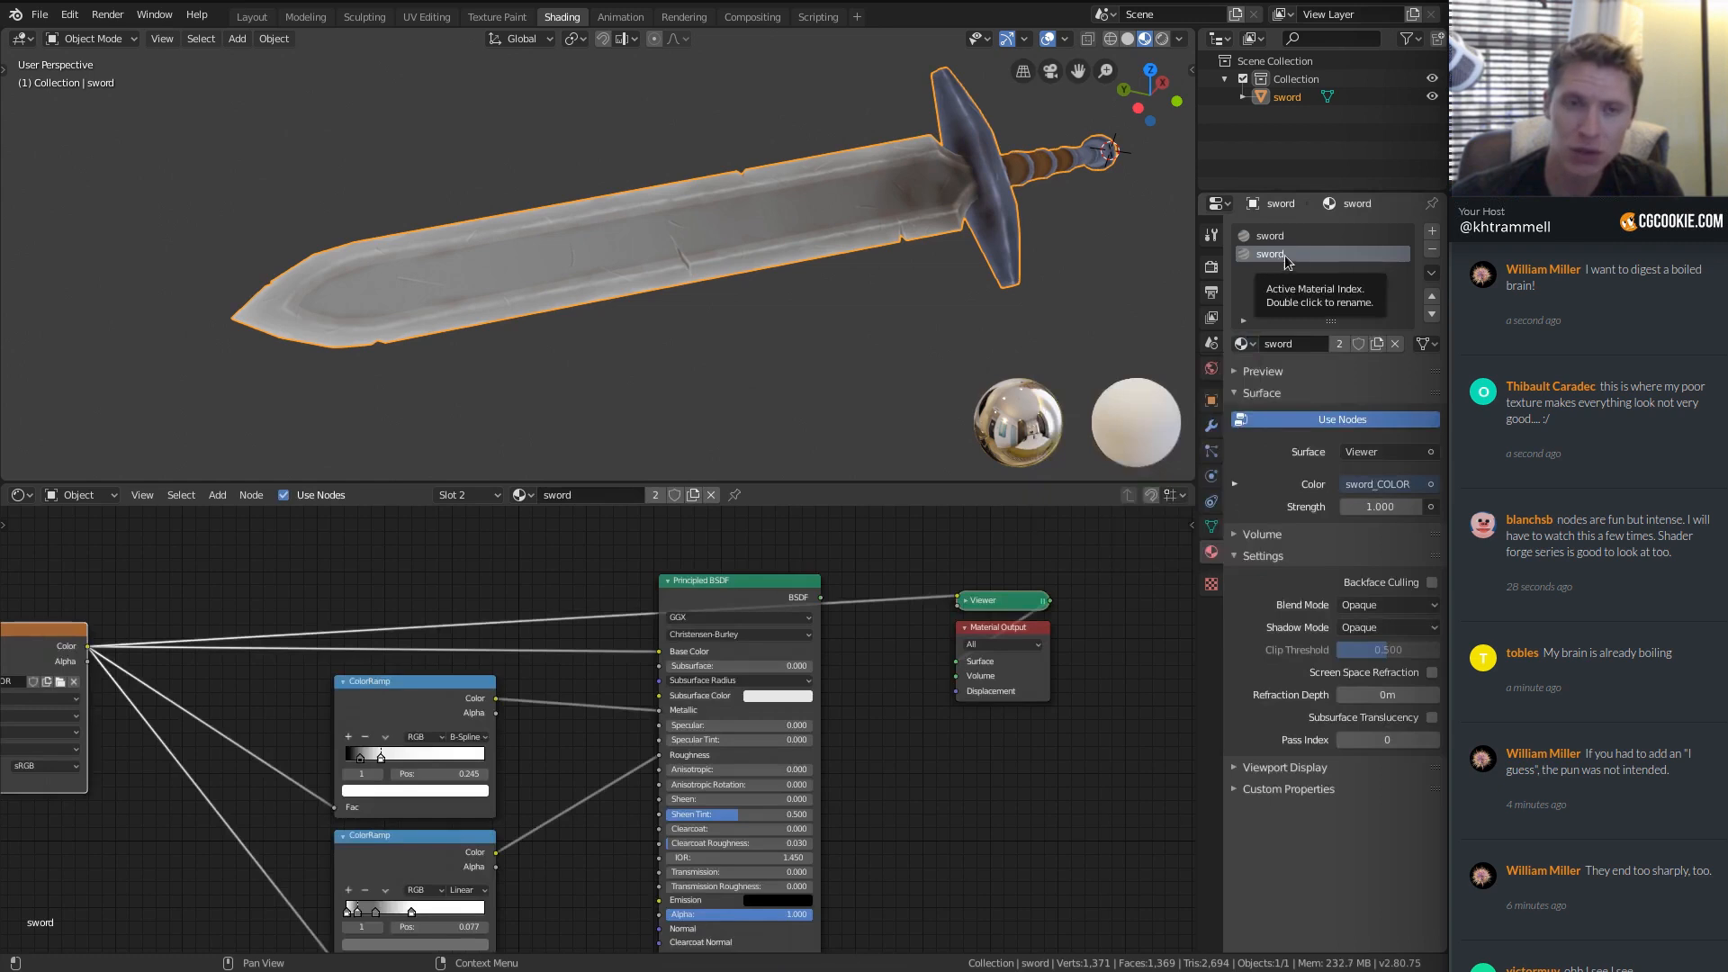
{"action": "left_click", "coordinate": [1378, 345]}
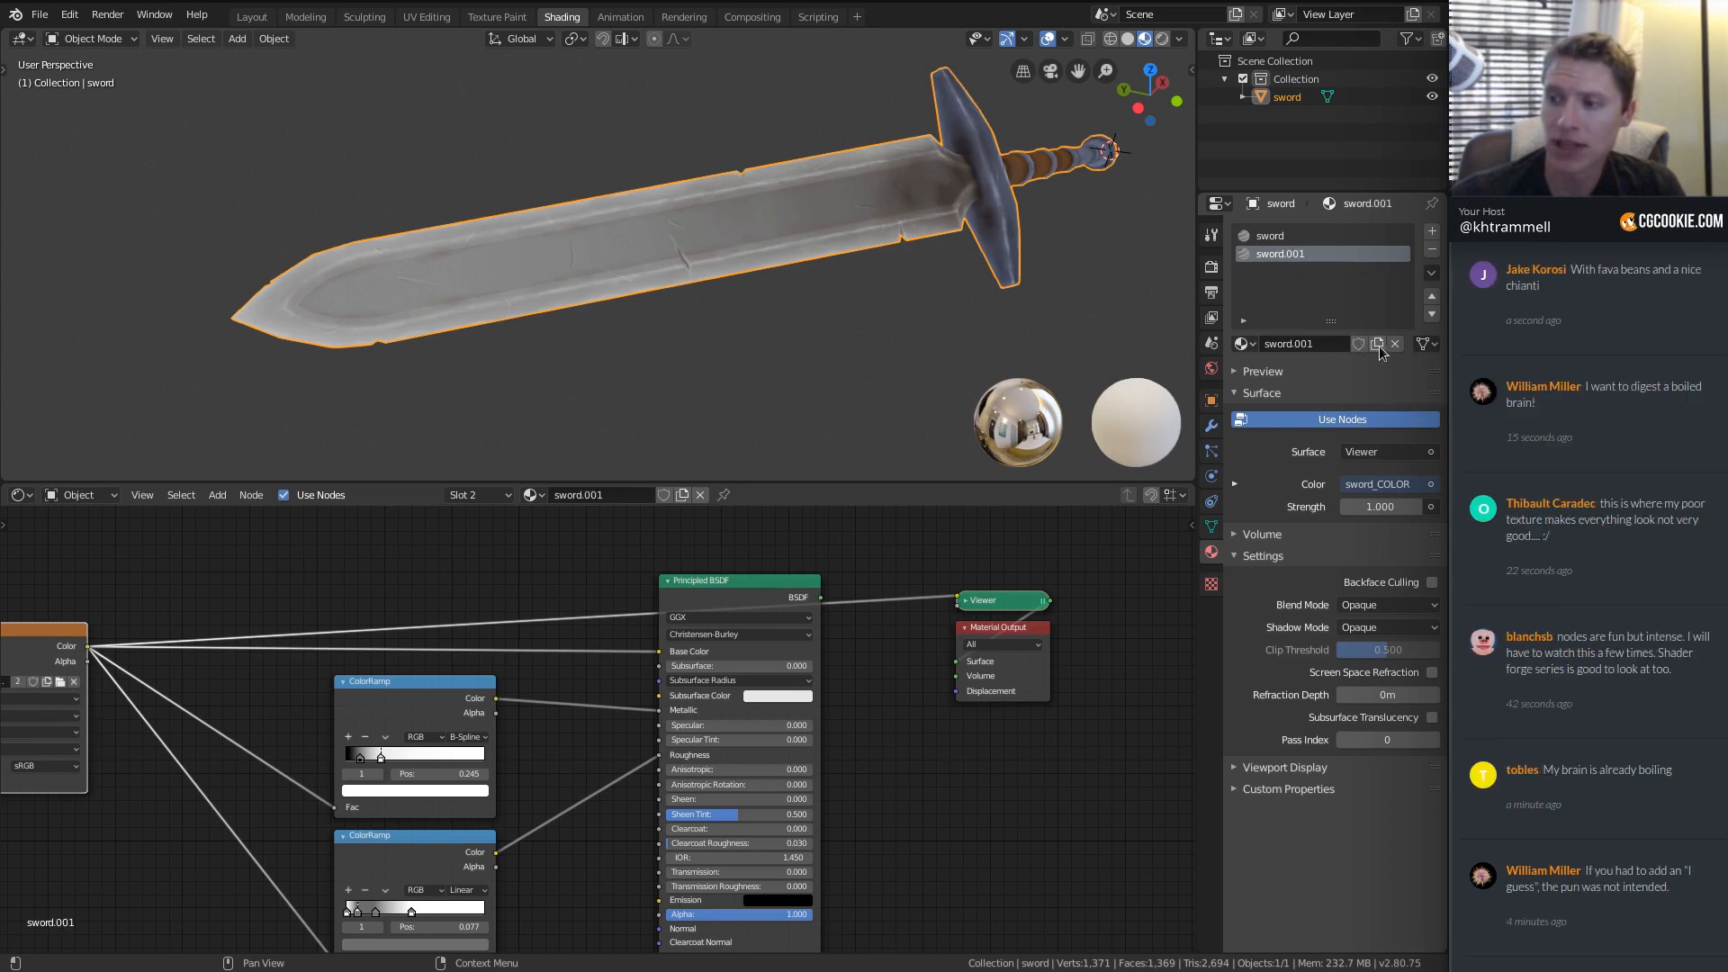
Rename the duplicated material in the second slot to sword_metal_B.
{"action": "left_click", "coordinate": [1316, 343]}
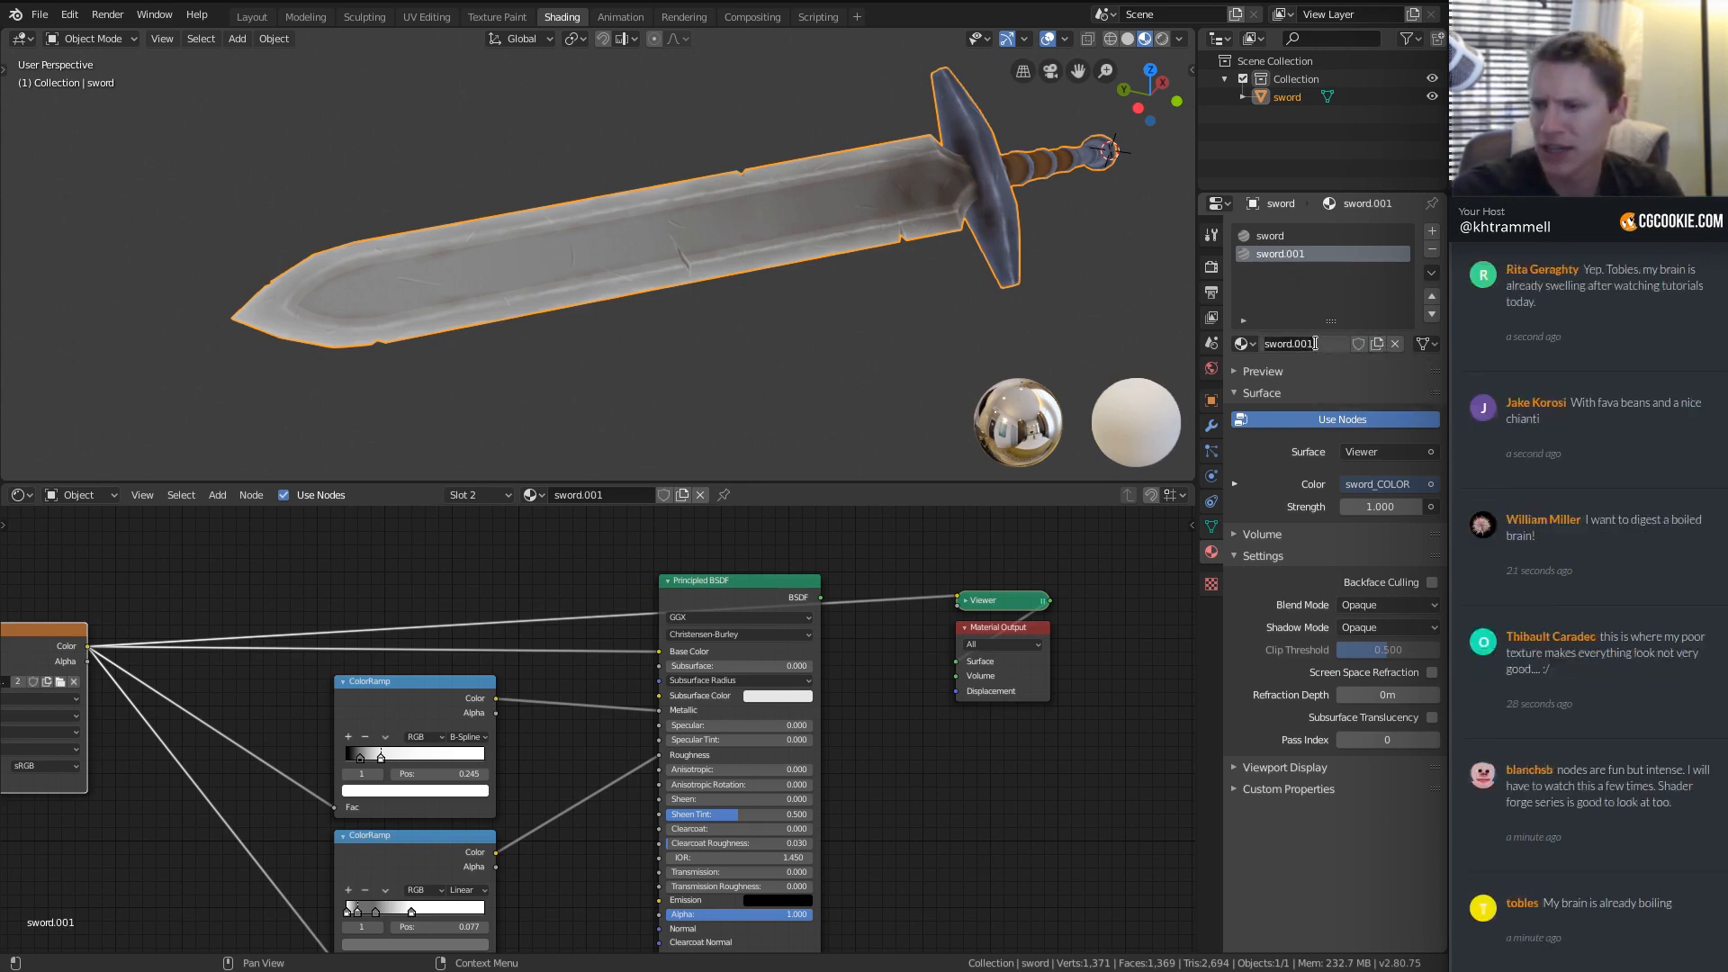
{"action": "type", "text": "sword_"}
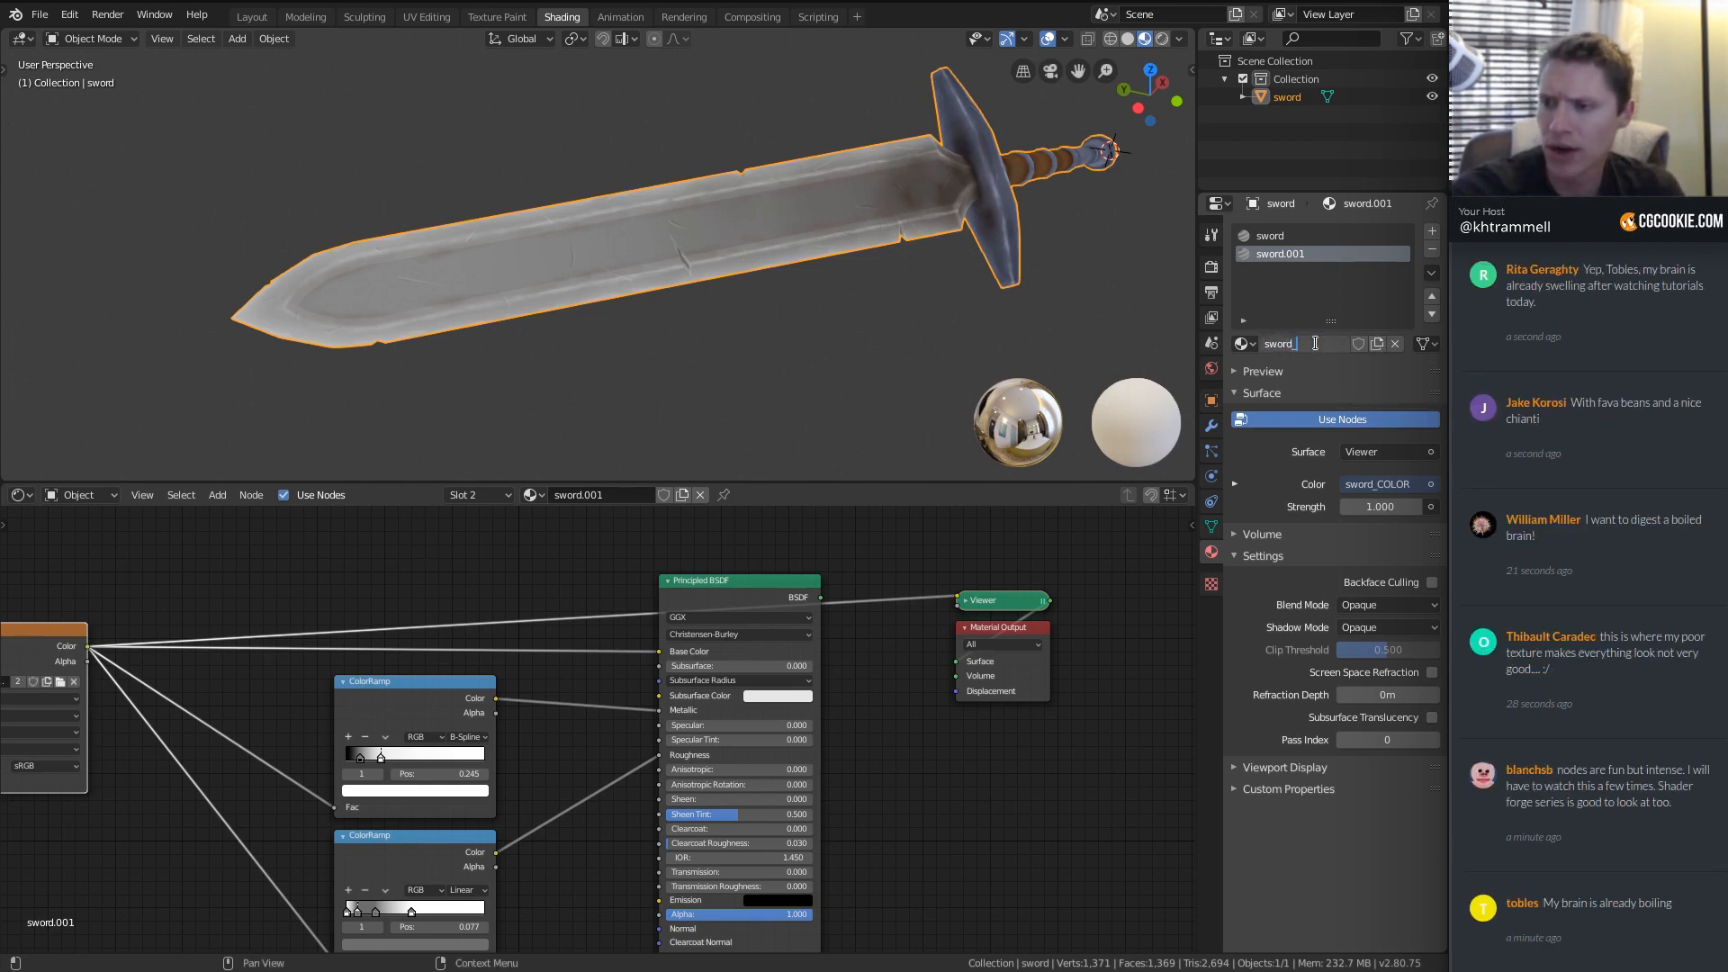
{"action": "type", "text": "metal_B"}
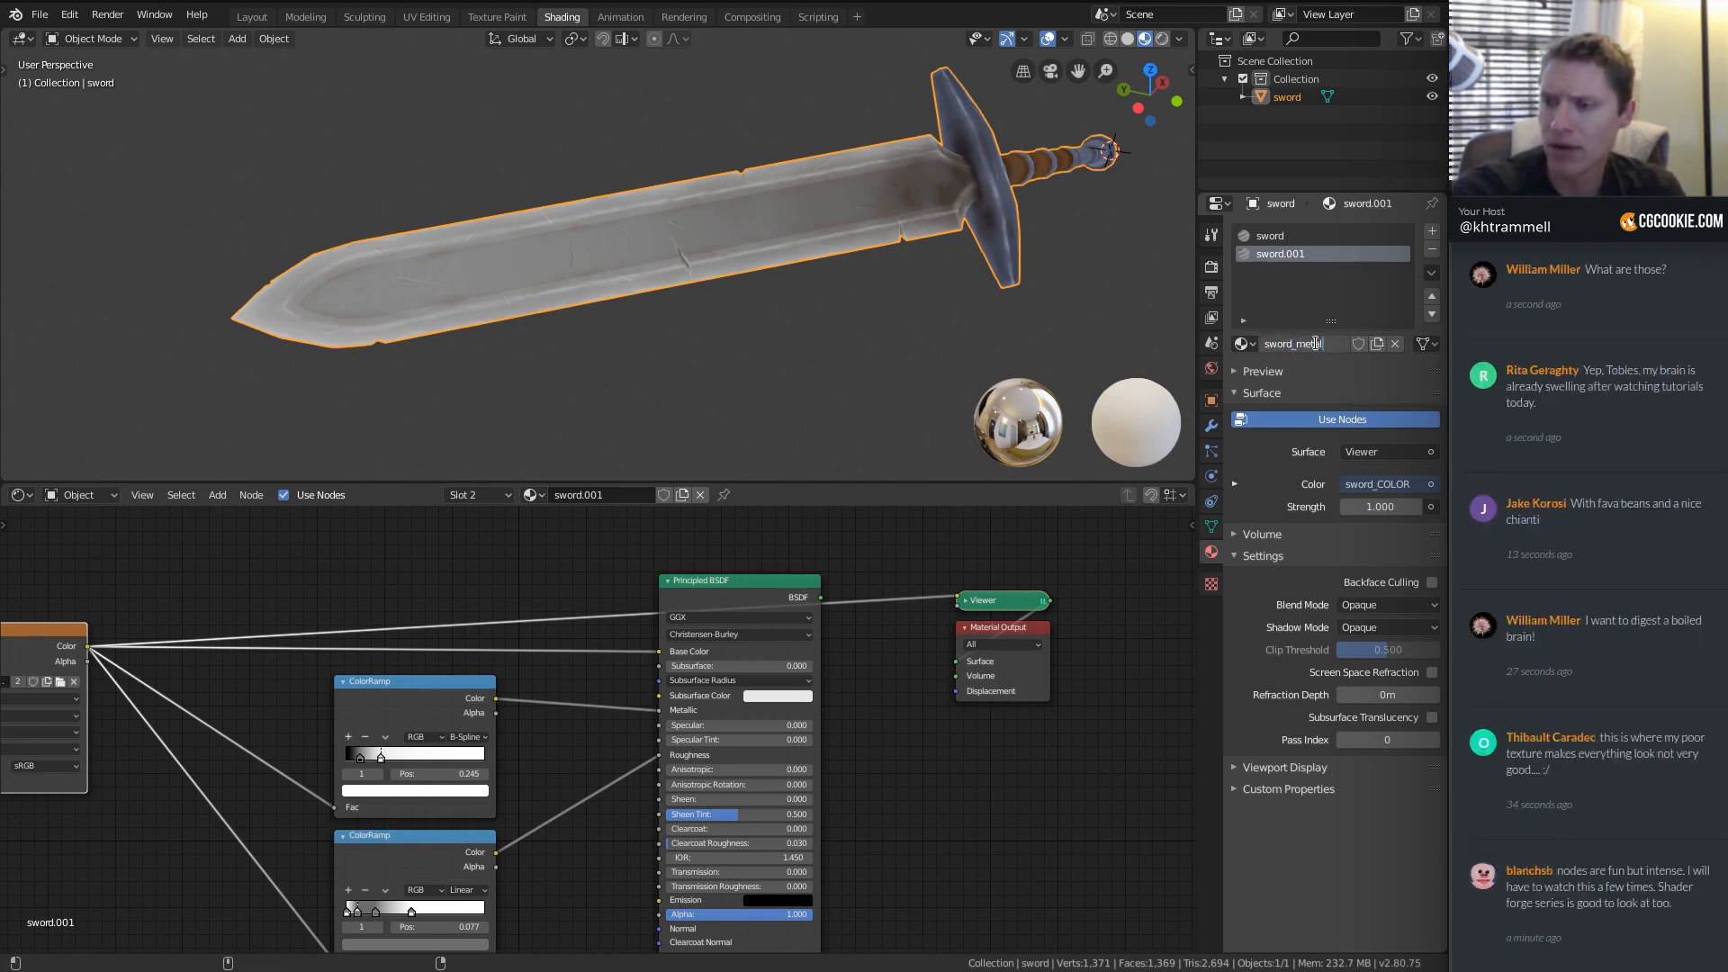
{"action": "key", "text": "Return"}
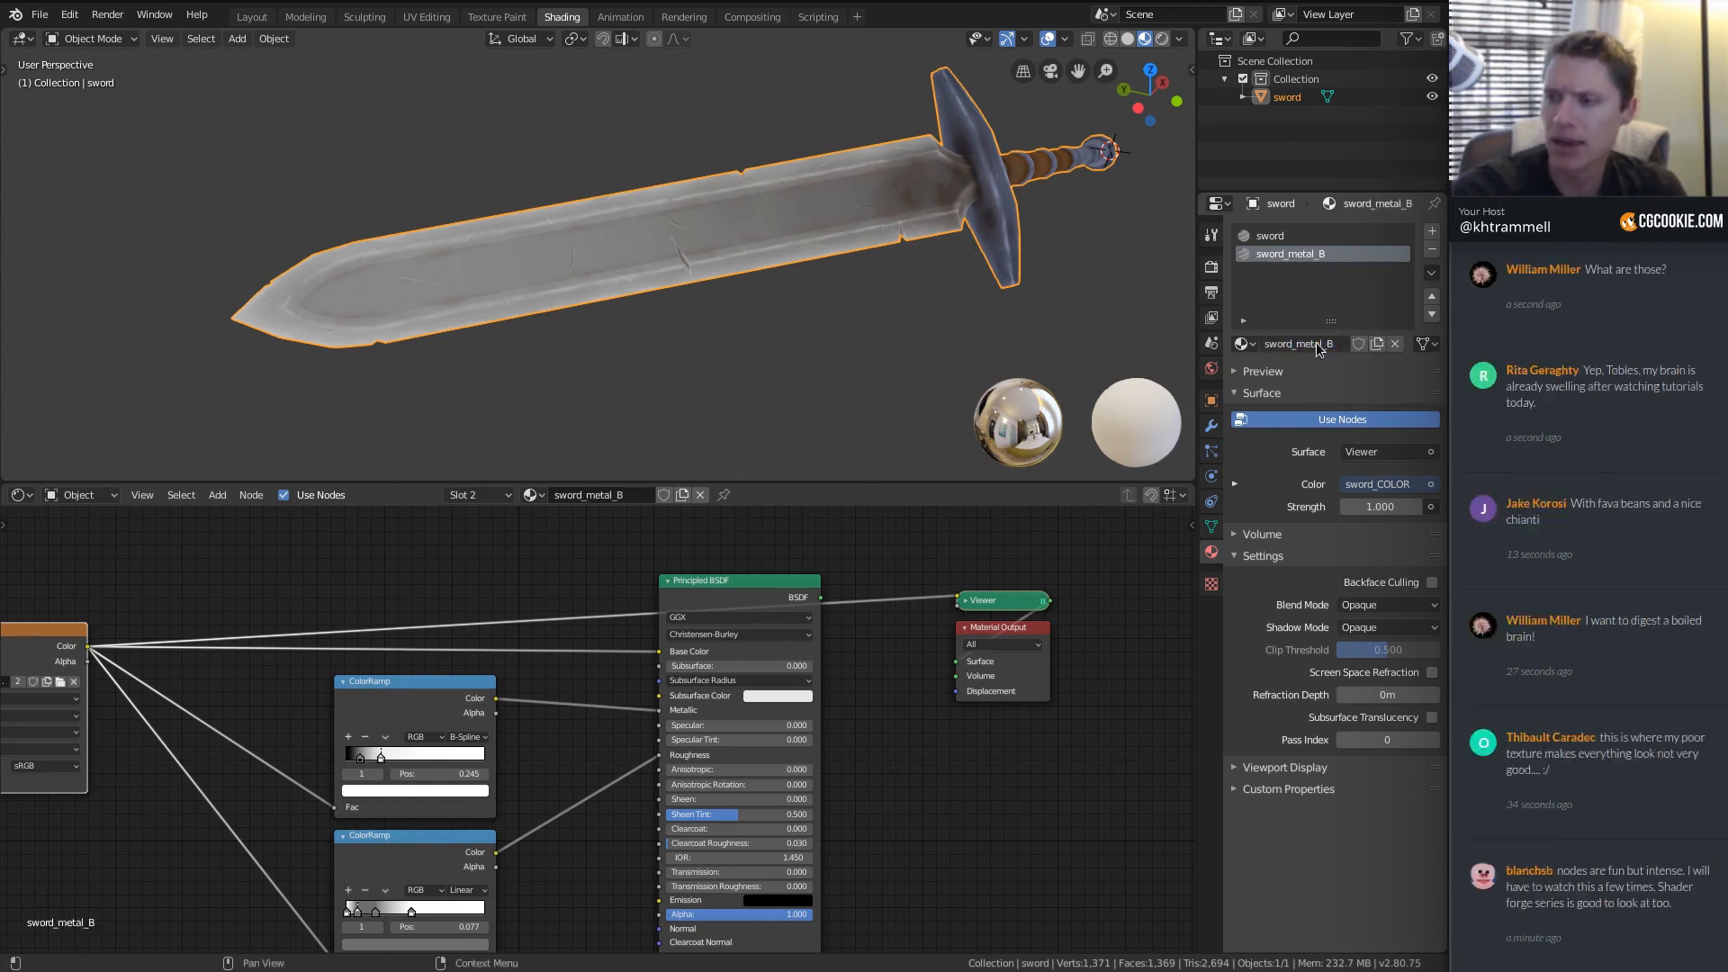
Rename the original material in the first slot to sword_metal_A and make the sword_metal_B slot active.
{"action": "double_click", "coordinate": [1296, 235]}
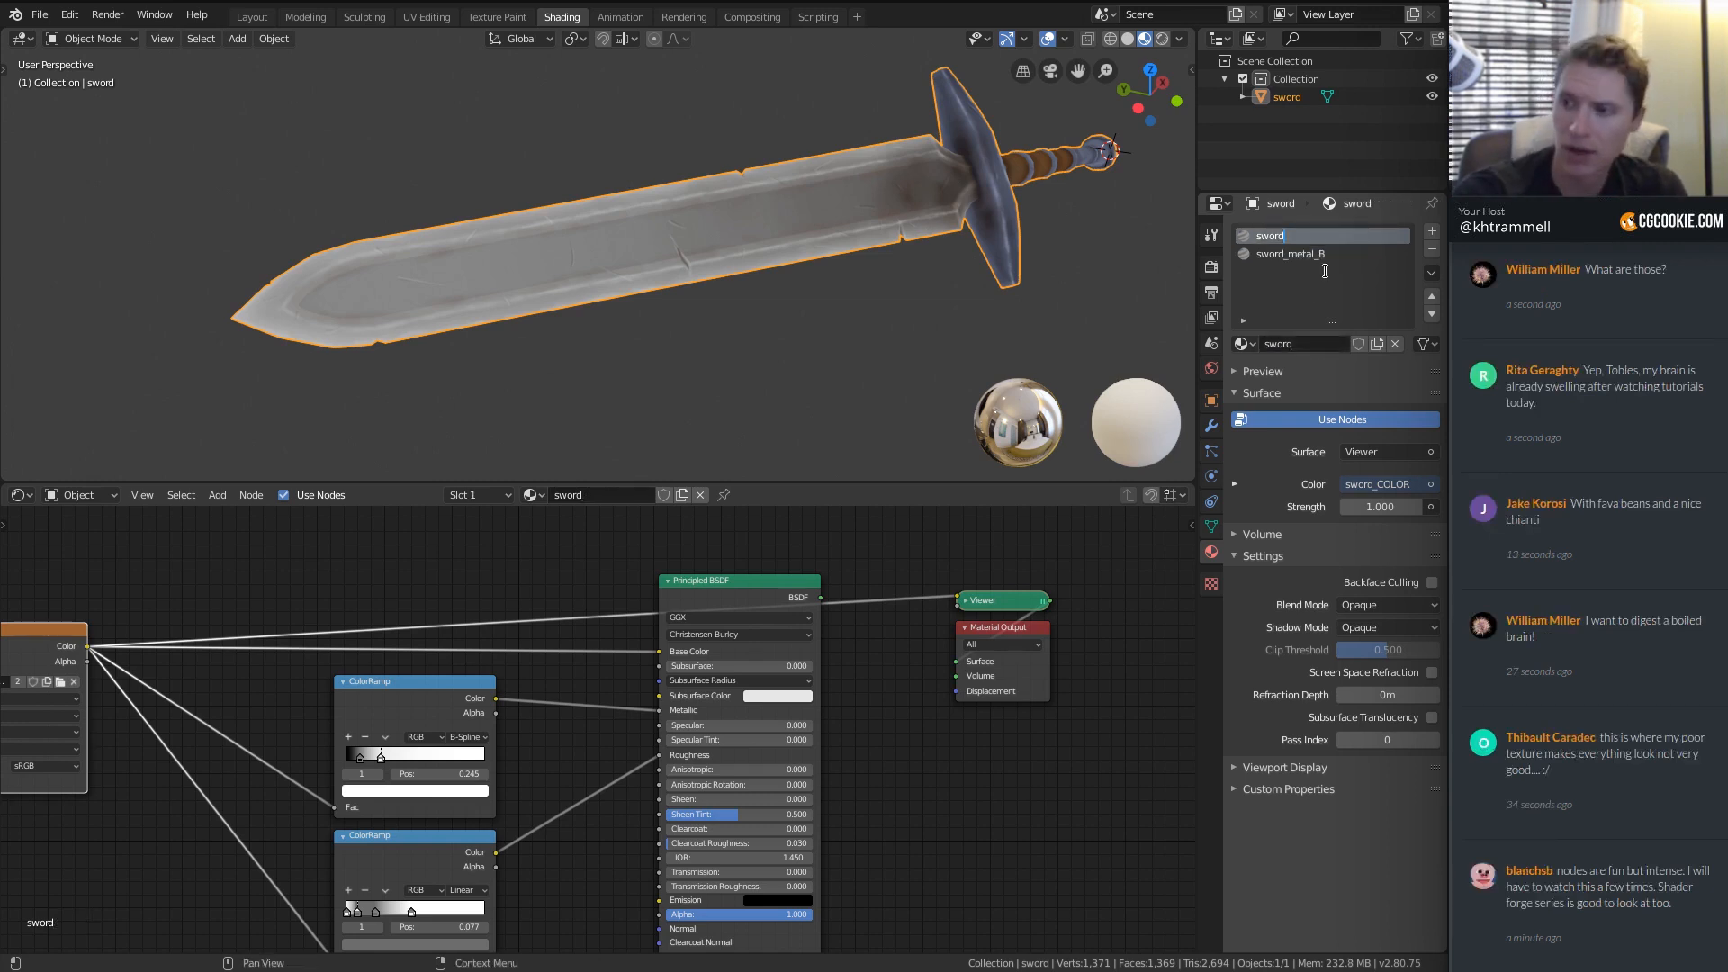
{"action": "type", "text": "_metal_A"}
{"action": "key", "text": "Return"}
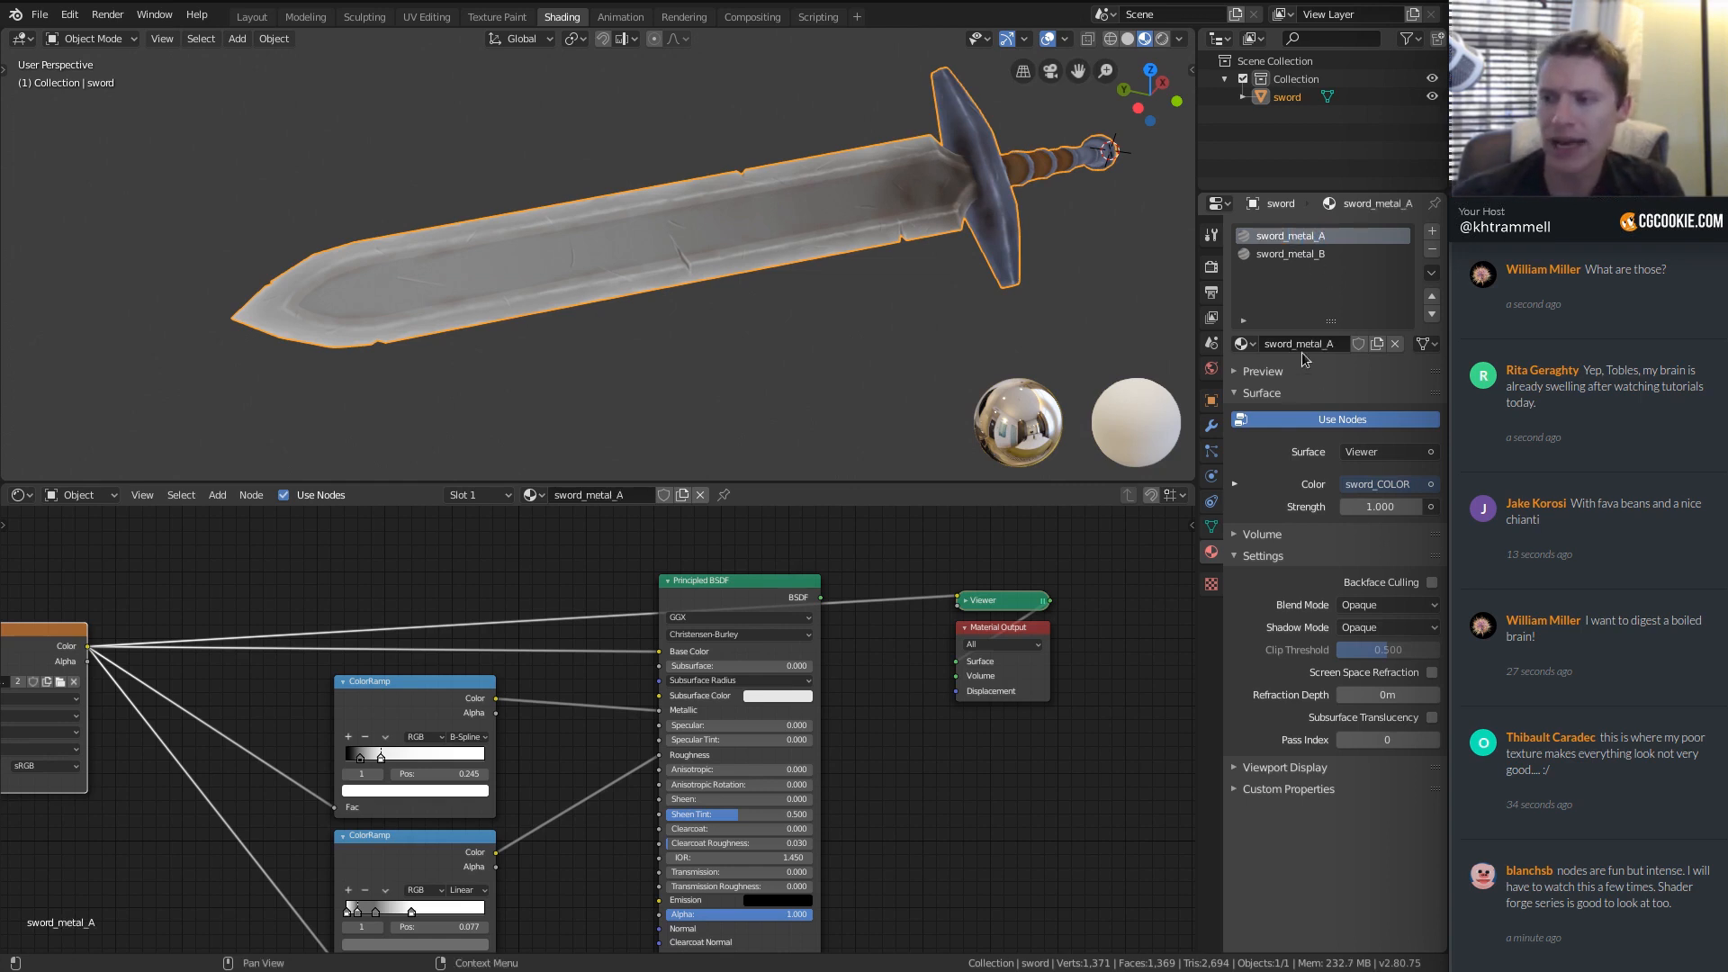
{"action": "left_click", "coordinate": [1287, 345]}
{"action": "left_click", "coordinate": [1314, 240]}
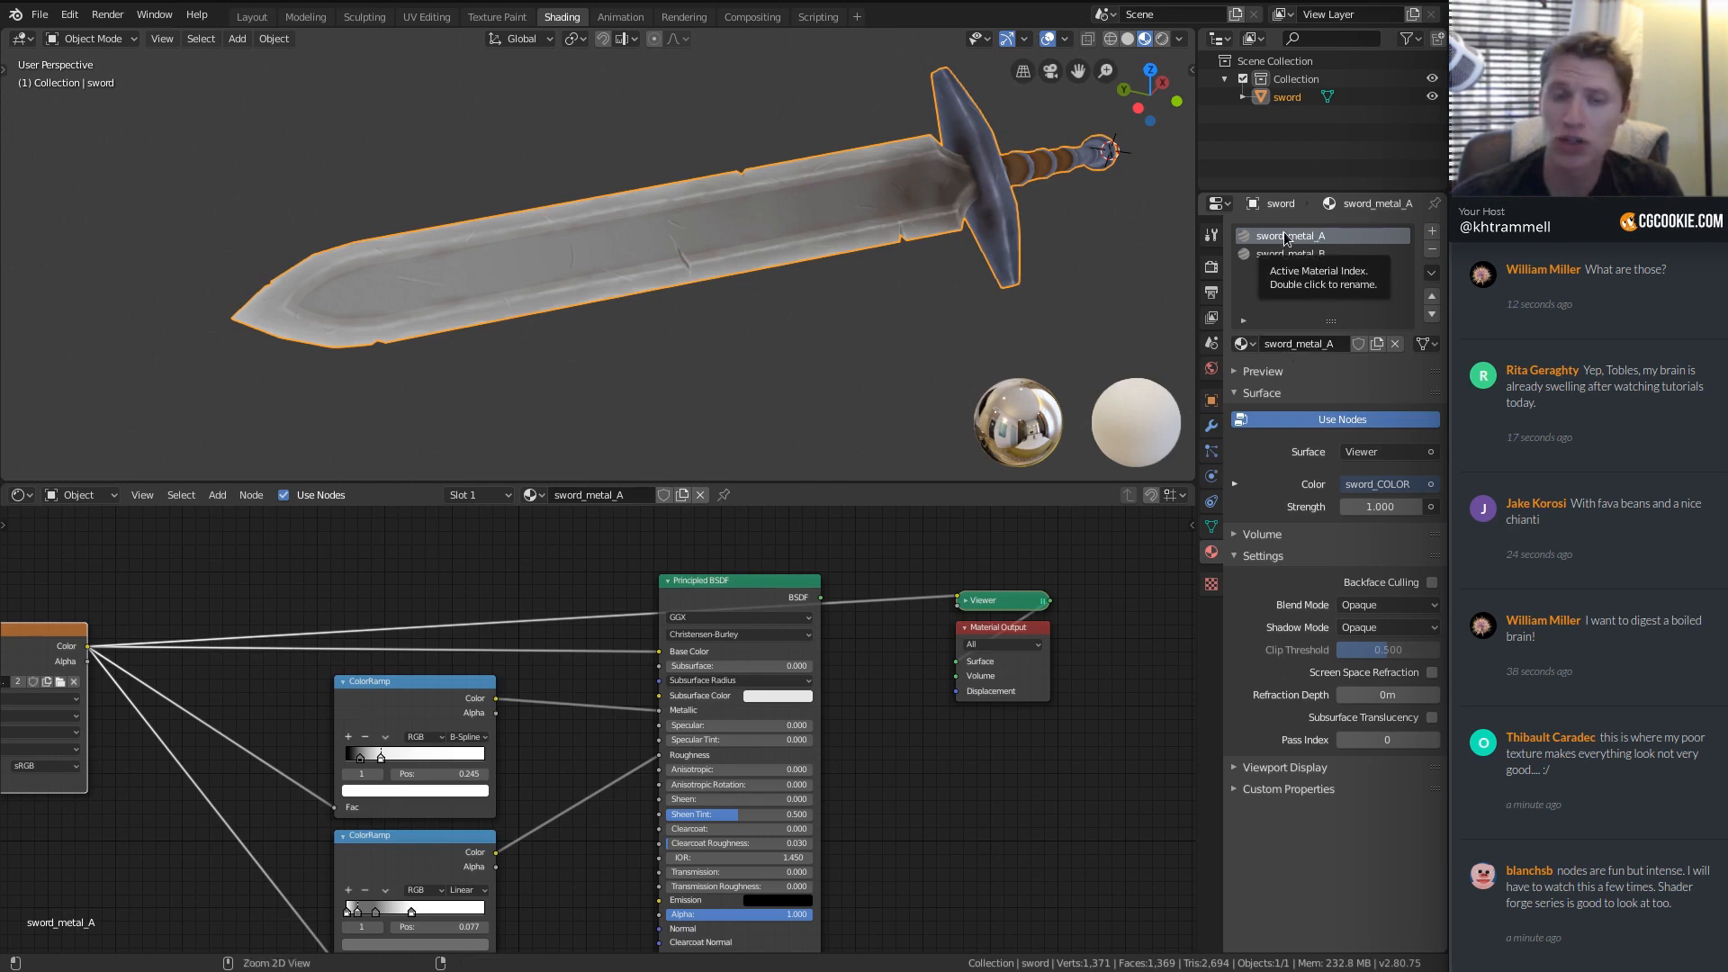
{"action": "double_click", "coordinate": [1287, 236]}
{"action": "left_click", "coordinate": [1353, 260]}
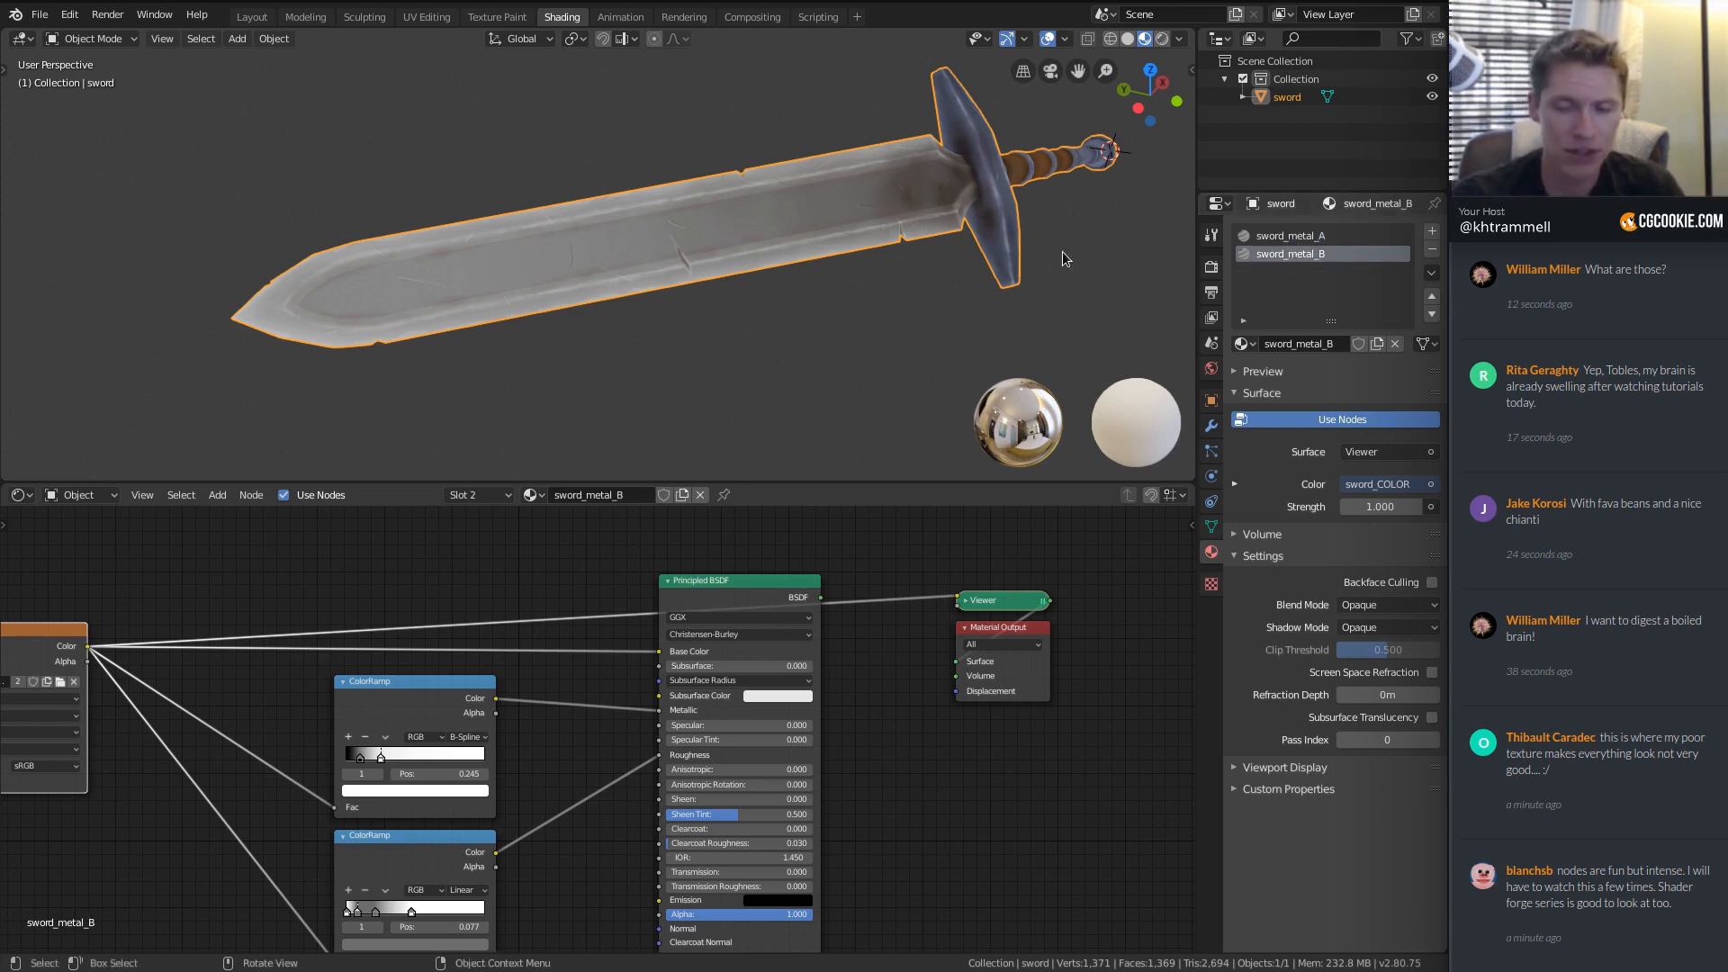
Remove the Viewer preview from sword_metal_B so its Principled BSDF feeds the Material Output, and inspect the sword.
{"action": "scroll", "coordinate": [802, 289], "scroll_direction": "up", "scroll_amount": 2}
{"action": "middle_click_drag", "start_coordinate": [791, 265], "coordinate": [670, 263]}
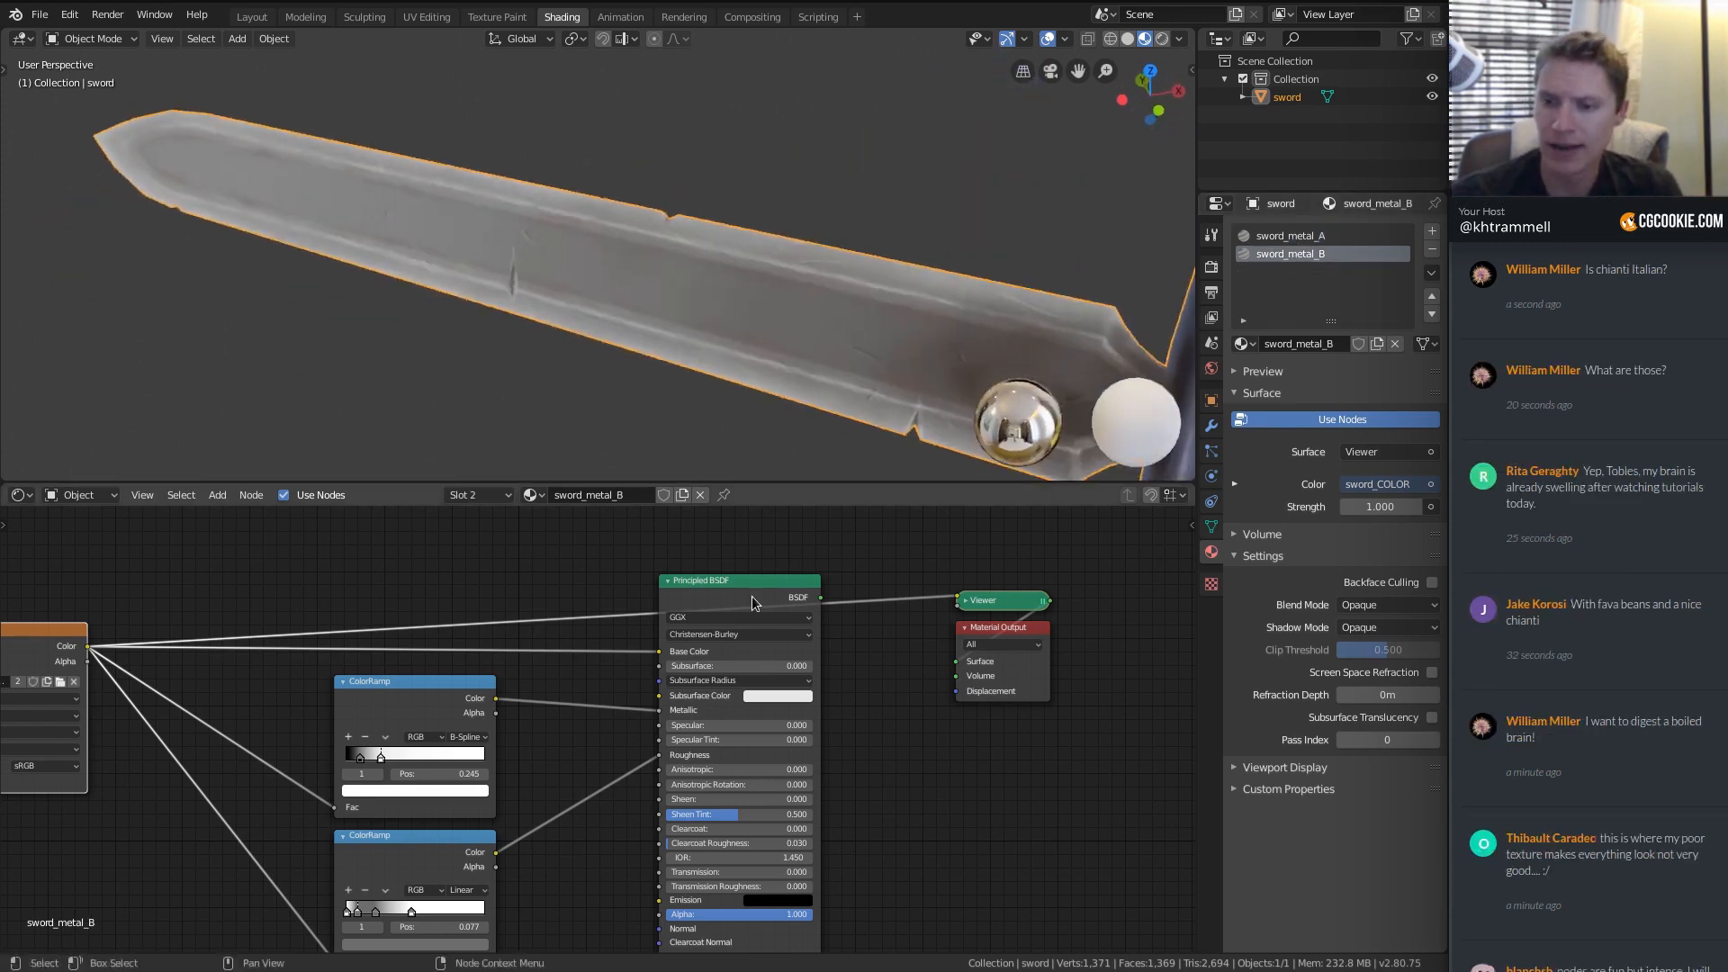
{"action": "key", "text": "ctrl+x"}
{"action": "middle_click_drag", "start_coordinate": [801, 323], "coordinate": [846, 261]}
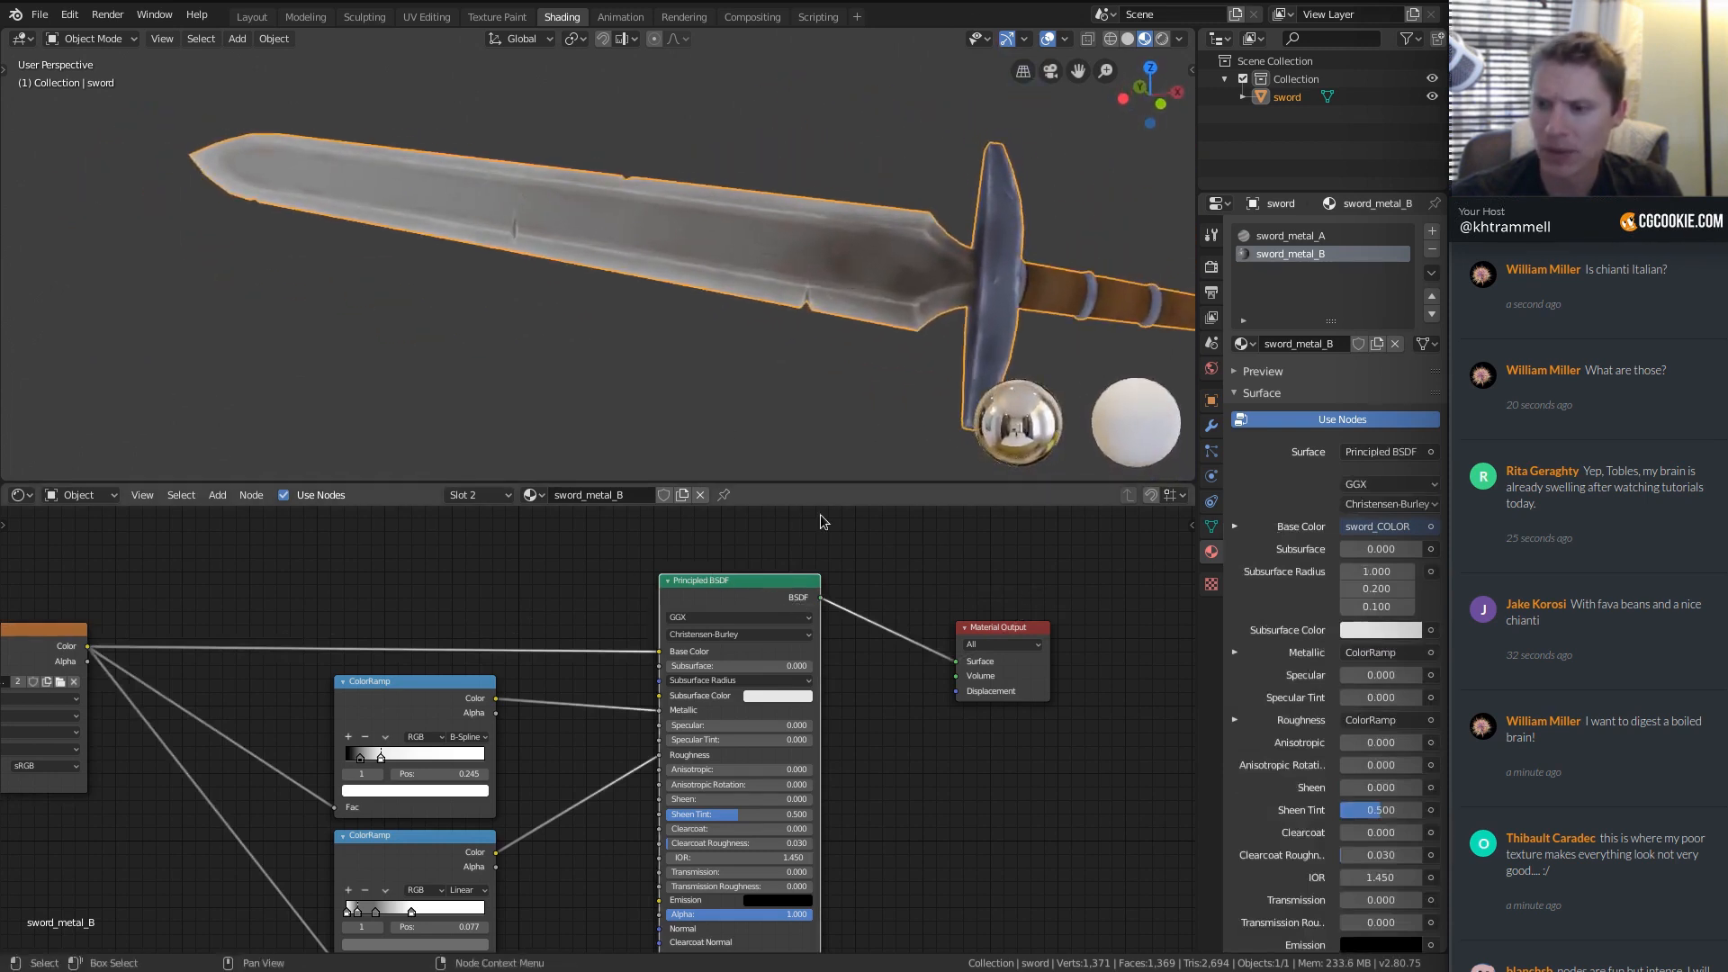
{"action": "scroll", "coordinate": [763, 586], "scroll_direction": "up", "scroll_amount": 1}
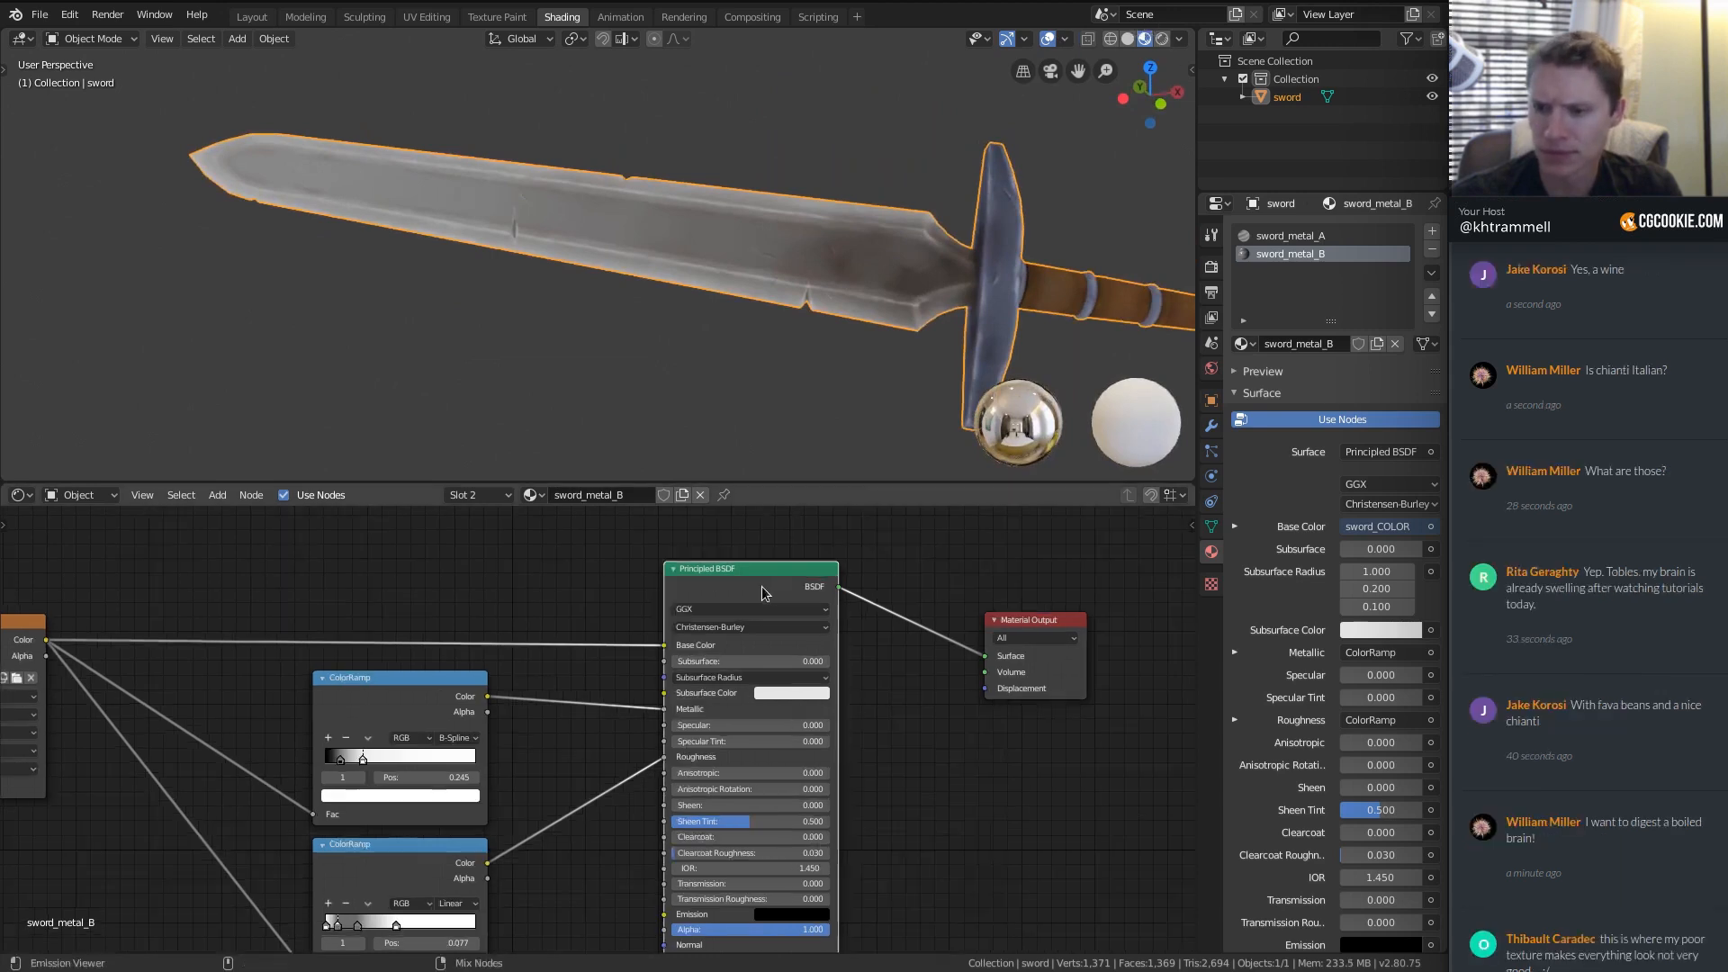
{"action": "middle_click_drag", "start_coordinate": [926, 329], "coordinate": [774, 308]}
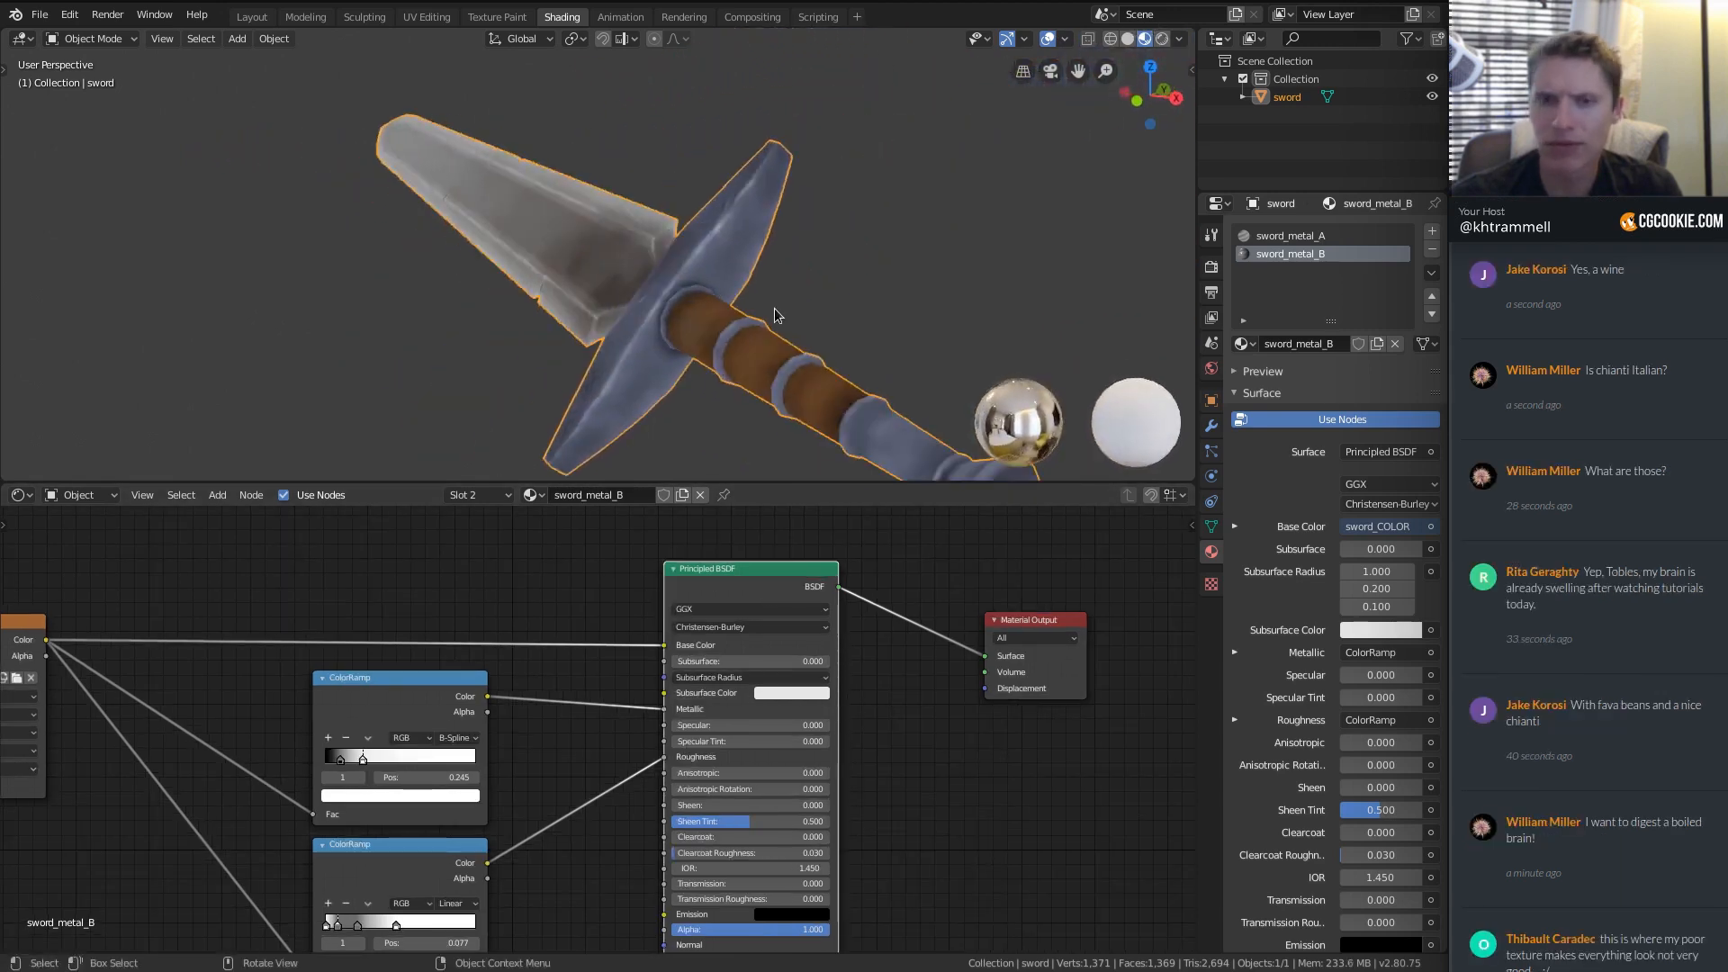
Try the dark studio HDRI for the Look Dev lighting and settle on the green forest HDRI.
{"action": "left_click", "coordinate": [1180, 40]}
{"action": "left_click", "coordinate": [1168, 197]}
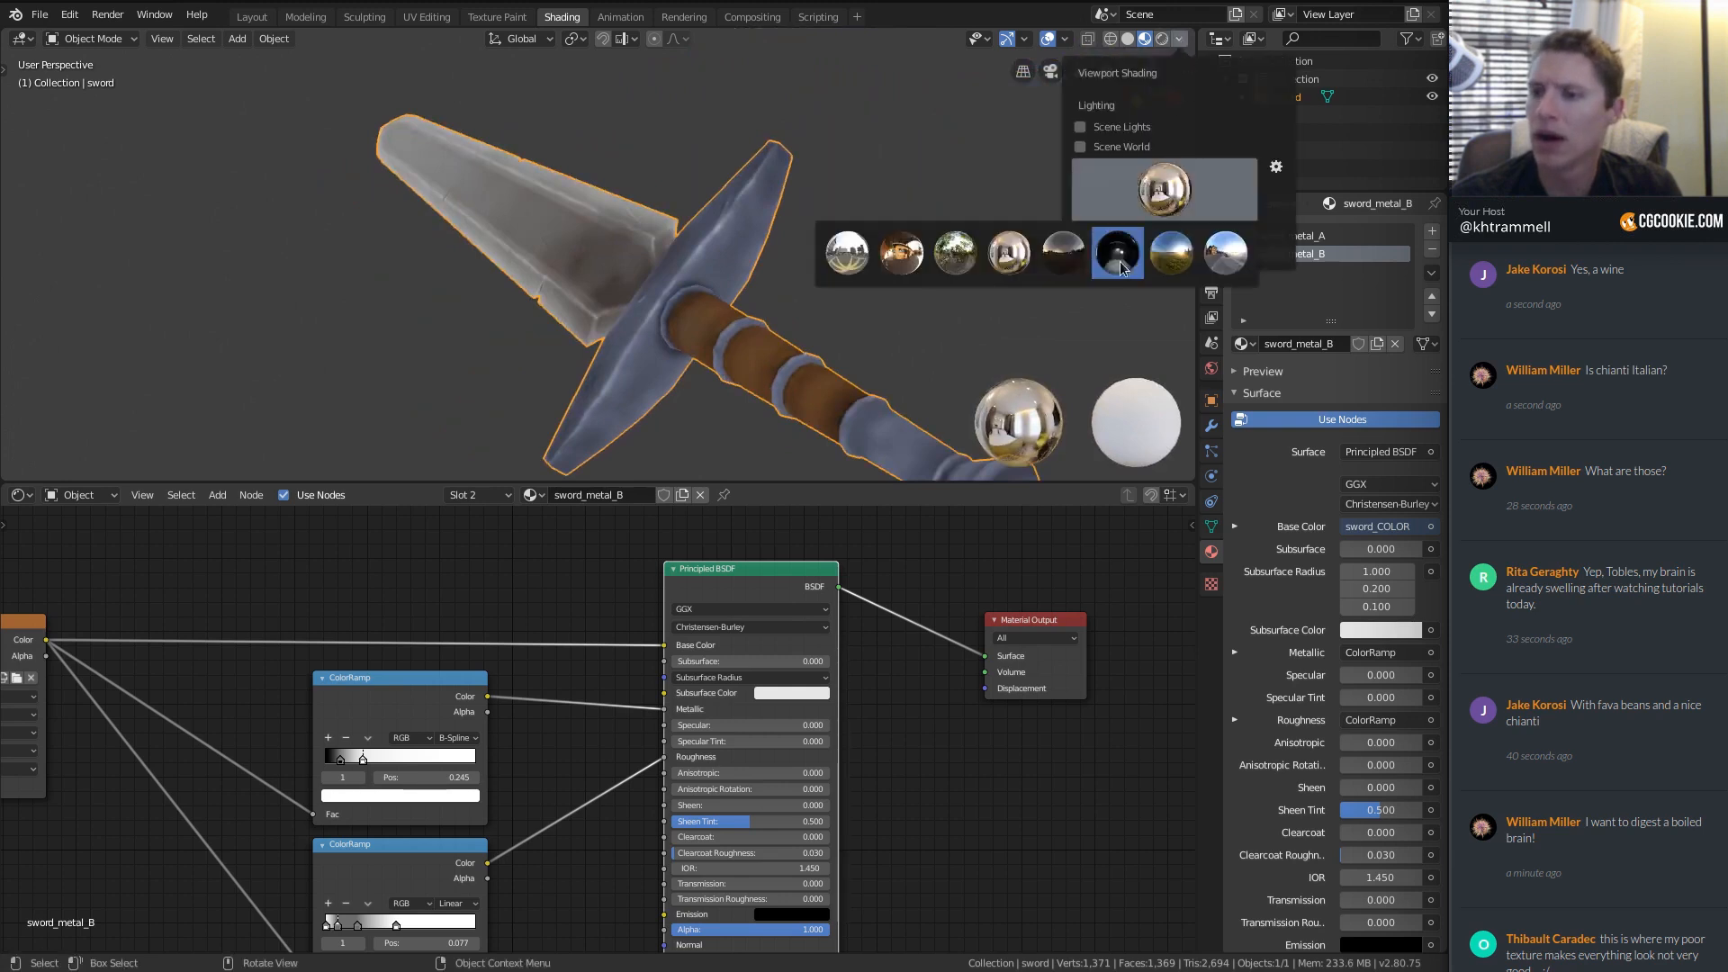
{"action": "left_click", "coordinate": [1117, 252]}
{"action": "left_click", "coordinate": [1152, 214]}
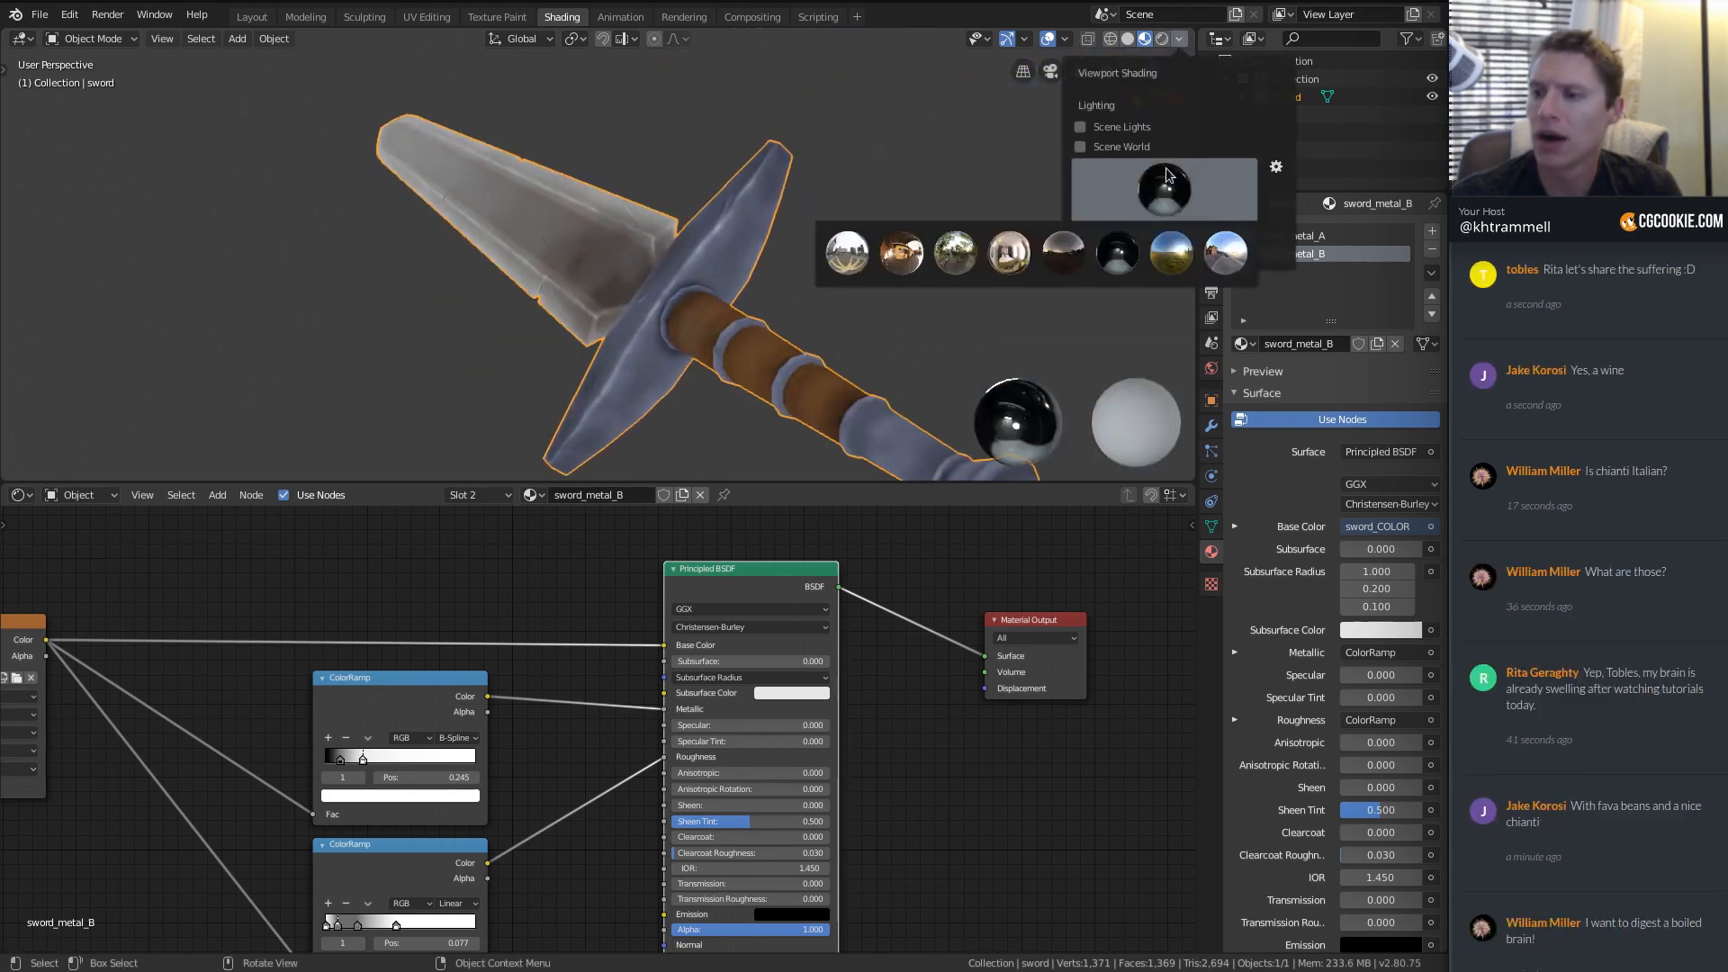
{"action": "left_click", "coordinate": [946, 253]}
{"action": "mouse_move", "coordinate": [792, 773]}
{"action": "middle_mouse_down", "text": "ctrl"}
{"action": "mouse_move", "coordinate": [803, 693]}
{"action": "mouse_move", "coordinate": [803, 745]}
{"action": "middle_mouse_up", "text": "ctrl"}
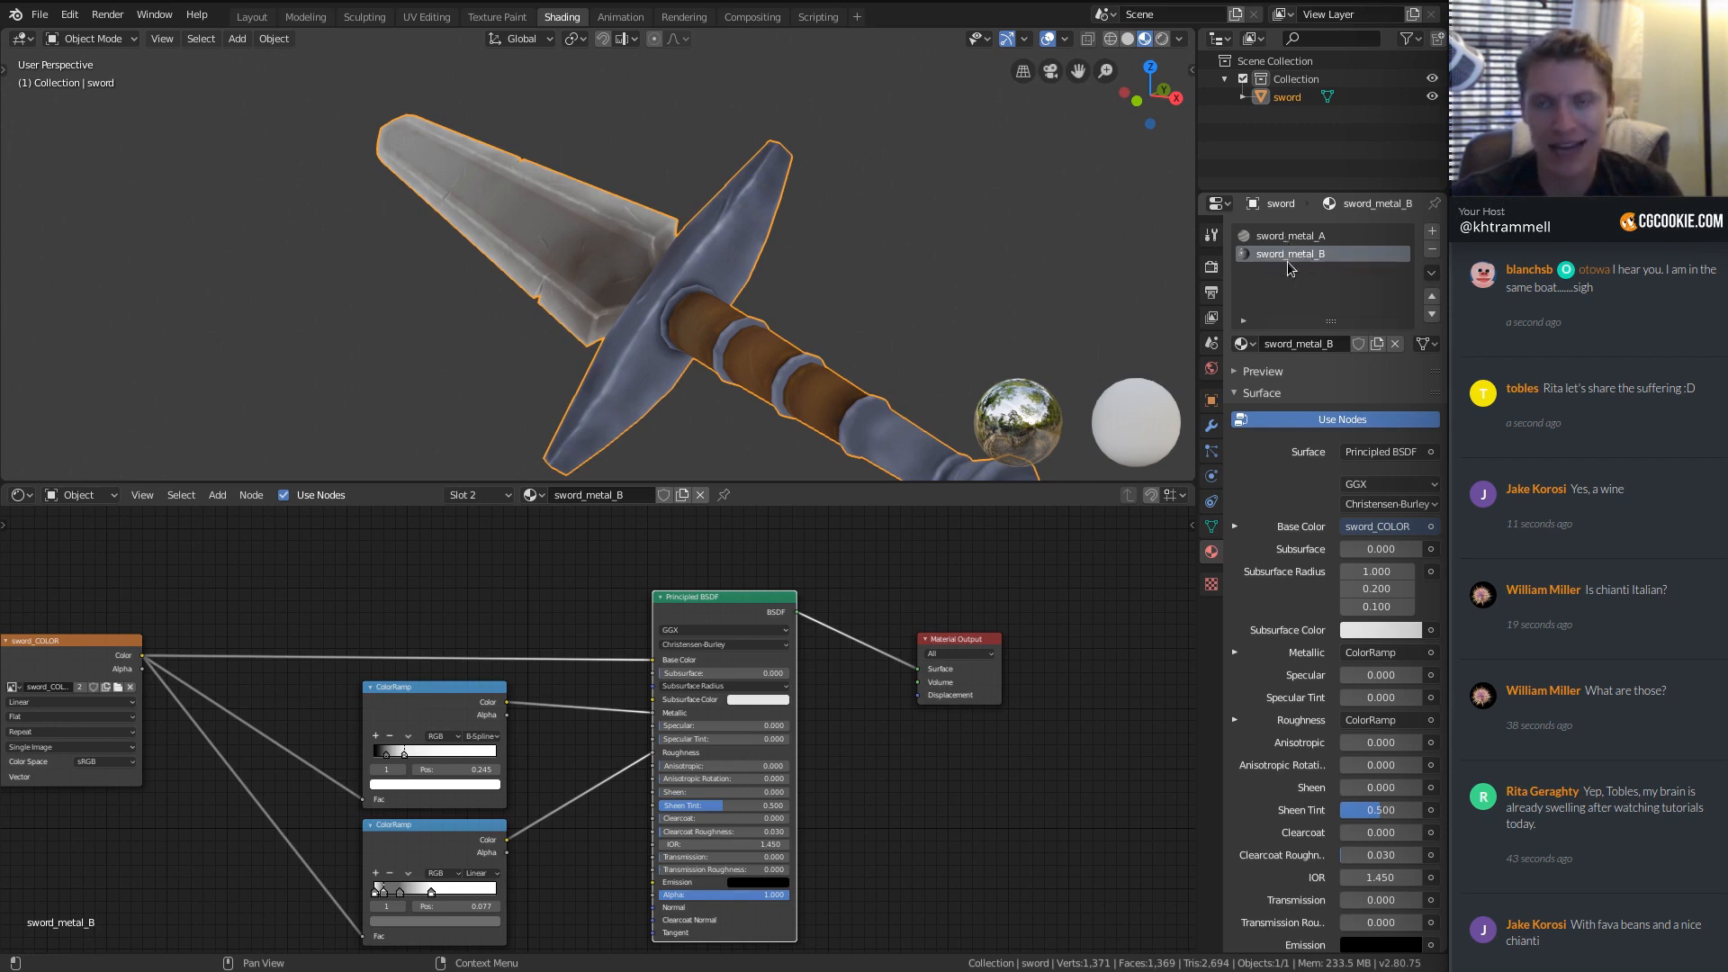
Preview the Principled BSDF of sword_metal_A on the sword in place of the direct color texture.
{"action": "left_click", "coordinate": [1274, 237]}
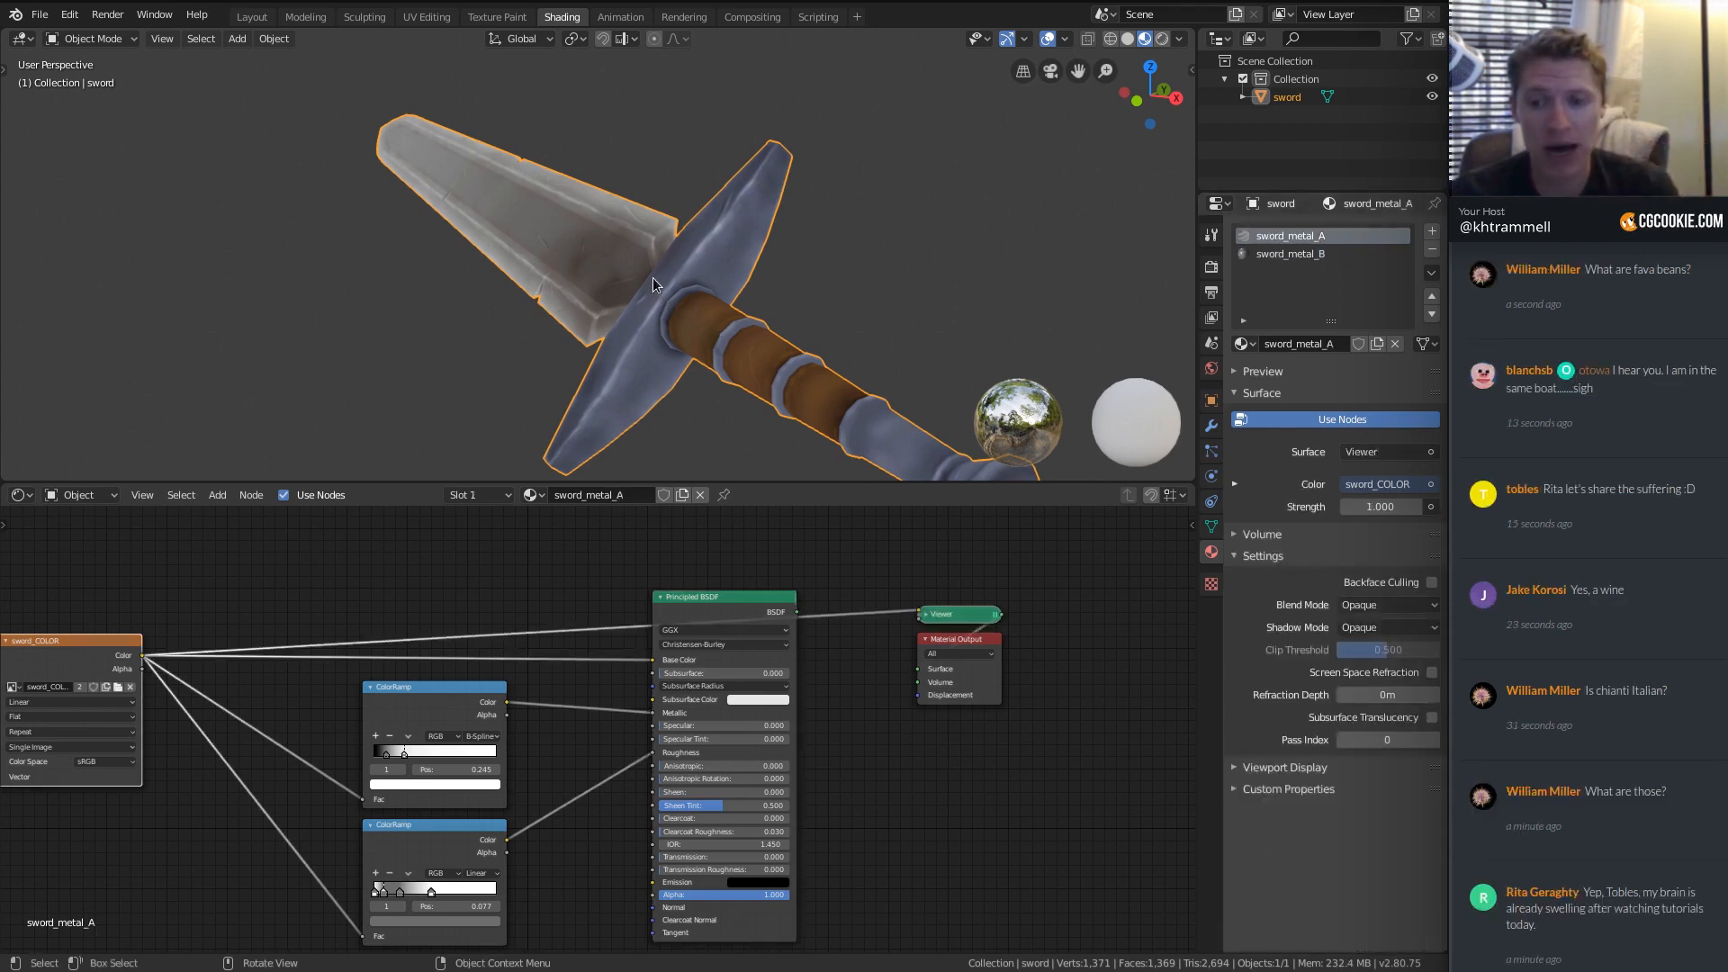
{"action": "left_click_drag", "start_coordinate": [717, 617], "coordinate": [710, 616]}
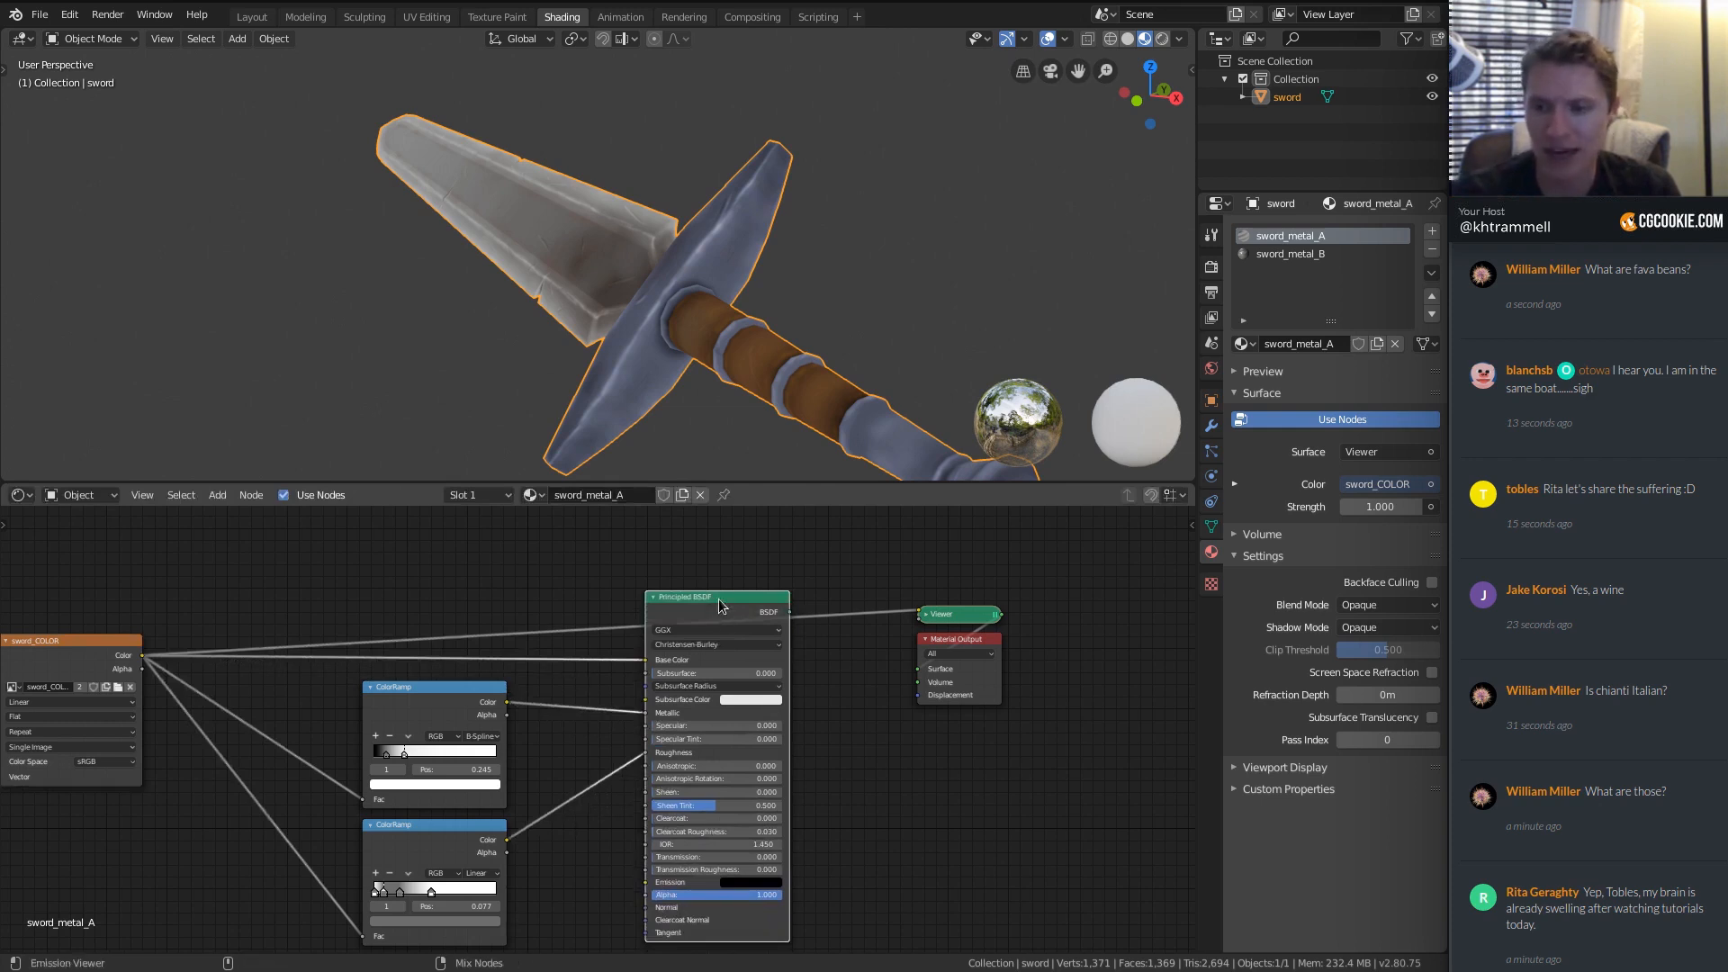
{"action": "left_click", "coordinate": [719, 597], "text": "ctrl+shift"}
{"action": "middle_click_drag", "start_coordinate": [722, 423], "coordinate": [725, 324]}
Make sword_metal_B the active slot and clear the sword's rotation while looking from the front.
{"action": "left_click", "coordinate": [1296, 254]}
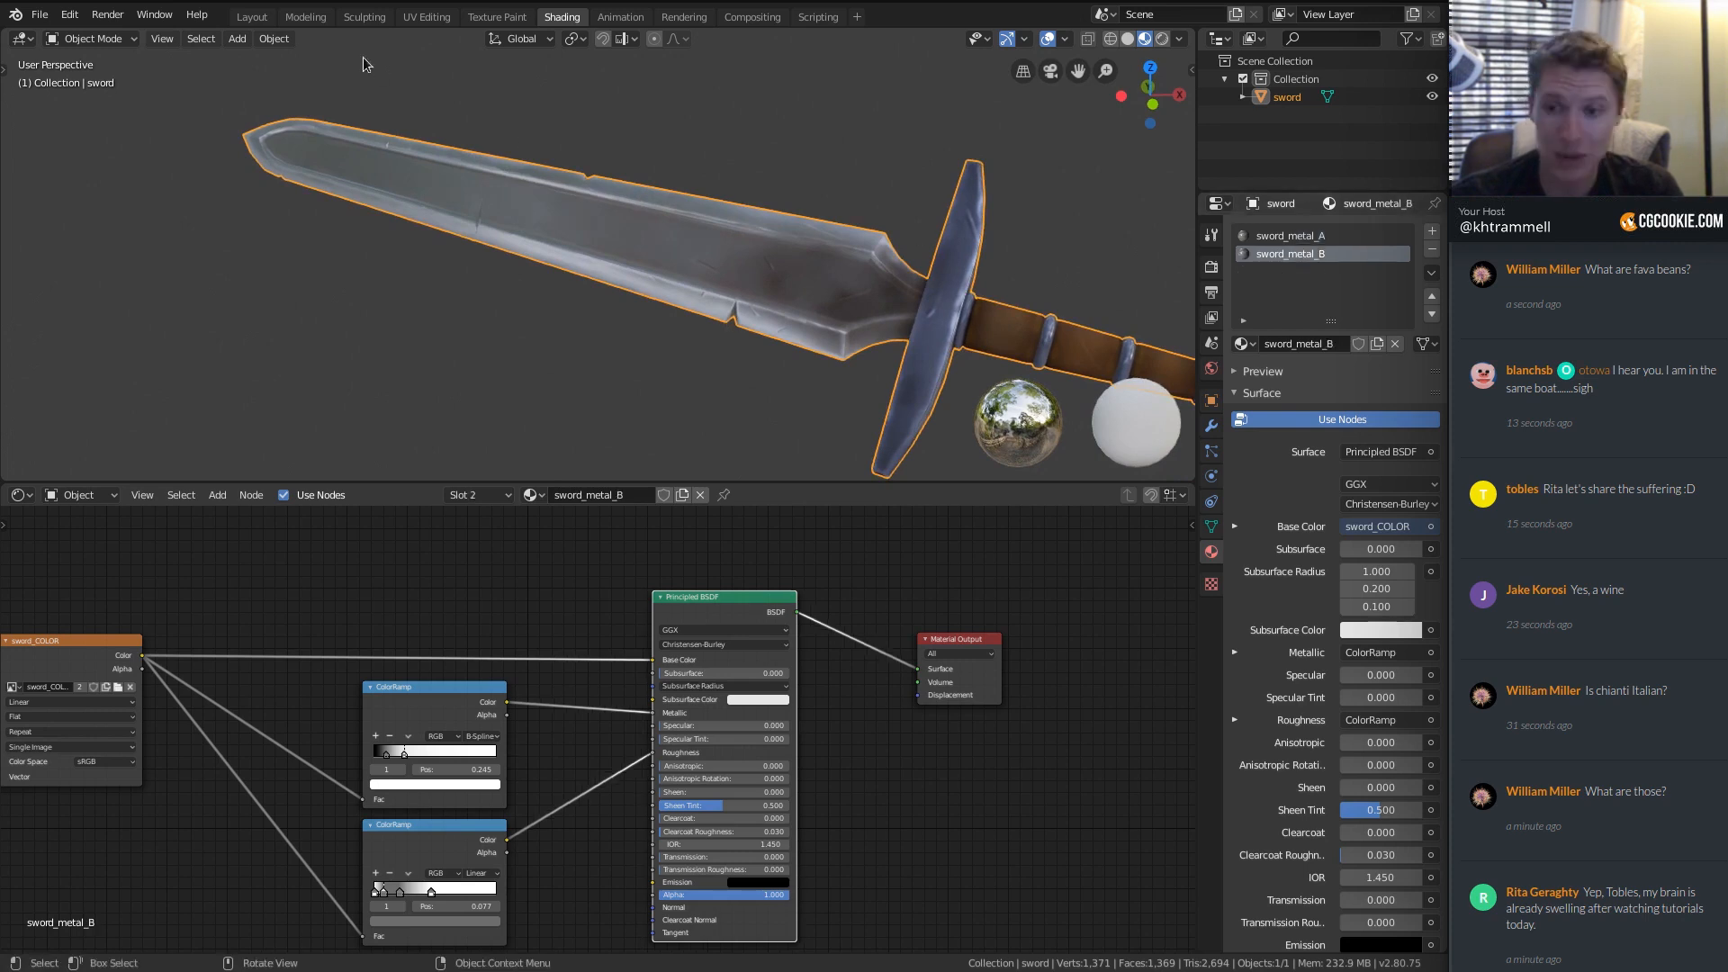
{"action": "key", "text": "KP_1"}
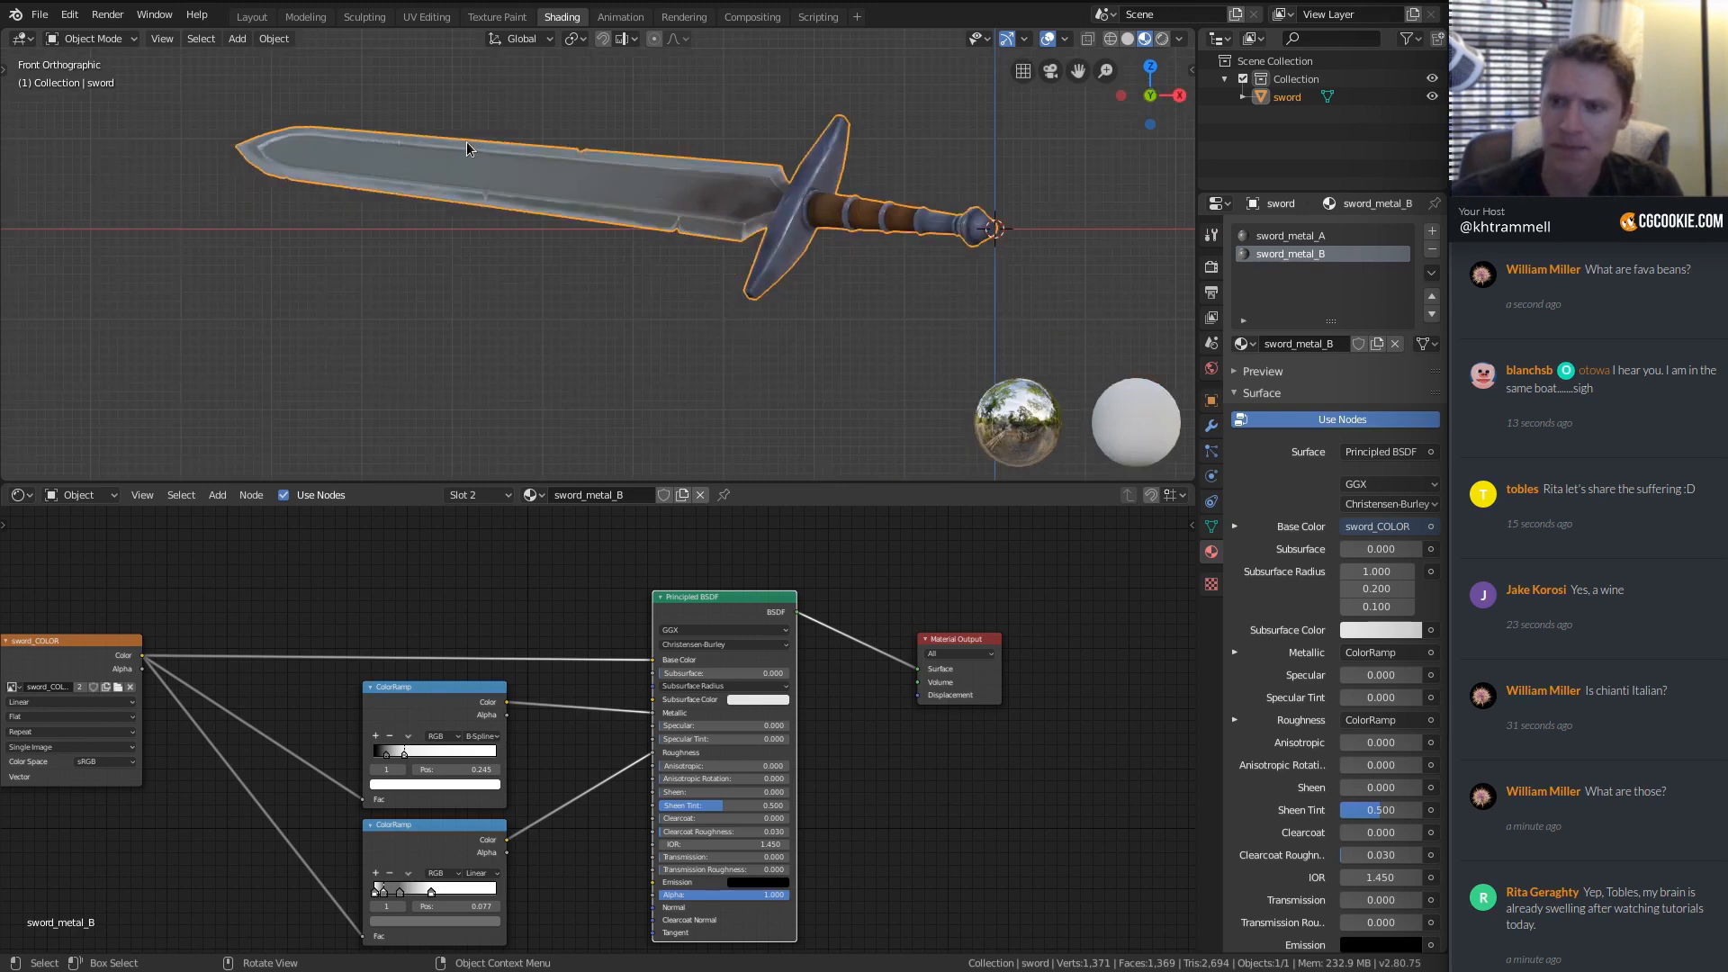
{"action": "scroll", "coordinate": [445, 175], "scroll_direction": "up", "scroll_amount": 2}
{"action": "middle_click_drag", "start_coordinate": [544, 110], "coordinate": [673, 190], "text": "shift"}
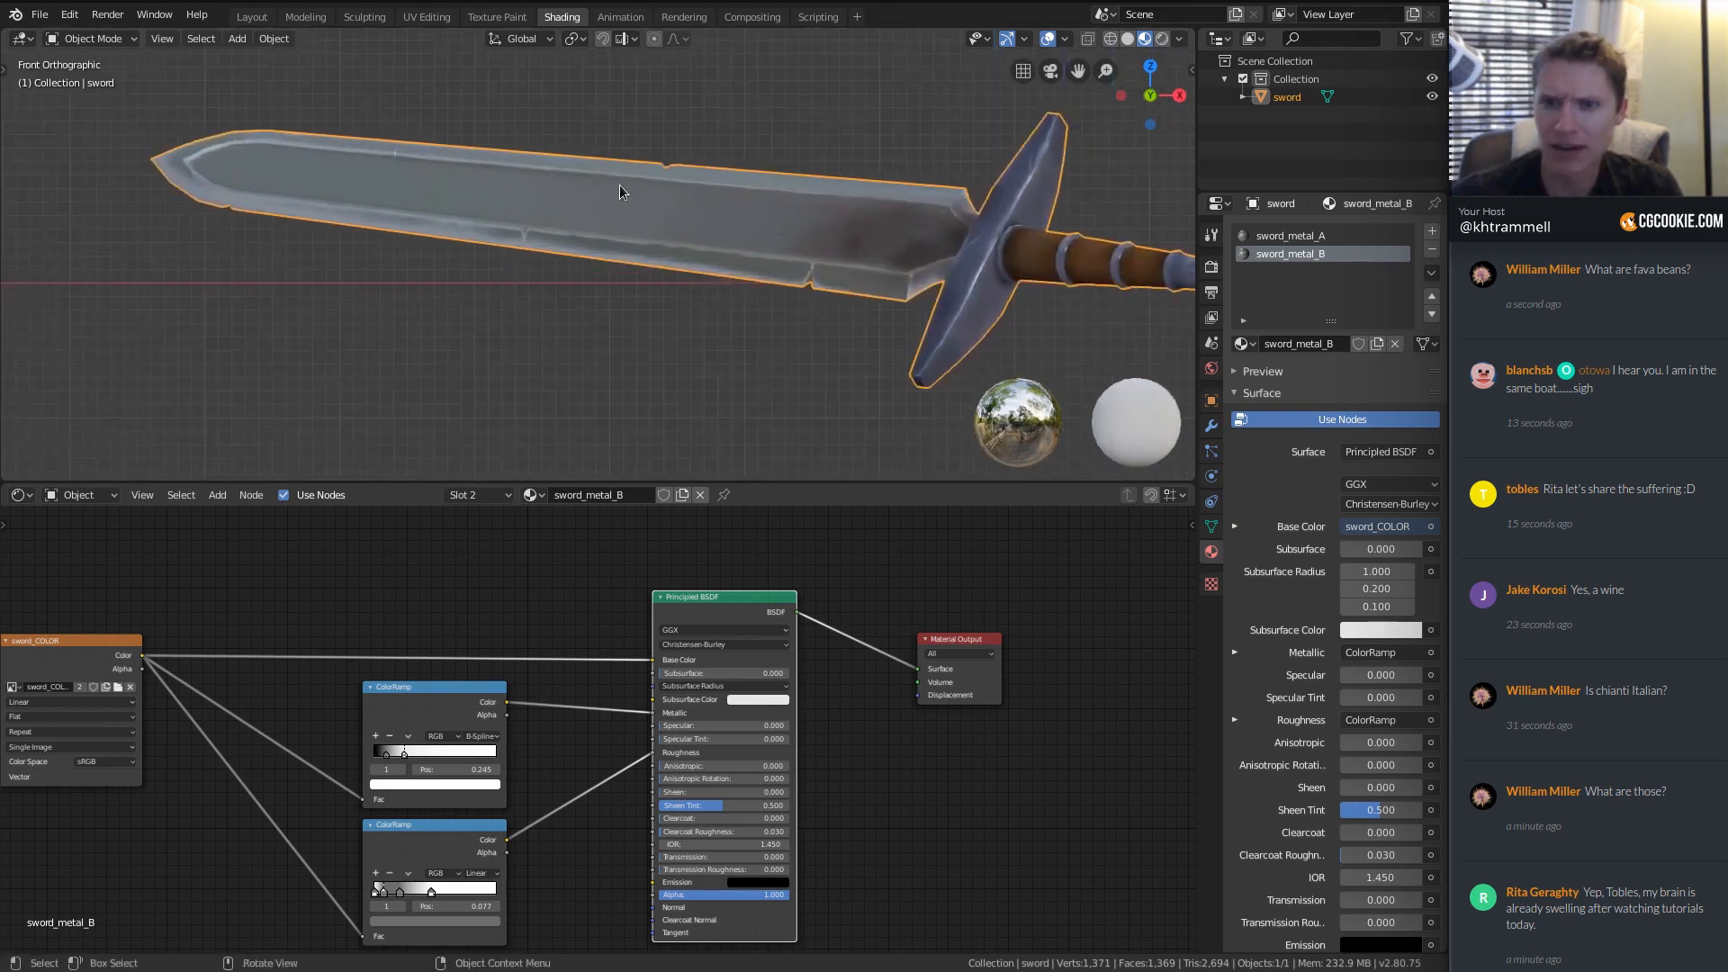
{"action": "middle_click_drag", "start_coordinate": [842, 263], "coordinate": [709, 279], "text": "ctrl"}
{"action": "key", "text": "alt+r"}
{"action": "middle_click_drag", "start_coordinate": [768, 64], "coordinate": [706, 268], "text": "shift"}
In Edit Mode, select the central column of vertices along the blade in a maximized wireframe viewport.
{"action": "key", "text": "Tab"}
{"action": "middle_click_drag", "start_coordinate": [744, 203], "coordinate": [736, 282], "text": "shift"}
{"action": "key", "text": "ctrl+space"}
{"action": "middle_click_drag", "start_coordinate": [860, 193], "coordinate": [851, 328], "text": "shift"}
{"action": "key", "text": "1"}
{"action": "key", "text": "z"}
{"action": "left_click", "coordinate": [679, 272]}
{"action": "key", "text": "a"}
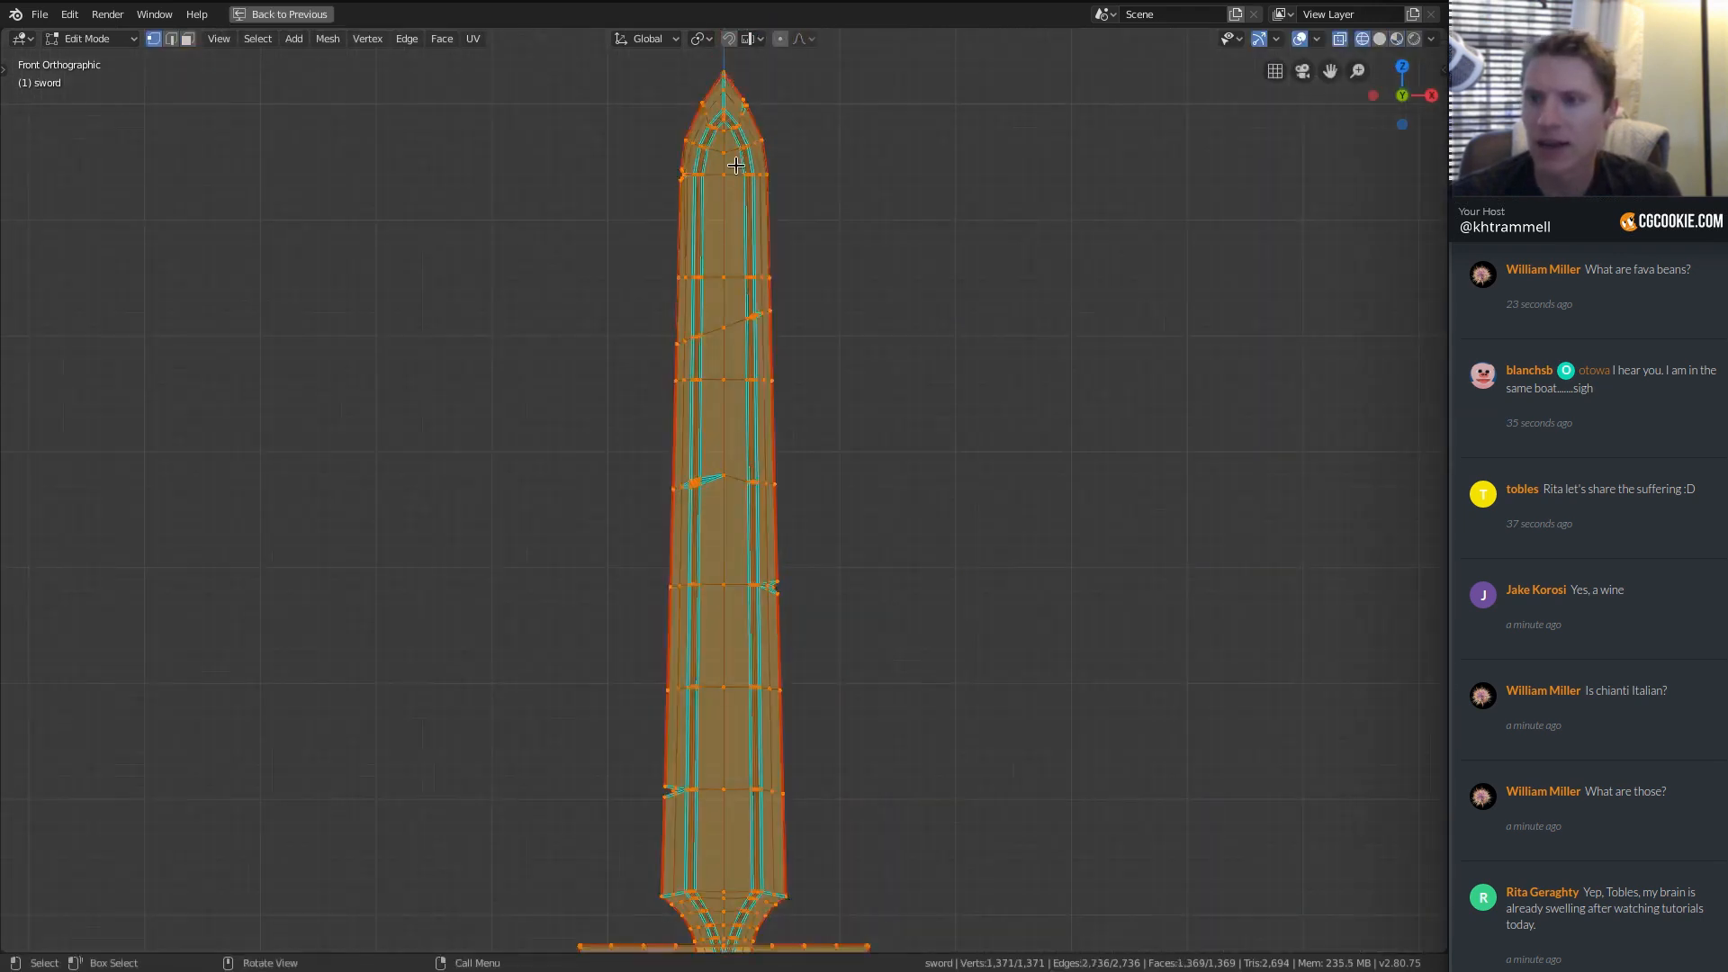
{"action": "key", "text": "a"}
{"action": "key", "text": "b"}
{"action": "left_click_drag", "start_coordinate": [721, 125], "coordinate": [726, 943]}
Grow the vertex selection once so it covers the blade's inner central faces down to the guard.
{"action": "middle_click_drag", "start_coordinate": [741, 676], "coordinate": [765, 550], "text": "shift"}
{"action": "middle_click_drag", "start_coordinate": [891, 571], "coordinate": [833, 305], "text": "shift"}
{"action": "middle_click_drag", "start_coordinate": [771, 577], "coordinate": [767, 342], "text": "shift"}
{"action": "middle_click_drag", "start_coordinate": [767, 342], "coordinate": [764, 404], "text": "ctrl"}
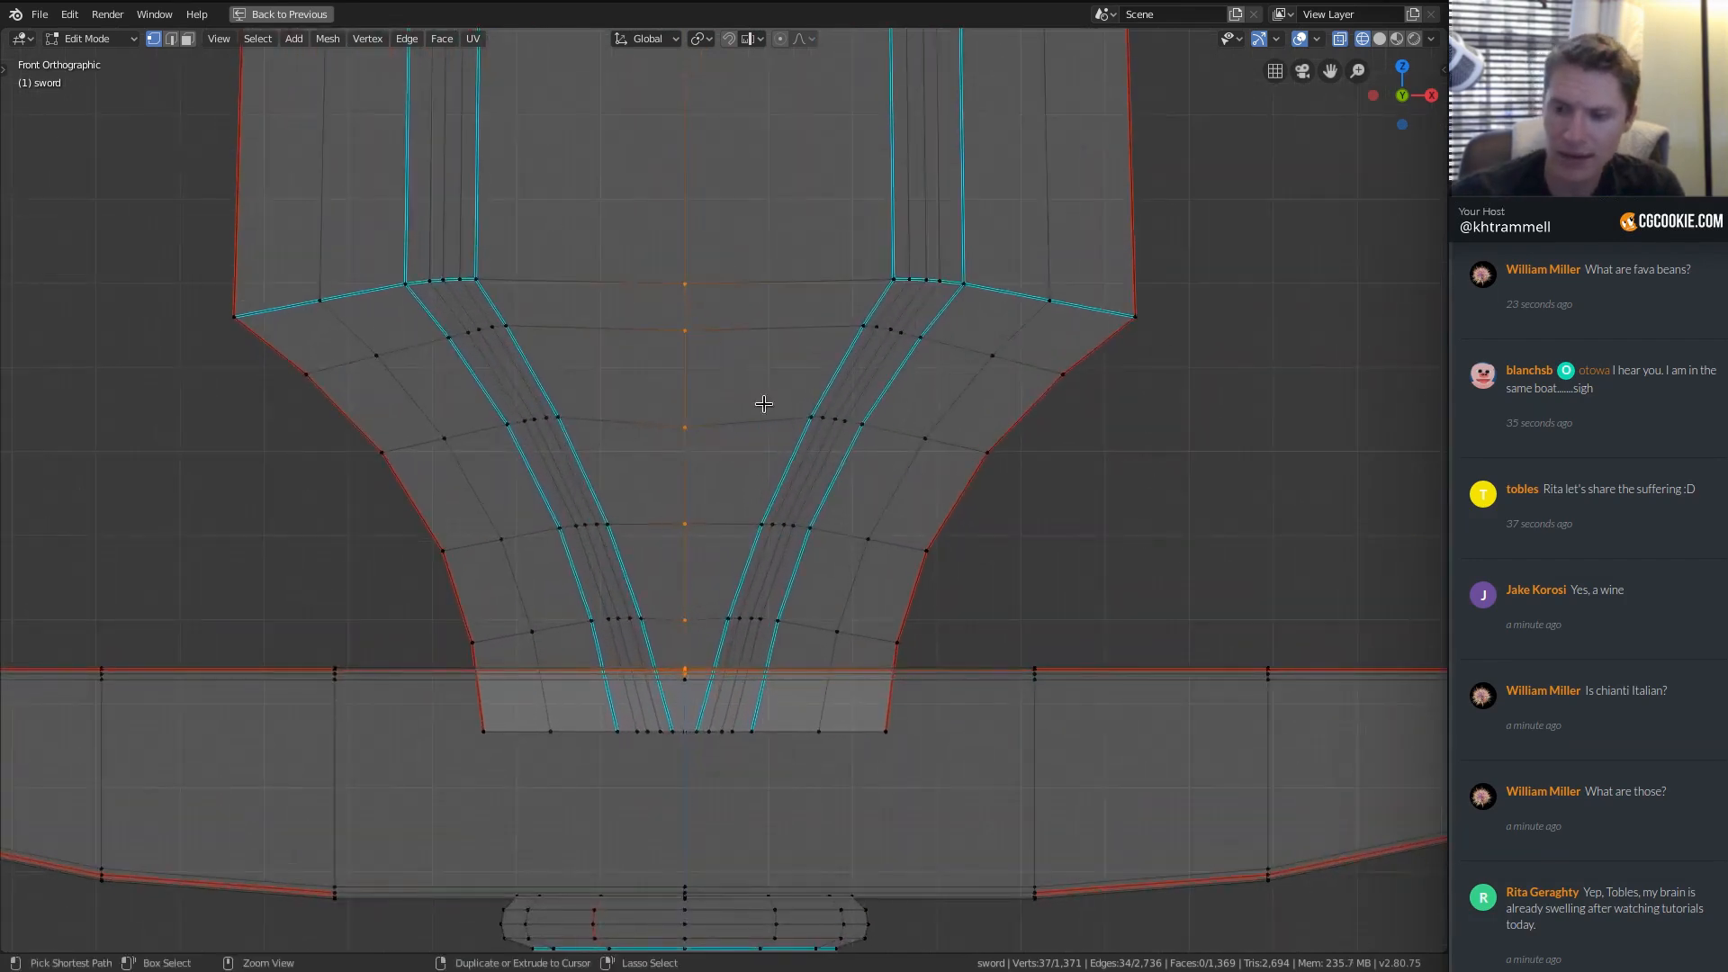
{"action": "key", "text": "ctrl+KP_Add"}
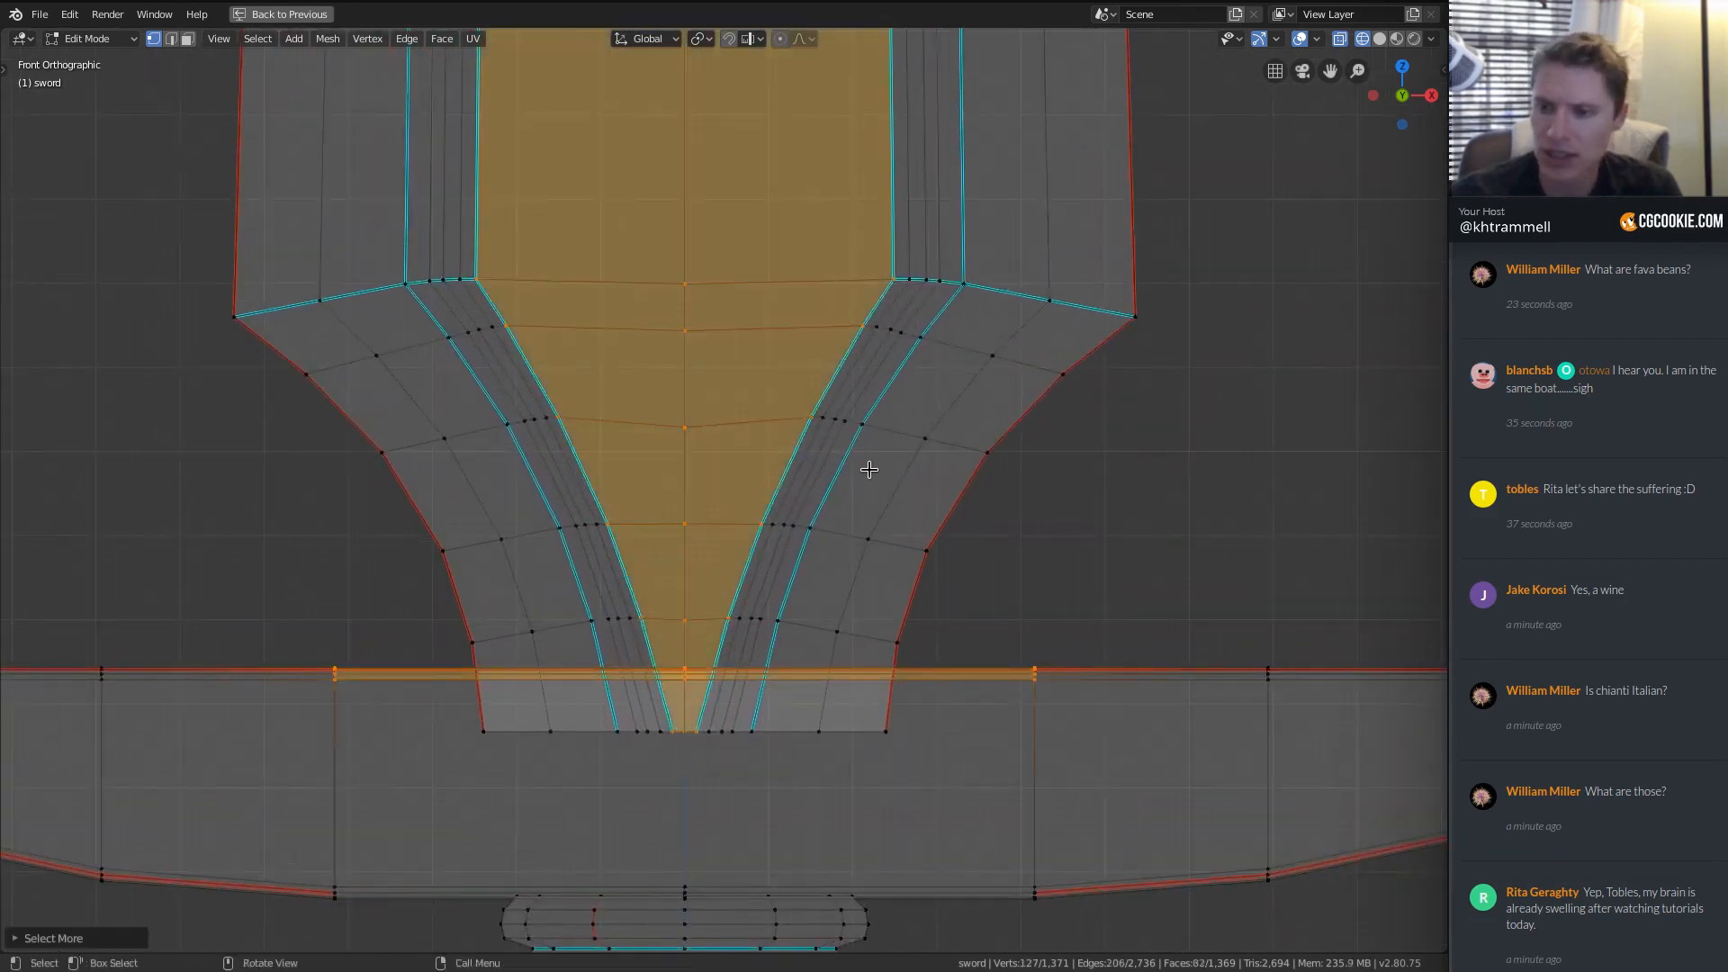
Switch to solid shading and deselect the linked guard geometry, keeping only the blade's central faces selected.
{"action": "middle_click_drag", "start_coordinate": [867, 470], "coordinate": [822, 578]}
{"action": "key", "text": "KP_Decimal"}
{"action": "key", "text": "shift+z"}
{"action": "middle_click_drag", "start_coordinate": [790, 242], "coordinate": [783, 527], "text": "shift"}
{"action": "middle_click_drag", "start_coordinate": [895, 366], "coordinate": [834, 393]}
{"action": "middle_click_drag", "start_coordinate": [769, 670], "coordinate": [792, 453], "text": "ctrl"}
{"action": "key", "text": "shift+l"}
{"action": "middle_click_drag", "start_coordinate": [744, 406], "coordinate": [950, 345]}
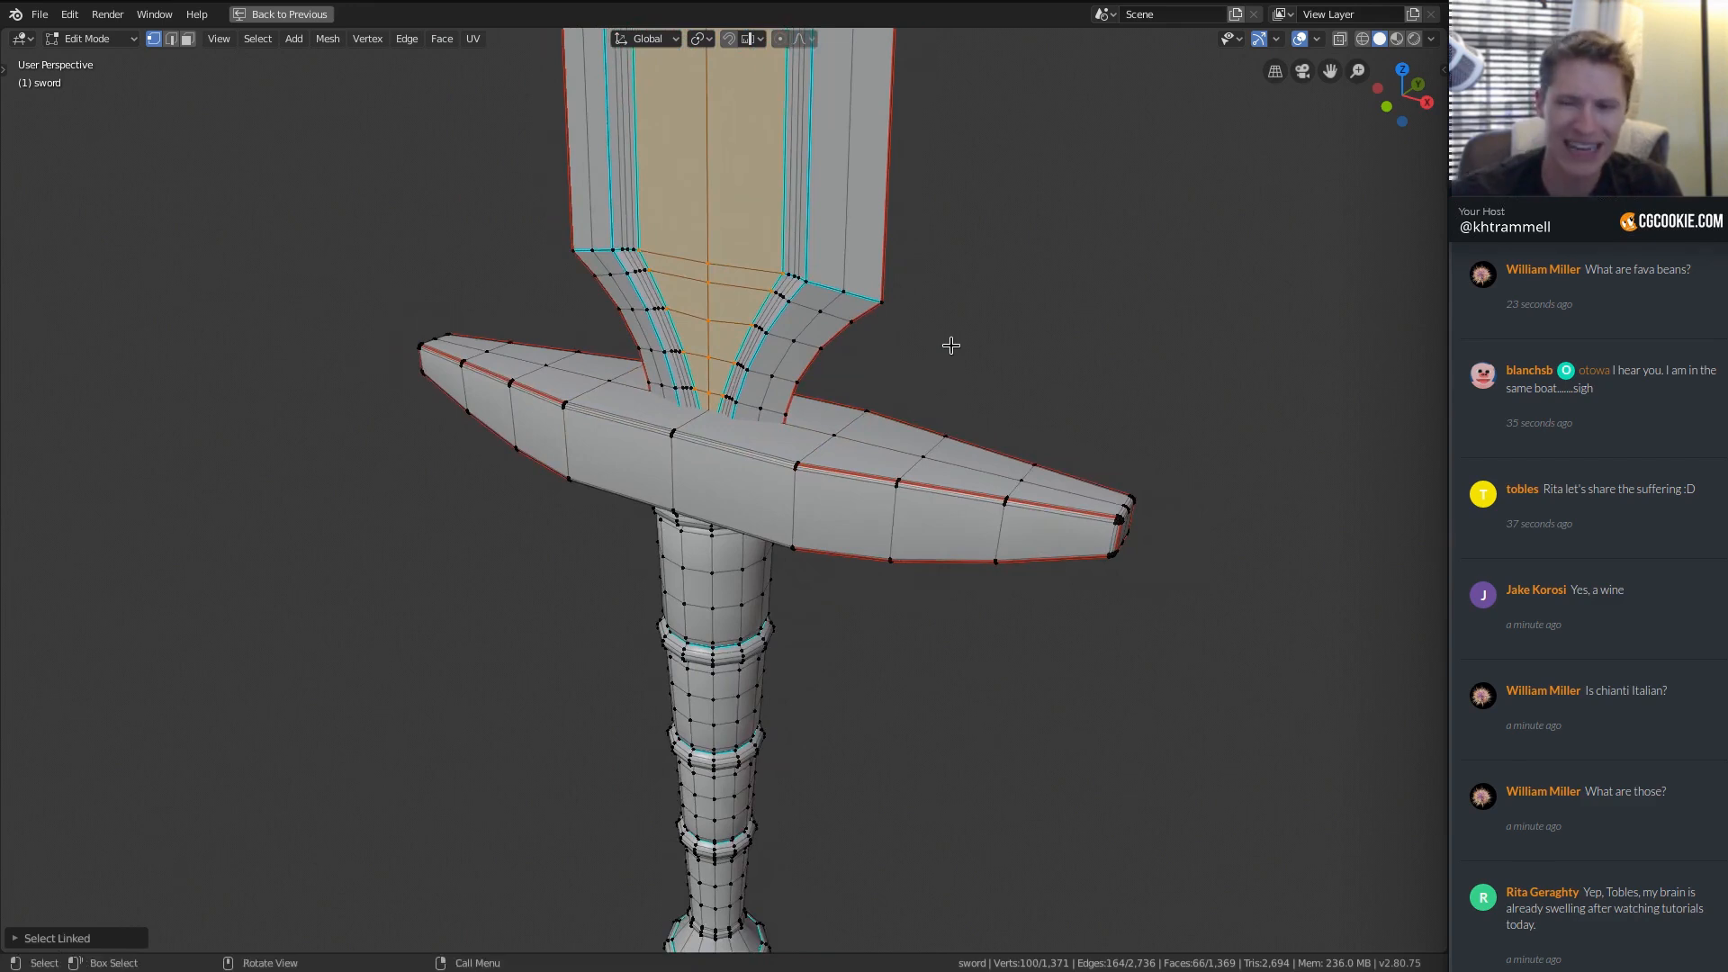
Assign sword_metal_B to the selected blade faces, return to Object Mode, and display the sword in Look Dev shading.
{"action": "key", "text": "ctrl+space"}
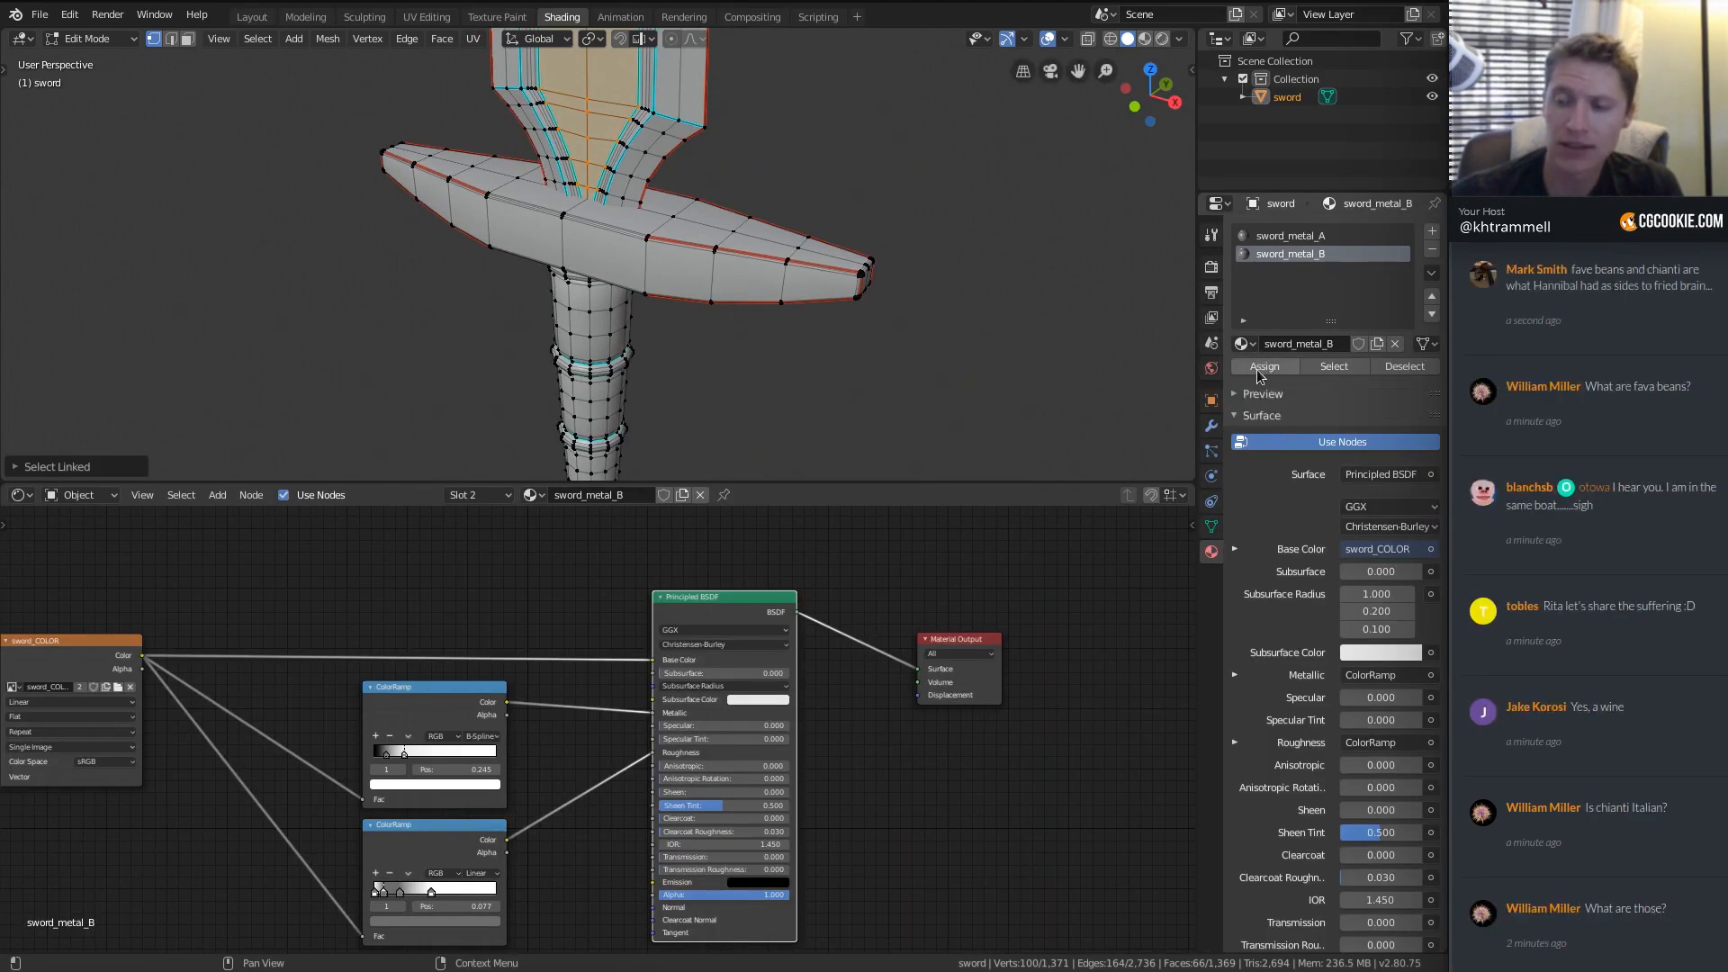
{"action": "key", "text": "Tab"}
{"action": "middle_click_drag", "start_coordinate": [655, 302], "coordinate": [792, 245]}
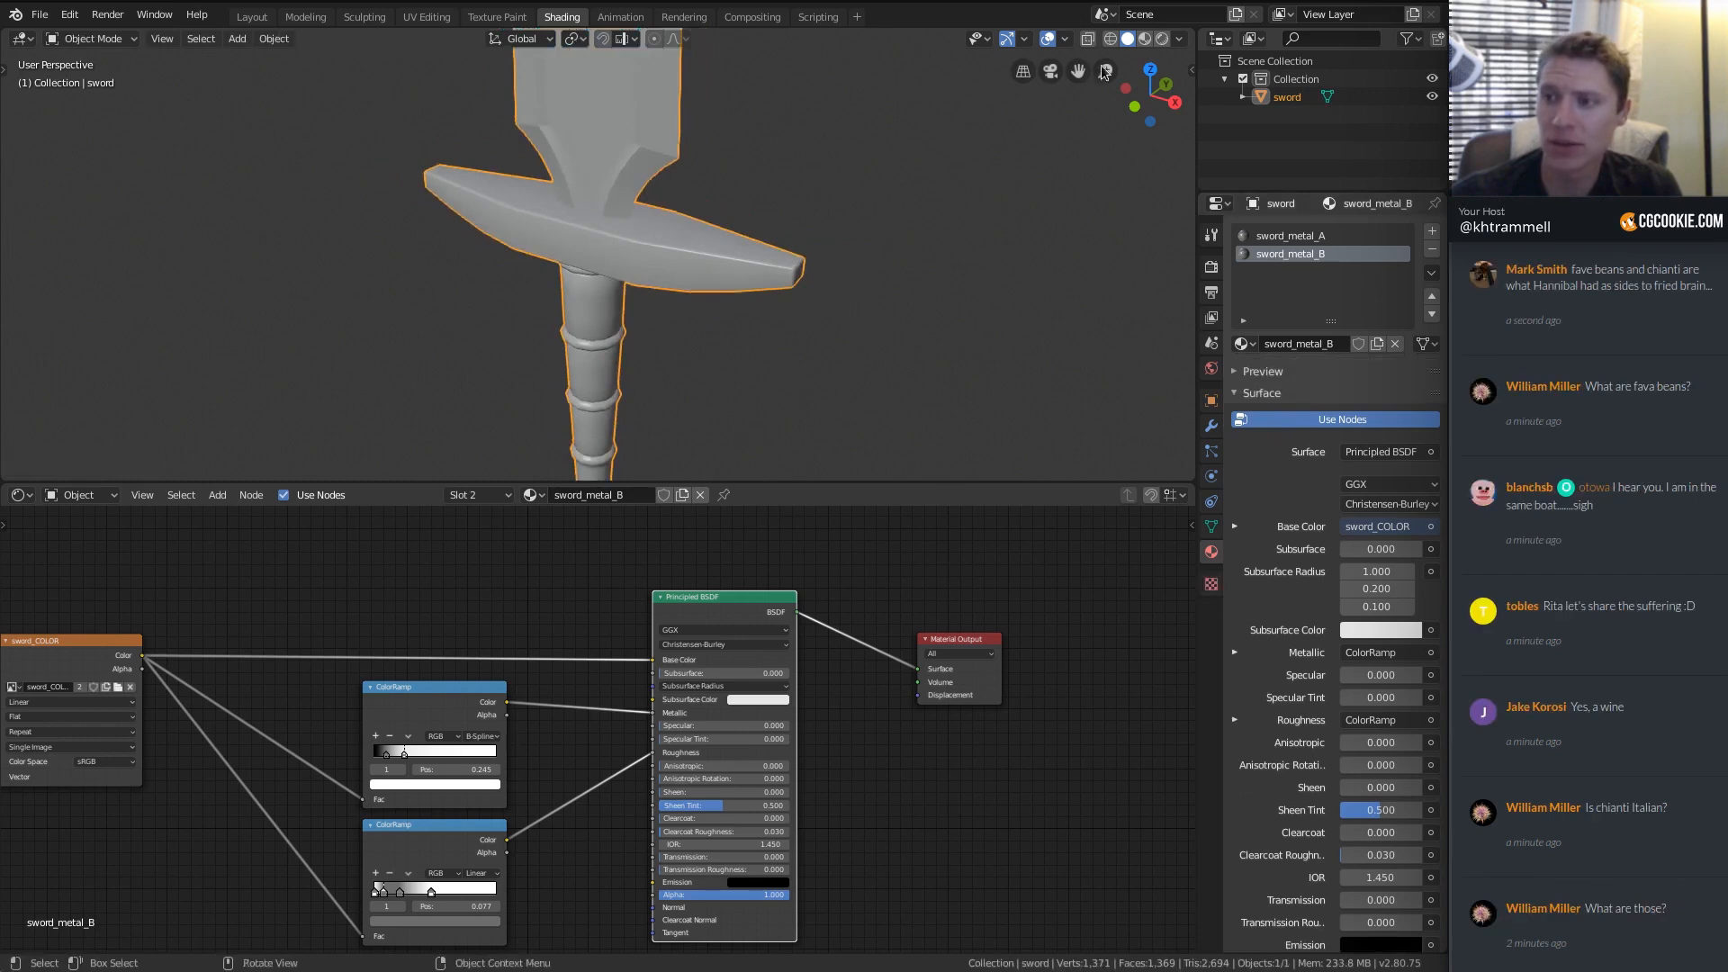
{"action": "left_click", "coordinate": [1144, 38]}
{"action": "scroll", "coordinate": [861, 185], "scroll_direction": "down", "scroll_amount": 5}
{"action": "middle_click_drag", "start_coordinate": [613, 236], "coordinate": [644, 209]}
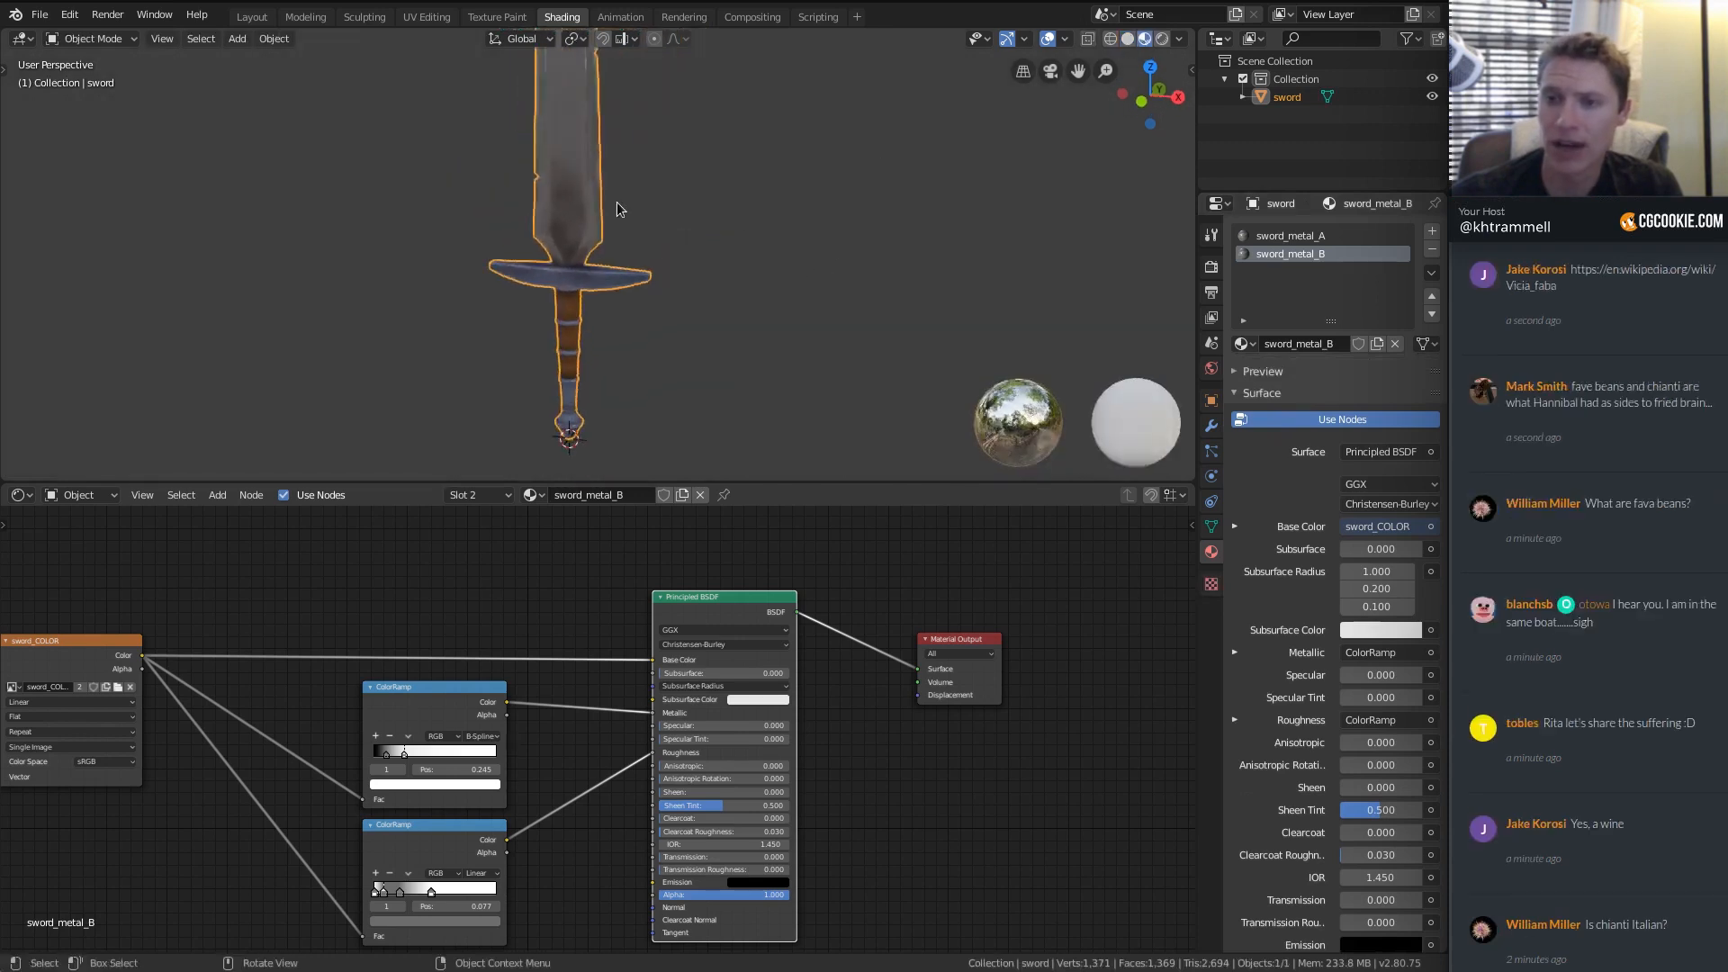
Rotate the sword freely to a diagonal pose with the blade tilted toward the viewer so it catches the reflections.
{"action": "key", "text": "r"}
{"action": "left_click", "coordinate": [429, 100]}
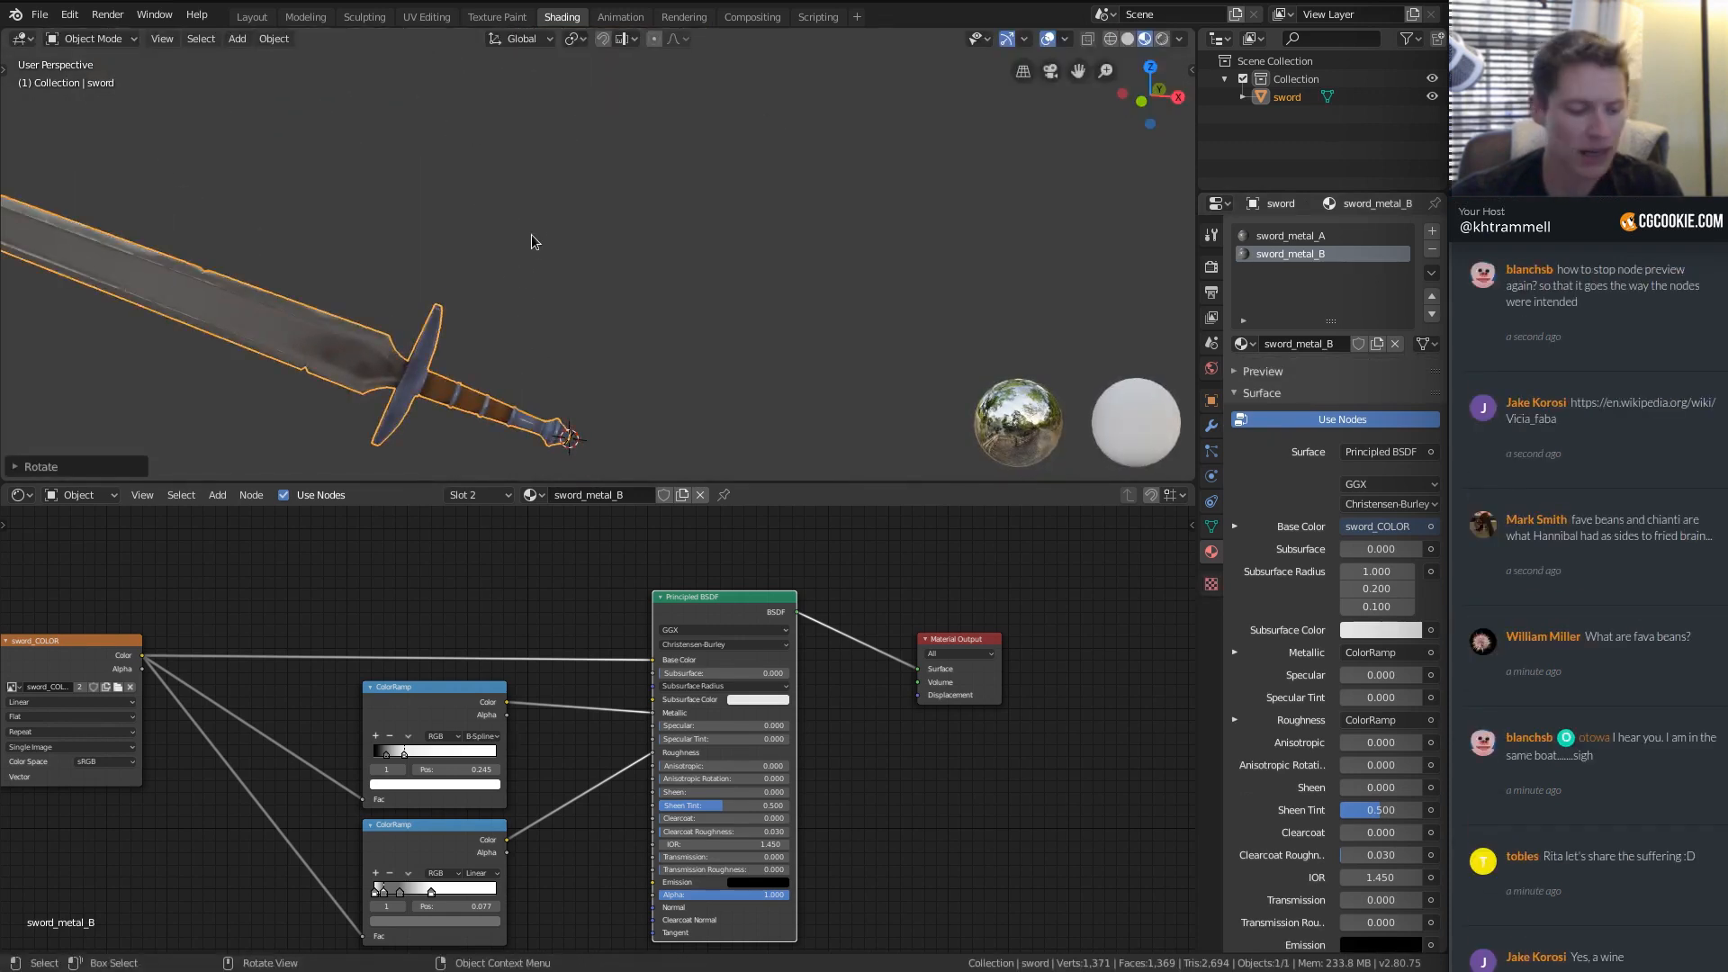
{"action": "key", "text": "r"}
{"action": "key", "text": "r"}
{"action": "left_click", "coordinate": [538, 274]}
{"action": "middle_click_drag", "start_coordinate": [595, 261], "coordinate": [943, 151], "text": "shift"}
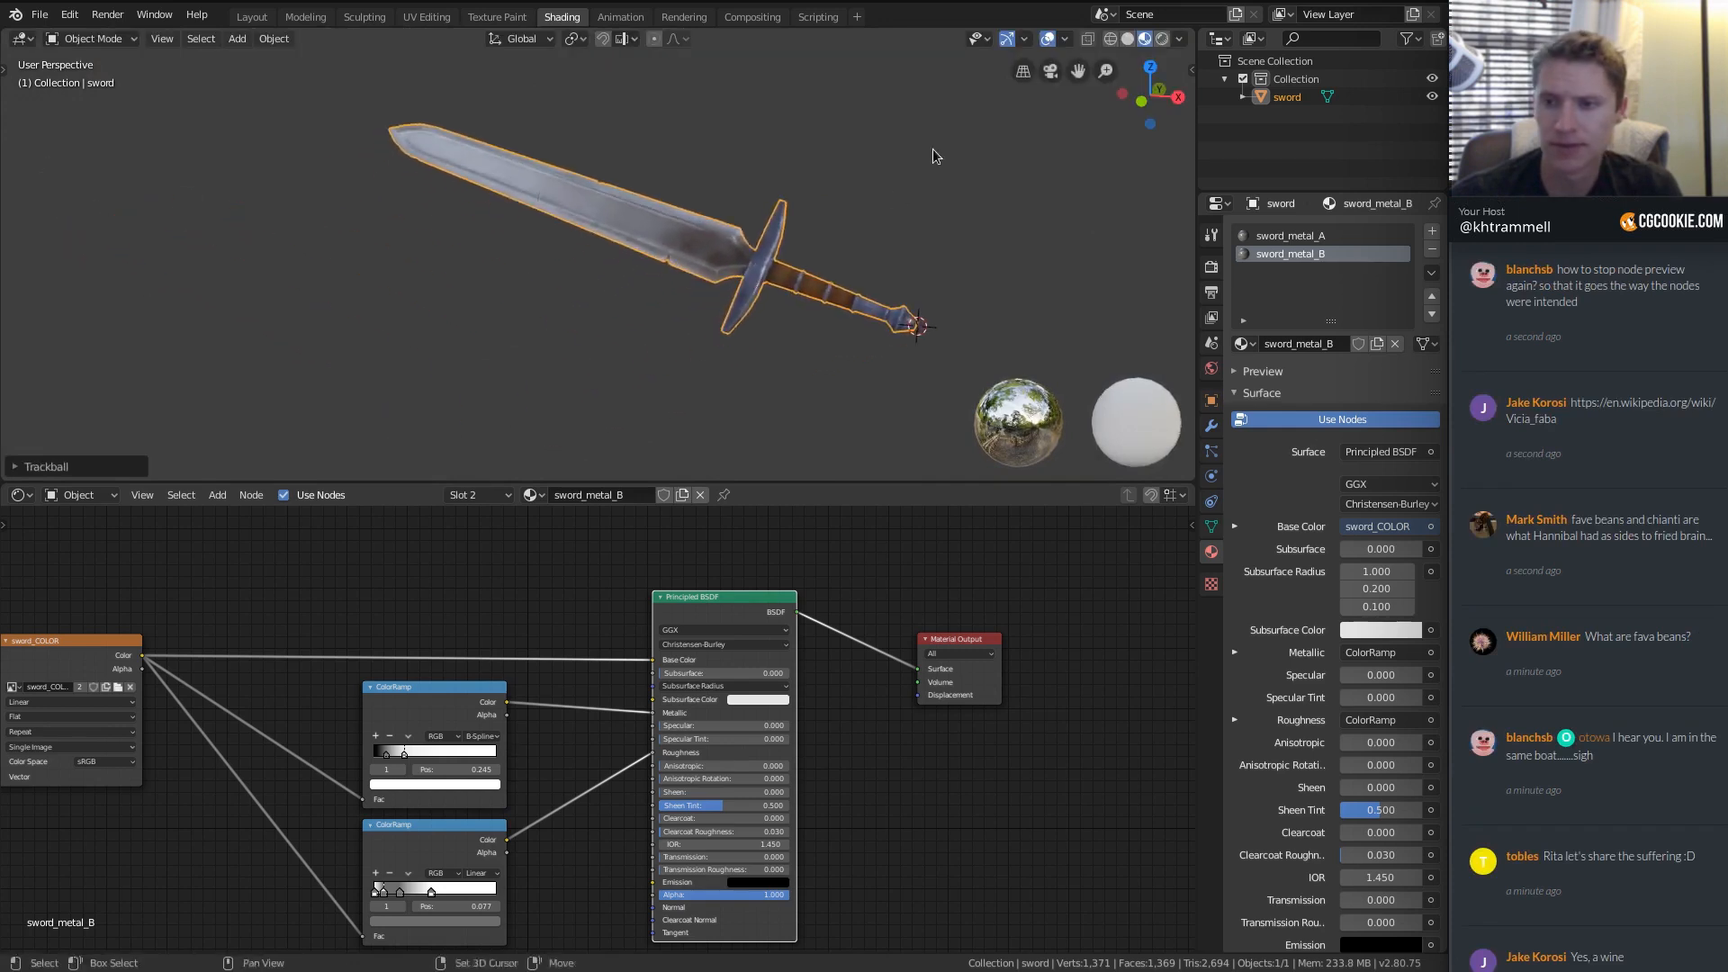
{"action": "scroll", "coordinate": [903, 219], "scroll_direction": "up", "scroll_amount": 5}
{"action": "key", "text": "r"}
{"action": "left_click", "coordinate": [997, 219]}
{"action": "middle_click_drag", "start_coordinate": [990, 216], "coordinate": [900, 190], "text": "shift"}
{"action": "middle_click_drag", "start_coordinate": [900, 191], "coordinate": [888, 177], "text": "ctrl"}
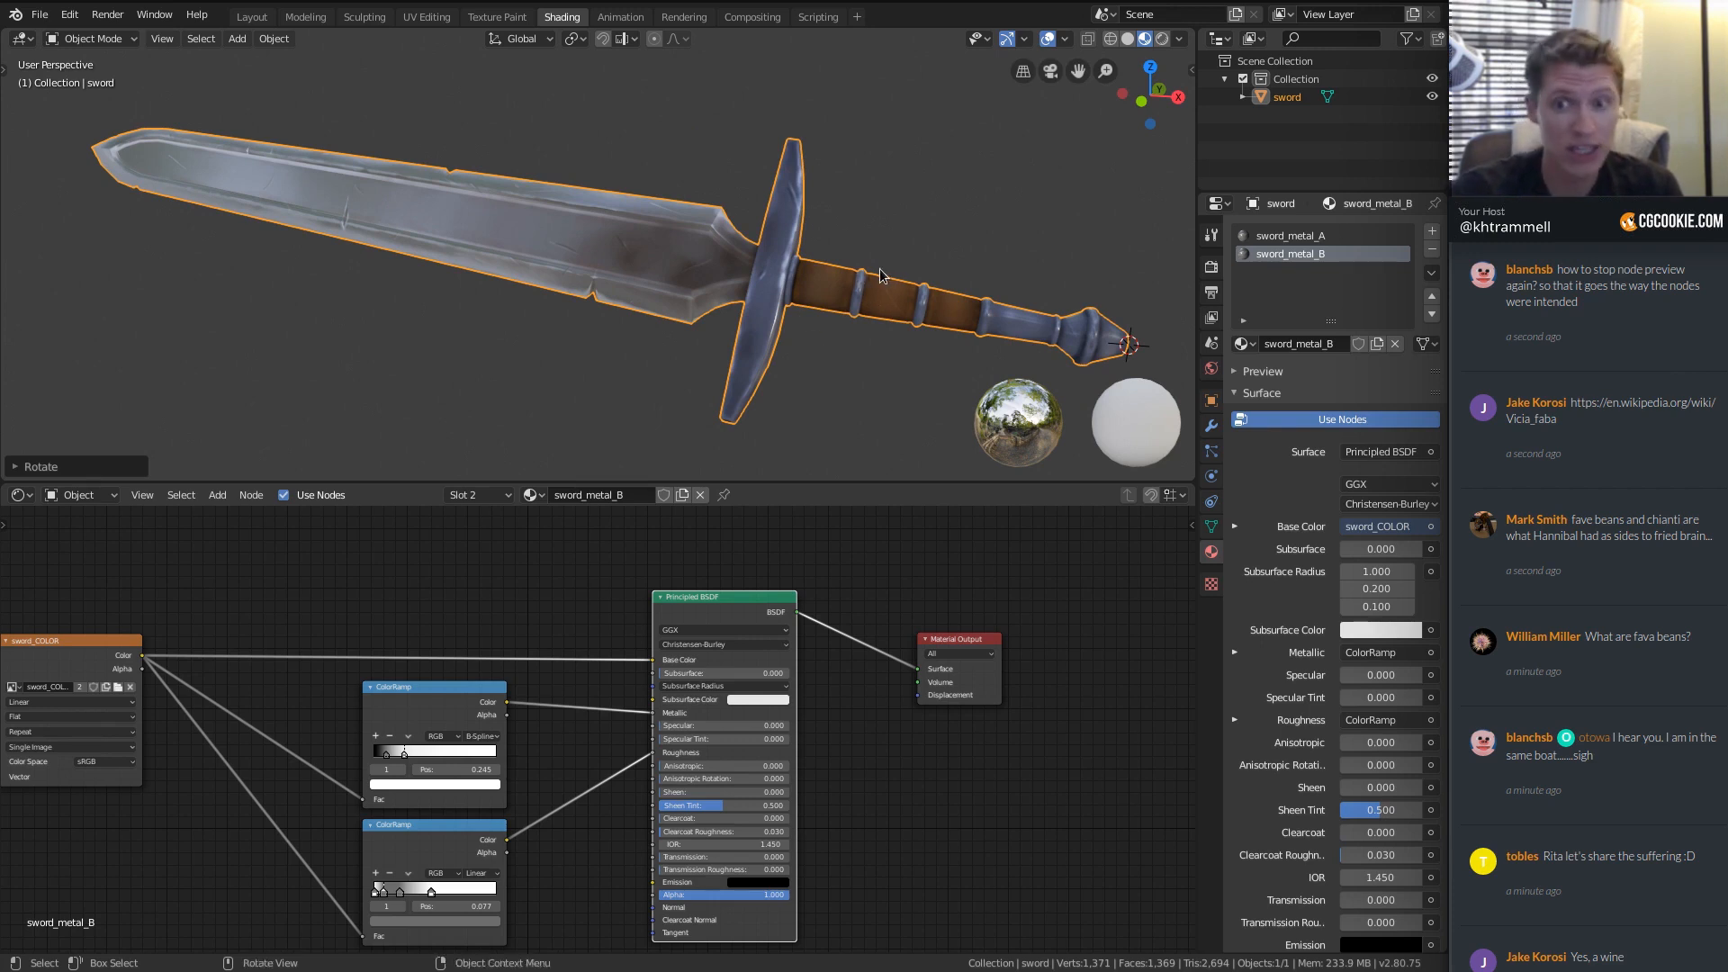
Save the scene as a new incremented file named rec_sword_05.blend.
{"action": "key", "text": "ctrl+shift+s"}
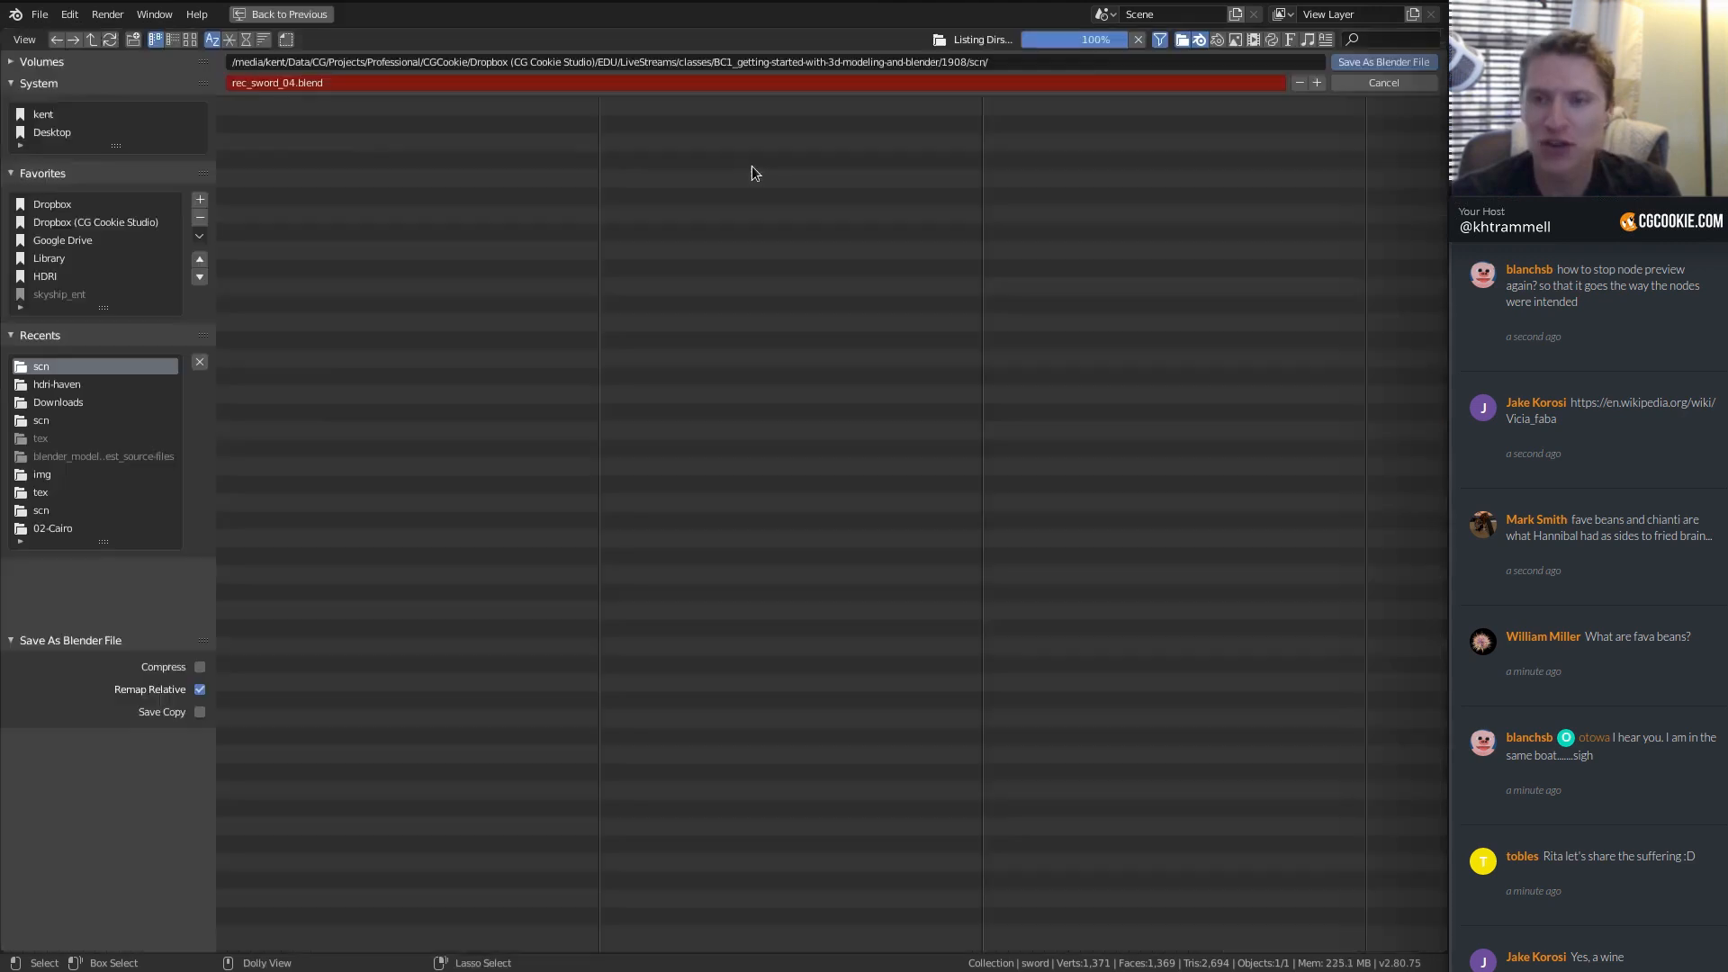
{"action": "left_click", "coordinate": [1316, 82]}
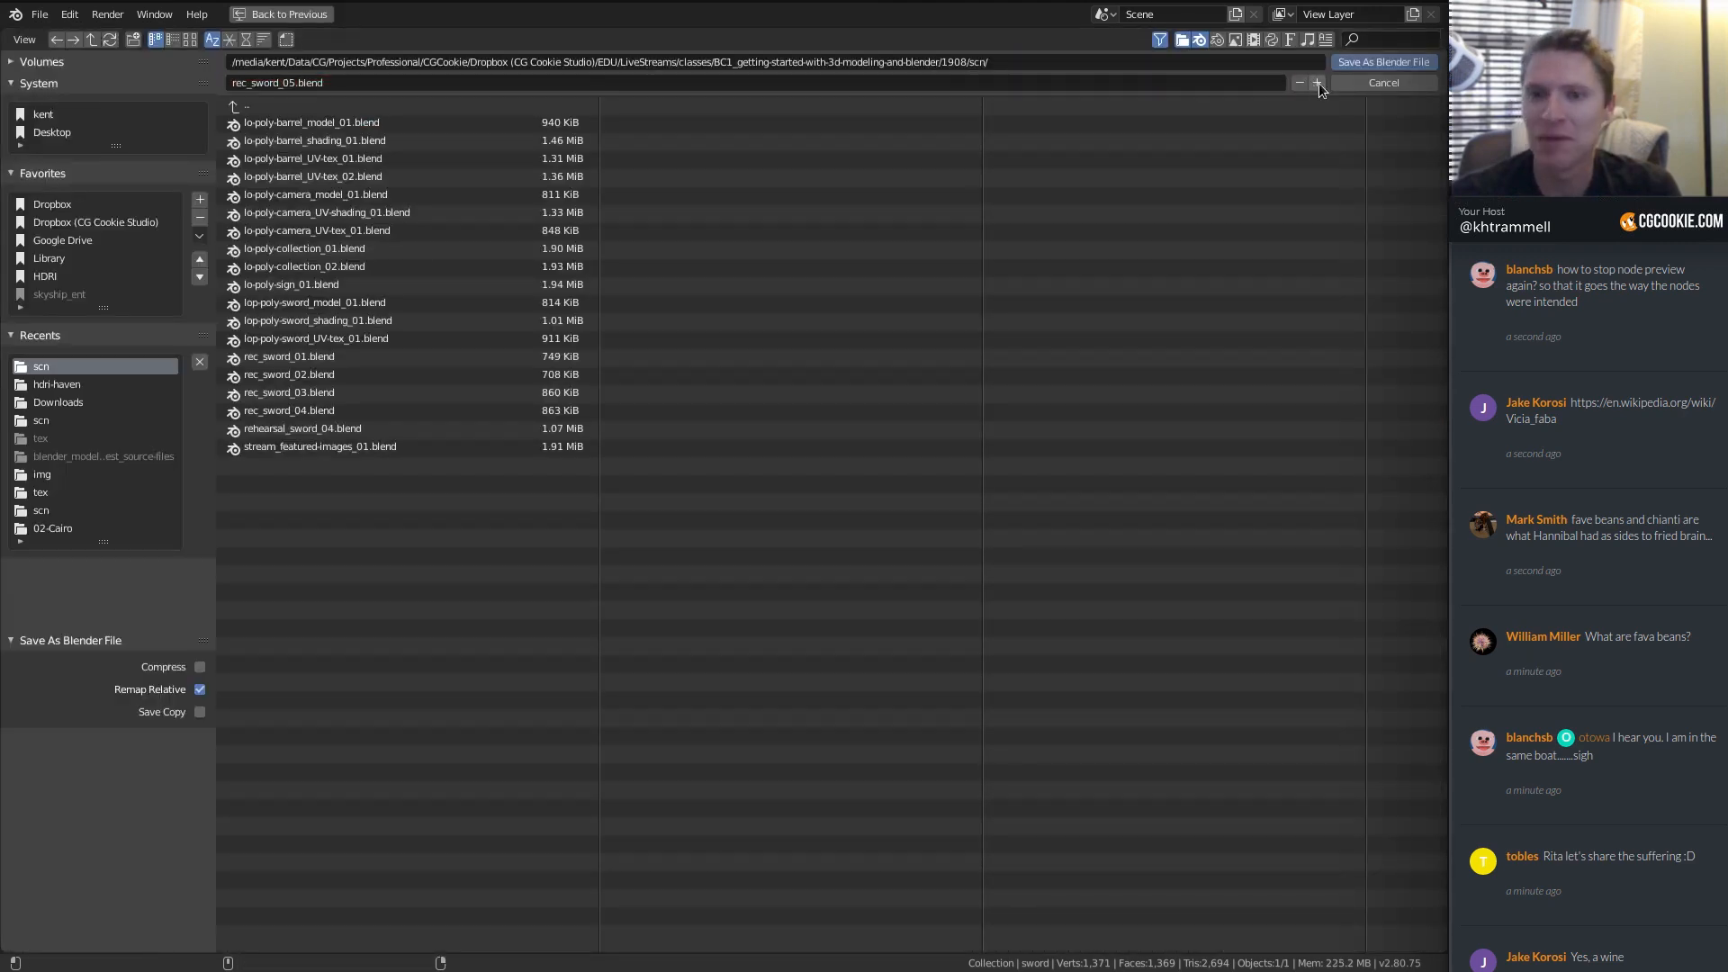
{"action": "left_click", "coordinate": [1384, 62]}
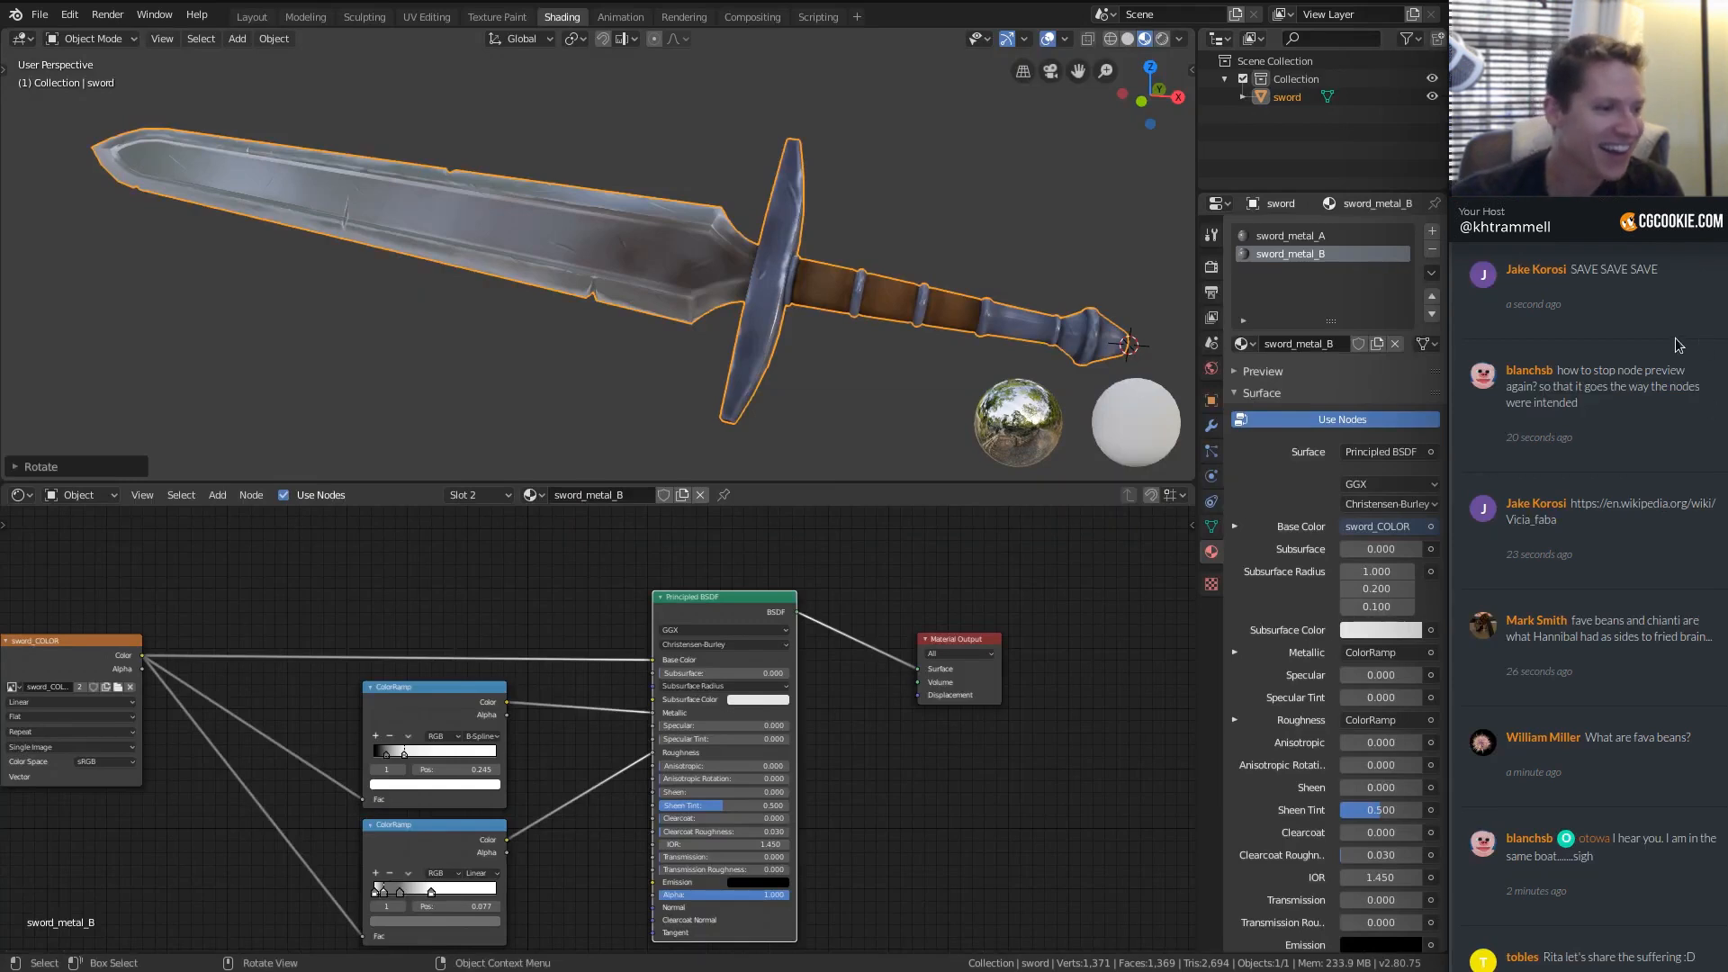
{"action": "scroll", "coordinate": [1676, 340], "scroll_direction": "down", "scroll_amount": 4}
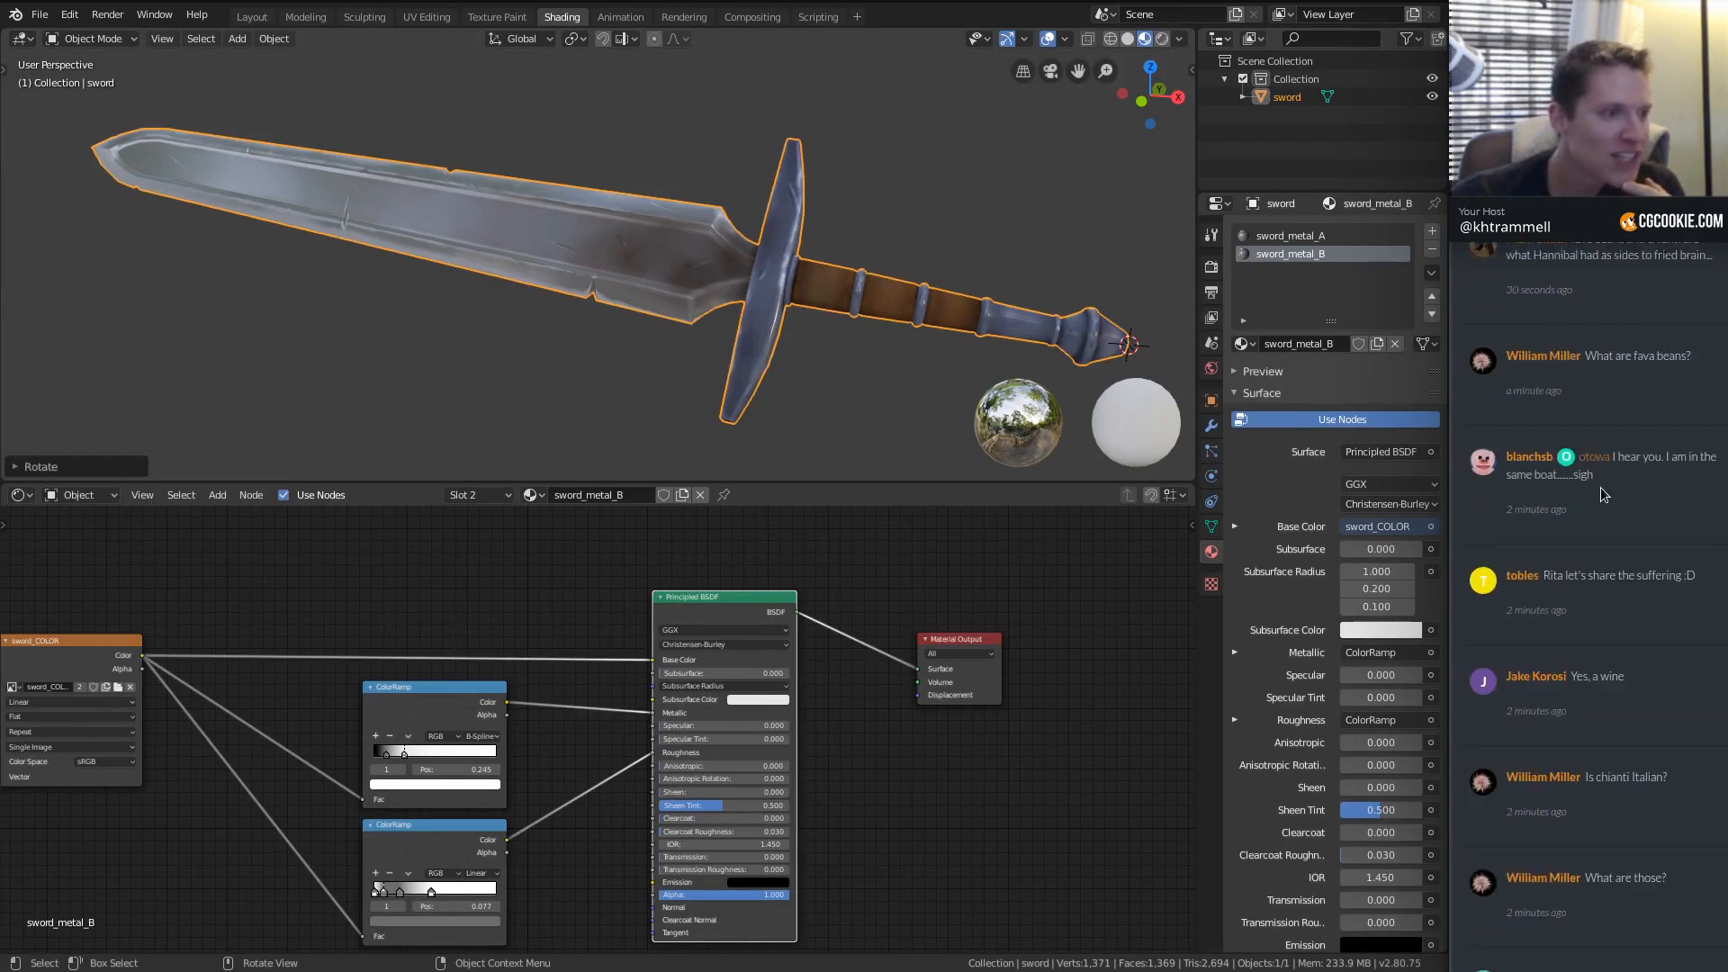
{"action": "scroll", "coordinate": [1600, 488], "scroll_direction": "down", "scroll_amount": 10}
{"action": "scroll", "coordinate": [1600, 488], "scroll_direction": "up", "scroll_amount": 15}
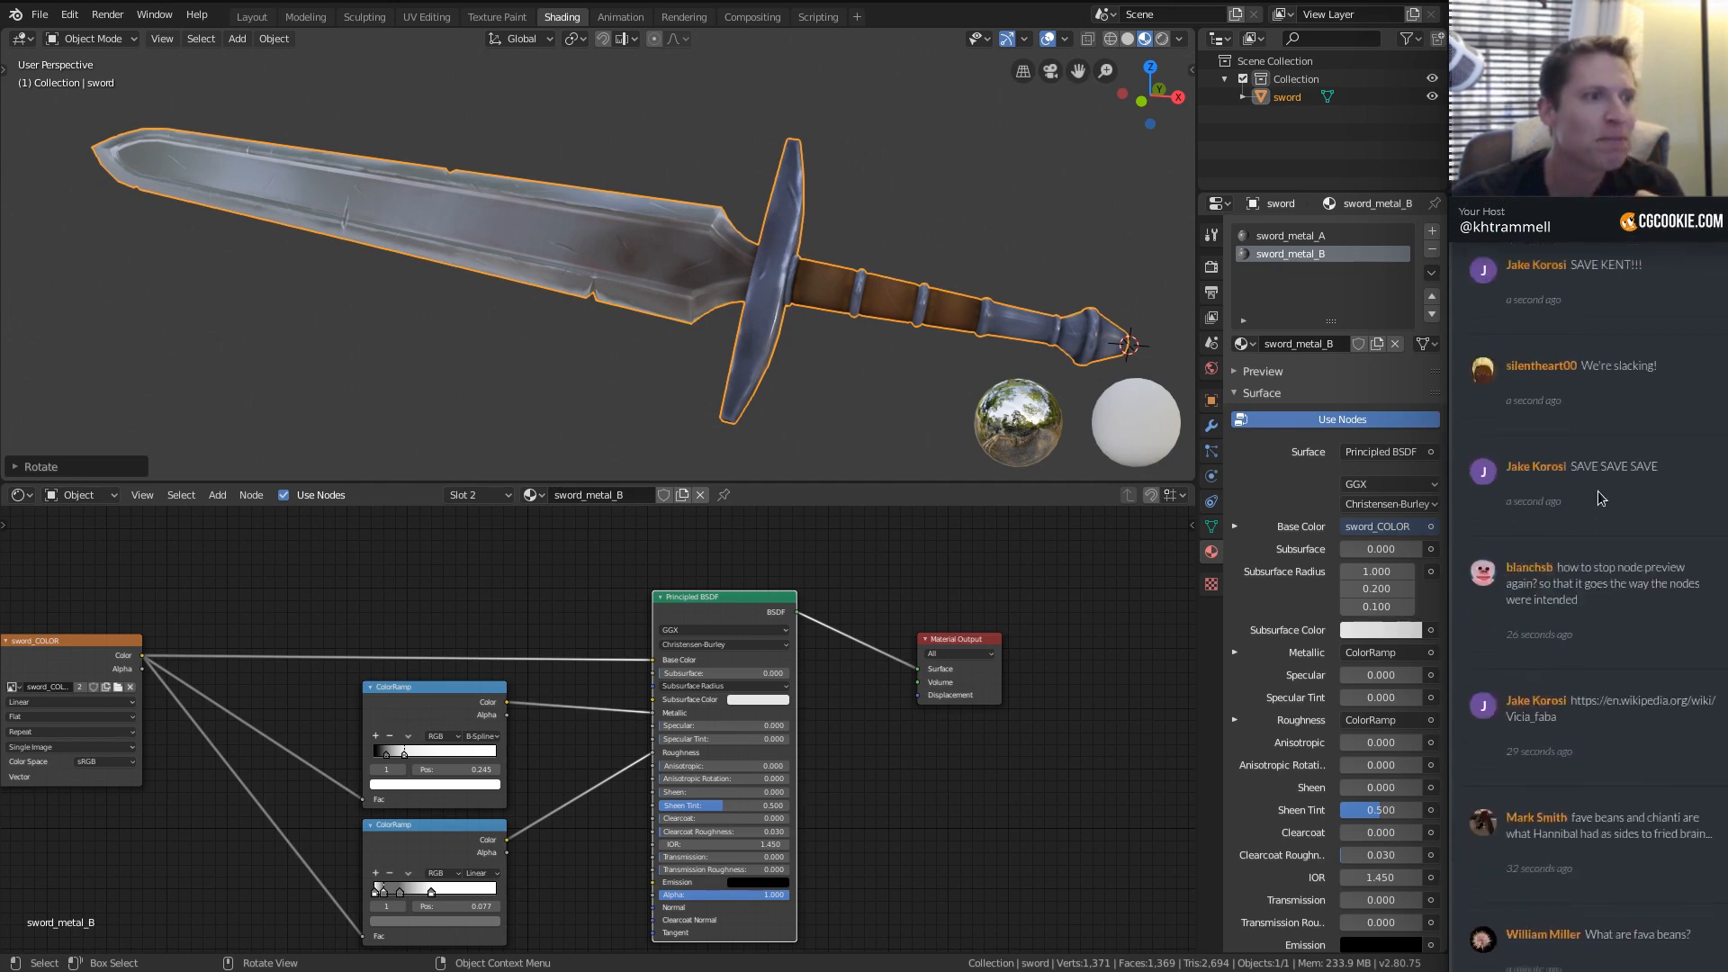
{"action": "middle_click_drag", "start_coordinate": [873, 221], "coordinate": [835, 219]}
{"action": "scroll", "coordinate": [900, 252], "scroll_direction": "up", "scroll_amount": 1}
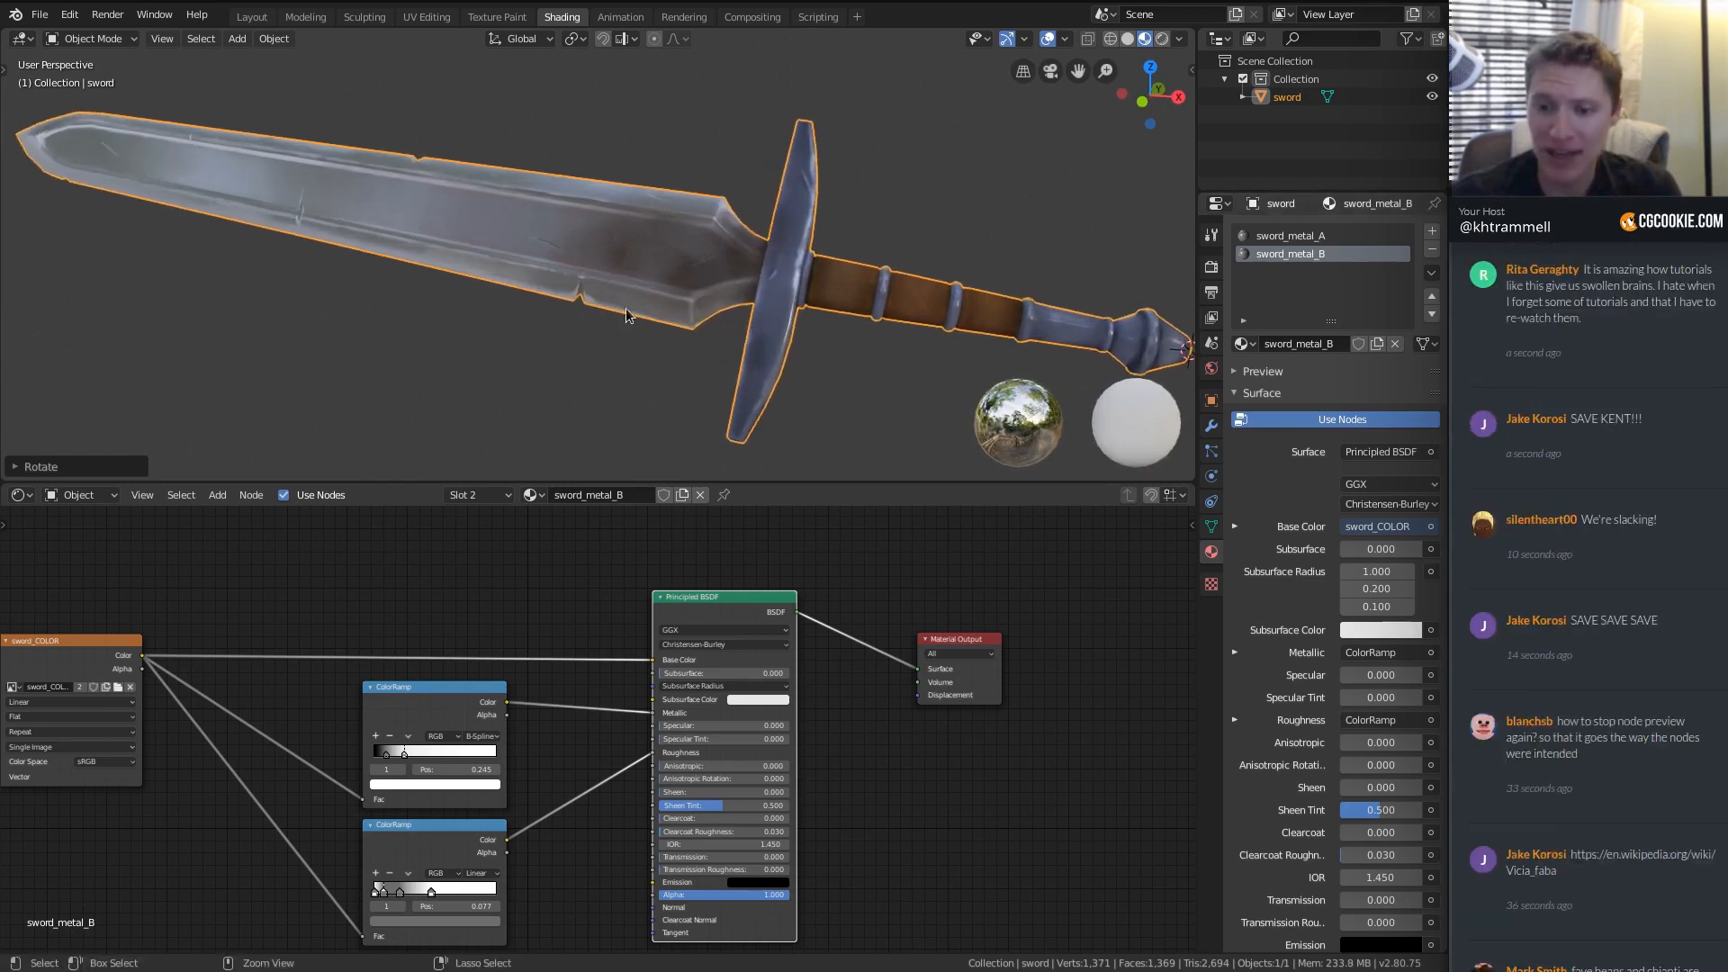
{"action": "middle_click_drag", "start_coordinate": [538, 423], "coordinate": [620, 231]}
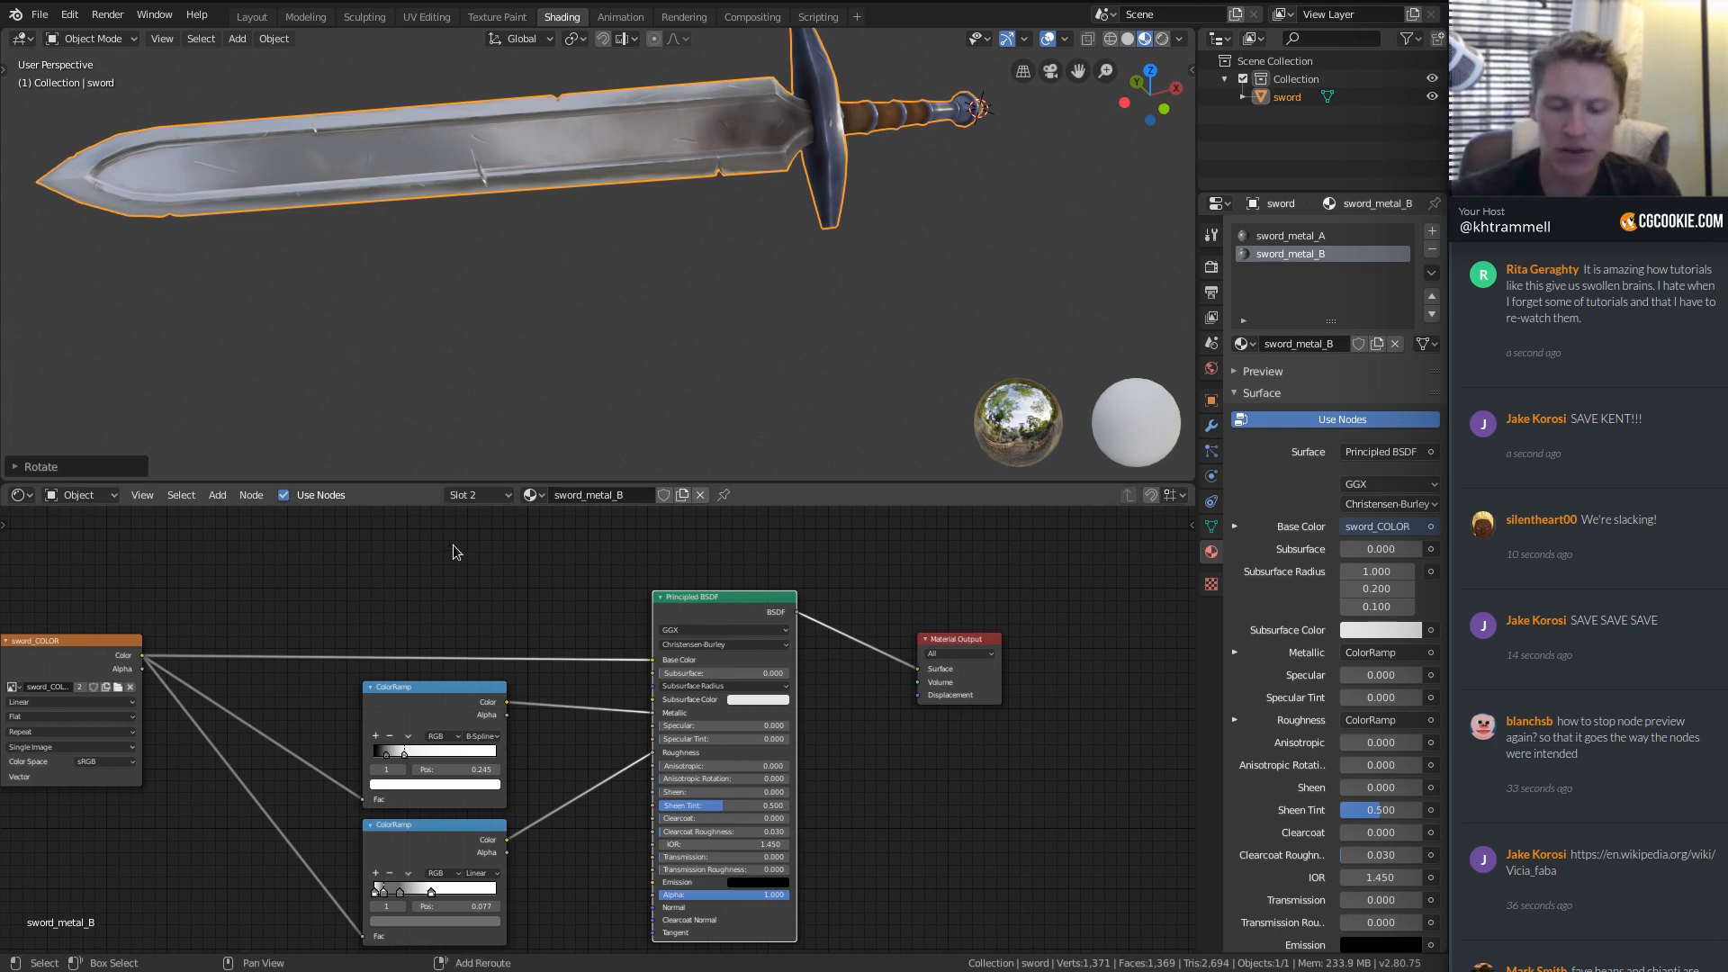
{"action": "middle_click_drag", "start_coordinate": [438, 544], "coordinate": [457, 587]}
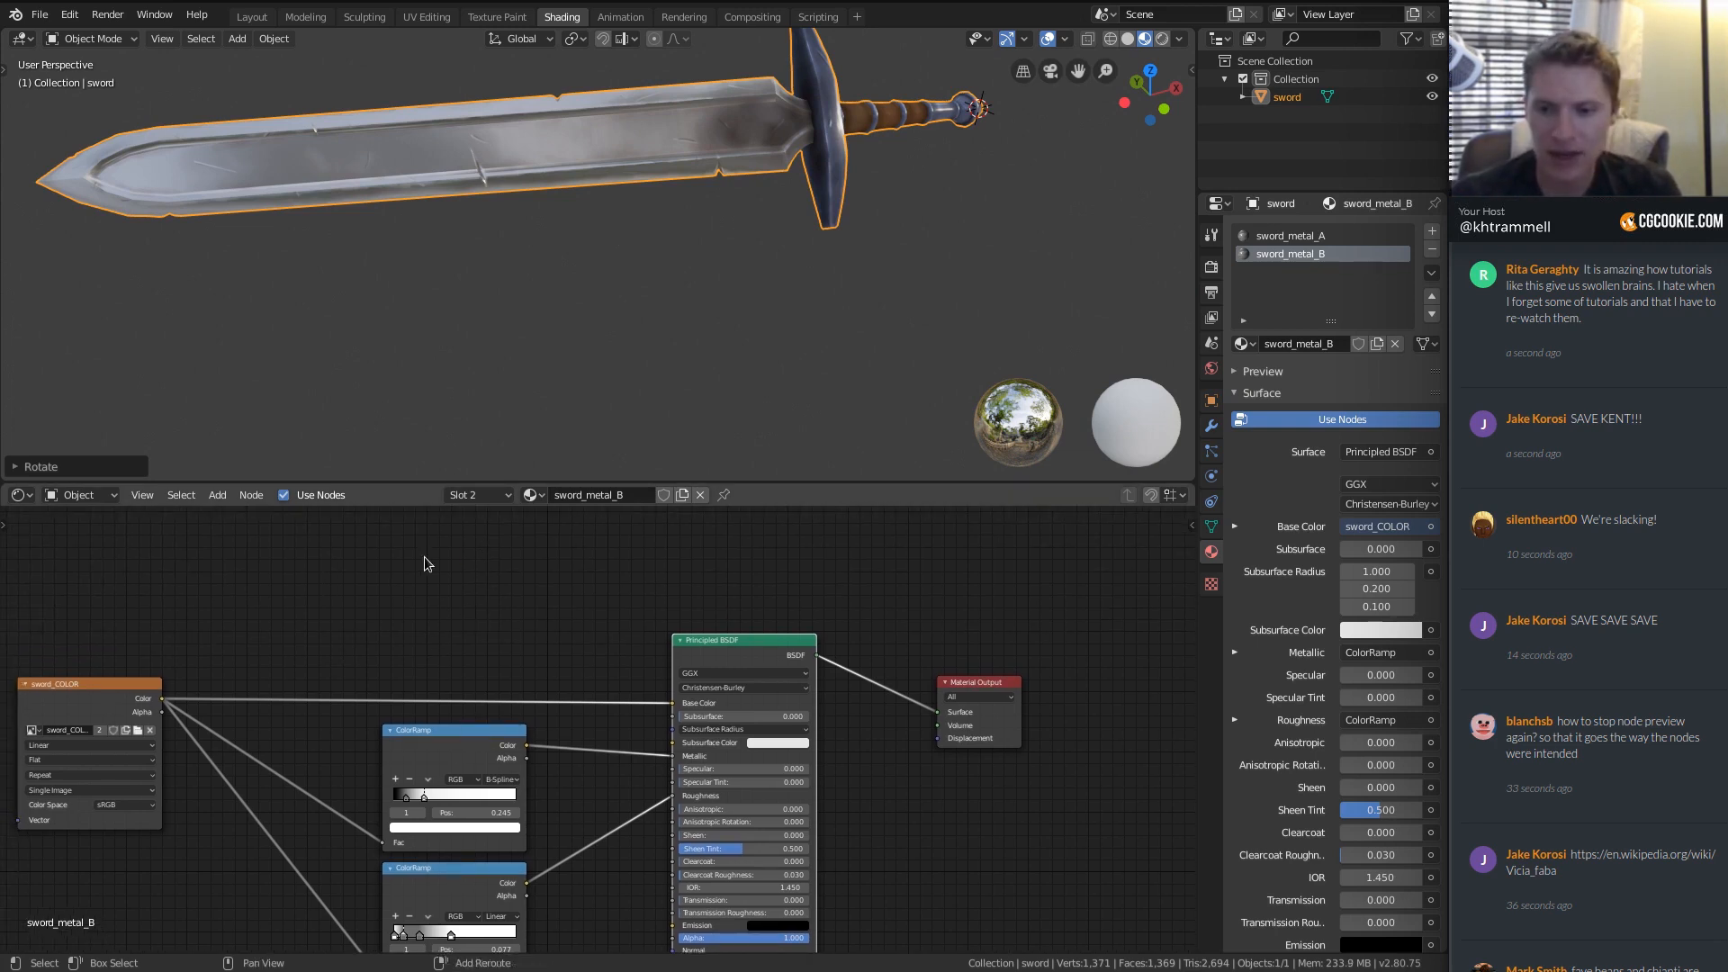
{"action": "key", "text": "shift+a"}
{"action": "mouse_move", "coordinate": [340, 658]}
{"action": "key", "text": "shift+a"}
{"action": "mouse_move", "coordinate": [333, 729]}
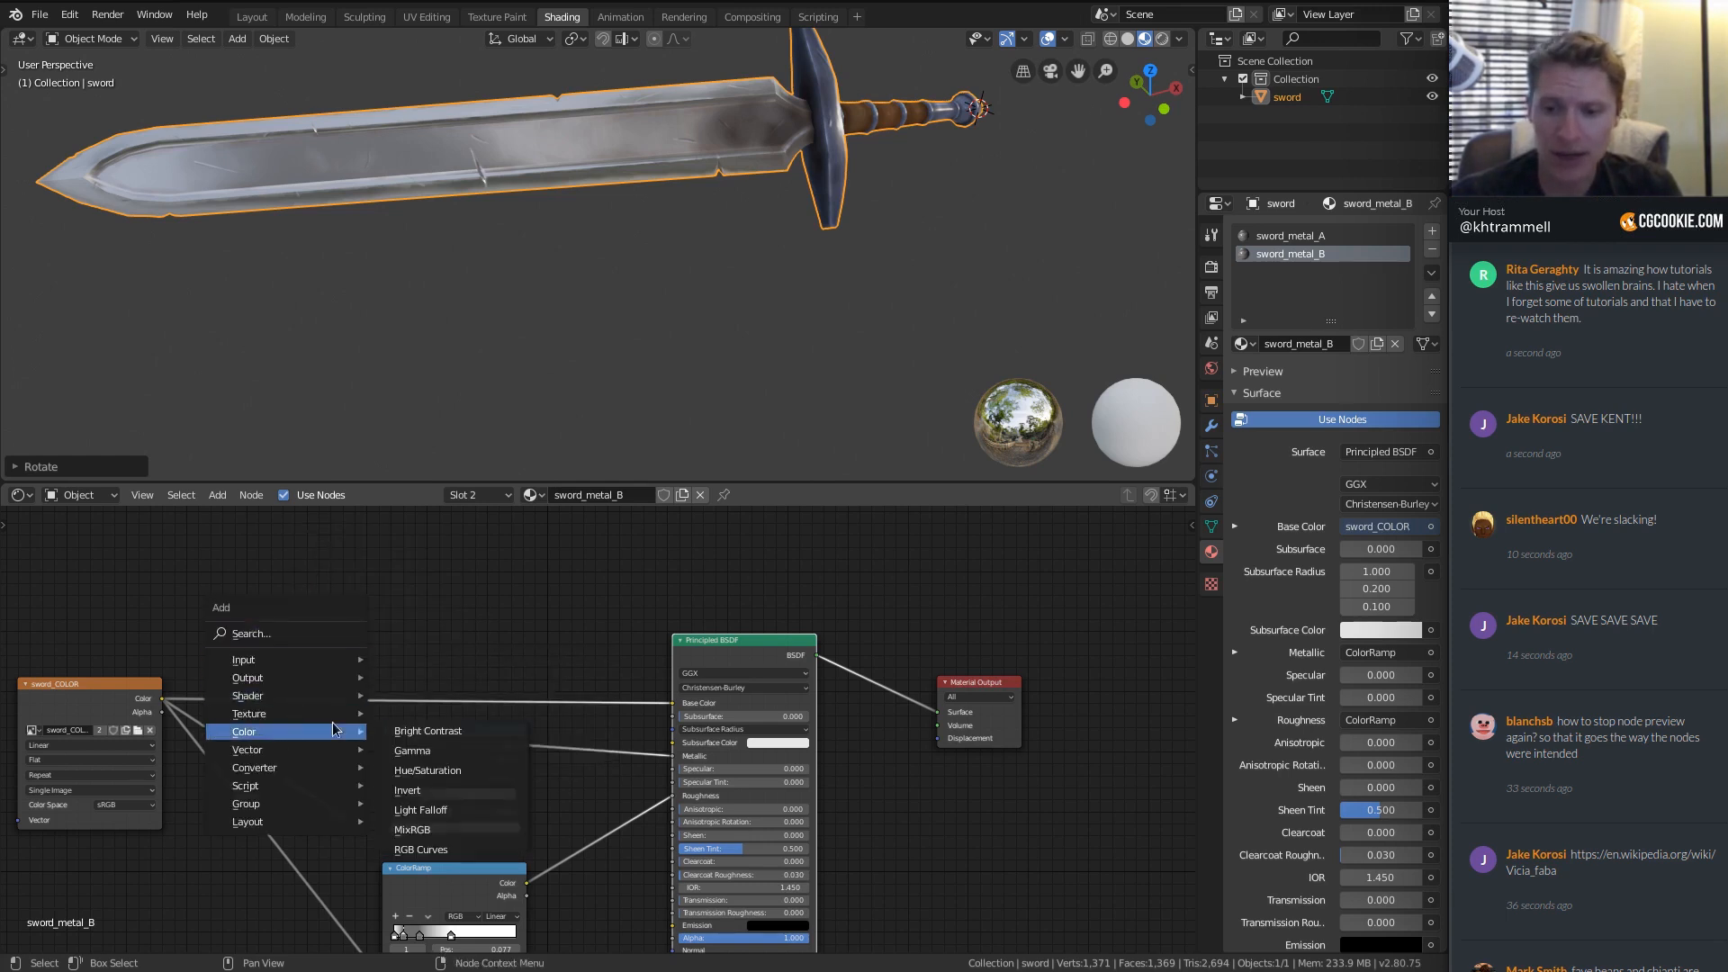
{"action": "left_click", "coordinate": [441, 833]}
{"action": "left_click", "coordinate": [353, 550]}
{"action": "key", "text": "x"}
Add an RGB Curves node between the sword_COLOR texture and the Principled BSDF's Base Color in sword_metal_B.
{"action": "key", "text": "shift+a"}
{"action": "mouse_move", "coordinate": [504, 569]}
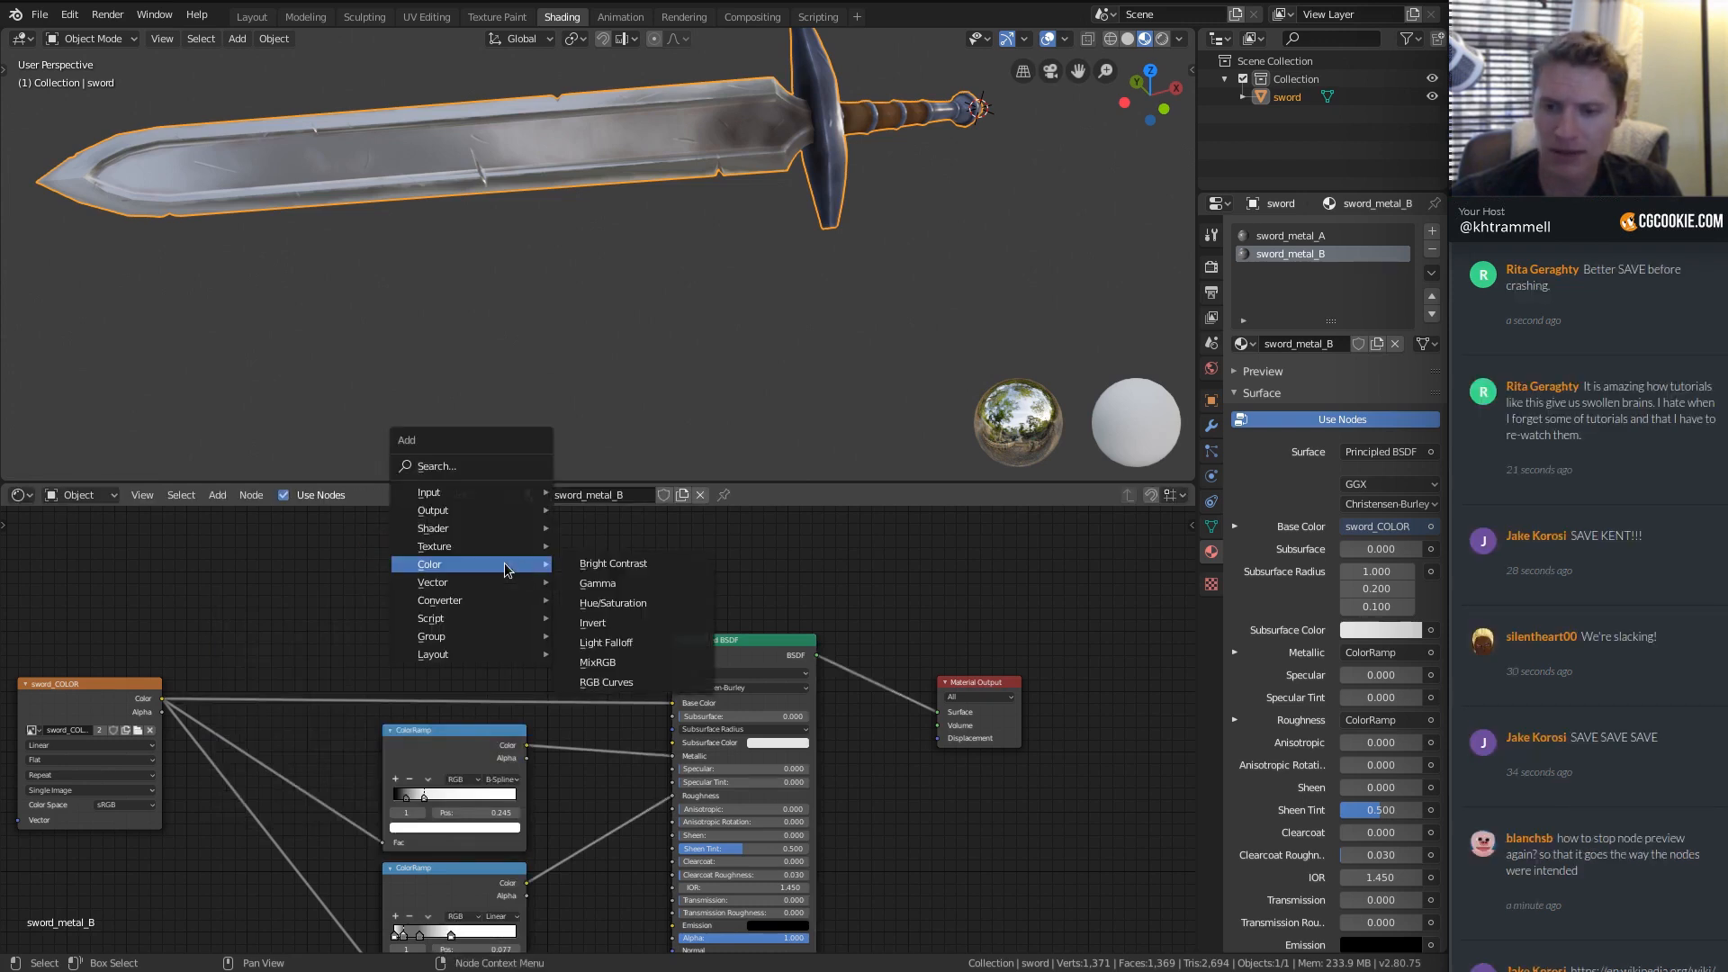
{"action": "left_click", "coordinate": [606, 682]}
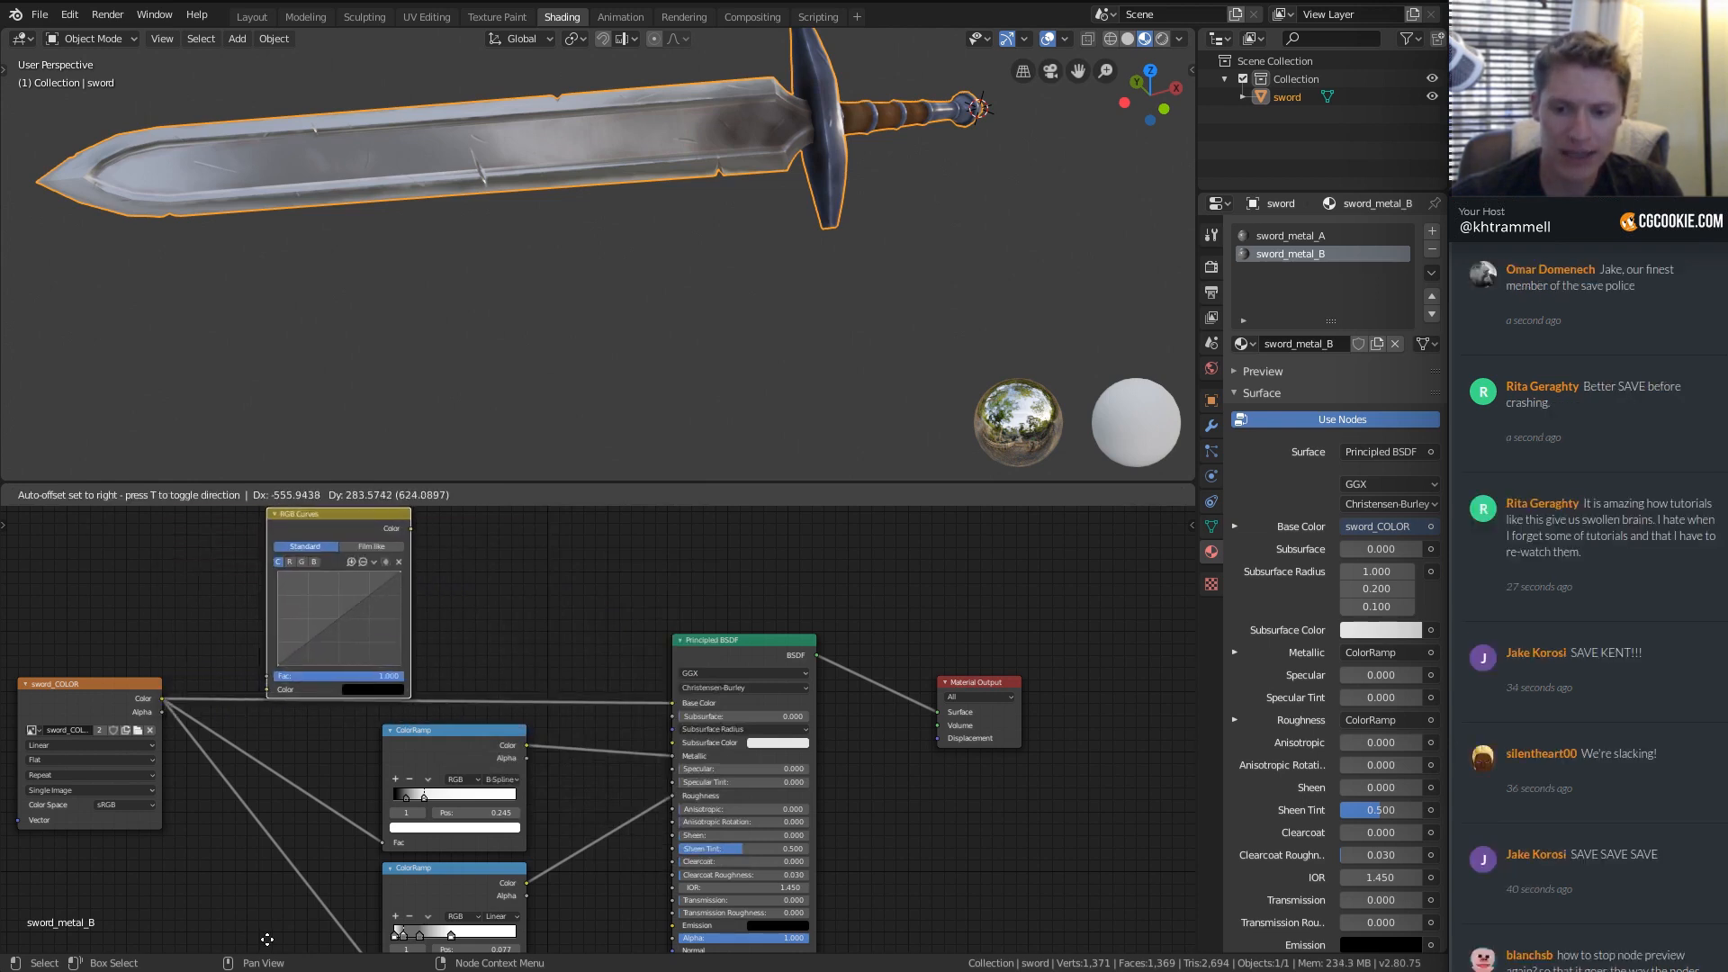
{"action": "left_click", "coordinate": [324, 525]}
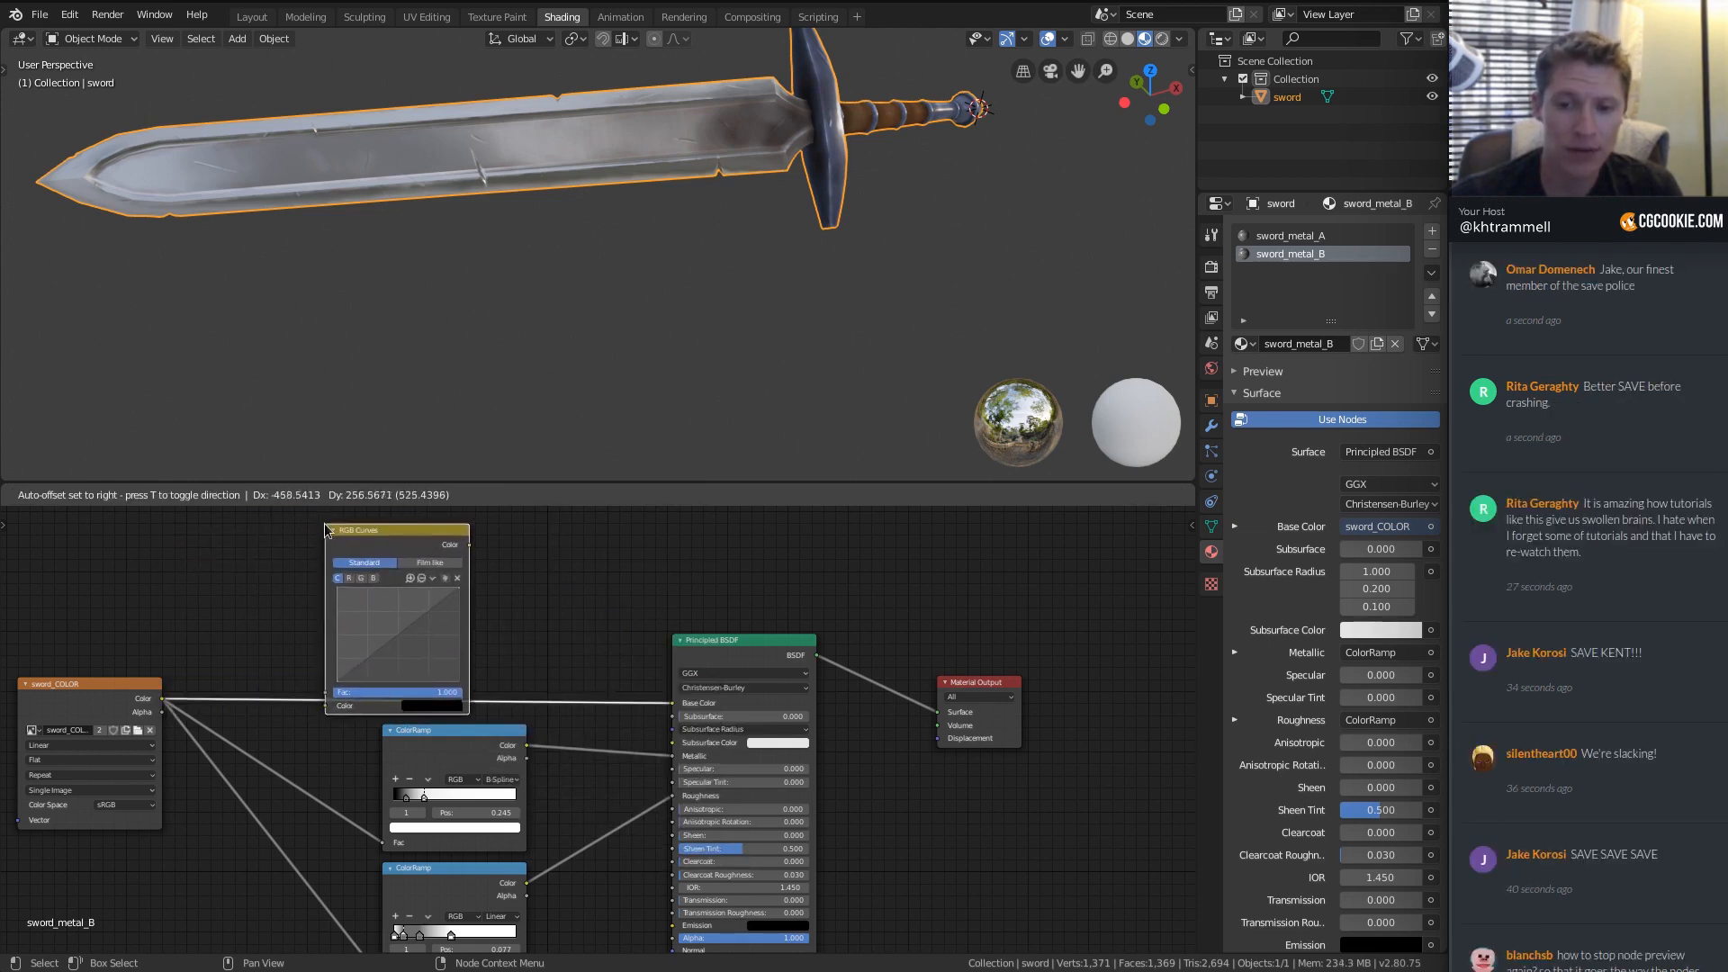
{"action": "left_click_drag", "start_coordinate": [382, 535], "coordinate": [416, 530]}
Try darkening the inner blade by lowering the RGB Curves end point to Y 0.25625, and return it to the top of the graph.
{"action": "scroll", "coordinate": [412, 556], "scroll_direction": "up", "scroll_amount": 2}
{"action": "scroll", "coordinate": [435, 609], "scroll_direction": "up", "scroll_amount": 2}
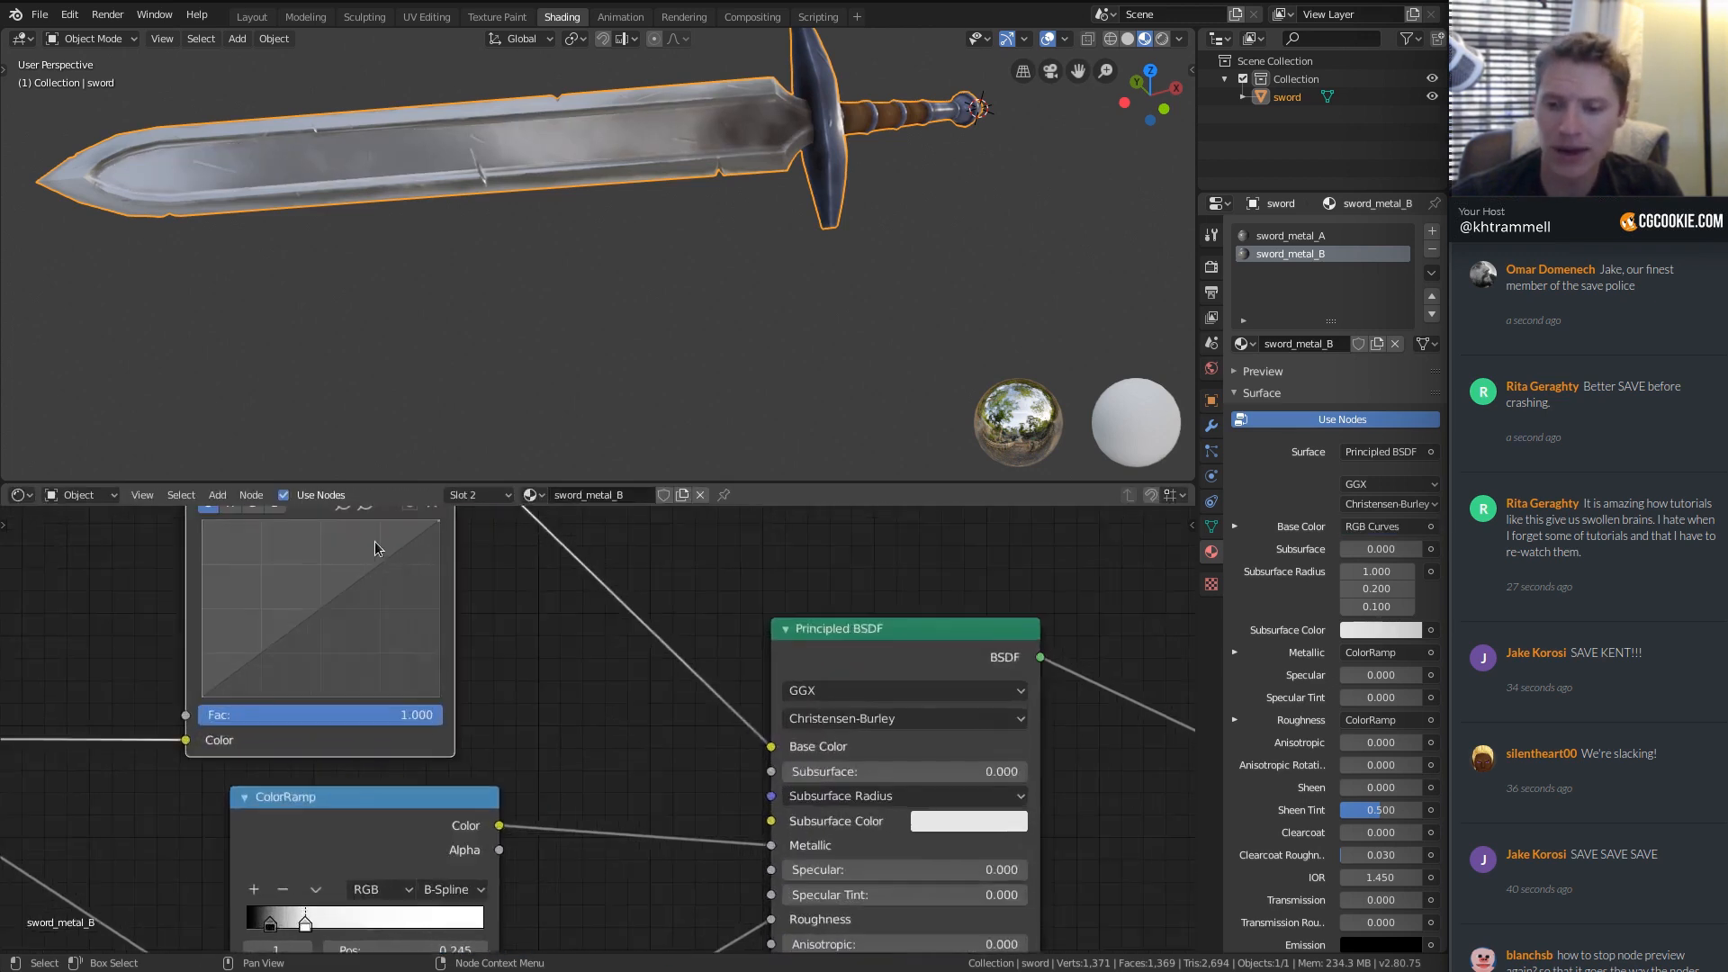
{"action": "left_click_drag", "start_coordinate": [481, 635], "coordinate": [482, 642]}
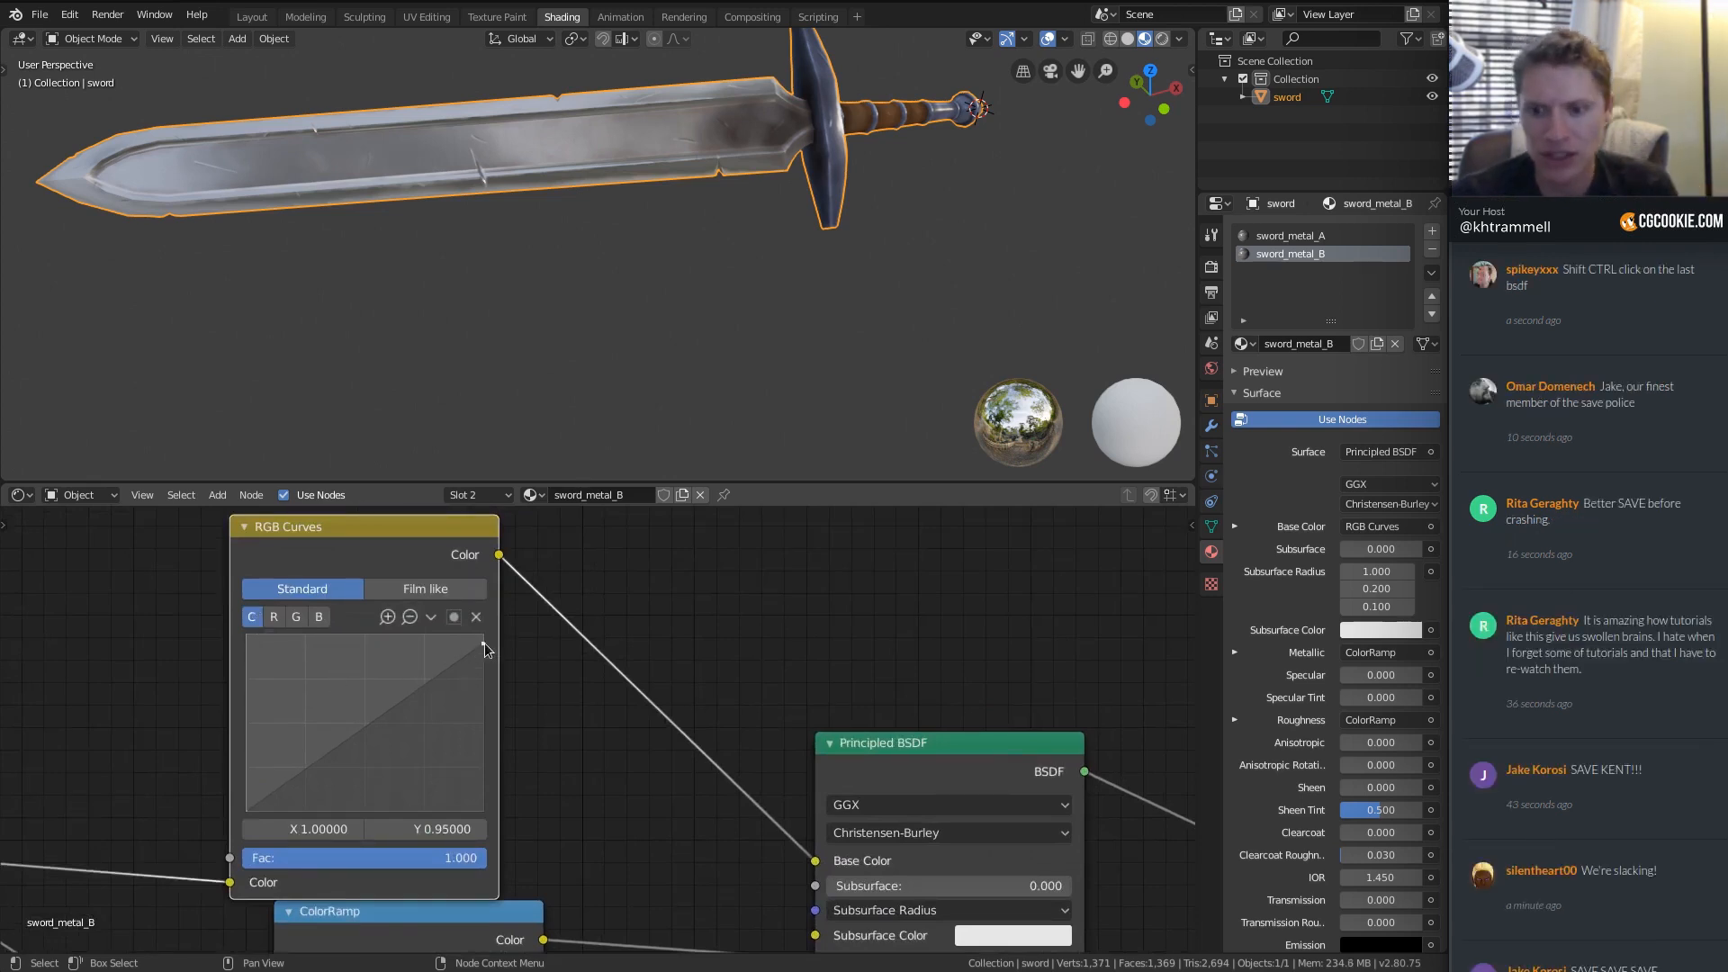
{"action": "left_click_drag", "start_coordinate": [484, 640], "coordinate": [488, 678]}
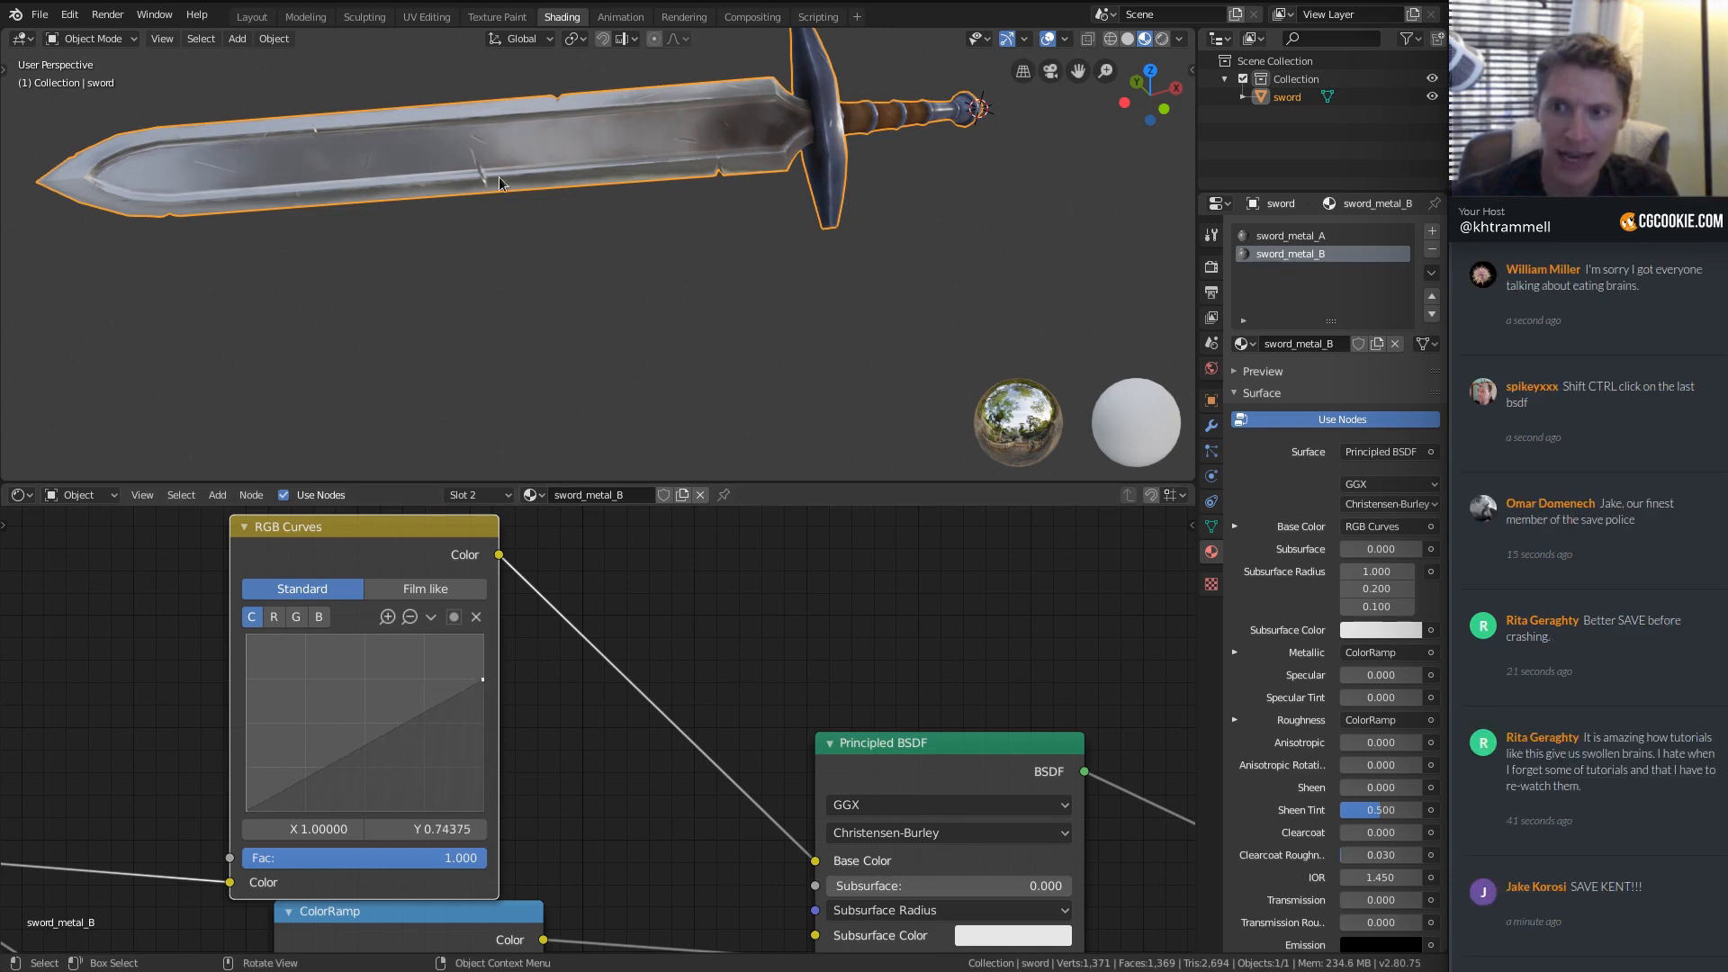
{"action": "left_click_drag", "start_coordinate": [479, 683], "coordinate": [483, 766]}
{"action": "middle_click_drag", "start_coordinate": [631, 319], "coordinate": [683, 673]}
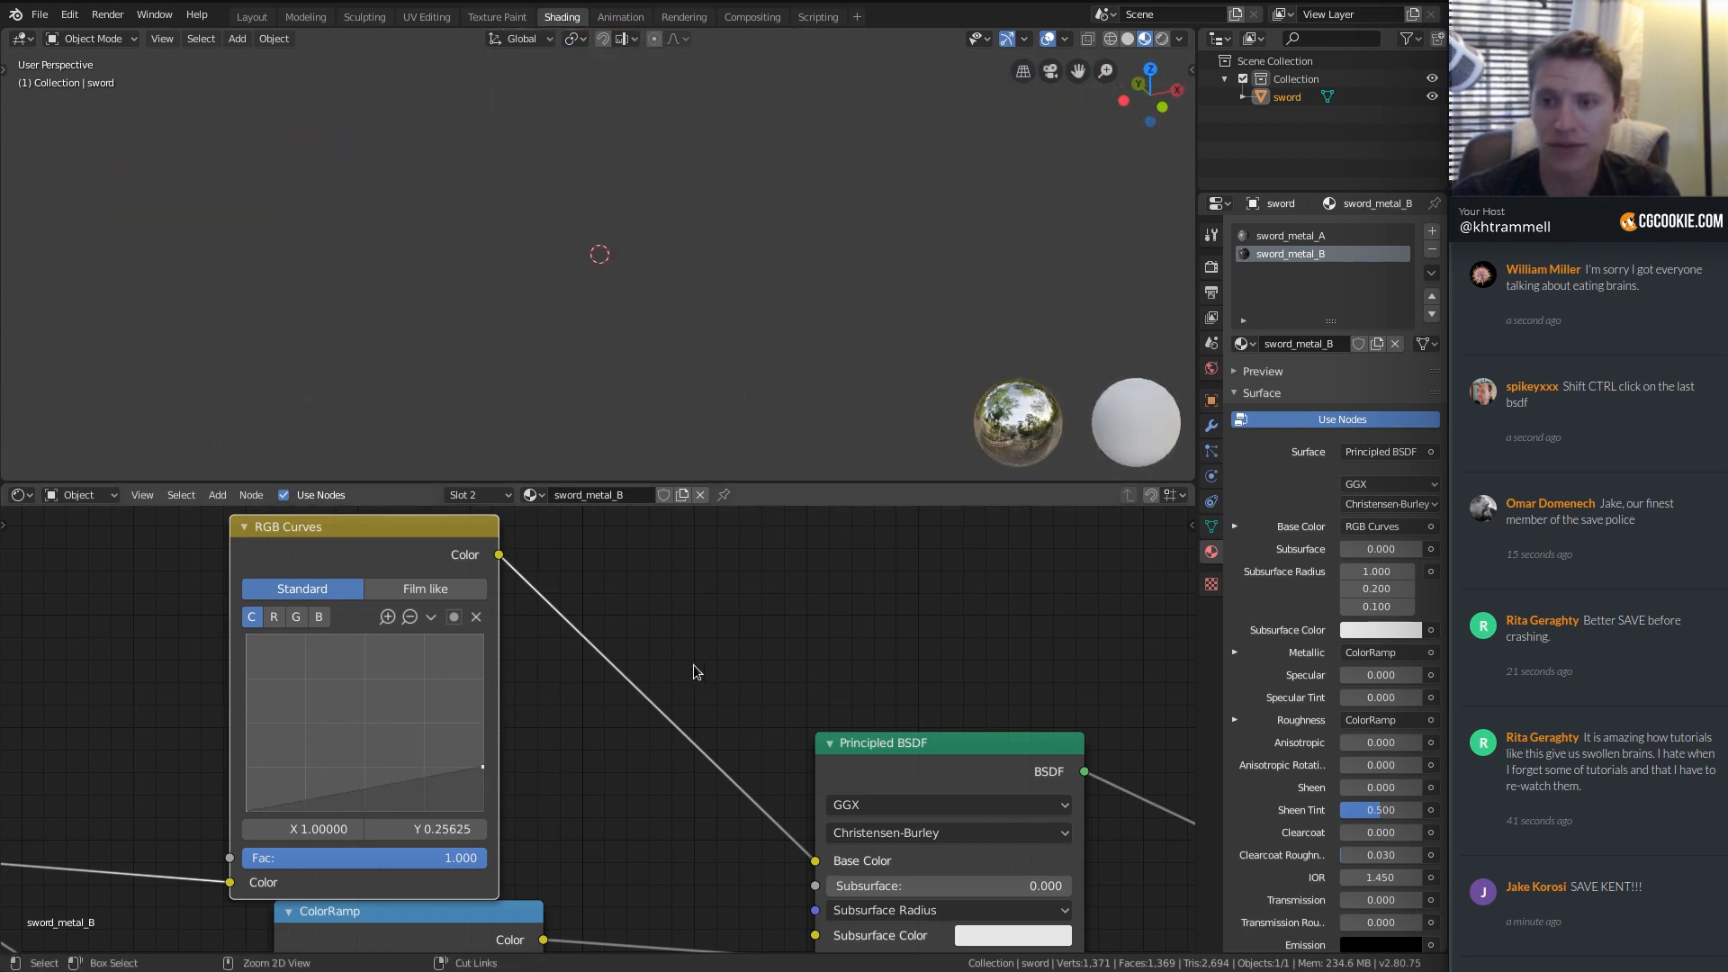
{"action": "key", "text": "KP_Decimal"}
{"action": "middle_click_drag", "start_coordinate": [679, 280], "coordinate": [607, 272], "text": "ctrl"}
{"action": "left_click_drag", "start_coordinate": [482, 764], "coordinate": [483, 636]}
Darken the inner blade's midtones with an added RGB Curves point at X 0.59545, Y 0.4125, and check its reflections from another angle.
{"action": "mouse_move", "coordinate": [360, 720]}
{"action": "left_mouse_down"}
{"action": "mouse_move", "coordinate": [397, 758]}
{"action": "mouse_move", "coordinate": [387, 738]}
{"action": "left_mouse_up"}
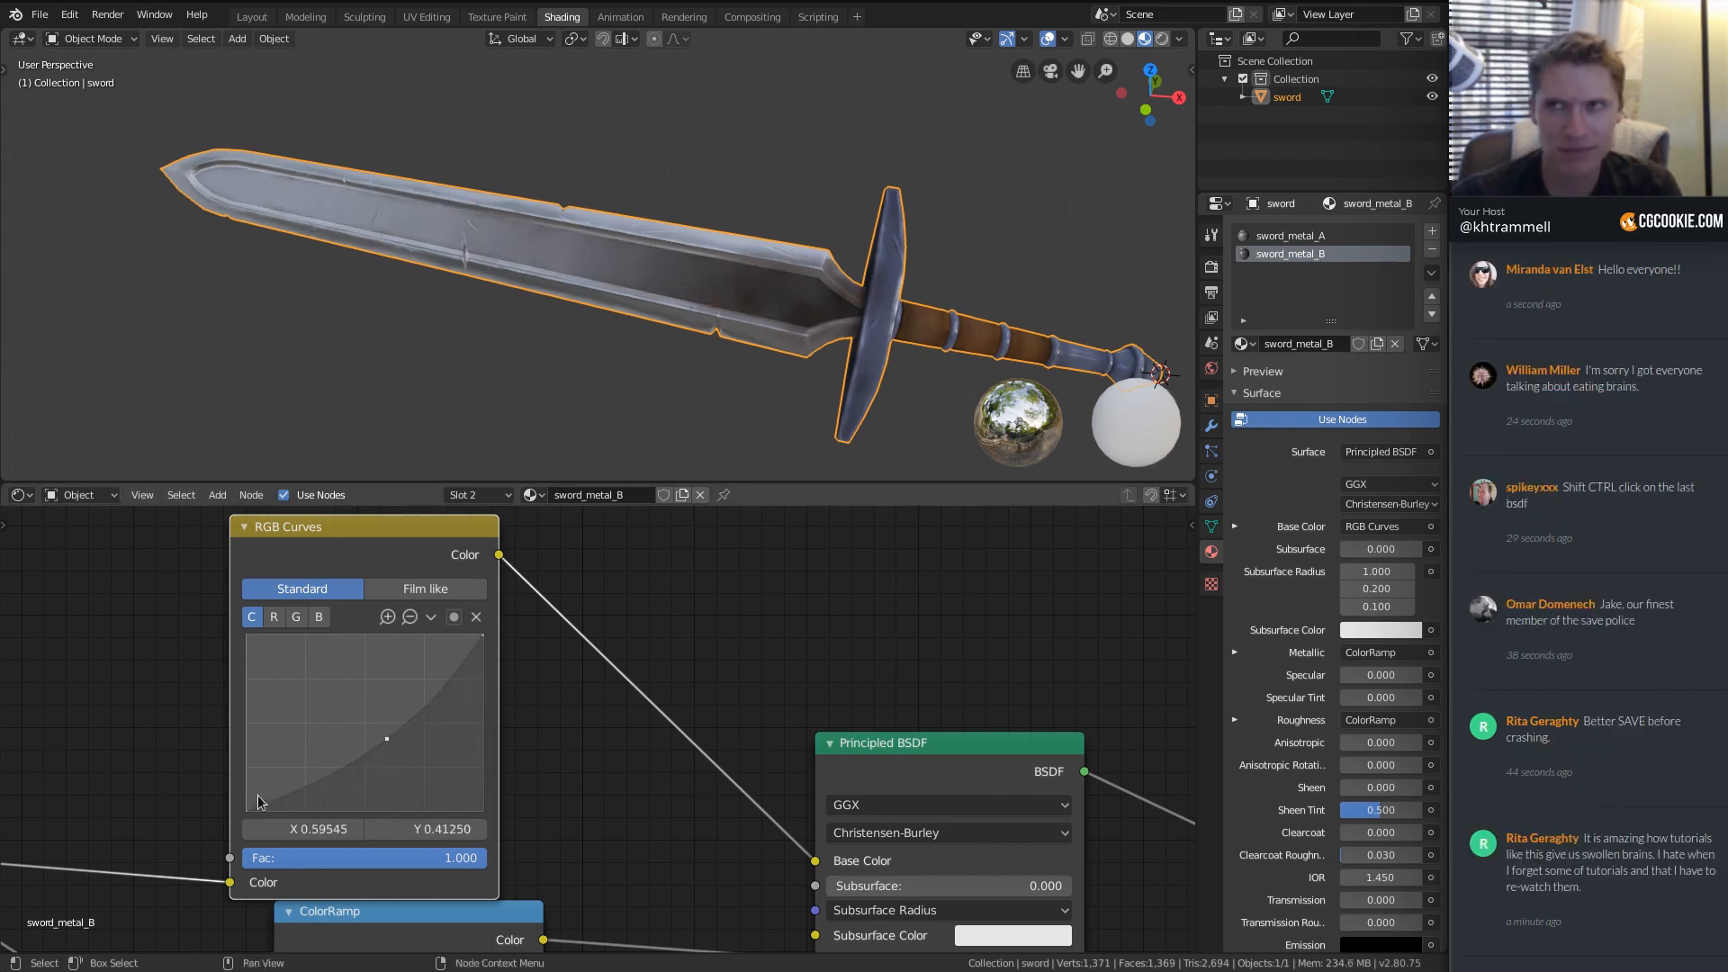
{"action": "middle_click_drag", "start_coordinate": [604, 279], "coordinate": [646, 316]}
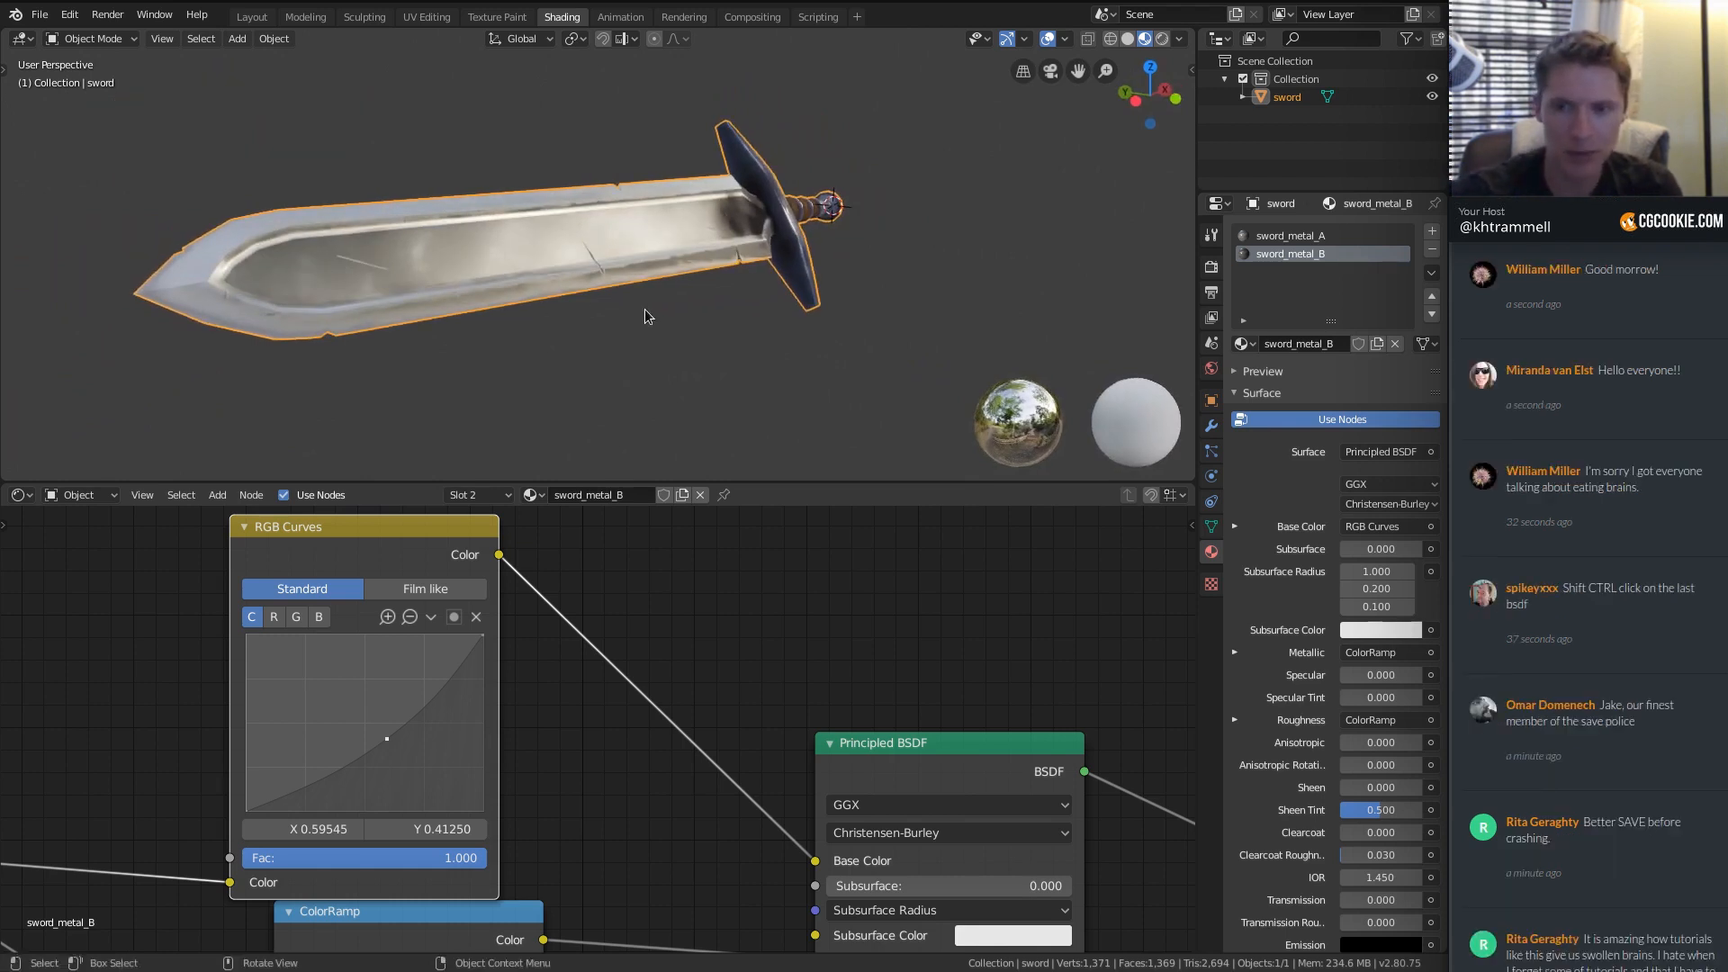
{"action": "middle_click_drag", "start_coordinate": [642, 263], "coordinate": [737, 261]}
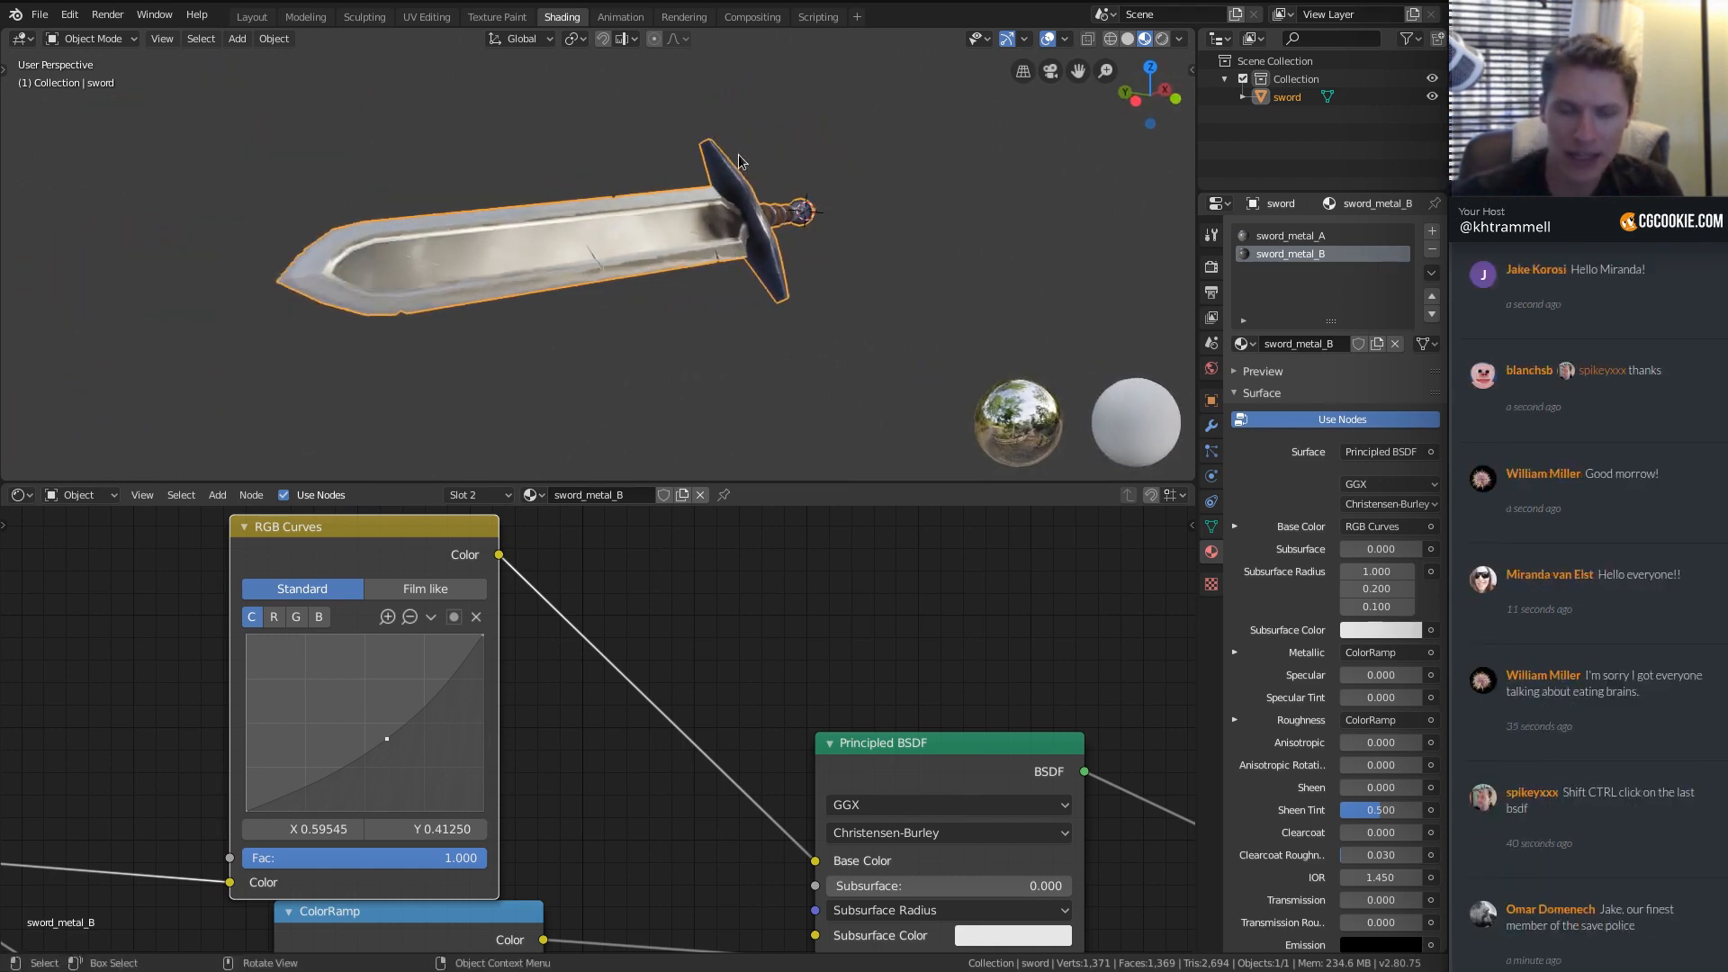
Set the roughness ColorRamp's stop at position 0.209 to a grey of 0.3 in R, G and B.
{"action": "middle_click_drag", "start_coordinate": [589, 612], "coordinate": [623, 356]}
{"action": "middle_click_drag", "start_coordinate": [644, 602], "coordinate": [657, 358]}
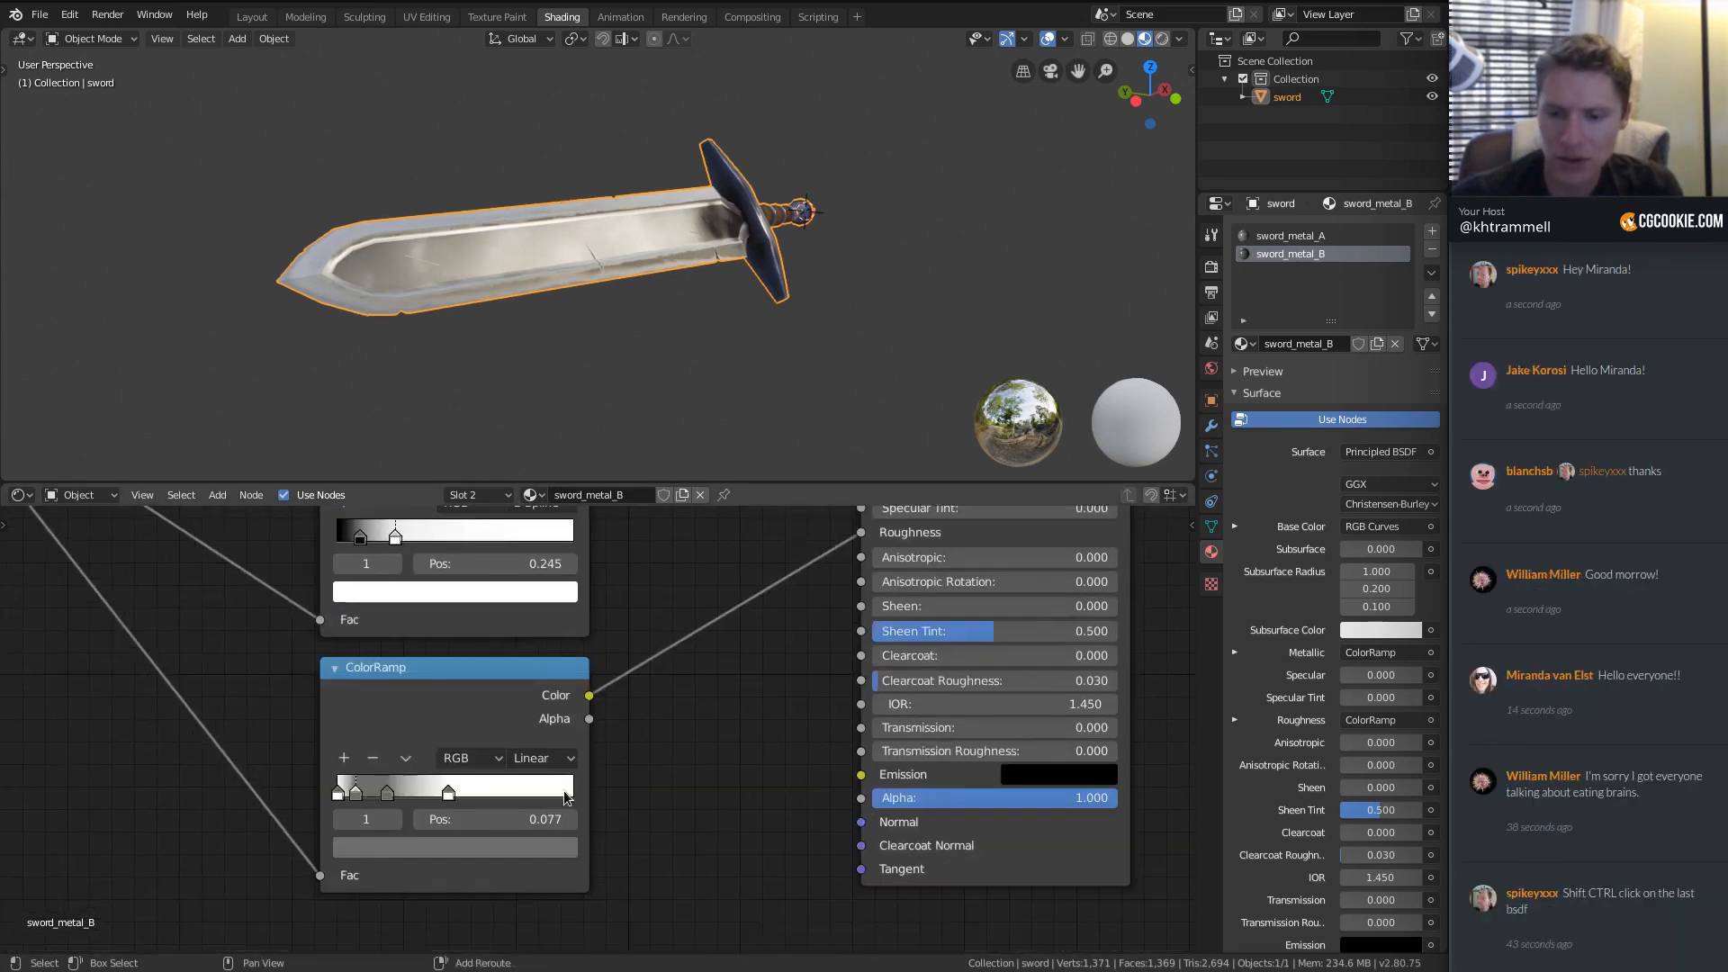
{"action": "scroll", "coordinate": [376, 684], "scroll_direction": "down", "scroll_amount": 1}
{"action": "scroll", "coordinate": [310, 856], "scroll_direction": "up", "scroll_amount": 1}
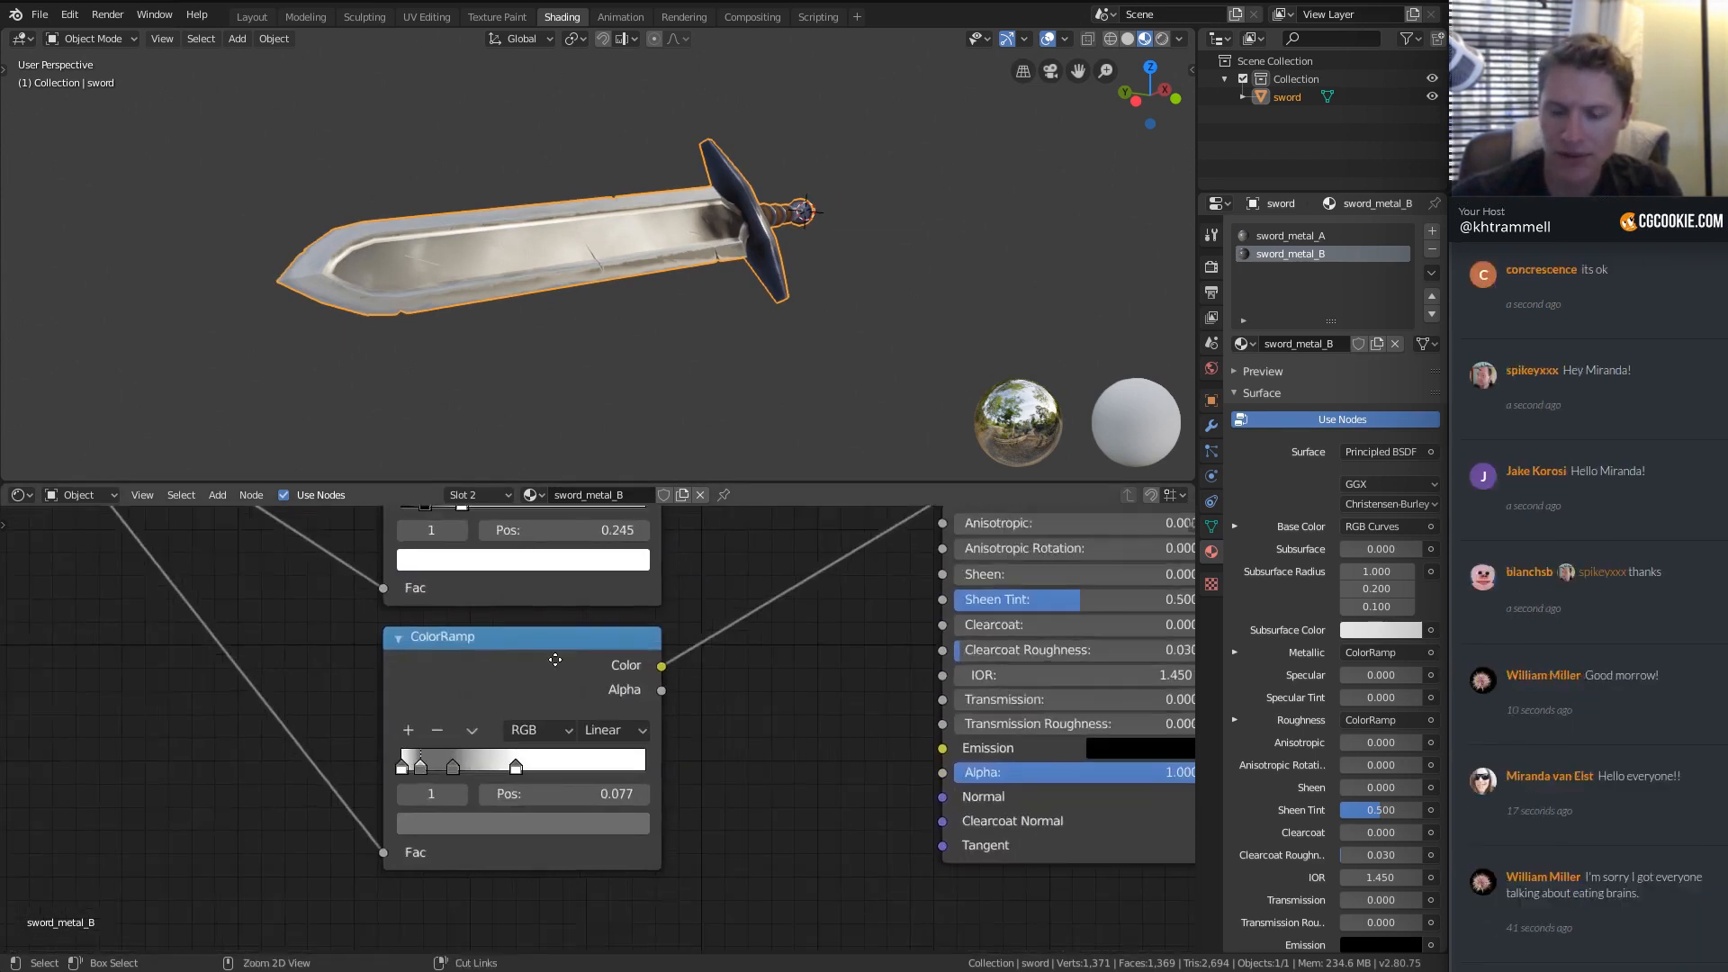
{"action": "scroll", "coordinate": [560, 644], "scroll_direction": "up", "scroll_amount": 2}
{"action": "left_click", "coordinate": [401, 781]}
{"action": "left_click", "coordinate": [410, 852]}
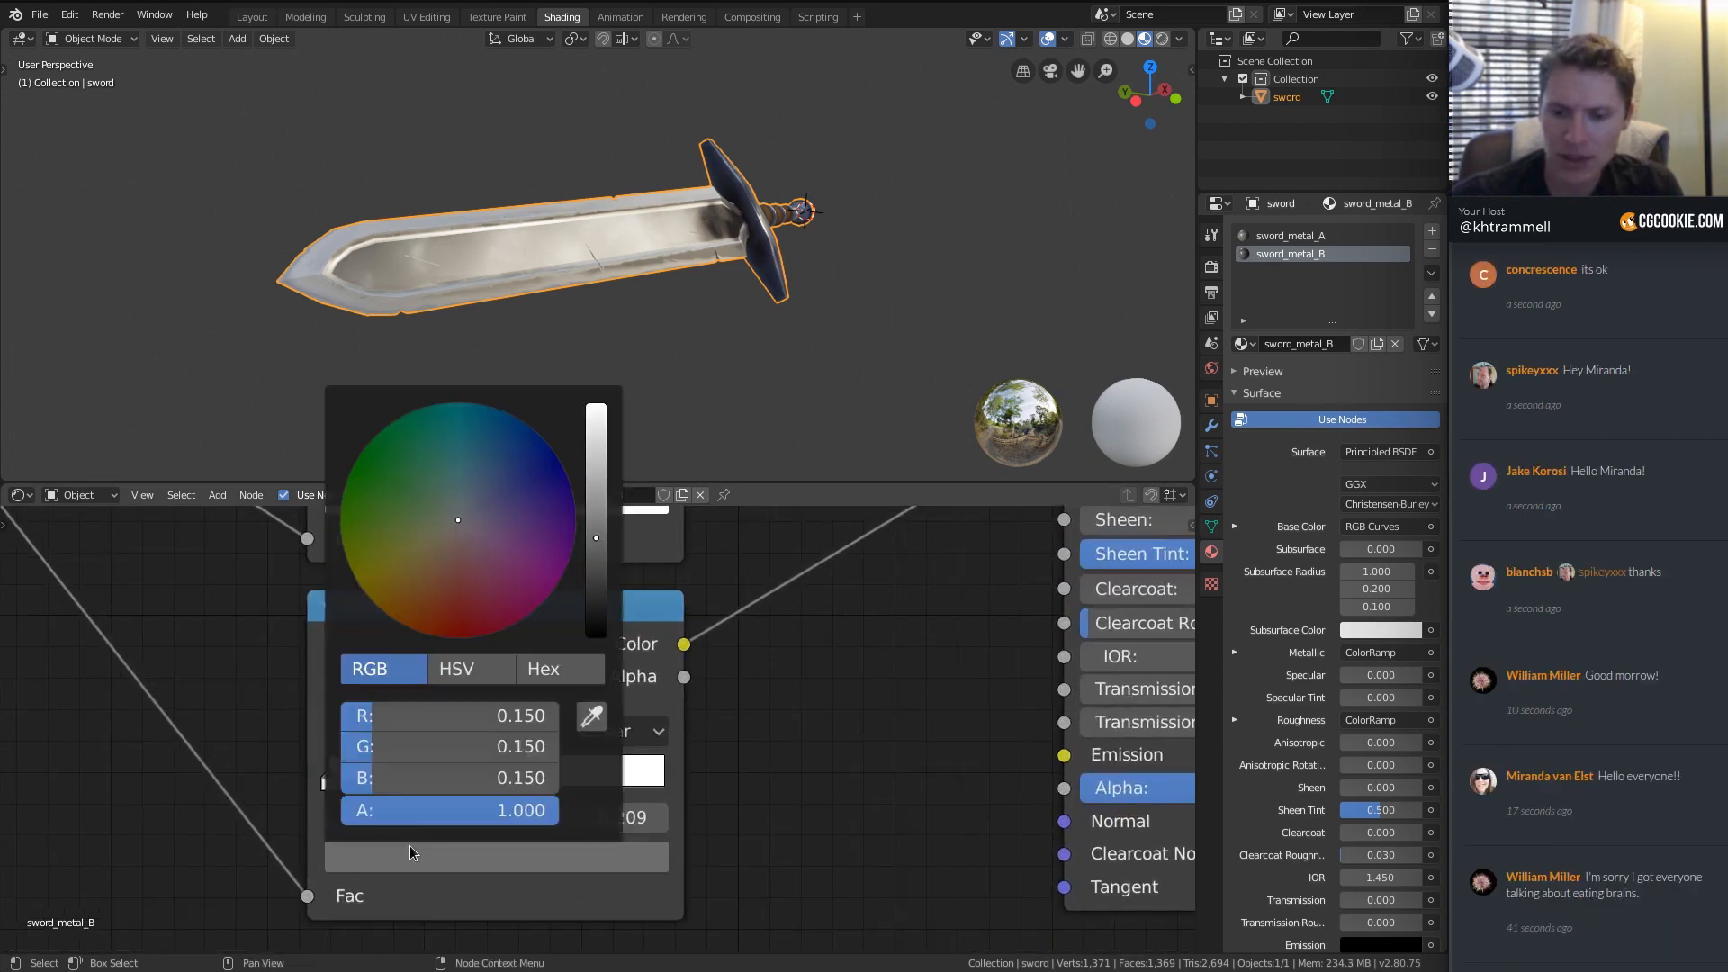
{"action": "left_click_drag", "start_coordinate": [480, 716], "coordinate": [480, 777]}
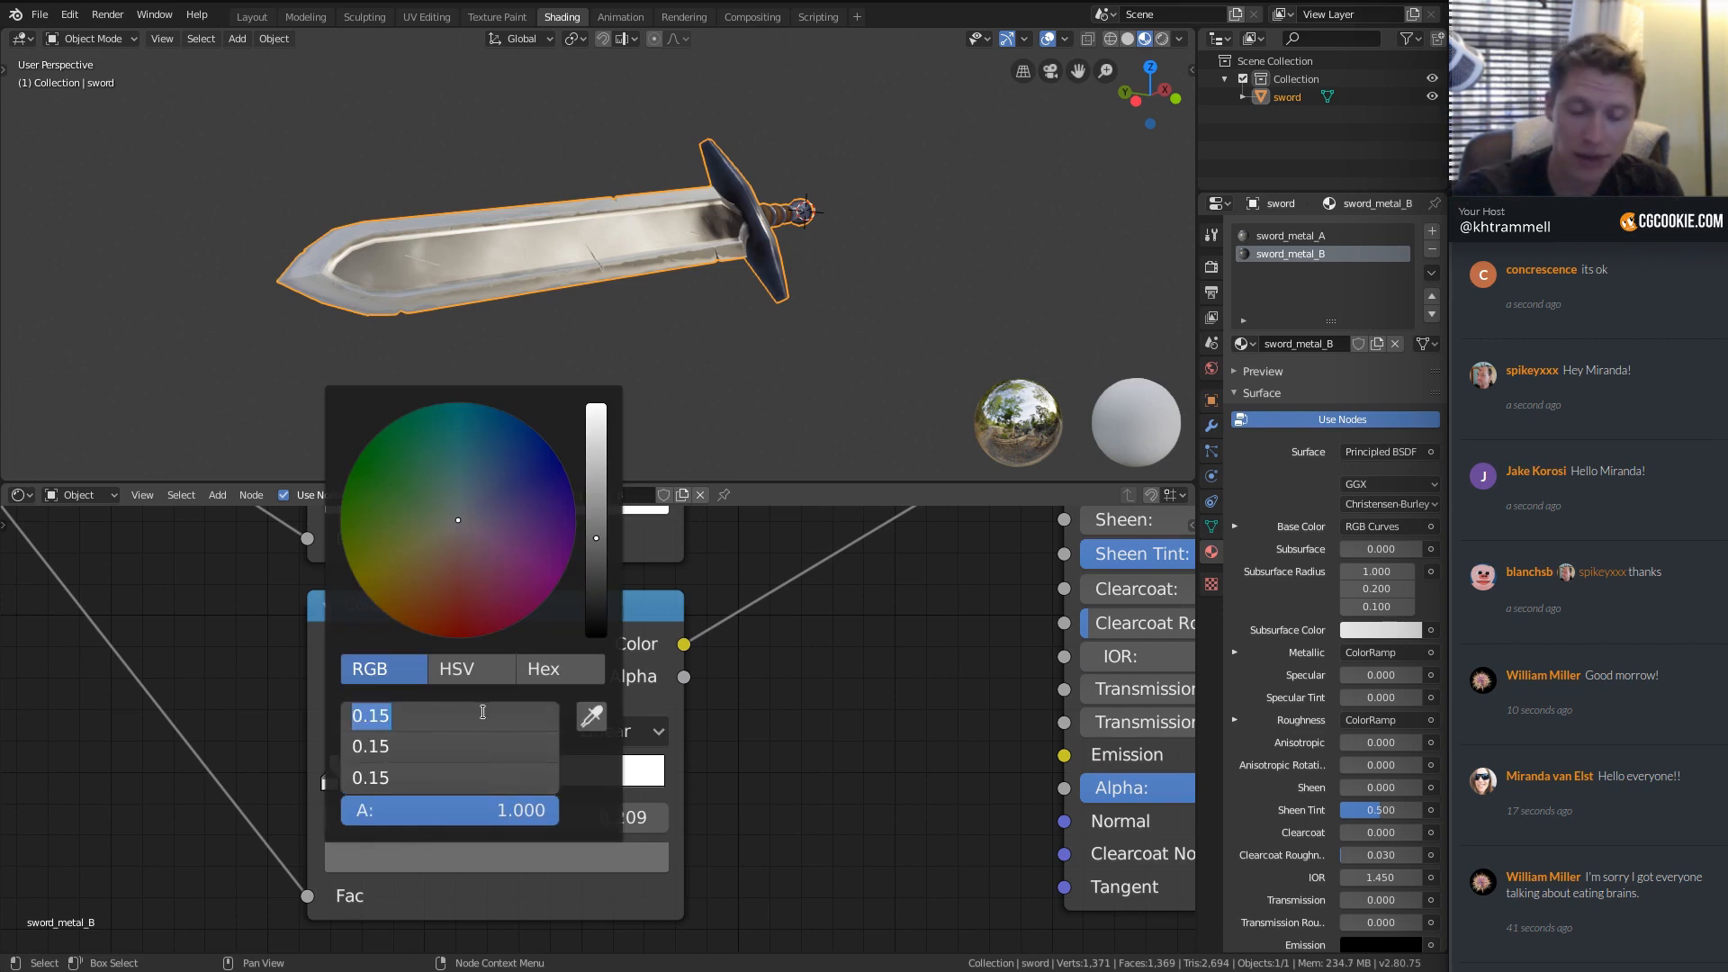
{"action": "type", "text": "."}
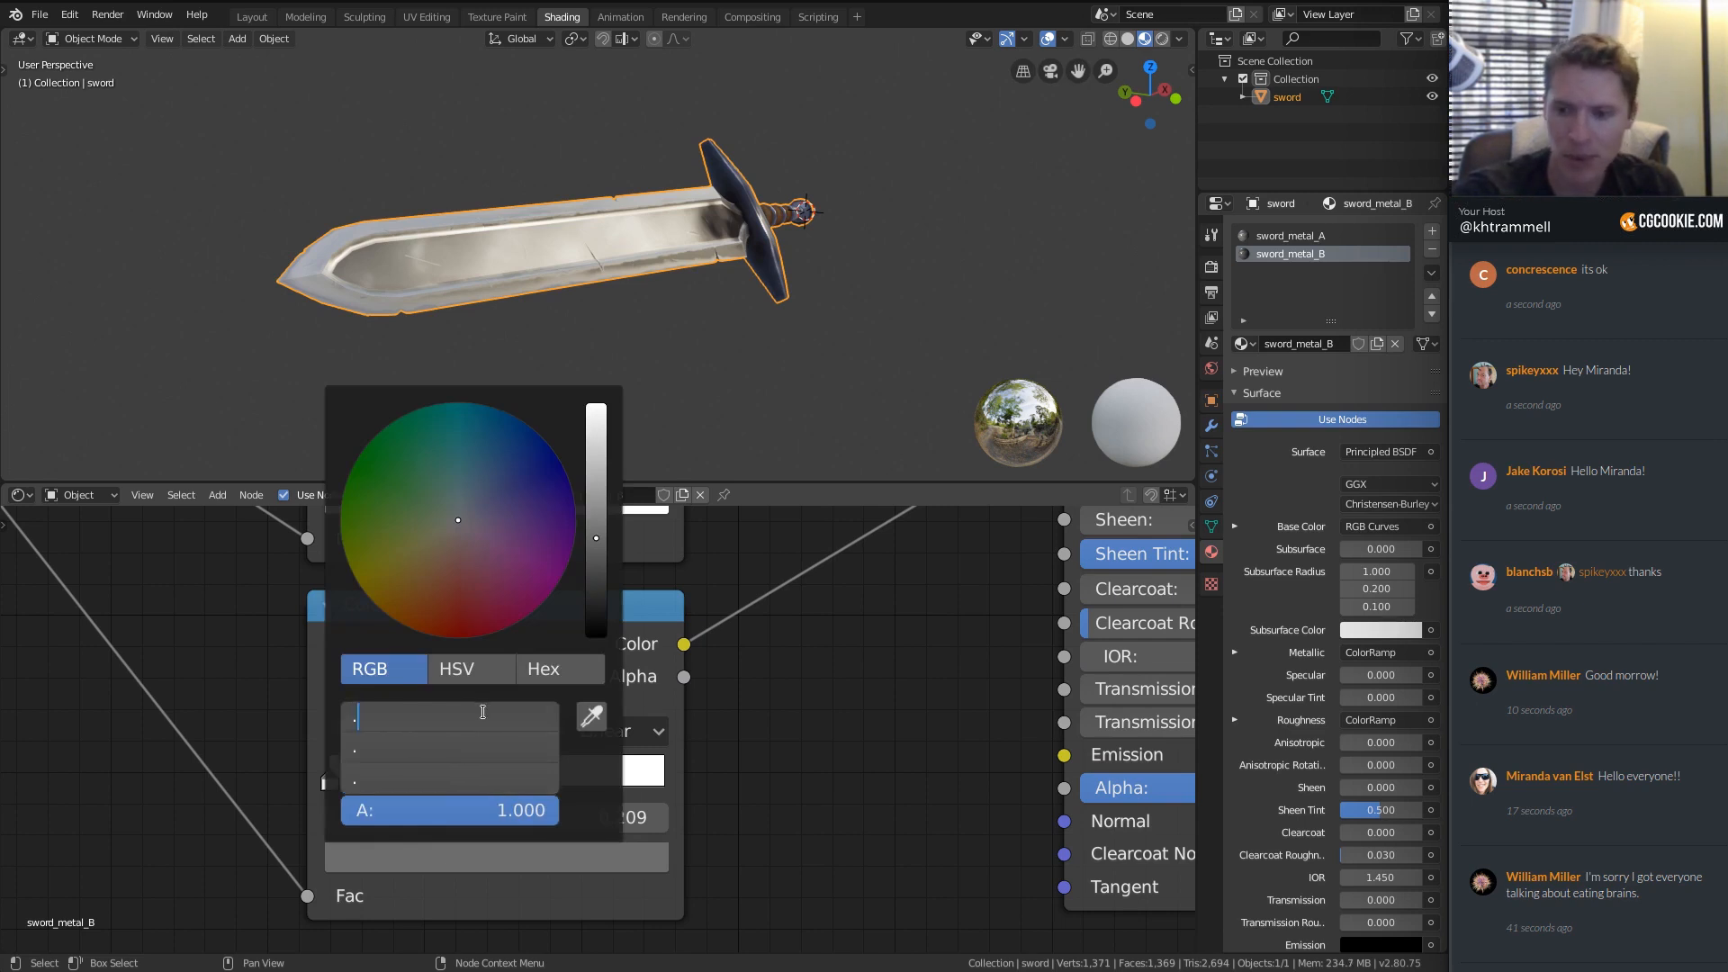
{"action": "type", "text": "3"}
{"action": "key", "text": "Return"}
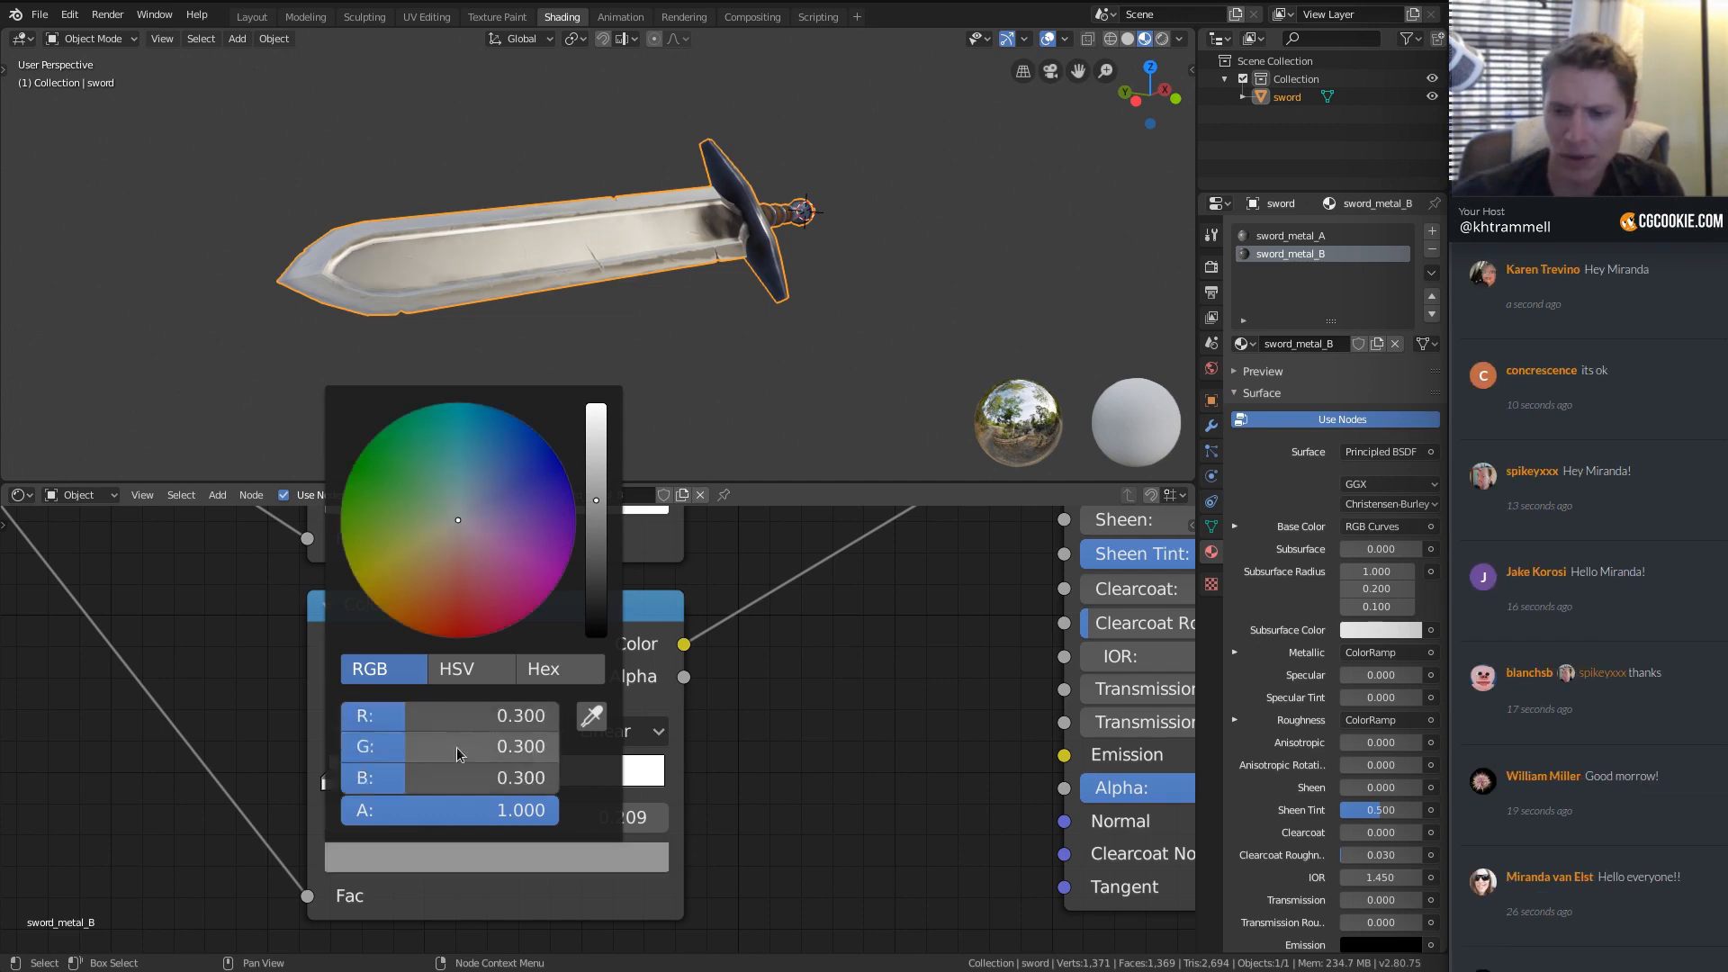
Change the same stop's grey to 0.25 in R, G and B and view the blade more closely.
{"action": "left_click_drag", "start_coordinate": [486, 715], "coordinate": [491, 778]}
{"action": "type", "text": ".2"}
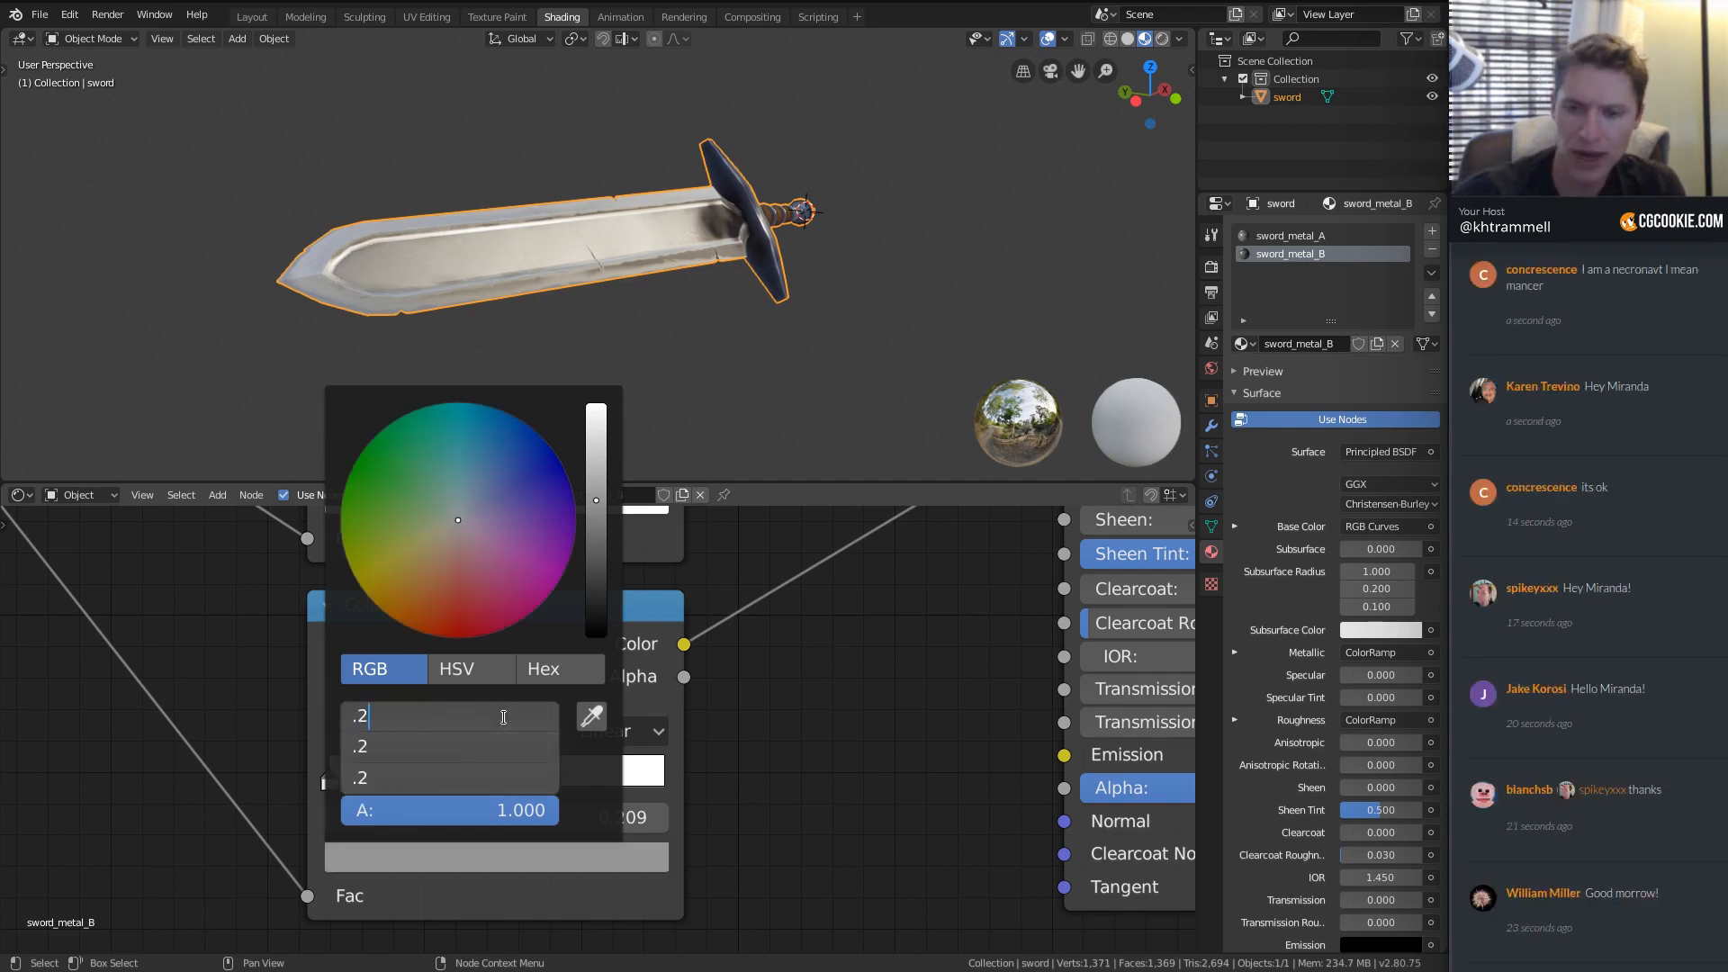
{"action": "type", "text": "5"}
{"action": "key", "text": "Return"}
{"action": "middle_click_drag", "start_coordinate": [612, 252], "coordinate": [783, 219]}
{"action": "scroll", "coordinate": [594, 198], "scroll_direction": "up", "scroll_amount": 1}
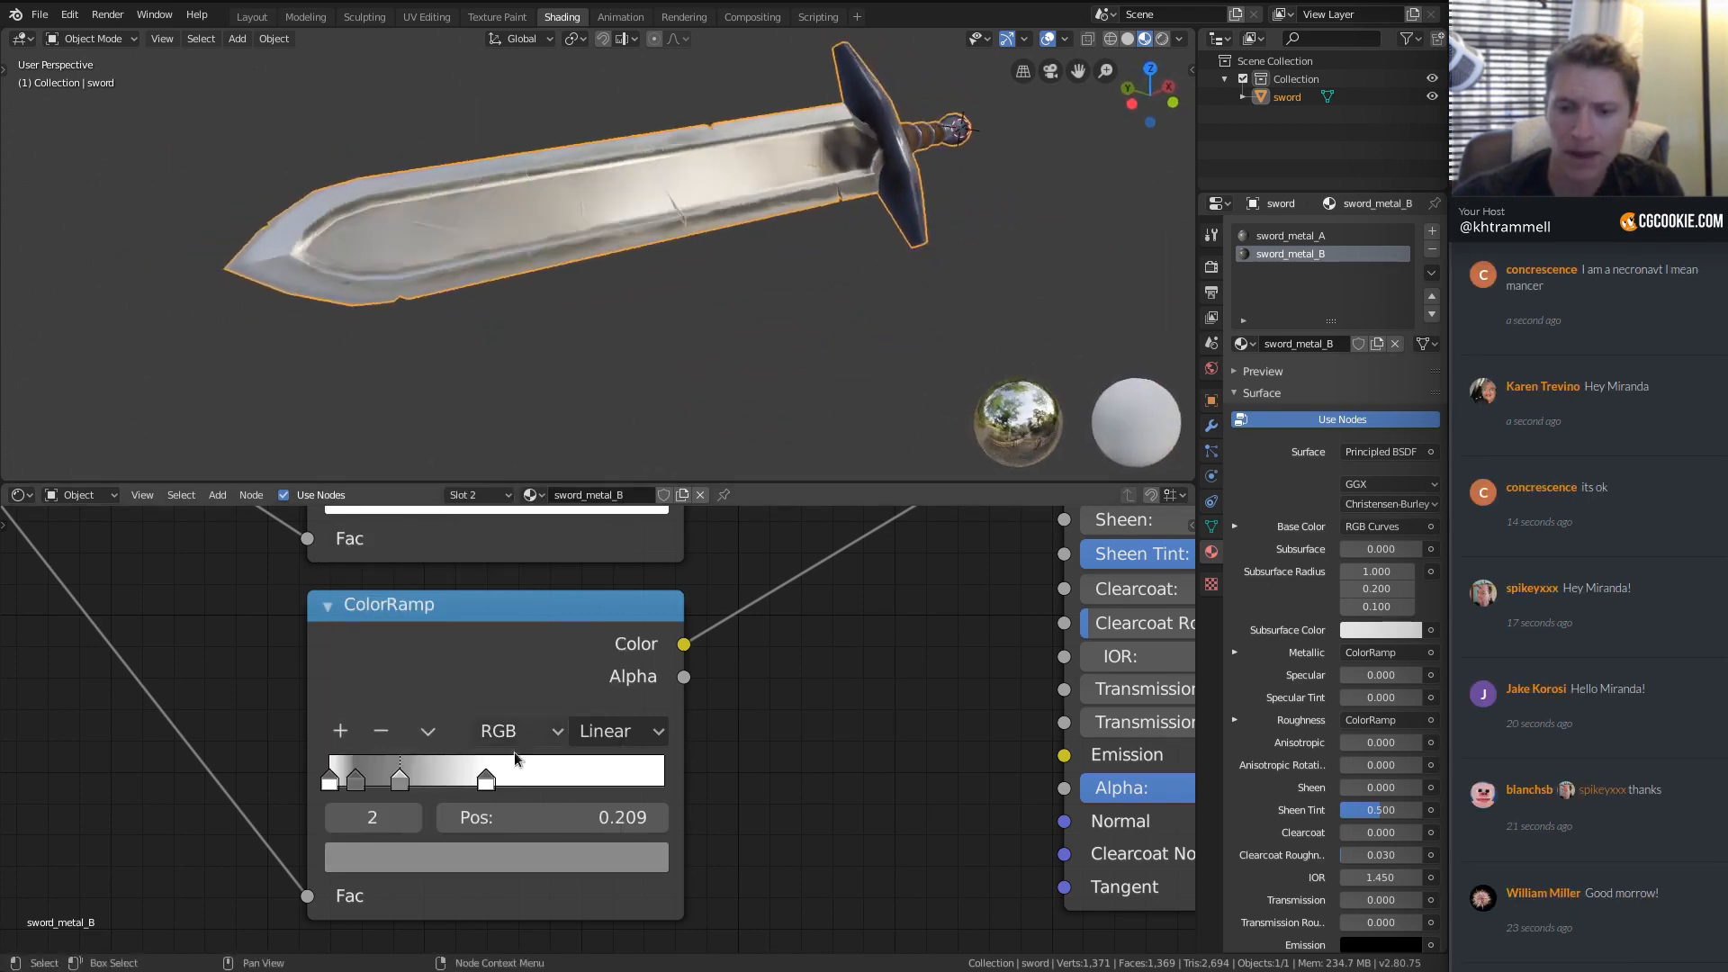
Set the roughness ColorRamp's stop at position 0.077 to a grey of 0.25 in R, G and B.
{"action": "left_click", "coordinate": [358, 779]}
{"action": "left_click", "coordinate": [408, 852]}
{"action": "left_click_drag", "start_coordinate": [481, 716], "coordinate": [477, 777]}
{"action": "type", "text": "0.25"}
{"action": "key", "text": "Return"}
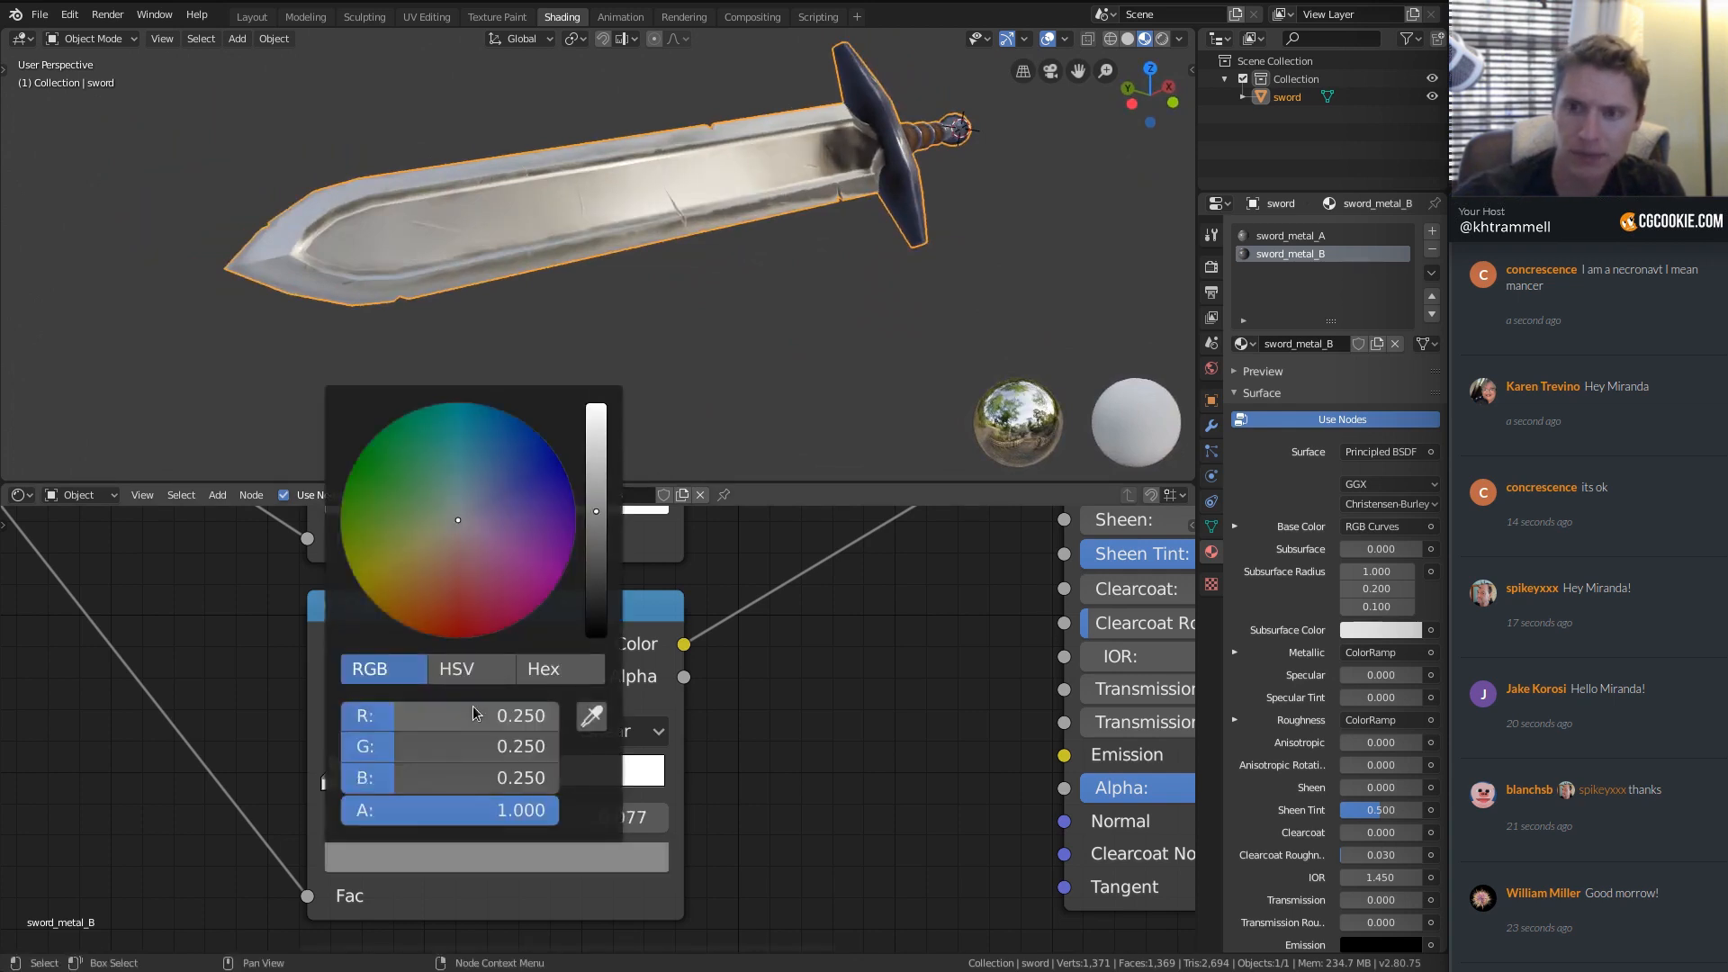
Preview the roughness ColorRamp's output directly on the inner blade, and return the material output to the Principled BSDF.
{"action": "middle_click_drag", "start_coordinate": [649, 786], "coordinate": [512, 722], "text": "ctrl"}
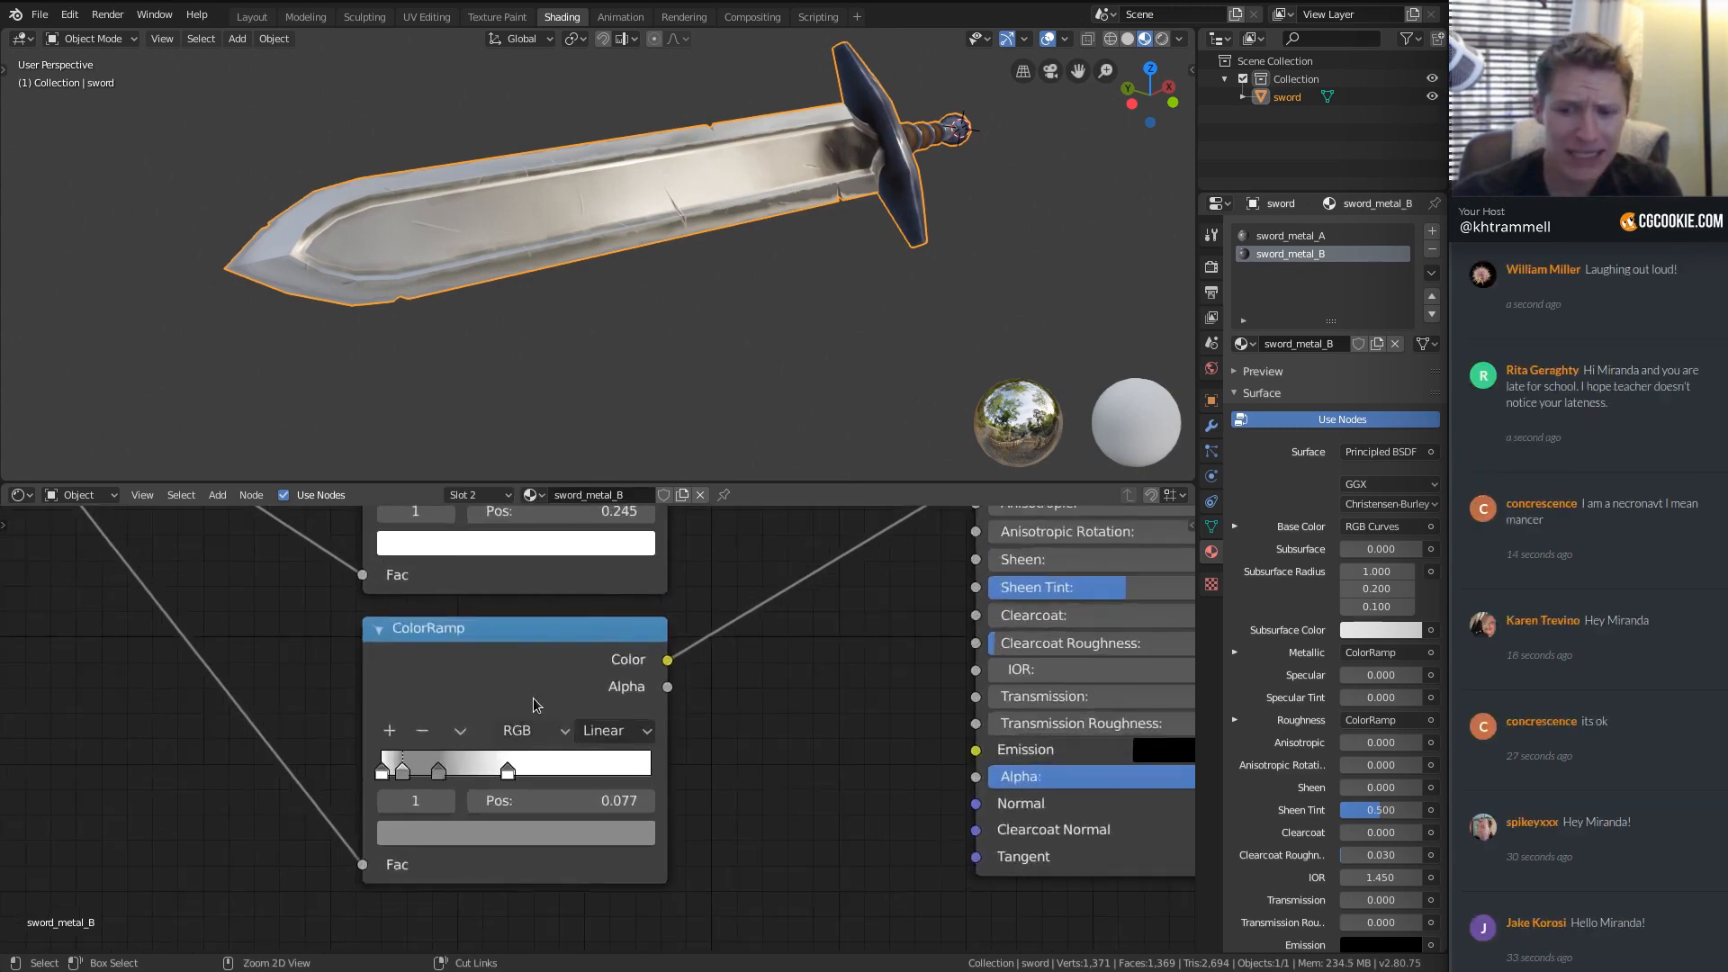
{"action": "left_click", "coordinate": [527, 629], "text": "ctrl+shift"}
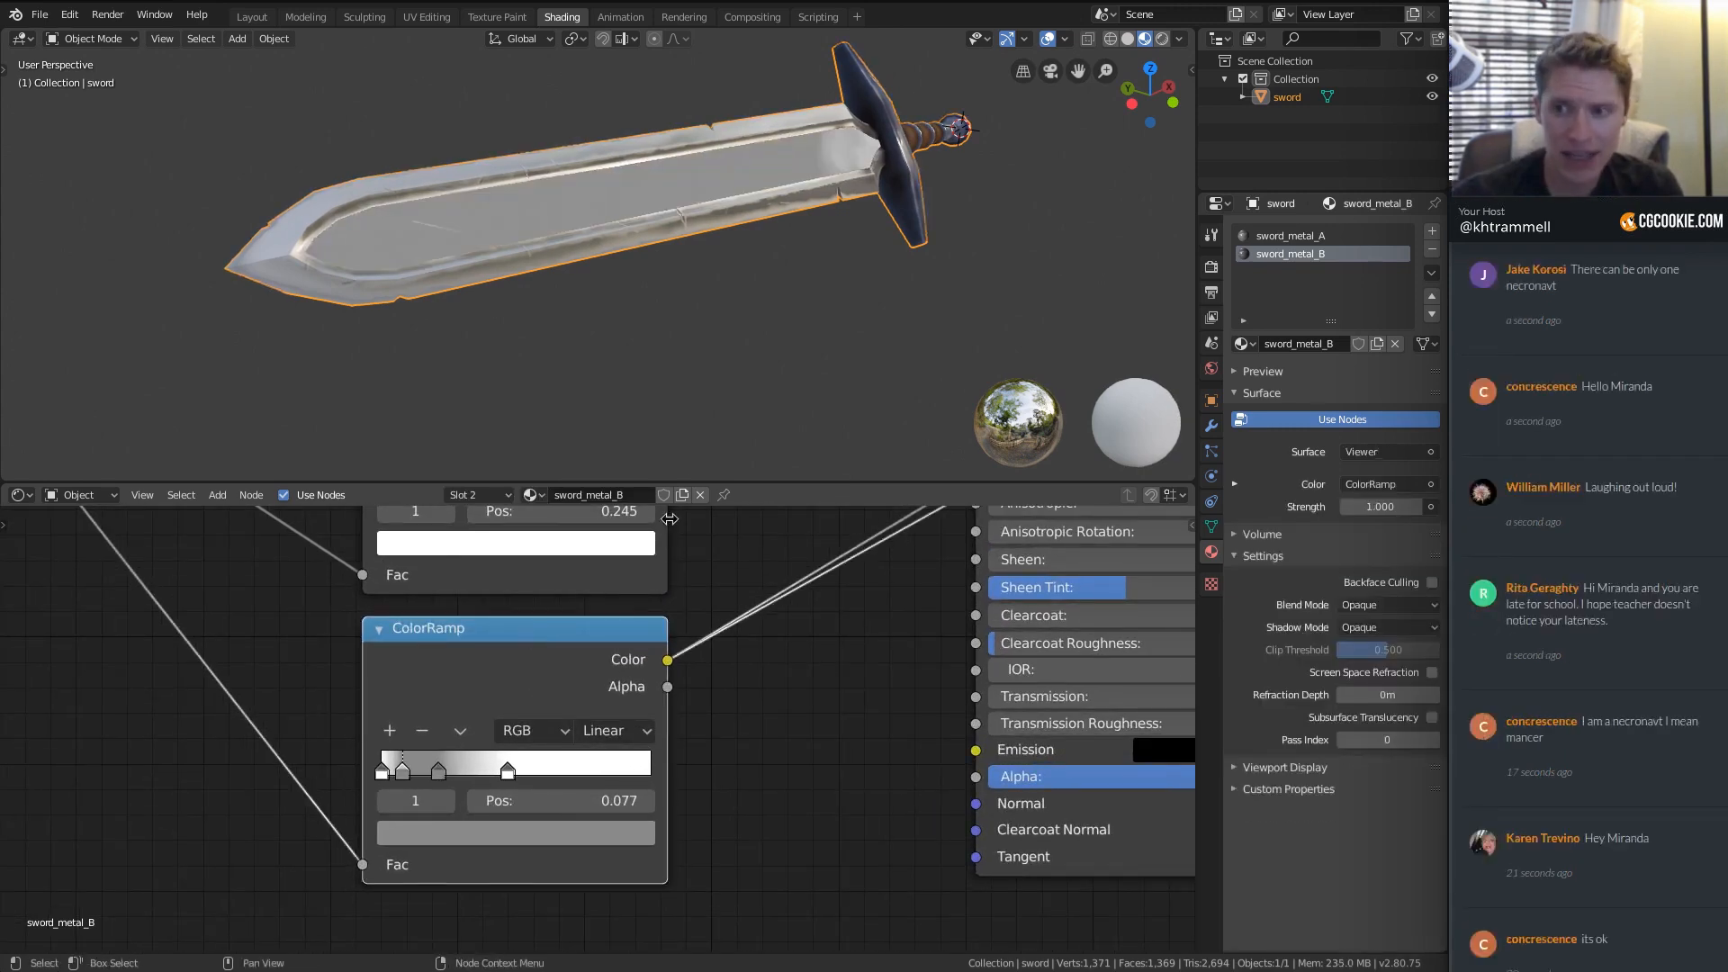
{"action": "middle_click_drag", "start_coordinate": [765, 273], "coordinate": [675, 270]}
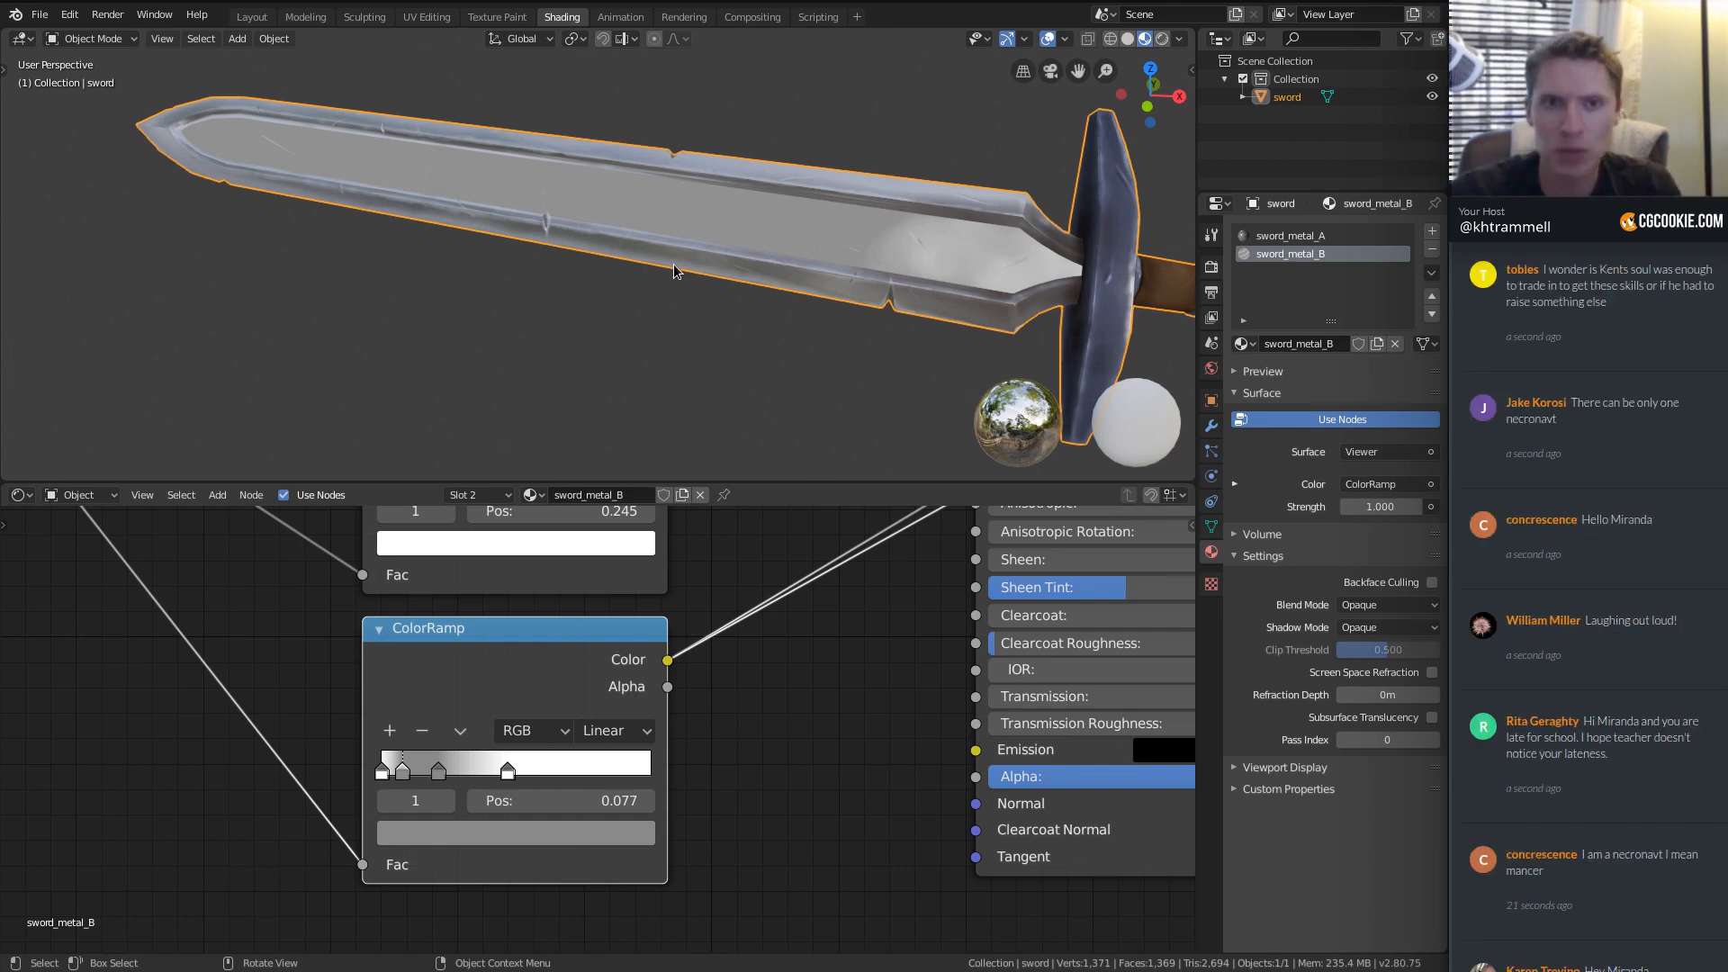
{"action": "middle_click_drag", "start_coordinate": [749, 524], "coordinate": [696, 781]}
{"action": "scroll", "coordinate": [765, 675], "scroll_direction": "down", "scroll_amount": 4}
{"action": "middle_click_drag", "start_coordinate": [853, 613], "coordinate": [675, 808]}
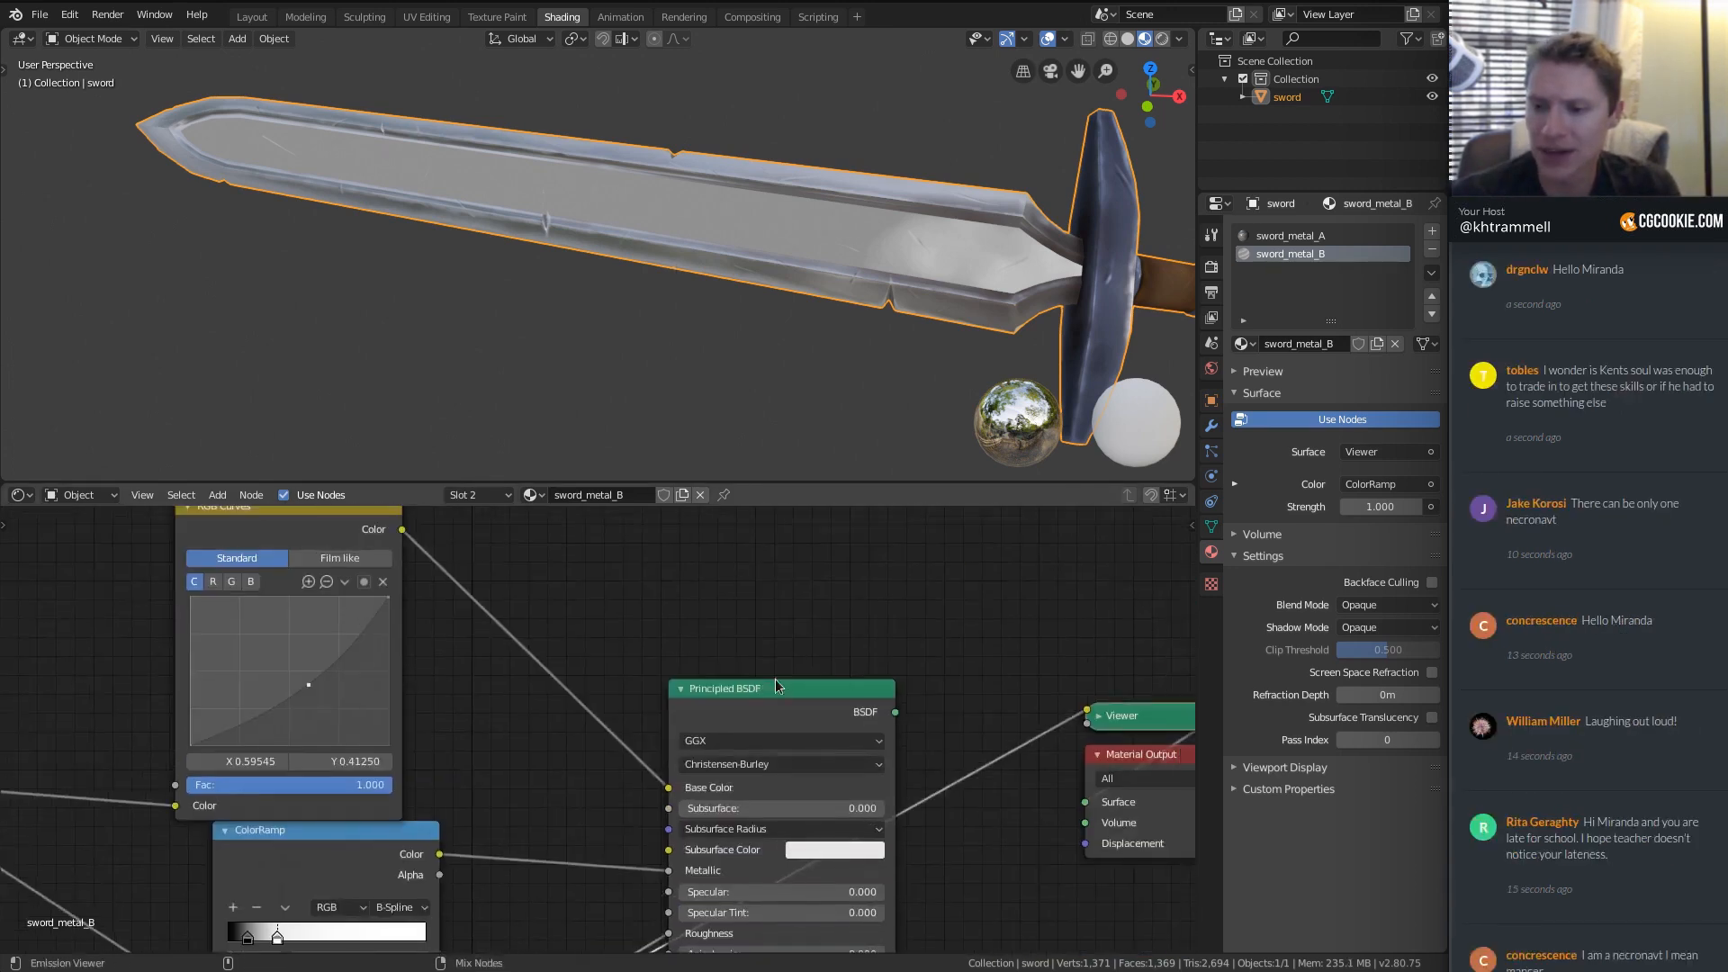
{"action": "left_click", "coordinate": [775, 682], "text": "ctrl+shift"}
{"action": "middle_click_drag", "start_coordinate": [698, 243], "coordinate": [832, 233]}
Move the RGB Curves node clear of the metallic ColorRamp beneath it and save the file.
{"action": "scroll", "coordinate": [486, 747], "scroll_direction": "up", "scroll_amount": 2}
{"action": "middle_click_drag", "start_coordinate": [486, 742], "coordinate": [505, 835]}
{"action": "scroll", "coordinate": [504, 836], "scroll_direction": "down", "scroll_amount": 1}
{"action": "left_click_drag", "start_coordinate": [402, 600], "coordinate": [423, 573]}
{"action": "middle_click_drag", "start_coordinate": [558, 841], "coordinate": [531, 512]}
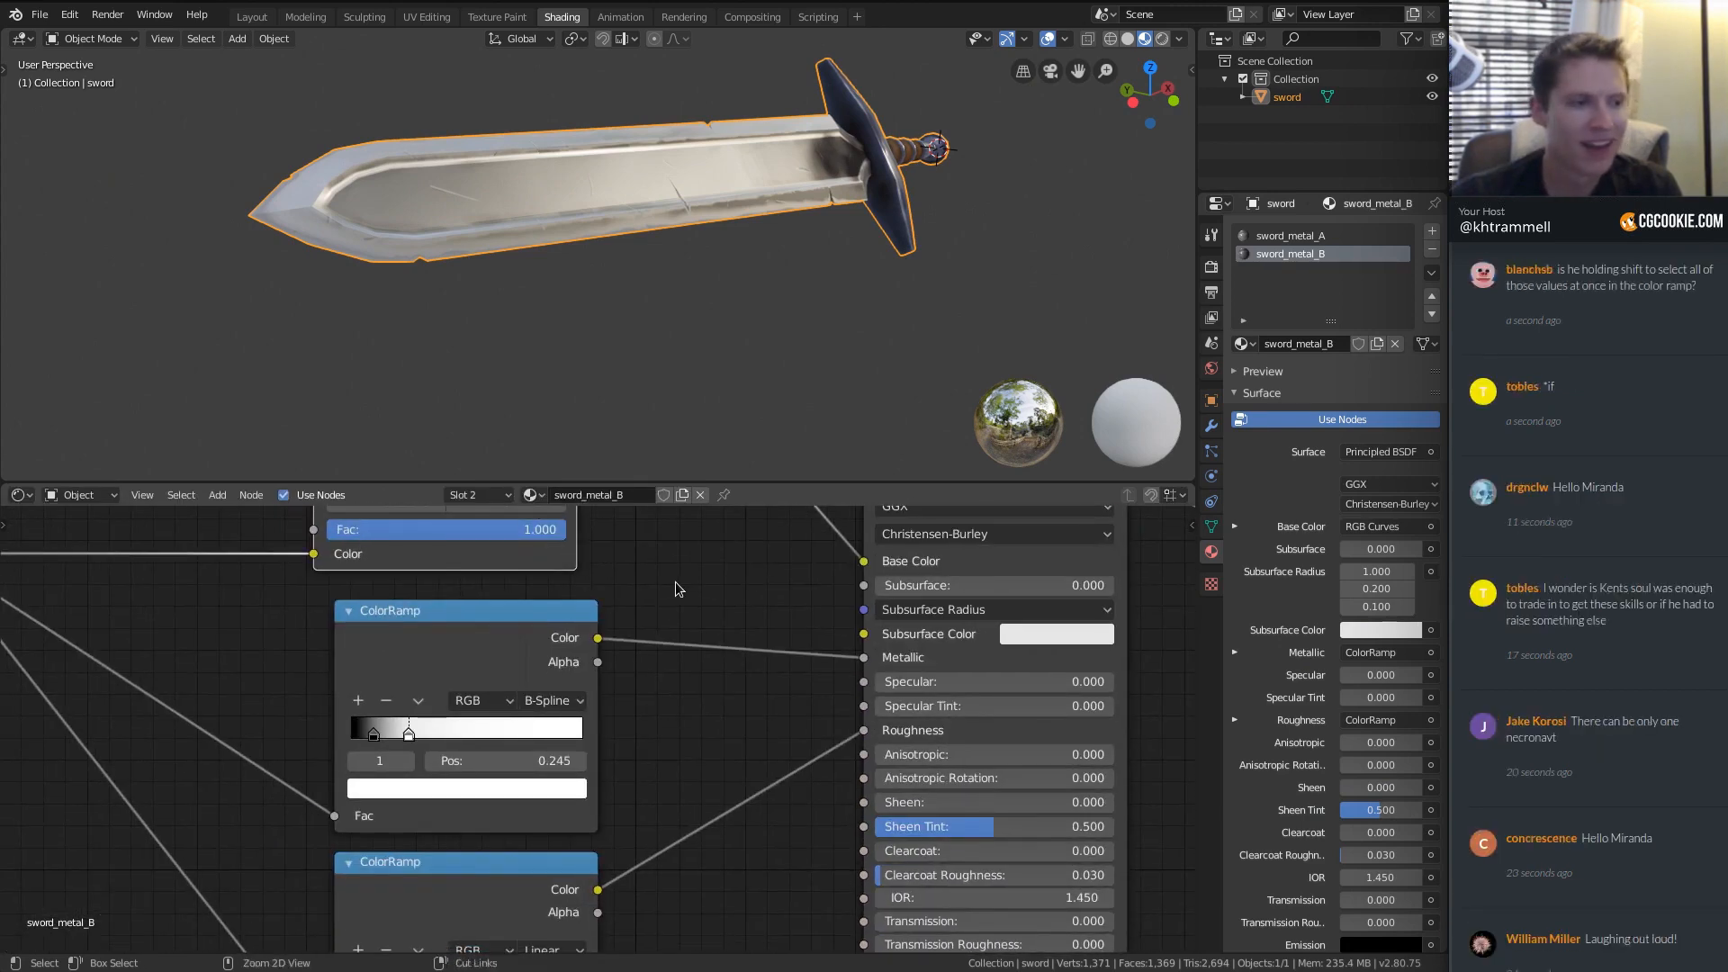
{"action": "key", "text": "ctrl+s"}
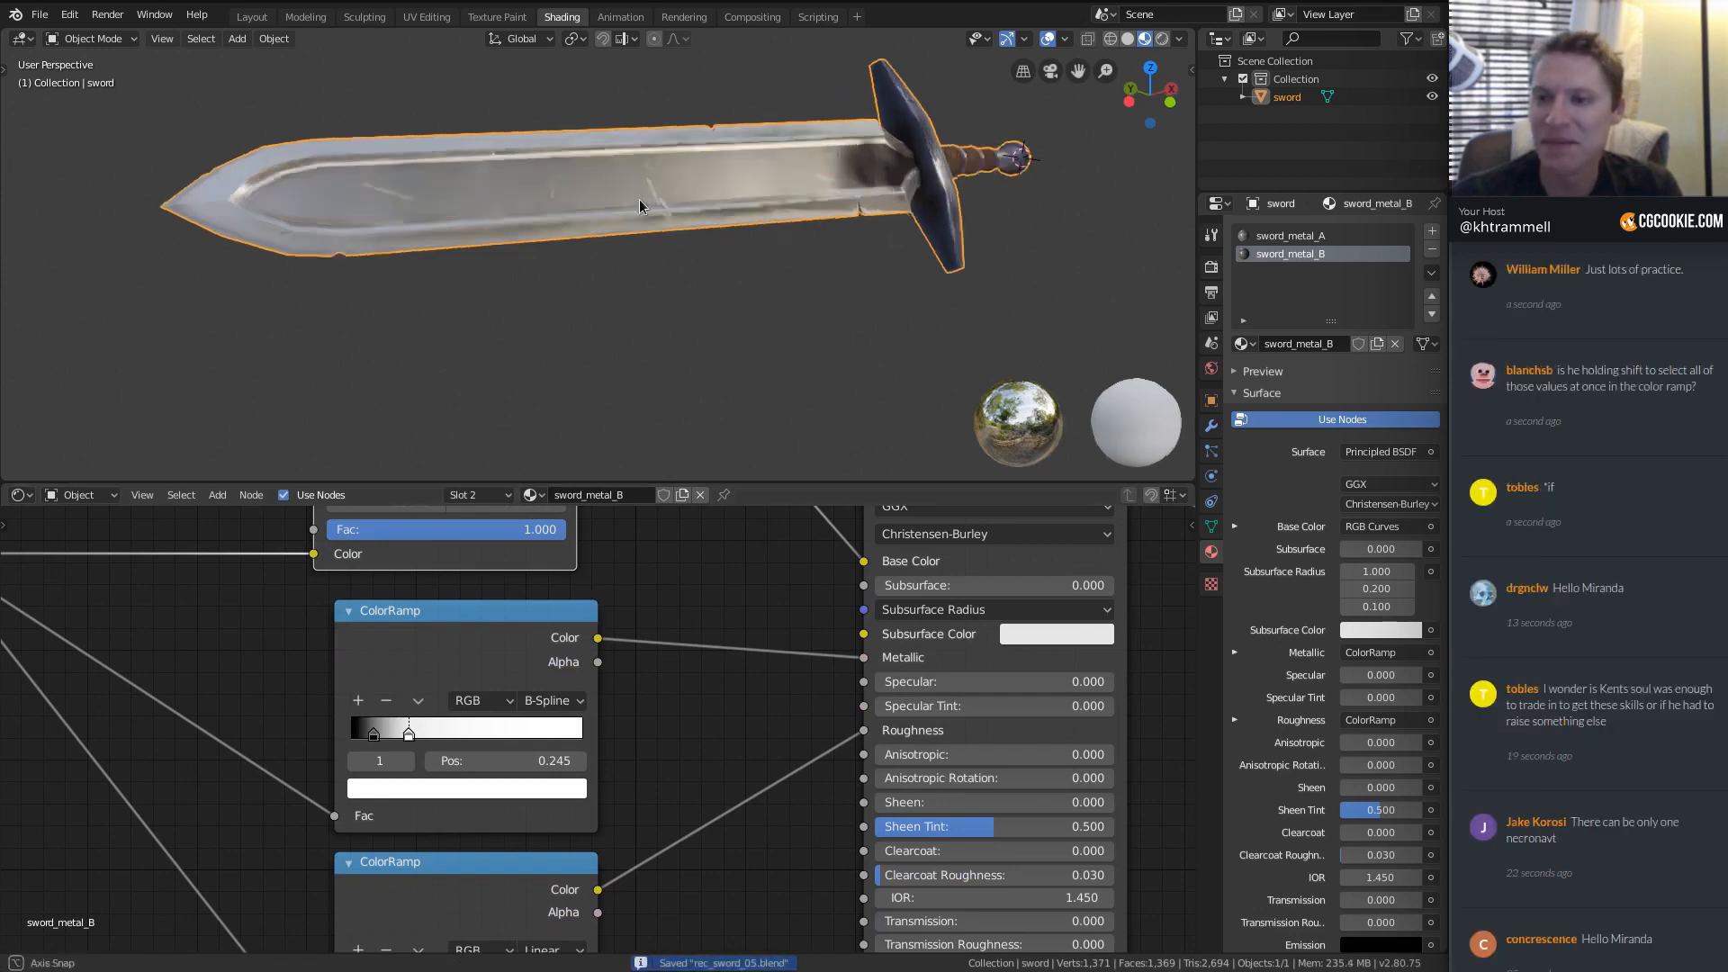
{"action": "scroll", "coordinate": [655, 198], "scroll_direction": "up", "scroll_amount": 6}
{"action": "middle_click_drag", "start_coordinate": [664, 245], "coordinate": [758, 198]}
{"action": "scroll", "coordinate": [511, 215], "scroll_direction": "down", "scroll_amount": 5}
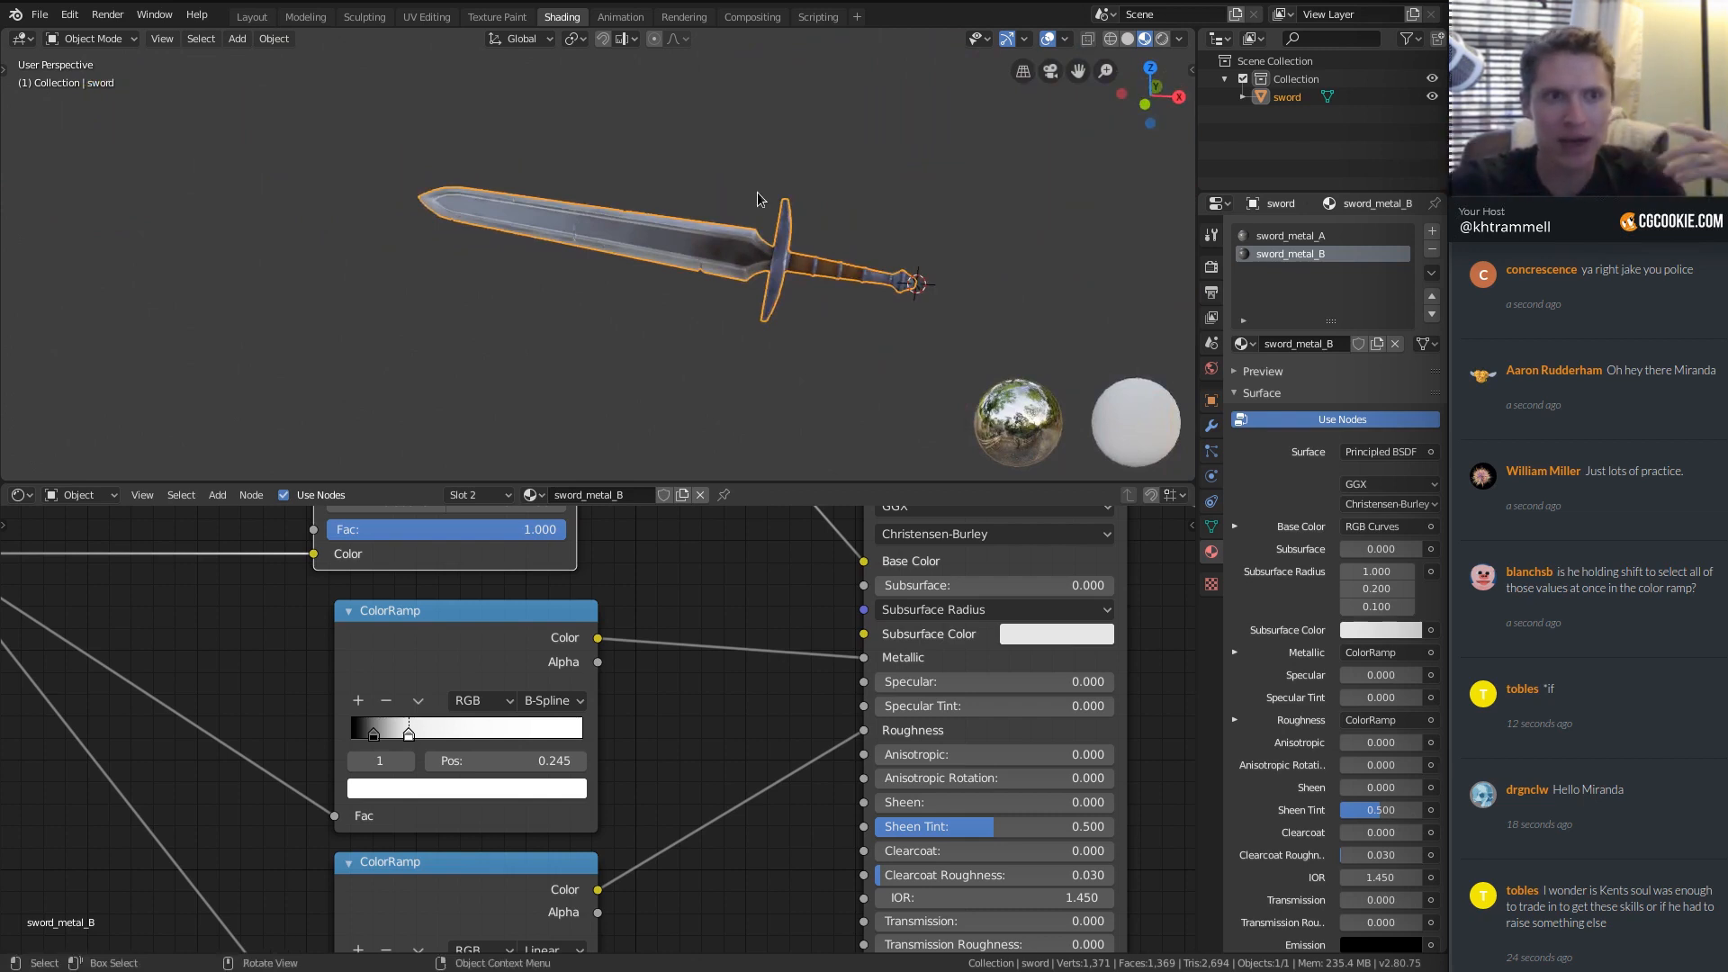
Switch the viewport to Solid shading with Flat lighting and Texture color to view the painted sword texture unlit.
{"action": "key", "text": "Home"}
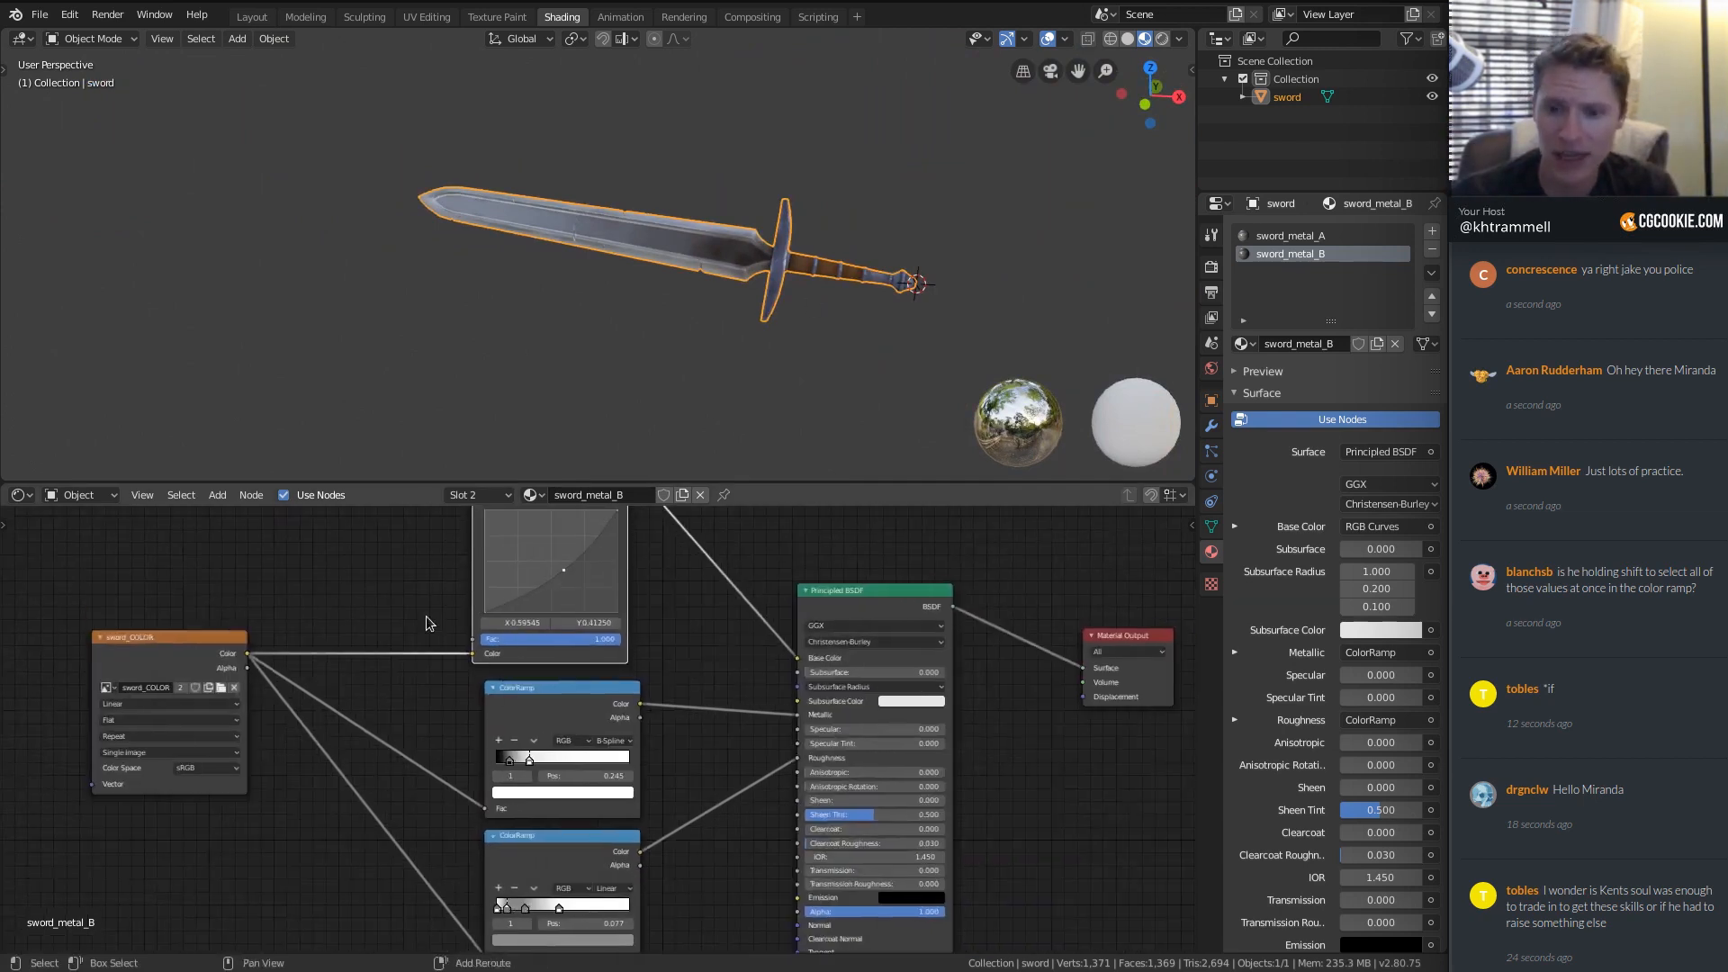
{"action": "left_click", "coordinate": [1130, 35]}
{"action": "left_click", "coordinate": [1179, 39]}
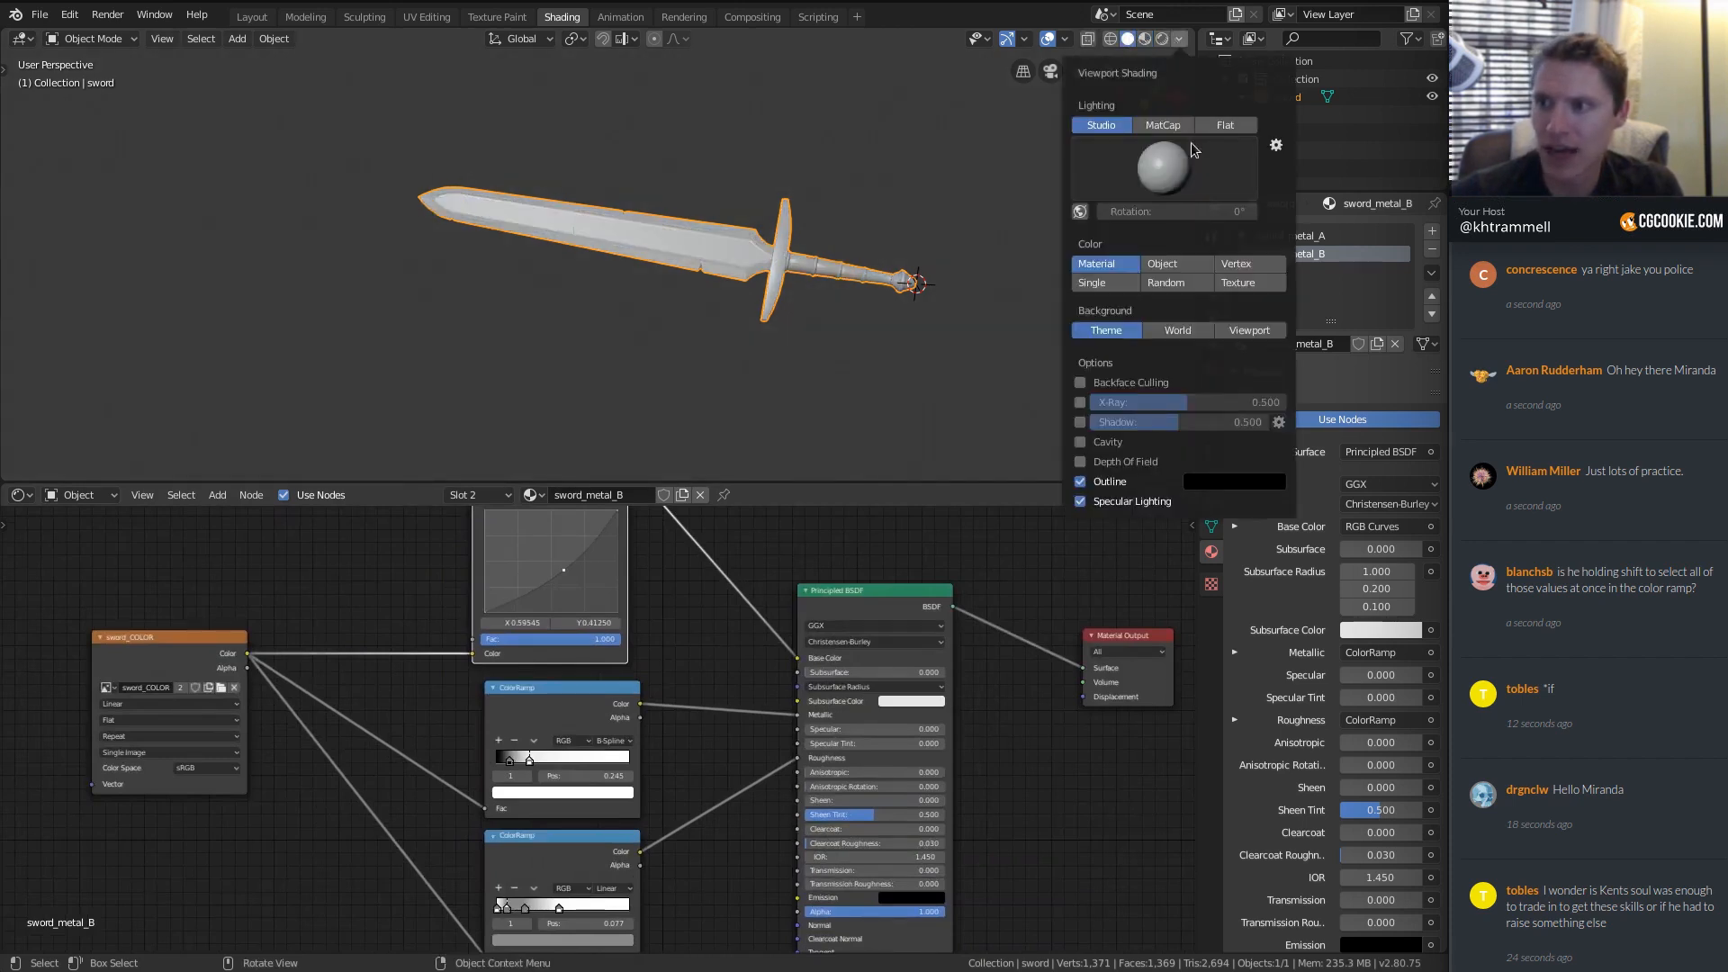
{"action": "left_click", "coordinate": [1224, 125]}
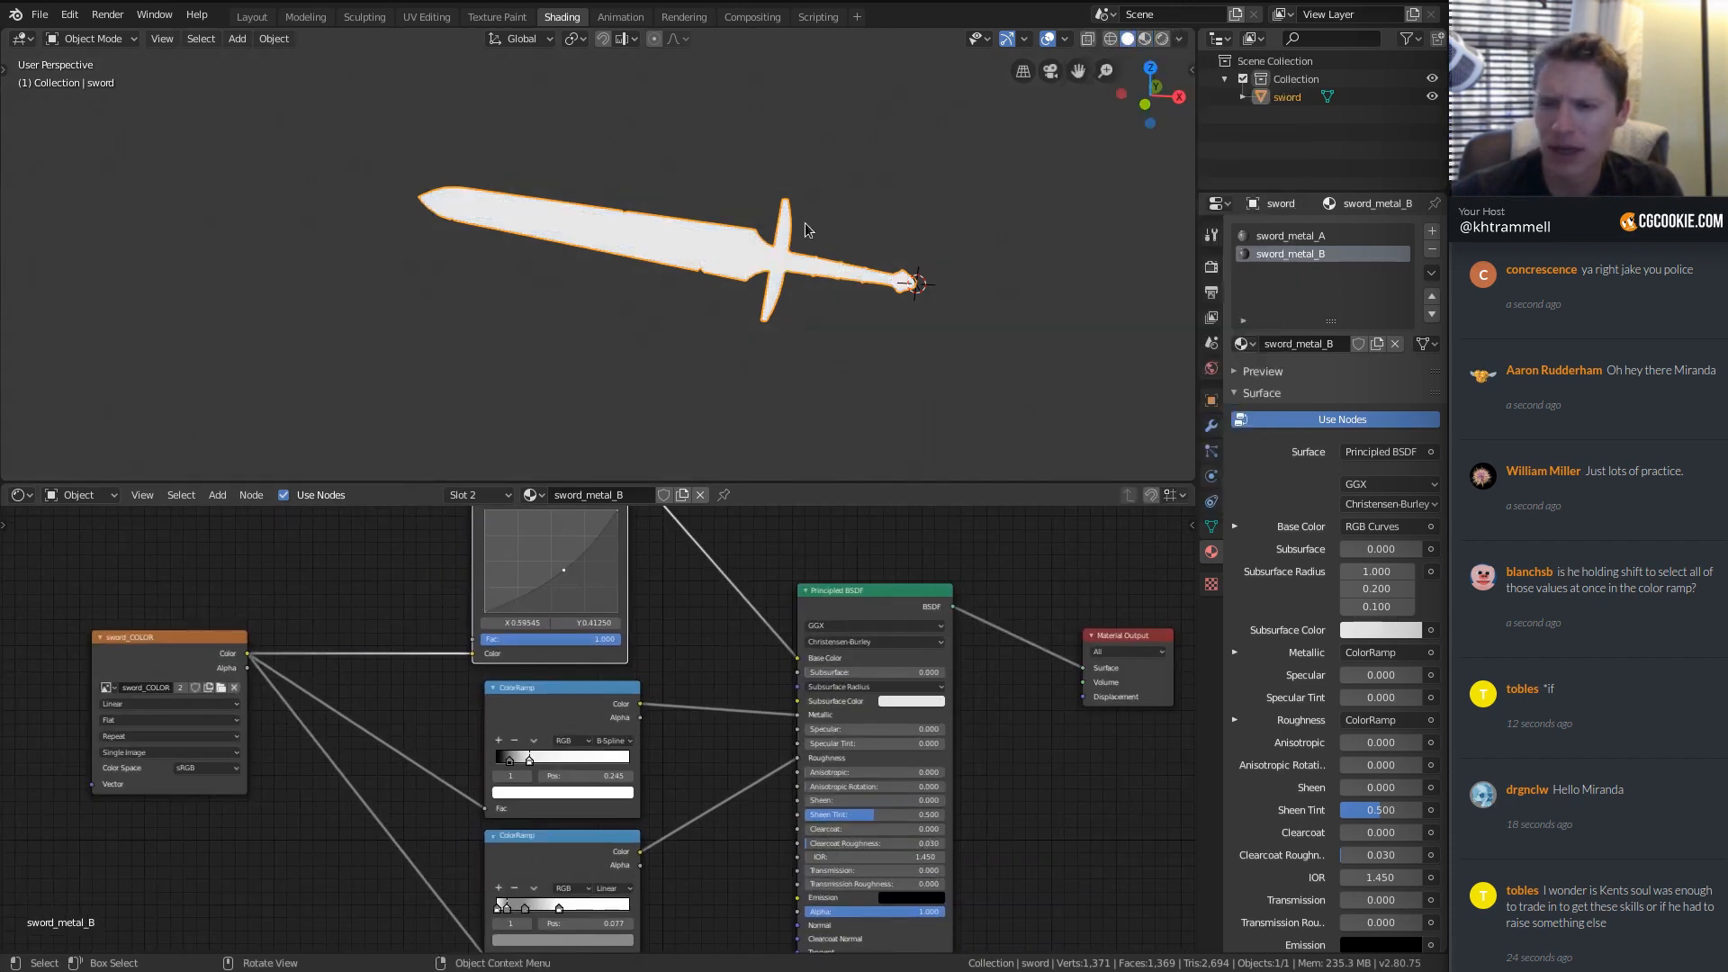
{"action": "left_click", "coordinate": [1179, 39]}
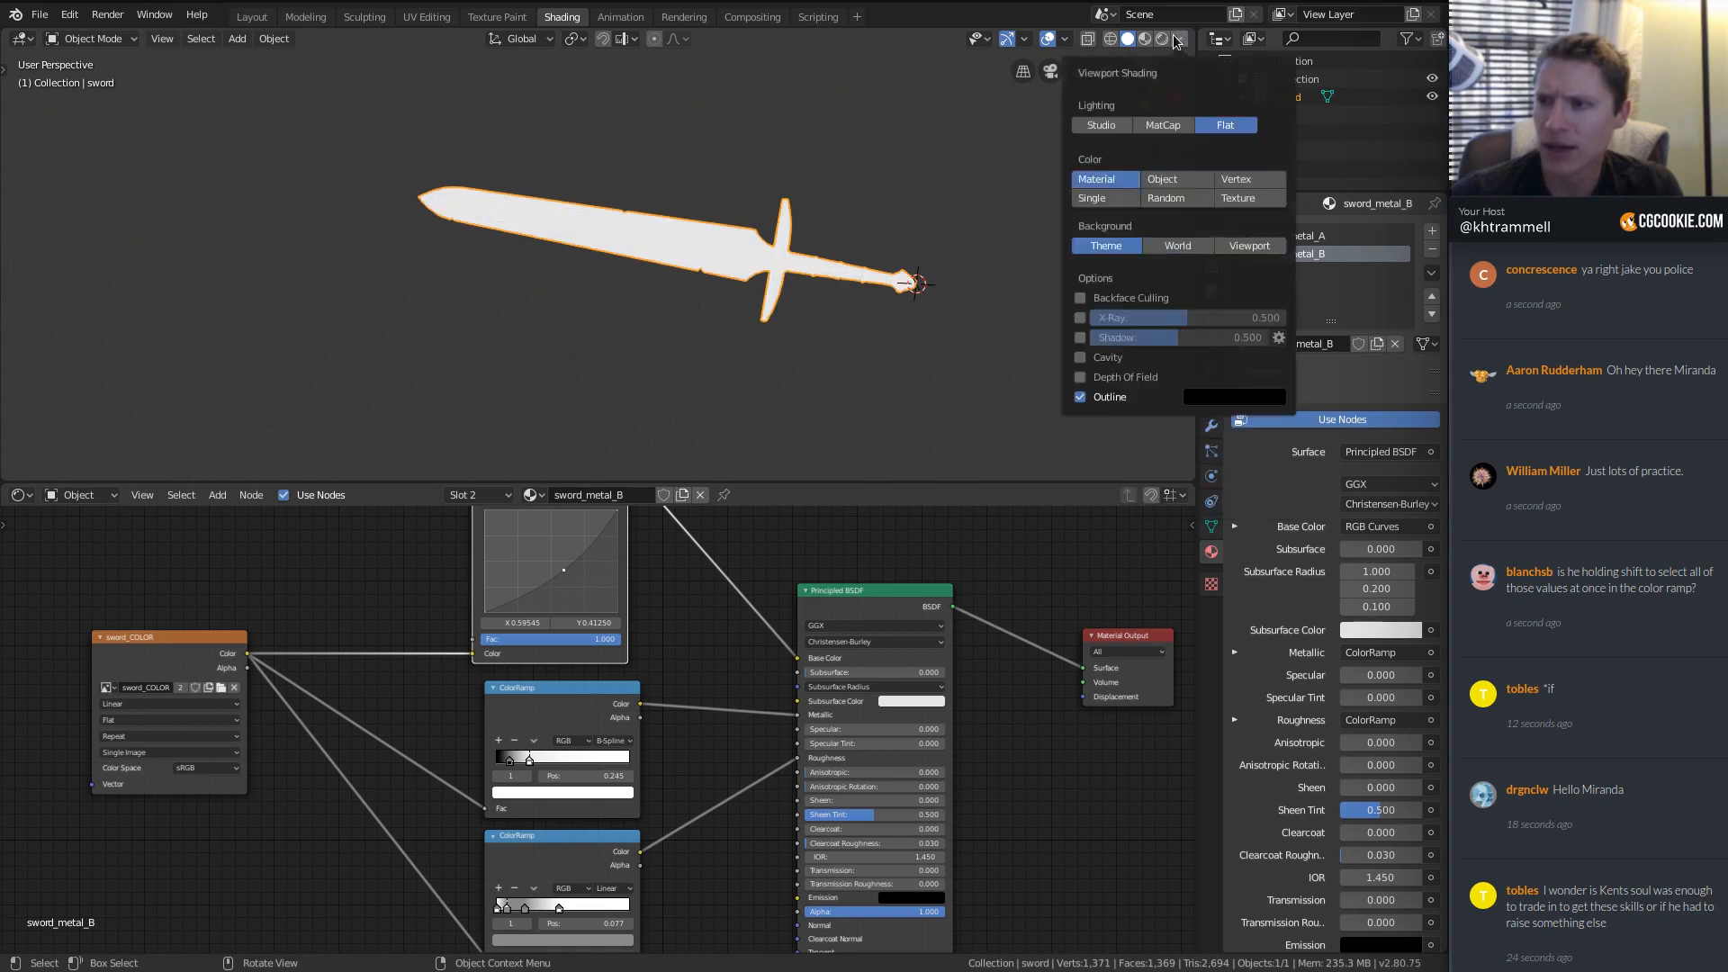
{"action": "left_click", "coordinate": [1227, 195]}
{"action": "scroll", "coordinate": [753, 255], "scroll_direction": "up", "scroll_amount": 5}
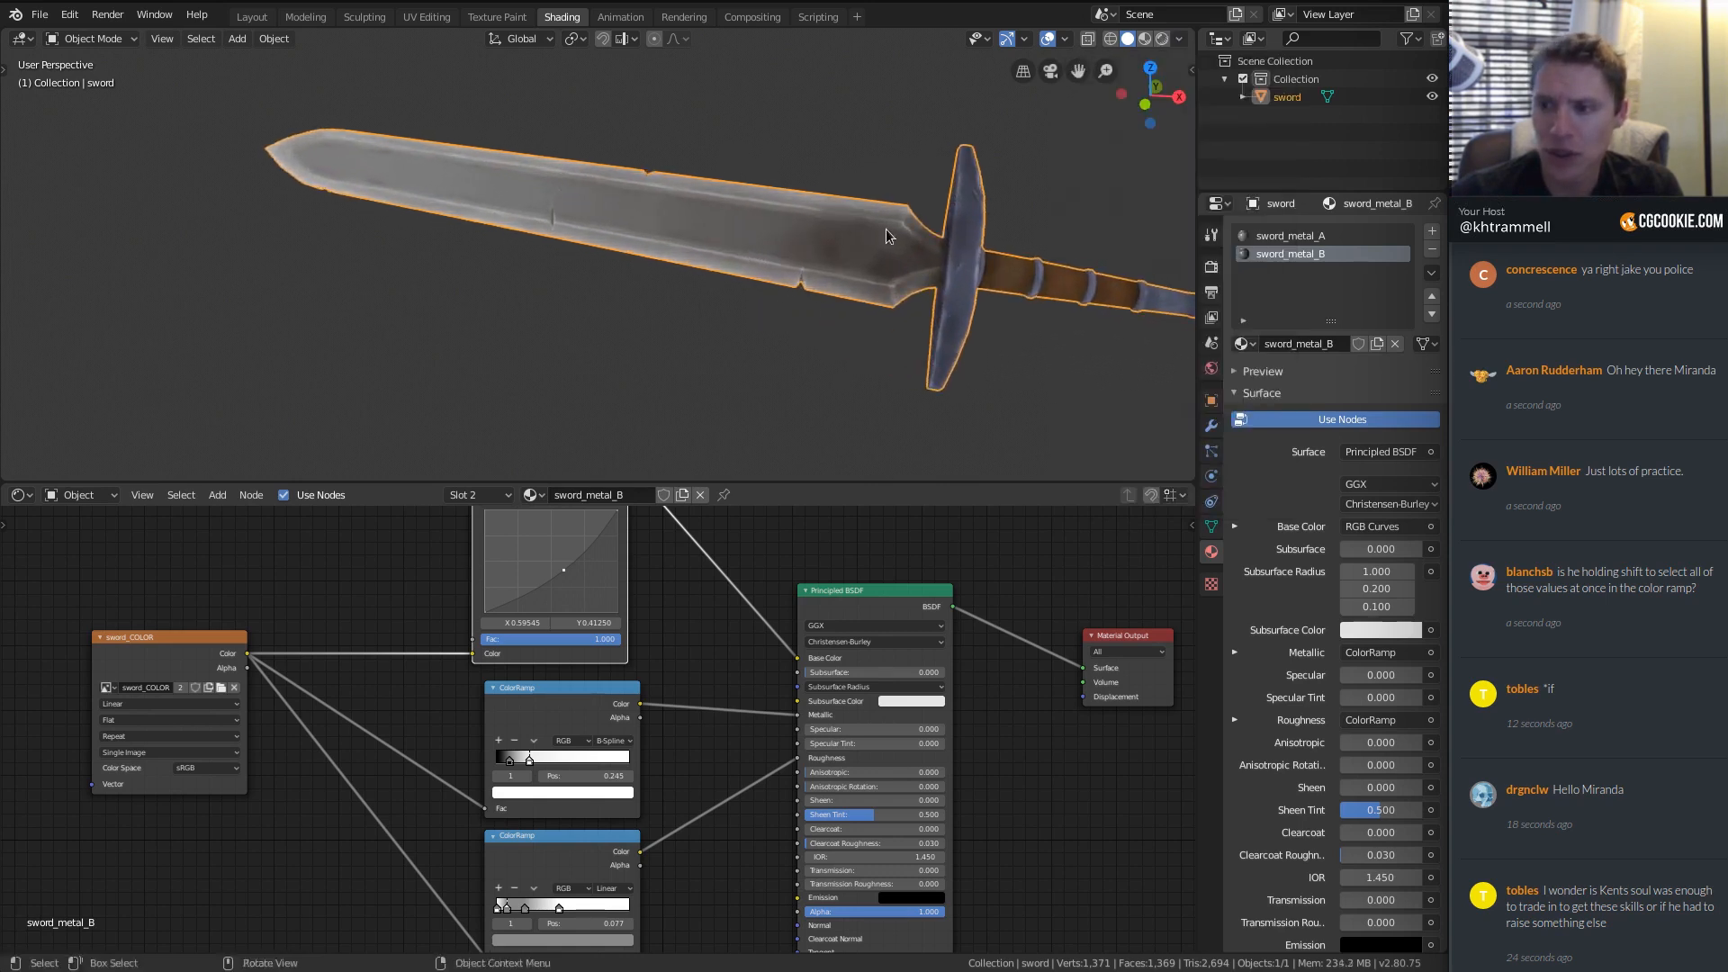
{"action": "middle_click_drag", "start_coordinate": [936, 245], "coordinate": [788, 236], "text": "shift"}
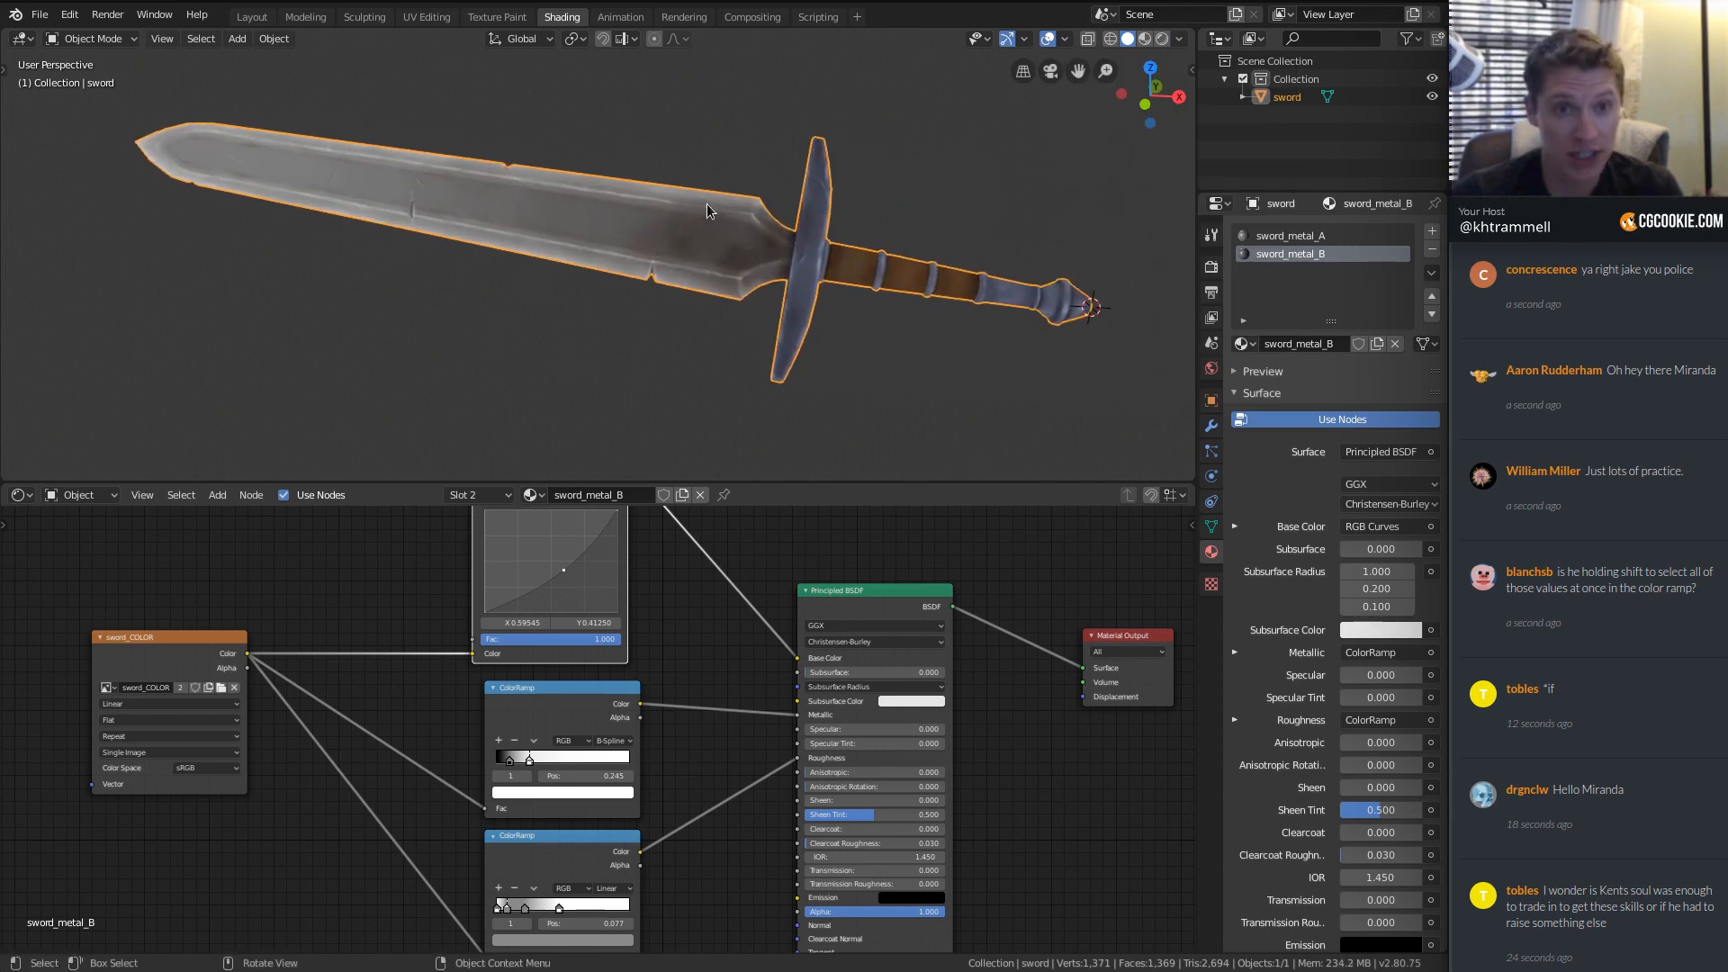
Compare the sword's material preview with the flat textured Solid view and examine the blade, guard and grip up close.
{"action": "left_click", "coordinate": [1144, 39]}
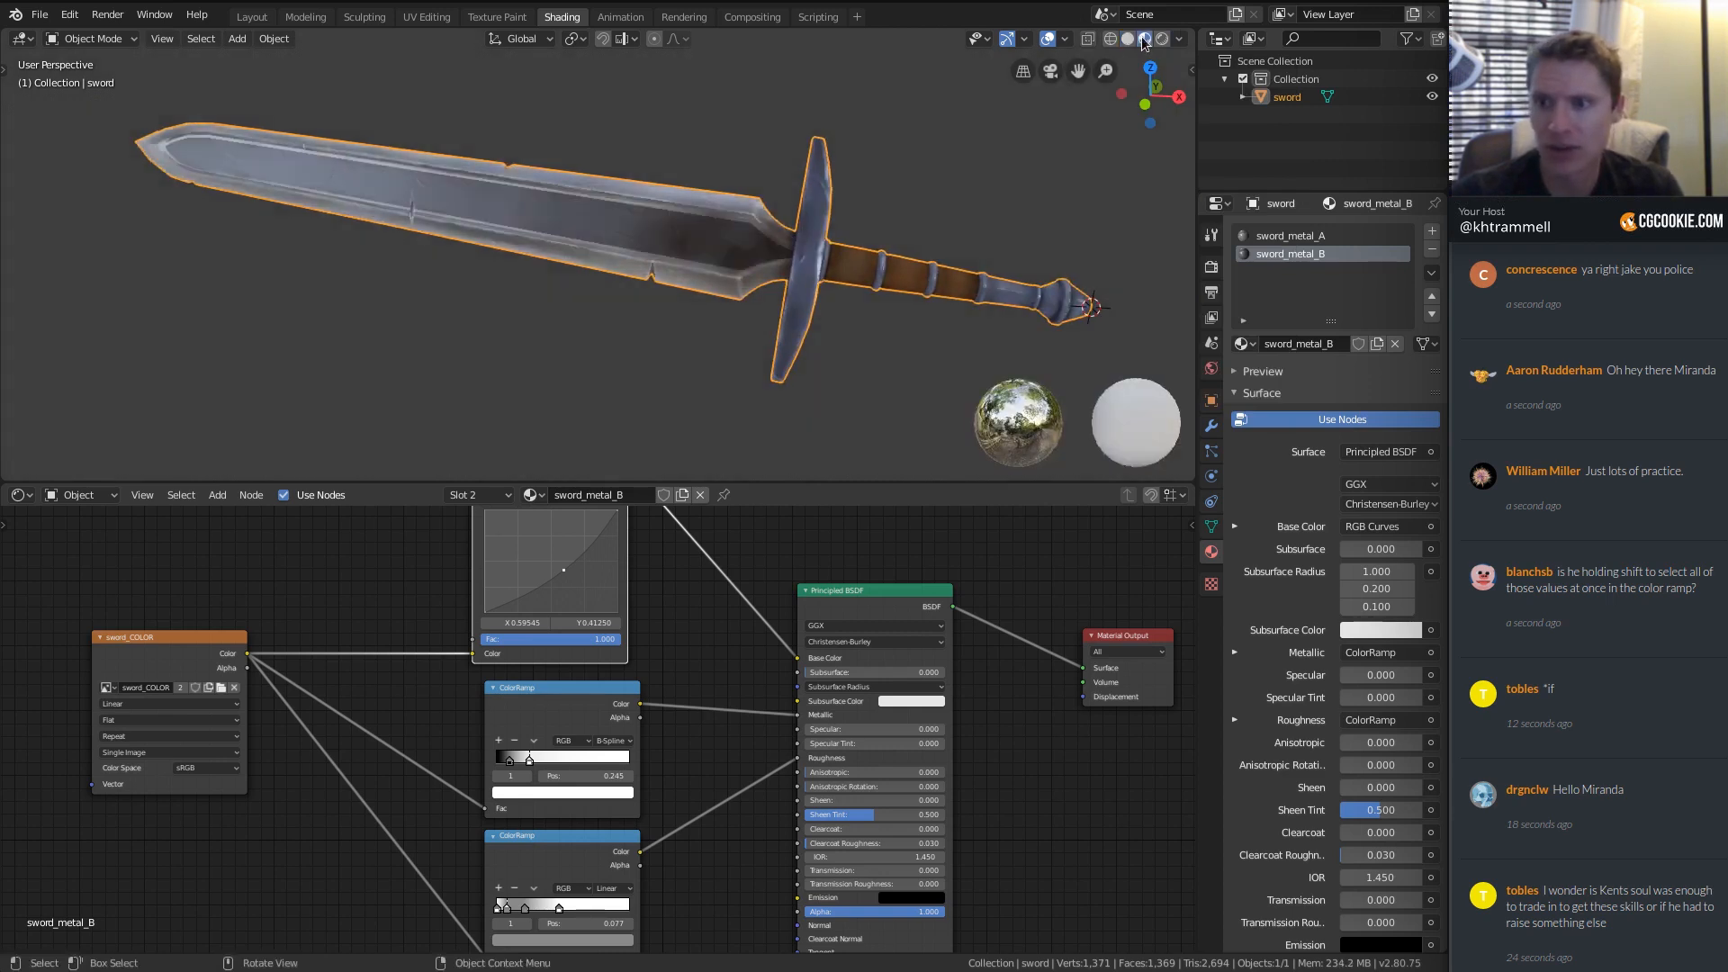
{"action": "left_click", "coordinate": [1128, 38]}
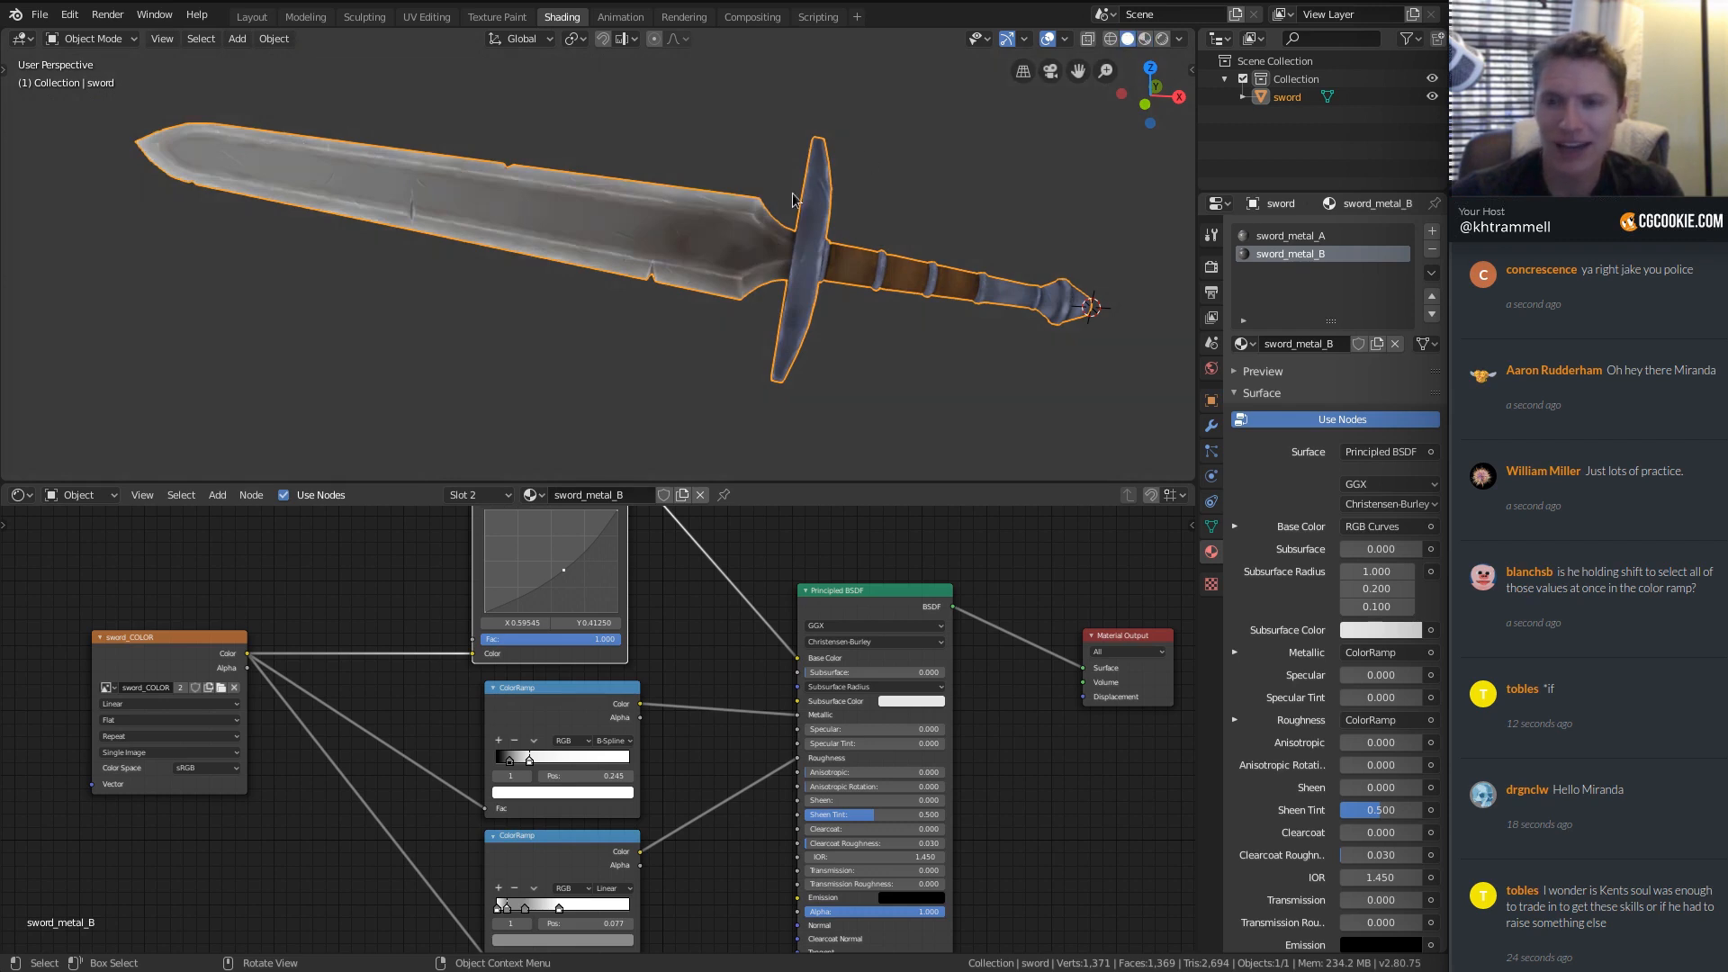
{"action": "left_click", "coordinate": [1144, 38]}
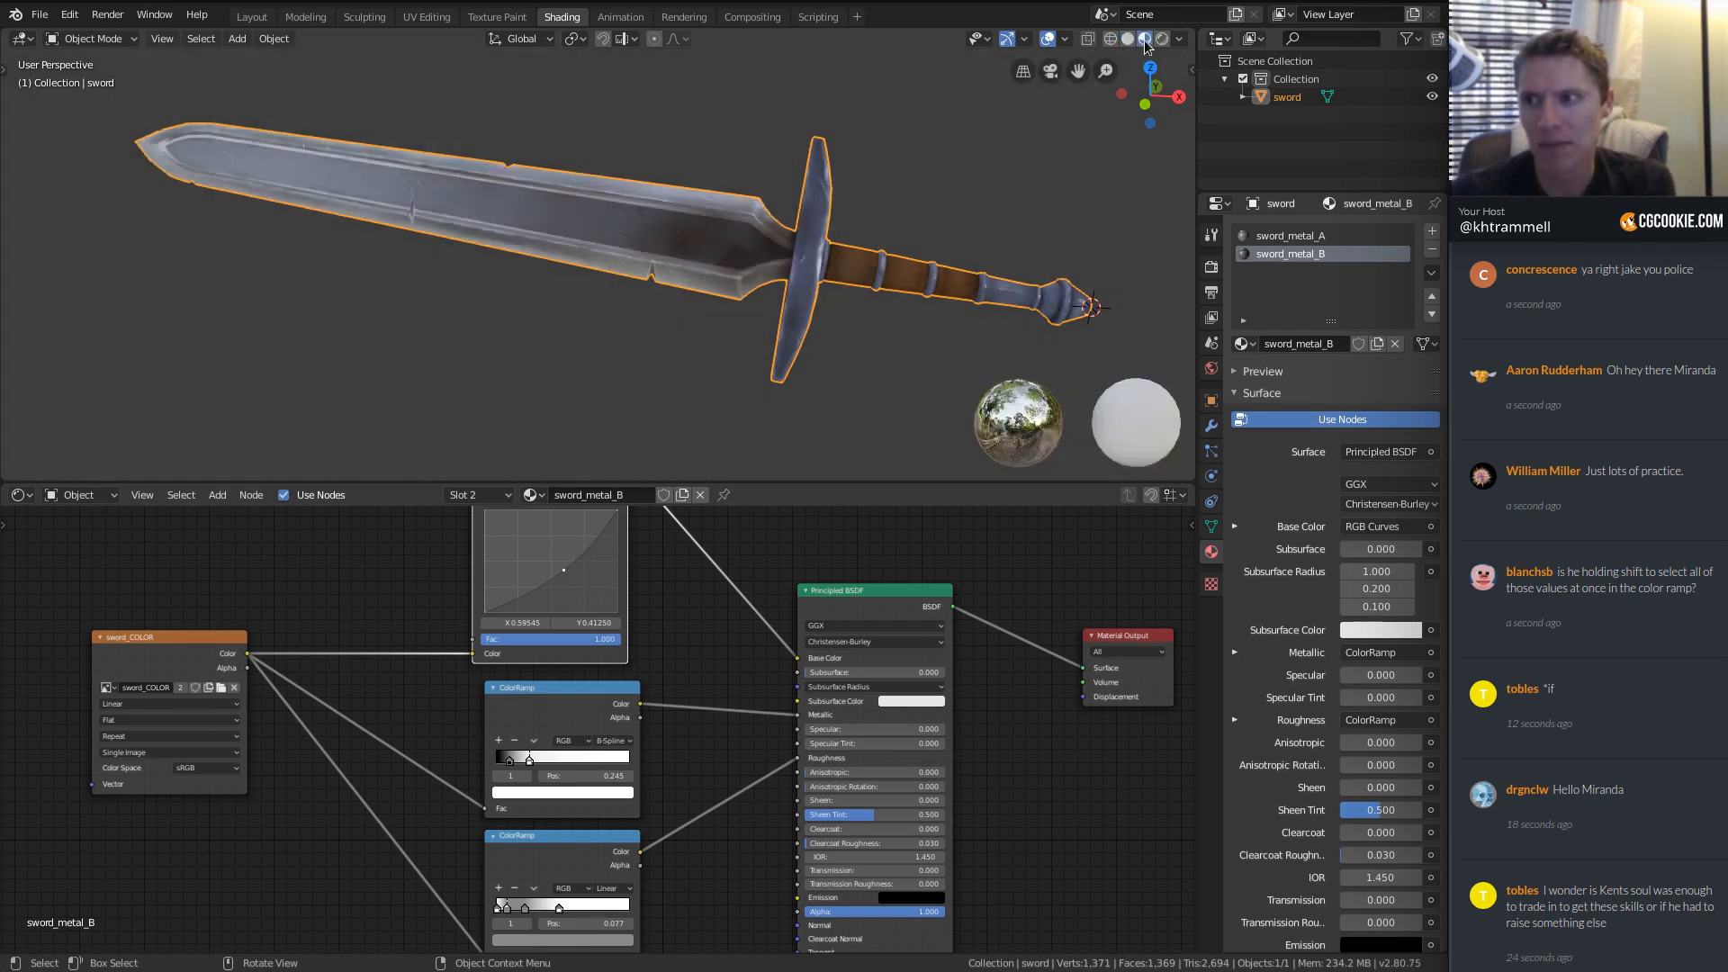
{"action": "mouse_move", "coordinate": [803, 241]}
{"action": "middle_mouse_down"}
{"action": "mouse_move", "coordinate": [877, 236]}
{"action": "mouse_move", "coordinate": [773, 278]}
{"action": "middle_mouse_up"}
{"action": "scroll", "coordinate": [772, 278], "scroll_direction": "up", "scroll_amount": 4}
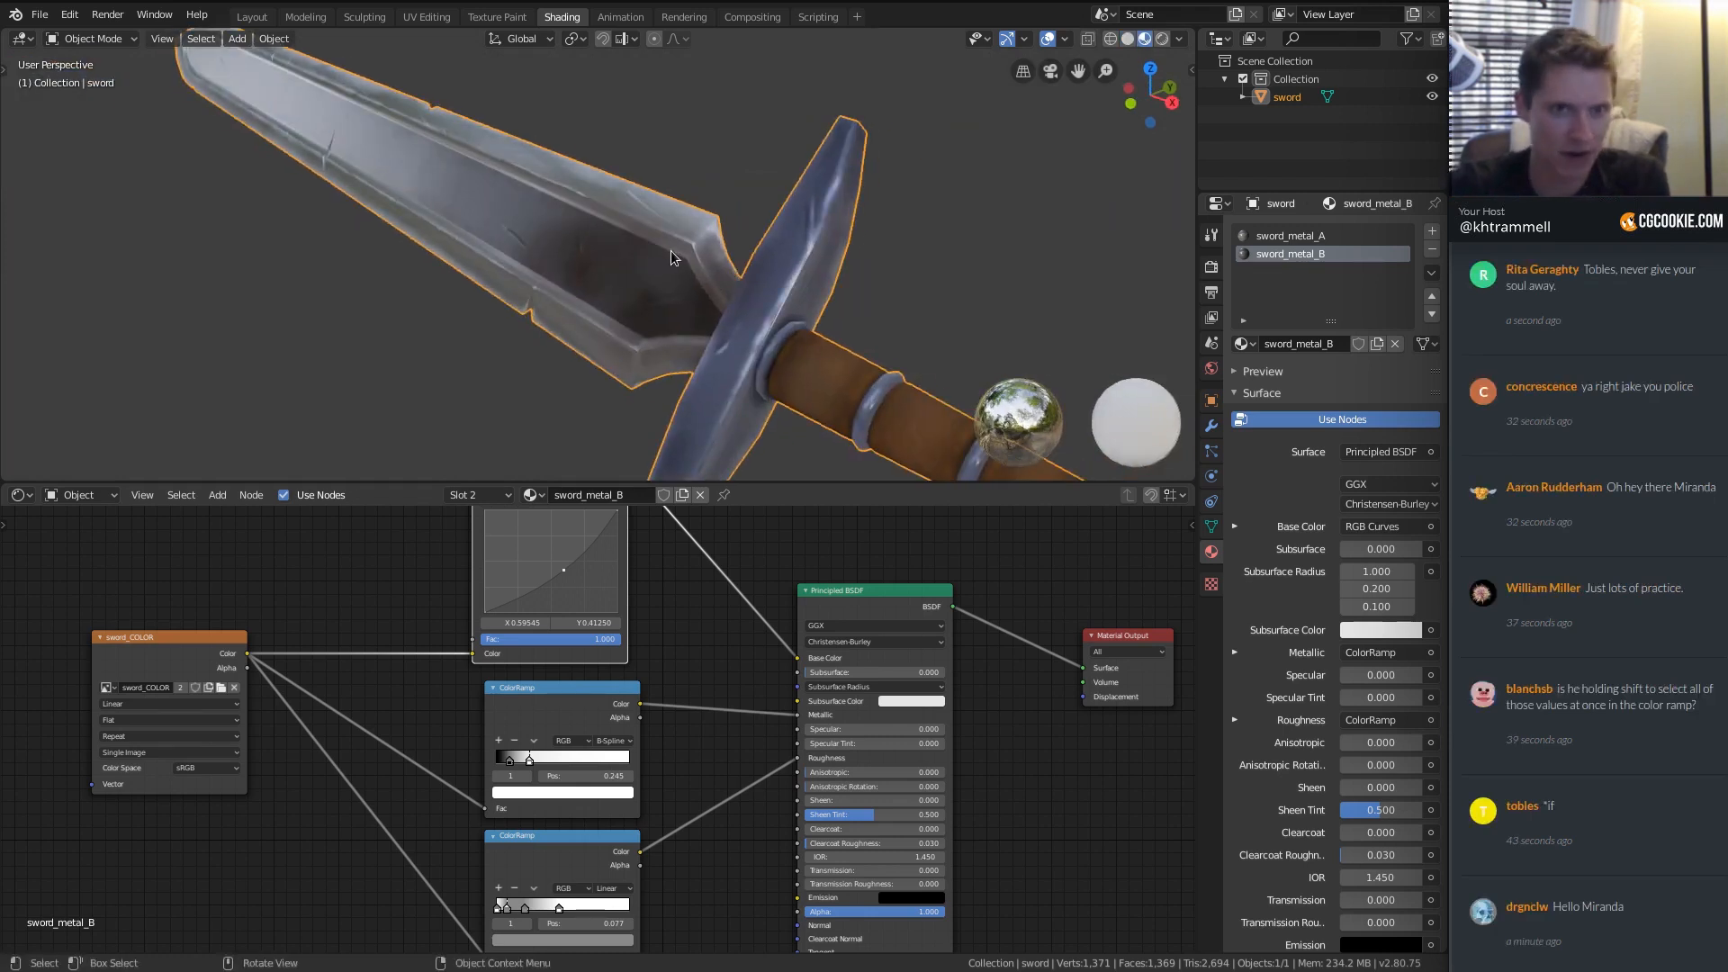
{"action": "middle_click_drag", "start_coordinate": [553, 142], "coordinate": [405, 202]}
{"action": "scroll", "coordinate": [743, 187], "scroll_direction": "down", "scroll_amount": 4}
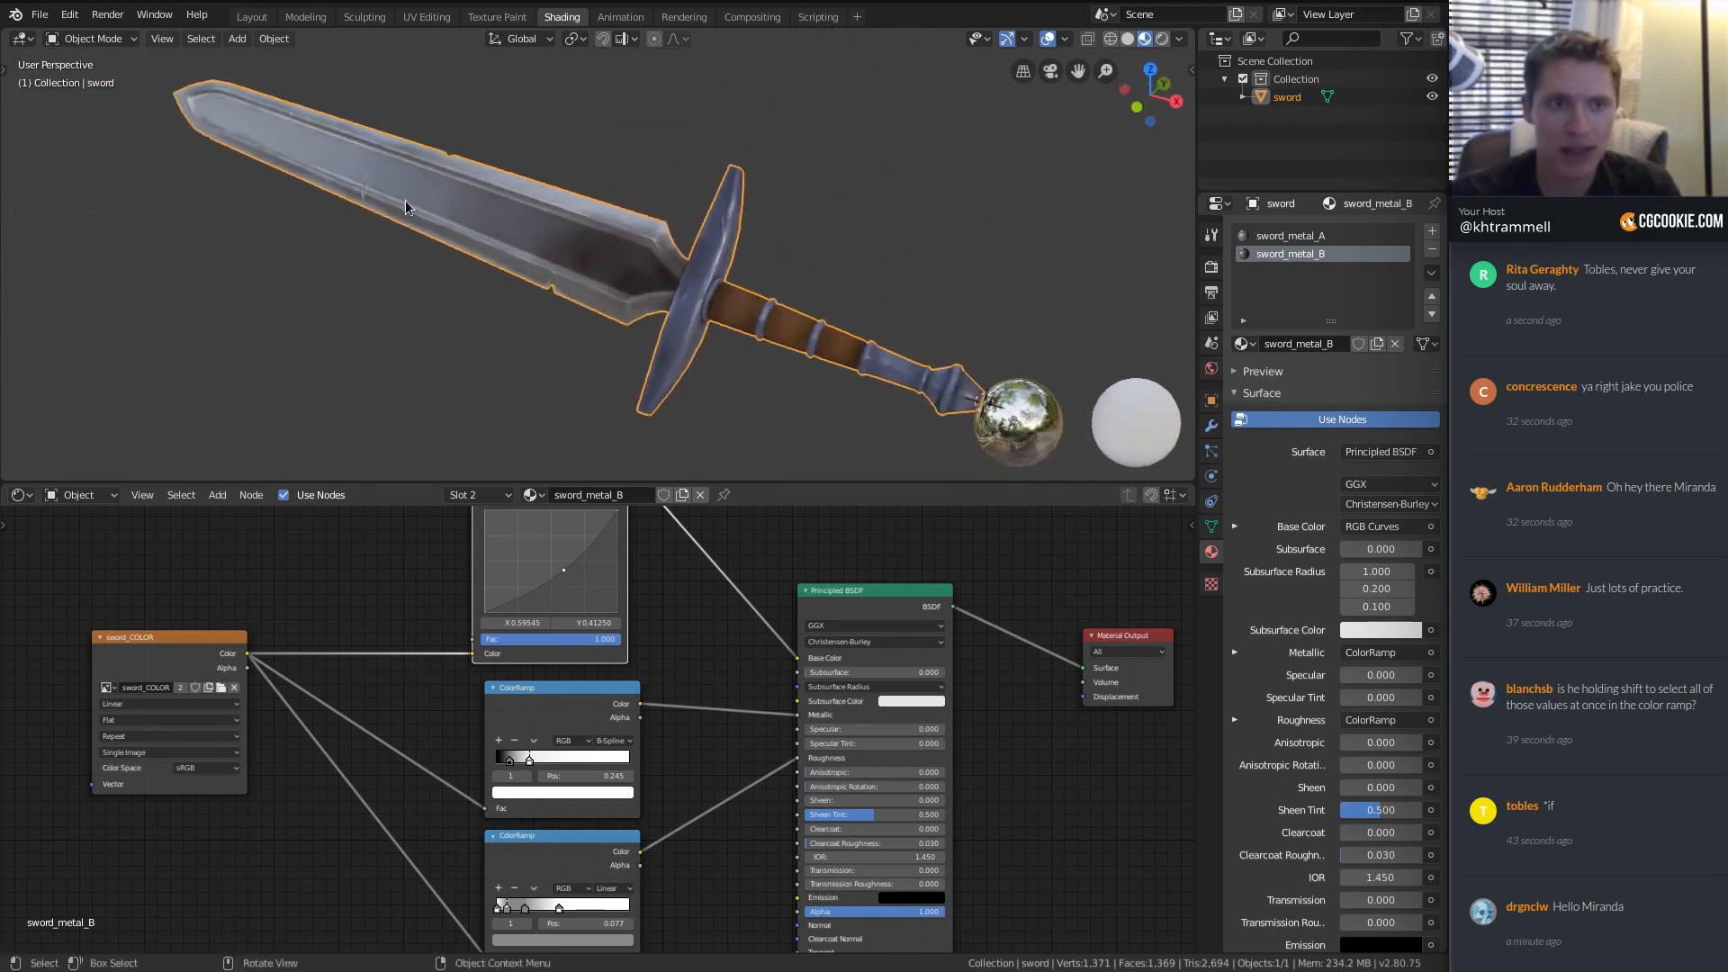
{"action": "scroll", "coordinate": [628, 197], "scroll_direction": "up", "scroll_amount": 3}
{"action": "middle_click_drag", "start_coordinate": [662, 229], "coordinate": [570, 192]}
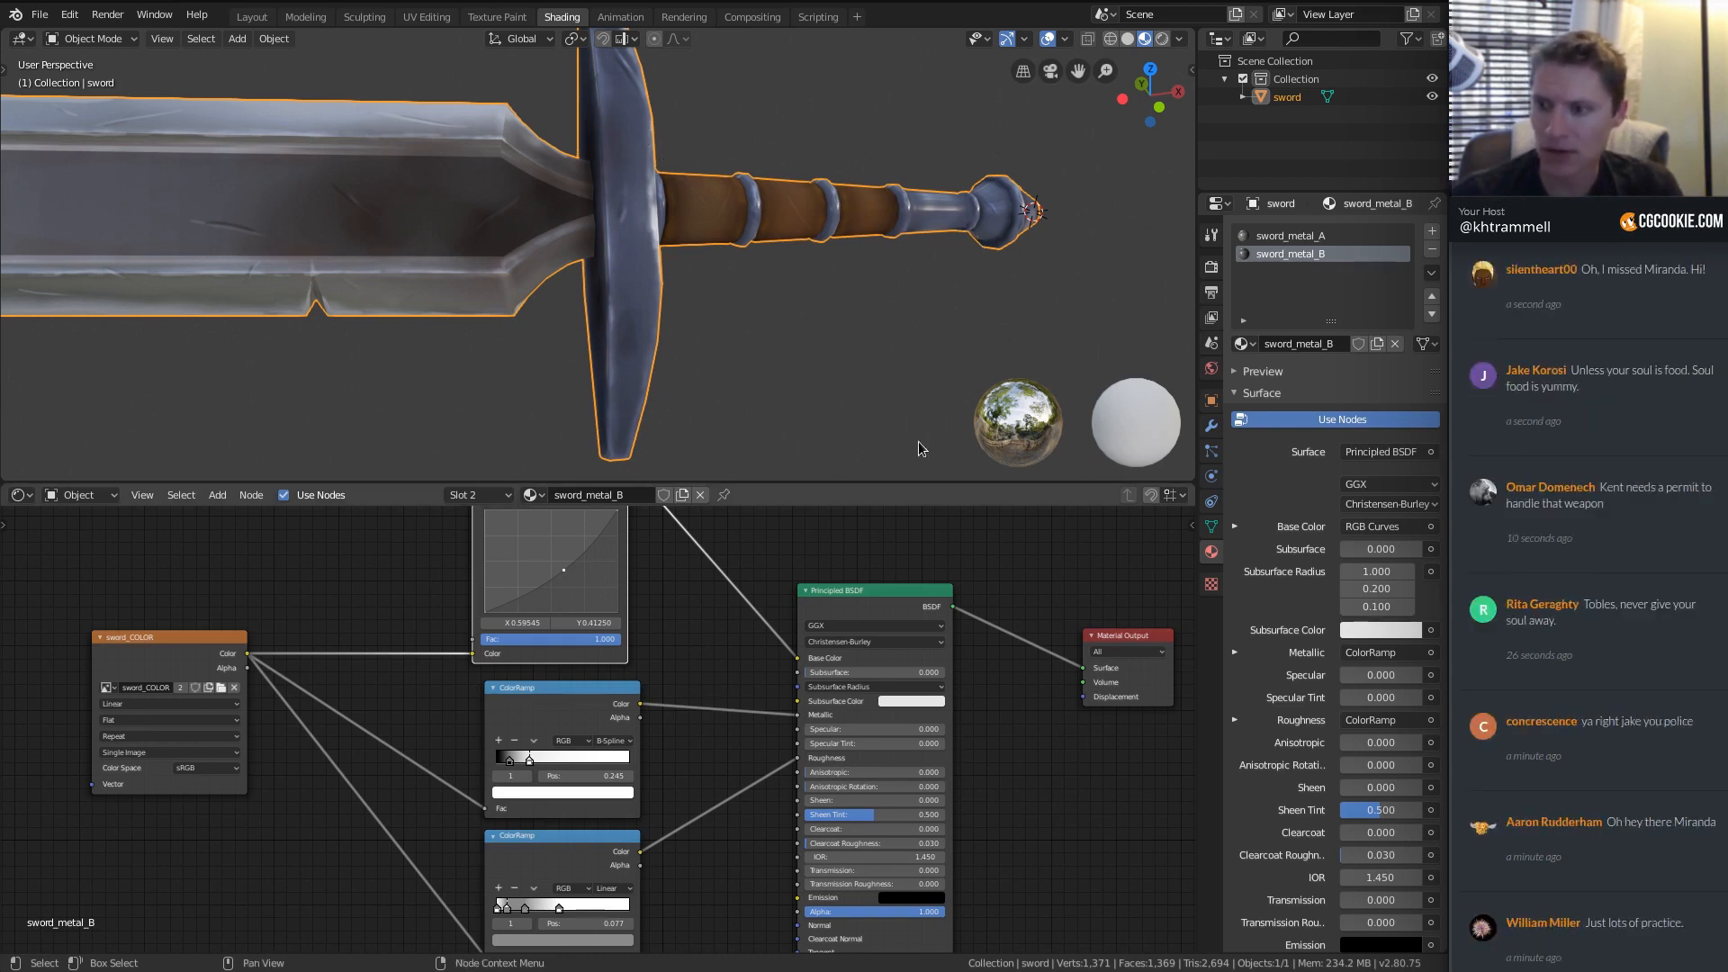
Add a third material slot to the sword and fill it with an independent copy of sword_metal_B.
{"action": "left_click", "coordinate": [1433, 232]}
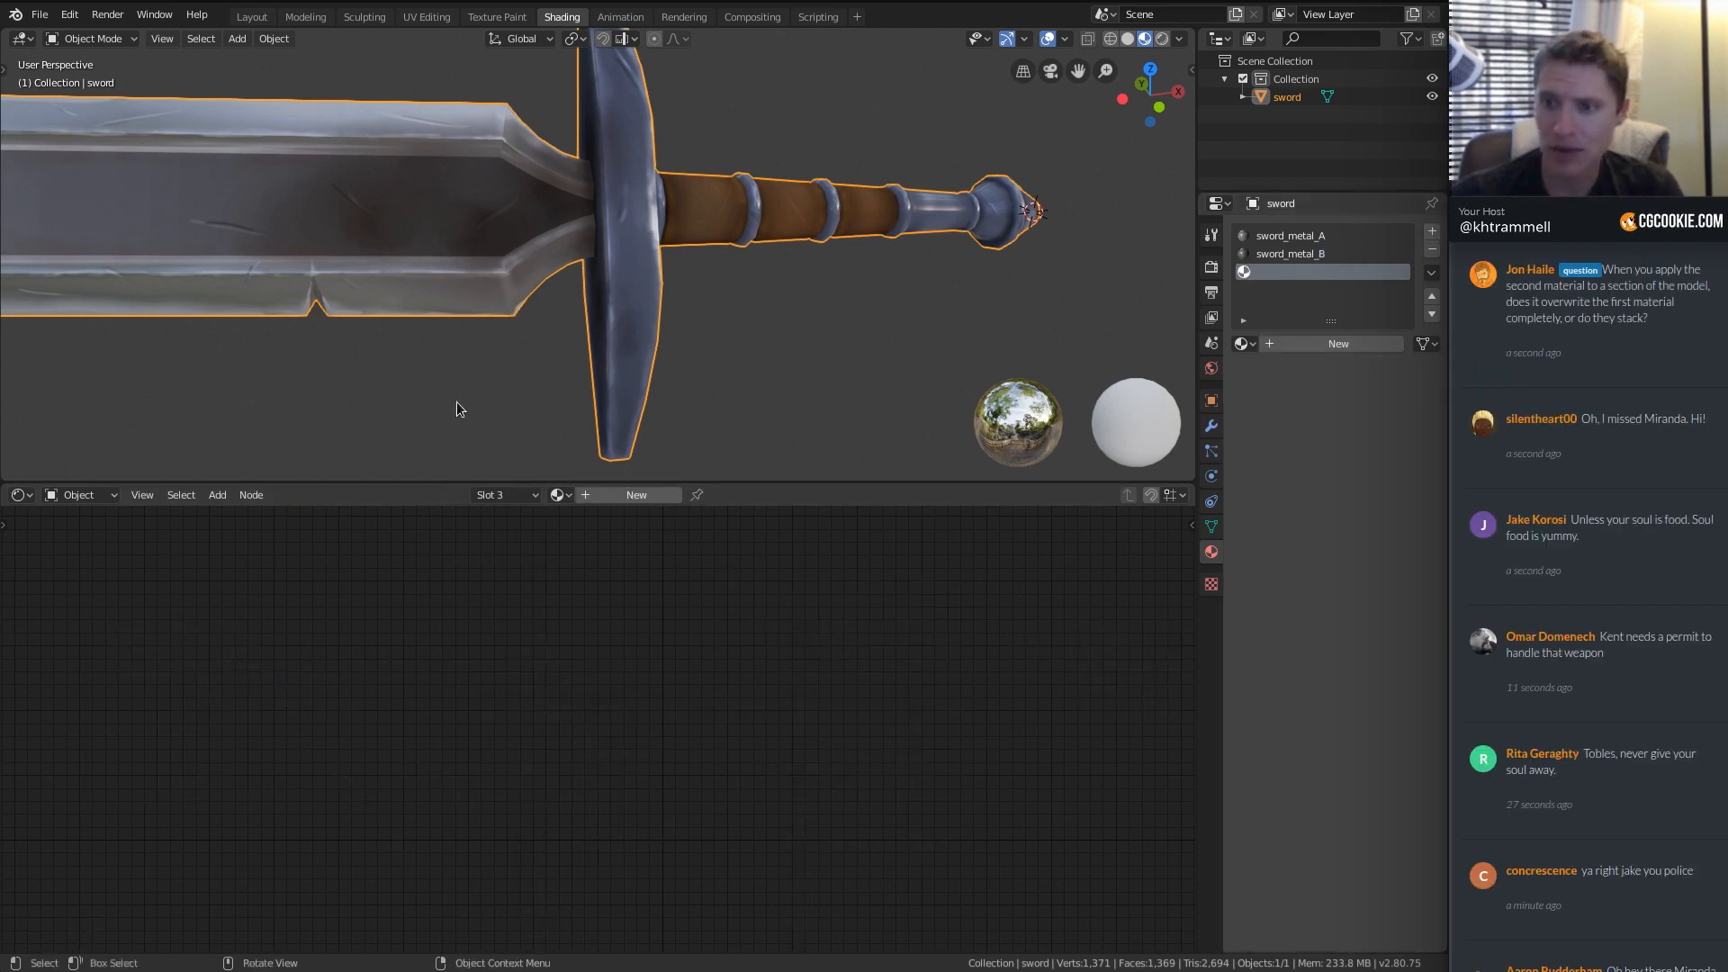
{"action": "left_click", "coordinate": [1246, 343]}
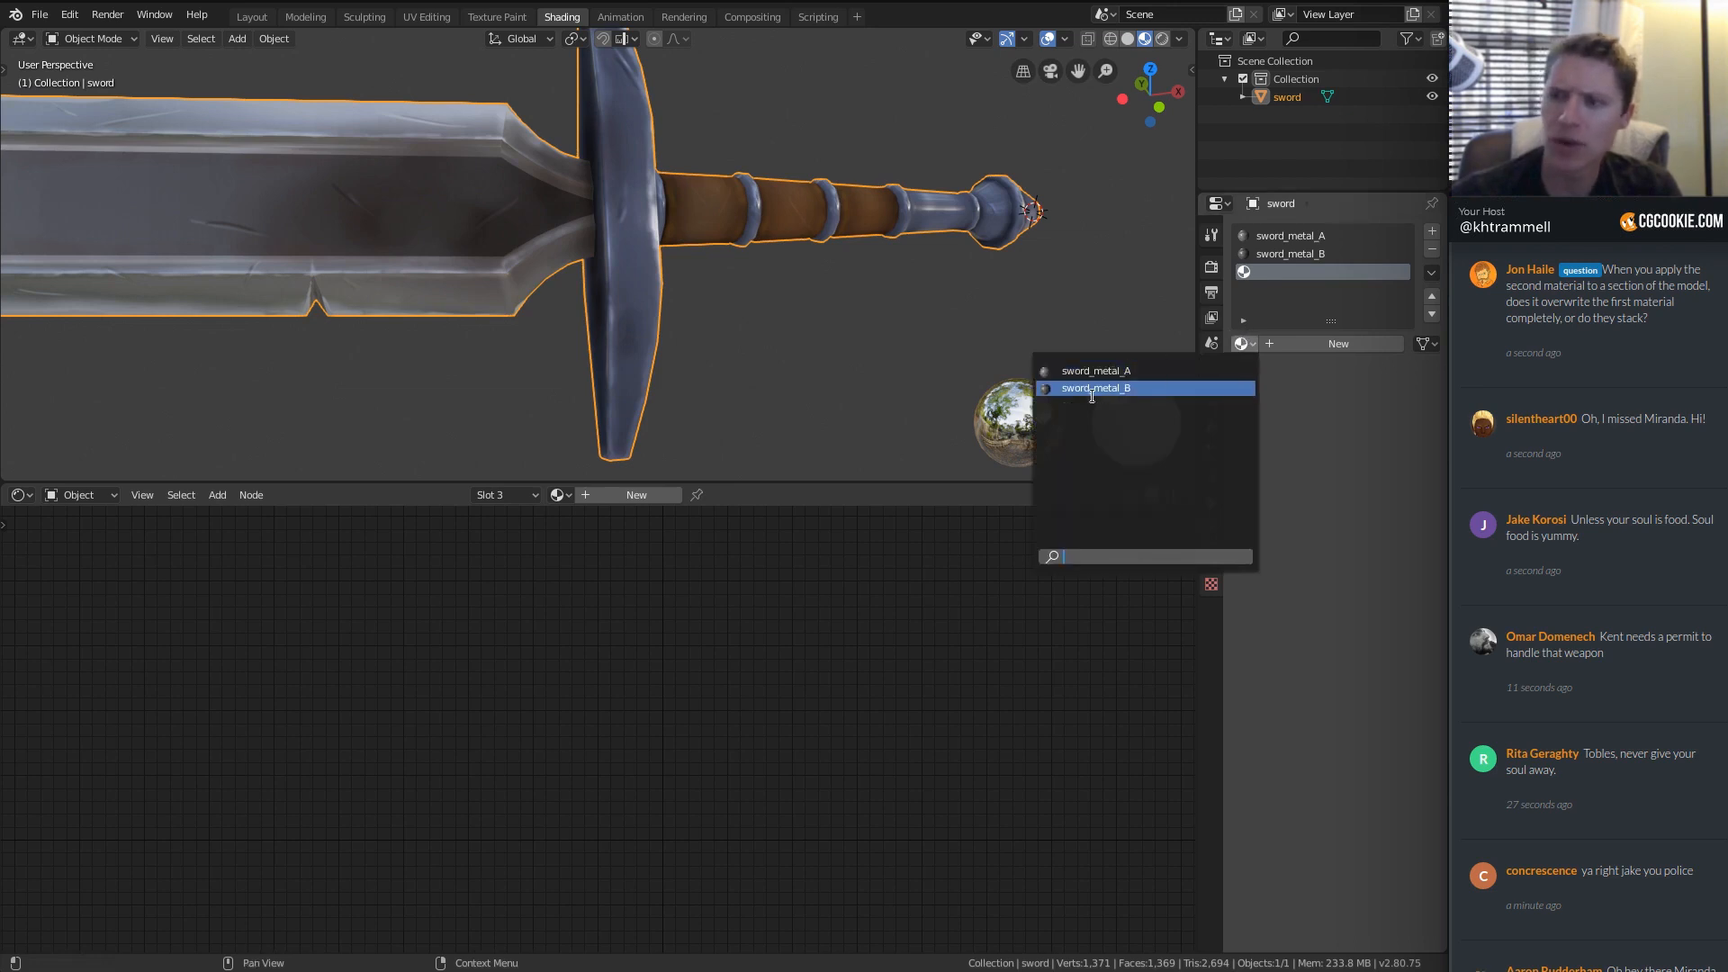
{"action": "left_click", "coordinate": [1188, 388]}
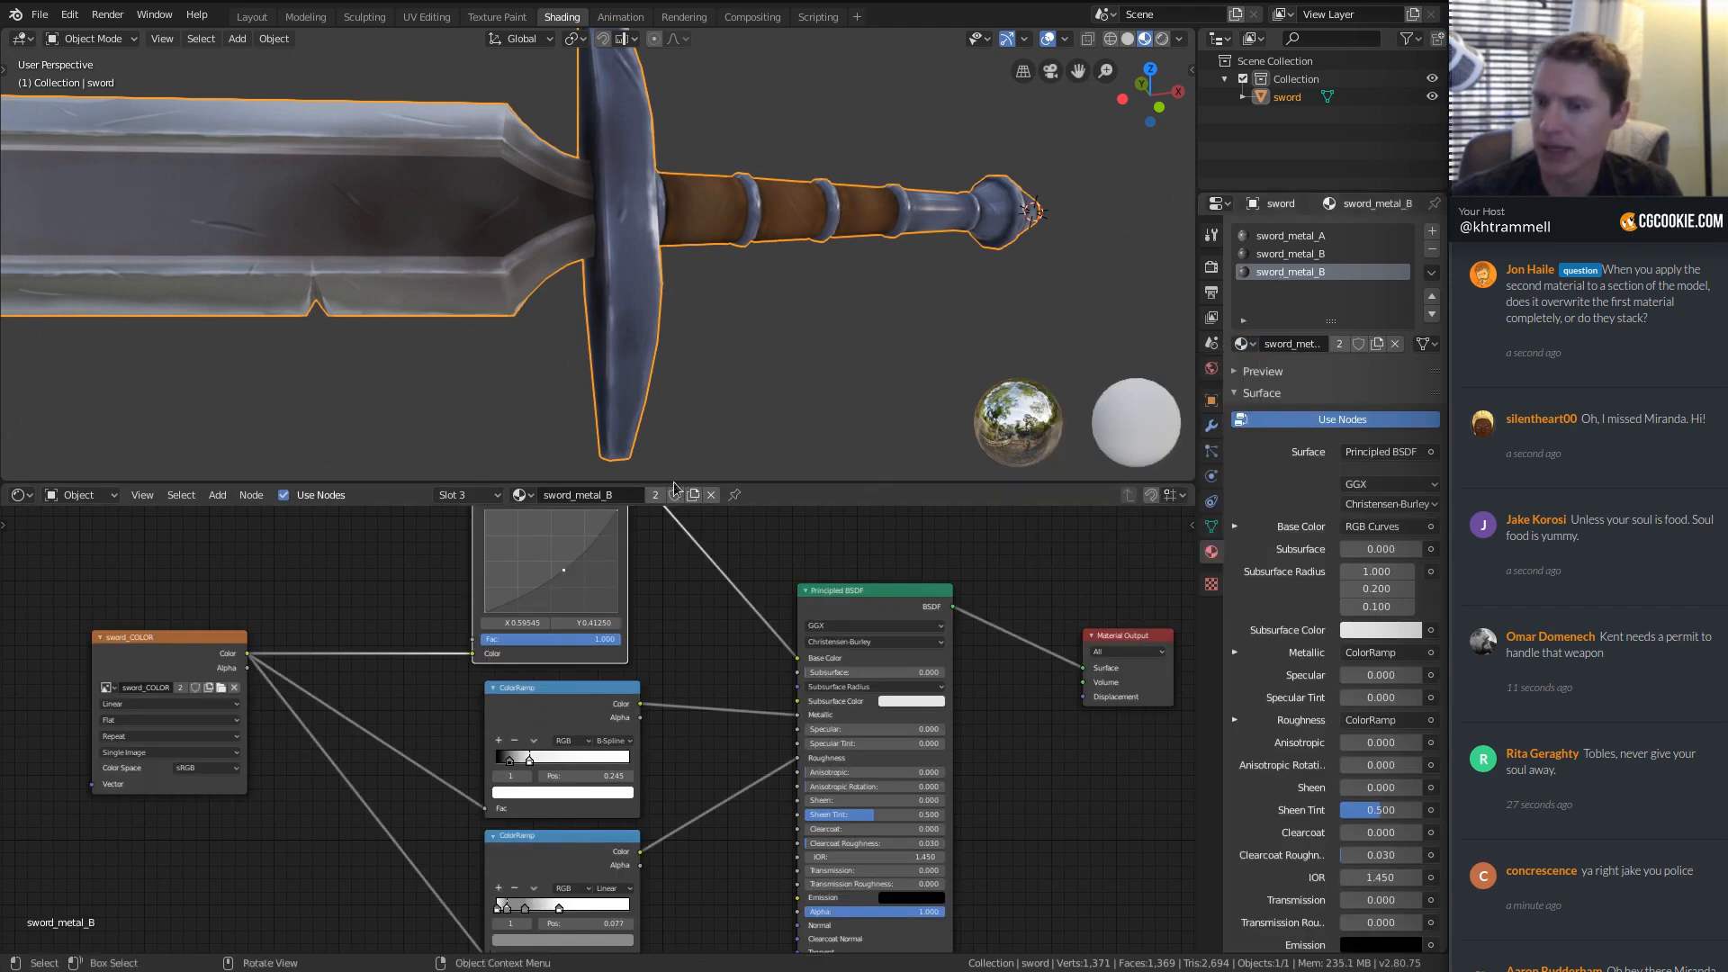
{"action": "middle_click_drag", "start_coordinate": [540, 531], "coordinate": [515, 636]}
{"action": "mouse_move", "coordinate": [515, 568]}
{"action": "left_mouse_down"}
{"action": "mouse_move", "coordinate": [572, 536]}
{"action": "mouse_move", "coordinate": [531, 564]}
{"action": "left_mouse_up"}
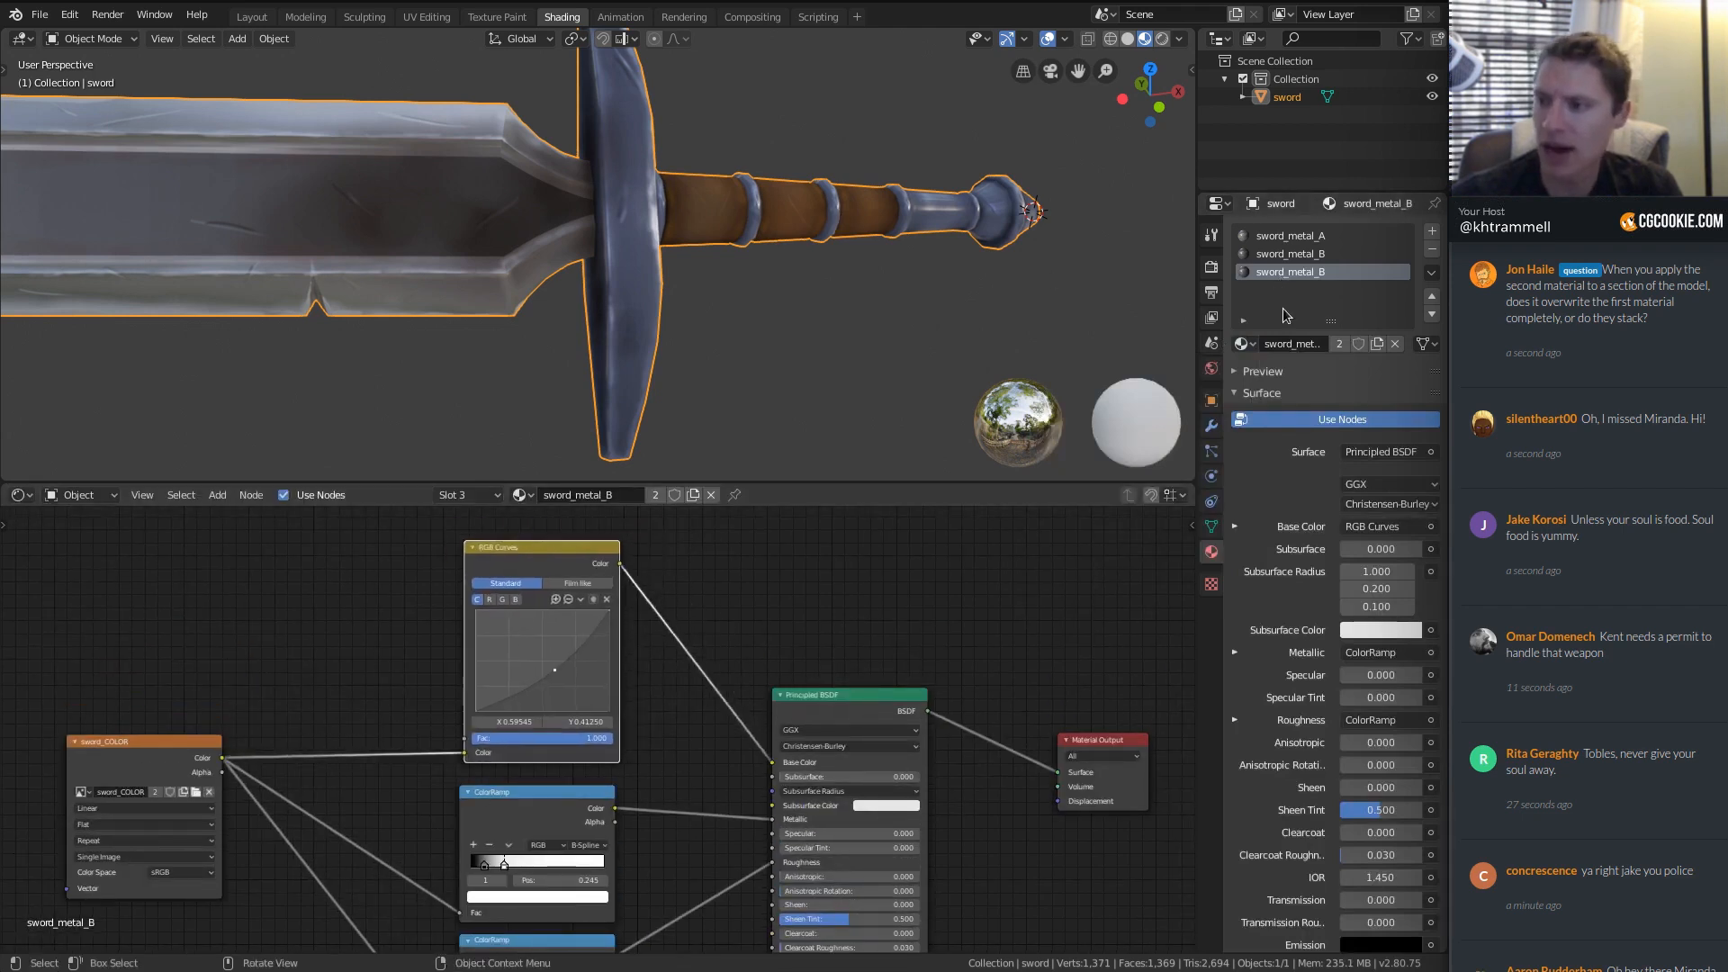
{"action": "left_click", "coordinate": [1376, 345]}
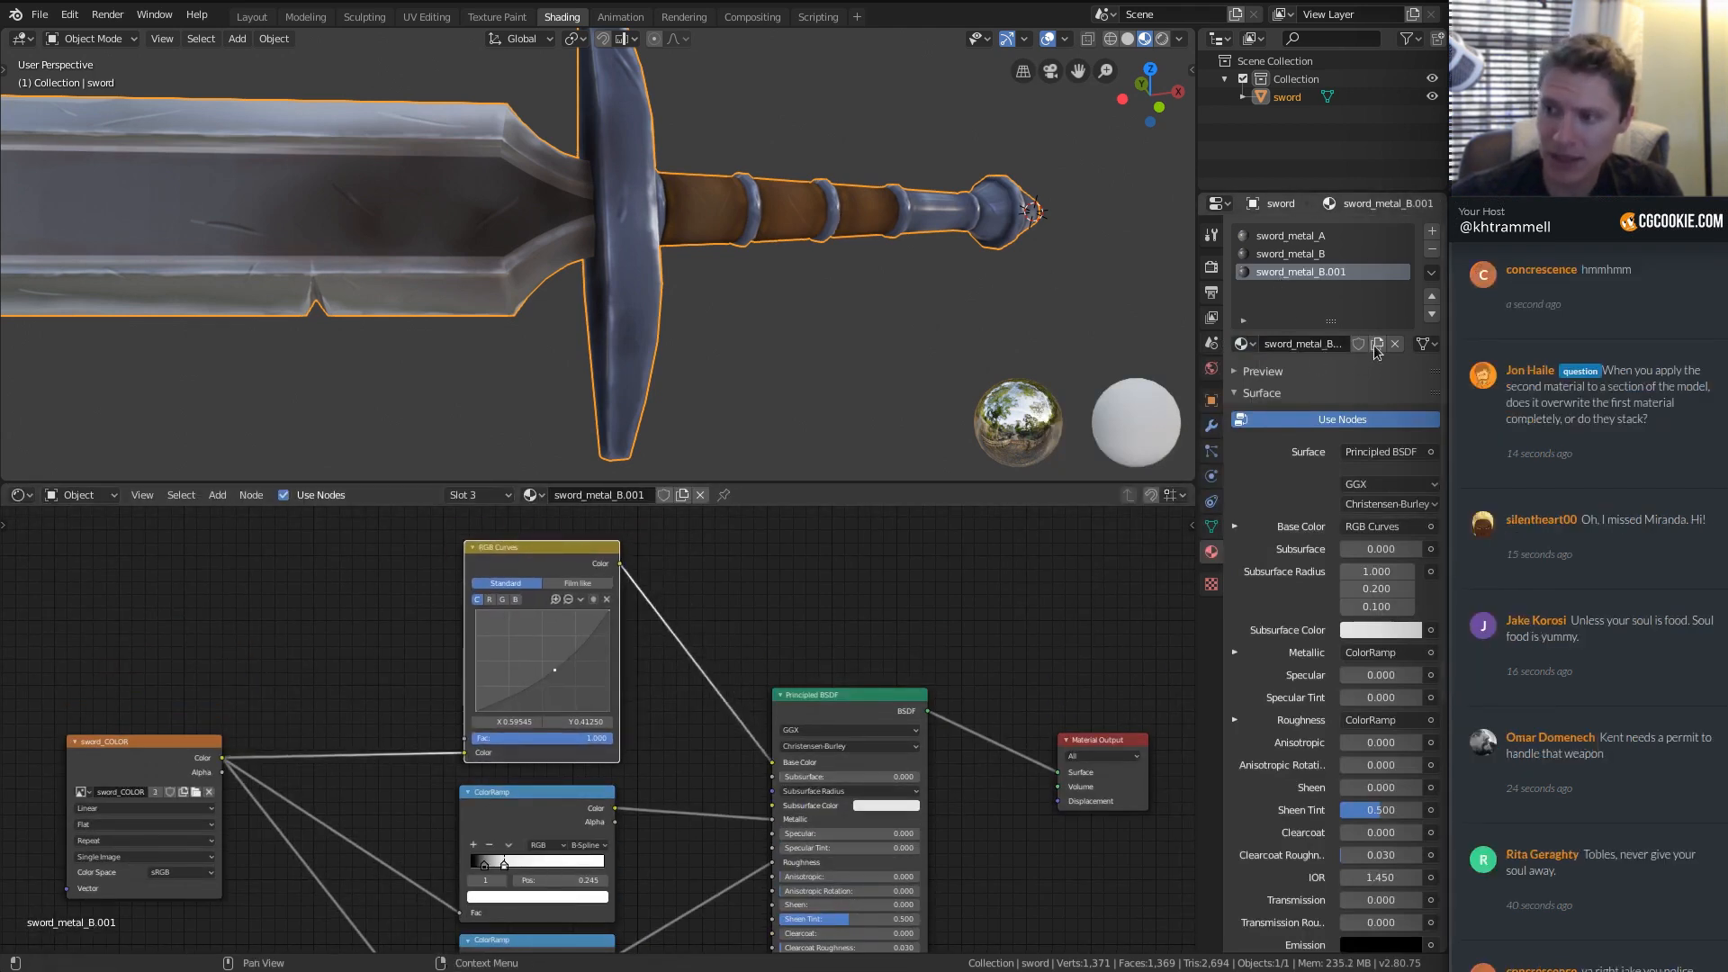
{"action": "key", "text": "Tab"}
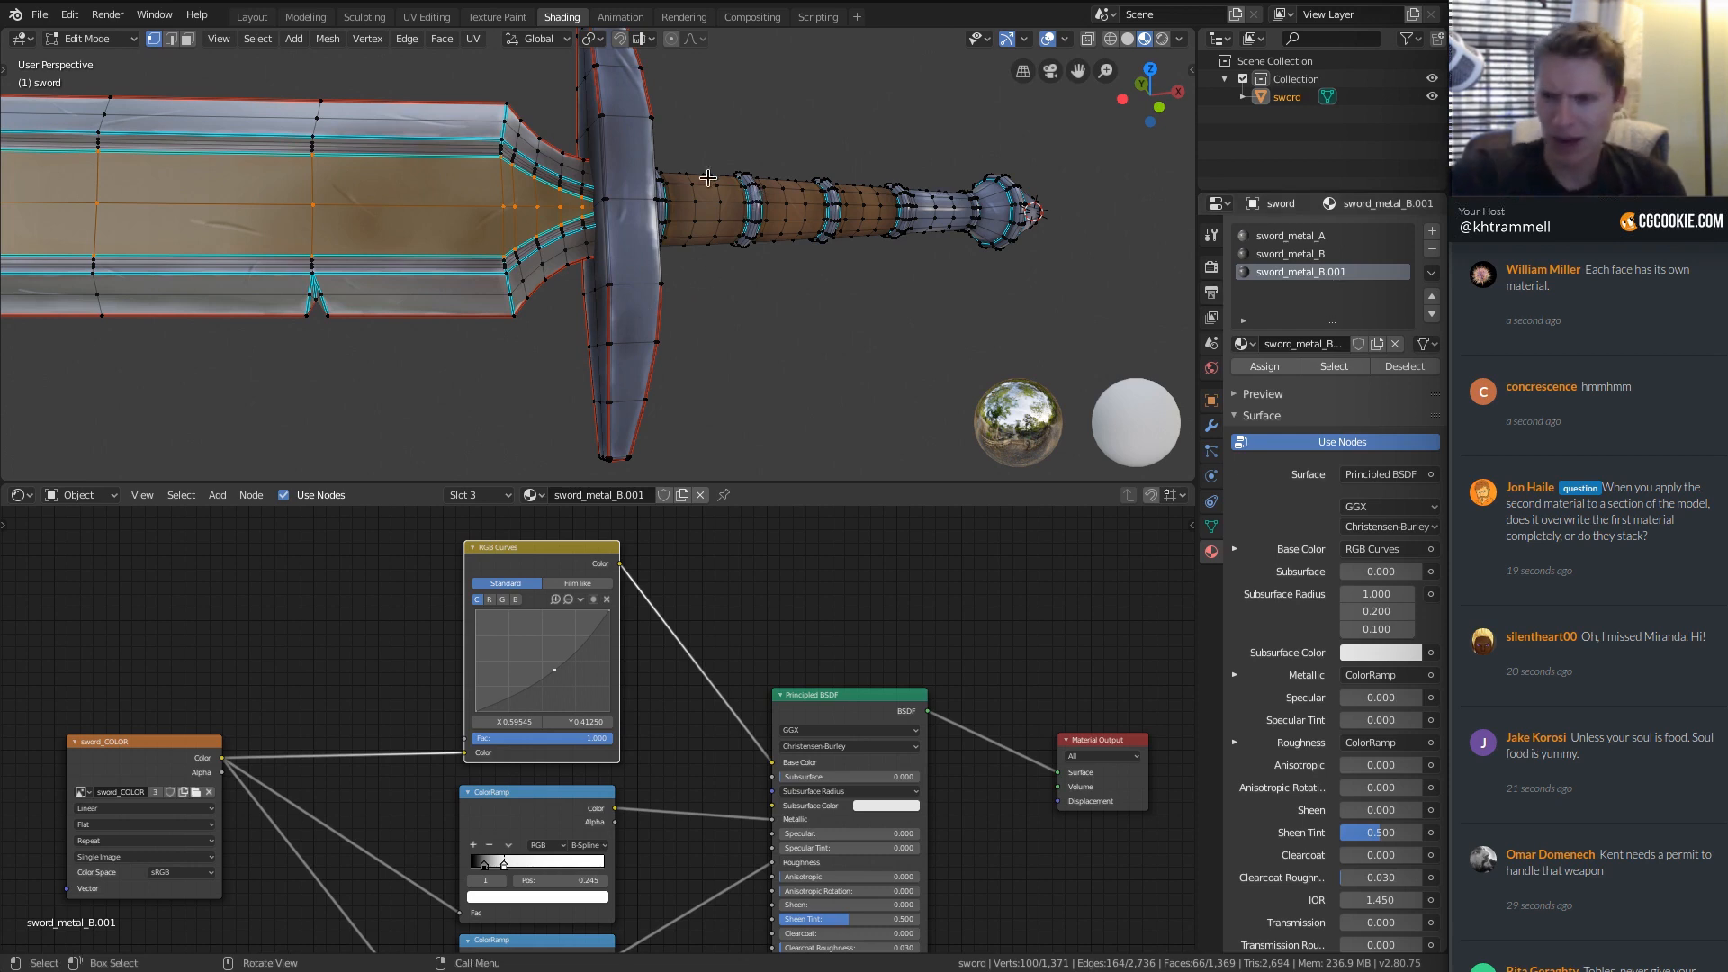
{"action": "key", "text": "Tab"}
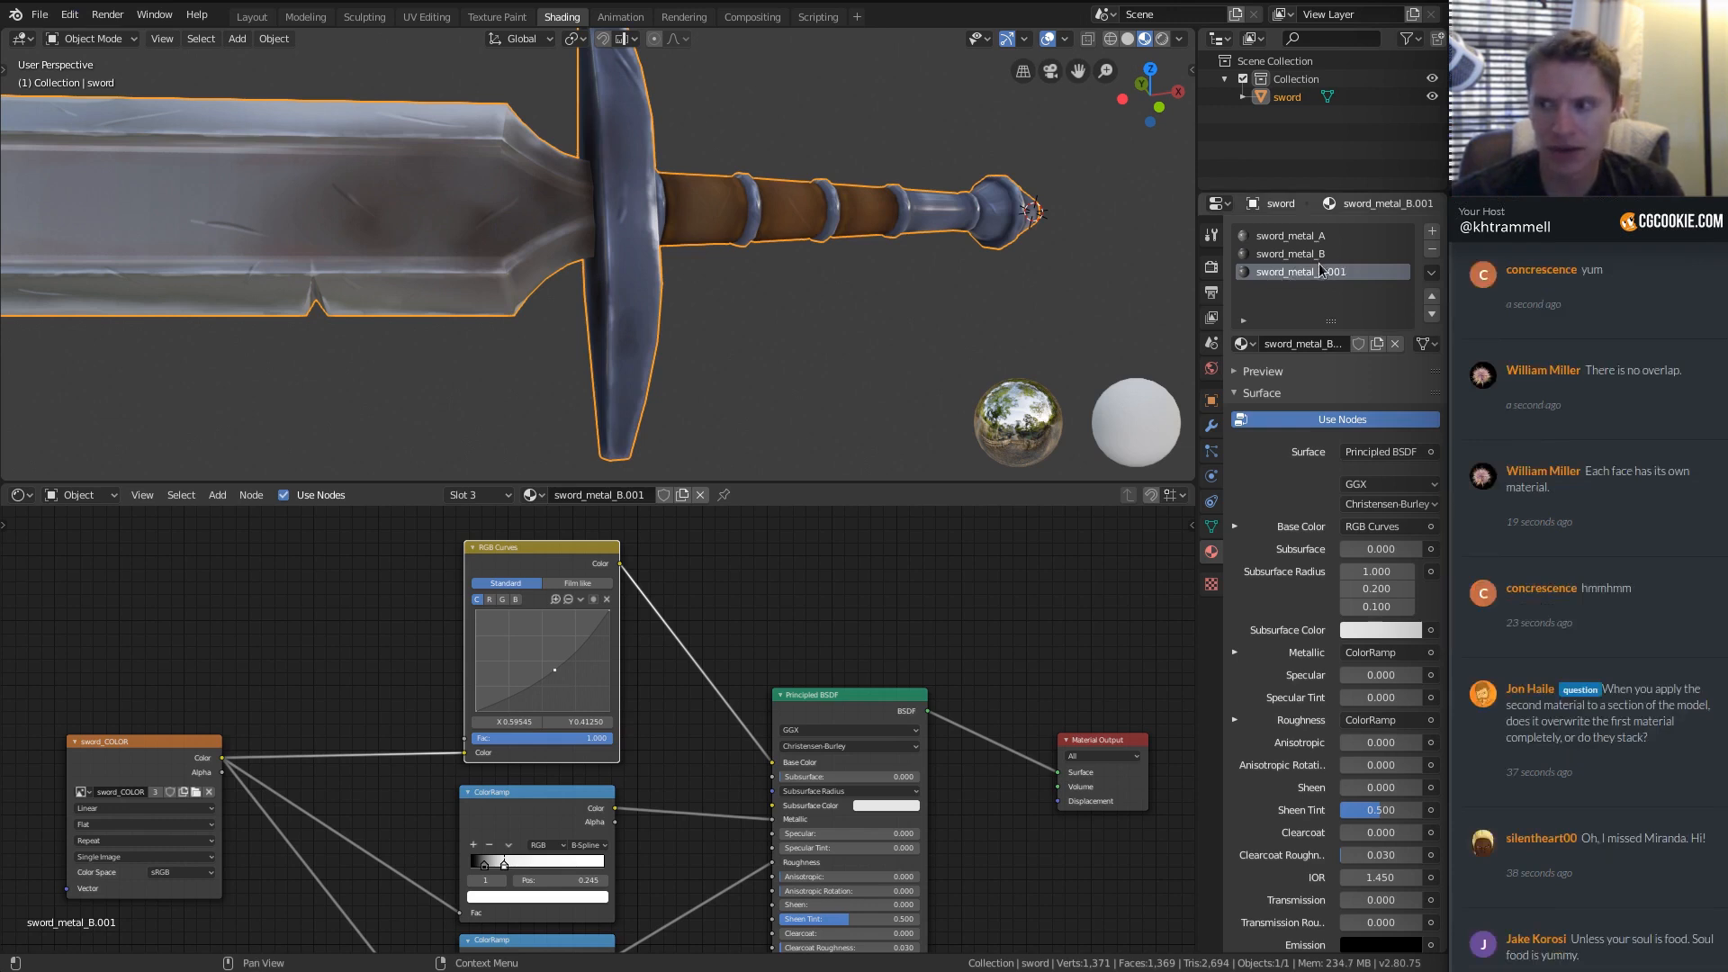
Look through the preferences for the Global Undo setting in the system section, and close them.
{"action": "left_click", "coordinate": [69, 14]}
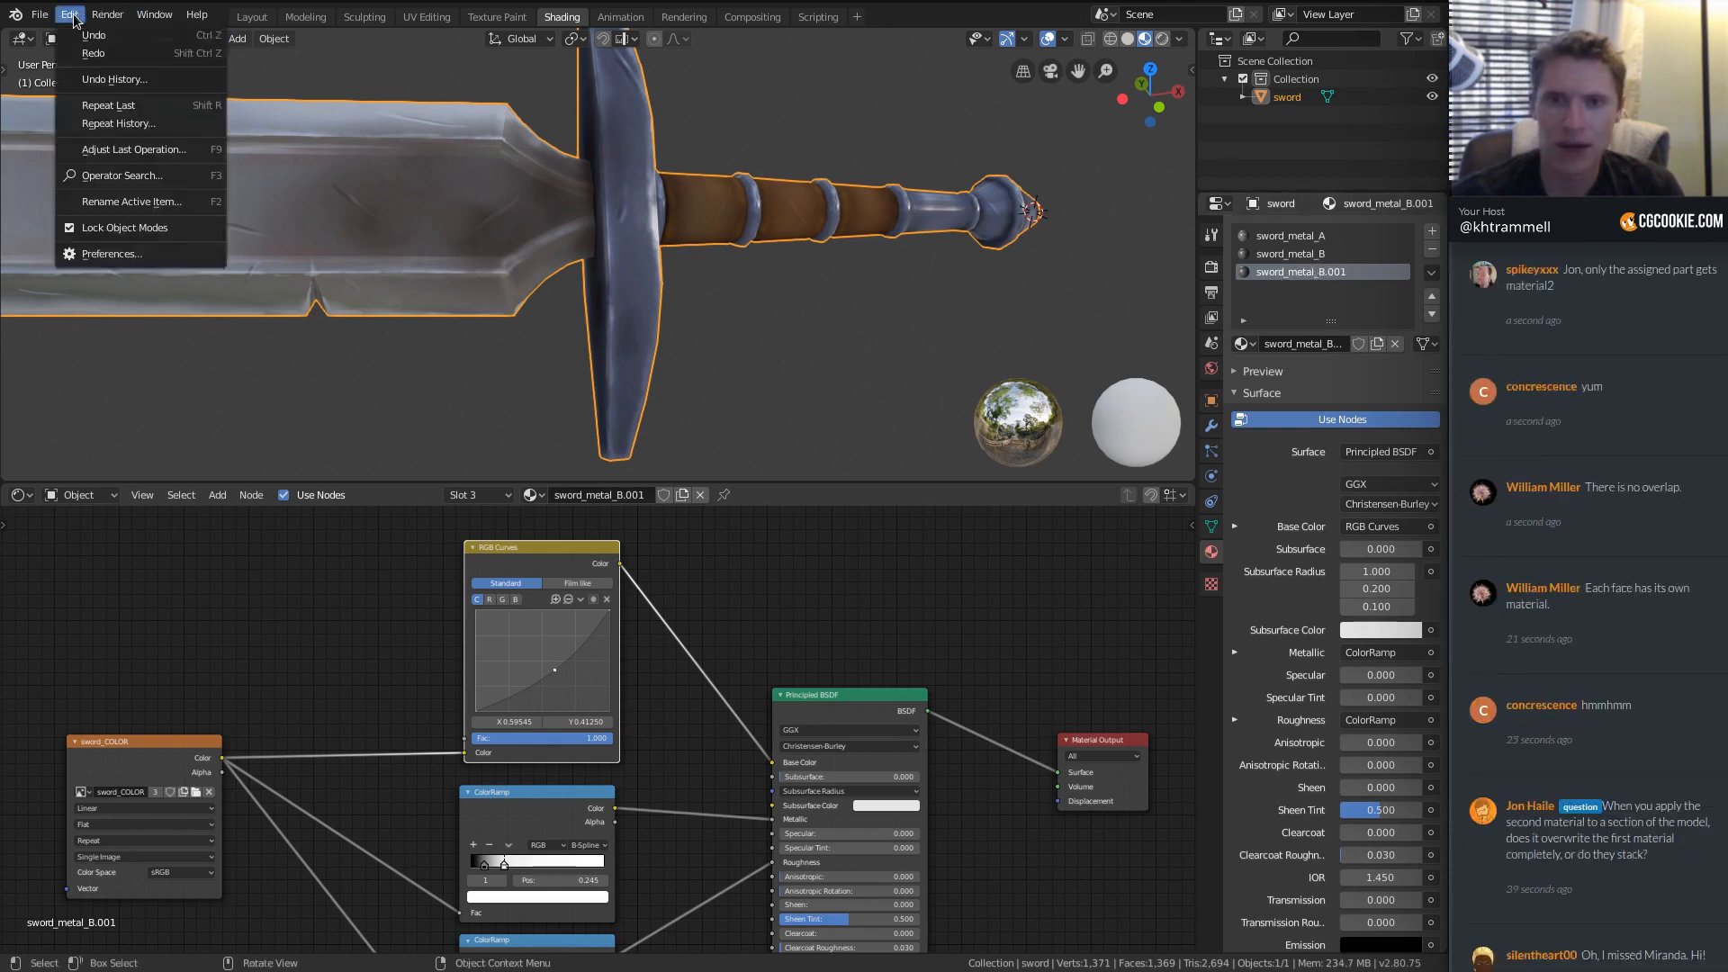
{"action": "left_click", "coordinate": [133, 258]}
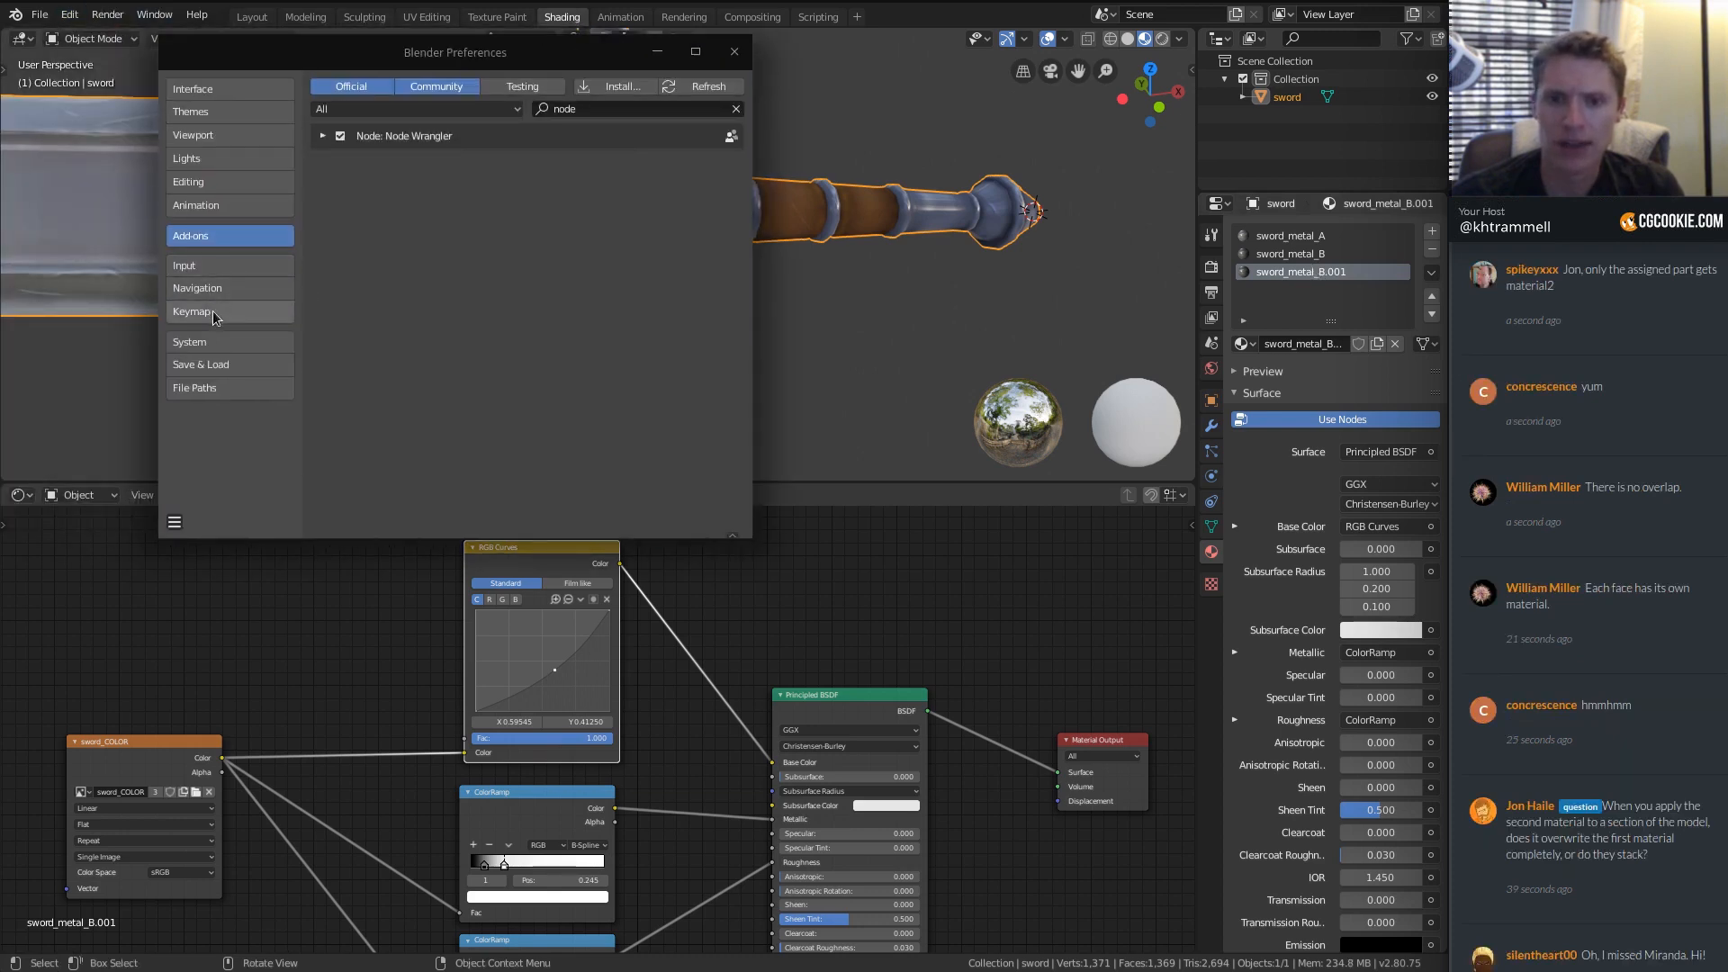
{"action": "left_click", "coordinate": [215, 313]}
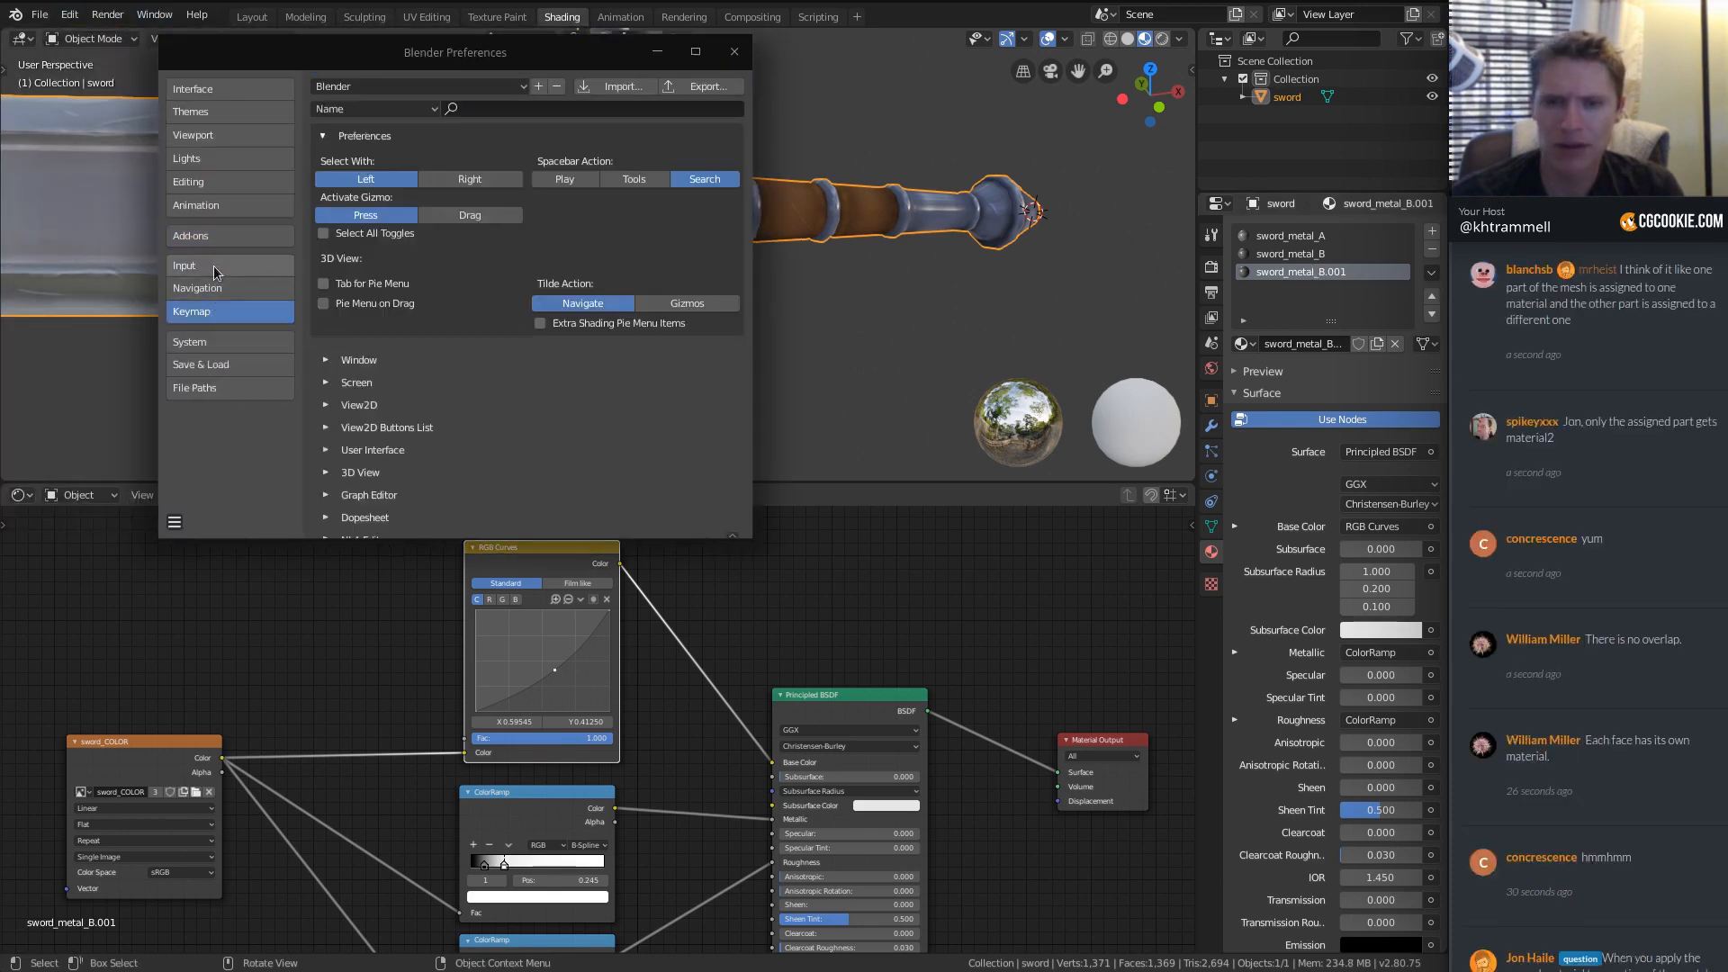
{"action": "left_click", "coordinate": [216, 272]}
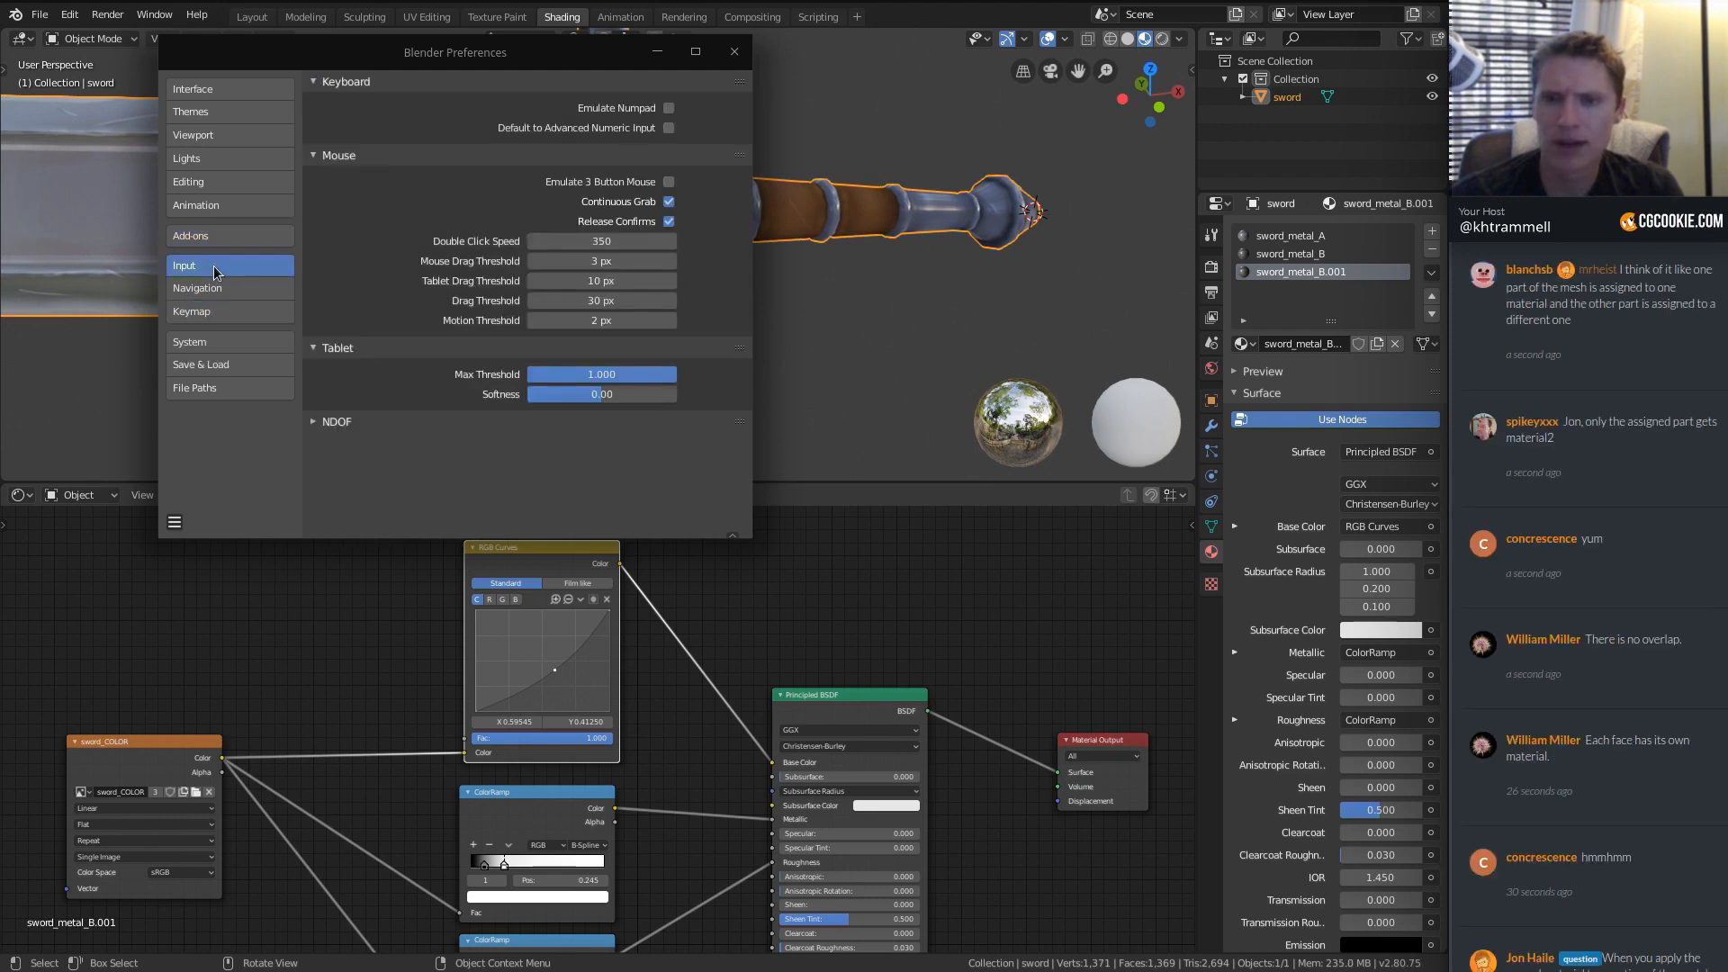
{"action": "left_click", "coordinate": [221, 90]}
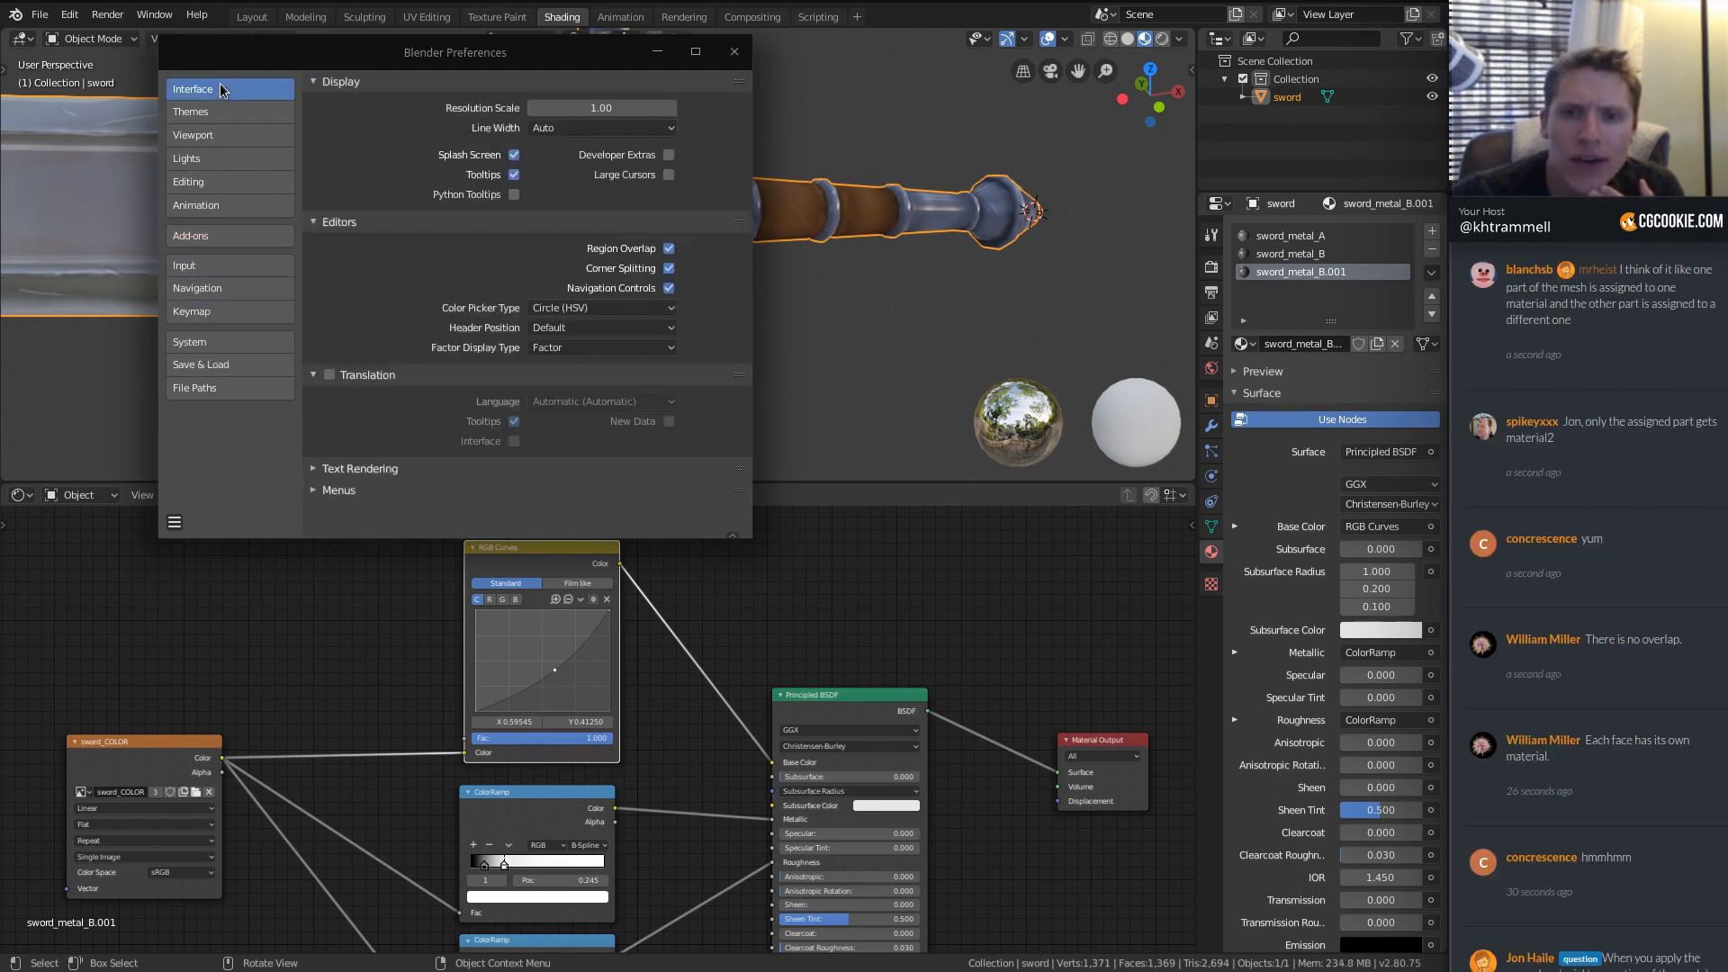
{"action": "left_click", "coordinate": [204, 343]}
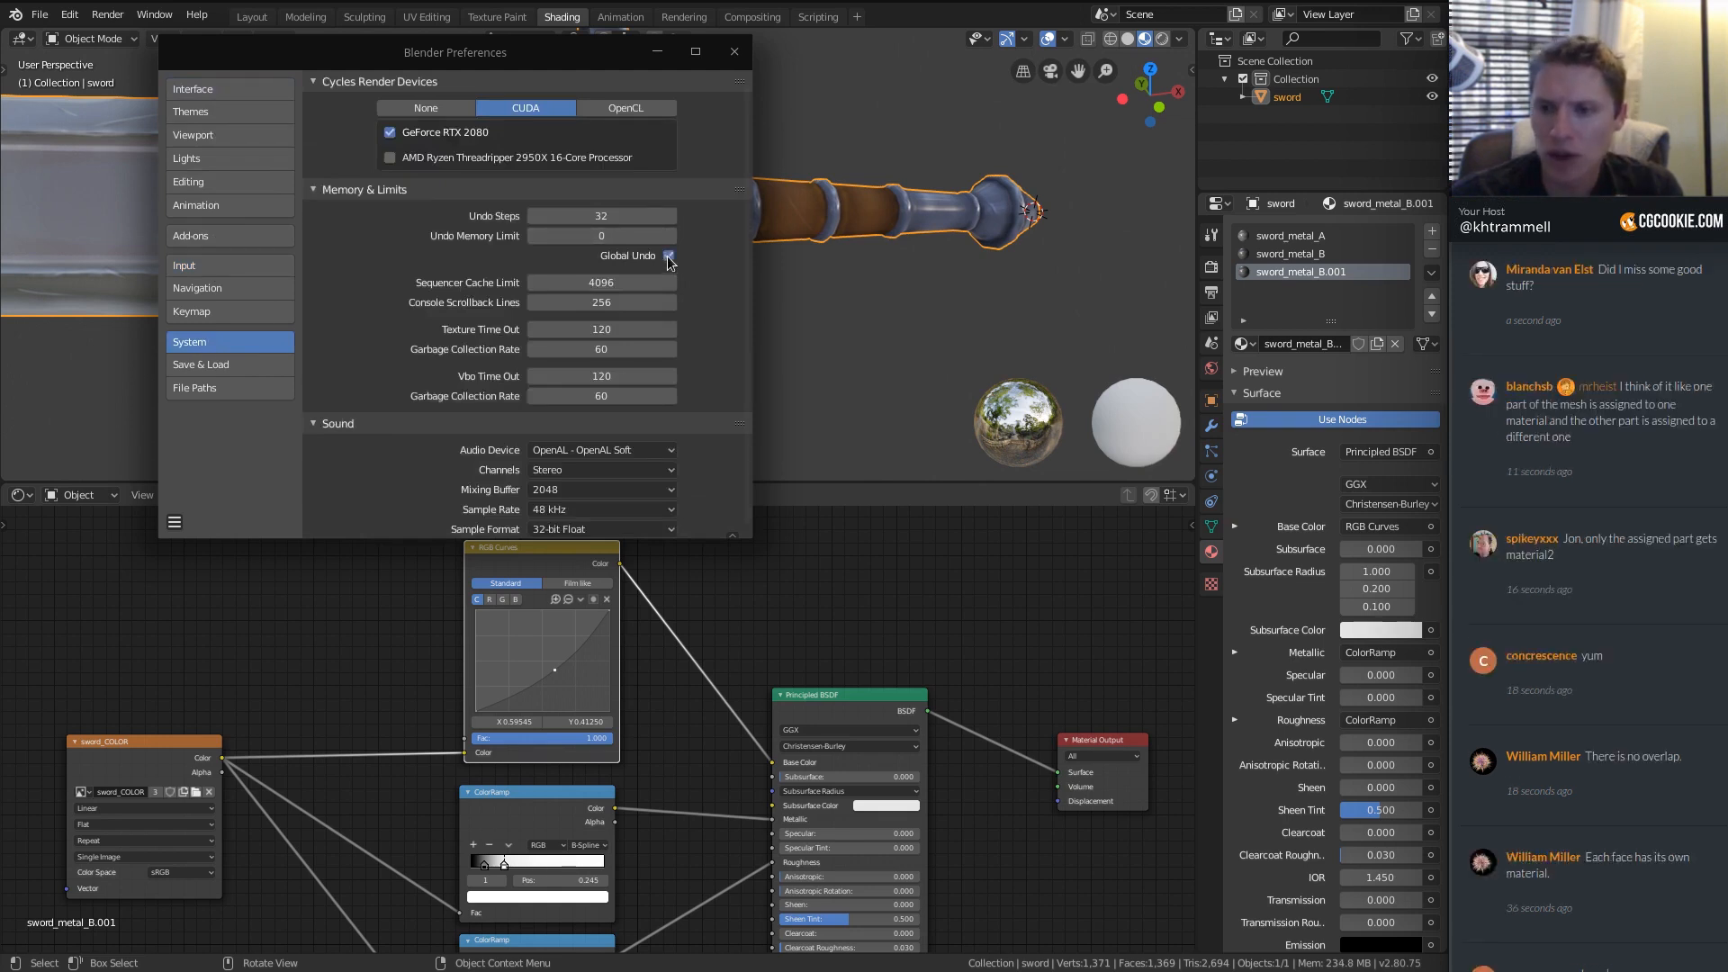
{"action": "left_click", "coordinate": [735, 51]}
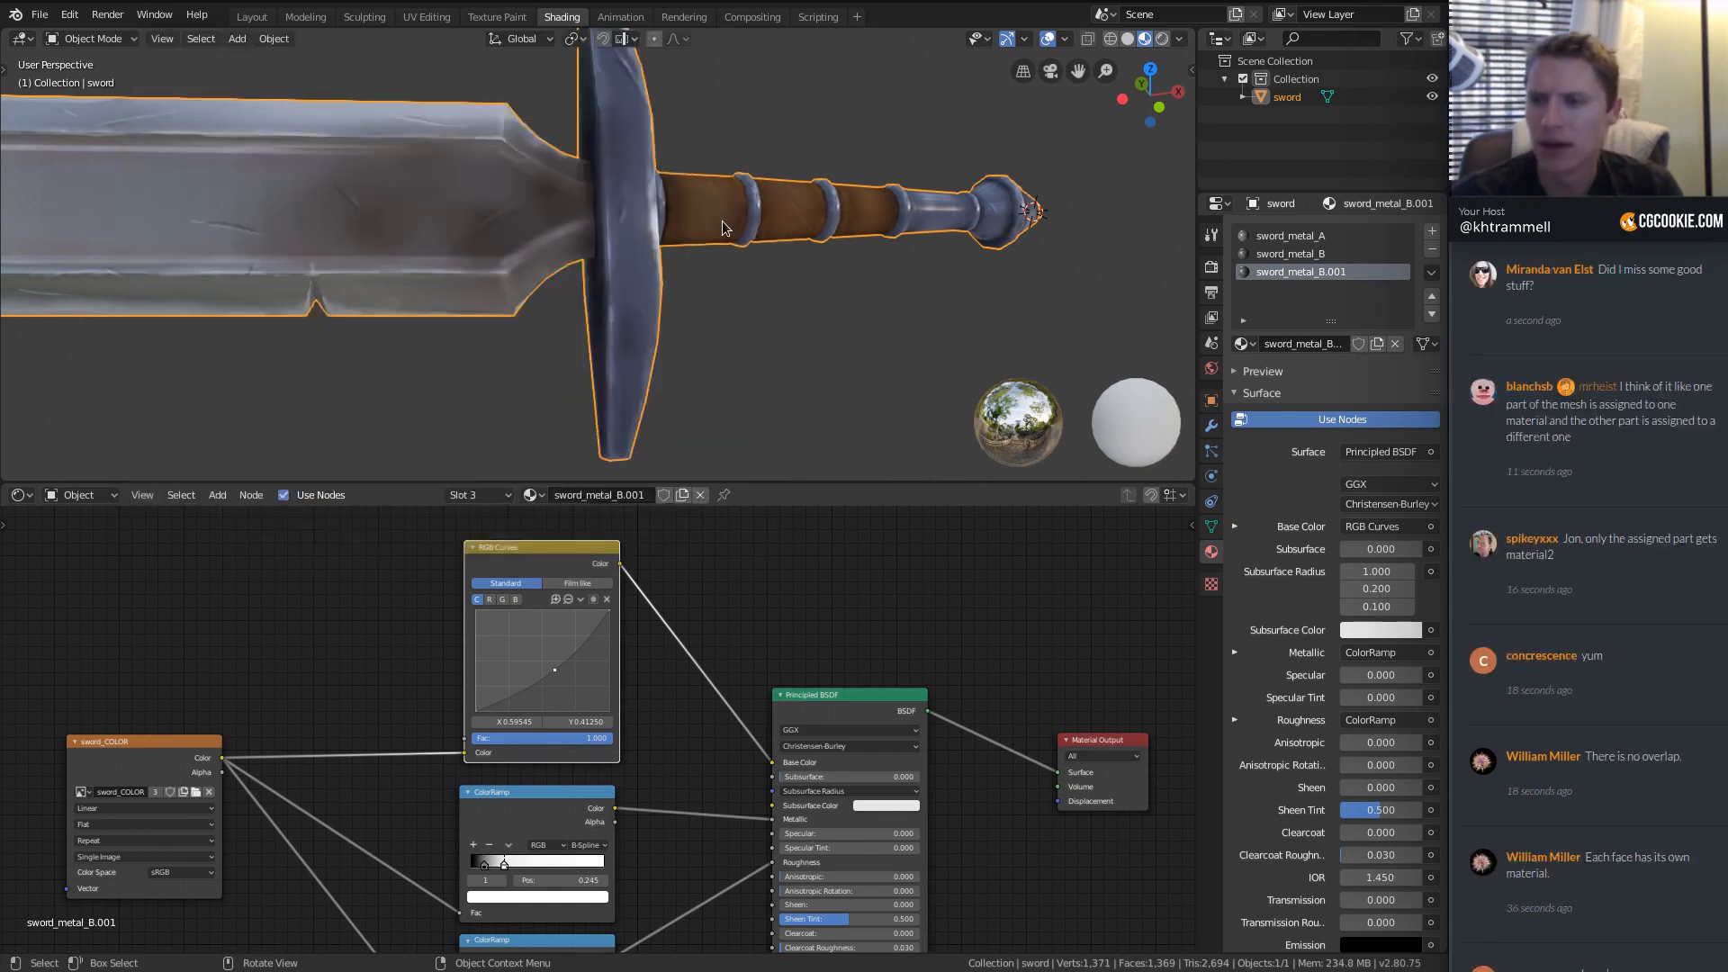
Undo the third material slot and the RGB Curves node, try another undo and redo in Edit Mode, and return to Object Mode.
{"action": "key", "text": "ctrl+z"}
{"action": "key", "text": "Tab"}
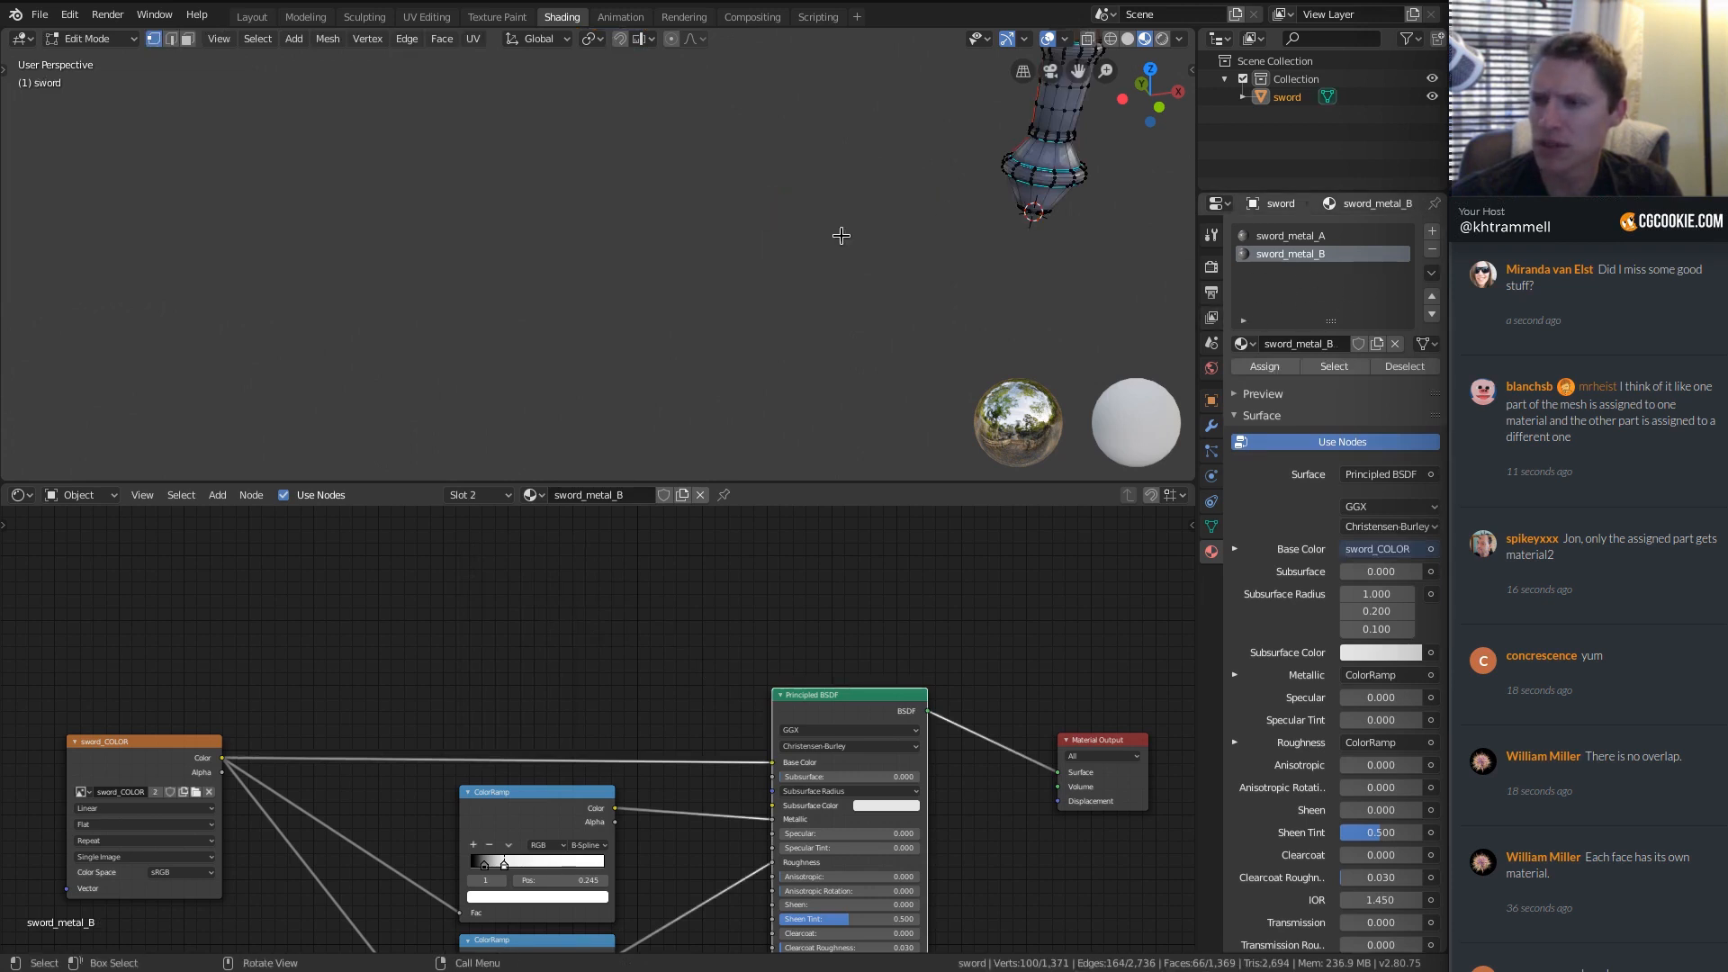
{"action": "mouse_move", "coordinate": [913, 270]}
{"action": "middle_mouse_down"}
{"action": "mouse_move", "coordinate": [930, 185]}
{"action": "mouse_move", "coordinate": [895, 285]}
{"action": "middle_mouse_up"}
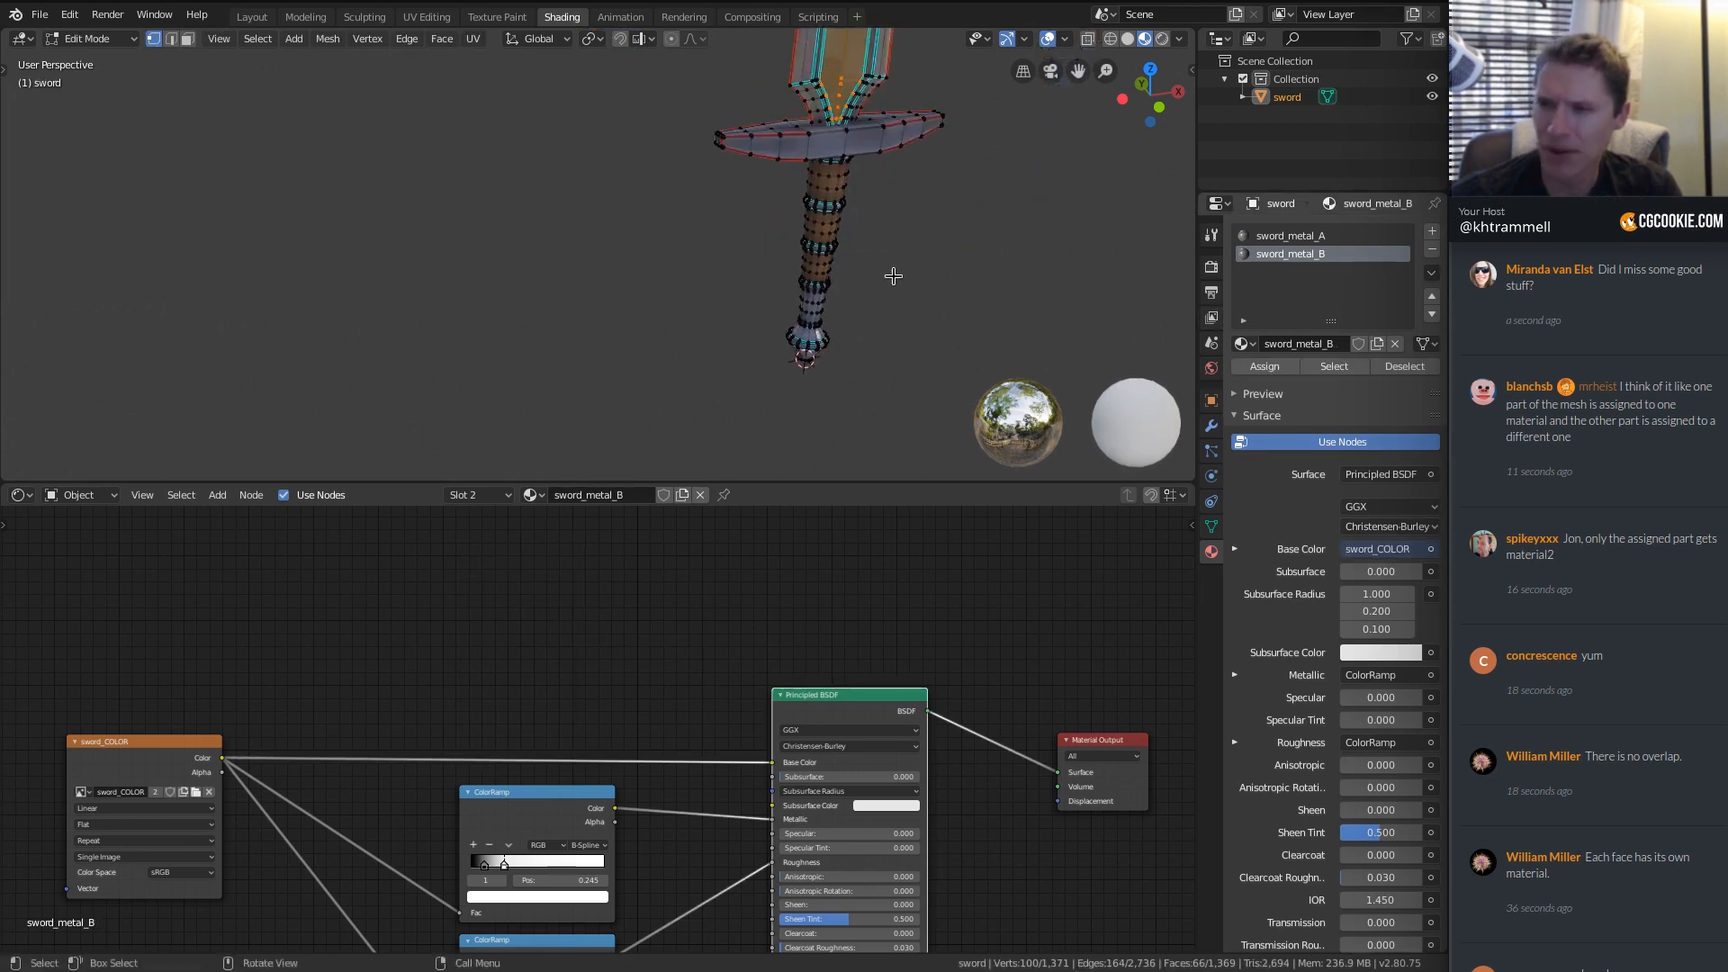
{"action": "key", "text": "ctrl+z"}
{"action": "key", "text": "ctrl+shift+z"}
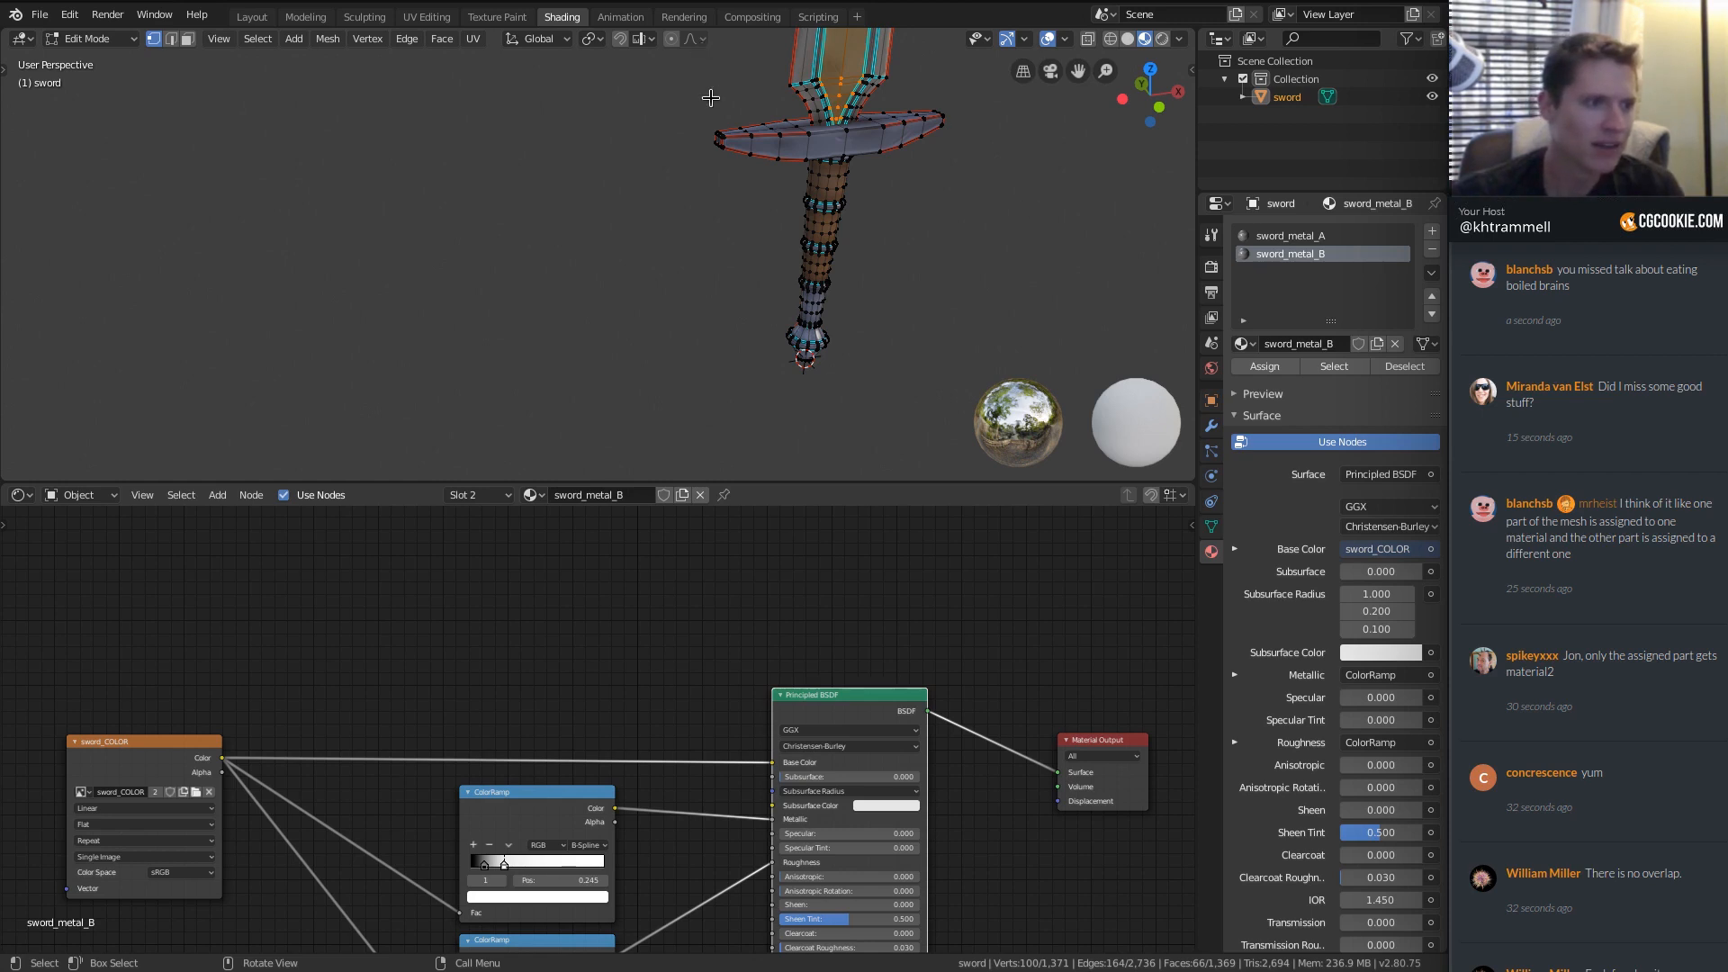
{"action": "middle_click_drag", "start_coordinate": [860, 200], "coordinate": [884, 153]}
{"action": "mouse_move", "coordinate": [888, 146]}
{"action": "middle_mouse_down", "text": "ctrl"}
{"action": "mouse_move", "coordinate": [837, 213]}
{"action": "mouse_move", "coordinate": [841, 178]}
{"action": "mouse_move", "coordinate": [919, 139]}
{"action": "middle_mouse_up", "text": "ctrl"}
{"action": "key", "text": "Tab"}
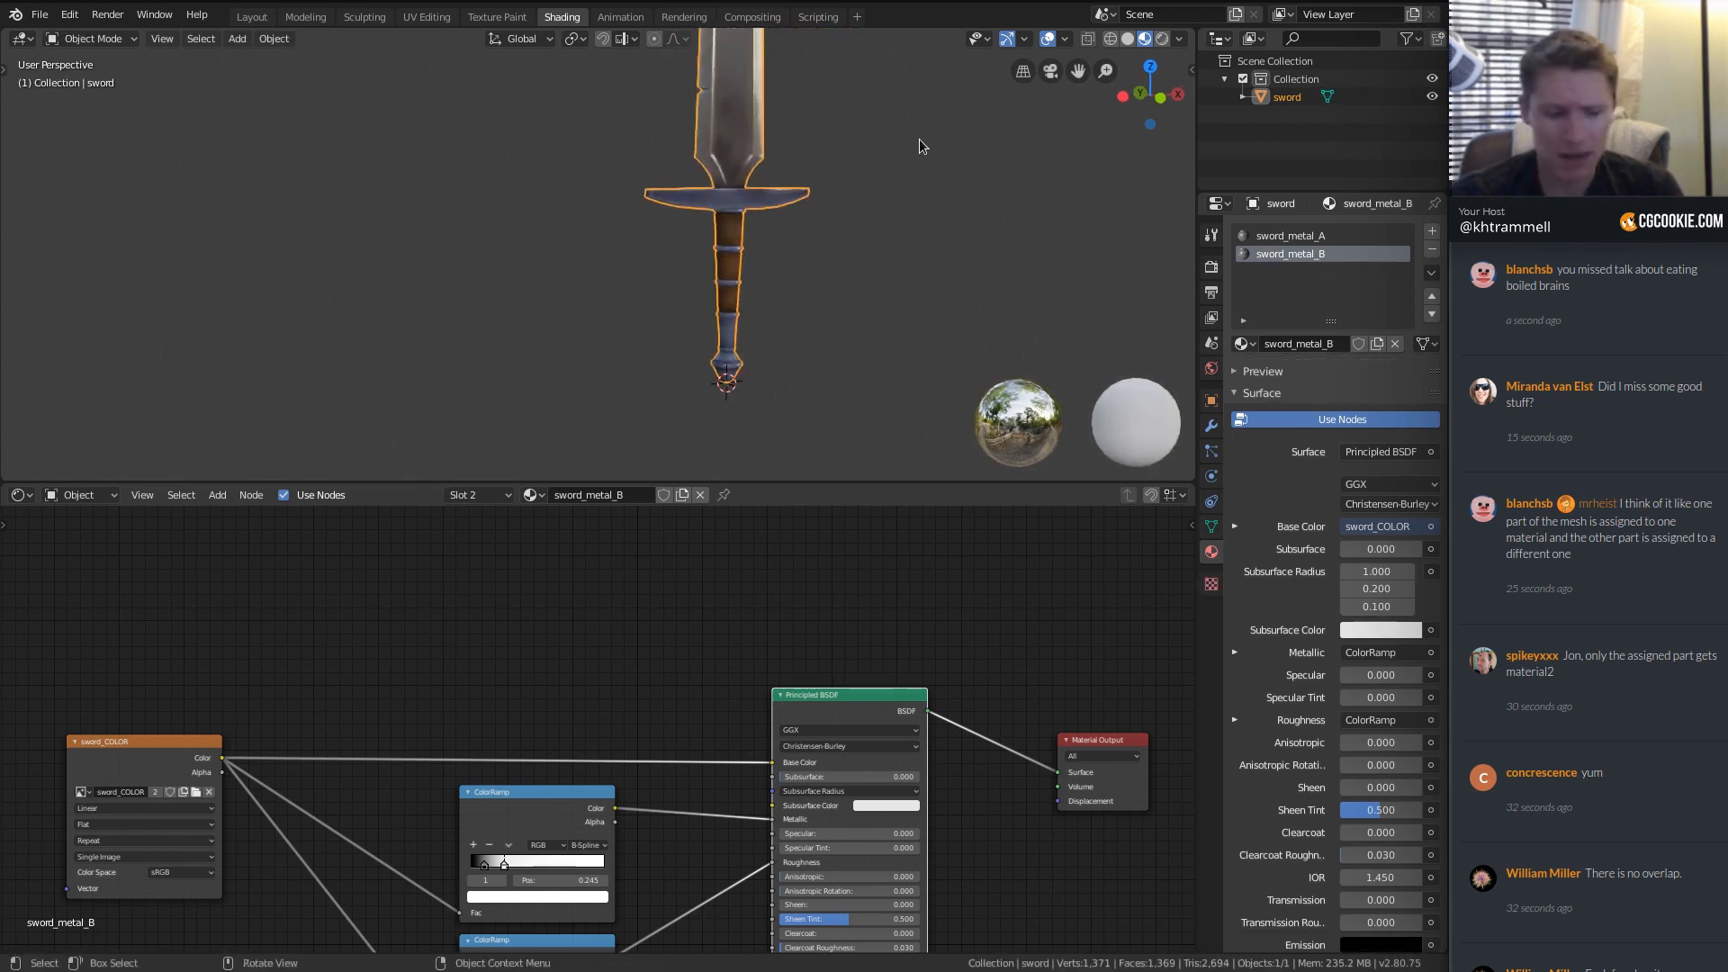
{"action": "key", "text": "r"}
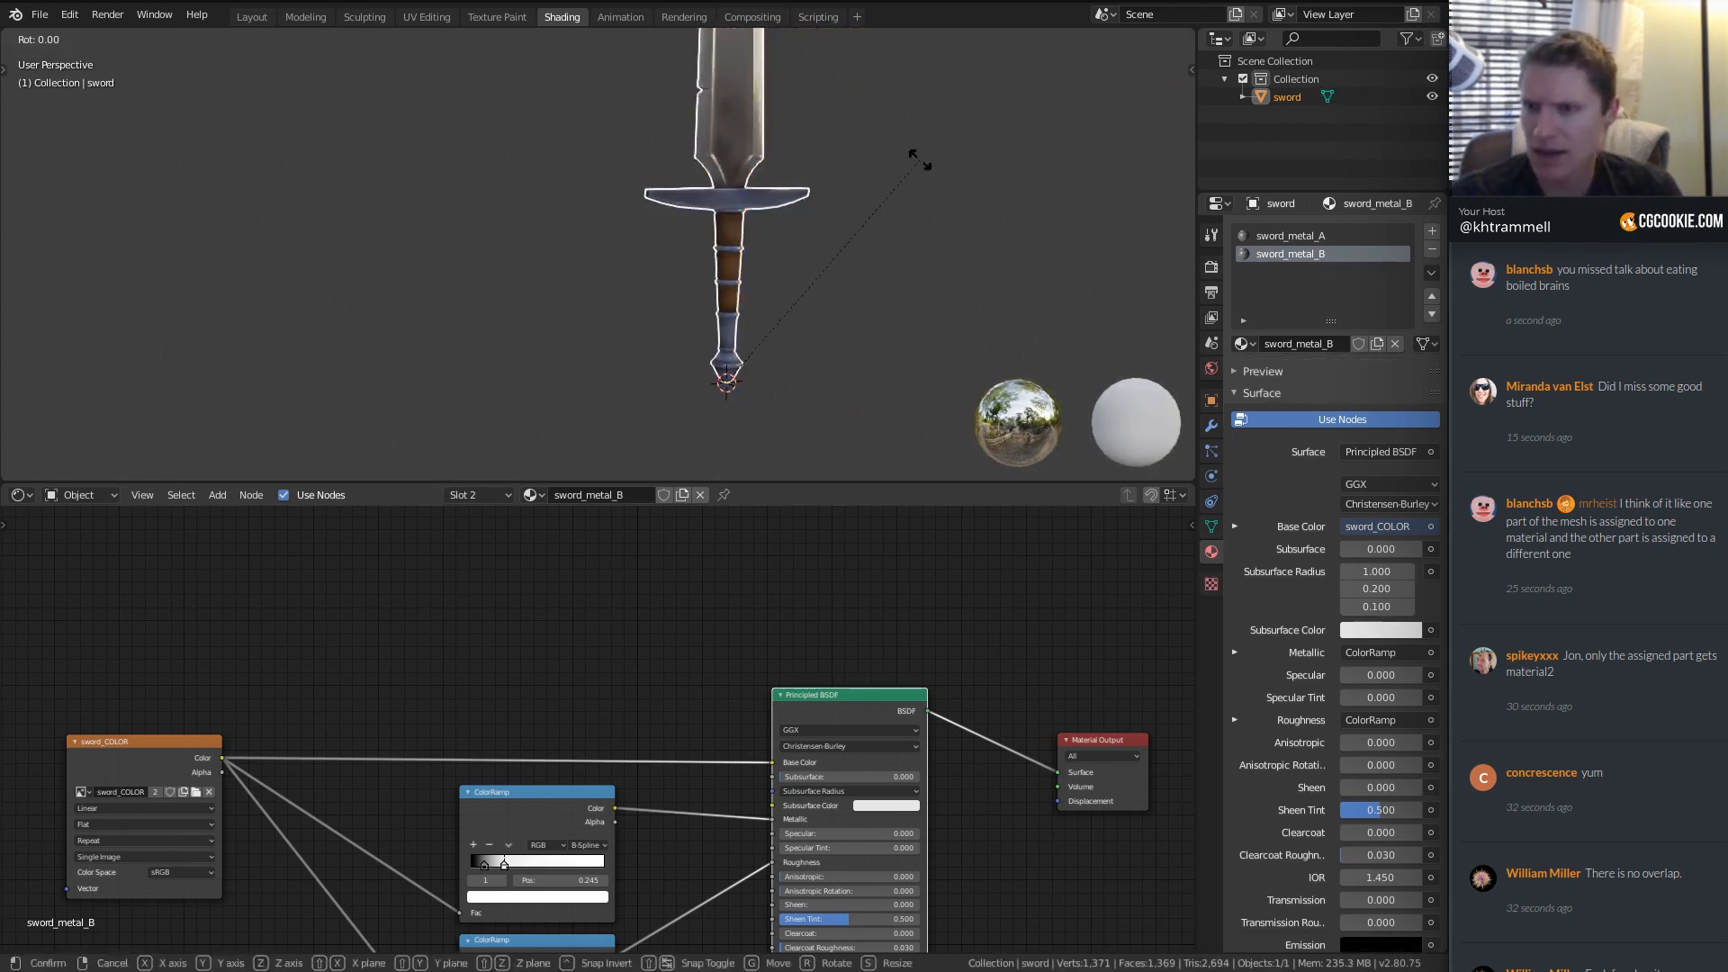
{"action": "right_click", "coordinate": [918, 160]}
{"action": "middle_click_drag", "start_coordinate": [796, 181], "coordinate": [757, 351], "text": "shift"}
{"action": "middle_click_drag", "start_coordinate": [756, 351], "coordinate": [792, 180], "text": "ctrl"}
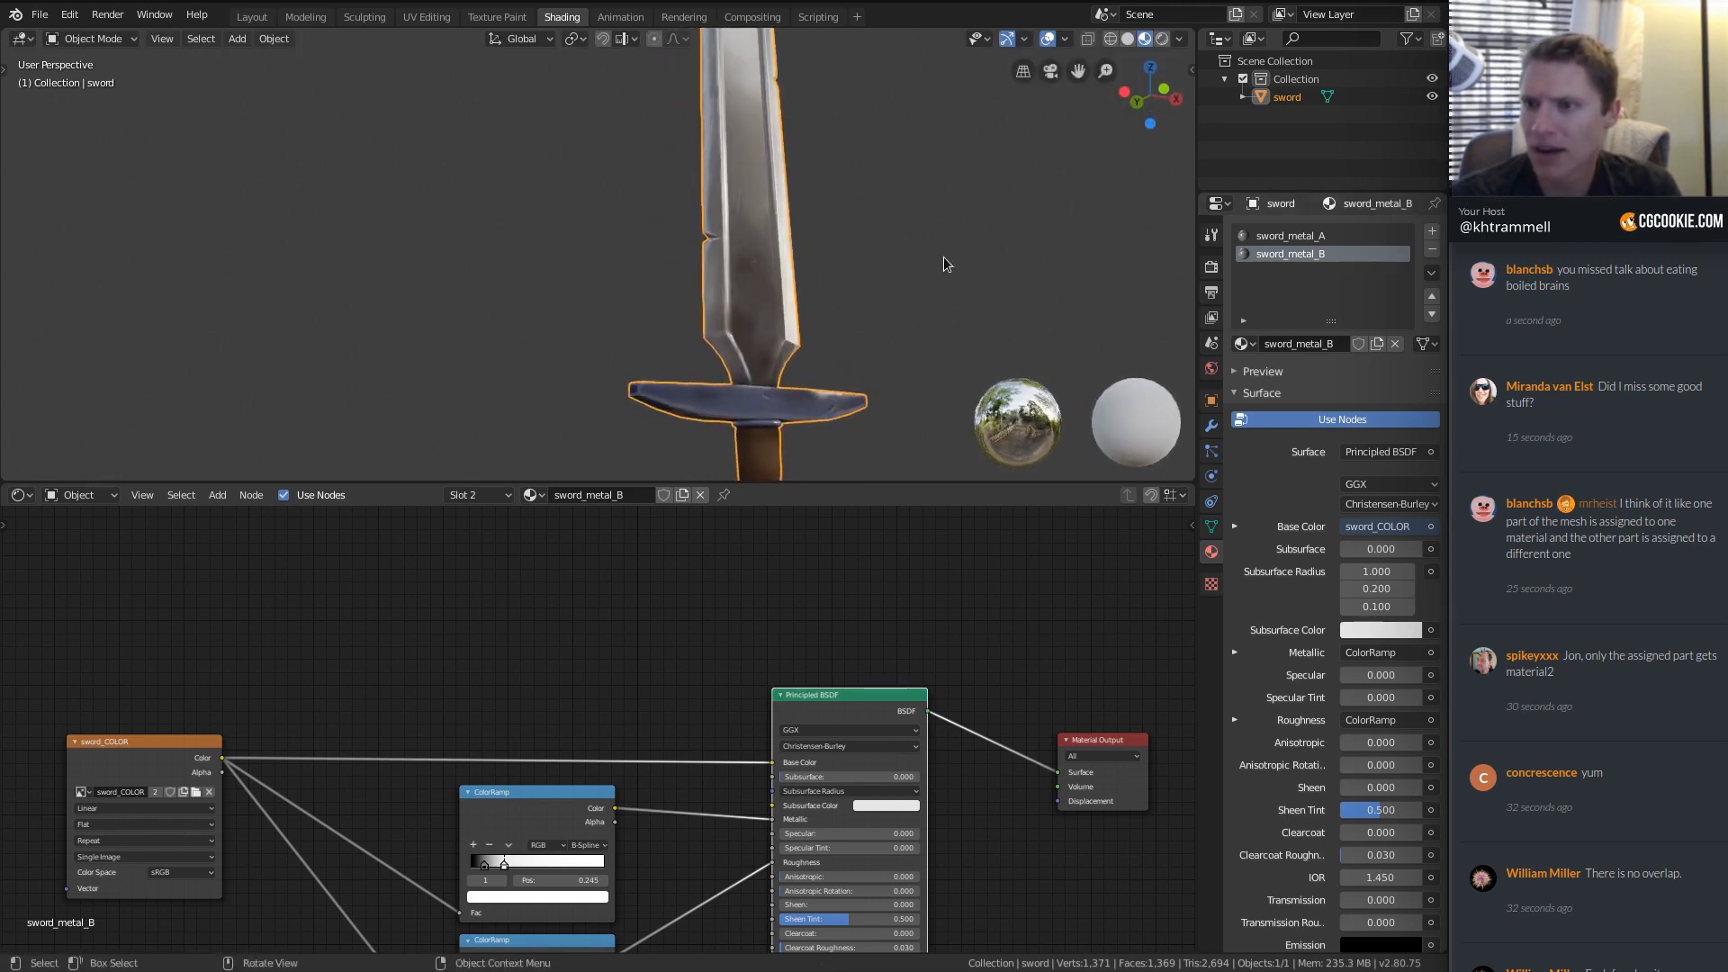
{"action": "middle_click_drag", "start_coordinate": [944, 256], "coordinate": [825, 324]}
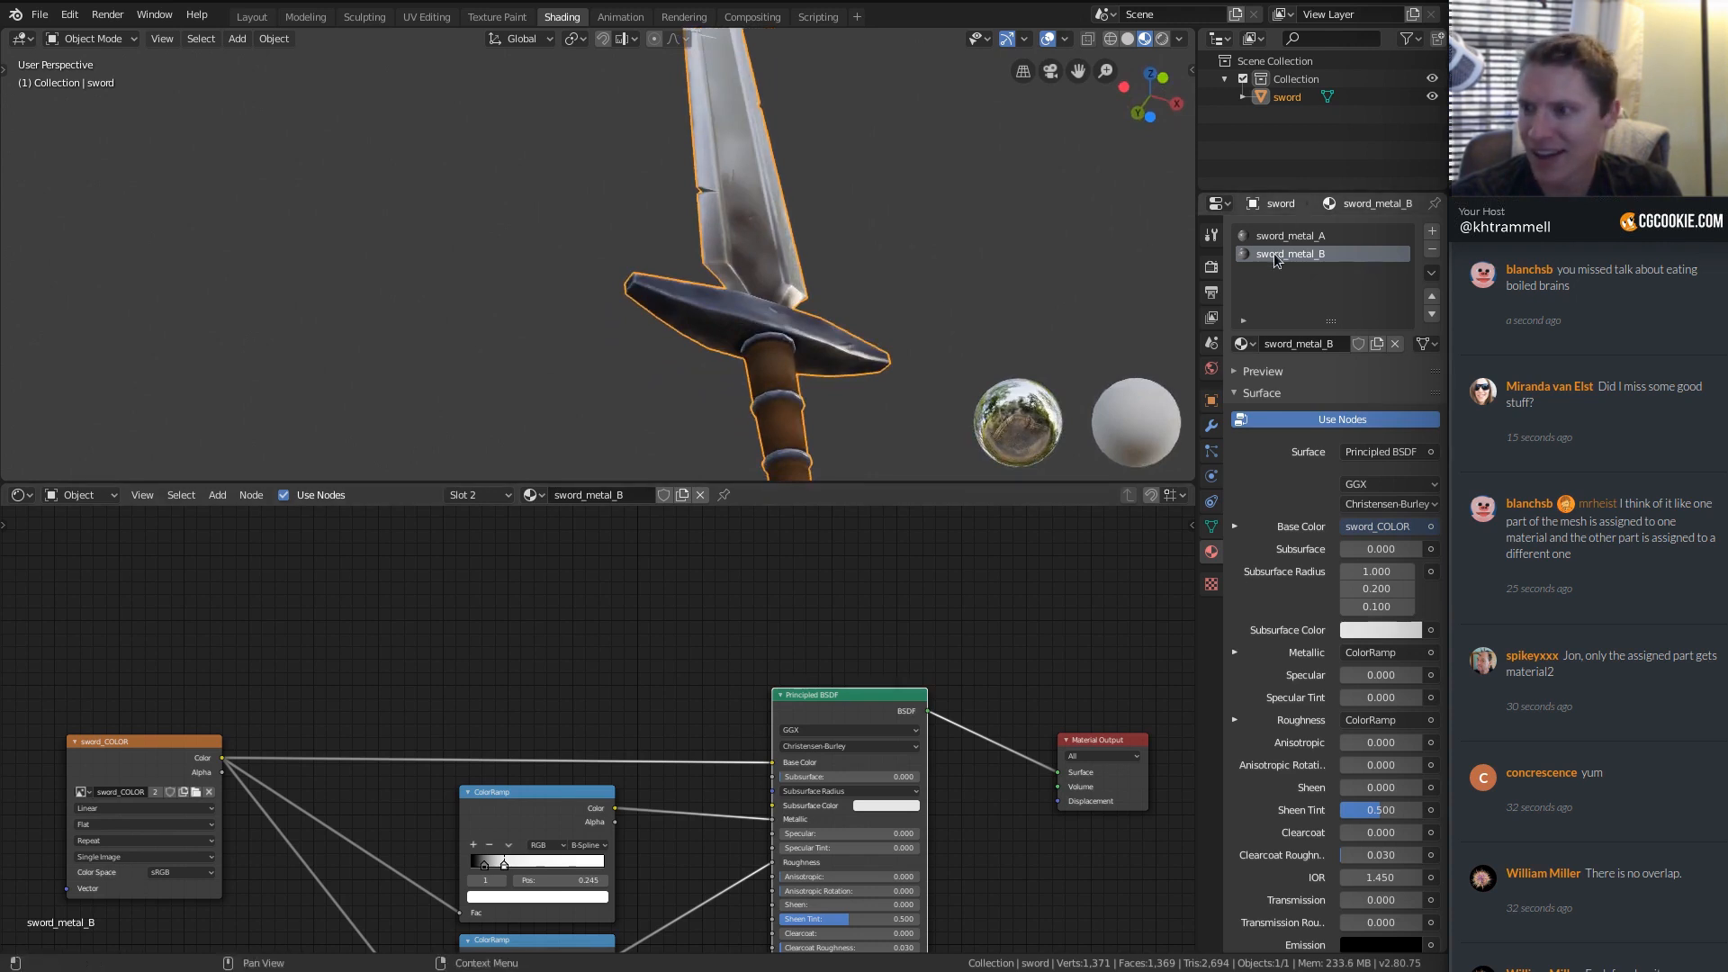
{"action": "middle_click_drag", "start_coordinate": [705, 303], "coordinate": [711, 169]}
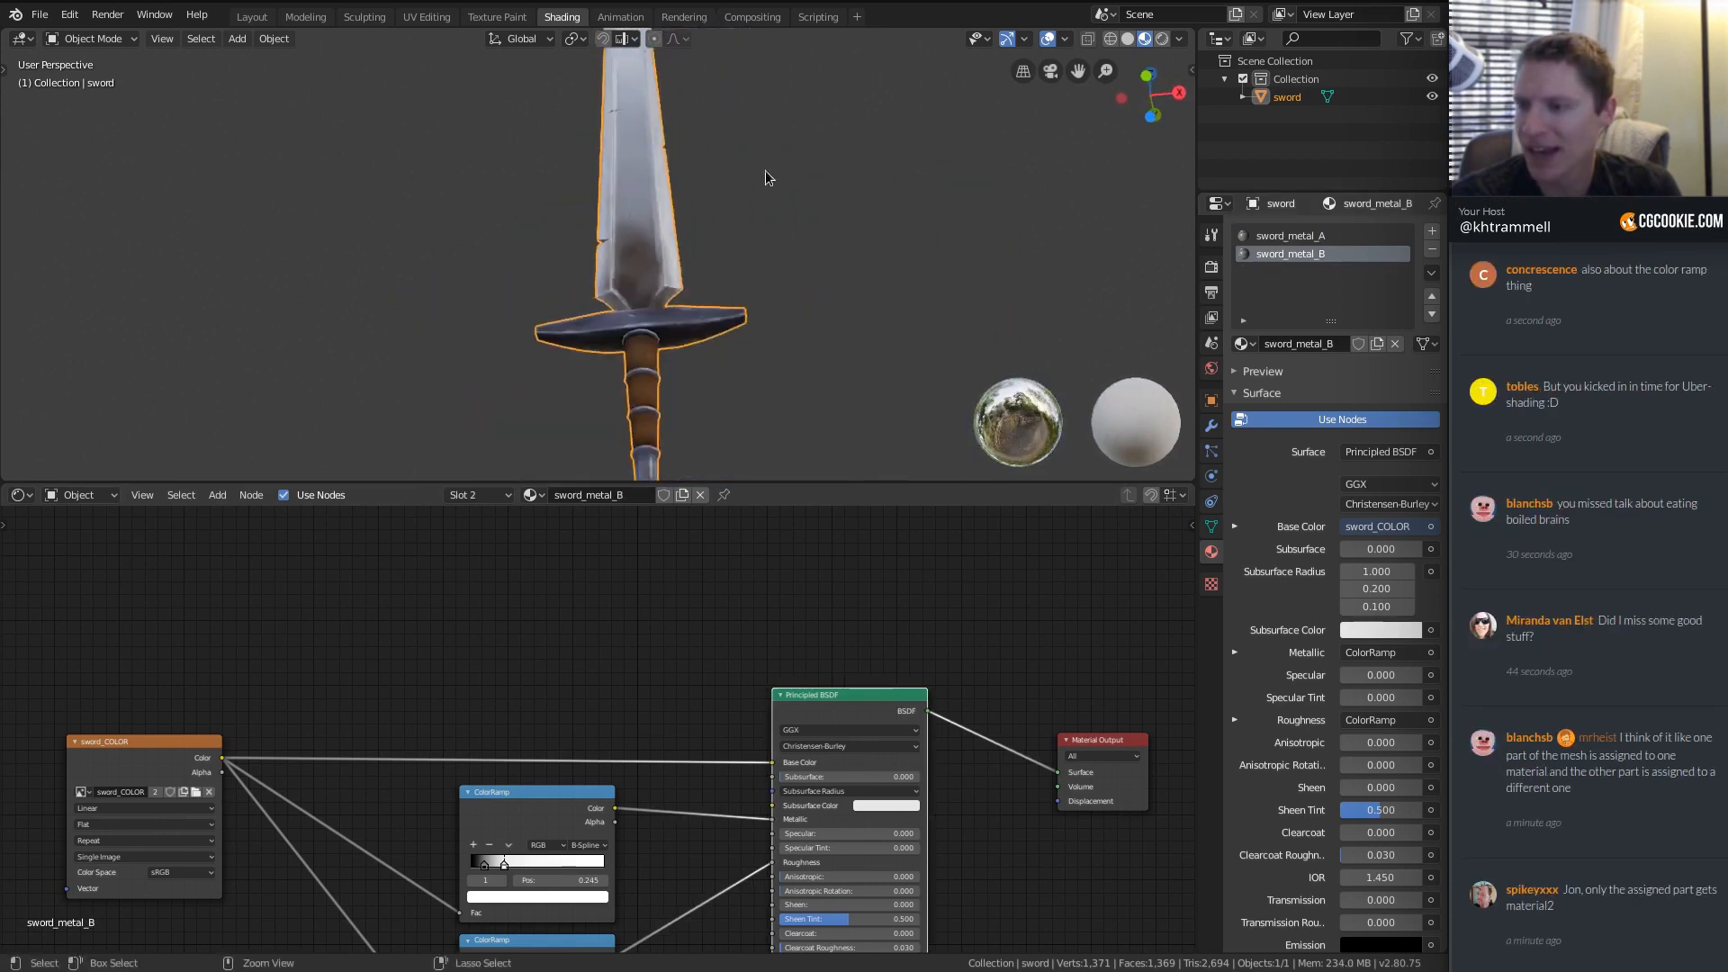
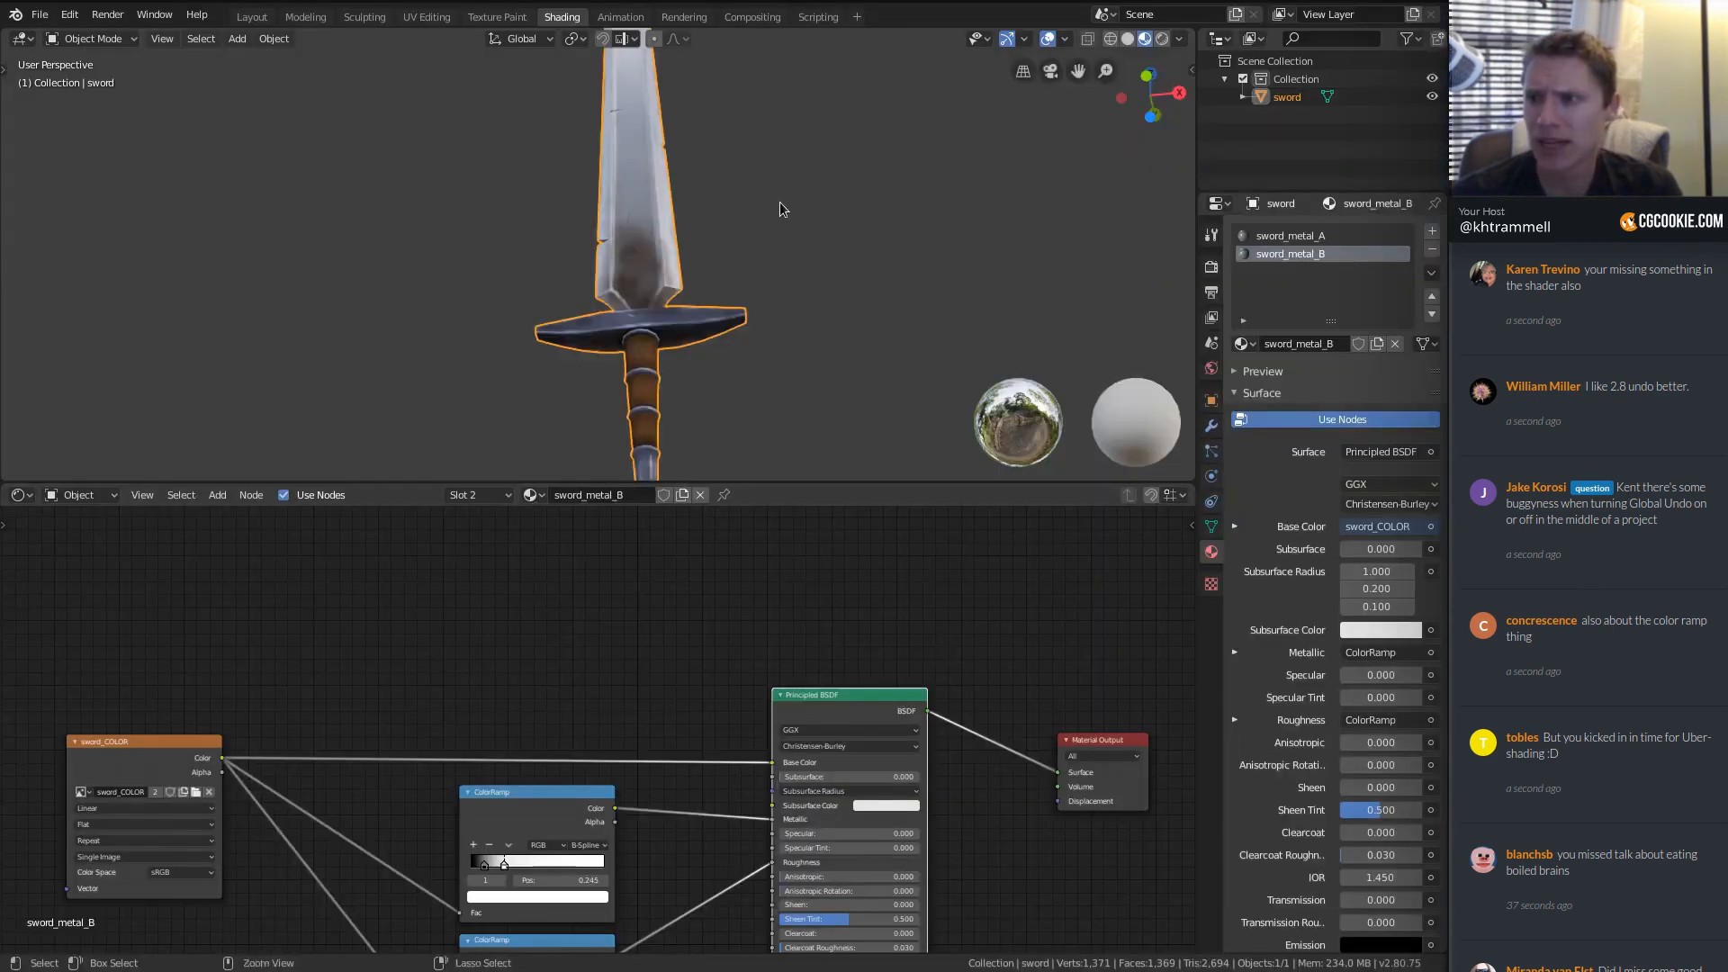
Save the file, start a new General file, and reopen rec_sword_05.blend from the recent files.
{"action": "key", "text": "ctrl+s"}
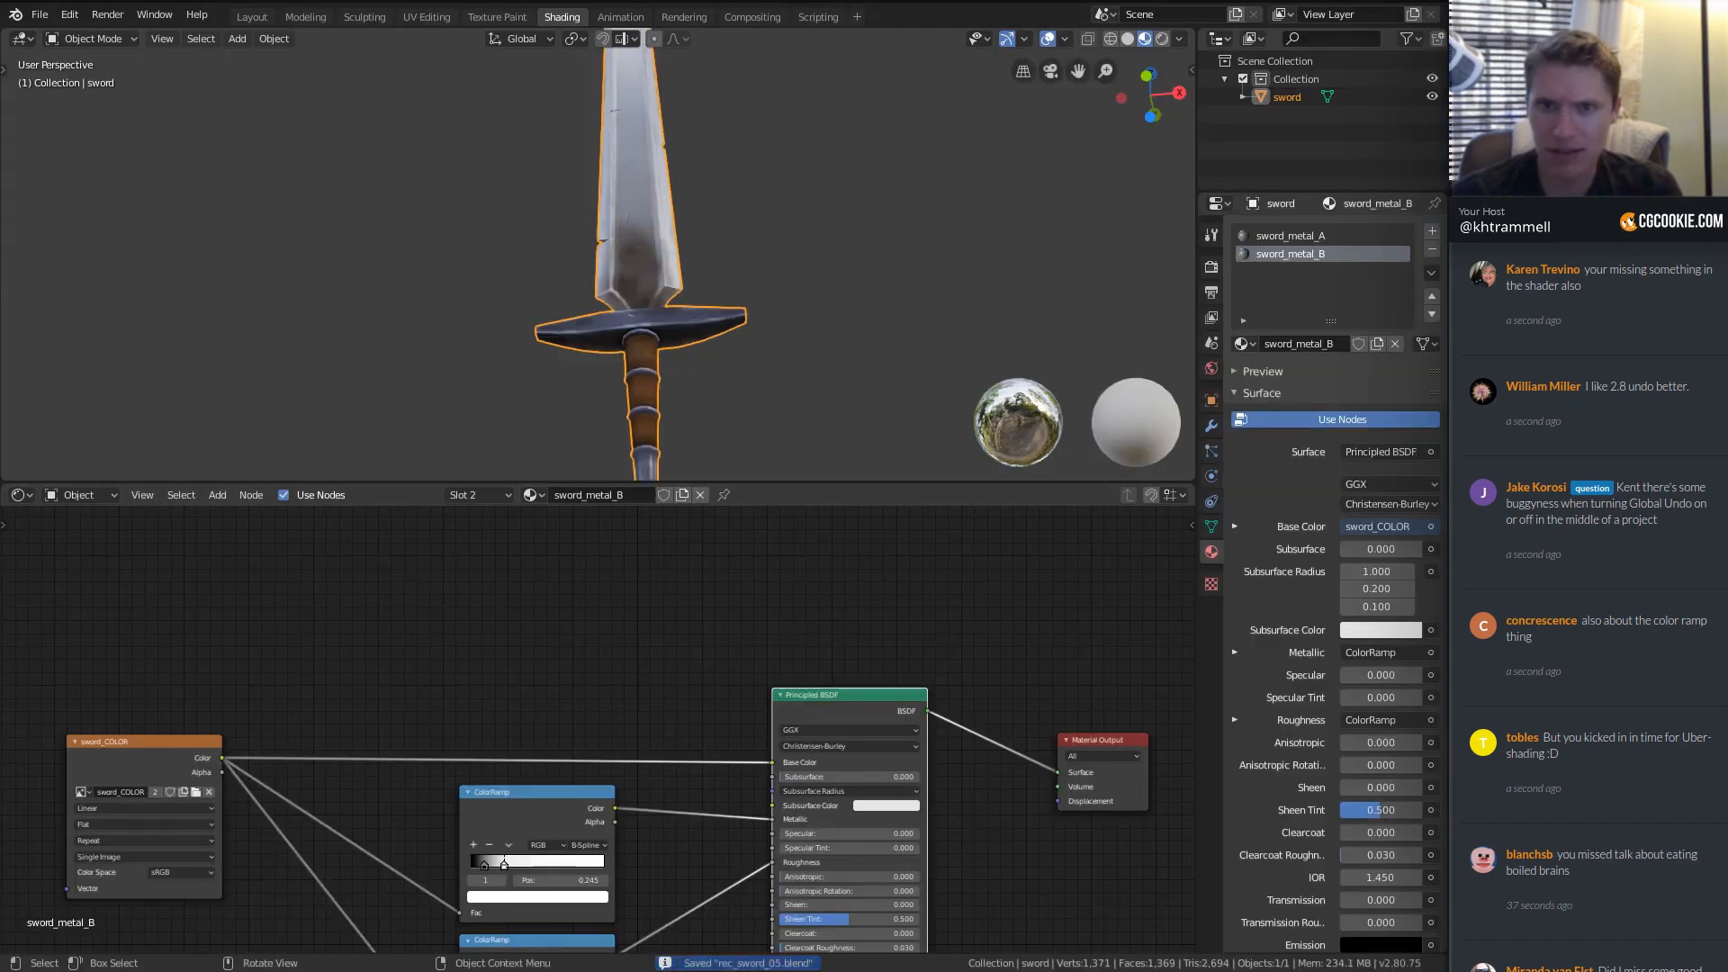
{"action": "left_click", "coordinate": [39, 16]}
{"action": "left_click", "coordinate": [205, 35]}
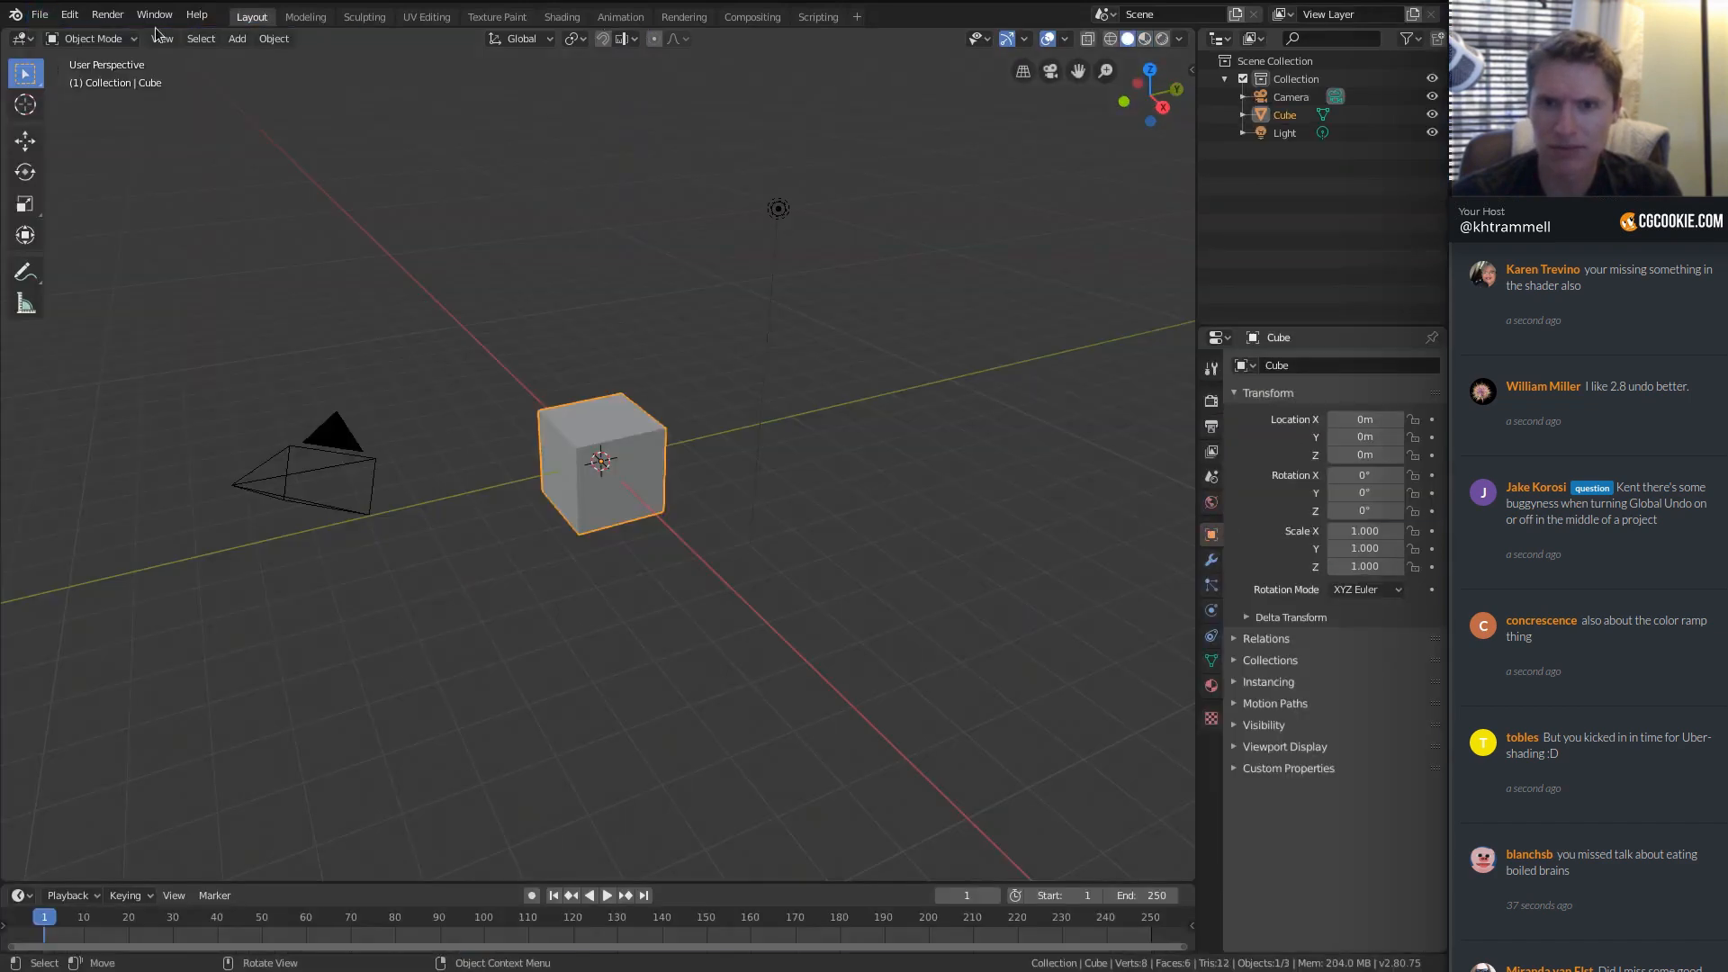
{"action": "left_click", "coordinate": [38, 14]}
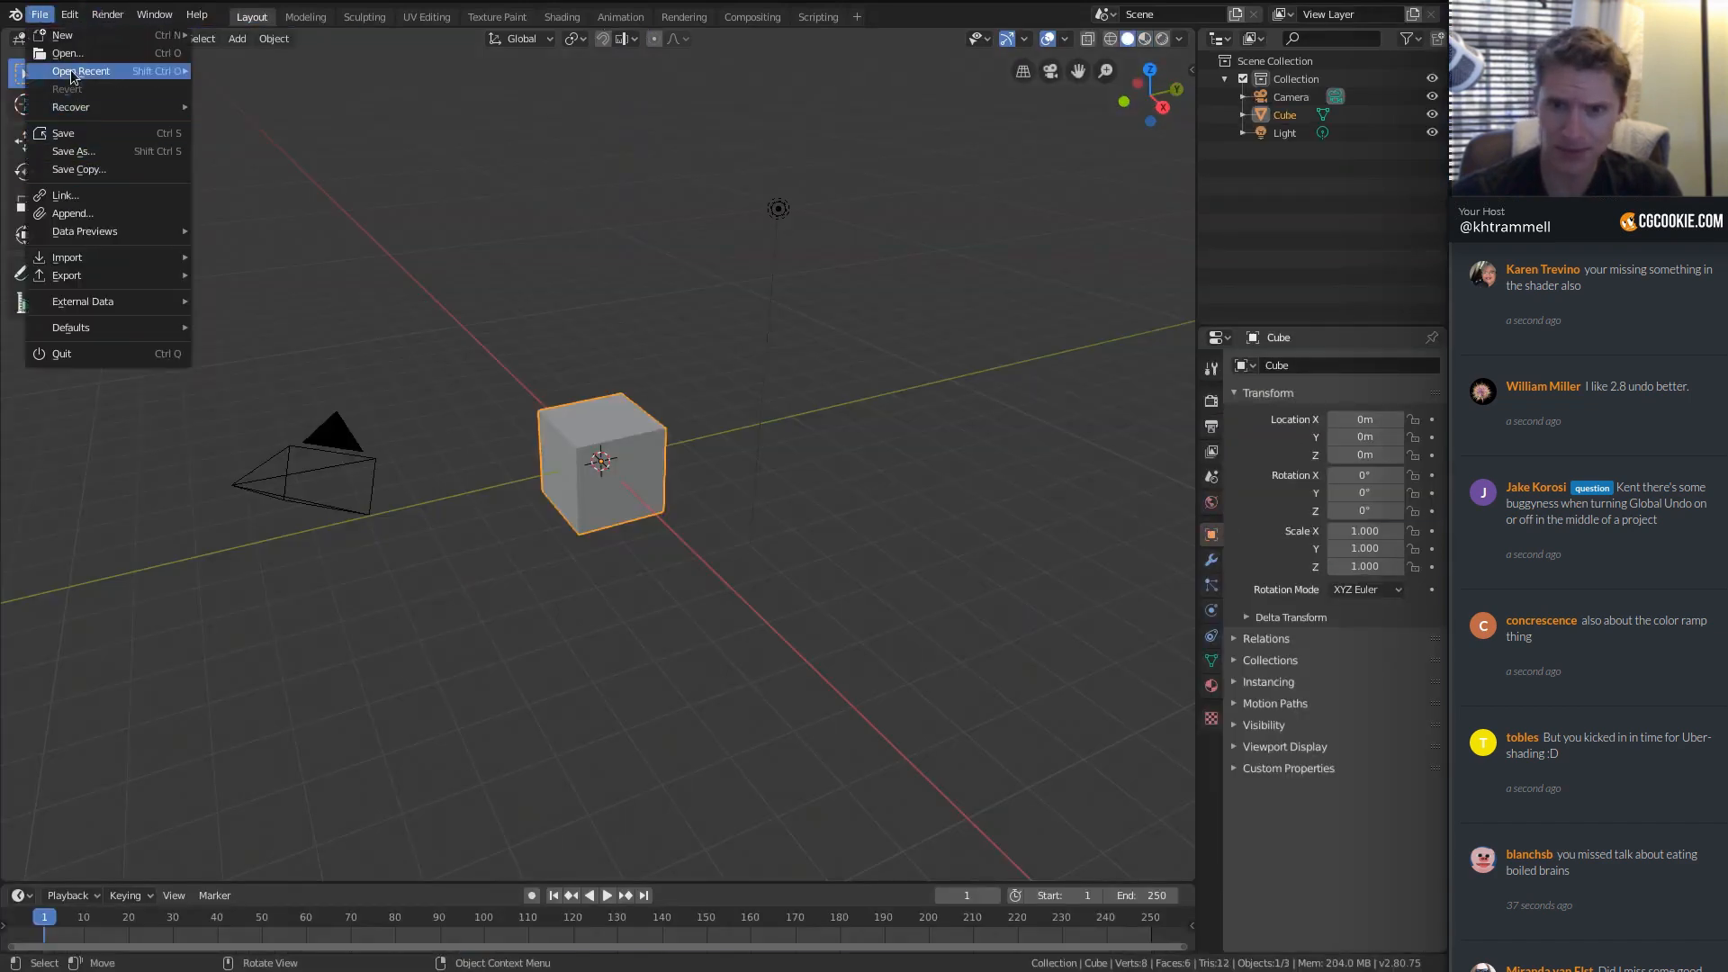
{"action": "mouse_move", "coordinate": [140, 72]}
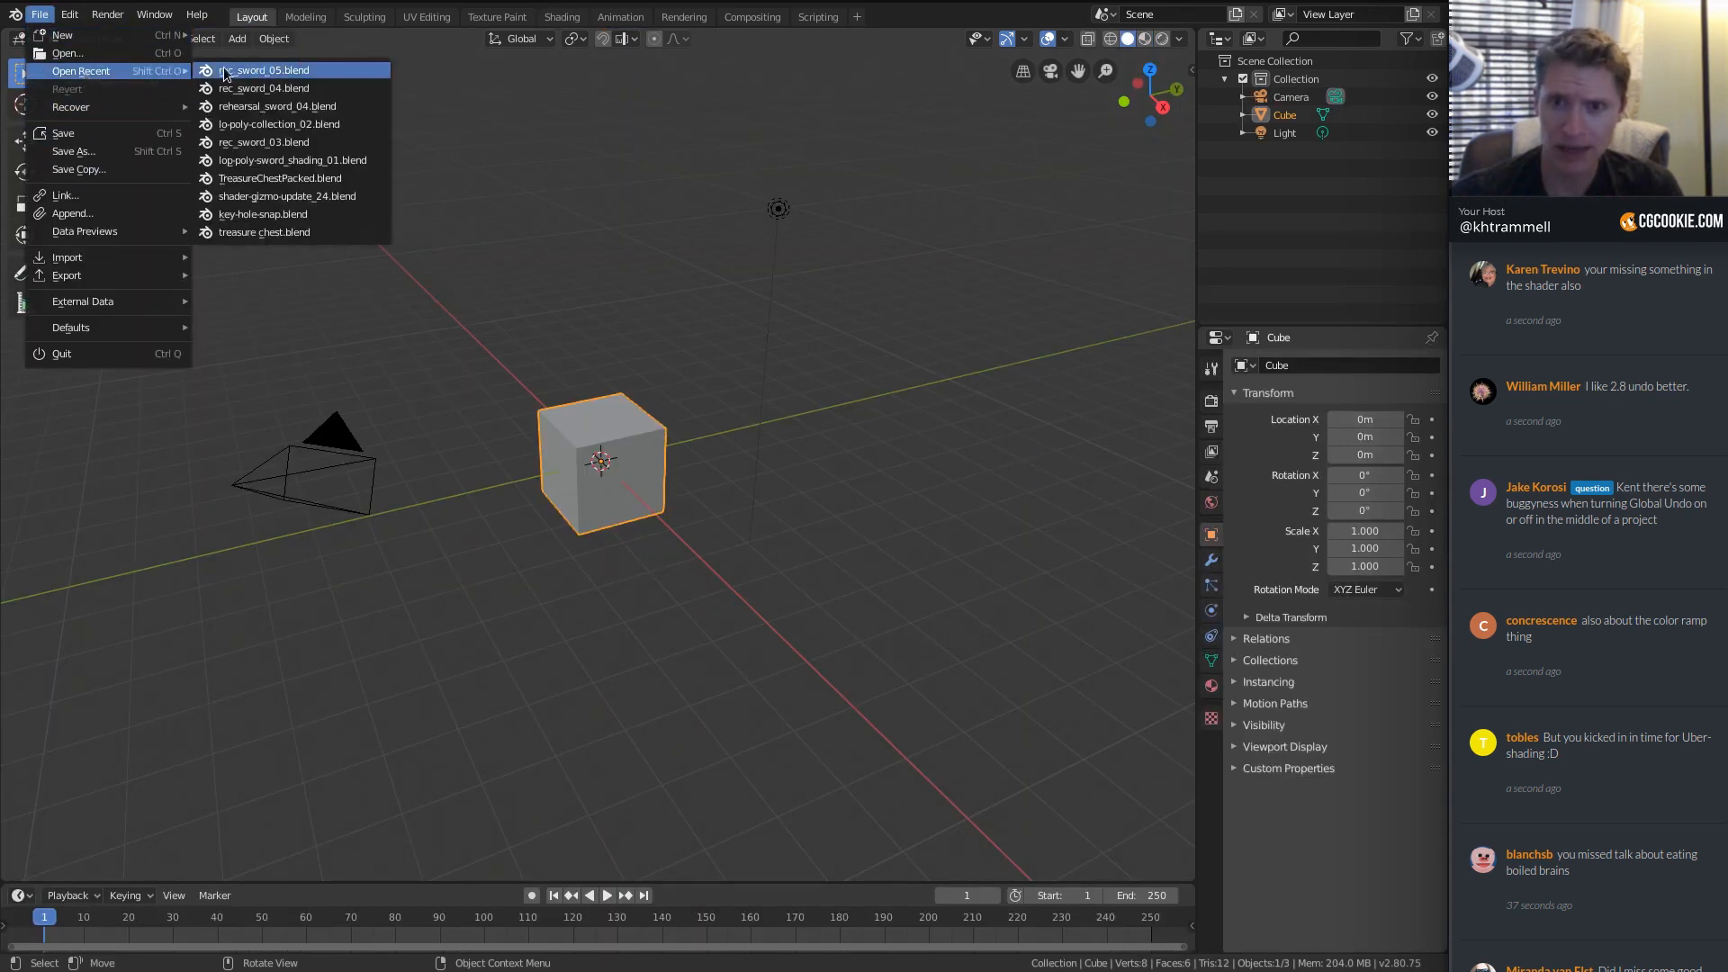
{"action": "left_click", "coordinate": [240, 71]}
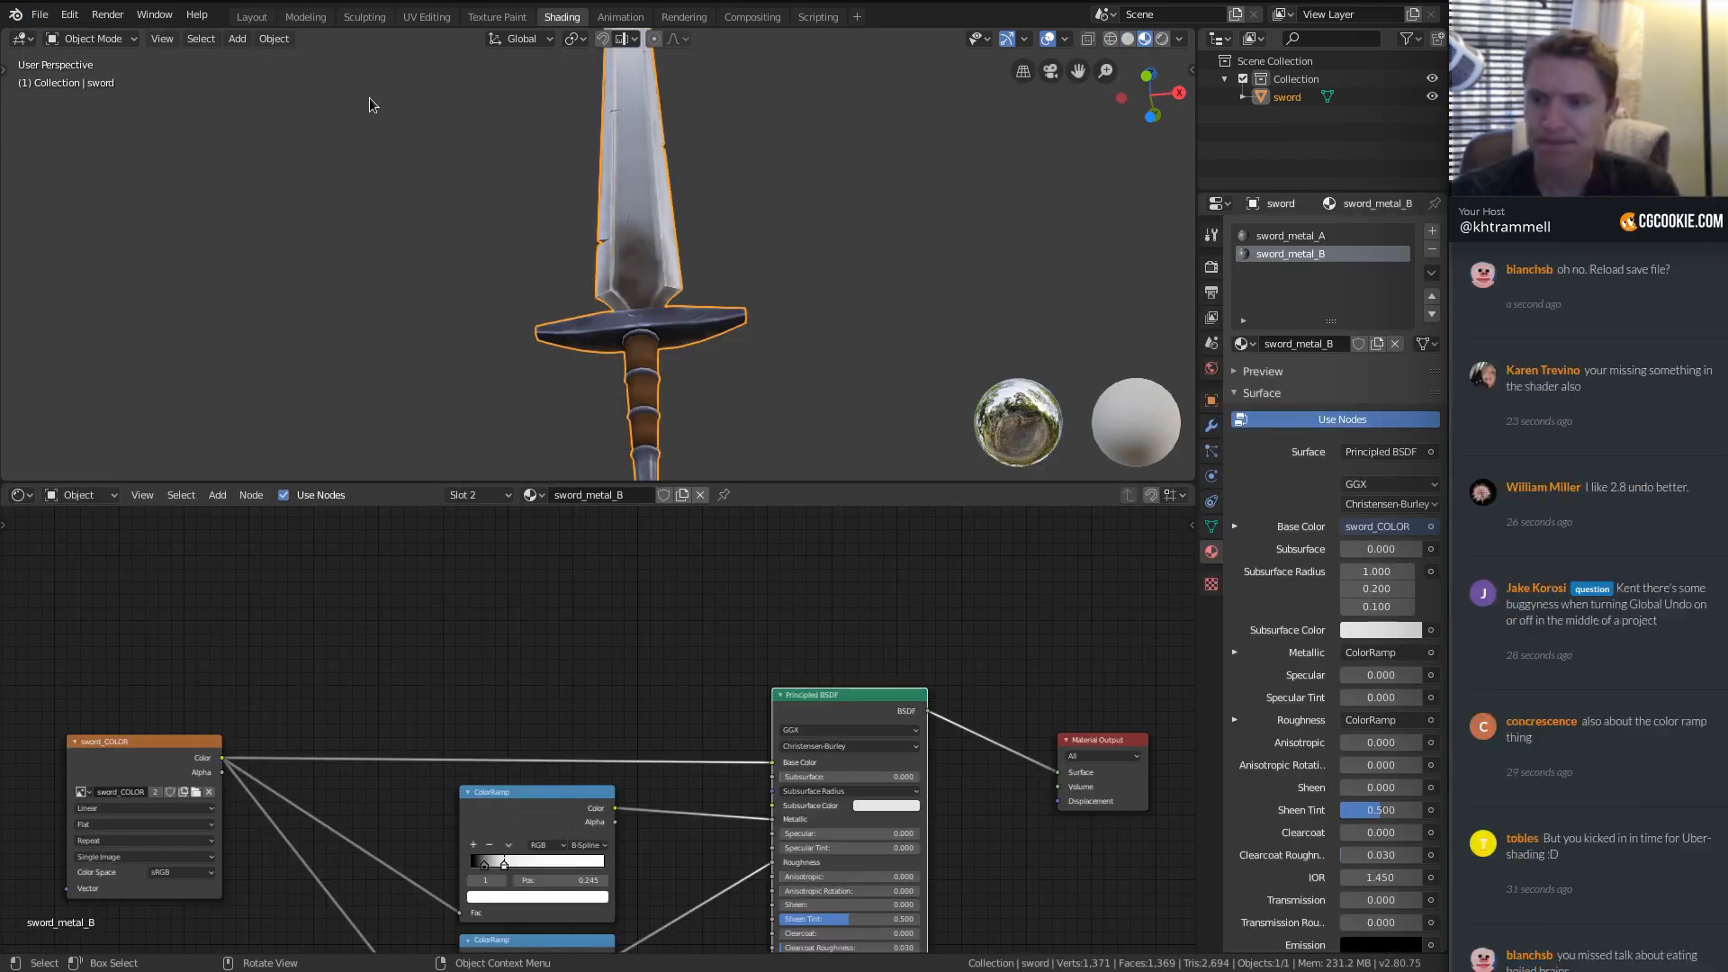
Check the Global Undo setting in the system preferences and close them.
{"action": "middle_click_drag", "start_coordinate": [760, 173], "coordinate": [815, 243]}
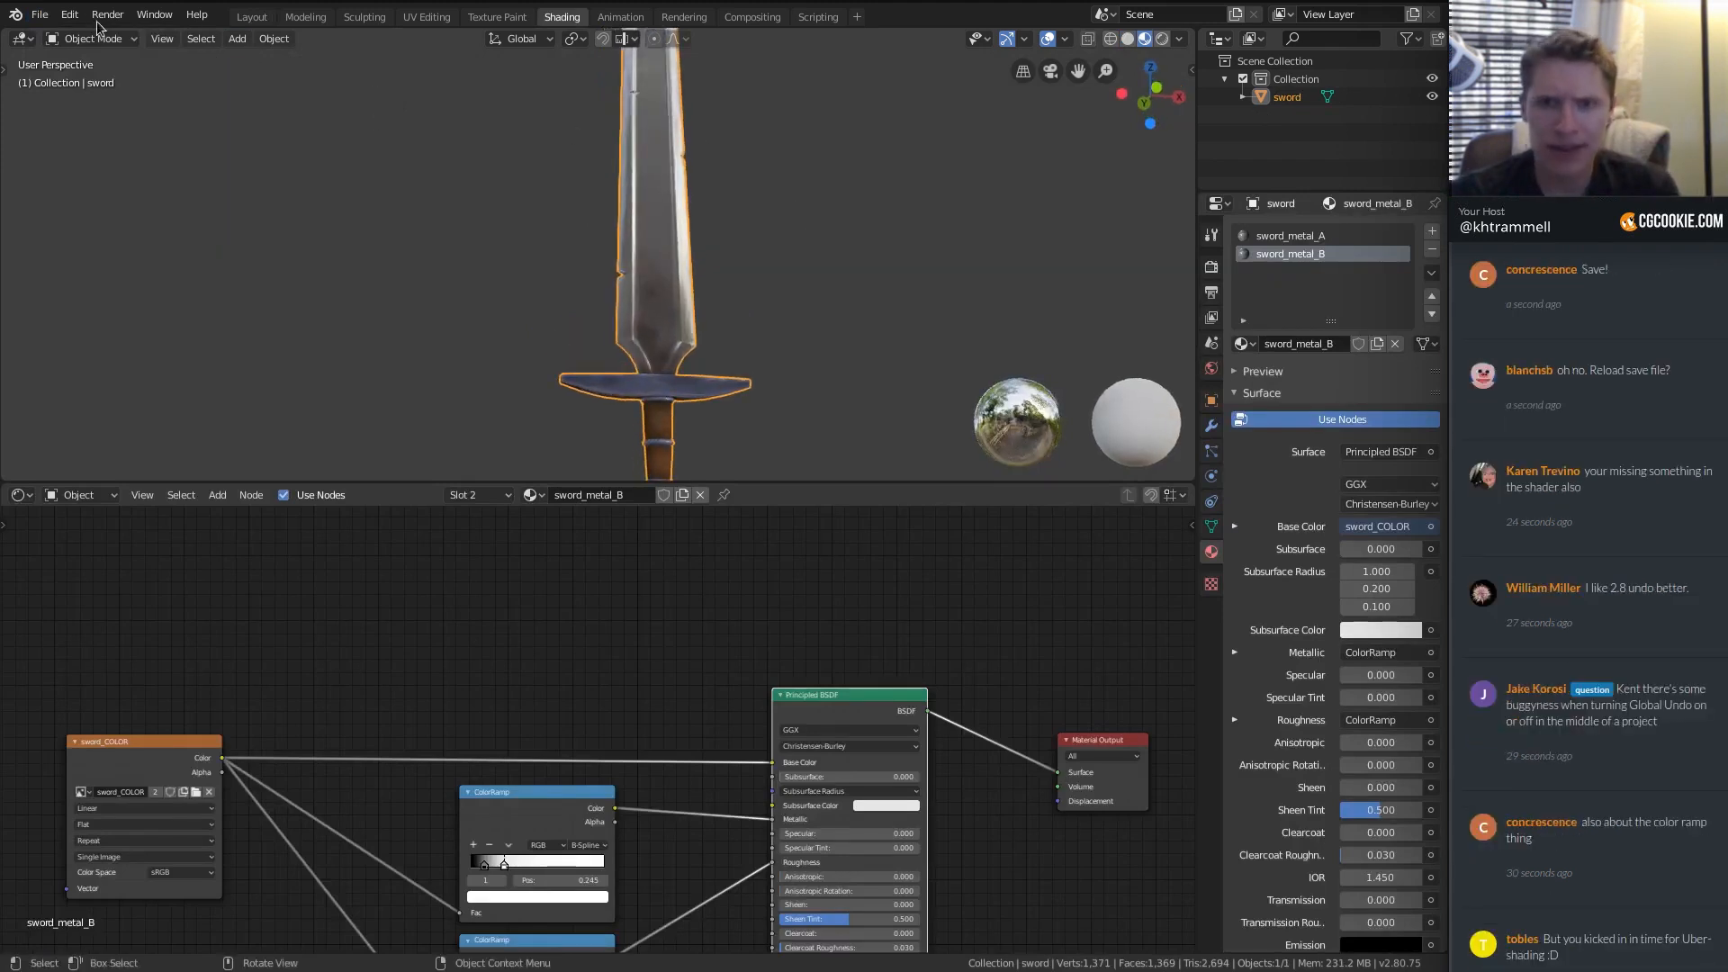
{"action": "left_click", "coordinate": [69, 14]}
{"action": "left_click", "coordinate": [117, 259]}
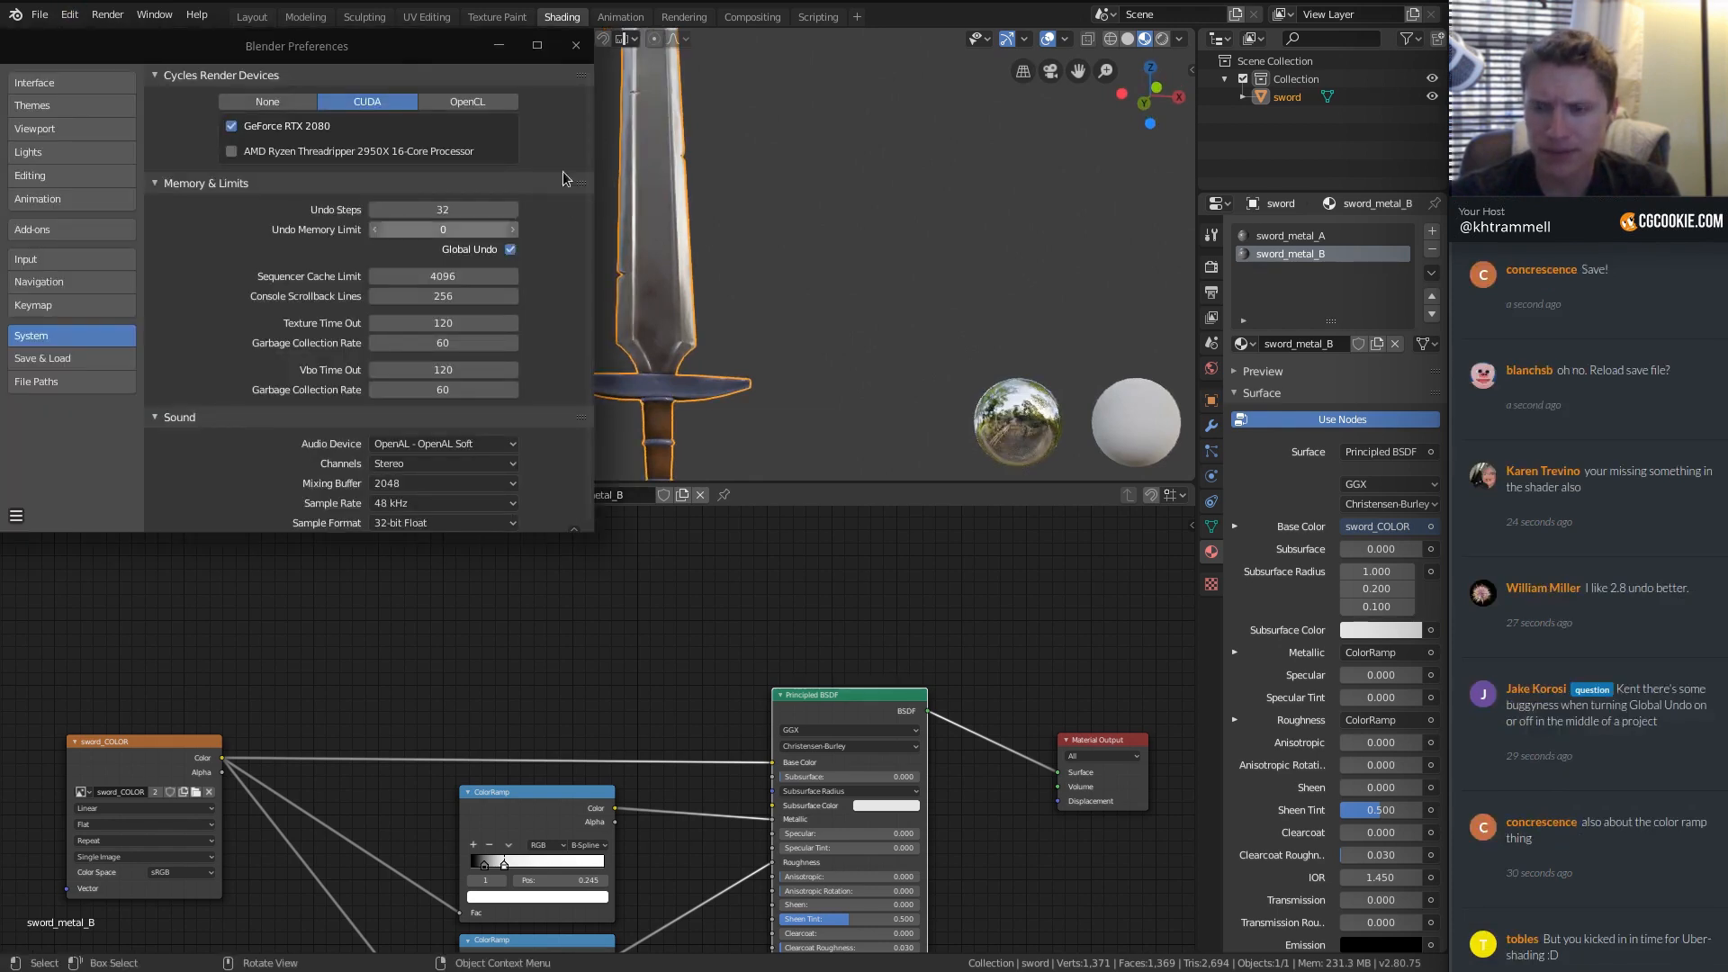
{"action": "left_click", "coordinate": [576, 45]}
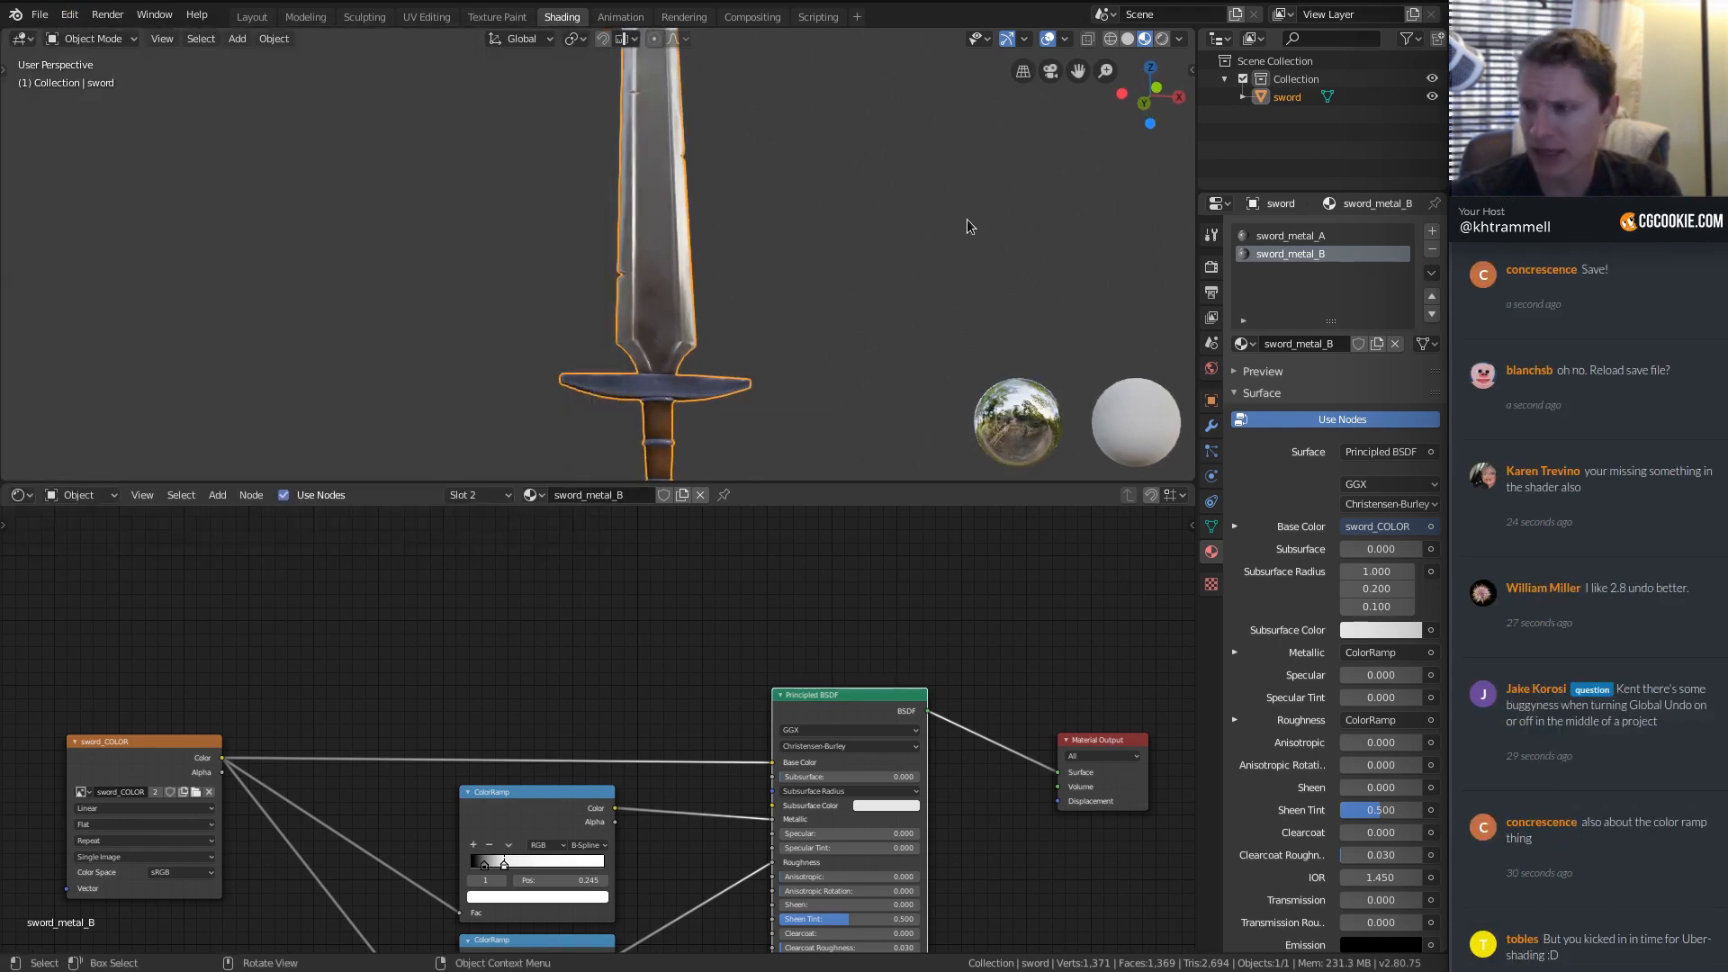
Rotate the sword, first in the view plane and then with trackball rotation, until the blade lies nearly horizontal.
{"action": "scroll", "coordinate": [841, 225], "scroll_direction": "down", "scroll_amount": 3}
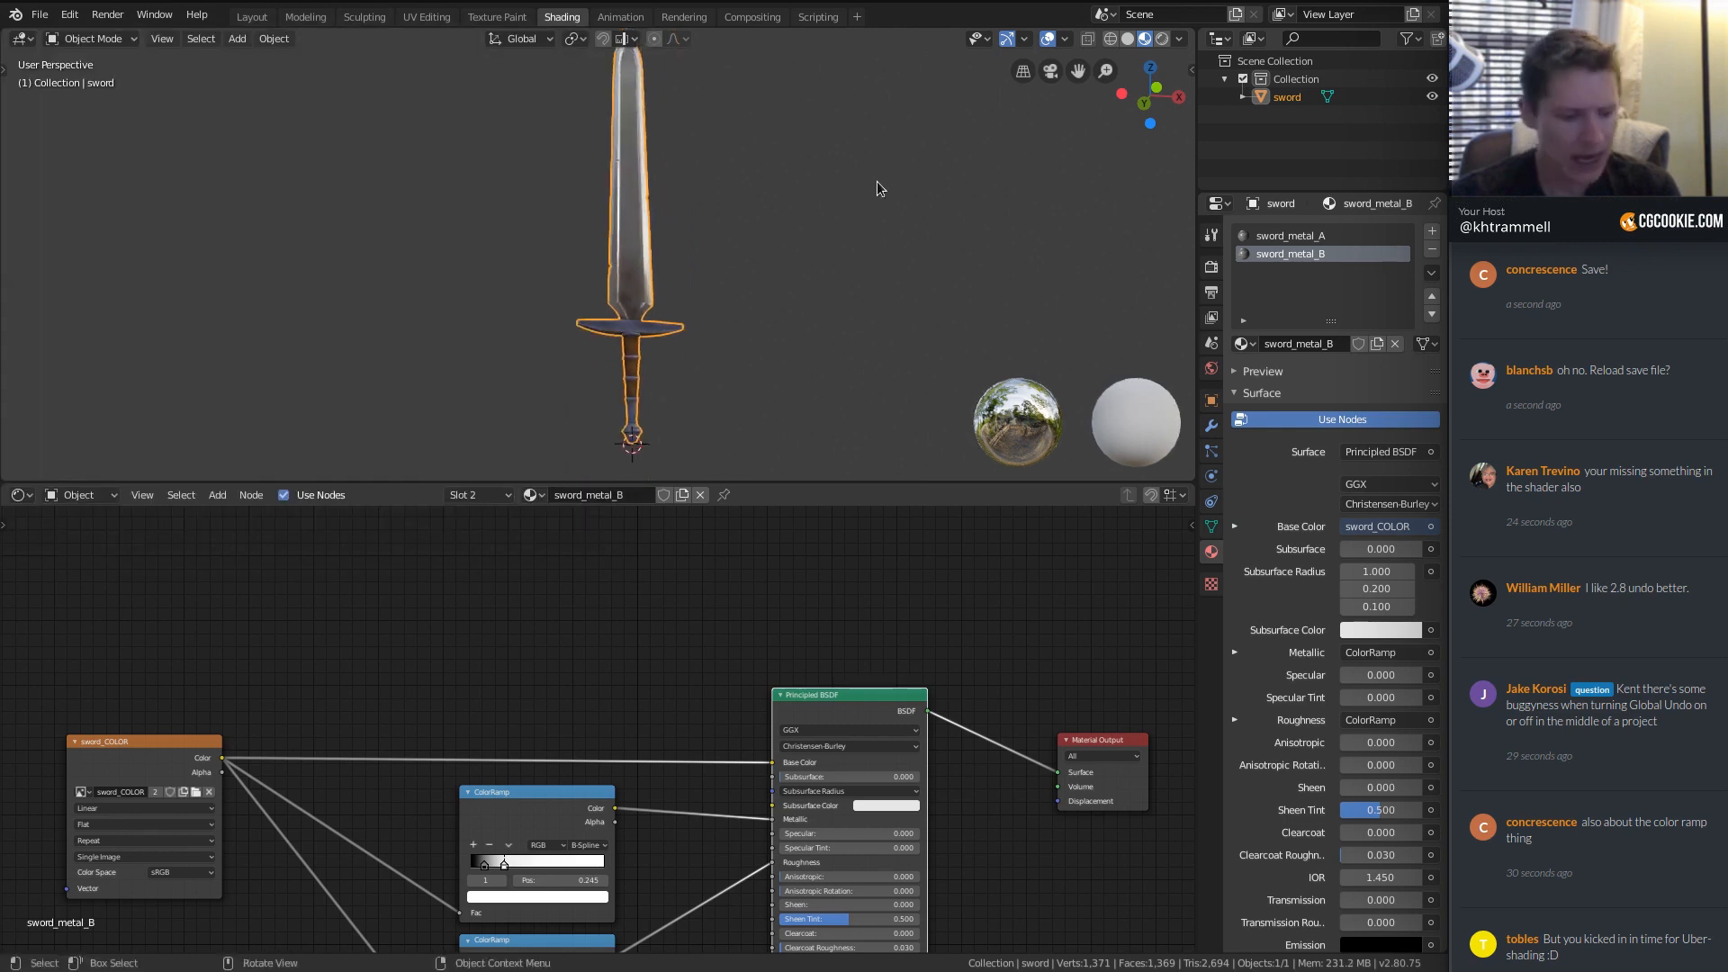
{"action": "key", "text": "r"}
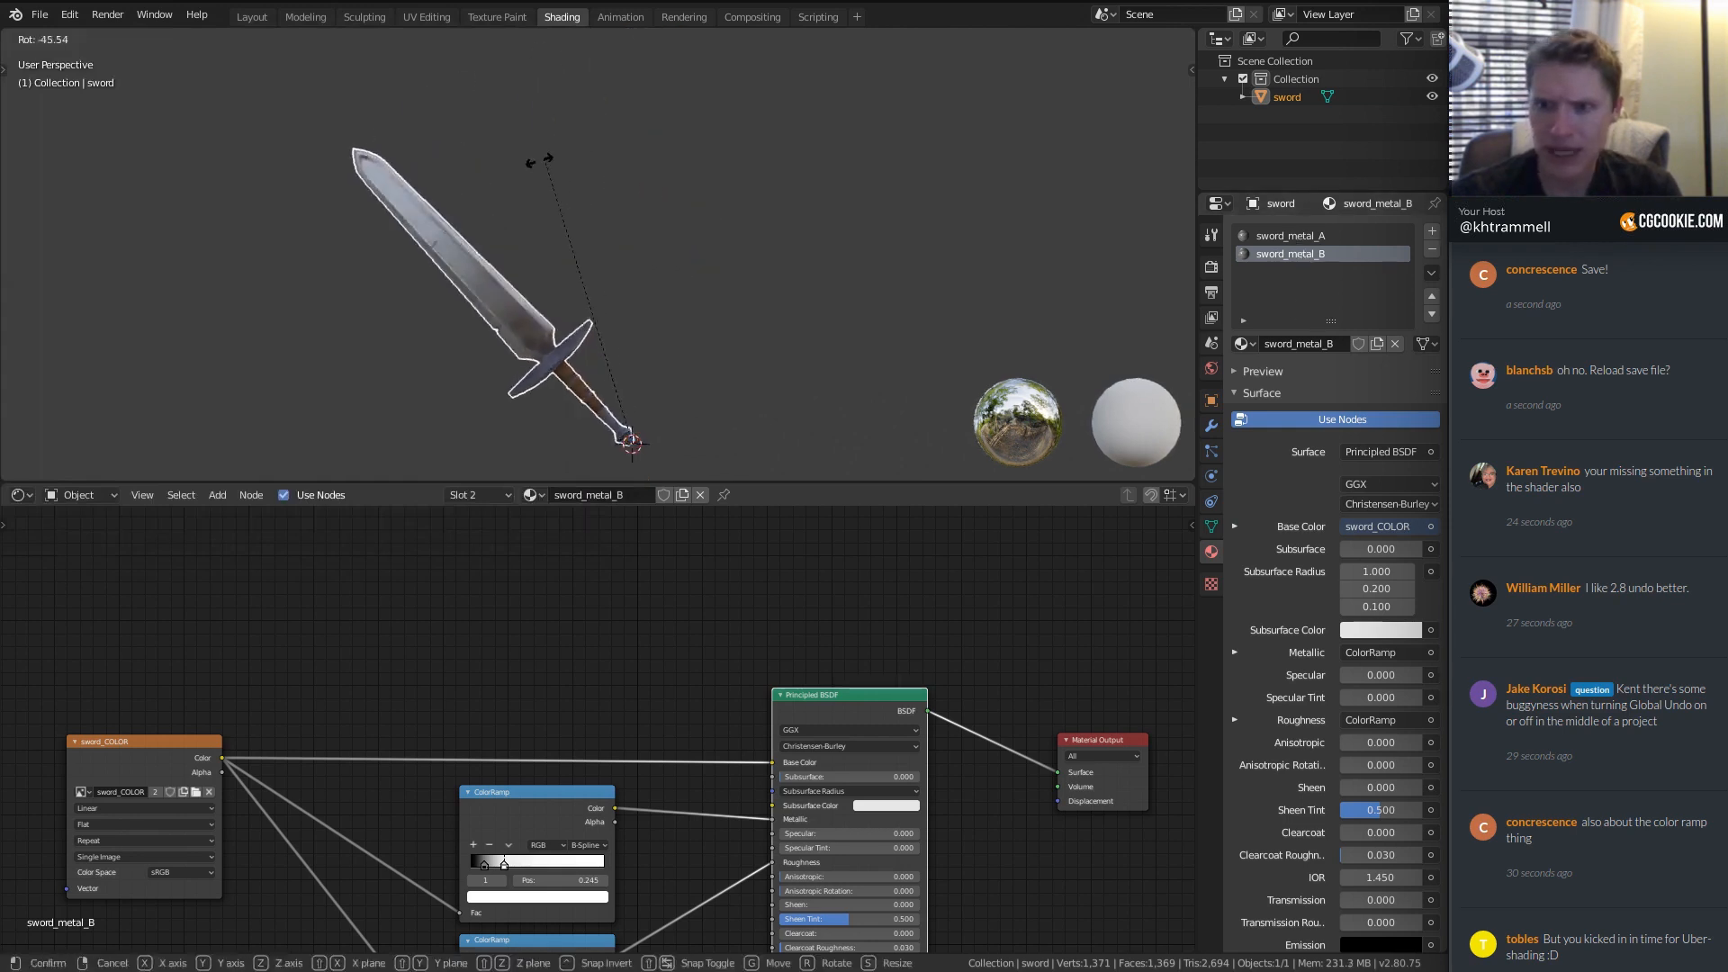
{"action": "left_click", "coordinate": [396, 299]}
{"action": "middle_click_drag", "start_coordinate": [605, 364], "coordinate": [598, 331]}
{"action": "key", "text": "r"}
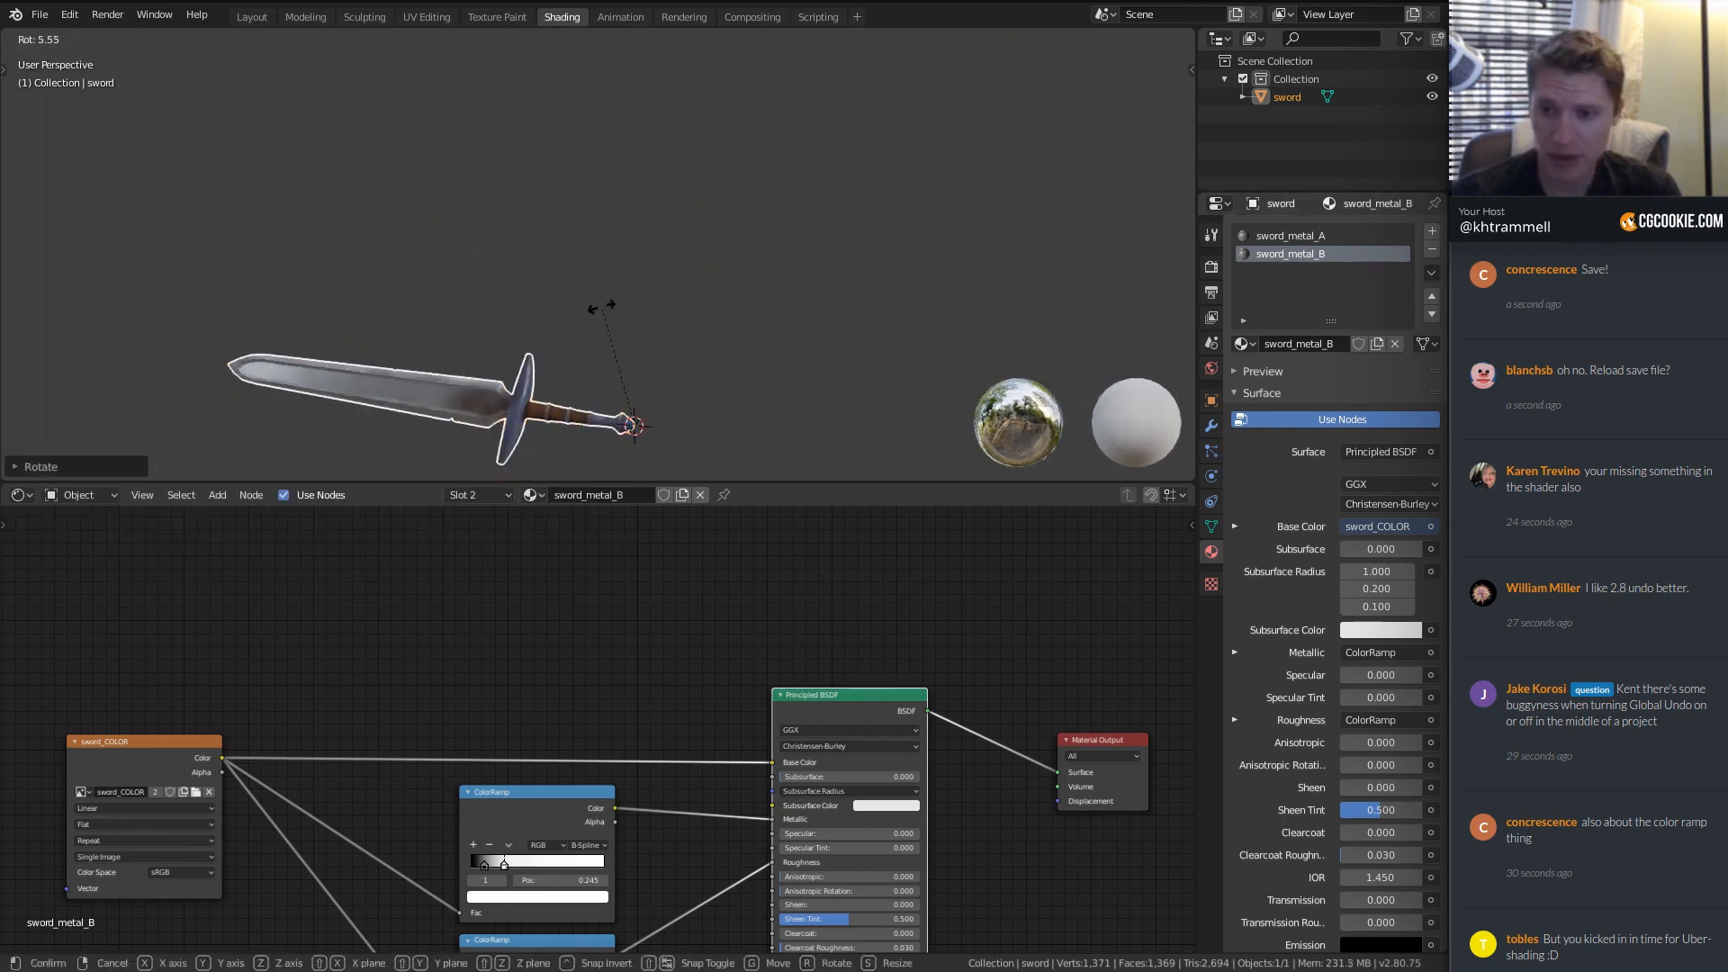
{"action": "key", "text": "r"}
{"action": "left_click", "coordinate": [622, 243]}
{"action": "middle_click_drag", "start_coordinate": [626, 247], "coordinate": [733, 405]}
{"action": "scroll", "coordinate": [730, 331], "scroll_direction": "up", "scroll_amount": 4}
{"action": "middle_click_drag", "start_coordinate": [734, 405], "coordinate": [786, 272], "text": "shift"}
{"action": "scroll", "coordinate": [728, 275], "scroll_direction": "down", "scroll_amount": 3}
{"action": "scroll", "coordinate": [722, 272], "scroll_direction": "up", "scroll_amount": 1}
{"action": "key", "text": "shift+a"}
{"action": "key", "text": "shift+a"}
{"action": "mouse_move", "coordinate": [484, 677]}
Clear the mesh selection, try selecting the sword_metal_B faces, and switch repeatedly between Edit and Object Mode to compare the selection.
{"action": "key", "text": "Tab"}
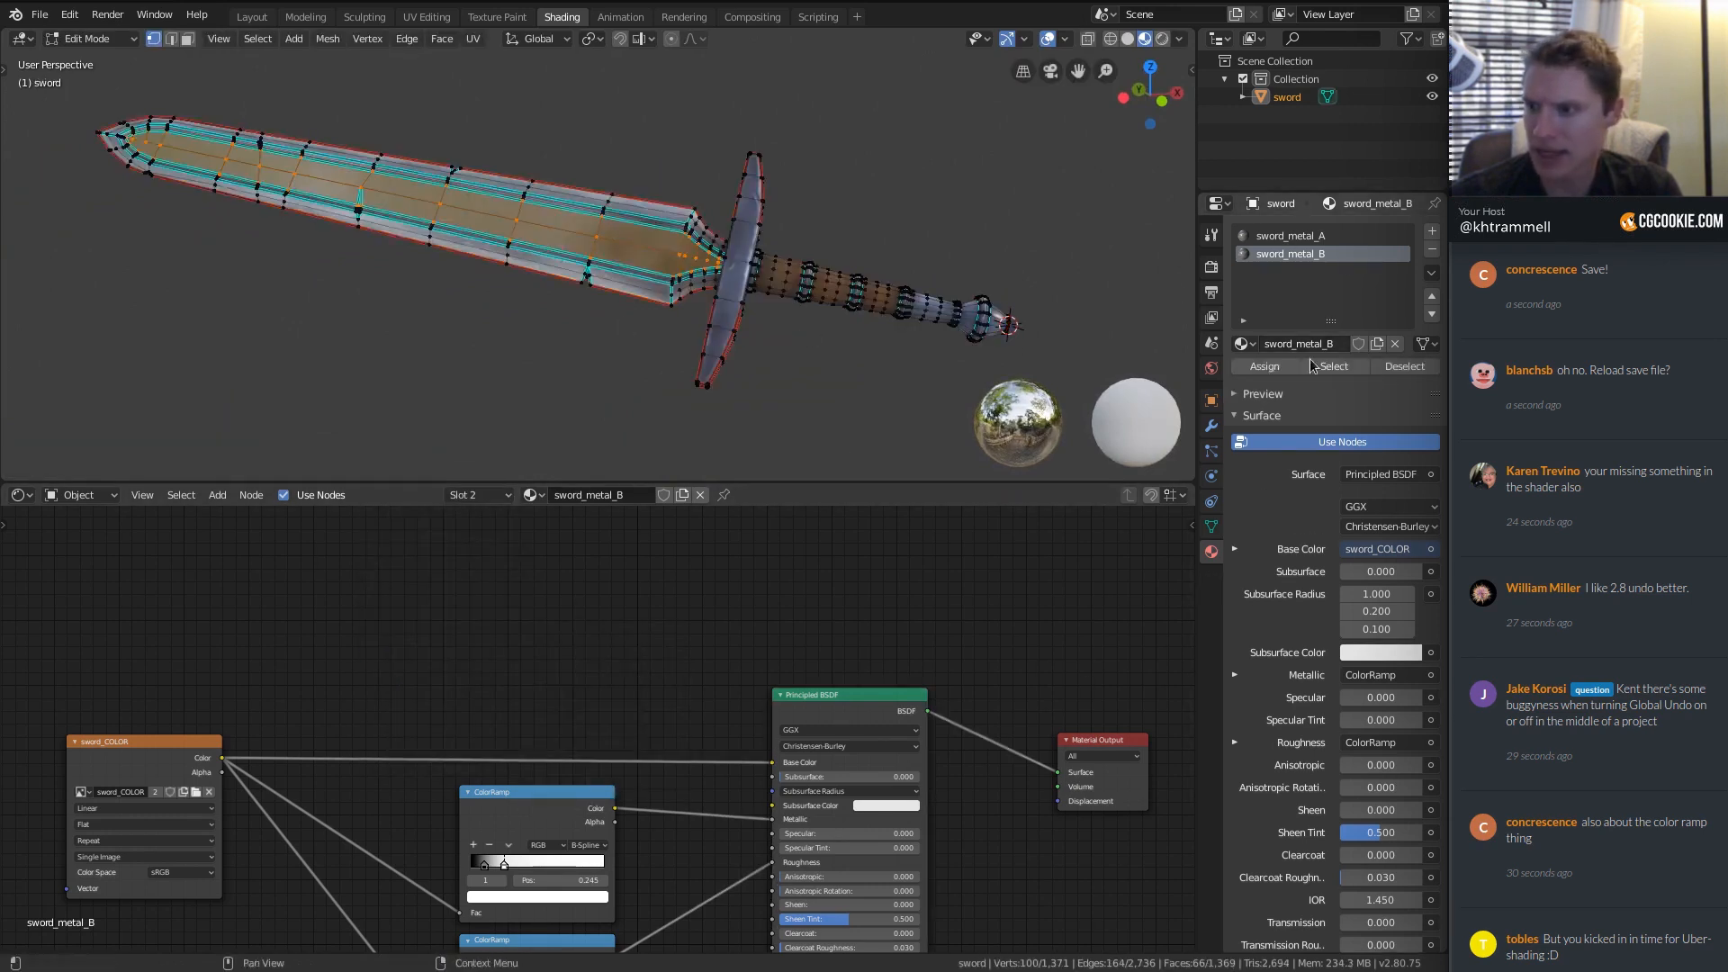
{"action": "key", "text": "alt+a"}
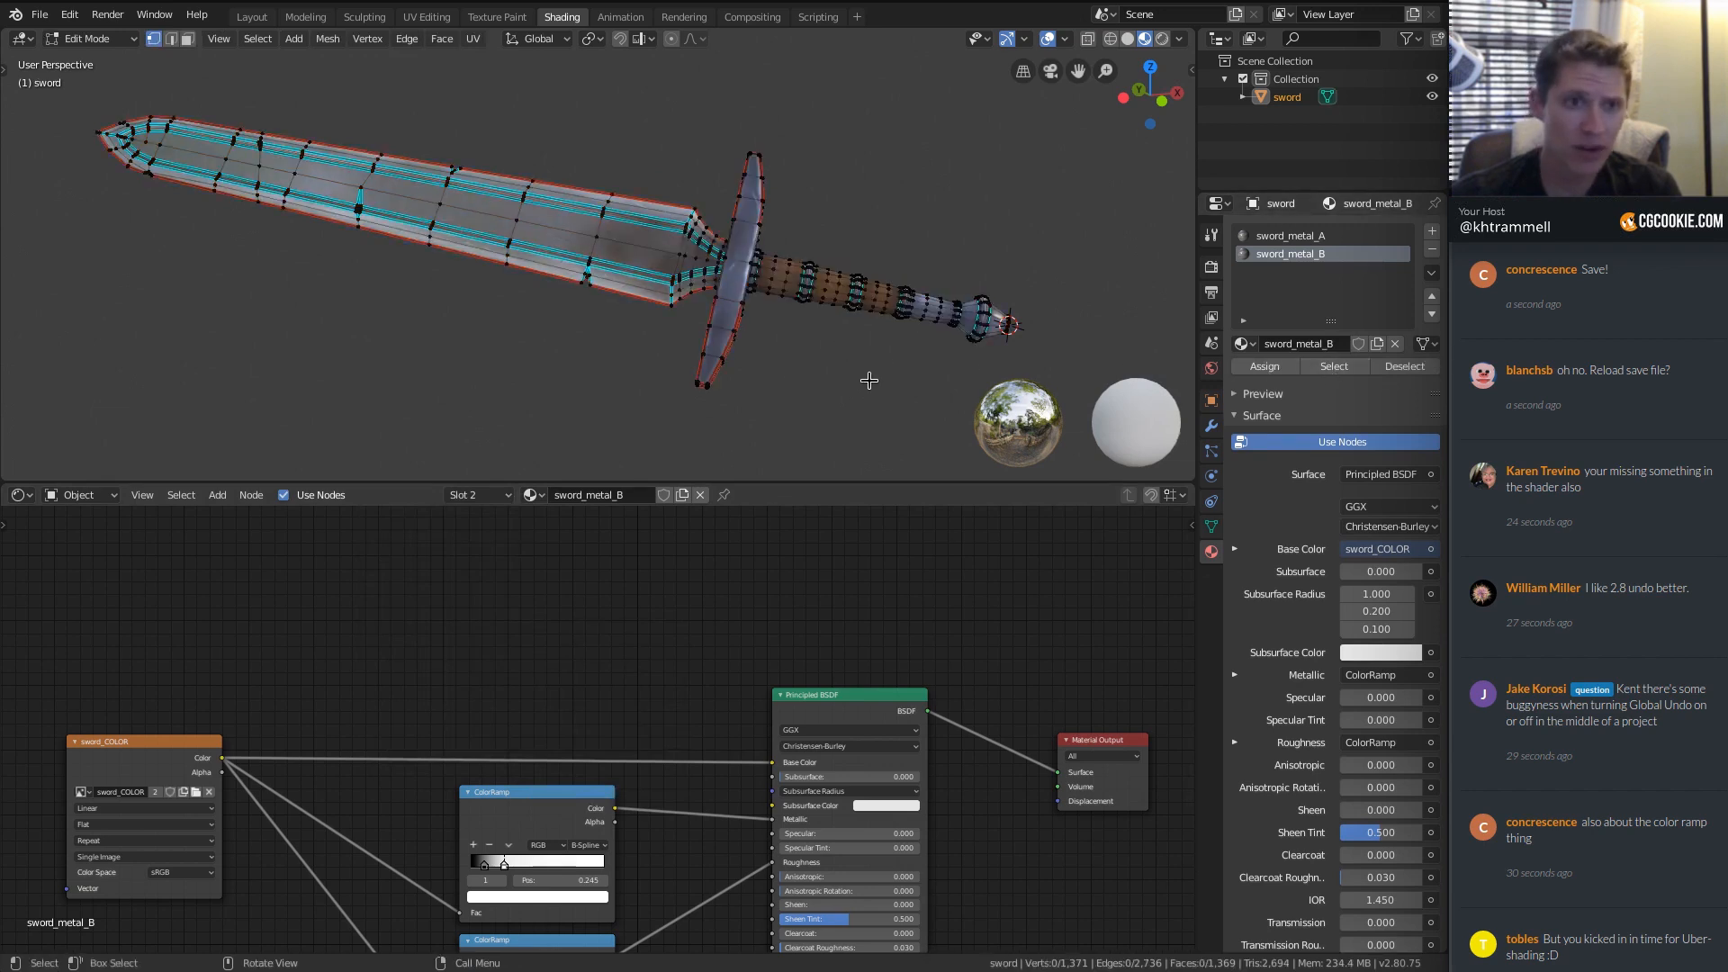
{"action": "left_click", "coordinate": [1335, 367]}
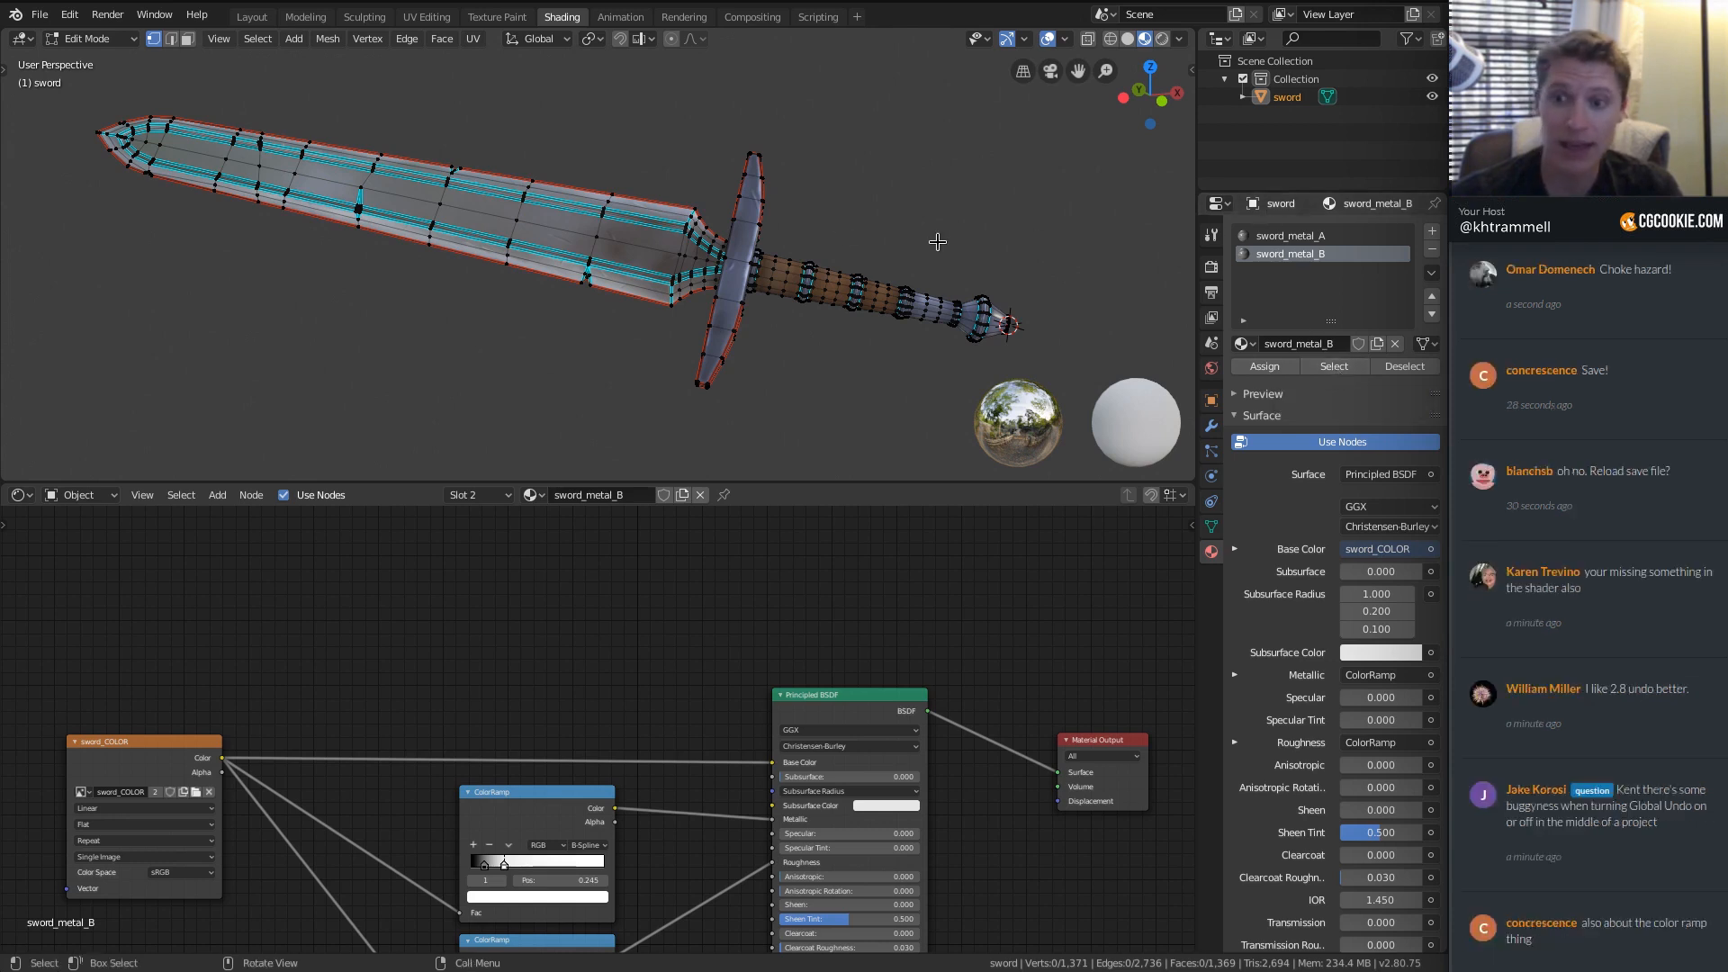
{"action": "key", "text": "Tab"}
{"action": "key", "text": "Tab"}
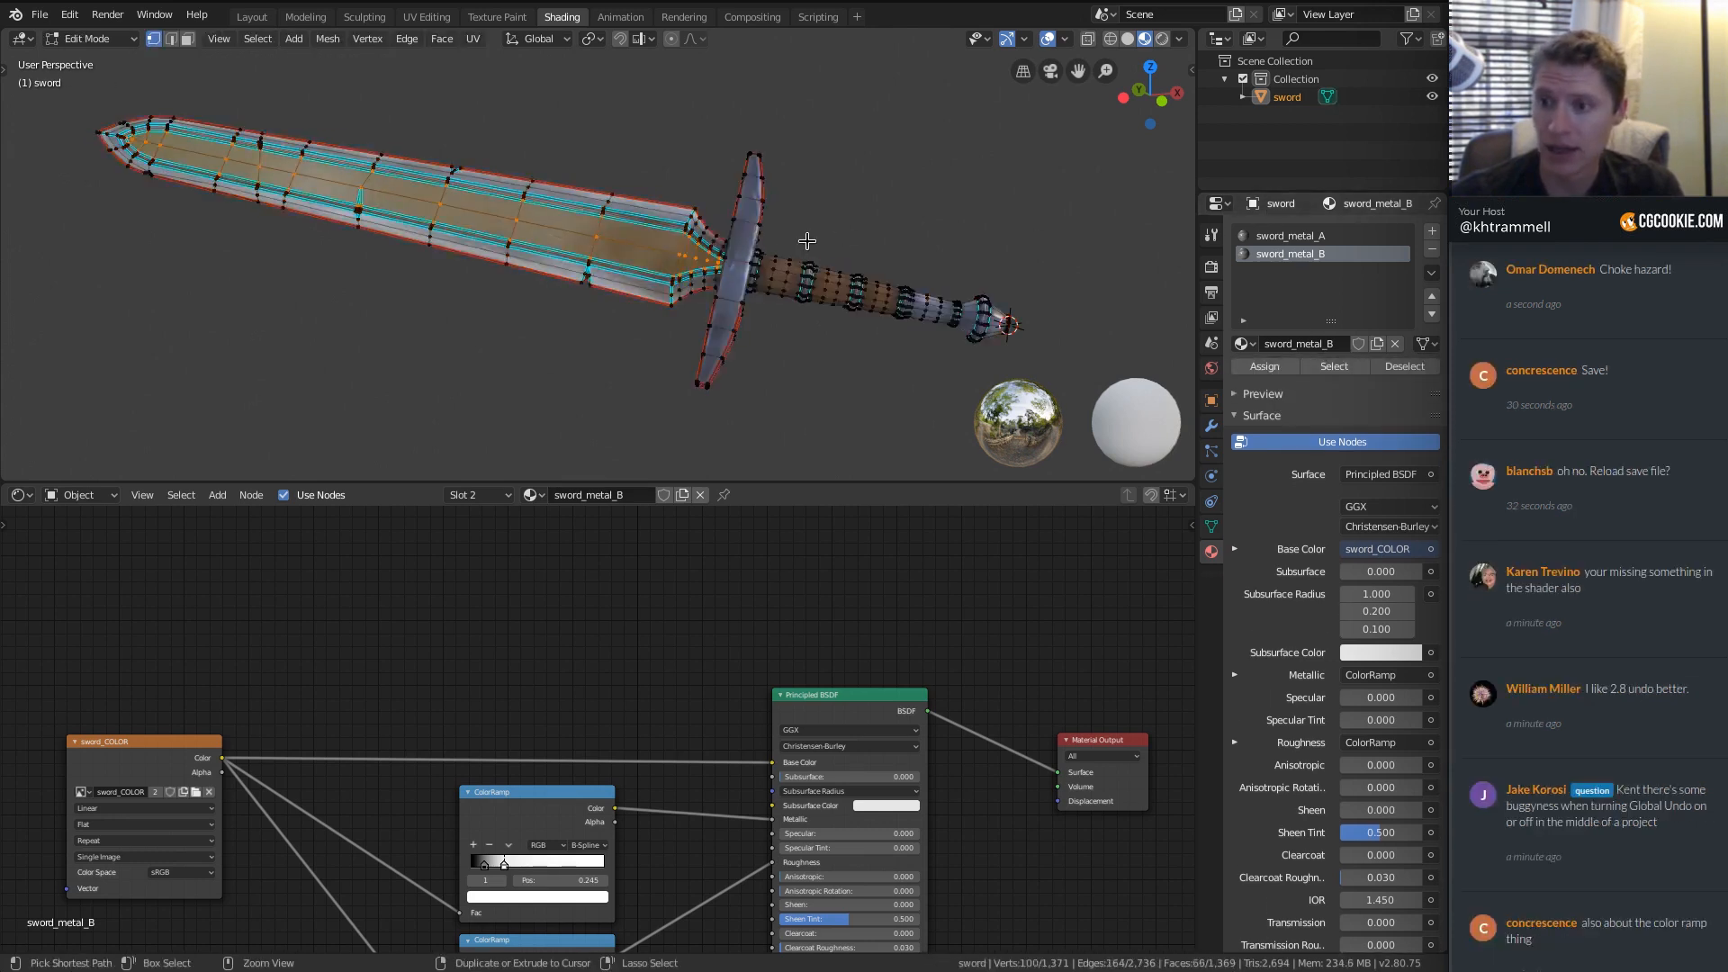
{"action": "key", "text": "Tab"}
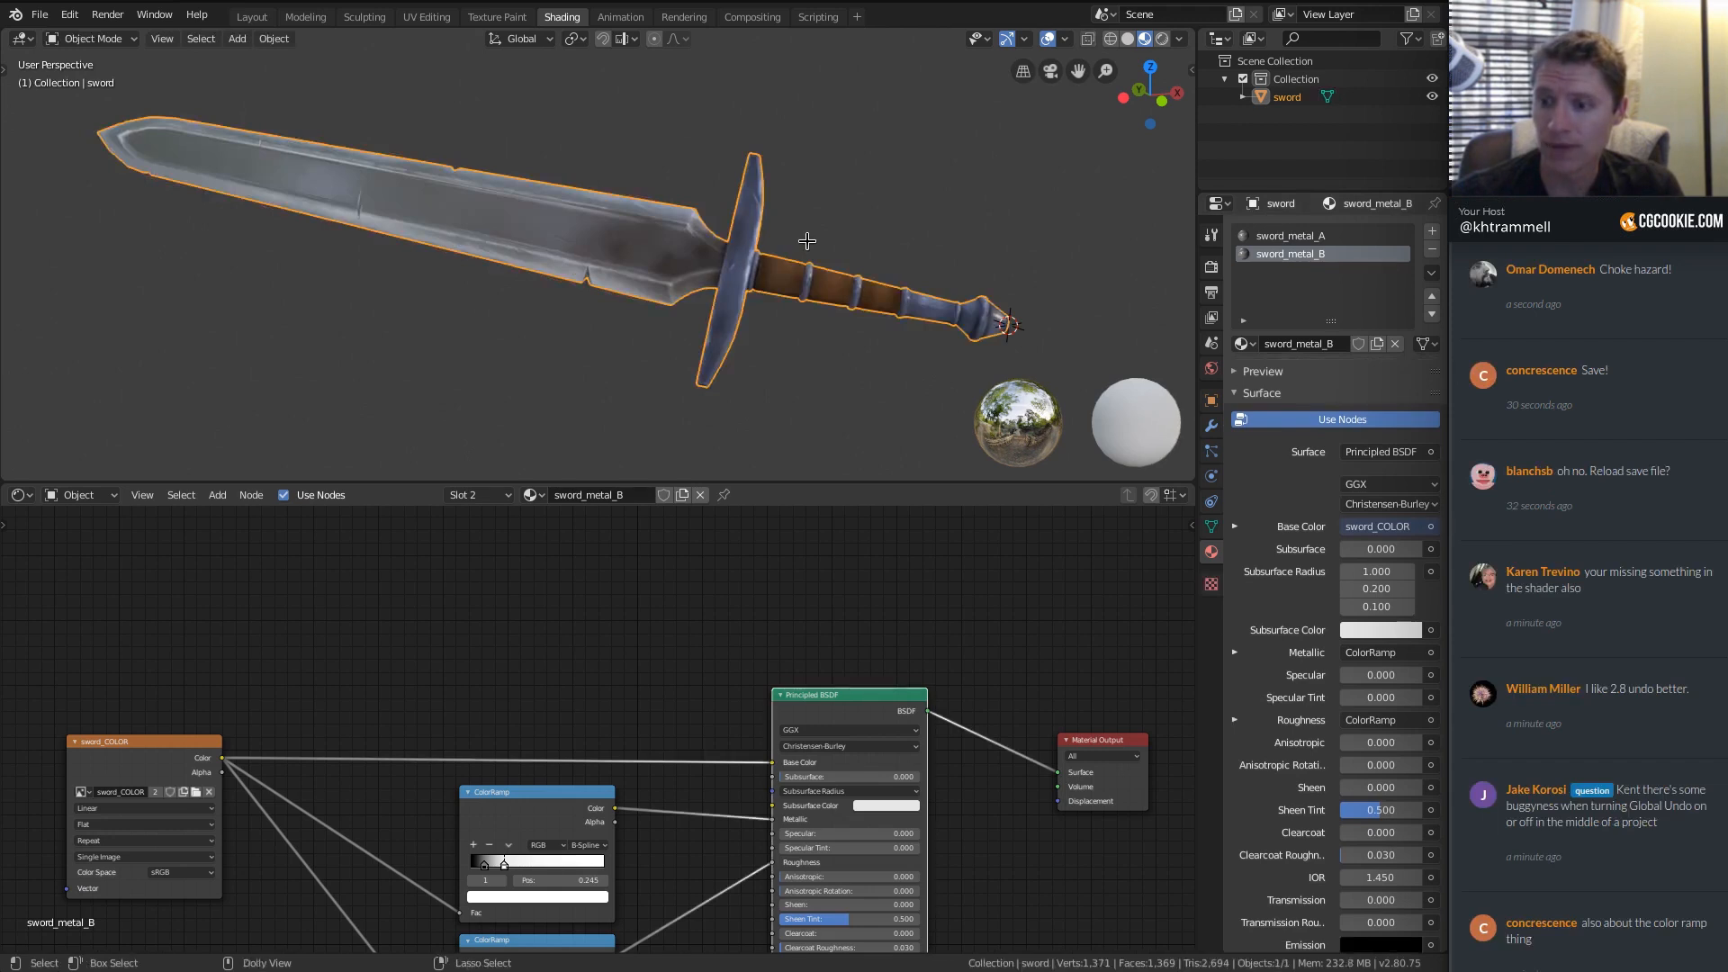
{"action": "key", "text": "Tab"}
{"action": "key", "text": "Tab"}
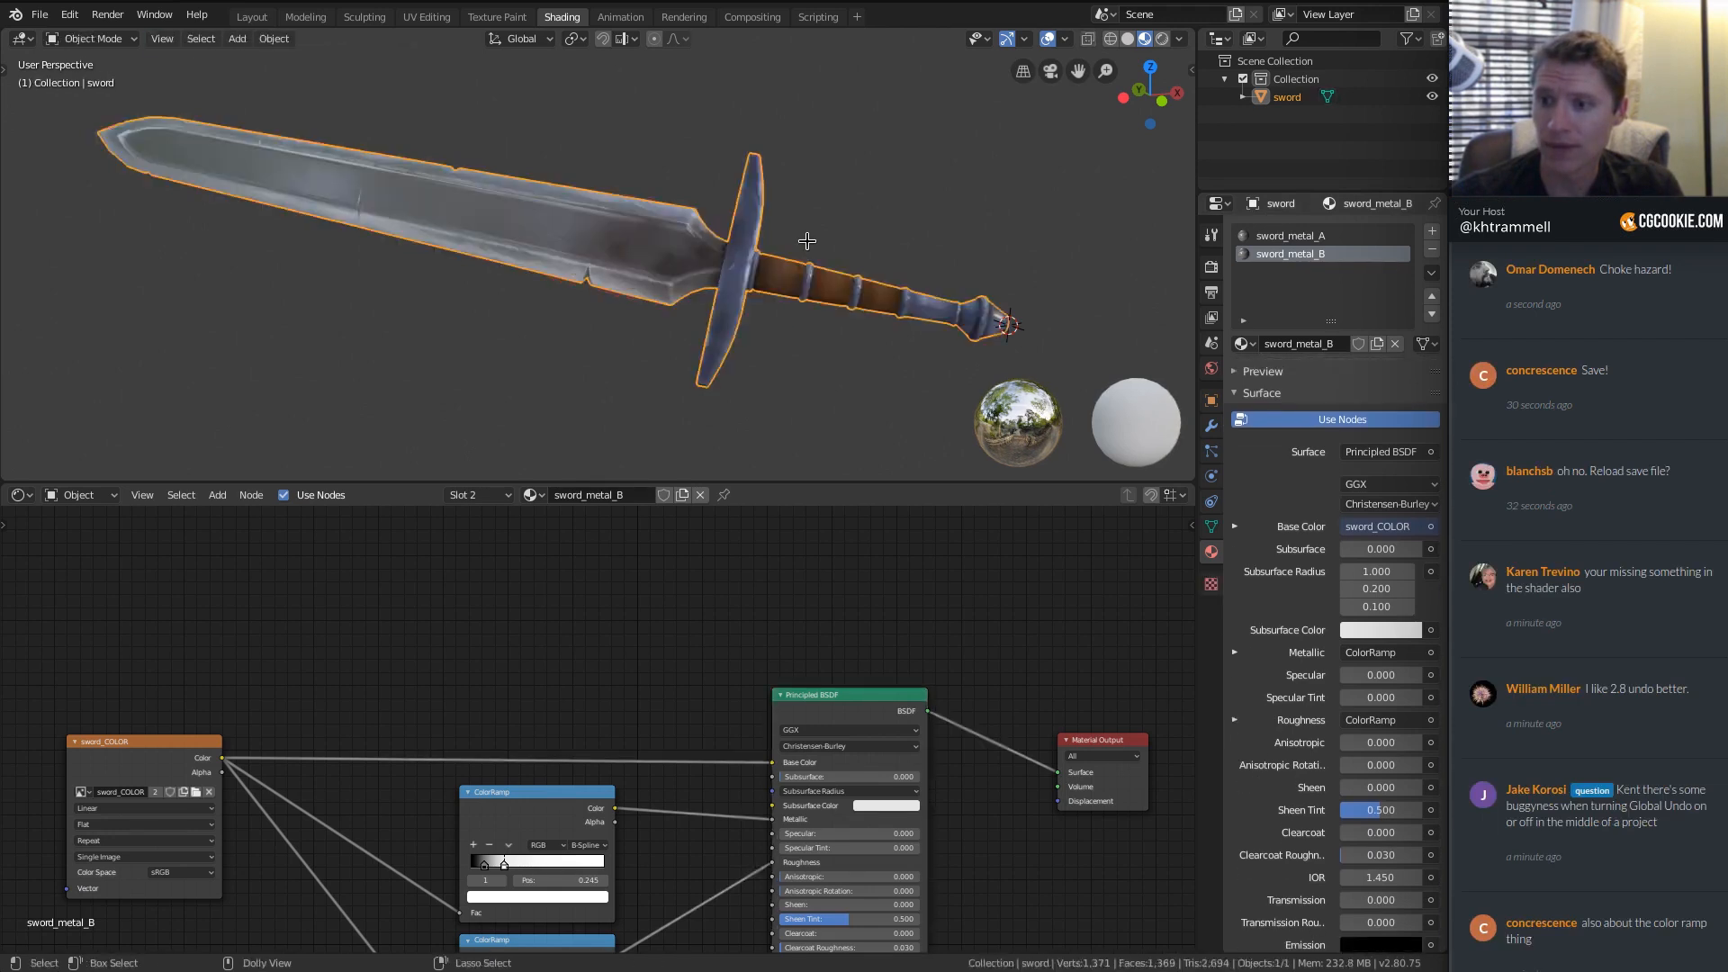
{"action": "key", "text": "Tab"}
{"action": "key", "text": "Tab"}
{"action": "key", "text": "Tab"}
{"action": "key", "text": "Tab"}
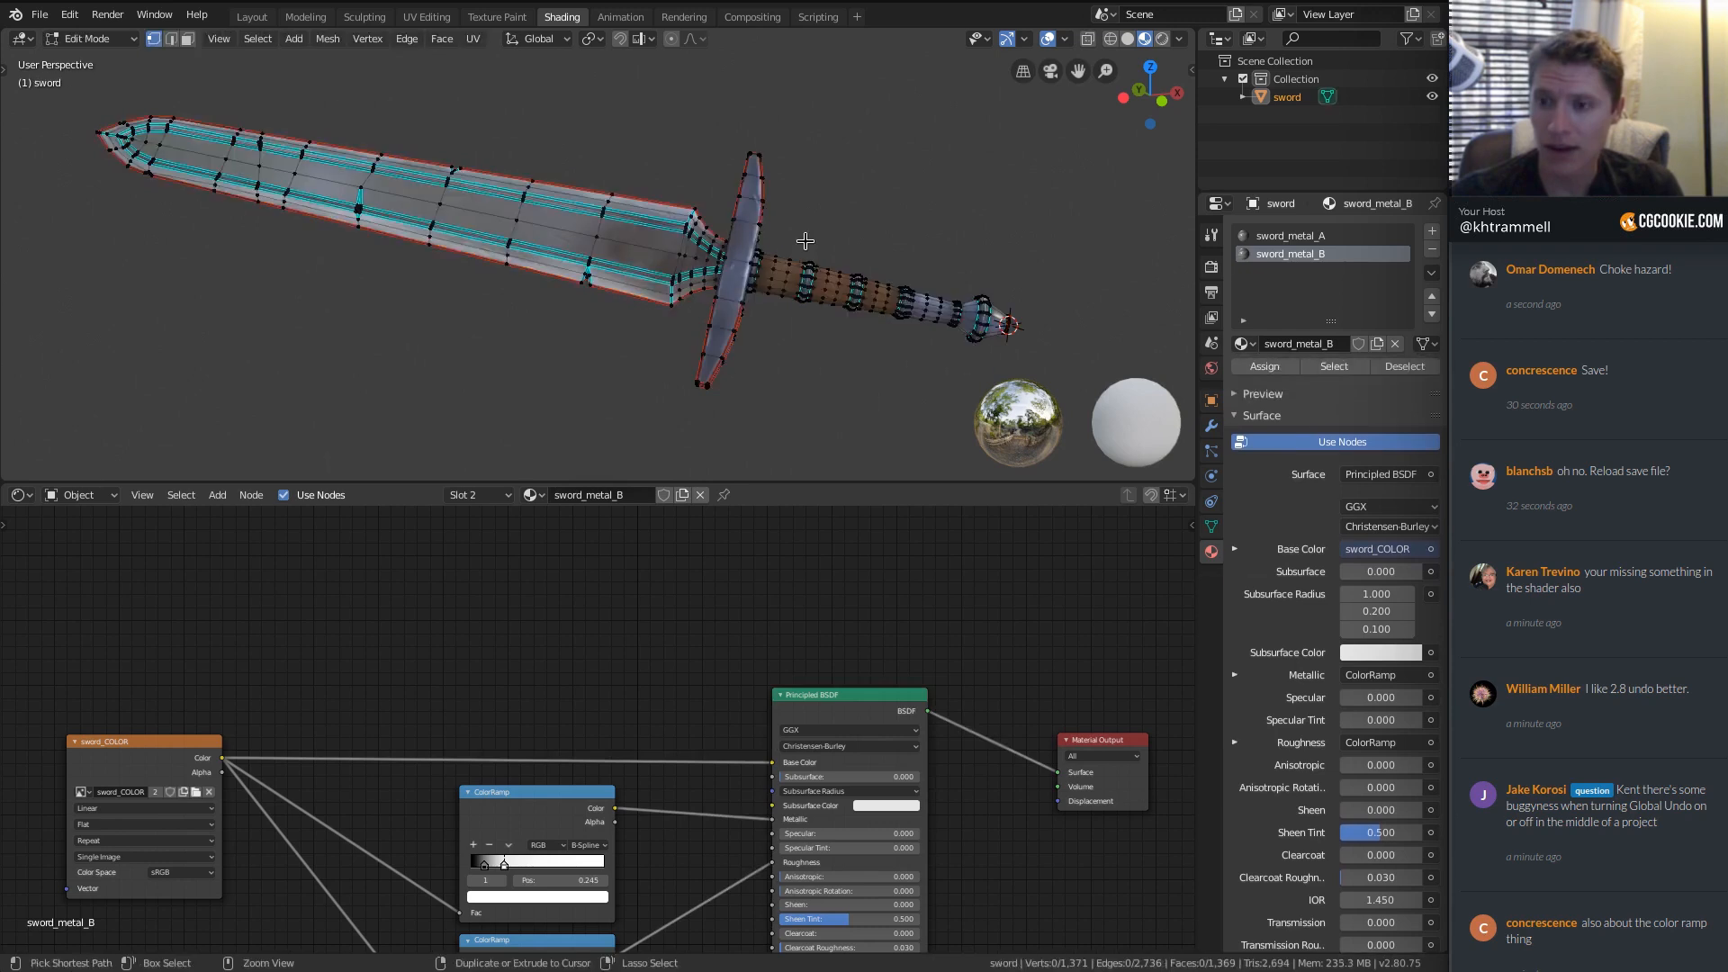
Clear the sword's rotation and enter Edit Mode in front orthographic view.
{"action": "middle_click_drag", "start_coordinate": [805, 240], "coordinate": [812, 184], "text": "ctrl"}
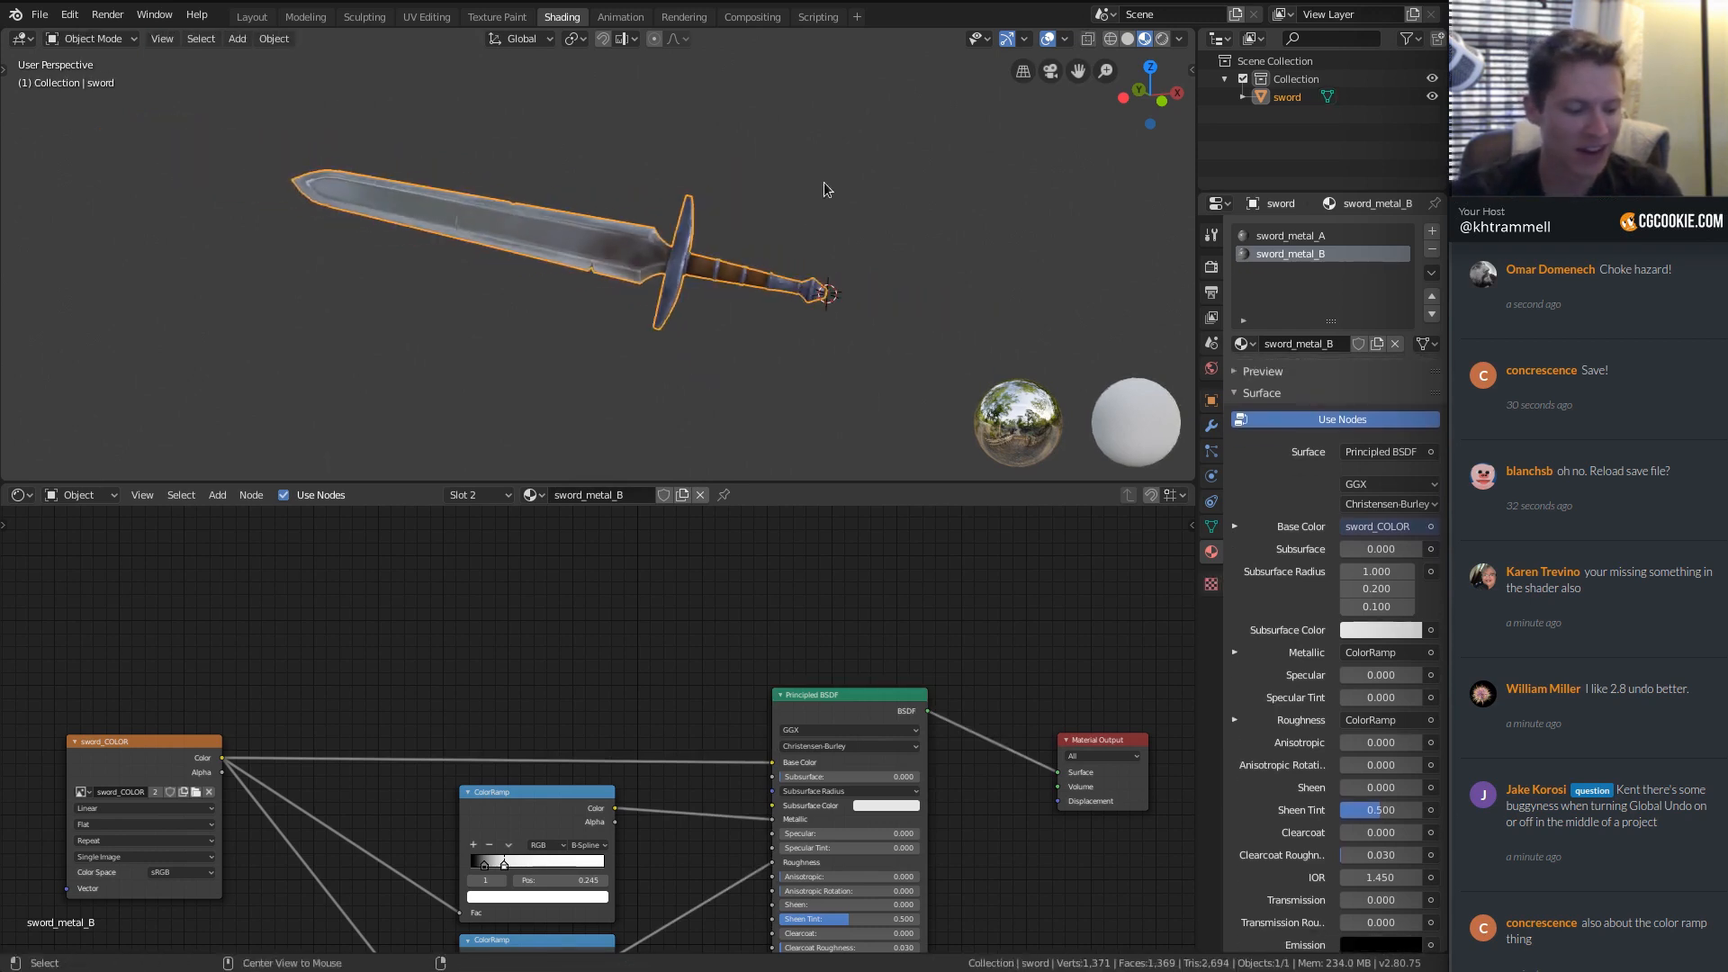
{"action": "key", "text": "alt+r"}
{"action": "middle_click_drag", "start_coordinate": [847, 230], "coordinate": [697, 396], "text": "shift"}
{"action": "middle_click_drag", "start_coordinate": [697, 396], "coordinate": [716, 316], "text": "ctrl"}
{"action": "middle_click_drag", "start_coordinate": [716, 316], "coordinate": [690, 254], "text": "shift"}
{"action": "key", "text": "Tab"}
{"action": "key", "text": "KP_1"}
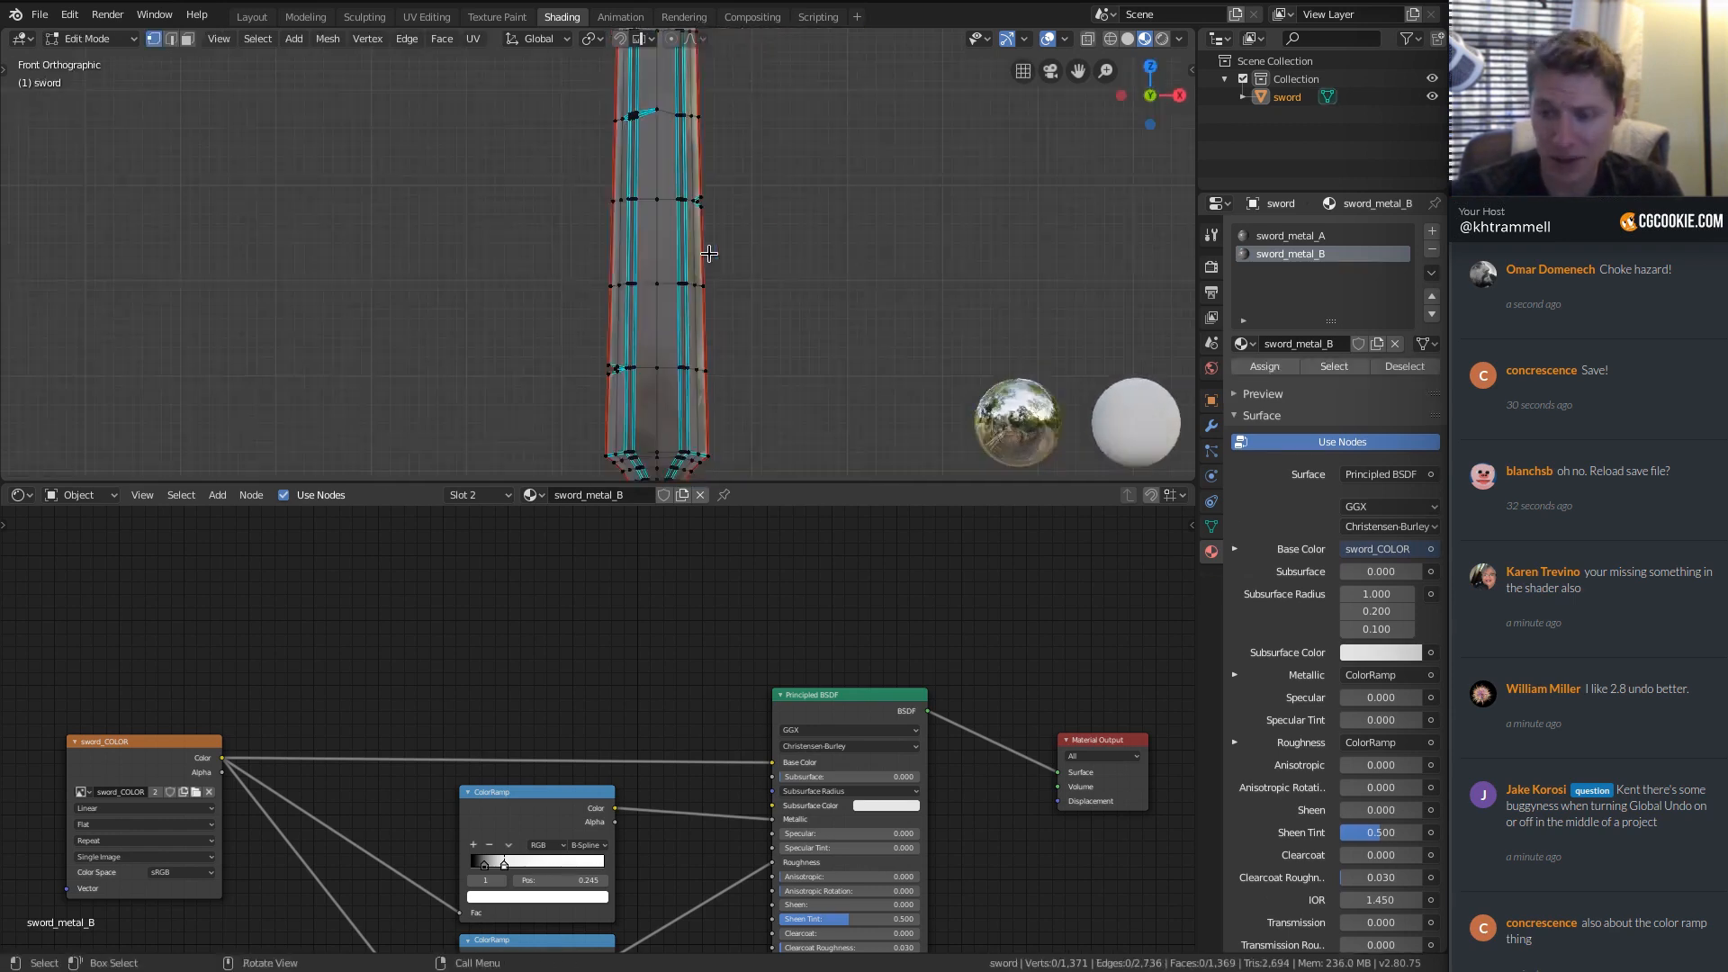
Try to select the blade's central faces in a maximized viewport by box-selecting the centre line and growing the selection.
{"action": "key", "text": "ctrl+space"}
{"action": "middle_click_drag", "start_coordinate": [709, 264], "coordinate": [670, 365], "text": "shift"}
{"action": "middle_click_drag", "start_coordinate": [670, 364], "coordinate": [749, 289], "text": "ctrl"}
{"action": "key", "text": "b"}
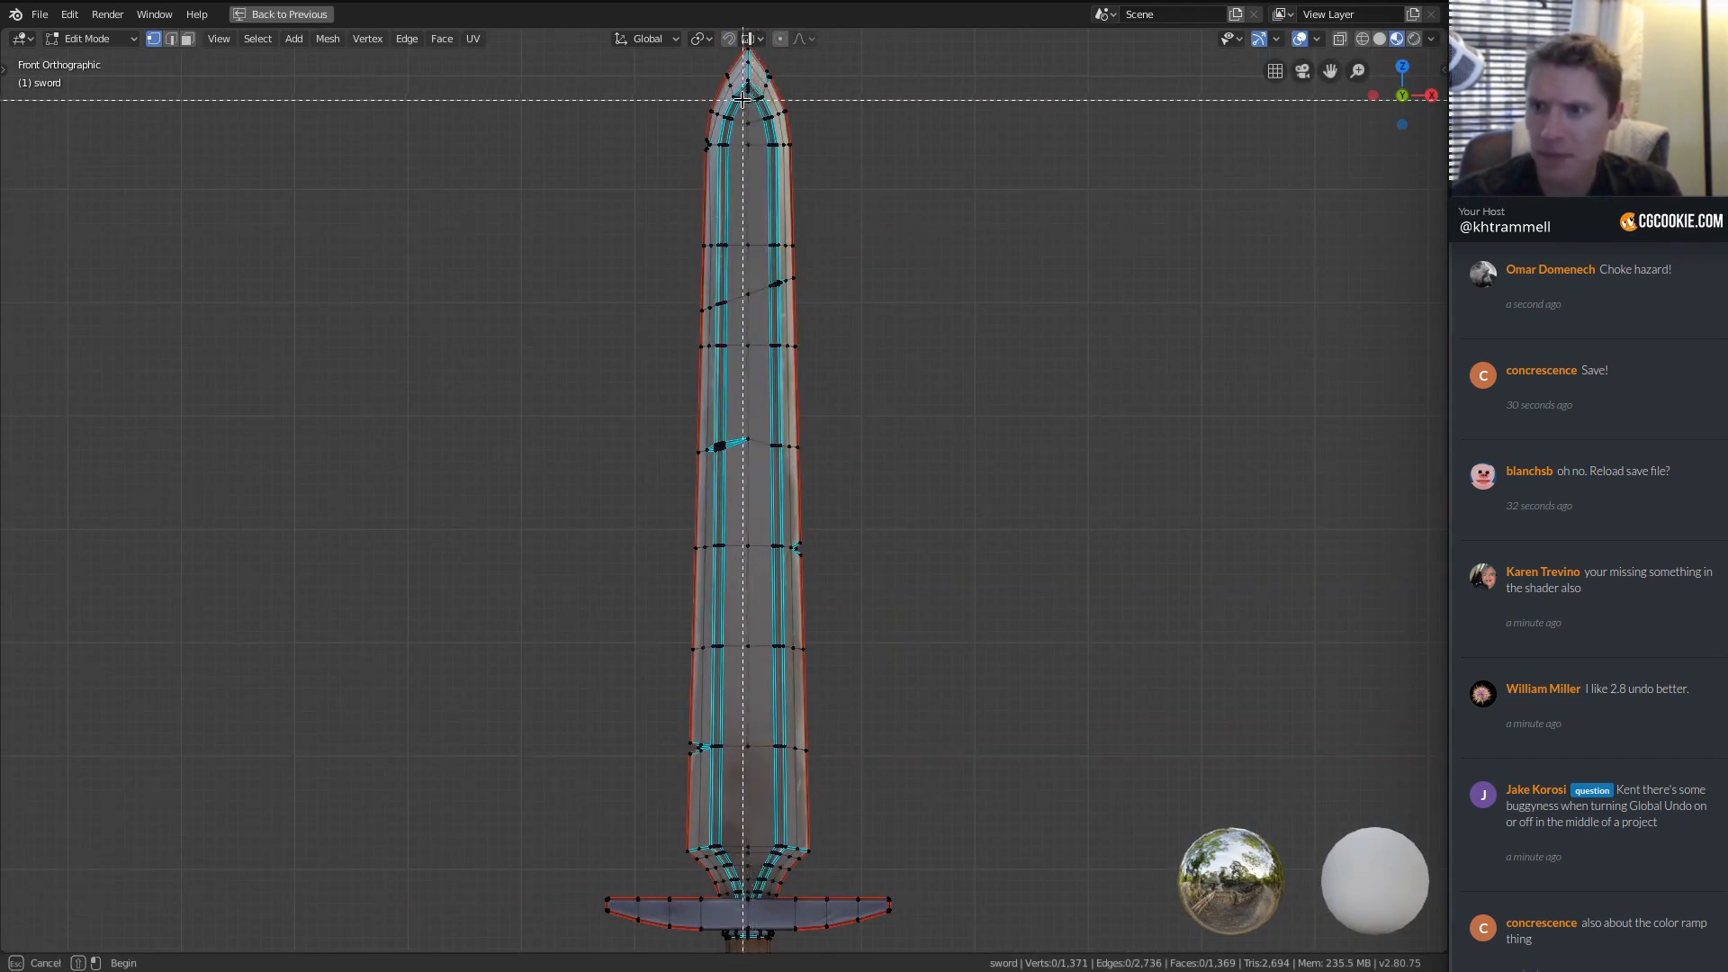
{"action": "left_click_drag", "start_coordinate": [745, 97], "coordinate": [751, 895]}
{"action": "key", "text": "ctrl+KP_Add"}
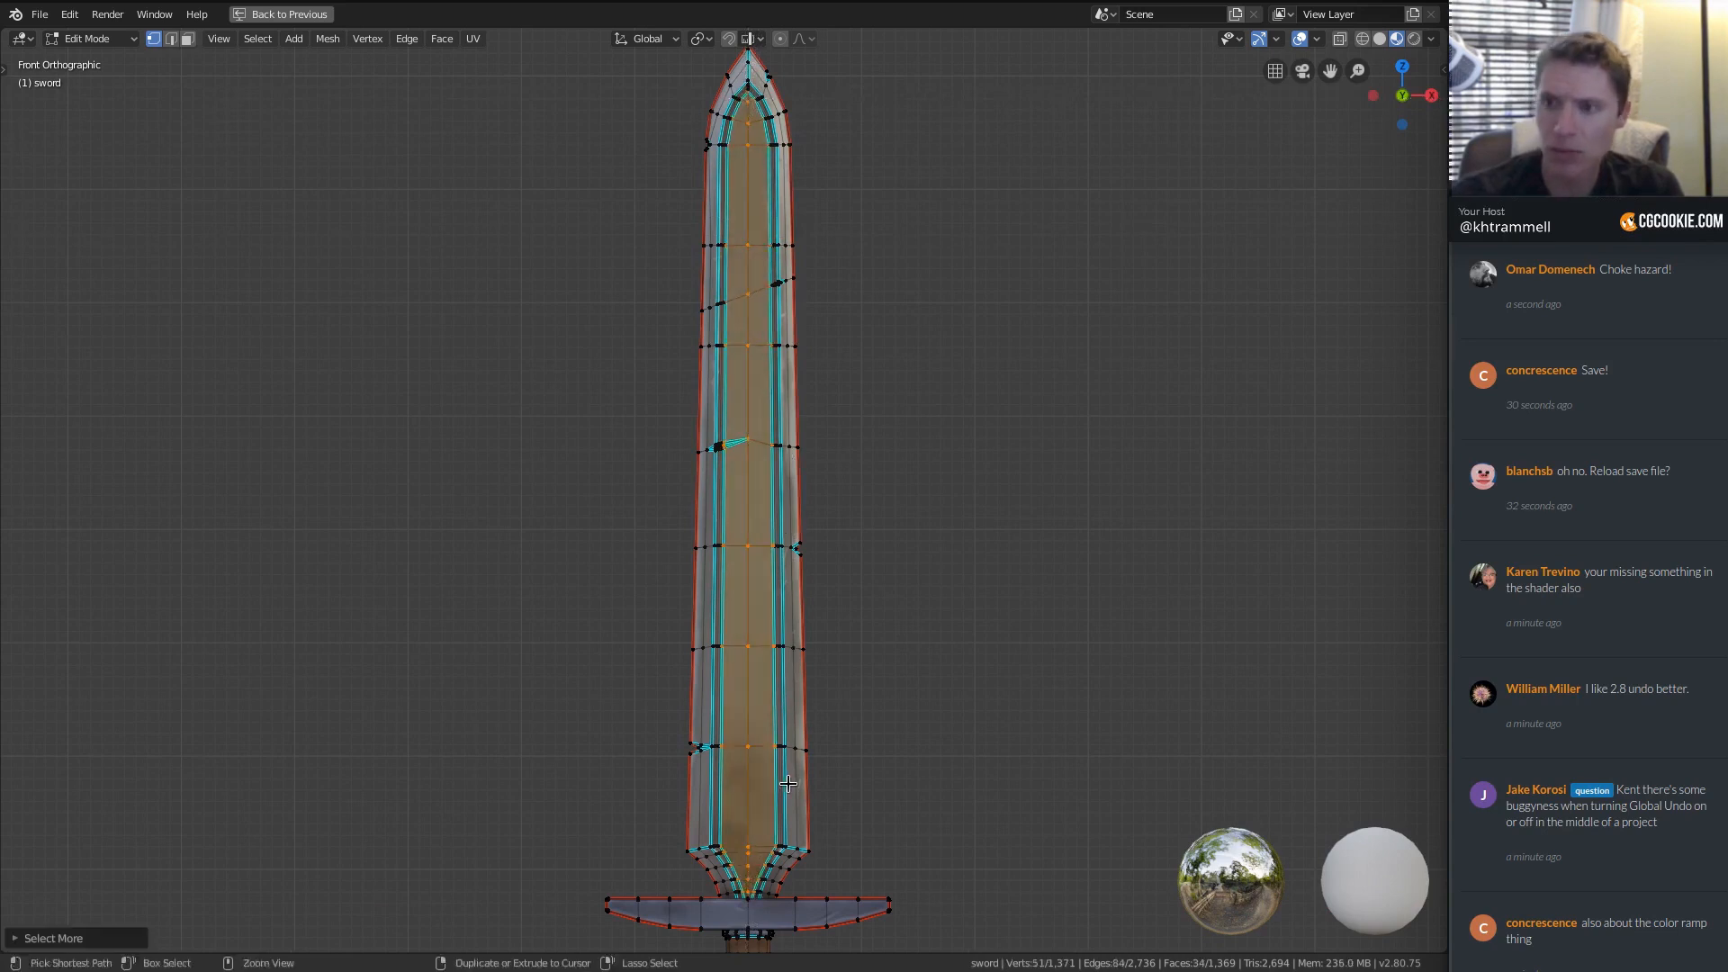
{"action": "mouse_move", "coordinate": [837, 516]}
{"action": "middle_mouse_down"}
{"action": "mouse_move", "coordinate": [1072, 462]}
{"action": "mouse_move", "coordinate": [864, 471]}
{"action": "middle_mouse_up"}
{"action": "key", "text": "KP_1"}
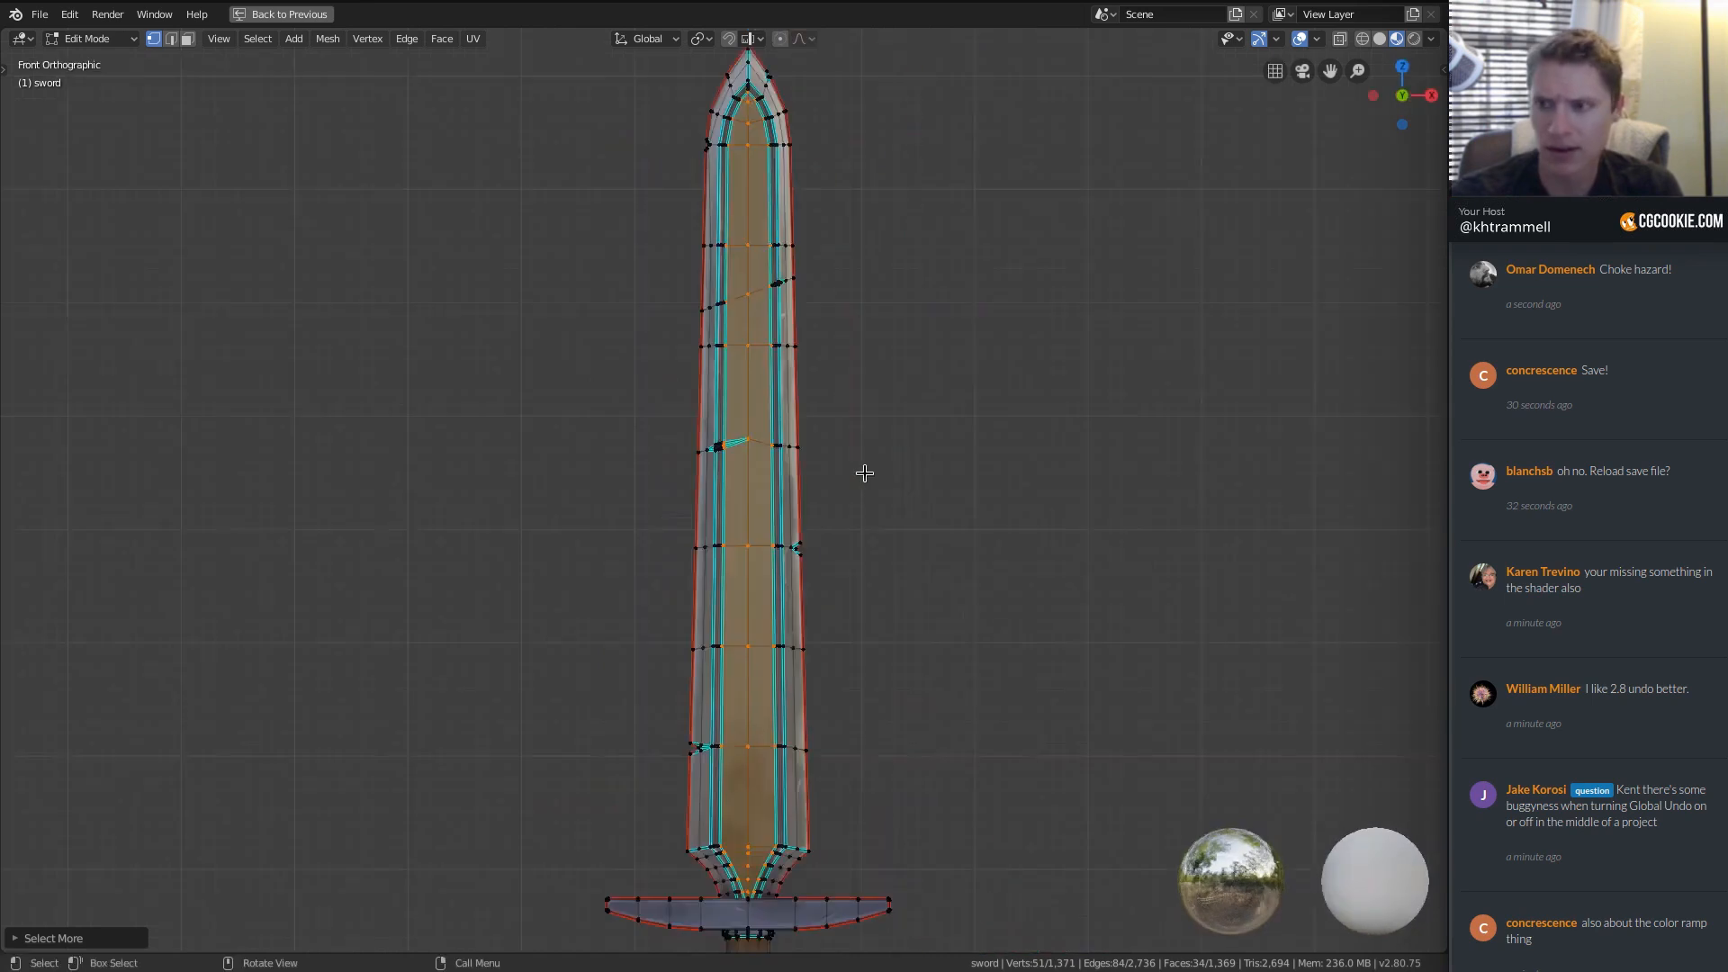
Reselect the blade's centre line through both sides in wireframe, grow the selection once, and check it in Solid view.
{"action": "key", "text": "z"}
{"action": "left_click", "coordinate": [931, 329]}
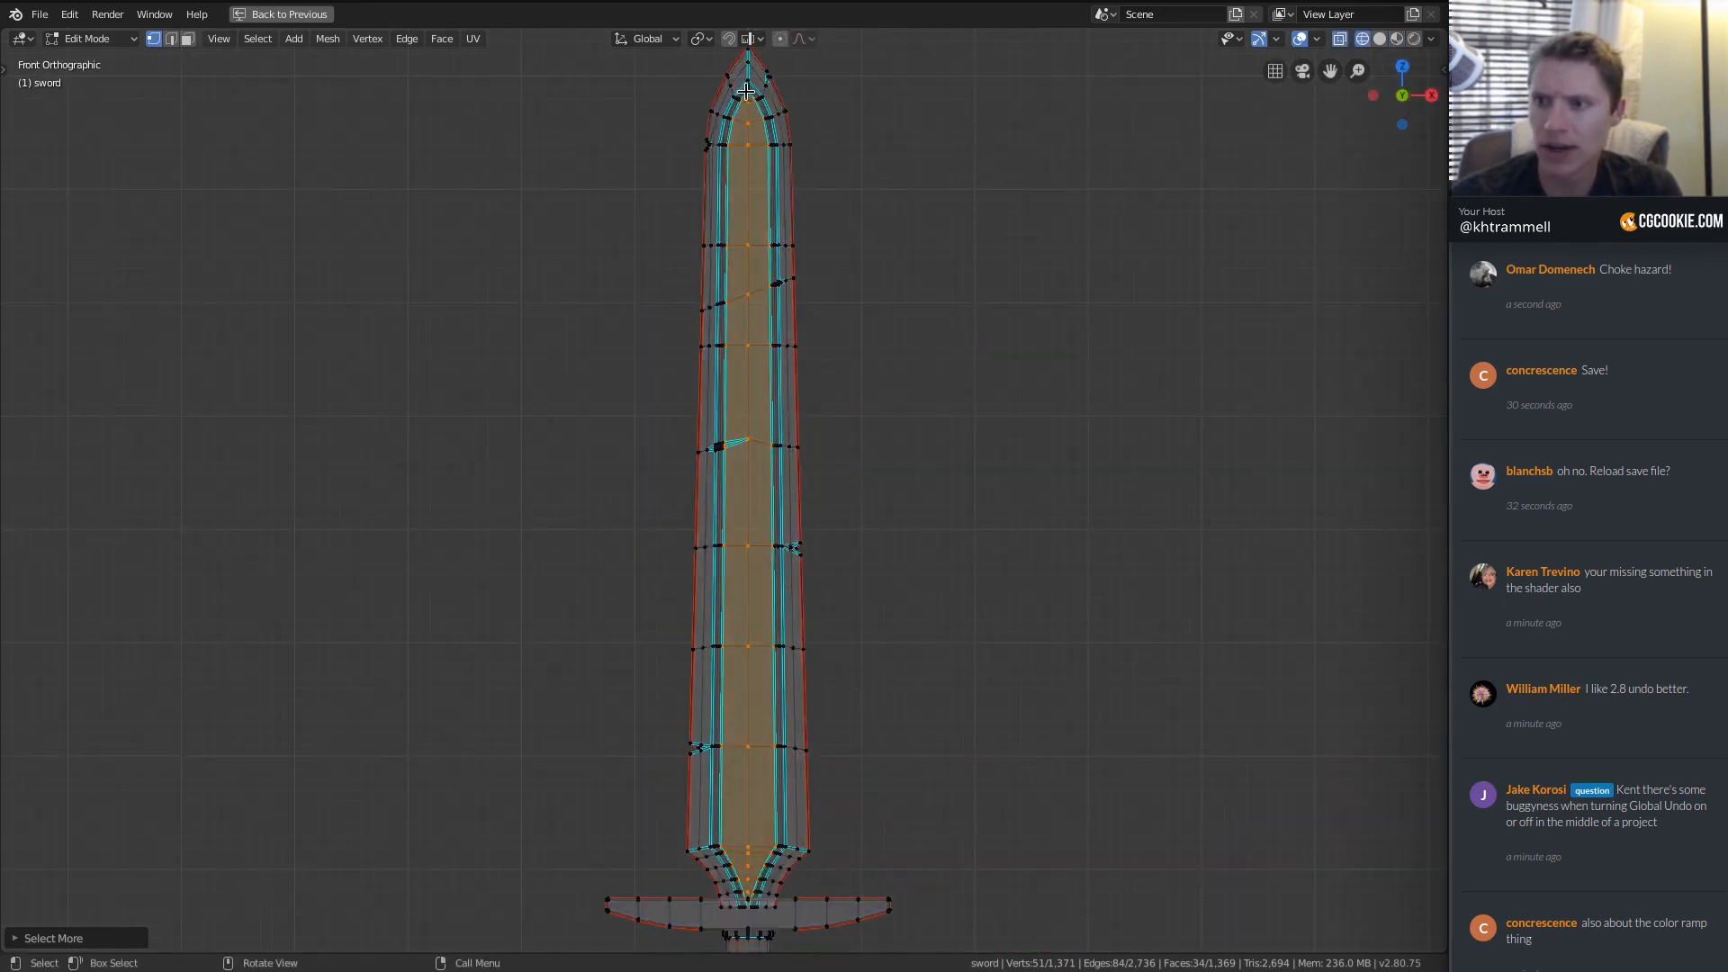
{"action": "key", "text": "alt+a"}
{"action": "key", "text": "b"}
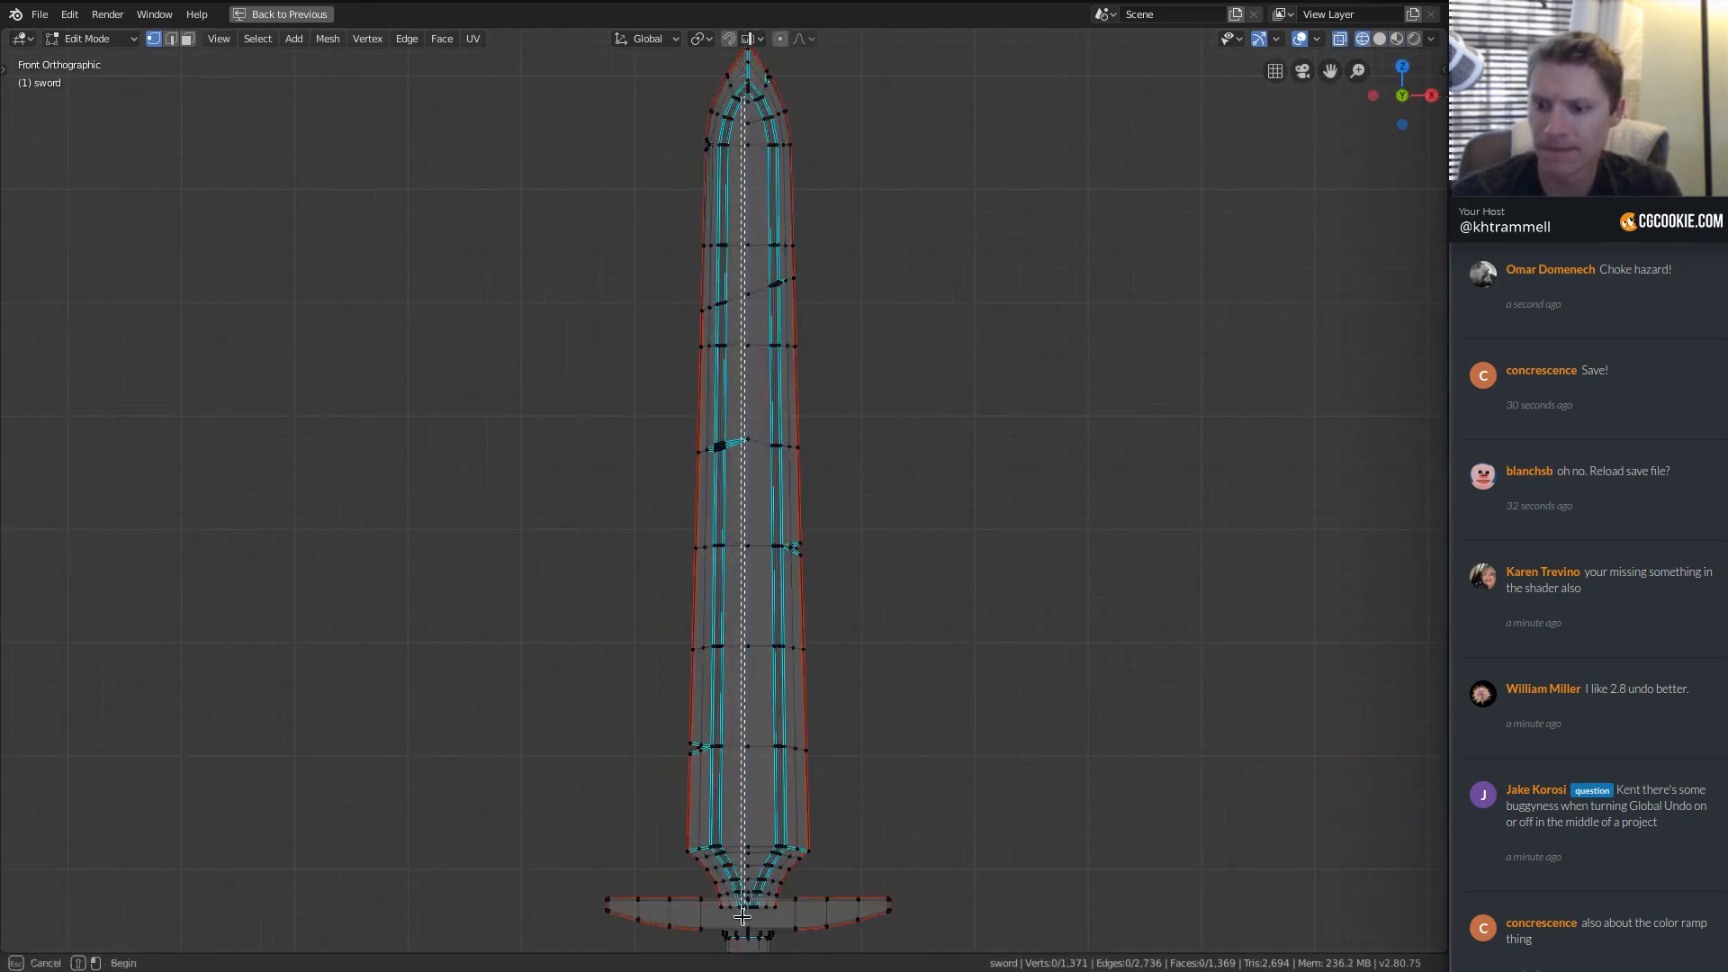
{"action": "left_click_drag", "start_coordinate": [748, 894], "coordinate": [749, 893]}
{"action": "key", "text": "ctrl+KP_Add"}
{"action": "middle_click_drag", "start_coordinate": [787, 677], "coordinate": [942, 397], "text": "shift"}
{"action": "scroll", "coordinate": [757, 368], "scroll_direction": "up", "scroll_amount": 9}
{"action": "scroll", "coordinate": [717, 420], "scroll_direction": "down", "scroll_amount": 4}
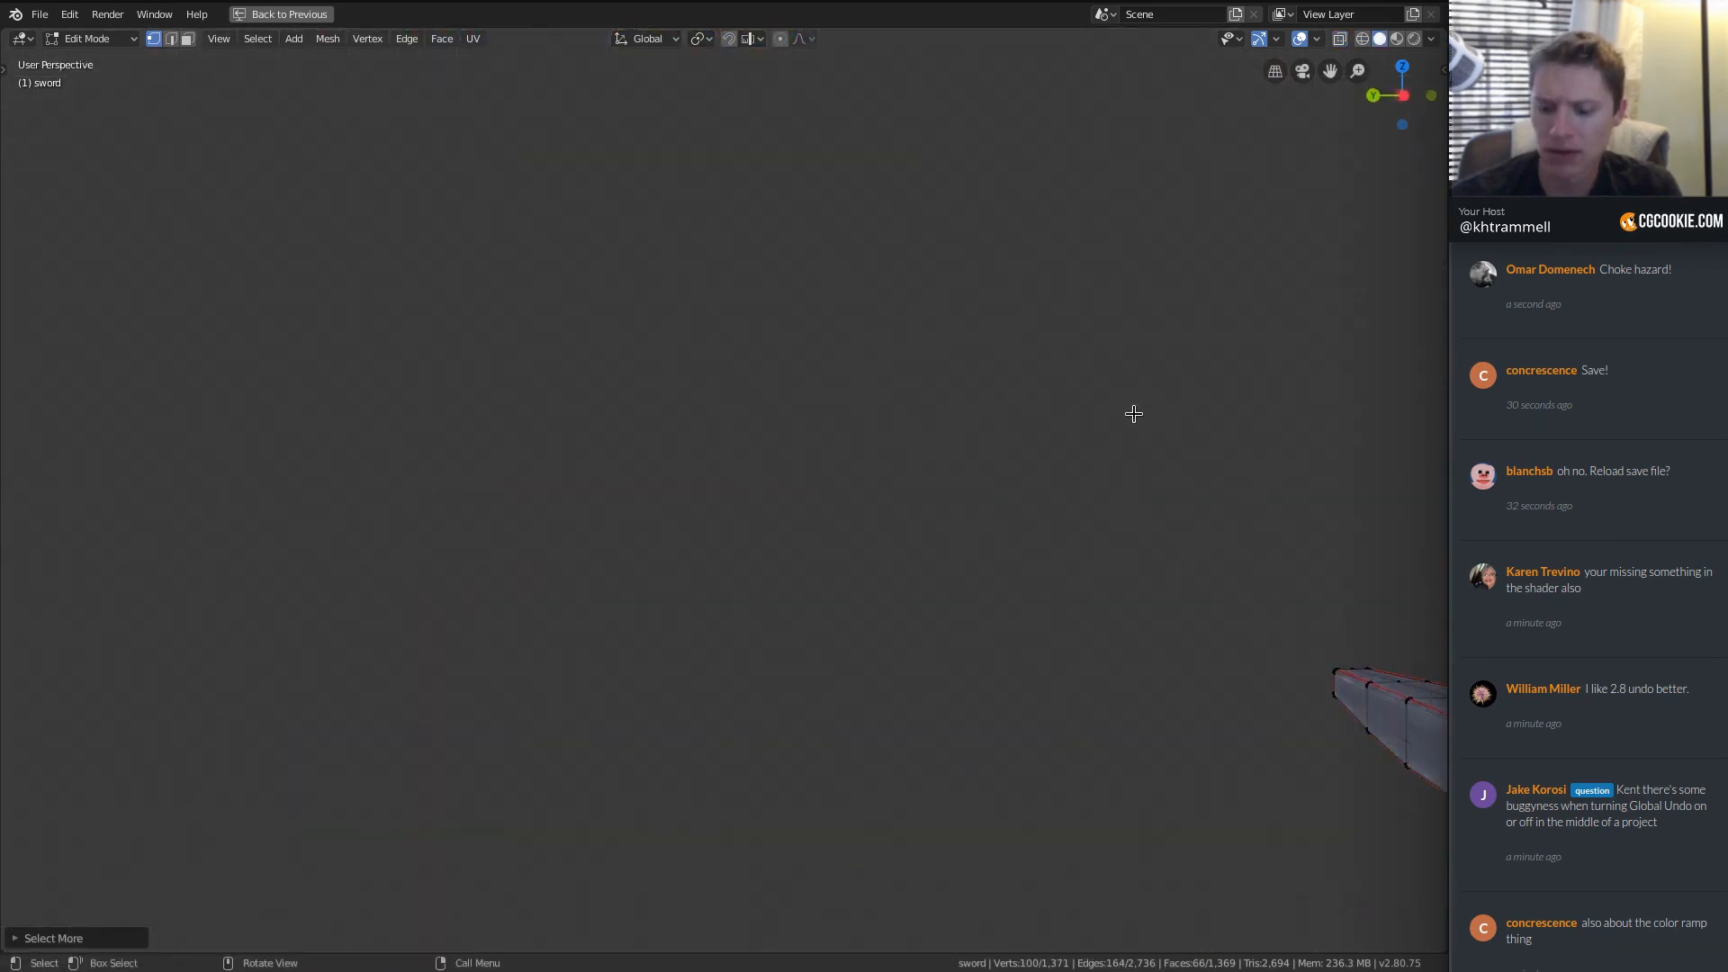
{"action": "key", "text": "KP_Decimal"}
{"action": "middle_click_drag", "start_coordinate": [923, 477], "coordinate": [774, 493]}
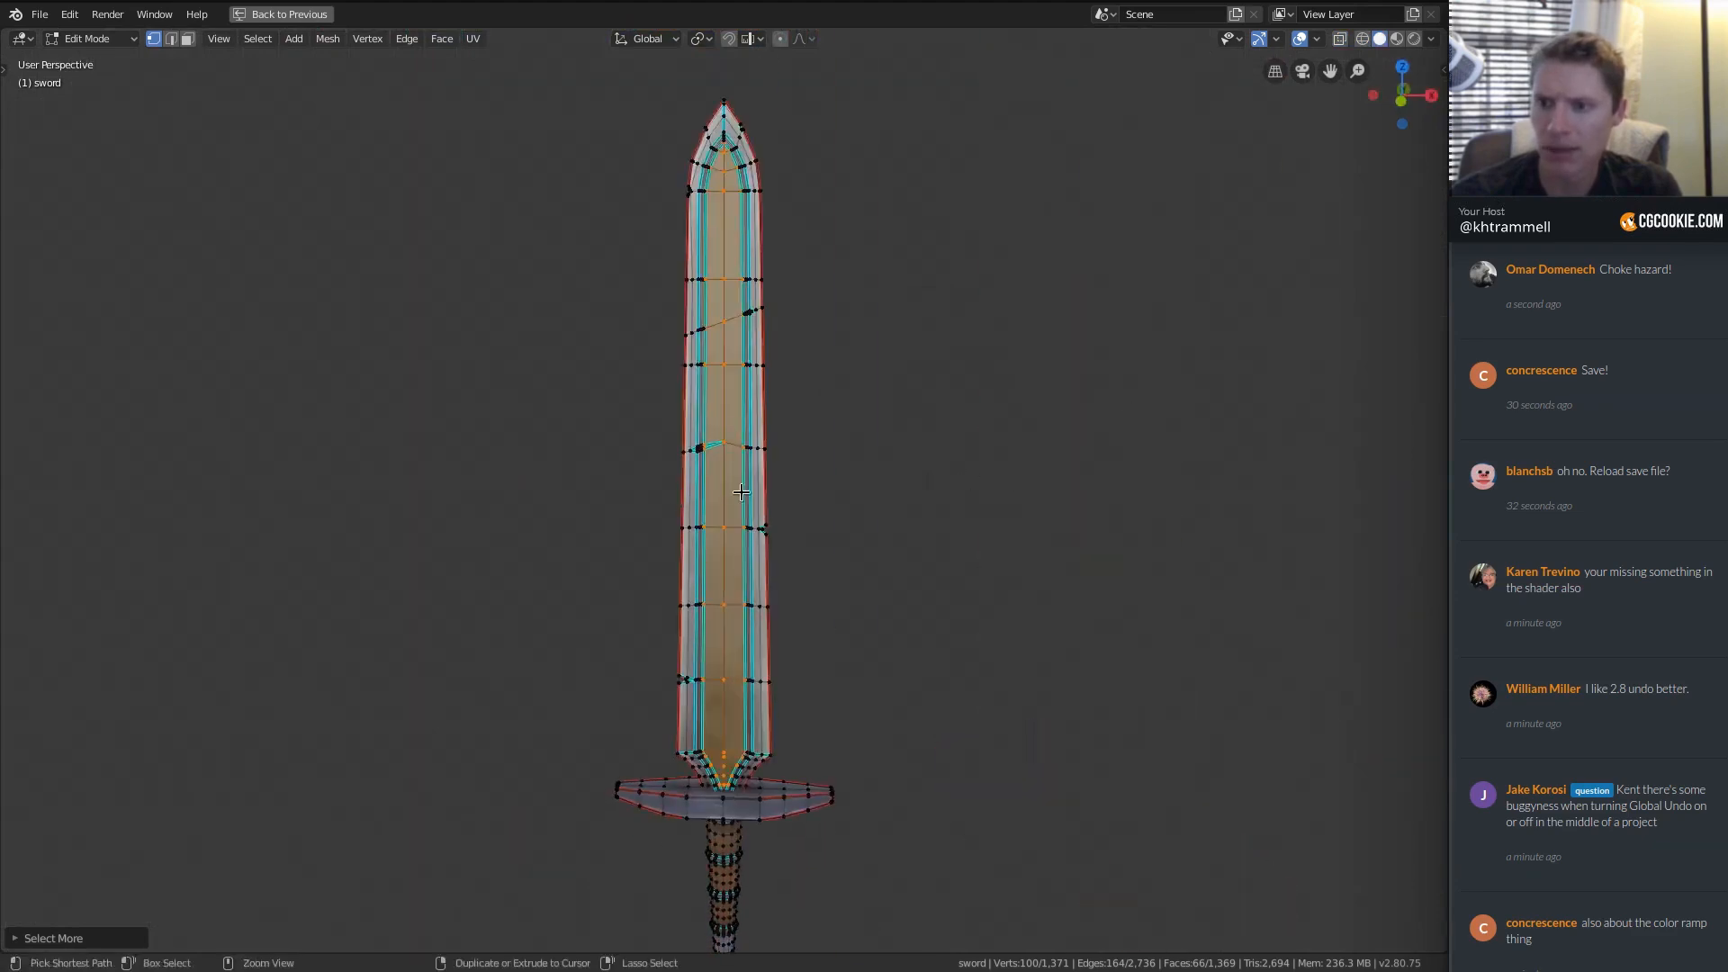
Restore the editor layout, assign the selected central blade faces to sword_metal_B, and return to Object Mode.
{"action": "key", "text": "ctrl+space"}
{"action": "left_click", "coordinate": [1274, 369]}
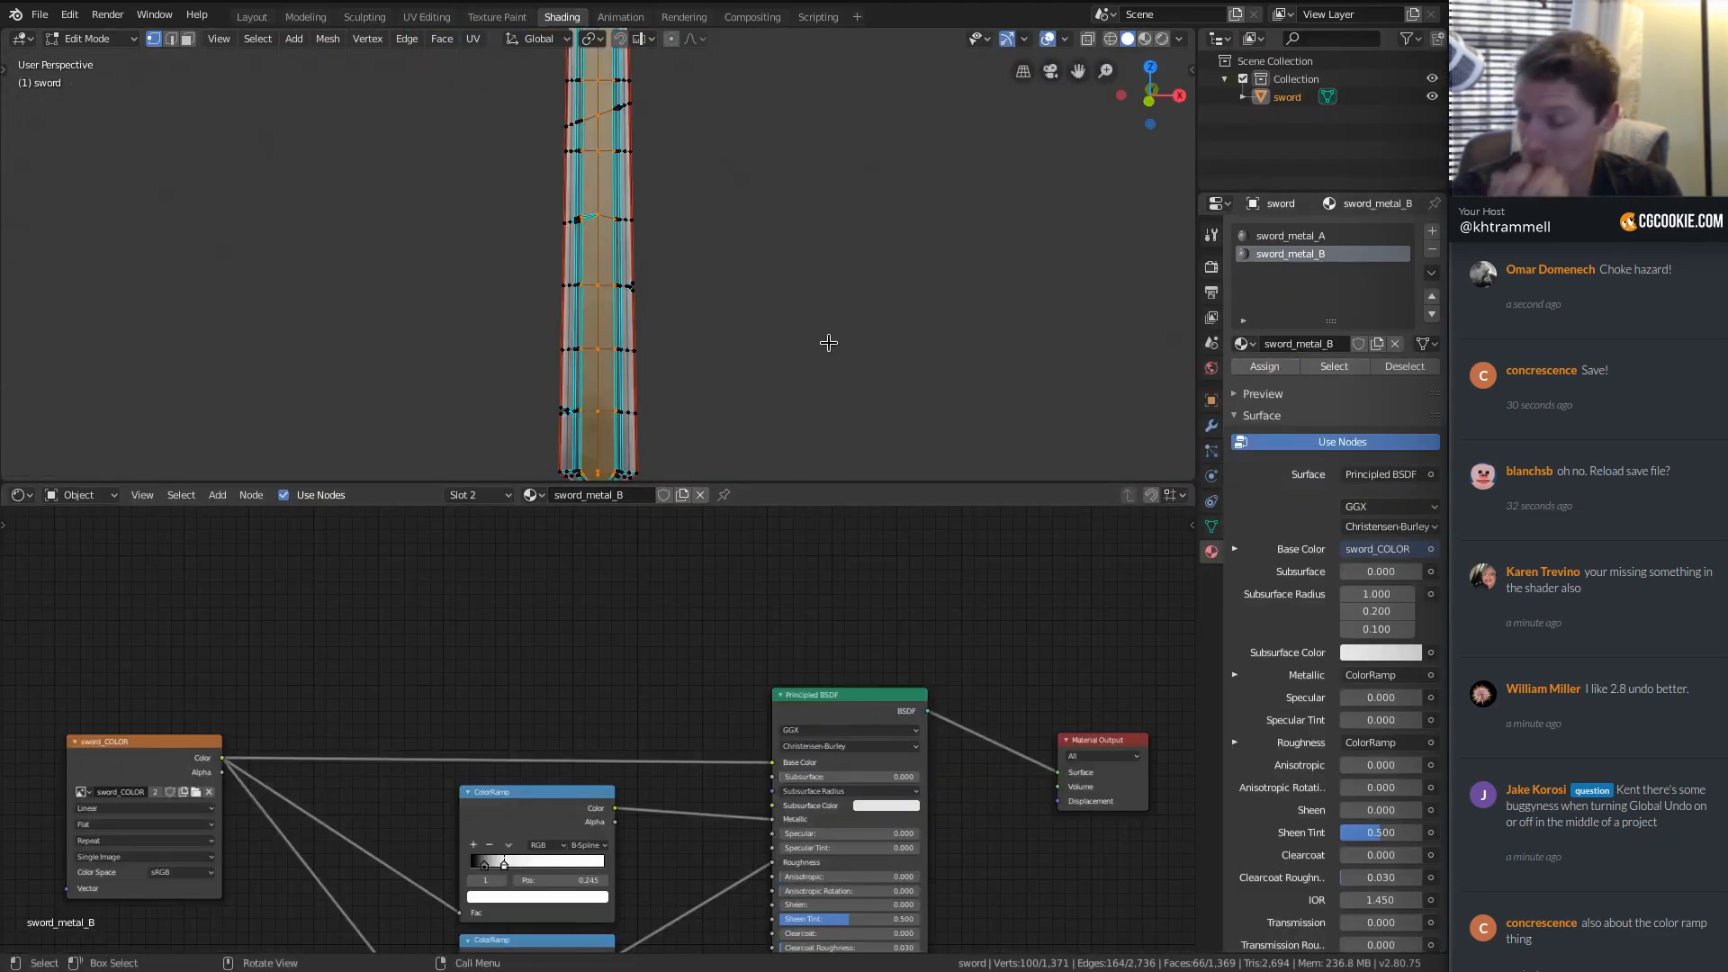
{"action": "key", "text": "Tab"}
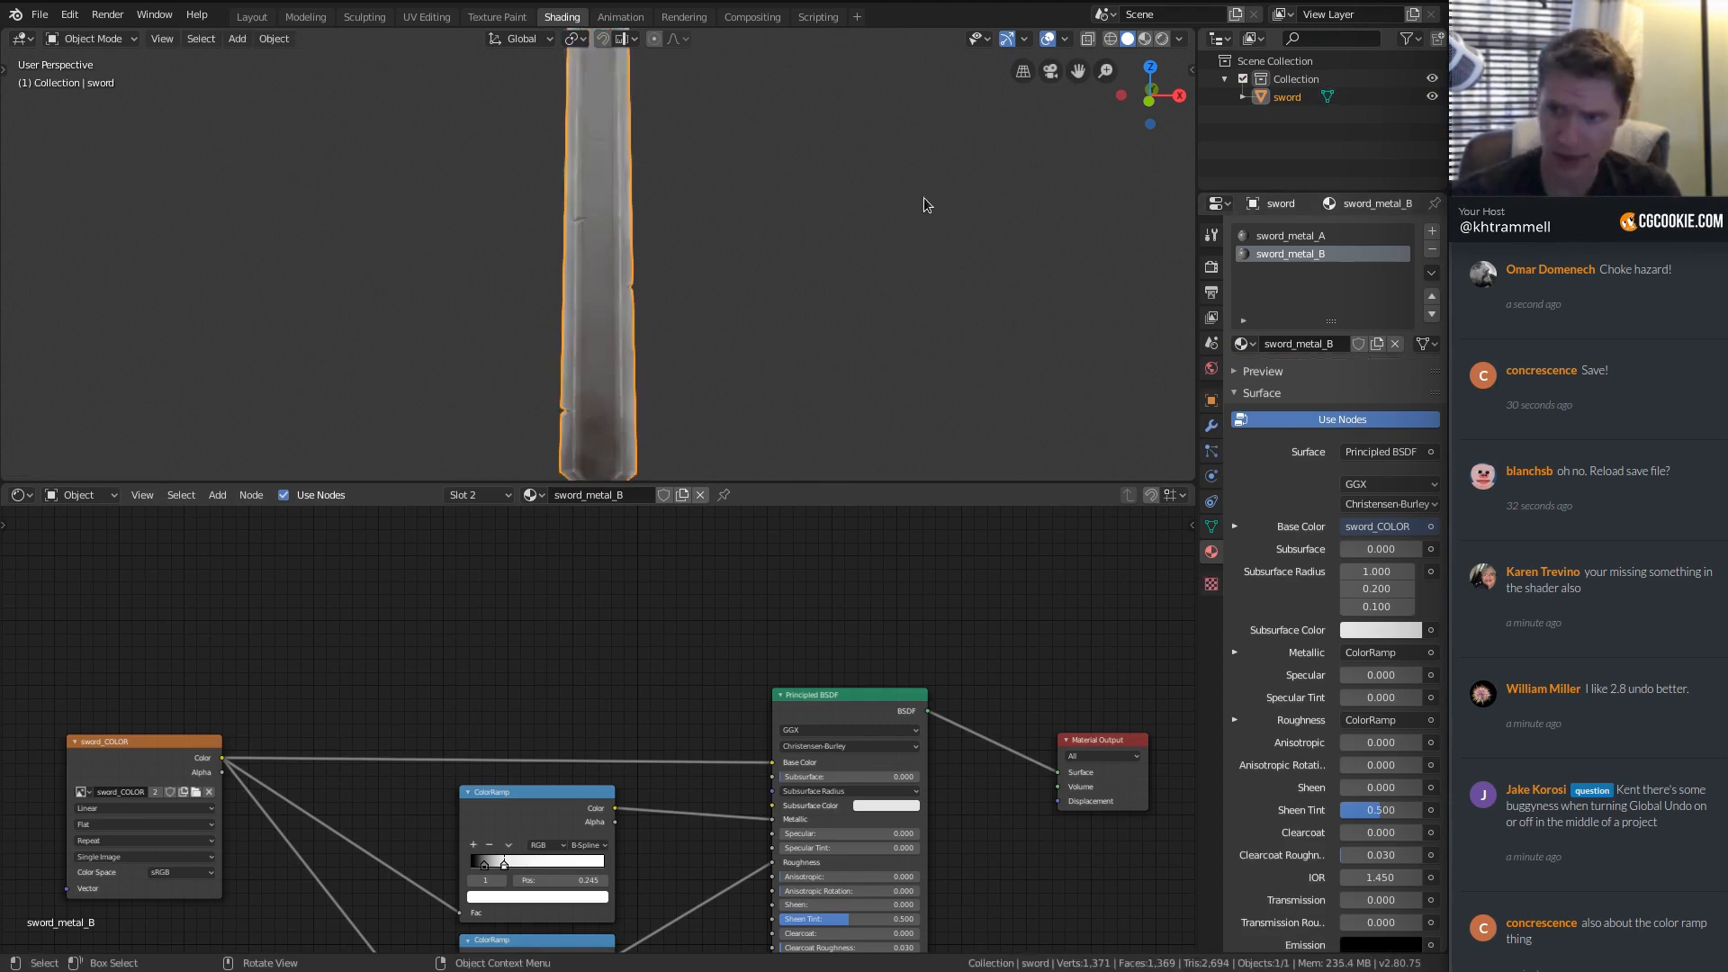
Rotate the sword diagonally and show it in material preview shading.
{"action": "key", "text": "r"}
{"action": "left_click", "coordinate": [540, 358]}
{"action": "middle_click_drag", "start_coordinate": [538, 351], "coordinate": [857, 439], "text": "shift"}
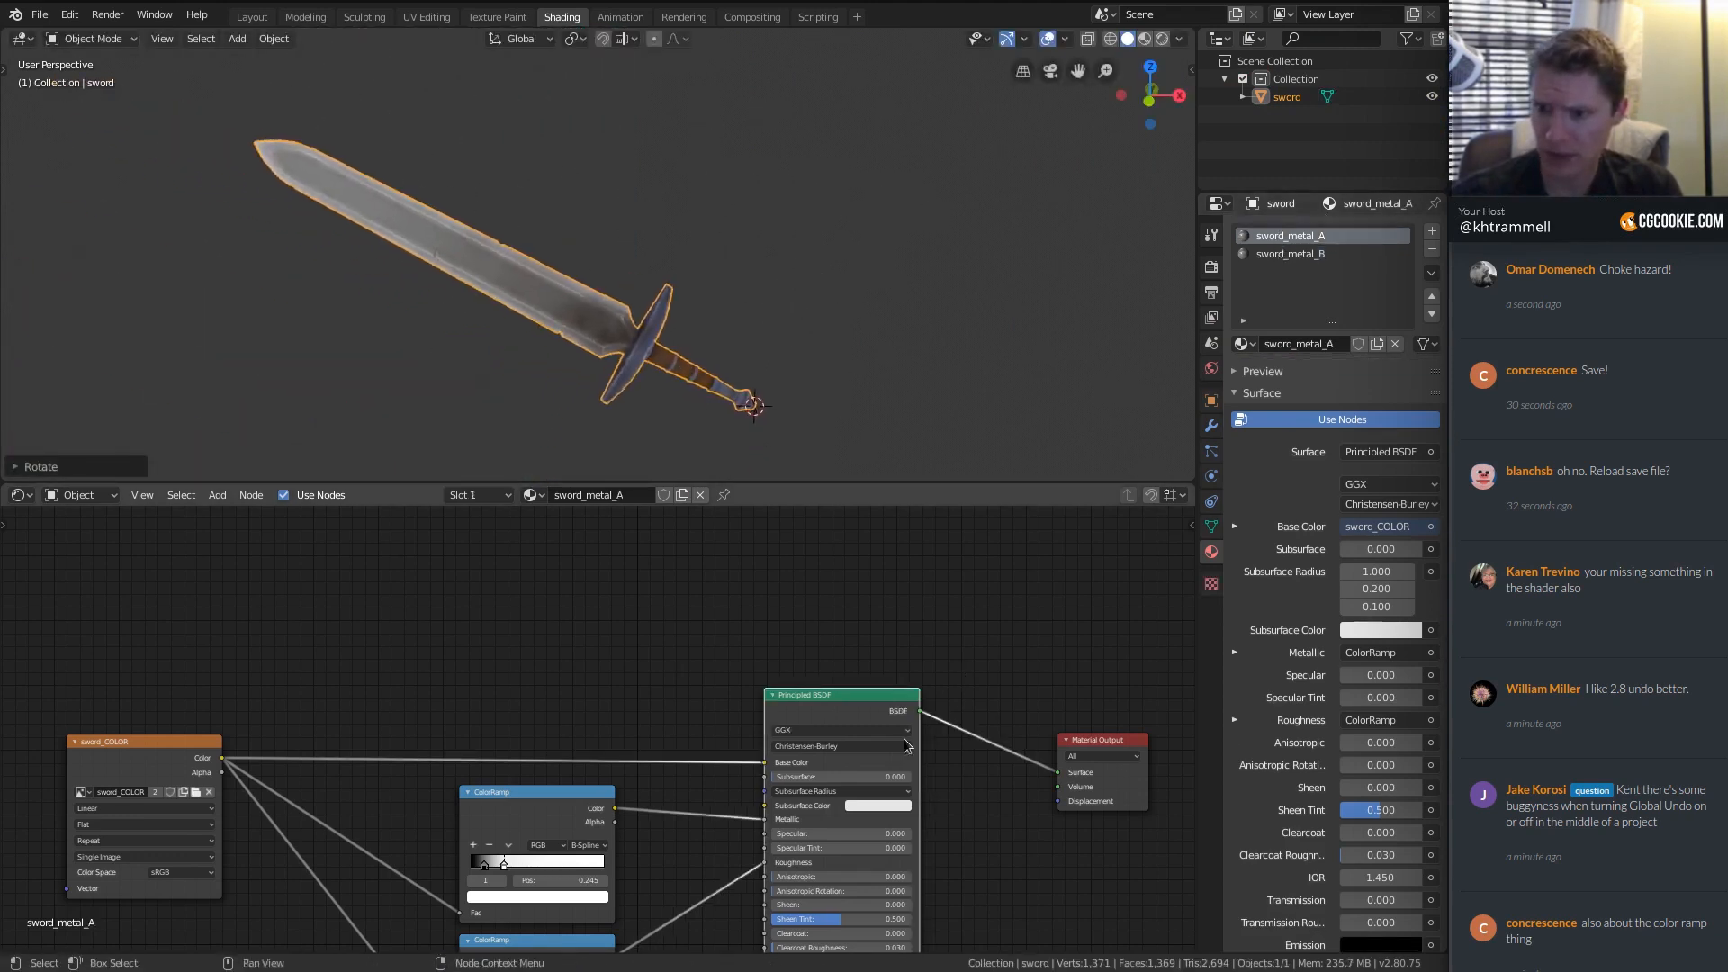
{"action": "middle_click_drag", "start_coordinate": [792, 288], "coordinate": [713, 235]}
{"action": "scroll", "coordinate": [680, 294], "scroll_direction": "up", "scroll_amount": 3}
{"action": "left_click", "coordinate": [1162, 39]}
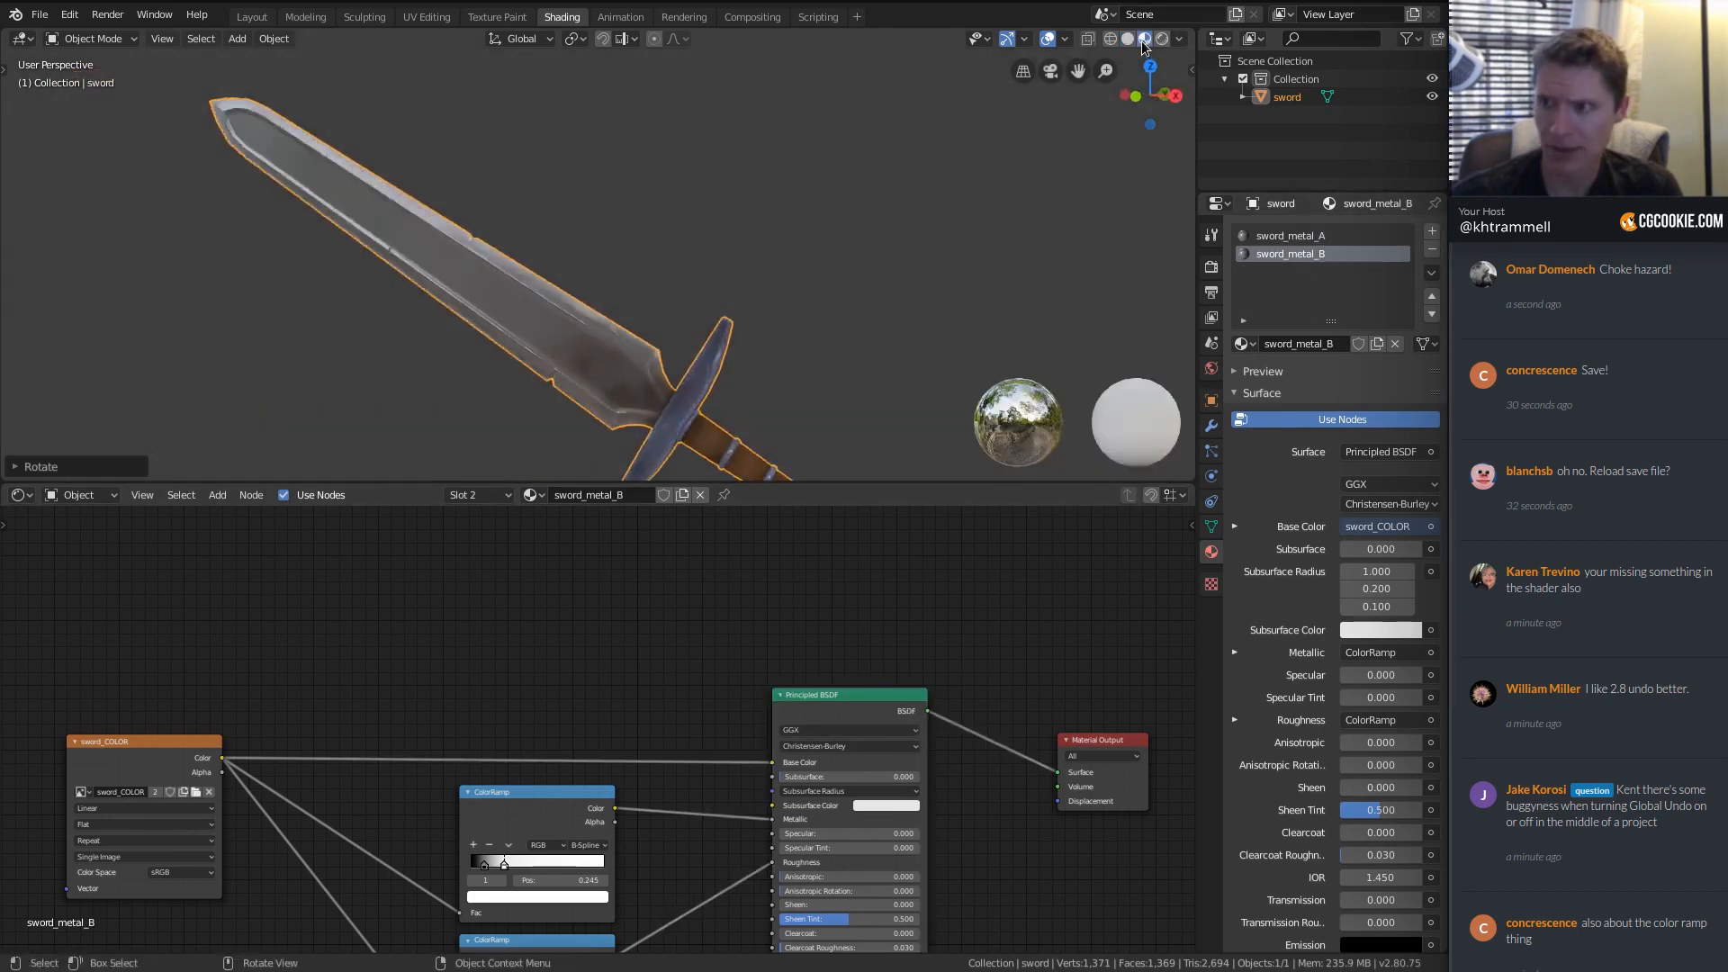
{"action": "mouse_move", "coordinate": [748, 310]}
{"action": "middle_mouse_down"}
{"action": "mouse_move", "coordinate": [759, 187]}
{"action": "mouse_move", "coordinate": [753, 216]}
{"action": "middle_mouse_up"}
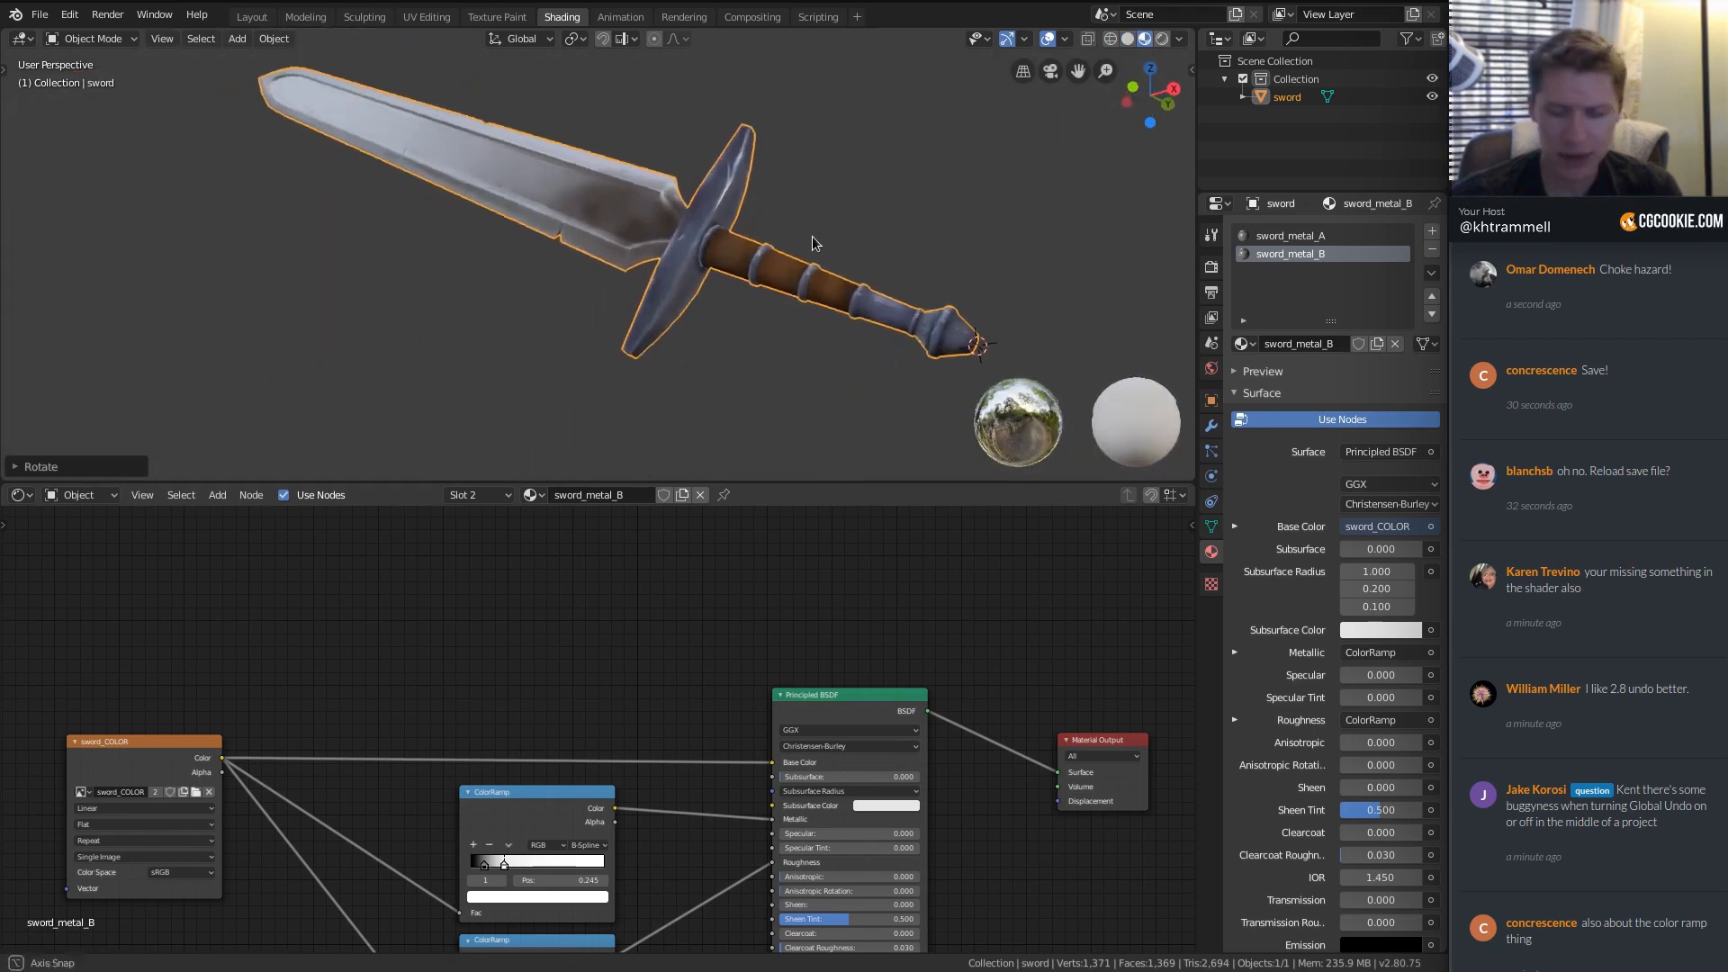
Turn the sword with trackball rotation to view the blade's shading from another angle.
{"action": "key", "text": "r"}
{"action": "key", "text": "r"}
{"action": "left_click", "coordinate": [702, 195]}
{"action": "middle_click_drag", "start_coordinate": [702, 196], "coordinate": [645, 232]}
{"action": "mouse_move", "coordinate": [671, 351]}
{"action": "middle_mouse_down"}
{"action": "mouse_move", "coordinate": [677, 248]}
{"action": "mouse_move", "coordinate": [695, 356]}
{"action": "middle_mouse_up"}
Insert an RGB Curves node between sword_COLOR and the Base Color of sword_metal_B, and bend its curve slightly downward.
{"action": "key", "text": "shift+a"}
{"action": "mouse_move", "coordinate": [493, 619]}
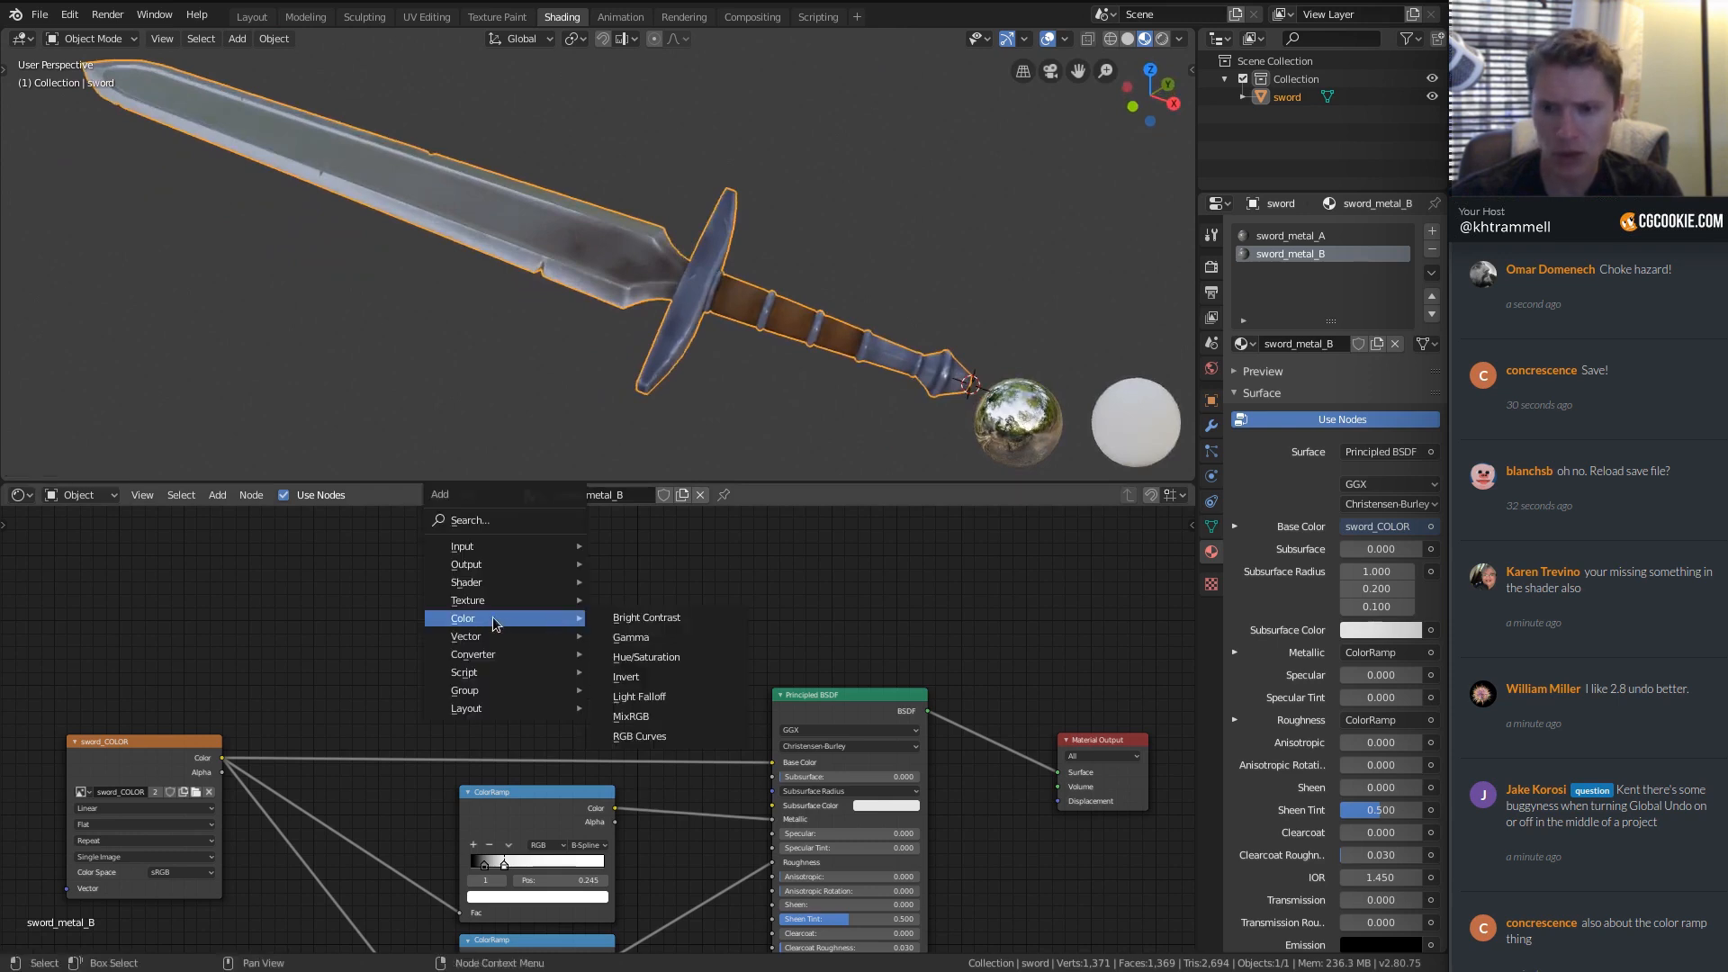
{"action": "left_click", "coordinate": [639, 737]}
{"action": "left_click", "coordinate": [555, 562]}
{"action": "scroll", "coordinate": [594, 711], "scroll_direction": "up", "scroll_amount": 1}
{"action": "left_click_drag", "start_coordinate": [526, 680], "coordinate": [535, 694]}
{"action": "mouse_move", "coordinate": [612, 205]}
{"action": "middle_mouse_down"}
{"action": "mouse_move", "coordinate": [457, 282]}
{"action": "mouse_move", "coordinate": [563, 254]}
{"action": "mouse_move", "coordinate": [537, 200]}
{"action": "middle_mouse_up"}
Set the gray of the roughness ColorRamp's third stop on sword_metal_B to 0.25 in R, G and B.
{"action": "middle_click_drag", "start_coordinate": [656, 903], "coordinate": [688, 544]}
{"action": "scroll", "coordinate": [616, 707], "scroll_direction": "up", "scroll_amount": 3}
{"action": "left_click", "coordinate": [489, 684]}
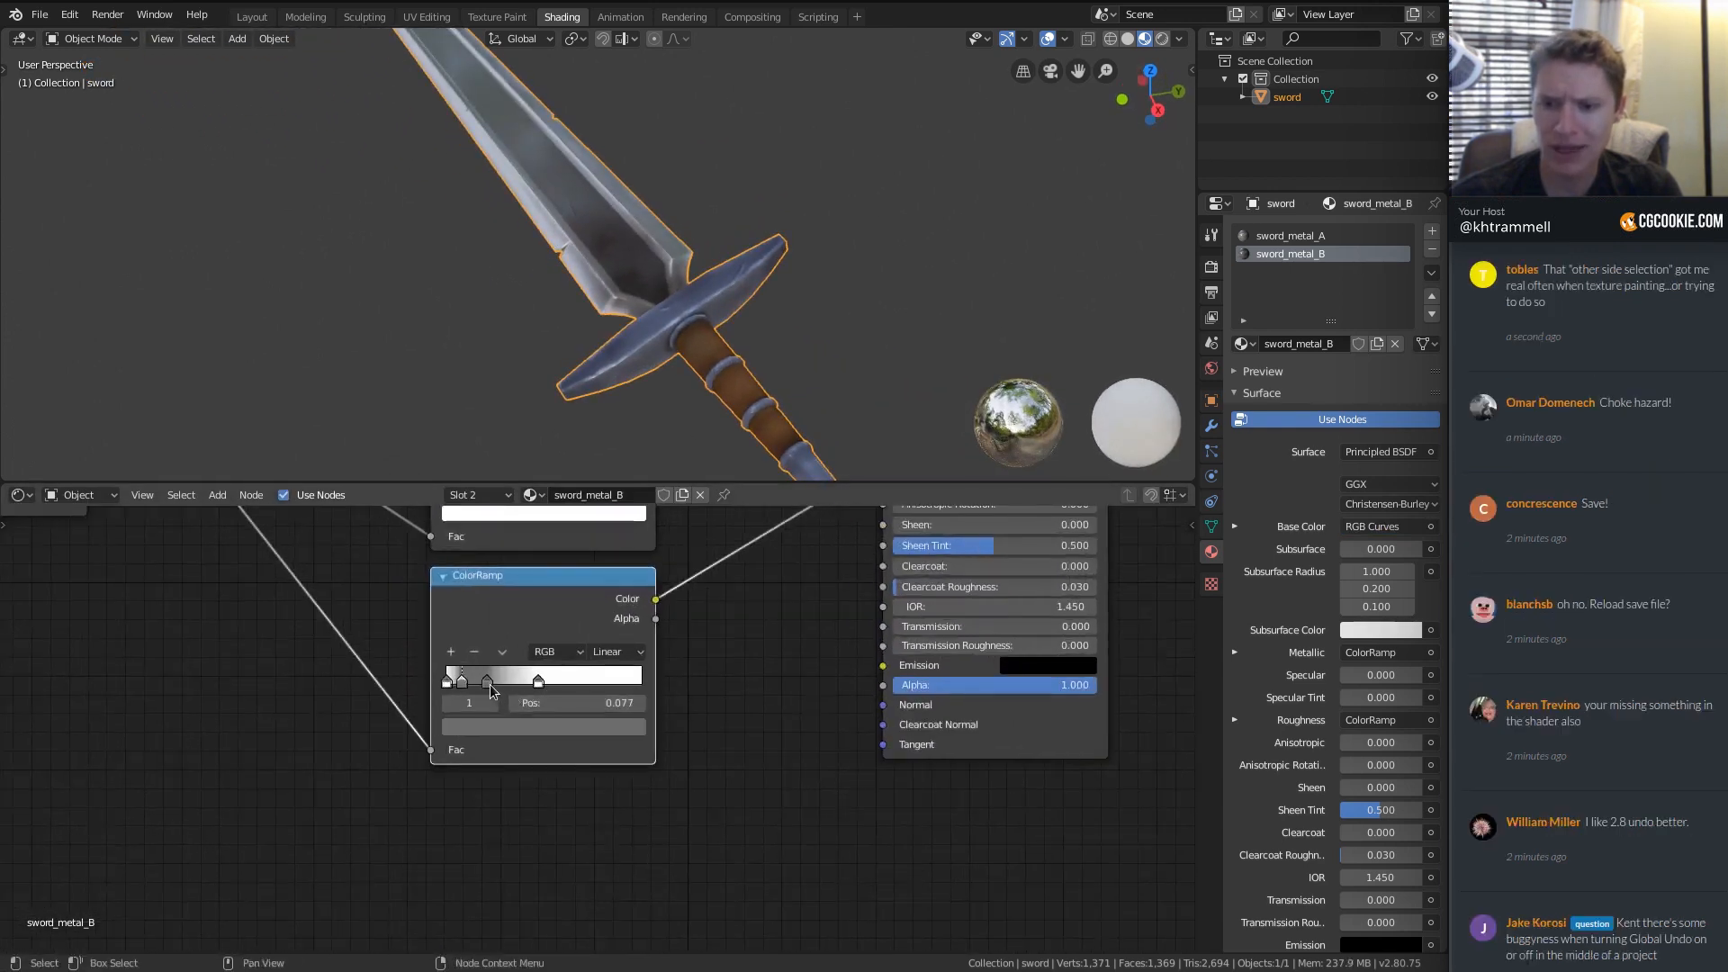
{"action": "left_click", "coordinate": [501, 728]}
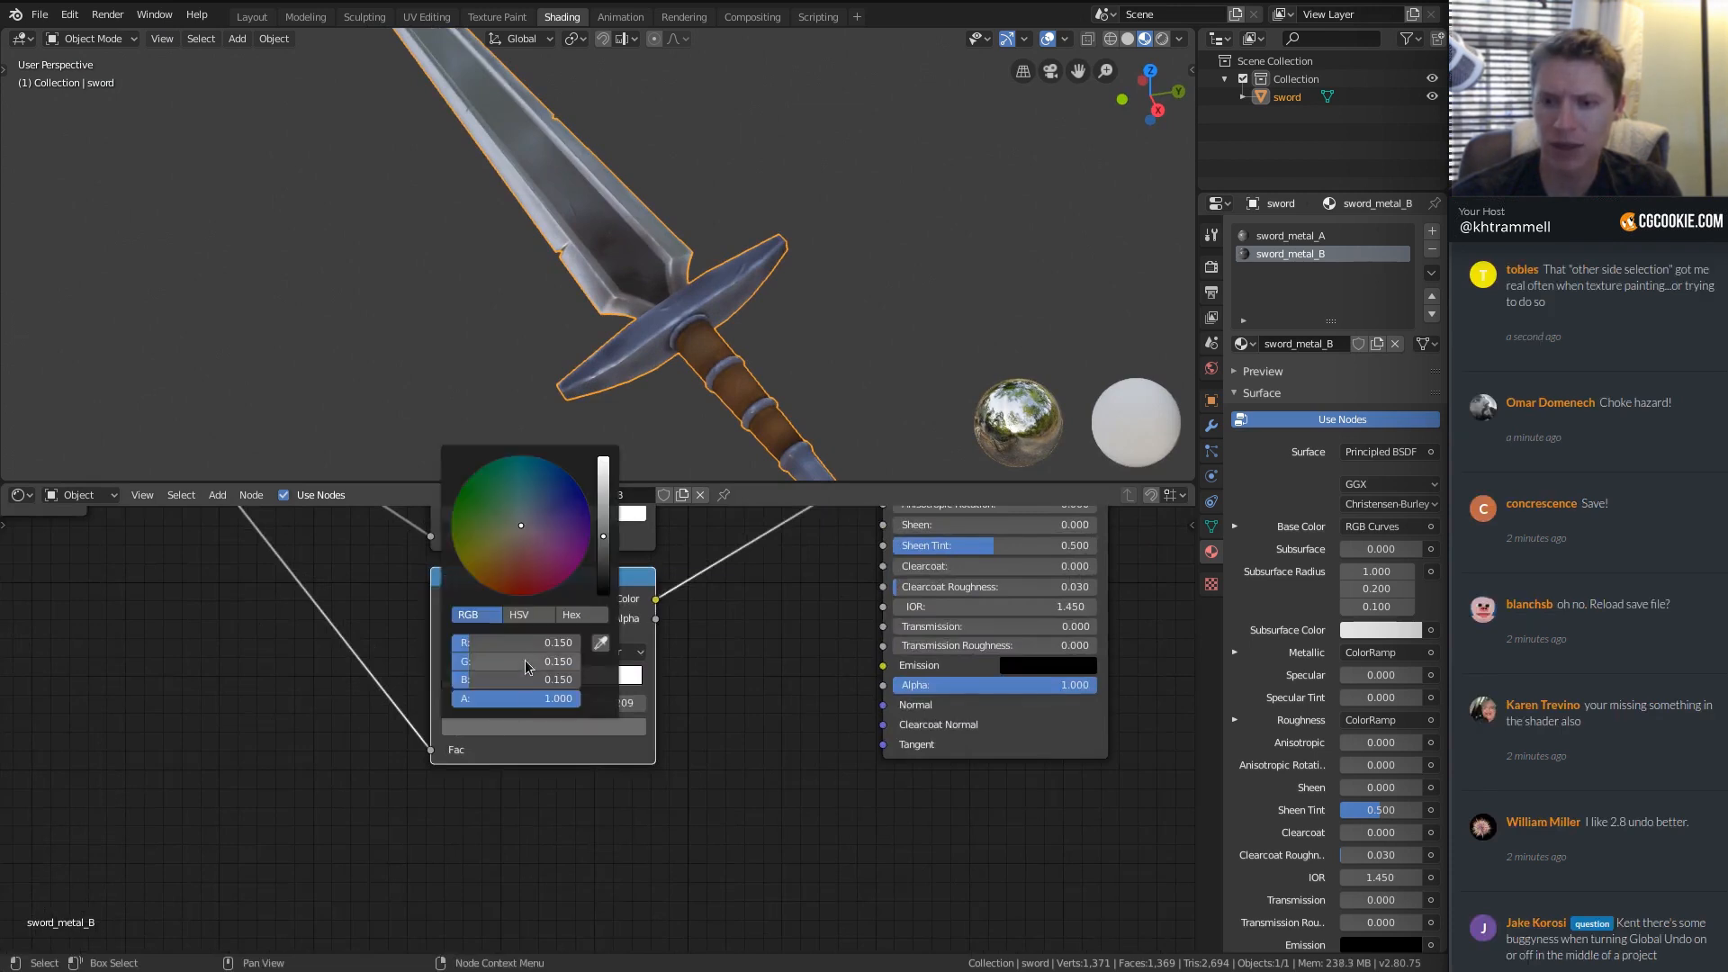
{"action": "left_click_drag", "start_coordinate": [531, 641], "coordinate": [531, 679]}
{"action": "type", "text": ".2"}
{"action": "key", "text": "Return"}
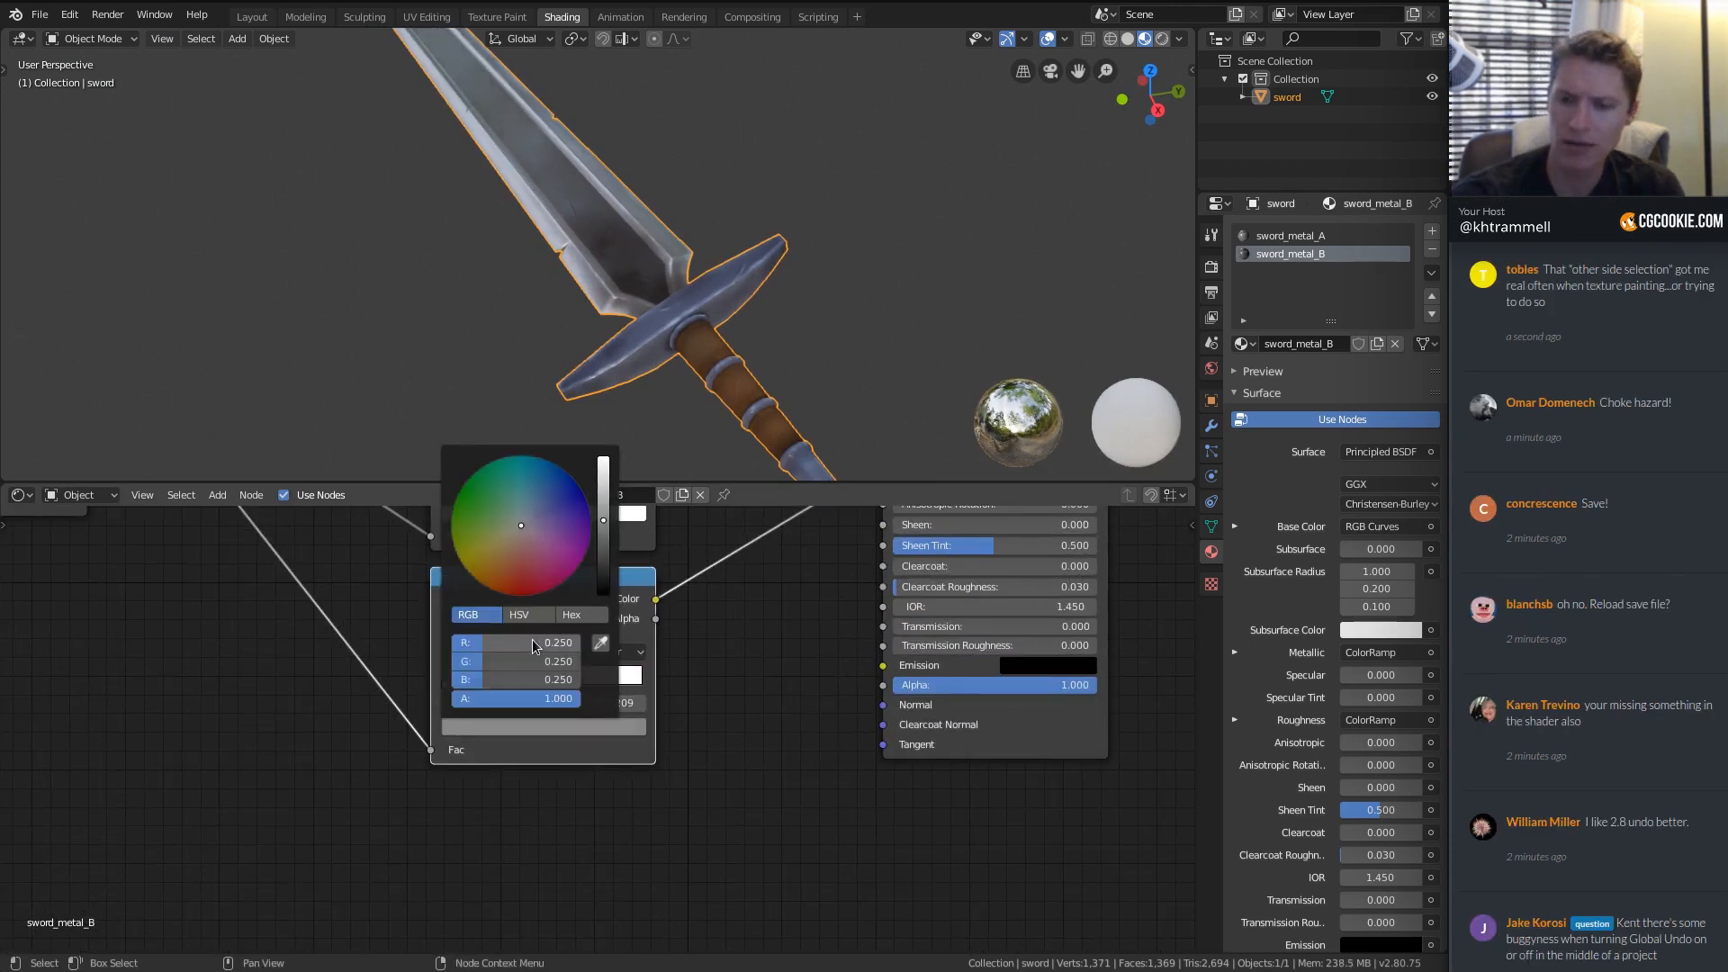
Lighten the gray of the same roughness ramp's stop at position 0.077 to 0.2 in R, G and B.
{"action": "left_click", "coordinate": [464, 682]}
{"action": "left_click", "coordinate": [493, 729]}
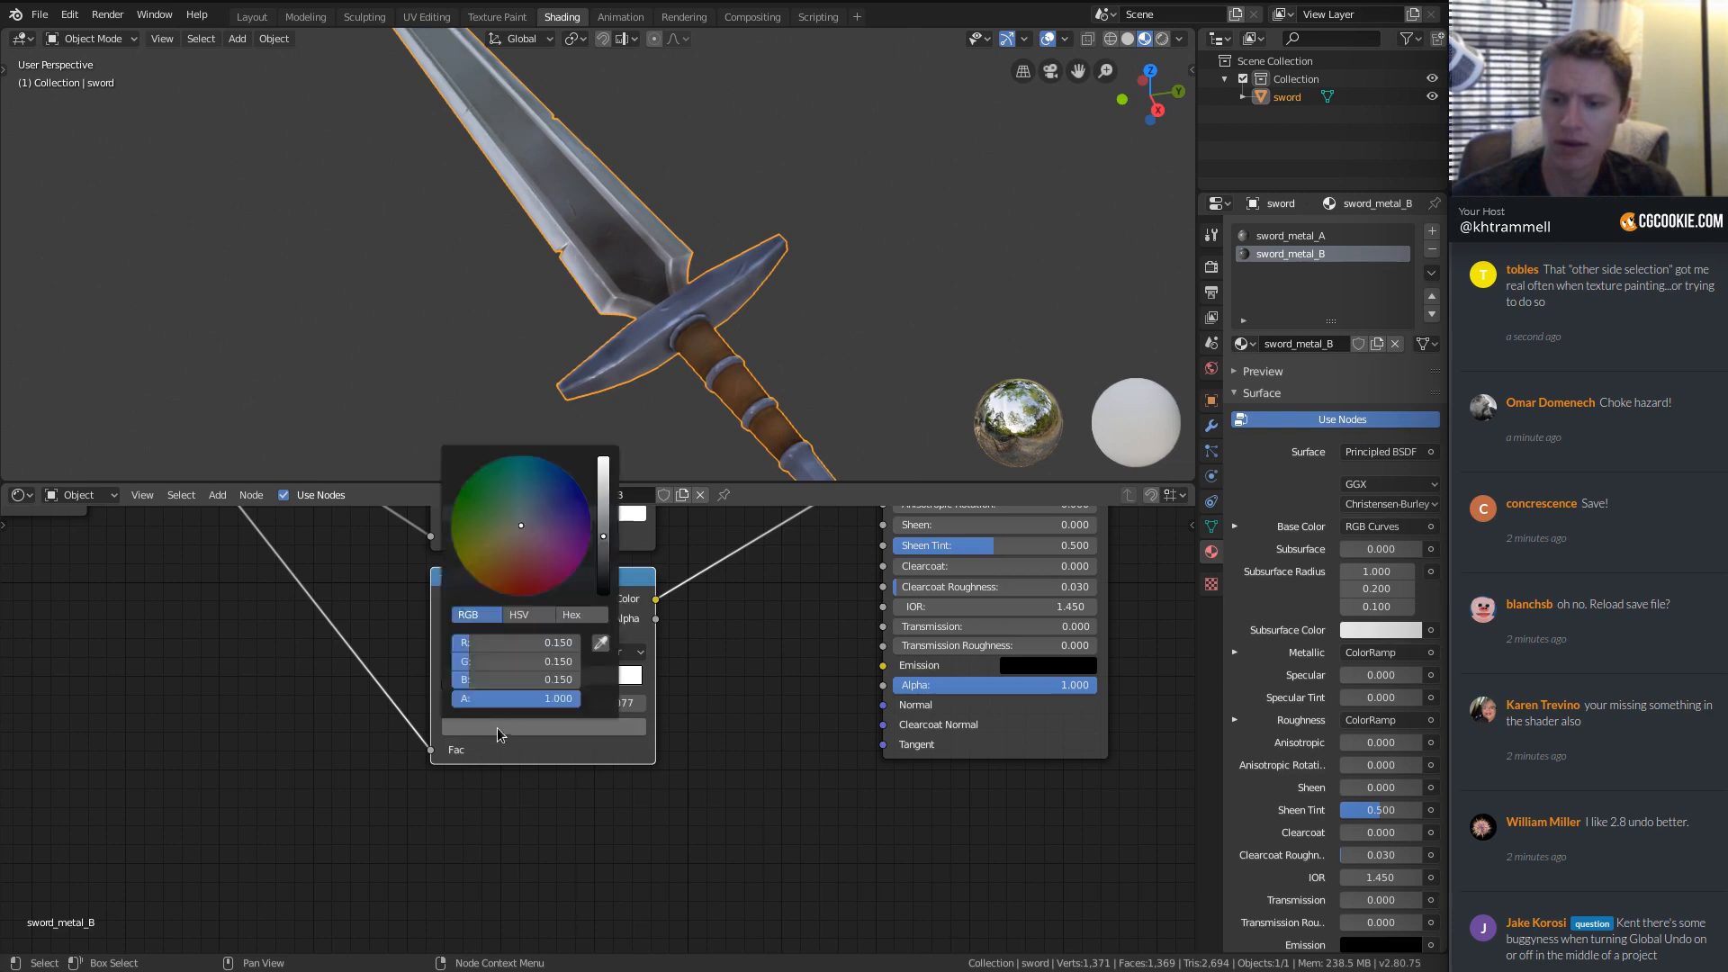
{"action": "mouse_move", "coordinate": [536, 644]}
{"action": "left_mouse_down"}
{"action": "mouse_move", "coordinate": [529, 674]}
{"action": "mouse_move", "coordinate": [522, 642]}
{"action": "left_mouse_up"}
{"action": "type", "text": ".2"}
{"action": "key", "text": "Return"}
Save the current sword file, rec_sword_05.blend, with the roughness ramp changes.
{"action": "scroll", "coordinate": [642, 360], "scroll_direction": "down", "scroll_amount": 2}
{"action": "middle_click_drag", "start_coordinate": [540, 279], "coordinate": [675, 225]}
{"action": "middle_click_drag", "start_coordinate": [549, 193], "coordinate": [754, 213], "text": "shift"}
{"action": "key", "text": "ctrl+s"}
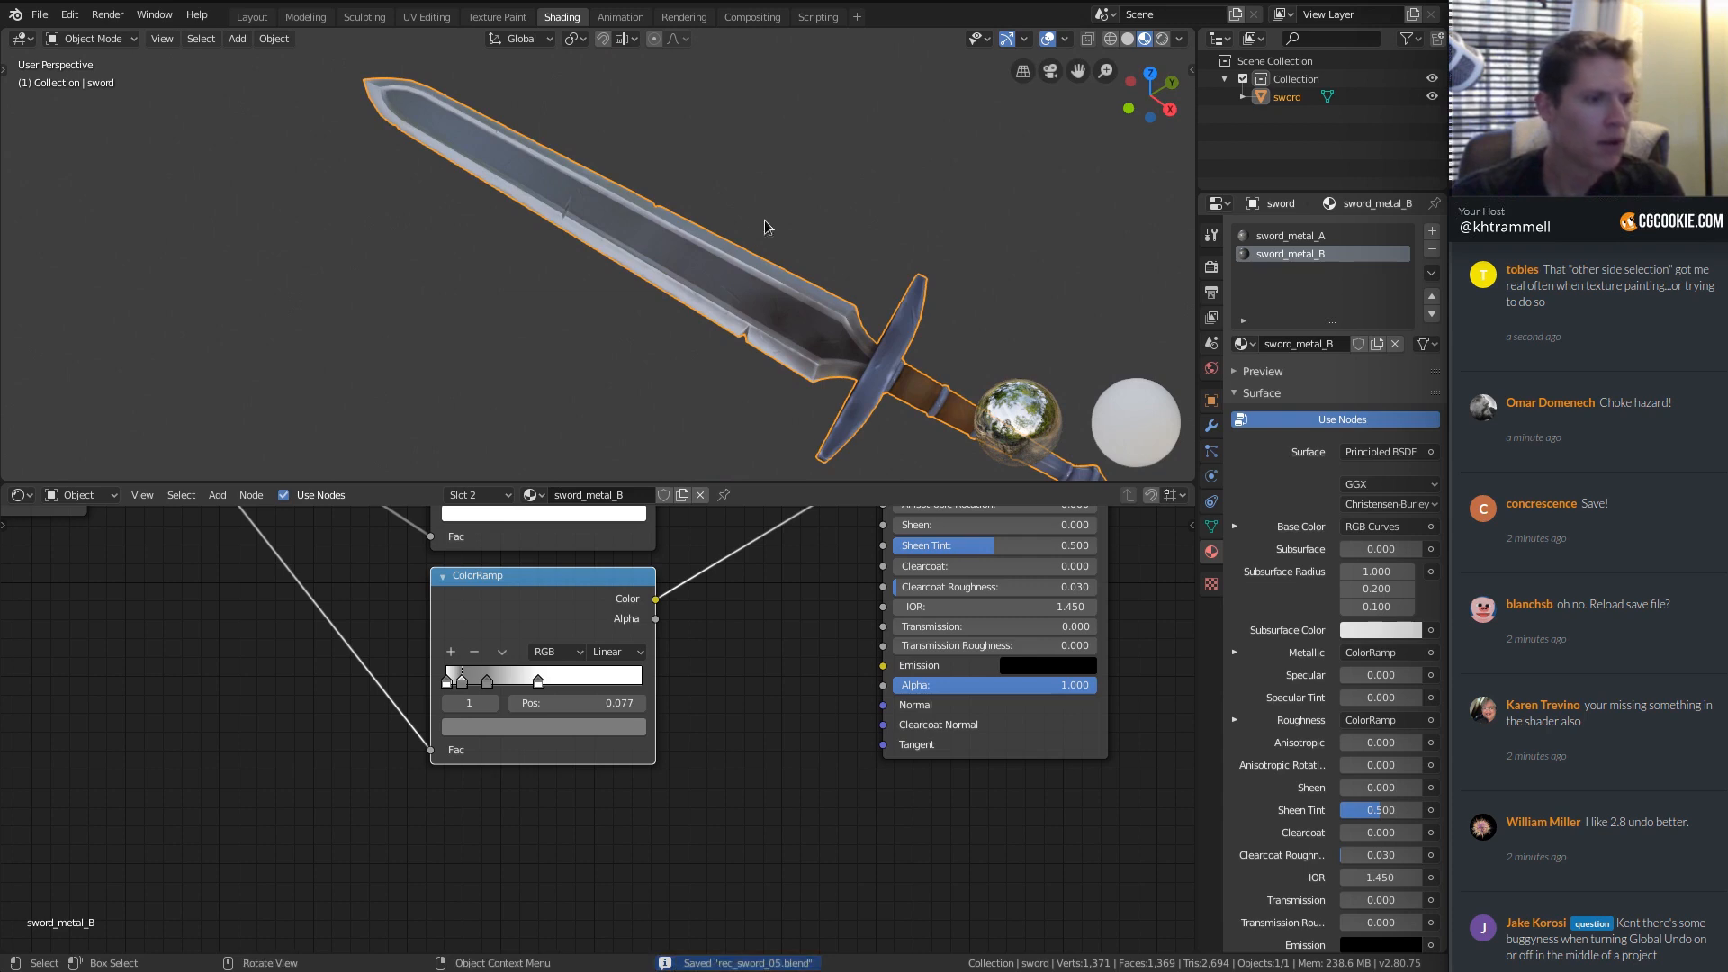
{"action": "middle_click_drag", "start_coordinate": [945, 292], "coordinate": [898, 254], "text": "shift"}
{"action": "middle_click_drag", "start_coordinate": [990, 351], "coordinate": [925, 303], "text": "shift"}
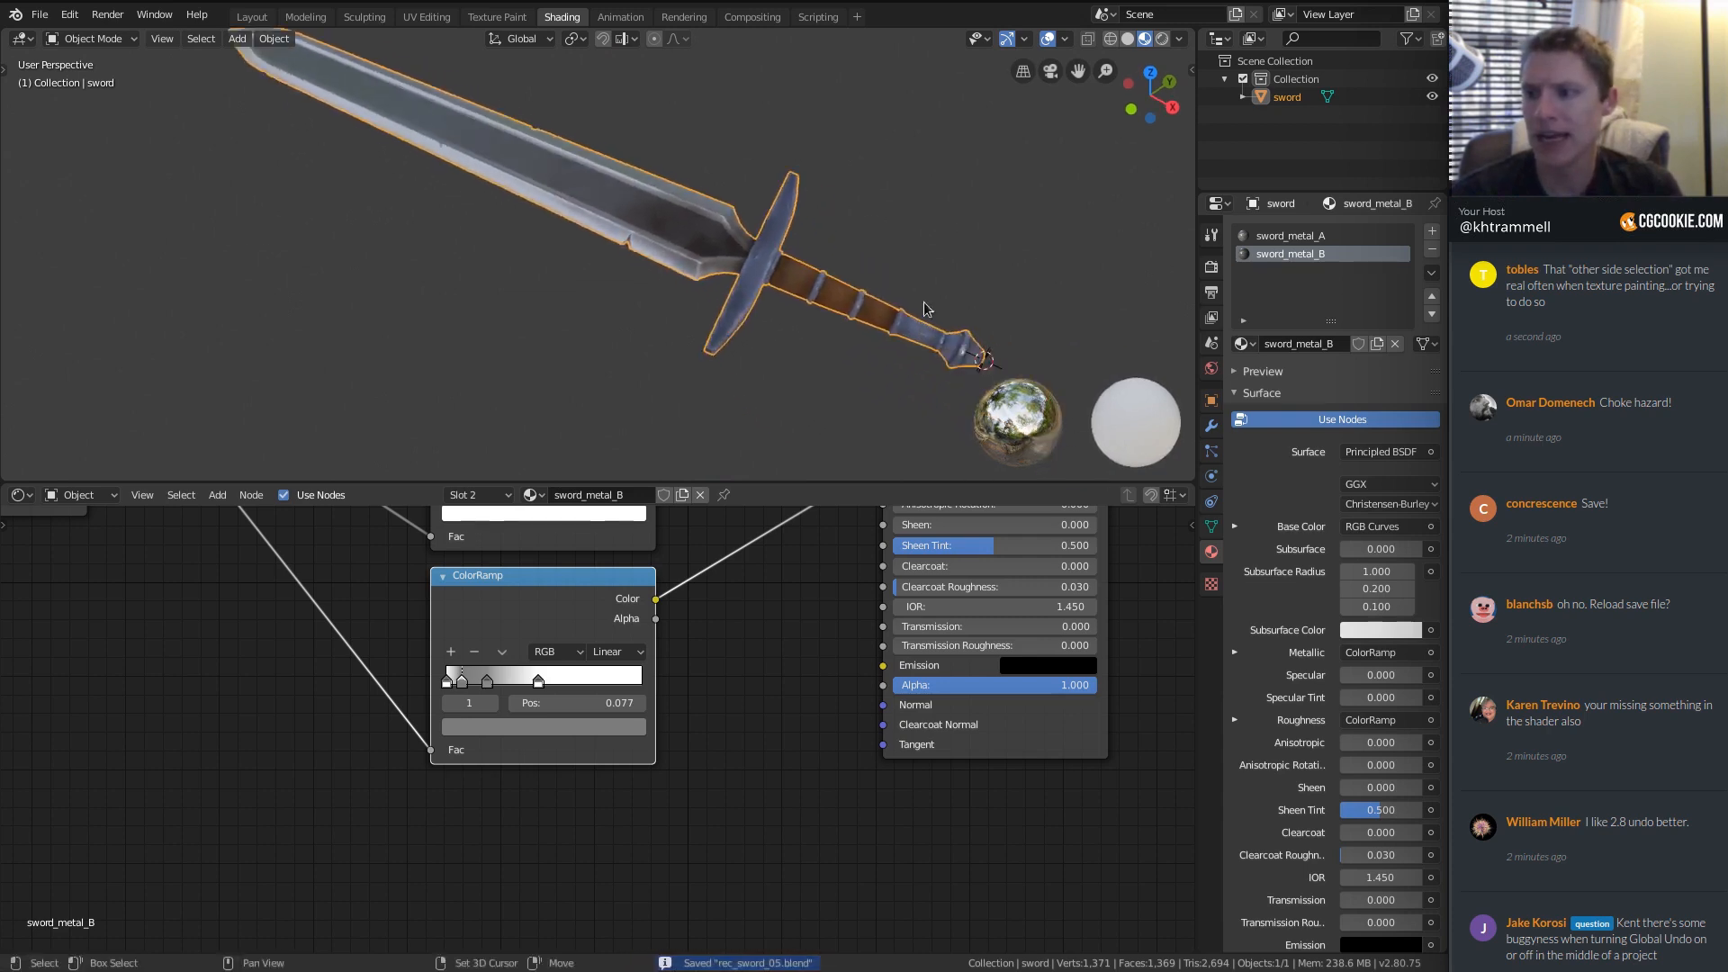
Add a third material slot to the sword, load sword_metal_B into it, and make it an independent copy.
{"action": "left_click", "coordinate": [1432, 231]}
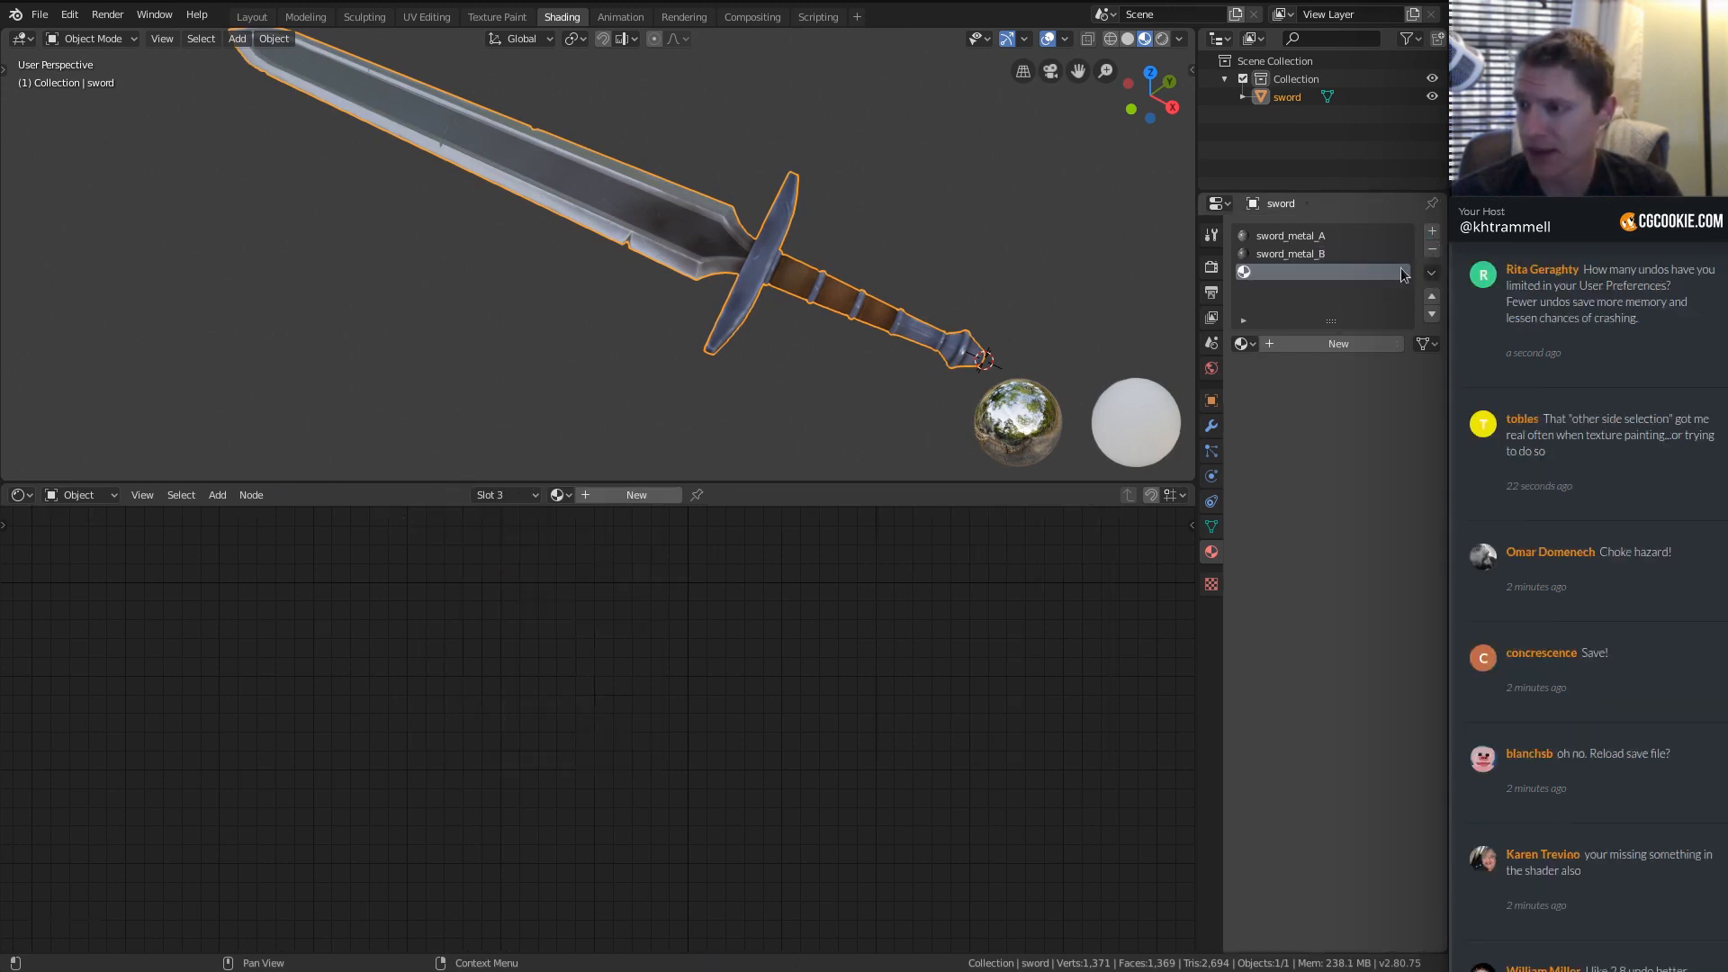
{"action": "left_click", "coordinate": [1249, 347]}
{"action": "left_click", "coordinate": [1147, 388]}
{"action": "left_click", "coordinate": [1376, 345]}
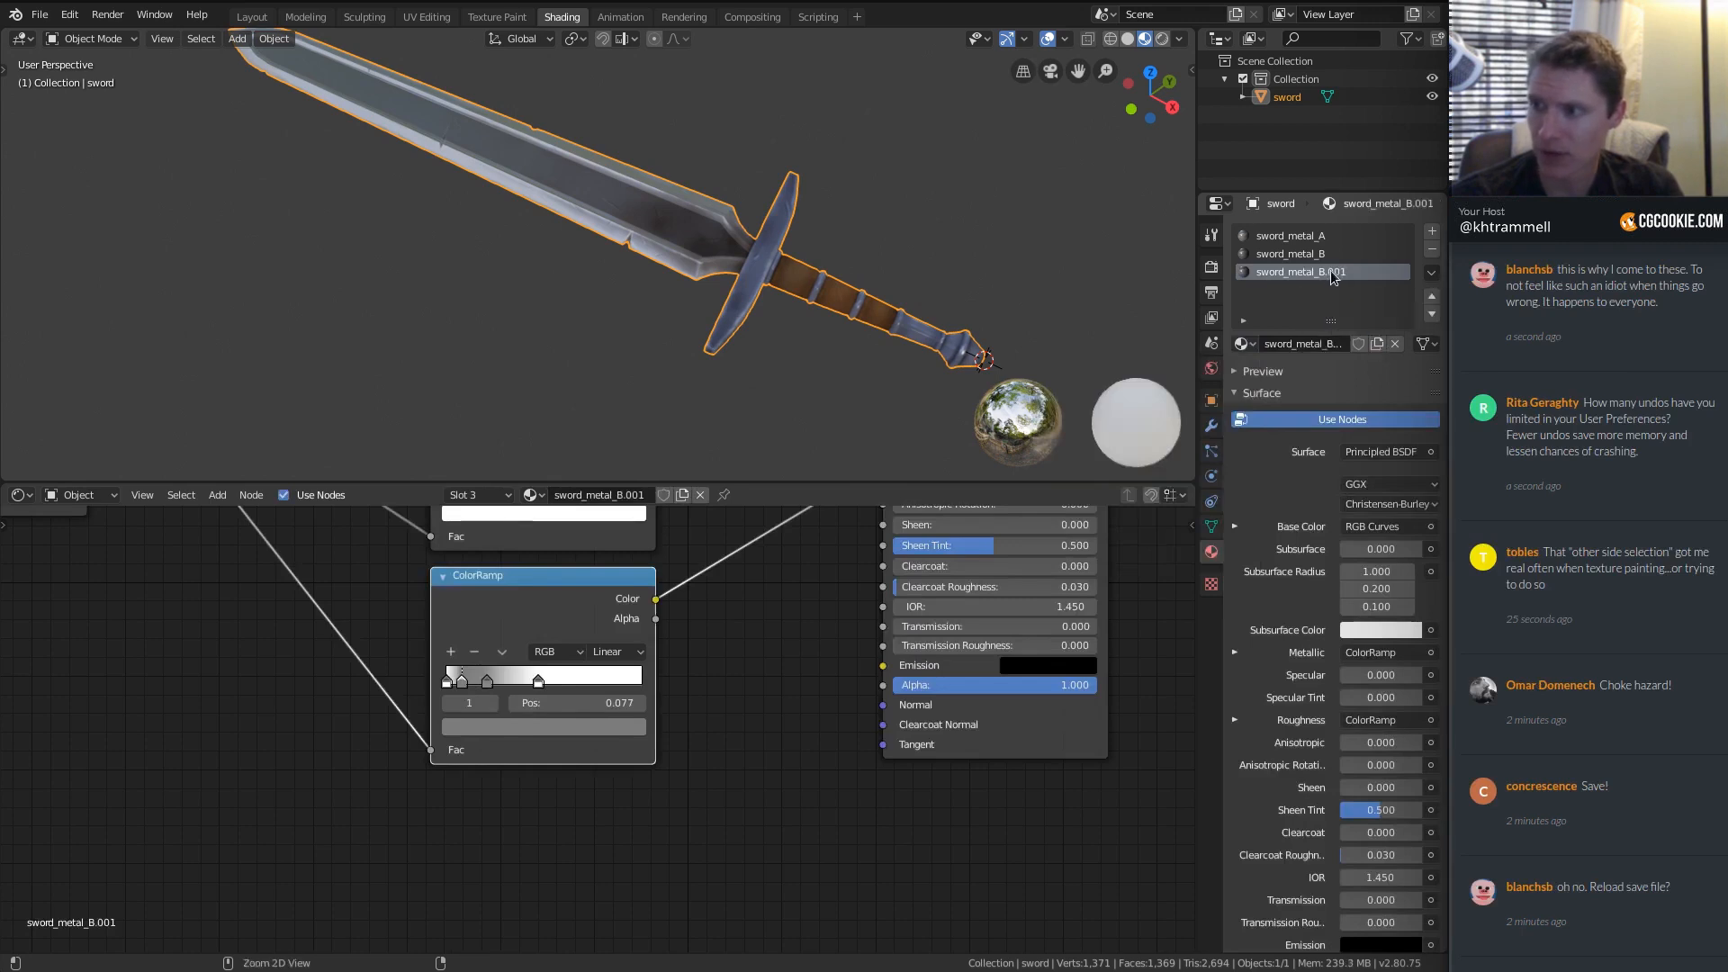
Rename the copied material in the third slot to sword_metal_C.
{"action": "left_click", "coordinate": [1332, 272], "text": "ctrl"}
{"action": "left_click", "coordinate": [1325, 272]}
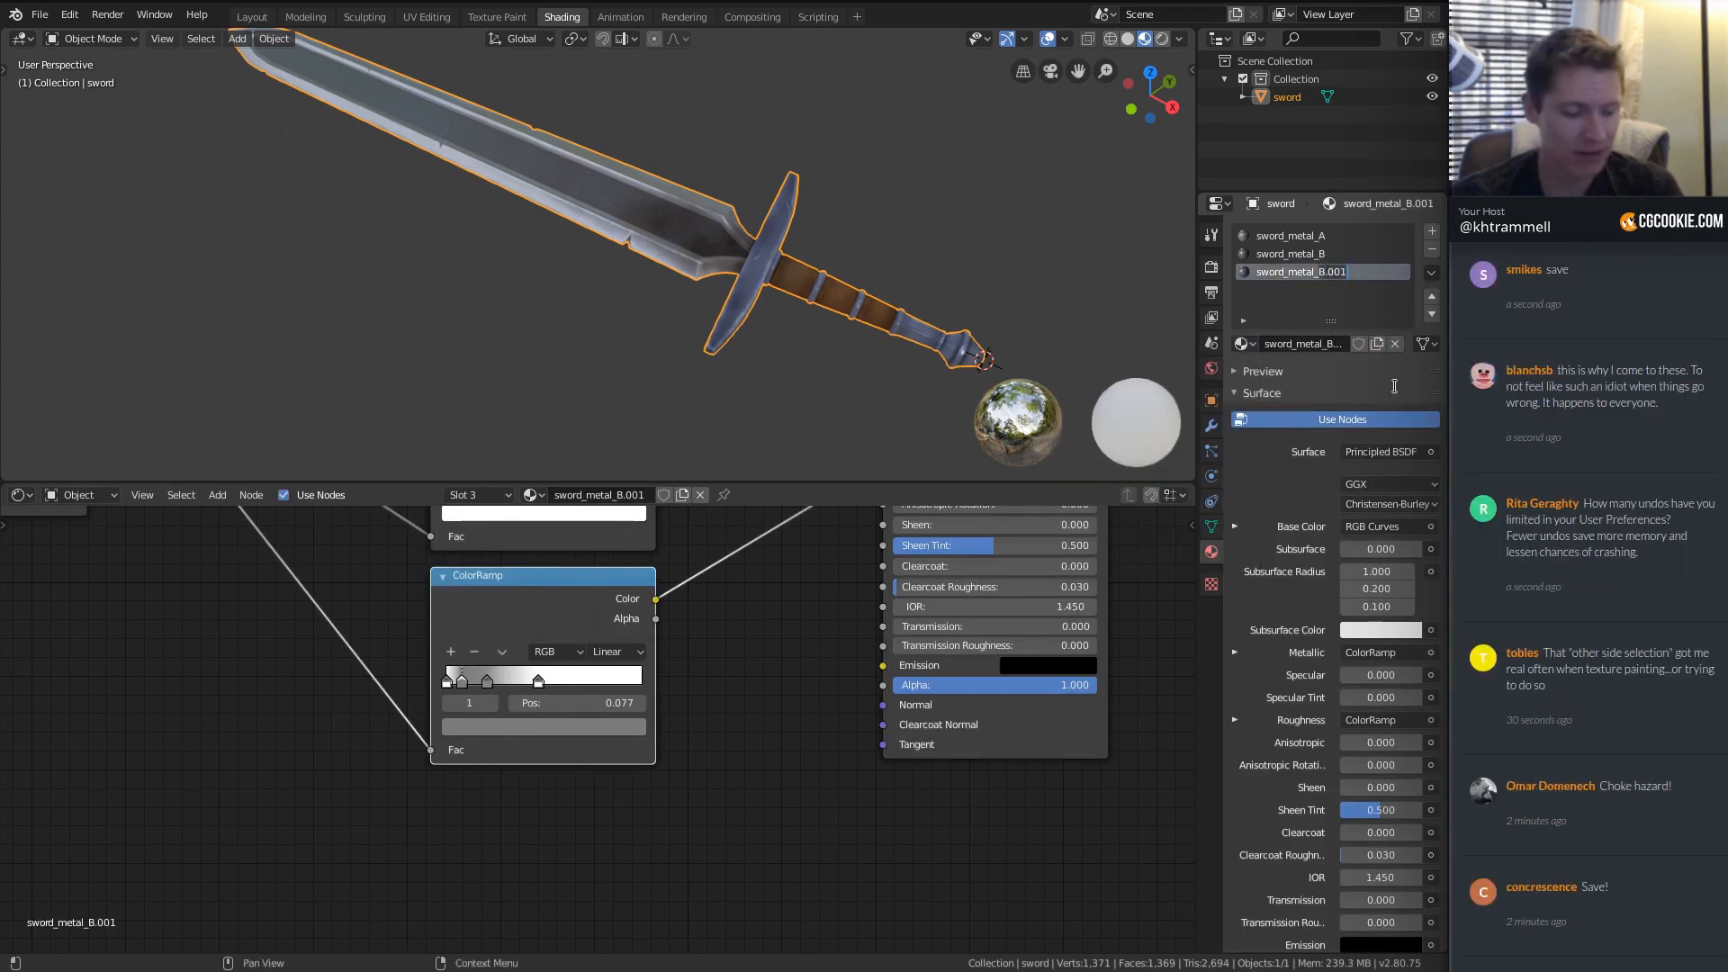
{"action": "key", "text": "BackSpace"}
{"action": "key", "text": "BackSpace"}
{"action": "key", "text": "BackSpace"}
{"action": "key", "text": "BackSpace"}
{"action": "key", "text": "BackSpace"}
{"action": "type", "text": "C"}
{"action": "key", "text": "Return"}
In Edit Mode, select the face loops of the three brown grip sections and grow the selection to cover each section fully.
{"action": "middle_click_drag", "start_coordinate": [829, 205], "coordinate": [806, 220]}
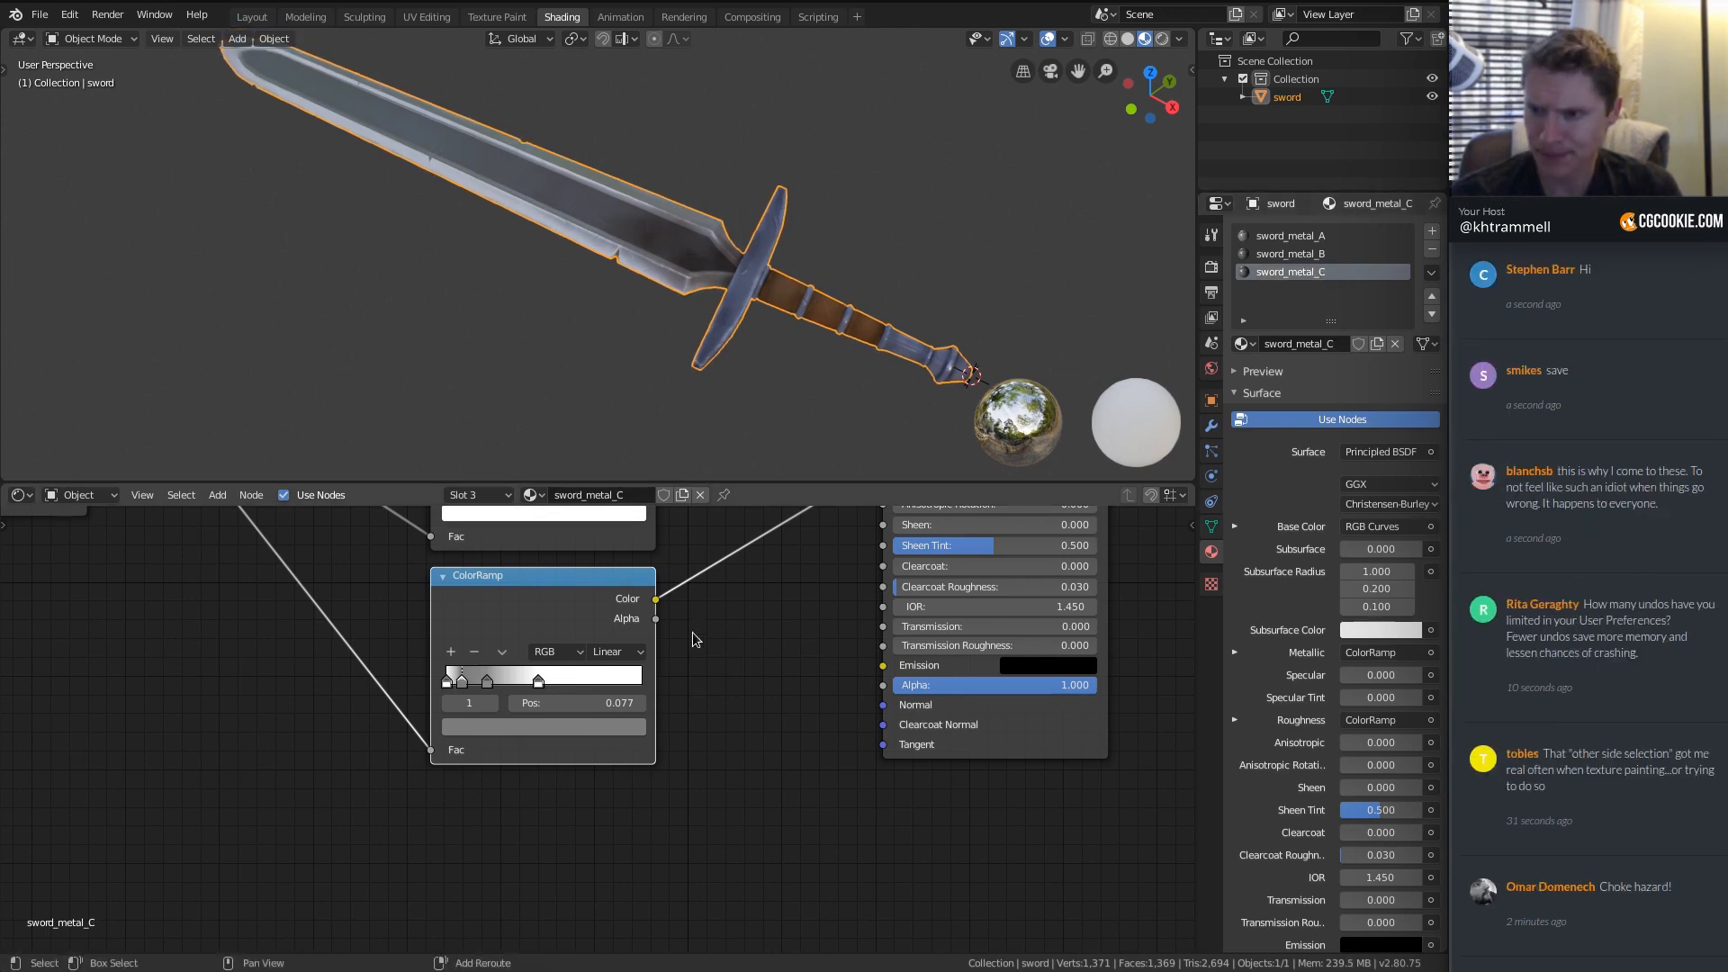
{"action": "key", "text": "Tab"}
{"action": "scroll", "coordinate": [855, 225], "scroll_direction": "up", "scroll_amount": 5}
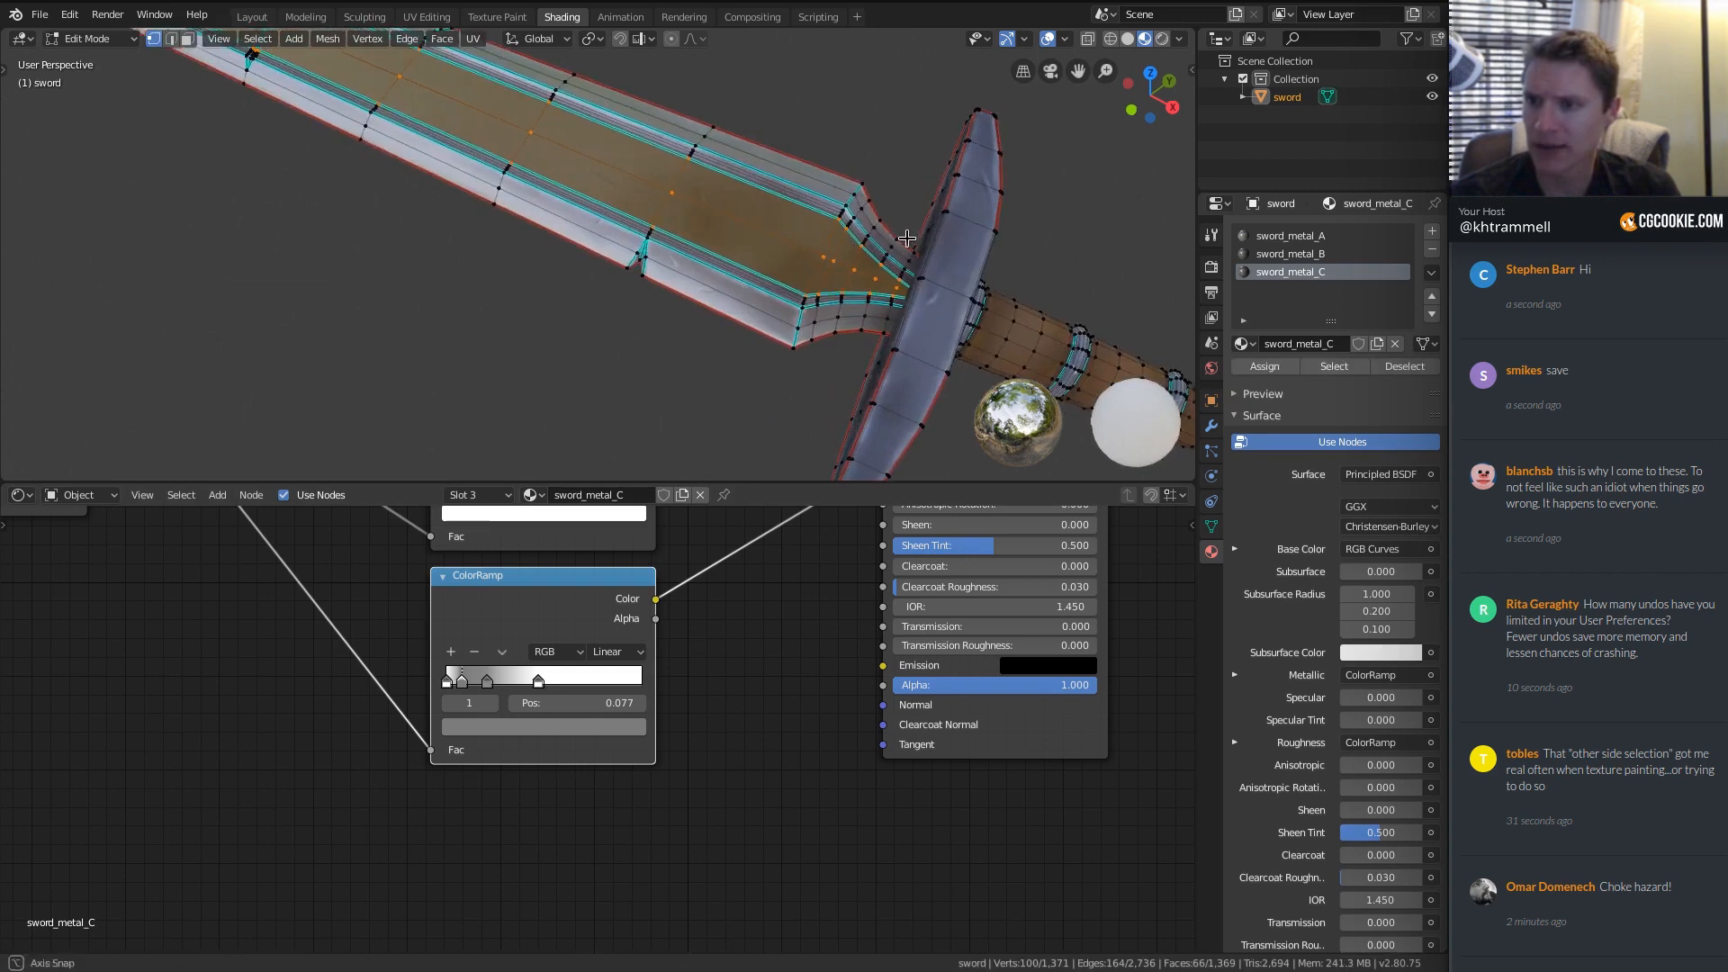
{"action": "middle_click_drag", "start_coordinate": [792, 228], "coordinate": [675, 171], "text": "shift"}
{"action": "middle_click_drag", "start_coordinate": [675, 171], "coordinate": [756, 212]}
{"action": "scroll", "coordinate": [720, 212], "scroll_direction": "up", "scroll_amount": 2}
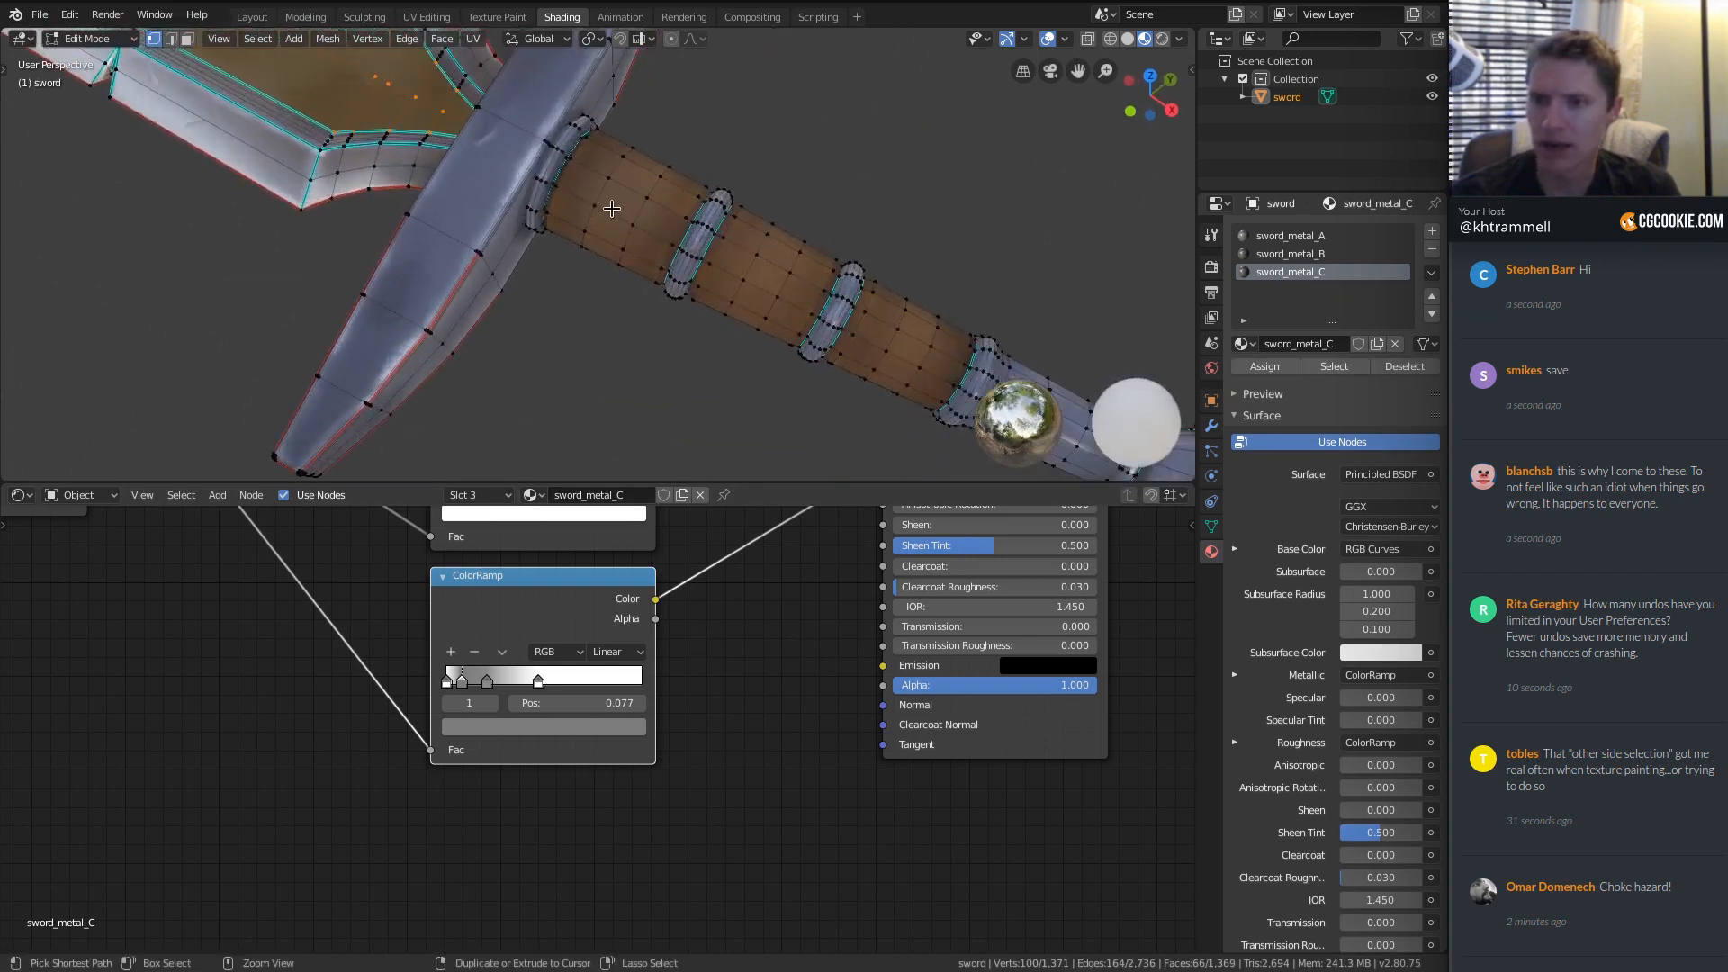
{"action": "key", "text": "3"}
{"action": "left_click", "coordinate": [626, 196], "text": "alt"}
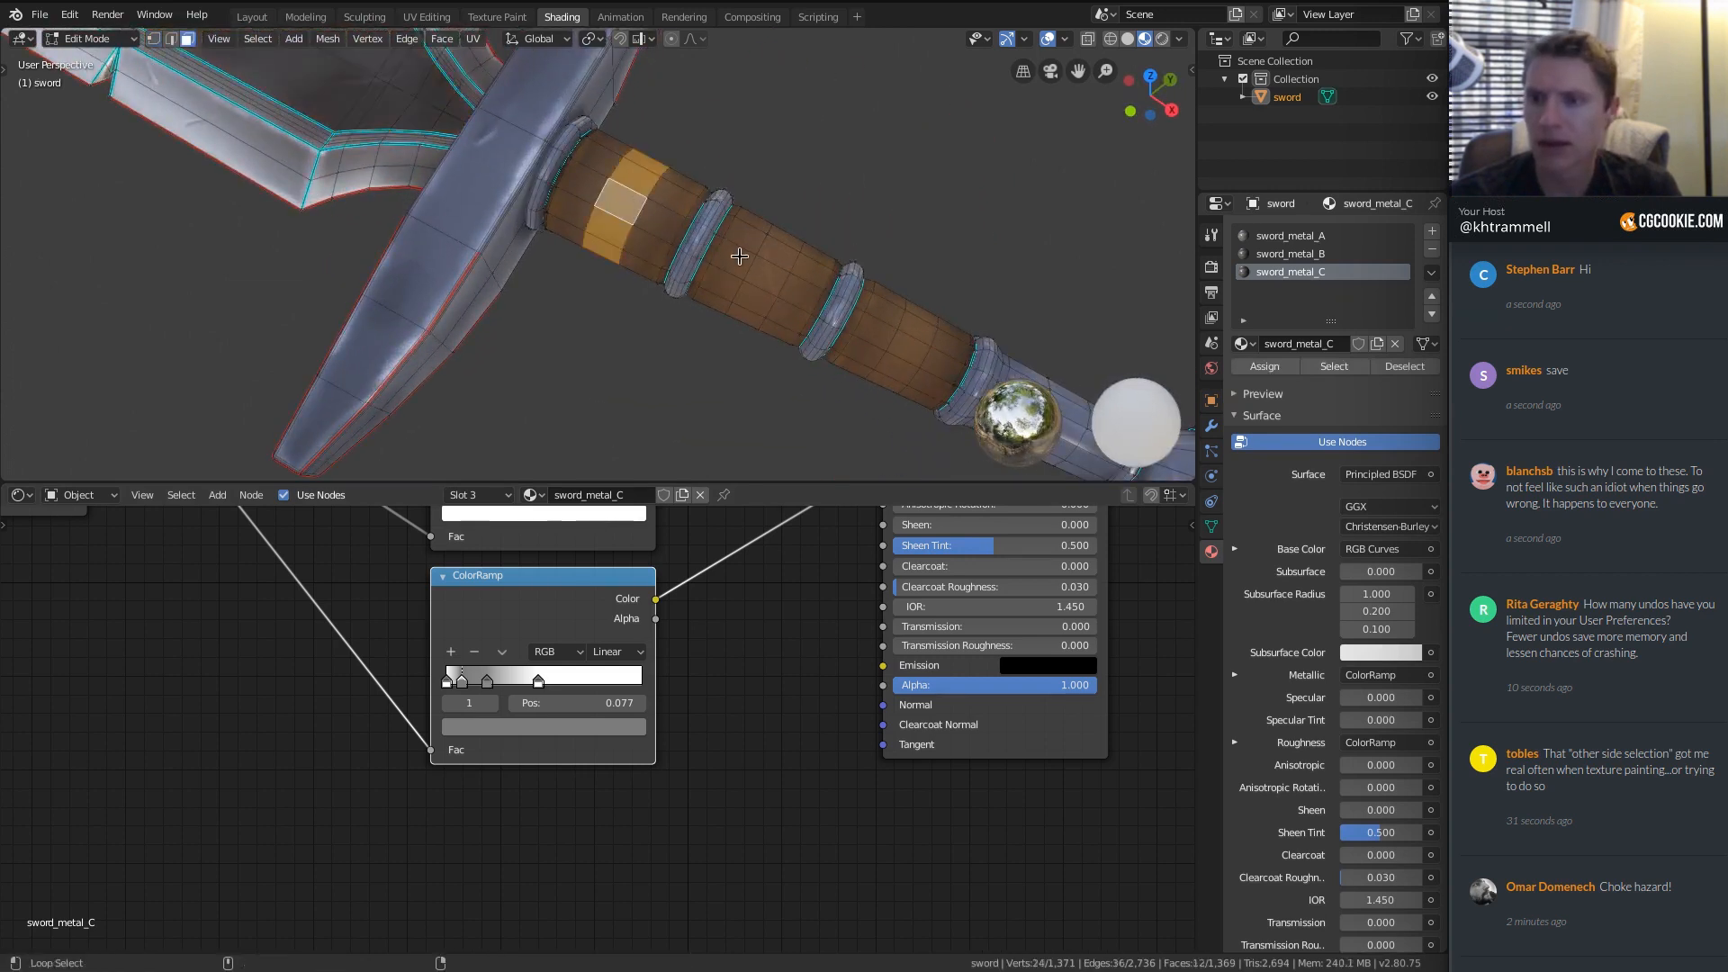
{"action": "left_click", "coordinate": [765, 273], "text": "alt+shift"}
{"action": "left_click", "coordinate": [907, 338], "text": "alt+shift"}
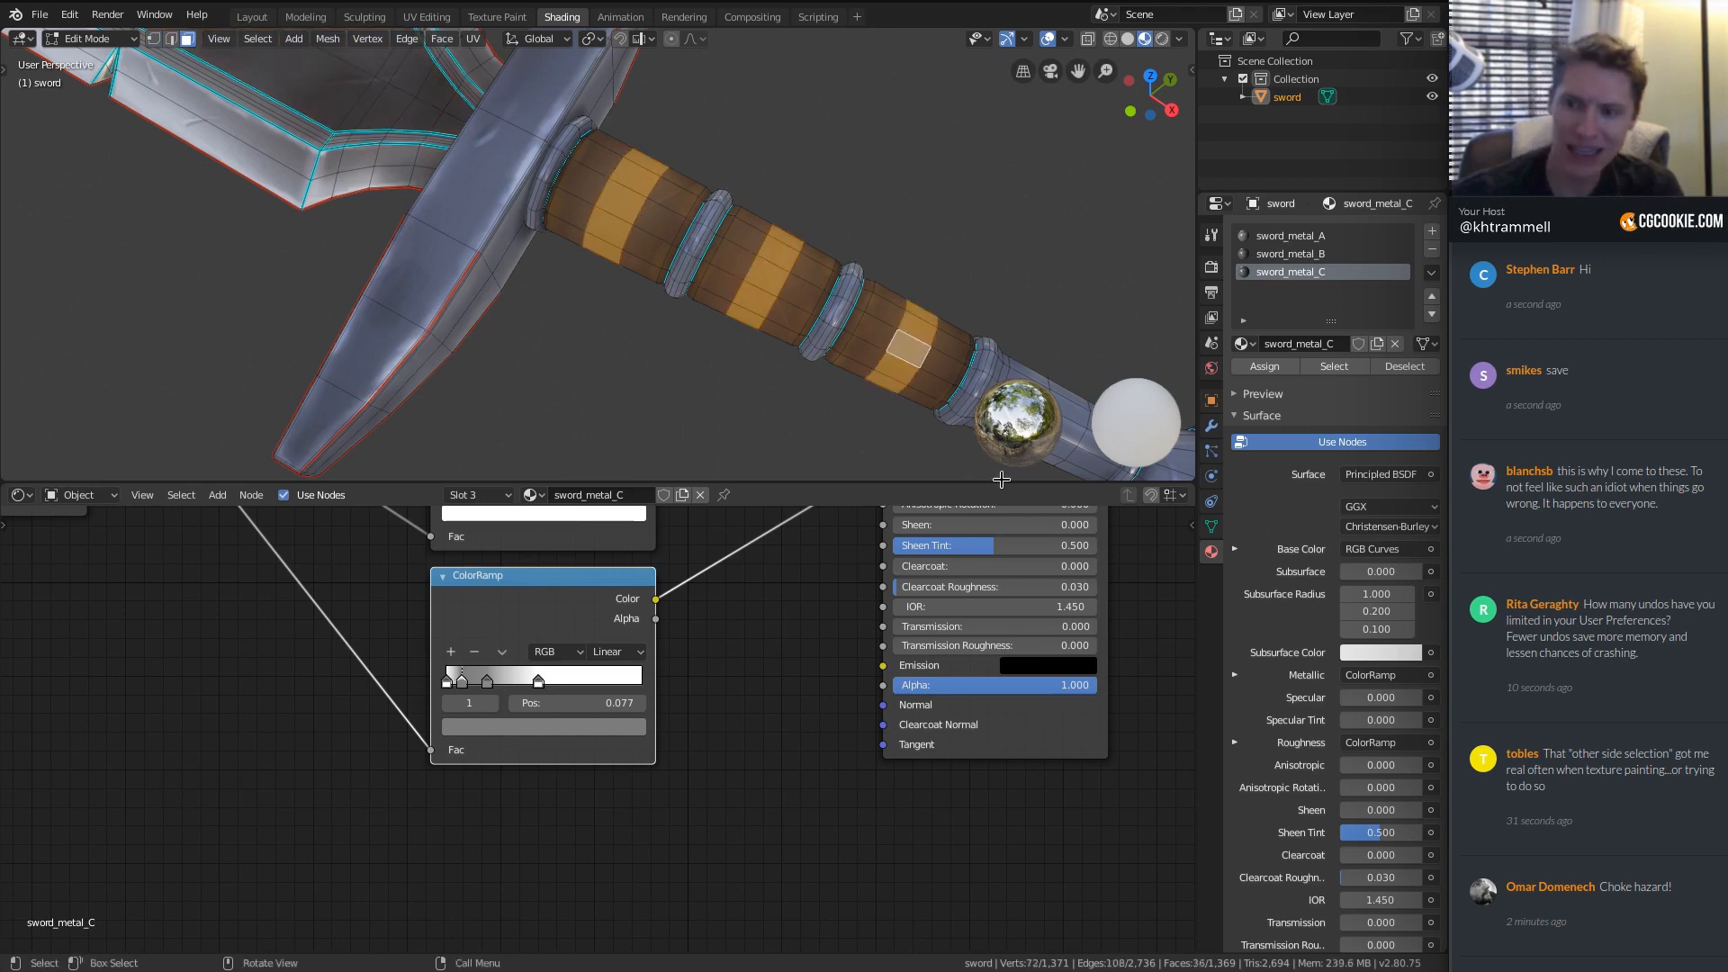
{"action": "key", "text": "ctrl+KP_Add"}
{"action": "key", "text": "ctrl+KP_Add"}
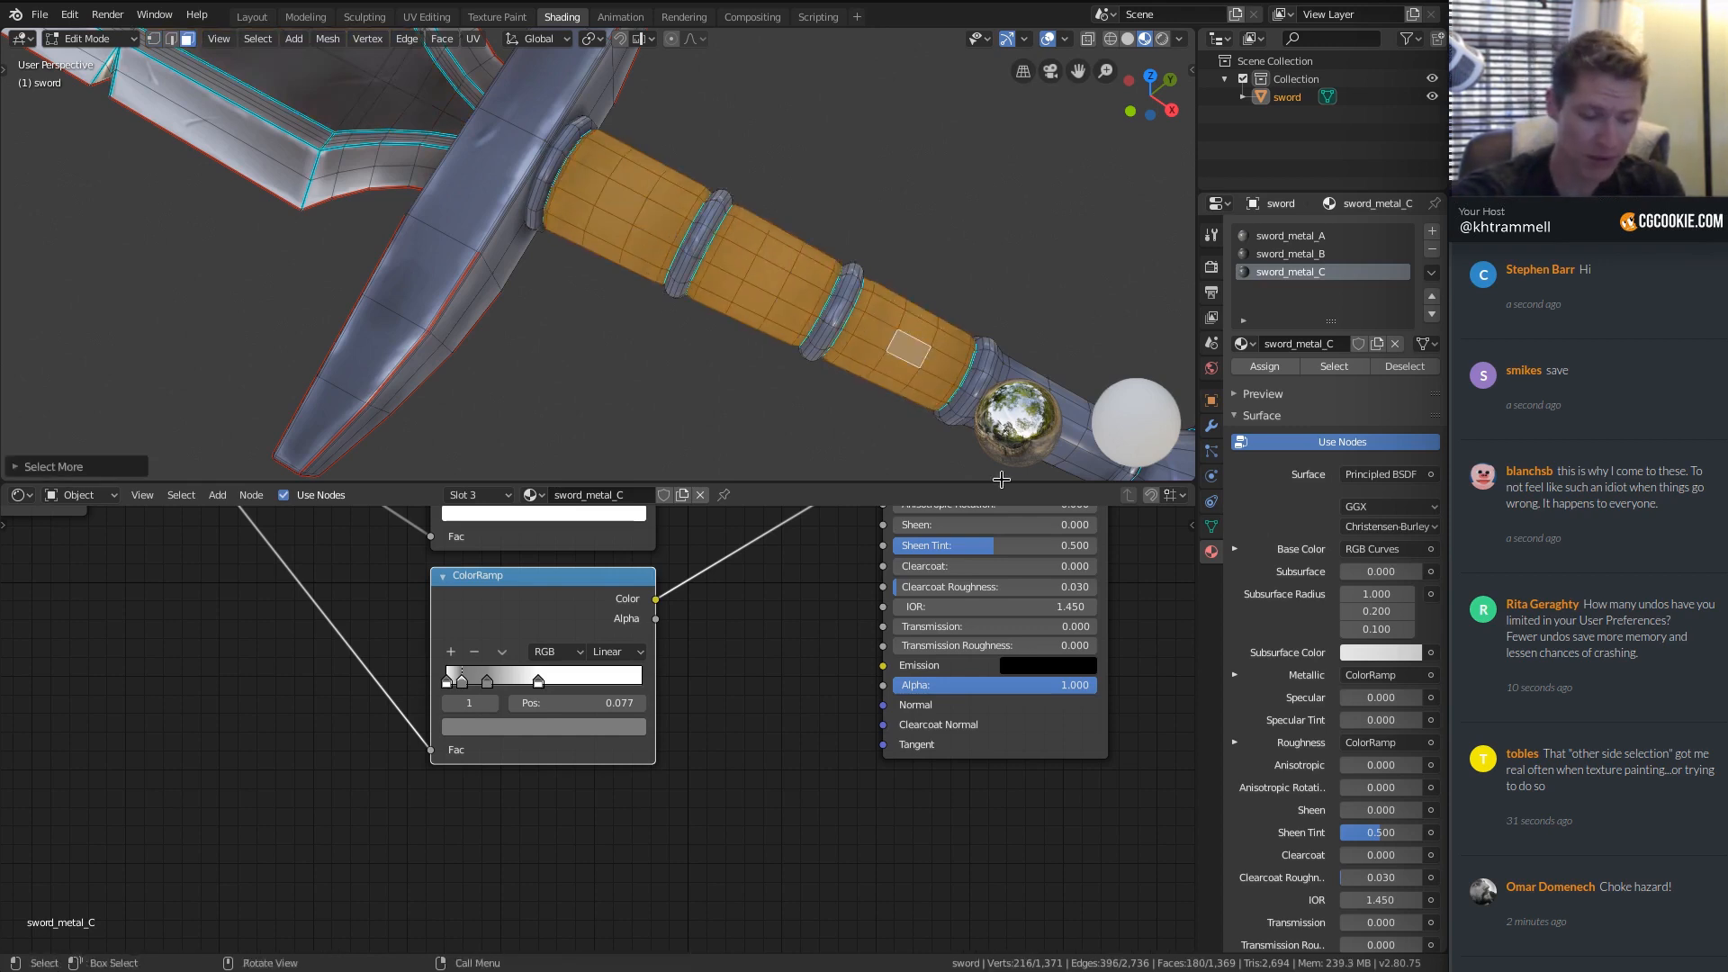
Invert the face selection and deselect the linked blade, keeping only the guard, grip rings and pommel selected.
{"action": "key", "text": "ctrl+i"}
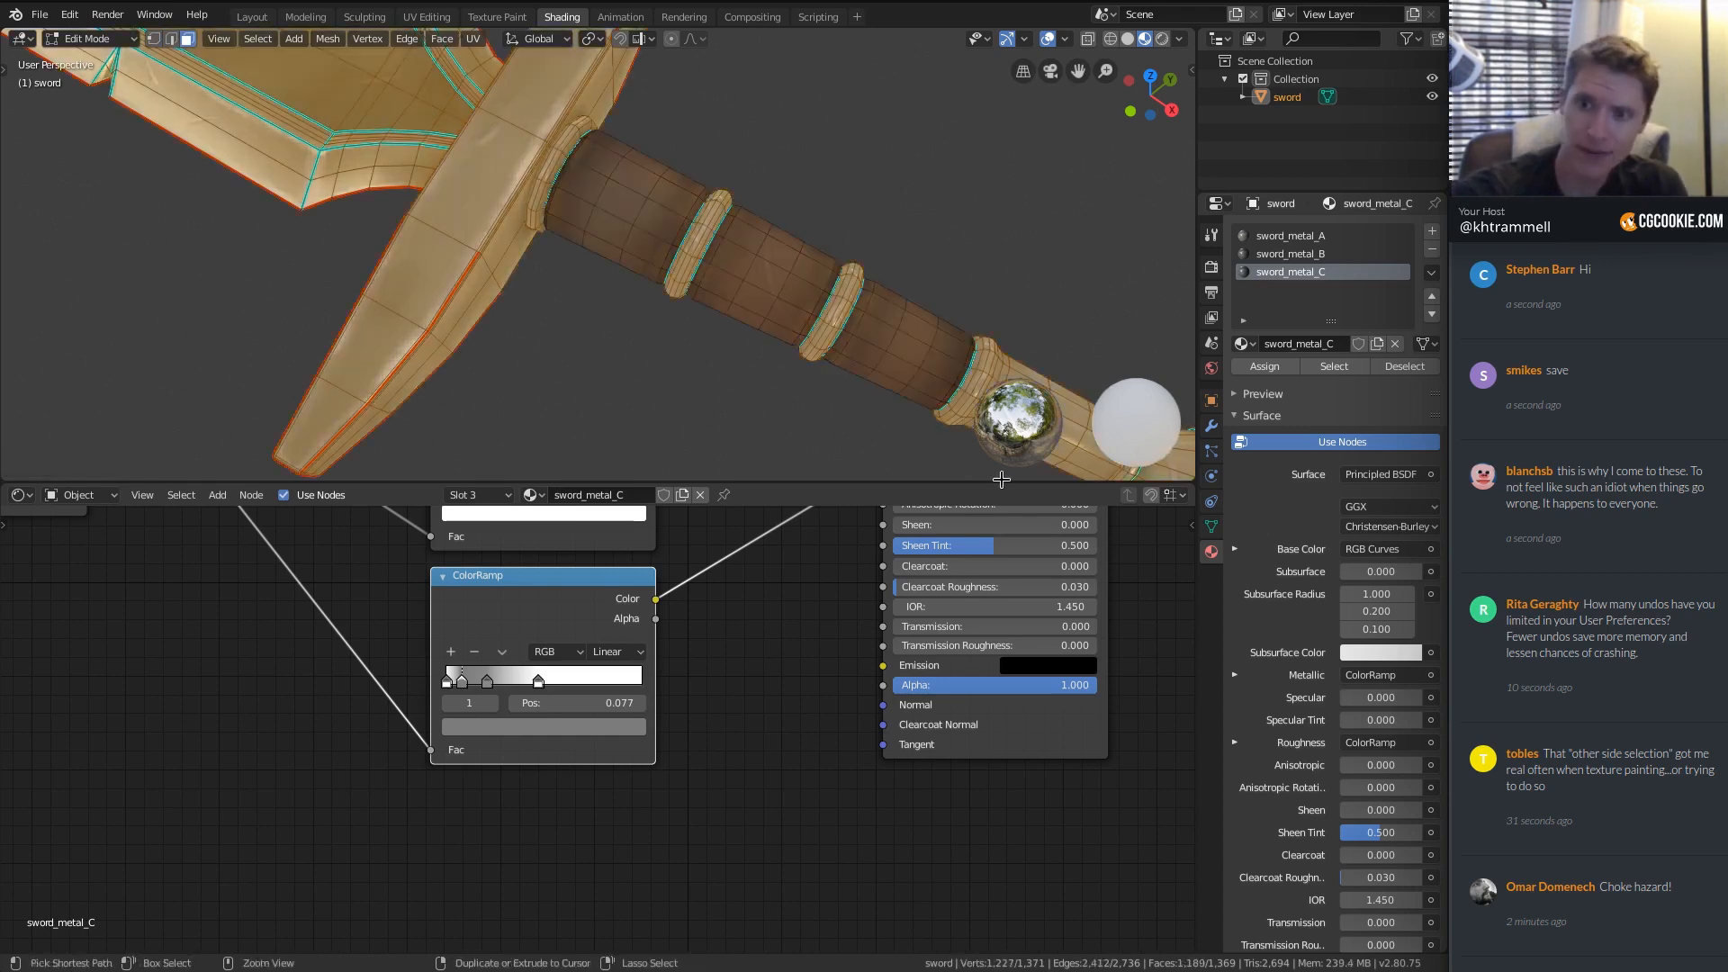
{"action": "scroll", "coordinate": [438, 170], "scroll_direction": "down", "scroll_amount": 4}
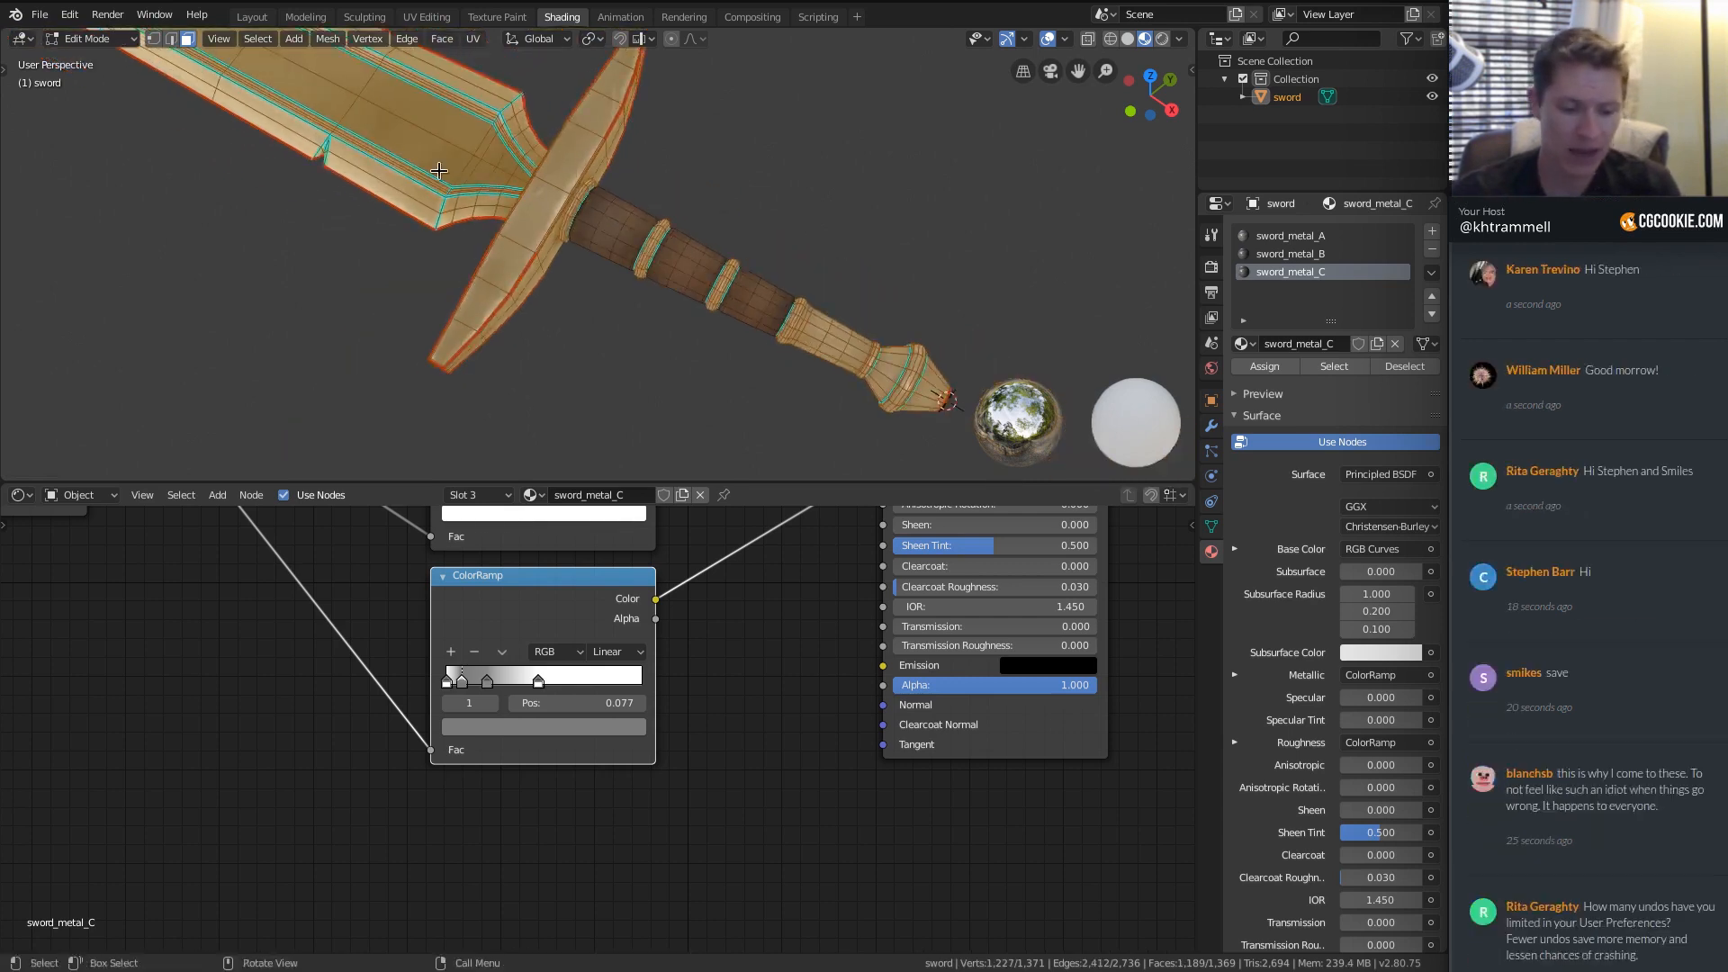
{"action": "key", "text": "shift+l"}
{"action": "middle_click_drag", "start_coordinate": [435, 164], "coordinate": [665, 229]}
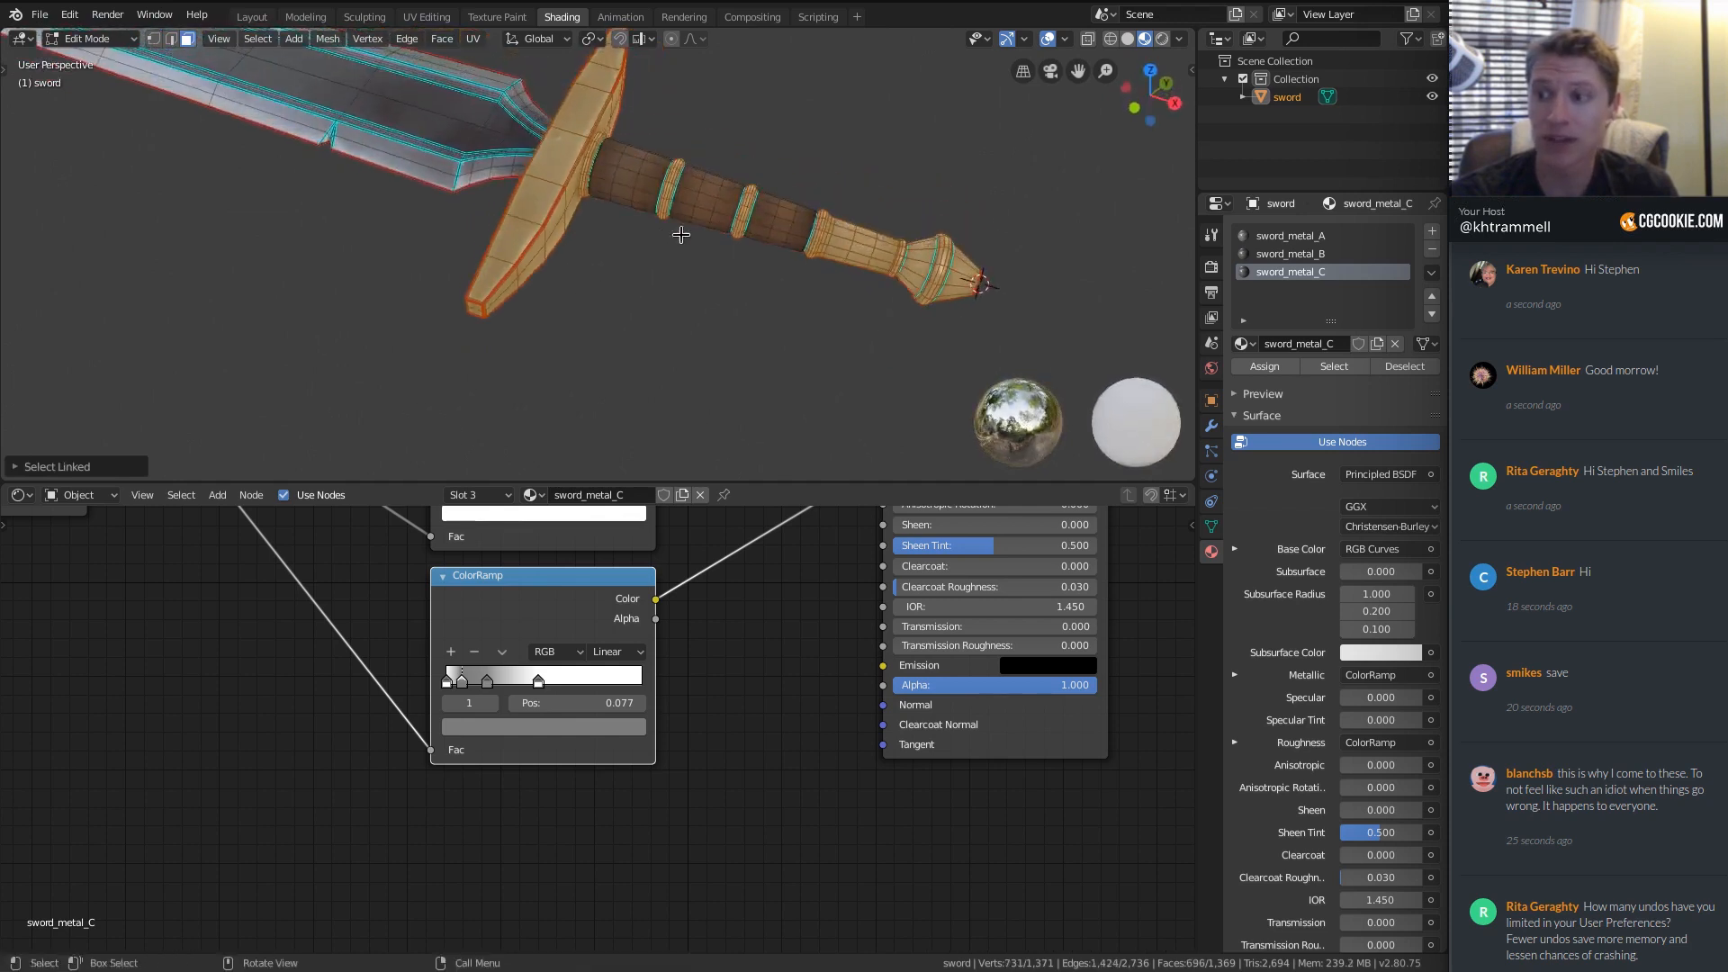
{"action": "middle_click_drag", "start_coordinate": [810, 237], "coordinate": [900, 297]}
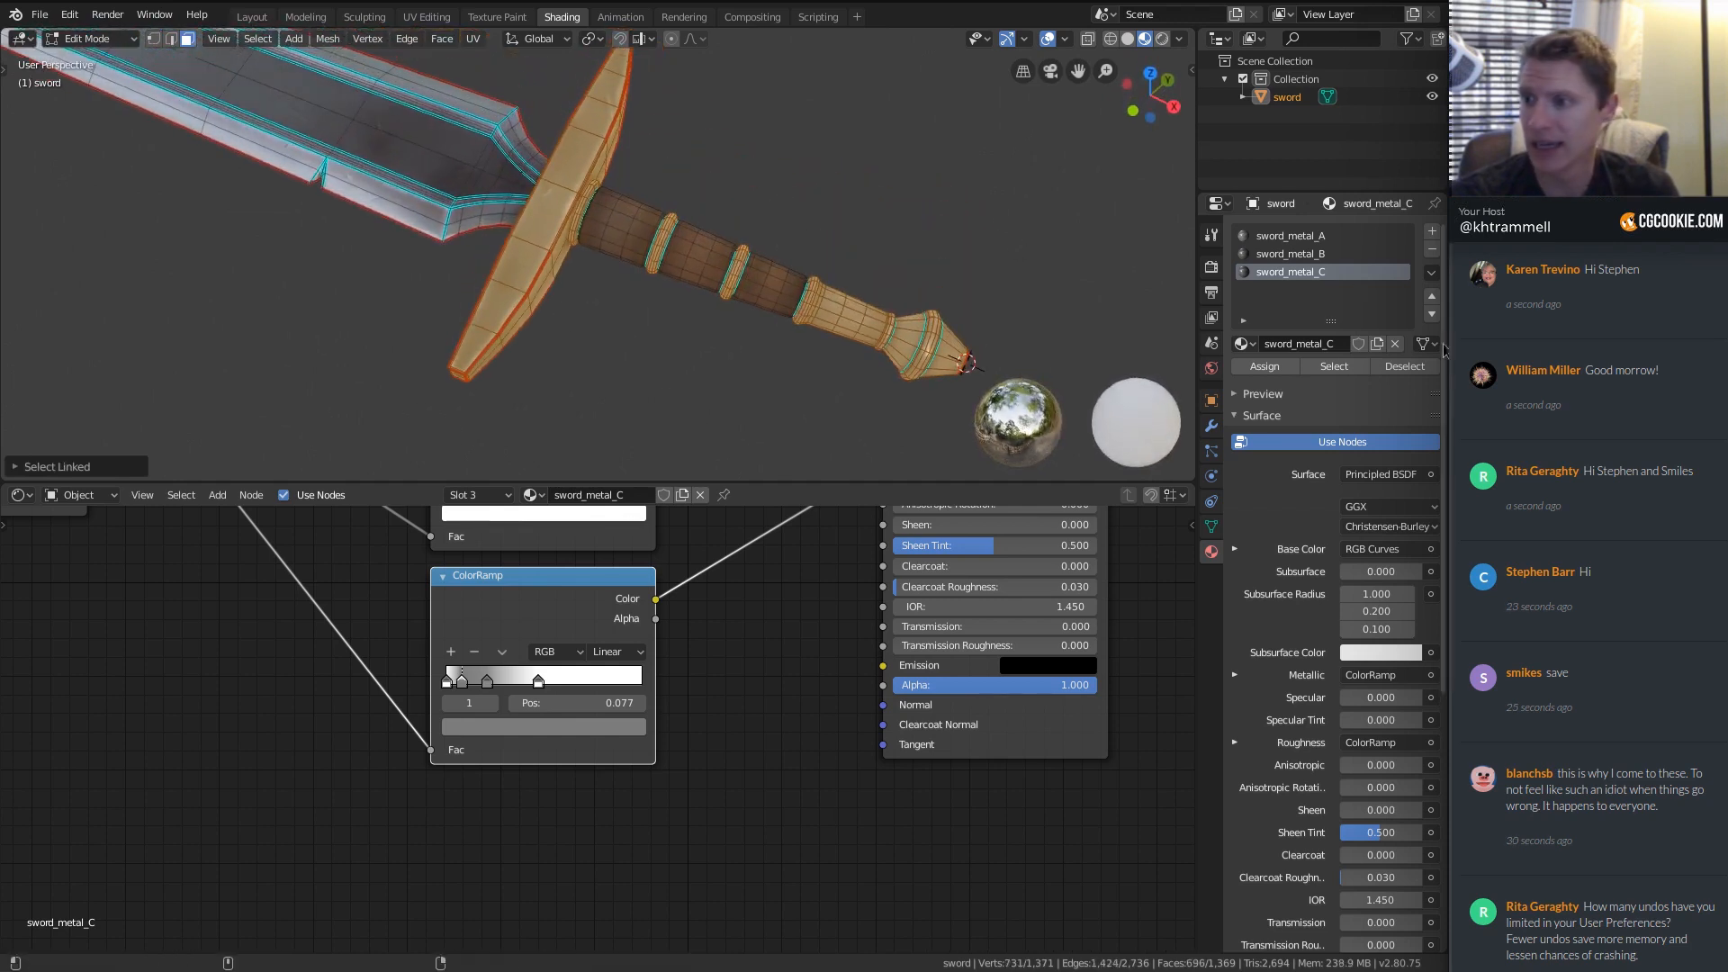
Assign the selected guard, ring and pommel faces to sword_metal_C and return to Object Mode.
{"action": "left_click", "coordinate": [1263, 371]}
{"action": "key", "text": "Tab"}
{"action": "middle_click_drag", "start_coordinate": [661, 292], "coordinate": [542, 279]}
{"action": "middle_click_drag", "start_coordinate": [589, 228], "coordinate": [855, 225]}
Move the RGB Curves node up clear of the metallic ColorRamp and preview the ramp output on the sword.
{"action": "middle_click_drag", "start_coordinate": [585, 513], "coordinate": [484, 727]}
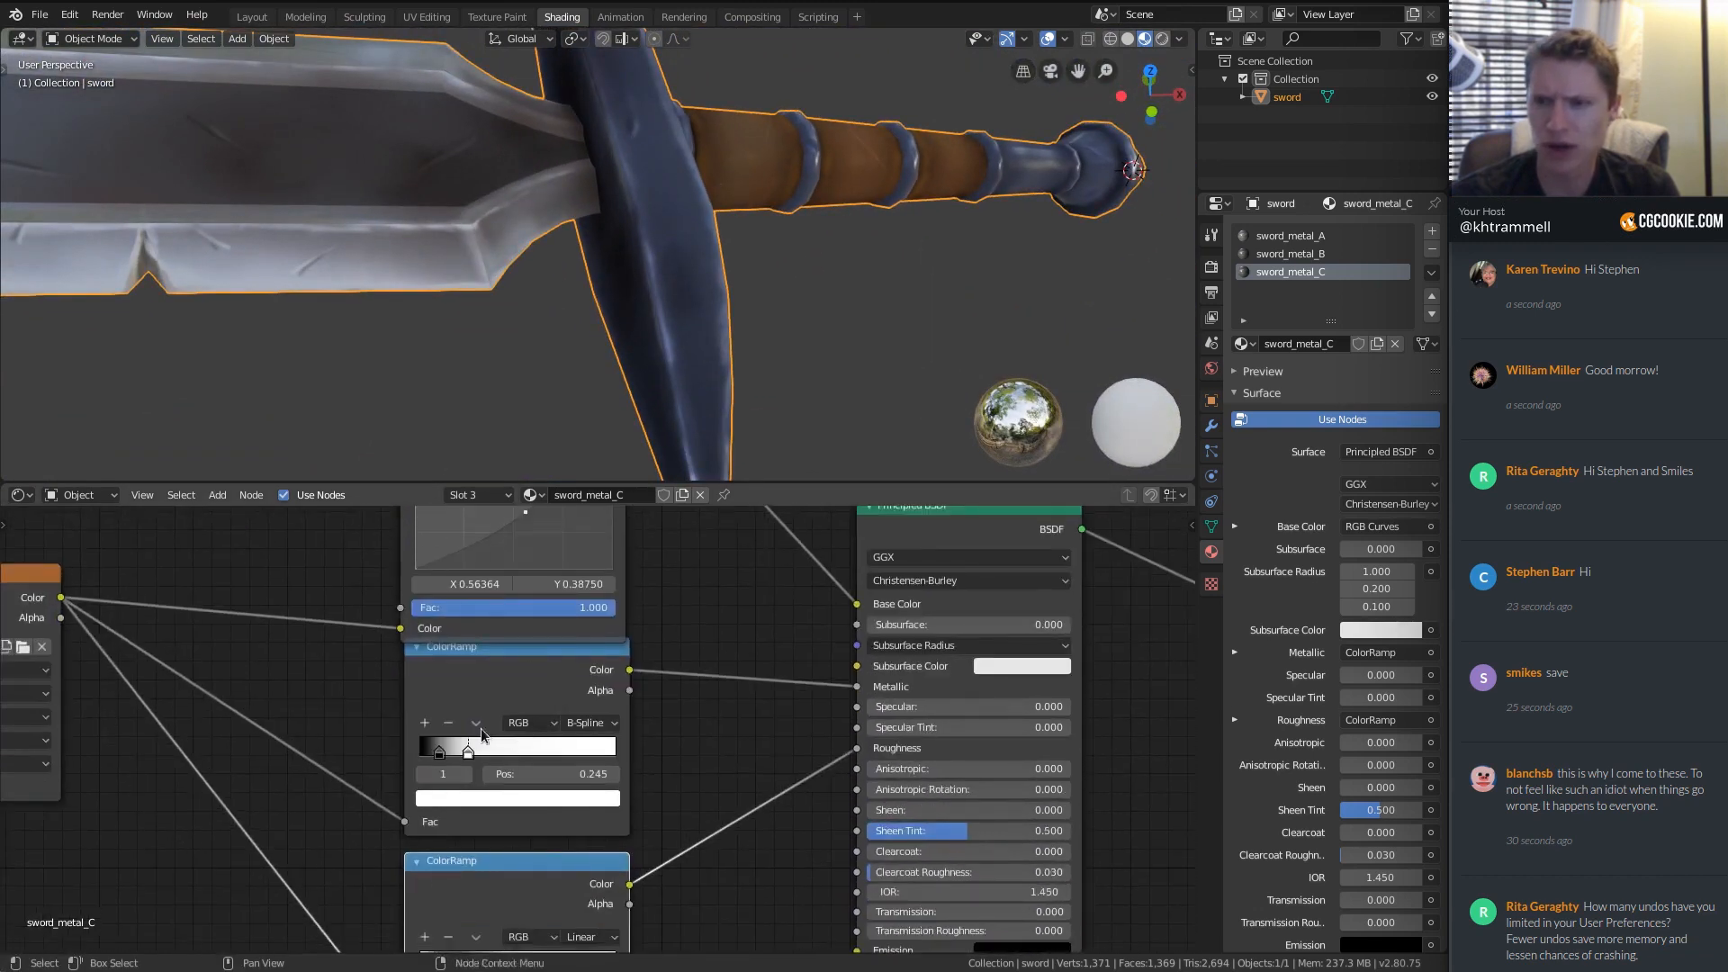
{"action": "middle_click_drag", "start_coordinate": [531, 509], "coordinate": [513, 655]}
{"action": "left_click_drag", "start_coordinate": [486, 535], "coordinate": [490, 505]}
{"action": "middle_click_drag", "start_coordinate": [551, 941], "coordinate": [544, 688]}
{"action": "left_click", "coordinate": [533, 732], "text": "ctrl+shift"}
Preview the sword_COLOR texture directly on the guard and handle metal of sword_metal_C.
{"action": "middle_click_drag", "start_coordinate": [909, 277], "coordinate": [603, 230]}
{"action": "middle_click_drag", "start_coordinate": [495, 792], "coordinate": [579, 761], "text": "ctrl"}
{"action": "left_click", "coordinate": [324, 630], "text": "ctrl+shift"}
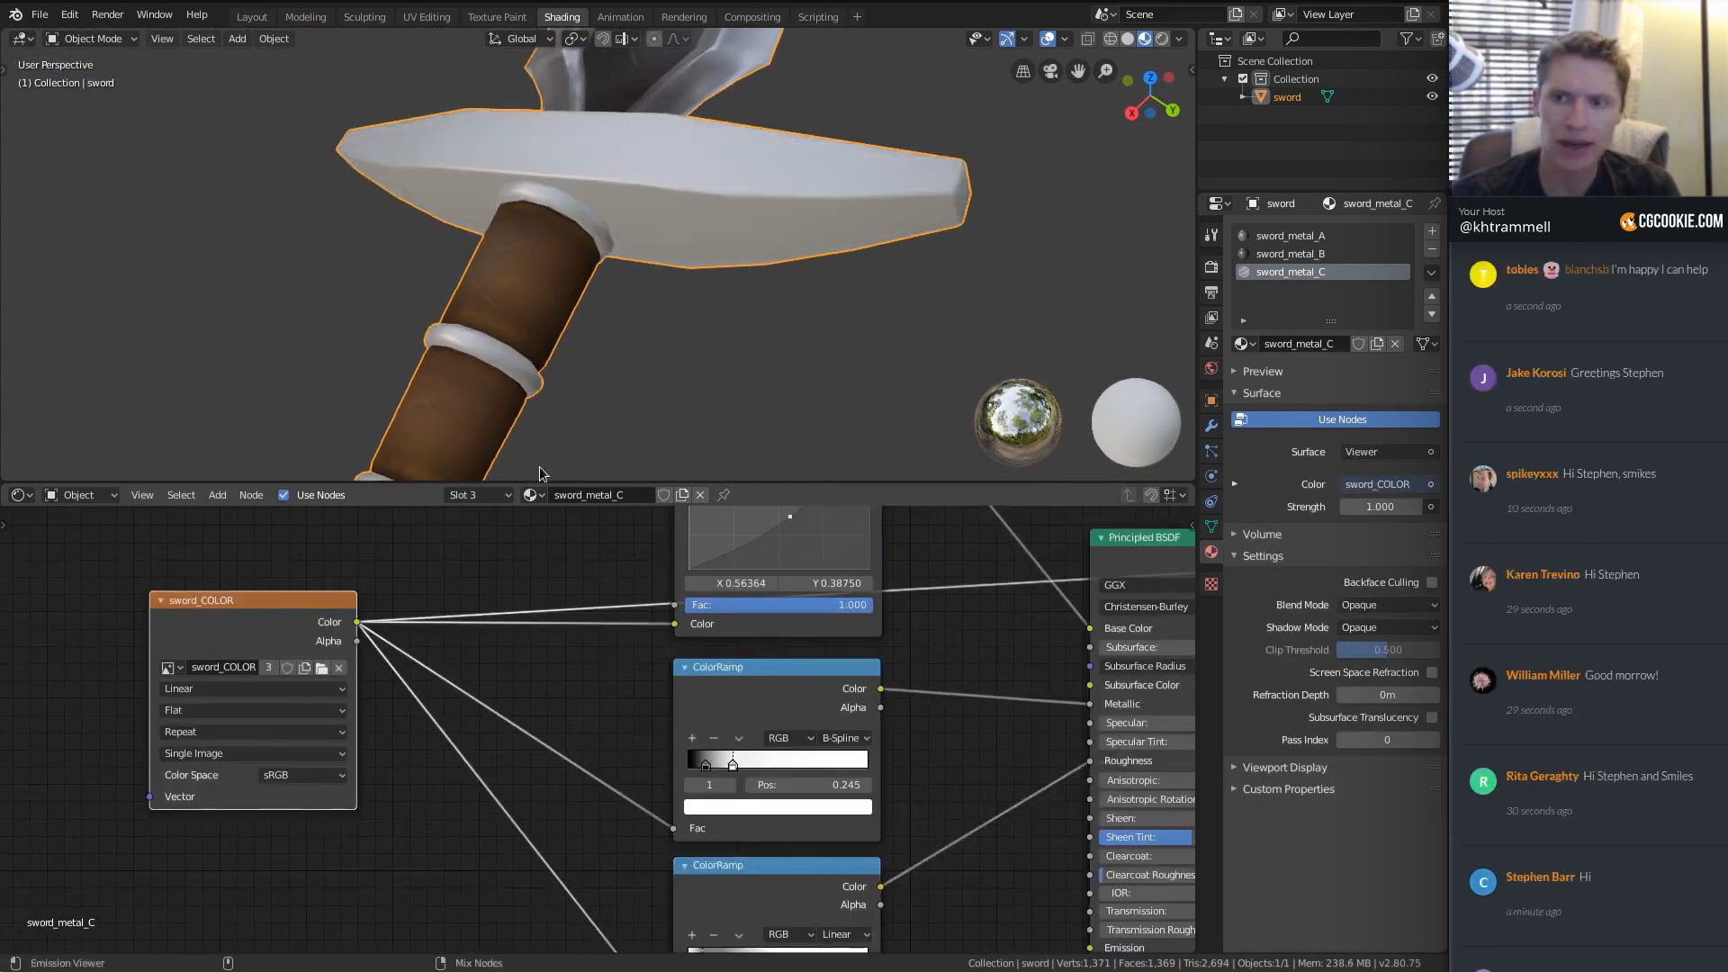
{"action": "middle_click_drag", "start_coordinate": [664, 278], "coordinate": [669, 189], "text": "ctrl"}
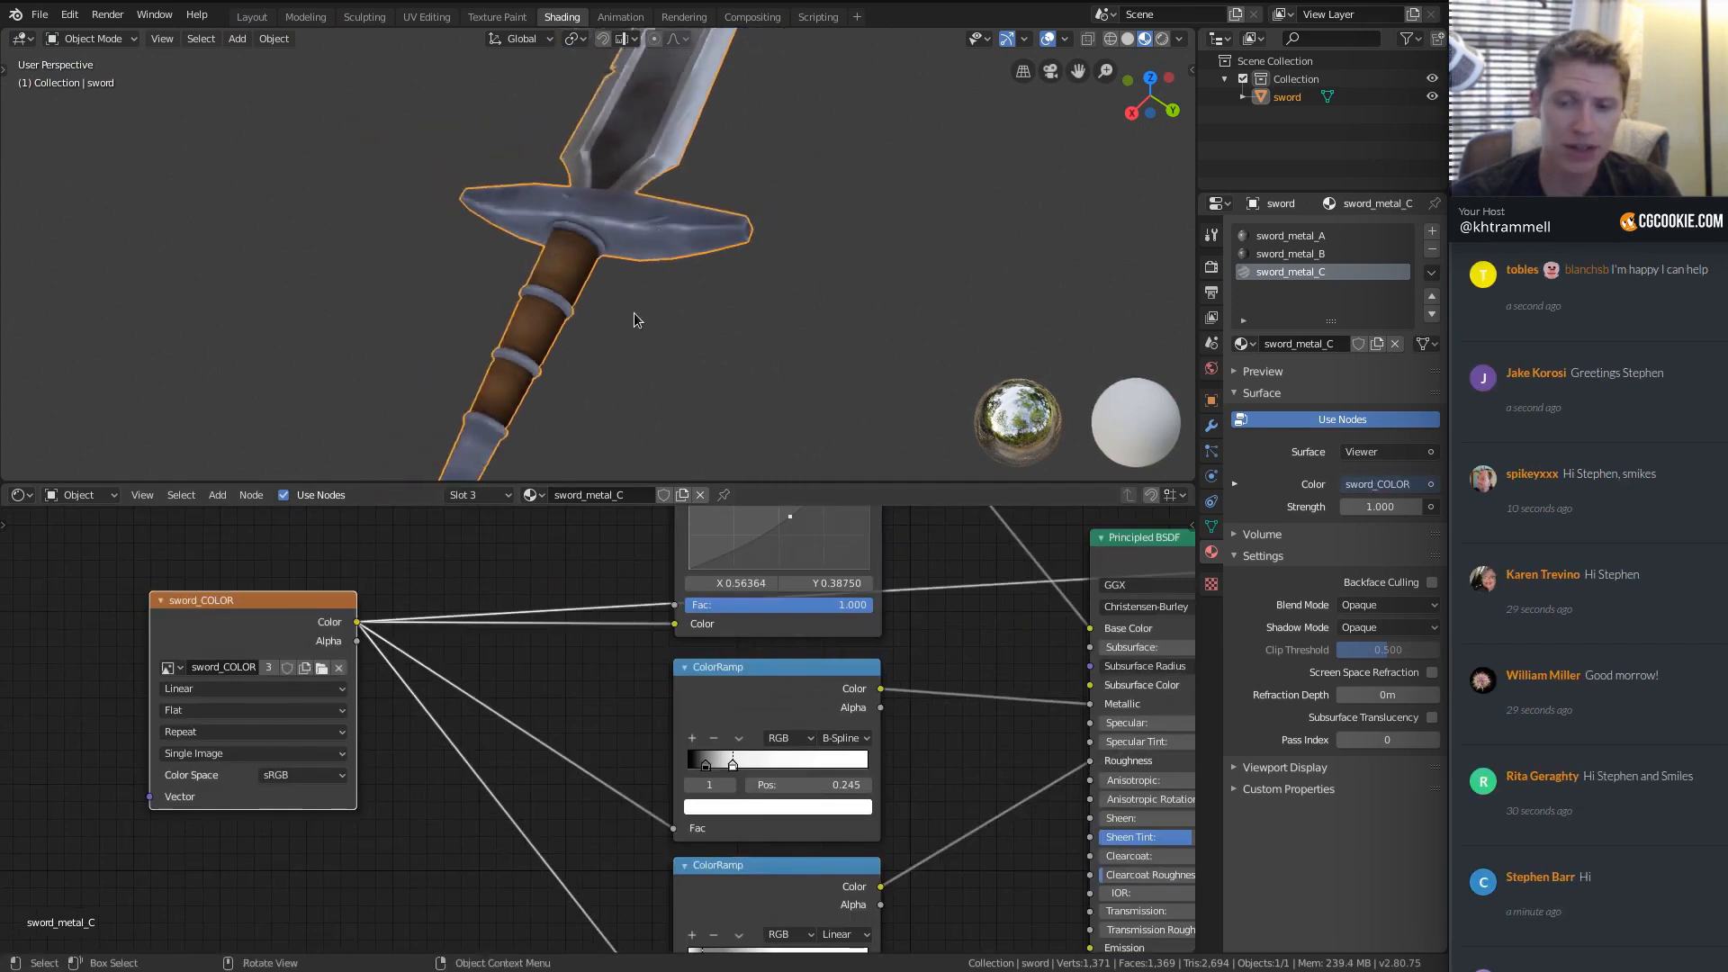
Reset sword_metal_C's roughness ColorRamp to its default values and preview its output on the sword.
{"action": "middle_click_drag", "start_coordinate": [755, 877], "coordinate": [710, 706]}
{"action": "middle_click_drag", "start_coordinate": [716, 643], "coordinate": [707, 694], "text": "ctrl"}
{"action": "left_click", "coordinate": [707, 694]}
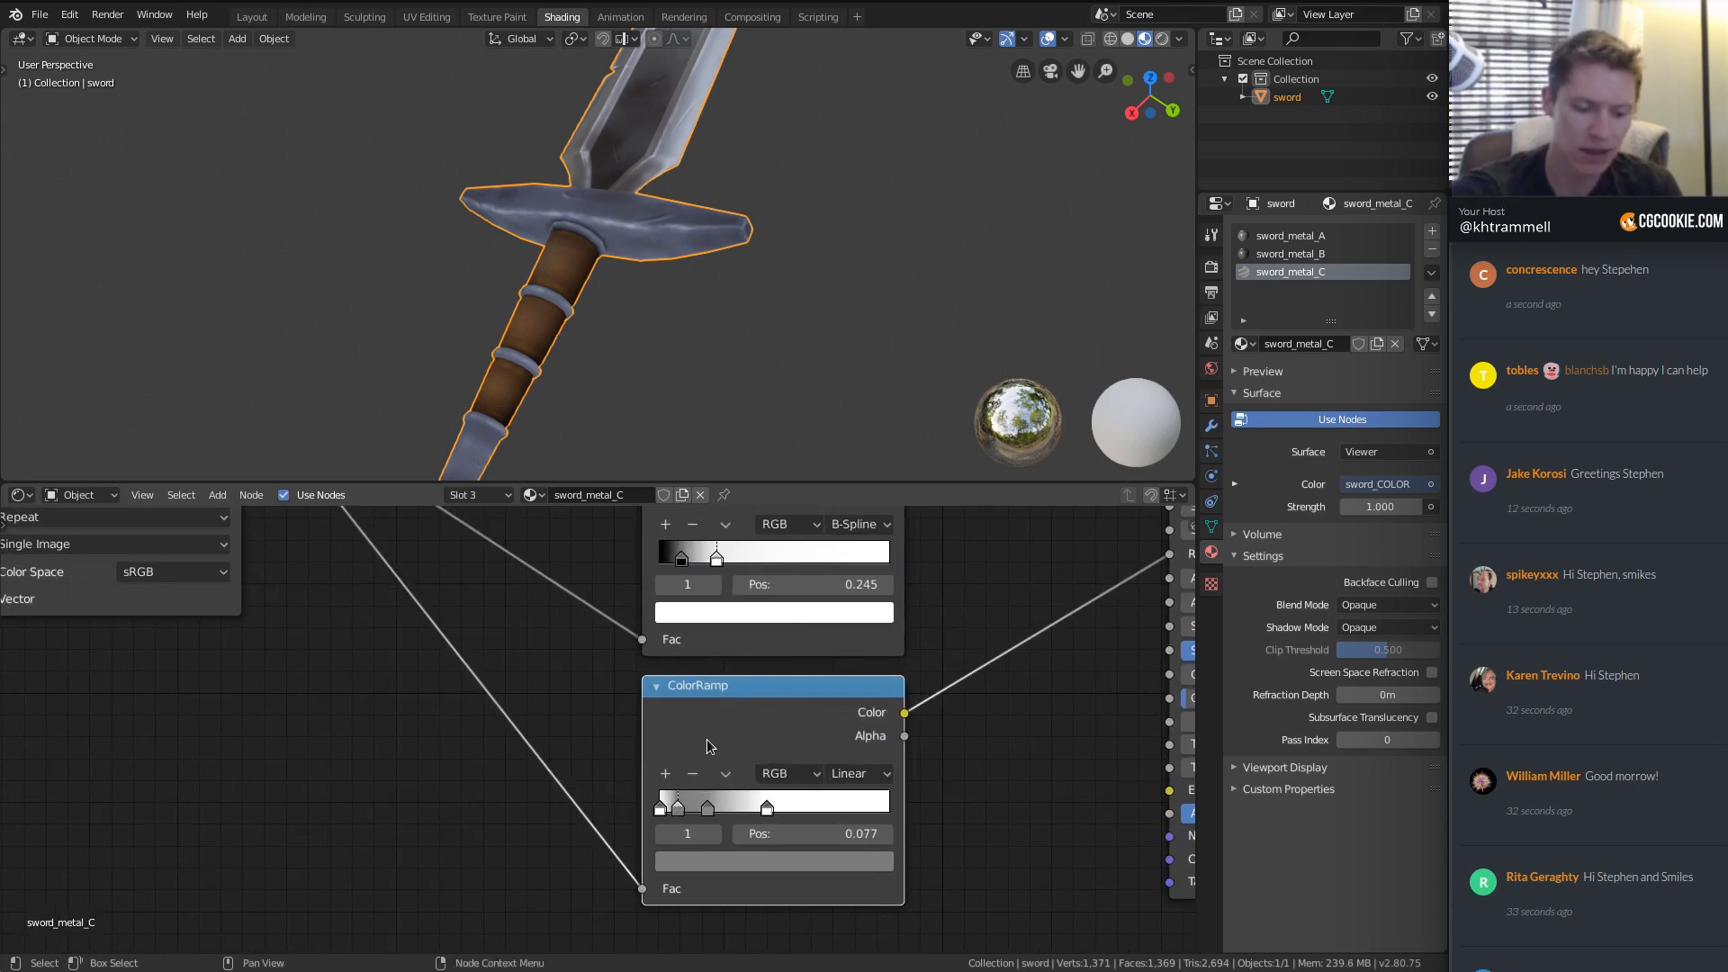
{"action": "key", "text": "BackSpace"}
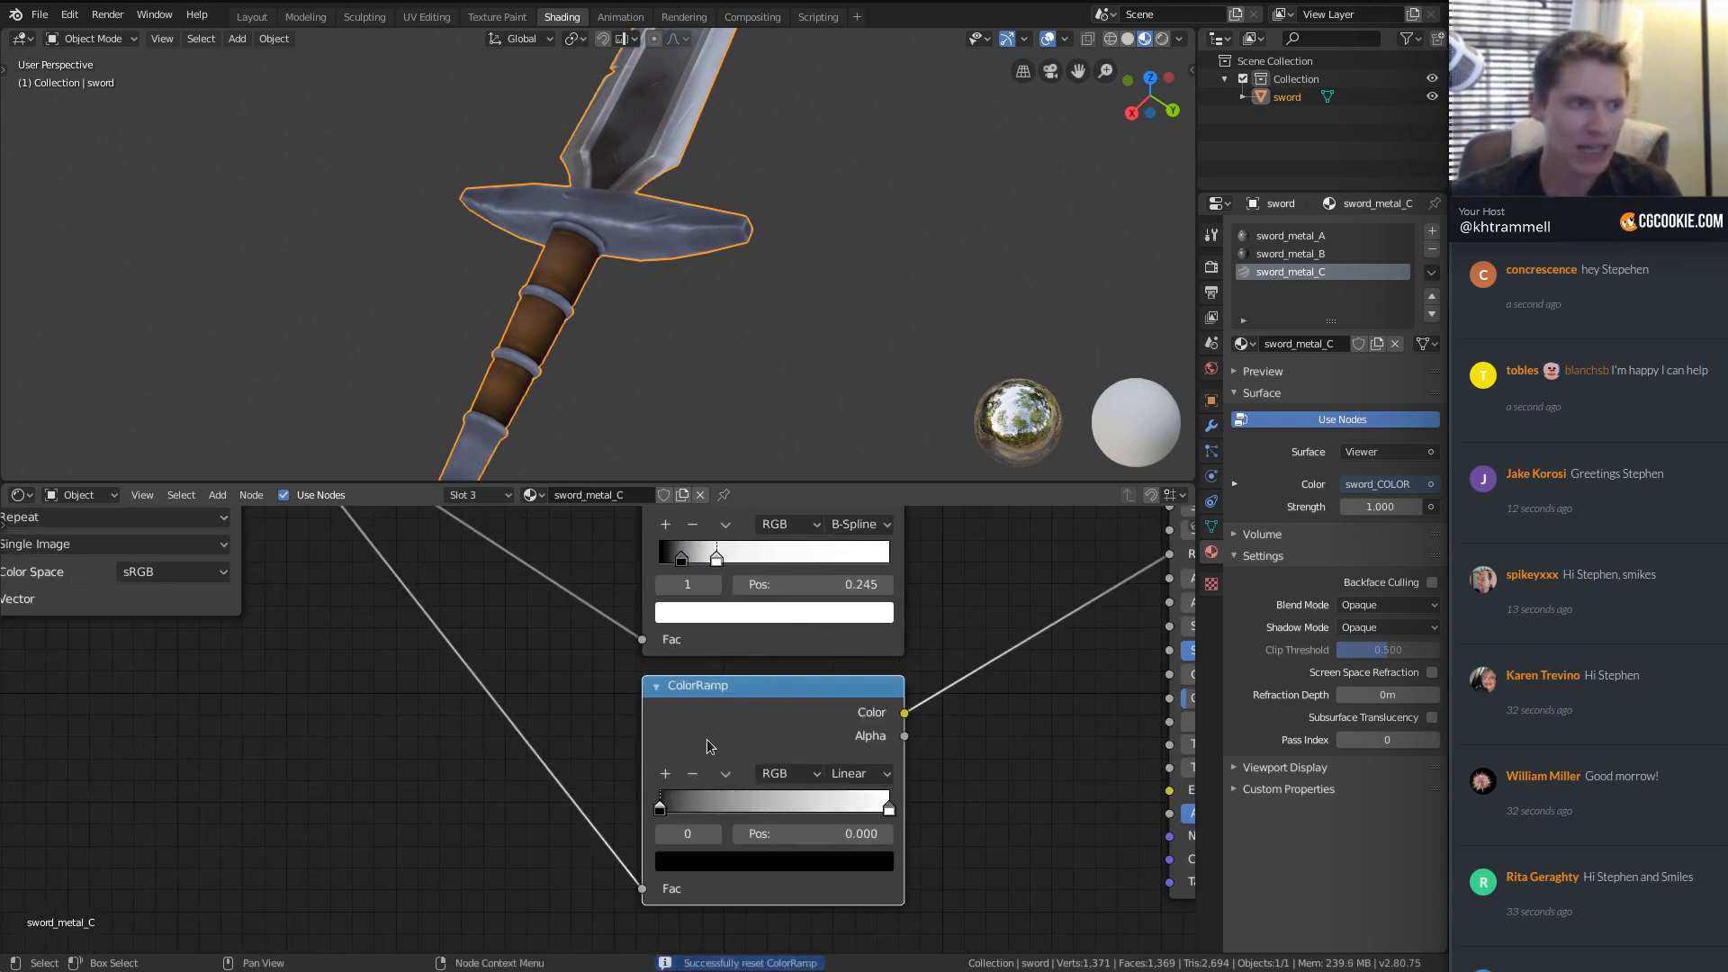
{"action": "middle_click_drag", "start_coordinate": [723, 770], "coordinate": [807, 756], "text": "ctrl"}
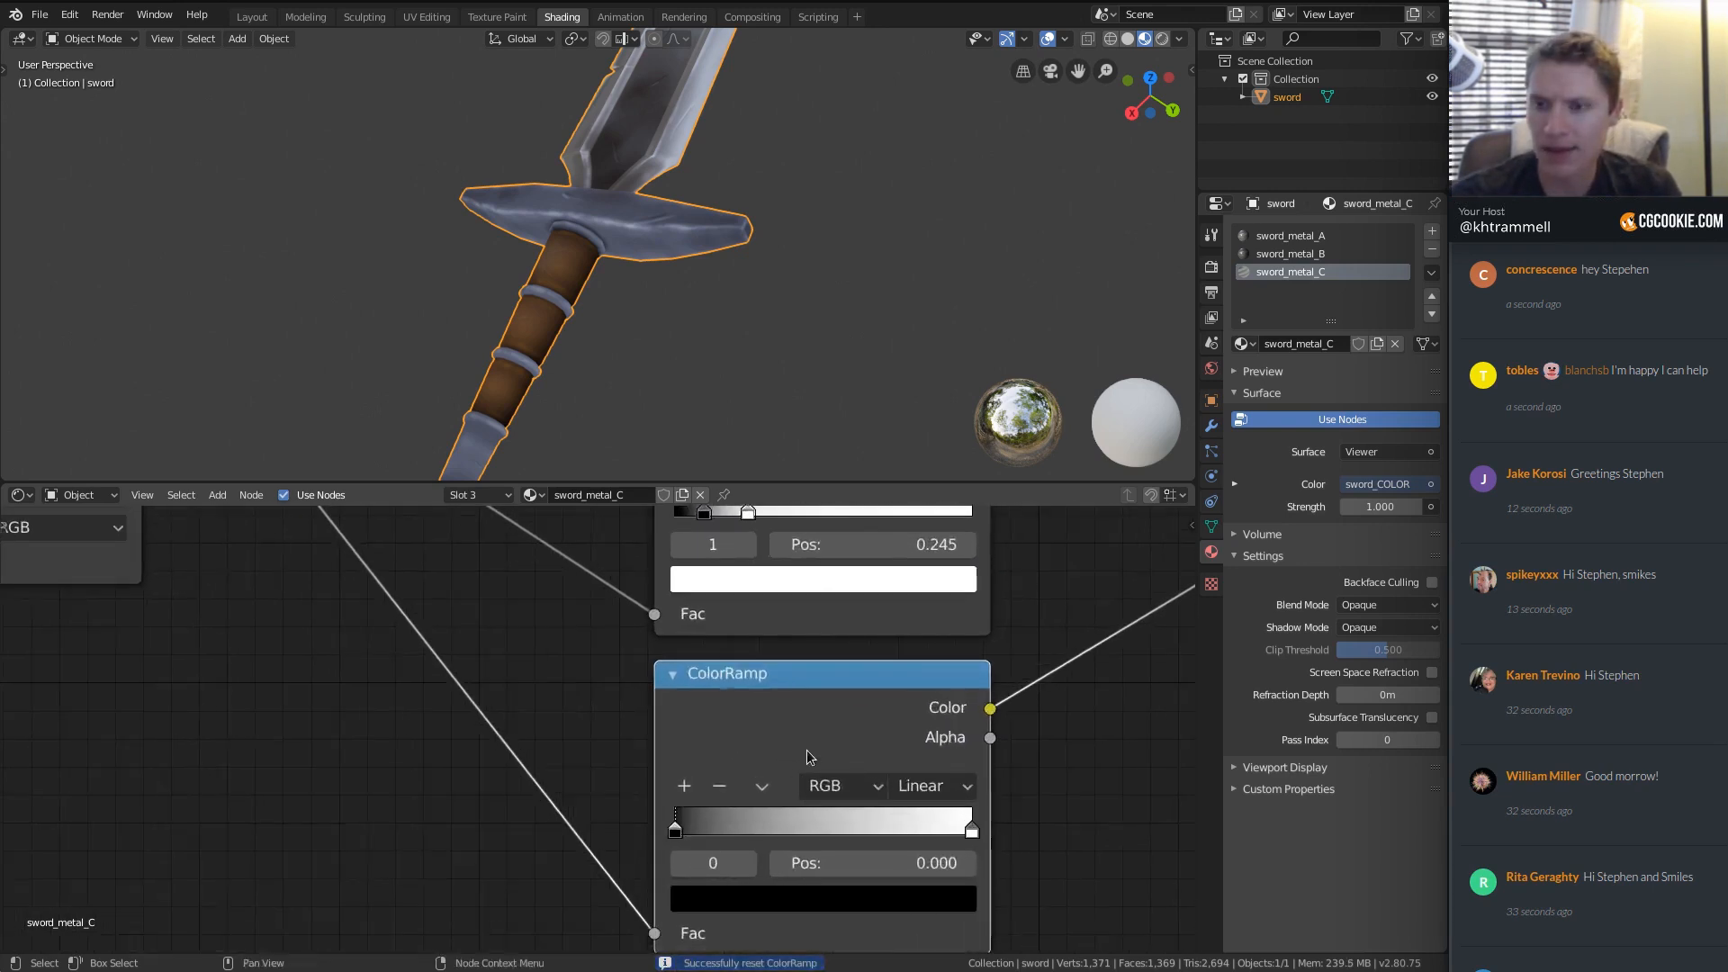
{"action": "left_click", "coordinate": [896, 679], "text": "ctrl+shift"}
{"action": "middle_click_drag", "start_coordinate": [697, 450], "coordinate": [707, 214]}
{"action": "mouse_move", "coordinate": [707, 214]}
{"action": "middle_mouse_down"}
{"action": "mouse_move", "coordinate": [756, 231]}
{"action": "mouse_move", "coordinate": [725, 197]}
{"action": "mouse_move", "coordinate": [711, 243]}
{"action": "middle_mouse_up"}
Set the roughness ramp to B-Spline interpolation, with its black stop at 0.114 and its white stop at 0.555.
{"action": "mouse_move", "coordinate": [677, 829]}
{"action": "left_mouse_down"}
{"action": "mouse_move", "coordinate": [714, 830]}
{"action": "mouse_move", "coordinate": [689, 836]}
{"action": "left_mouse_up"}
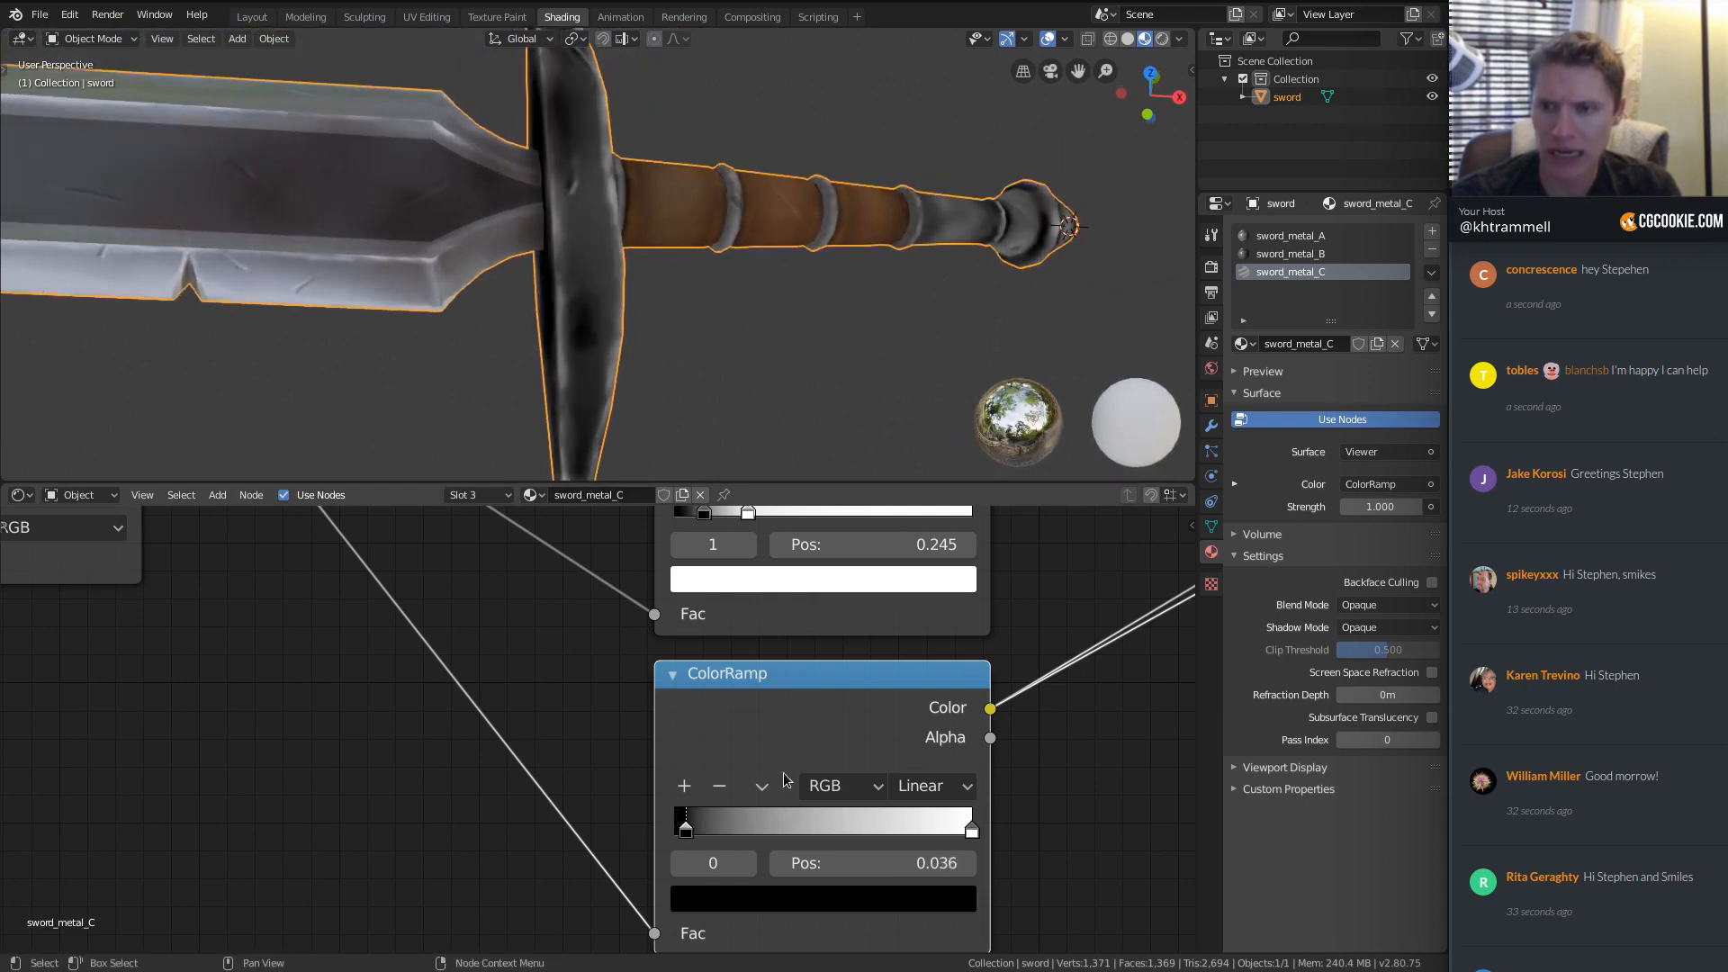
{"action": "left_click_drag", "start_coordinate": [969, 835], "coordinate": [829, 833]}
{"action": "left_click", "coordinate": [927, 785]}
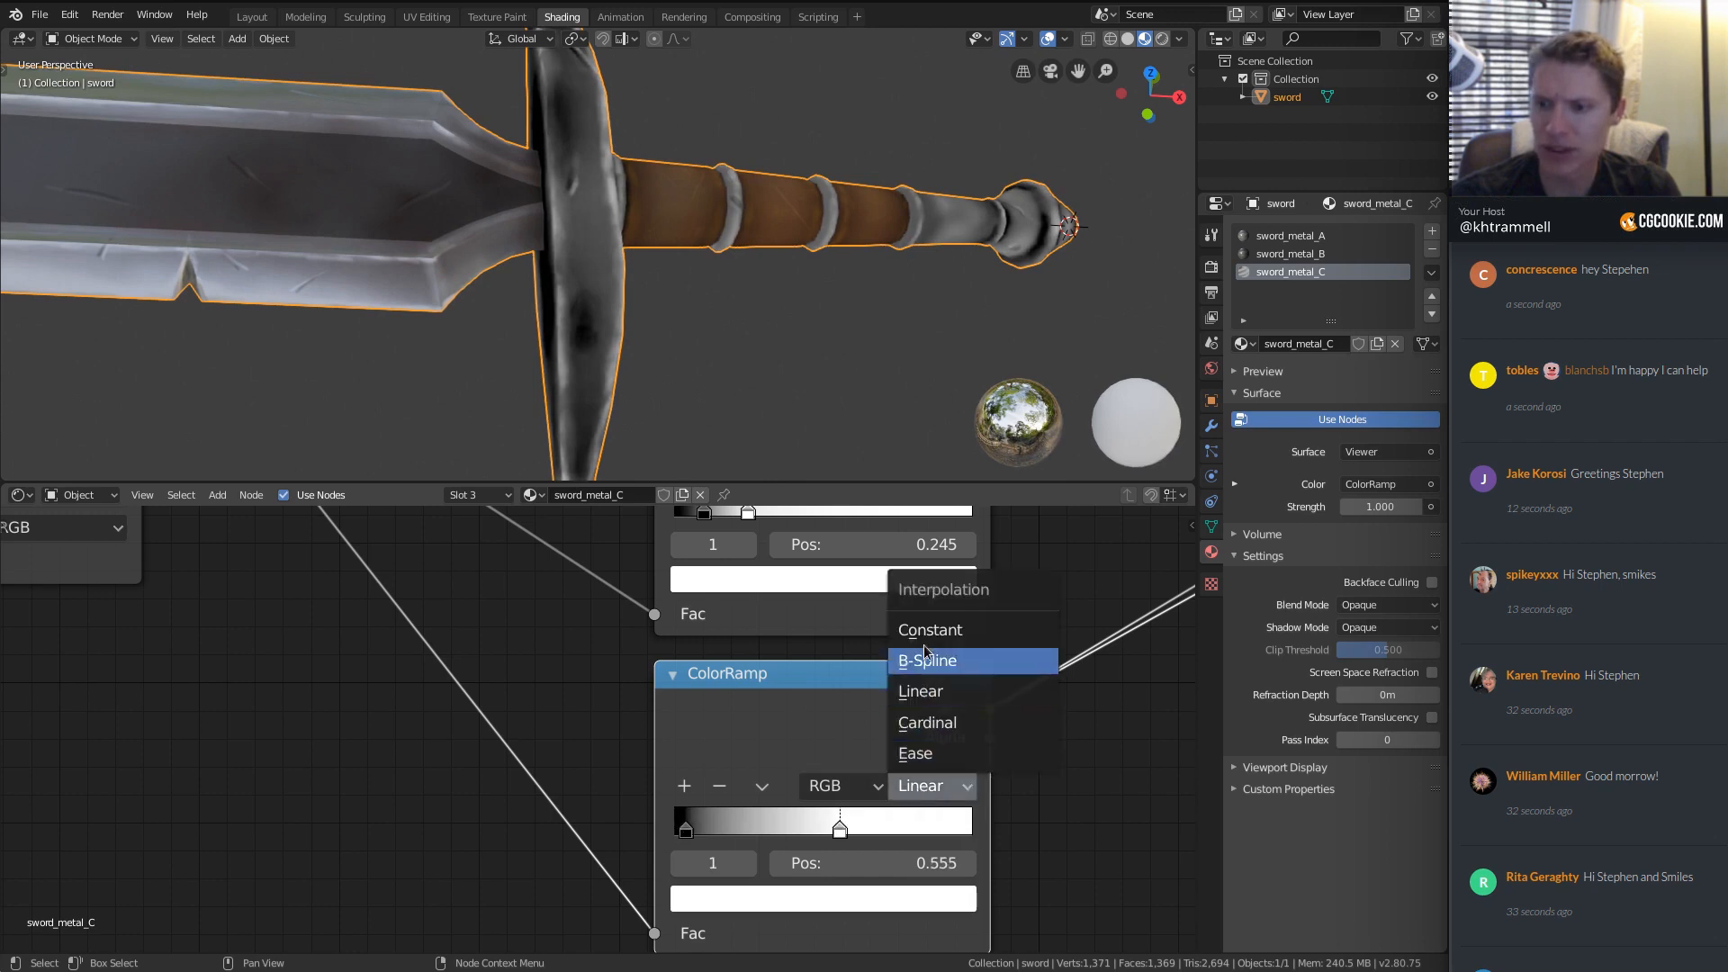
{"action": "left_click", "coordinate": [918, 662]}
{"action": "mouse_move", "coordinate": [686, 832]}
{"action": "left_mouse_down"}
{"action": "mouse_move", "coordinate": [714, 834]}
{"action": "mouse_move", "coordinate": [703, 842]}
{"action": "left_mouse_up"}
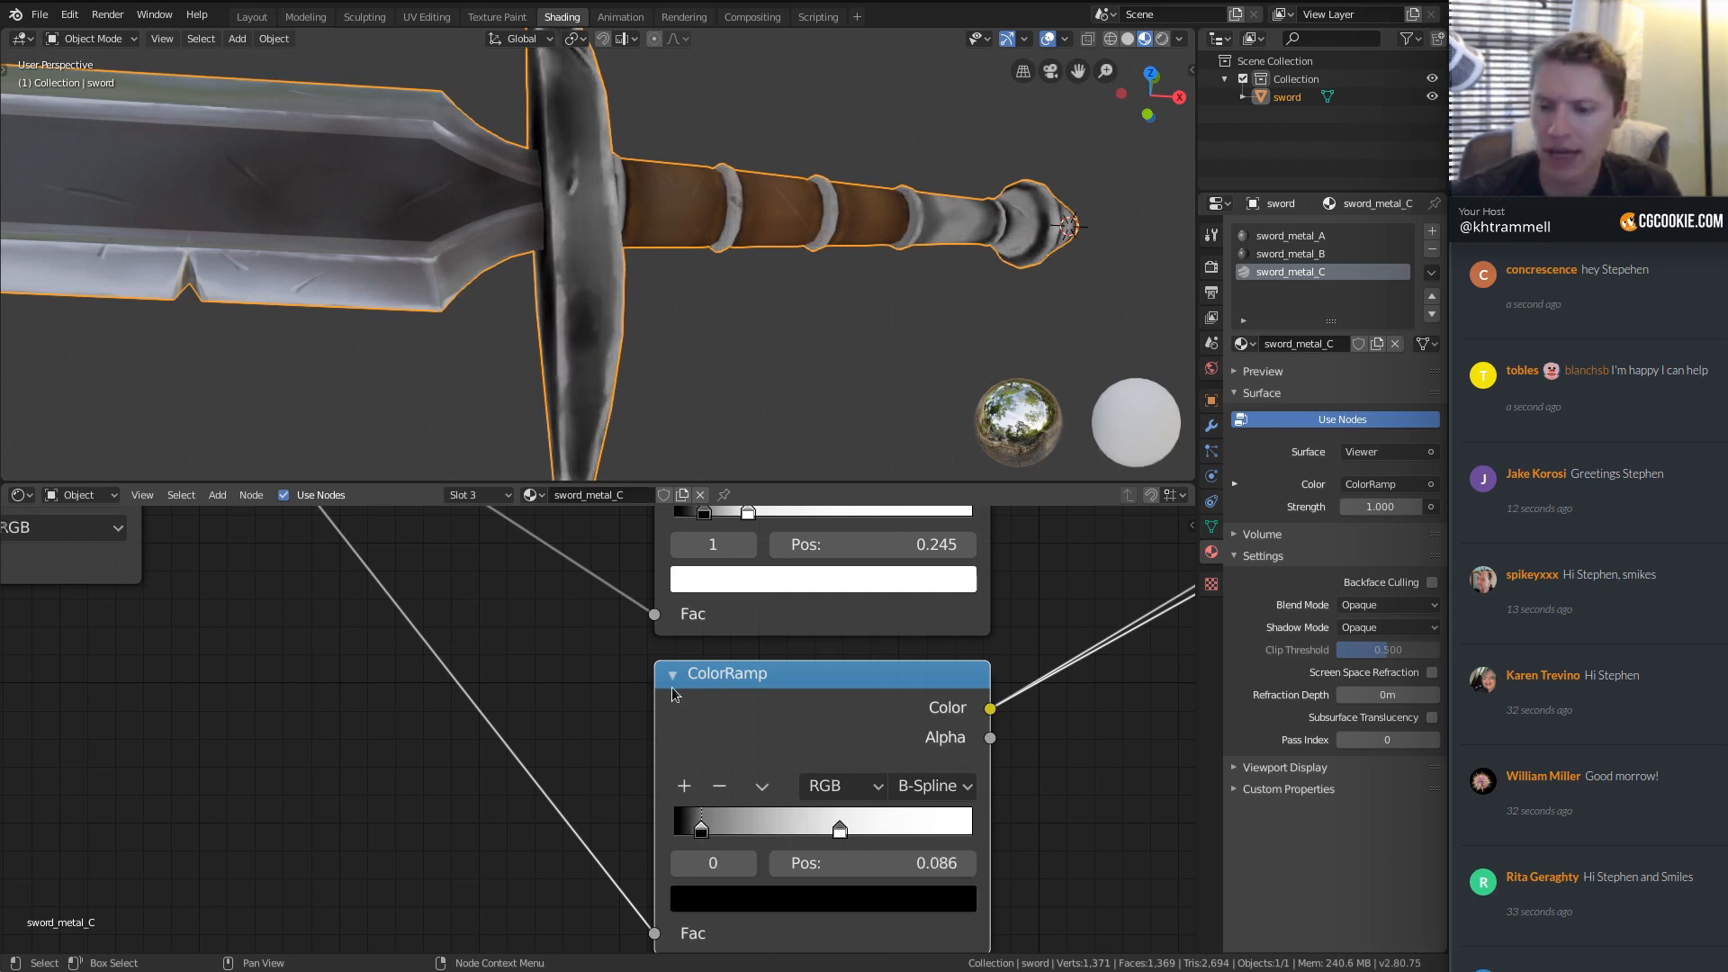
{"action": "left_click_drag", "start_coordinate": [703, 832], "coordinate": [711, 832]}
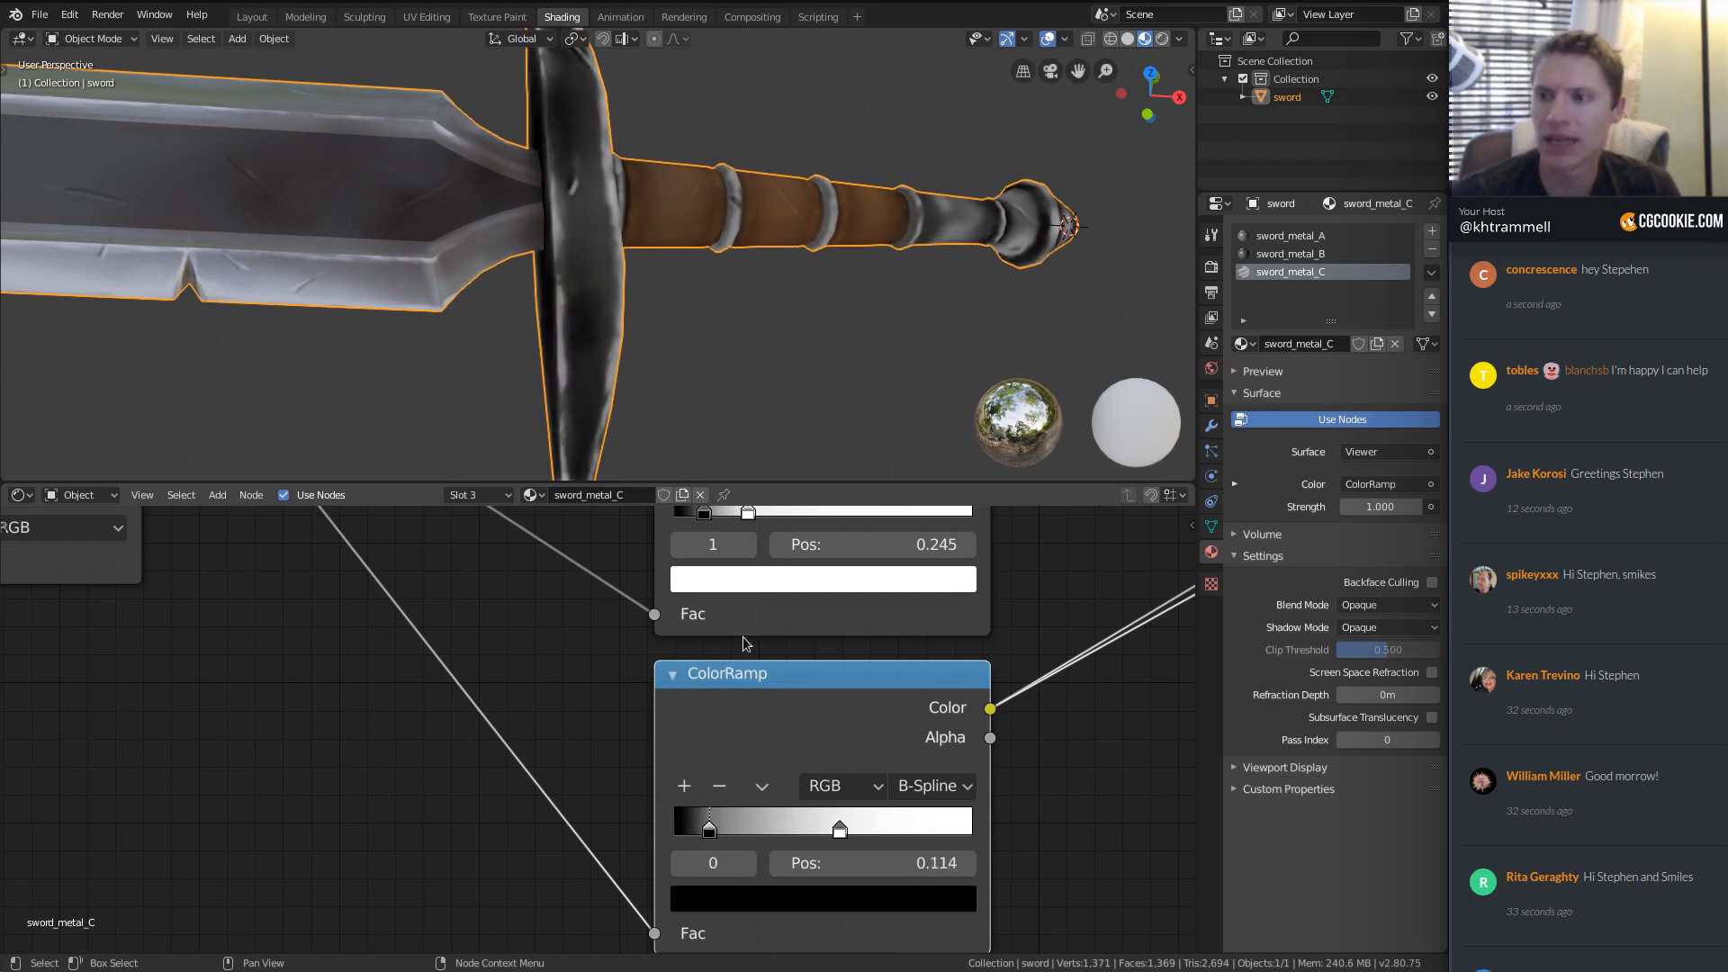
Connect the adjusted ColorRamp to Roughness and show the Principled BSDF shading of sword_metal_C again.
{"action": "middle_click_drag", "start_coordinate": [771, 650], "coordinate": [866, 717], "text": "ctrl"}
{"action": "middle_click_drag", "start_coordinate": [866, 717], "coordinate": [673, 747]}
{"action": "middle_click_drag", "start_coordinate": [673, 747], "coordinate": [680, 718], "text": "ctrl"}
{"action": "left_click_drag", "start_coordinate": [590, 754], "coordinate": [794, 628]}
{"action": "middle_click_drag", "start_coordinate": [924, 595], "coordinate": [660, 794], "text": "shift"}
{"action": "left_click", "coordinate": [667, 638], "text": "ctrl+shift"}
{"action": "mouse_move", "coordinate": [509, 787]}
{"action": "middle_mouse_down"}
{"action": "mouse_move", "coordinate": [733, 565]}
{"action": "mouse_move", "coordinate": [842, 400]}
{"action": "middle_mouse_up"}
{"action": "mouse_move", "coordinate": [718, 300]}
{"action": "middle_mouse_down"}
{"action": "mouse_move", "coordinate": [457, 305]}
{"action": "mouse_move", "coordinate": [672, 191]}
{"action": "mouse_move", "coordinate": [671, 269]}
{"action": "mouse_move", "coordinate": [565, 232]}
{"action": "mouse_move", "coordinate": [732, 193]}
{"action": "mouse_move", "coordinate": [700, 212]}
{"action": "mouse_move", "coordinate": [810, 146]}
{"action": "mouse_move", "coordinate": [545, 609]}
{"action": "middle_mouse_up"}
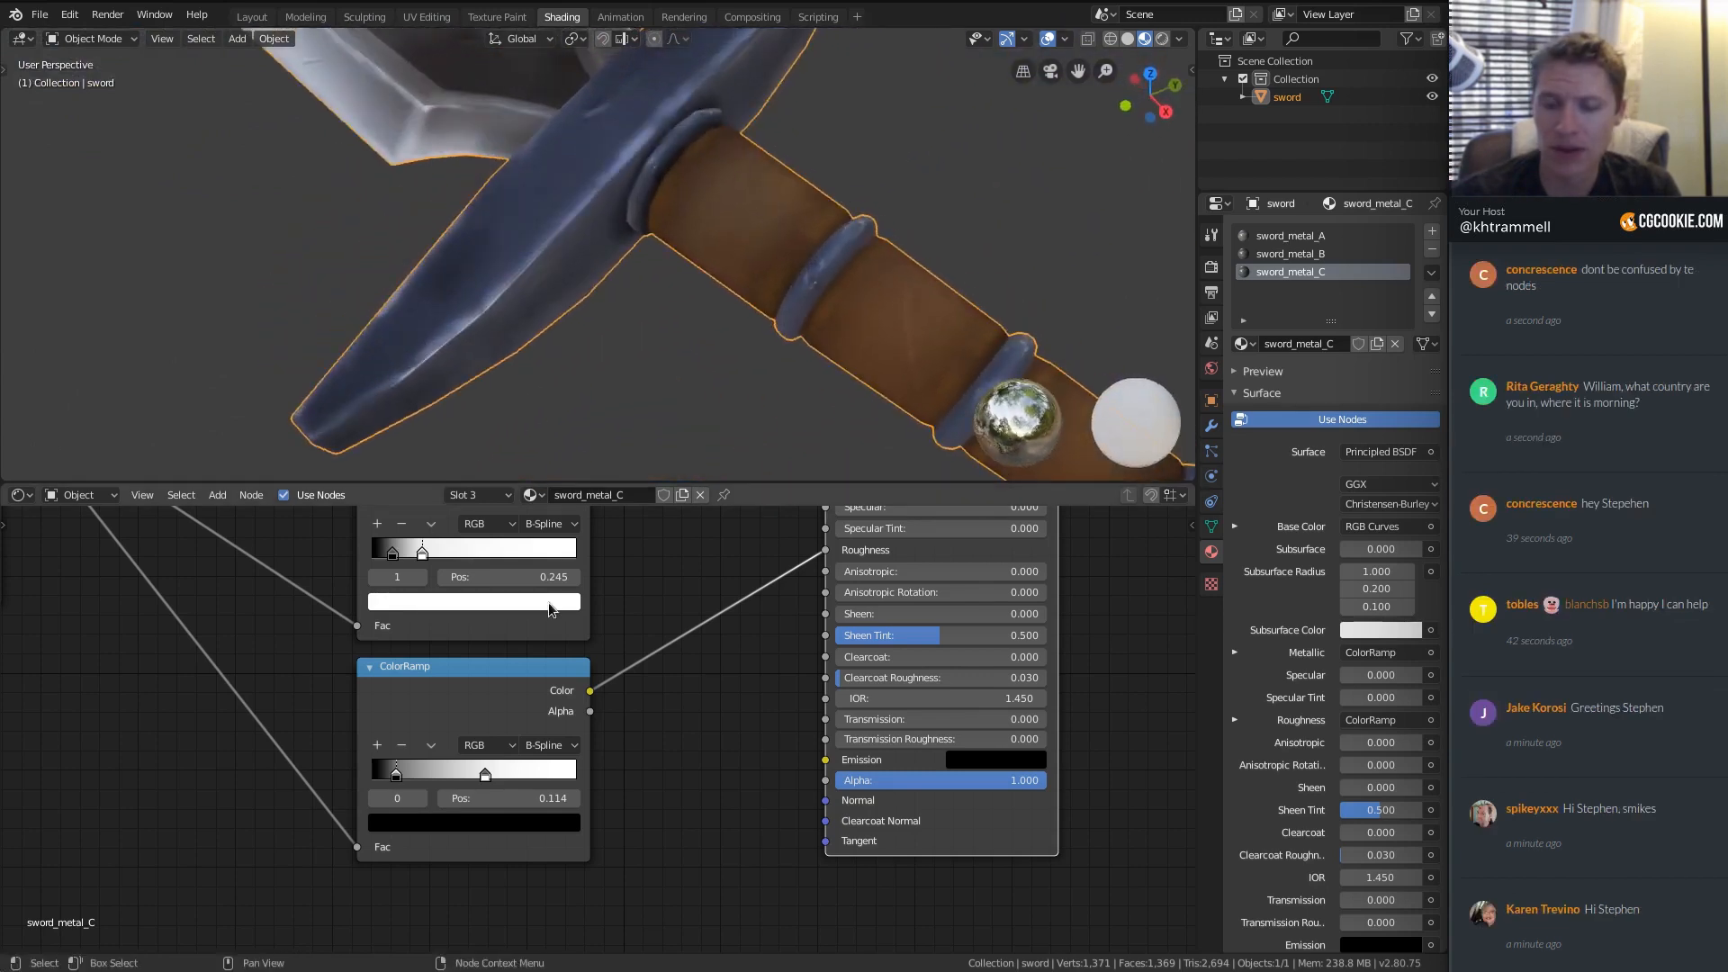
Move the black stop of the roughness ramp to 0.082 and check the guard's shading from several angles.
{"action": "left_click_drag", "start_coordinate": [373, 780], "coordinate": [387, 777]}
{"action": "scroll", "coordinate": [653, 286], "scroll_direction": "down", "scroll_amount": 3}
{"action": "middle_click_drag", "start_coordinate": [653, 286], "coordinate": [591, 134]}
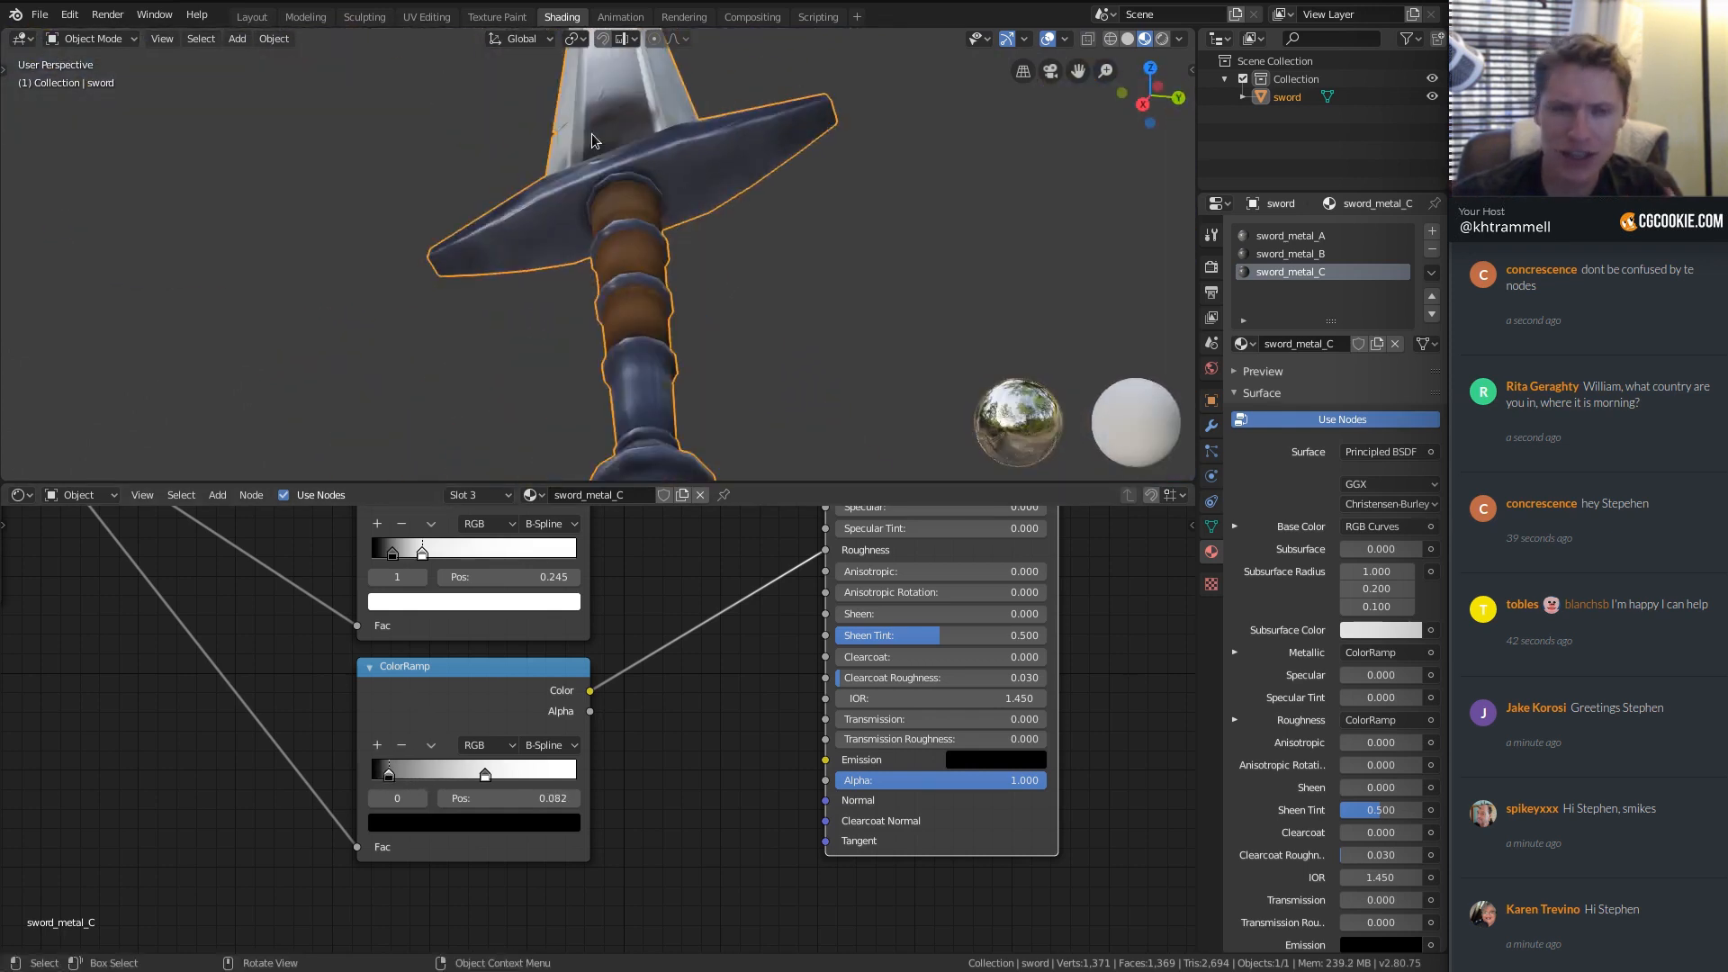
{"action": "middle_click_drag", "start_coordinate": [612, 147], "coordinate": [839, 277]}
{"action": "middle_click_drag", "start_coordinate": [517, 716], "coordinate": [518, 913]}
{"action": "middle_click_drag", "start_coordinate": [803, 687], "coordinate": [689, 705]}
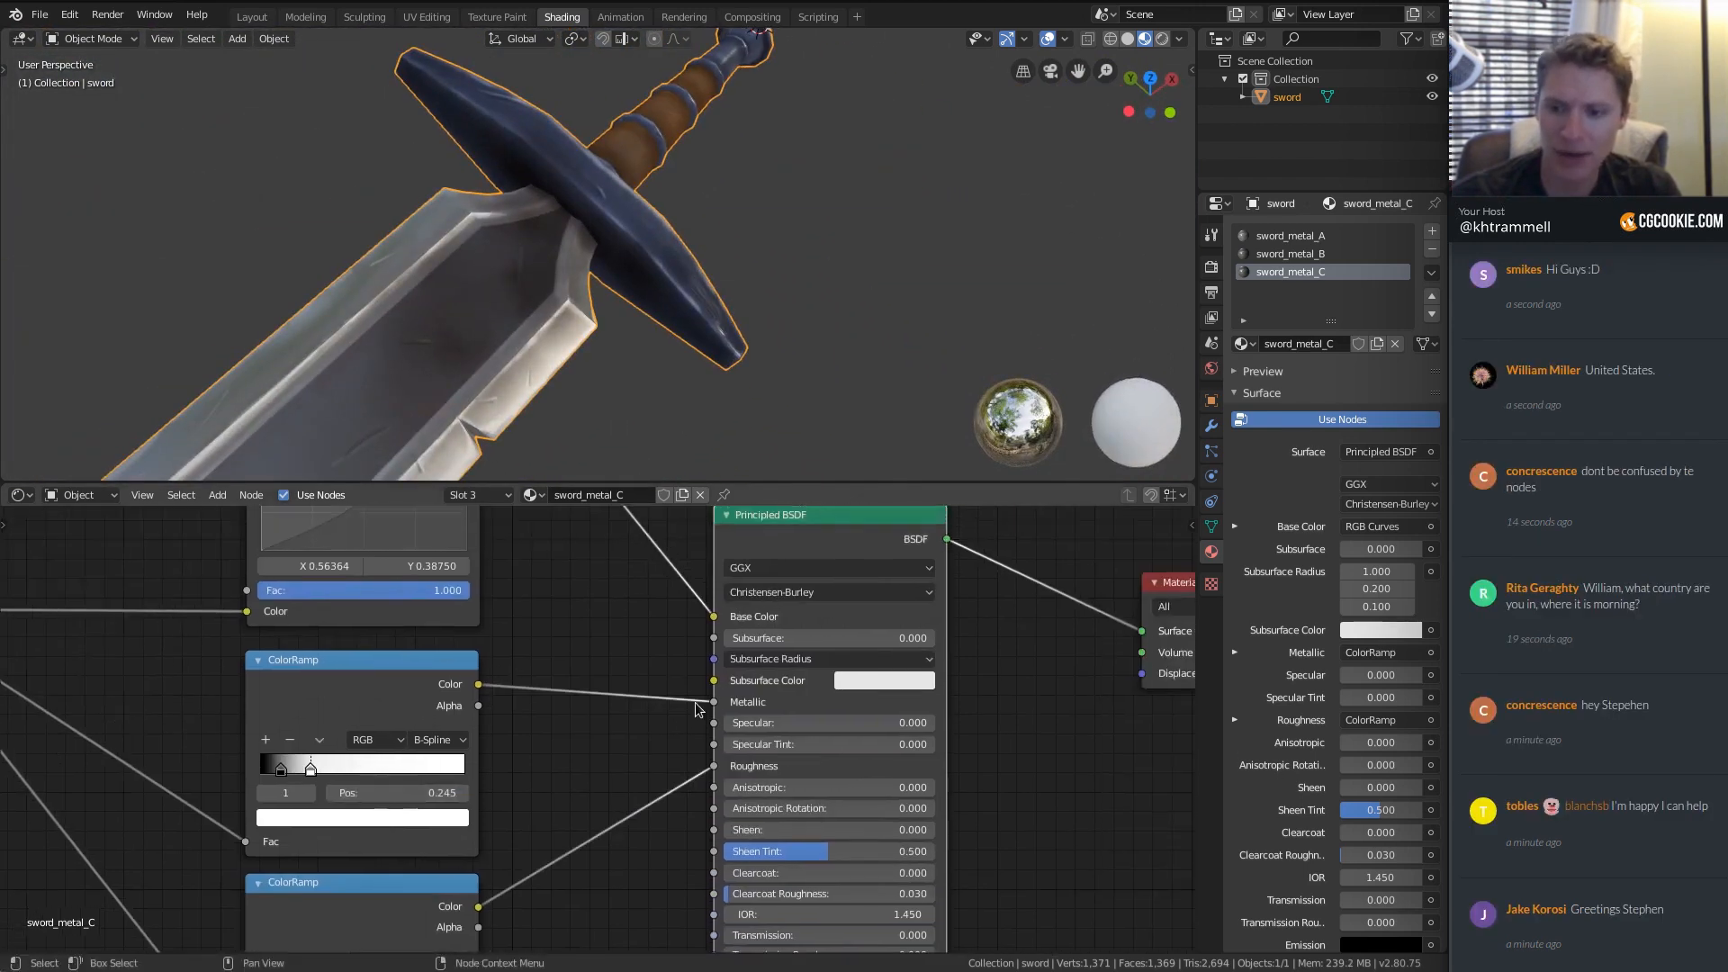
Preview the output of the ColorRamp feeding Metallic on the sword guard.
{"action": "left_click", "coordinate": [359, 666], "text": "ctrl+shift"}
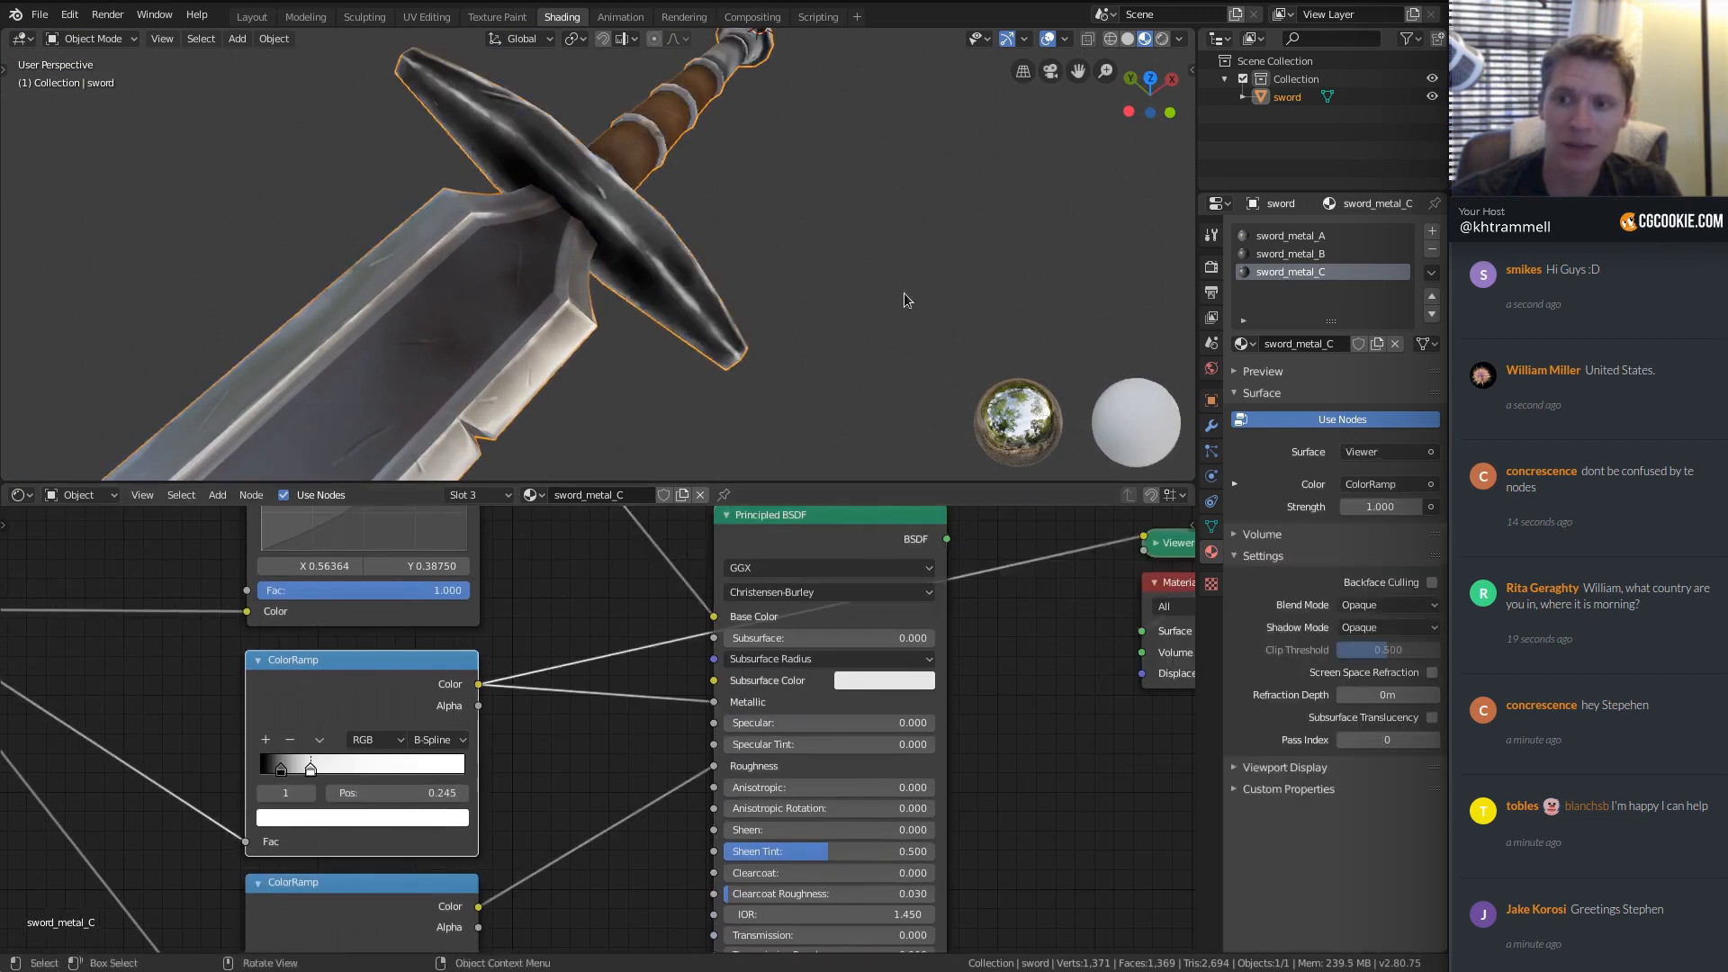
{"action": "middle_click_drag", "start_coordinate": [671, 218], "coordinate": [632, 211]}
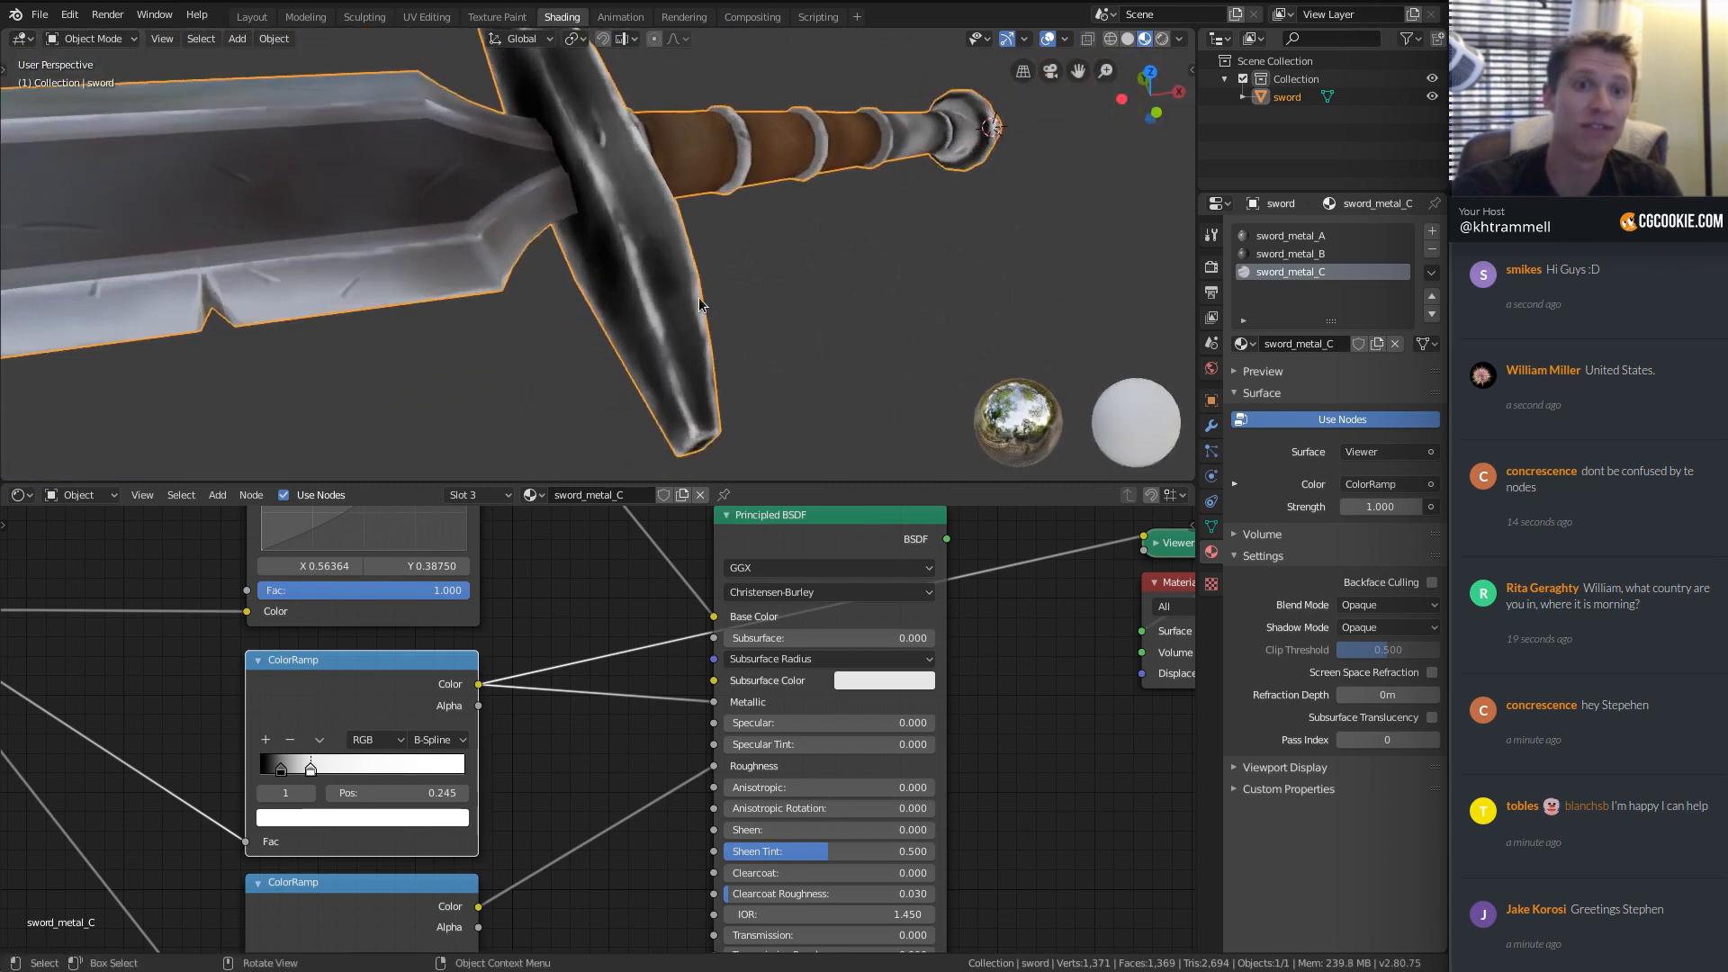
Disconnect the ColorRamp from the Metallic input and preview the Principled BSDF on the sword.
{"action": "left_click_drag", "start_coordinate": [718, 706], "coordinate": [560, 722]}
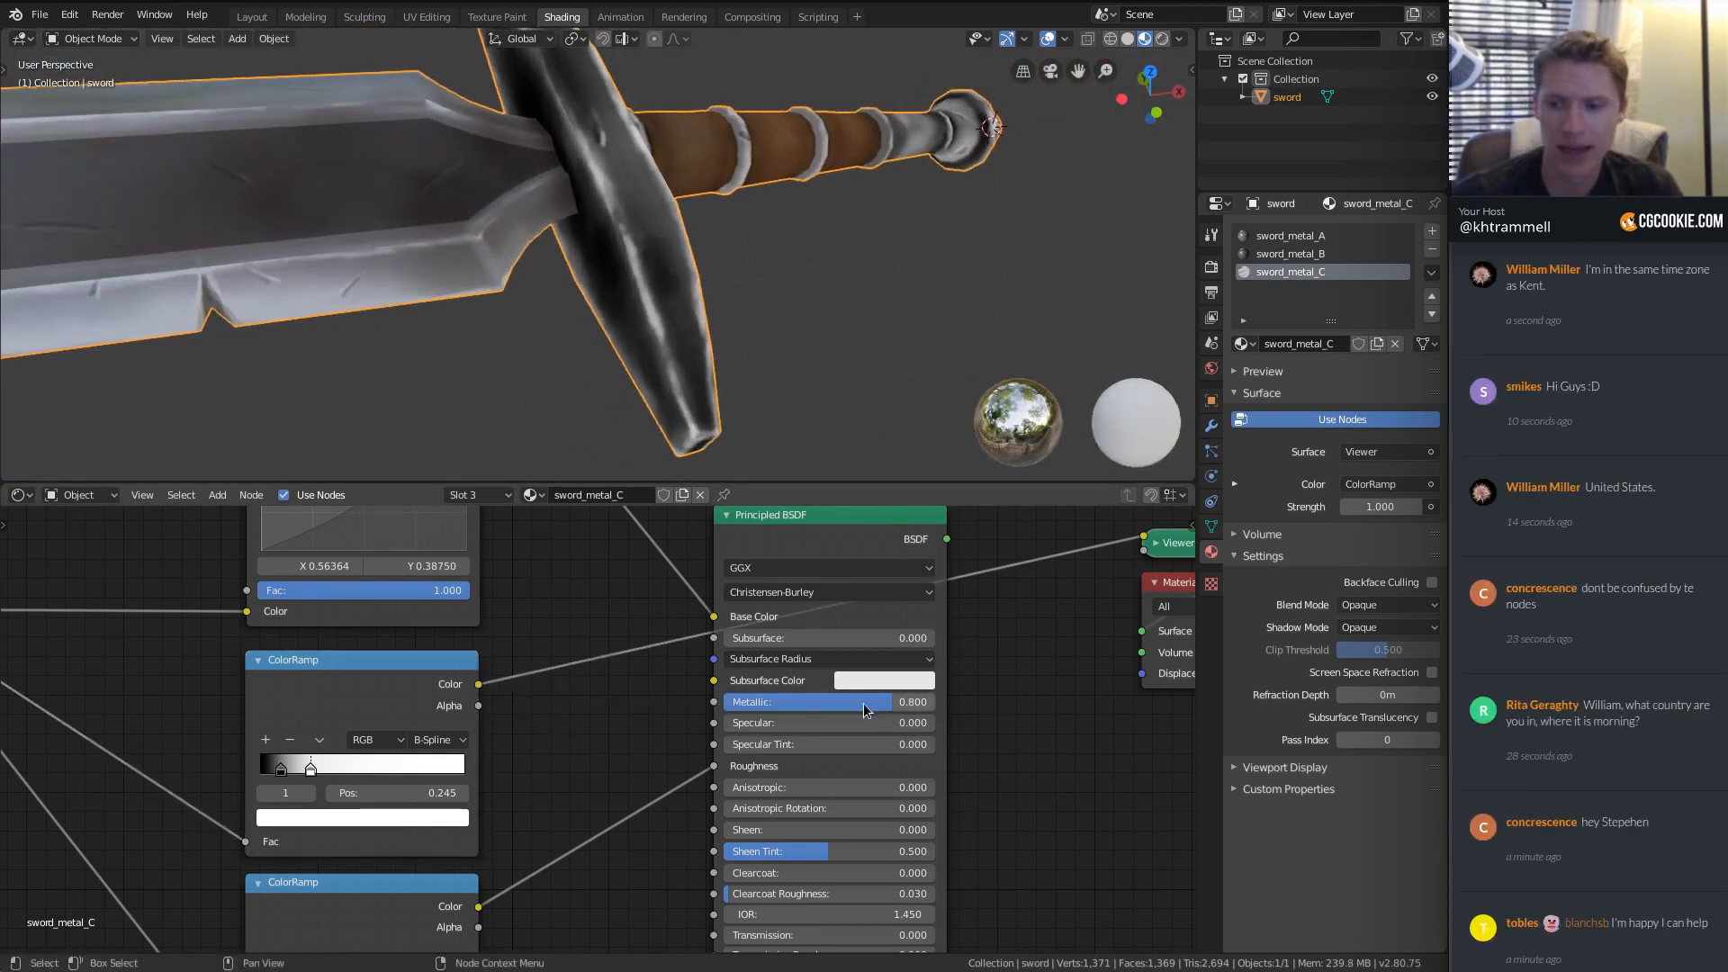
{"action": "middle_click_drag", "start_coordinate": [936, 656], "coordinate": [854, 776]}
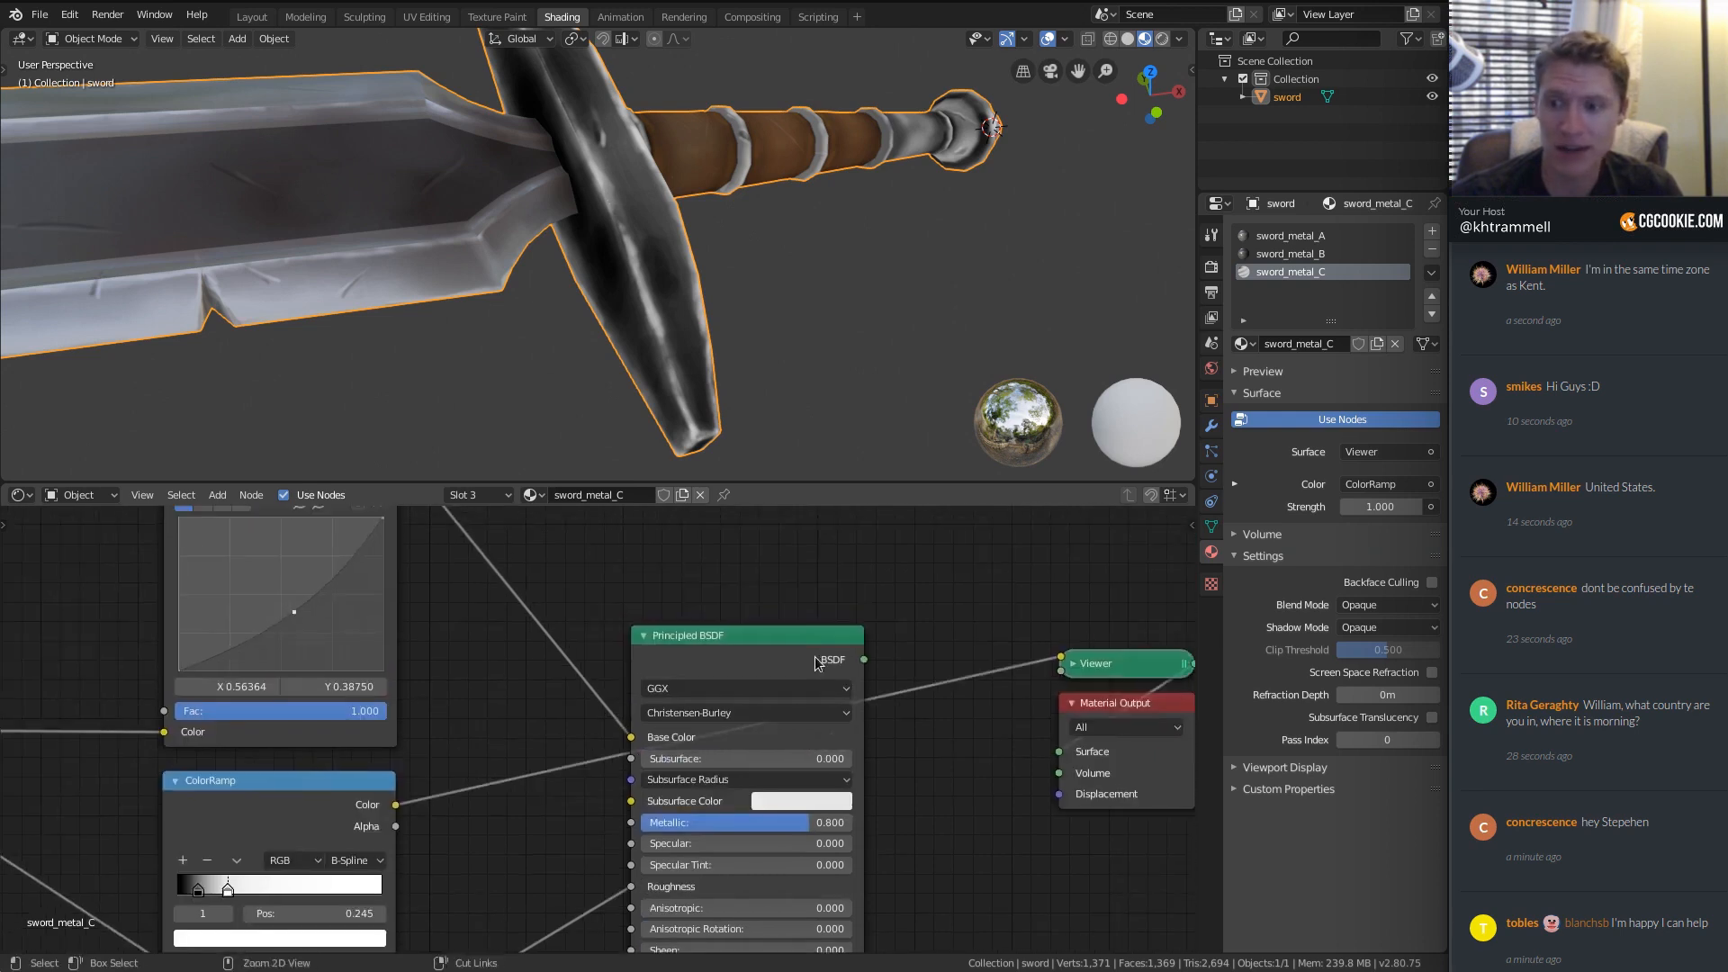
{"action": "left_click", "coordinate": [834, 658], "text": "ctrl+shift"}
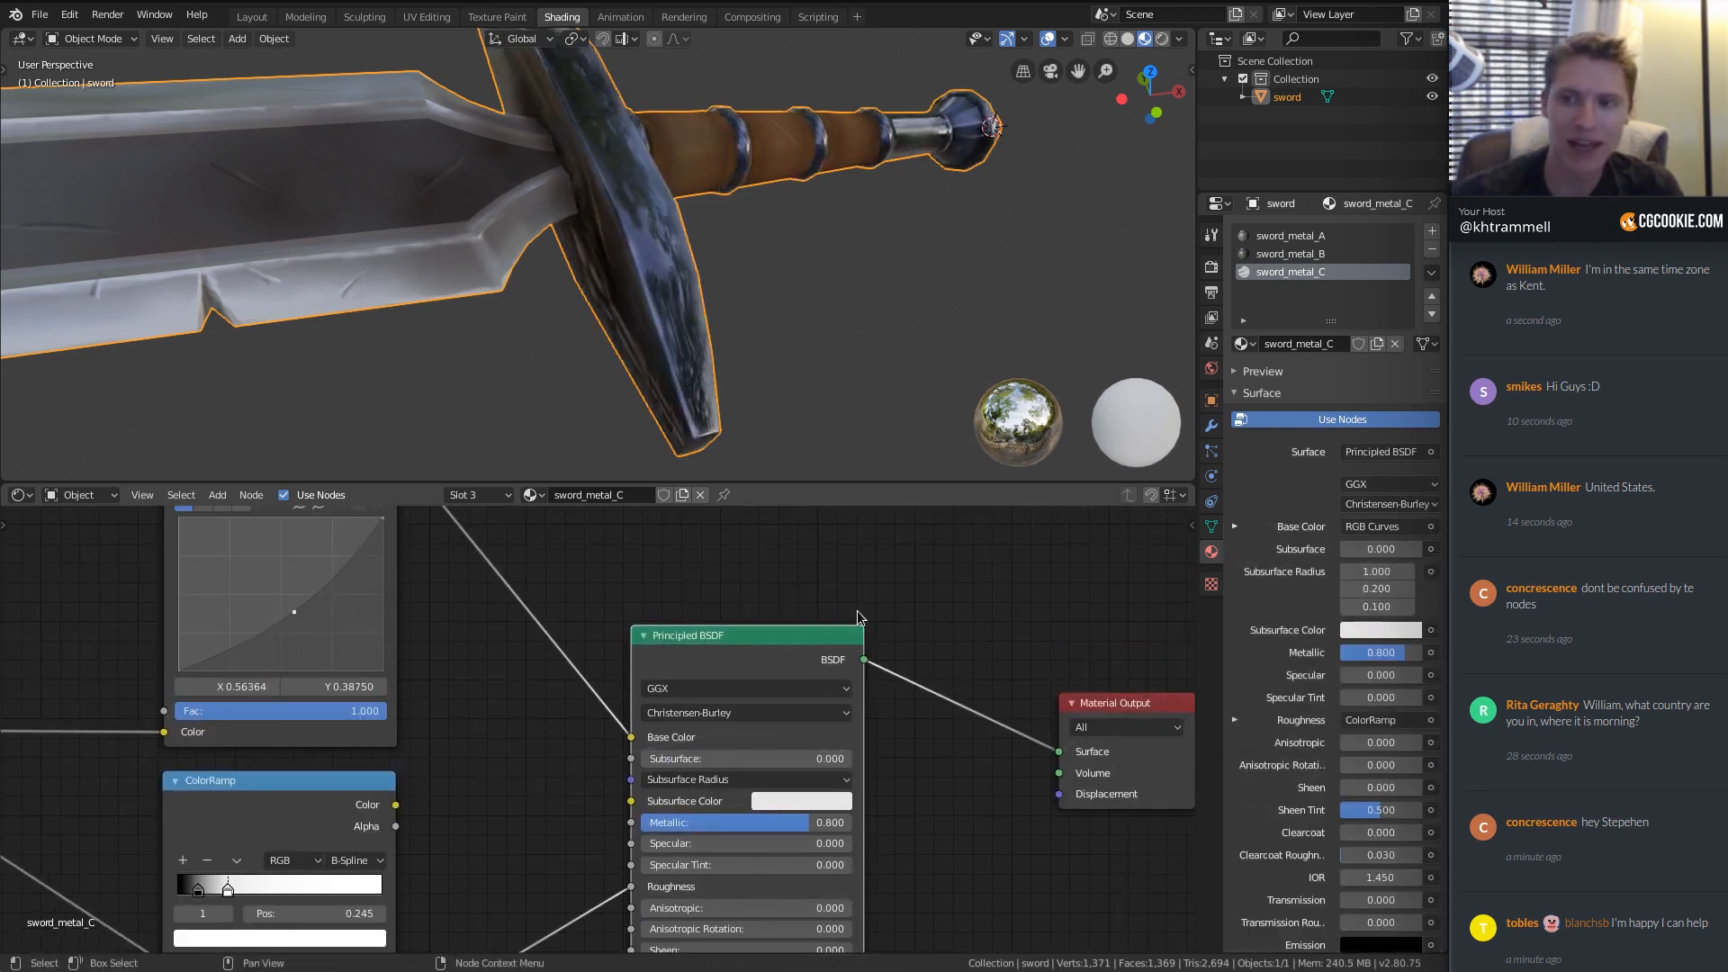
{"action": "middle_click_drag", "start_coordinate": [625, 198], "coordinate": [742, 203]}
{"action": "middle_click_drag", "start_coordinate": [451, 835], "coordinate": [527, 601]}
{"action": "middle_click_drag", "start_coordinate": [556, 309], "coordinate": [524, 254]}
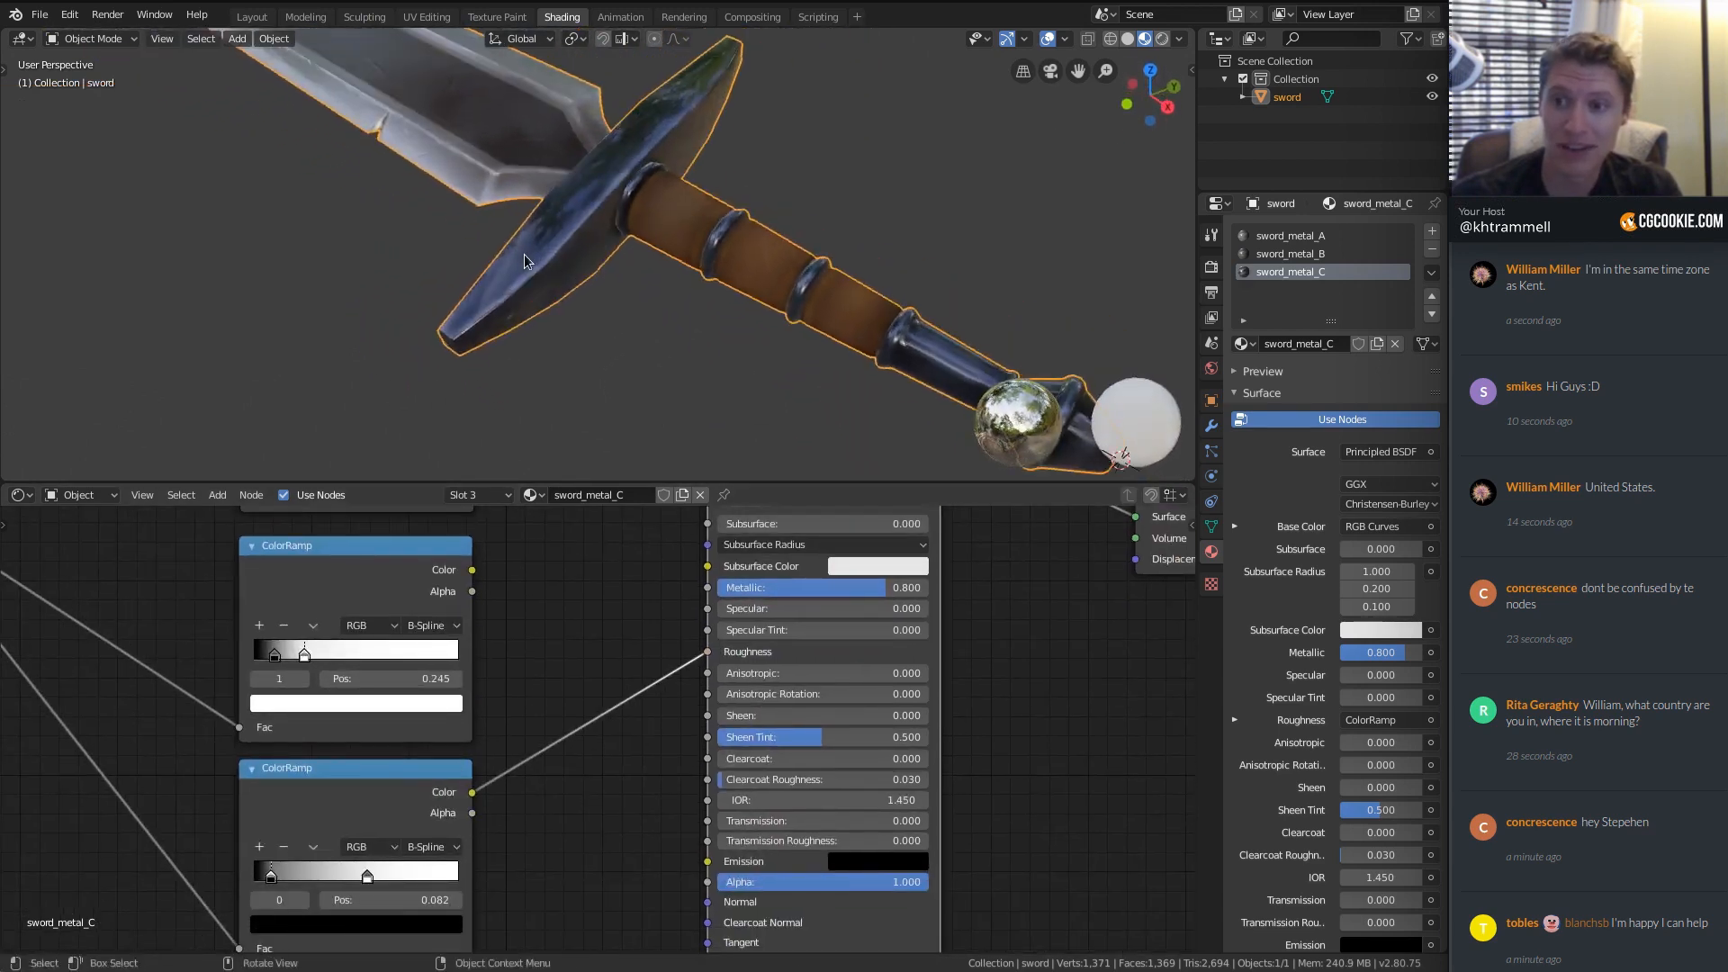
Lighten the dark stop of the roughness ColorRamp to a grey with RGB values of 0.215.
{"action": "middle_click_drag", "start_coordinate": [496, 727], "coordinate": [544, 523]}
{"action": "middle_click_drag", "start_coordinate": [441, 700], "coordinate": [450, 594], "text": "ctrl"}
{"action": "middle_click_drag", "start_coordinate": [276, 634], "coordinate": [409, 706]}
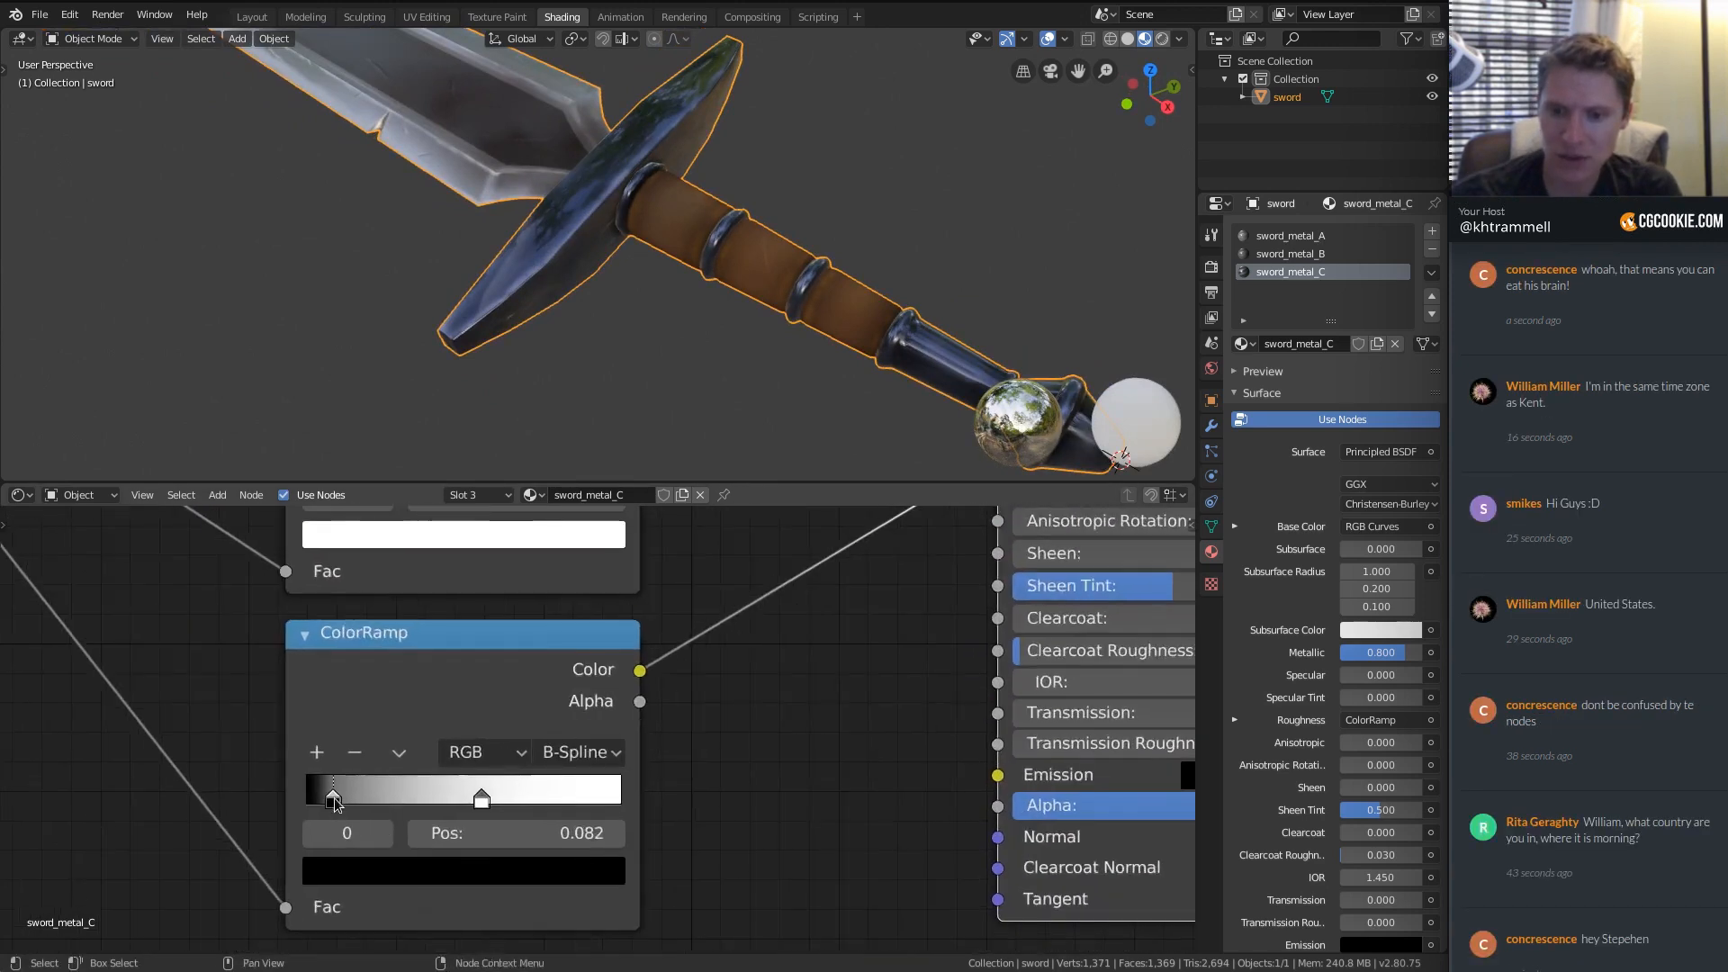
{"action": "left_click", "coordinate": [371, 878]}
{"action": "left_click_drag", "start_coordinate": [552, 661], "coordinate": [557, 568]}
{"action": "middle_click_drag", "start_coordinate": [697, 186], "coordinate": [481, 462]}
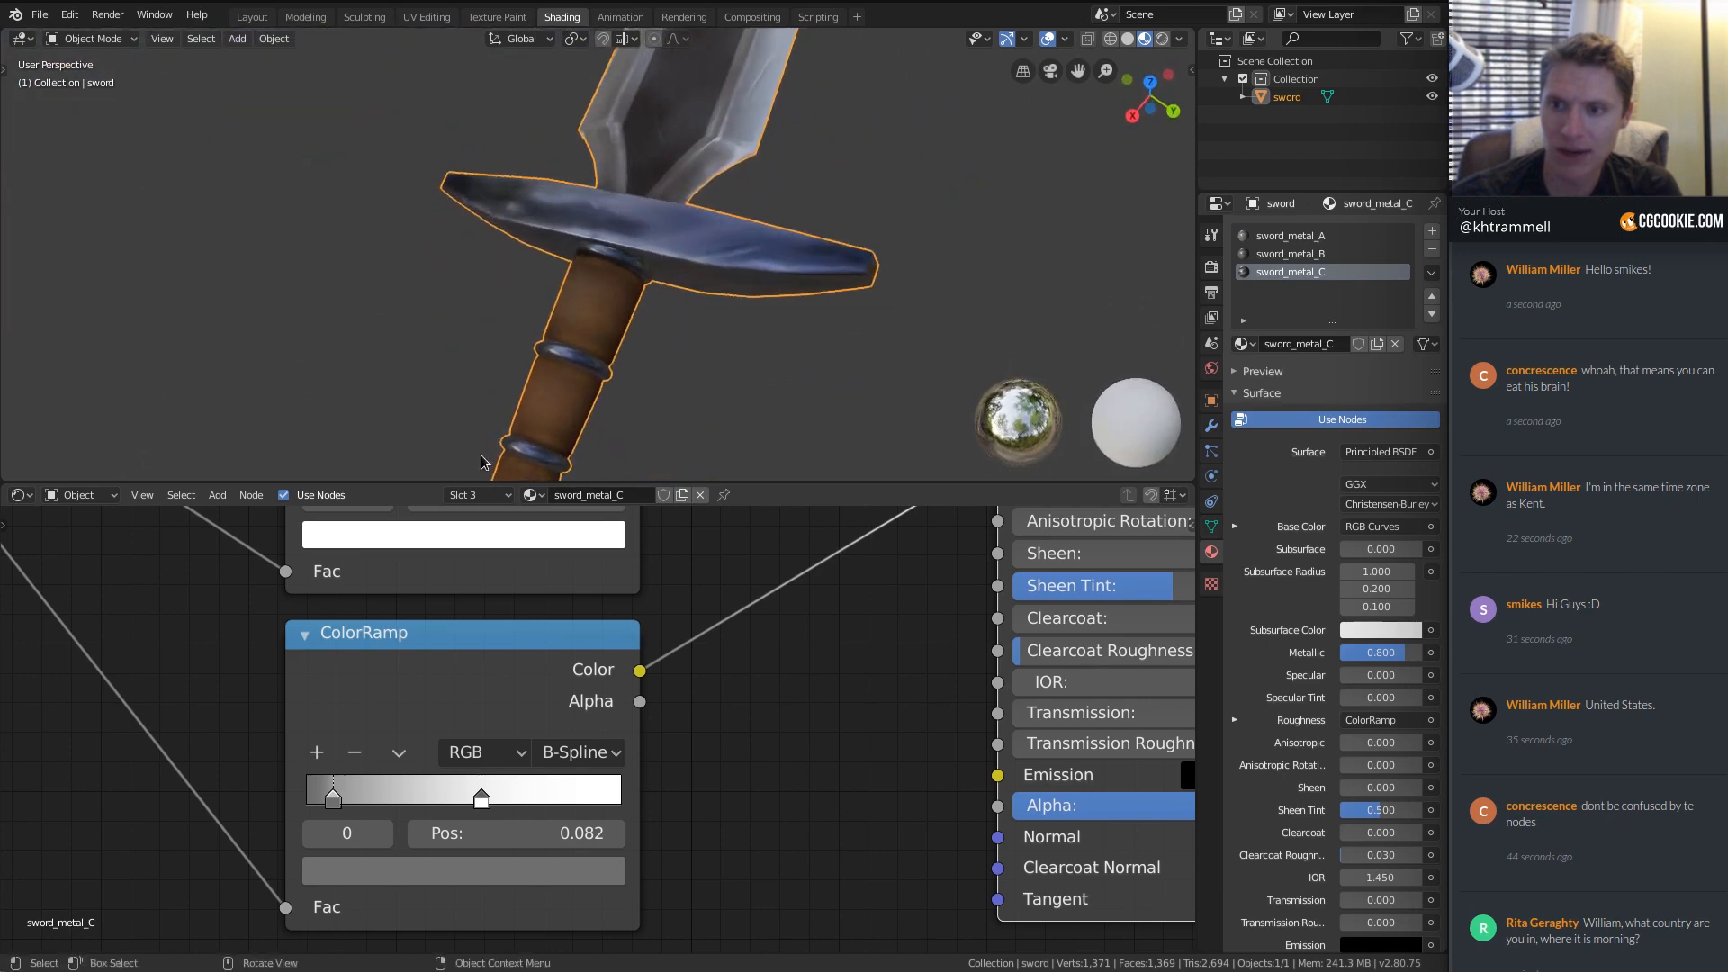
{"action": "left_click", "coordinate": [376, 870]}
{"action": "left_click_drag", "start_coordinate": [557, 566], "coordinate": [558, 555]}
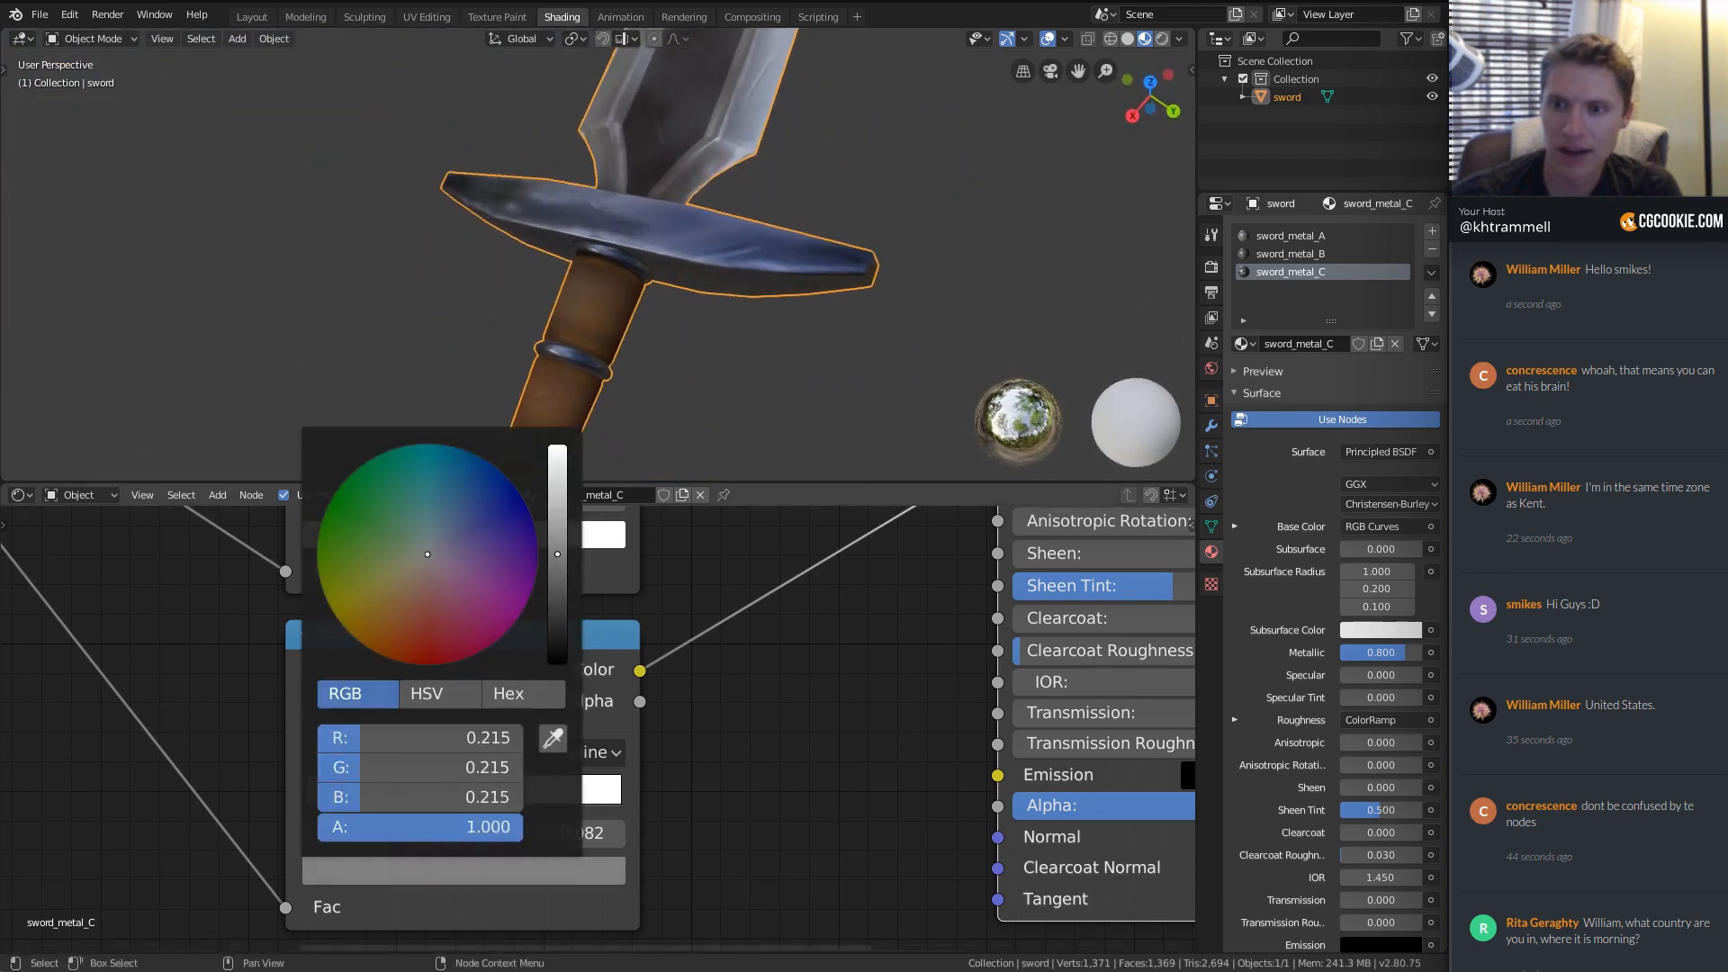
{"action": "middle_click_drag", "start_coordinate": [546, 187], "coordinate": [672, 457]}
Preview the output of the upper, disconnected ColorRamp on the guard and select its black stop.
{"action": "middle_click_drag", "start_coordinate": [558, 558], "coordinate": [494, 790]}
{"action": "middle_click_drag", "start_coordinate": [494, 623], "coordinate": [496, 738]}
{"action": "left_click", "coordinate": [473, 633]}
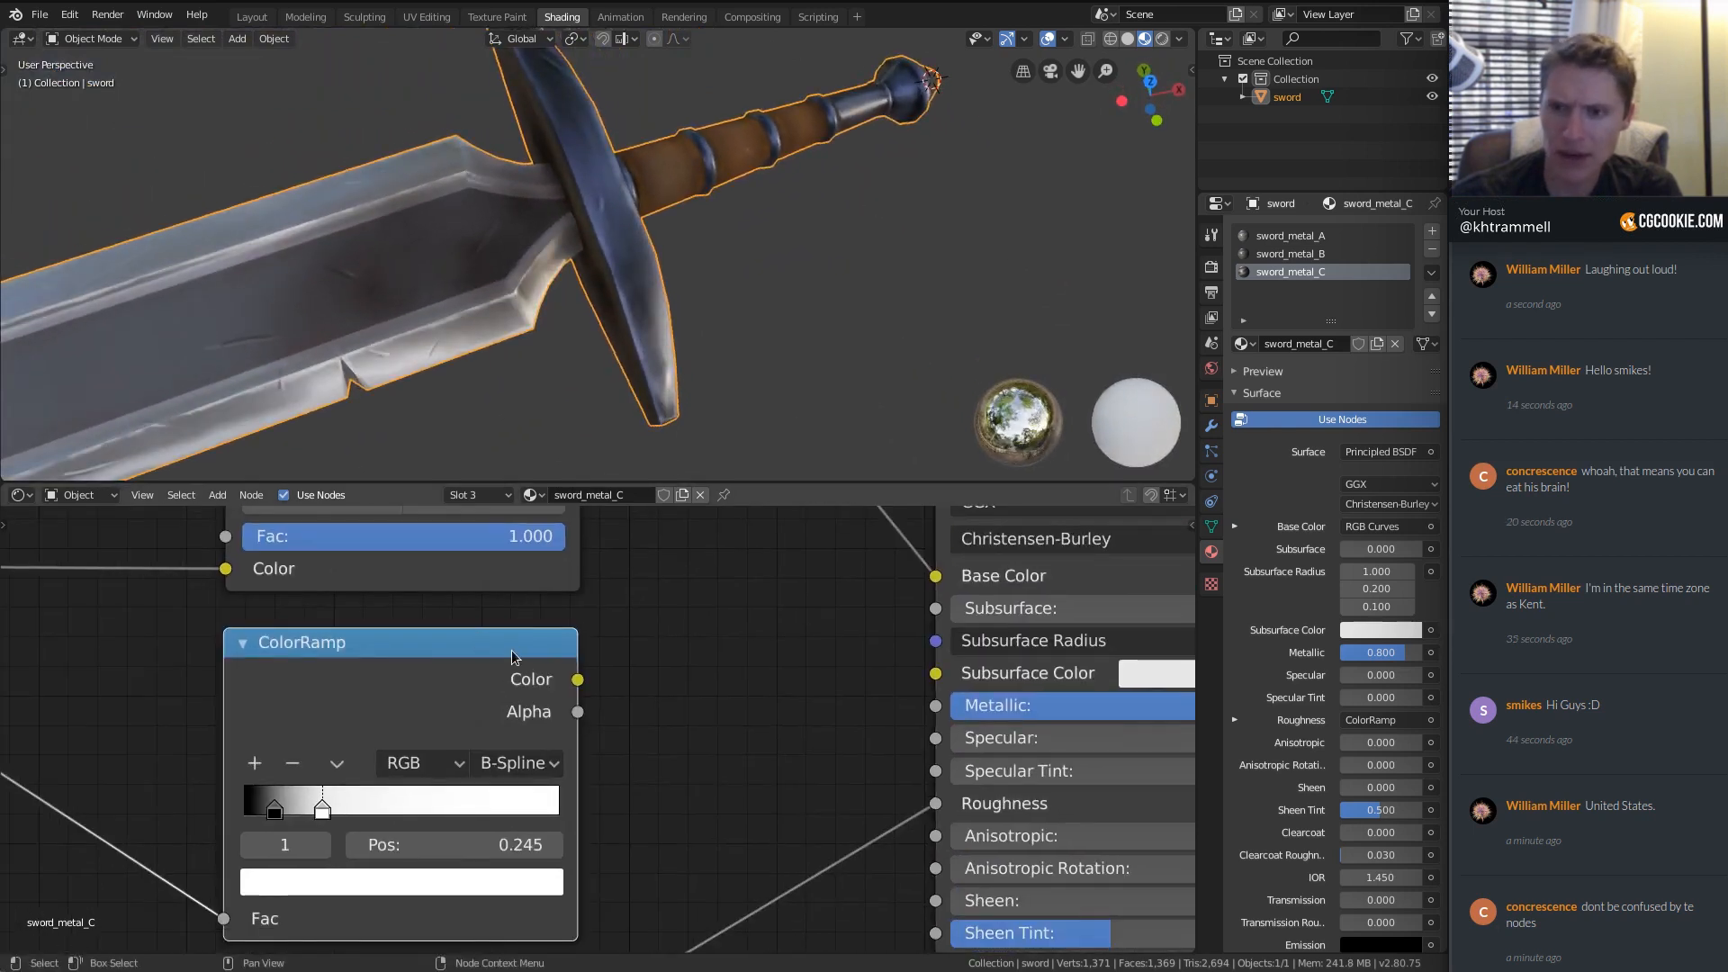
{"action": "left_click", "coordinate": [513, 643], "text": "ctrl+shift"}
{"action": "scroll", "coordinate": [297, 806], "scroll_direction": "up", "scroll_amount": 2}
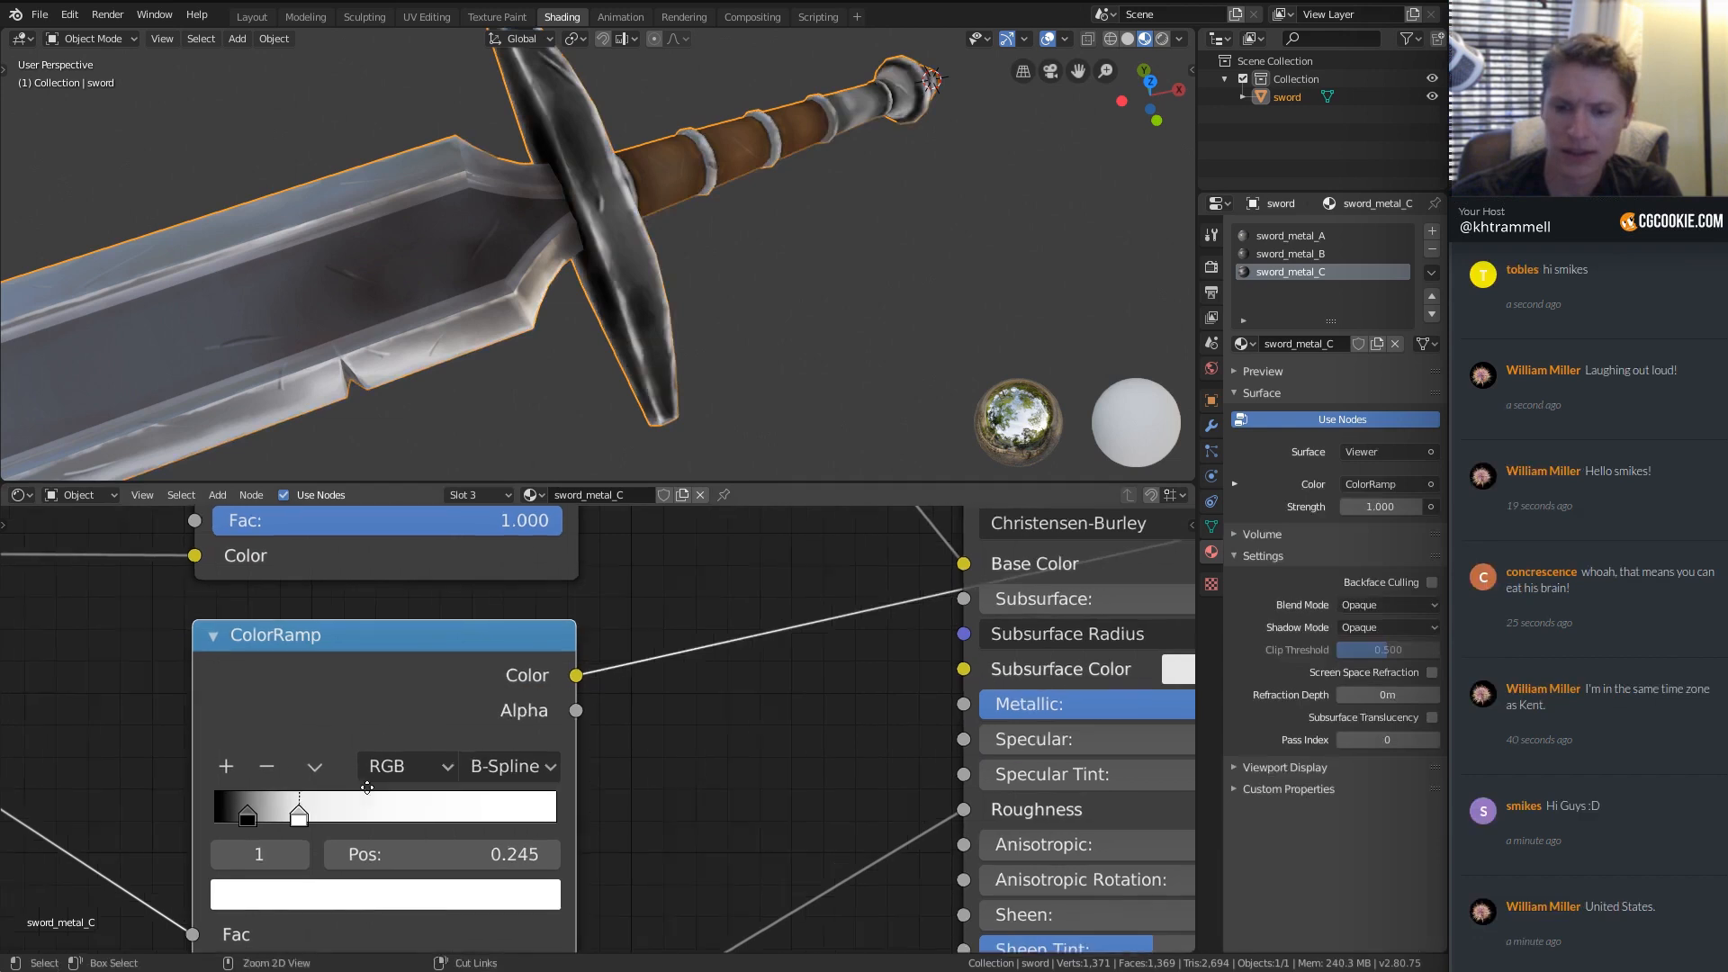
{"action": "left_click", "coordinate": [234, 819]}
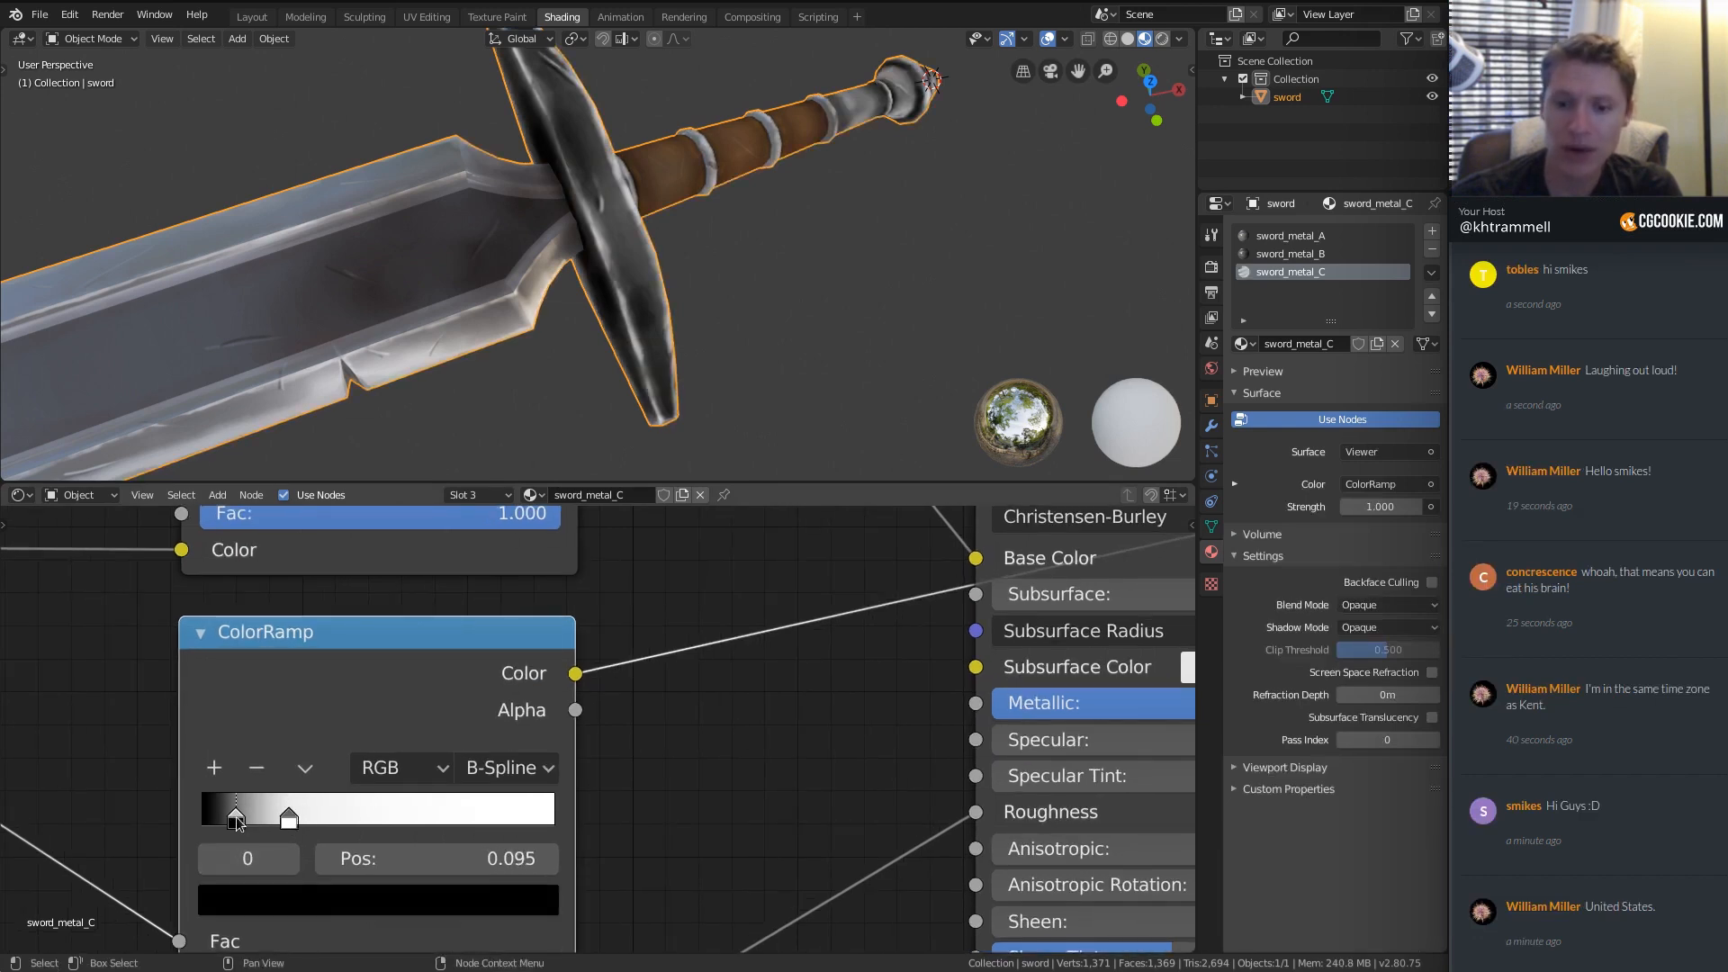
{"action": "middle_click_drag", "start_coordinate": [792, 225], "coordinate": [535, 92]}
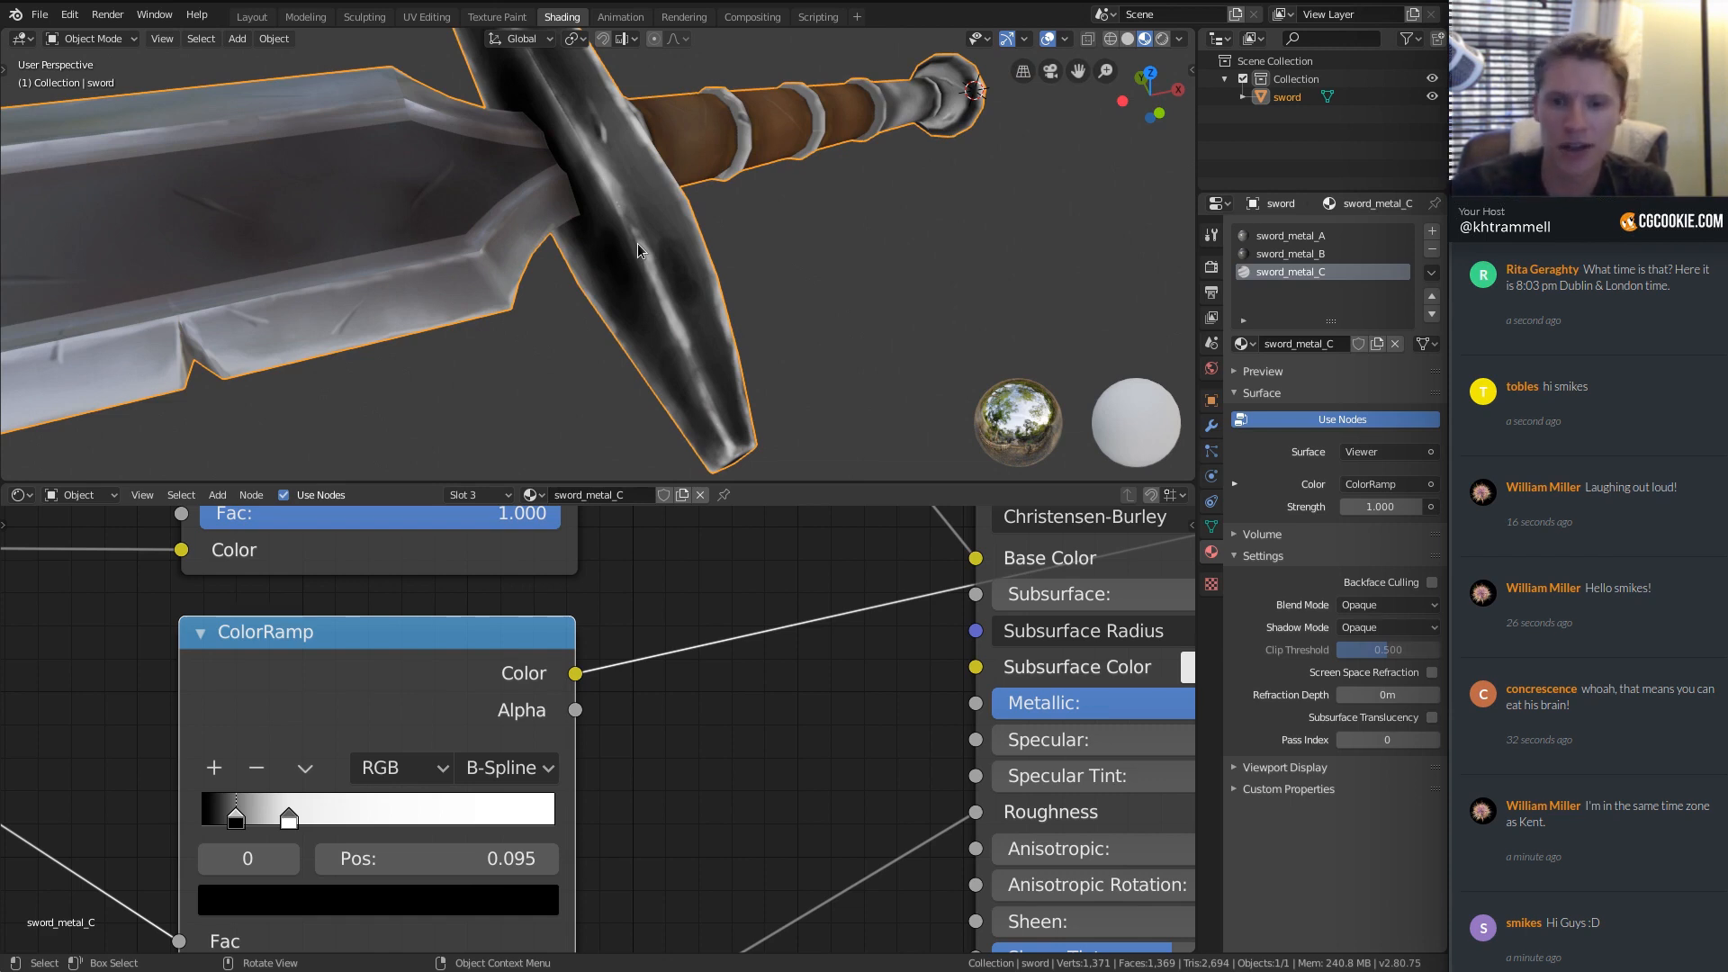
Invert the upper ColorRamp with white at 0.000 and black at 0.136, removing the extra black stop.
{"action": "left_click_drag", "start_coordinate": [235, 821], "coordinate": [350, 802]}
{"action": "left_click_drag", "start_coordinate": [246, 819], "coordinate": [191, 825]}
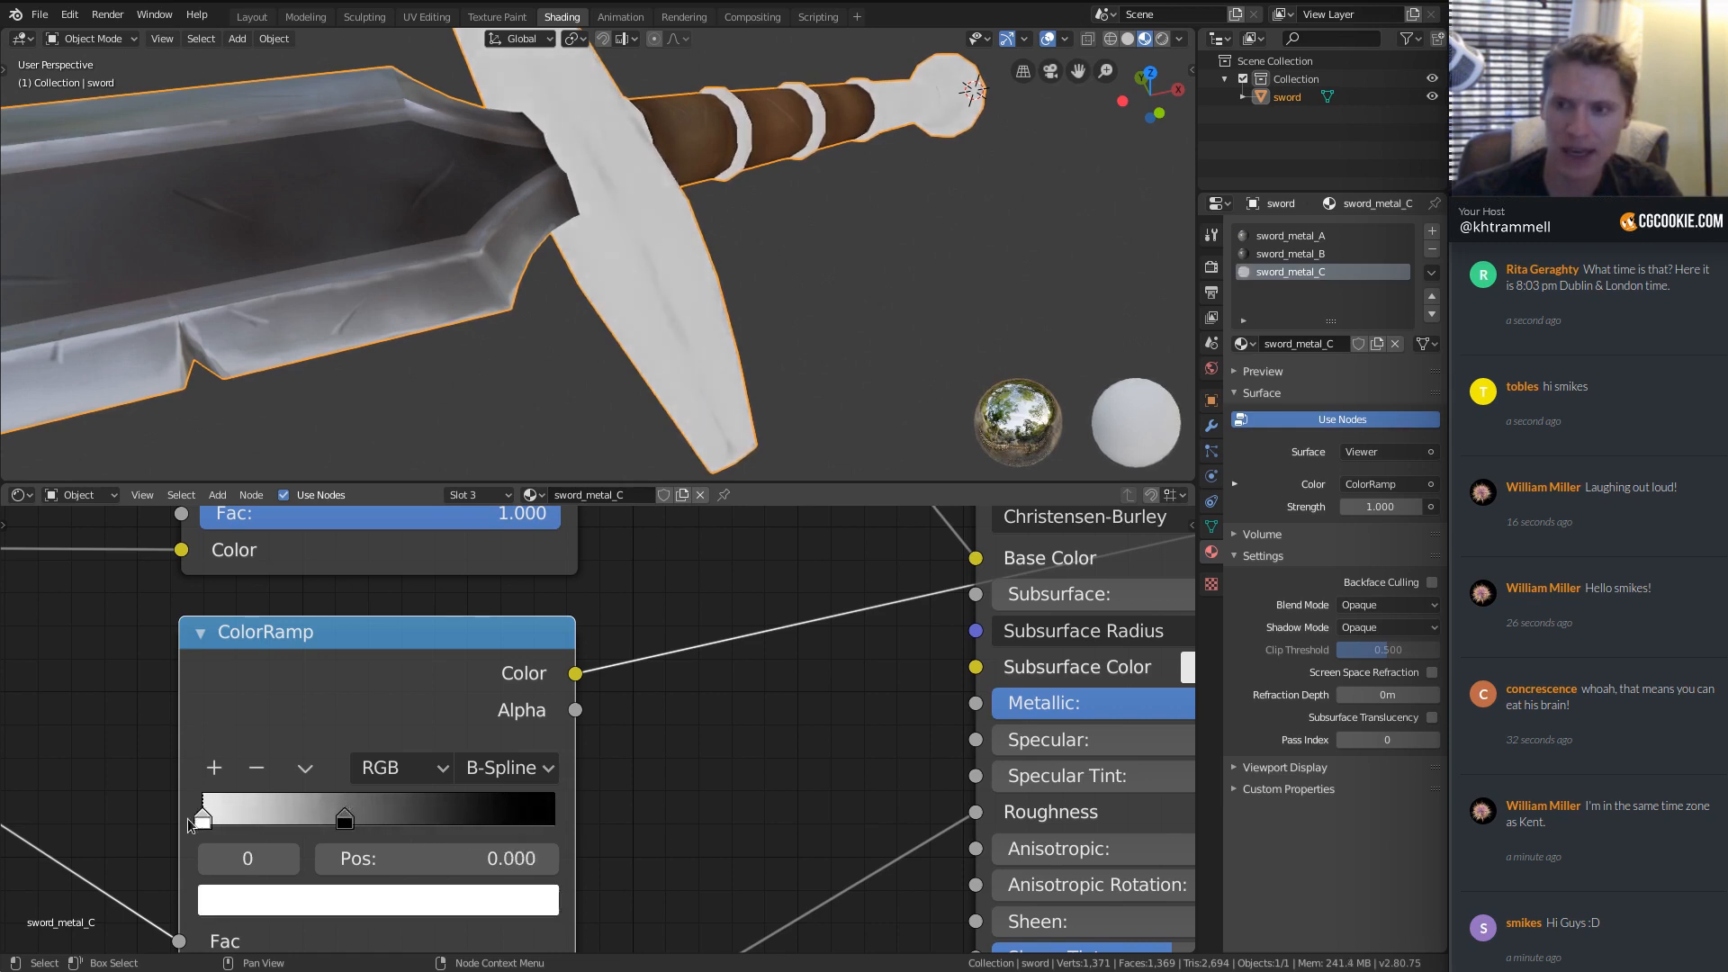
{"action": "left_click_drag", "start_coordinate": [335, 819], "coordinate": [238, 823]}
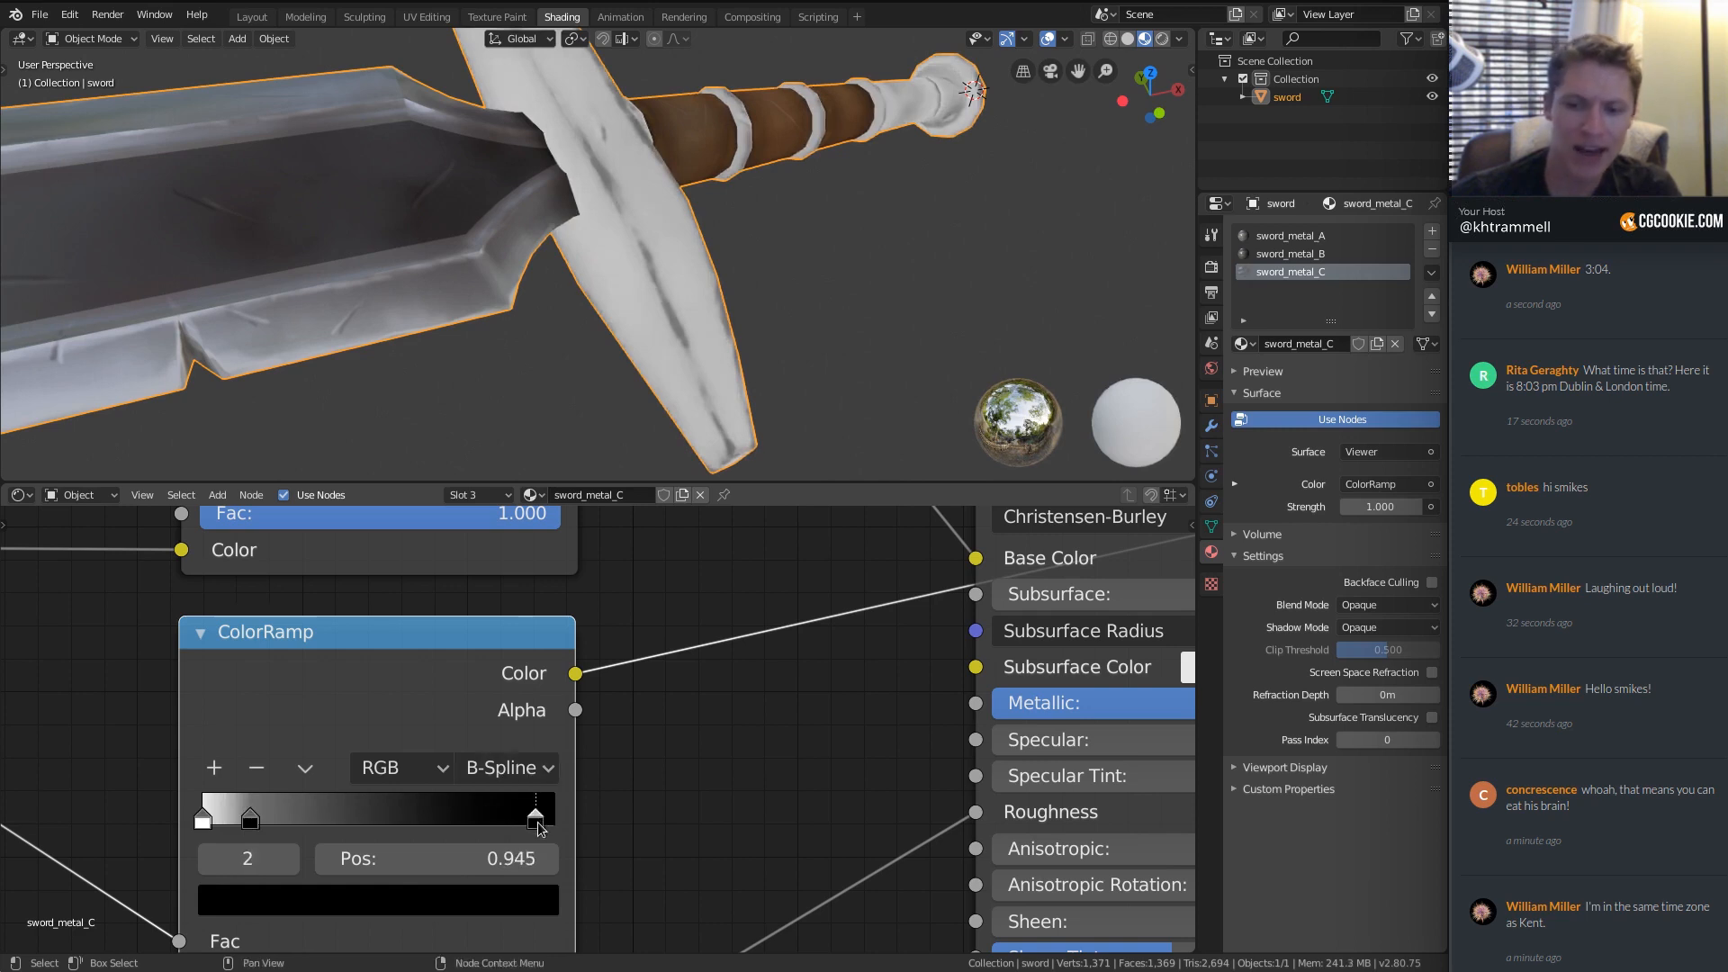
{"action": "left_click_drag", "start_coordinate": [535, 819], "coordinate": [297, 821]}
{"action": "left_click", "coordinate": [278, 771]}
Set the upper ColorRamp's interpolation to Linear and its black stop's position to 0.218.
{"action": "left_click", "coordinate": [470, 769]}
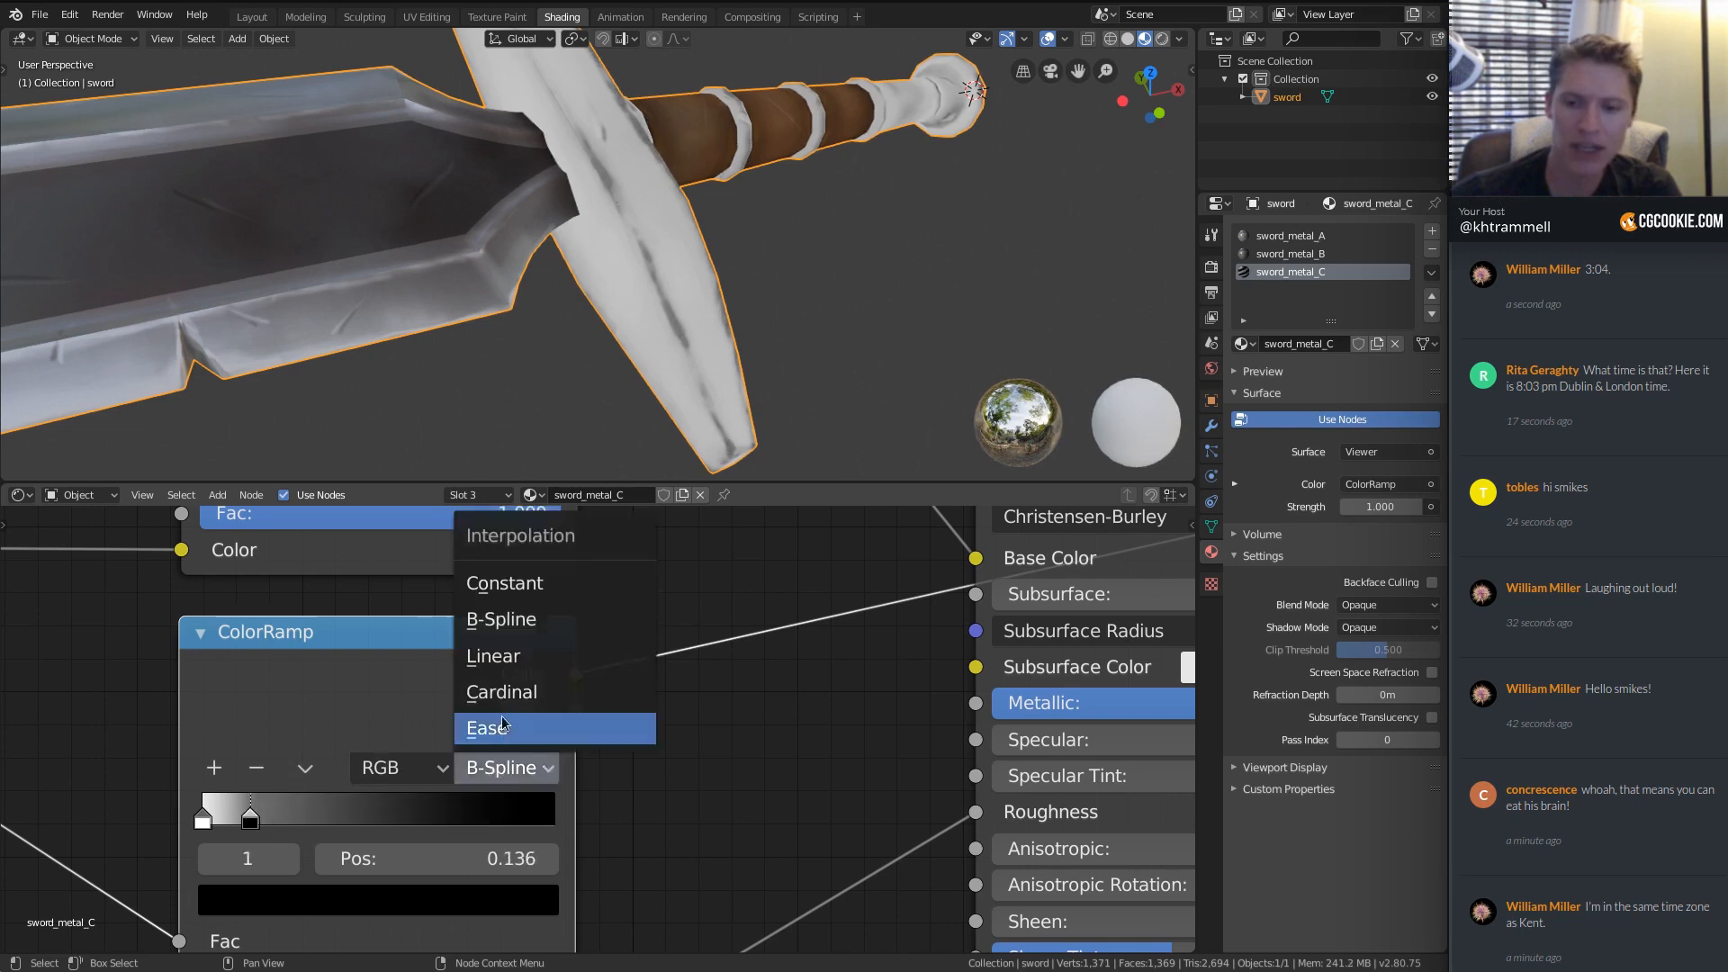
{"action": "left_click", "coordinate": [500, 663]}
{"action": "mouse_move", "coordinate": [246, 819]}
{"action": "left_mouse_down"}
{"action": "mouse_move", "coordinate": [275, 819]}
{"action": "mouse_move", "coordinate": [224, 821]}
{"action": "mouse_move", "coordinate": [302, 821]}
{"action": "left_mouse_up"}
{"action": "middle_click_drag", "start_coordinate": [687, 219], "coordinate": [585, 169]}
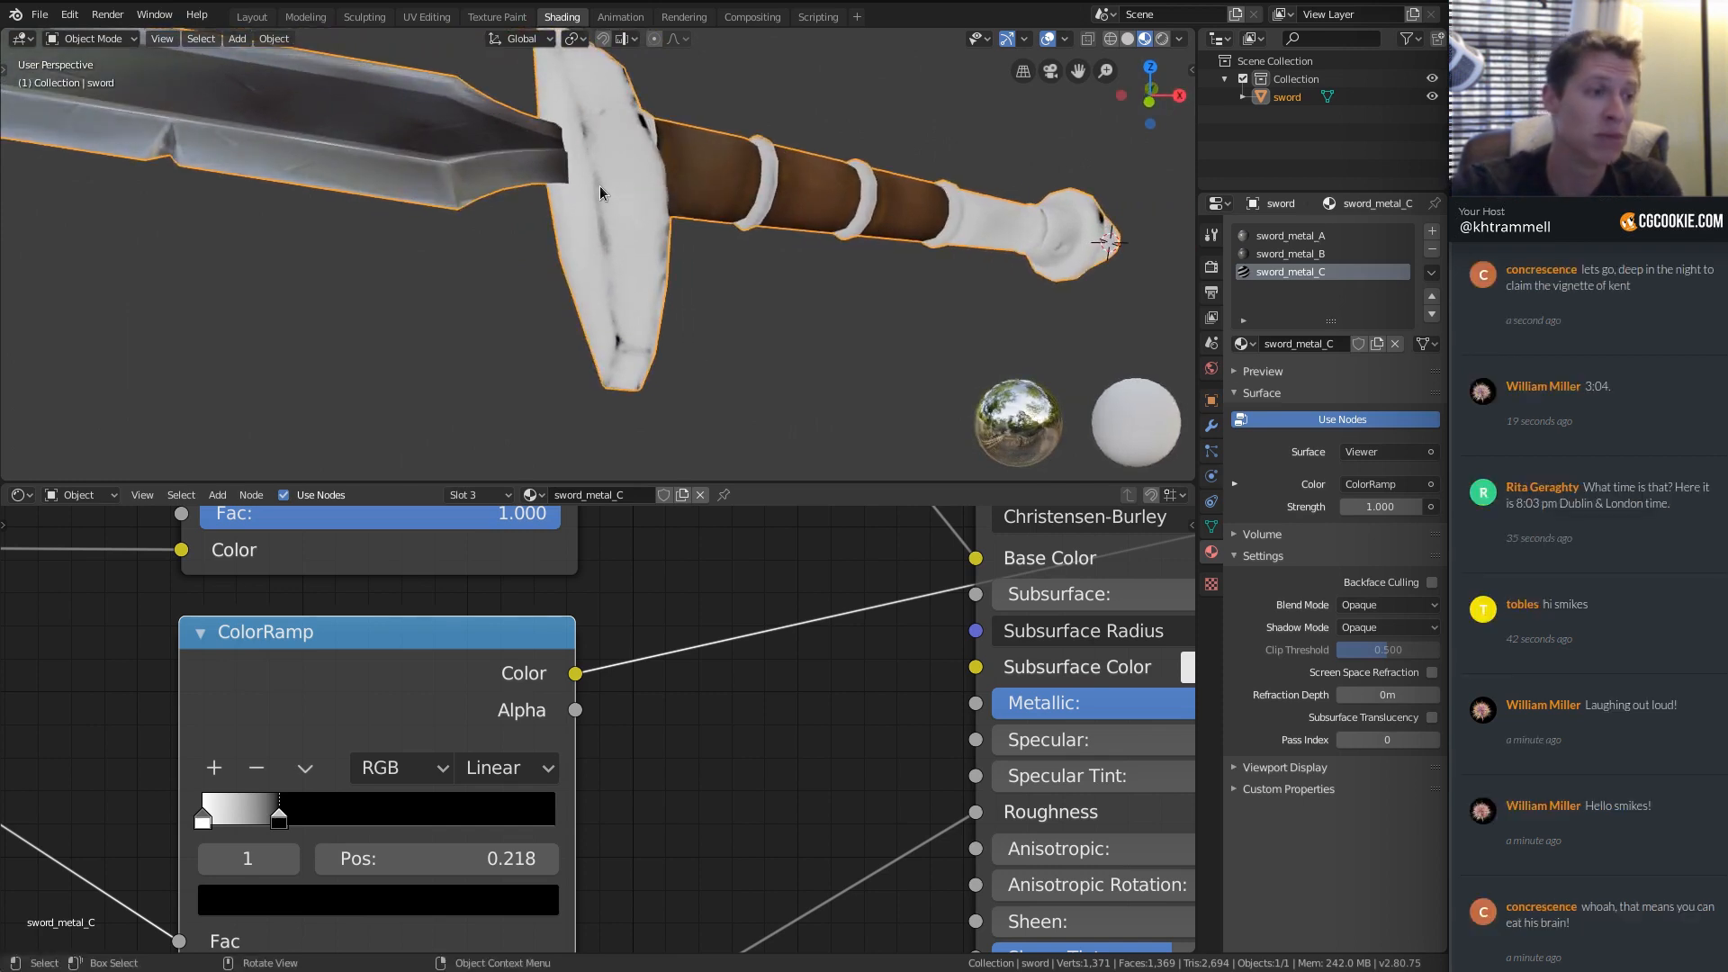
Connect the inverted ColorRamp's Color to the Metallic input and preview the Principled BSDF on the sword.
{"action": "scroll", "coordinate": [371, 734], "scroll_direction": "down", "scroll_amount": 3}
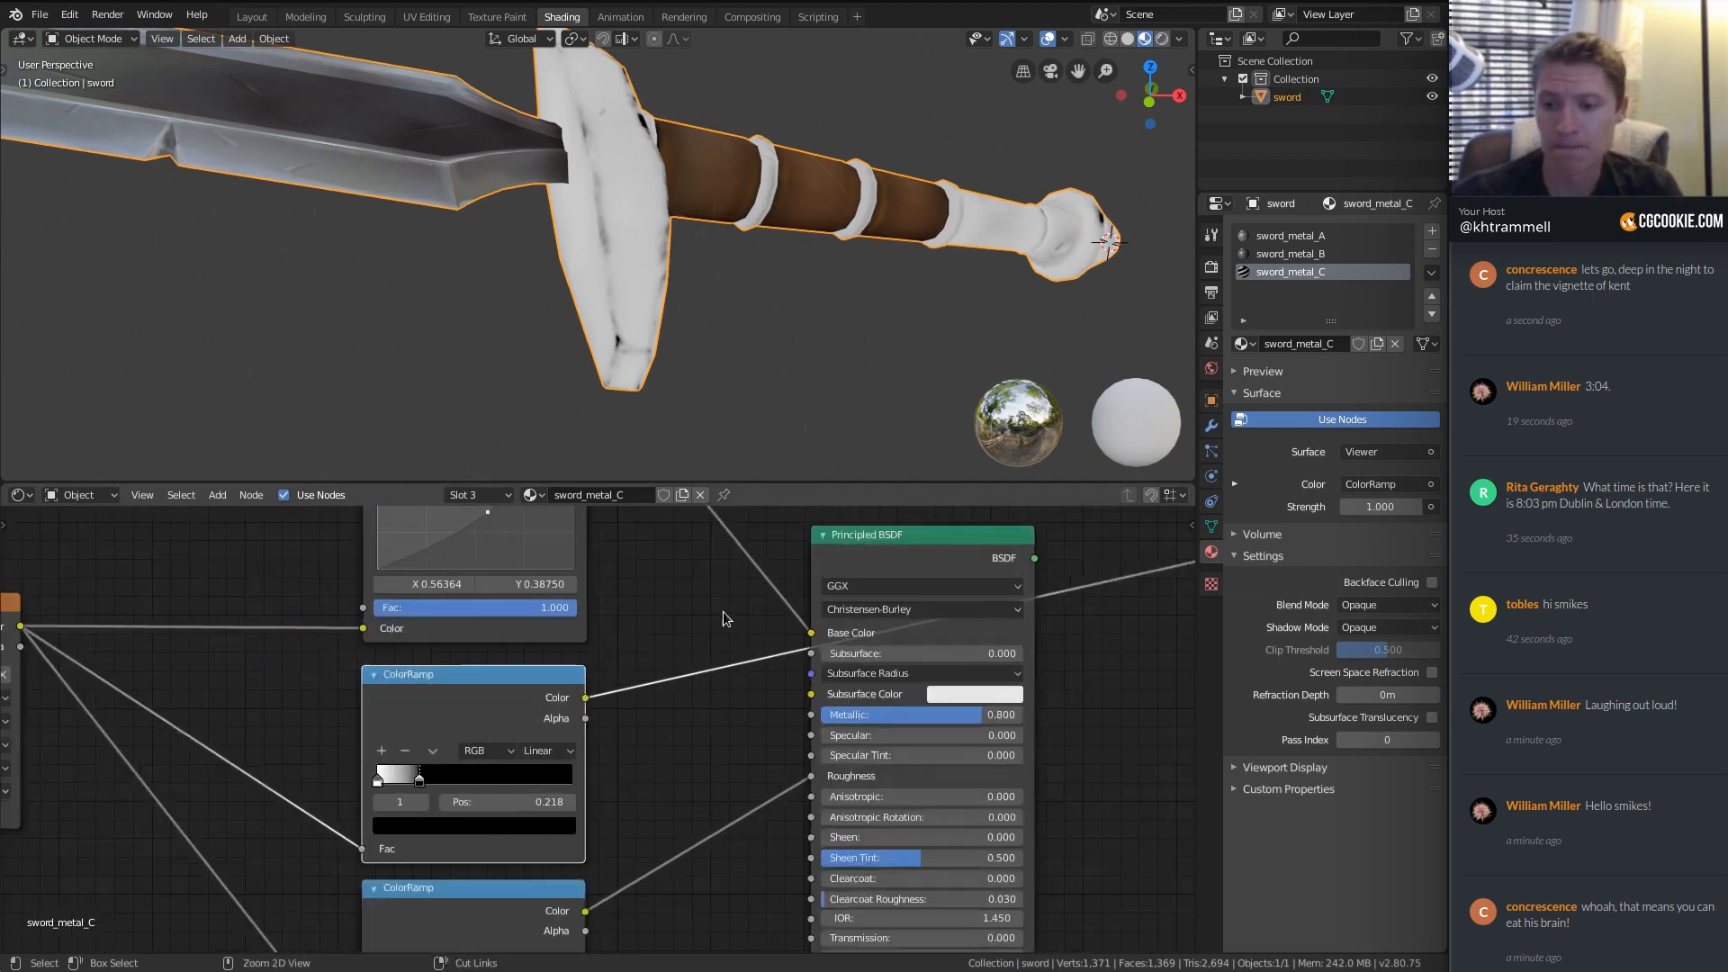
{"action": "left_click_drag", "start_coordinate": [369, 730], "coordinate": [640, 750]}
{"action": "left_click", "coordinate": [863, 544], "text": "ctrl+shift"}
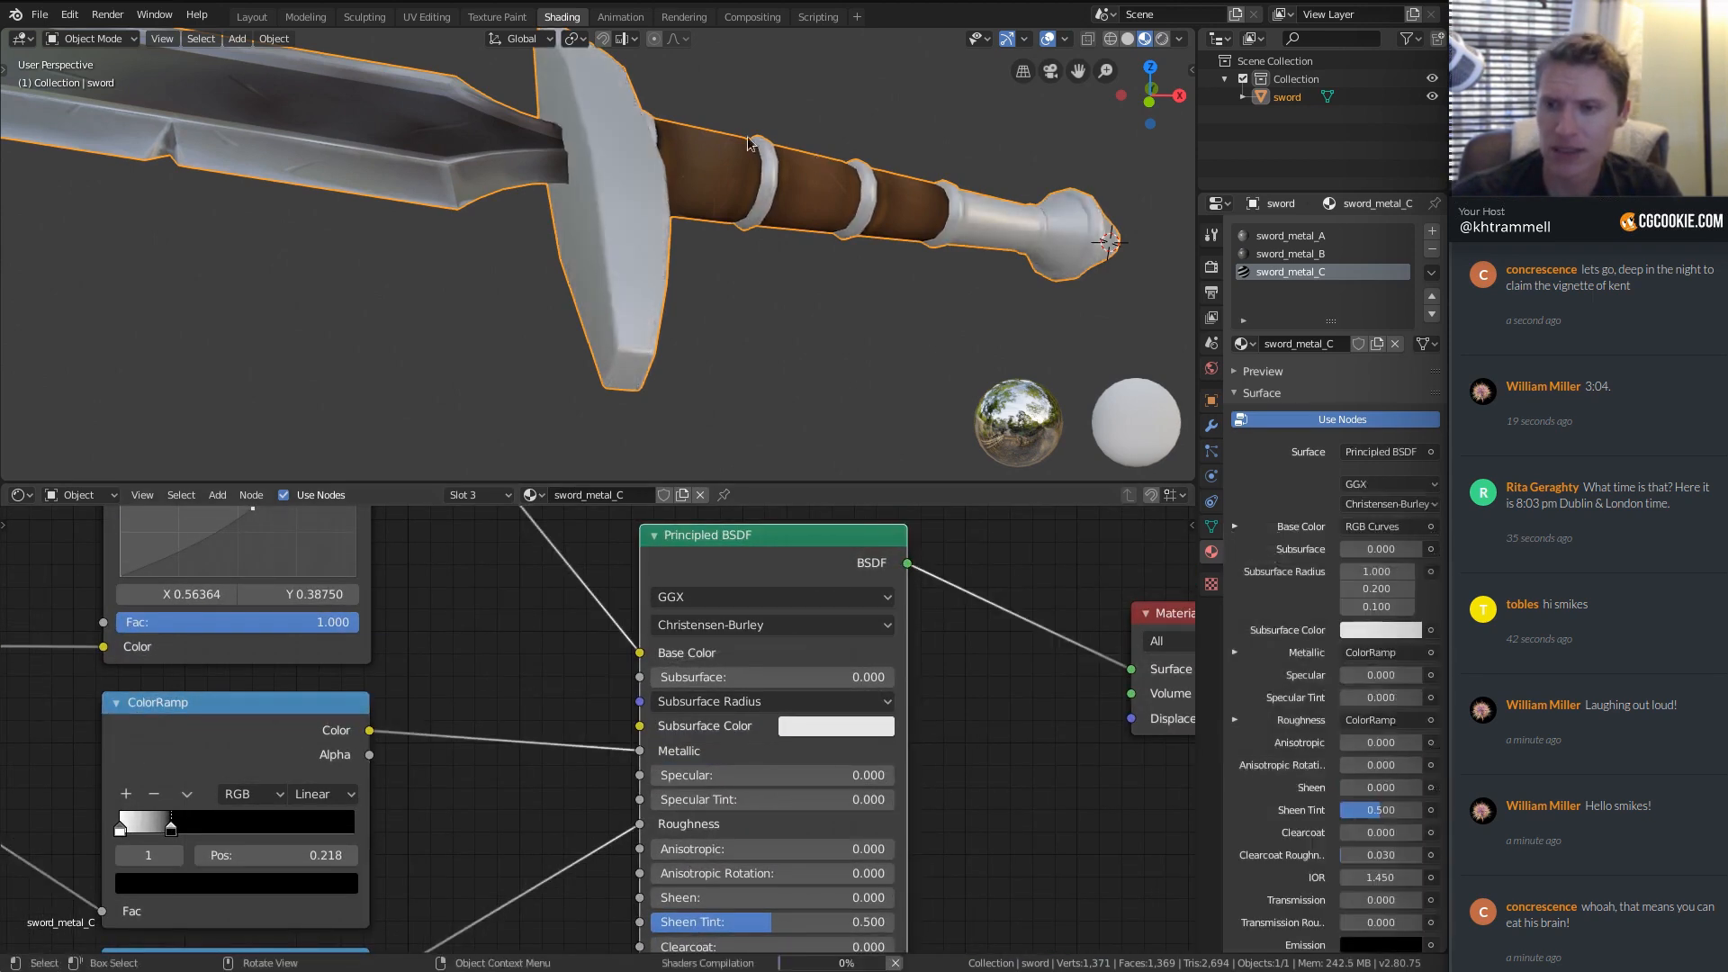
Check the shaded guard and handle fittings and save the sword file.
{"action": "middle_click_drag", "start_coordinate": [867, 234], "coordinate": [769, 210]}
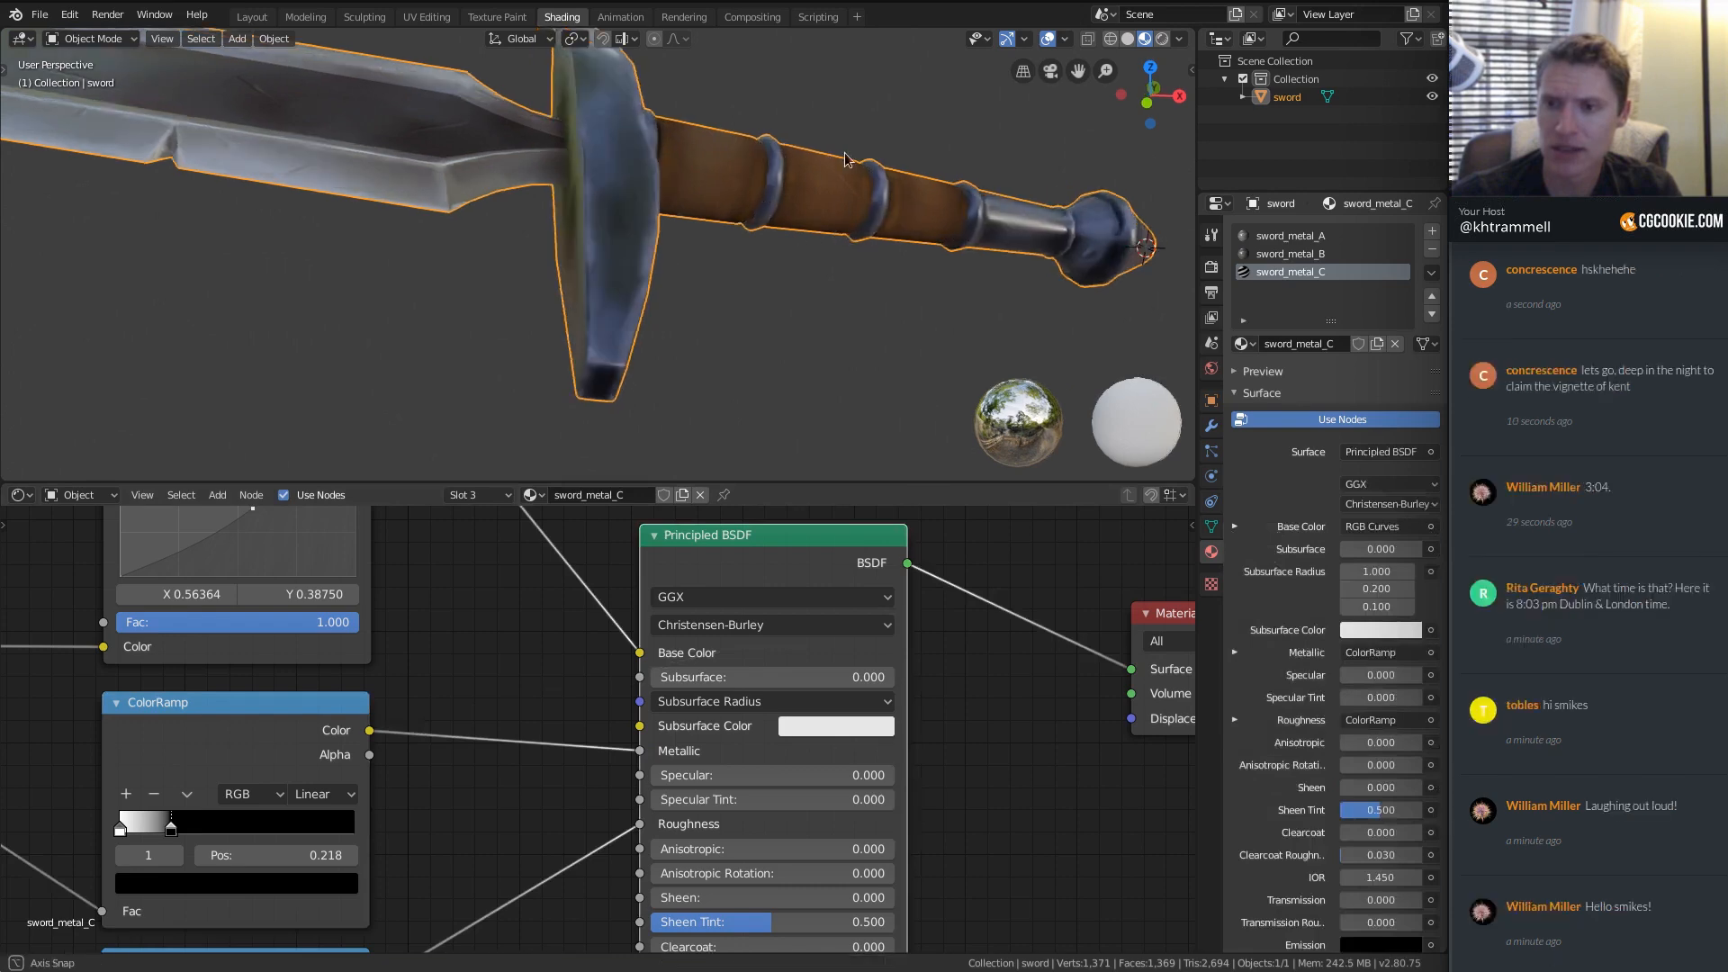
{"action": "middle_click_drag", "start_coordinate": [873, 151], "coordinate": [787, 212]}
{"action": "key", "text": "ctrl+s"}
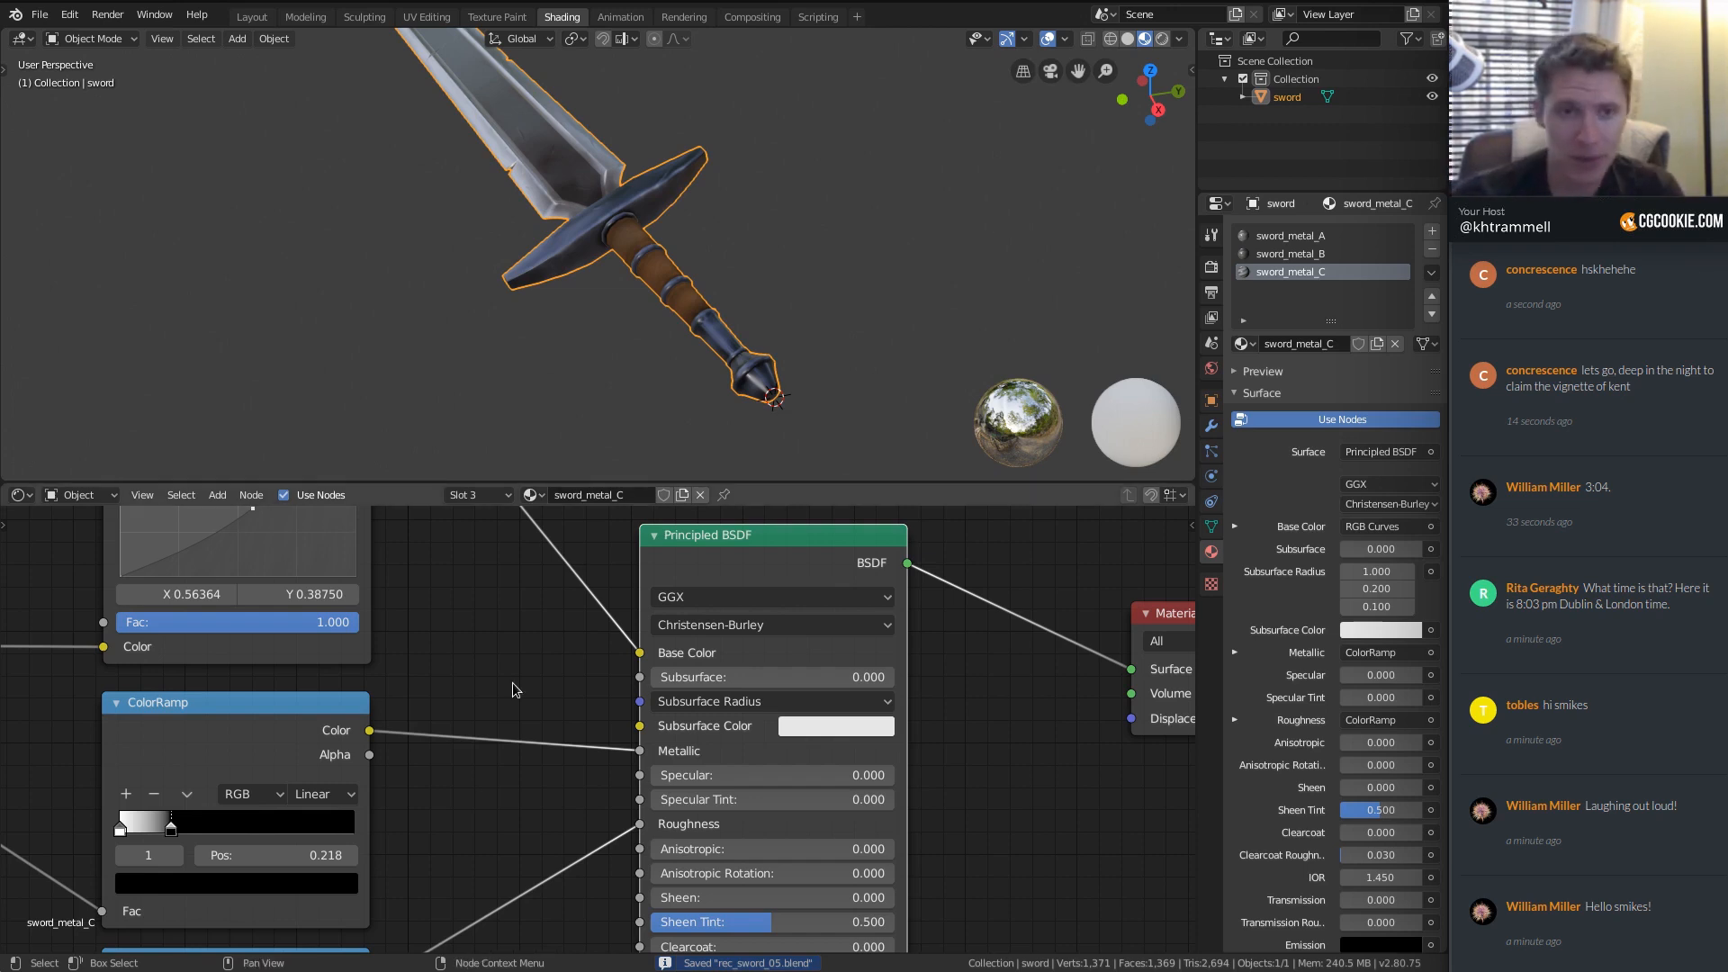
Move the sword_COLOR texture node farther from the RGB Curves and ColorRamp nodes.
{"action": "scroll", "coordinate": [513, 689], "scroll_direction": "down", "scroll_amount": 4}
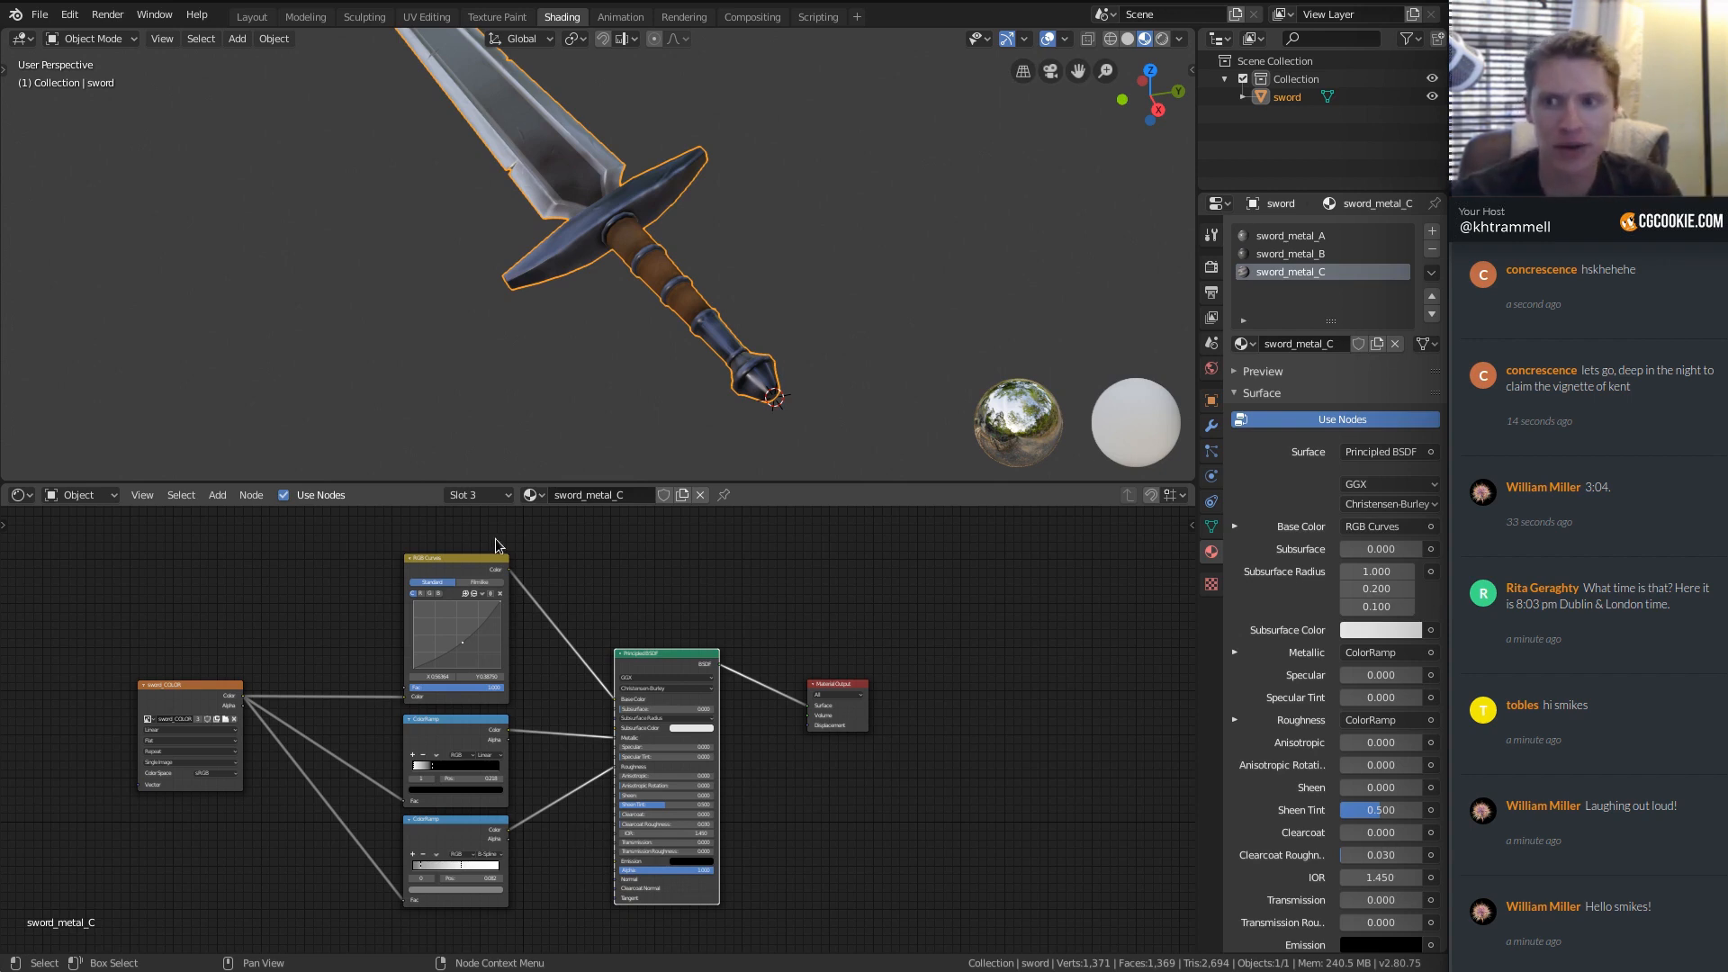
{"action": "scroll", "coordinate": [741, 305], "scroll_direction": "up", "scroll_amount": 5}
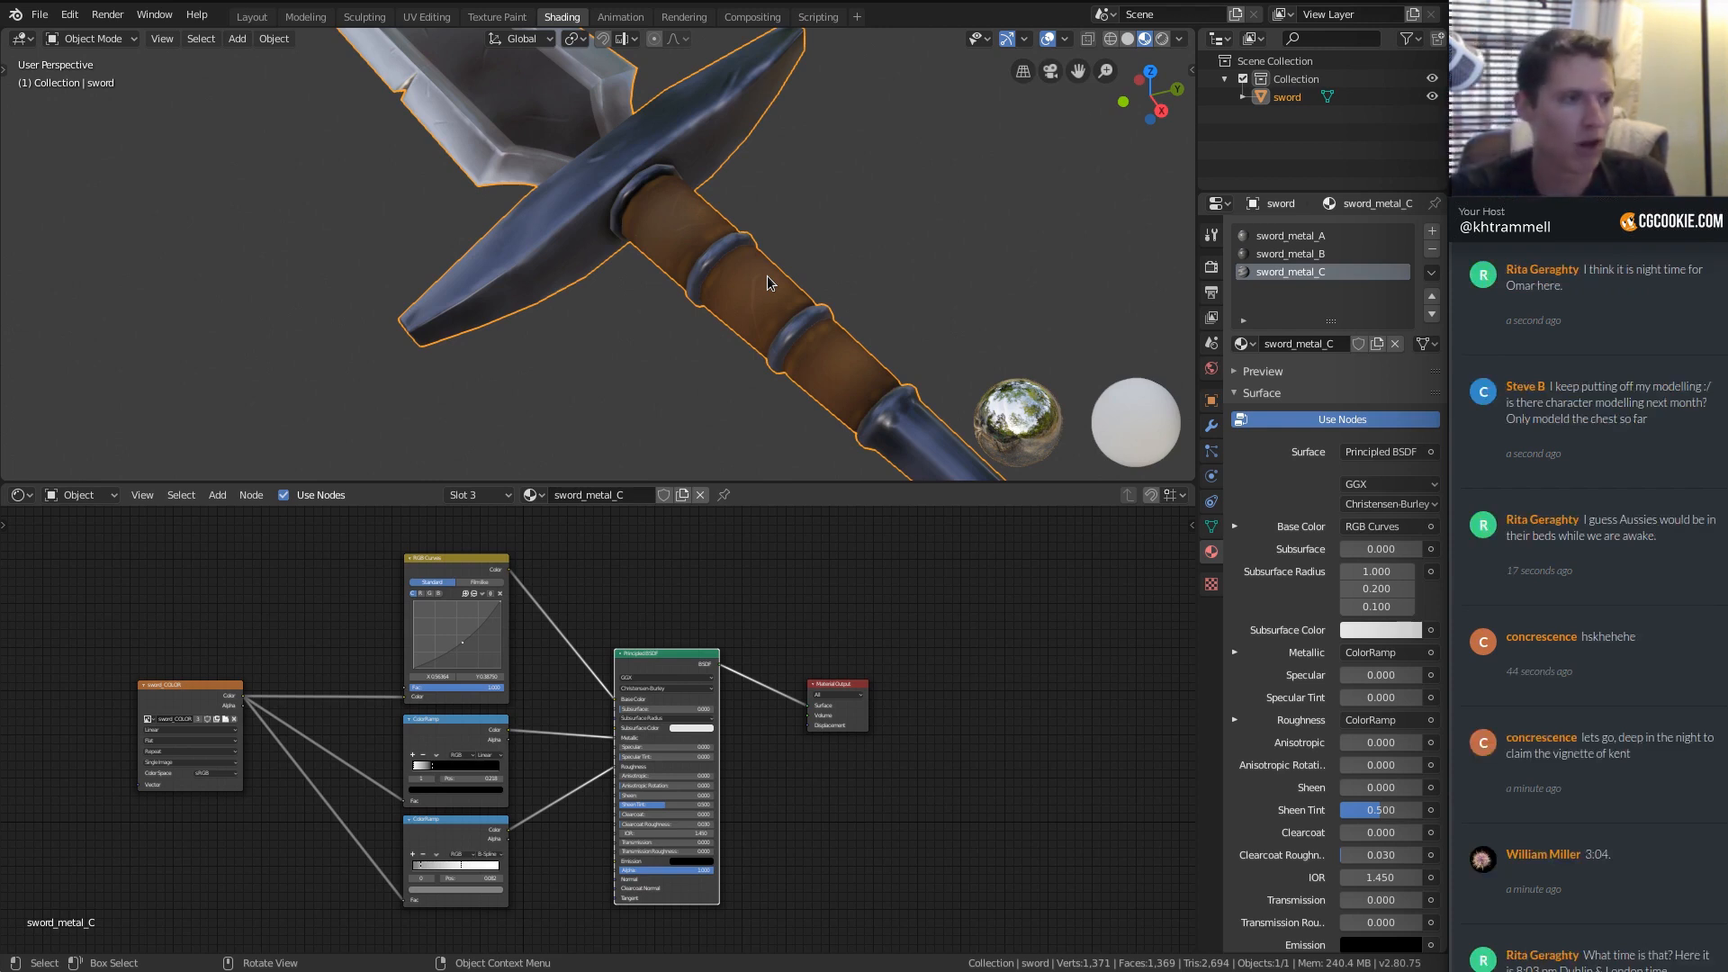
{"action": "middle_click_drag", "start_coordinate": [652, 220], "coordinate": [687, 193]}
{"action": "scroll", "coordinate": [664, 239], "scroll_direction": "up", "scroll_amount": 3}
{"action": "scroll", "coordinate": [664, 240], "scroll_direction": "down", "scroll_amount": 2}
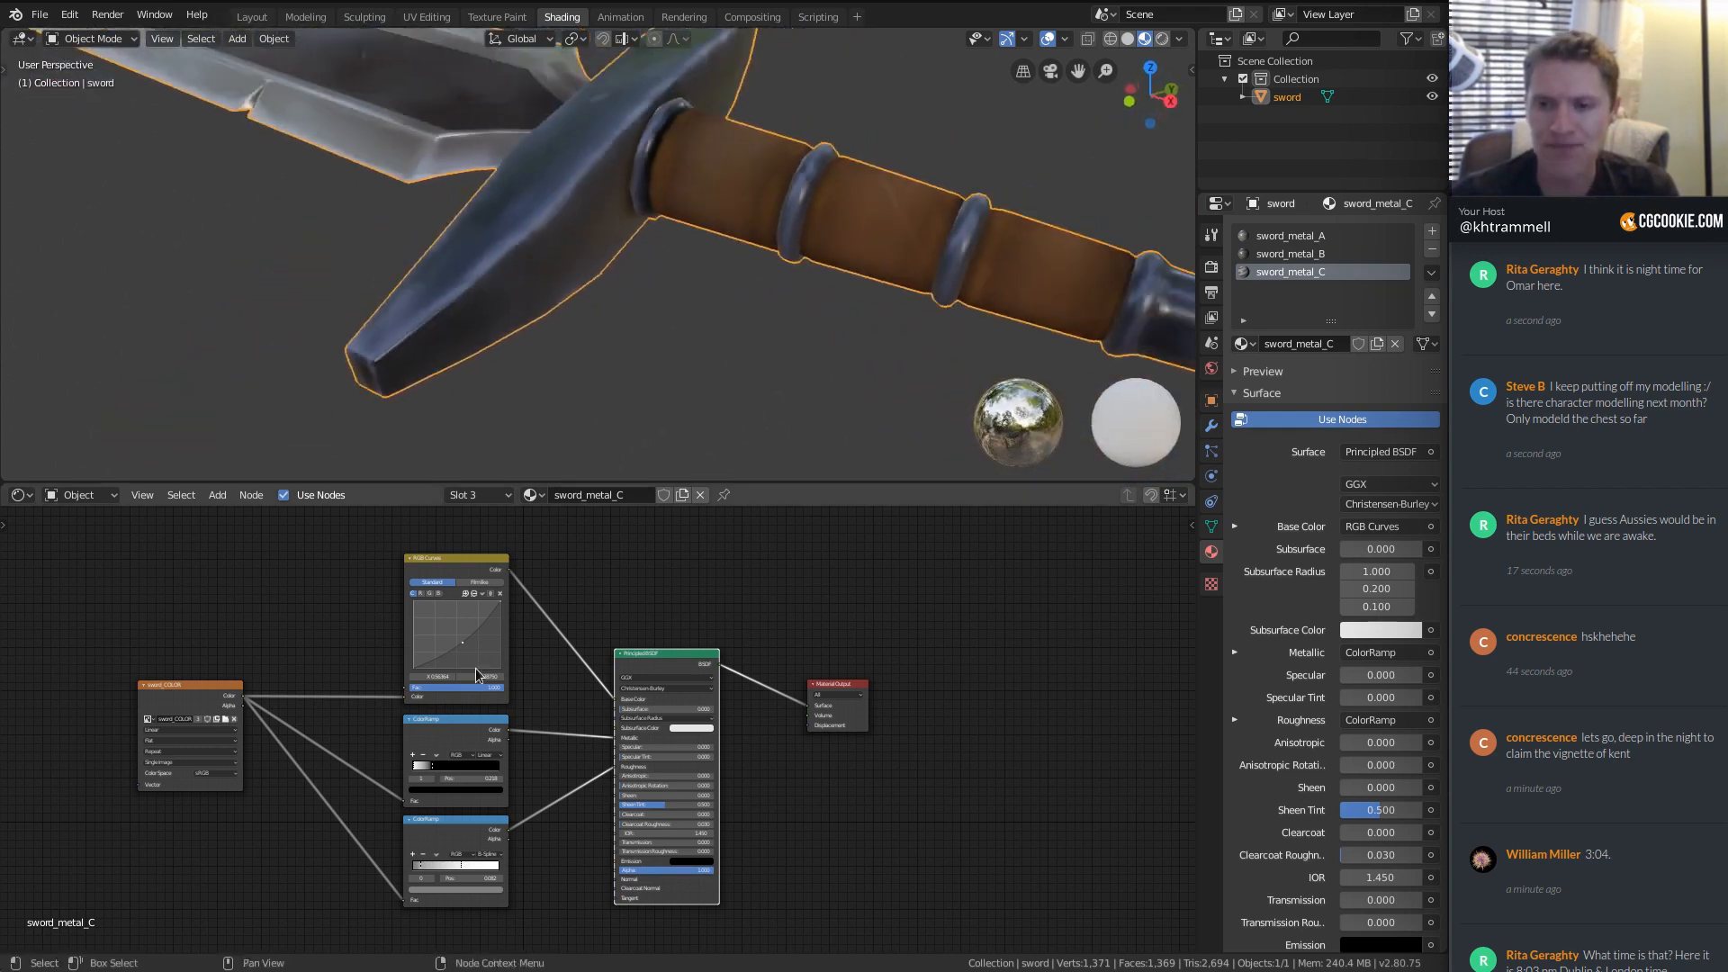
{"action": "left_click_drag", "start_coordinate": [217, 693], "coordinate": [181, 705]}
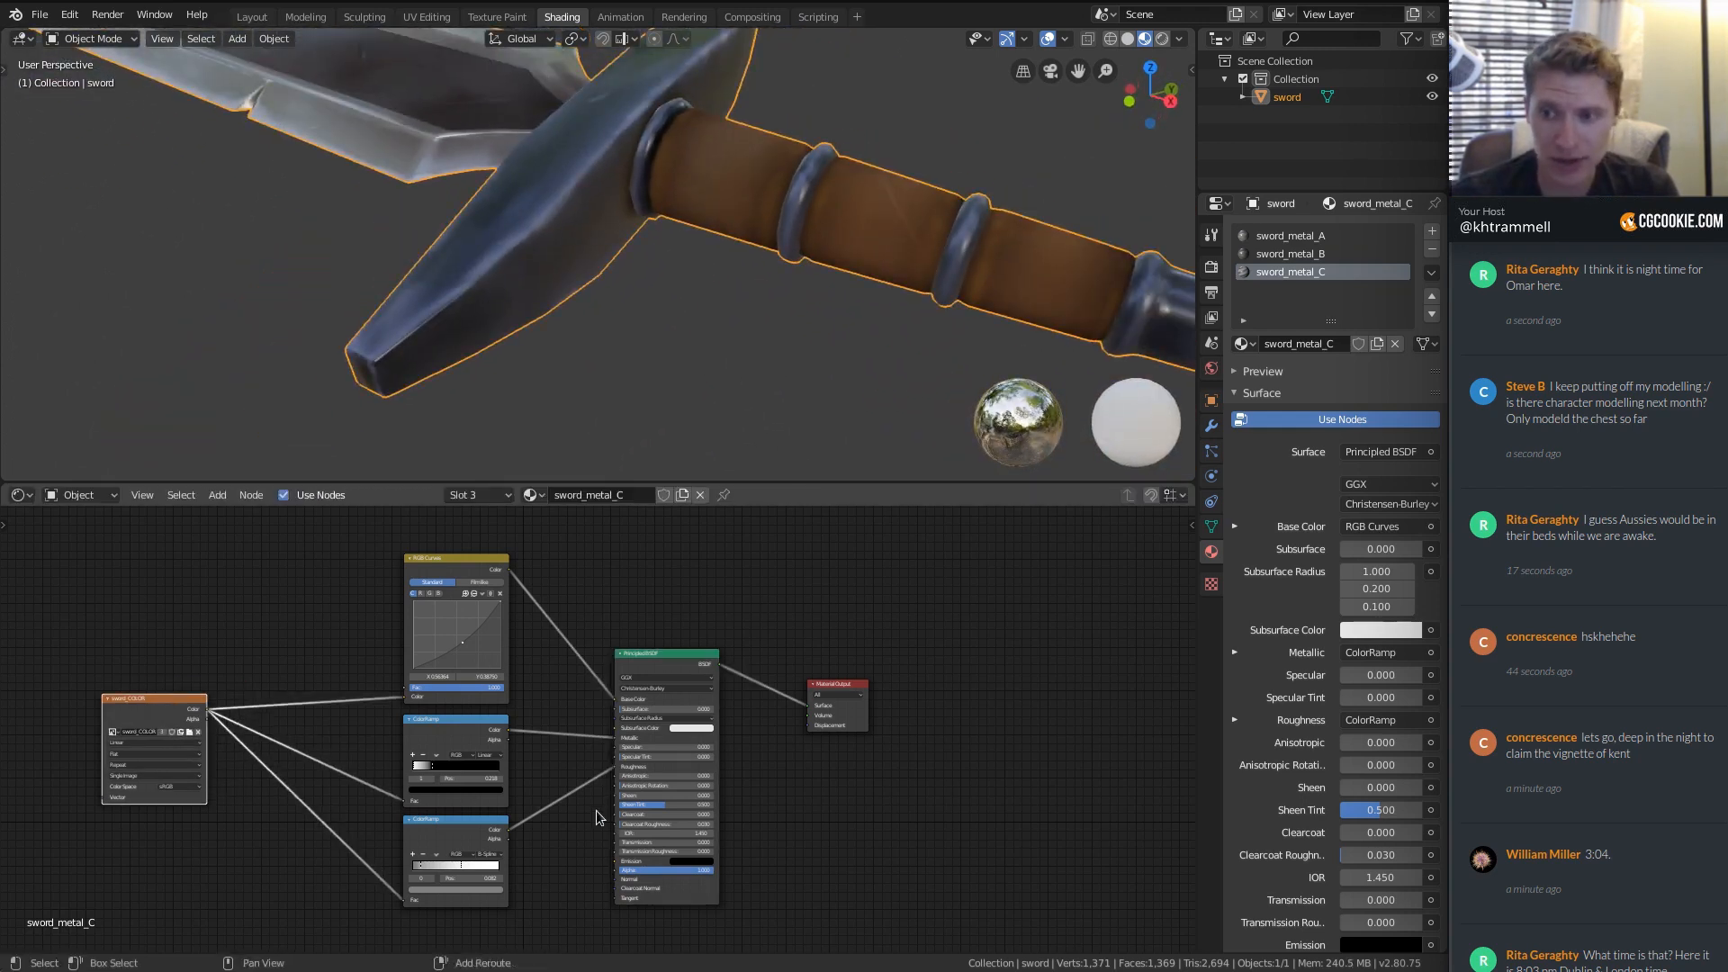
{"action": "middle_click_drag", "start_coordinate": [379, 790], "coordinate": [497, 653]}
{"action": "left_click_drag", "start_coordinate": [271, 568], "coordinate": [269, 594]}
{"action": "scroll", "coordinate": [505, 609], "scroll_direction": "up", "scroll_amount": 5}
Add a Bump node below the roughness ColorRamp and connect sword_COLOR's Color output to its Height.
{"action": "key", "text": "shift+a"}
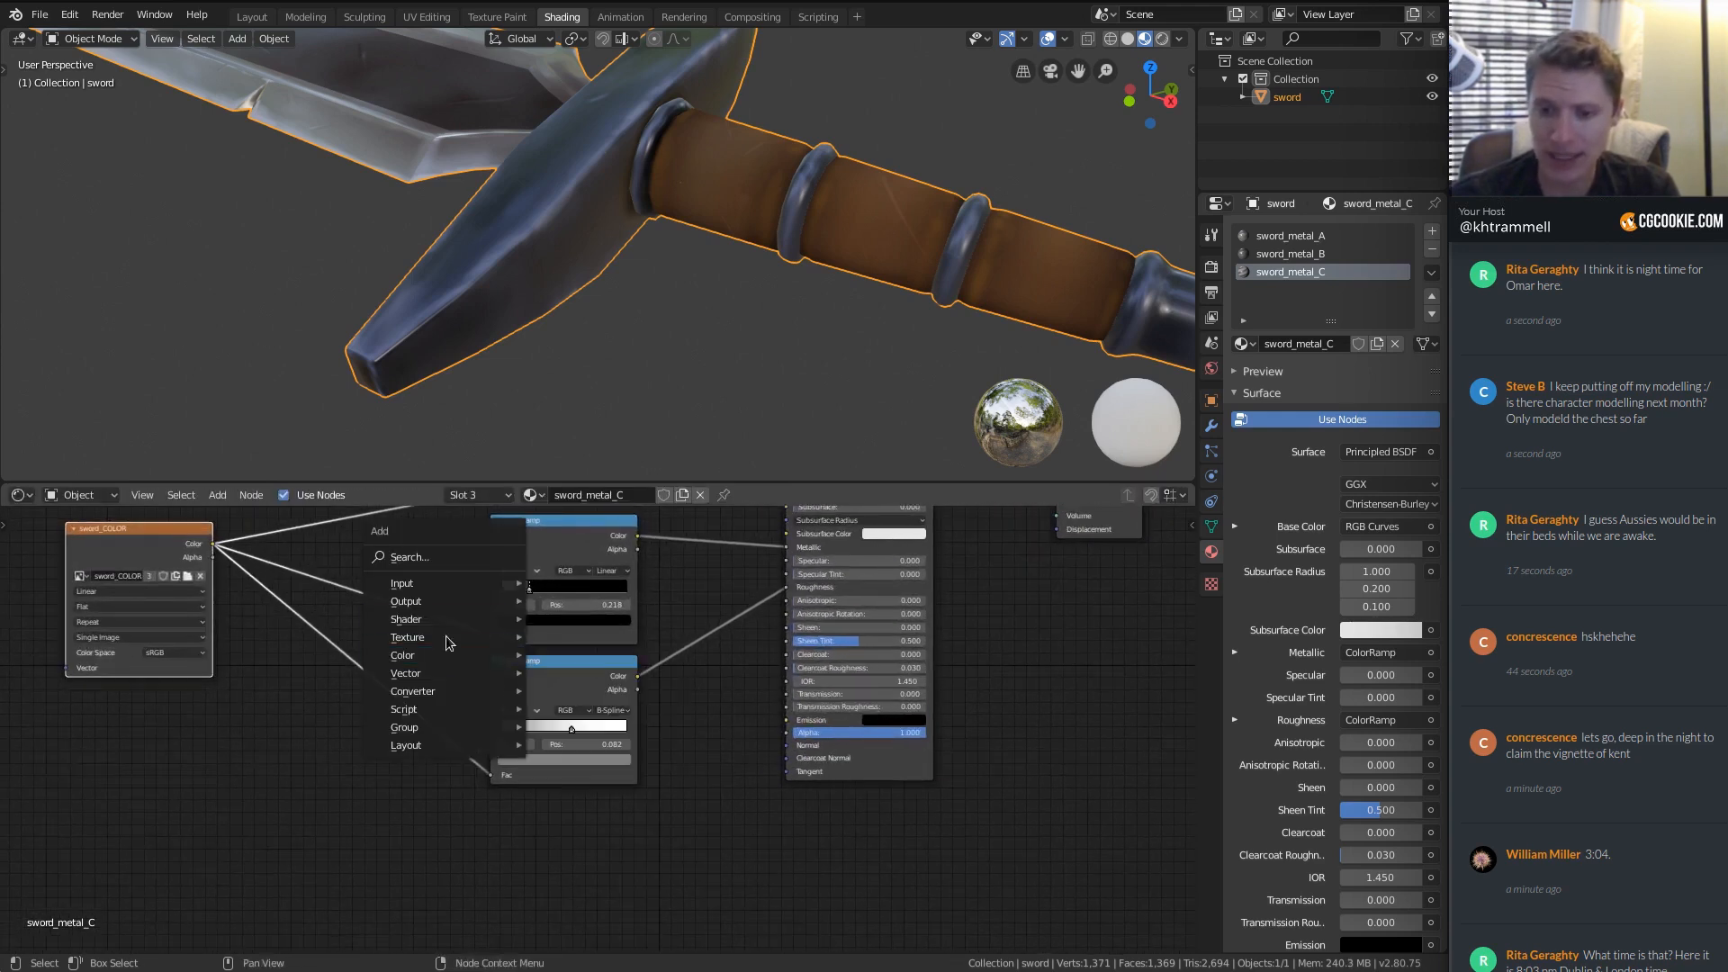
{"action": "mouse_move", "coordinate": [409, 641]}
{"action": "mouse_move", "coordinate": [407, 674]}
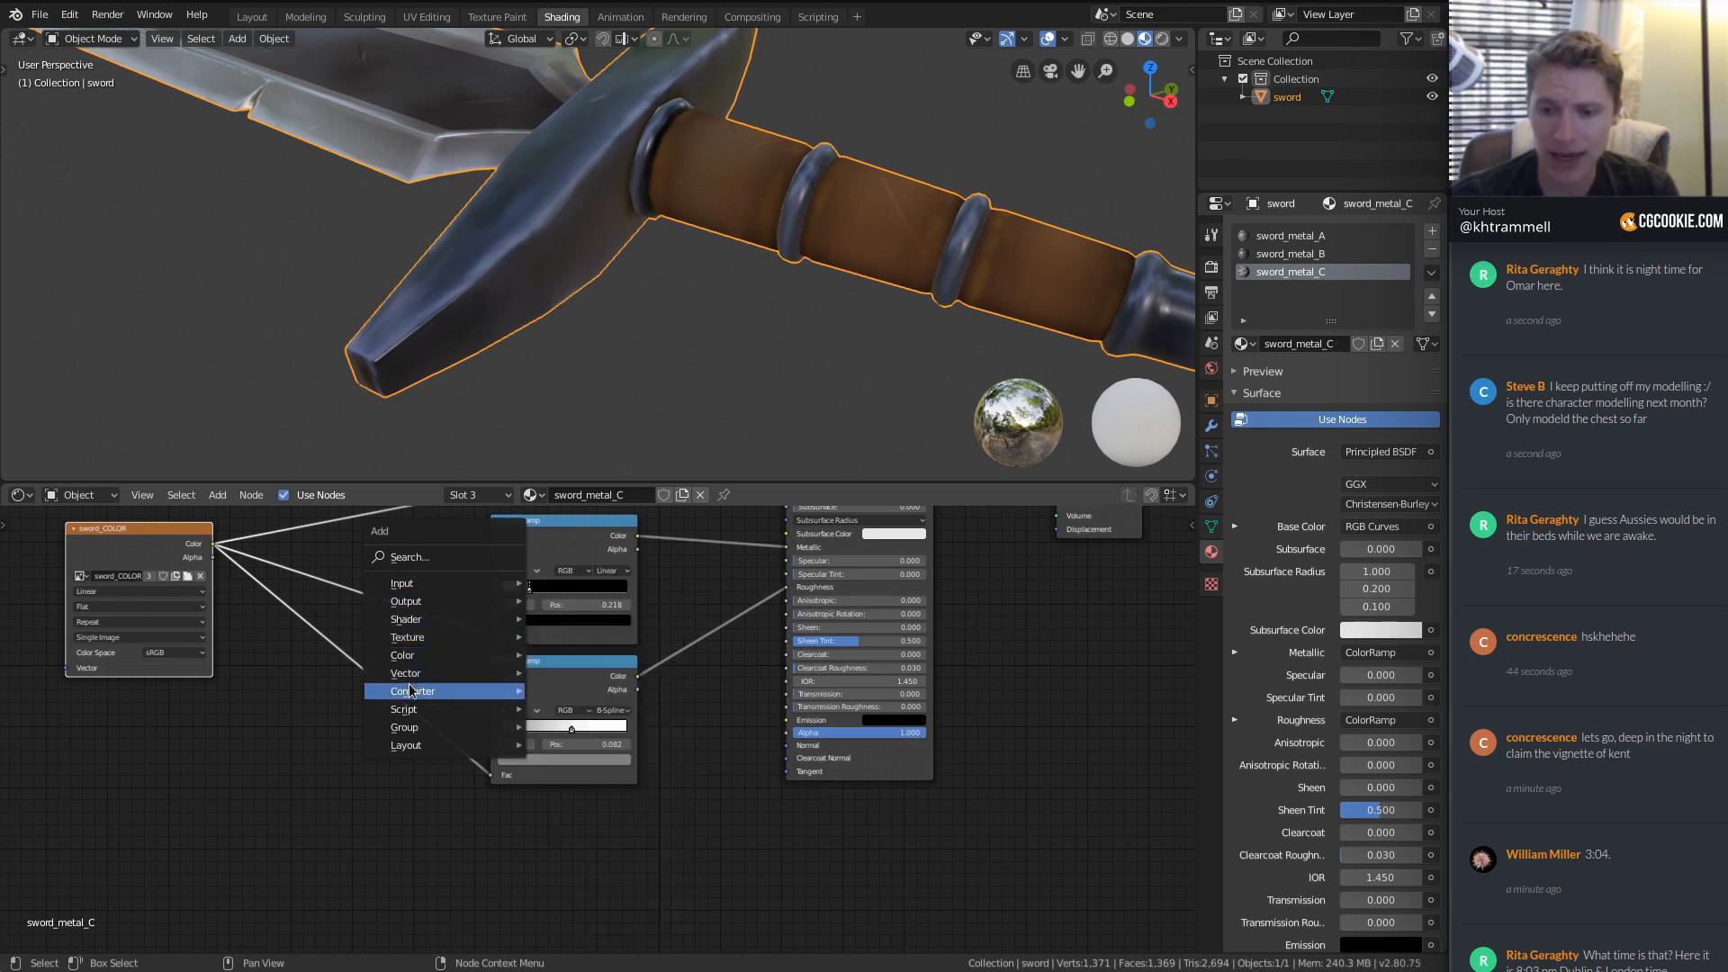
{"action": "left_click", "coordinate": [549, 692]}
{"action": "left_click", "coordinate": [492, 840]}
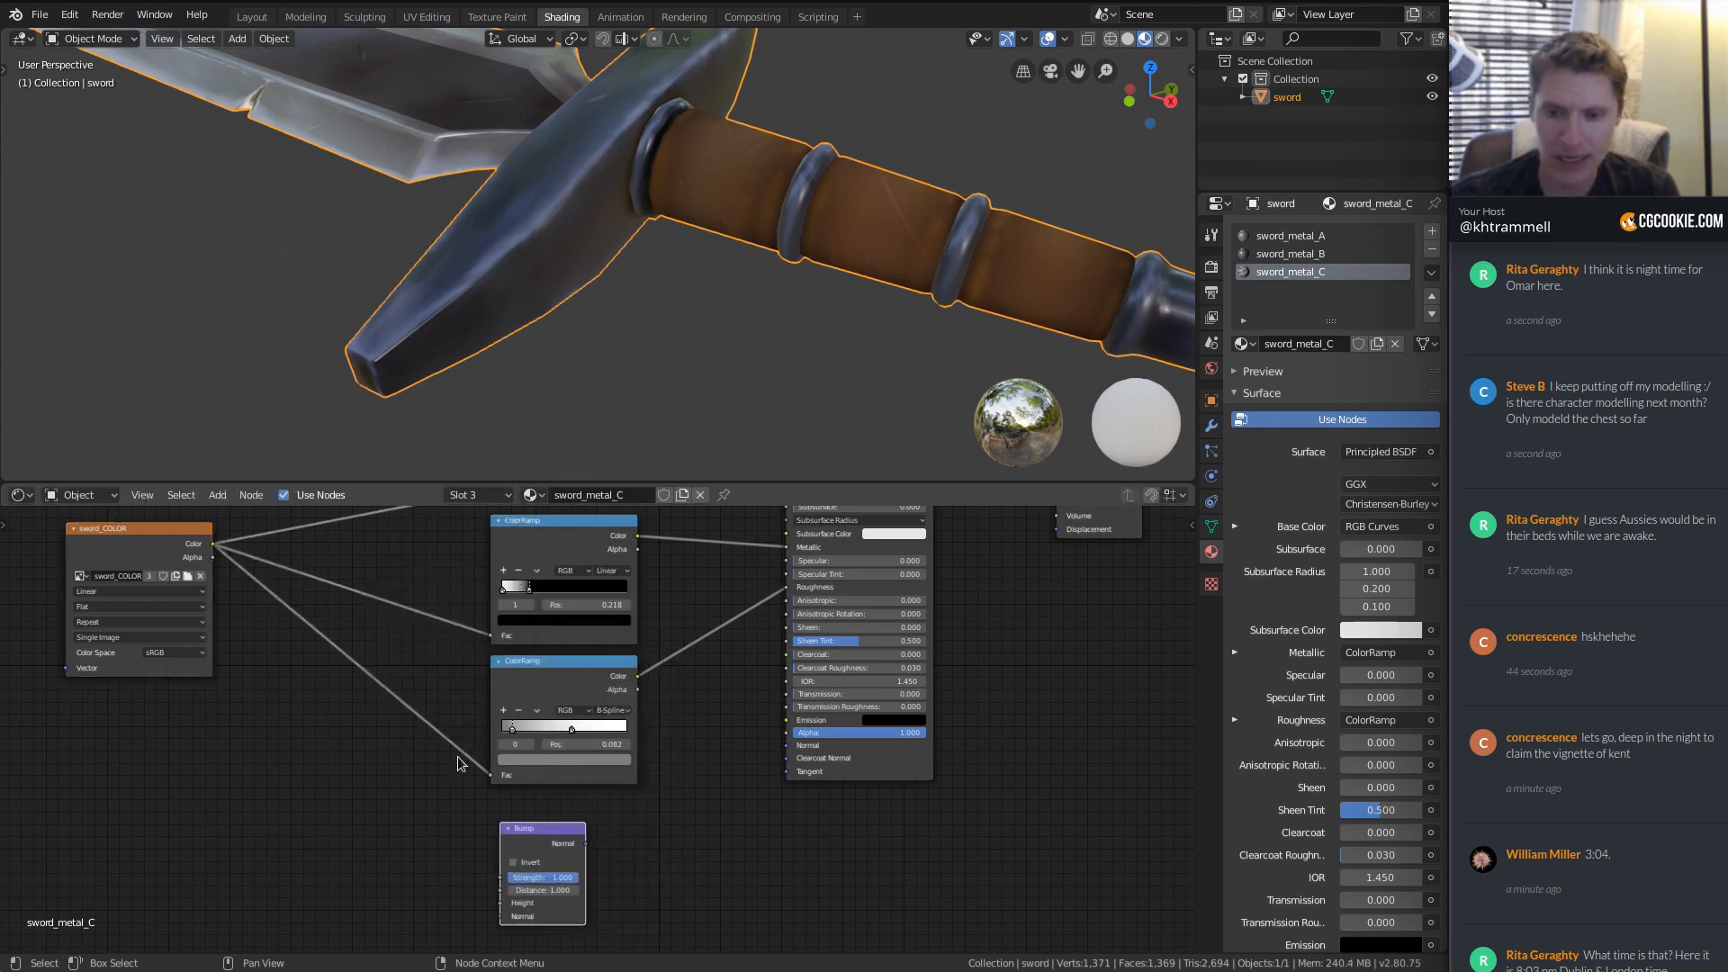
{"action": "left_click_drag", "start_coordinate": [135, 539], "coordinate": [500, 903]}
Preview the Bump node's output and inspect it closely on the guard and handle rings.
{"action": "scroll", "coordinate": [595, 782], "scroll_direction": "up", "scroll_amount": 4}
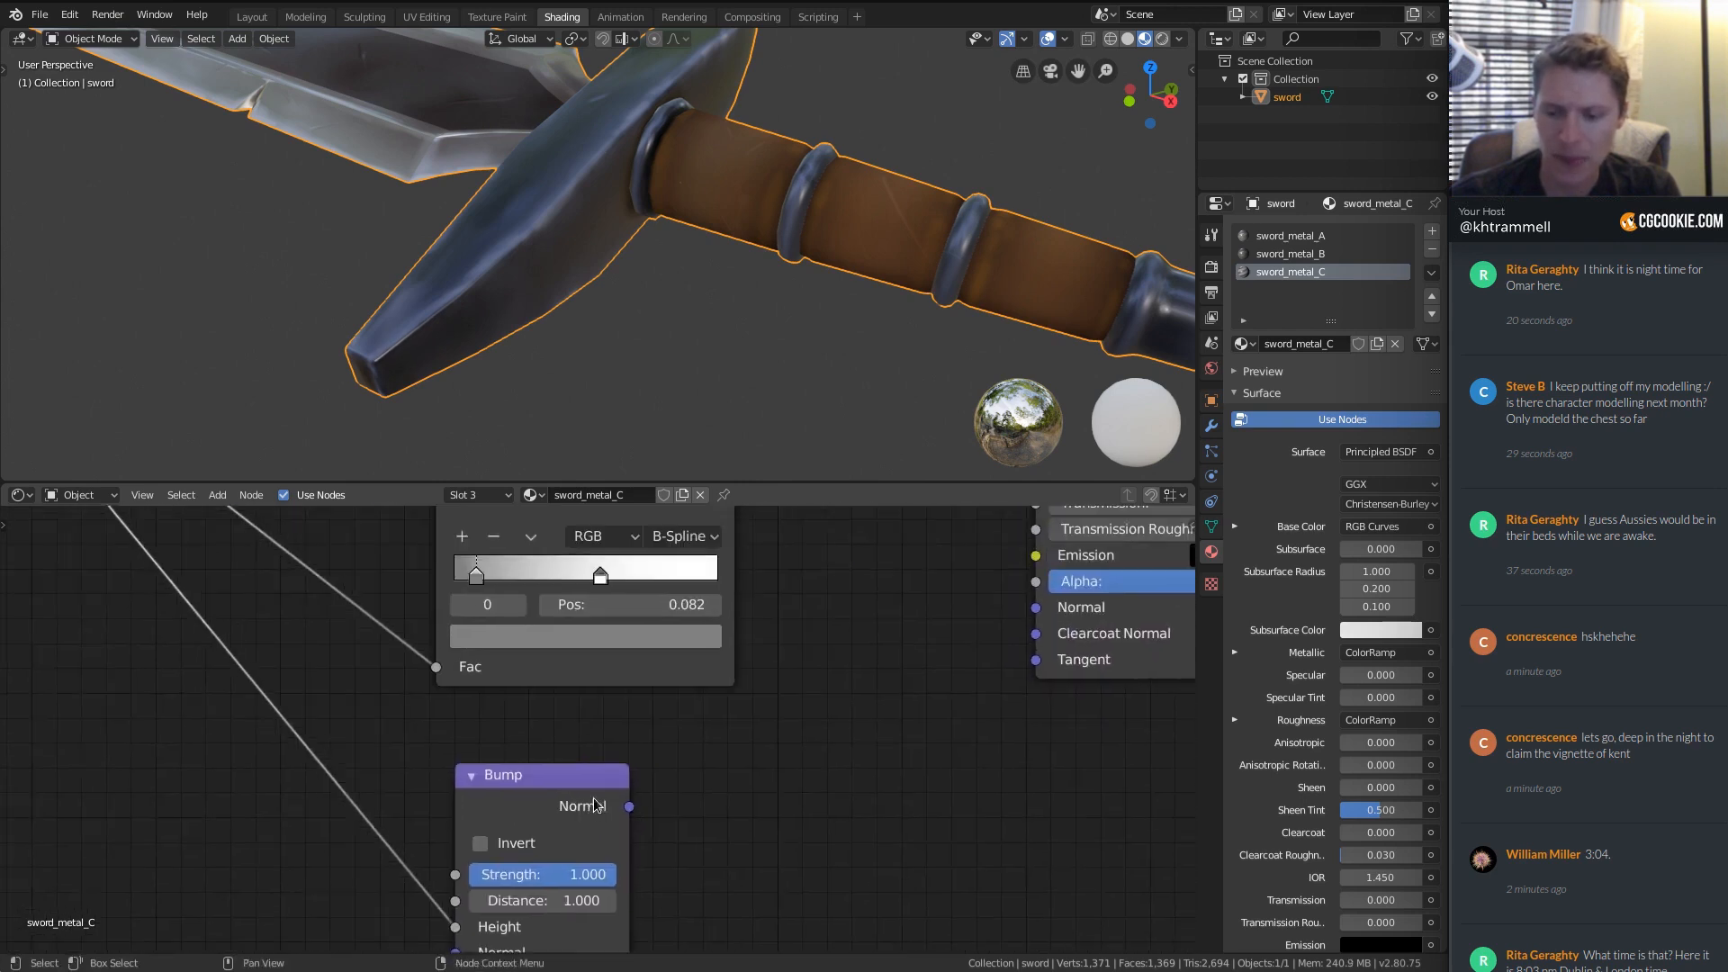
{"action": "scroll", "coordinate": [599, 729], "scroll_direction": "down", "scroll_amount": 2}
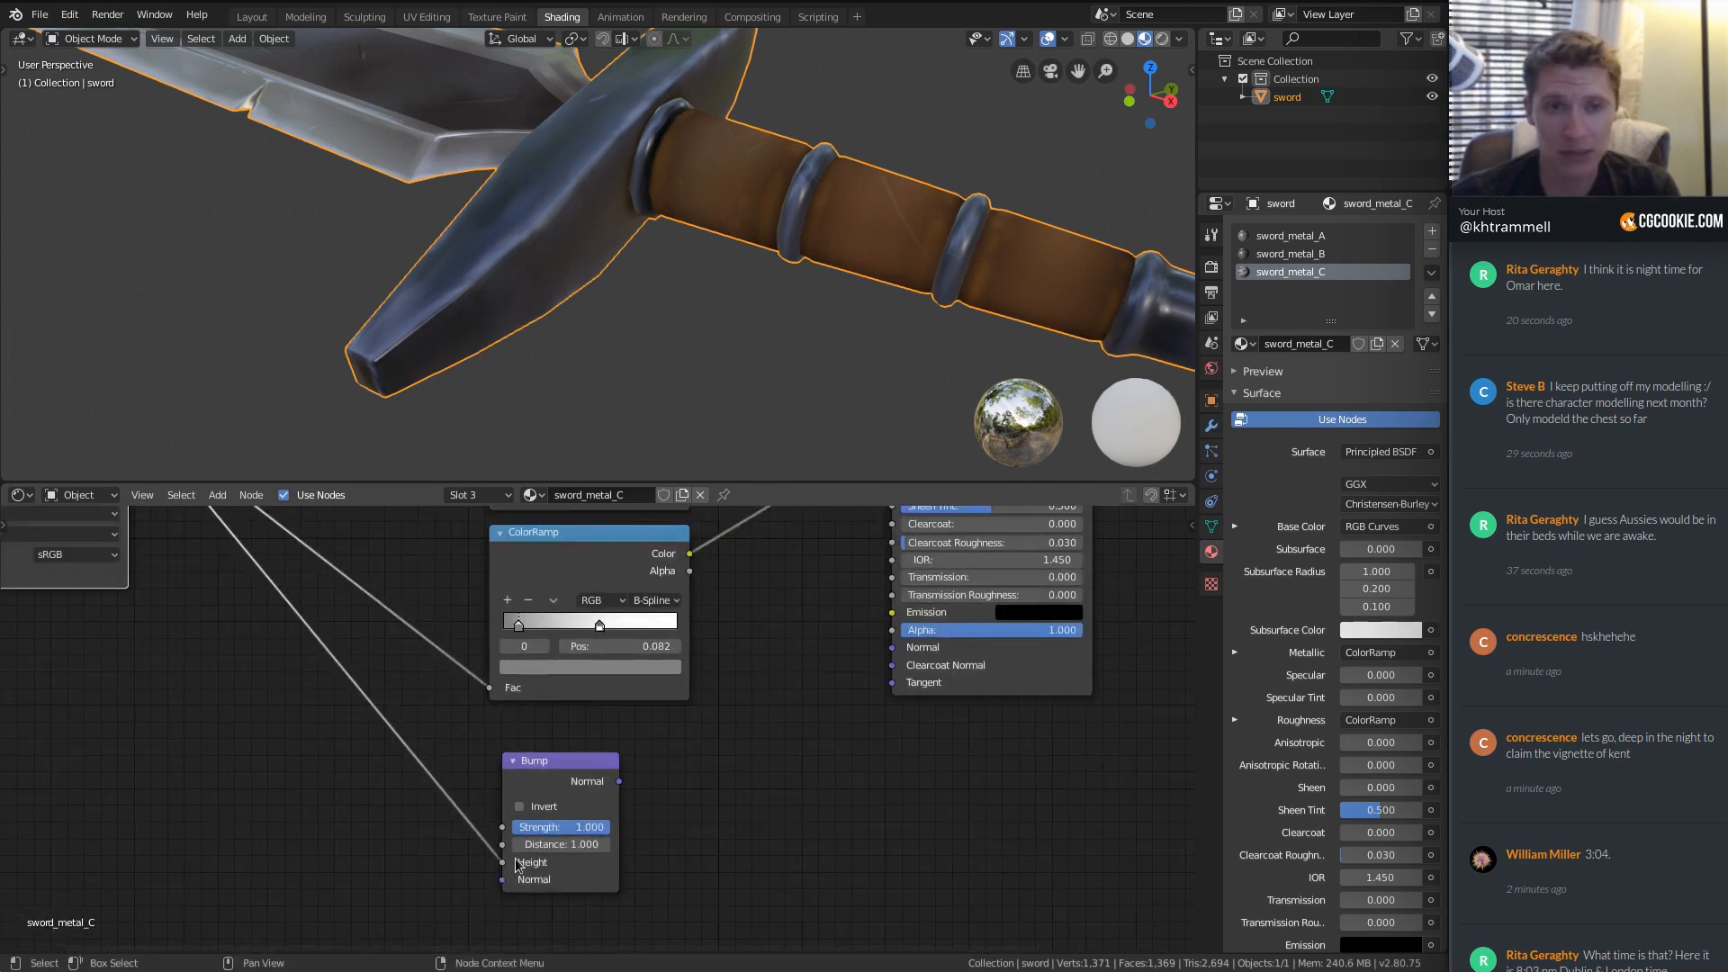
{"action": "left_click", "coordinate": [568, 760], "text": "ctrl+shift"}
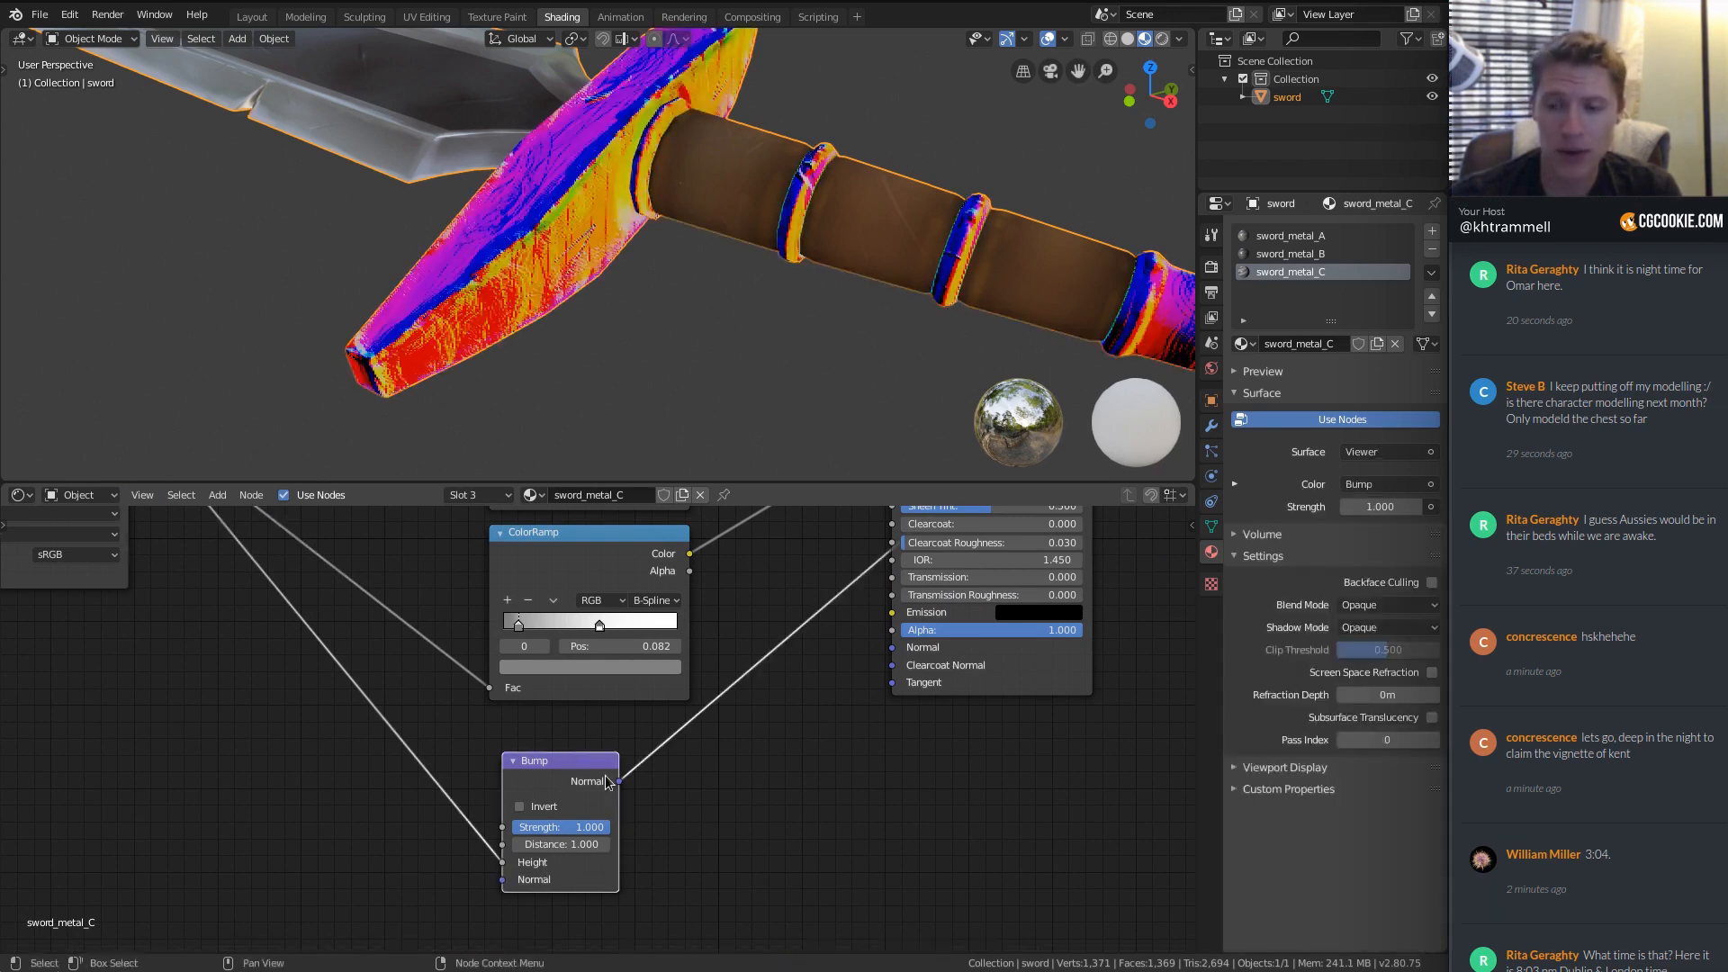
{"action": "middle_click_drag", "start_coordinate": [718, 281], "coordinate": [649, 211]}
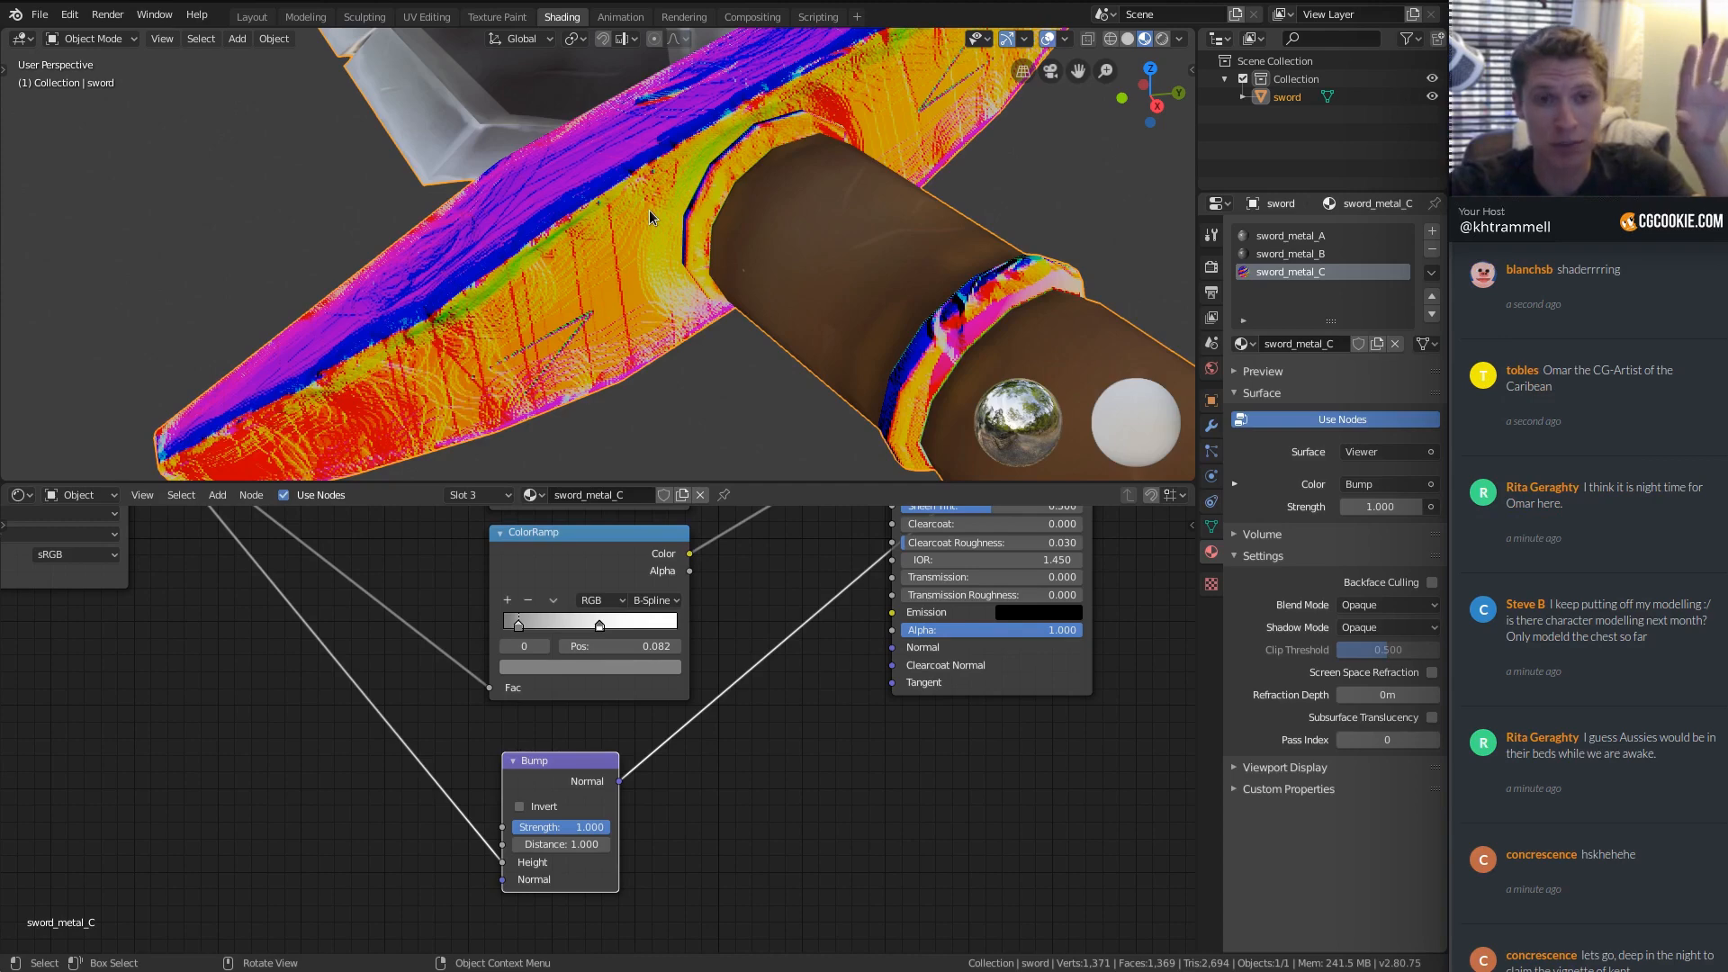
Preview the sword_COLOR texture's color output on the guard and handle rings.
{"action": "scroll", "coordinate": [374, 725], "scroll_direction": "down", "scroll_amount": 1}
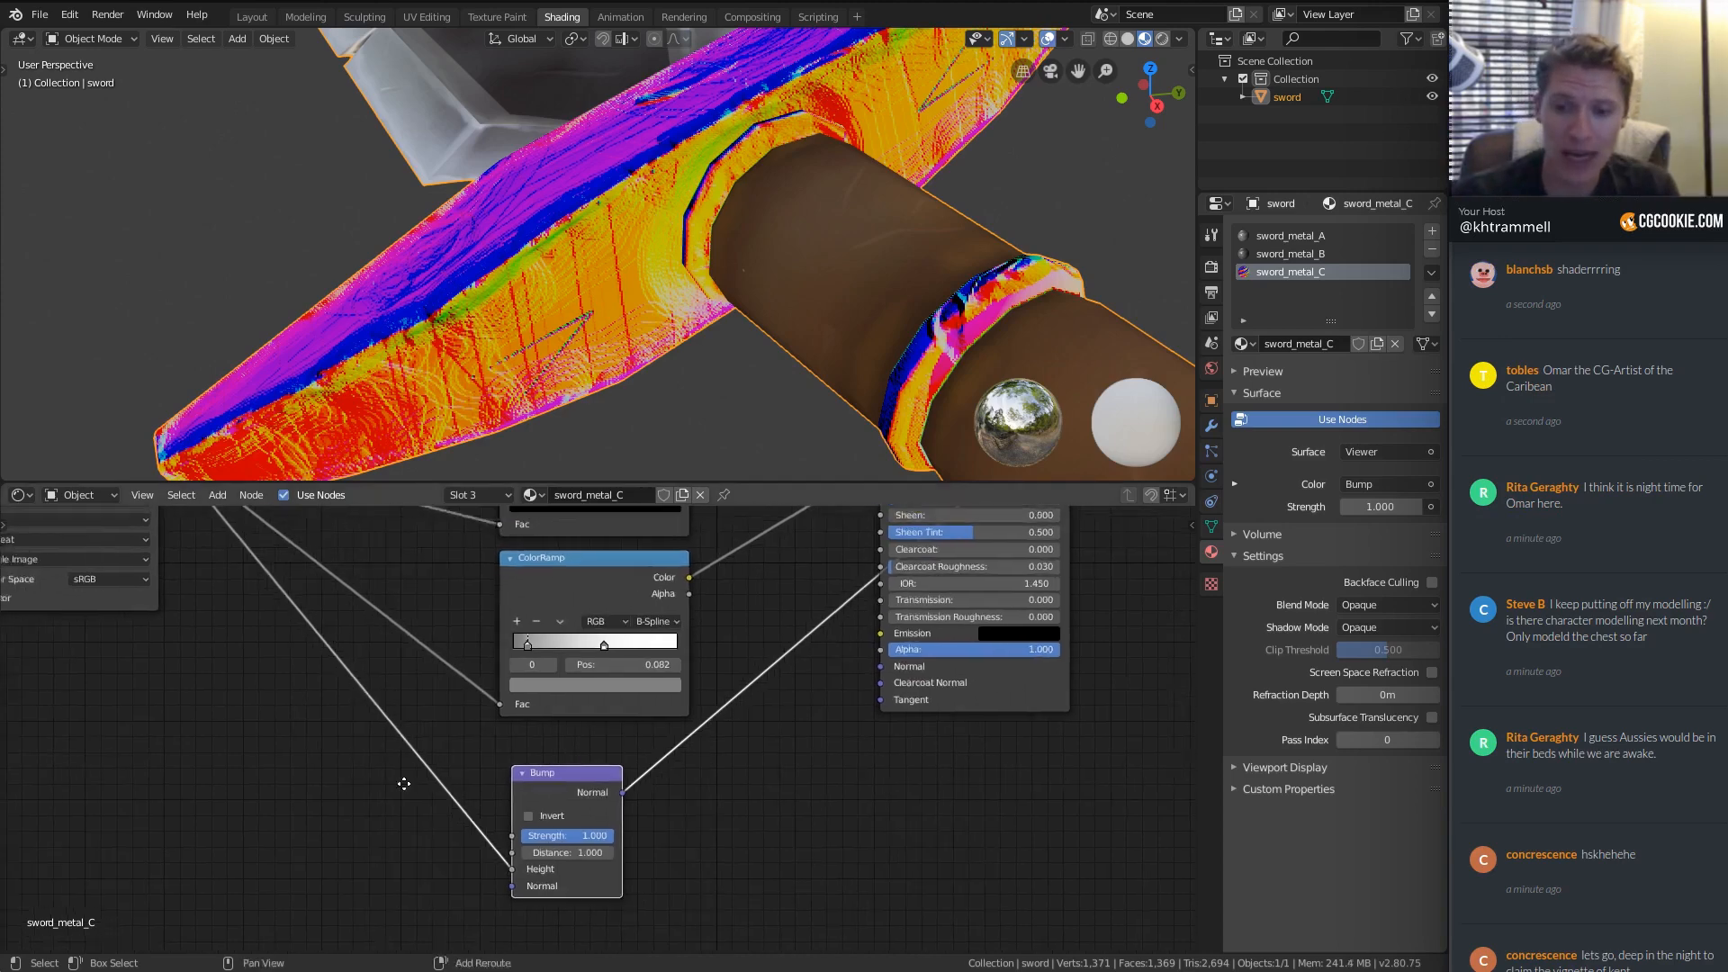
{"action": "middle_click_drag", "start_coordinate": [374, 724], "coordinate": [475, 971]}
{"action": "left_click", "coordinate": [203, 675], "text": "ctrl+shift"}
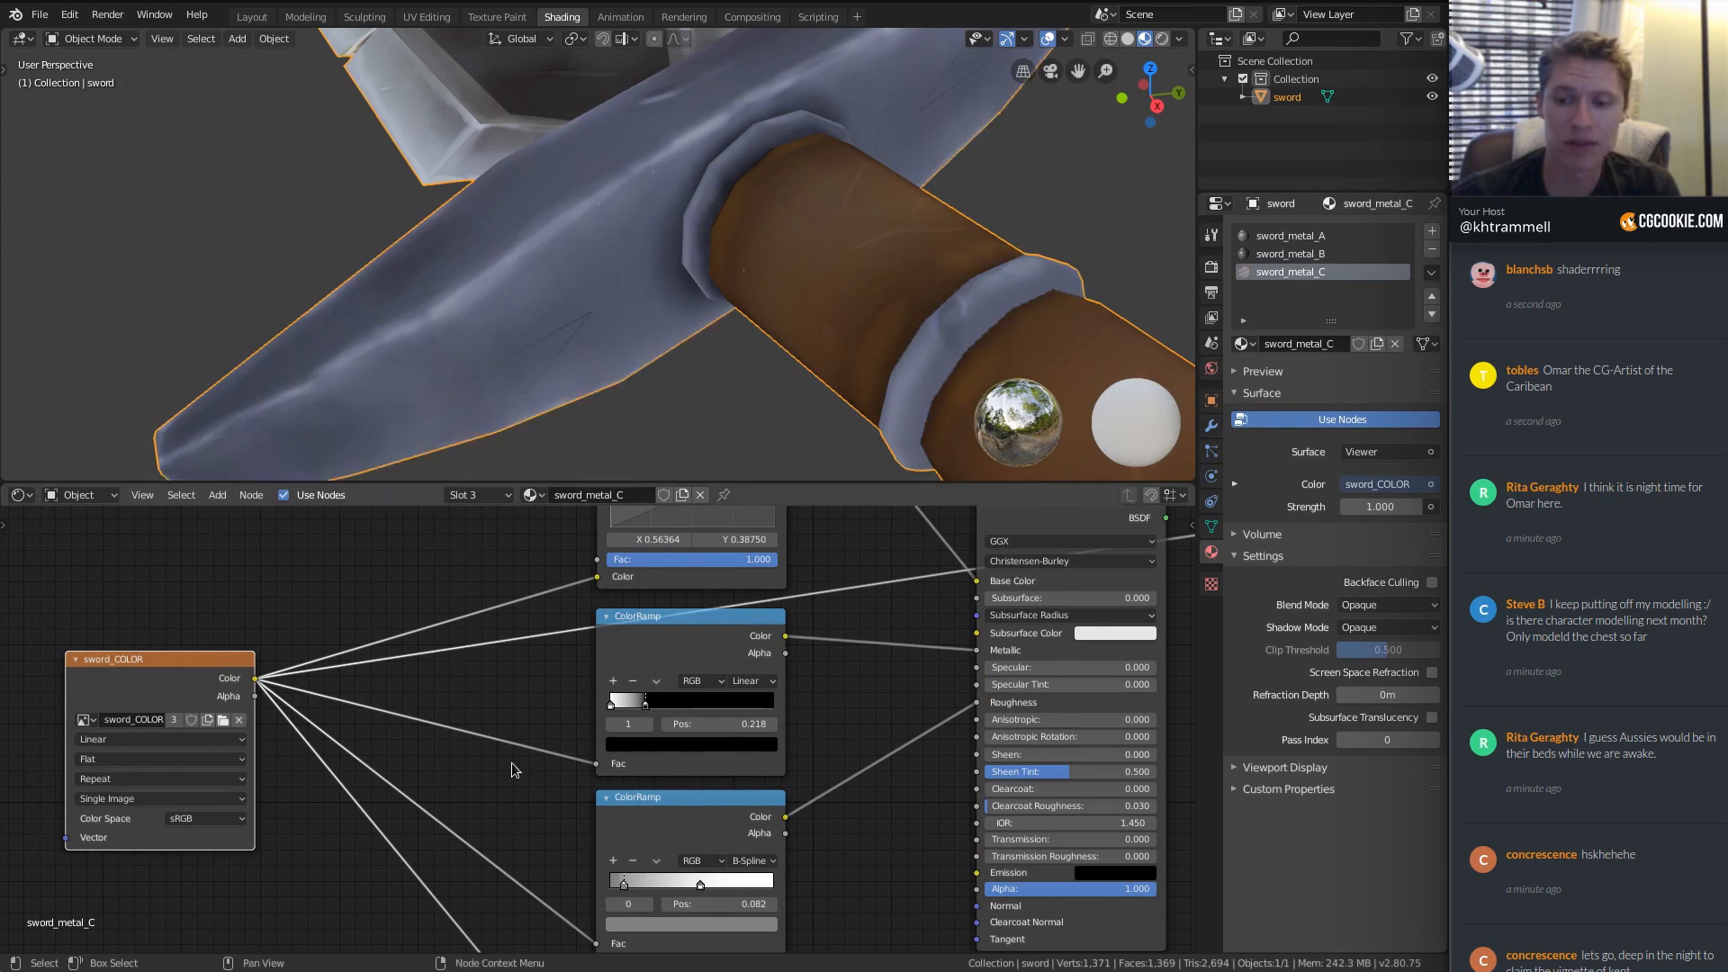
{"action": "middle_click_drag", "start_coordinate": [592, 306], "coordinate": [684, 231]}
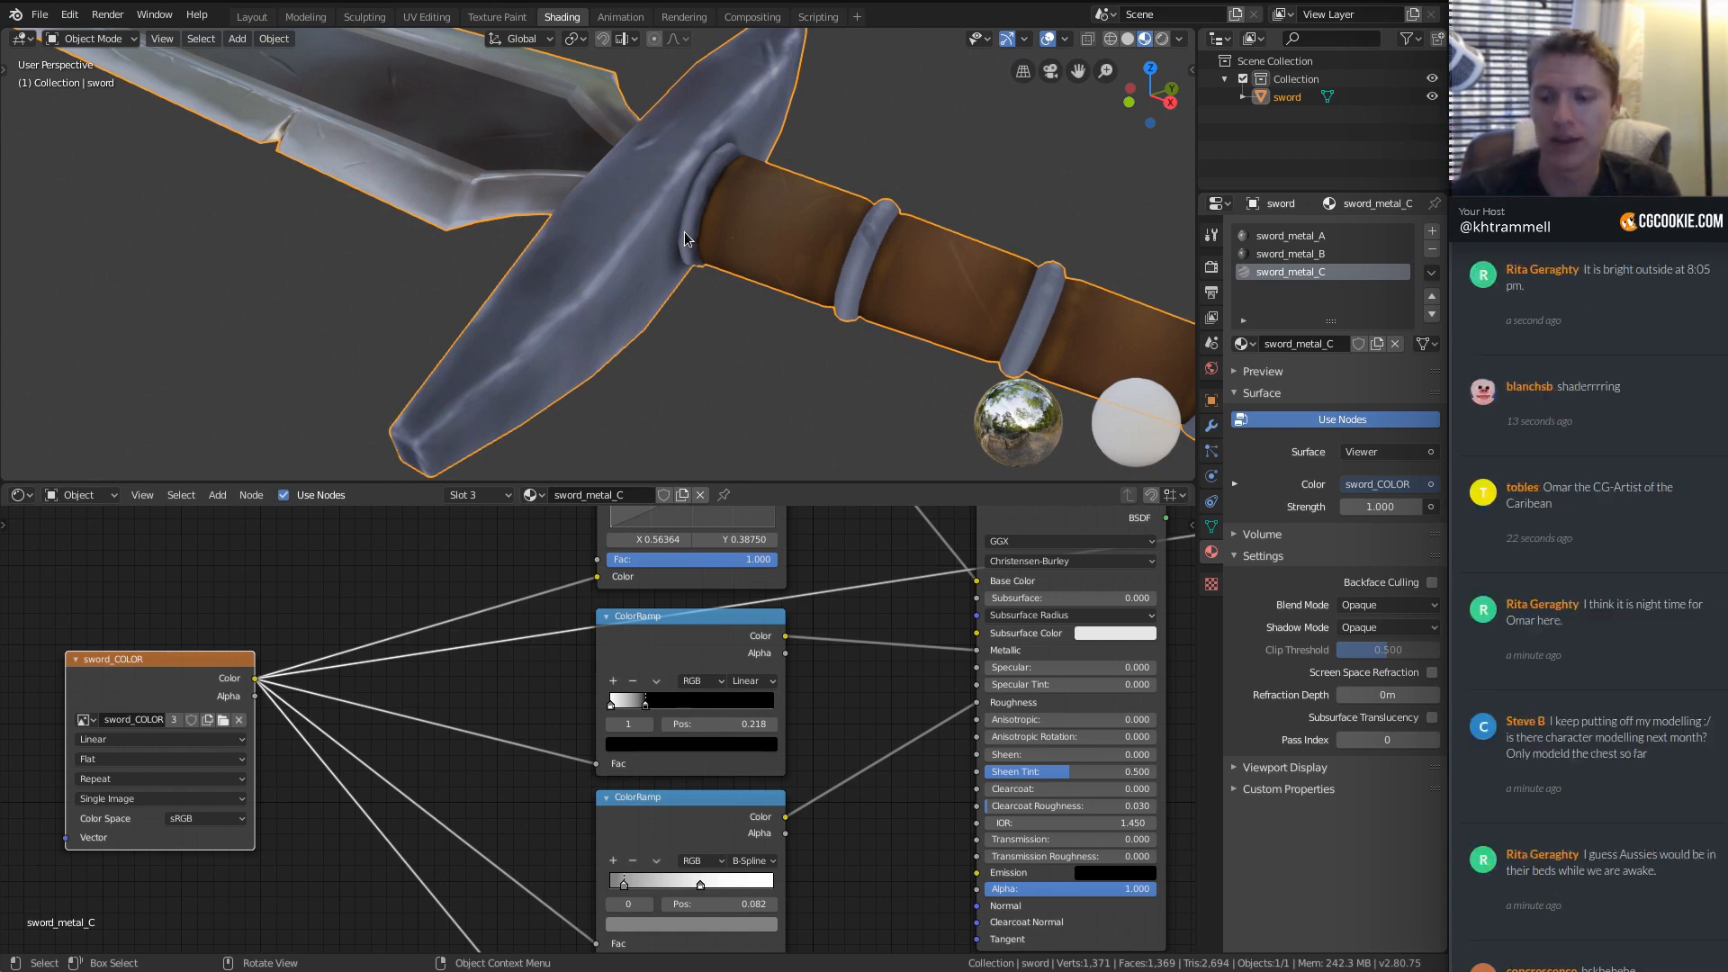
Preview the Bump node's output and examine it closely on the sword guard.
{"action": "middle_click_drag", "start_coordinate": [751, 927], "coordinate": [677, 702]}
{"action": "middle_click_drag", "start_coordinate": [697, 768], "coordinate": [676, 615]}
{"action": "middle_click_drag", "start_coordinate": [590, 753], "coordinate": [587, 734], "text": "ctrl"}
{"action": "left_click", "coordinate": [563, 680], "text": "ctrl+shift"}
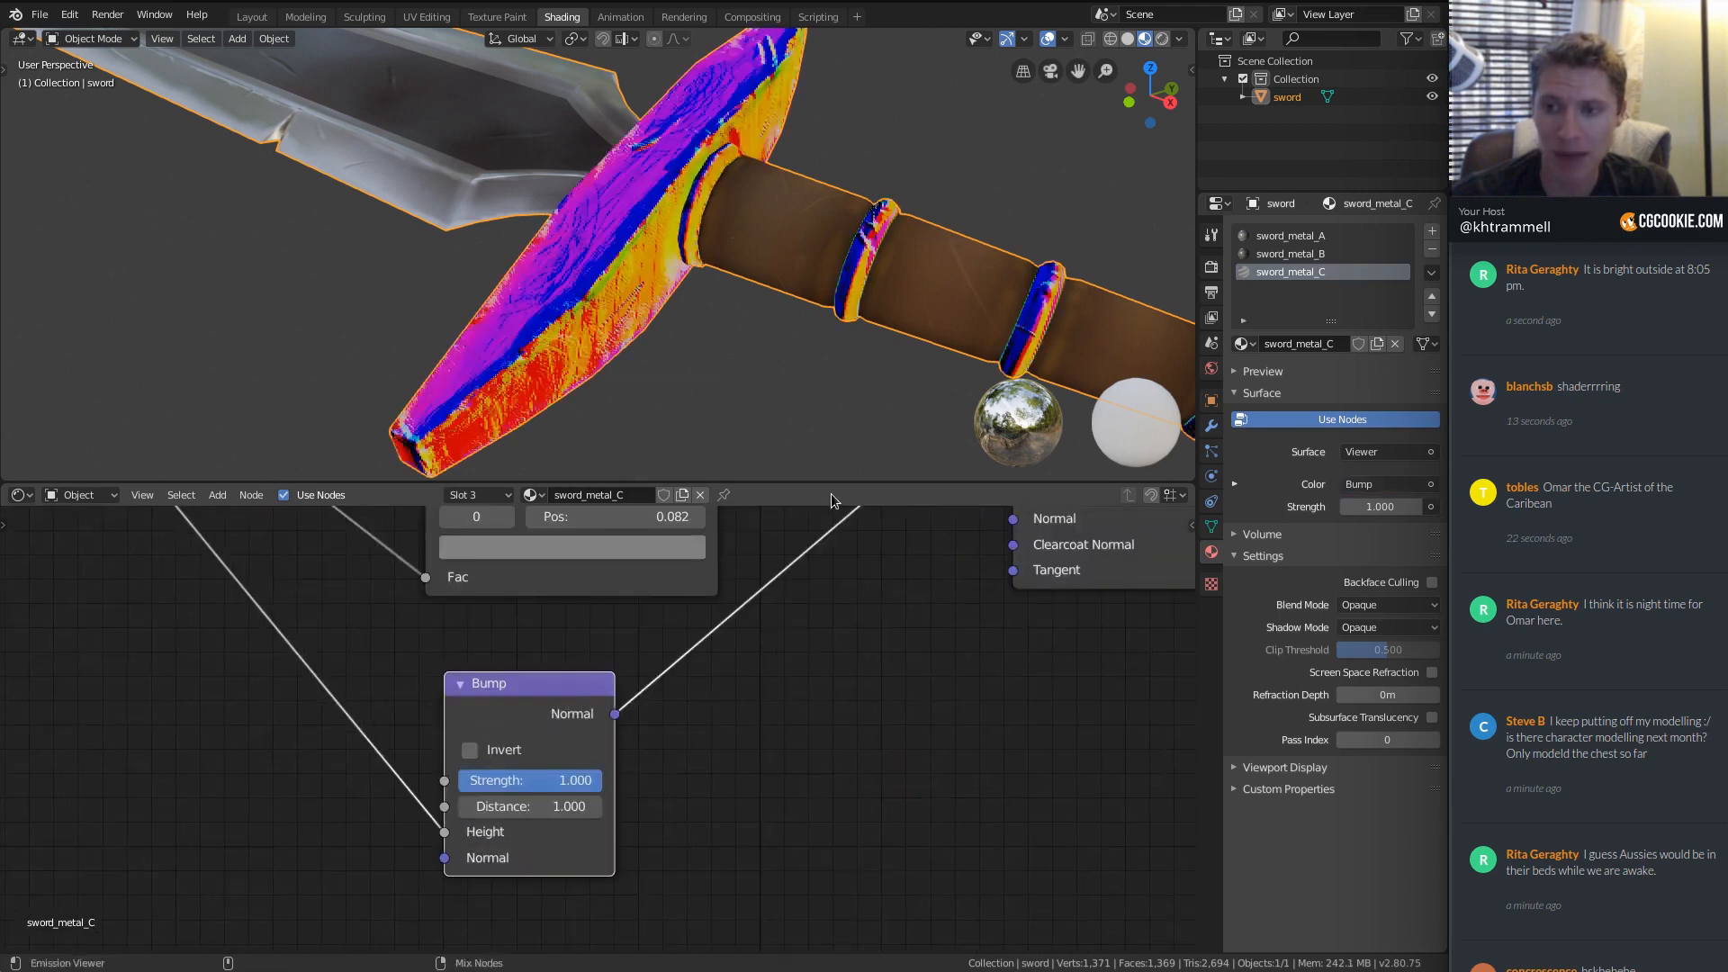
{"action": "middle_click_drag", "start_coordinate": [669, 219], "coordinate": [664, 176], "text": "ctrl"}
{"action": "middle_click_drag", "start_coordinate": [531, 340], "coordinate": [591, 265]}
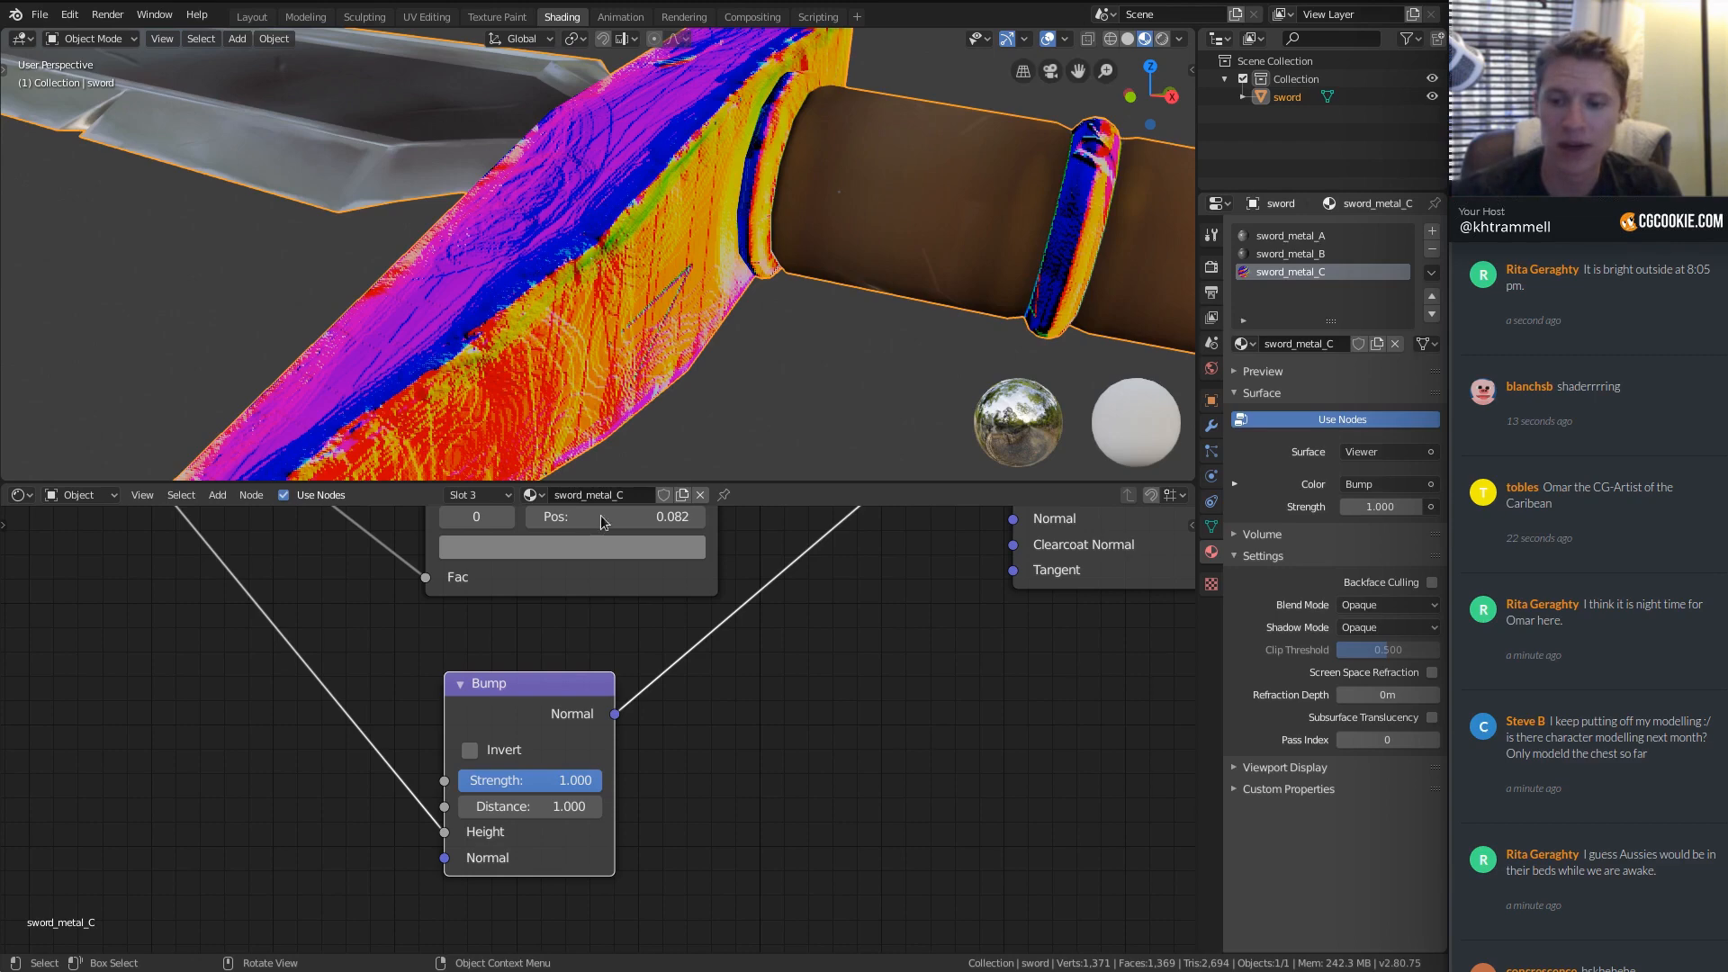
Enable Invert on the Bump node, set its Strength to 0.1 and check the effect on the guard.
{"action": "left_click", "coordinate": [469, 750]}
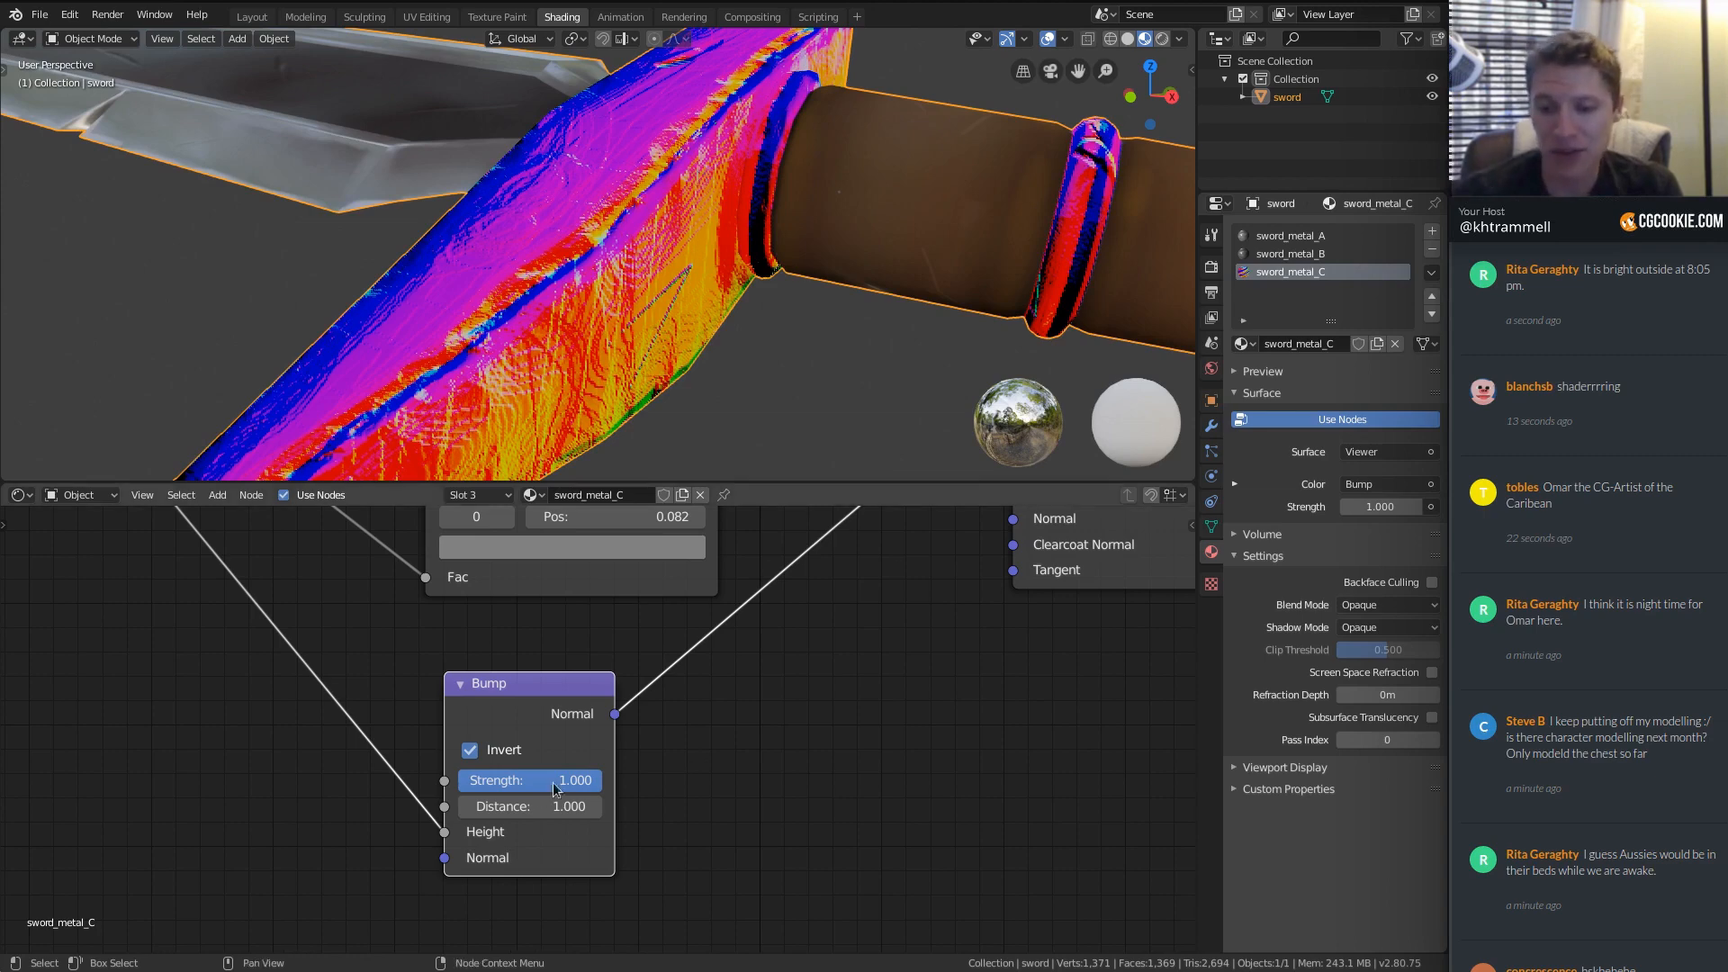
{"action": "left_click", "coordinate": [519, 790]}
{"action": "type", "text": ".1"}
{"action": "key", "text": "Return"}
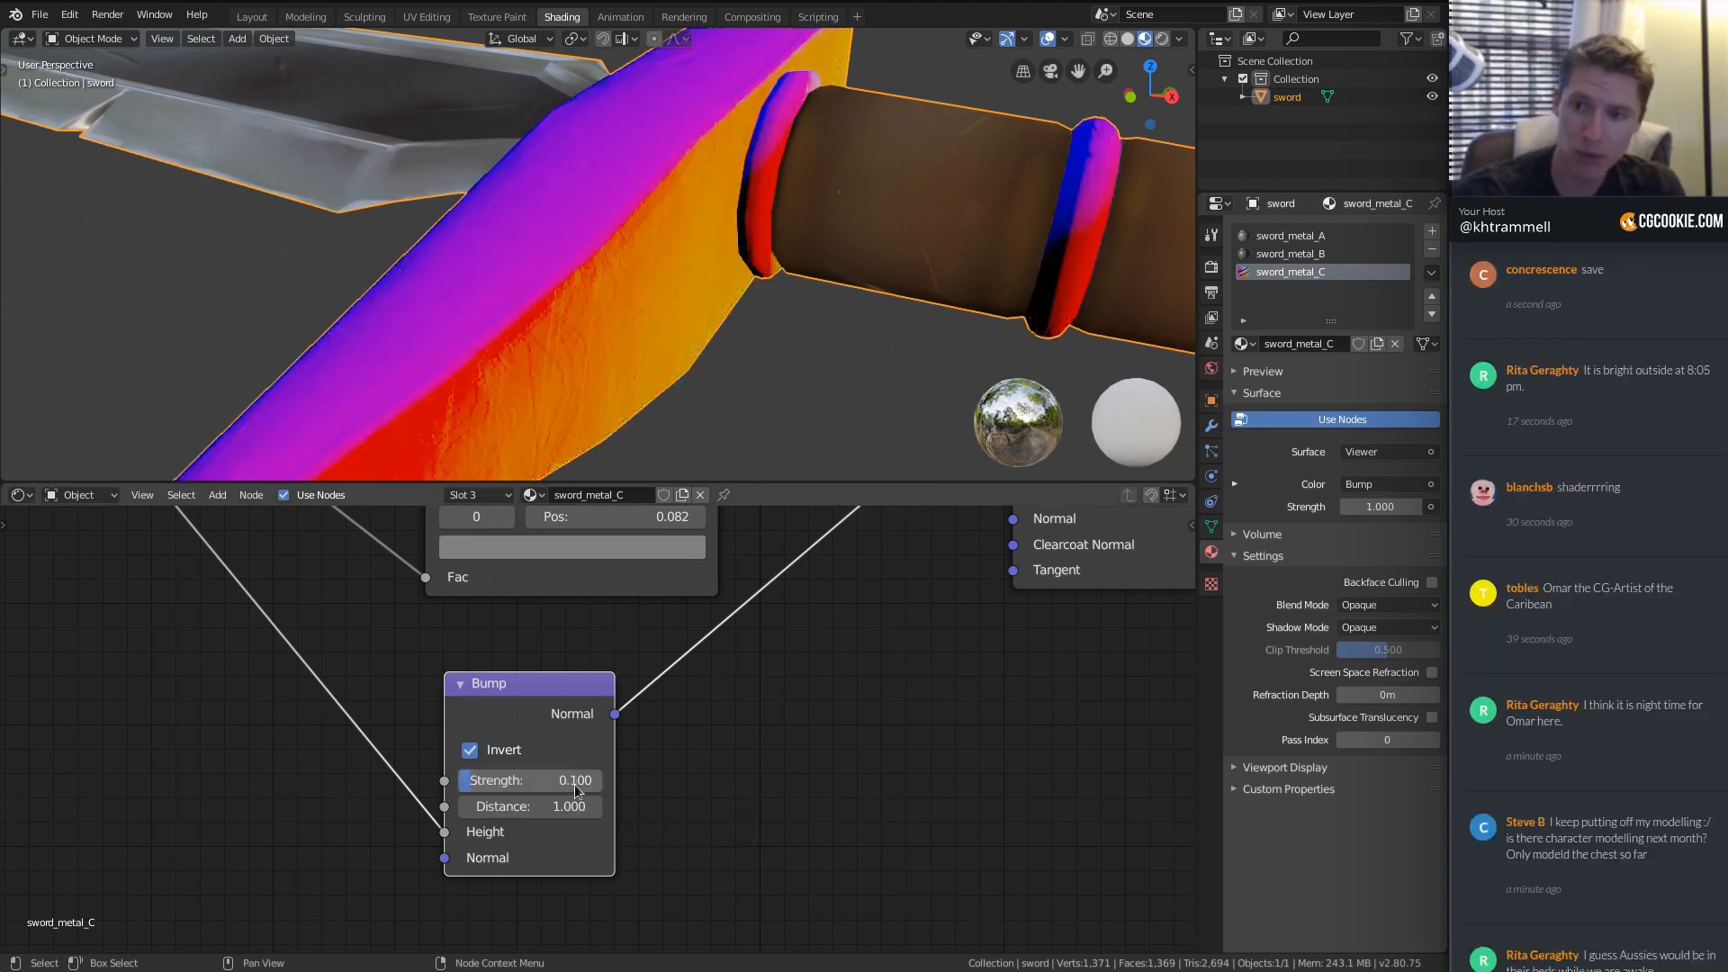
{"action": "middle_click_drag", "start_coordinate": [663, 266], "coordinate": [657, 338]}
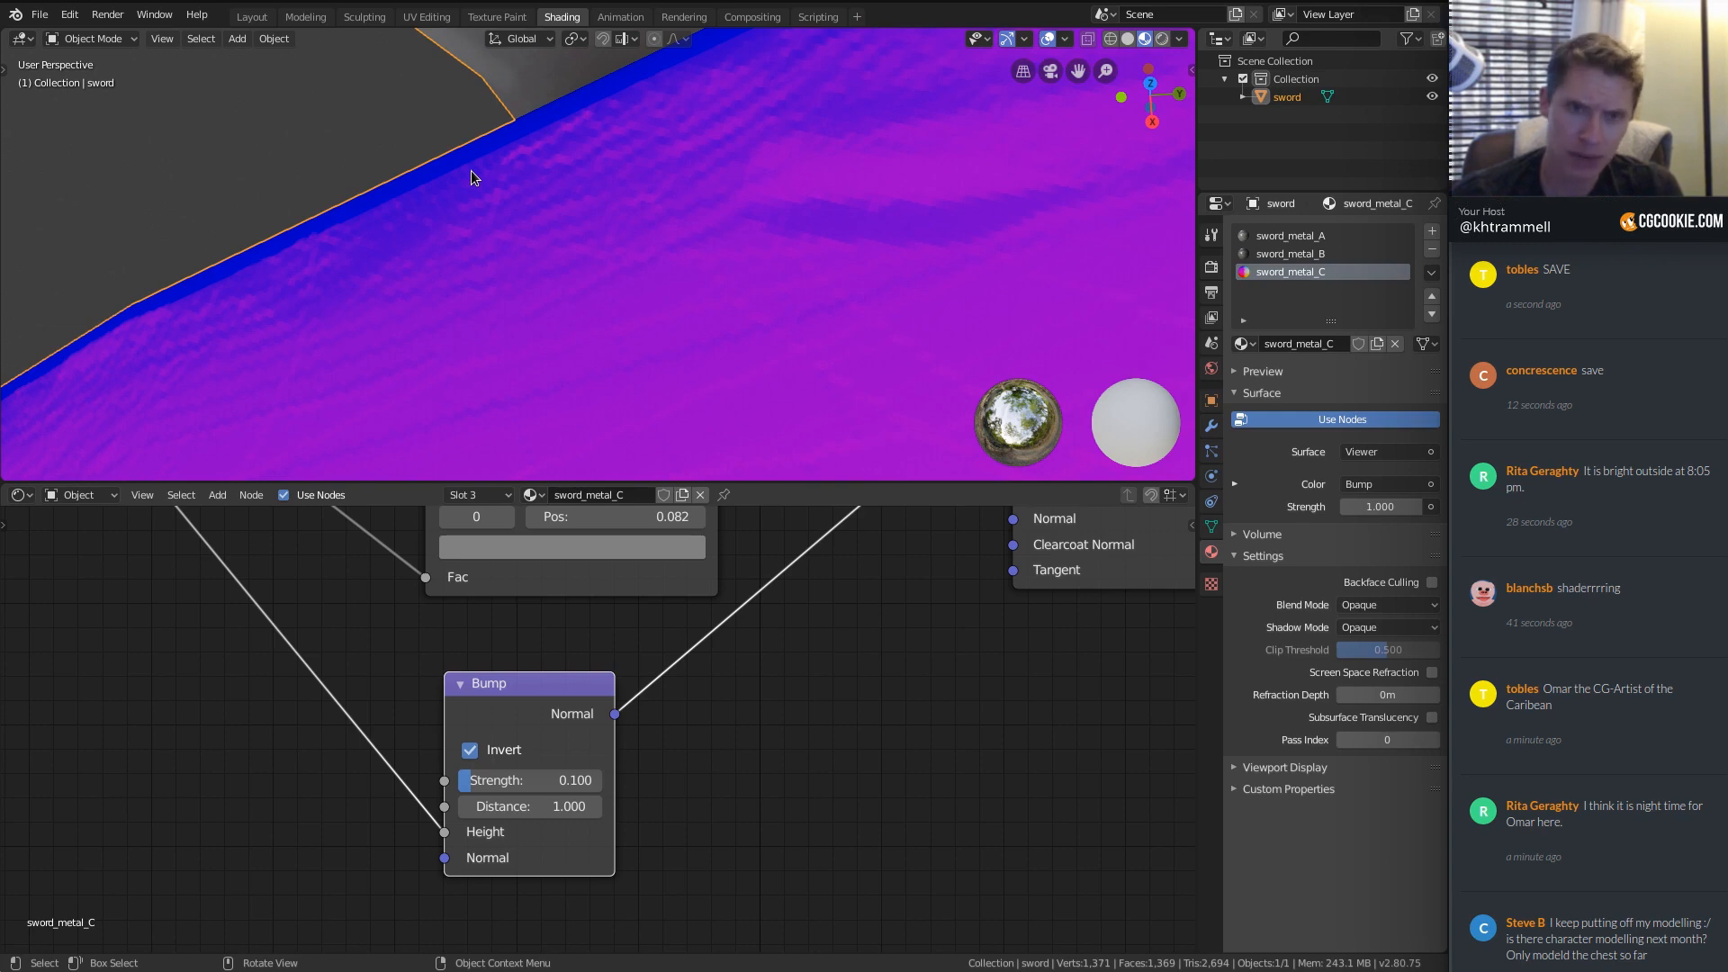
{"action": "middle_click_drag", "start_coordinate": [543, 157], "coordinate": [738, 153], "text": "ctrl"}
{"action": "middle_click_drag", "start_coordinate": [738, 153], "coordinate": [737, 178], "text": "ctrl"}
{"action": "mouse_move", "coordinate": [567, 619]}
{"action": "middle_mouse_down"}
{"action": "mouse_move", "coordinate": [693, 864]}
{"action": "mouse_move", "coordinate": [549, 602]}
{"action": "middle_mouse_up"}
{"action": "middle_click_drag", "start_coordinate": [661, 202], "coordinate": [717, 177]}
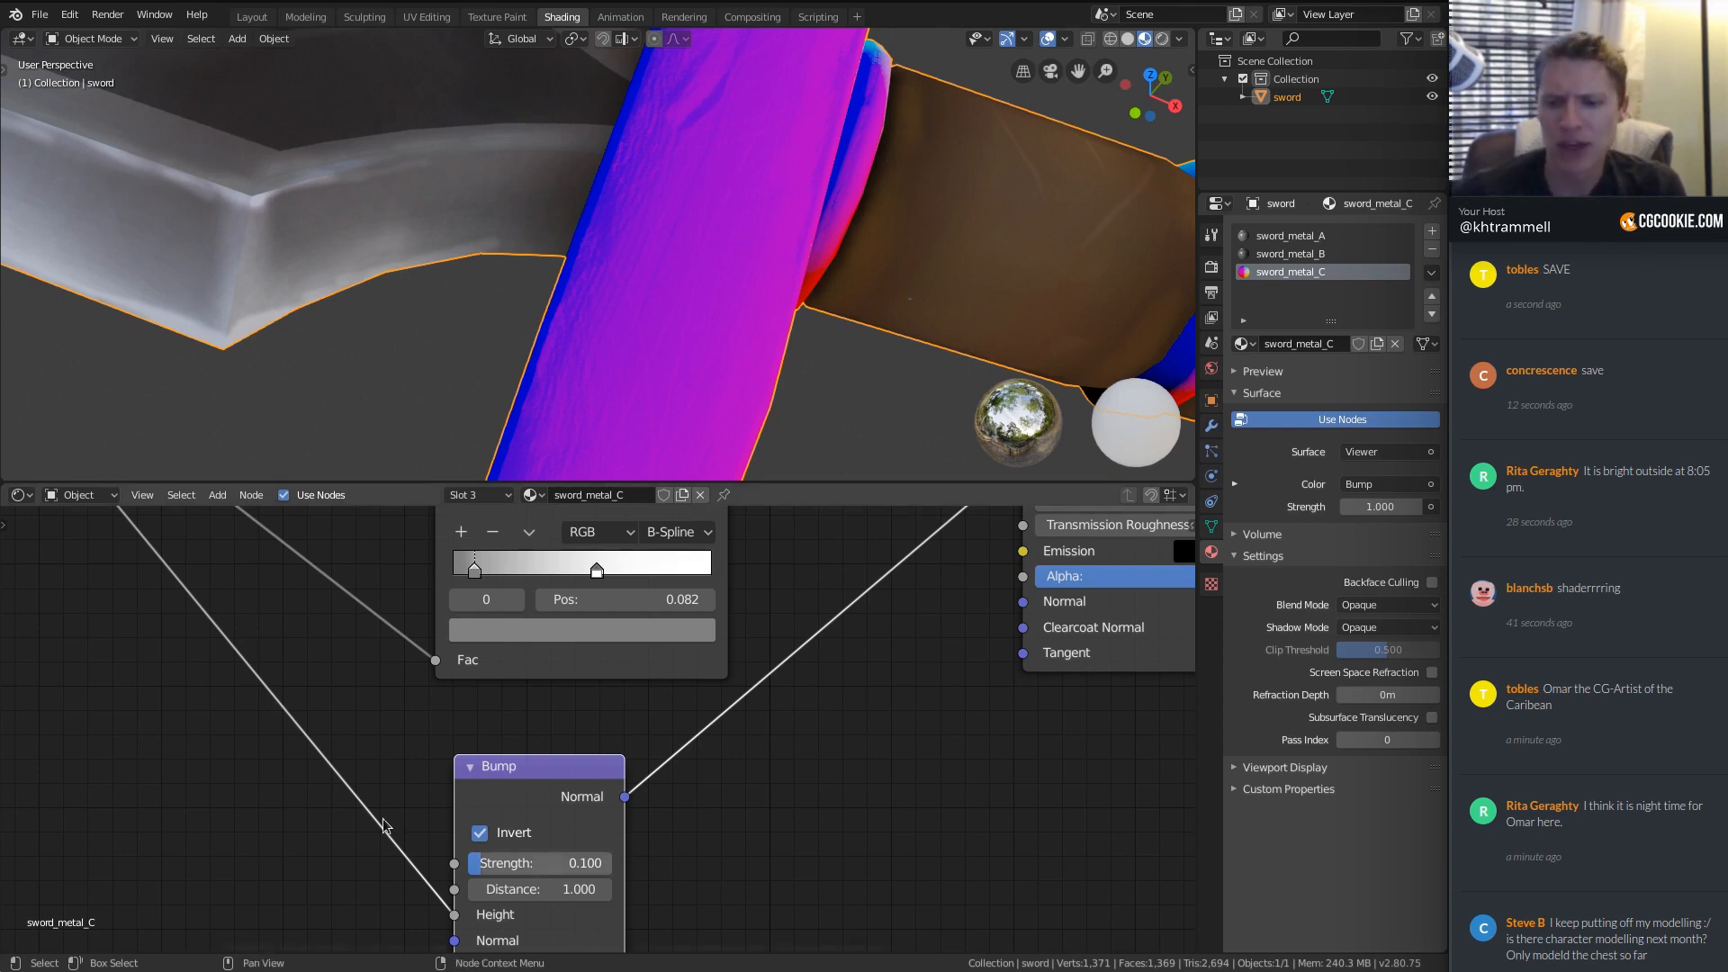
Tidy the node layout by lowering the sword_COLOR texture node slightly and moving the Bump node closer beneath the roughness ColorRamp.
{"action": "key", "text": "Home"}
{"action": "scroll", "coordinate": [304, 674], "scroll_direction": "down", "scroll_amount": 1}
{"action": "left_click_drag", "start_coordinate": [193, 564], "coordinate": [191, 590]}
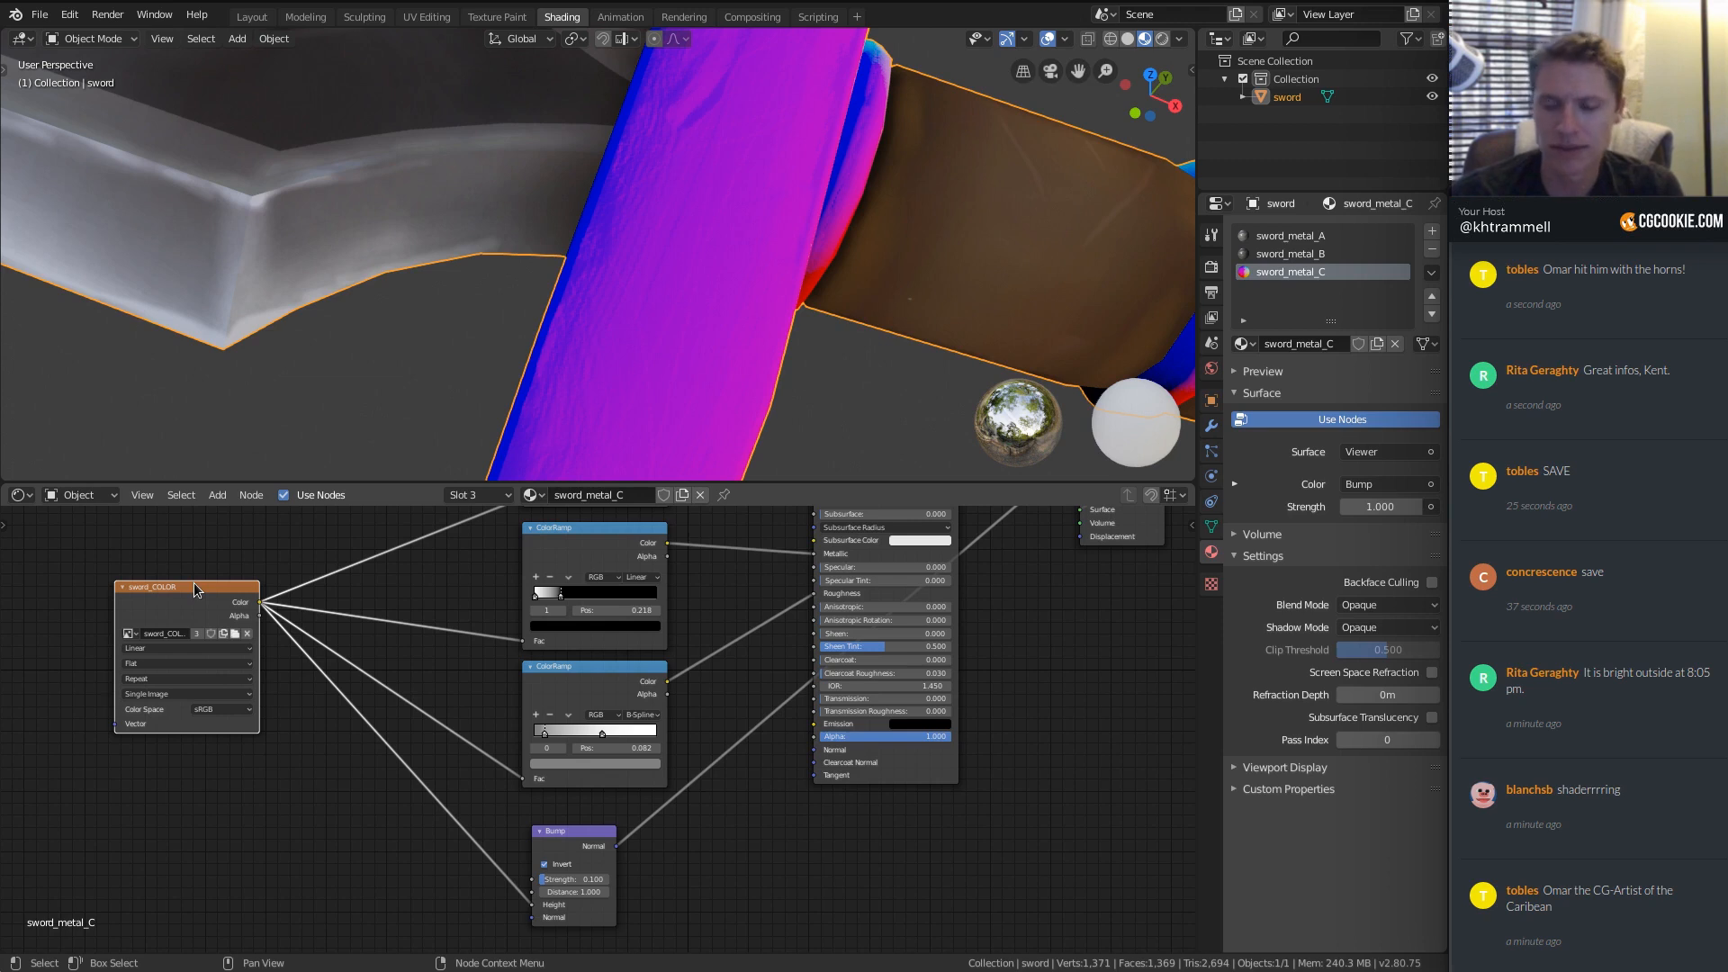
{"action": "left_click_drag", "start_coordinate": [572, 831], "coordinate": [587, 819]}
{"action": "middle_click_drag", "start_coordinate": [676, 771], "coordinate": [633, 614], "text": "ctrl"}
{"action": "middle_click_drag", "start_coordinate": [632, 614], "coordinate": [562, 693], "text": "ctrl"}
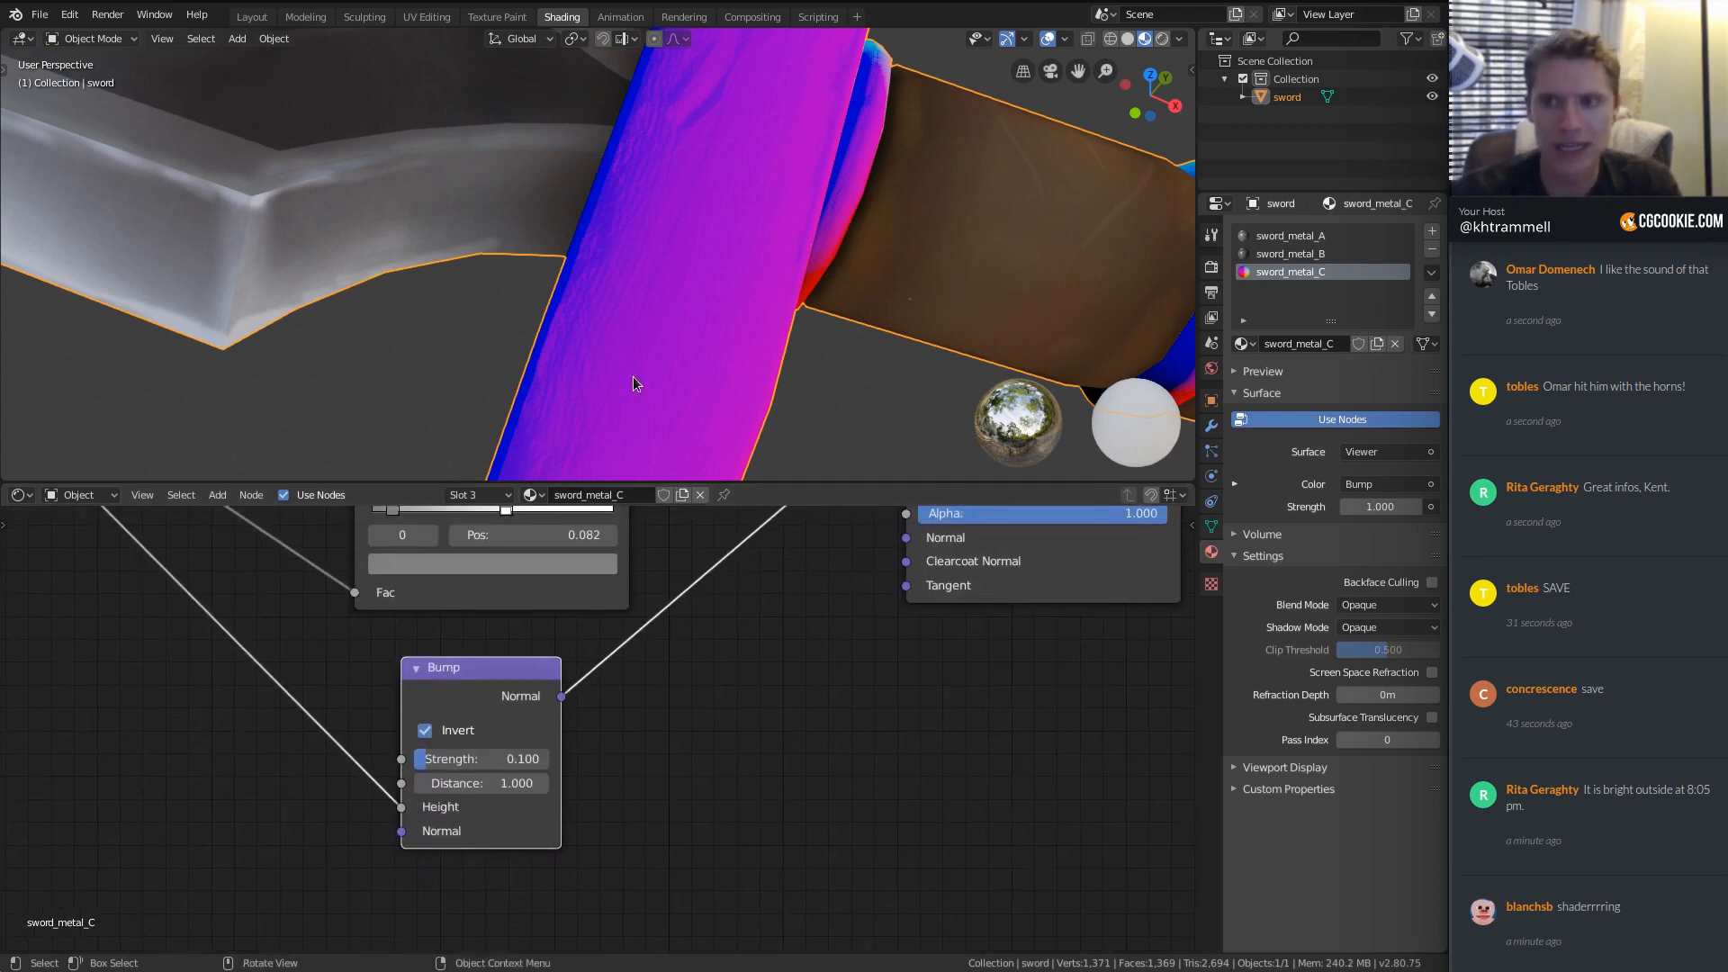
Connect the Bump node's Normal output to the Principled BSDF's Normal input and route the BSDF back to the Material Output.
{"action": "middle_click_drag", "start_coordinate": [698, 815], "coordinate": [546, 864], "text": "ctrl"}
{"action": "left_click_drag", "start_coordinate": [450, 878], "coordinate": [705, 761]}
{"action": "middle_click_drag", "start_coordinate": [817, 717], "coordinate": [626, 801], "text": "ctrl"}
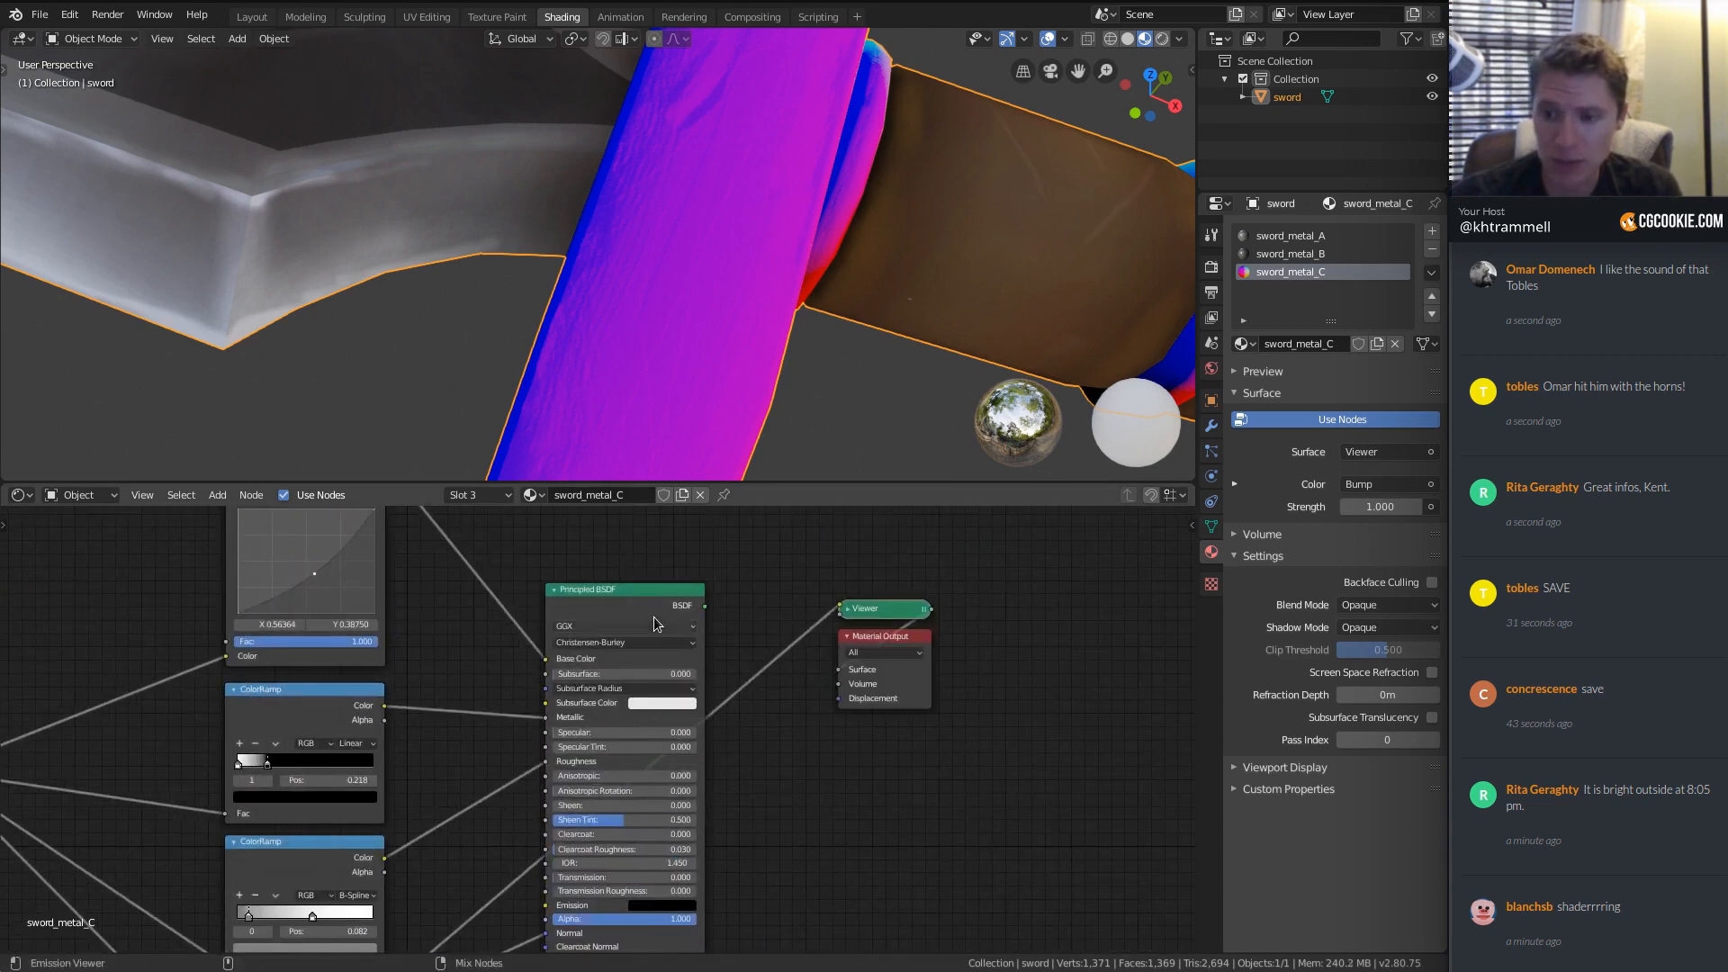
{"action": "left_click", "coordinate": [693, 605], "text": "ctrl+shift"}
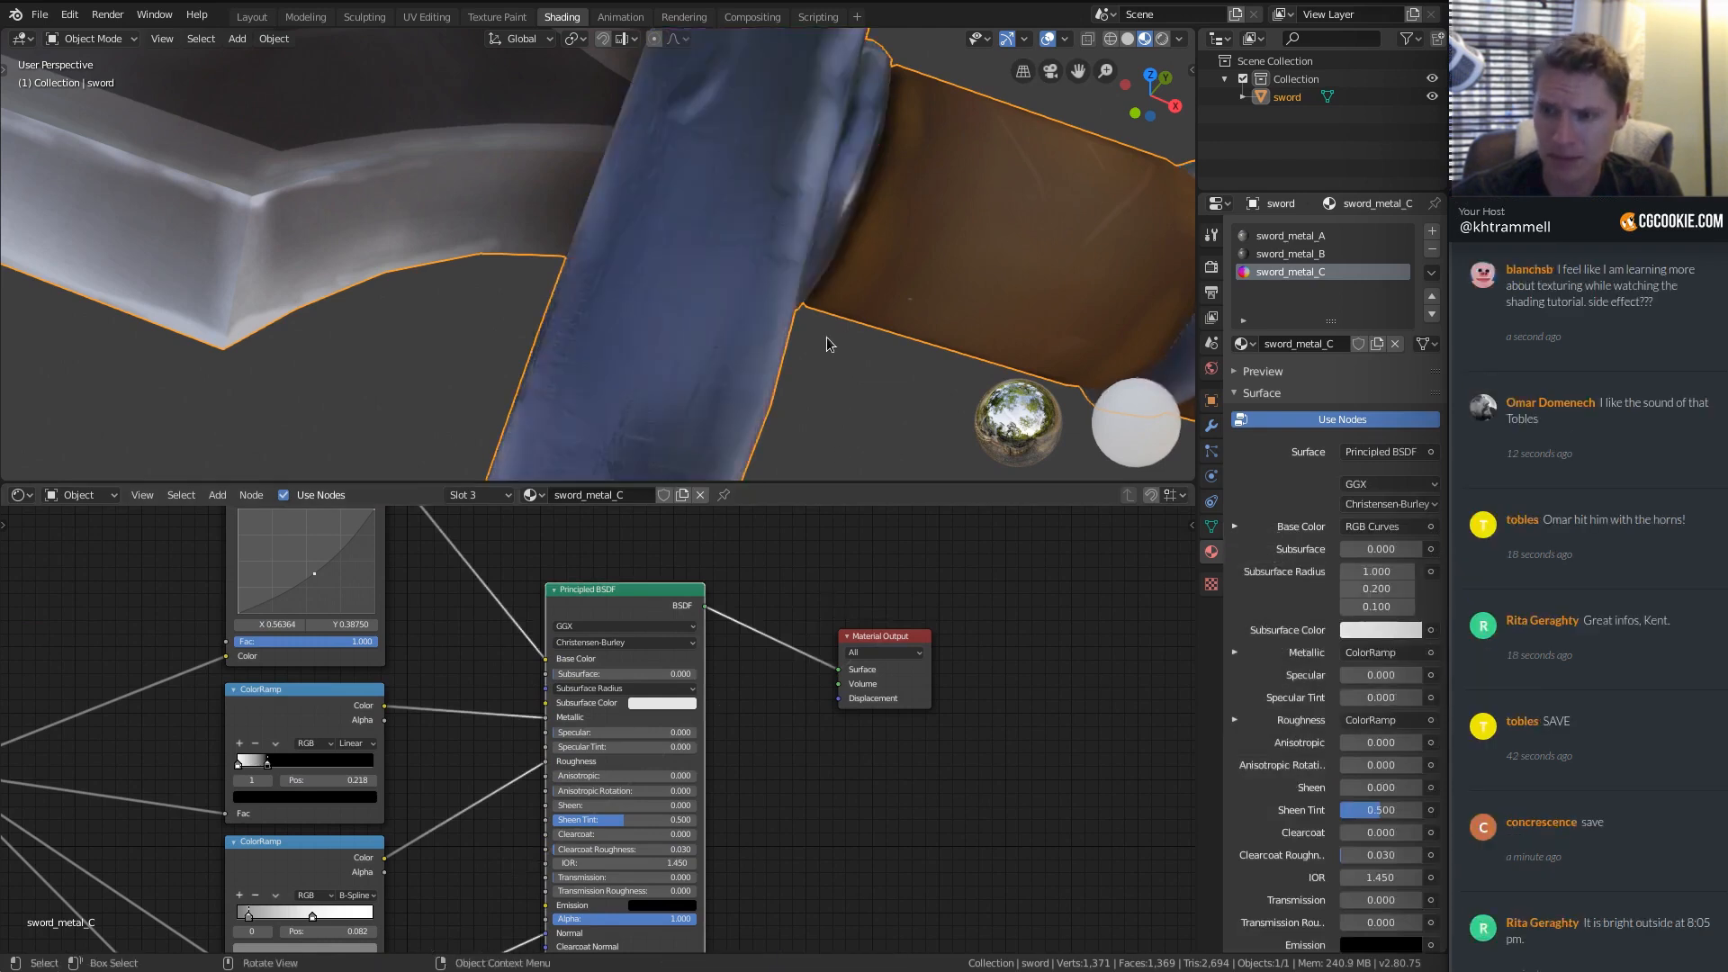
Examine the shaded guard, handle rings and pommel from several angles to judge the bump and reflections.
{"action": "middle_click_drag", "start_coordinate": [707, 278], "coordinate": [696, 82]}
{"action": "middle_click_drag", "start_coordinate": [585, 211], "coordinate": [506, 241], "text": "ctrl"}
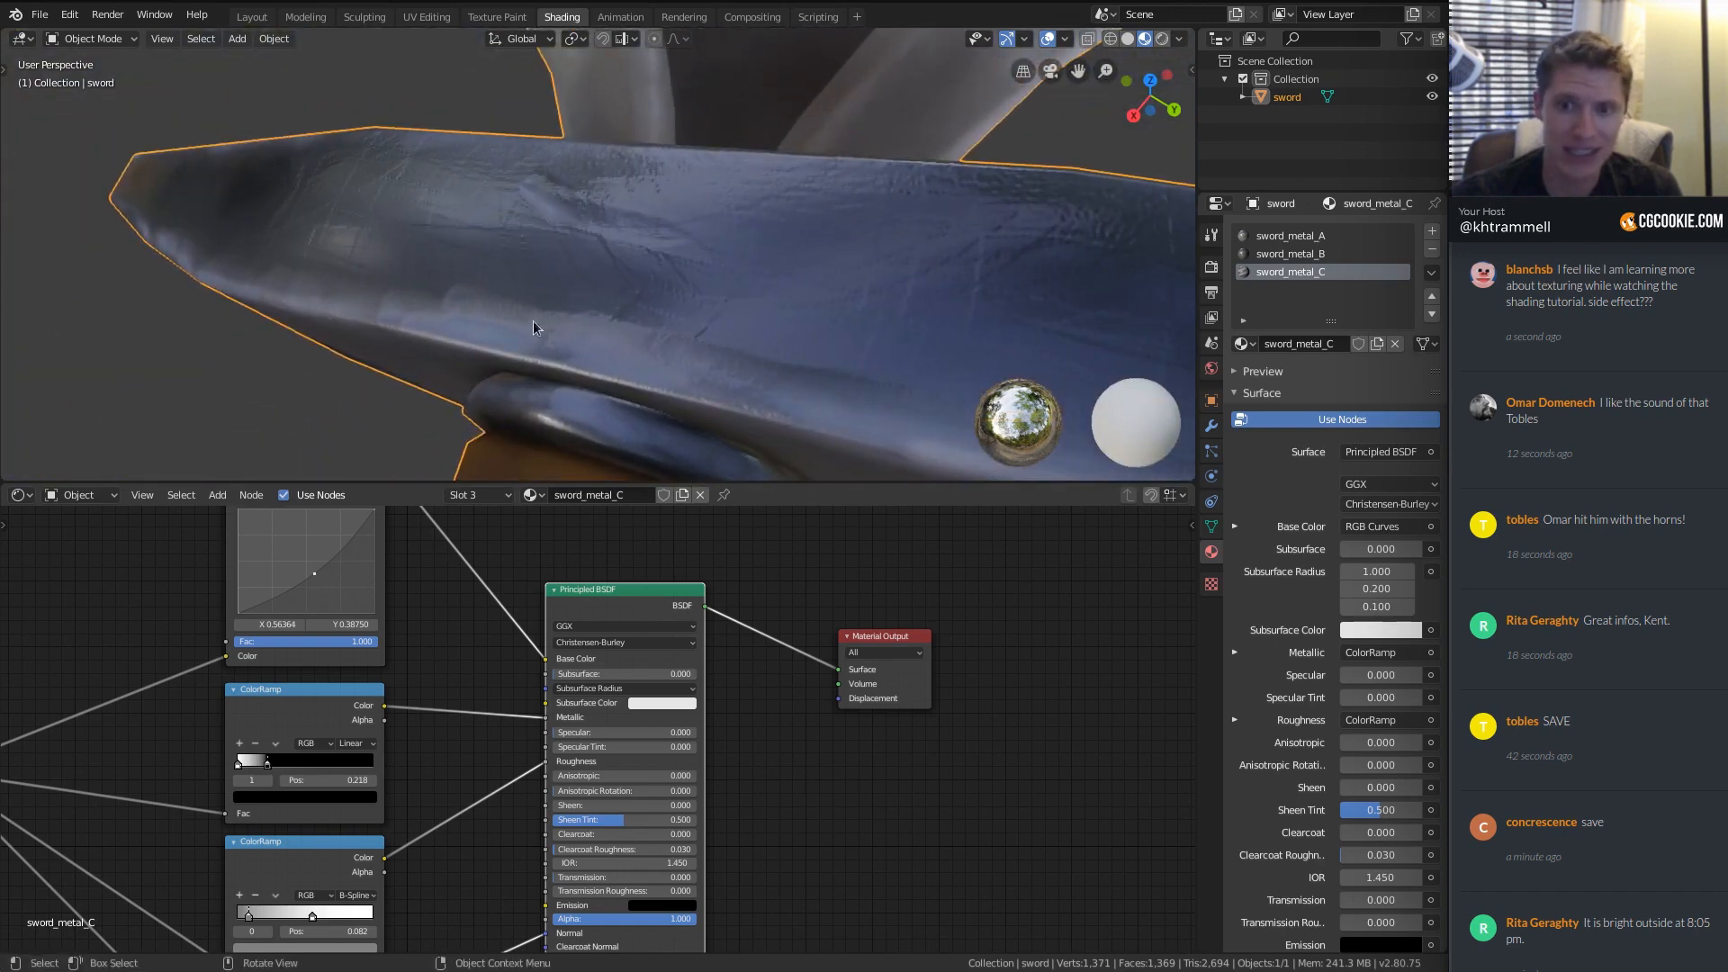
{"action": "middle_click_drag", "start_coordinate": [774, 423], "coordinate": [776, 165], "text": "ctrl"}
{"action": "mouse_move", "coordinate": [720, 295]}
{"action": "middle_mouse_down"}
{"action": "mouse_move", "coordinate": [655, 303]}
{"action": "mouse_move", "coordinate": [727, 345]}
{"action": "mouse_move", "coordinate": [839, 243]}
{"action": "mouse_move", "coordinate": [747, 312]}
{"action": "mouse_move", "coordinate": [803, 375]}
{"action": "mouse_move", "coordinate": [823, 343]}
{"action": "mouse_move", "coordinate": [699, 350]}
{"action": "mouse_move", "coordinate": [719, 307]}
{"action": "middle_mouse_up"}
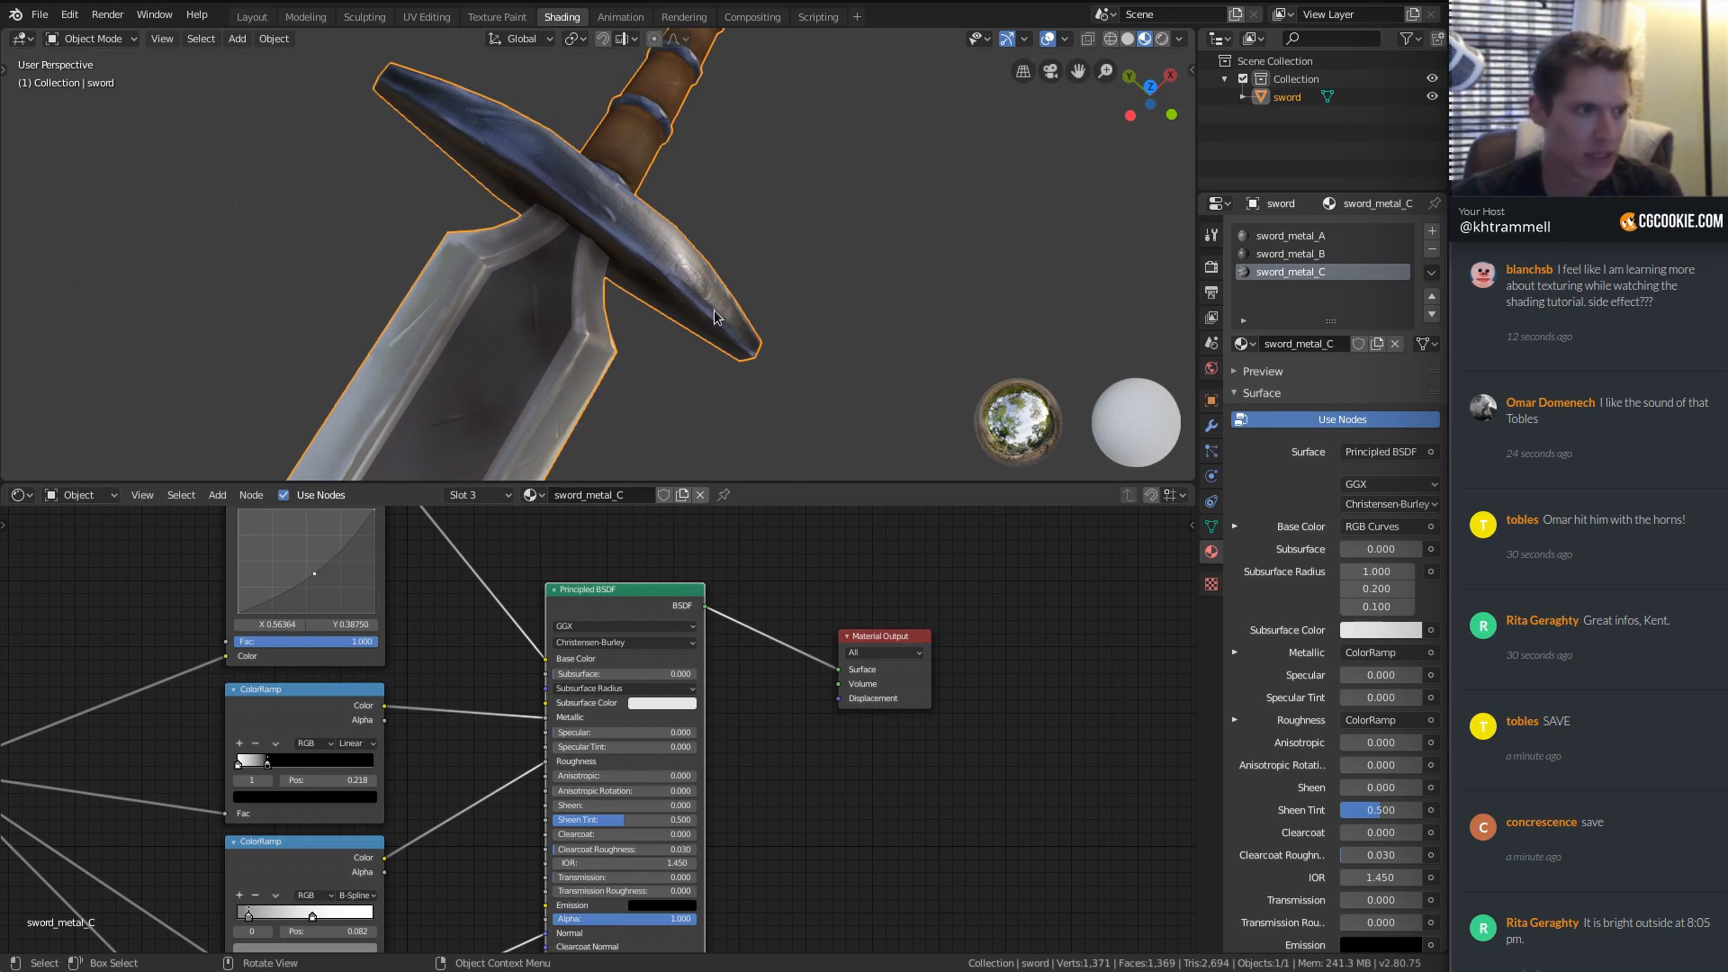
{"action": "middle_click_drag", "start_coordinate": [715, 317], "coordinate": [560, 242]}
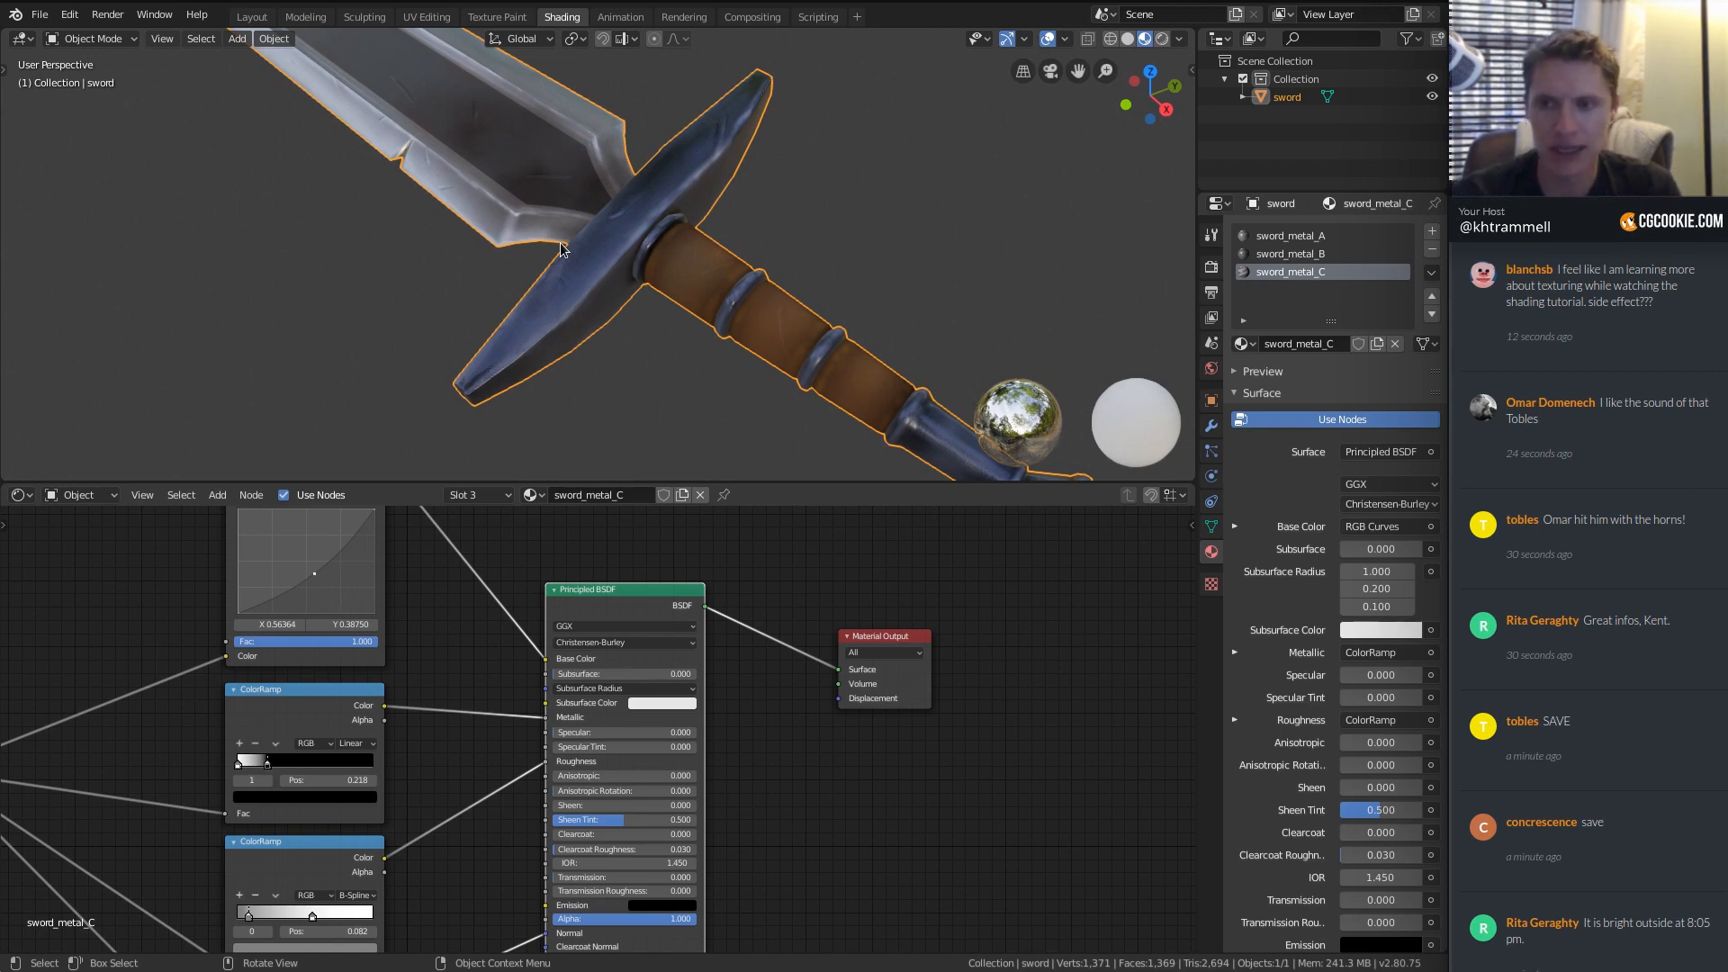
{"action": "scroll", "coordinate": [829, 176], "scroll_direction": "up", "scroll_amount": 3}
{"action": "middle_click_drag", "start_coordinate": [743, 239], "coordinate": [603, 304]}
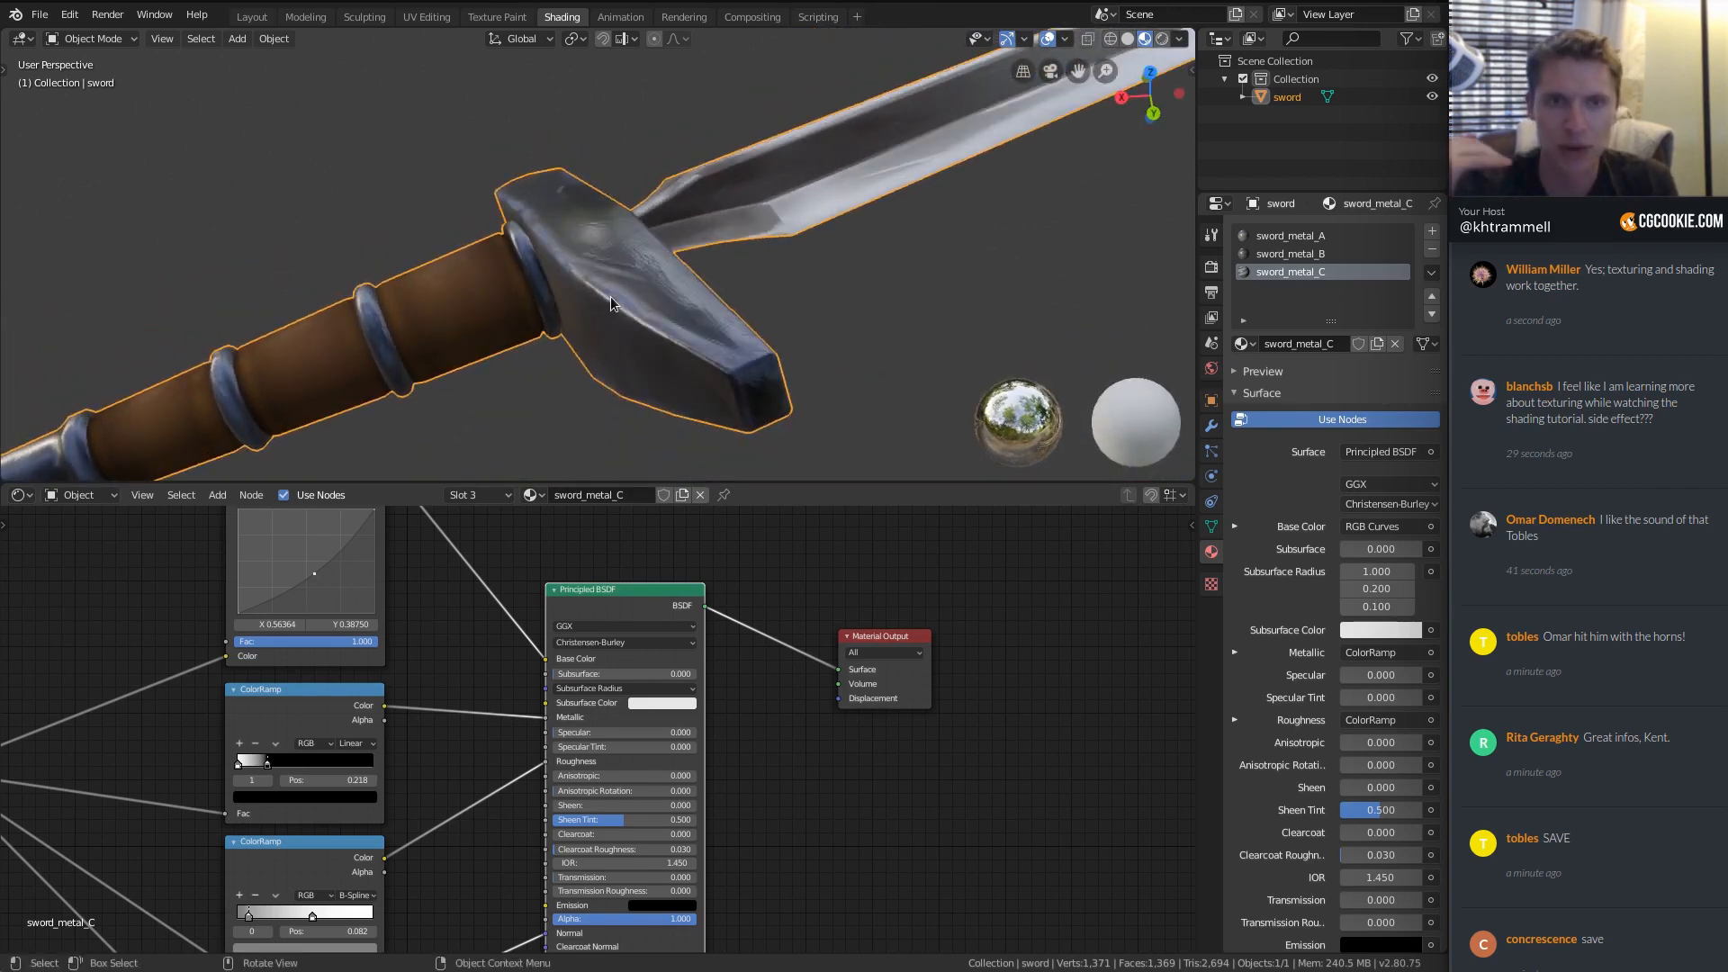
{"action": "middle_click_drag", "start_coordinate": [608, 295], "coordinate": [709, 343]}
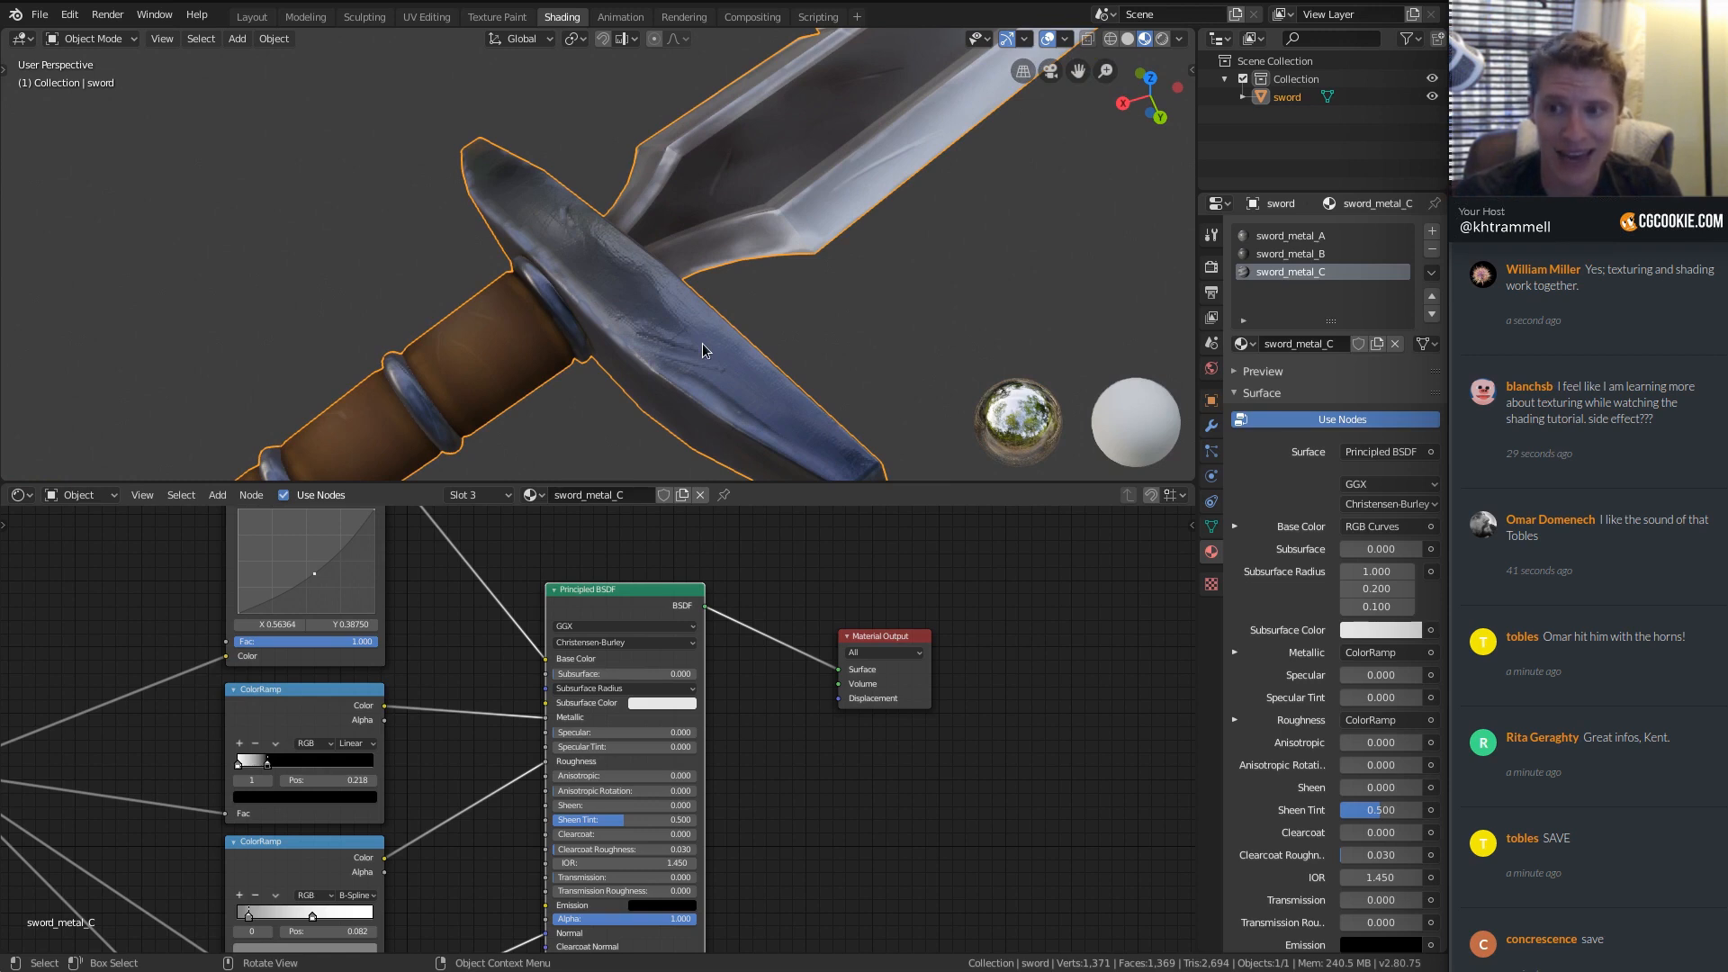
{"action": "middle_click_drag", "start_coordinate": [617, 300], "coordinate": [799, 218]}
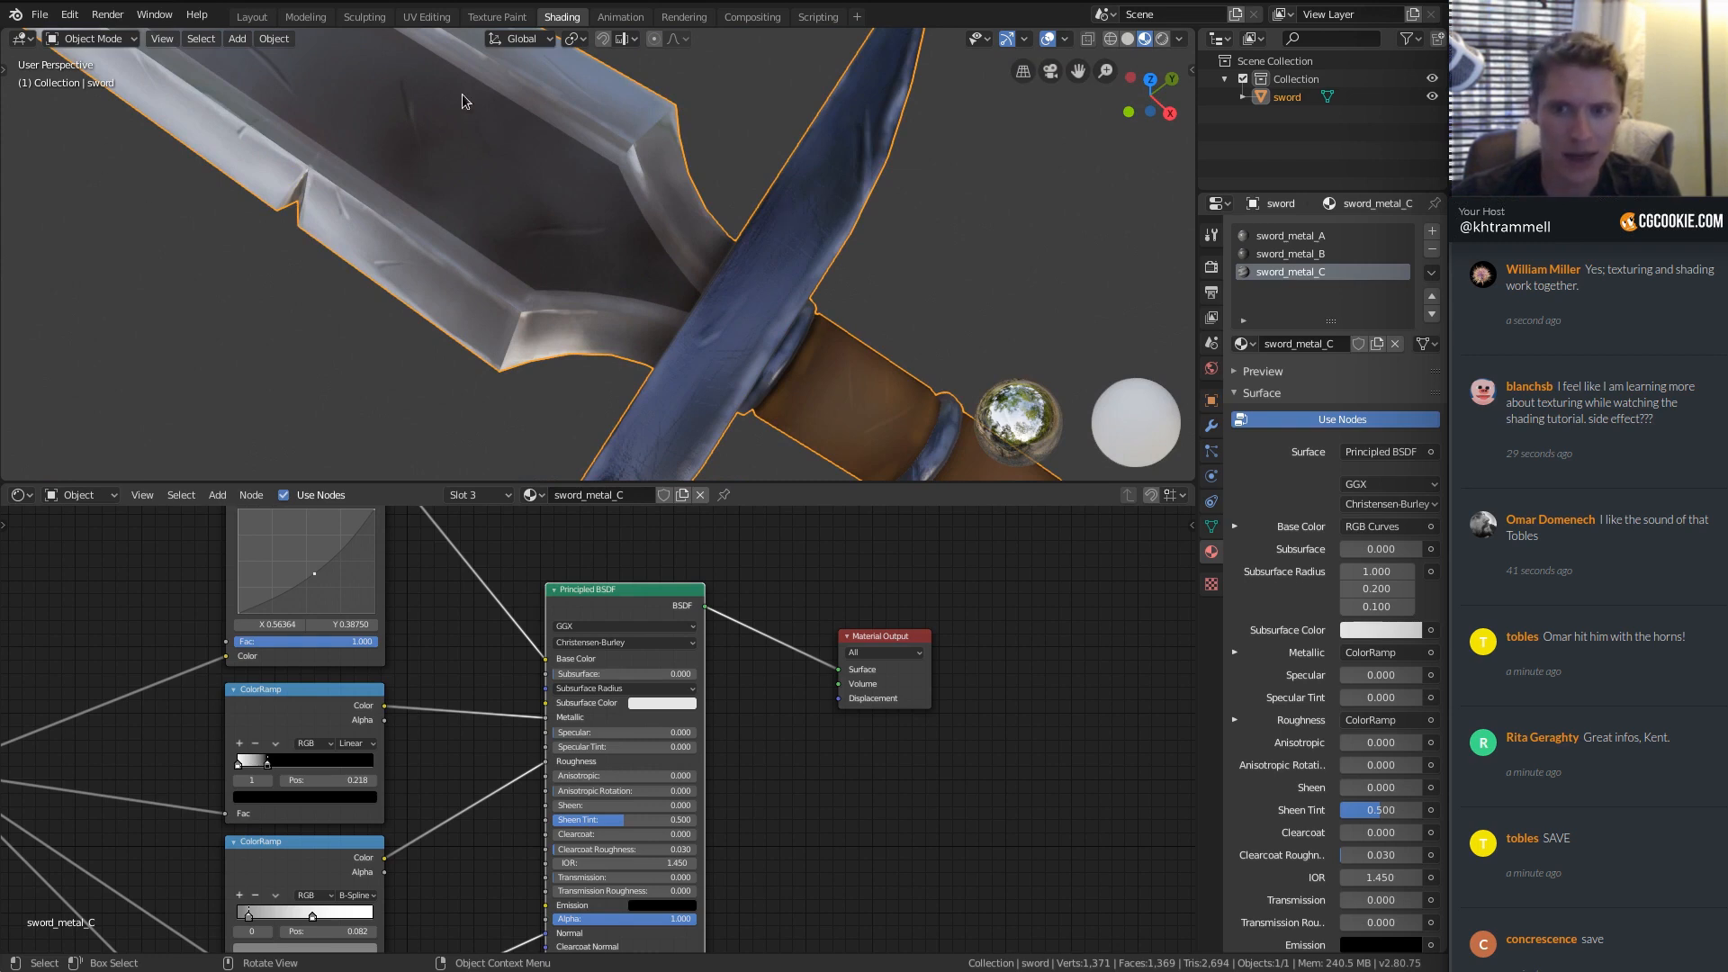
{"action": "mouse_move", "coordinate": [543, 245]}
{"action": "middle_mouse_down", "text": "ctrl"}
{"action": "mouse_move", "coordinate": [517, 198]}
{"action": "mouse_move", "coordinate": [589, 219]}
{"action": "mouse_move", "coordinate": [542, 289]}
{"action": "mouse_move", "coordinate": [554, 214]}
{"action": "mouse_move", "coordinate": [625, 268]}
{"action": "mouse_move", "coordinate": [604, 225]}
{"action": "mouse_move", "coordinate": [707, 153]}
{"action": "middle_mouse_up", "text": "ctrl"}
{"action": "middle_click_drag", "start_coordinate": [865, 232], "coordinate": [862, 279]}
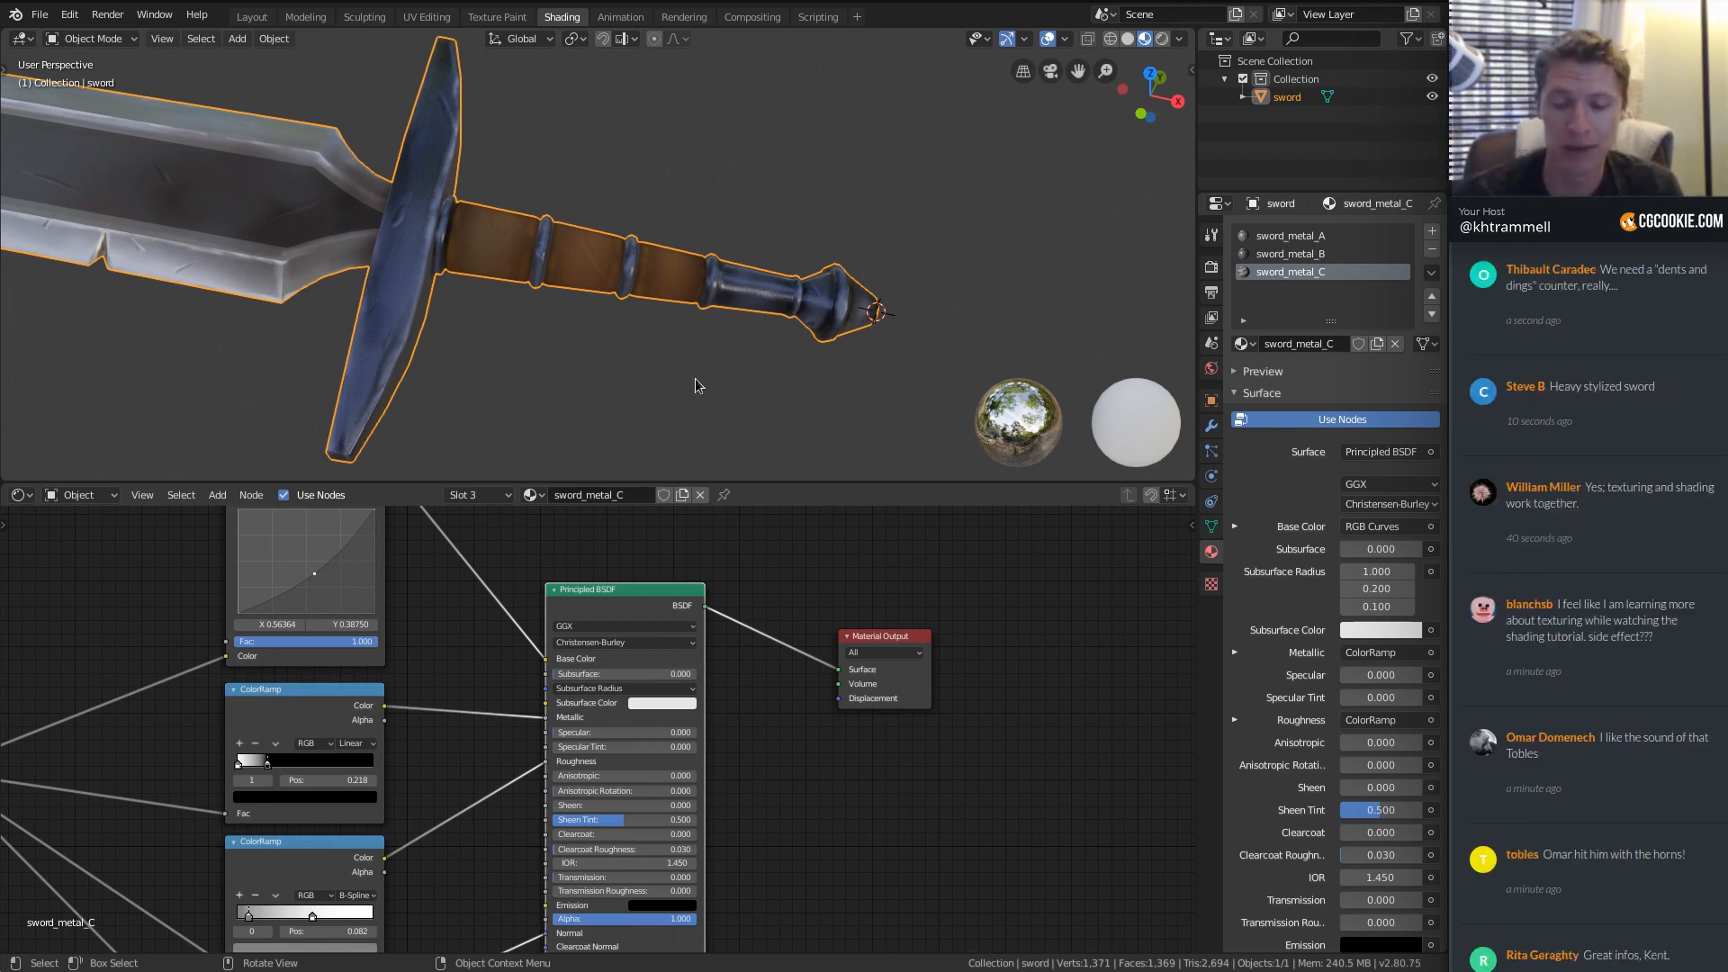
Add a Voronoi Texture node below the Bump node in the sword_metal_C material.
{"action": "scroll", "coordinate": [594, 718], "scroll_direction": "down", "scroll_amount": 6}
{"action": "middle_click_drag", "start_coordinate": [335, 860], "coordinate": [309, 778]}
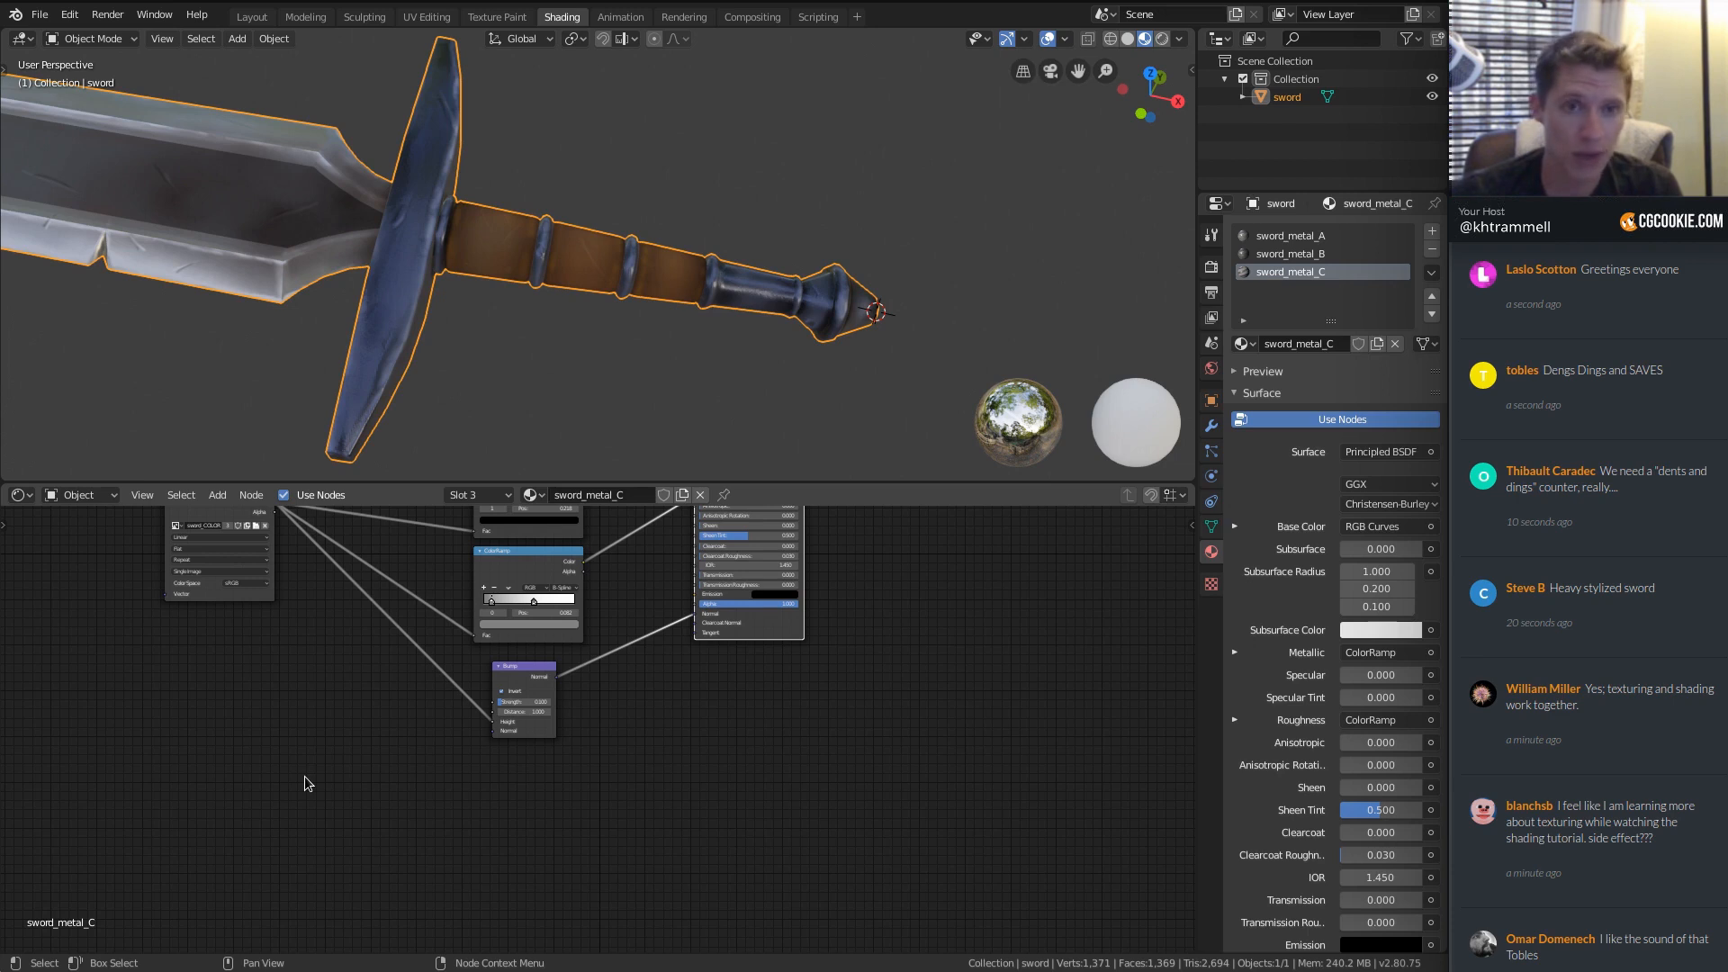
{"action": "middle_click_drag", "start_coordinate": [338, 764], "coordinate": [342, 709], "text": "ctrl"}
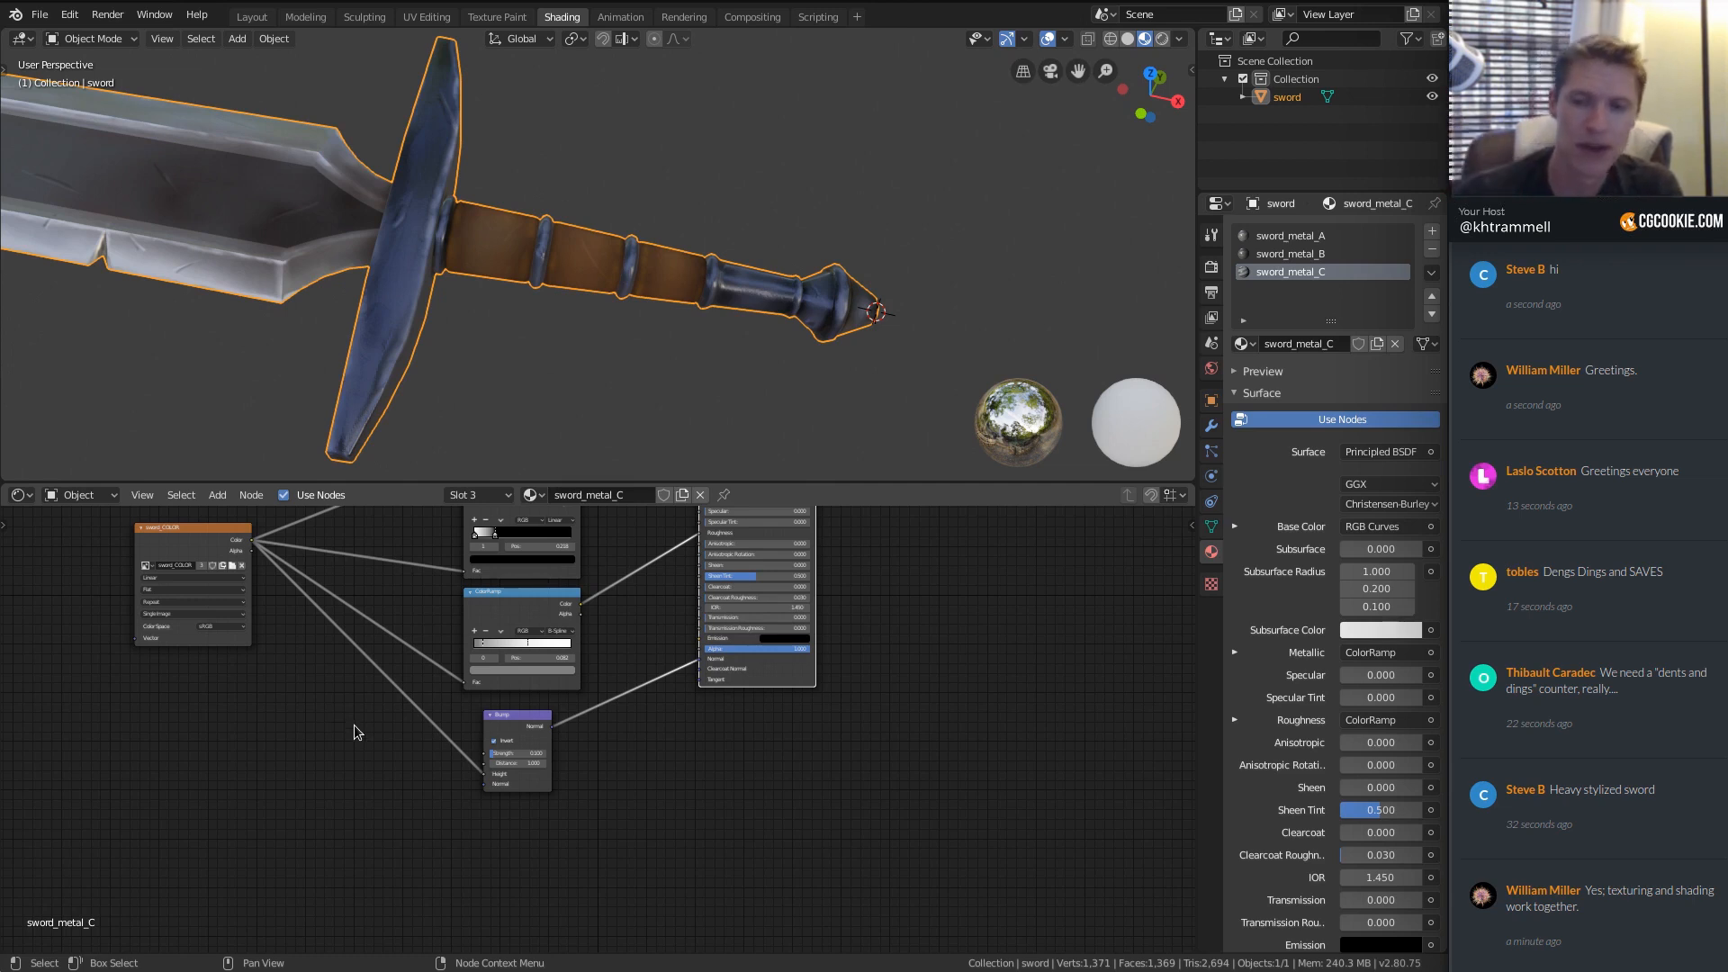
{"action": "key", "text": "shift+a"}
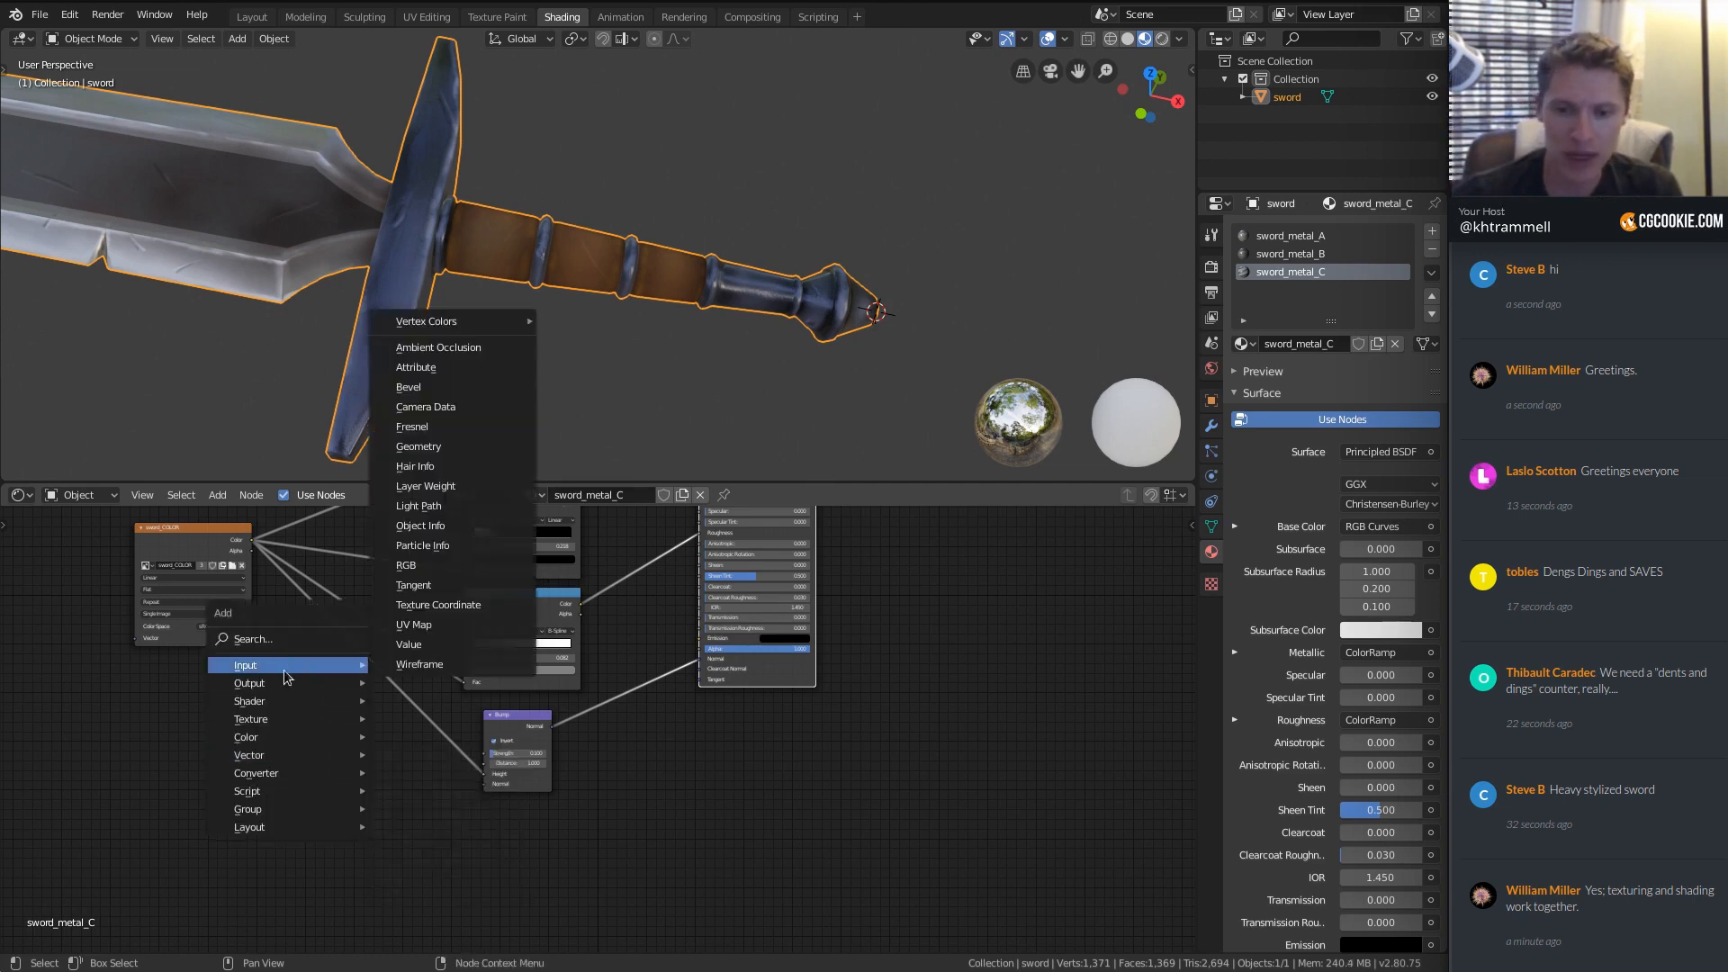
{"action": "mouse_move", "coordinate": [270, 720]}
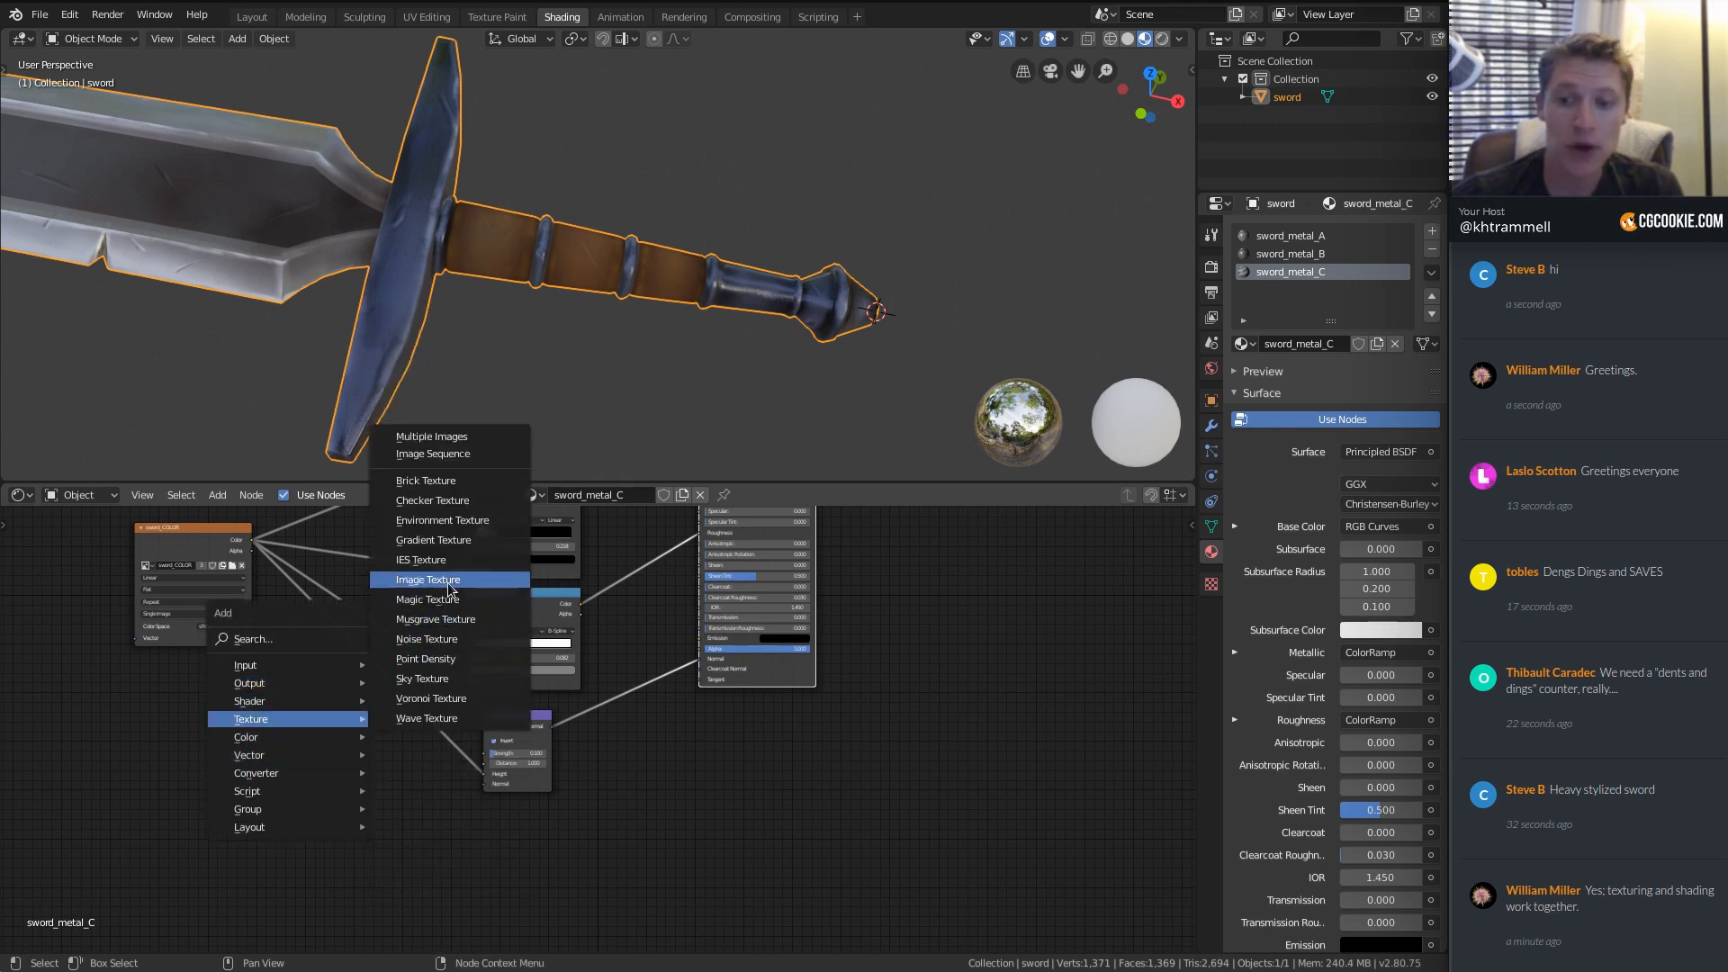
{"action": "left_click", "coordinate": [441, 700]}
{"action": "left_click", "coordinate": [356, 828]}
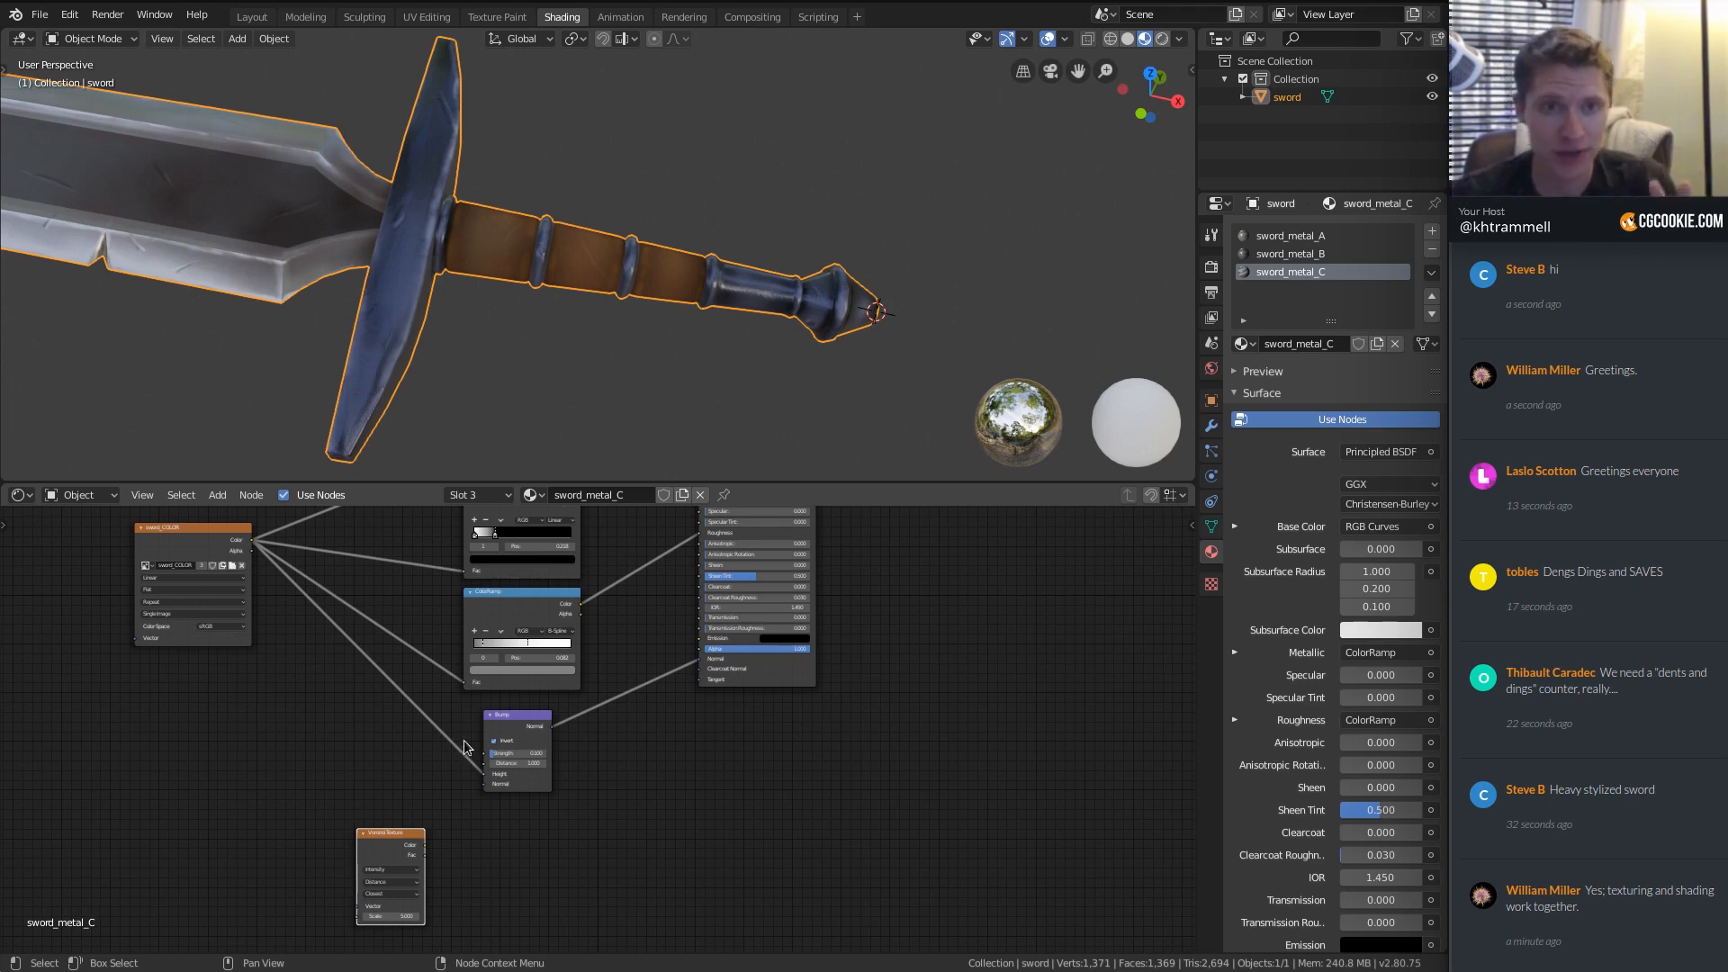
Move the sword_COLOR texture node farther from the ramps and bring the Voronoi Texture node closer below the Bump node.
{"action": "middle_click_drag", "start_coordinate": [425, 791], "coordinate": [435, 719], "text": "shift"}
{"action": "middle_click_drag", "start_coordinate": [308, 584], "coordinate": [306, 650], "text": "shift"}
{"action": "left_click_drag", "start_coordinate": [211, 533], "coordinate": [175, 537]}
{"action": "left_click_drag", "start_coordinate": [397, 843], "coordinate": [359, 817]}
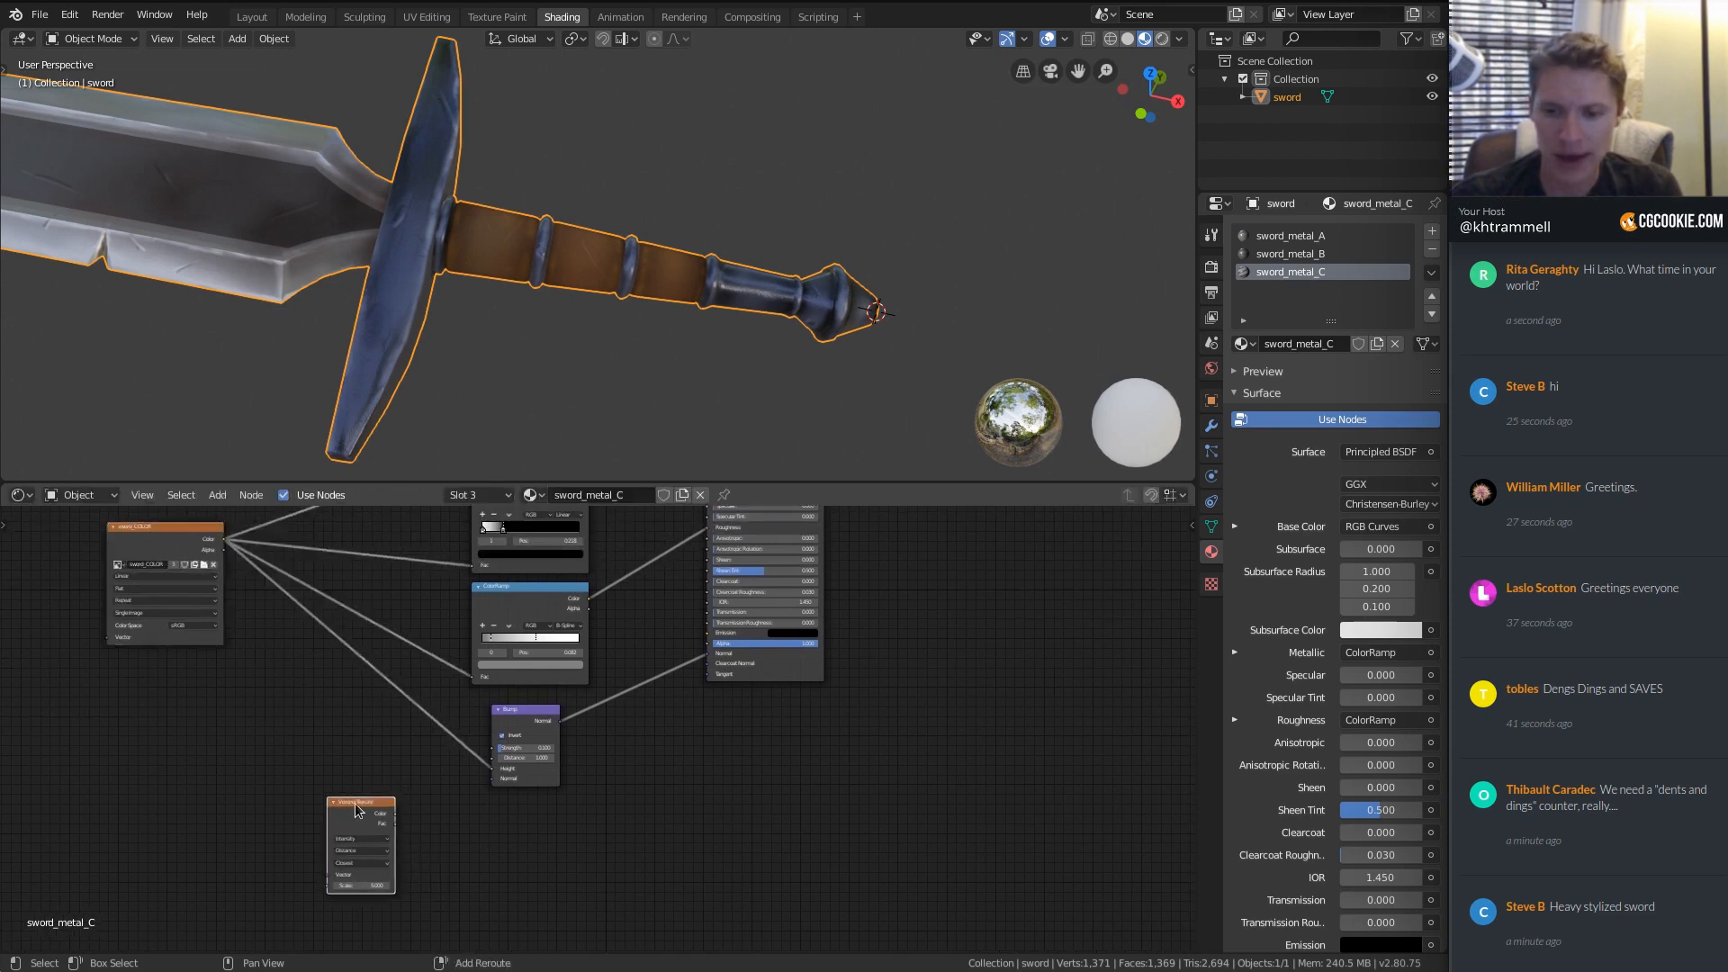
{"action": "middle_click_drag", "start_coordinate": [355, 803], "coordinate": [436, 760], "text": "shift"}
{"action": "scroll", "coordinate": [437, 760], "scroll_direction": "up", "scroll_amount": 2}
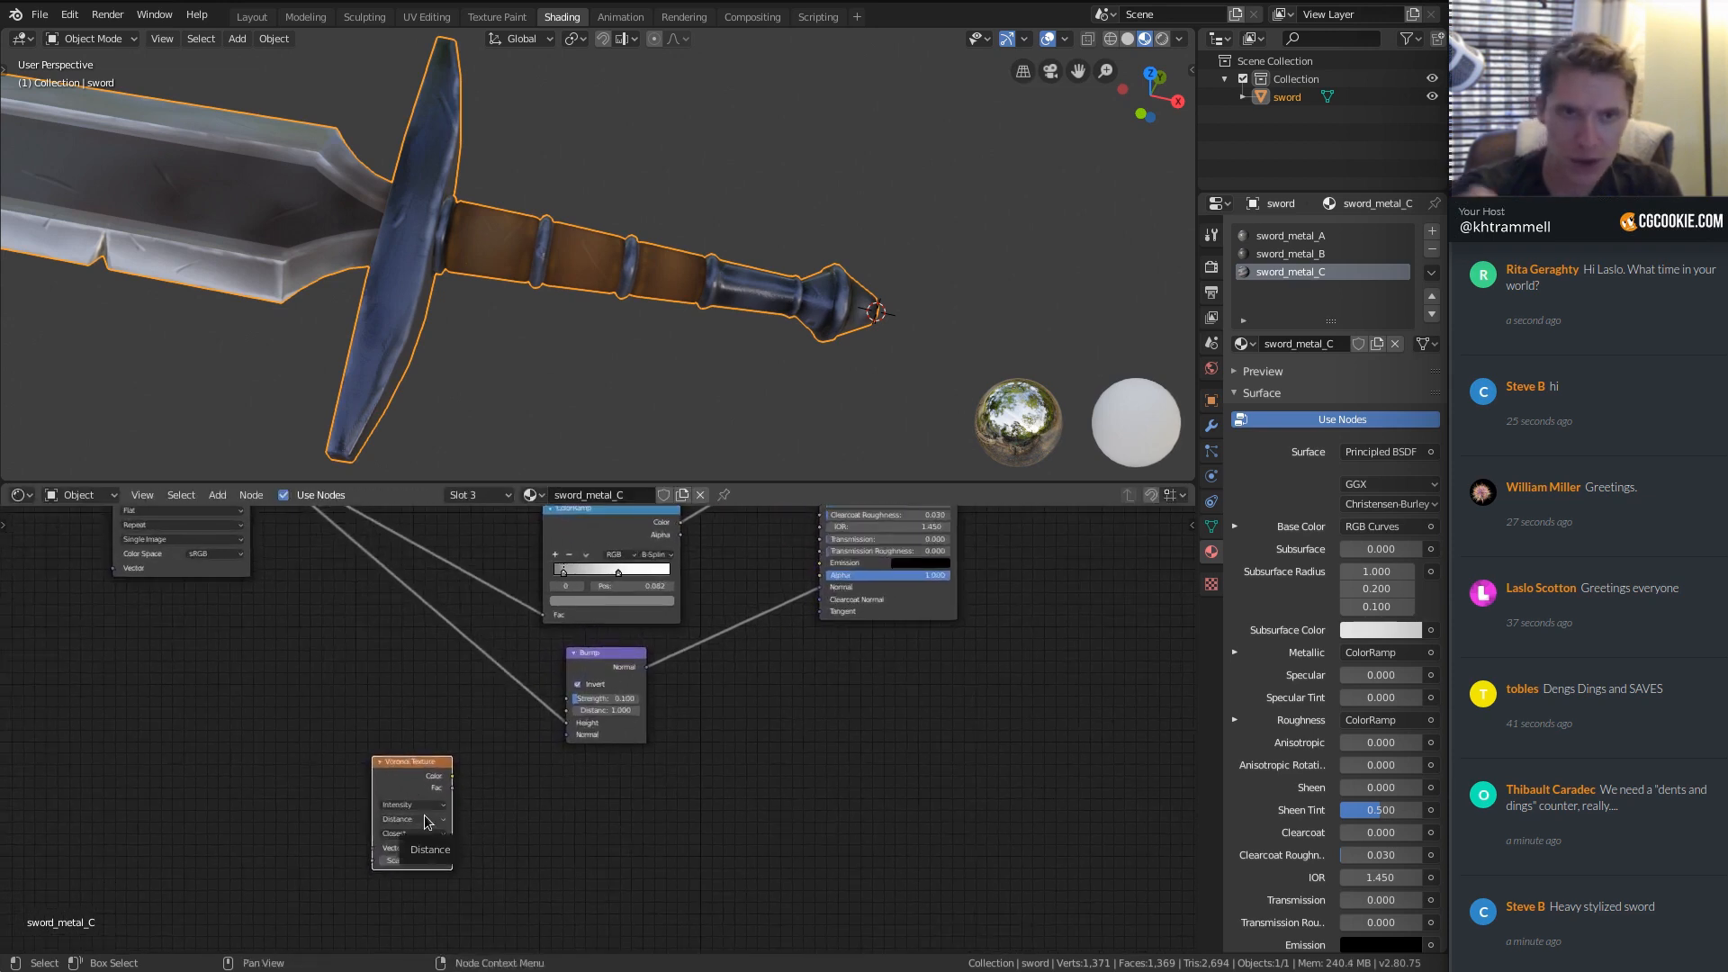
Add Texture Coordinate and Mapping nodes to the sword_COLOR texture, using UV coordinates, and shift the Mapping node slightly away from it.
{"action": "scroll", "coordinate": [406, 670], "scroll_direction": "down", "scroll_amount": 4}
{"action": "middle_click_drag", "start_coordinate": [404, 636], "coordinate": [468, 680], "text": "shift"}
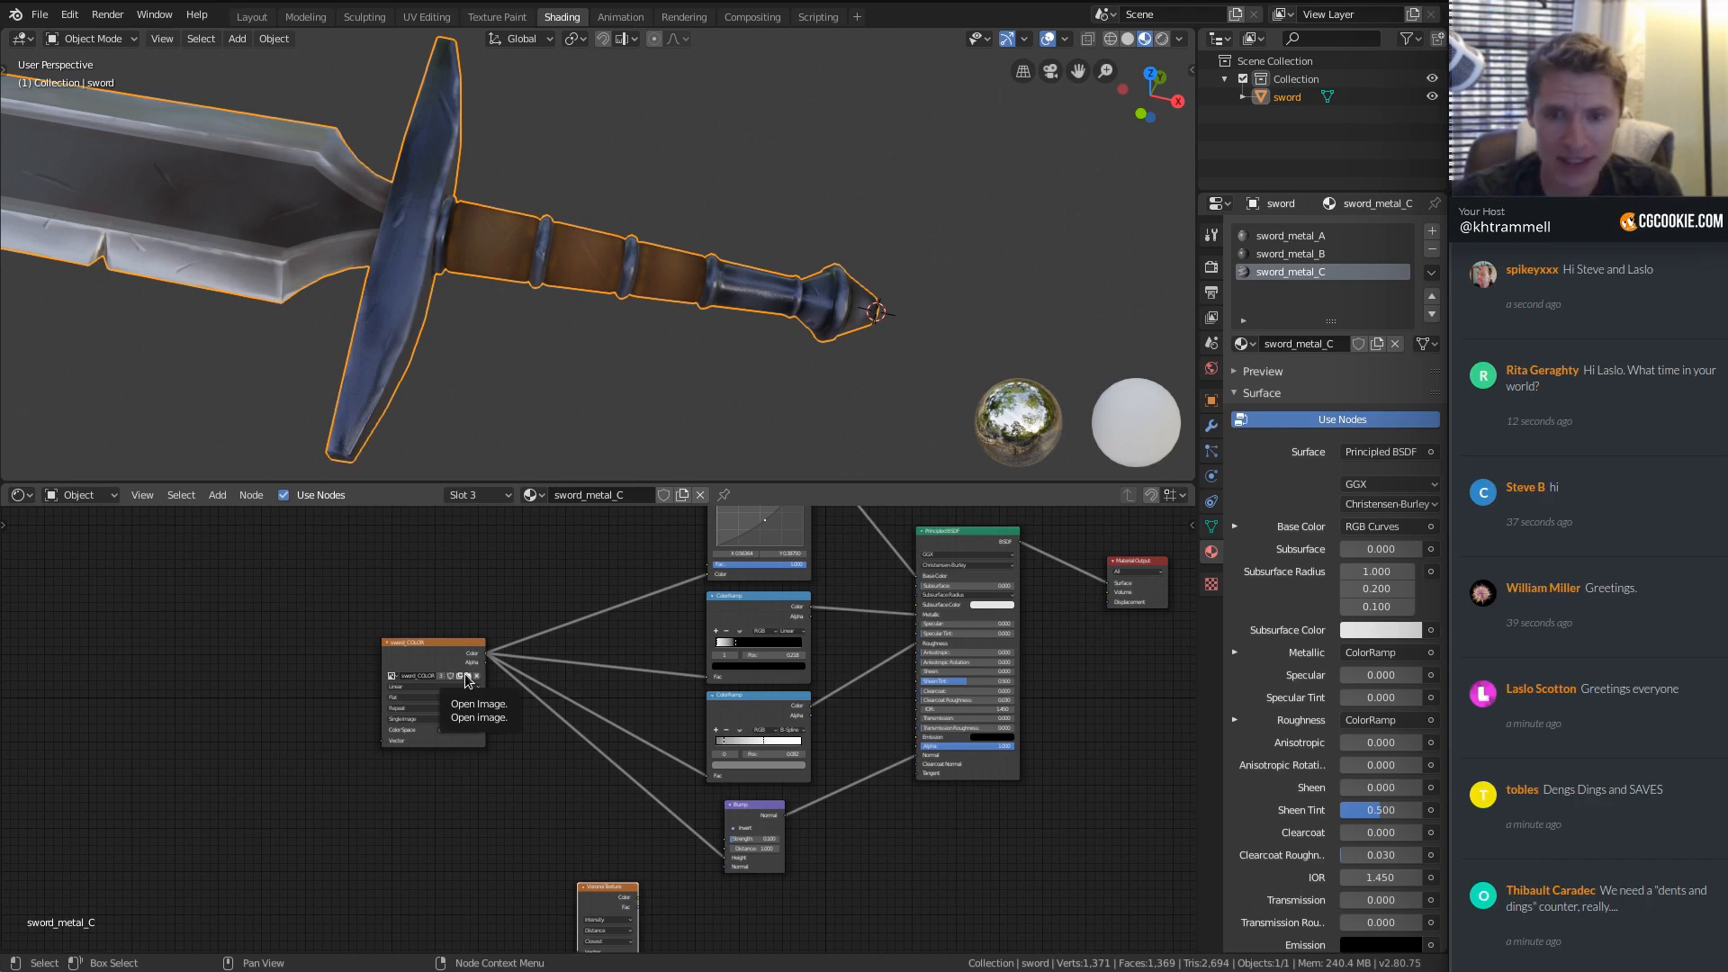
{"action": "left_click", "coordinate": [429, 661]}
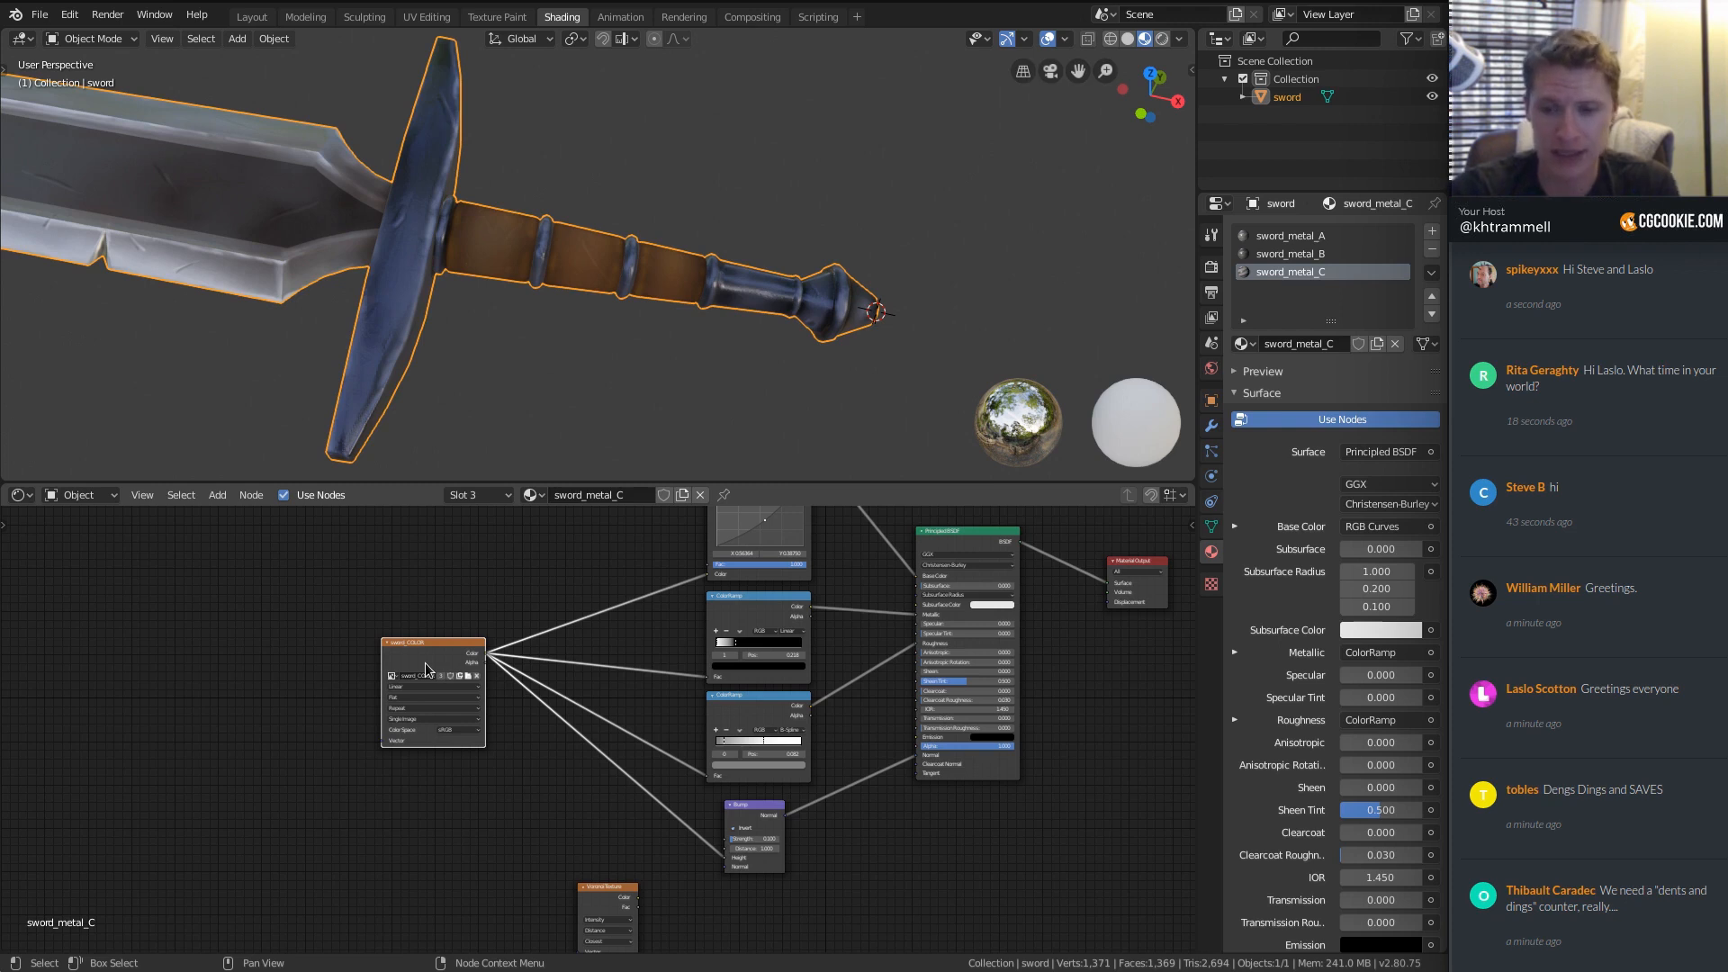
{"action": "middle_click_drag", "start_coordinate": [425, 670], "coordinate": [364, 683], "text": "ctrl"}
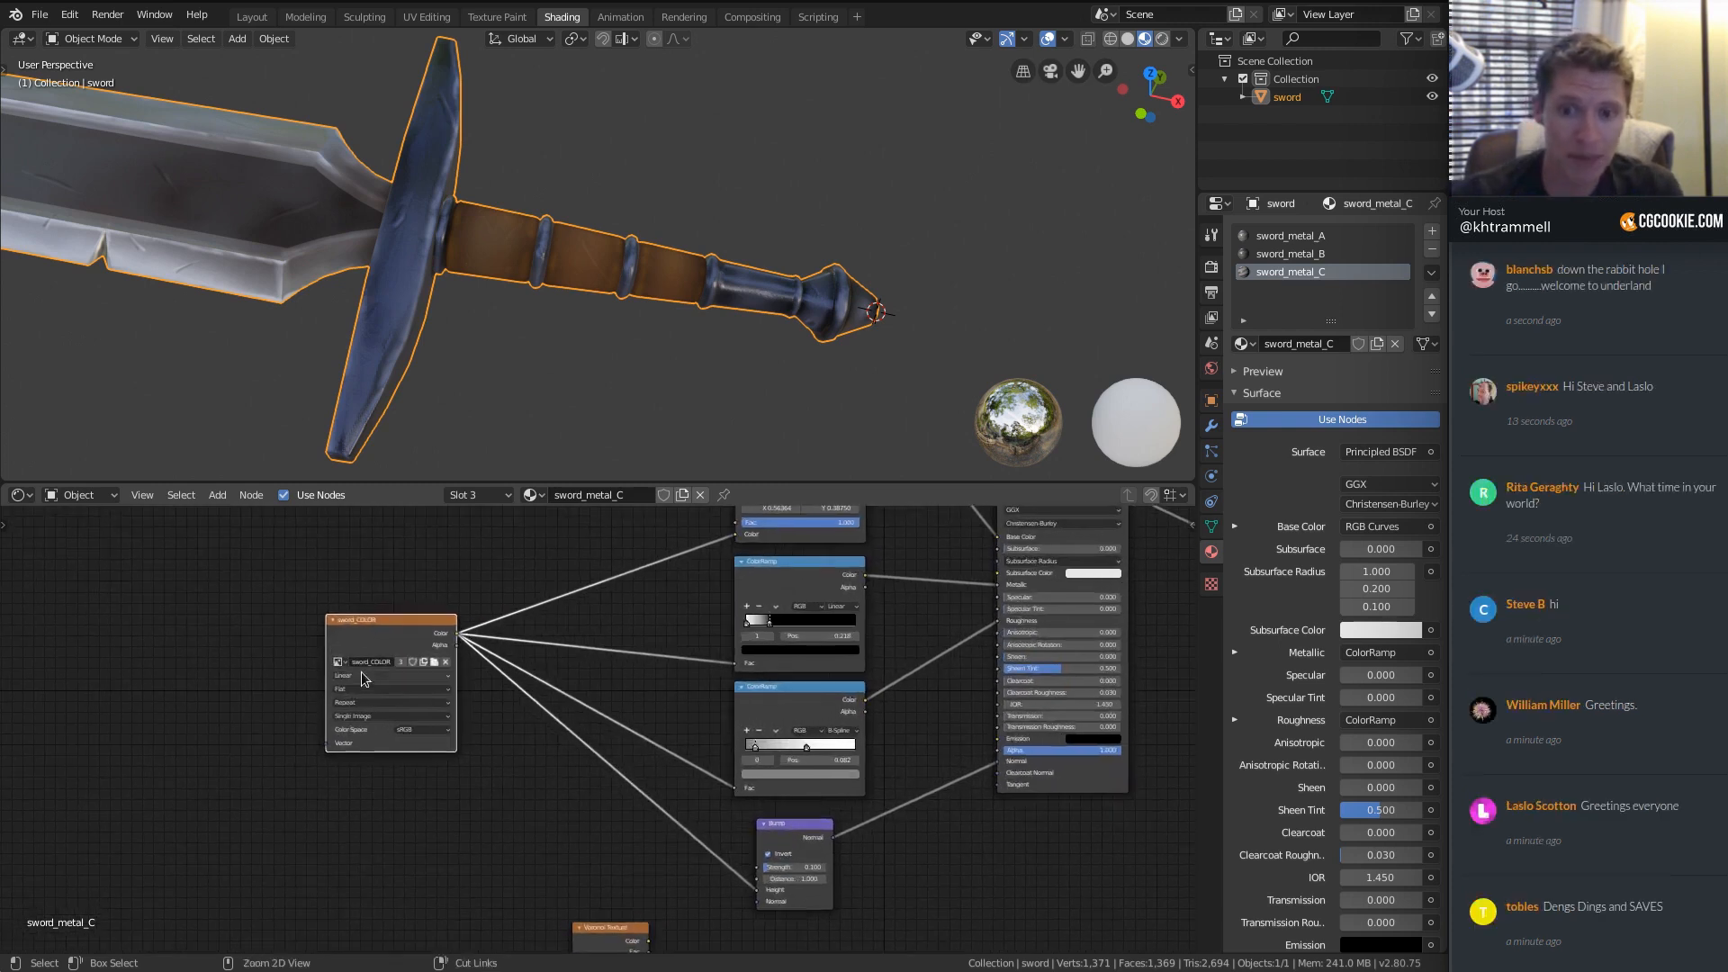
{"action": "middle_click_drag", "start_coordinate": [391, 609], "coordinate": [533, 648], "text": "shift"}
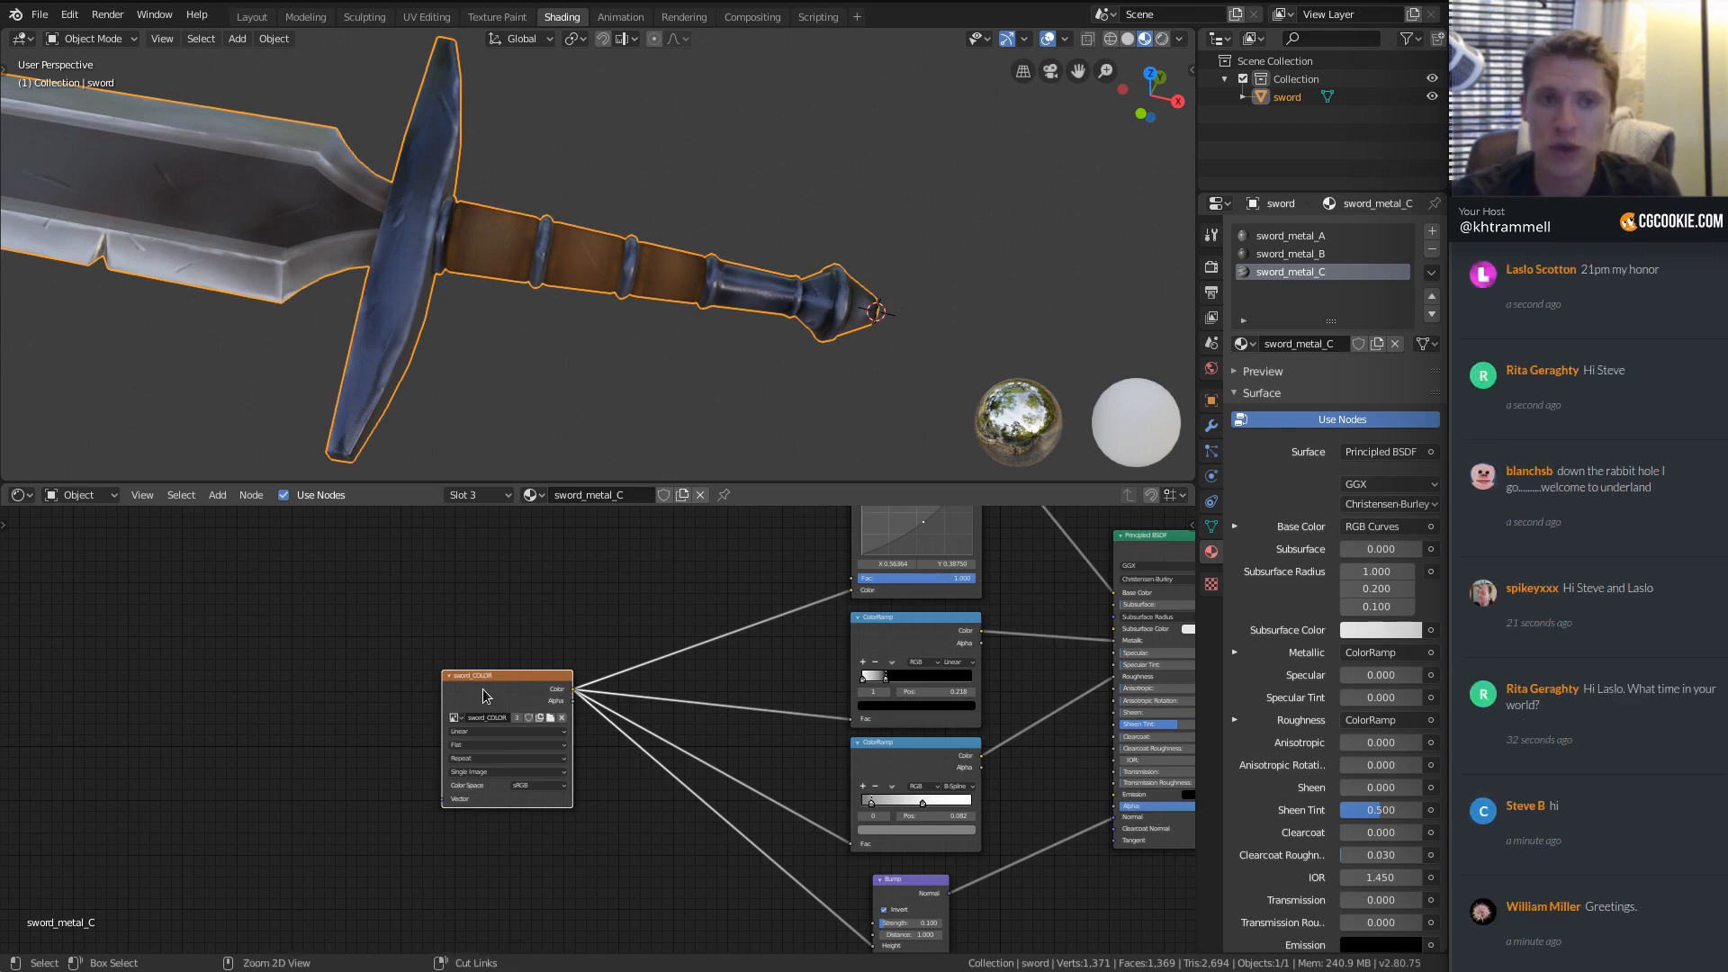
{"action": "key", "text": "ctrl+t"}
{"action": "scroll", "coordinate": [494, 601], "scroll_direction": "up", "scroll_amount": 3}
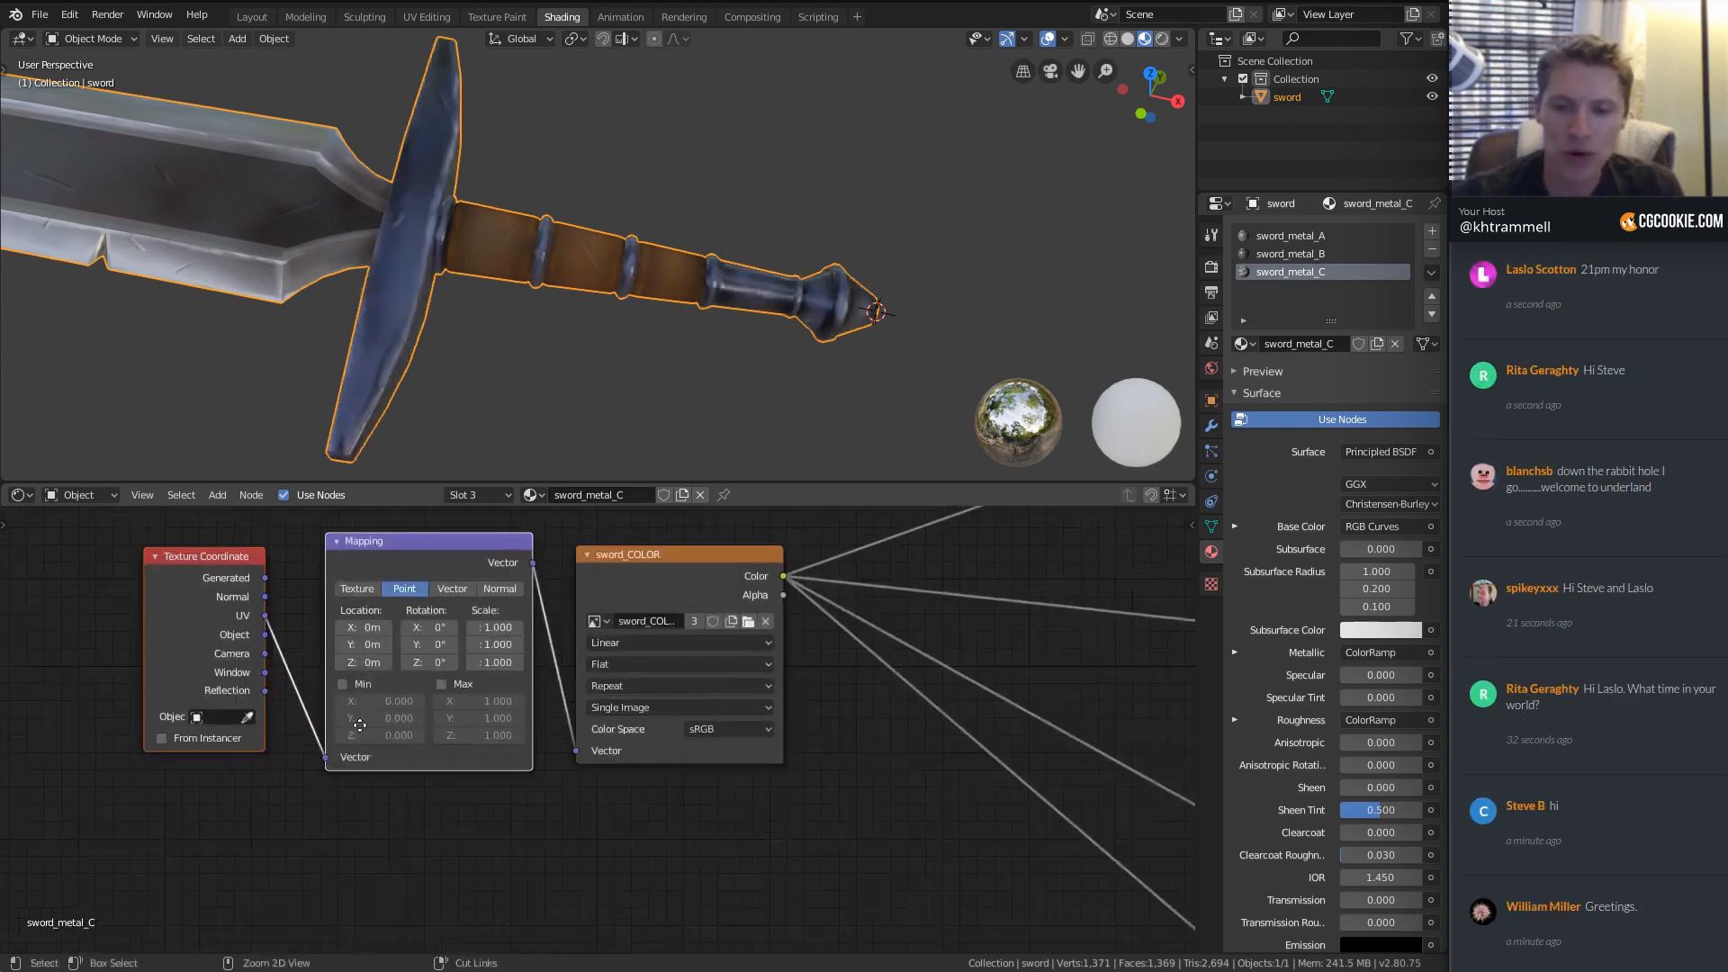
{"action": "middle_click_drag", "start_coordinate": [214, 589], "coordinate": [209, 682]}
{"action": "left_click_drag", "start_coordinate": [404, 623], "coordinate": [392, 619]}
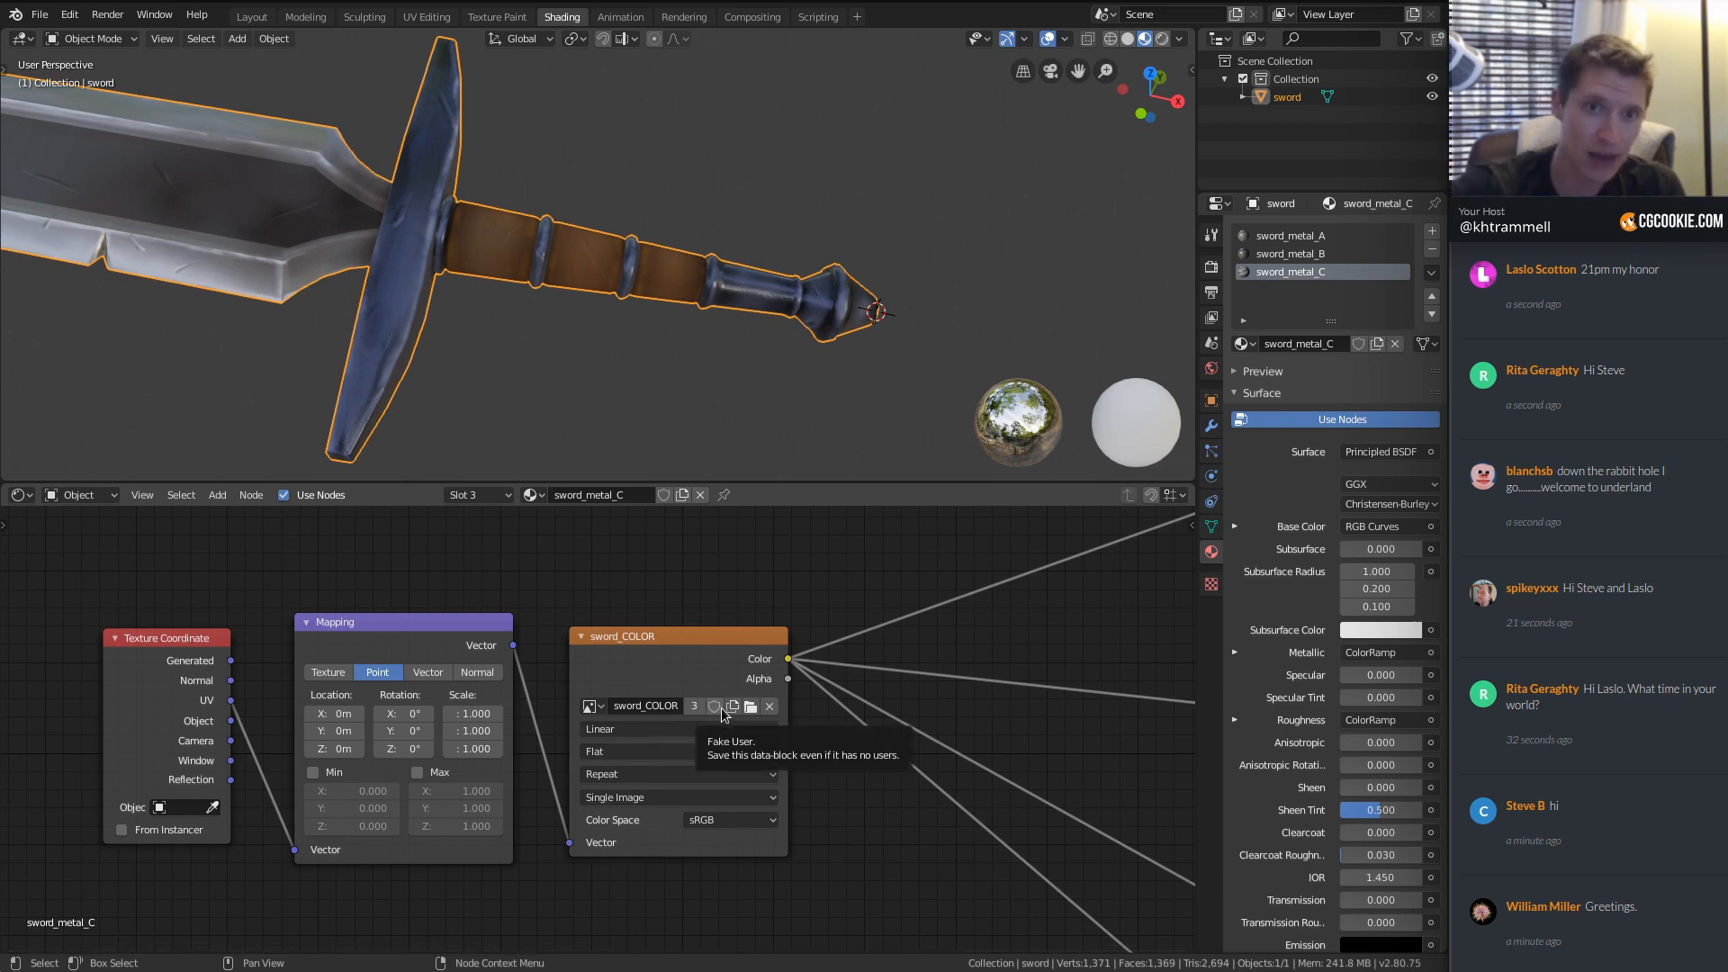
Add Texture Coordinate and Mapping nodes to the Voronoi Texture, using Generated coordinates.
{"action": "middle_click_drag", "start_coordinate": [796, 835], "coordinate": [592, 574]}
{"action": "middle_click_drag", "start_coordinate": [771, 619], "coordinate": [801, 444]}
{"action": "left_click", "coordinate": [857, 749]}
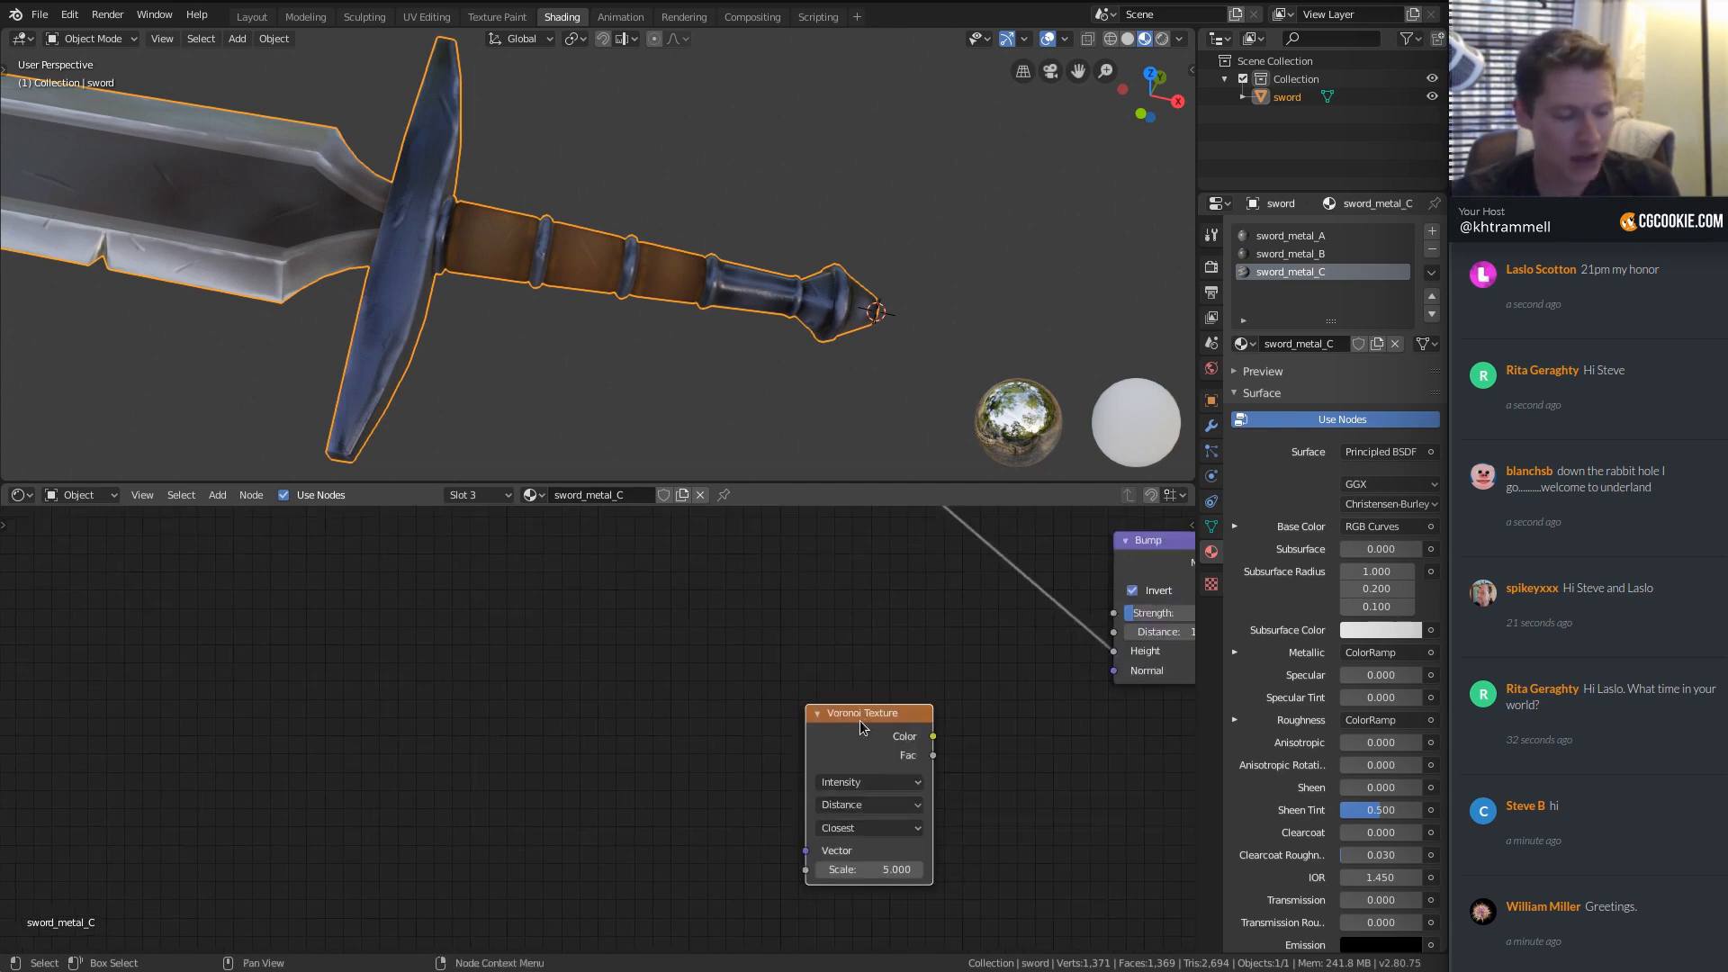
{"action": "key", "text": "ctrl+t"}
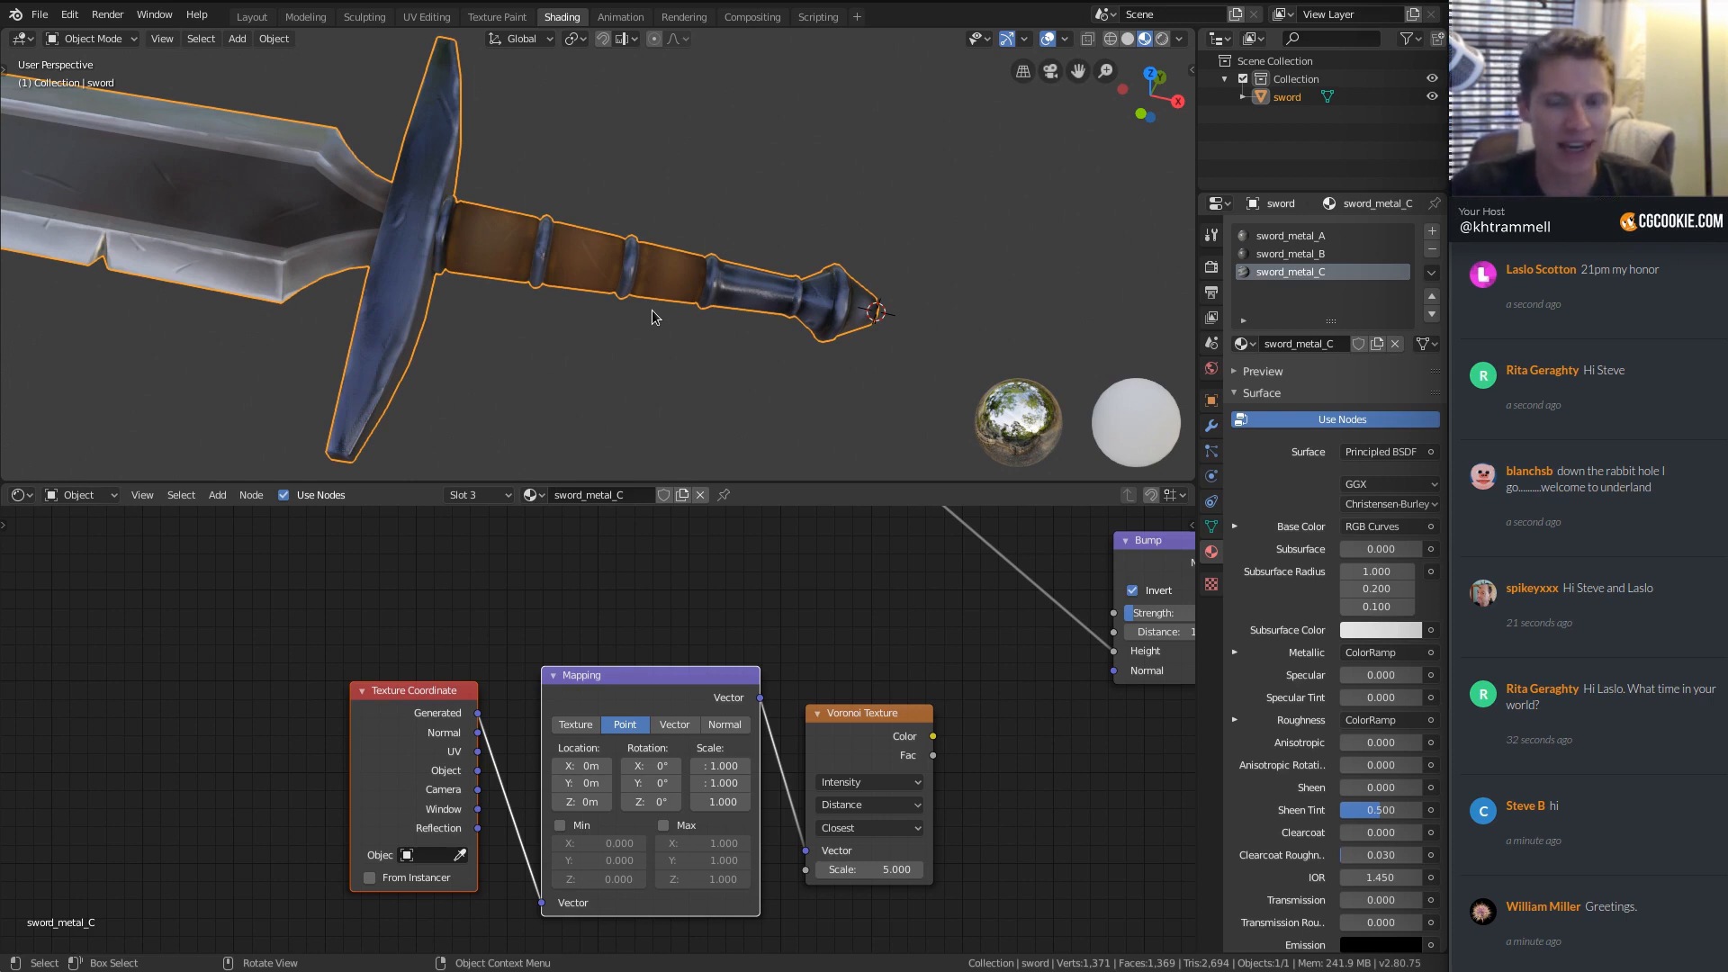
Preview the Voronoi Texture's color output on the sword and examine its pattern on the guard and handle.
{"action": "middle_click_drag", "start_coordinate": [654, 316], "coordinate": [822, 427]}
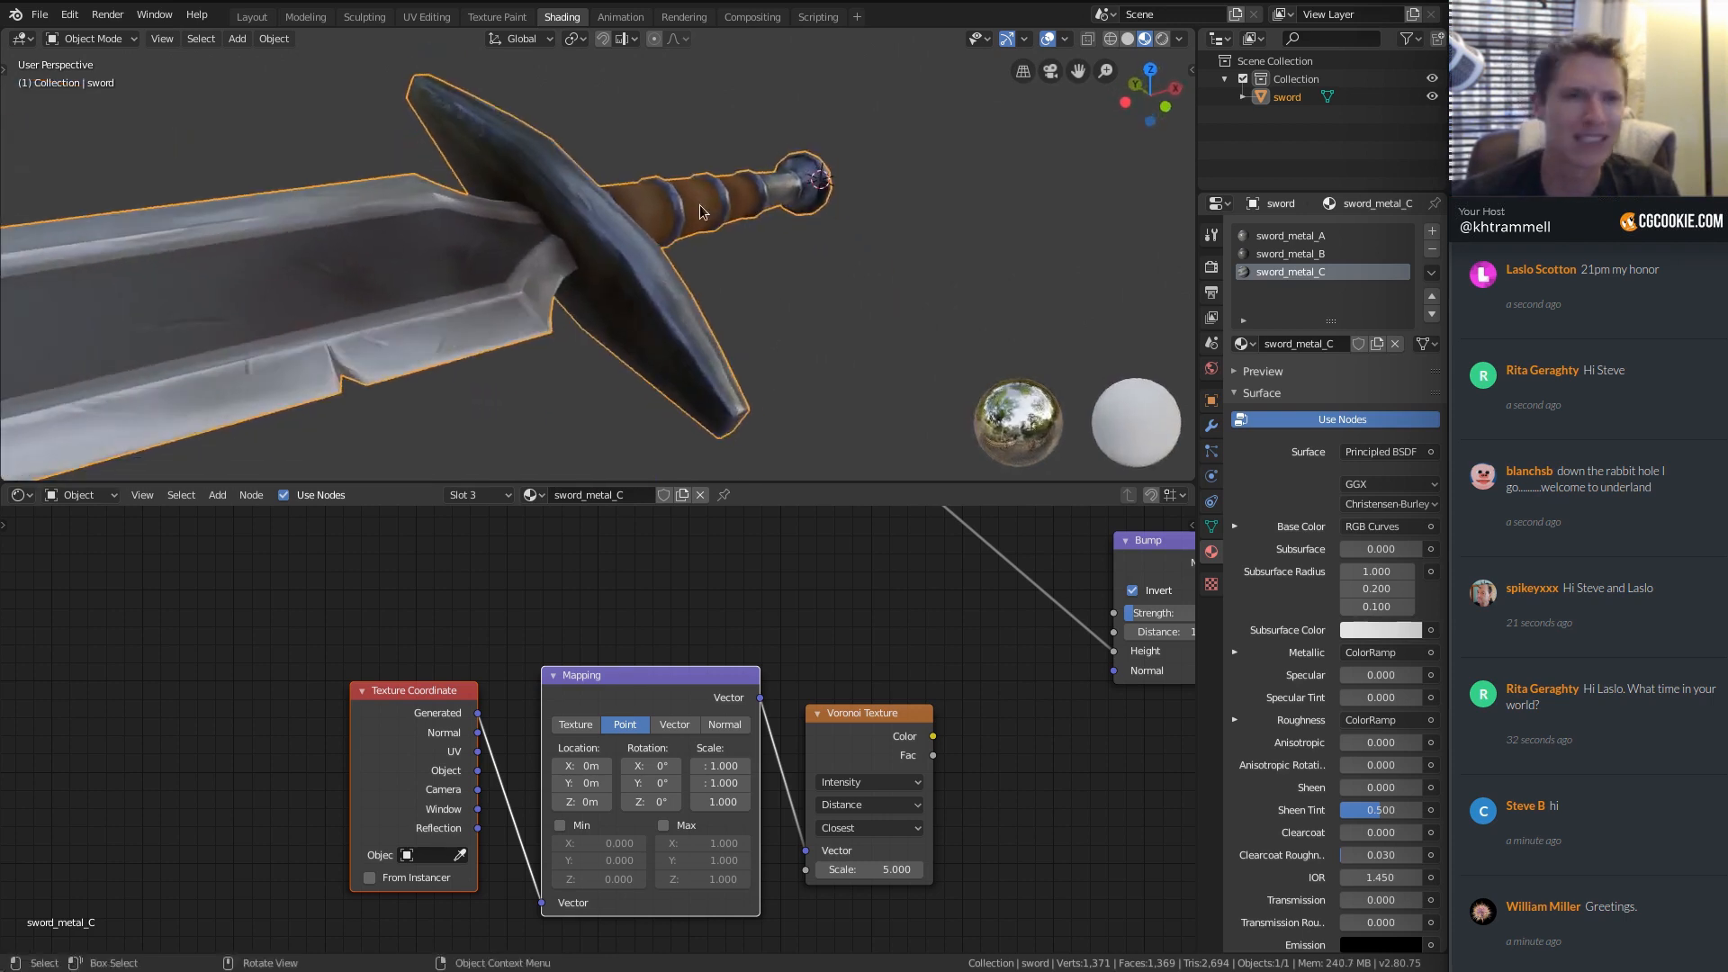
{"action": "left_click", "coordinate": [906, 724], "text": "ctrl+shift"}
{"action": "middle_click_drag", "start_coordinate": [897, 240], "coordinate": [765, 405]}
{"action": "middle_click_drag", "start_coordinate": [663, 234], "coordinate": [687, 352], "text": "ctrl"}
Move the Voronoi's Texture Coordinate node farther from its Mapping node and connect its Object output to the Mapping Vector input.
{"action": "left_click_drag", "start_coordinate": [438, 690], "coordinate": [405, 701]}
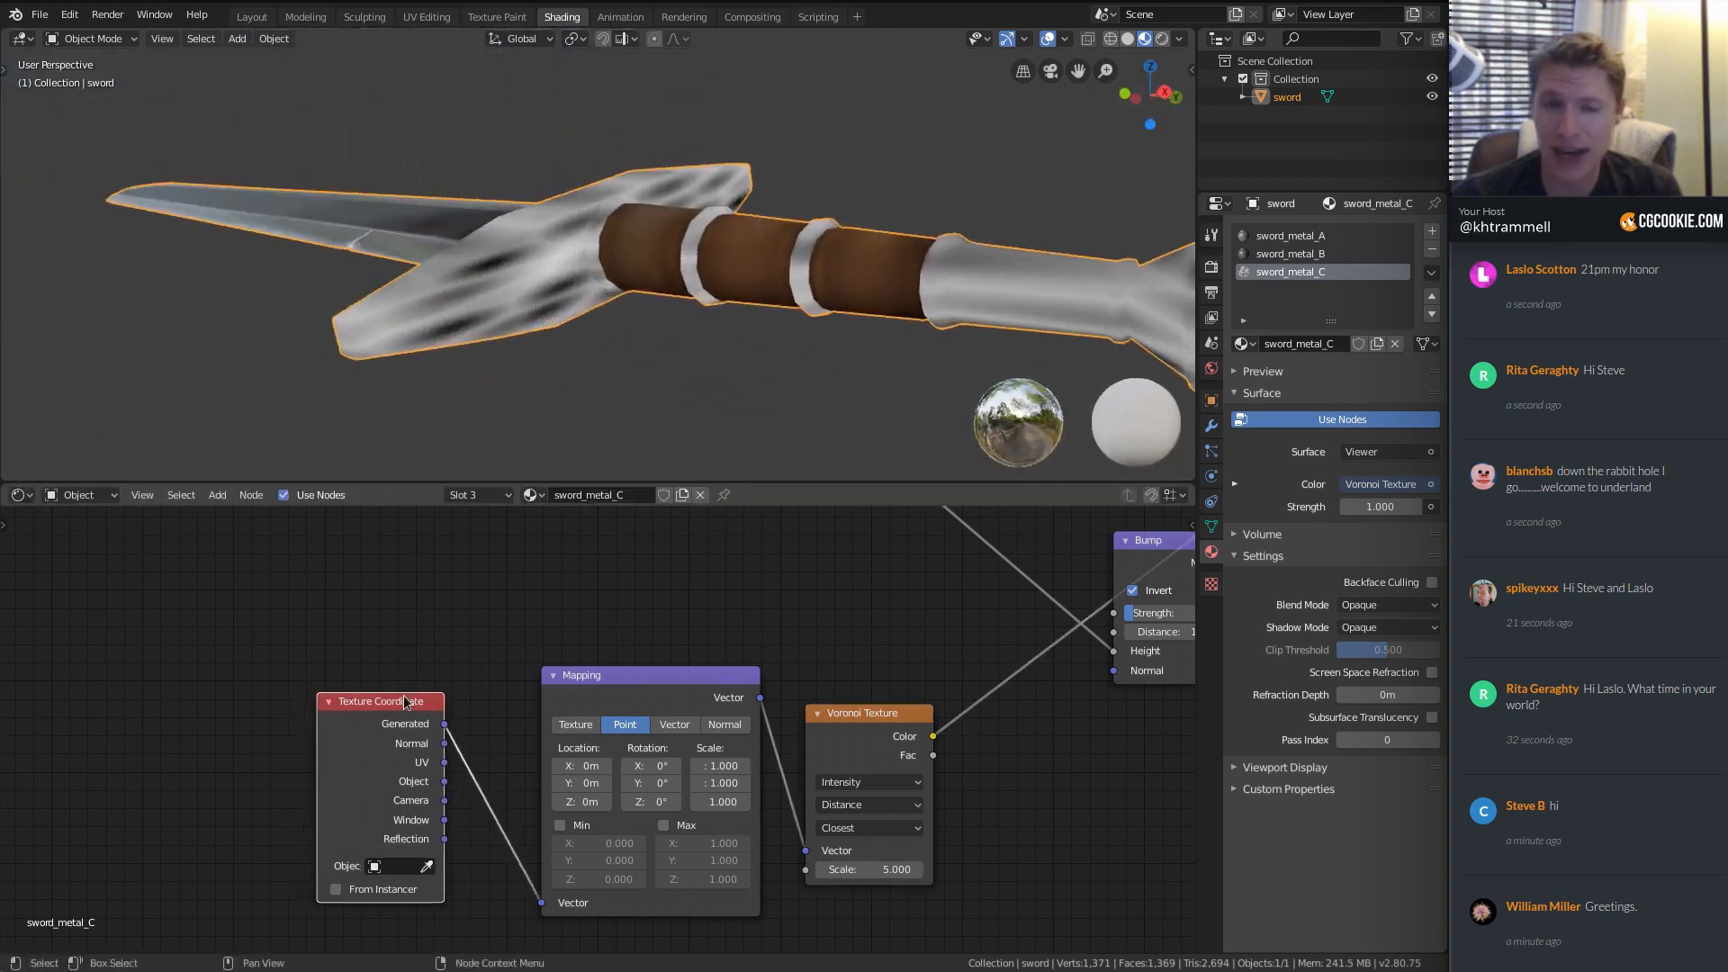
{"action": "left_click_drag", "start_coordinate": [443, 781], "coordinate": [541, 902]}
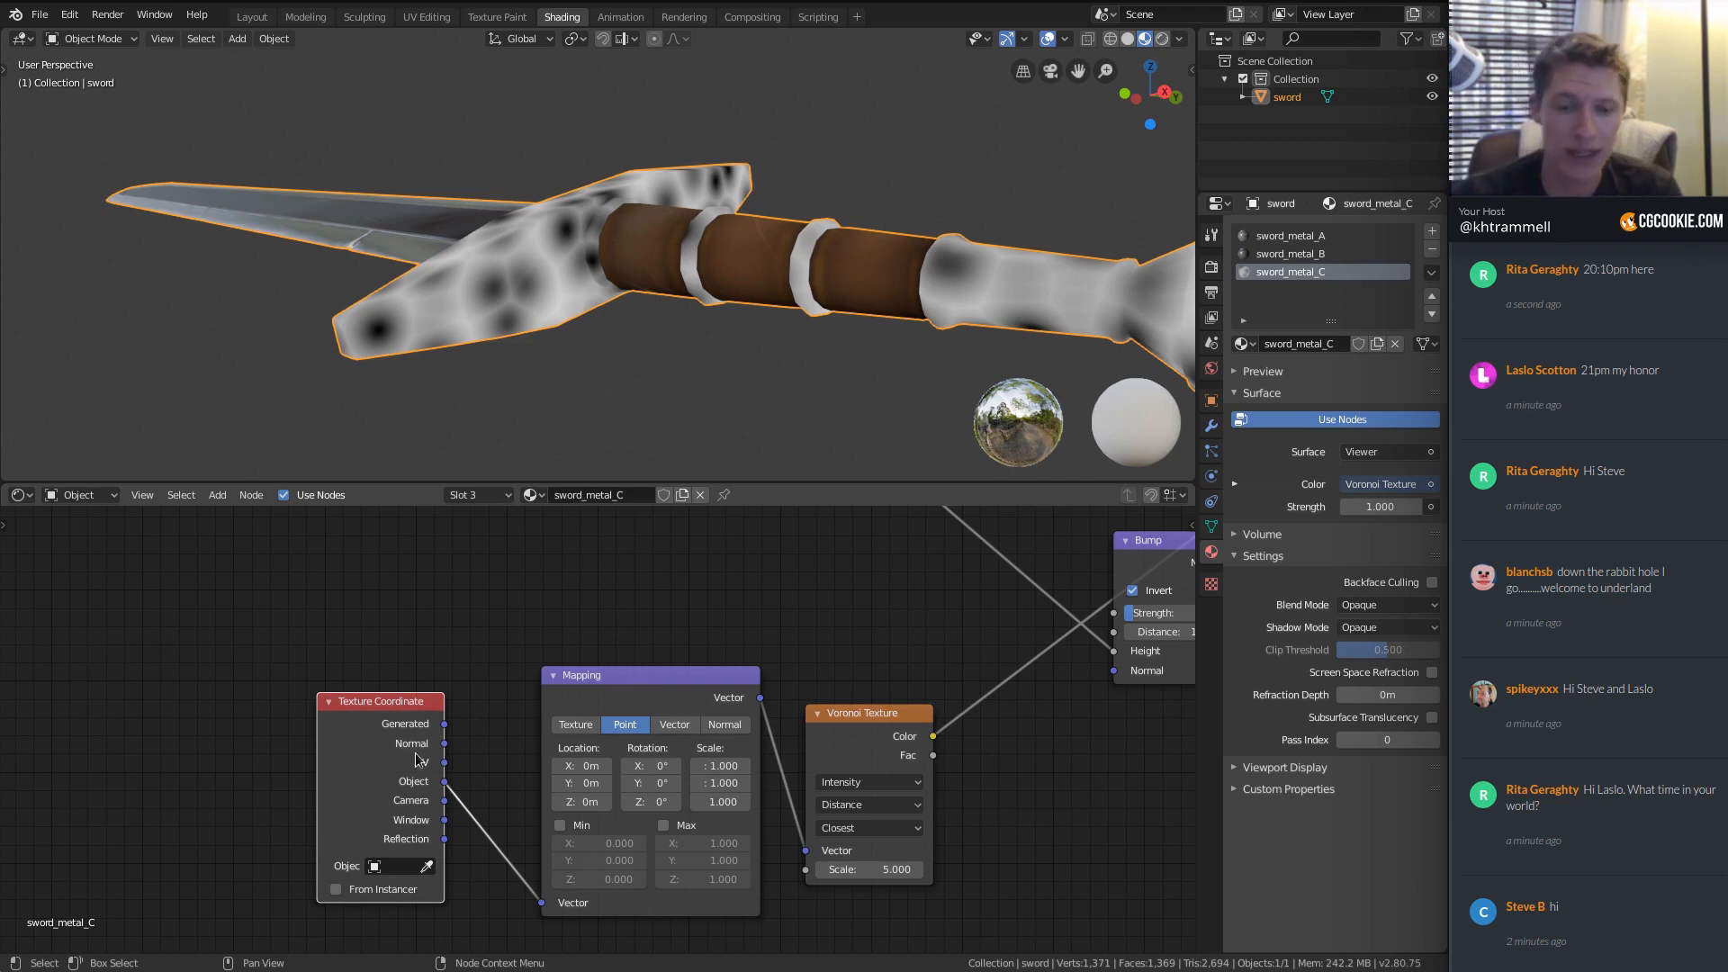
Move the Voronoi's Texture Coordinate node closer to its Mapping node and examine the Voronoi pattern on the guard and handle.
{"action": "left_click_drag", "start_coordinate": [387, 709], "coordinate": [429, 702]}
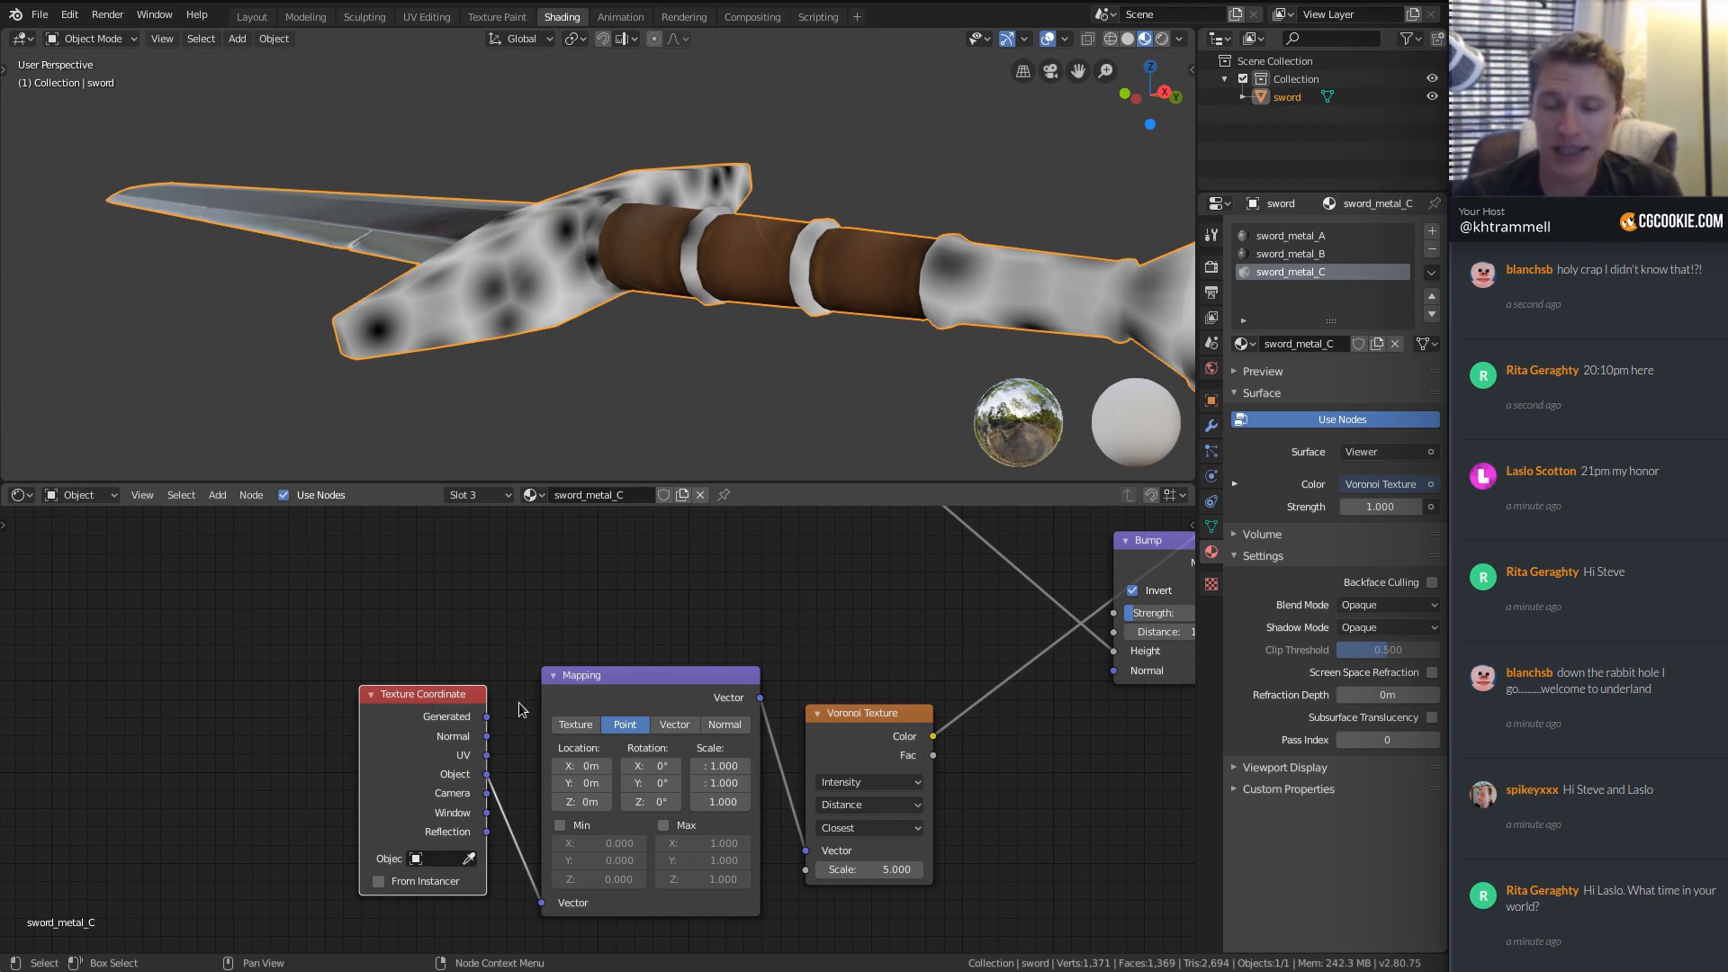
{"action": "middle_click_drag", "start_coordinate": [608, 301], "coordinate": [730, 419]}
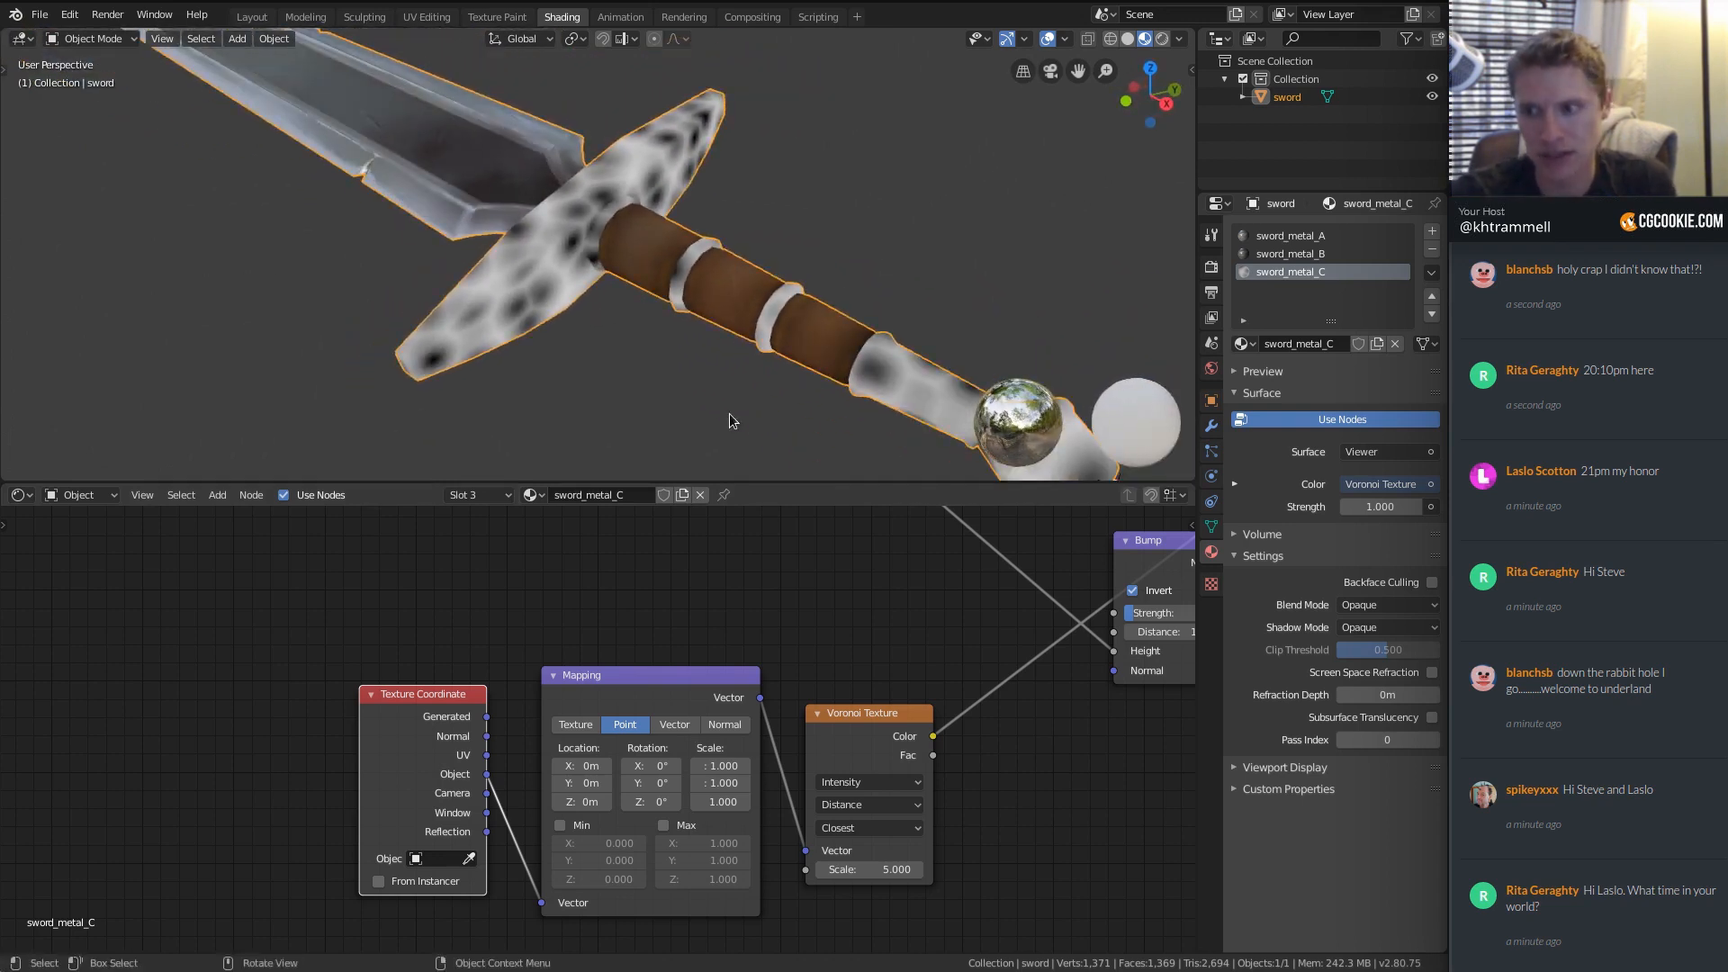
{"action": "middle_click_drag", "start_coordinate": [822, 298], "coordinate": [726, 236]}
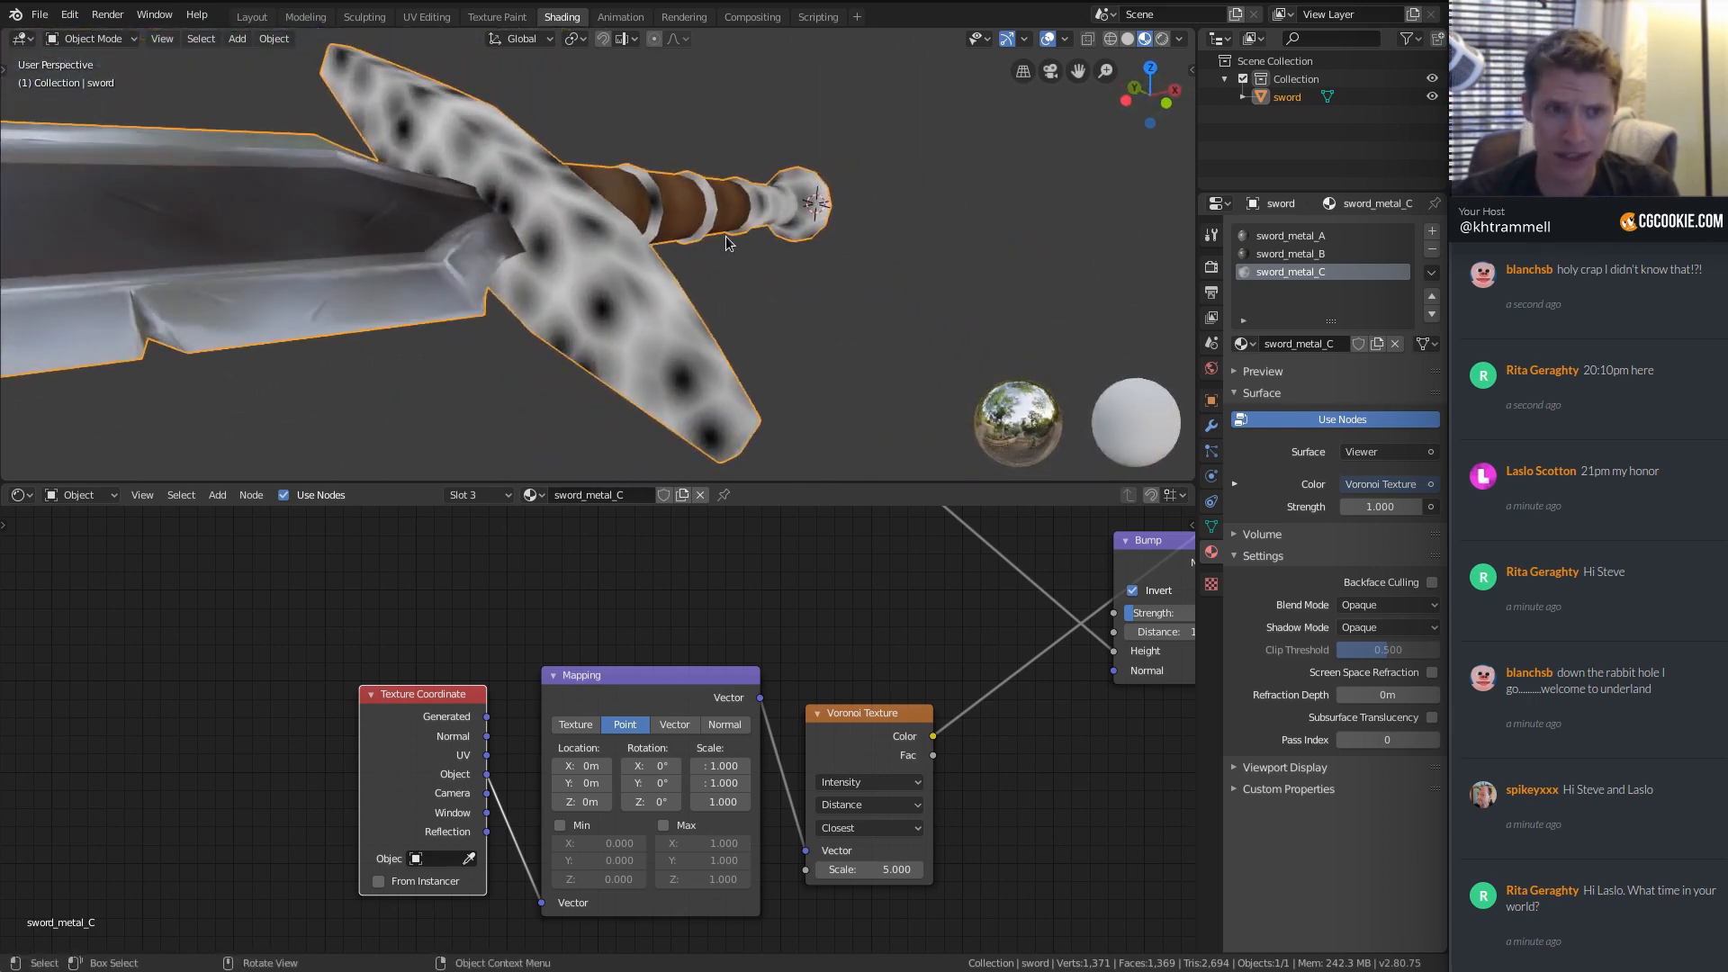
{"action": "middle_click_drag", "start_coordinate": [726, 243], "coordinate": [656, 197]}
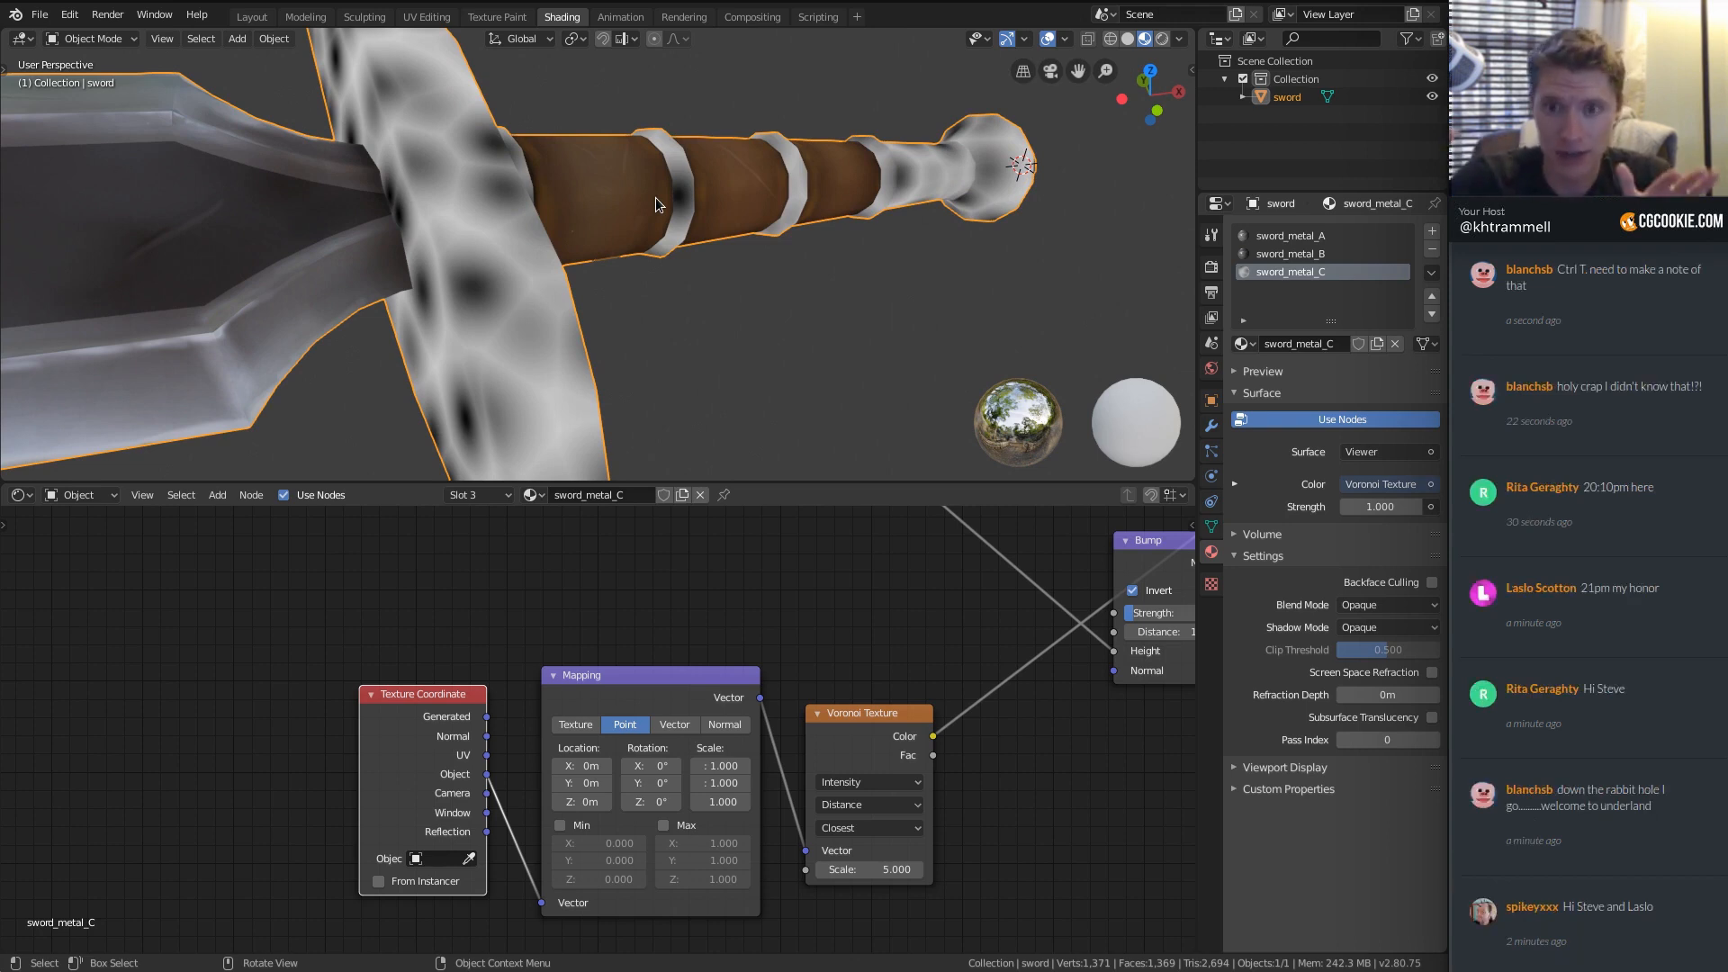
{"action": "scroll", "coordinate": [562, 248], "scroll_direction": "down", "scroll_amount": 2}
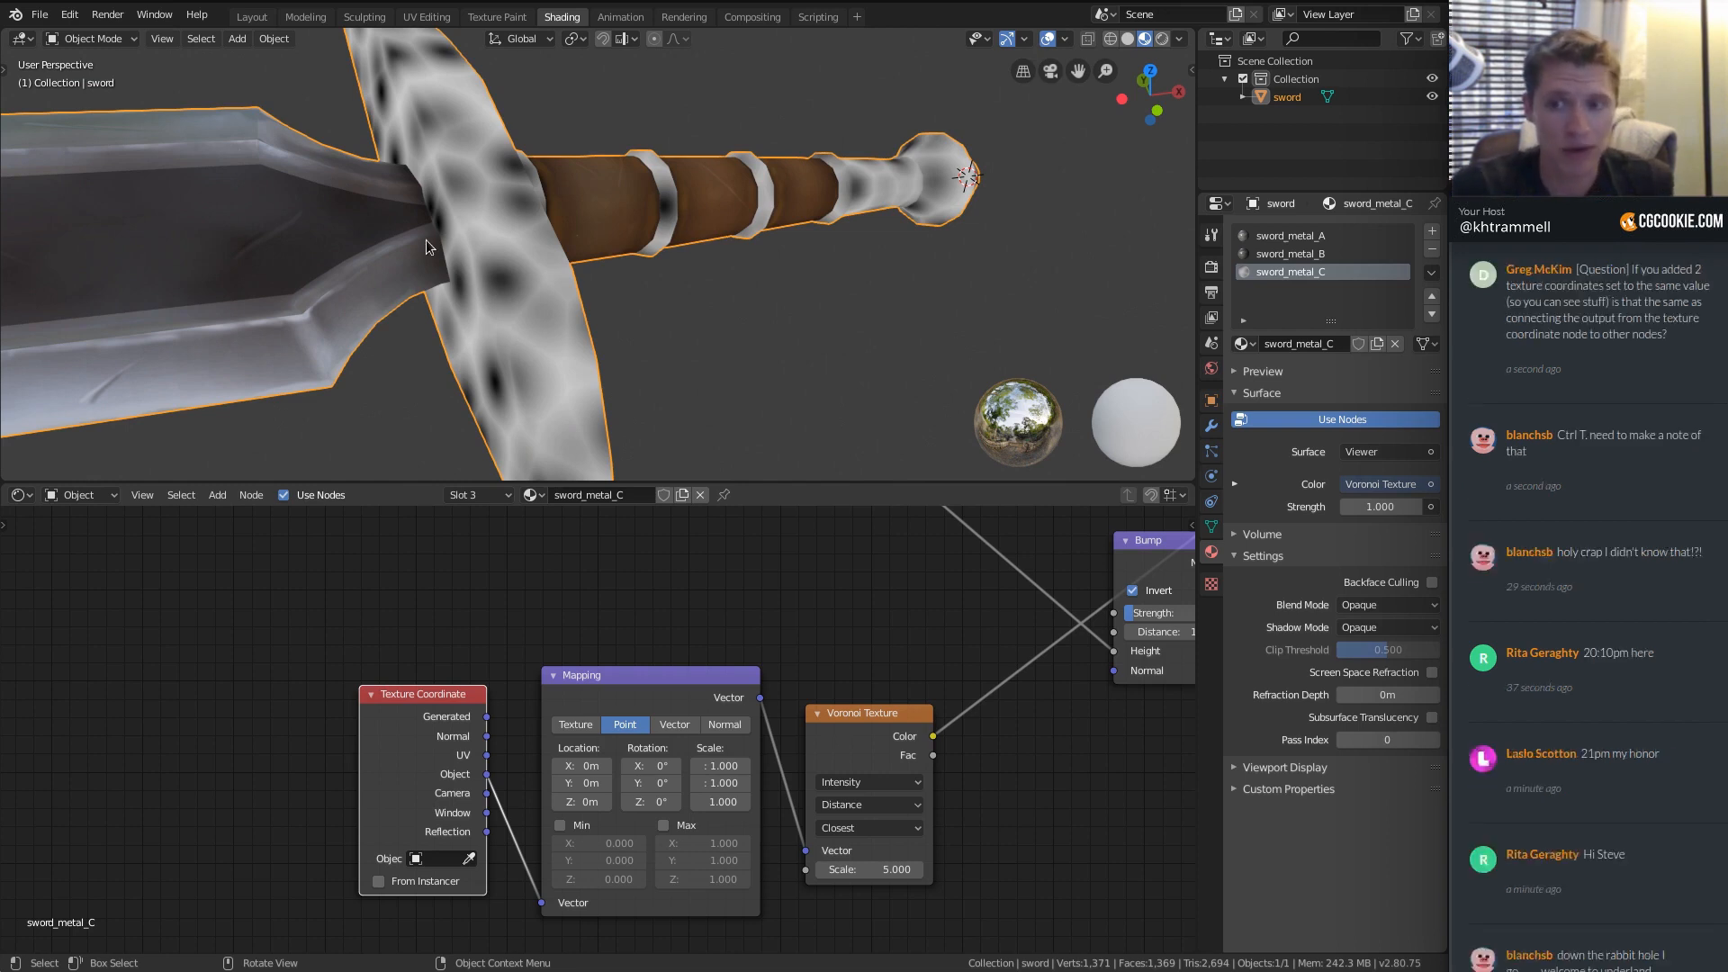
Add a second Bump node below the existing one and insert it on the Voronoi Texture's Color link.
{"action": "middle_click_drag", "start_coordinate": [975, 628], "coordinate": [691, 627]}
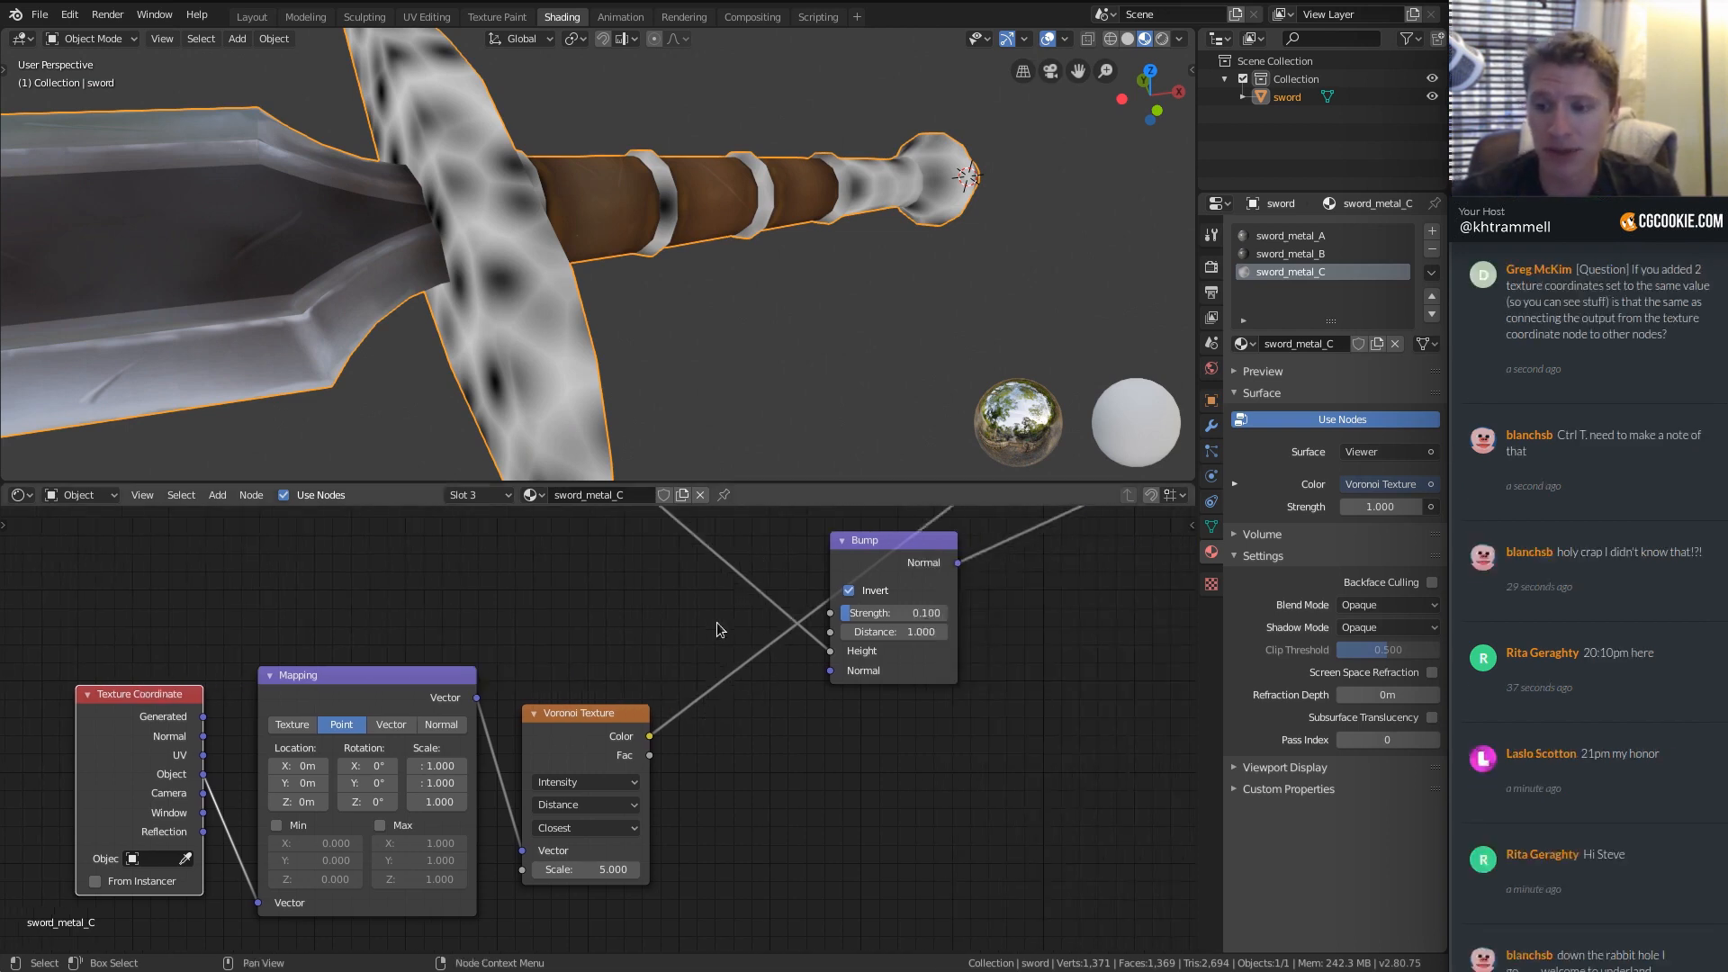
{"action": "key", "text": "shift+a"}
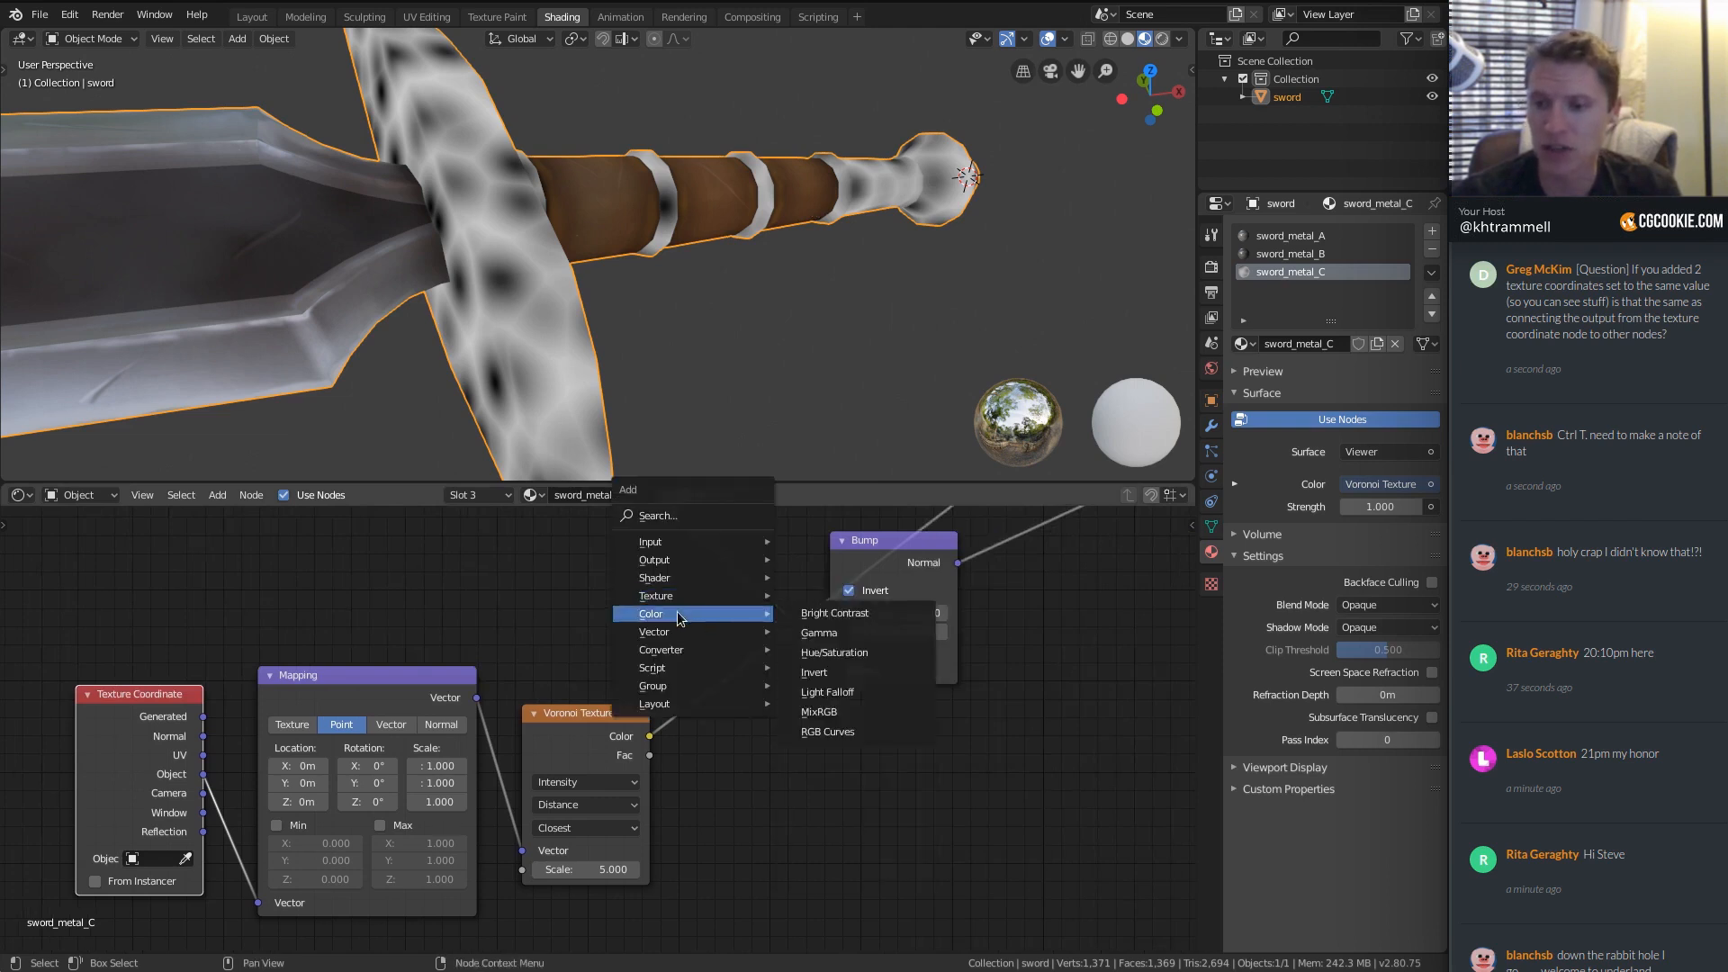
{"action": "mouse_move", "coordinate": [666, 641]}
{"action": "left_click", "coordinate": [810, 635]}
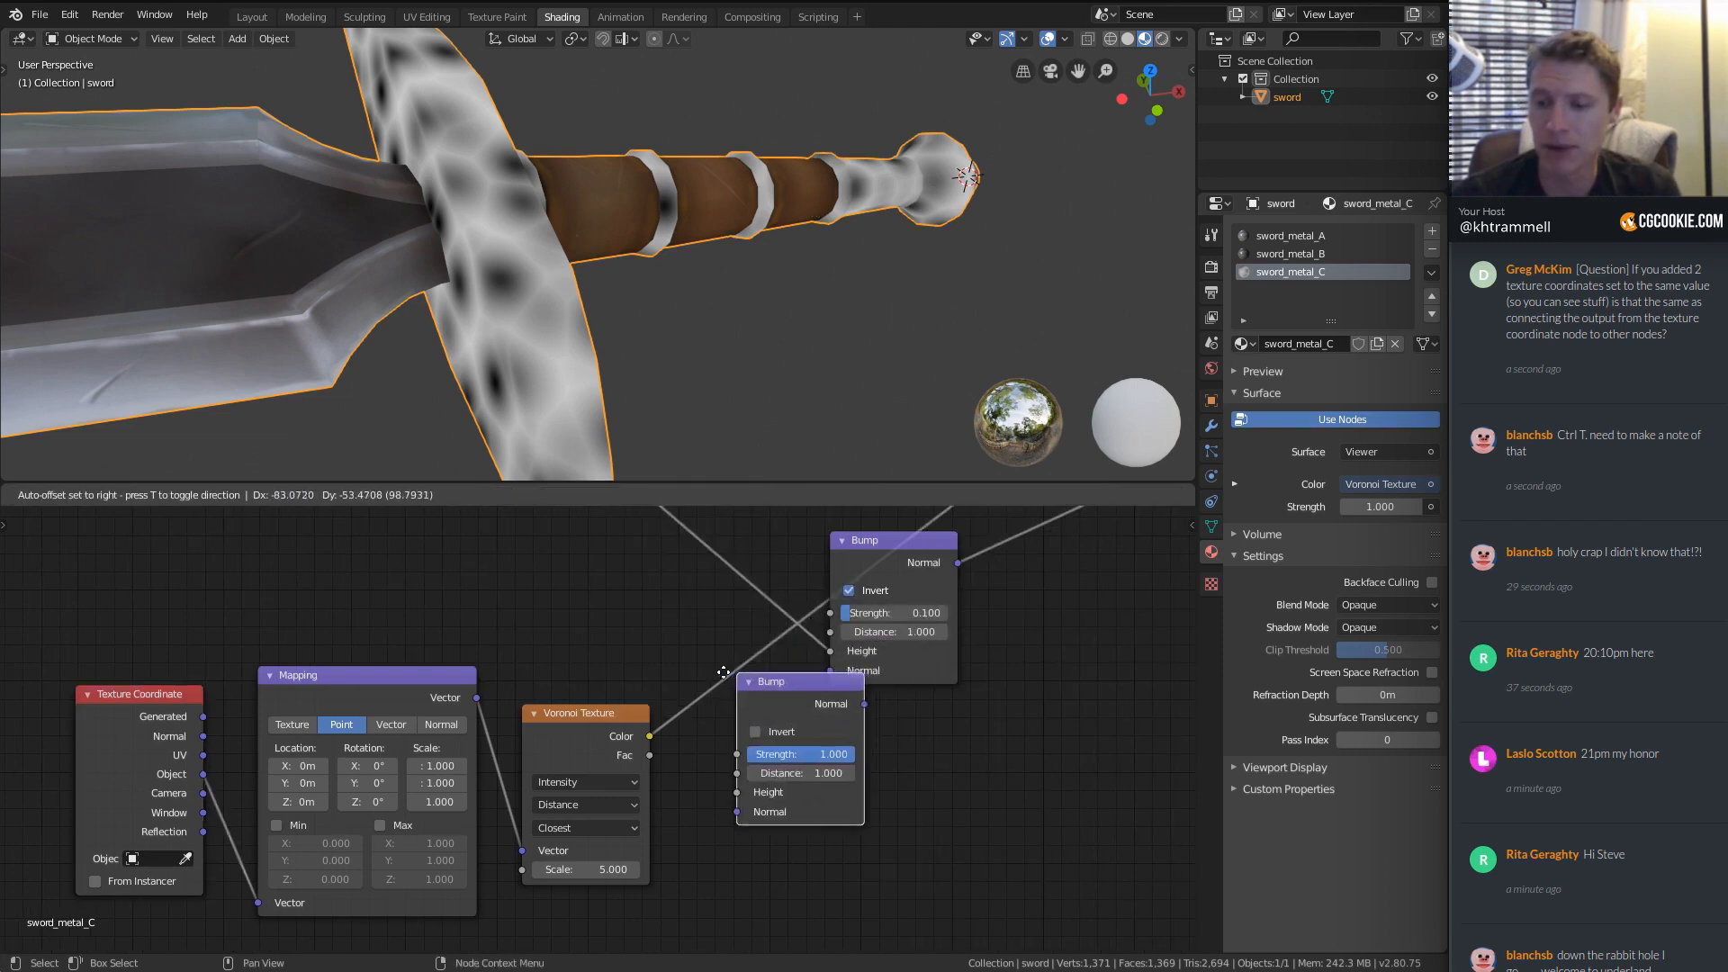
{"action": "left_click", "coordinate": [788, 689]}
{"action": "left_click_drag", "start_coordinate": [787, 689], "coordinate": [901, 720]}
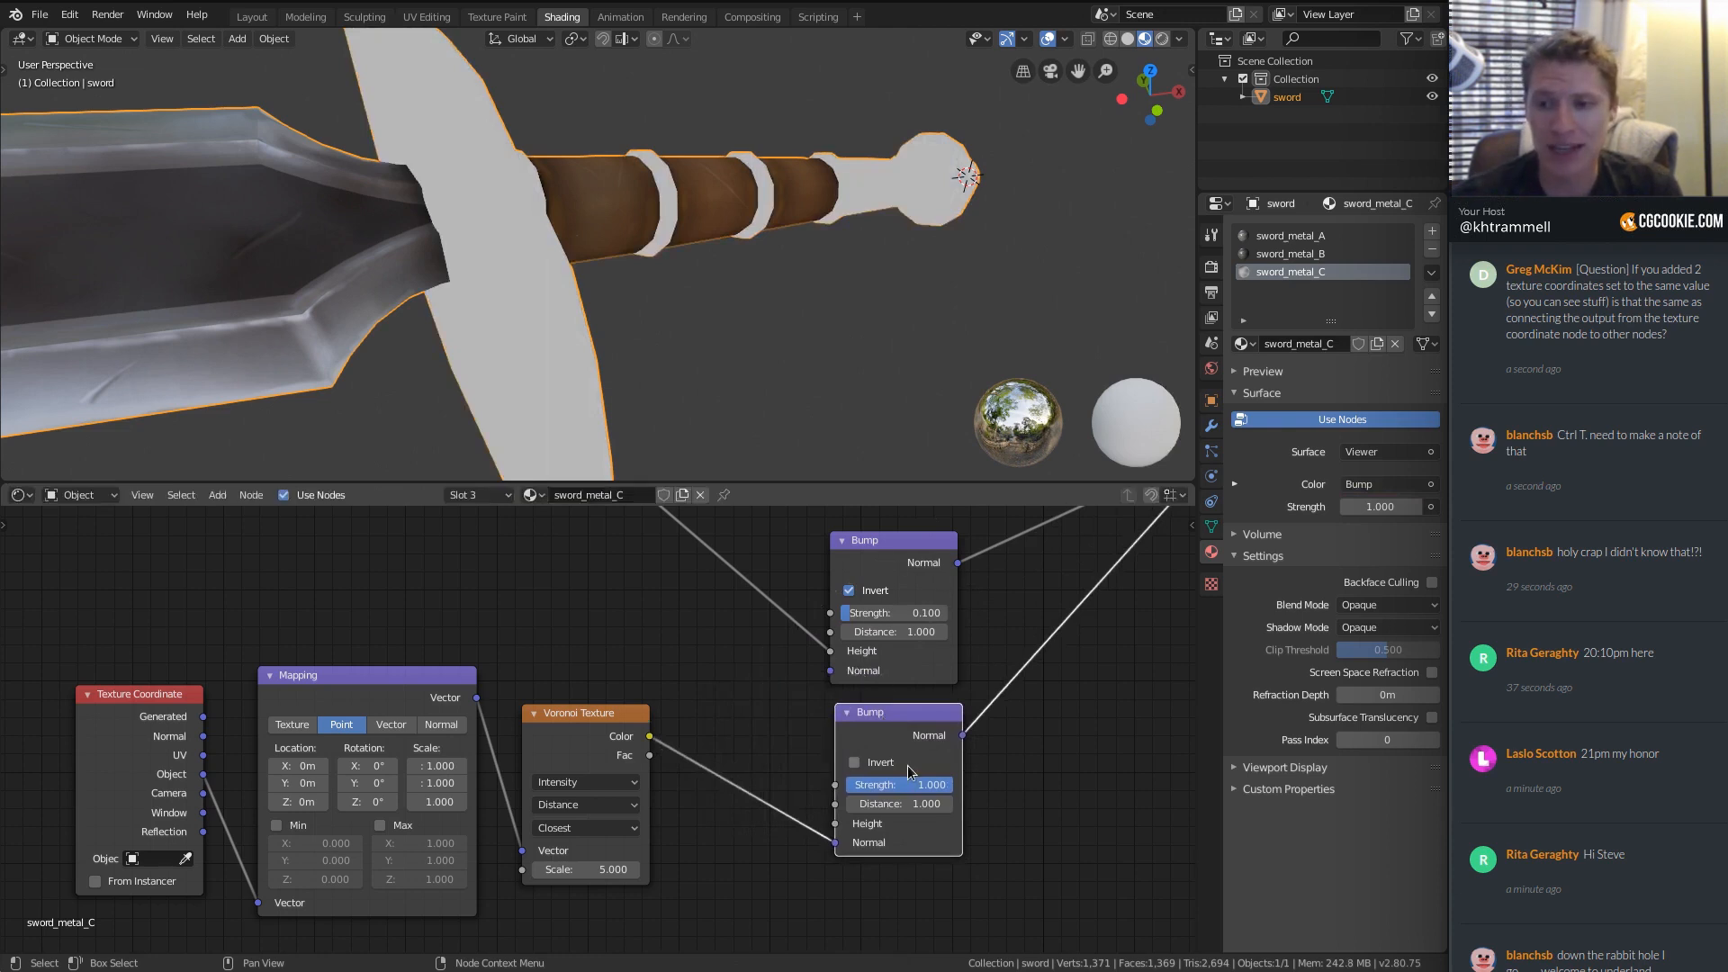
Reroute the Voronoi's Color output from the new Bump's Normal input to its Height input and set its Strength to 0.1.
{"action": "mouse_move", "coordinate": [910, 621]}
{"action": "middle_mouse_down"}
{"action": "mouse_move", "coordinate": [903, 640]}
{"action": "mouse_move", "coordinate": [888, 626]}
{"action": "middle_mouse_up"}
{"action": "scroll", "coordinate": [844, 704], "scroll_direction": "up", "scroll_amount": 1}
{"action": "middle_click_drag", "start_coordinate": [838, 708], "coordinate": [784, 671], "text": "shift"}
{"action": "mouse_move", "coordinate": [755, 826]}
{"action": "left_mouse_down"}
{"action": "mouse_move", "coordinate": [648, 773]}
{"action": "mouse_move", "coordinate": [755, 804]}
{"action": "left_mouse_up"}
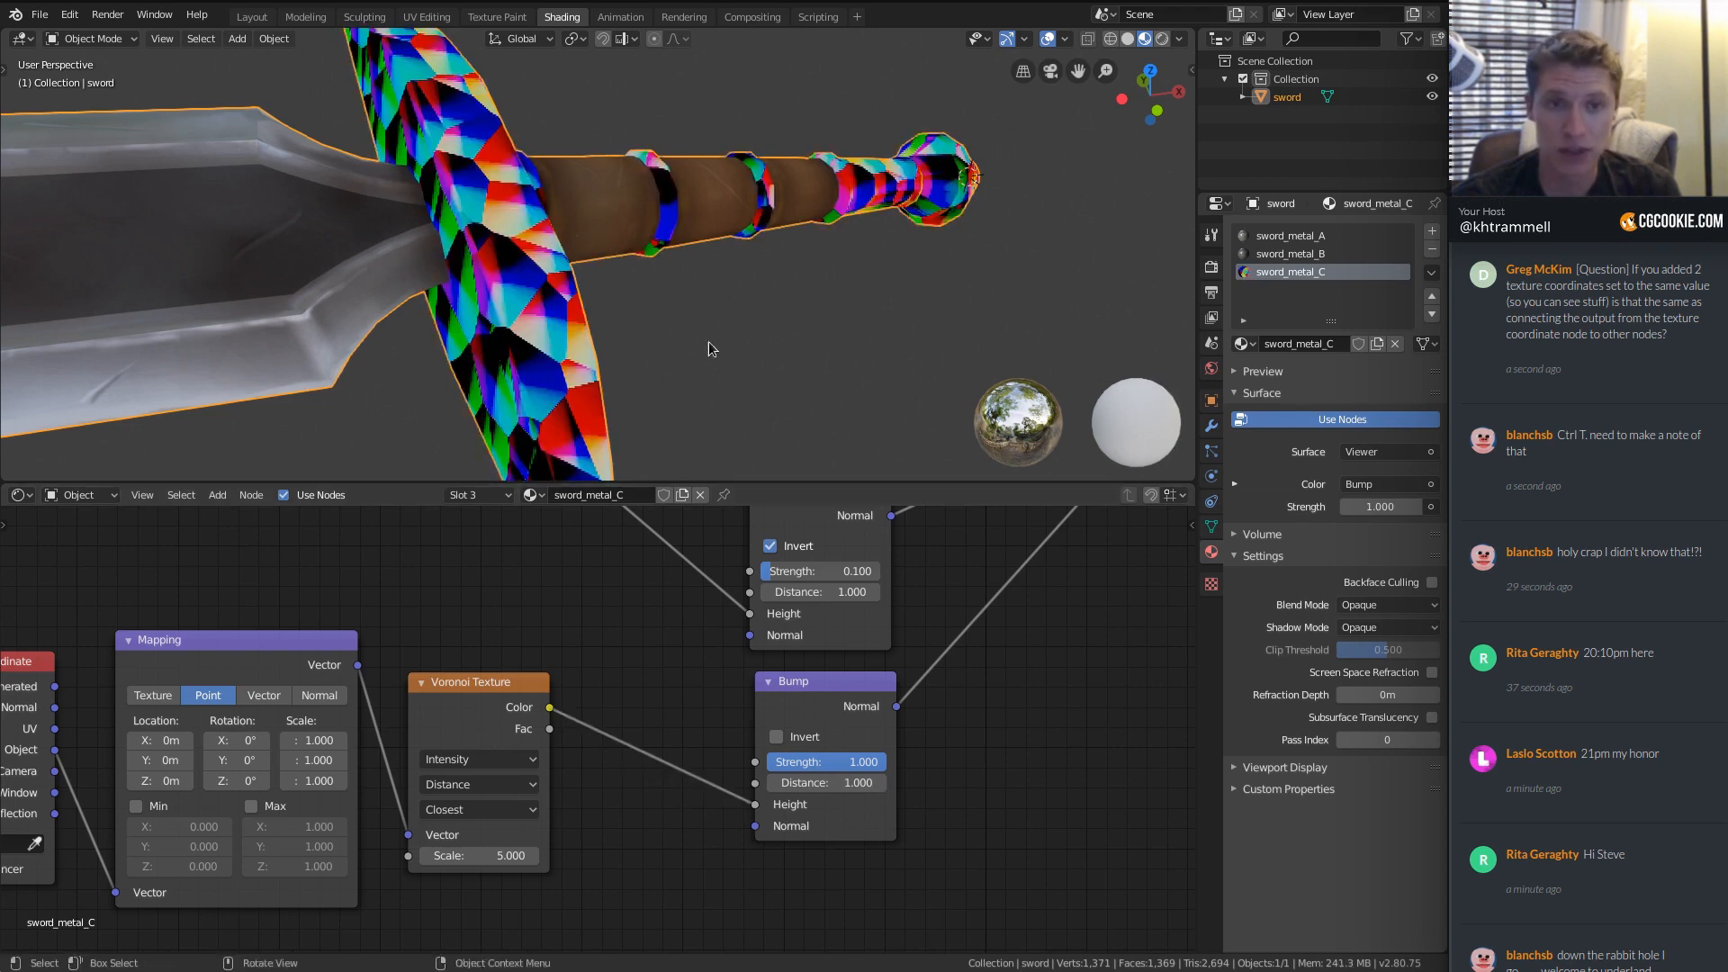
{"action": "scroll", "coordinate": [597, 735], "scroll_direction": "down", "scroll_amount": 1}
{"action": "left_click", "coordinate": [826, 759]}
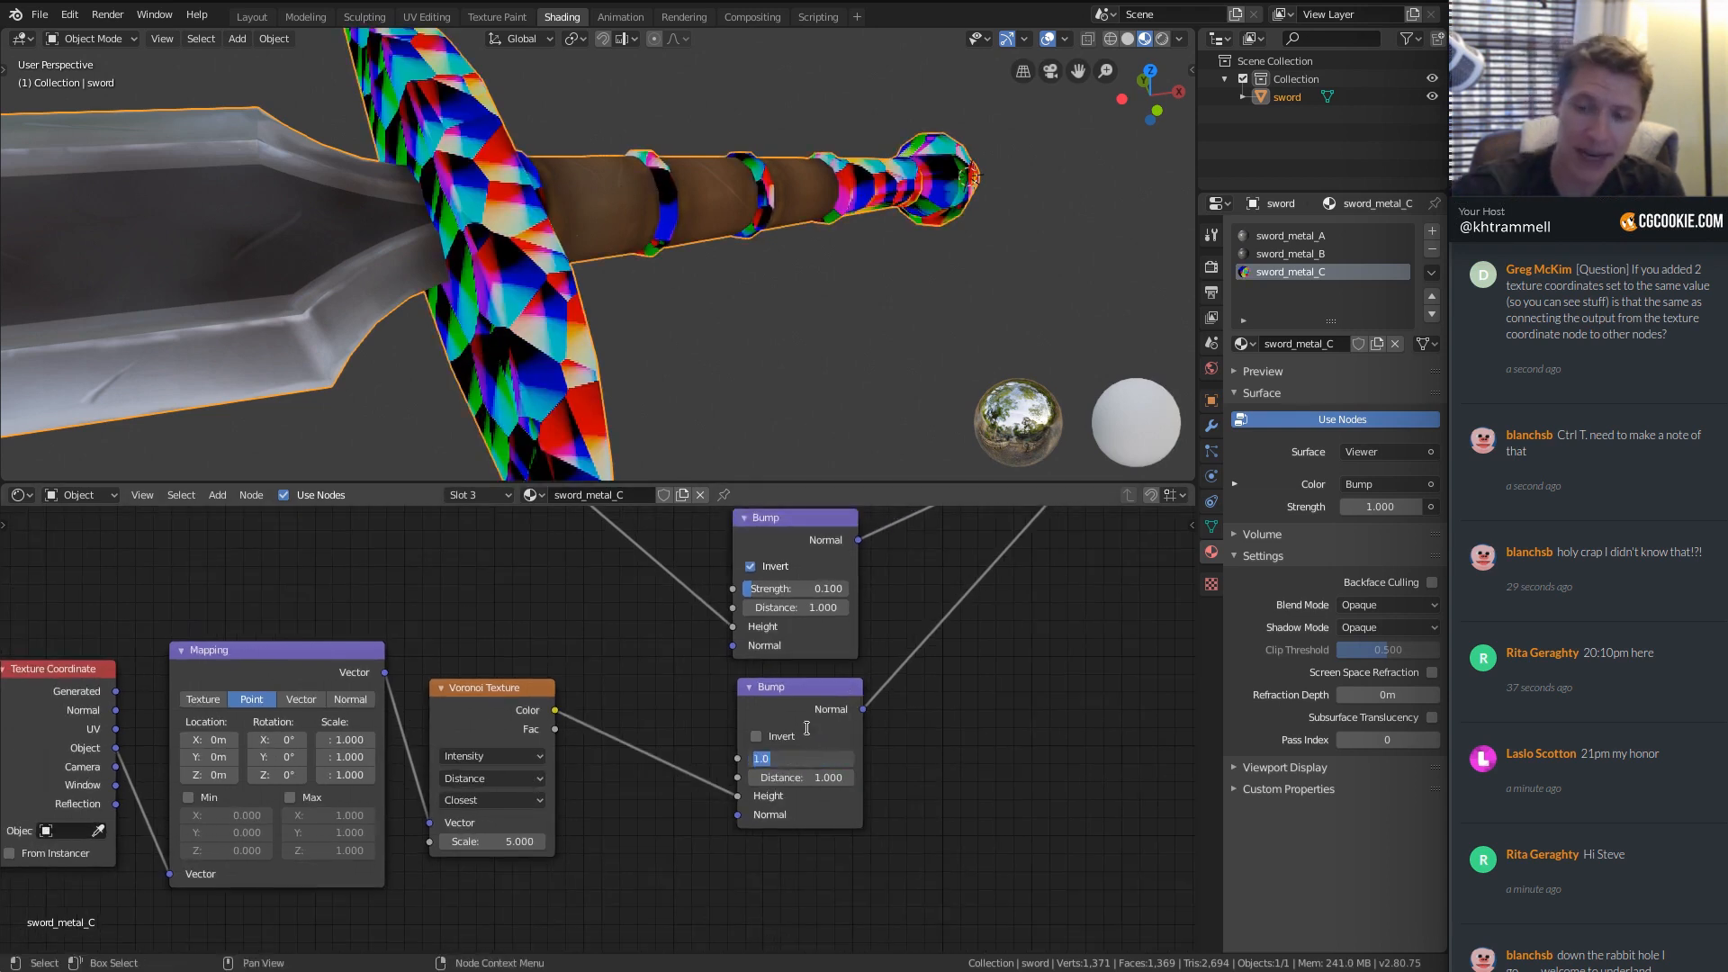
{"action": "type", "text": ".1"}
{"action": "key", "text": "Return"}
{"action": "middle_click_drag", "start_coordinate": [508, 290], "coordinate": [789, 322]}
{"action": "scroll", "coordinate": [789, 322], "scroll_direction": "down", "scroll_amount": 3}
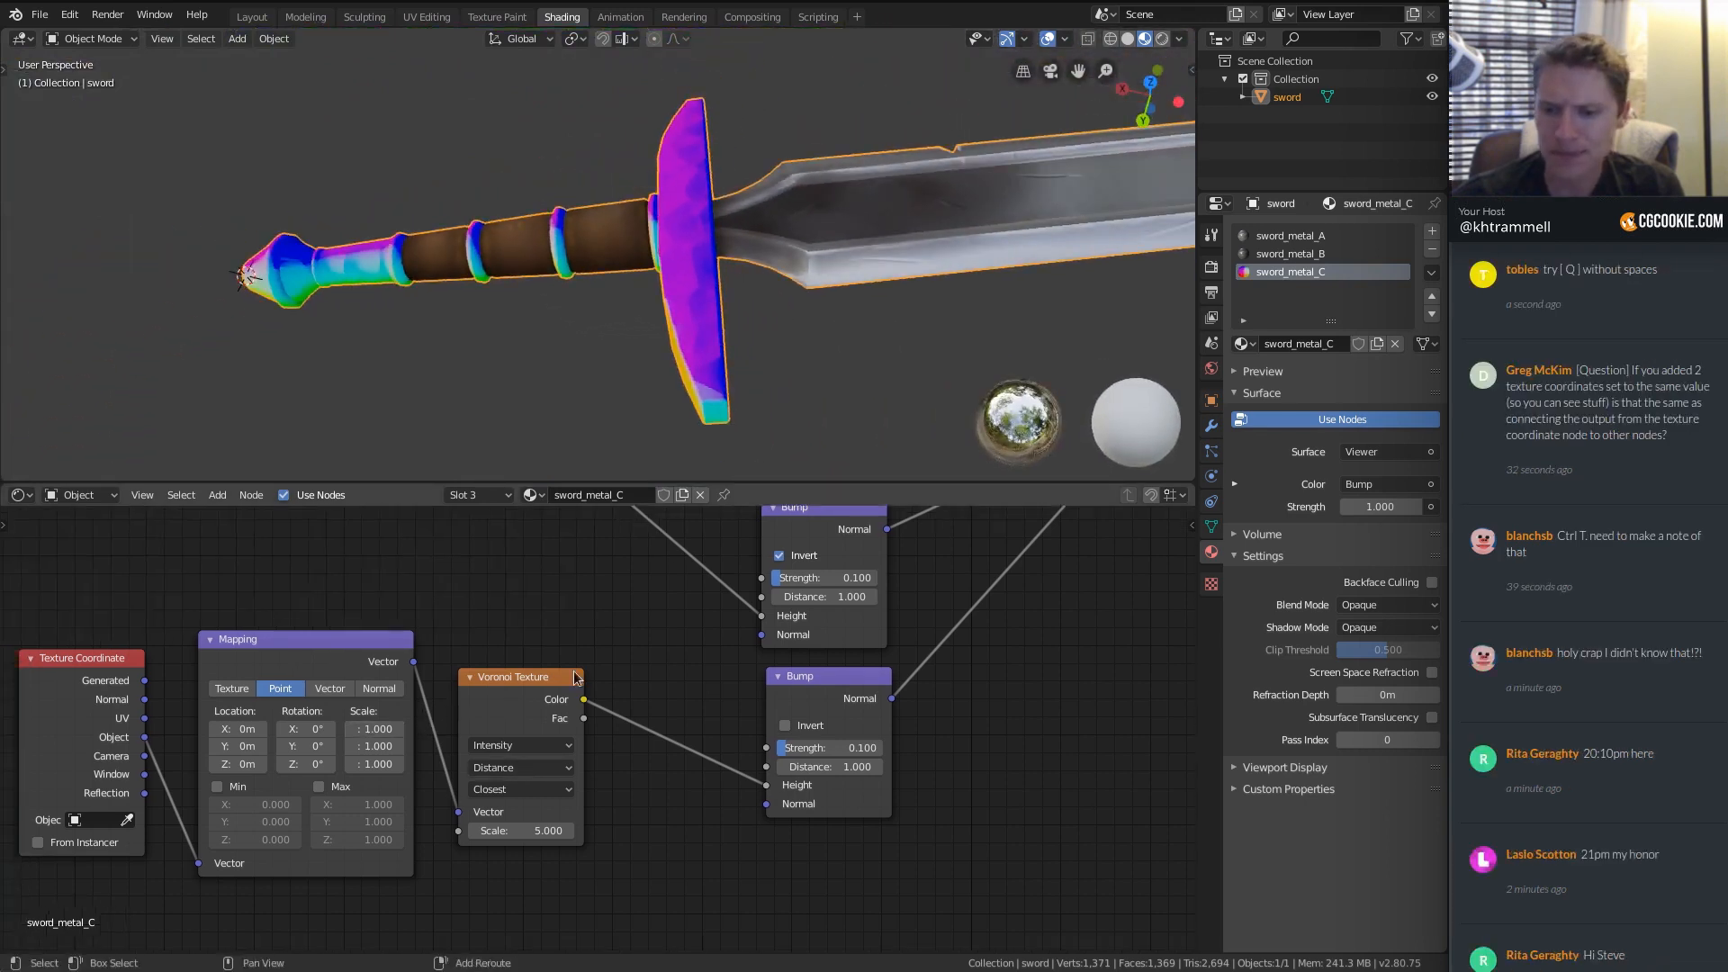
Insert a ColorRamp node between the Voronoi Texture and the new Bump node.
{"action": "middle_click_drag", "start_coordinate": [578, 660], "coordinate": [412, 728]}
{"action": "middle_click_drag", "start_coordinate": [668, 227], "coordinate": [635, 284]}
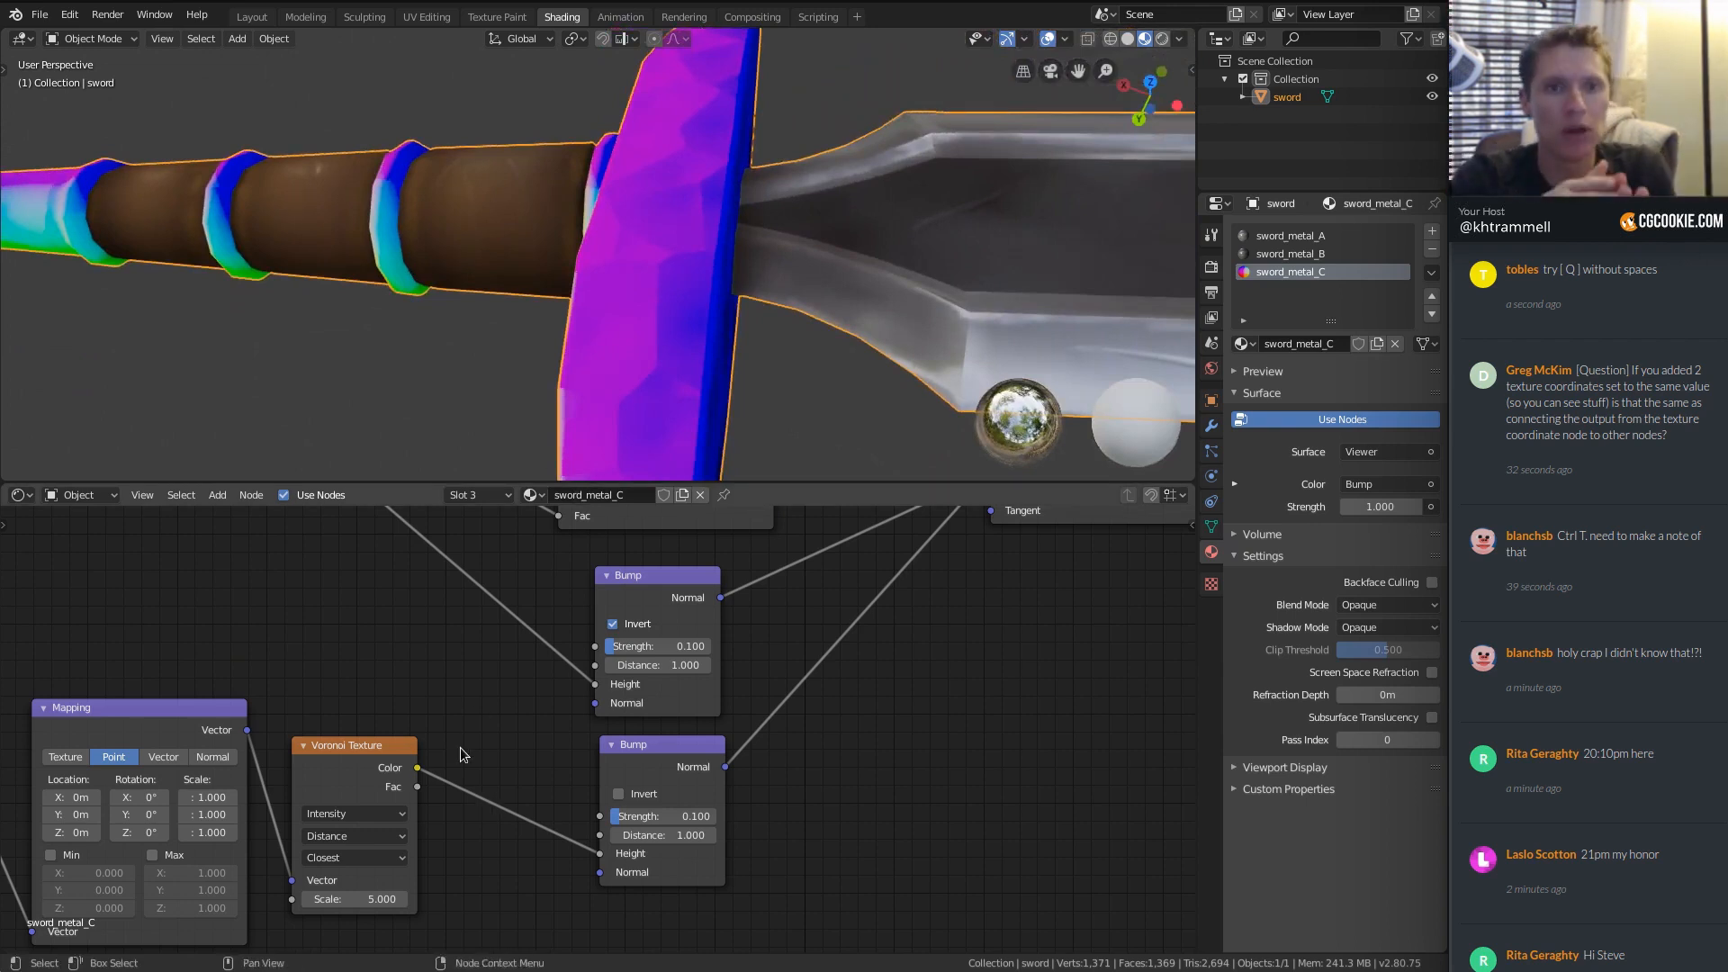
{"action": "key", "text": "shift+a"}
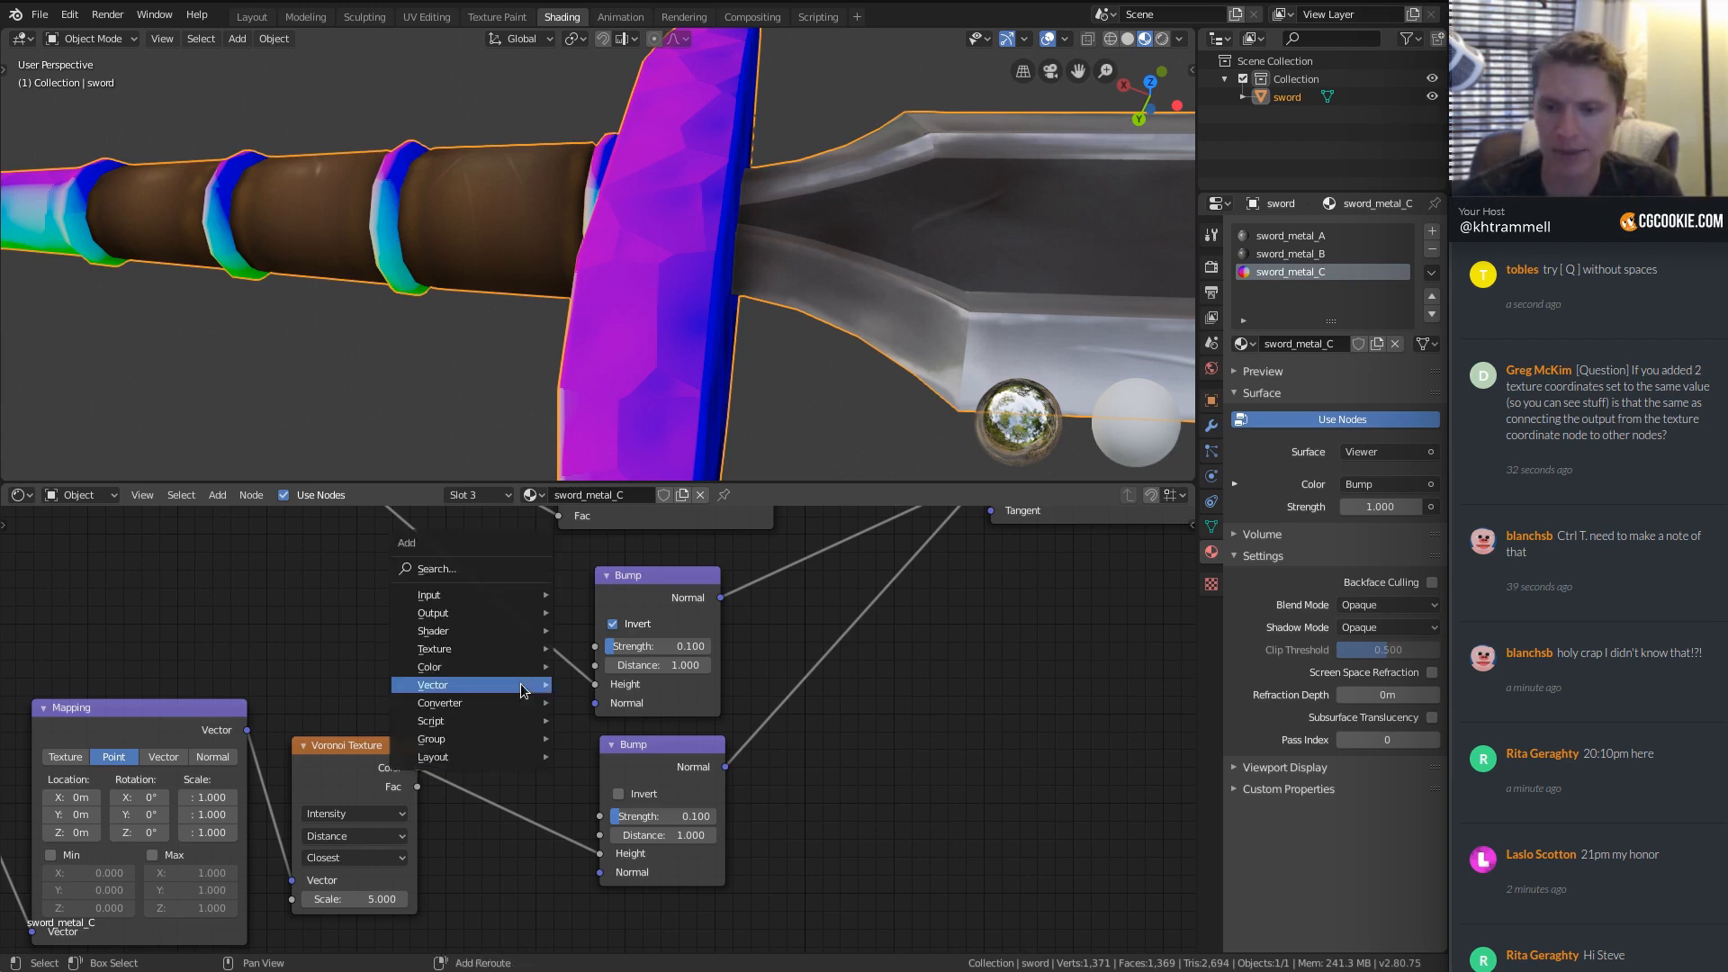
{"action": "mouse_move", "coordinate": [458, 703]}
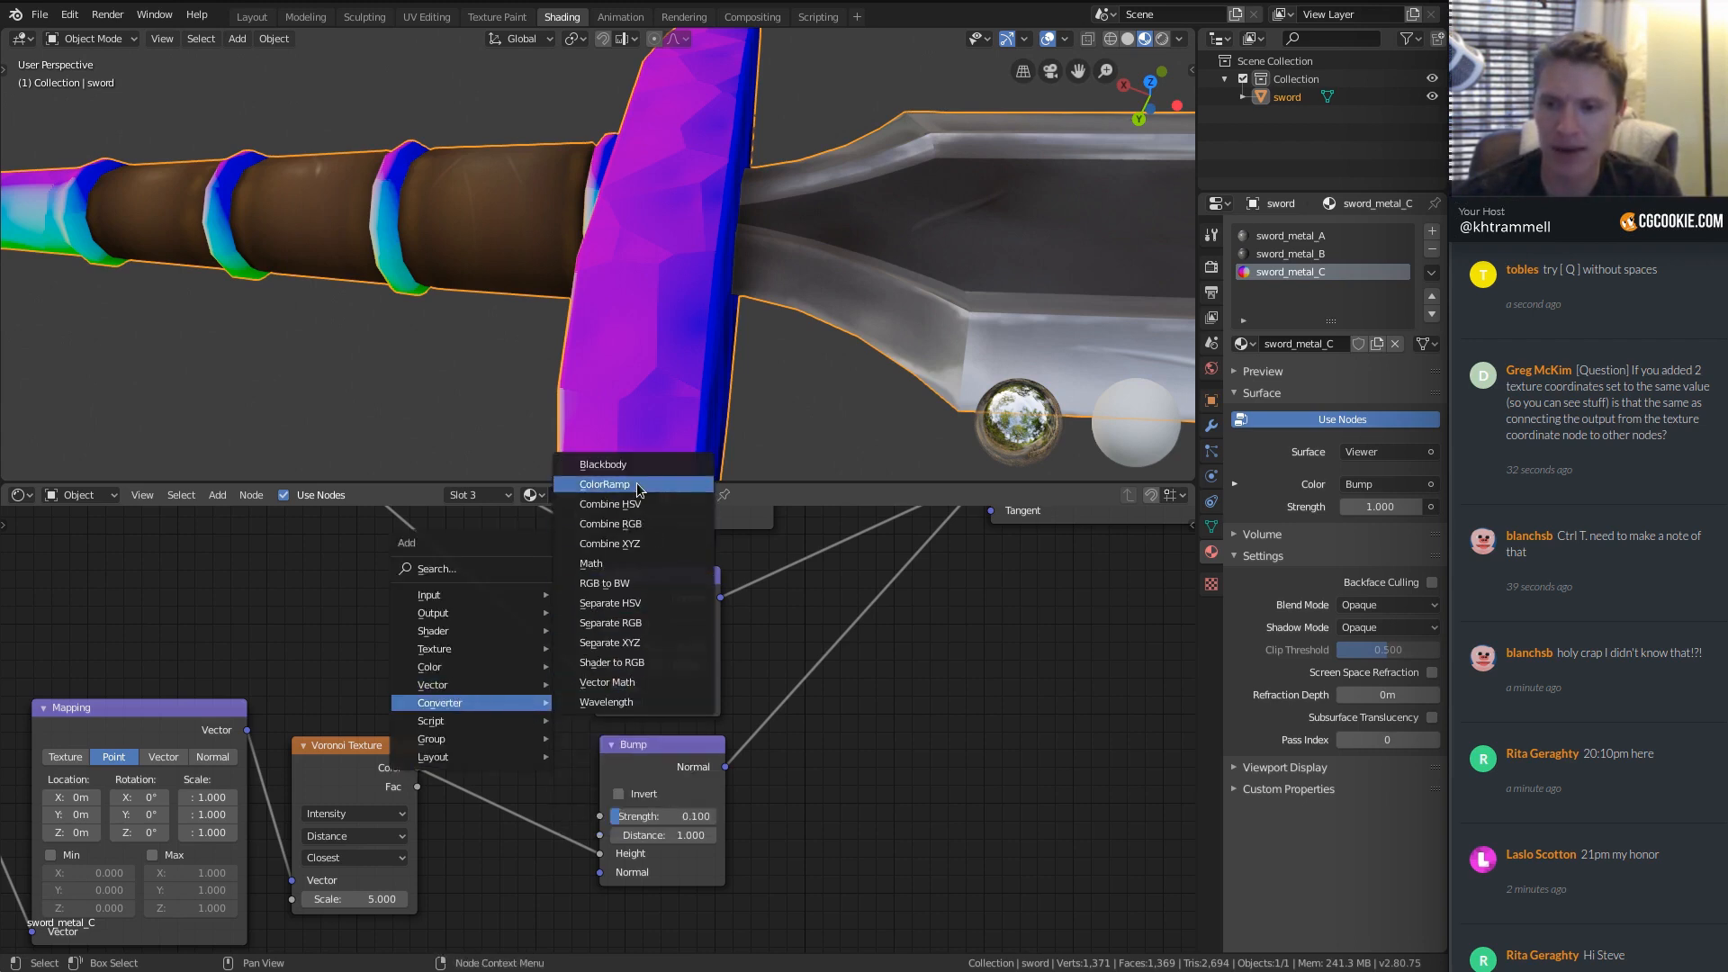
{"action": "left_click", "coordinate": [605, 485]}
{"action": "left_click", "coordinate": [489, 727]}
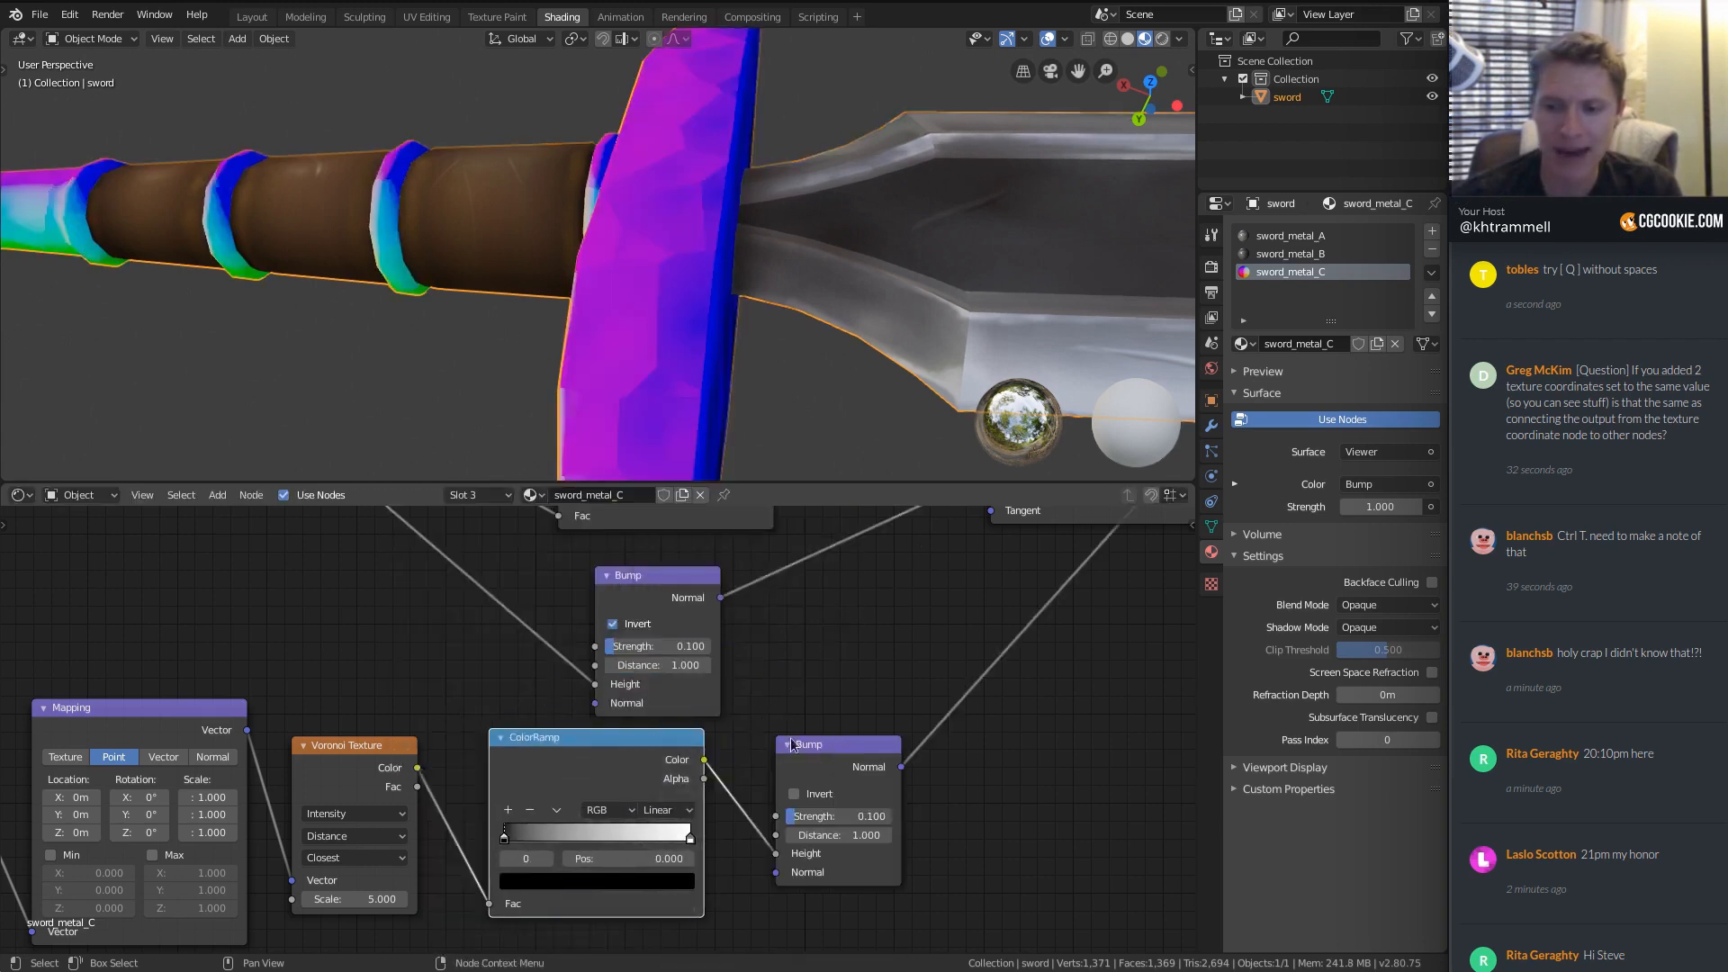
Set the new ColorRamp's interpolation to B-Spline and slide its black stop to about 0.327.
{"action": "scroll", "coordinate": [589, 728], "scroll_direction": "up", "scroll_amount": 1}
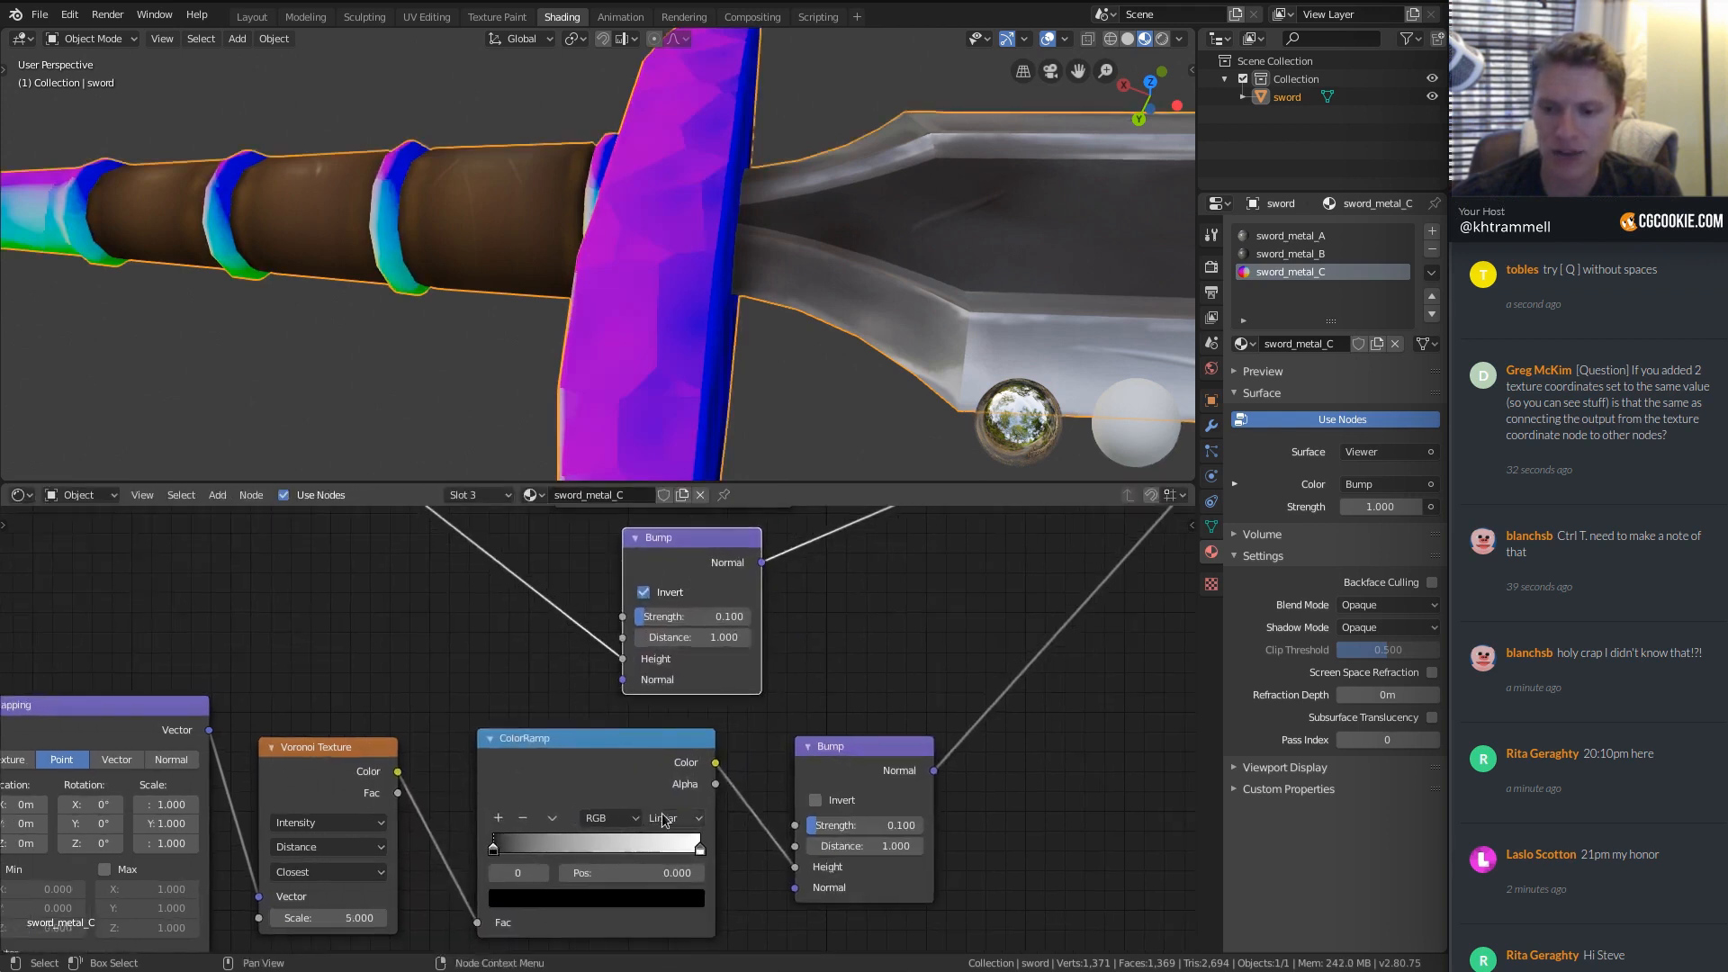
{"action": "left_click", "coordinate": [663, 817]}
{"action": "left_click", "coordinate": [667, 729]}
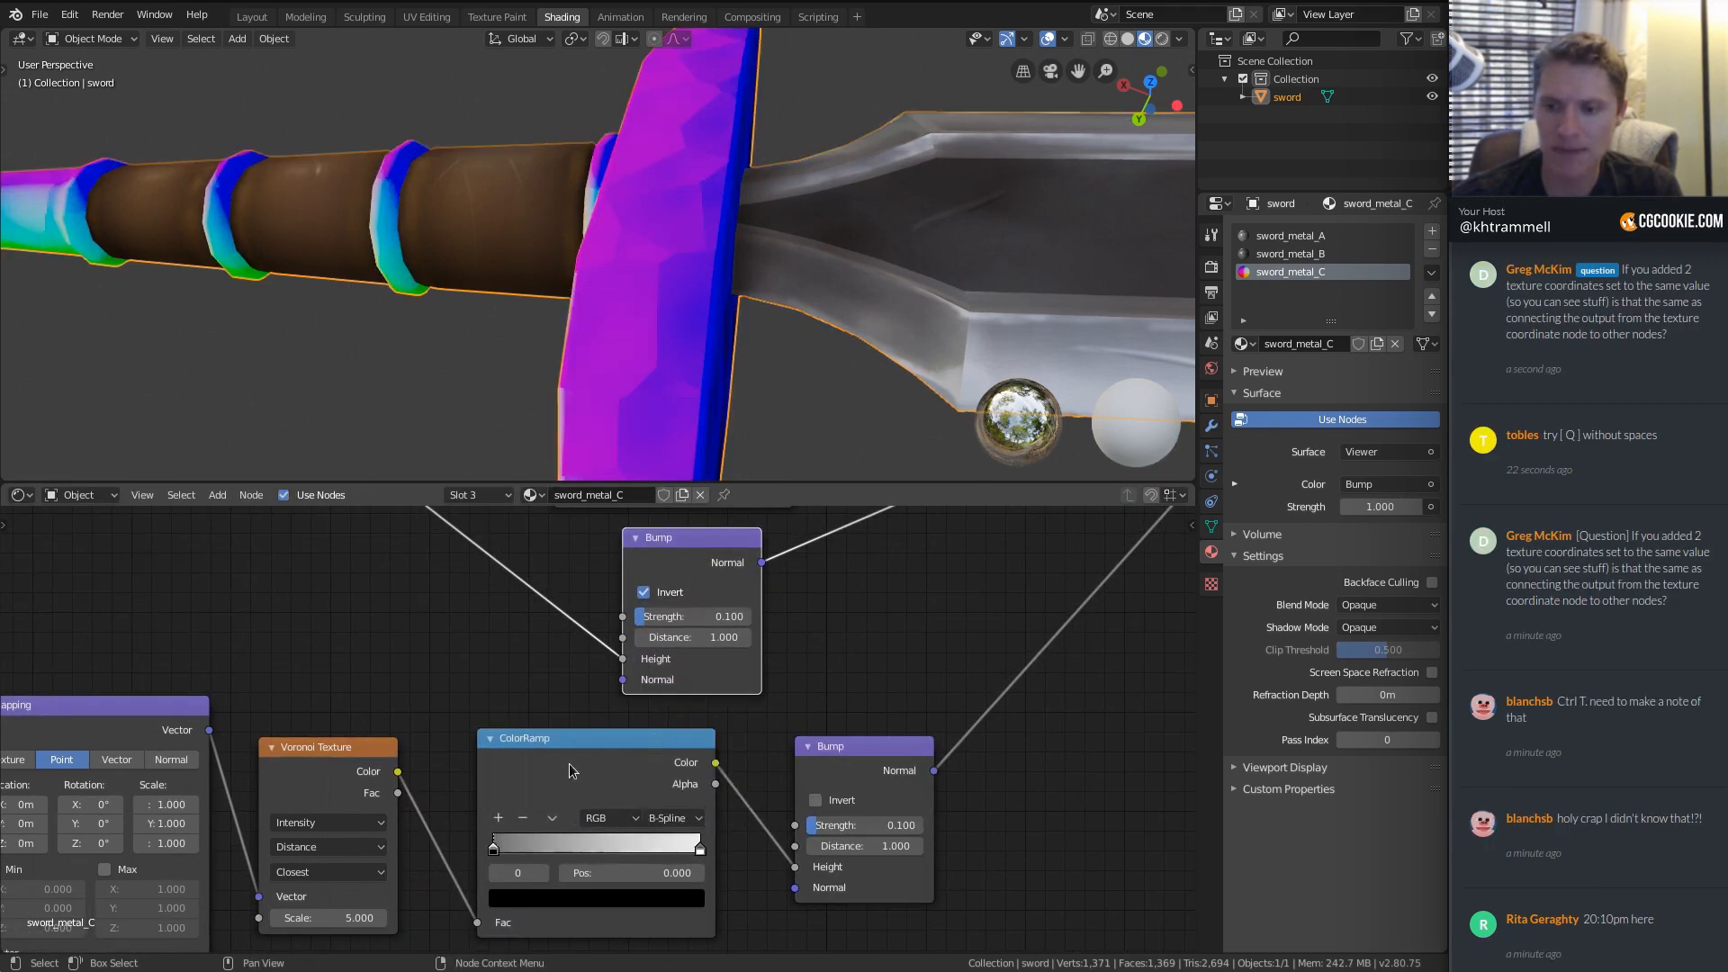
{"action": "left_click_drag", "start_coordinate": [494, 854], "coordinate": [566, 848]}
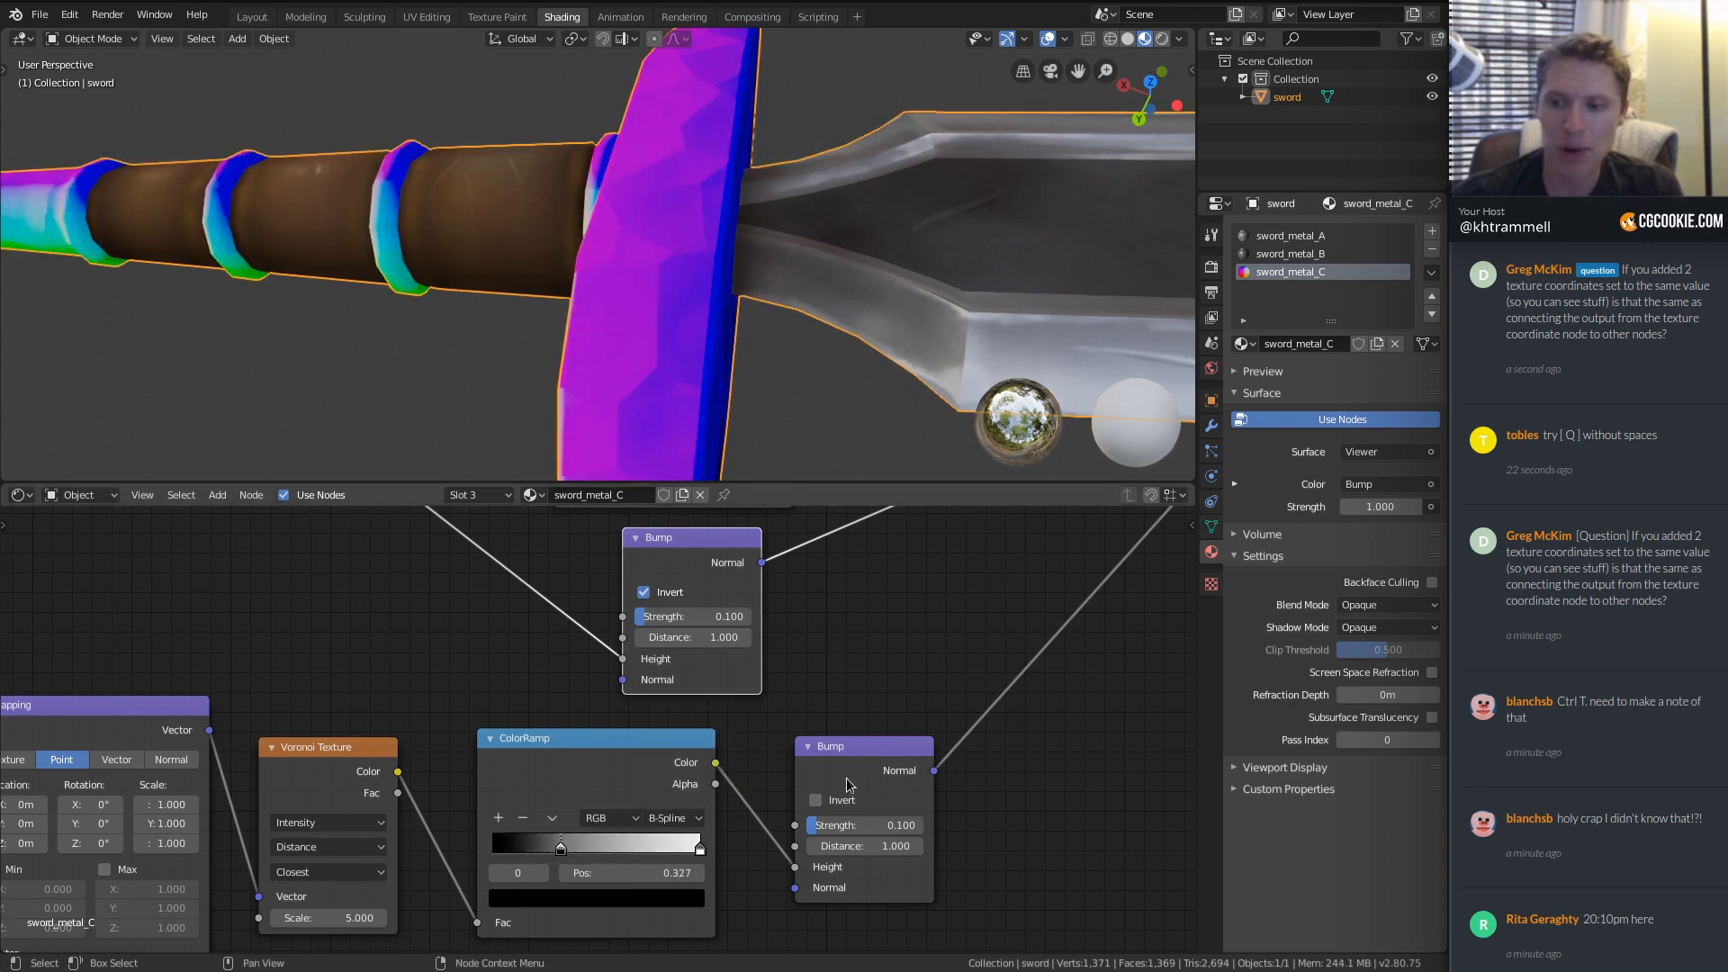
Set the new Bump's Strength to 0.5, slide the ColorRamp's black stop to about 0.532 and check the guard.
{"action": "left_click", "coordinate": [871, 824]}
{"action": "type", "text": ".5"}
{"action": "key", "text": "Return"}
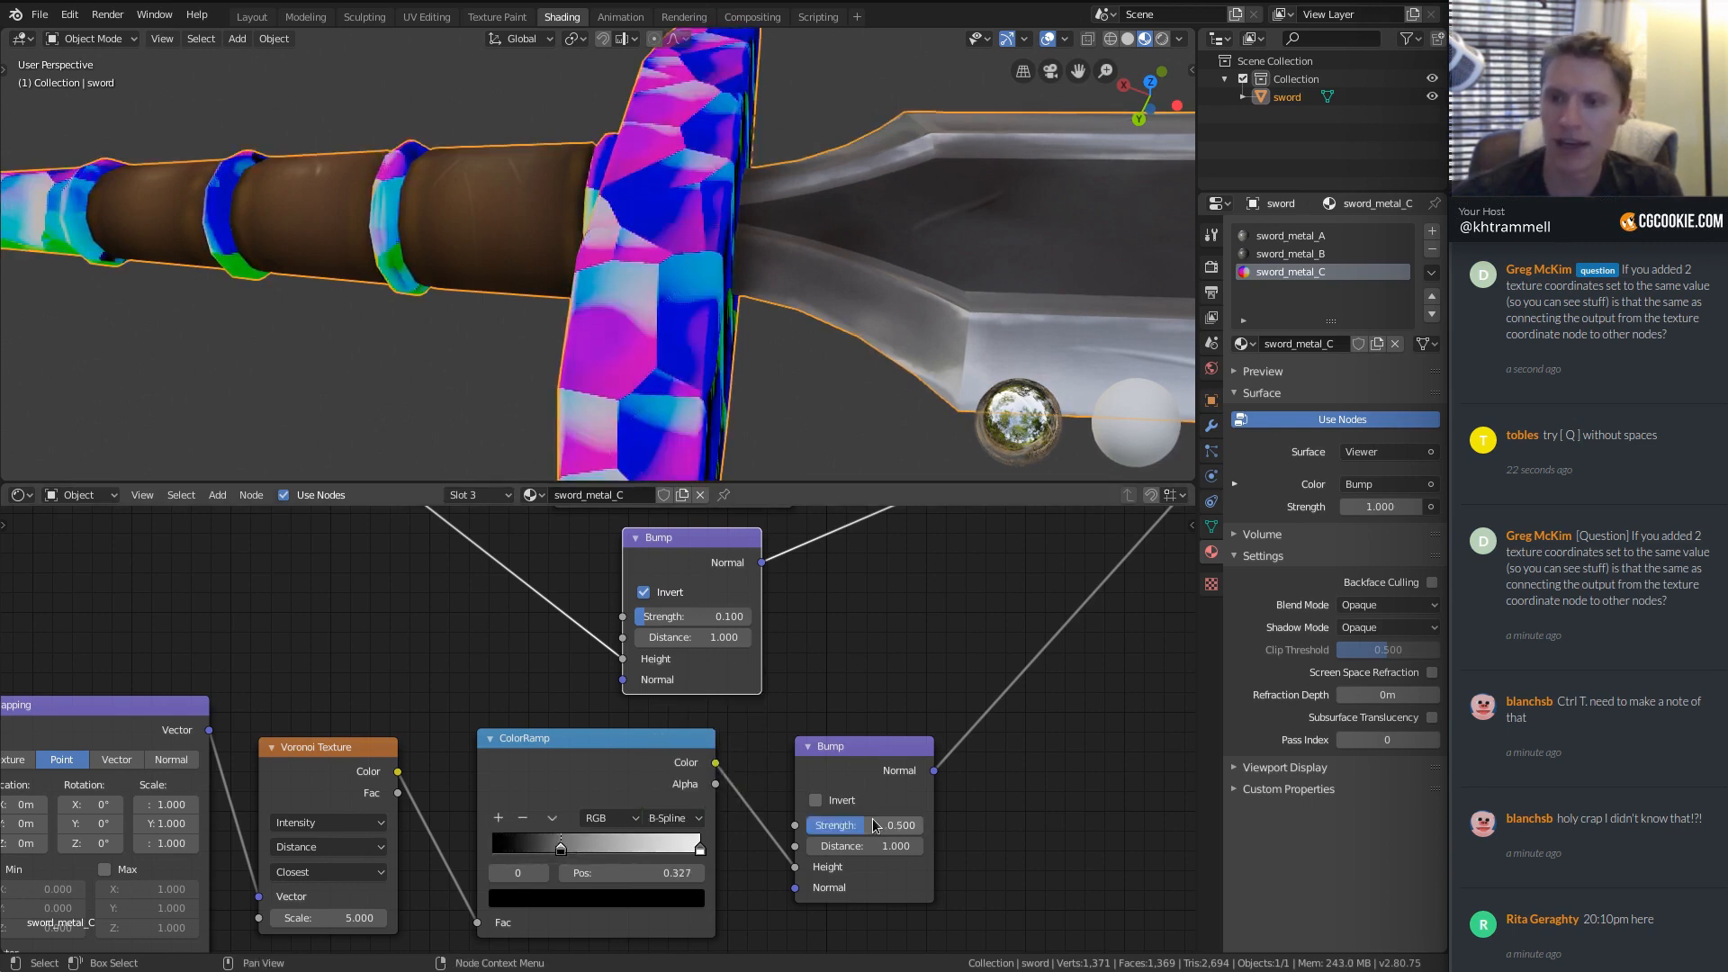
{"action": "mouse_move", "coordinate": [529, 855]}
{"action": "left_mouse_down"}
{"action": "mouse_move", "coordinate": [490, 855]}
{"action": "mouse_move", "coordinate": [619, 839]}
{"action": "mouse_move", "coordinate": [575, 832]}
{"action": "left_mouse_up"}
{"action": "scroll", "coordinate": [695, 229], "scroll_direction": "down", "scroll_amount": 3}
{"action": "middle_click_drag", "start_coordinate": [695, 229], "coordinate": [655, 281]}
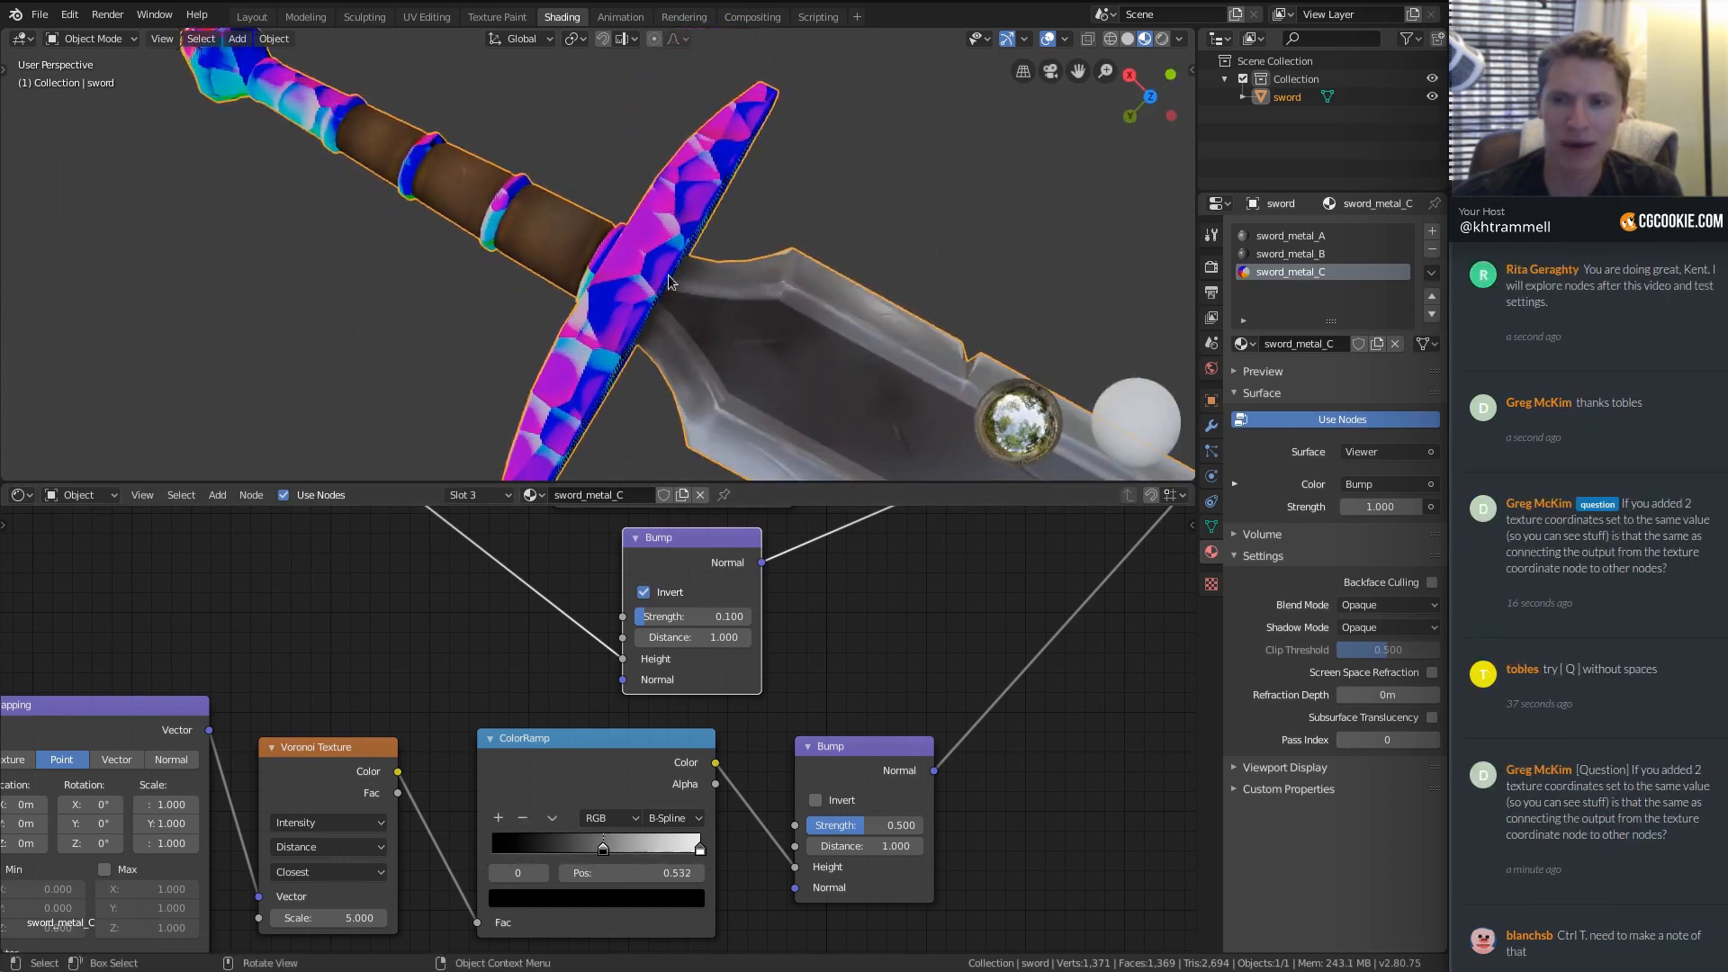
{"action": "scroll", "coordinate": [711, 474], "scroll_direction": "up", "scroll_amount": 1}
{"action": "scroll", "coordinate": [792, 715], "scroll_direction": "down", "scroll_amount": 1}
Set the Strength of the Voronoi-driven Bump node to 0.1.
{"action": "left_click", "coordinate": [847, 807]}
{"action": "type", "text": ".1"}
{"action": "key", "text": "Return"}
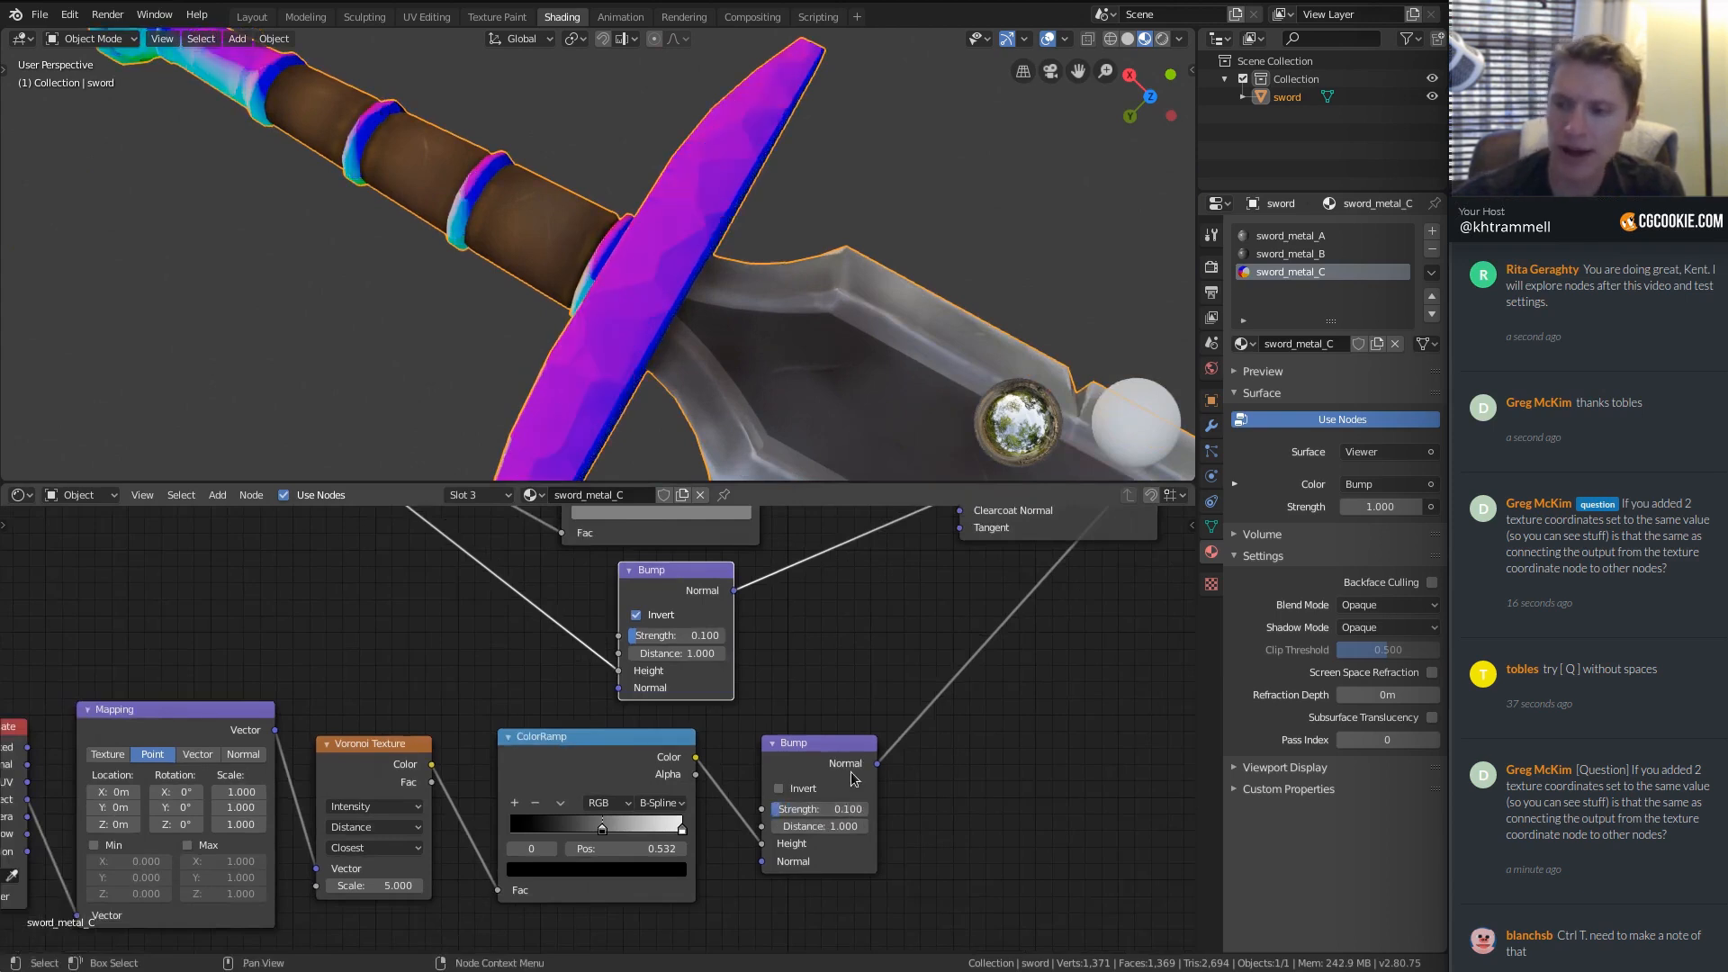
Connect the Voronoi-driven Bump to the Principled BSDF's Normal input and preview the Principled BSDF on the sword.
{"action": "scroll", "coordinate": [887, 614], "scroll_direction": "down", "scroll_amount": 2}
{"action": "middle_click_drag", "start_coordinate": [826, 782], "coordinate": [751, 866]}
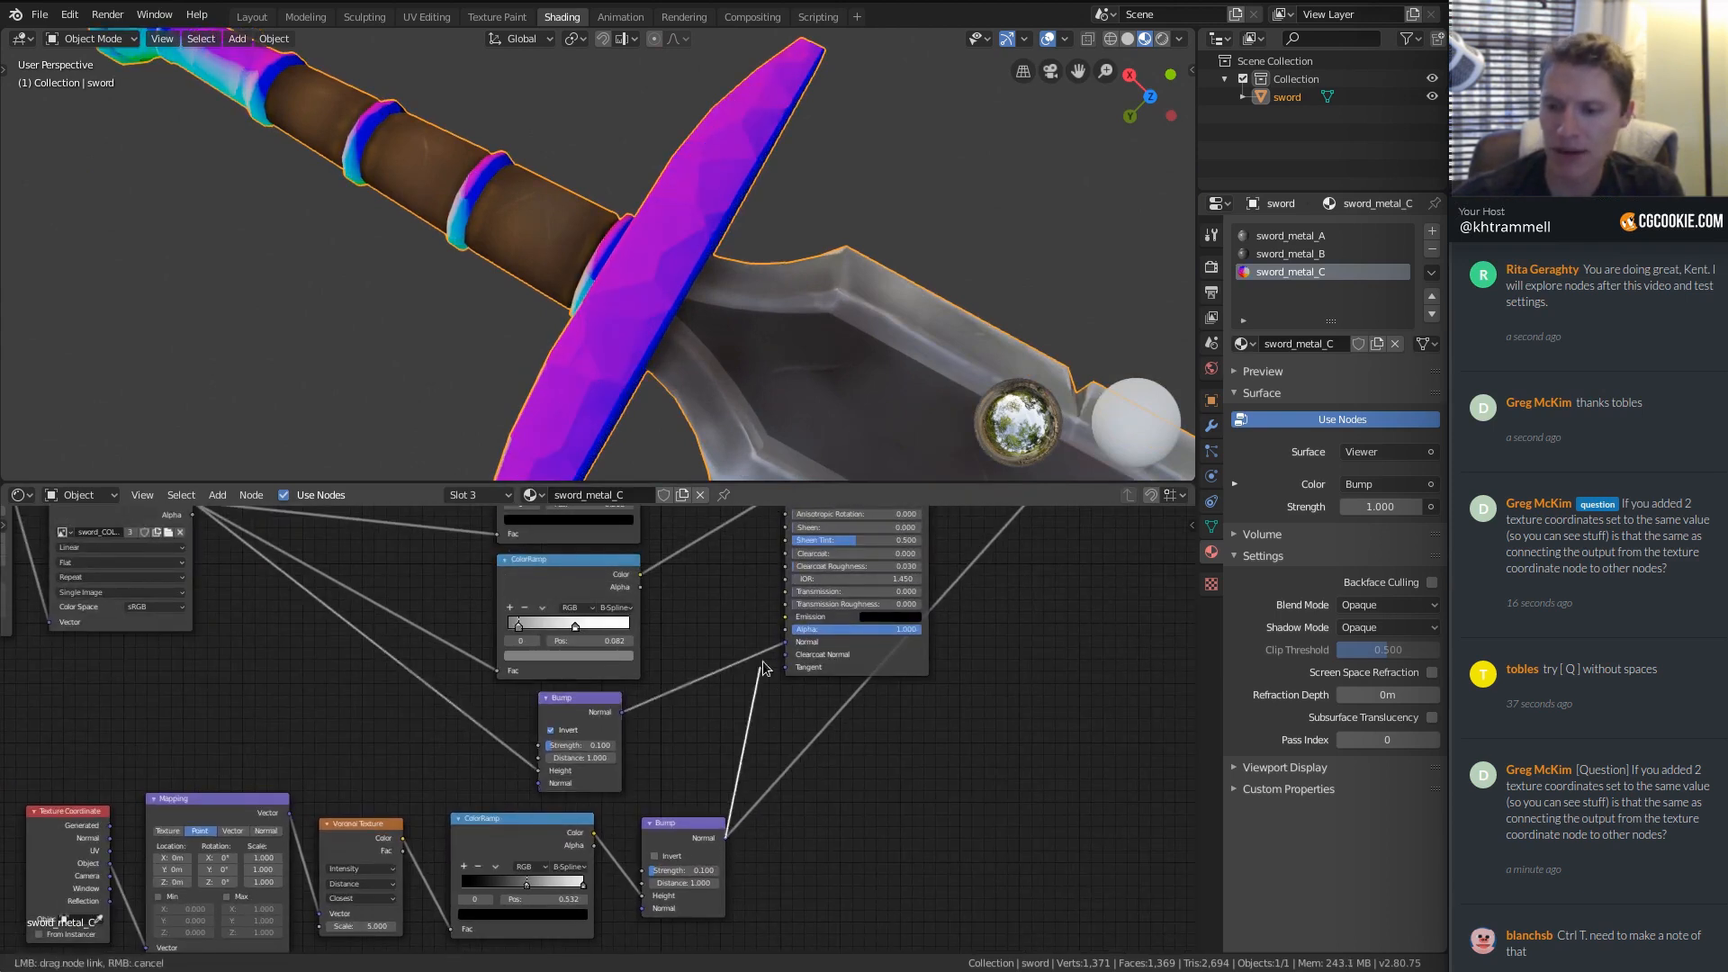
{"action": "middle_click_drag", "start_coordinate": [918, 506], "coordinate": [735, 756]}
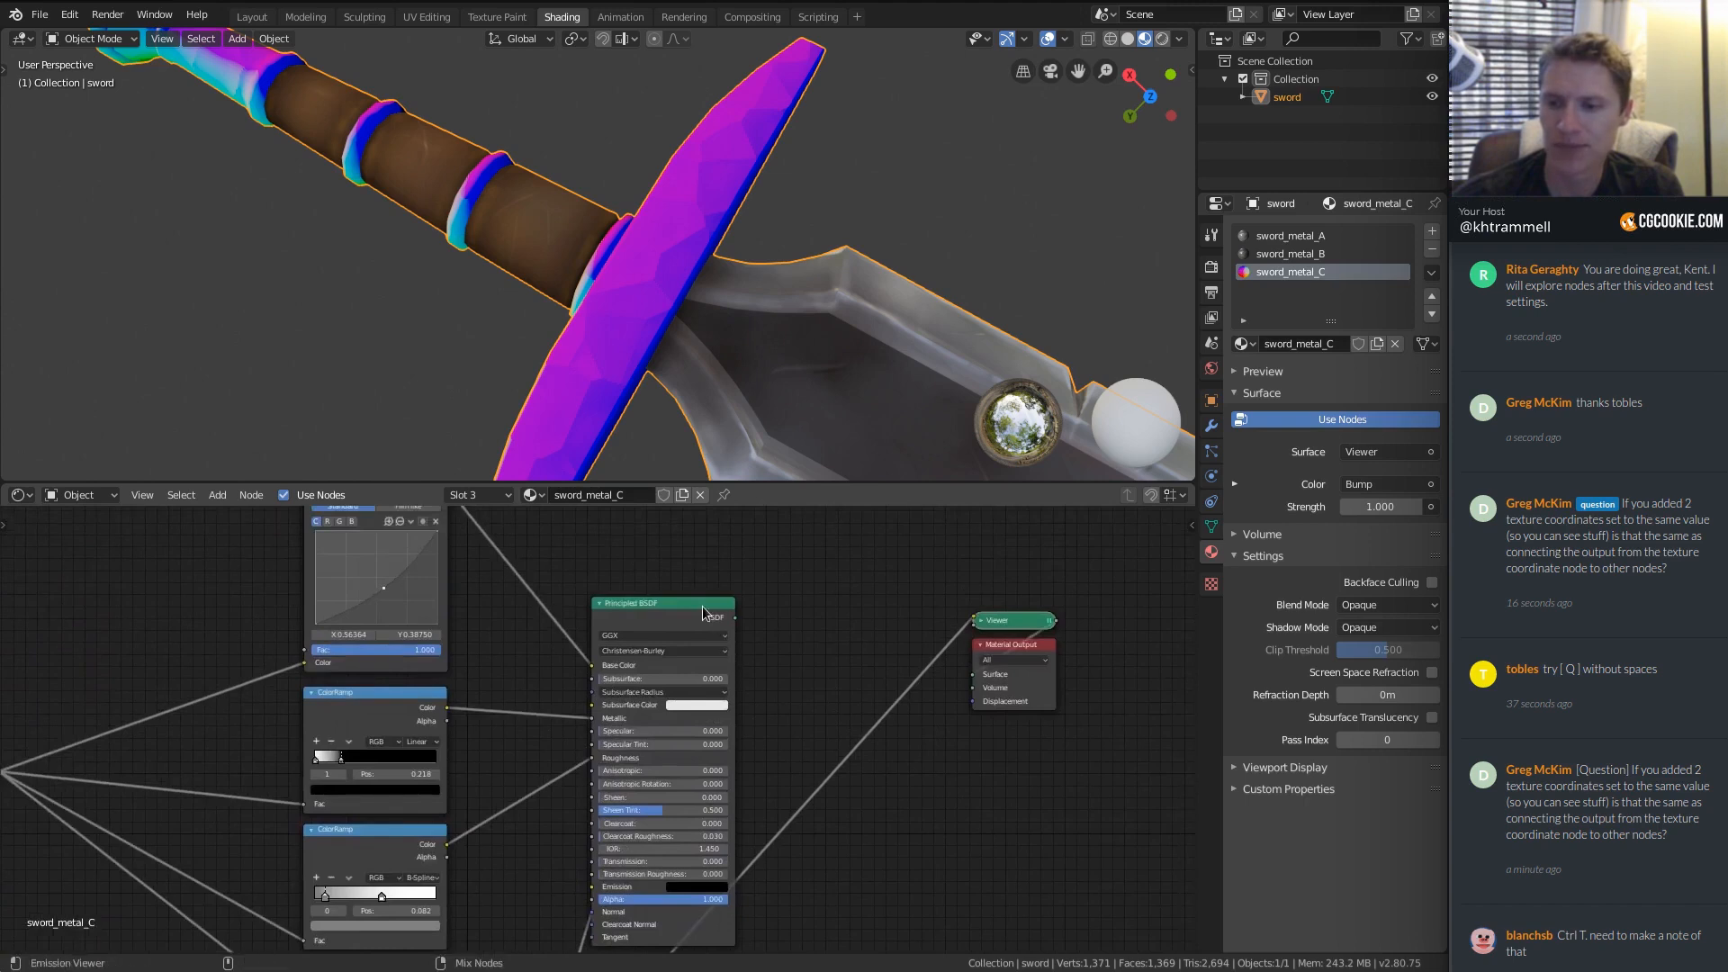
{"action": "left_click", "coordinate": [684, 604], "text": "ctrl+shift"}
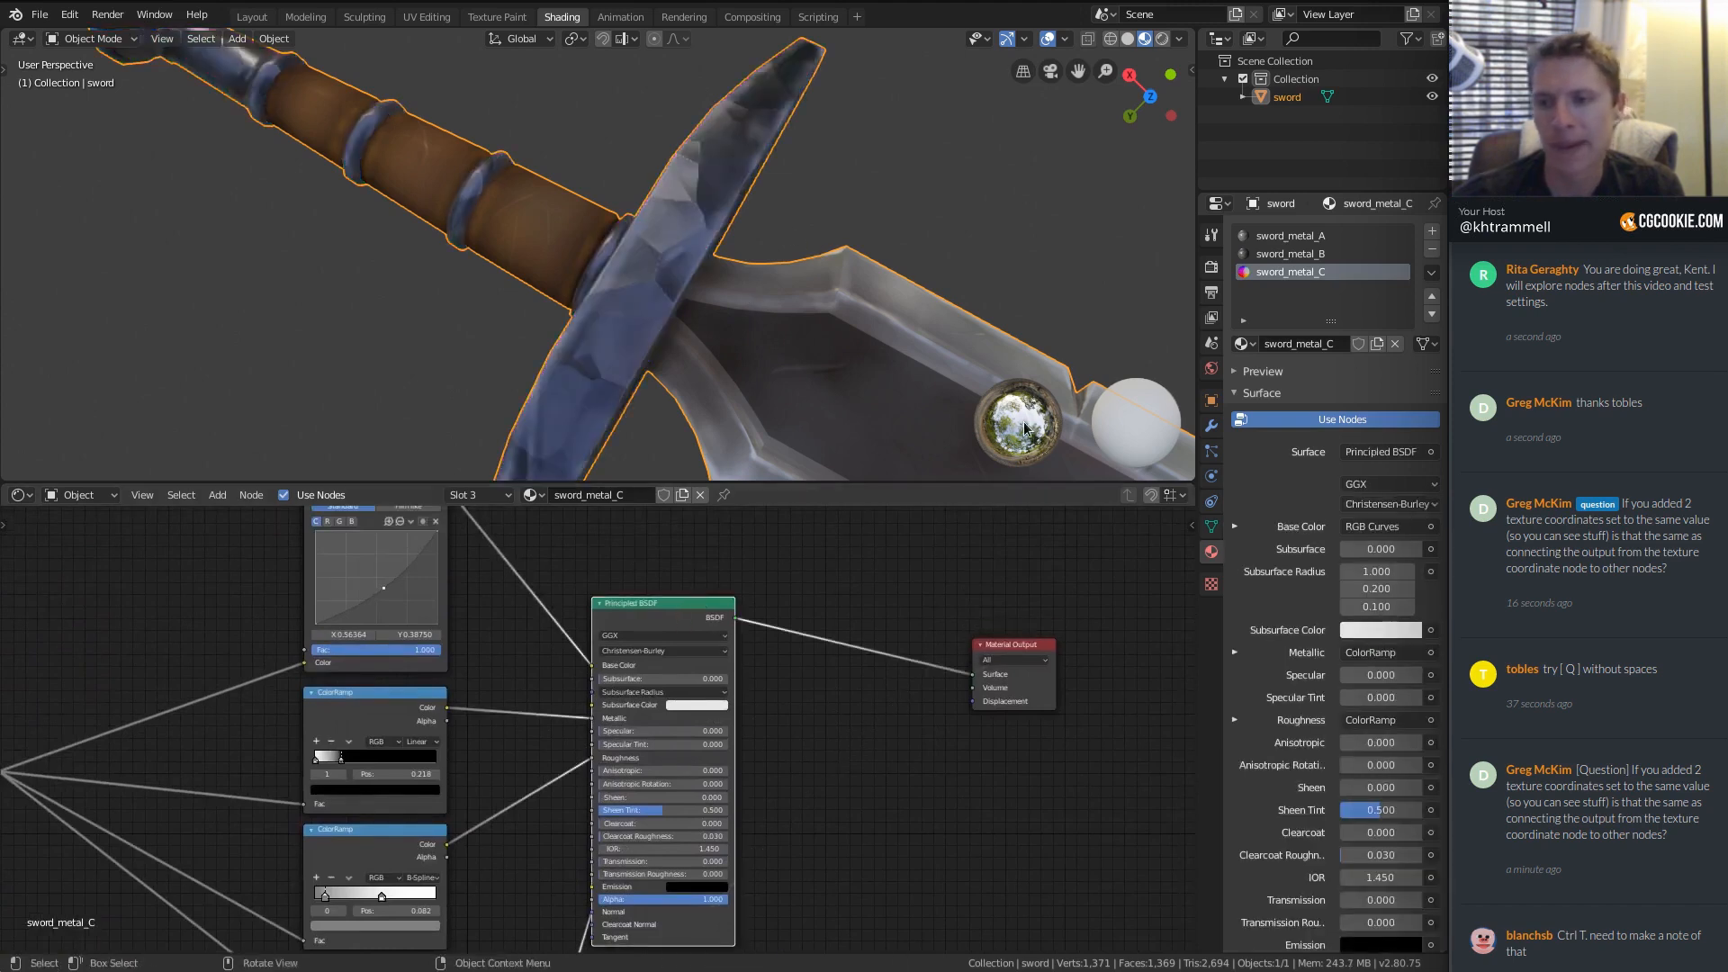
{"action": "middle_click_drag", "start_coordinate": [860, 266], "coordinate": [632, 311]}
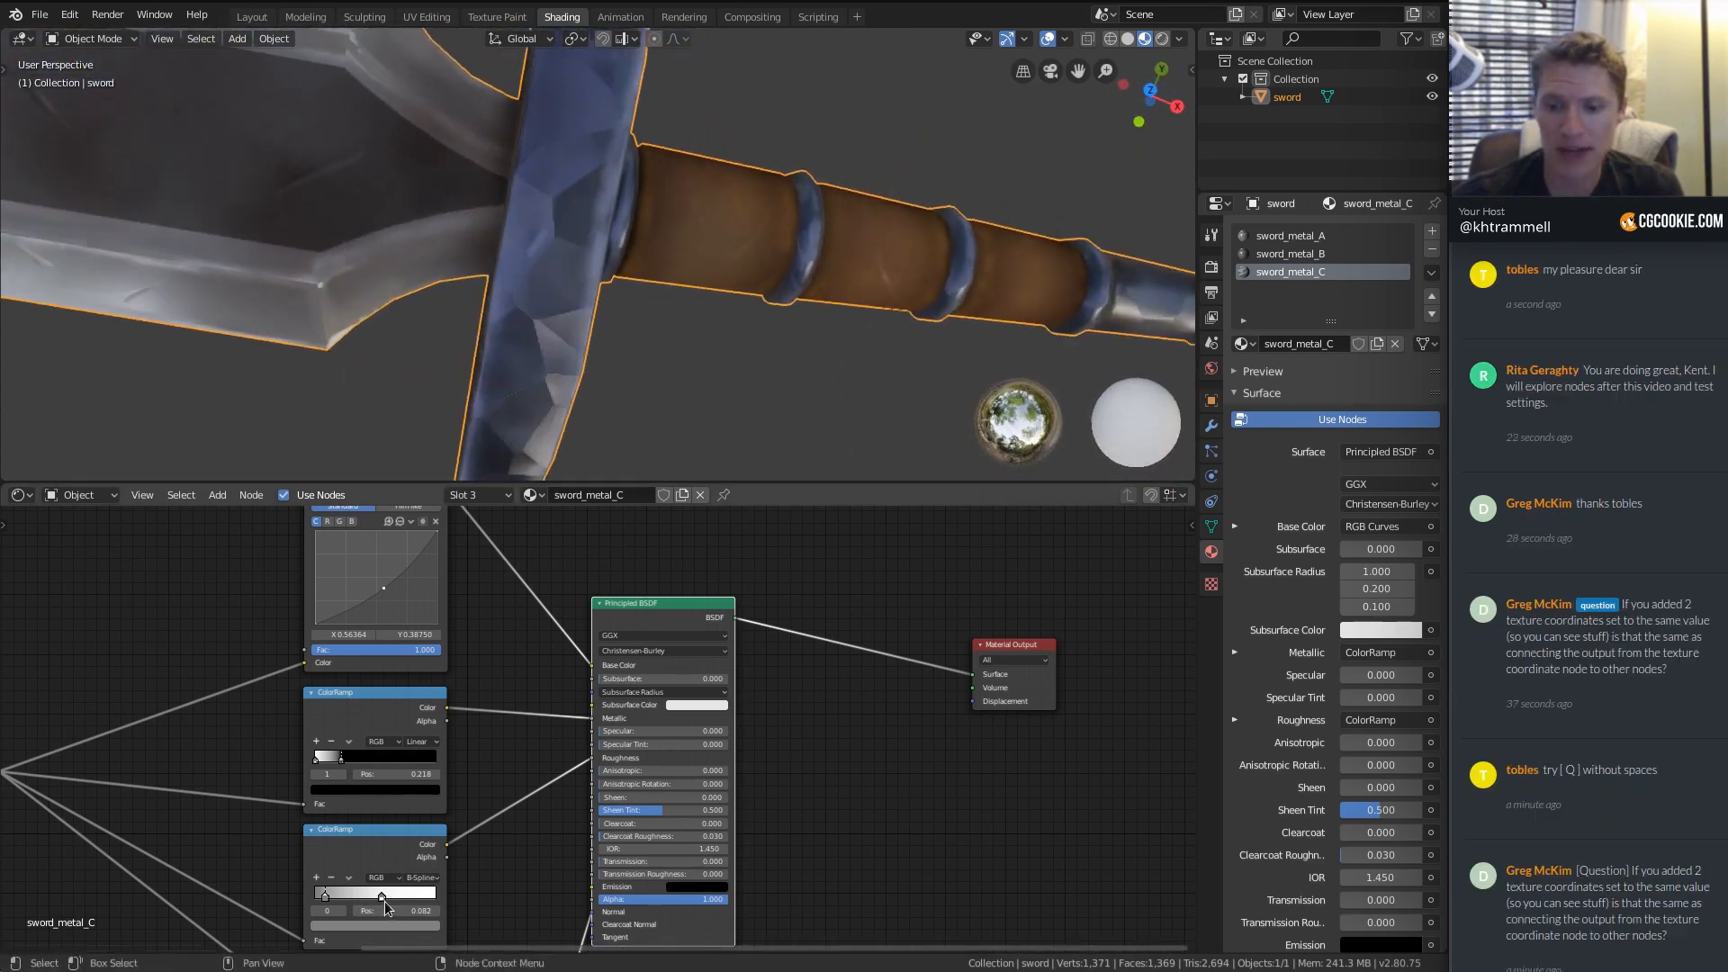
Slide the black stop of the Voronoi's ColorRamp to about 0.709 and check the effect on the guard.
{"action": "middle_click_drag", "start_coordinate": [338, 833], "coordinate": [353, 687]}
{"action": "middle_click_drag", "start_coordinate": [351, 914], "coordinate": [344, 781]}
{"action": "middle_click_drag", "start_coordinate": [344, 781], "coordinate": [427, 804], "text": "ctrl"}
{"action": "mouse_move", "coordinate": [370, 799]}
{"action": "left_mouse_down"}
{"action": "mouse_move", "coordinate": [437, 800]}
{"action": "mouse_move", "coordinate": [404, 799]}
{"action": "left_mouse_up"}
{"action": "middle_click_drag", "start_coordinate": [578, 292], "coordinate": [678, 205]}
Set the Voronoi-driven Bump's Strength to 0.05 and inspect the sword's metal surface.
{"action": "left_click", "coordinate": [597, 775]}
{"action": "type", "text": ".05"}
{"action": "key", "text": "Return"}
{"action": "middle_click_drag", "start_coordinate": [720, 133], "coordinate": [773, 300]}
Raise the Voronoi Texture's Scale to about 8.23 and inspect the result on the handle and pommel.
{"action": "middle_click_drag", "start_coordinate": [158, 794], "coordinate": [494, 720]}
{"action": "middle_click_drag", "start_coordinate": [494, 720], "coordinate": [370, 793], "text": "ctrl"}
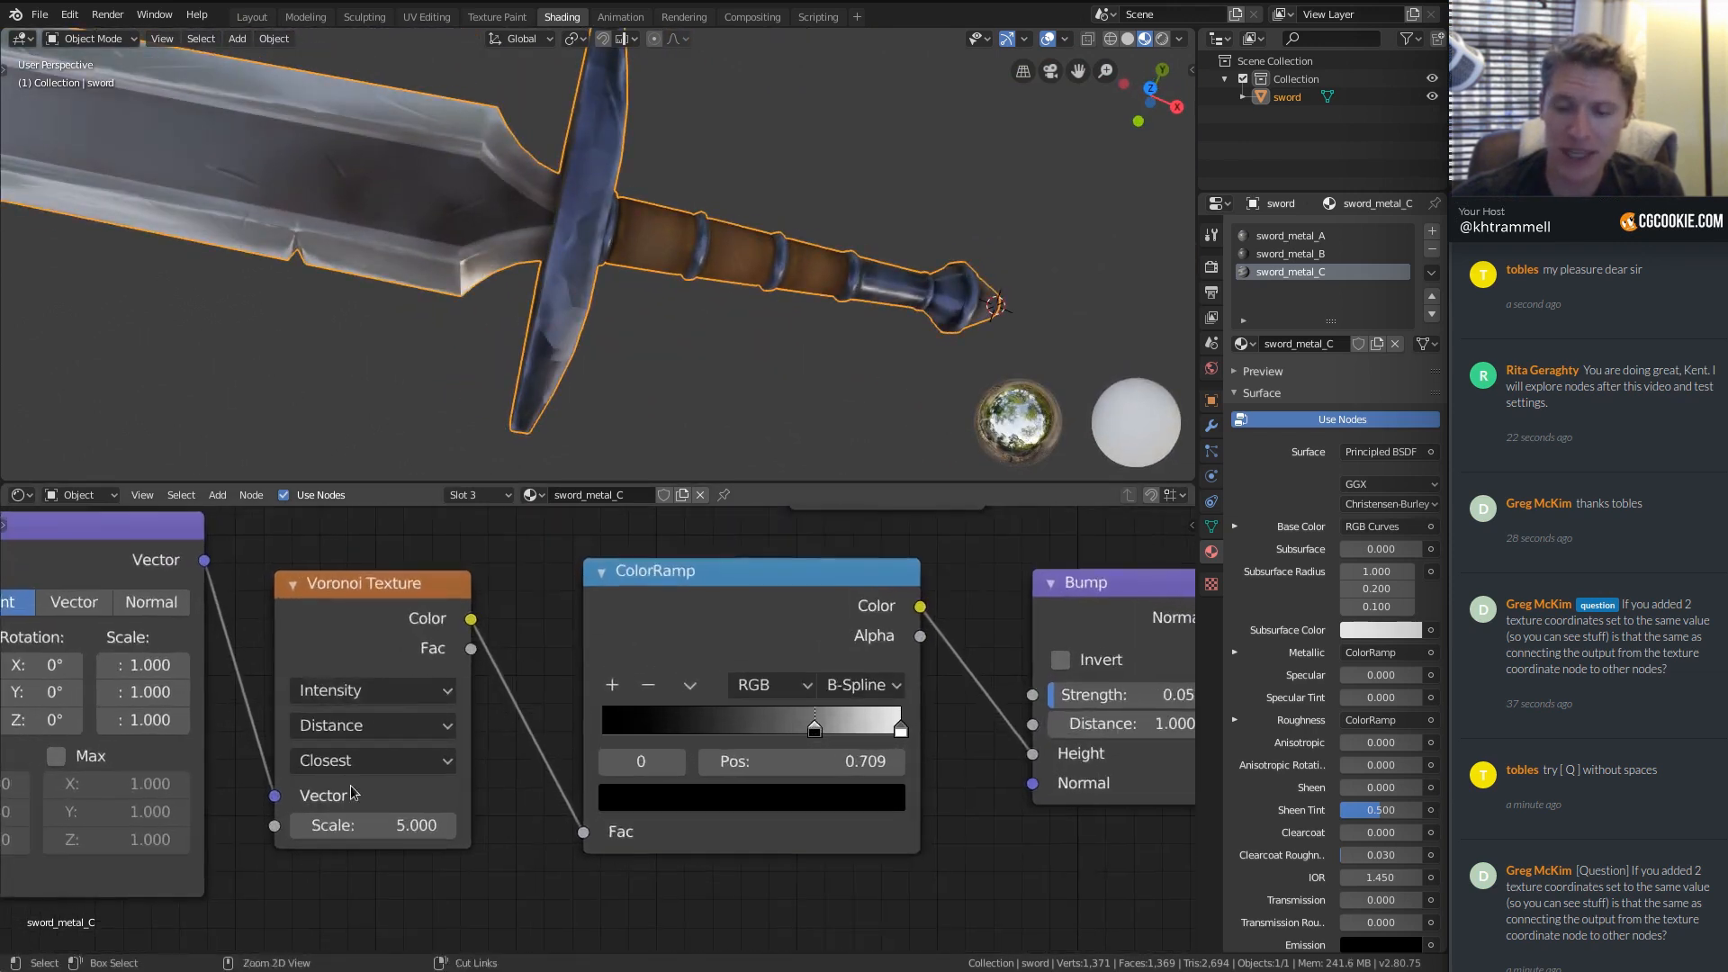
{"action": "middle_click_drag", "start_coordinate": [606, 289], "coordinate": [609, 256], "text": "ctrl"}
{"action": "left_click_drag", "start_coordinate": [346, 827], "coordinate": [501, 826], "text": "shift"}
{"action": "middle_click_drag", "start_coordinate": [504, 315], "coordinate": [718, 307]}
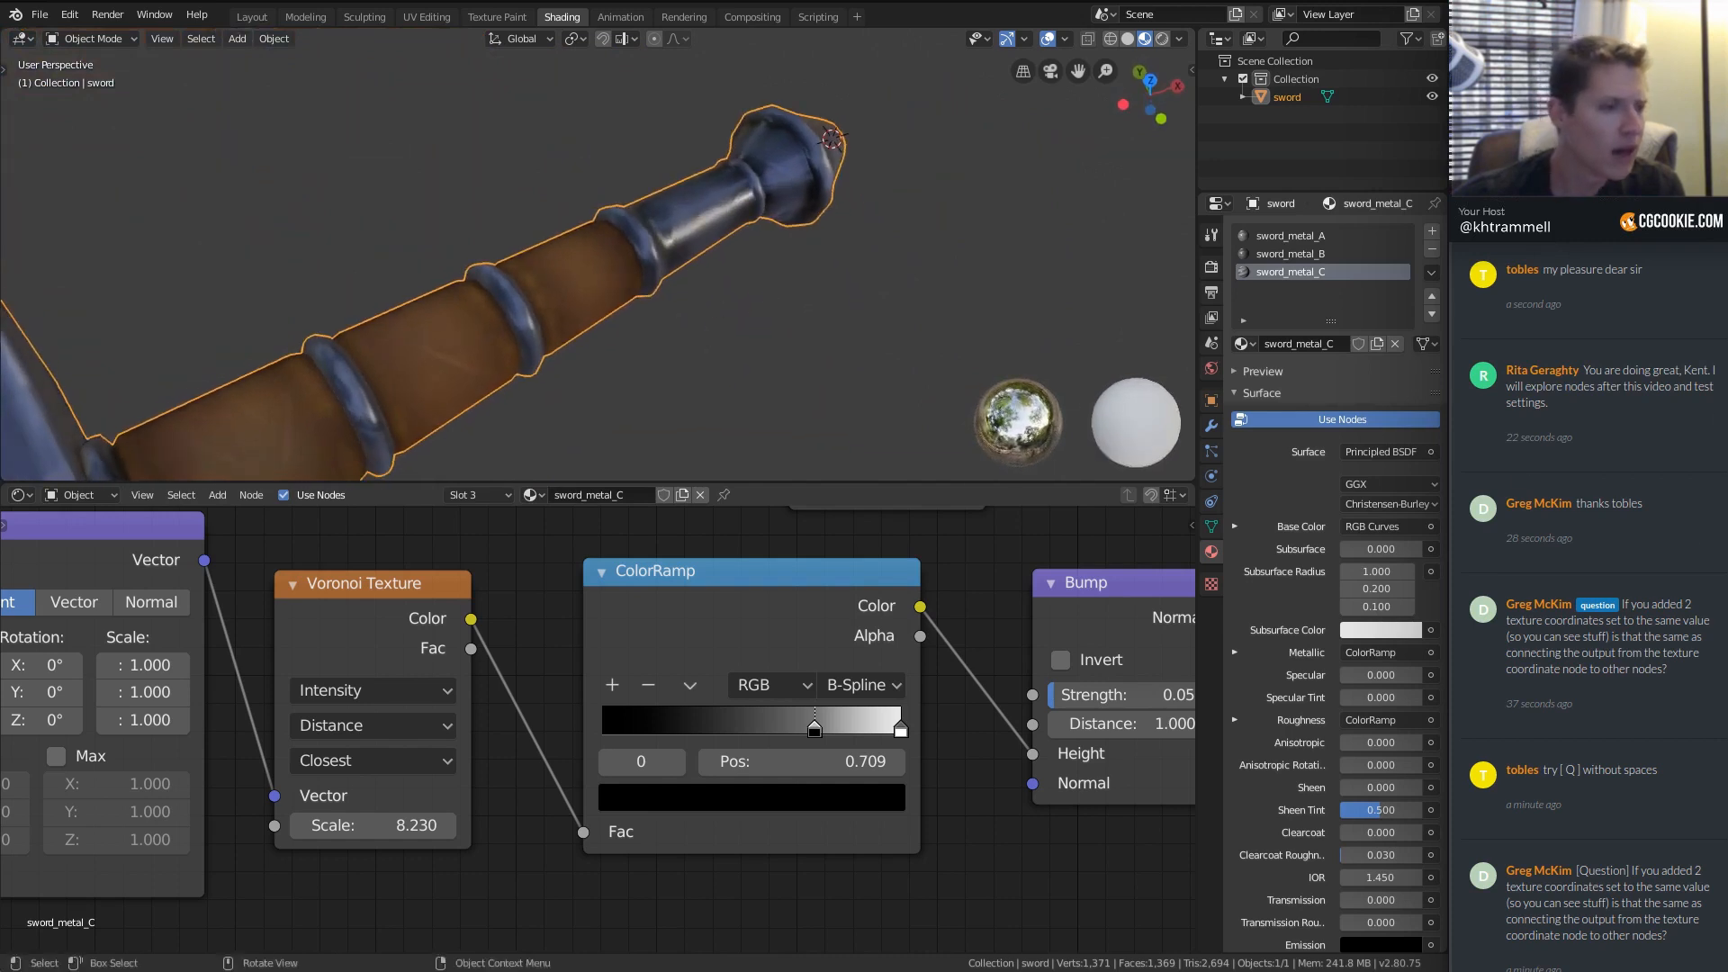
{"action": "scroll", "coordinate": [1656, 624], "scroll_direction": "down", "scroll_amount": 1}
{"action": "scroll", "coordinate": [1656, 623], "scroll_direction": "down", "scroll_amount": 3}
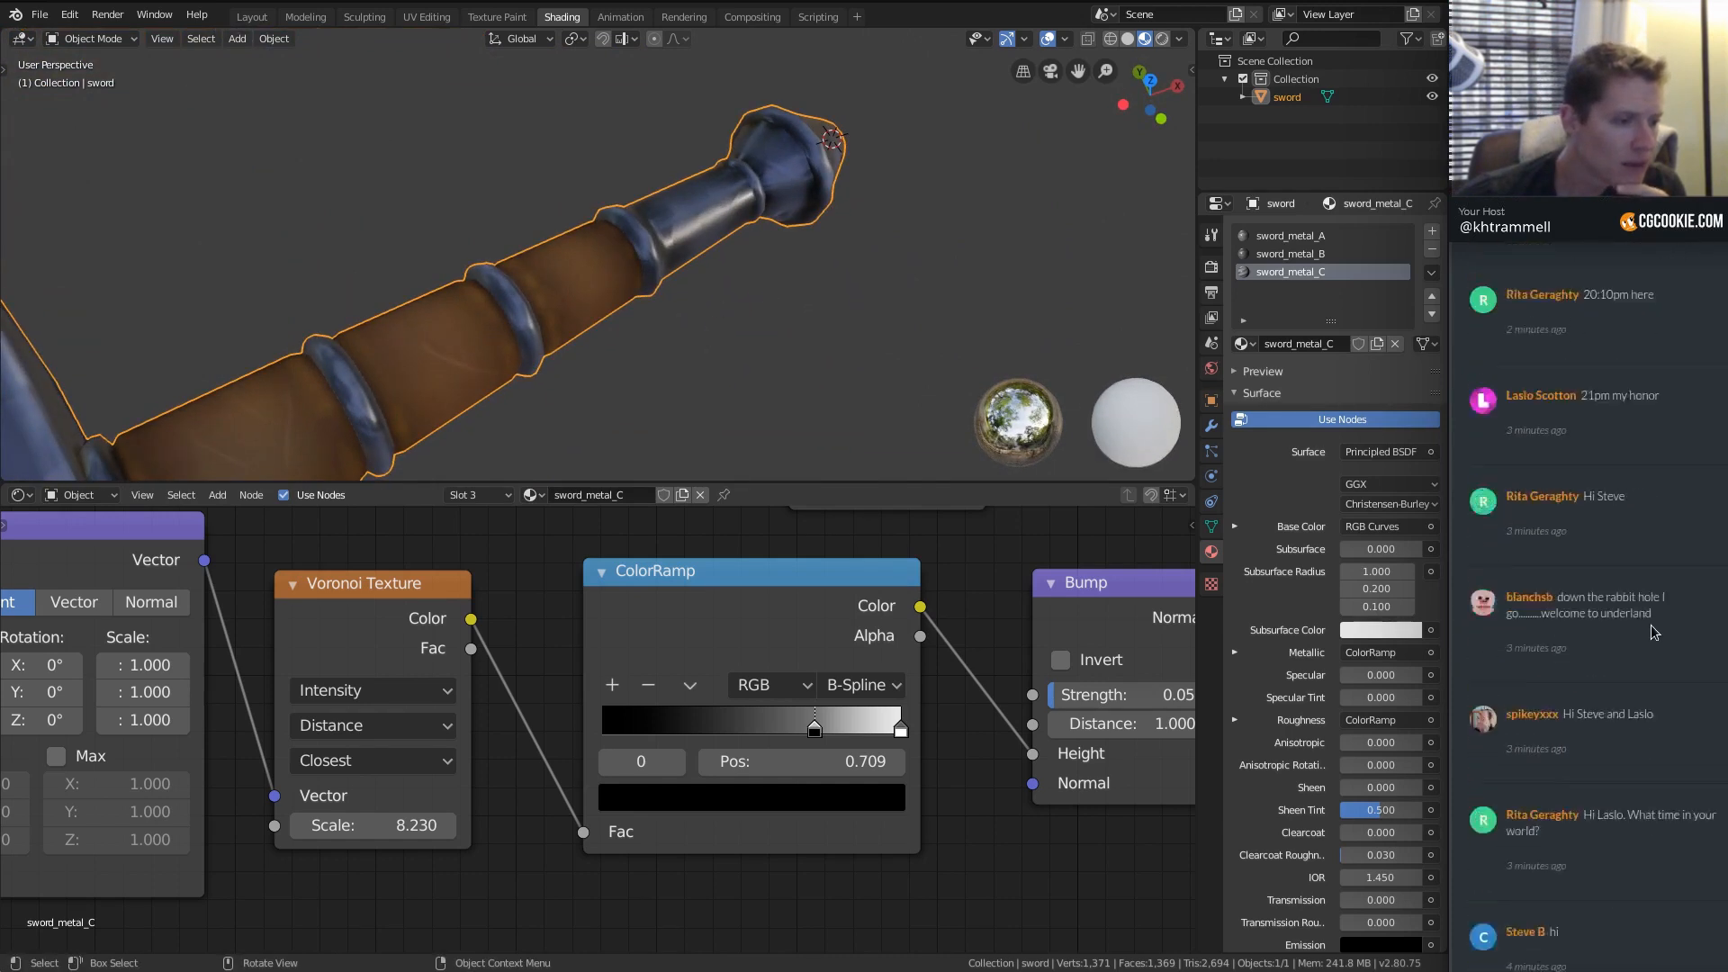
{"action": "scroll", "coordinate": [1651, 633], "scroll_direction": "up", "scroll_amount": 2}
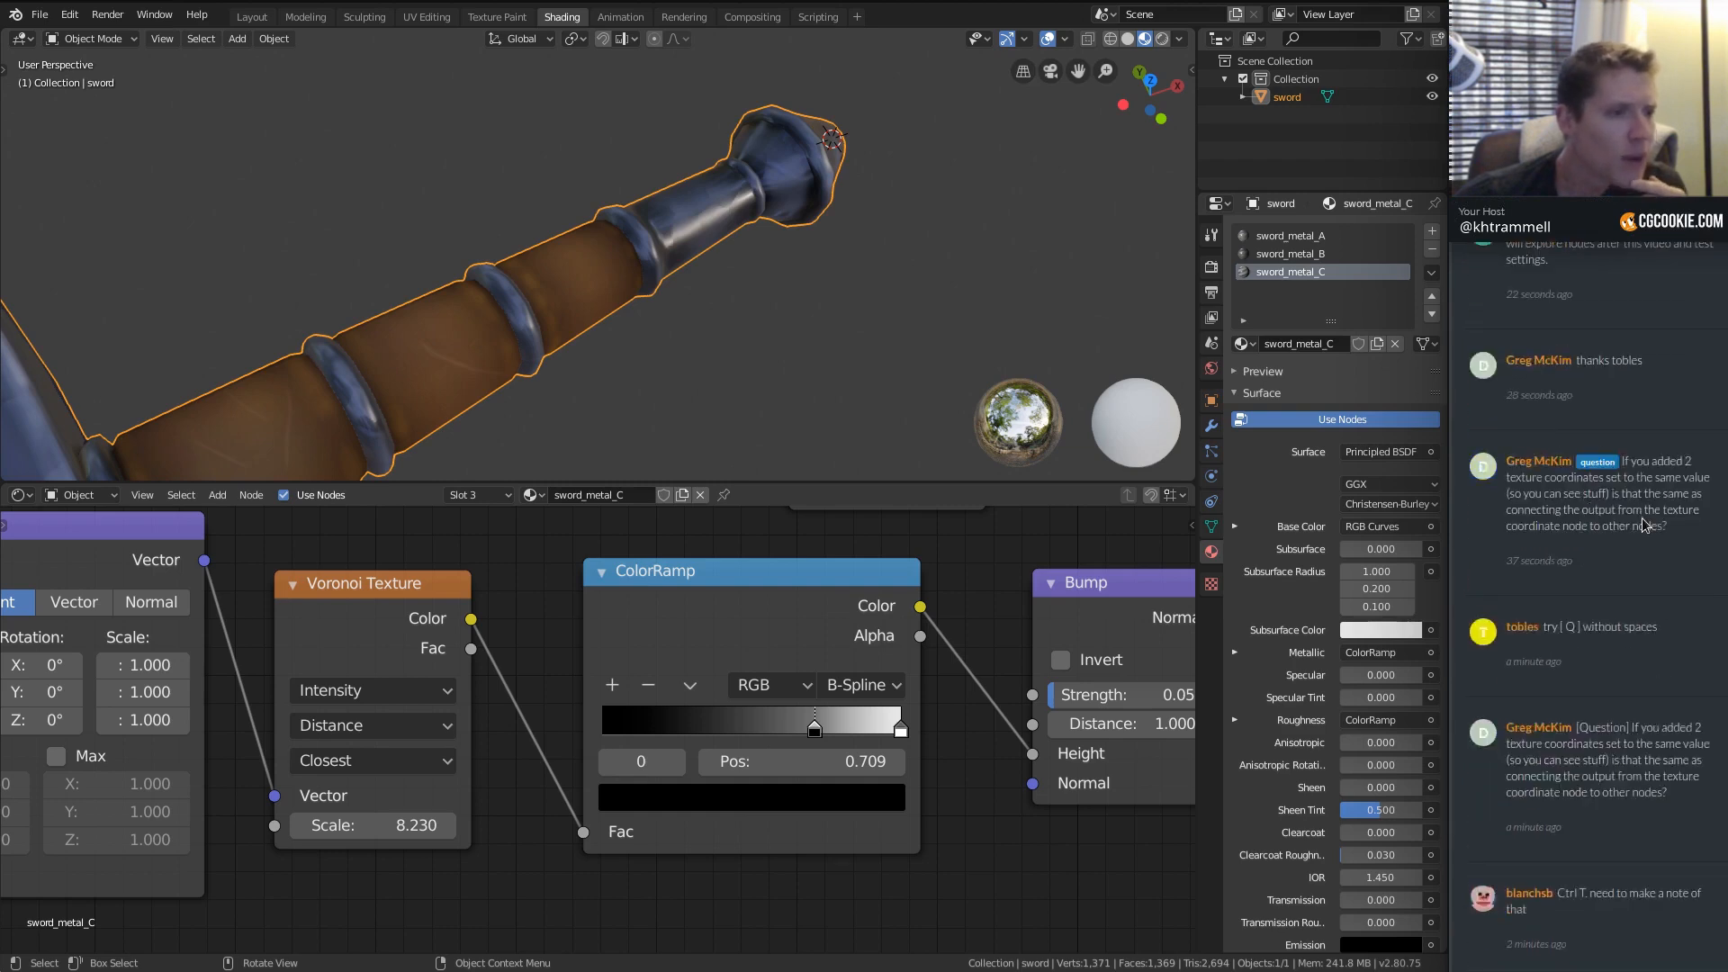
{"action": "scroll", "coordinate": [1620, 493], "scroll_direction": "up", "scroll_amount": 2}
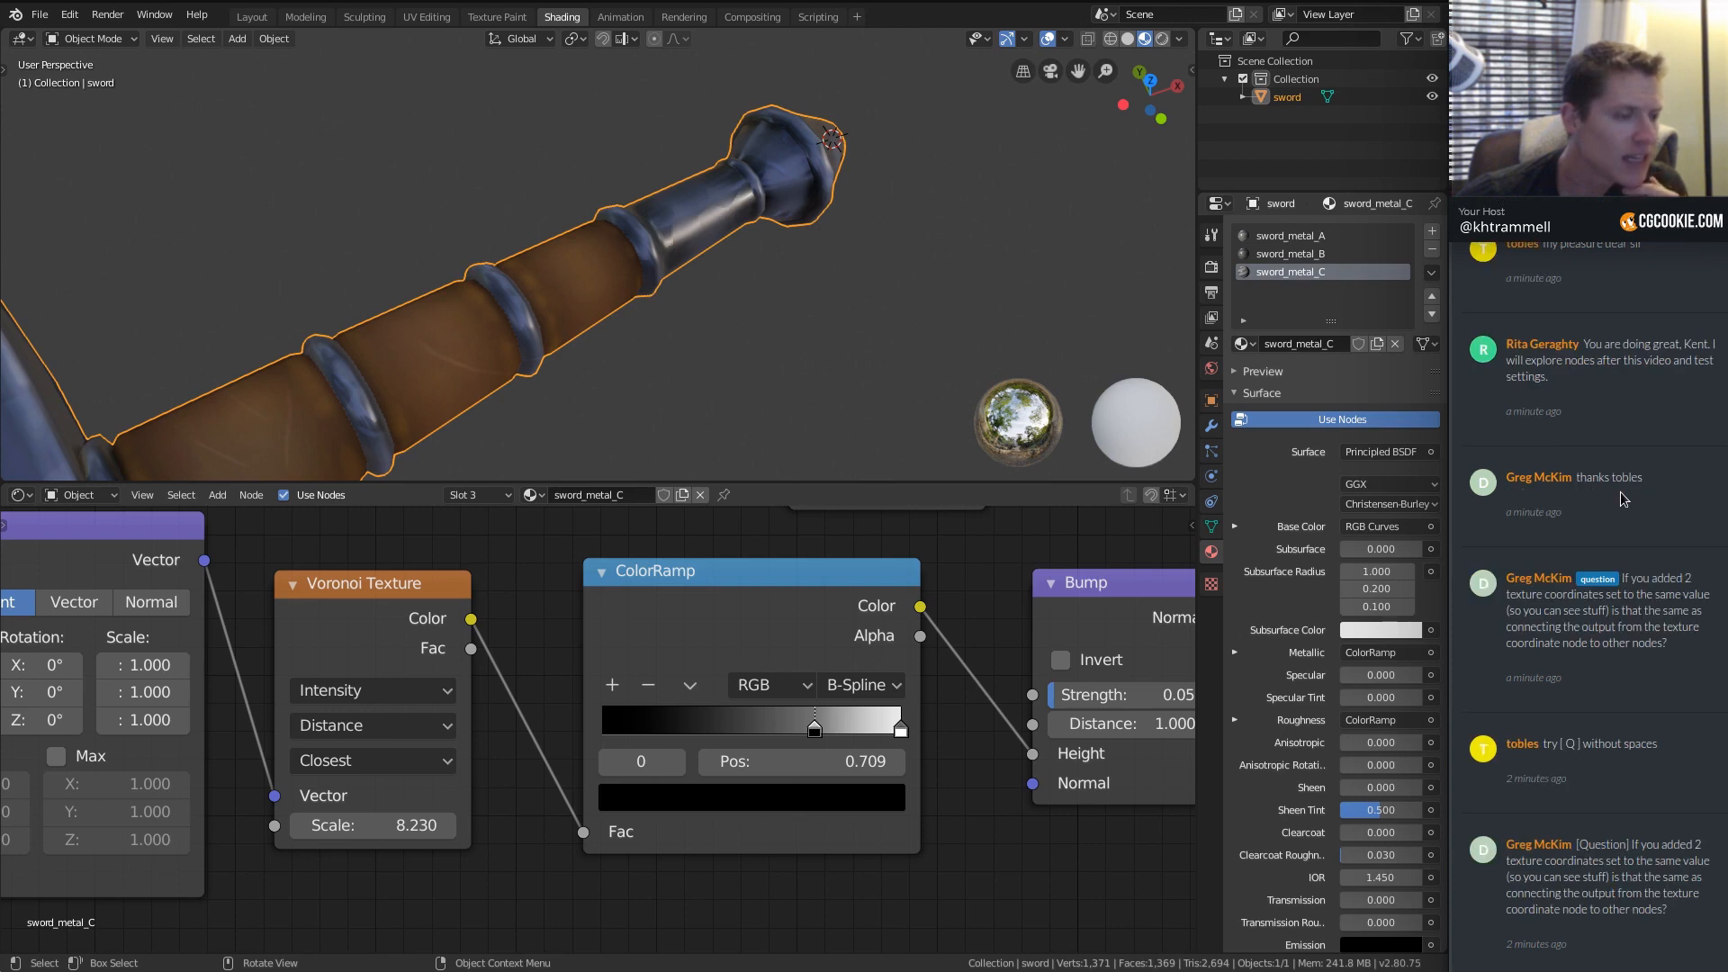
{"action": "scroll", "coordinate": [1620, 491], "scroll_direction": "up", "scroll_amount": 2}
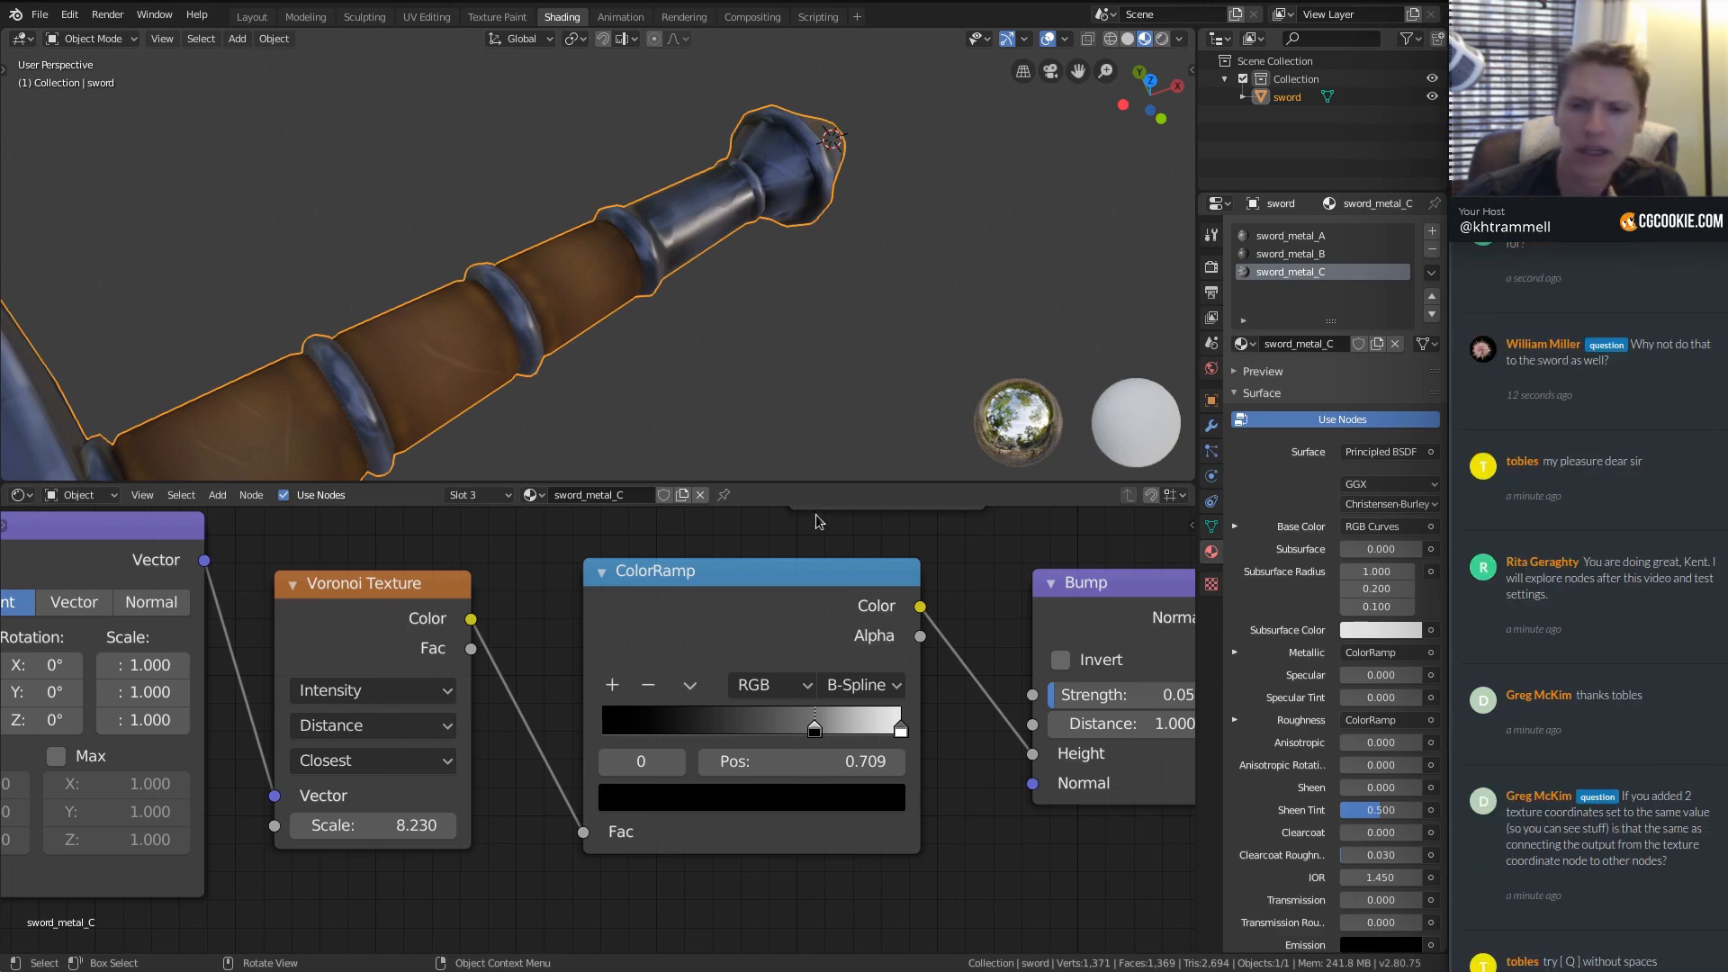
Move the Voronoi branch's Texture Coordinate node away from its Mapping node and add a MixRGB node above the branch.
{"action": "scroll", "coordinate": [397, 624], "scroll_direction": "down", "scroll_amount": 4}
{"action": "middle_click_drag", "start_coordinate": [370, 580], "coordinate": [696, 666]}
{"action": "left_click_drag", "start_coordinate": [557, 752], "coordinate": [272, 747]}
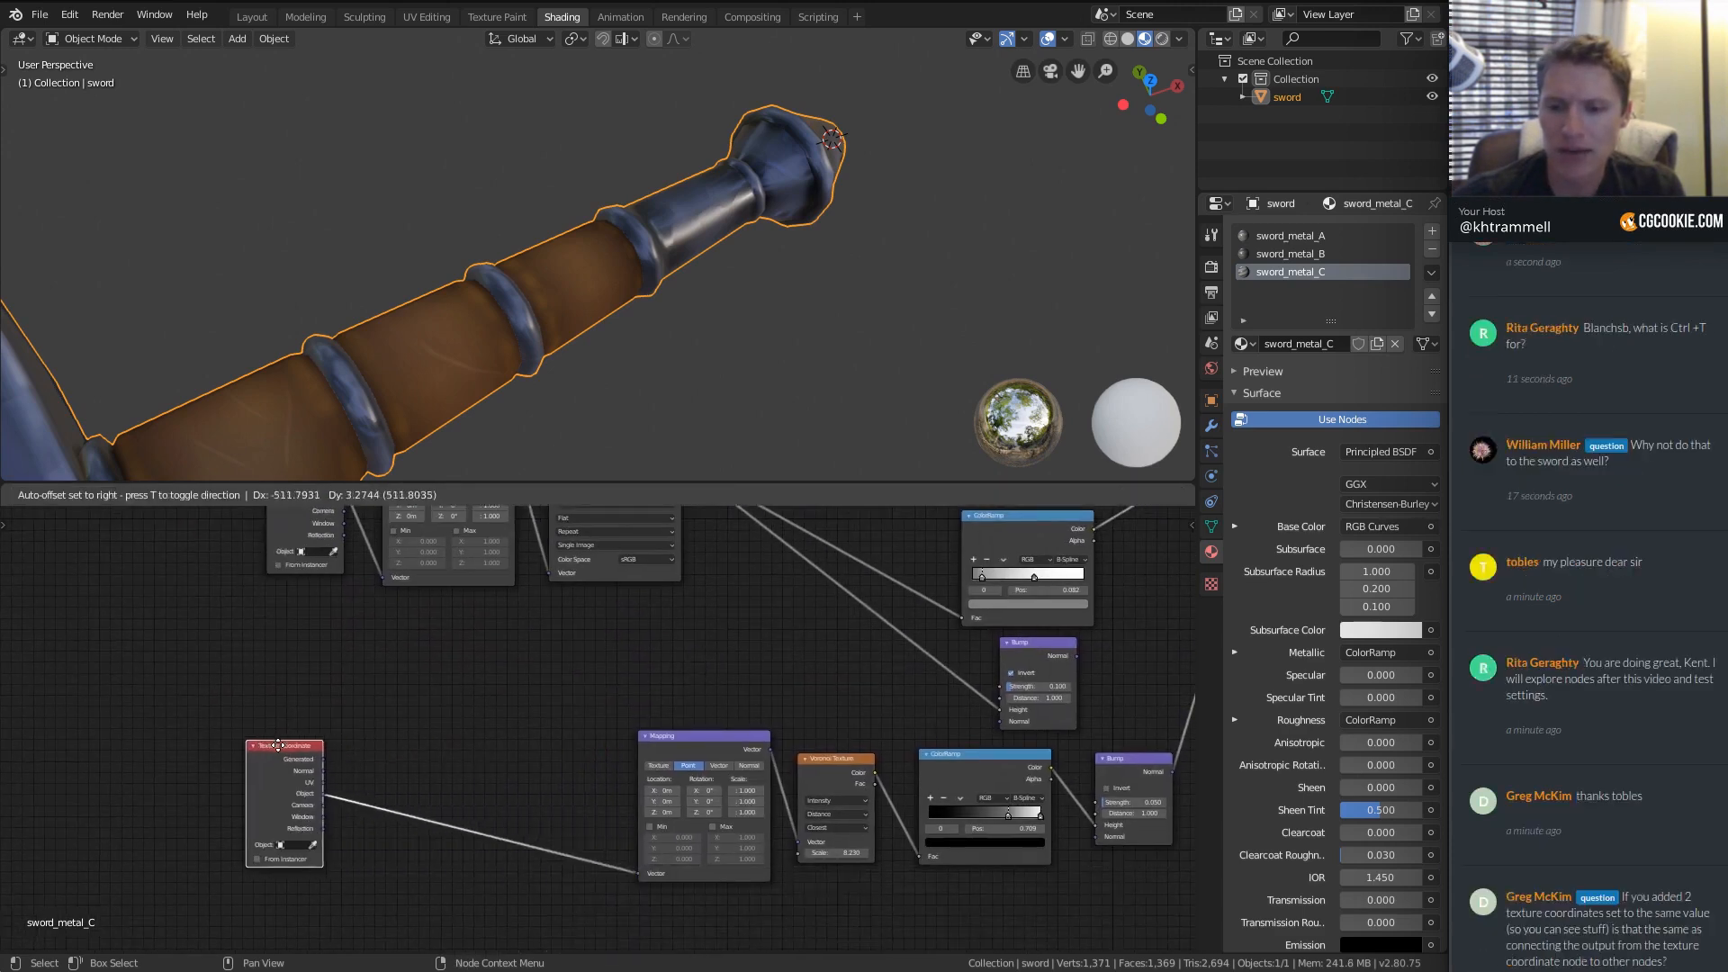
{"action": "scroll", "coordinate": [364, 711], "scroll_direction": "up", "scroll_amount": 2}
{"action": "key", "text": "shift+a"}
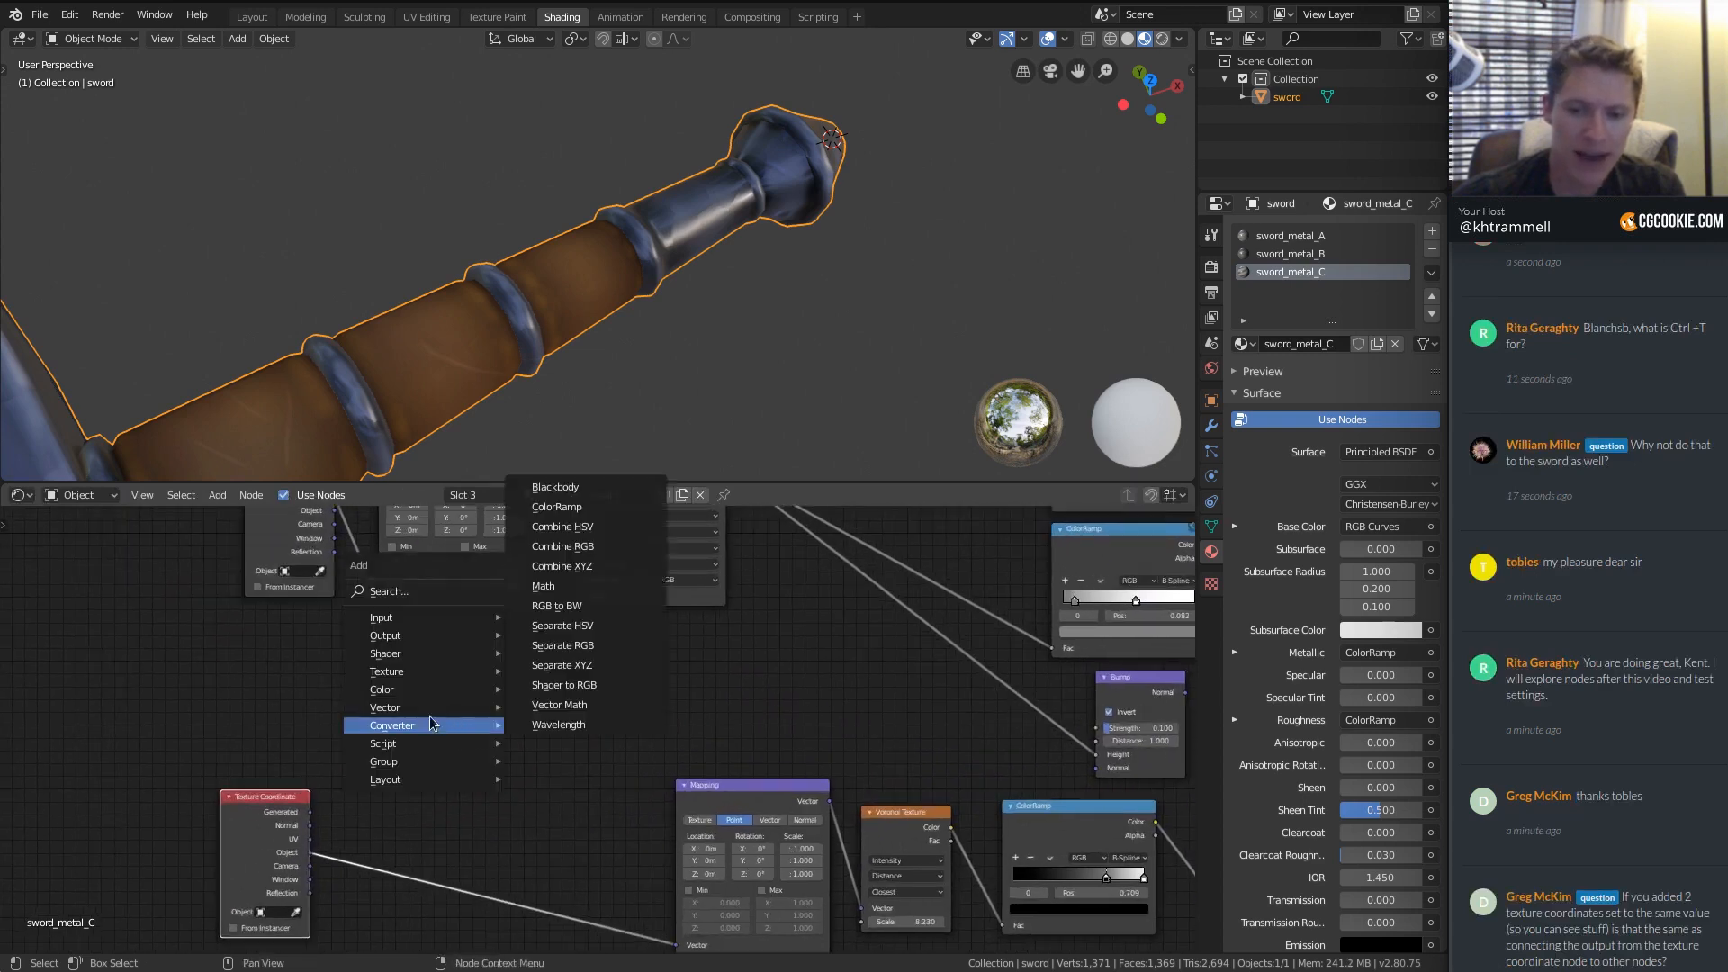
{"action": "mouse_move", "coordinate": [396, 691]}
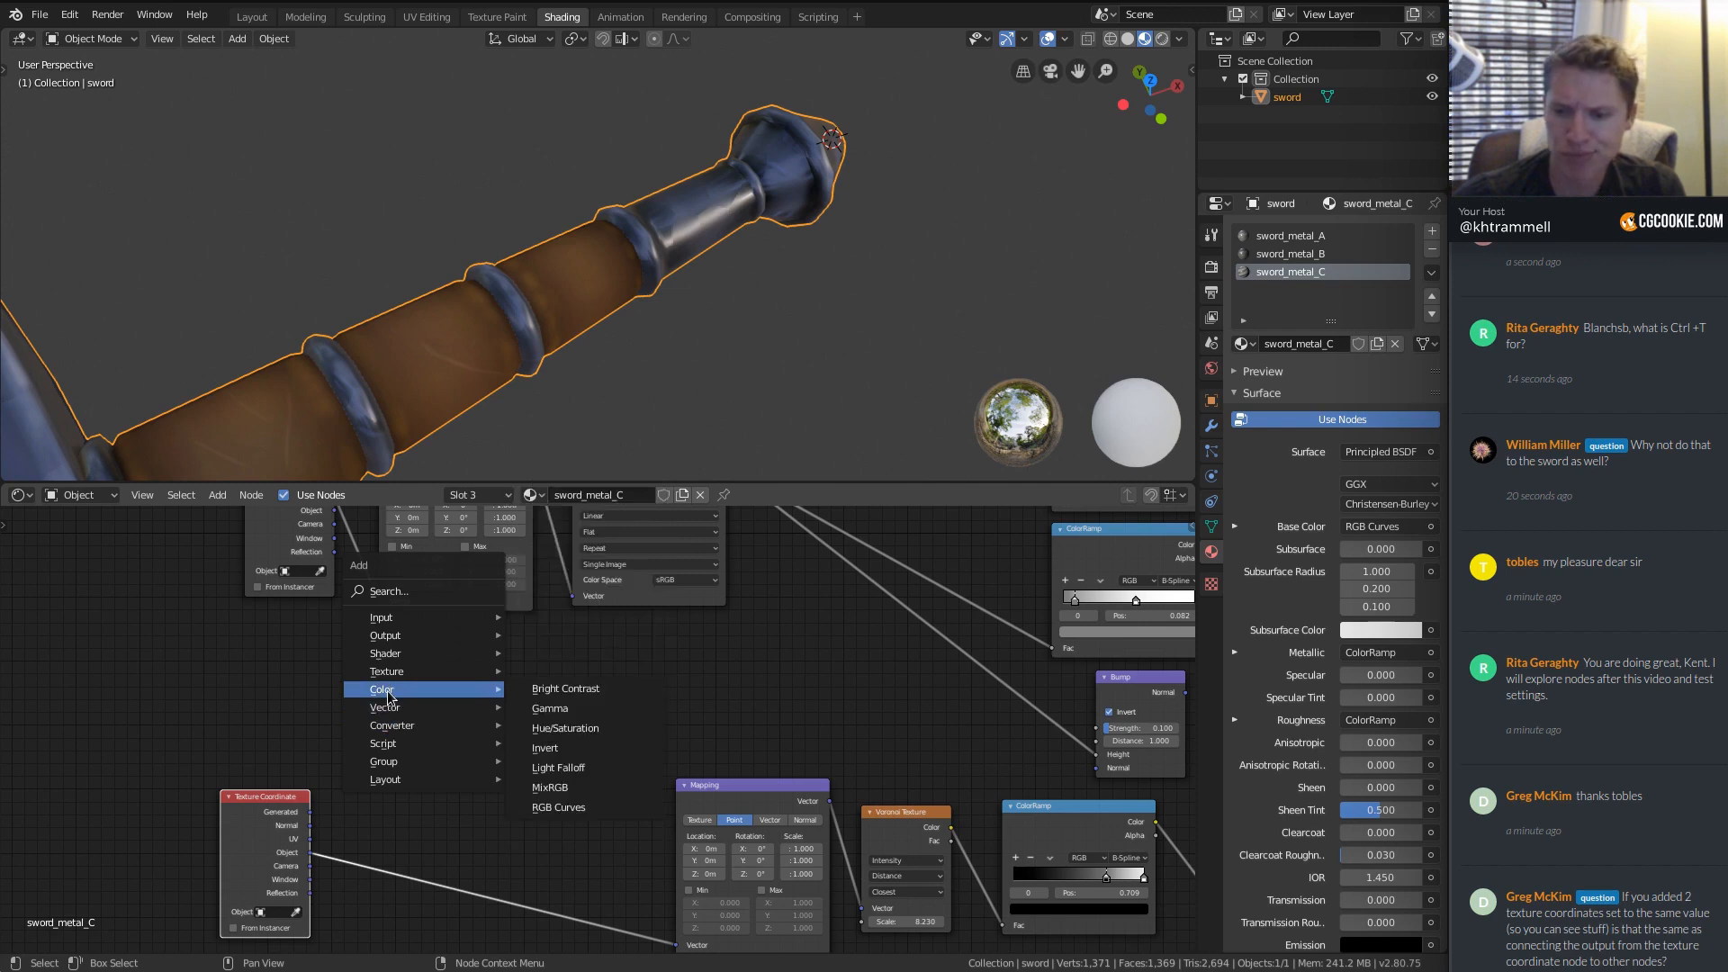
{"action": "left_click", "coordinate": [550, 788]}
{"action": "left_click", "coordinate": [467, 671]}
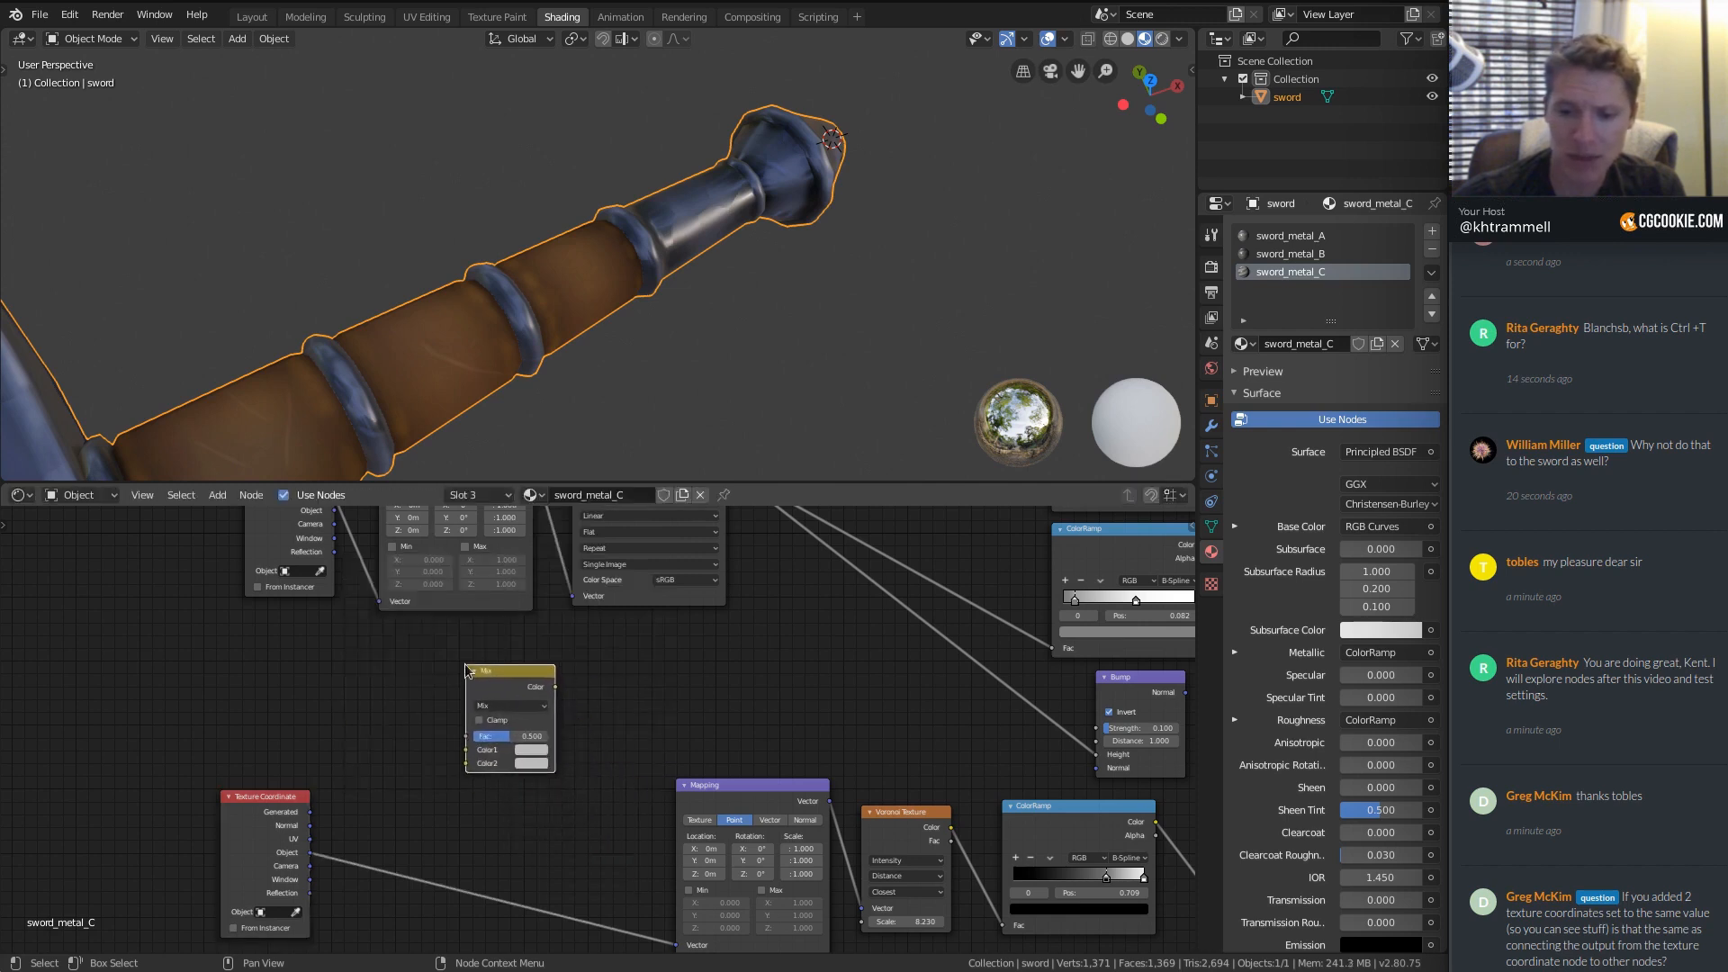
Feed the Mix node's color inputs from the lower Texture Coordinate's Object output and the upper Texture Coordinate's UV output.
{"action": "left_click_drag", "start_coordinate": [313, 854], "coordinate": [467, 764]}
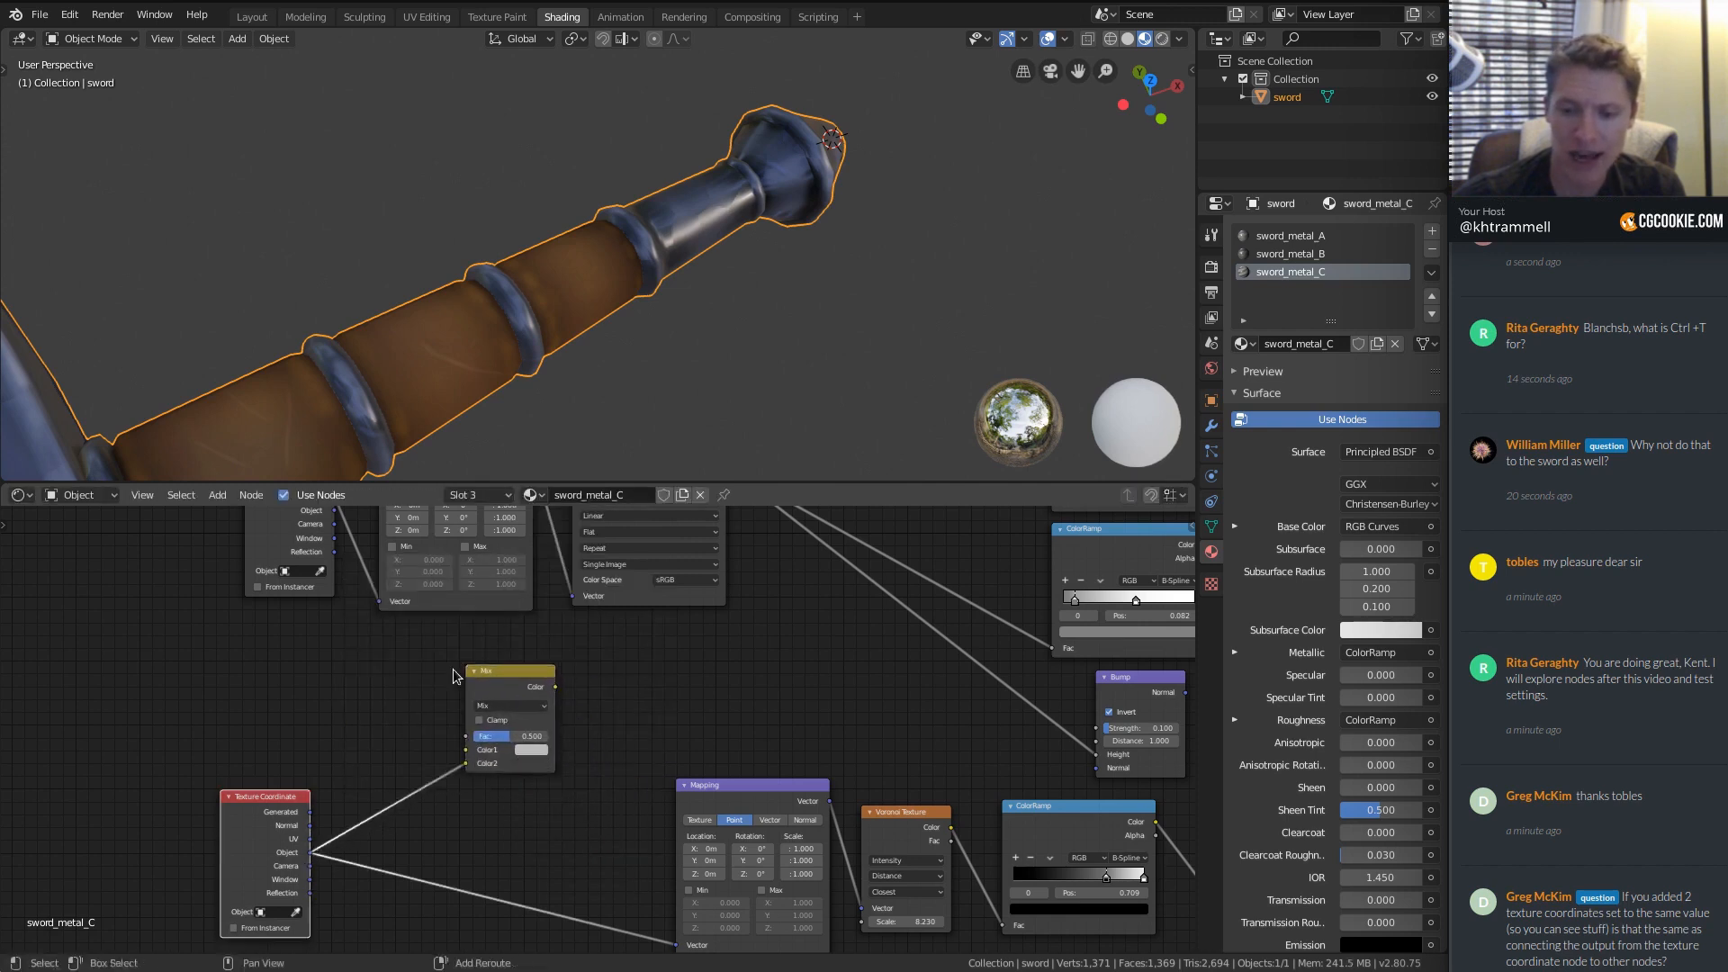
{"action": "middle_click_drag", "start_coordinate": [445, 653], "coordinate": [407, 766]}
{"action": "left_click_drag", "start_coordinate": [297, 608], "coordinate": [384, 832]}
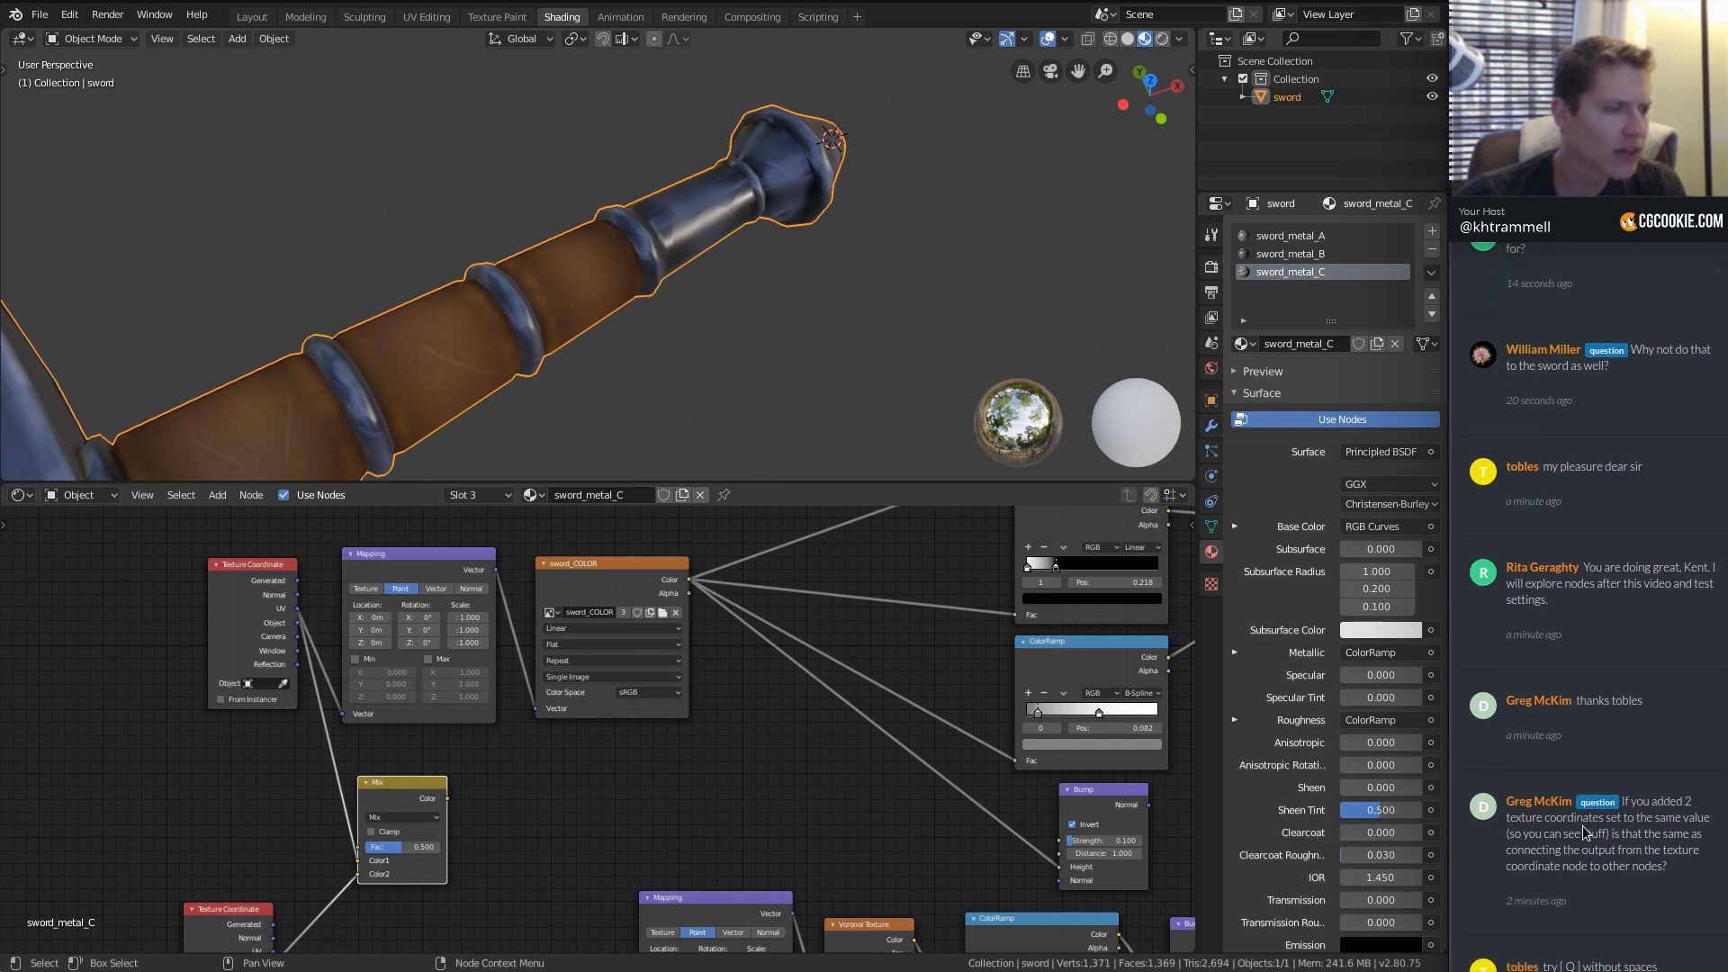
{"action": "scroll", "coordinate": [1583, 826], "scroll_direction": "down", "scroll_amount": 4}
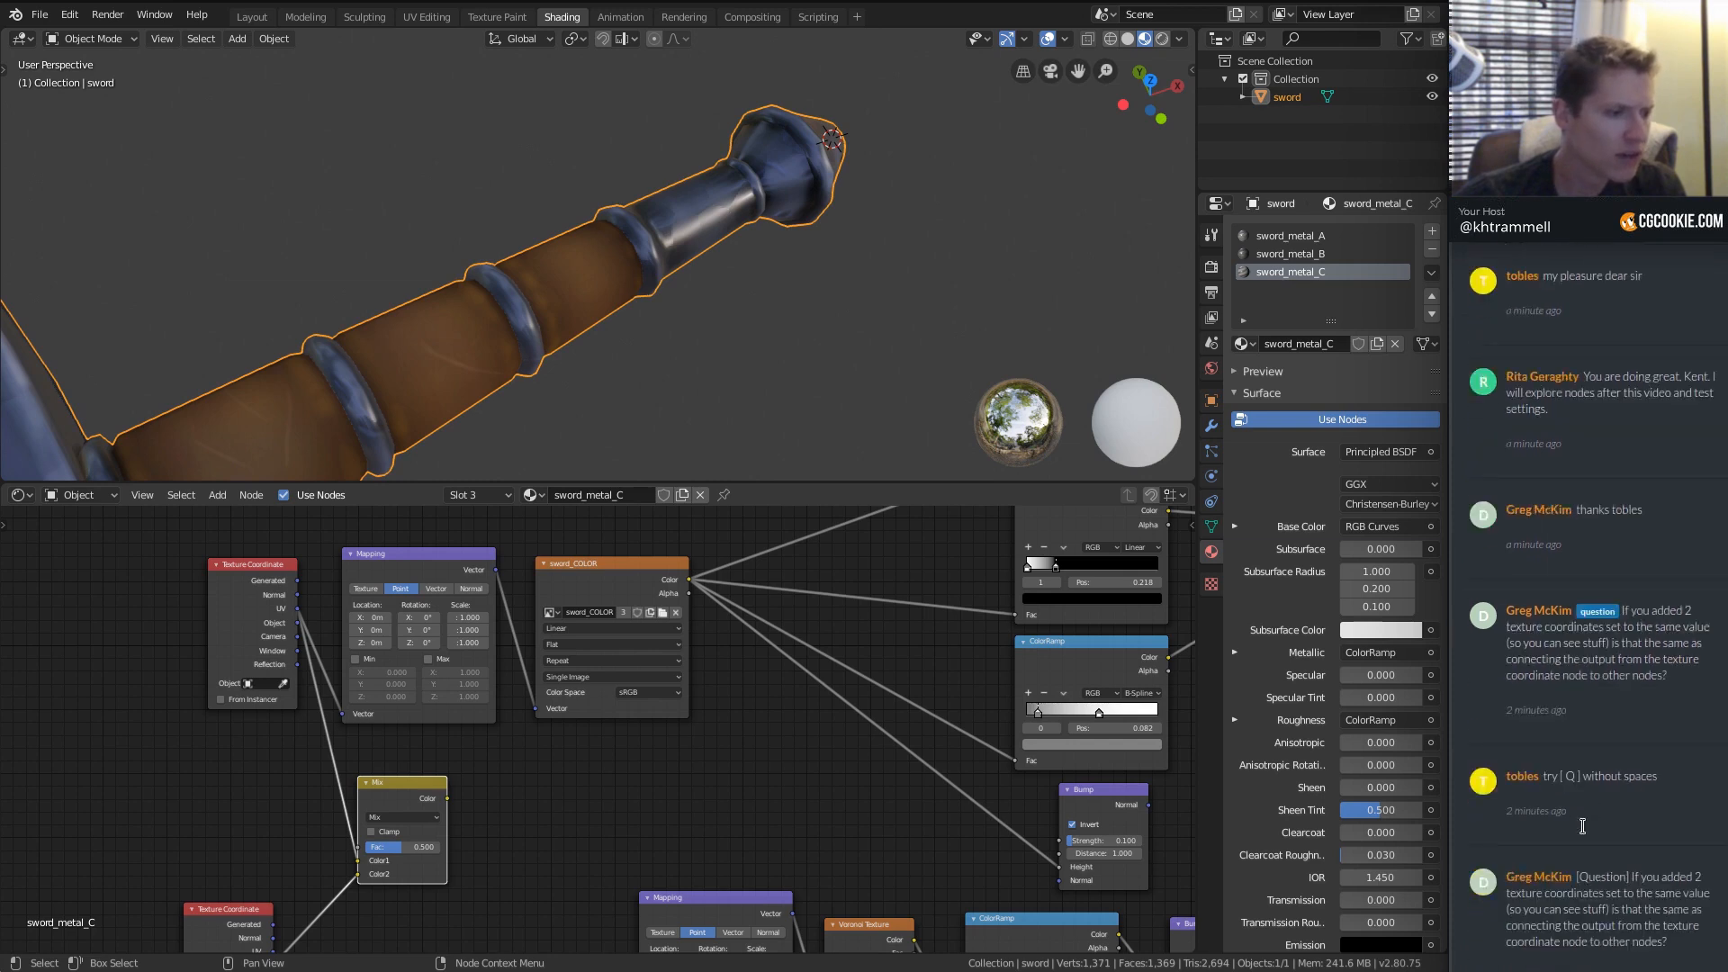
{"action": "scroll", "coordinate": [1583, 826], "scroll_direction": "up", "scroll_amount": 5}
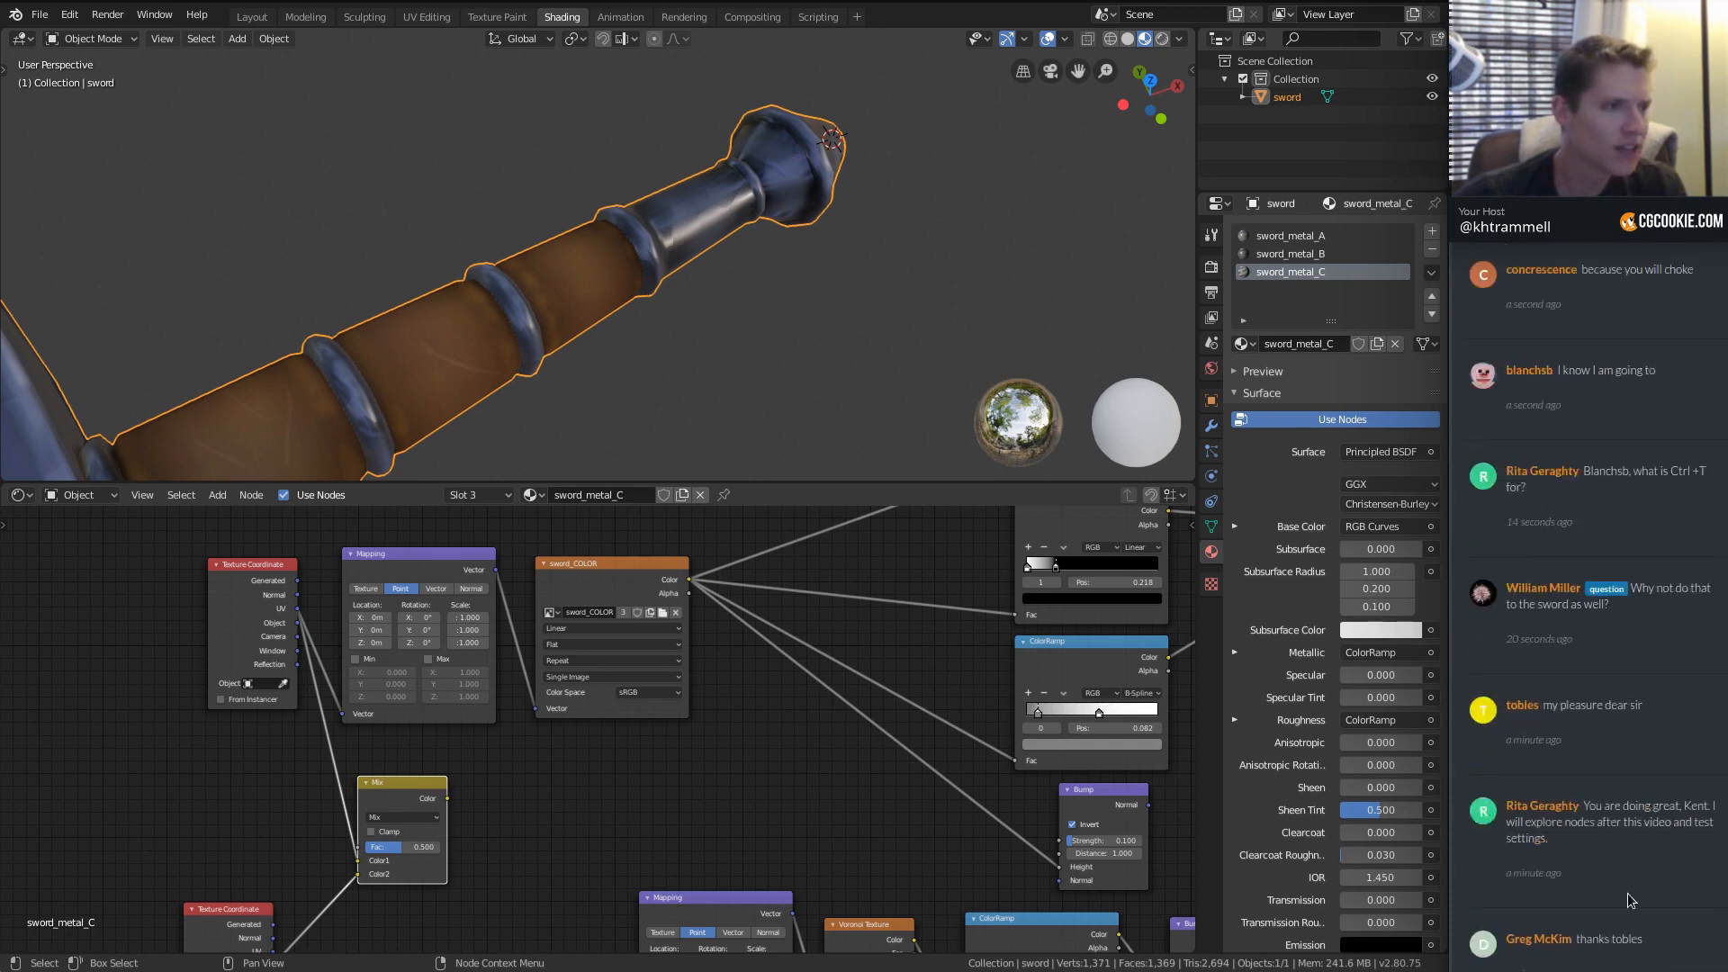
{"action": "scroll", "coordinate": [1628, 893], "scroll_direction": "down", "scroll_amount": 4}
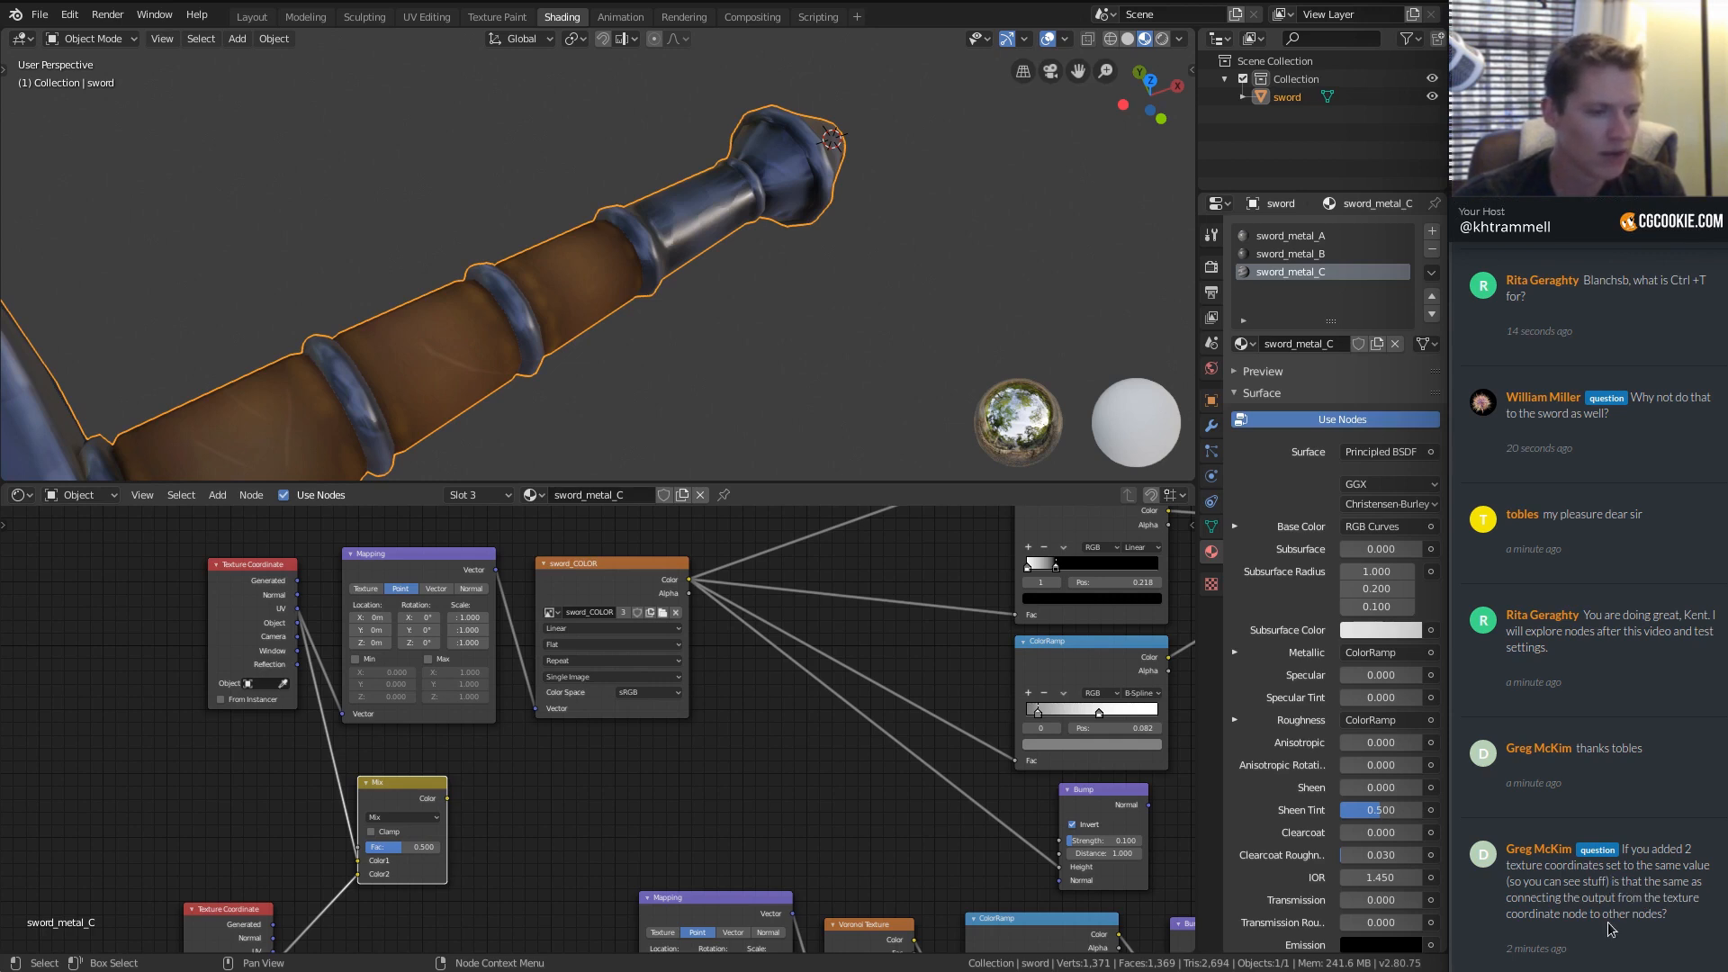
Delete the Mix and lower Texture Coordinate nodes, and connect the remaining Texture Coordinate's Object output to the Voronoi branch's Mapping node.
{"action": "middle_click_drag", "start_coordinate": [557, 815], "coordinate": [651, 744]}
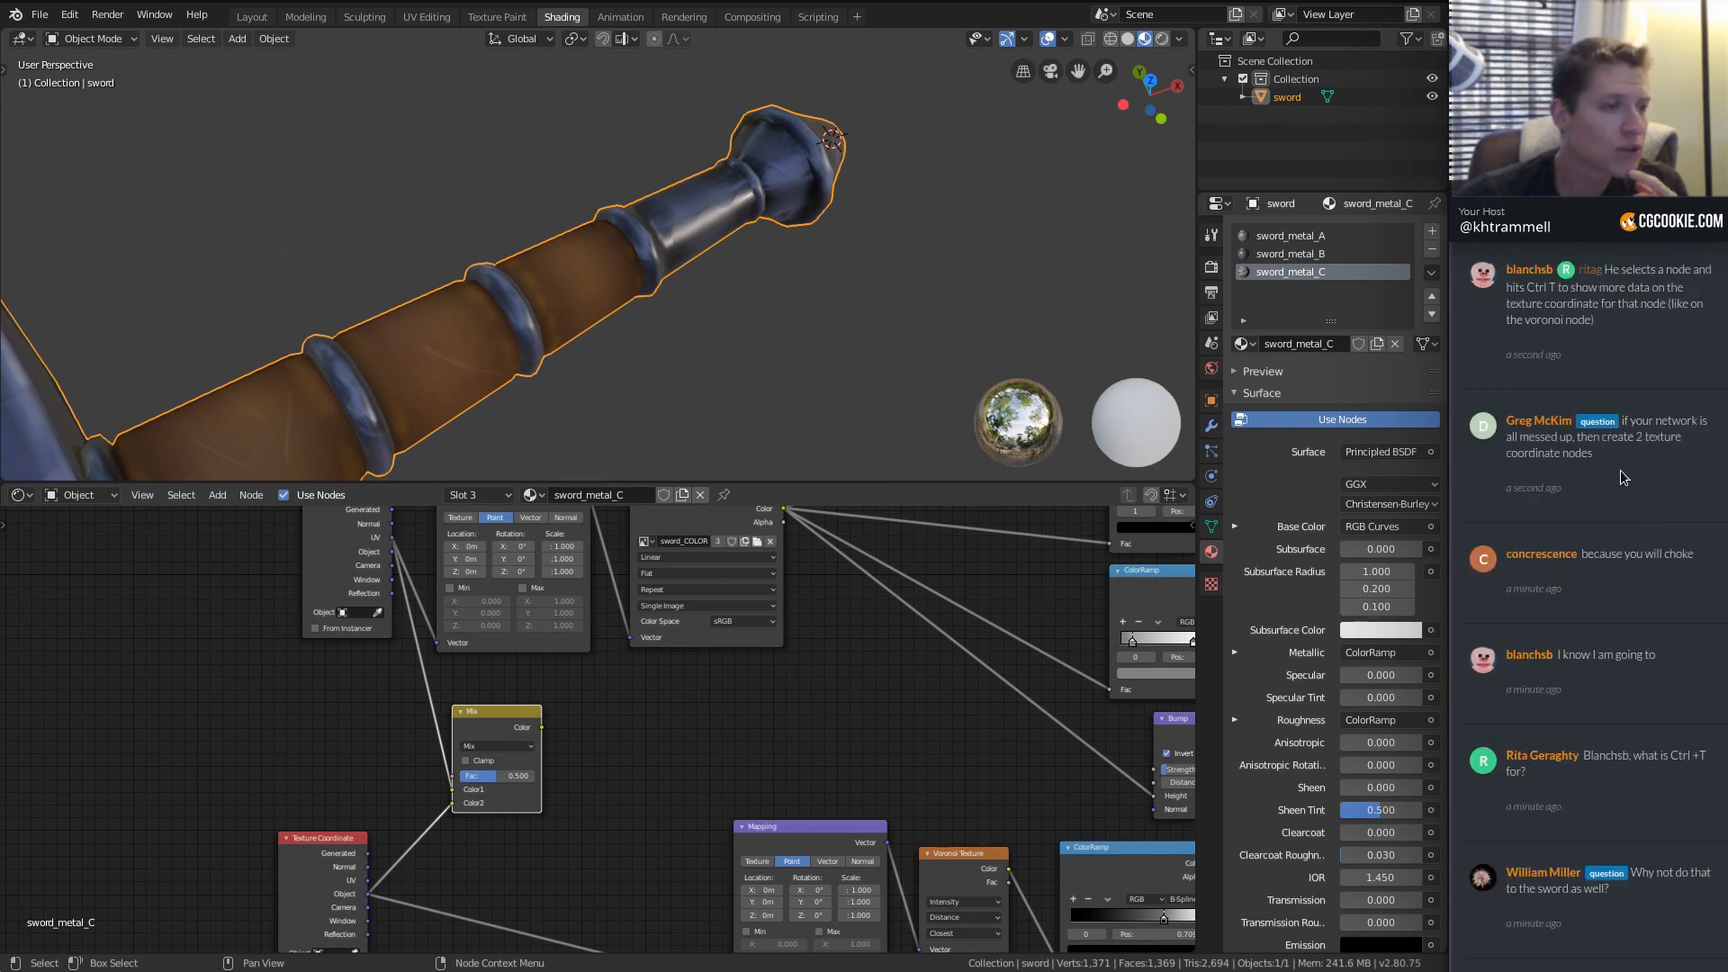
{"action": "scroll", "coordinate": [556, 598], "scroll_direction": "down", "scroll_amount": 5}
{"action": "left_click_drag", "start_coordinate": [412, 569], "coordinate": [332, 584]}
{"action": "scroll", "coordinate": [355, 810], "scroll_direction": "up", "scroll_amount": 2}
{"action": "left_click", "coordinate": [347, 866]}
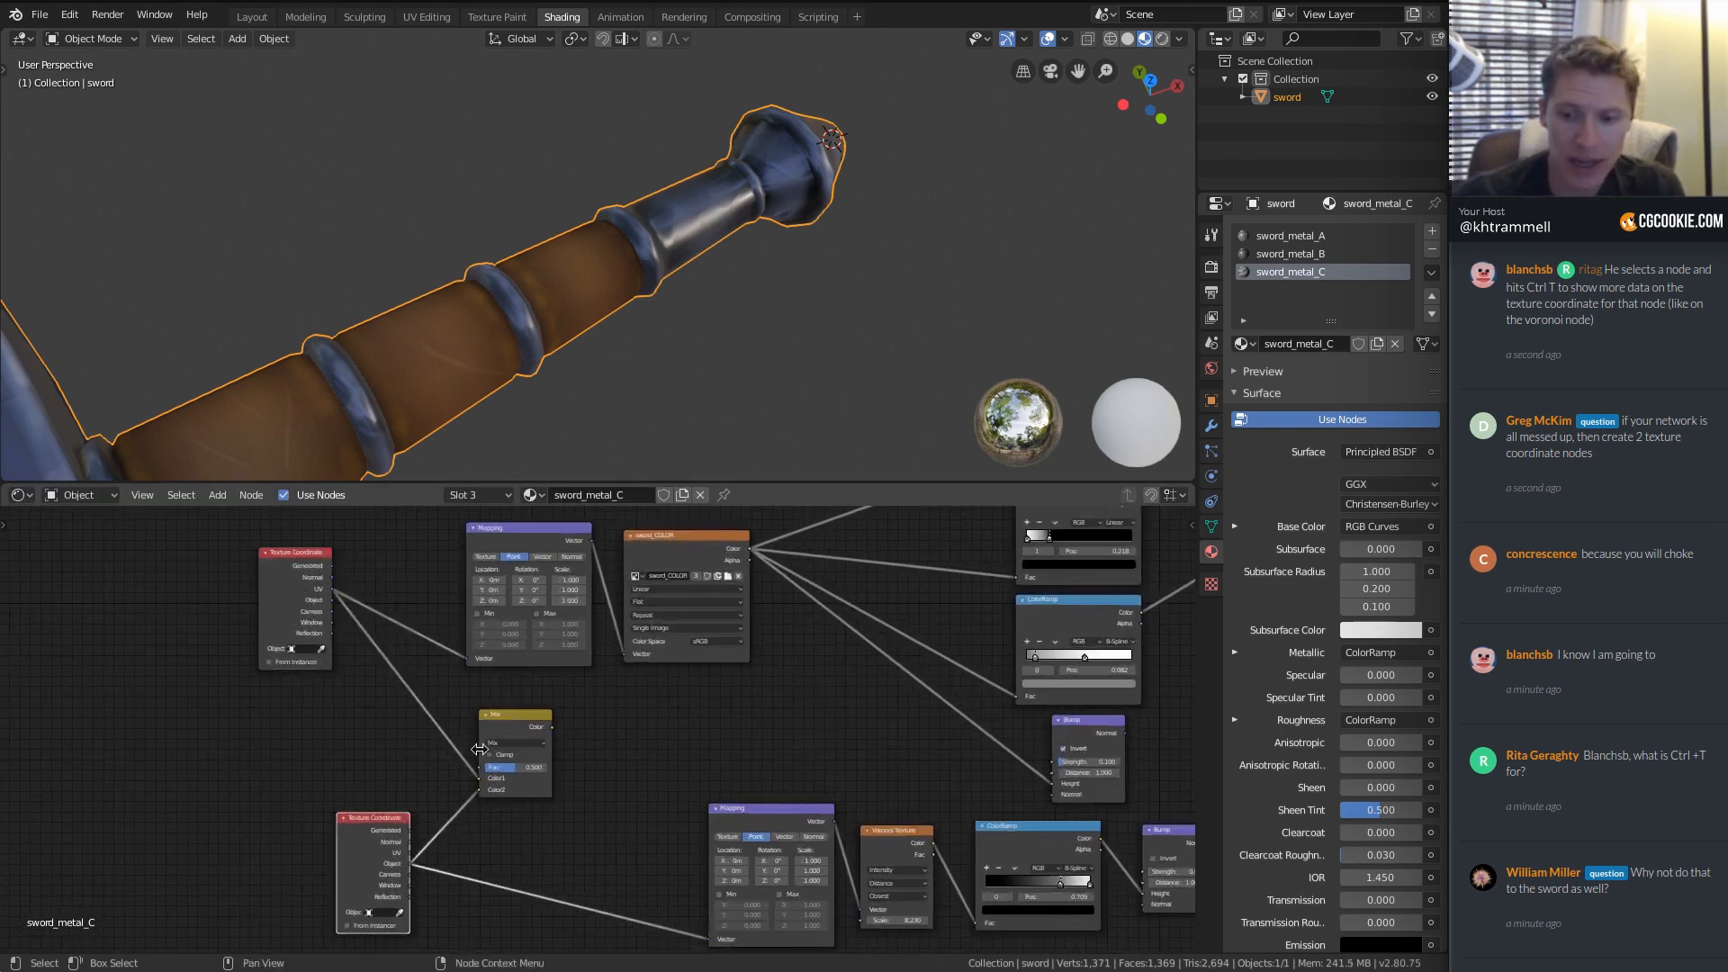
{"action": "left_click", "coordinate": [527, 729], "text": "shift"}
{"action": "key", "text": "x"}
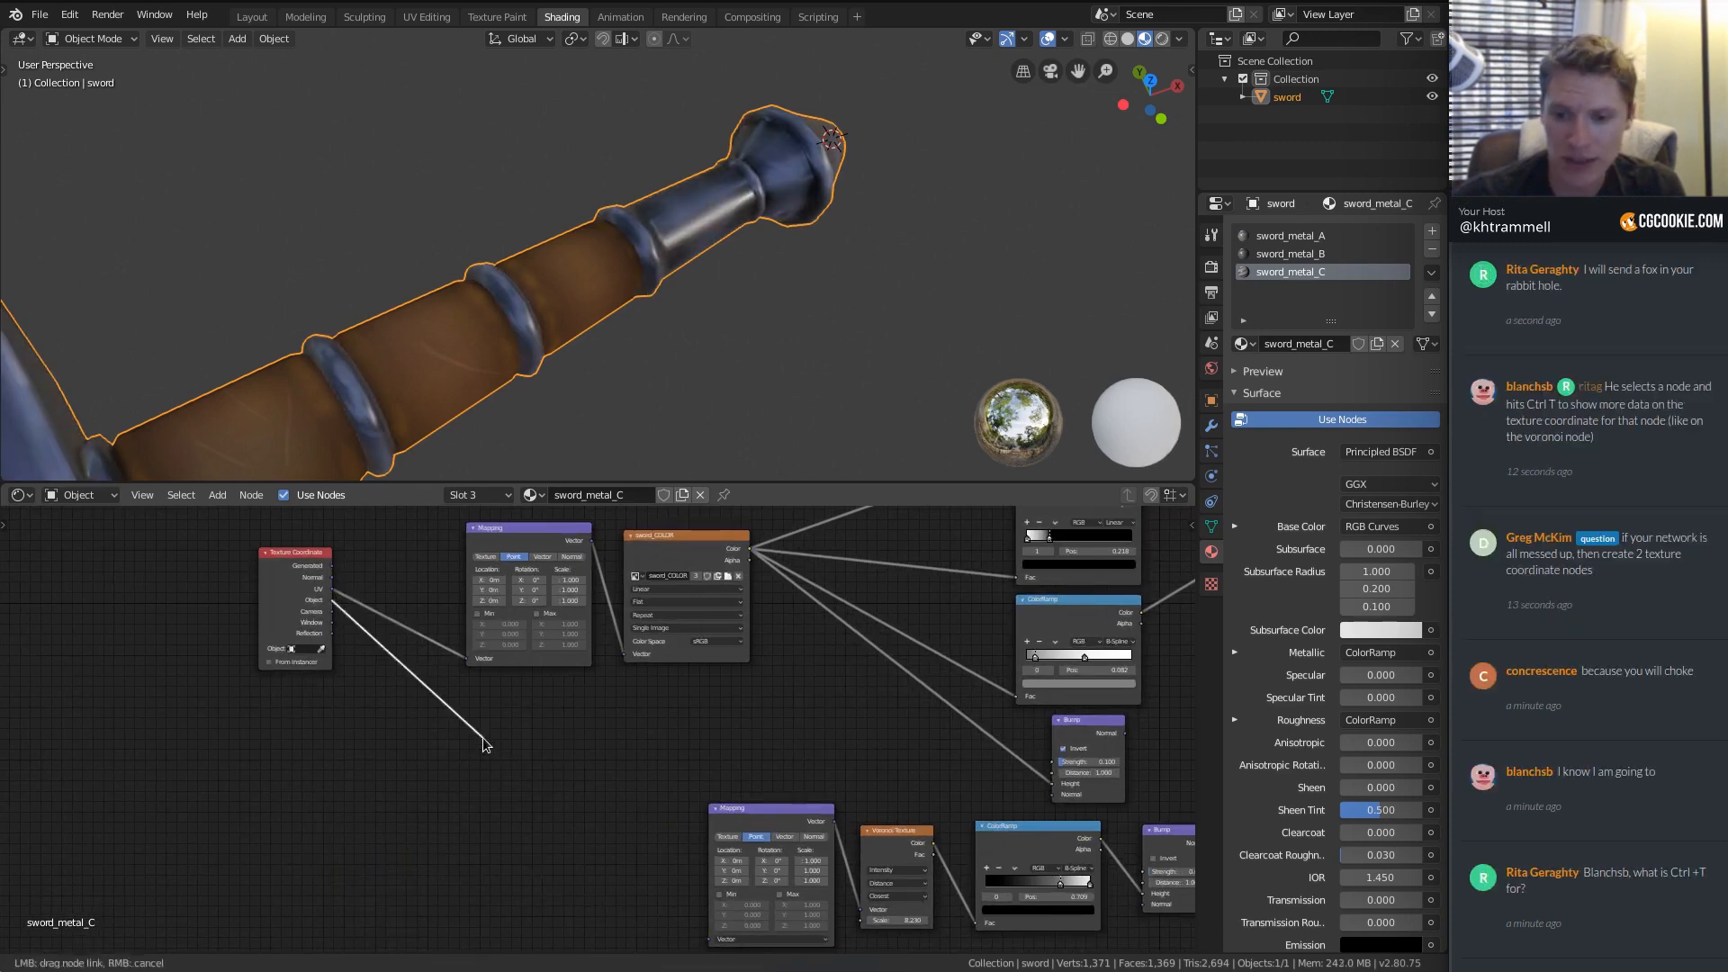
{"action": "left_click_drag", "start_coordinate": [332, 600], "coordinate": [711, 939]}
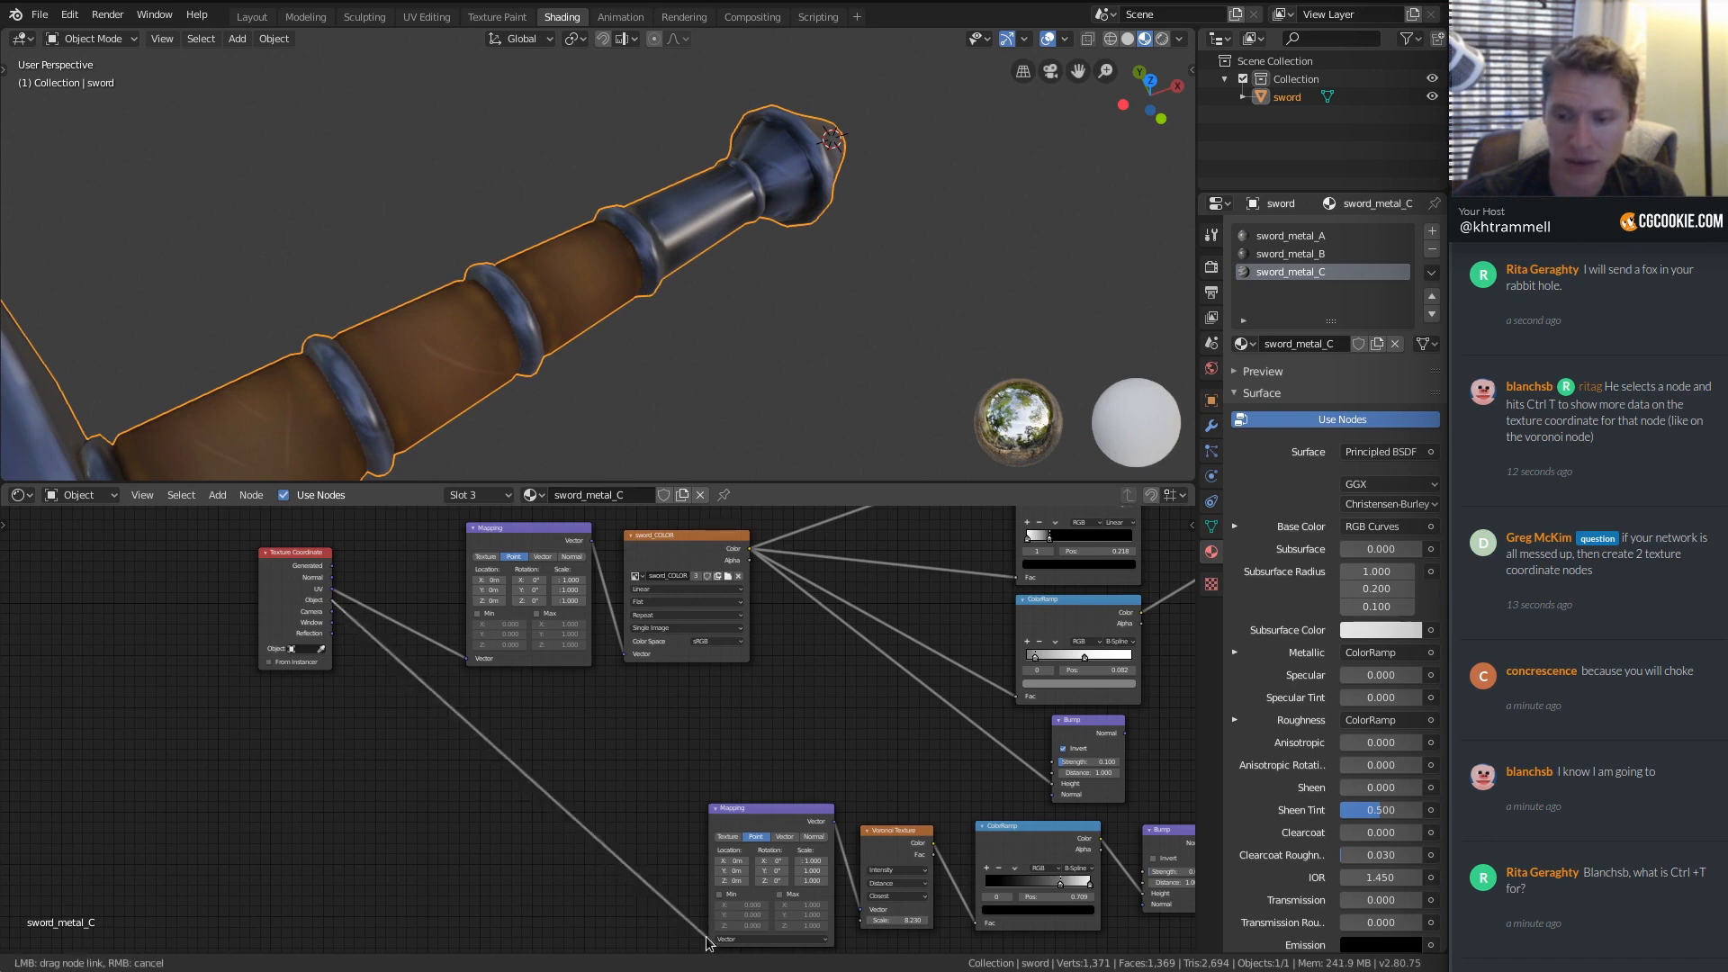
Reposition the Voronoi branch's Mapping node and the shared Texture Coordinate node to tidy the node tree.
{"action": "mouse_move", "coordinate": [782, 811]}
{"action": "middle_mouse_down"}
{"action": "mouse_move", "coordinate": [638, 642]}
{"action": "mouse_move", "coordinate": [518, 641]}
{"action": "middle_mouse_up"}
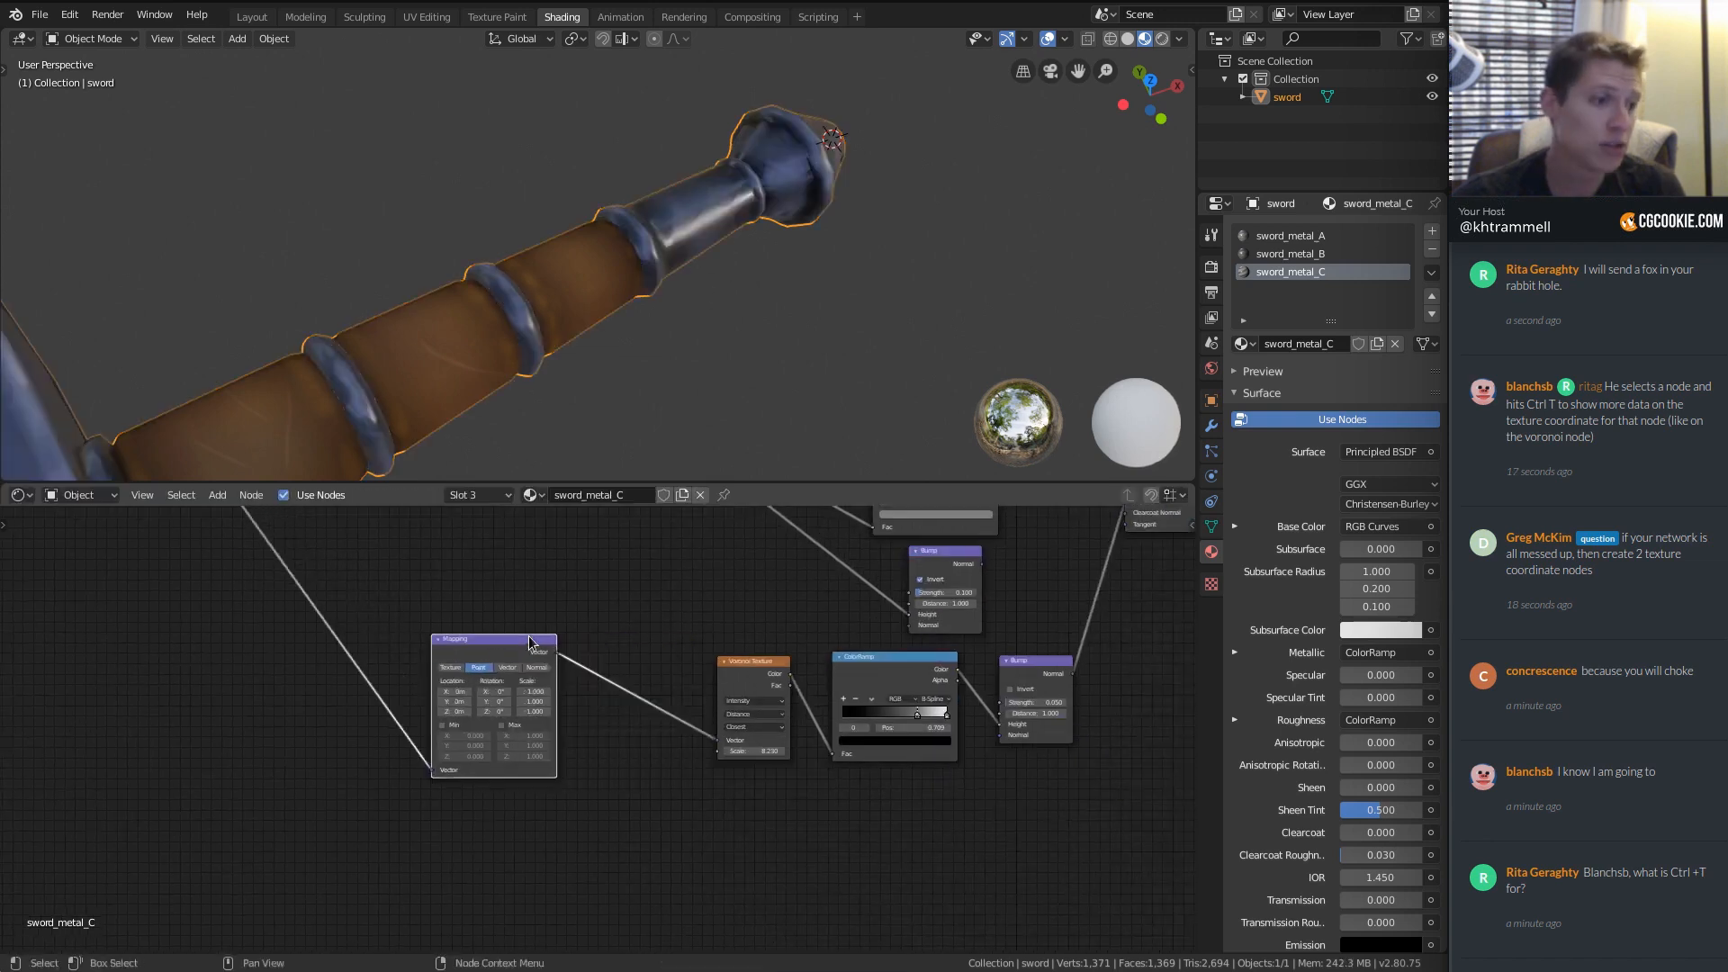
{"action": "scroll", "coordinate": [509, 633], "scroll_direction": "down", "scroll_amount": 4}
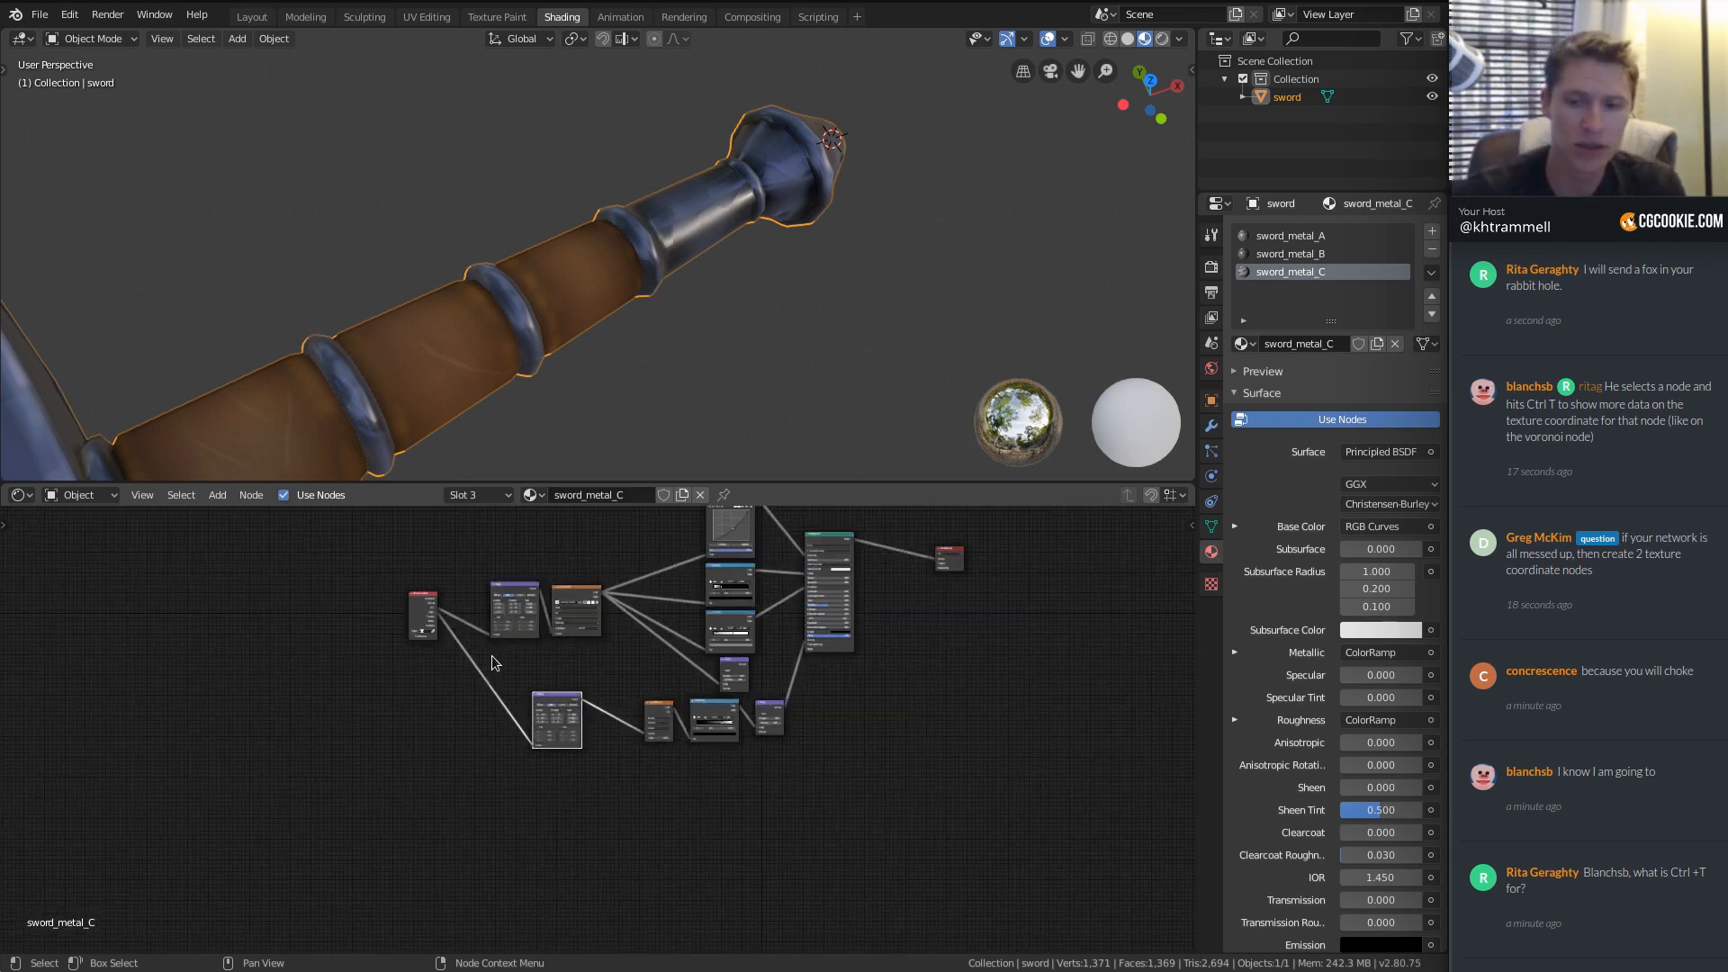
{"action": "left_click_drag", "start_coordinate": [412, 598], "coordinate": [410, 621]}
{"action": "scroll", "coordinate": [615, 665], "scroll_direction": "down", "scroll_amount": 5}
{"action": "middle_click_drag", "start_coordinate": [616, 664], "coordinate": [597, 736]}
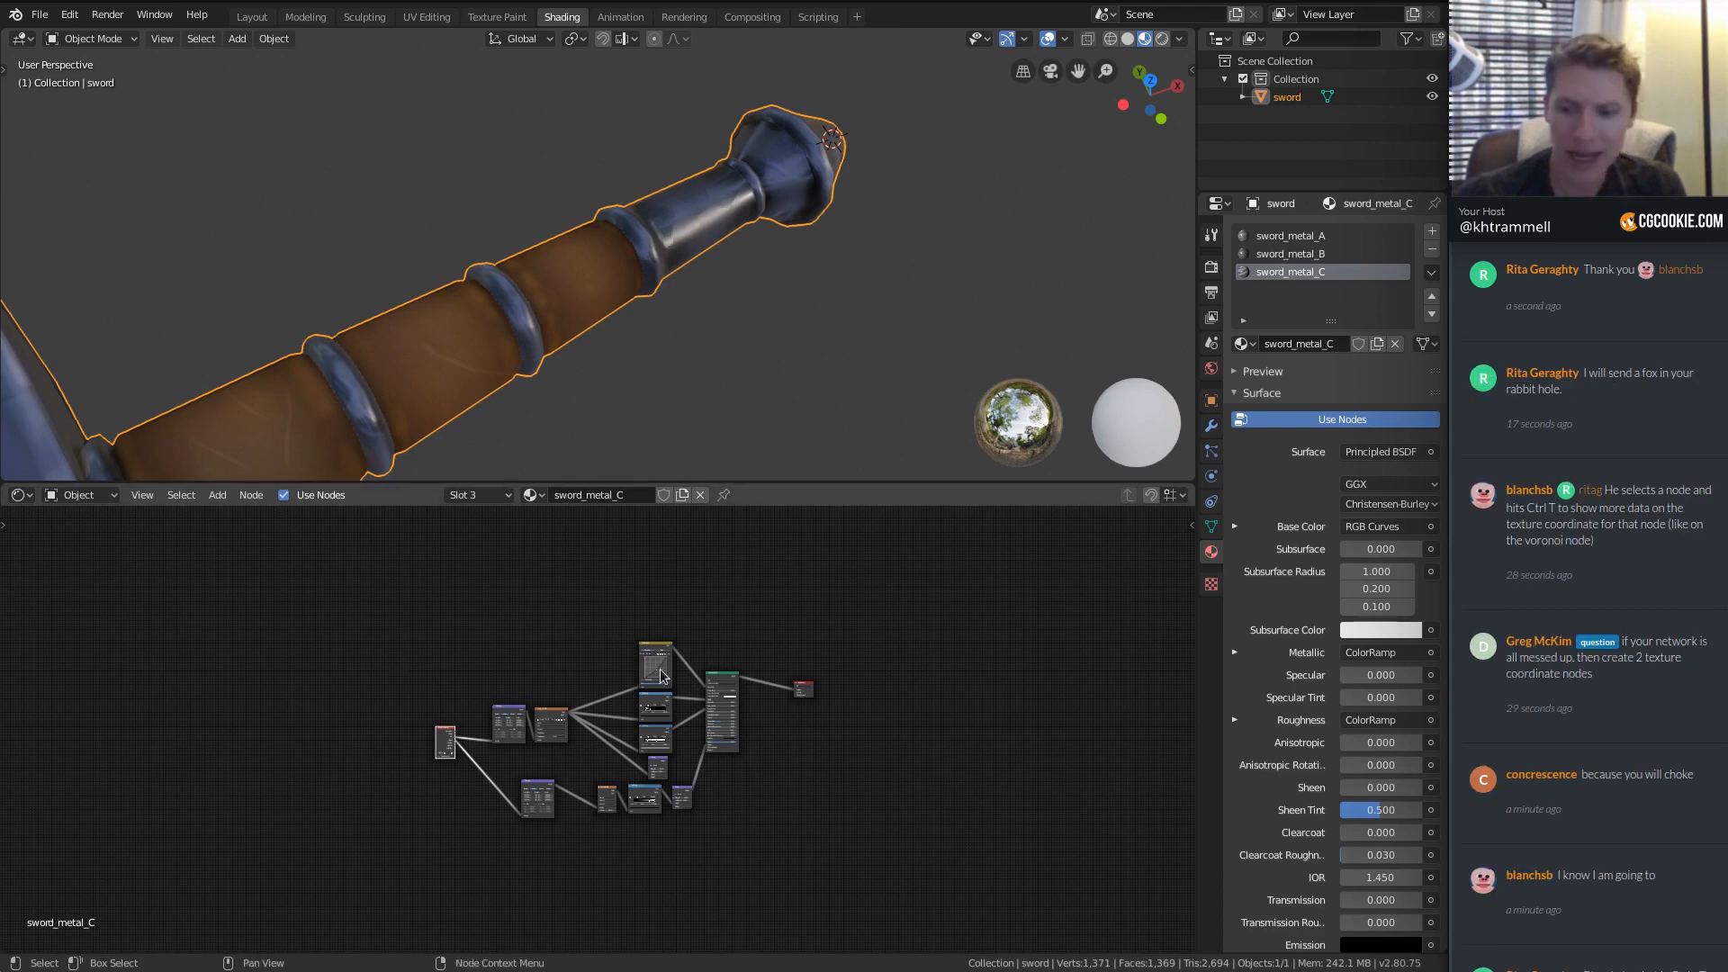
{"action": "middle_click_drag", "start_coordinate": [666, 707], "coordinate": [529, 562]}
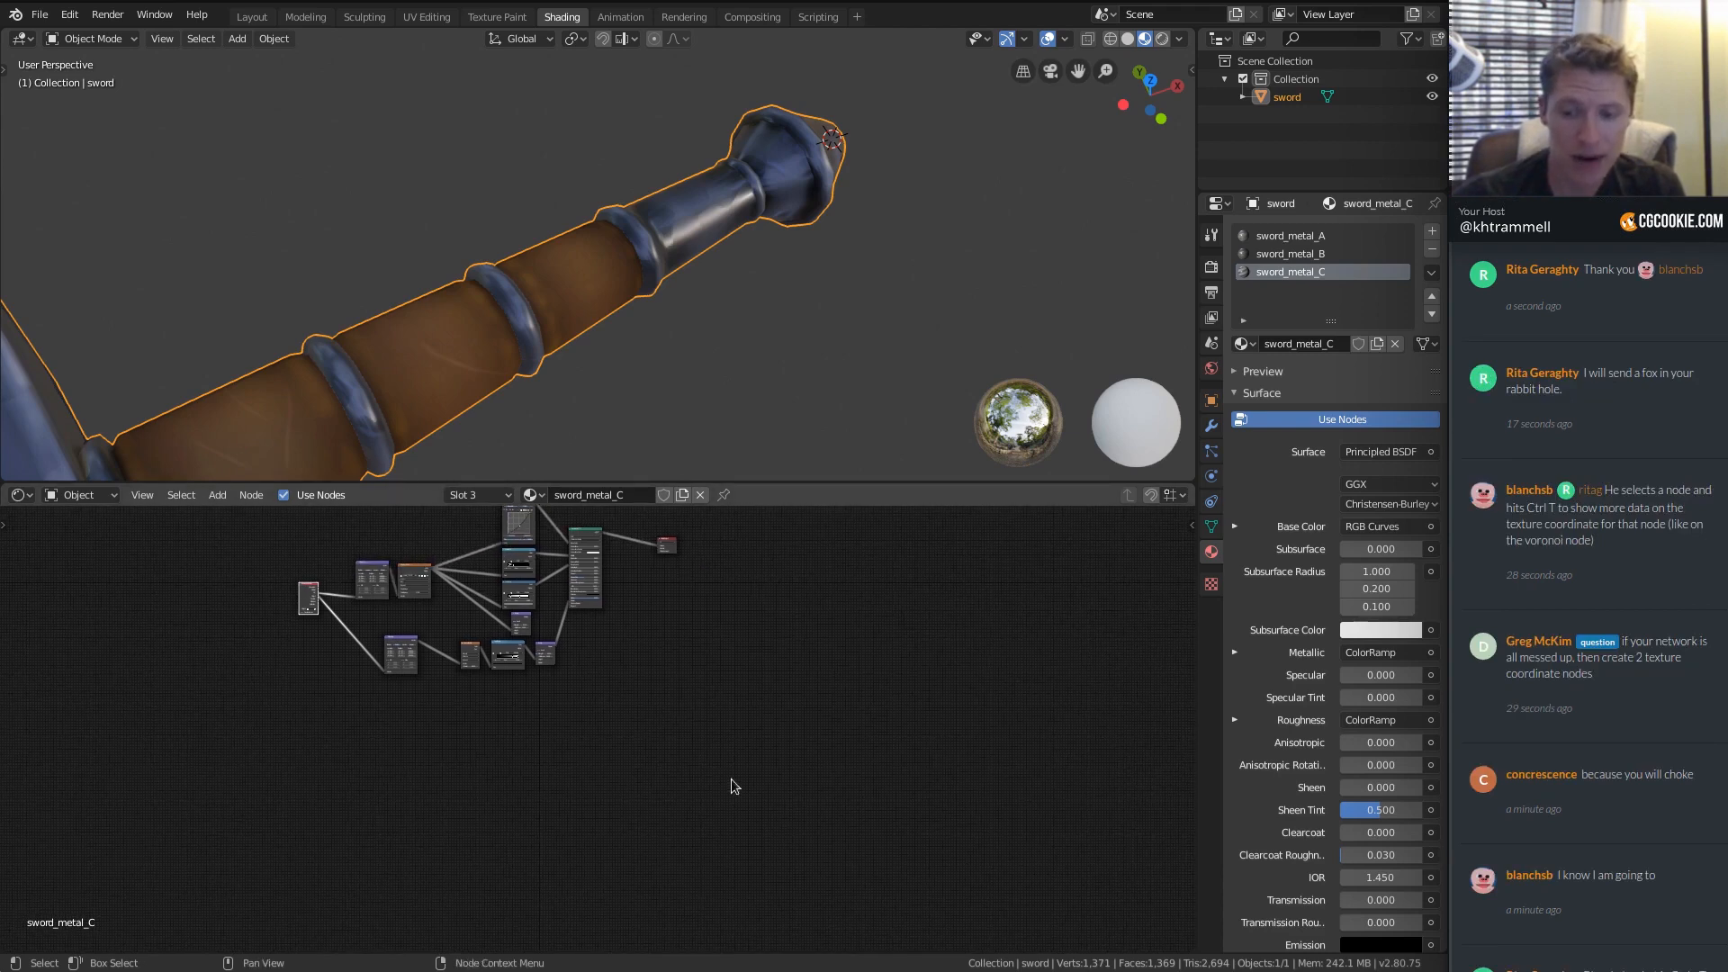
{"action": "scroll", "coordinate": [416, 626], "scroll_direction": "up", "scroll_amount": 3}
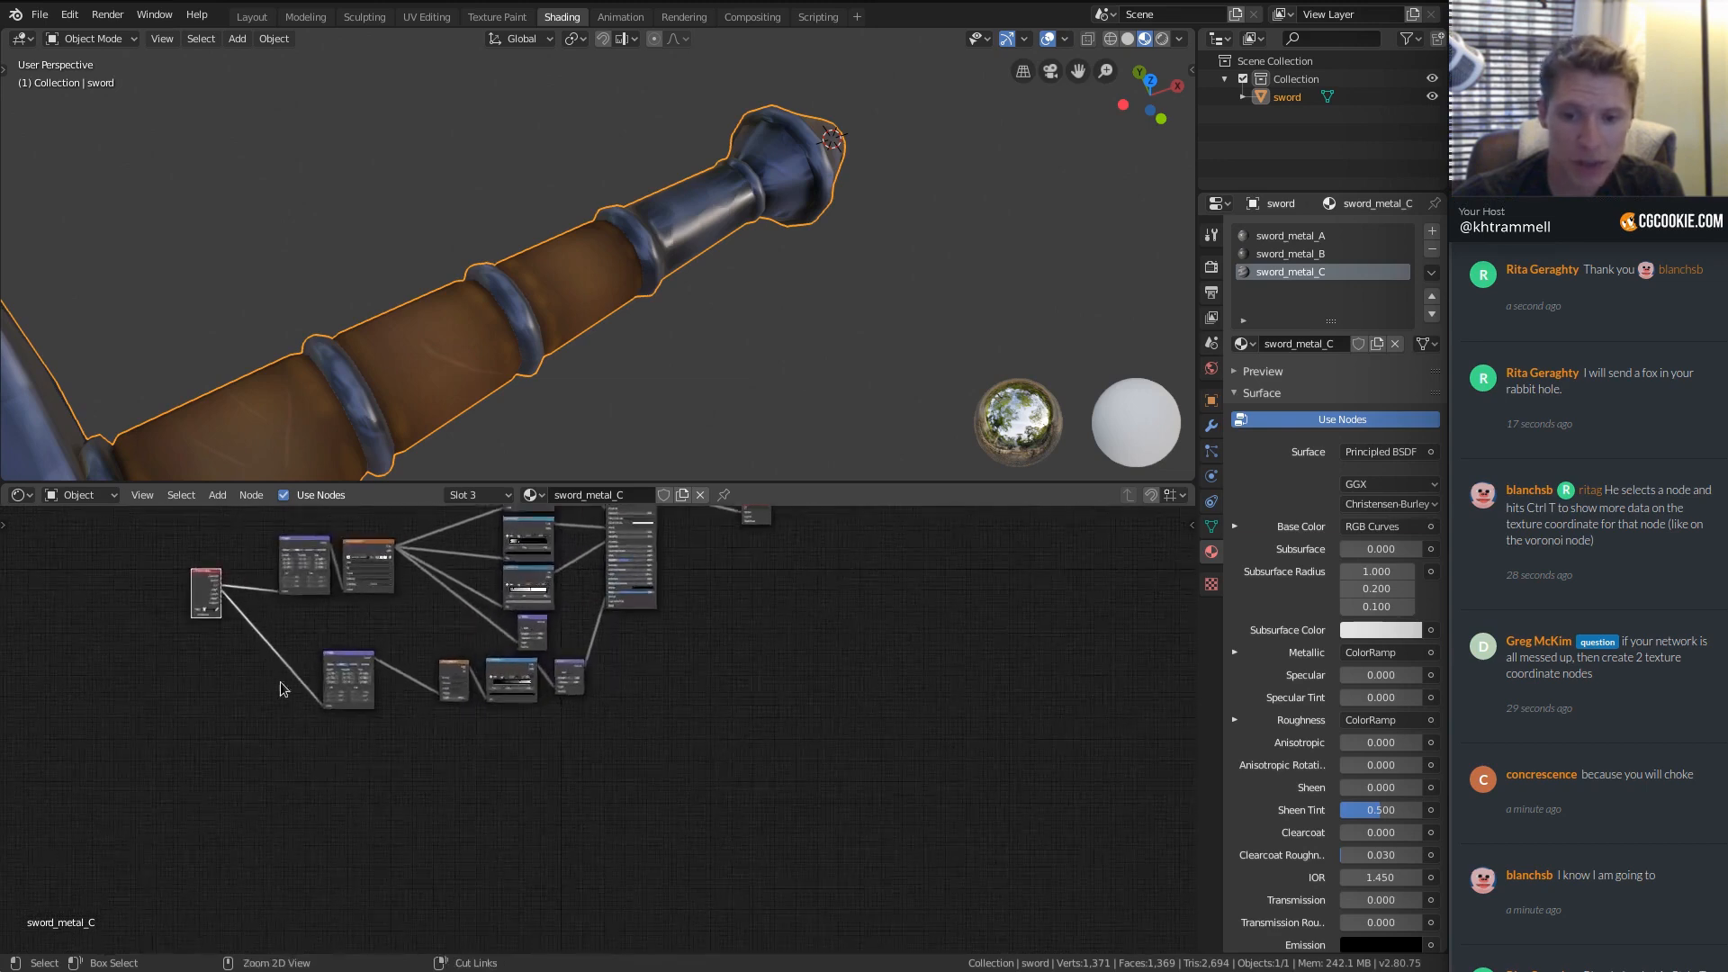
{"action": "left_click_drag", "start_coordinate": [222, 596], "coordinate": [780, 915]}
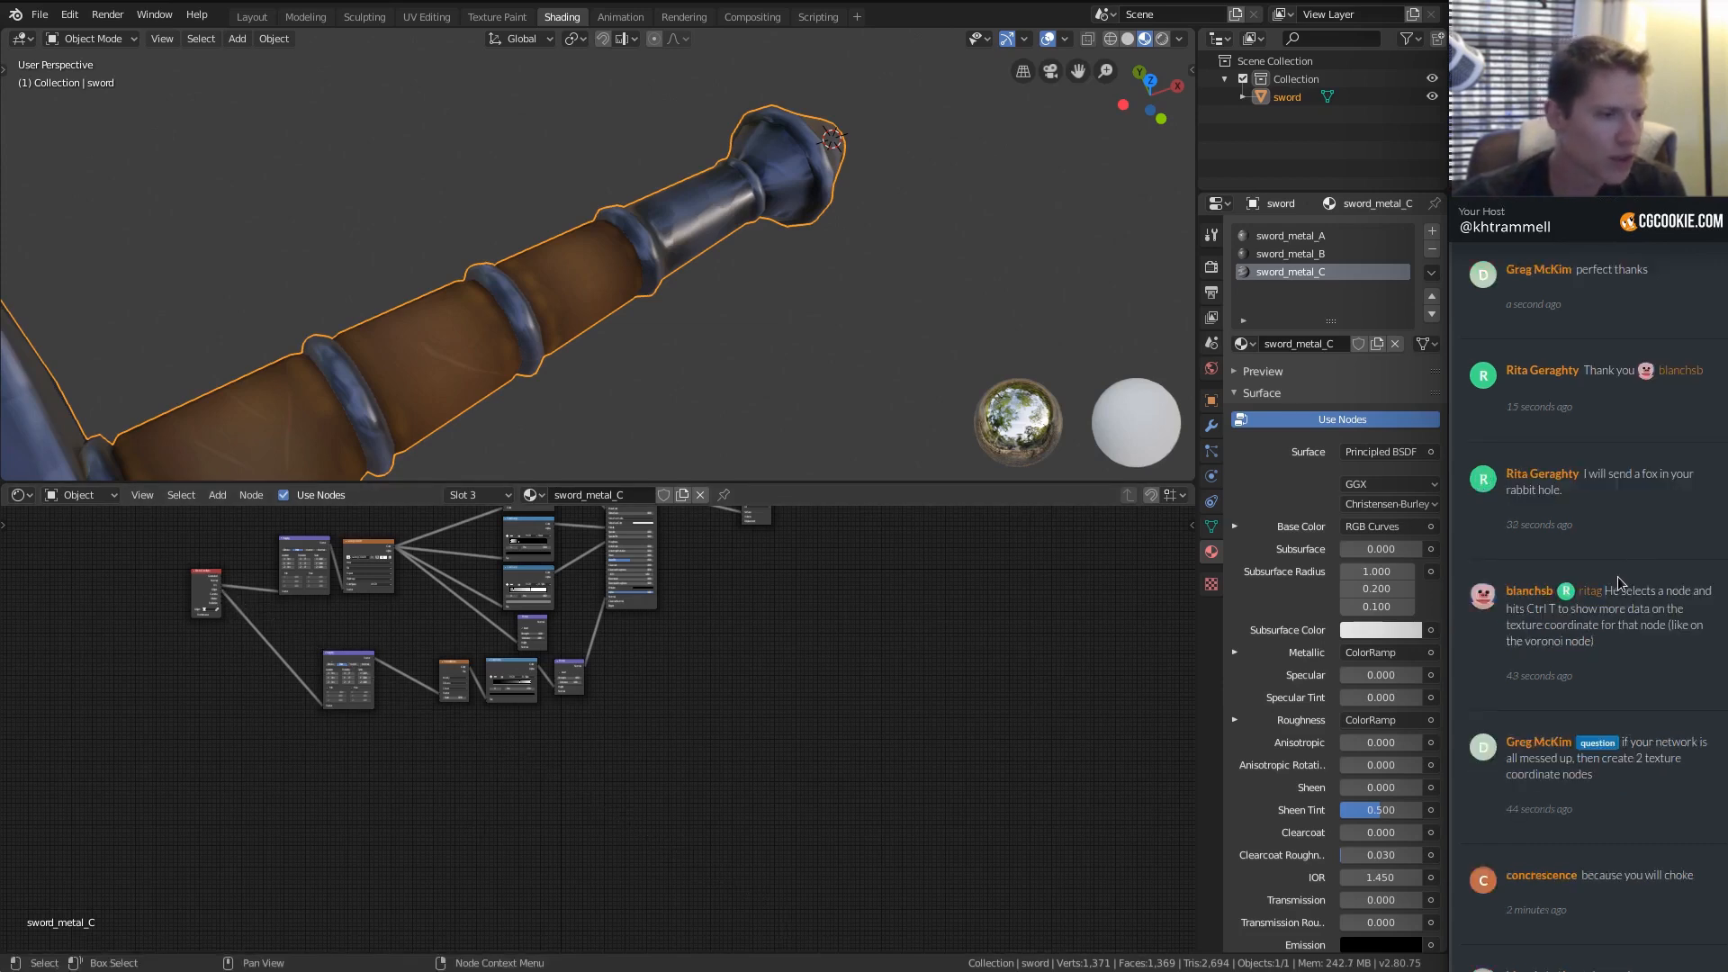
Examine the blade's metal surface and its transition to the guard from several angles.
{"action": "scroll", "coordinate": [1618, 574], "scroll_direction": "down", "scroll_amount": 5}
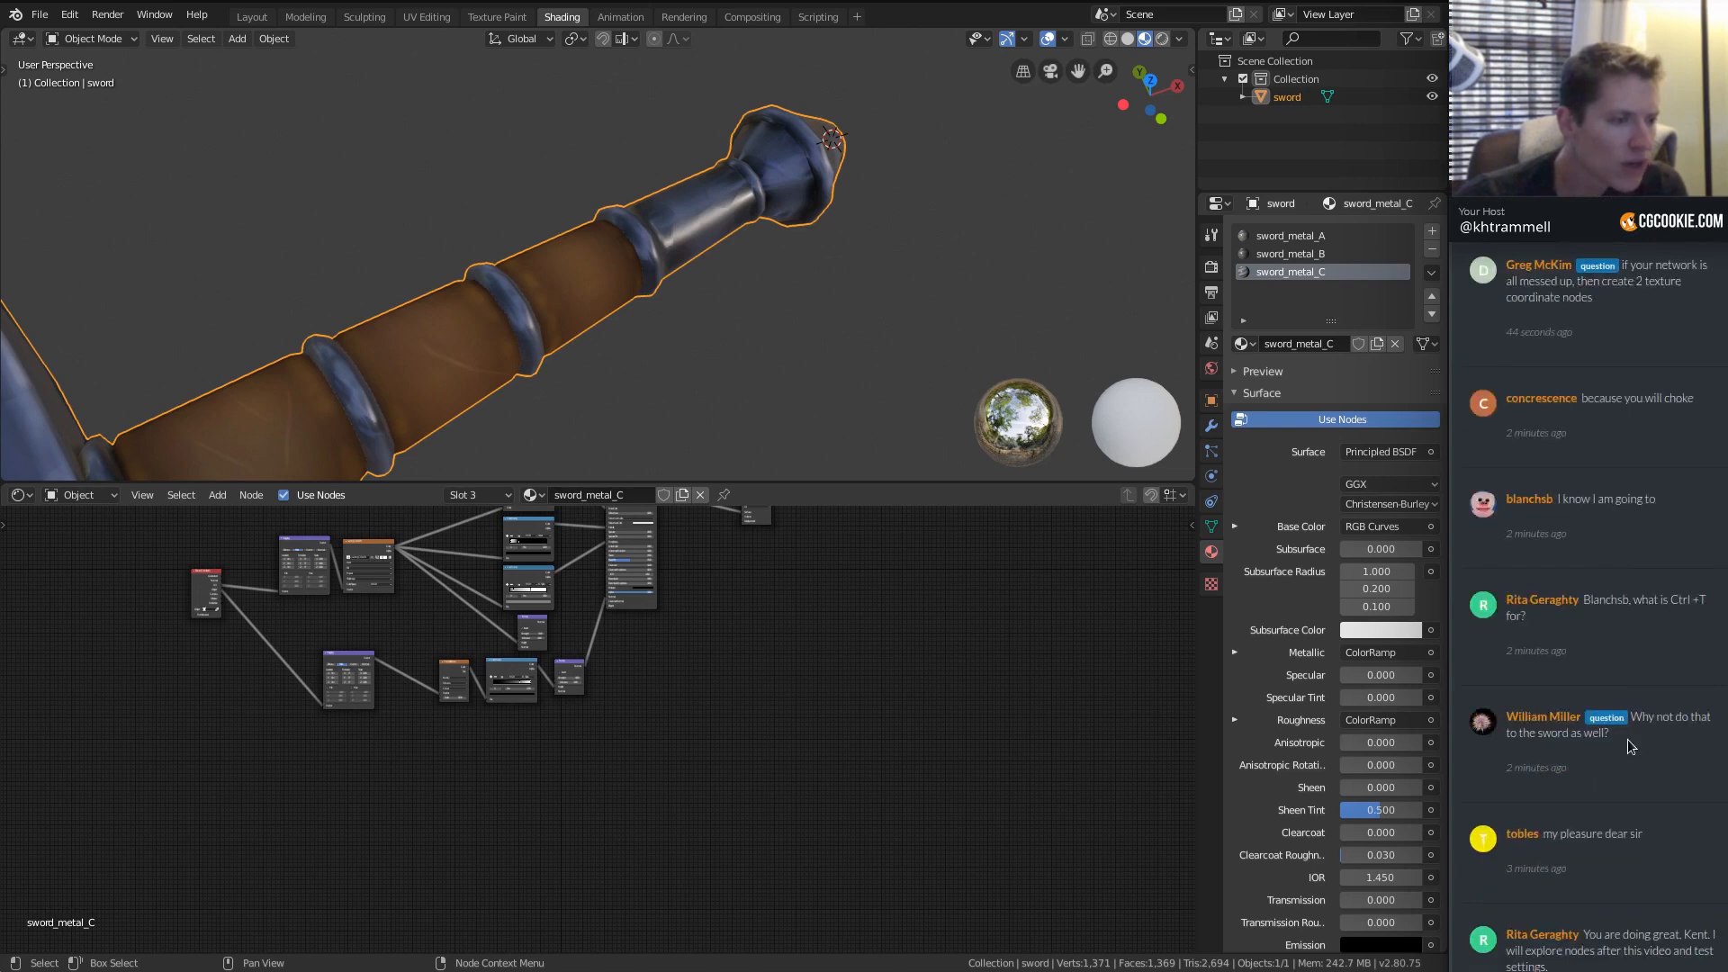
{"action": "middle_click_drag", "start_coordinate": [463, 330], "coordinate": [380, 228]}
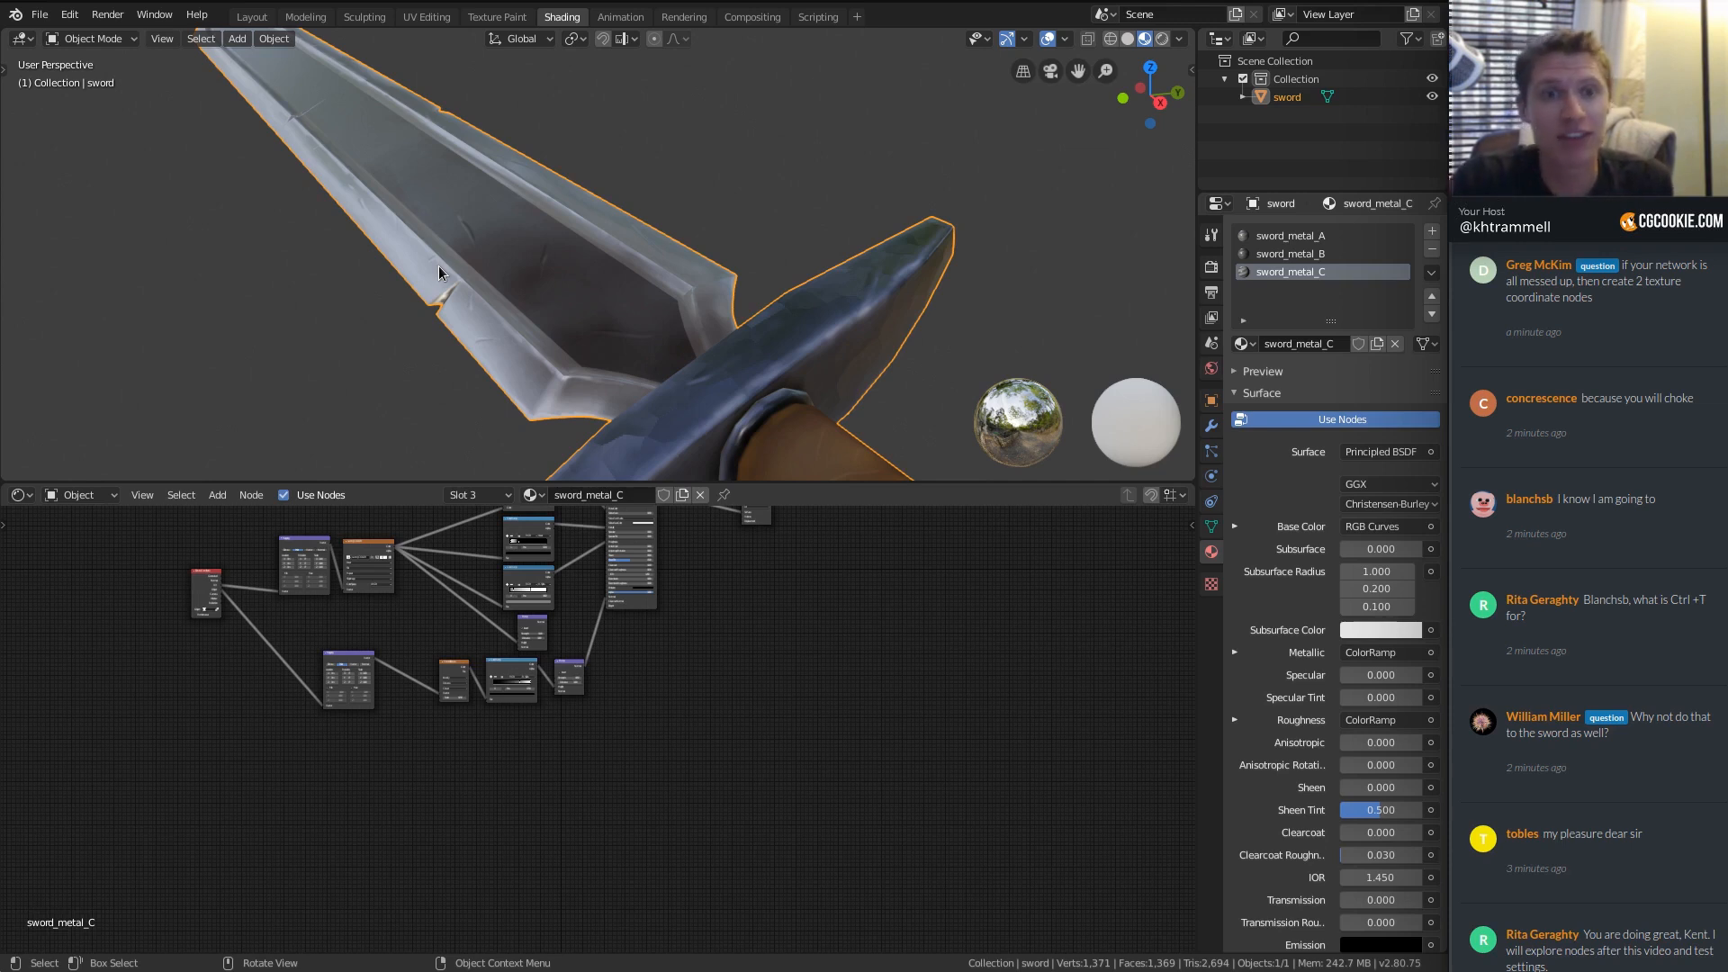
{"action": "middle_click_drag", "start_coordinate": [532, 202], "coordinate": [555, 409]}
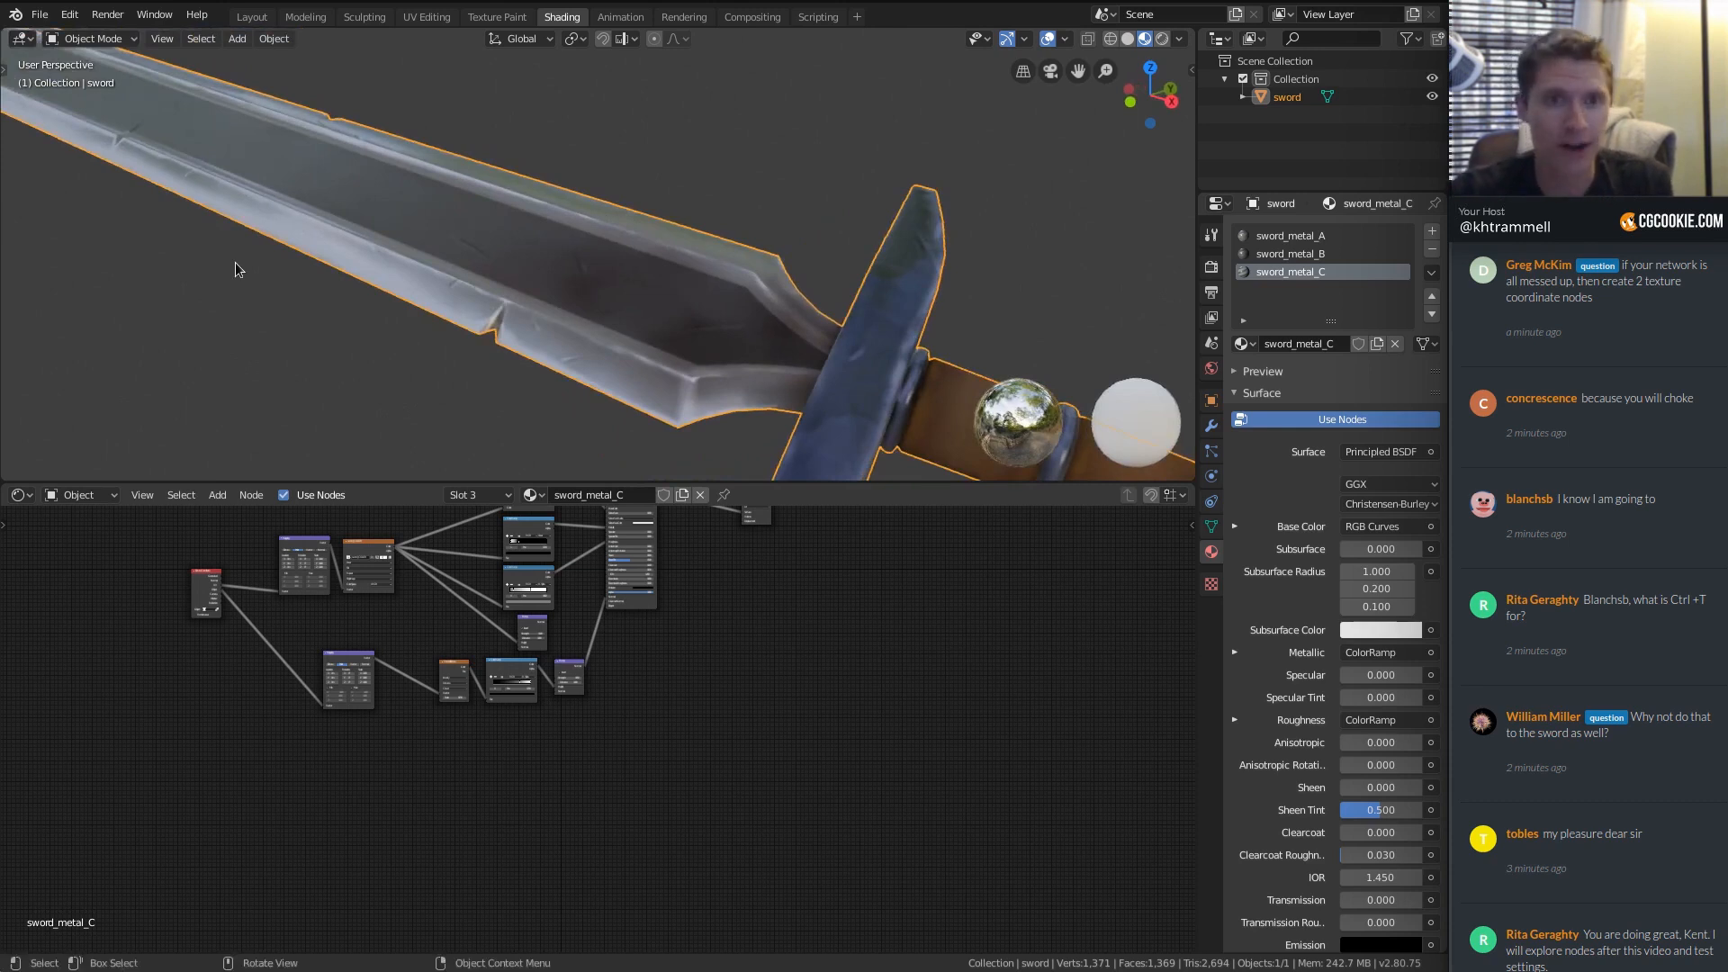
{"action": "middle_click_drag", "start_coordinate": [1041, 274], "coordinate": [877, 317]}
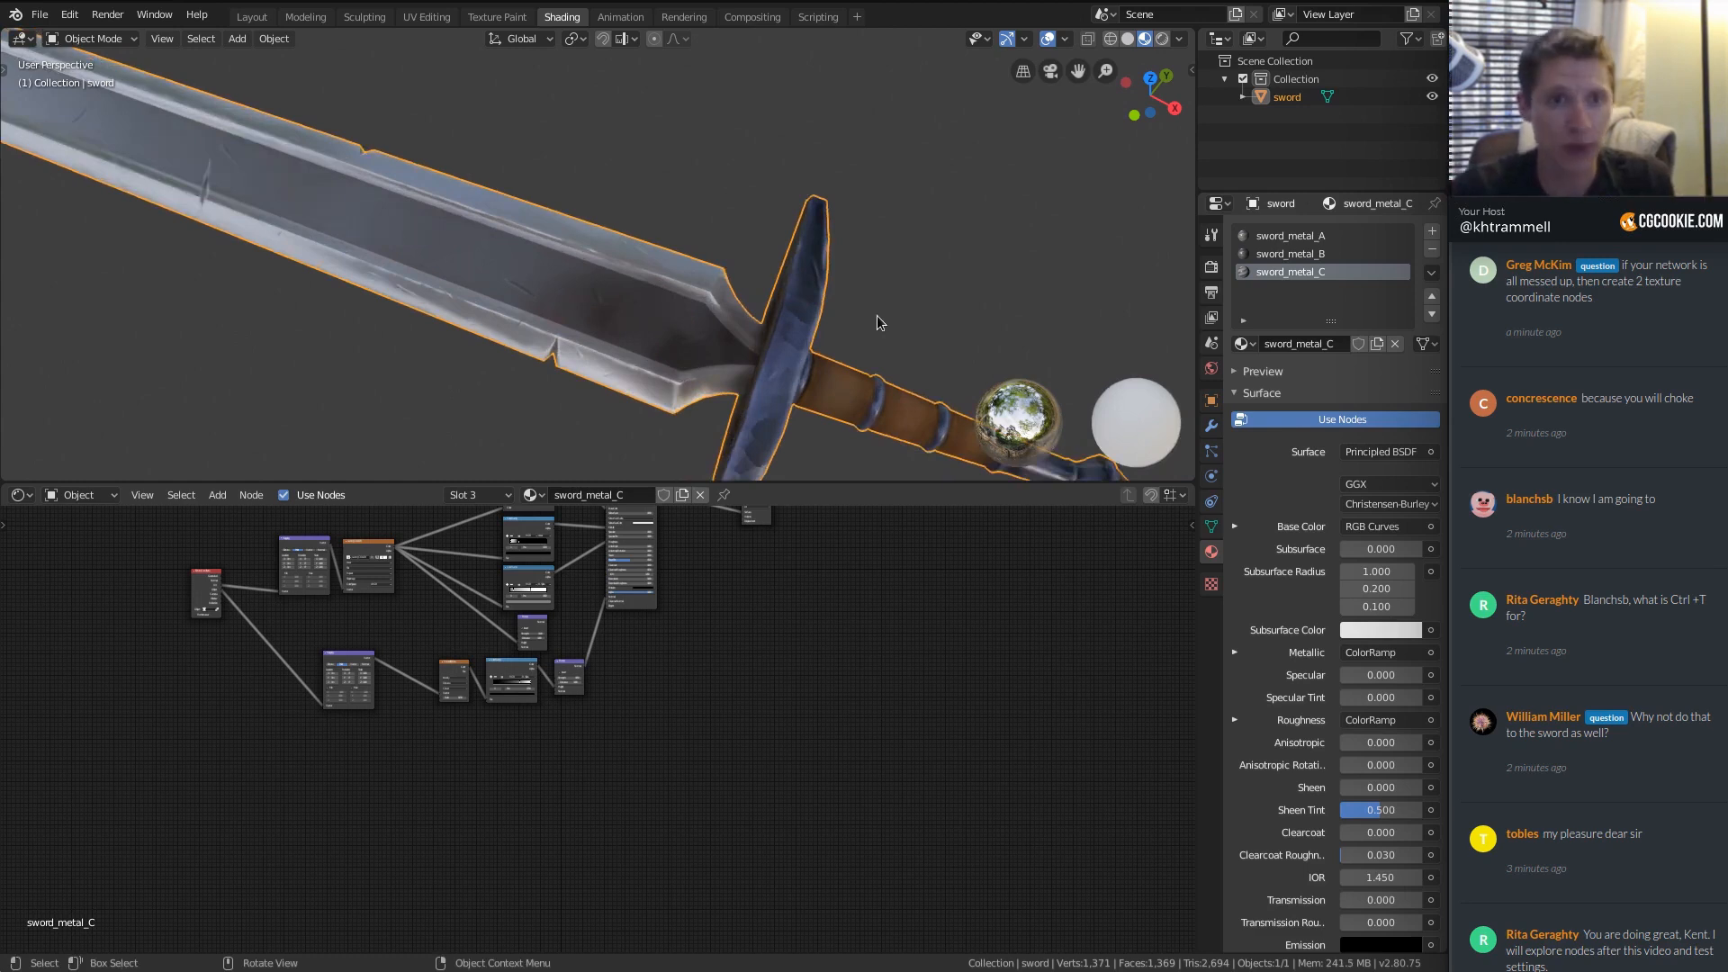
{"action": "middle_click_drag", "start_coordinate": [877, 317], "coordinate": [613, 377]}
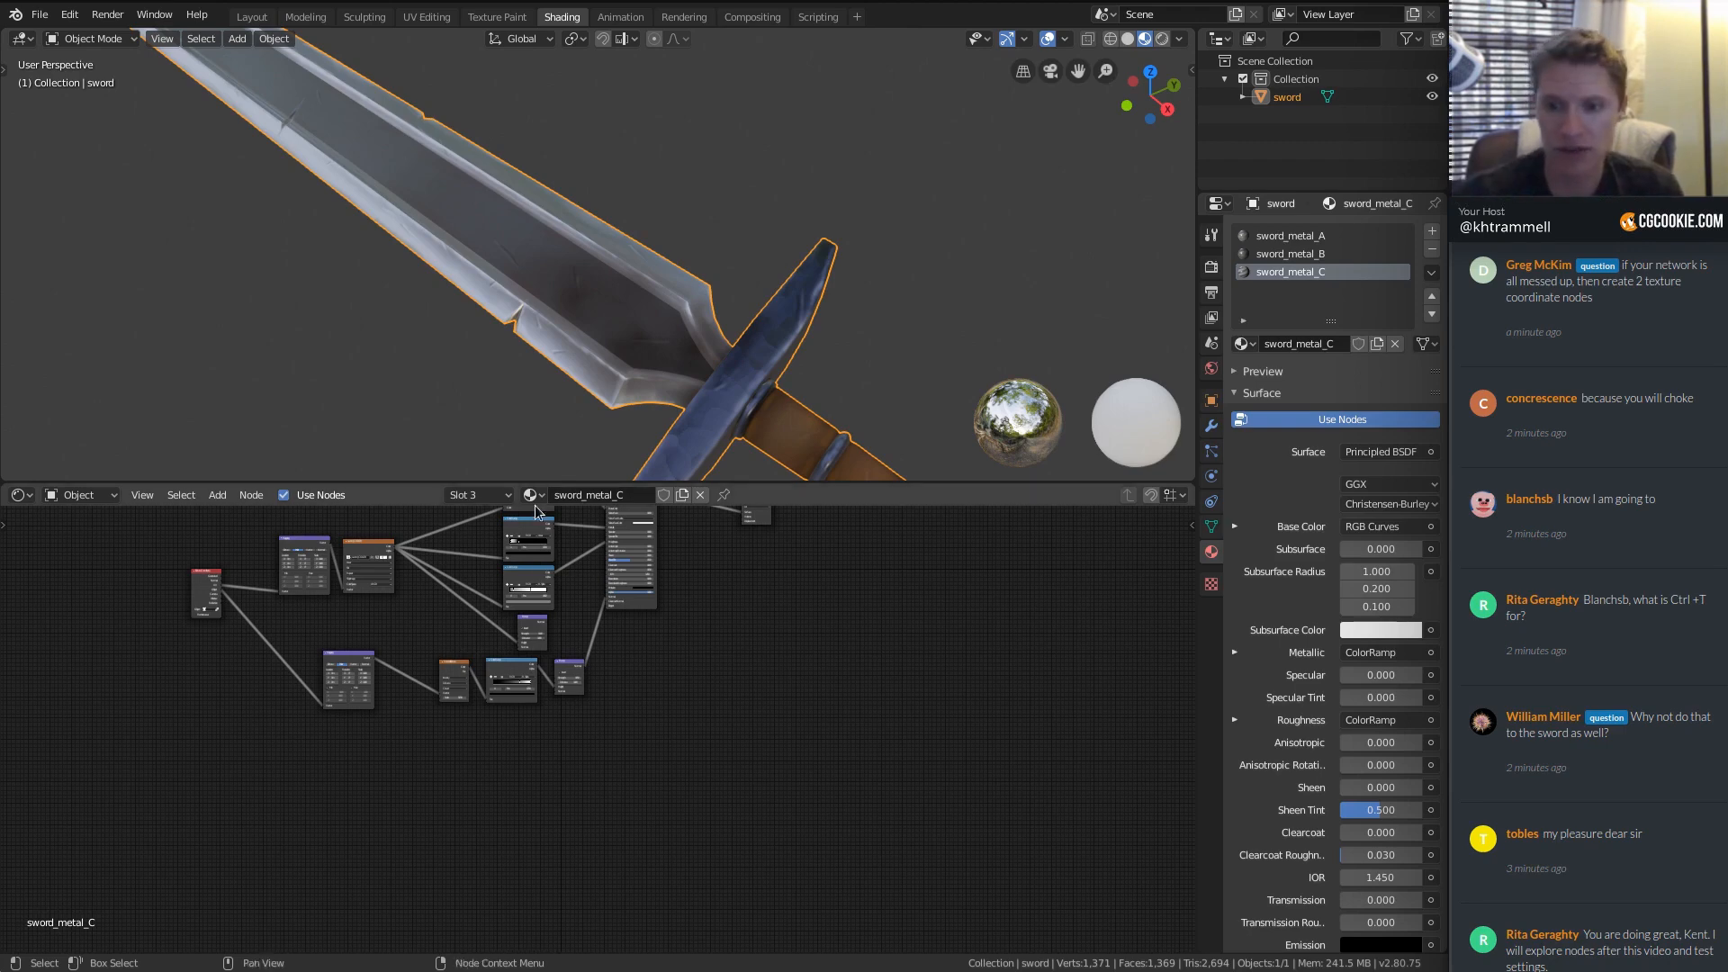
Copy the Texture Coordinate, Mapping, Voronoi Texture, ColorRamp and Bump nodes into sword_metal_B and place them below its existing nodes.
{"action": "scroll", "coordinate": [444, 639], "scroll_direction": "down", "scroll_amount": 2}
{"action": "scroll", "coordinate": [445, 641], "scroll_direction": "up", "scroll_amount": 6}
{"action": "middle_click_drag", "start_coordinate": [430, 683], "coordinate": [458, 797]}
{"action": "scroll", "coordinate": [458, 792], "scroll_direction": "up", "scroll_amount": 3}
{"action": "middle_click_drag", "start_coordinate": [322, 645], "coordinate": [544, 643]}
{"action": "left_click", "coordinate": [211, 589]}
{"action": "left_click", "coordinate": [451, 738], "text": "shift"}
{"action": "left_click", "coordinate": [650, 752], "text": "shift"}
{"action": "left_click", "coordinate": [778, 756], "text": "shift"}
{"action": "left_click", "coordinate": [837, 754], "text": "shift"}
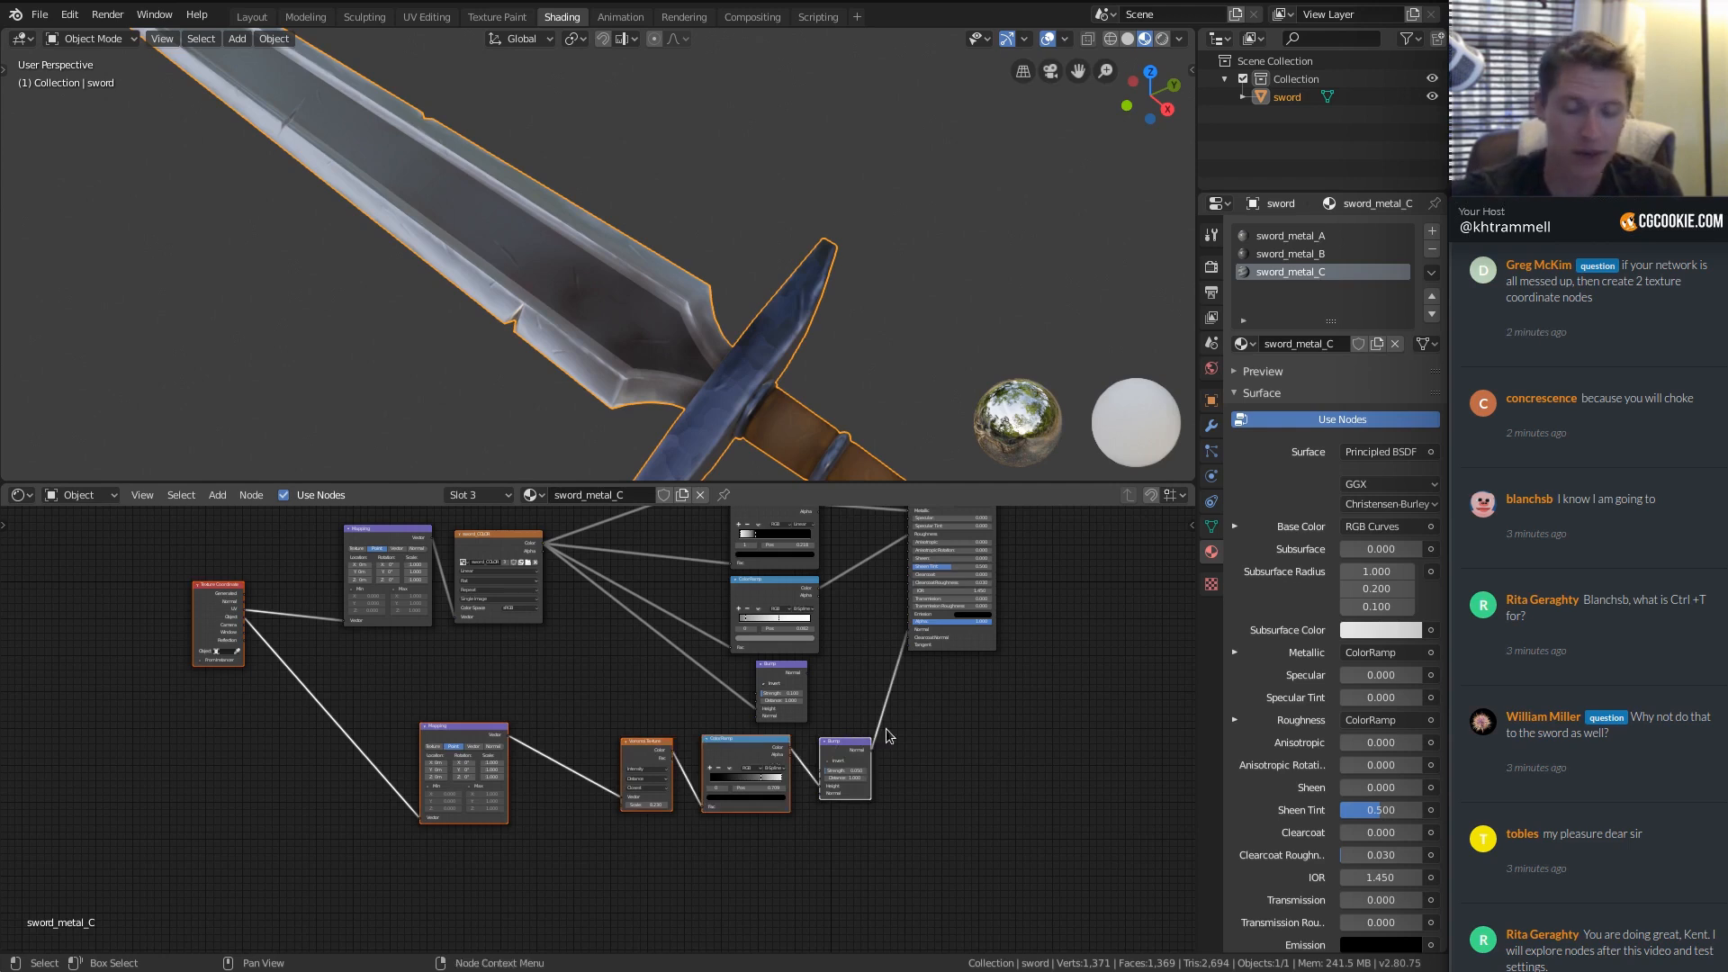
{"action": "middle_click_drag", "start_coordinate": [690, 723], "coordinate": [629, 755]}
{"action": "middle_click_drag", "start_coordinate": [629, 755], "coordinate": [788, 798], "text": "ctrl"}
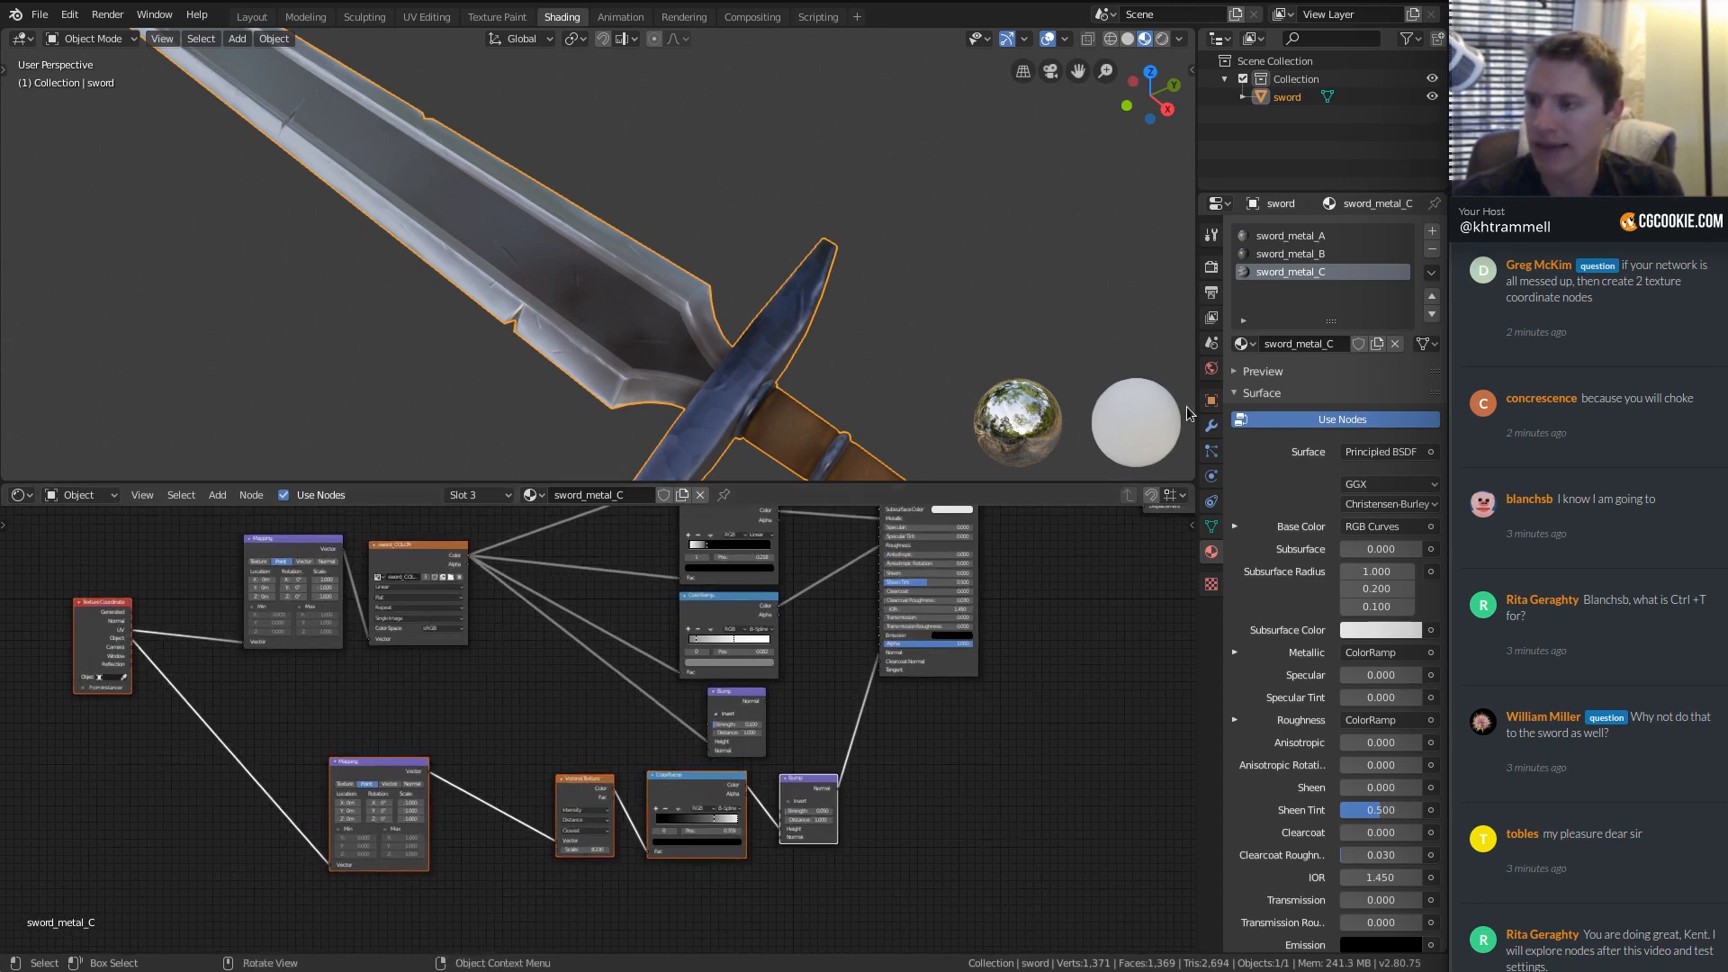
{"action": "left_click", "coordinate": [1307, 253]}
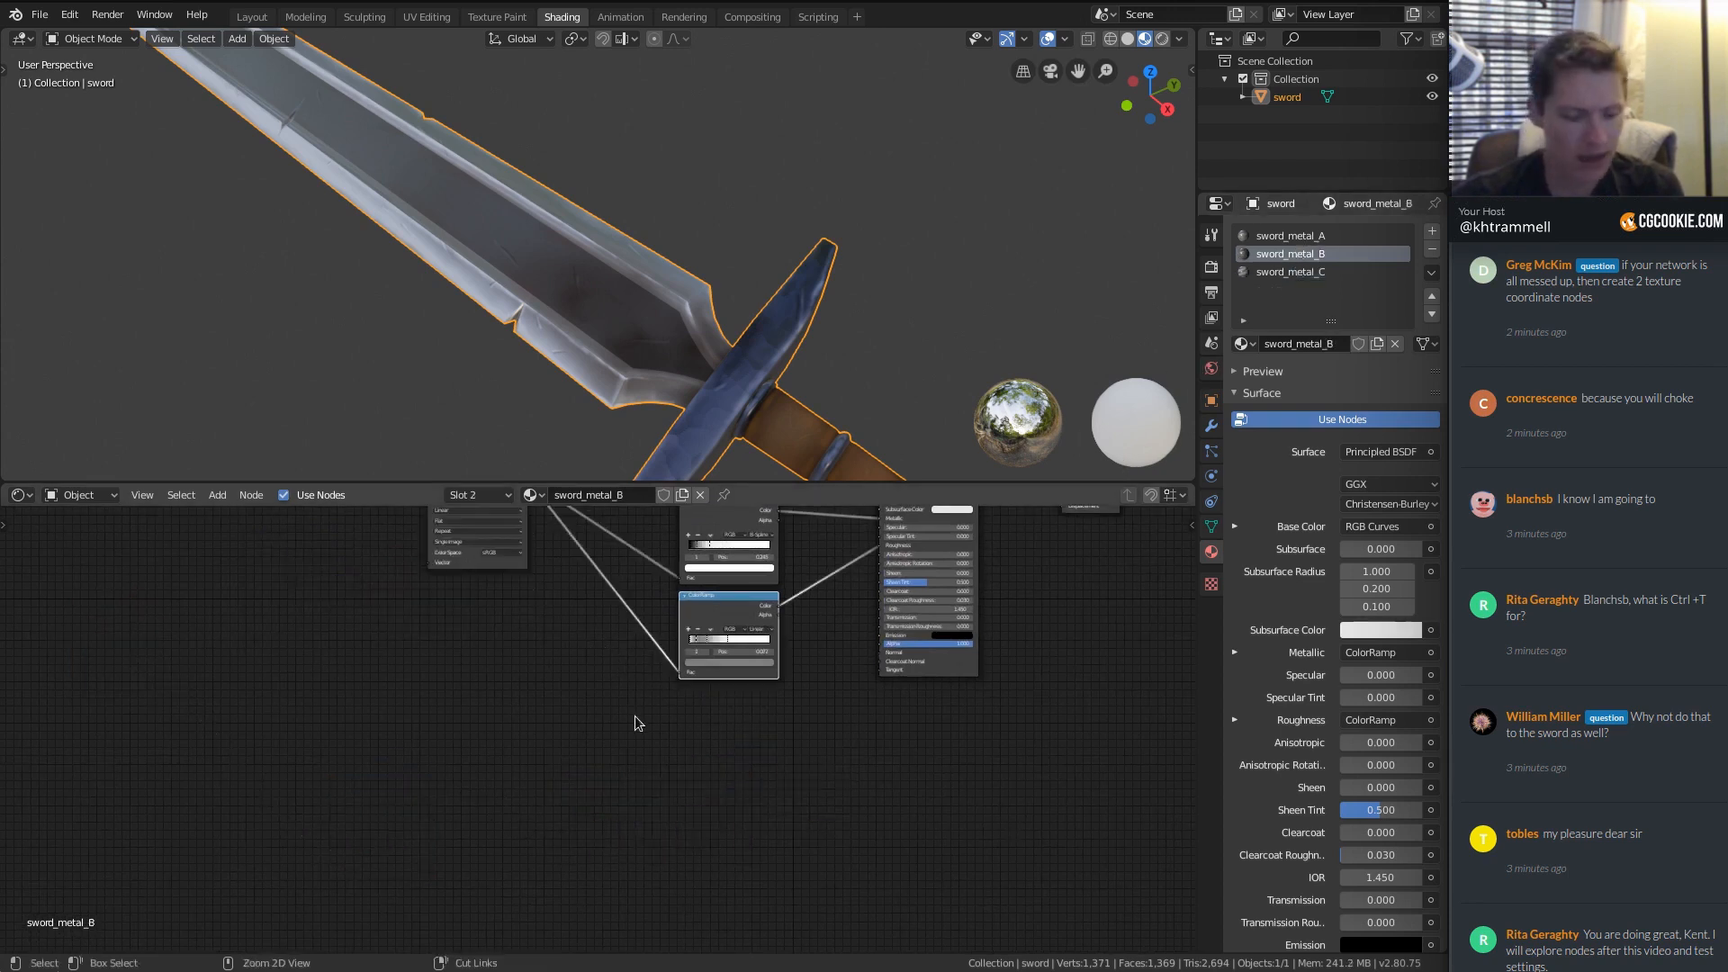
{"action": "key", "text": "g"}
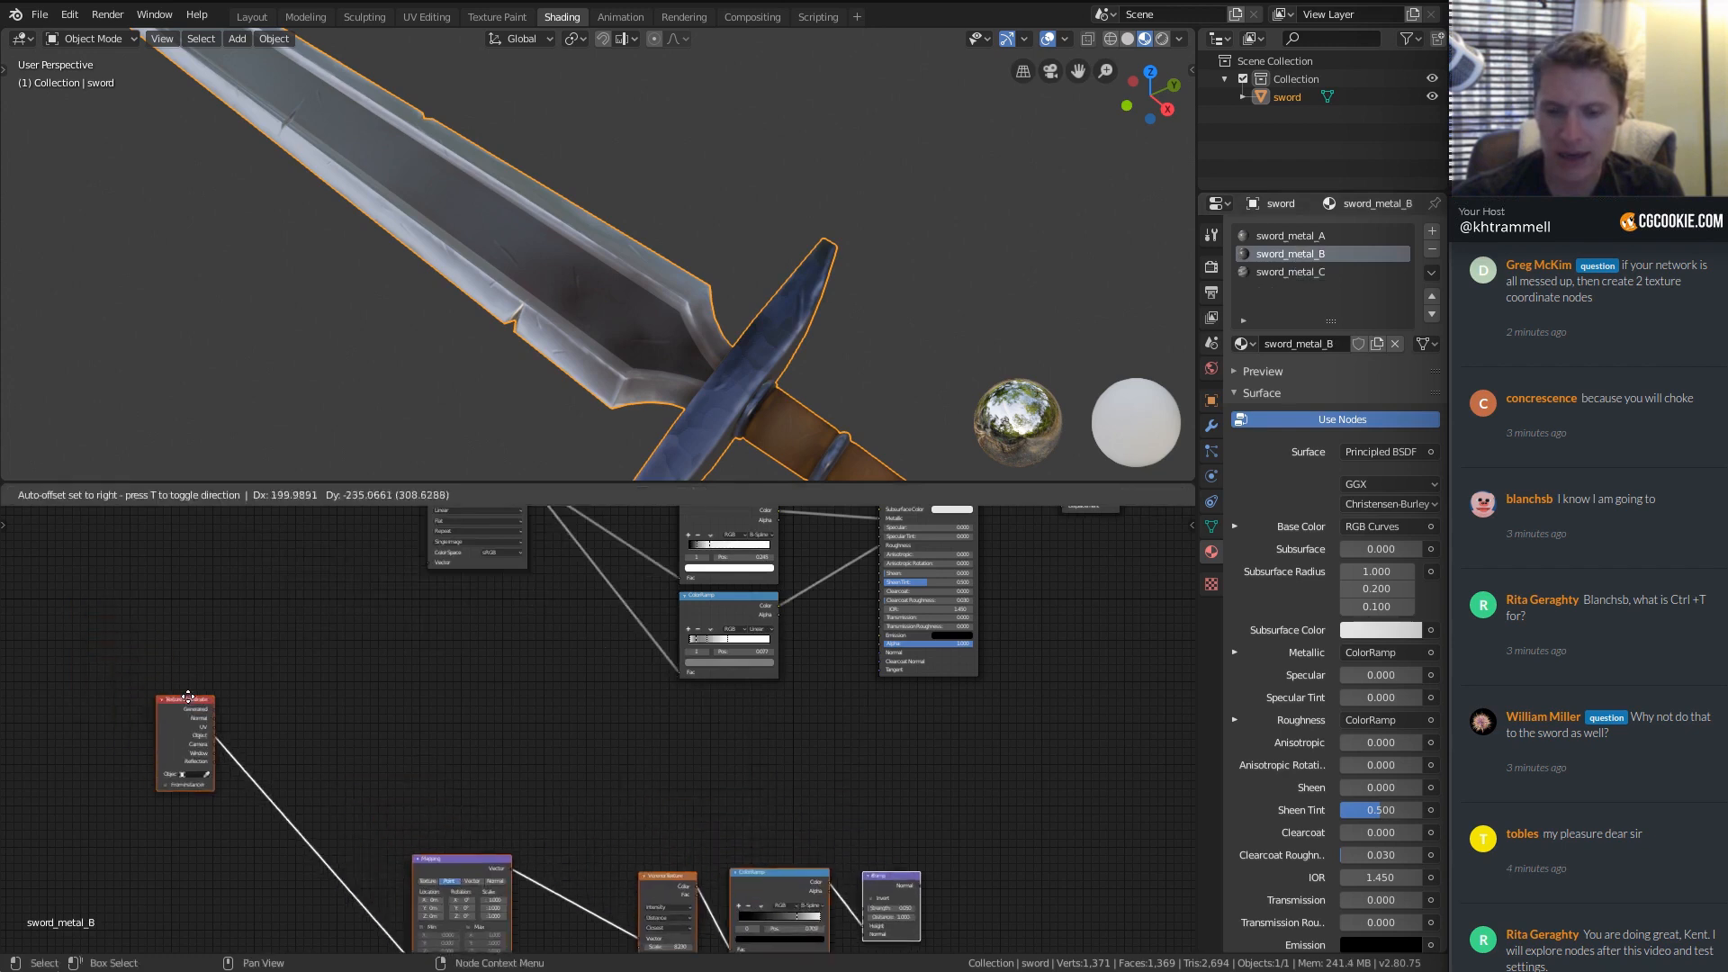
{"action": "left_click", "coordinate": [153, 550]}
Move the pasted Texture Coordinate and Mapping nodes closer to the Voronoi Texture node.
{"action": "left_click", "coordinate": [223, 575]}
{"action": "left_click", "coordinate": [135, 556]}
{"action": "left_click_drag", "start_coordinate": [161, 591], "coordinate": [303, 732]}
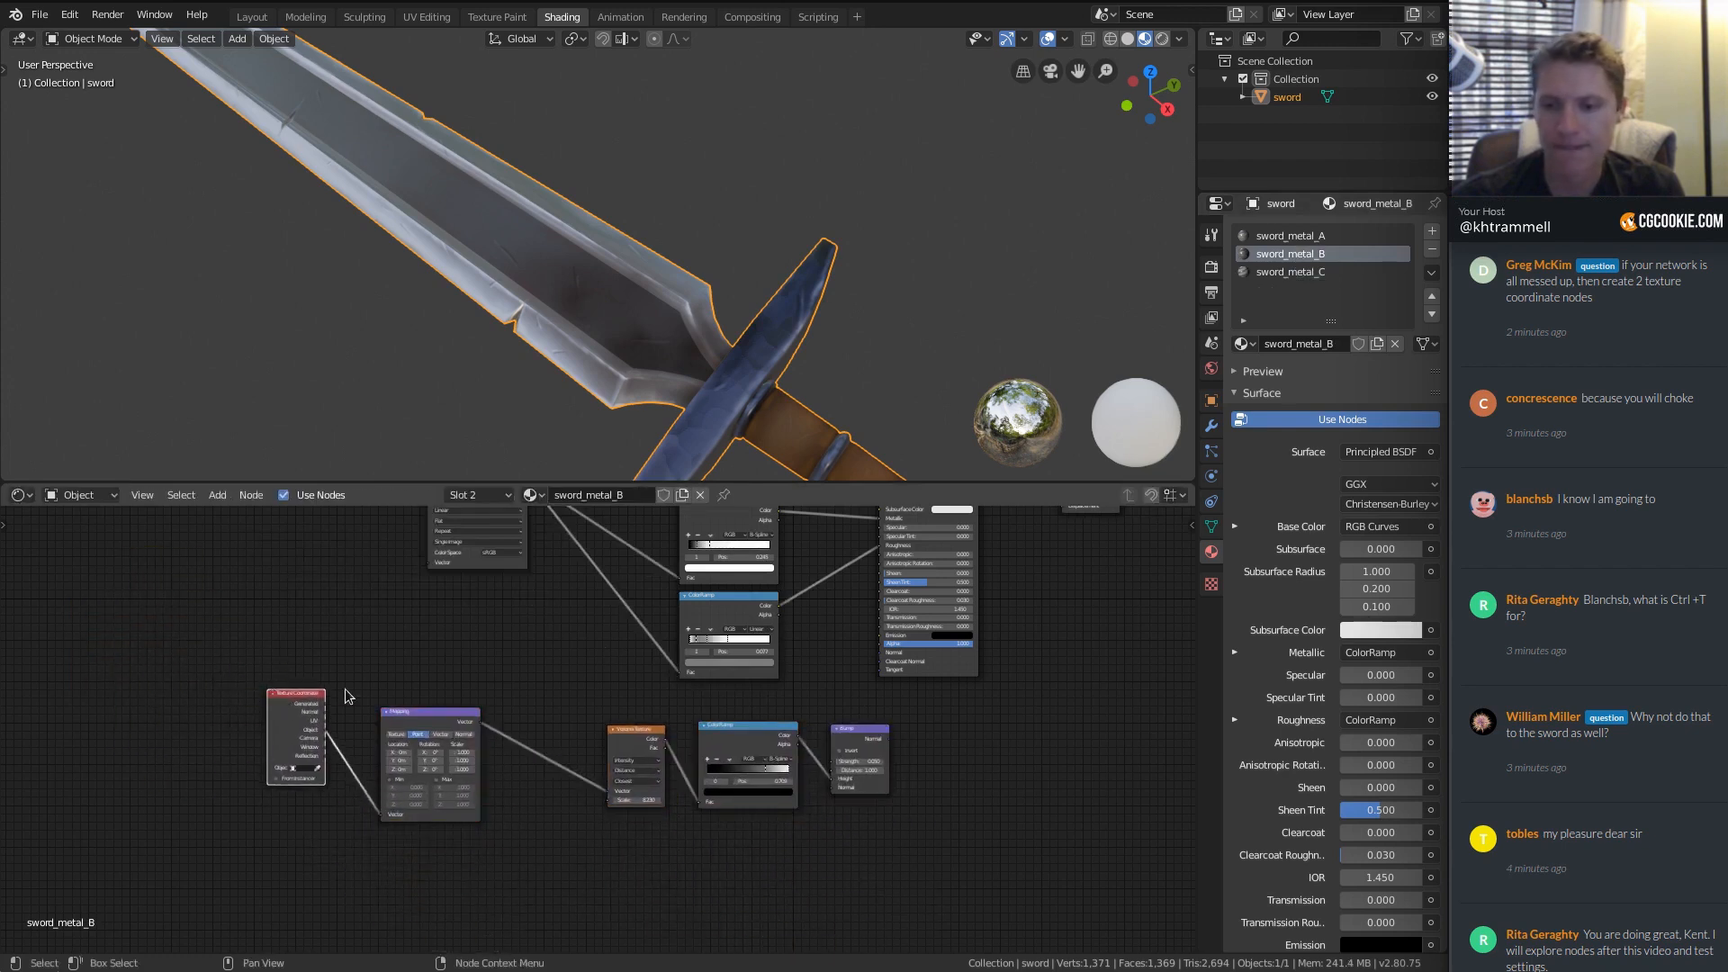
{"action": "left_click", "coordinate": [402, 712], "text": "shift"}
{"action": "left_click", "coordinate": [300, 695], "text": "shift"}
{"action": "key", "text": "g"}
{"action": "left_click", "coordinate": [450, 681]}
Move sword_metal_B's Principled BSDF and Material Output nodes farther from the color nodes to make room.
{"action": "middle_click_drag", "start_coordinate": [854, 622], "coordinate": [546, 774]}
{"action": "left_click", "coordinate": [613, 602]}
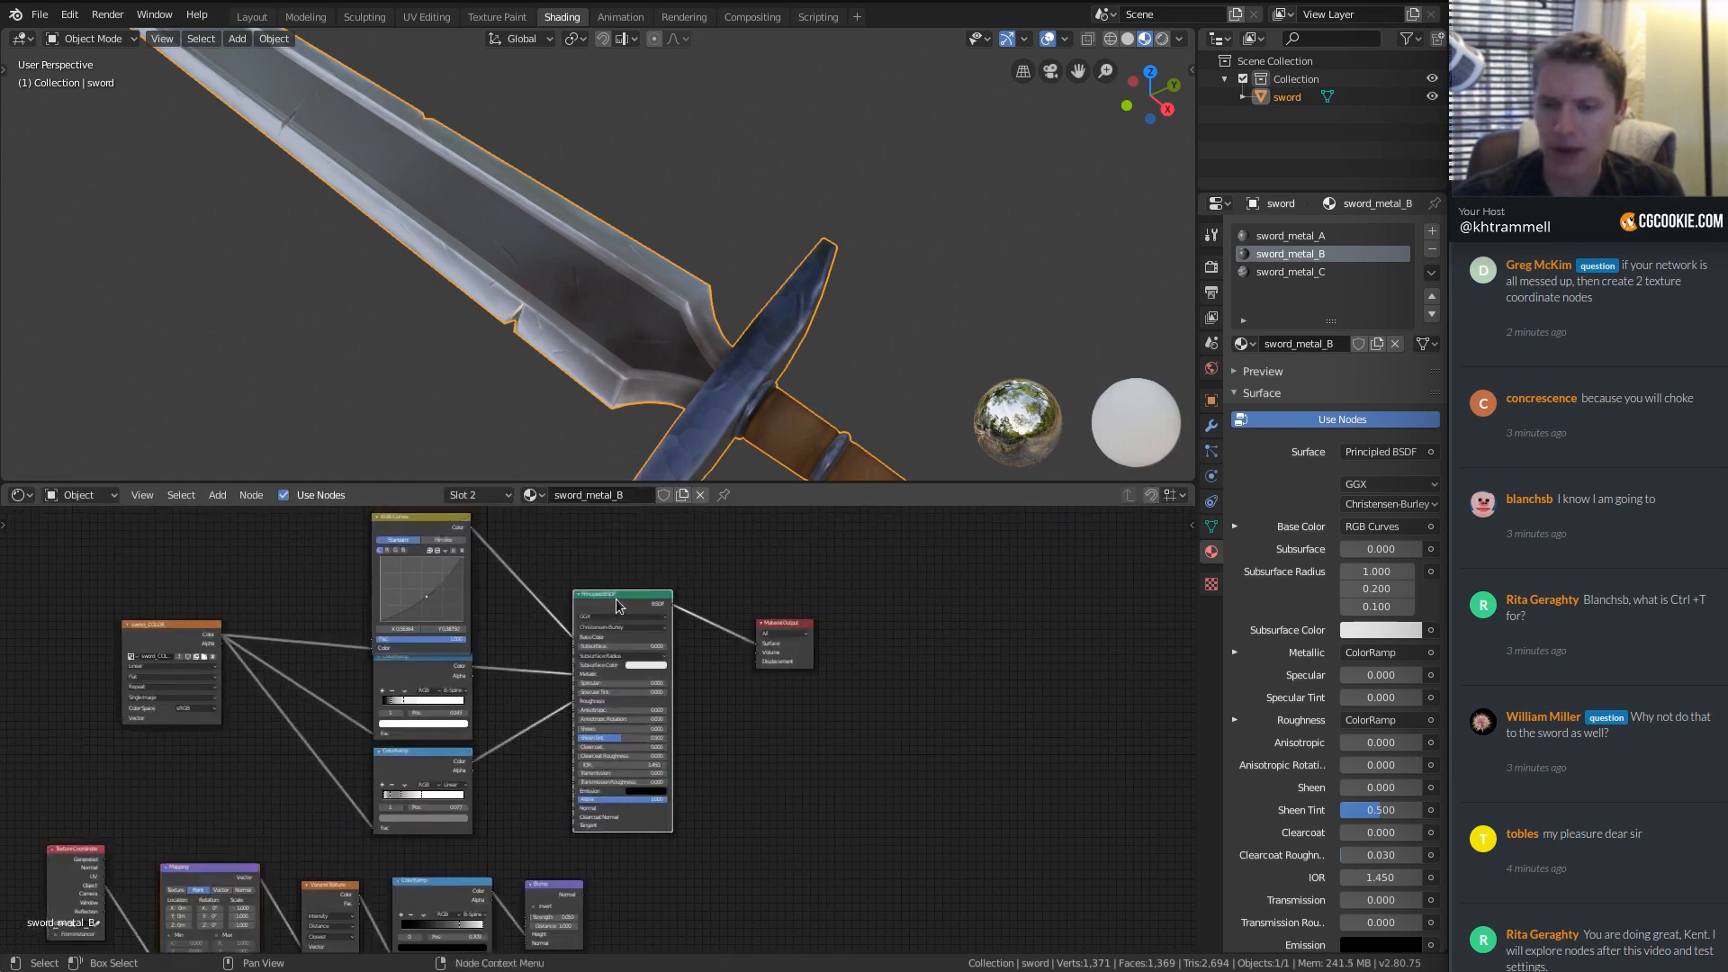
{"action": "key", "text": "g"}
{"action": "left_click", "coordinate": [721, 610]}
{"action": "left_click", "coordinate": [803, 628]}
{"action": "left_click_drag", "start_coordinate": [807, 633], "coordinate": [886, 633]}
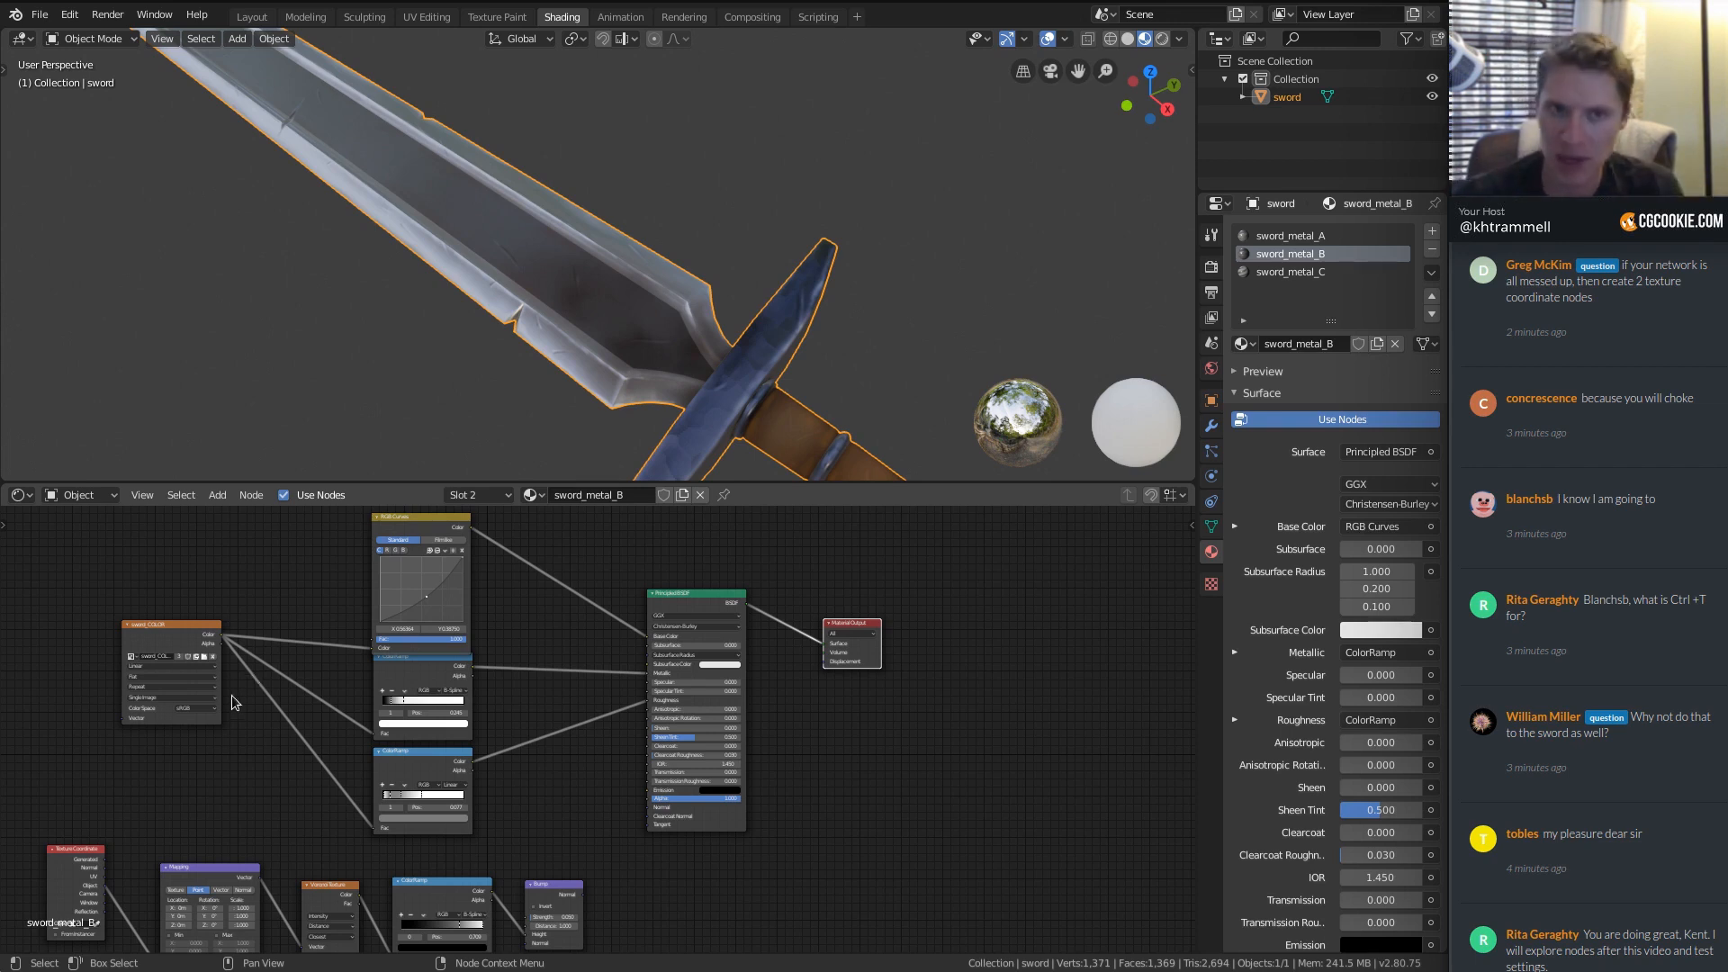
{"action": "left_click_drag", "start_coordinate": [711, 592], "coordinate": [729, 603]}
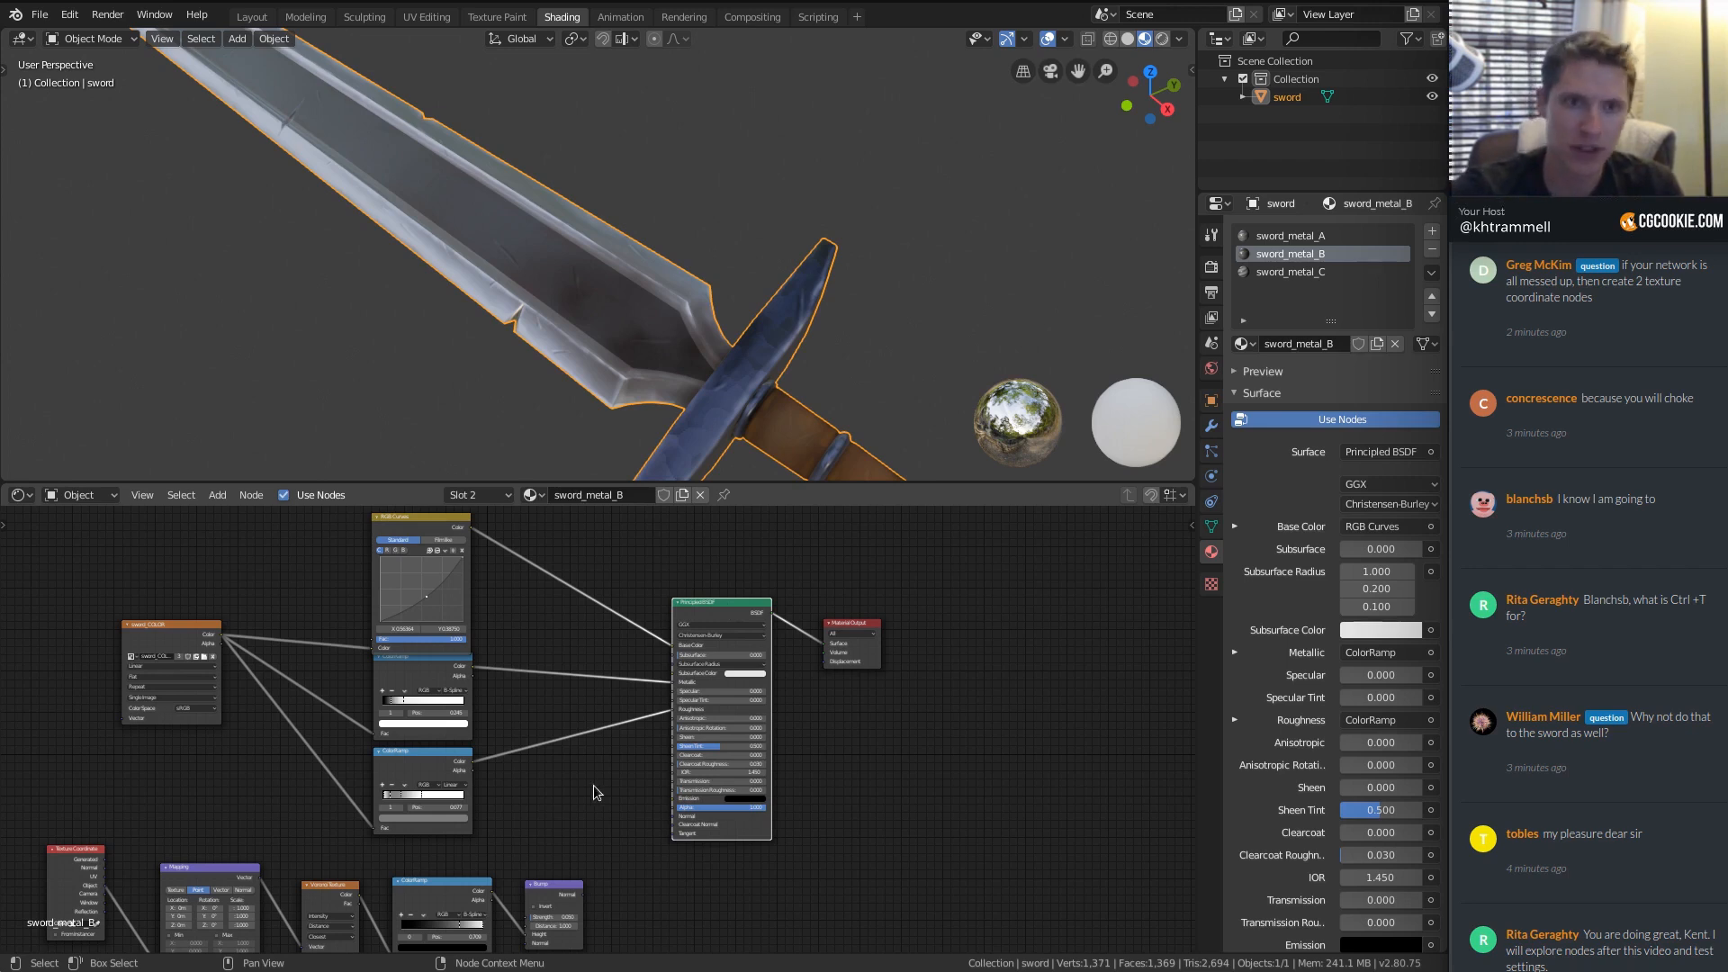
Move the pasted Bump and Texture Coordinate nodes closer to their neighbours and connect the Bump to the Principled BSDF's Normal input.
{"action": "middle_click_drag", "start_coordinate": [650, 798], "coordinate": [586, 661]}
{"action": "left_click_drag", "start_coordinate": [476, 780], "coordinate": [451, 776]}
{"action": "middle_click_drag", "start_coordinate": [493, 768], "coordinate": [515, 701], "text": "ctrl"}
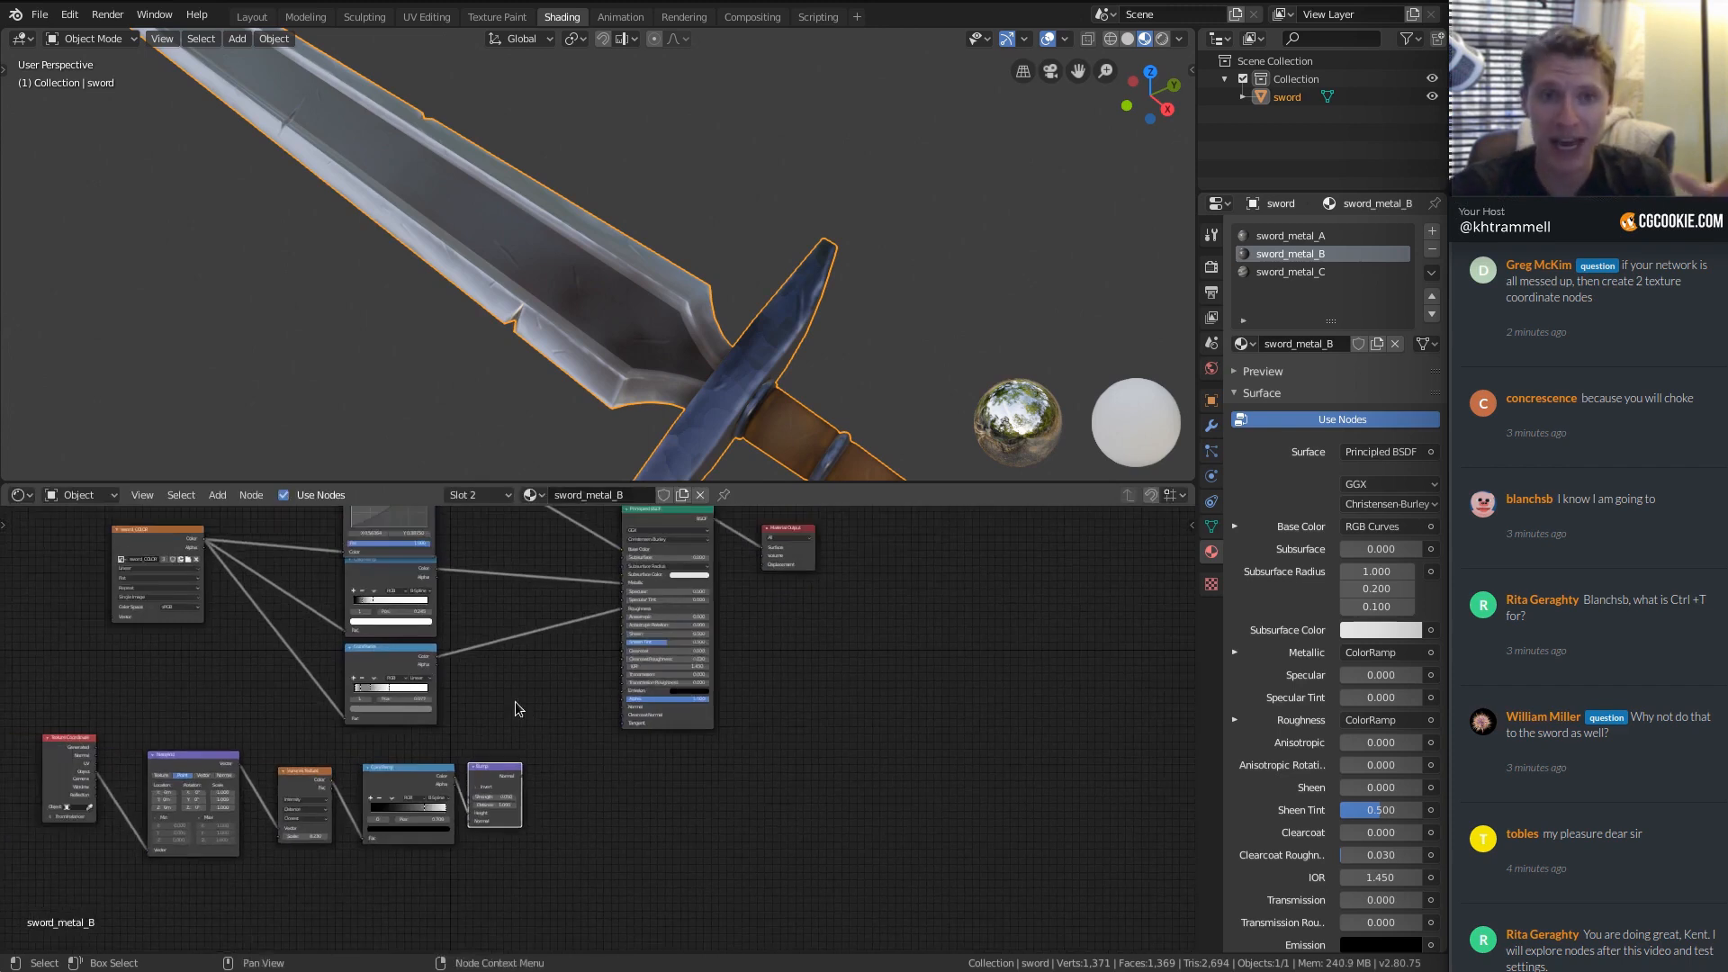
{"action": "left_click_drag", "start_coordinate": [70, 739], "coordinate": [99, 768]}
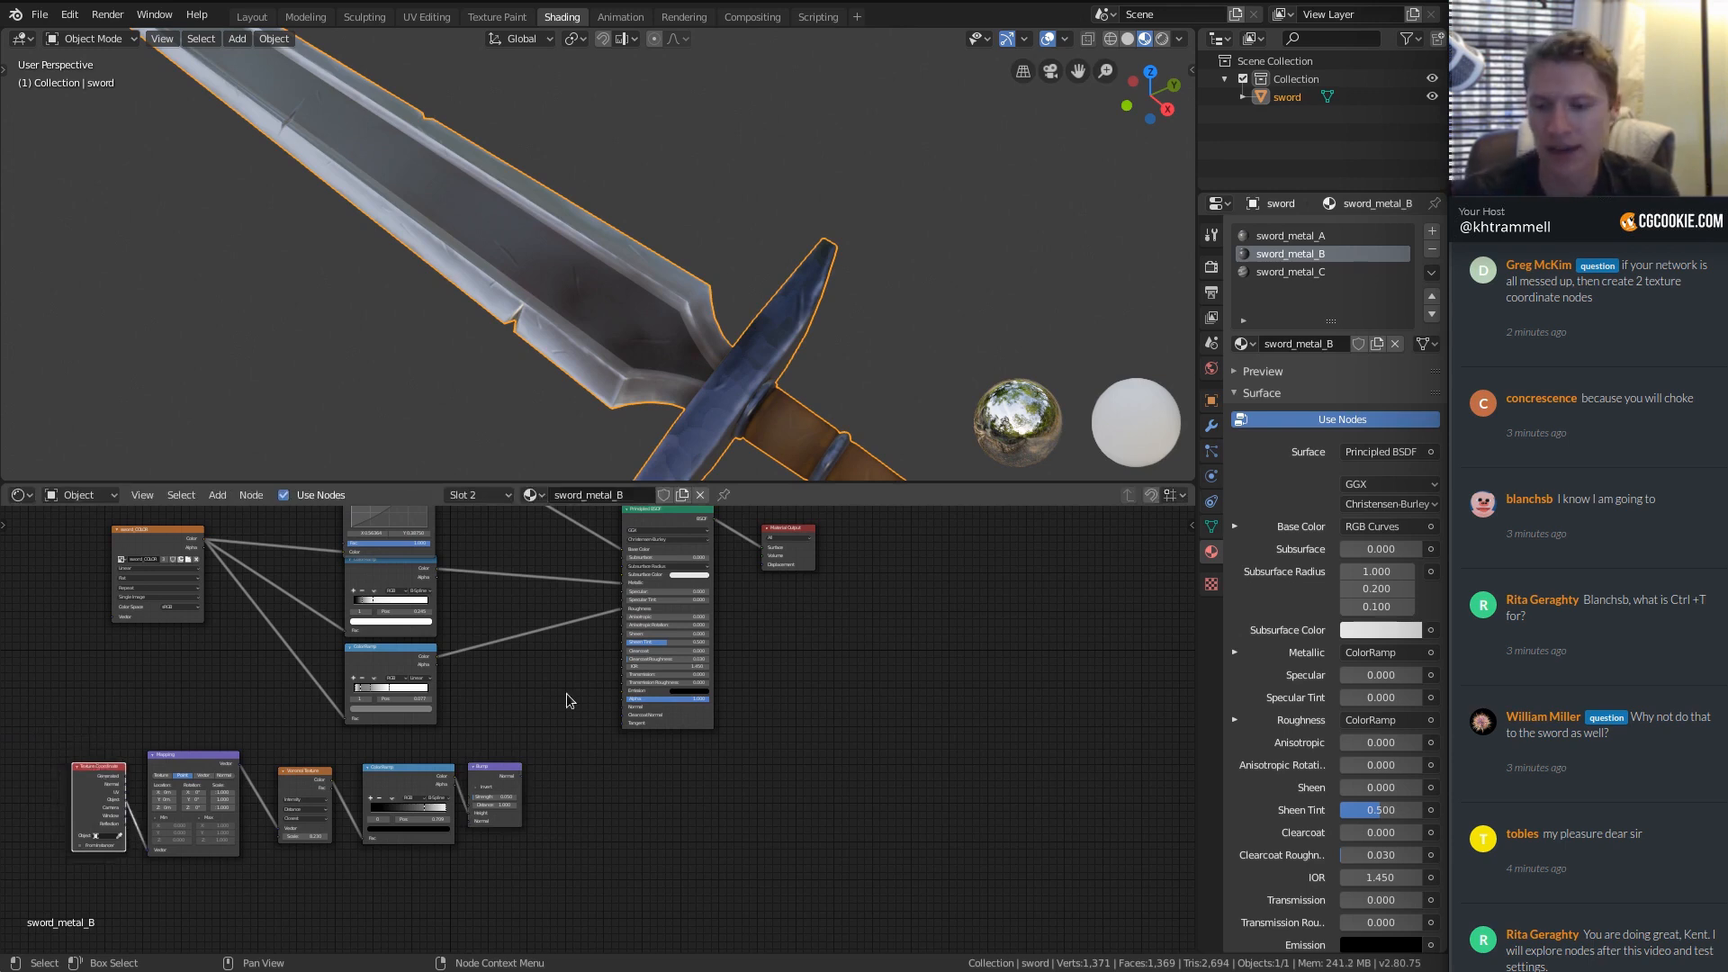
{"action": "scroll", "coordinate": [558, 695], "scroll_direction": "up", "scroll_amount": 3}
{"action": "left_click_drag", "start_coordinate": [440, 819], "coordinate": [645, 685]}
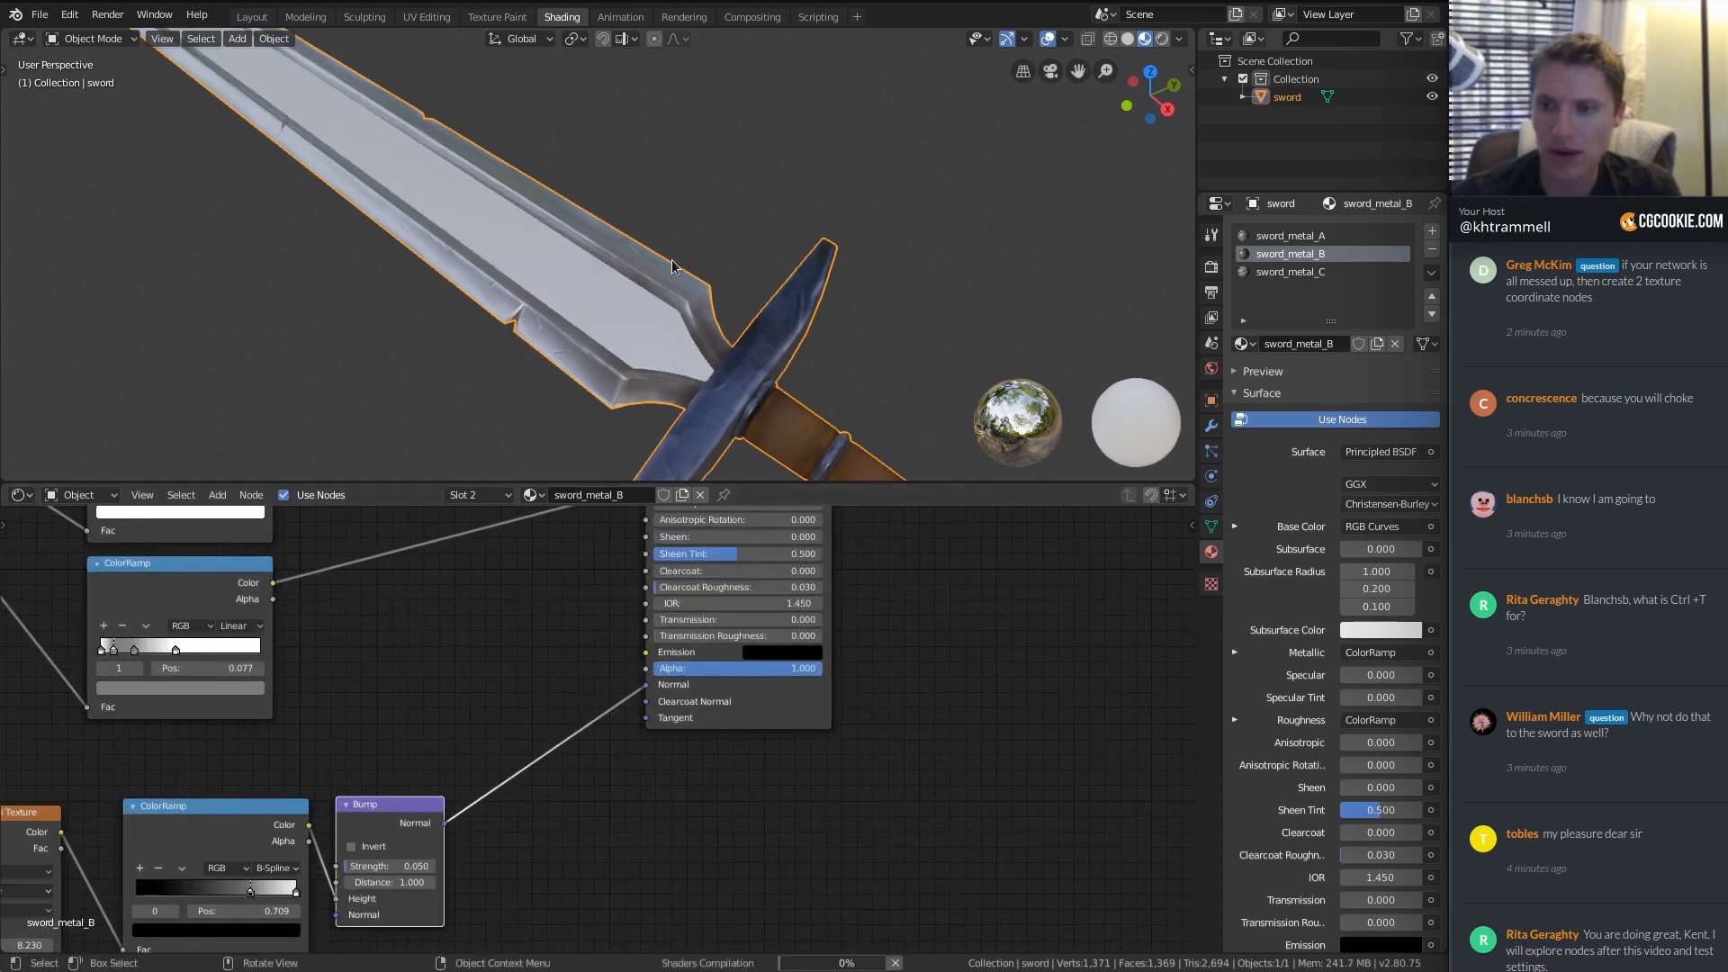
Set the strength of sword_metal_B's Bump node to 0.02.
{"action": "middle_click_drag", "start_coordinate": [662, 586], "coordinate": [688, 666]}
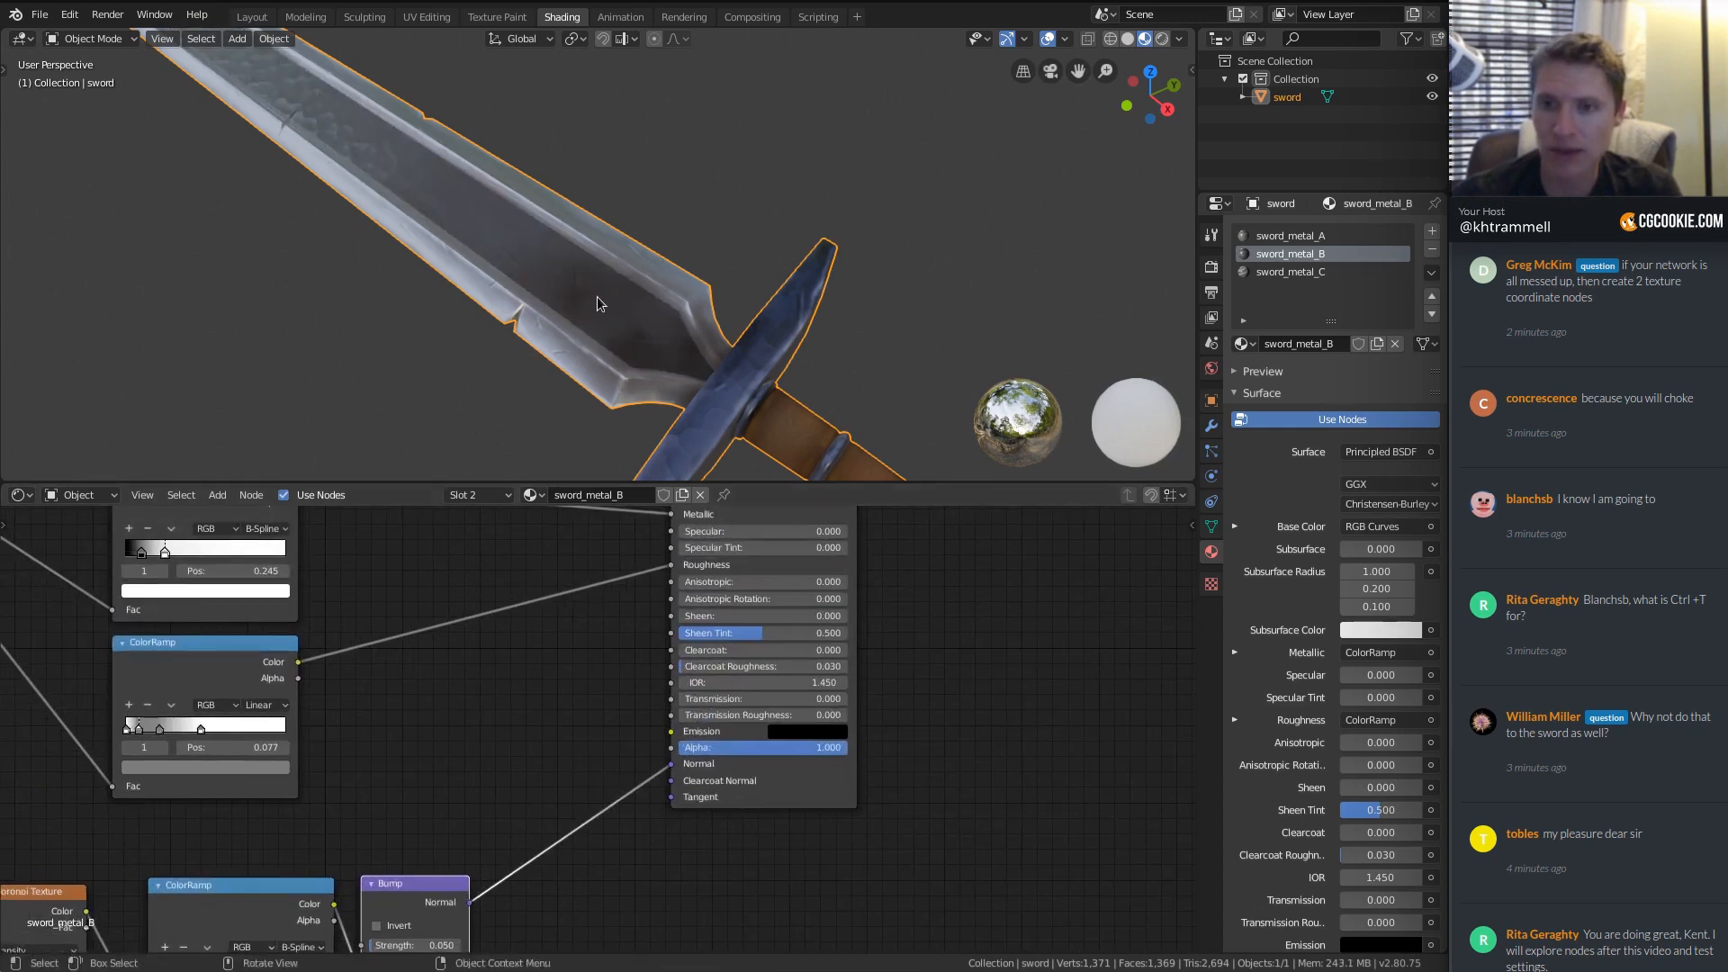
{"action": "middle_click_drag", "start_coordinate": [560, 284], "coordinate": [605, 261]}
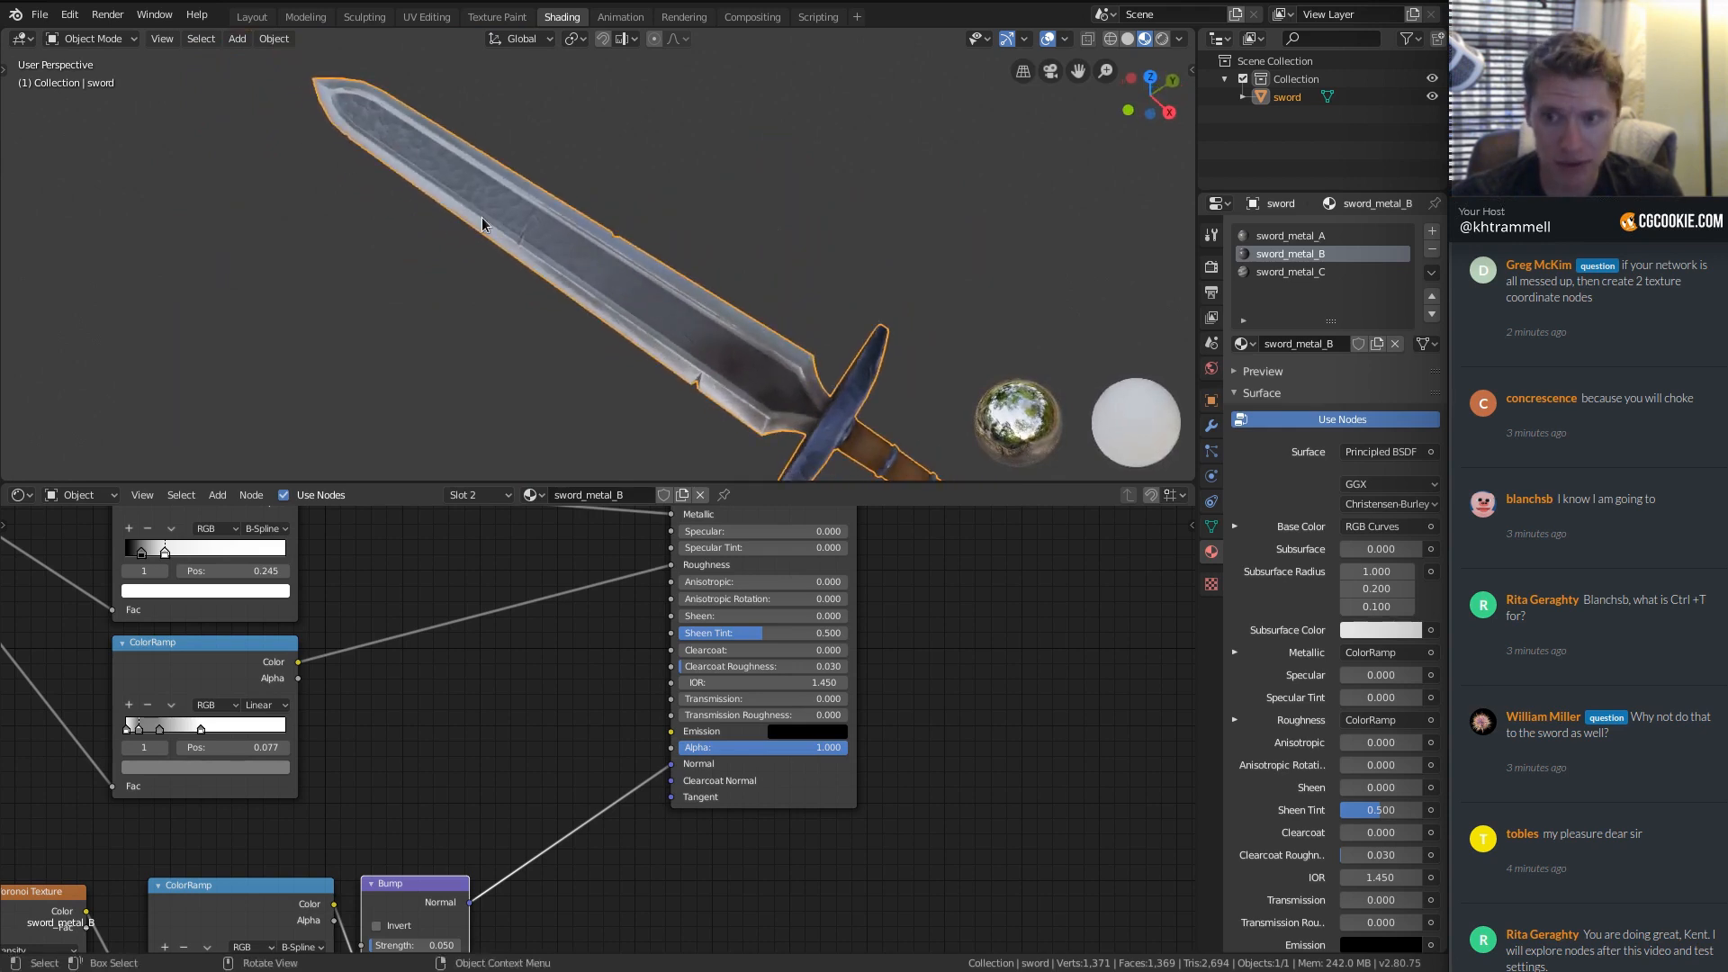
{"action": "middle_click_drag", "start_coordinate": [536, 796], "coordinate": [664, 634]}
{"action": "middle_click_drag", "start_coordinate": [709, 389], "coordinate": [667, 252], "text": "shift"}
{"action": "middle_click_drag", "start_coordinate": [380, 699], "coordinate": [400, 691], "text": "ctrl"}
{"action": "double_click", "coordinate": [520, 806]}
{"action": "type", "text": ".02"}
{"action": "key", "text": "Return"}
{"action": "middle_click_drag", "start_coordinate": [490, 189], "coordinate": [606, 276], "text": "shift"}
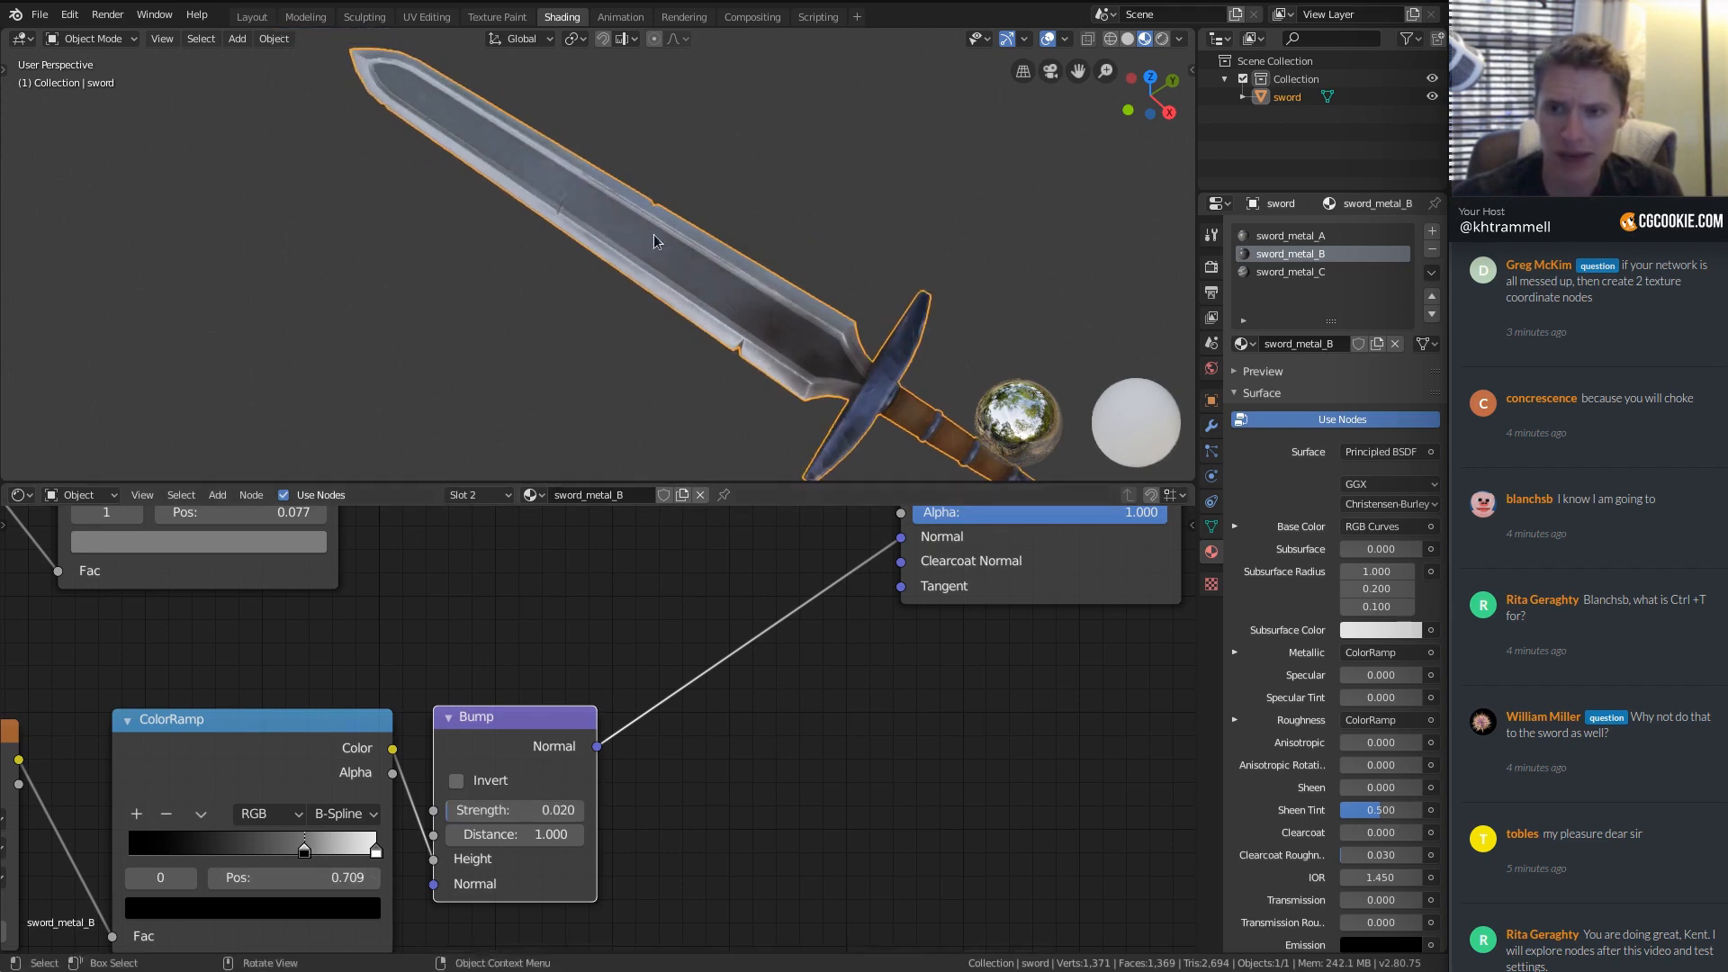
Reduce the Voronoi Texture's scale in sword_metal_B to 5.39.
{"action": "scroll", "coordinate": [647, 241], "scroll_direction": "up", "scroll_amount": 6}
{"action": "middle_click_drag", "start_coordinate": [163, 783], "coordinate": [602, 673]}
{"action": "left_click_drag", "start_coordinate": [387, 828], "coordinate": [376, 828]}
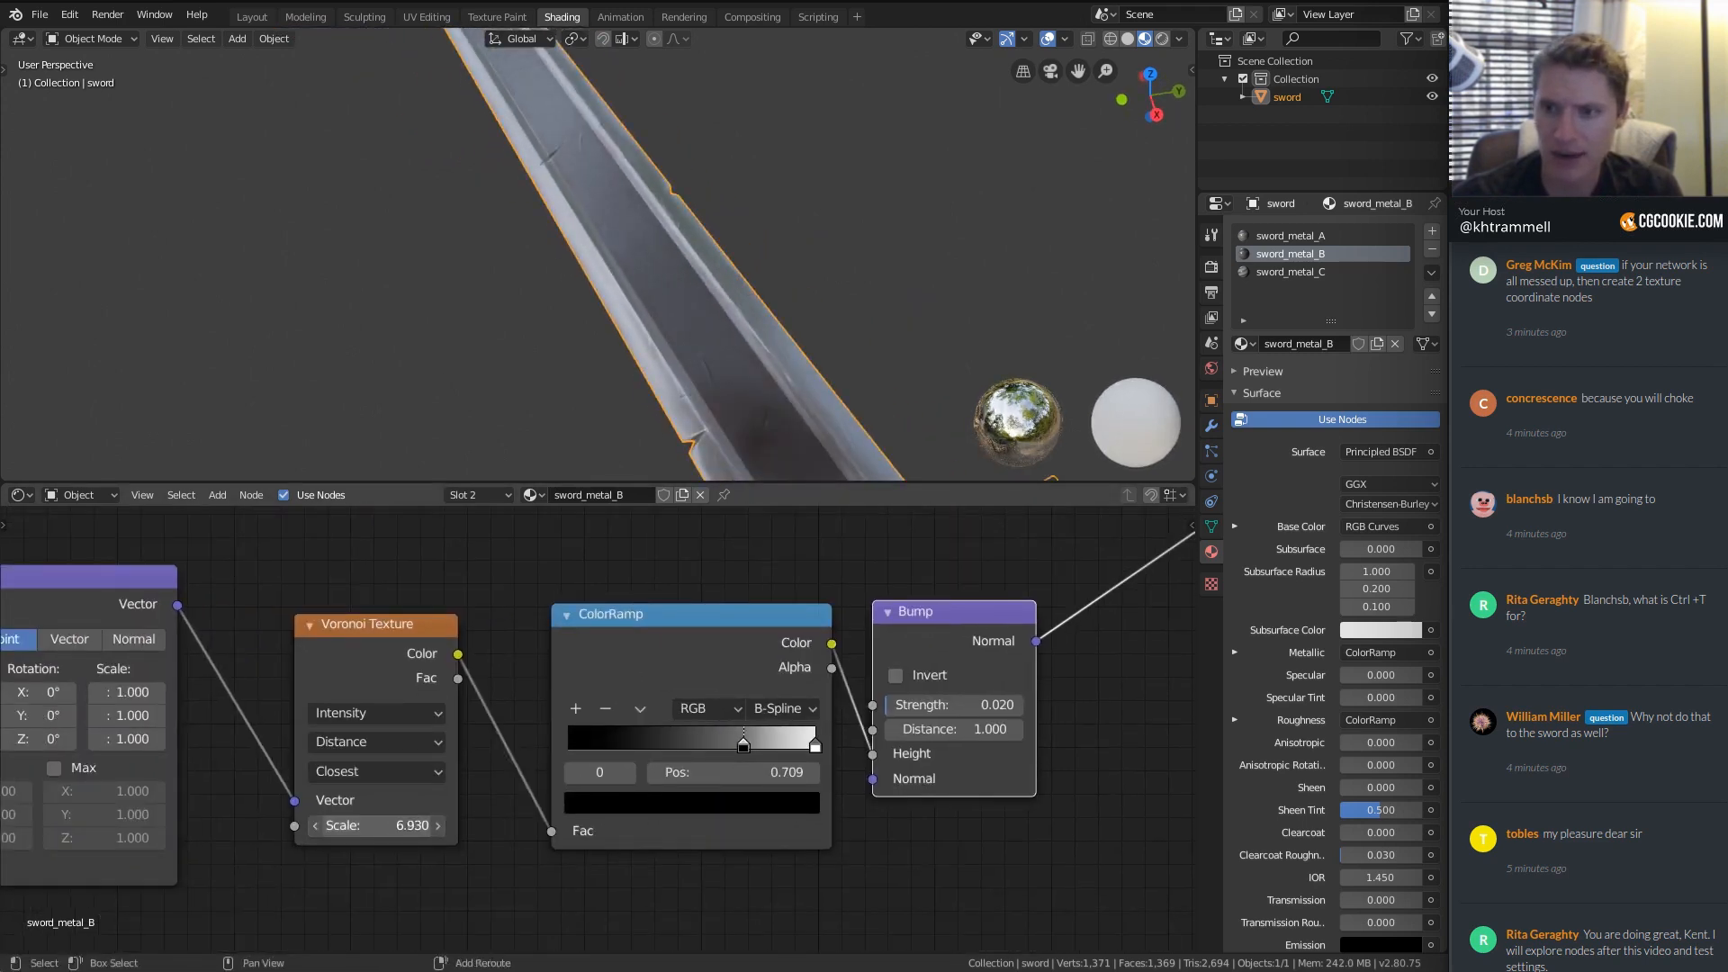
{"action": "middle_click_drag", "start_coordinate": [705, 292], "coordinate": [803, 295]}
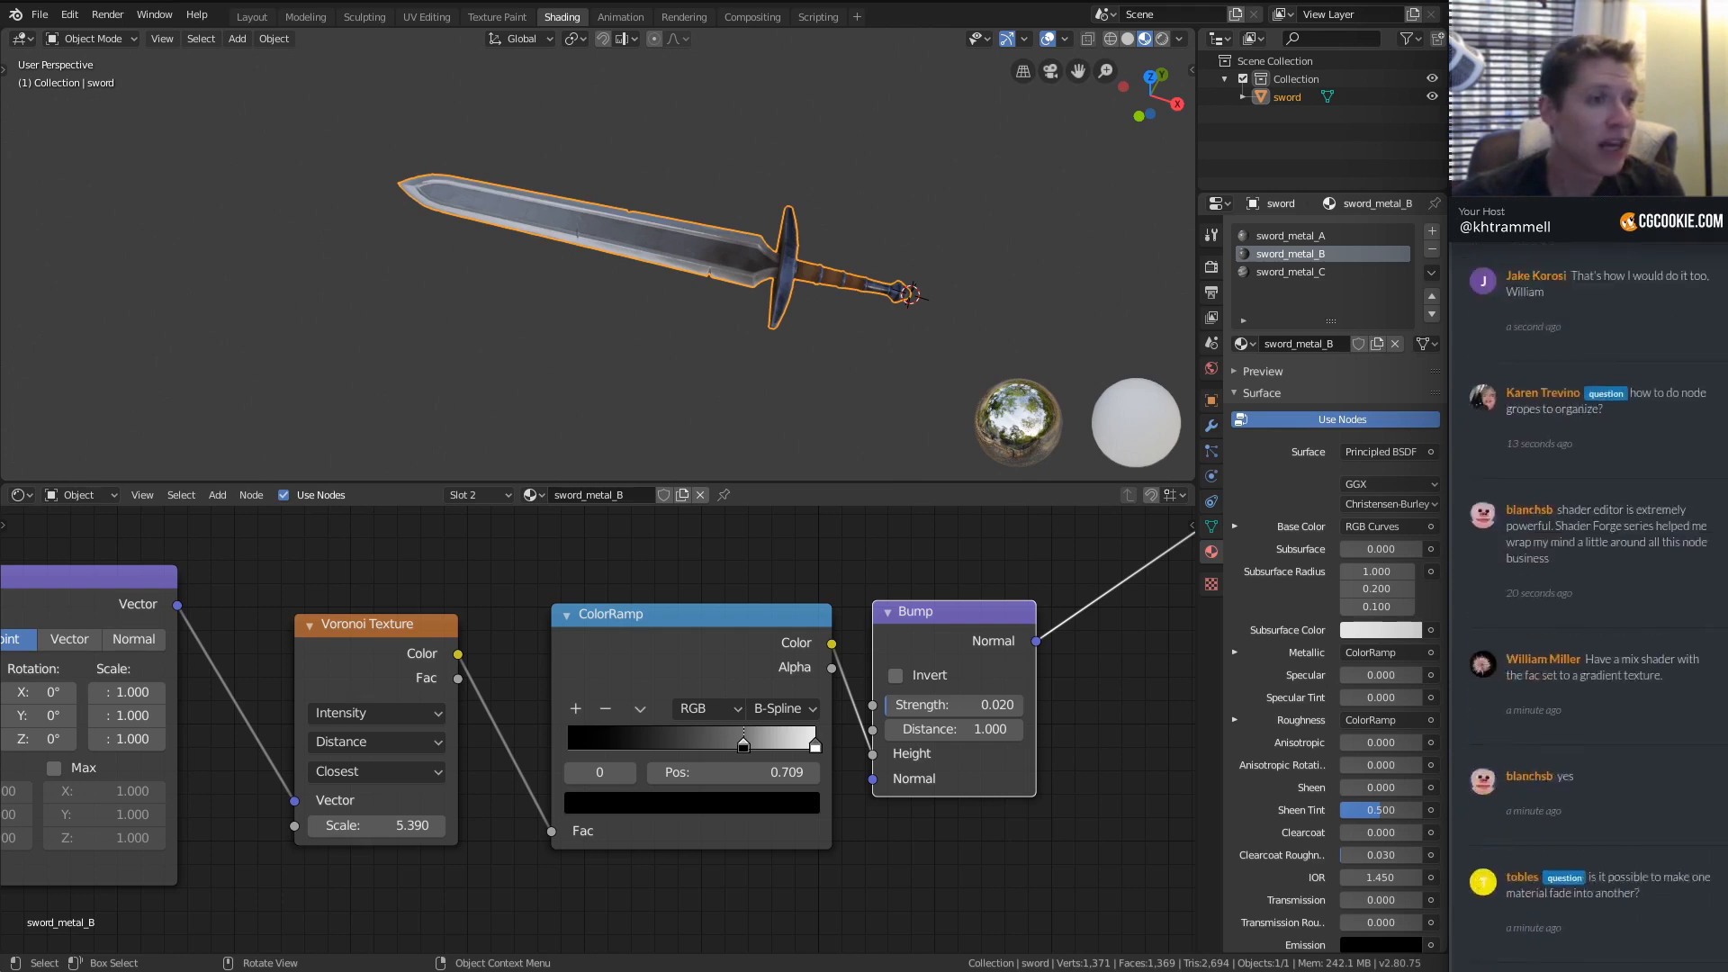
Deselect the sword to check the blade's shading without its outline, and save the file.
{"action": "left_click", "coordinate": [831, 206]}
{"action": "middle_click_drag", "start_coordinate": [810, 212], "coordinate": [716, 176]}
{"action": "middle_click_drag", "start_coordinate": [716, 176], "coordinate": [807, 187]}
{"action": "key", "text": "ctrl+s"}
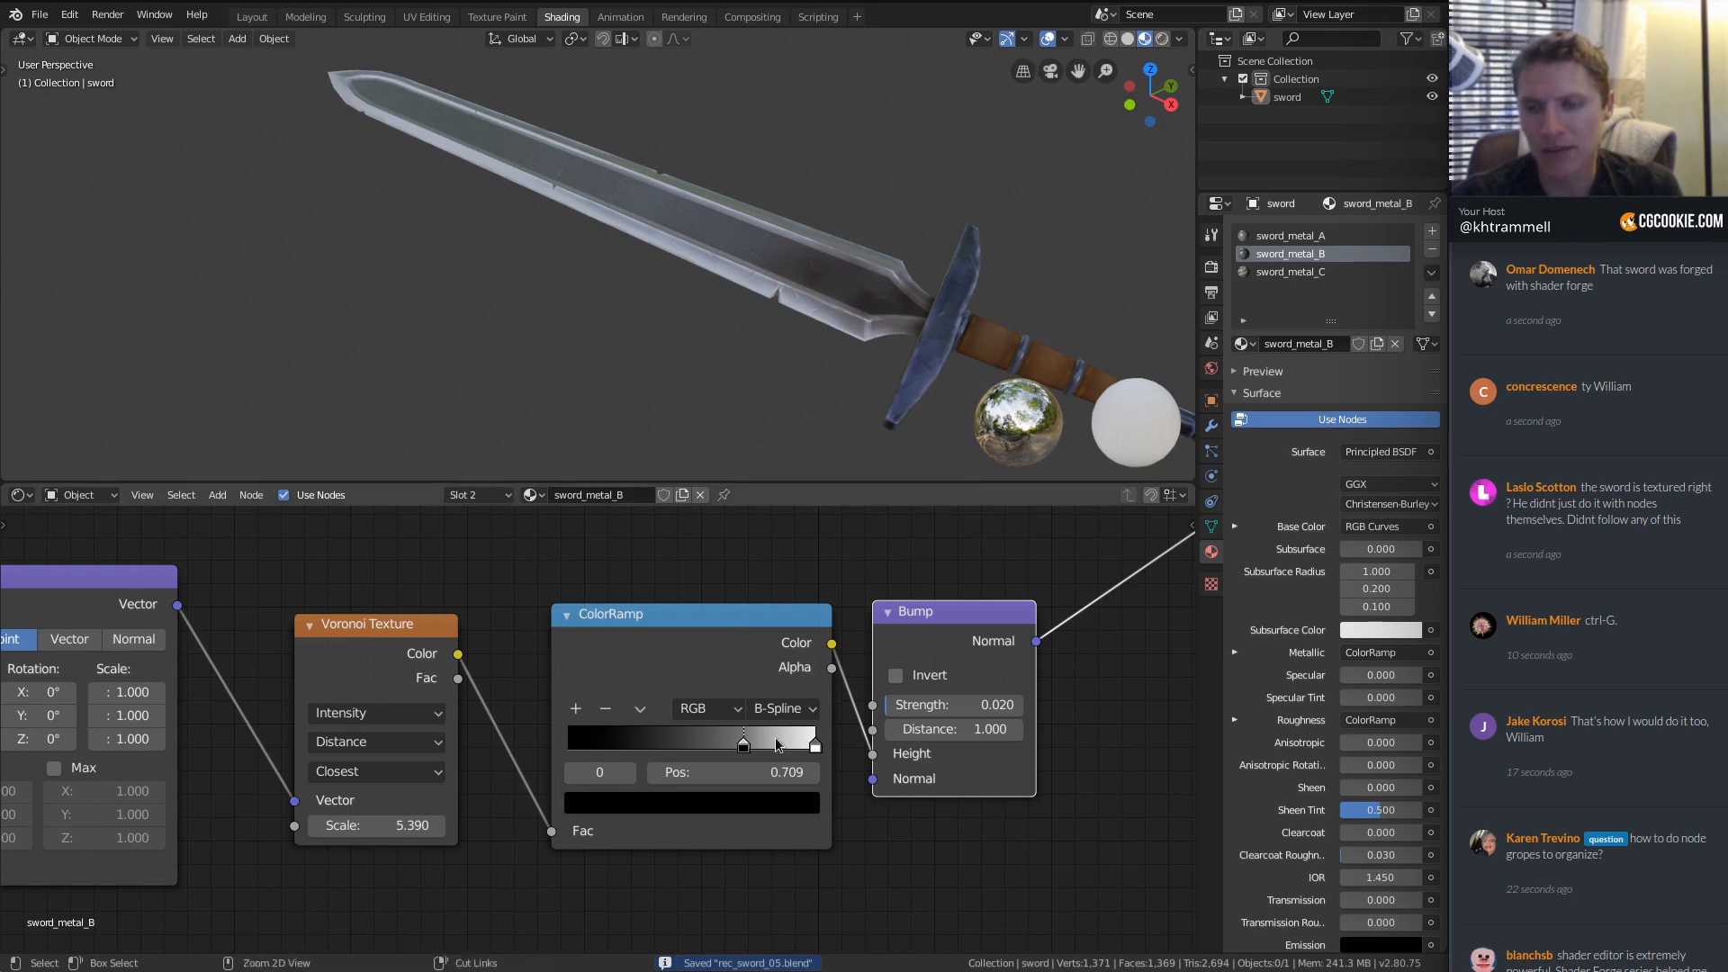
Copy the sword_COLOR image texture, both ColorRamp nodes and the Principled BSDF from sword_metal_A.
{"action": "scroll", "coordinate": [798, 579], "scroll_direction": "down", "scroll_amount": 5}
{"action": "middle_click_drag", "start_coordinate": [798, 578], "coordinate": [624, 747]}
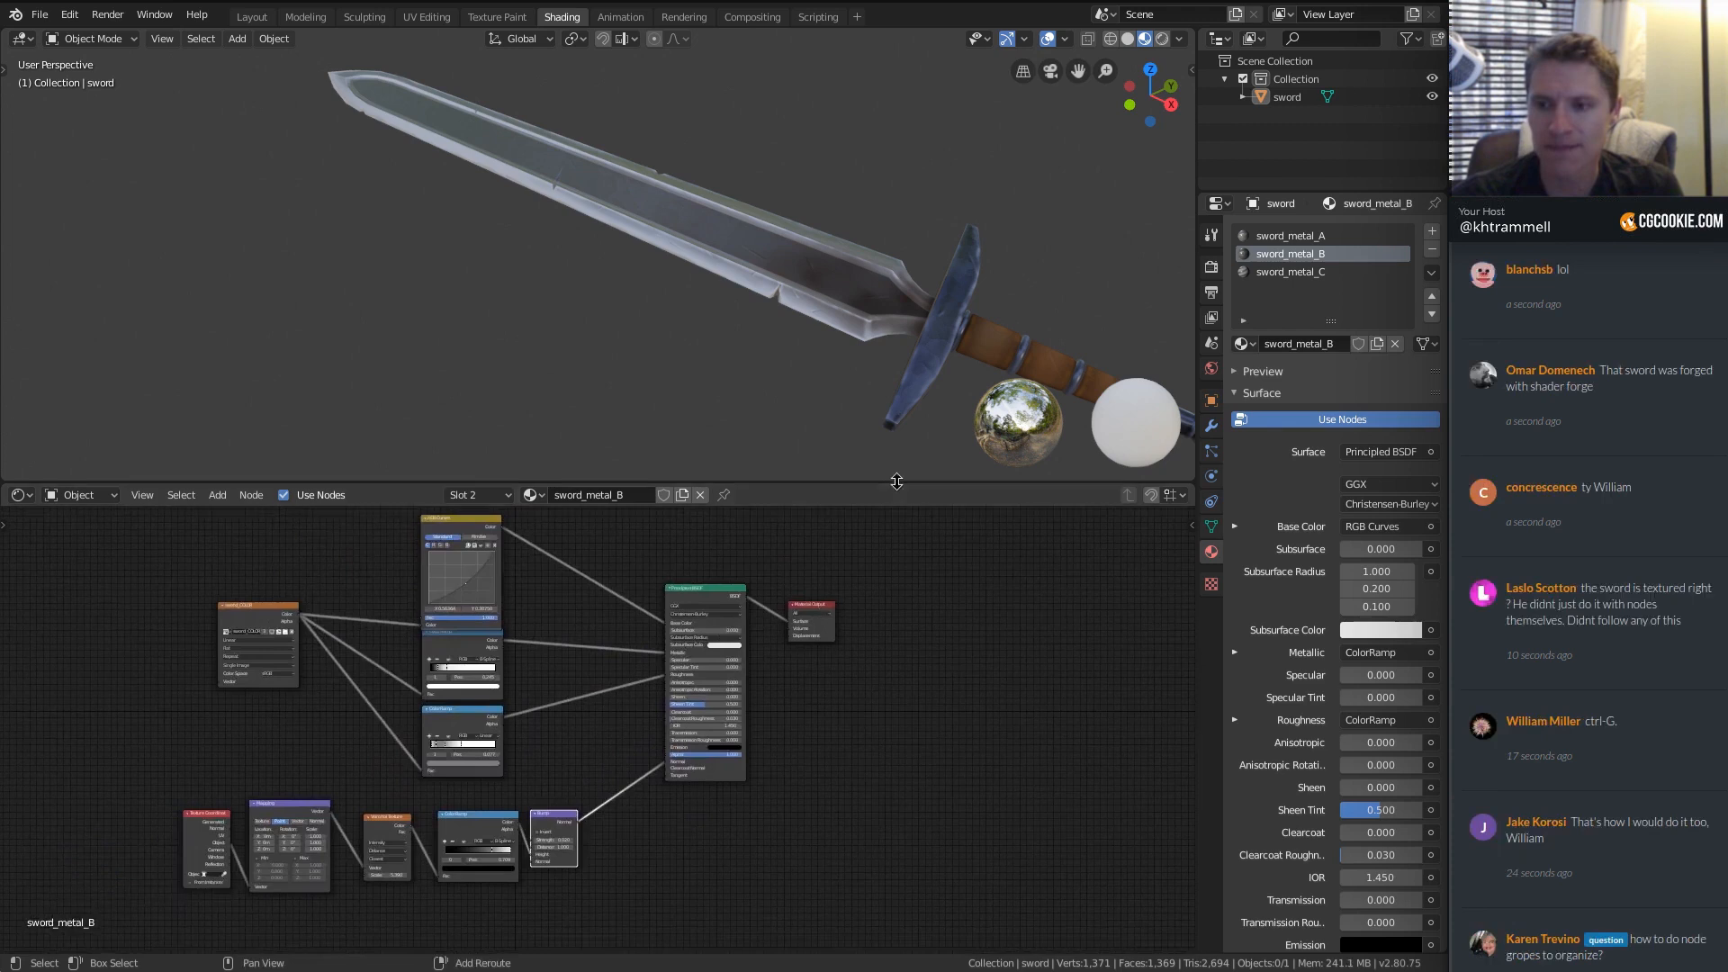
{"action": "left_click", "coordinate": [1303, 273]}
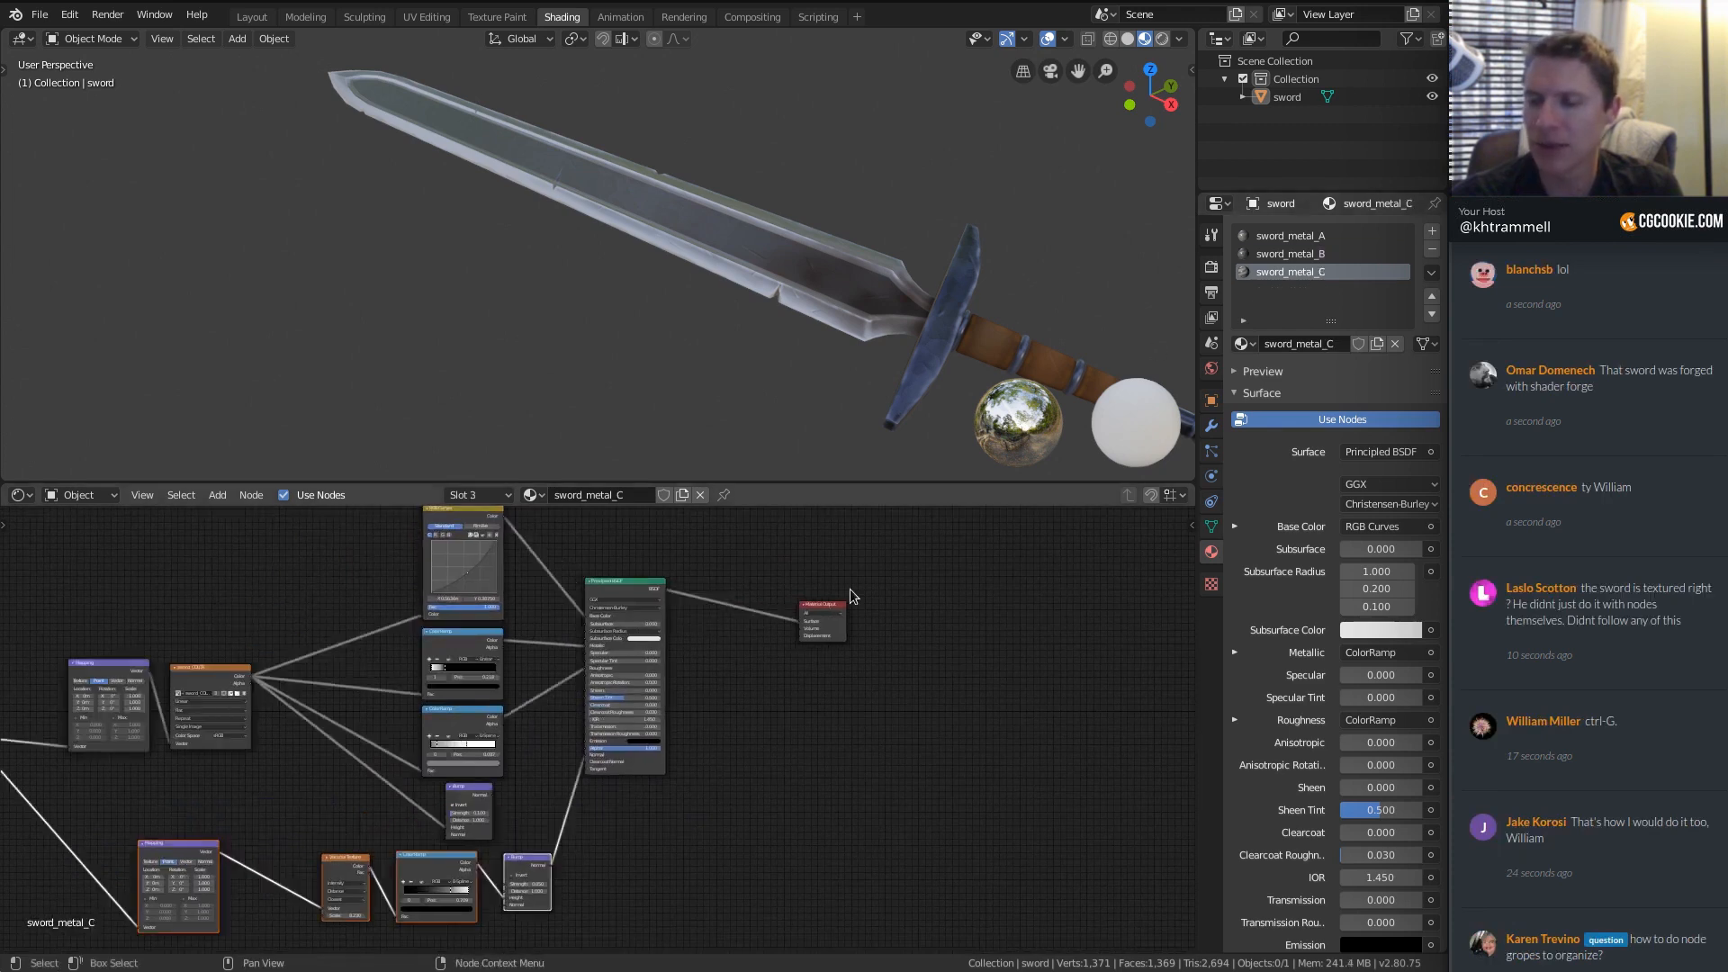
{"action": "left_click", "coordinate": [1310, 237]}
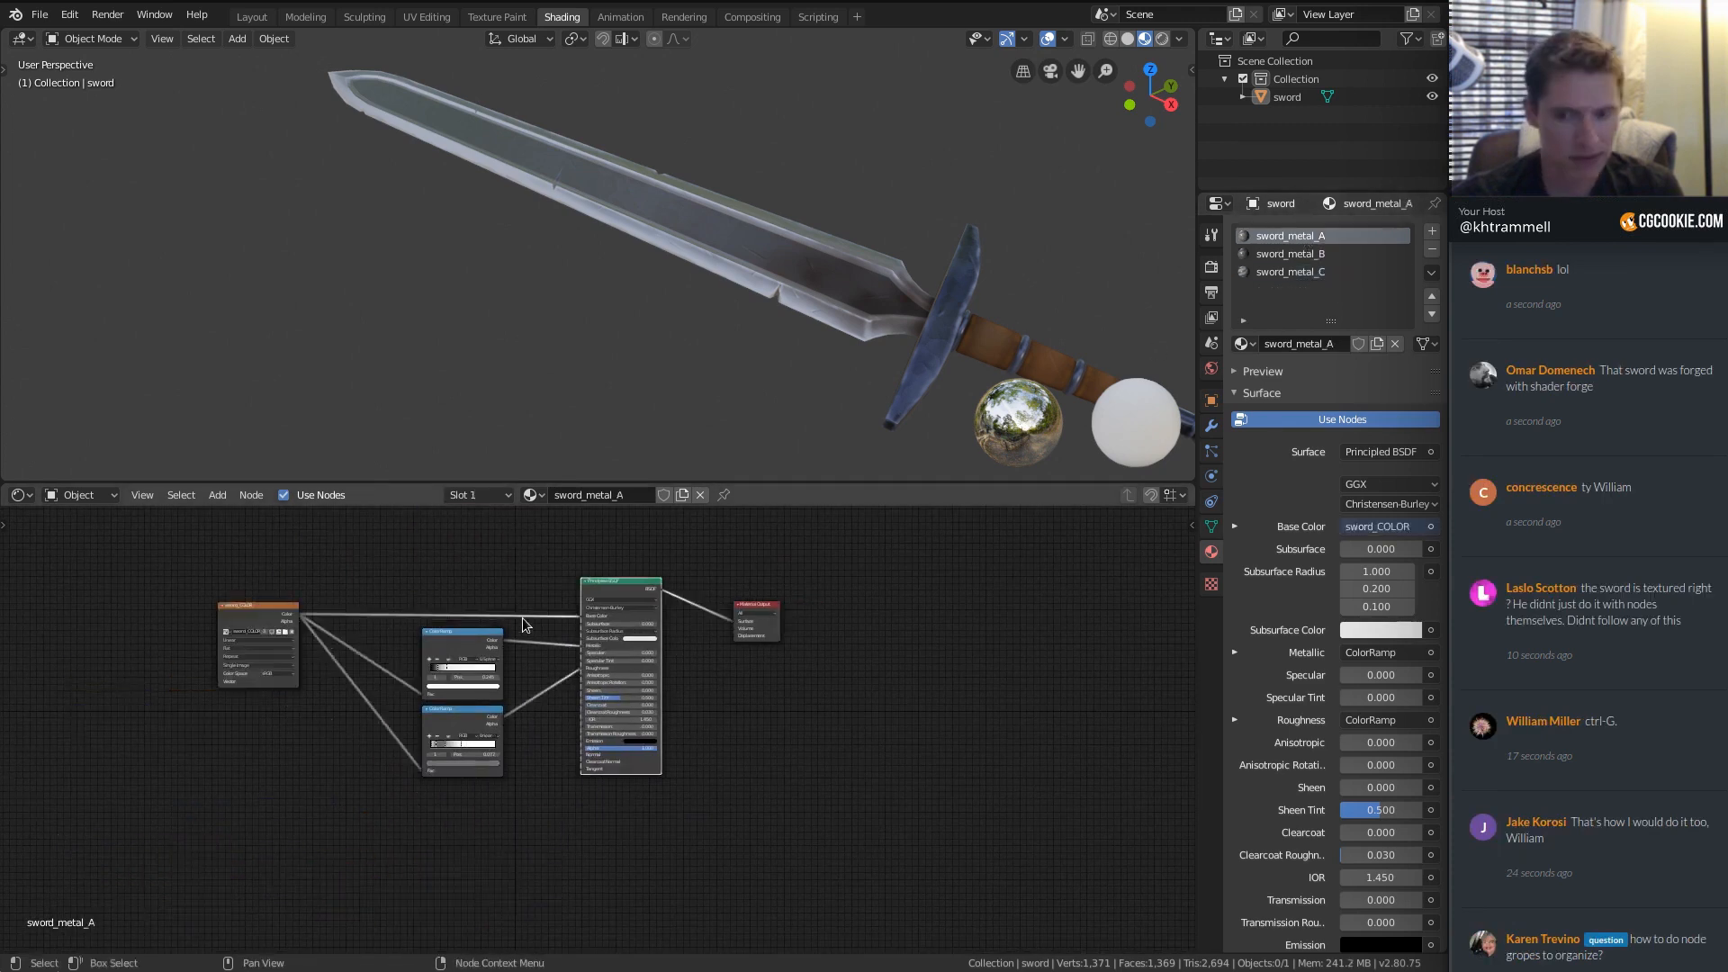
{"action": "left_click_drag", "start_coordinate": [162, 556], "coordinate": [680, 885]}
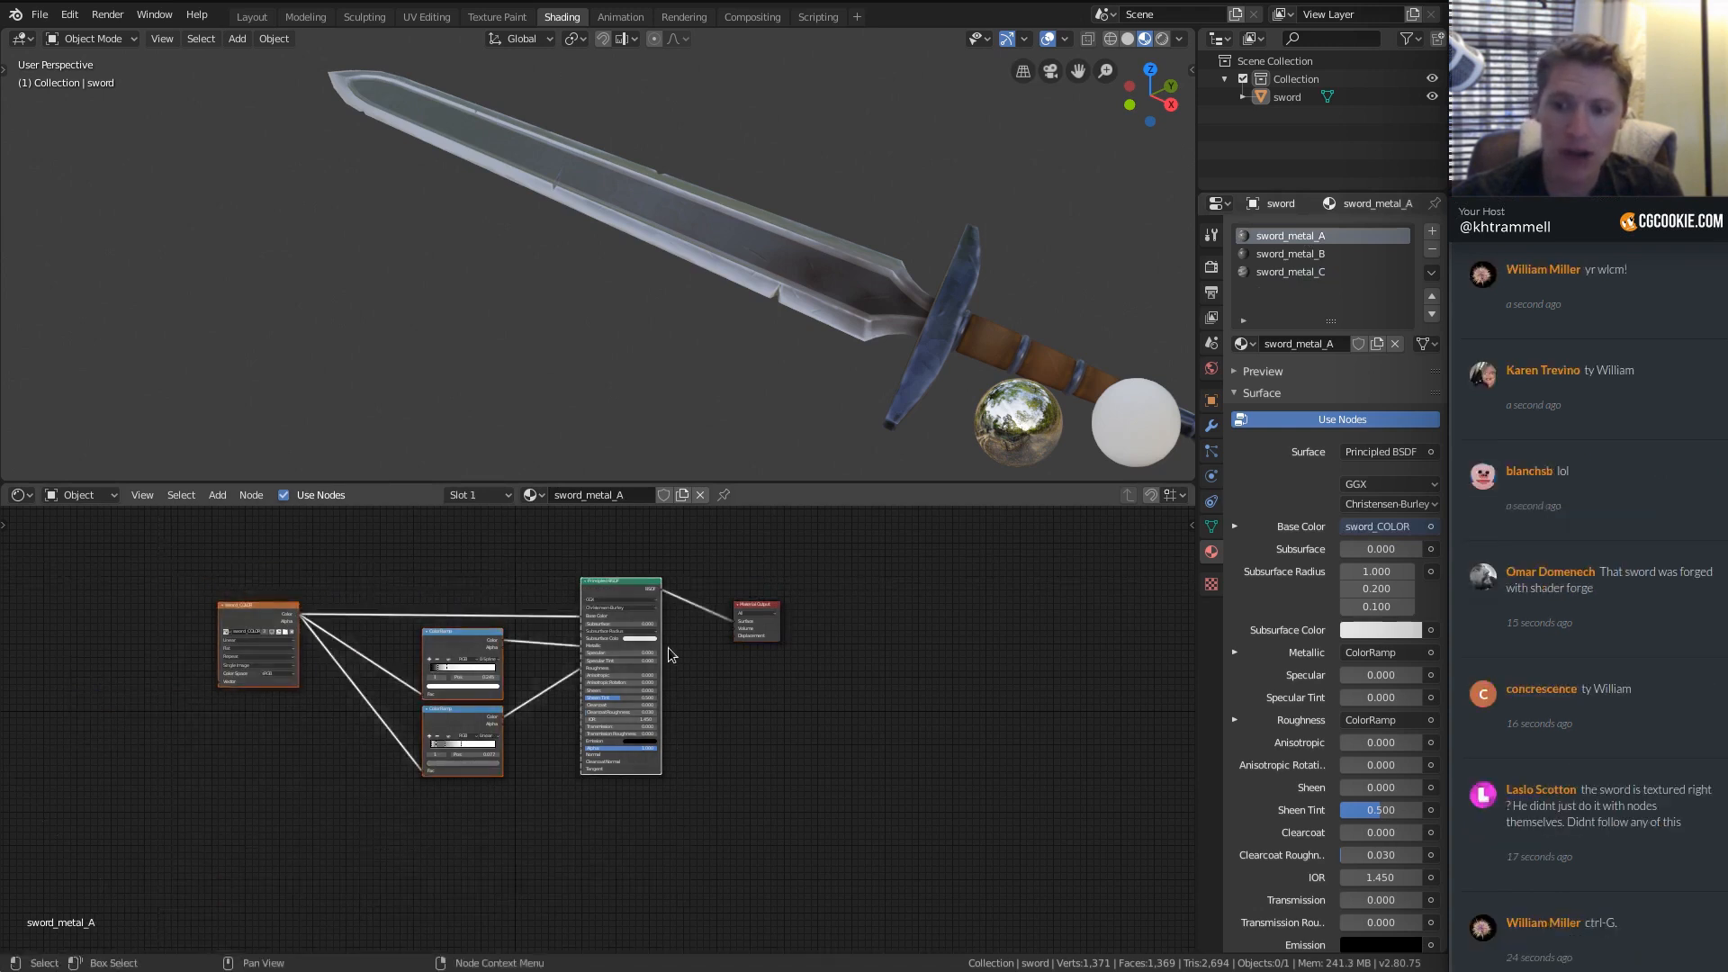
{"action": "scroll", "coordinate": [695, 592], "scroll_direction": "up", "scroll_amount": 4}
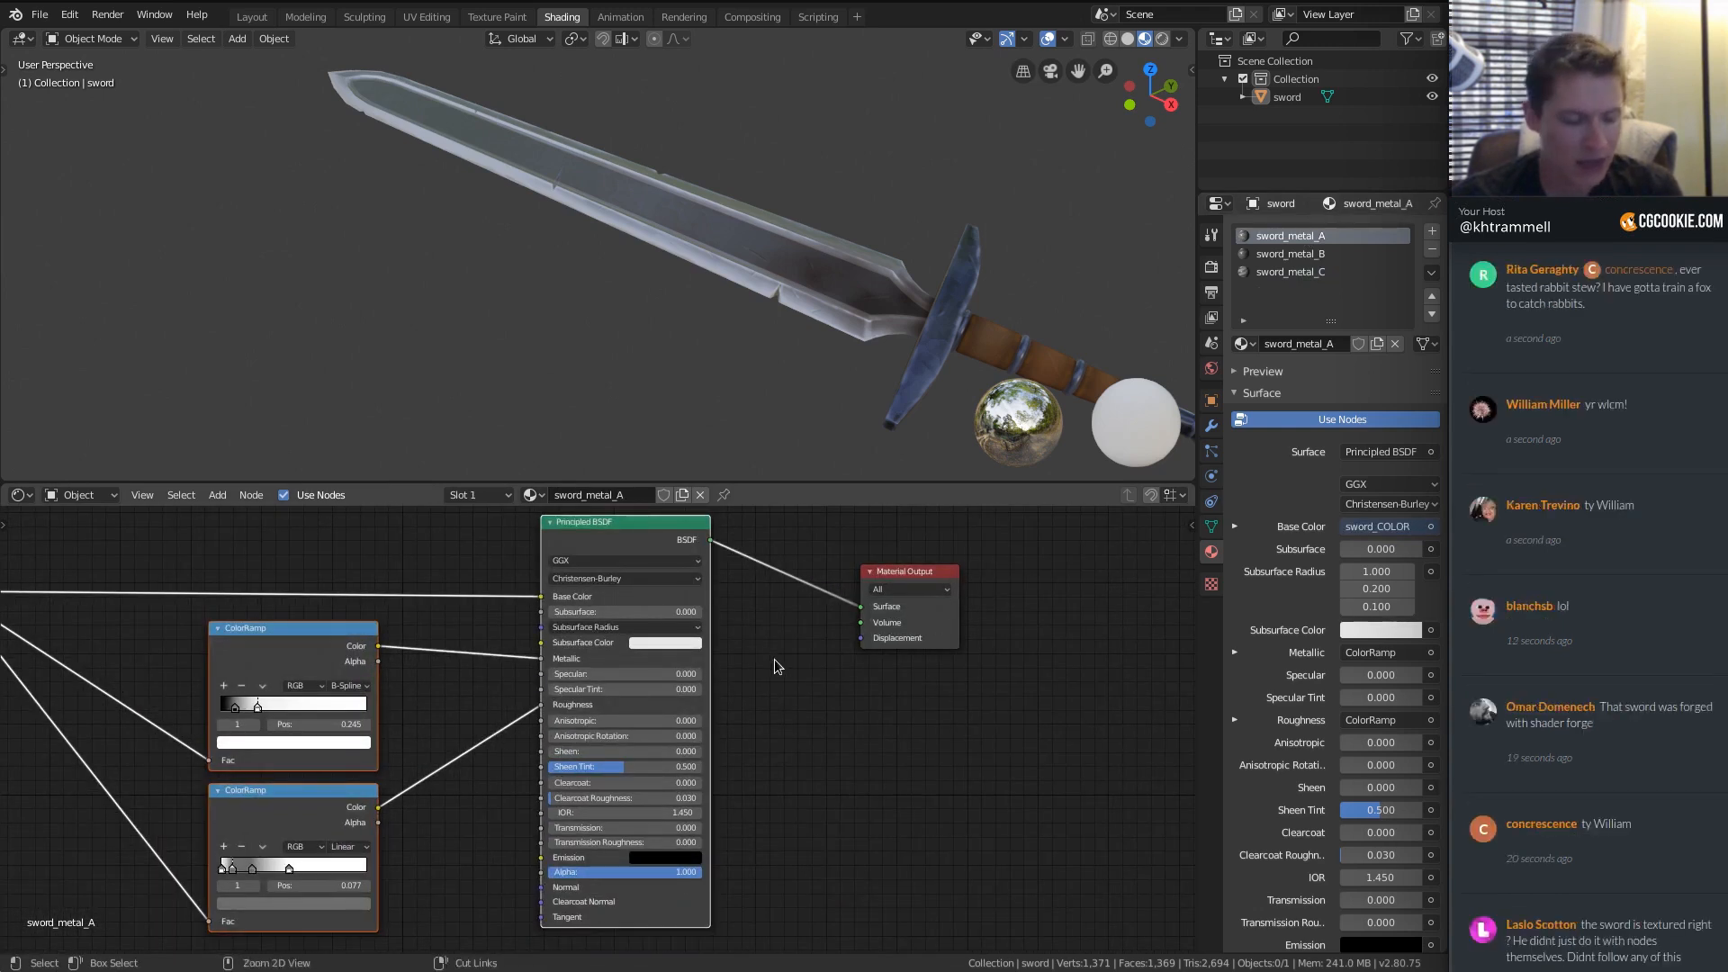
Paste the copied sword_metal_A nodes into sword_metal_B and place them below its existing nodes.
{"action": "left_click", "coordinate": [1296, 256]}
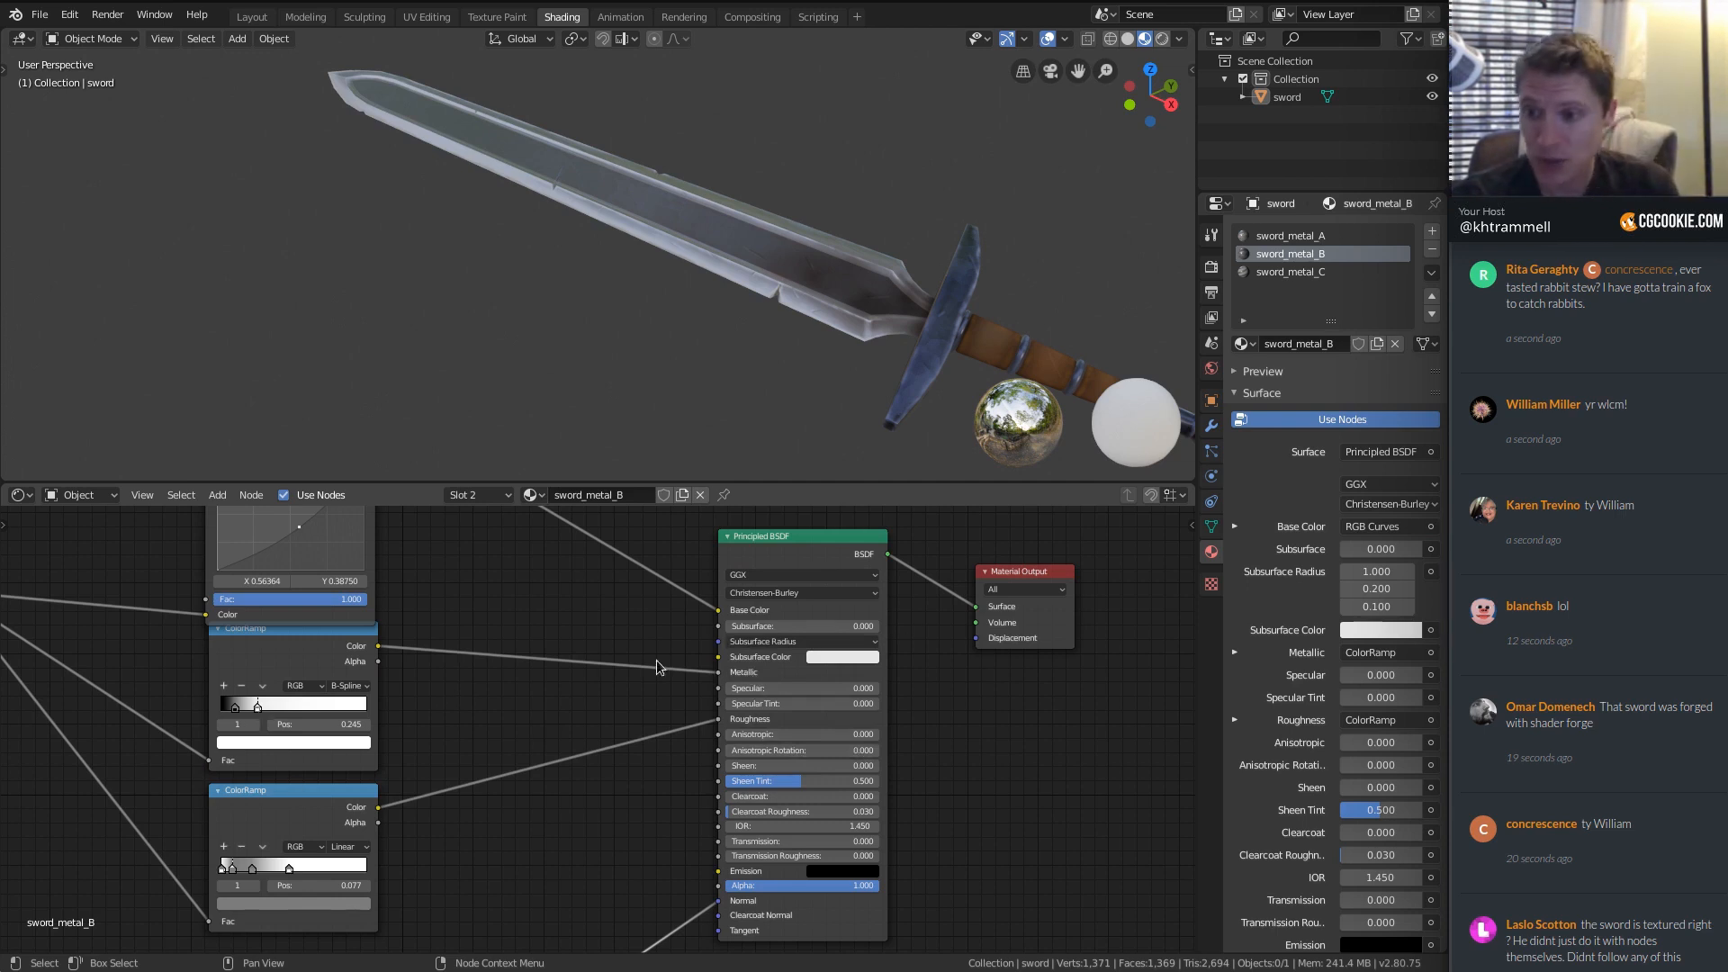
{"action": "scroll", "coordinate": [612, 668], "scroll_direction": "down", "scroll_amount": 6}
{"action": "key", "text": "ctrl+v"}
{"action": "middle_click_drag", "start_coordinate": [686, 673], "coordinate": [675, 564]}
{"action": "key", "text": "g"}
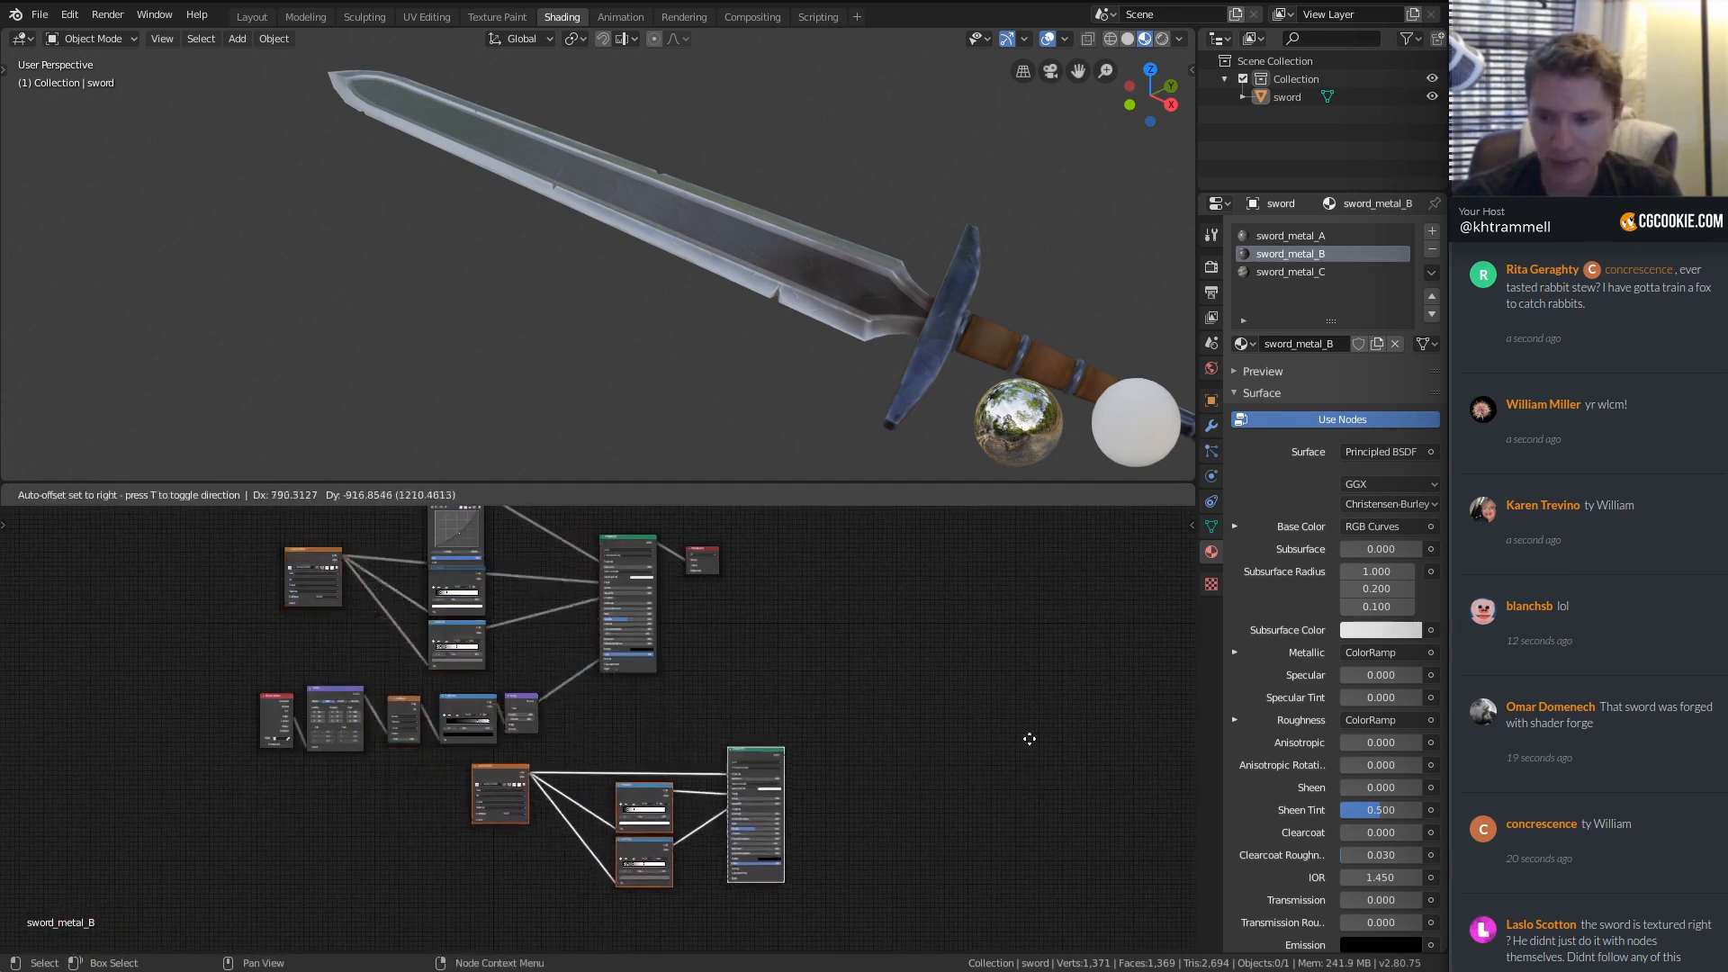
{"action": "left_click", "coordinate": [975, 716]}
Move the Material Output far away from the original Principled BSDF and raise the pasted Principled BSDF.
{"action": "left_click", "coordinate": [706, 548]}
{"action": "key", "text": "g"}
{"action": "left_click", "coordinate": [1051, 556]}
{"action": "middle_click_drag", "start_coordinate": [861, 576], "coordinate": [785, 686], "text": "ctrl"}
{"action": "left_click_drag", "start_coordinate": [787, 695], "coordinate": [768, 610]}
{"action": "middle_click_drag", "start_coordinate": [753, 516], "coordinate": [741, 771]}
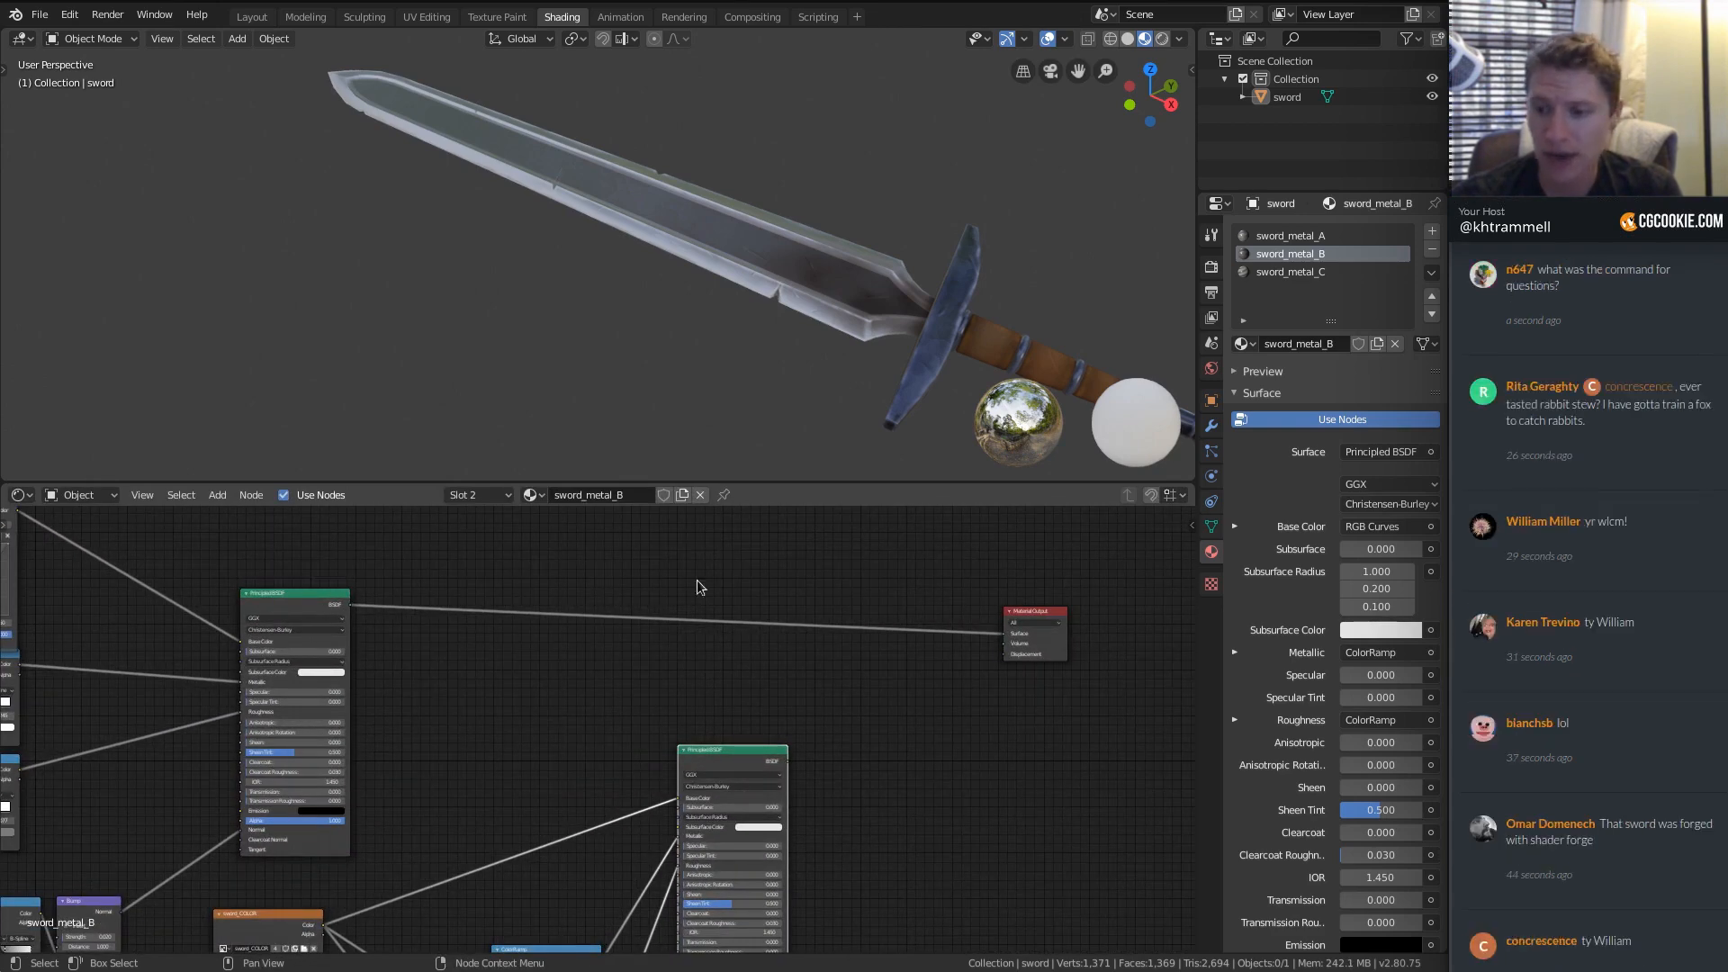
Insert a Mix Shader before the Material Output and connect the pasted Principled BSDF to its second Shader input.
{"action": "key", "text": "shift+a"}
{"action": "mouse_move", "coordinate": [805, 585]}
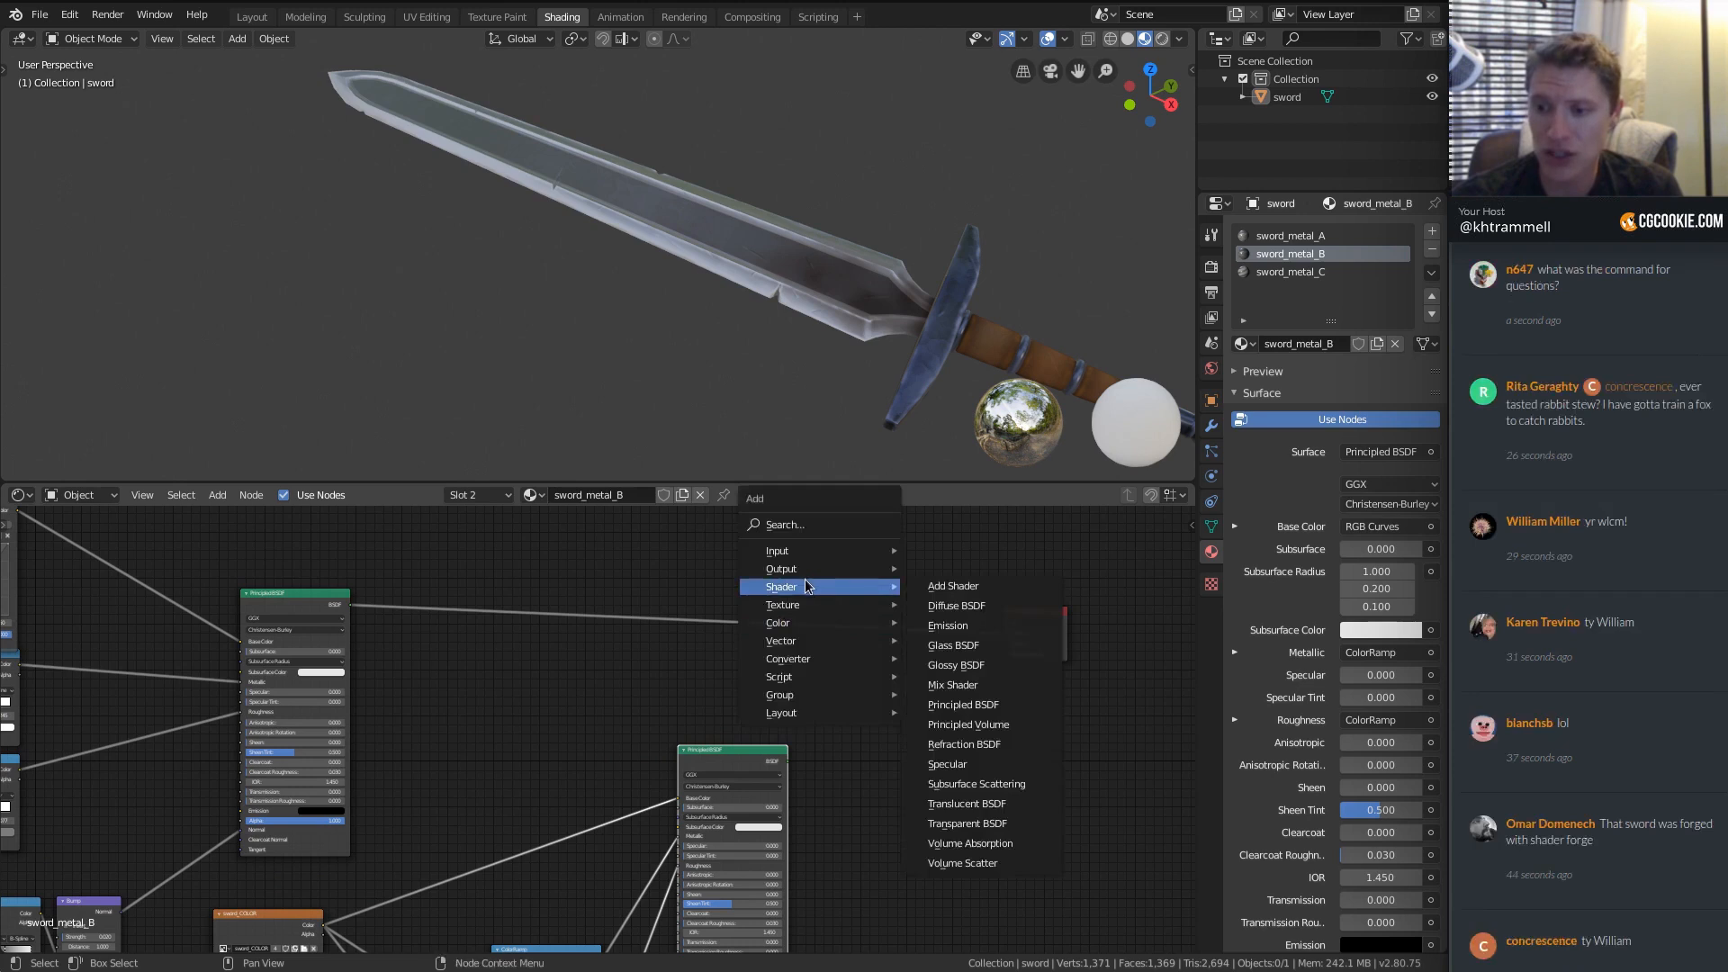
{"action": "left_click", "coordinate": [954, 686]}
{"action": "left_click", "coordinate": [829, 669]}
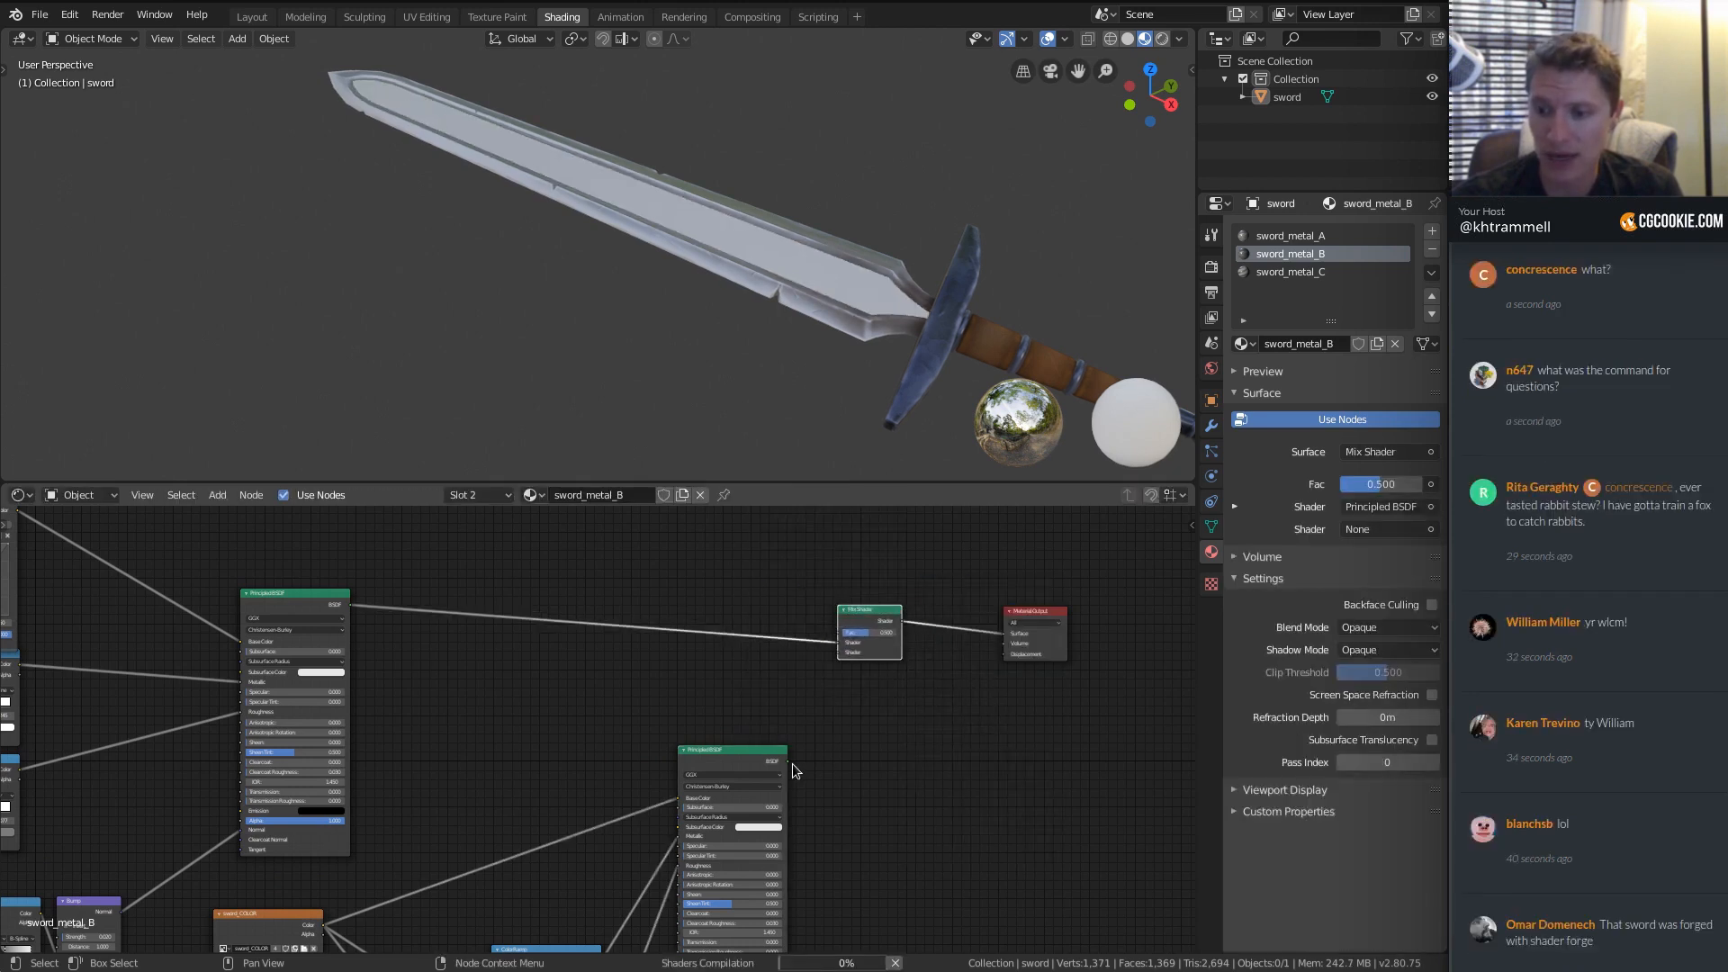
{"action": "left_click_drag", "start_coordinate": [788, 761], "coordinate": [835, 652]}
Set the Mix Shader's Fac to 0.217 while checking the blend on the blade.
{"action": "scroll", "coordinate": [792, 650], "scroll_direction": "up", "scroll_amount": 10}
{"action": "middle_click_drag", "start_coordinate": [752, 646], "coordinate": [212, 810]}
{"action": "scroll", "coordinate": [702, 655], "scroll_direction": "up", "scroll_amount": 3}
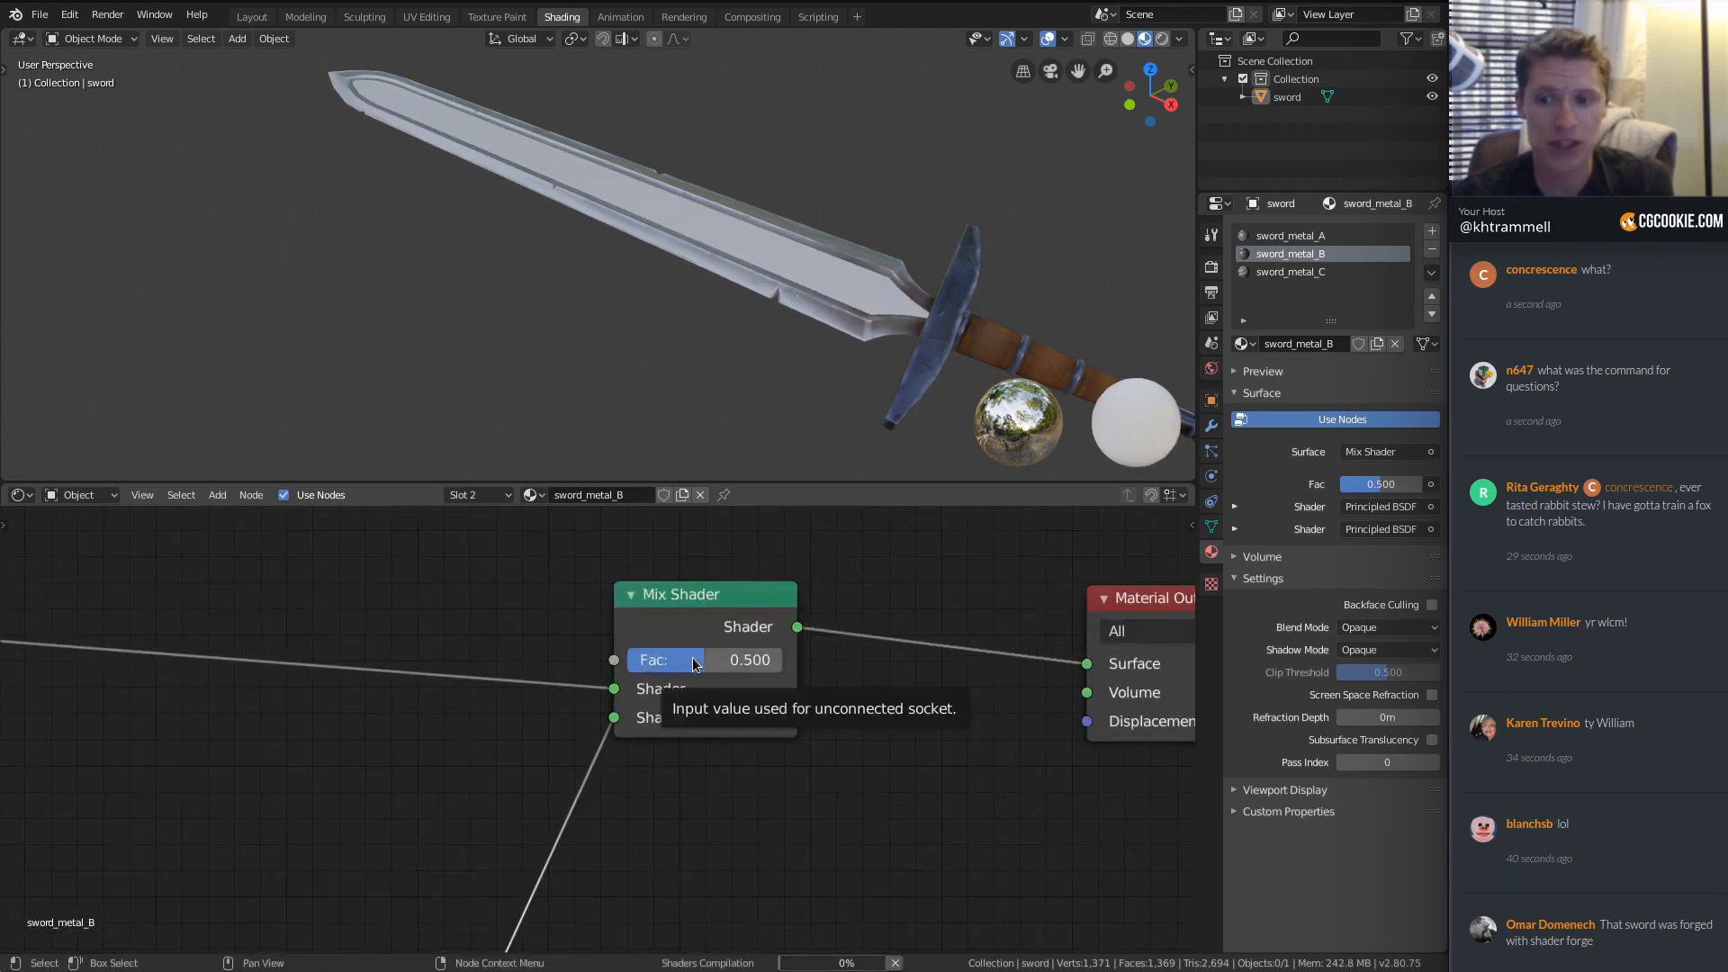
{"action": "mouse_move", "coordinate": [671, 665]}
{"action": "left_mouse_down"}
{"action": "mouse_move", "coordinate": [606, 664]}
{"action": "mouse_move", "coordinate": [749, 664]}
{"action": "mouse_move", "coordinate": [615, 664]}
{"action": "mouse_move", "coordinate": [656, 664]}
{"action": "left_mouse_up"}
{"action": "mouse_move", "coordinate": [764, 352]}
{"action": "middle_mouse_down"}
{"action": "mouse_move", "coordinate": [855, 279]}
{"action": "mouse_move", "coordinate": [759, 268]}
{"action": "middle_mouse_up"}
{"action": "scroll", "coordinate": [761, 277], "scroll_direction": "up", "scroll_amount": 4}
{"action": "mouse_move", "coordinate": [687, 661]}
{"action": "left_mouse_down"}
{"action": "mouse_move", "coordinate": [627, 661]}
{"action": "mouse_move", "coordinate": [733, 661]}
{"action": "mouse_move", "coordinate": [661, 661]}
{"action": "left_mouse_up"}
{"action": "scroll", "coordinate": [605, 686], "scroll_direction": "down", "scroll_amount": 3}
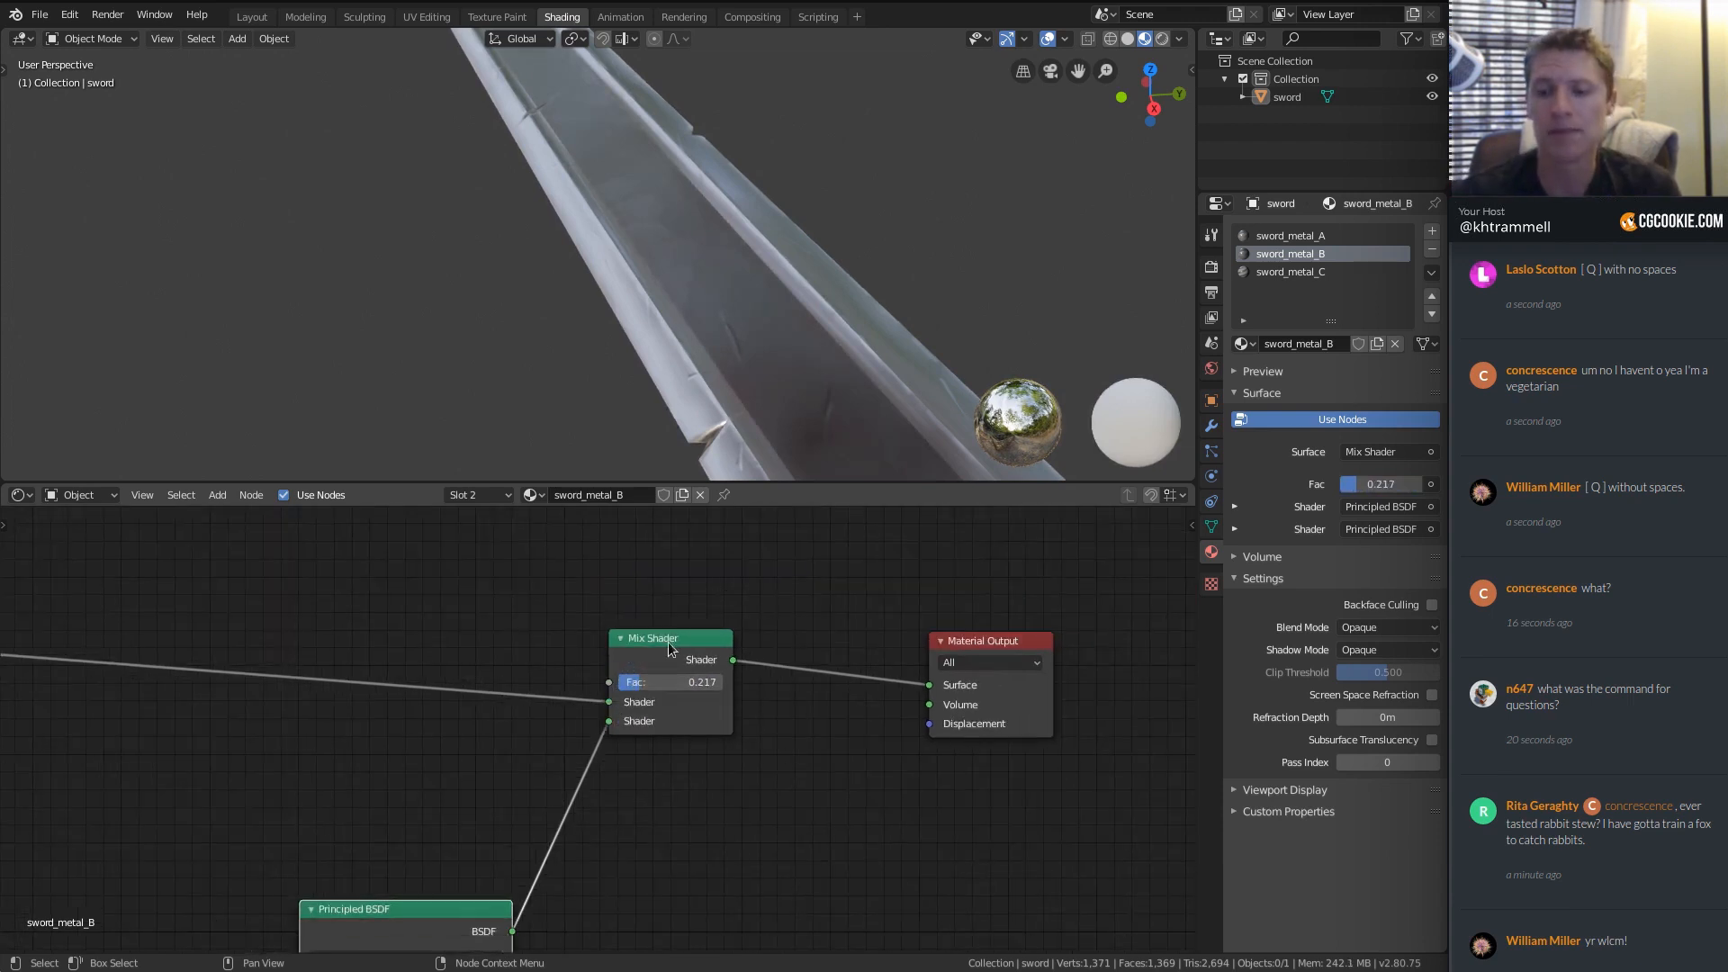
Add a Diffuse BSDF and a Glossy BSDF node in the empty space beyond the Material Output.
{"action": "scroll", "coordinate": [621, 738], "scroll_direction": "down", "scroll_amount": 3}
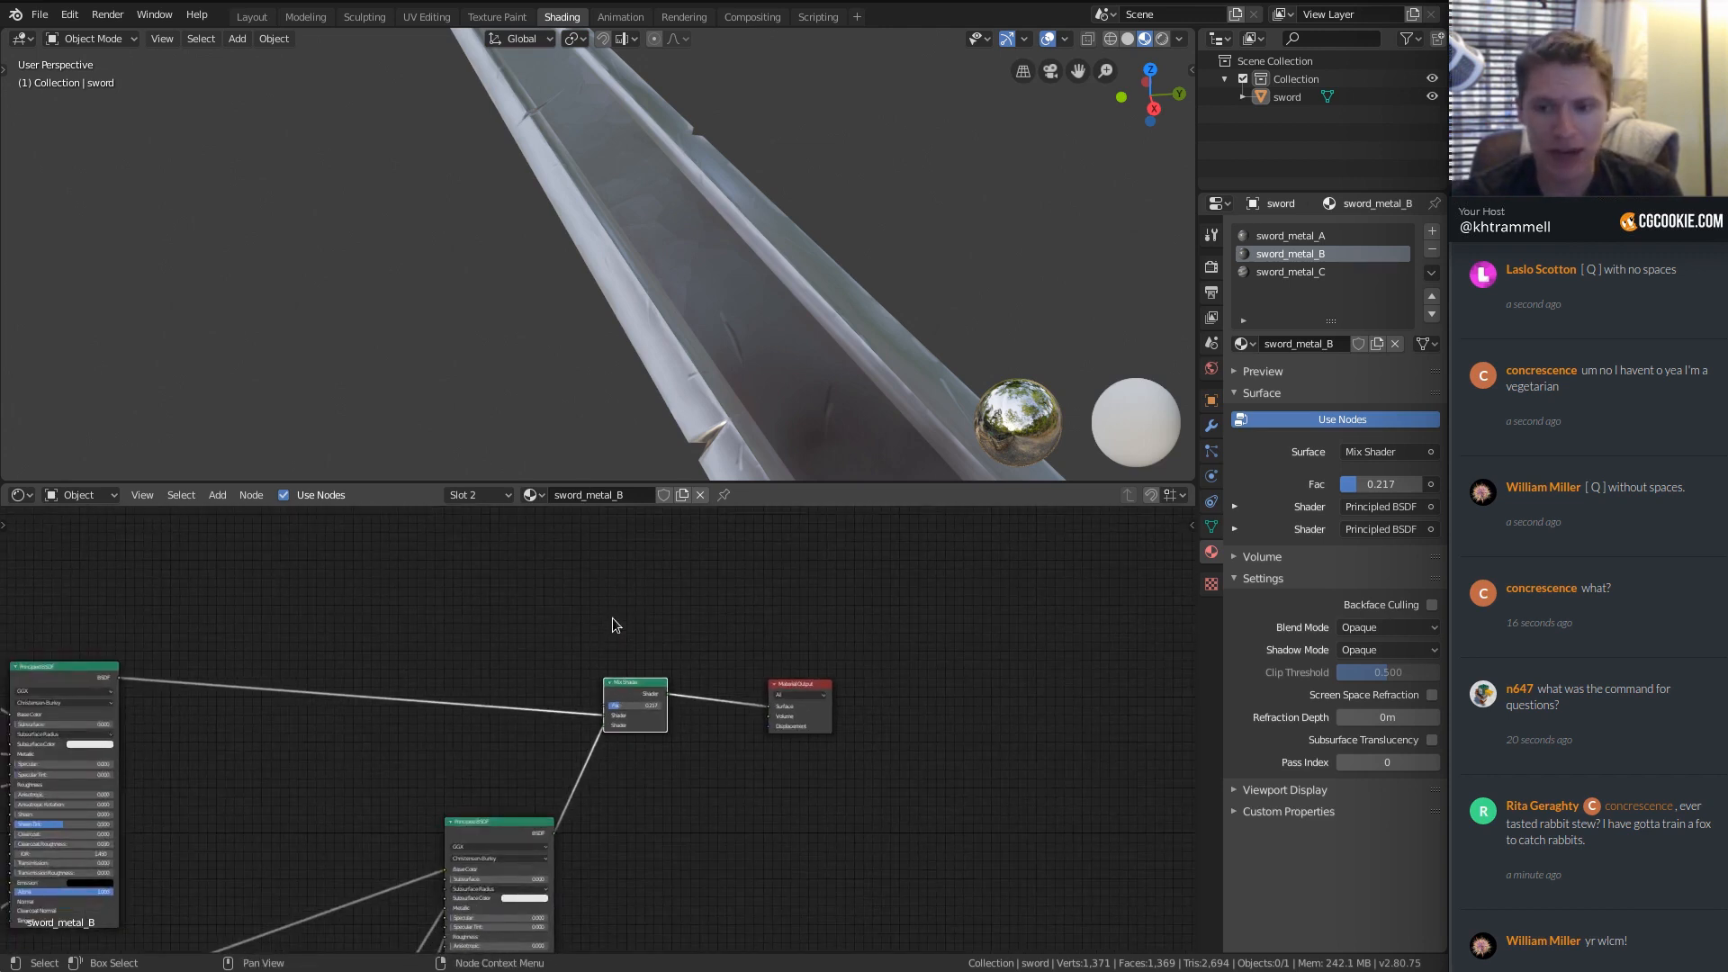
{"action": "key", "text": "shift+a"}
{"action": "mouse_move", "coordinate": [747, 579]}
{"action": "key", "text": "Escape"}
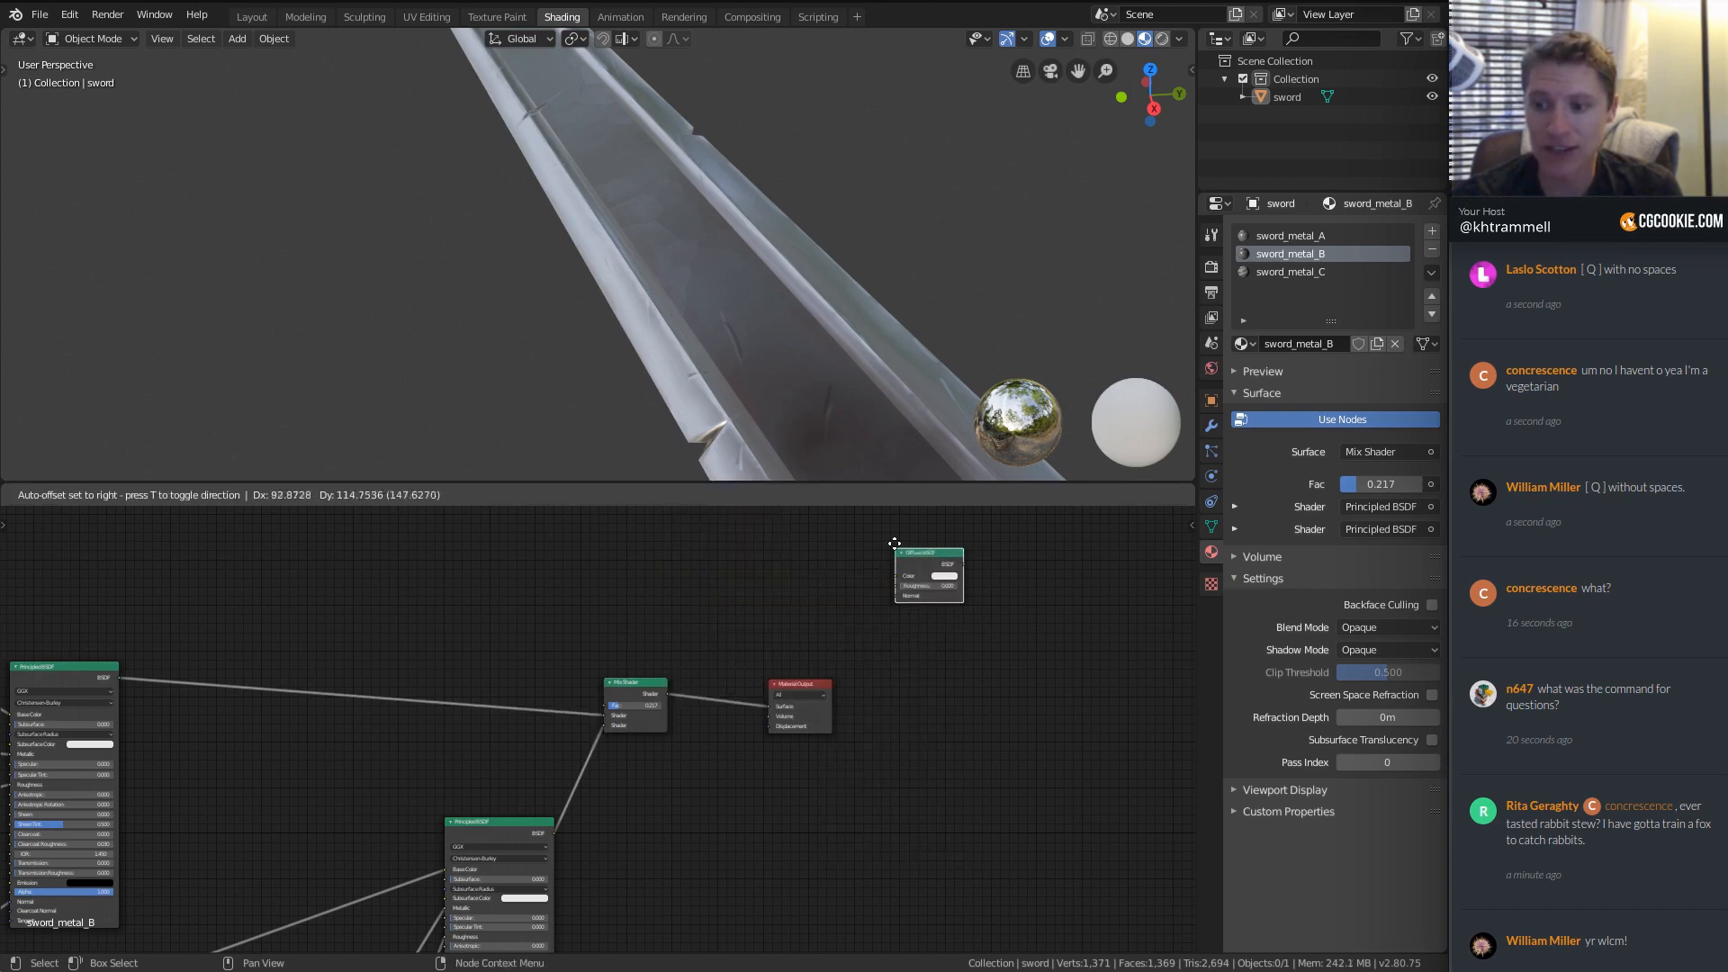
{"action": "key", "text": "shift+a"}
{"action": "mouse_move", "coordinate": [873, 555]}
{"action": "left_click", "coordinate": [981, 634]}
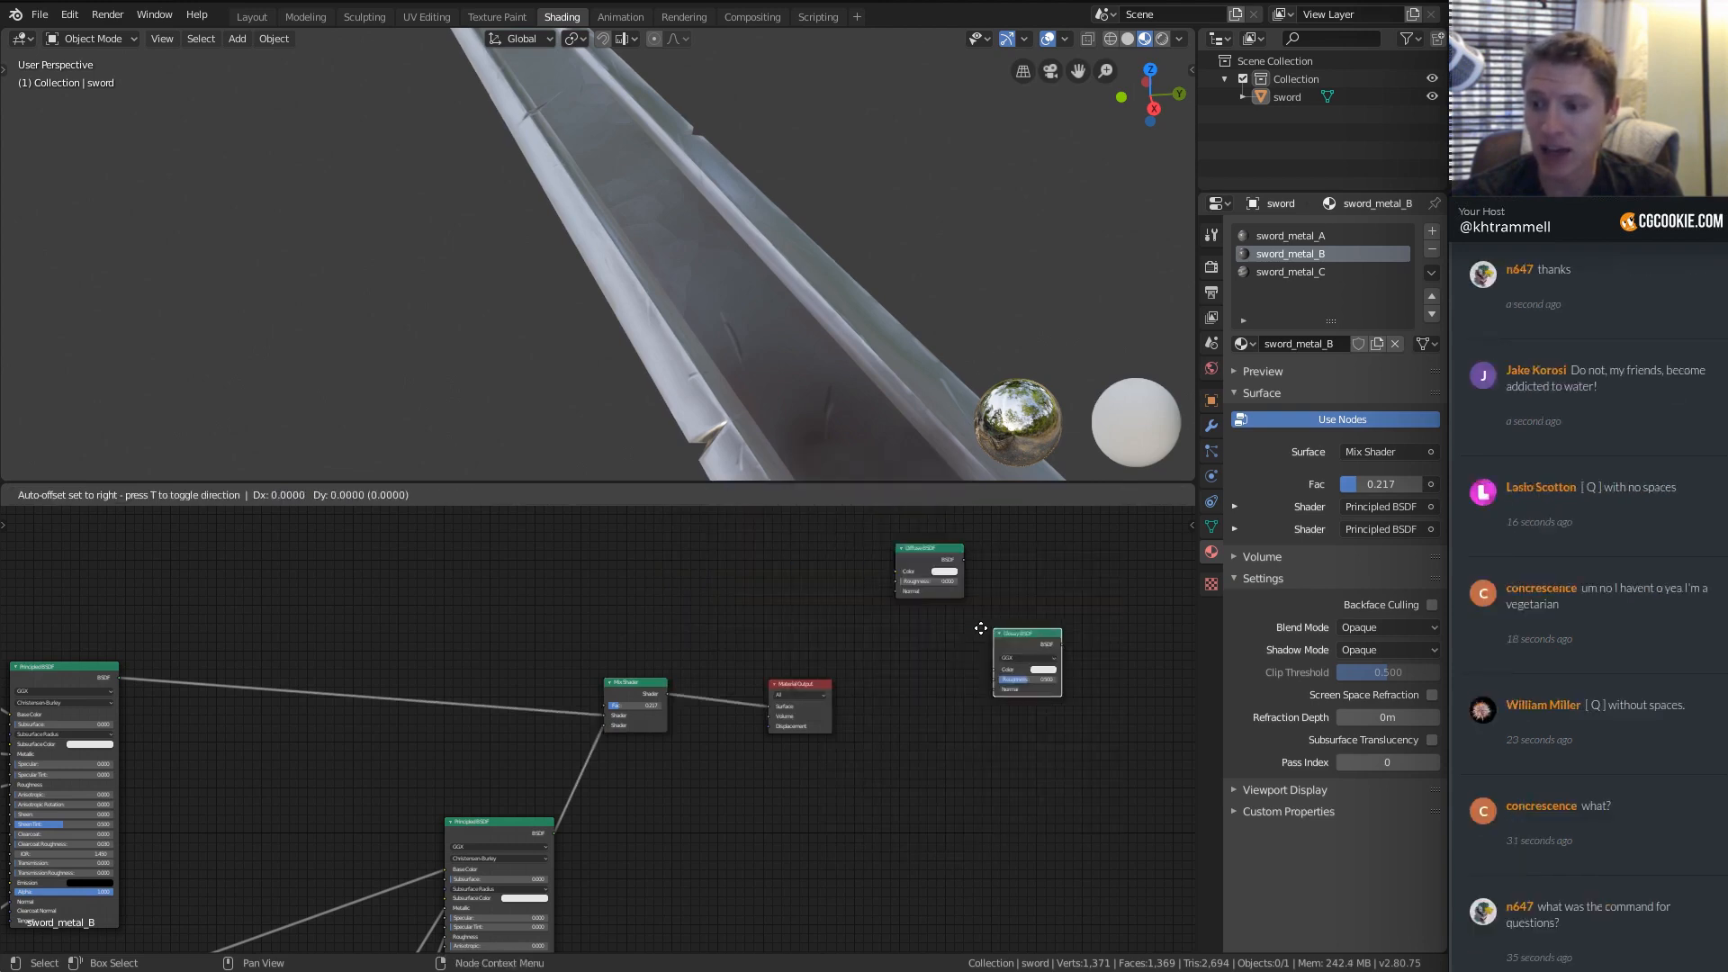
{"action": "left_click", "coordinate": [988, 641]}
Add a second Mix Shader beside the Diffuse and Glossy BSDF nodes and connect both to its Shader inputs.
{"action": "middle_click_drag", "start_coordinate": [1038, 547], "coordinate": [726, 656]}
{"action": "key", "text": "shift+a"}
{"action": "mouse_move", "coordinate": [808, 614]}
{"action": "left_click", "coordinate": [950, 715]}
{"action": "left_click", "coordinate": [755, 629]}
{"action": "left_click_drag", "start_coordinate": [715, 622], "coordinate": [778, 701]}
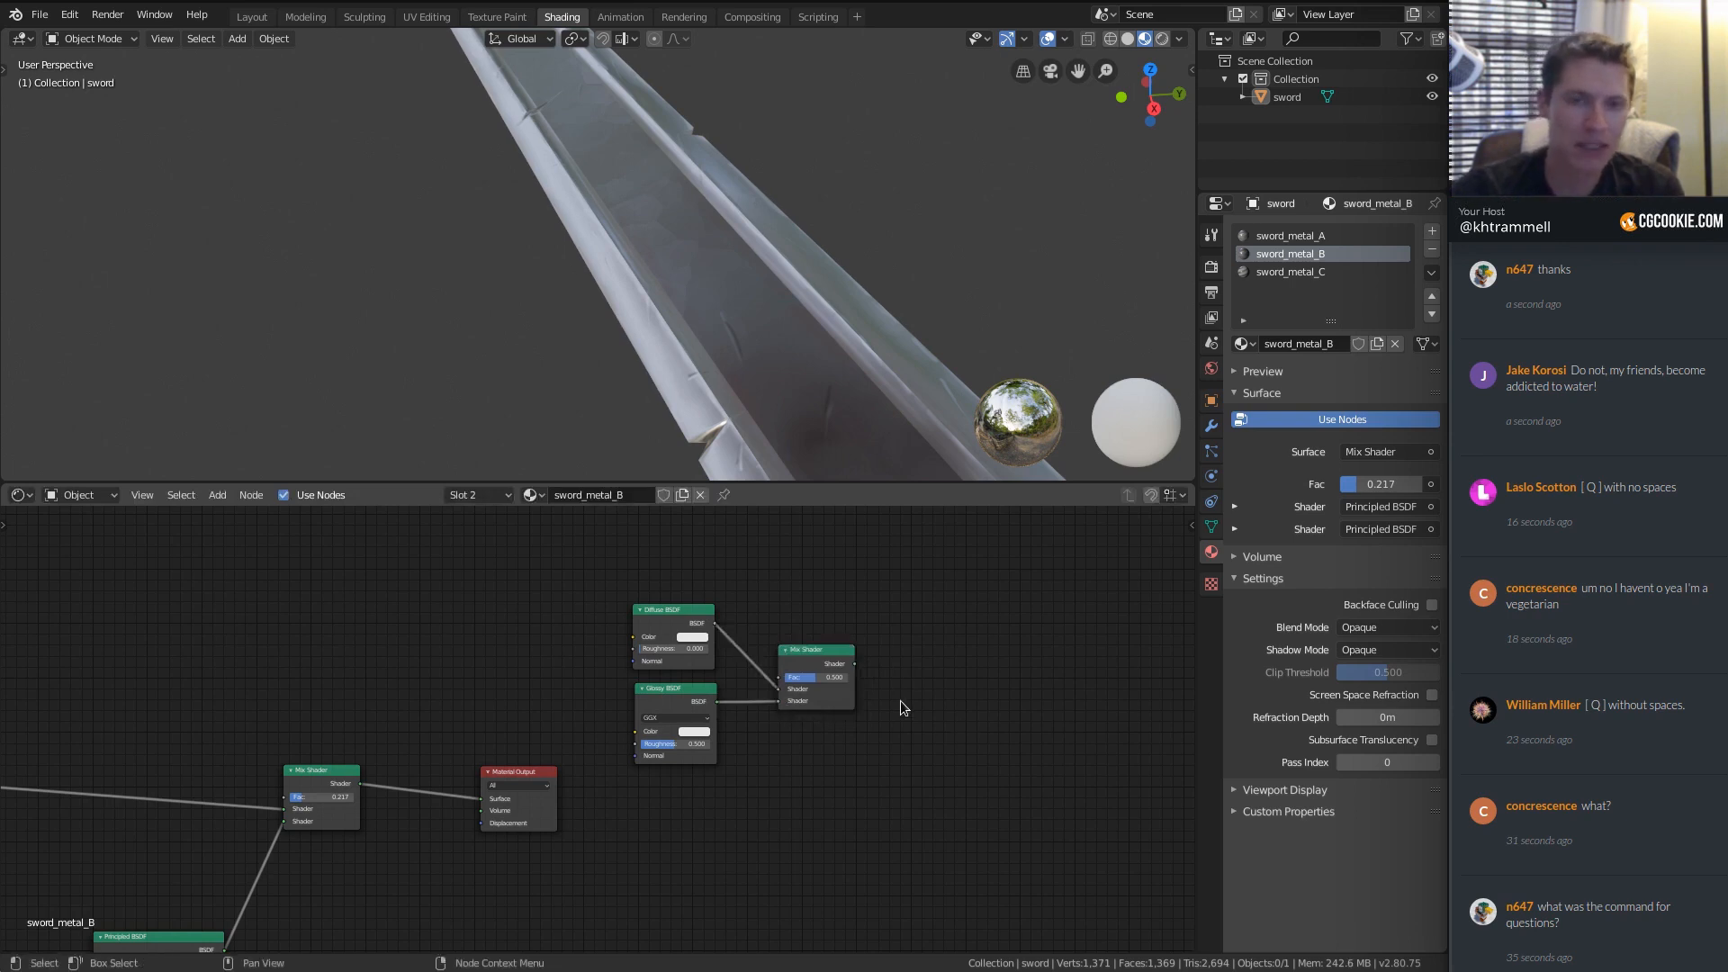
Delete the Diffuse BSDF, the Glossy BSDF and the Mix Shader that joins them.
{"action": "scroll", "coordinate": [297, 702], "scroll_direction": "down", "scroll_amount": 4}
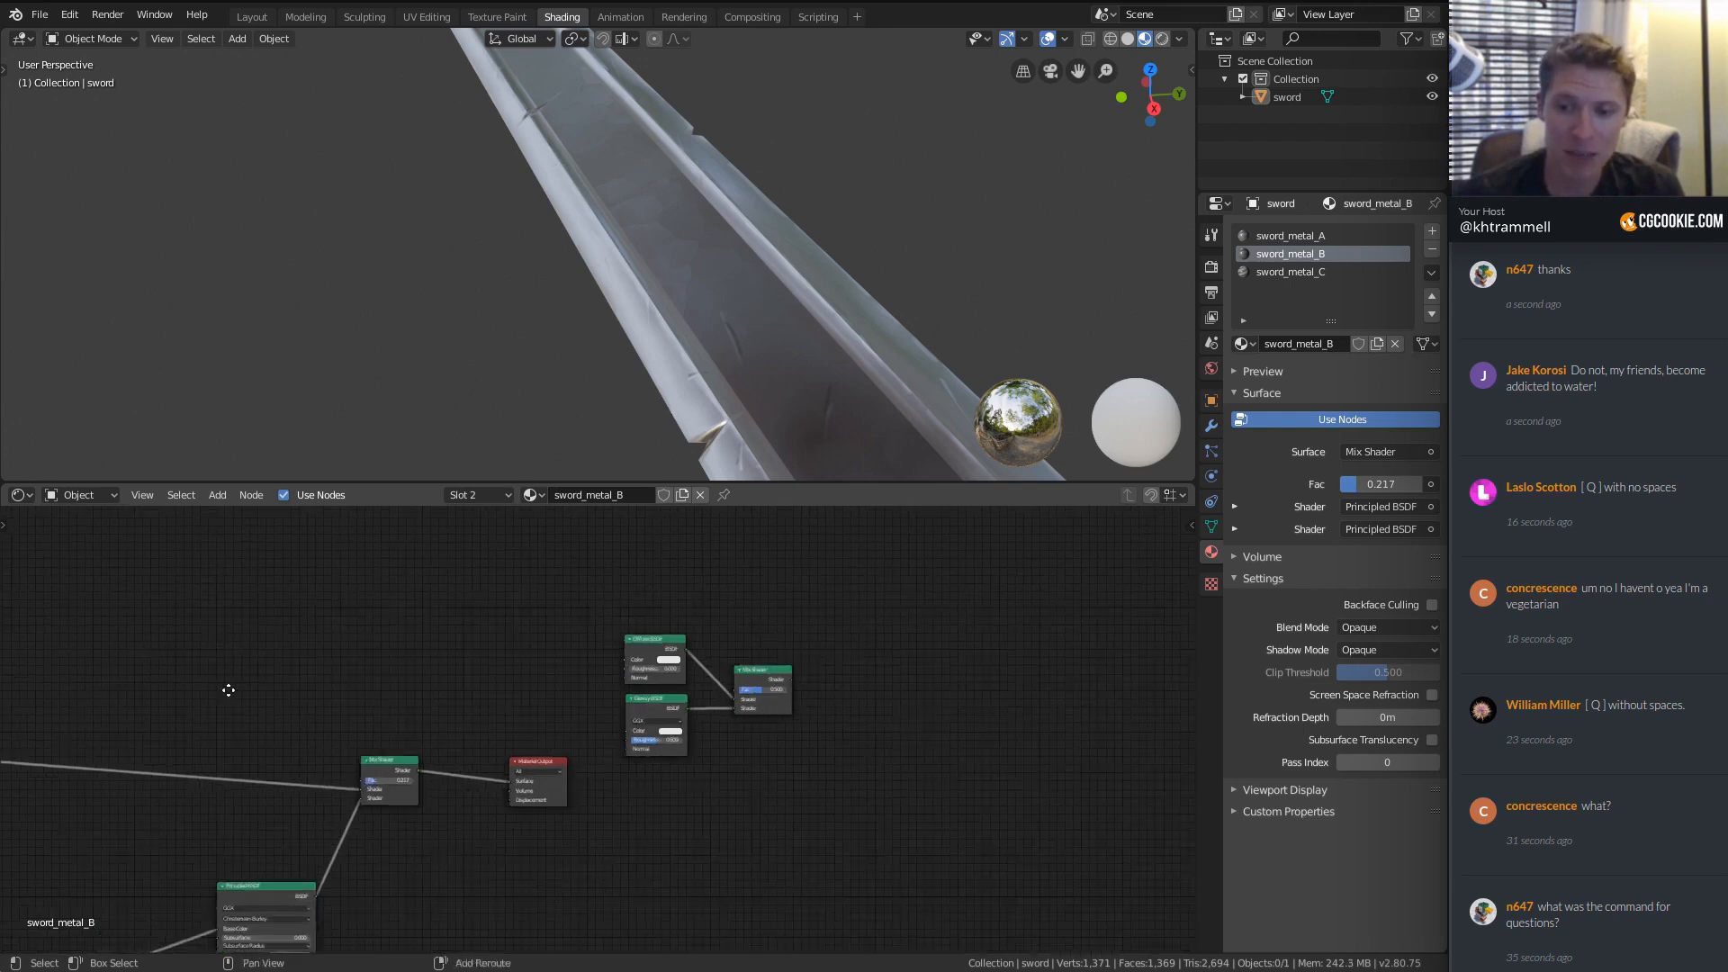
{"action": "middle_click_drag", "start_coordinate": [225, 692], "coordinate": [648, 551]}
{"action": "middle_click_drag", "start_coordinate": [819, 675], "coordinate": [443, 817]}
{"action": "left_click", "coordinate": [710, 649]}
{"action": "left_click", "coordinate": [705, 699], "text": "shift"}
{"action": "left_click", "coordinate": [814, 672], "text": "shift"}
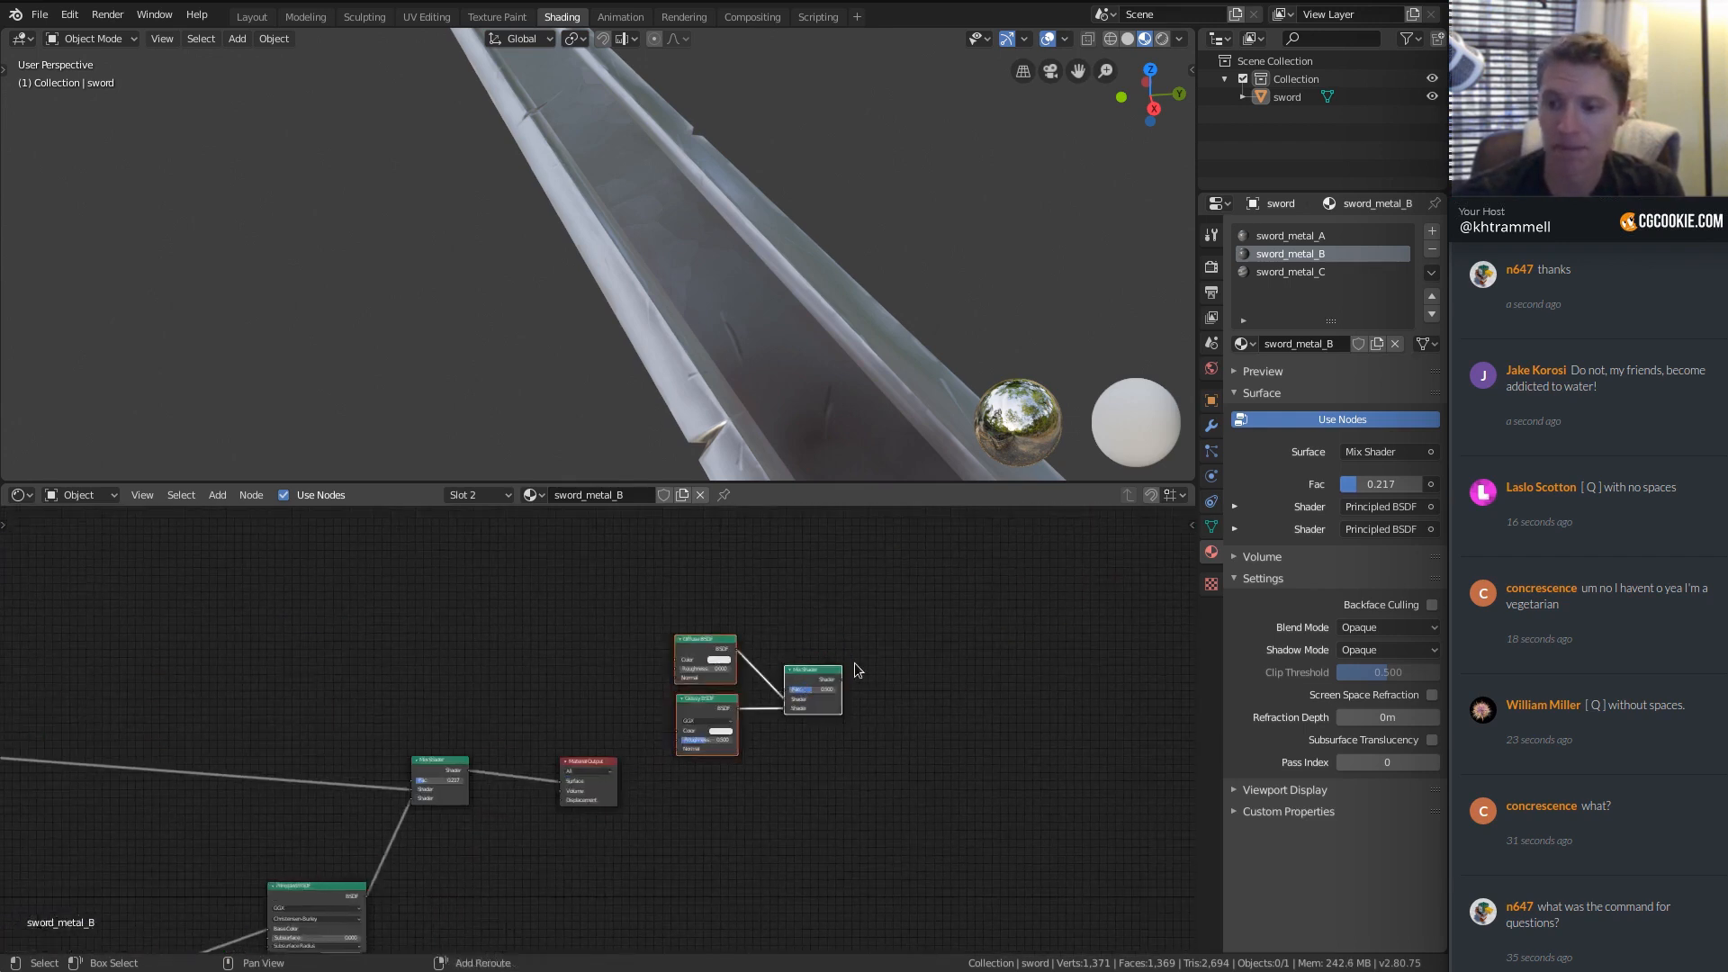
{"action": "key", "text": "x"}
Delete the pasted sword_metal_A nodes and the remaining Mix Shader, reconnecting the original Principled BSDF to the Material Output.
{"action": "middle_click_drag", "start_coordinate": [594, 661], "coordinate": [545, 637], "text": "ctrl"}
{"action": "middle_click_drag", "start_coordinate": [540, 637], "coordinate": [765, 493], "text": "shift"}
{"action": "middle_click_drag", "start_coordinate": [677, 628], "coordinate": [630, 717], "text": "ctrl"}
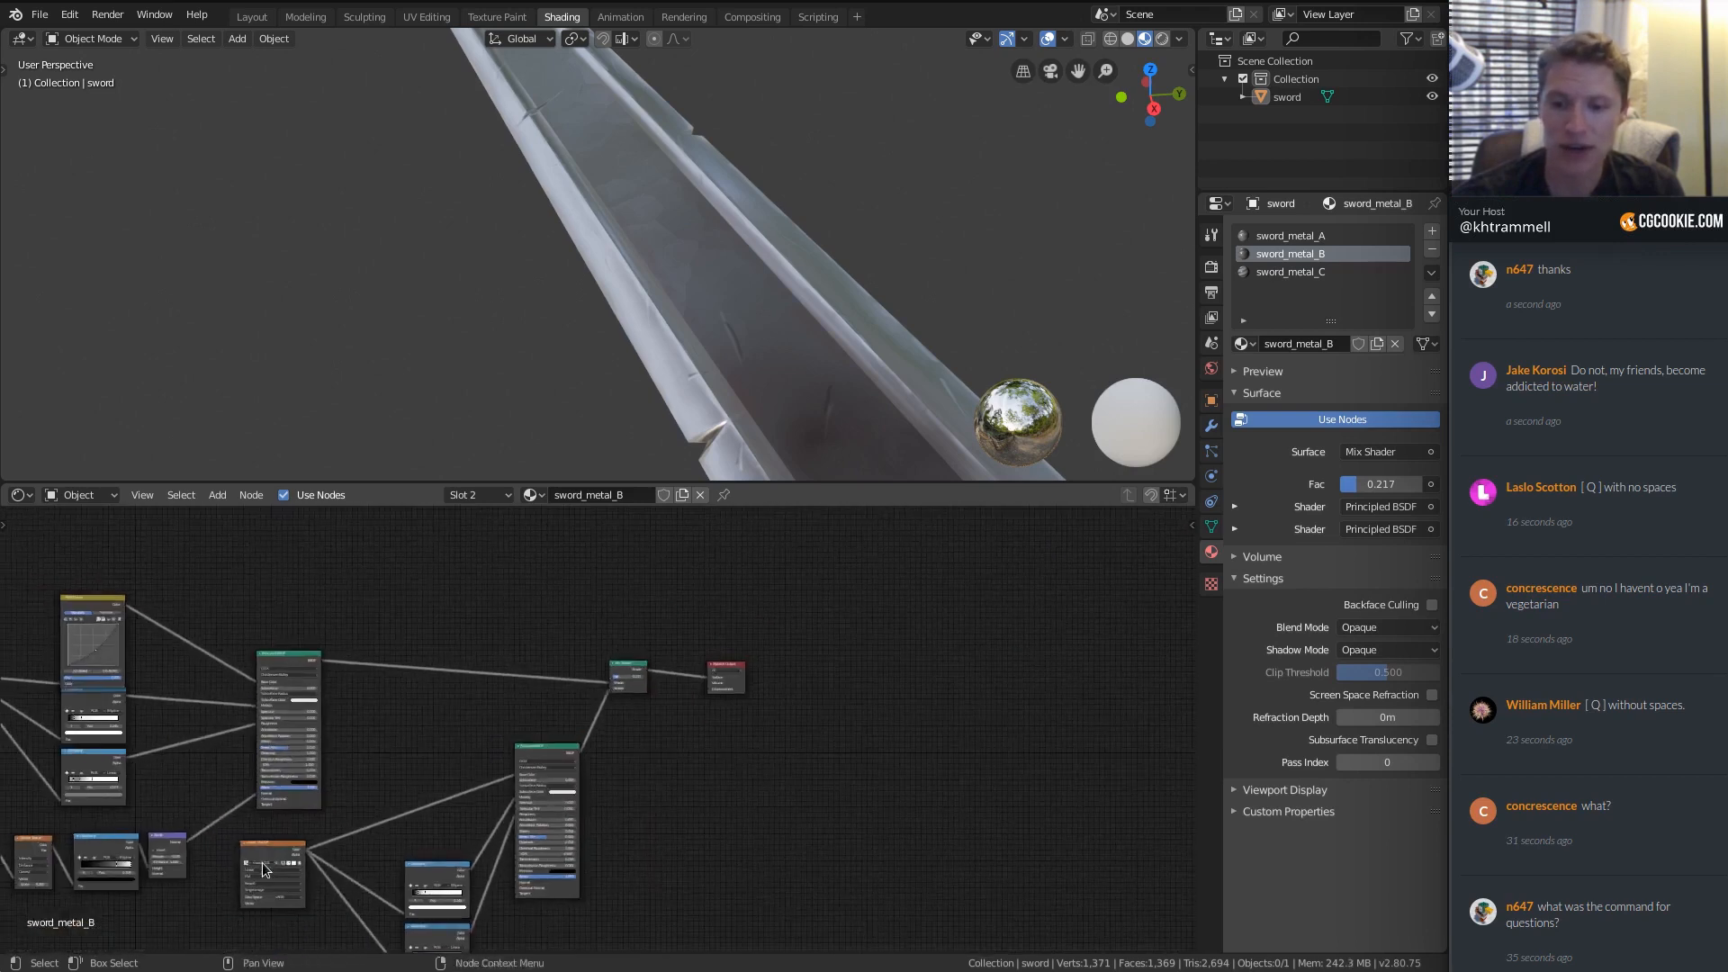
{"action": "key", "text": "b"}
{"action": "left_click_drag", "start_coordinate": [234, 828], "coordinate": [331, 931]}
{"action": "key", "text": "b"}
{"action": "left_click_drag", "start_coordinate": [410, 731], "coordinate": [598, 938]}
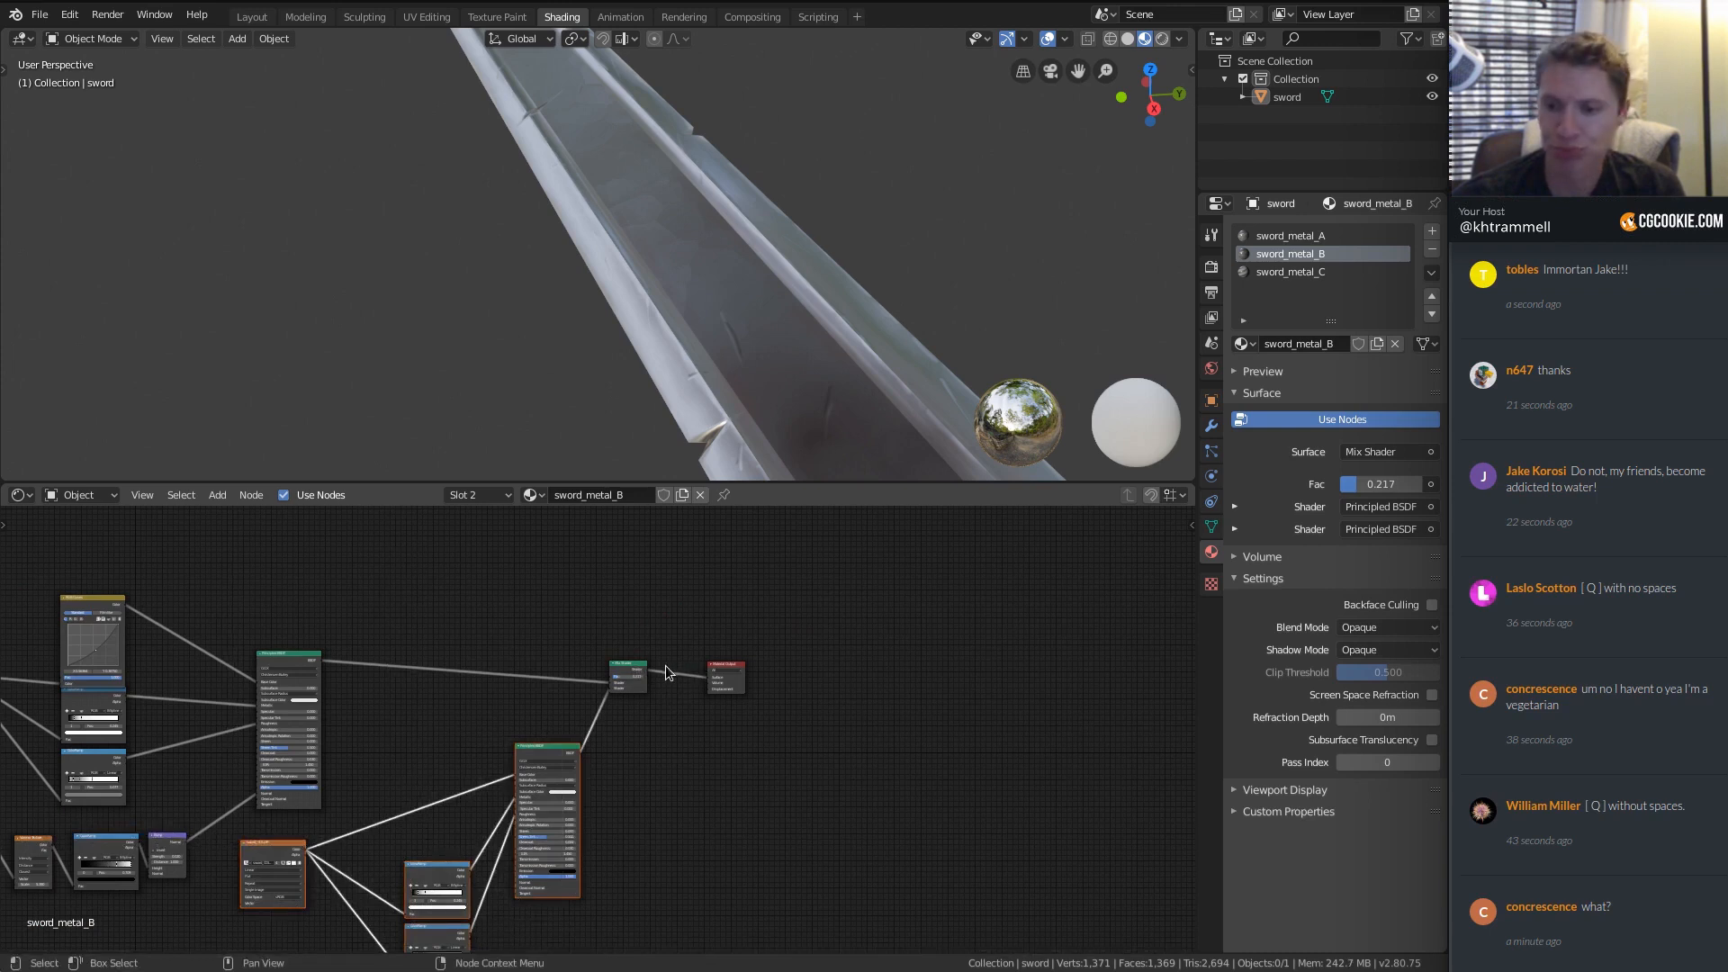
{"action": "left_click", "coordinate": [634, 675], "text": "shift"}
{"action": "key", "text": "ctrl+x"}
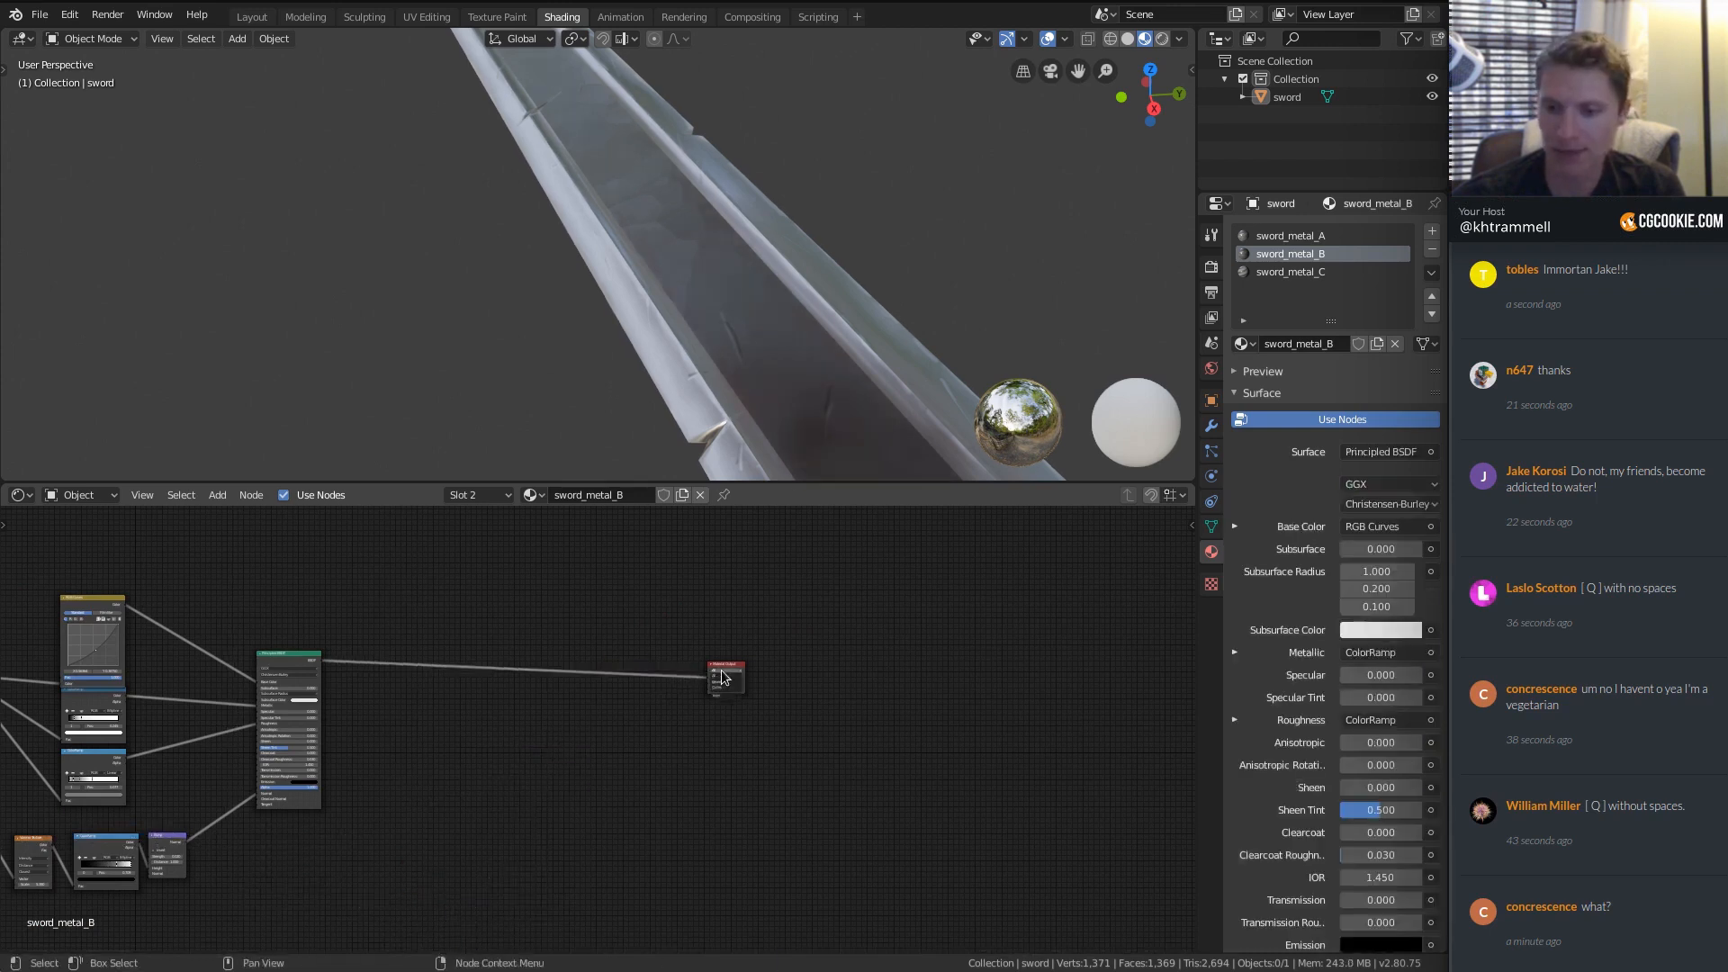
Move the Material Output back beside sword_metal_B's Principled BSDF.
{"action": "key", "text": "g"}
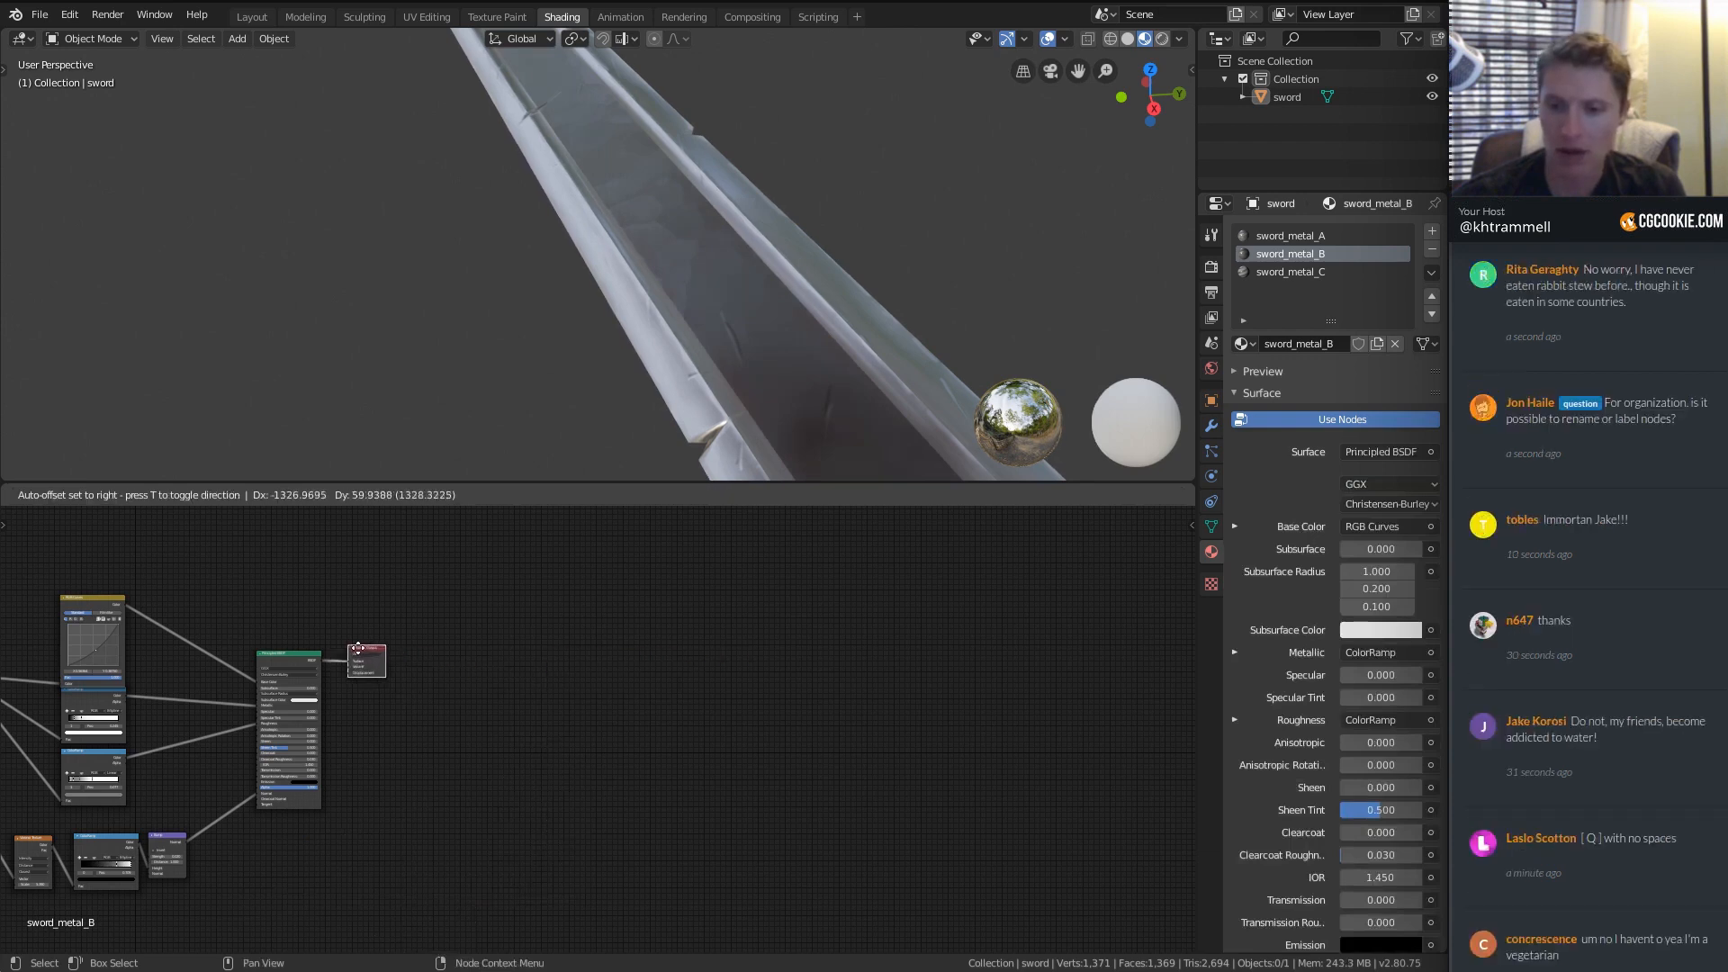
{"action": "left_click", "coordinate": [328, 651]}
{"action": "key", "text": "Home"}
{"action": "middle_click_drag", "start_coordinate": [720, 400], "coordinate": [756, 346], "text": "ctrl"}
{"action": "middle_click_drag", "start_coordinate": [756, 345], "coordinate": [518, 296], "text": "shift"}
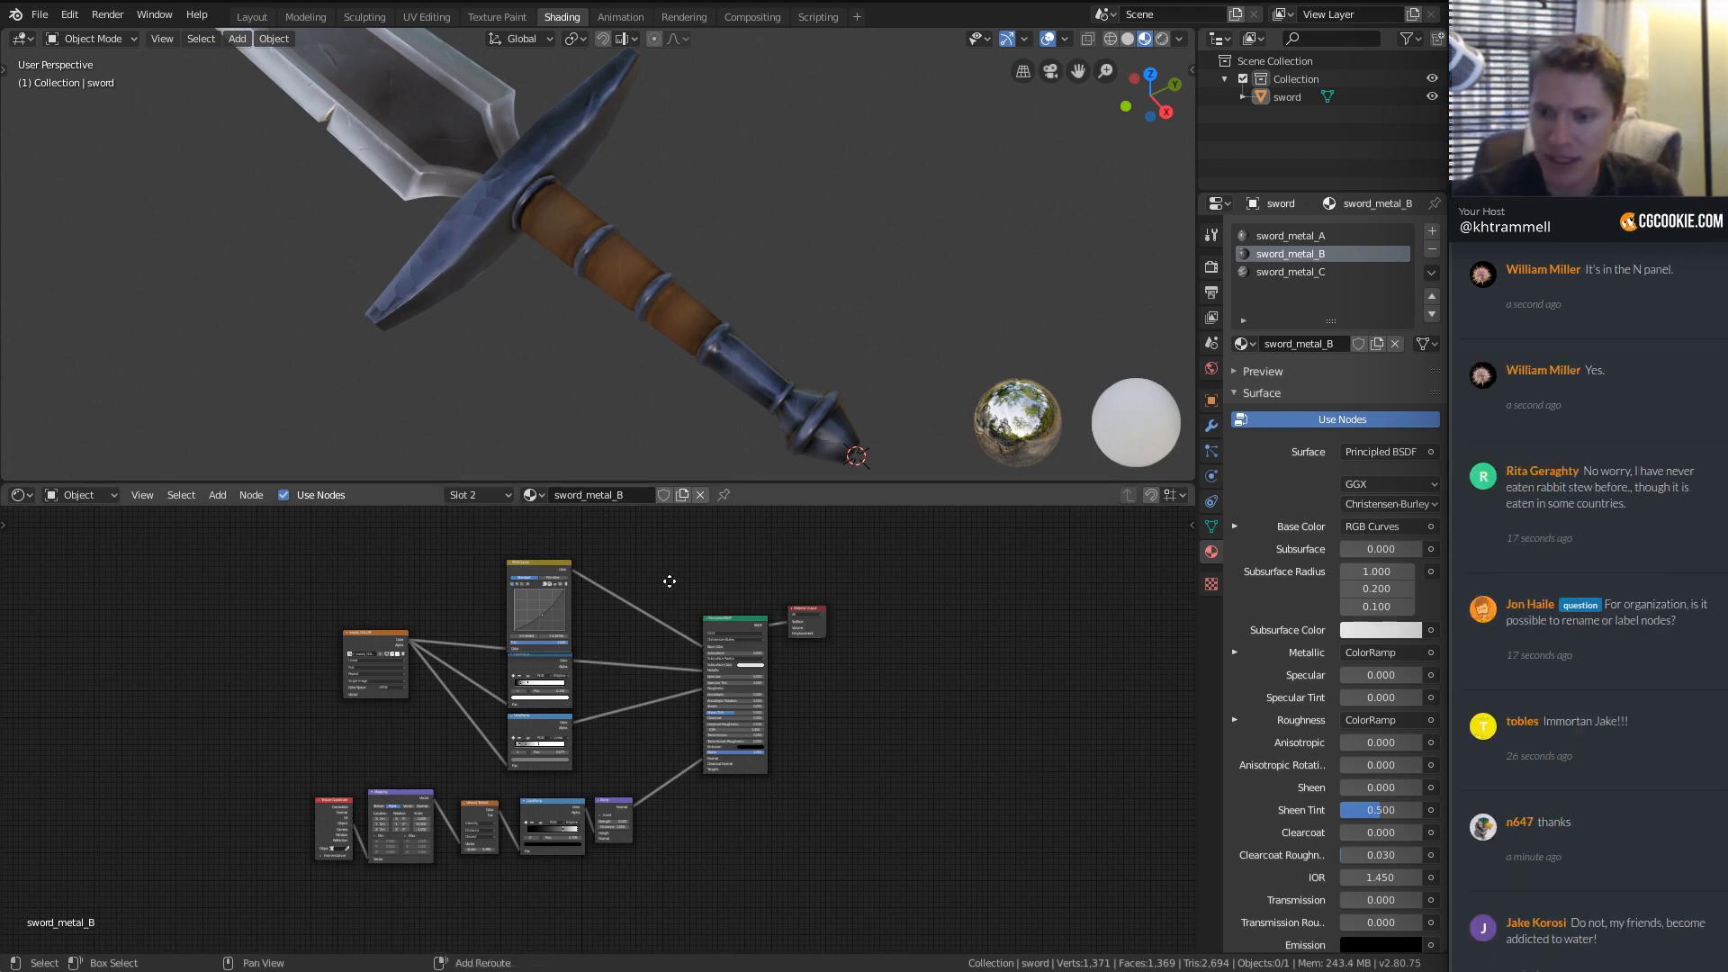
{"action": "middle_click_drag", "start_coordinate": [658, 574], "coordinate": [656, 596]}
{"action": "left_click_drag", "start_coordinate": [267, 567], "coordinate": [571, 790]}
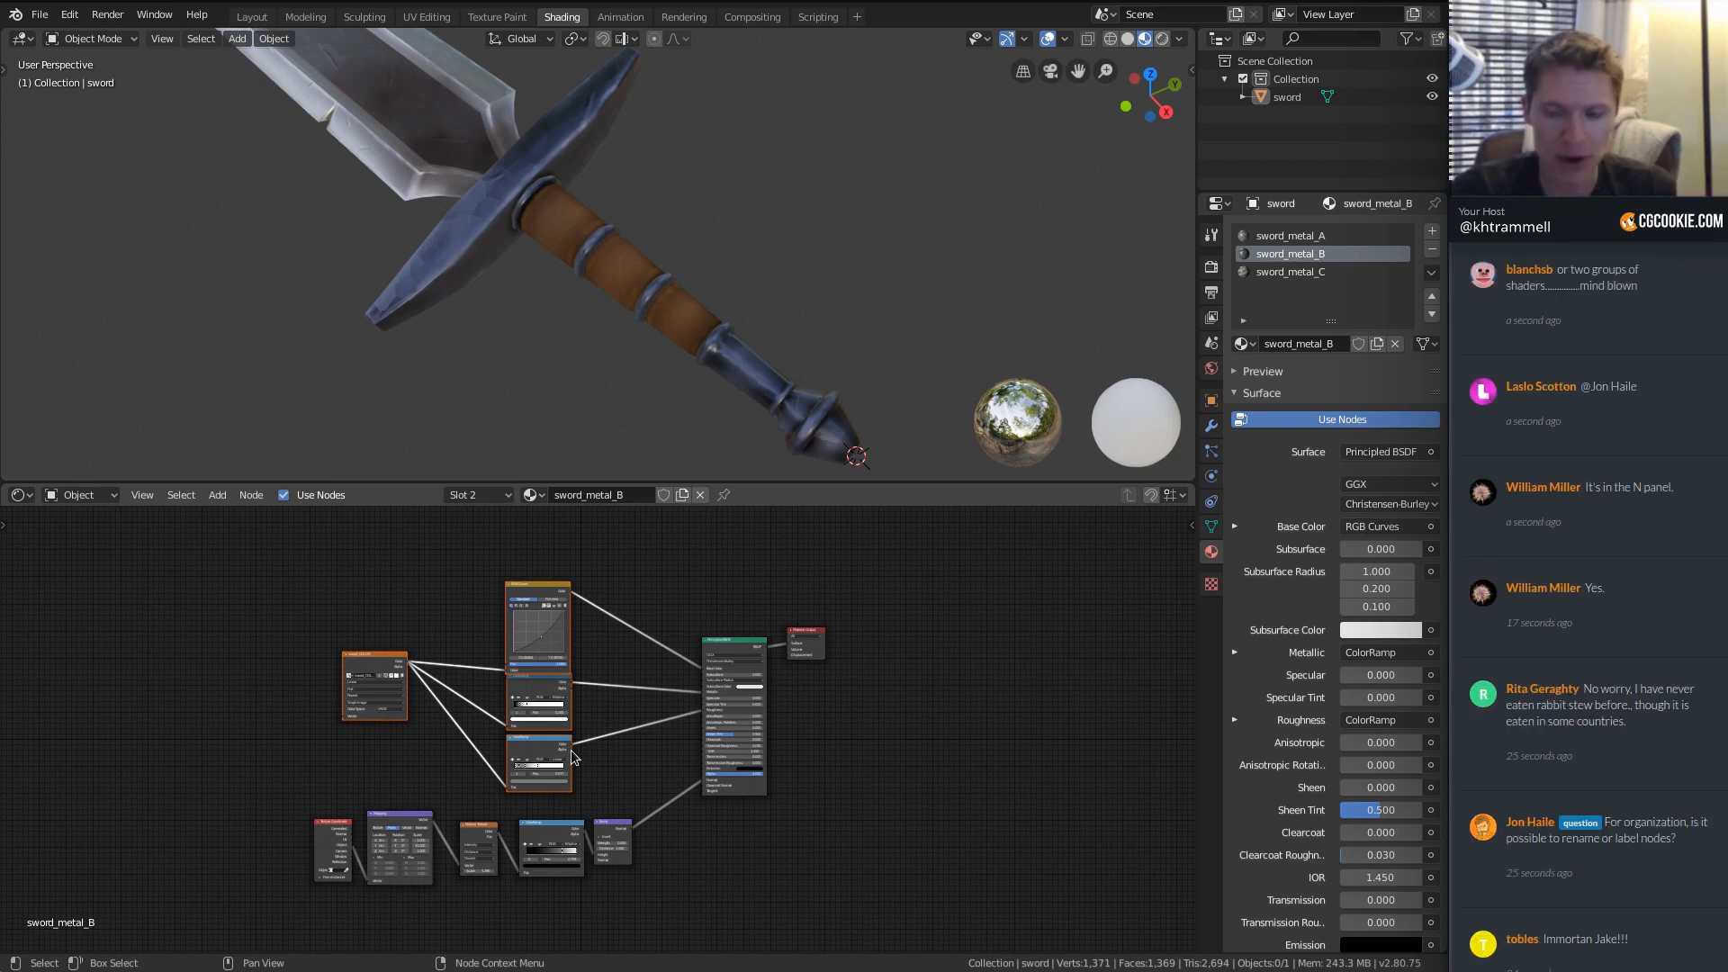
{"action": "left_click", "coordinate": [626, 640]}
{"action": "middle_click_drag", "start_coordinate": [604, 610], "coordinate": [612, 664], "text": "ctrl"}
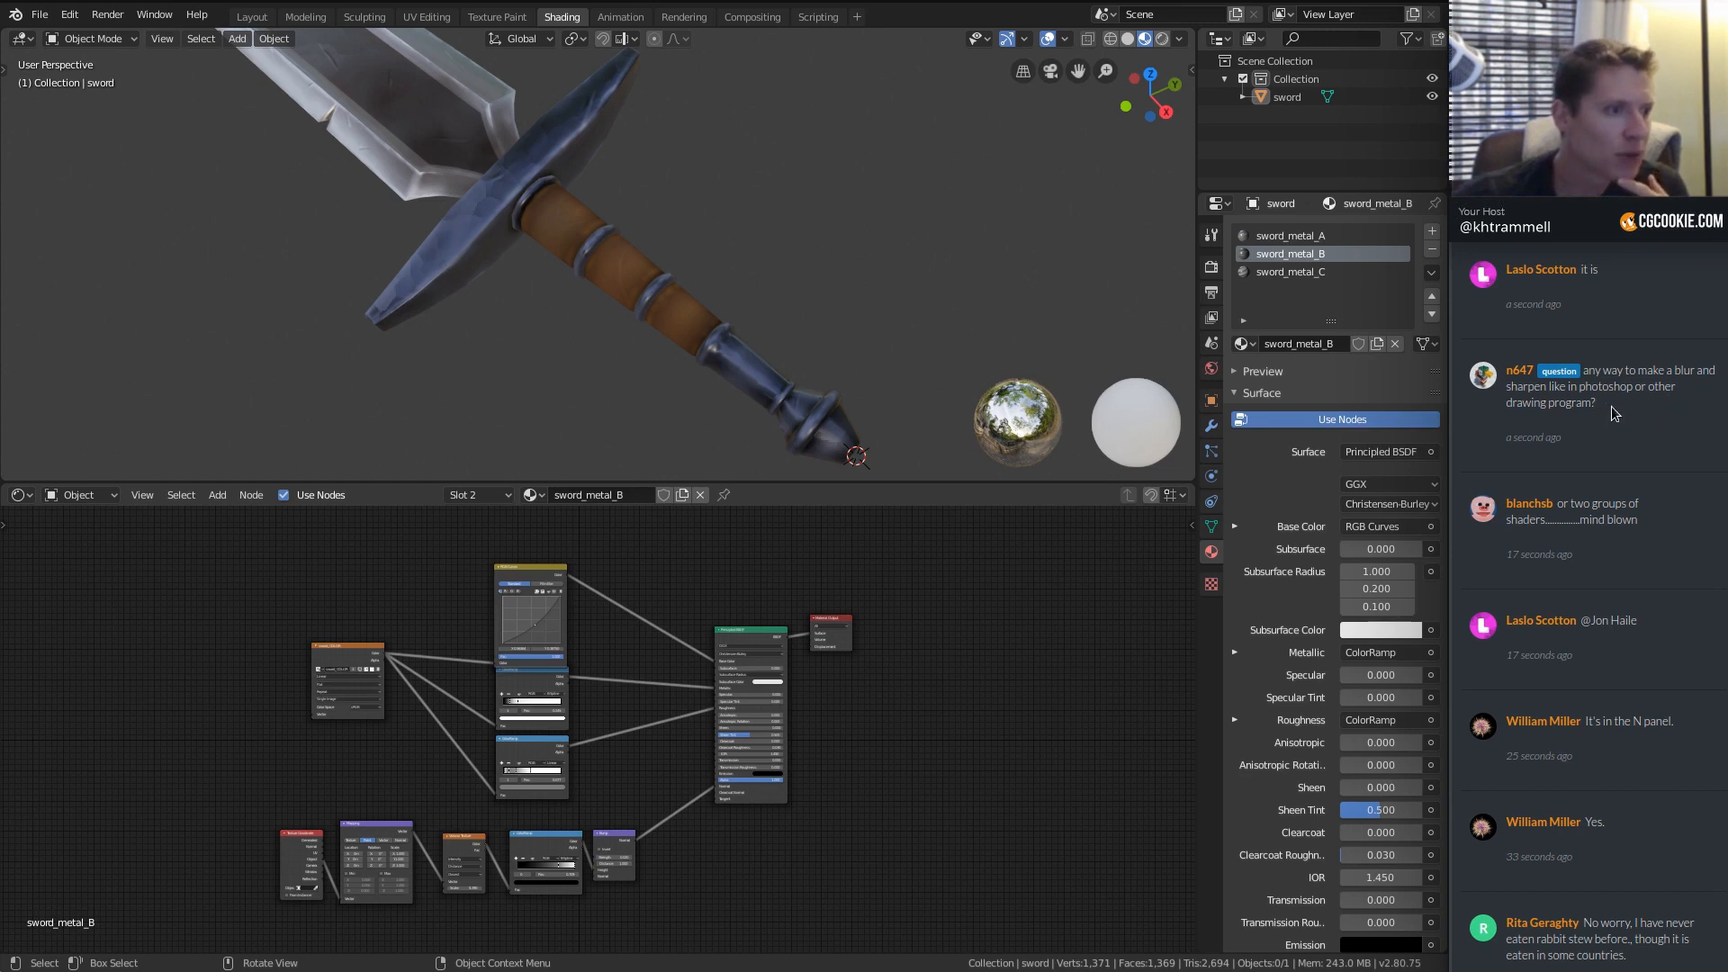
{"action": "triple_click", "coordinate": [1612, 408]}
{"action": "left_click", "coordinate": [1656, 407]}
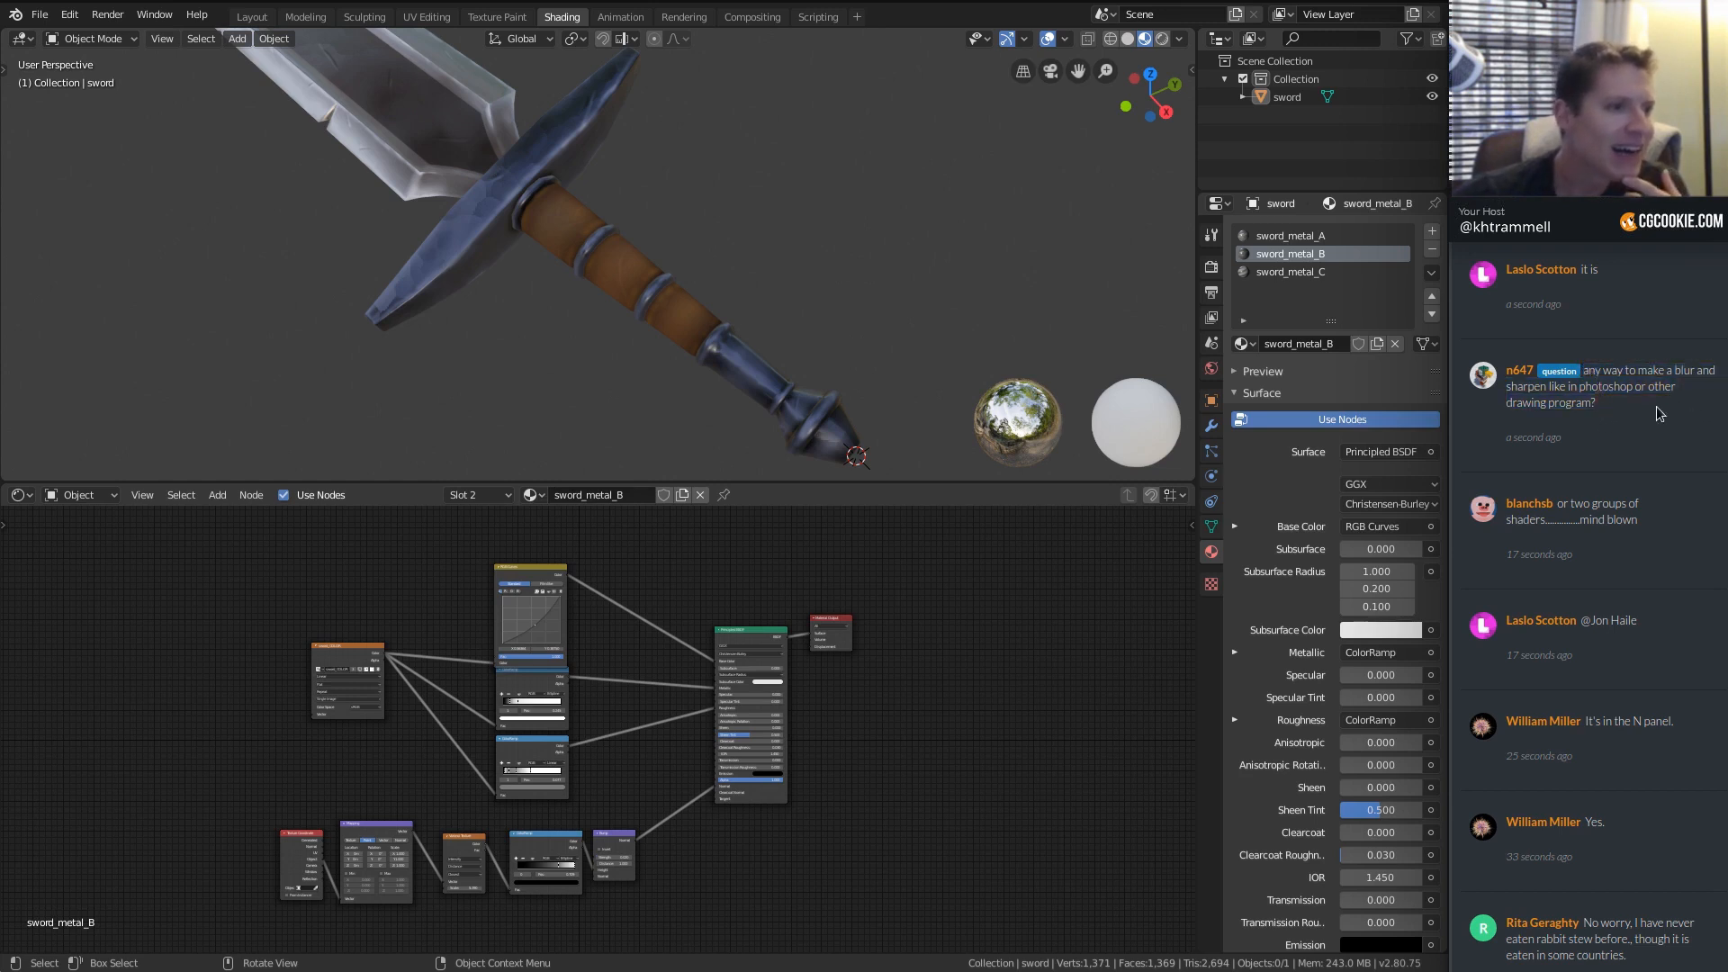
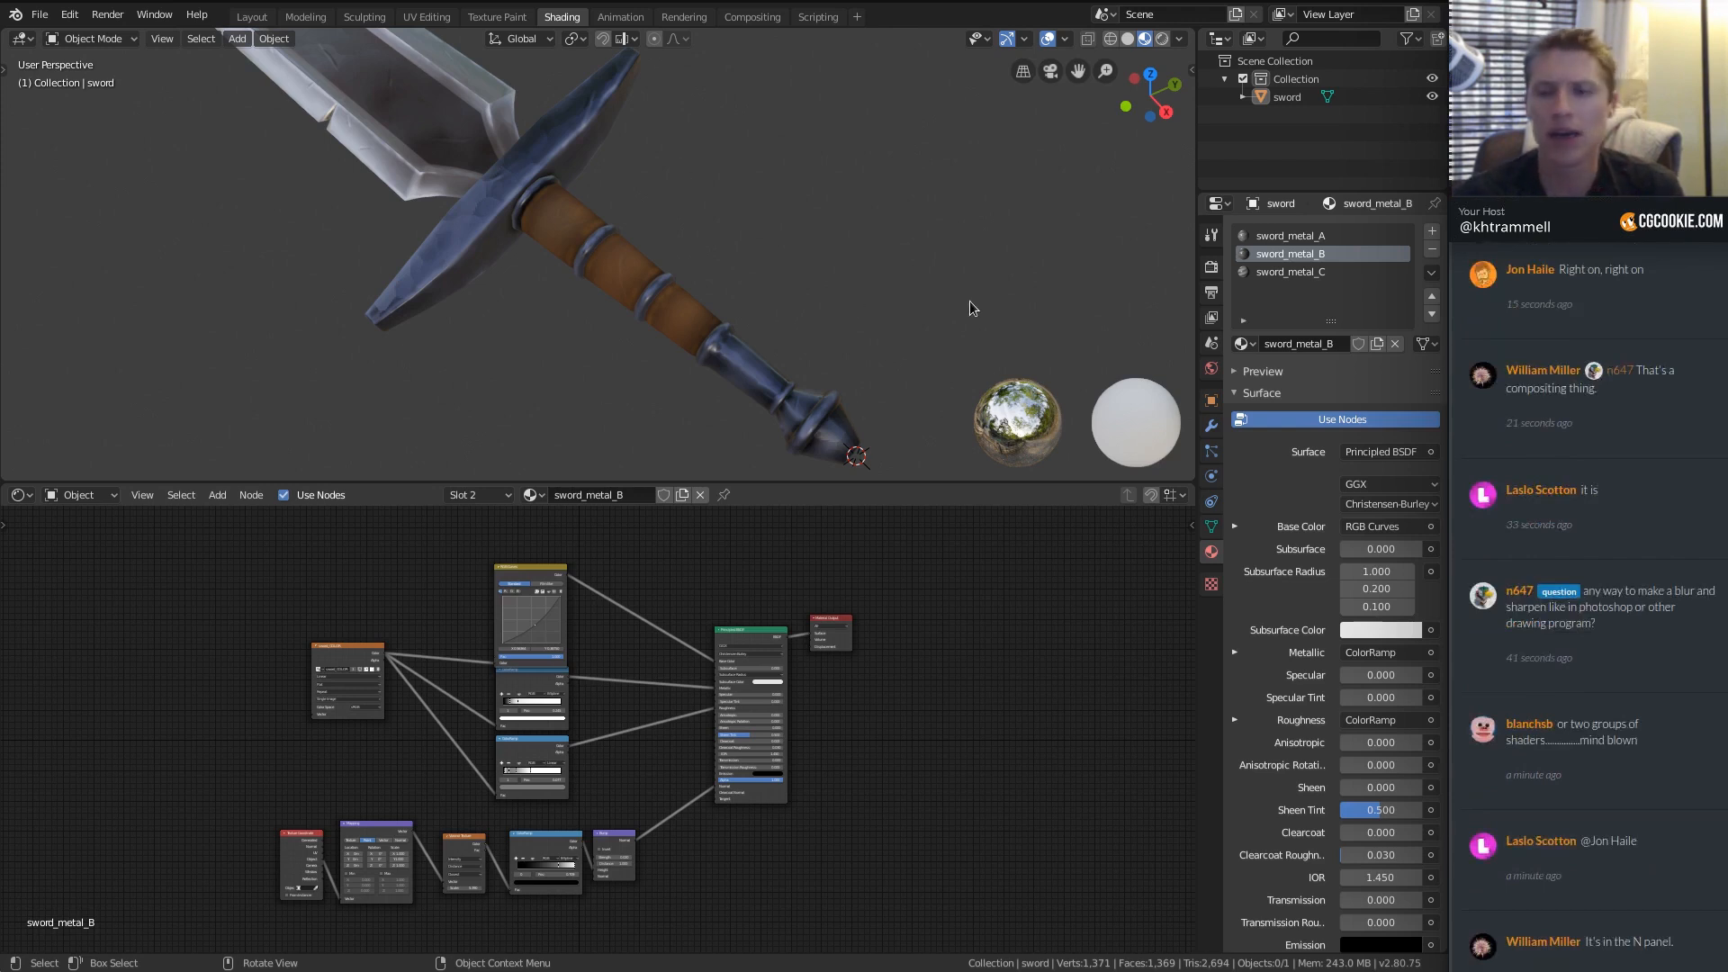
Inspect the hilt and view the node networks of sword_metal_A and sword_metal_C.
{"action": "middle_click_drag", "start_coordinate": [851, 327], "coordinate": [864, 270]}
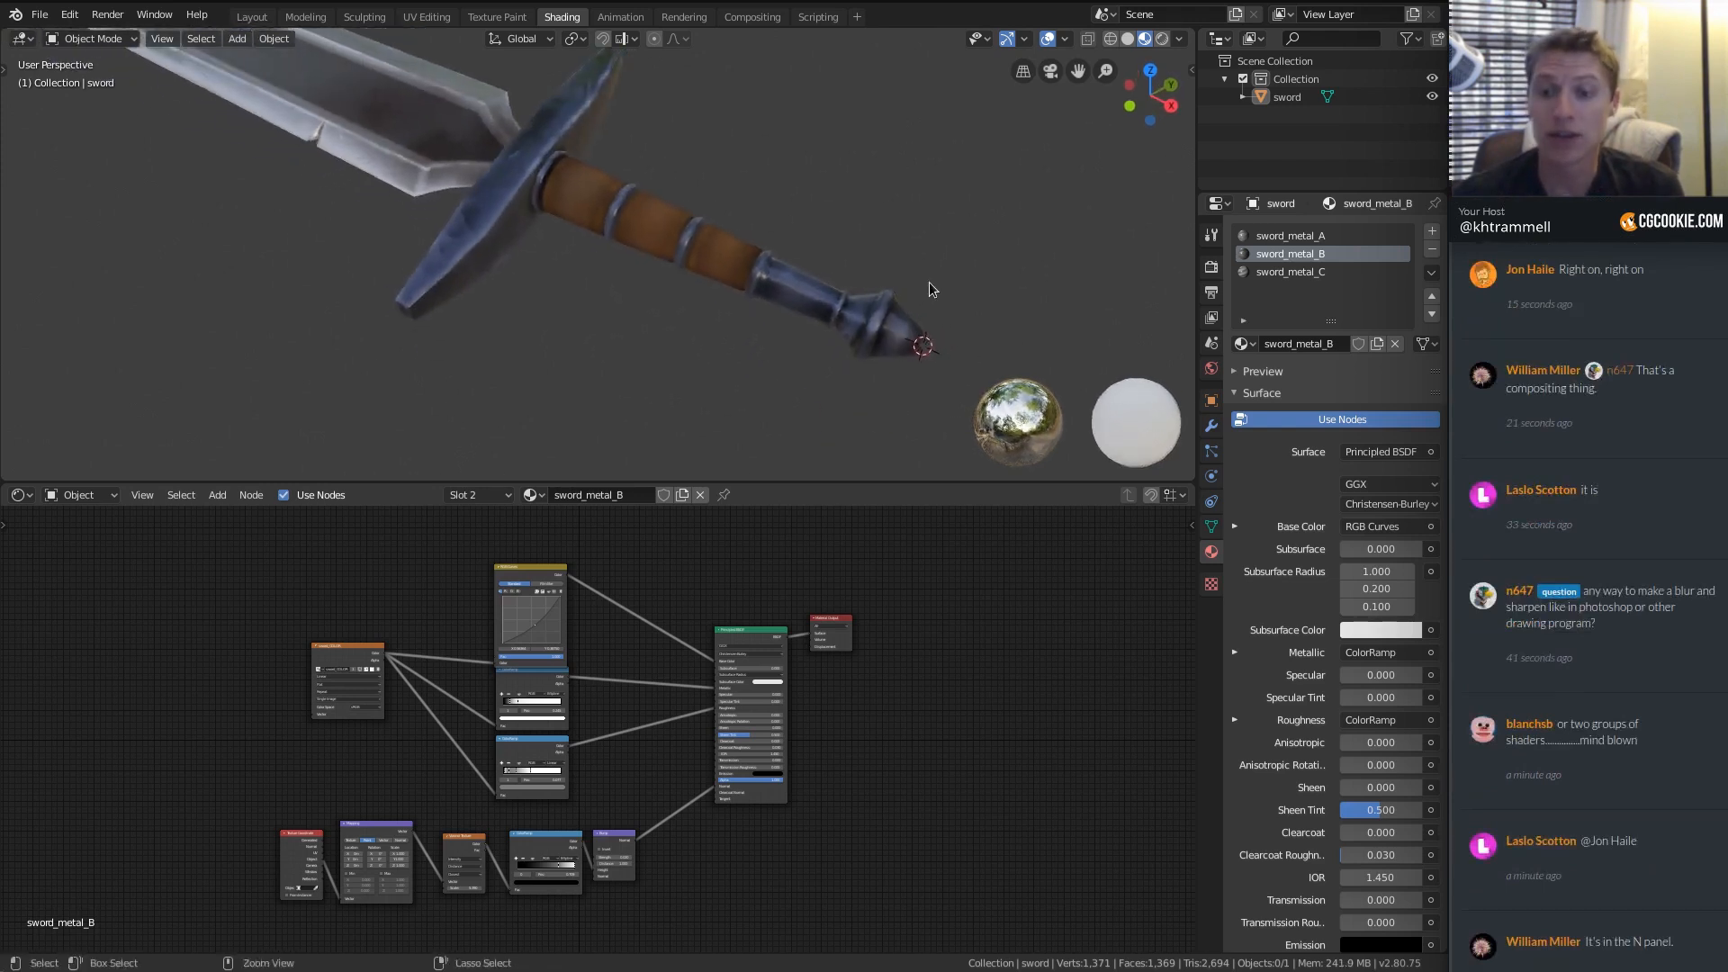
{"action": "left_click", "coordinate": [1289, 234]}
{"action": "left_click", "coordinate": [1285, 272]}
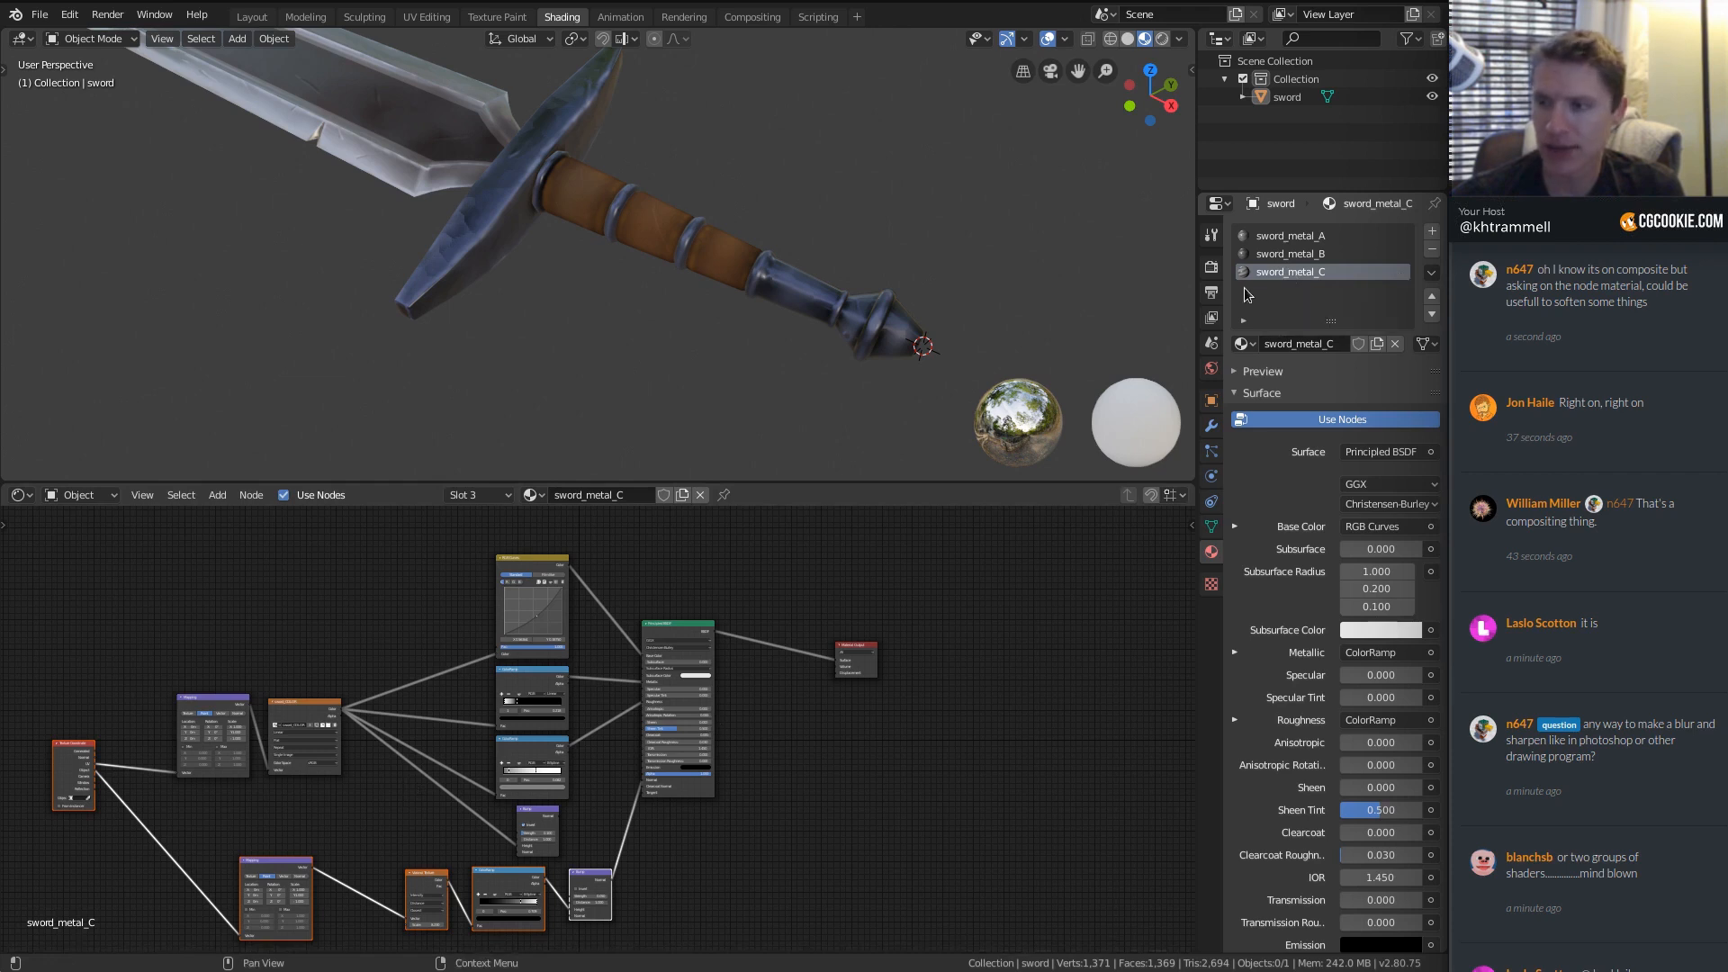
Add a fourth material slot to the sword holding a single-user copy of sword_metal_C, and rename it sword_leather.
{"action": "left_click", "coordinate": [1432, 231]}
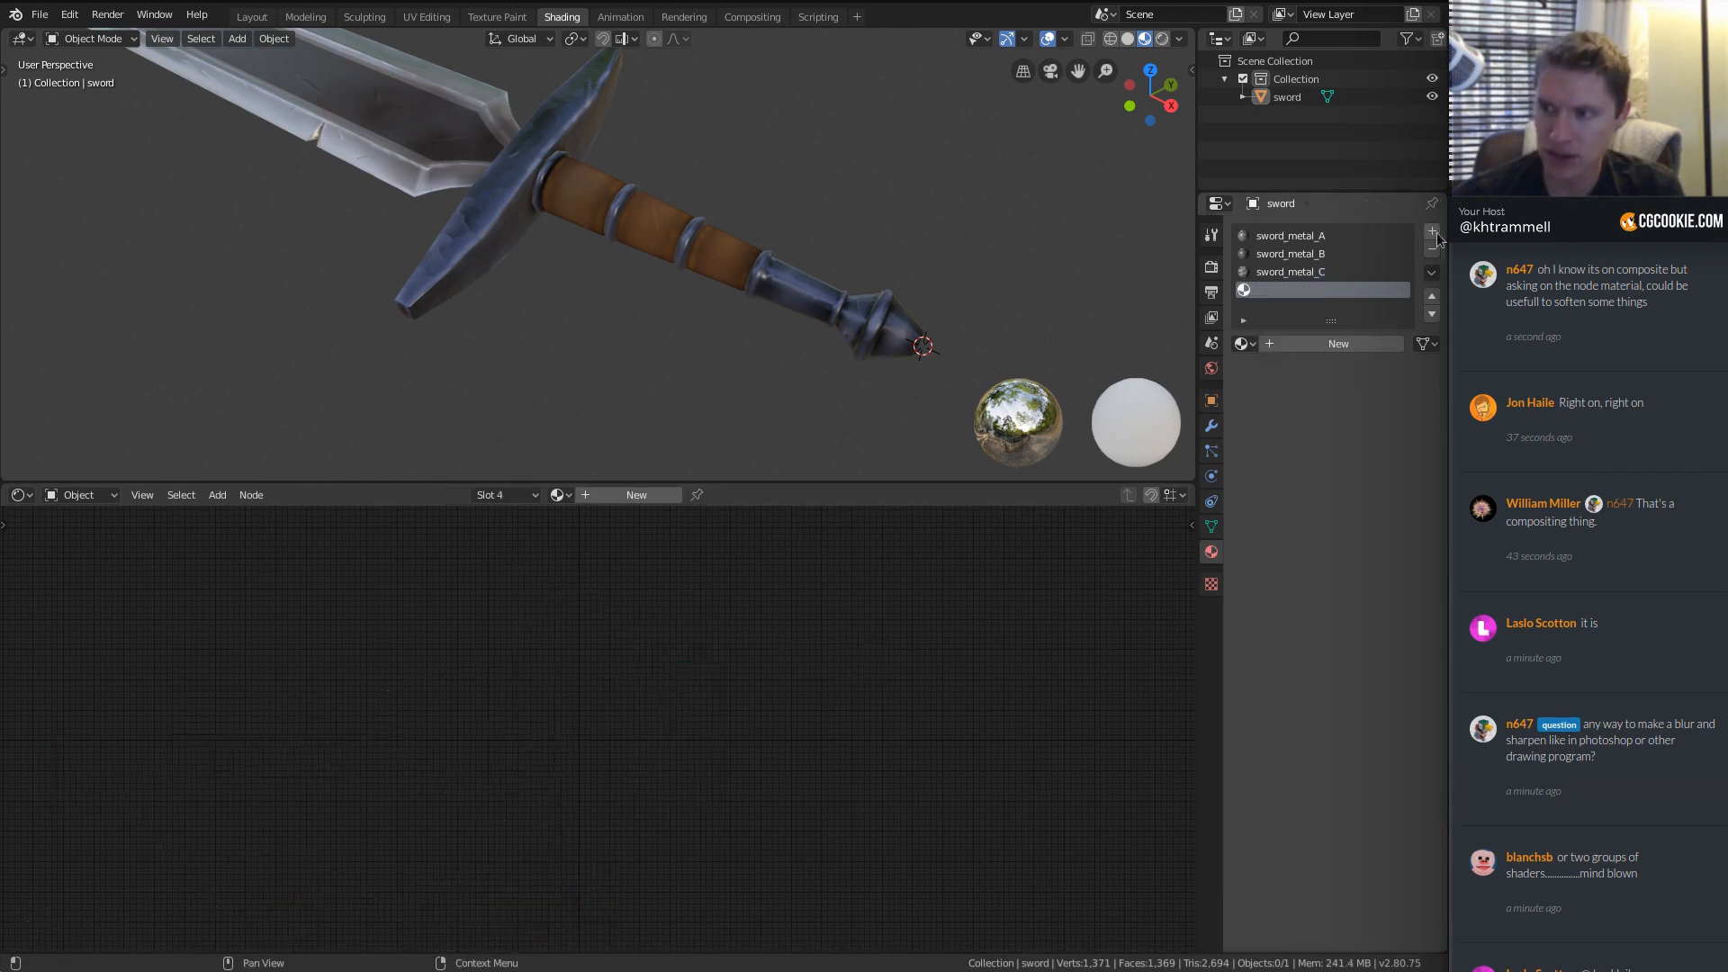
{"action": "left_click", "coordinate": [1245, 343]}
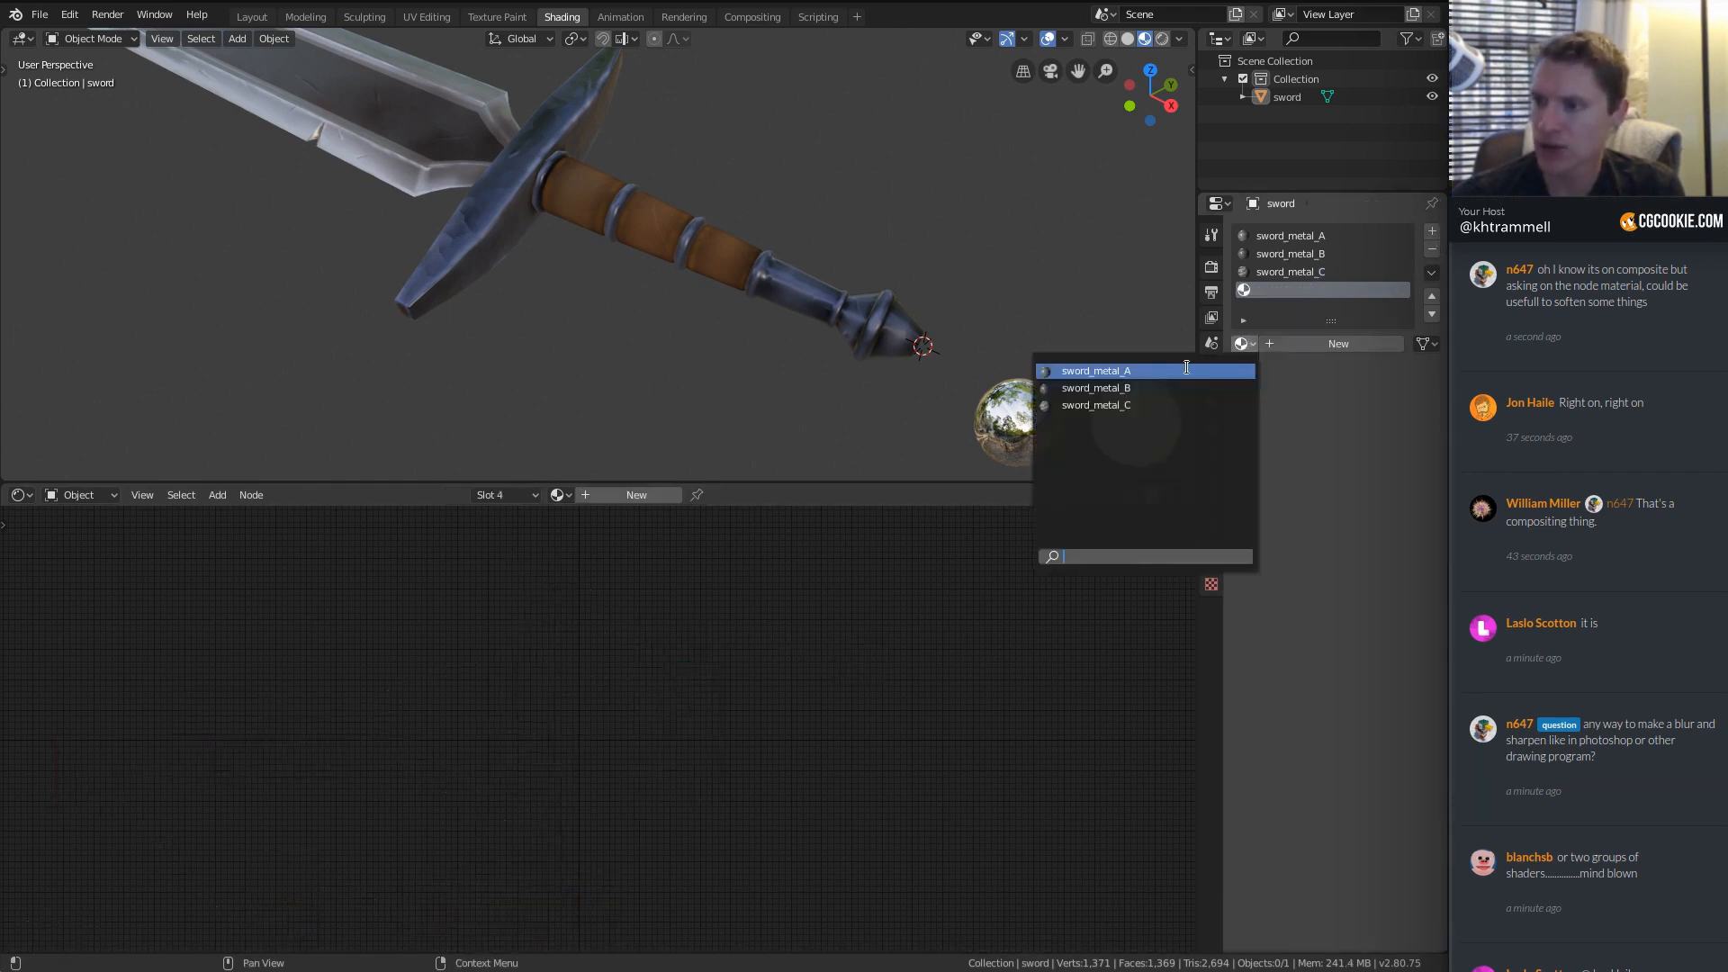
{"action": "left_click", "coordinate": [1135, 401]}
{"action": "left_click", "coordinate": [1339, 343]}
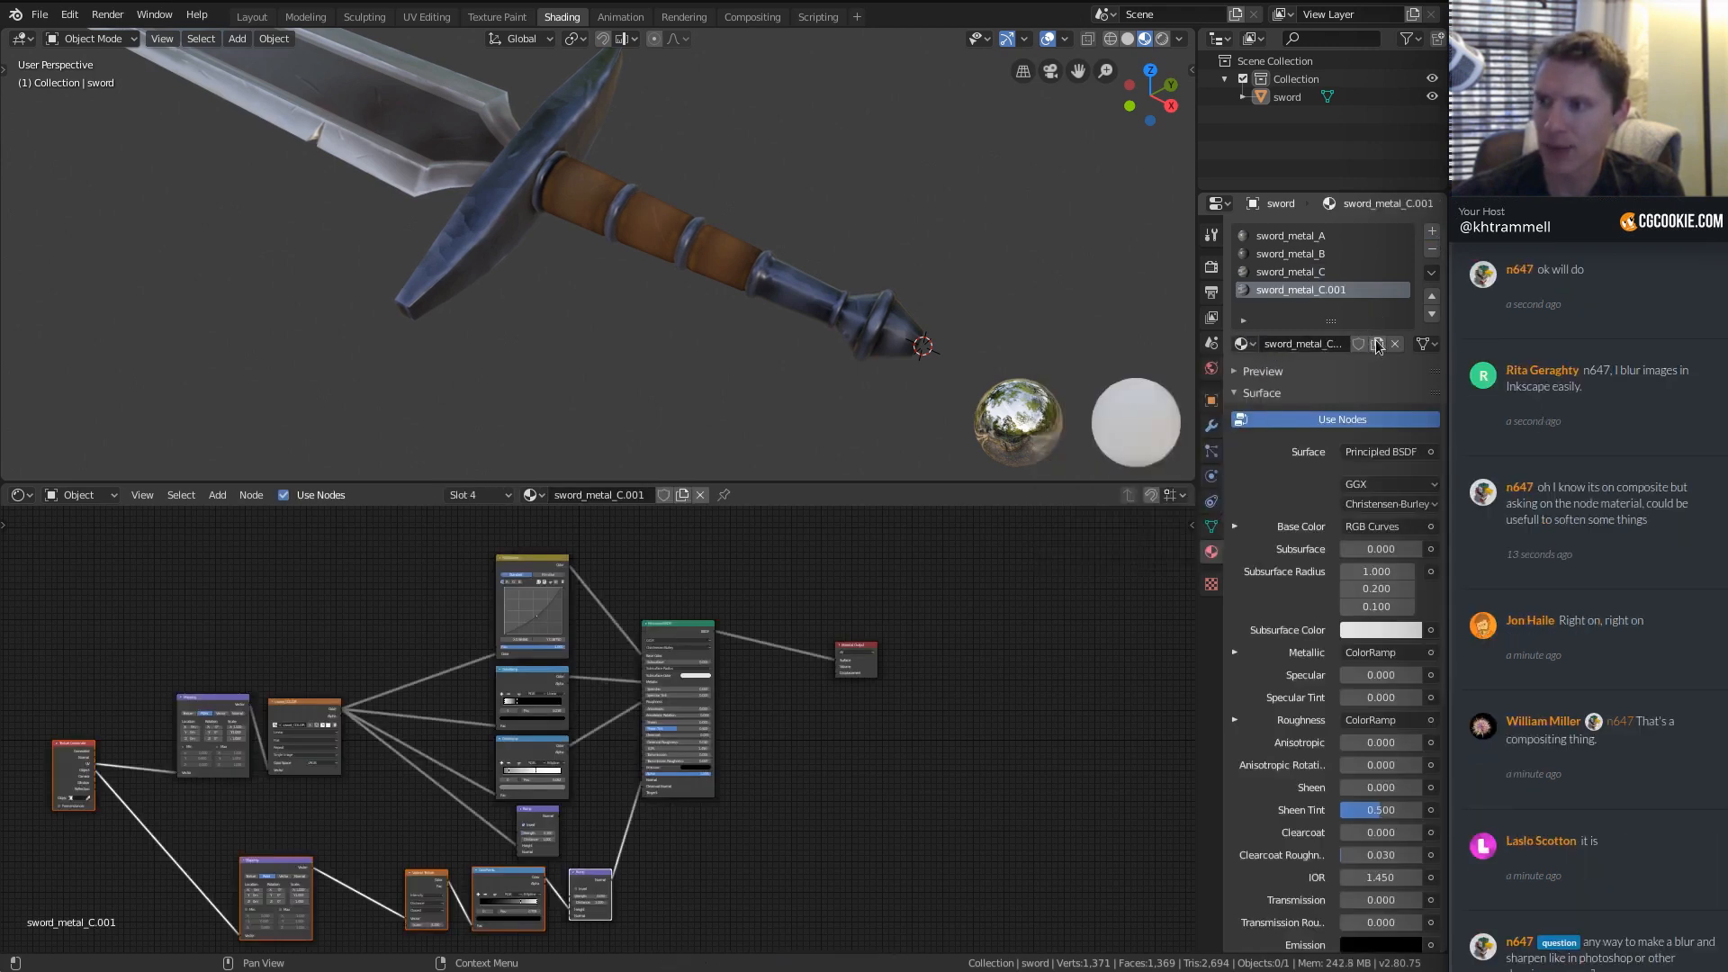
{"action": "double_click", "coordinate": [1351, 288]}
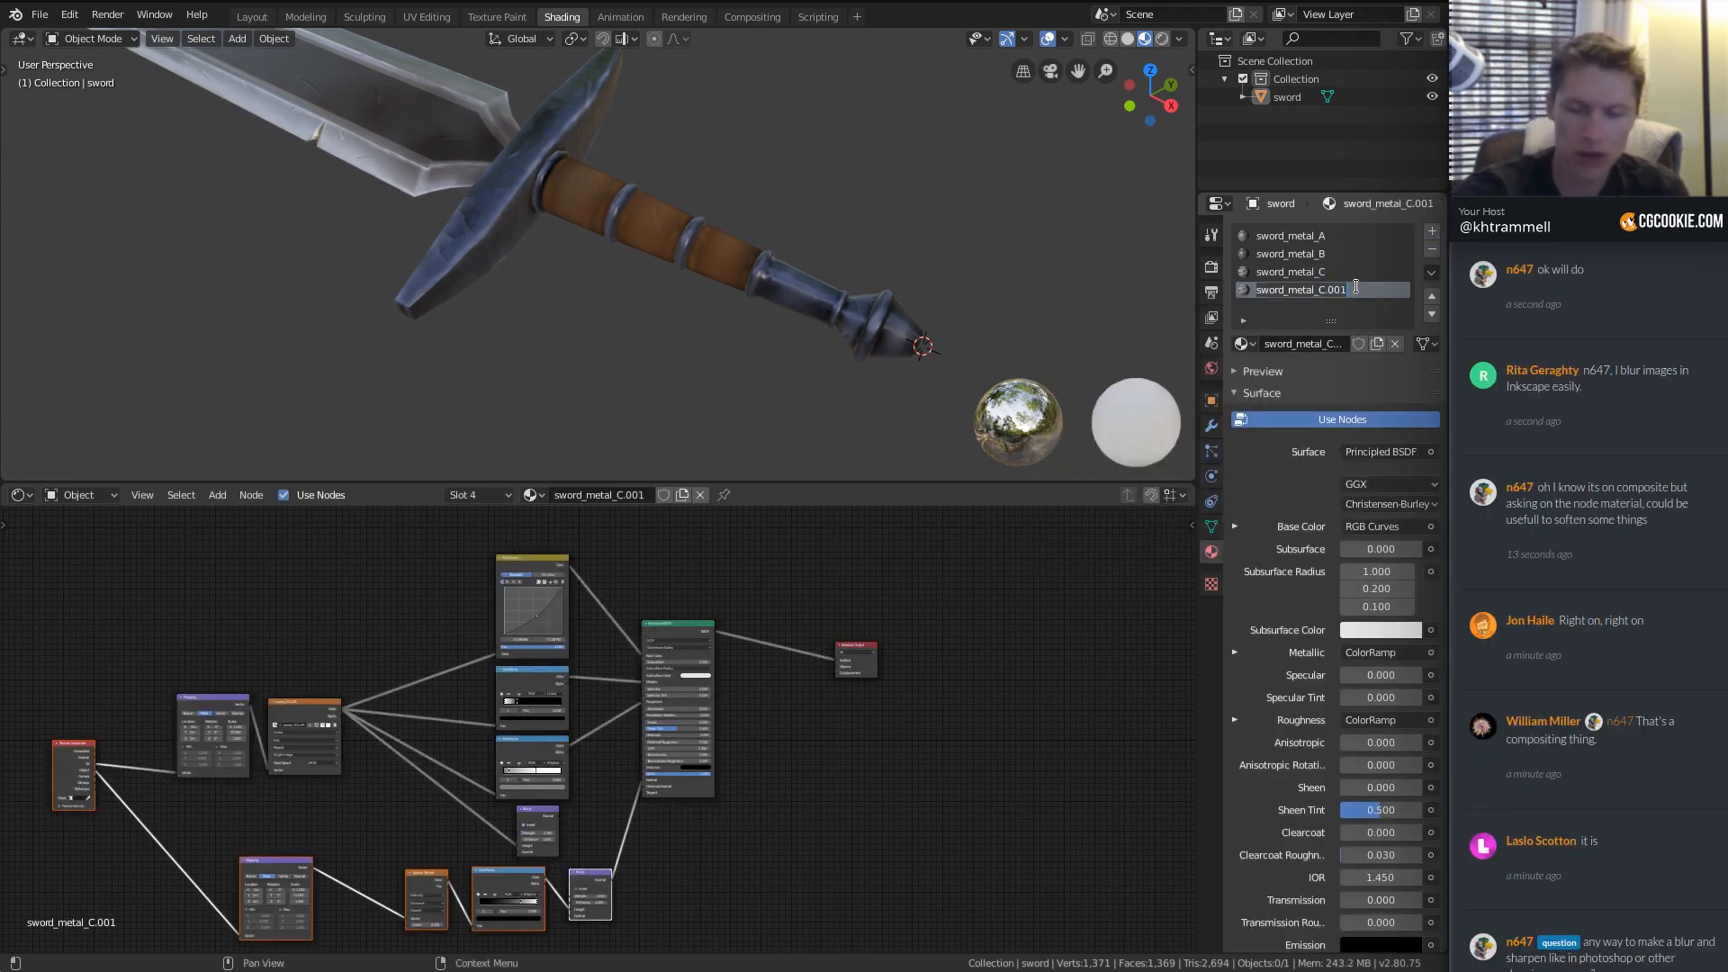
{"action": "type", "text": "leath"}
{"action": "type", "text": "sword_leathe"}
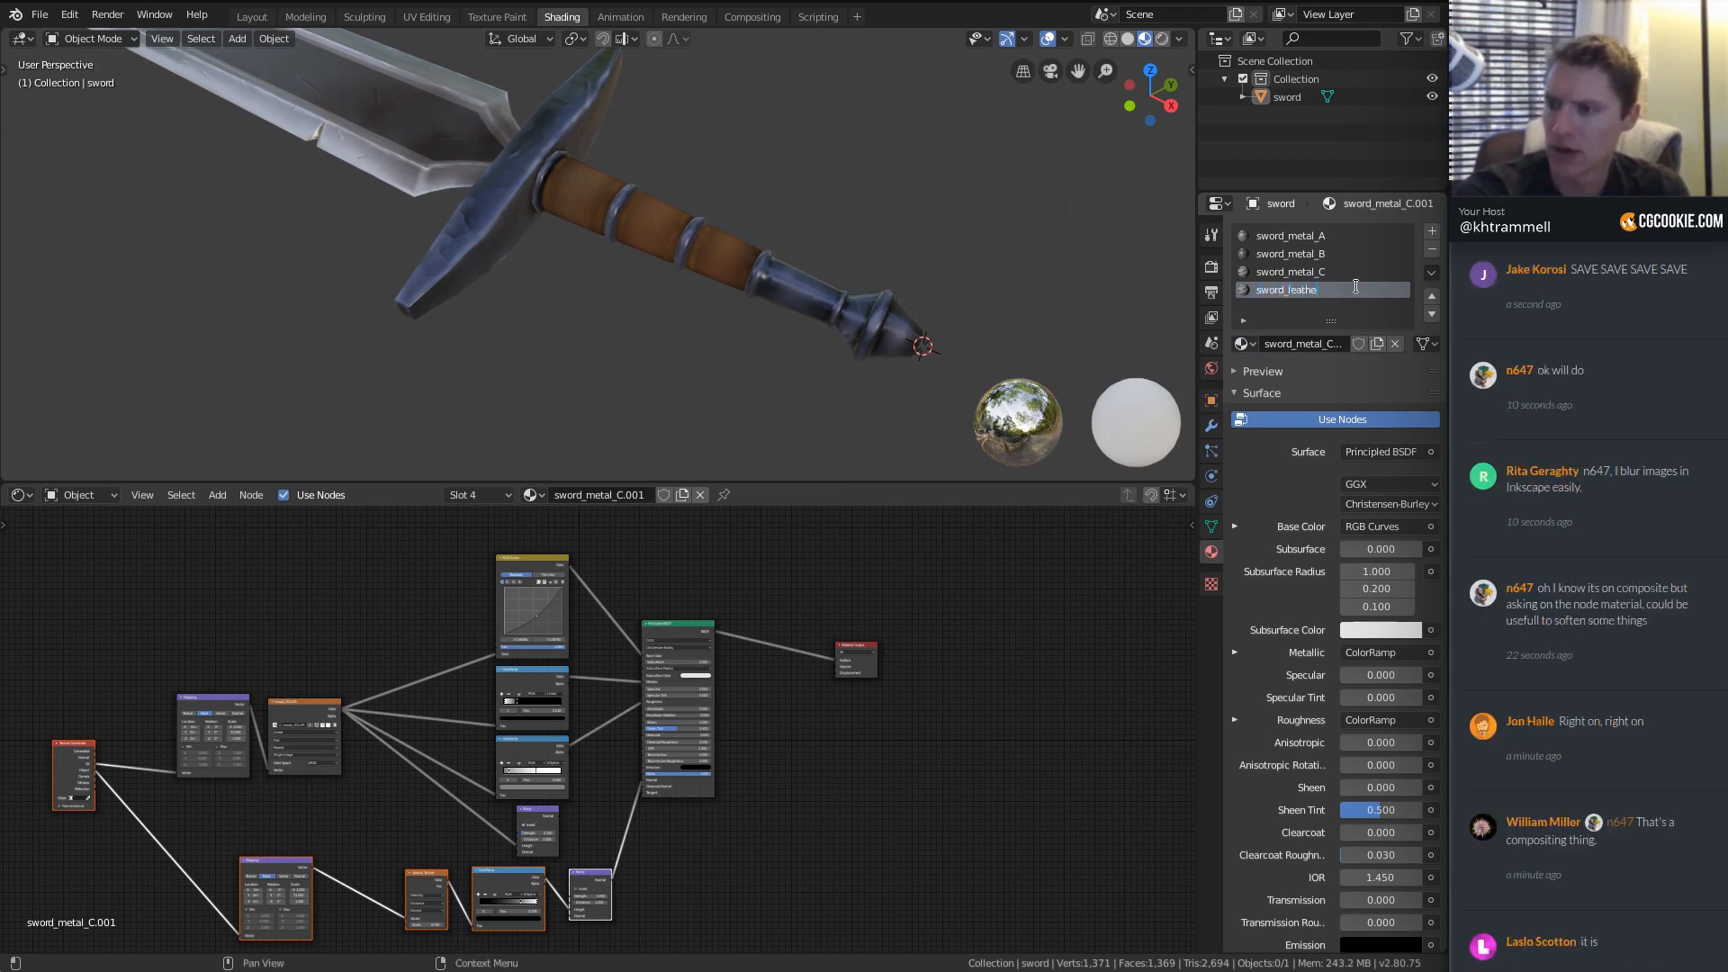
{"action": "key", "text": "Return"}
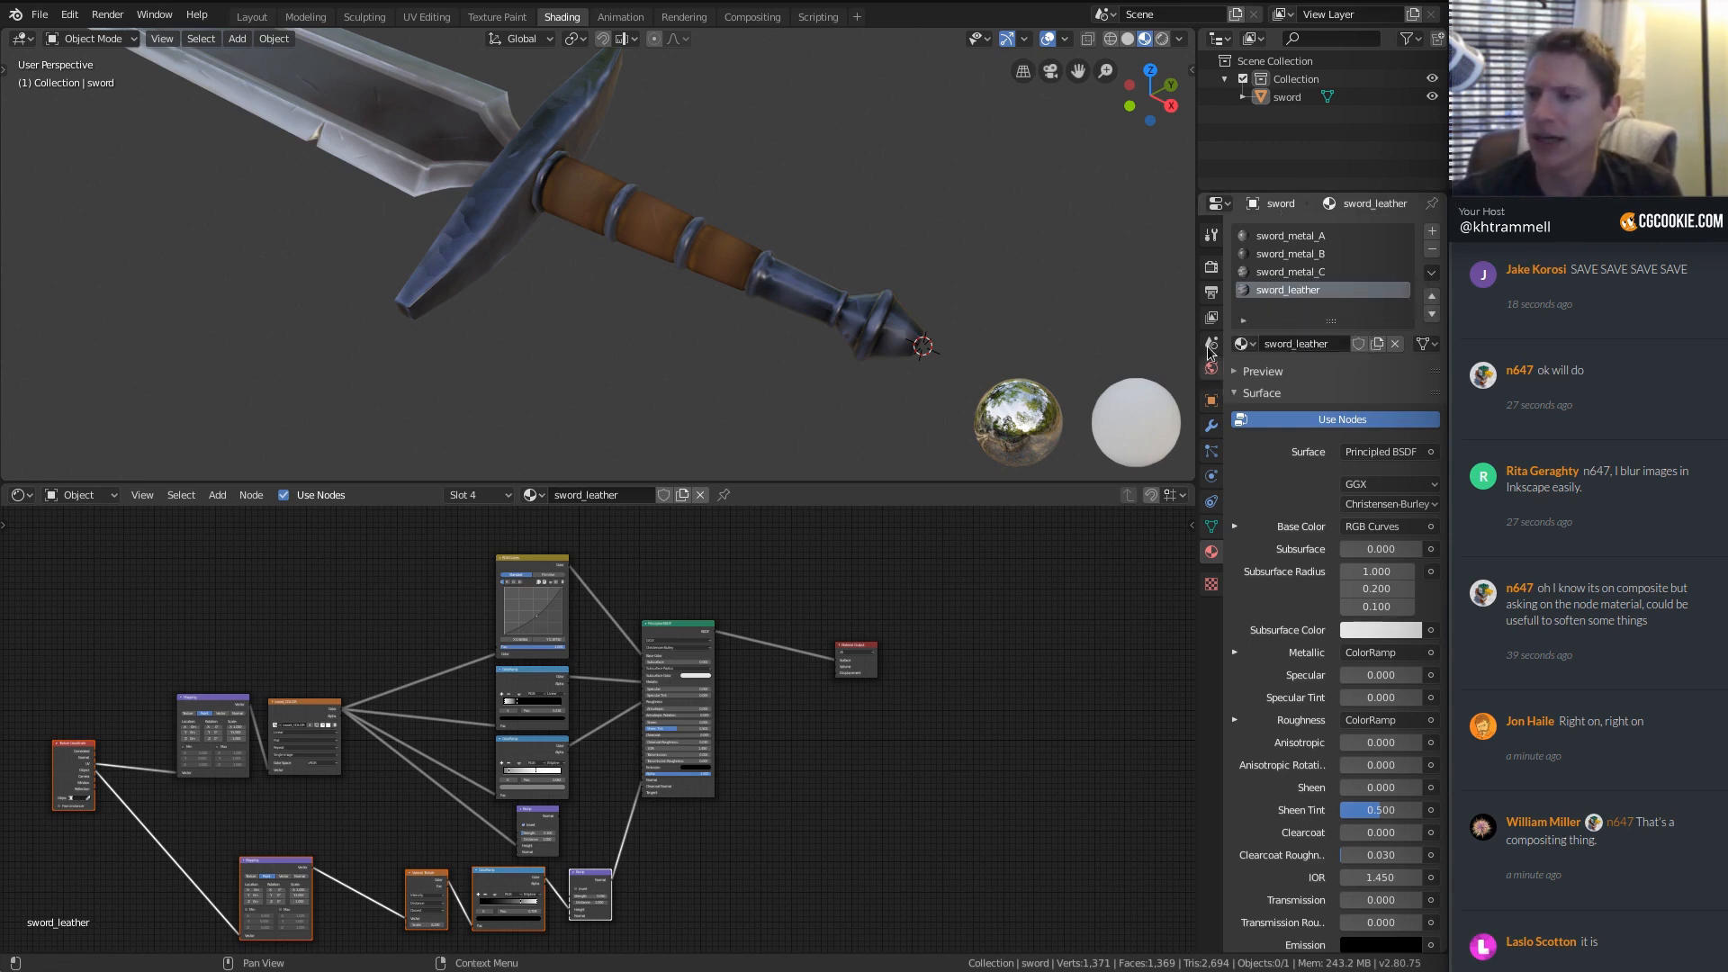
Disconnect the ColorRamp from sword_leather's Metallic input, then set Metallic to 0 and Specular to about 0.341.
{"action": "scroll", "coordinate": [904, 651], "scroll_direction": "down", "scroll_amount": 3}
{"action": "scroll", "coordinate": [902, 652], "scroll_direction": "up", "scroll_amount": 4}
{"action": "scroll", "coordinate": [901, 652], "scroll_direction": "down", "scroll_amount": 1}
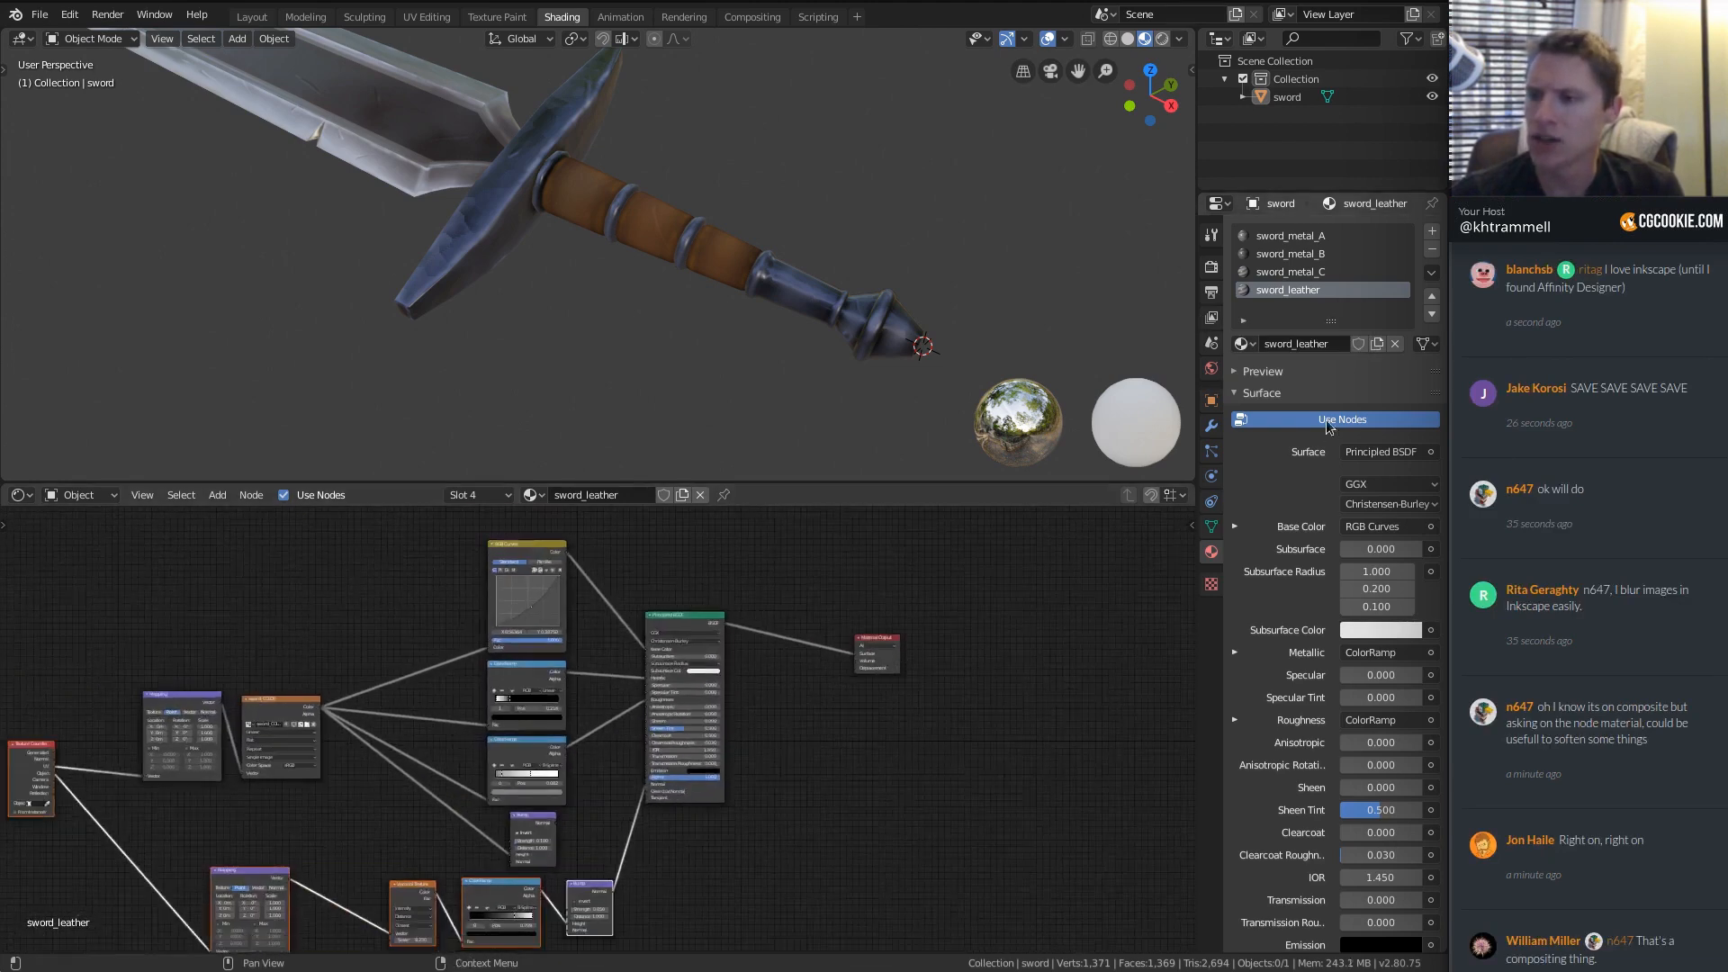
{"action": "scroll", "coordinate": [621, 621], "scroll_direction": "up", "scroll_amount": 4}
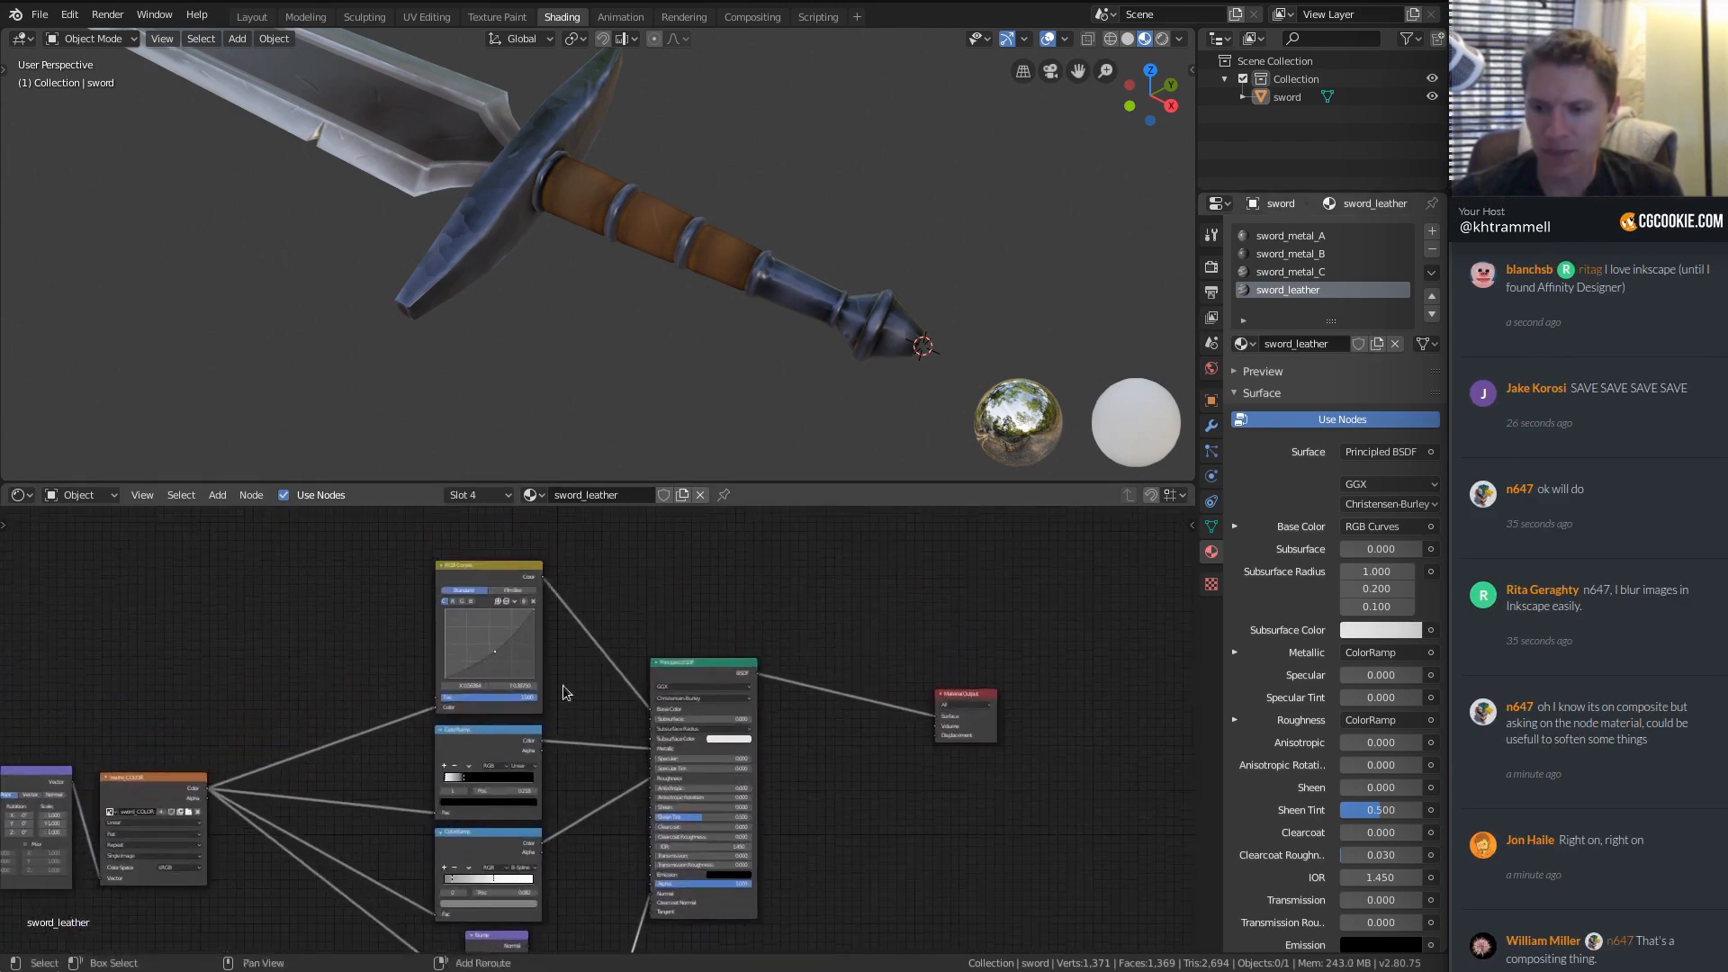
{"action": "scroll", "coordinate": [688, 683], "scroll_direction": "up", "scroll_amount": 3}
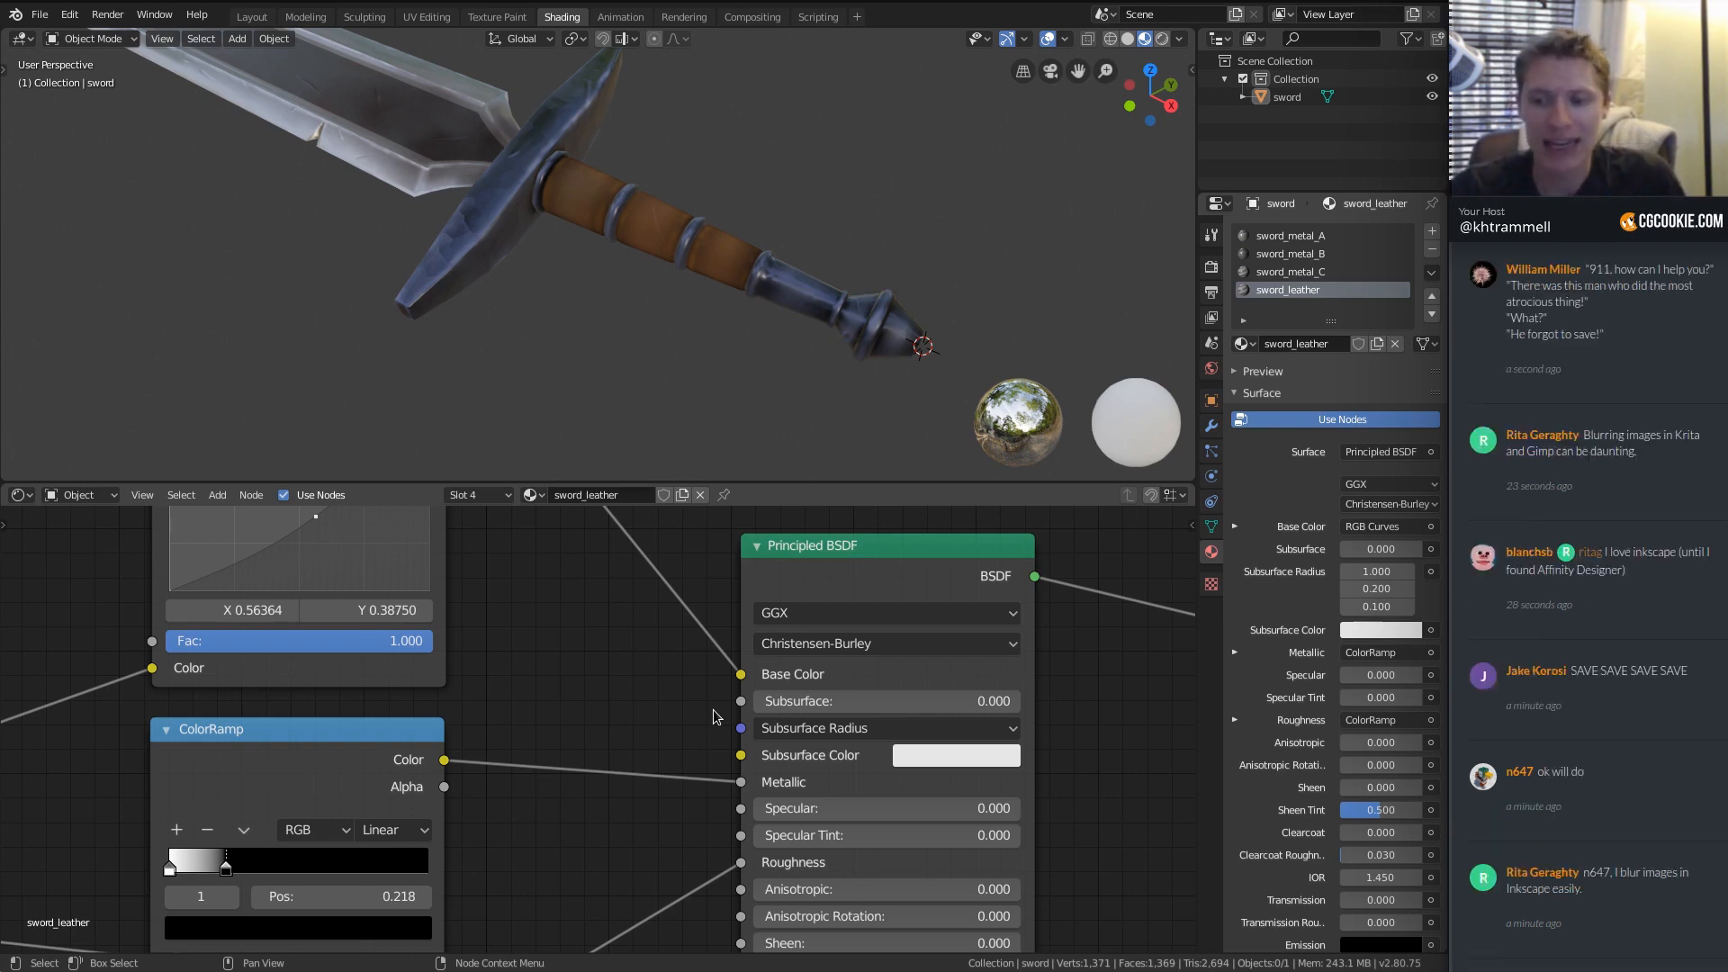
{"action": "left_click_drag", "start_coordinate": [736, 780], "coordinate": [807, 790]}
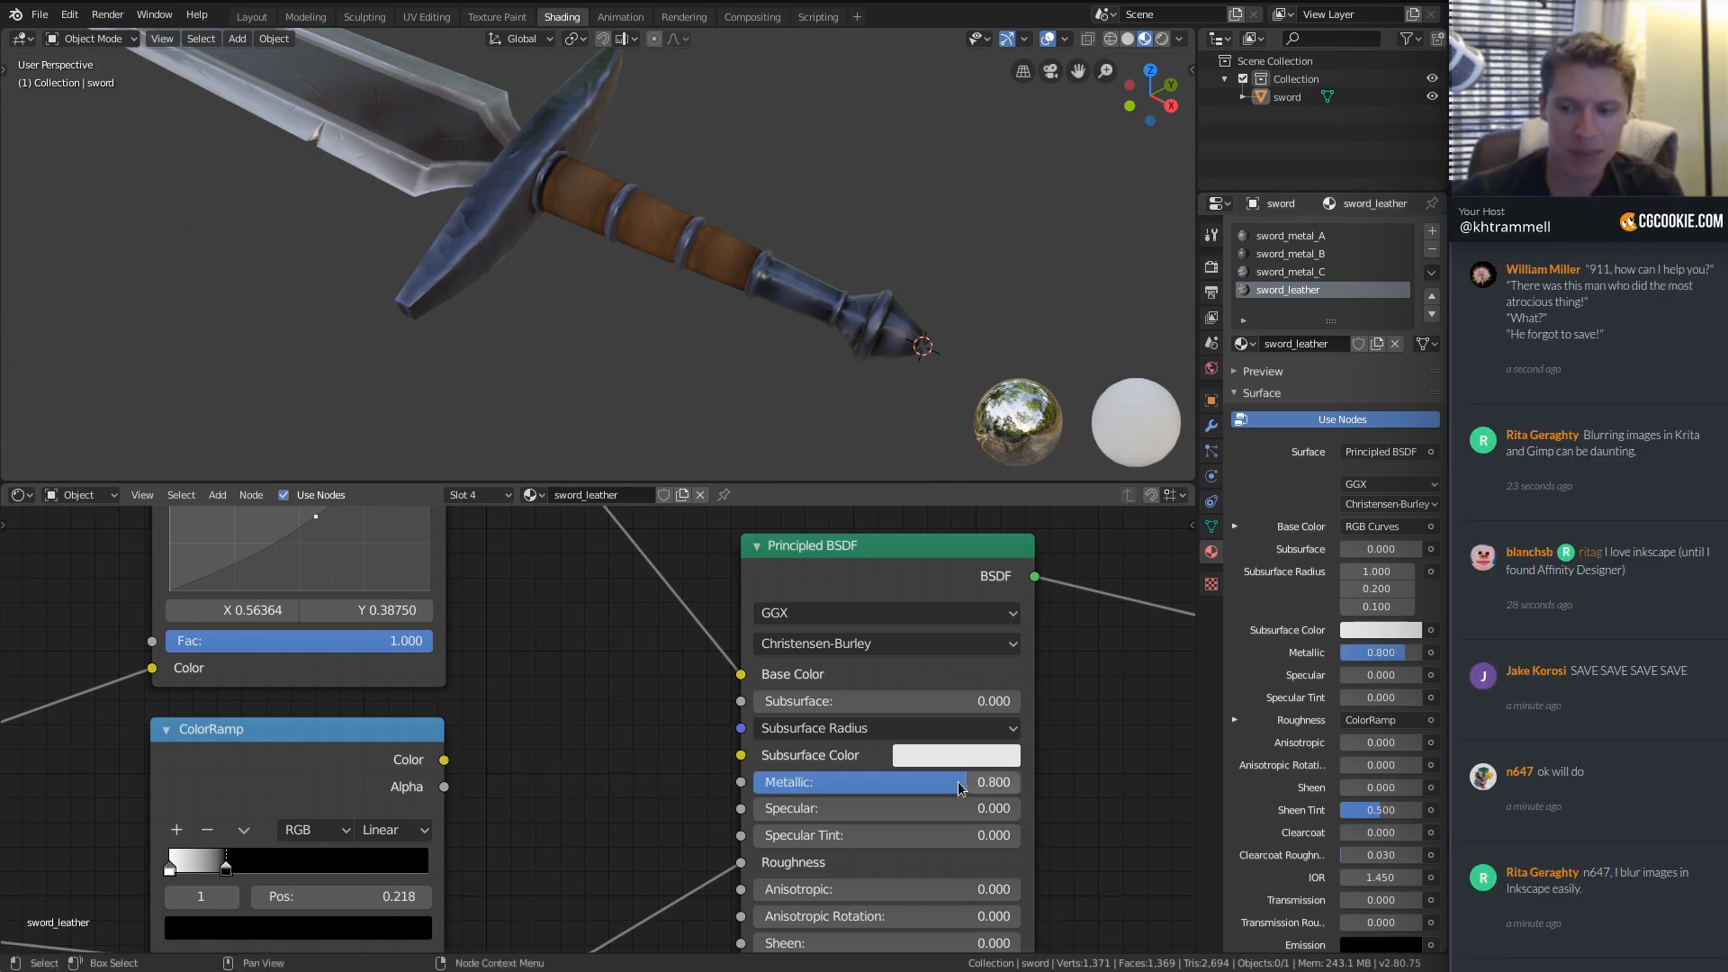
{"action": "left_click_drag", "start_coordinate": [806, 785], "coordinate": [589, 781]}
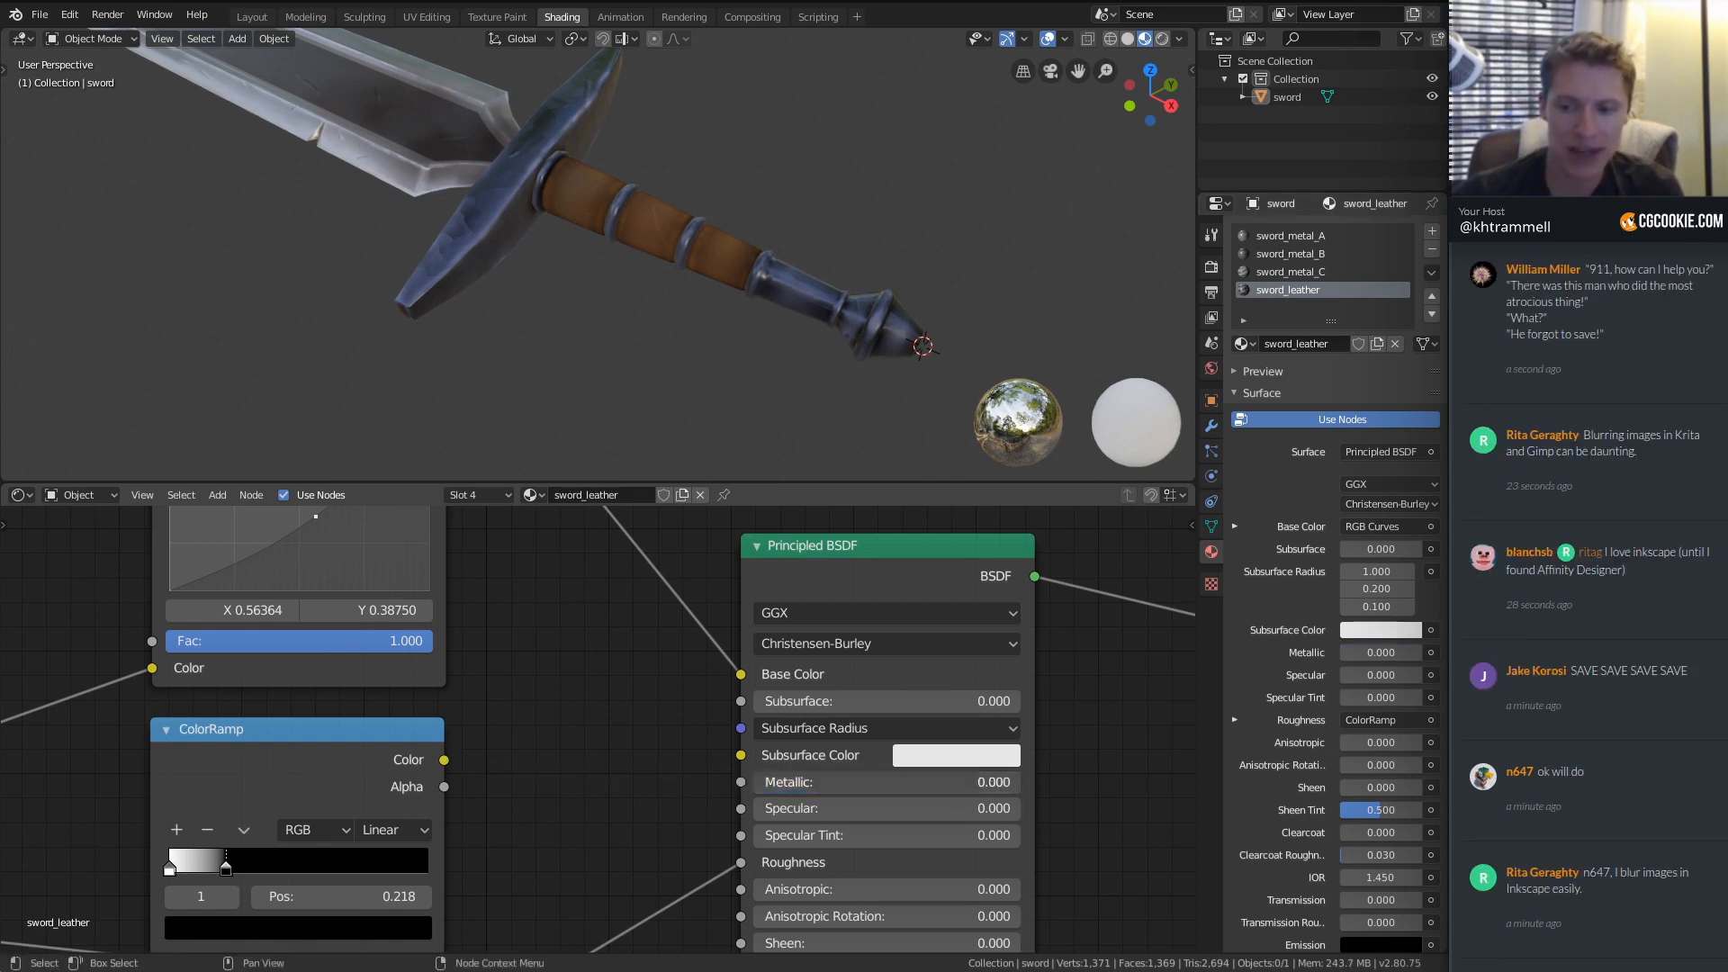
{"action": "left_click_drag", "start_coordinate": [765, 808], "coordinate": [842, 808]}
Select all faces of the three leather grip sections, assign sword_leather to them, and return to Object Mode.
{"action": "scroll", "coordinate": [702, 226], "scroll_direction": "up", "scroll_amount": 3}
{"action": "key", "text": "Tab"}
{"action": "middle_click_drag", "start_coordinate": [702, 226], "coordinate": [574, 169], "text": "ctrl"}
{"action": "left_click", "coordinate": [560, 175], "text": "alt"}
{"action": "left_click", "coordinate": [711, 241], "text": "alt+shift"}
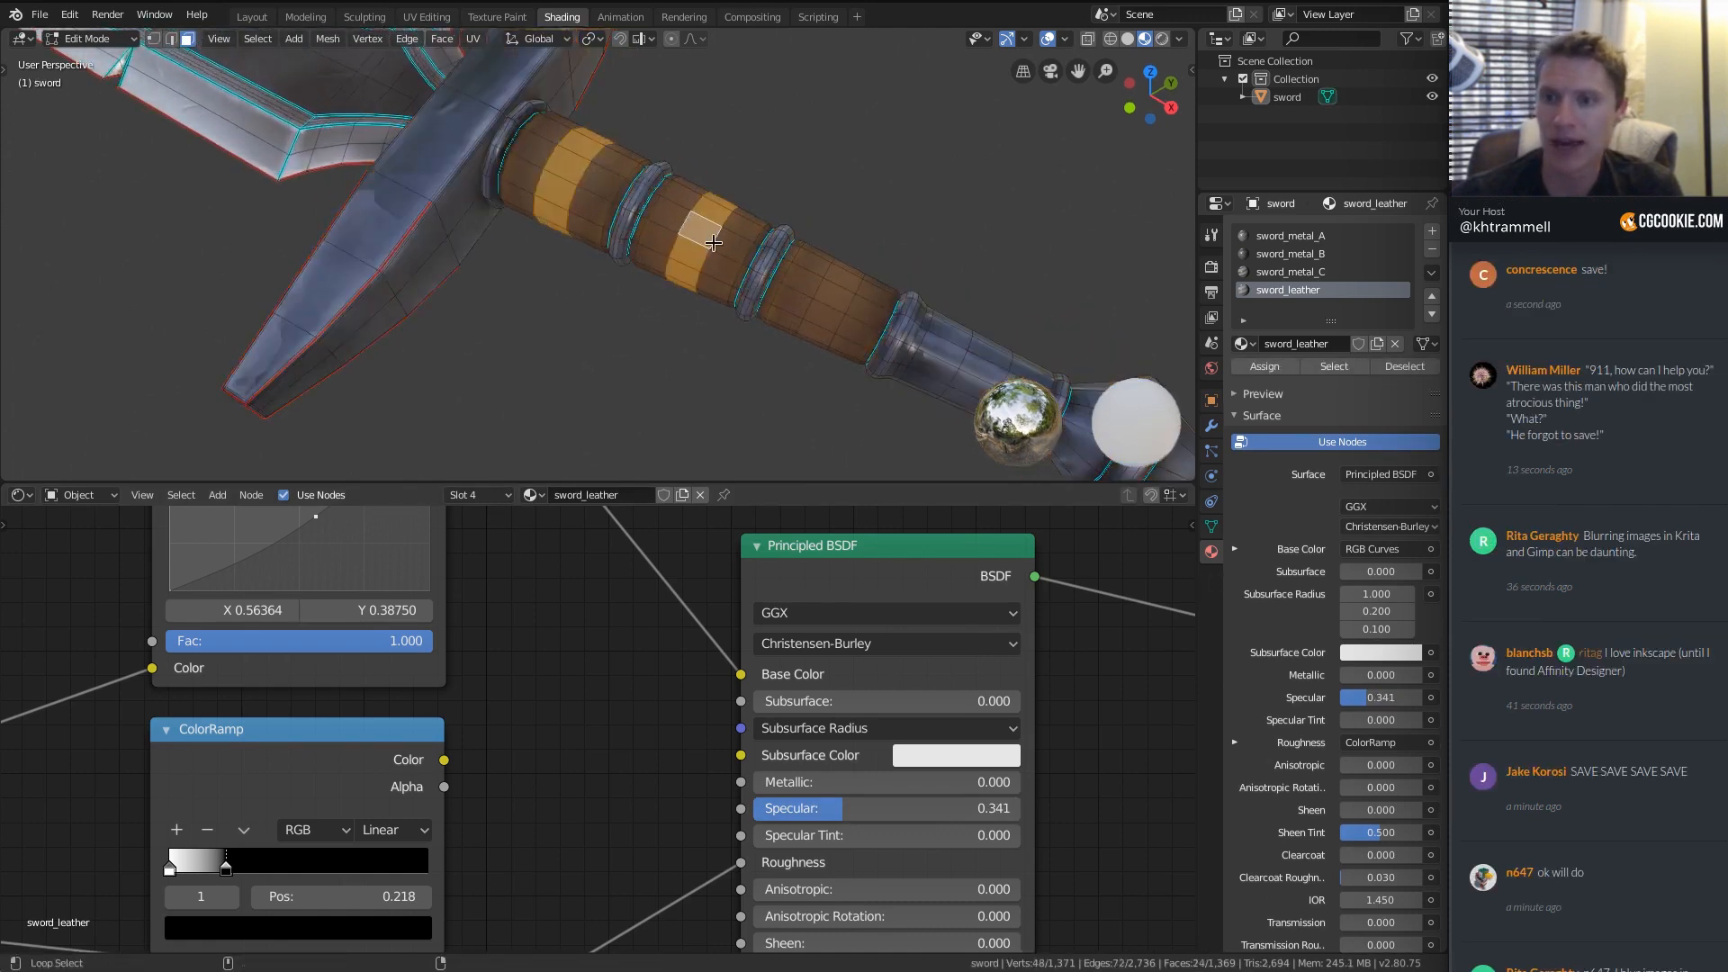
{"action": "left_click", "coordinate": [832, 307], "text": "alt+shift"}
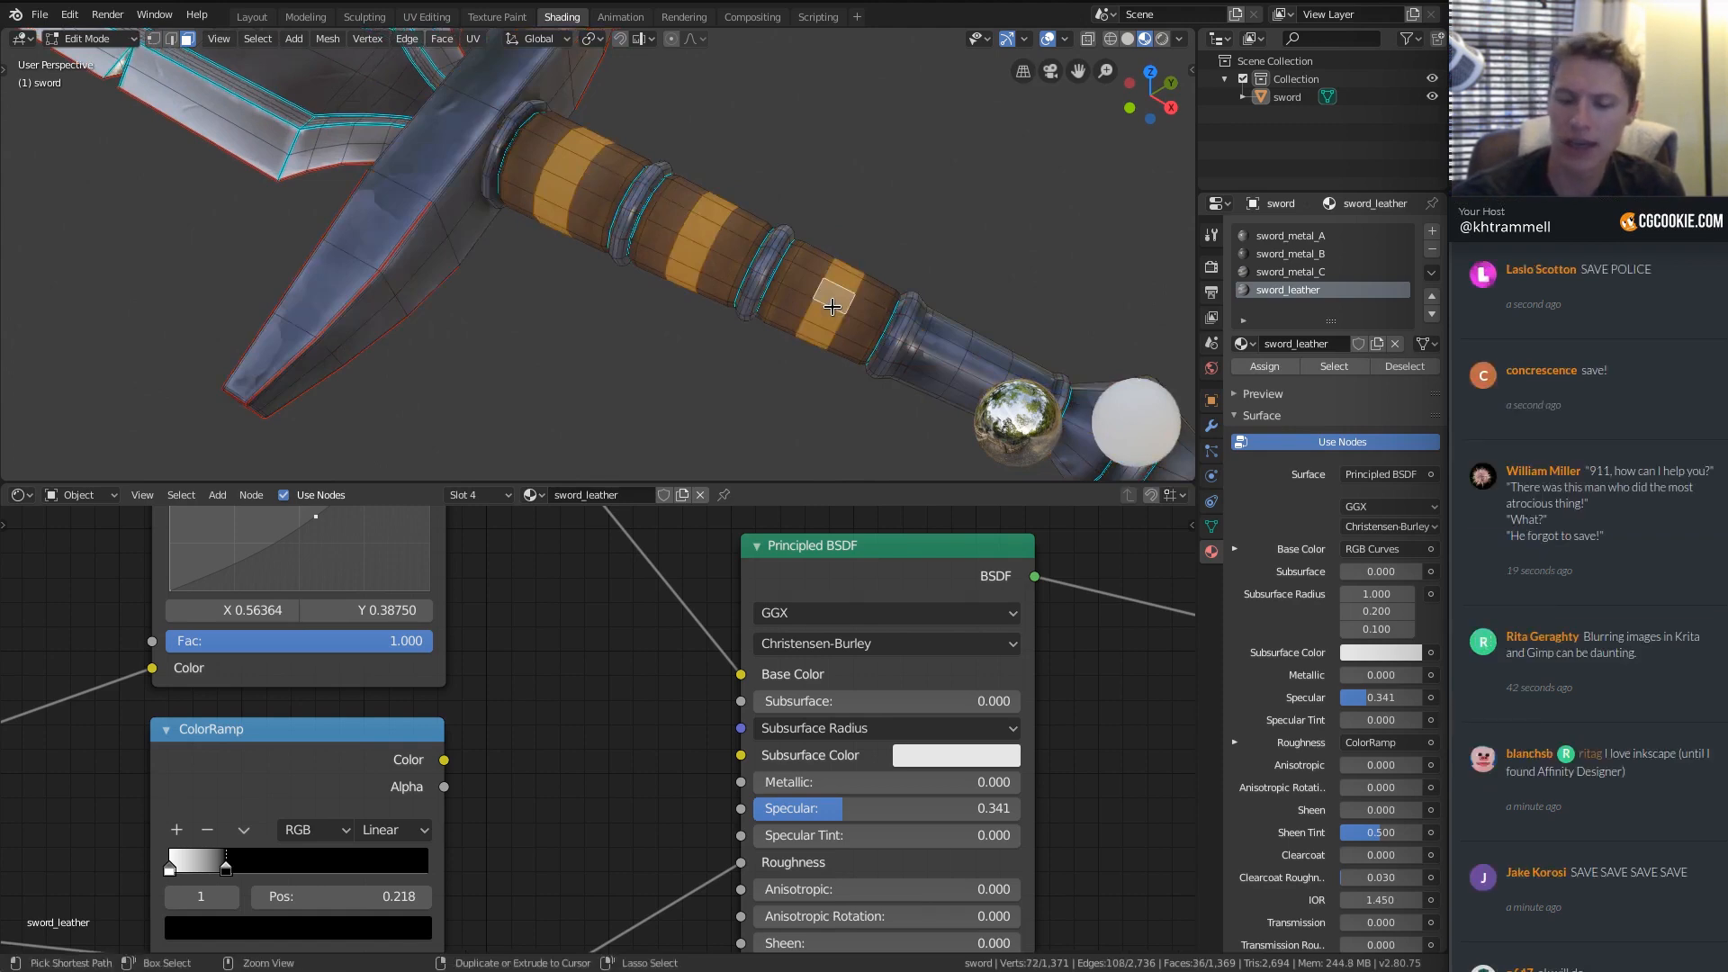
{"action": "key", "text": "ctrl+KP_Add"}
{"action": "key", "text": "ctrl+KP_Add"}
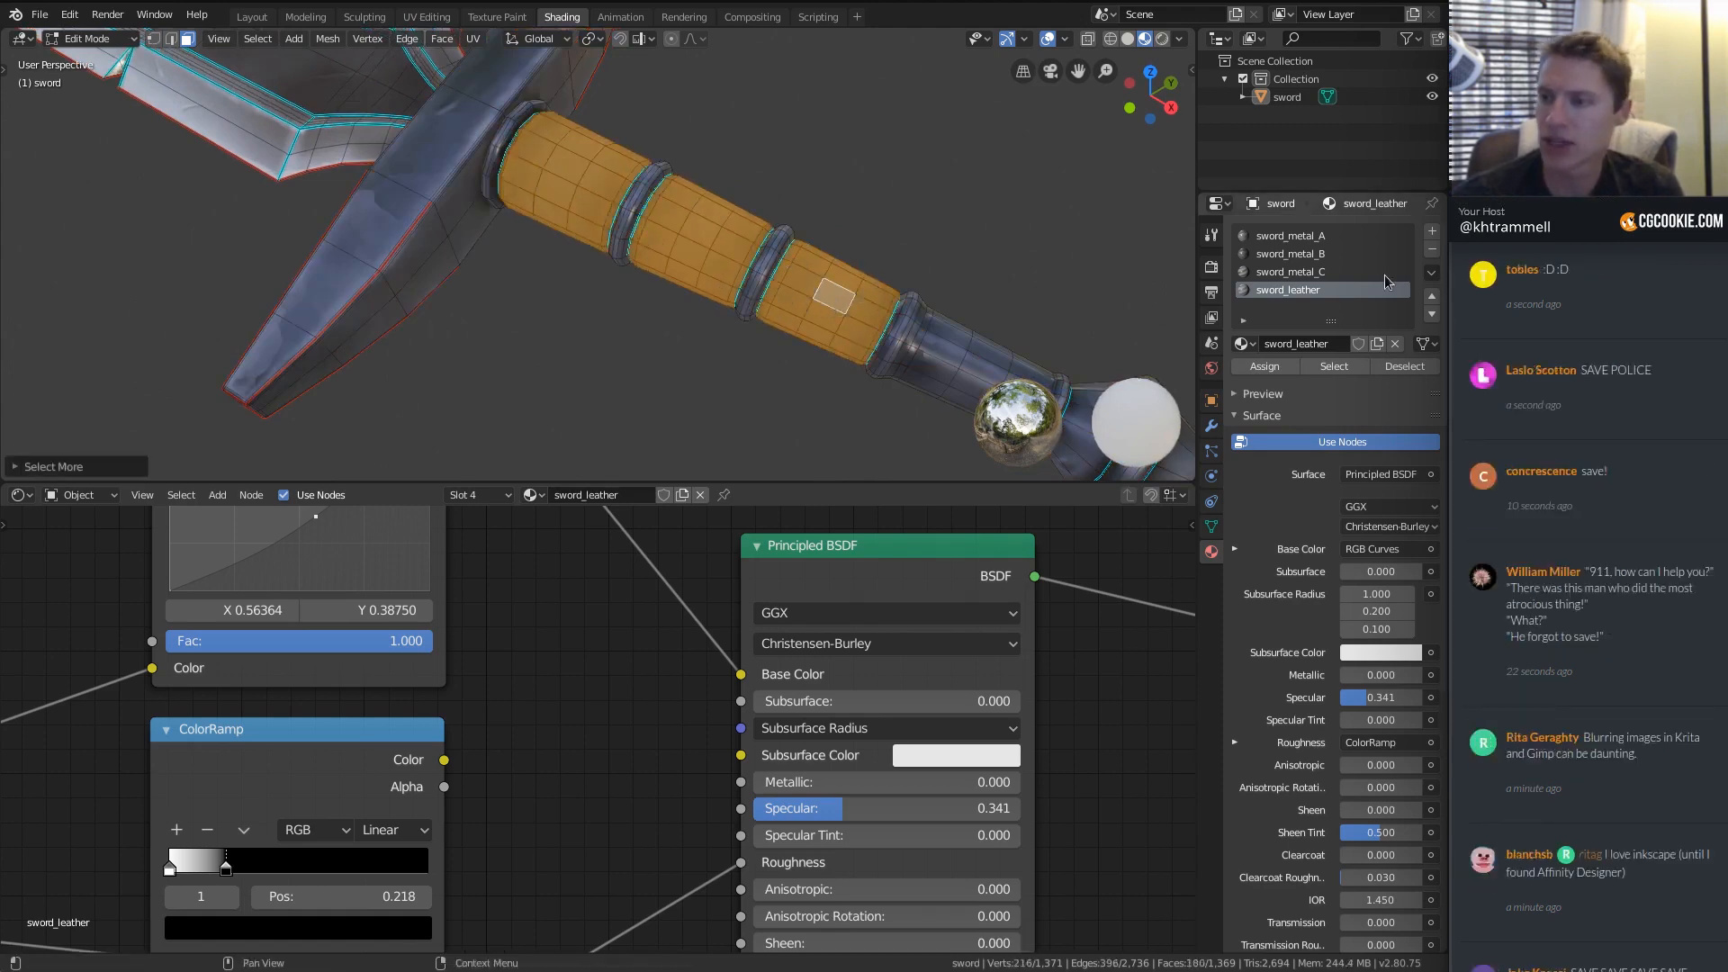
{"action": "key", "text": "a"}
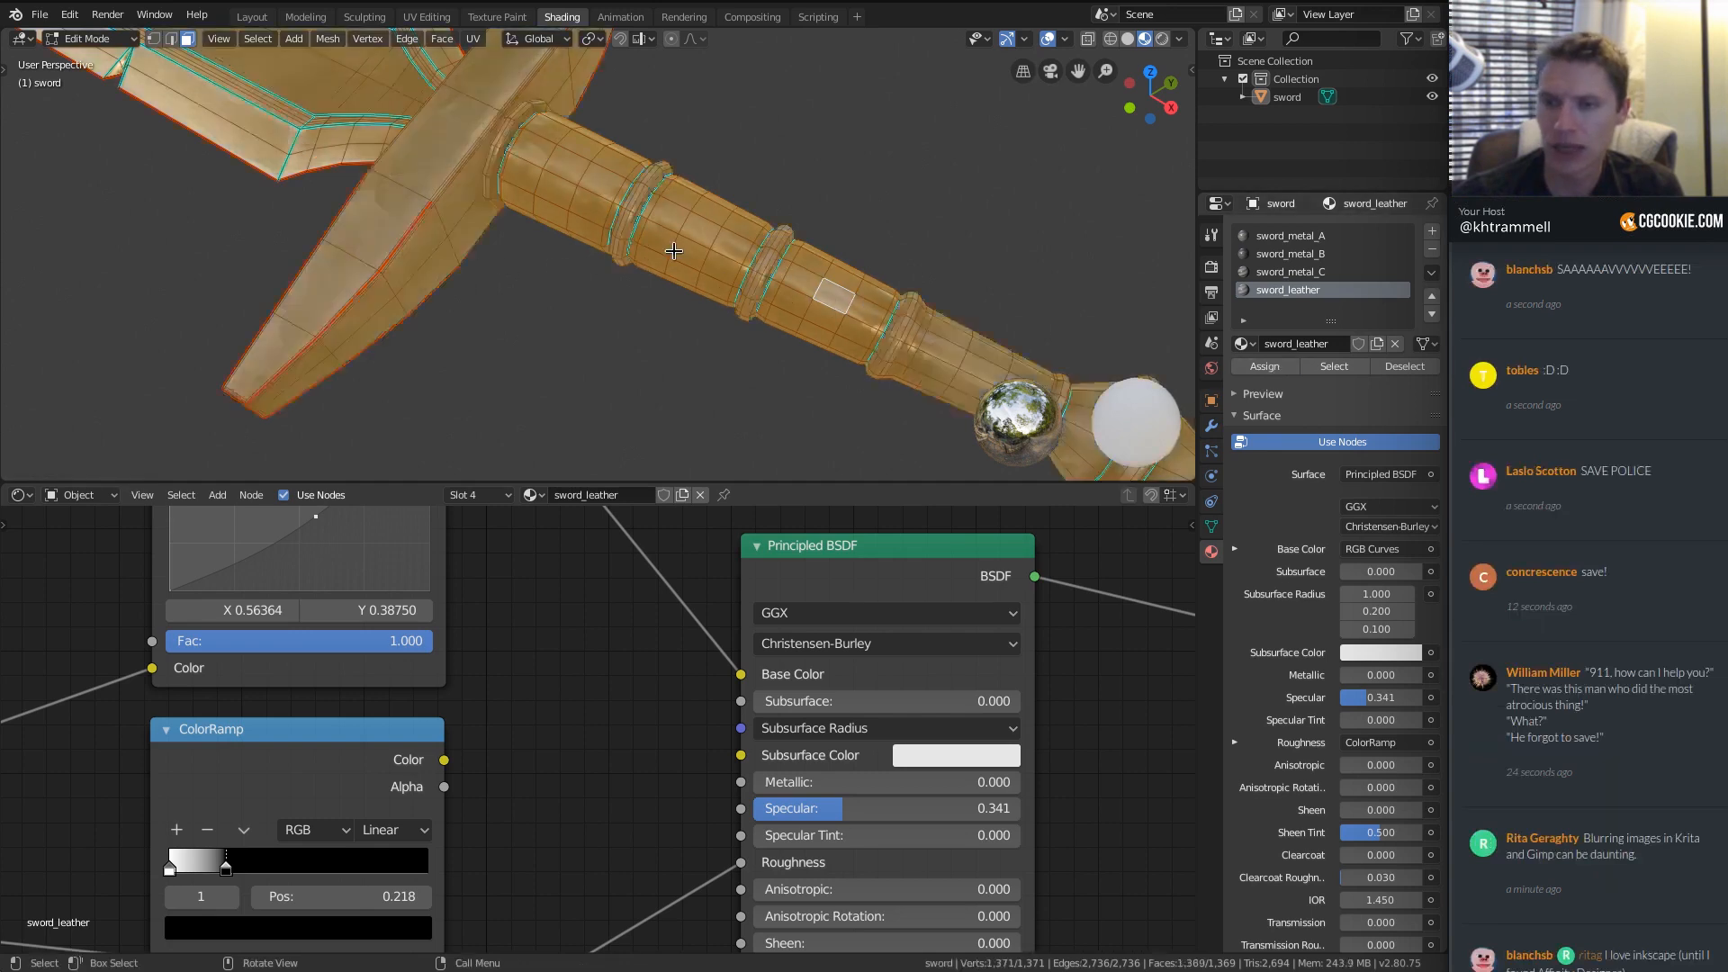
{"action": "key", "text": "alt+a"}
{"action": "key", "text": "Tab"}
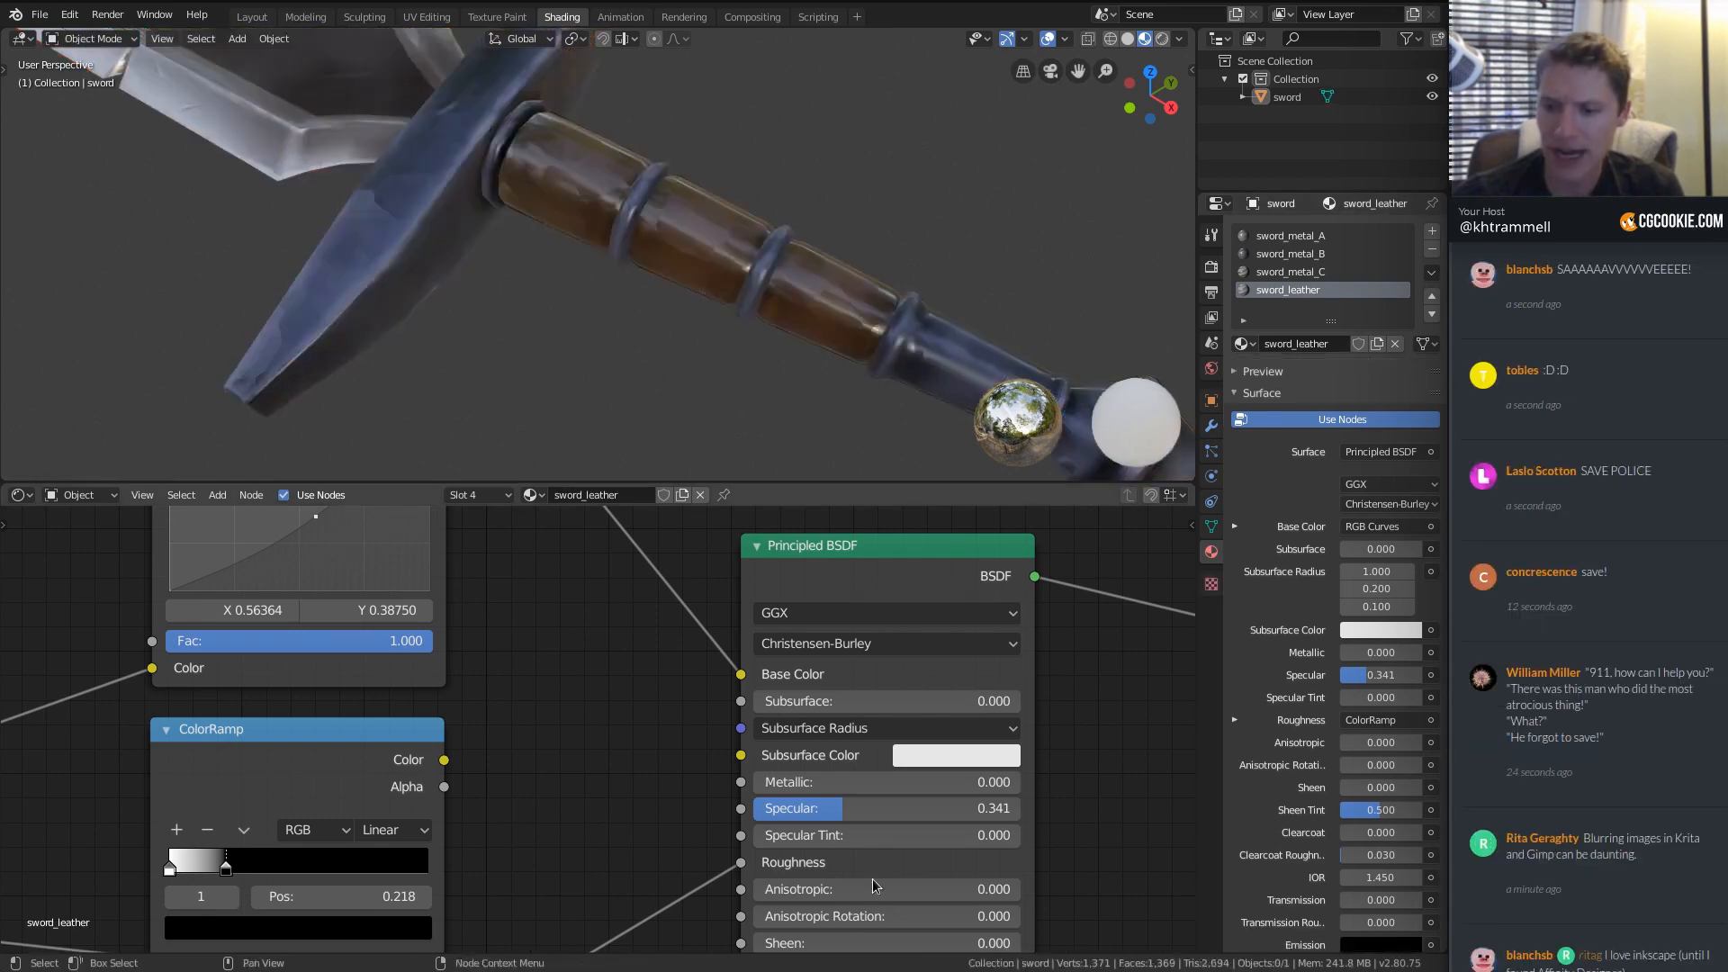
Reduce sword_leather's Specular to about 0.159 and save the file.
{"action": "left_click_drag", "start_coordinate": [878, 808], "coordinate": [829, 808]}
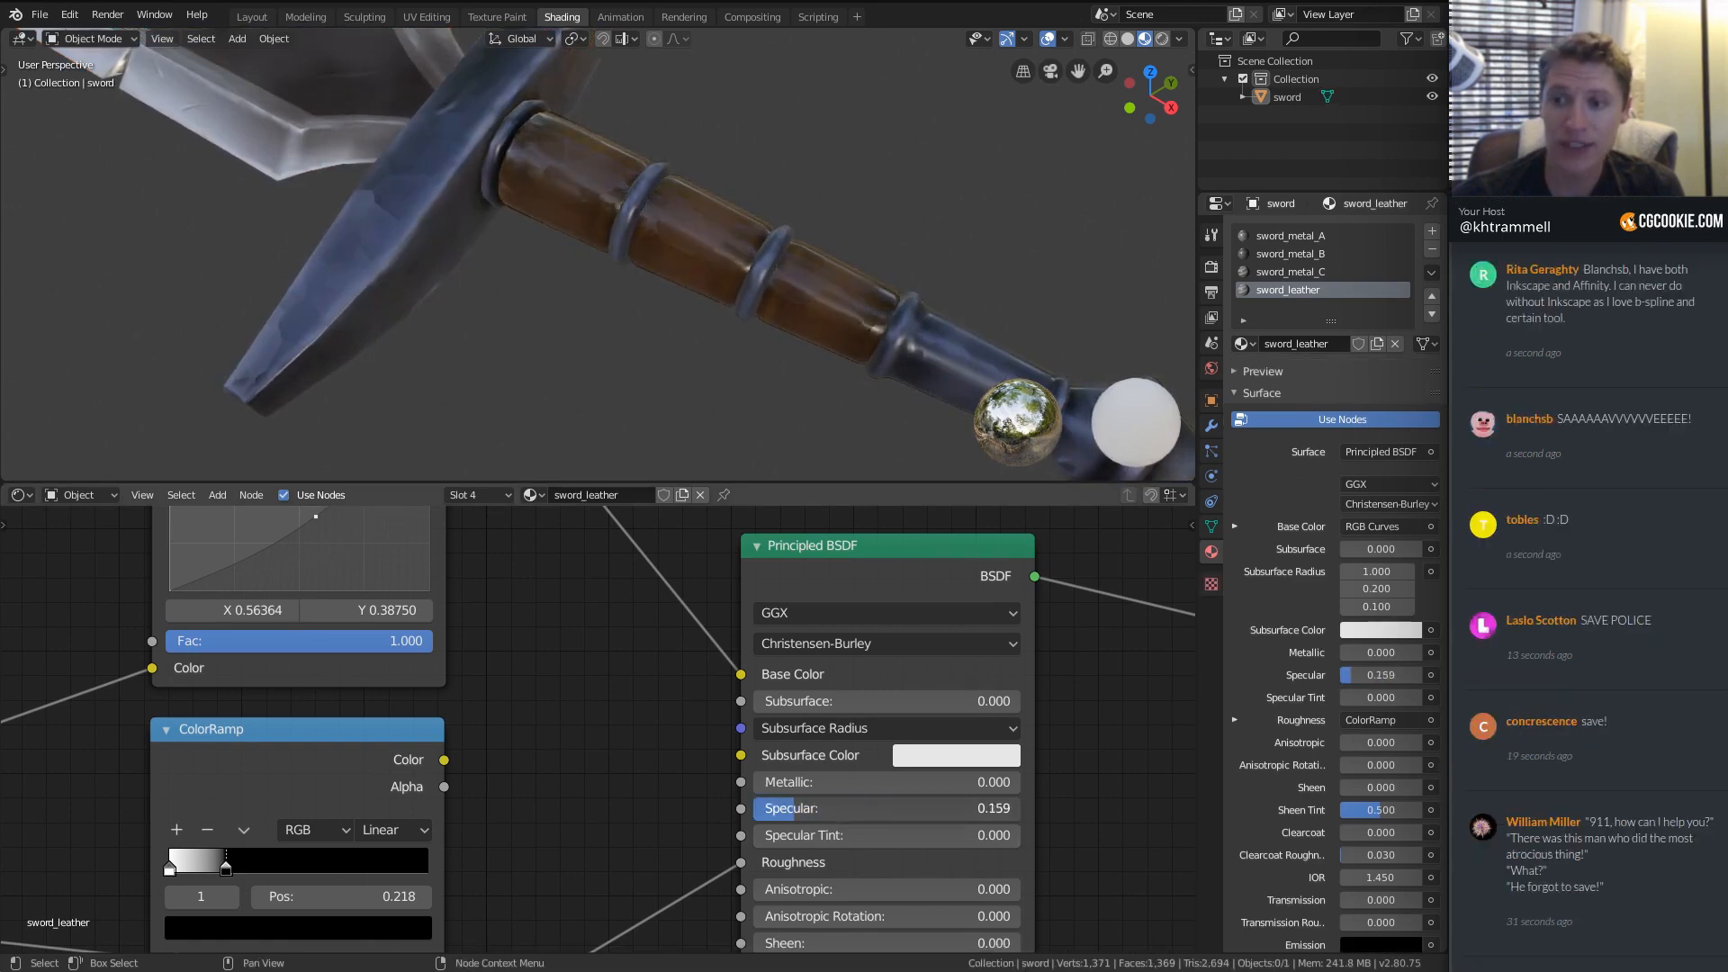
{"action": "scroll", "coordinate": [736, 365], "scroll_direction": "down", "scroll_amount": 6}
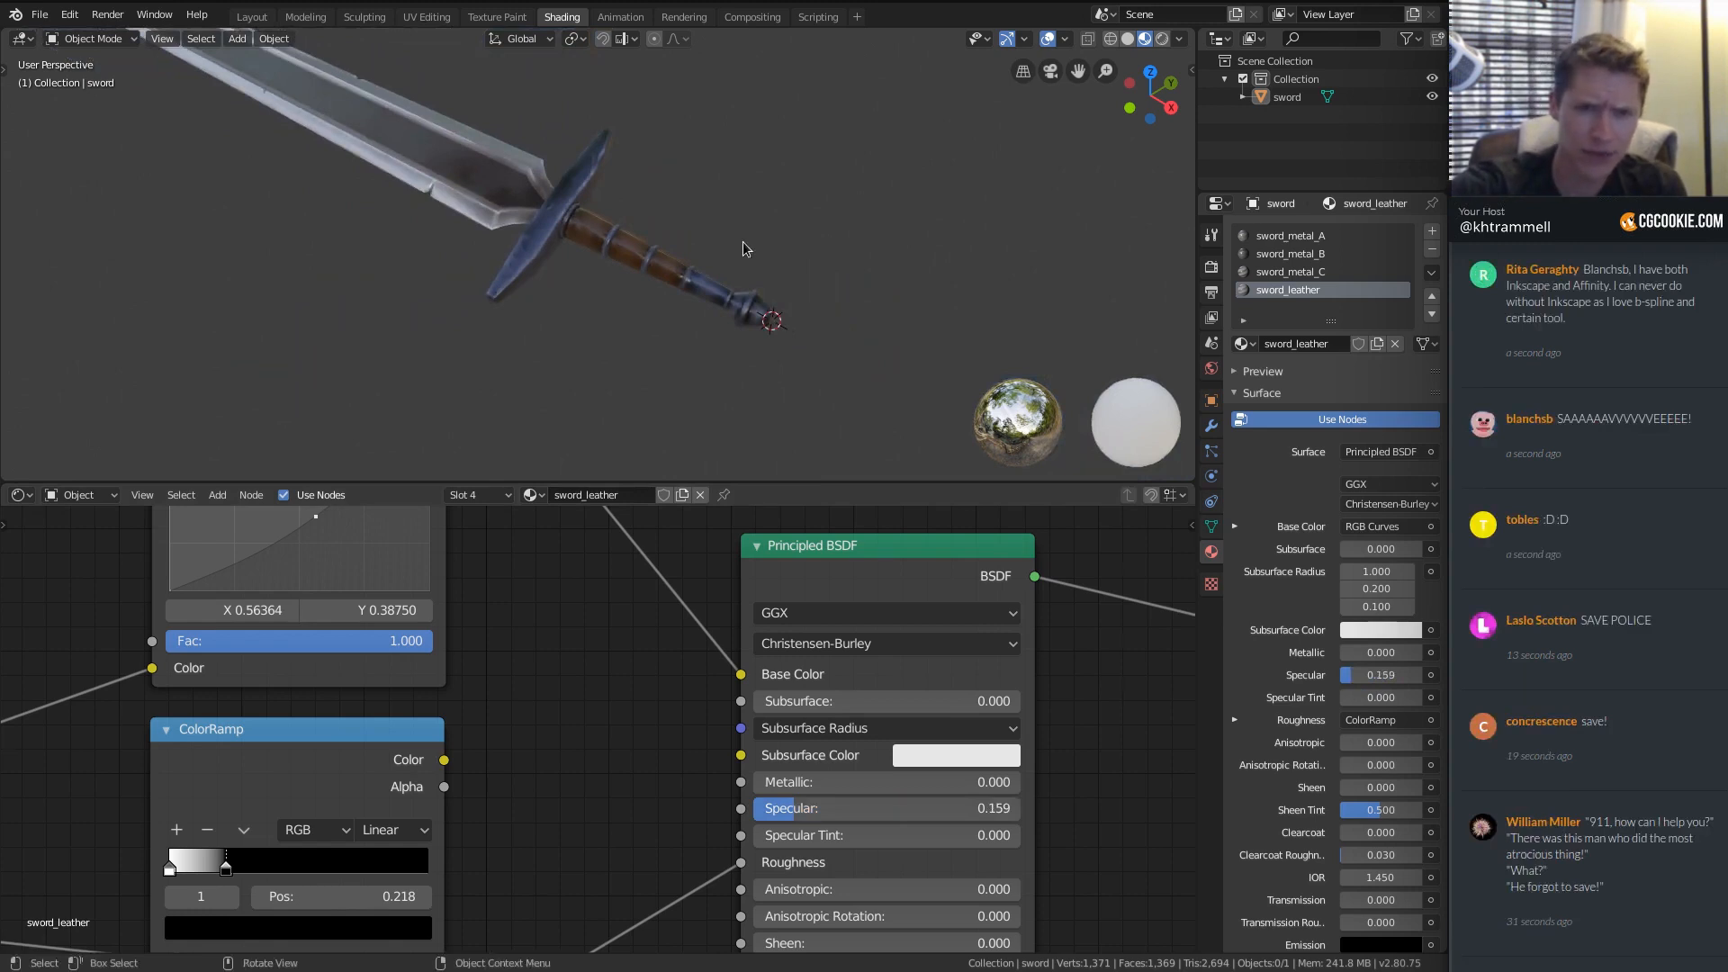
{"action": "key", "text": "ctrl+s"}
Add a Monkey mesh and move it into the empty space beyond the sword's pommel.
{"action": "key", "text": "shift+a"}
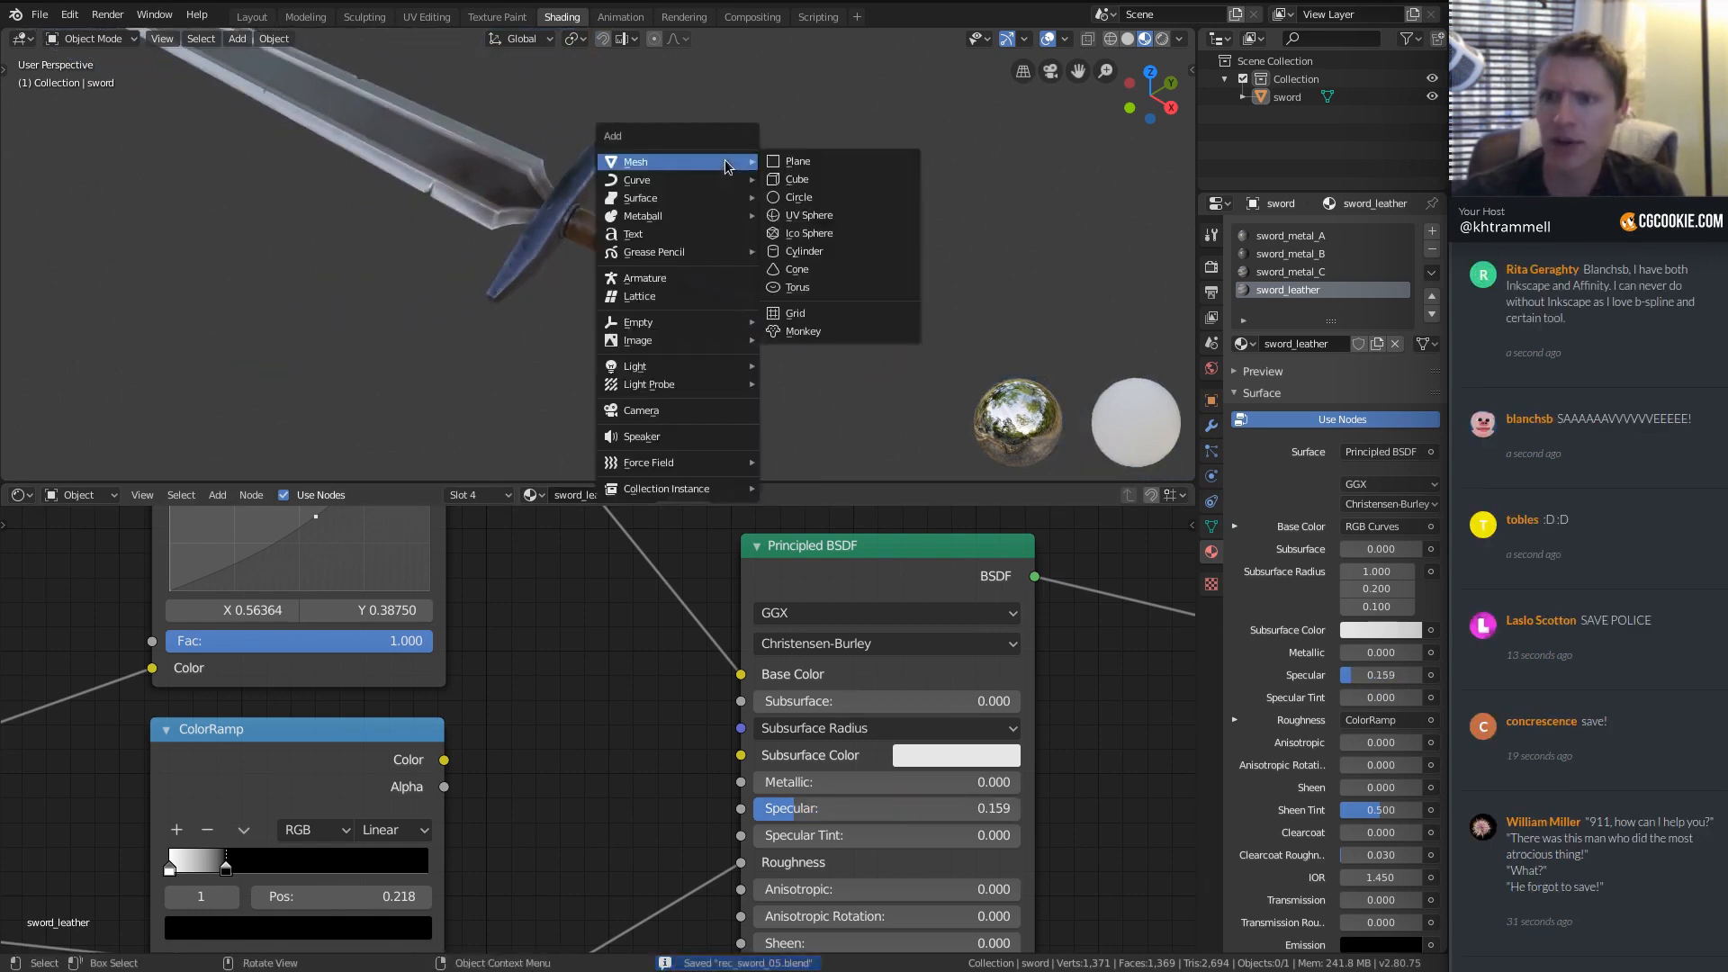
{"action": "mouse_move", "coordinate": [699, 166]}
{"action": "left_click", "coordinate": [832, 333]}
{"action": "middle_click_drag", "start_coordinate": [837, 324], "coordinate": [752, 187]}
{"action": "key", "text": "g"}
{"action": "left_click", "coordinate": [1013, 133]}
{"action": "middle_click_drag", "start_coordinate": [1014, 133], "coordinate": [814, 321], "text": "shift"}
{"action": "middle_click_drag", "start_coordinate": [814, 320], "coordinate": [687, 232], "text": "shift"}
{"action": "middle_click_drag", "start_coordinate": [688, 233], "coordinate": [692, 192], "text": "ctrl"}
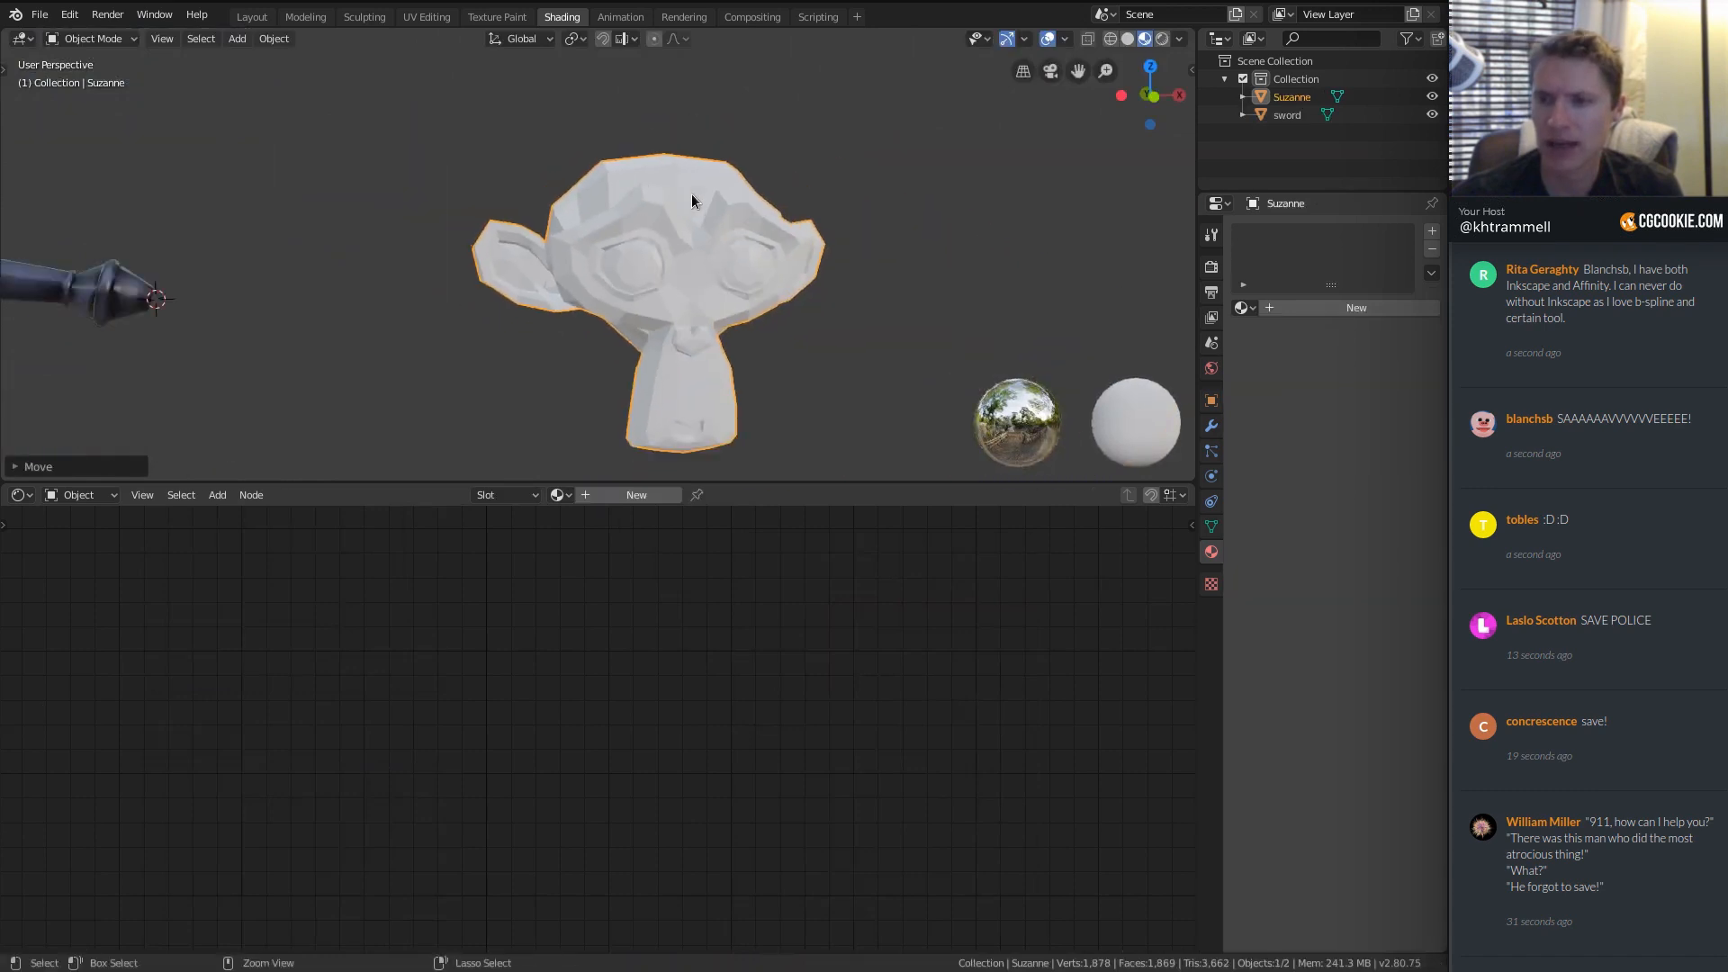
Shade the monkey smooth and give it a level 3 subdivision surface.
{"action": "right_click", "coordinate": [691, 193]}
{"action": "left_click", "coordinate": [726, 228]}
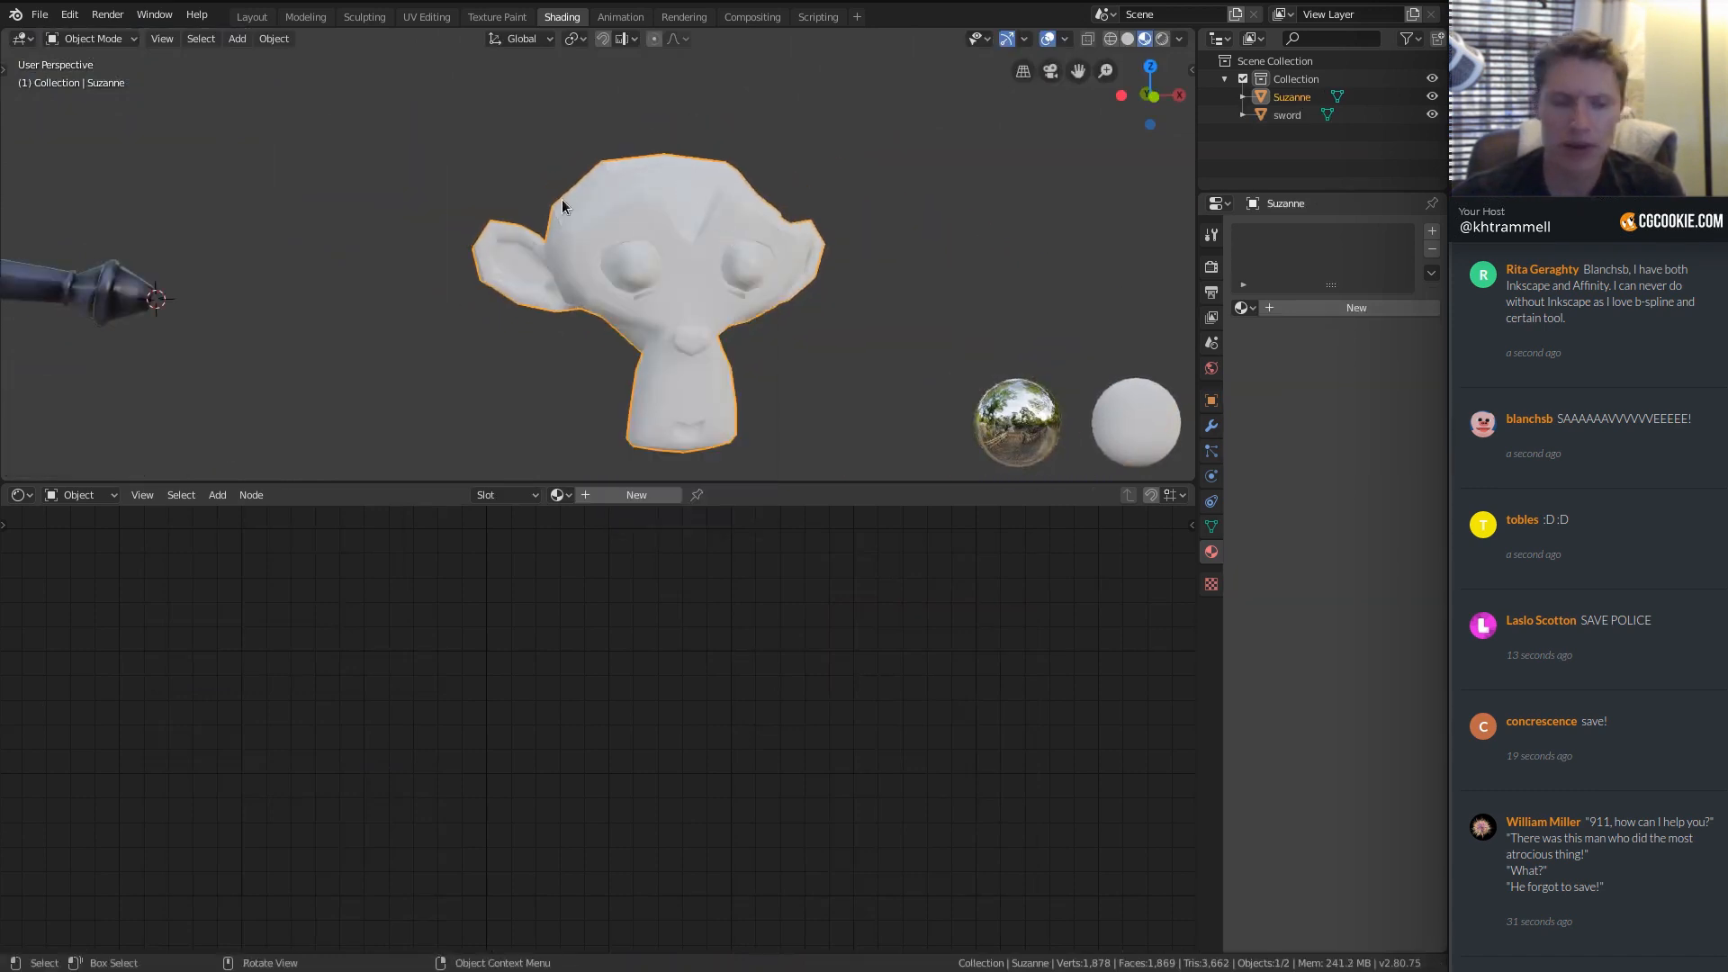
{"action": "key", "text": "ctrl+3"}
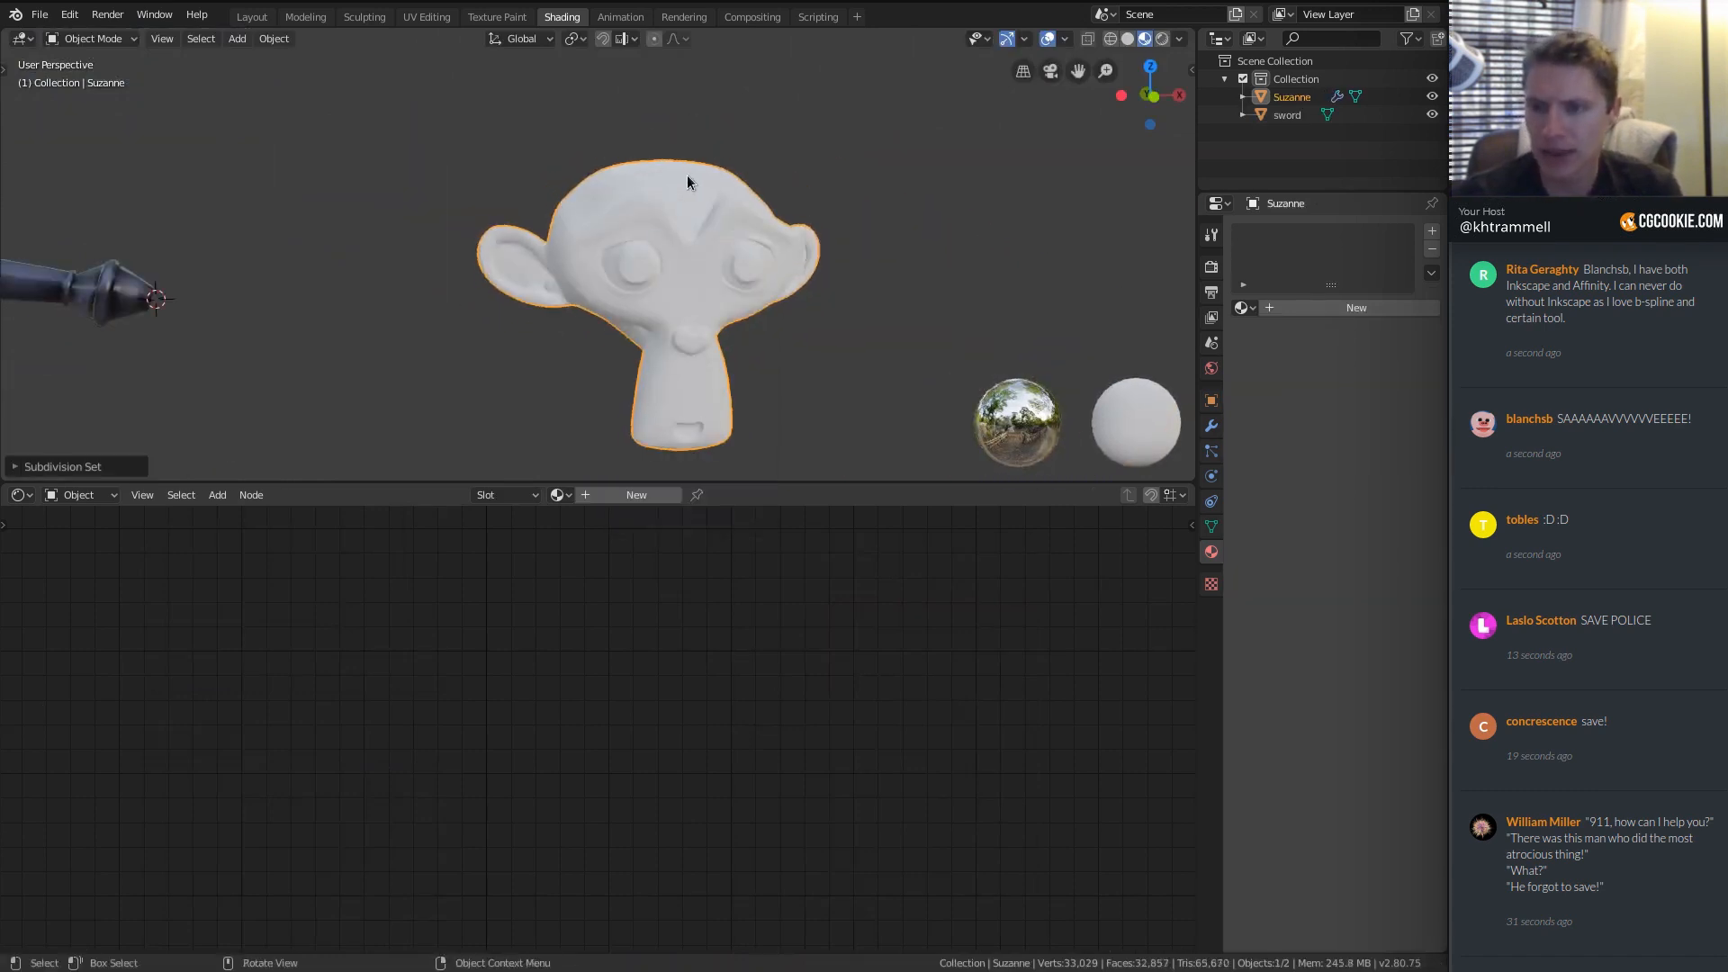
{"action": "middle_click_drag", "start_coordinate": [717, 231], "coordinate": [717, 267], "text": "shift"}
{"action": "middle_click_drag", "start_coordinate": [717, 267], "coordinate": [740, 217], "text": "ctrl"}
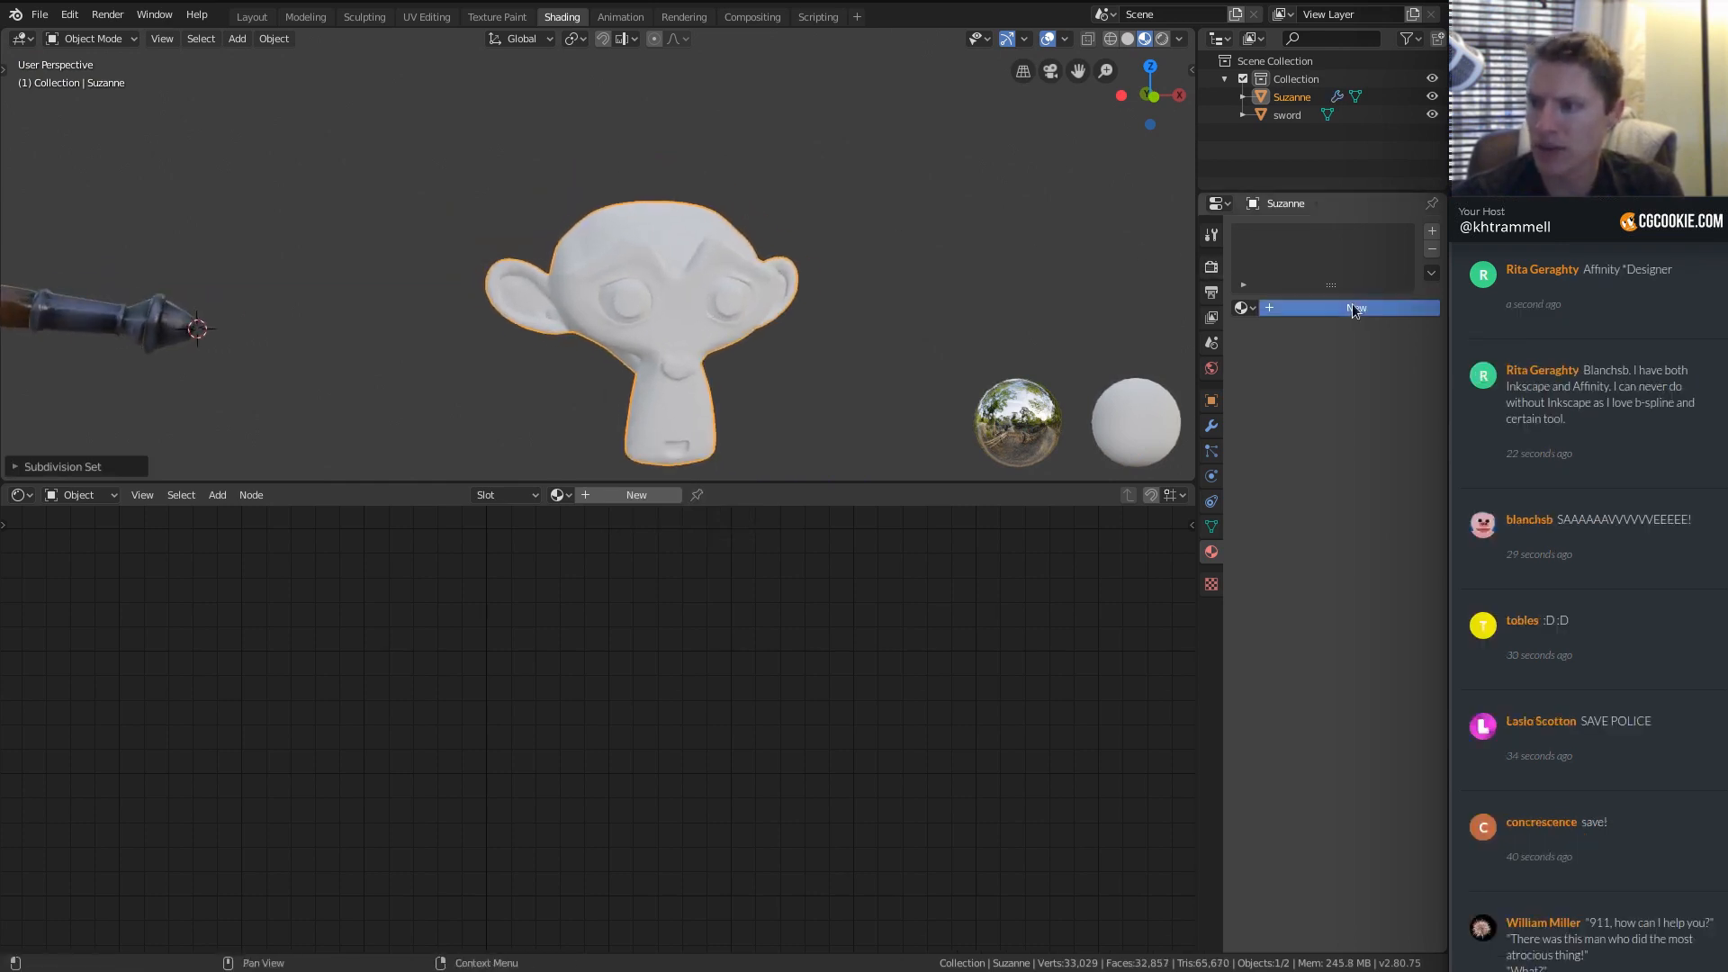
Create a new material named gold on the monkey.
{"action": "left_click", "coordinate": [1356, 307]}
{"action": "left_click", "coordinate": [1274, 306]}
{"action": "type", "text": "gold"}
{"action": "key", "text": "Return"}
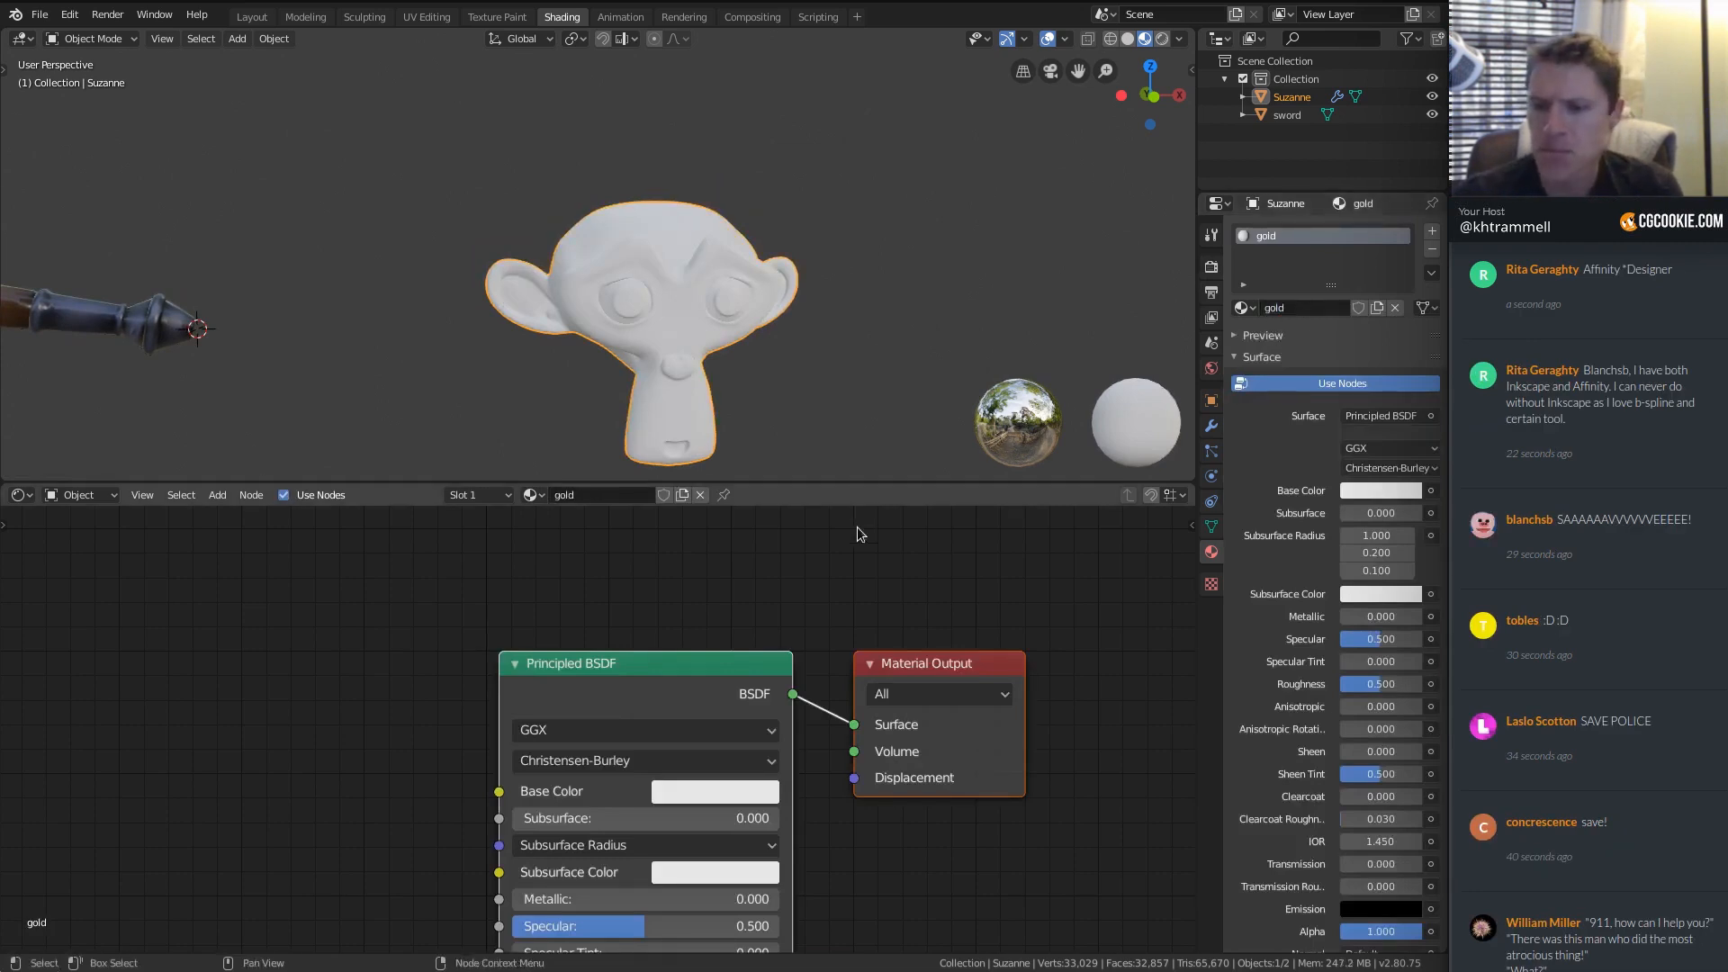
Set the gold material's Metallic to 1 and Specular to 0, and give it a golden-orange Base Color.
{"action": "middle_click_drag", "start_coordinate": [643, 941], "coordinate": [531, 891]}
{"action": "left_click_drag", "start_coordinate": [529, 886], "coordinate": [632, 849]}
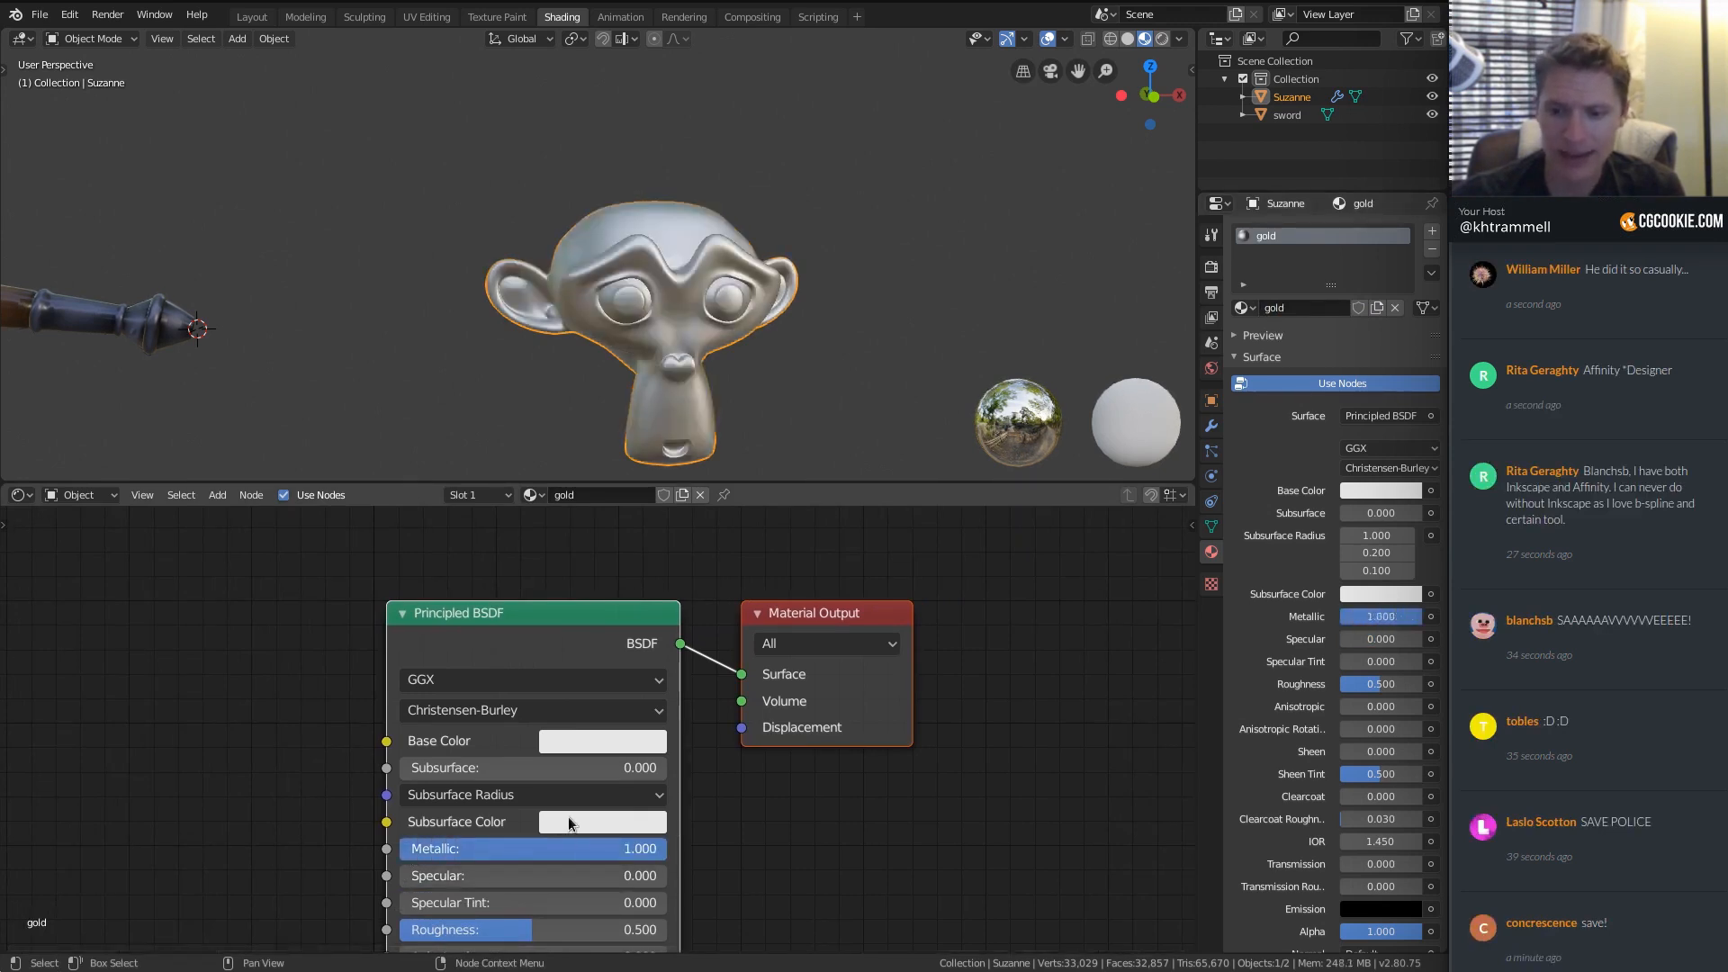
{"action": "left_click", "coordinate": [576, 740]}
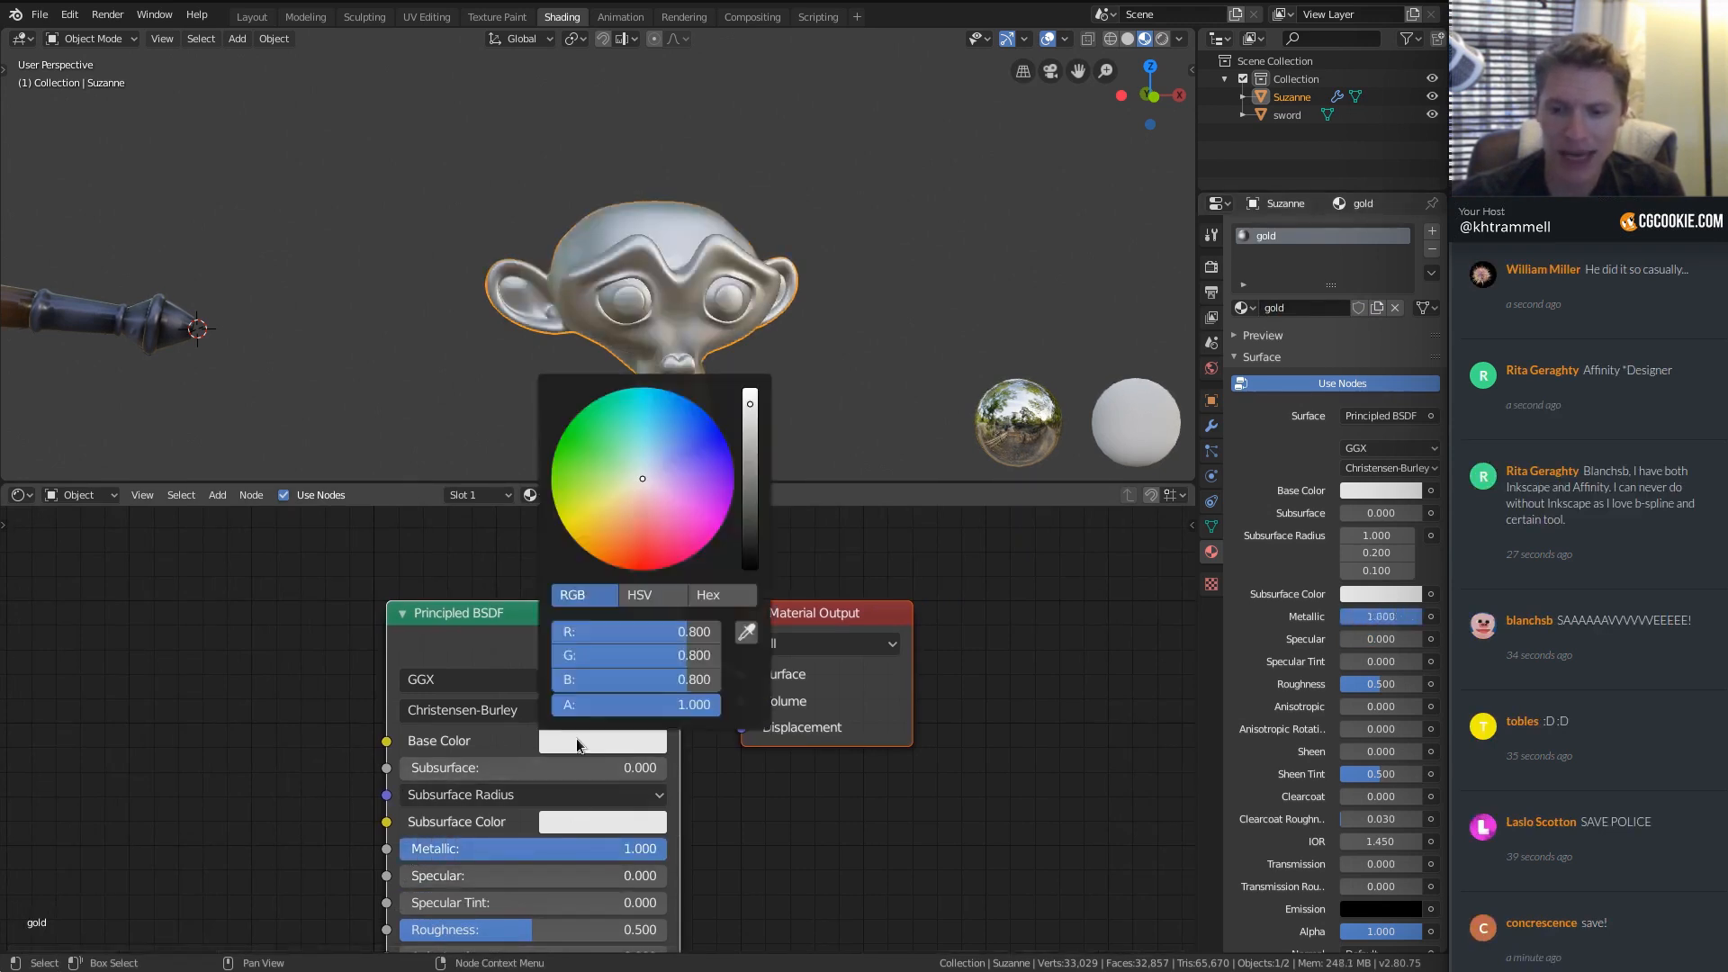
{"action": "left_click", "coordinate": [614, 517]}
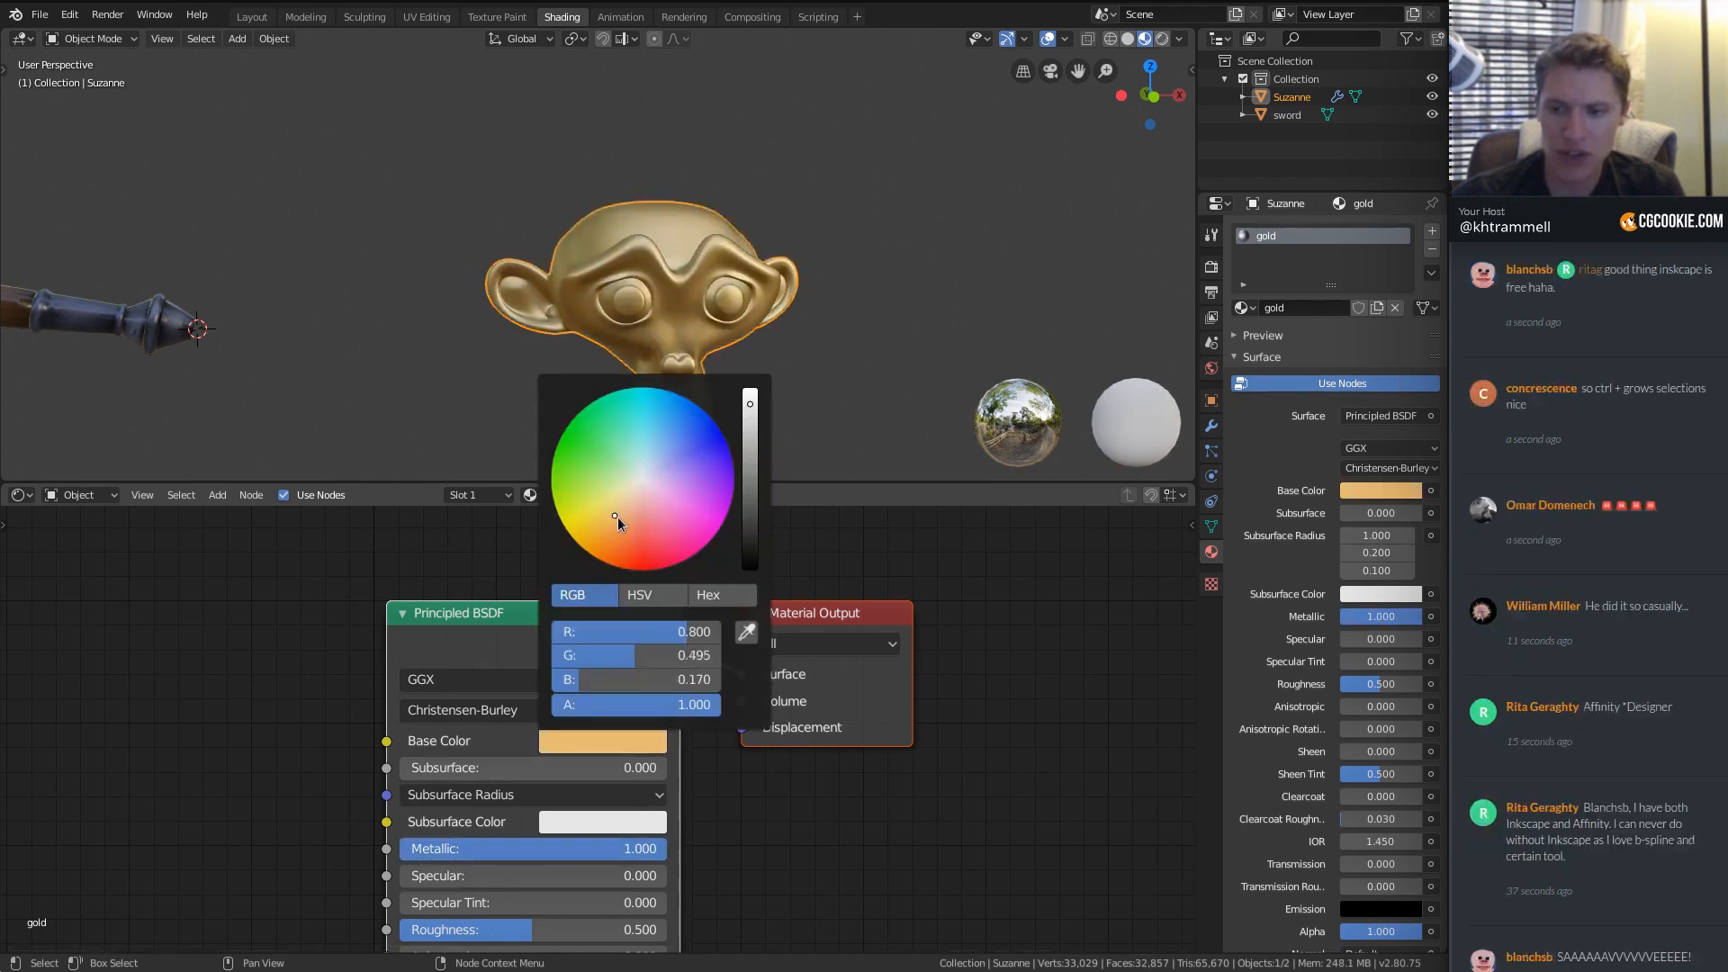
{"action": "left_click", "coordinate": [612, 523]}
{"action": "left_click", "coordinate": [615, 517]}
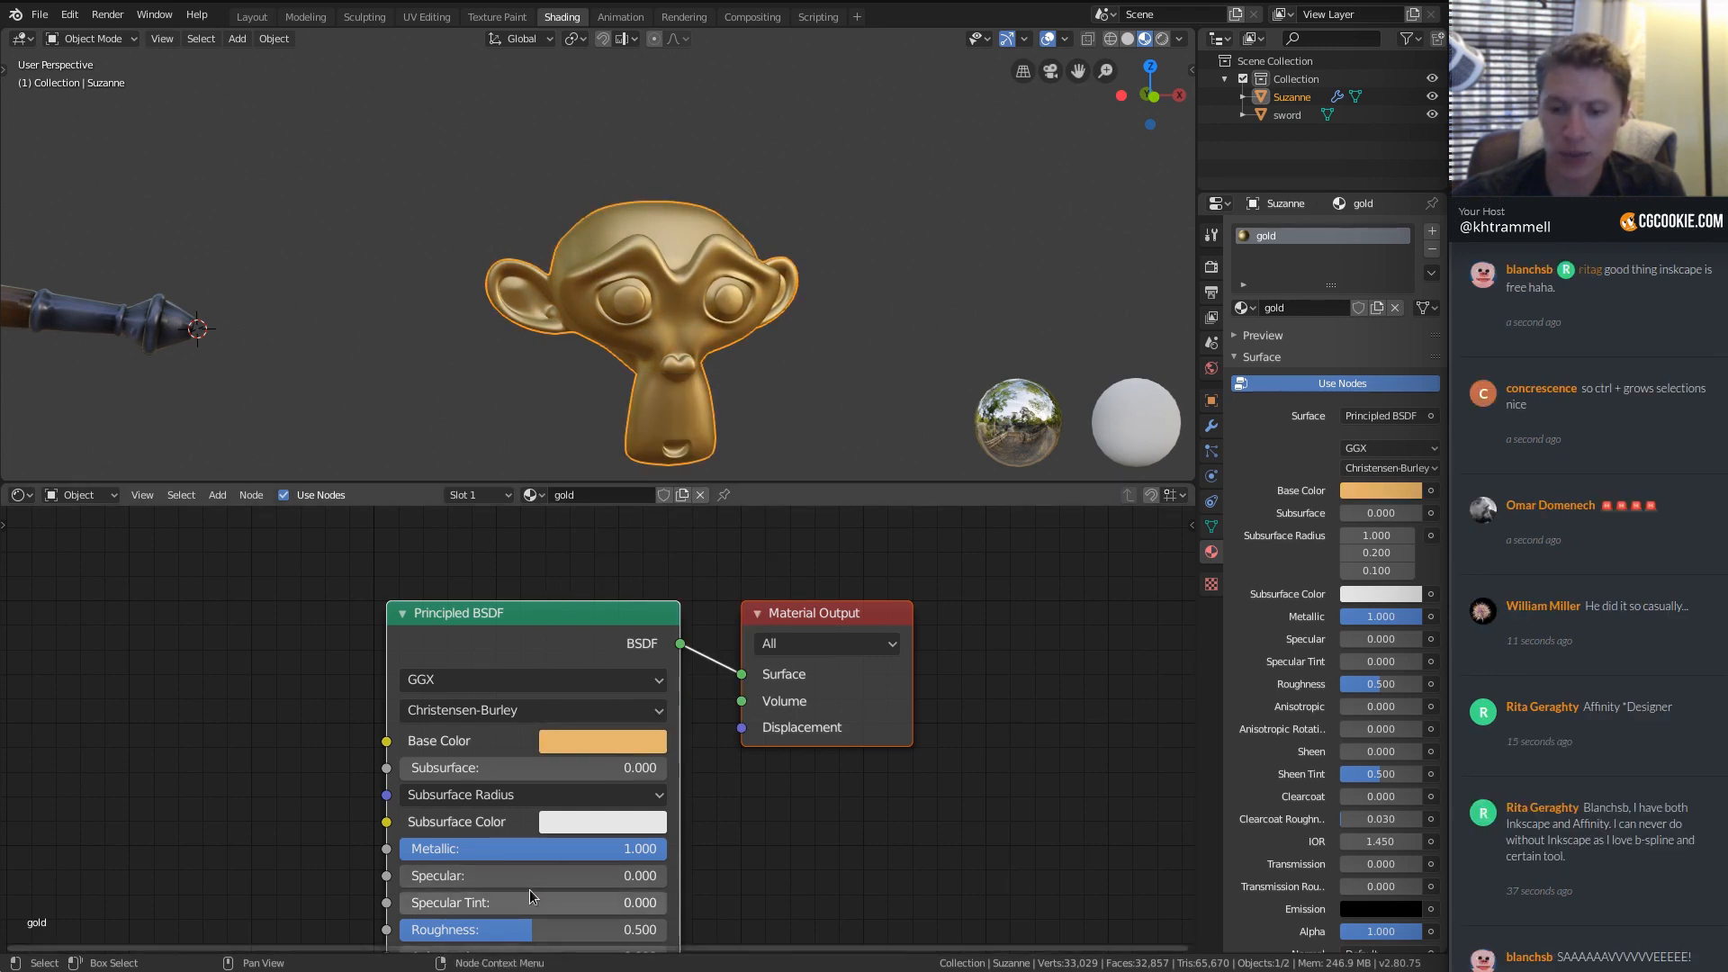
Lower the gold material's Roughness to about 0.227.
{"action": "middle_click_drag", "start_coordinate": [527, 895], "coordinate": [533, 835]}
{"action": "left_click_drag", "start_coordinate": [533, 851], "coordinate": [465, 852]}
{"action": "middle_click_drag", "start_coordinate": [719, 342], "coordinate": [796, 333]}
{"action": "middle_click_drag", "start_coordinate": [797, 333], "coordinate": [751, 267], "text": "ctrl"}
{"action": "left_click_drag", "start_coordinate": [472, 852], "coordinate": [465, 851]}
{"action": "scroll", "coordinate": [833, 231], "scroll_direction": "down", "scroll_amount": 4}
Duplicate the gold monkey and place the copy directly above the original.
{"action": "key", "text": "shift+d"}
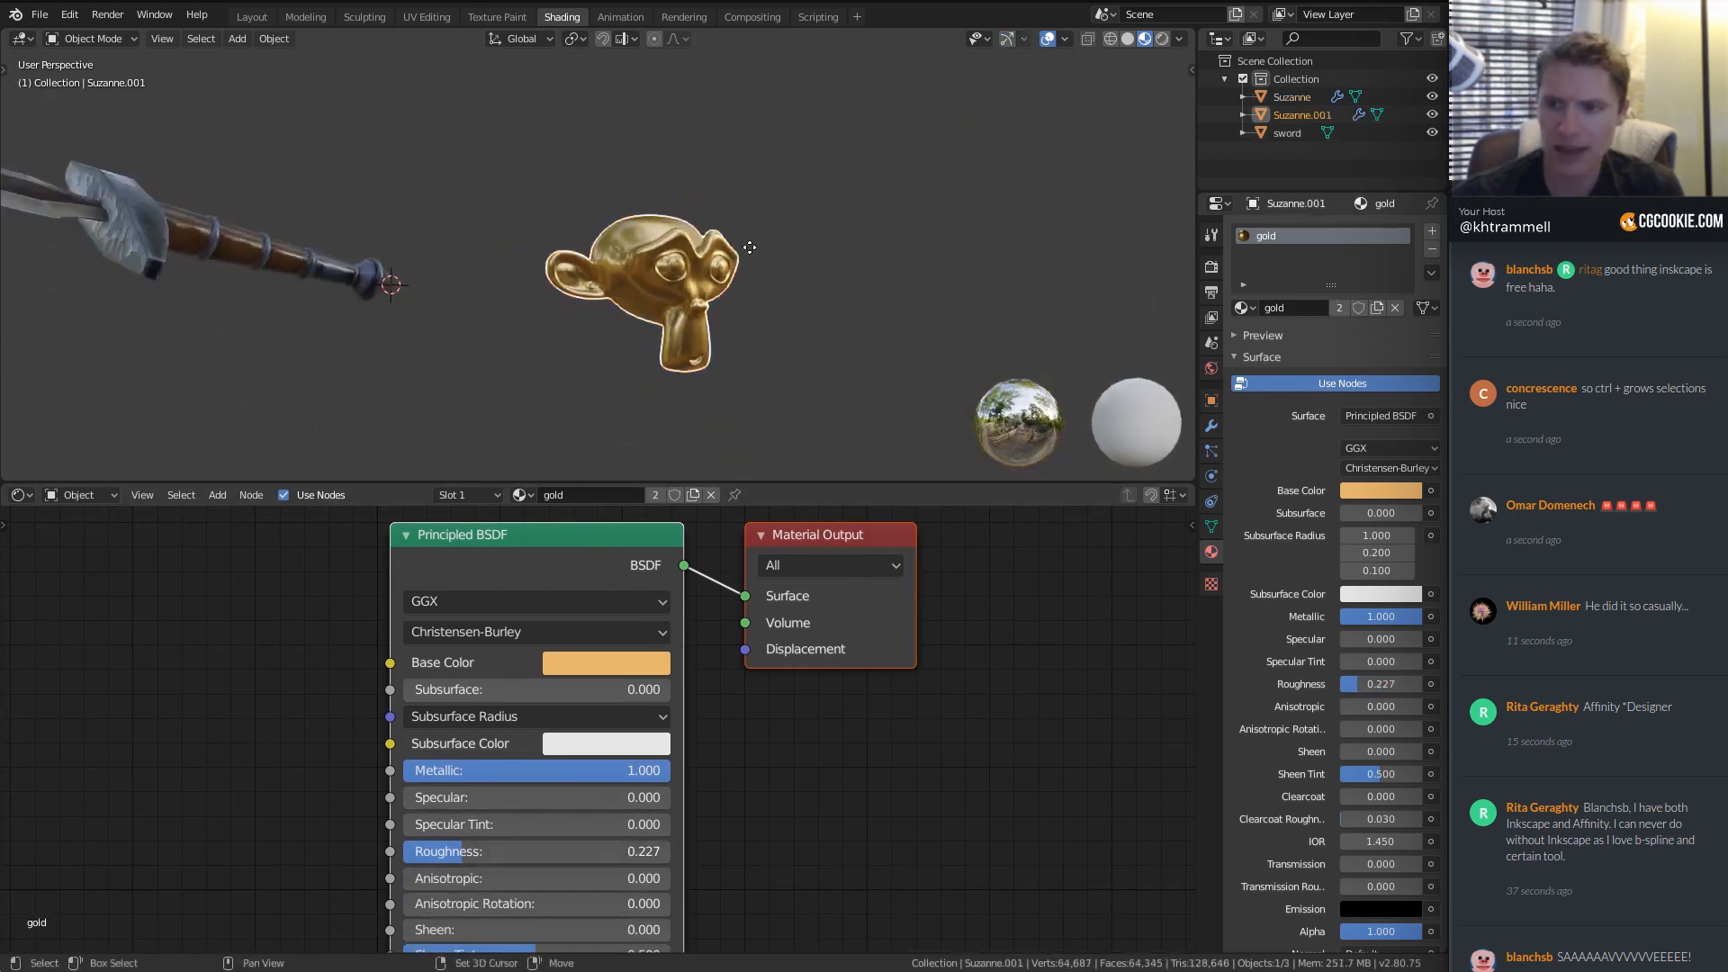
{"action": "left_click", "coordinate": [748, 122]}
{"action": "middle_click_drag", "start_coordinate": [748, 121], "coordinate": [705, 191], "text": "shift"}
{"action": "scroll", "coordinate": [705, 191], "scroll_direction": "up", "scroll_amount": 1}
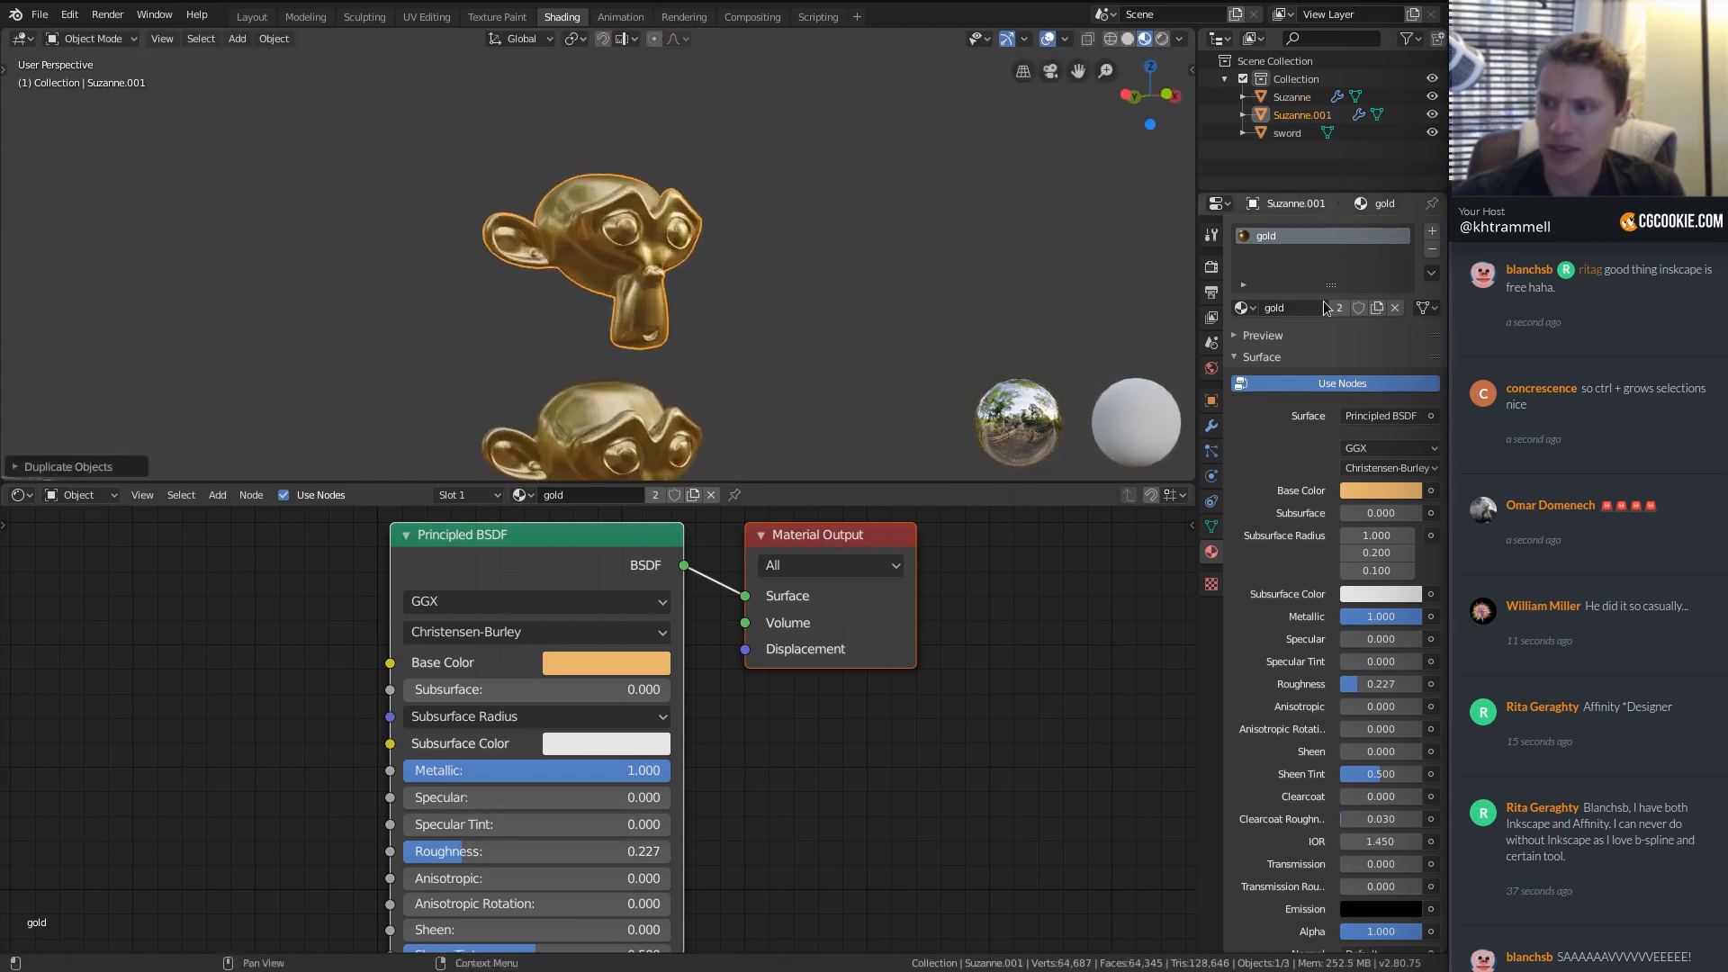
Make the upper monkey's material a single-user copy and rename it not_gold.
{"action": "left_click", "coordinate": [1339, 308]}
{"action": "left_click", "coordinate": [1307, 308]}
{"action": "type", "text": "not_go"}
{"action": "key", "text": "Return"}
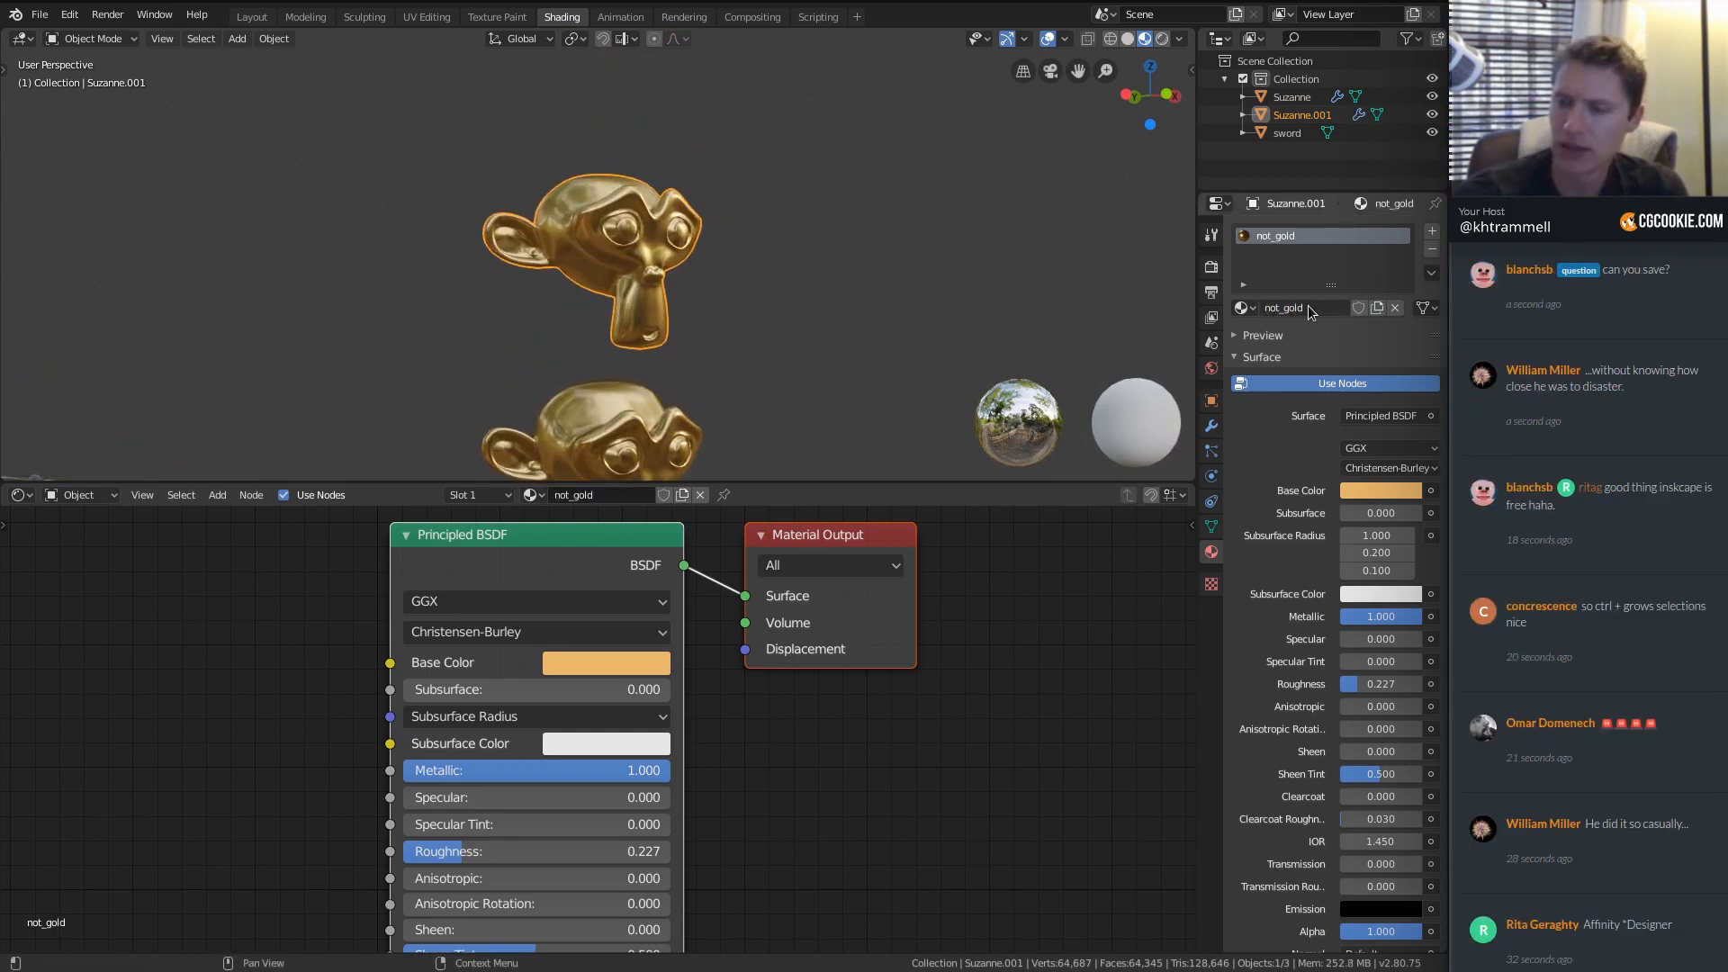
Set not_gold's Metallic to 0 and Specular to 1, and compare the upper monkey with the gold one.
{"action": "scroll", "coordinate": [609, 196], "scroll_direction": "up", "scroll_amount": 2}
{"action": "middle_click_drag", "start_coordinate": [475, 762], "coordinate": [473, 711]}
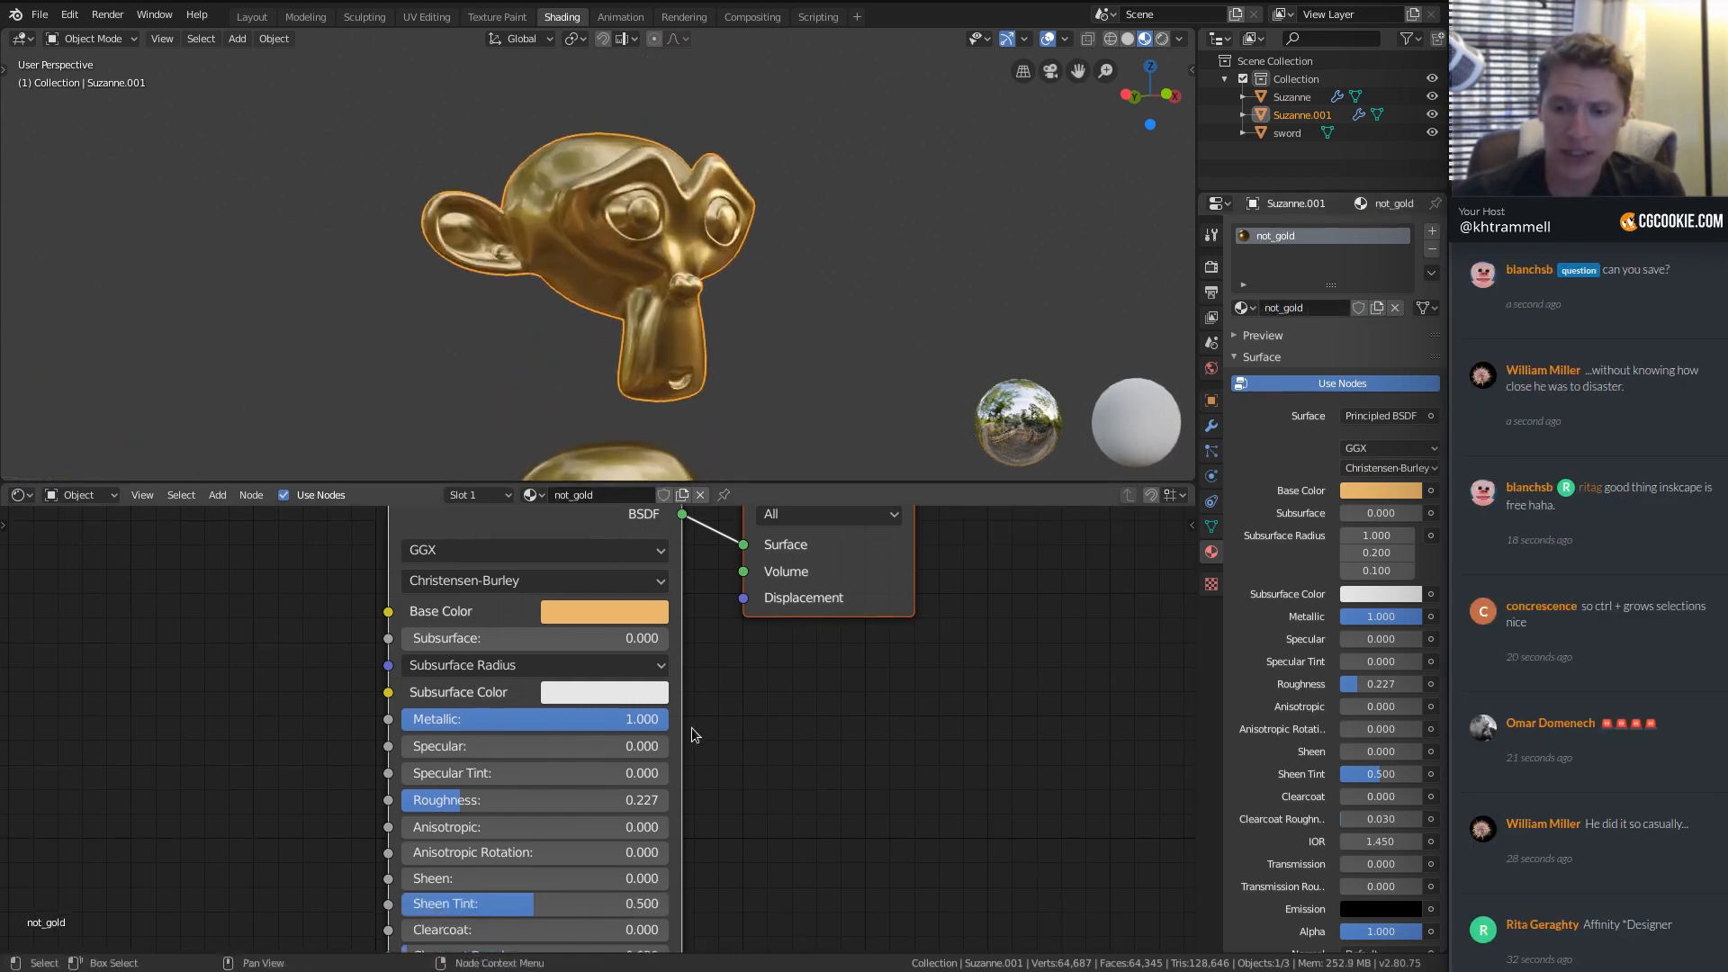
{"action": "left_click_drag", "start_coordinate": [636, 721], "coordinate": [667, 747]}
{"action": "middle_click_drag", "start_coordinate": [682, 322], "coordinate": [688, 238], "text": "shift"}
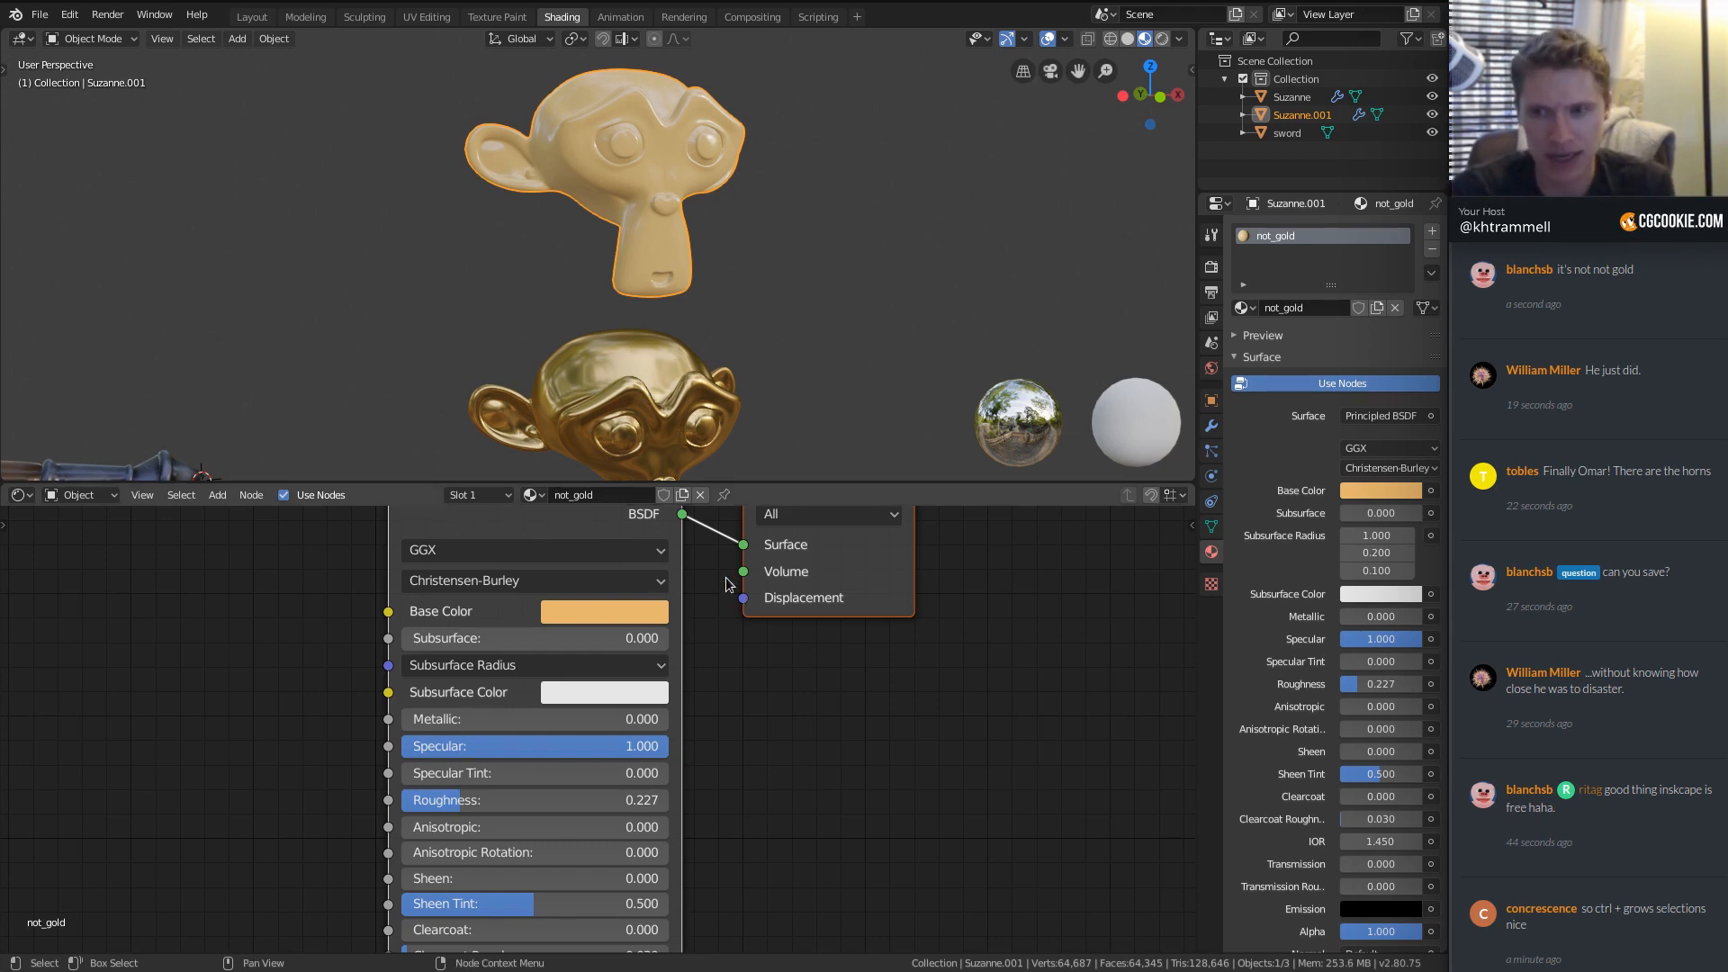
{"action": "middle_click_drag", "start_coordinate": [657, 243], "coordinate": [609, 344]}
Delete both monkey heads and select the sword.
{"action": "left_click", "coordinate": [614, 353]}
{"action": "left_click", "coordinate": [619, 200], "text": "shift"}
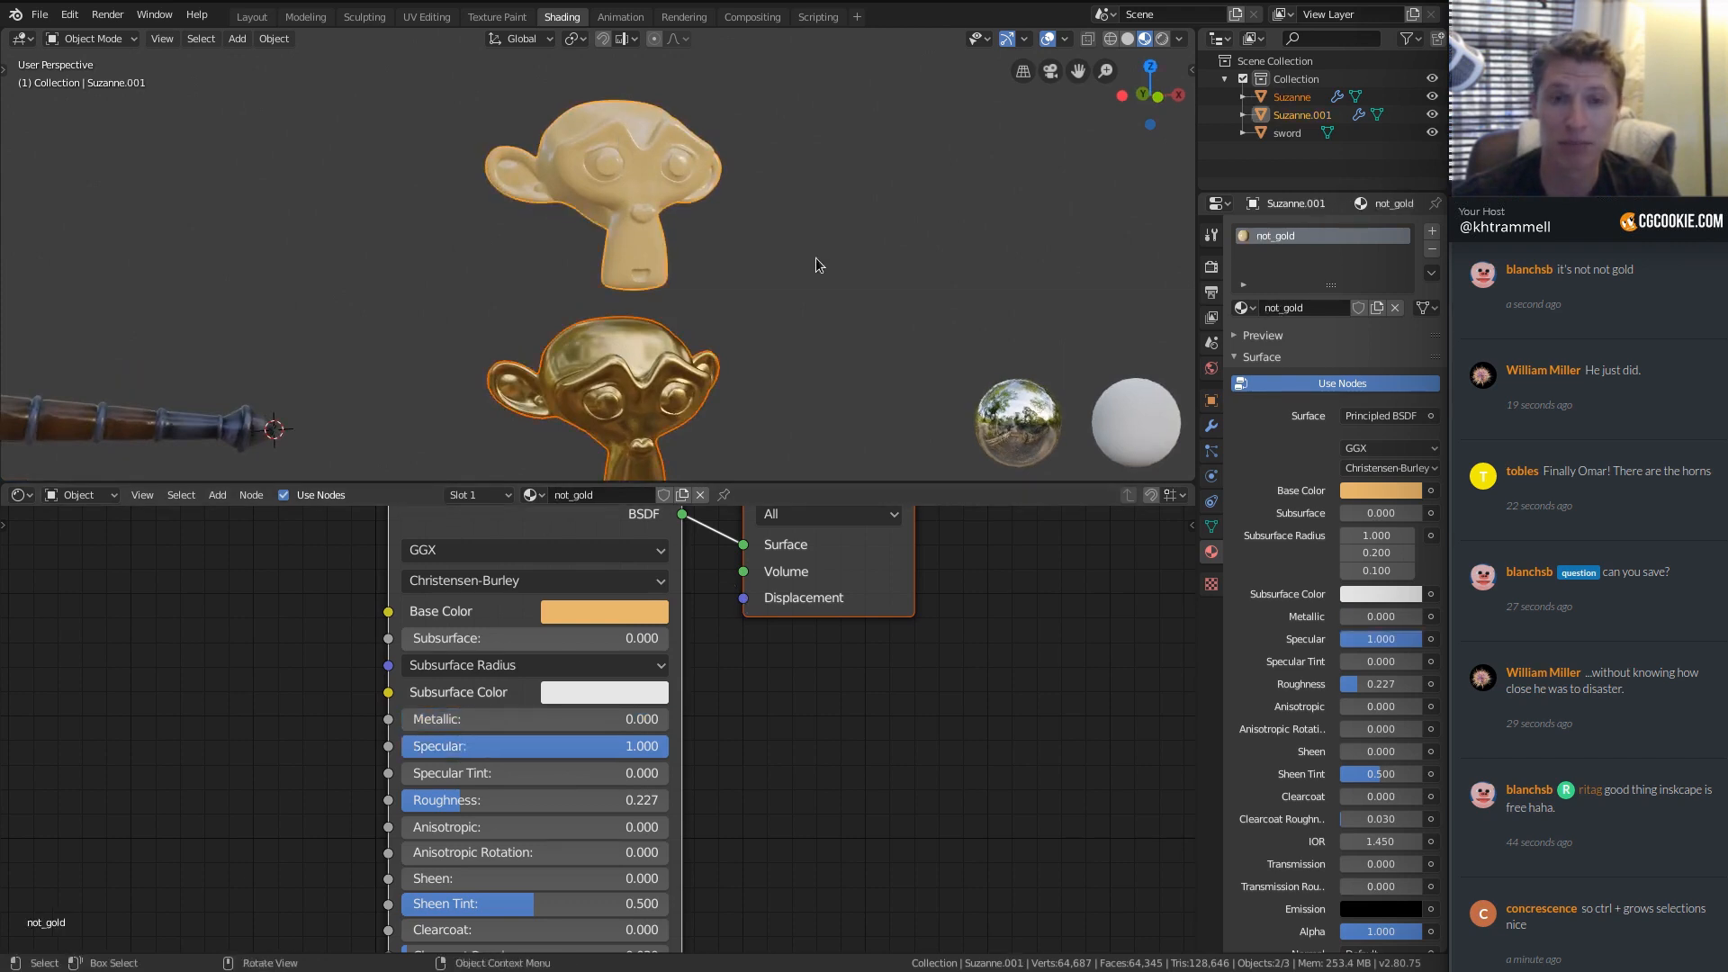
{"action": "key", "text": "x"}
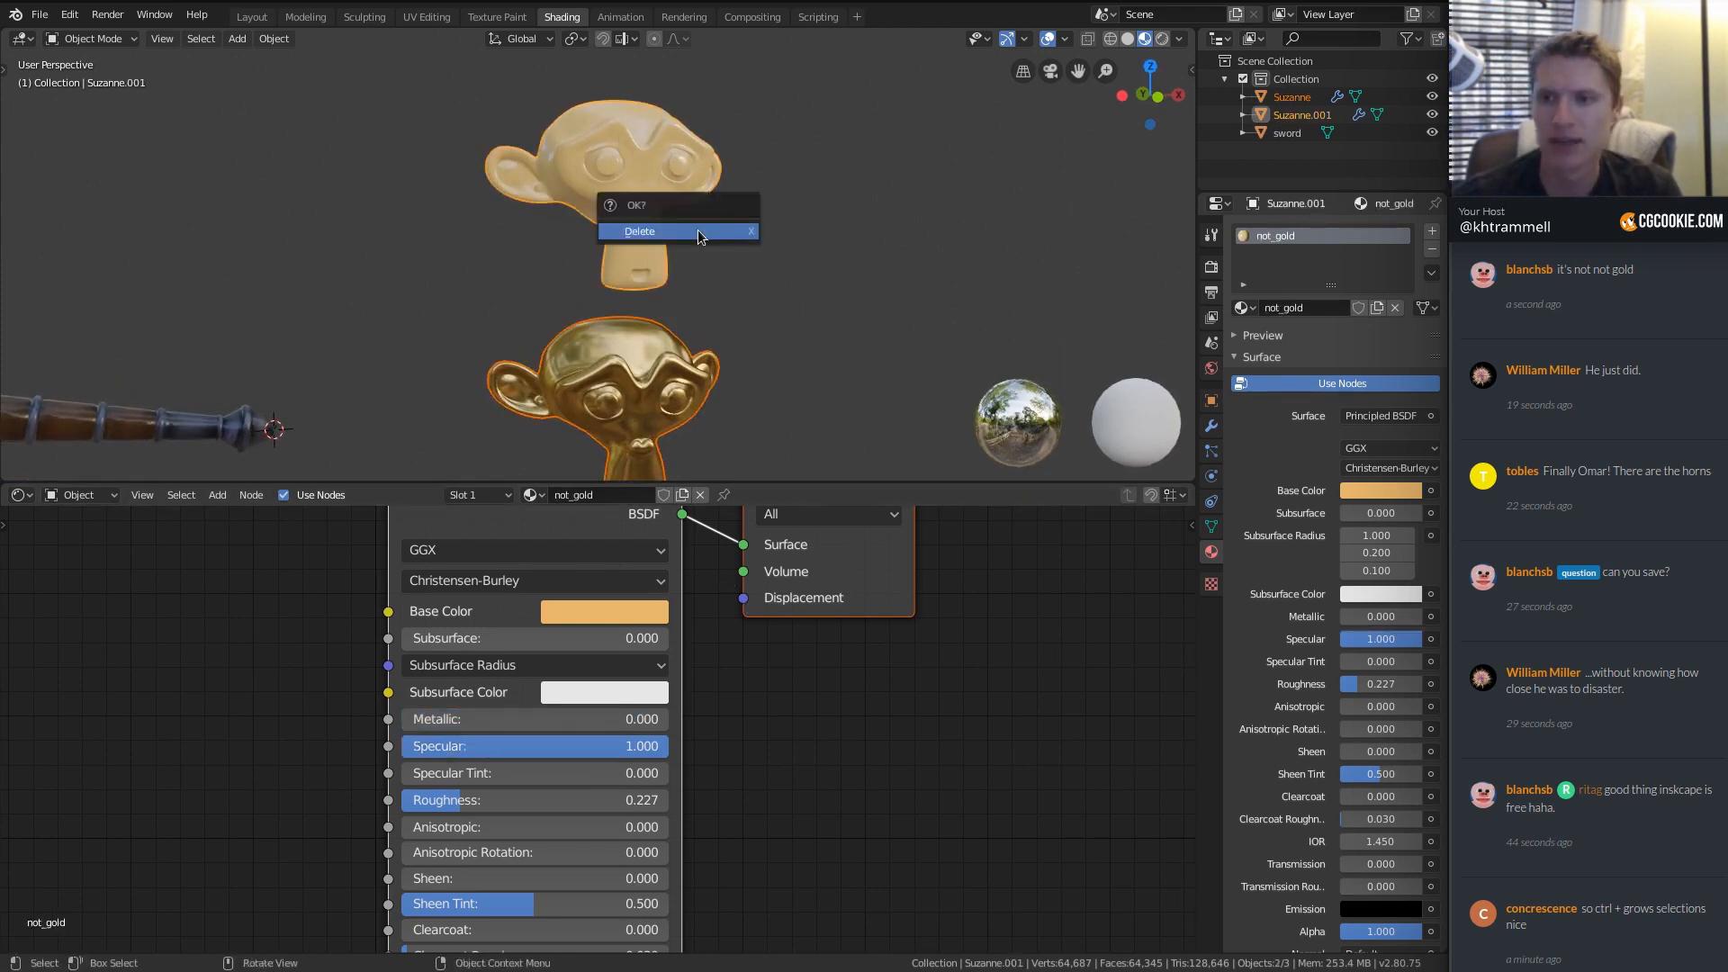
{"action": "left_click", "coordinate": [698, 230]}
{"action": "key", "text": "Home"}
{"action": "left_click", "coordinate": [587, 378]}
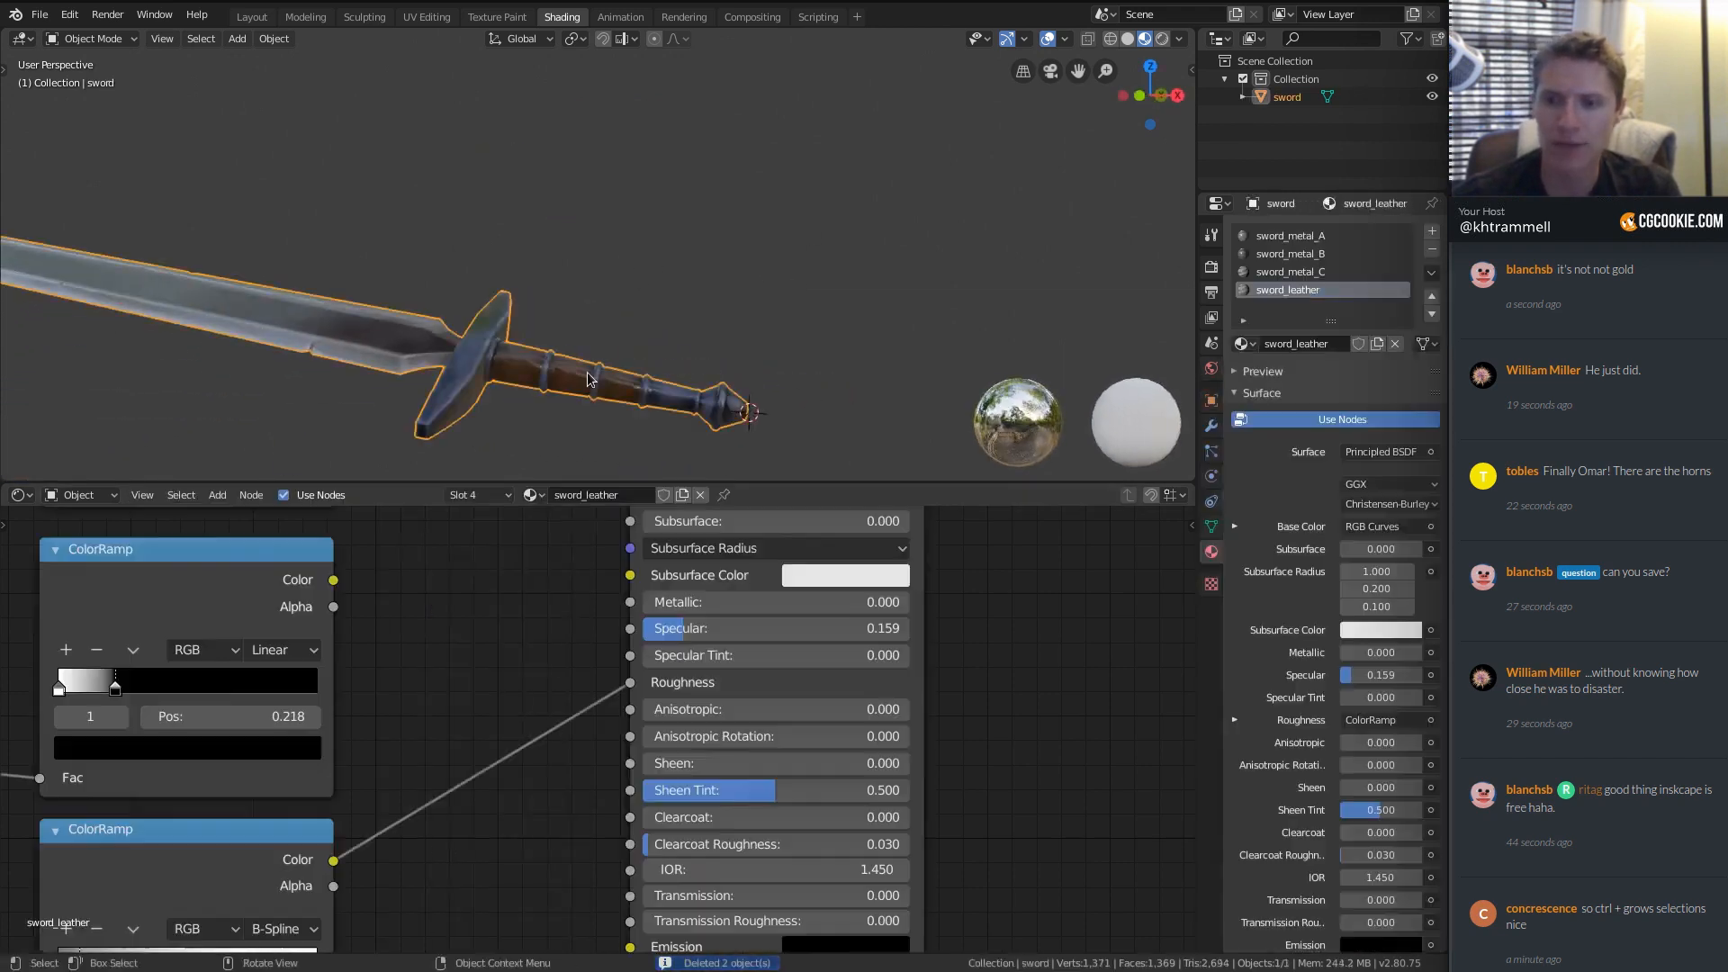
Deselect everything in the scene and save the file.
{"action": "scroll", "coordinate": [592, 376], "scroll_direction": "up", "scroll_amount": 8}
{"action": "key", "text": "alt+a"}
{"action": "middle_click_drag", "start_coordinate": [693, 284], "coordinate": [650, 289]}
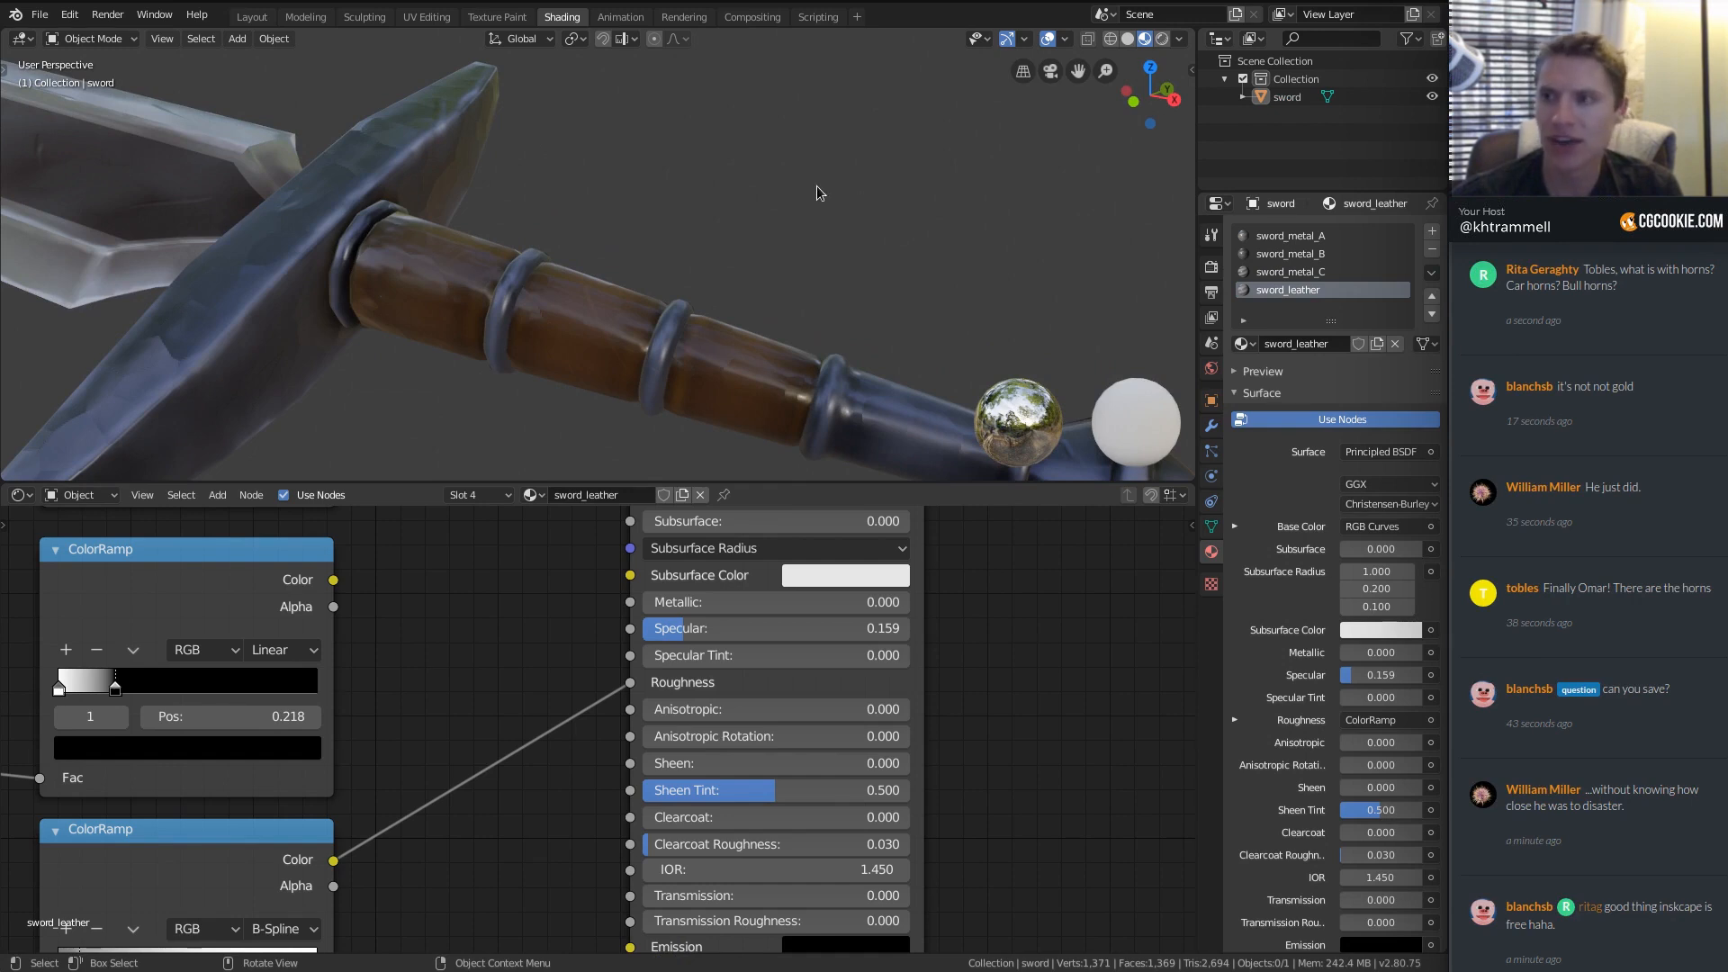
{"action": "key", "text": "ctrl"}
{"action": "key", "text": "ctrl+s"}
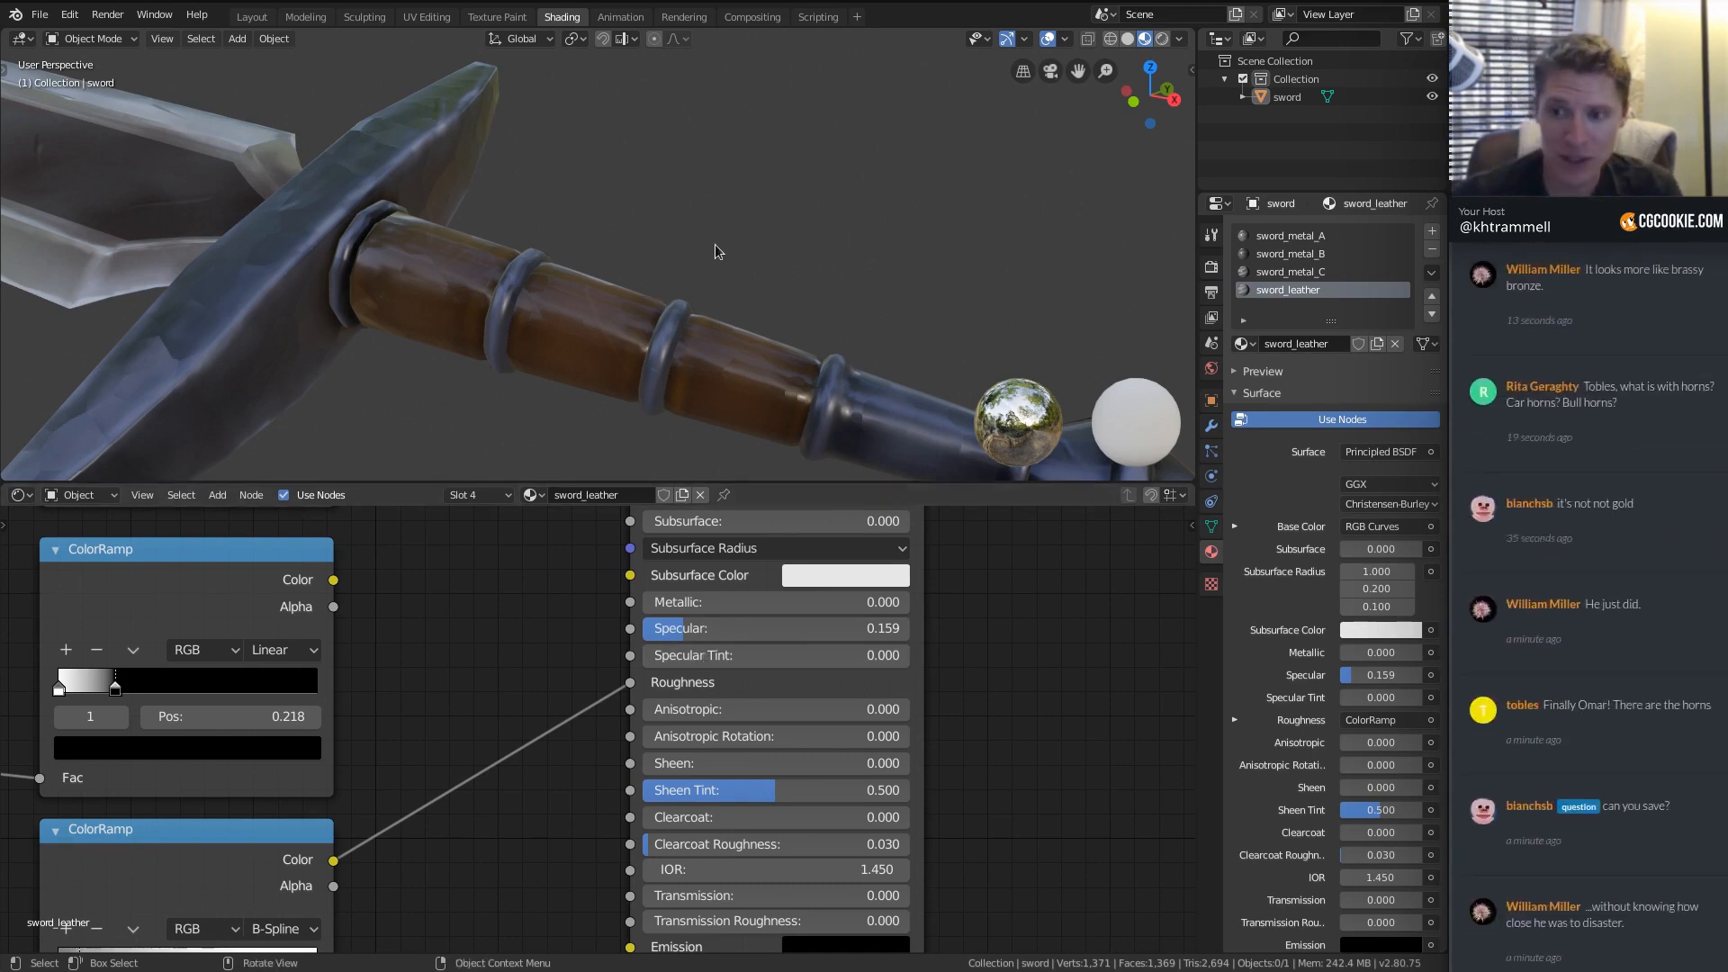
Lower sword_leather's Specular to 0.064 and disconnect the link feeding the Principled BSDF's Normal input.
{"action": "left_click_drag", "start_coordinate": [684, 628], "coordinate": [659, 628]}
{"action": "middle_click_drag", "start_coordinate": [727, 279], "coordinate": [693, 290]}
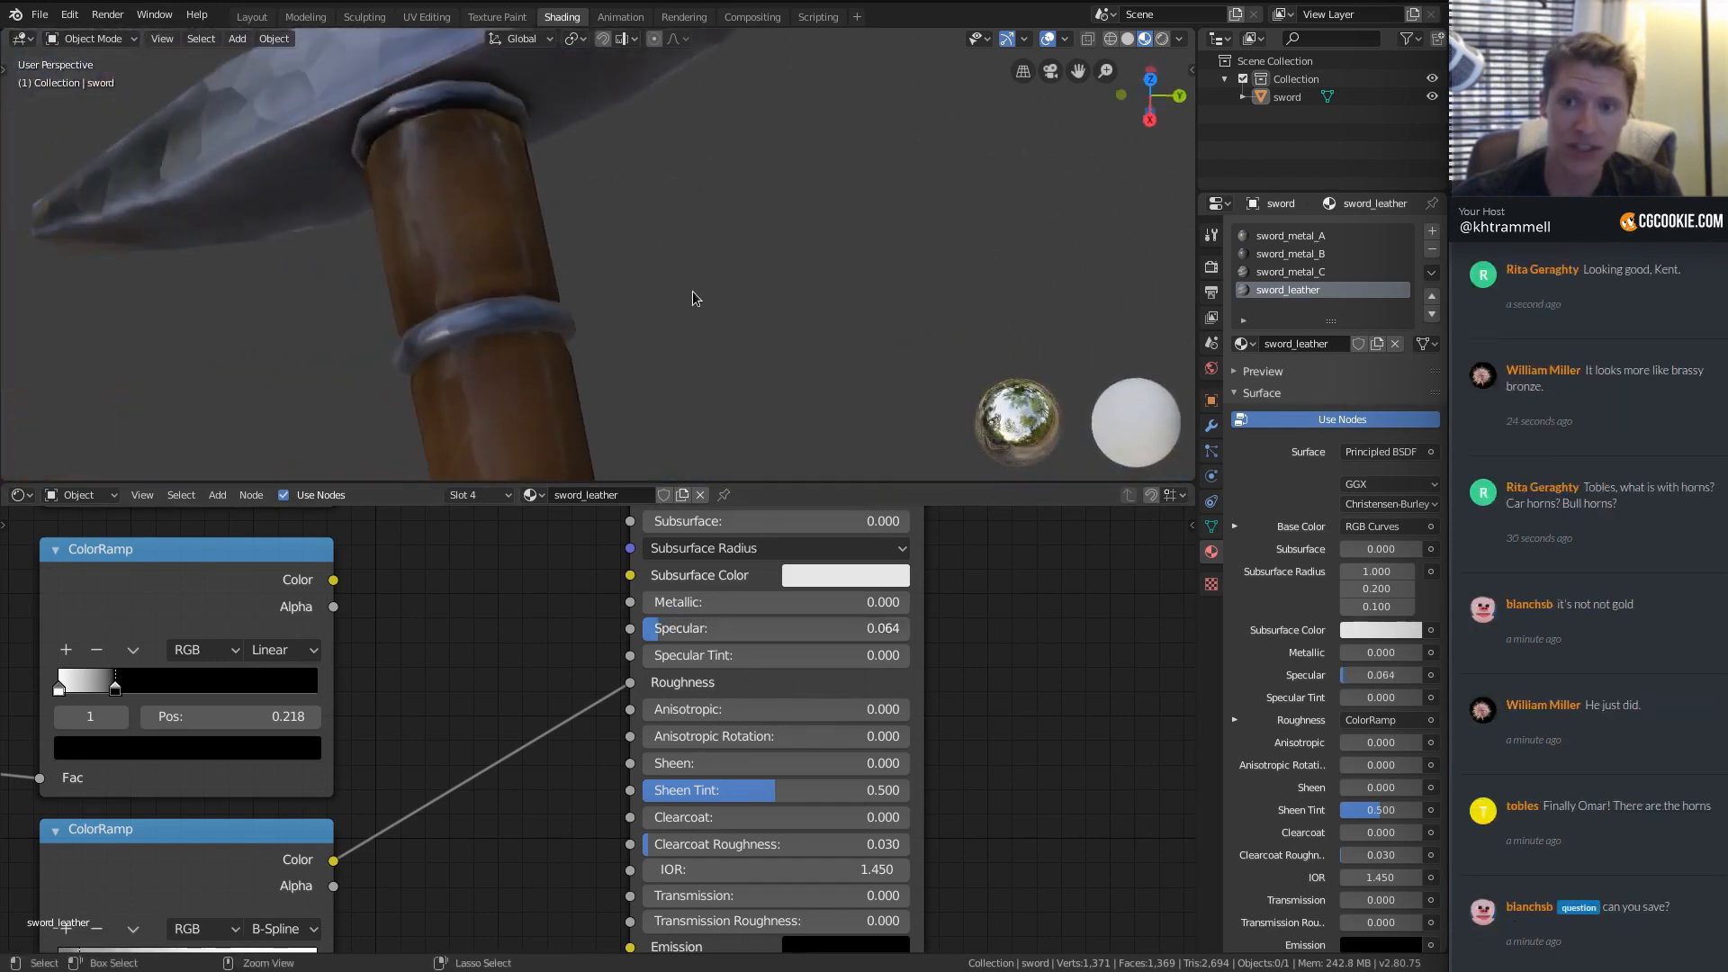
{"action": "middle_click_drag", "start_coordinate": [622, 908], "coordinate": [611, 660]}
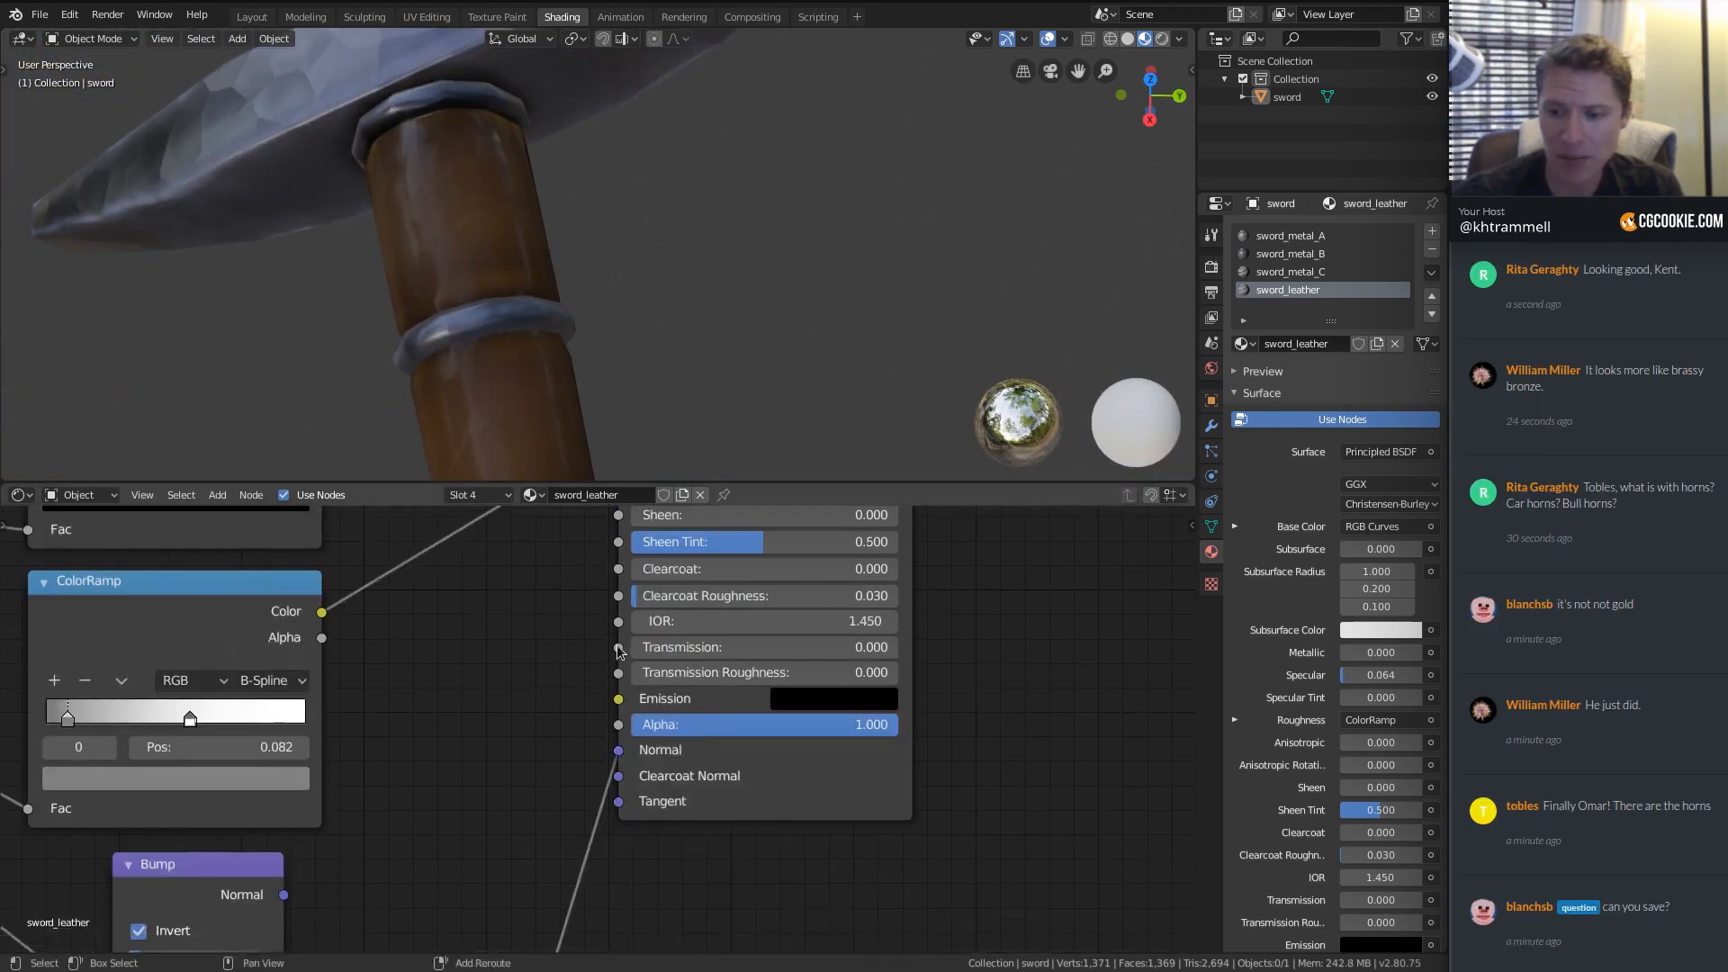
{"action": "left_click_drag", "start_coordinate": [619, 749], "coordinate": [541, 780]}
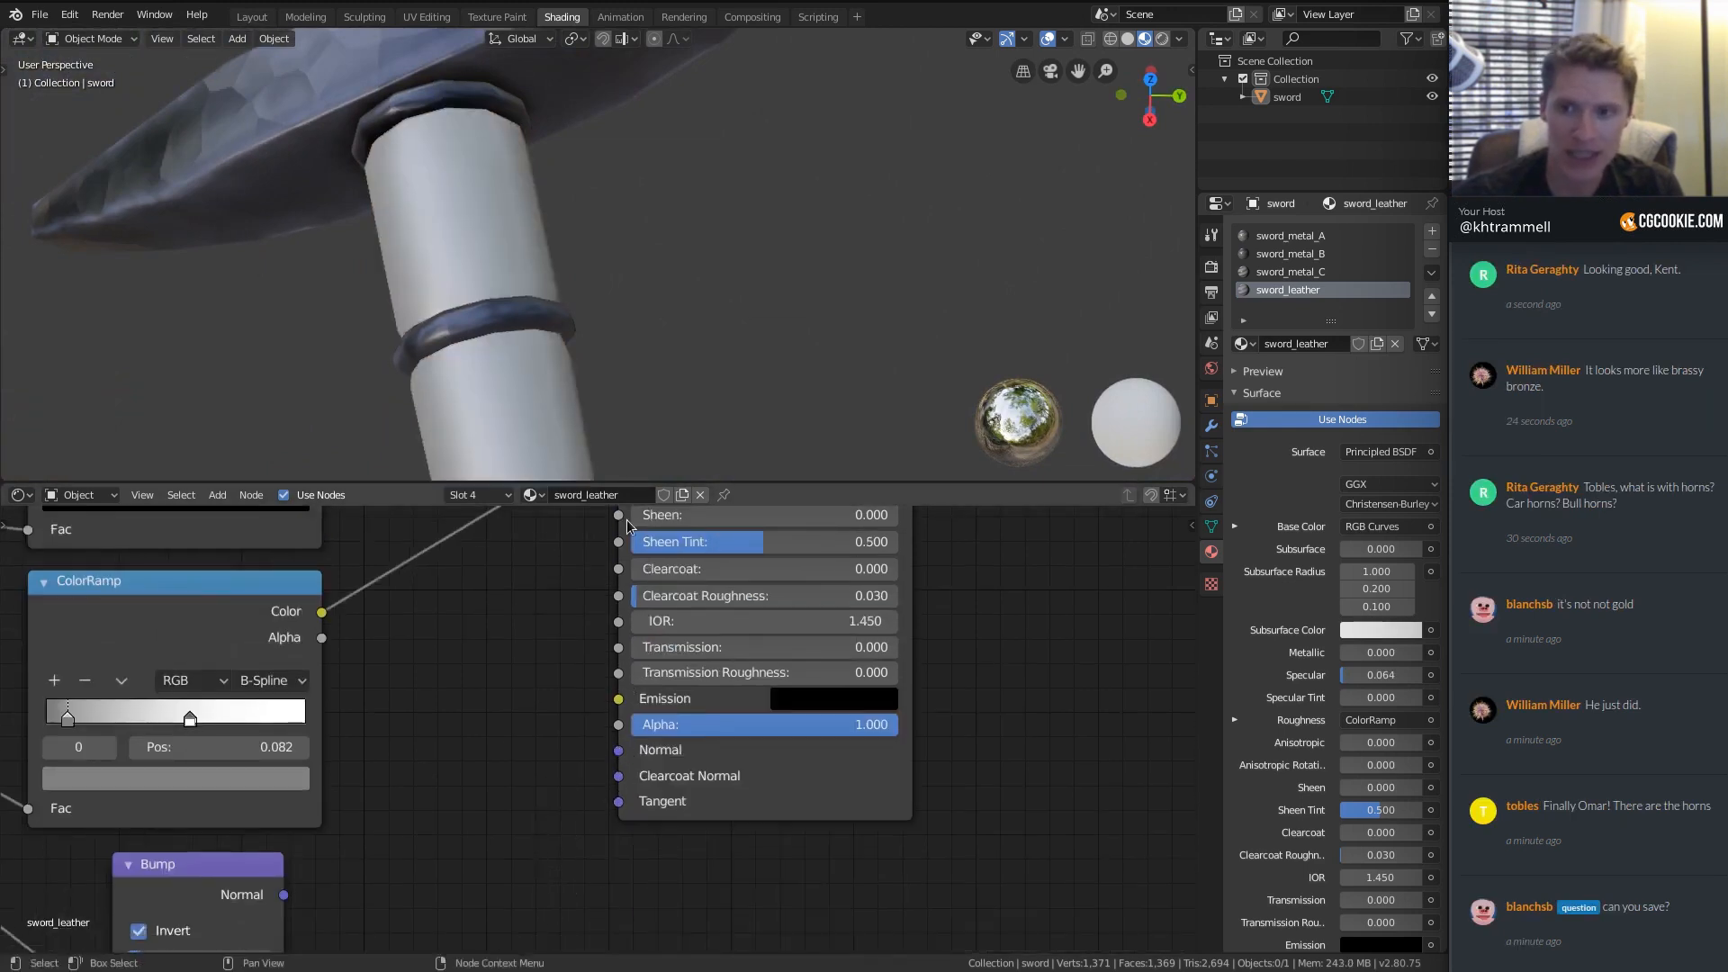
{"action": "middle_click_drag", "start_coordinate": [586, 138], "coordinate": [662, 162]}
{"action": "scroll", "coordinate": [834, 247], "scroll_direction": "down", "scroll_amount": 3}
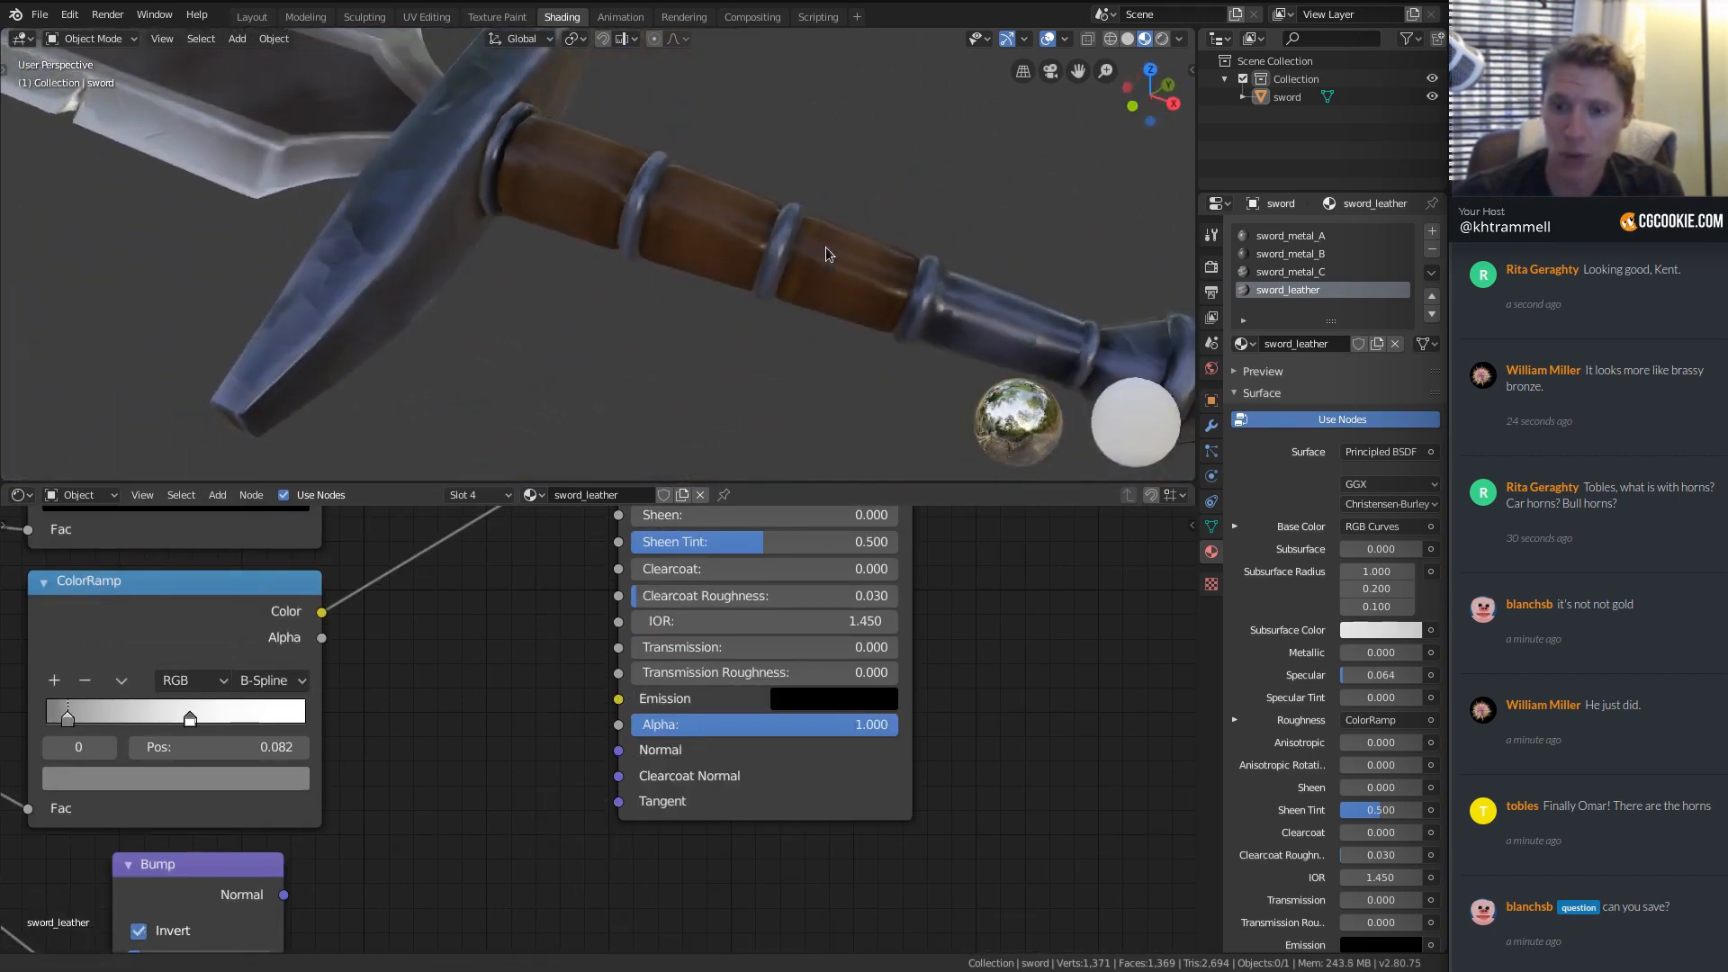
Preview the output of the unconnected linear ColorRamp directly on the sword's leather grip.
{"action": "middle_click_drag", "start_coordinate": [333, 623], "coordinate": [447, 900]}
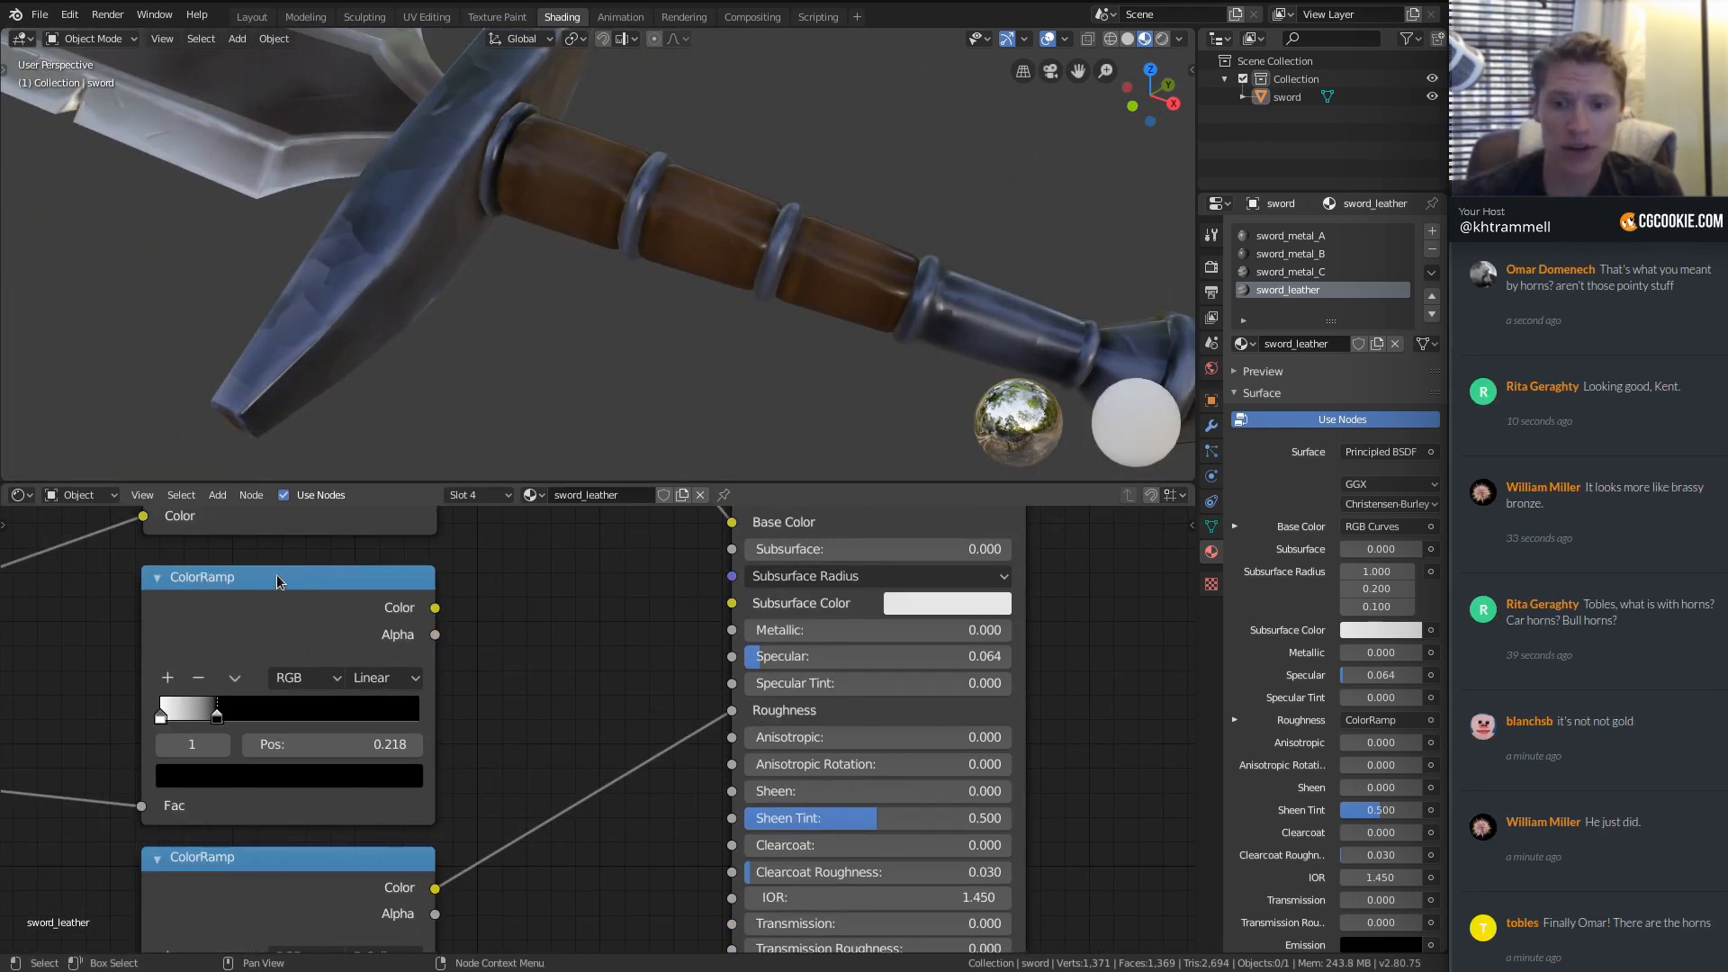
{"action": "middle_click_drag", "start_coordinate": [328, 595], "coordinate": [484, 600]}
{"action": "scroll", "coordinate": [482, 601], "scroll_direction": "down", "scroll_amount": 1}
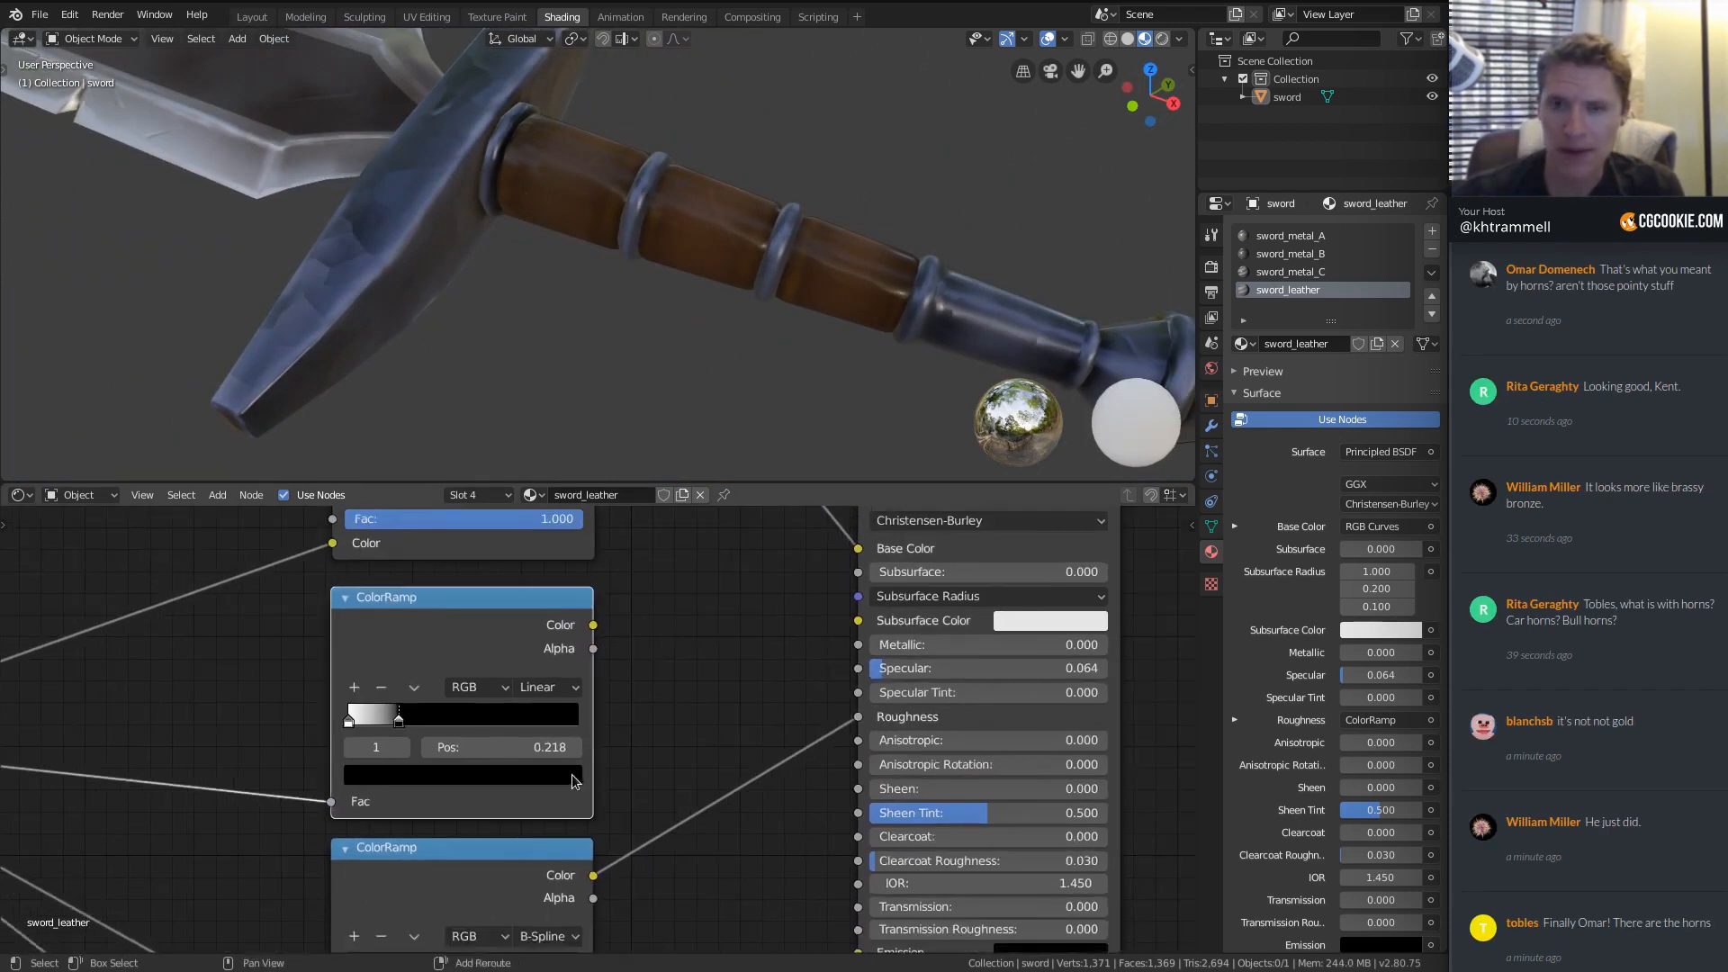
{"action": "middle_click_drag", "start_coordinate": [562, 779], "coordinate": [719, 762]}
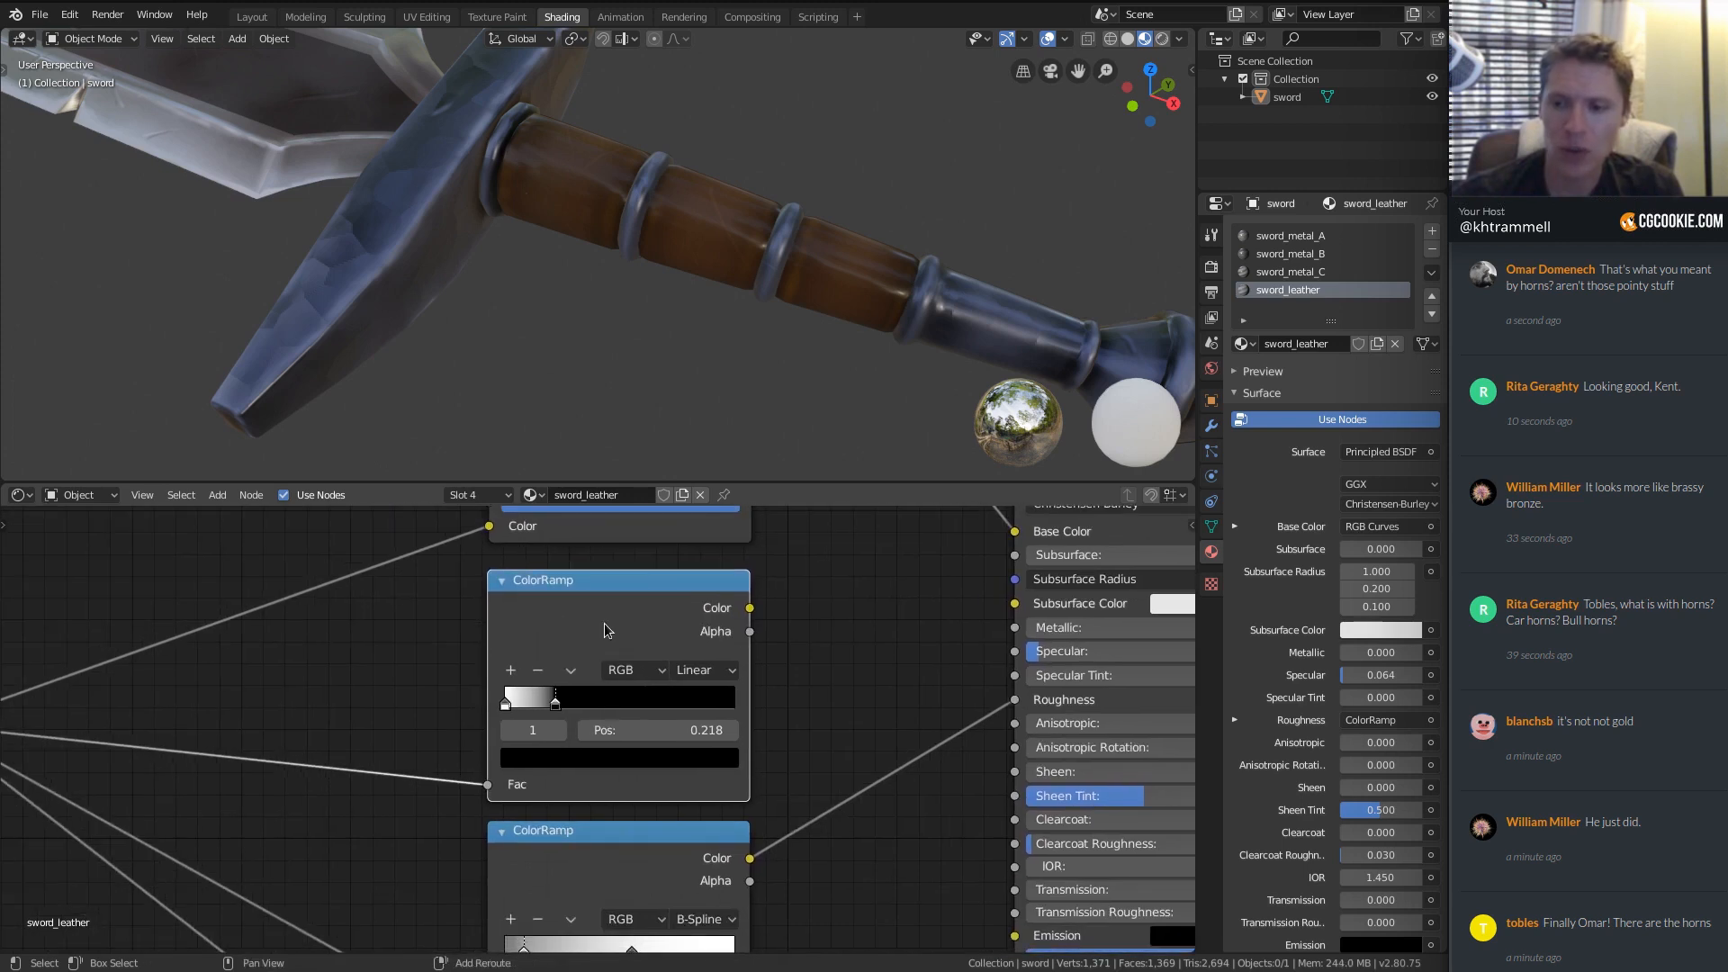
{"action": "scroll", "coordinate": [657, 604], "scroll_direction": "down", "scroll_amount": 1}
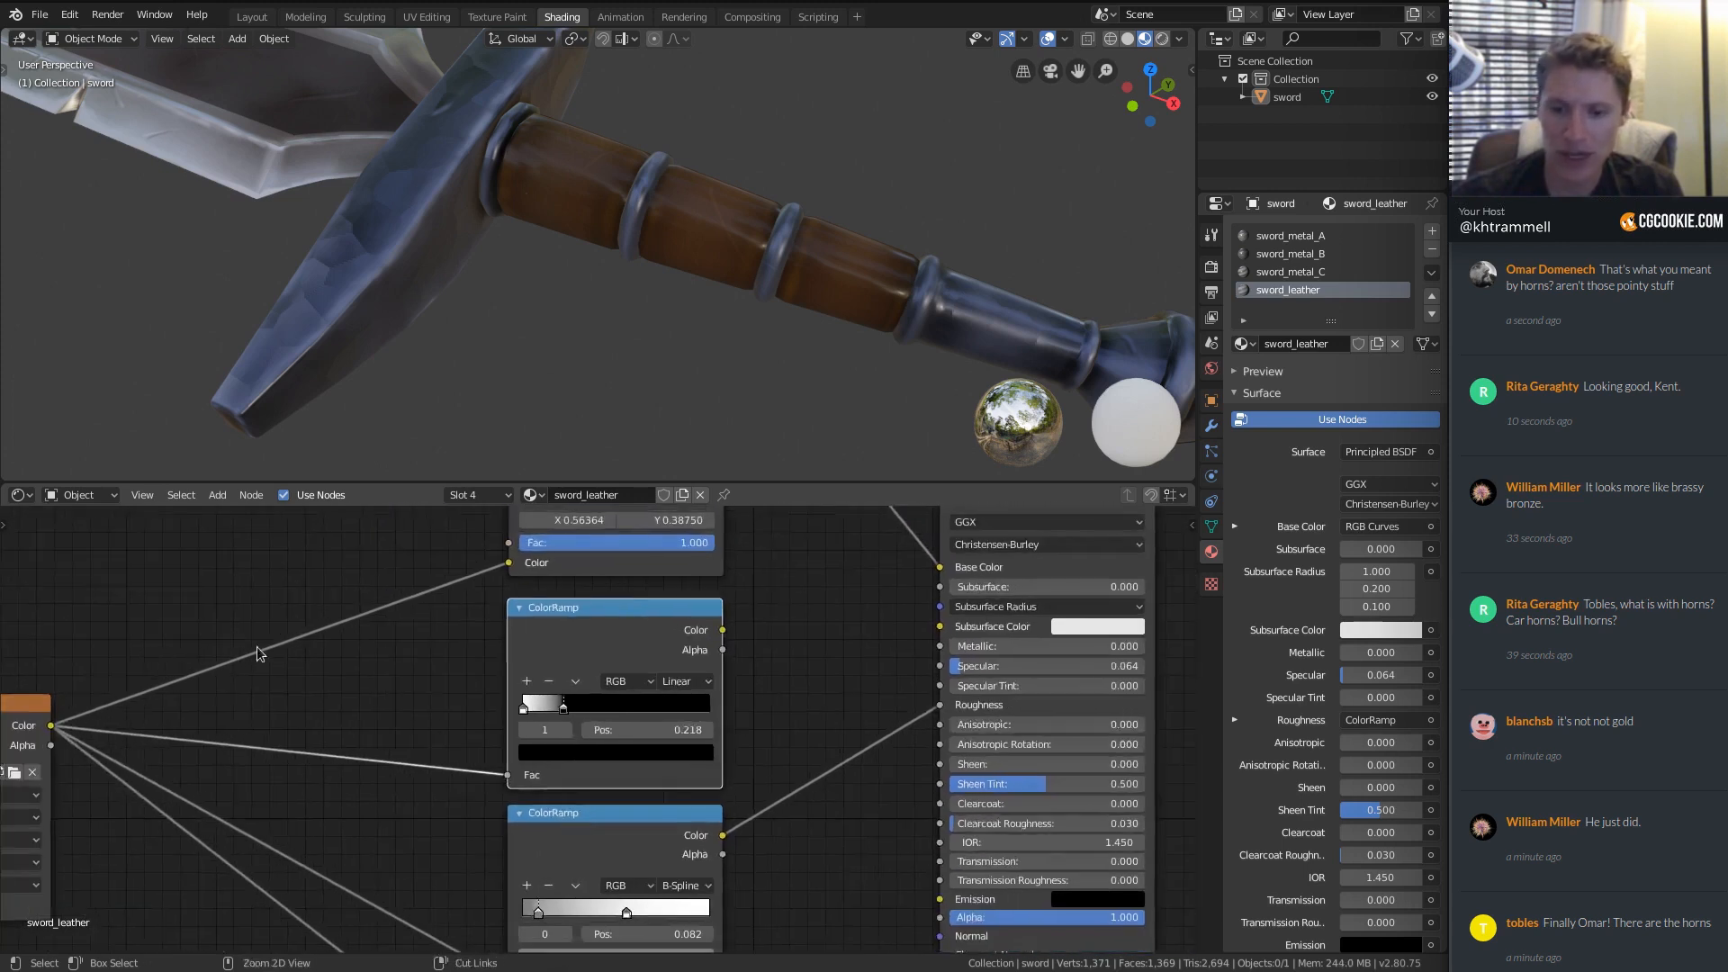
{"action": "left_click_drag", "start_coordinate": [727, 629], "coordinate": [829, 646]}
{"action": "left_click", "coordinate": [629, 613], "text": "ctrl+shift"}
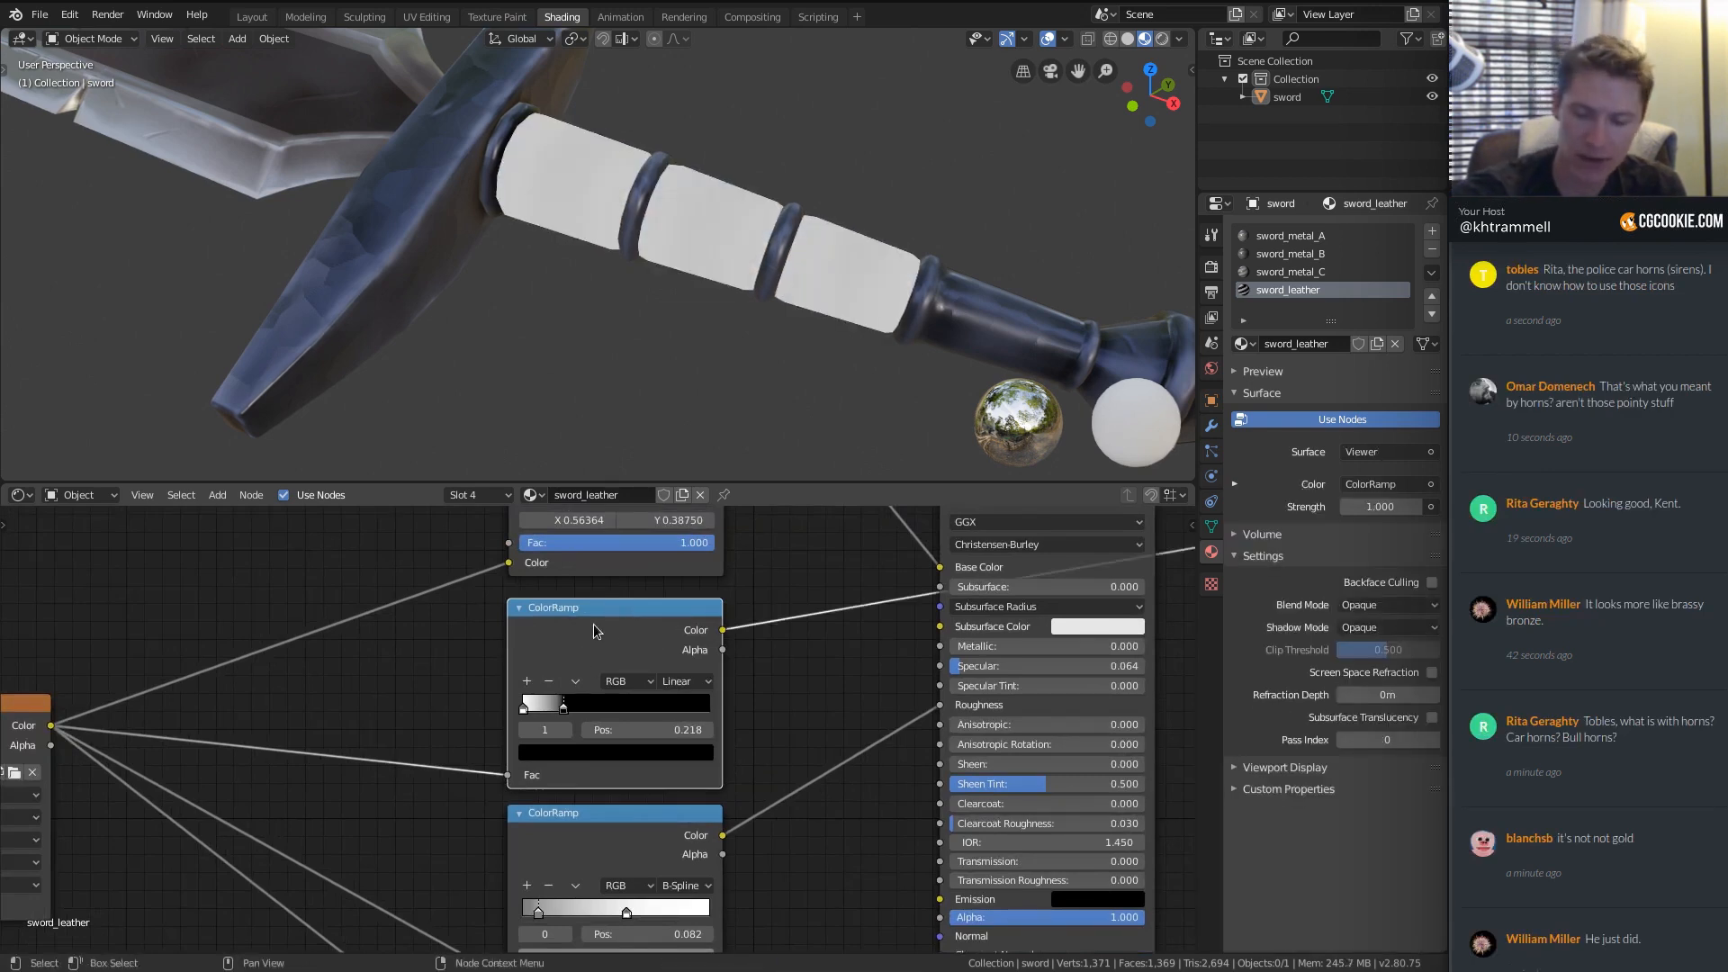
Reset the previewed ColorRamp to its default black-to-white gradient and examine the result on the grip.
{"action": "key", "text": "BackSpace"}
{"action": "scroll", "coordinate": [616, 659], "scroll_direction": "up", "scroll_amount": 1}
{"action": "middle_click_drag", "start_coordinate": [616, 659], "coordinate": [617, 672], "text": "ctrl"}
{"action": "mouse_move", "coordinate": [750, 234]}
{"action": "middle_mouse_down", "text": "ctrl"}
{"action": "mouse_move", "coordinate": [754, 175]}
{"action": "mouse_move", "coordinate": [747, 203]}
{"action": "middle_mouse_up", "text": "ctrl"}
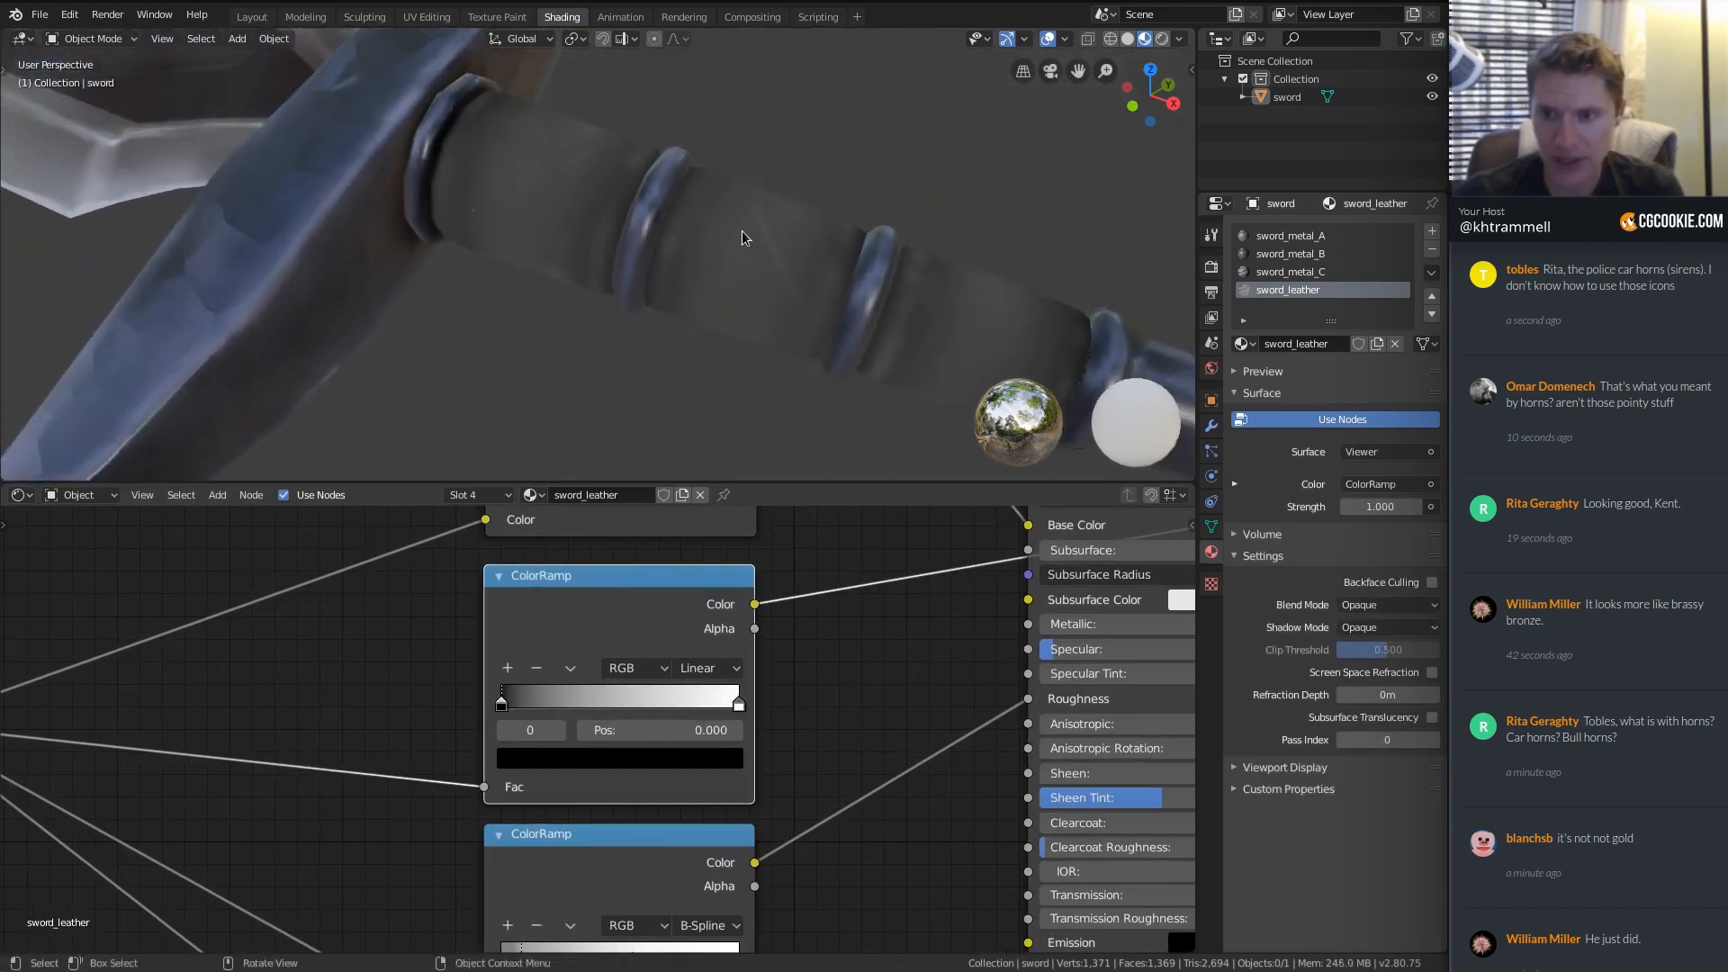
{"action": "scroll", "coordinate": [744, 243], "scroll_direction": "down", "scroll_amount": 2}
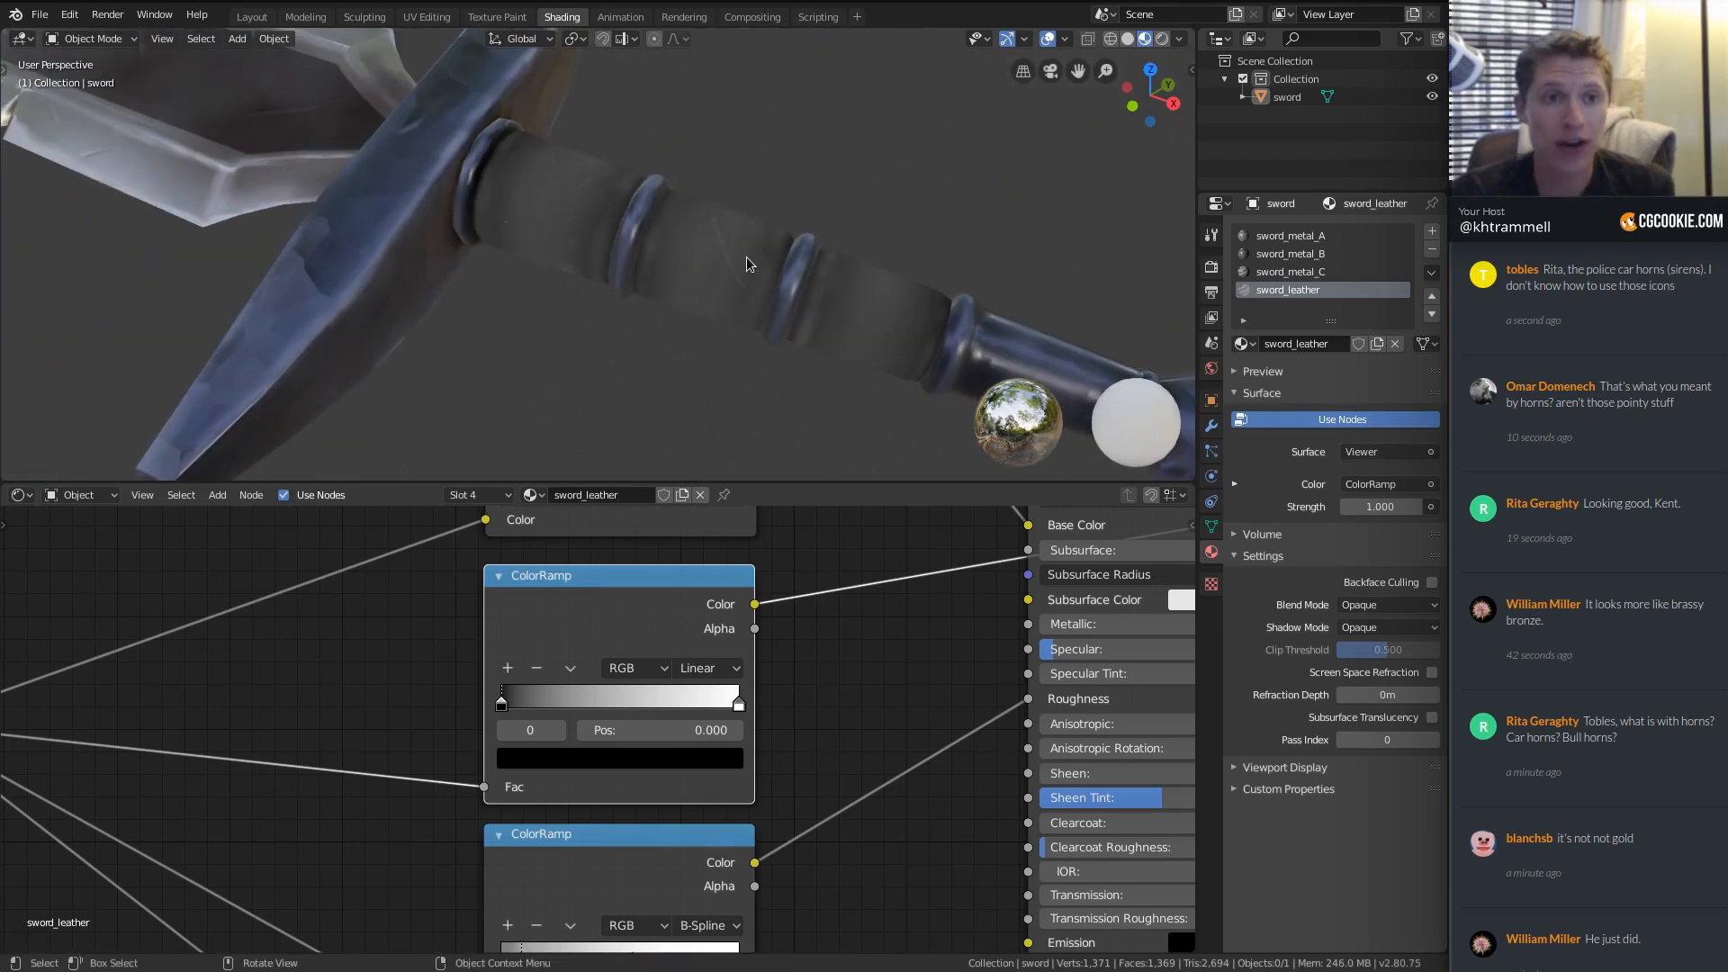
Raise the leather's Specular value to 0.173 on the Principled BSDF.
{"action": "middle_click_drag", "start_coordinate": [877, 630], "coordinate": [688, 664]}
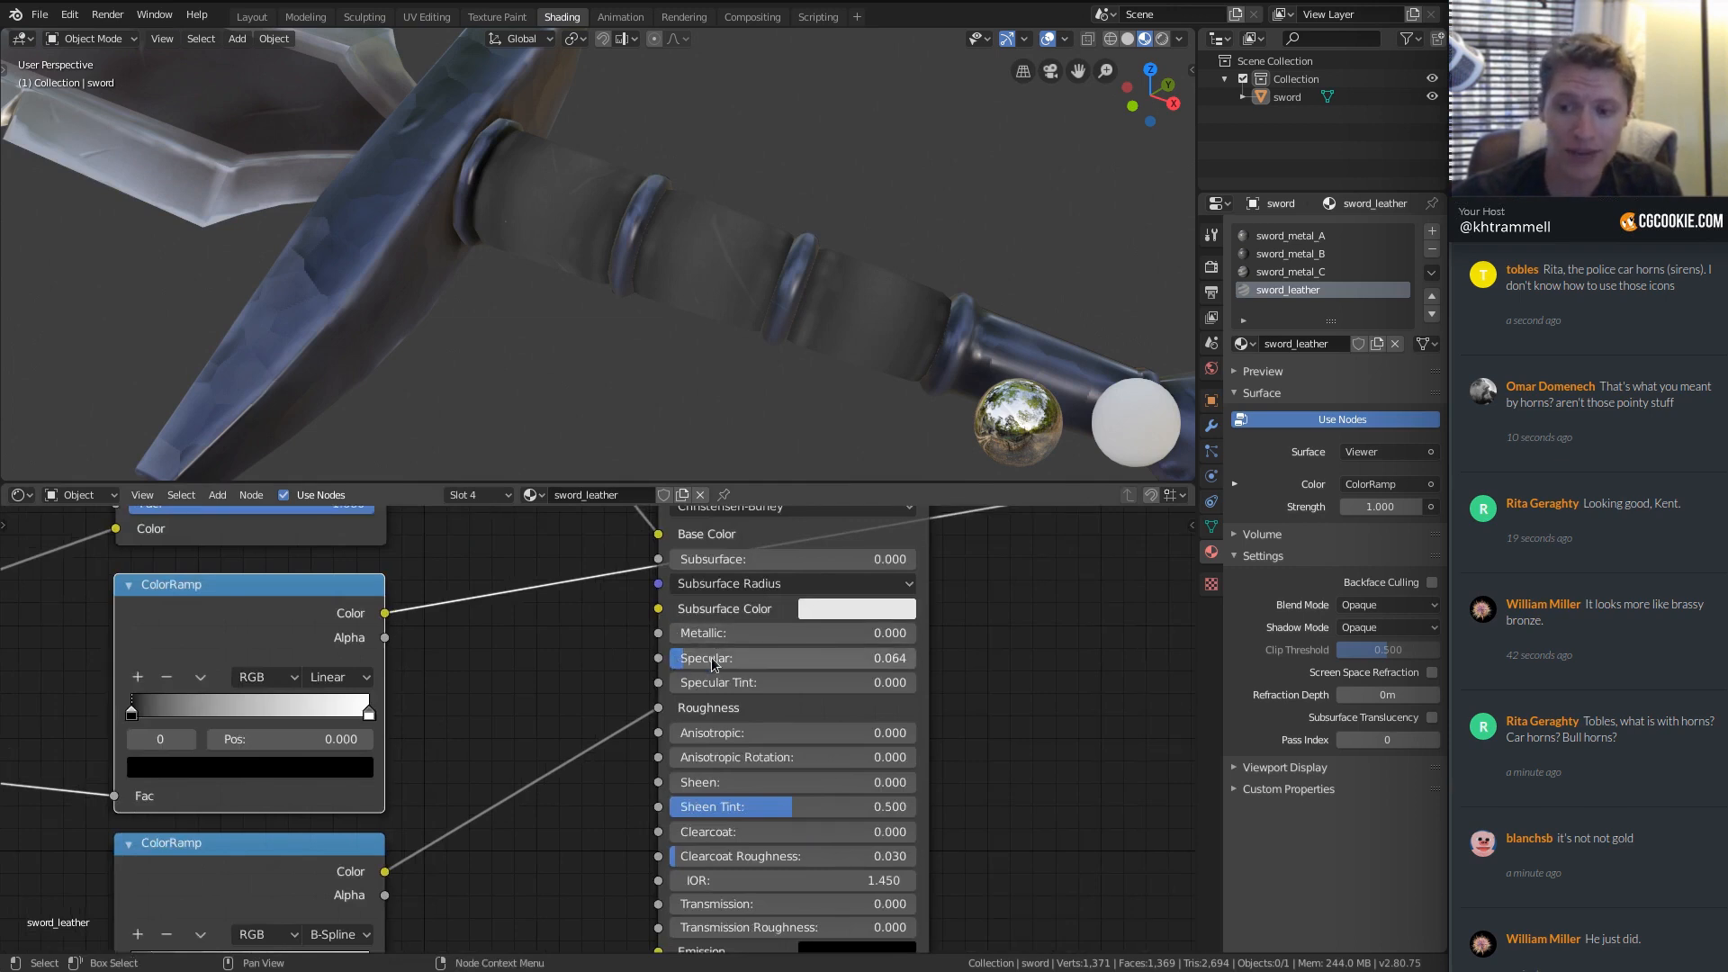
{"action": "left_click_drag", "start_coordinate": [676, 662], "coordinate": [700, 661]}
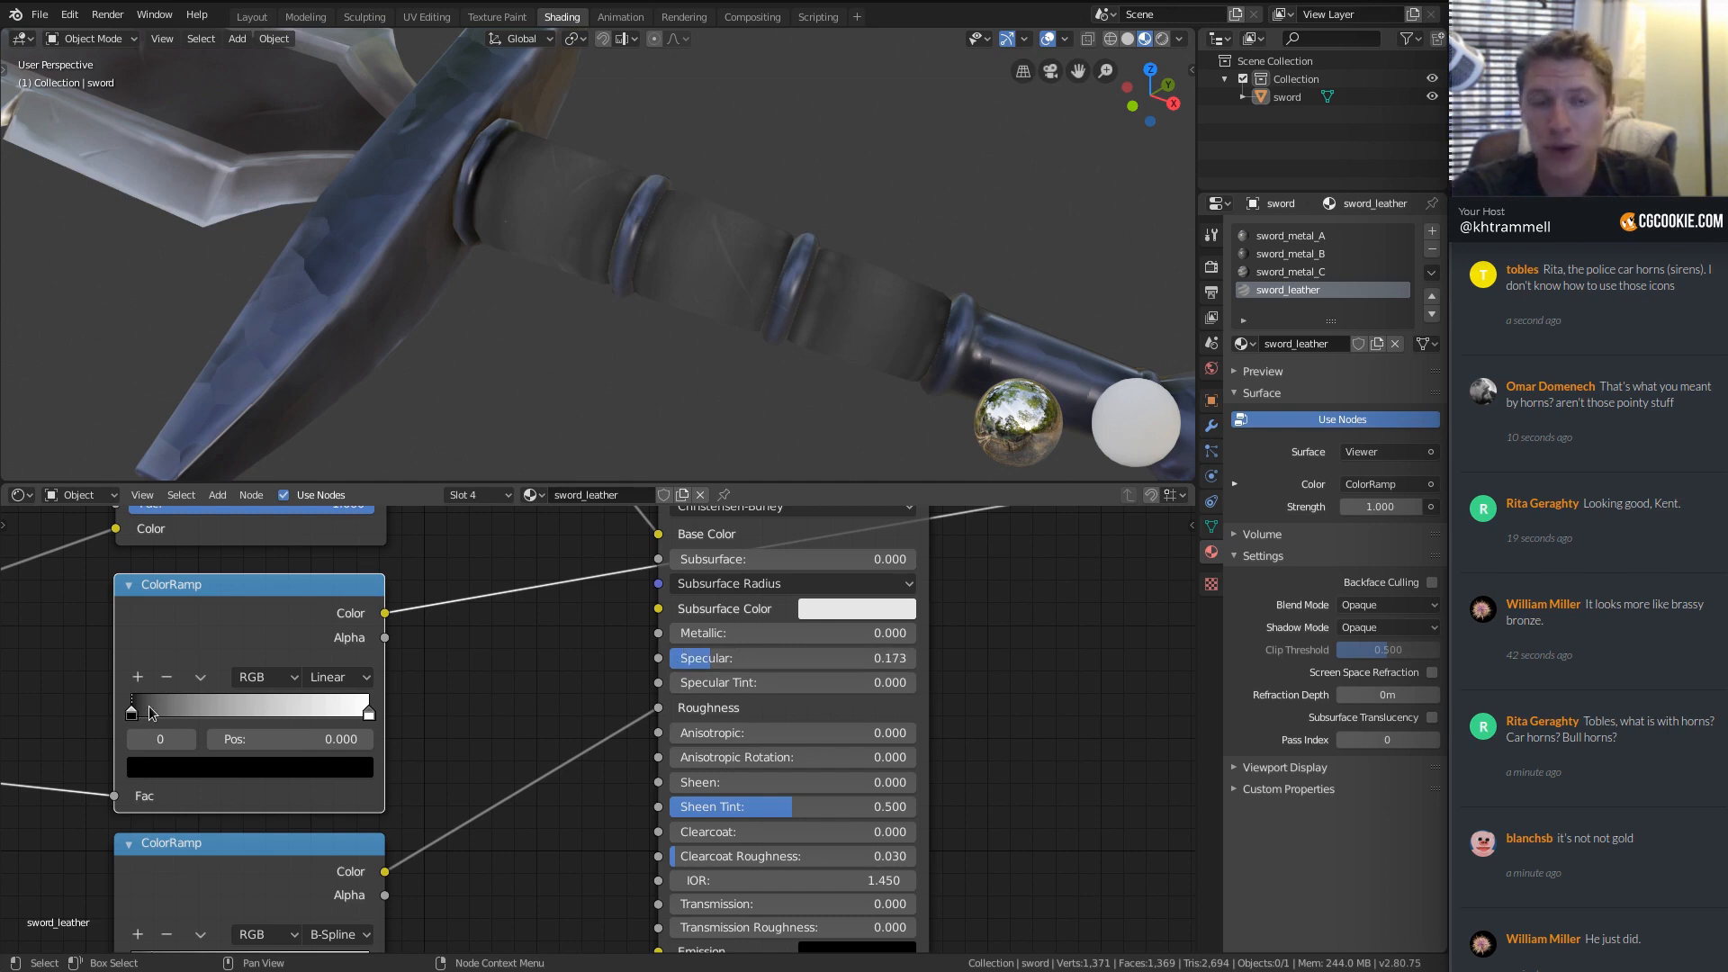
{"action": "middle_click_drag", "start_coordinate": [686, 241], "coordinate": [673, 217]}
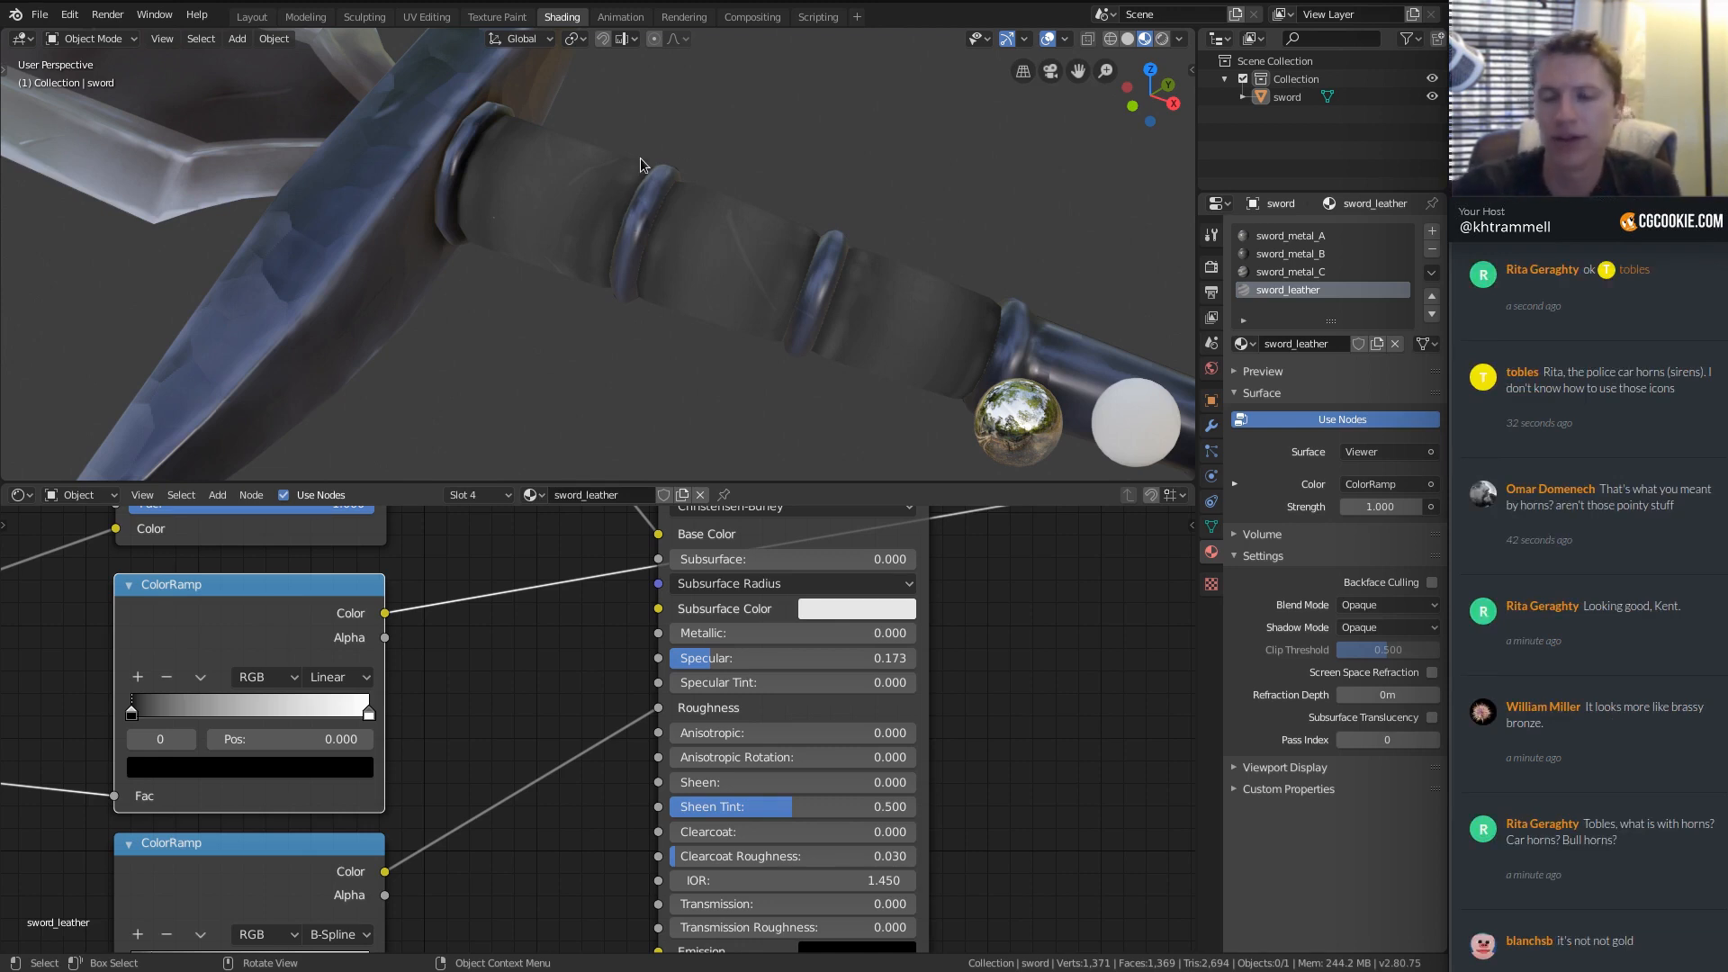
{"action": "scroll", "coordinate": [335, 703], "scroll_direction": "up", "scroll_amount": 1}
Connect the previewed ColorRamp's Color output to the Principled BSDF's Specular input and display the full leather shader again.
{"action": "middle_click_drag", "start_coordinate": [338, 704], "coordinate": [403, 702]}
{"action": "mouse_move", "coordinate": [427, 711]}
{"action": "left_mouse_down"}
{"action": "mouse_move", "coordinate": [412, 711]}
{"action": "mouse_move", "coordinate": [441, 710]}
{"action": "left_mouse_up"}
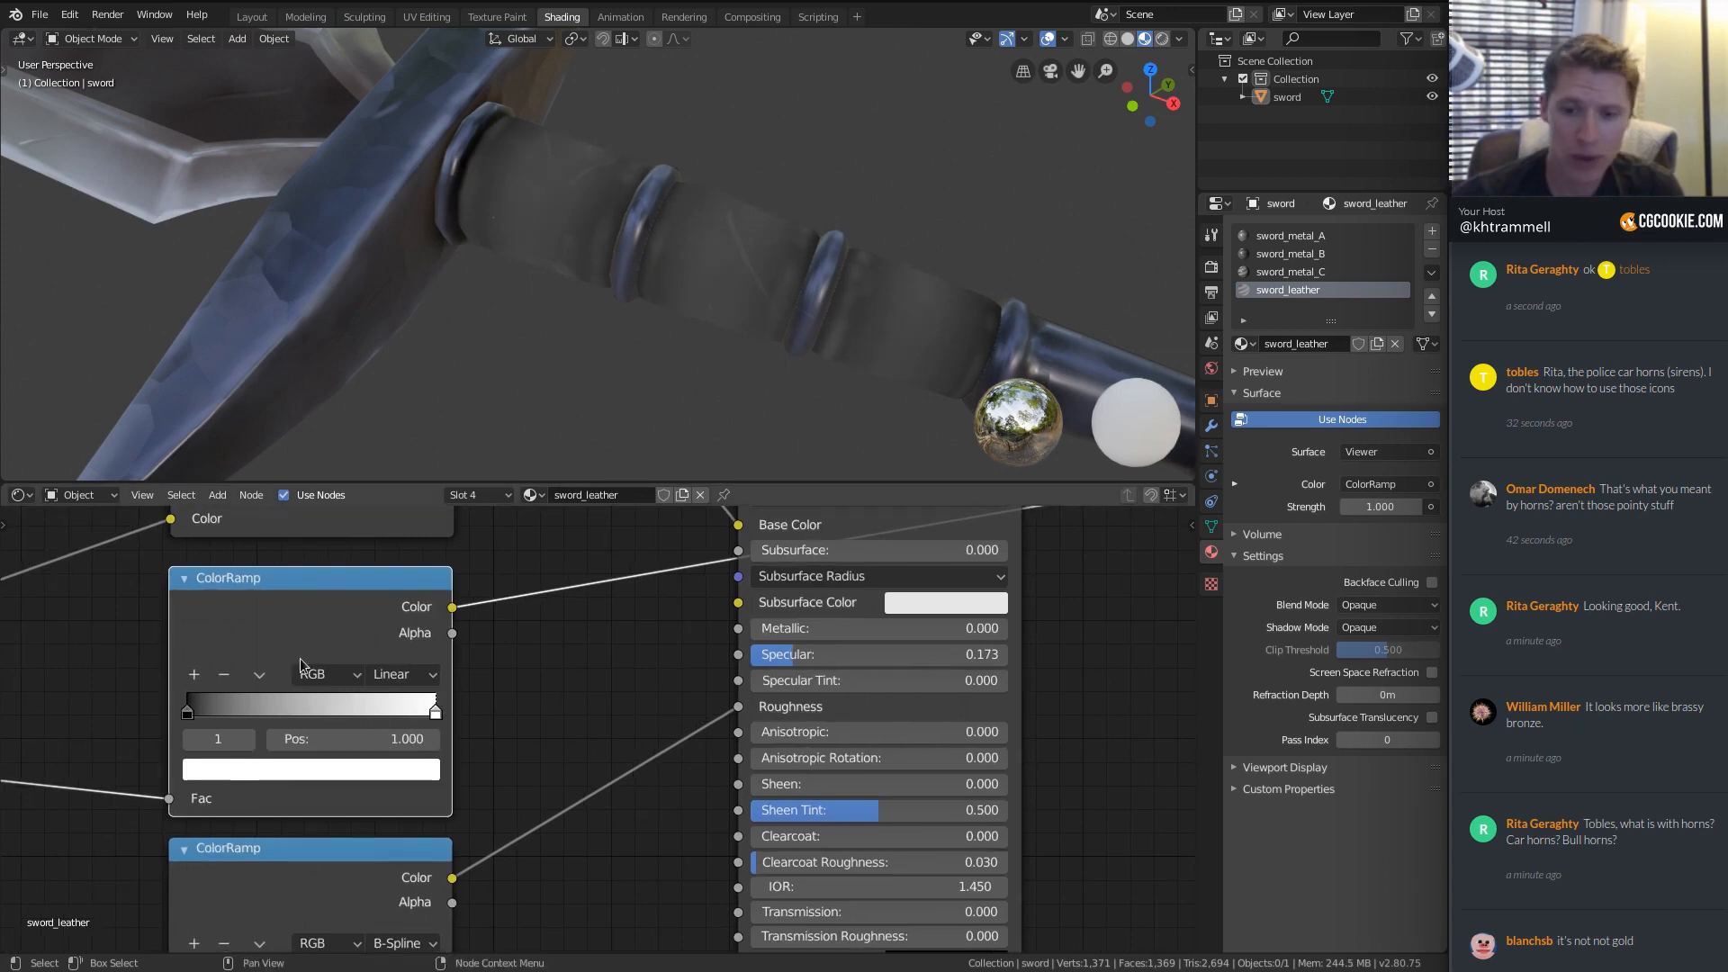
{"action": "left_click_drag", "start_coordinate": [456, 606], "coordinate": [742, 655]}
{"action": "middle_click_drag", "start_coordinate": [926, 533], "coordinate": [817, 715]}
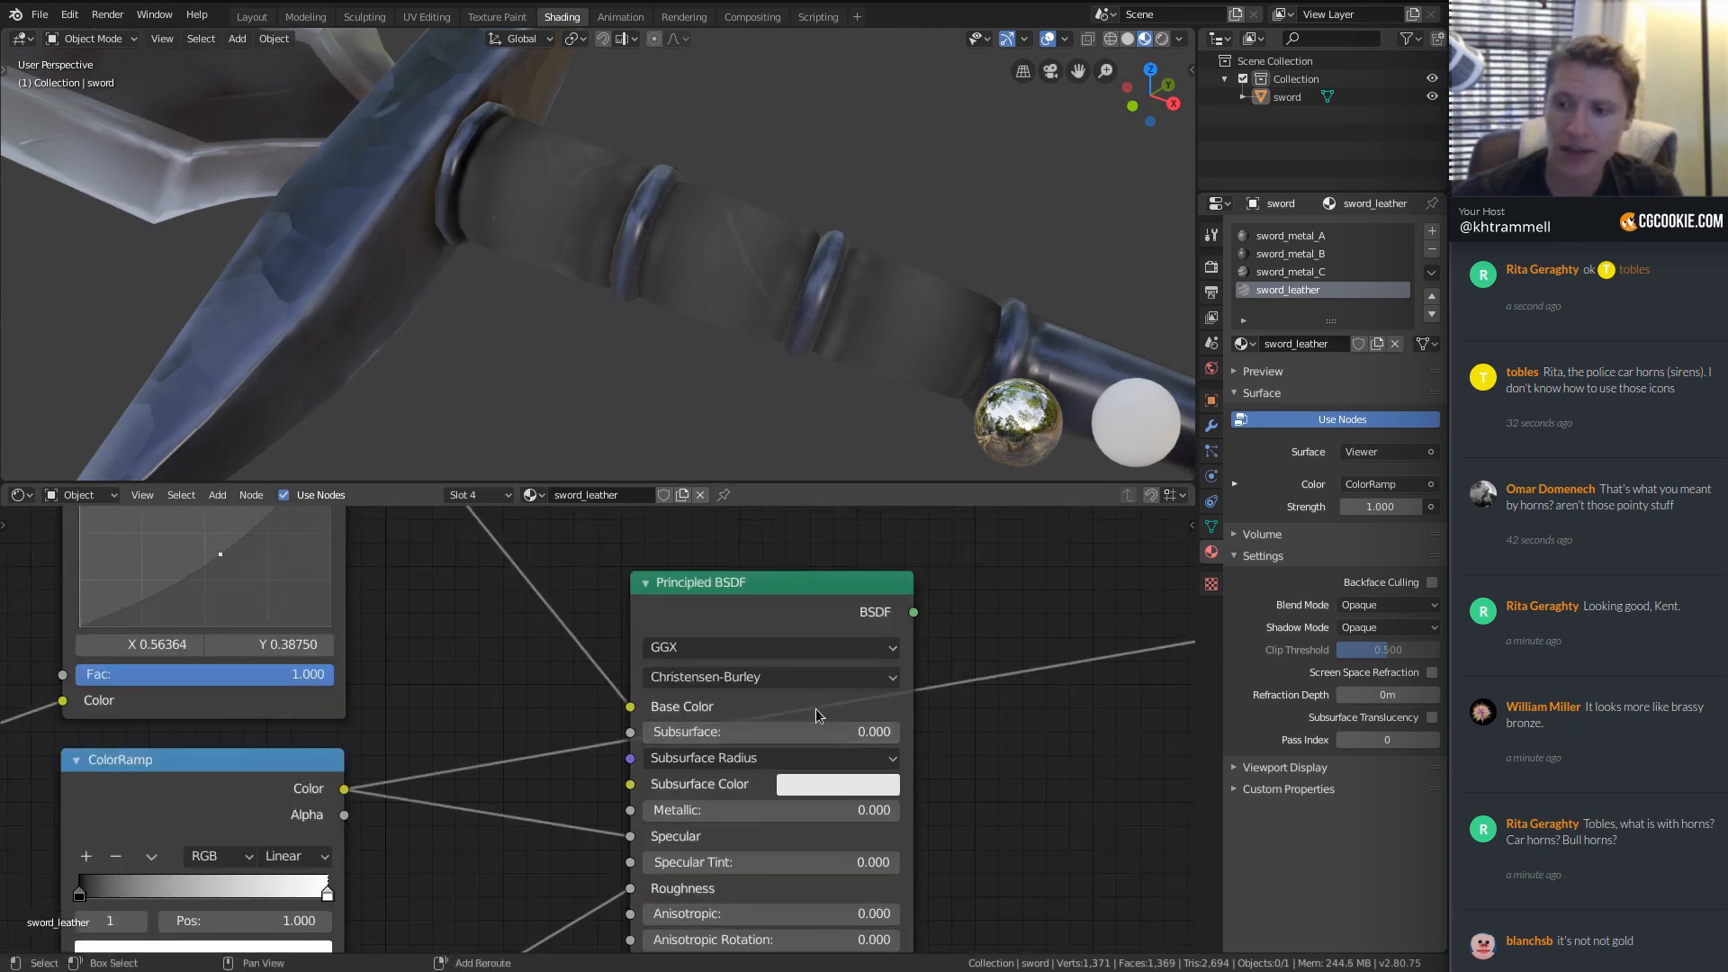
{"action": "left_click", "coordinate": [824, 613], "text": "ctrl+shift"}
{"action": "mouse_move", "coordinate": [726, 247]}
{"action": "middle_mouse_down"}
{"action": "mouse_move", "coordinate": [767, 233]}
{"action": "mouse_move", "coordinate": [754, 257]}
{"action": "middle_mouse_up"}
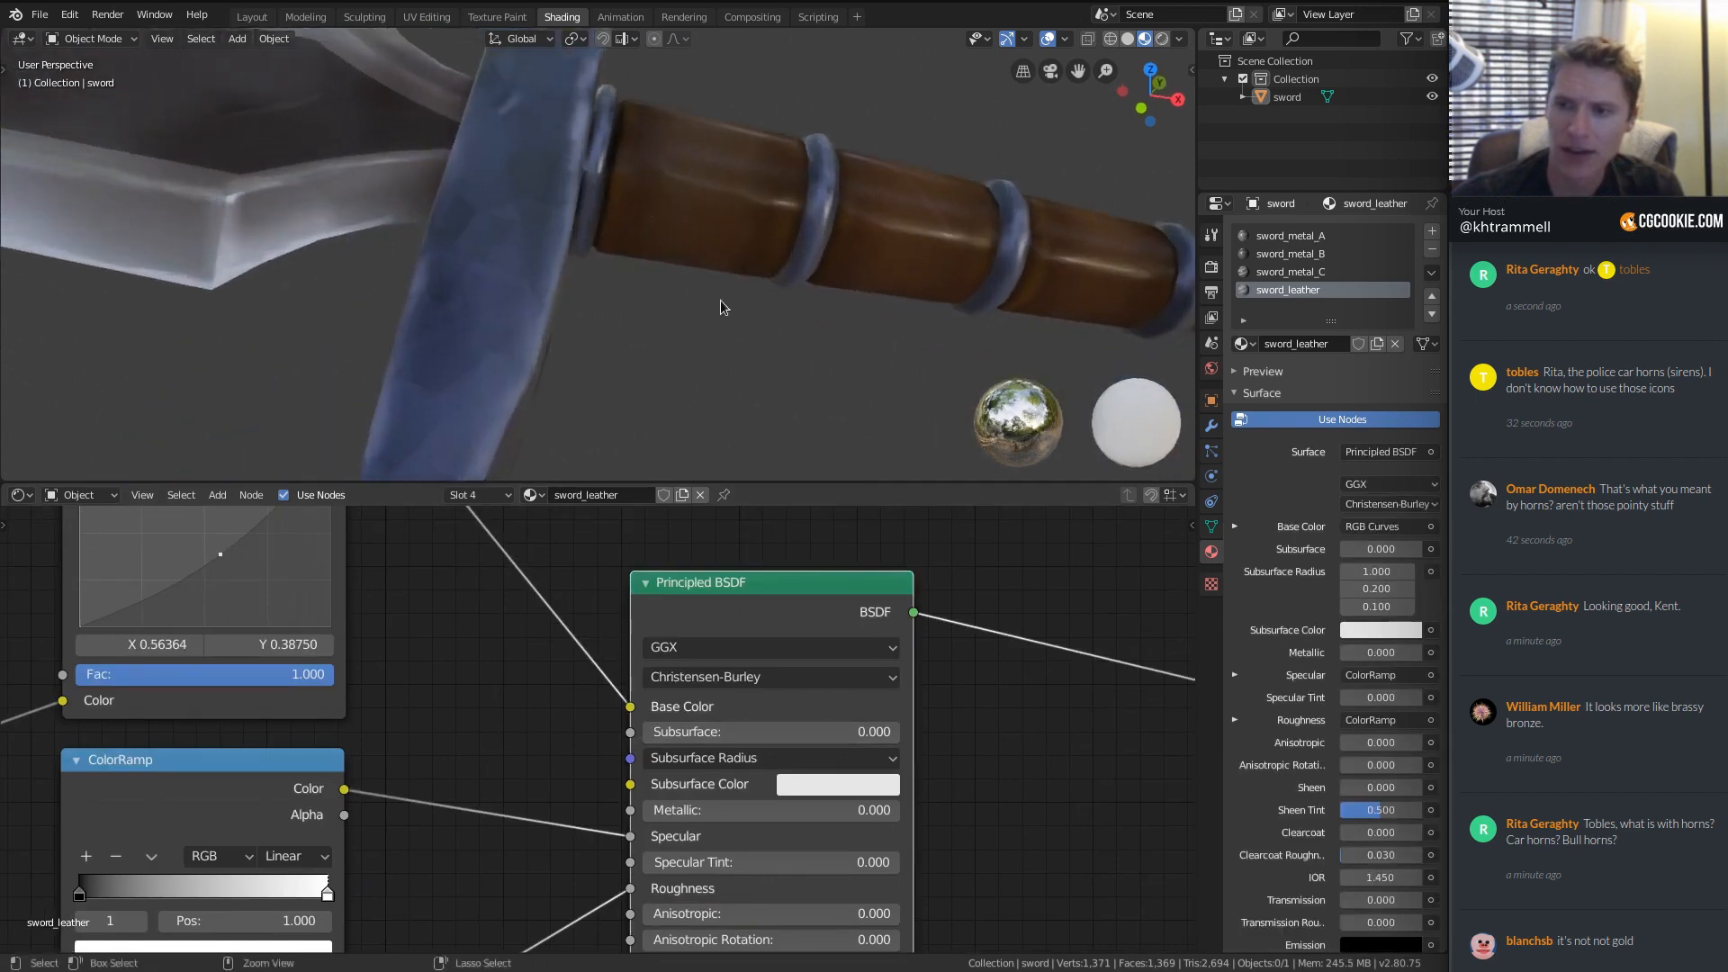
Increase the Specular ColorRamp's contrast with the black stop at 0.041 and the white stop at 0.491.
{"action": "left_click_drag", "start_coordinate": [79, 893], "coordinate": [83, 893]}
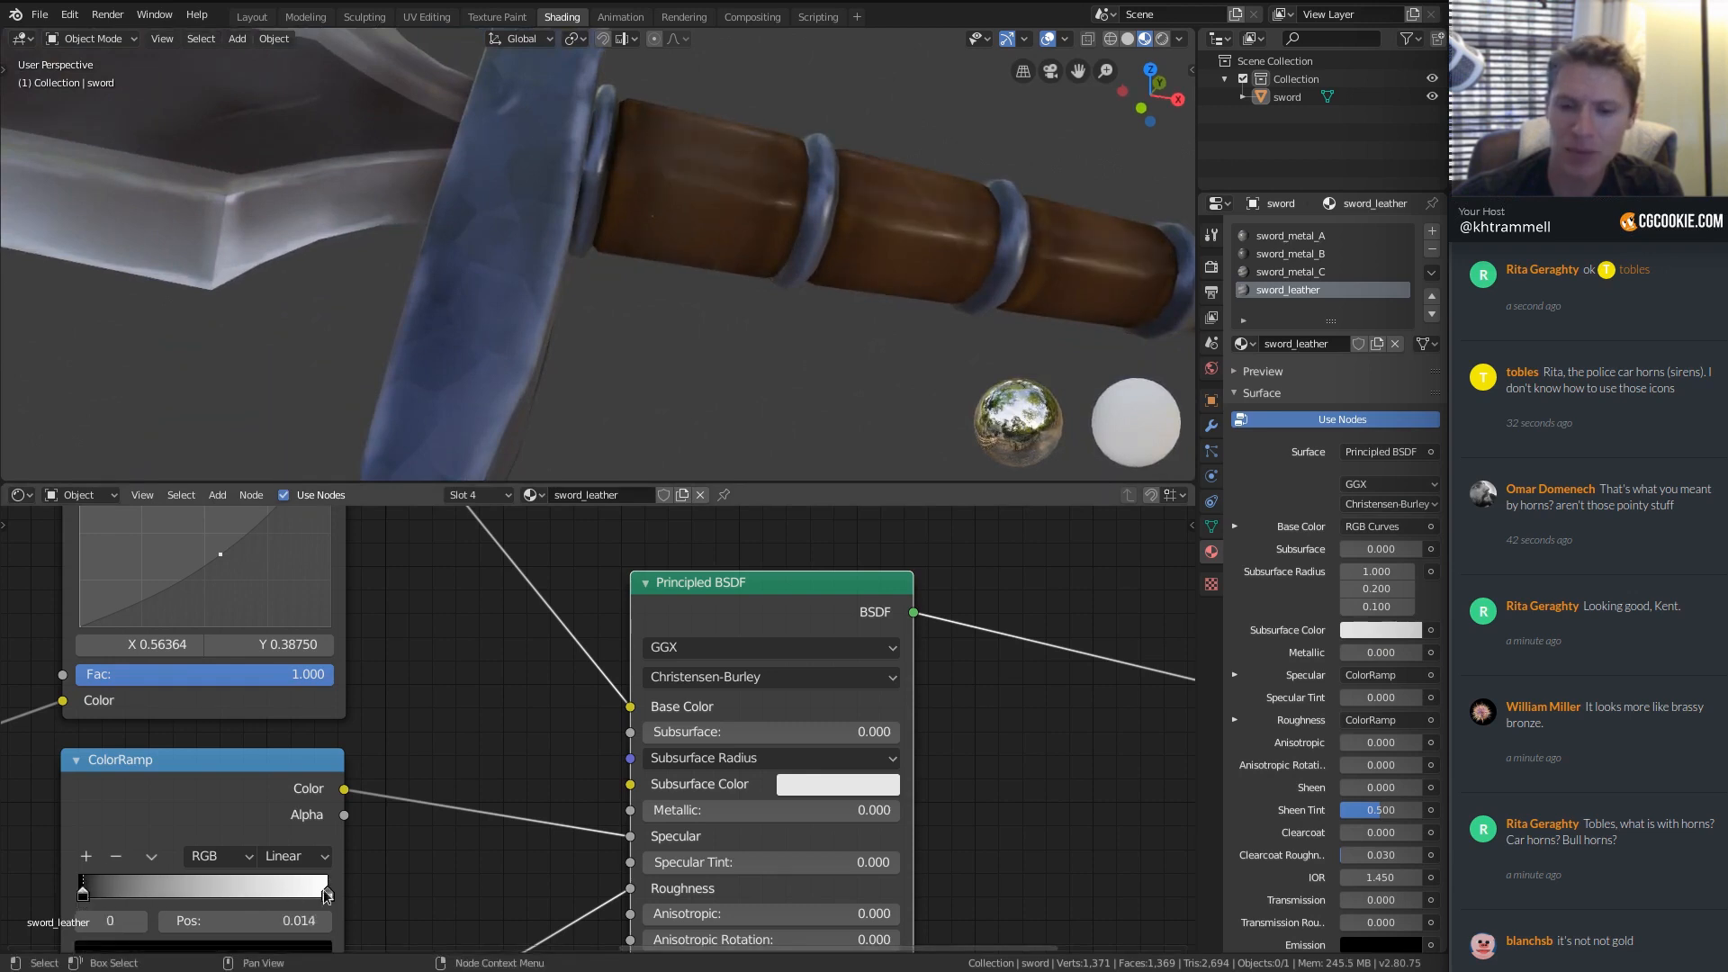
{"action": "left_click_drag", "start_coordinate": [326, 894], "coordinate": [201, 894]}
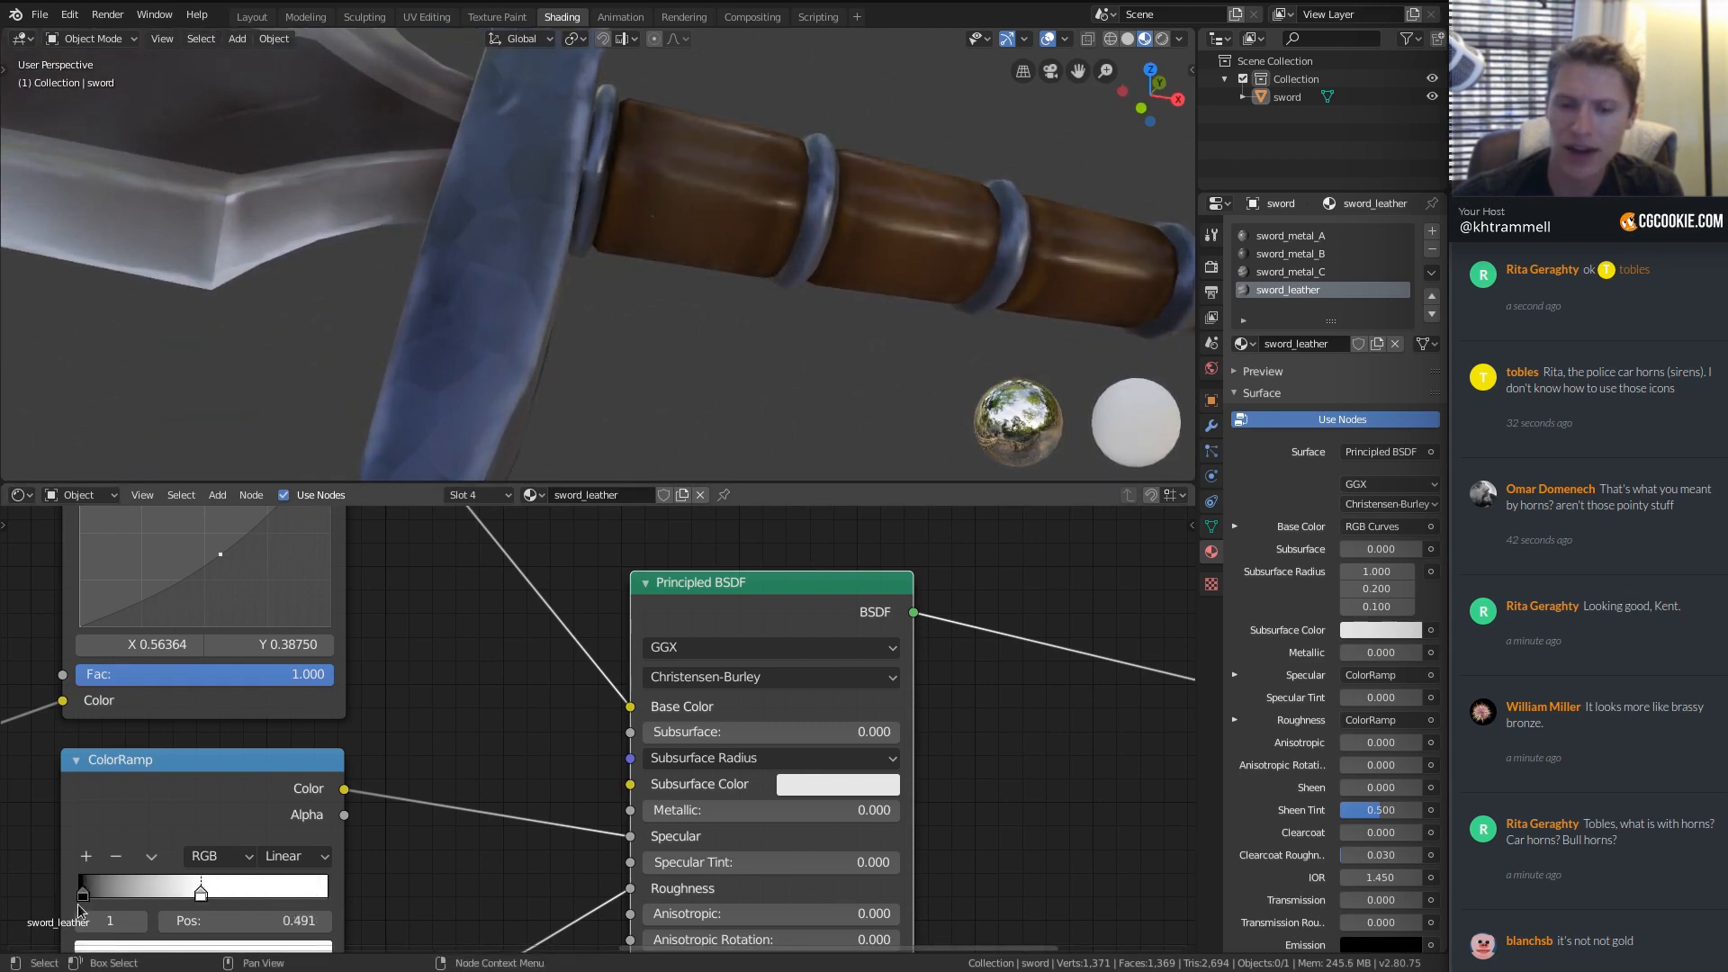
{"action": "mouse_move", "coordinate": [85, 891]}
{"action": "left_mouse_down"}
{"action": "mouse_move", "coordinate": [120, 893]}
{"action": "mouse_move", "coordinate": [86, 896]}
{"action": "left_mouse_up"}
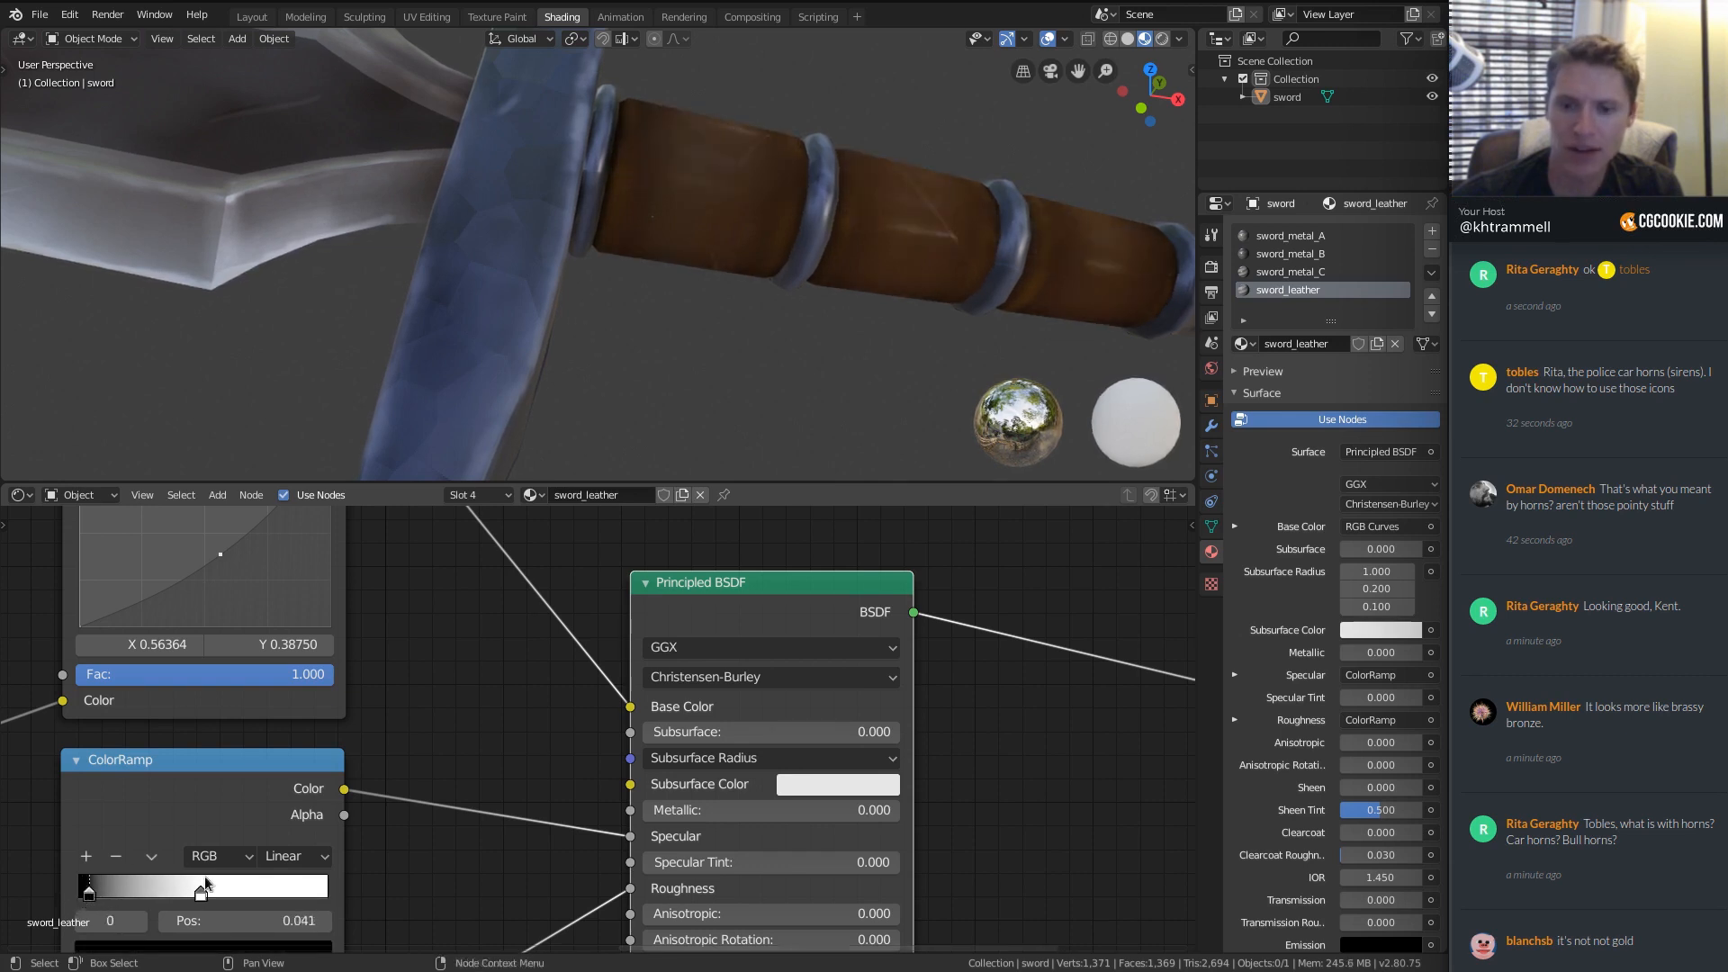
Preview the Specular ColorRamp on the grip and switch its interpolation to B-Spline.
{"action": "left_click", "coordinate": [297, 763], "text": "ctrl+shift"}
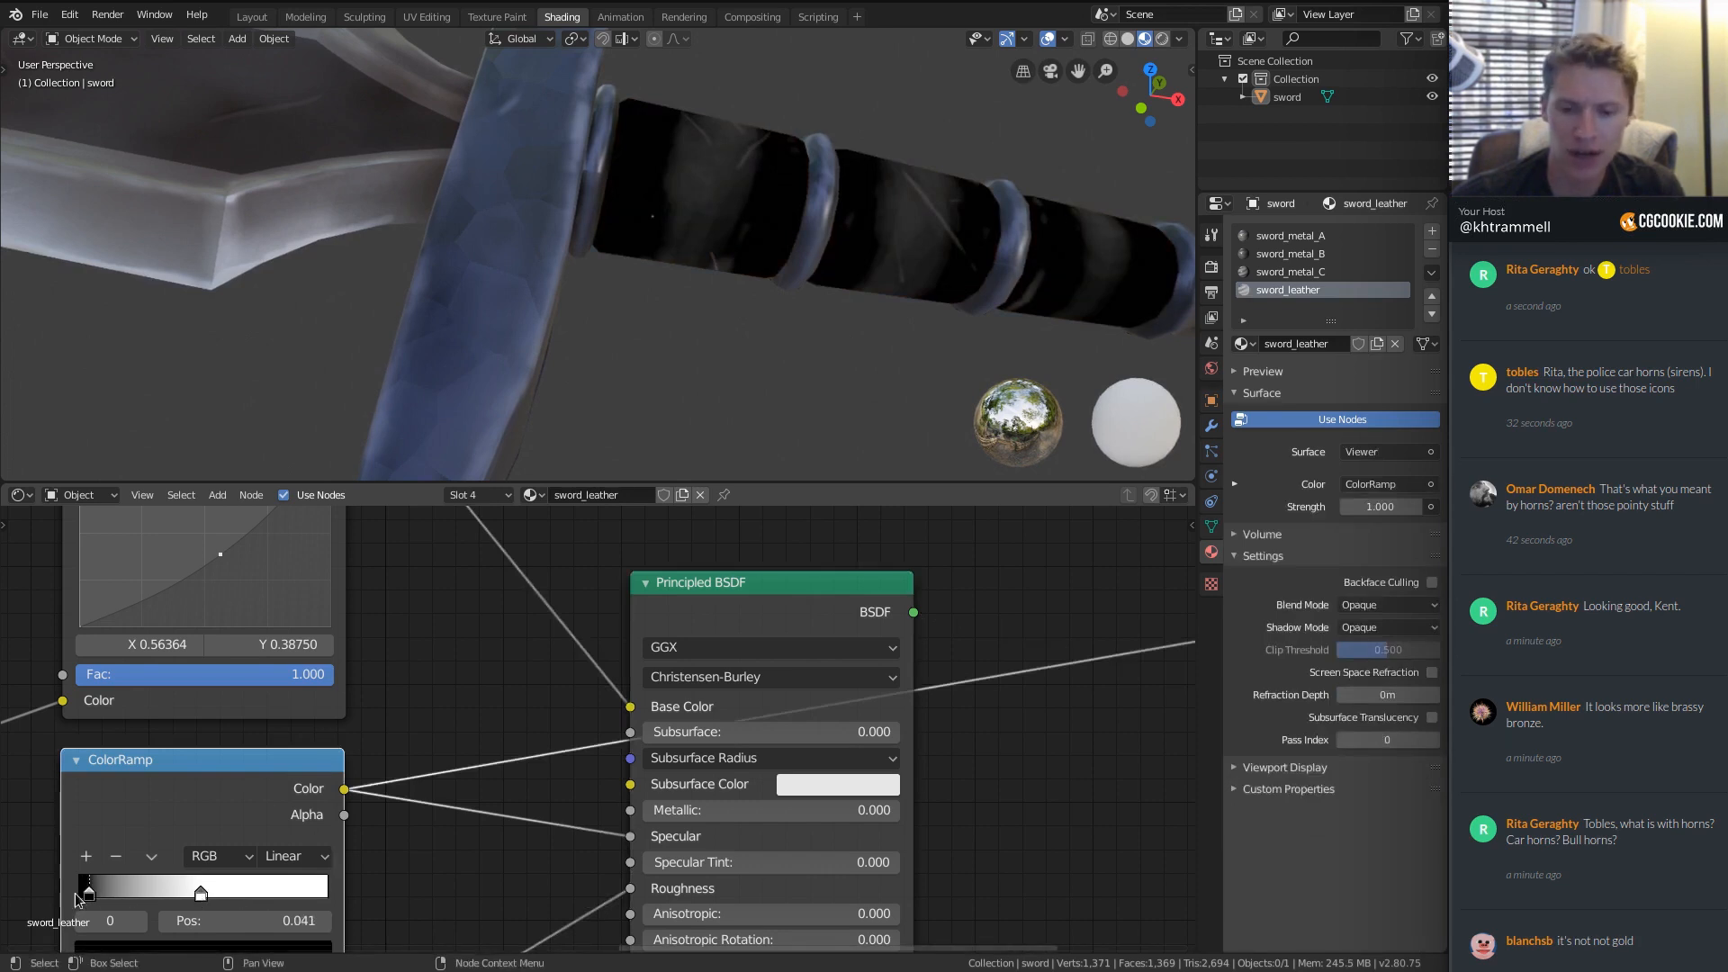
{"action": "left_click", "coordinate": [295, 856]}
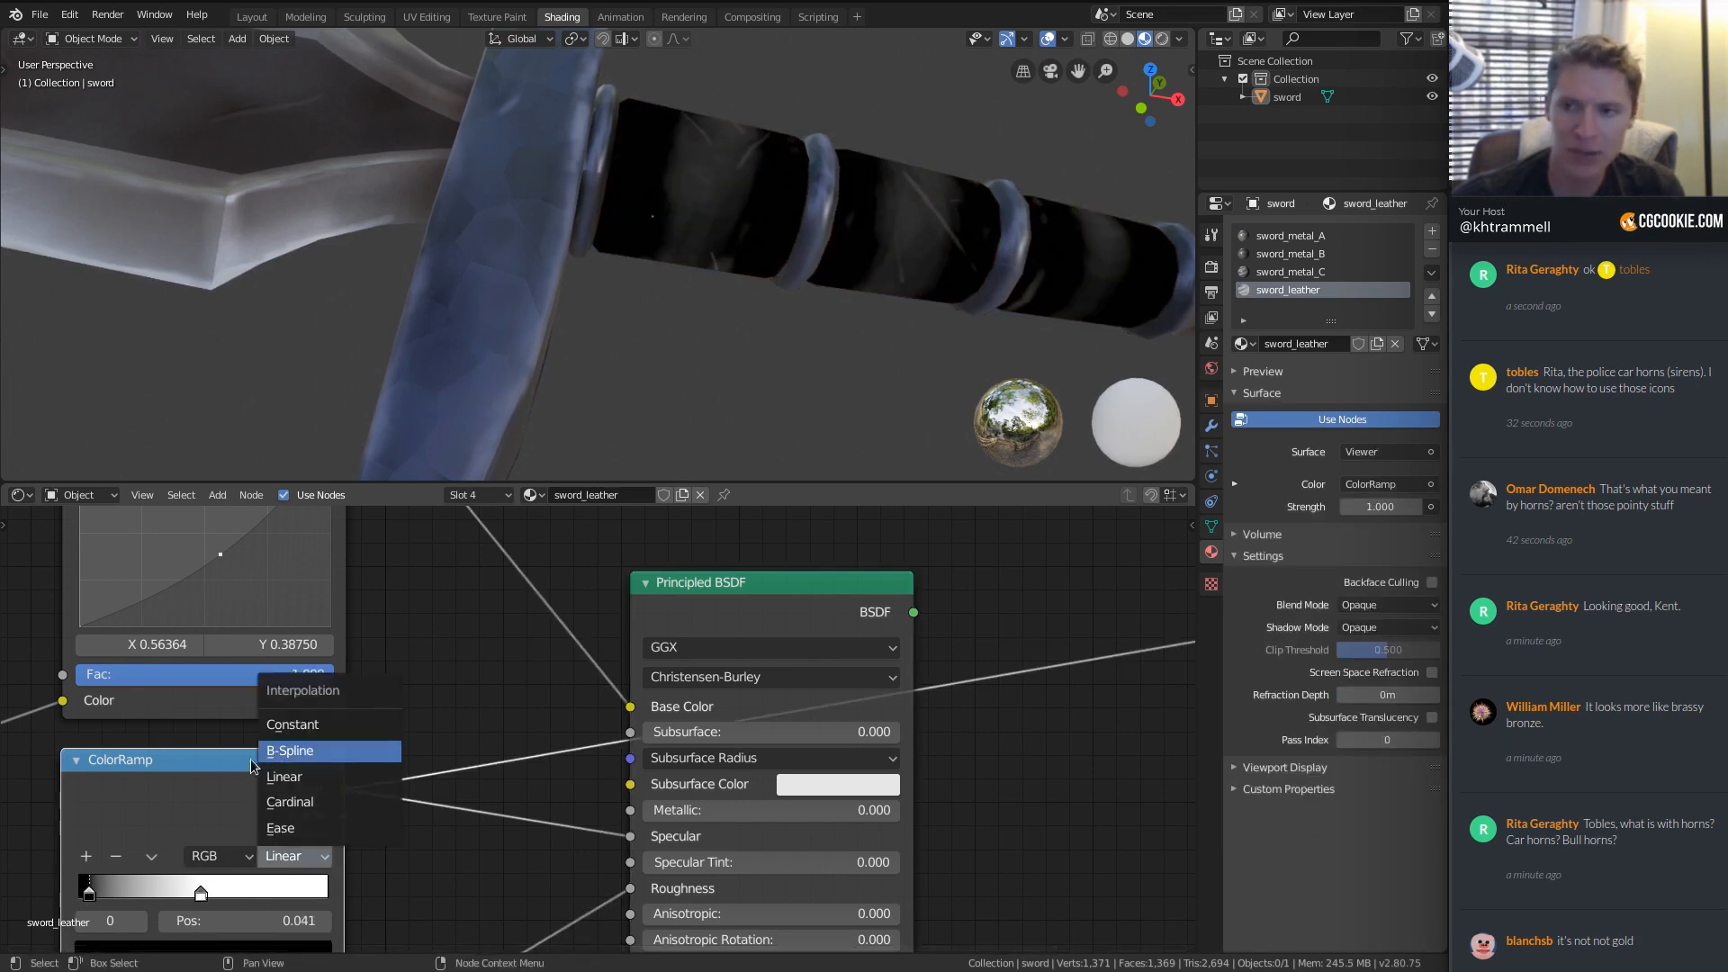
{"action": "left_click", "coordinate": [297, 759]}
Set the Specular ColorRamp's black stop to position 0.045 and its white stop to 1.000.
{"action": "mouse_move", "coordinate": [89, 896]}
{"action": "left_mouse_down"}
{"action": "mouse_move", "coordinate": [112, 897]}
{"action": "mouse_move", "coordinate": [92, 898]}
{"action": "left_mouse_up"}
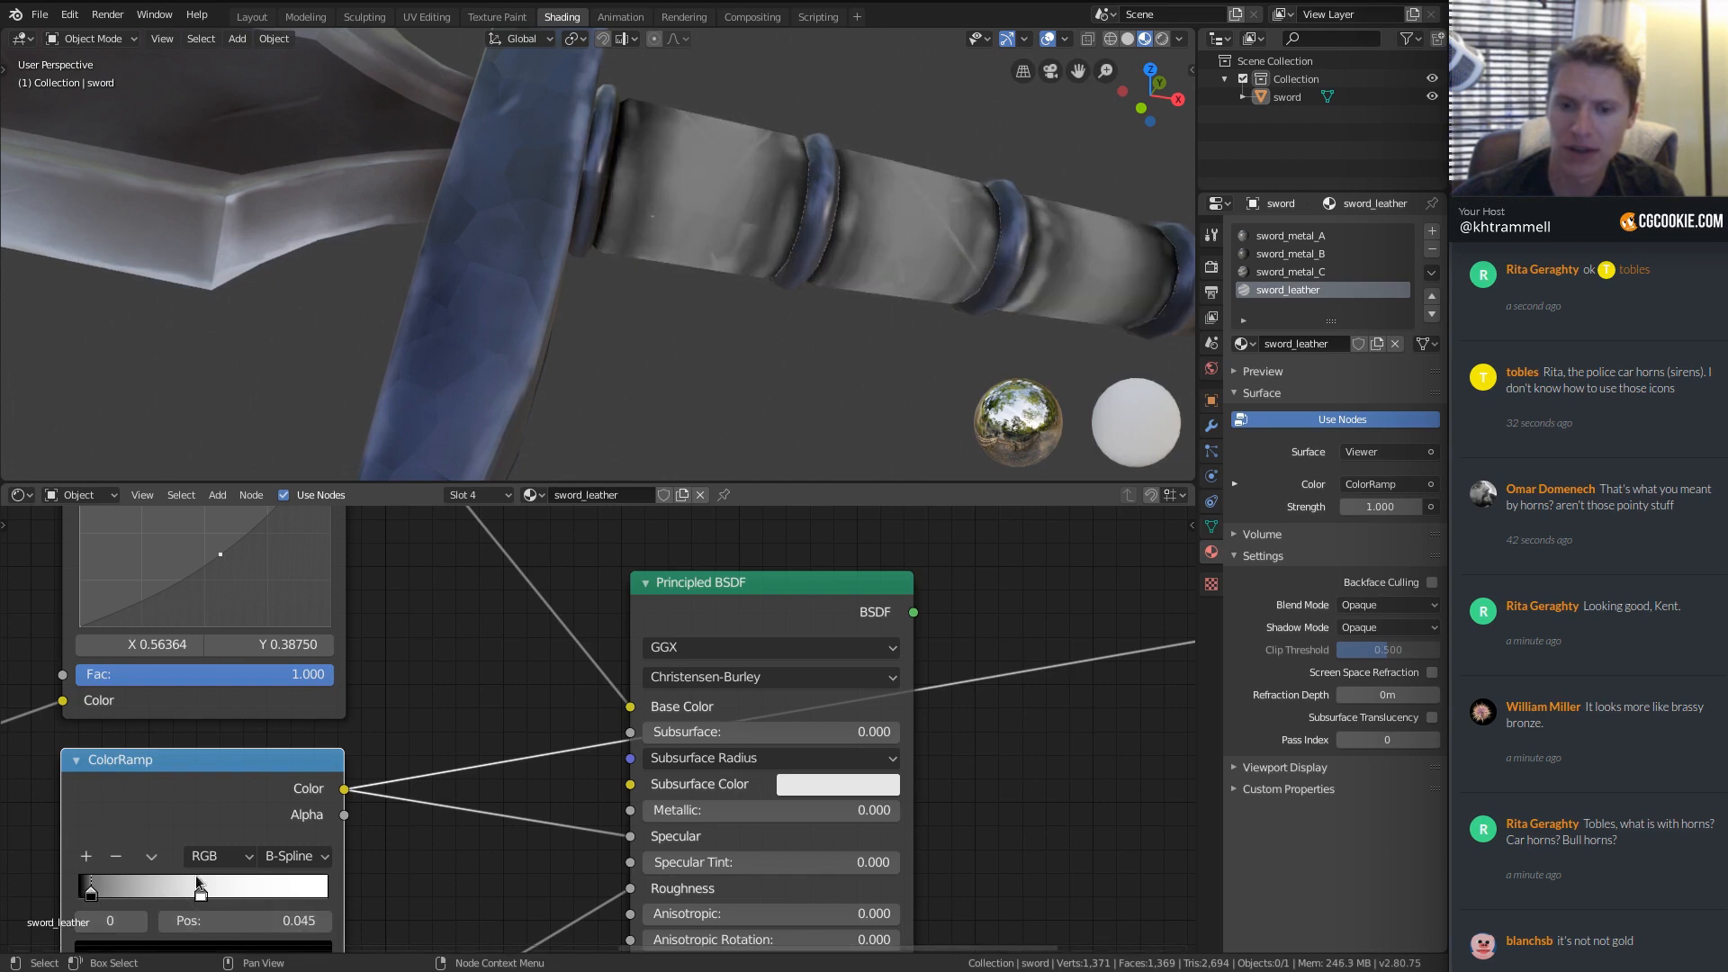
{"action": "left_click_drag", "start_coordinate": [198, 895], "coordinate": [329, 911]}
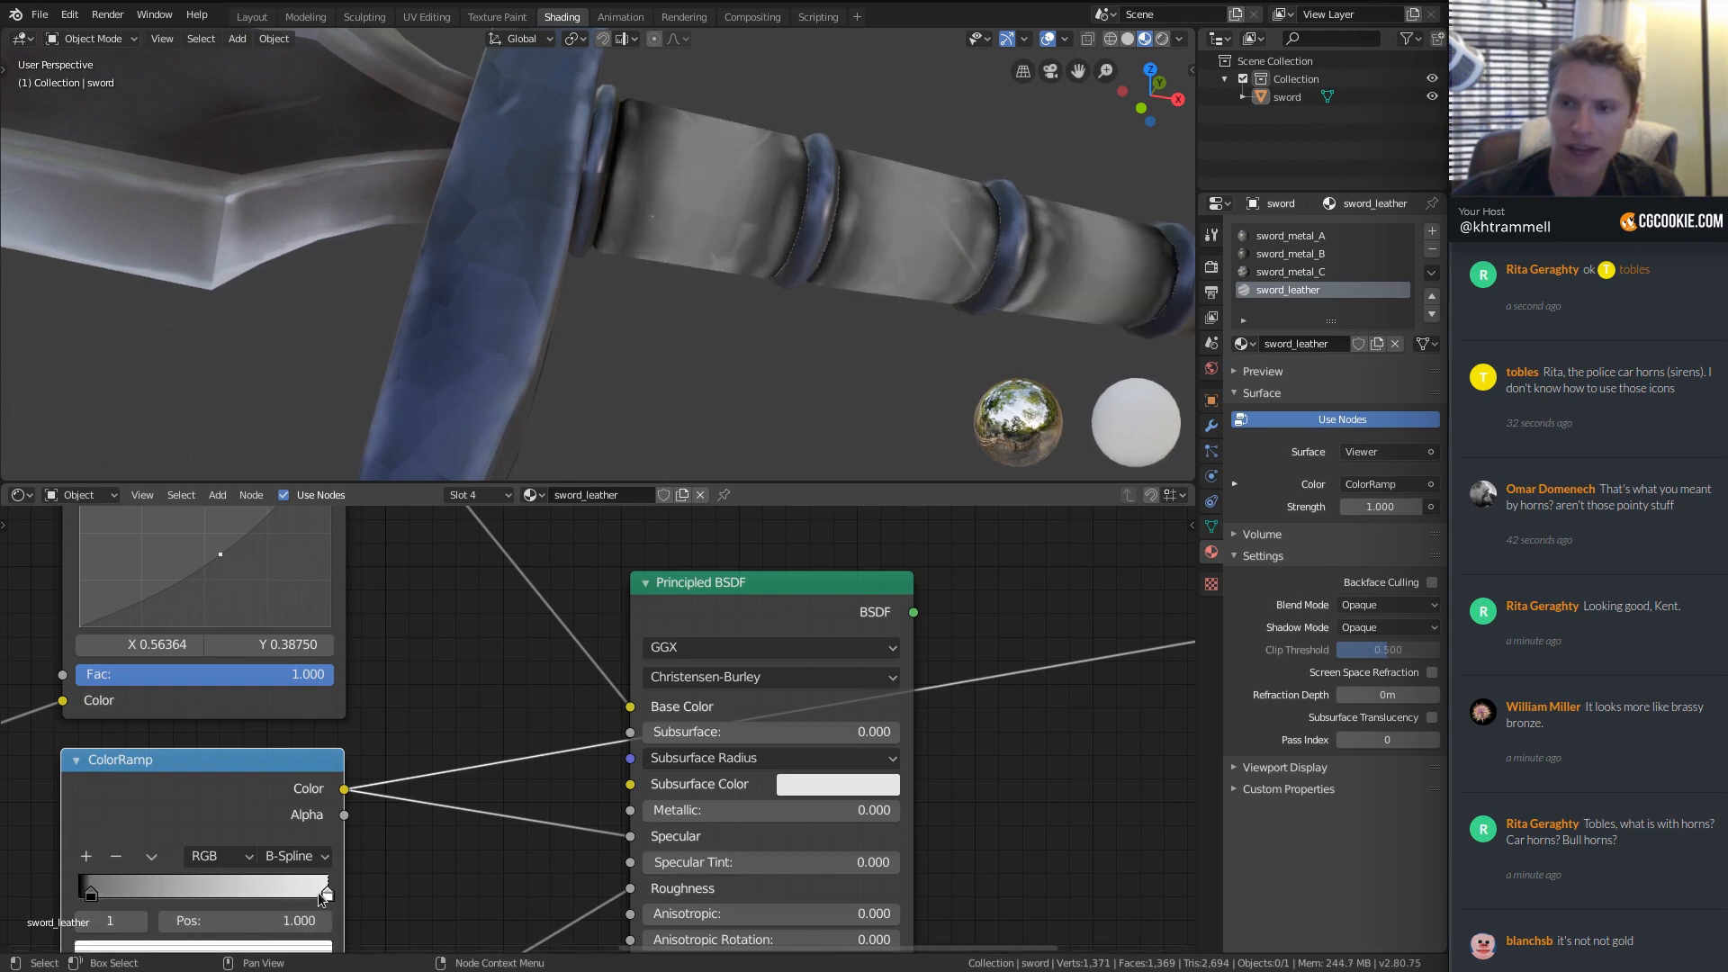
{"action": "mouse_move", "coordinate": [89, 894]}
{"action": "left_mouse_down"}
{"action": "mouse_move", "coordinate": [111, 894]}
{"action": "mouse_move", "coordinate": [91, 896]}
{"action": "left_mouse_up"}
Switch the grip's preview from the ColorRamp back to the Principled BSDF and inspect the leather.
{"action": "scroll", "coordinate": [491, 804], "scroll_direction": "down", "scroll_amount": 1}
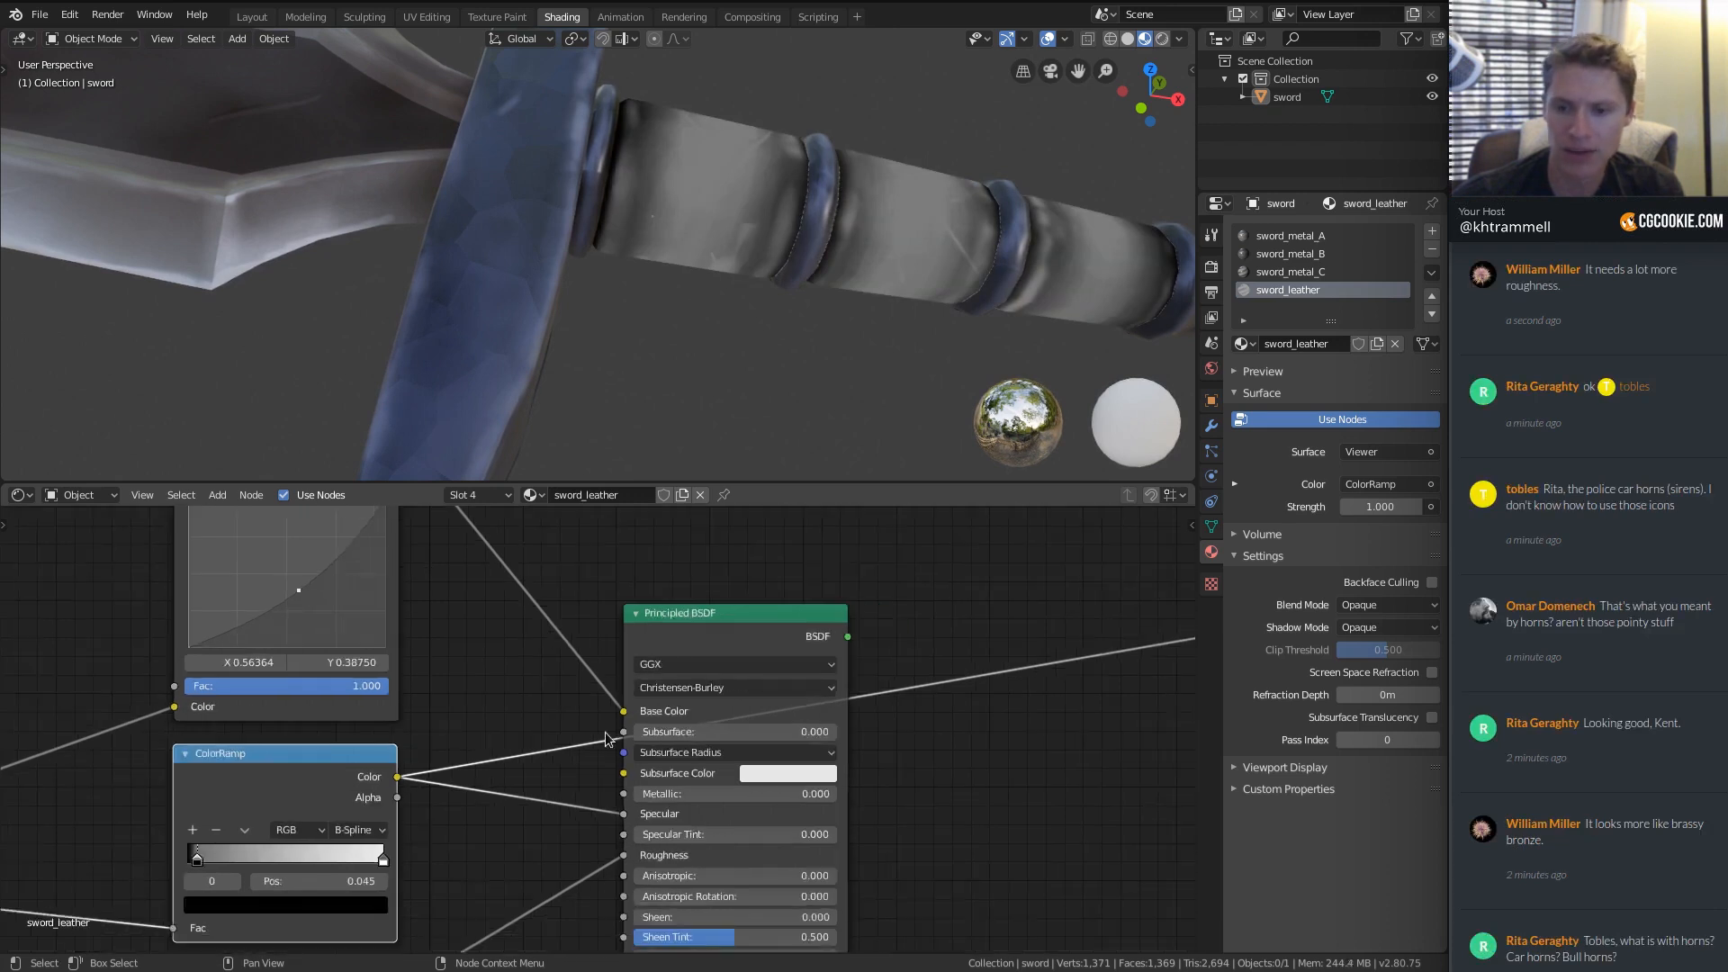
{"action": "left_click", "coordinate": [878, 612], "text": "ctrl+shift"}
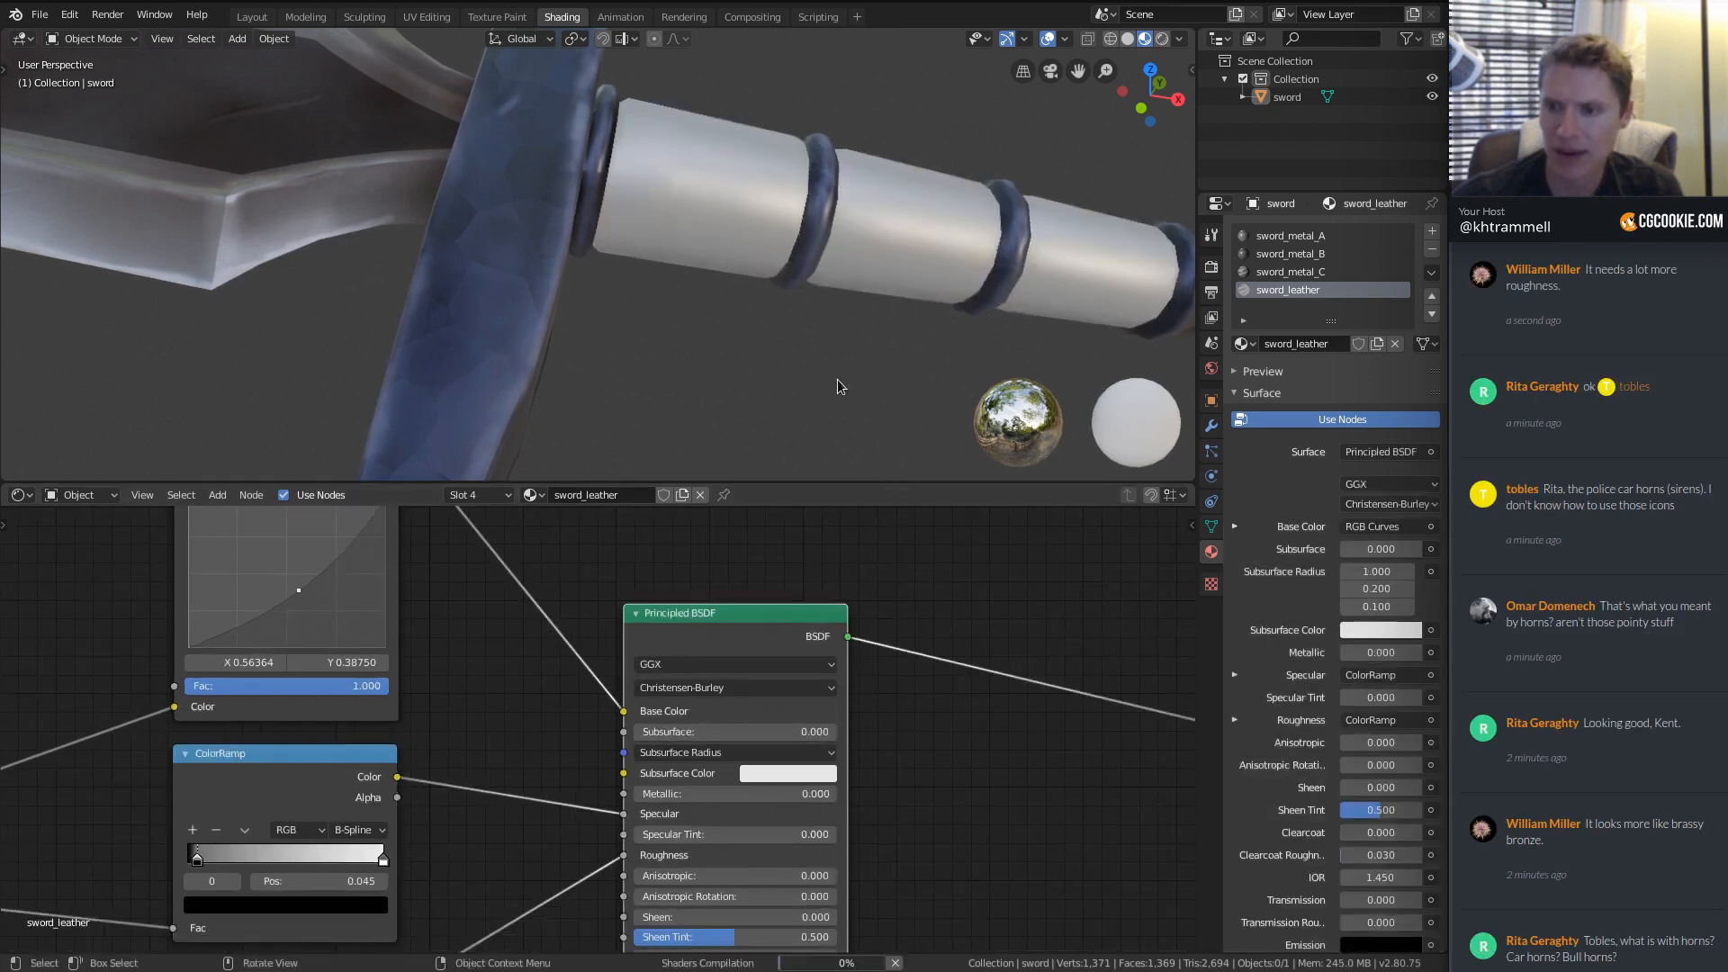
{"action": "middle_click_drag", "start_coordinate": [706, 177], "coordinate": [704, 378]}
Disconnect the ColorRamp from the leather's Roughness input and set Roughness to 0.386.
{"action": "scroll", "coordinate": [621, 855], "scroll_direction": "up", "scroll_amount": 2}
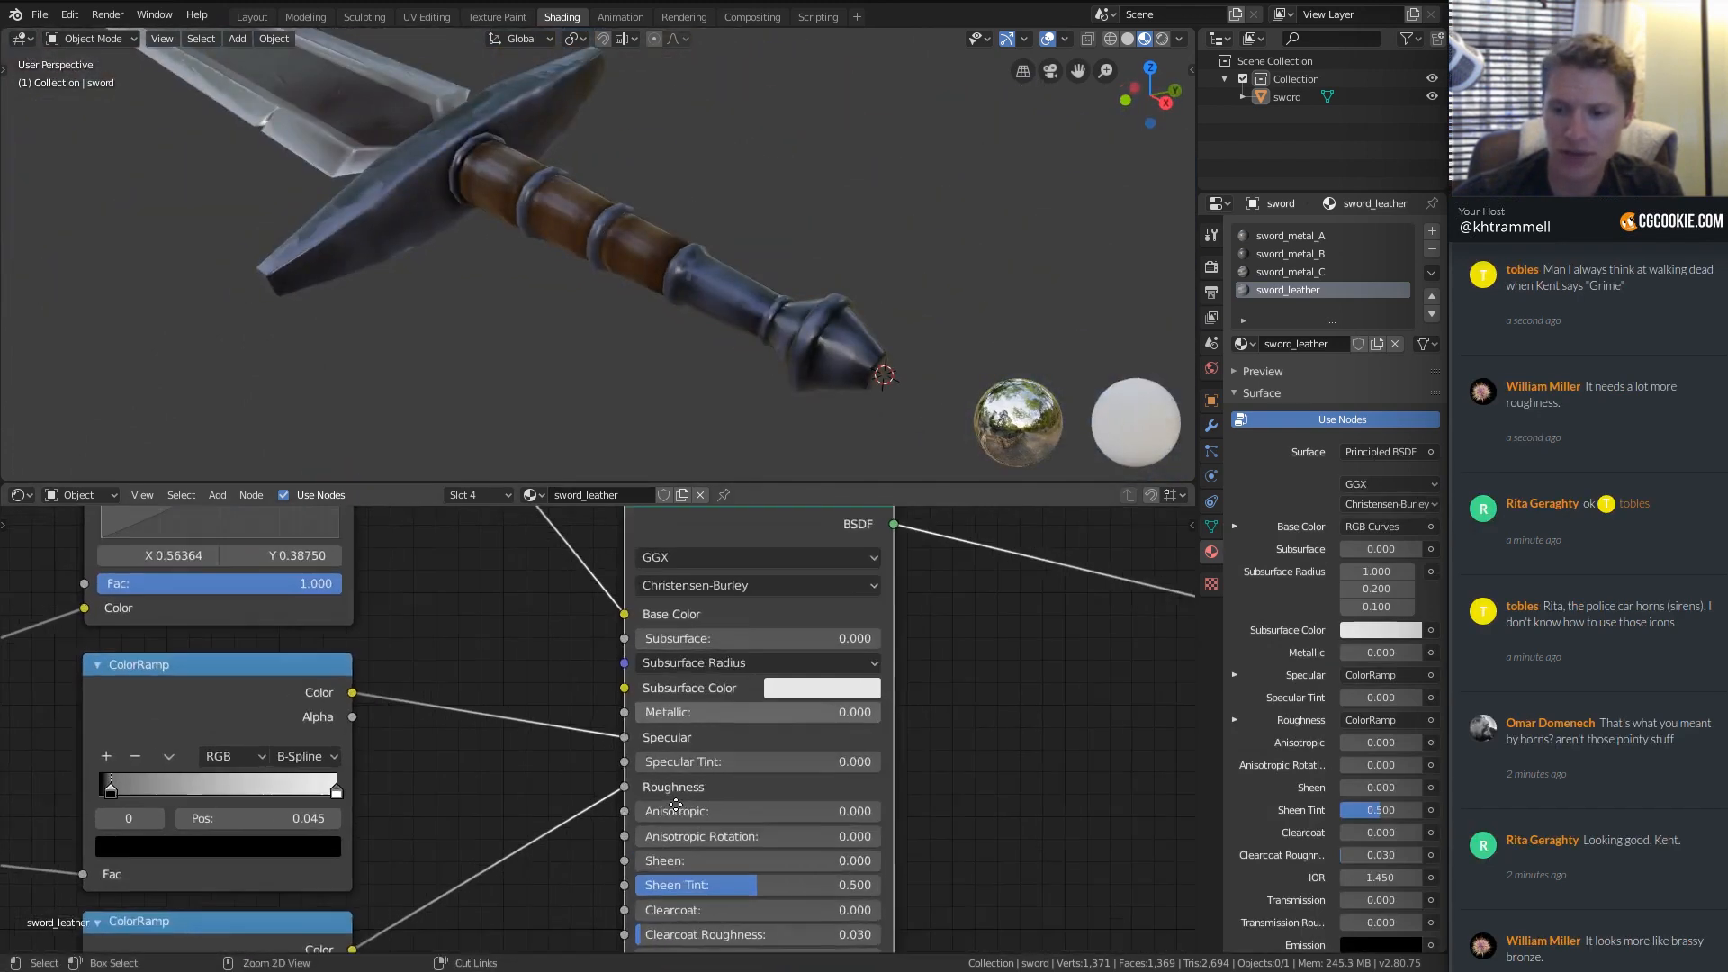
{"action": "left_click_drag", "start_coordinate": [625, 788], "coordinate": [557, 883]}
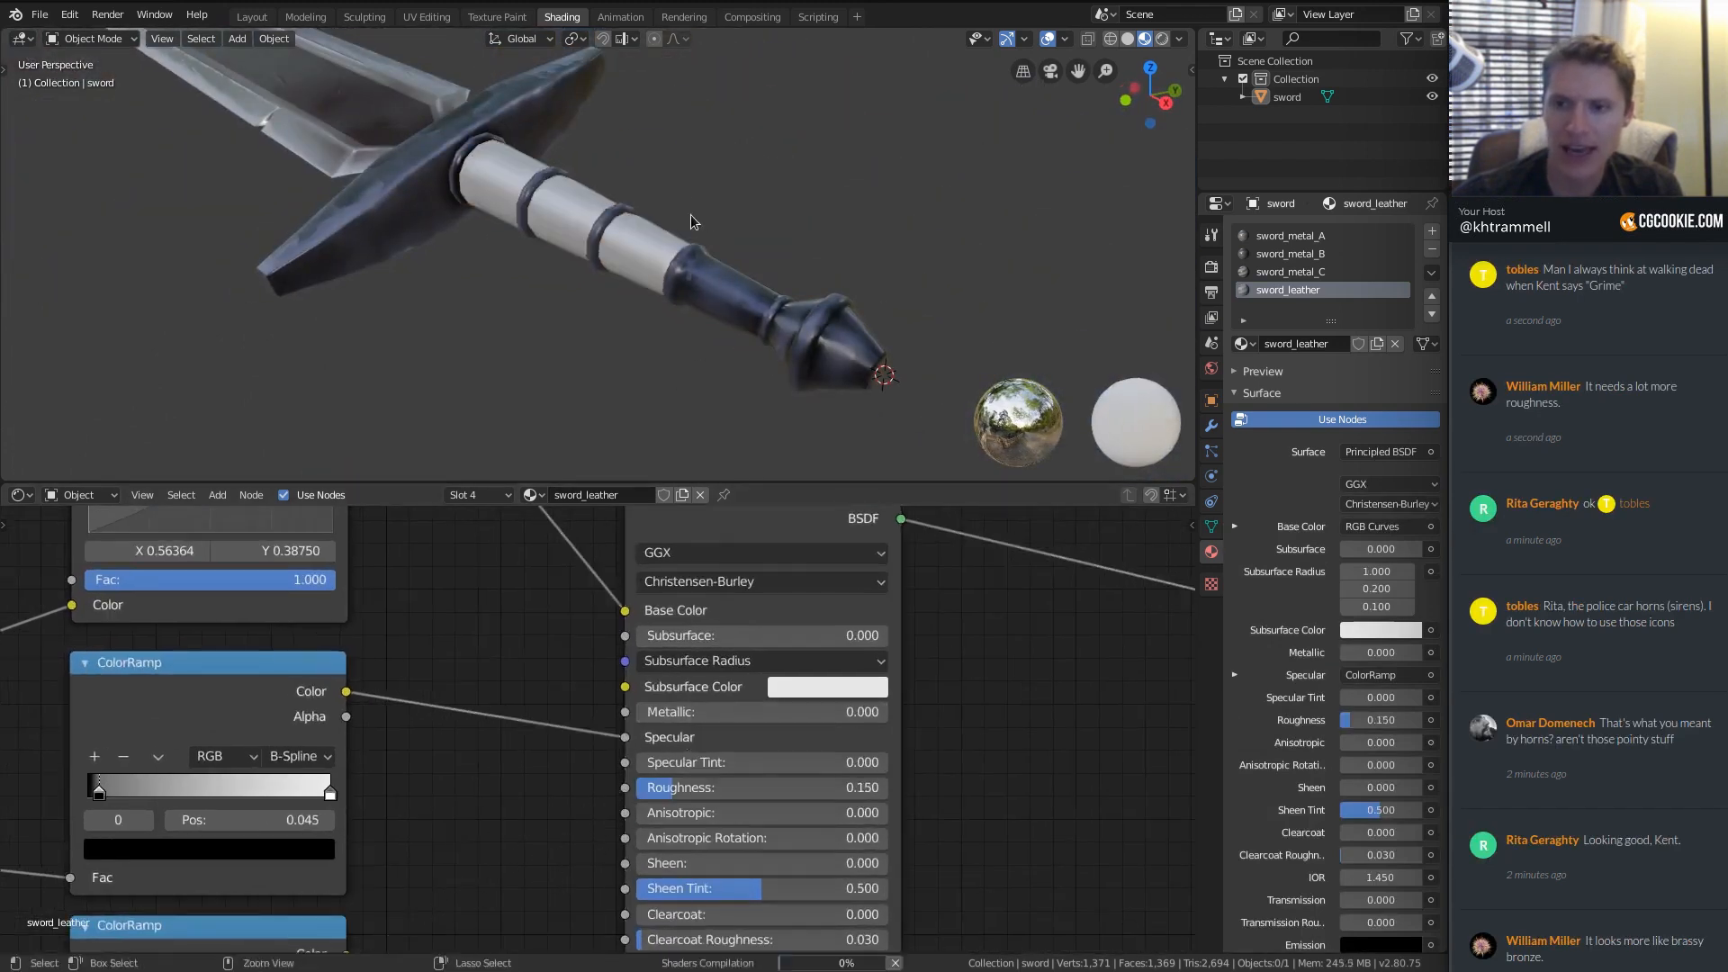
{"action": "scroll", "coordinate": [690, 260], "scroll_direction": "up", "scroll_amount": 4}
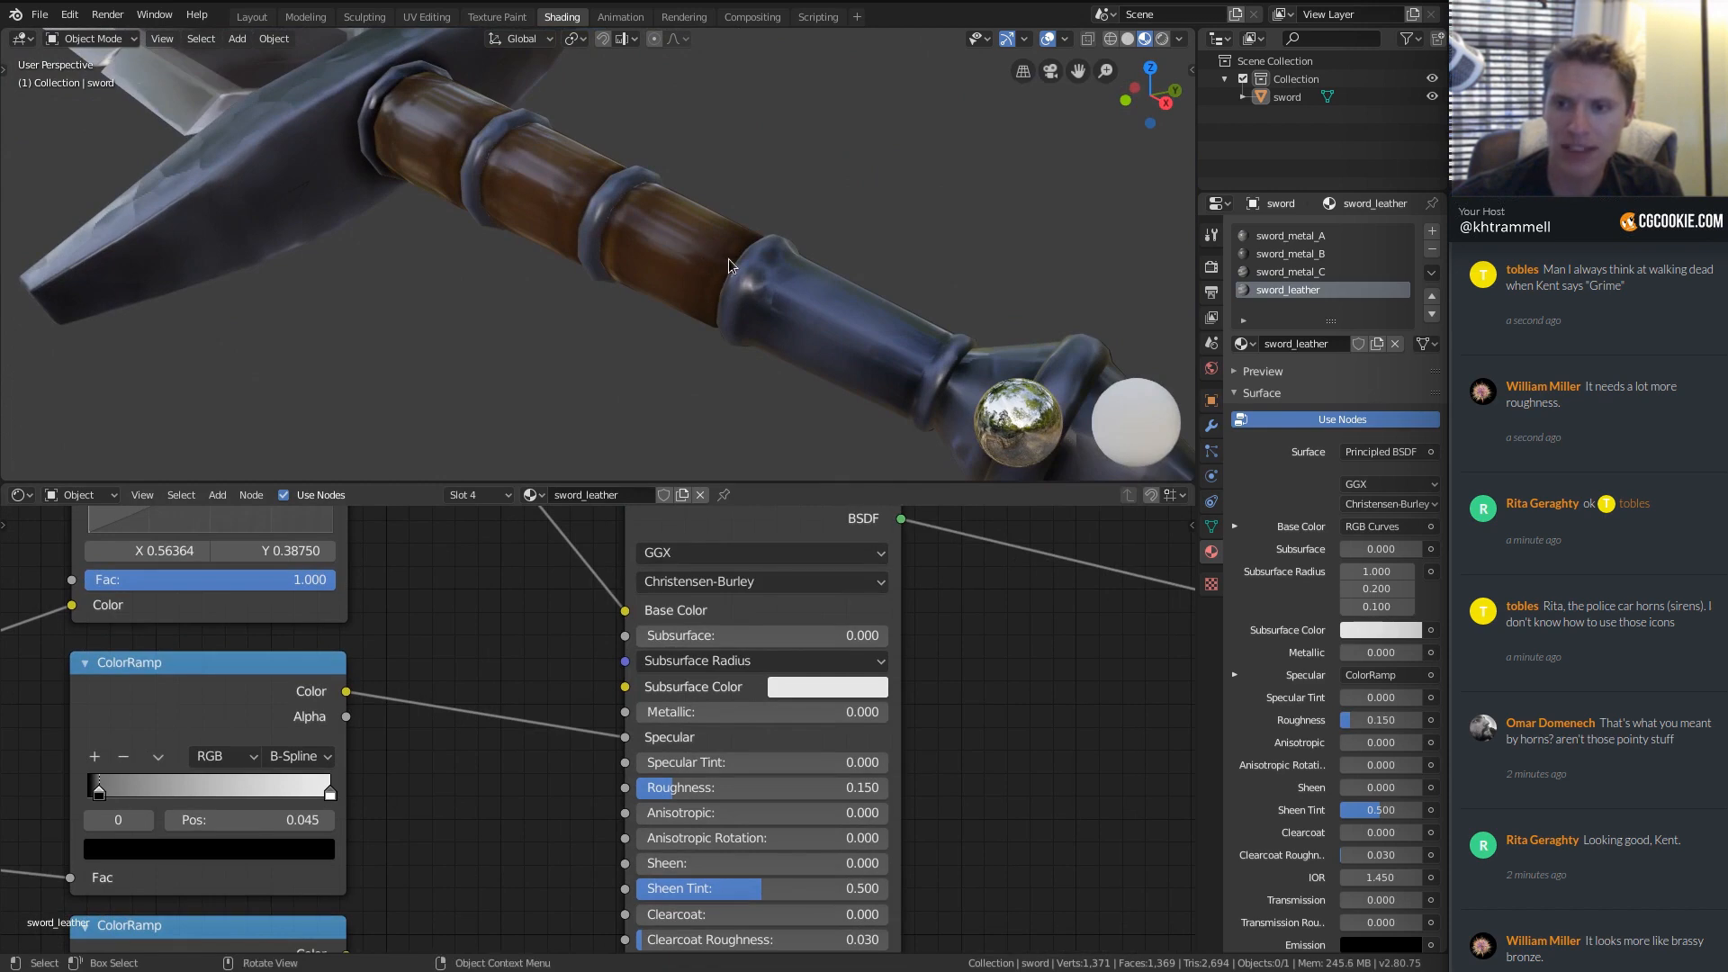
{"action": "middle_click_drag", "start_coordinate": [729, 265], "coordinate": [711, 324]}
{"action": "left_click_drag", "start_coordinate": [679, 788], "coordinate": [735, 788]}
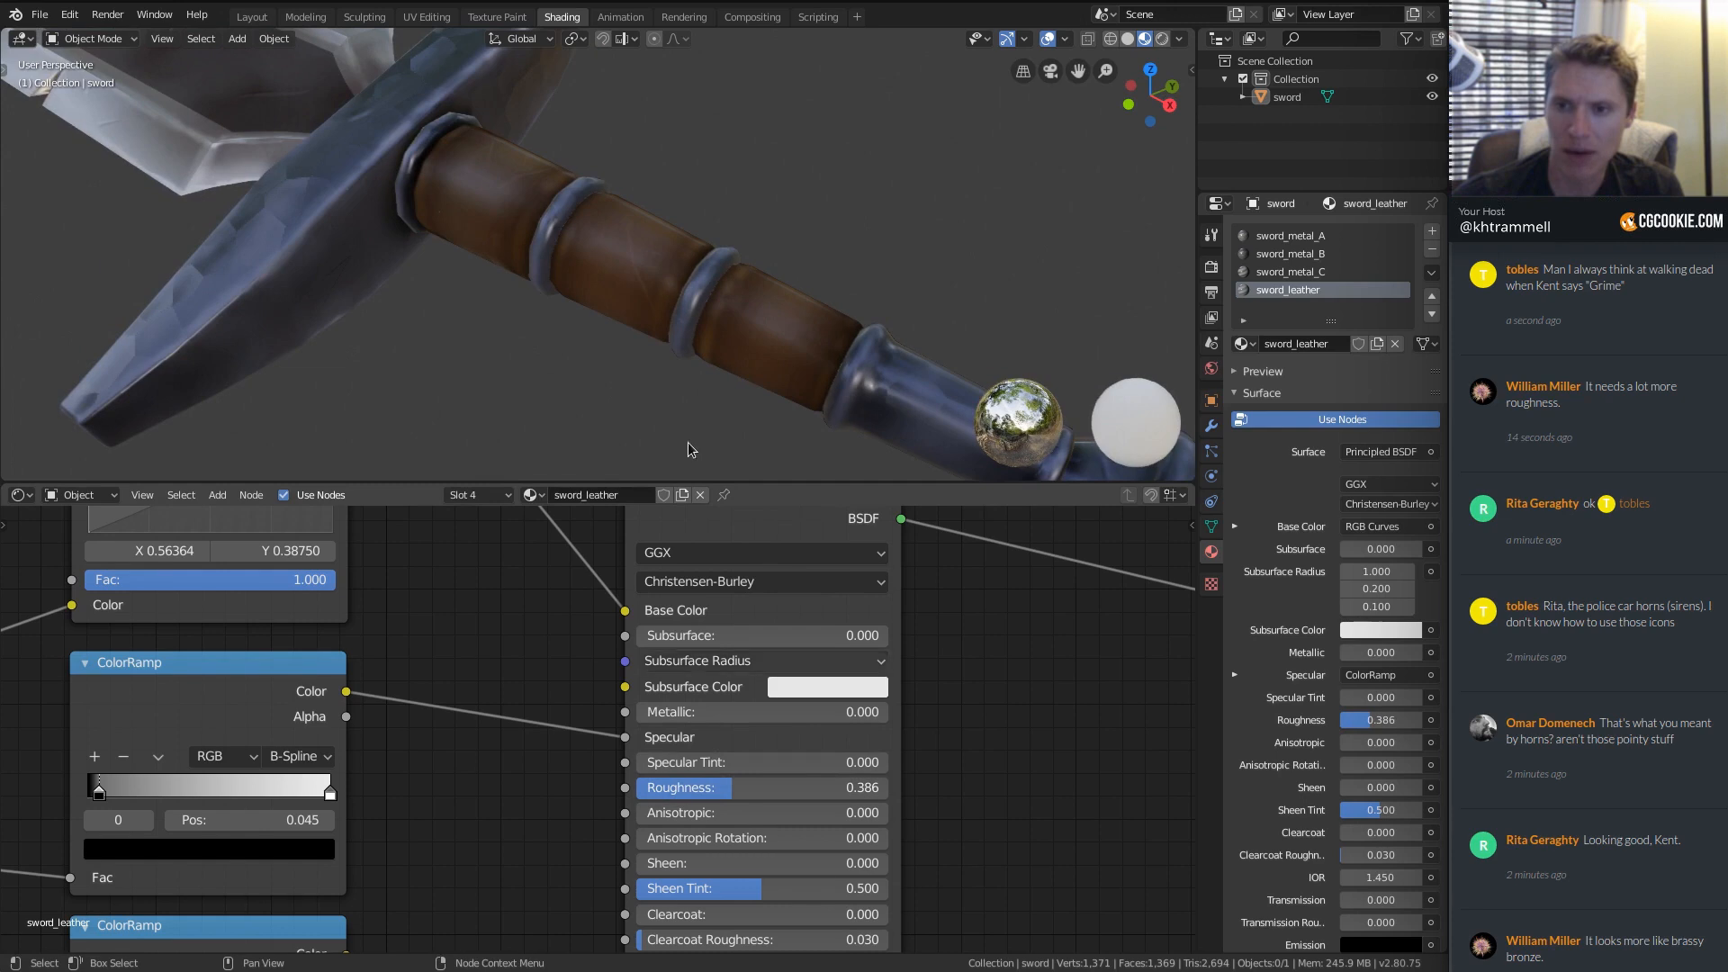
Preview the unconnected lower ColorRamp on the leather grip and reset that node to its default settings.
{"action": "scroll", "coordinate": [753, 374], "scroll_direction": "down", "scroll_amount": 6}
{"action": "middle_click_drag", "start_coordinate": [795, 355], "coordinate": [862, 205]}
{"action": "scroll", "coordinate": [846, 234], "scroll_direction": "up", "scroll_amount": 8}
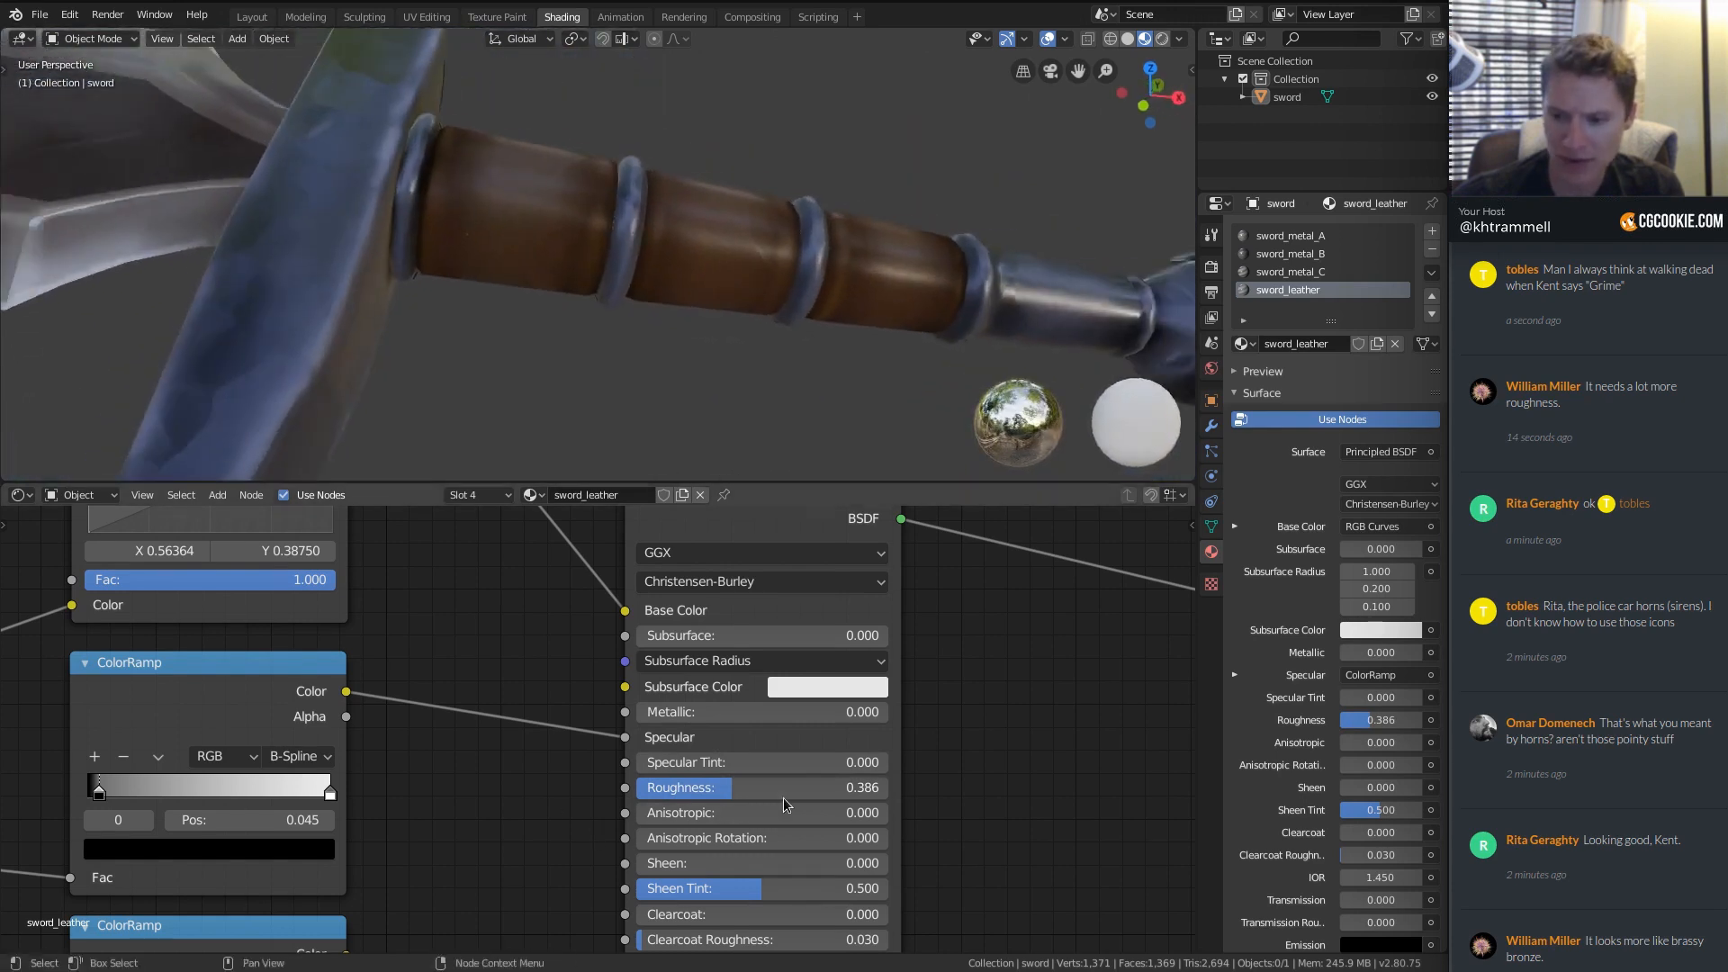
{"action": "middle_click_drag", "start_coordinate": [470, 696], "coordinate": [491, 533]}
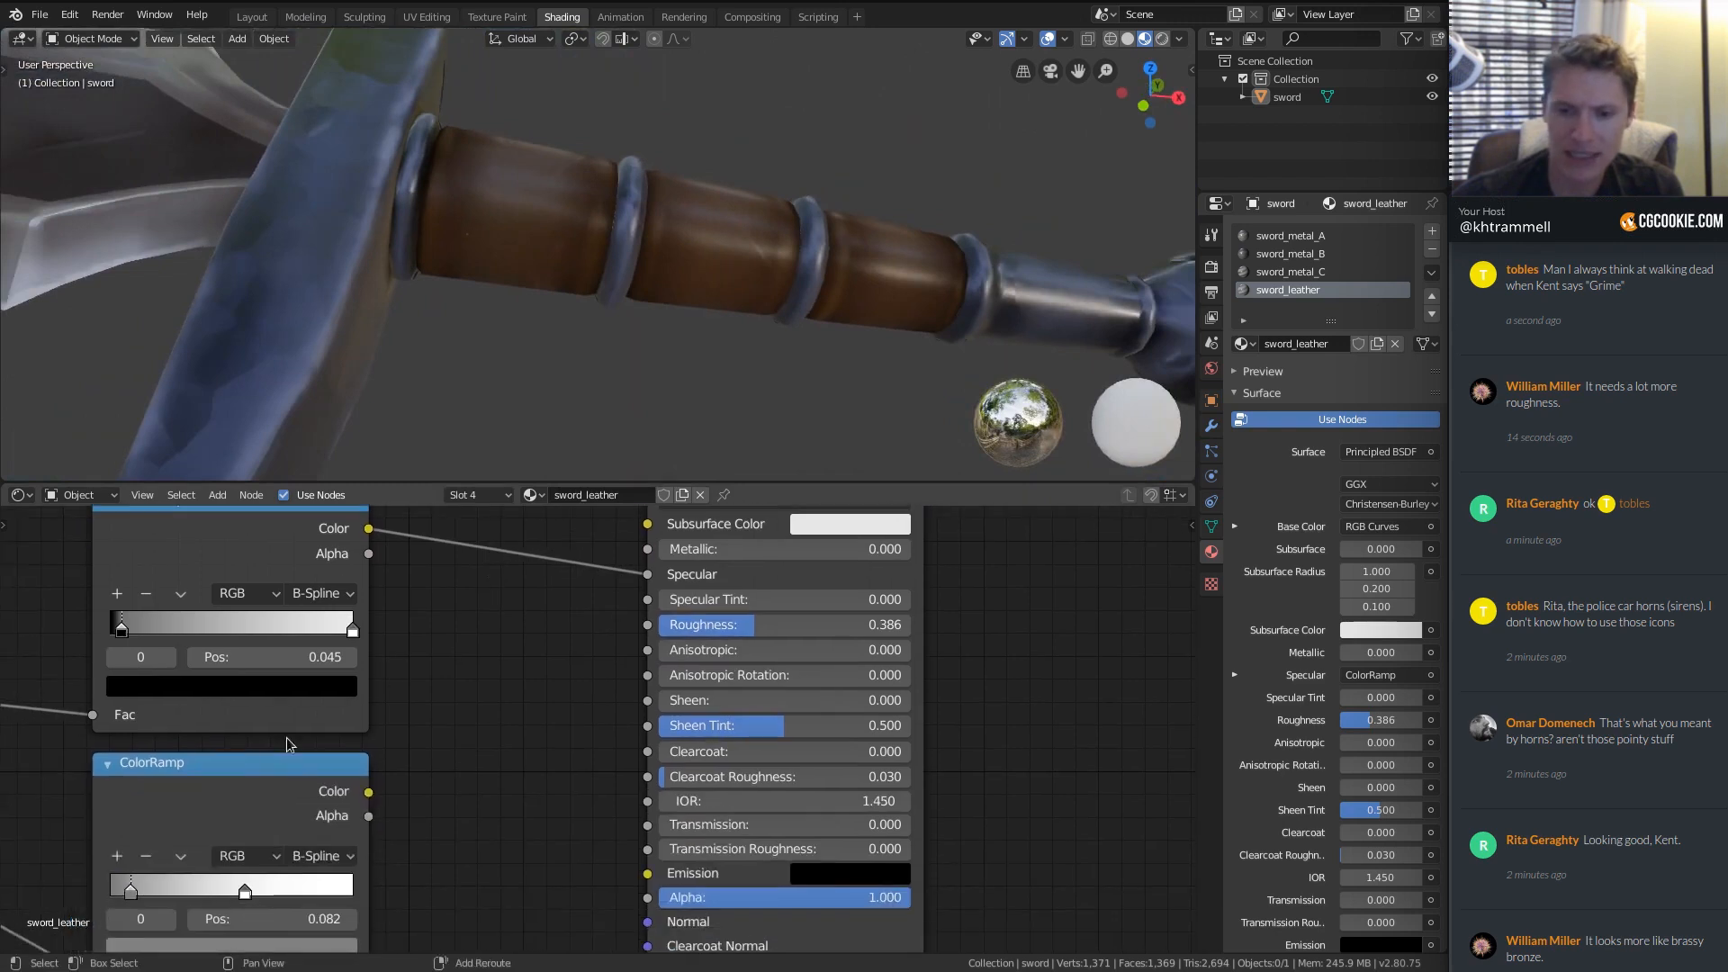
{"action": "left_click", "coordinate": [265, 778], "text": "ctrl+shift"}
{"action": "key", "text": "BackSpace"}
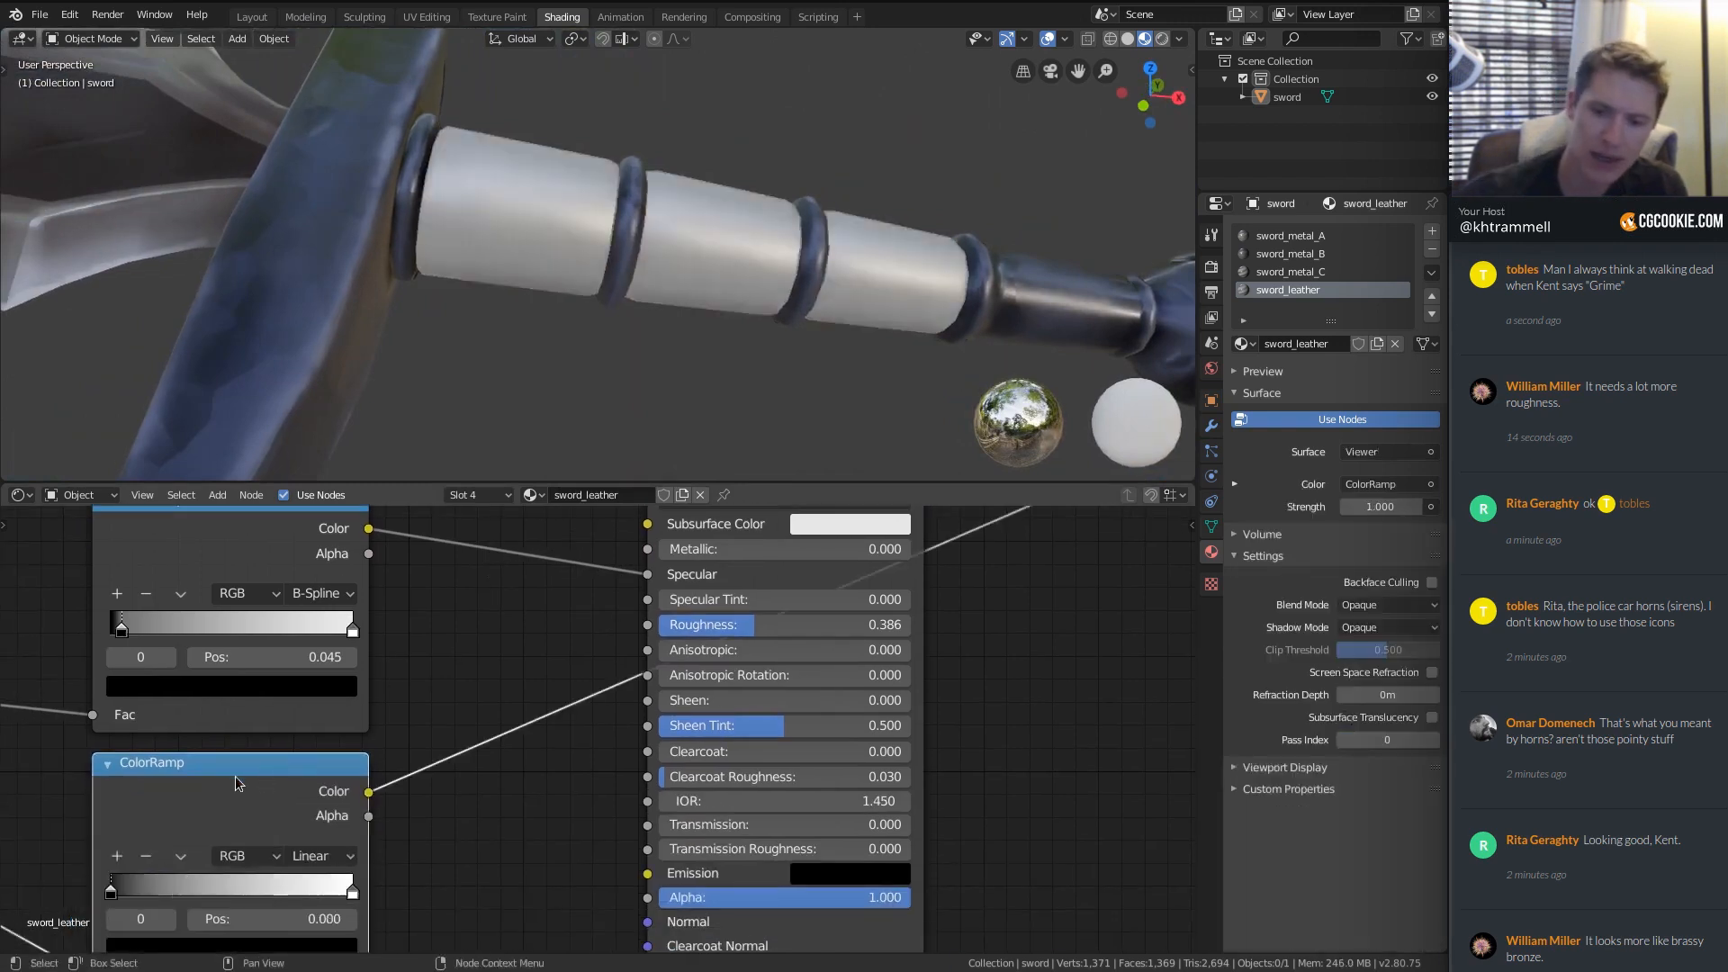
Change the reset ColorRamp's black stop to a grey with R, G and B all at 0.400.
{"action": "mouse_move", "coordinate": [386, 705]}
{"action": "middle_mouse_down"}
{"action": "mouse_move", "coordinate": [549, 647]}
{"action": "mouse_move", "coordinate": [557, 612]}
{"action": "middle_mouse_up"}
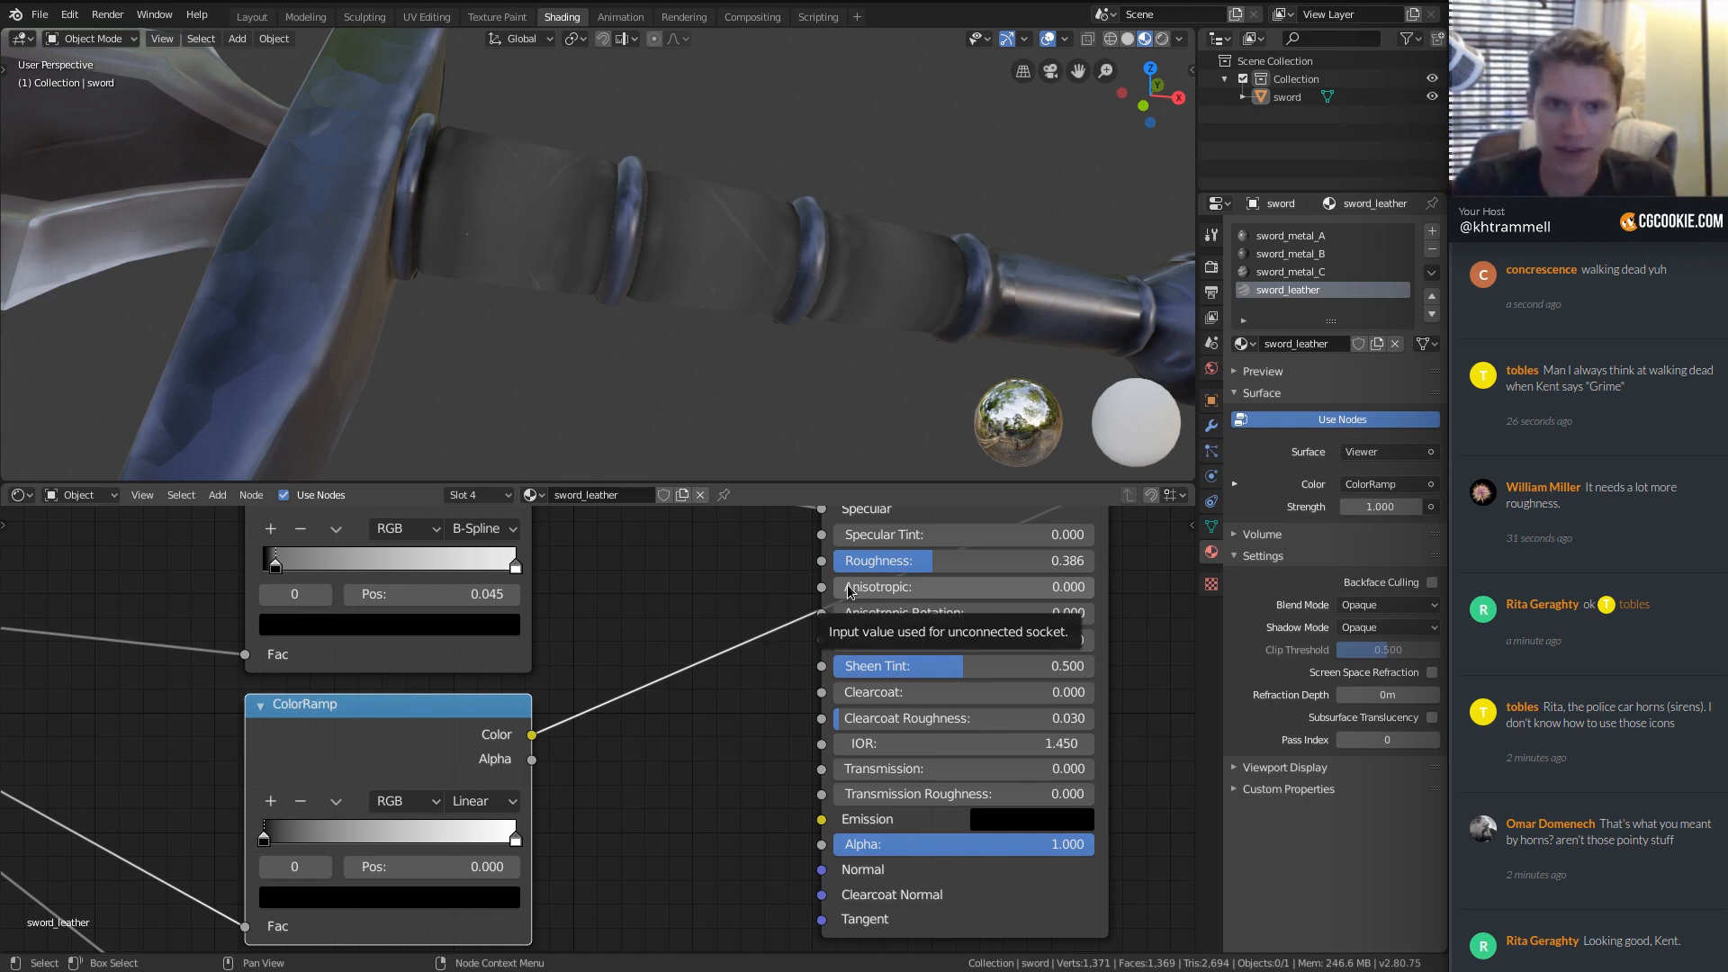
{"action": "middle_click_drag", "start_coordinate": [446, 778], "coordinate": [488, 650], "text": "ctrl"}
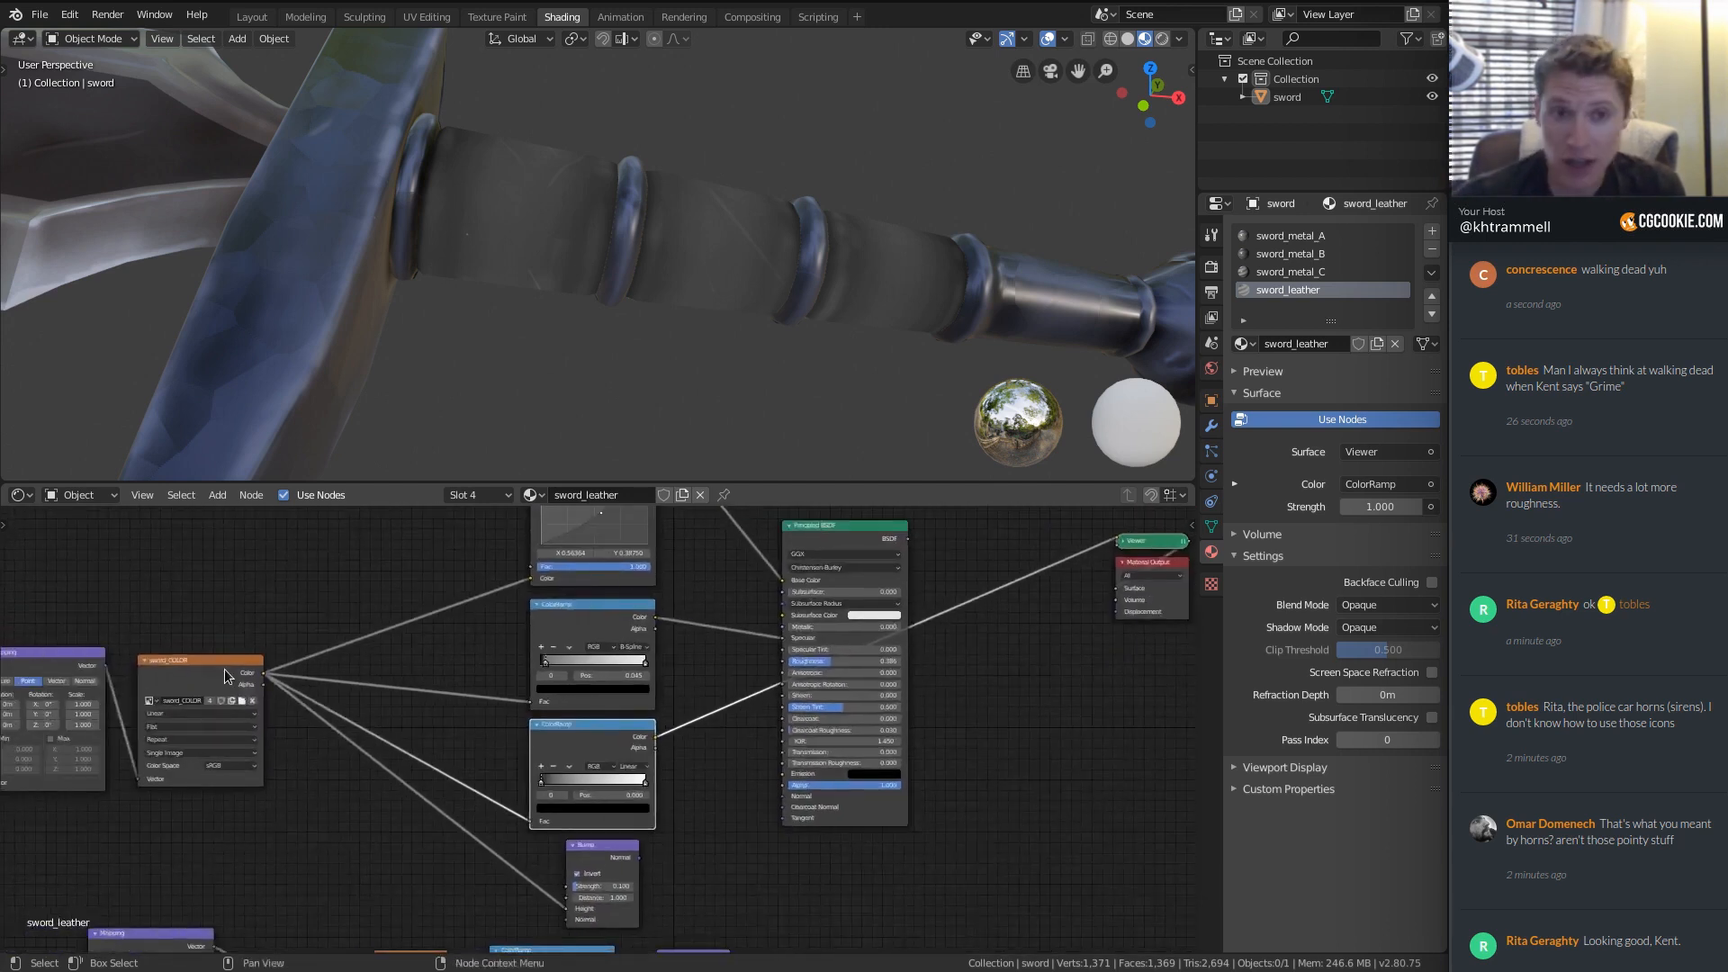
{"action": "middle_click_drag", "start_coordinate": [528, 673], "coordinate": [569, 810], "text": "ctrl"}
{"action": "middle_click_drag", "start_coordinate": [837, 687], "coordinate": [704, 649]}
{"action": "middle_click_drag", "start_coordinate": [890, 602], "coordinate": [750, 629]}
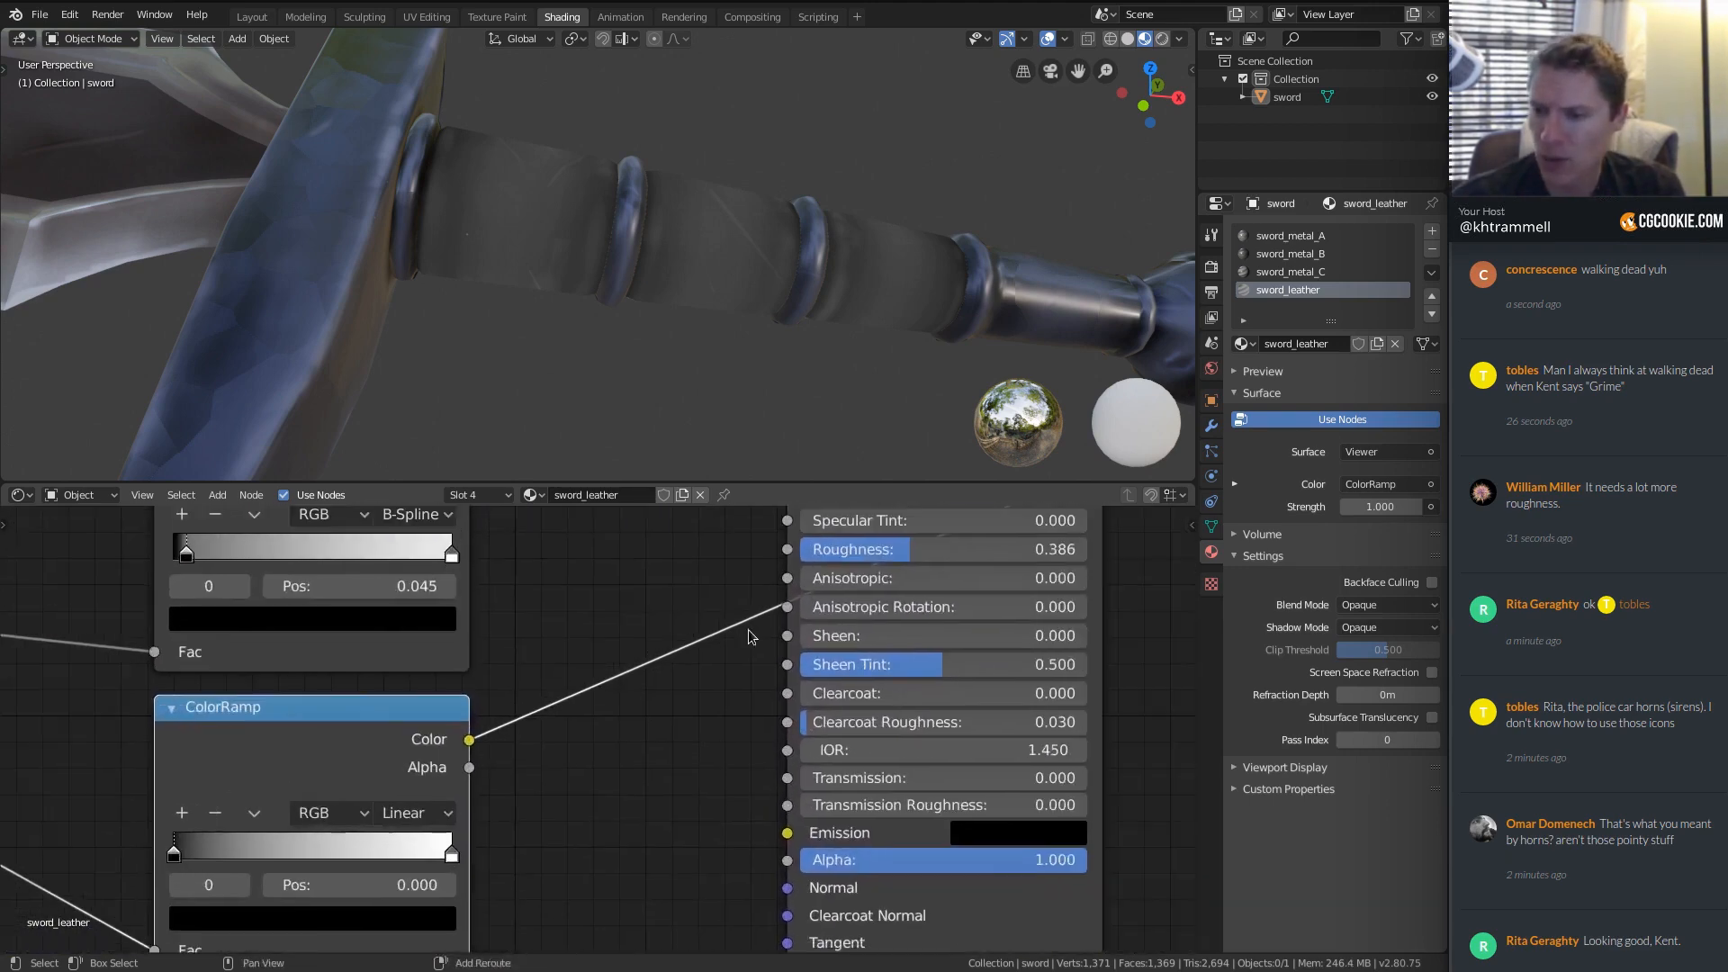
{"action": "middle_click_drag", "start_coordinate": [218, 846], "coordinate": [390, 795]}
{"action": "left_click", "coordinate": [390, 870]}
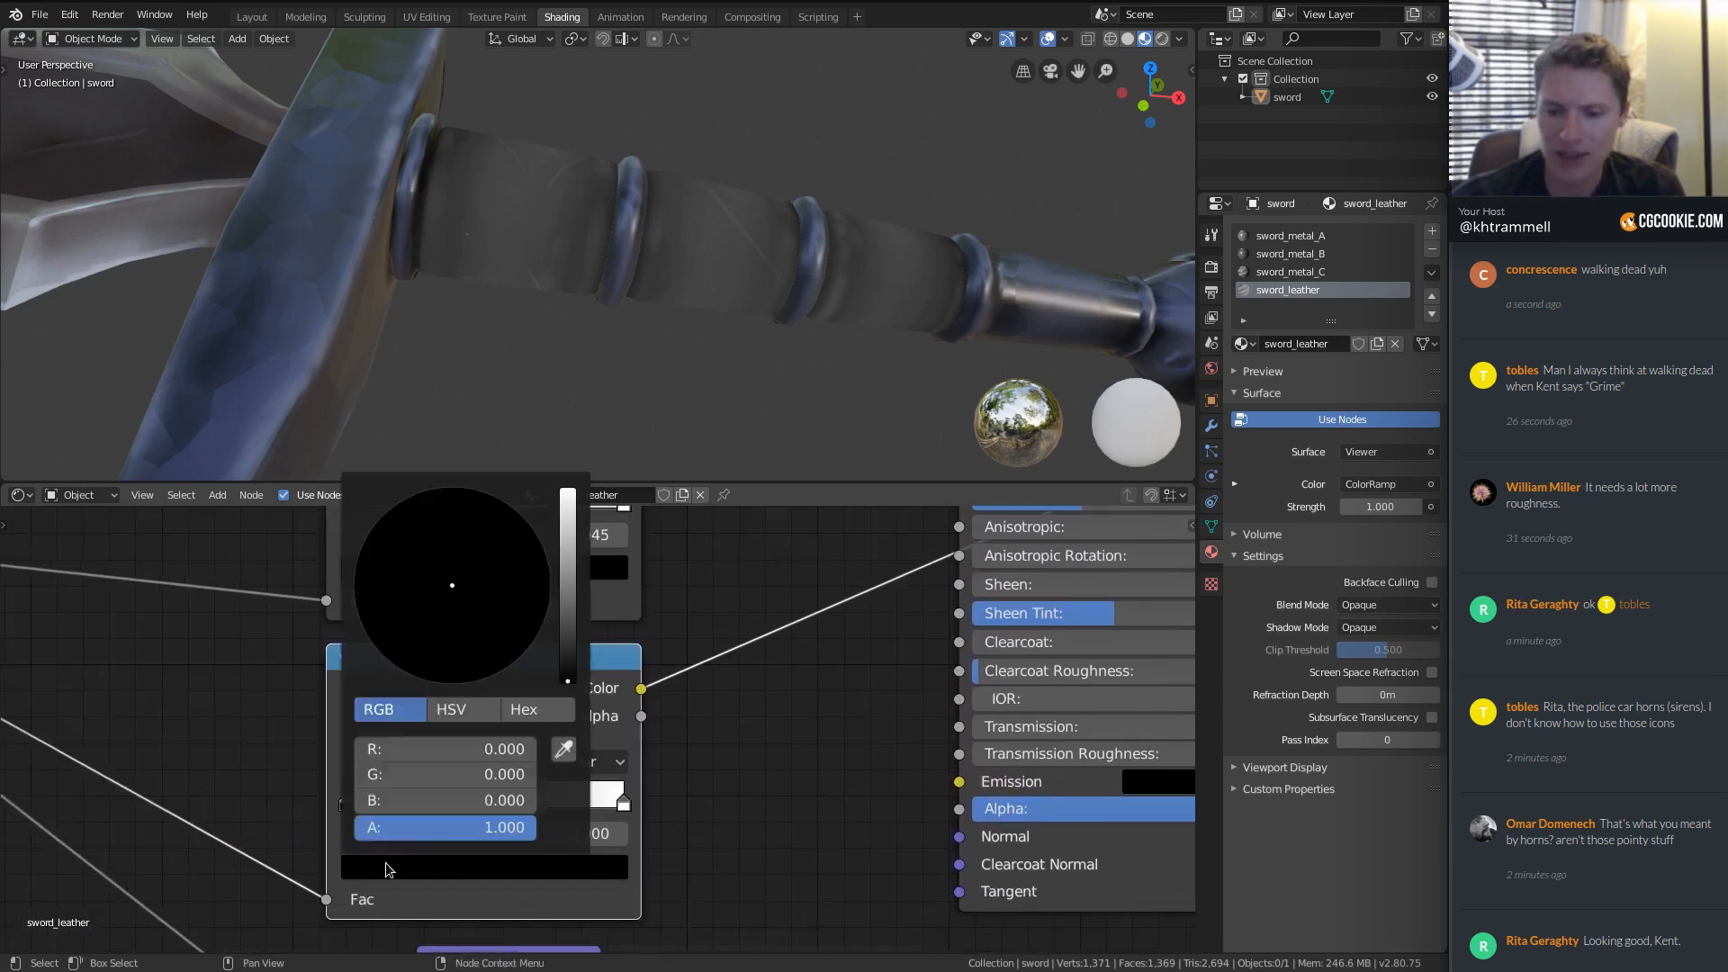
{"action": "left_click_drag", "start_coordinate": [461, 750], "coordinate": [461, 800]}
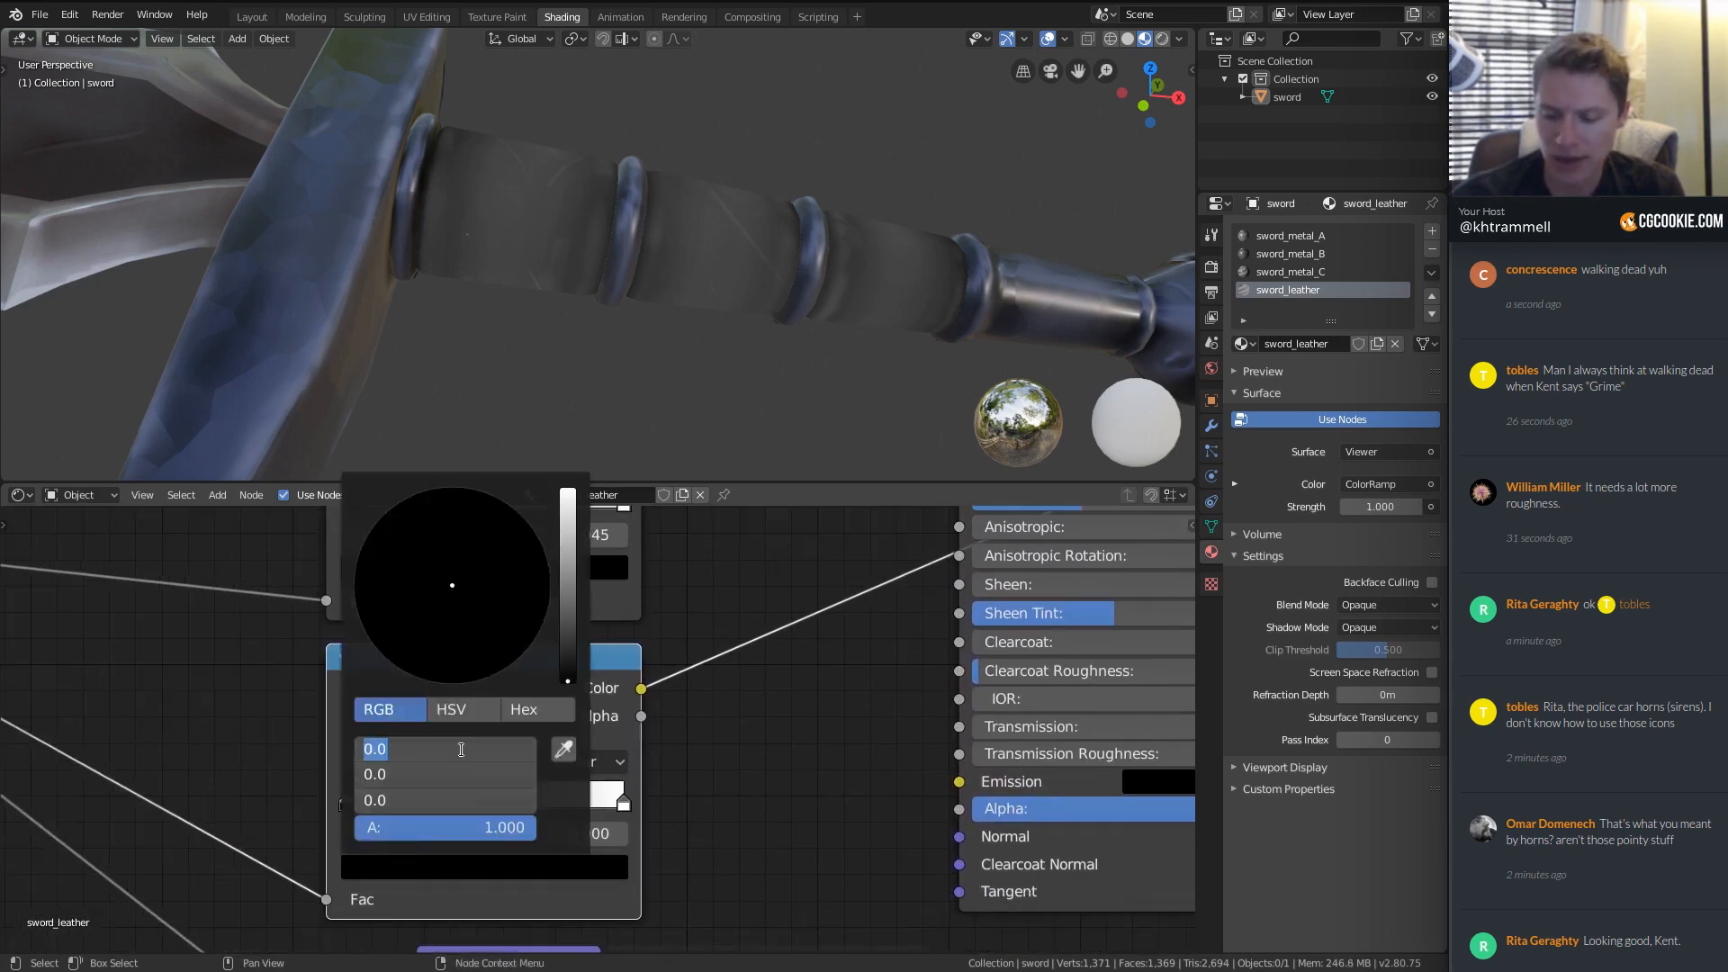
{"action": "type", "text": ".4"}
{"action": "key", "text": "Return"}
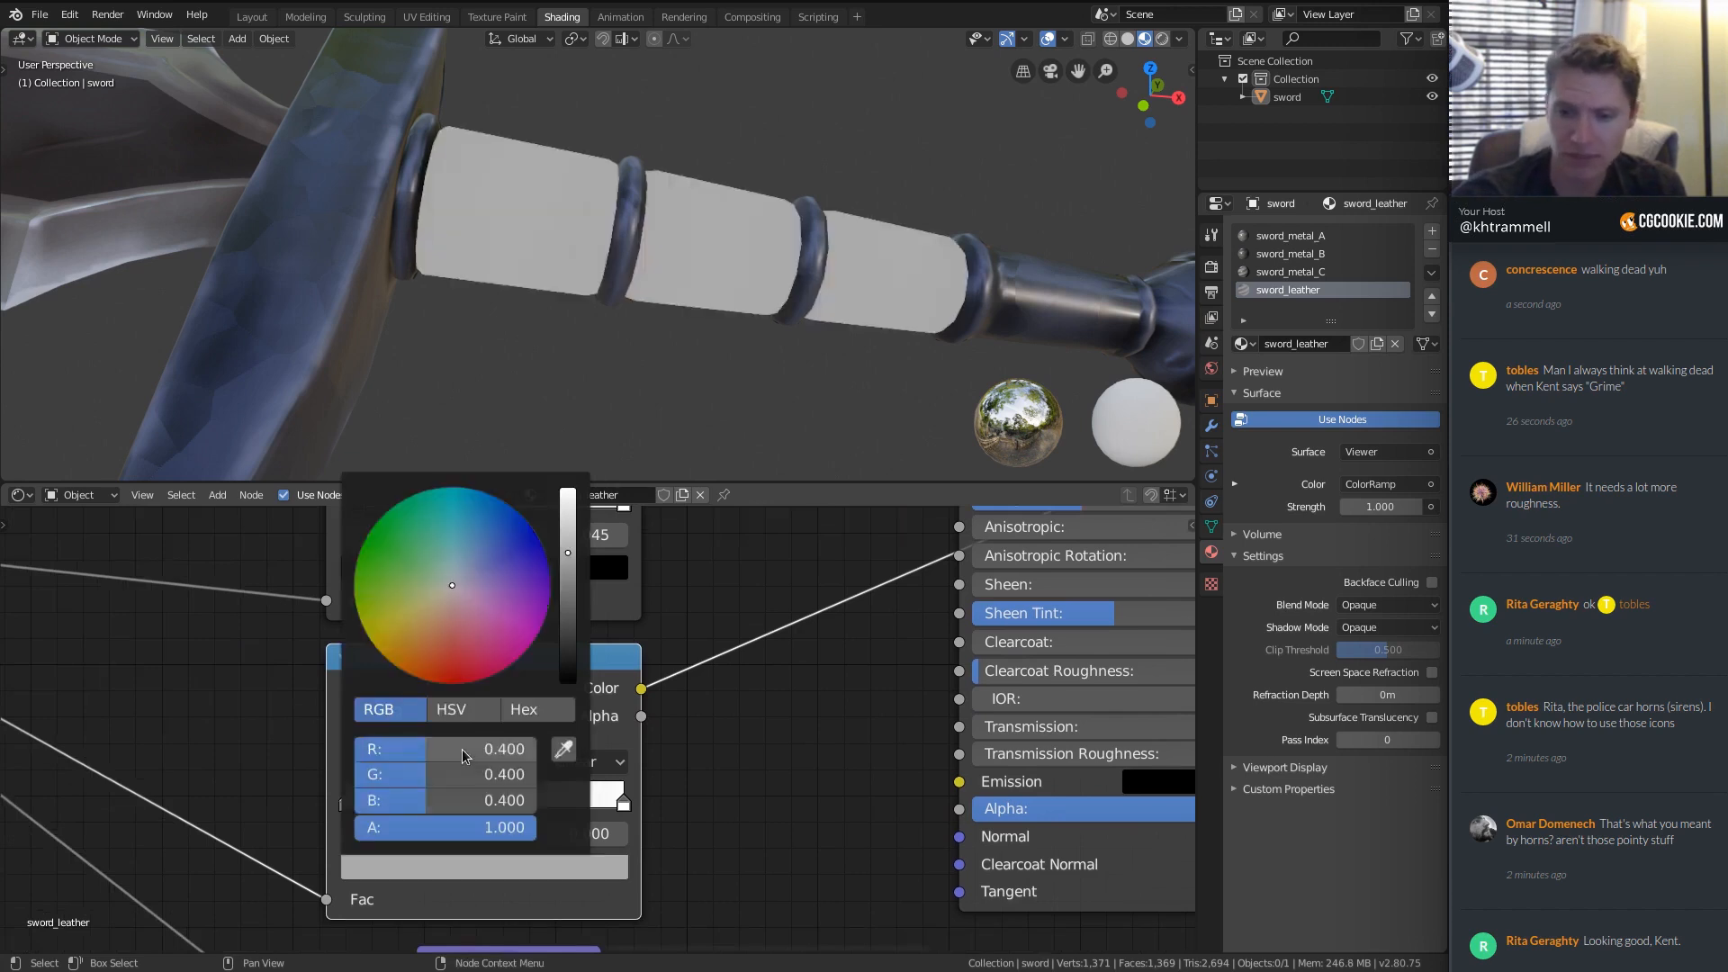
Set the Principled BSDF's Roughness value to 0.400.
{"action": "middle_click_drag", "start_coordinate": [1067, 534], "coordinate": [824, 583]}
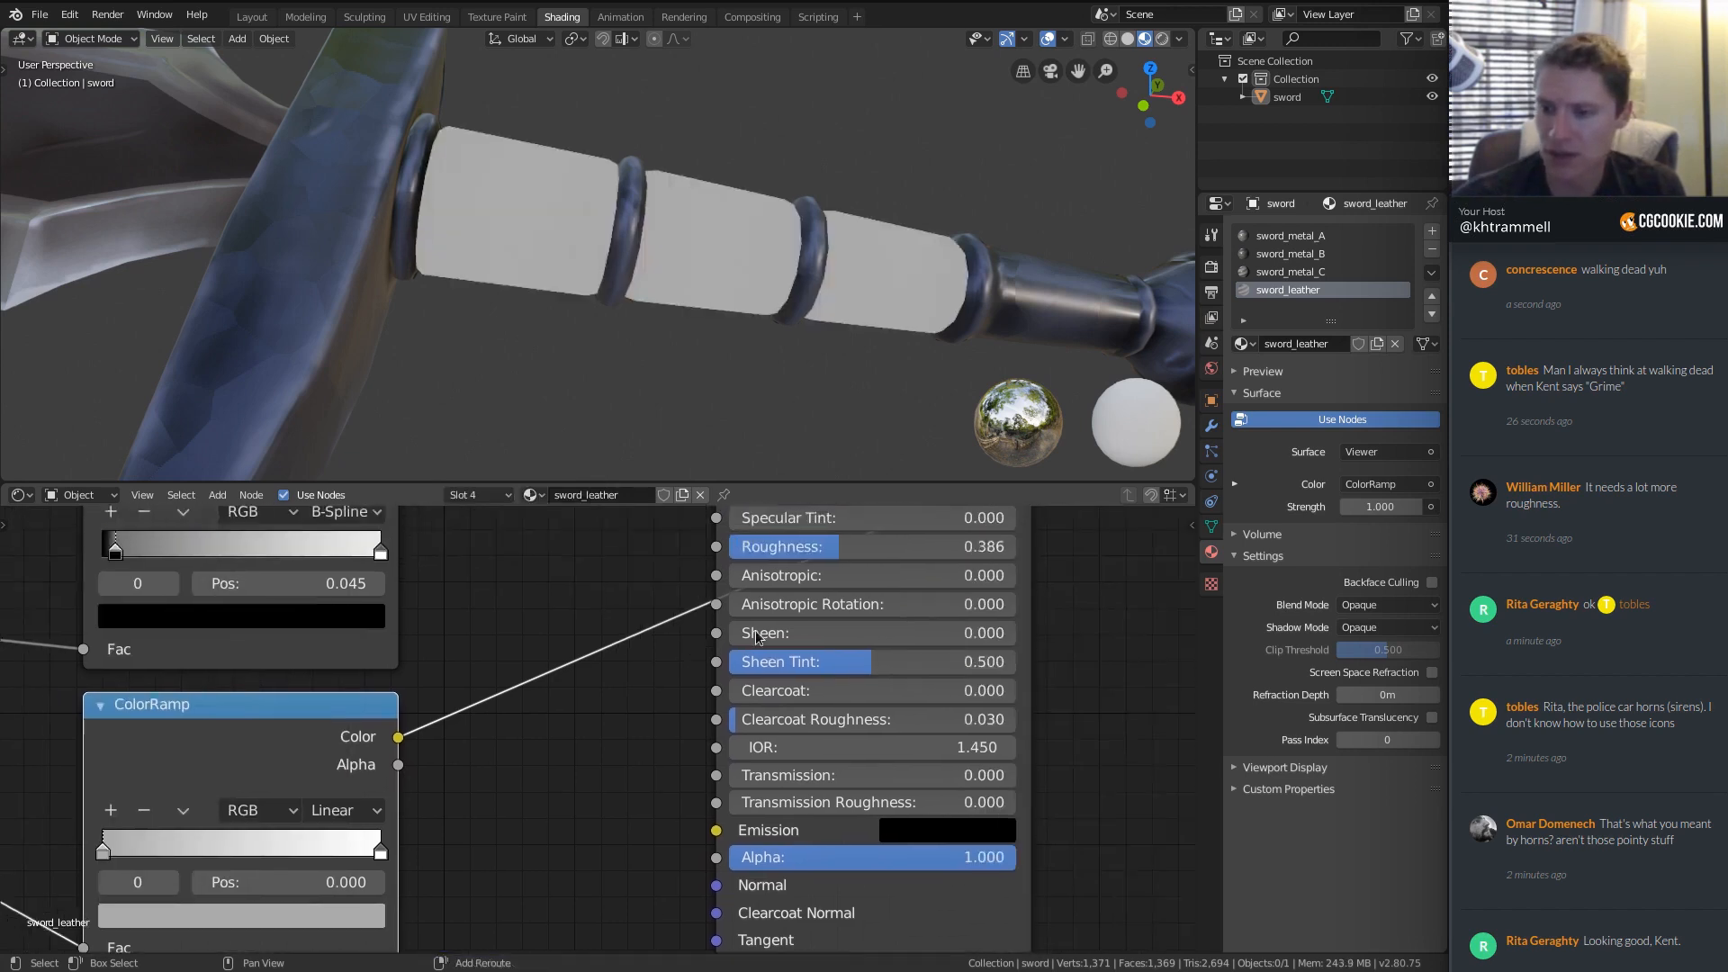
{"action": "double_click", "coordinate": [842, 548]}
{"action": "type", "text": ".4"}
{"action": "key", "text": "Return"}
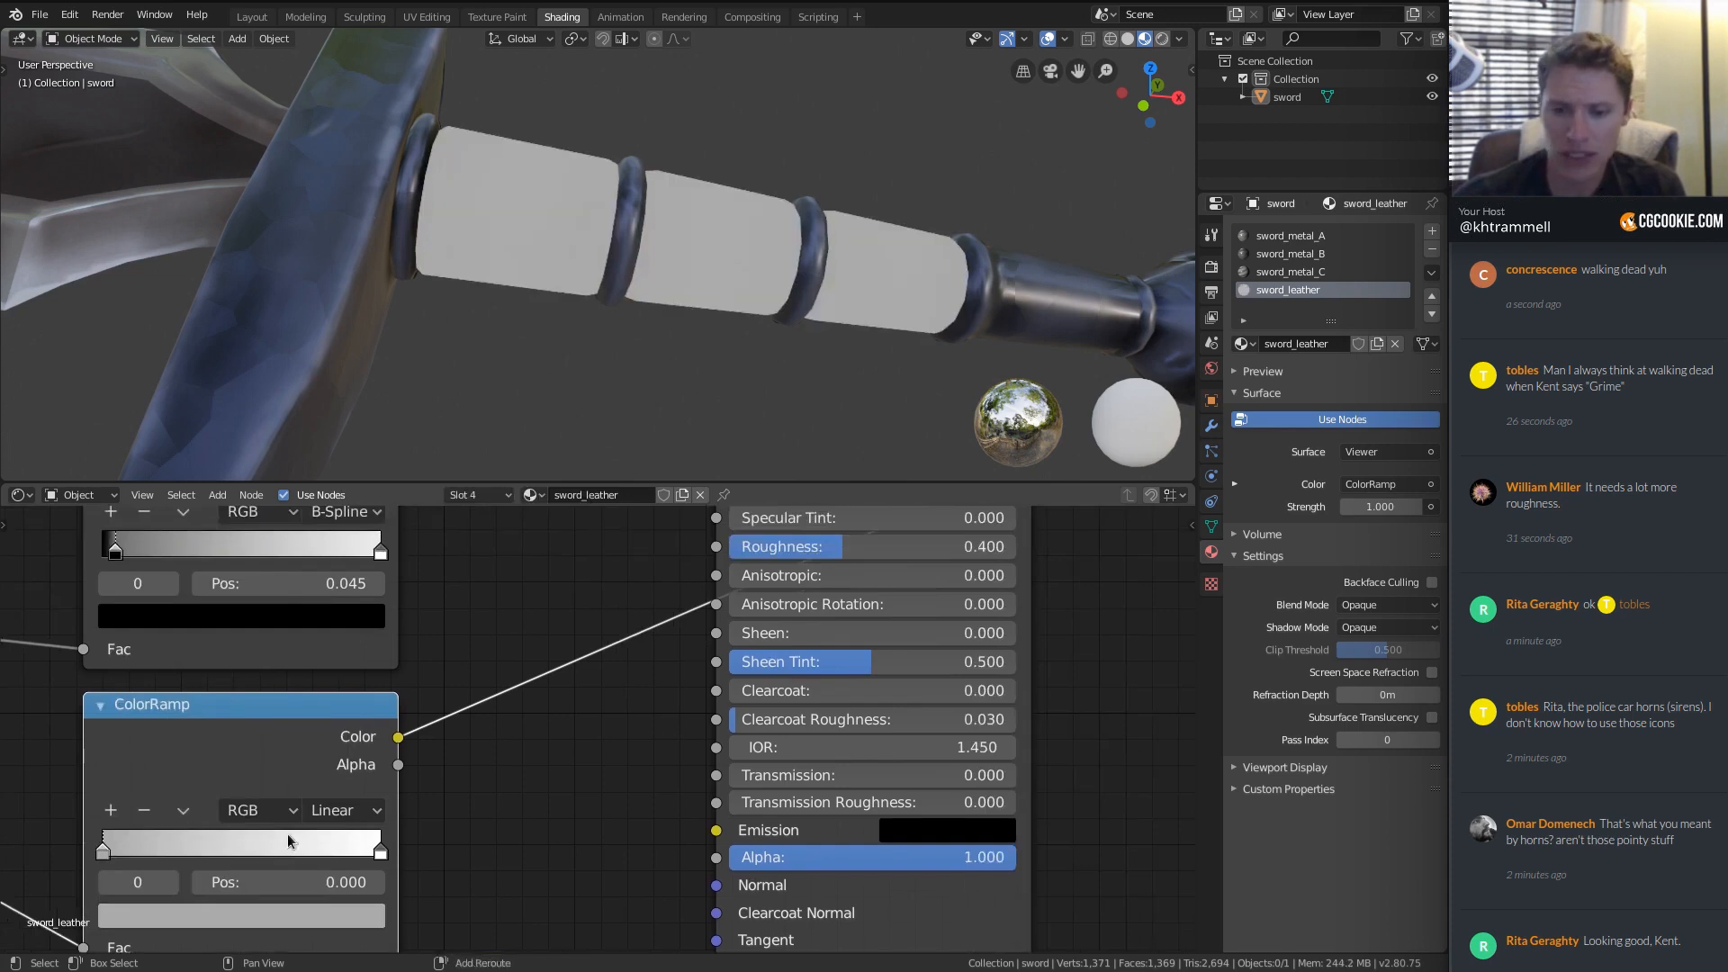
Move the white stop of the grey-to-white ColorRamp to position 0.905.
{"action": "middle_click_drag", "start_coordinate": [374, 819], "coordinate": [461, 744]}
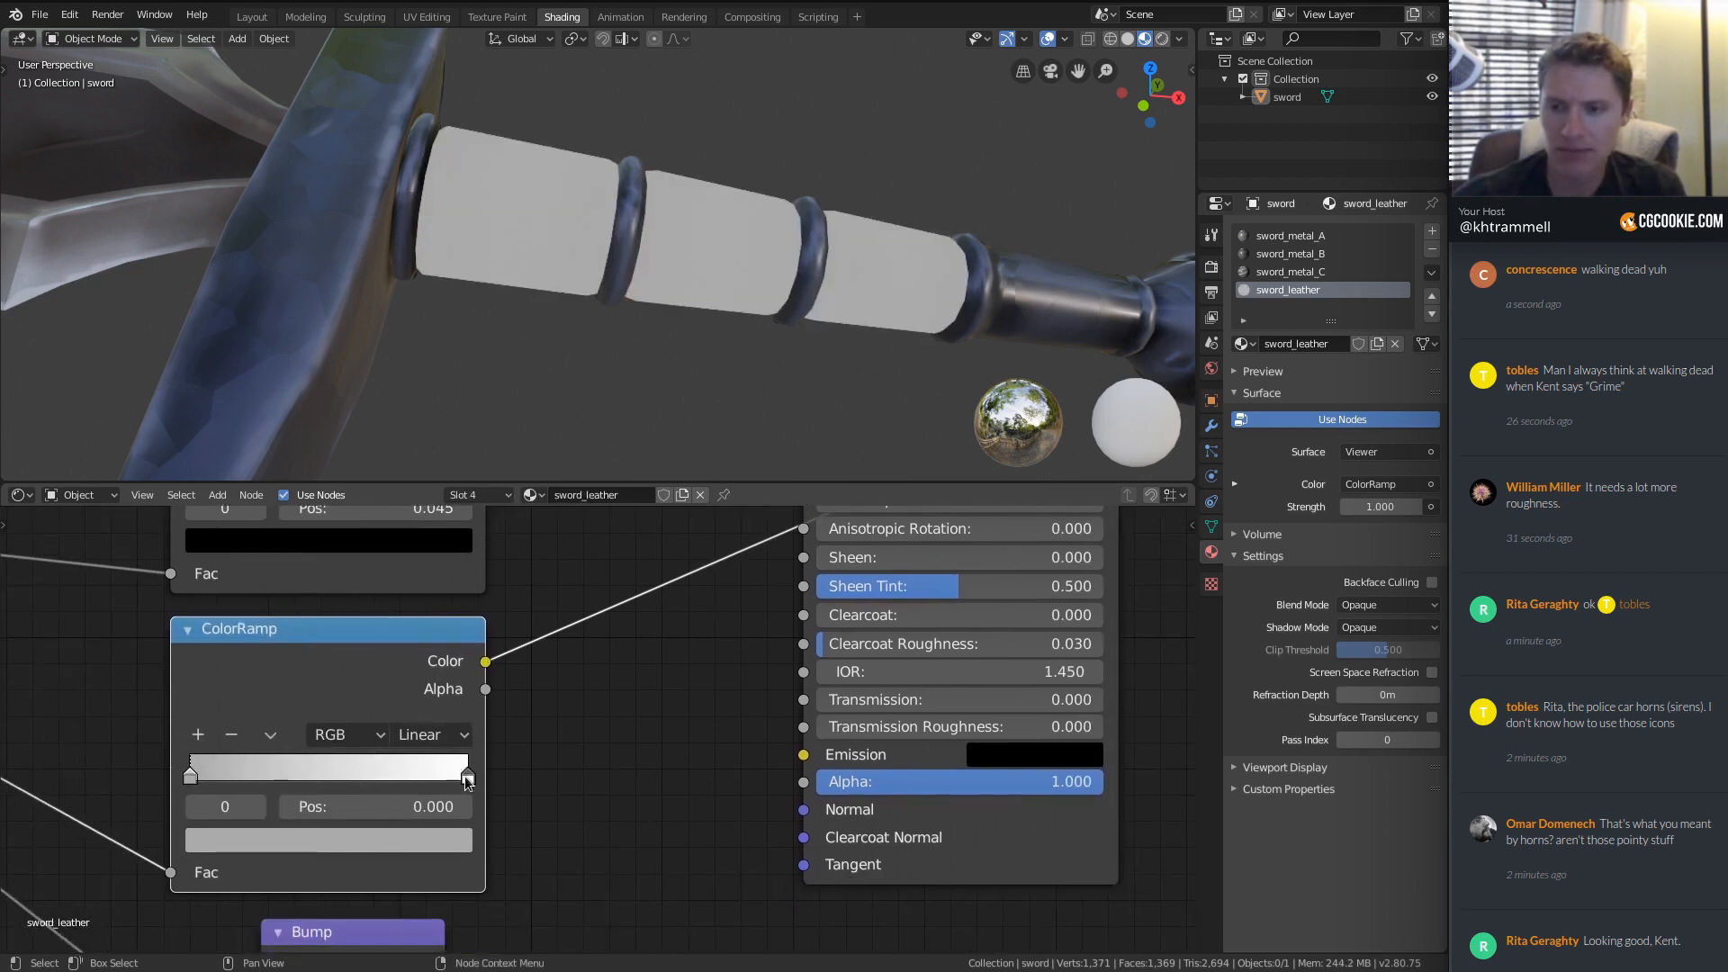
{"action": "left_click", "coordinate": [463, 776]}
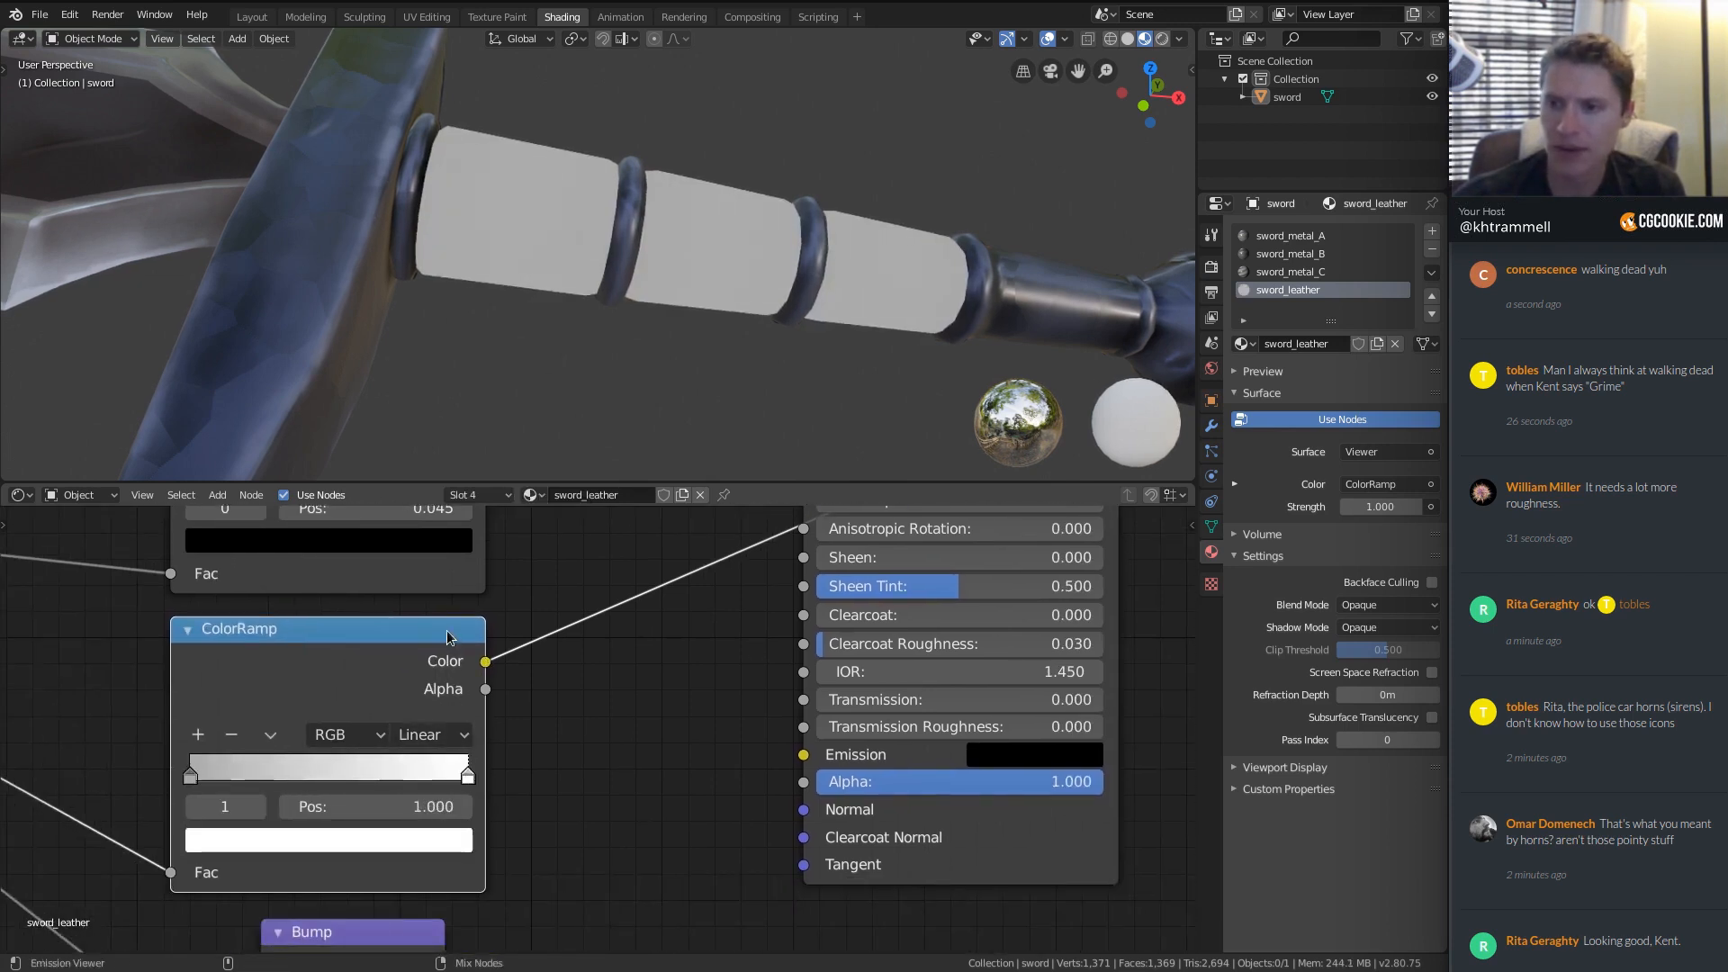
{"action": "left_click_drag", "start_coordinate": [465, 774], "coordinate": [442, 774]}
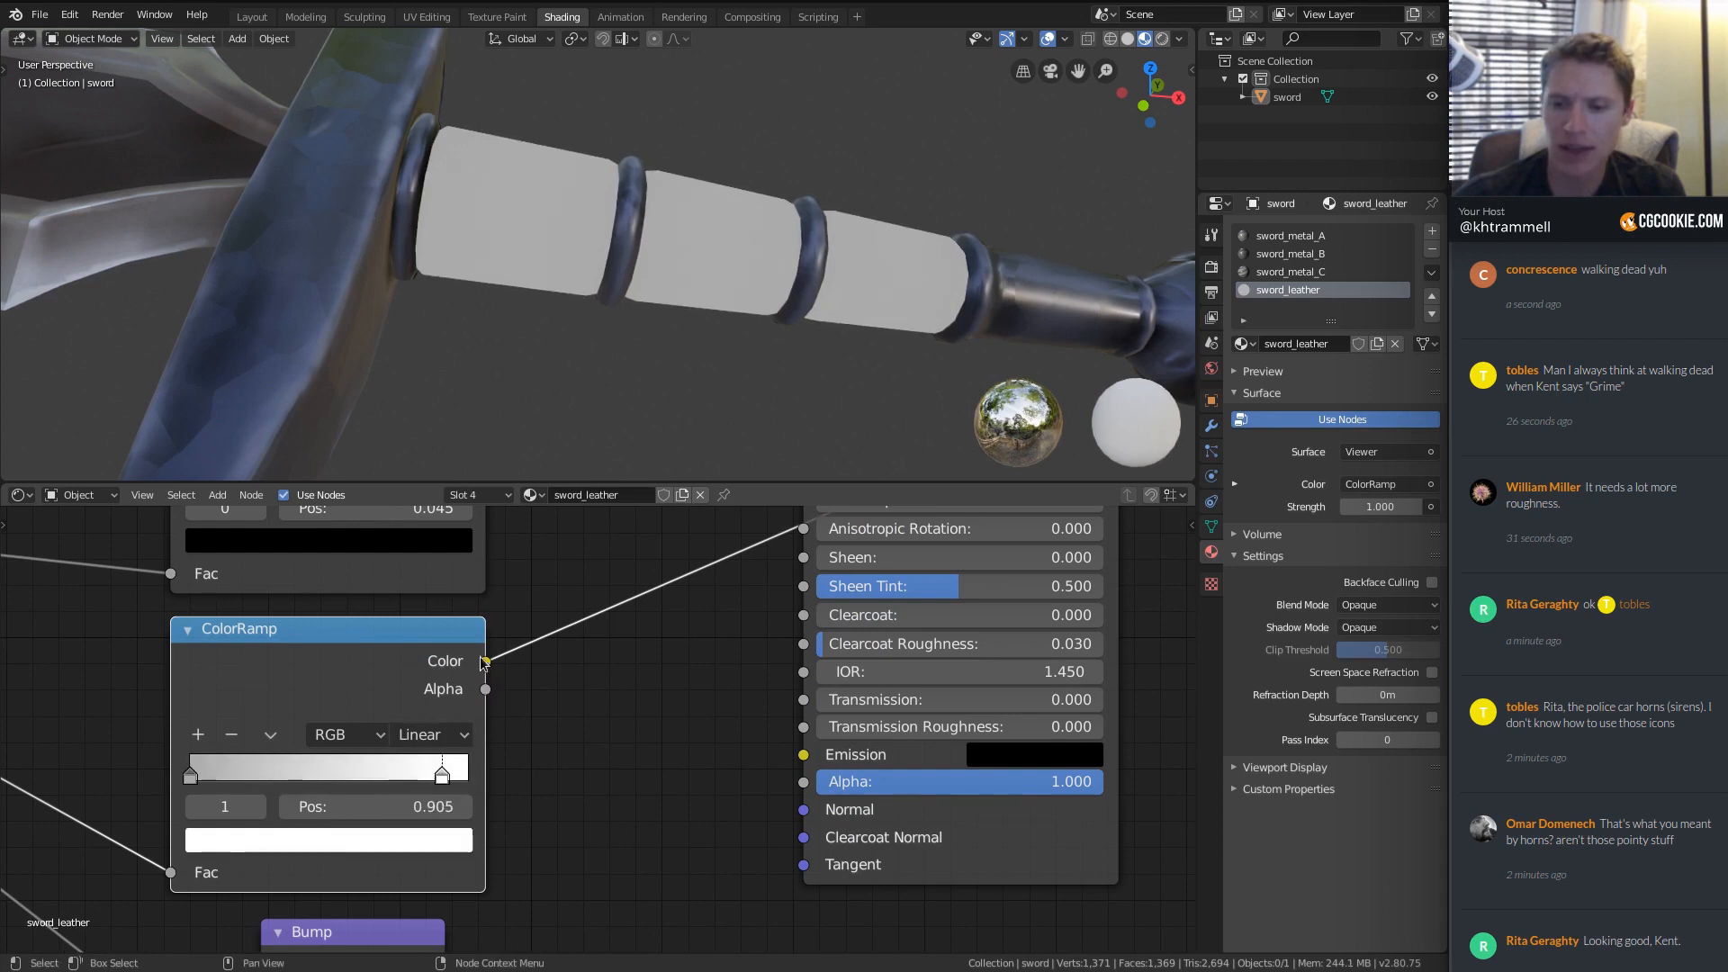
Connect the grey-to-white ColorRamp to the leather's Roughness input, then preview the Principled BSDF and check the grip from several angles.
{"action": "middle_click_drag", "start_coordinate": [554, 632], "coordinate": [450, 766]}
{"action": "left_click_drag", "start_coordinate": [387, 792], "coordinate": [699, 612]}
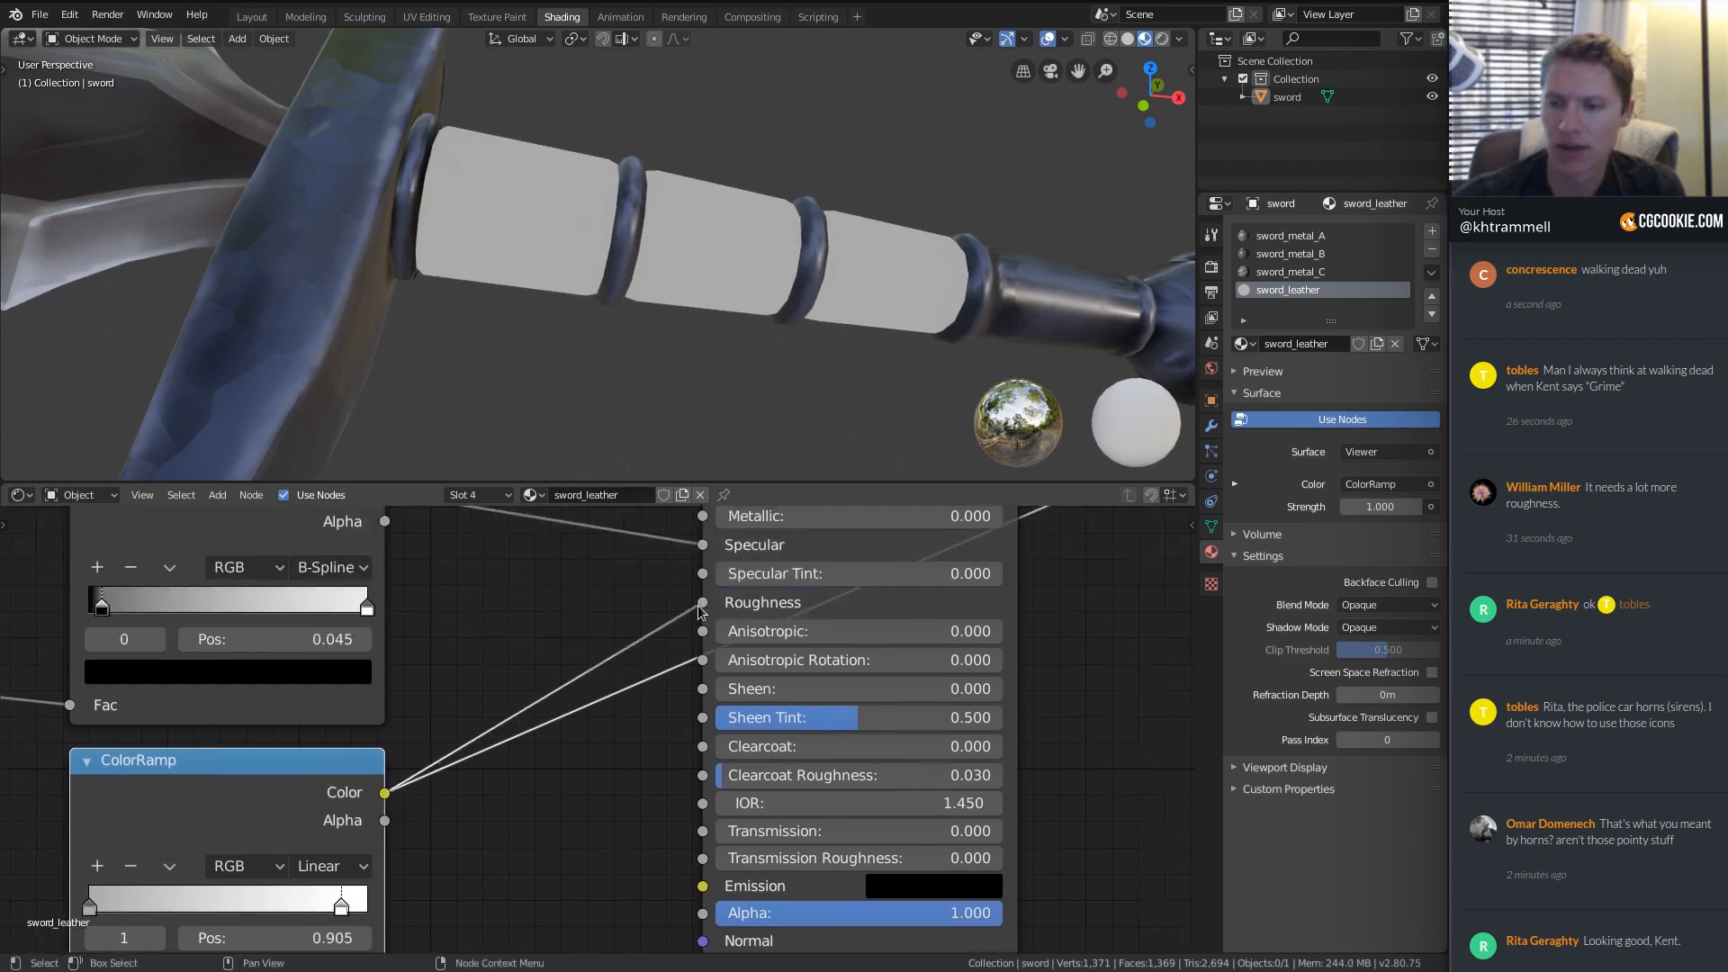
{"action": "middle_click_drag", "start_coordinate": [858, 525], "coordinate": [656, 863]}
{"action": "left_click", "coordinate": [731, 630], "text": "ctrl+shift"}
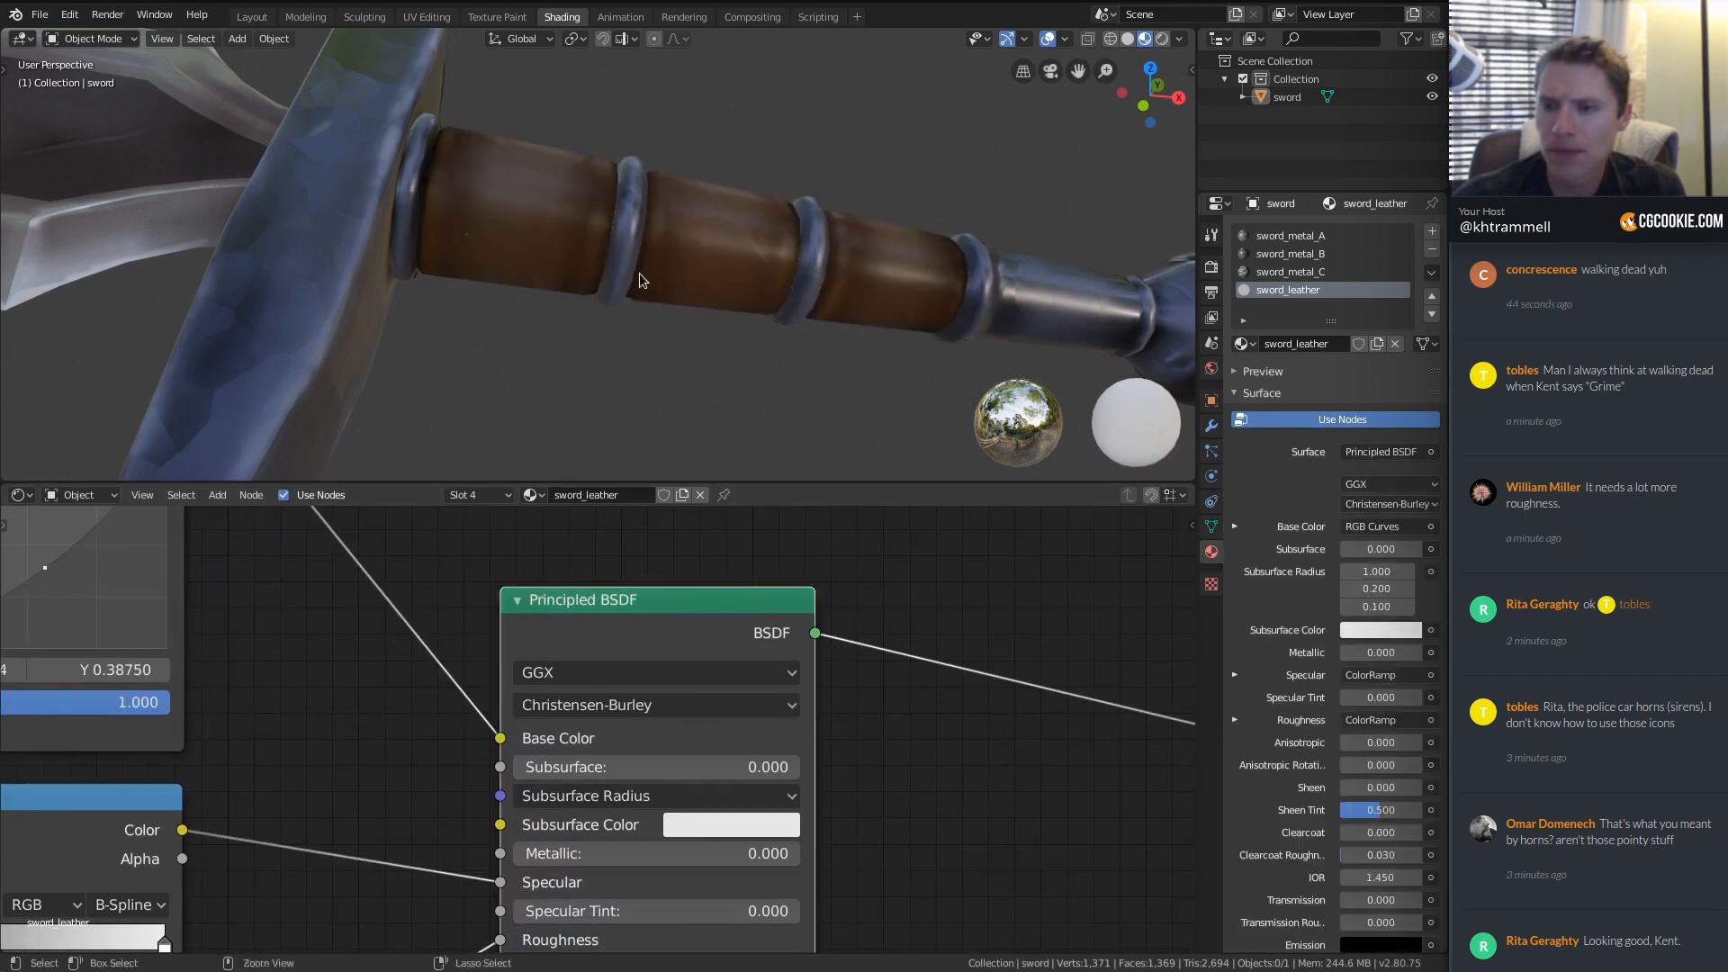
{"action": "middle_click_drag", "start_coordinate": [650, 252], "coordinate": [617, 267]}
{"action": "middle_click_drag", "start_coordinate": [798, 324], "coordinate": [679, 295]}
{"action": "scroll", "coordinate": [678, 310], "scroll_direction": "up", "scroll_amount": 2}
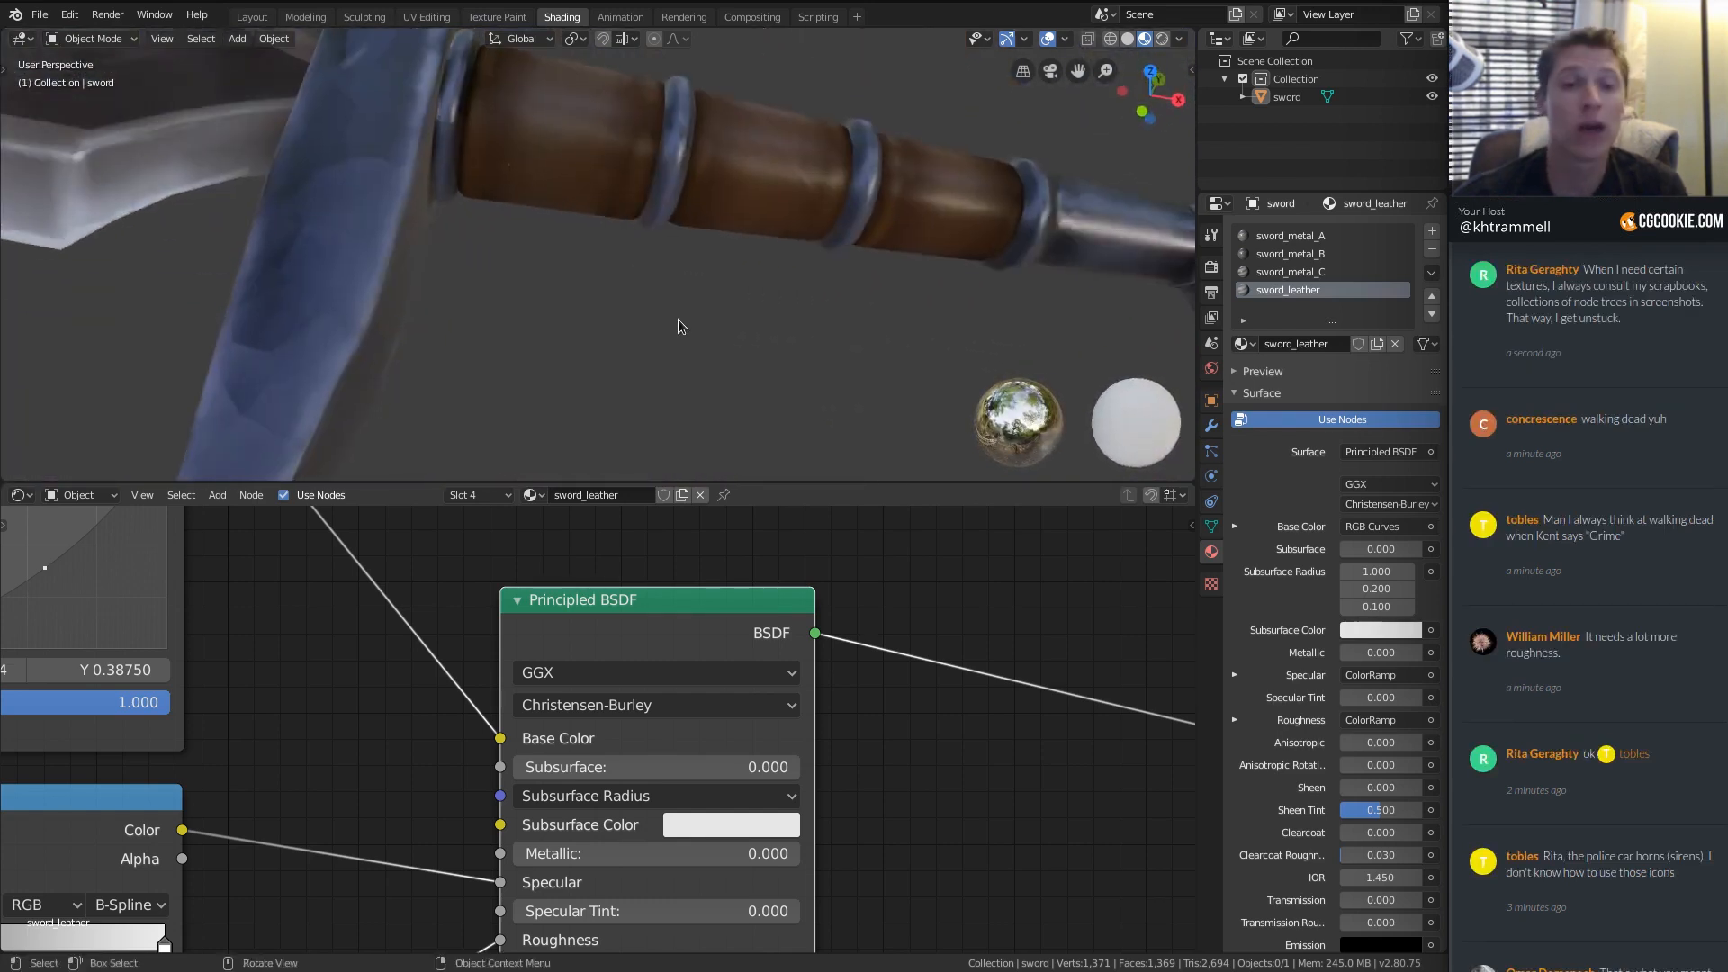
{"action": "scroll", "coordinate": [657, 252], "scroll_direction": "up", "scroll_amount": 4}
{"action": "scroll", "coordinate": [652, 261], "scroll_direction": "down", "scroll_amount": 6}
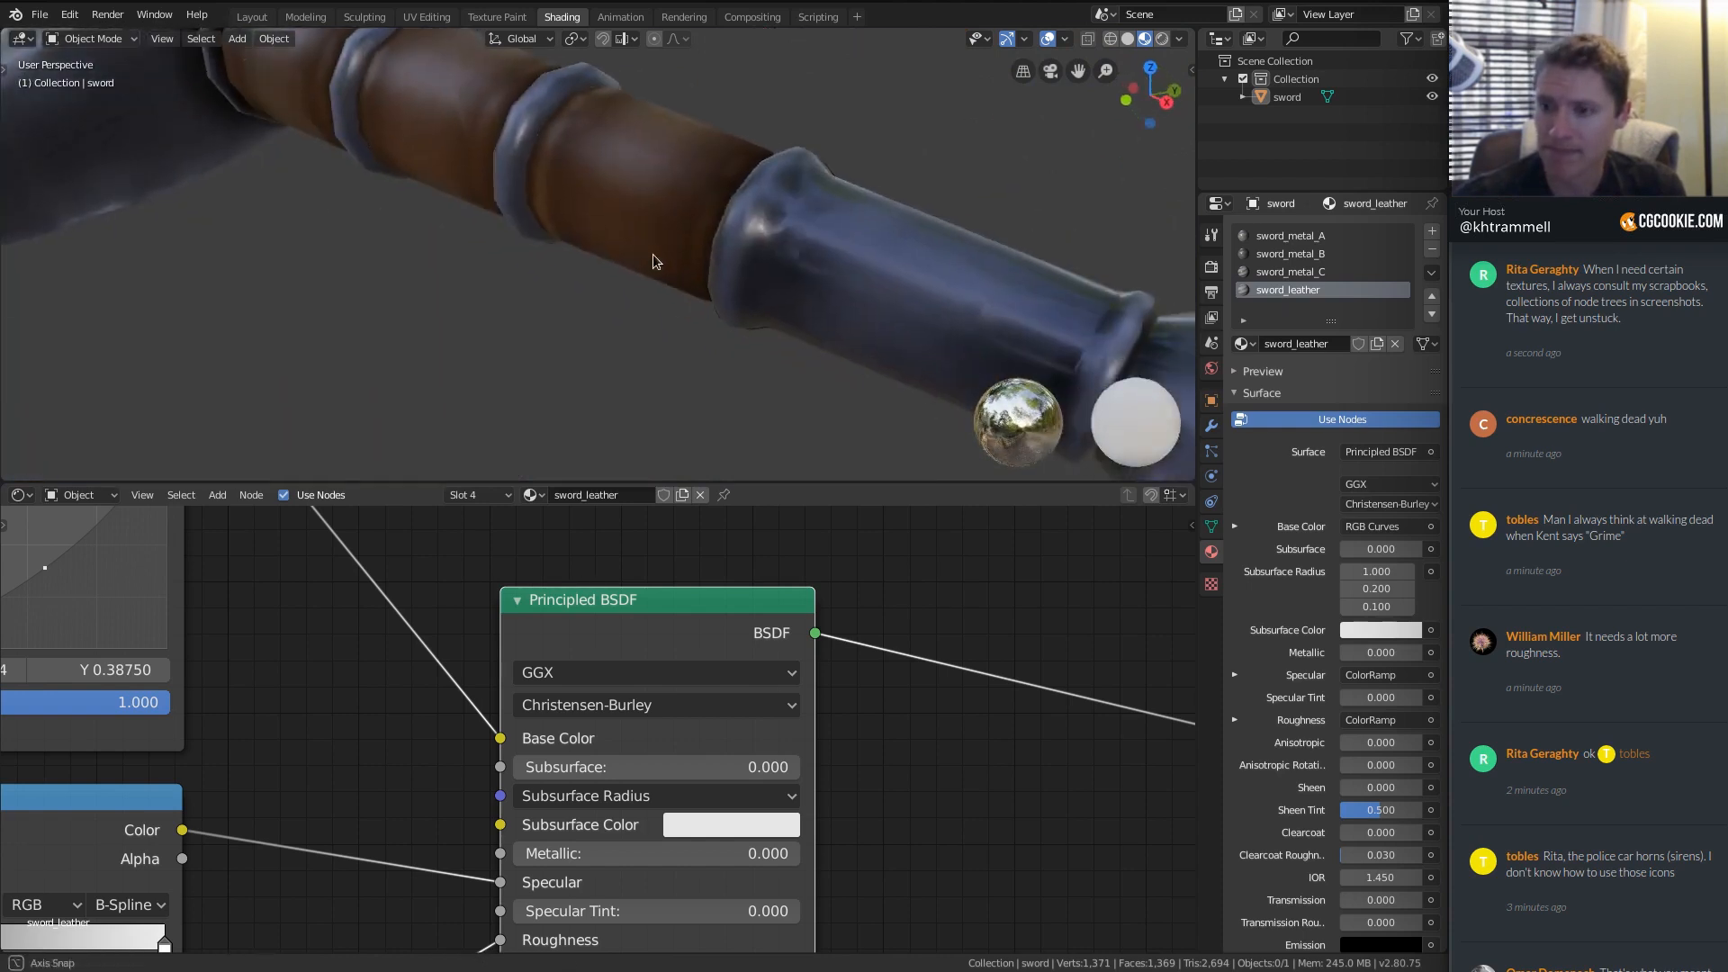
{"action": "scroll", "coordinate": [646, 254], "scroll_direction": "up", "scroll_amount": 2}
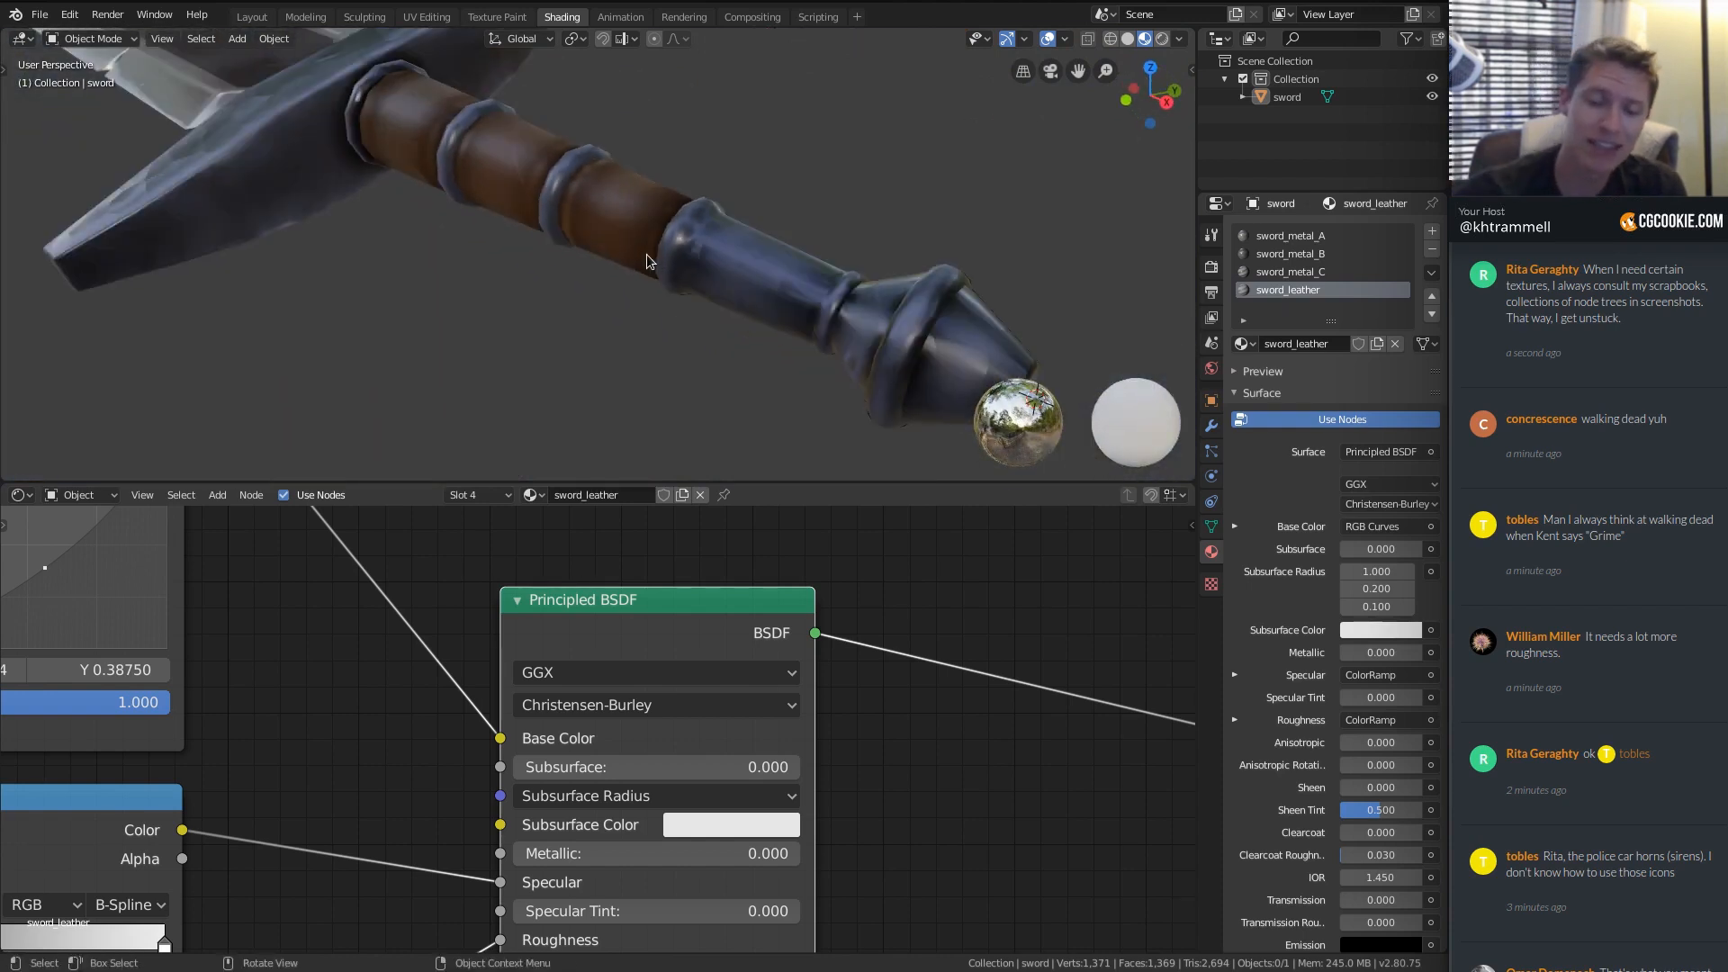
{"action": "scroll", "coordinate": [359, 731], "scroll_direction": "down", "scroll_amount": 1}
Shift the Voronoi Texture, its ColorRamp and the Bump node beside it further left in the node tree.
{"action": "mouse_move", "coordinate": [359, 731]}
{"action": "middle_mouse_down"}
{"action": "mouse_move", "coordinate": [472, 648]}
{"action": "mouse_move", "coordinate": [559, 471]}
{"action": "middle_mouse_up"}
{"action": "middle_click_drag", "start_coordinate": [517, 634], "coordinate": [604, 453]}
{"action": "middle_click_drag", "start_coordinate": [415, 689], "coordinate": [661, 508]}
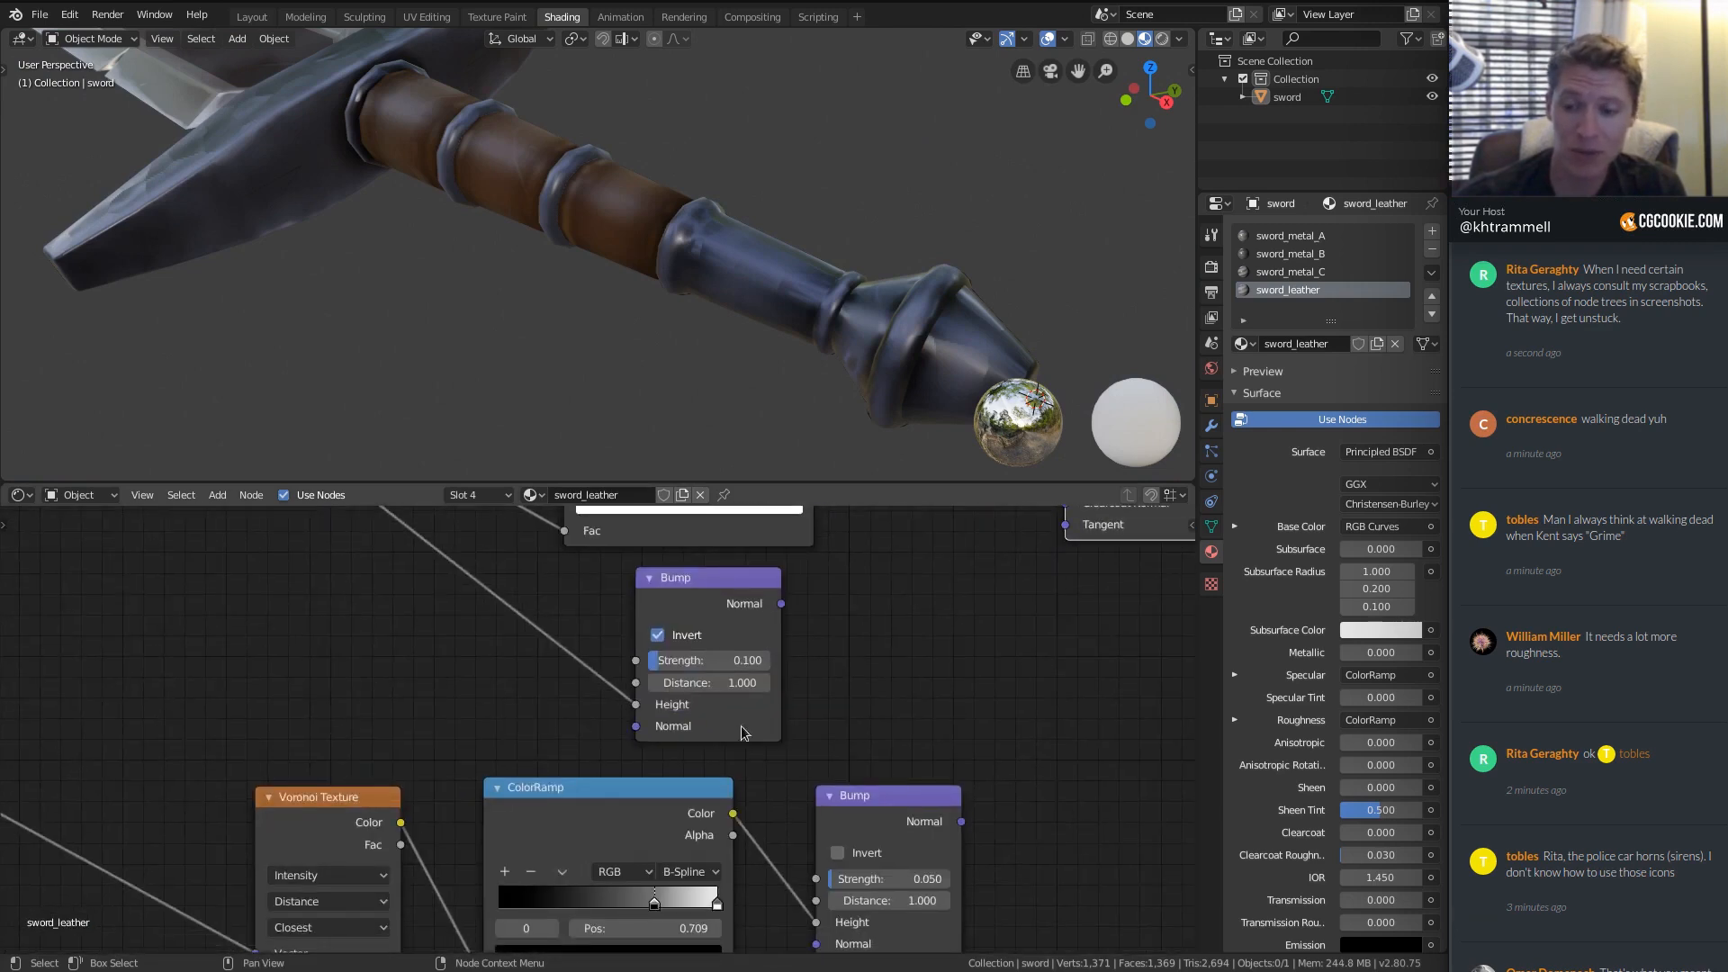
{"action": "mouse_move", "coordinate": [730, 567]}
{"action": "middle_mouse_down", "text": "shift"}
{"action": "mouse_move", "coordinate": [758, 612]}
{"action": "mouse_move", "coordinate": [625, 713]}
{"action": "mouse_move", "coordinate": [750, 620]}
{"action": "mouse_move", "coordinate": [757, 572]}
{"action": "middle_mouse_up", "text": "shift"}
{"action": "middle_click_drag", "start_coordinate": [870, 696], "coordinate": [961, 446], "text": "shift"}
{"action": "left_click_drag", "start_coordinate": [406, 626], "coordinate": [283, 607]}
{"action": "left_click_drag", "start_coordinate": [634, 605], "coordinate": [487, 602]}
{"action": "left_click_drag", "start_coordinate": [959, 608], "coordinate": [802, 610]}
{"action": "scroll", "coordinate": [797, 612], "scroll_direction": "up", "scroll_amount": 2}
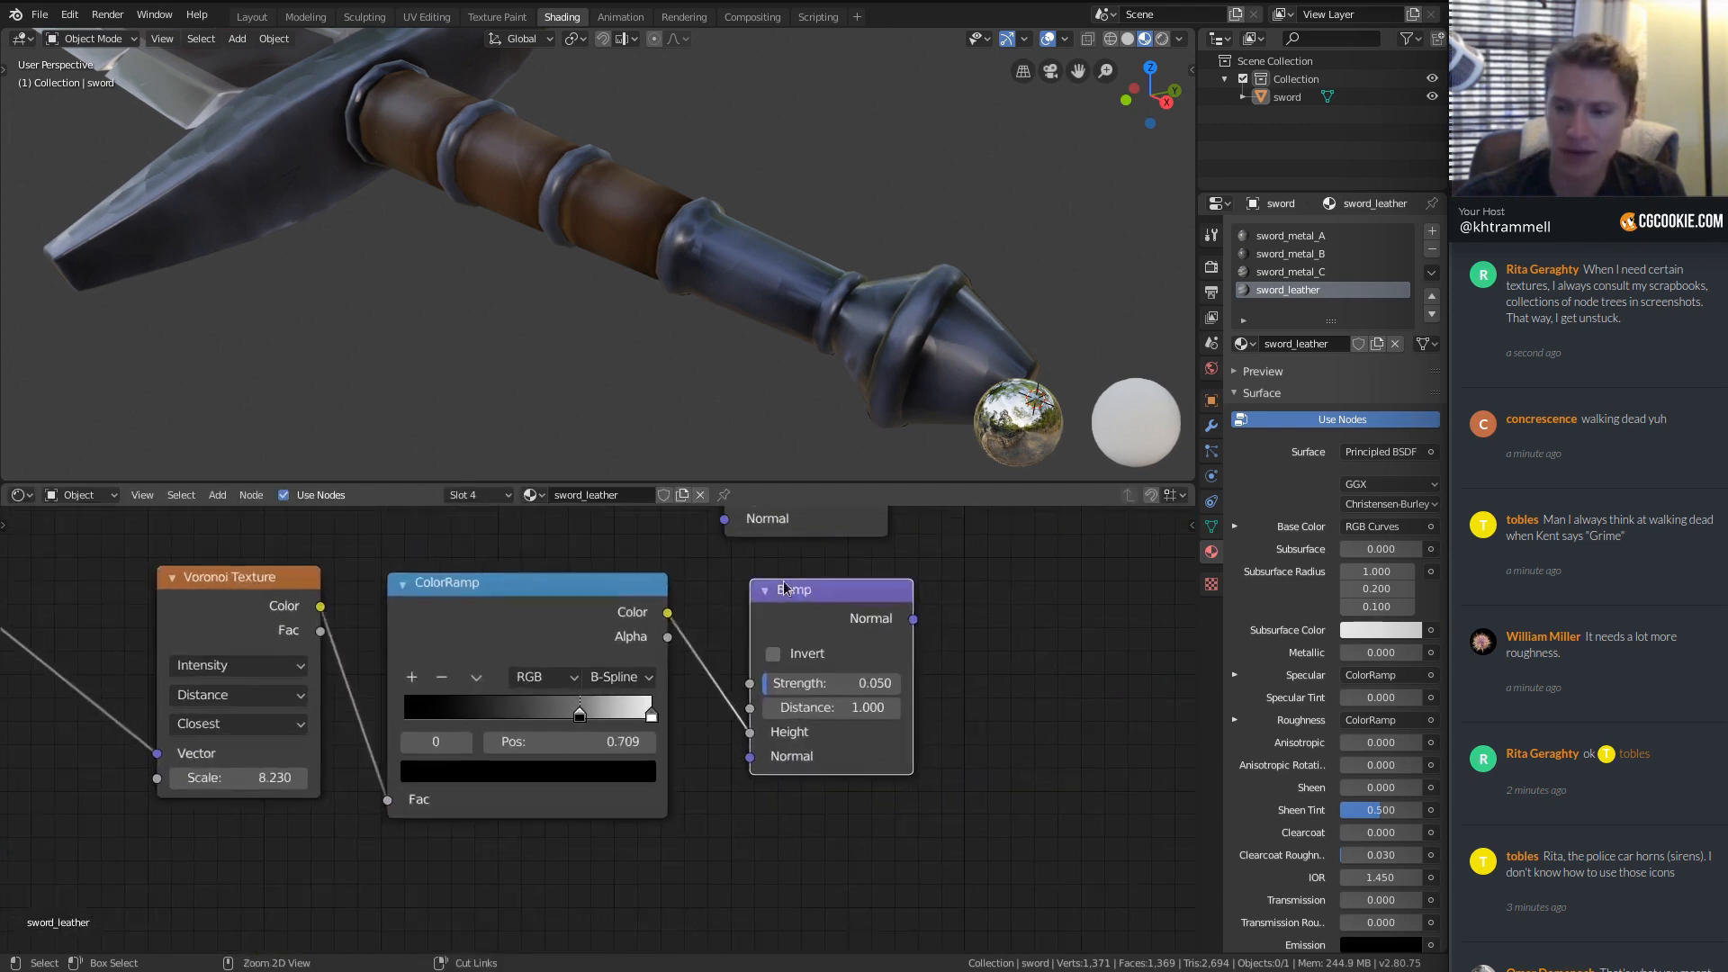
Preview the Voronoi-driven Bump node's output on the grip.
{"action": "left_click", "coordinate": [822, 592], "text": "ctrl+shift"}
{"action": "middle_click_drag", "start_coordinate": [684, 238], "coordinate": [754, 261]}
{"action": "scroll", "coordinate": [720, 297], "scroll_direction": "up", "scroll_amount": 4}
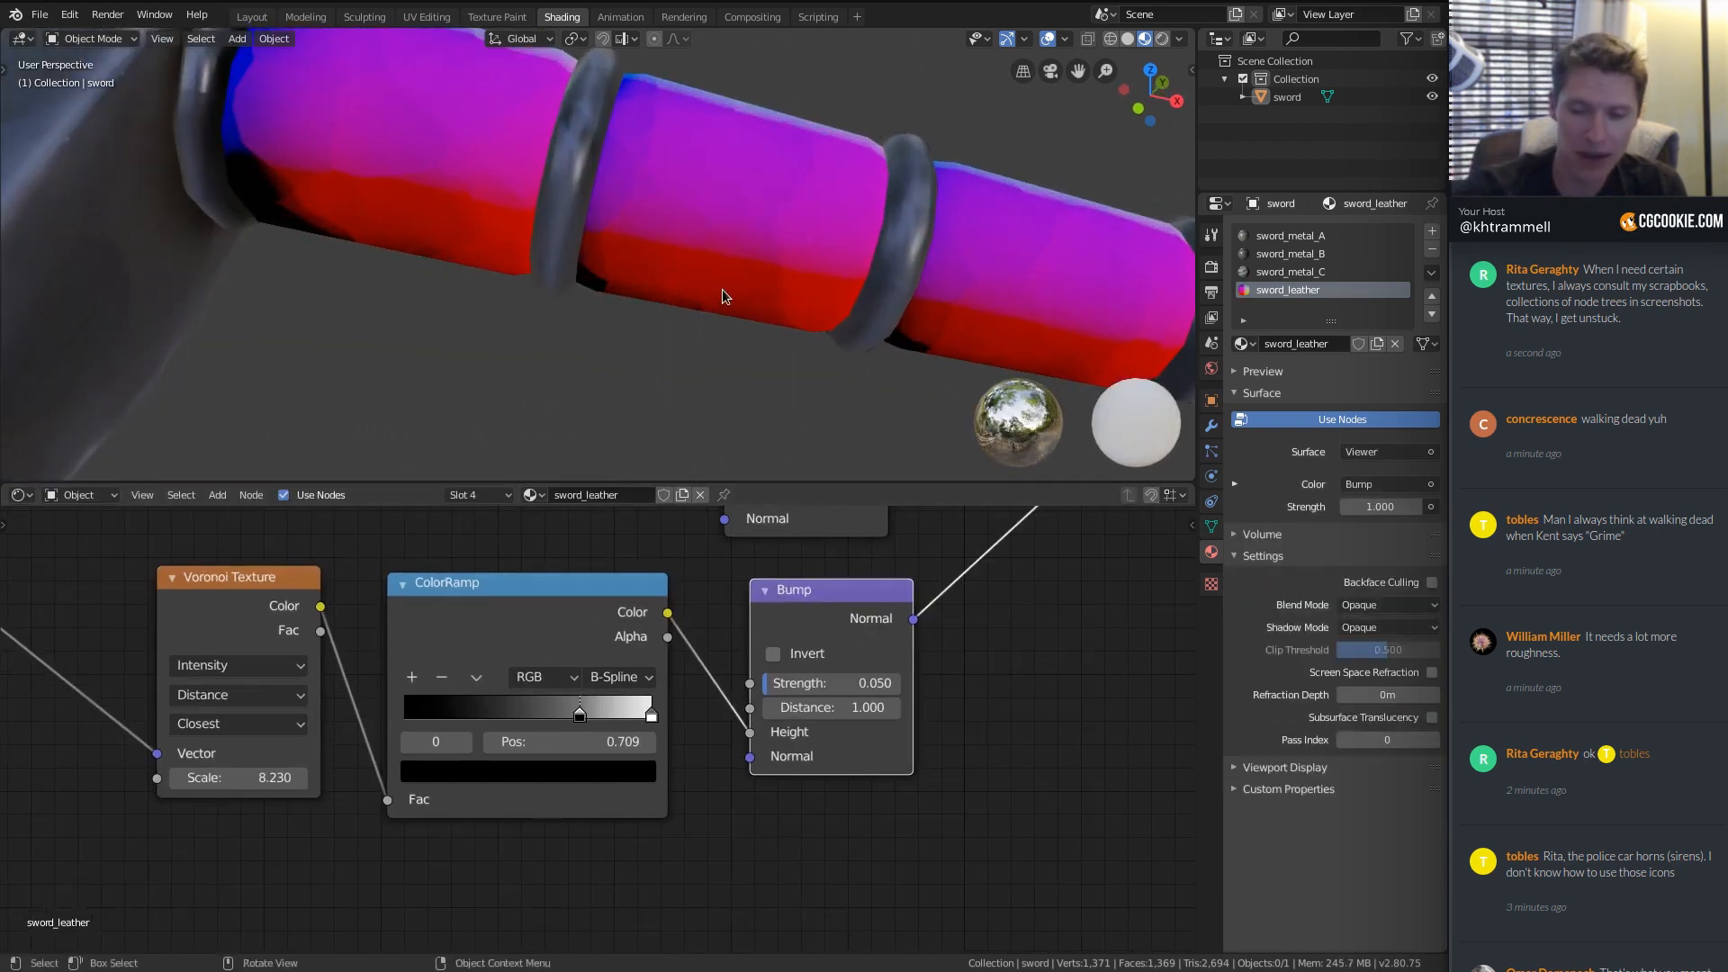
Preview the Voronoi's ColorRamp on the grip and reverse its gradient, with the white stop at the start and the black stop at 1.000.
{"action": "middle_click_drag", "start_coordinate": [487, 606], "coordinate": [608, 640]}
{"action": "left_click", "coordinate": [608, 642], "text": "ctrl+shift"}
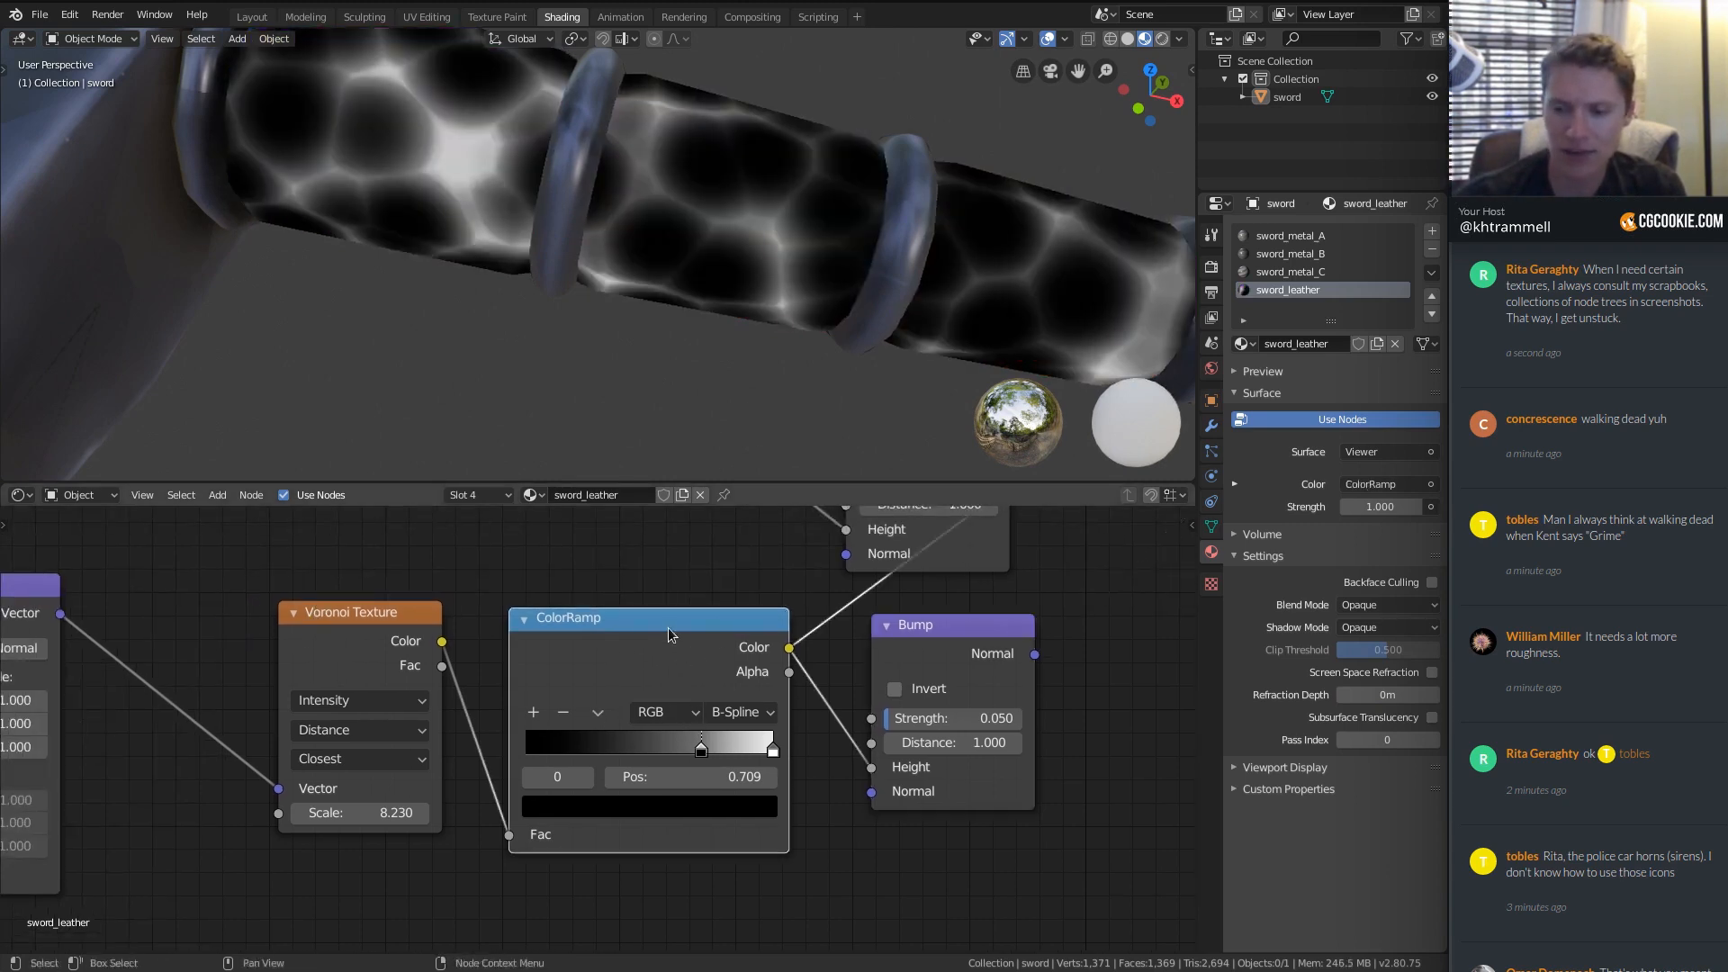
{"action": "left_click_drag", "start_coordinate": [772, 750], "coordinate": [519, 755]}
{"action": "left_click_drag", "start_coordinate": [701, 748], "coordinate": [799, 747]}
Increase the Voronoi Texture's Scale to 52.430 and check the finer cell pattern on the grip.
{"action": "middle_click_drag", "start_coordinate": [758, 377], "coordinate": [633, 270]}
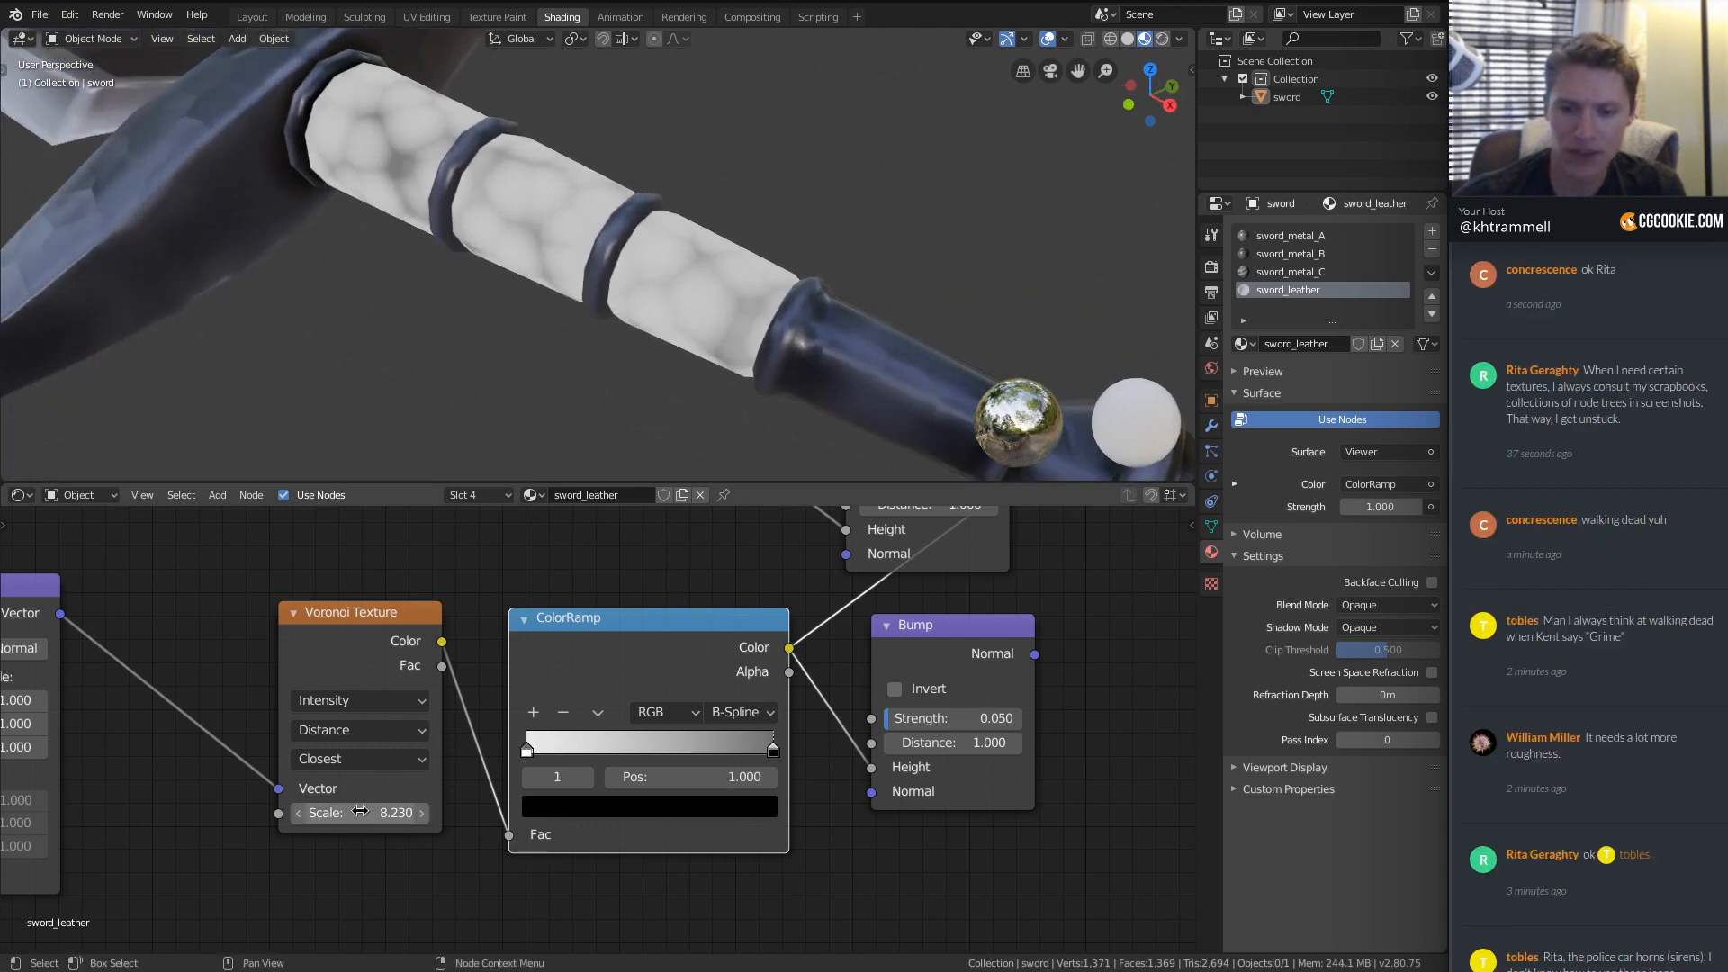
{"action": "left_click_drag", "start_coordinate": [358, 813], "coordinate": [549, 813]}
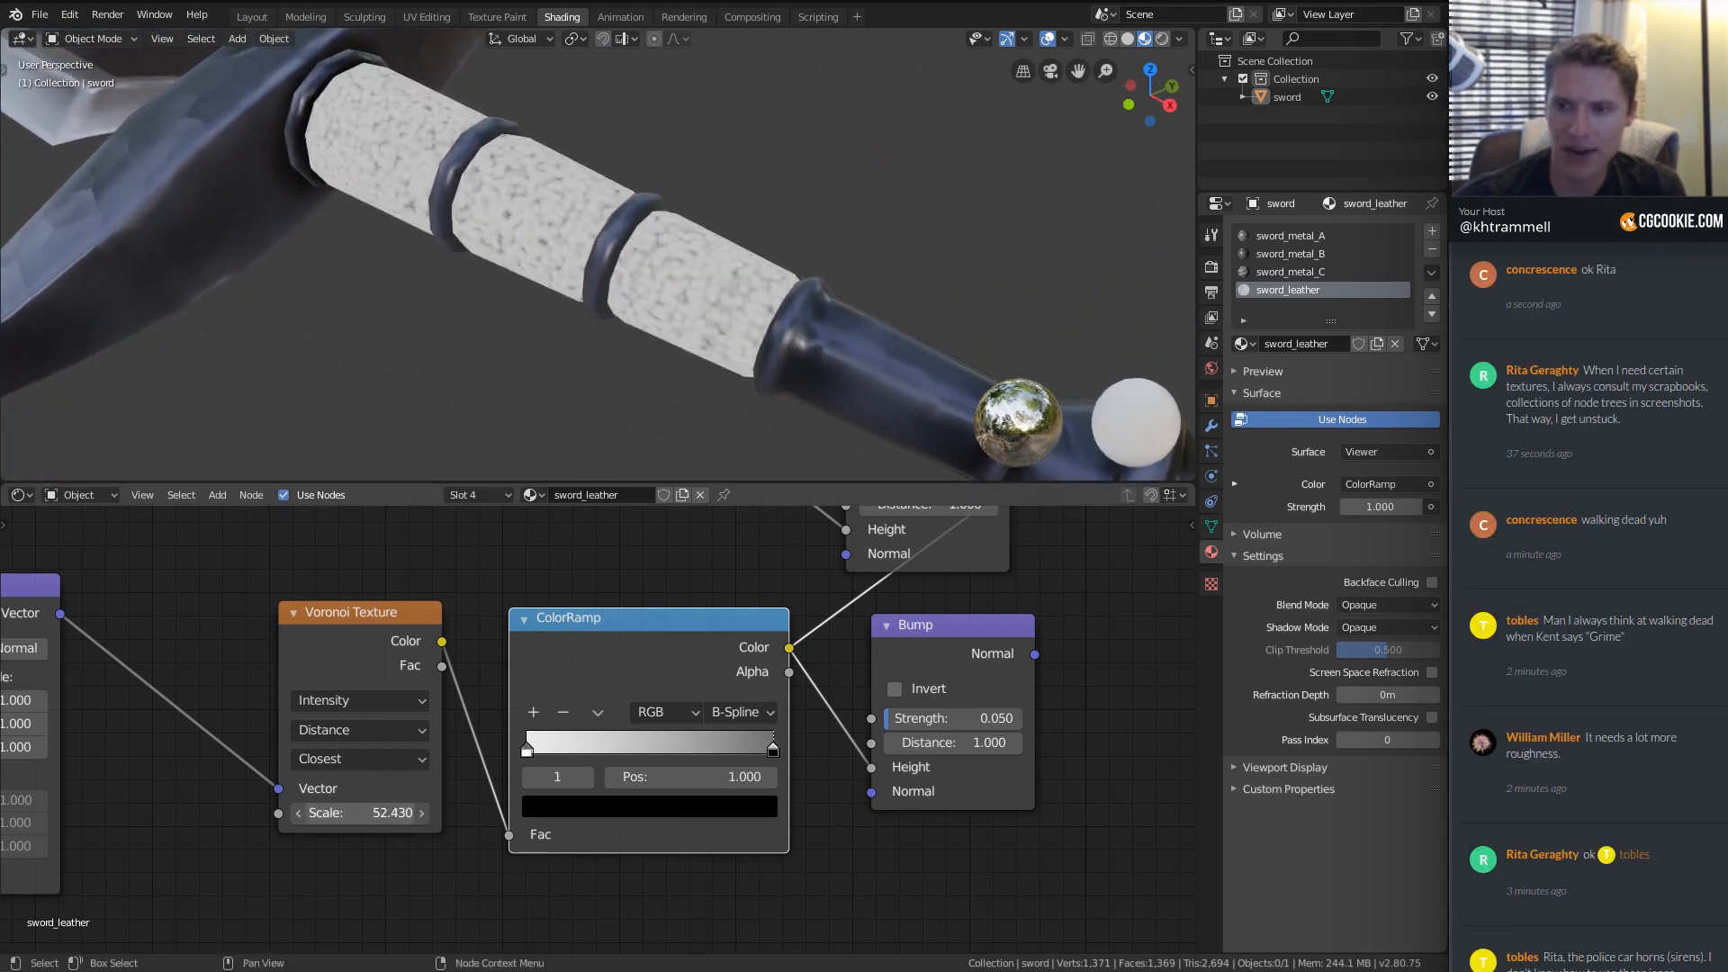
{"action": "middle_click_drag", "start_coordinate": [482, 223], "coordinate": [372, 260]}
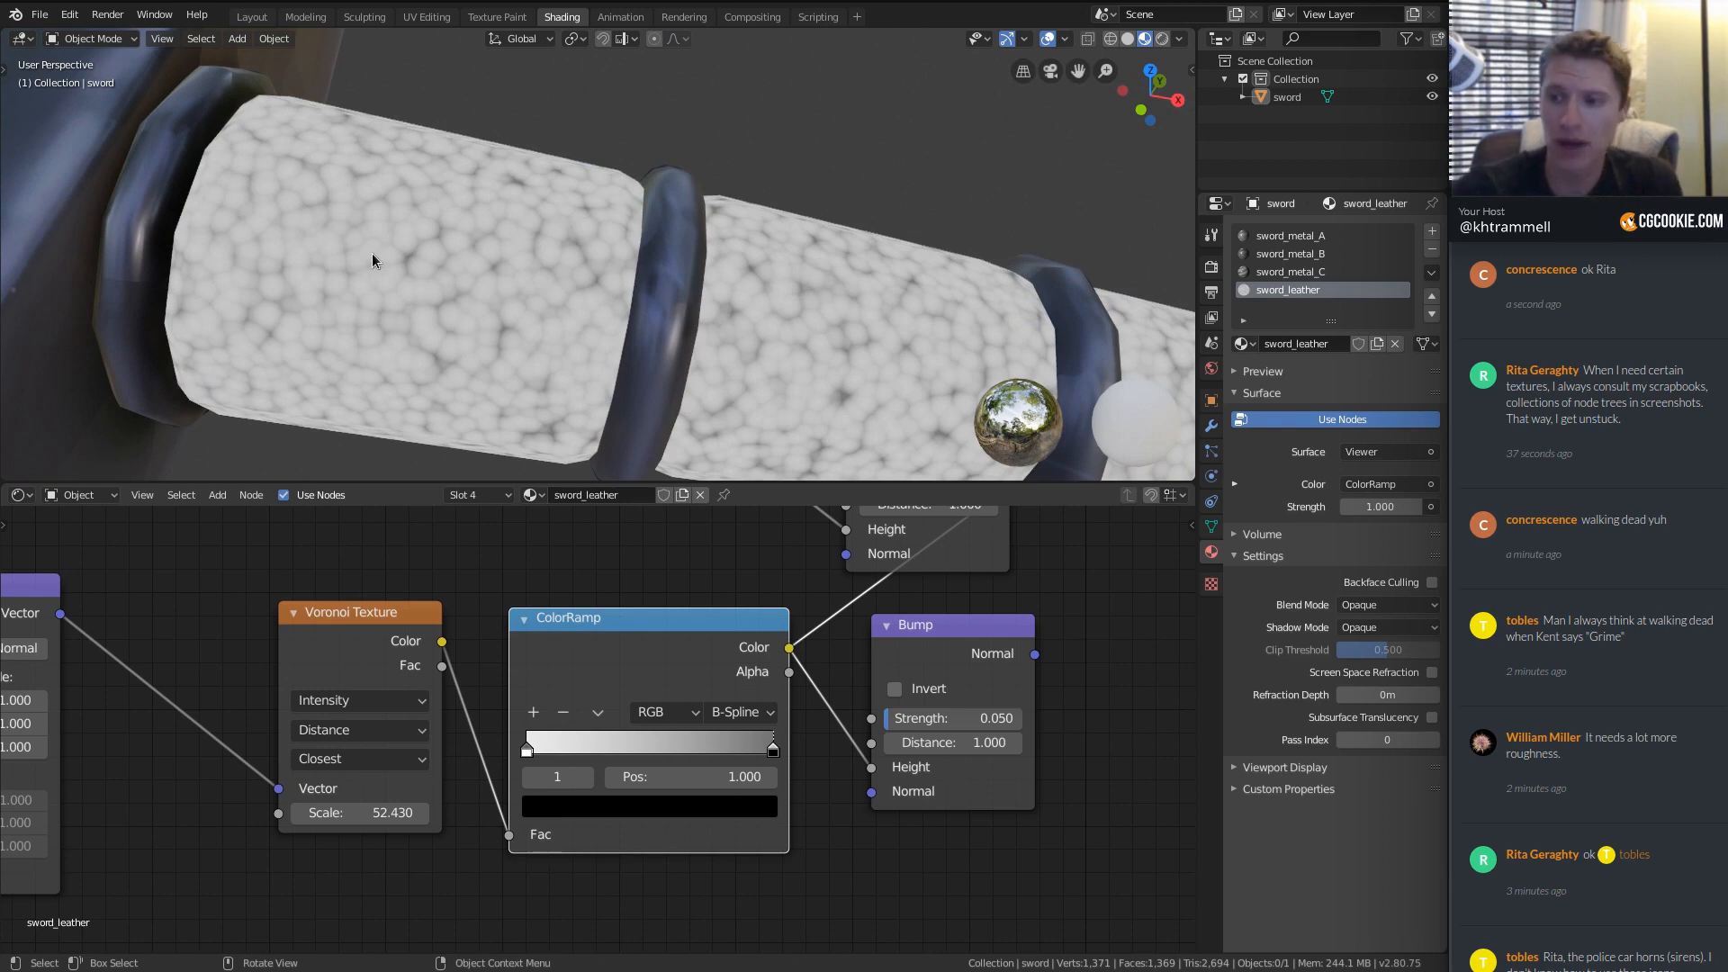
Connect the Voronoi-driven Bump to the Principled BSDF's Normal input and preview the shaded leather on the grip.
{"action": "middle_click_drag", "start_coordinate": [1041, 522], "coordinate": [538, 648]}
{"action": "middle_click_drag", "start_coordinate": [500, 754], "coordinate": [520, 652], "text": "ctrl"}
{"action": "middle_click_drag", "start_coordinate": [520, 652], "coordinate": [421, 694], "text": "shift"}
{"action": "left_click_drag", "start_coordinate": [458, 803], "coordinate": [640, 572]}
{"action": "middle_click_drag", "start_coordinate": [770, 509], "coordinate": [535, 893], "text": "shift"}
{"action": "left_click", "coordinate": [558, 607], "text": "ctrl+shift"}
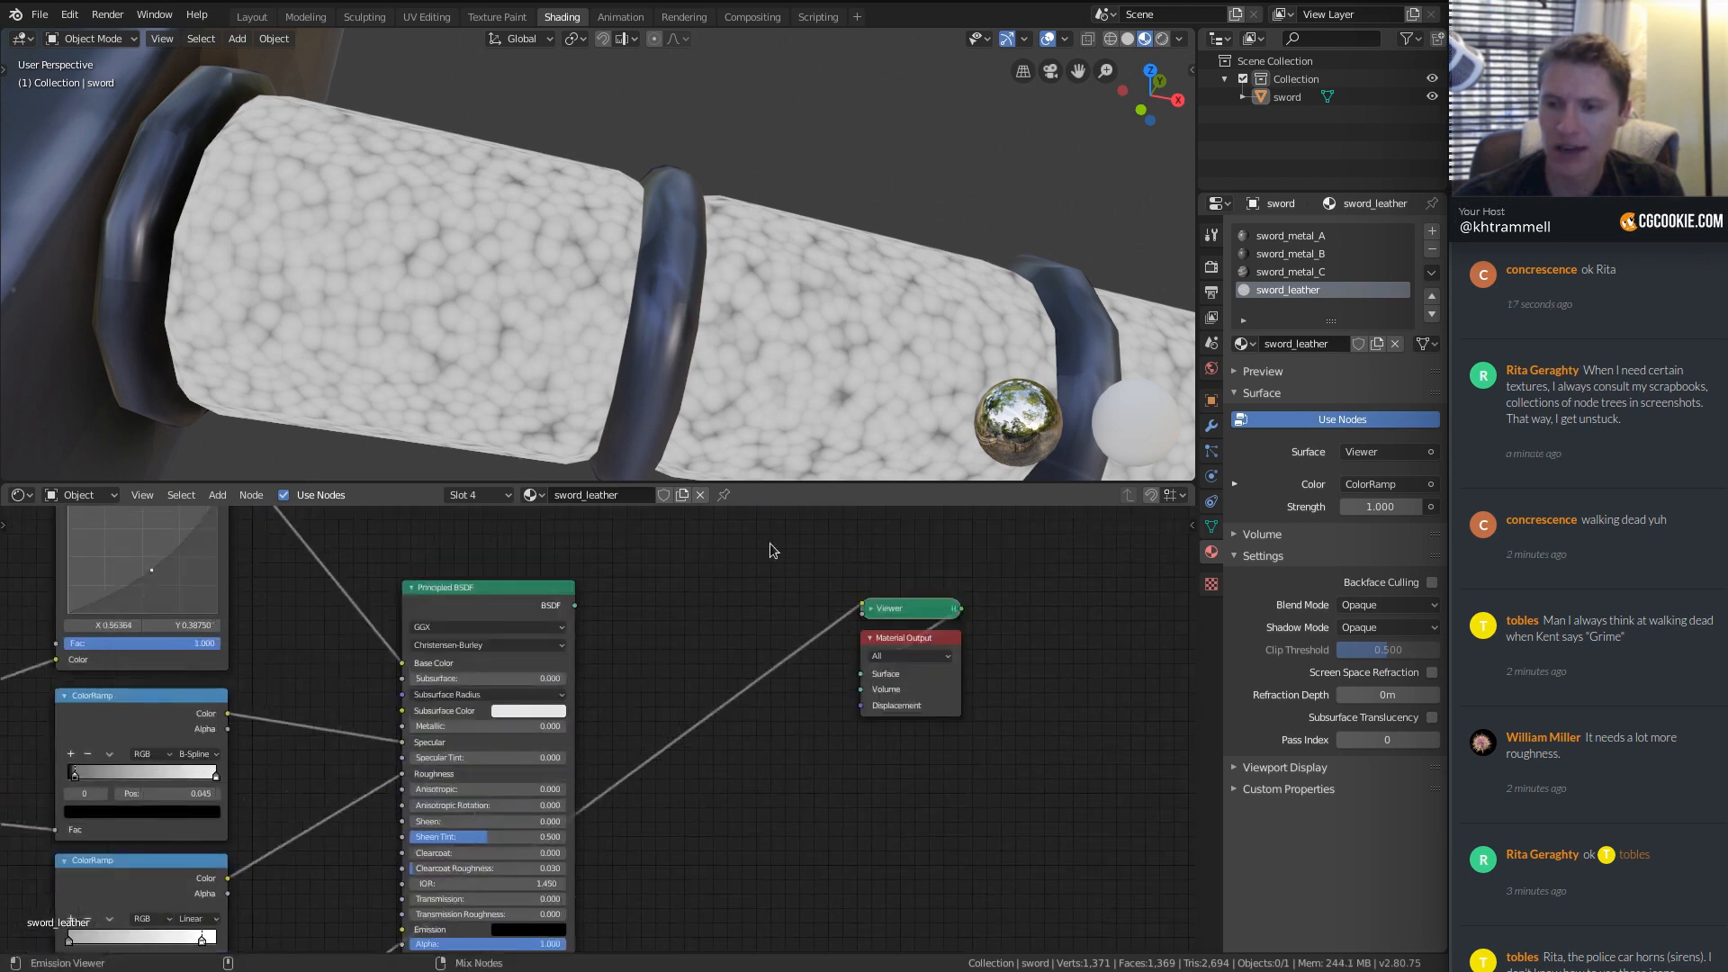
{"action": "middle_click_drag", "start_coordinate": [872, 267], "coordinate": [744, 256]}
{"action": "scroll", "coordinate": [898, 279], "scroll_direction": "down", "scroll_amount": 5}
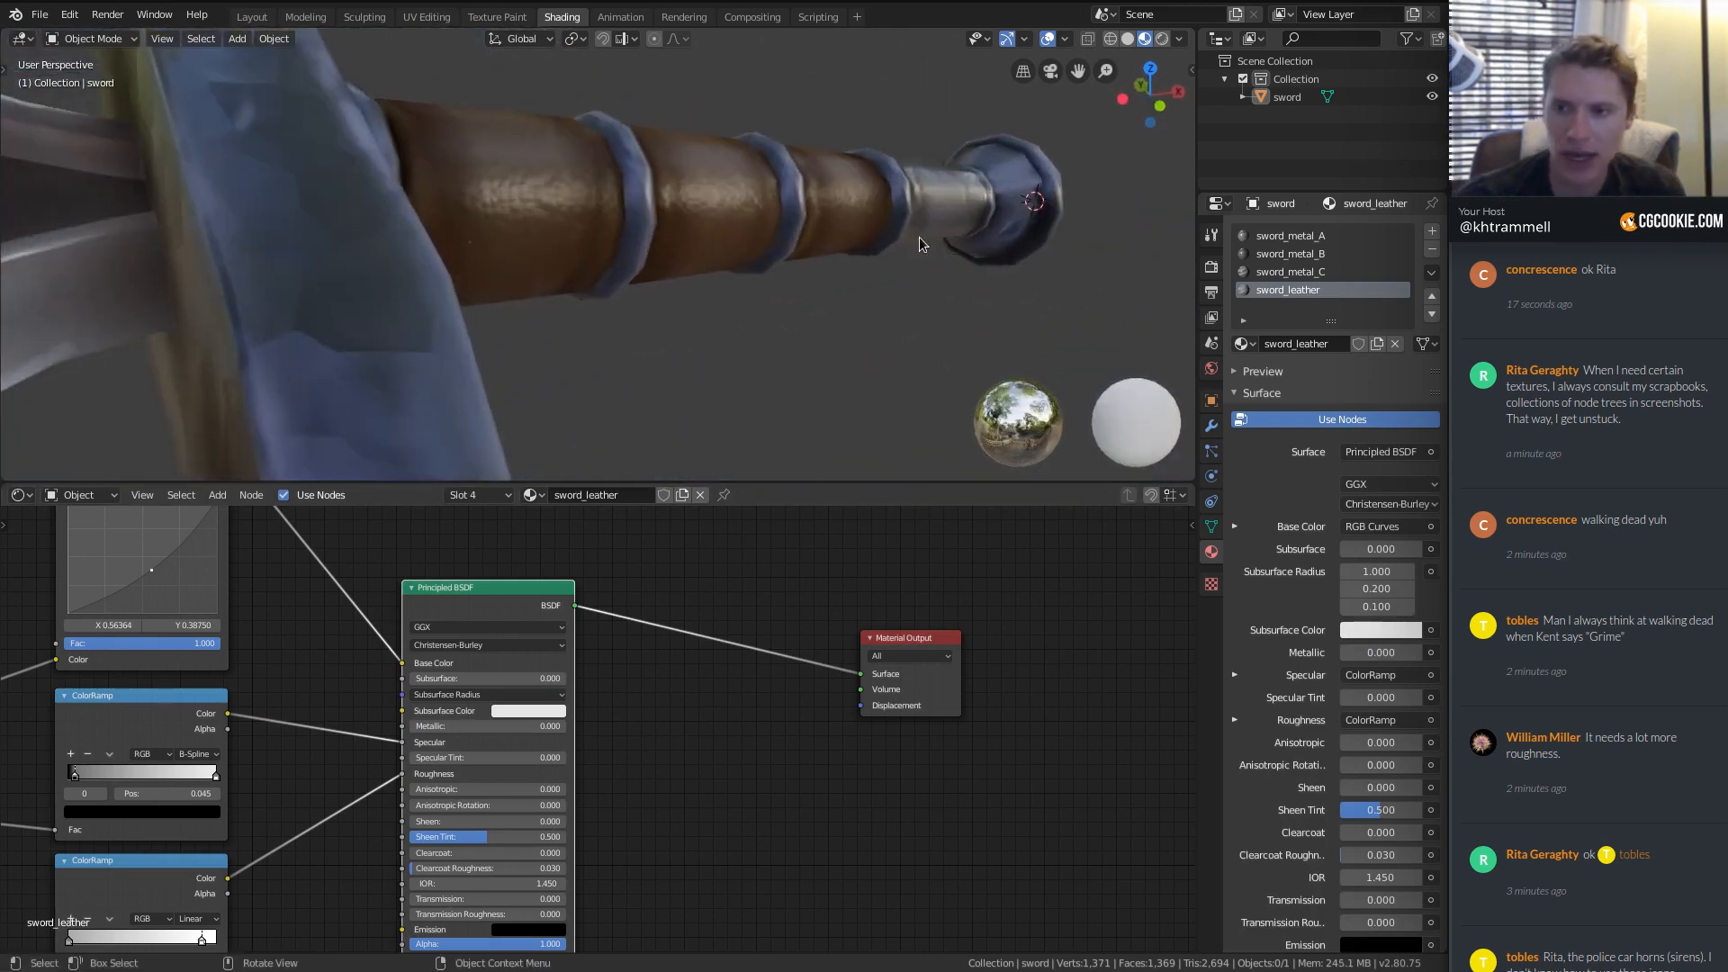
Set the Voronoi-driven Bump's Strength to 0.100 and inspect the leather grain along the grip.
{"action": "middle_click_drag", "start_coordinate": [919, 235], "coordinate": [505, 181]}
{"action": "middle_click_drag", "start_coordinate": [380, 700], "coordinate": [477, 517]}
{"action": "middle_click_drag", "start_coordinate": [425, 838], "coordinate": [495, 607]}
{"action": "scroll", "coordinate": [432, 765], "scroll_direction": "up", "scroll_amount": 2}
{"action": "left_click", "coordinate": [321, 833]}
{"action": "key", "text": "Escape"}
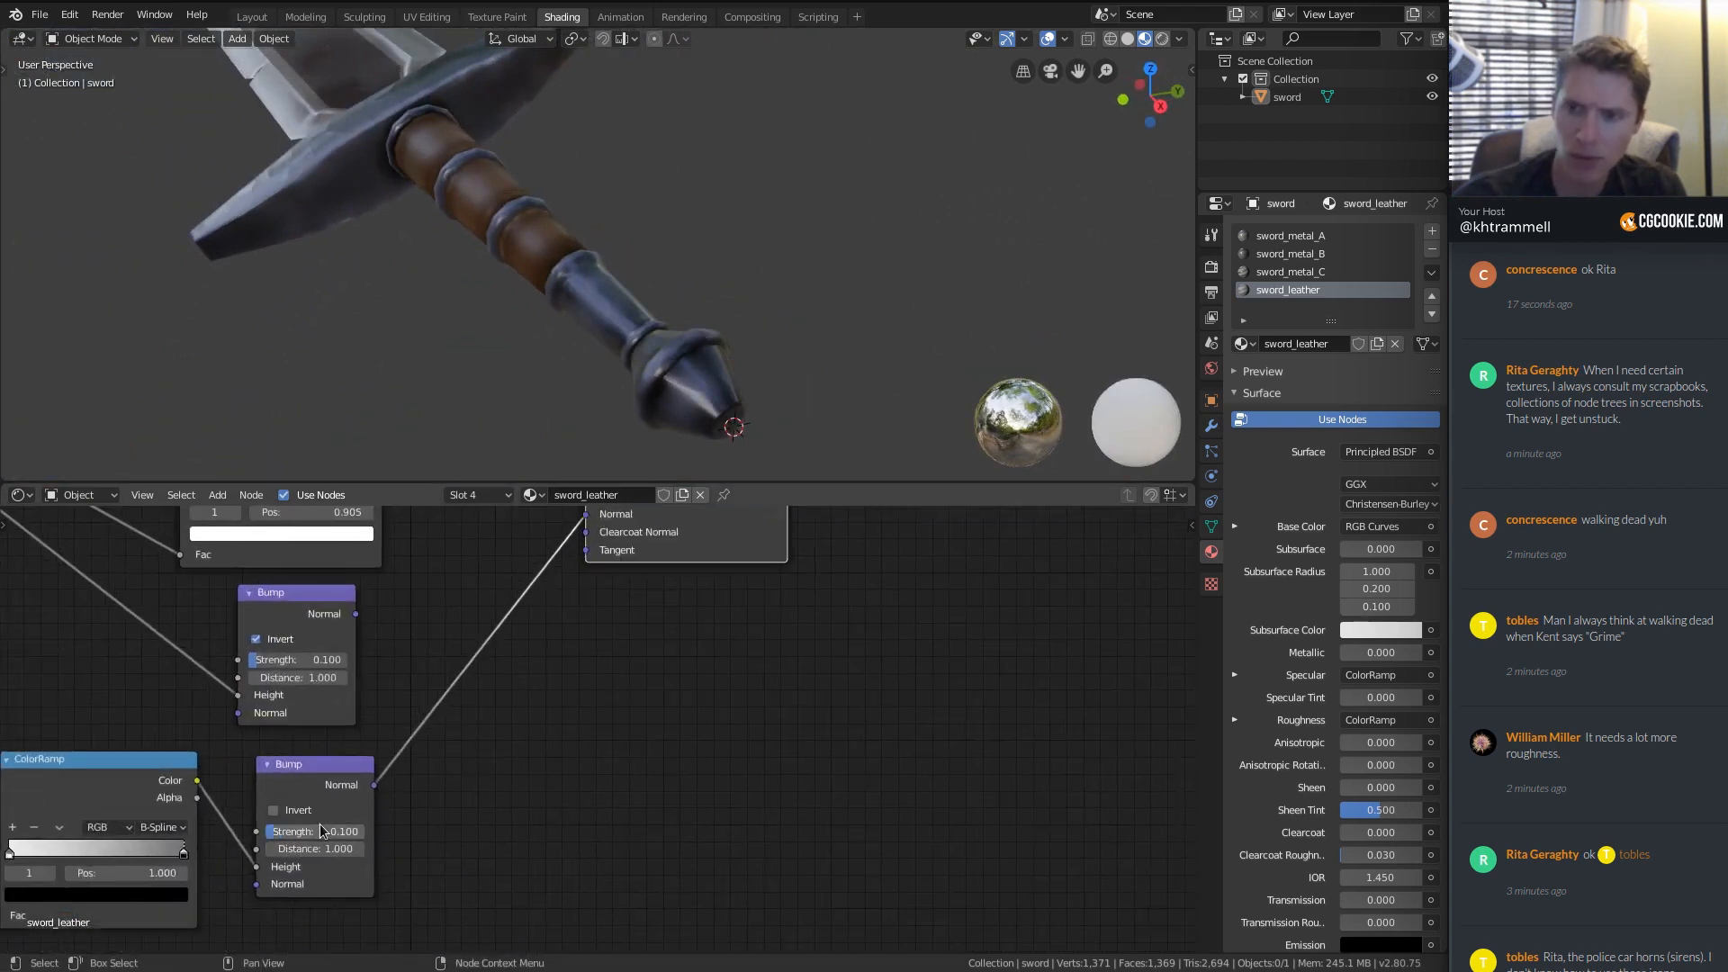
{"action": "middle_click_drag", "start_coordinate": [546, 169], "coordinate": [761, 173]}
{"action": "scroll", "coordinate": [761, 176], "scroll_direction": "up", "scroll_amount": 2}
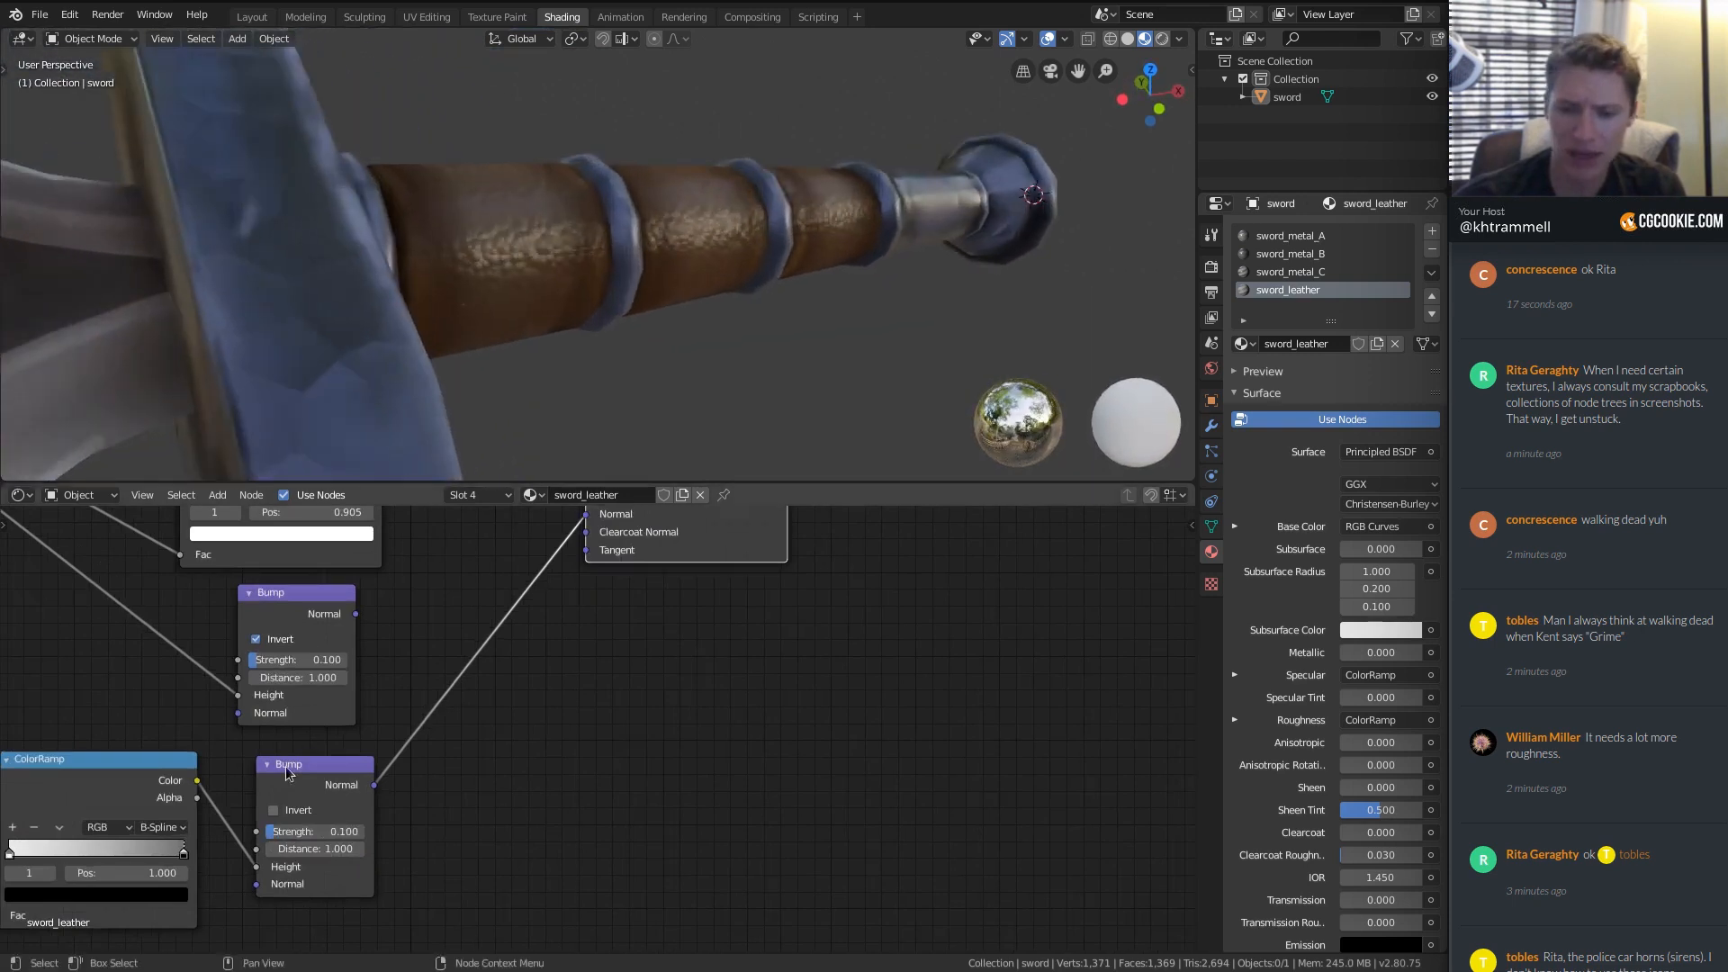
Try Strength values of 0.75 and 0.018 on the Voronoi-driven Bump.
{"action": "left_click", "coordinate": [322, 836]}
{"action": "type", "text": "."}
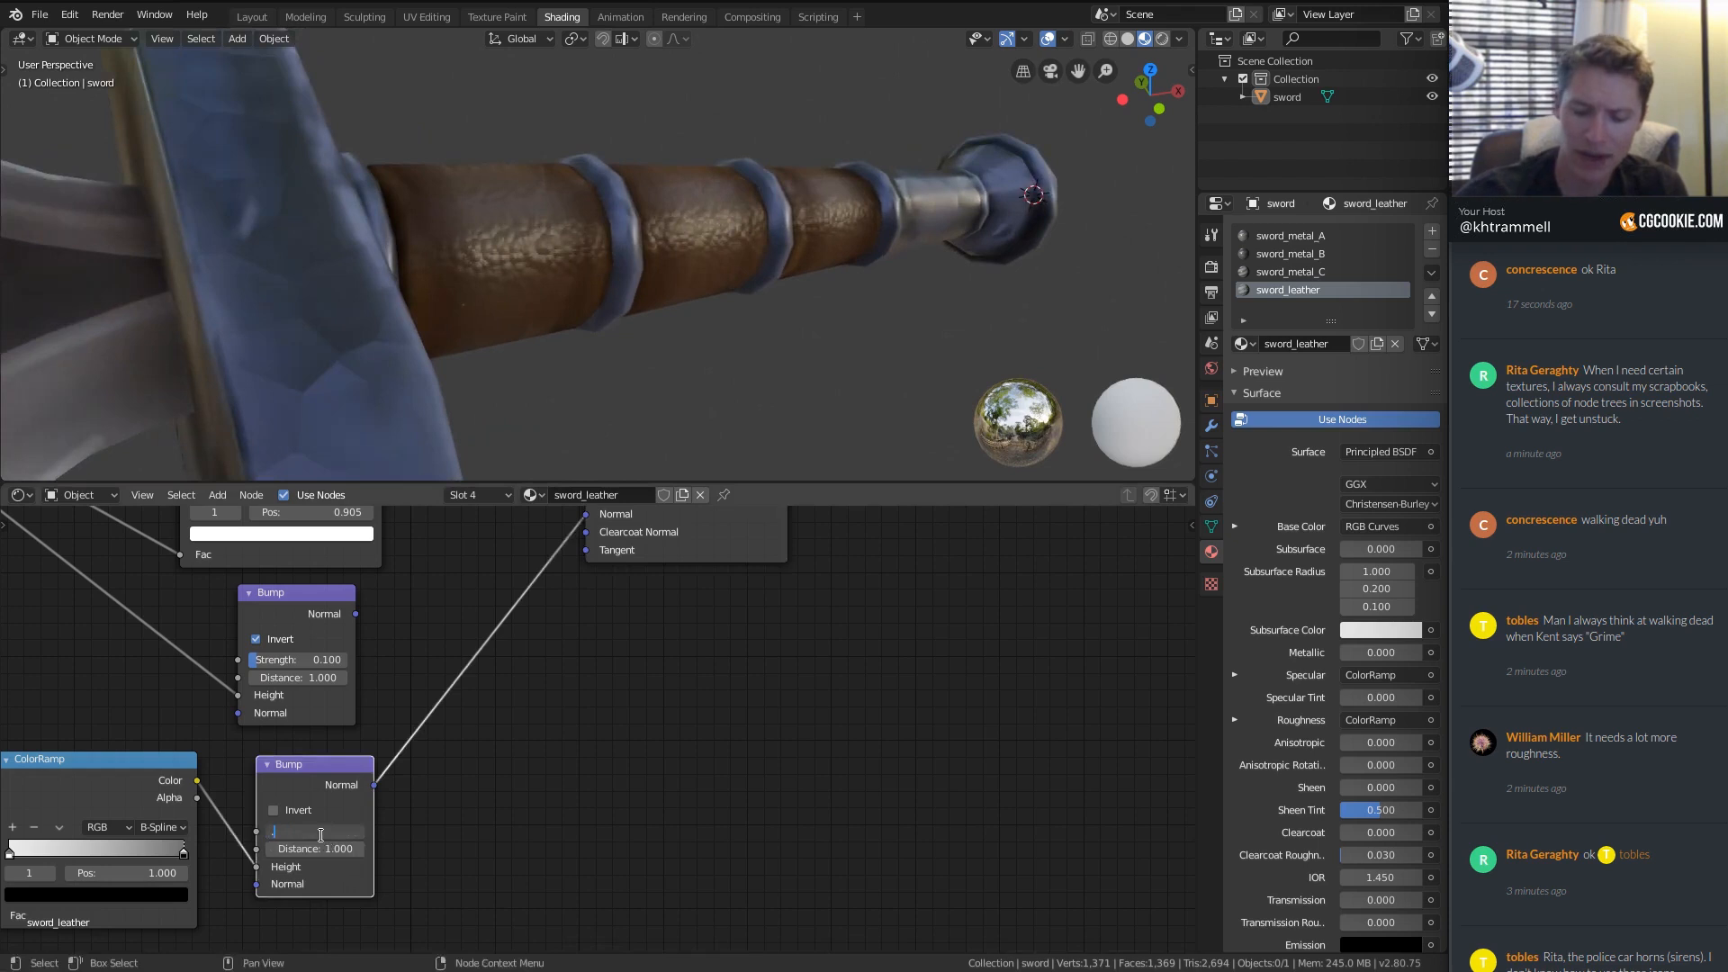
{"action": "type", "text": "75"}
{"action": "key", "text": "Return"}
{"action": "left_click", "coordinate": [317, 833]}
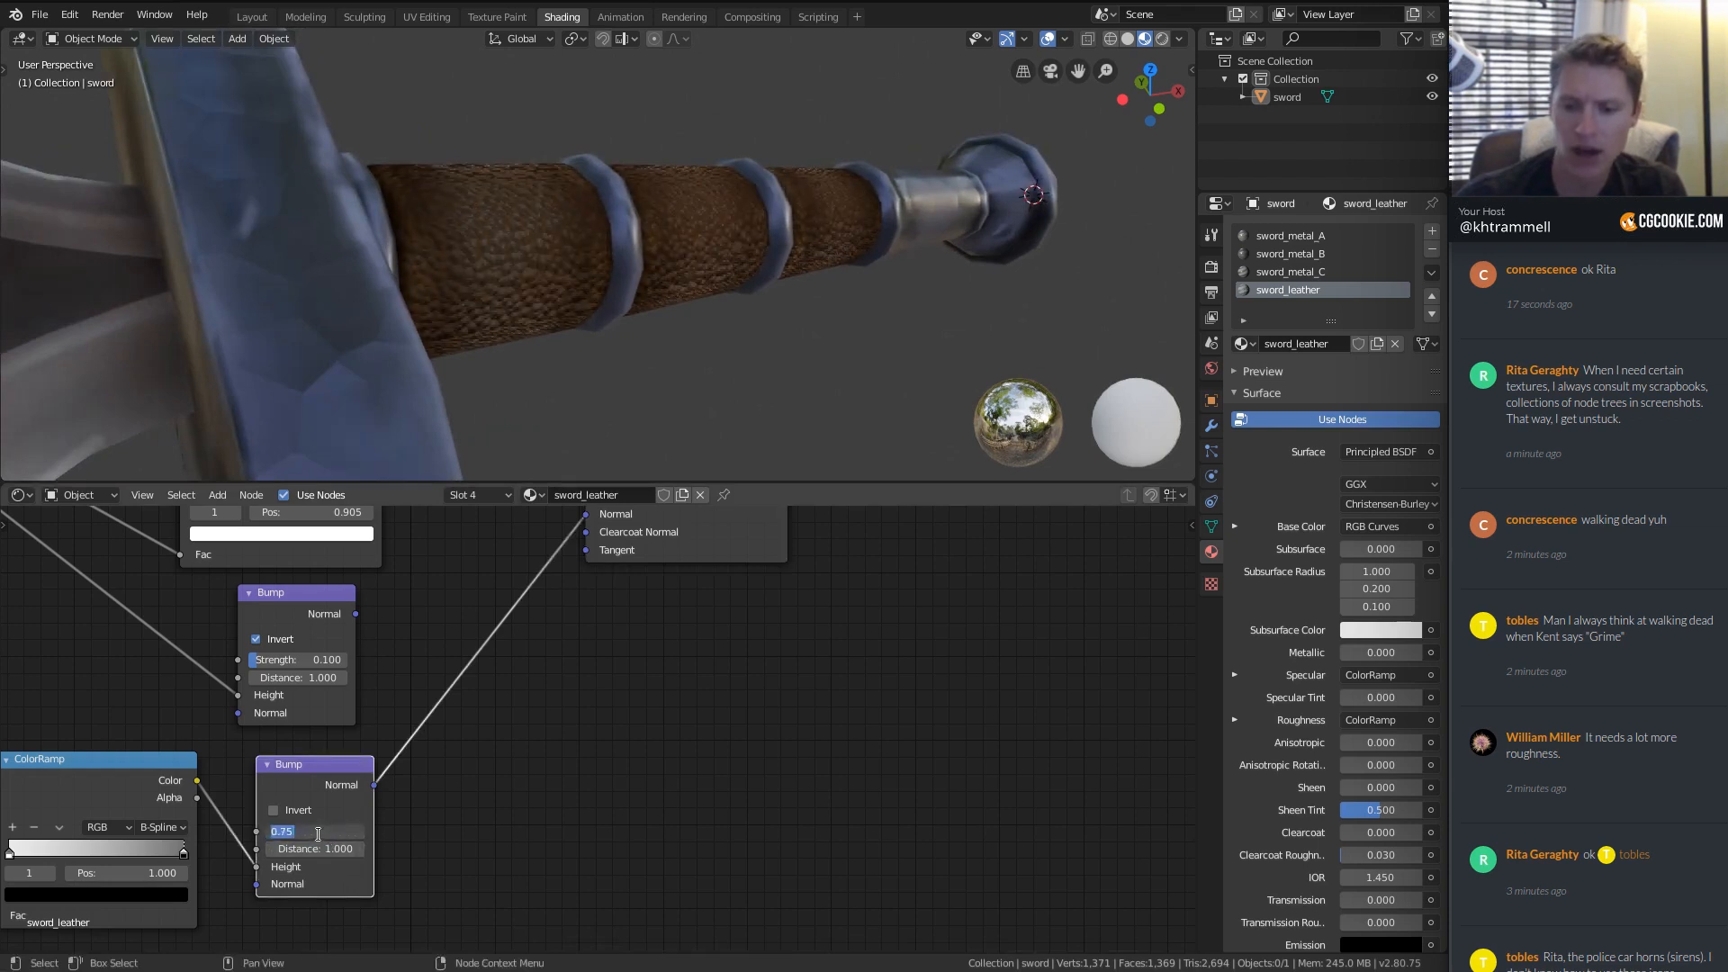
{"action": "type", "text": ".018"}
{"action": "key", "text": "Return"}
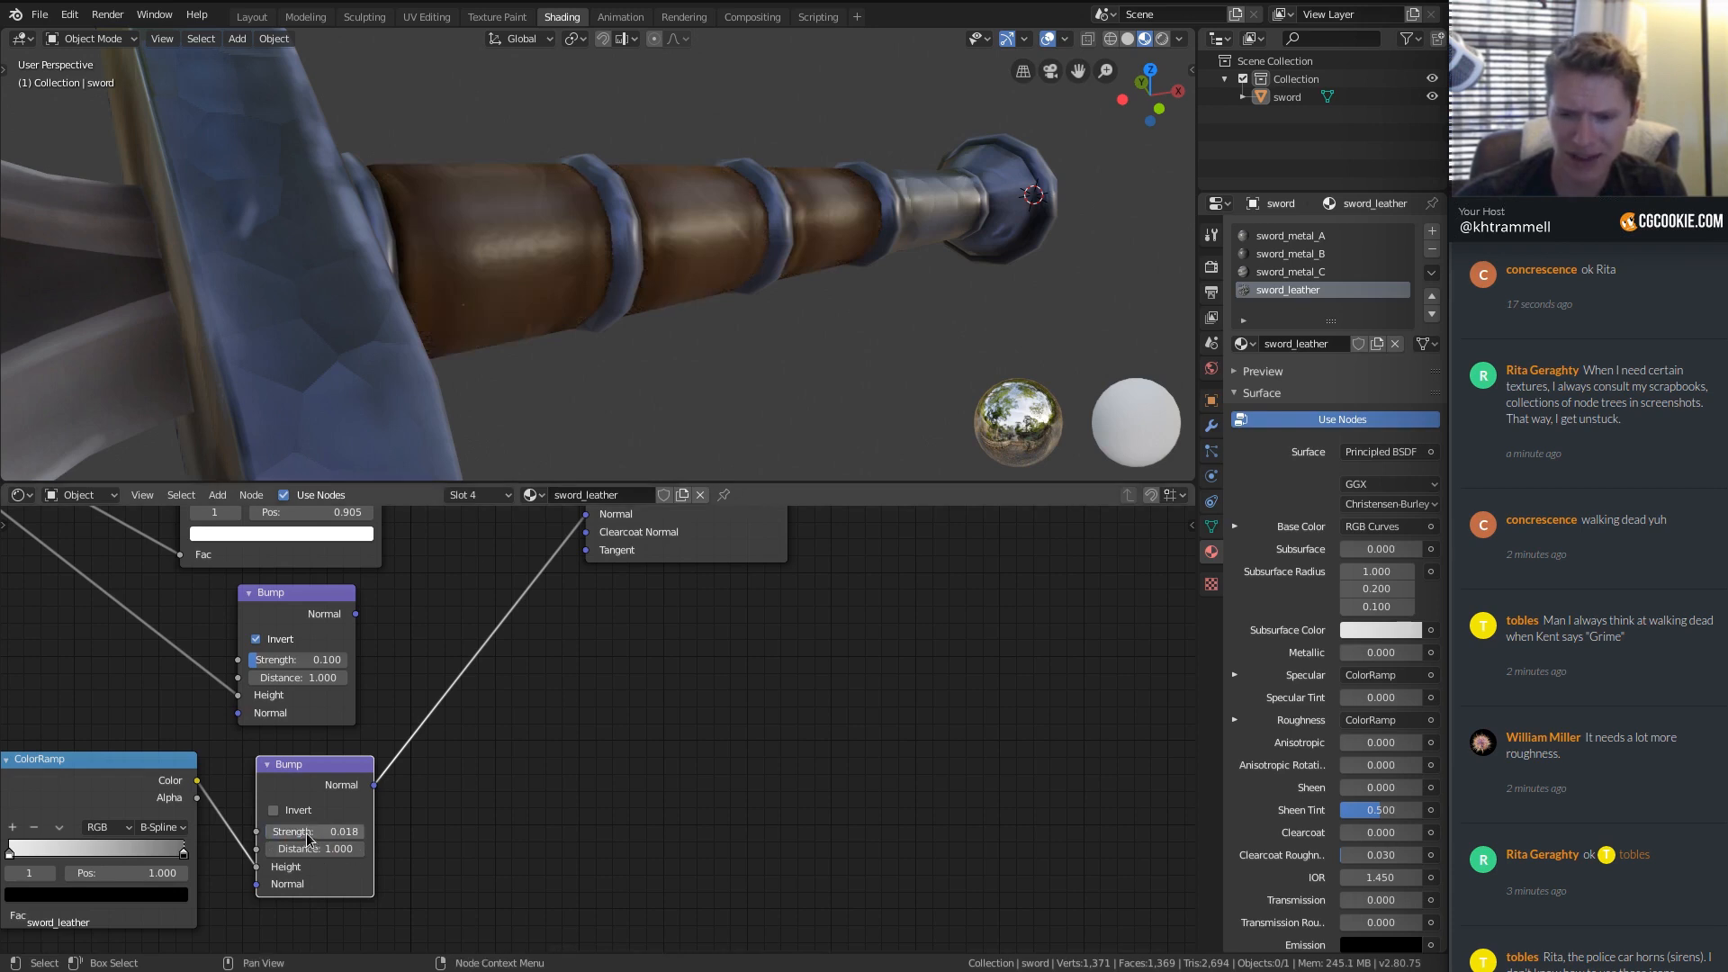
Set the Voronoi-driven Bump's Strength to 0.075.
{"action": "left_click", "coordinate": [318, 831]}
{"action": "type", "text": "."}
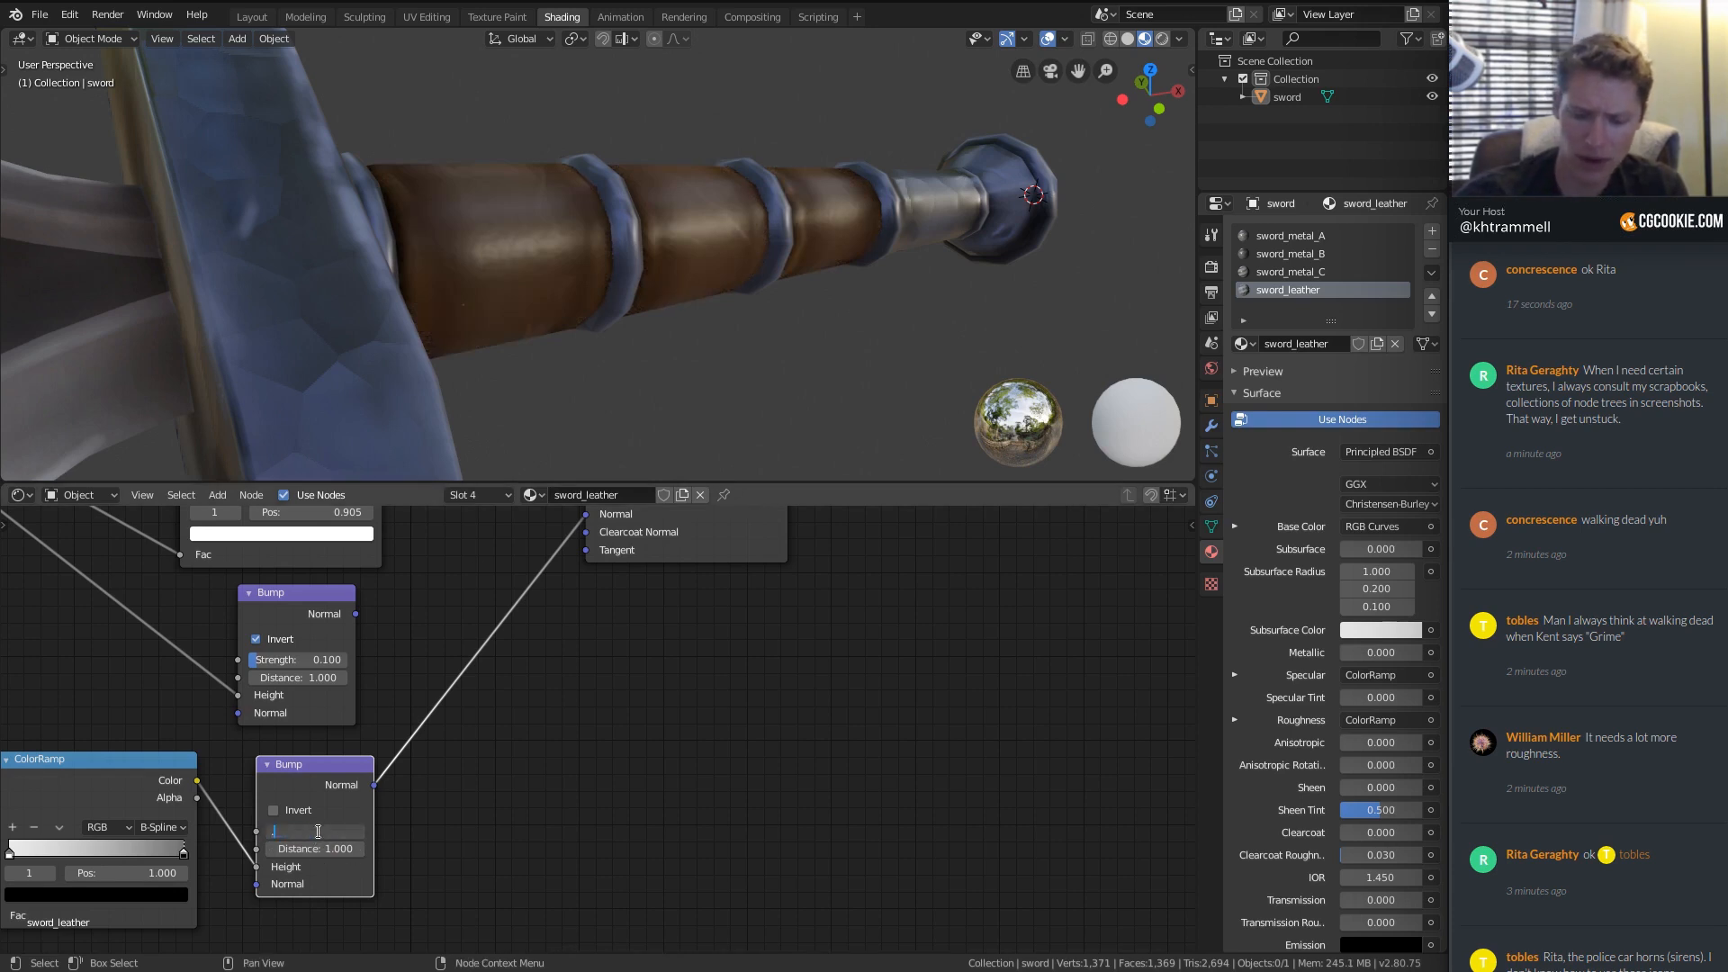
{"action": "type", "text": "075"}
{"action": "key", "text": "Return"}
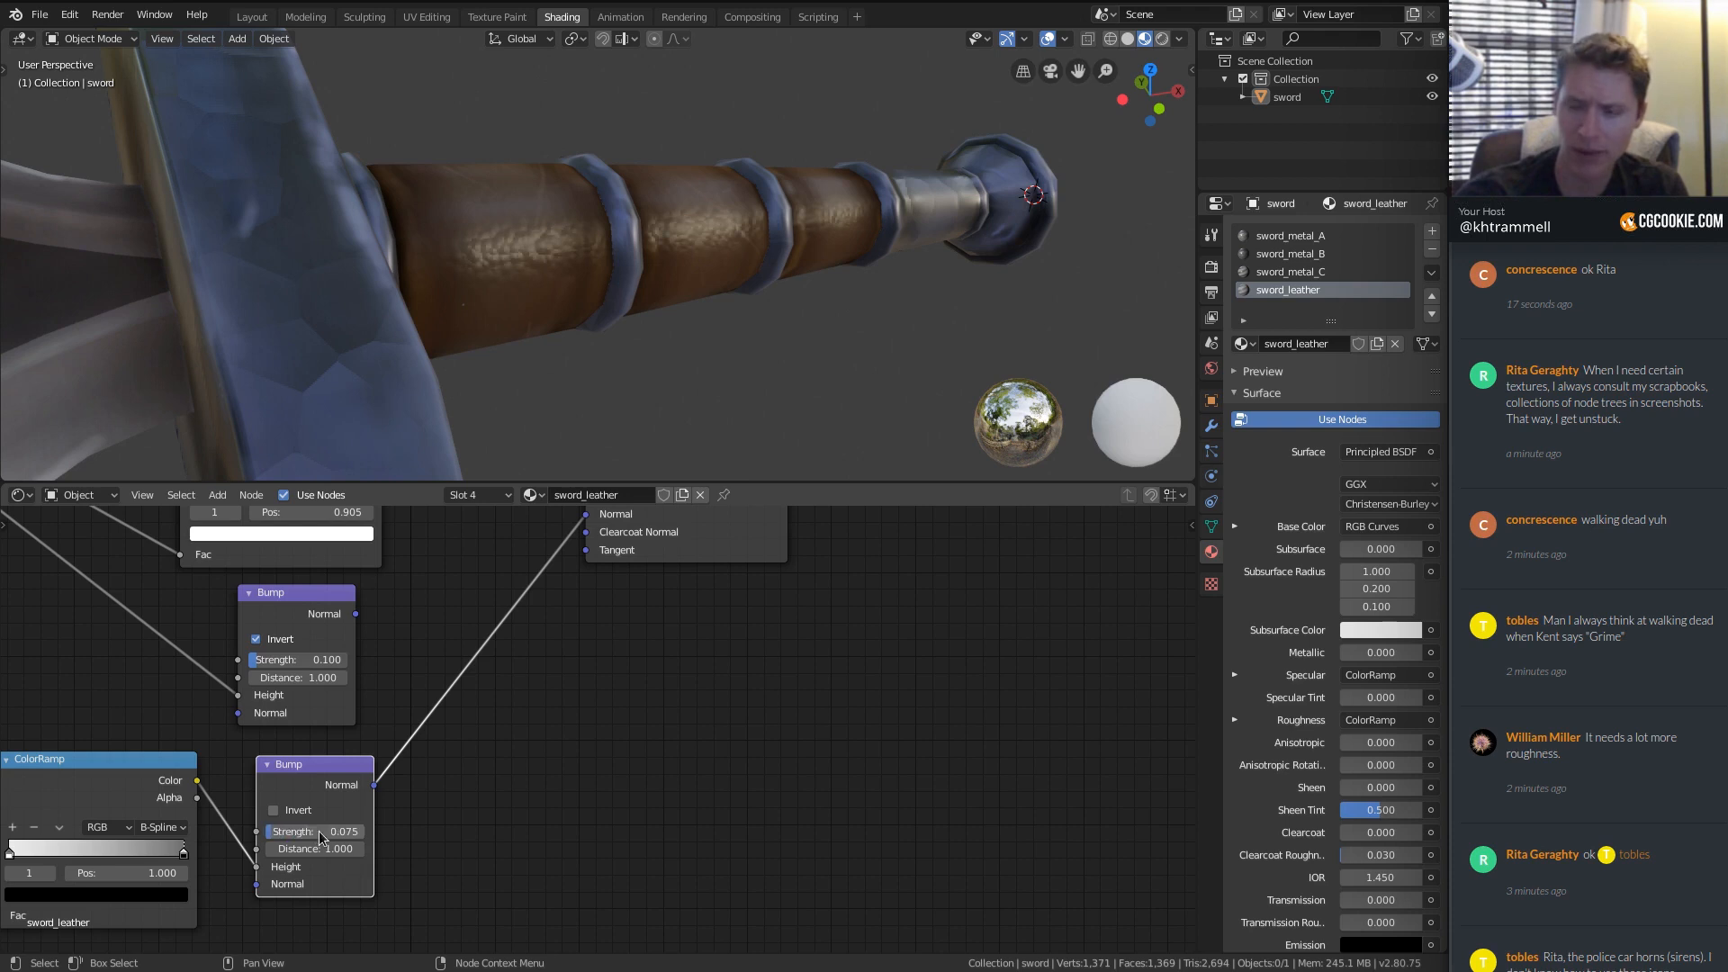
Reposition the Texture Coordinate node beside the two Mapping nodes in the sword_leather tree.
{"action": "middle_click_drag", "start_coordinate": [560, 241], "coordinate": [693, 209]}
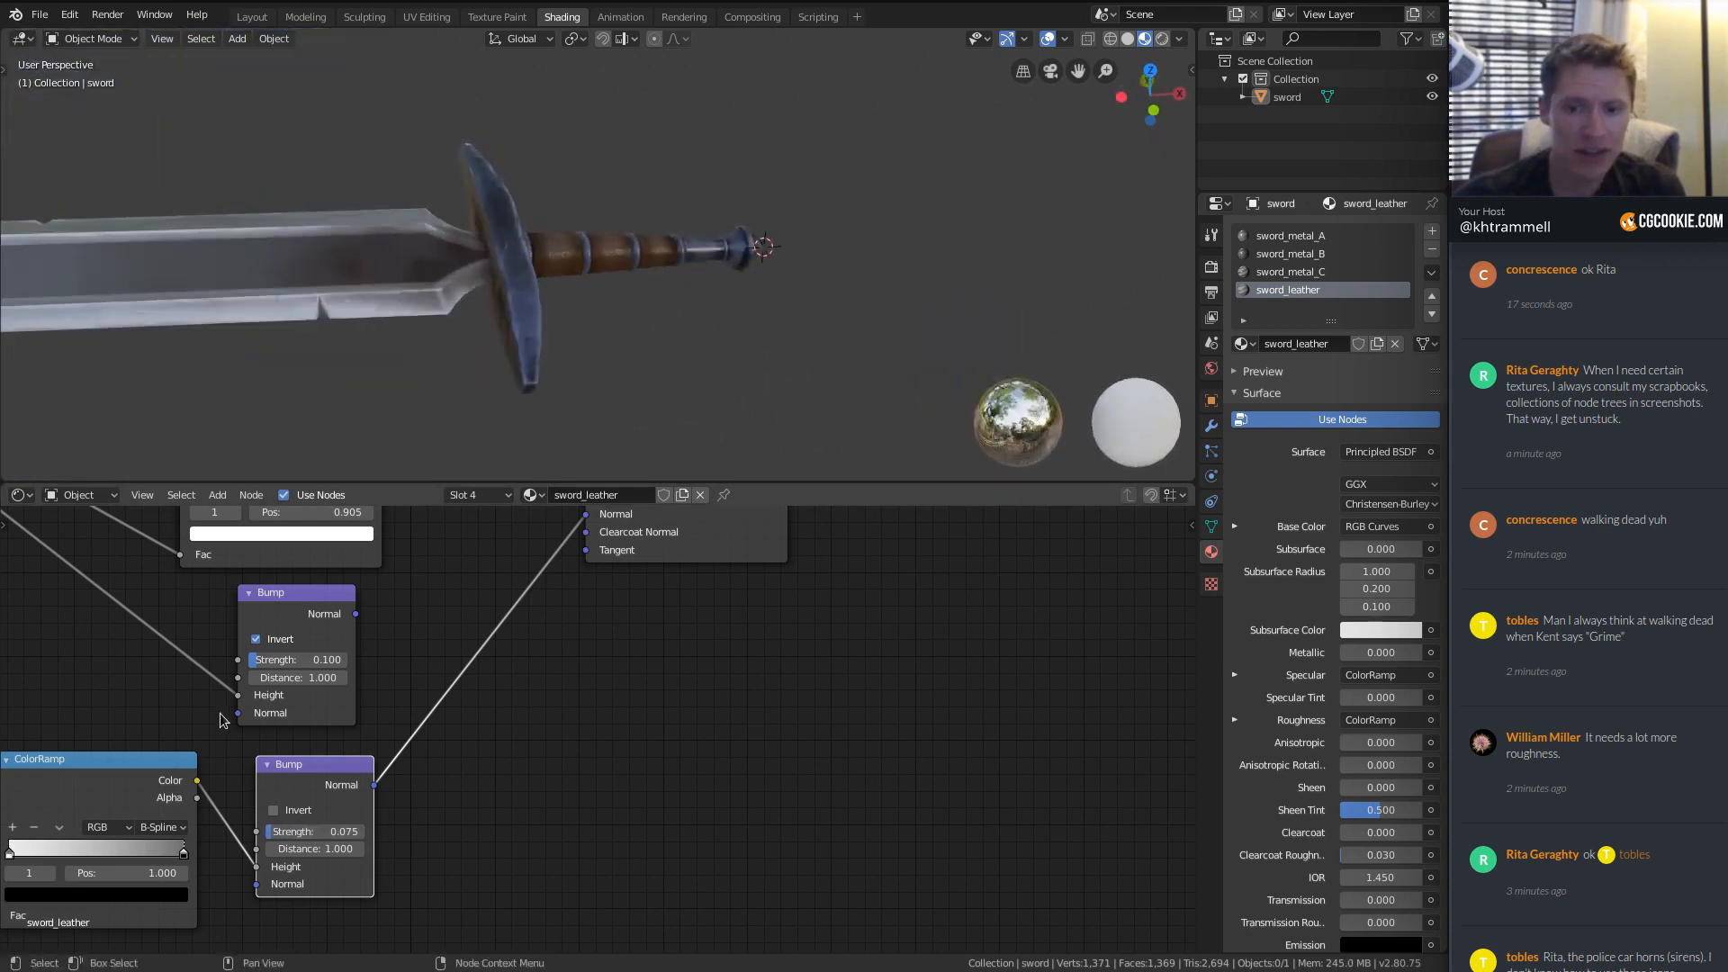
{"action": "scroll", "coordinate": [221, 720], "scroll_direction": "down", "scroll_amount": 3}
{"action": "middle_click_drag", "start_coordinate": [89, 725], "coordinate": [524, 720]}
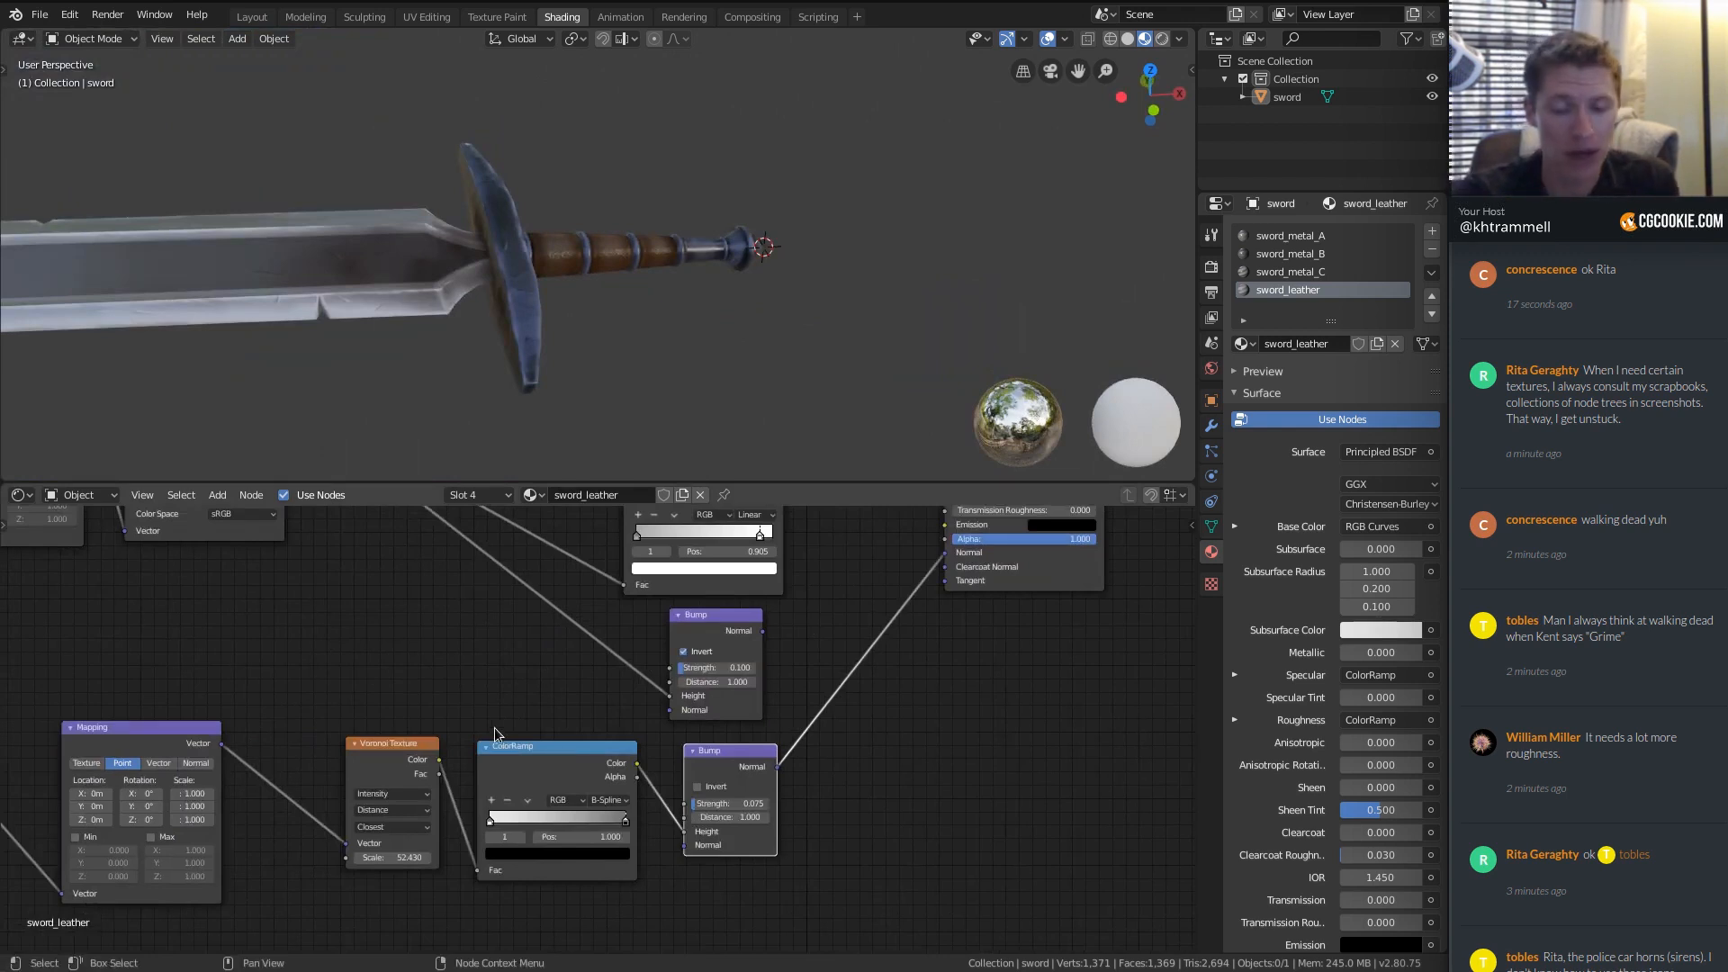
{"action": "middle_click_drag", "start_coordinate": [486, 729], "coordinate": [105, 665]}
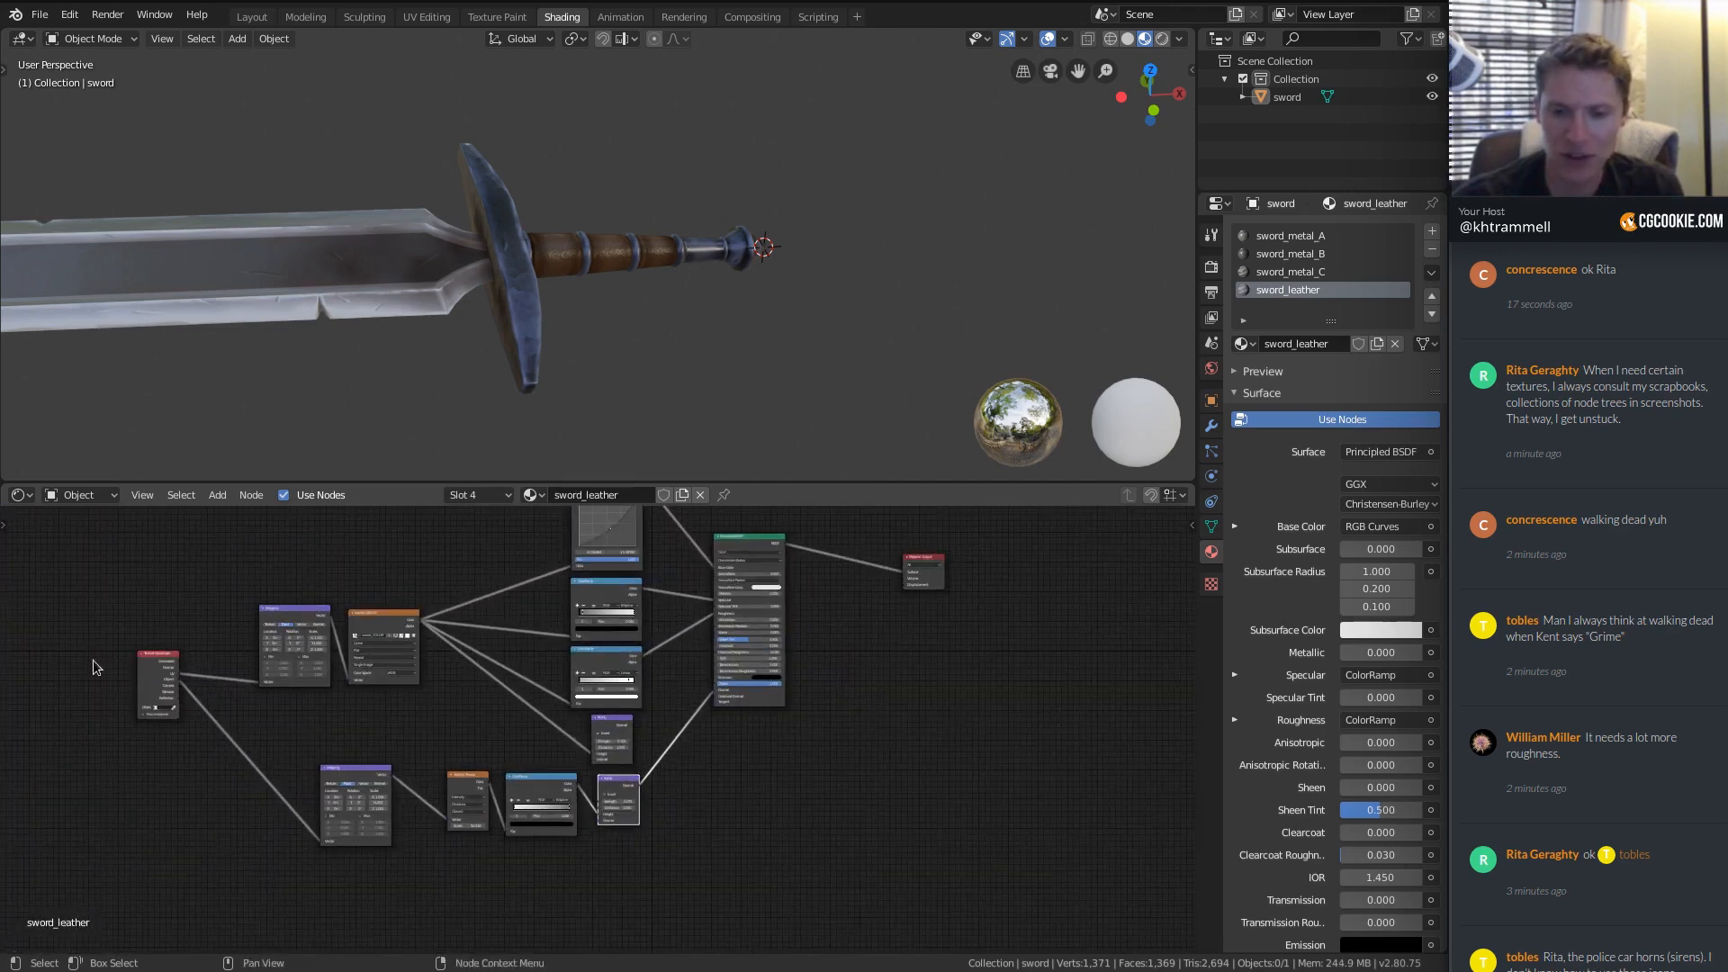
{"action": "left_click_drag", "start_coordinate": [156, 661], "coordinate": [199, 701]}
Preview the Voronoi ColorRamp's output on the leather grip and inspect the cell pattern.
{"action": "middle_click_drag", "start_coordinate": [369, 778], "coordinate": [510, 813], "text": "ctrl"}
{"action": "left_click", "coordinate": [432, 846], "text": "ctrl+shift"}
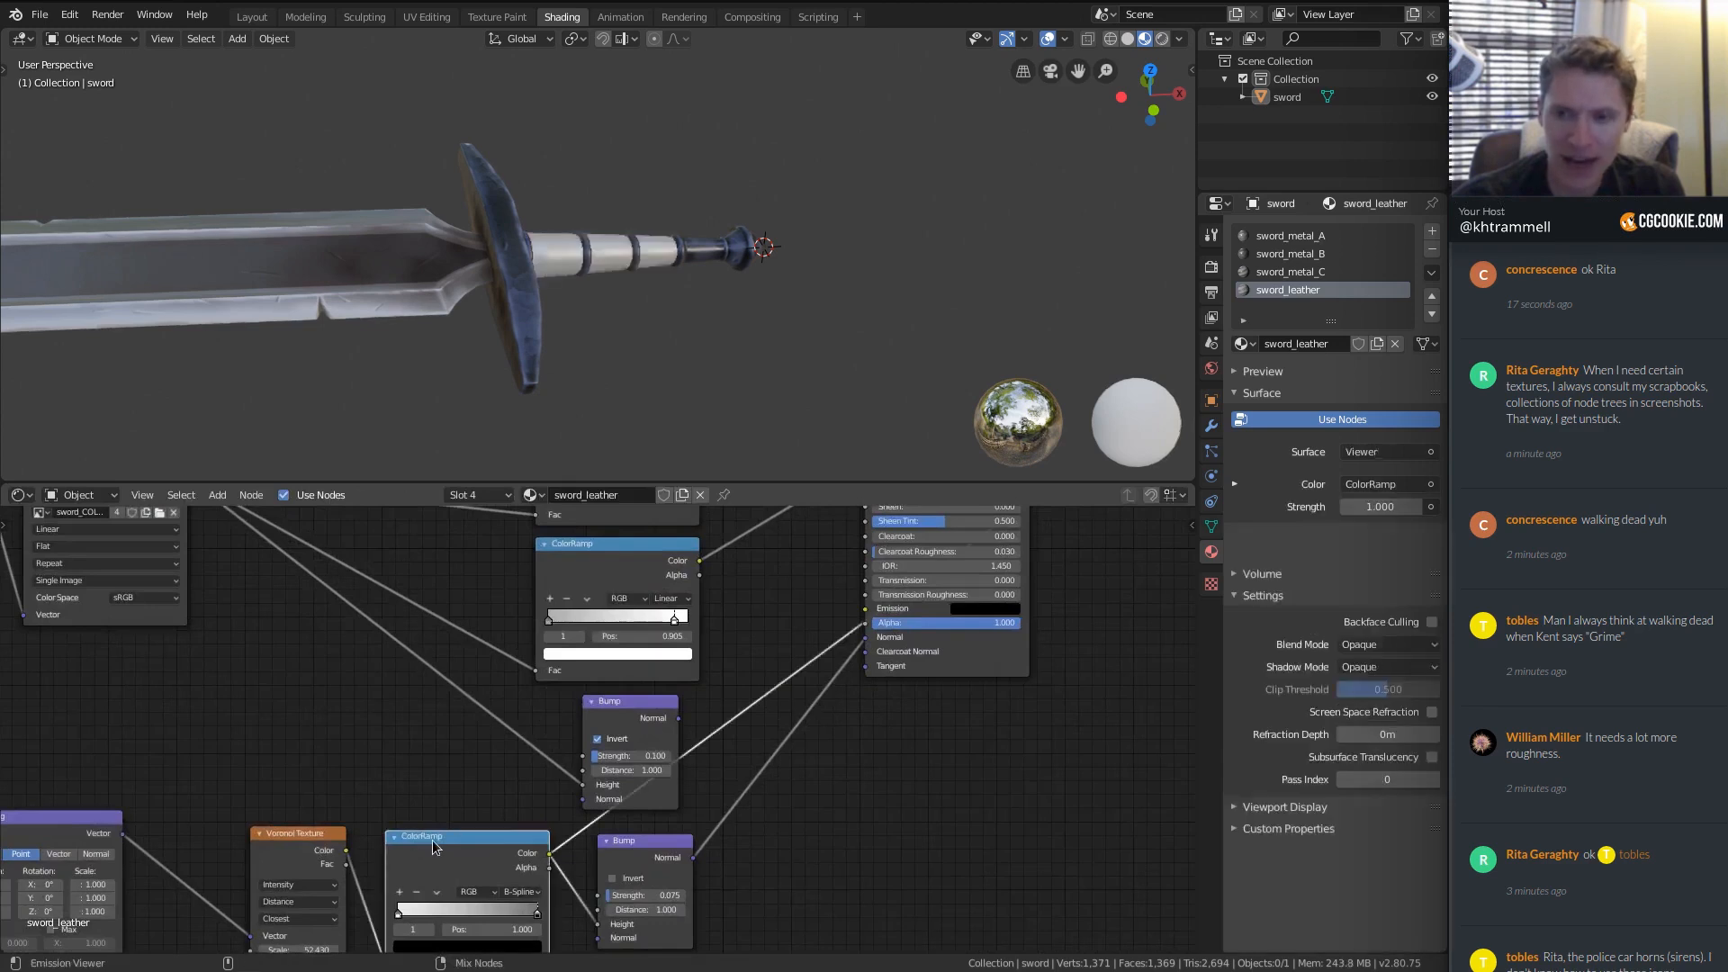
{"action": "scroll", "coordinate": [624, 241], "scroll_direction": "up", "scroll_amount": 6}
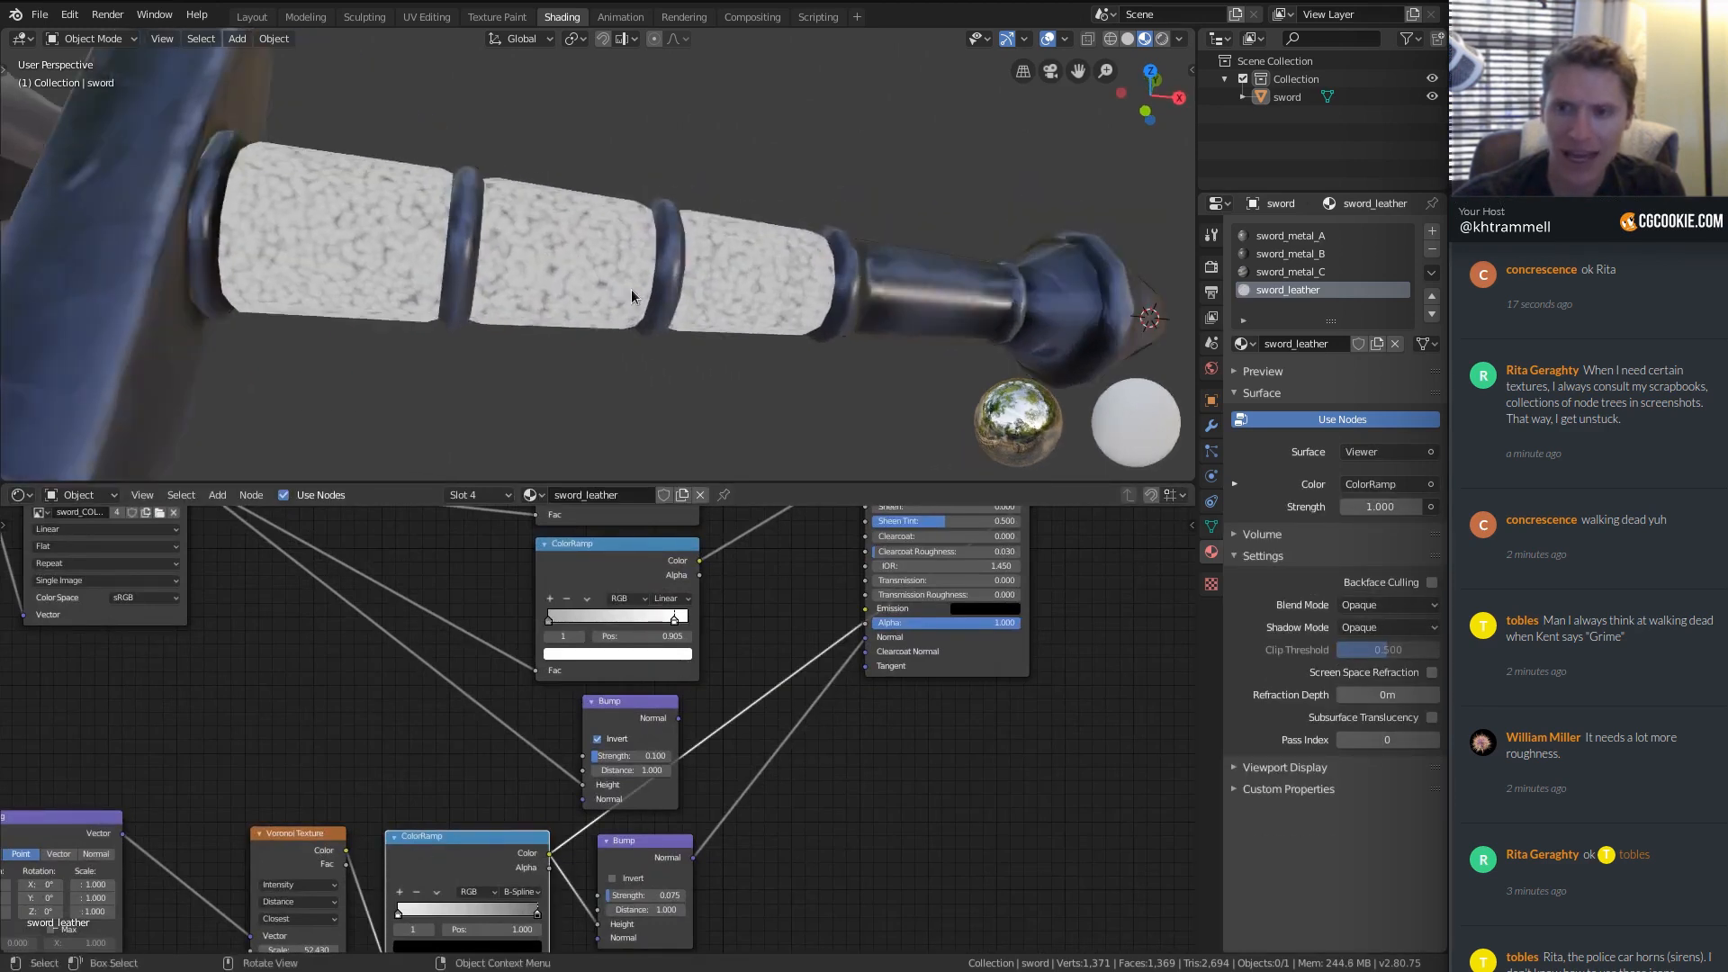
Make room beside the Principled BSDF and insert a MixRGB node between RGB Curves and the Base Color input.
{"action": "scroll", "coordinate": [524, 760], "scroll_direction": "down", "scroll_amount": 4}
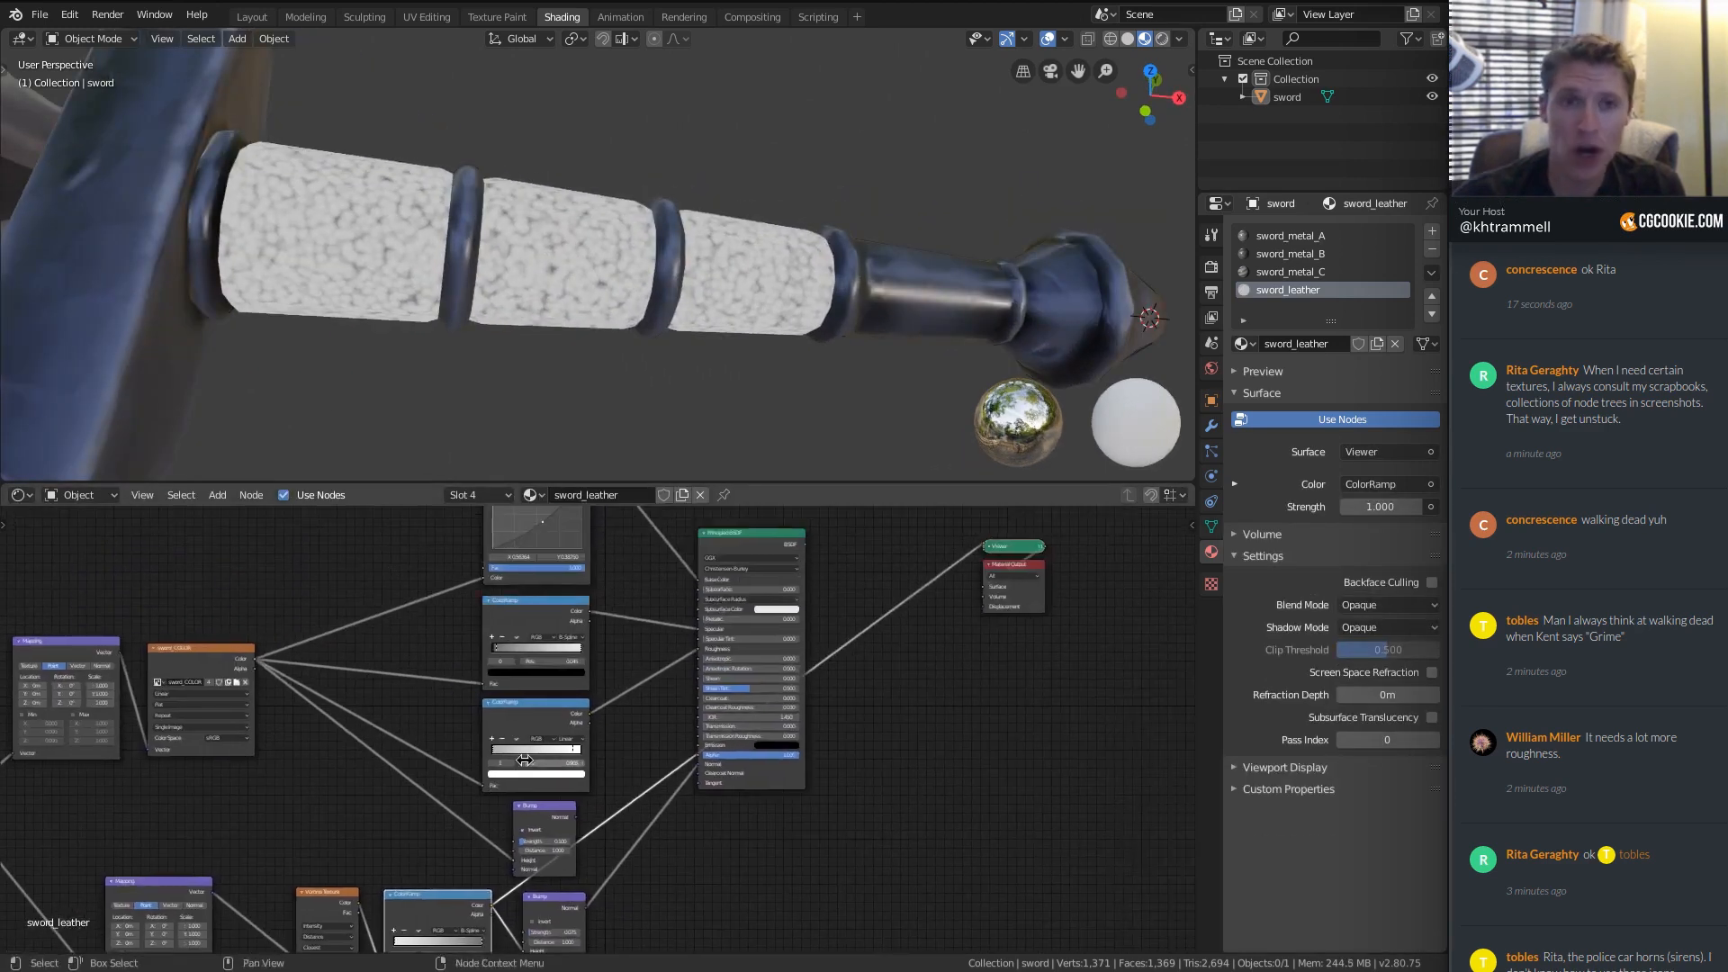
{"action": "left_click_drag", "start_coordinate": [756, 540], "coordinate": [837, 528]}
{"action": "middle_click_drag", "start_coordinate": [682, 565], "coordinate": [559, 658]}
{"action": "left_click", "coordinate": [531, 577]}
{"action": "key", "text": "shift+a"}
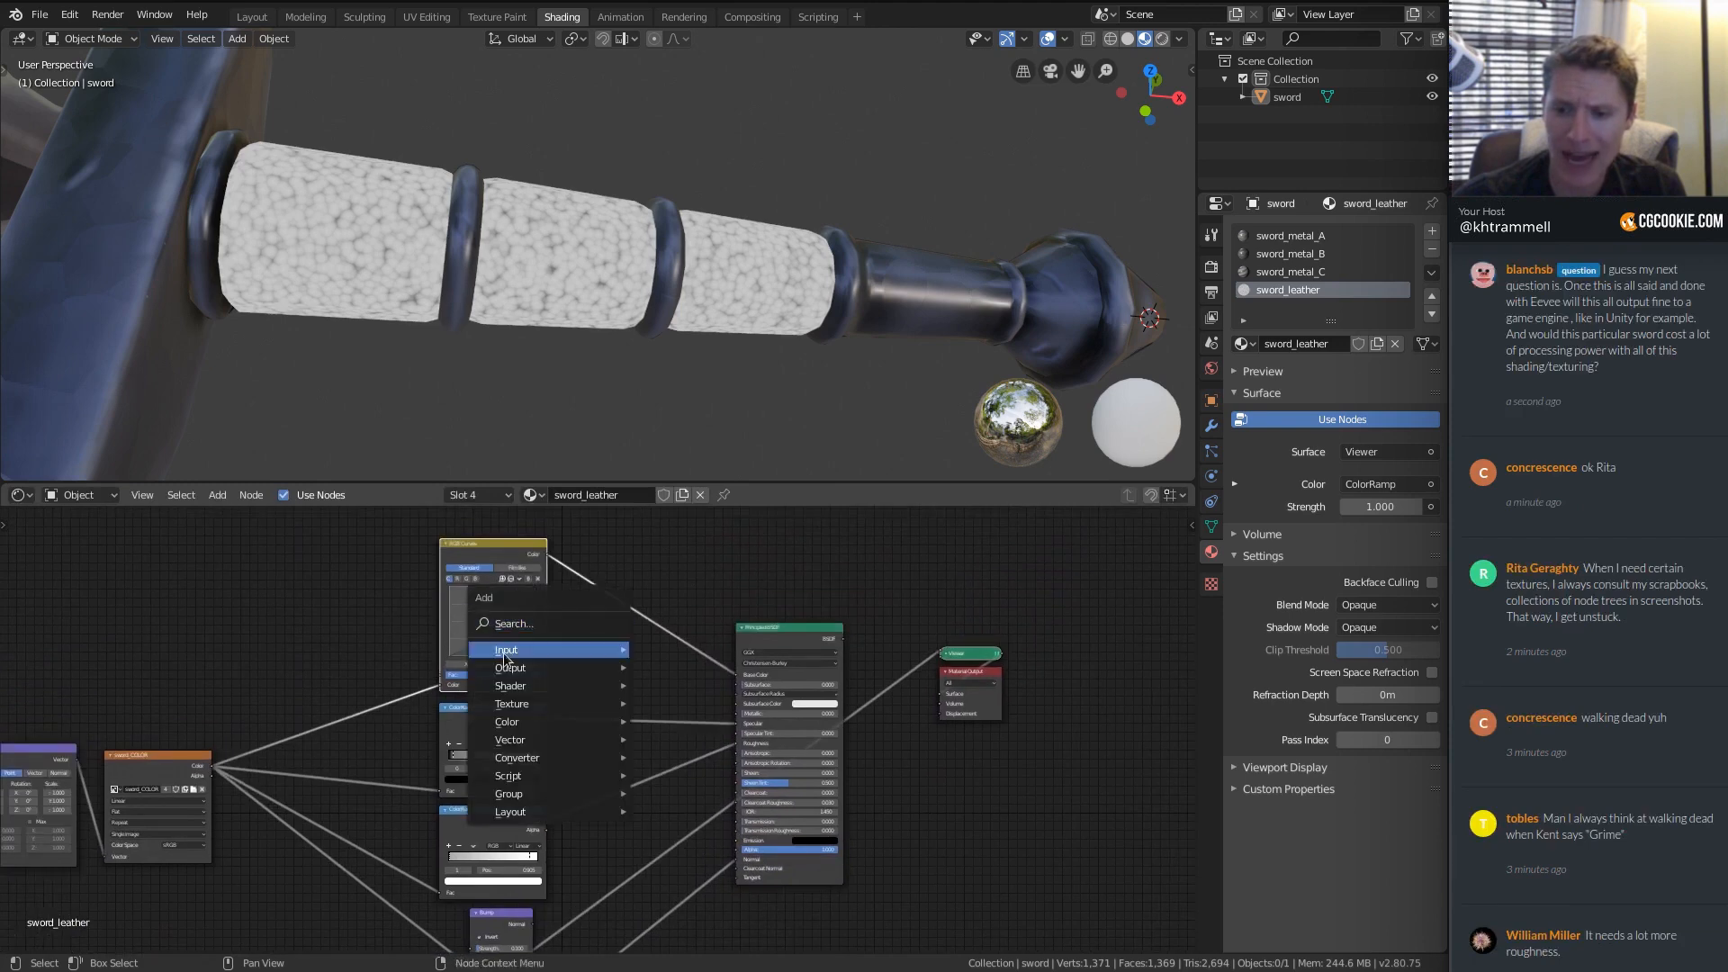
{"action": "mouse_move", "coordinate": [509, 722]}
{"action": "left_click", "coordinate": [670, 812]}
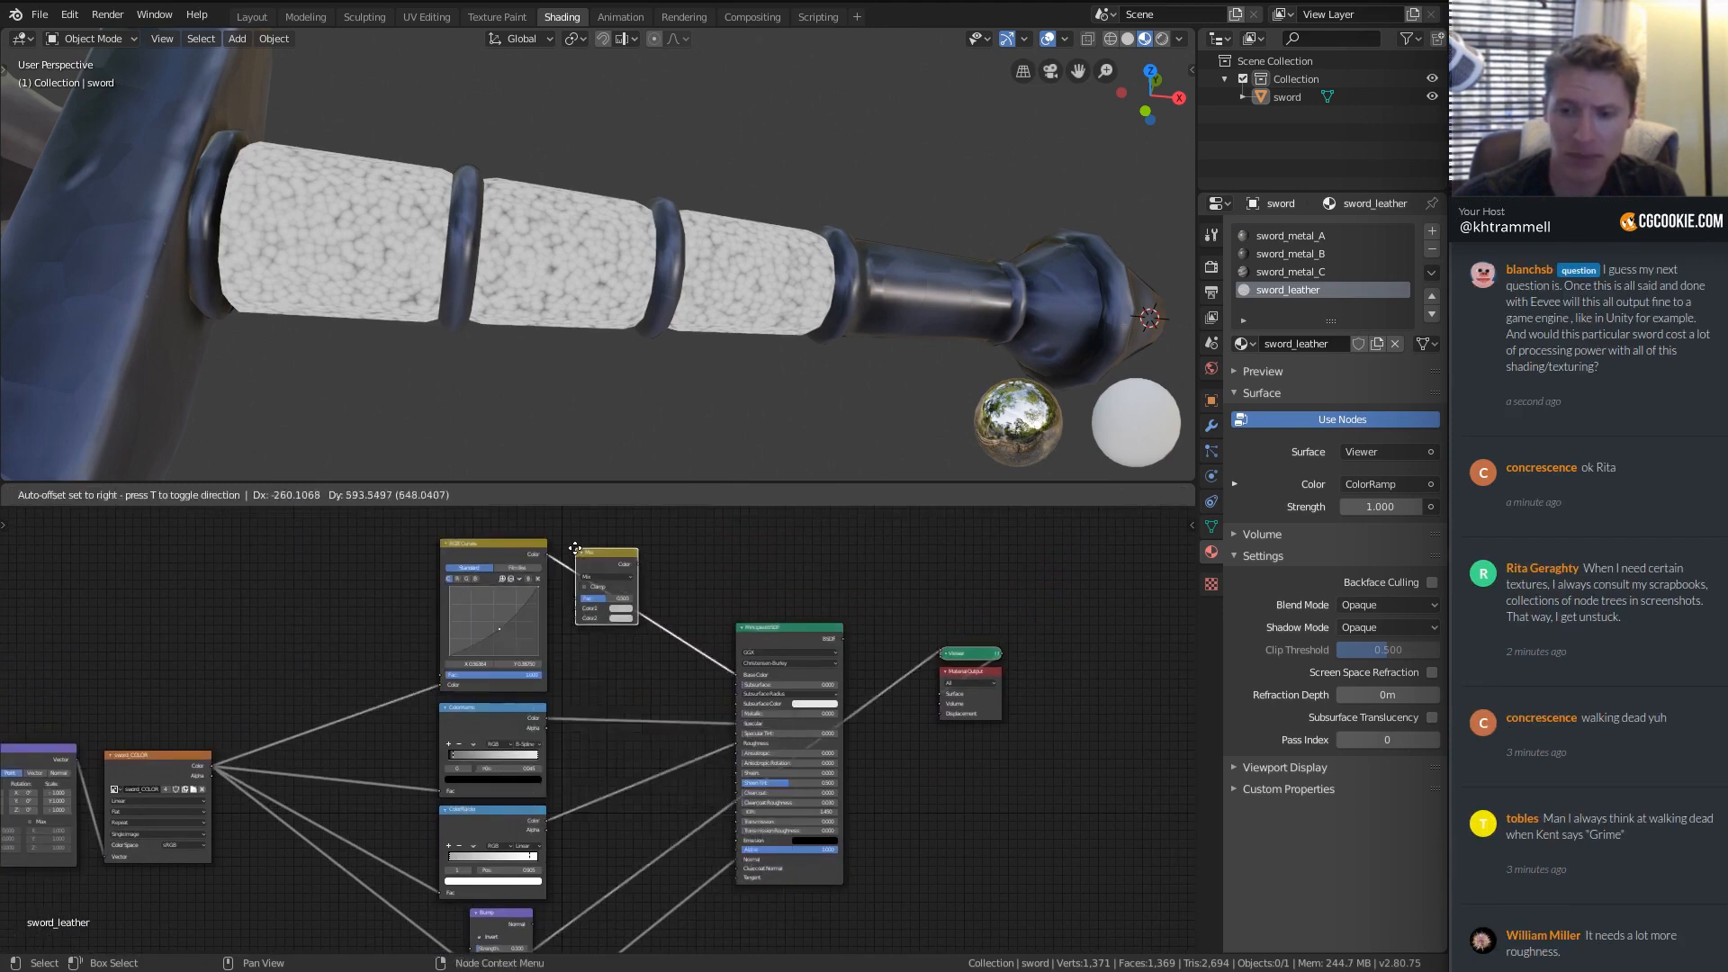
{"action": "left_click", "coordinate": [593, 558]}
Connect the Voronoi ColorRamp's Color output to the Mix node's Color2 input.
{"action": "middle_click_drag", "start_coordinate": [624, 724], "coordinate": [635, 597]}
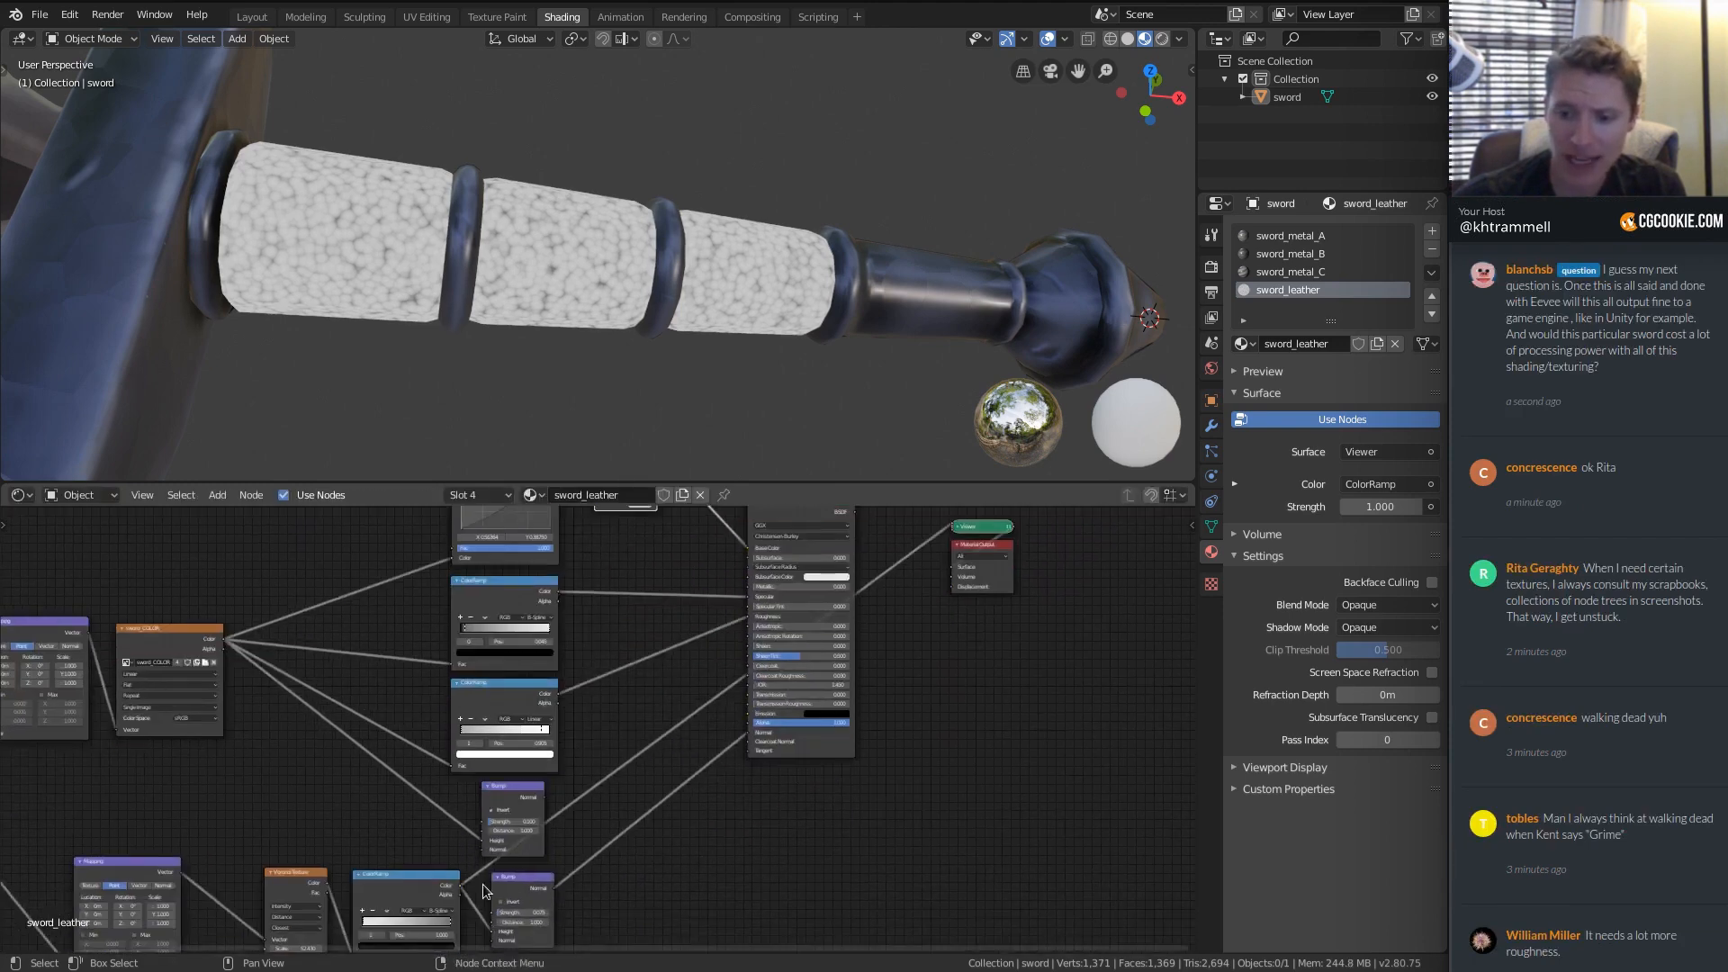
{"action": "middle_click_drag", "start_coordinate": [459, 891], "coordinate": [453, 910]}
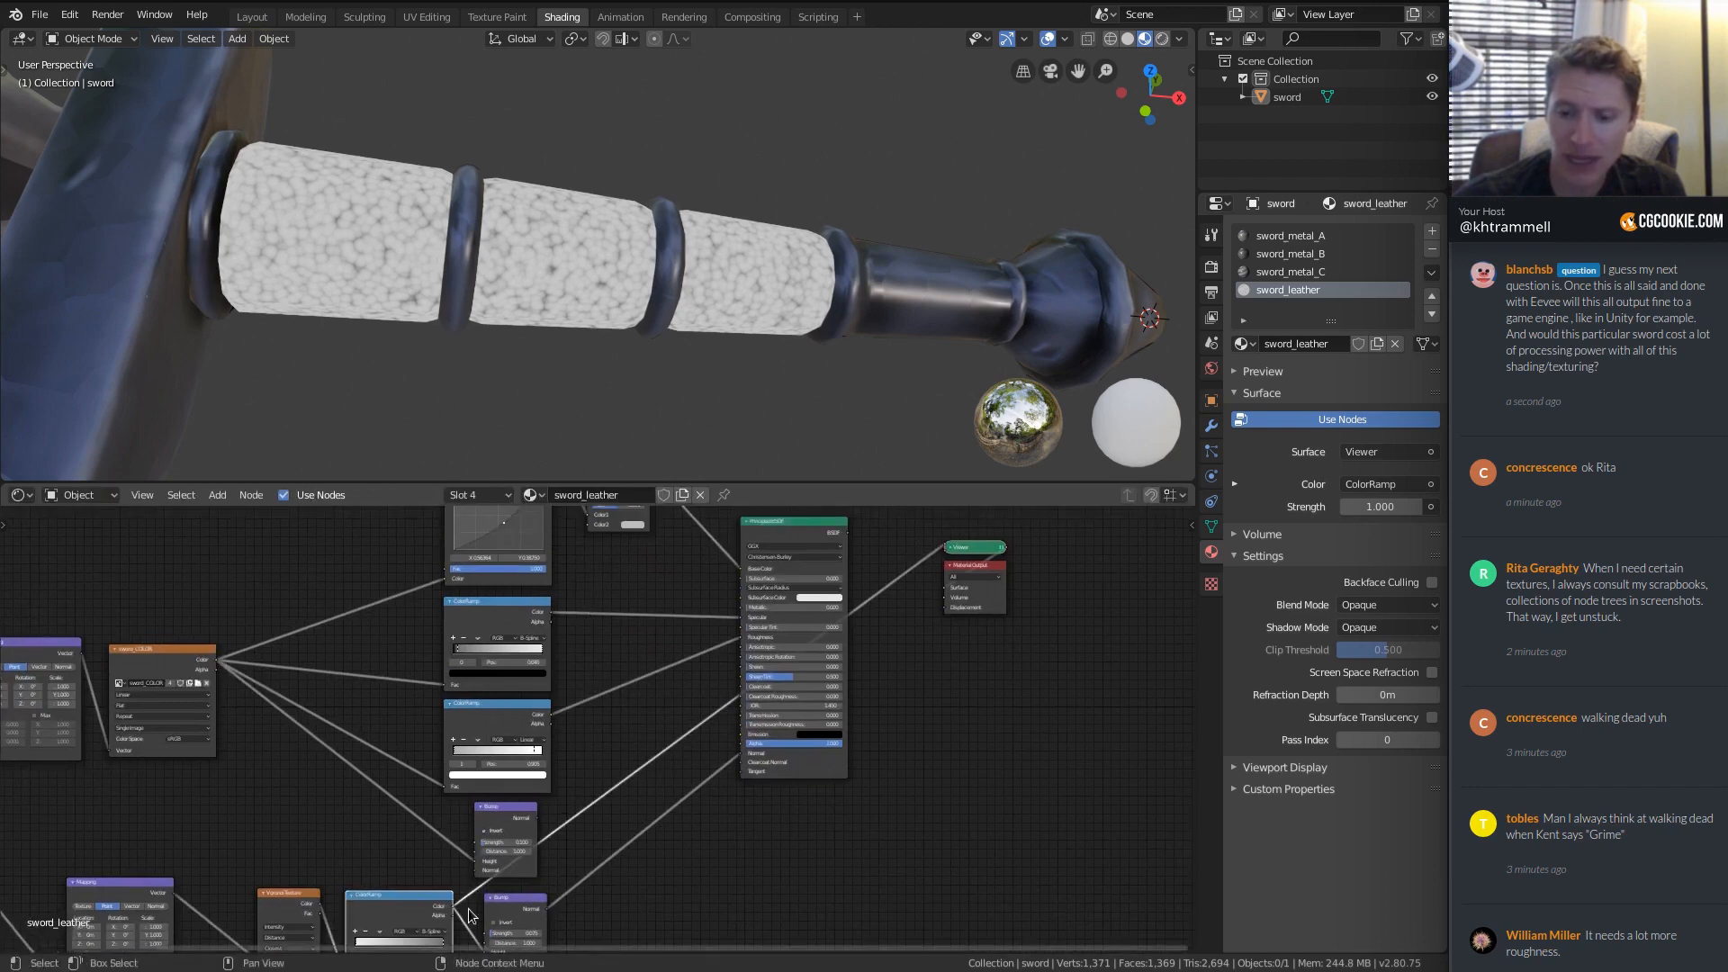
{"action": "left_click_drag", "start_coordinate": [453, 909], "coordinate": [591, 527]}
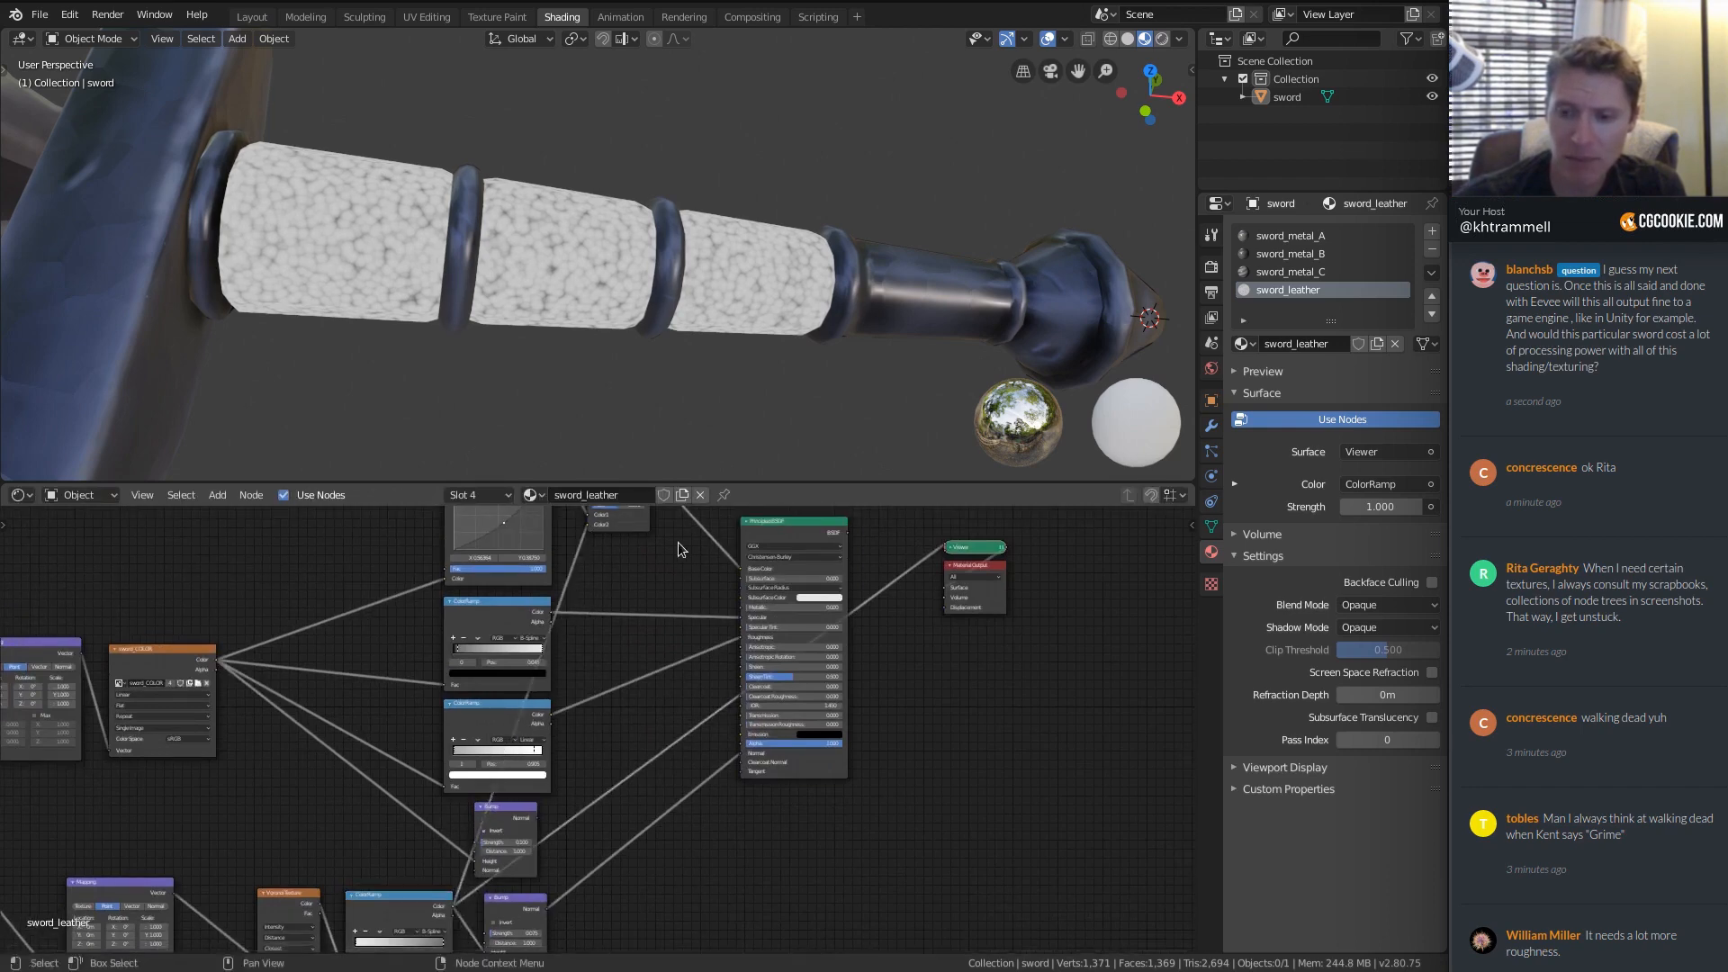
Set the Mix node's blend type to Overlay and preview its colour on the leather grip.
{"action": "middle_click_drag", "start_coordinate": [683, 570], "coordinate": [618, 807]}
{"action": "middle_click_drag", "start_coordinate": [594, 642], "coordinate": [515, 817], "text": "ctrl"}
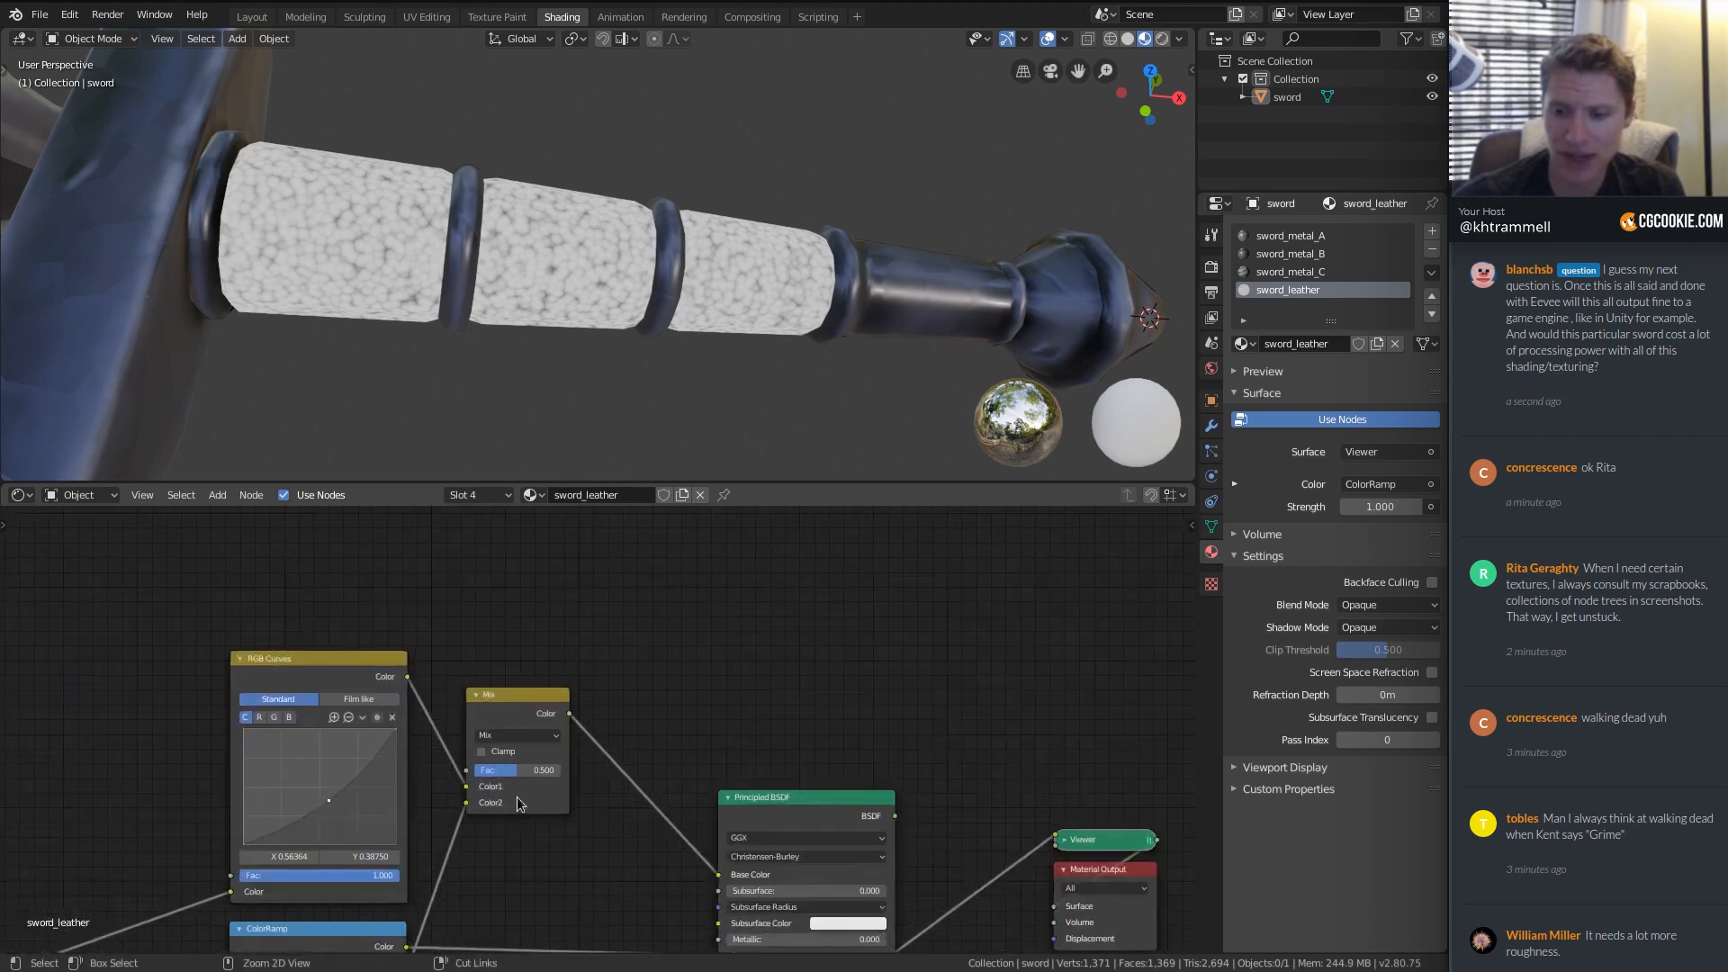
{"action": "left_click", "coordinate": [497, 733]}
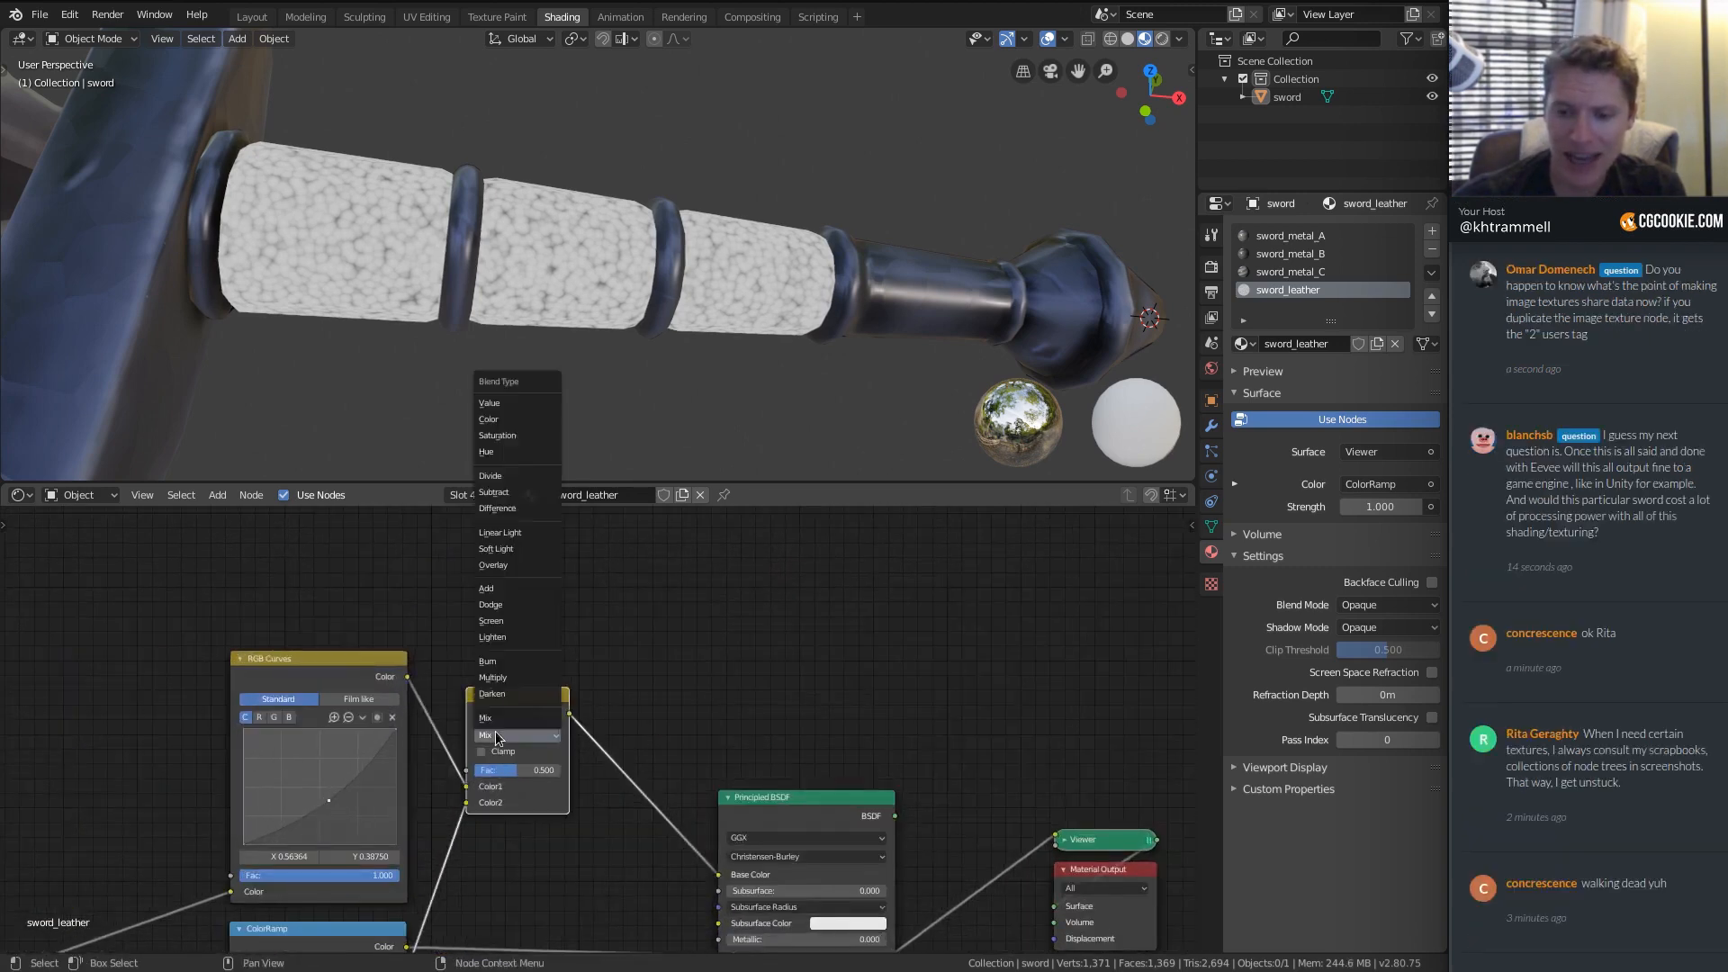
{"action": "left_click", "coordinate": [509, 565]}
{"action": "left_click", "coordinate": [532, 702], "text": "ctrl+shift"}
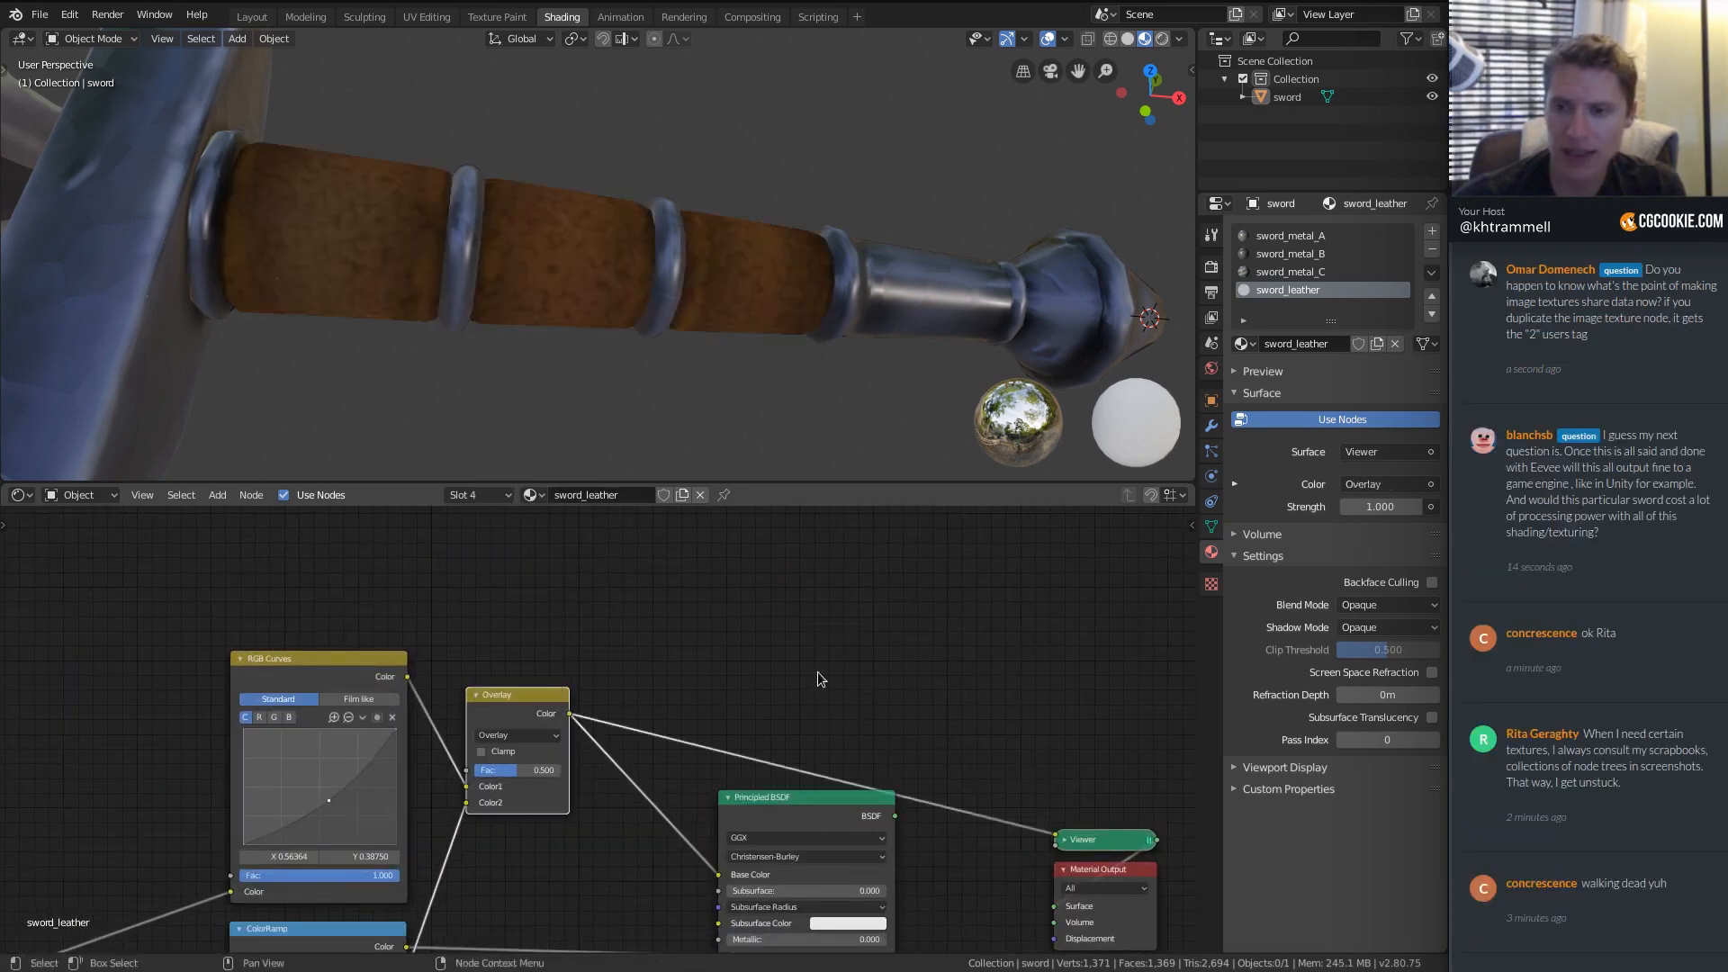
{"action": "scroll", "coordinate": [657, 320], "scroll_direction": "up", "scroll_amount": 3}
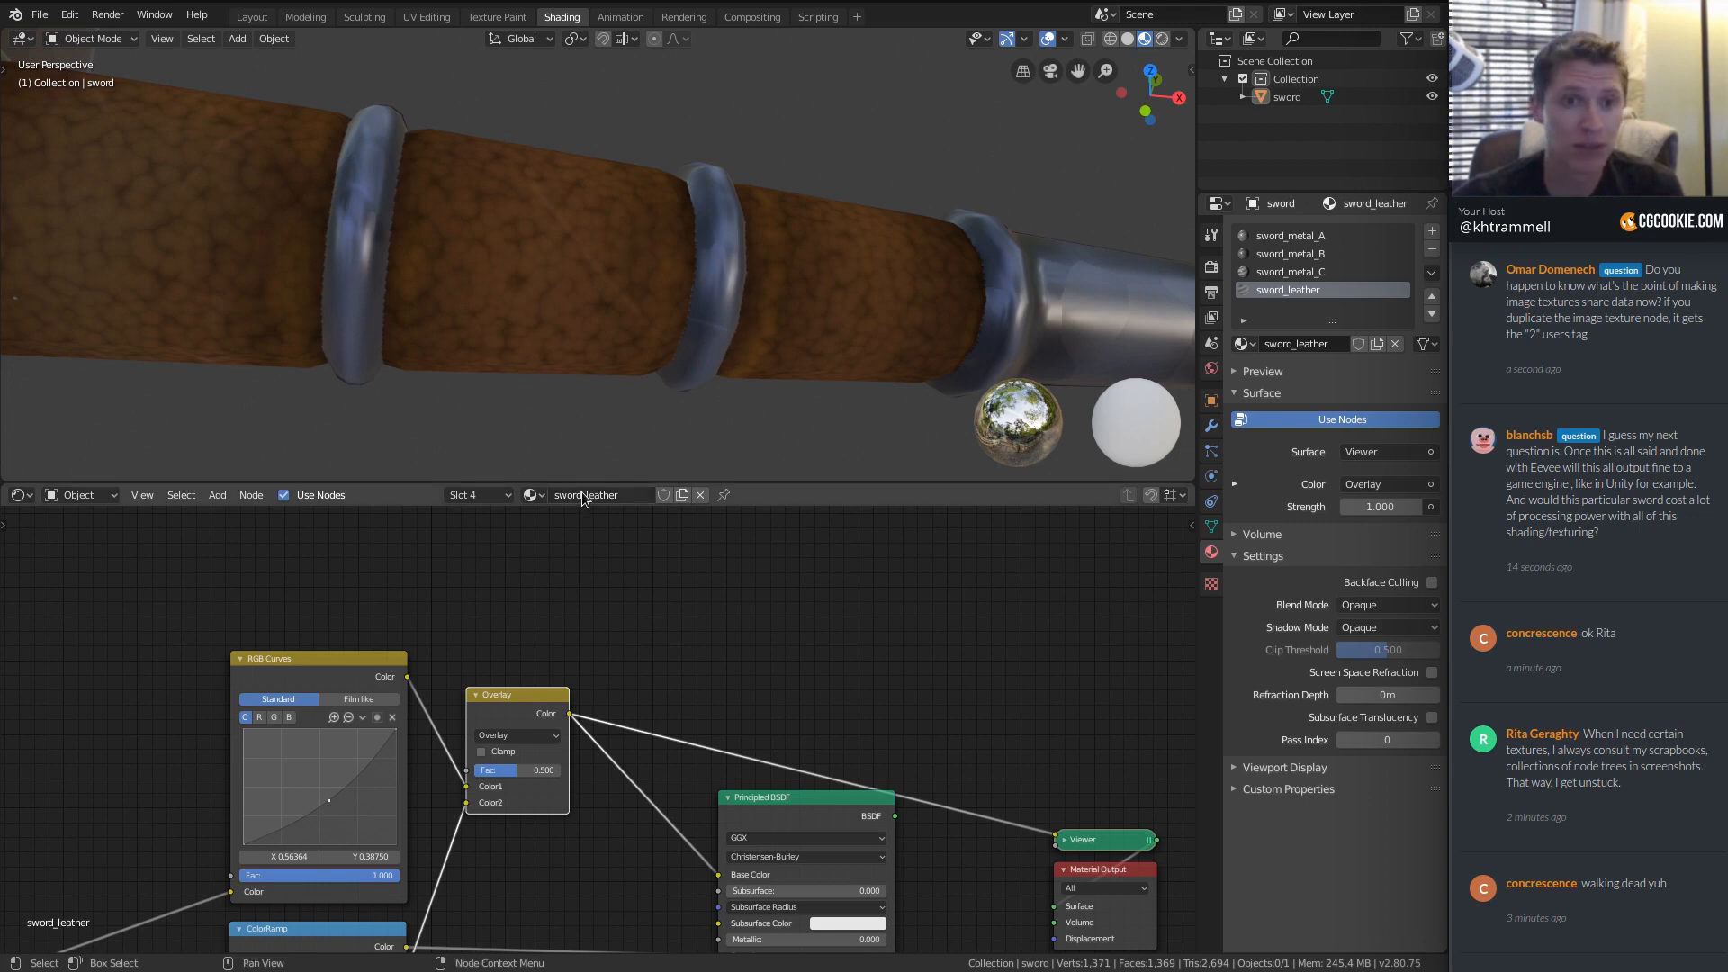
Move the Voronoi branch's Mapping, Voronoi Texture, ColorRamp and Bump nodes farther below the image texture nodes.
{"action": "middle_click_drag", "start_coordinate": [575, 775], "coordinate": [687, 498], "text": "ctrl"}
{"action": "scroll", "coordinate": [578, 744], "scroll_direction": "down", "scroll_amount": 2}
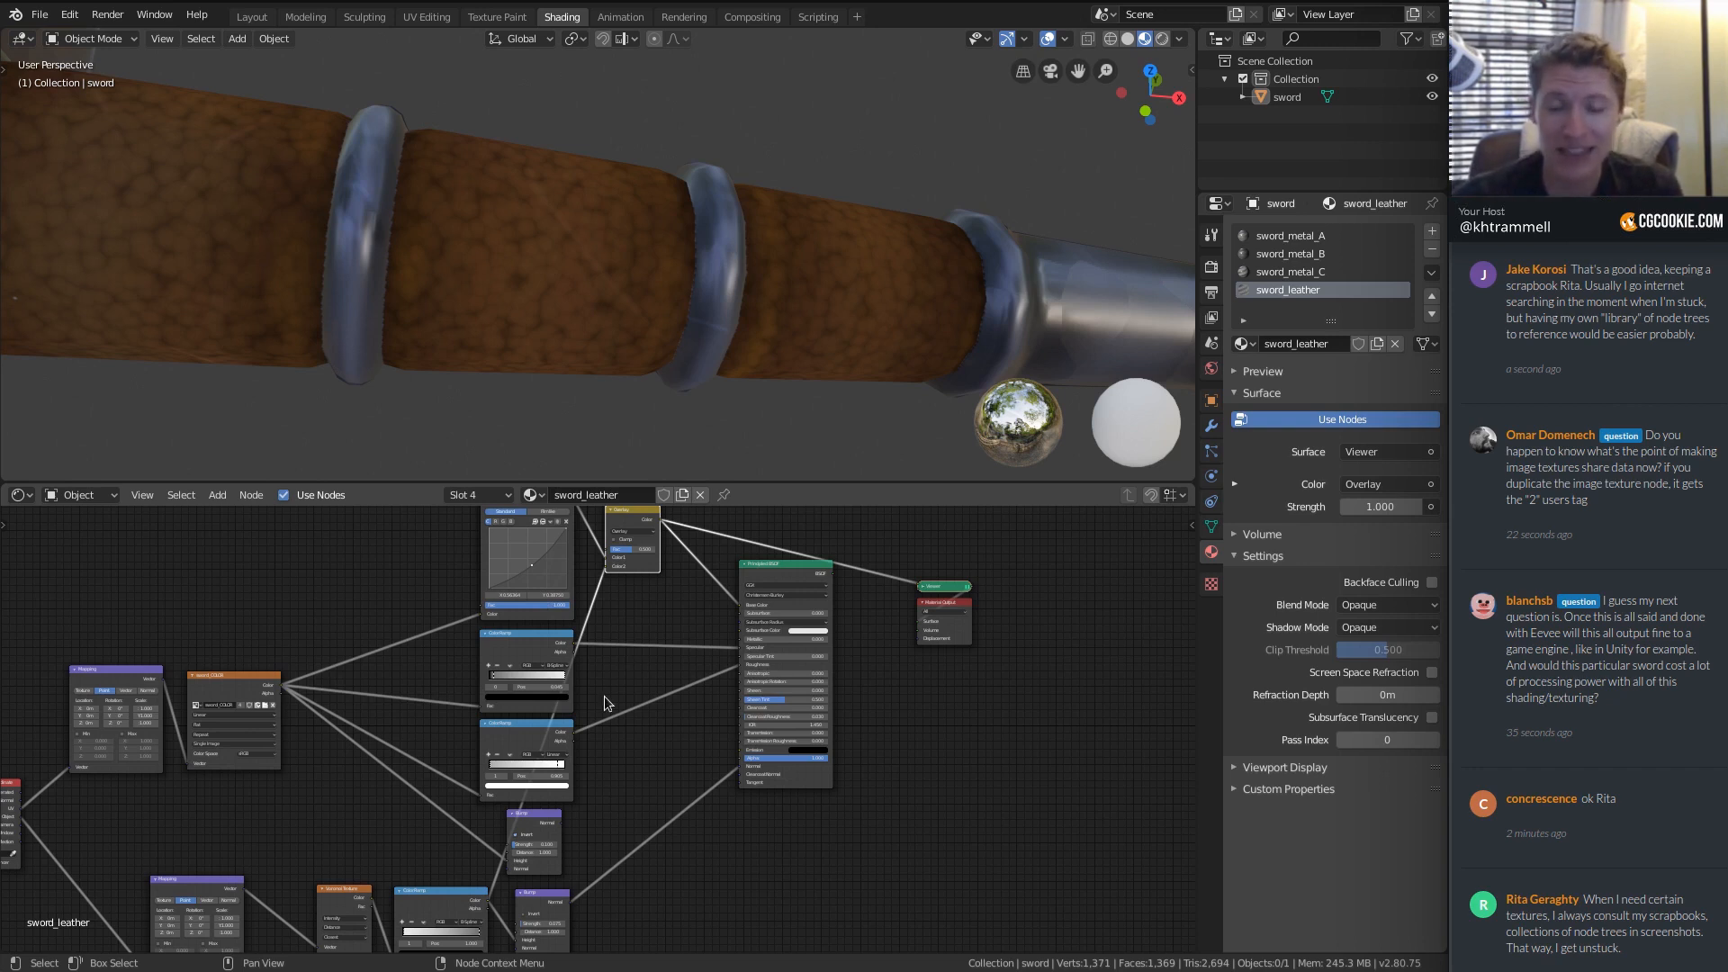
{"action": "middle_click_drag", "start_coordinate": [603, 695], "coordinate": [494, 731], "text": "ctrl"}
{"action": "left_click", "coordinate": [494, 731], "text": "shift"}
{"action": "left_click", "coordinate": [585, 734], "text": "shift"}
{"action": "key", "text": "g"}
{"action": "left_click", "coordinate": [666, 801]}
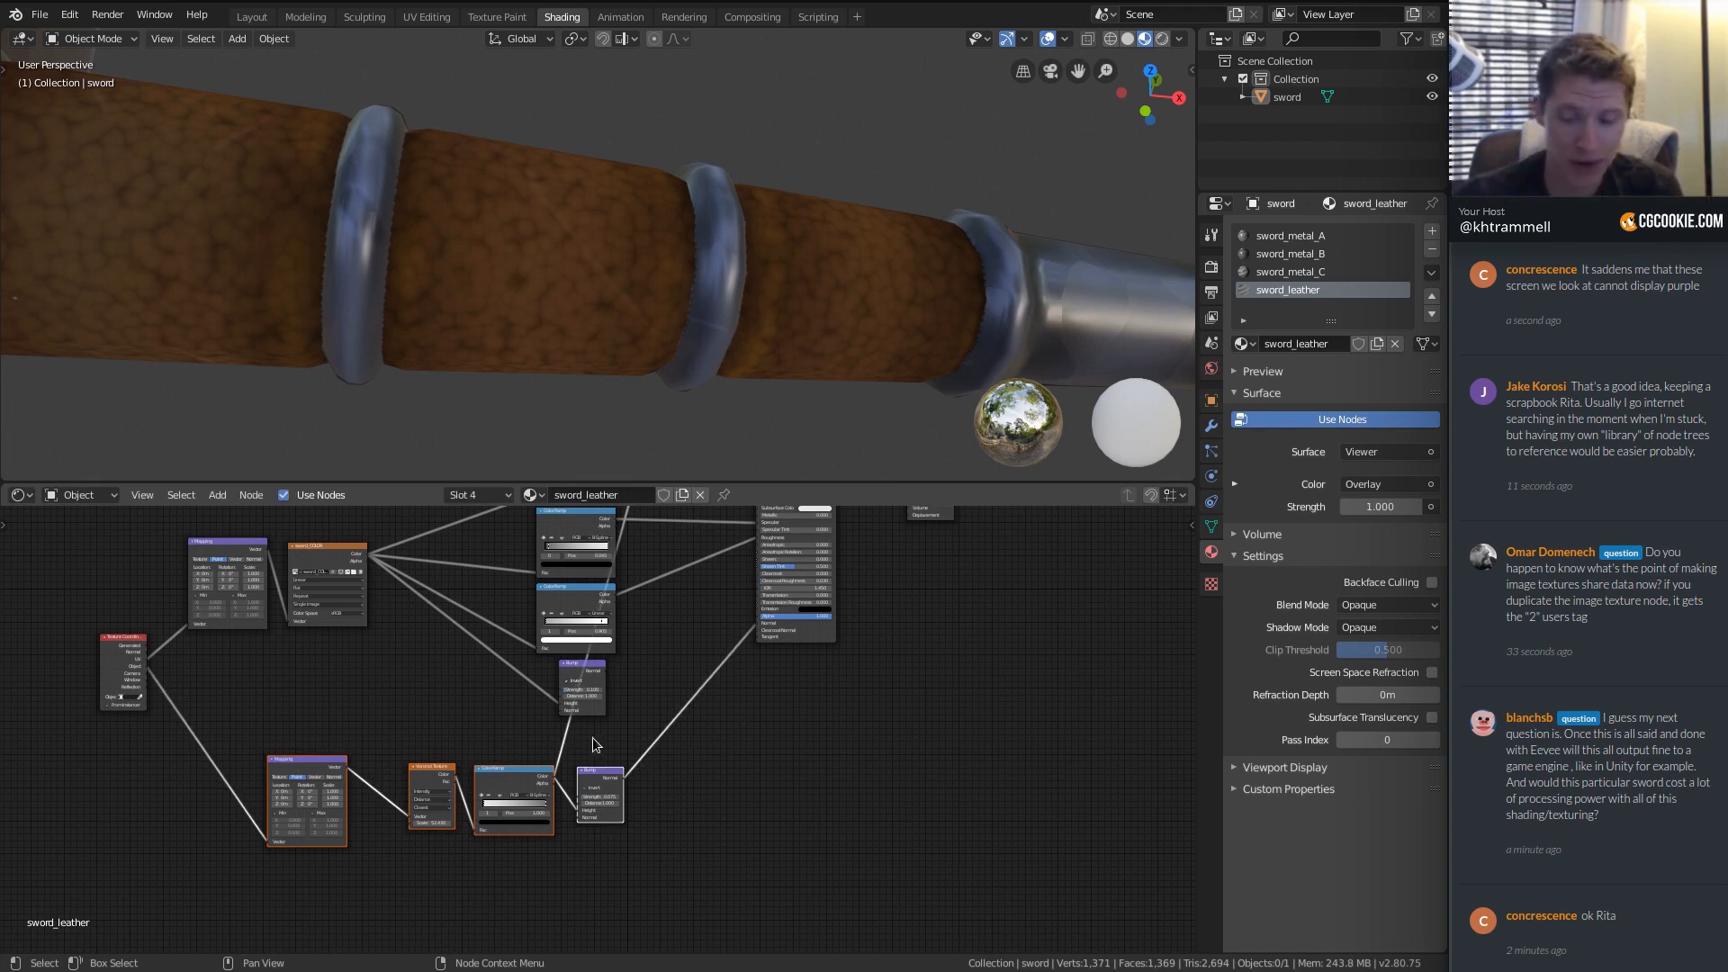
Add two reroute points to the ColorRamp-to-Overlay link and shift the second one left of the unused Bump node.
{"action": "scroll", "coordinate": [576, 756], "scroll_direction": "up", "scroll_amount": 3}
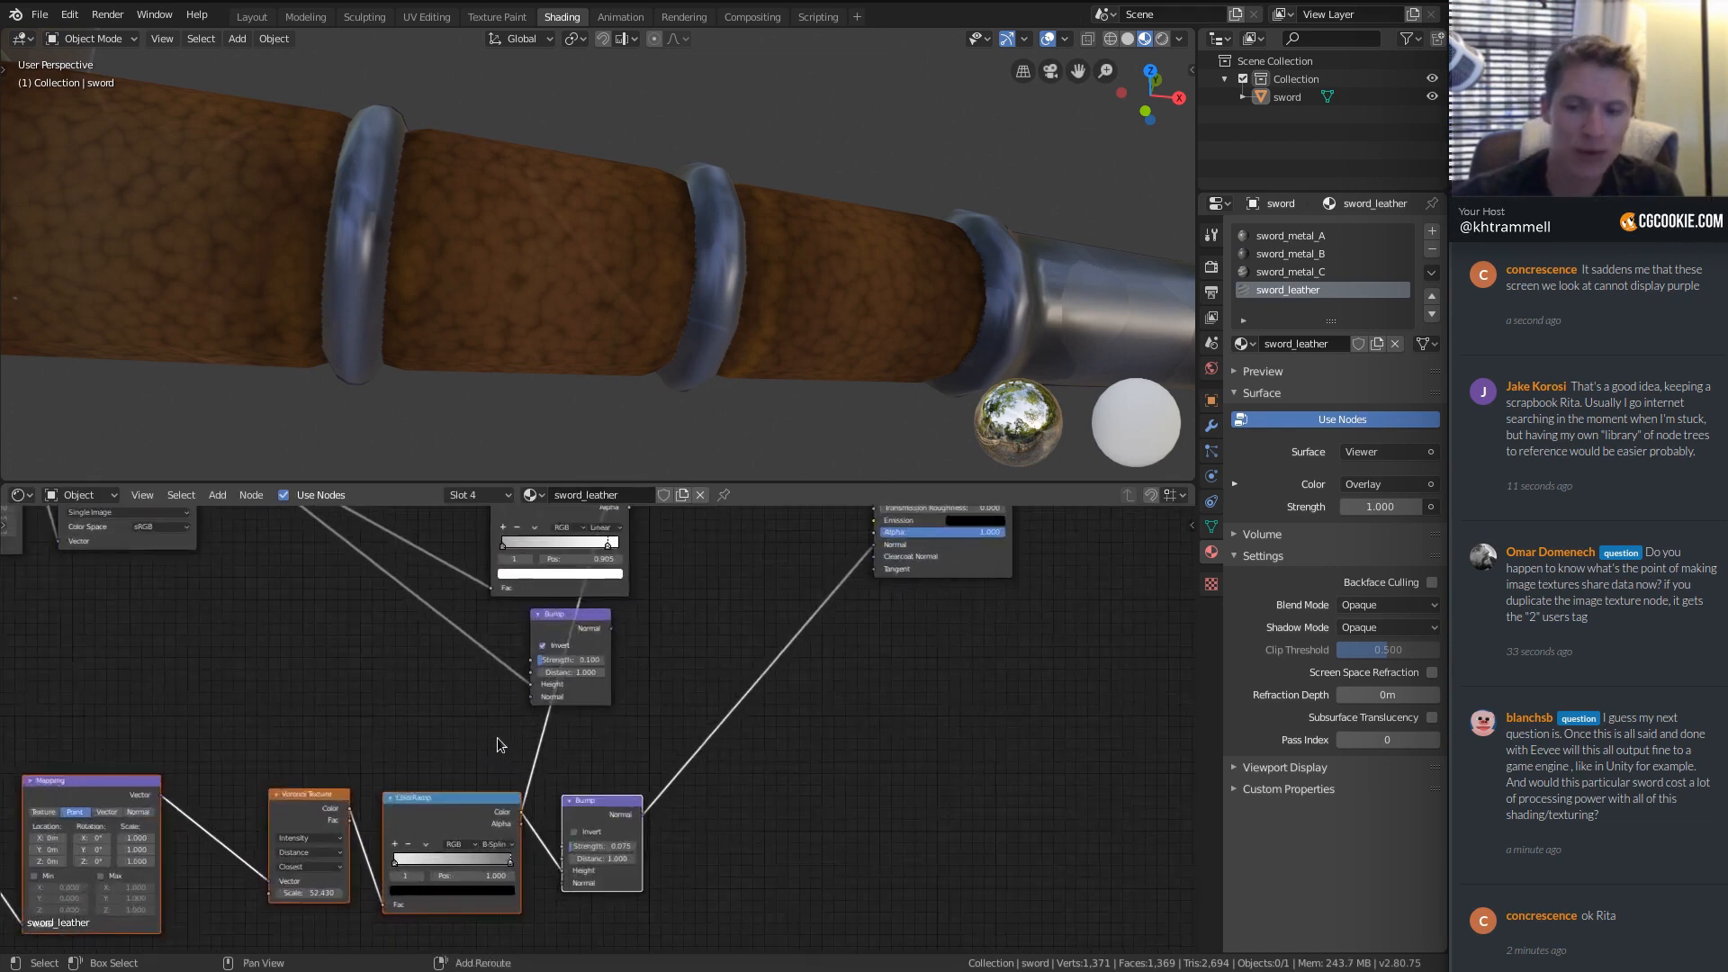
{"action": "right_click_drag", "start_coordinate": [505, 744], "coordinate": [579, 748], "text": "shift"}
{"action": "scroll", "coordinate": [540, 720], "scroll_direction": "up", "scroll_amount": 3}
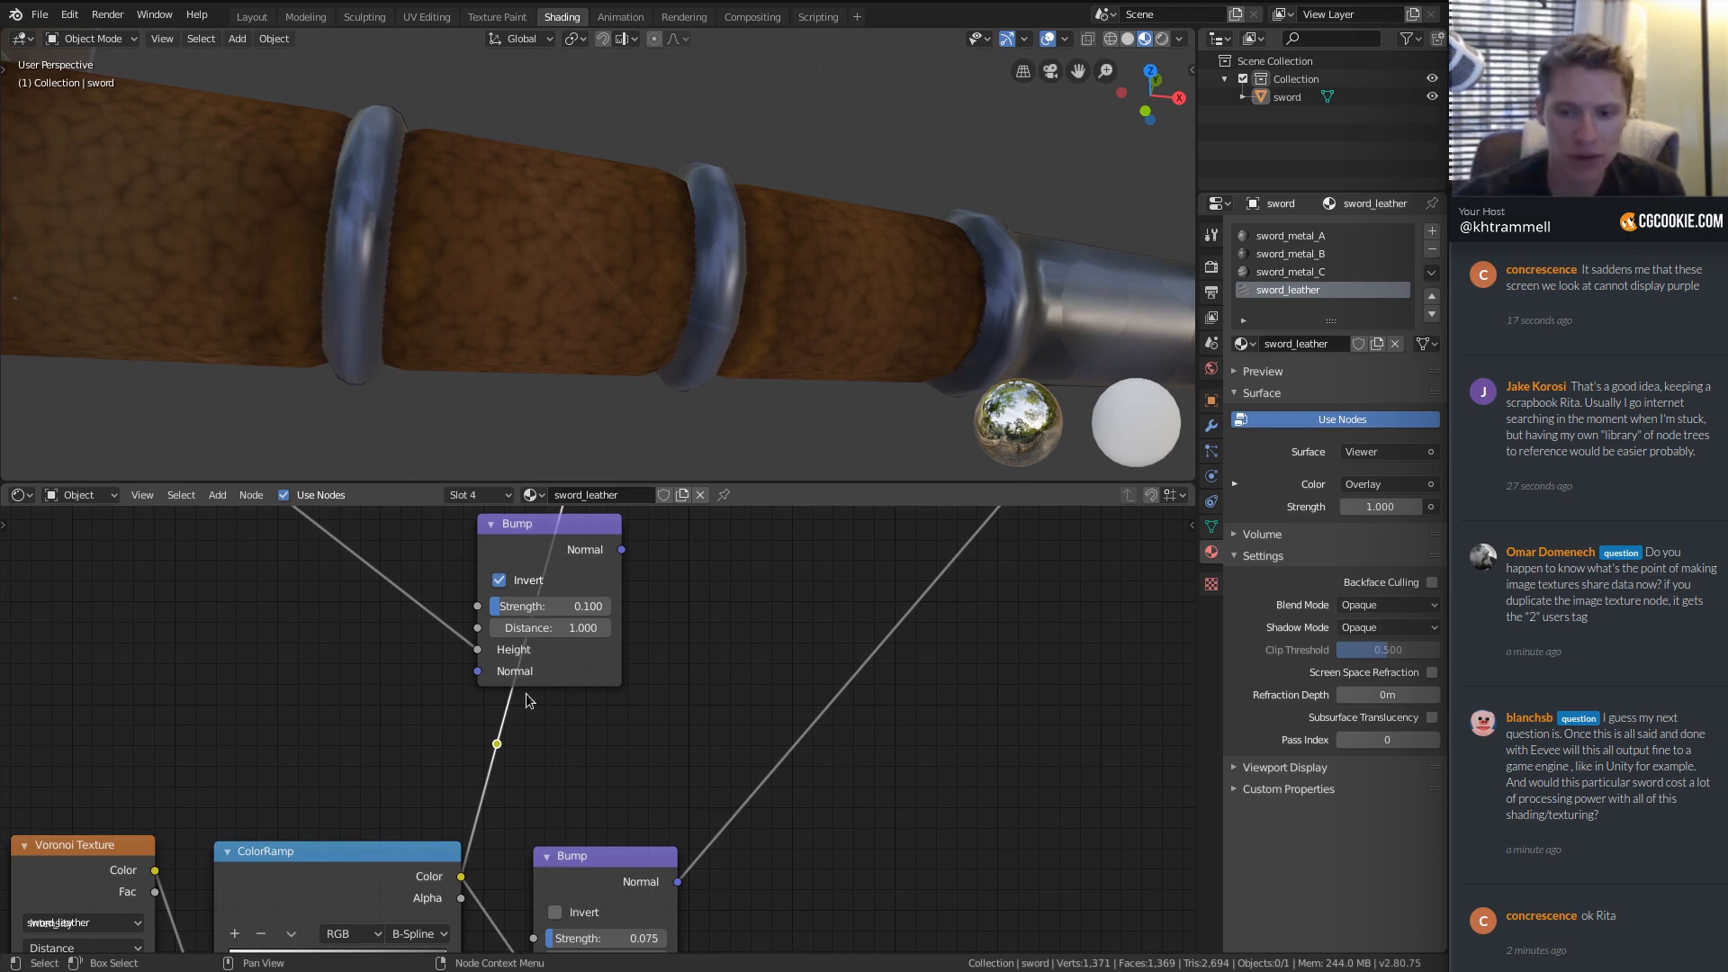
{"action": "right_click_drag", "start_coordinate": [468, 711], "coordinate": [513, 682], "text": "shift"}
{"action": "middle_click_drag", "start_coordinate": [513, 681], "coordinate": [508, 727]}
{"action": "key", "text": "g"}
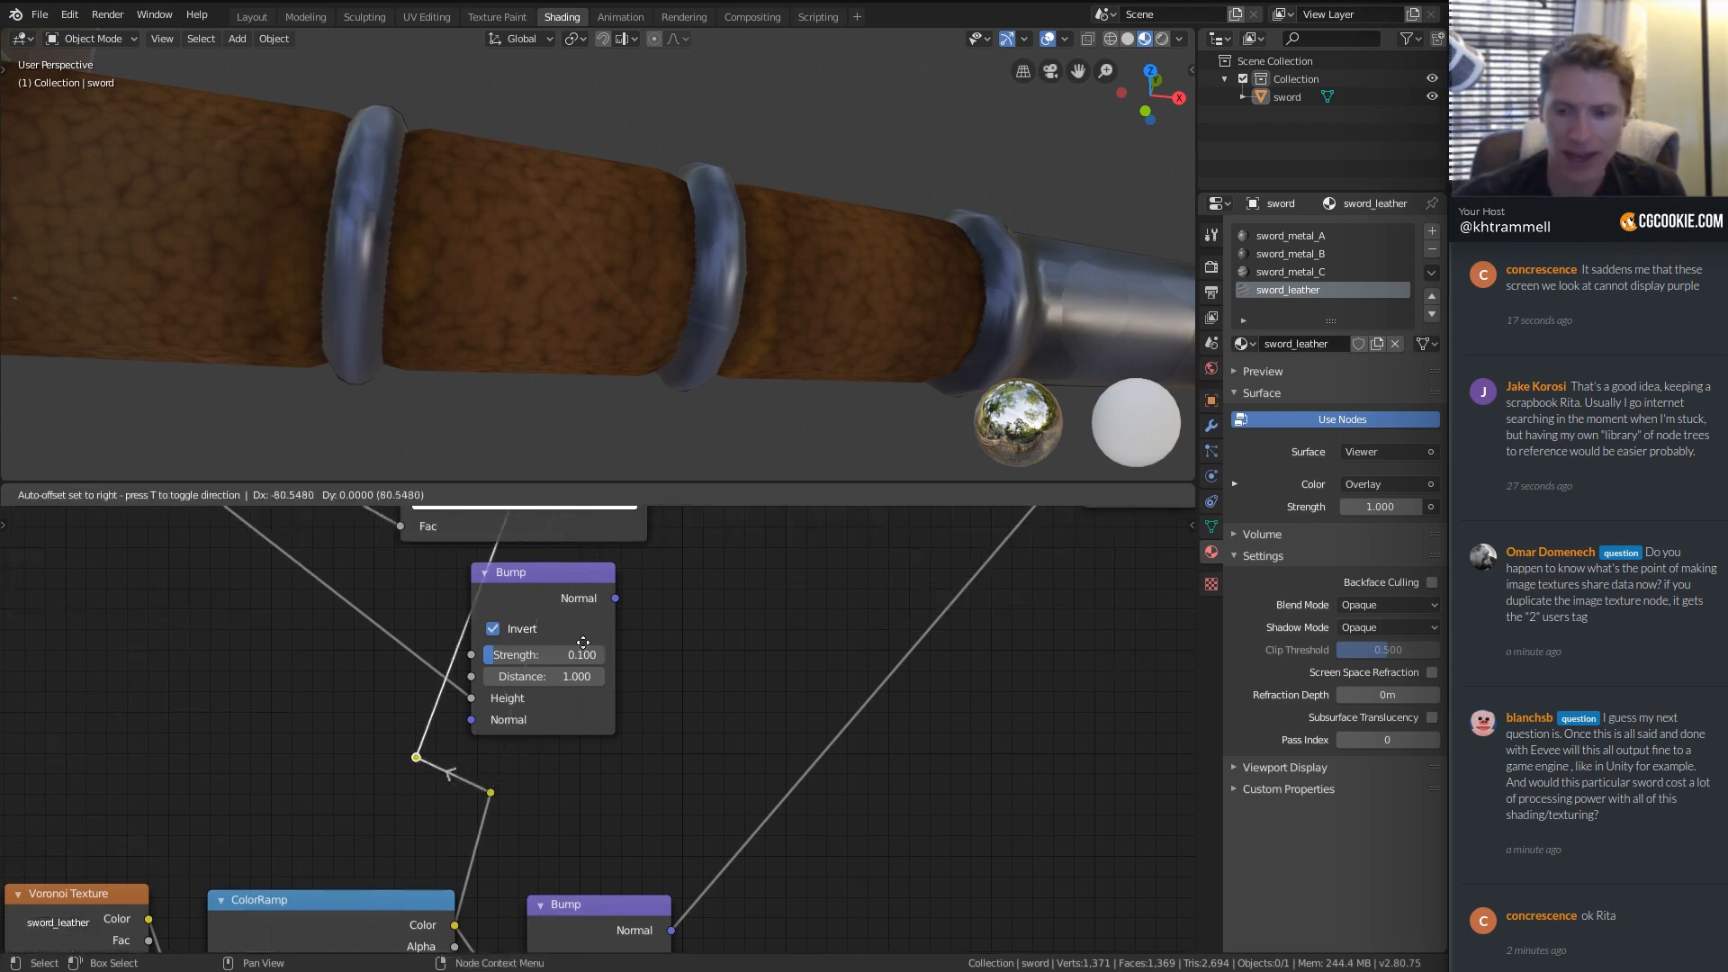
{"action": "left_click", "coordinate": [444, 661]}
Add a reroute point to the link just before Overlay's Color2 and move it left of the RGB Curves node.
{"action": "scroll", "coordinate": [444, 661], "scroll_direction": "down", "scroll_amount": 2}
{"action": "middle_click_drag", "start_coordinate": [477, 576], "coordinate": [473, 717]}
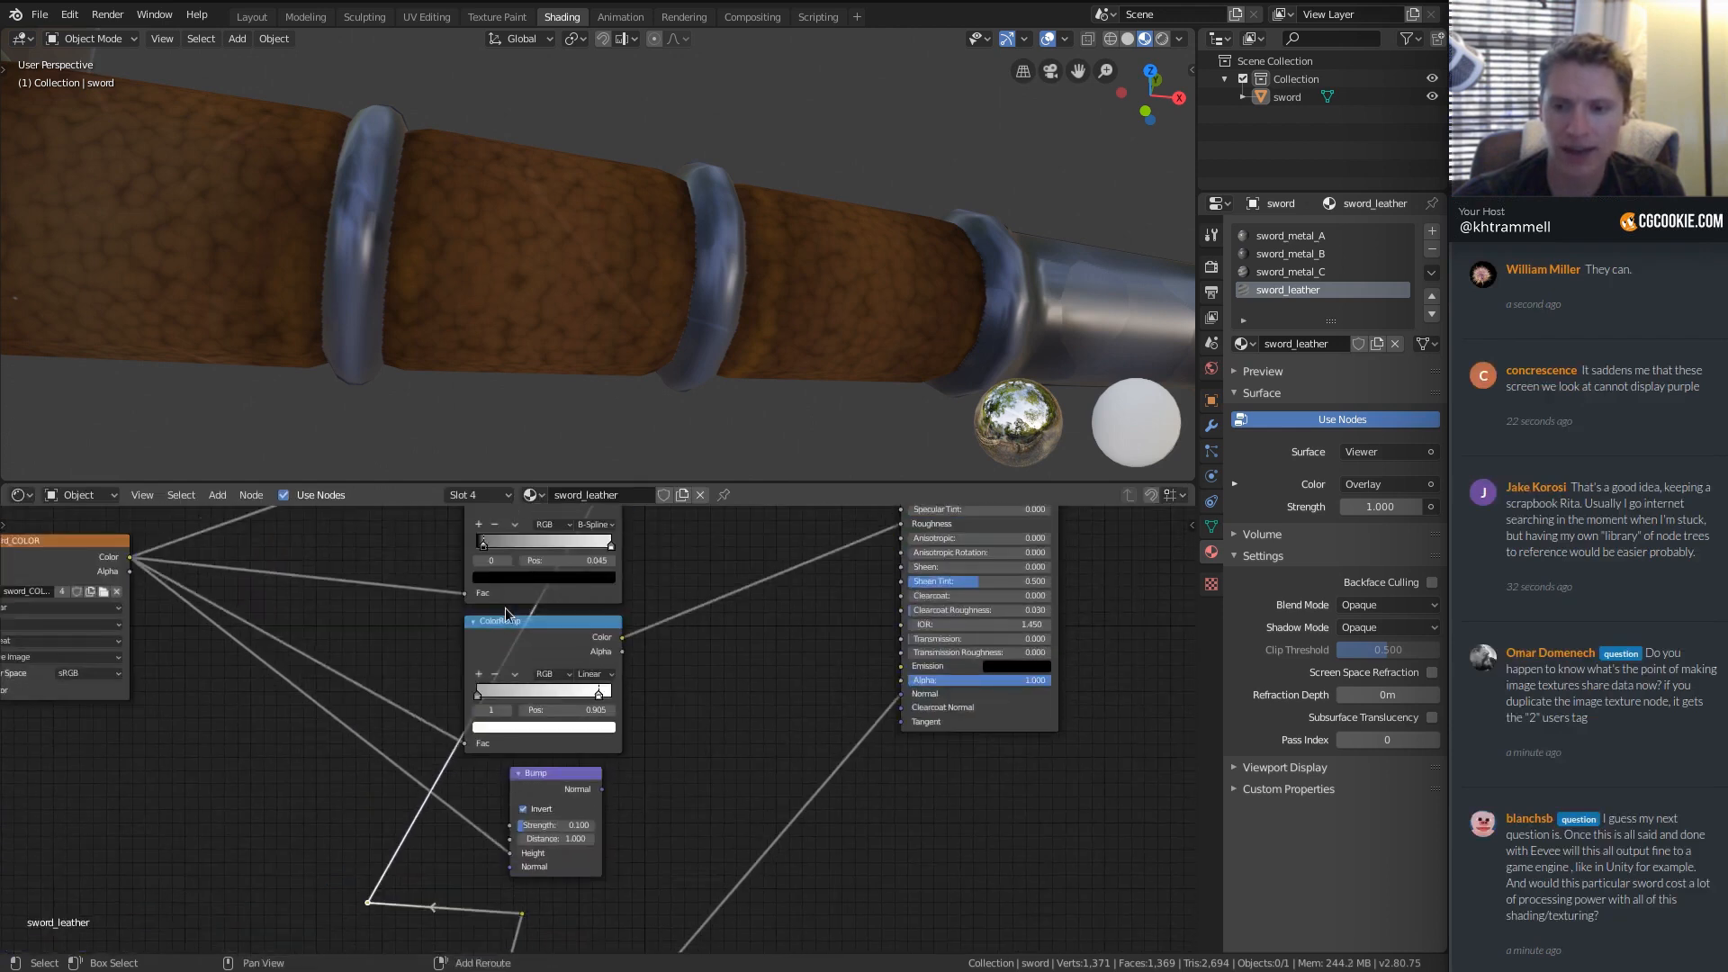
{"action": "middle_click_drag", "start_coordinate": [540, 562], "coordinate": [505, 713]}
{"action": "middle_click_drag", "start_coordinate": [614, 545], "coordinate": [552, 700]}
{"action": "right_click_drag", "start_coordinate": [543, 675], "coordinate": [601, 704], "text": "shift"}
{"action": "key", "text": "g"}
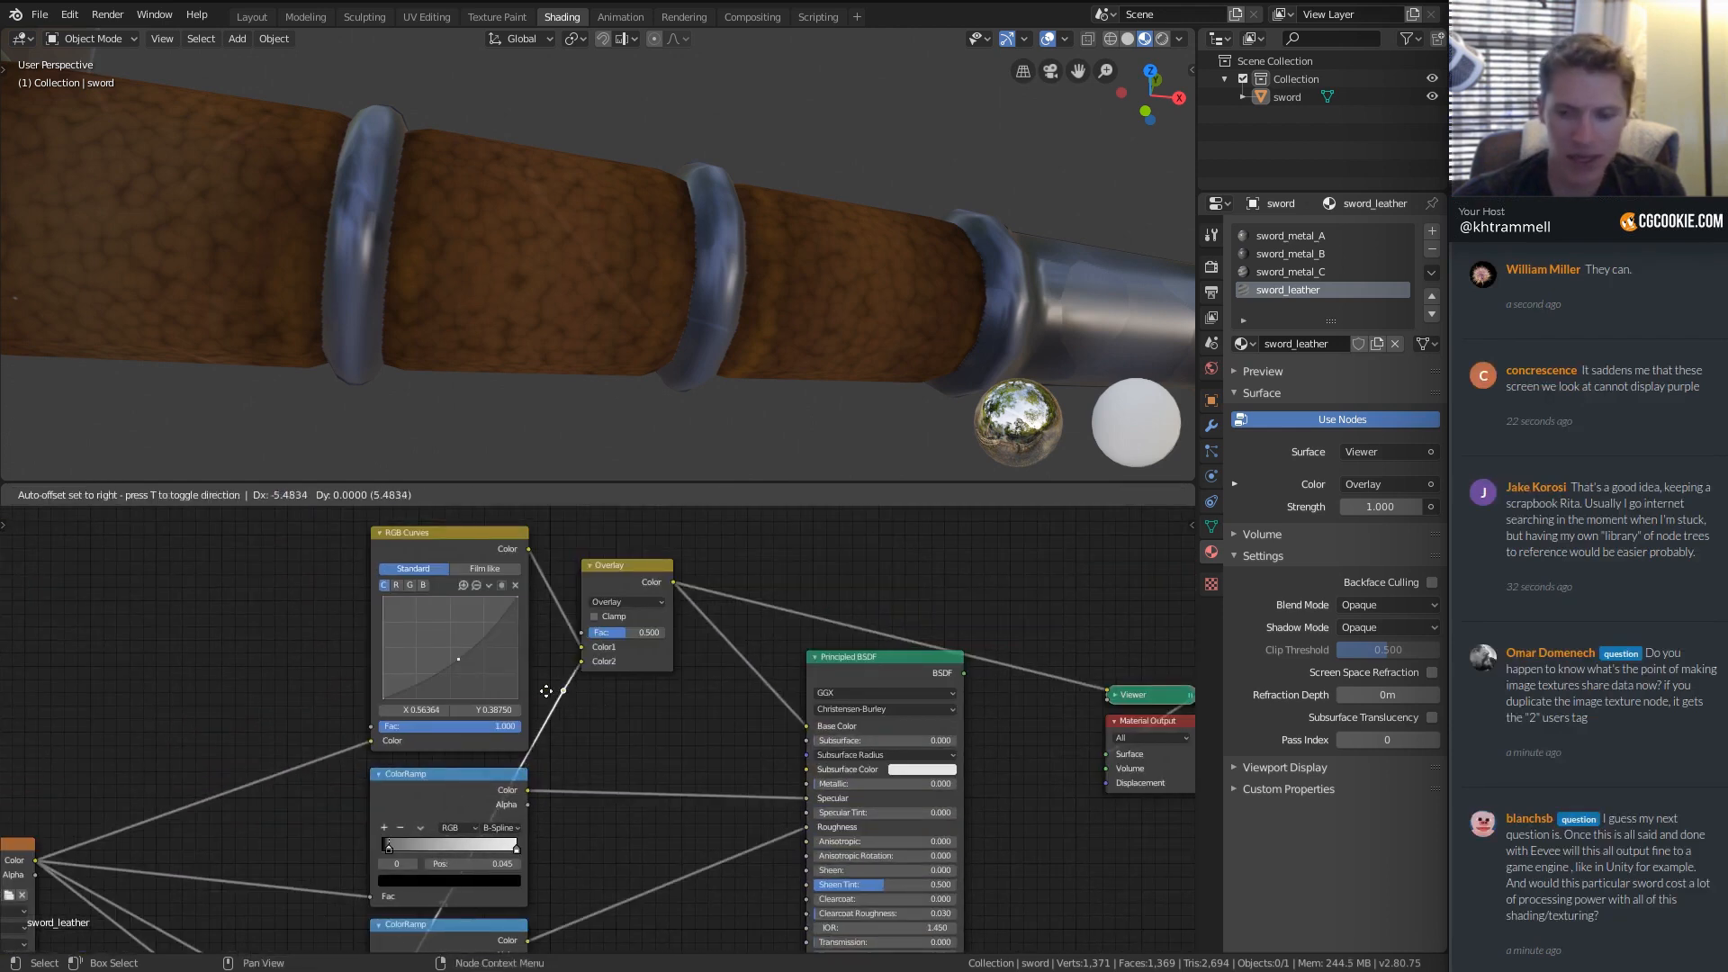
{"action": "left_click", "coordinate": [348, 688]}
Shift the lowest reroute point left so it sits directly above the Voronoi ColorRamp's output.
{"action": "scroll", "coordinate": [348, 688], "scroll_direction": "down", "scroll_amount": 8}
{"action": "middle_click_drag", "start_coordinate": [349, 688], "coordinate": [470, 521]}
{"action": "left_click", "coordinate": [522, 817]}
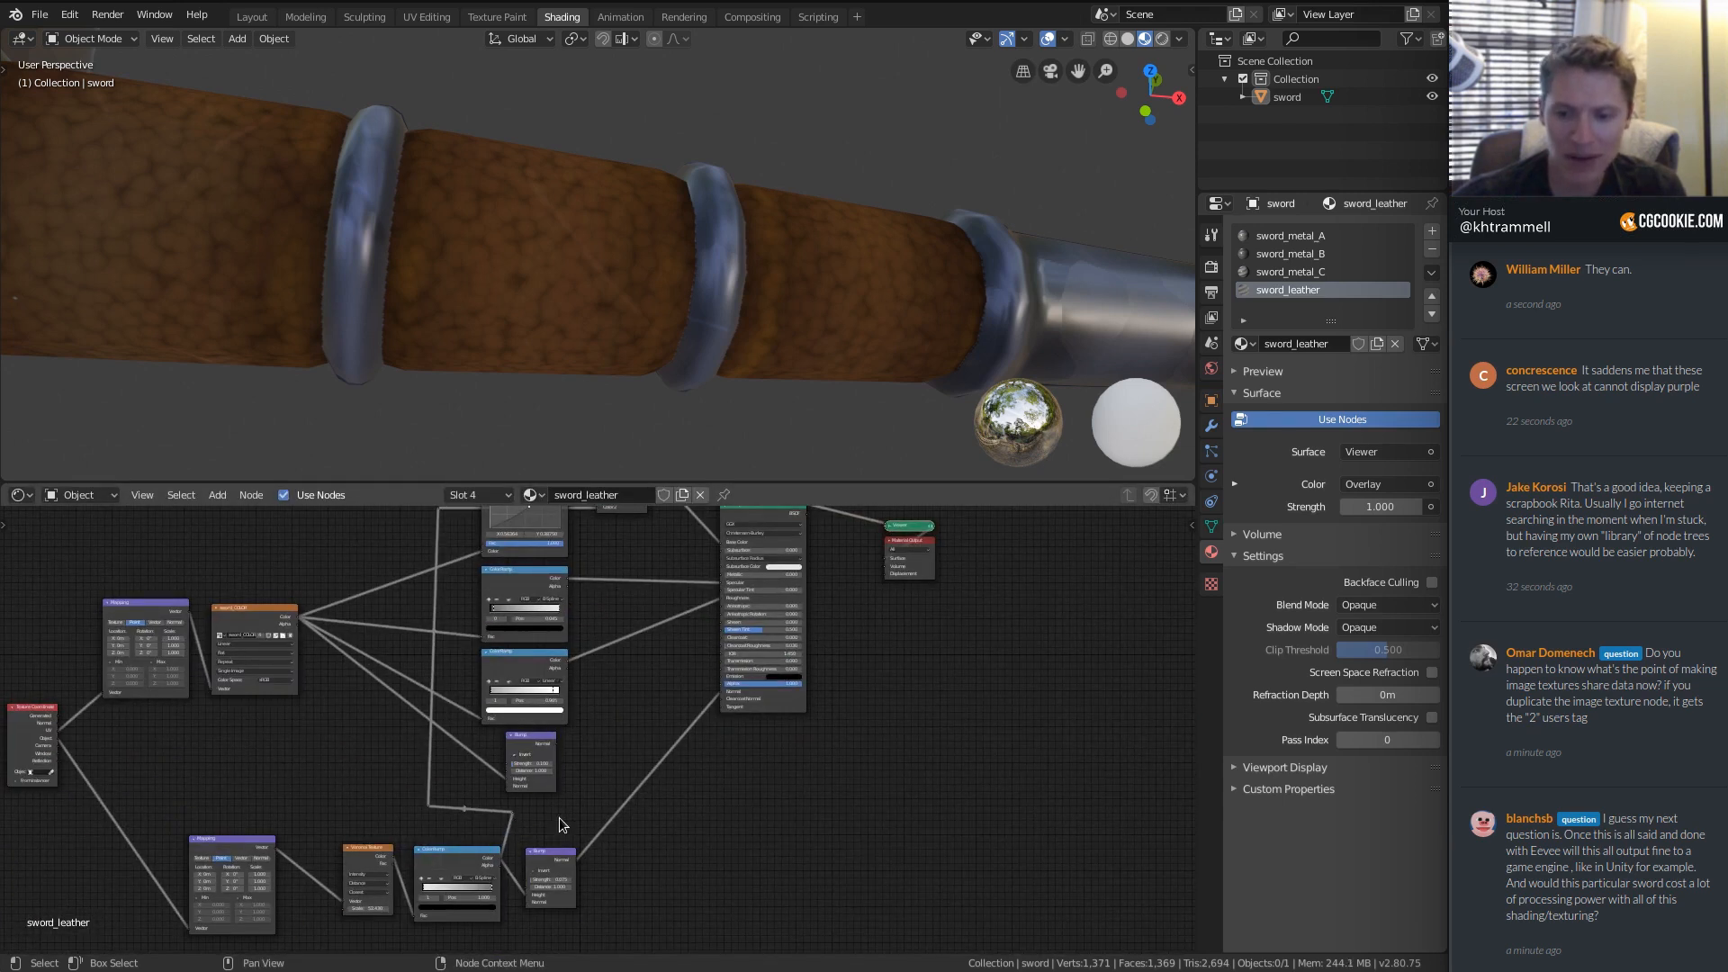
{"action": "key", "text": "g"}
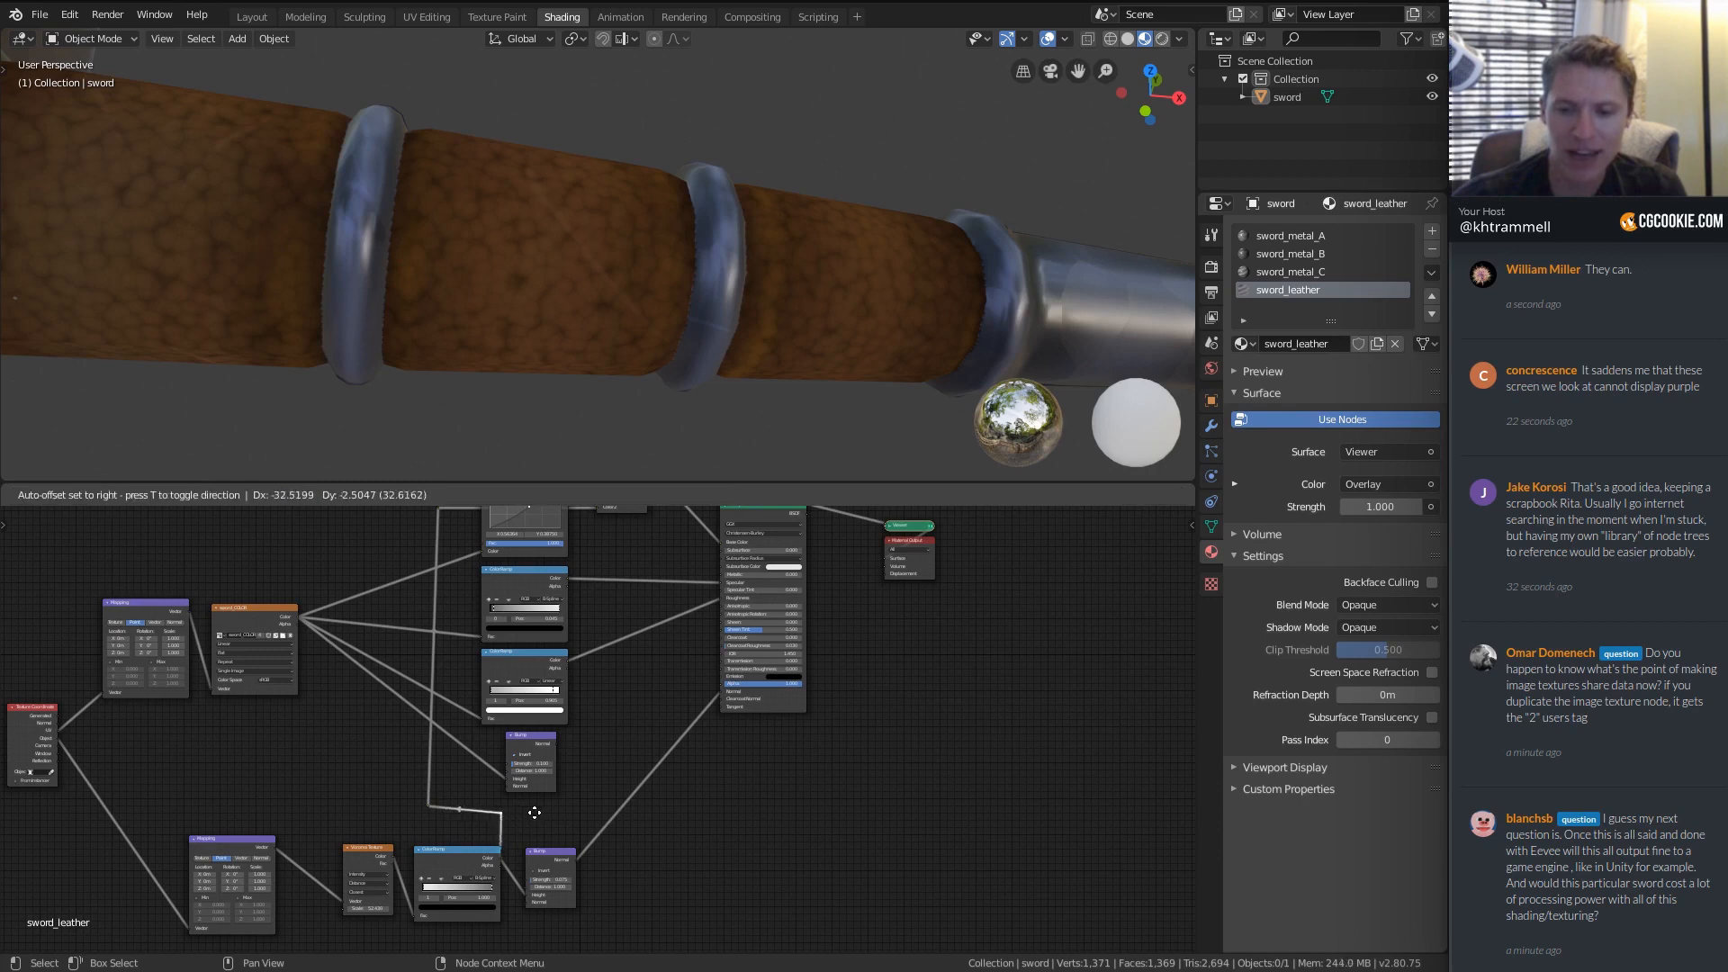
{"action": "left_click", "coordinate": [532, 813]}
Move the RGB Curves node up, clear of the ColorRamp nodes and the Overlay link.
{"action": "scroll", "coordinate": [531, 796], "scroll_direction": "down", "scroll_amount": 3}
{"action": "middle_click_drag", "start_coordinate": [531, 796], "coordinate": [543, 788]}
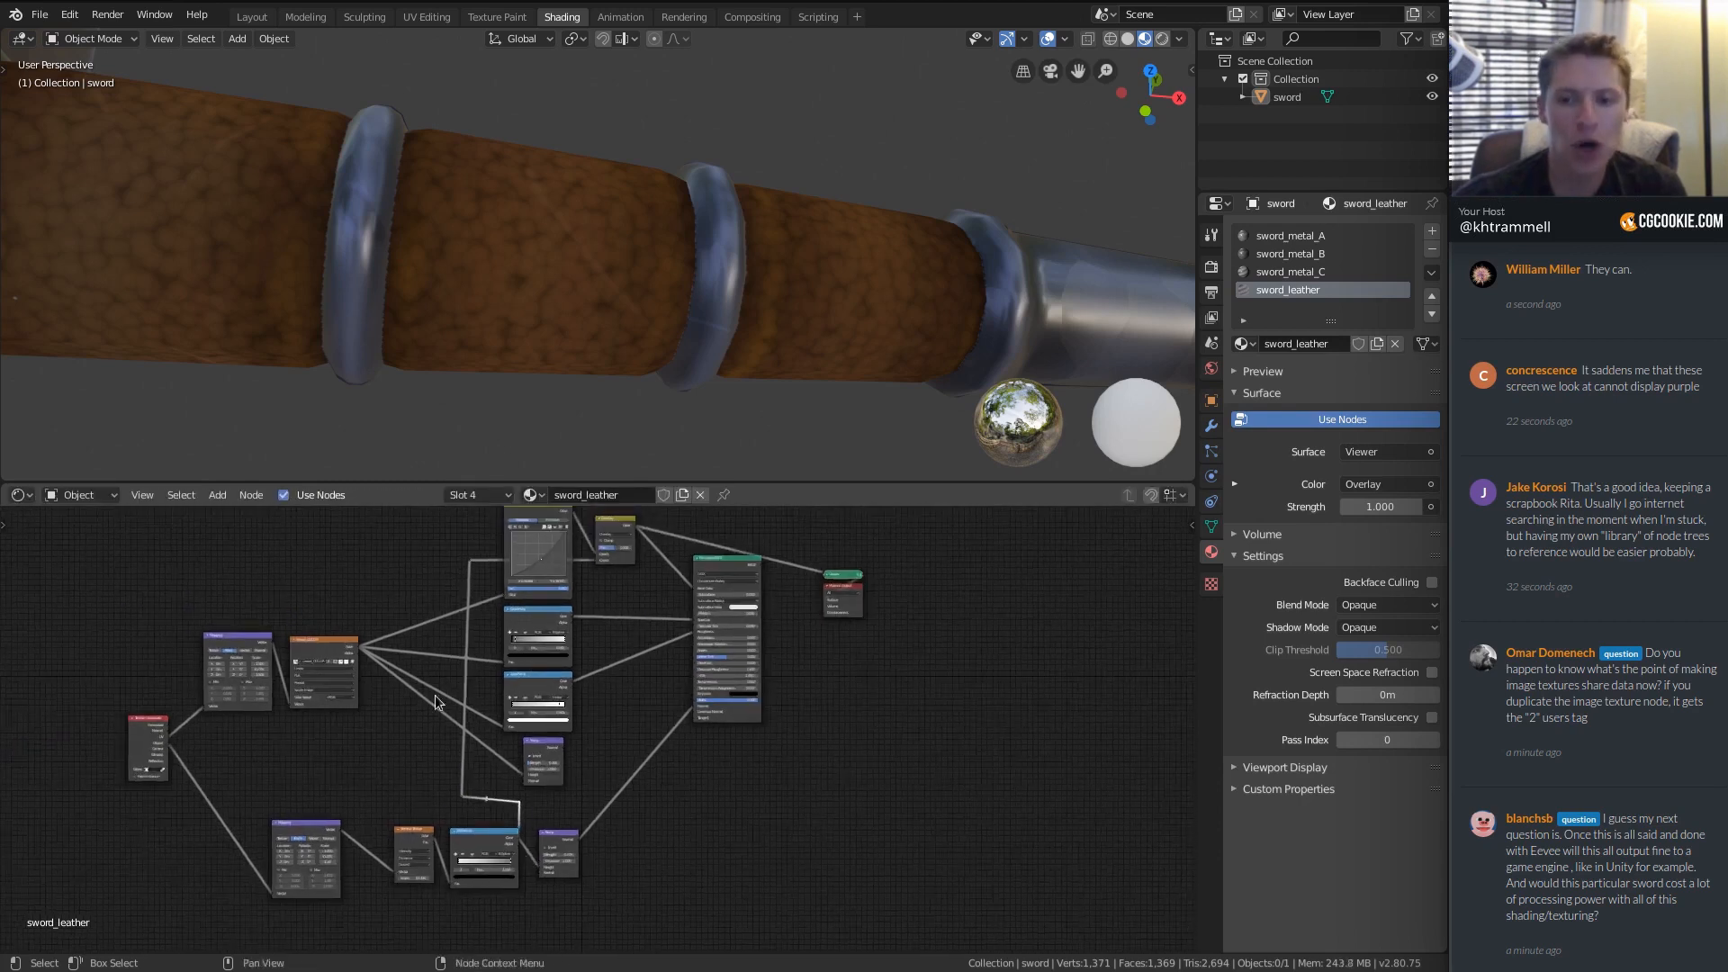
{"action": "middle_click_drag", "start_coordinate": [475, 599], "coordinate": [448, 740]}
{"action": "left_click", "coordinate": [506, 646]}
{"action": "left_click_drag", "start_coordinate": [525, 650], "coordinate": [513, 588]}
Add a reroute point to the link from the image texture to RGB Curves and position it beside the curves node.
{"action": "middle_click_drag", "start_coordinate": [430, 734], "coordinate": [435, 684]}
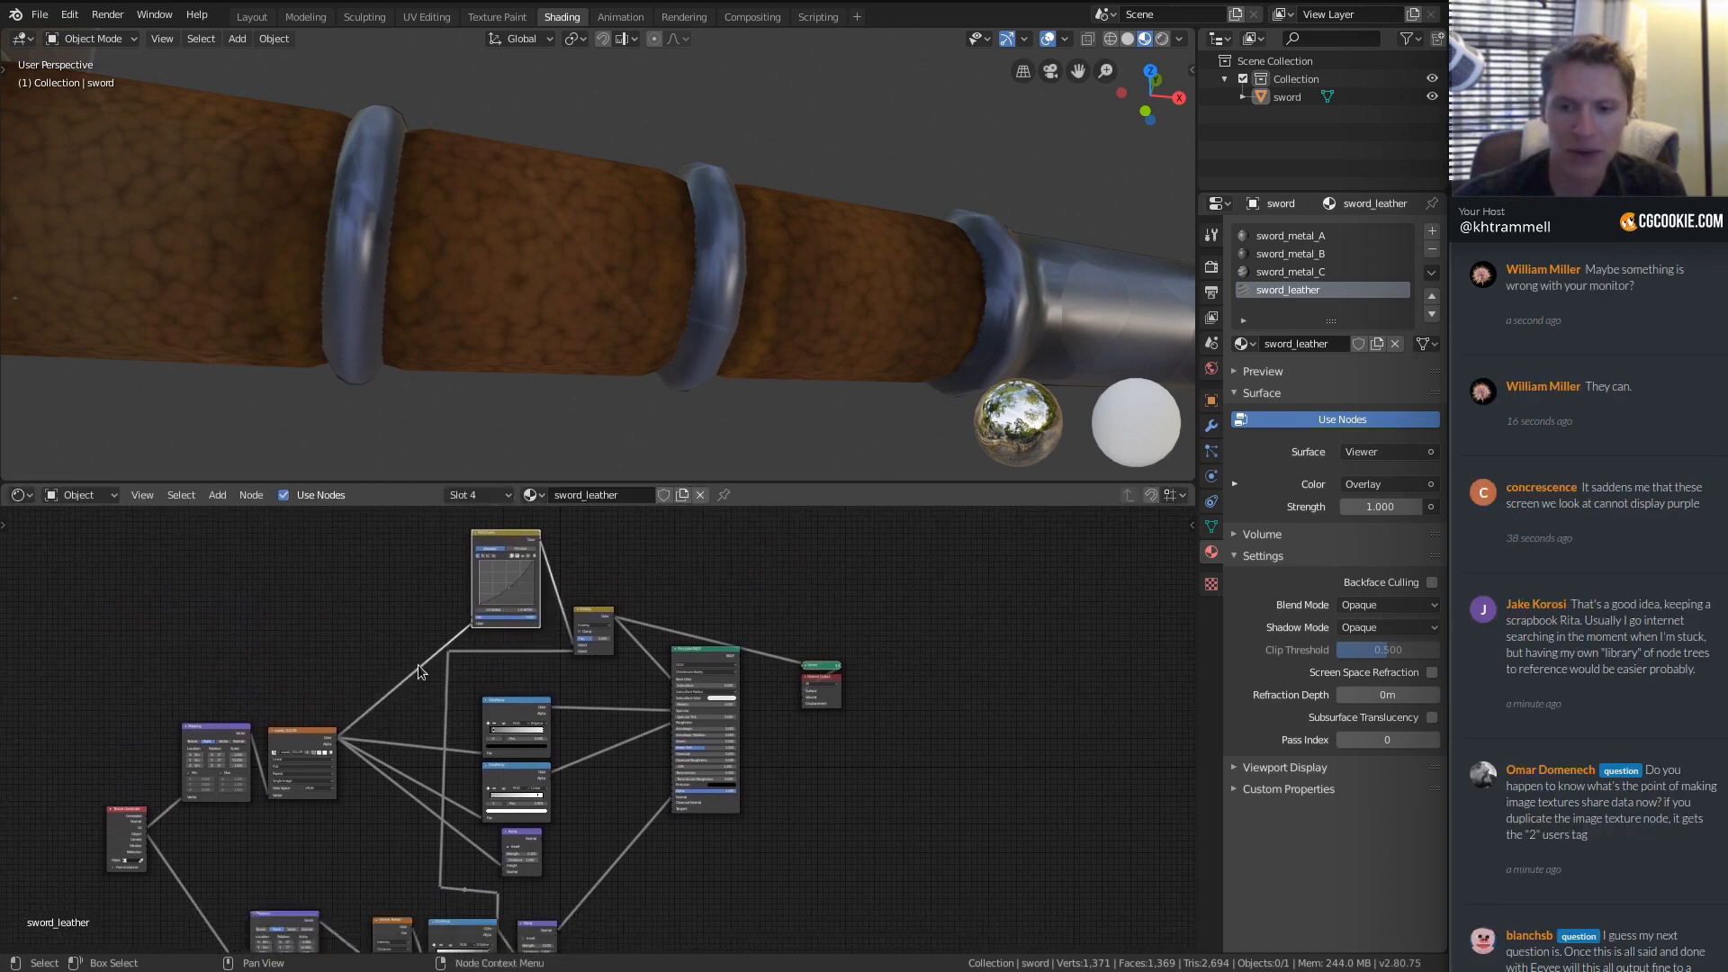
{"action": "right_click_drag", "start_coordinate": [402, 634], "coordinate": [436, 684], "text": "shift"}
{"action": "key", "text": "g"}
{"action": "left_click", "coordinate": [414, 625]}
{"action": "middle_click_drag", "start_coordinate": [619, 573], "coordinate": [610, 664], "text": "ctrl"}
{"action": "middle_click_drag", "start_coordinate": [610, 664], "coordinate": [615, 634]}
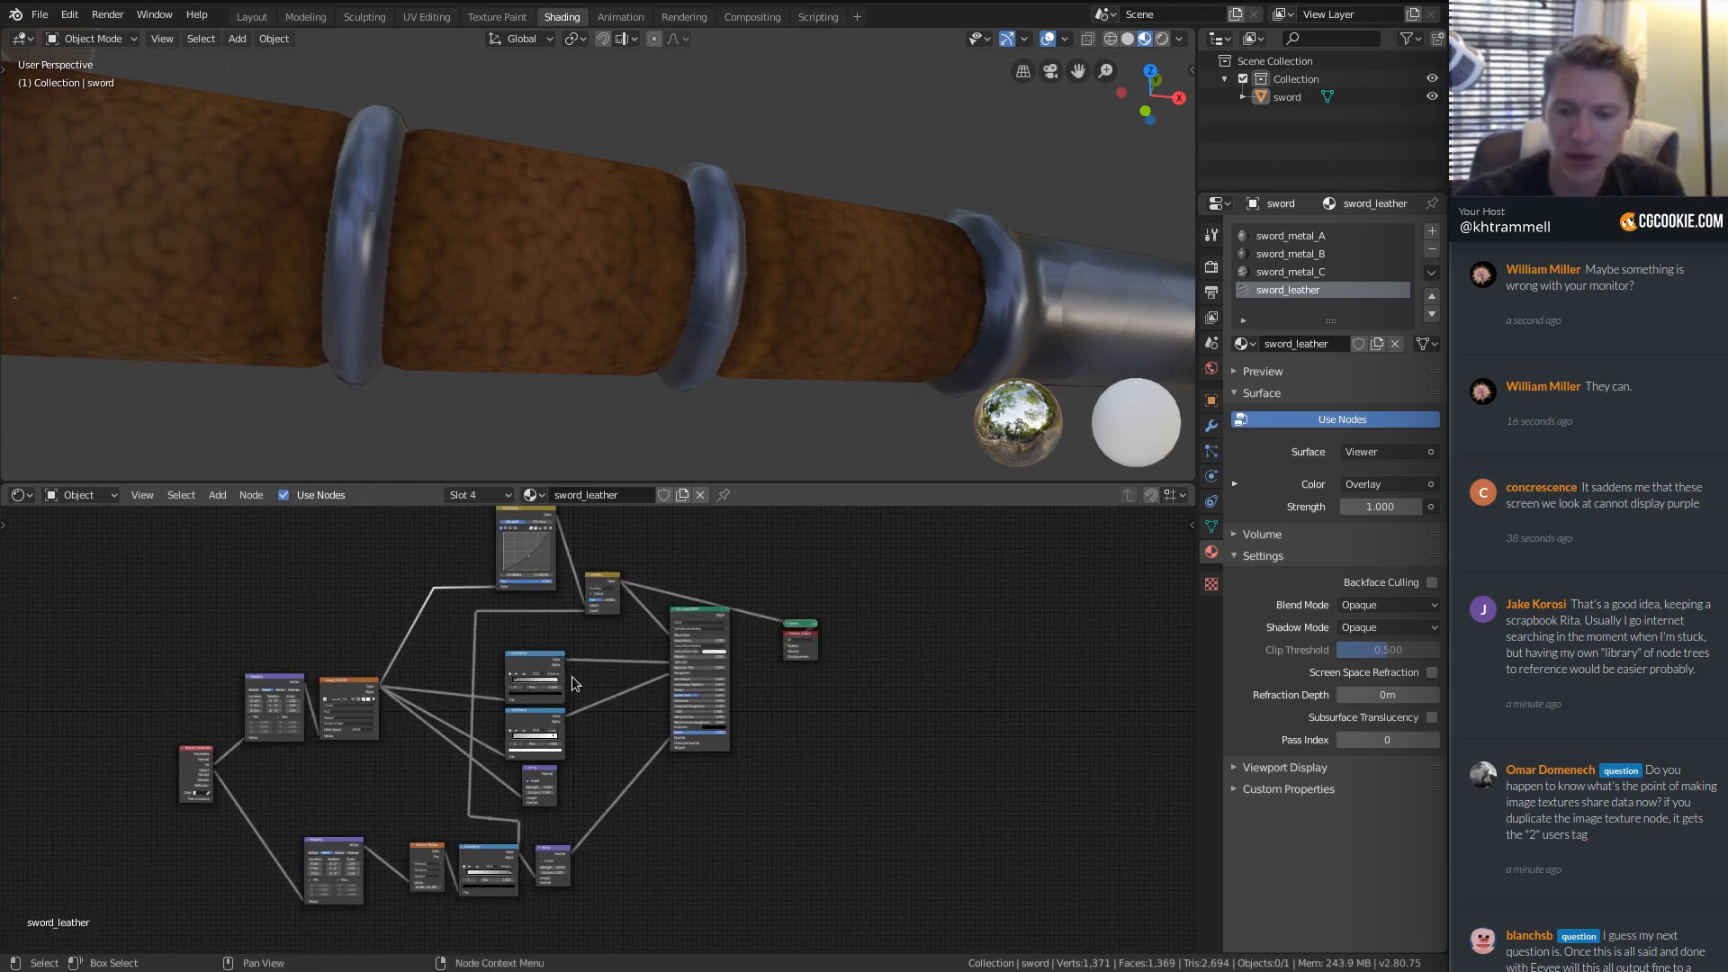
Add a Frame node and place it beside the Voronoi branch's Bump node.
{"action": "scroll", "coordinate": [591, 662], "scroll_direction": "up", "scroll_amount": 3}
{"action": "left_click", "coordinate": [257, 771]}
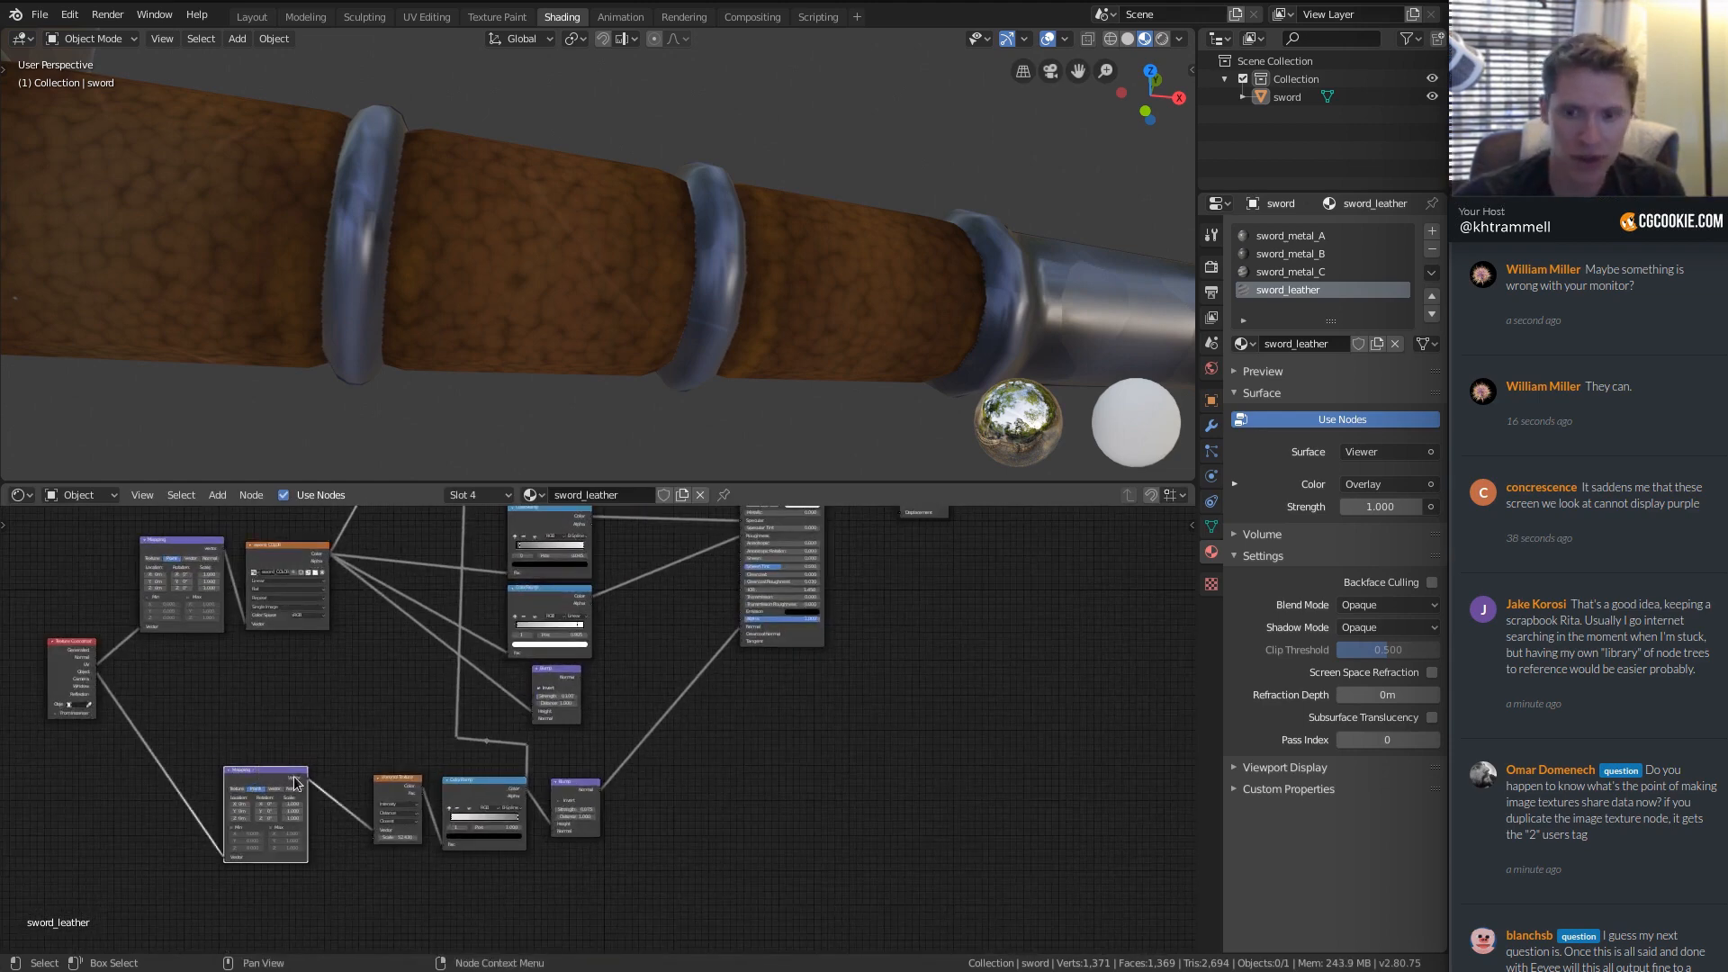
{"action": "key", "text": "b"}
{"action": "left_click_drag", "start_coordinate": [196, 753], "coordinate": [699, 889]}
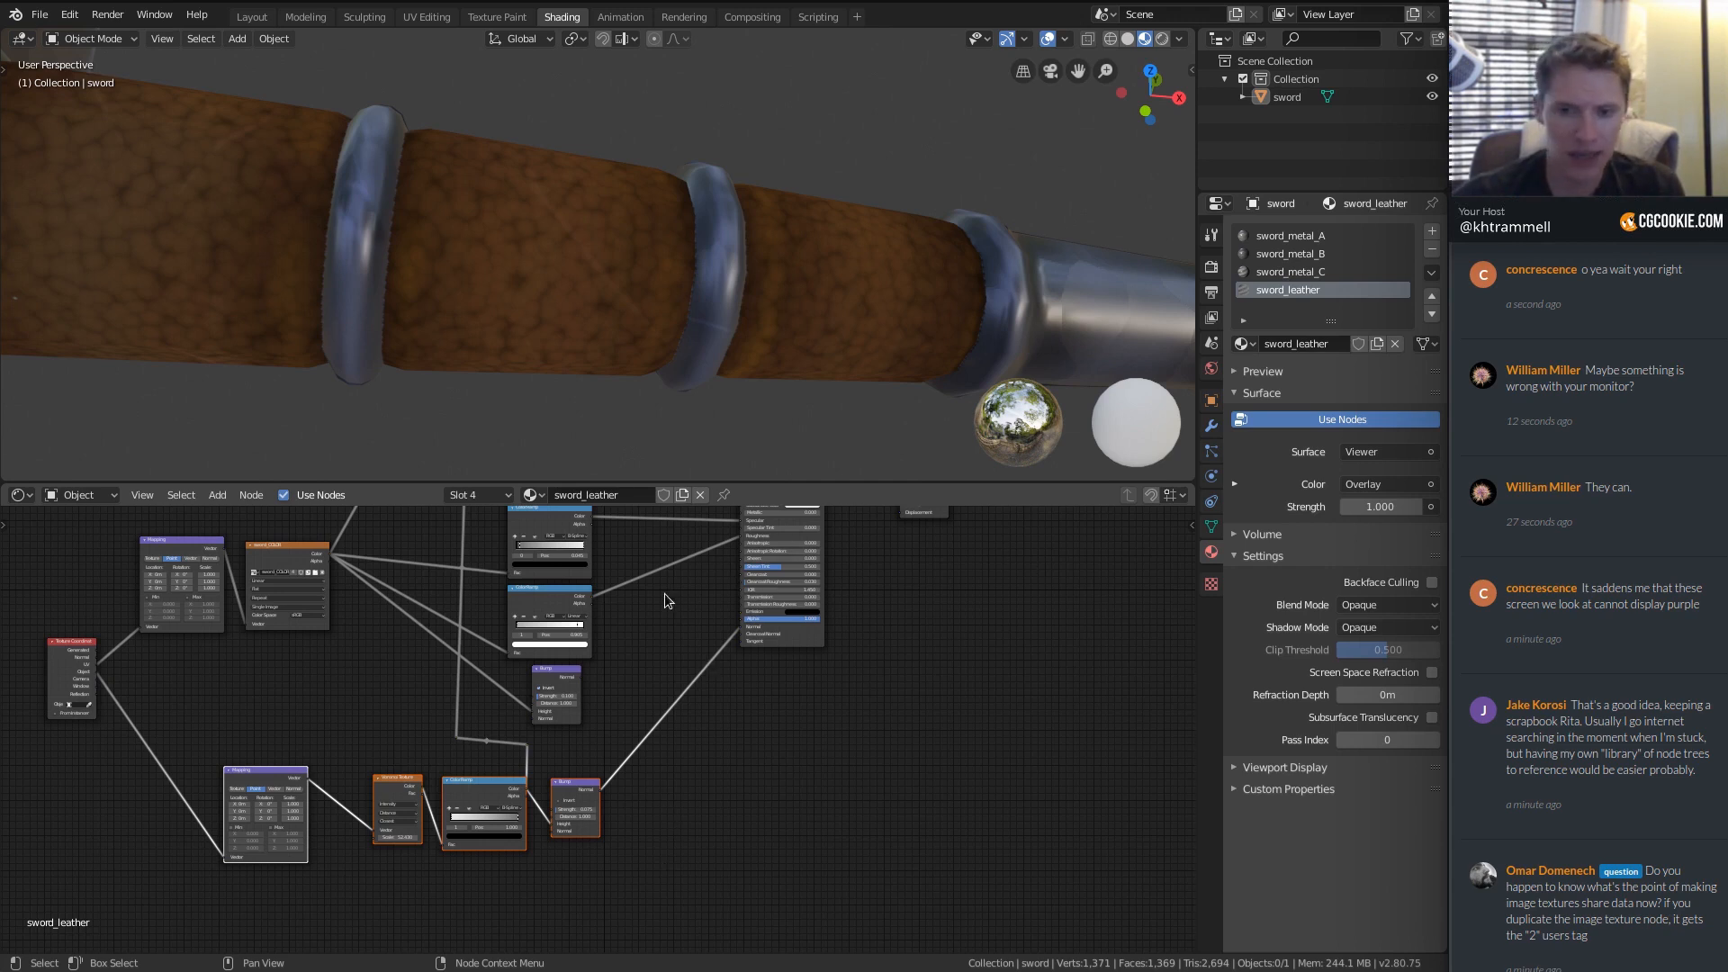
{"action": "left_click", "coordinate": [219, 495]}
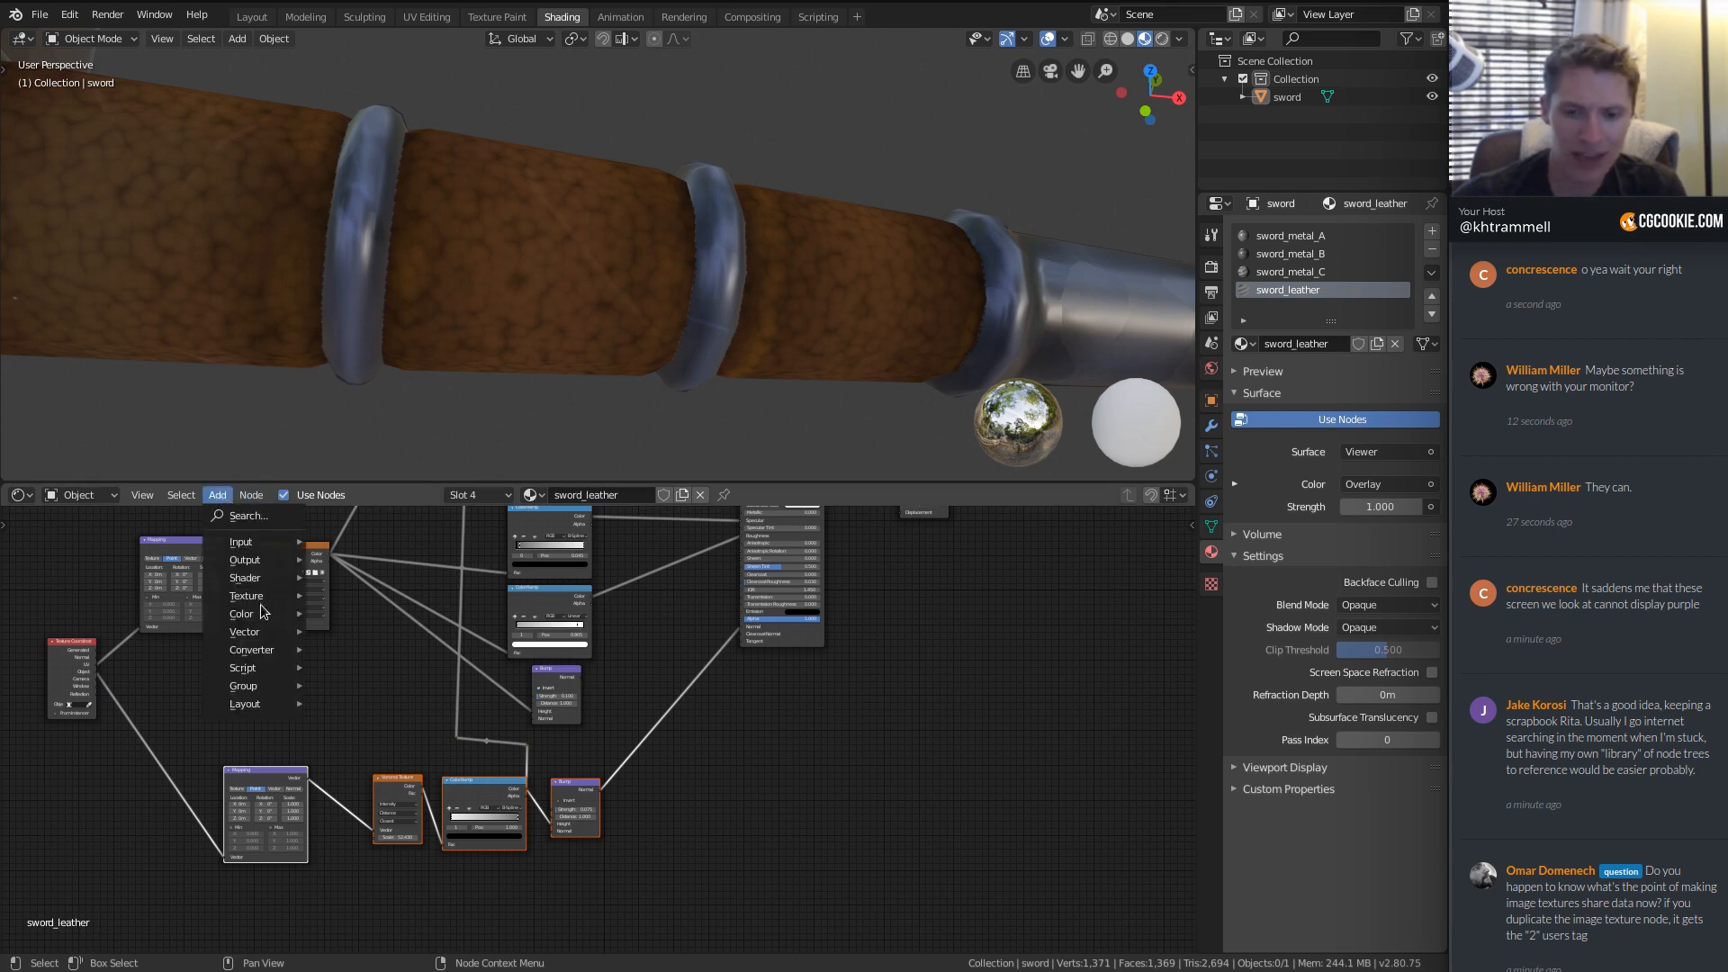
{"action": "mouse_move", "coordinate": [267, 706]}
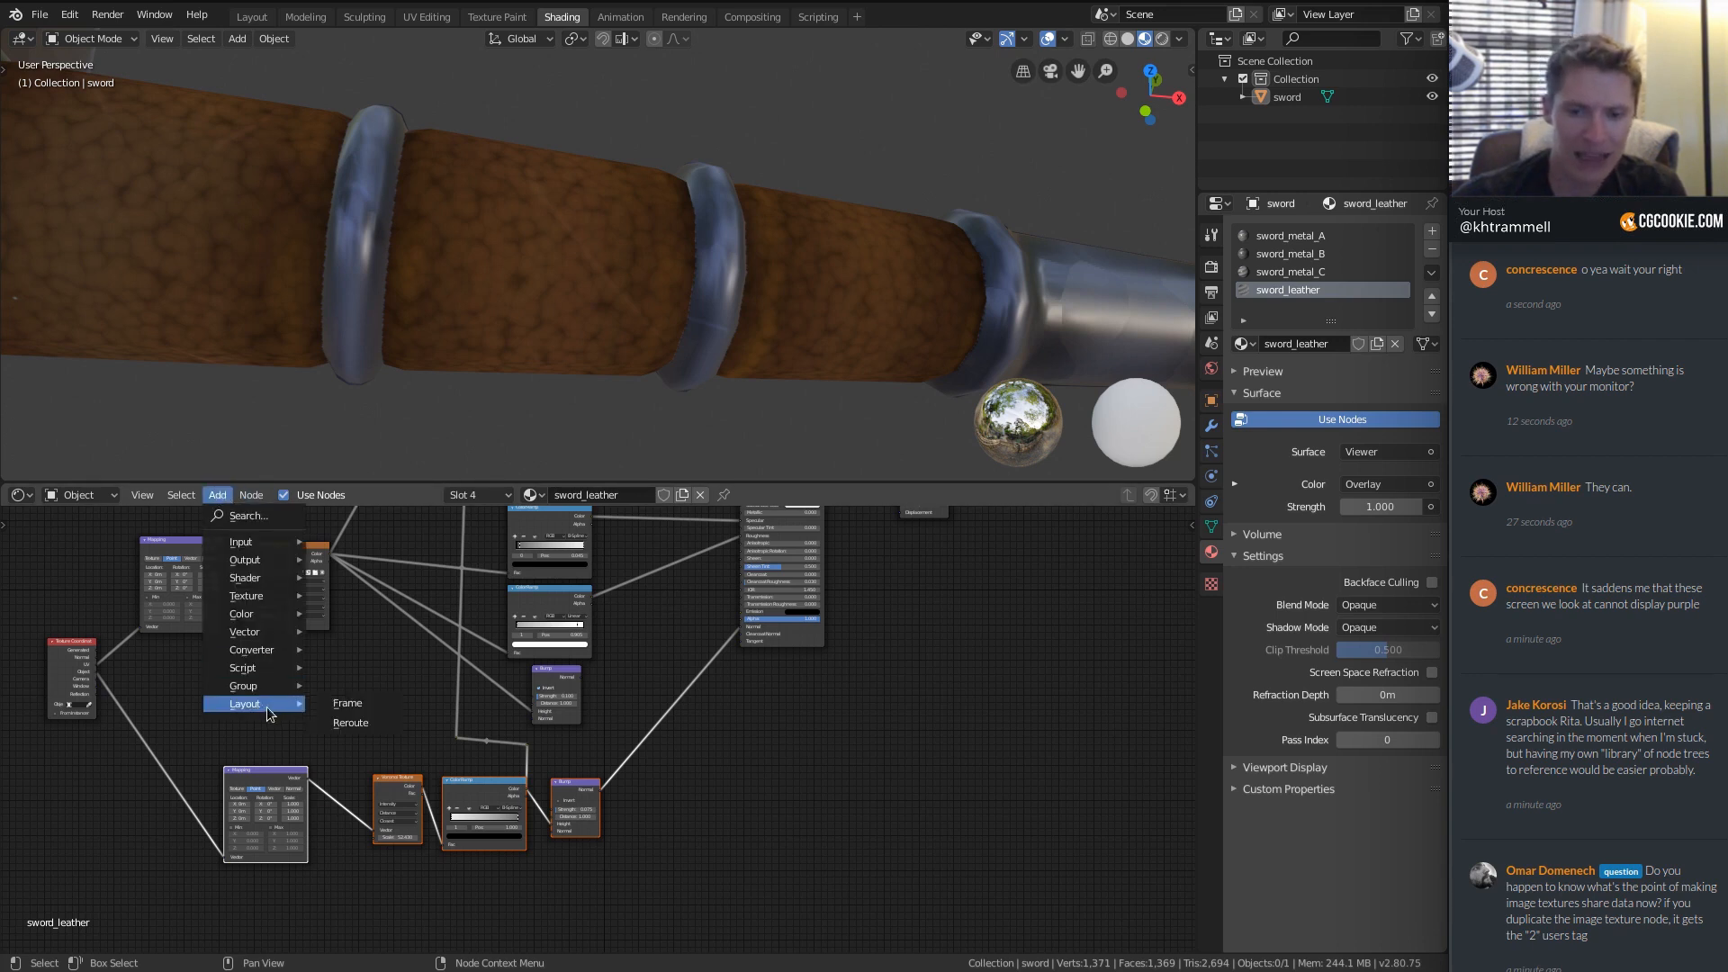
{"action": "left_click", "coordinate": [359, 710]}
{"action": "left_click", "coordinate": [700, 779]}
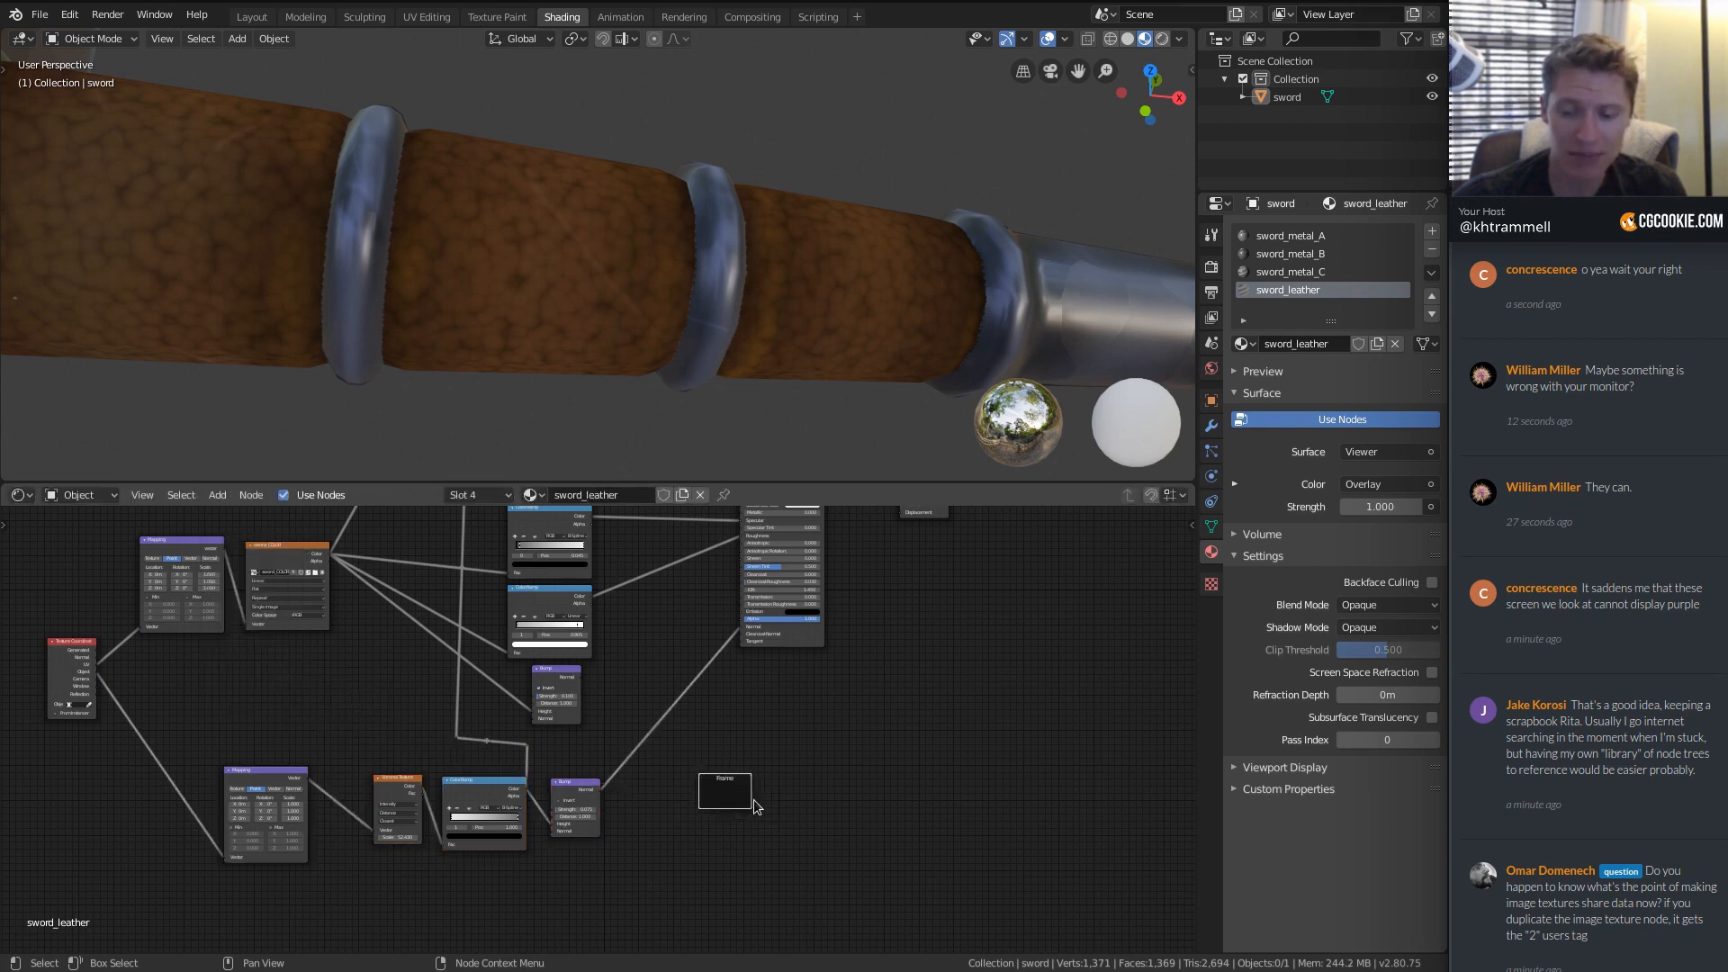
Put the Voronoi branch's Mapping, Voronoi Texture, ColorRamp and Bump nodes into the frame, and move it back below the unused Bump.
{"action": "left_click", "coordinate": [576, 790]}
{"action": "left_click", "coordinate": [486, 792], "text": "shift"}
{"action": "left_click", "coordinate": [400, 792], "text": "shift"}
{"action": "left_click", "coordinate": [284, 777], "text": "shift"}
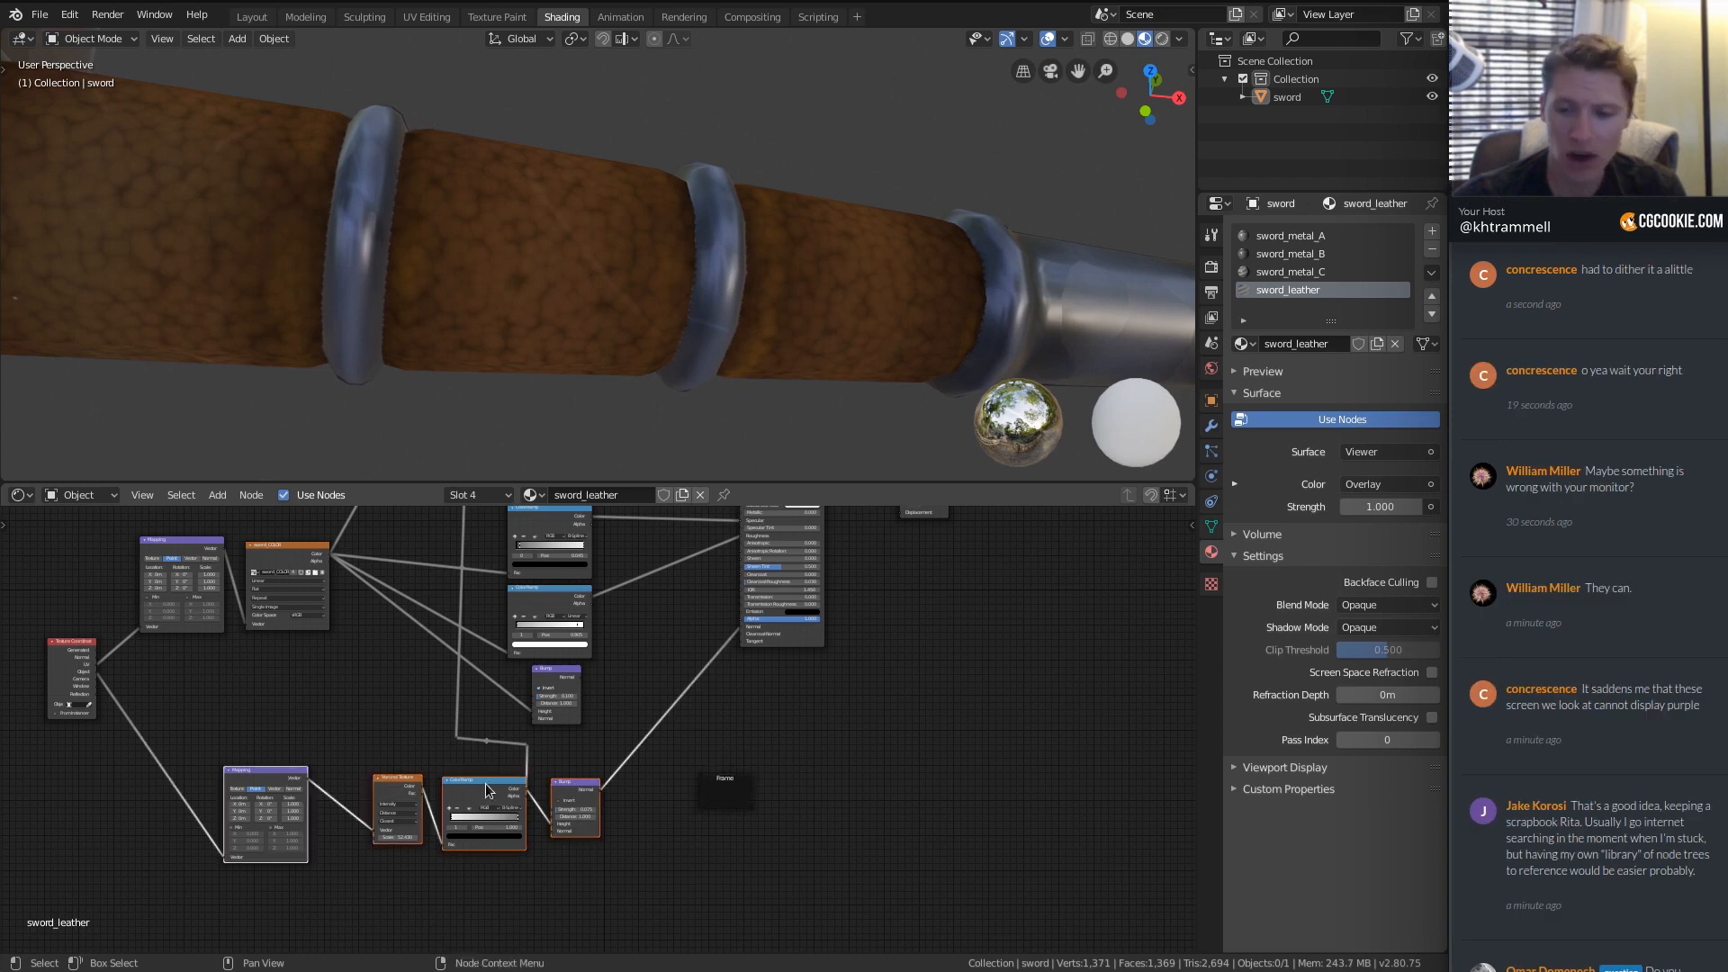
{"action": "key", "text": "g"}
{"action": "left_click", "coordinate": [722, 794]}
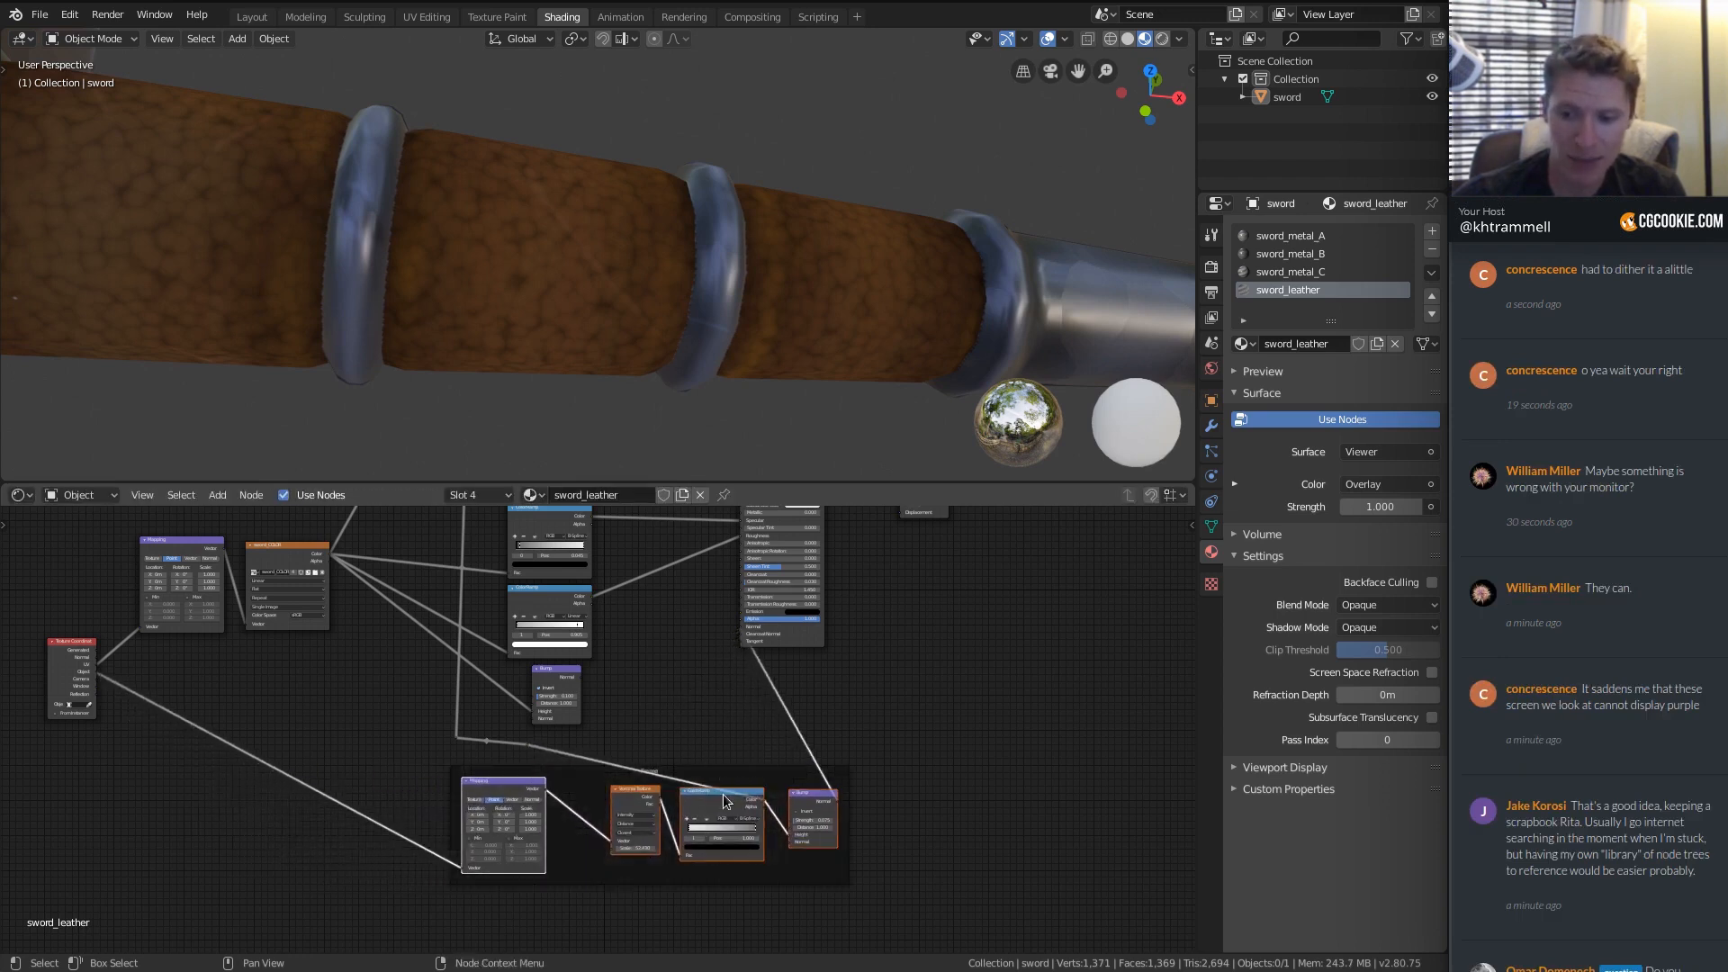
{"action": "left_click_drag", "start_coordinate": [776, 765], "coordinate": [516, 752]}
{"action": "scroll", "coordinate": [414, 769], "scroll_direction": "up", "scroll_amount": 1}
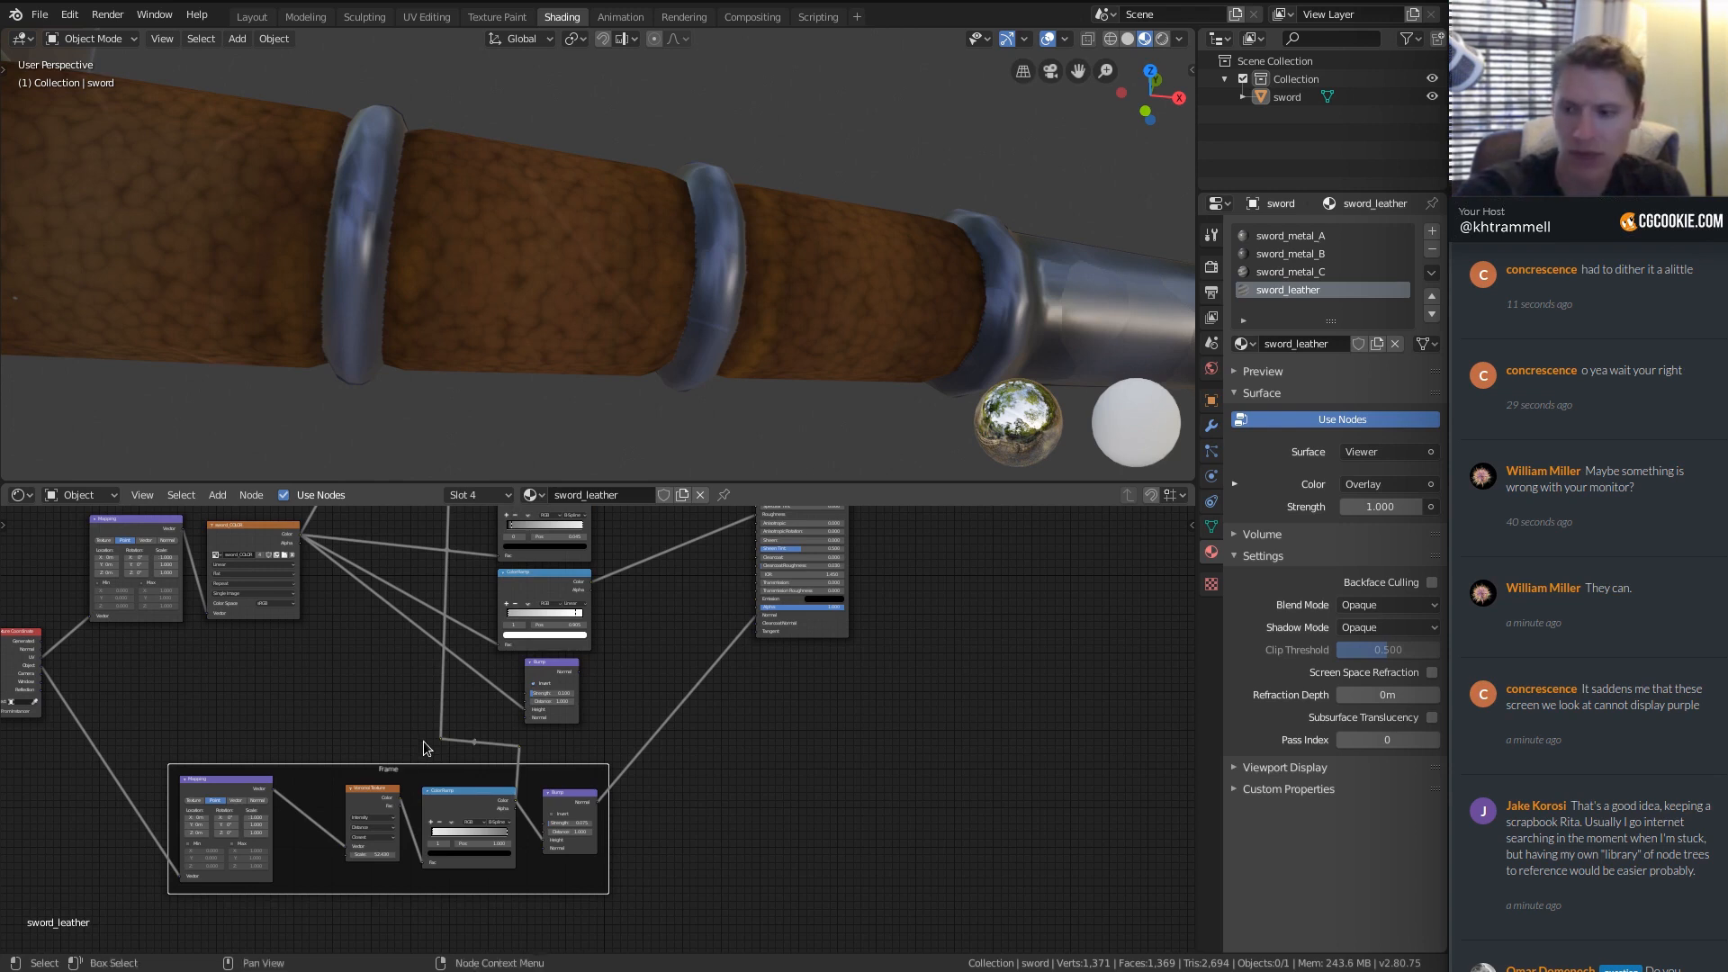
{"action": "key", "text": "n"}
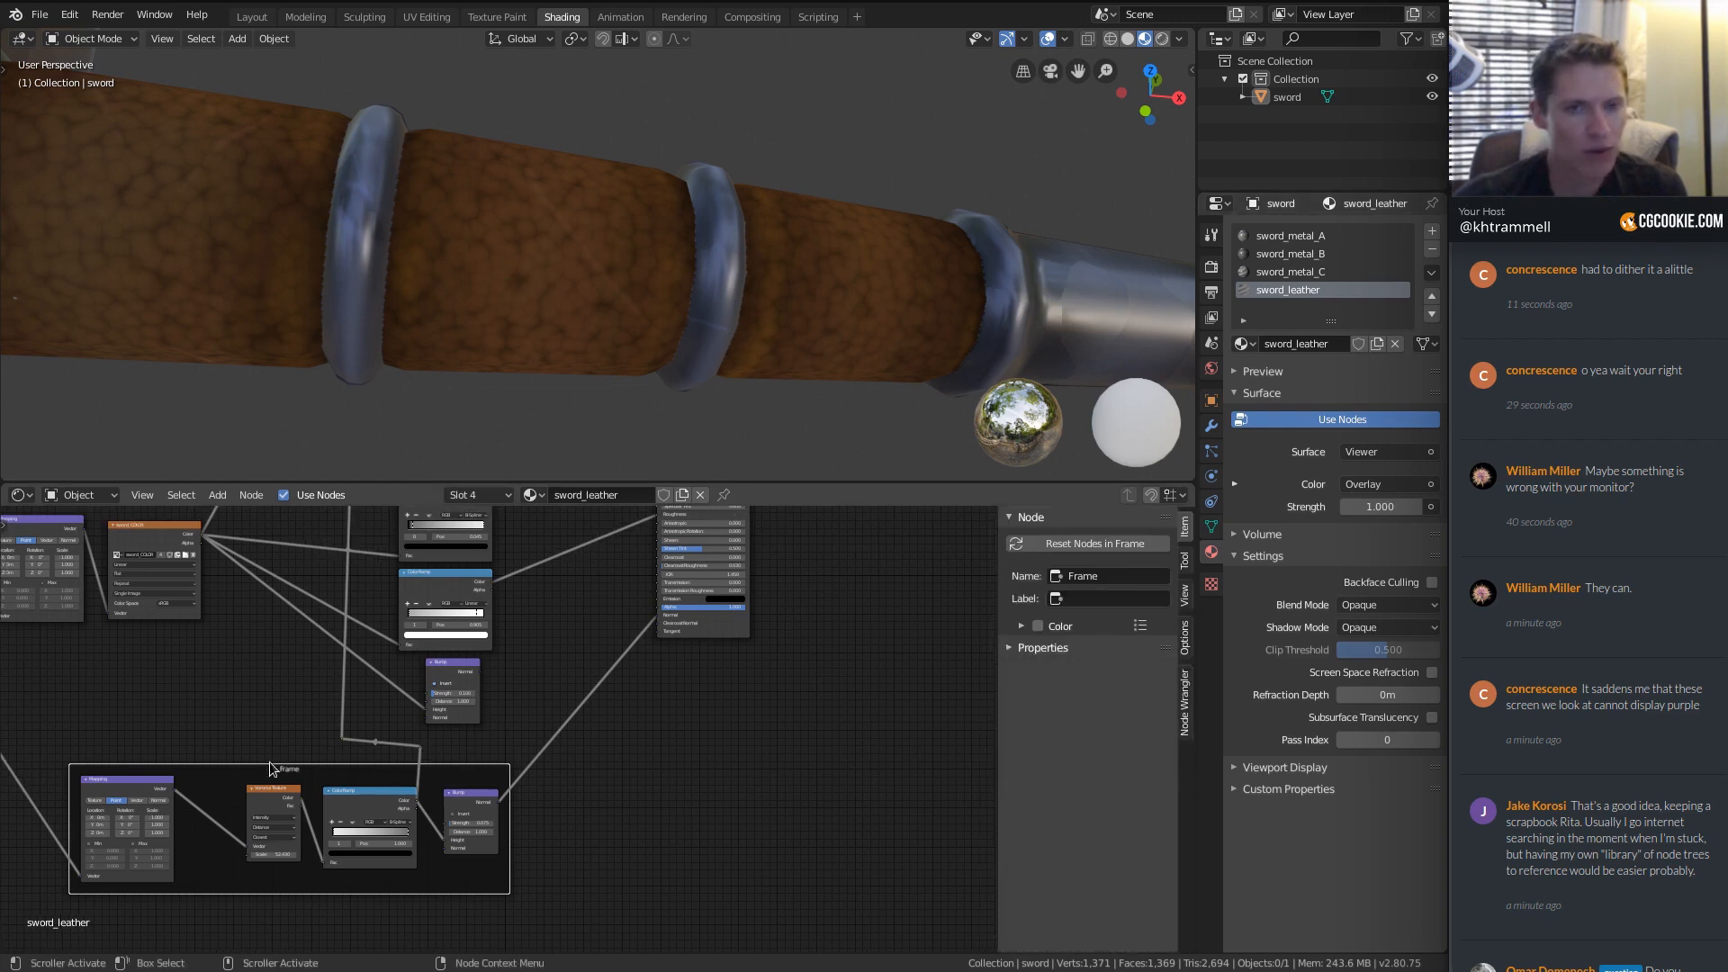
{"action": "key", "text": "n"}
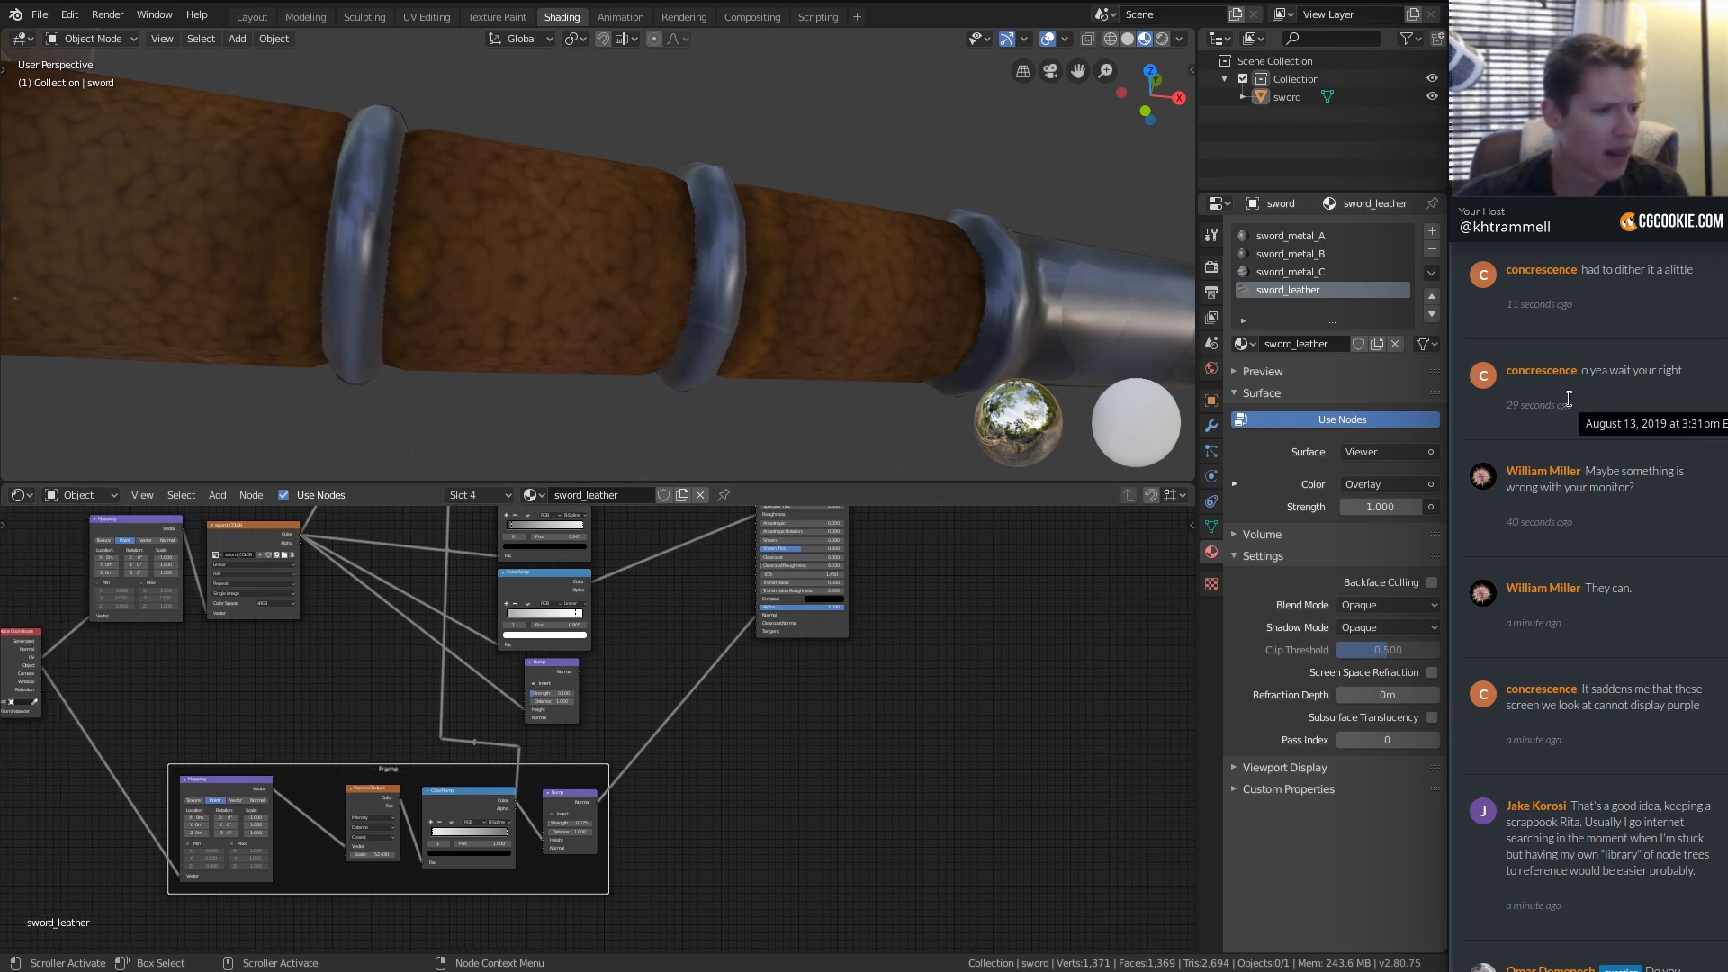
{"action": "scroll", "coordinate": [1569, 398], "scroll_direction": "down", "scroll_amount": 5}
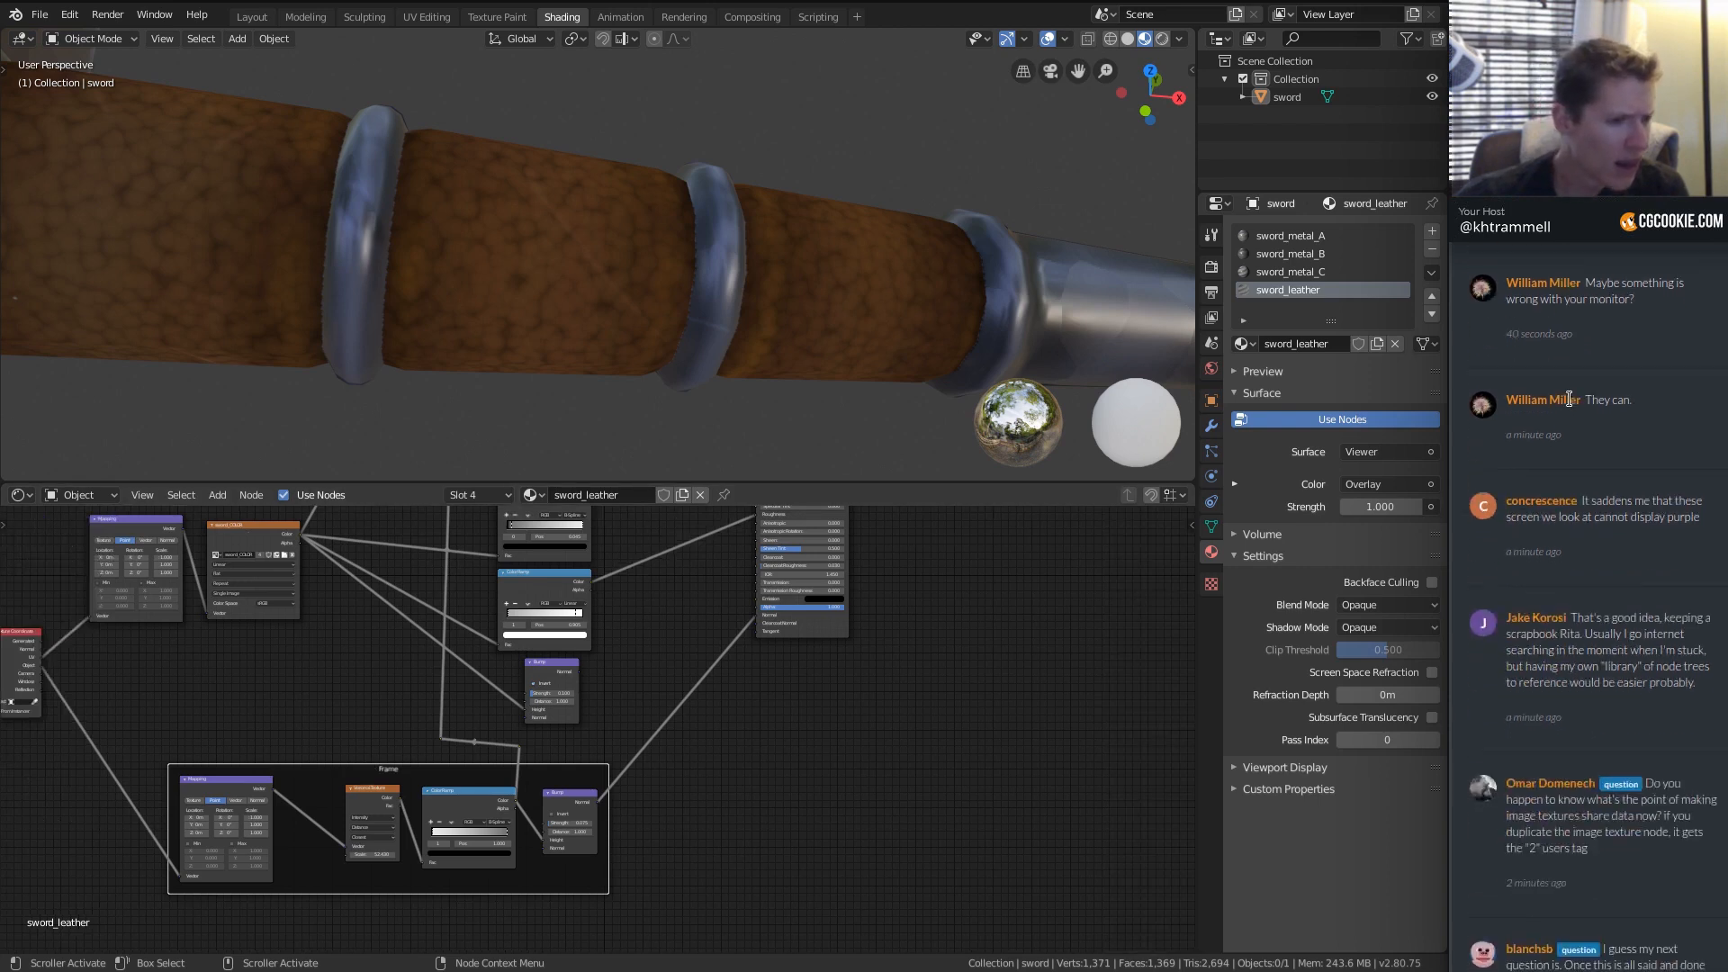
{"action": "scroll", "coordinate": [1589, 693], "scroll_direction": "up", "scroll_amount": 5}
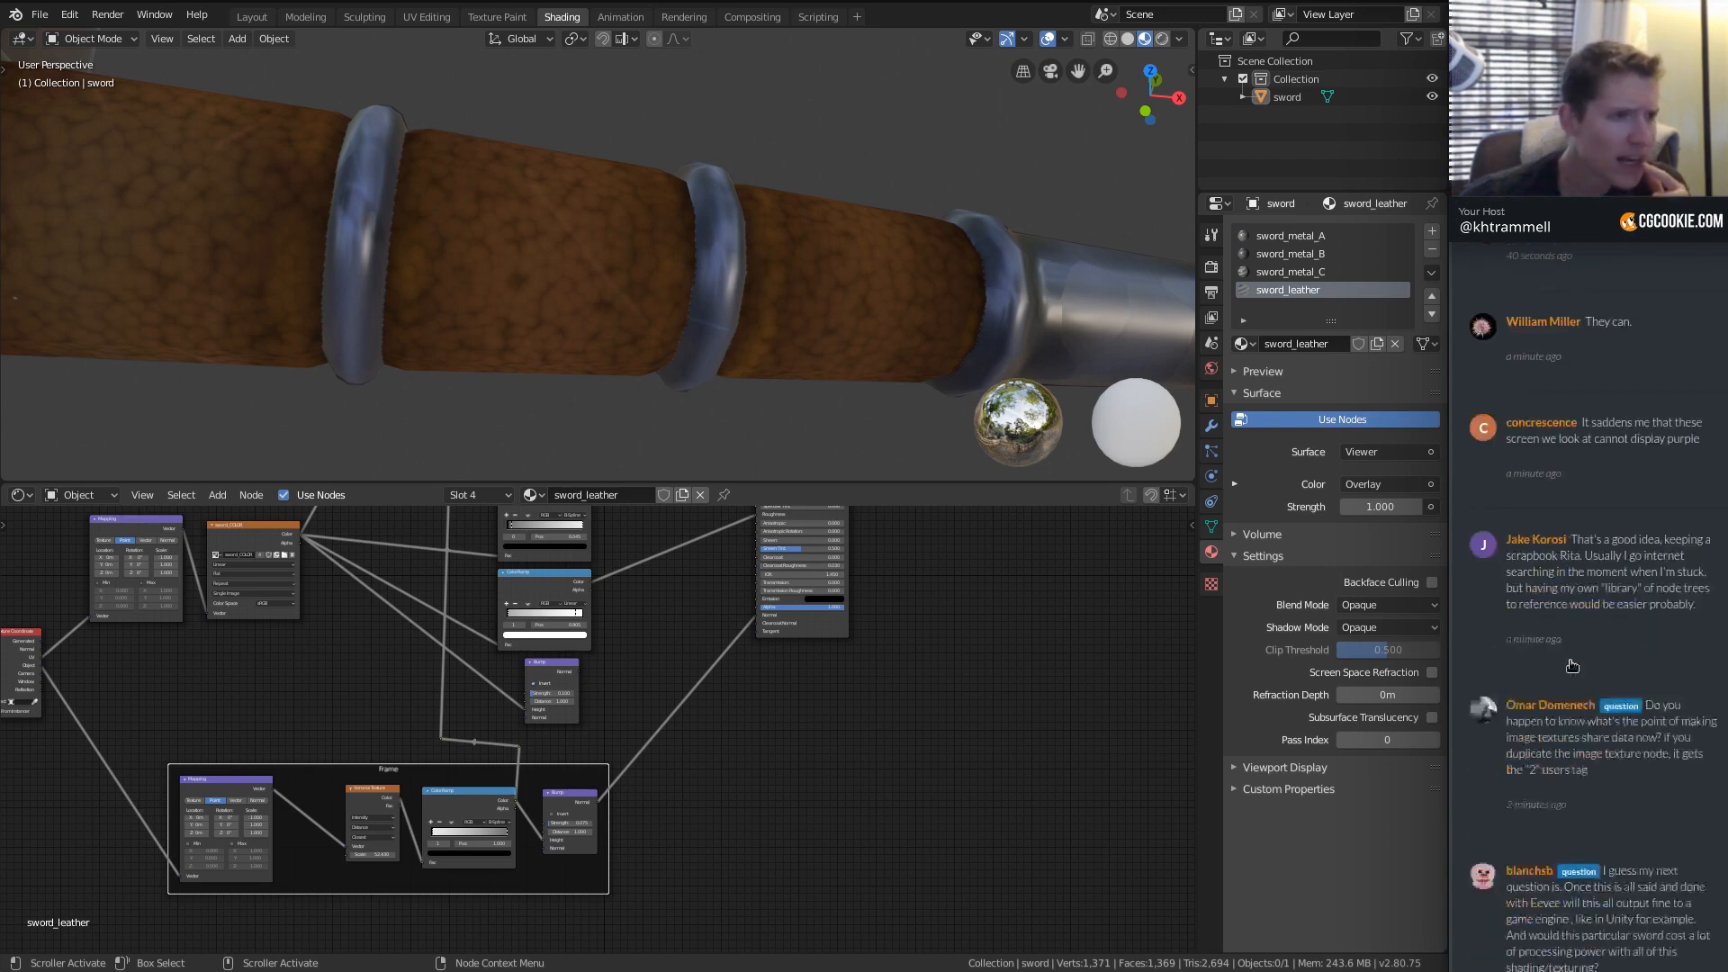
{"action": "scroll", "coordinate": [1569, 661], "scroll_direction": "down", "scroll_amount": 5}
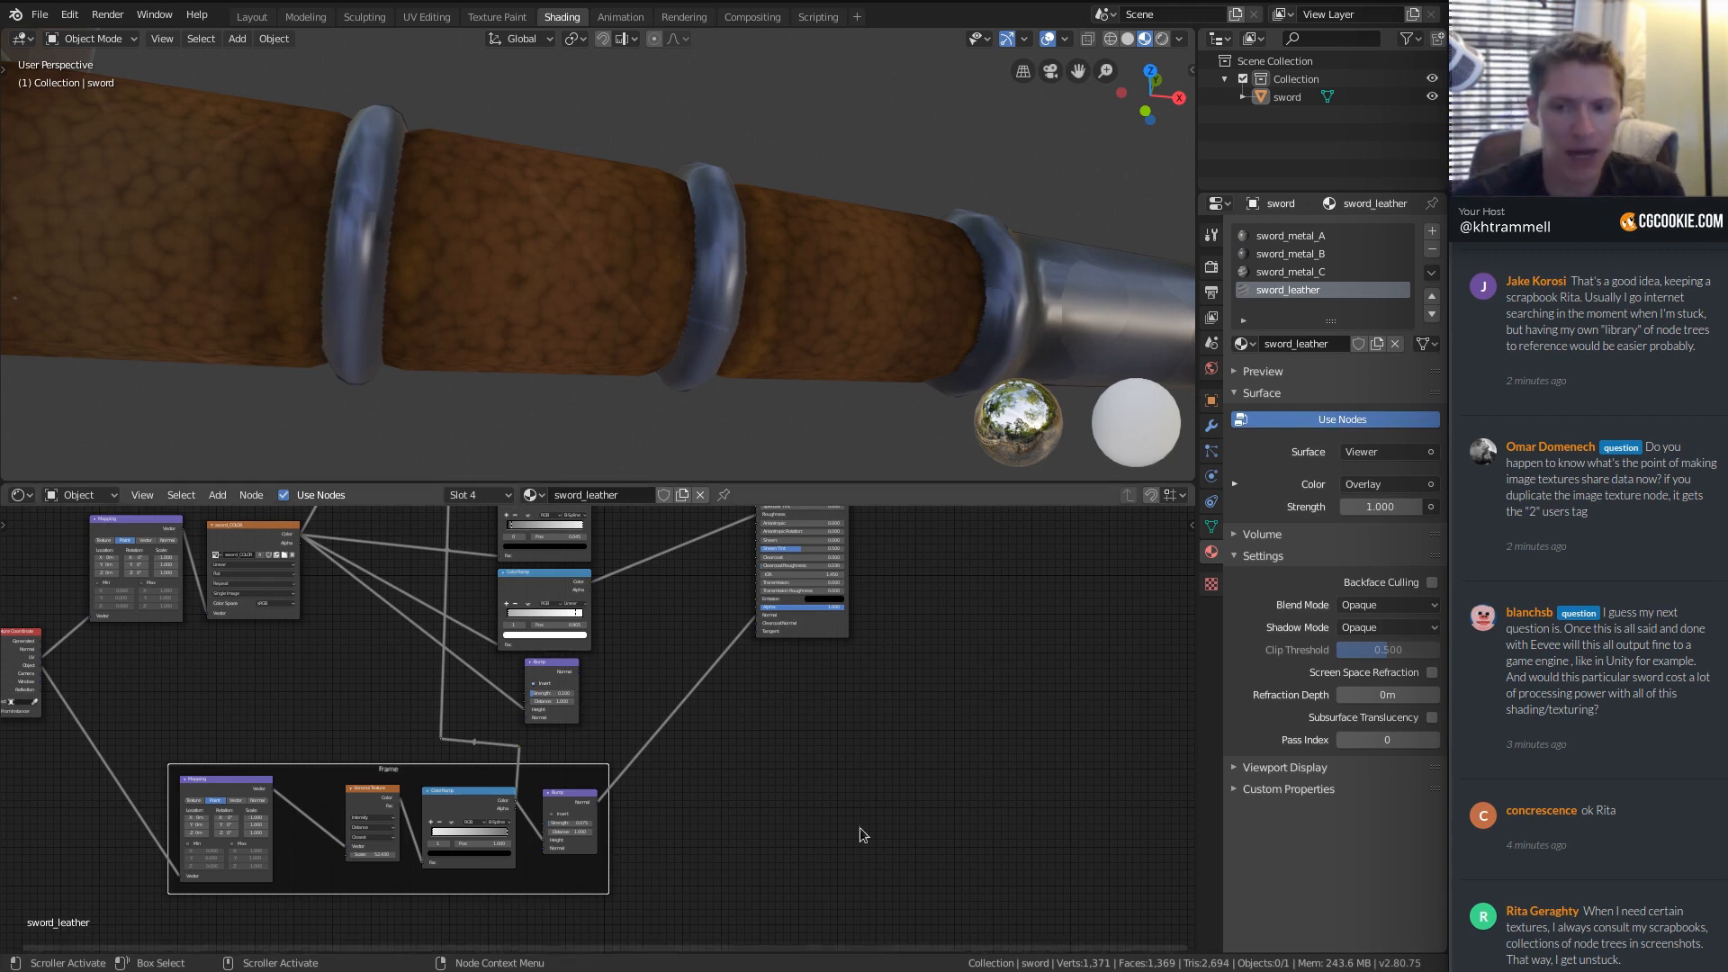
Examine the sword_COLOR image texture node in sword_leather, and check the node trees of sword_metal_C, sword_metal_B and sword_metal_A.
{"action": "scroll", "coordinate": [711, 655], "scroll_direction": "down", "scroll_amount": 2}
{"action": "scroll", "coordinate": [707, 651], "scroll_direction": "down", "scroll_amount": 3}
{"action": "middle_click_drag", "start_coordinate": [754, 624], "coordinate": [742, 678]}
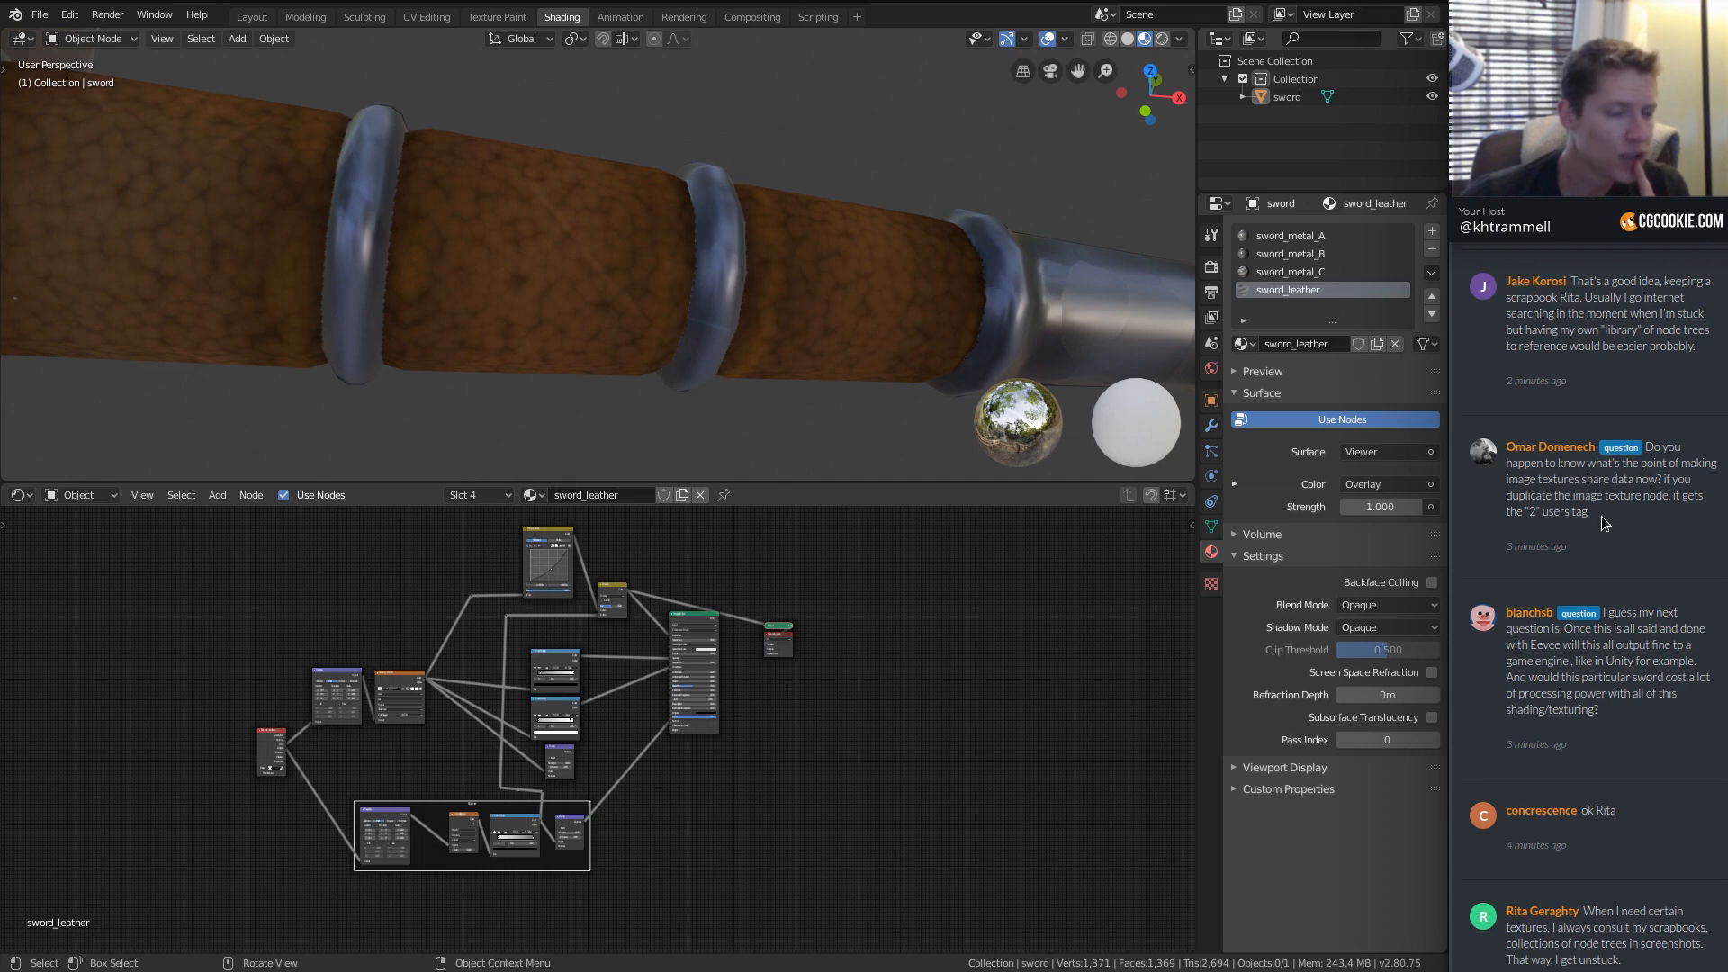
{"action": "scroll", "coordinate": [471, 705], "scroll_direction": "up", "scroll_amount": 5}
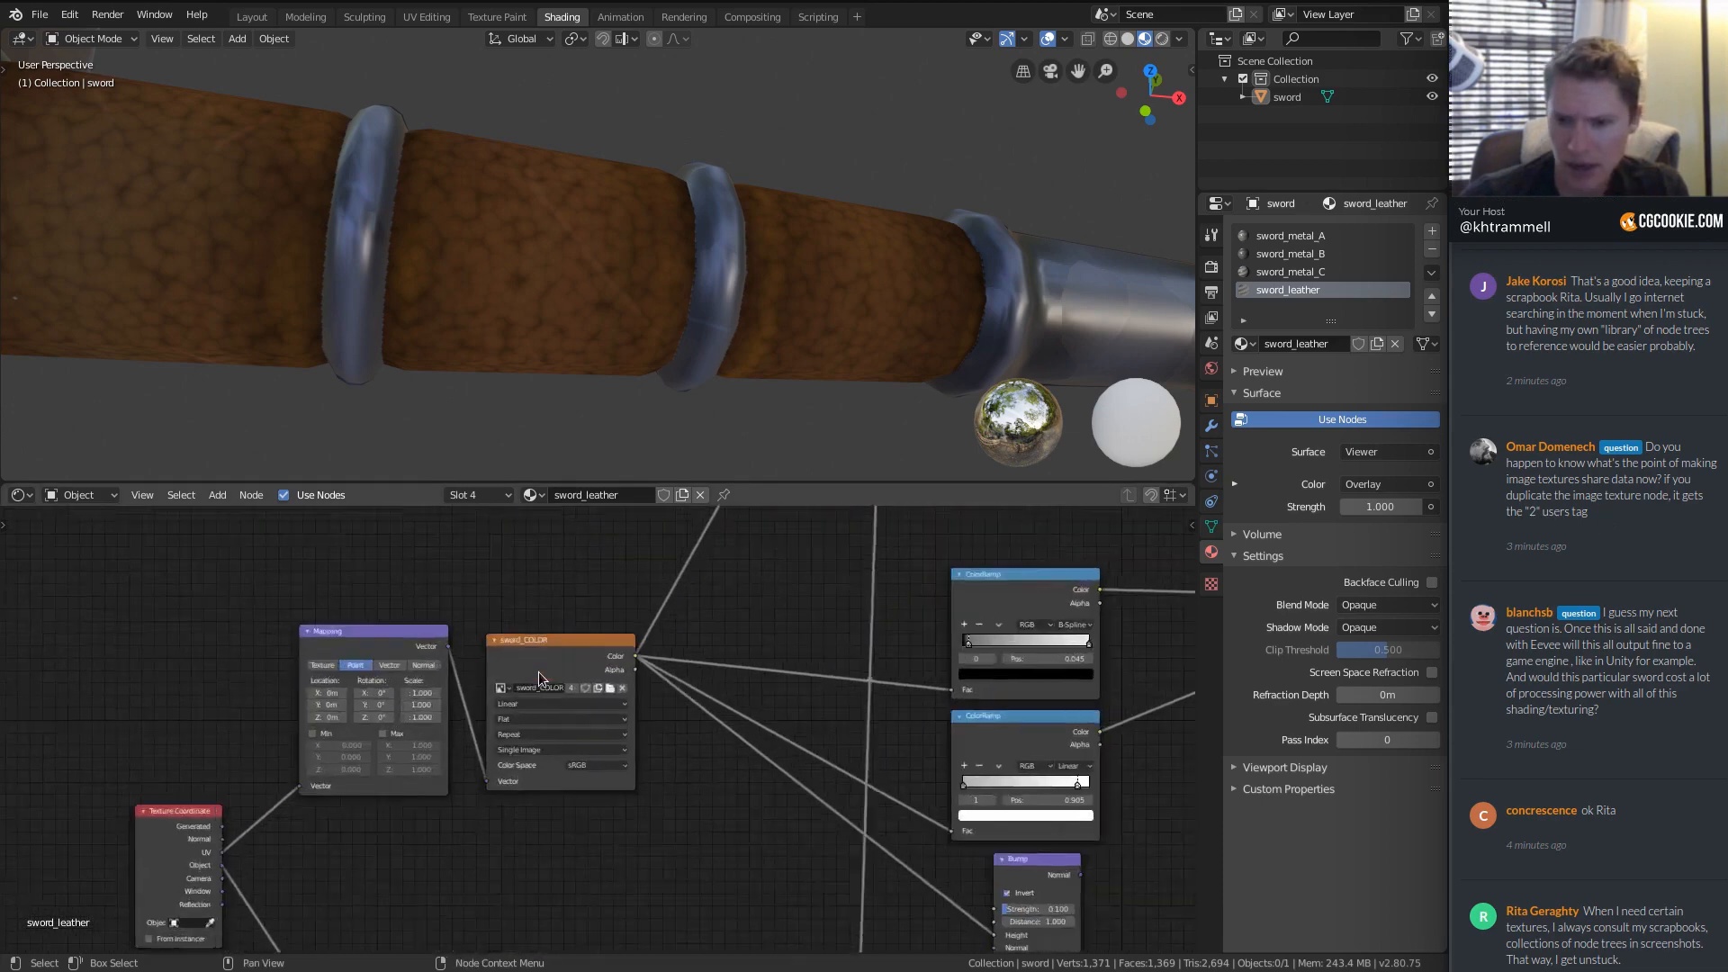
{"action": "scroll", "coordinate": [540, 677], "scroll_direction": "up", "scroll_amount": 4}
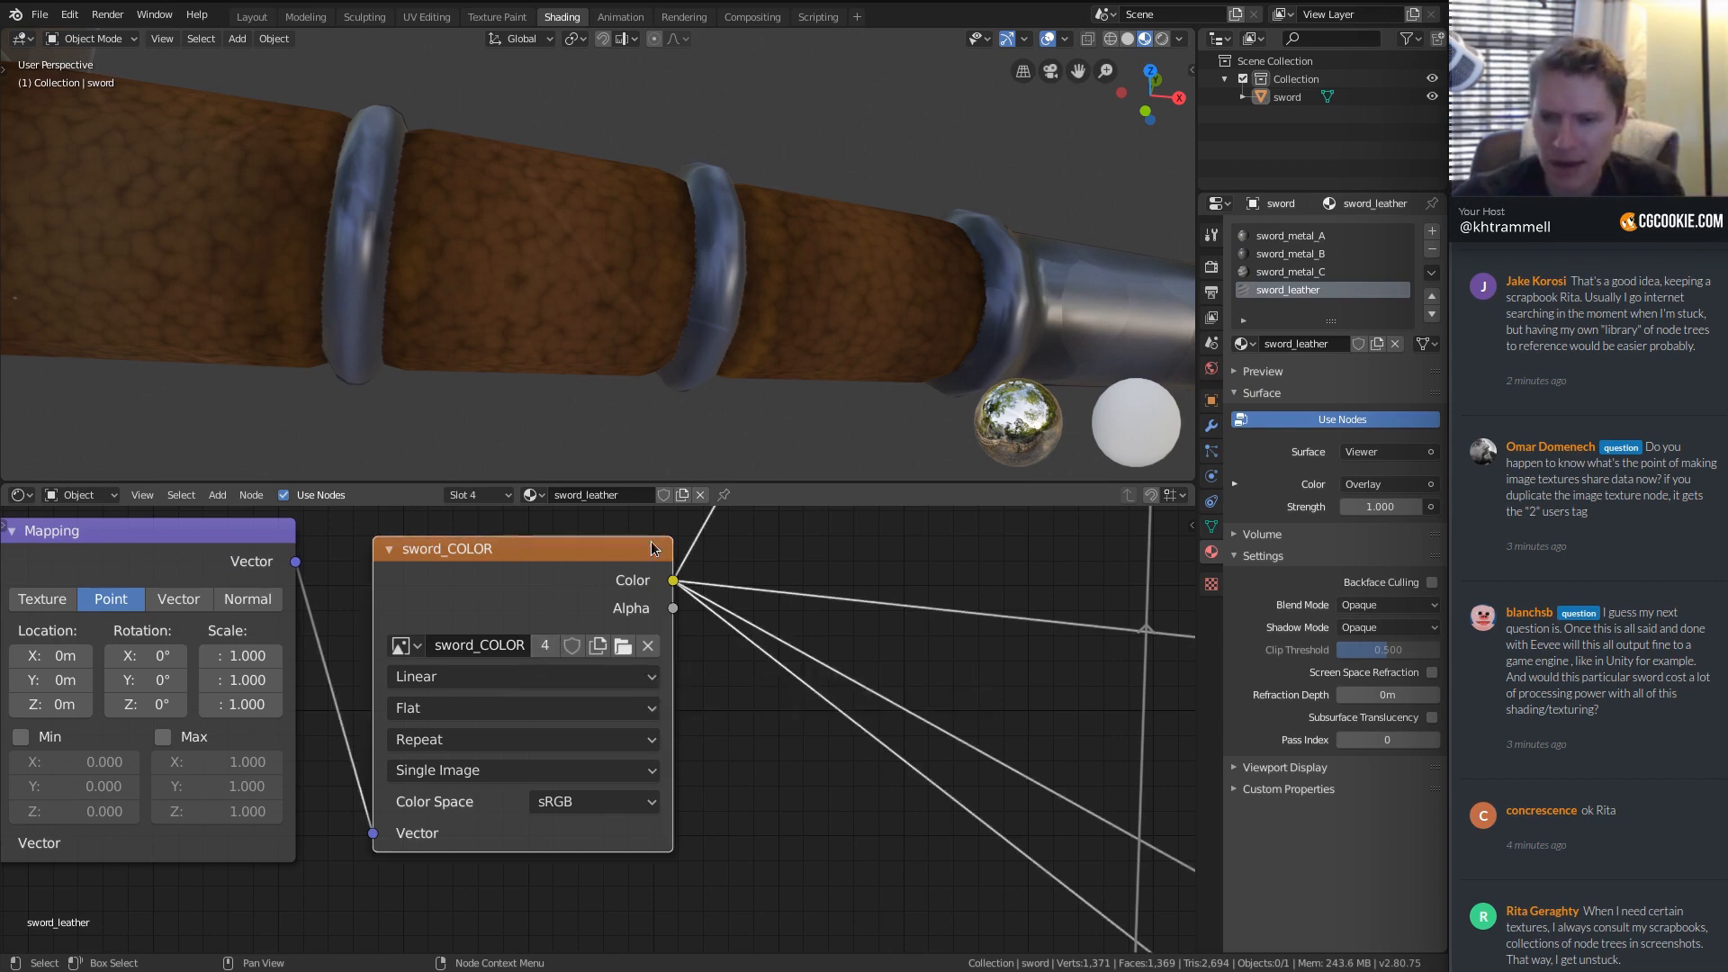
{"action": "left_click", "coordinate": [532, 495]}
{"action": "left_click", "coordinate": [535, 495]}
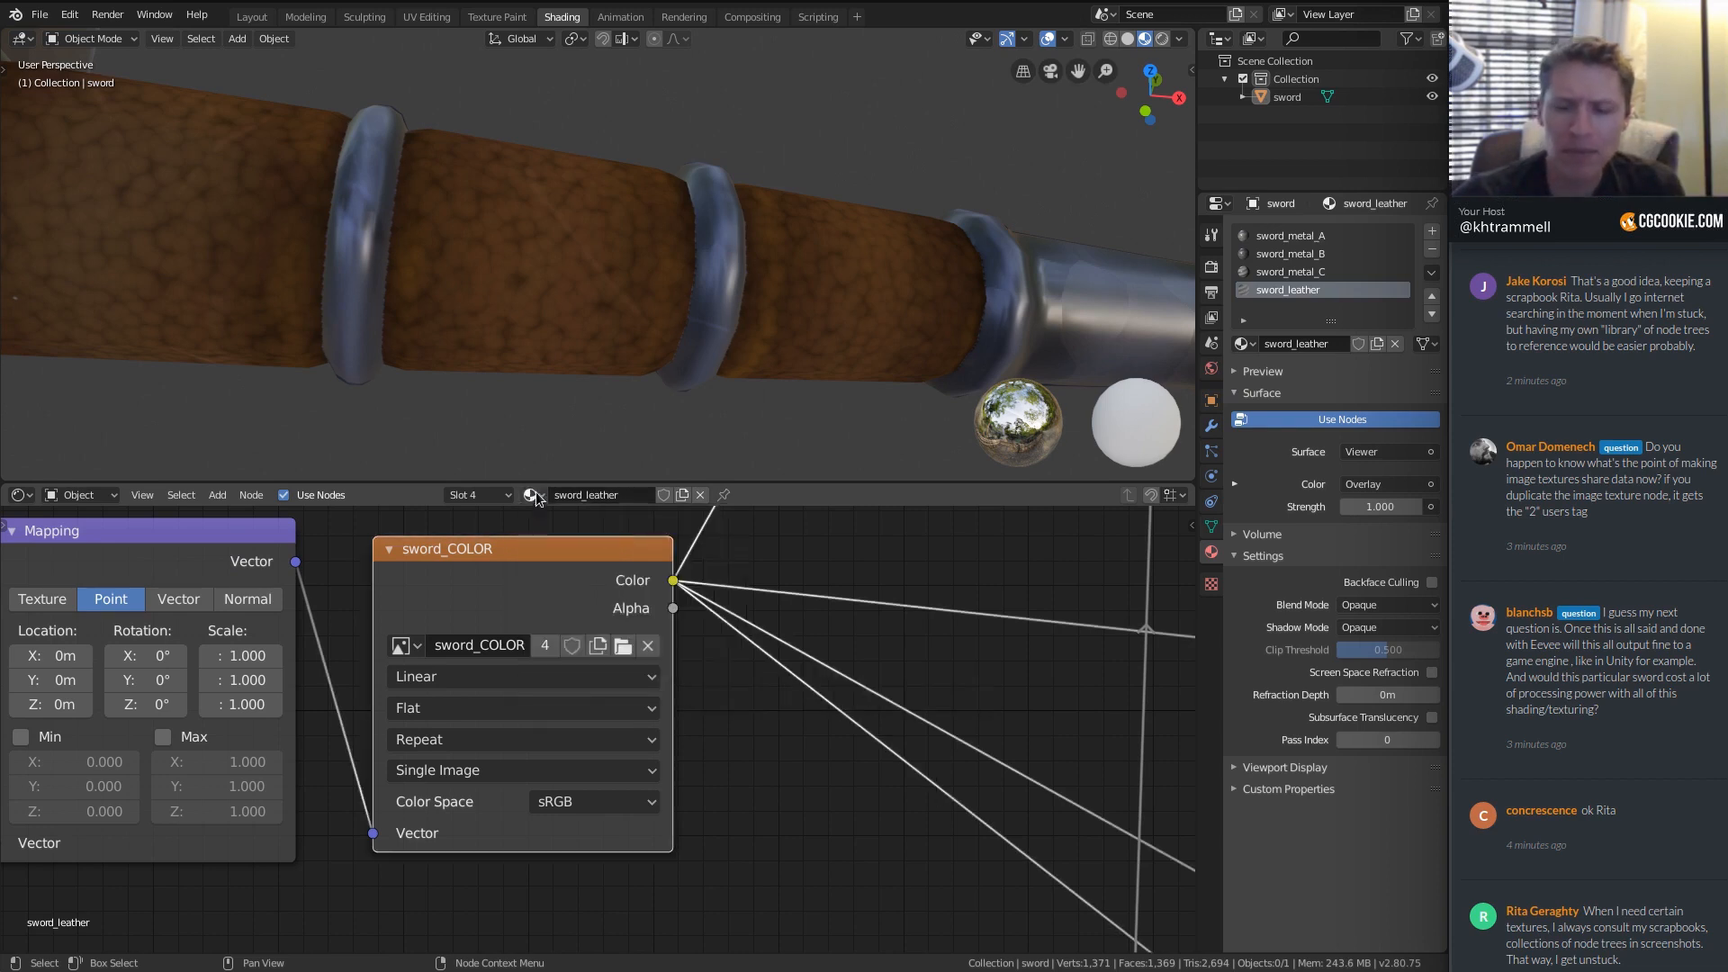
{"action": "left_click", "coordinate": [1288, 271]}
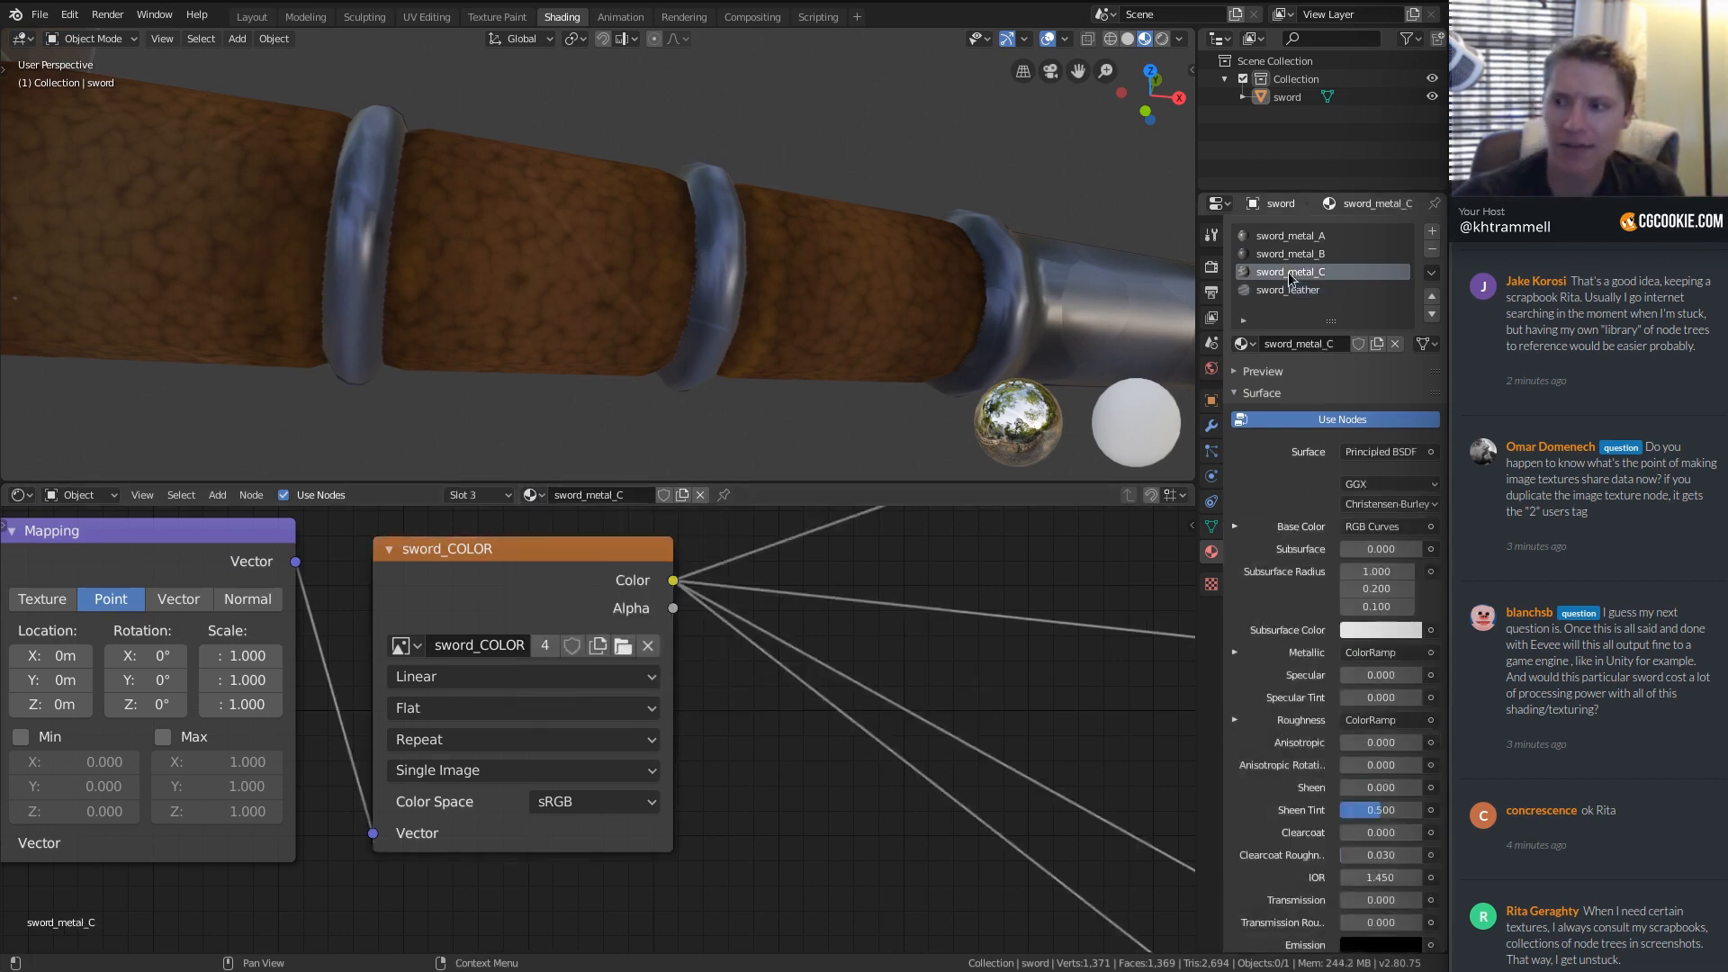
{"action": "left_click", "coordinate": [1303, 256]}
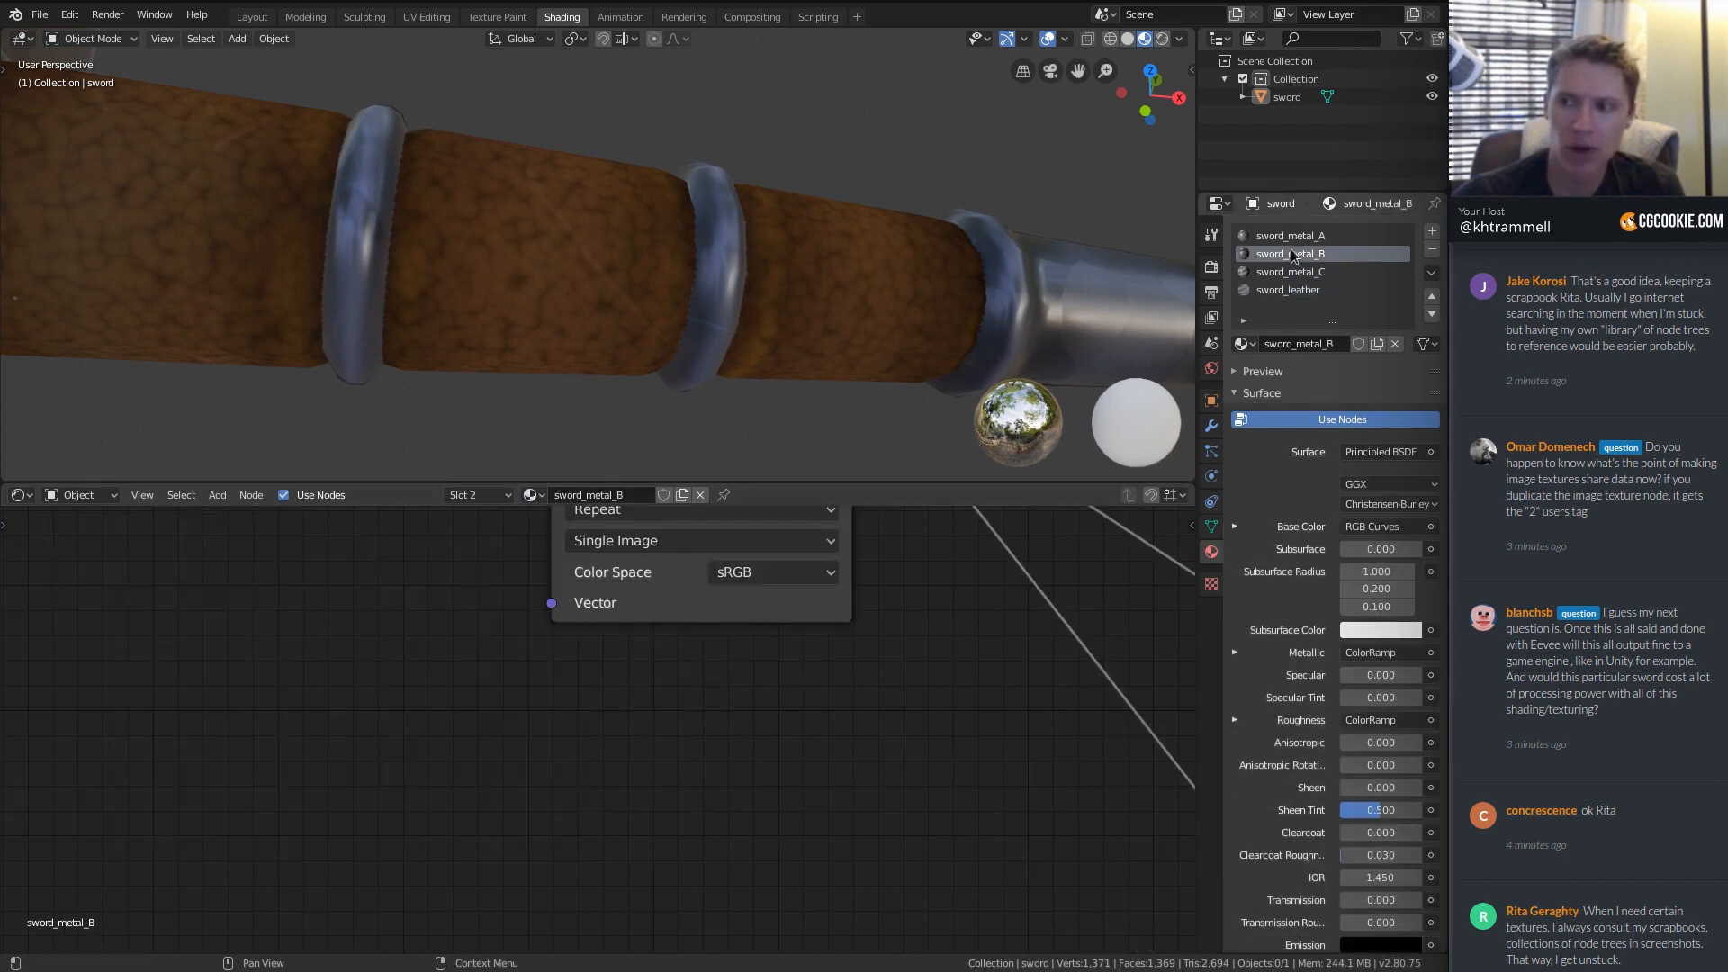
{"action": "left_click", "coordinate": [1296, 236]}
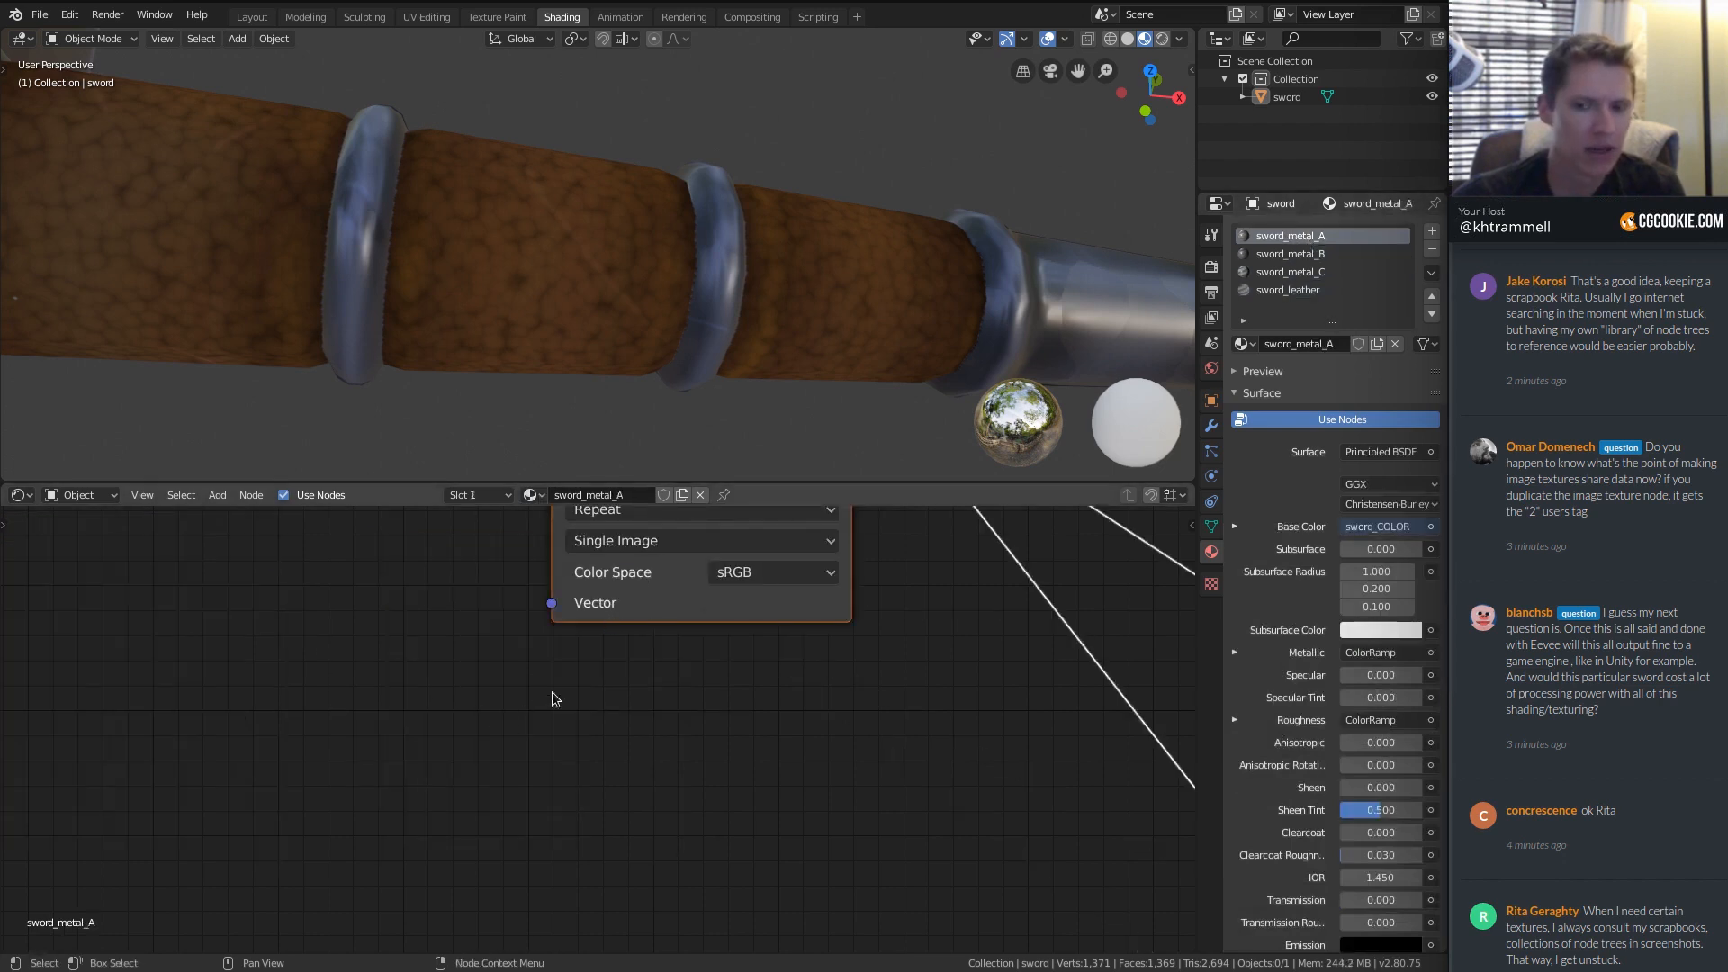
{"action": "key", "text": "Home"}
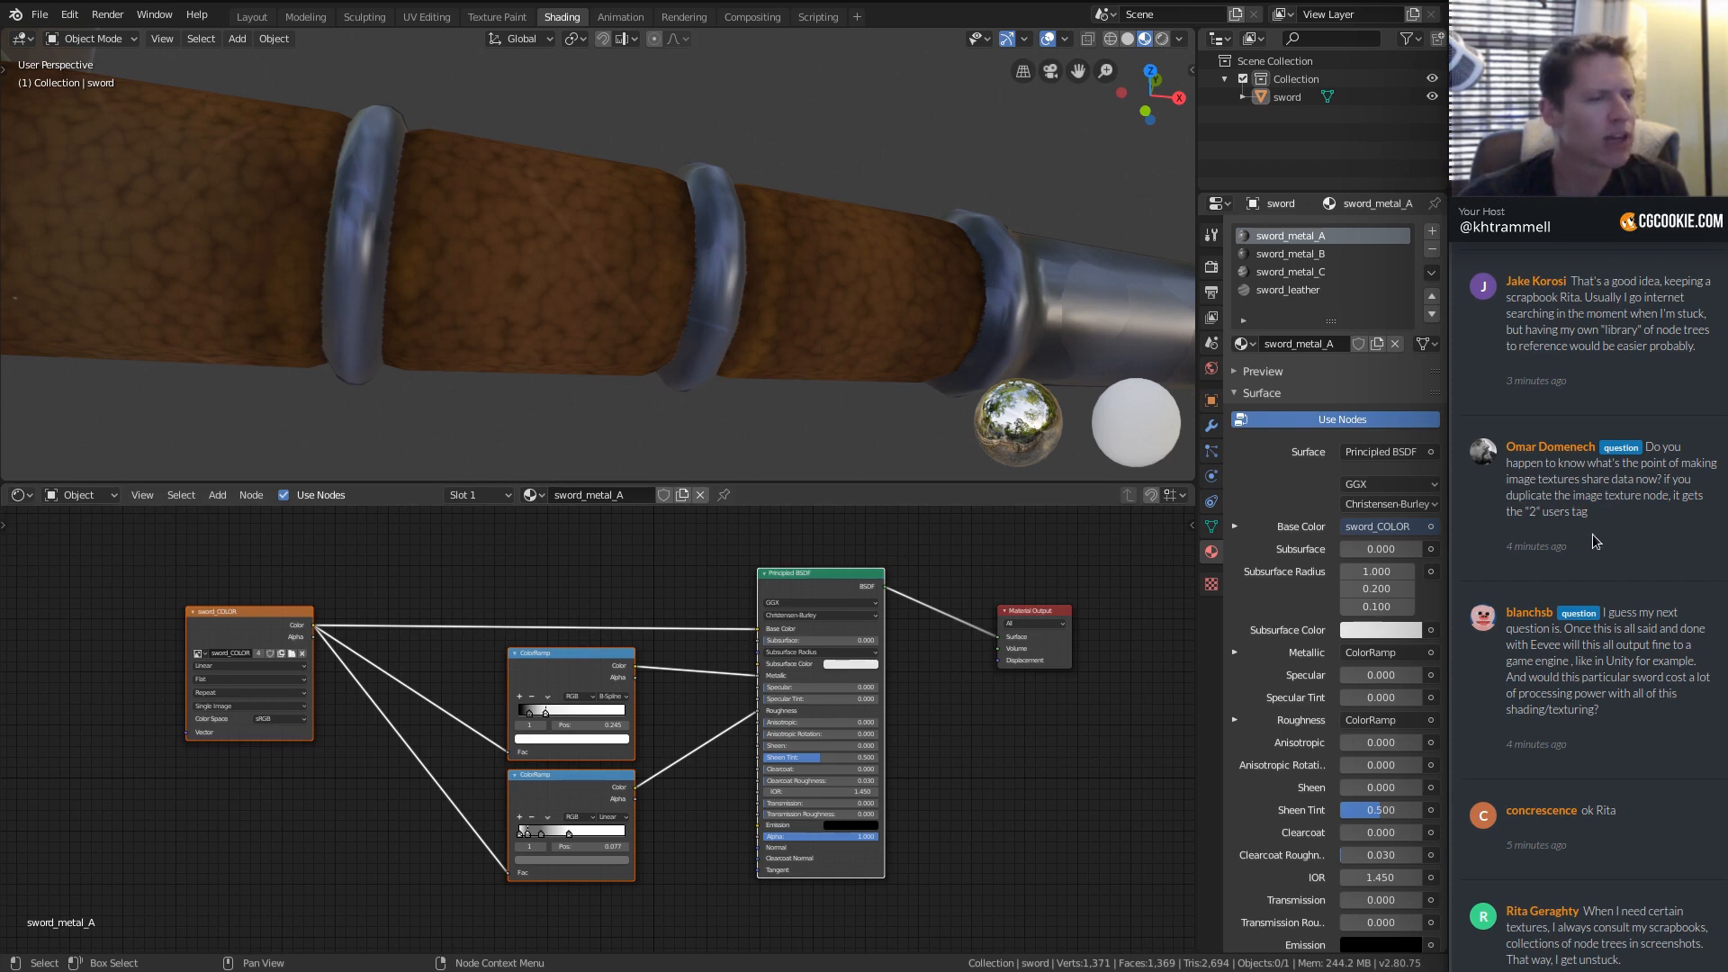
{"action": "scroll", "coordinate": [1608, 524], "scroll_direction": "up", "scroll_amount": 10}
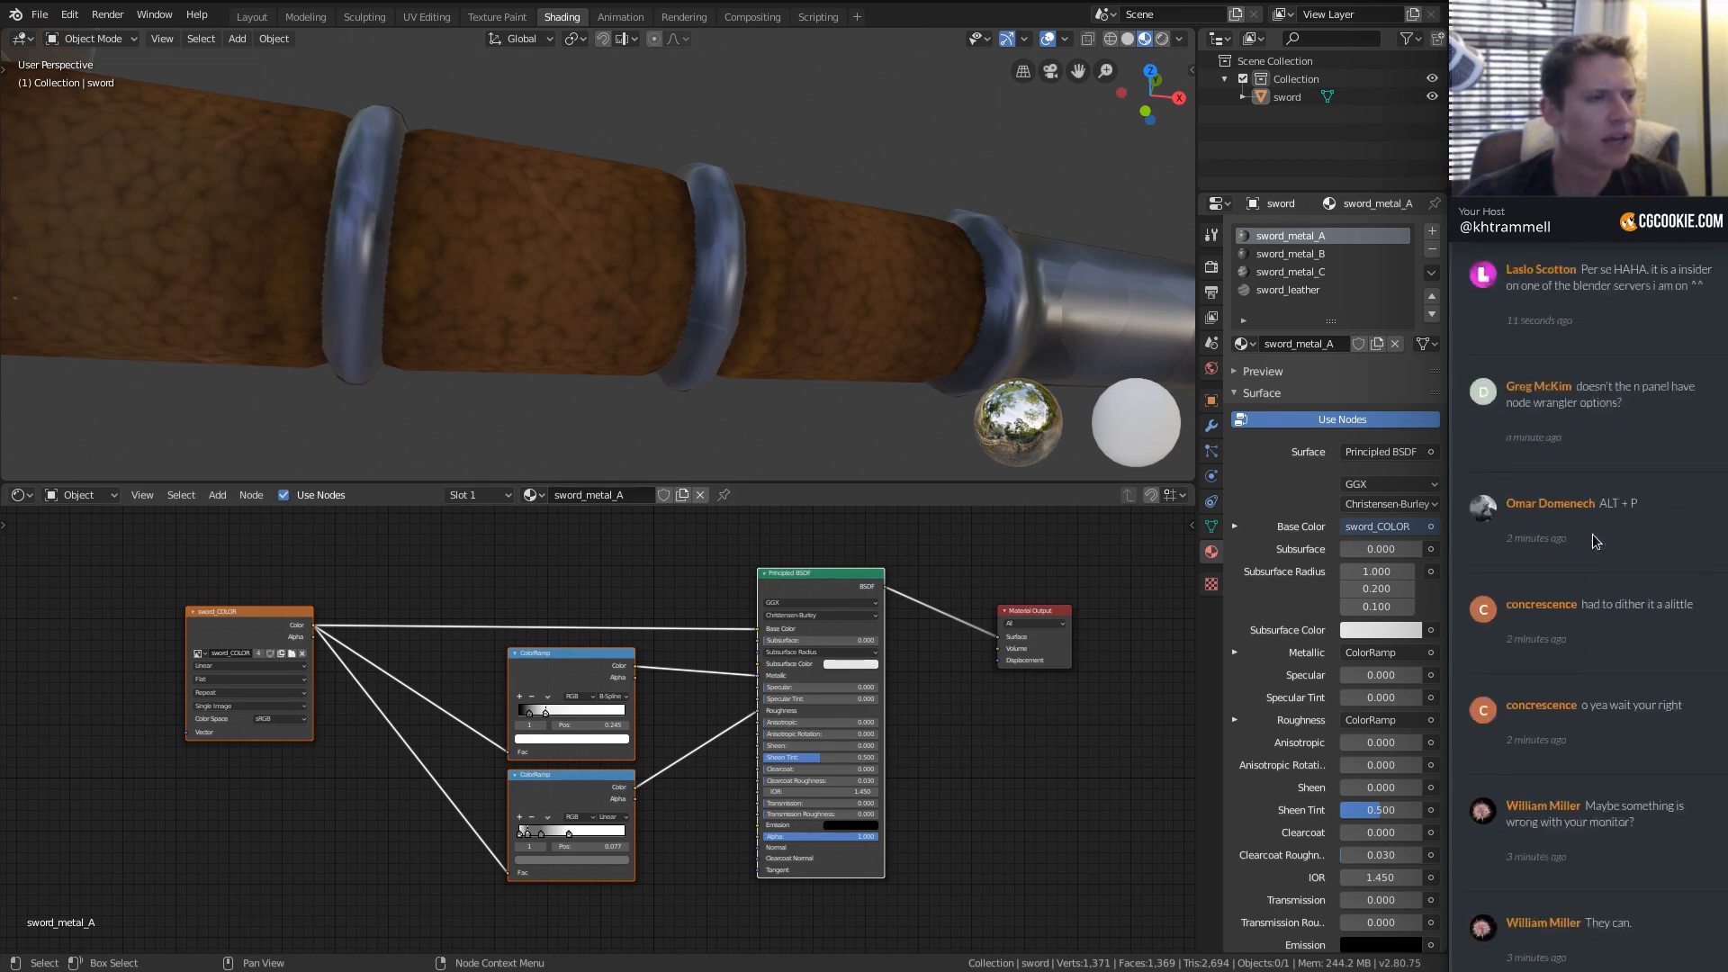
Select the sword and switch back to its sword_leather material.
{"action": "left_click", "coordinate": [693, 338]}
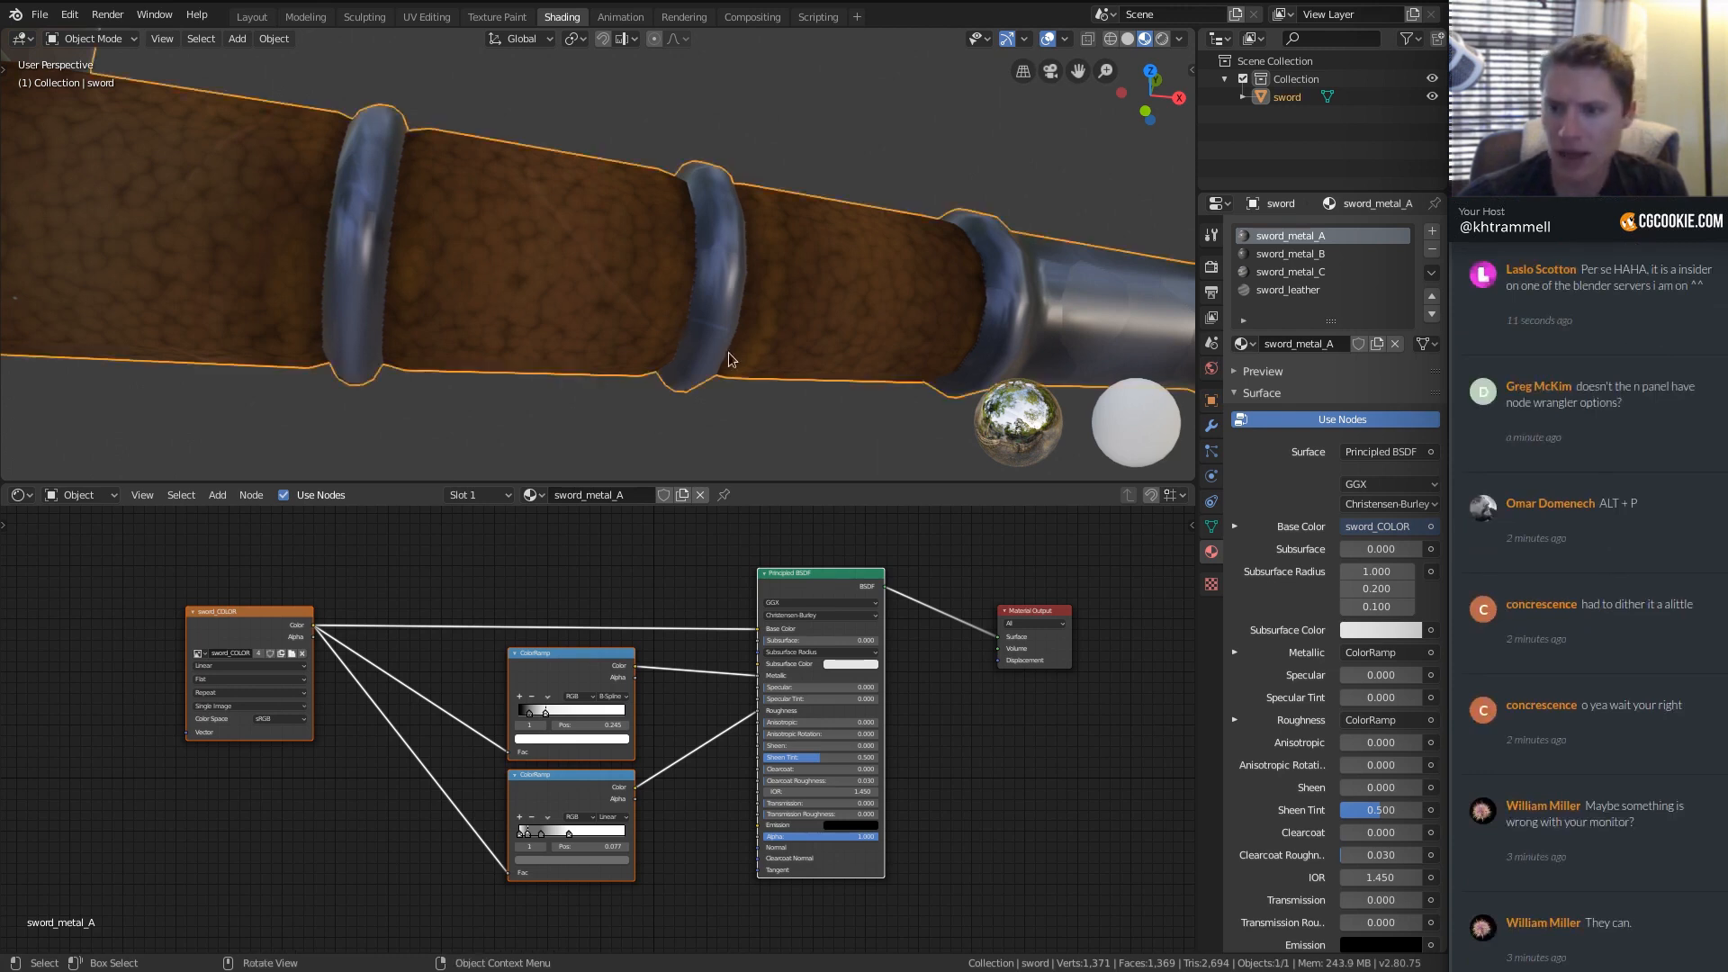
{"action": "middle_click_drag", "start_coordinate": [629, 686], "coordinate": [628, 650]}
{"action": "left_click", "coordinate": [1321, 292]}
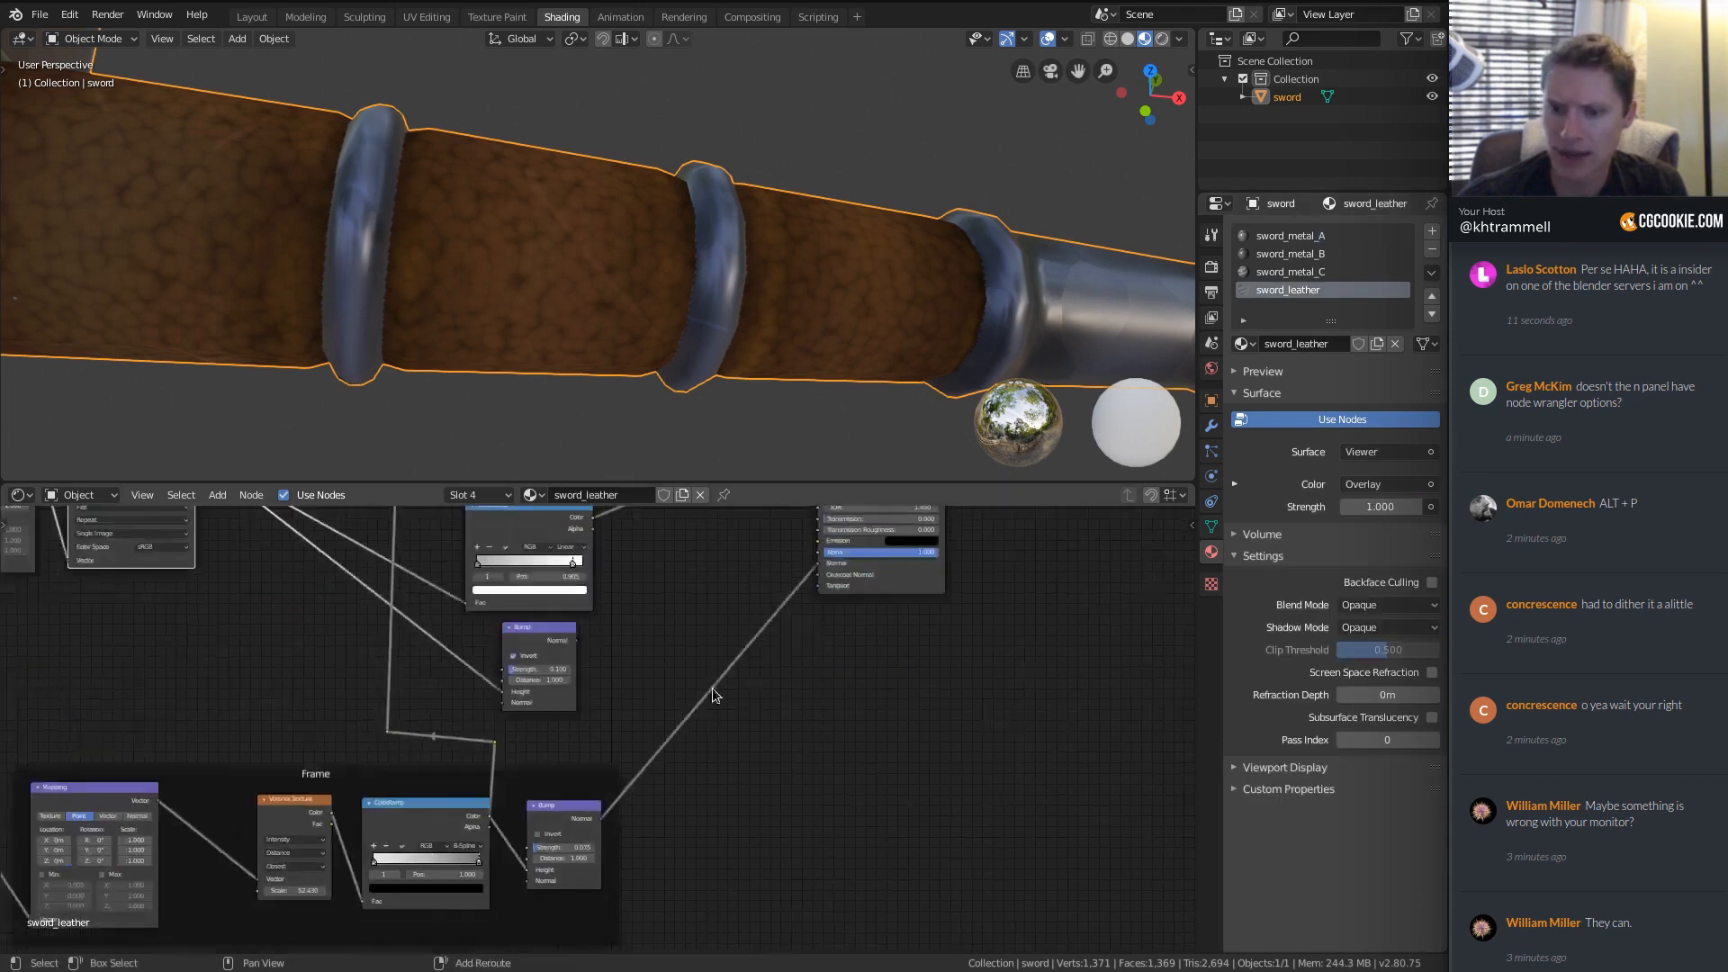
Take the Voronoi branch's Bump node out of the frame.
{"action": "left_click", "coordinate": [570, 777]}
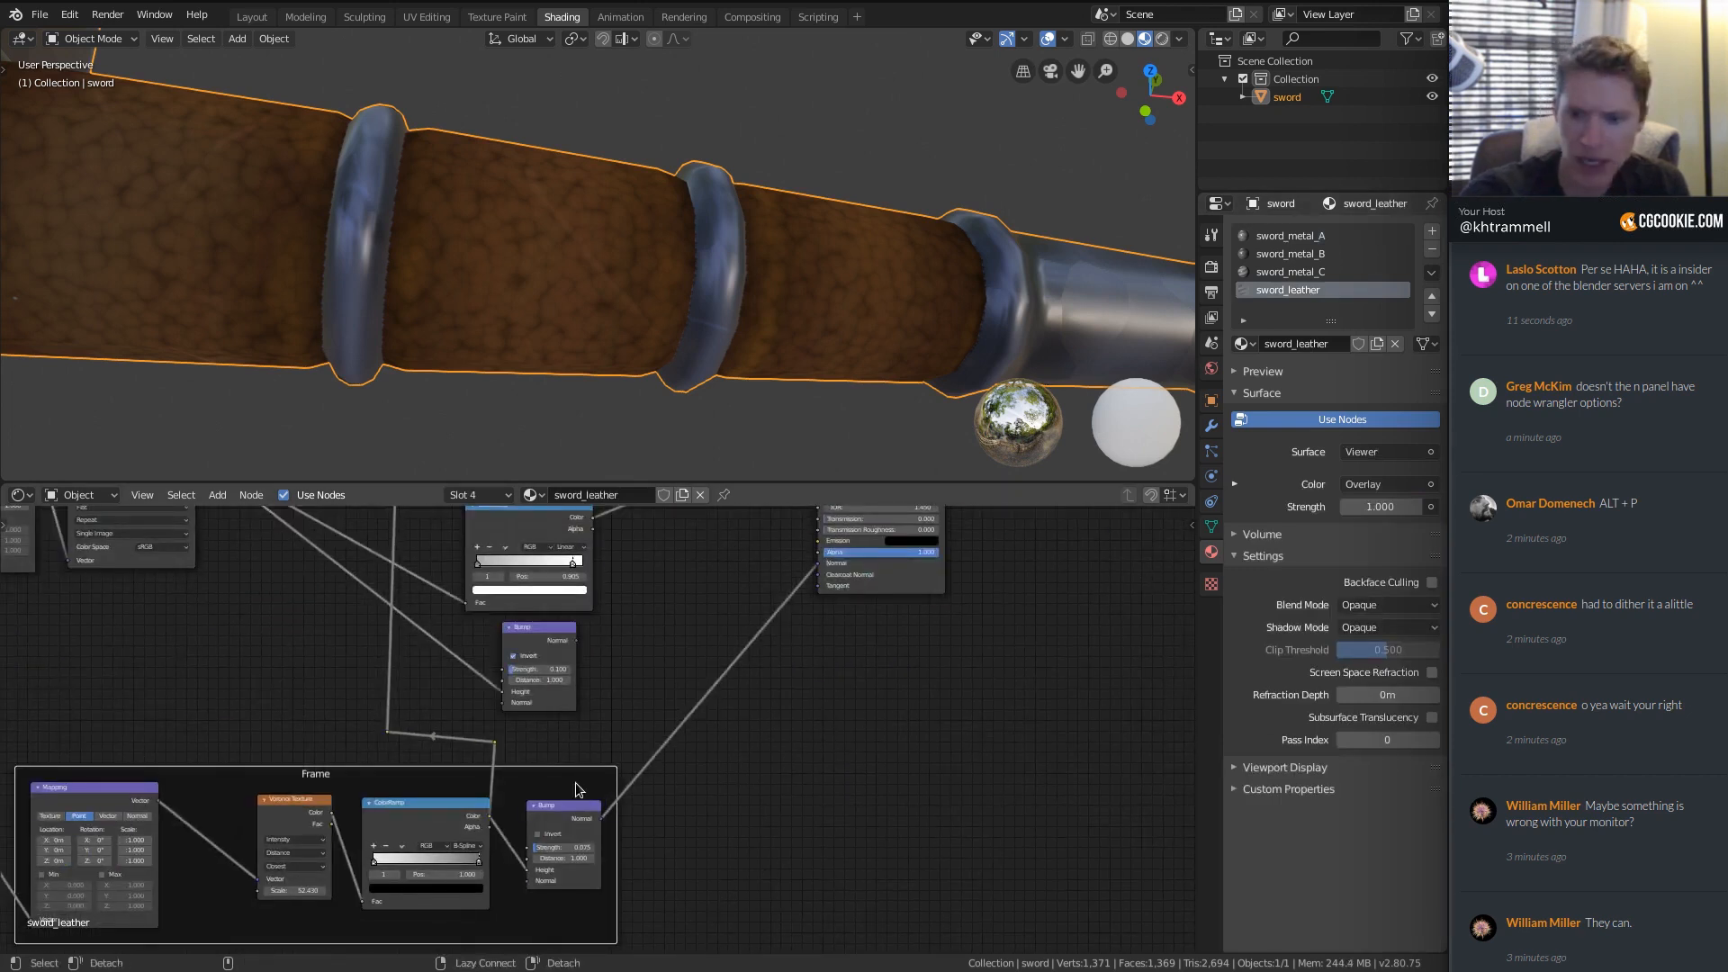
{"action": "middle_click_drag", "start_coordinate": [310, 658], "coordinate": [618, 598]}
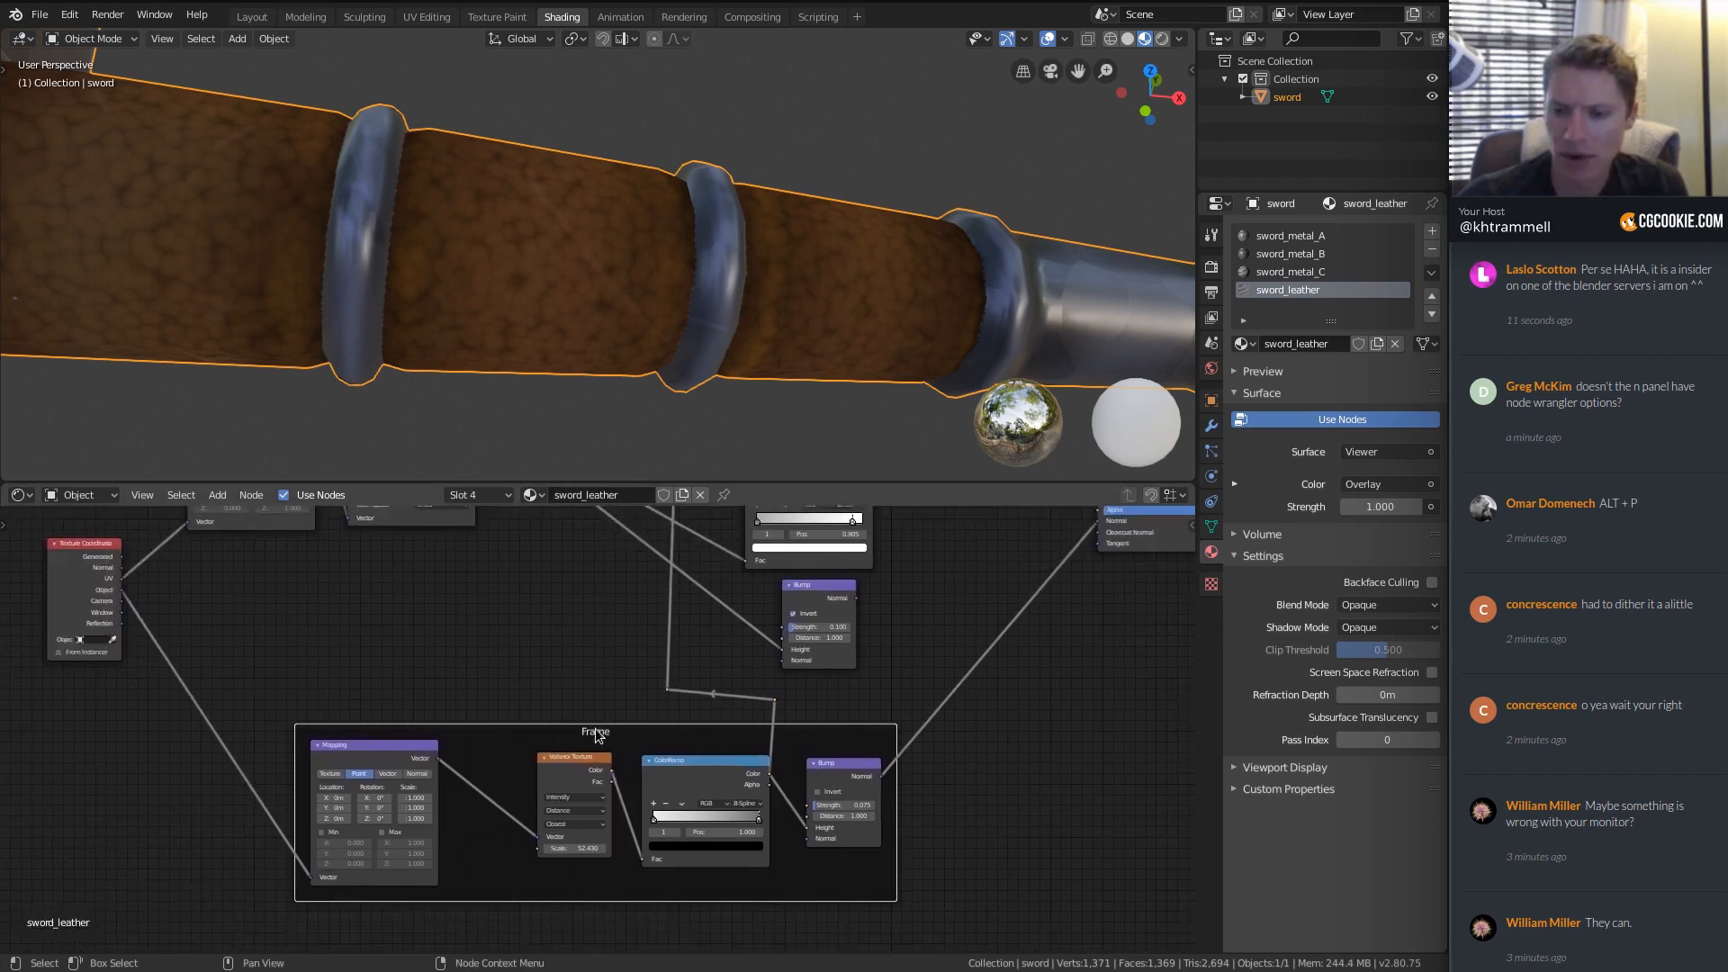
{"action": "left_click", "coordinate": [573, 761]}
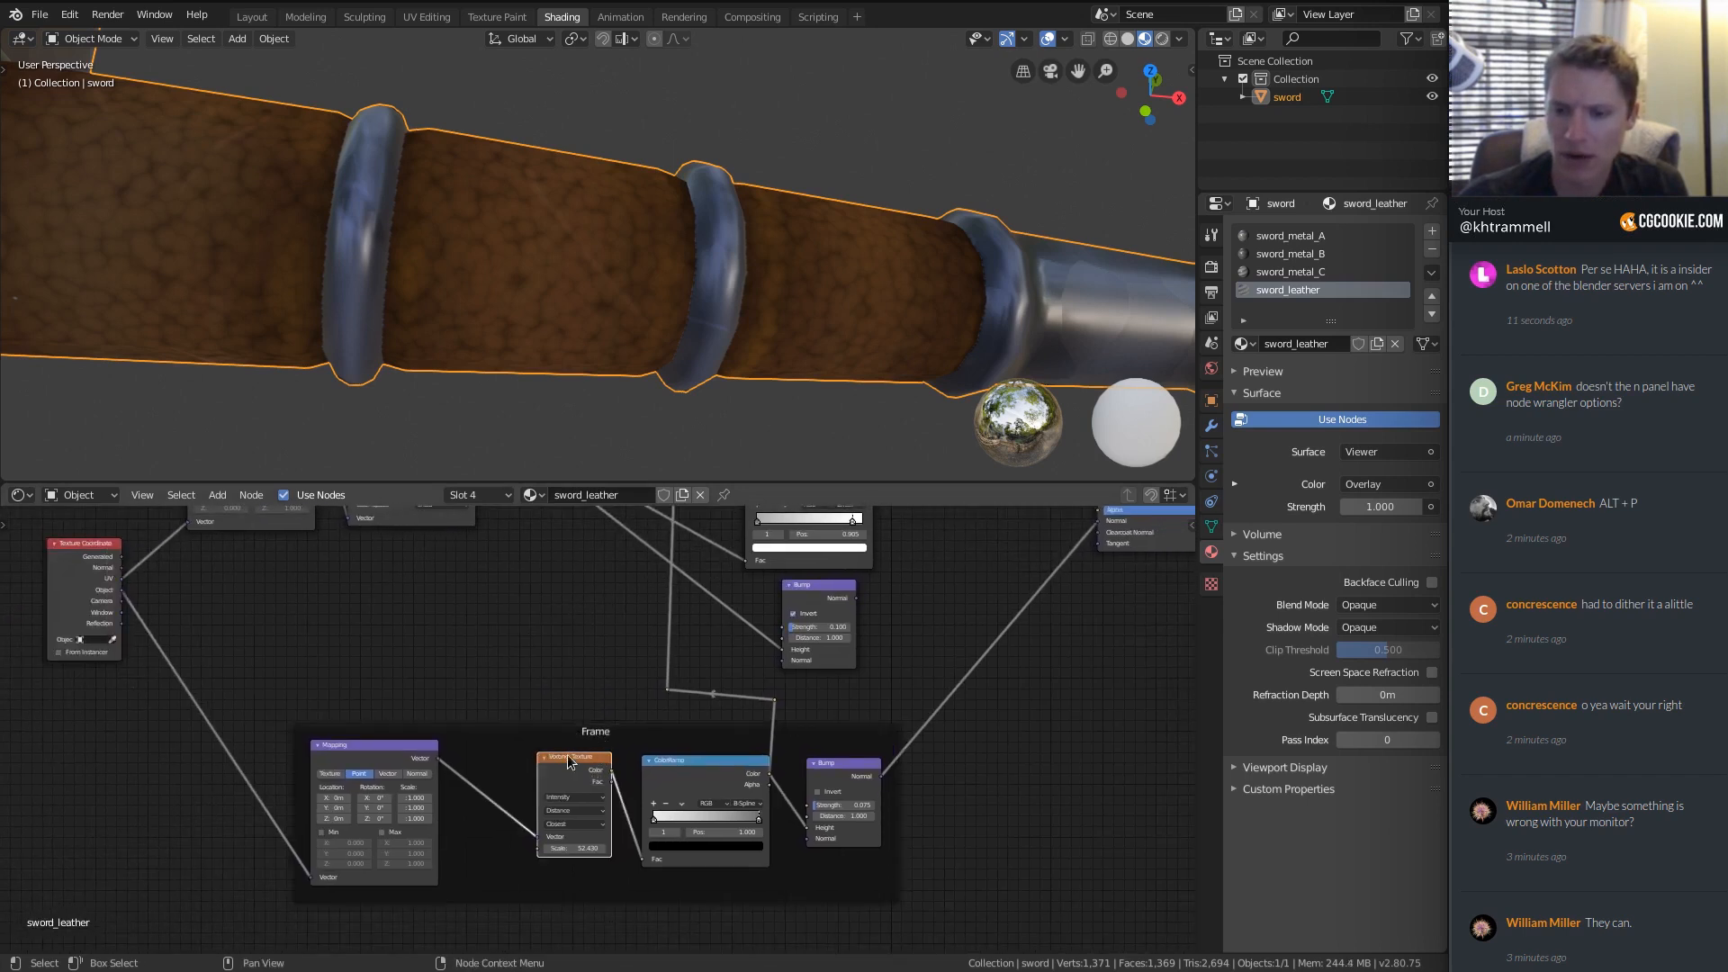
{"action": "left_click", "coordinate": [345, 736]}
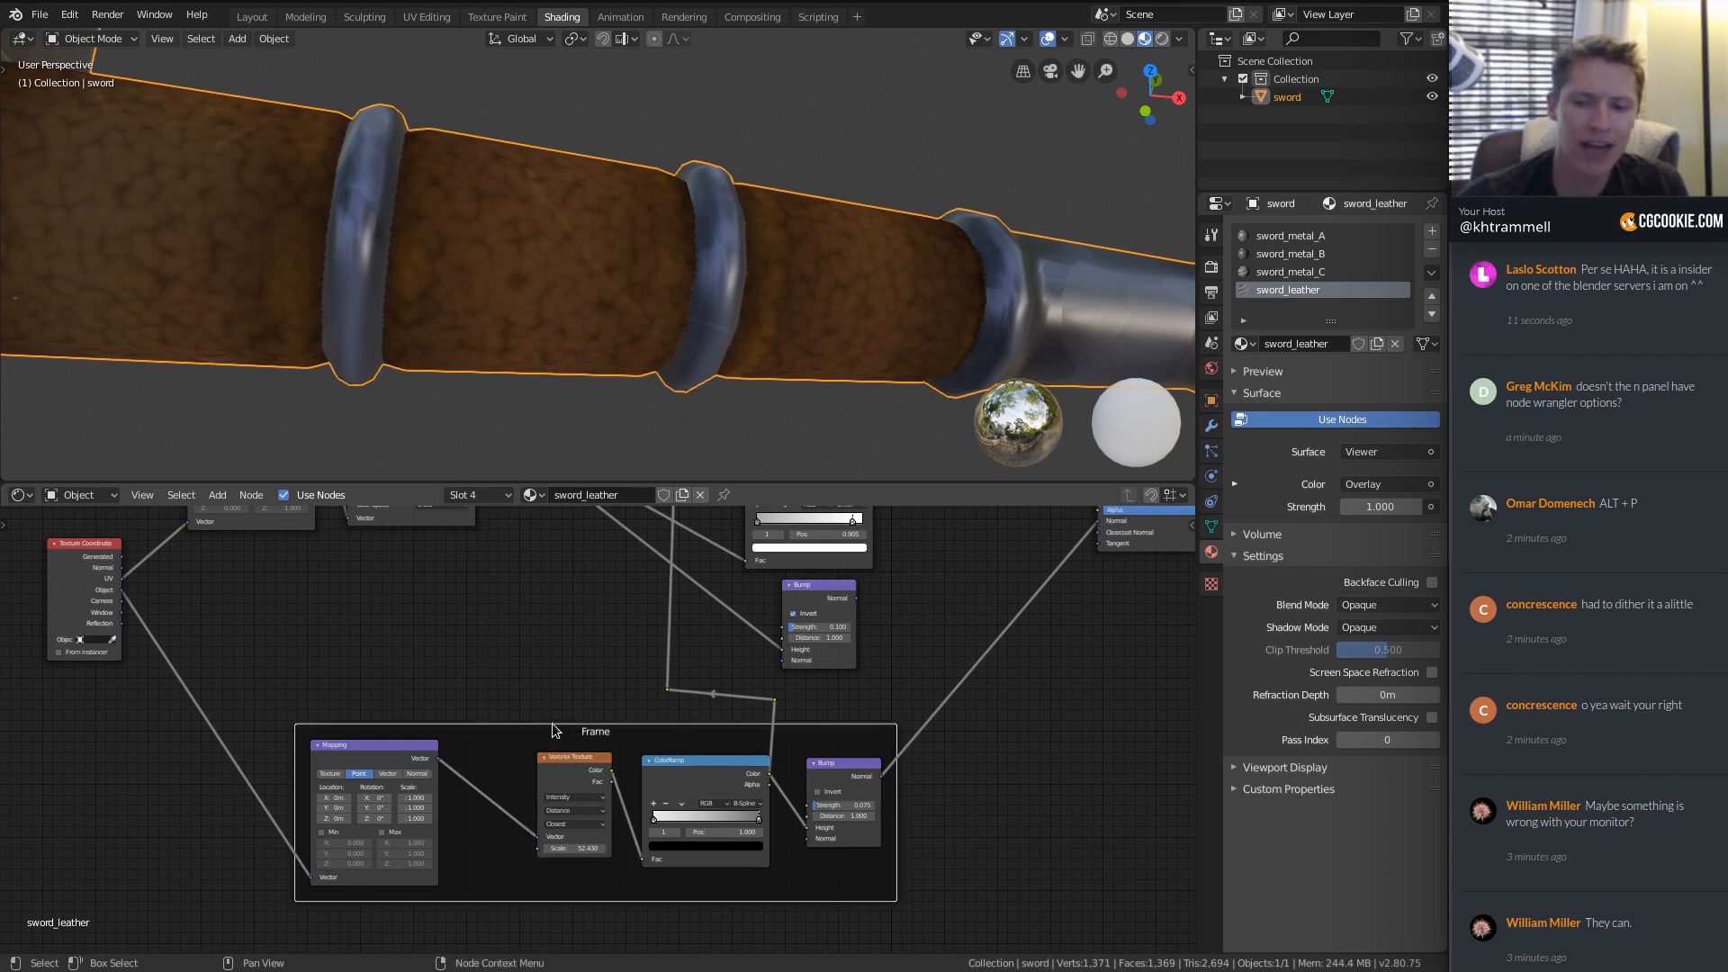
{"action": "left_click", "coordinate": [396, 761]}
{"action": "left_click", "coordinate": [576, 763], "text": "shift"}
{"action": "left_click", "coordinate": [814, 763]}
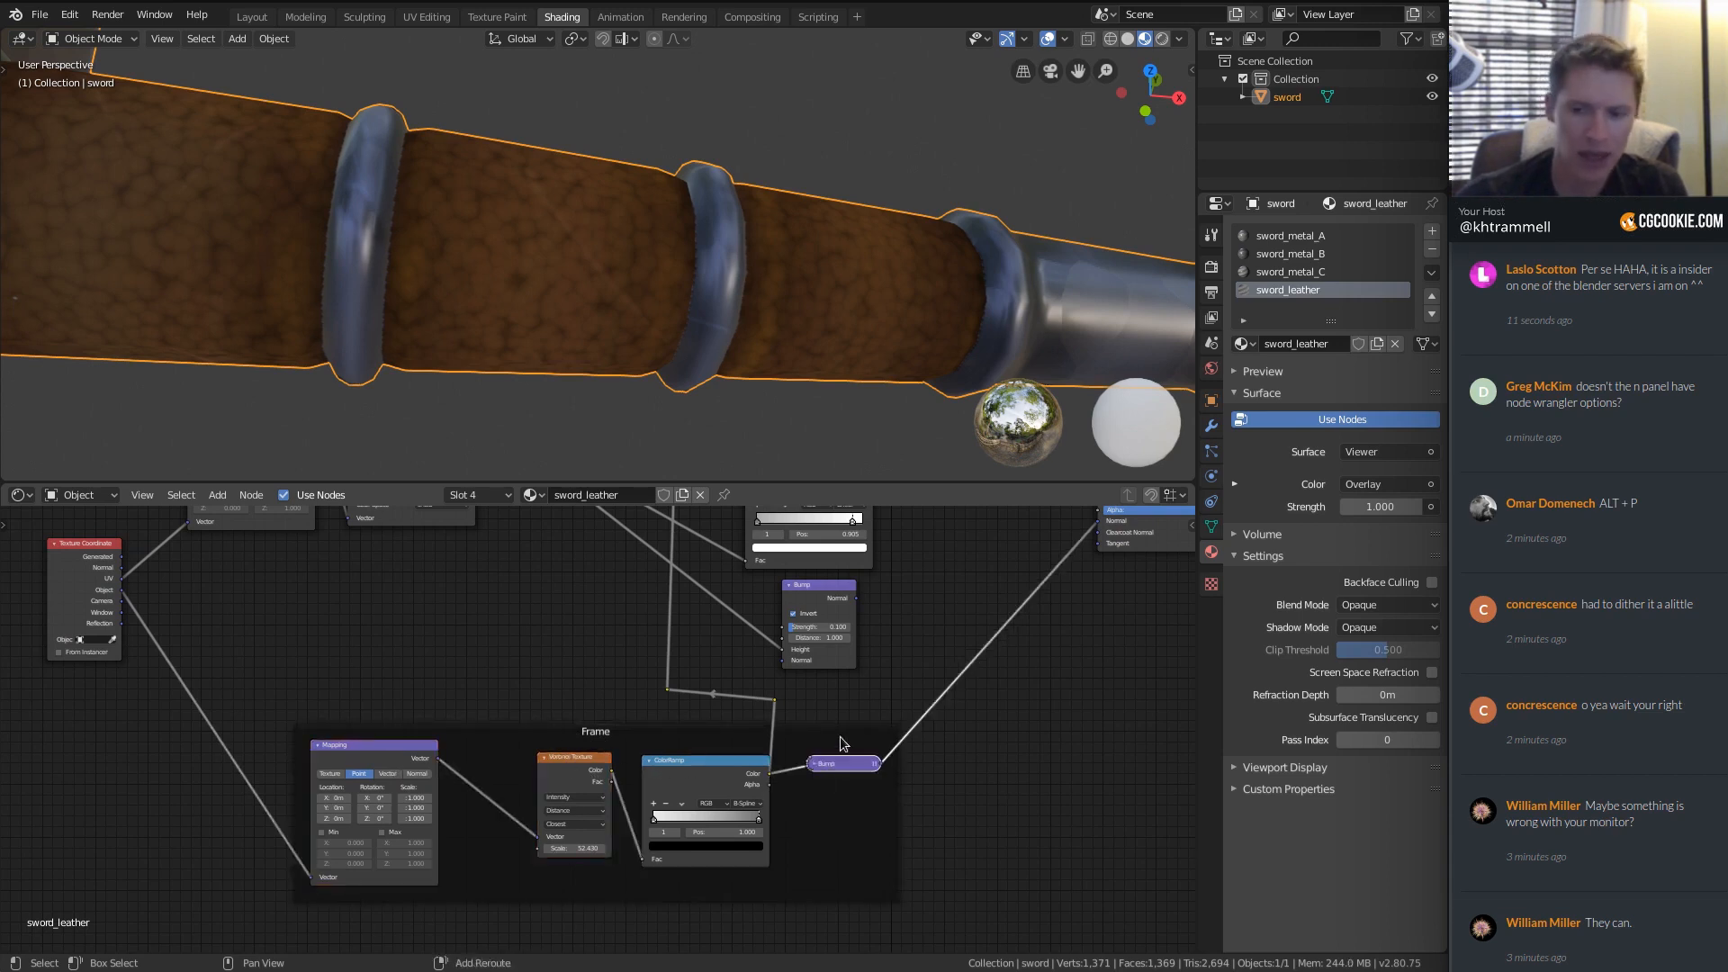
{"action": "left_click", "coordinate": [817, 764]}
{"action": "key", "text": "alt+p"}
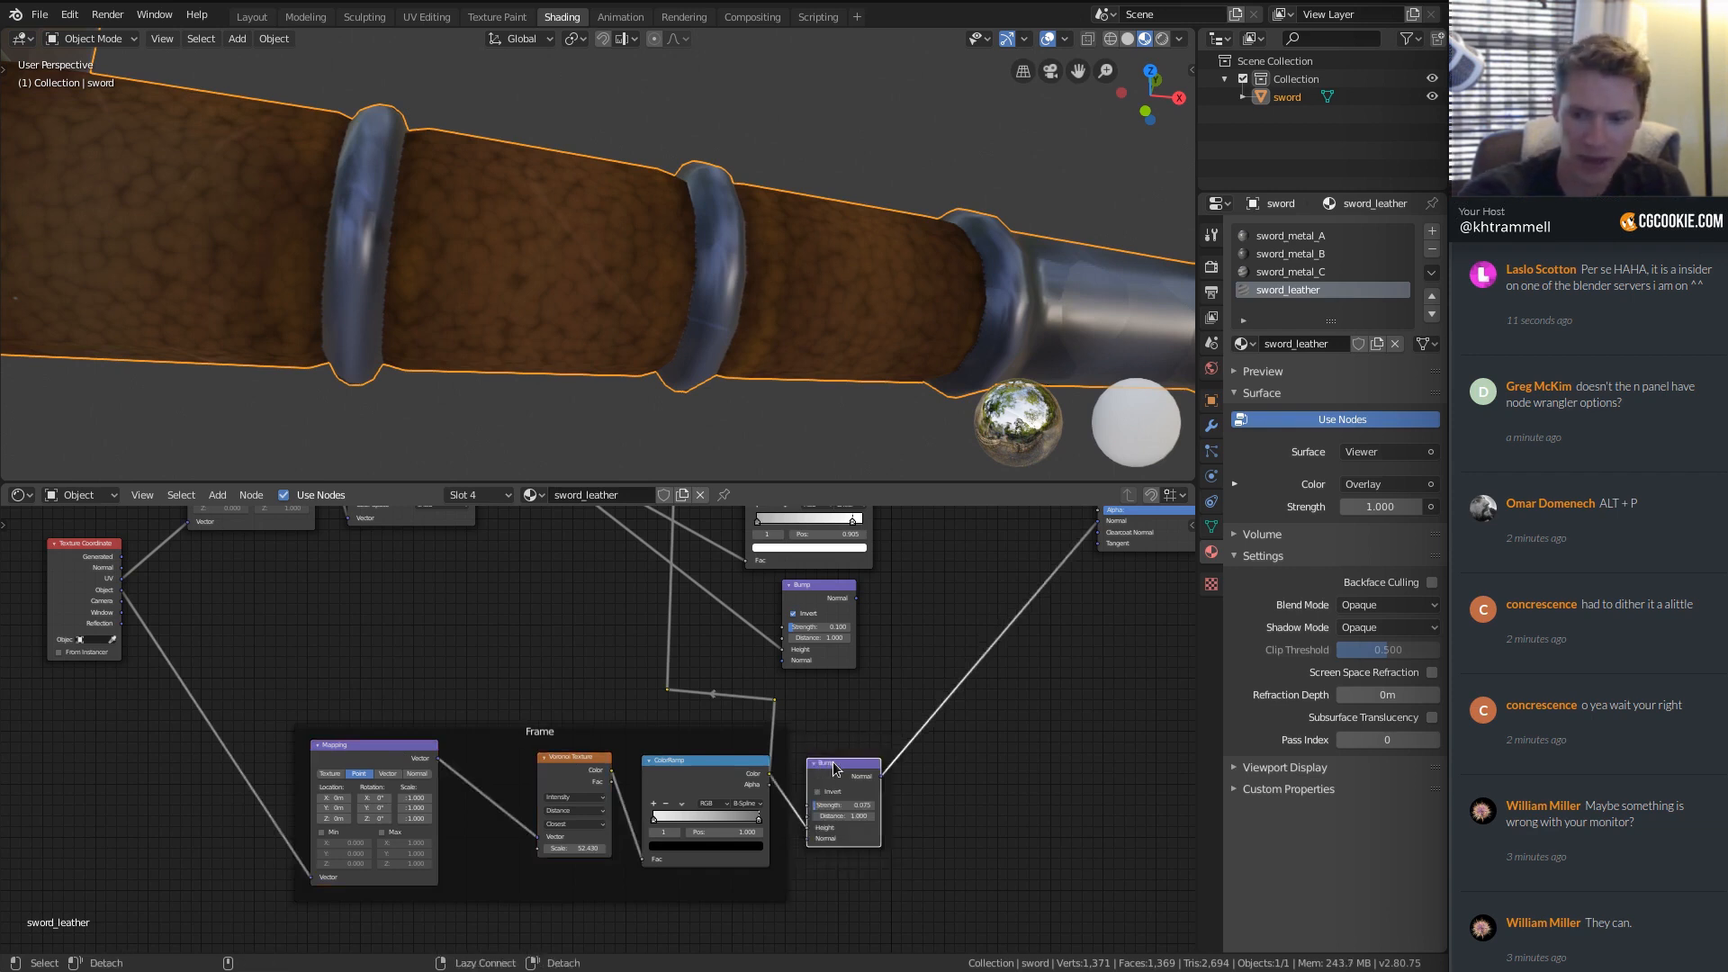
Remove the ColorRamp, Voronoi Texture and Mapping nodes from the frame.
{"action": "left_click_drag", "start_coordinate": [310, 774], "coordinate": [920, 839]}
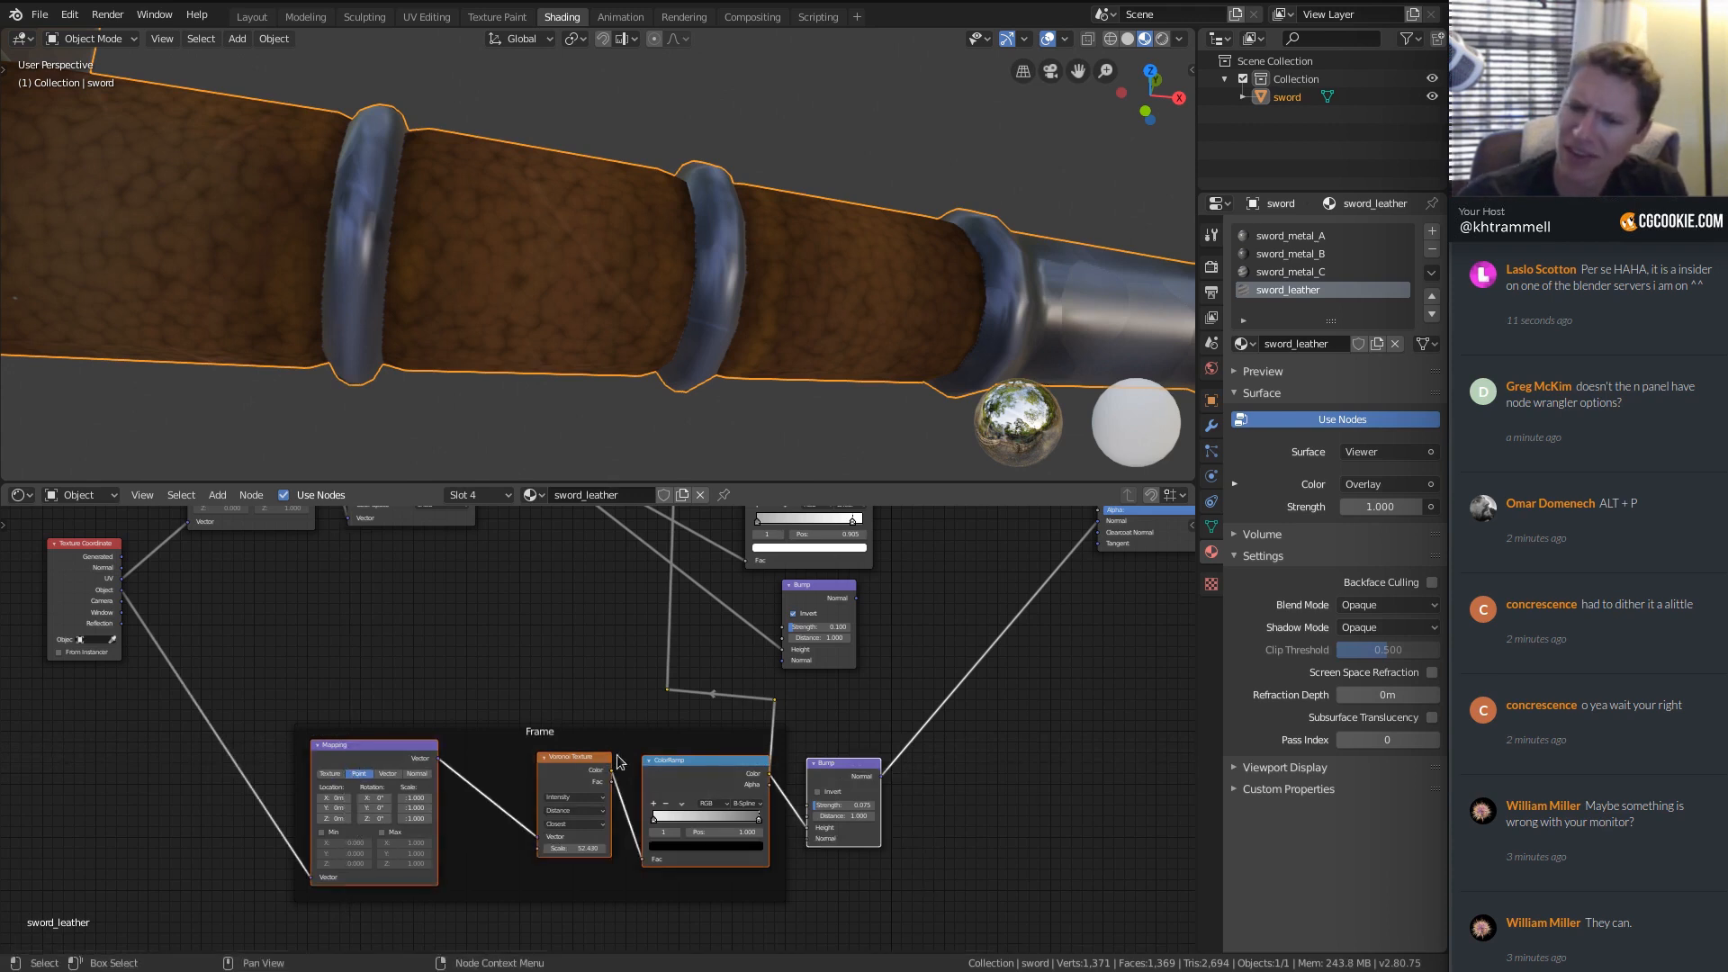
{"action": "left_click", "coordinate": [697, 778]}
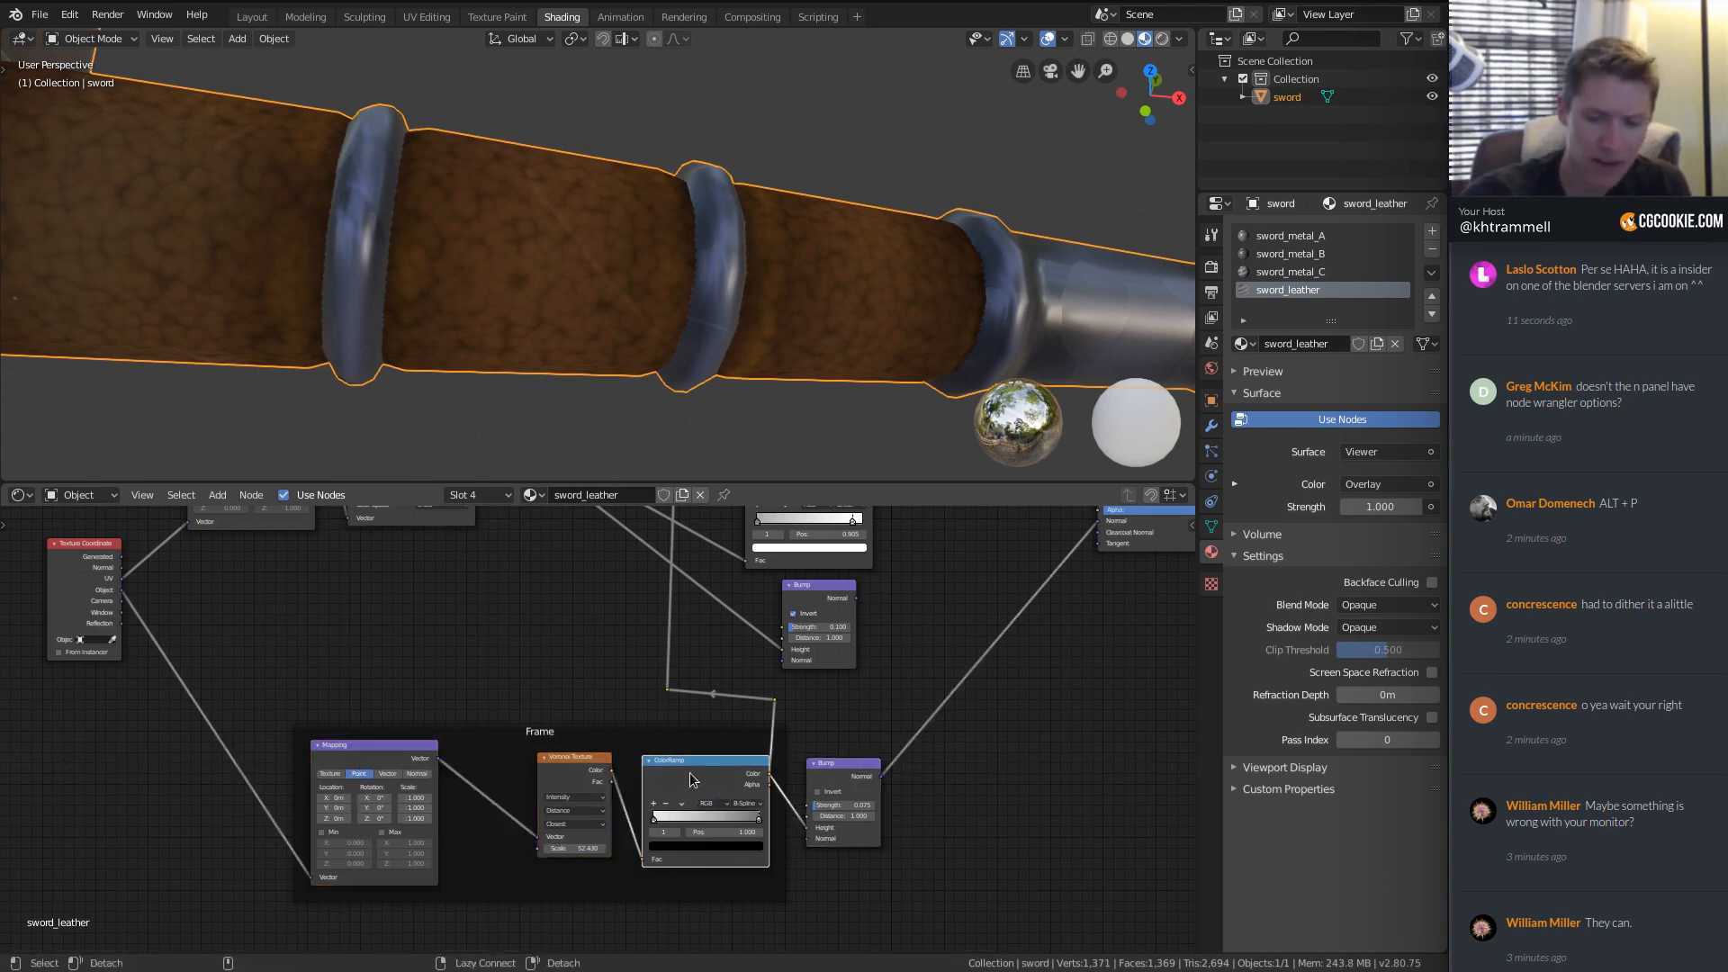
{"action": "left_click", "coordinate": [585, 764]}
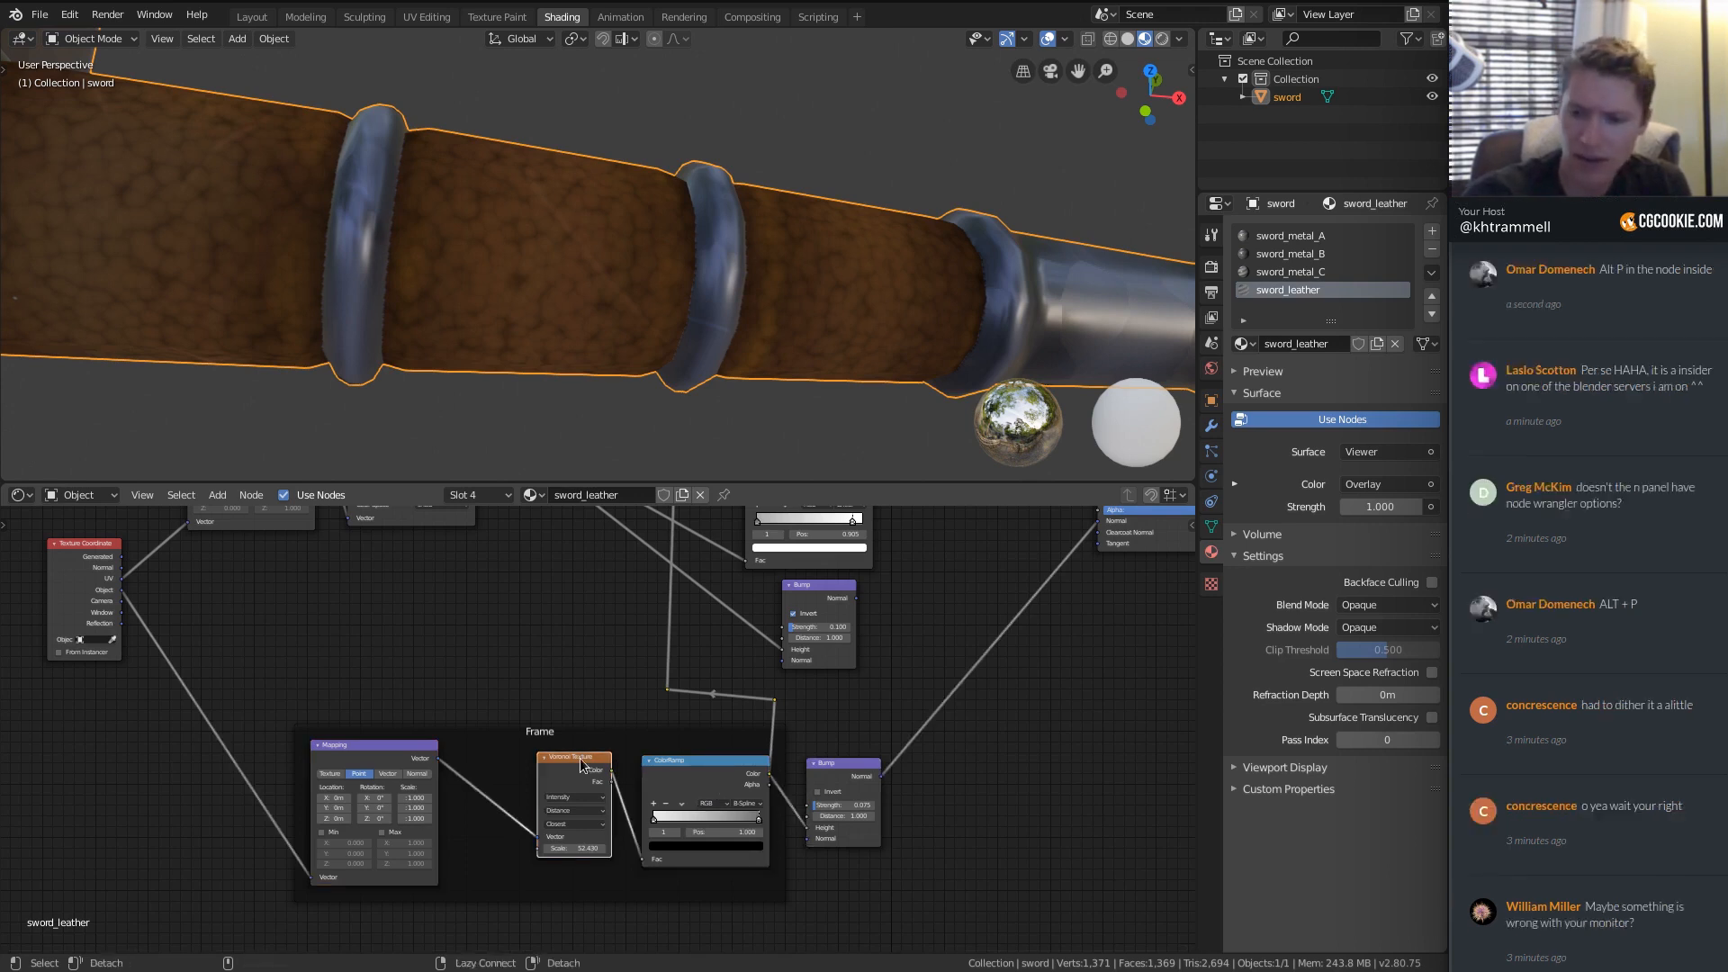
{"action": "left_click", "coordinate": [405, 755]}
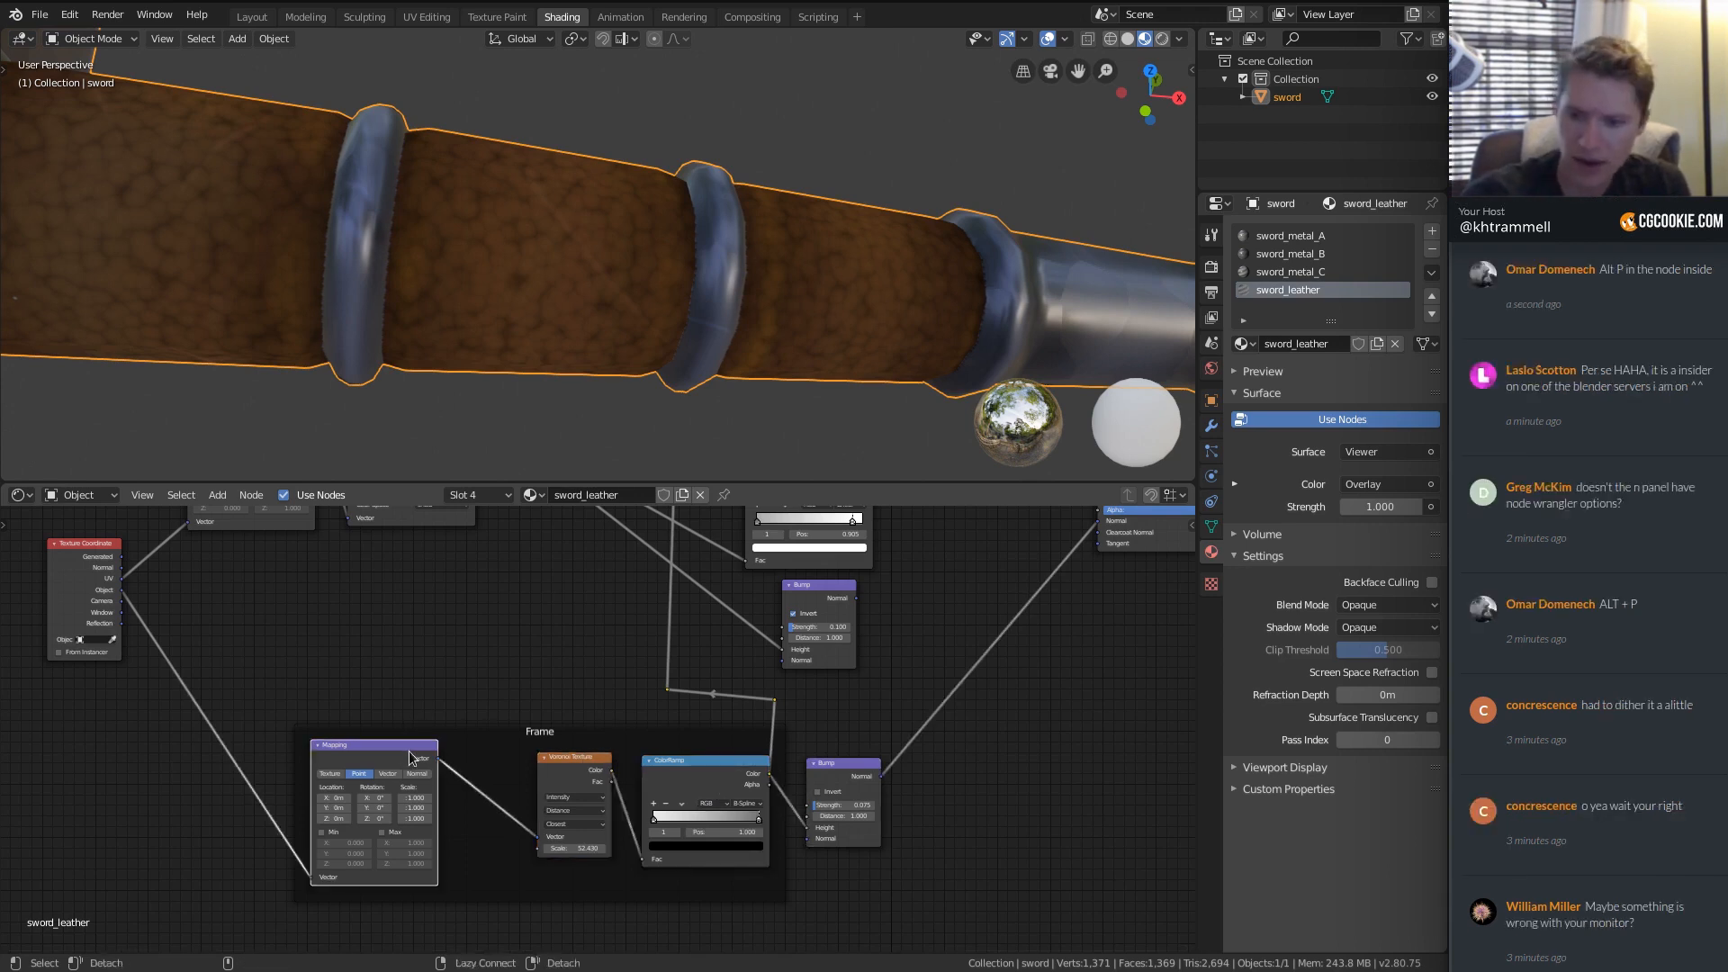
Move the emptied frame below the Voronoi branch and delete it.
{"action": "left_click", "coordinate": [477, 742]}
{"action": "key", "text": "g"}
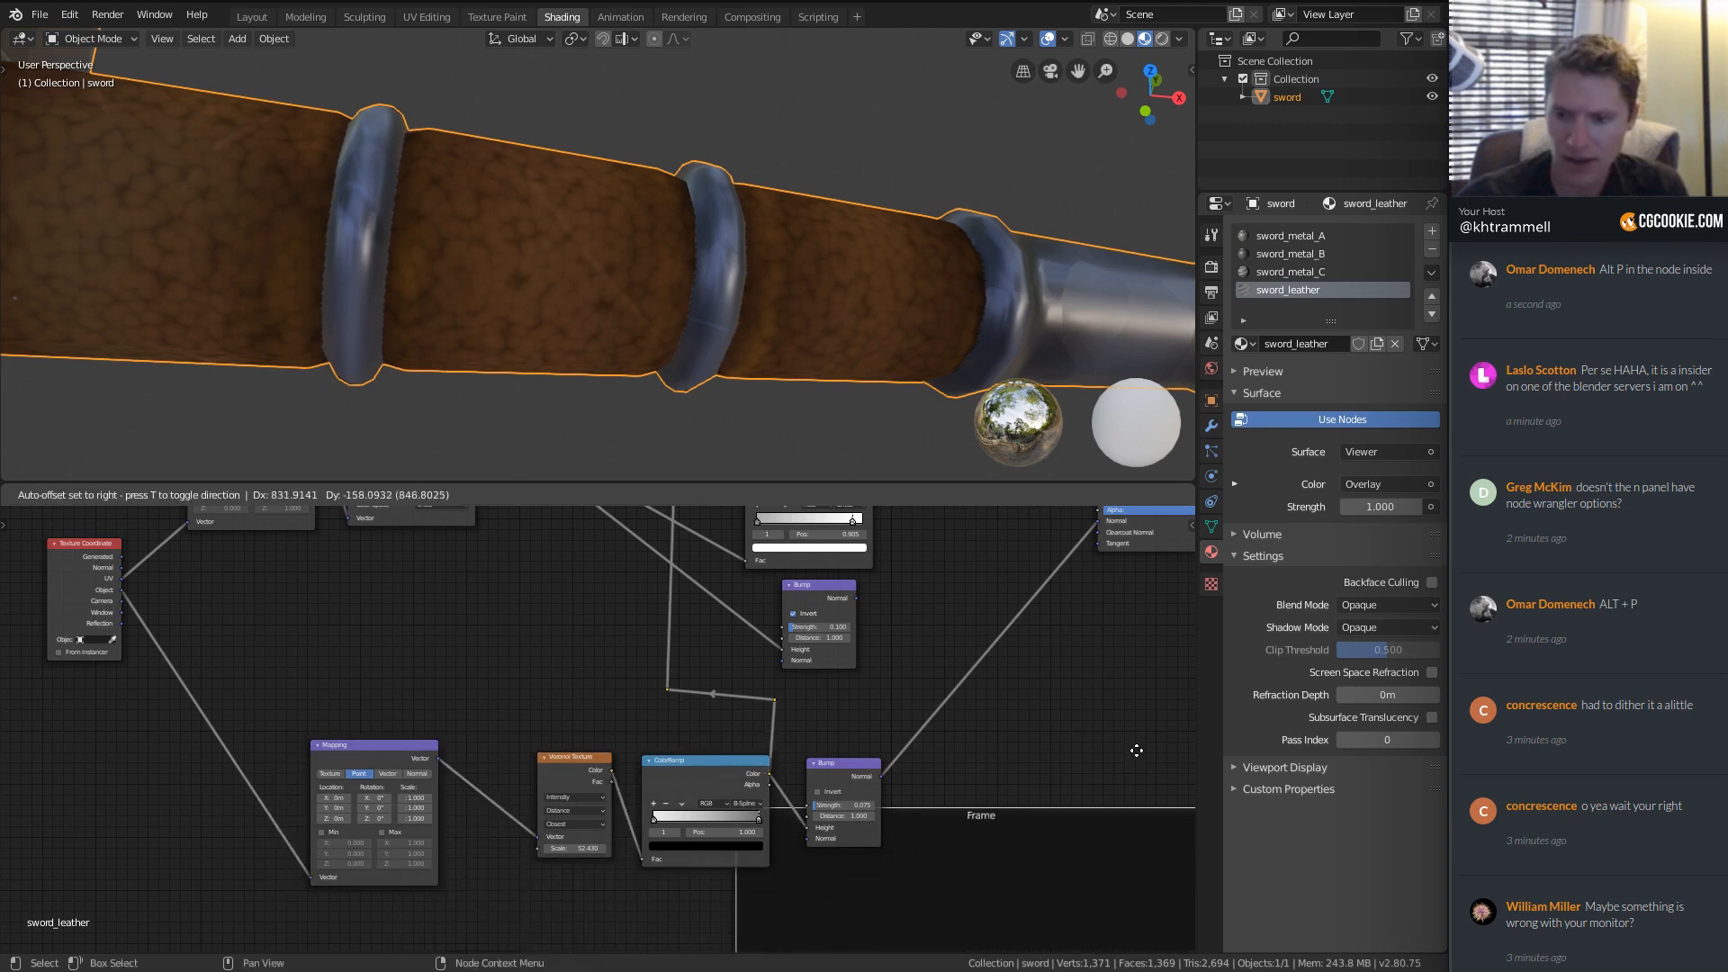
{"action": "left_click", "coordinate": [1100, 828]}
{"action": "middle_click_drag", "start_coordinate": [915, 812], "coordinate": [617, 606]}
{"action": "scroll", "coordinate": [732, 702], "scroll_direction": "down", "scroll_amount": 4}
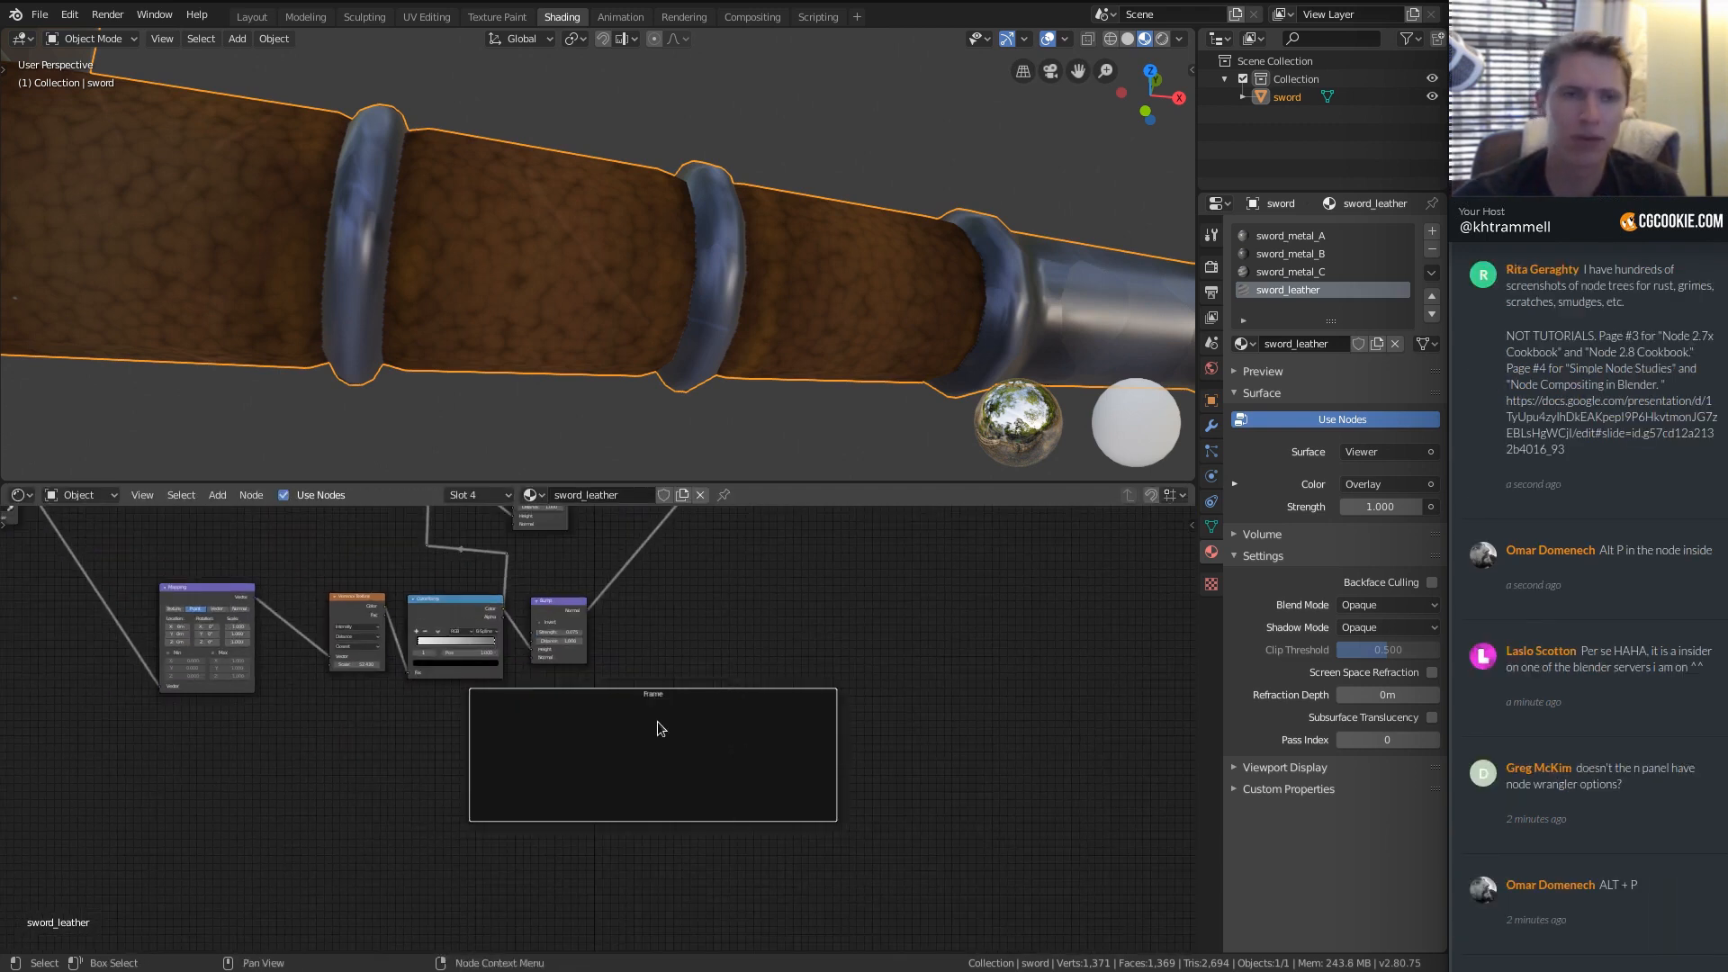
{"action": "key", "text": "x"}
Select the Voronoi branch's Mapping, Voronoi Texture, ColorRamp and Bump nodes and join them in a new frame.
{"action": "middle_click_drag", "start_coordinate": [478, 689], "coordinate": [617, 771]}
{"action": "key", "text": "b"}
{"action": "left_click_drag", "start_coordinate": [252, 673], "coordinate": [743, 819]}
{"action": "scroll", "coordinate": [729, 832], "scroll_direction": "up", "scroll_amount": 1}
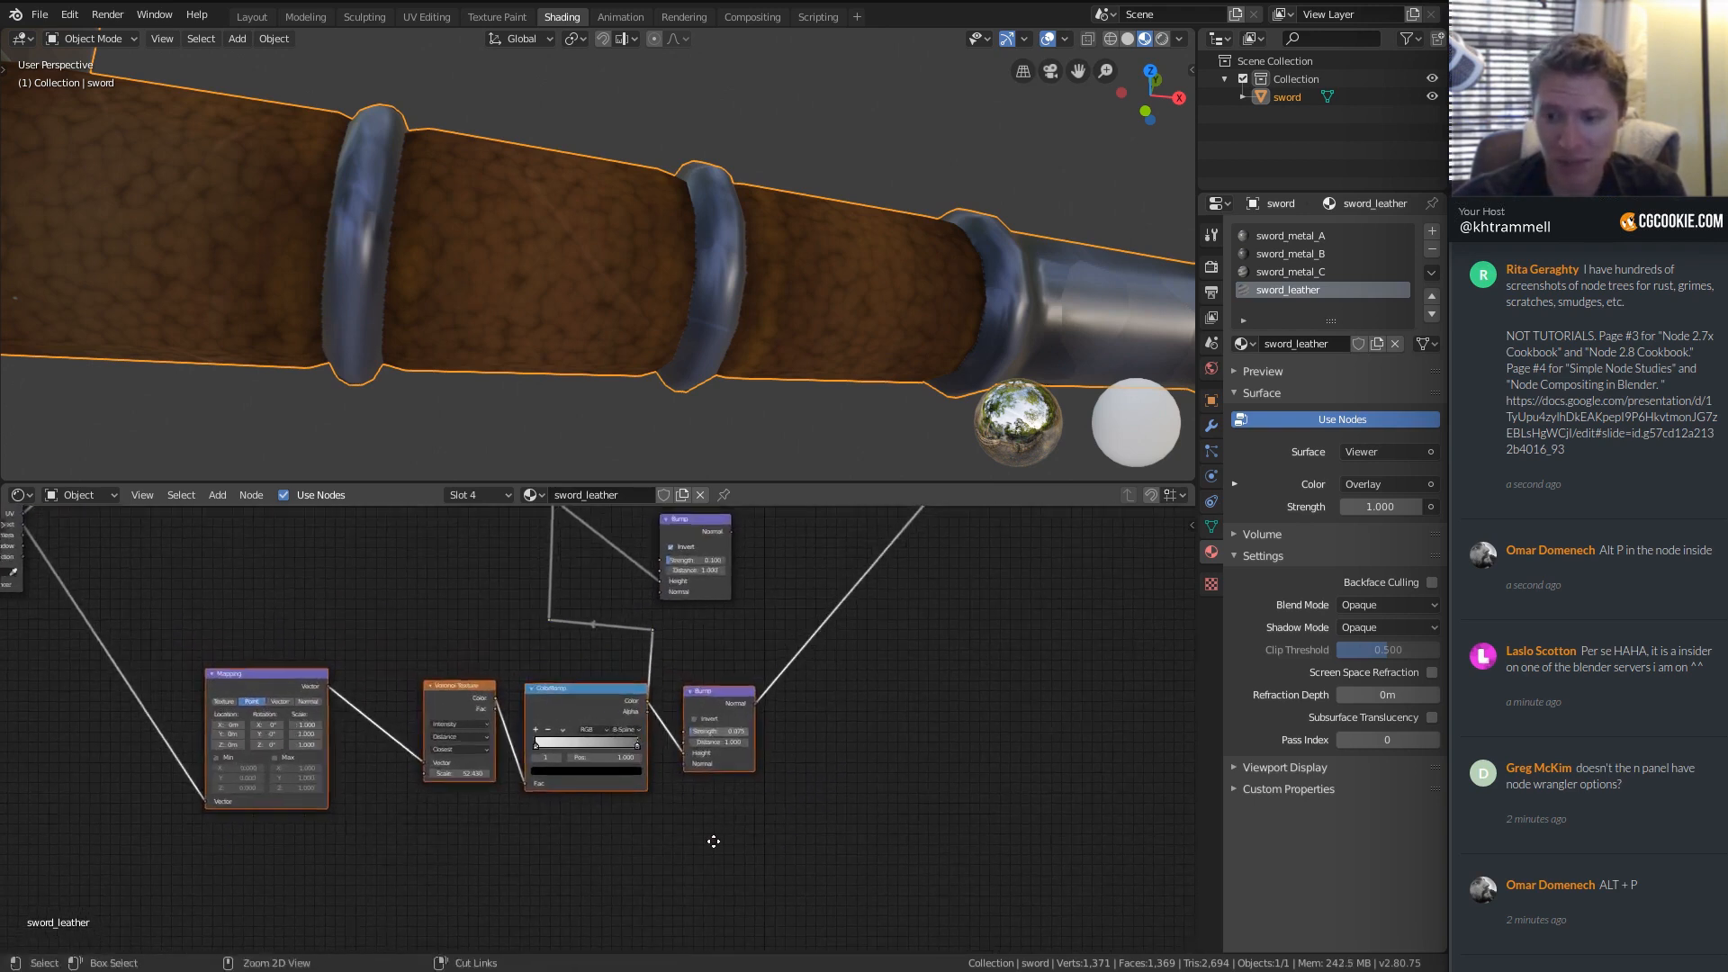
{"action": "key", "text": "p"}
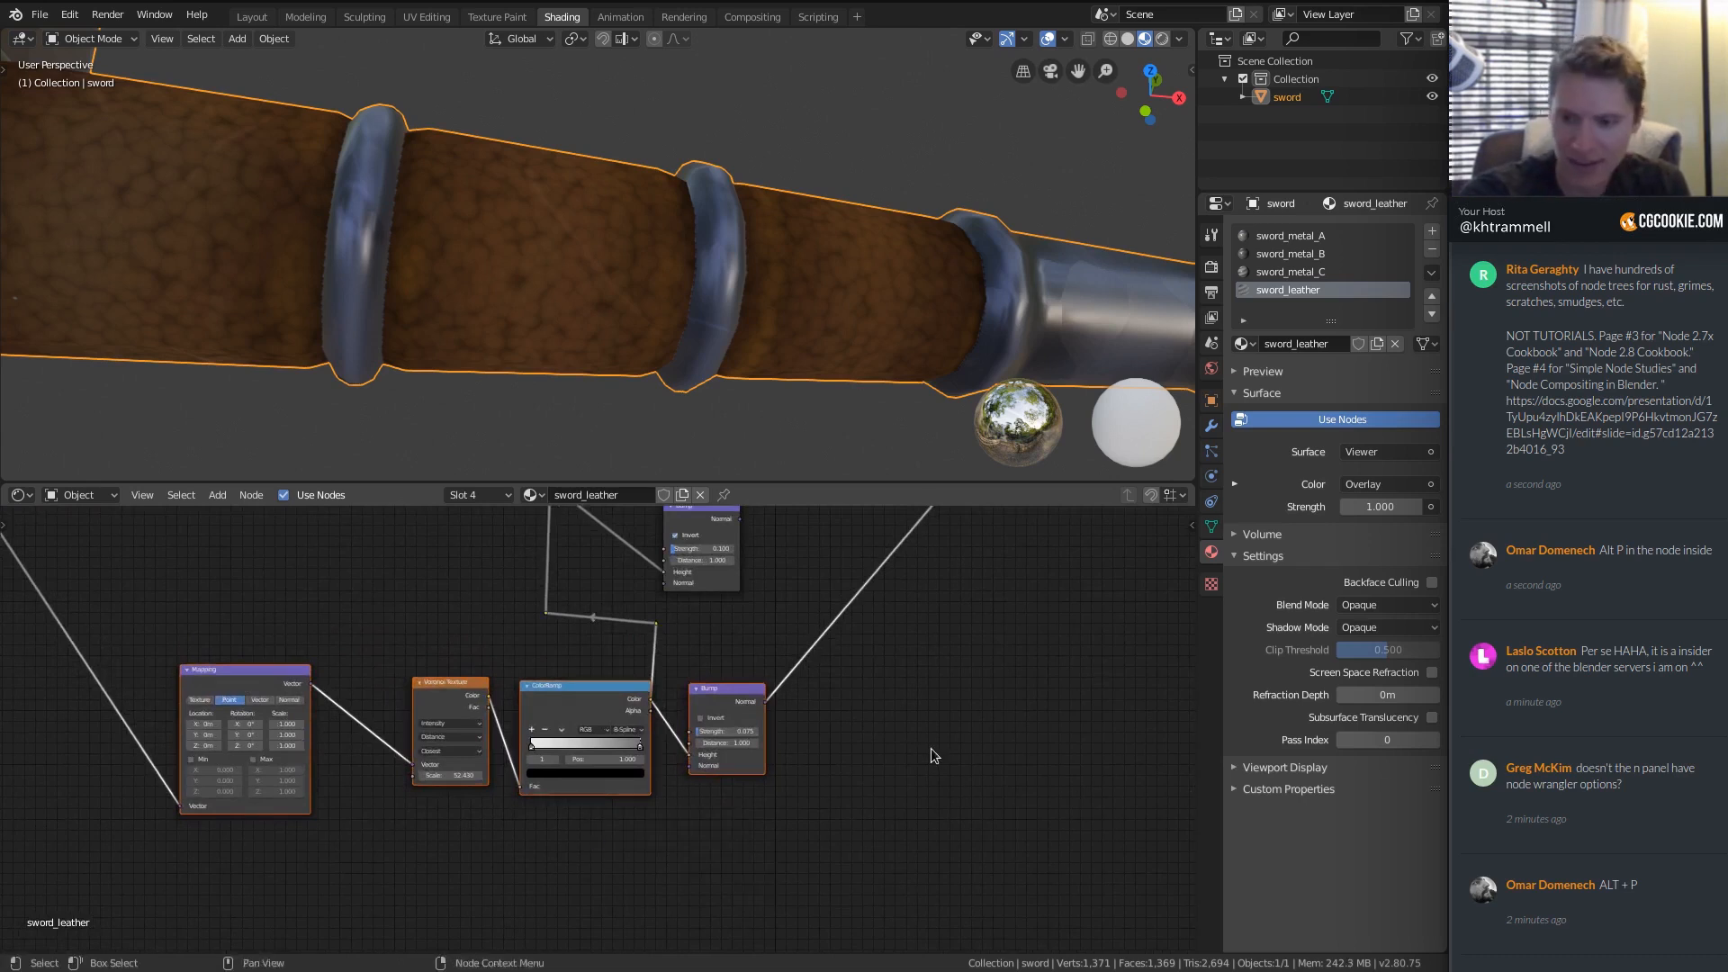
{"action": "left_click", "coordinate": [739, 701], "text": "shift"}
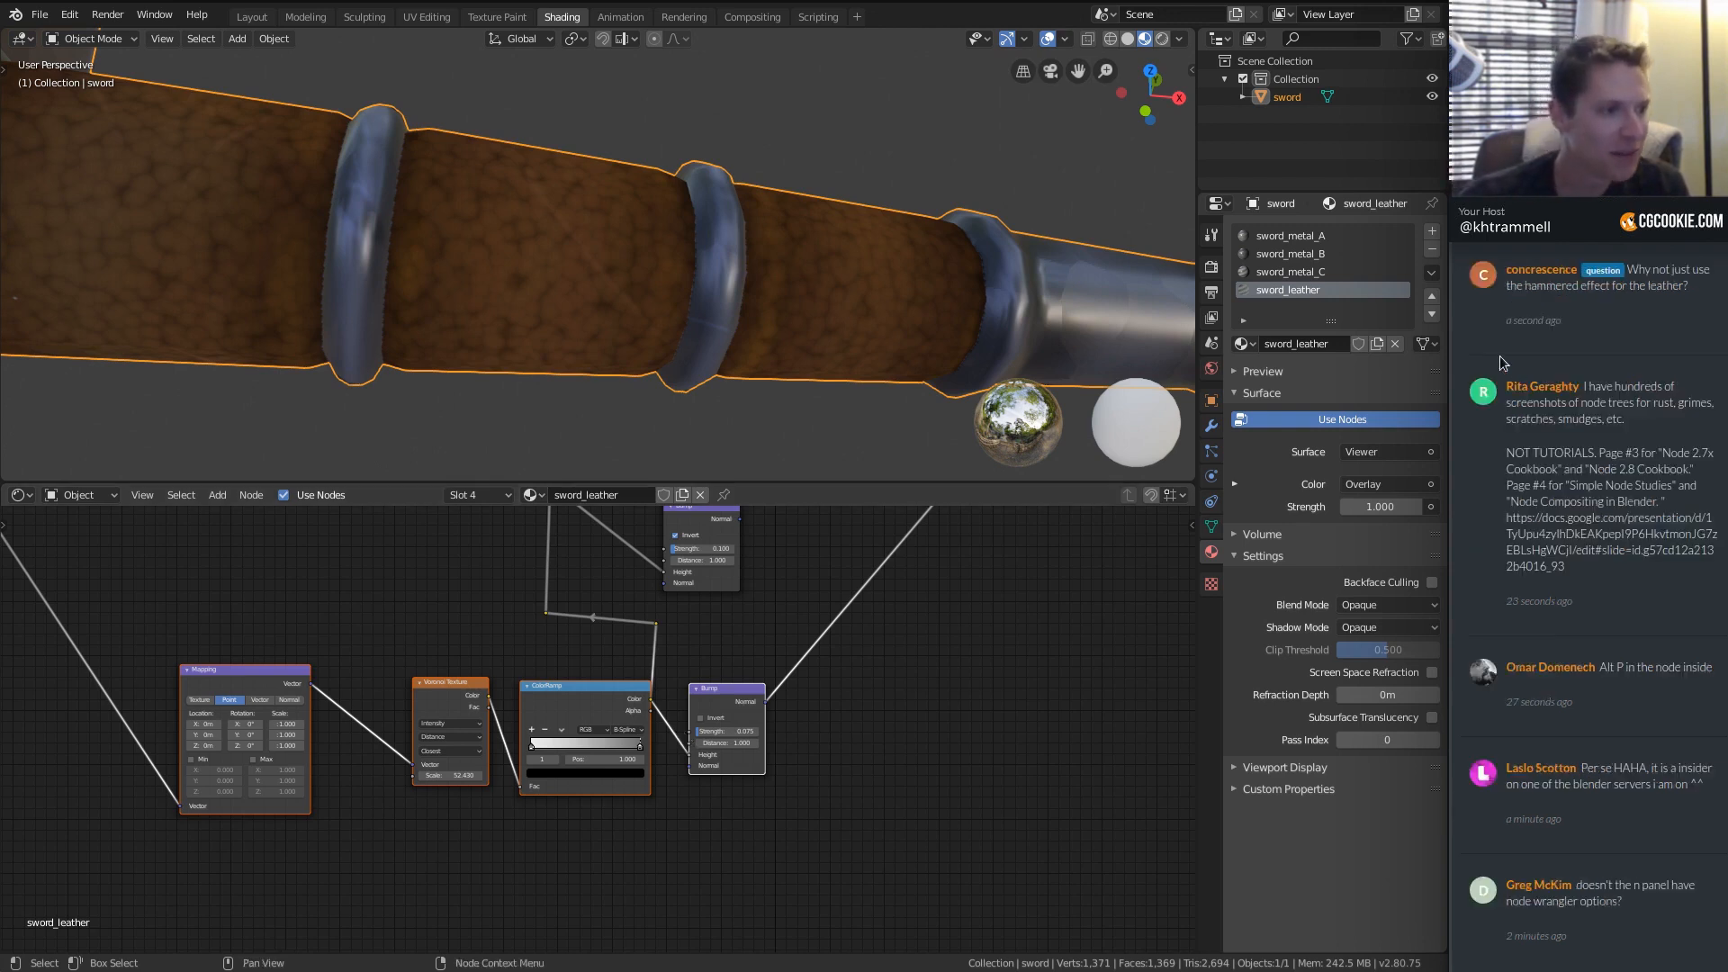
{"action": "scroll", "coordinate": [1549, 343], "scroll_direction": "down", "scroll_amount": 1}
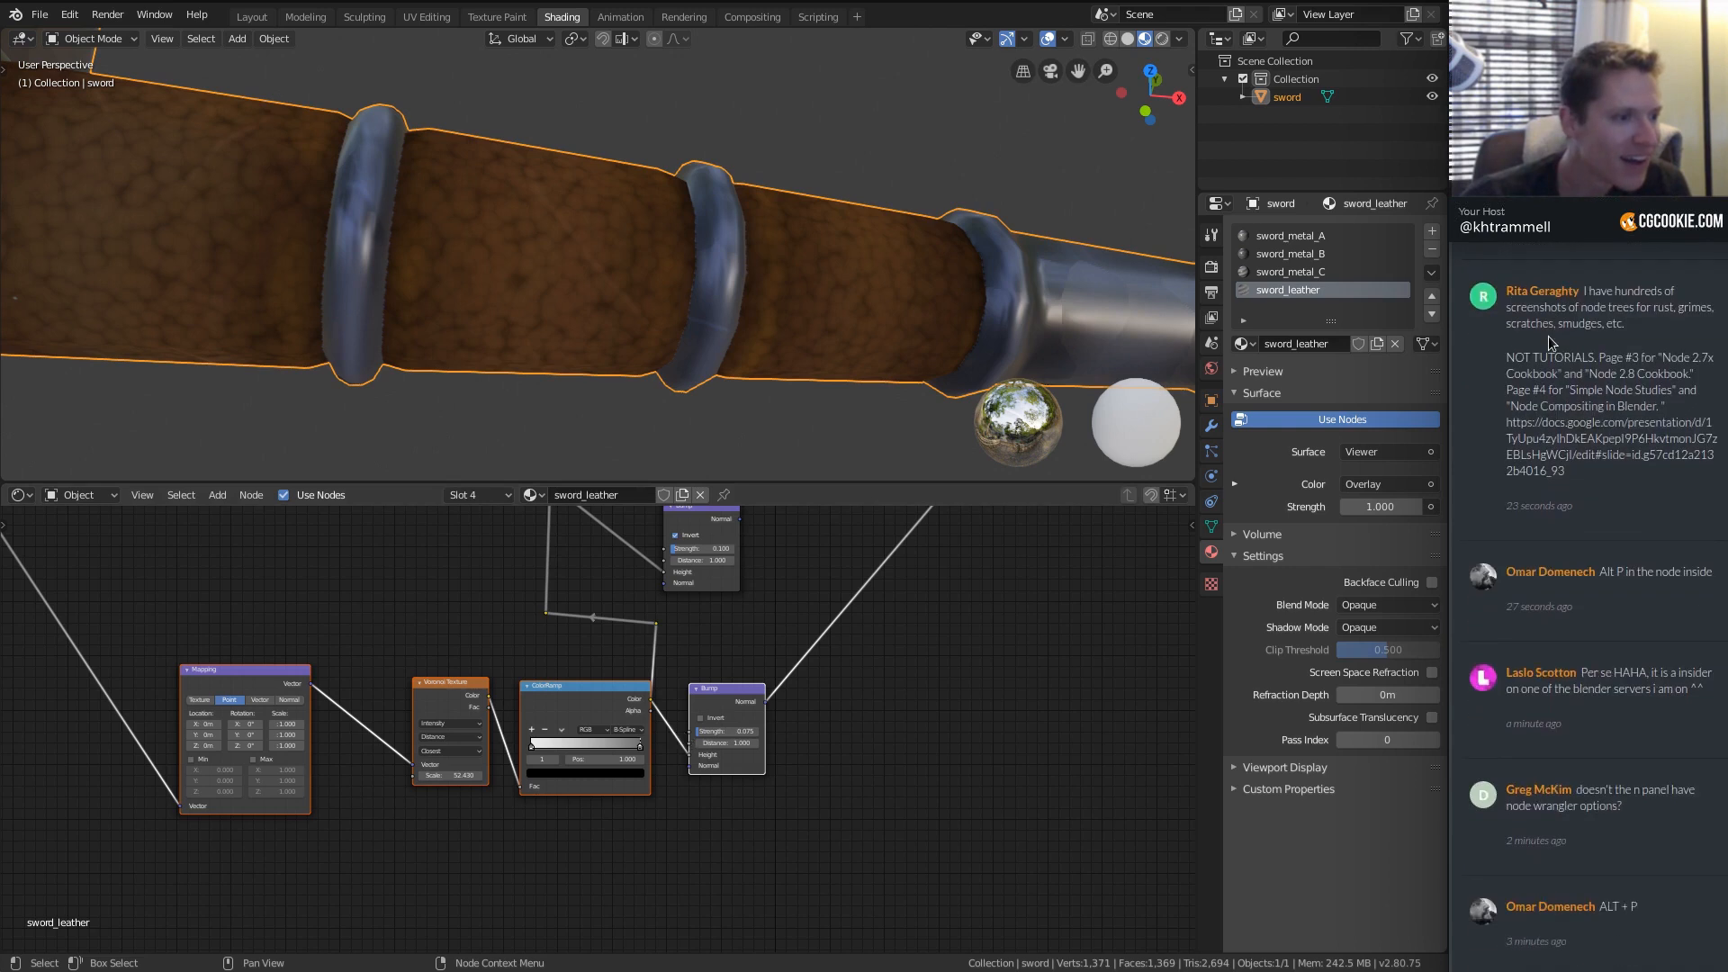
{"action": "scroll", "coordinate": [1550, 343], "scroll_direction": "down", "scroll_amount": 3}
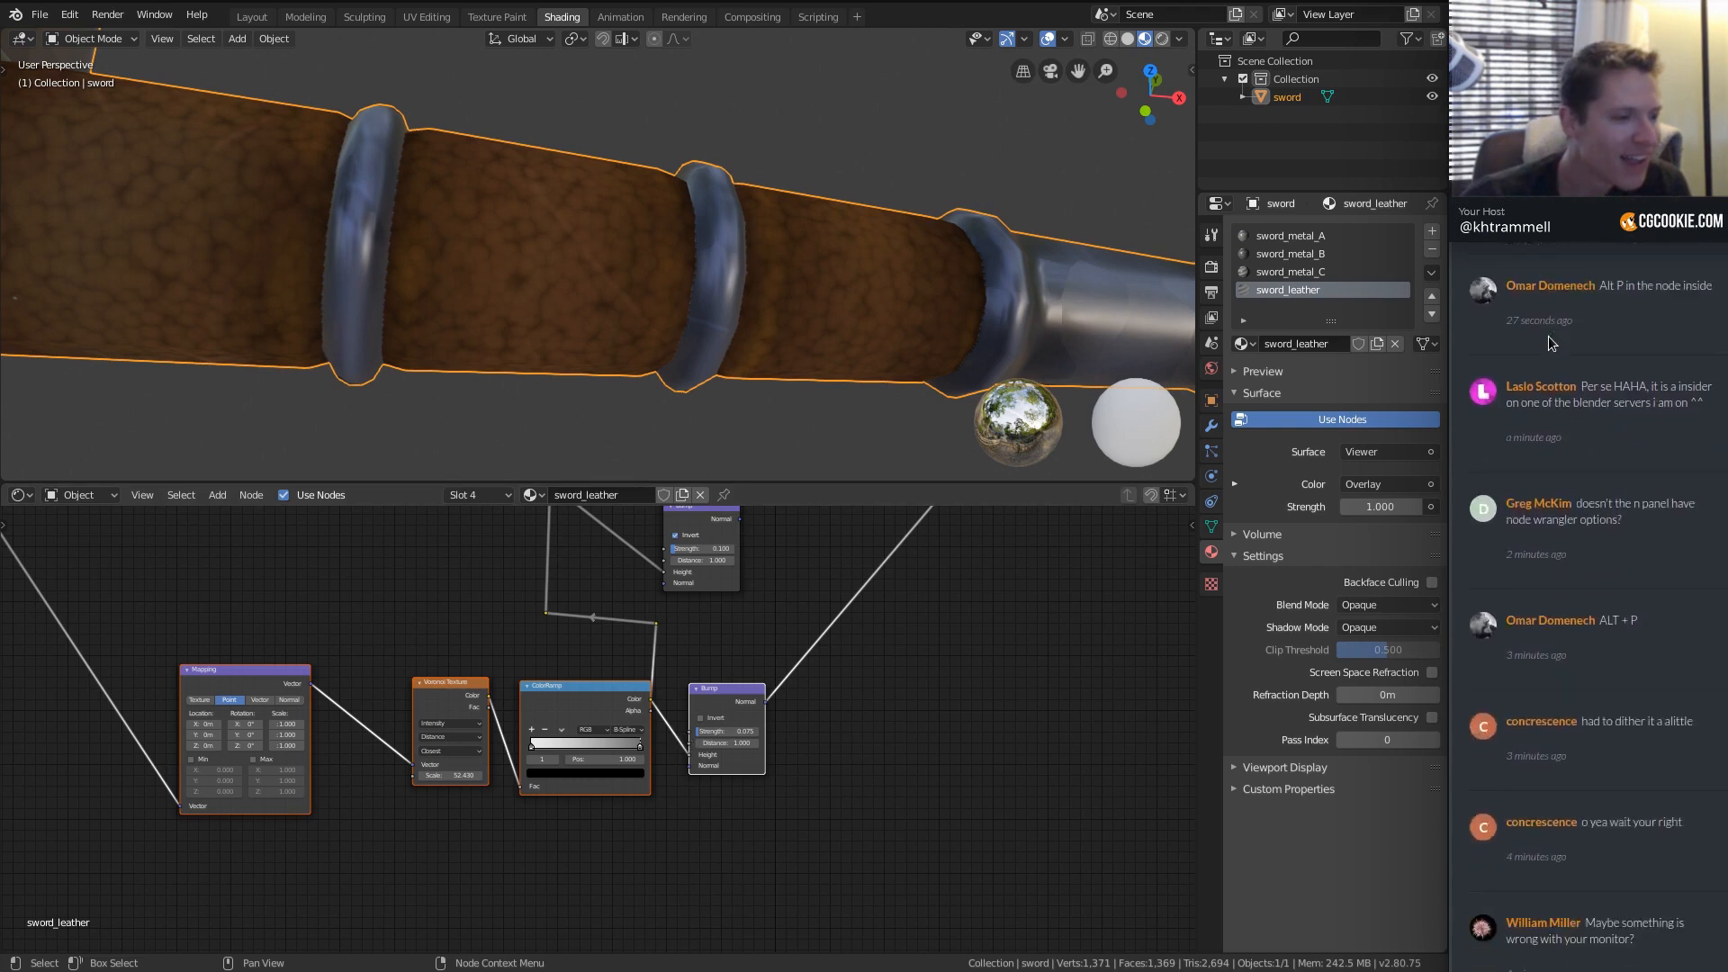
{"action": "scroll", "coordinate": [1550, 343], "scroll_direction": "up", "scroll_amount": 4}
{"action": "middle_click_drag", "start_coordinate": [851, 657], "coordinate": [854, 709]}
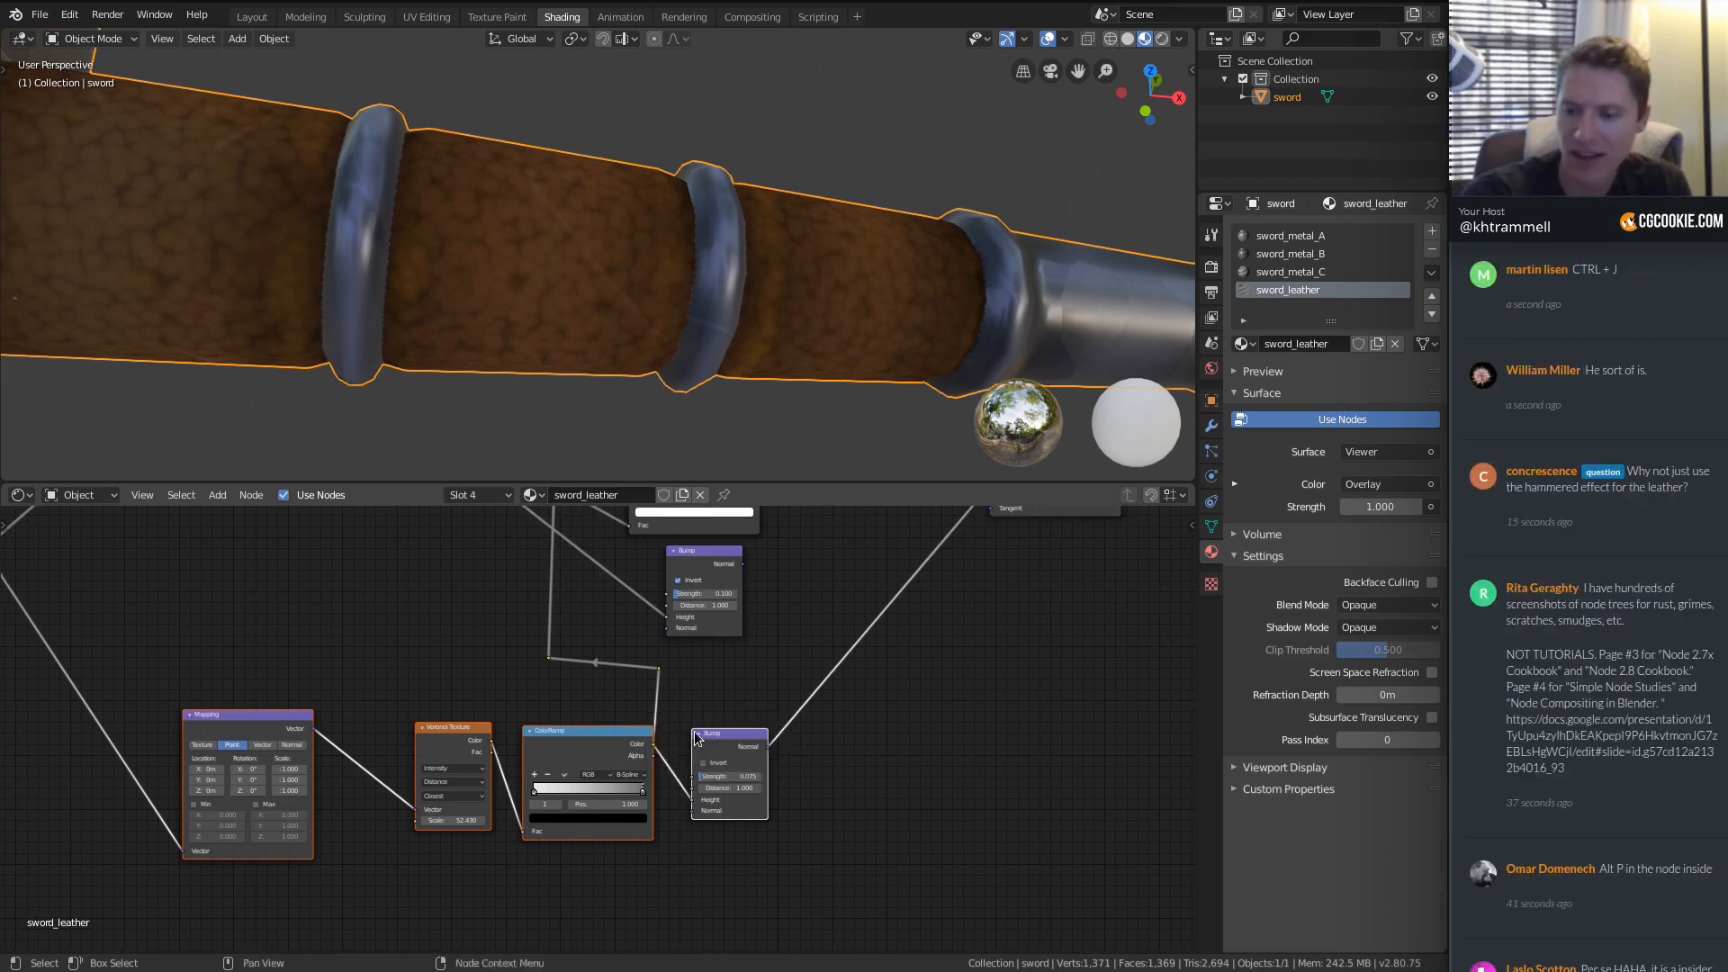
{"action": "key", "text": "ctrl+j"}
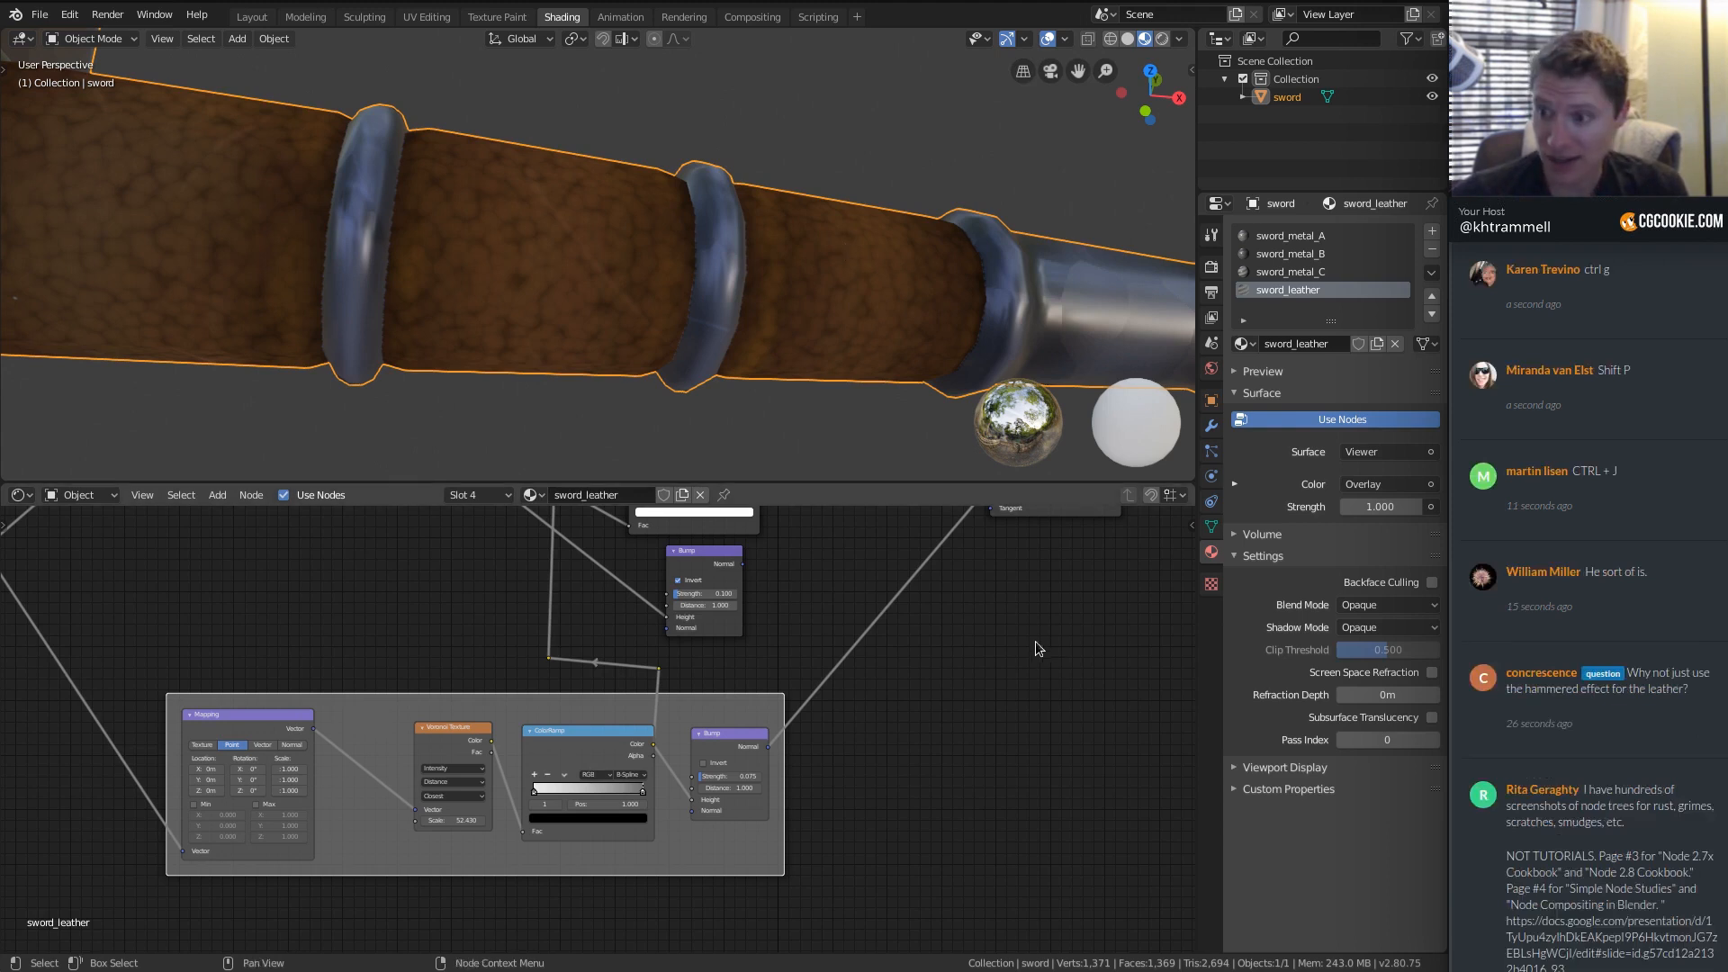
Set both the name and the label of the frame around the Voronoi branch to NORMAL NODES.
{"action": "key", "text": "n"}
{"action": "left_click", "coordinate": [1111, 576]}
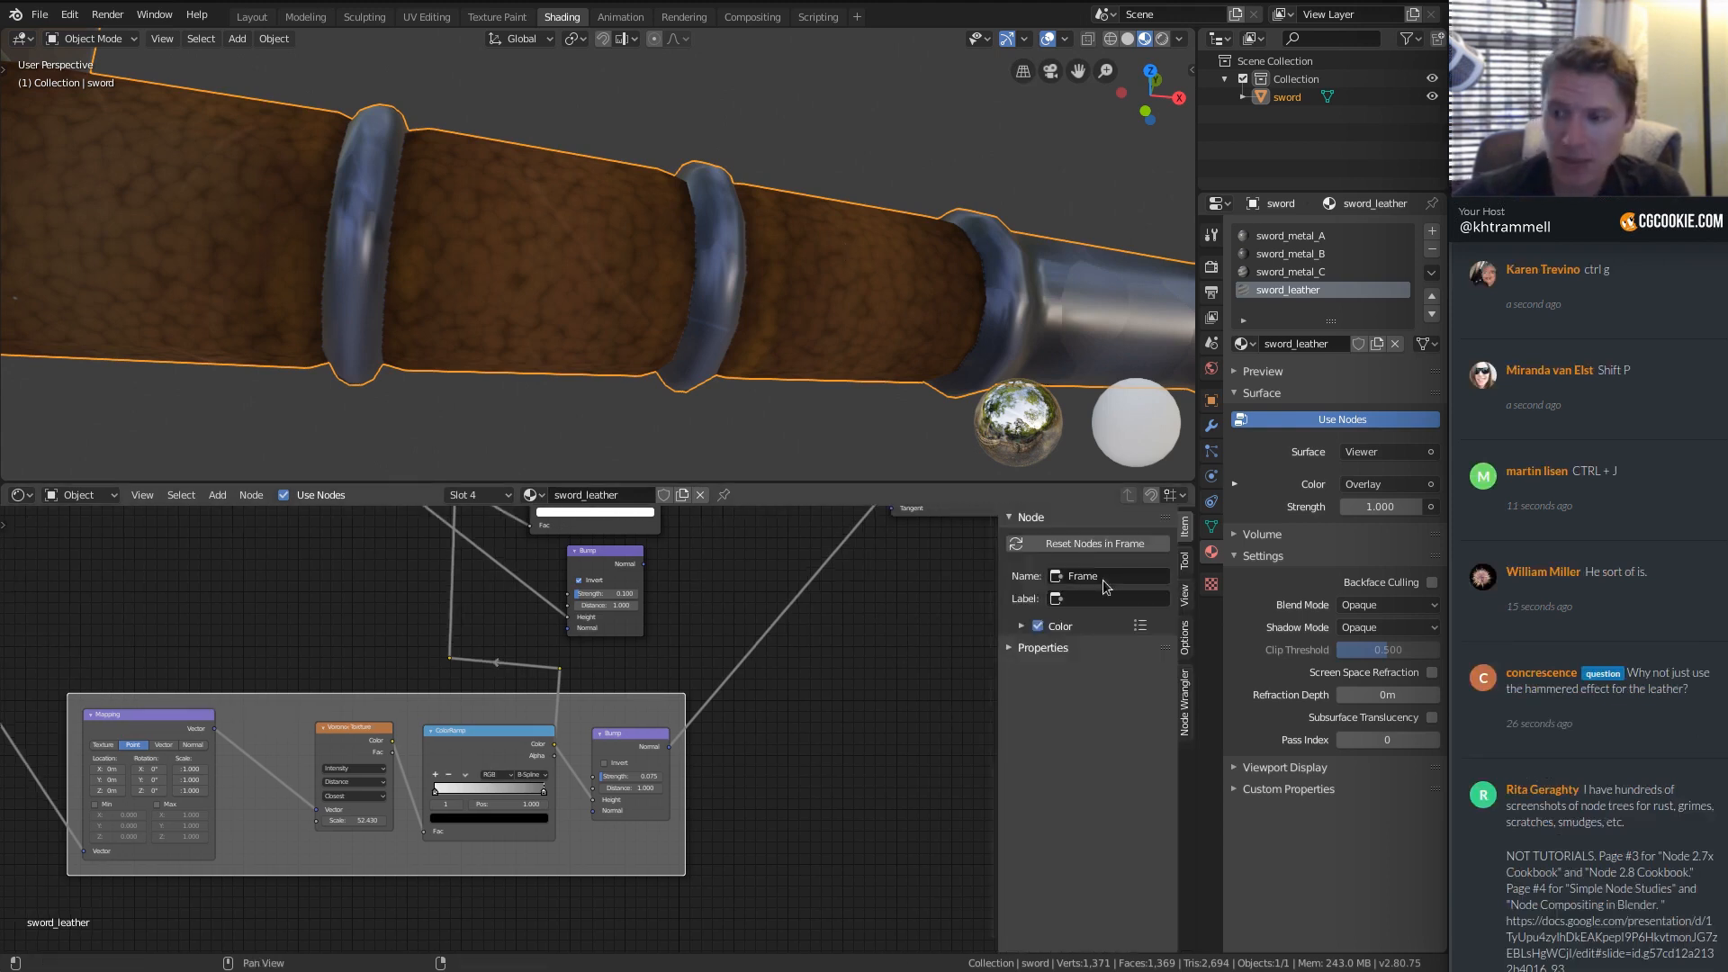
{"action": "type", "text": "NORMAL NODES"}
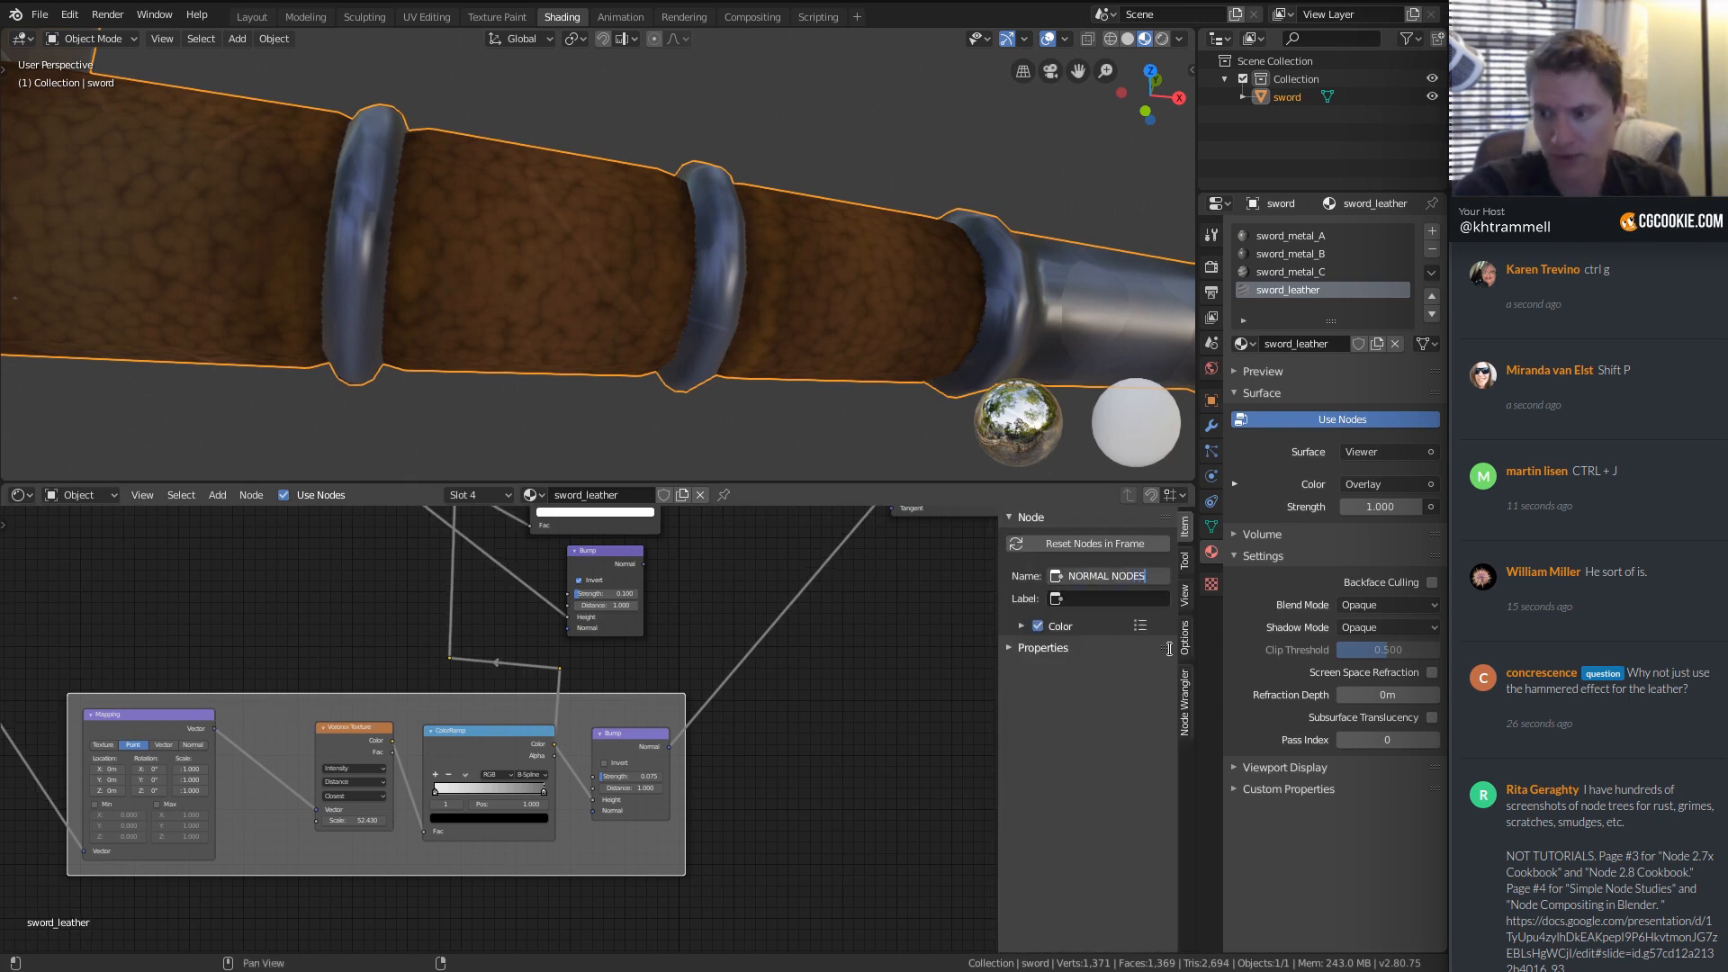
{"action": "key", "text": "Return"}
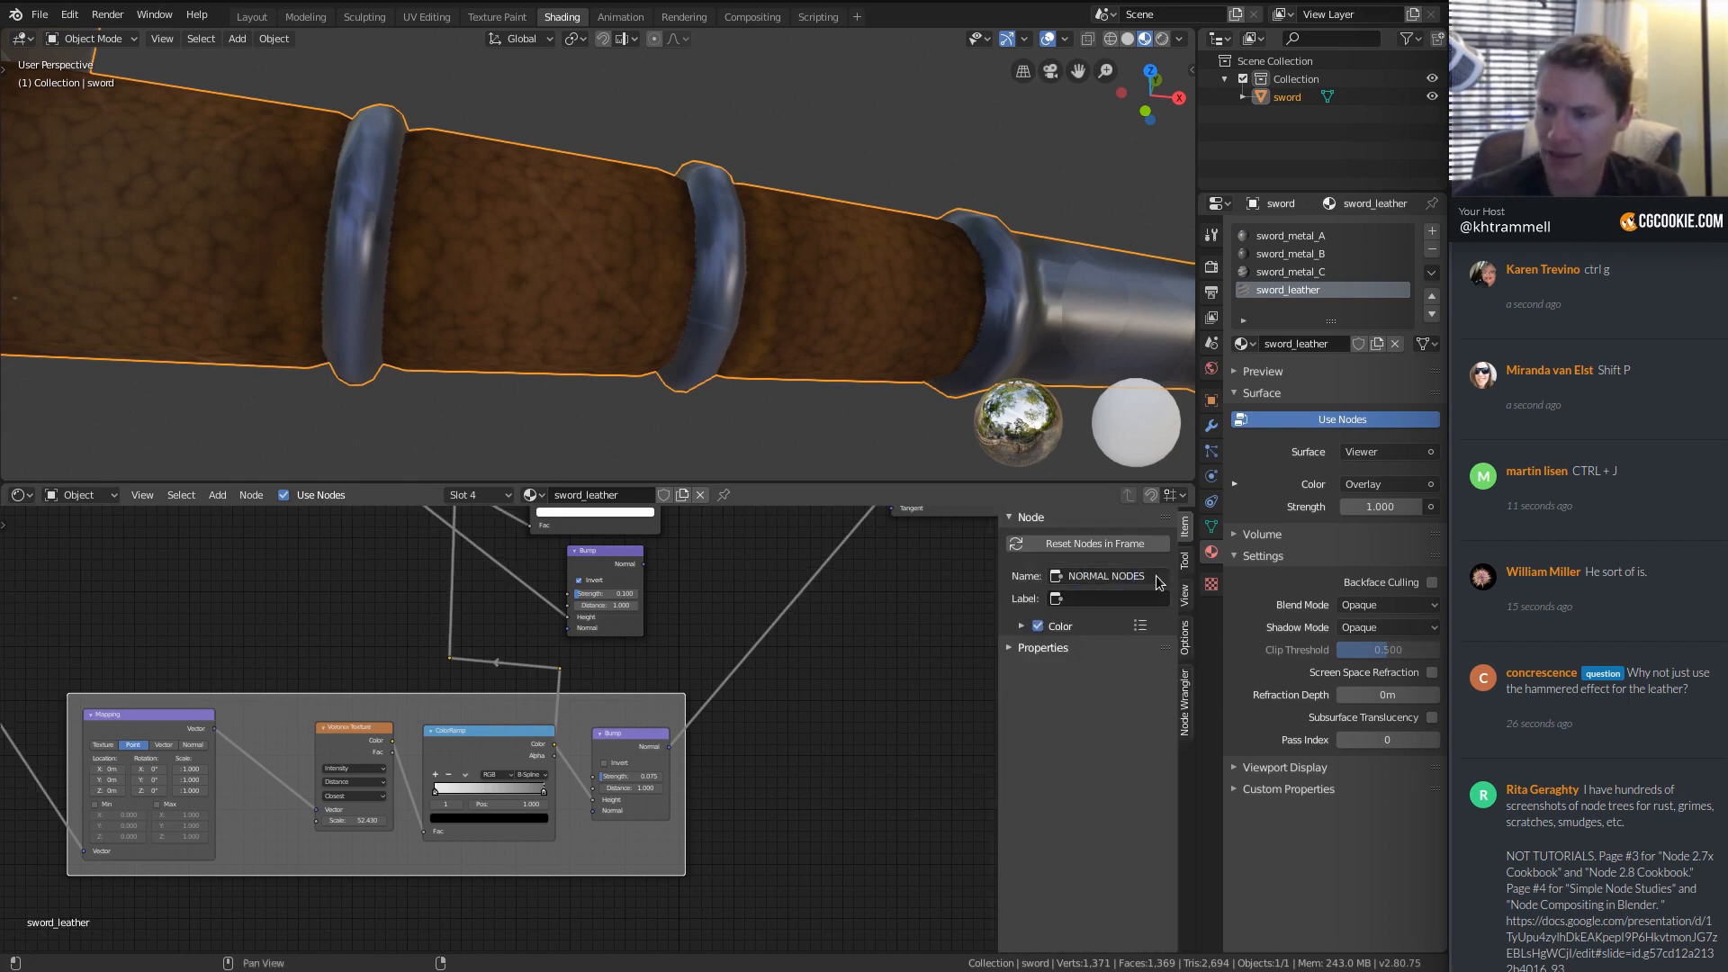
{"action": "type", "text": "NORMAL NODES"}
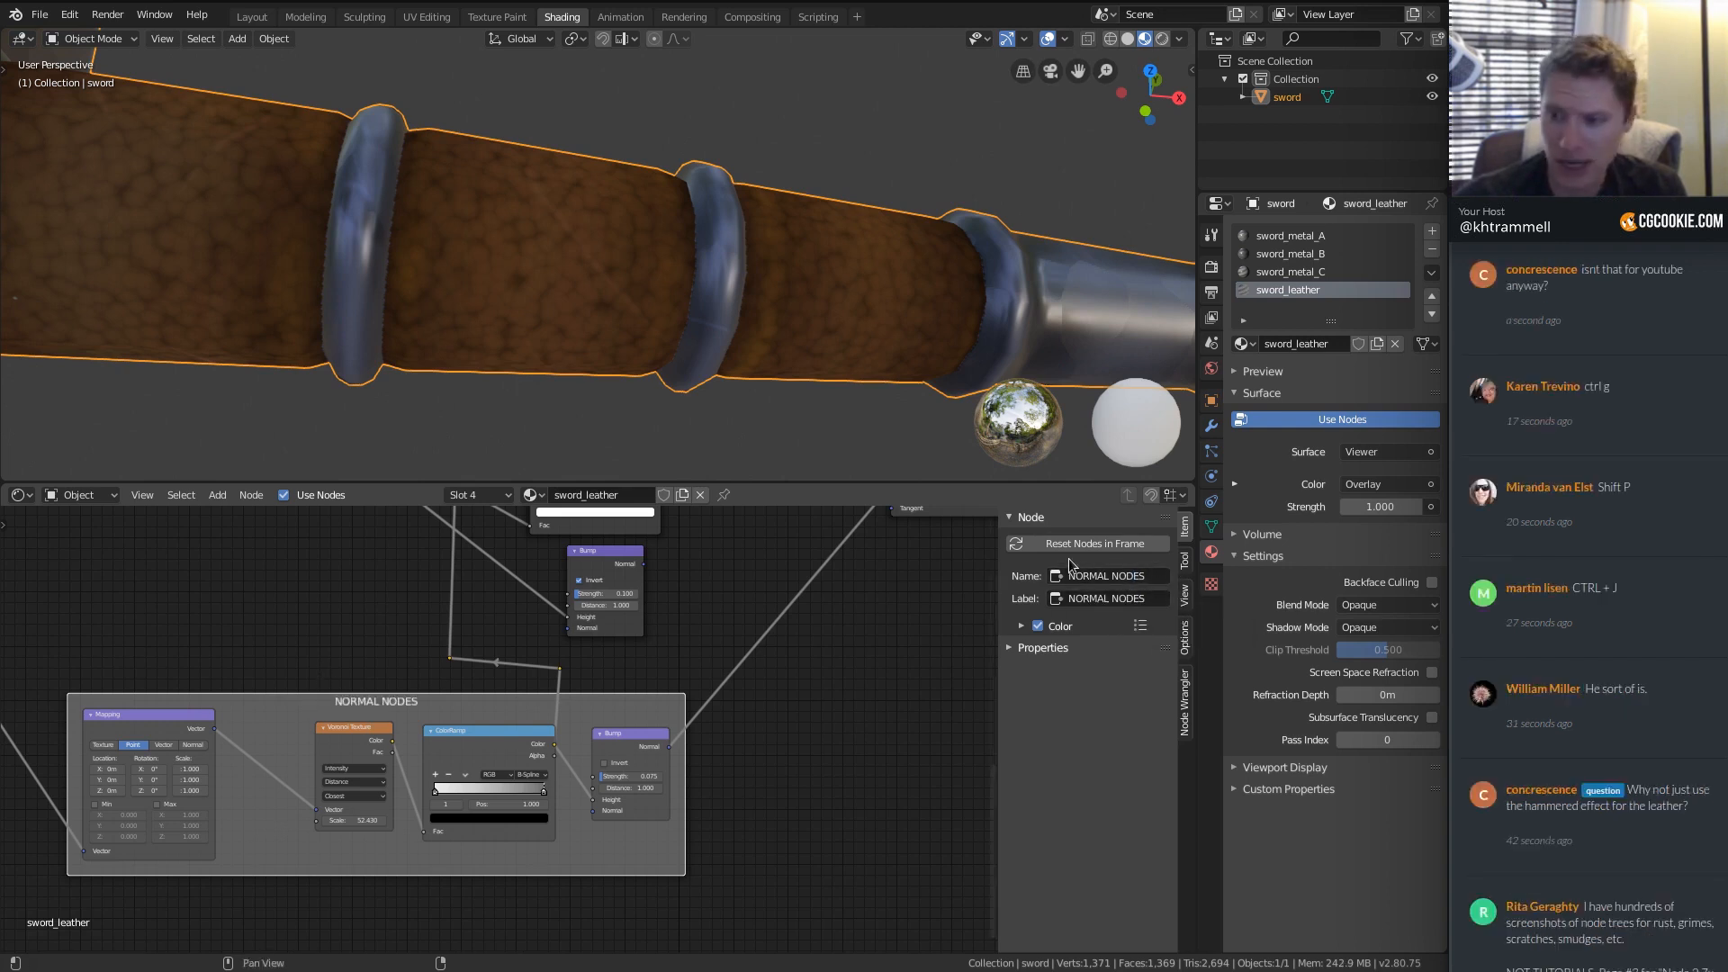
Tint the NORMAL NODES frame a blue-violet colour.
{"action": "left_click", "coordinate": [1021, 626]}
{"action": "left_click", "coordinate": [1076, 650]}
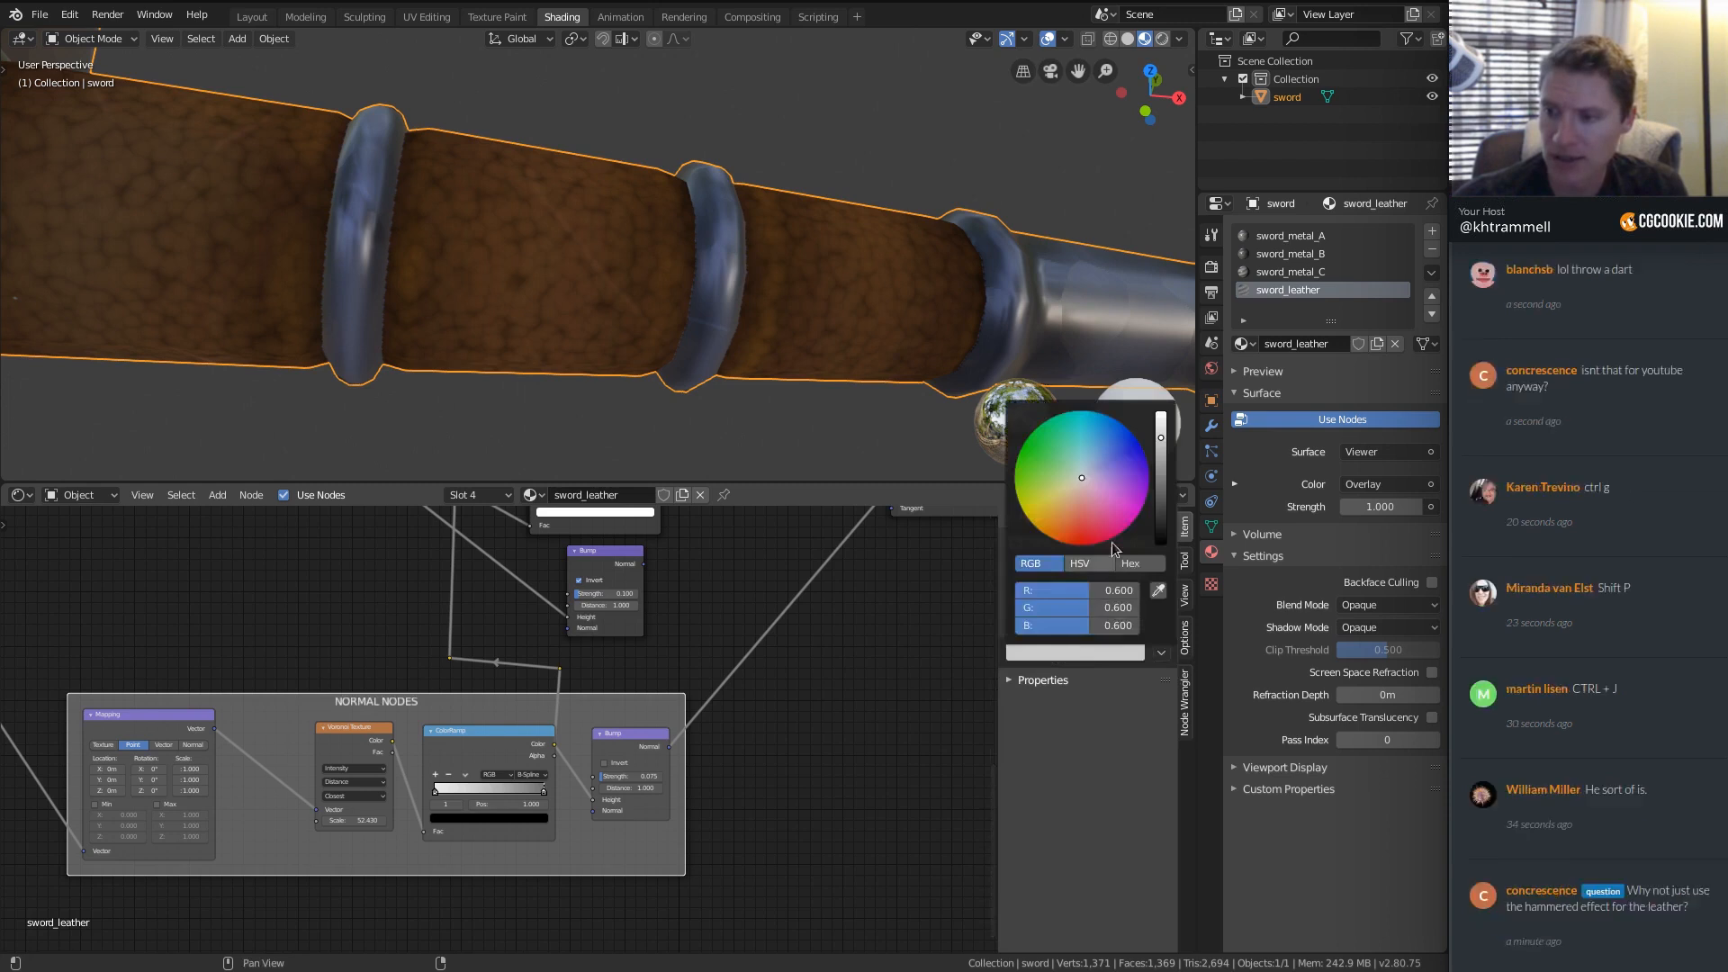
{"action": "left_click", "coordinate": [1107, 484]}
{"action": "mouse_move", "coordinate": [1107, 484]}
{"action": "left_mouse_down"}
{"action": "mouse_move", "coordinate": [1116, 468]}
{"action": "mouse_move", "coordinate": [1088, 468]}
{"action": "left_mouse_up"}
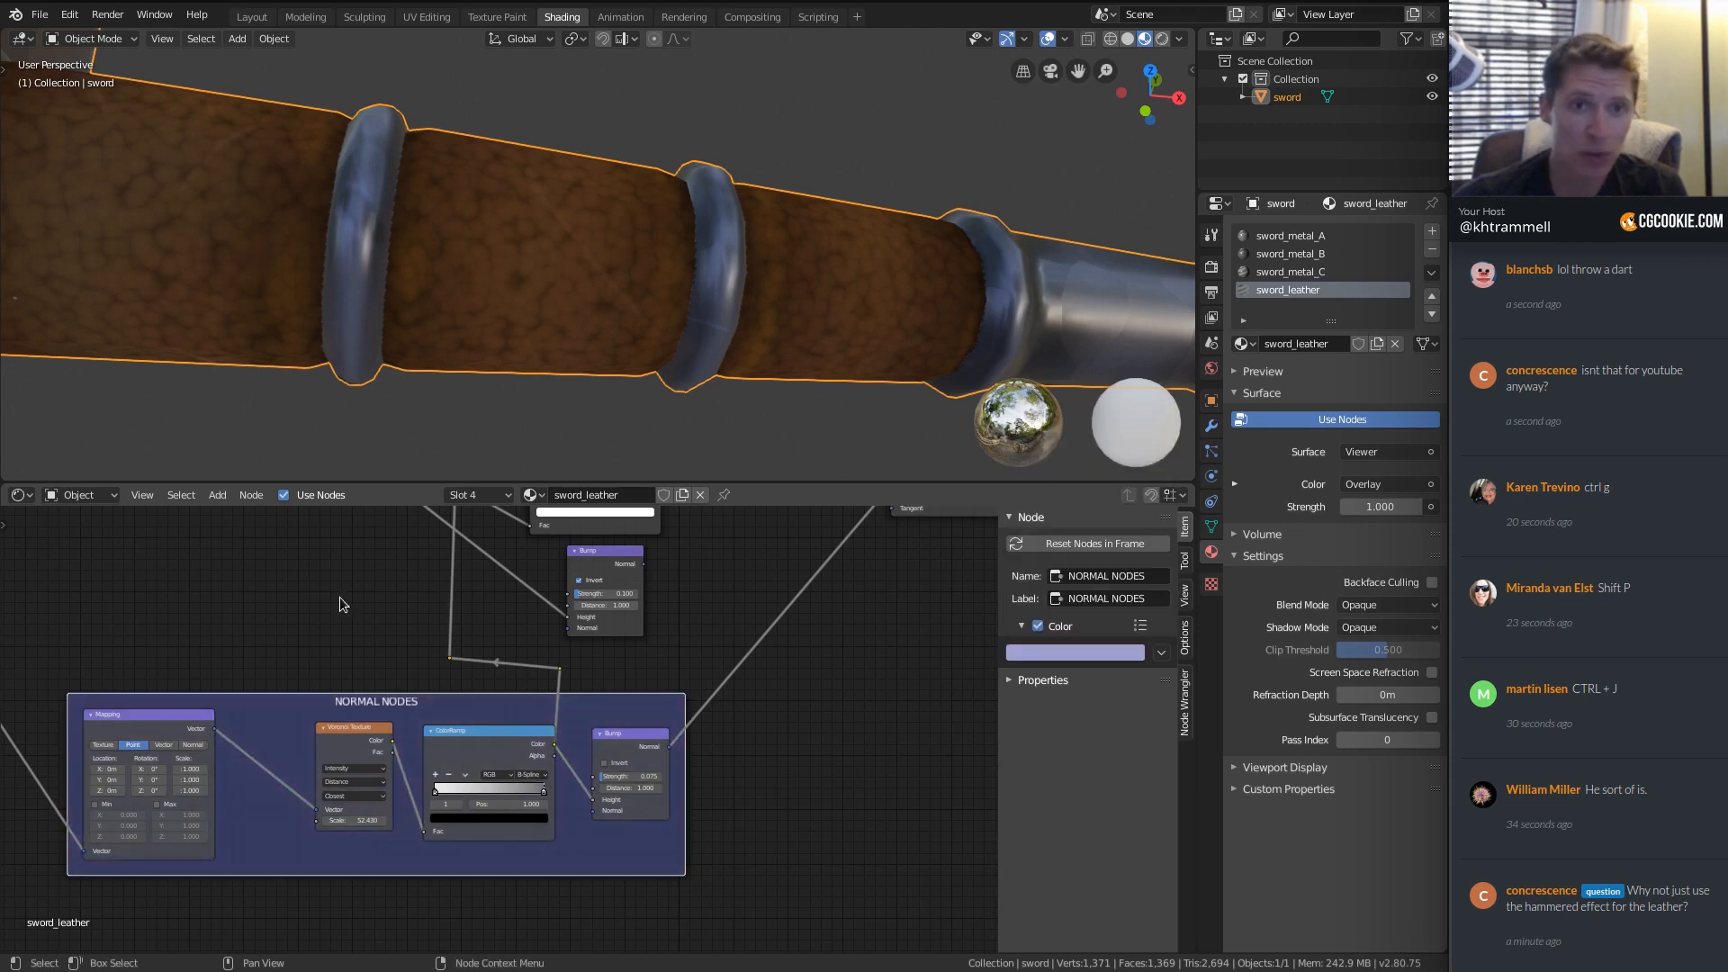
Select the RGB Curves and Overlay mix nodes with their reroute points and join them in a new frame.
{"action": "scroll", "coordinate": [338, 597], "scroll_direction": "down", "scroll_amount": 4}
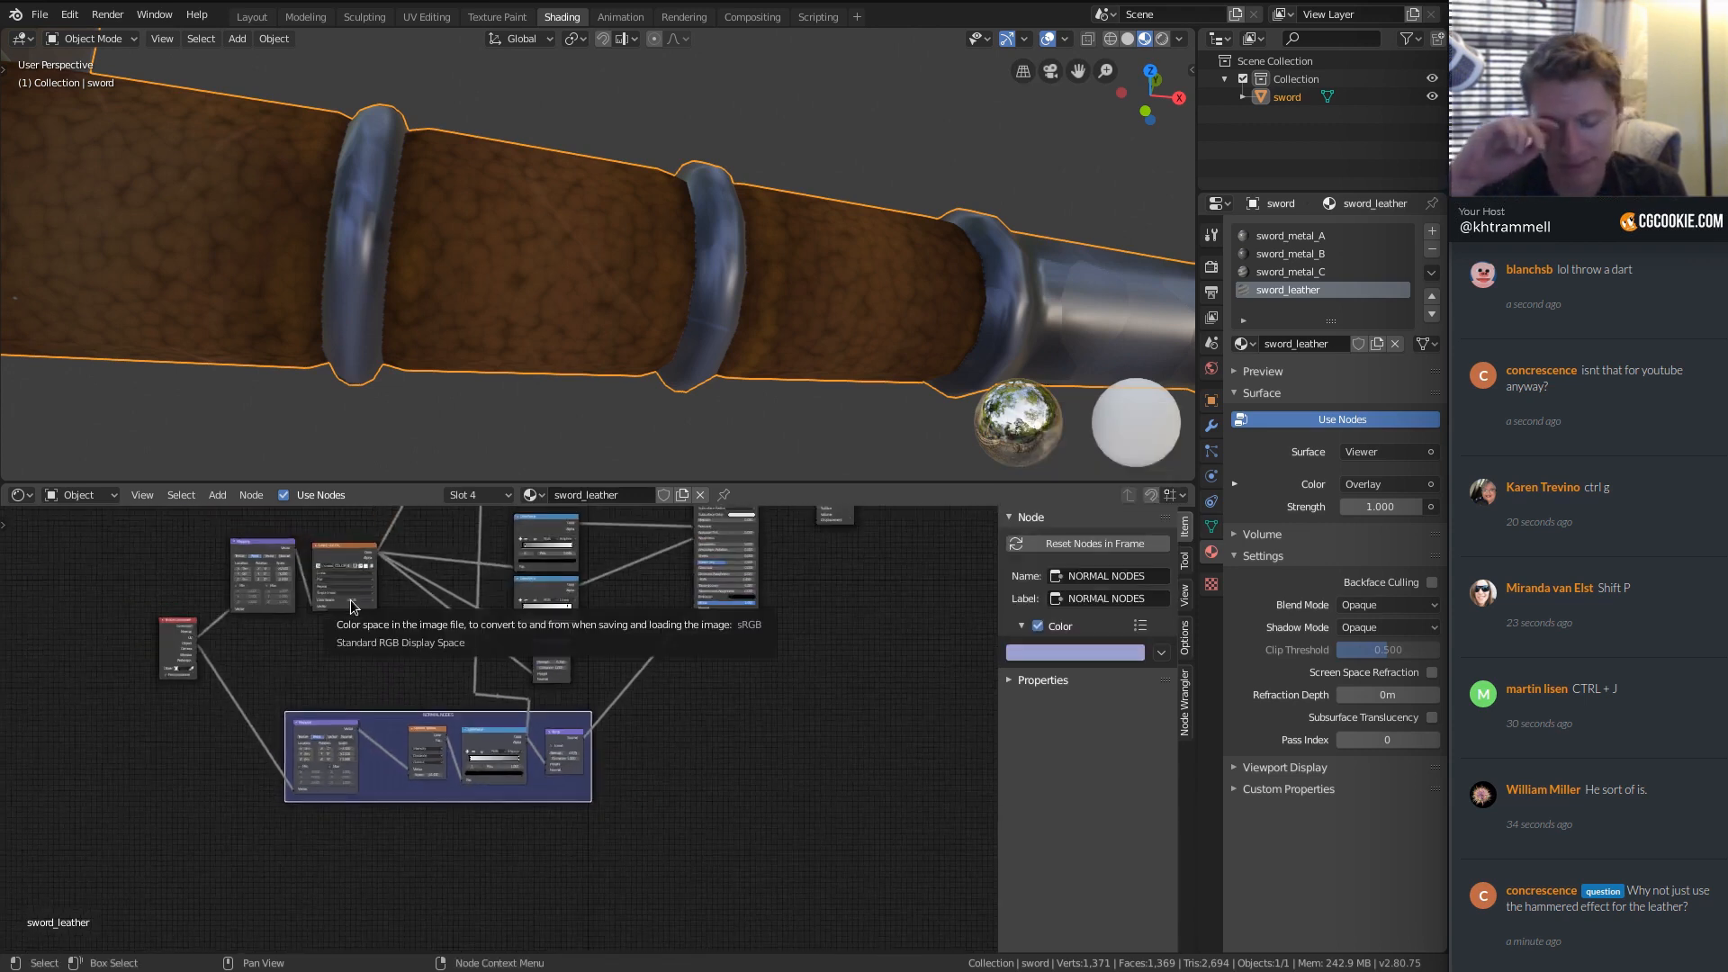
{"action": "middle_click_drag", "start_coordinate": [472, 643], "coordinate": [490, 714], "text": "ctrl"}
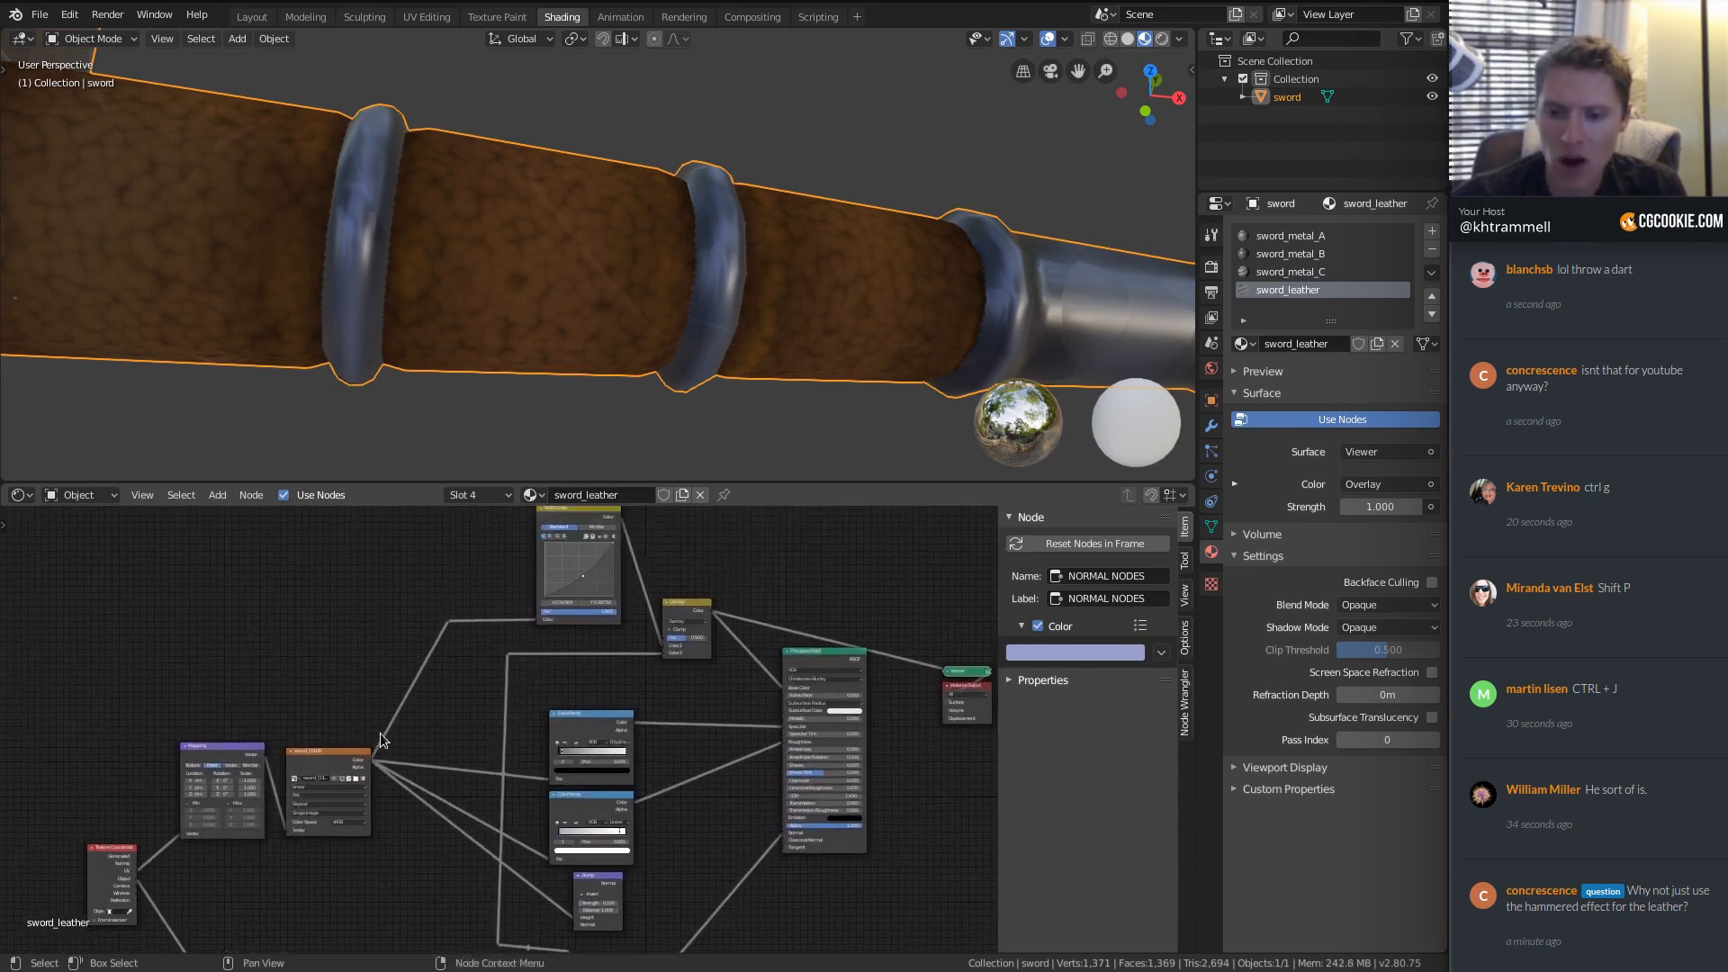
{"action": "middle_click_drag", "start_coordinate": [337, 763], "coordinate": [348, 727], "text": "ctrl"}
{"action": "left_click_drag", "start_coordinate": [337, 754], "coordinate": [336, 746]}
{"action": "middle_click_drag", "start_coordinate": [419, 678], "coordinate": [413, 748]}
{"action": "left_click", "coordinate": [558, 556]}
{"action": "left_click", "coordinate": [693, 659], "text": "shift"}
{"action": "key", "text": "a"}
{"action": "key", "text": "a"}
{"action": "key", "text": "b"}
{"action": "left_click_drag", "start_coordinate": [428, 532], "coordinate": [761, 745]}
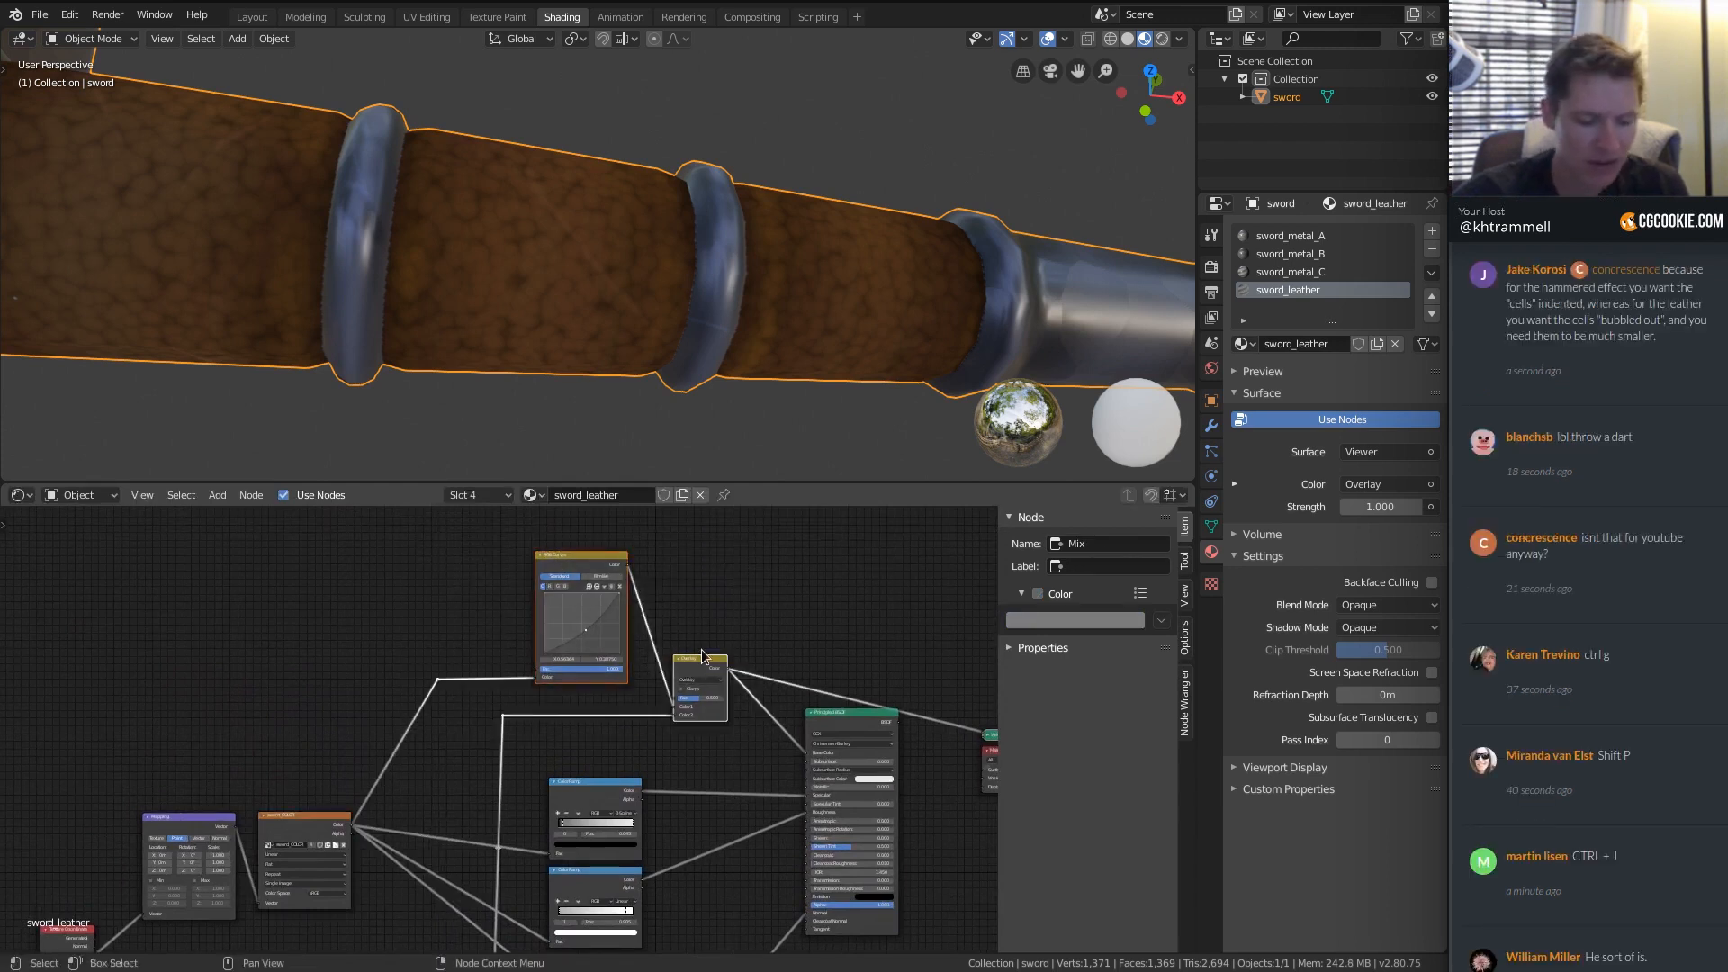
{"action": "key", "text": "ctrl+j"}
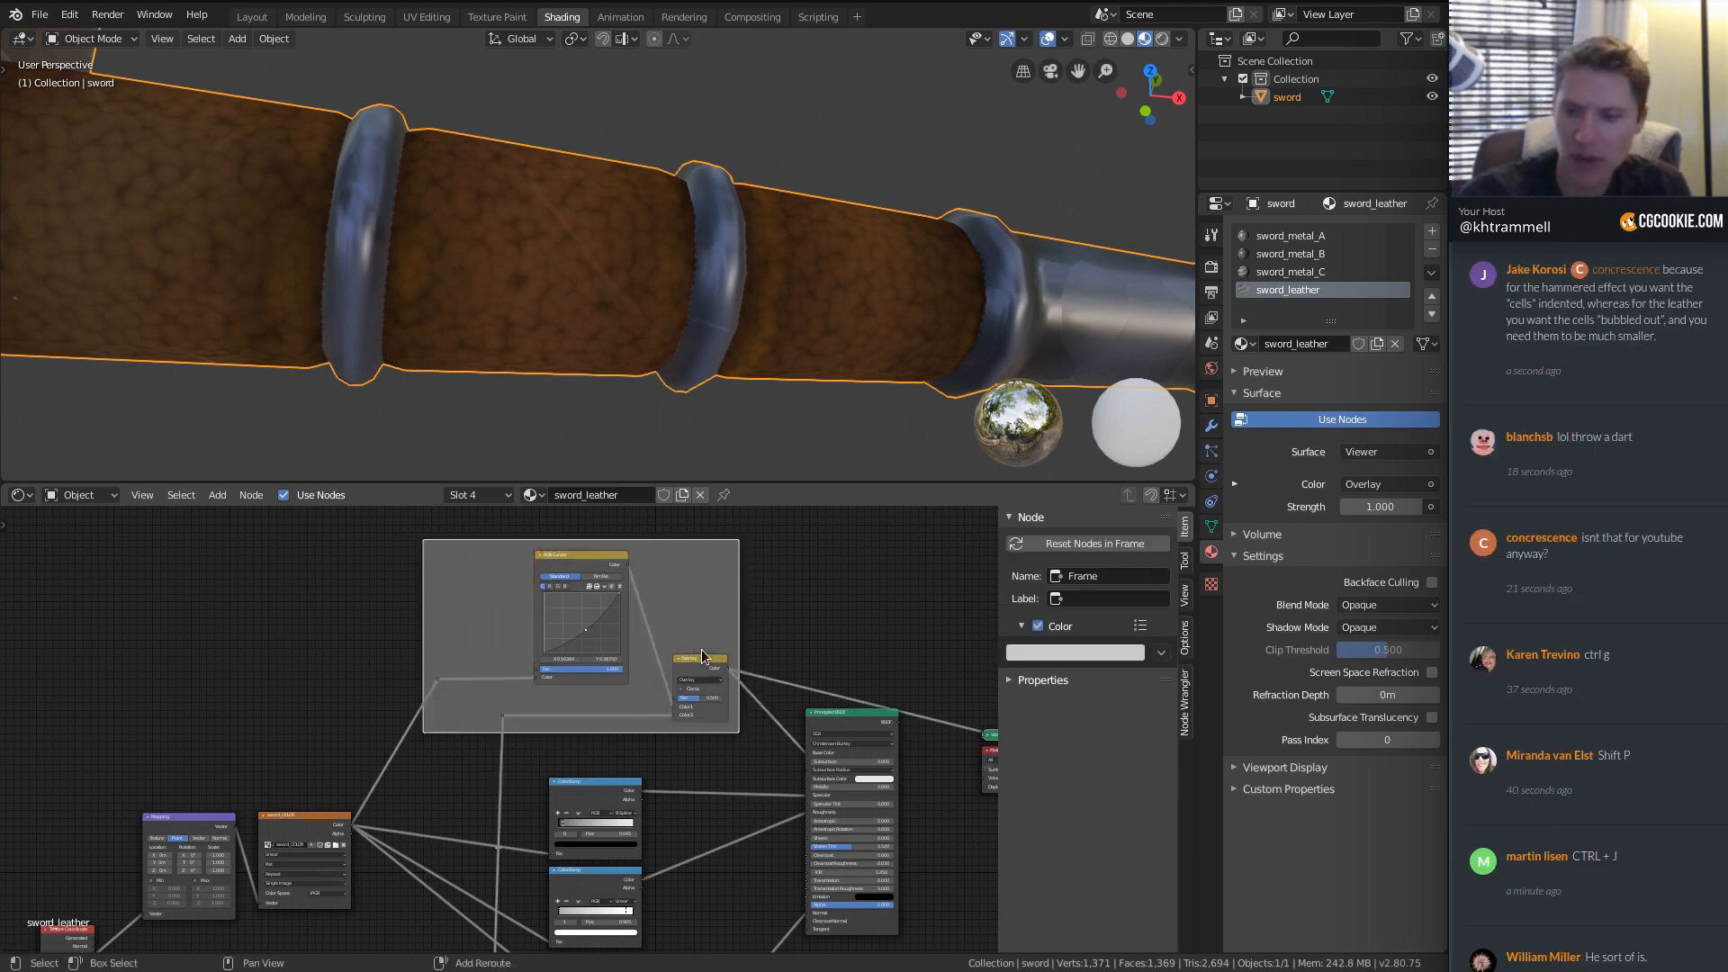
Name and label the new frame COLOR and tint it yellow, about RGB 0.600, 0.576, 0.282.
{"action": "left_click", "coordinate": [1099, 599]}
{"action": "type", "text": "COLOR"}
{"action": "left_click", "coordinate": [1091, 577]}
{"action": "type", "text": "COLOR"}
{"action": "key", "text": "Return"}
{"action": "left_click", "coordinate": [1062, 651]}
{"action": "left_click", "coordinate": [1066, 492]}
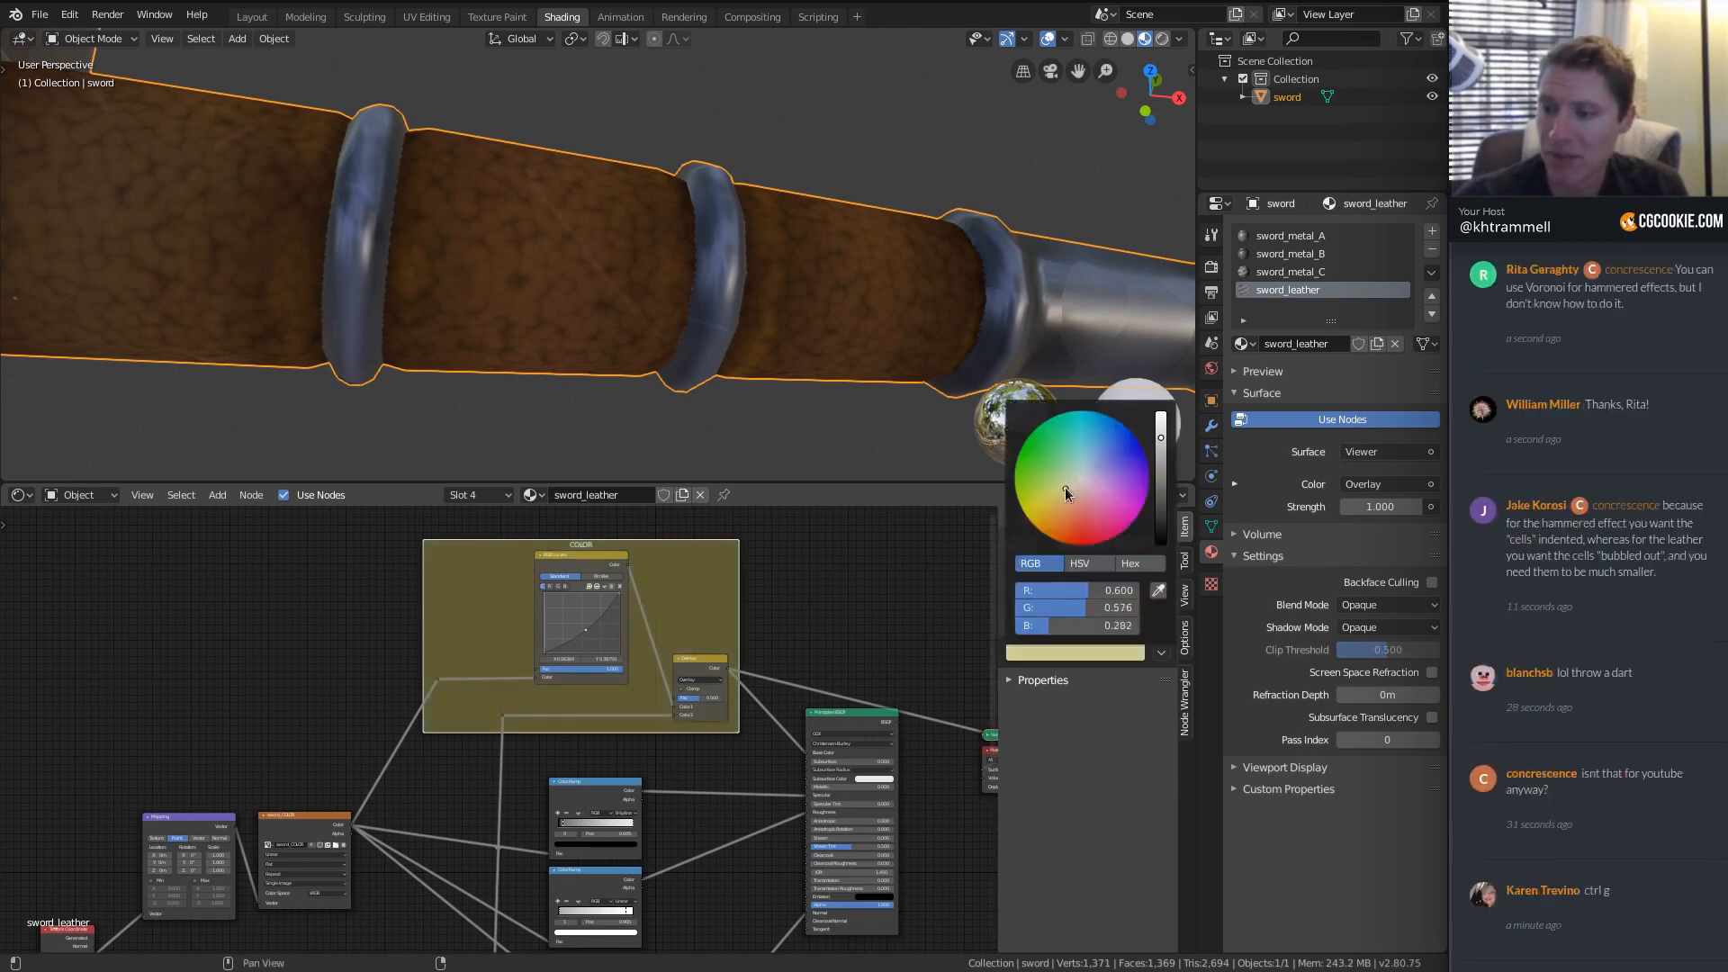
Move the COLOR frame up and away from the tree, and return it to about its original position.
{"action": "middle_click_drag", "start_coordinate": [753, 684], "coordinate": [552, 657]}
{"action": "middle_click_drag", "start_coordinate": [315, 596], "coordinate": [318, 666], "text": "shift"}
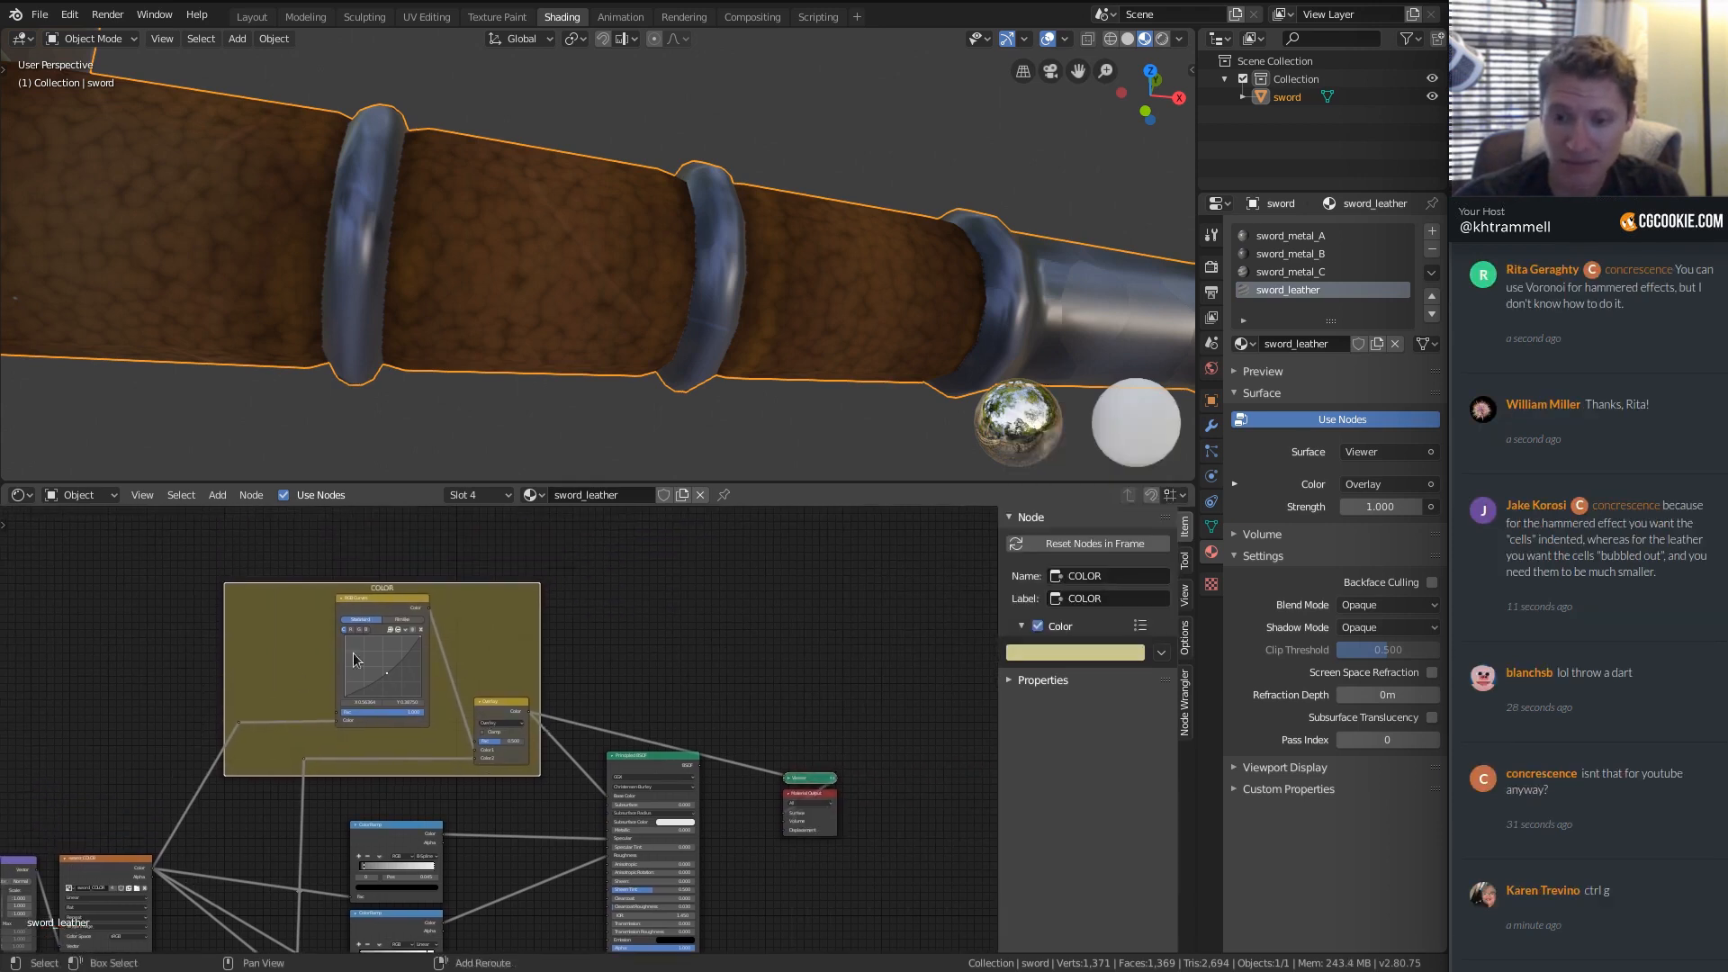
{"action": "middle_click_drag", "start_coordinate": [574, 671], "coordinate": [650, 609], "text": "ctrl"}
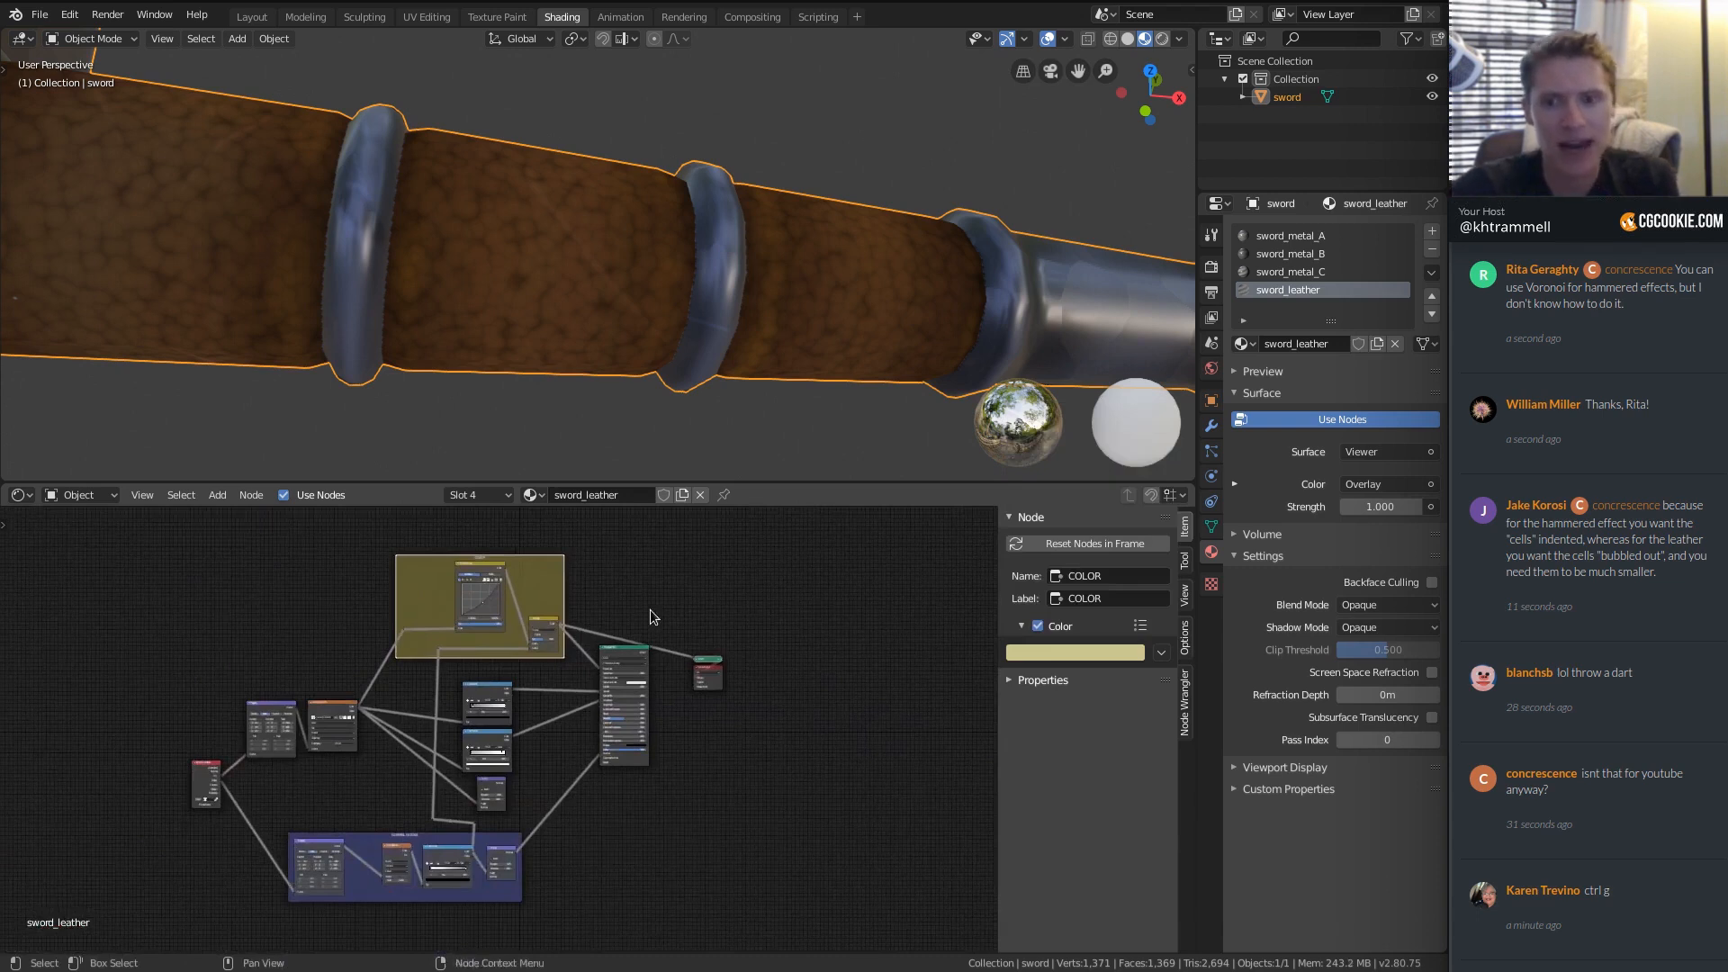
{"action": "mouse_move", "coordinate": [516, 612]}
{"action": "left_mouse_down"}
{"action": "mouse_move", "coordinate": [486, 611]}
{"action": "mouse_move", "coordinate": [488, 584]}
{"action": "mouse_move", "coordinate": [504, 595]}
{"action": "left_mouse_up"}
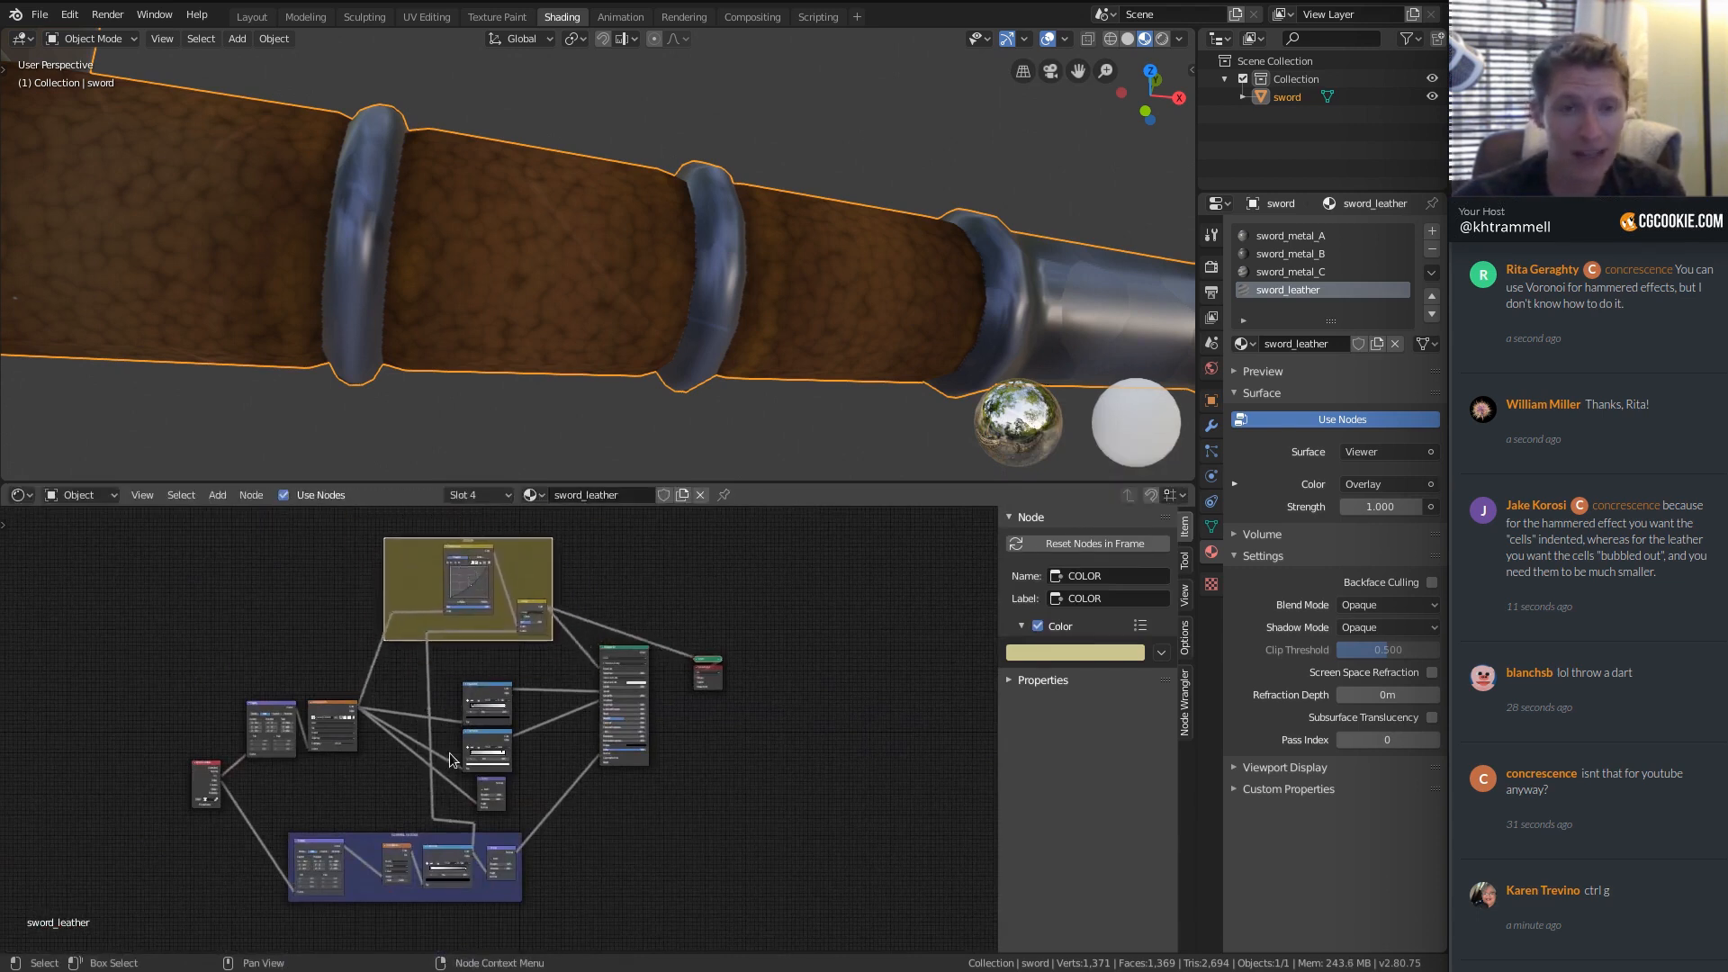
{"action": "left_click_drag", "start_coordinate": [487, 547], "coordinate": [505, 565]}
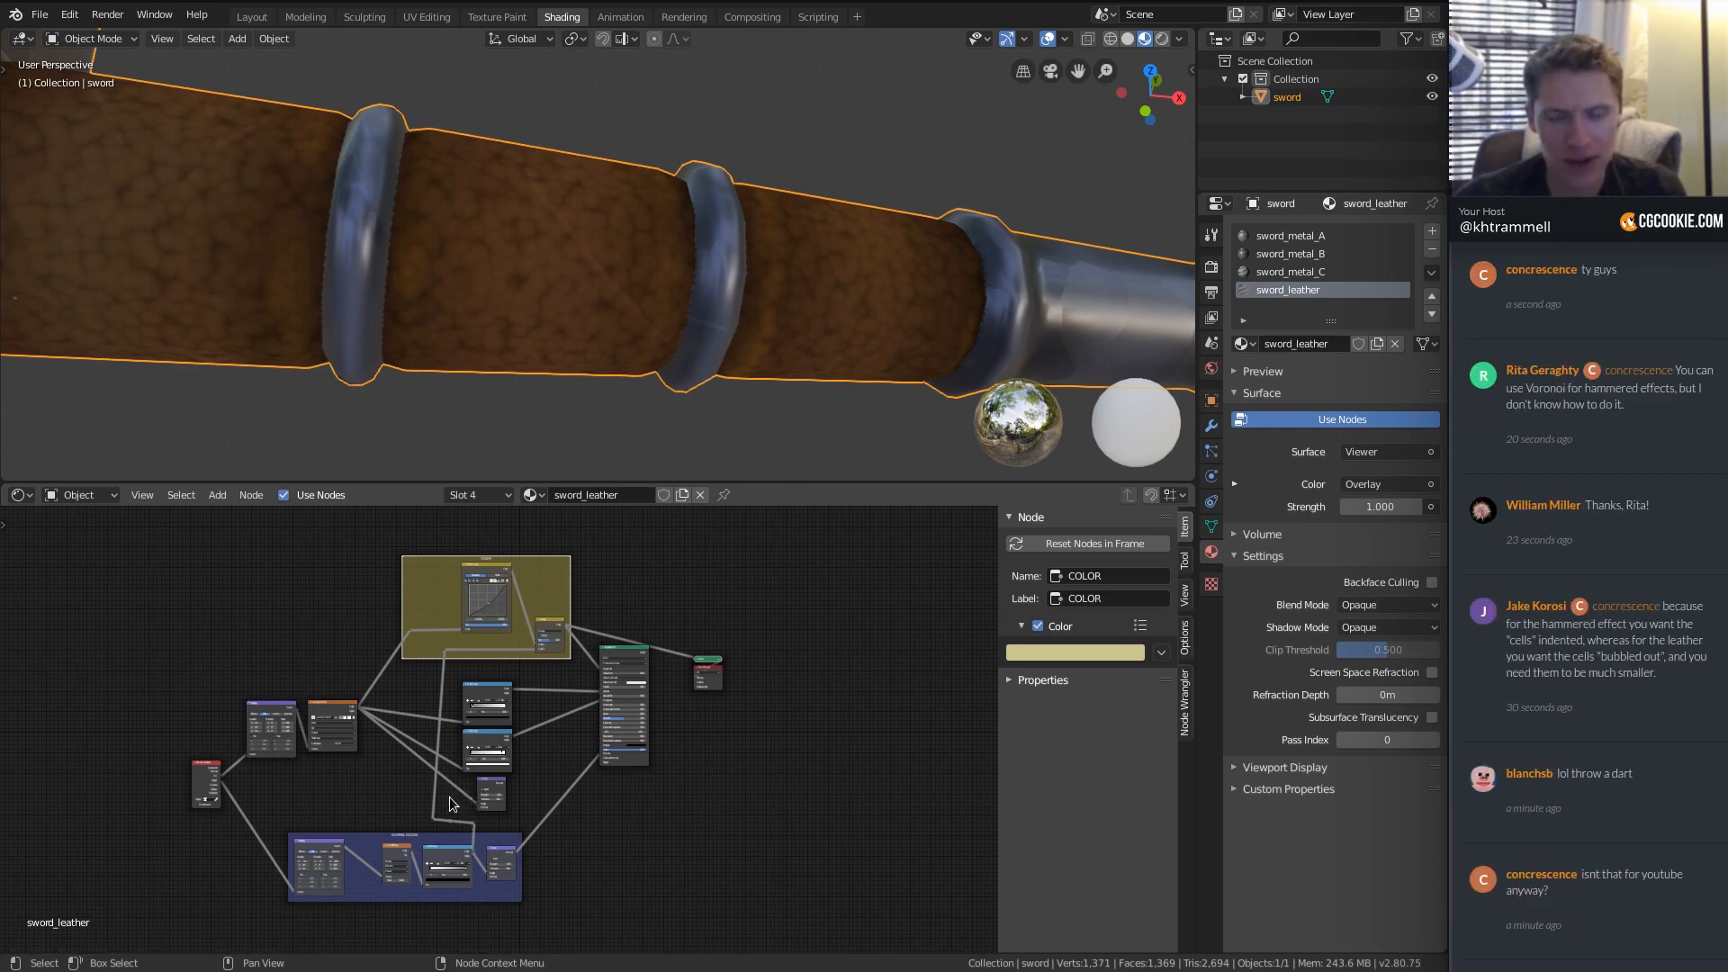
Join the upper ColorRamp node in a frame of its own and delete that frame.
{"action": "left_click", "coordinate": [495, 695]}
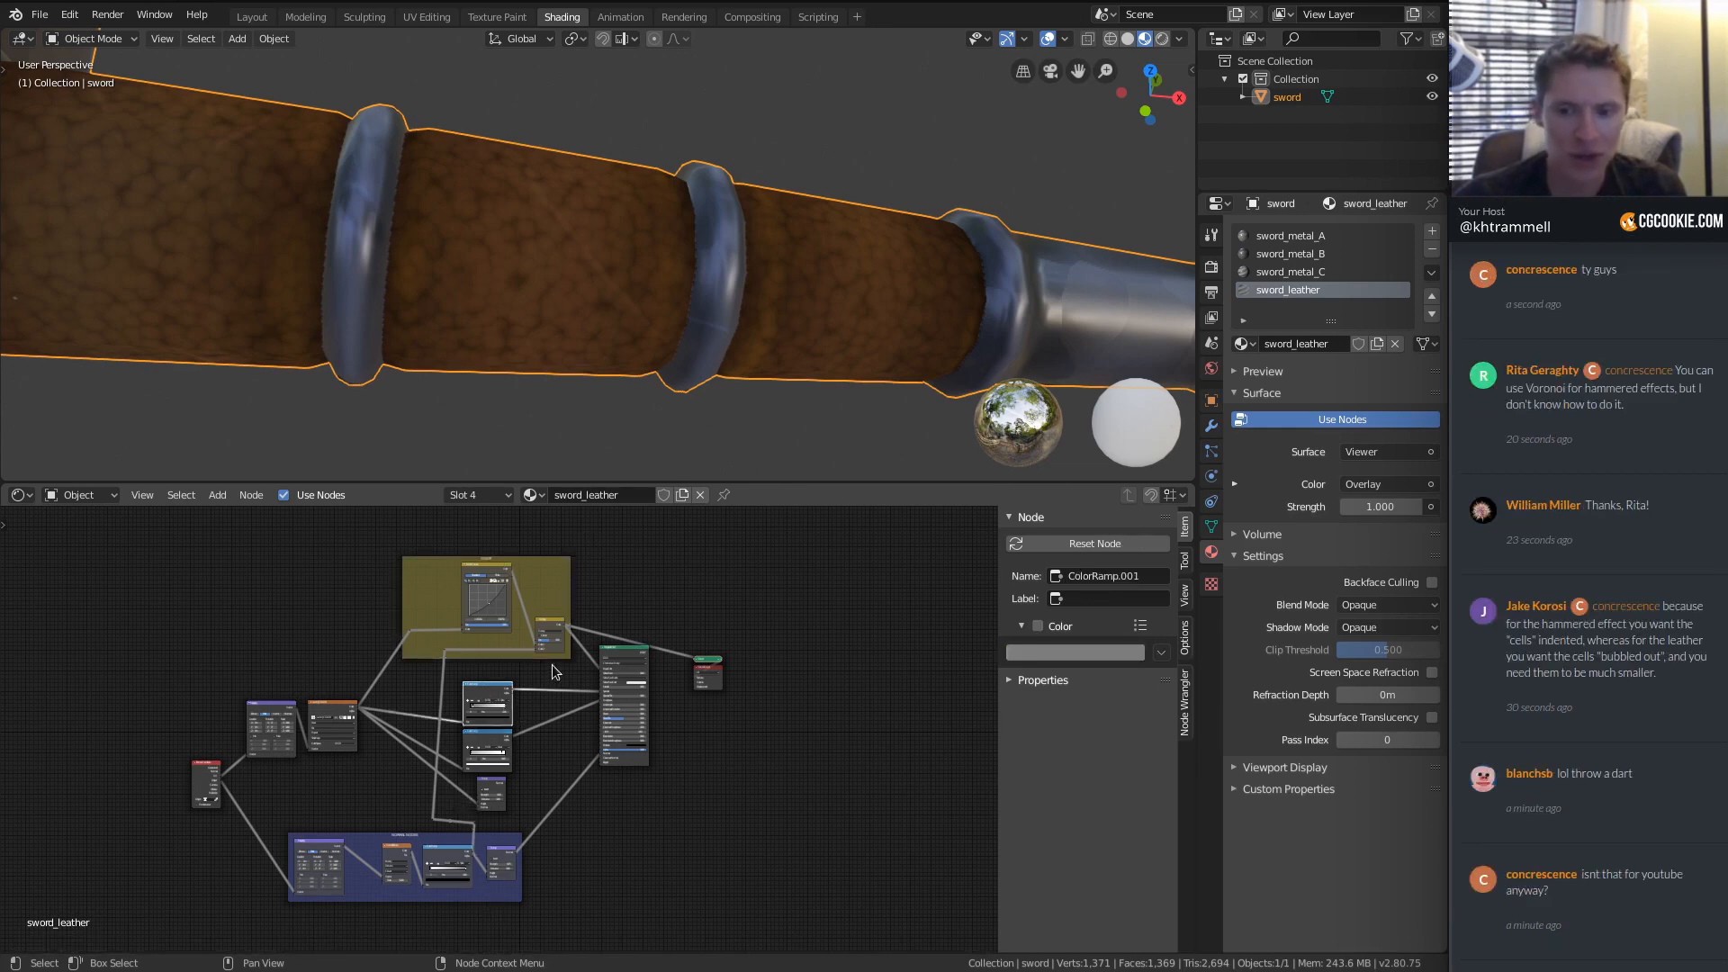
{"action": "middle_click_drag", "start_coordinate": [535, 621], "coordinate": [550, 760], "text": "ctrl"}
{"action": "left_click_drag", "start_coordinate": [484, 670], "coordinate": [486, 661]}
{"action": "middle_click_drag", "start_coordinate": [500, 659], "coordinate": [456, 629], "text": "ctrl"}
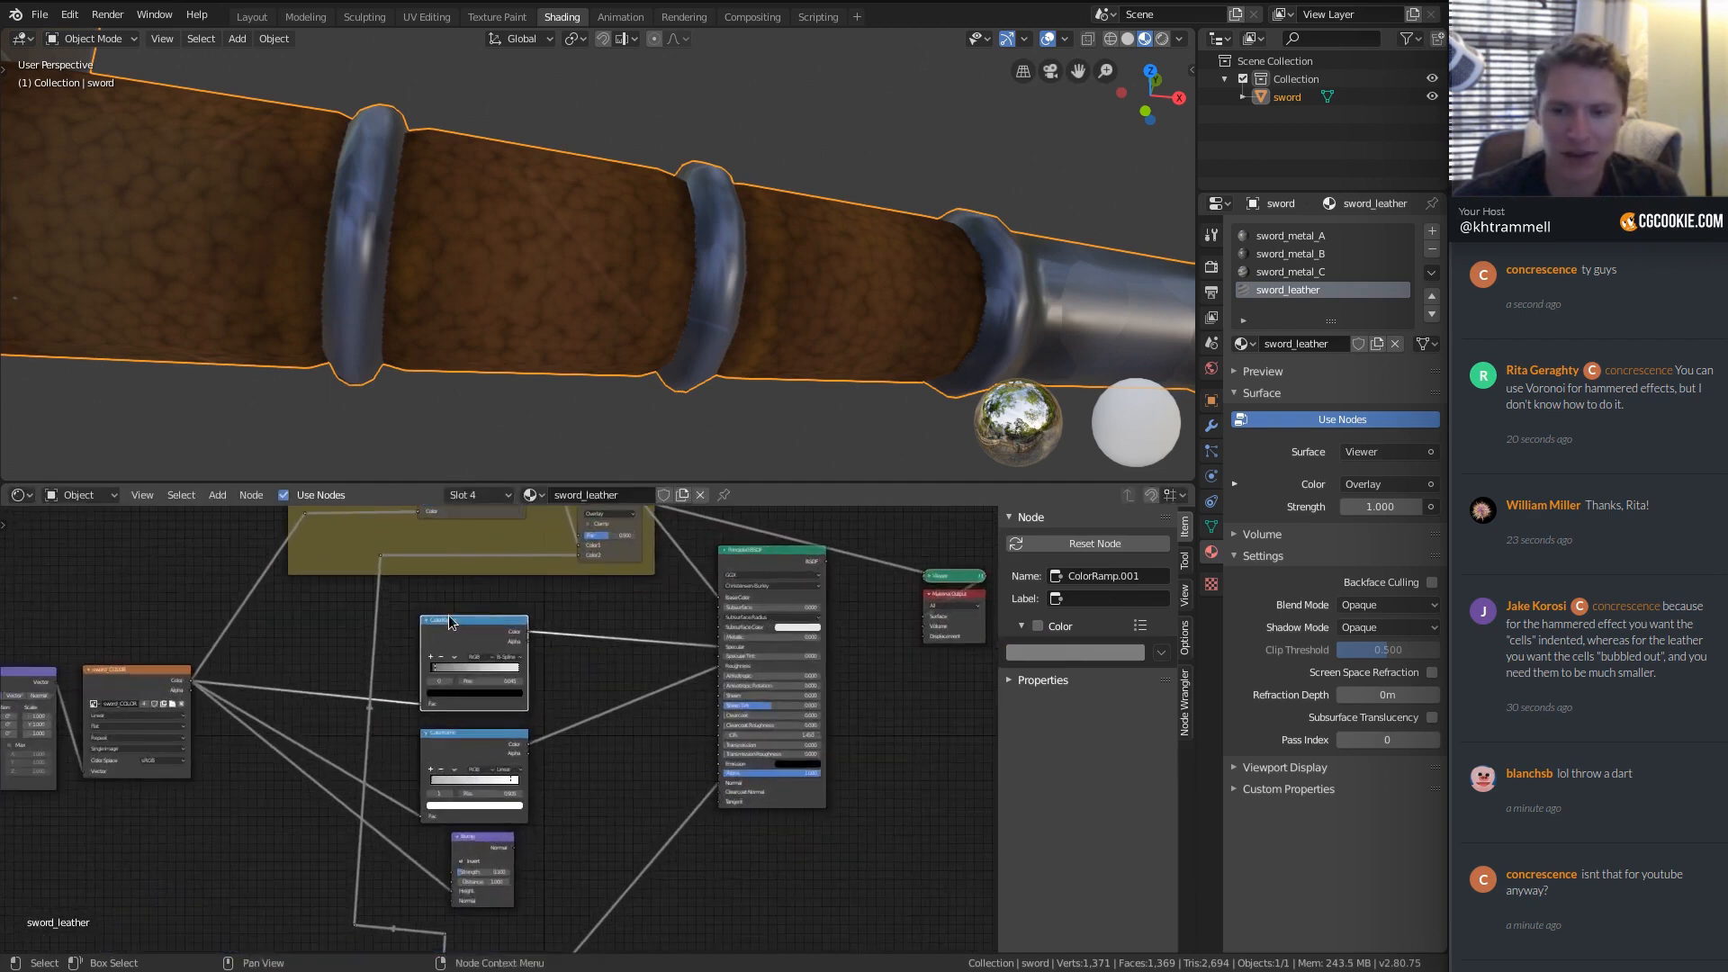
{"action": "key", "text": "ctrl+j"}
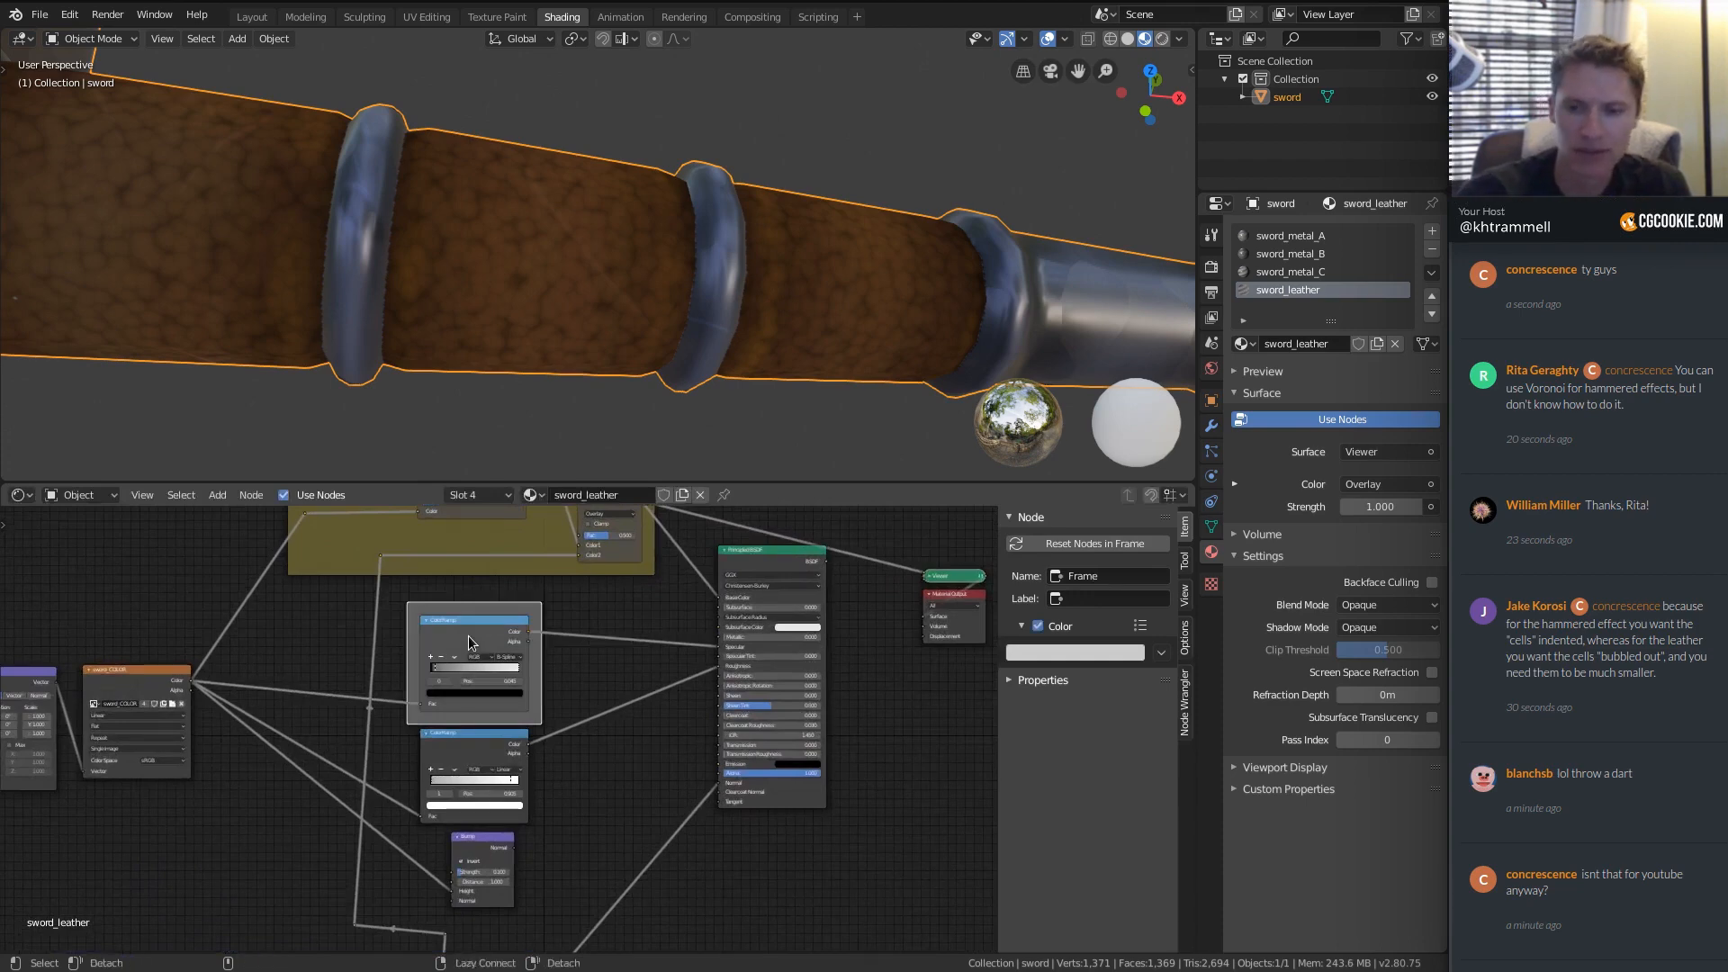
{"action": "key", "text": "x"}
{"action": "middle_click_drag", "start_coordinate": [614, 783], "coordinate": [583, 641], "text": "ctrl"}
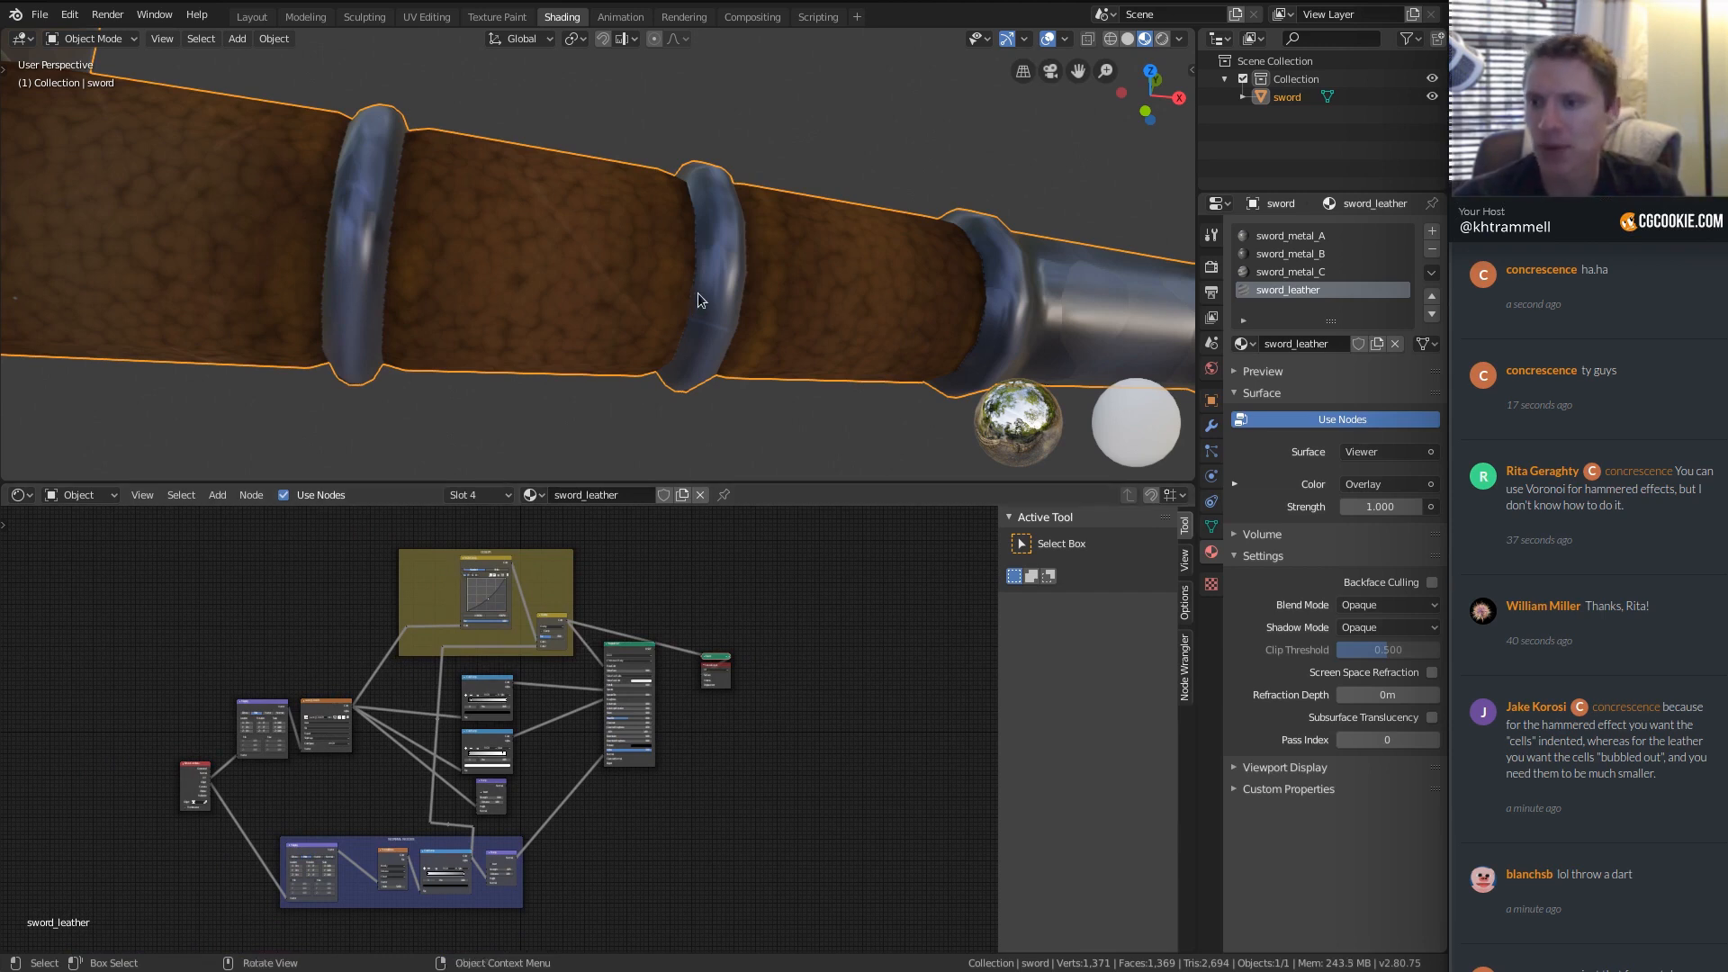
Connect the leather's Principled BSDF node back to the Material Output in place of the Viewer.
{"action": "scroll", "coordinate": [699, 293], "scroll_direction": "down", "scroll_amount": 4}
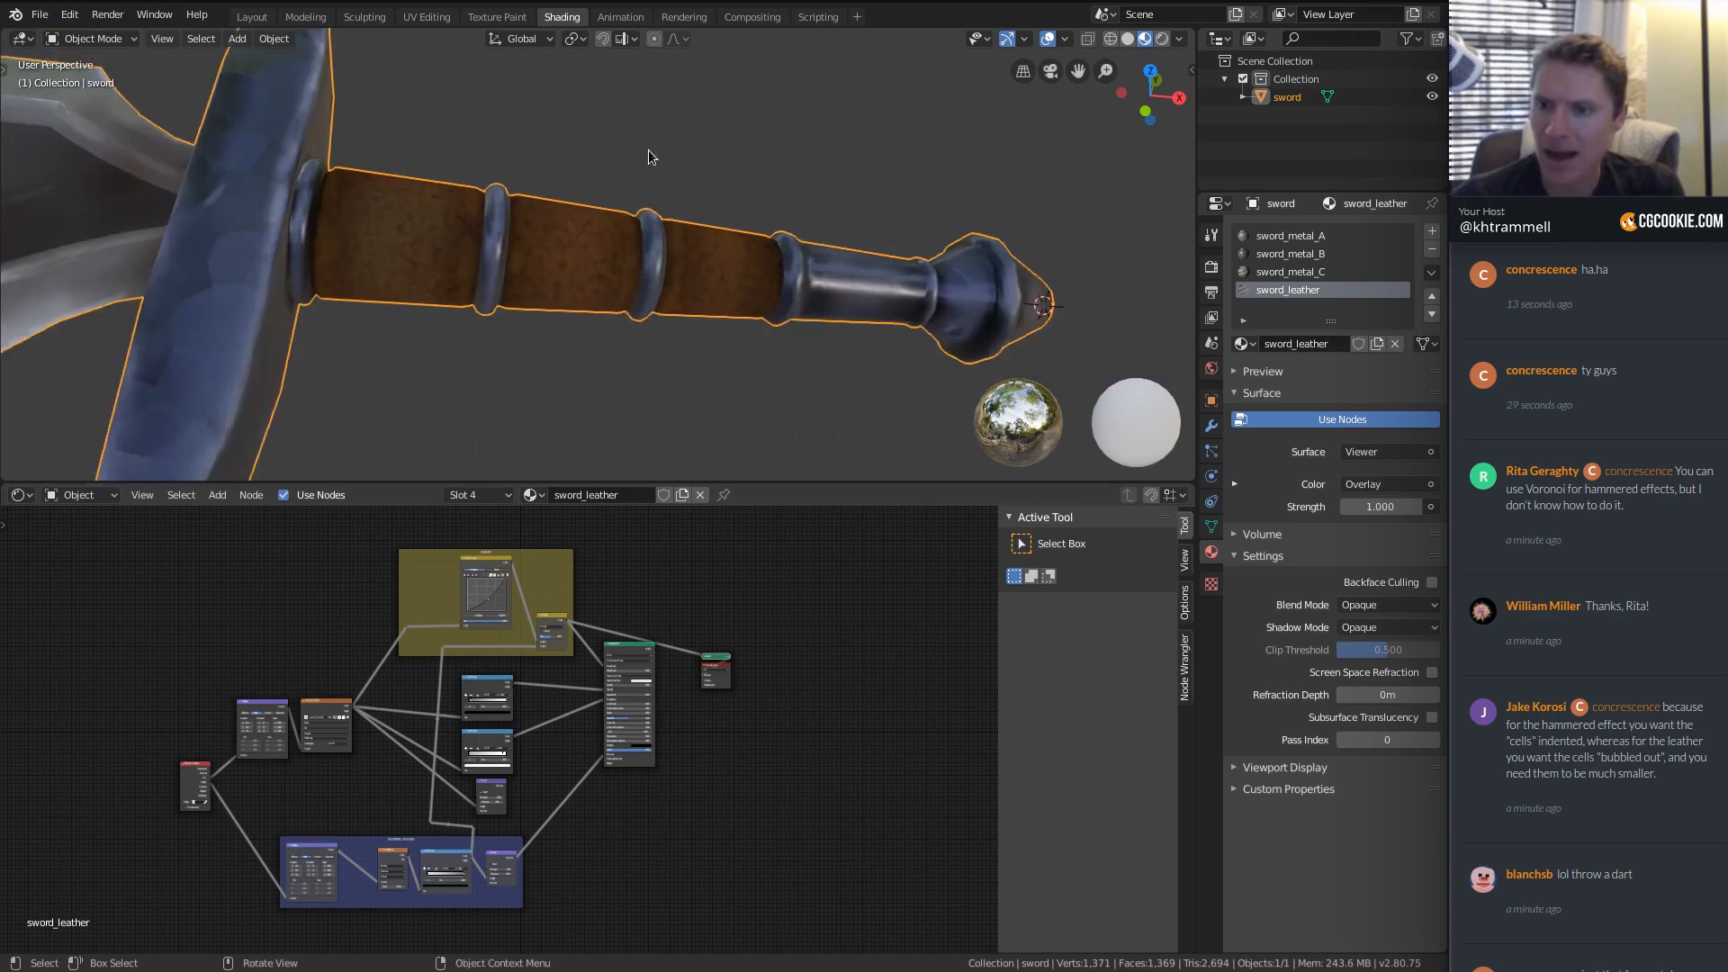
{"action": "middle_click_drag", "start_coordinate": [544, 659], "coordinate": [546, 742], "text": "ctrl"}
{"action": "middle_click_drag", "start_coordinate": [570, 187], "coordinate": [534, 205], "text": "ctrl"}
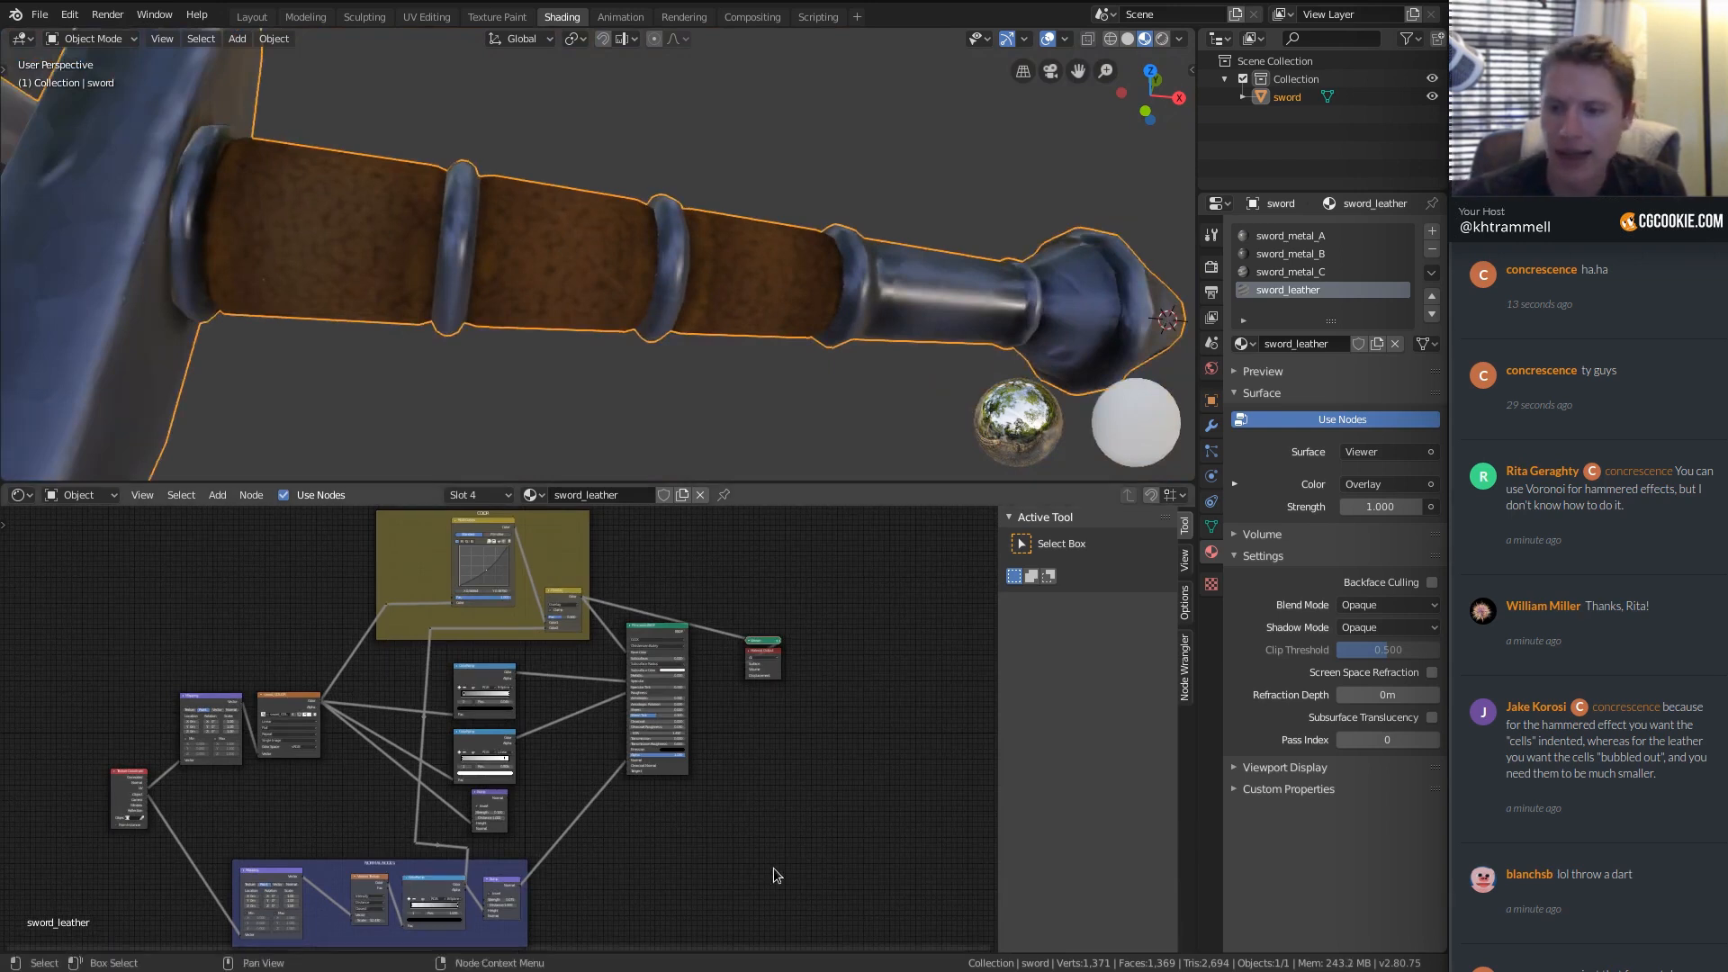
{"action": "scroll", "coordinate": [666, 635], "scroll_direction": "up", "scroll_amount": 4}
{"action": "left_click", "coordinate": [570, 678], "text": "ctrl+shift"}
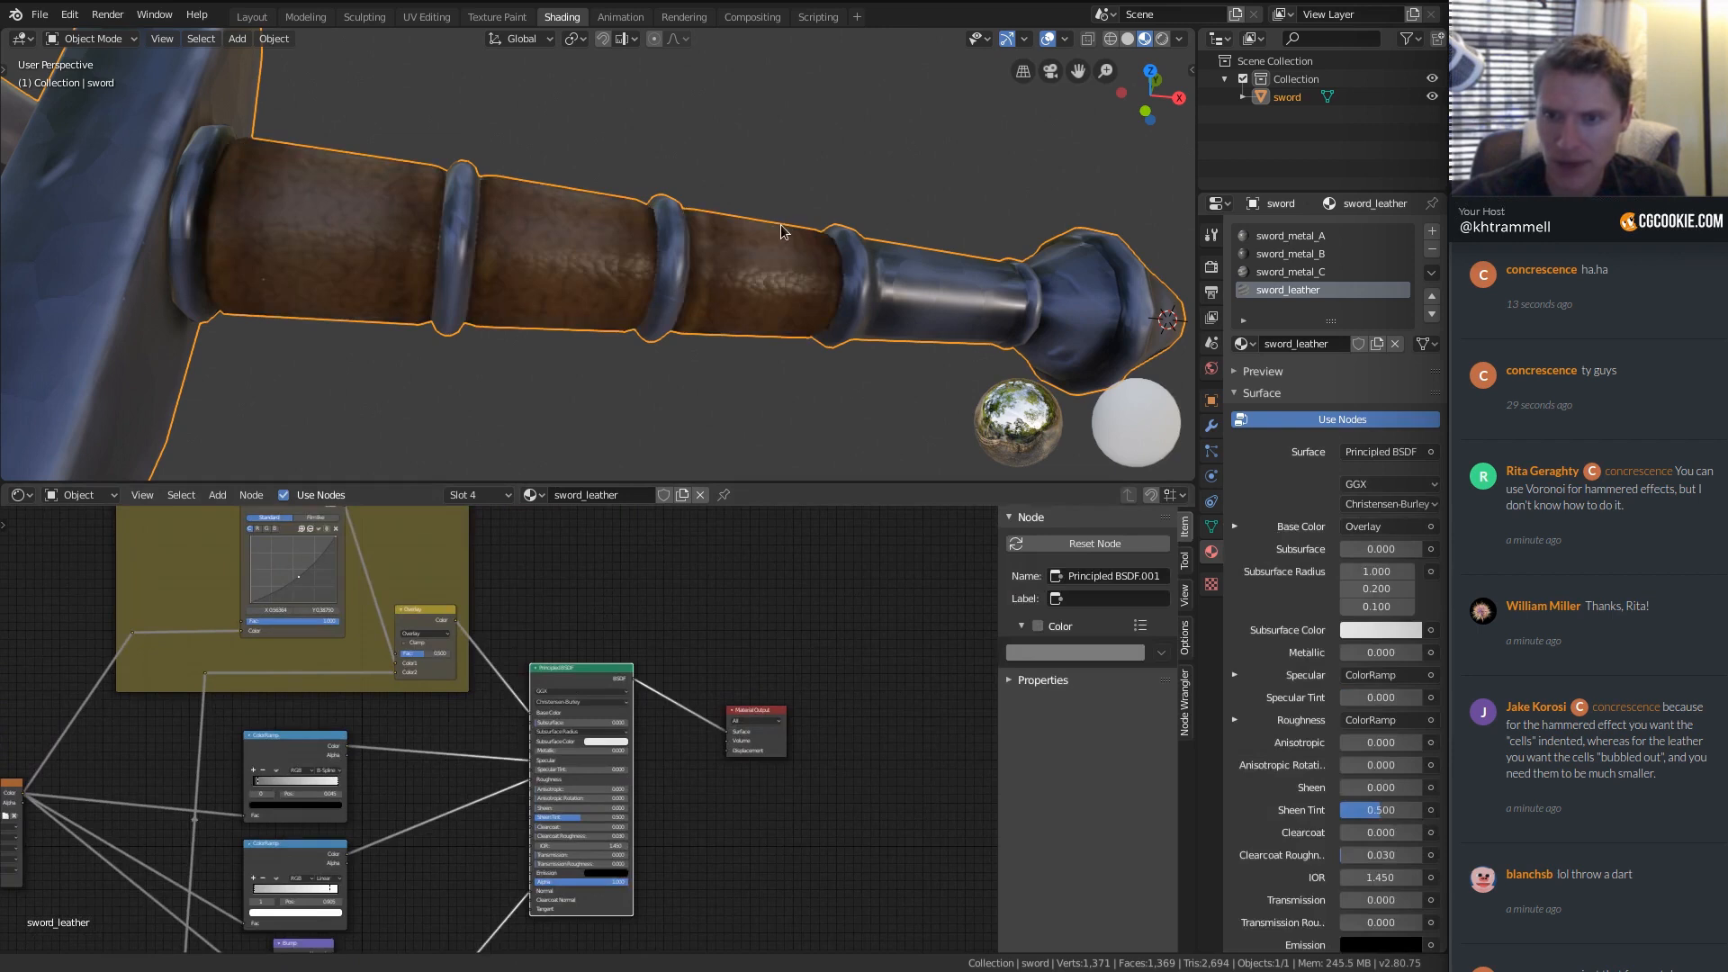
Examine the blade, guard and leather handle of the whole sword from several angles.
{"action": "middle_click_drag", "start_coordinate": [702, 227], "coordinate": [612, 209]}
{"action": "scroll", "coordinate": [579, 219], "scroll_direction": "down", "scroll_amount": 2}
{"action": "scroll", "coordinate": [612, 216], "scroll_direction": "down", "scroll_amount": 2}
{"action": "middle_click_drag", "start_coordinate": [821, 226], "coordinate": [630, 176]}
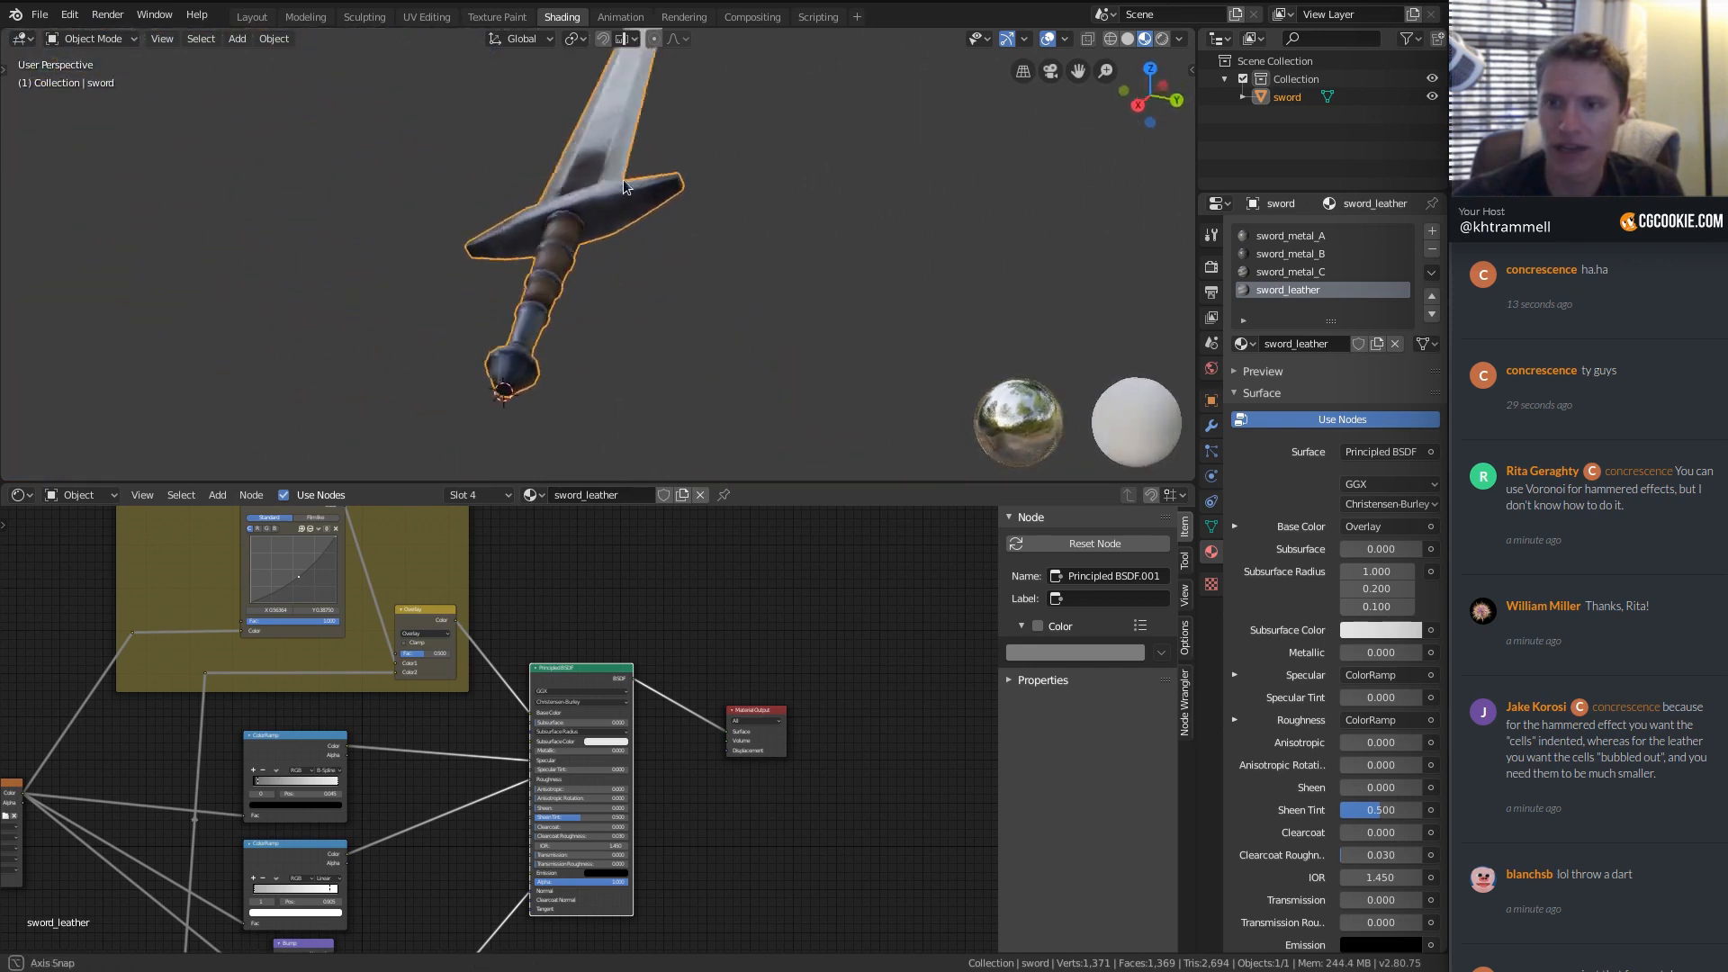
{"action": "scroll", "coordinate": [630, 177], "scroll_direction": "up", "scroll_amount": 5}
{"action": "middle_click_drag", "start_coordinate": [586, 273], "coordinate": [767, 202], "text": "ctrl"}
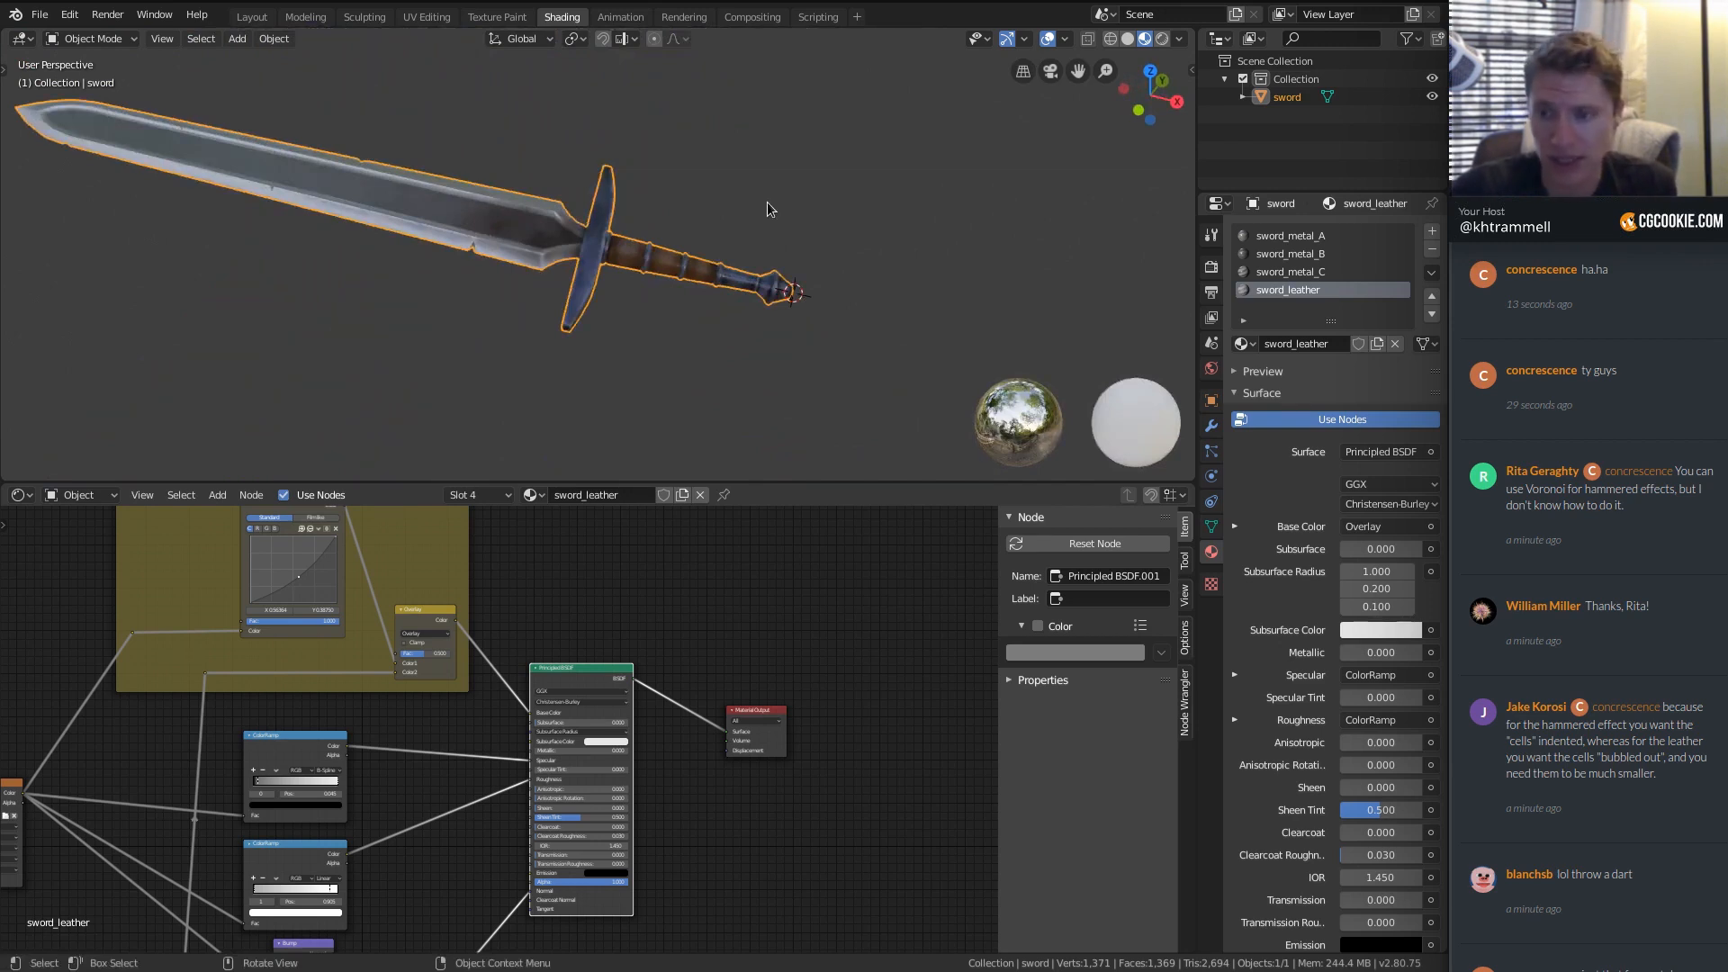
{"action": "mouse_move", "coordinate": [733, 251]}
{"action": "middle_mouse_down"}
{"action": "mouse_move", "coordinate": [639, 240]}
{"action": "mouse_move", "coordinate": [682, 225]}
{"action": "mouse_move", "coordinate": [731, 263]}
{"action": "middle_mouse_up"}
{"action": "middle_click_drag", "start_coordinate": [731, 263], "coordinate": [784, 249]}
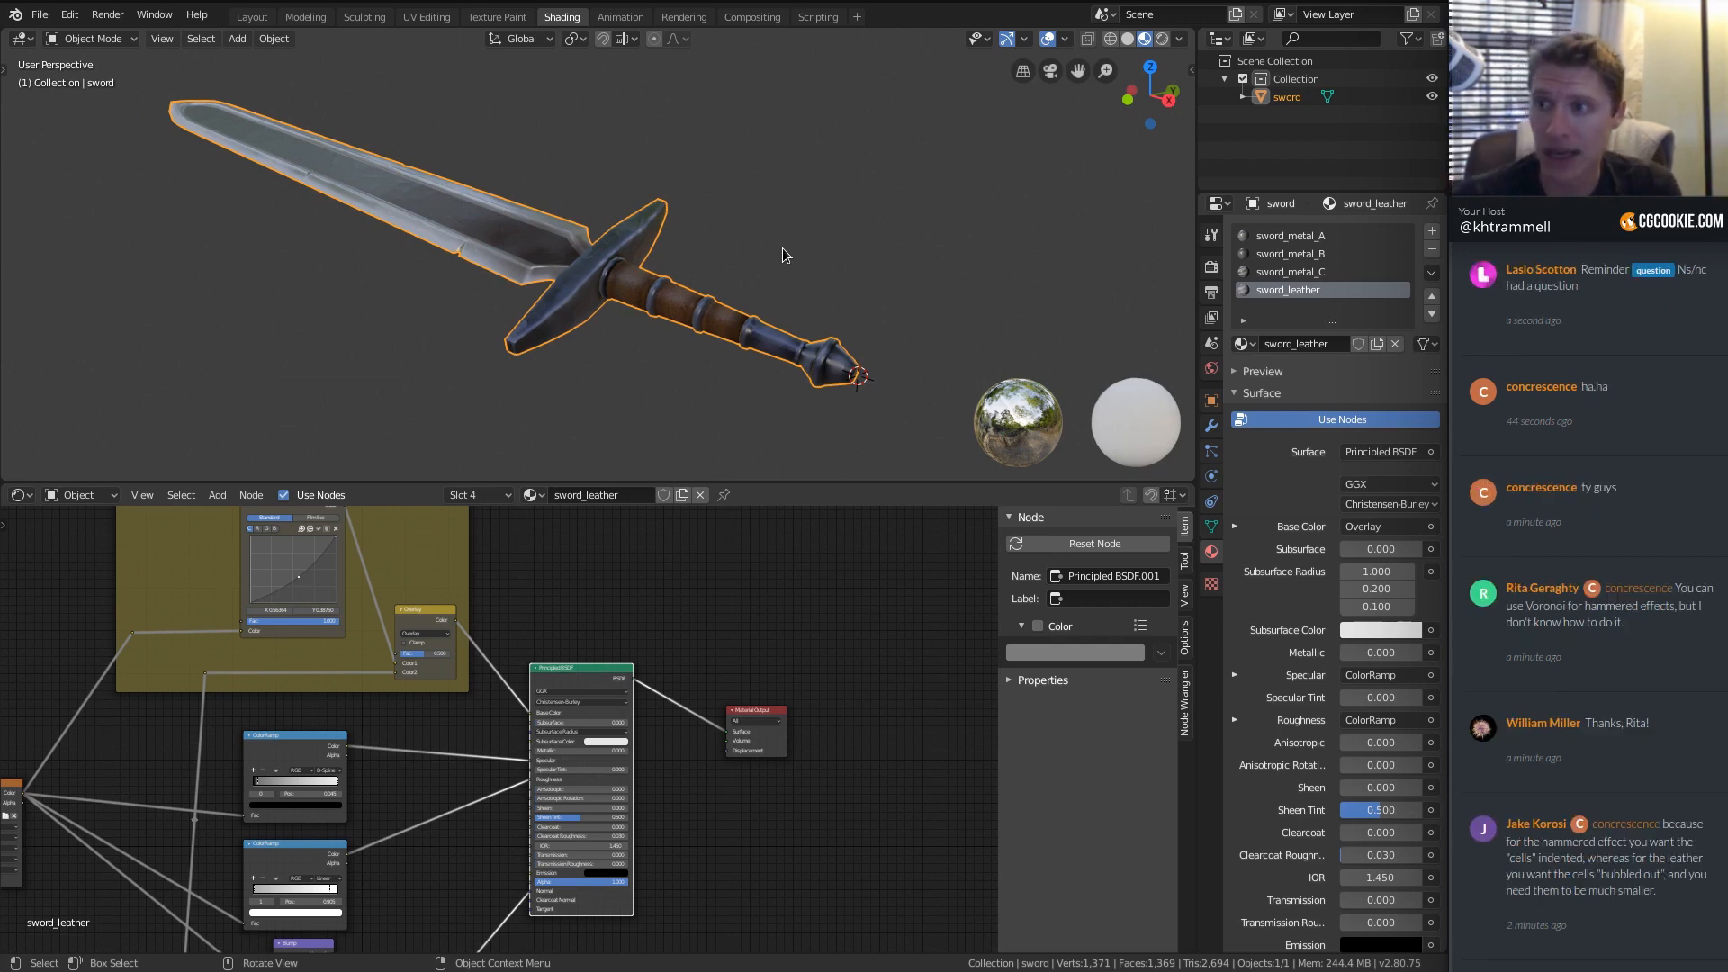
Save the current file and save a new incremented version as rec_sword_06.blend.
{"action": "key", "text": "ctrl+s"}
{"action": "key", "text": "ctrl+shift+s"}
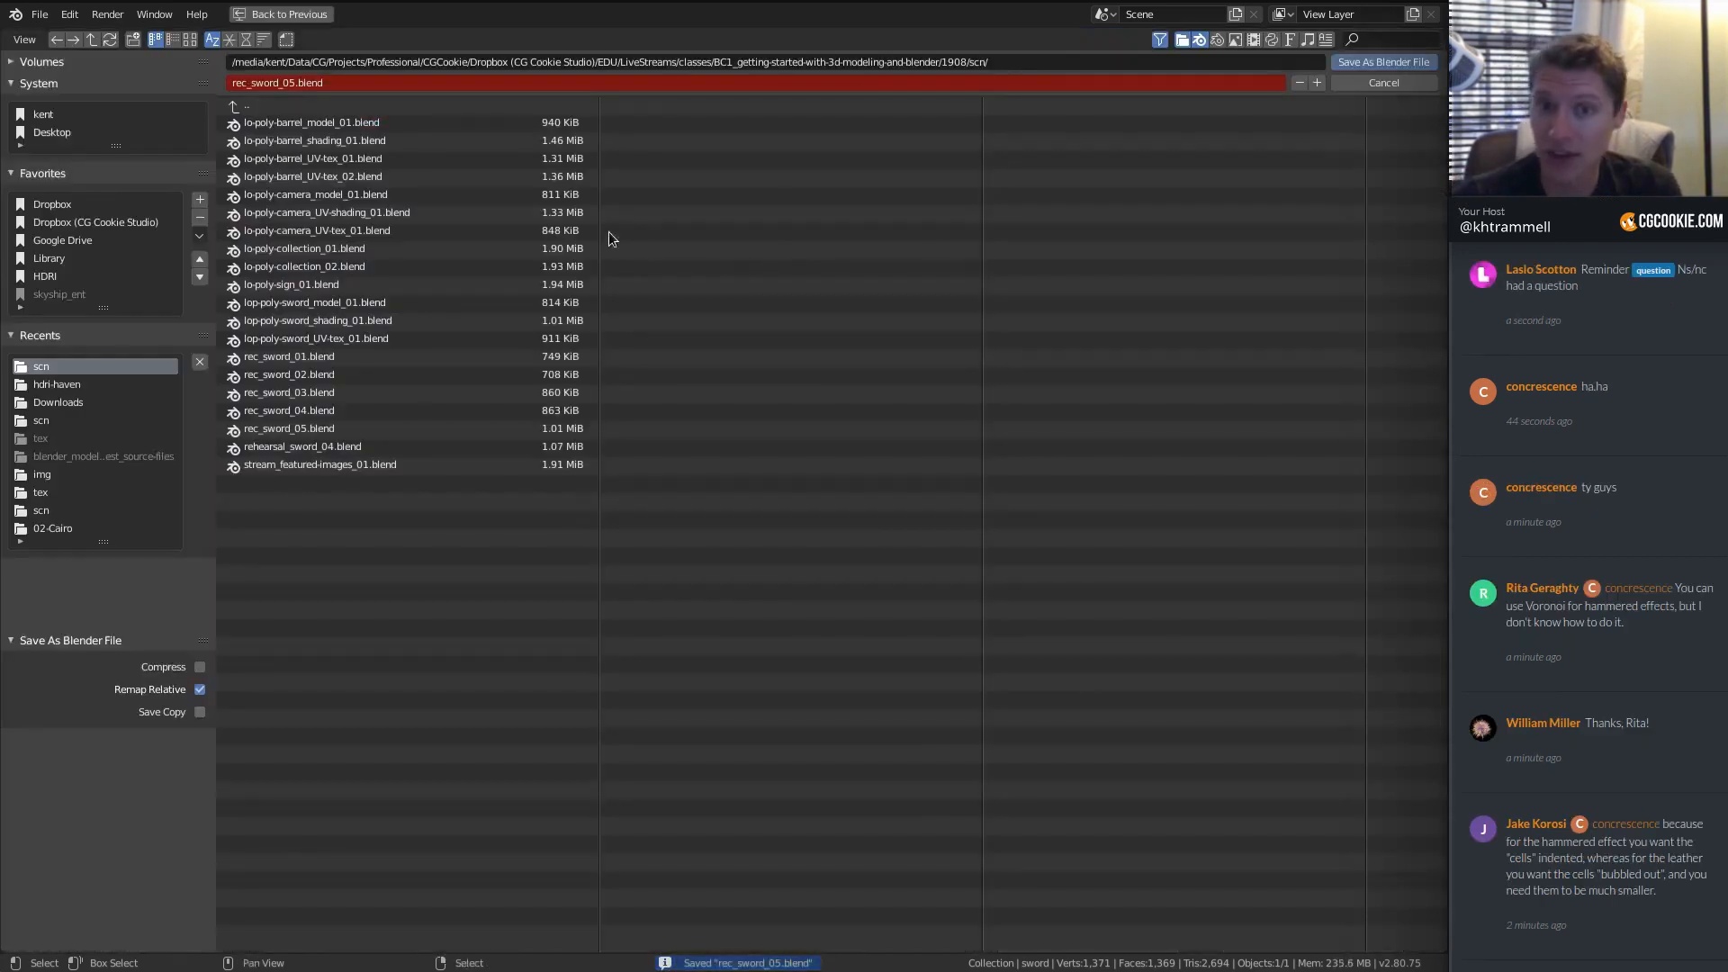
{"action": "left_click", "coordinate": [1317, 82]}
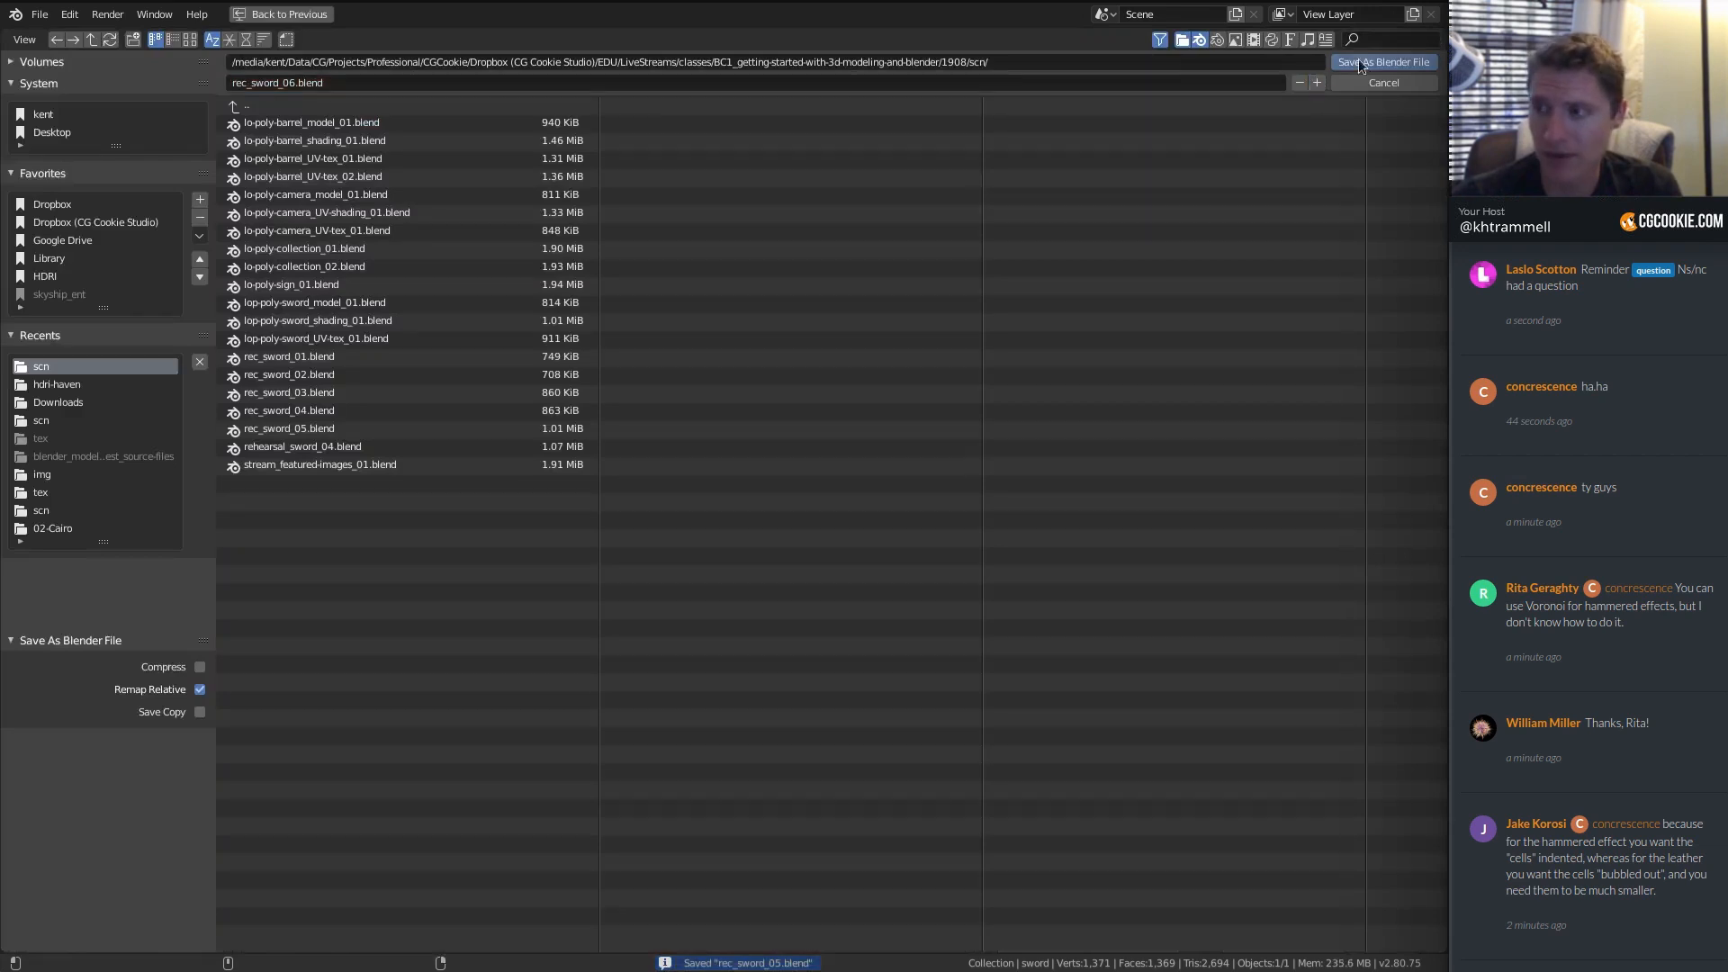
{"action": "left_click", "coordinate": [1358, 61]}
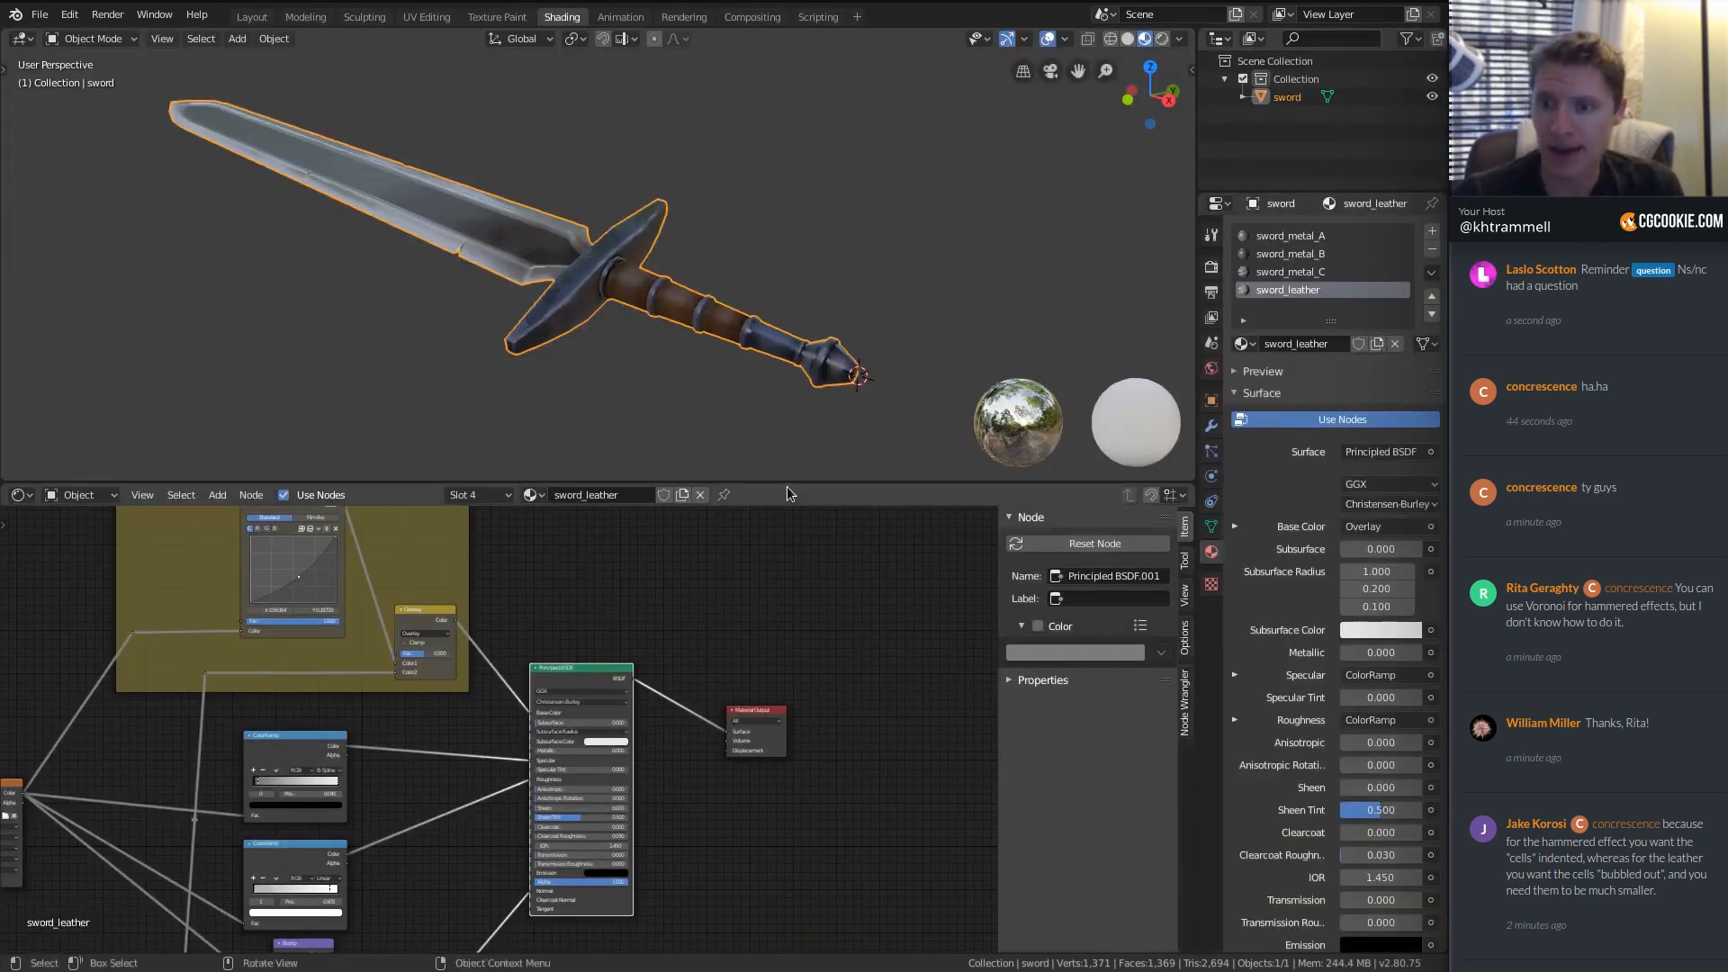
Give the node editor more height and examine the sword's guard and leather grip up close.
{"action": "left_click_drag", "start_coordinate": [792, 479], "coordinate": [776, 414]}
{"action": "middle_click_drag", "start_coordinate": [728, 273], "coordinate": [767, 237]}
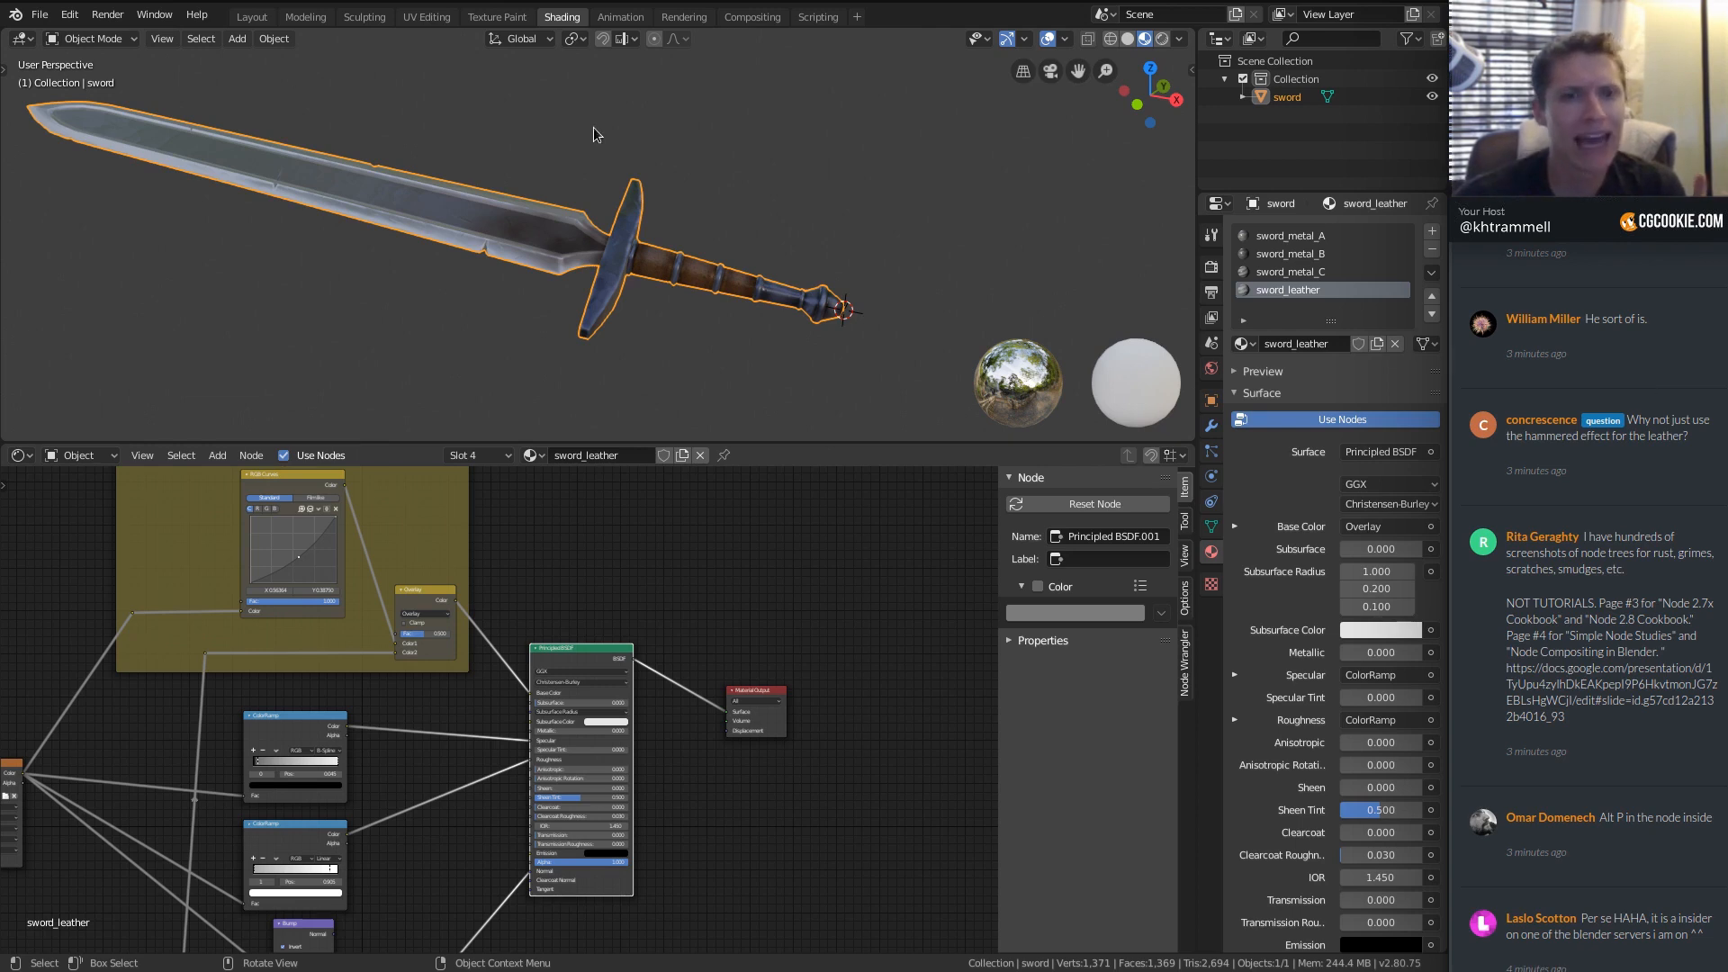
{"action": "scroll", "coordinate": [634, 239], "scroll_direction": "up", "scroll_amount": 3}
{"action": "scroll", "coordinate": [666, 250], "scroll_direction": "up", "scroll_amount": 1}
{"action": "middle_click_drag", "start_coordinate": [707, 261], "coordinate": [710, 203]}
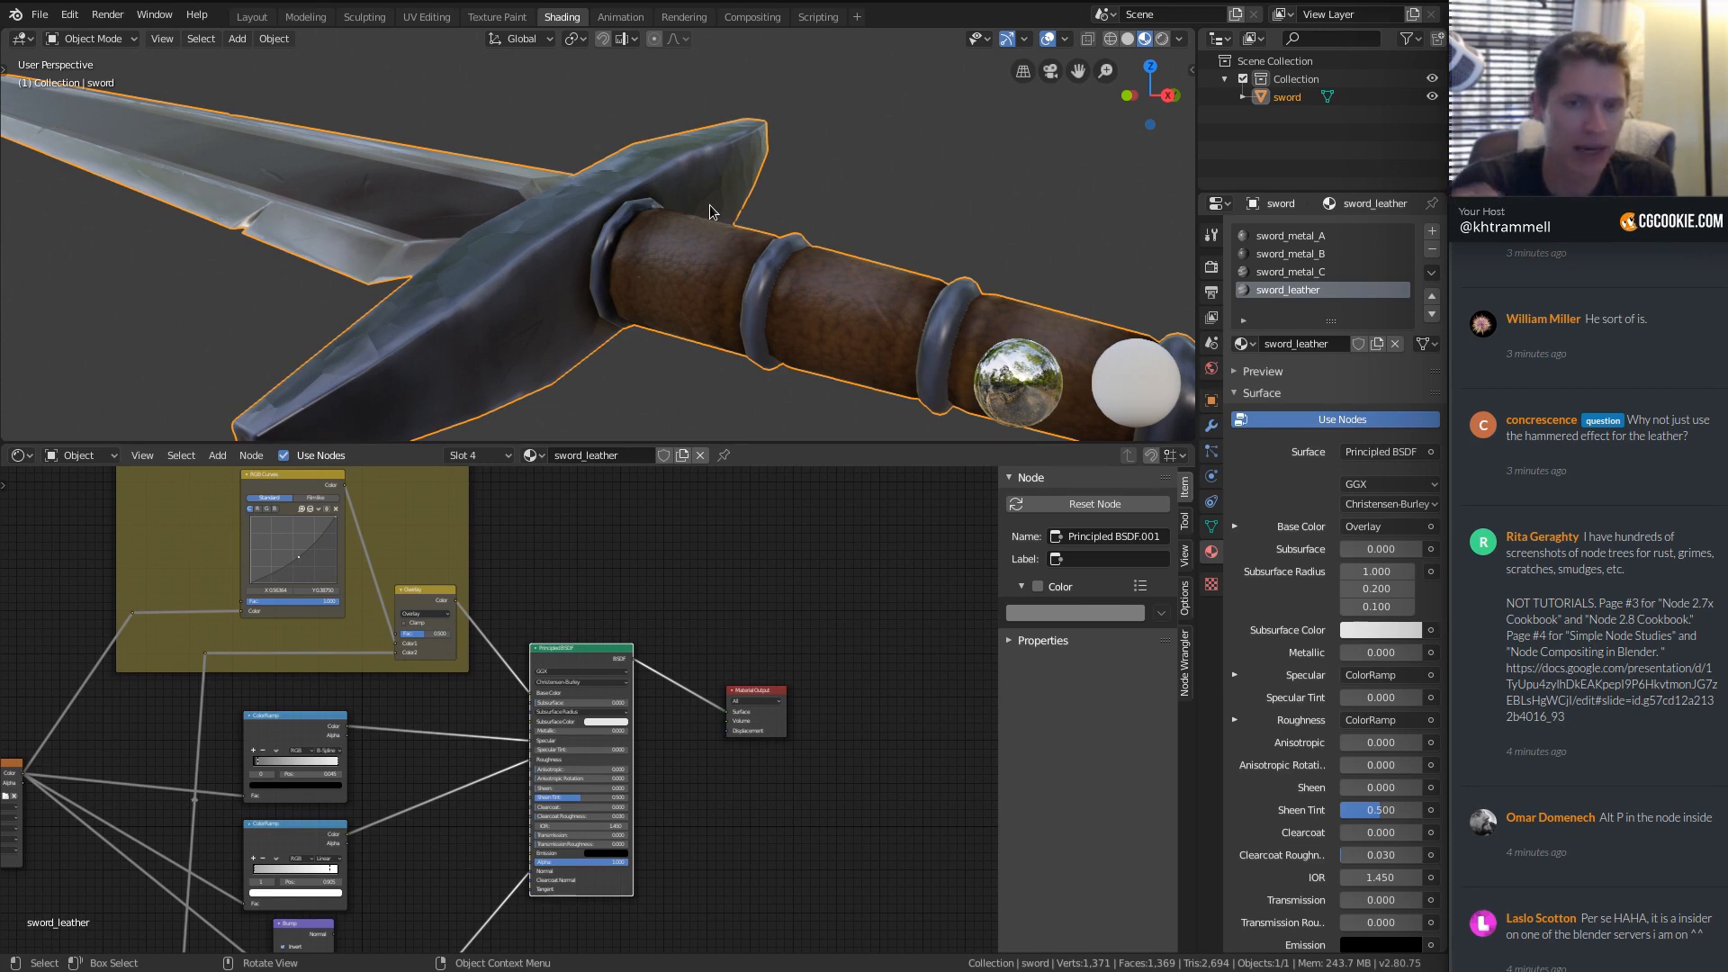
{"action": "mouse_move", "coordinate": [666, 241]}
{"action": "middle_mouse_down"}
{"action": "mouse_move", "coordinate": [772, 331]}
{"action": "mouse_move", "coordinate": [796, 278]}
{"action": "mouse_move", "coordinate": [776, 229]}
{"action": "mouse_move", "coordinate": [661, 207]}
{"action": "middle_mouse_up"}
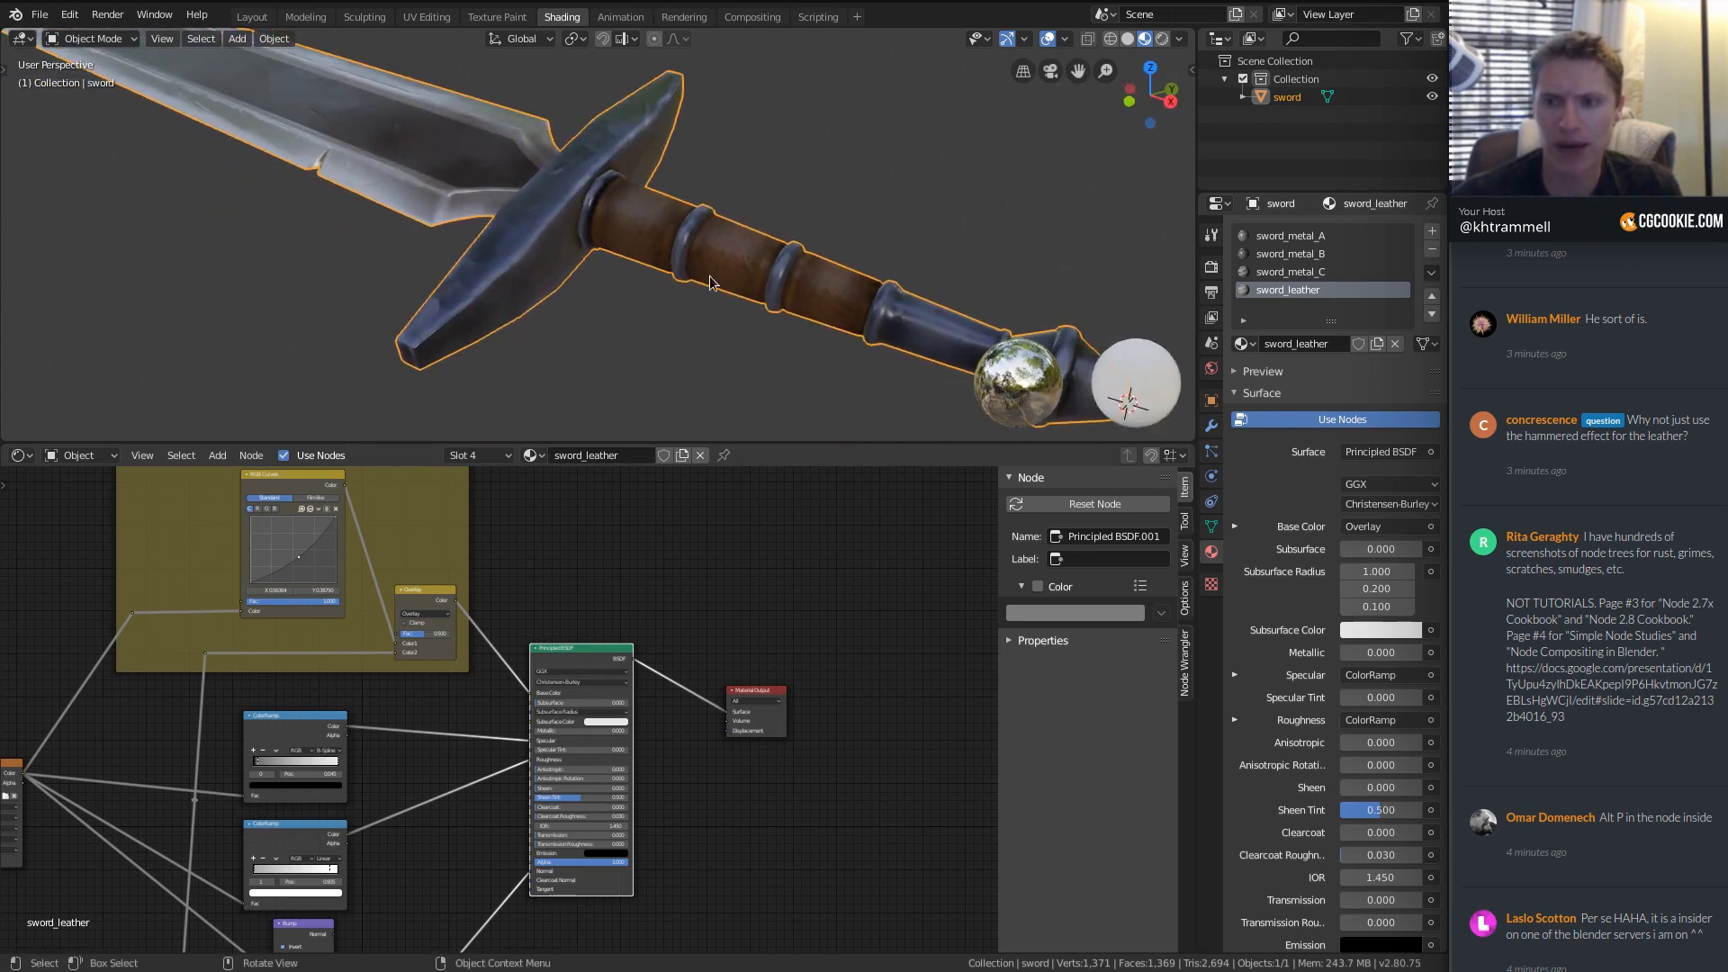
{"action": "scroll", "coordinate": [1622, 516], "scroll_direction": "down", "scroll_amount": 6}
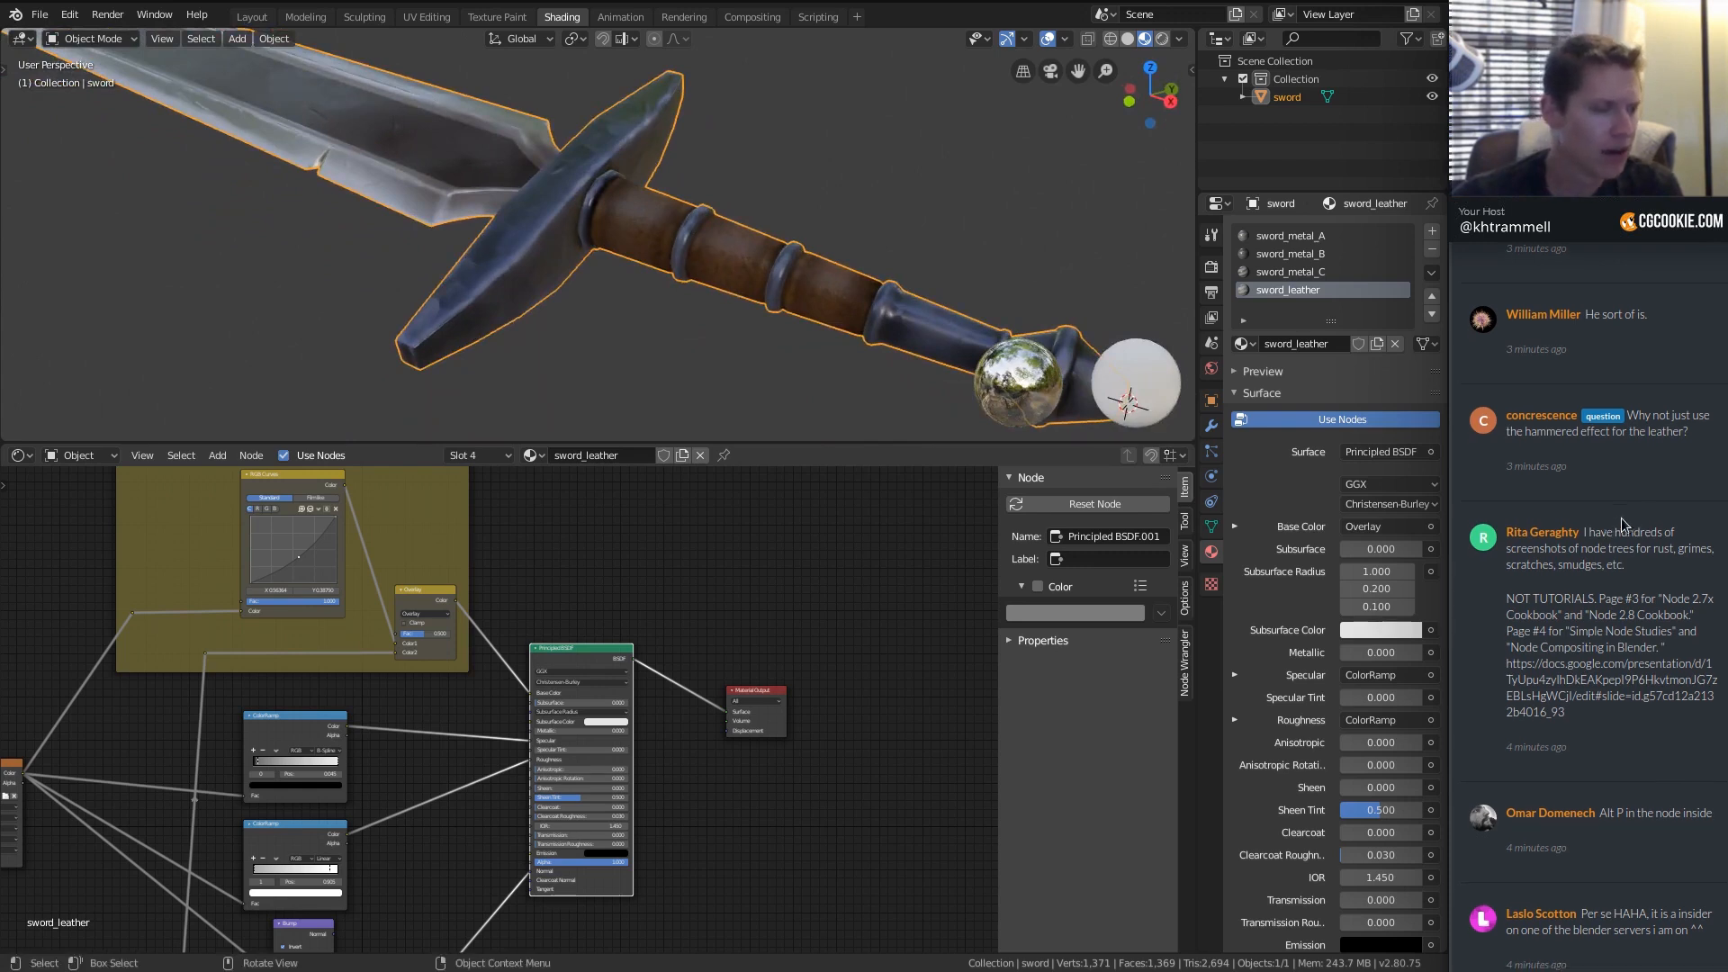
{"action": "scroll", "coordinate": [1622, 516], "scroll_direction": "down", "scroll_amount": 10}
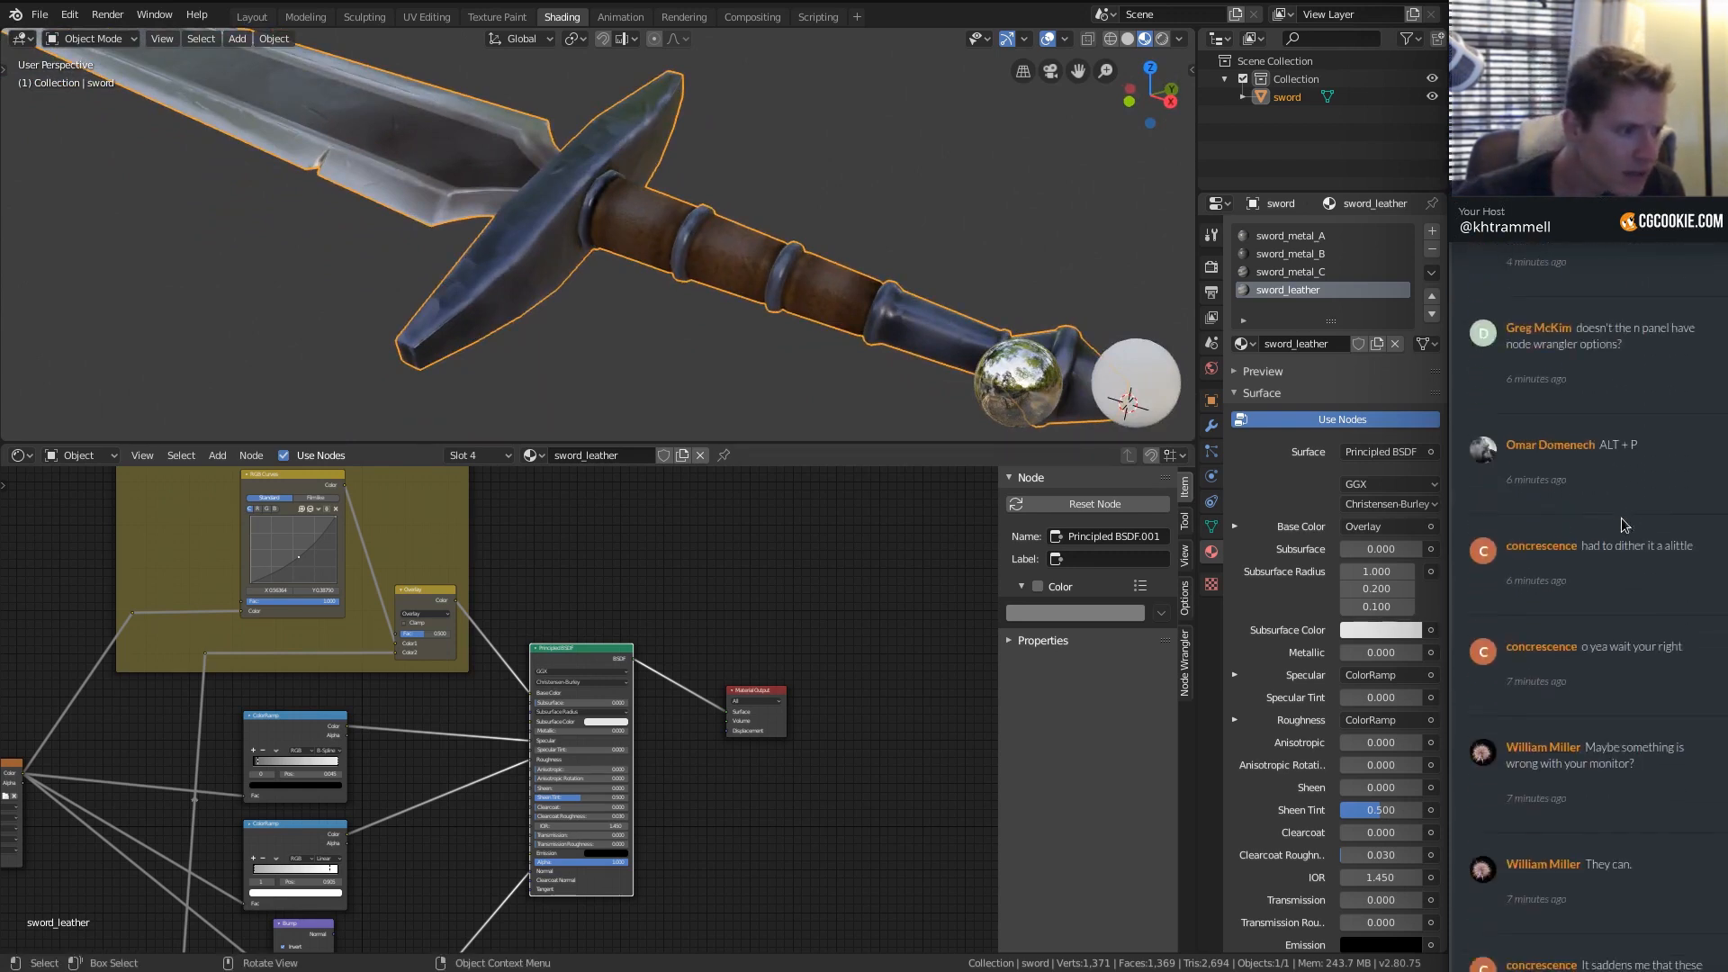
Read through the viewers' chat questions about duplicated image texture nodes and shading for game engines.
{"action": "scroll", "coordinate": [1622, 517], "scroll_direction": "down", "scroll_amount": 8}
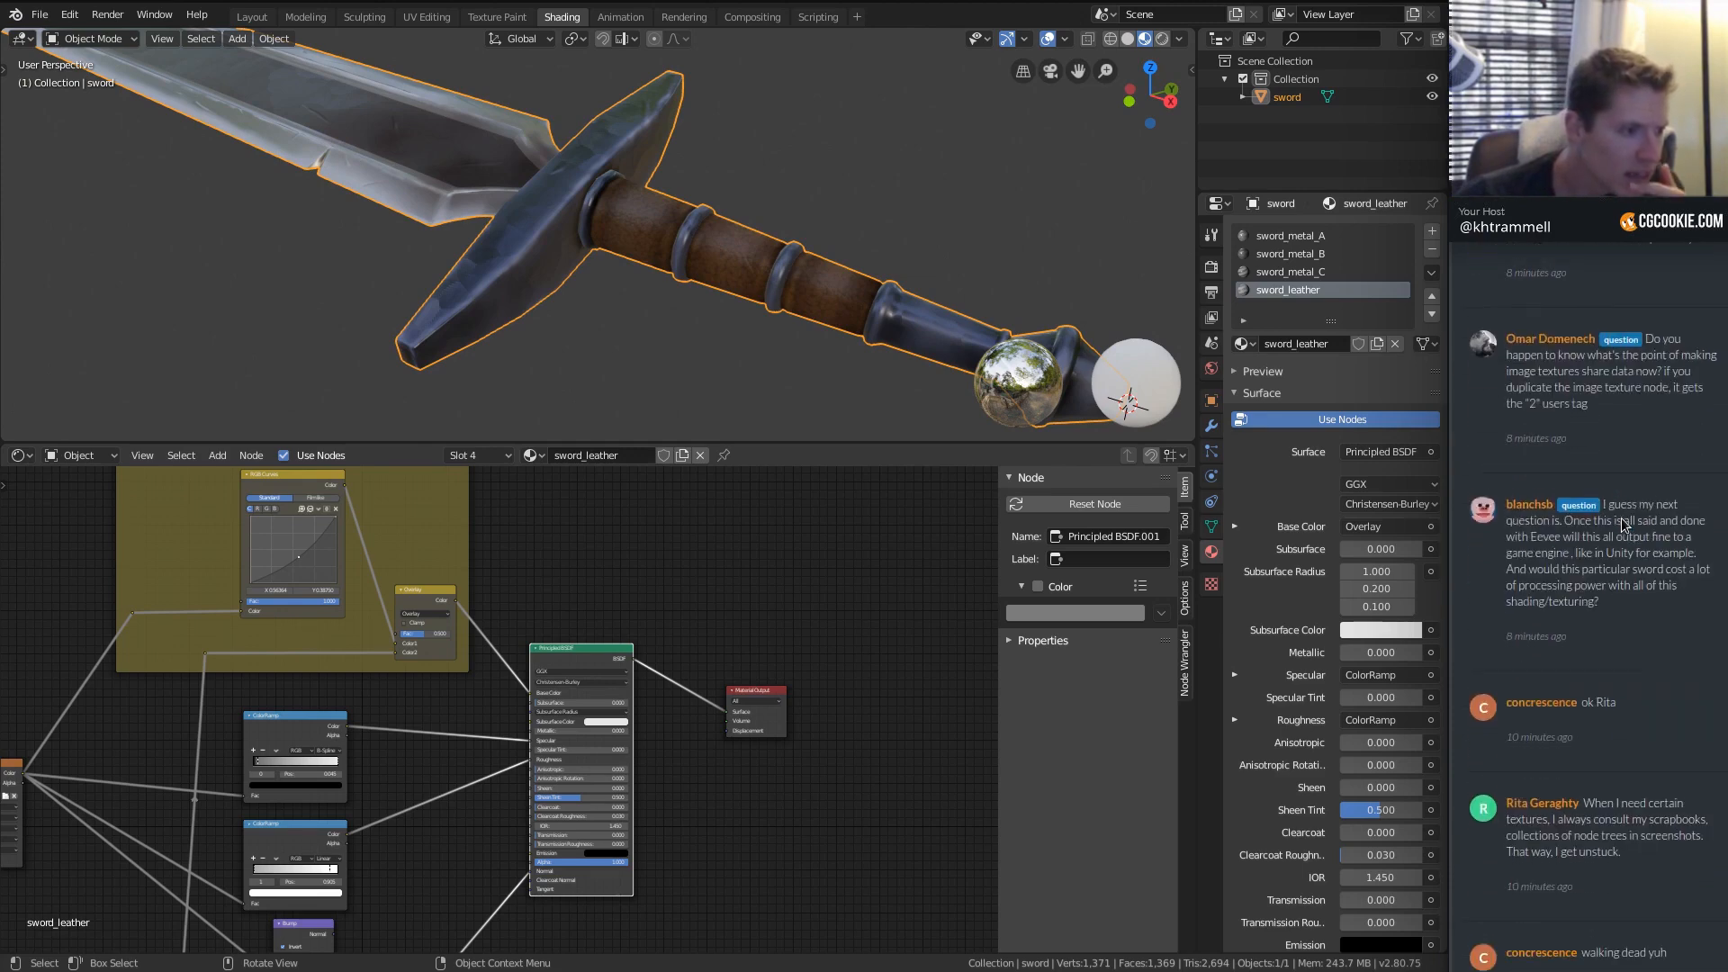
{"action": "scroll", "coordinate": [1622, 518], "scroll_direction": "down", "scroll_amount": 8}
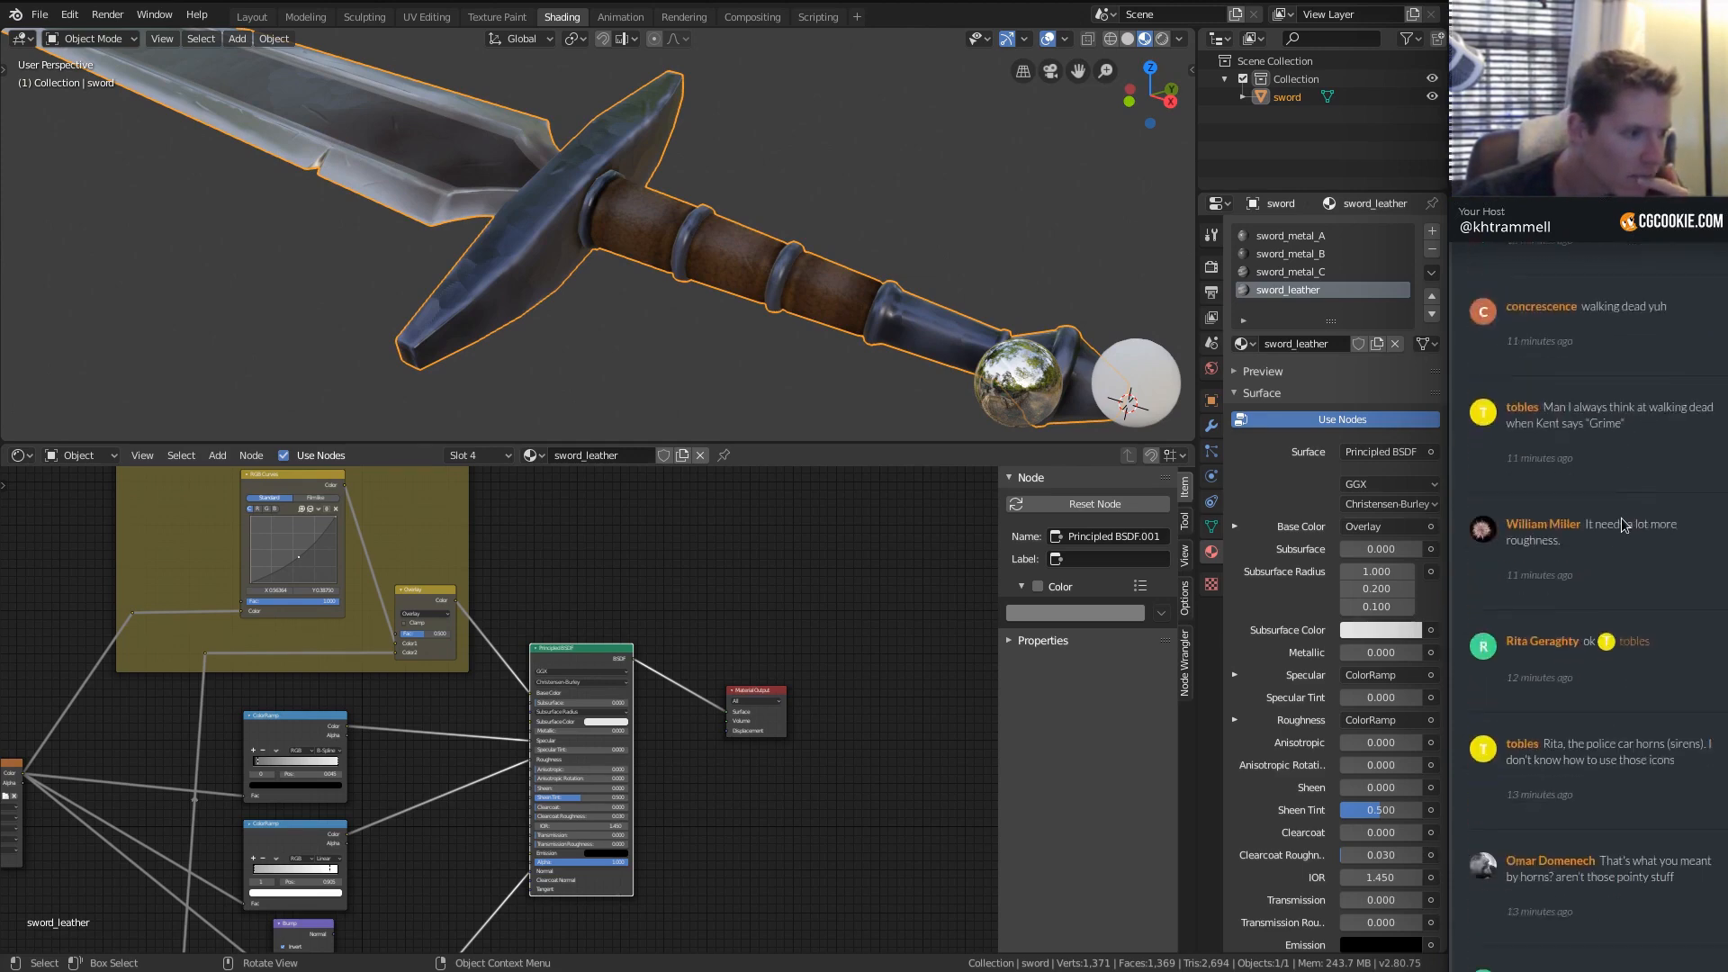
{"action": "scroll", "coordinate": [1622, 518], "scroll_direction": "down", "scroll_amount": 5}
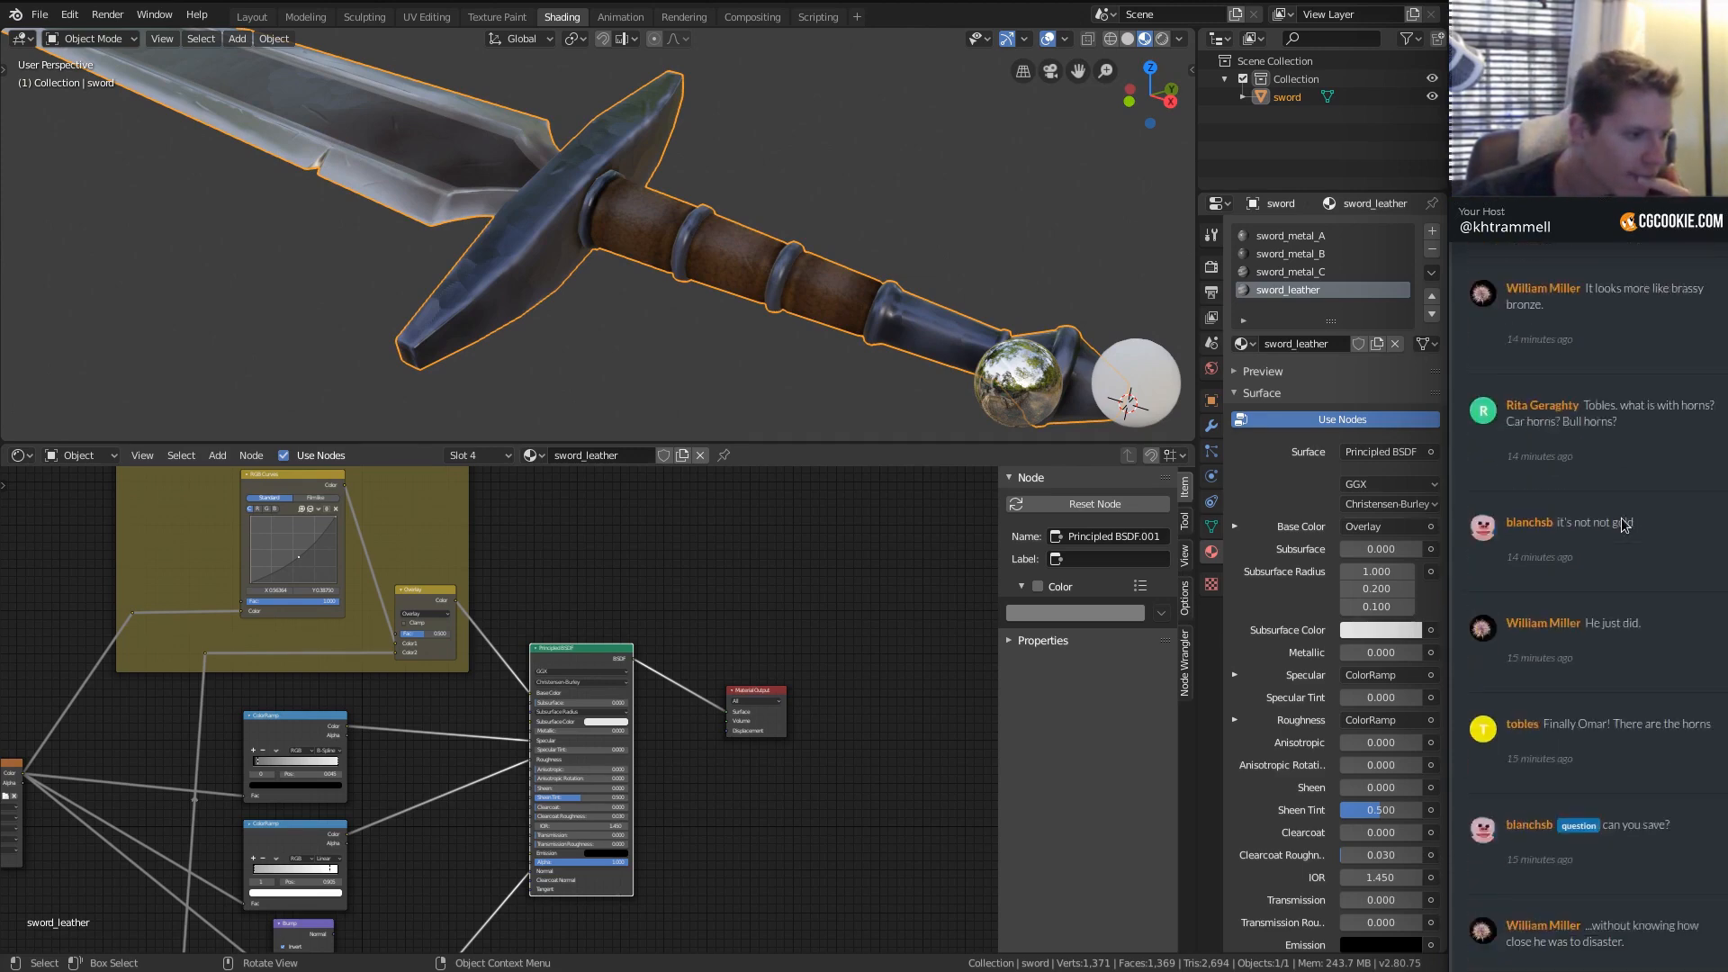
{"action": "scroll", "coordinate": [1622, 525], "scroll_direction": "down", "scroll_amount": 5}
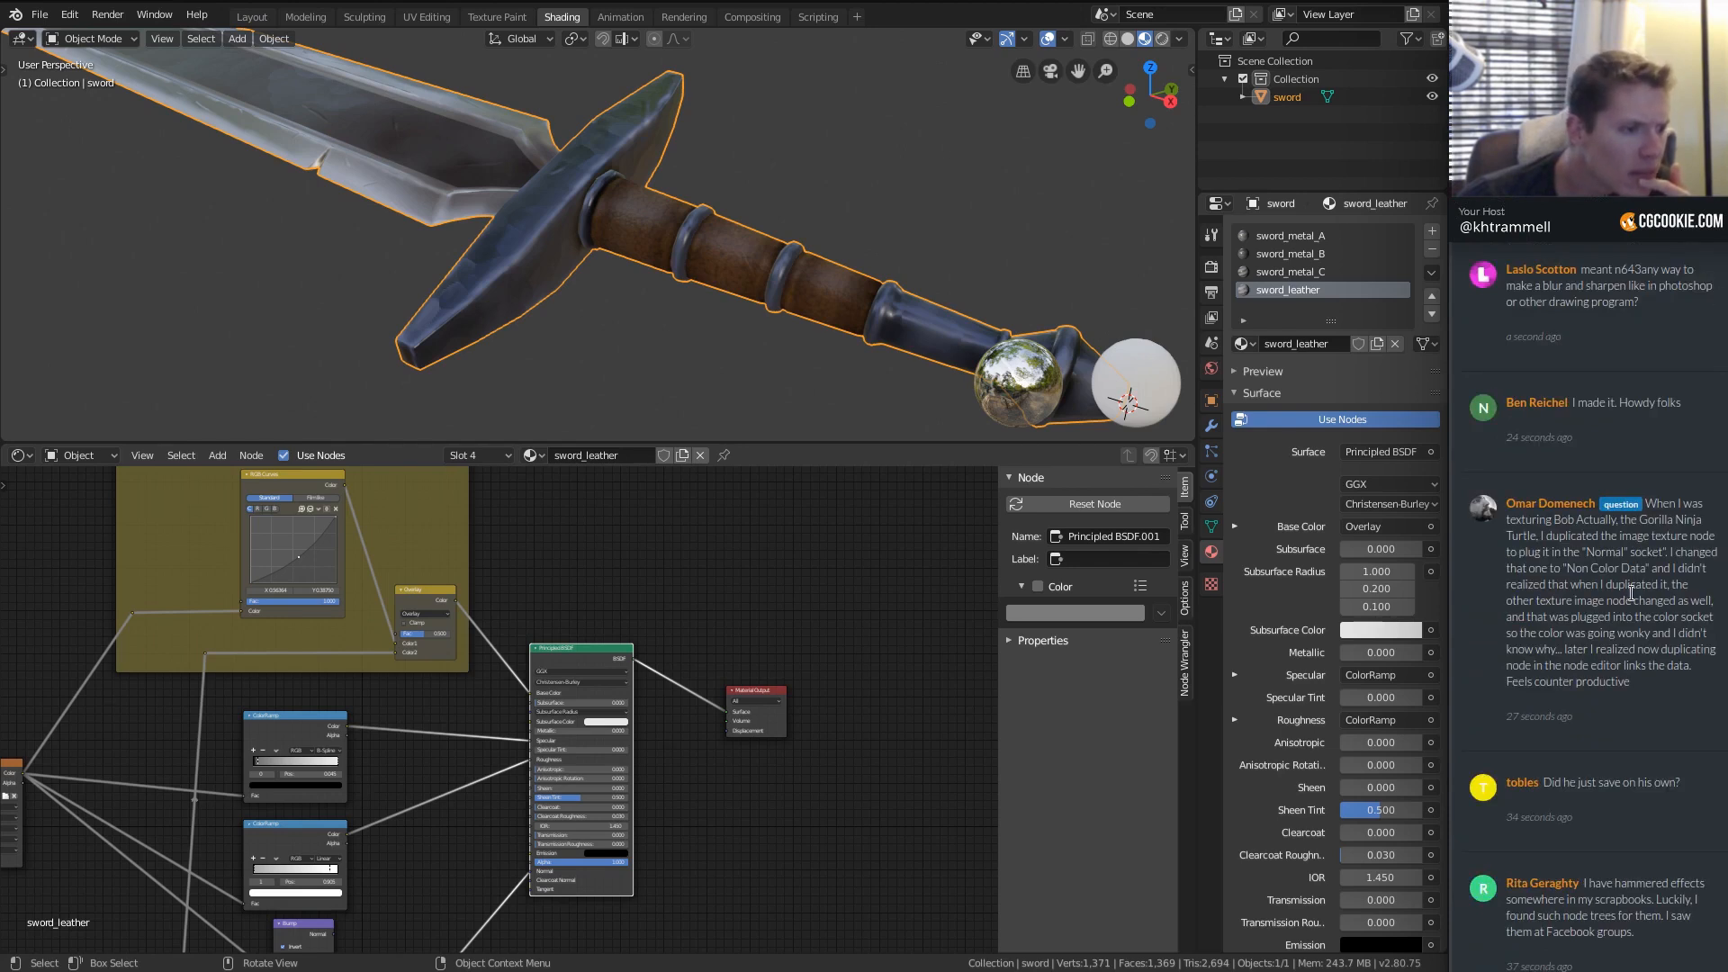
{"action": "scroll", "coordinate": [1612, 841], "scroll_direction": "down", "scroll_amount": 1}
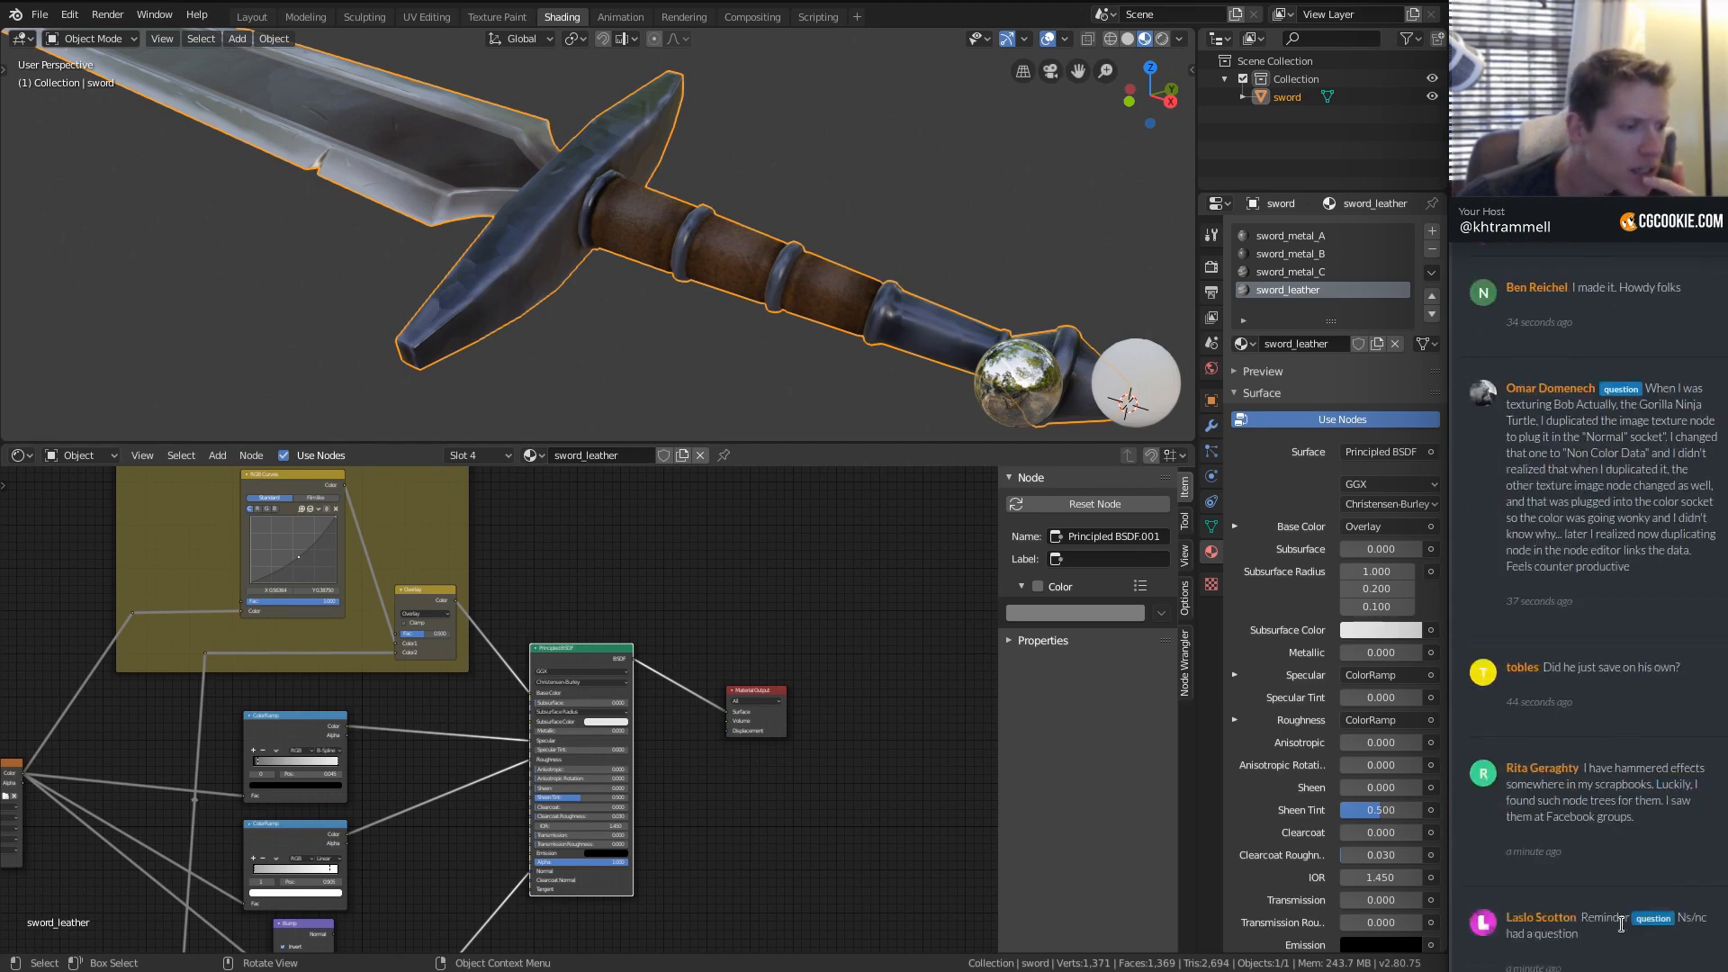
{"action": "scroll", "coordinate": [1617, 889], "scroll_direction": "down", "scroll_amount": 5}
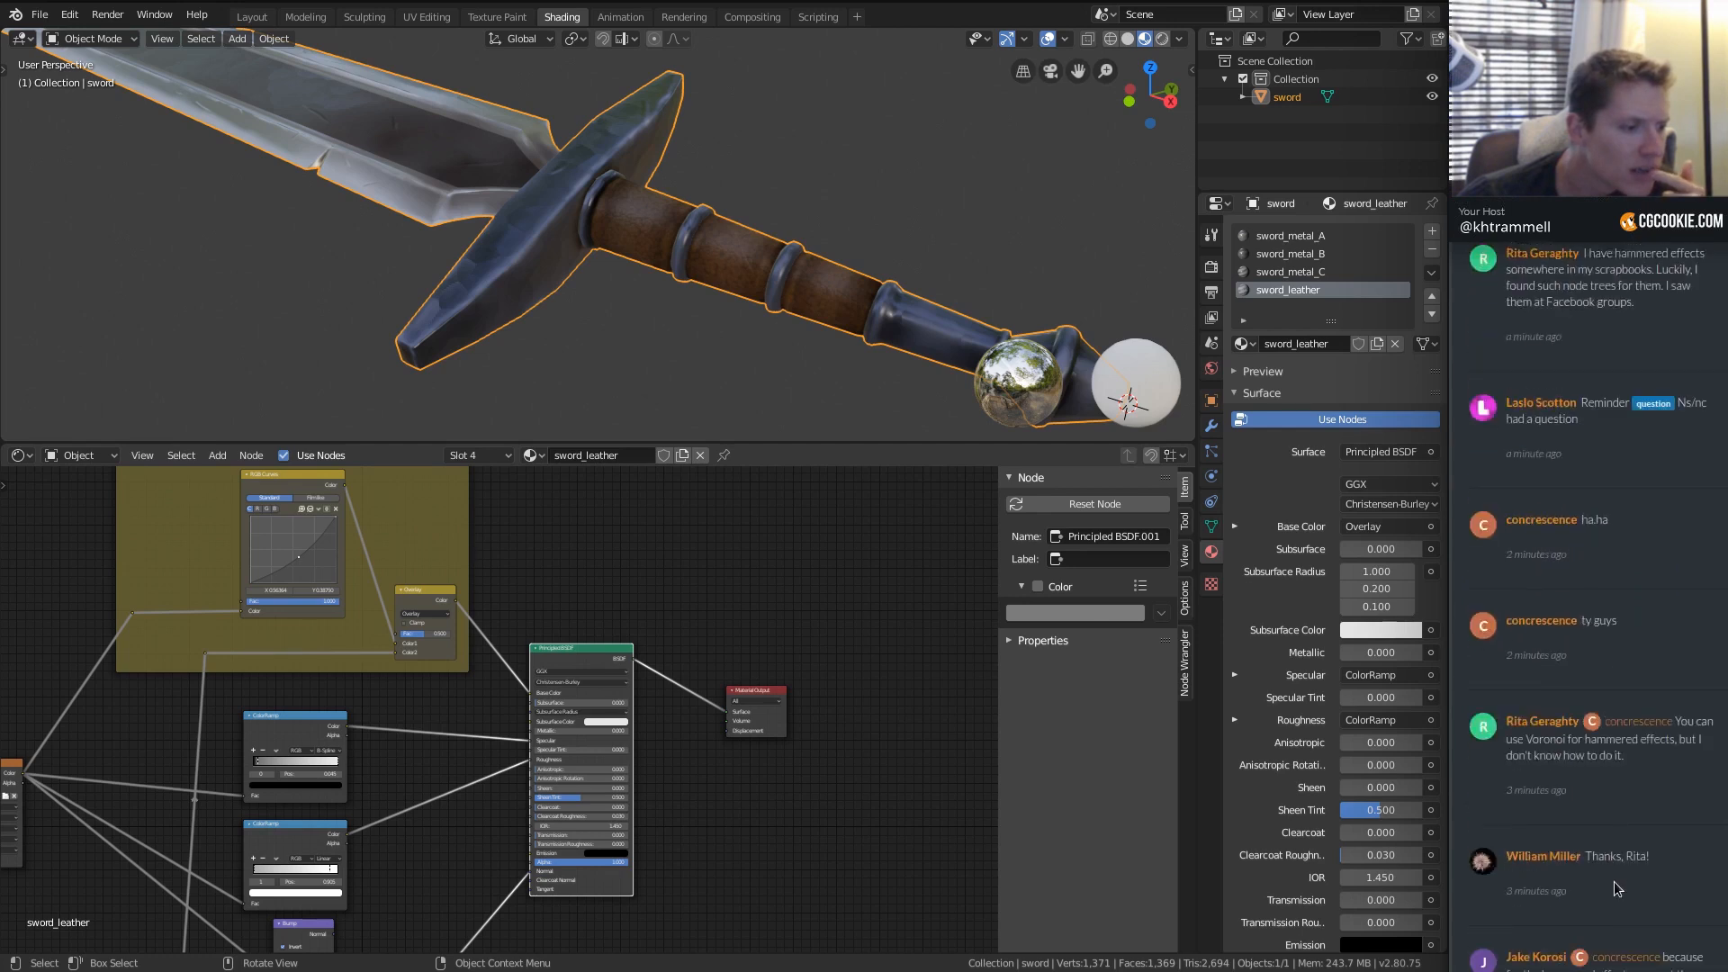
{"action": "scroll", "coordinate": [1617, 890], "scroll_direction": "up", "scroll_amount": 7}
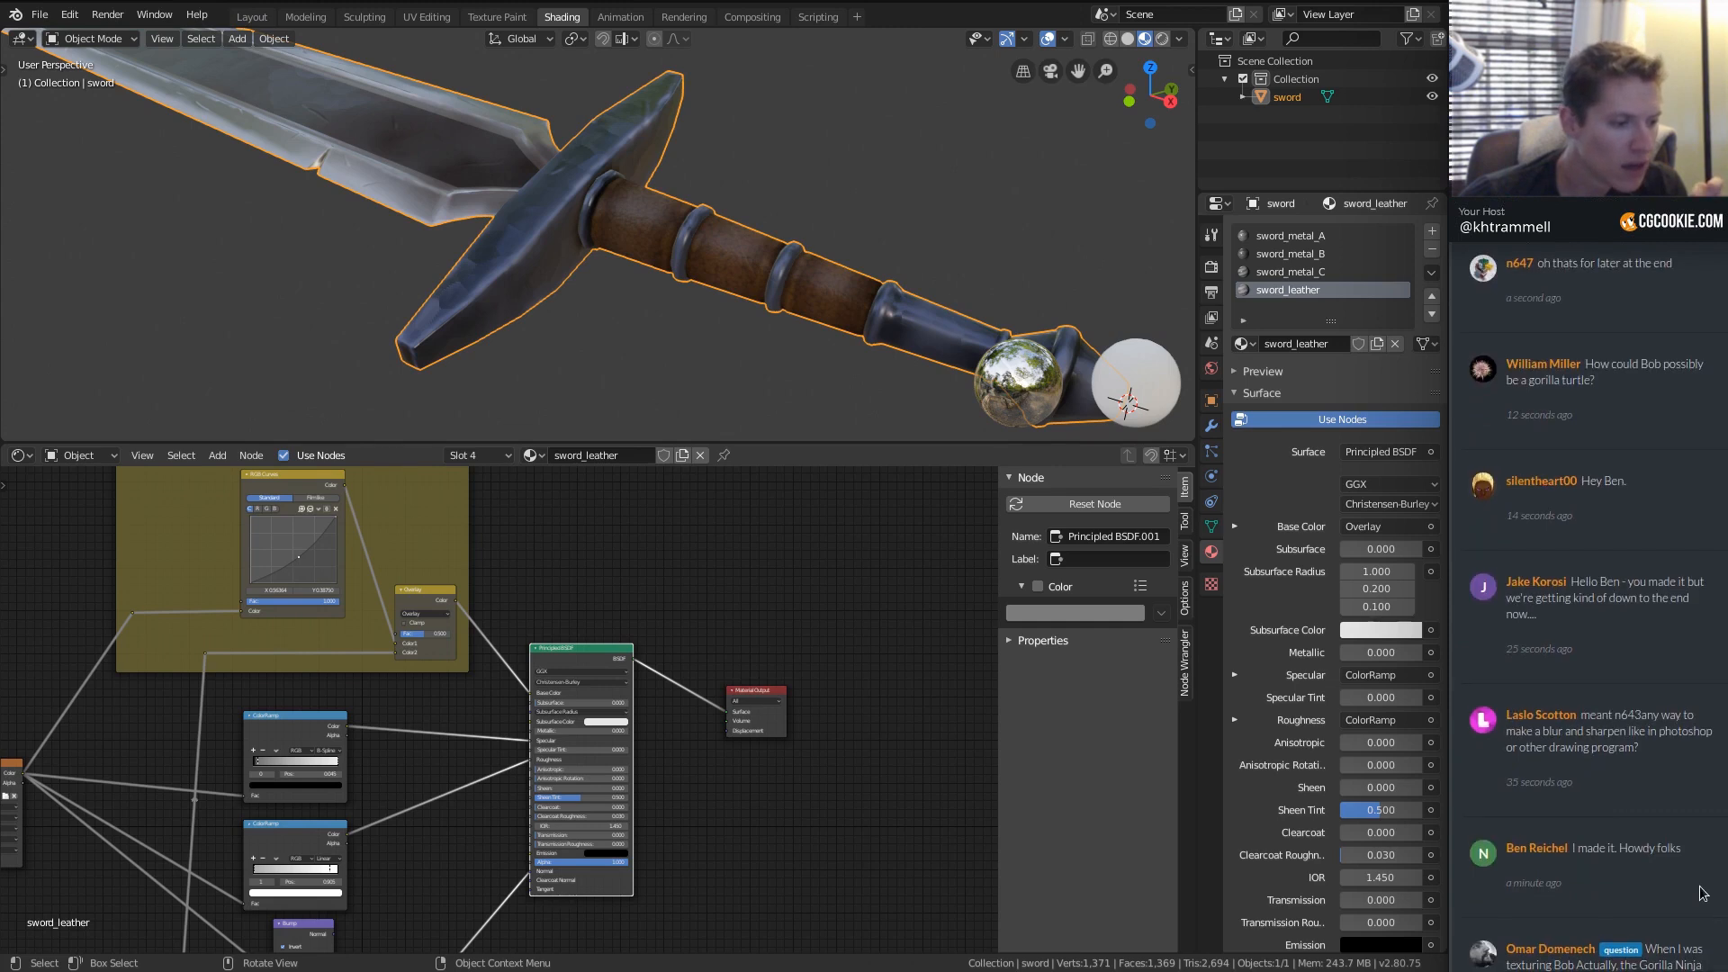
{"action": "scroll", "coordinate": [1702, 894], "scroll_direction": "down", "scroll_amount": 1}
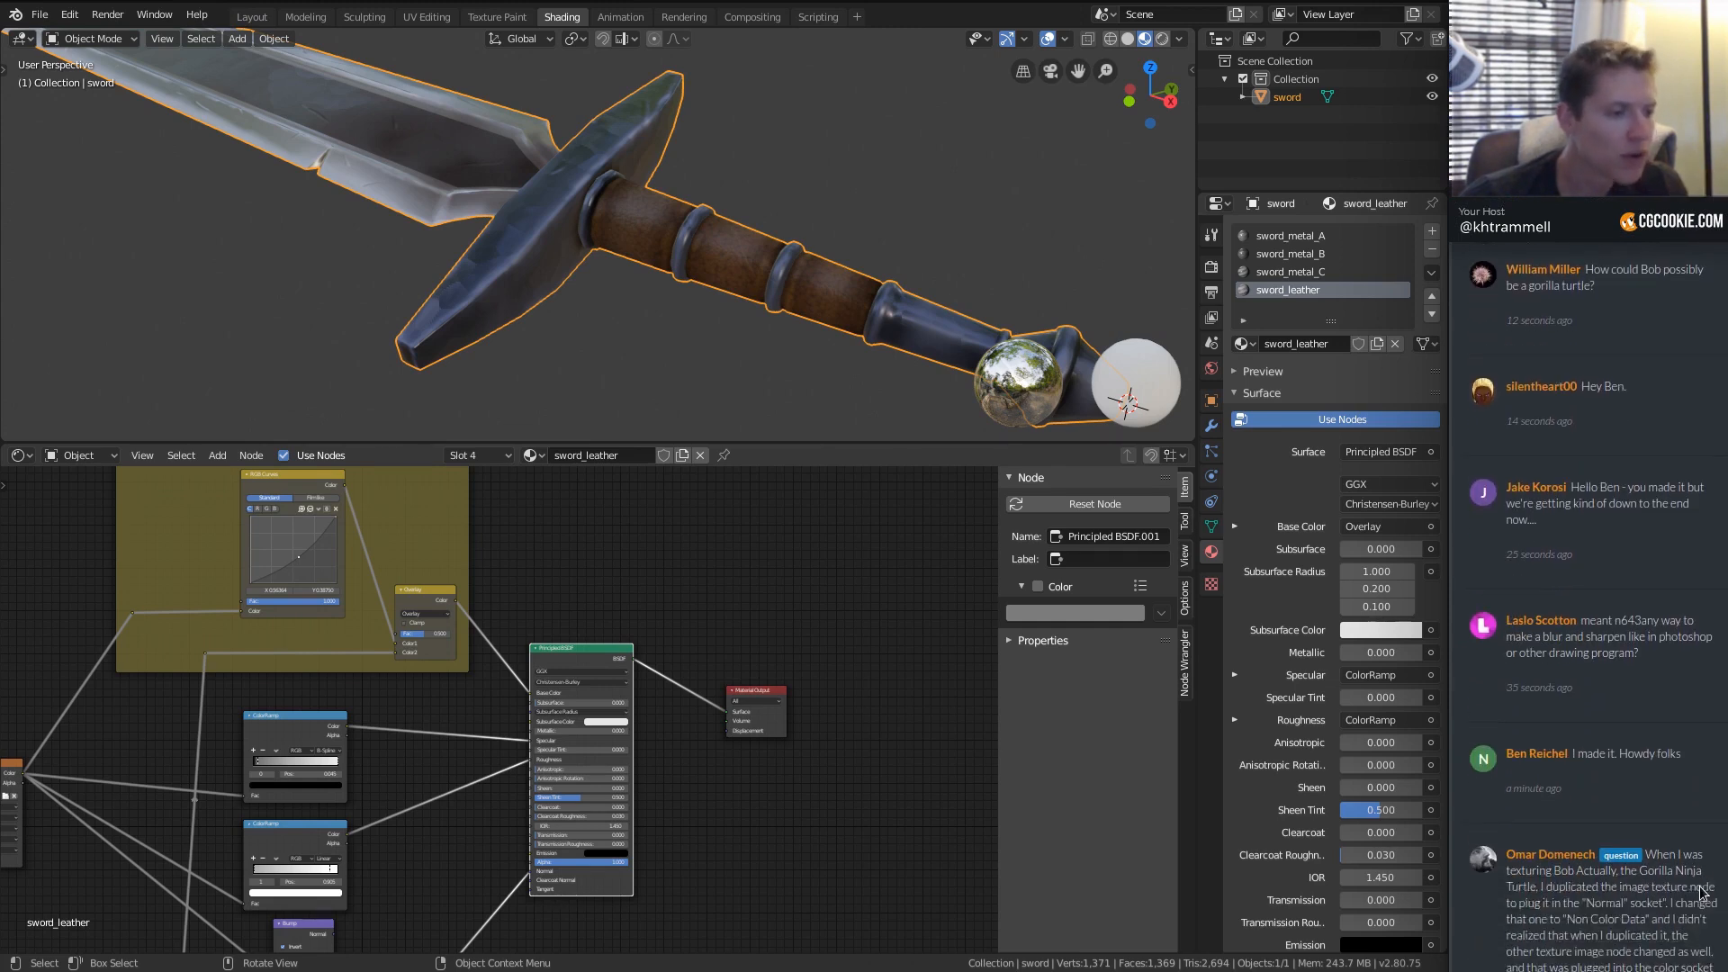
{"action": "scroll", "coordinate": [1701, 894], "scroll_direction": "down", "scroll_amount": 2}
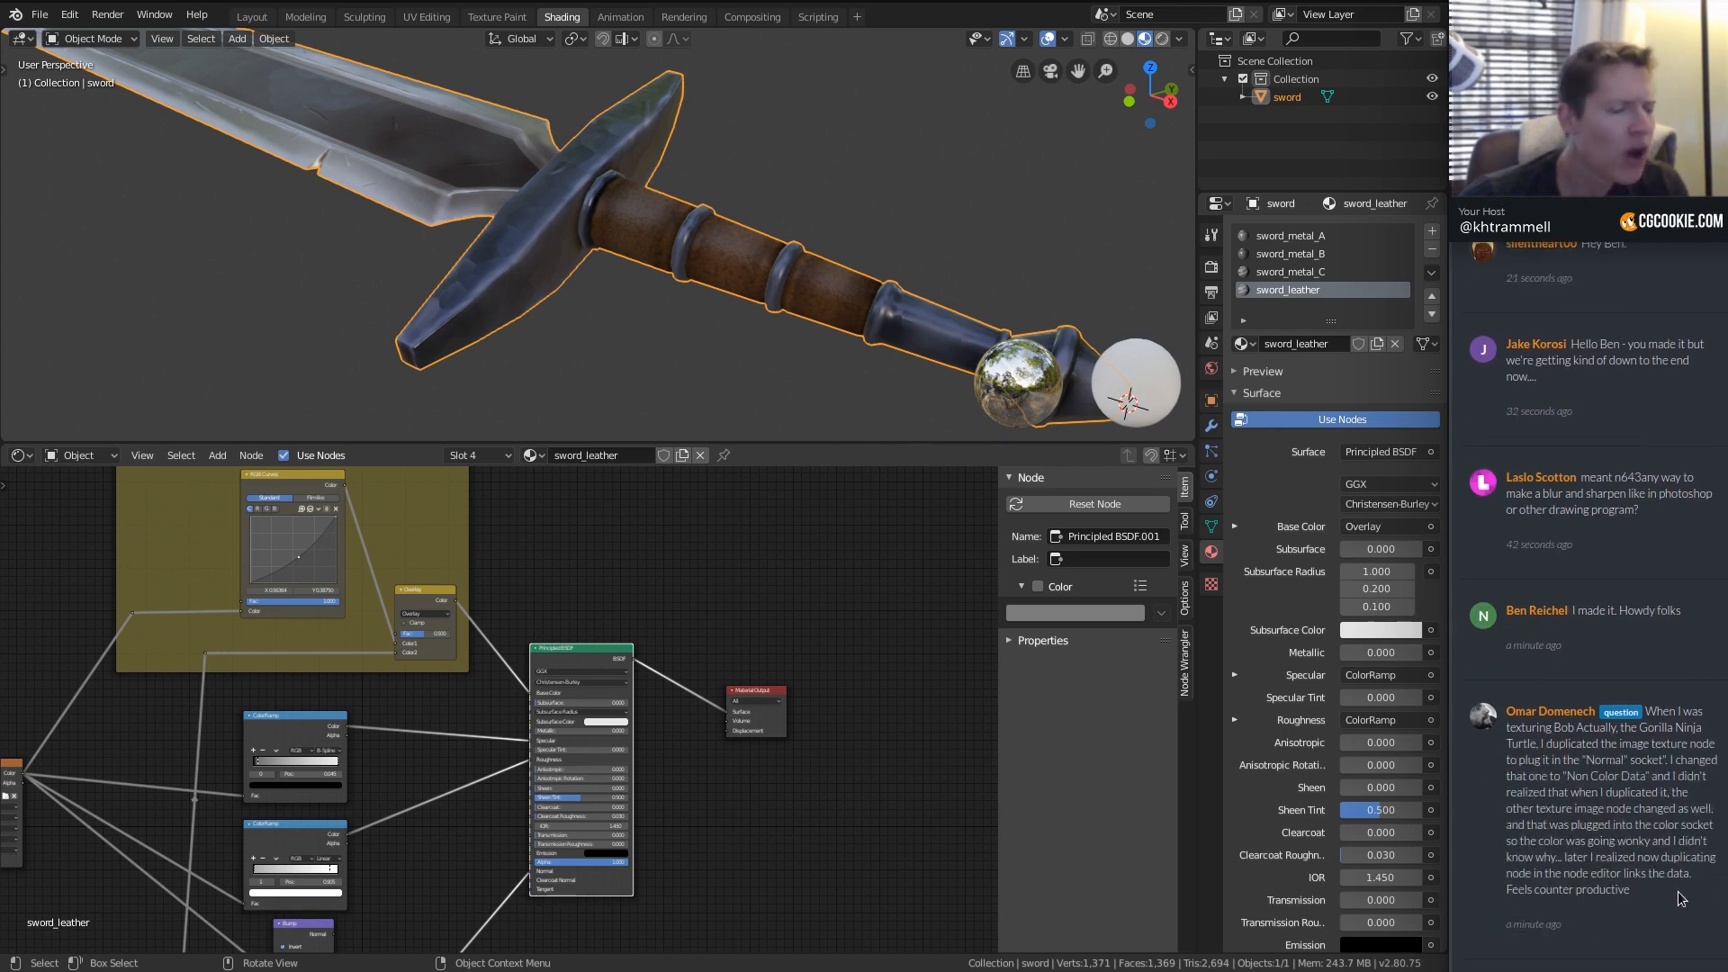
{"action": "scroll", "coordinate": [322, 614], "scroll_direction": "down", "scroll_amount": 3}
Examine the interpolation and color space options of the sword_COLOR image texture node, and check the newest chat messages.
{"action": "middle_click_drag", "start_coordinate": [103, 675], "coordinate": [554, 592]}
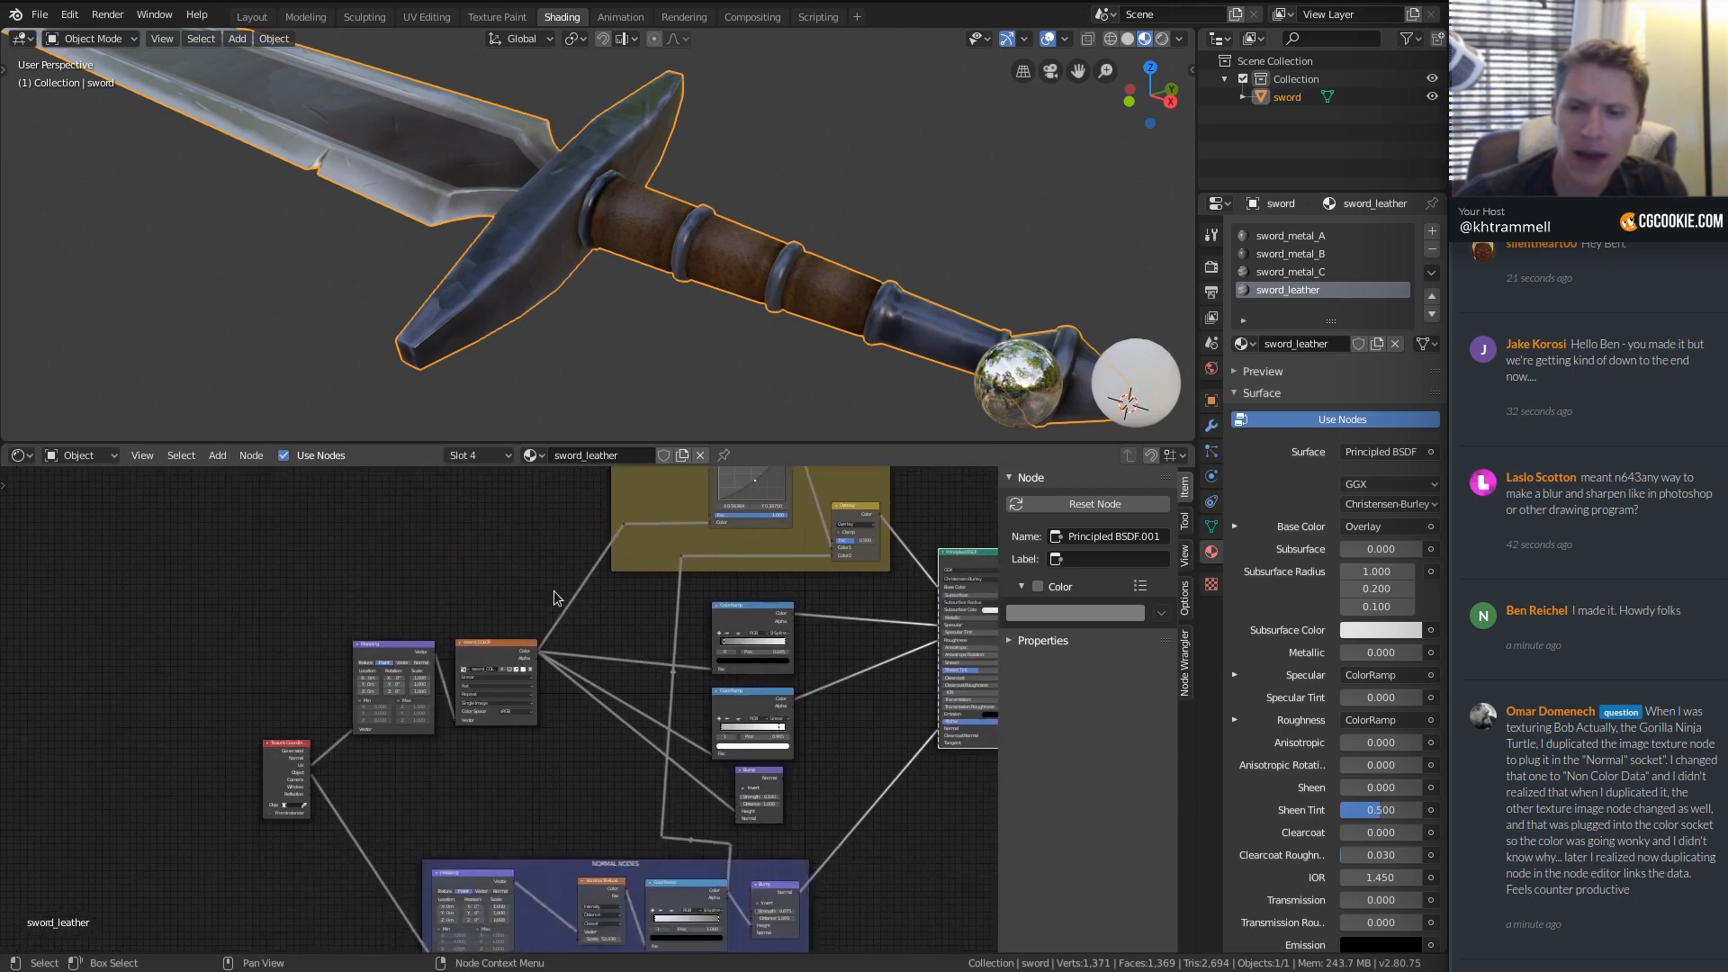
{"action": "scroll", "coordinate": [556, 598], "scroll_direction": "up", "scroll_amount": 3}
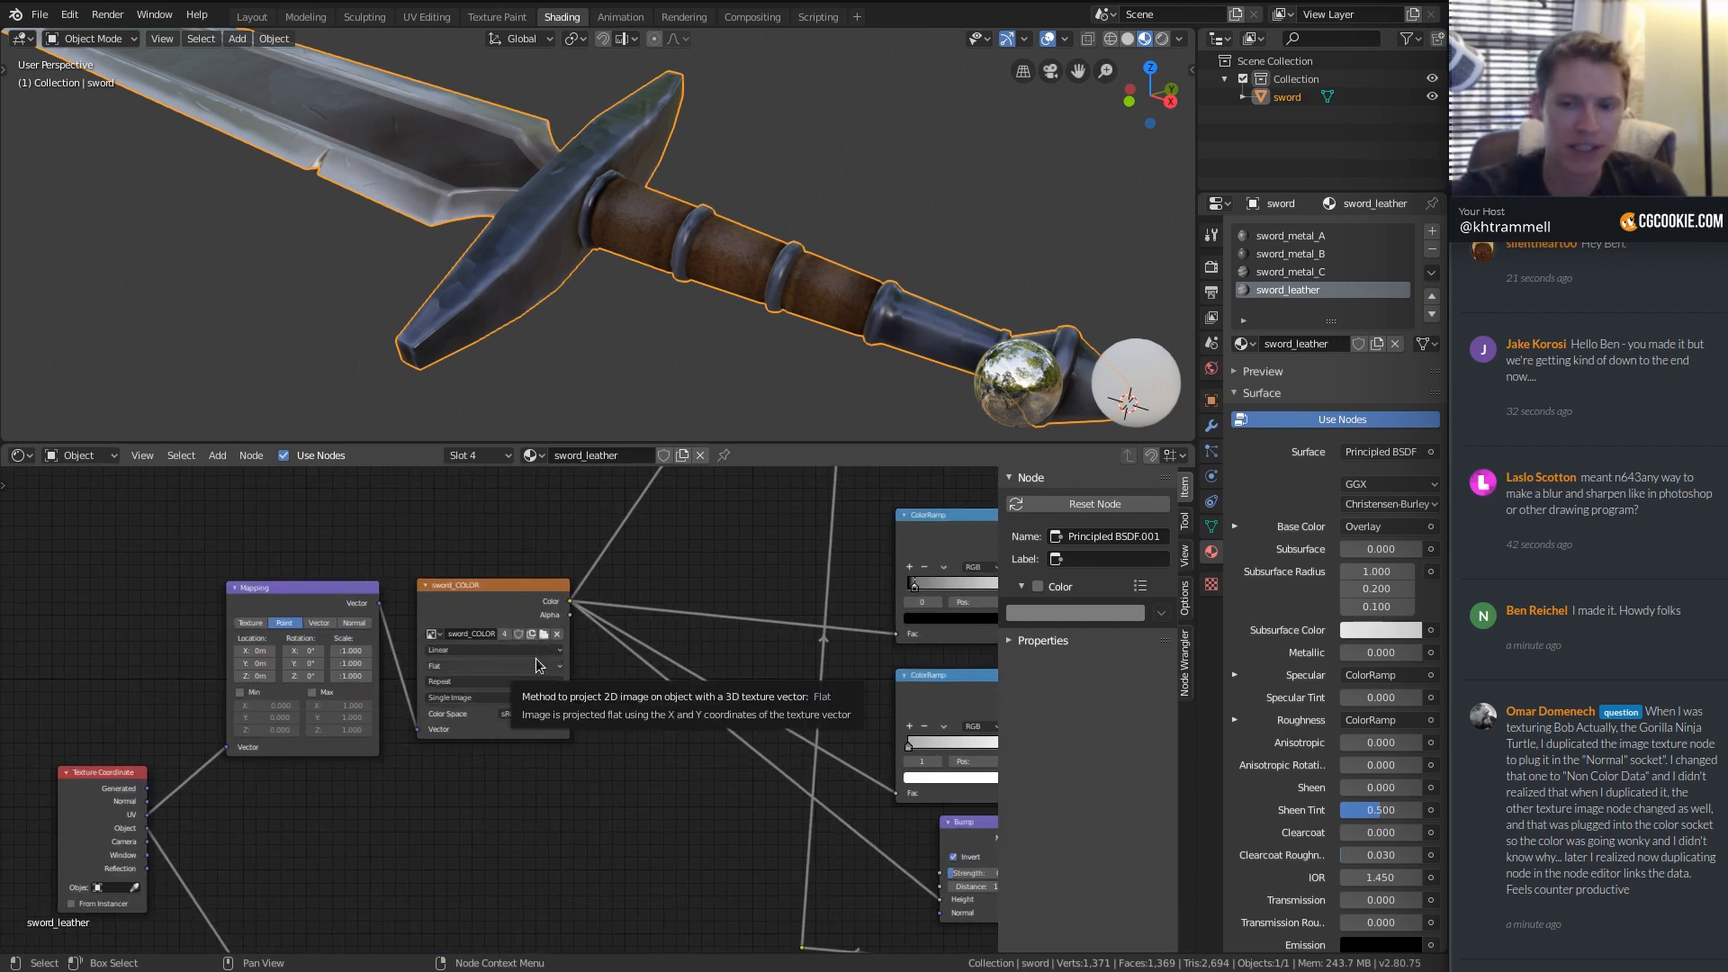
{"action": "scroll", "coordinate": [452, 662], "scroll_direction": "up", "scroll_amount": 3}
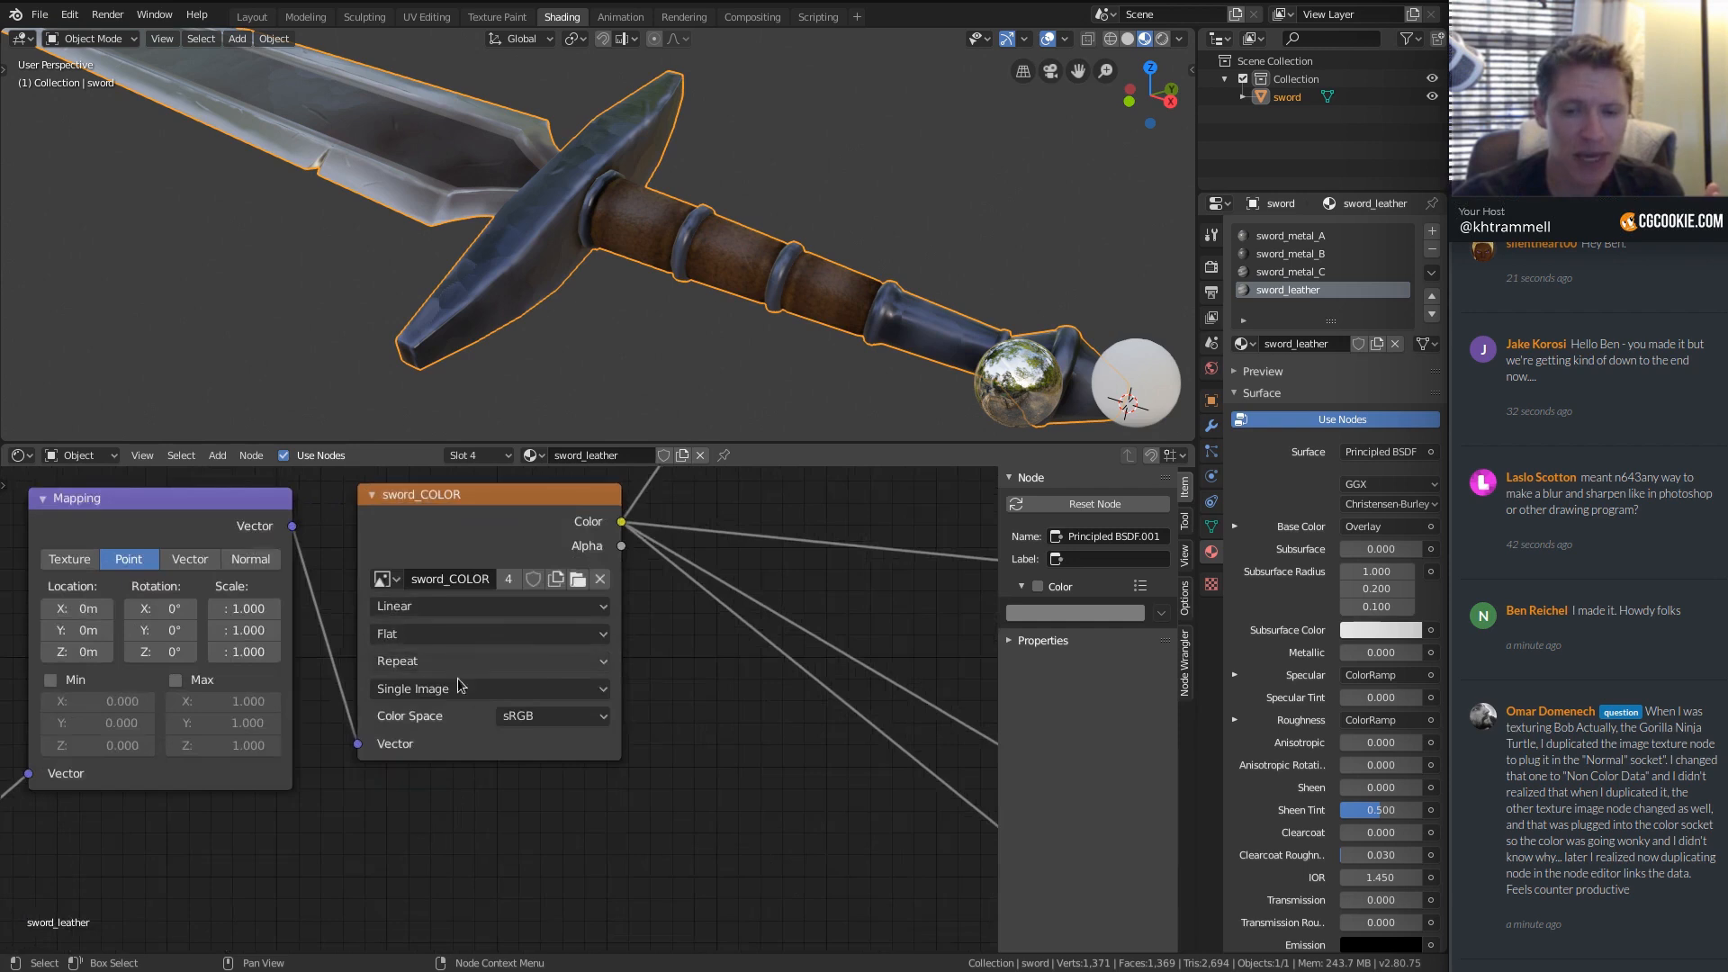
{"action": "left_click", "coordinate": [461, 608]}
{"action": "left_click", "coordinate": [433, 630]}
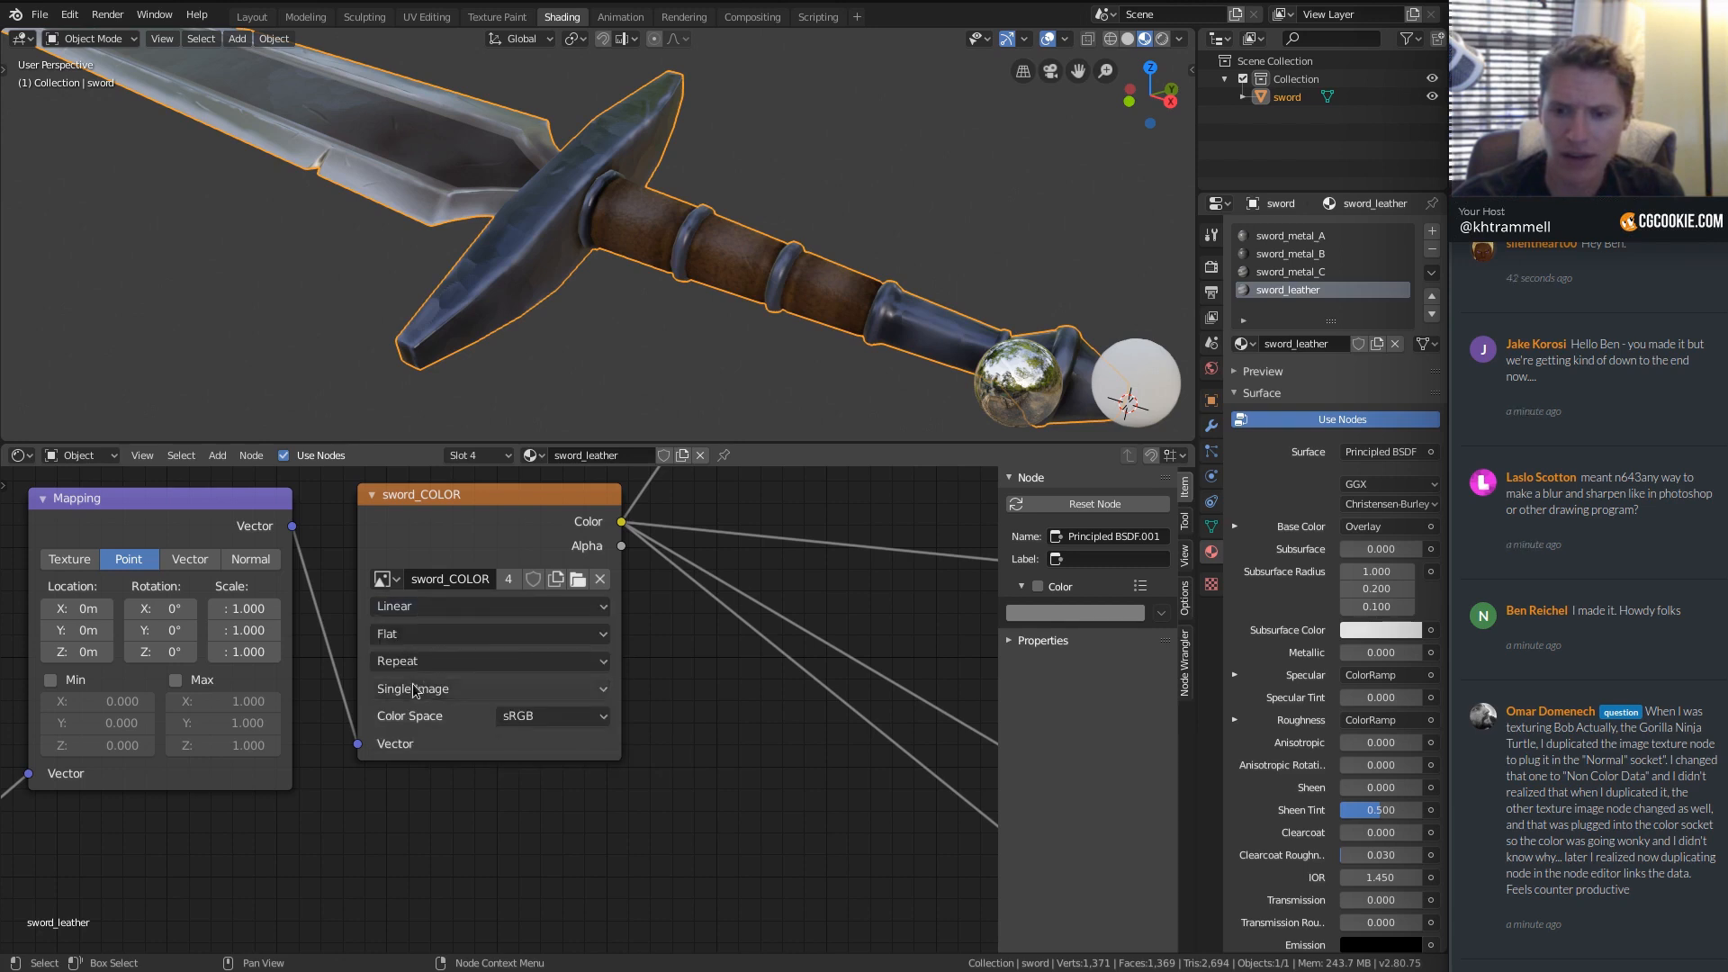
{"action": "left_click", "coordinate": [543, 716]}
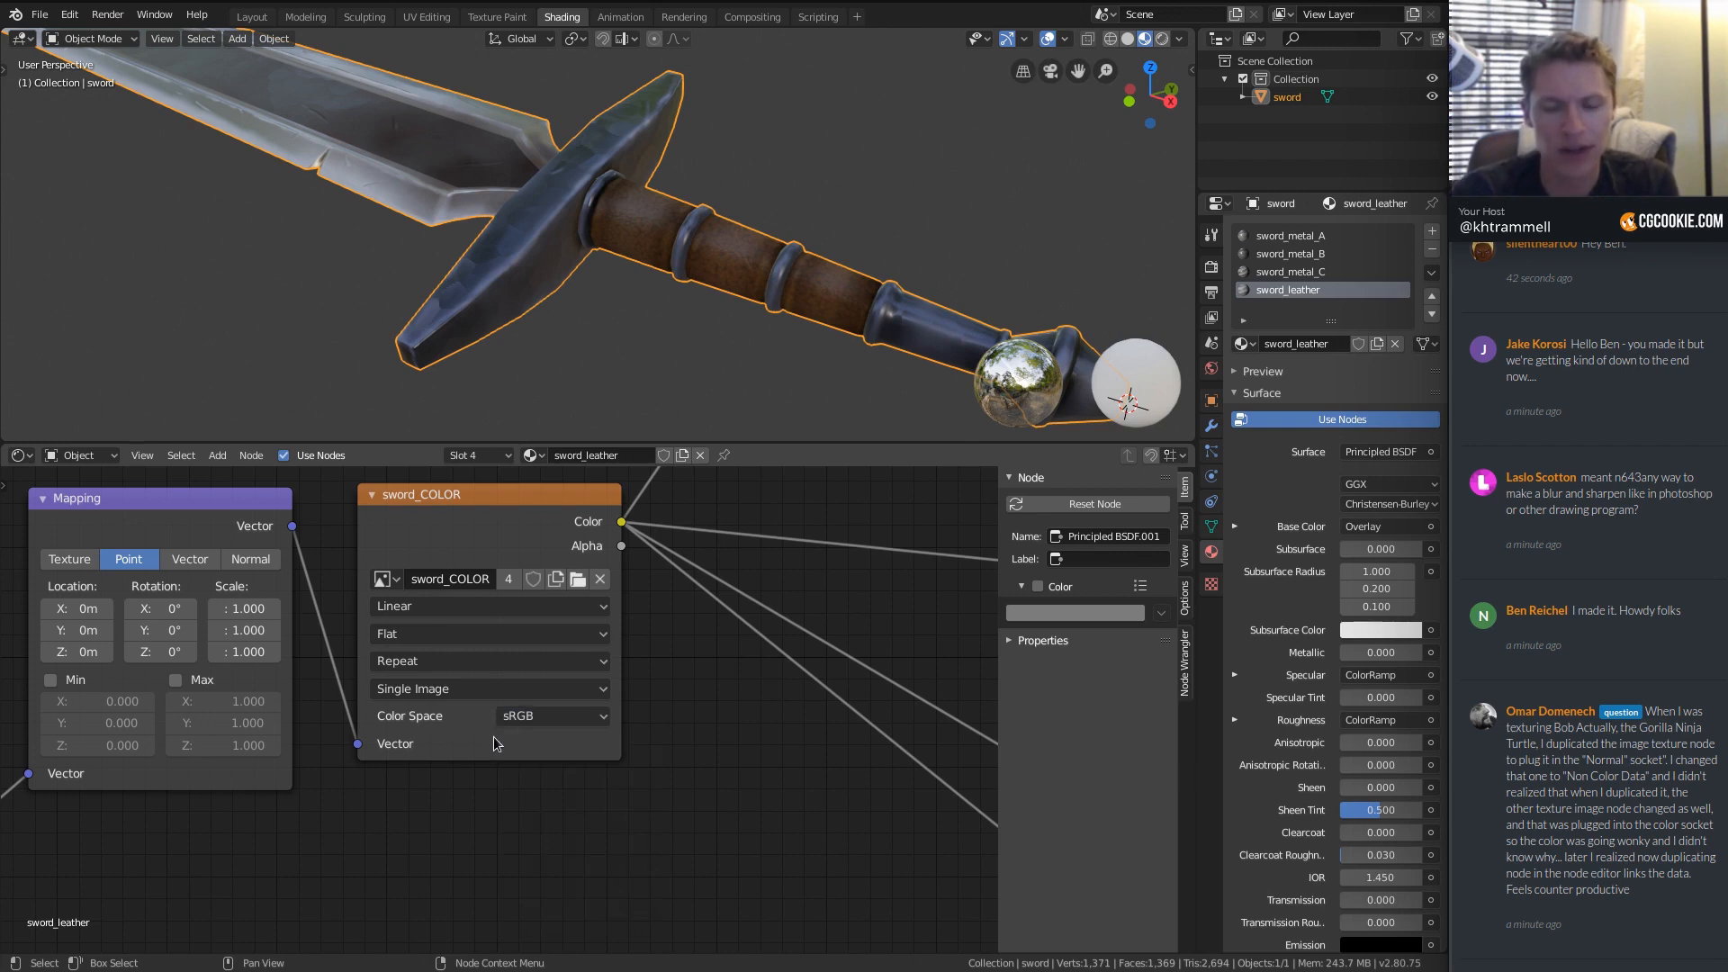
{"action": "left_click", "coordinate": [546, 716]}
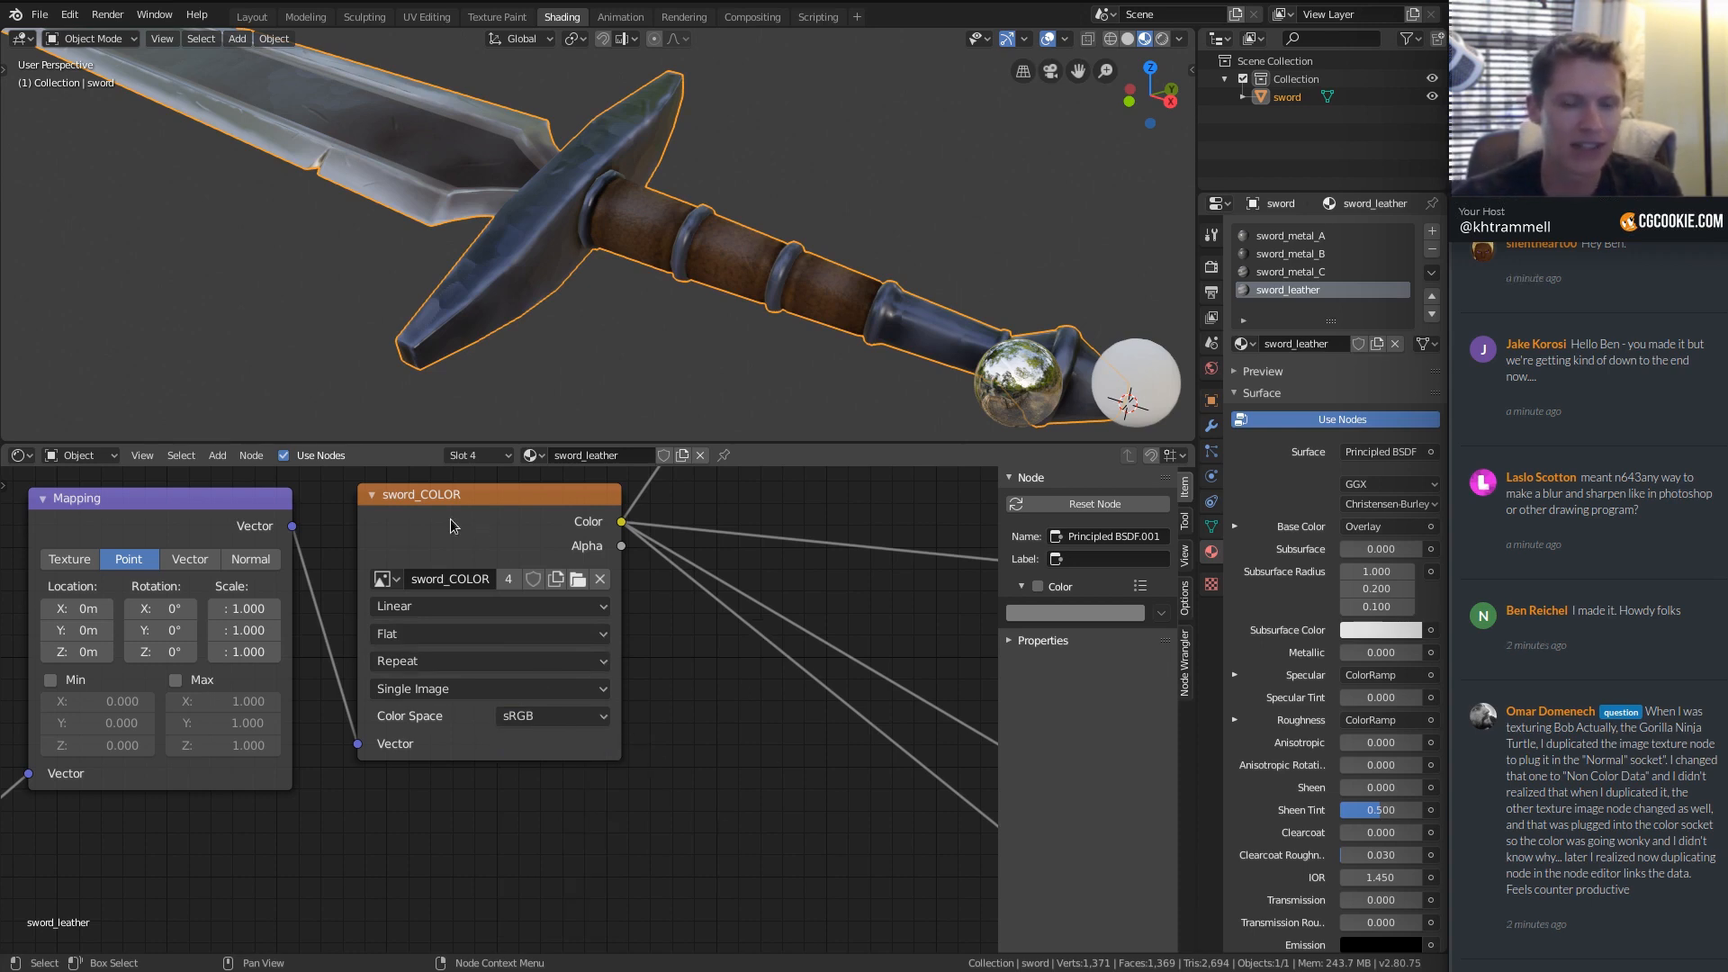
{"action": "scroll", "coordinate": [1638, 577], "scroll_direction": "up", "scroll_amount": 8}
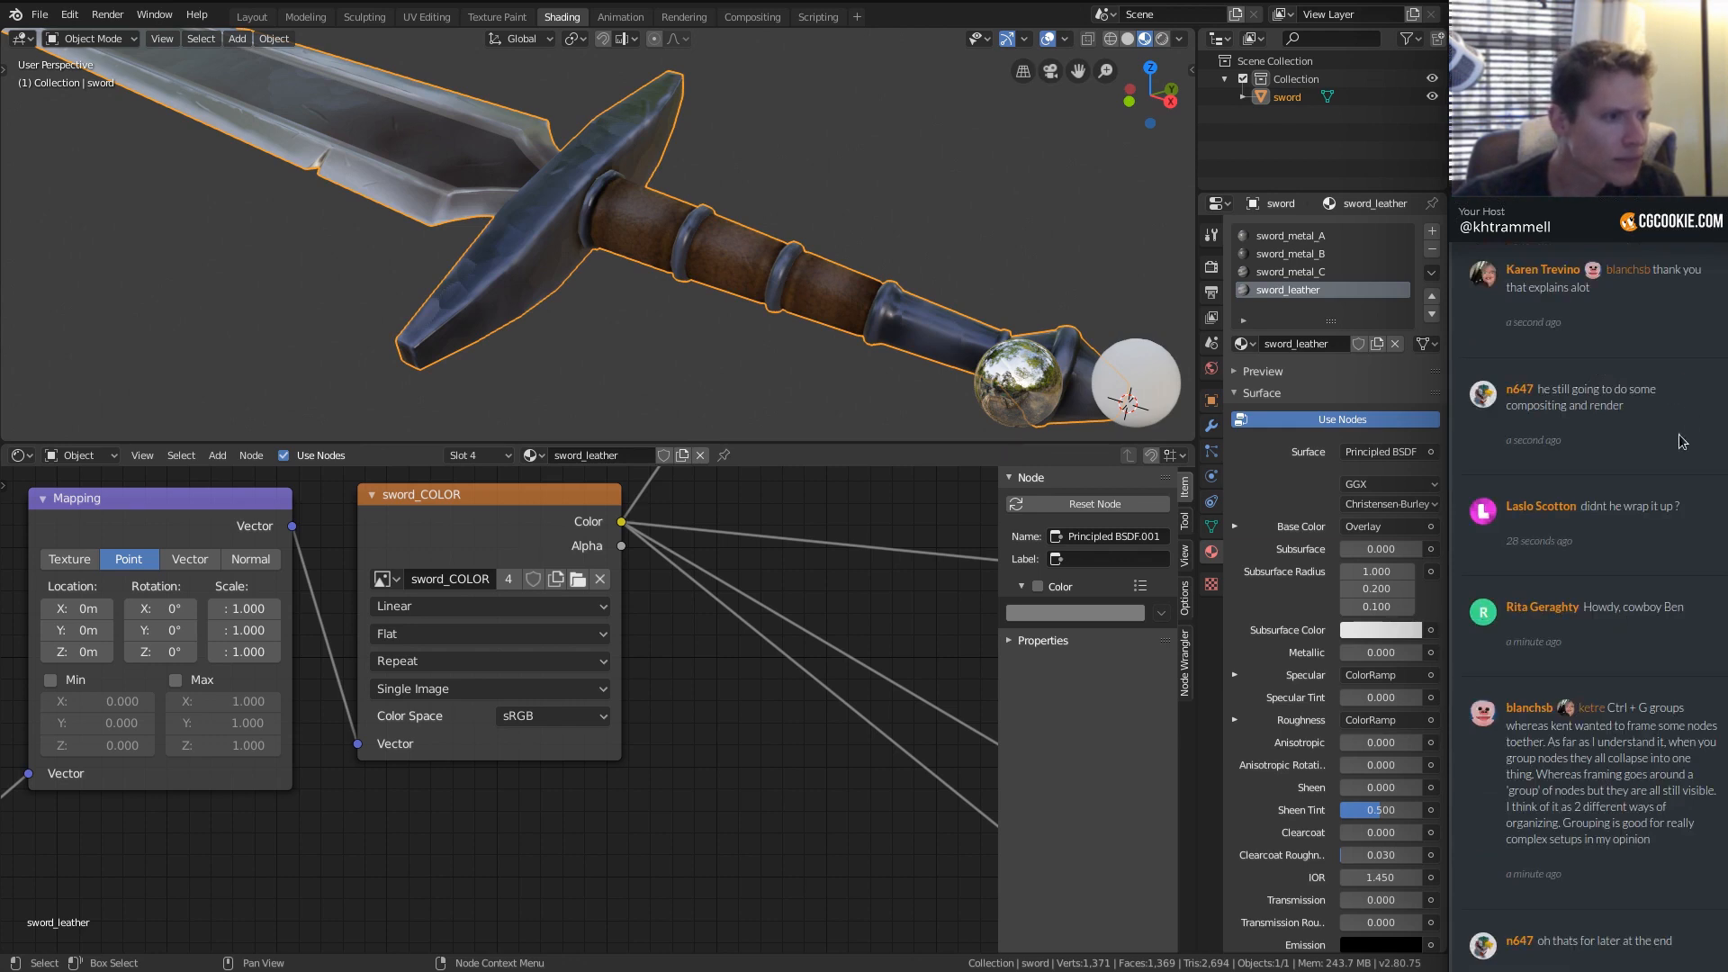
{"action": "scroll", "coordinate": [705, 663], "scroll_direction": "down", "scroll_amount": 5}
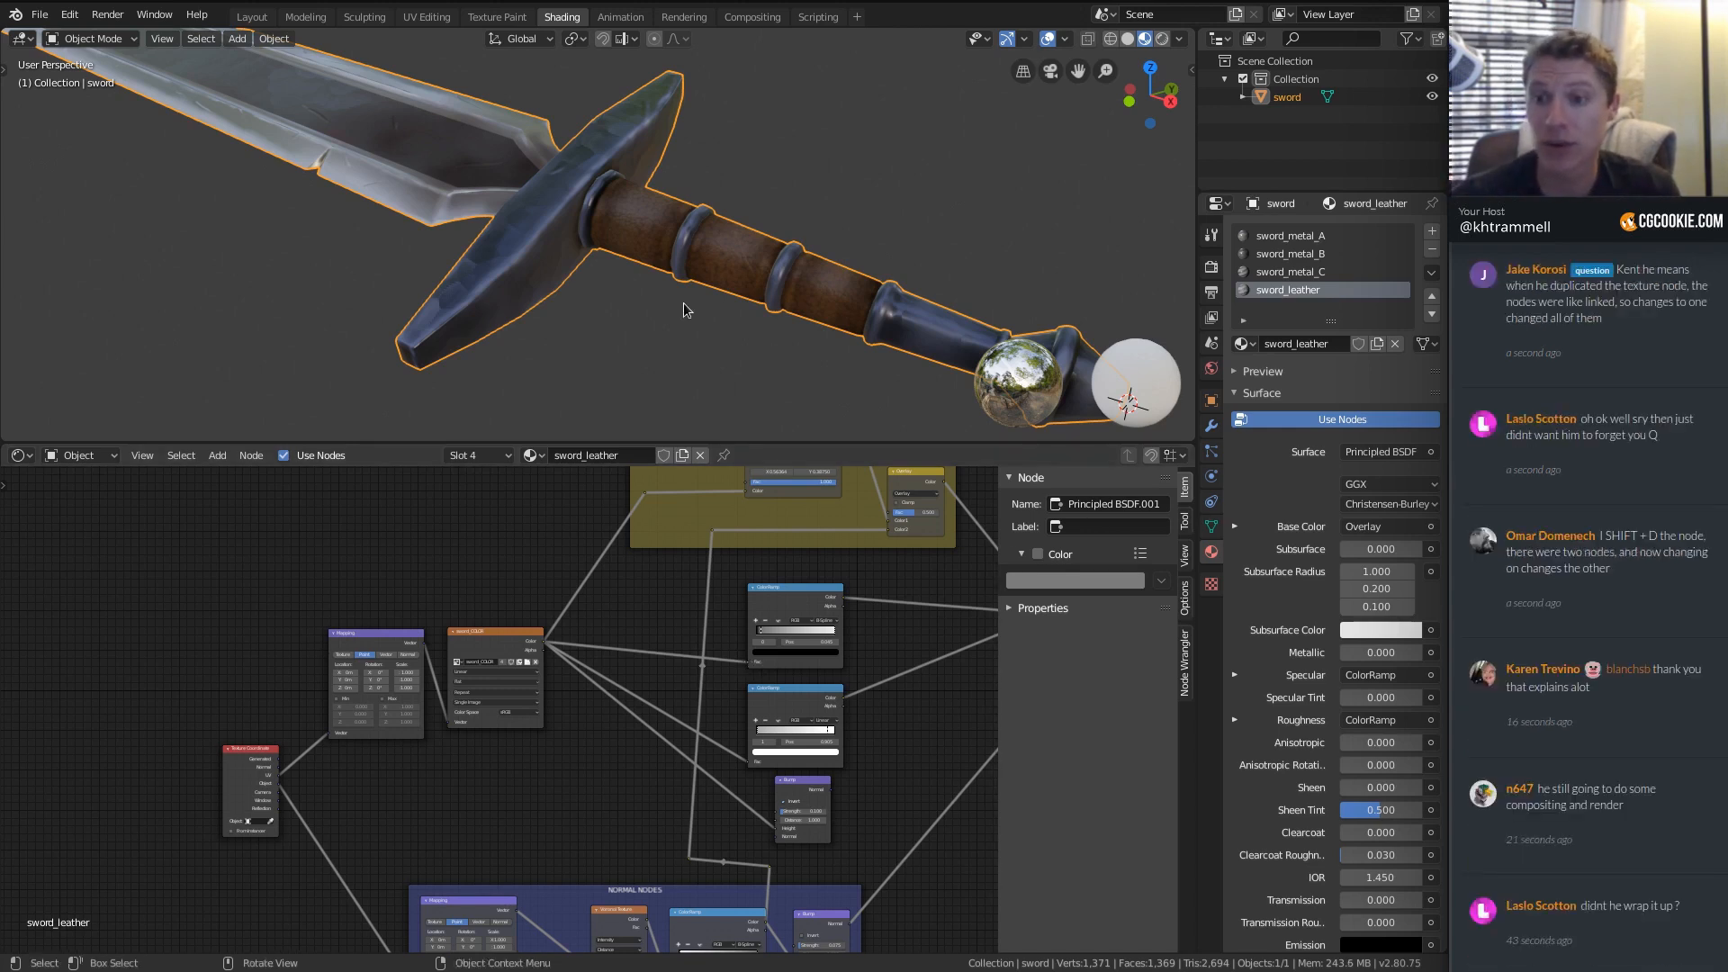
Add a camera to the scene and look through it.
{"action": "scroll", "coordinate": [623, 349], "scroll_direction": "down", "scroll_amount": 6}
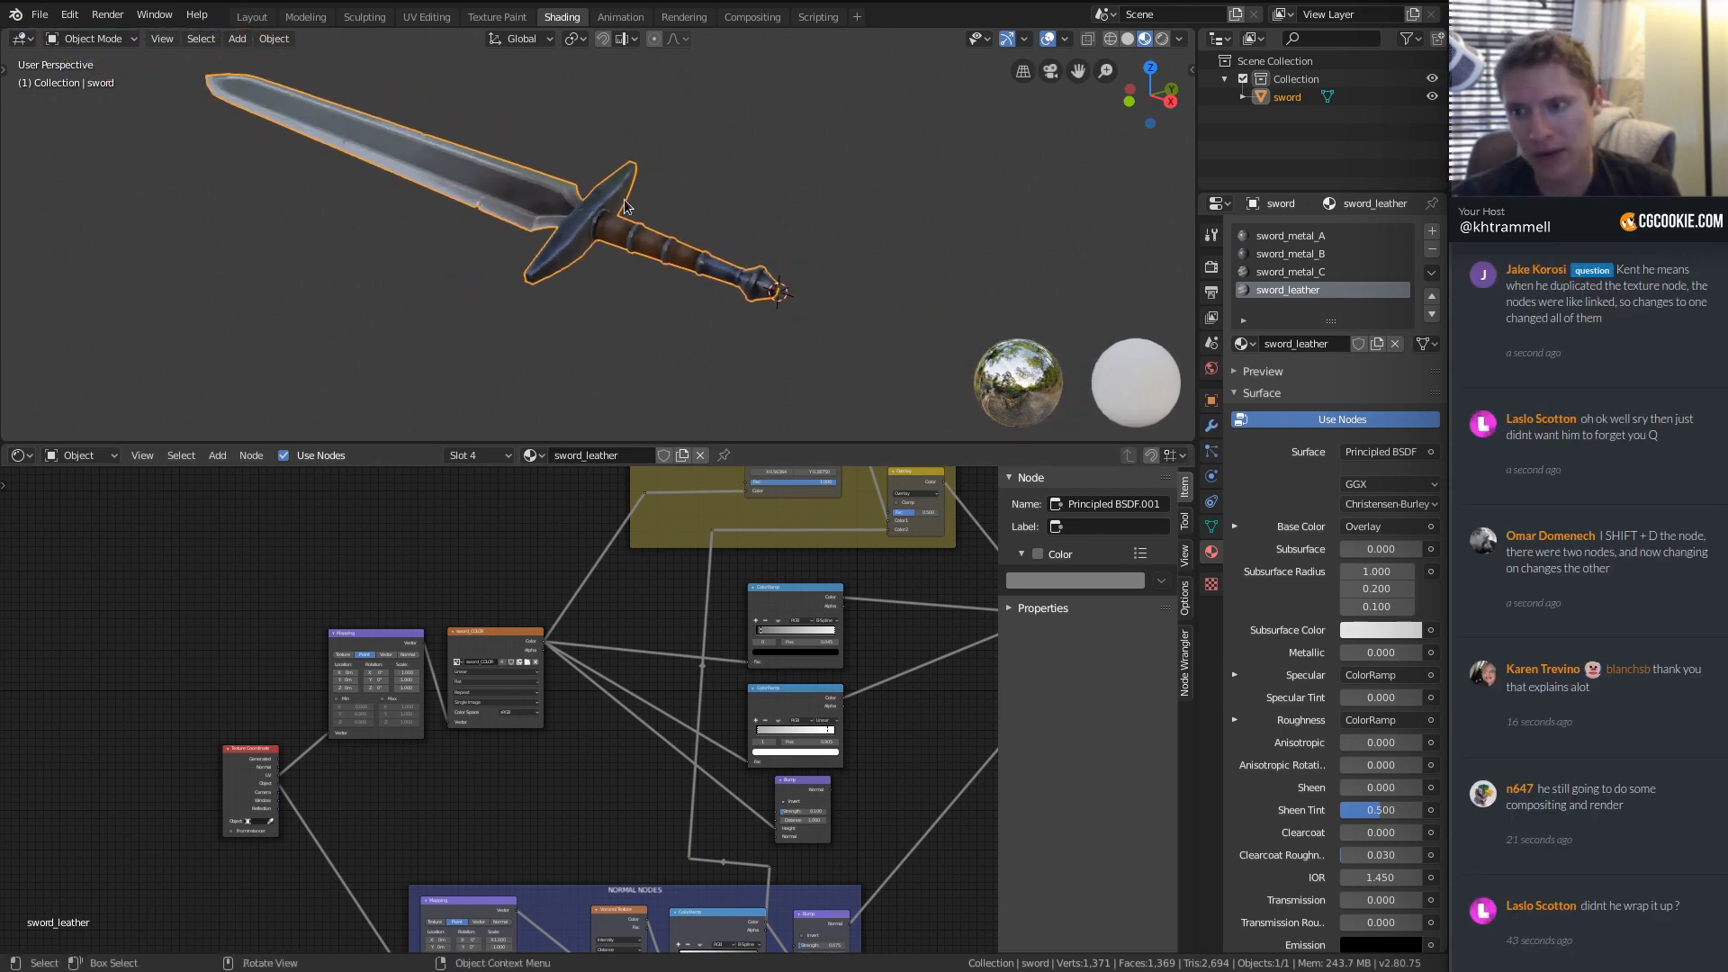
{"action": "middle_click_drag", "start_coordinate": [624, 198], "coordinate": [738, 148]}
{"action": "key", "text": "shift+a"}
{"action": "mouse_move", "coordinate": [705, 148]}
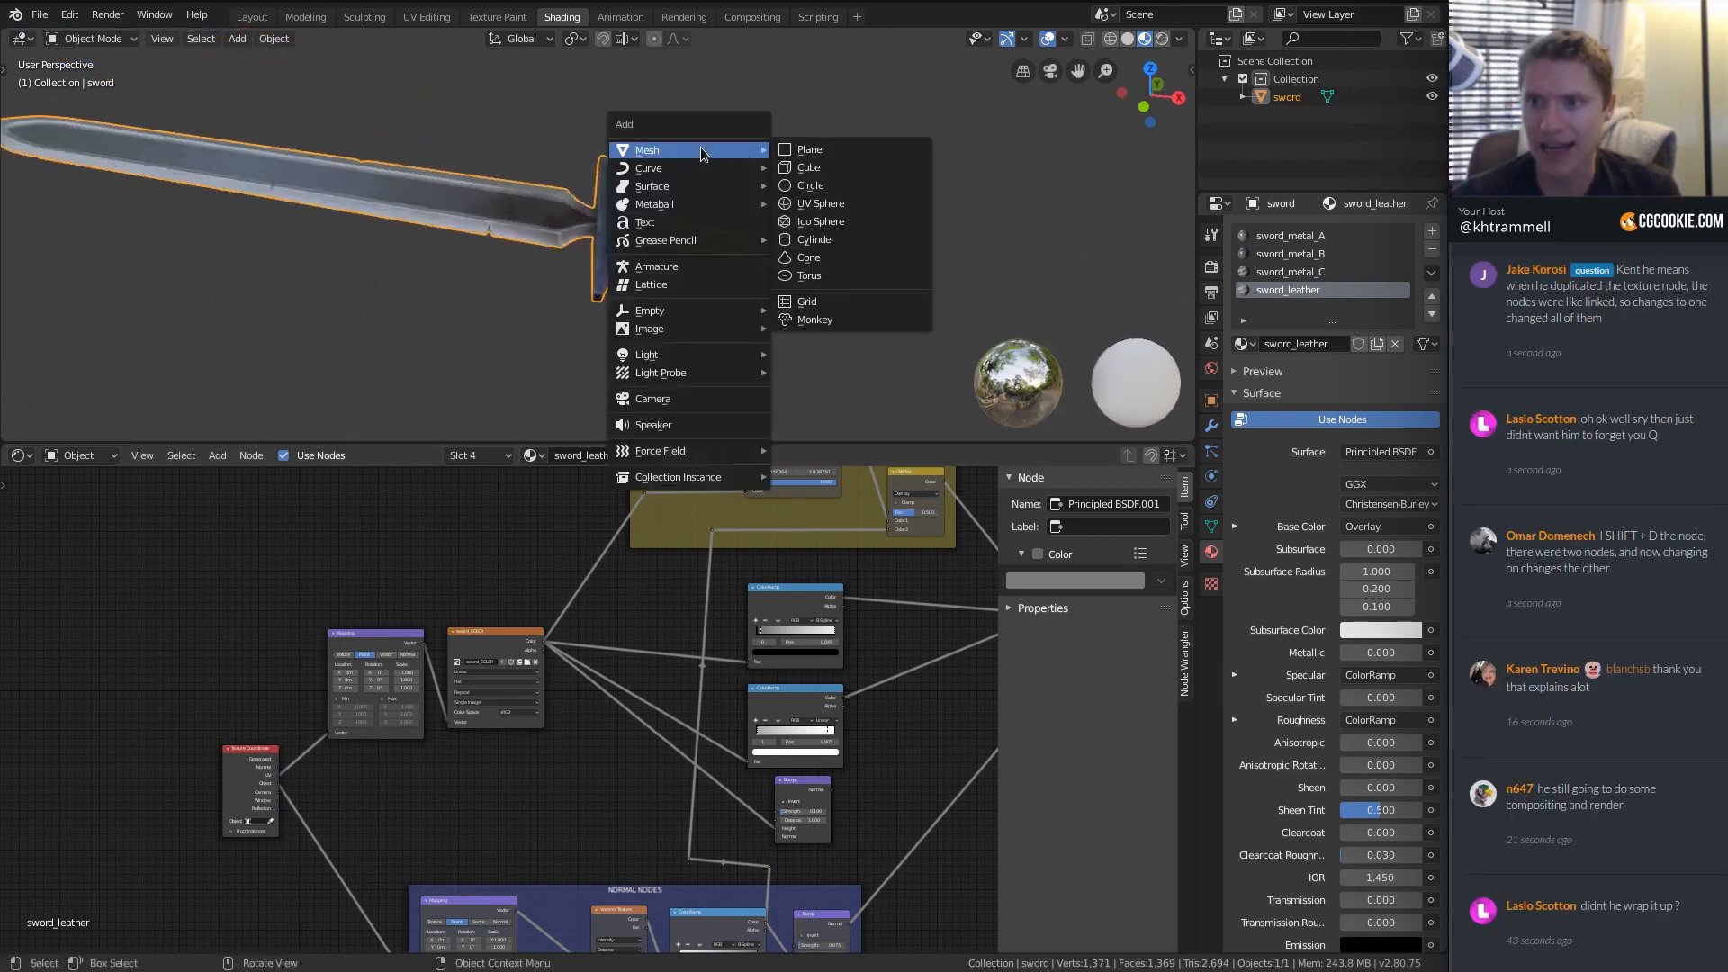
{"action": "left_click", "coordinate": [653, 401]}
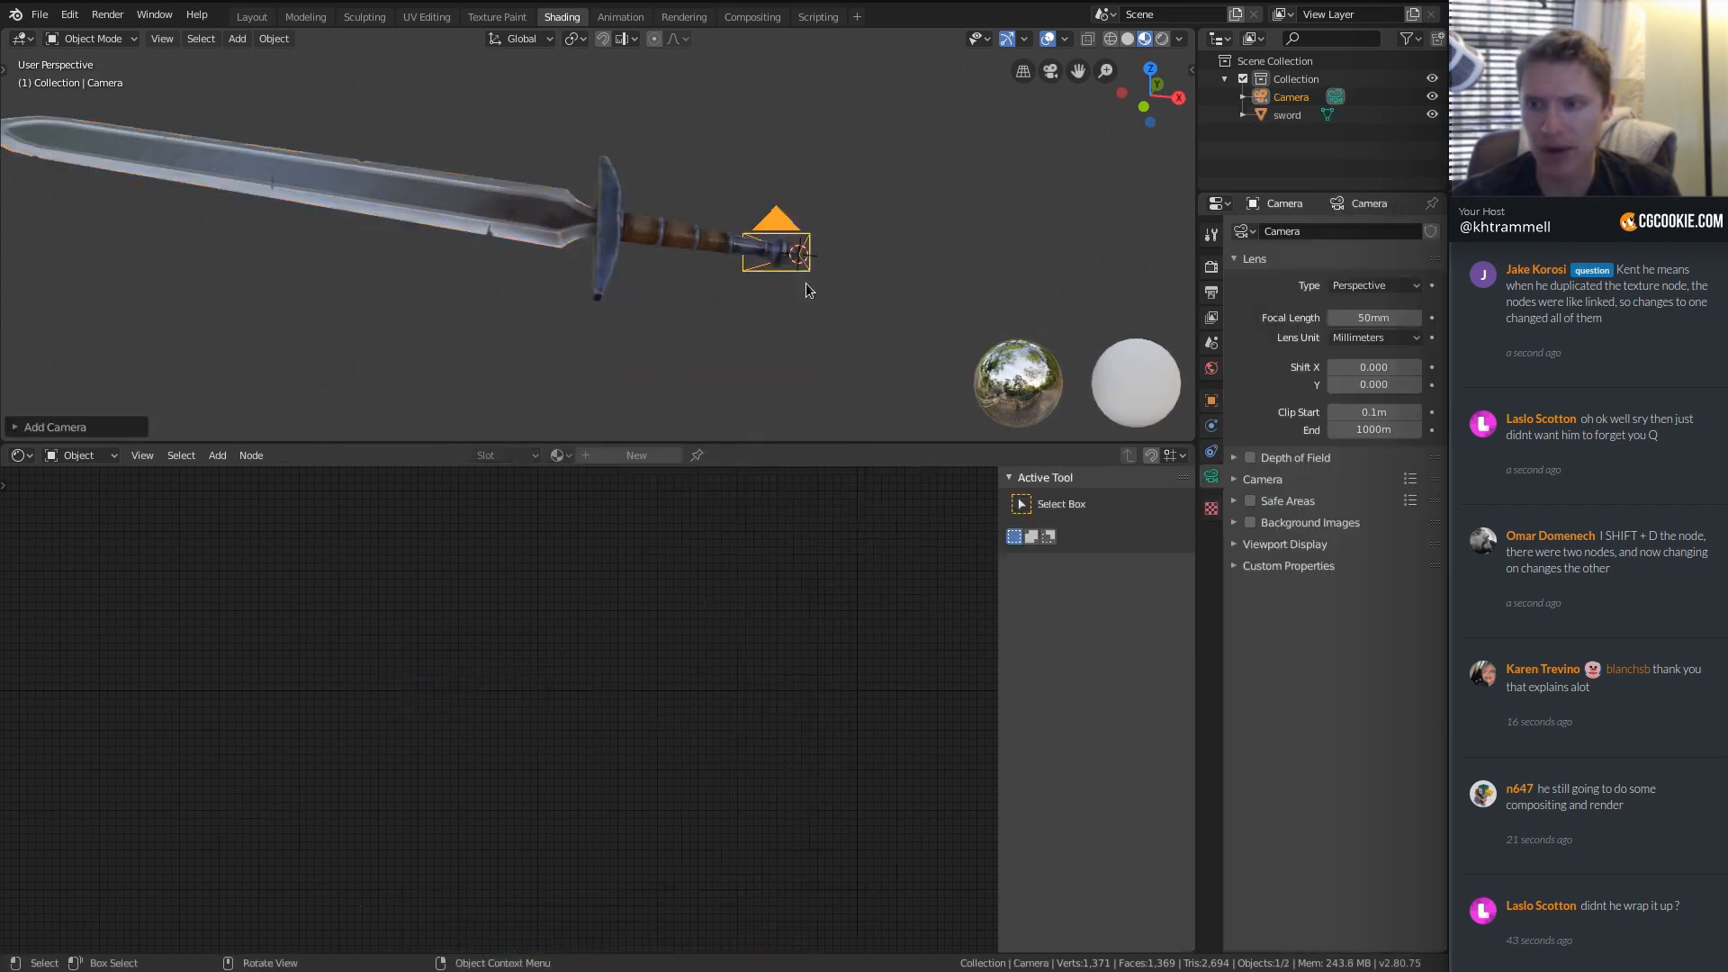
{"action": "scroll", "coordinate": [826, 217], "scroll_direction": "down", "scroll_amount": 2}
{"action": "key", "text": "KP_0"}
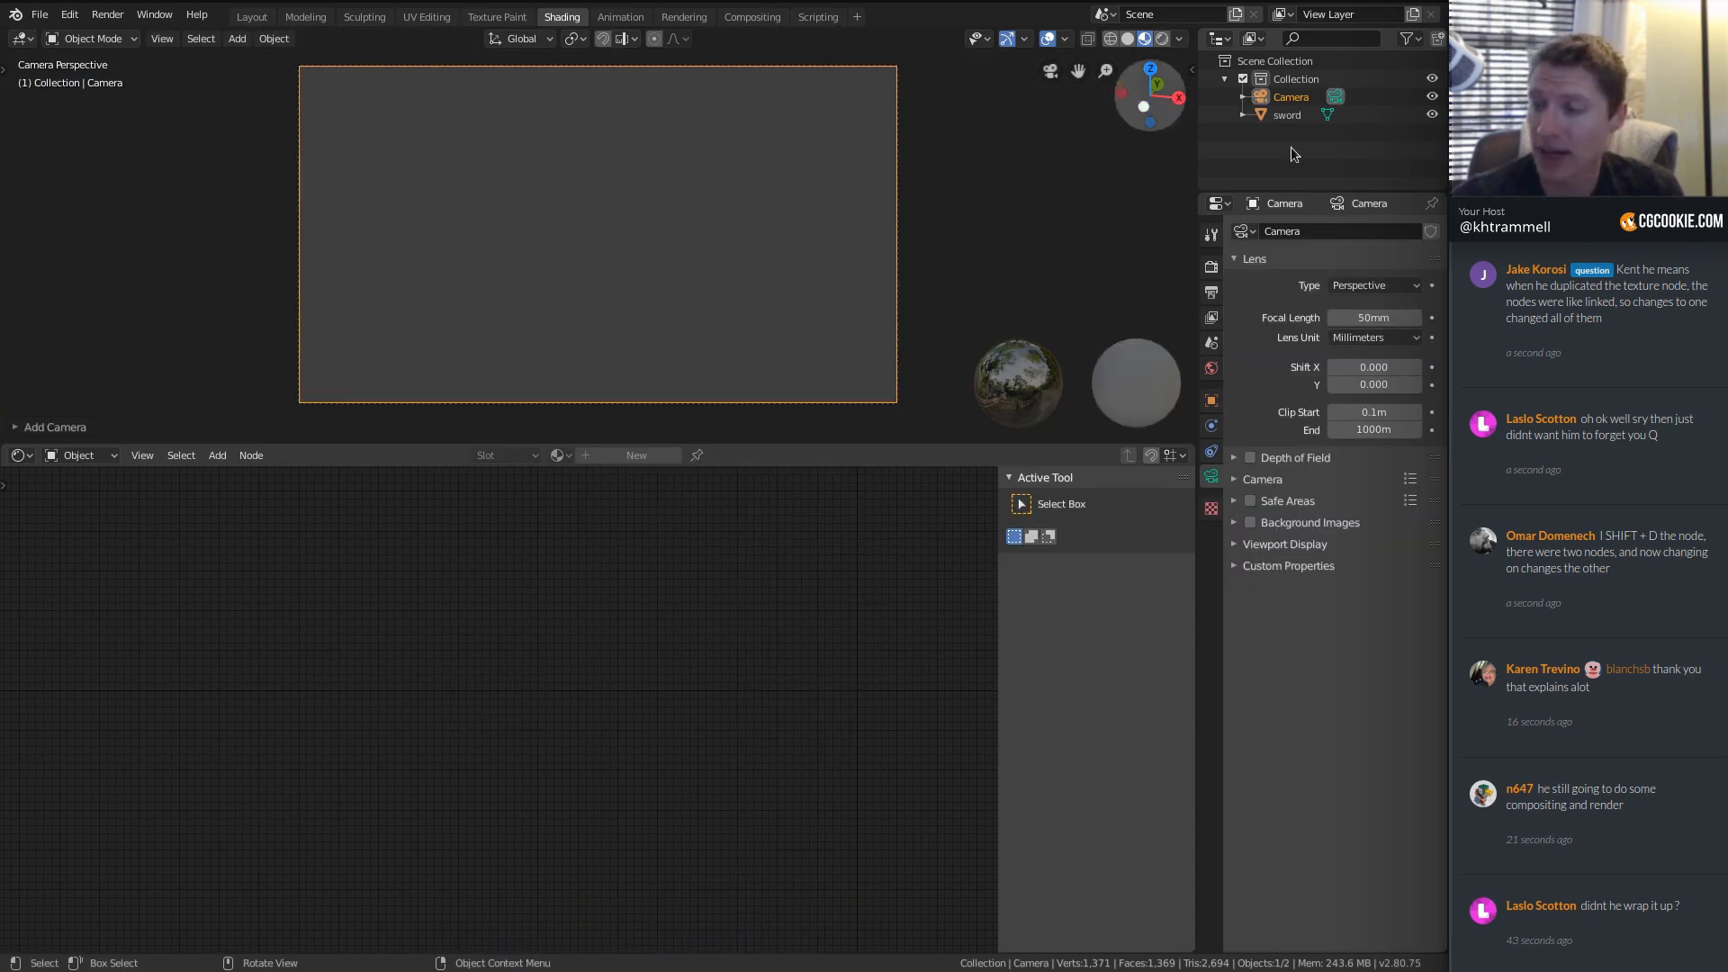
Enable Lock Camera to View so that view navigation moves the camera.
{"action": "key", "text": "n"}
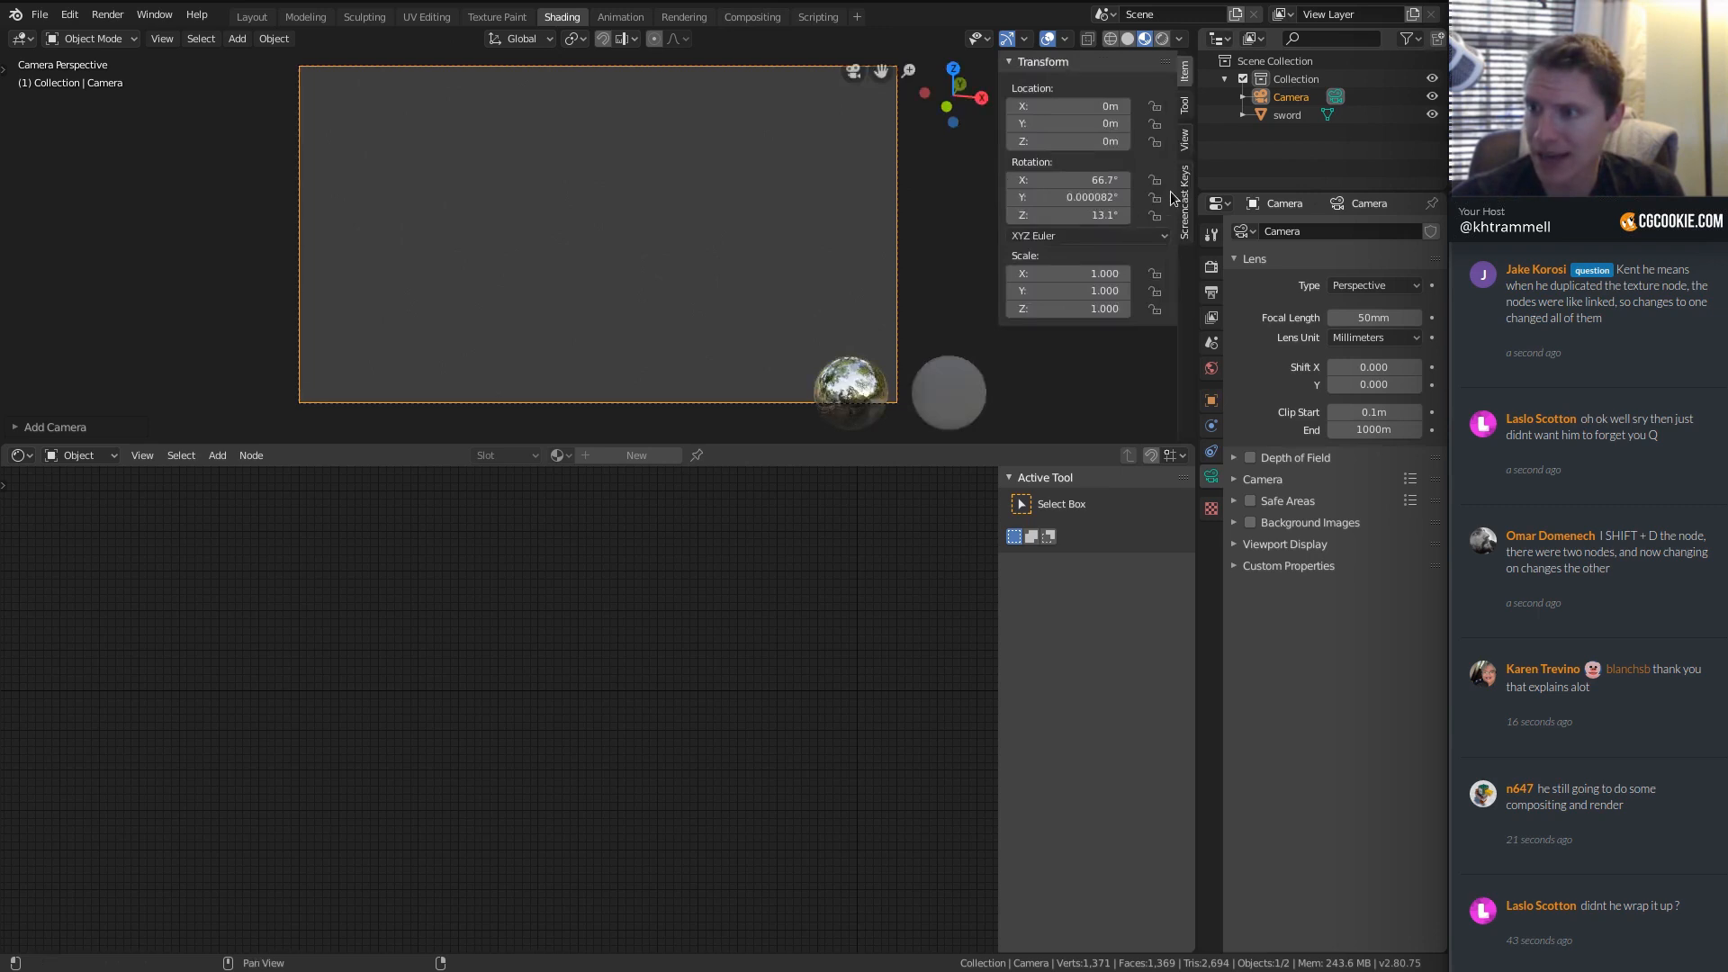
{"action": "left_click", "coordinate": [1189, 139]}
{"action": "left_click", "coordinate": [1162, 283]}
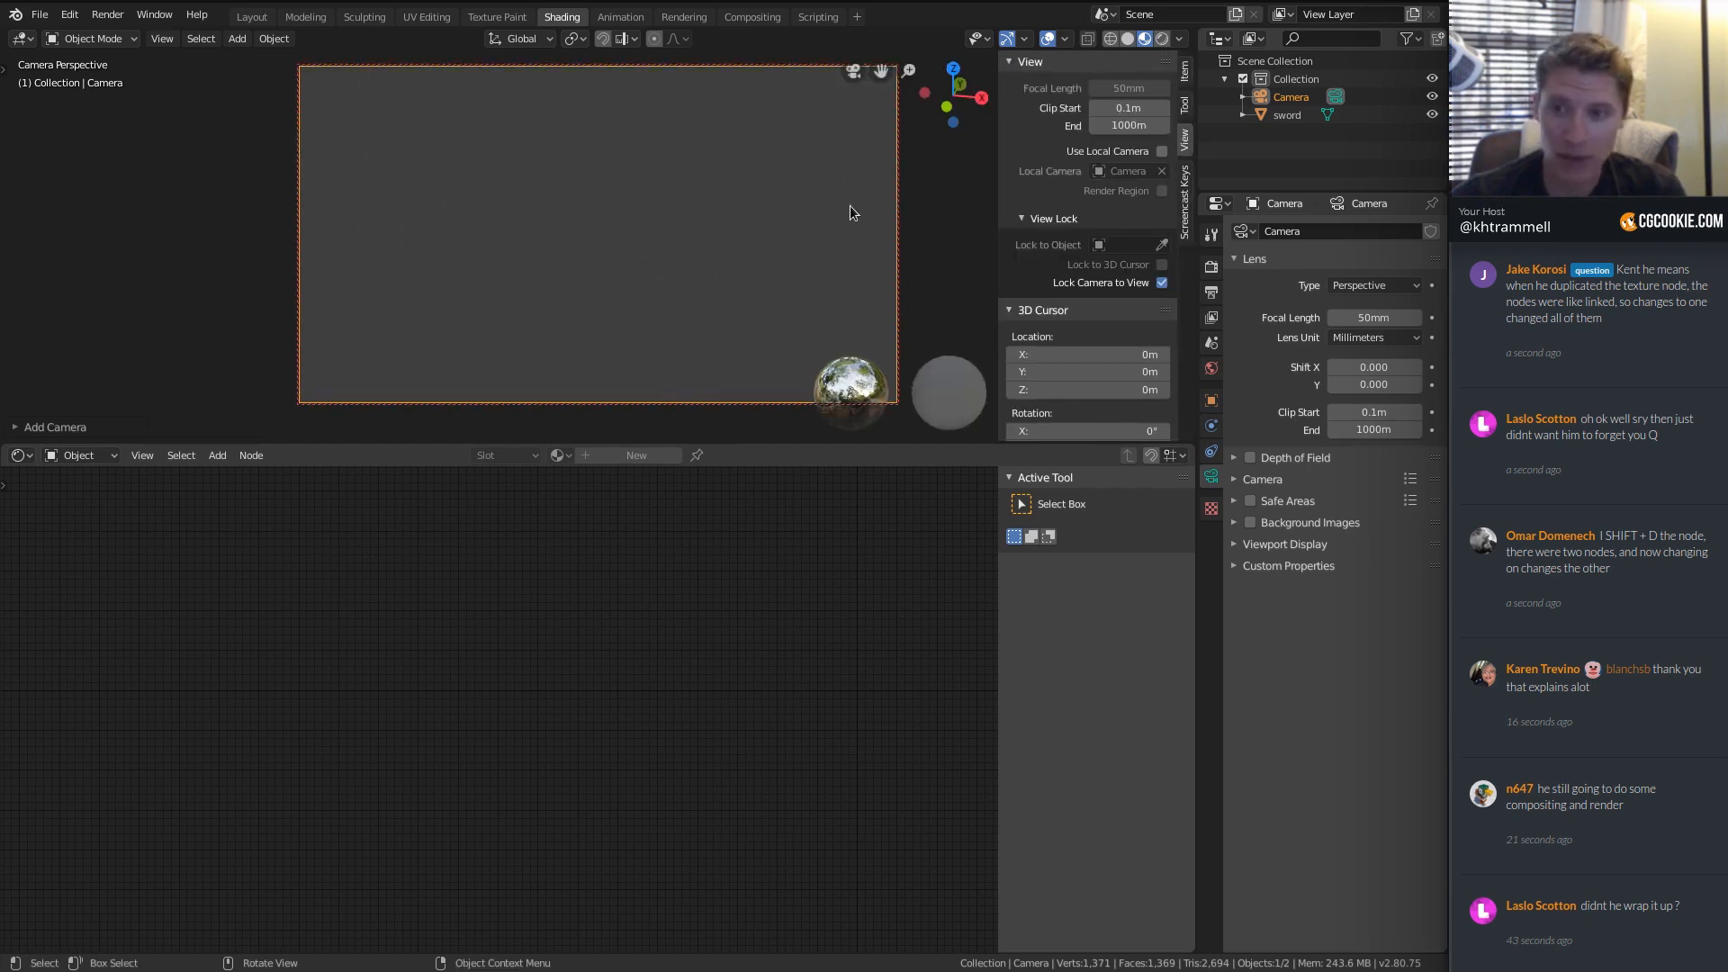
Orbit, rotate and move the camera so the whole sword lies diagonally within the frame, from tip at upper left to pommel at lower right.
{"action": "middle_click_drag", "start_coordinate": [779, 191], "coordinate": [627, 212]}
{"action": "scroll", "coordinate": [626, 207], "scroll_direction": "down", "scroll_amount": 4}
{"action": "middle_click_drag", "start_coordinate": [635, 110], "coordinate": [805, 175]}
{"action": "key", "text": "r"}
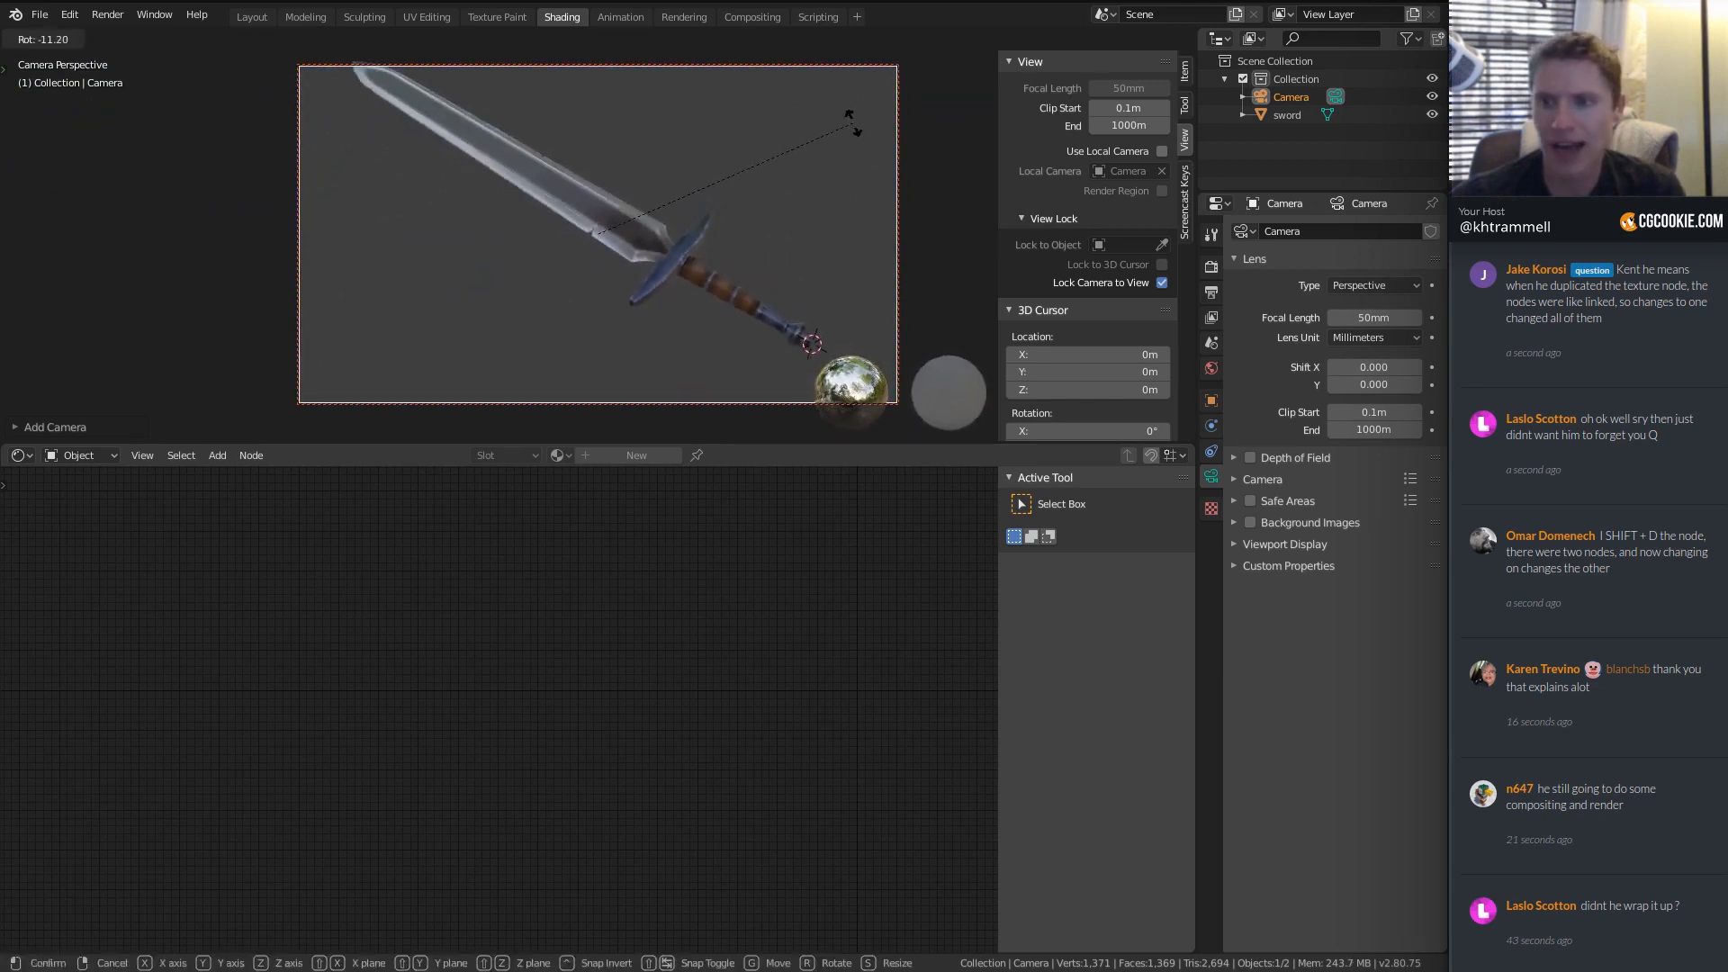
{"action": "key", "text": "g"}
{"action": "left_click", "coordinate": [836, 142]}
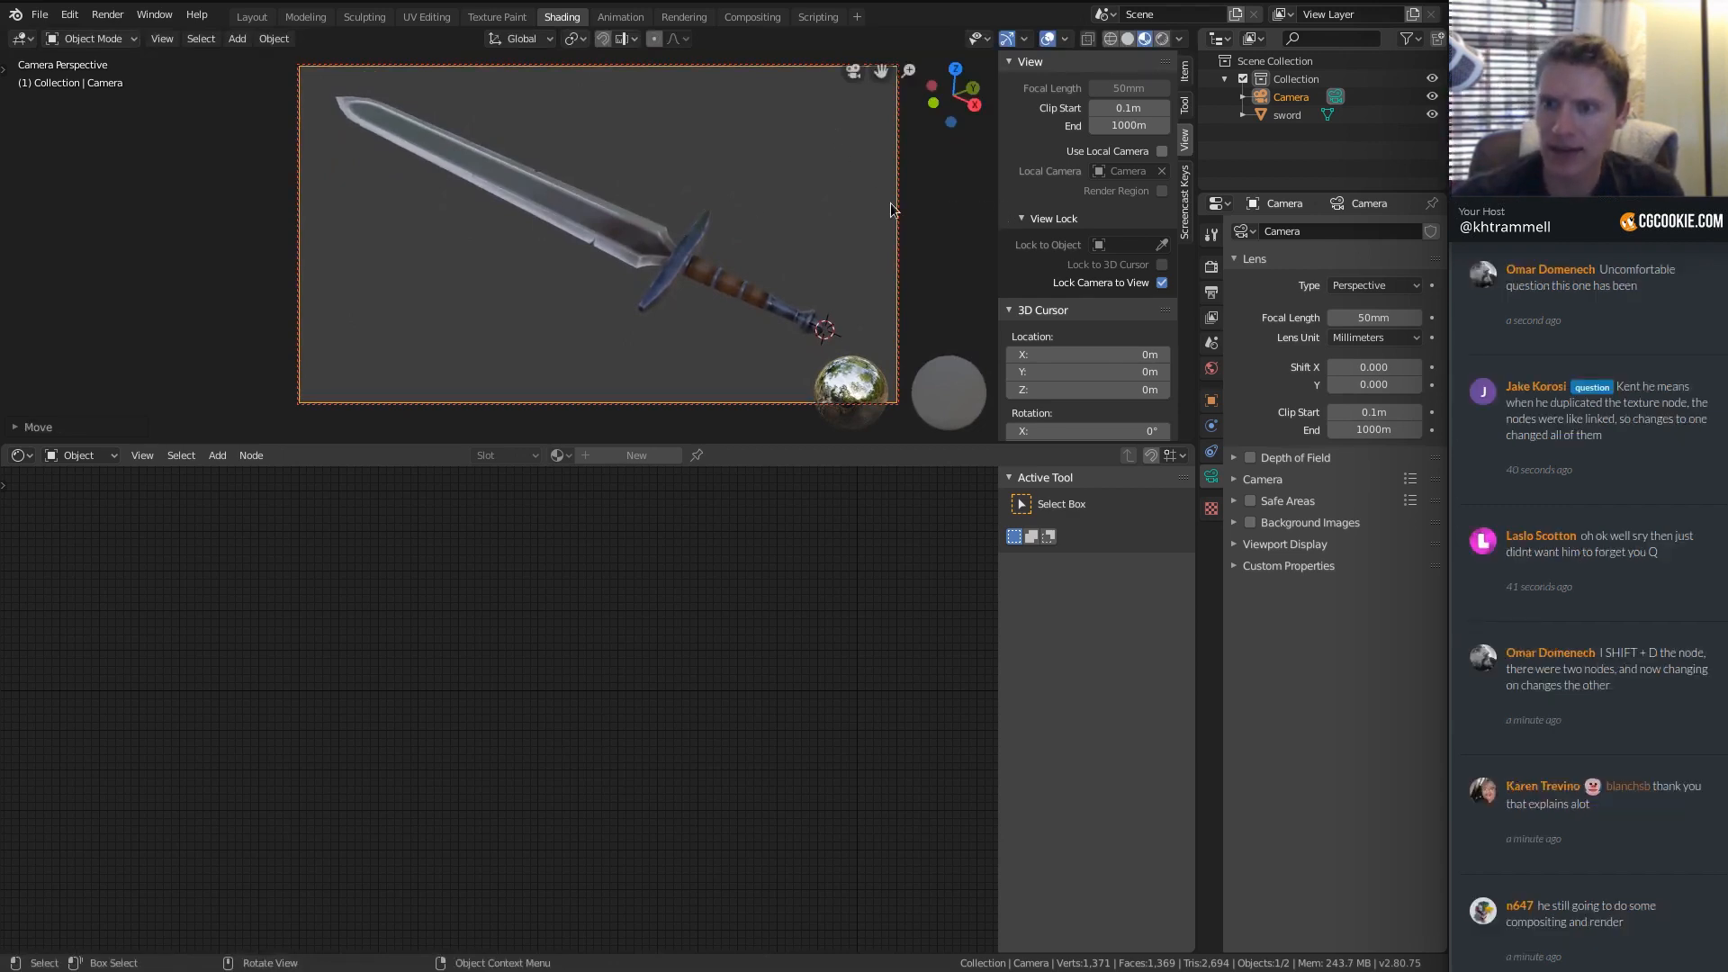
{"action": "middle_click_drag", "start_coordinate": [649, 192], "coordinate": [660, 196], "text": "shift"}
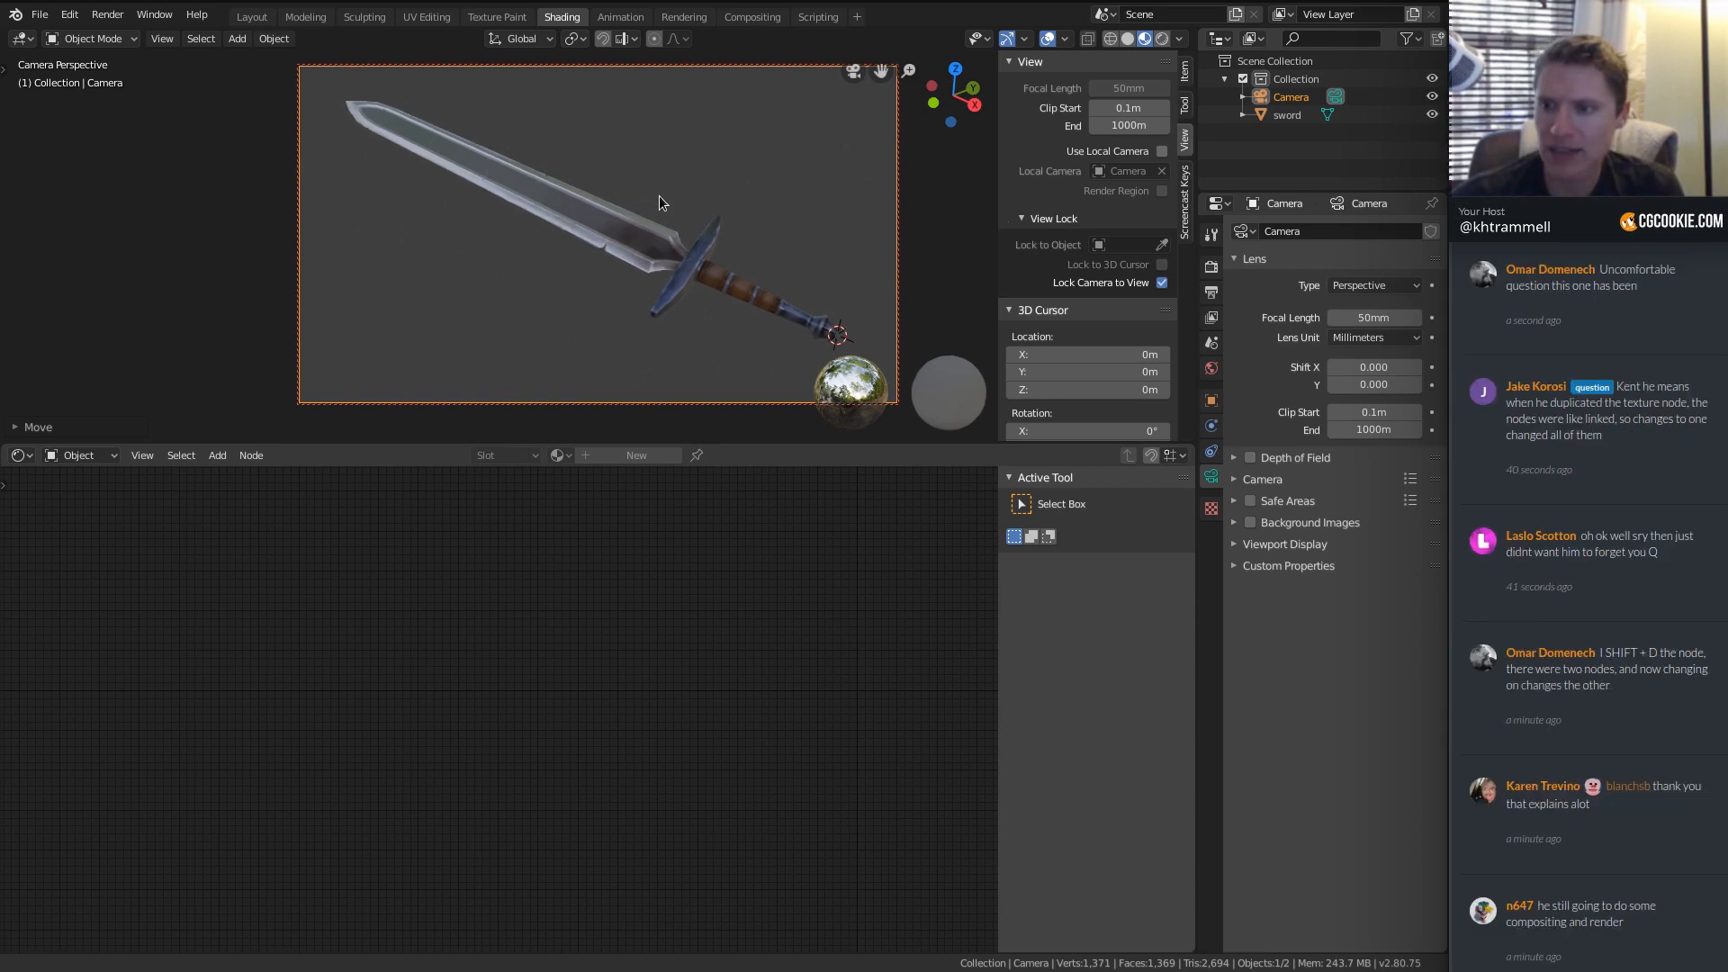
Disable Lock Camera to View, check the sword outside and inside the camera framing, and save the file.
{"action": "left_click", "coordinate": [1161, 283]}
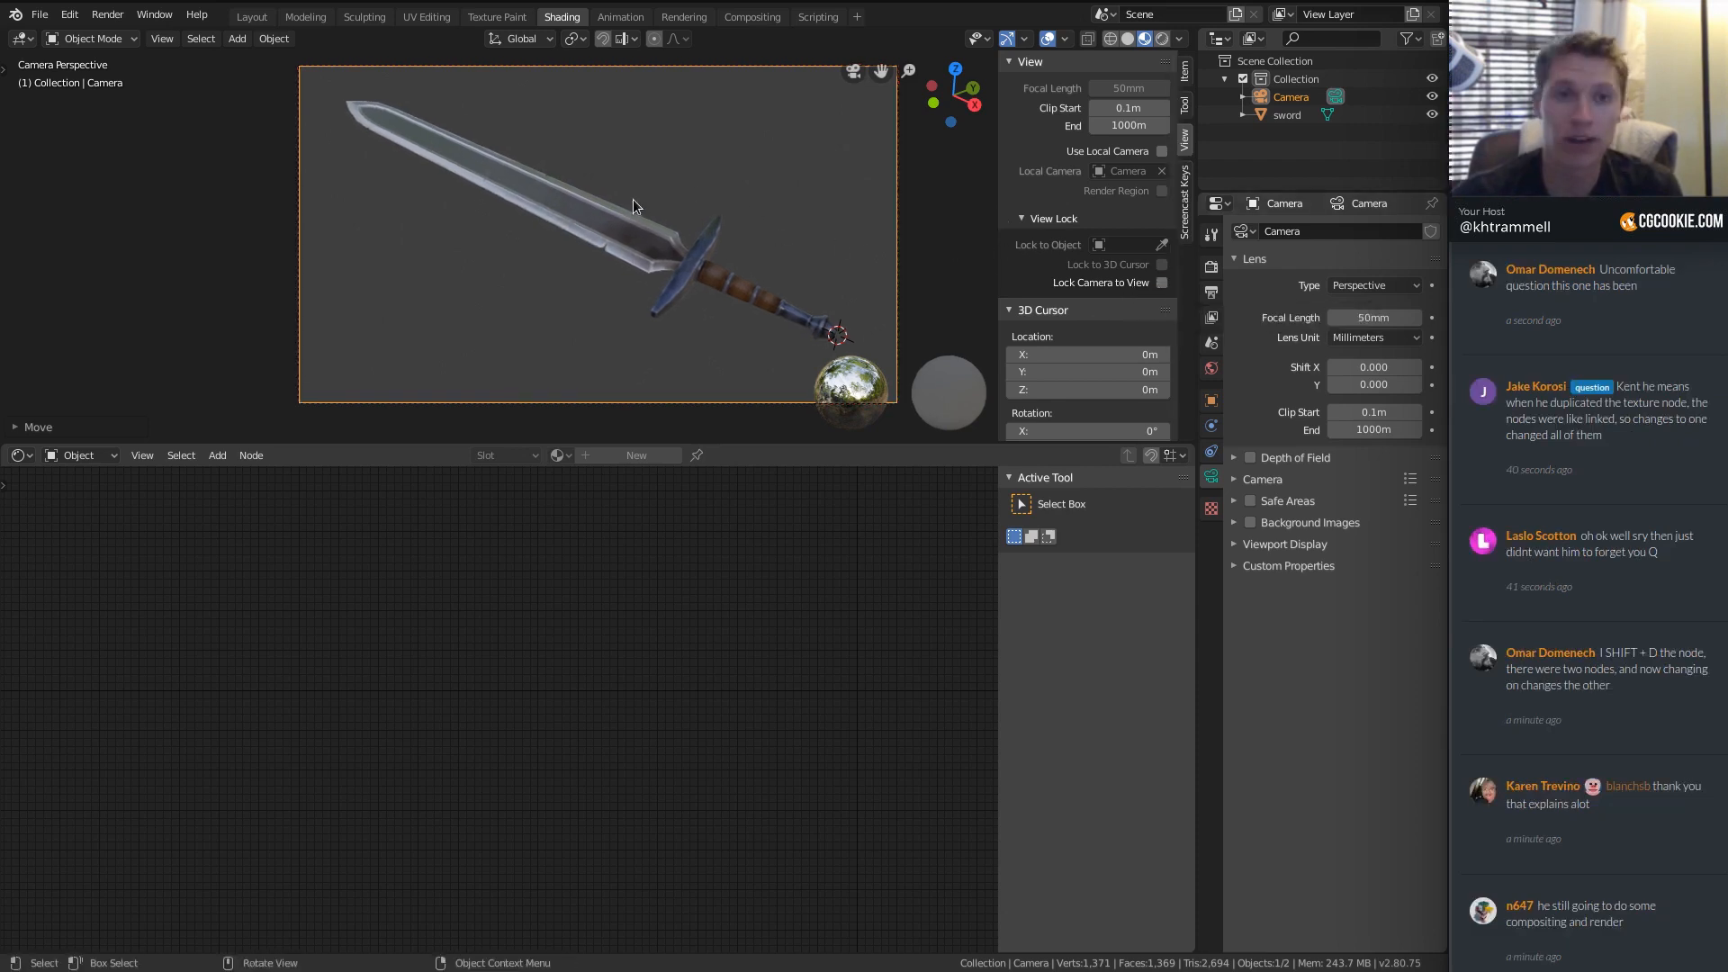
{"action": "middle_click_drag", "start_coordinate": [693, 229], "coordinate": [630, 164]}
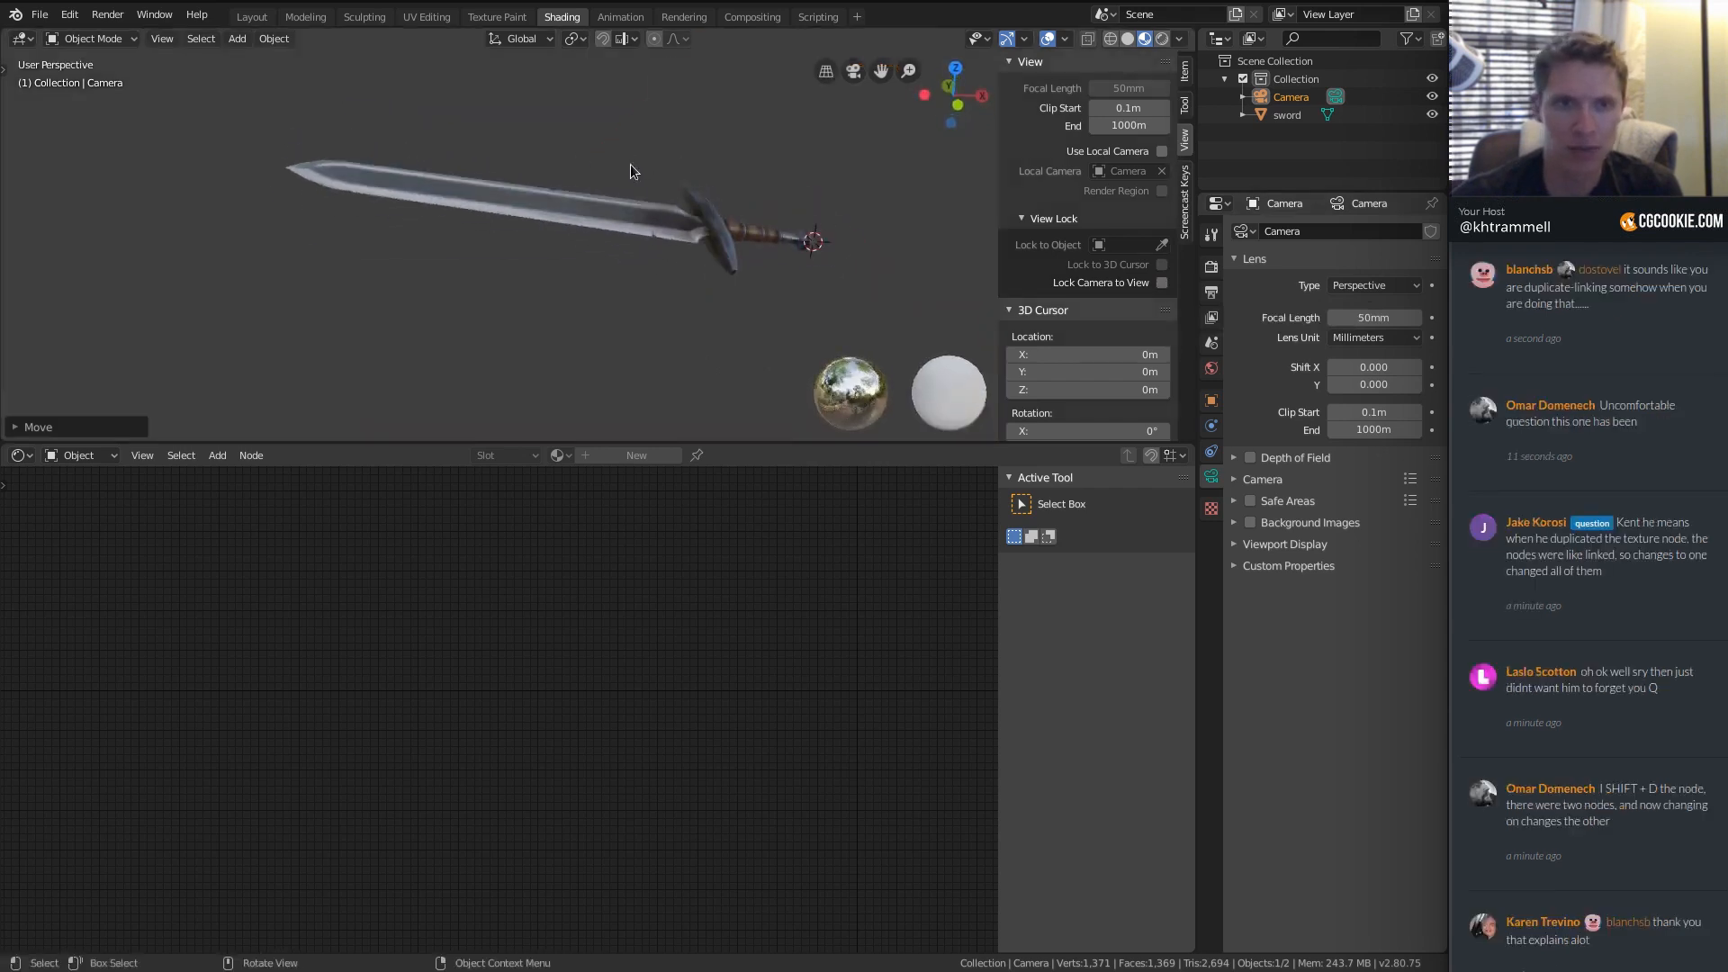
{"action": "key", "text": "KP_0"}
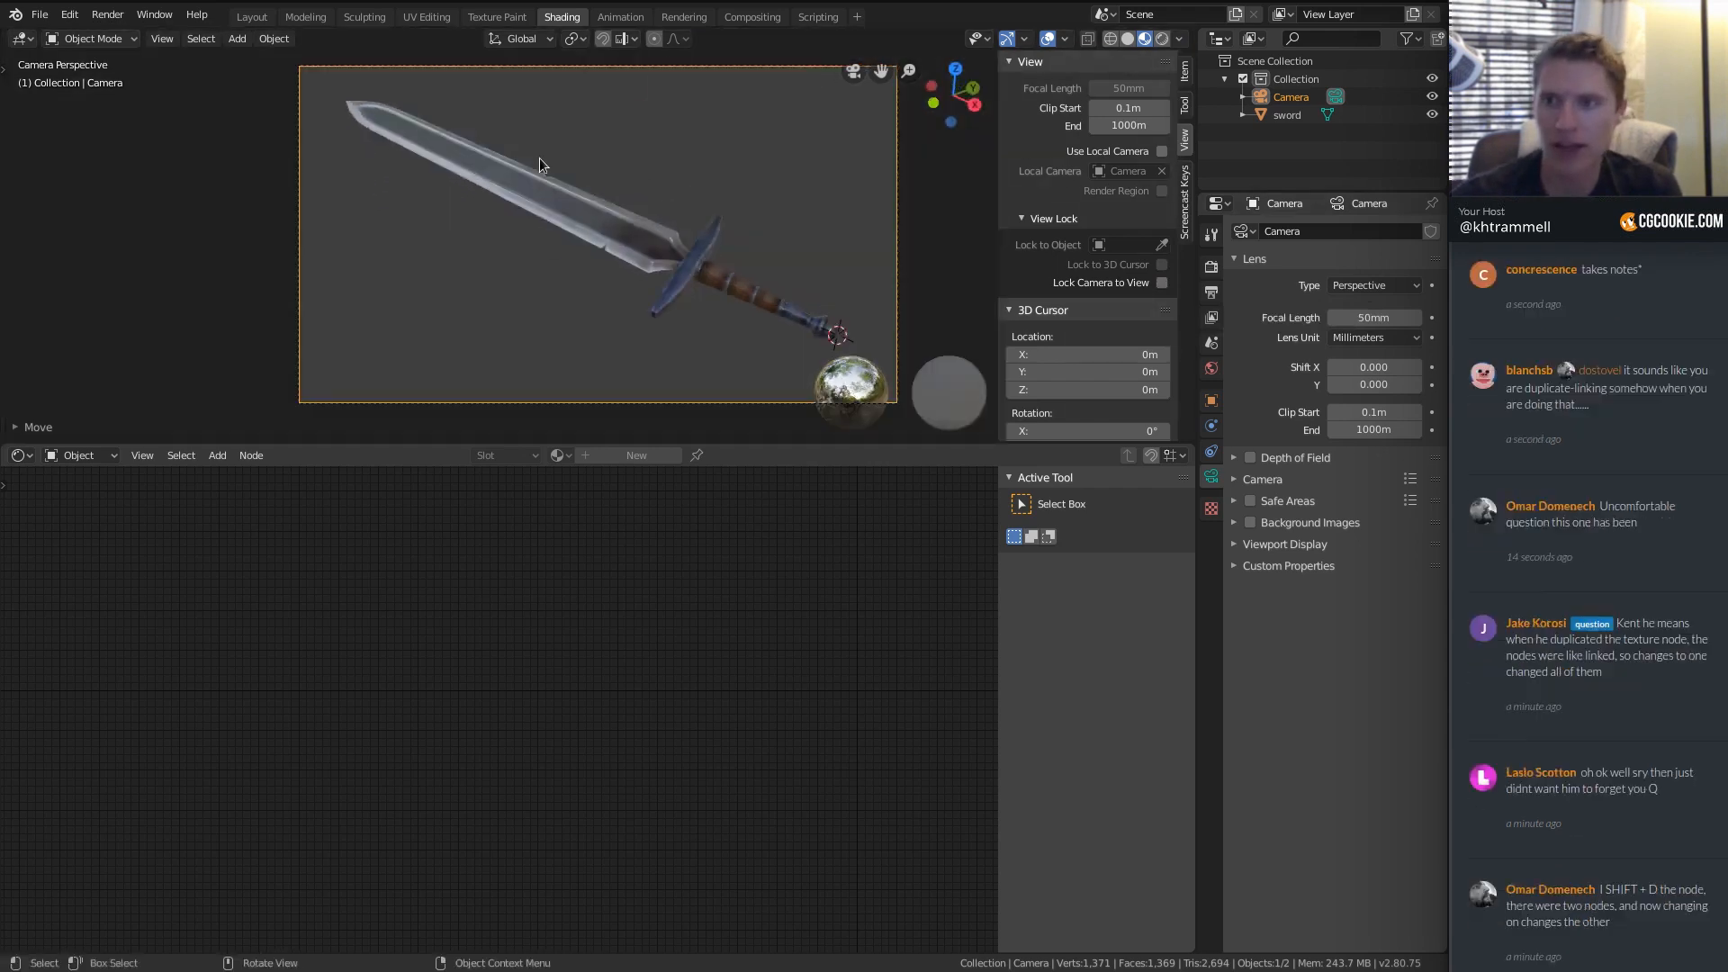
{"action": "key", "text": "ctrl+s"}
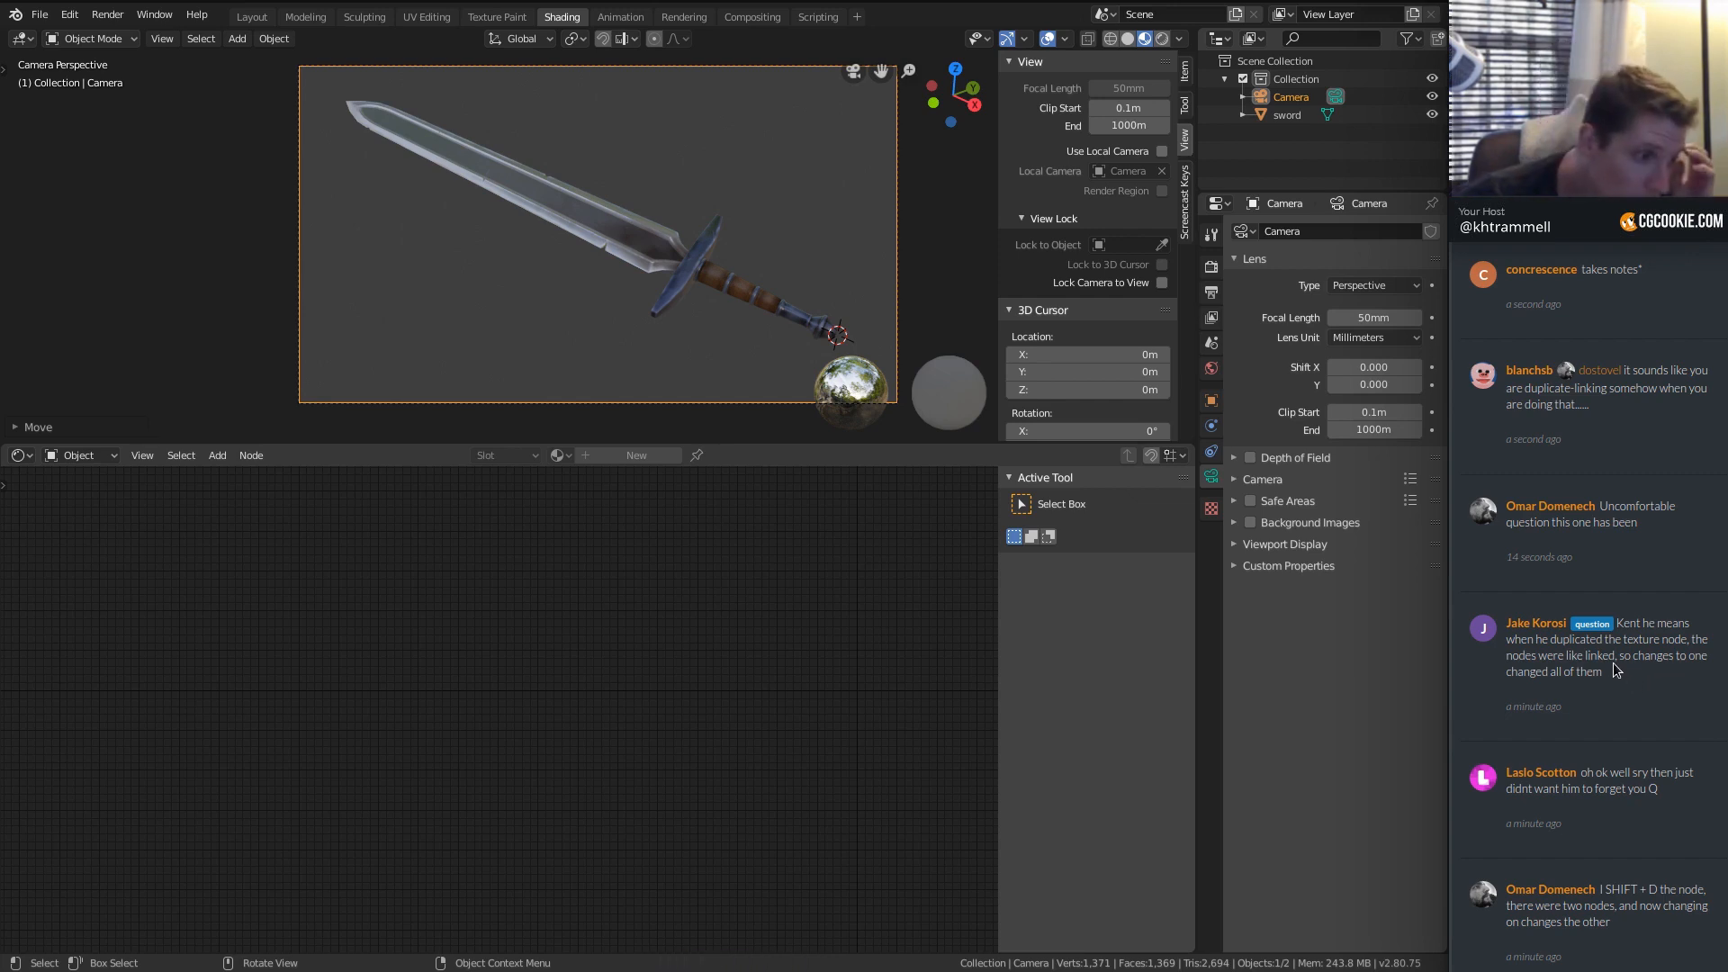
Review the earlier chat messages about linked changes between duplicated texture nodes.
{"action": "scroll", "coordinate": [1614, 670], "scroll_direction": "down", "scroll_amount": 3}
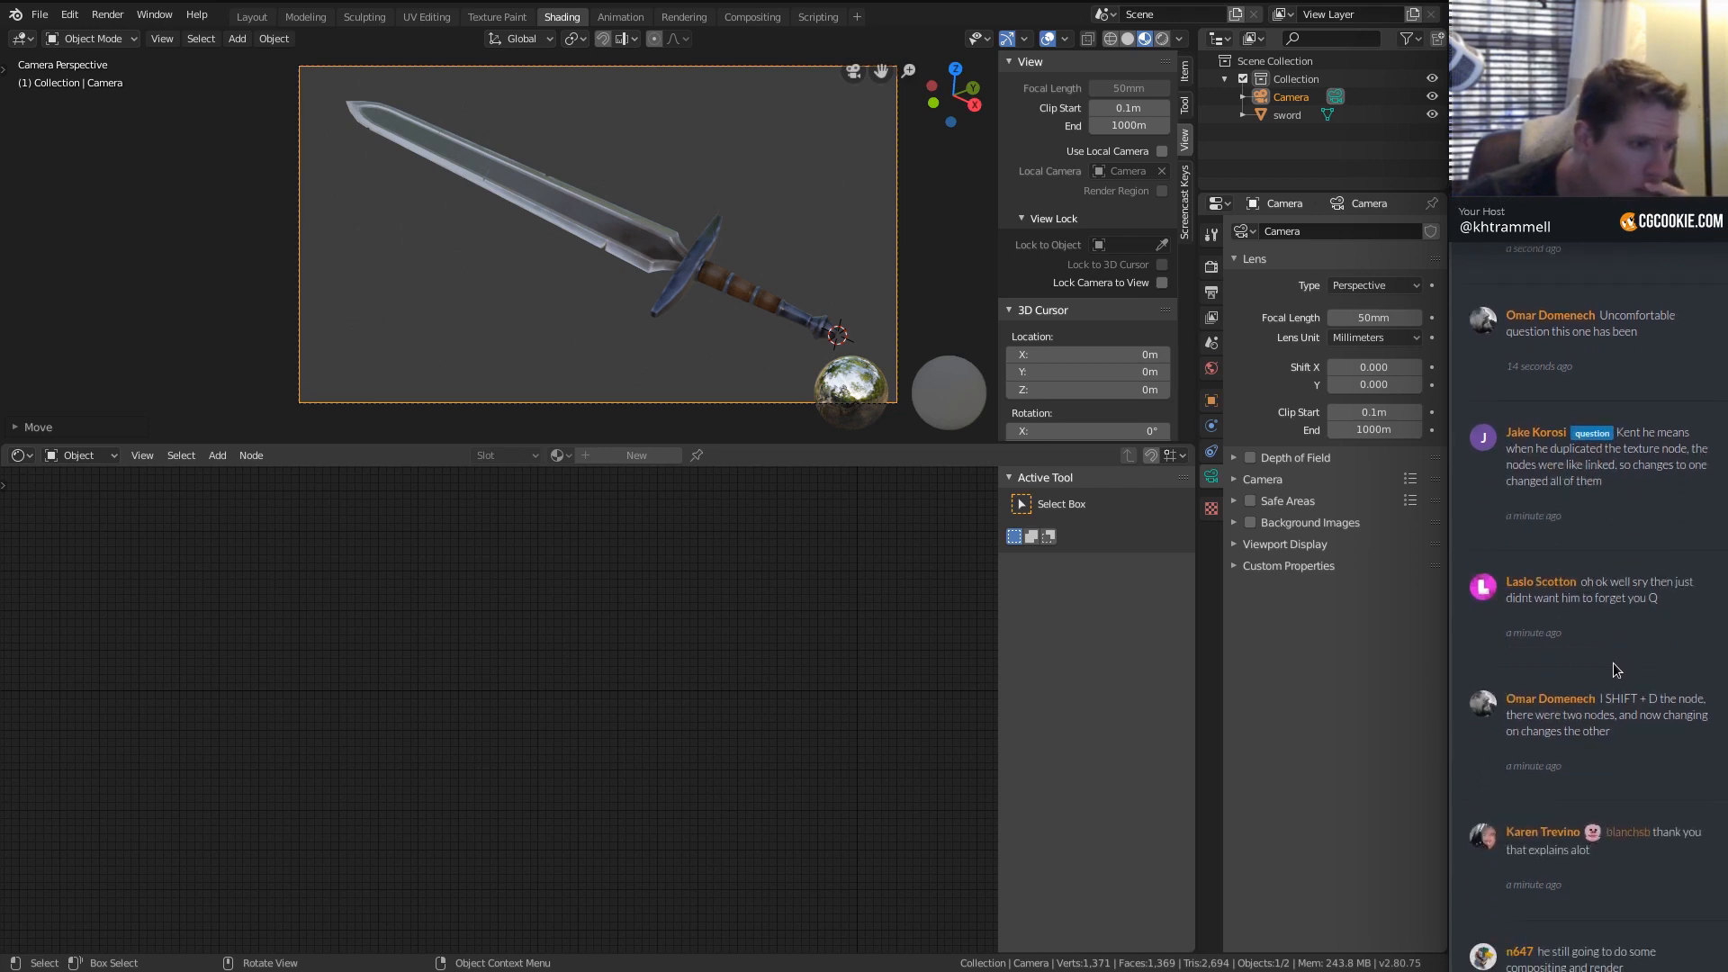
{"action": "scroll", "coordinate": [1612, 662], "scroll_direction": "up", "scroll_amount": 2}
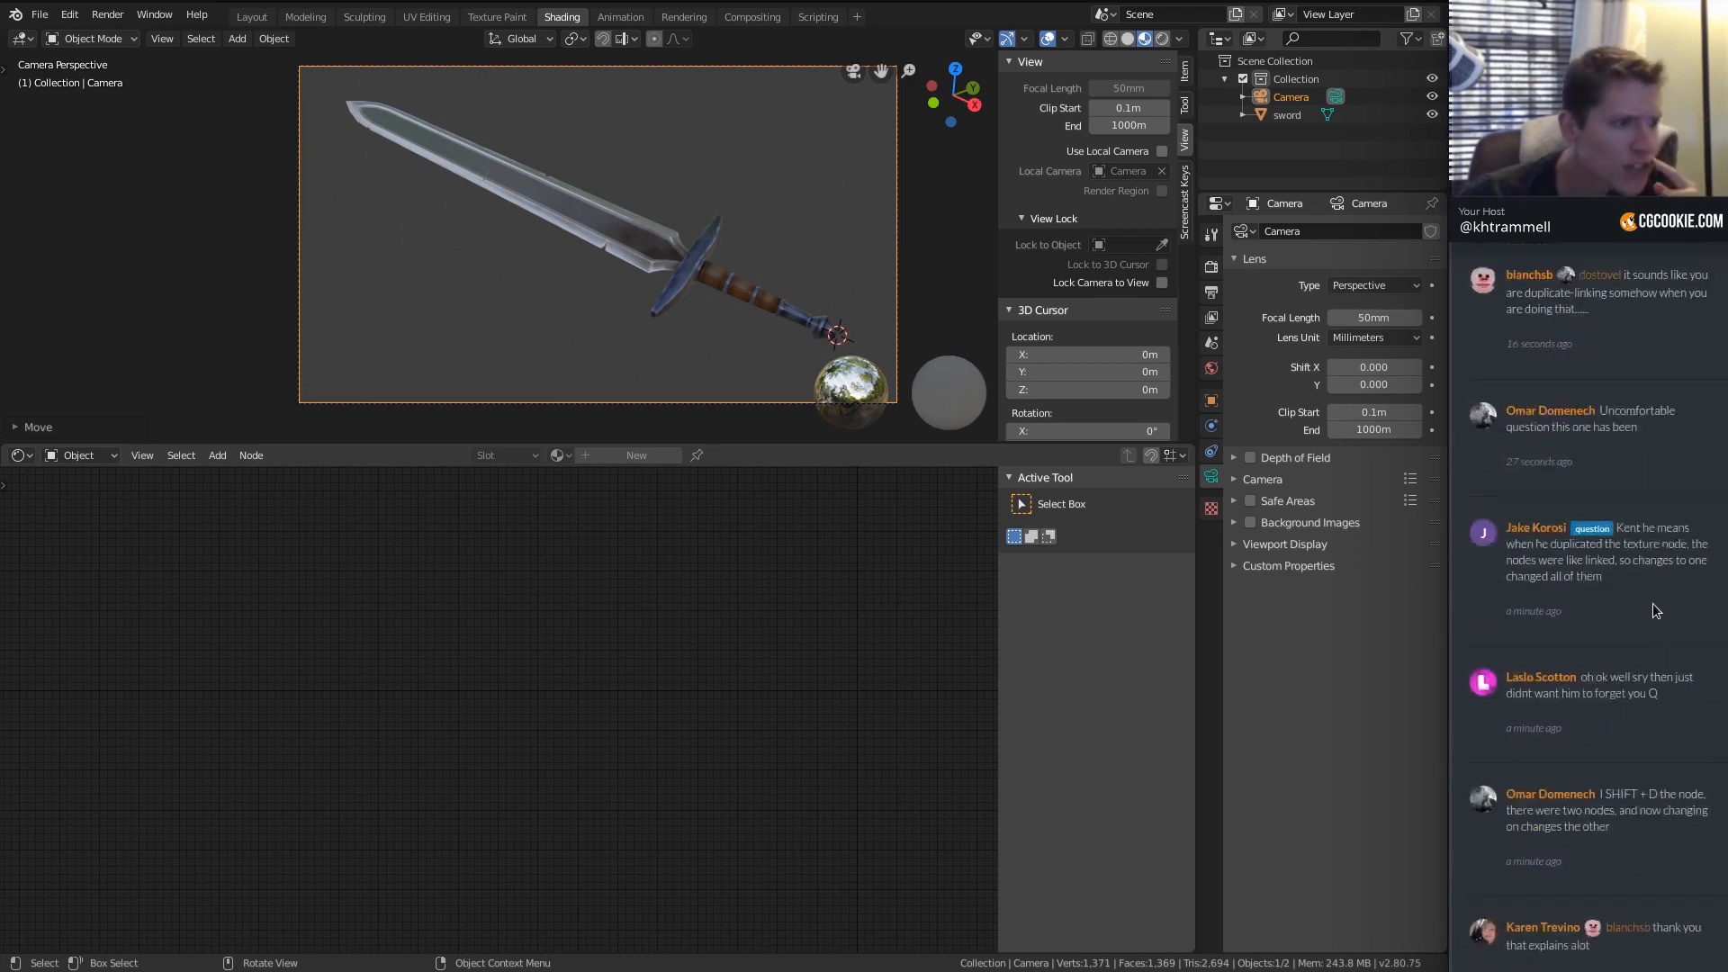
{"action": "left_click_drag", "start_coordinate": [1619, 524], "coordinate": [1620, 587]}
{"action": "left_click", "coordinate": [1620, 587]}
{"action": "scroll", "coordinate": [1611, 585], "scroll_direction": "down", "scroll_amount": 3}
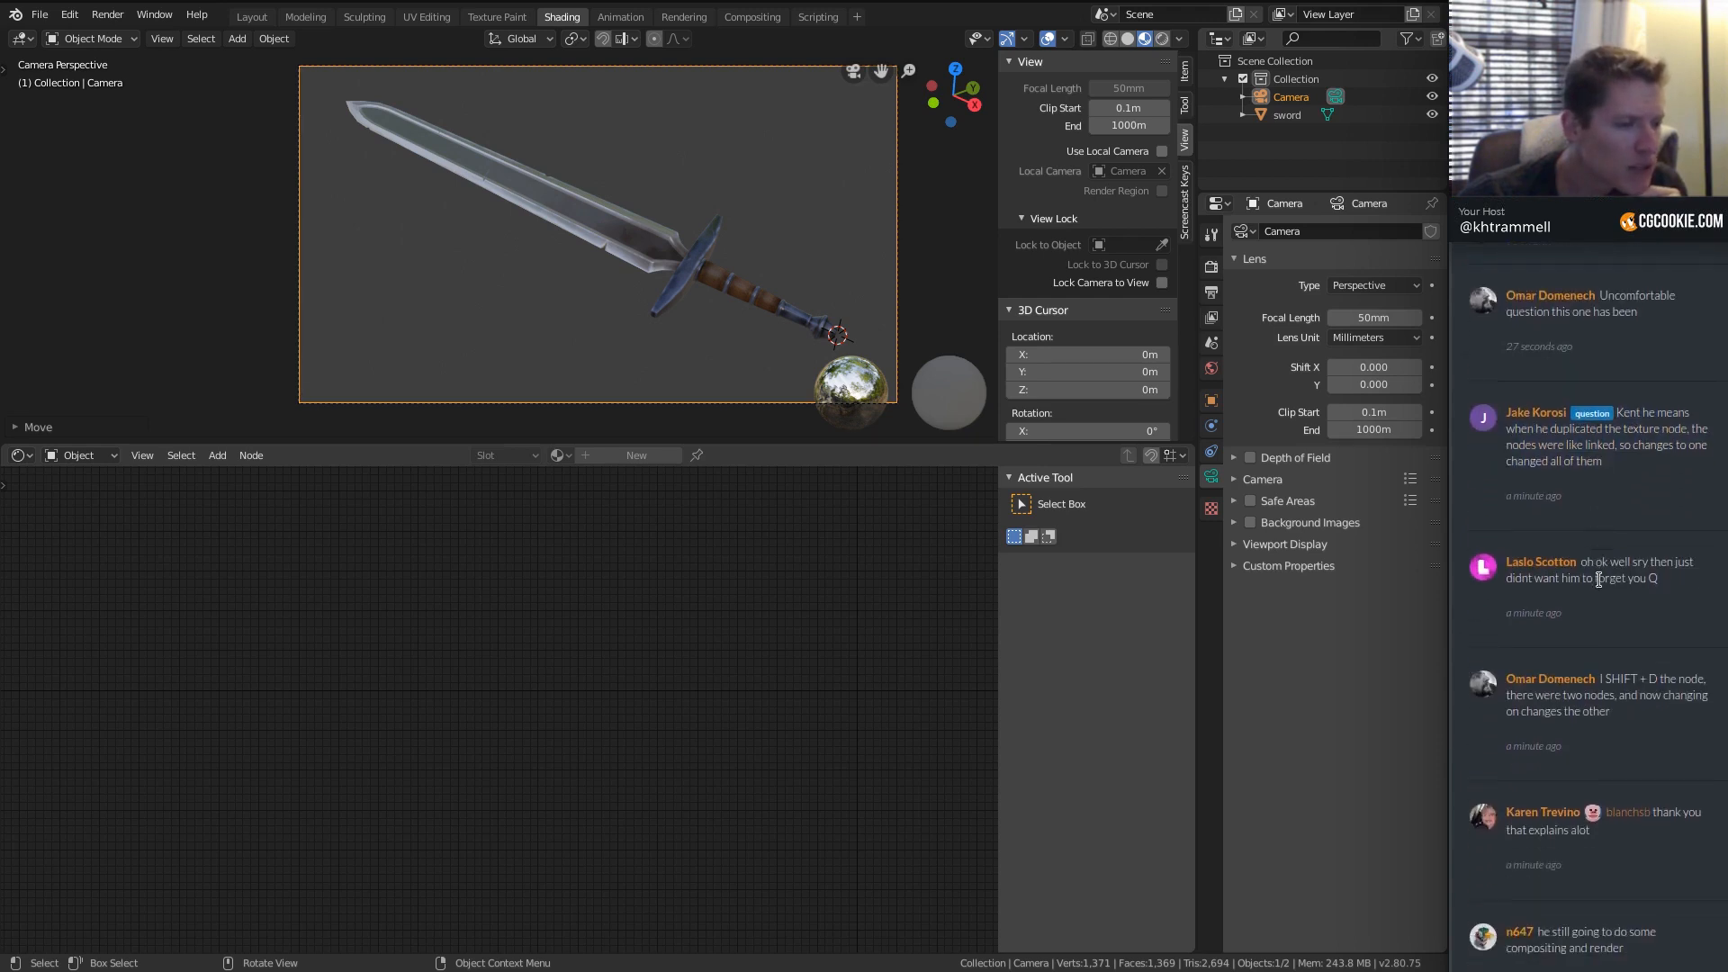
{"action": "scroll", "coordinate": [1599, 580], "scroll_direction": "down", "scroll_amount": 10}
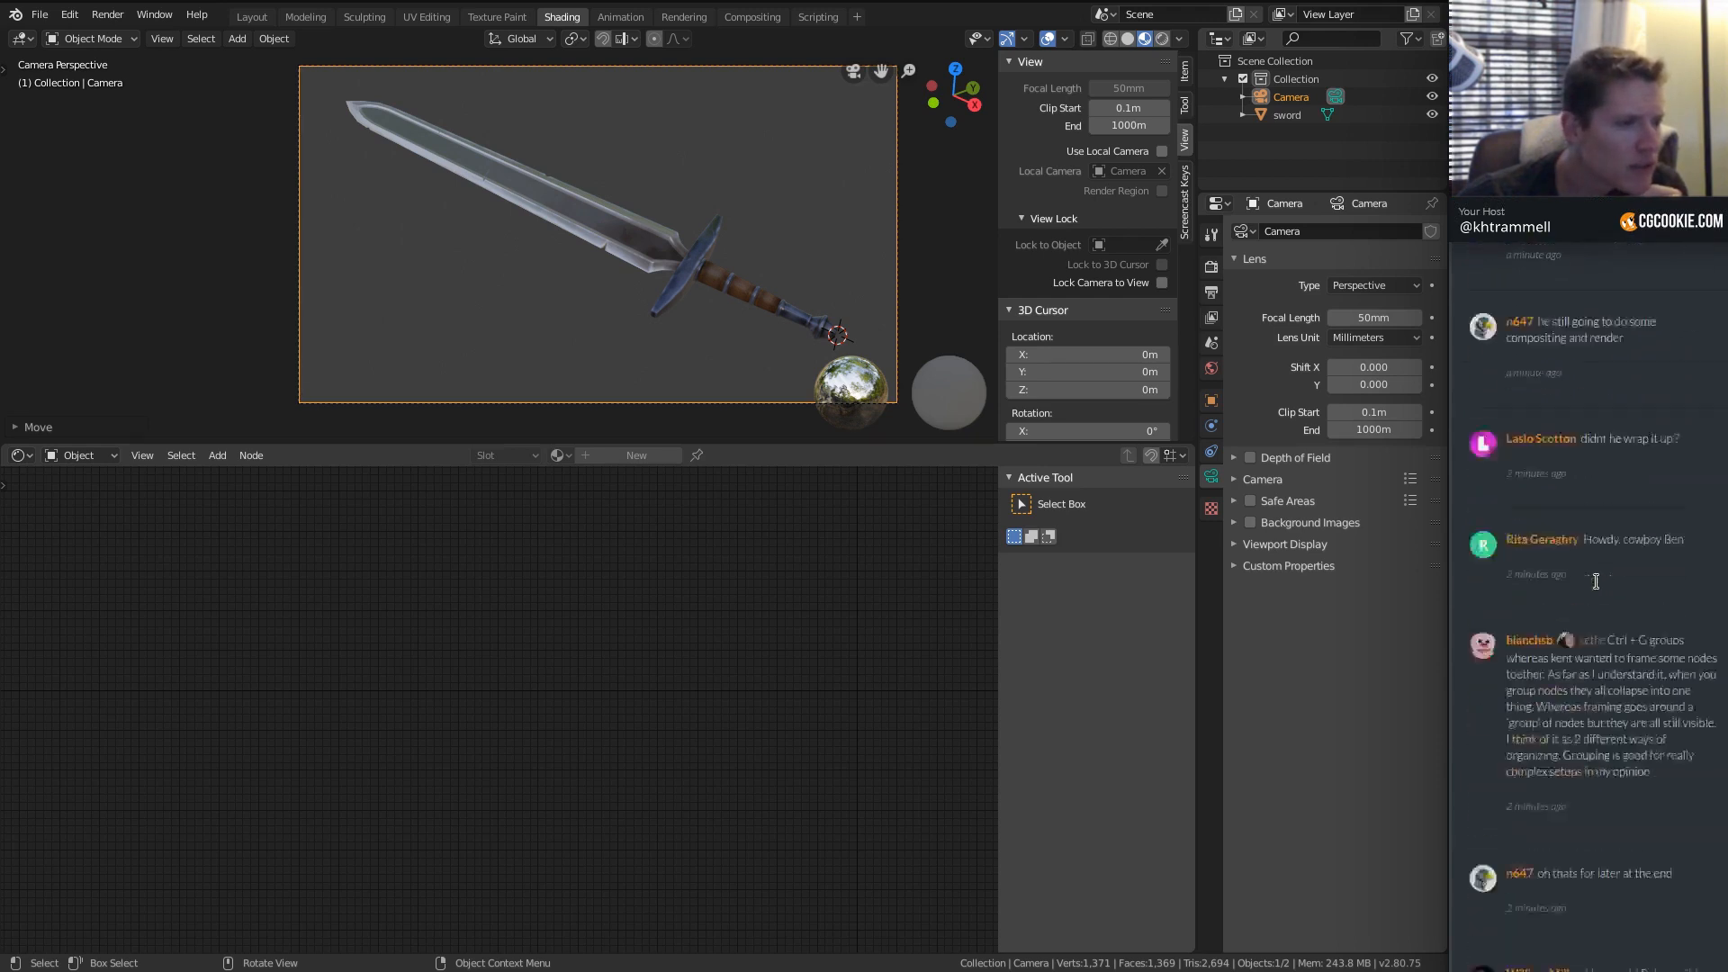
{"action": "scroll", "coordinate": [1596, 581], "scroll_direction": "down", "scroll_amount": 3}
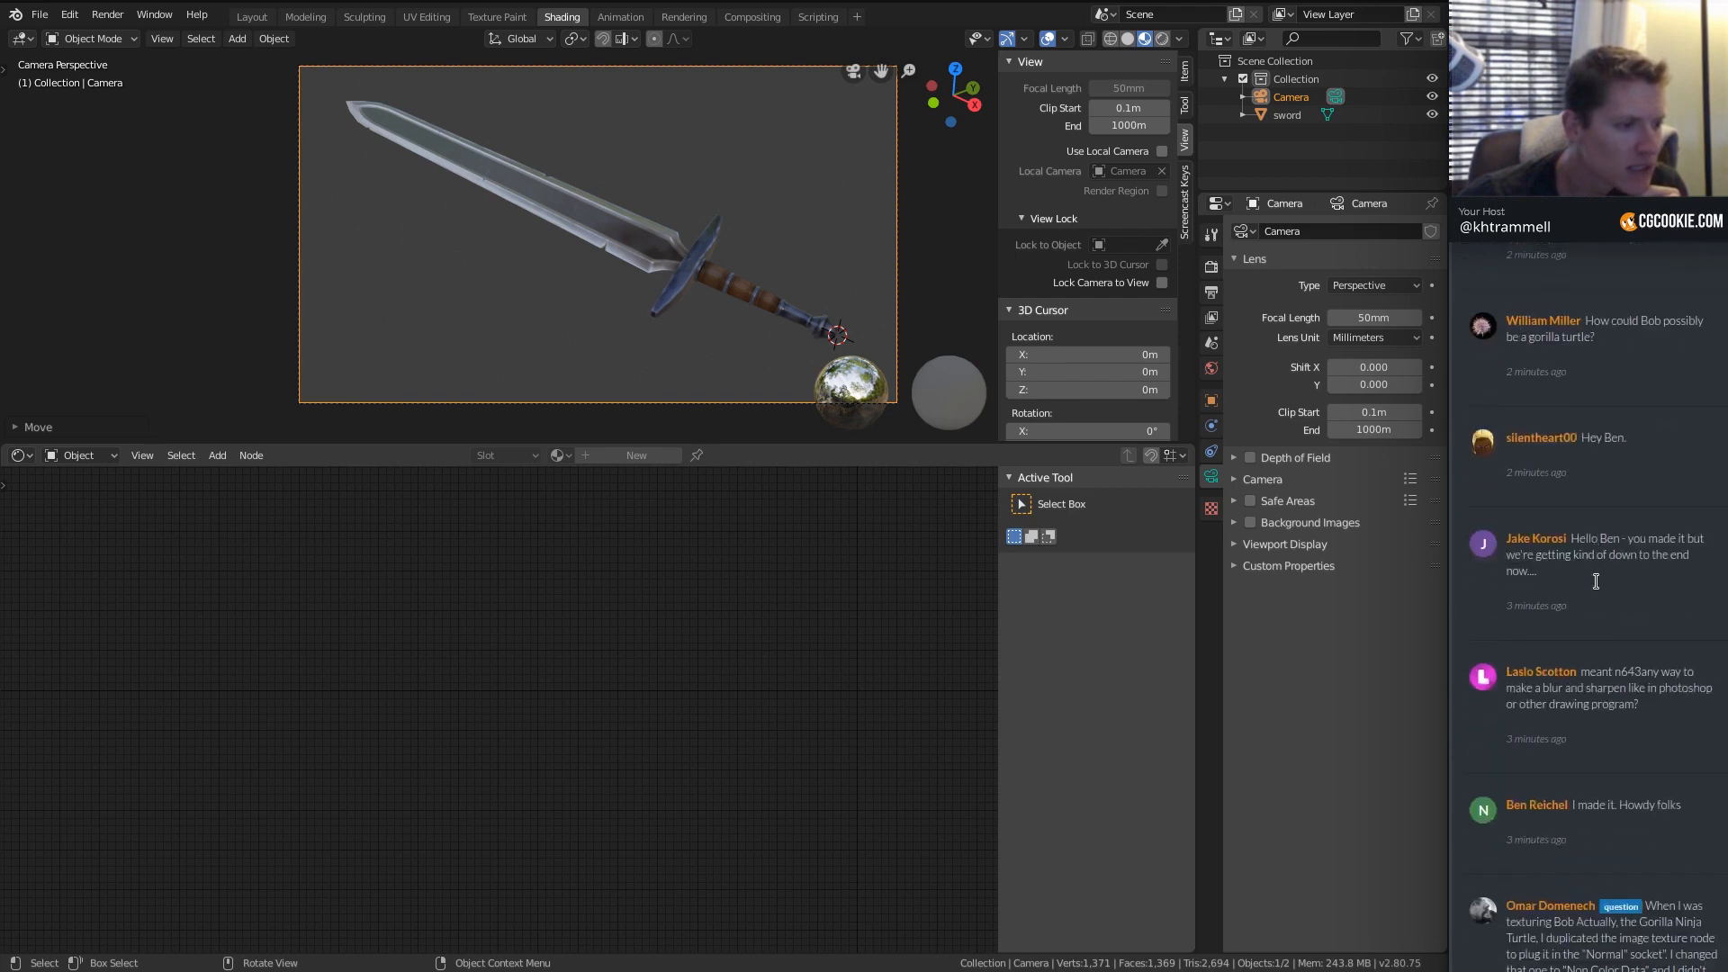
Return to the newest chat messages, deselect the camera, and hide the 3D viewport's sidebar.
{"action": "scroll", "coordinate": [1596, 580], "scroll_direction": "up", "scroll_amount": 15}
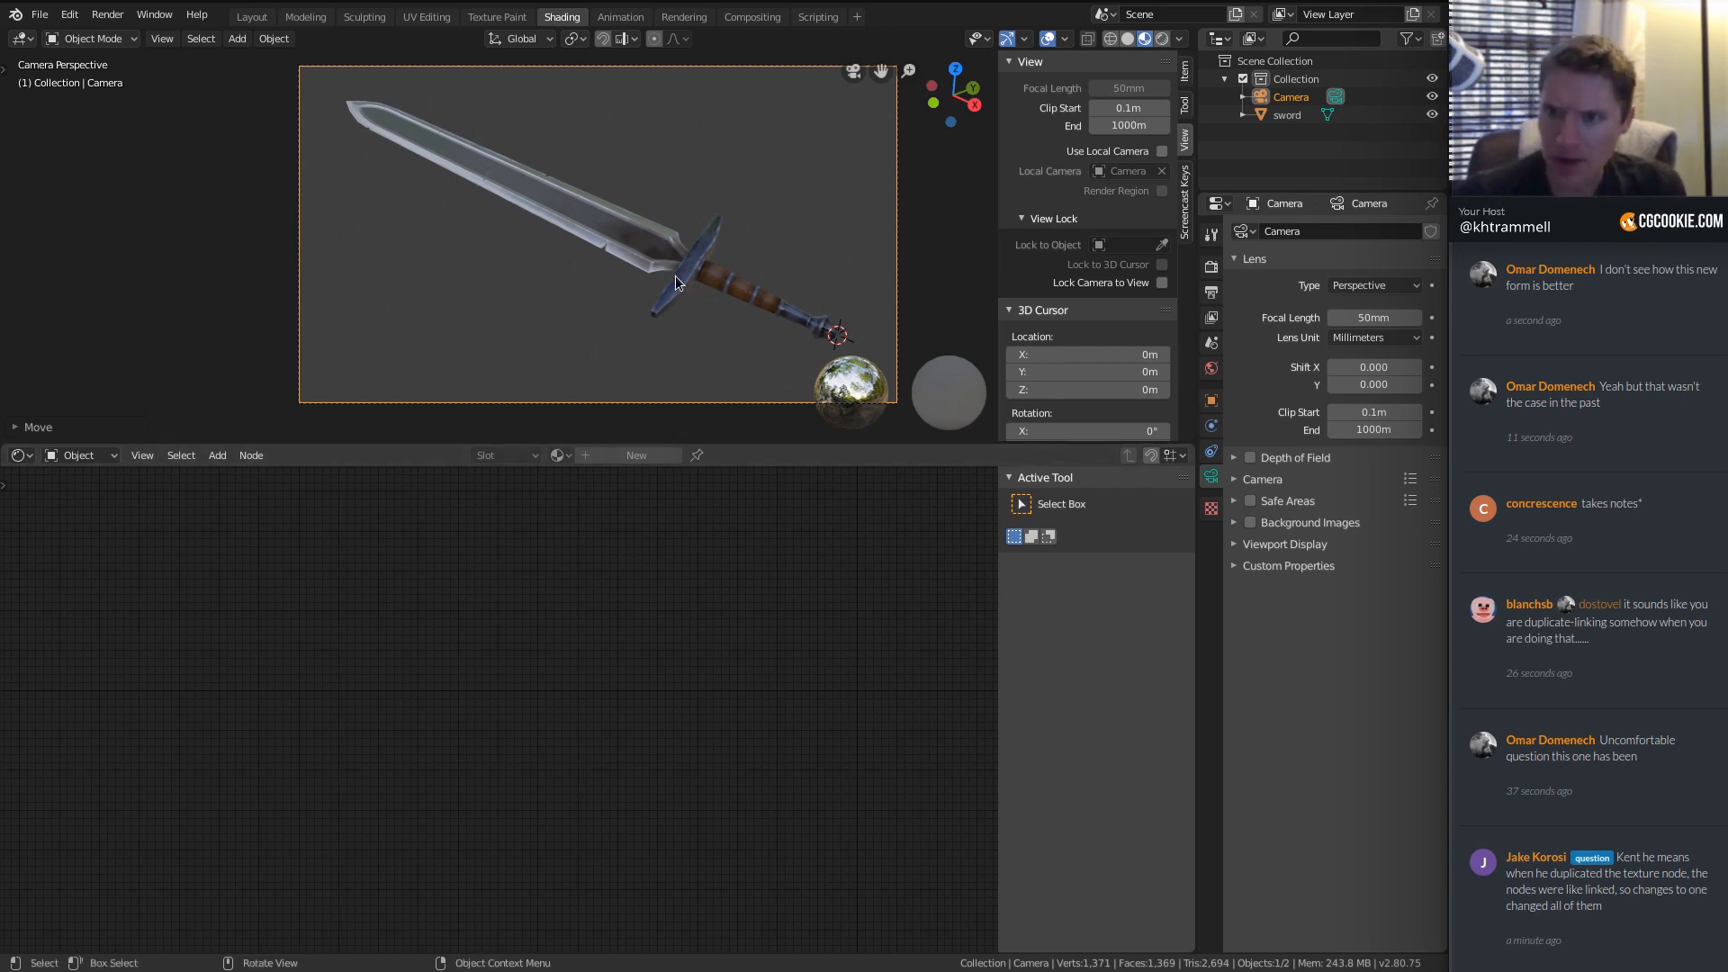
{"action": "key", "text": "g"}
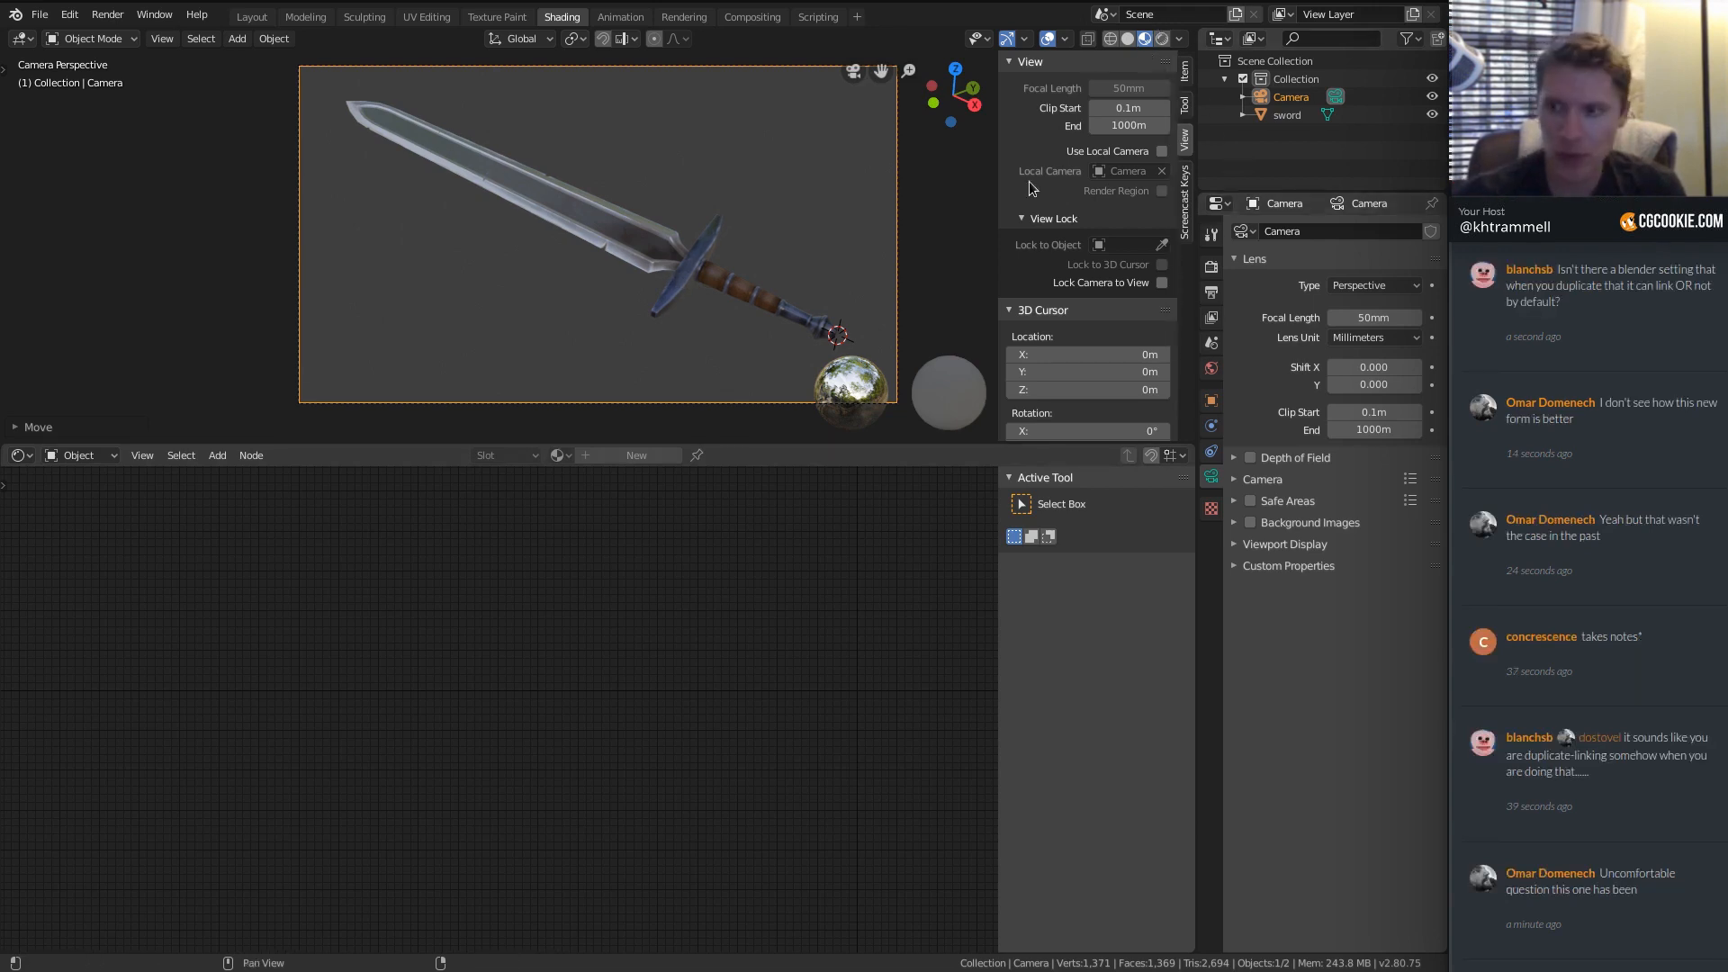
{"action": "left_click", "coordinate": [965, 225]}
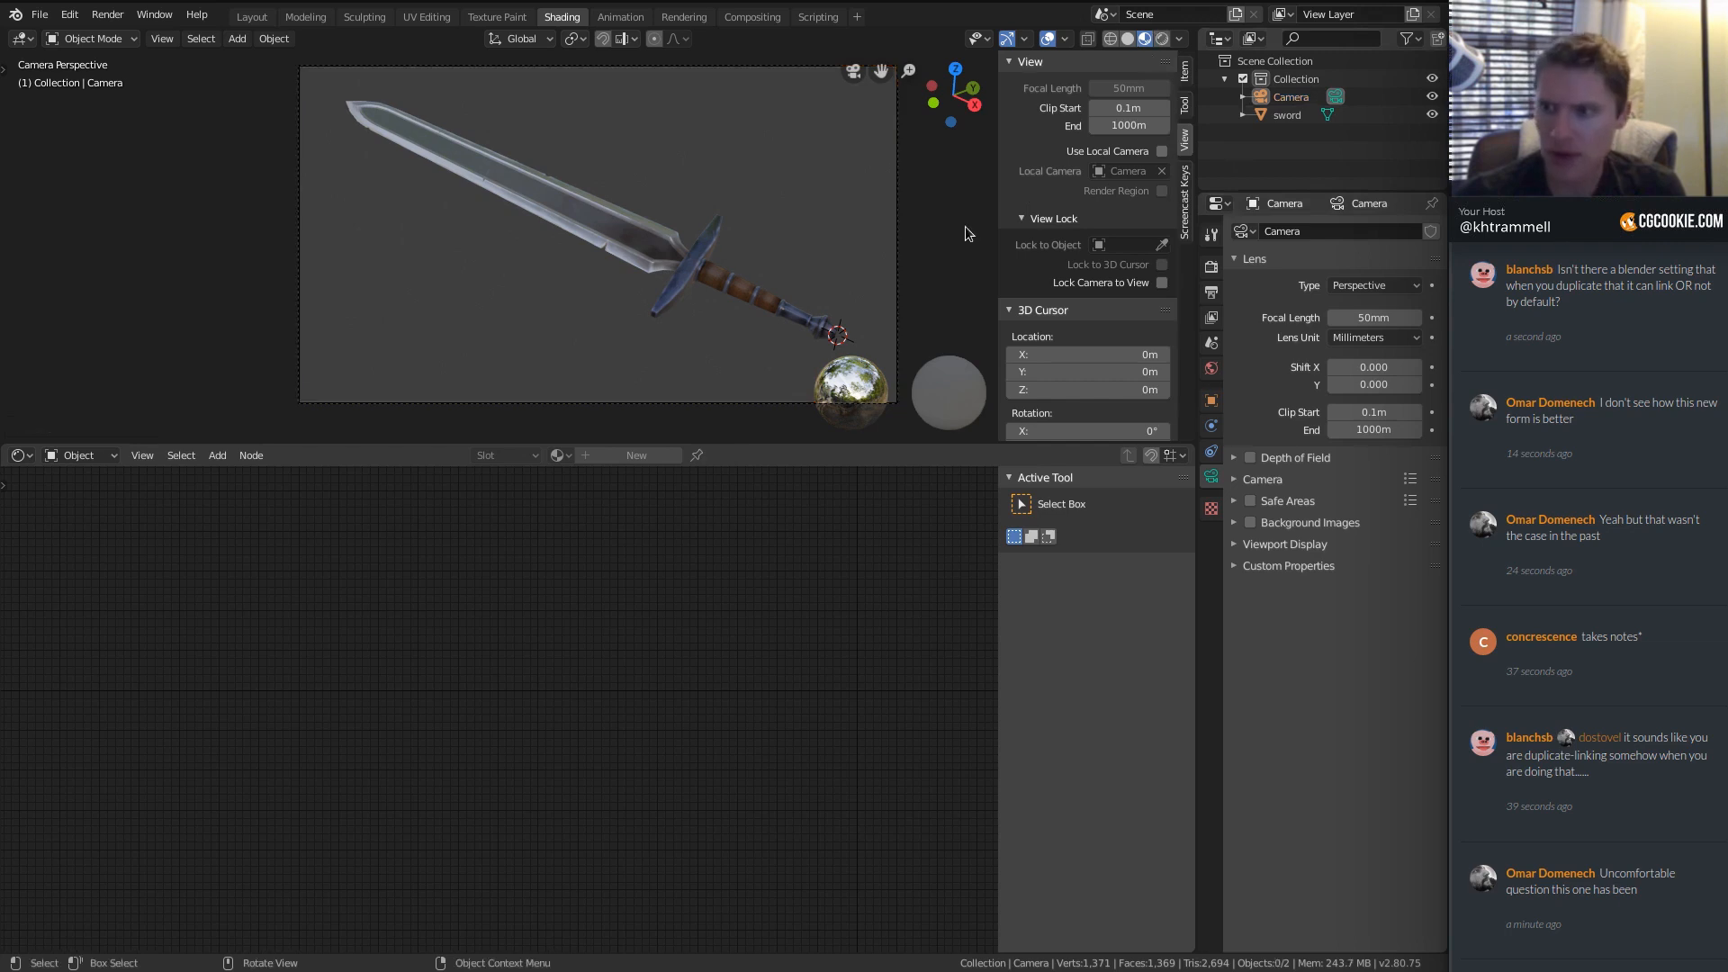
{"action": "key", "text": "n"}
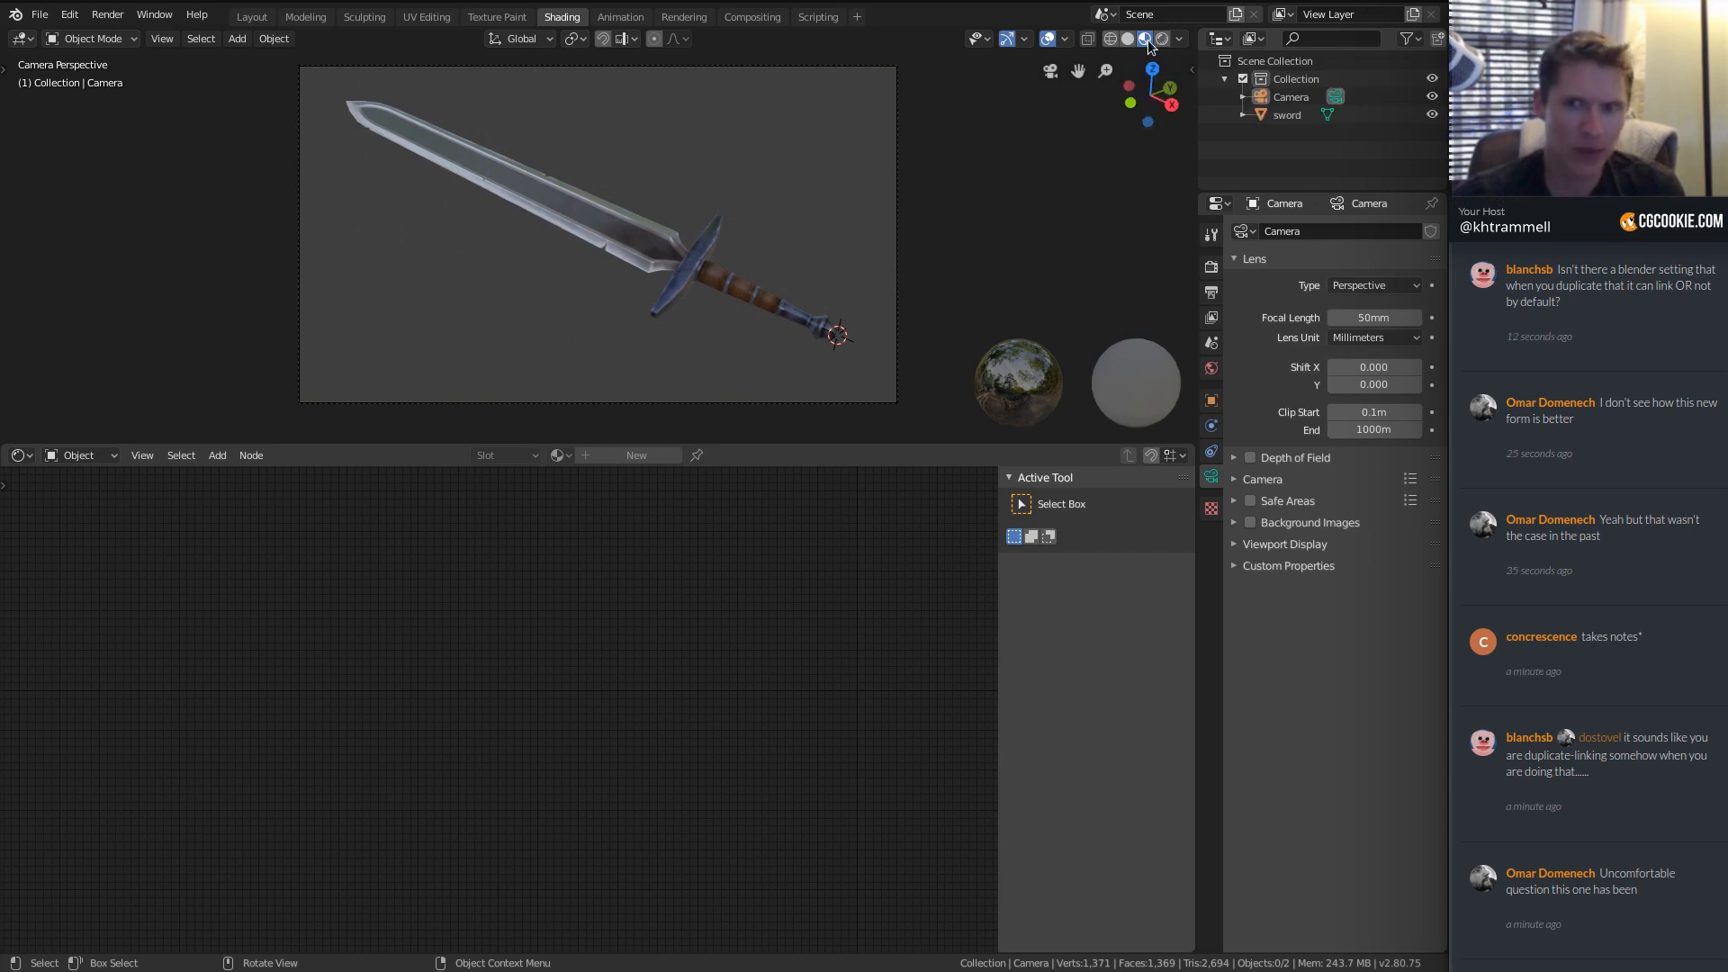
Make a viewport render image of the camera view, inspect the whole sword, and return to the 3D viewport.
{"action": "left_click", "coordinate": [162, 39]}
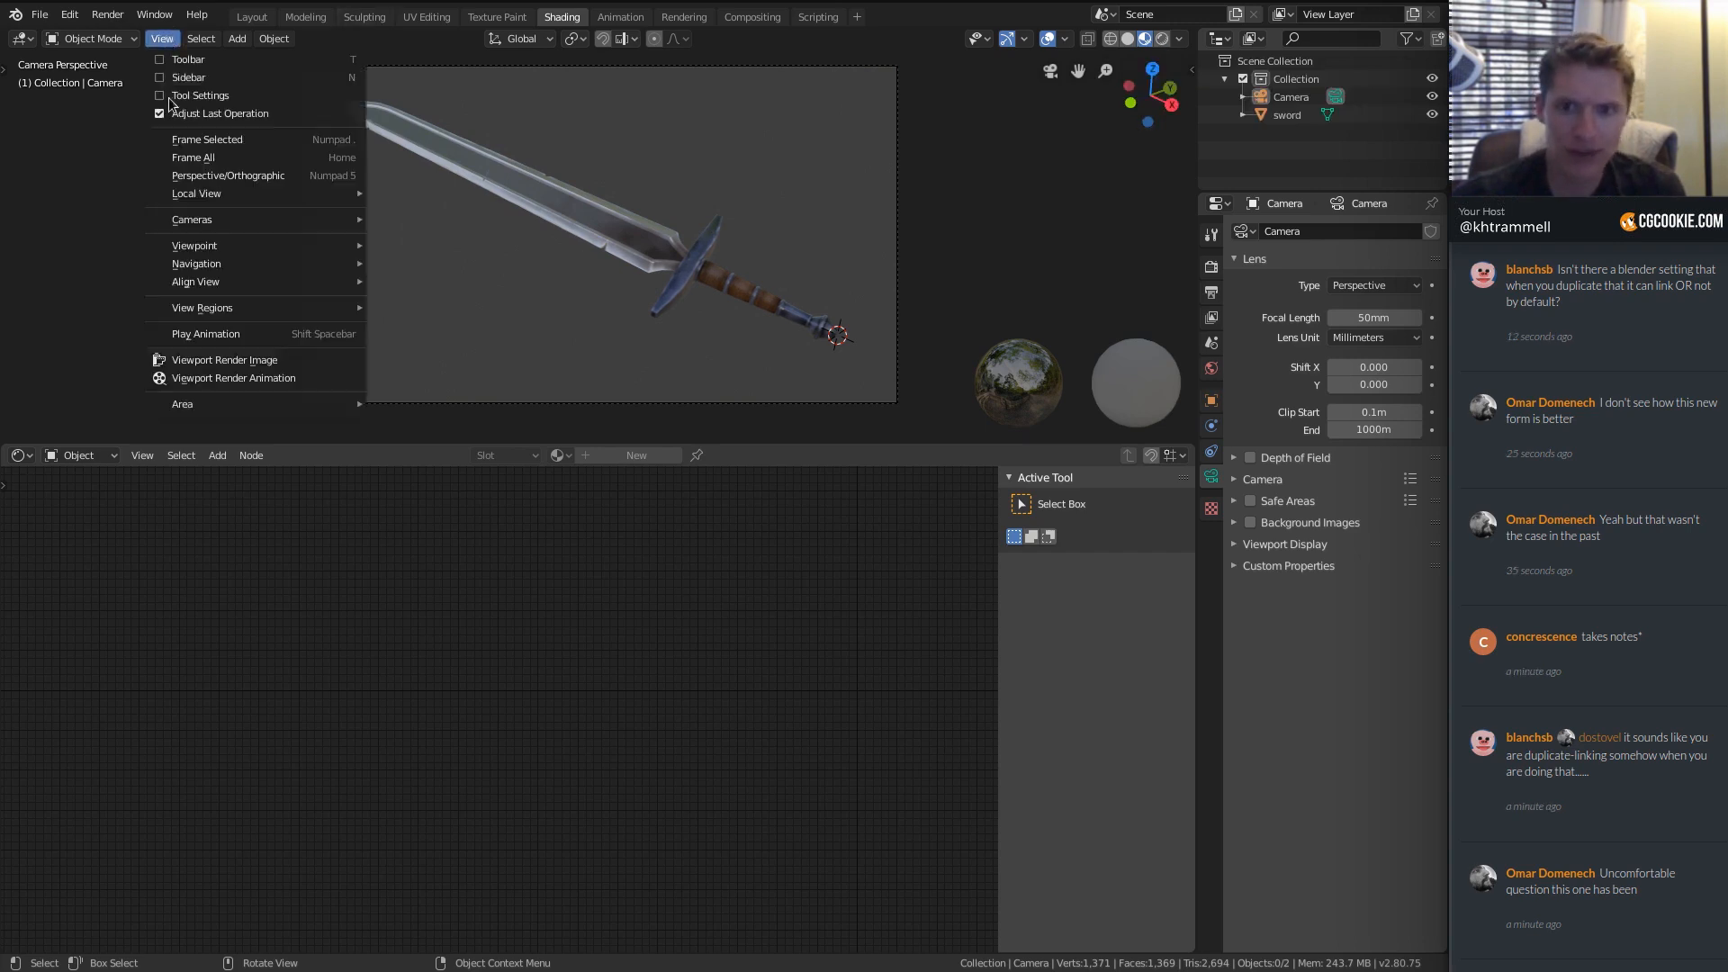
{"action": "mouse_move", "coordinate": [237, 250]}
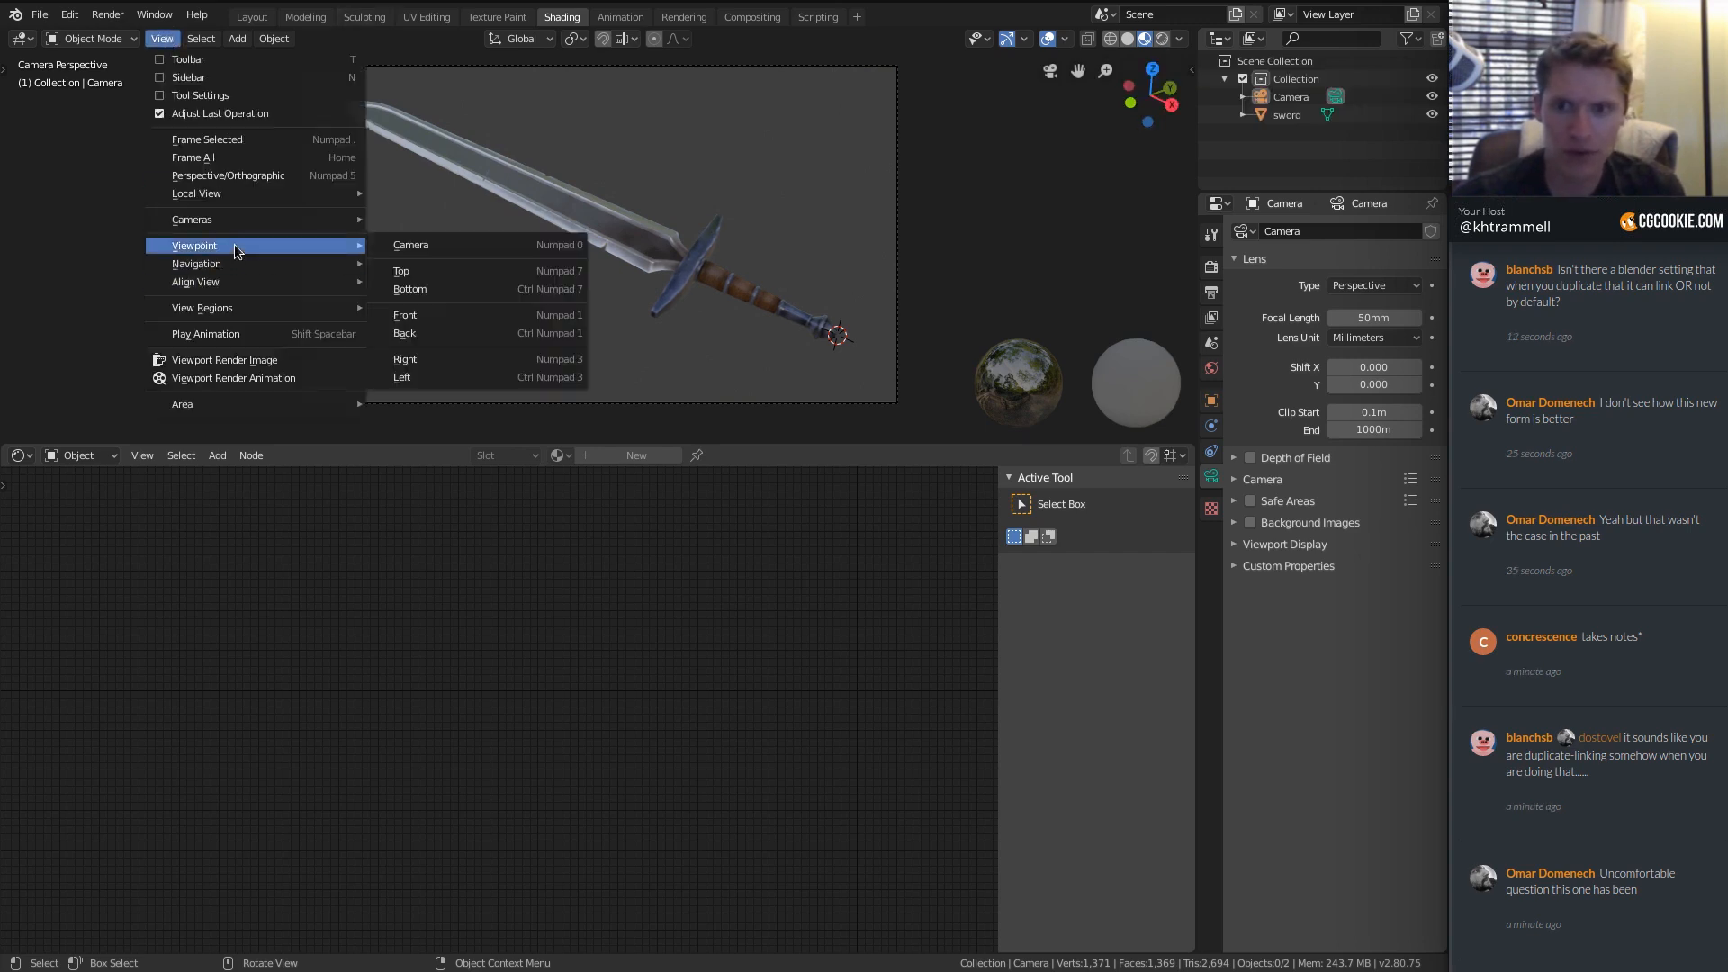
{"action": "left_click", "coordinate": [227, 361]}
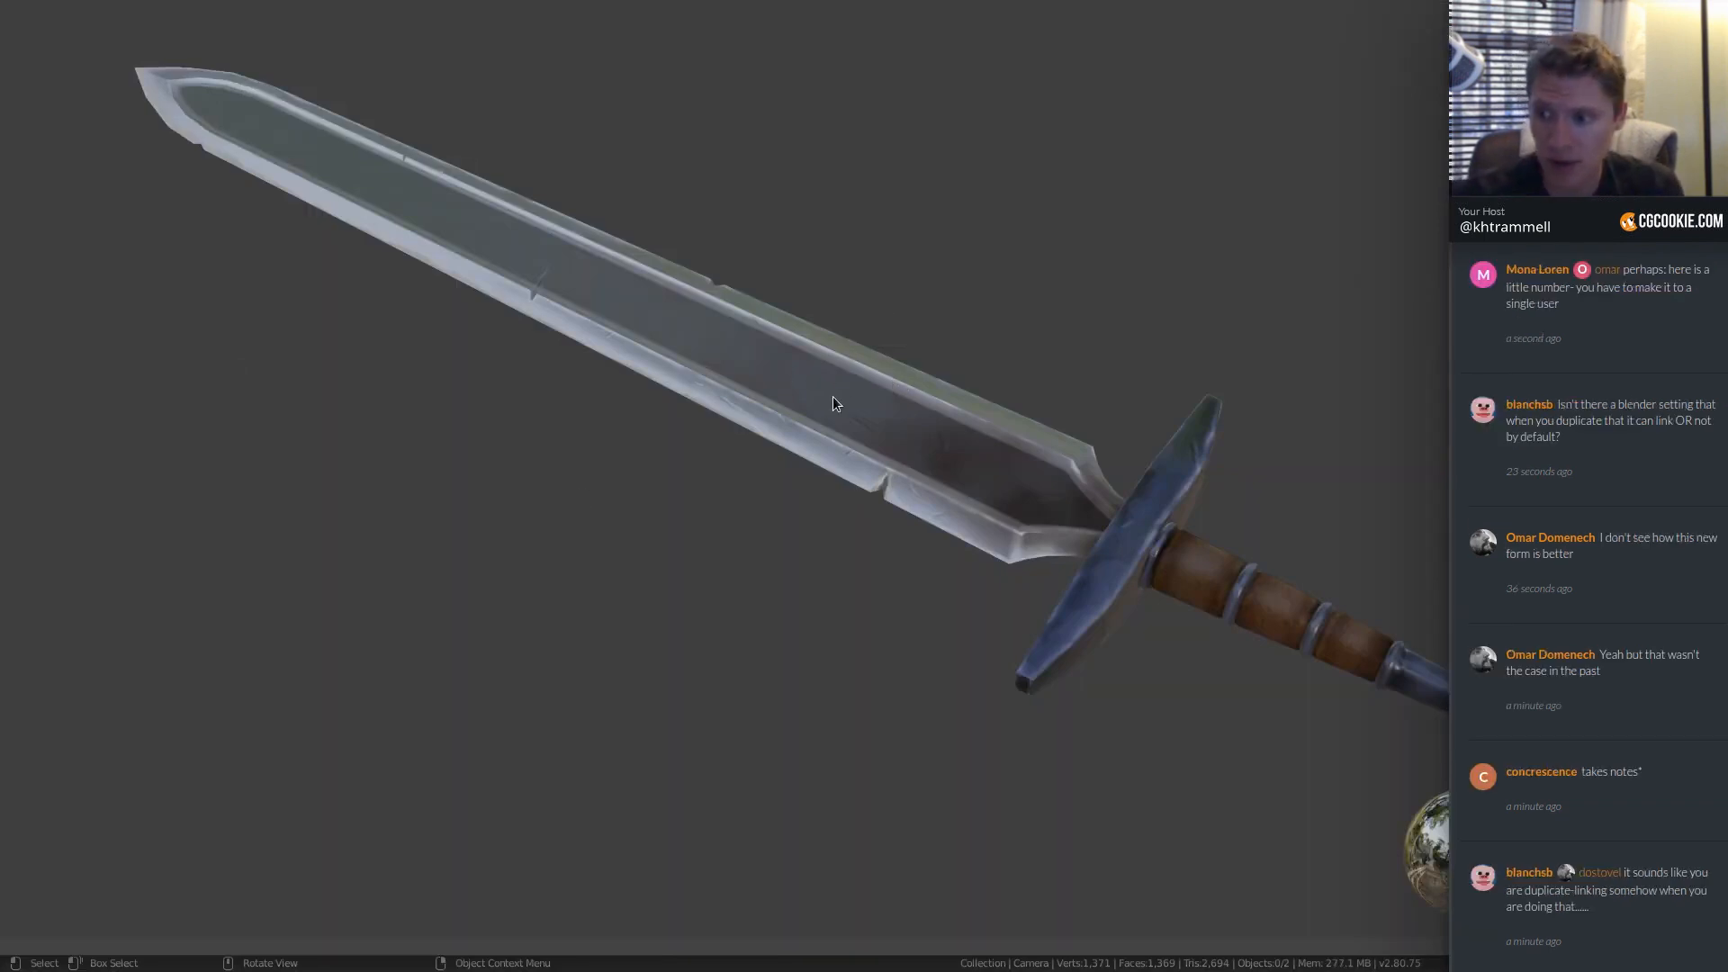
{"action": "scroll", "coordinate": [829, 396], "scroll_direction": "down", "scroll_amount": 2}
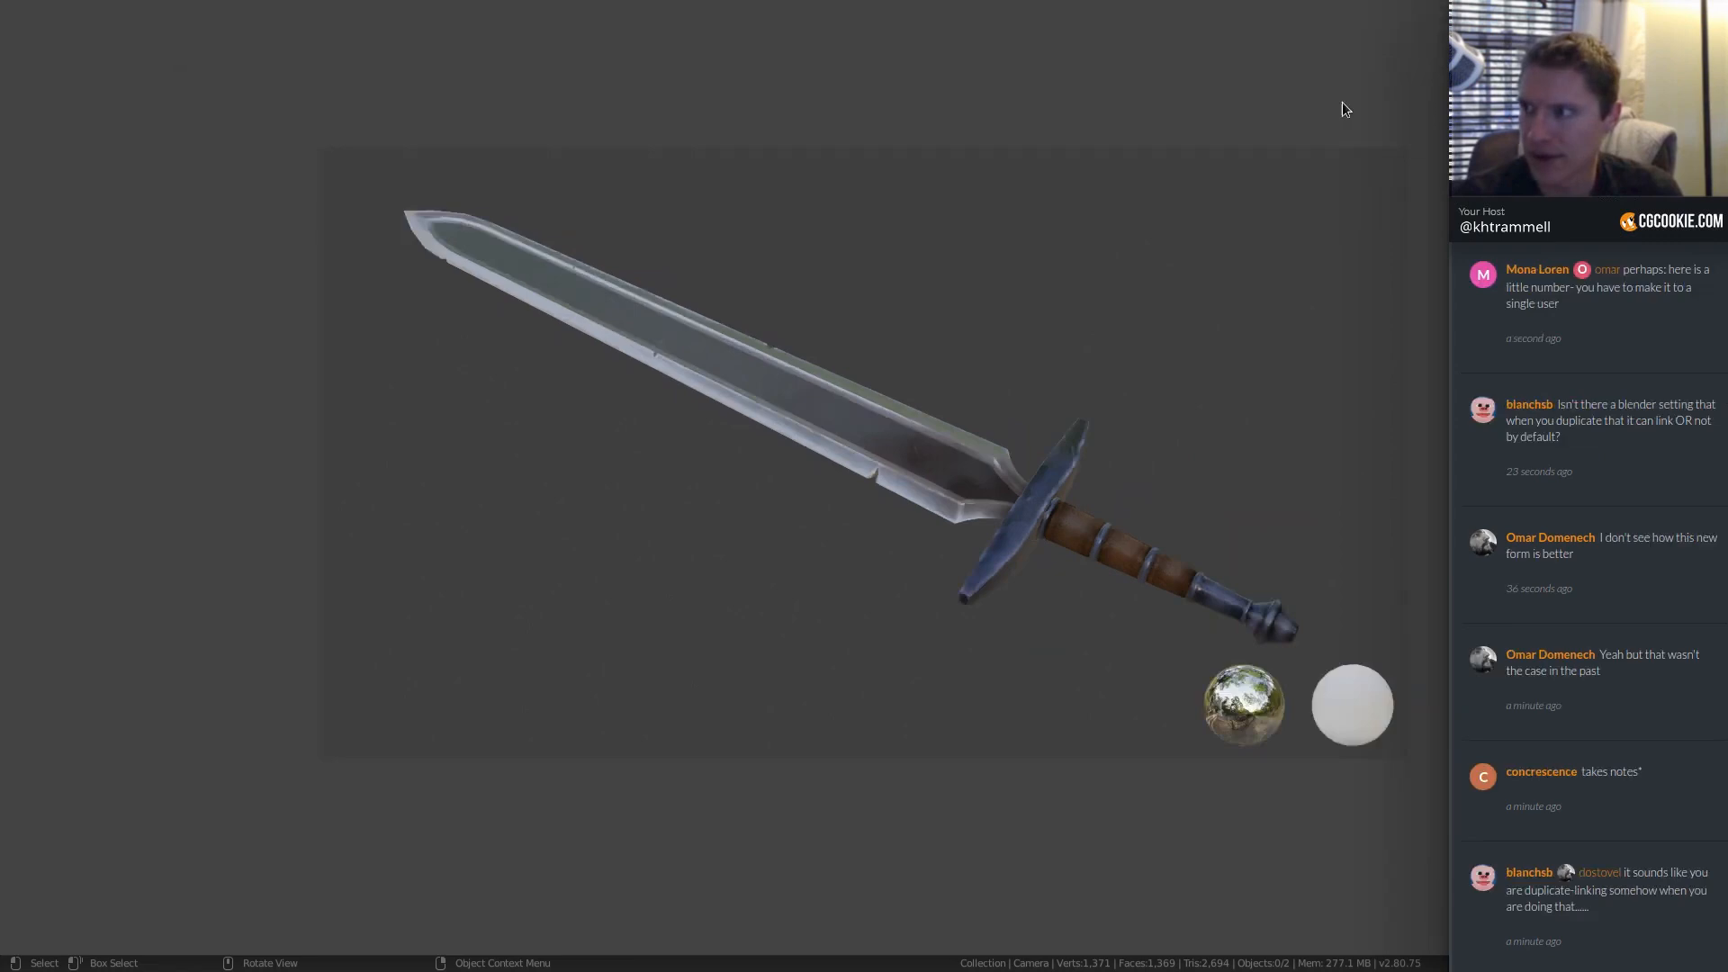
{"action": "key", "text": "Escape"}
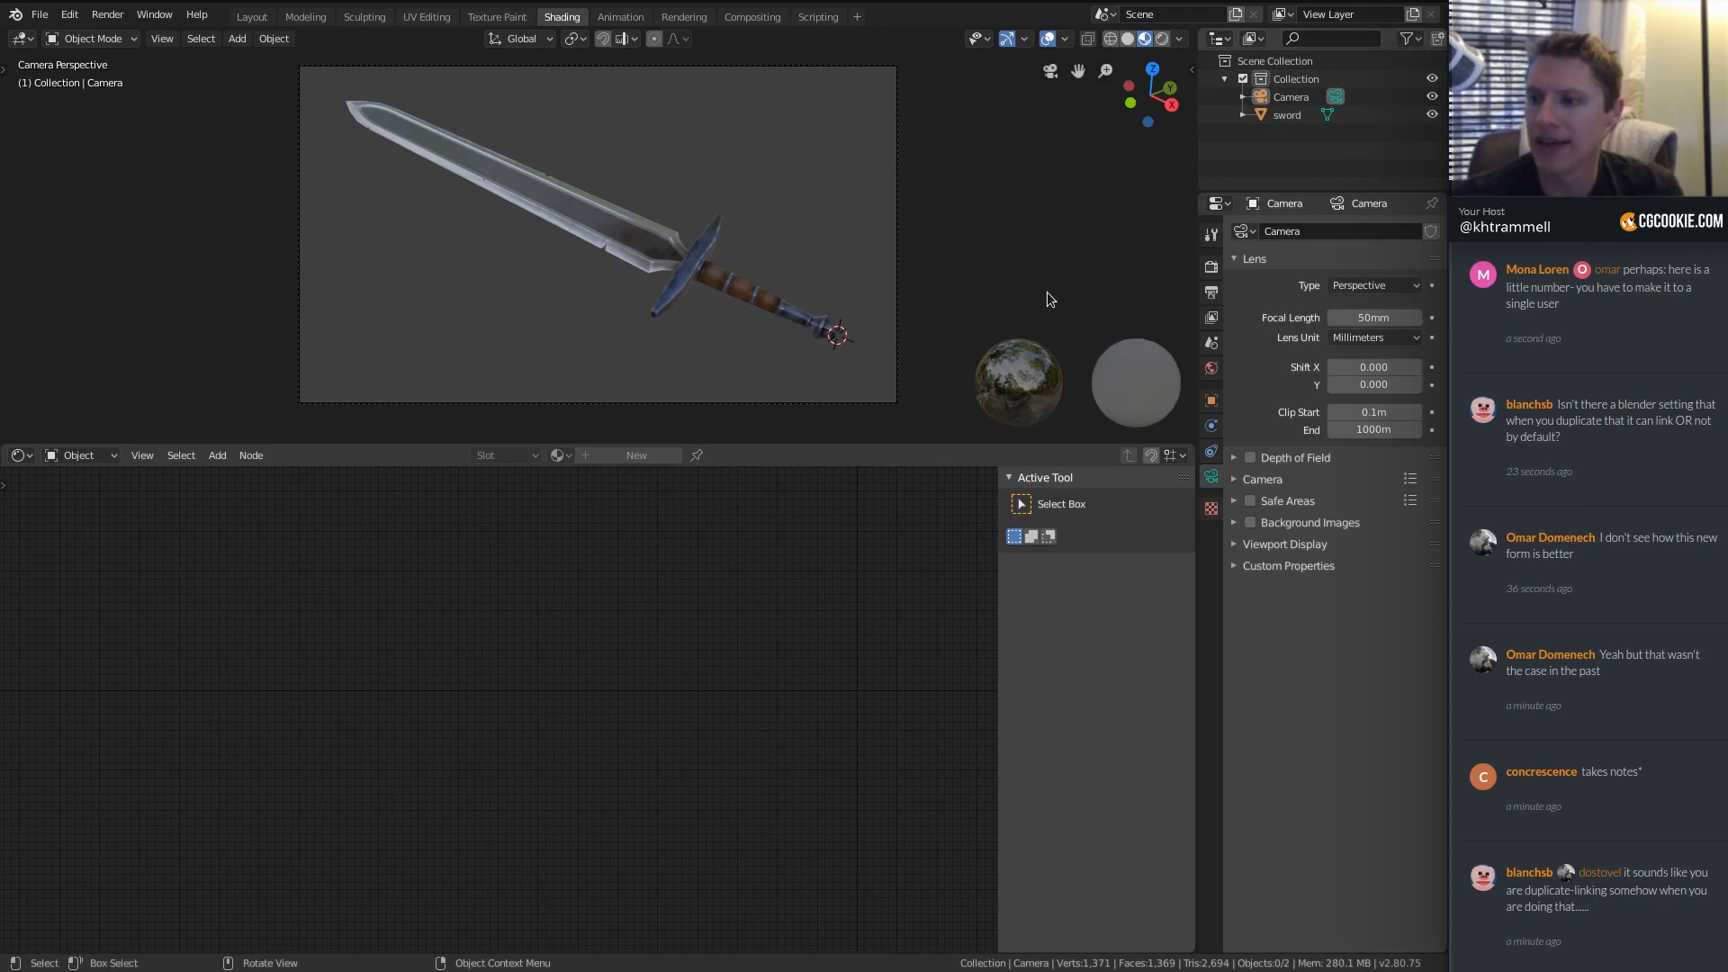
Compare the sword in Rendered and LookDev shading, check the LookDev lighting options, and leave the viewport in Rendered shading.
{"action": "left_click", "coordinate": [1161, 39]}
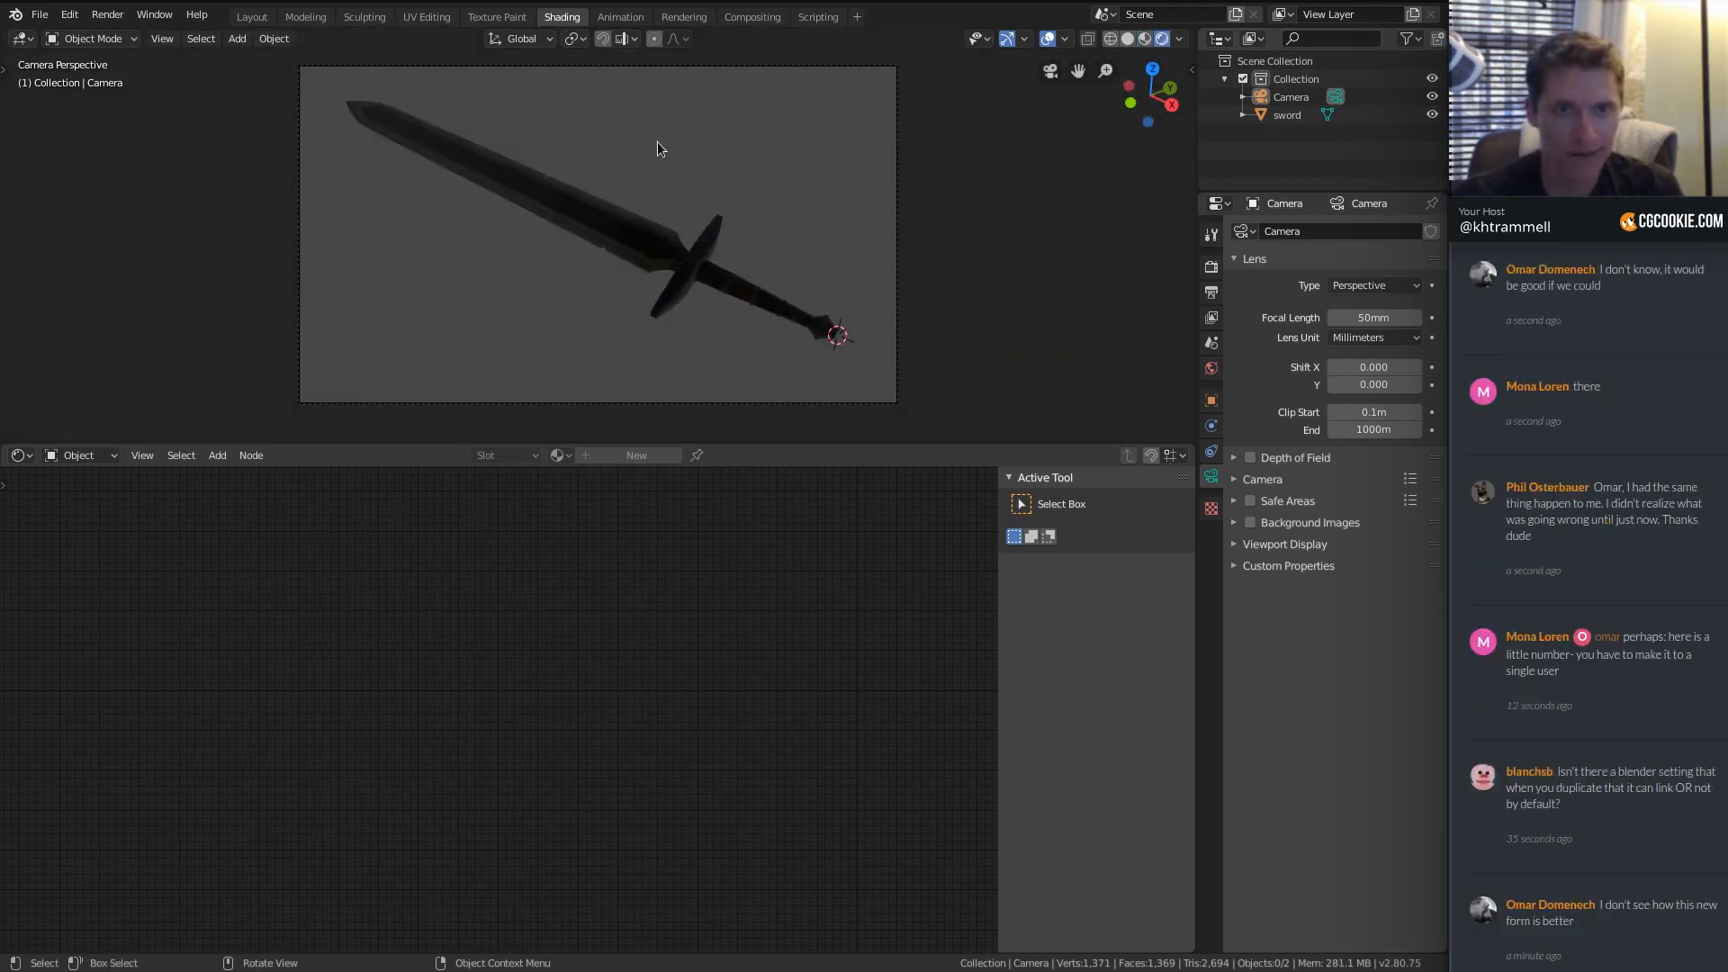
{"action": "scroll", "coordinate": [652, 180], "scroll_direction": "up", "scroll_amount": 3}
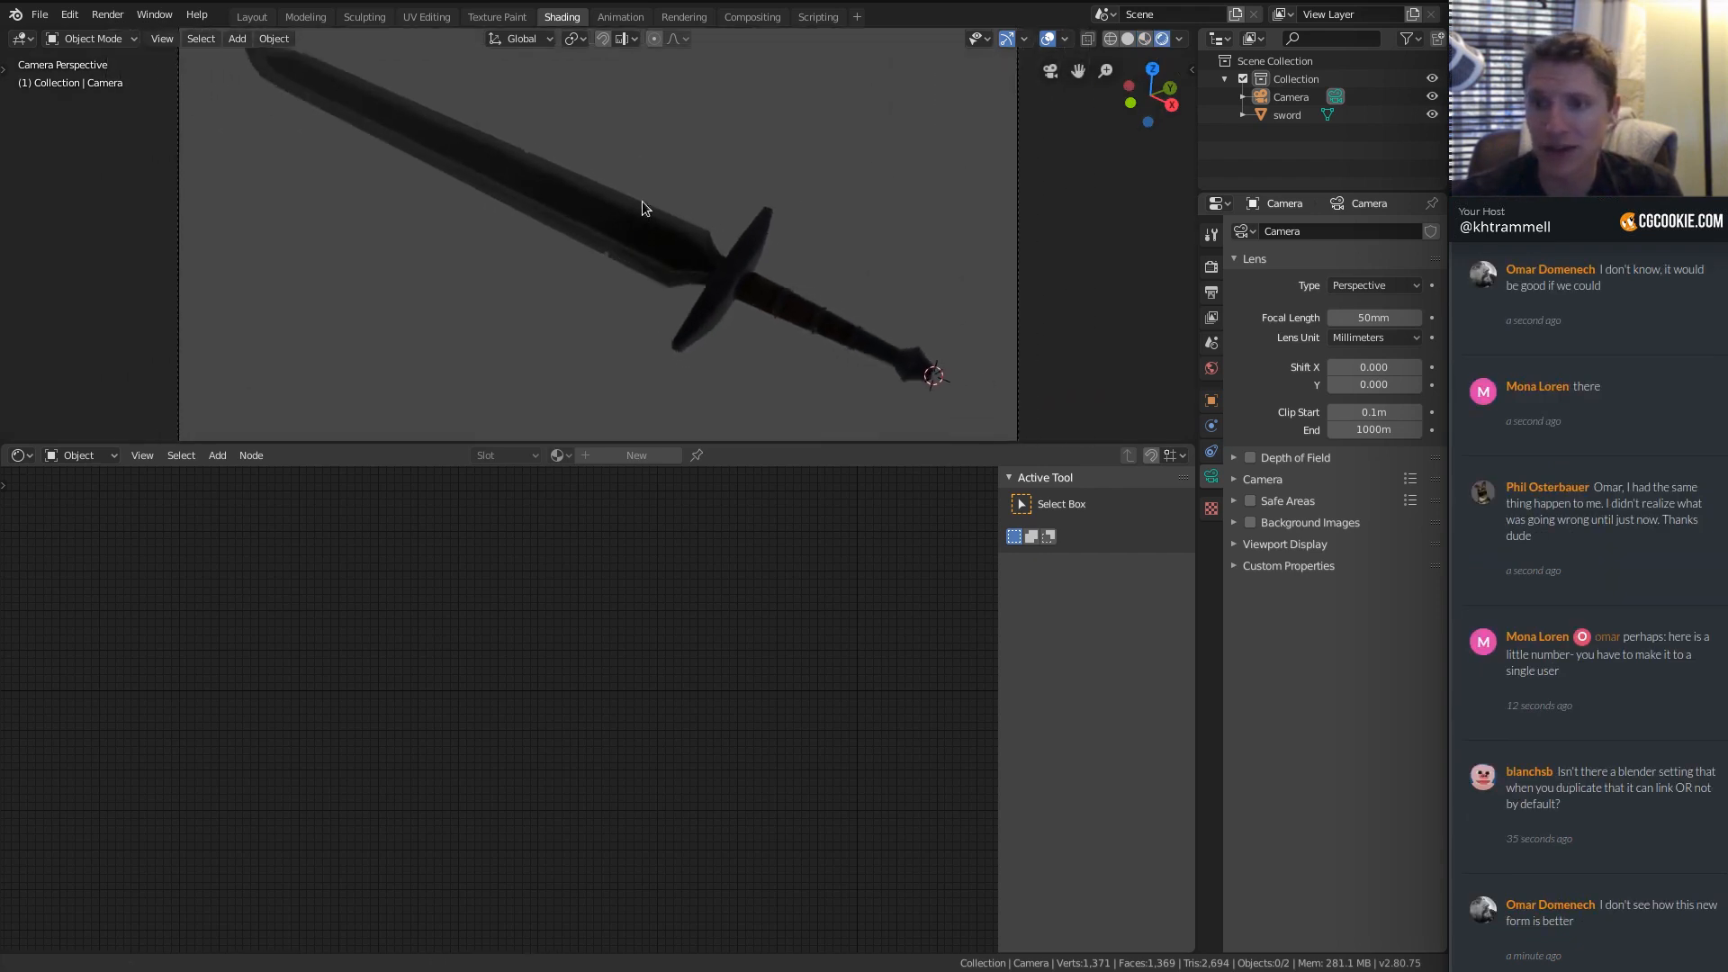
{"action": "scroll", "coordinate": [641, 205], "scroll_direction": "down", "scroll_amount": 2}
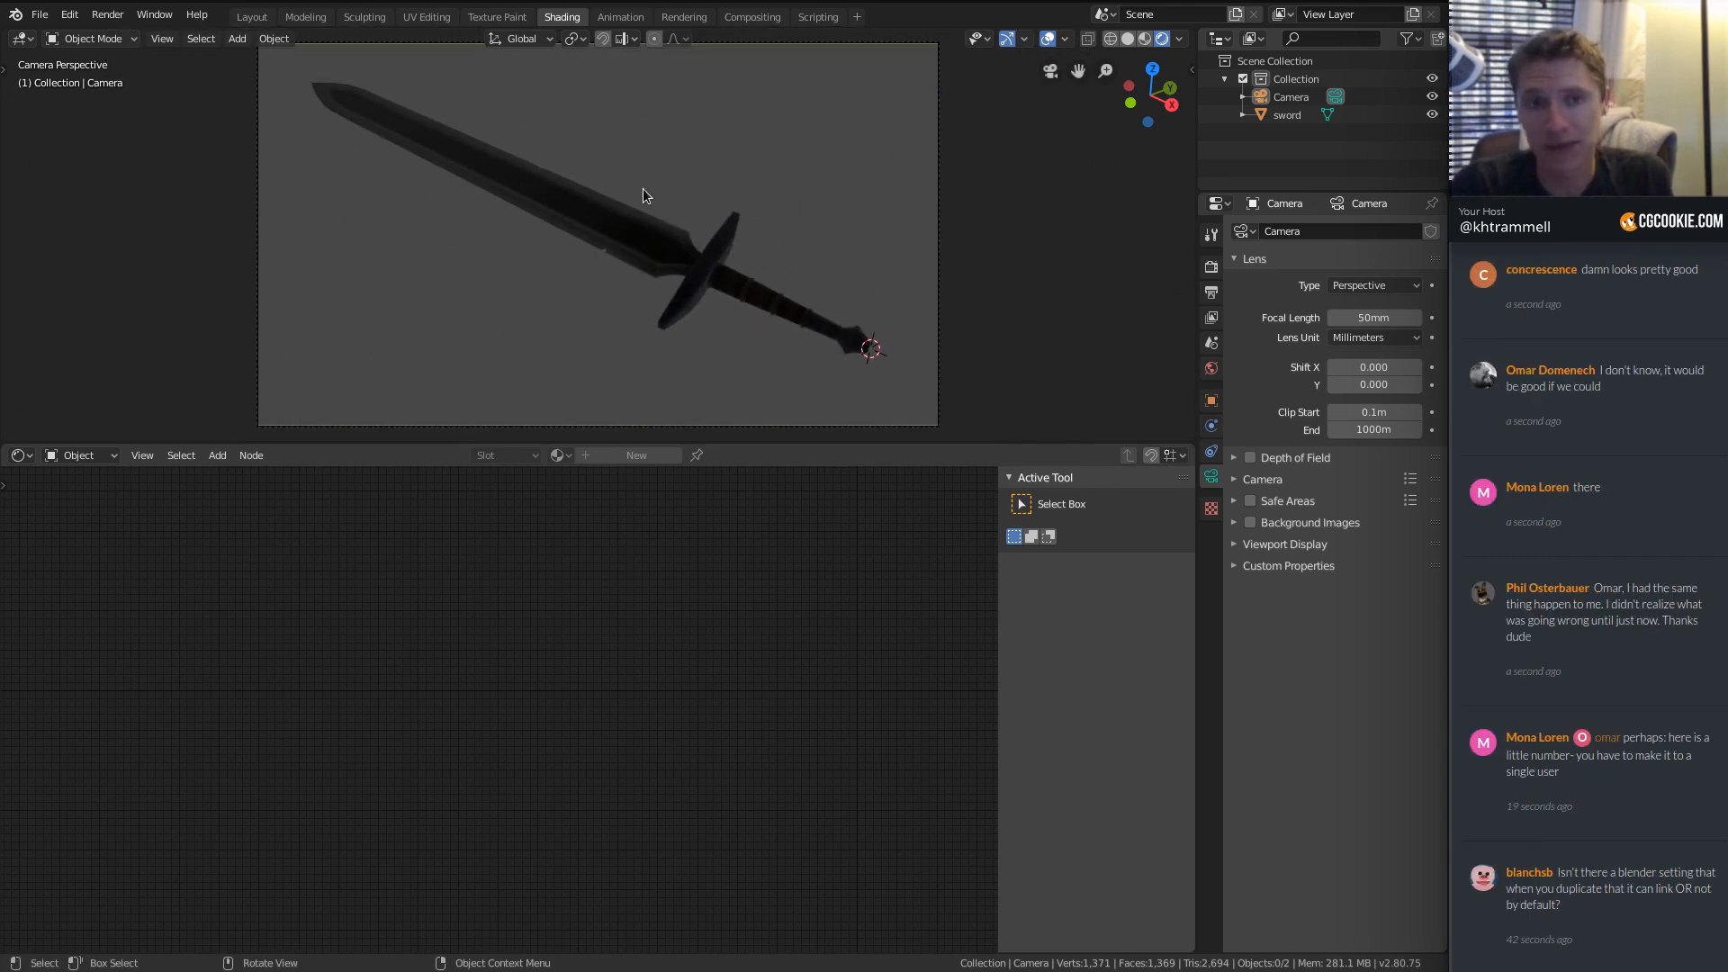
{"action": "left_click", "coordinate": [1142, 40]}
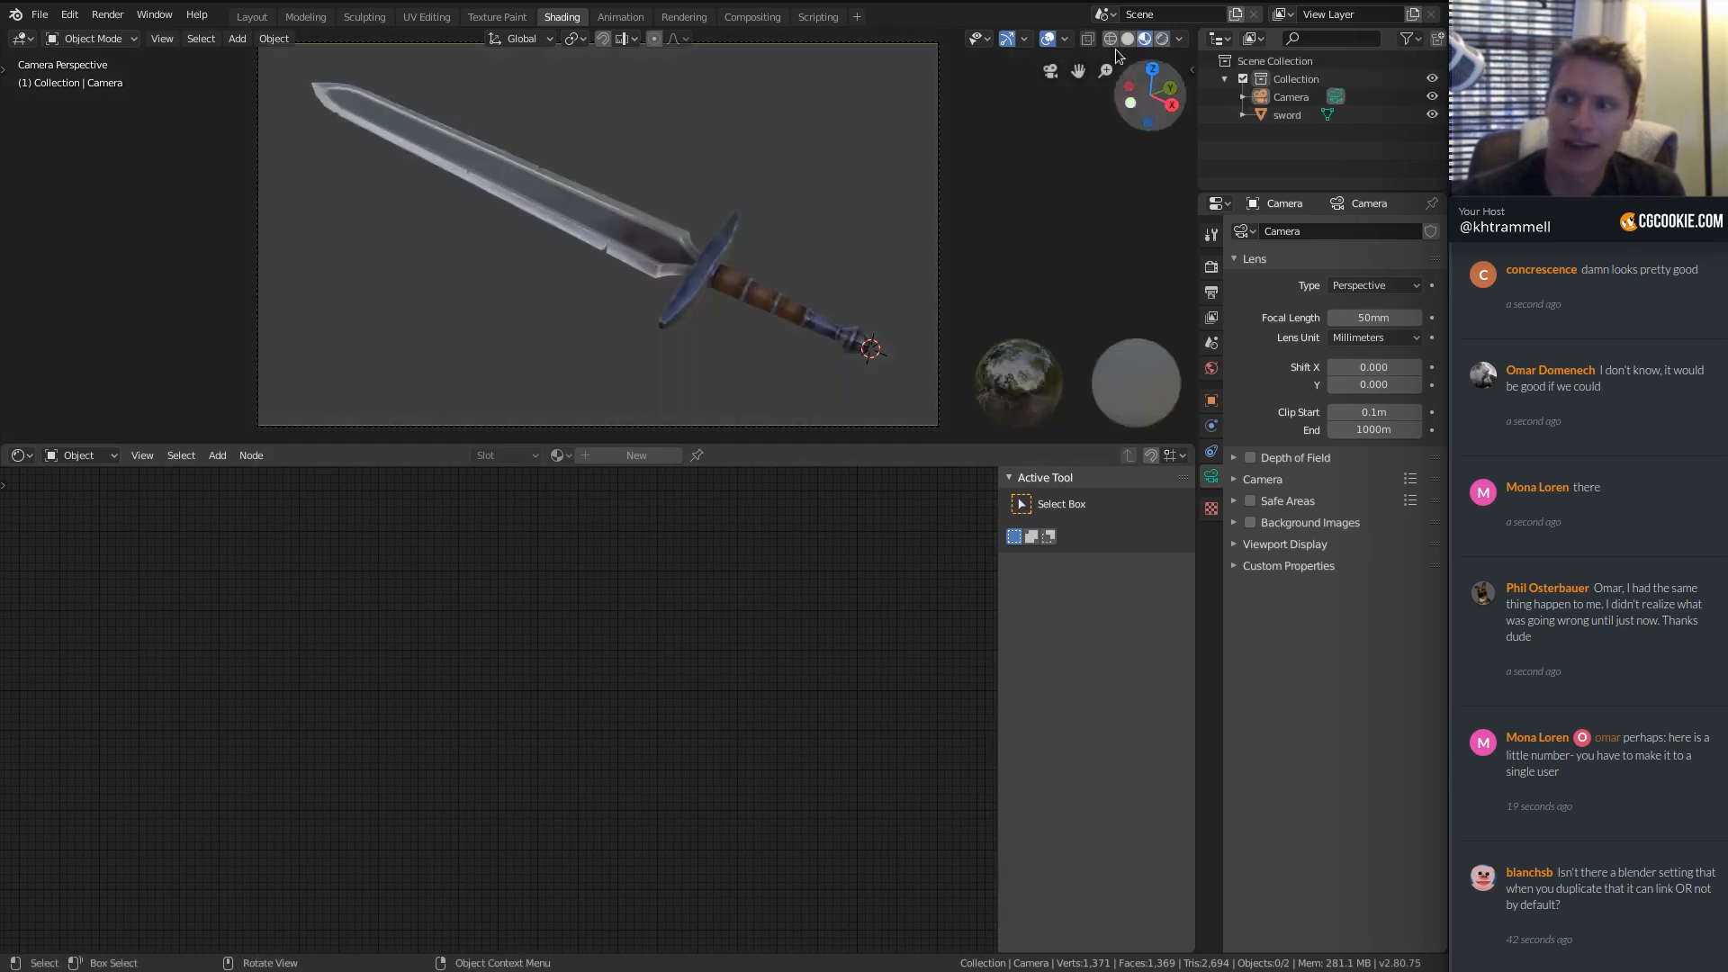
{"action": "left_click", "coordinate": [1180, 39]}
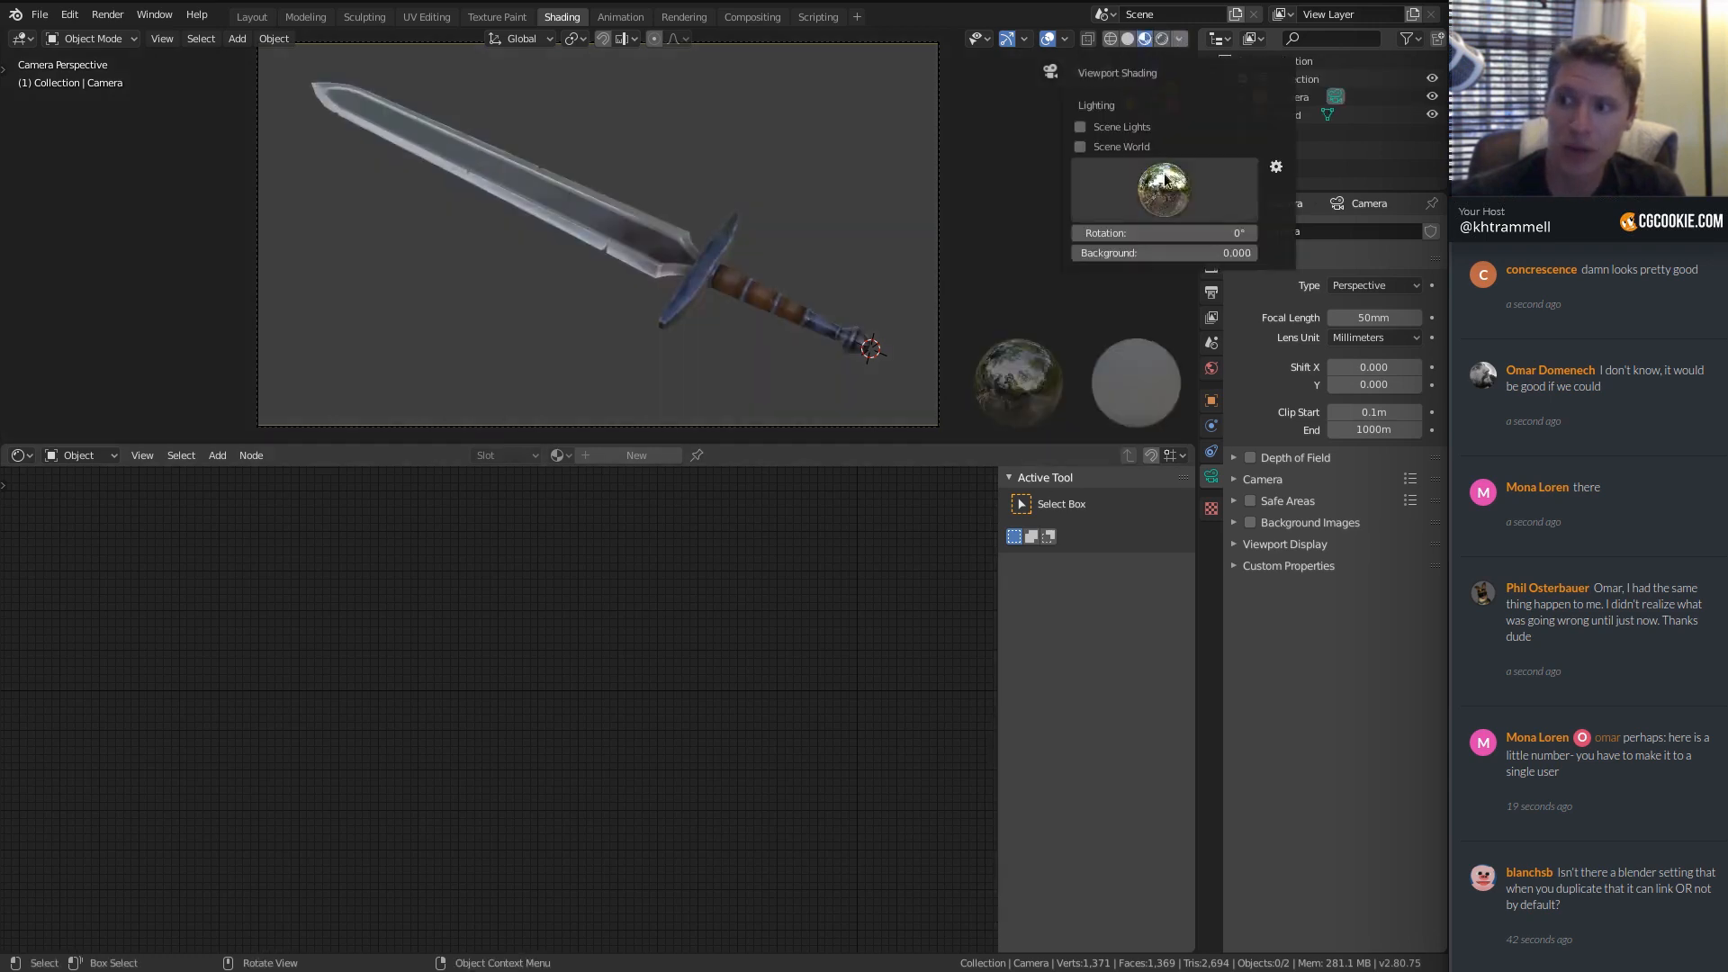
{"action": "left_click", "coordinate": [1162, 38]}
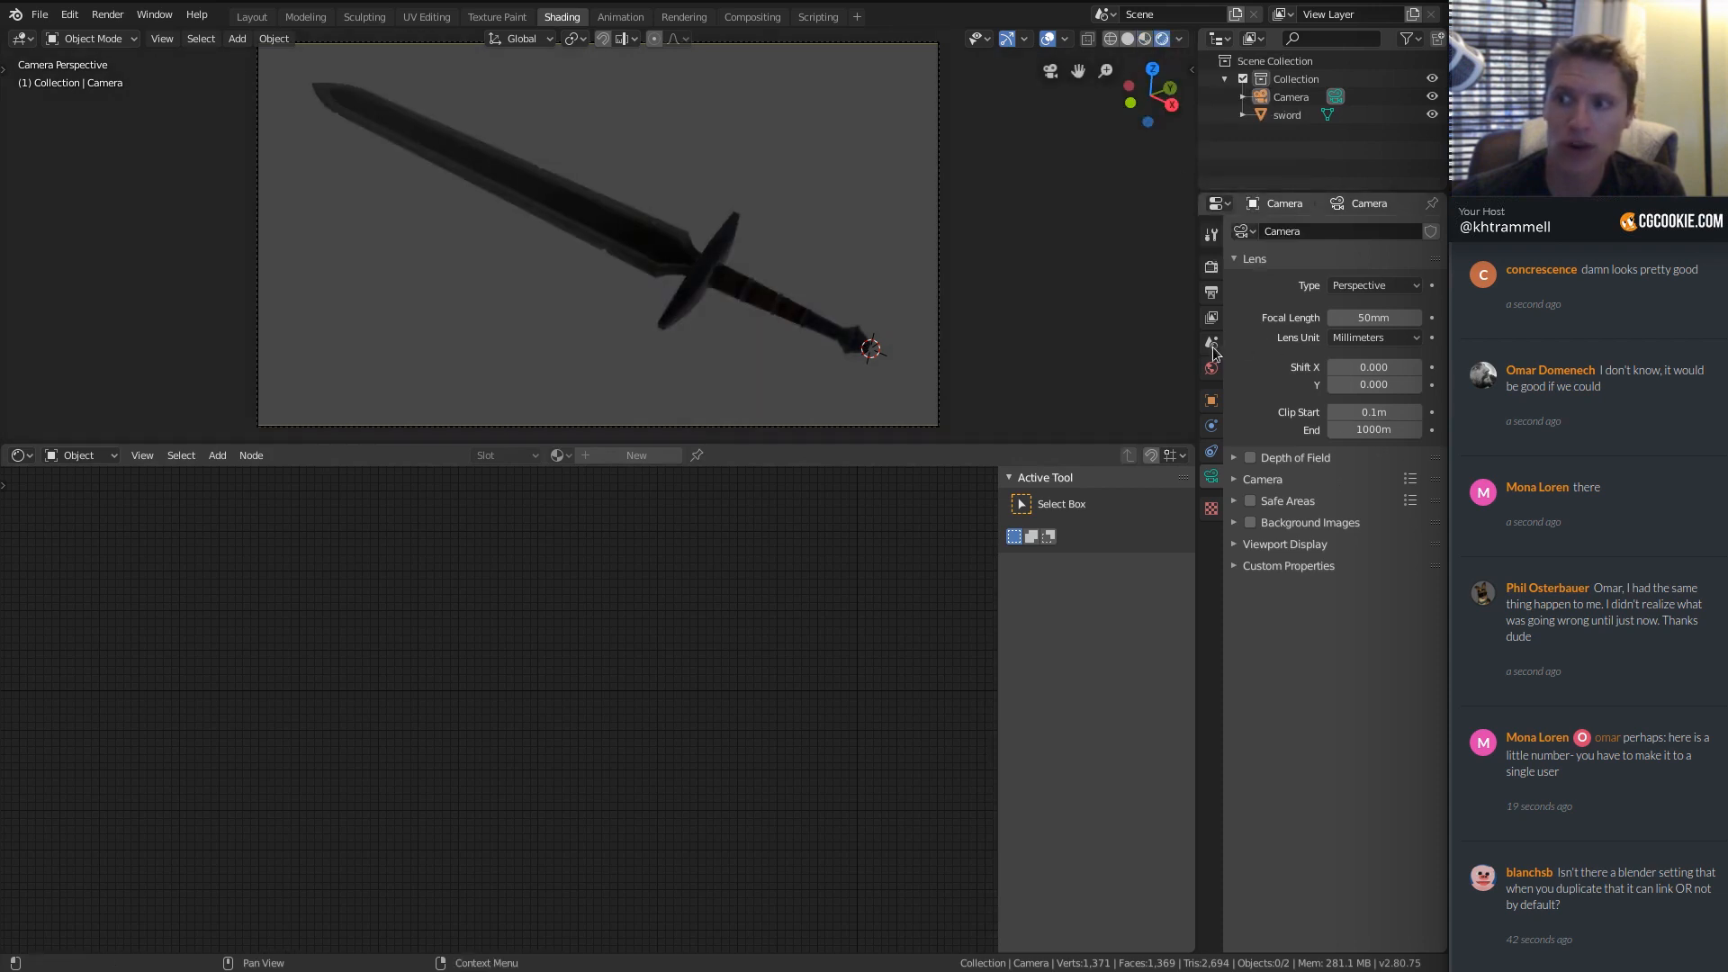
Assign an Environment Texture to the world's background color and browse for its image in the favorite HDRI folder.
{"action": "left_click", "coordinate": [1211, 368]}
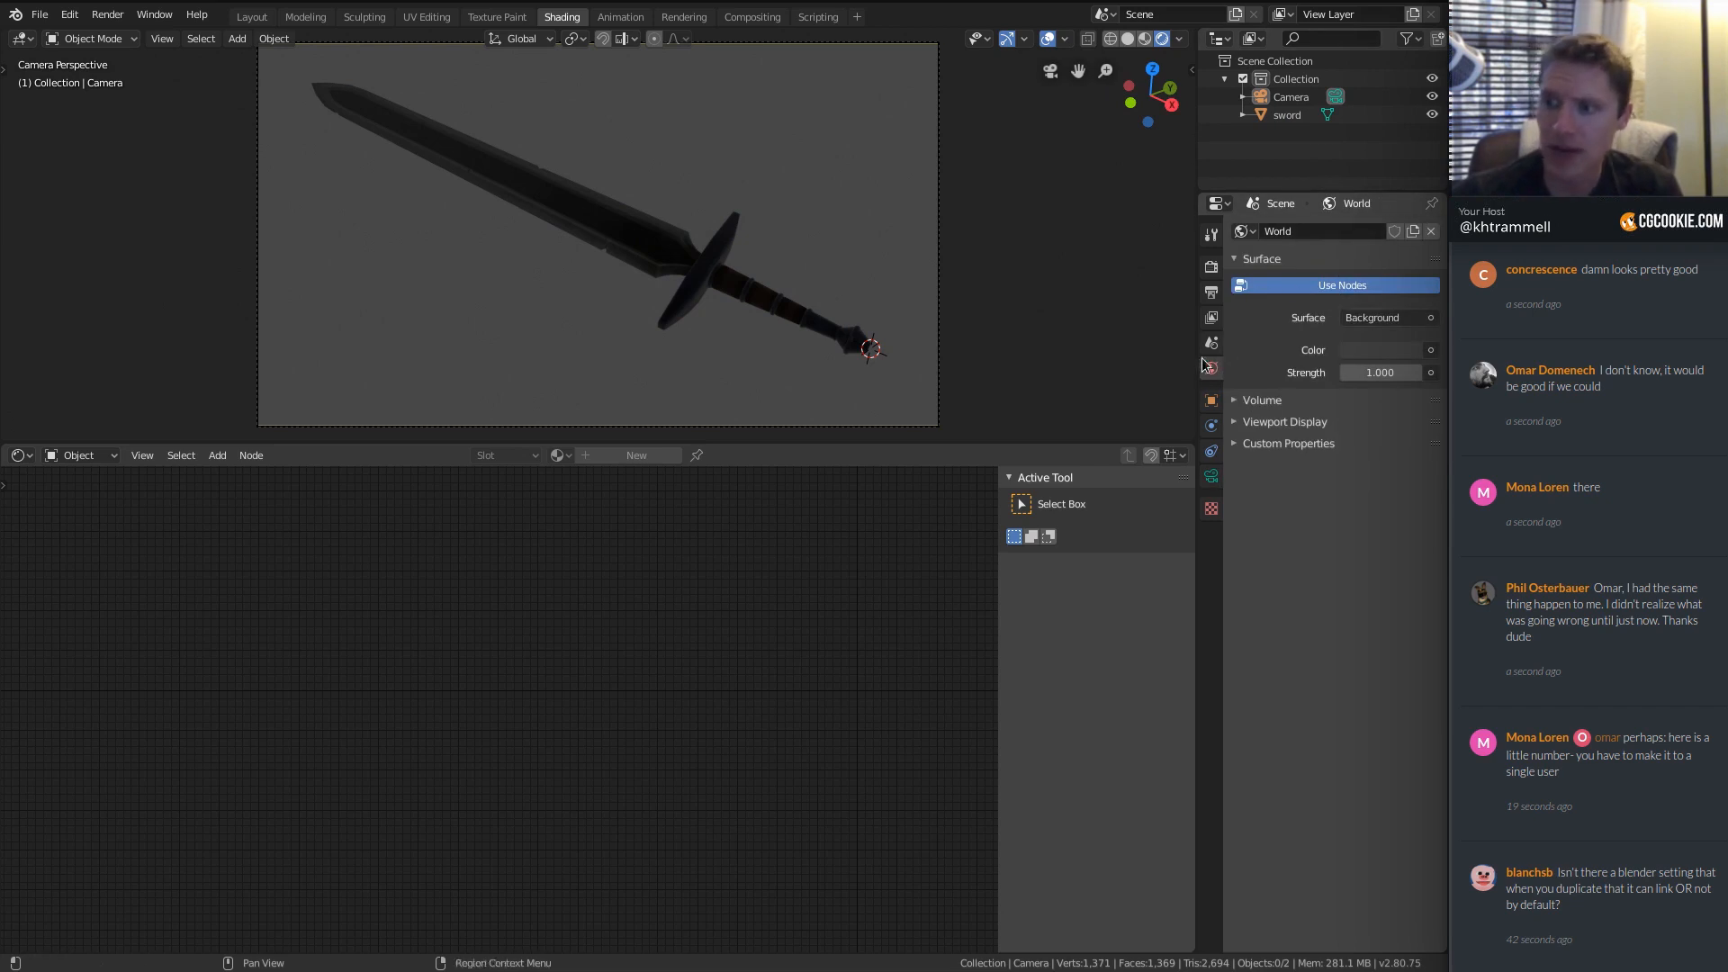
{"action": "left_click", "coordinate": [1430, 350]}
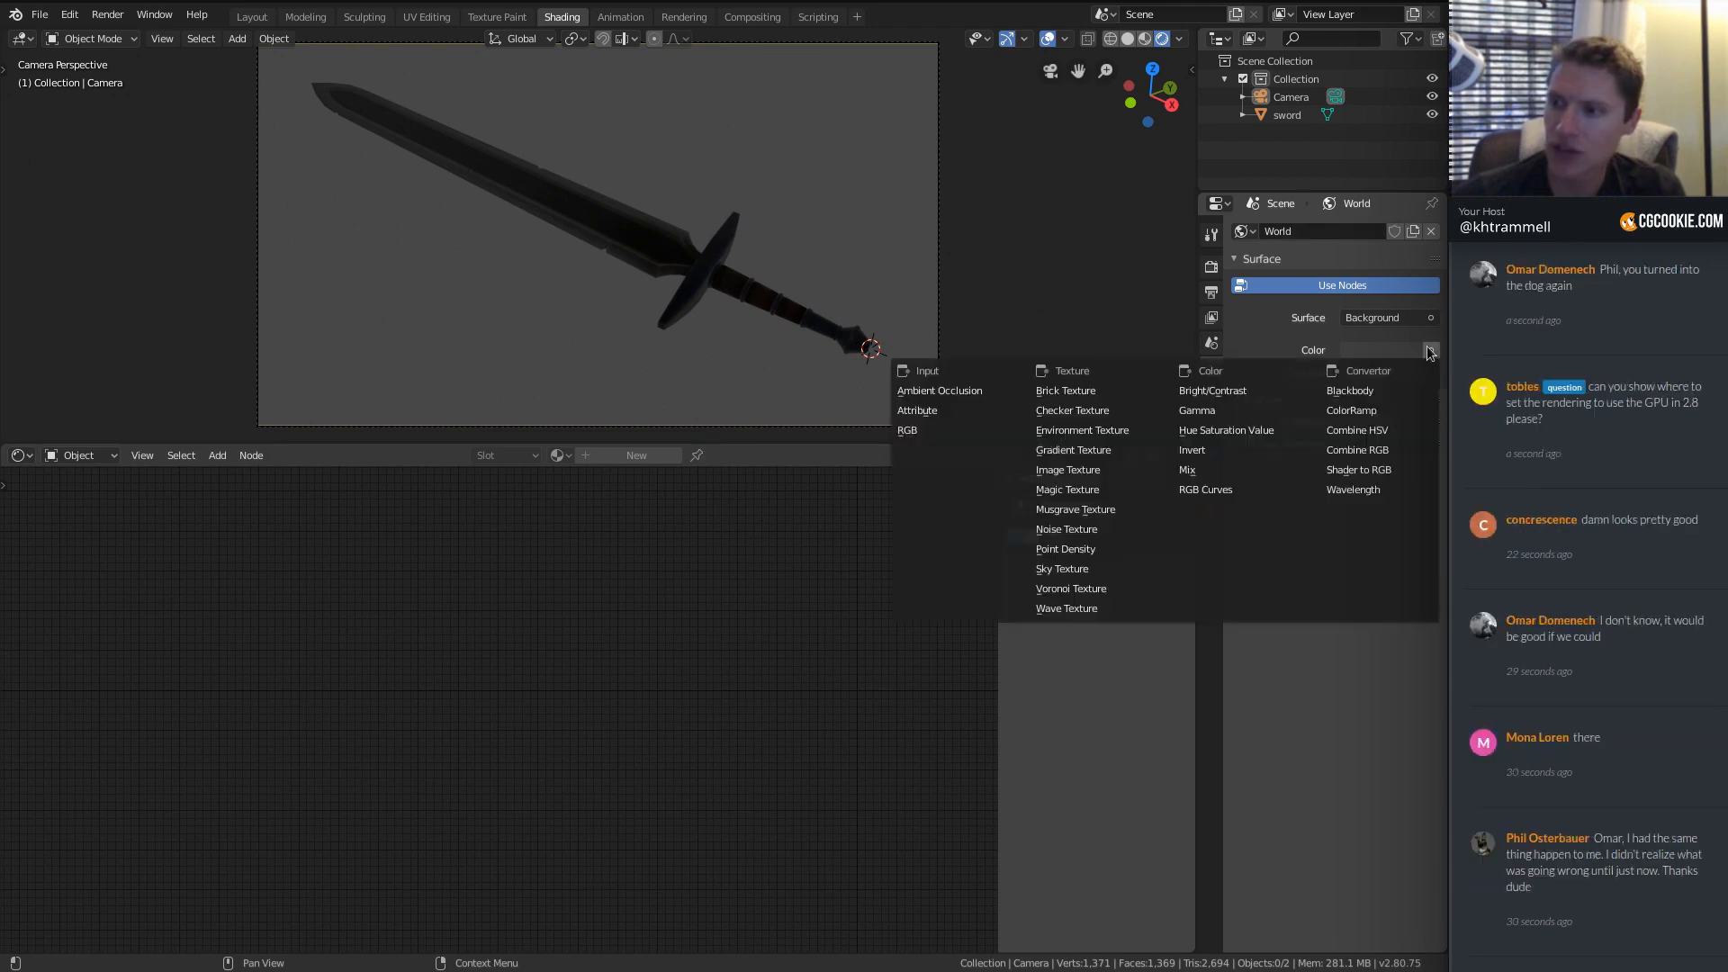
{"action": "left_click", "coordinate": [1093, 432]}
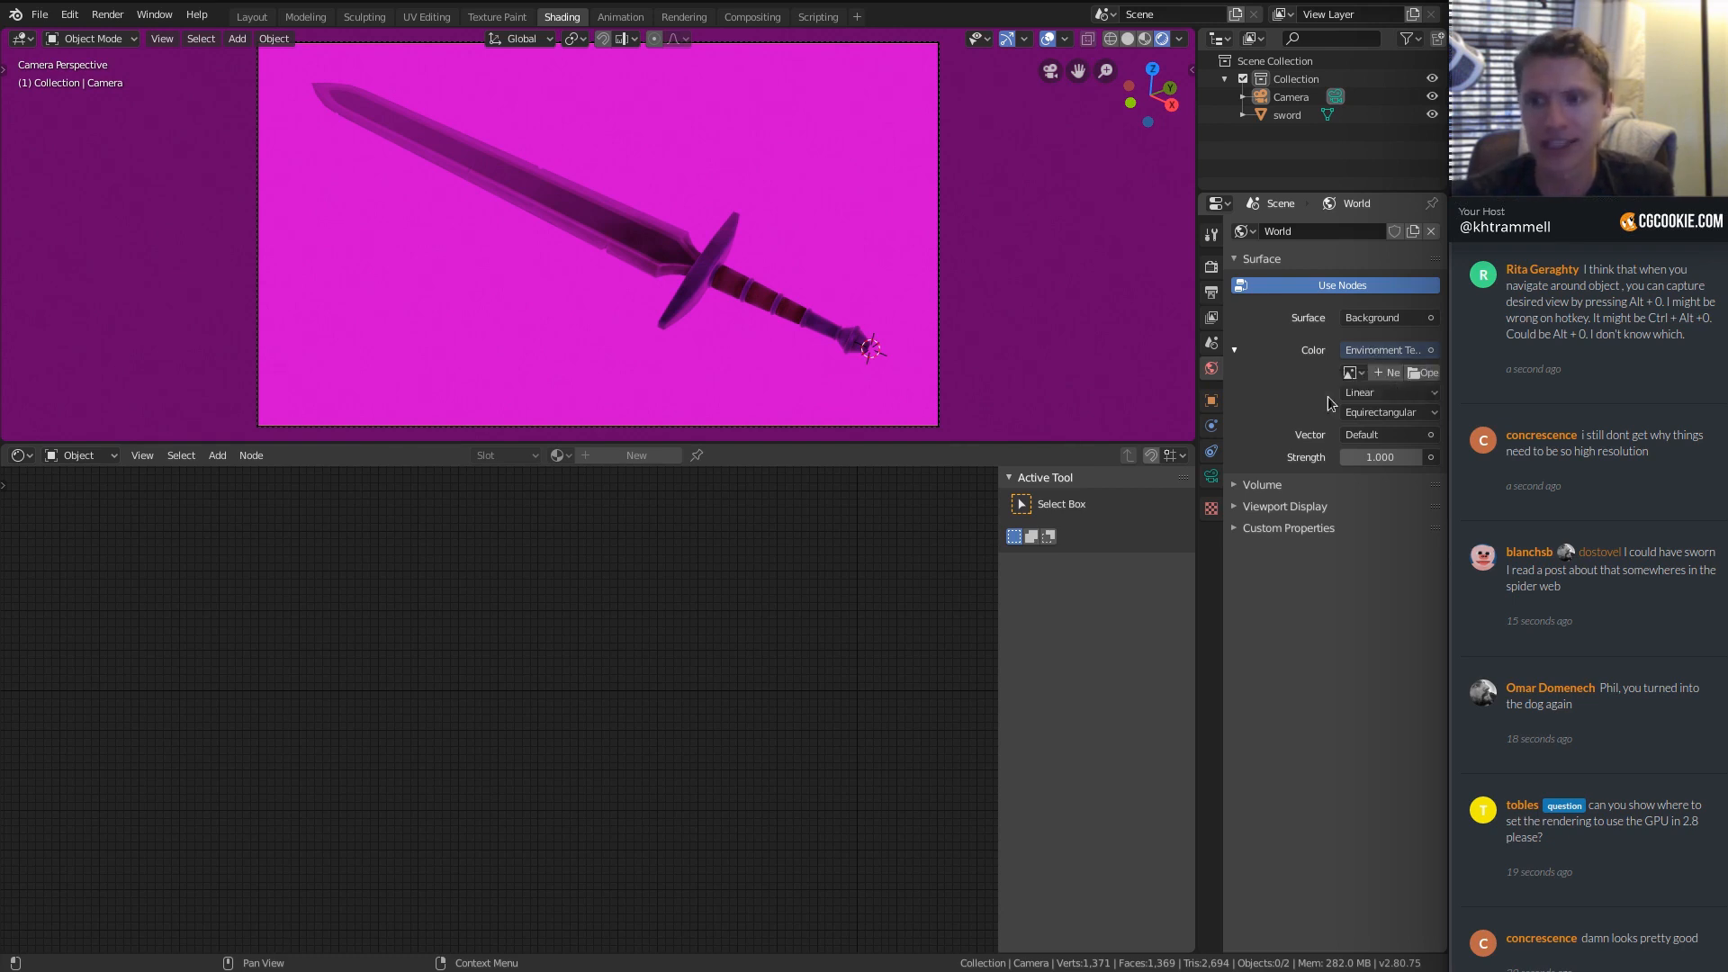
{"action": "left_click", "coordinate": [1422, 373]}
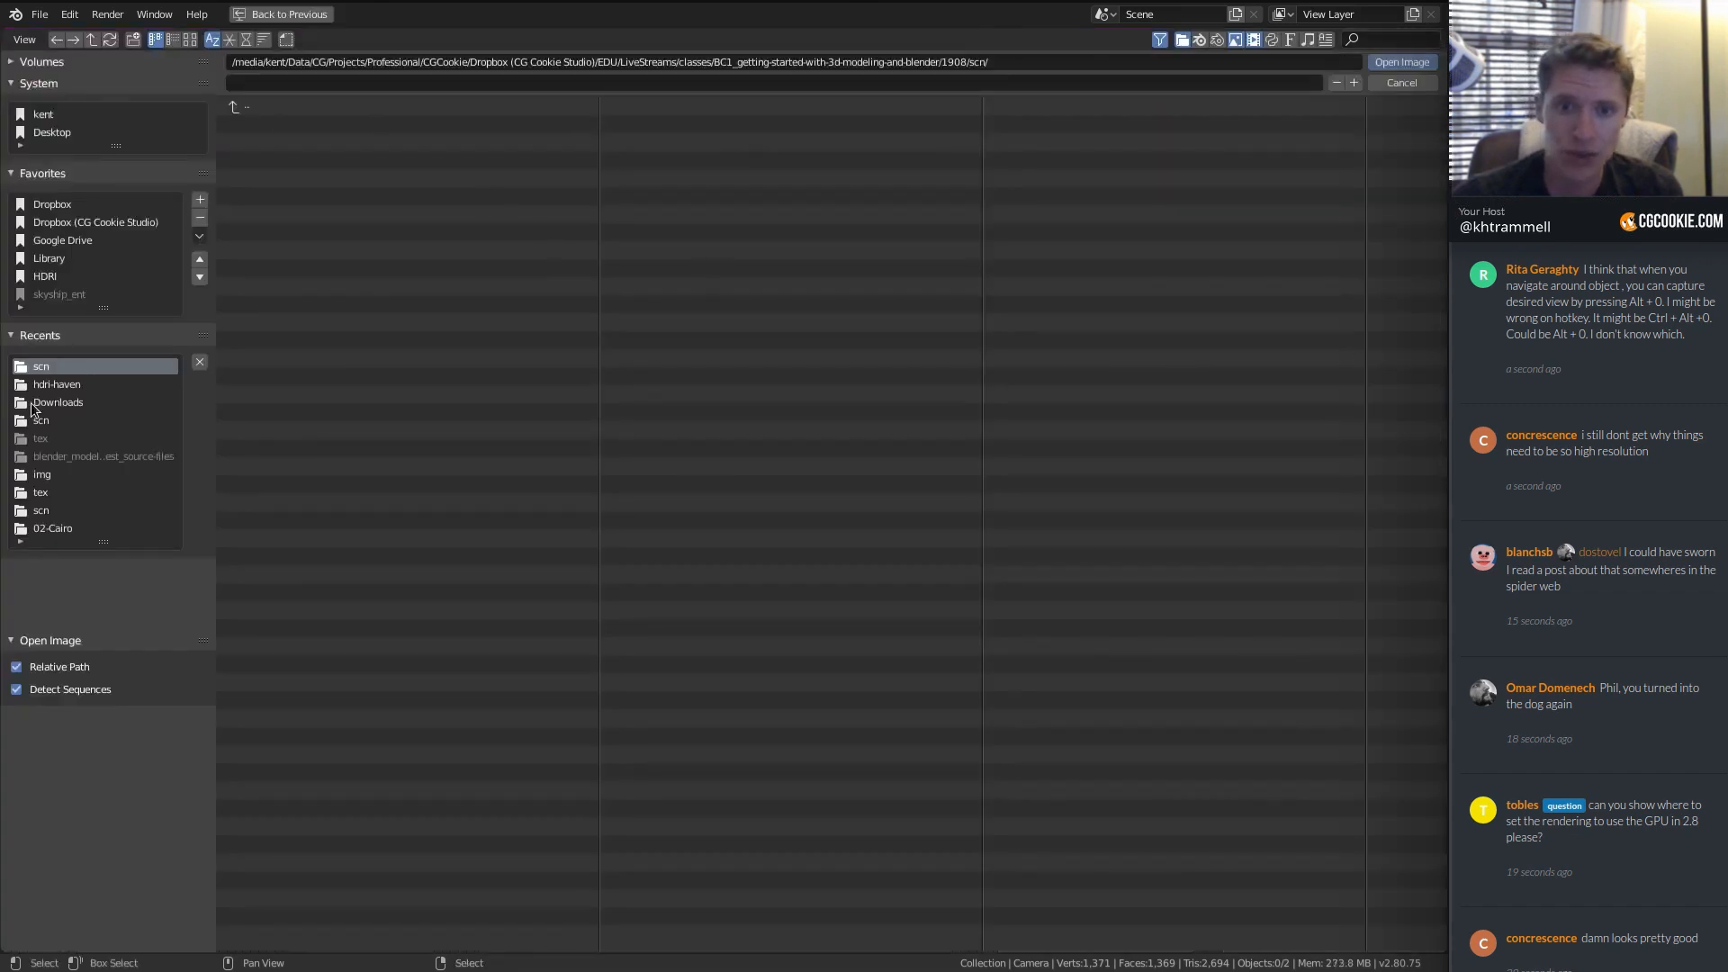
{"action": "left_click", "coordinate": [81, 276]}
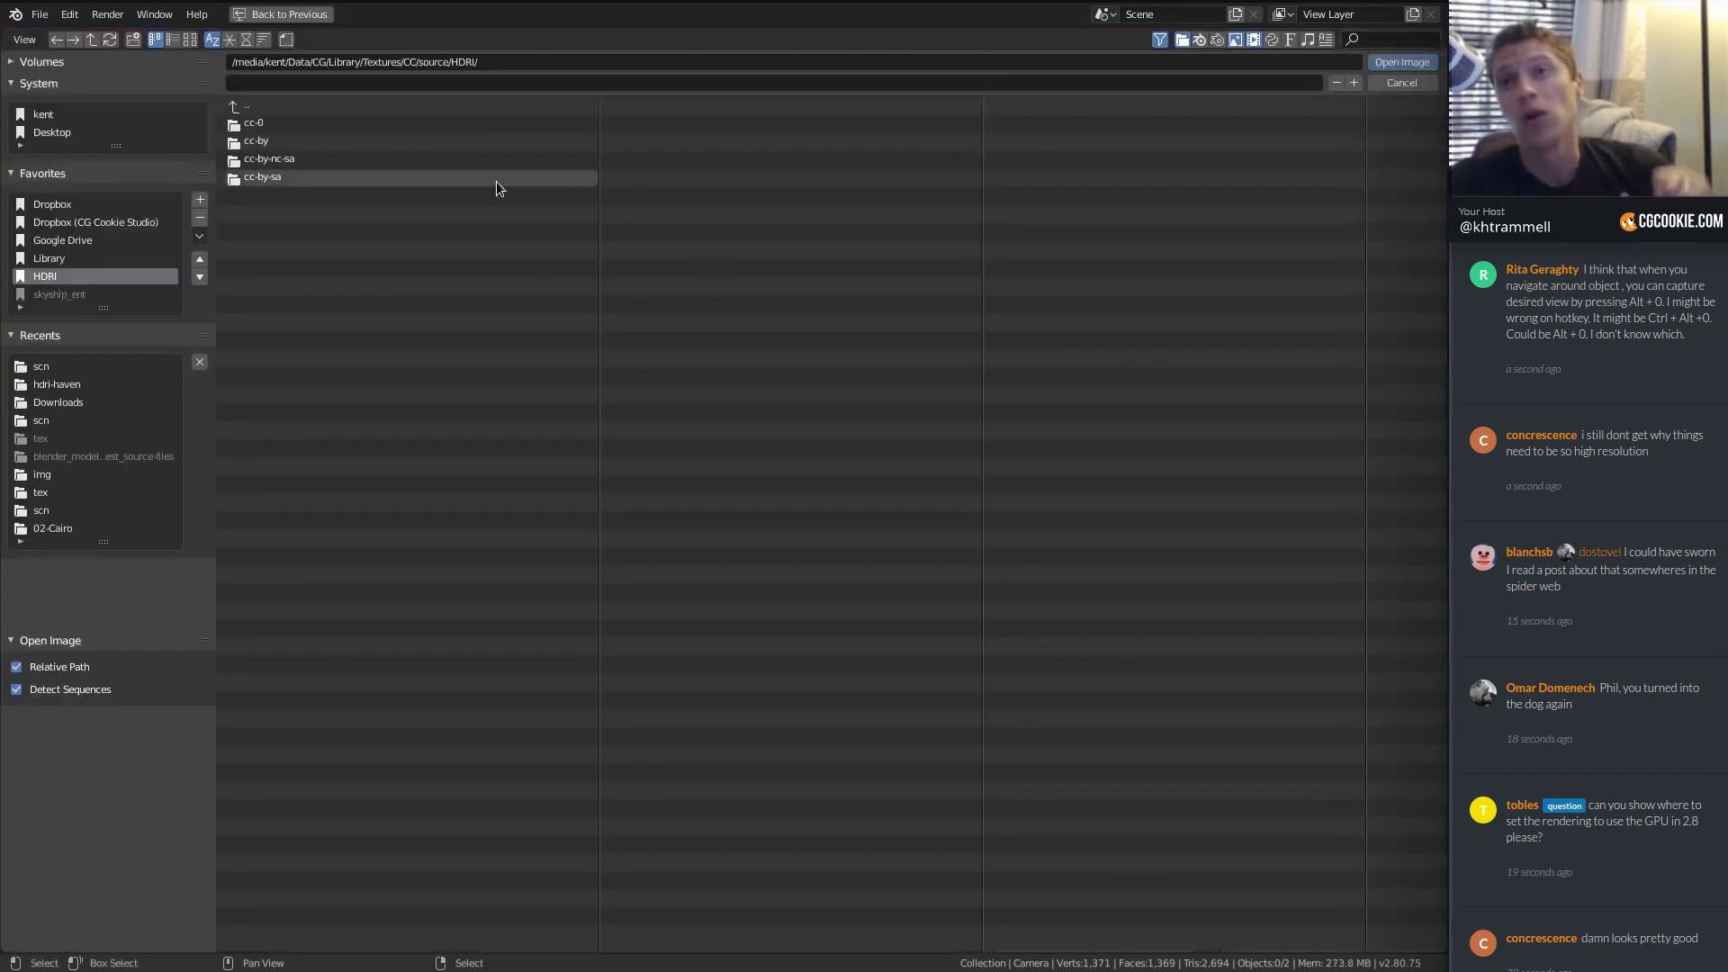
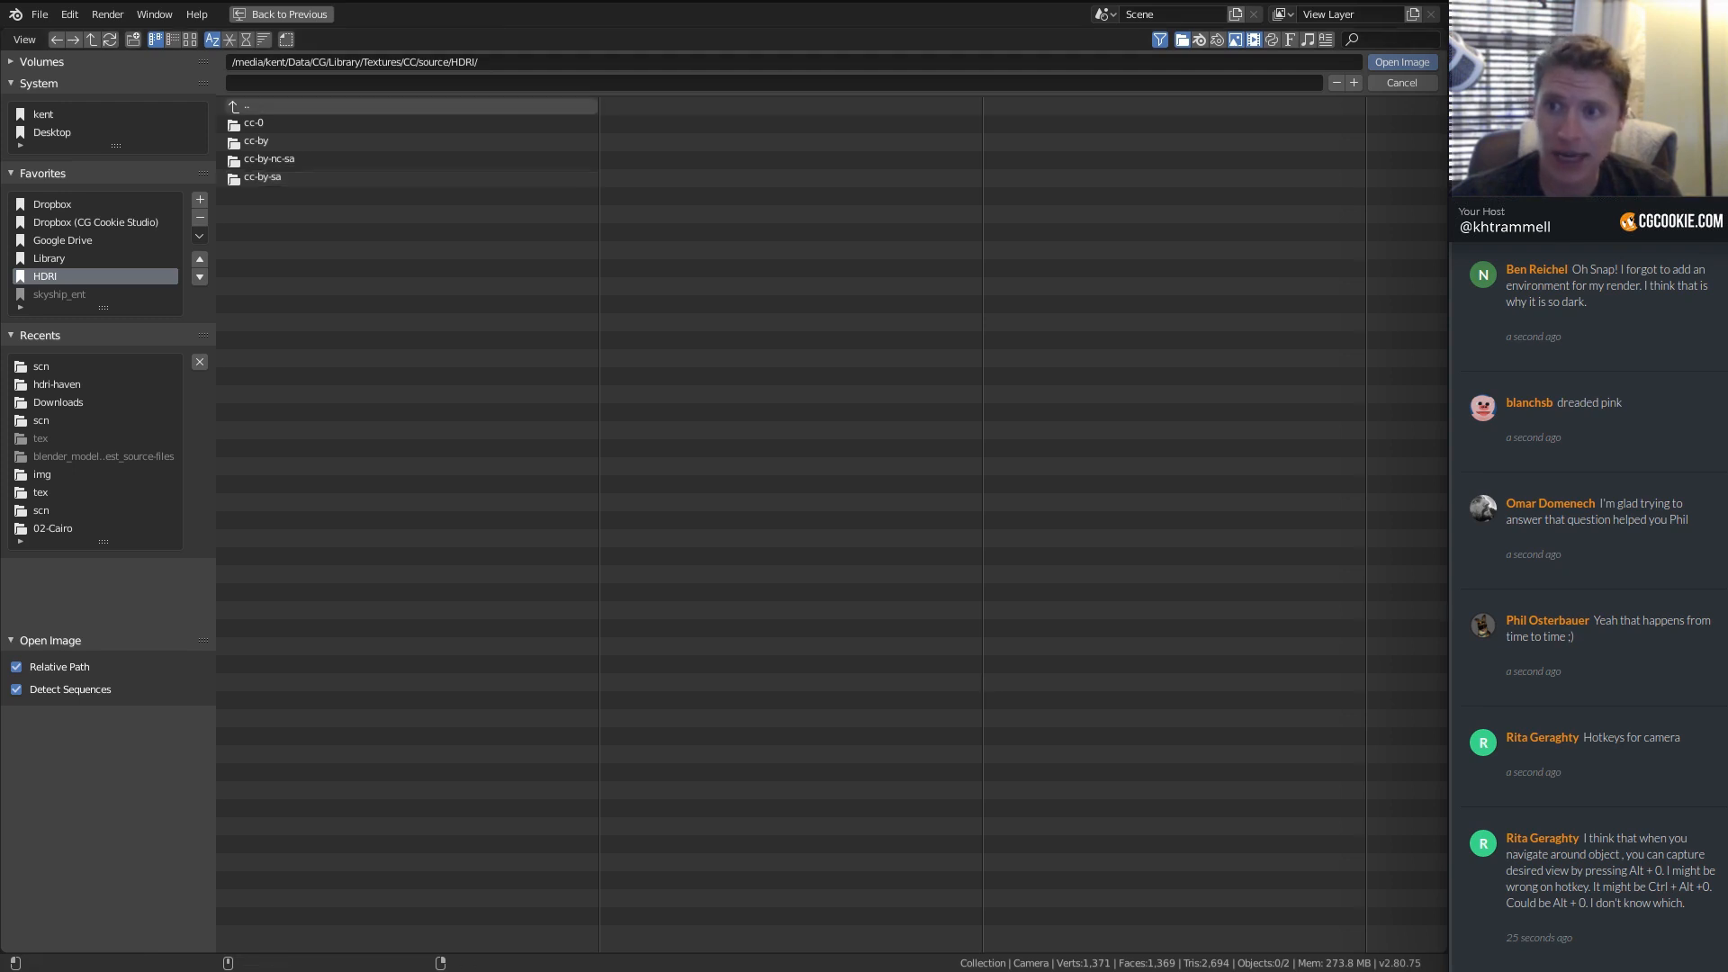
Switch to the web browser, open the HDRI Haven site, and look over its home page.
{"action": "key", "text": "alt+Tab"}
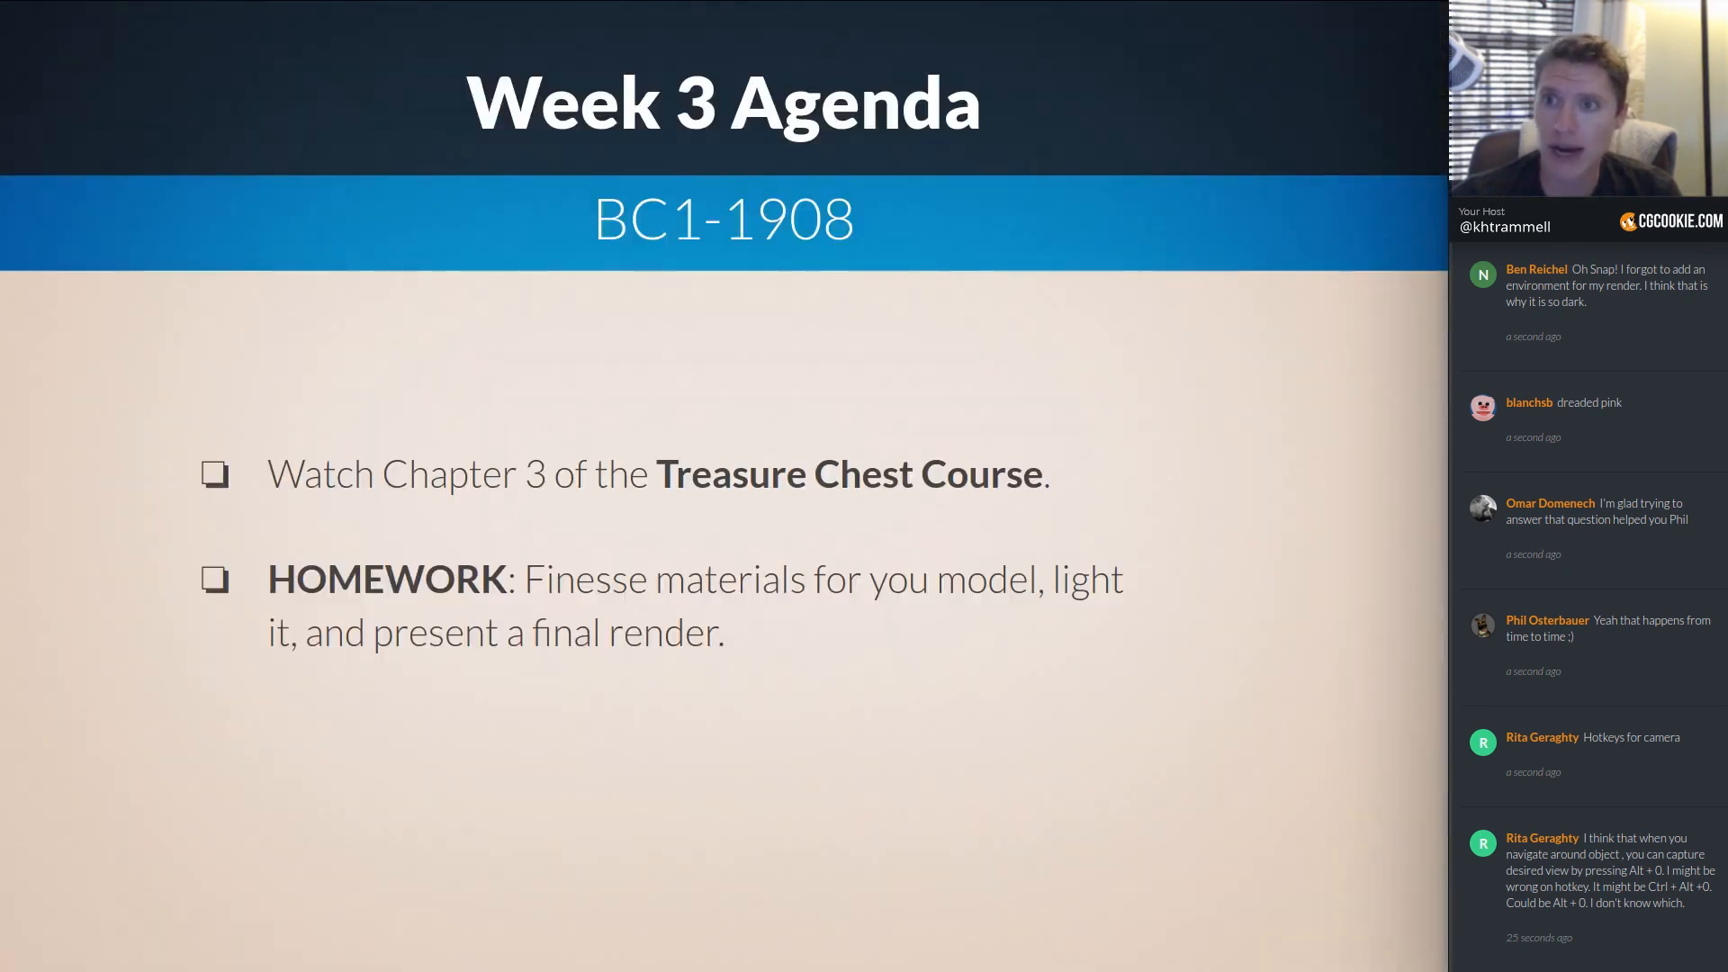
{"action": "key", "text": "alt+Tab"}
{"action": "type", "text": "hdri"}
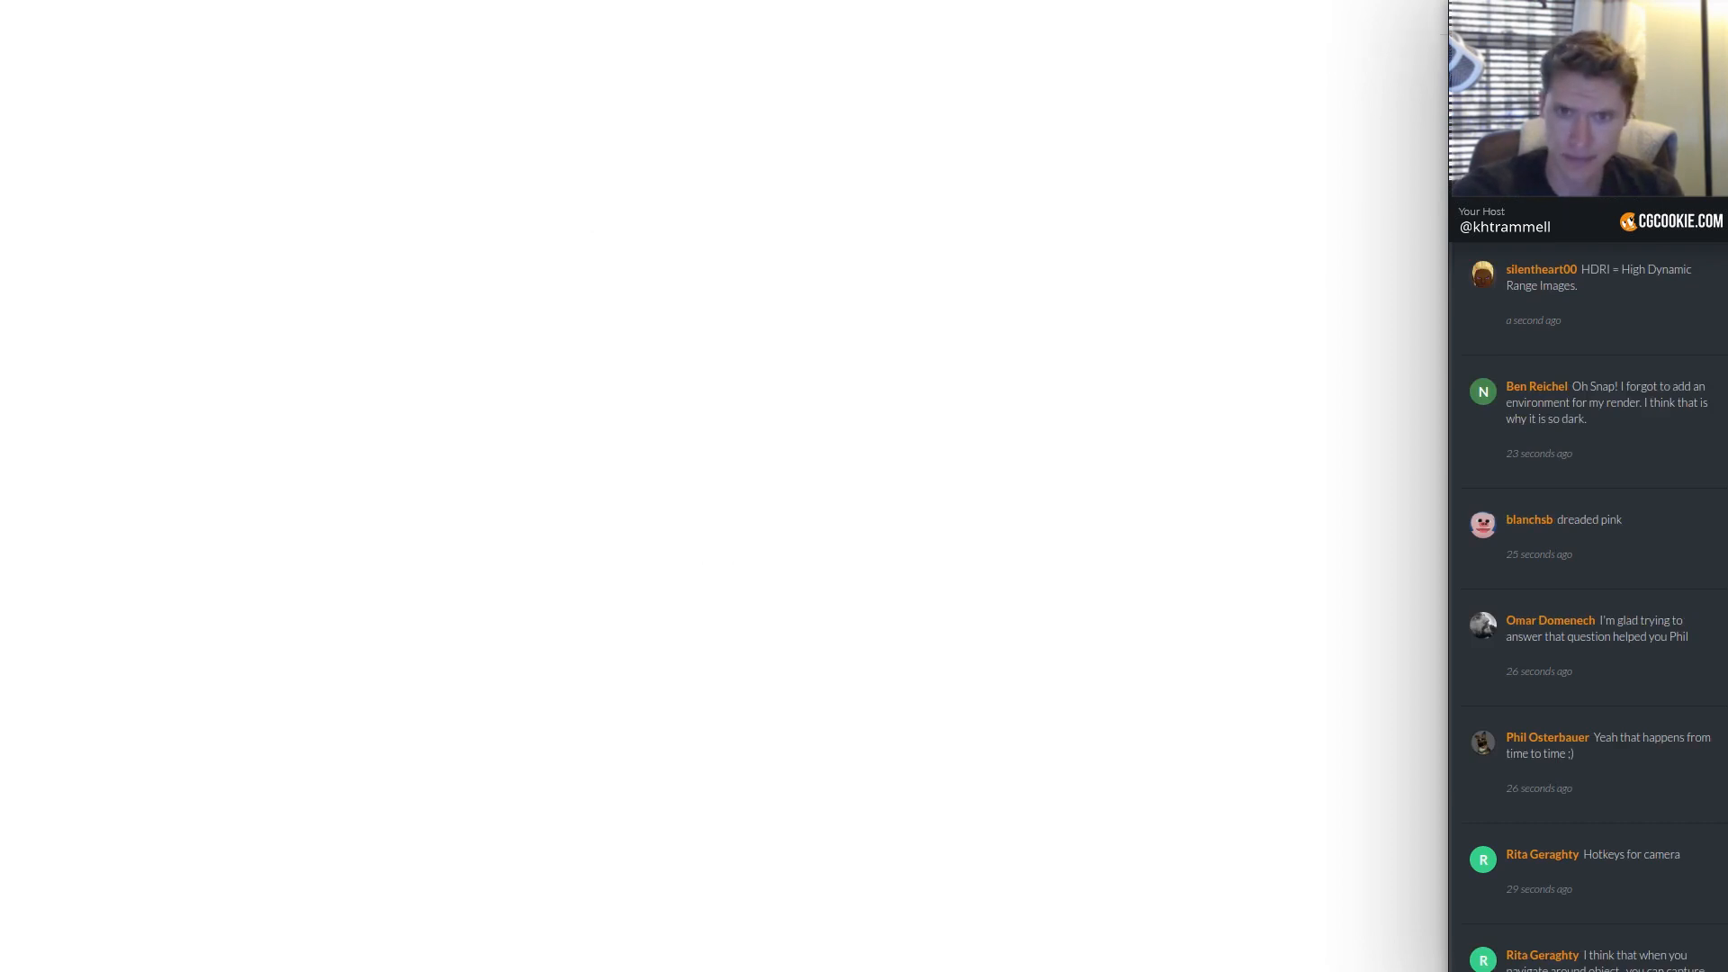
{"action": "key", "text": "Return"}
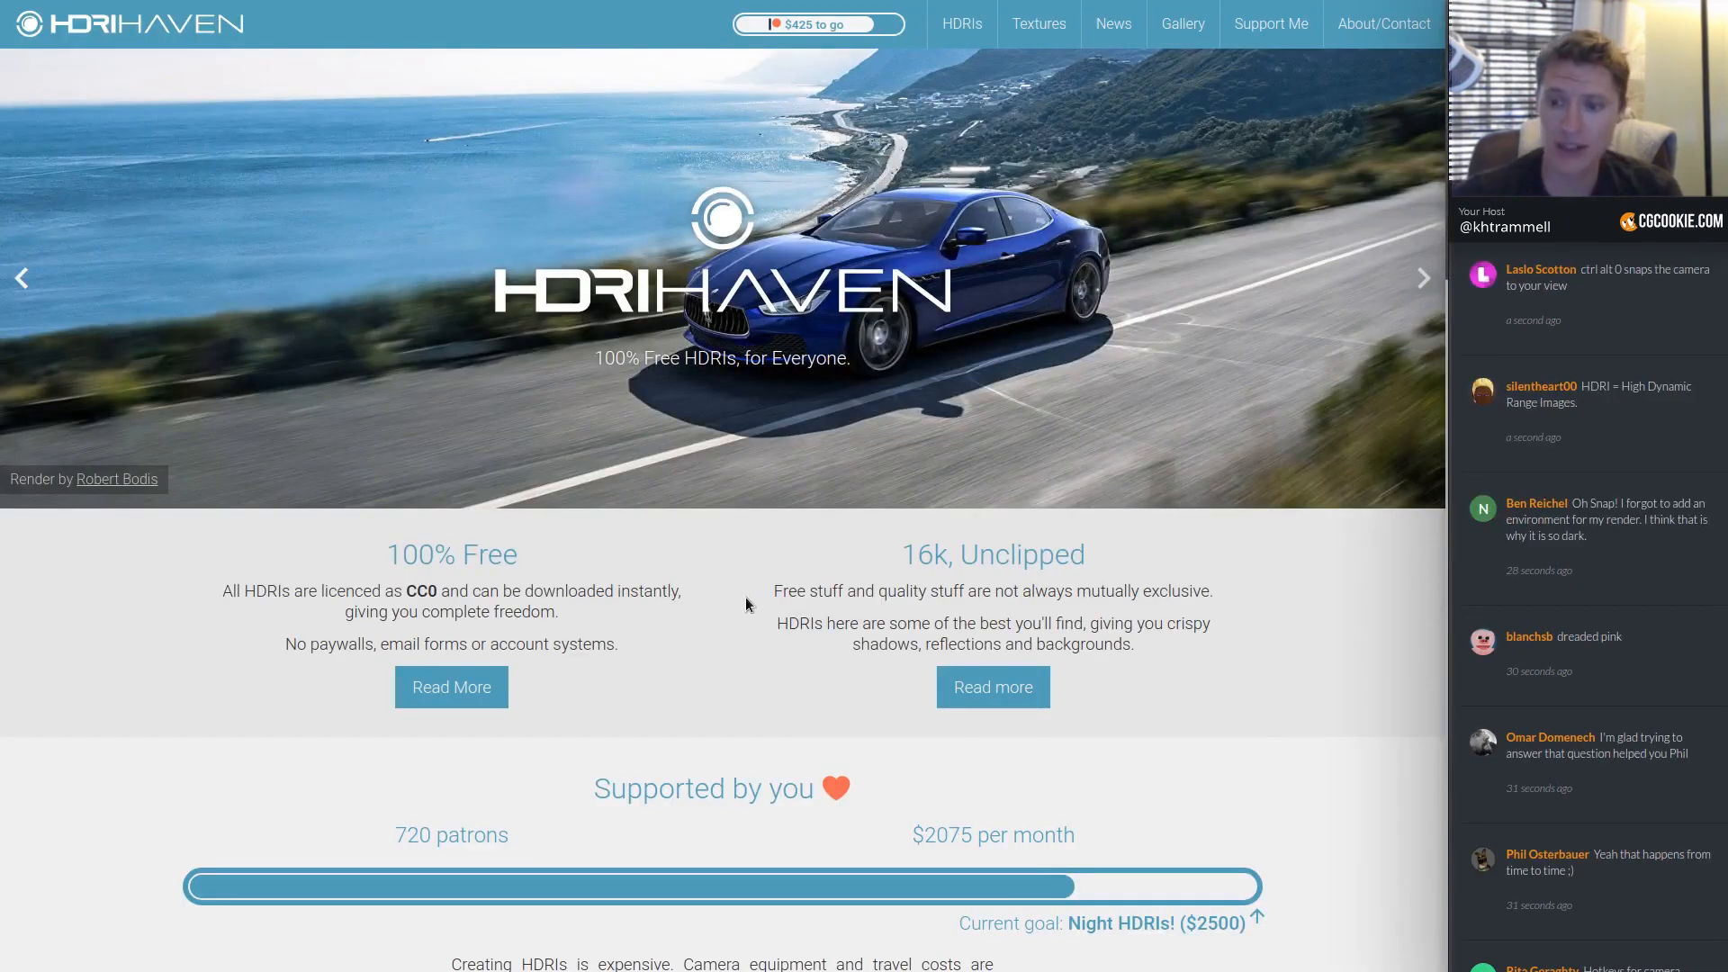
{"action": "scroll", "coordinate": [753, 609], "scroll_direction": "down", "scroll_amount": 5}
{"action": "scroll", "coordinate": [753, 608], "scroll_direction": "up", "scroll_amount": 5}
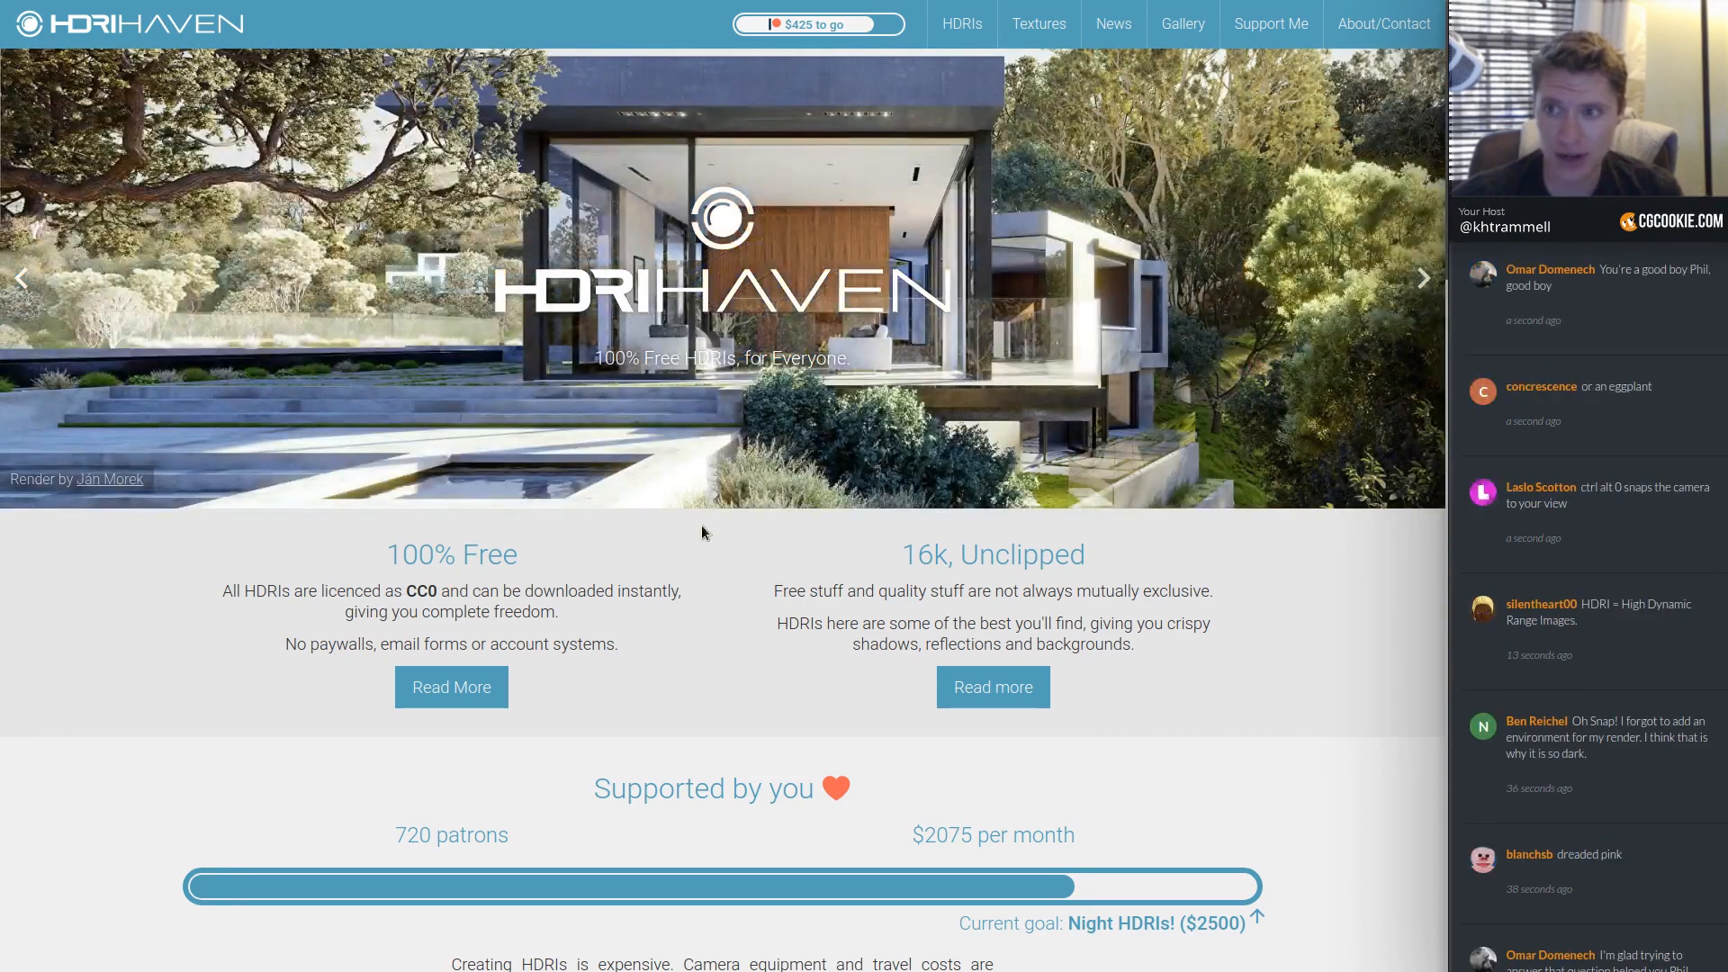
{"action": "scroll", "coordinate": [727, 598], "scroll_direction": "down", "scroll_amount": 1}
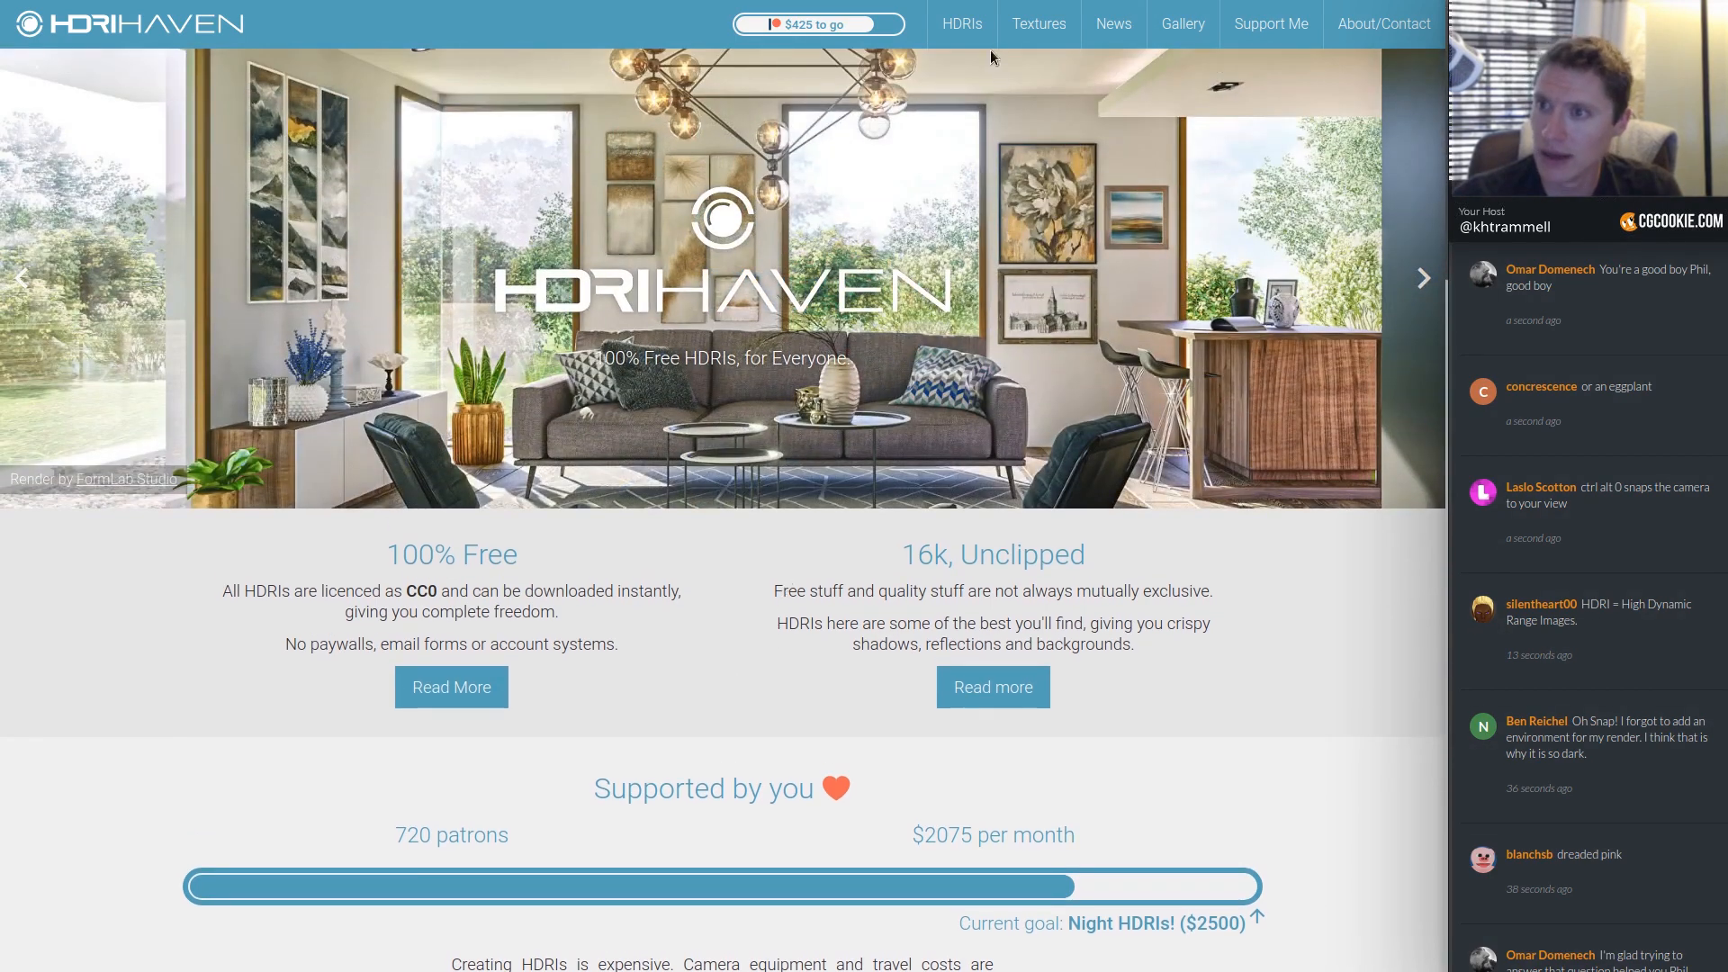
Open HDRI Haven's HDRI library and examine the environment images in the Indoor category.
{"action": "left_click", "coordinate": [973, 29]}
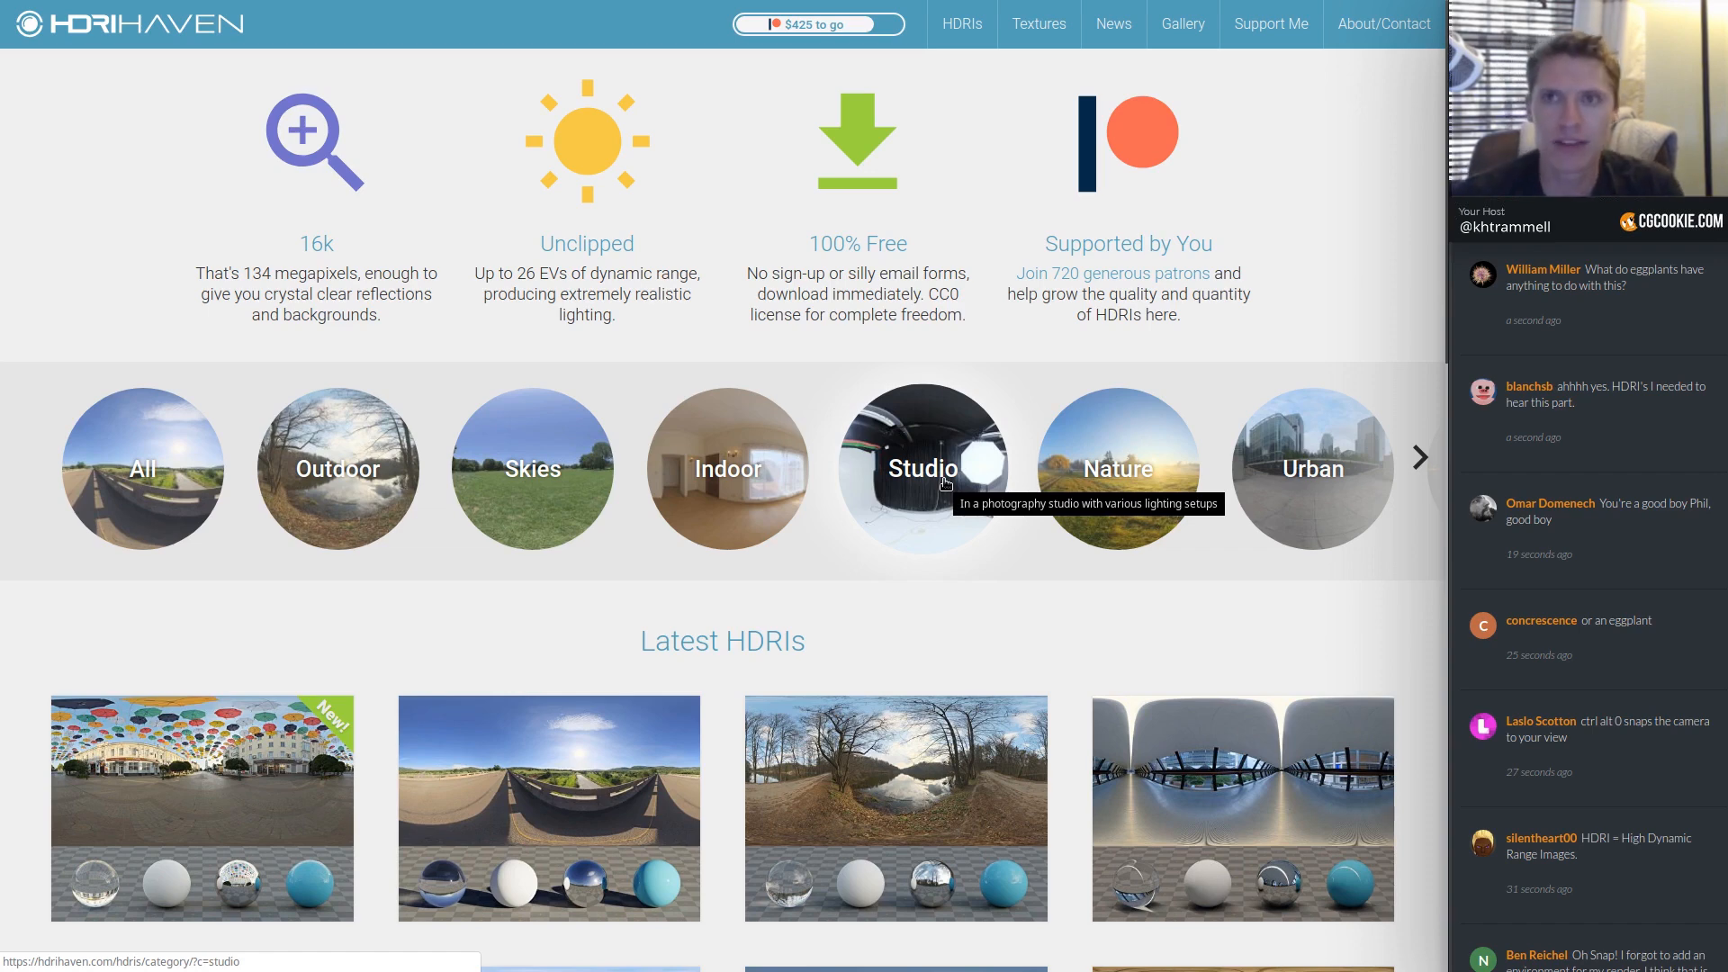
{"action": "left_click", "coordinate": [711, 481]}
{"action": "scroll", "coordinate": [1017, 546], "scroll_direction": "down", "scroll_amount": 8}
{"action": "scroll", "coordinate": [777, 573], "scroll_direction": "down", "scroll_amount": 8}
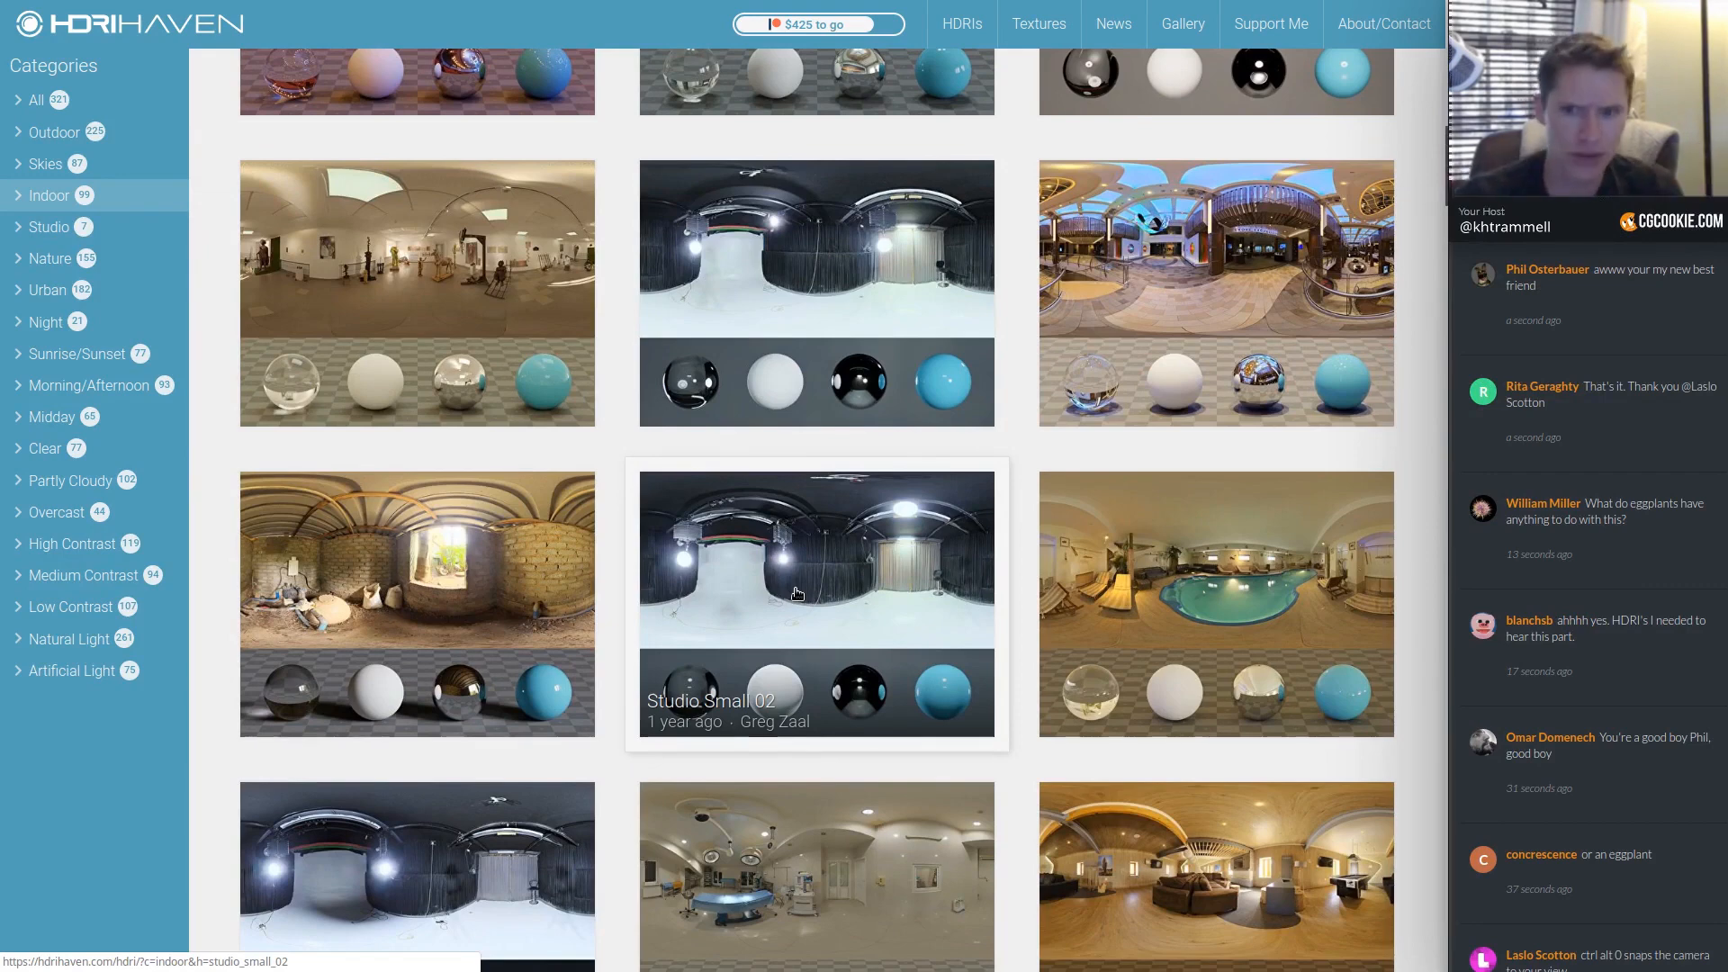
{"action": "scroll", "coordinate": [792, 590], "scroll_direction": "down", "scroll_amount": 3}
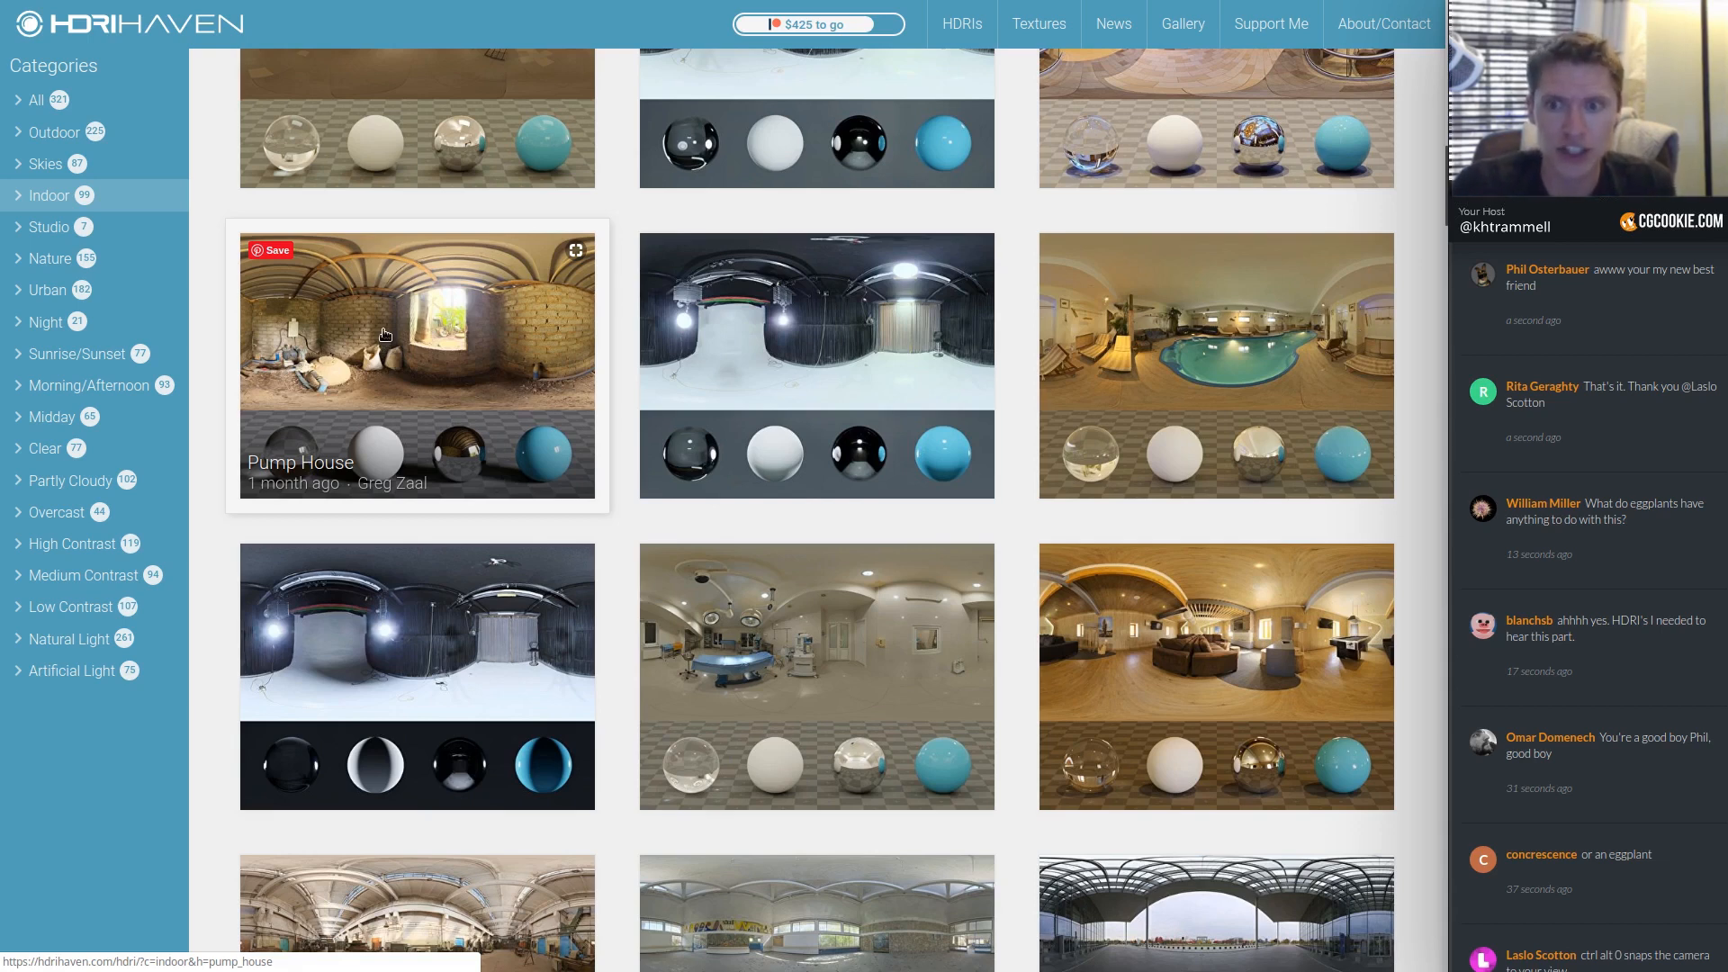
{"action": "scroll", "coordinate": [472, 500], "scroll_direction": "down", "scroll_amount": 3}
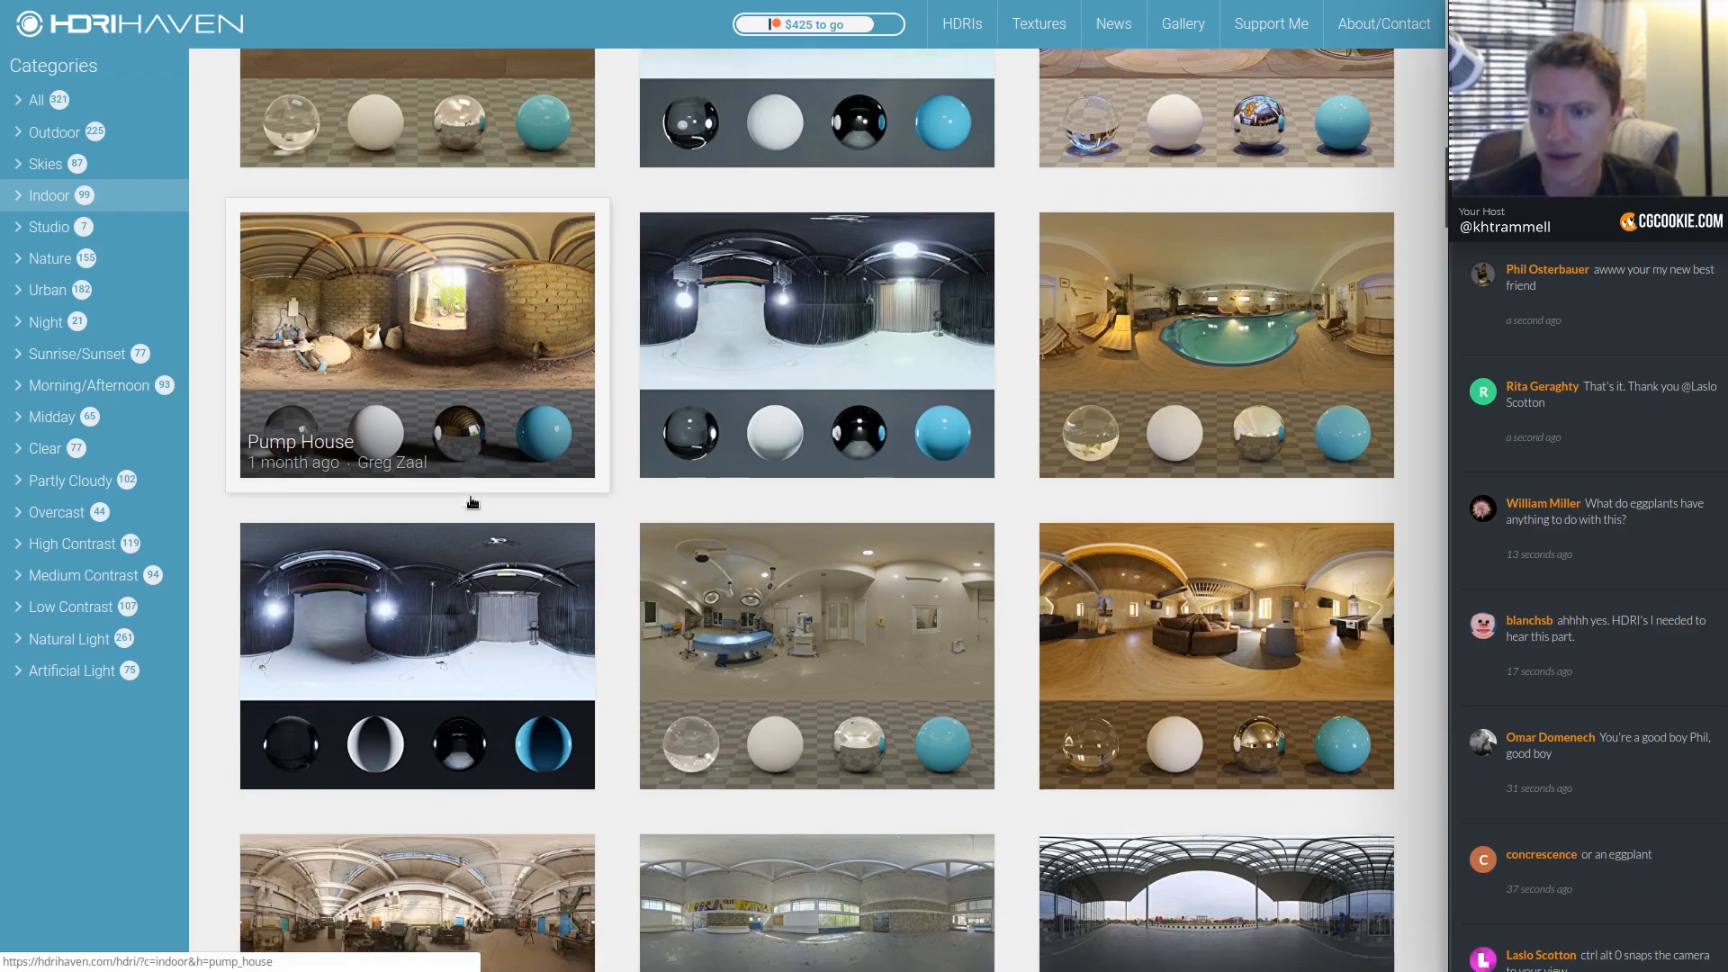
{"action": "scroll", "coordinate": [471, 501], "scroll_direction": "down", "scroll_amount": 10}
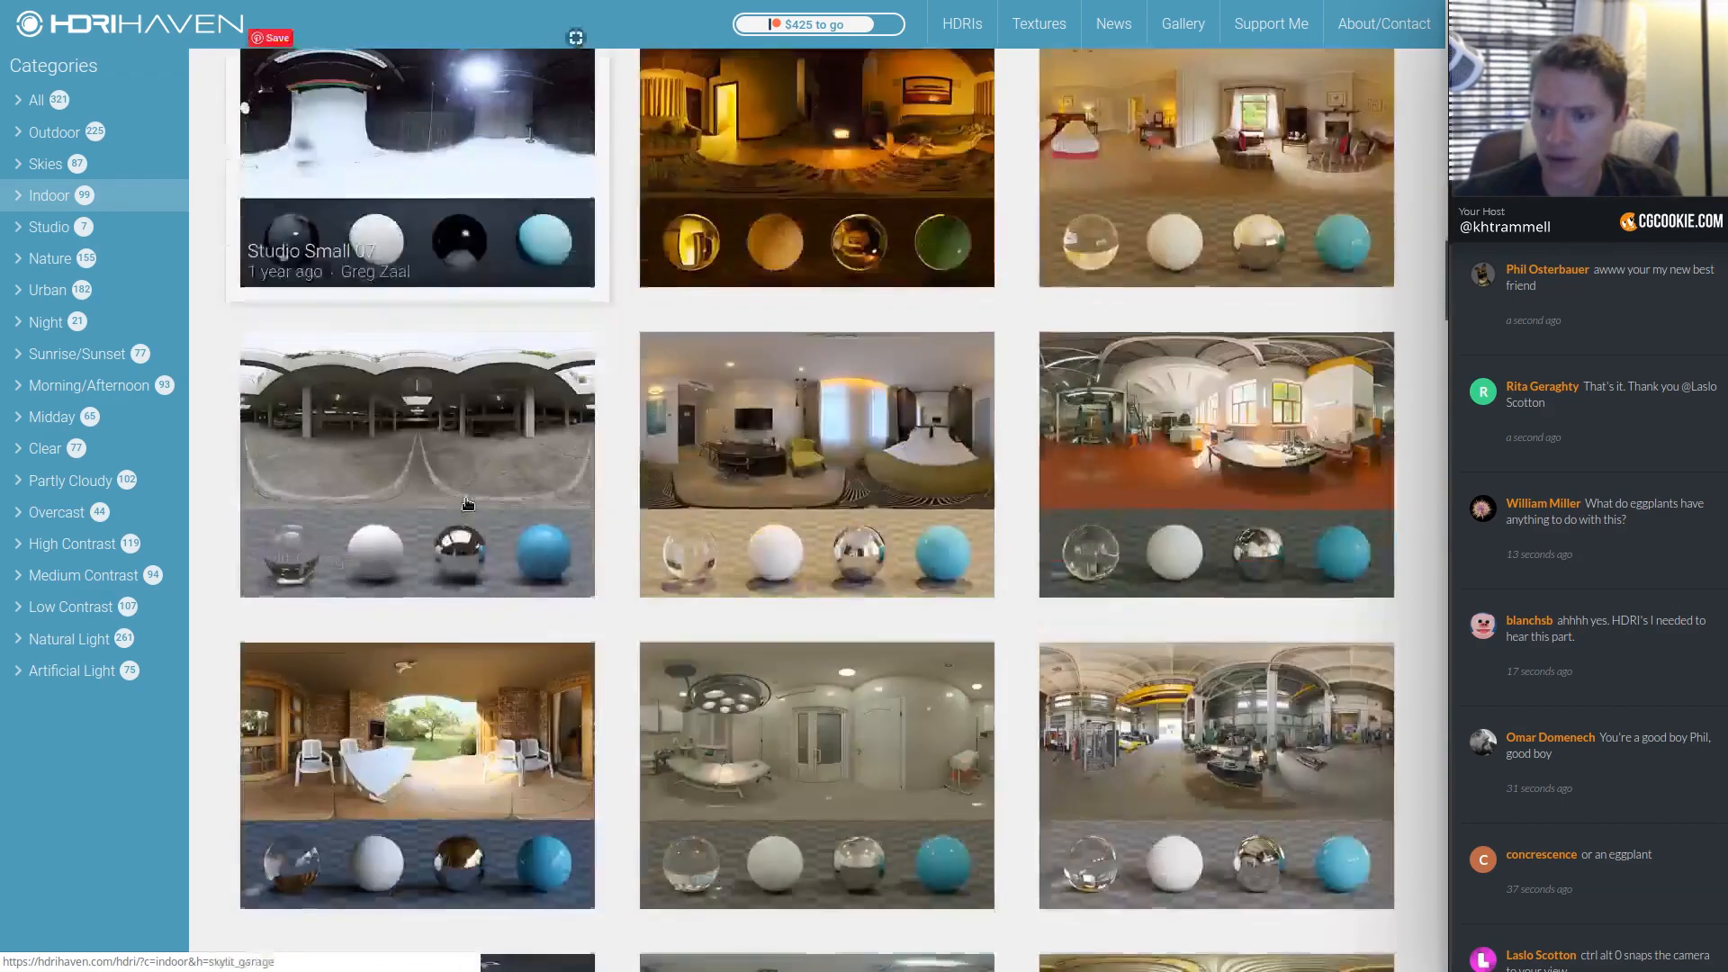
{"action": "scroll", "coordinate": [467, 504], "scroll_direction": "down", "scroll_amount": 4}
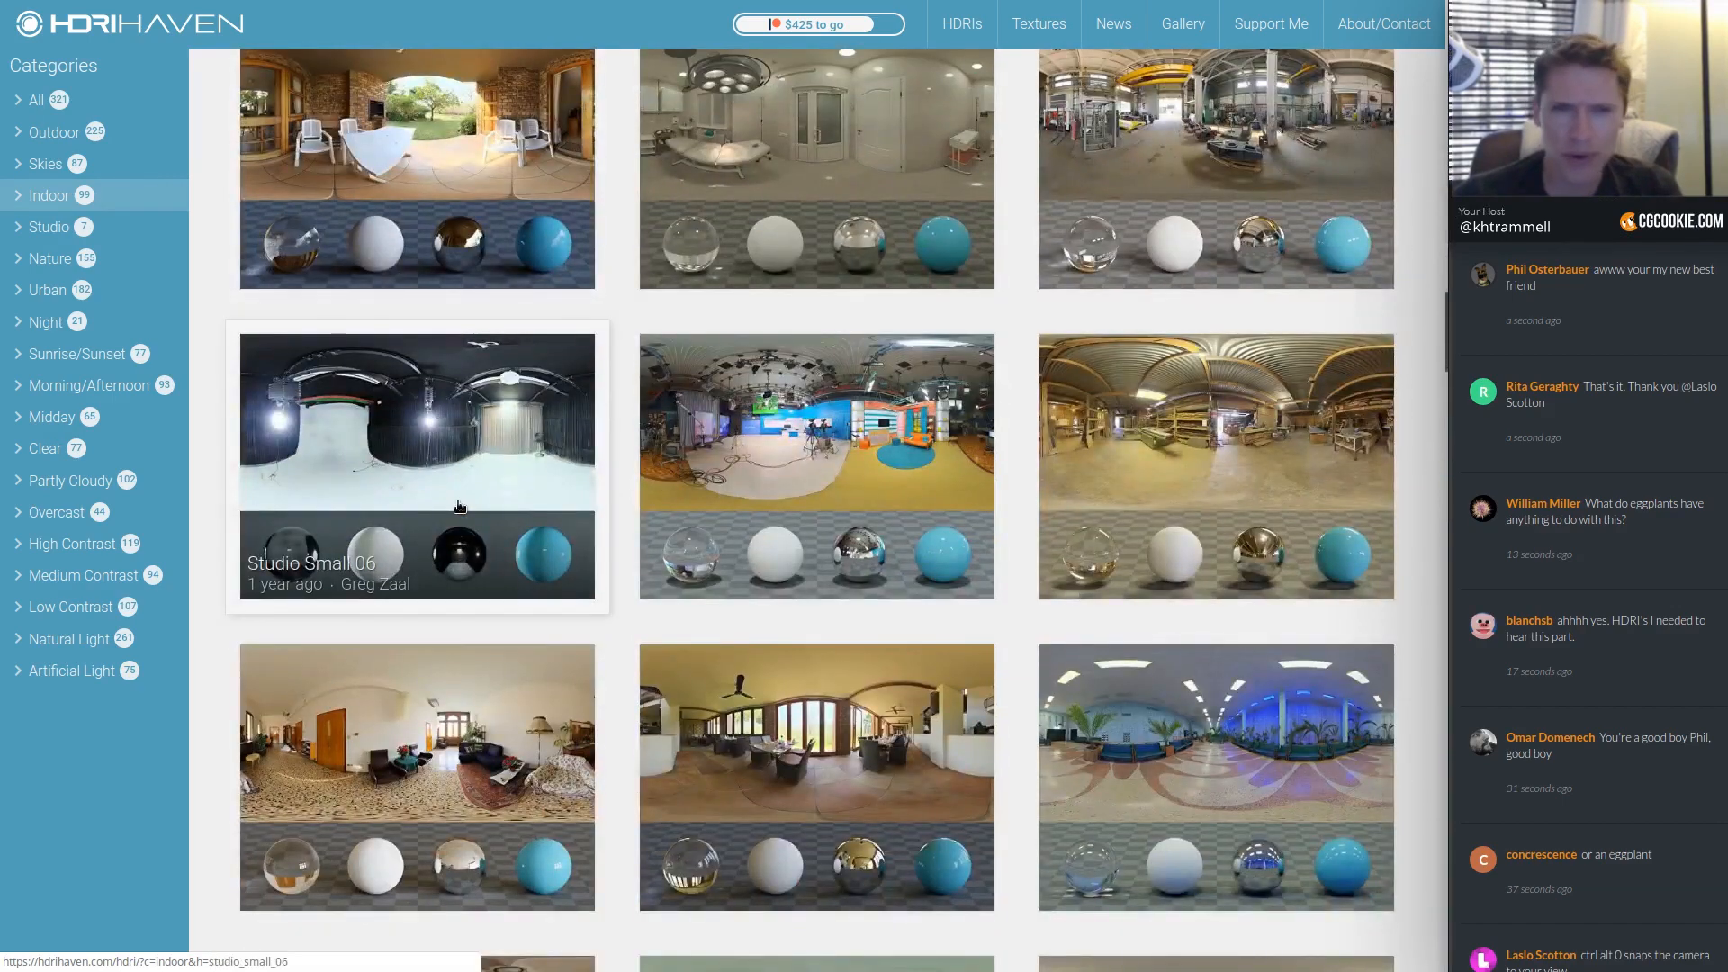
{"action": "scroll", "coordinate": [460, 507], "scroll_direction": "down", "scroll_amount": 6}
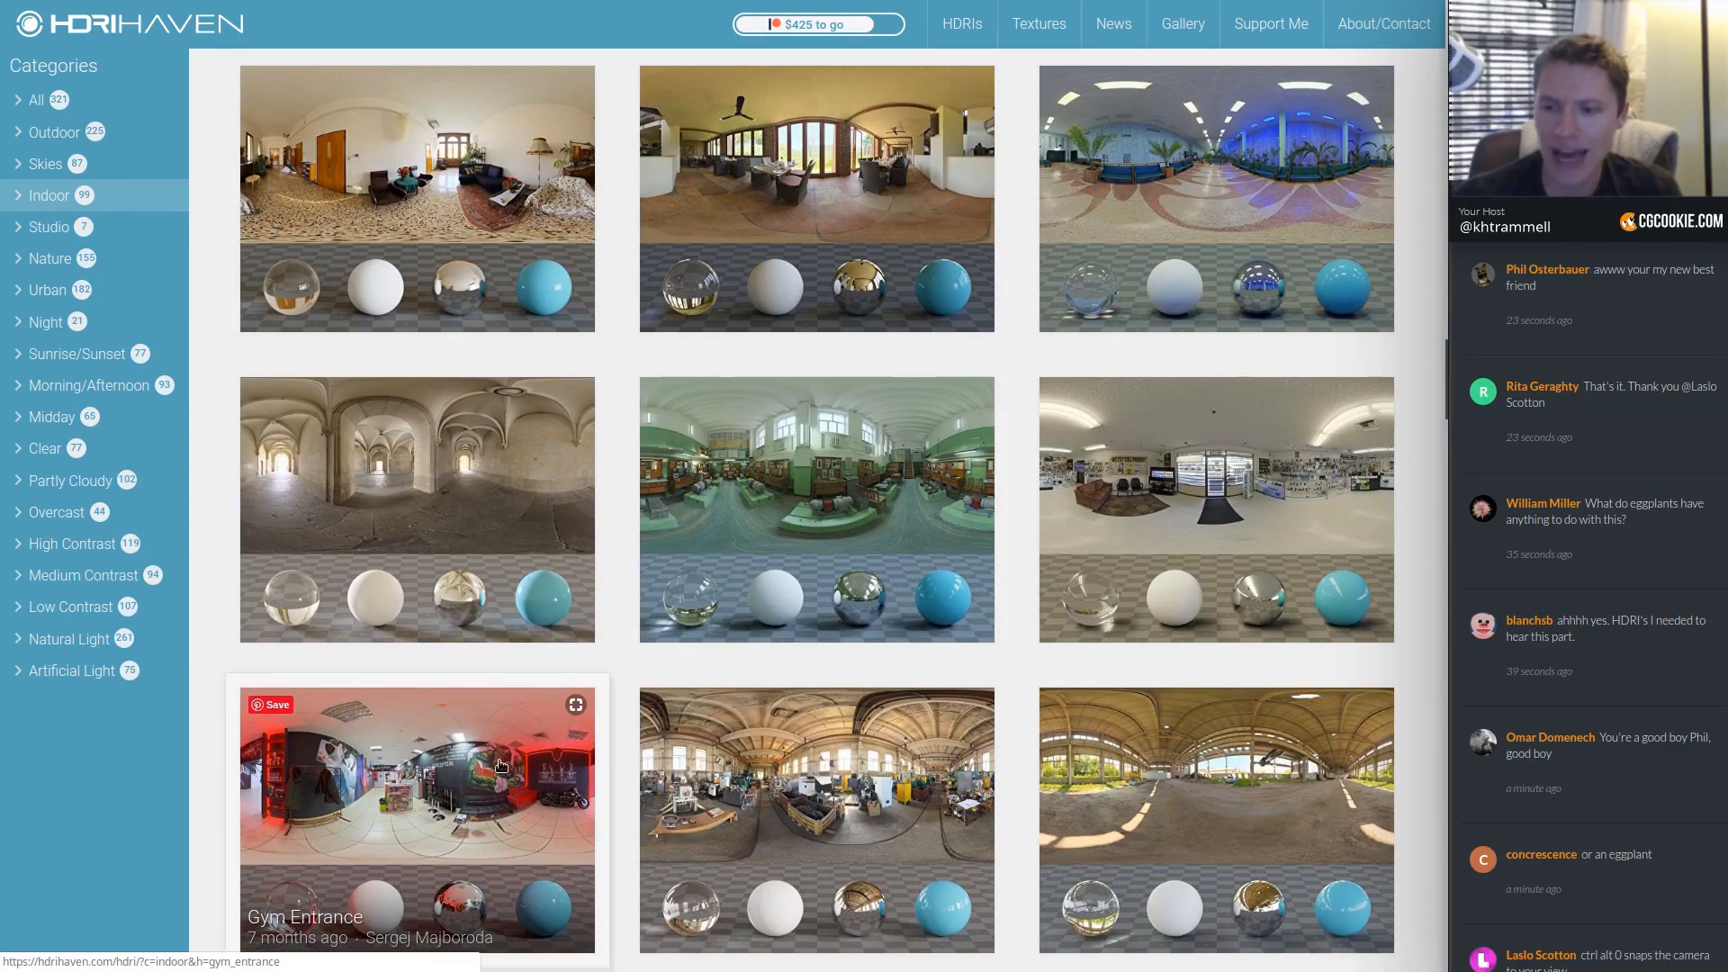
{"action": "scroll", "coordinate": [493, 763], "scroll_direction": "down", "scroll_amount": 8}
{"action": "scroll", "coordinate": [493, 763], "scroll_direction": "down", "scroll_amount": 8}
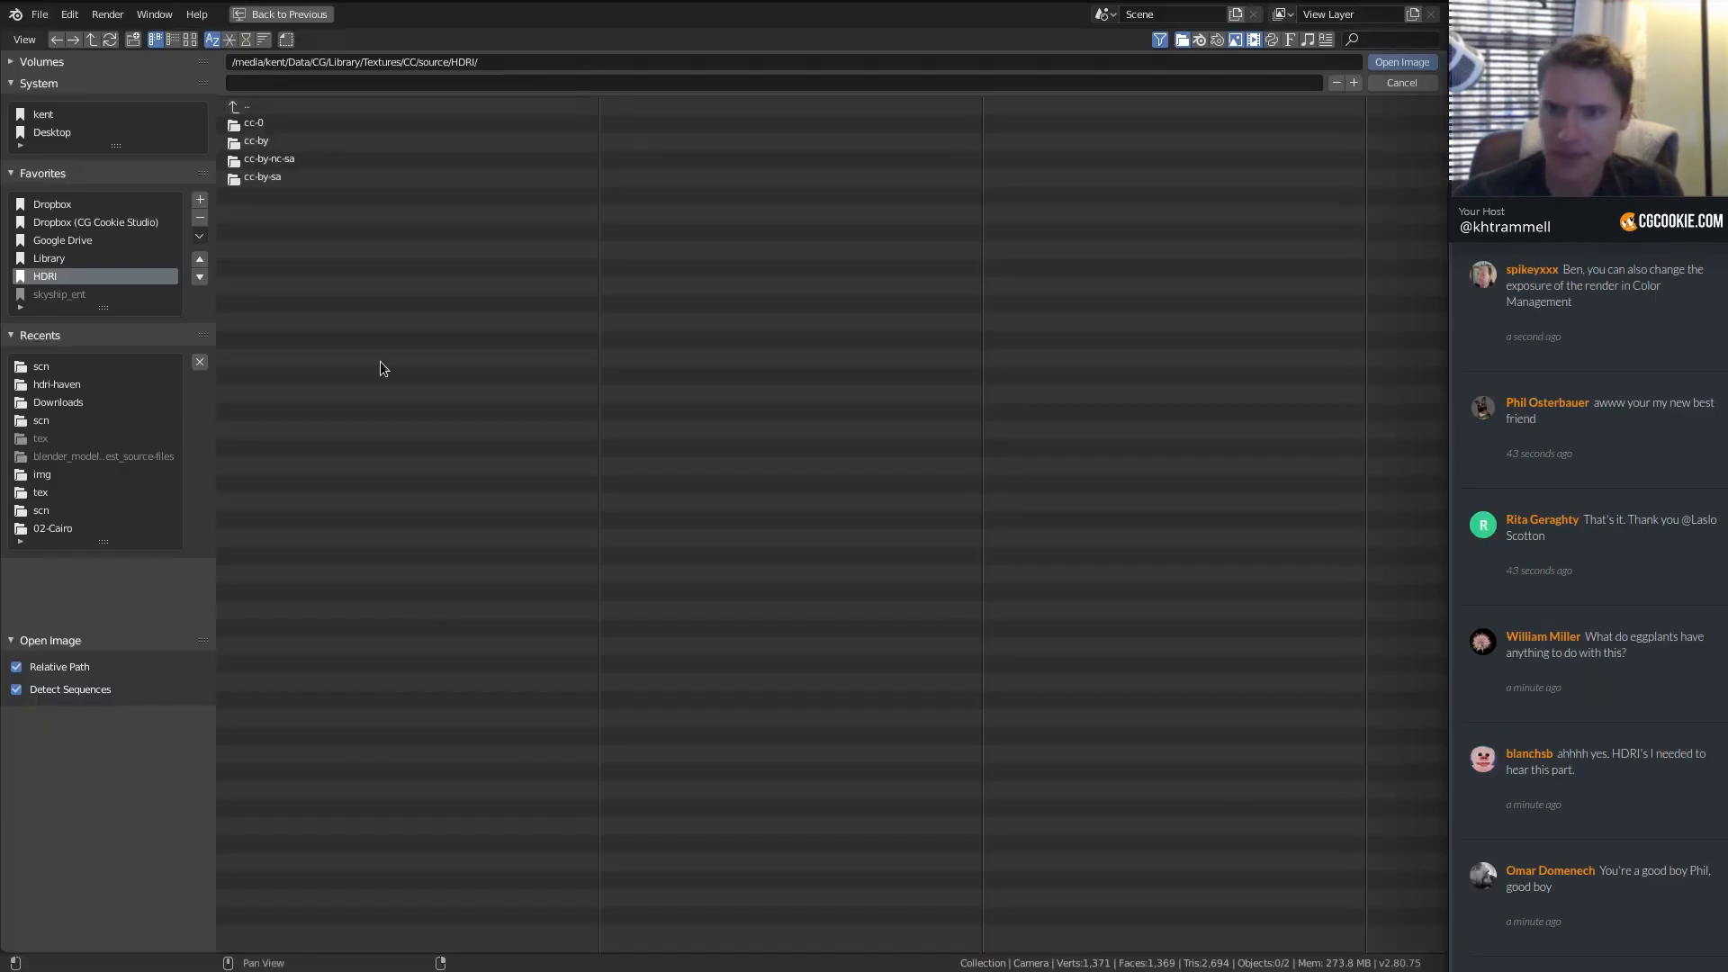
Load mutianyu_1k.hdr from the cc-0/hdri-haven folder as the world environment image and check the sword against it.
{"action": "double_click", "coordinate": [253, 126]}
{"action": "left_click", "coordinate": [250, 125]}
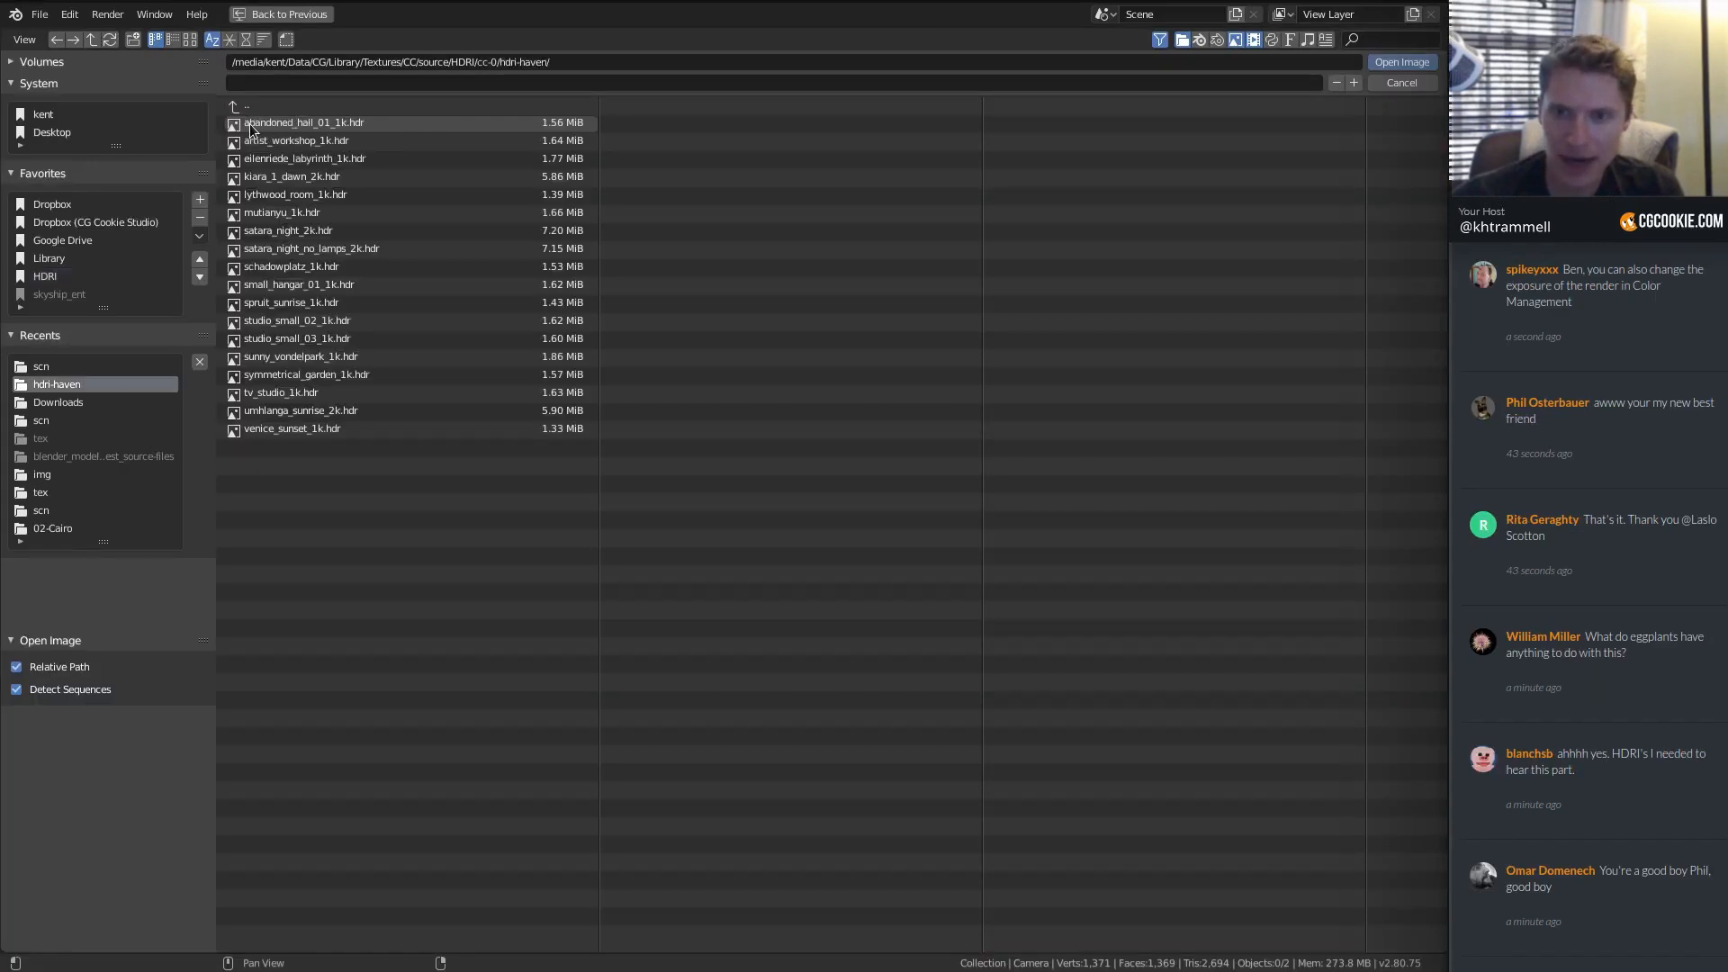
{"action": "double_click", "coordinate": [274, 218]}
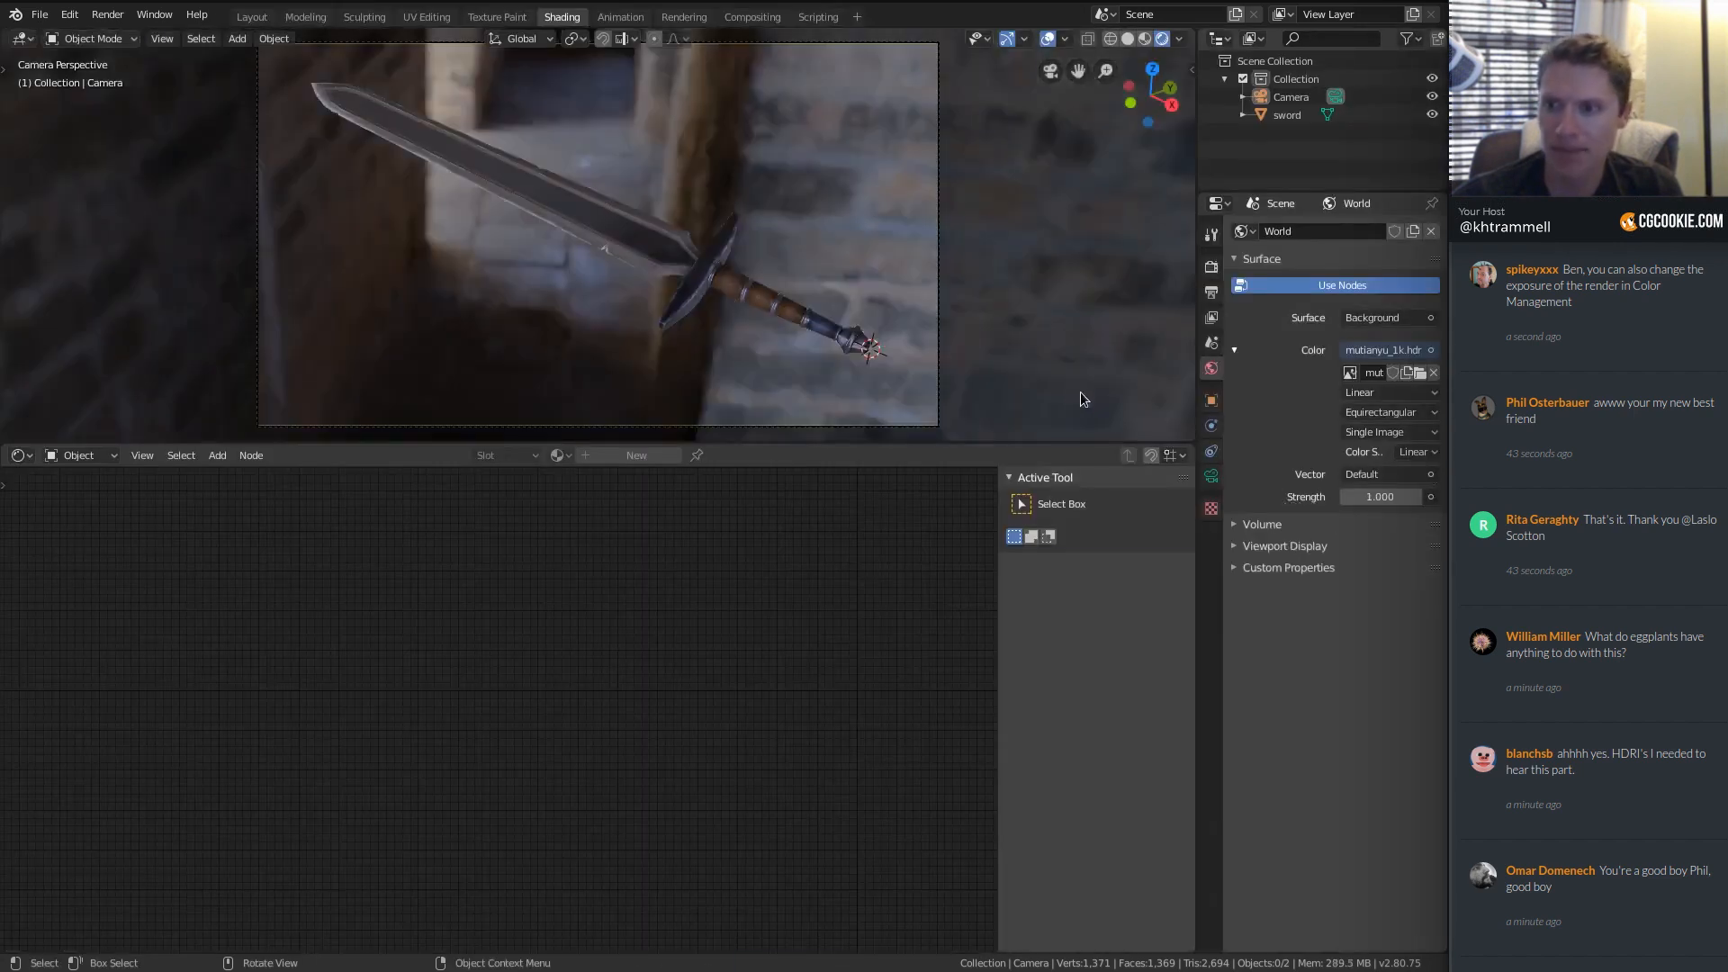
{"action": "middle_click_drag", "start_coordinate": [650, 229], "coordinate": [817, 234]}
{"action": "scroll", "coordinate": [624, 214], "scroll_direction": "up", "scroll_amount": 4}
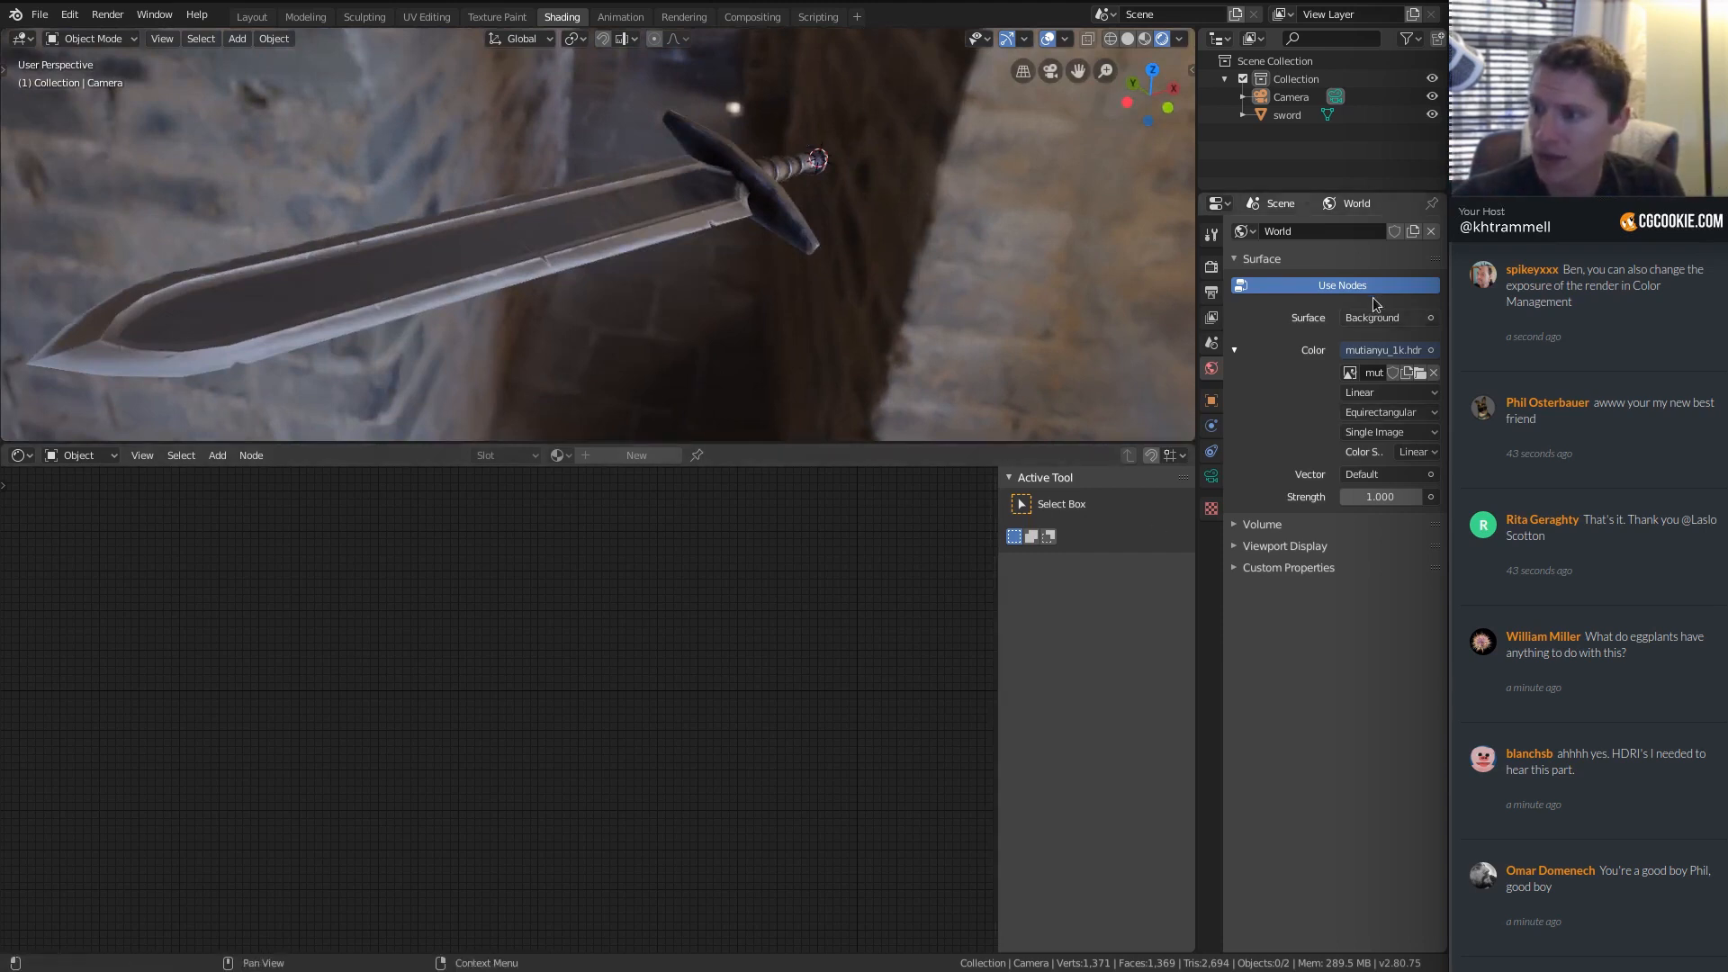
Show the World shader nodes in the node editor and space out the environment texture, Background and World Output nodes.
{"action": "left_click", "coordinate": [81, 457]}
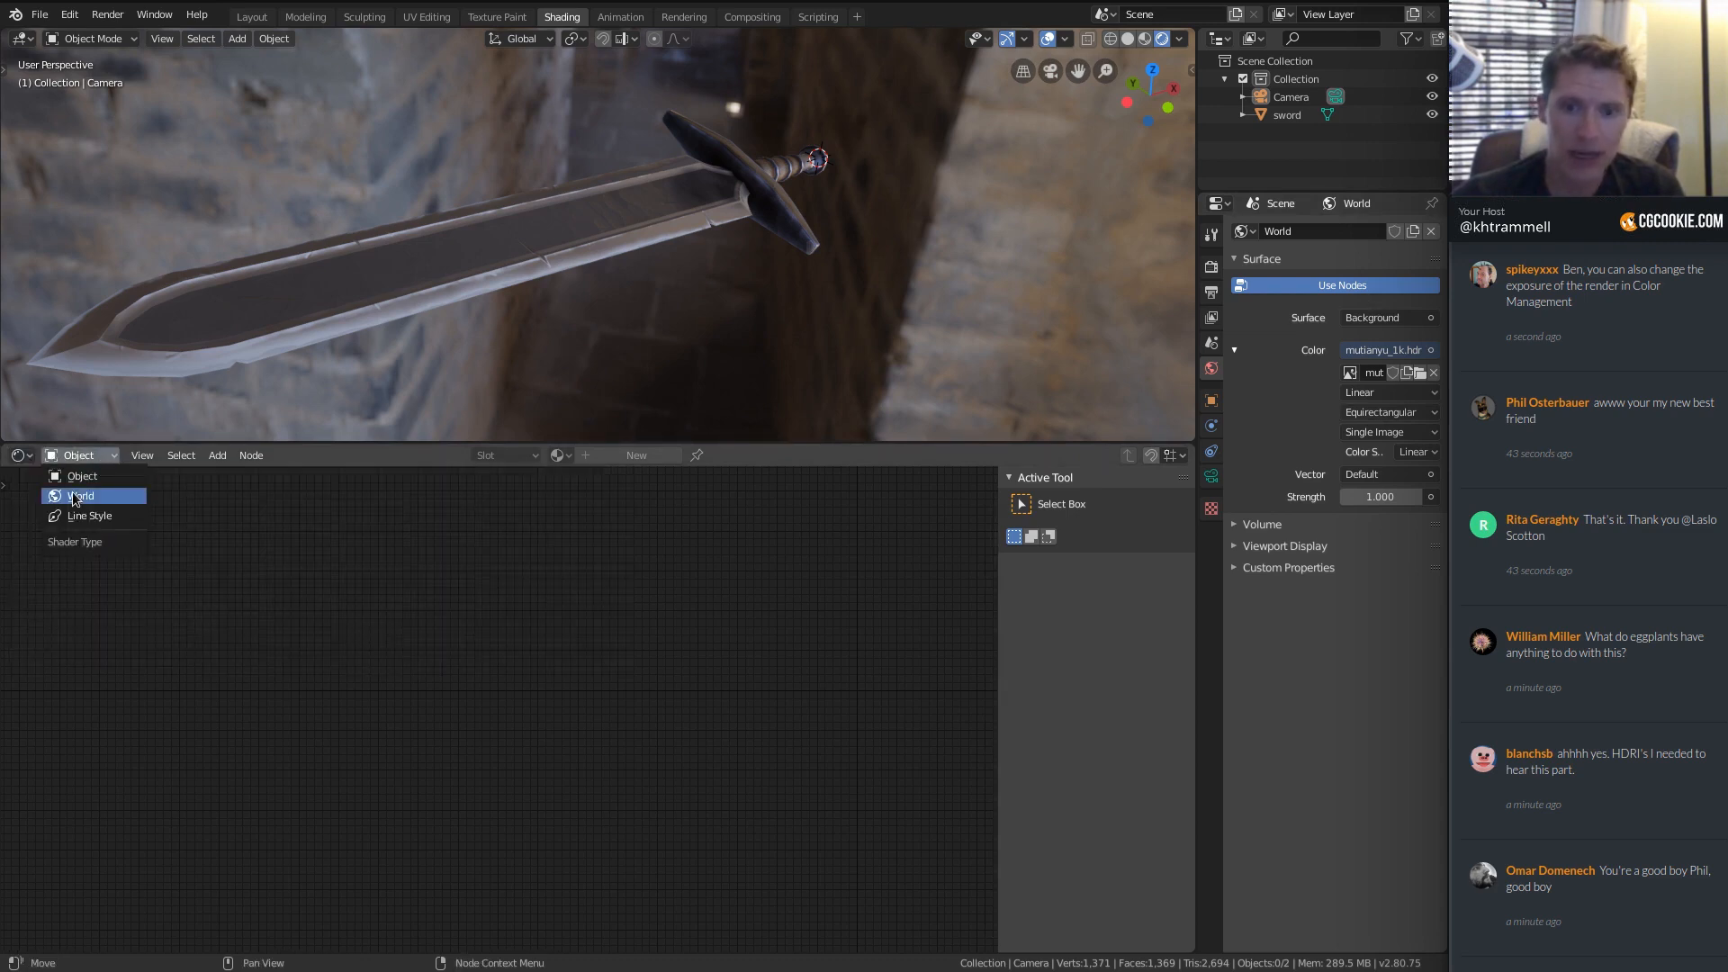
{"action": "left_click", "coordinate": [76, 496]}
{"action": "middle_click_drag", "start_coordinate": [677, 592], "coordinate": [313, 640]}
{"action": "scroll", "coordinate": [315, 635], "scroll_direction": "up", "scroll_amount": 9}
{"action": "middle_click_drag", "start_coordinate": [326, 548], "coordinate": [386, 604]}
{"action": "left_click_drag", "start_coordinate": [385, 604], "coordinate": [420, 641]}
{"action": "left_click", "coordinate": [450, 588]}
{"action": "left_click_drag", "start_coordinate": [632, 631], "coordinate": [654, 660]}
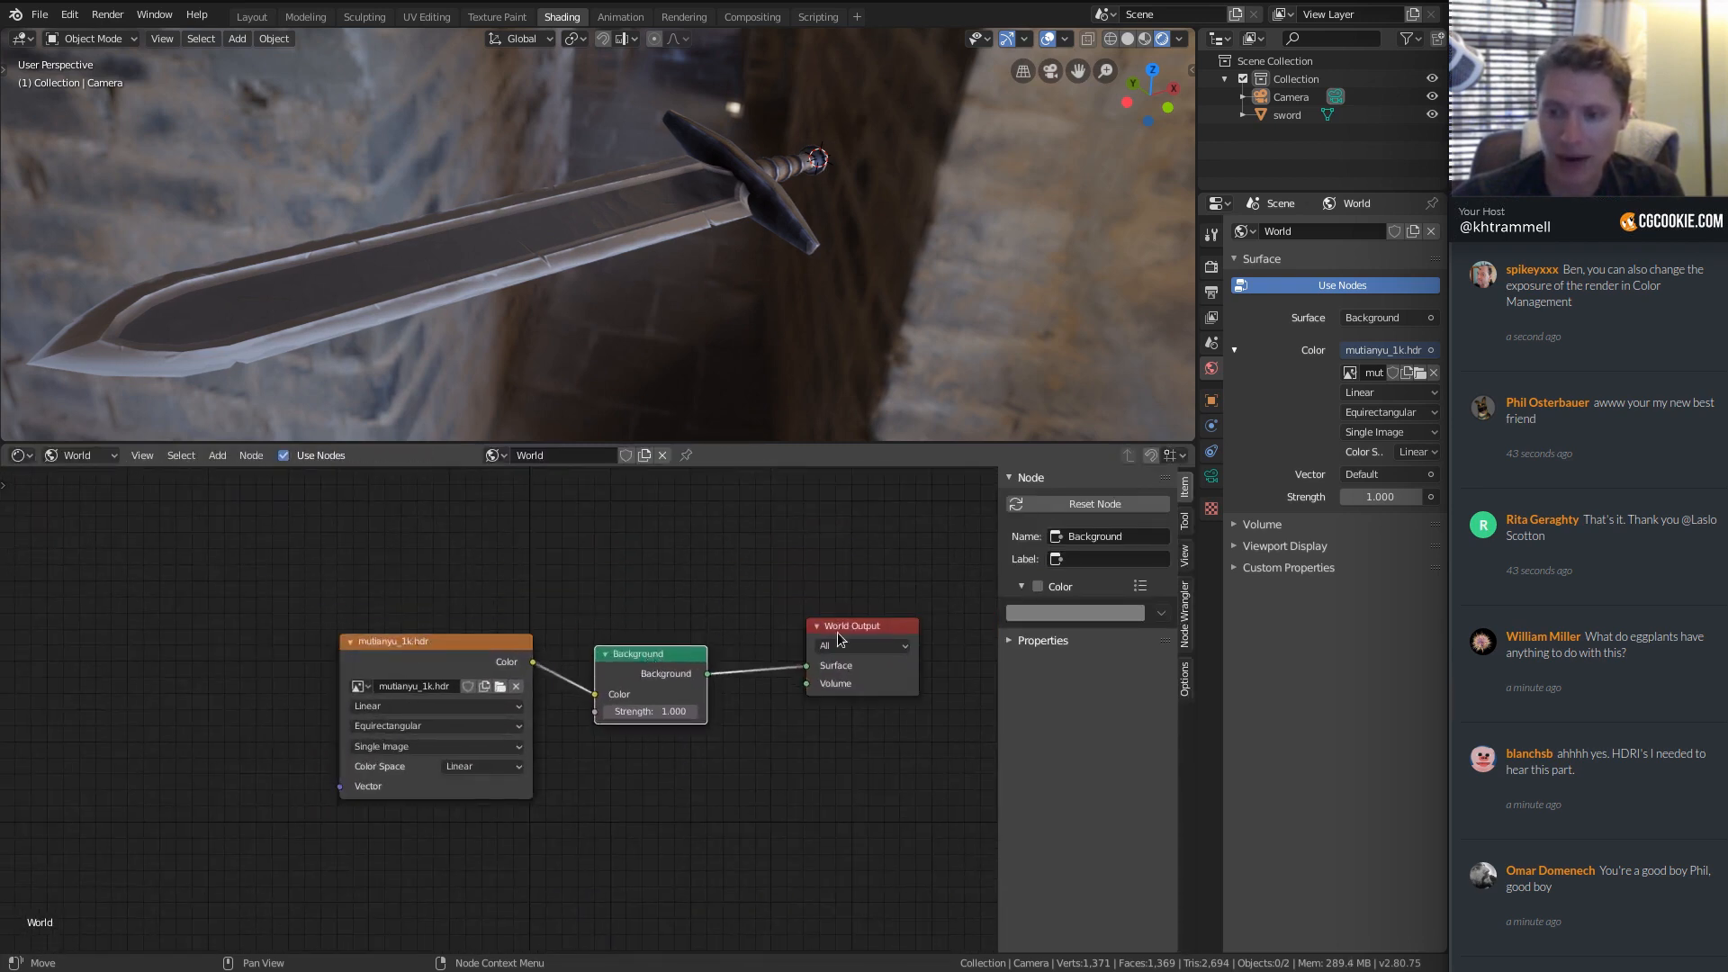
{"action": "left_click_drag", "start_coordinate": [868, 627], "coordinate": [875, 659]}
Add Texture Coordinate and Mapping nodes to the environment texture and set the mapping's Z rotation to -79.4°.
{"action": "left_click", "coordinate": [412, 648]}
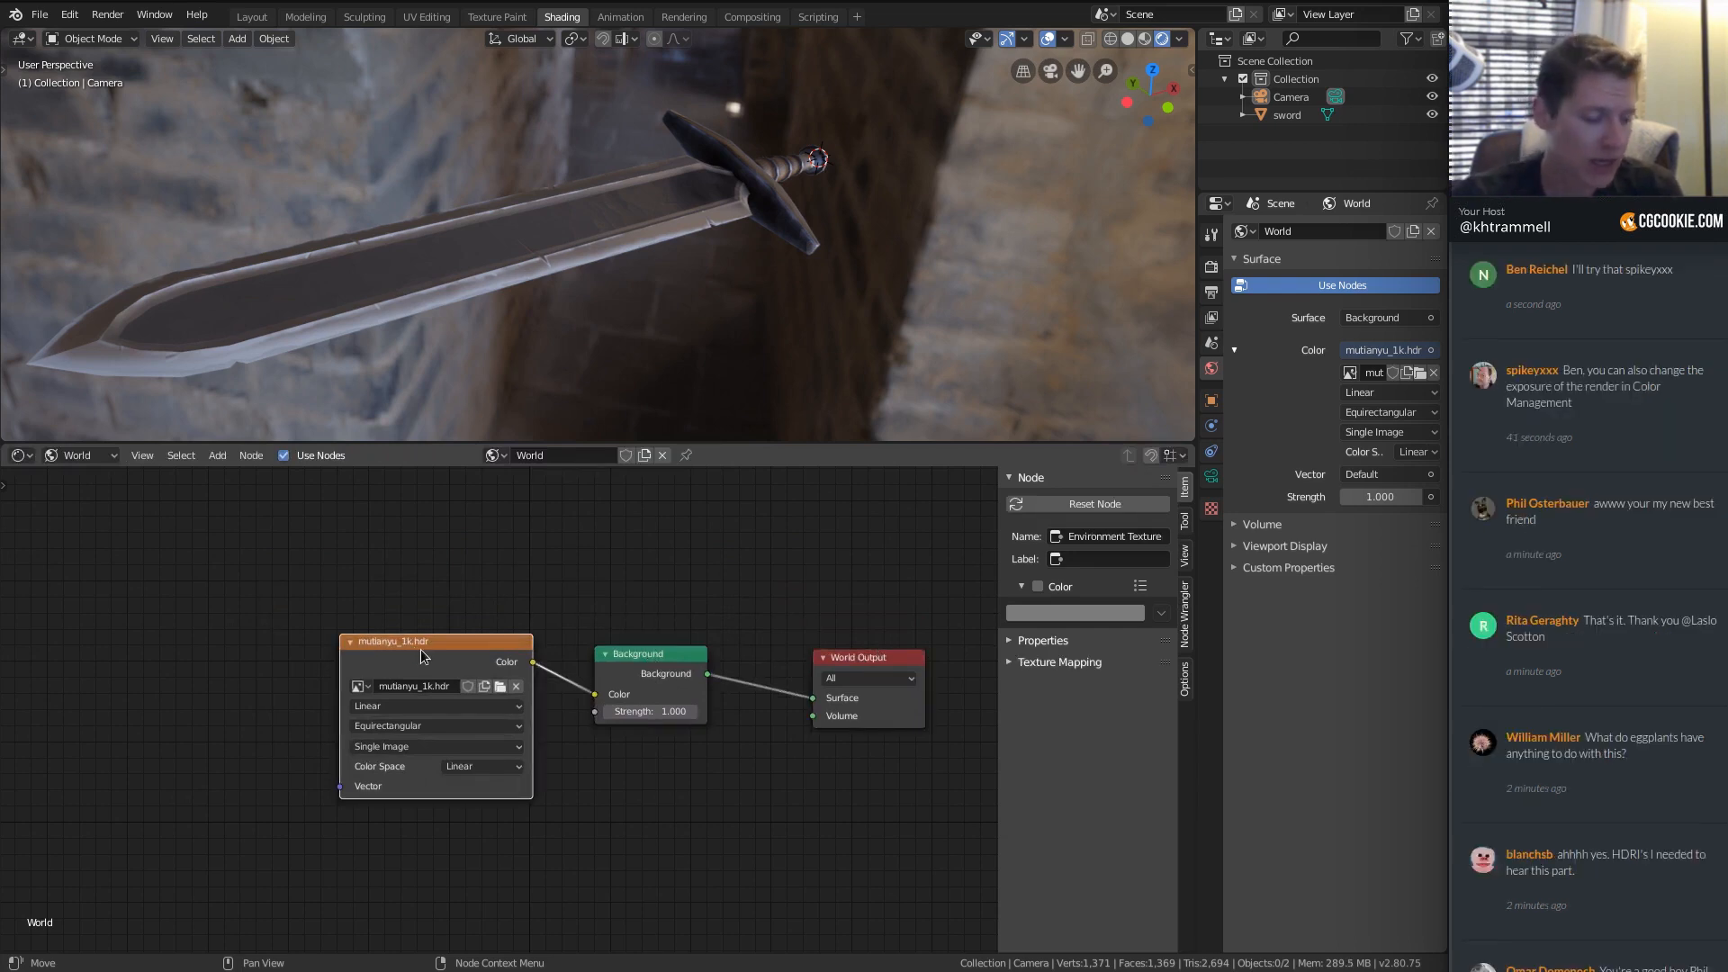
{"action": "key", "text": "ctrl+t"}
{"action": "key", "text": "Home"}
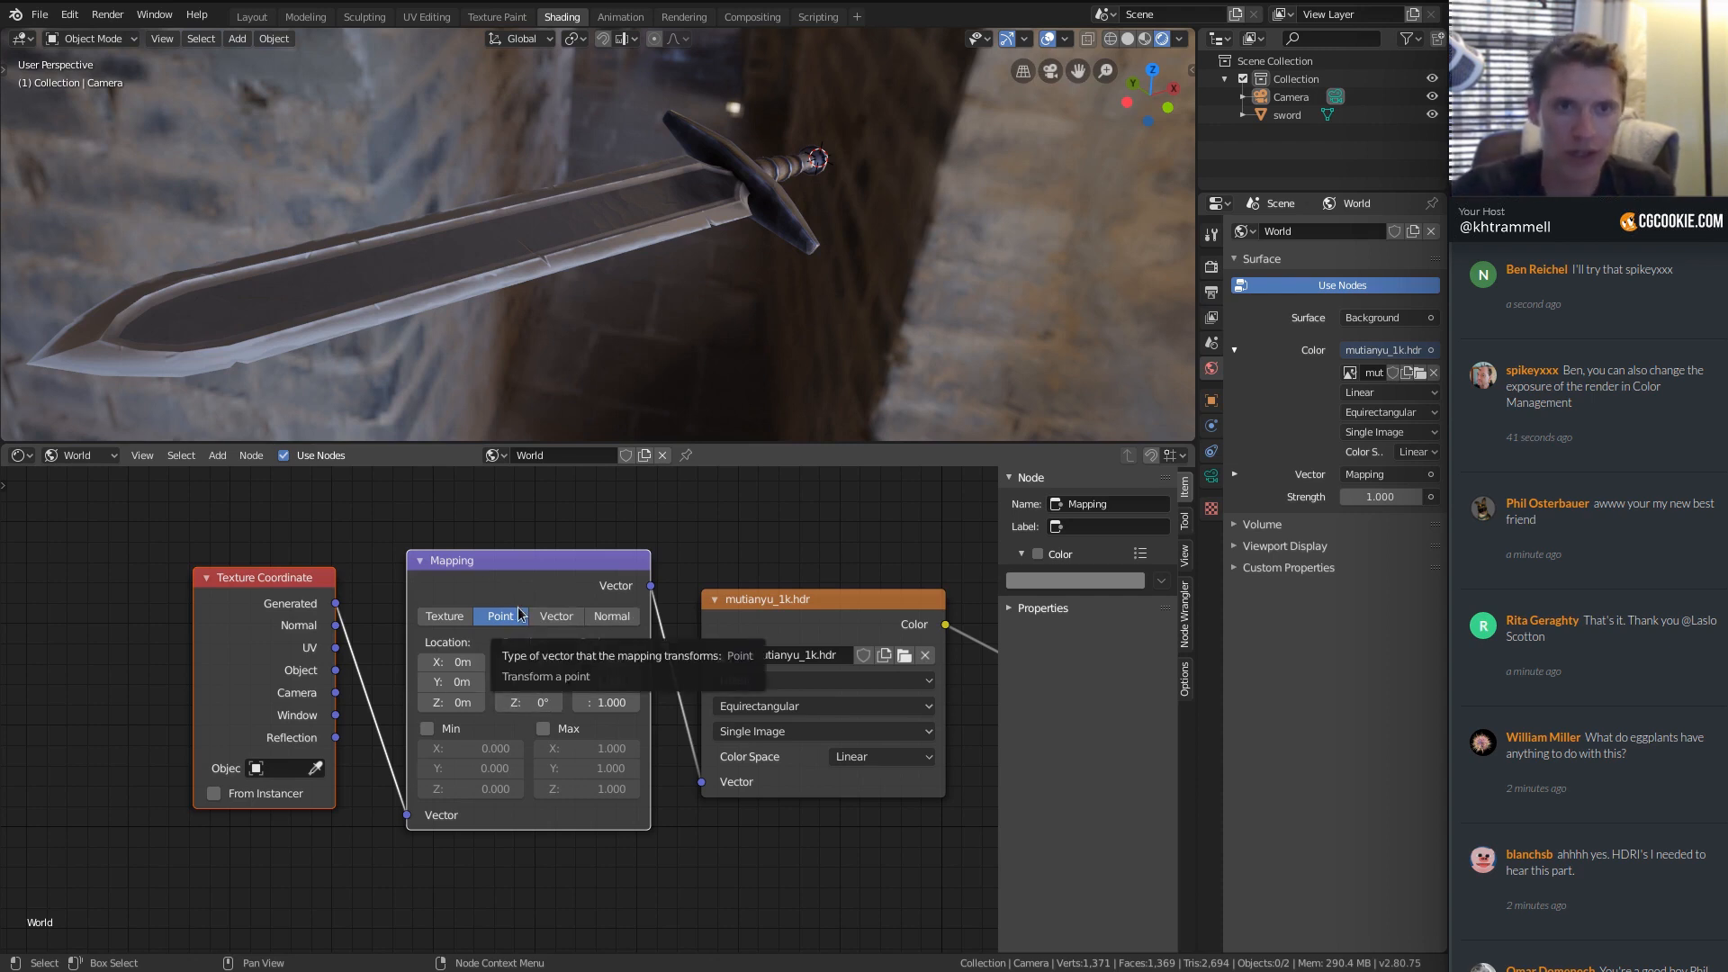
{"action": "mouse_move", "coordinate": [683, 234]}
{"action": "middle_mouse_down"}
{"action": "mouse_move", "coordinate": [716, 246]}
{"action": "mouse_move", "coordinate": [602, 243]}
{"action": "mouse_move", "coordinate": [591, 268]}
{"action": "mouse_move", "coordinate": [711, 245]}
{"action": "middle_mouse_up"}
{"action": "left_click_drag", "start_coordinate": [527, 702], "coordinate": [486, 702]}
{"action": "middle_click_drag", "start_coordinate": [905, 289], "coordinate": [814, 225]}
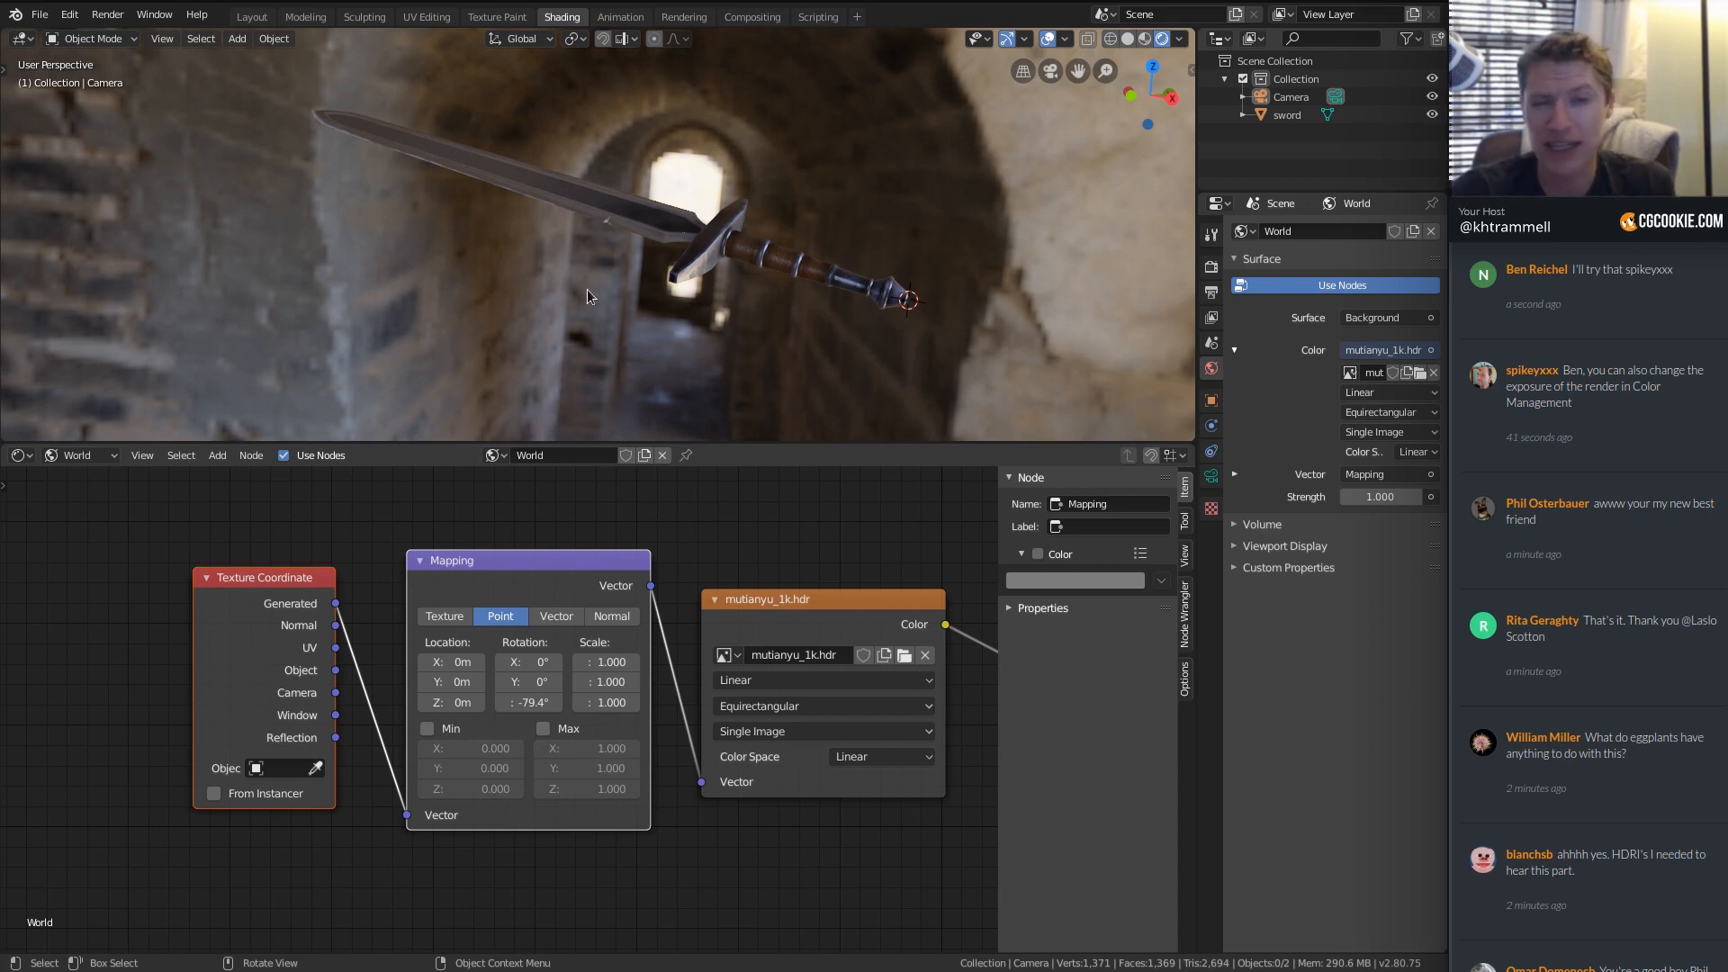
Turn on Transparent in the render's Film settings, inspect the sword without its background, and return to the camera view.
{"action": "left_click", "coordinate": [1211, 268]}
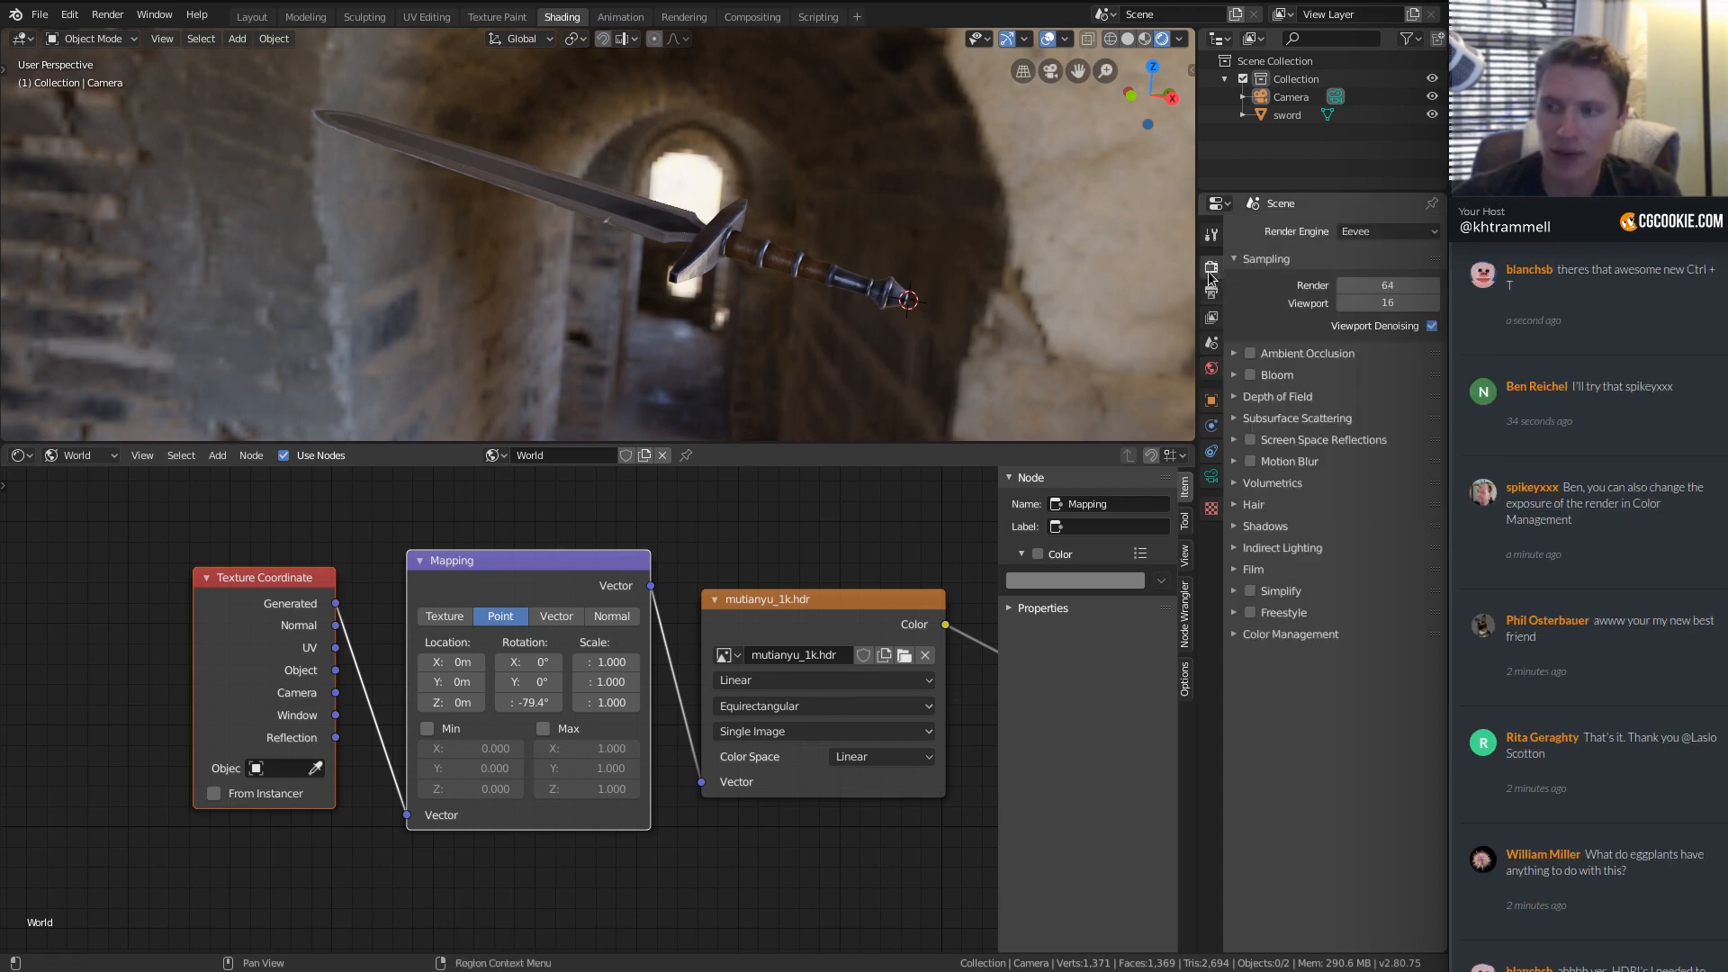
{"action": "left_click", "coordinate": [1253, 571]}
{"action": "left_click", "coordinate": [1413, 616]}
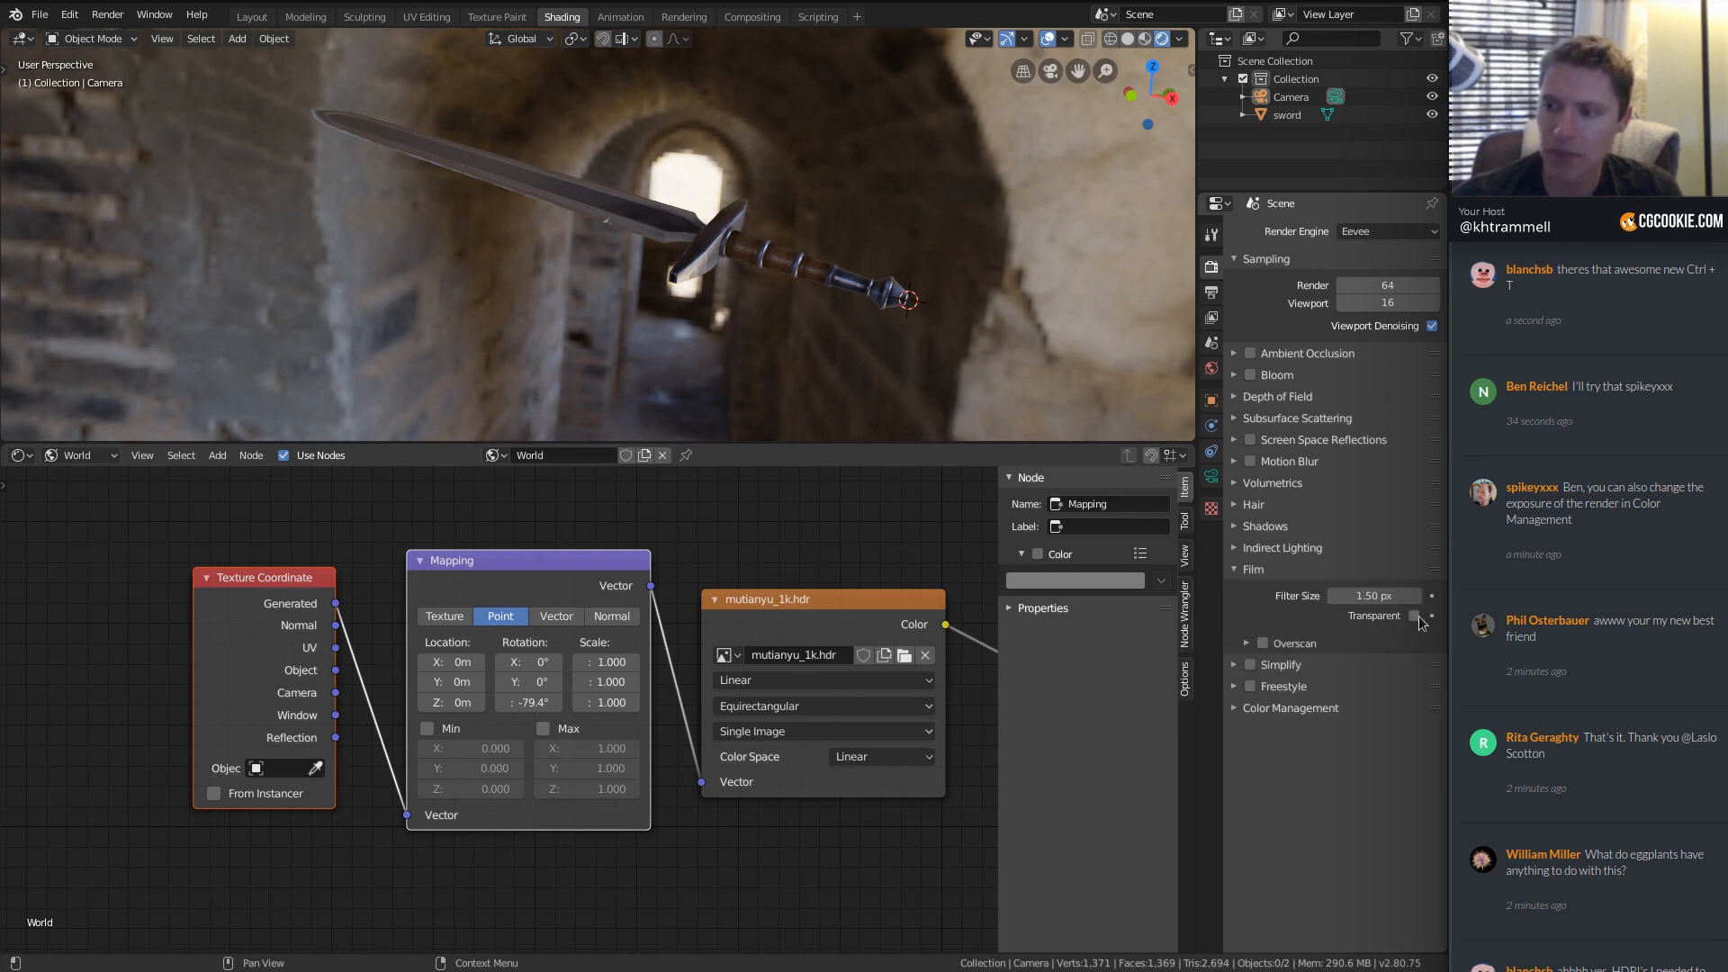
{"action": "middle_click_drag", "start_coordinate": [737, 302], "coordinate": [829, 309]}
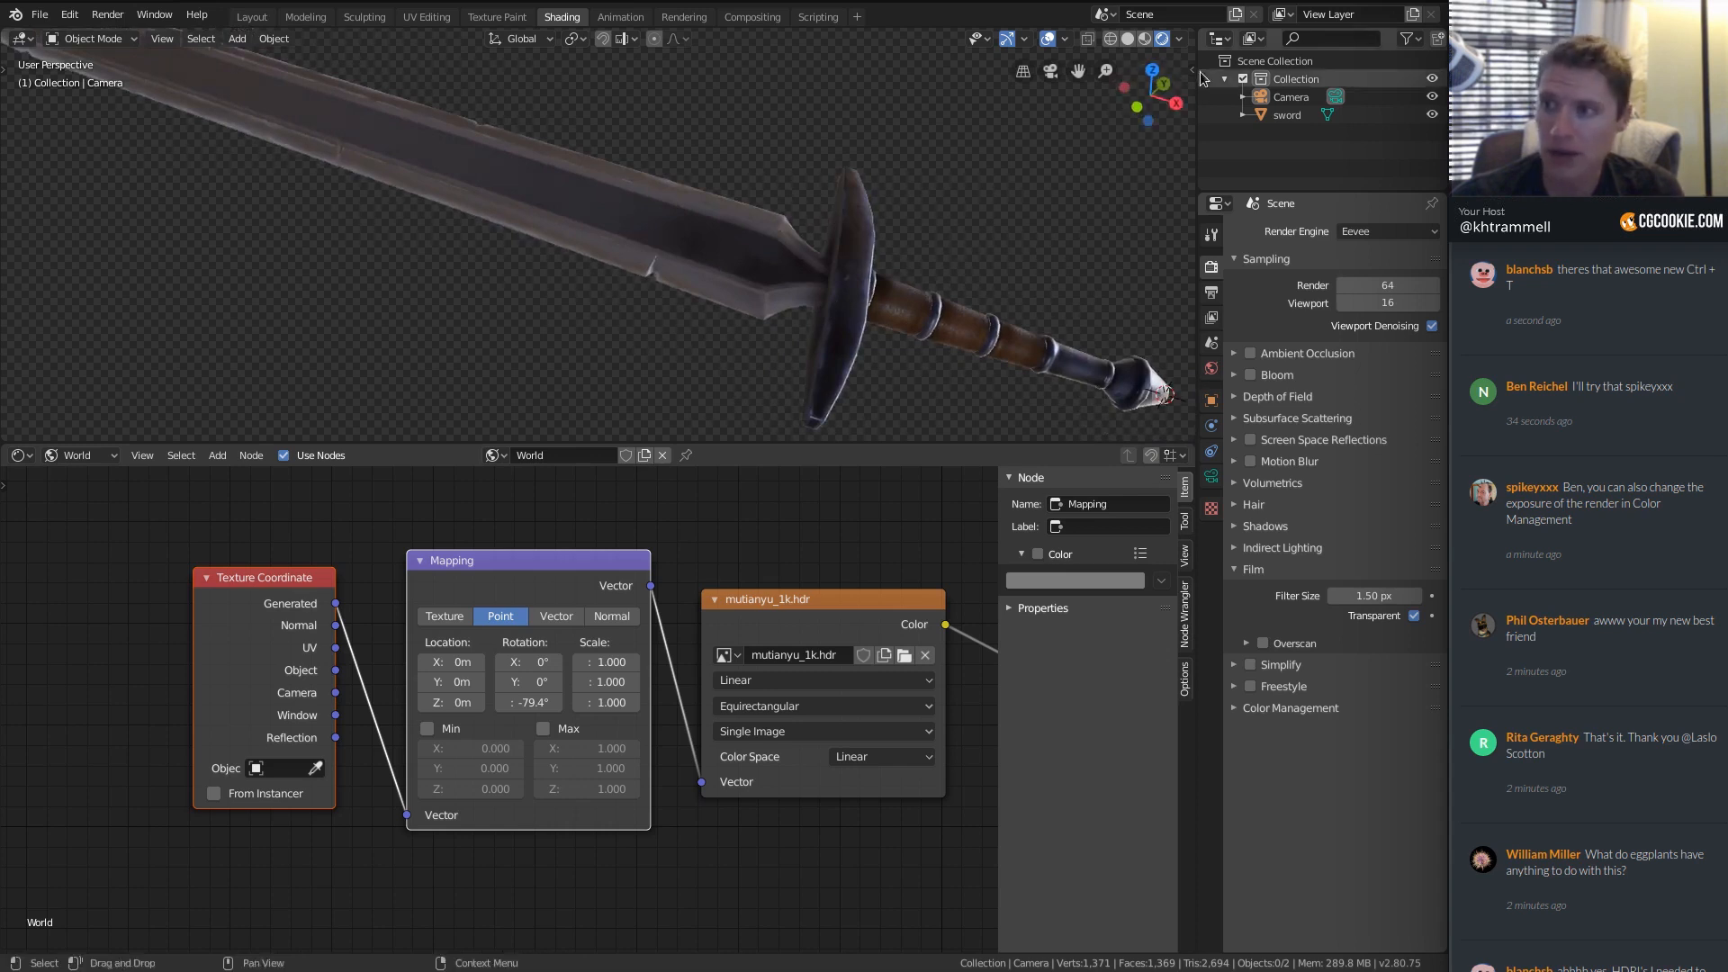
{"action": "left_click", "coordinate": [1144, 39]}
{"action": "left_click", "coordinate": [1162, 39]}
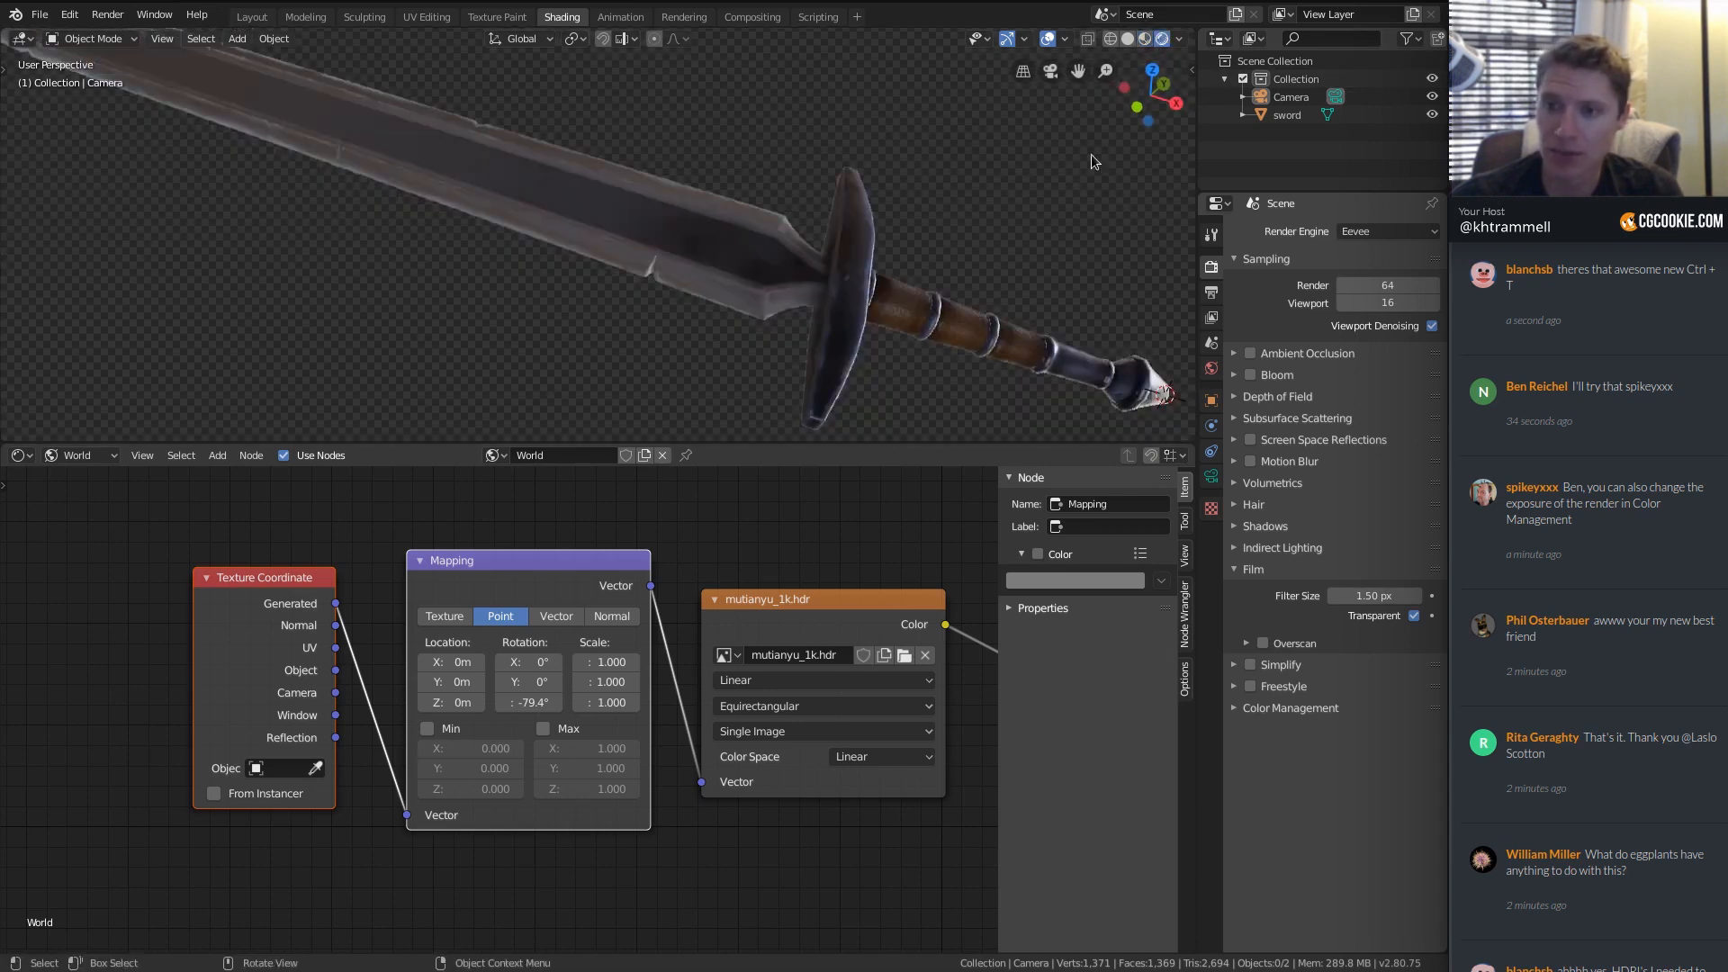
{"action": "scroll", "coordinate": [717, 288], "scroll_direction": "down", "scroll_amount": 2}
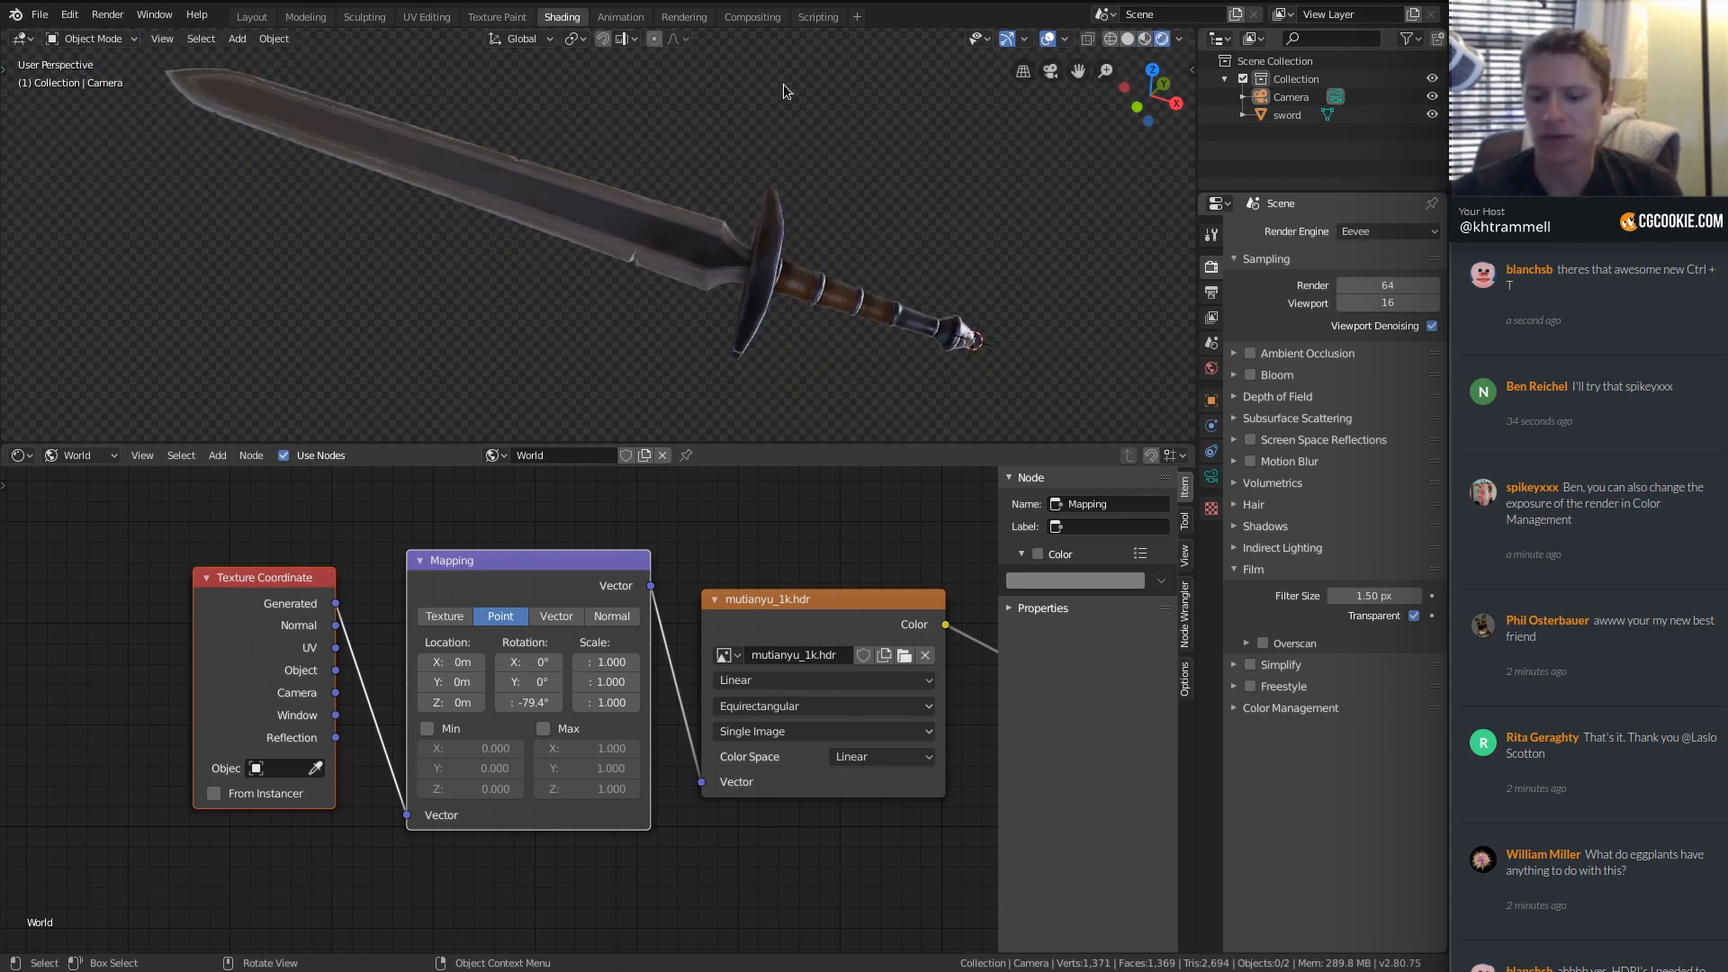
{"action": "key", "text": "KP_0"}
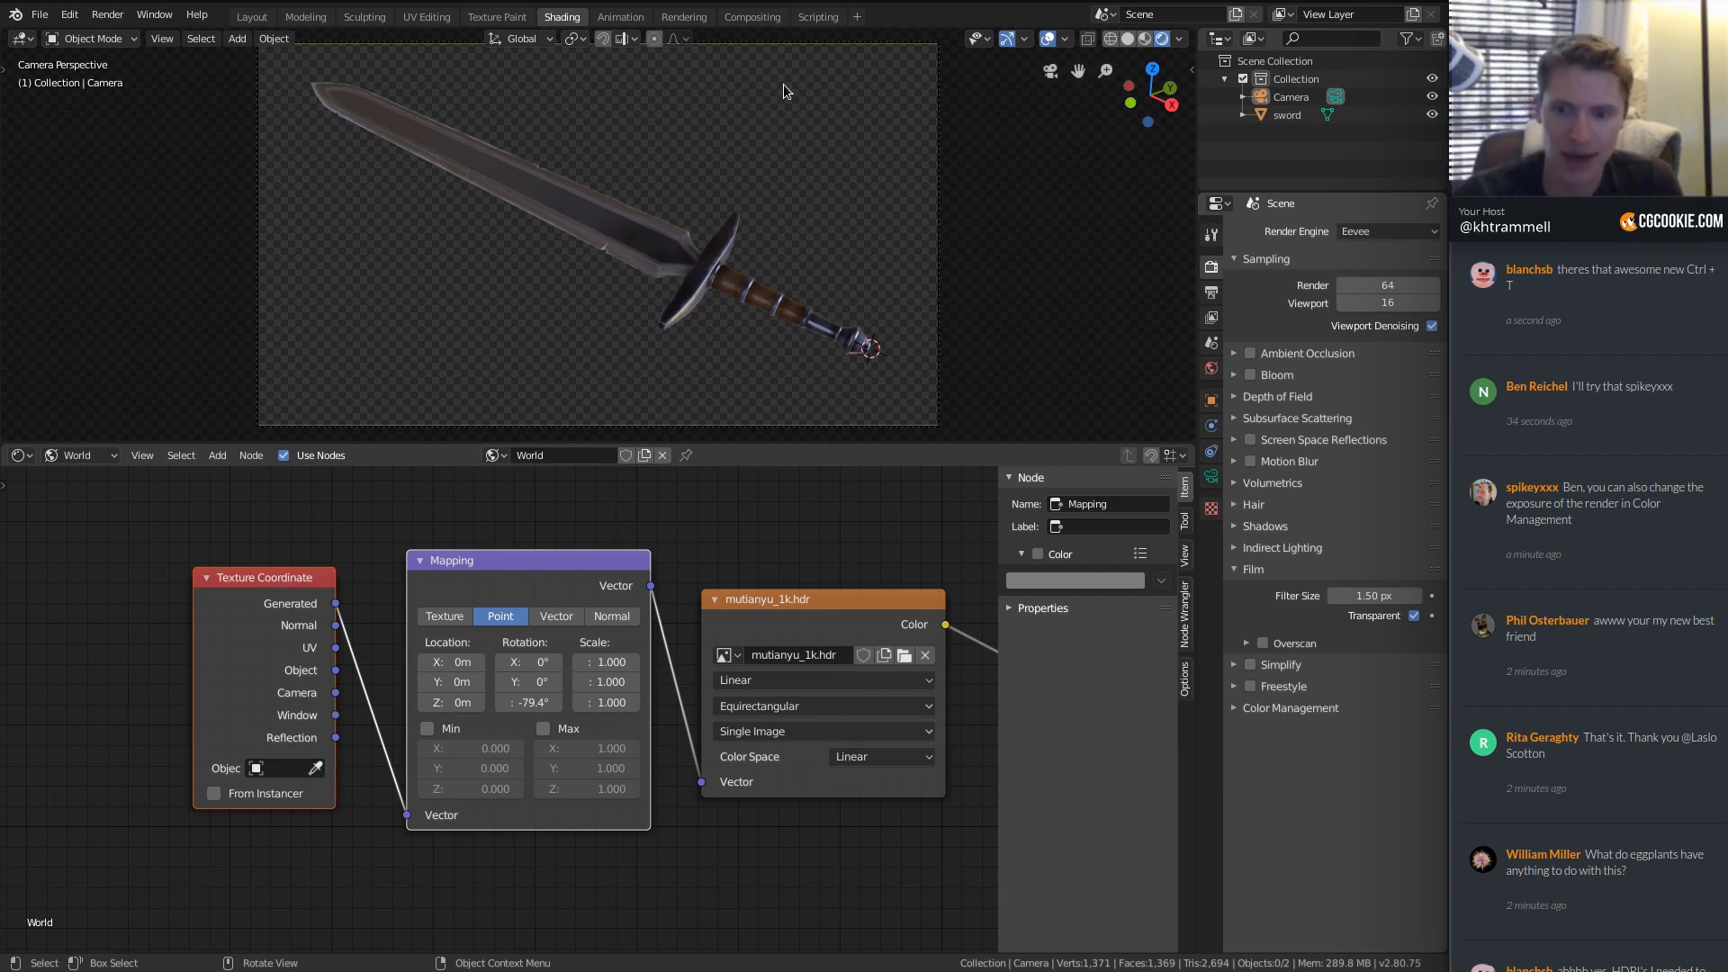
Set the Mapping node's Z rotation to -28.1° and enlarge the 3D viewport so the whole sword fits.
{"action": "mouse_move", "coordinate": [531, 702]}
{"action": "left_mouse_down"}
{"action": "mouse_move", "coordinate": [500, 702]}
{"action": "mouse_move", "coordinate": [540, 702]}
{"action": "left_mouse_up"}
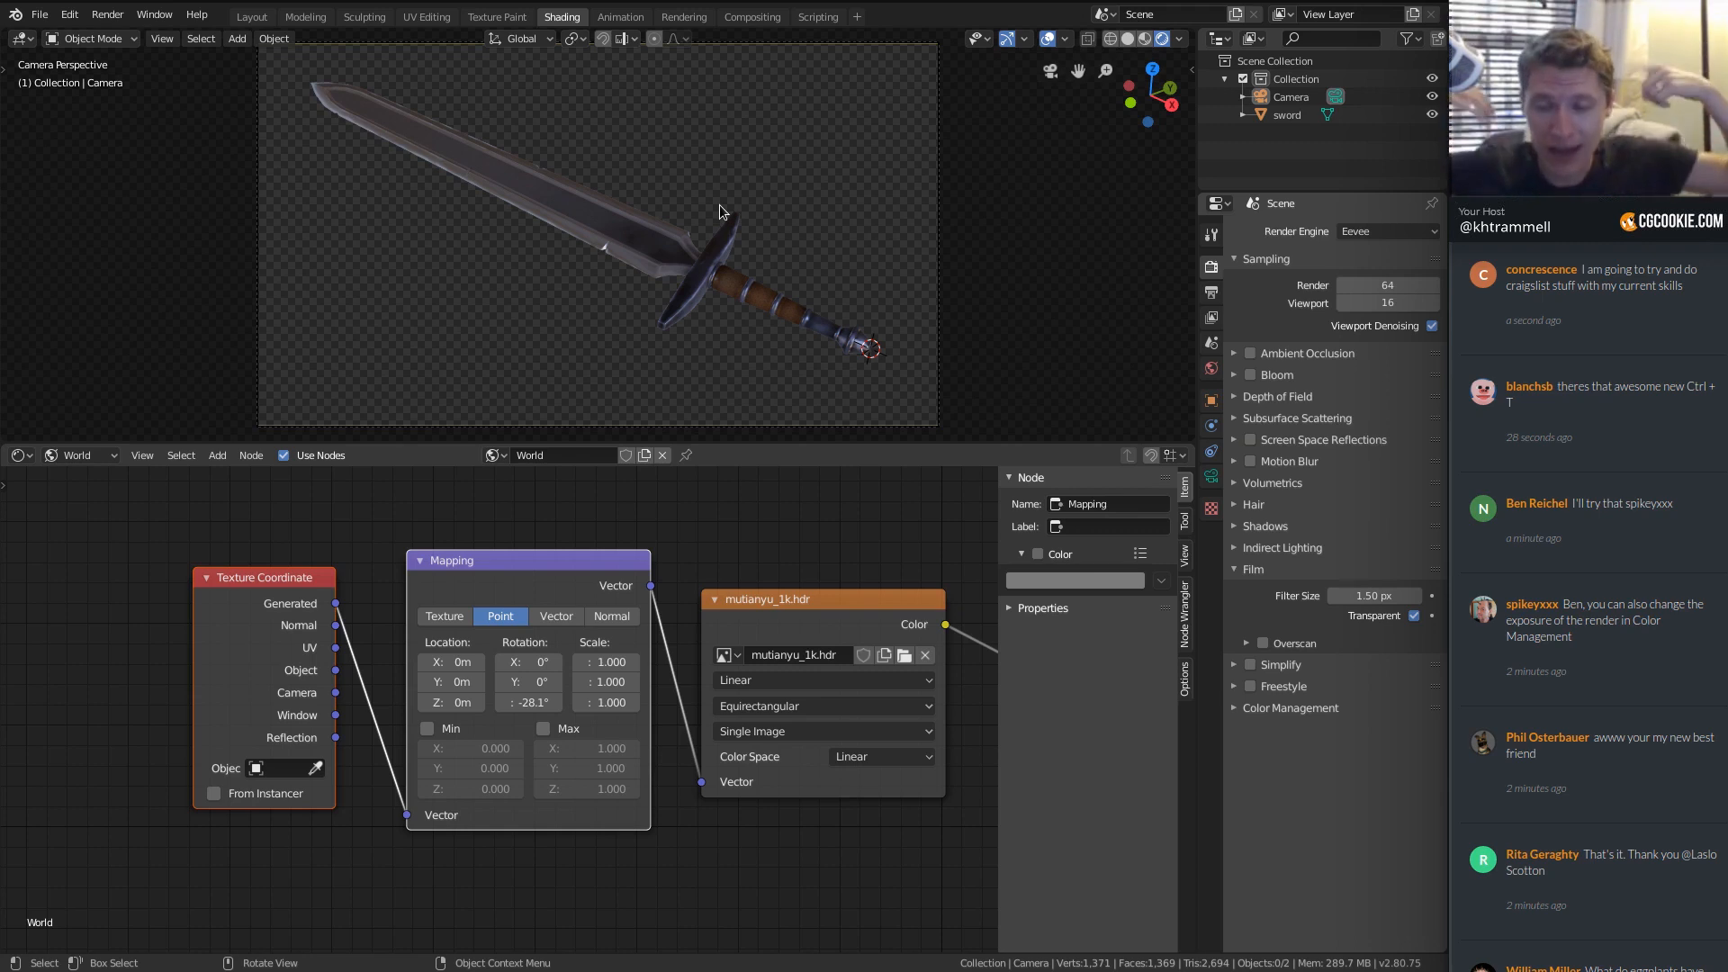
{"action": "scroll", "coordinate": [768, 283], "scroll_direction": "up", "scroll_amount": 2}
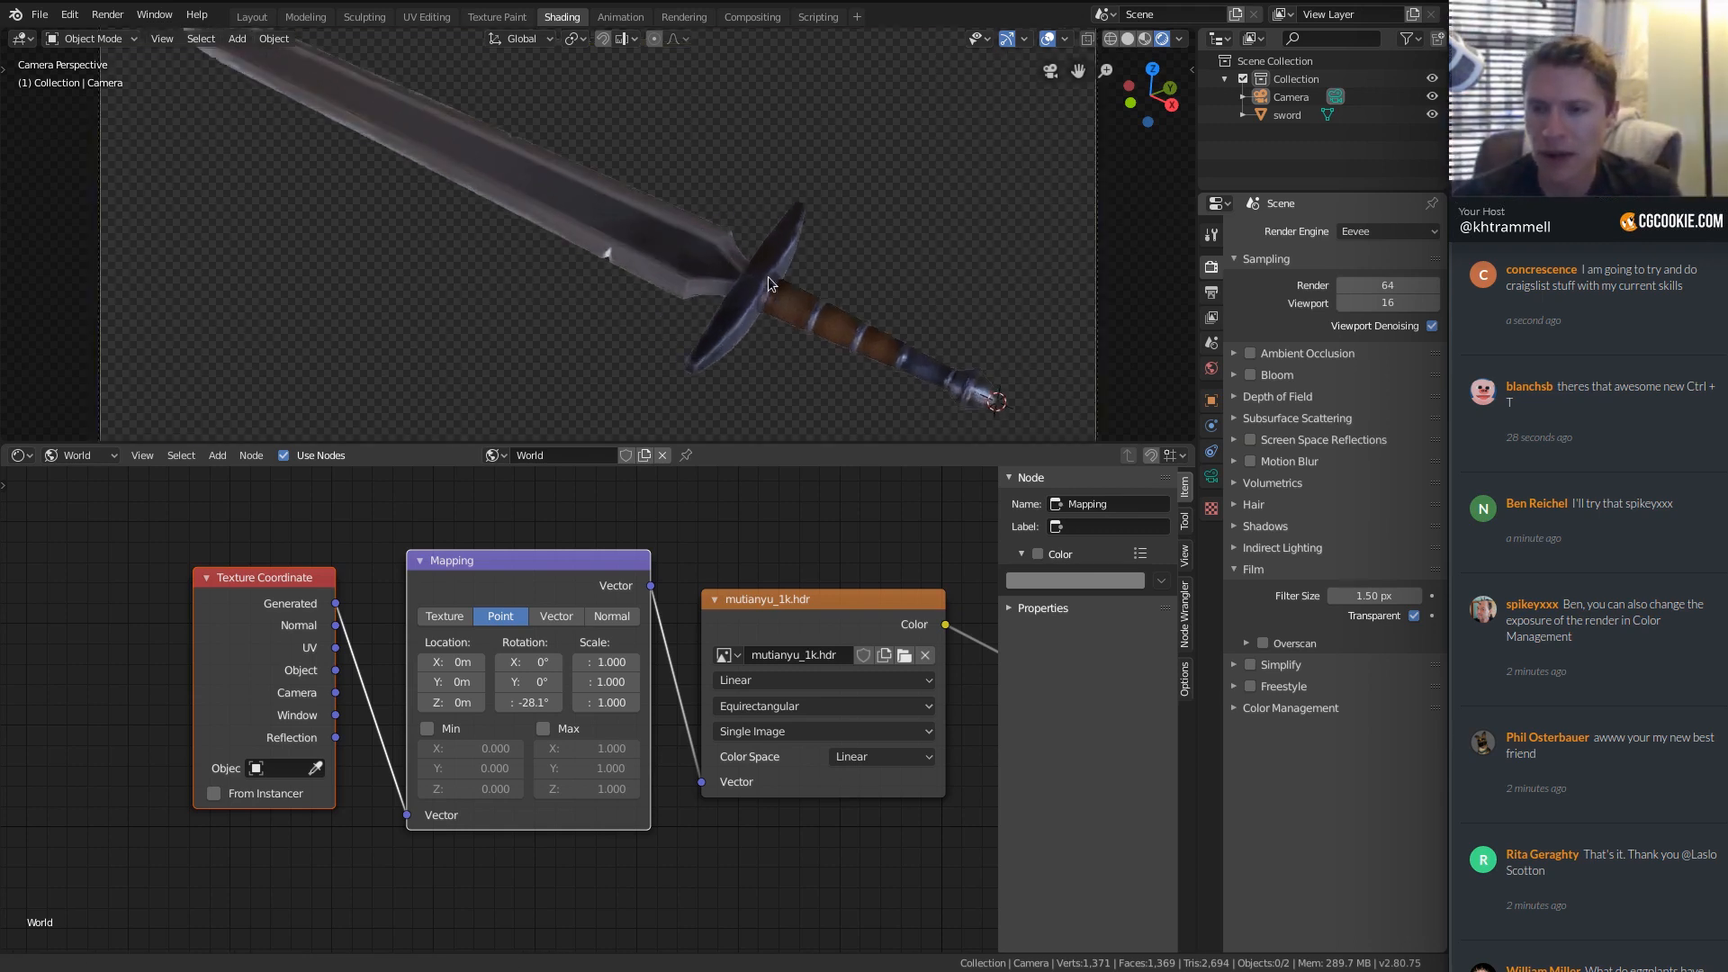
{"action": "scroll", "coordinate": [767, 279], "scroll_direction": "down", "scroll_amount": 1}
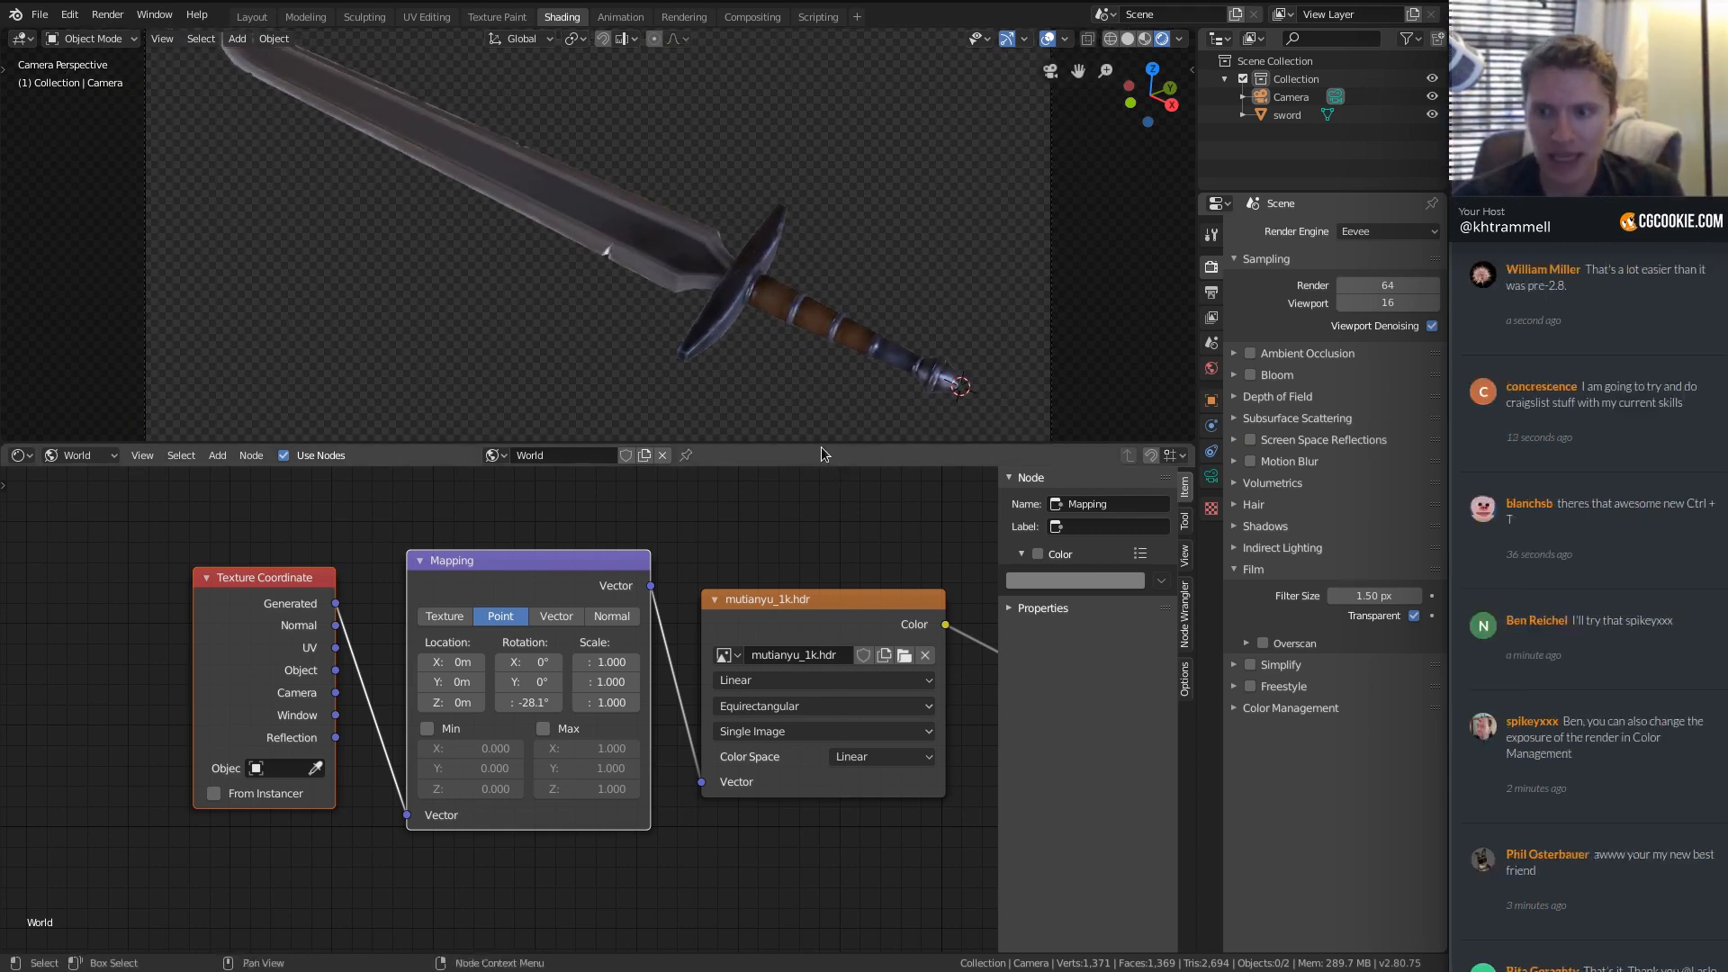
{"action": "left_click_drag", "start_coordinate": [821, 445], "coordinate": [801, 577]}
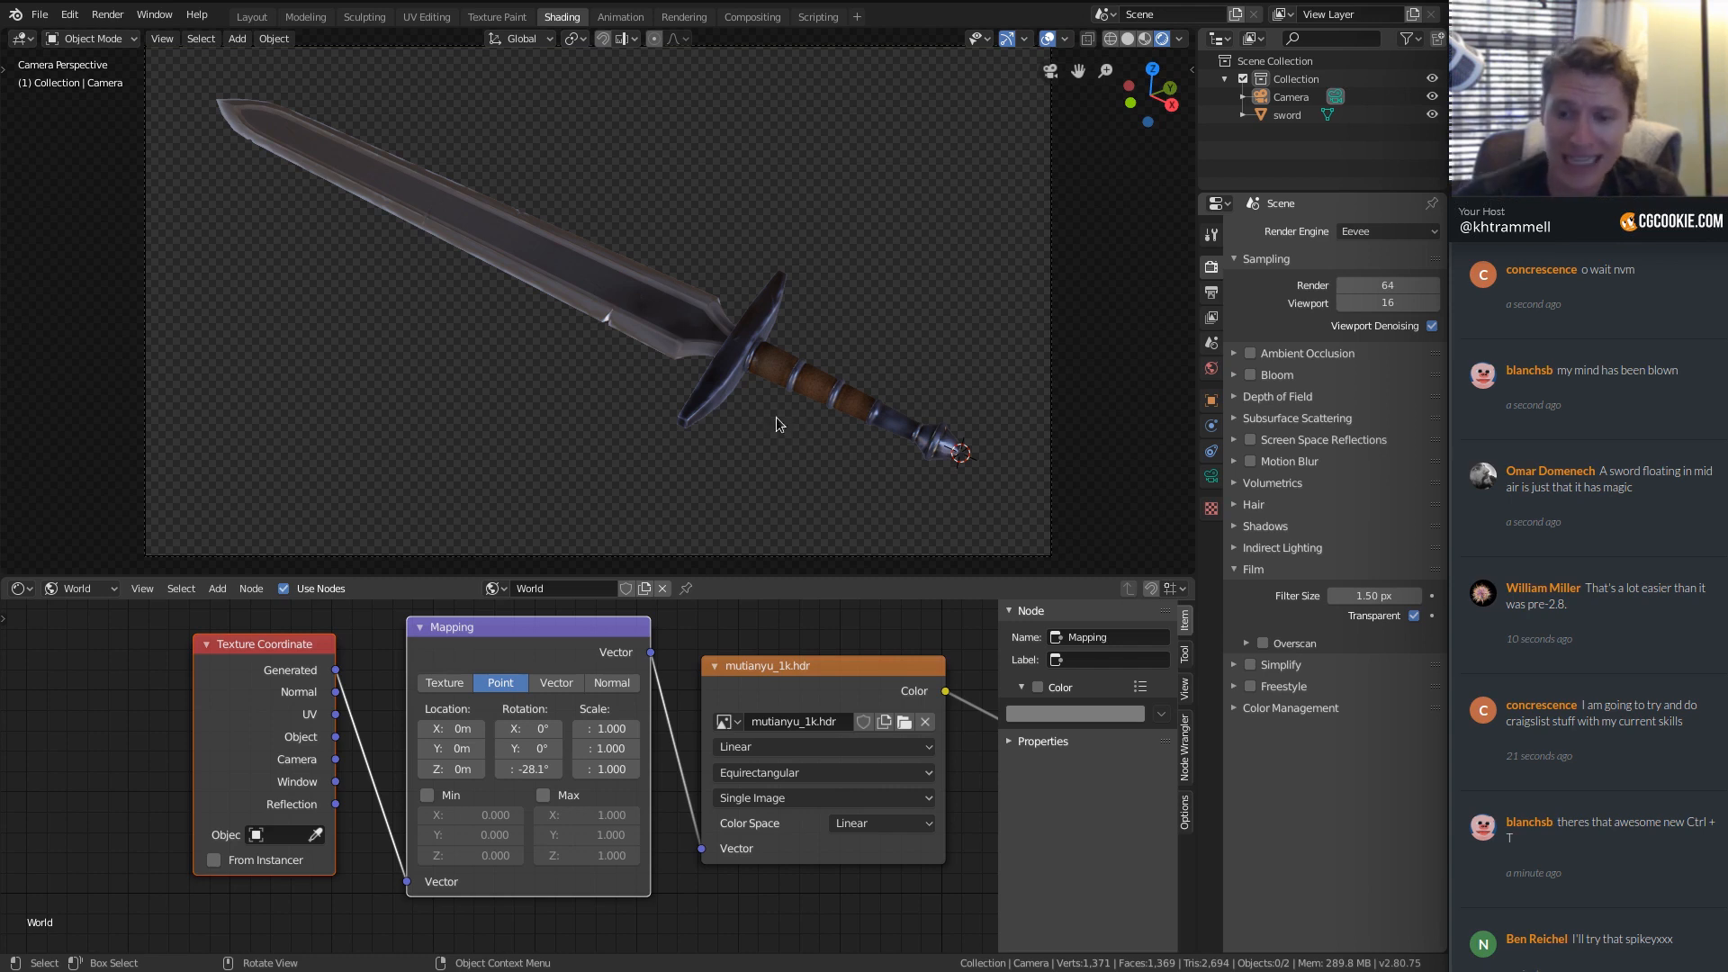
Rotate the environment to a Z rotation of -717° and check the sword's lighting from the camera.
{"action": "left_click_drag", "start_coordinate": [531, 769], "coordinate": [80, 768]}
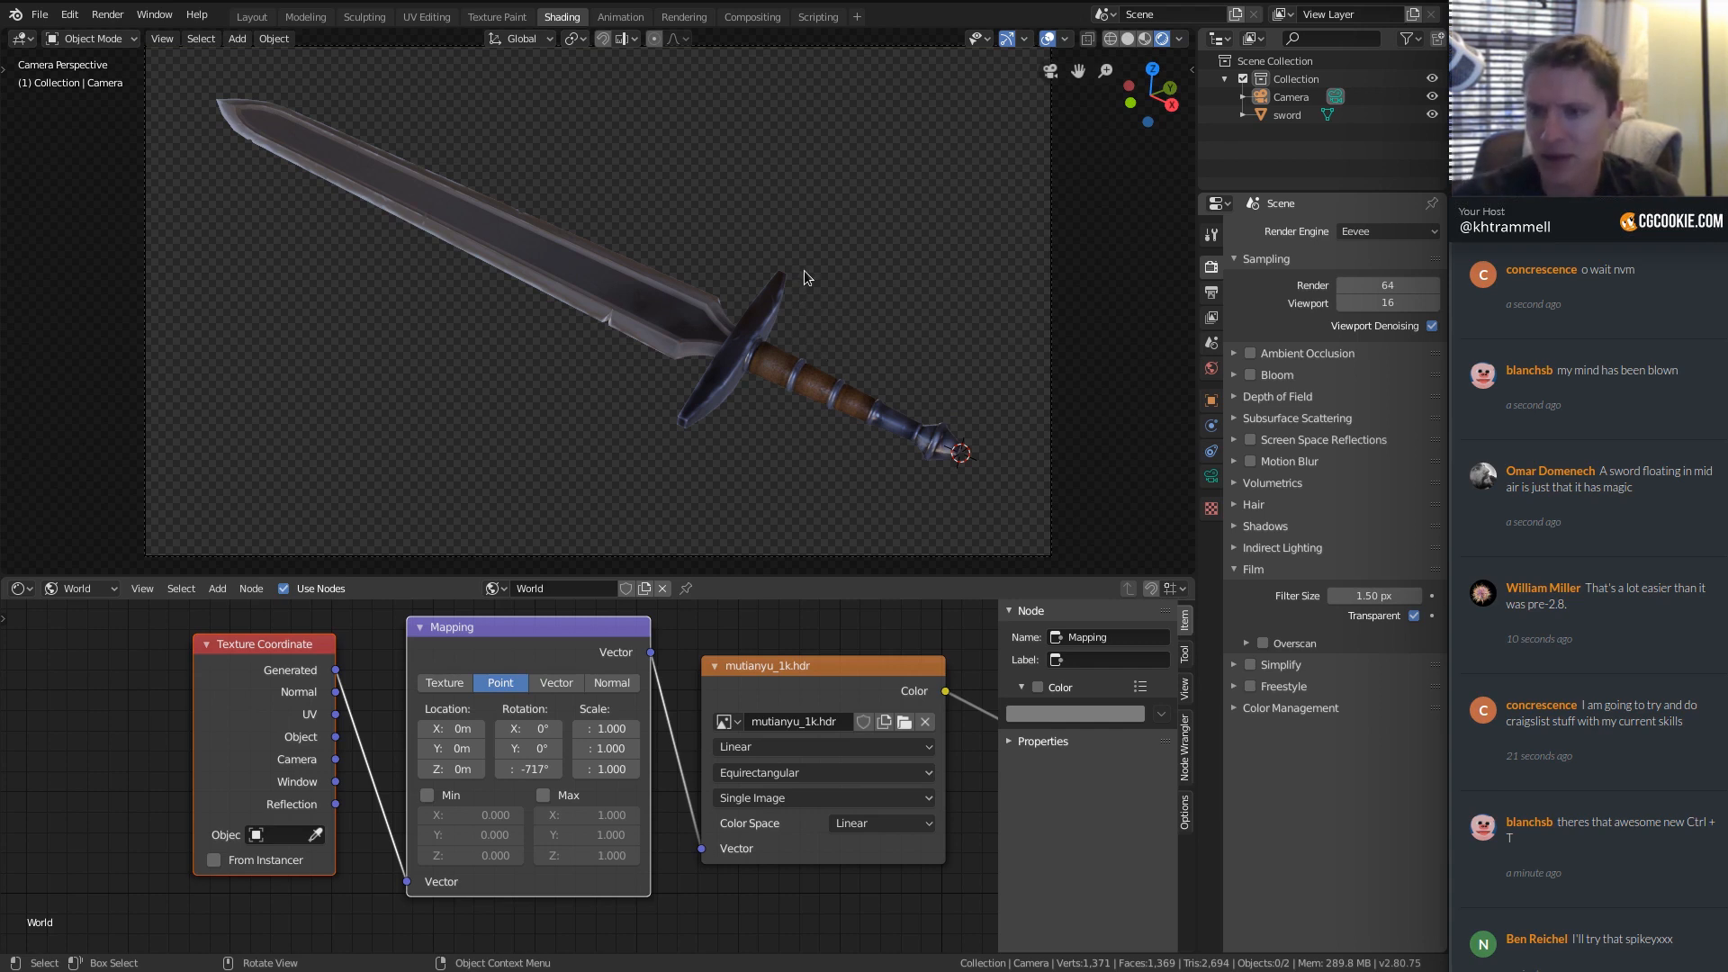
{"action": "middle_click_drag", "start_coordinate": [851, 298], "coordinate": [694, 286]}
{"action": "key", "text": "KP_0"}
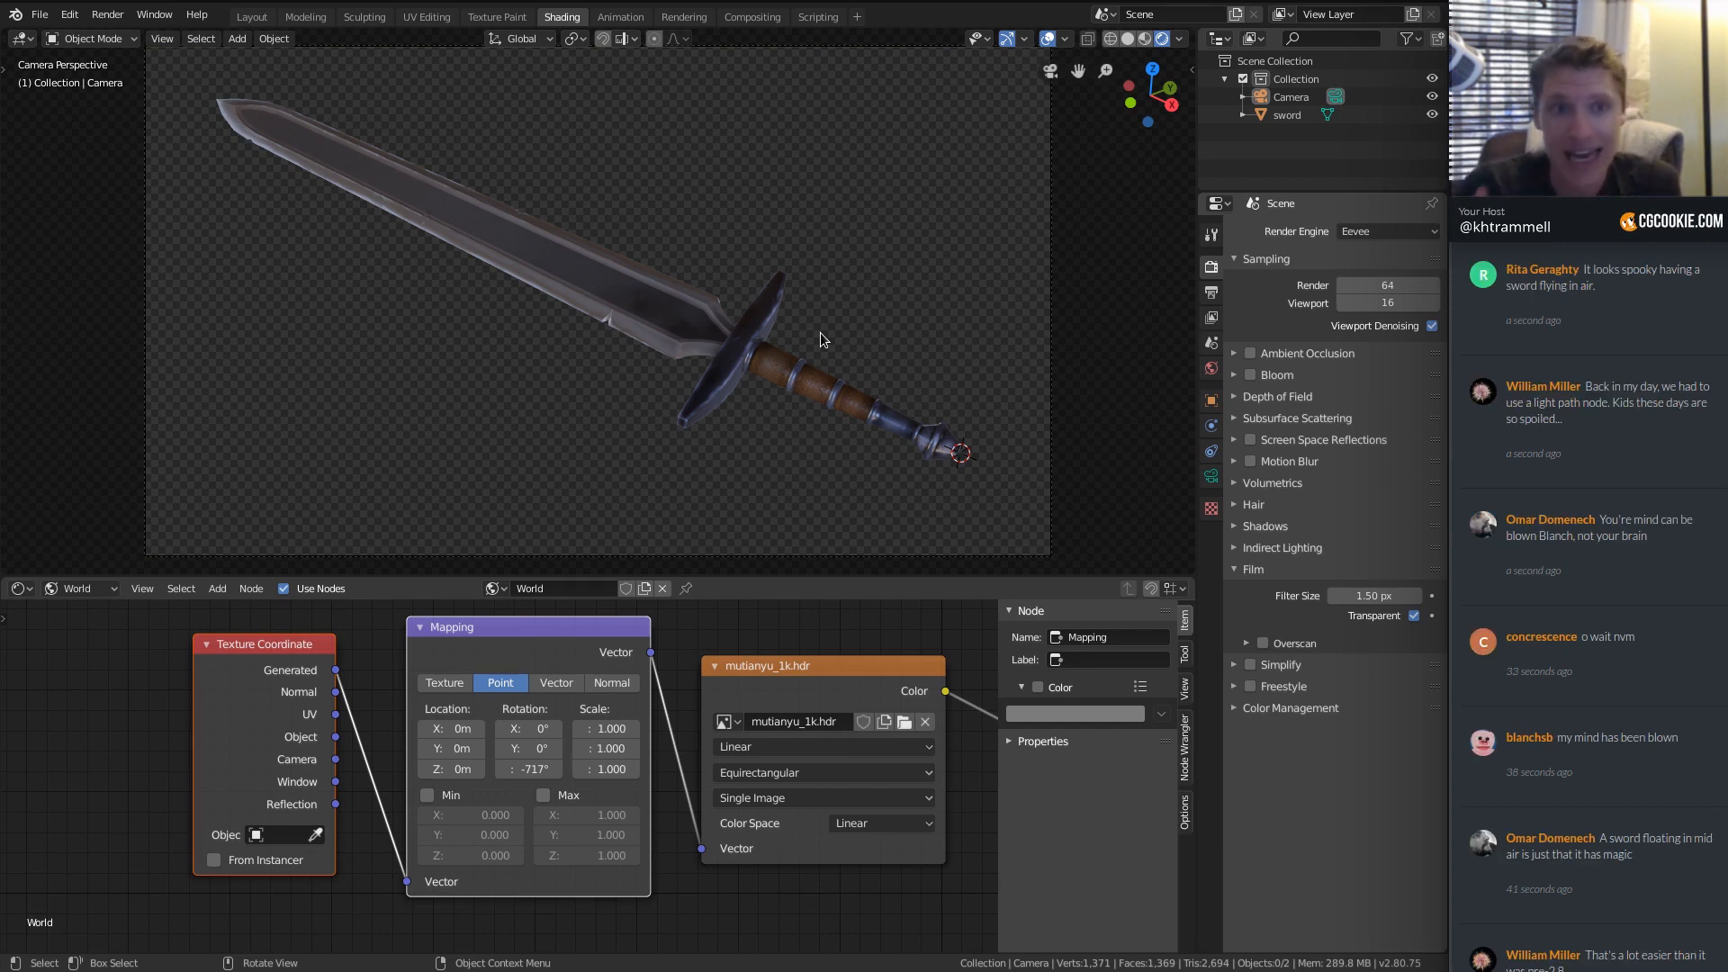
Set the Mapping node's Z rotation to -833° and inspect the lighting on the guard, grip and pommel.
{"action": "scroll", "coordinate": [504, 772], "scroll_direction": "up", "scroll_amount": 1}
{"action": "left_click_drag", "start_coordinate": [504, 771], "coordinate": [391, 771]}
{"action": "scroll", "coordinate": [819, 410], "scroll_direction": "up", "scroll_amount": 3}
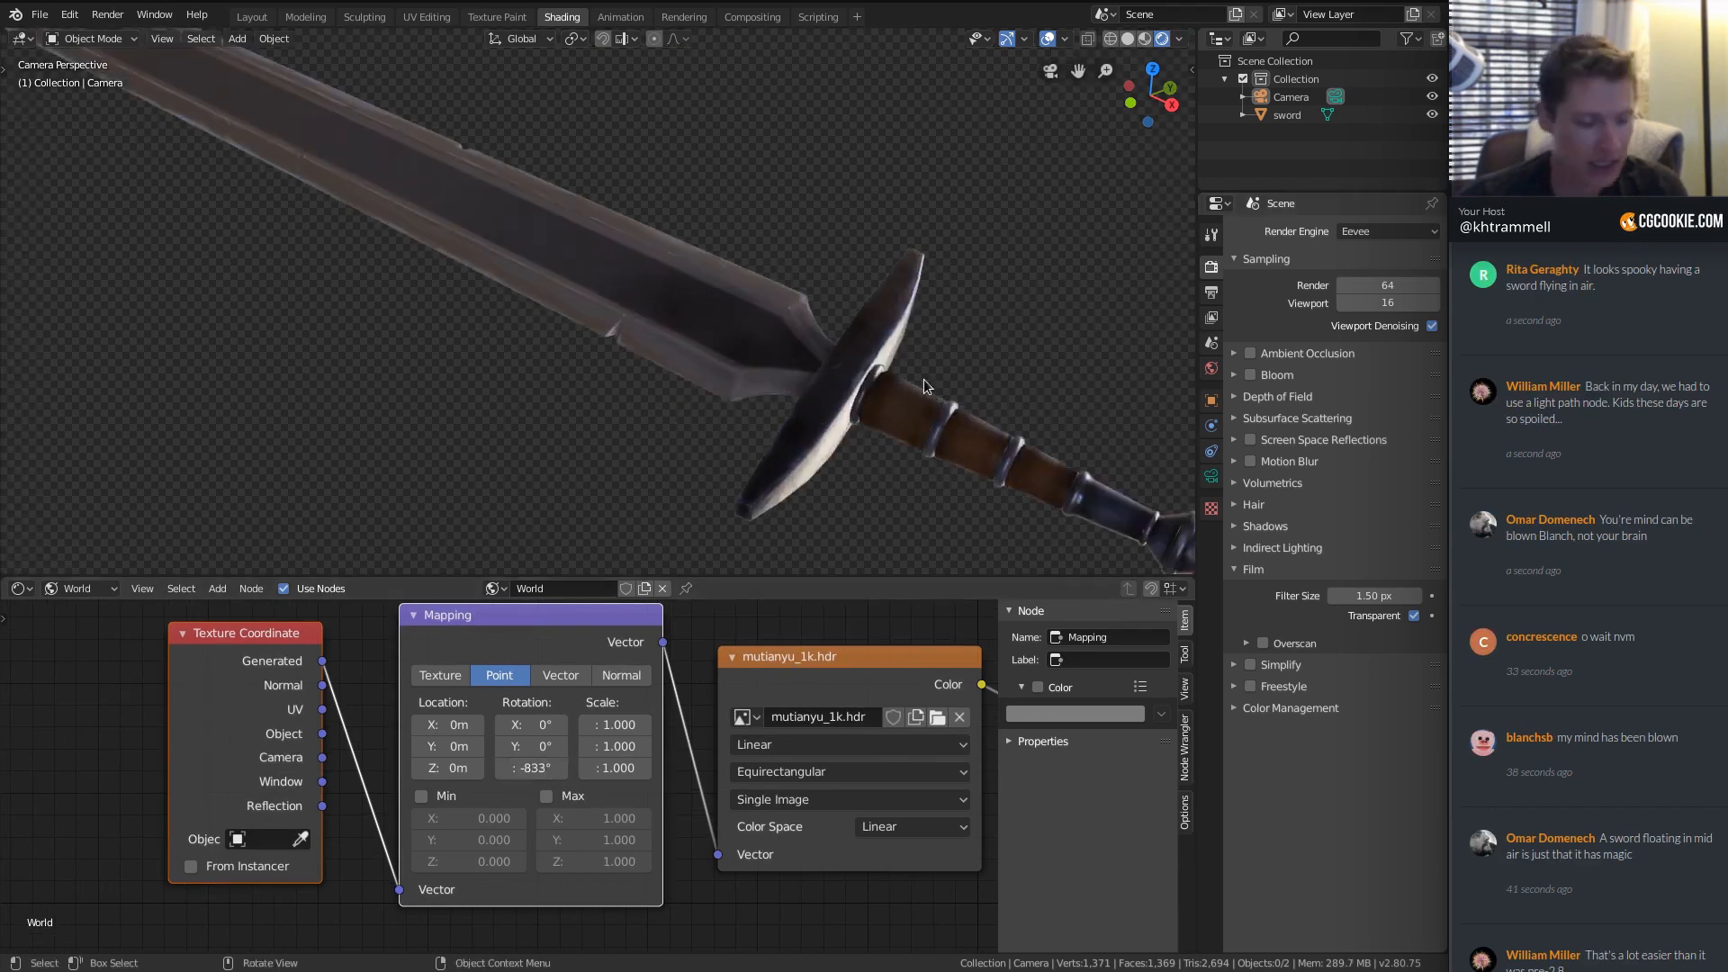
{"action": "scroll", "coordinate": [924, 379], "scroll_direction": "down", "scroll_amount": 3}
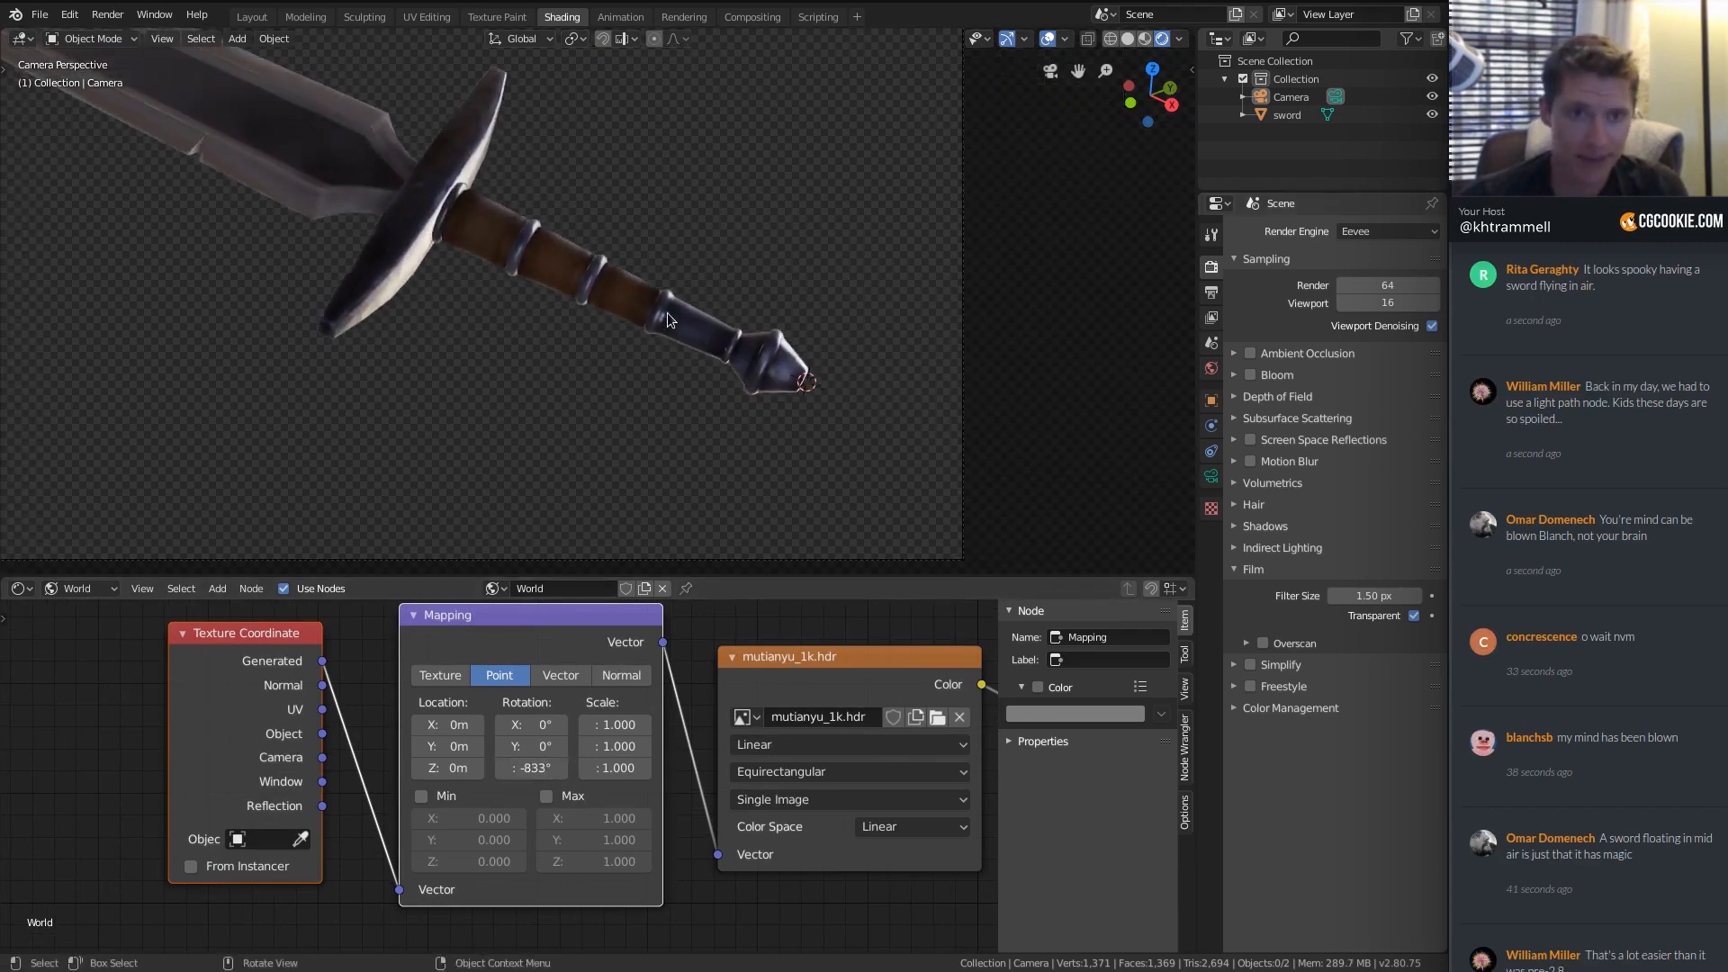
{"action": "scroll", "coordinate": [747, 368], "scroll_direction": "up", "scroll_amount": 2}
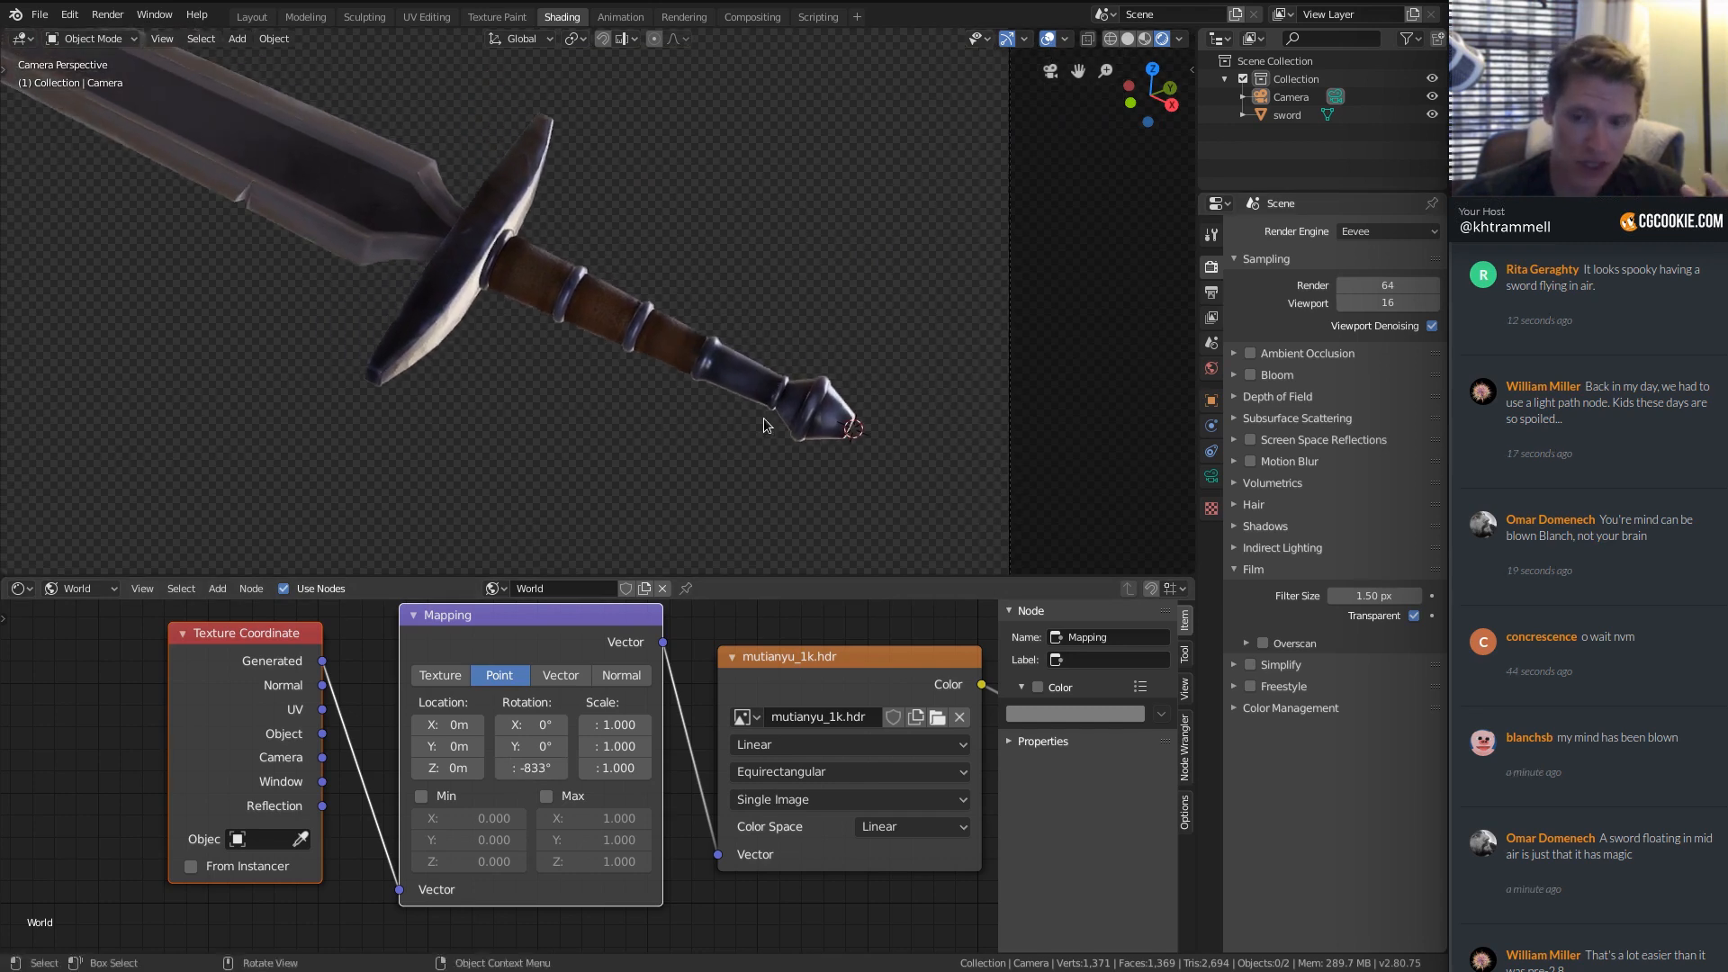
{"action": "middle_click_drag", "start_coordinate": [569, 714], "coordinate": [561, 740]}
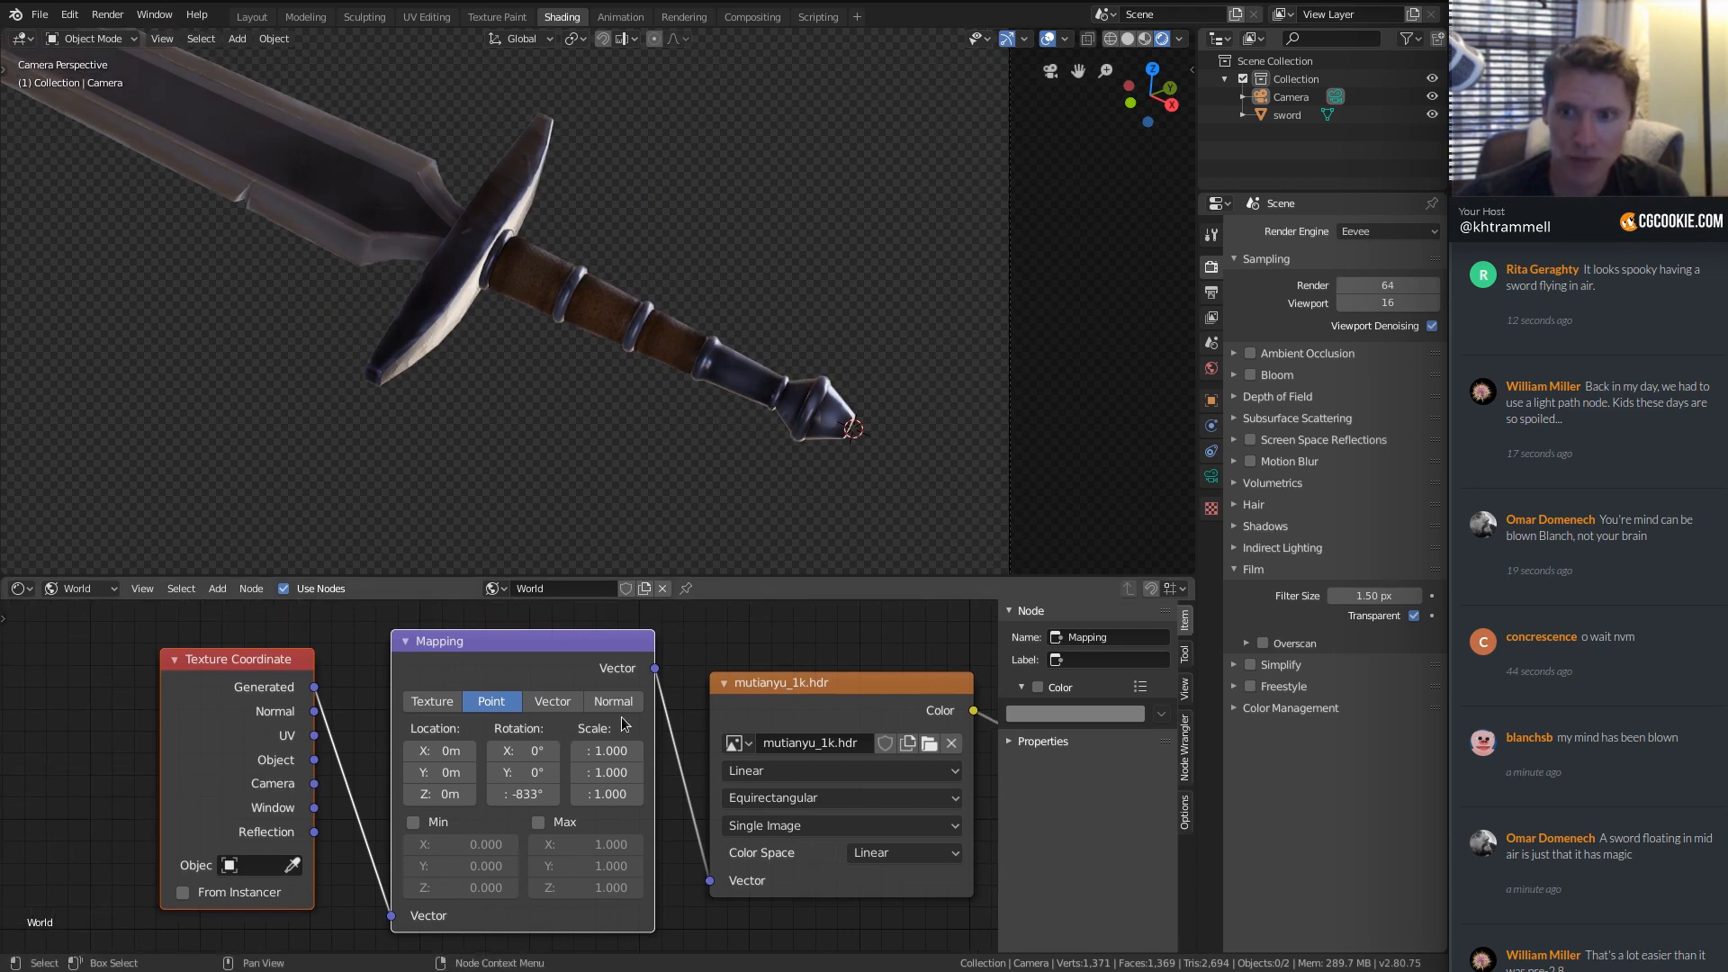
{"action": "middle_click_drag", "start_coordinate": [618, 364], "coordinate": [657, 351]}
{"action": "key", "text": "KP_0"}
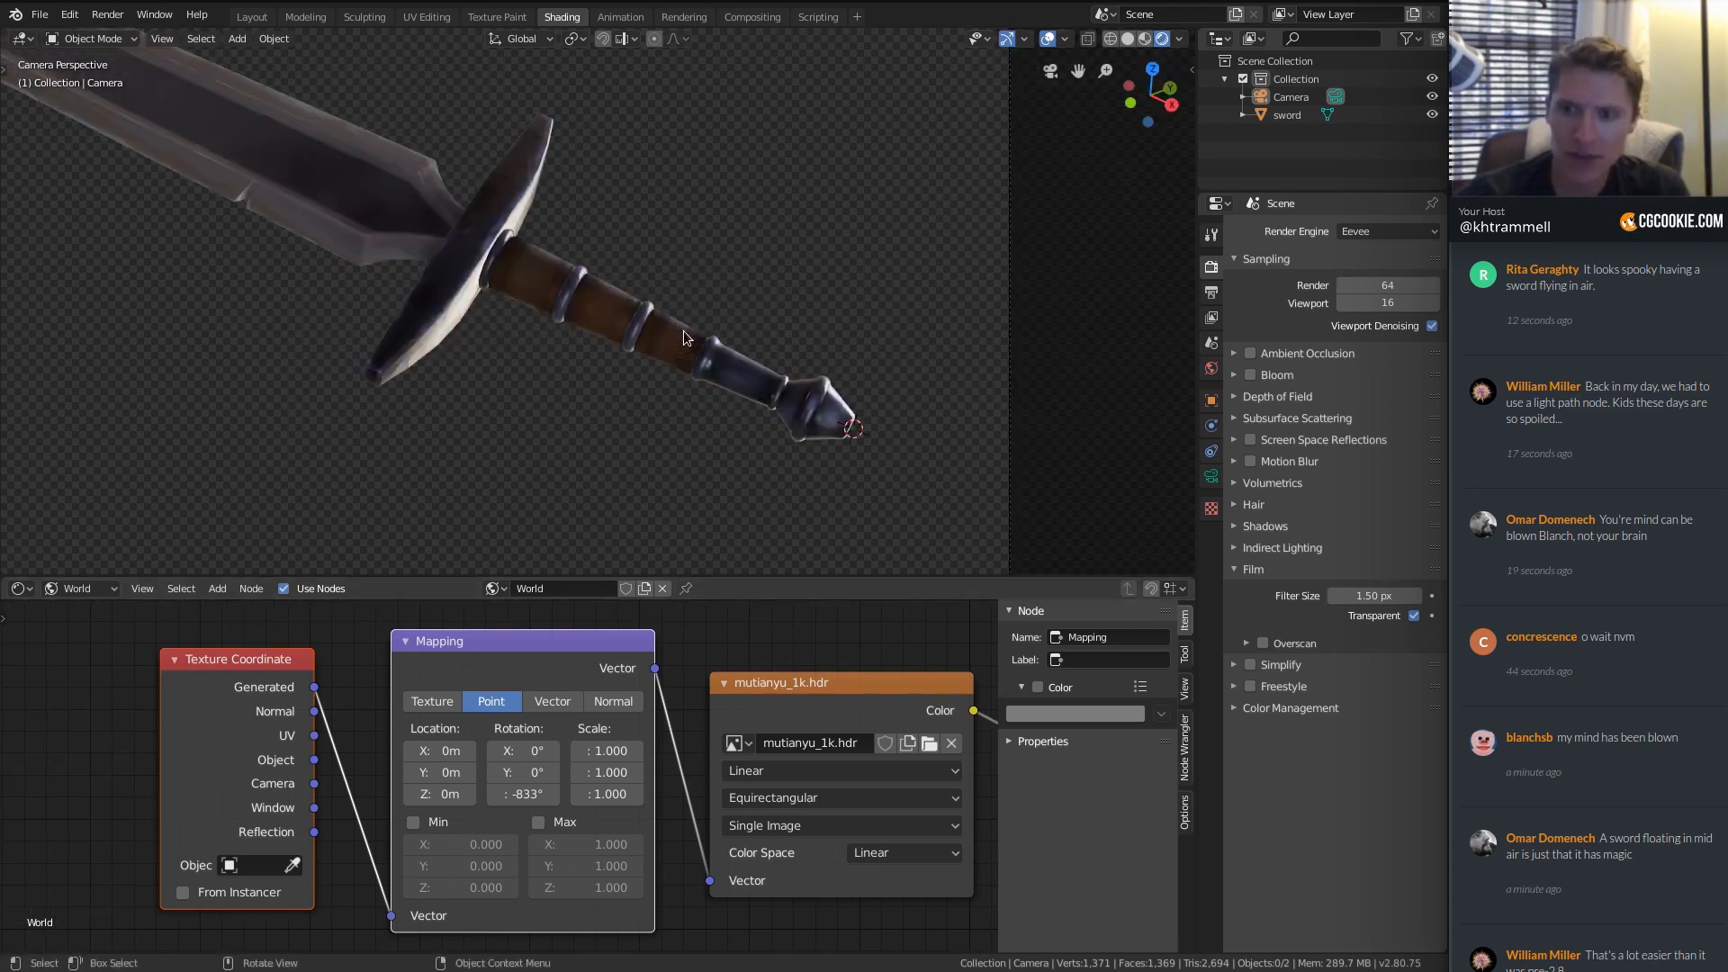
{"action": "middle_click_drag", "start_coordinate": [628, 237], "coordinate": [790, 367], "text": "shift"}
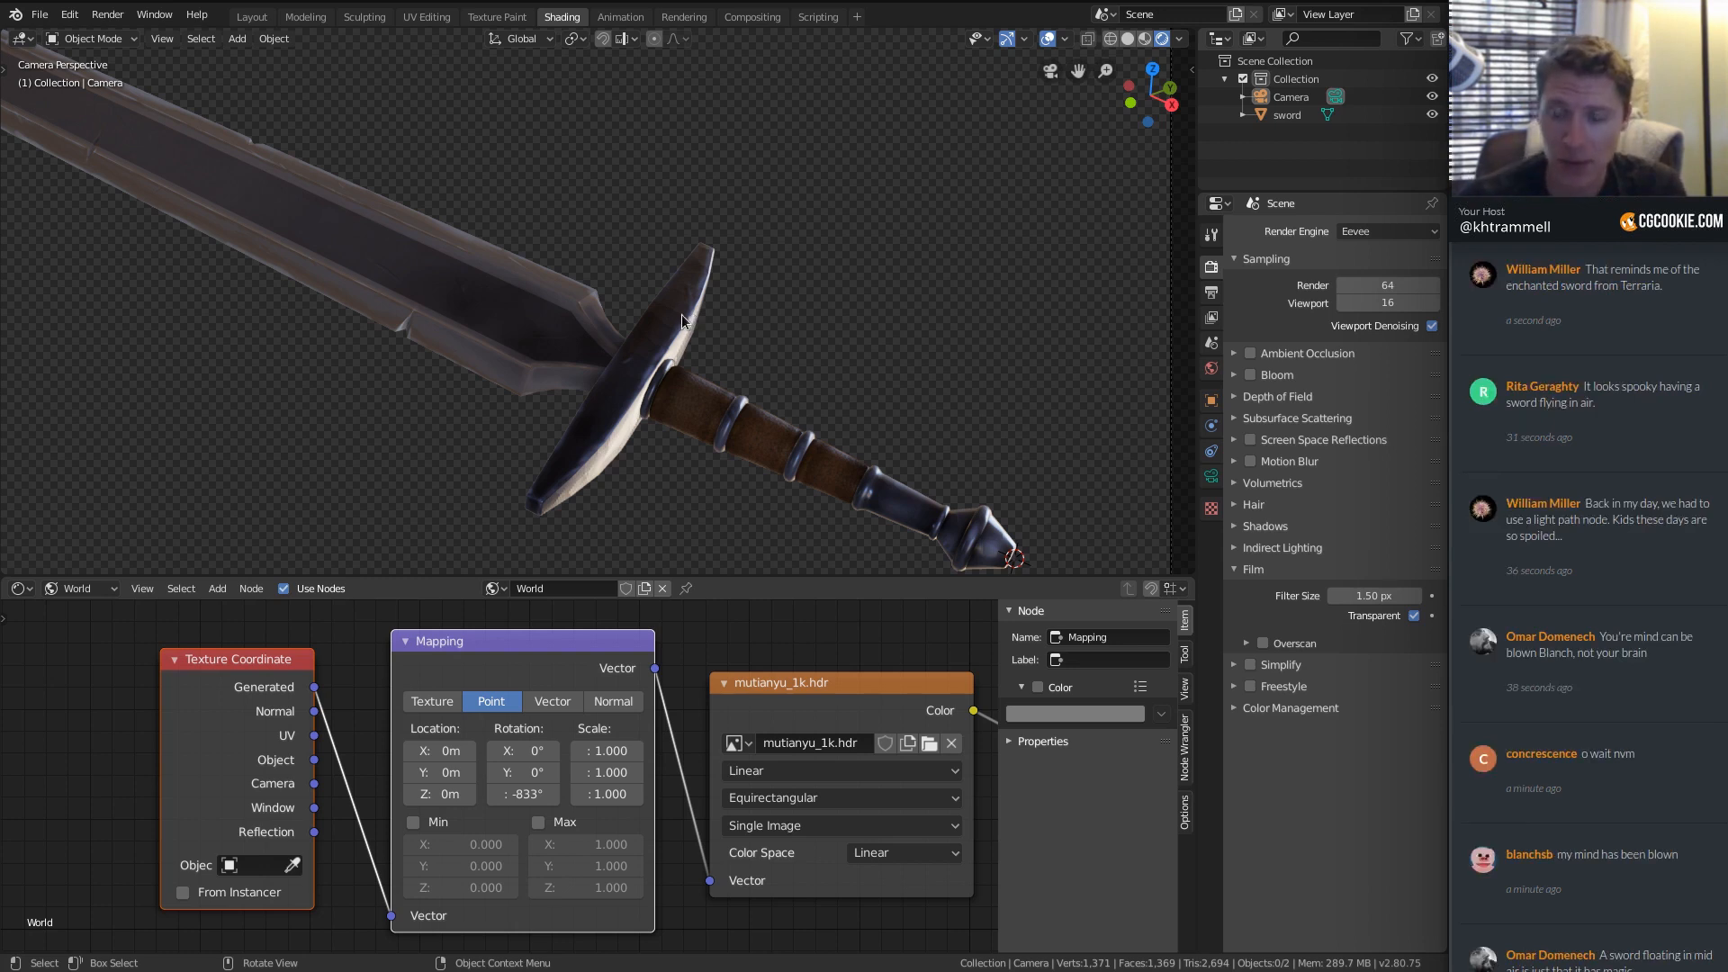
{"action": "scroll", "coordinate": [590, 381], "scroll_direction": "down", "scroll_amount": 3}
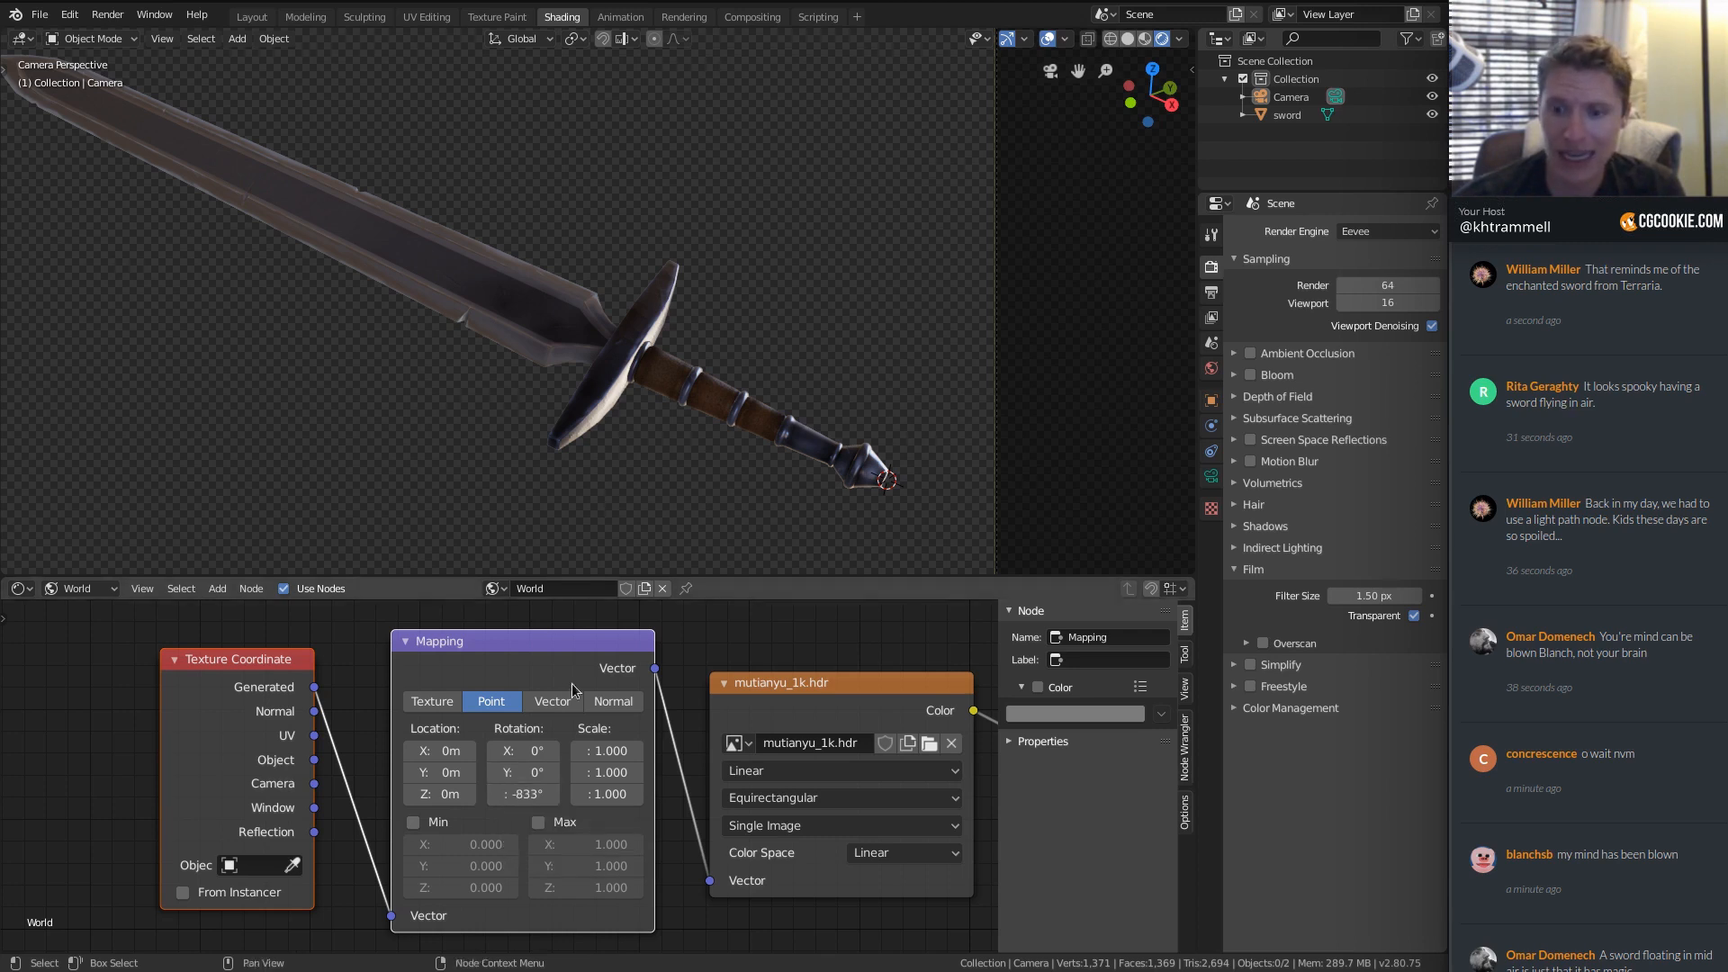
Set the Mapping node's Y rotation to 33.4° and check the lighting on the sword up close.
{"action": "left_click_drag", "start_coordinate": [521, 776], "coordinate": [557, 776]}
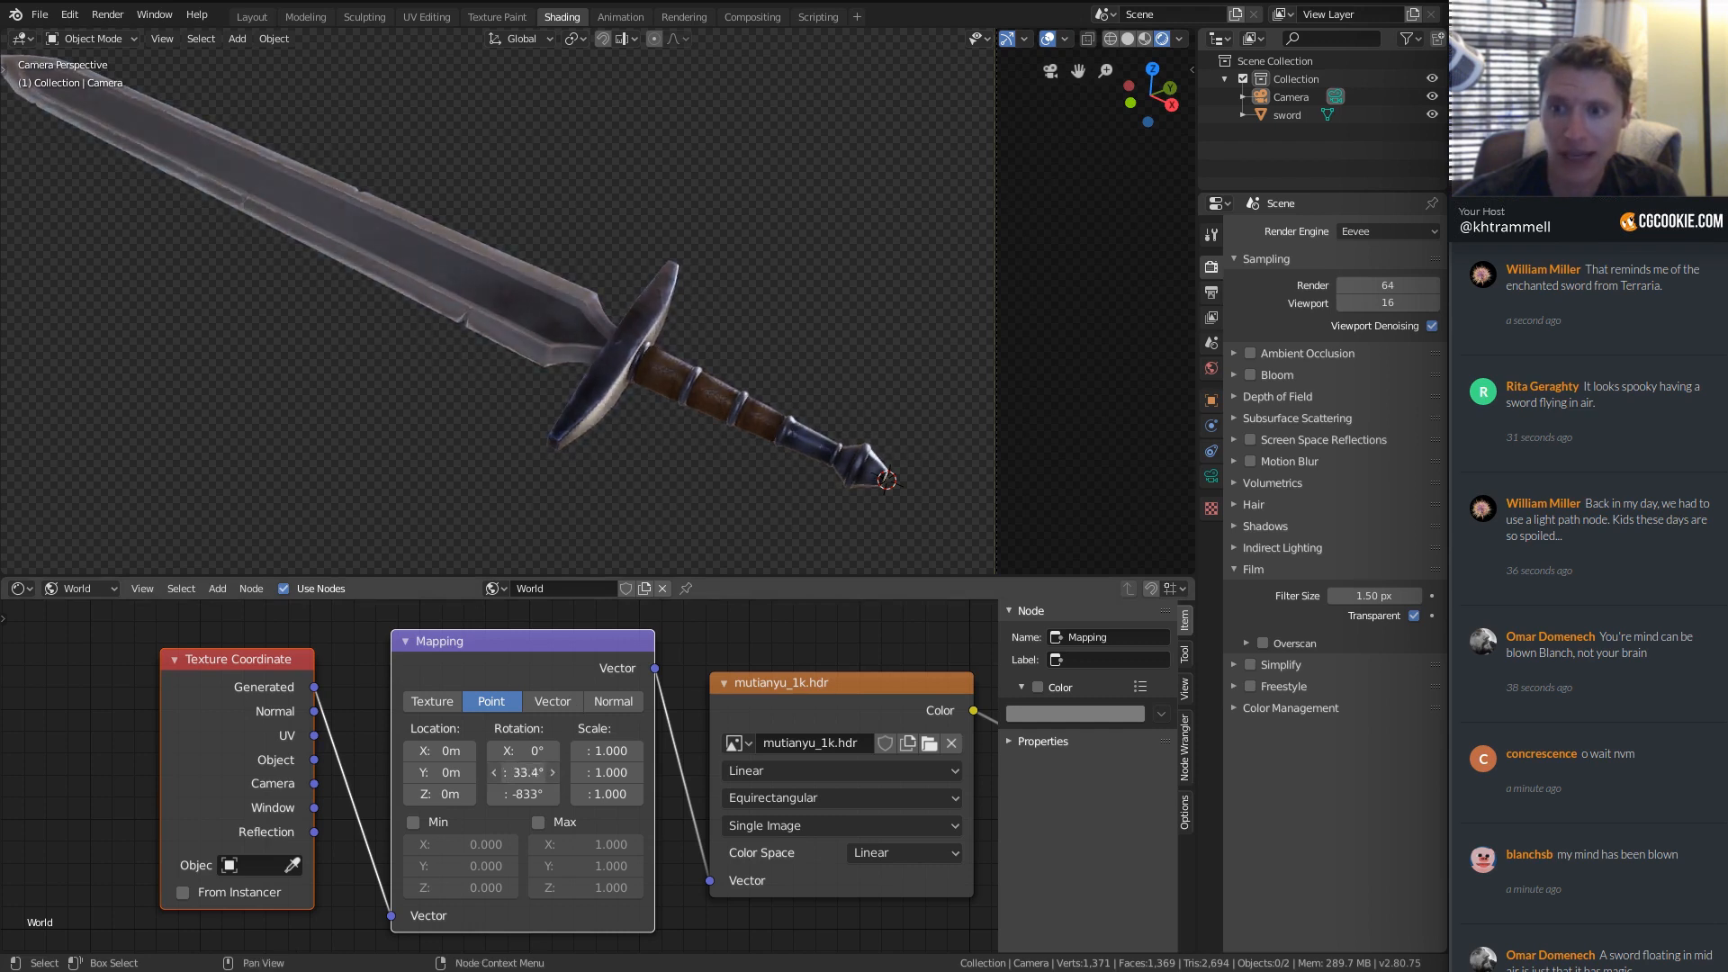
{"action": "scroll", "coordinate": [594, 304], "scroll_direction": "up", "scroll_amount": 2}
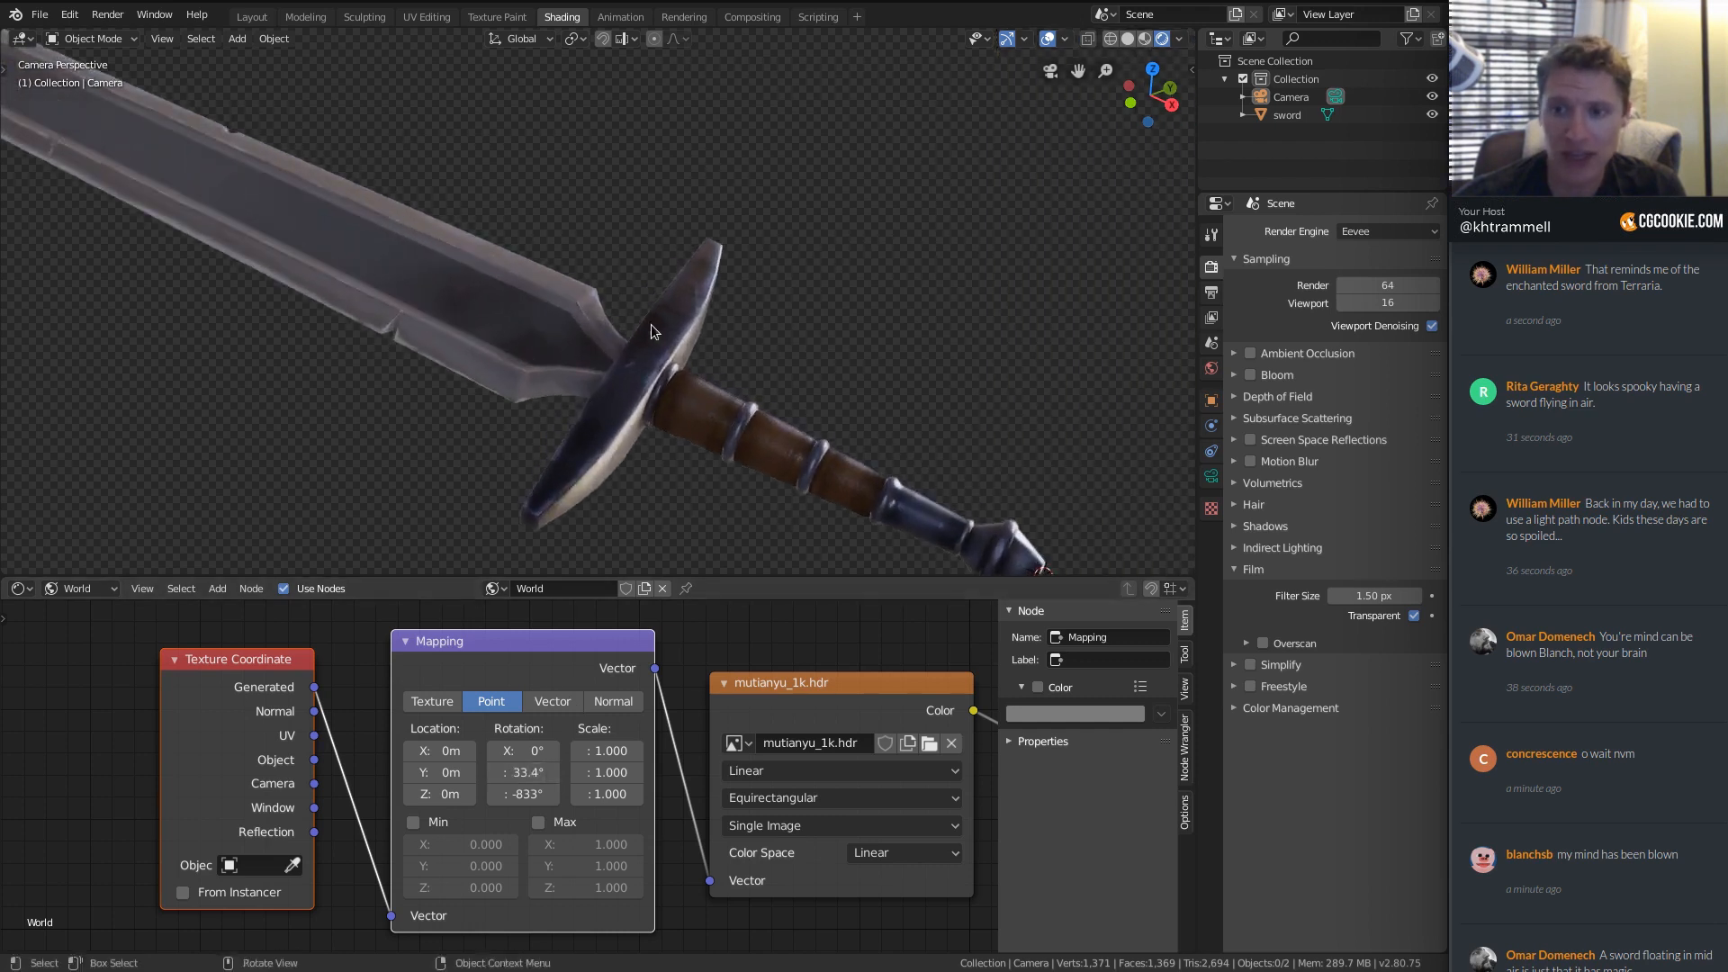
{"action": "scroll", "coordinate": [637, 338], "scroll_direction": "down", "scroll_amount": 5}
{"action": "scroll", "coordinate": [603, 288], "scroll_direction": "up", "scroll_amount": 3}
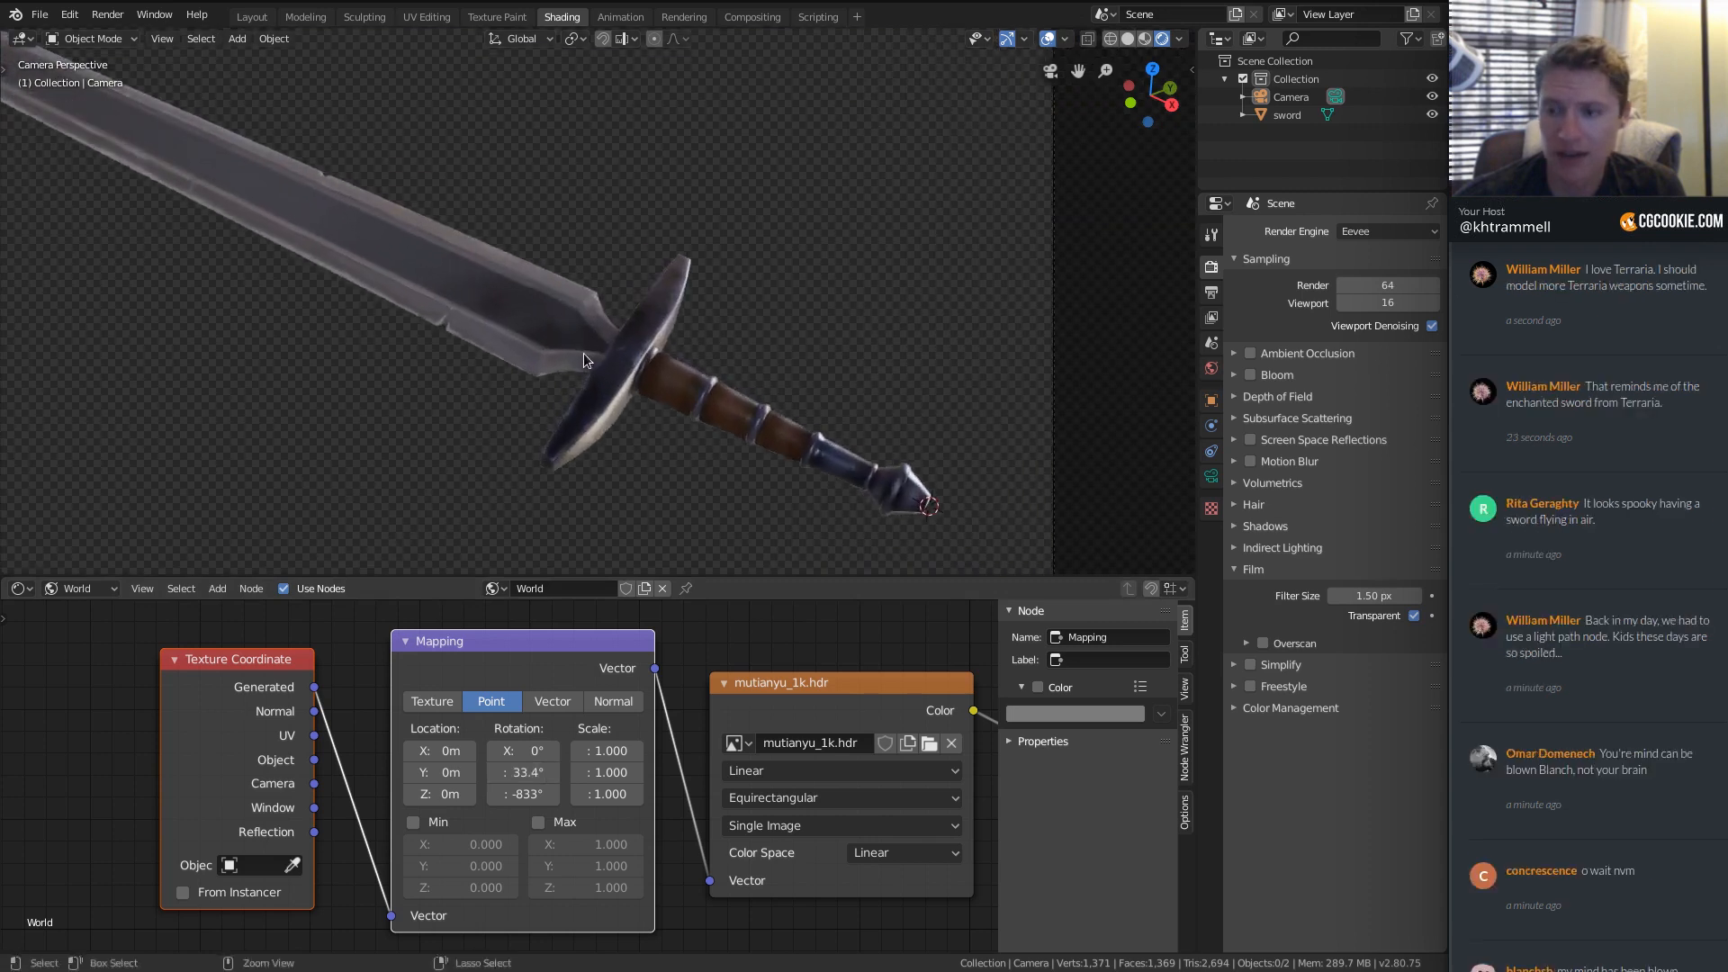
Adjust the Mapping node's rotation to X -99° and Y 32.8° and inspect the lighting along the blade.
{"action": "left_click_drag", "start_coordinate": [522, 751], "coordinate": [462, 751]}
{"action": "left_click_drag", "start_coordinate": [522, 751], "coordinate": [393, 750]}
{"action": "scroll", "coordinate": [645, 261], "scroll_direction": "down", "scroll_amount": 3}
{"action": "scroll", "coordinate": [678, 305], "scroll_direction": "up", "scroll_amount": 5}
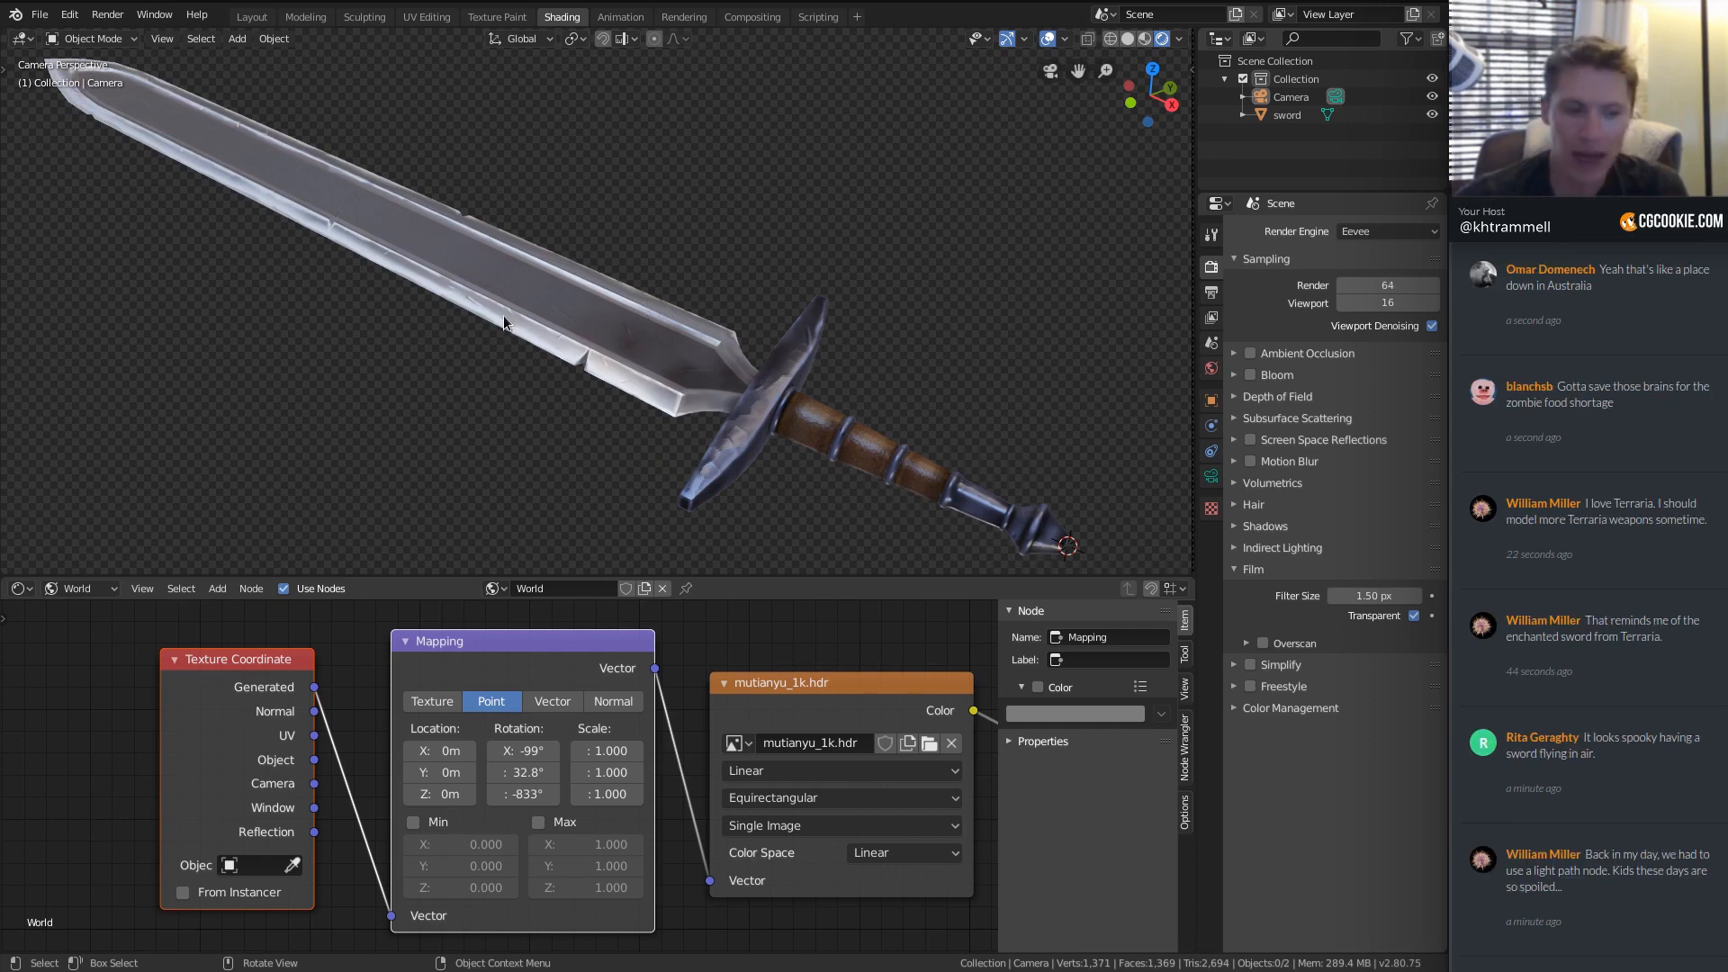
{"action": "middle_click_drag", "start_coordinate": [447, 211], "coordinate": [536, 228], "text": "shift"}
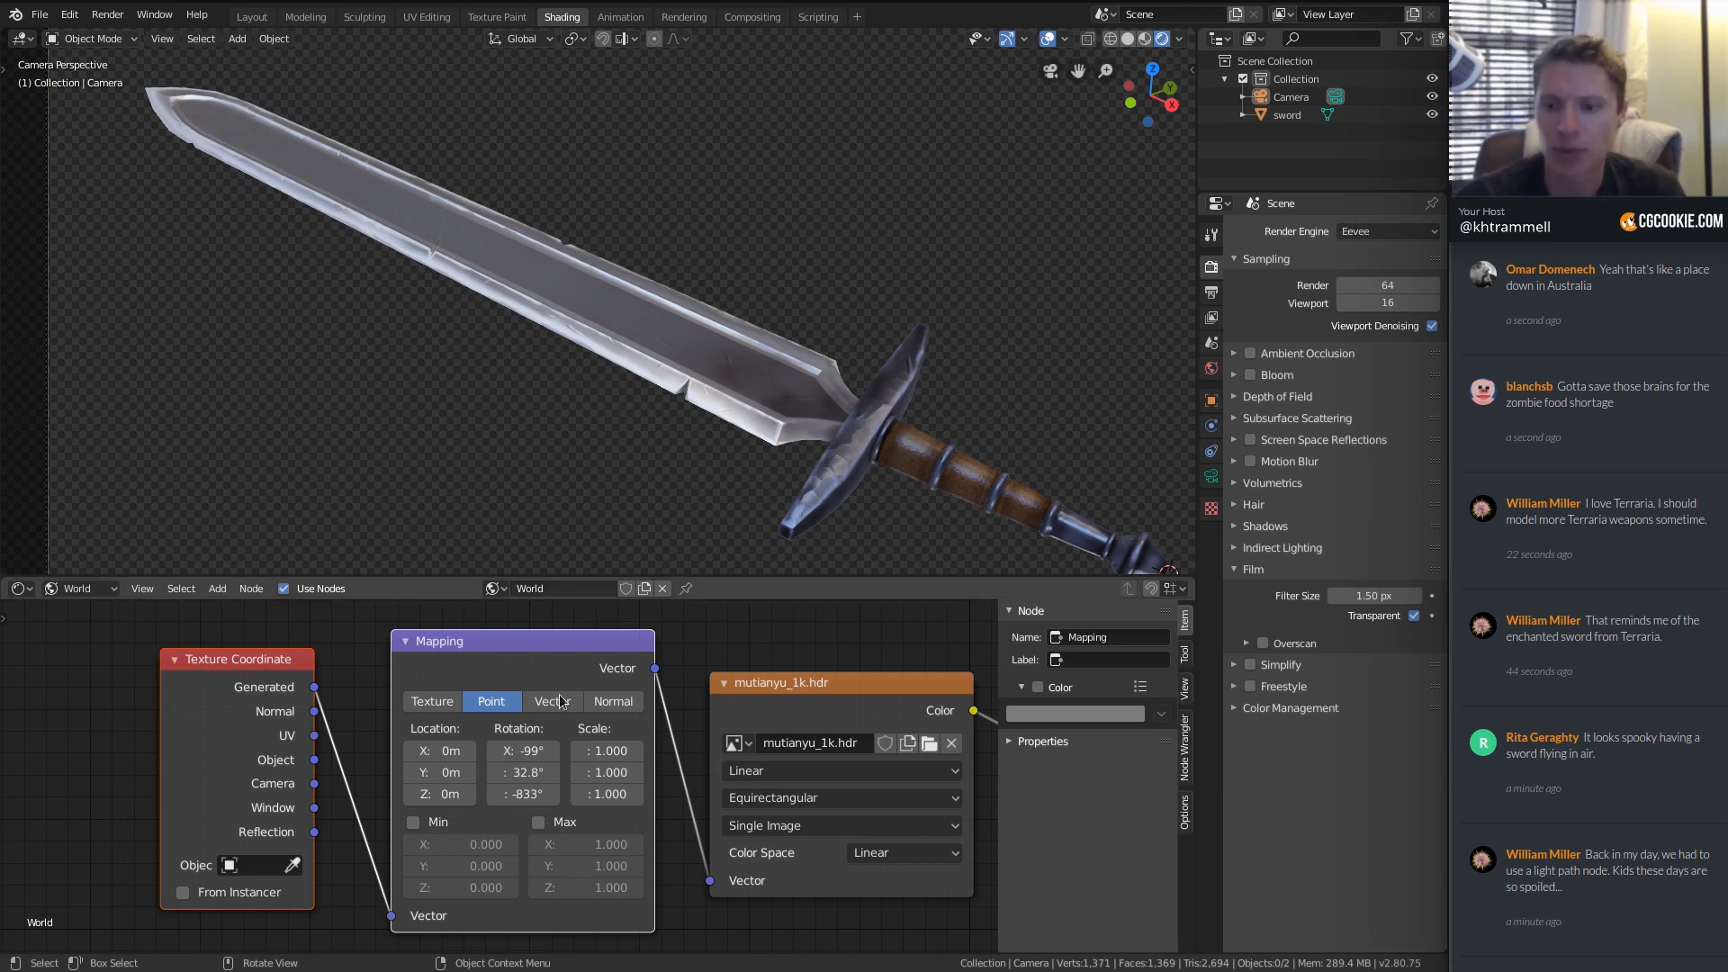
Compare the lighting at an X rotation of -189°, and set the Mapping node's X rotation to -100°.
{"action": "left_click_drag", "start_coordinate": [524, 751], "coordinate": [443, 751]}
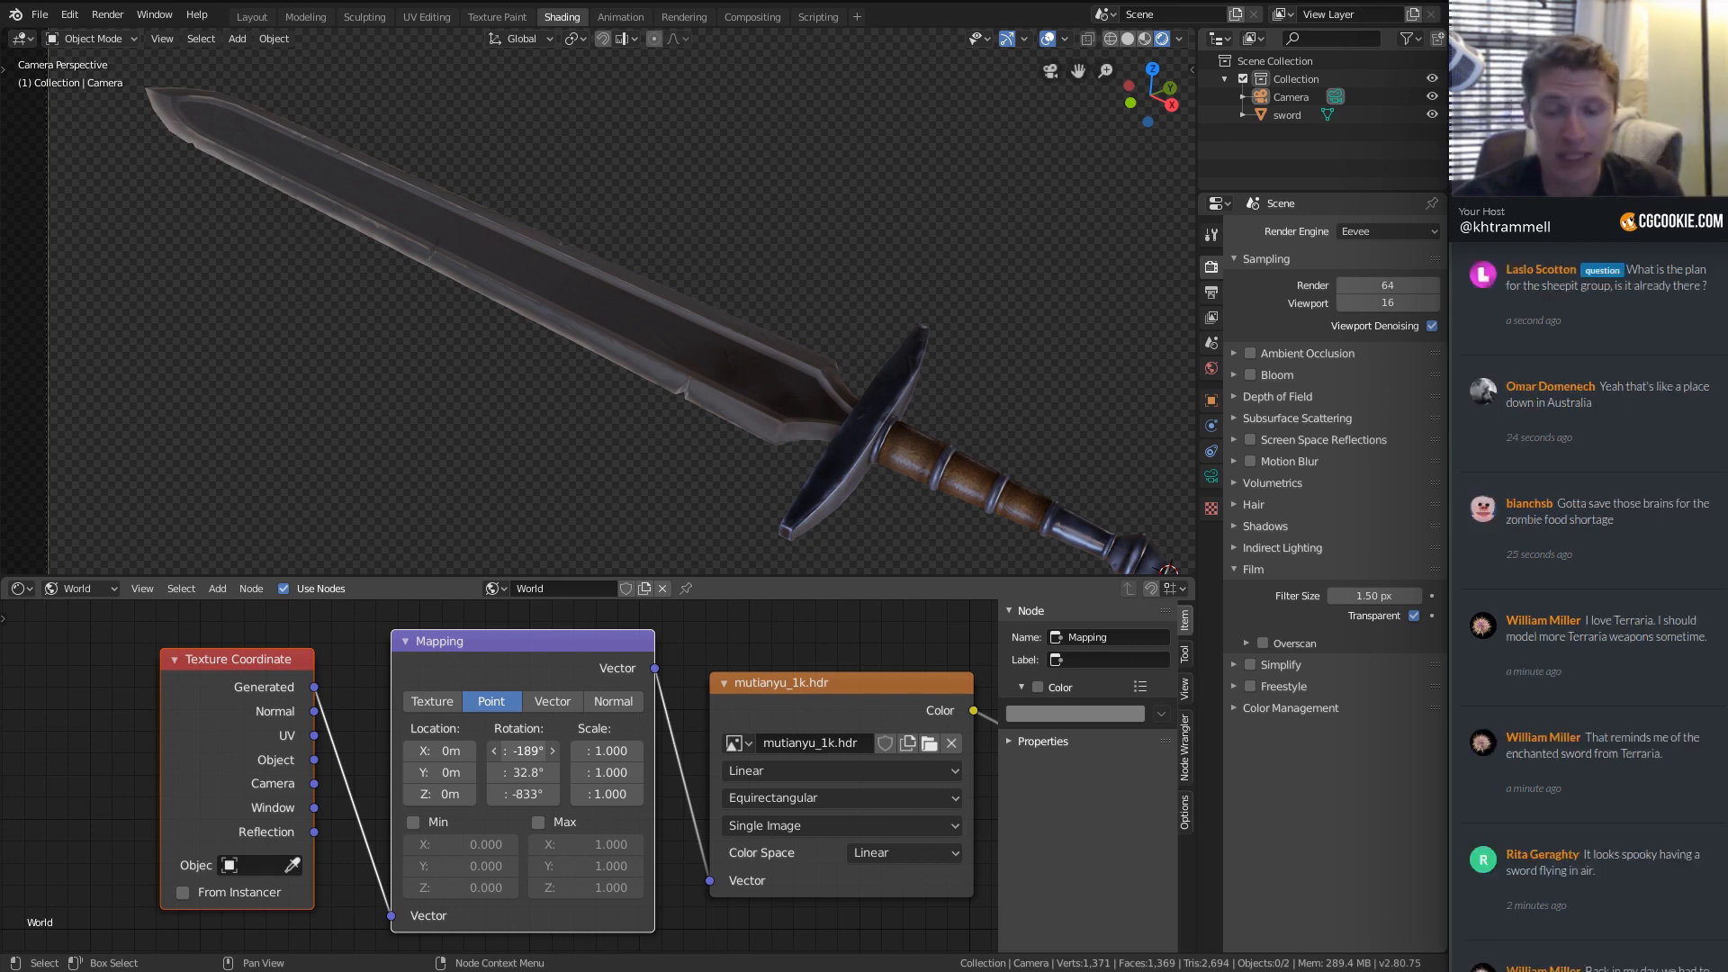
{"action": "left_click_drag", "start_coordinate": [523, 750], "coordinate": [604, 747]}
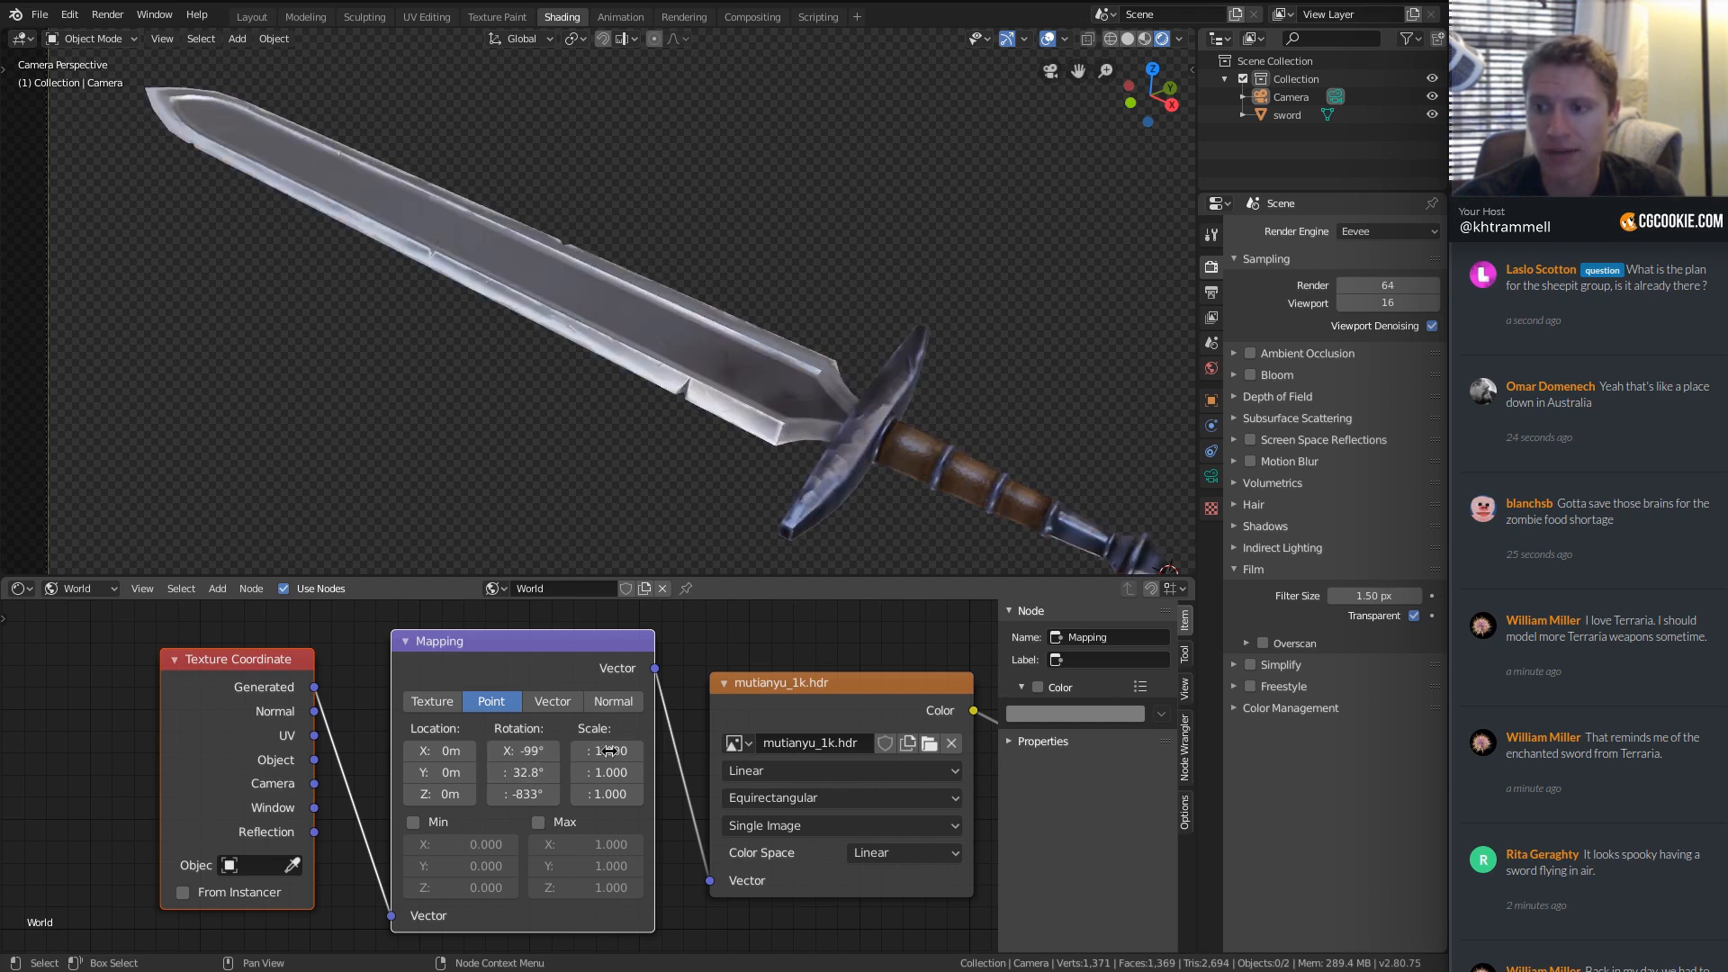
{"action": "left_click", "coordinate": [515, 750]}
{"action": "type", "text": "-100"}
{"action": "key", "text": "Return"}
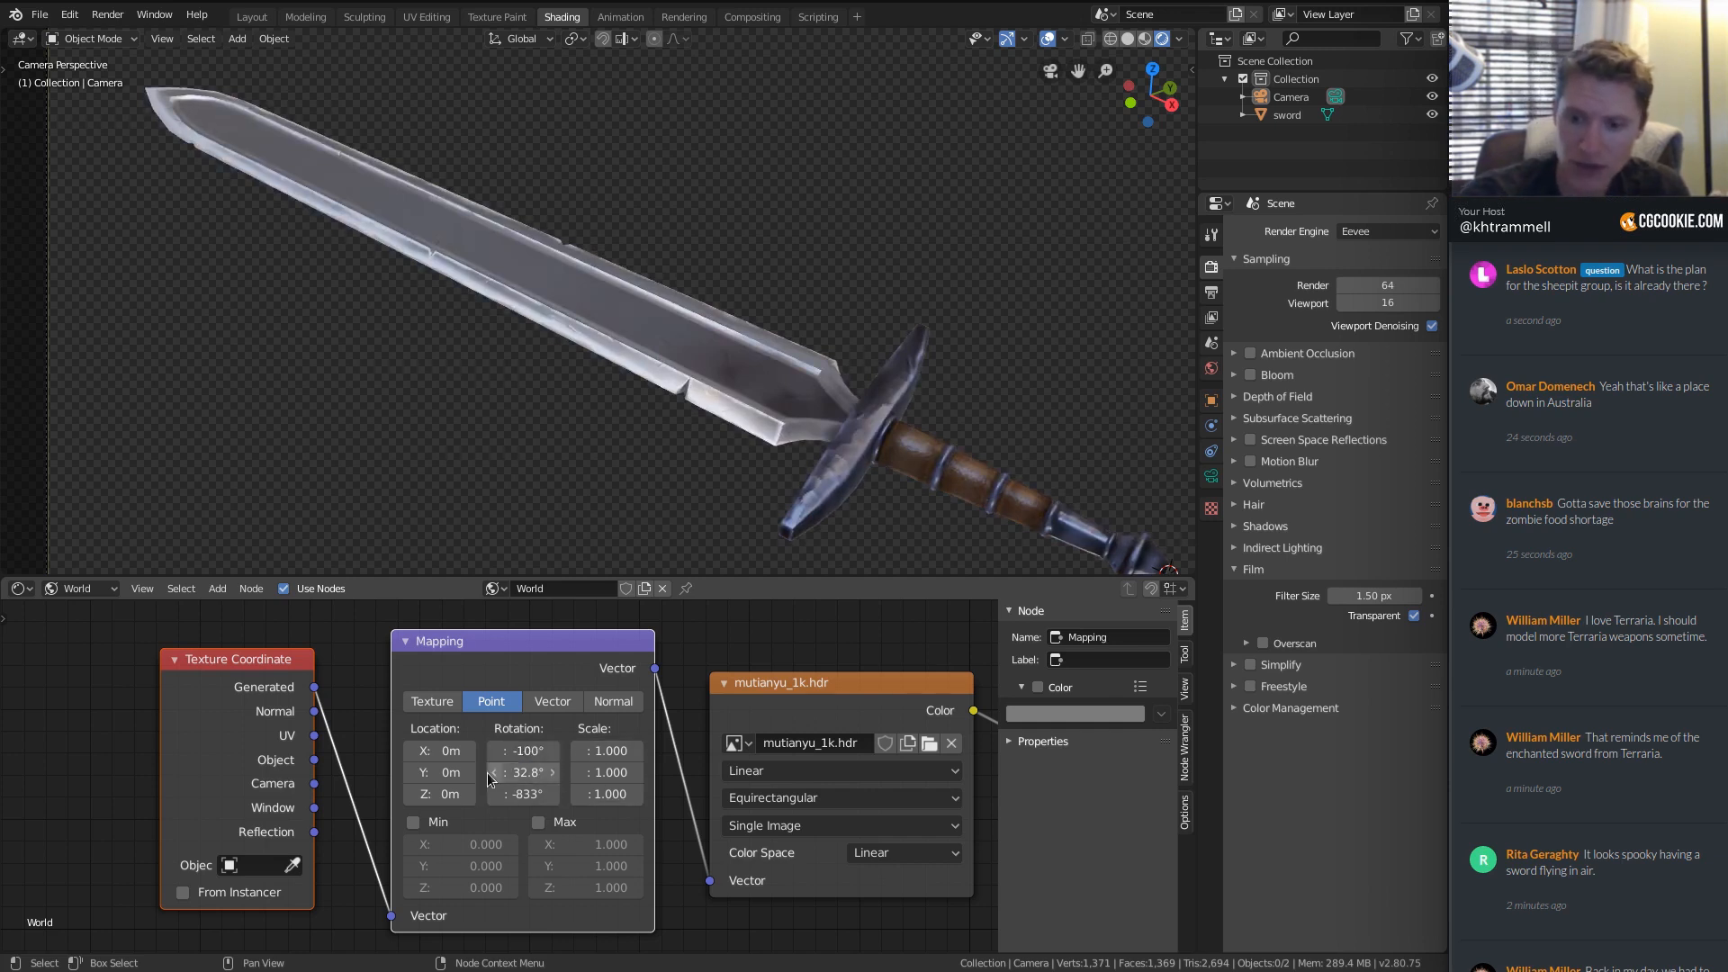
Set the Mapping node's rotation to 33° on Y and -833° on Z.
{"action": "left_click", "coordinate": [513, 773]}
{"action": "type", "text": "33"}
{"action": "key", "text": "Return"}
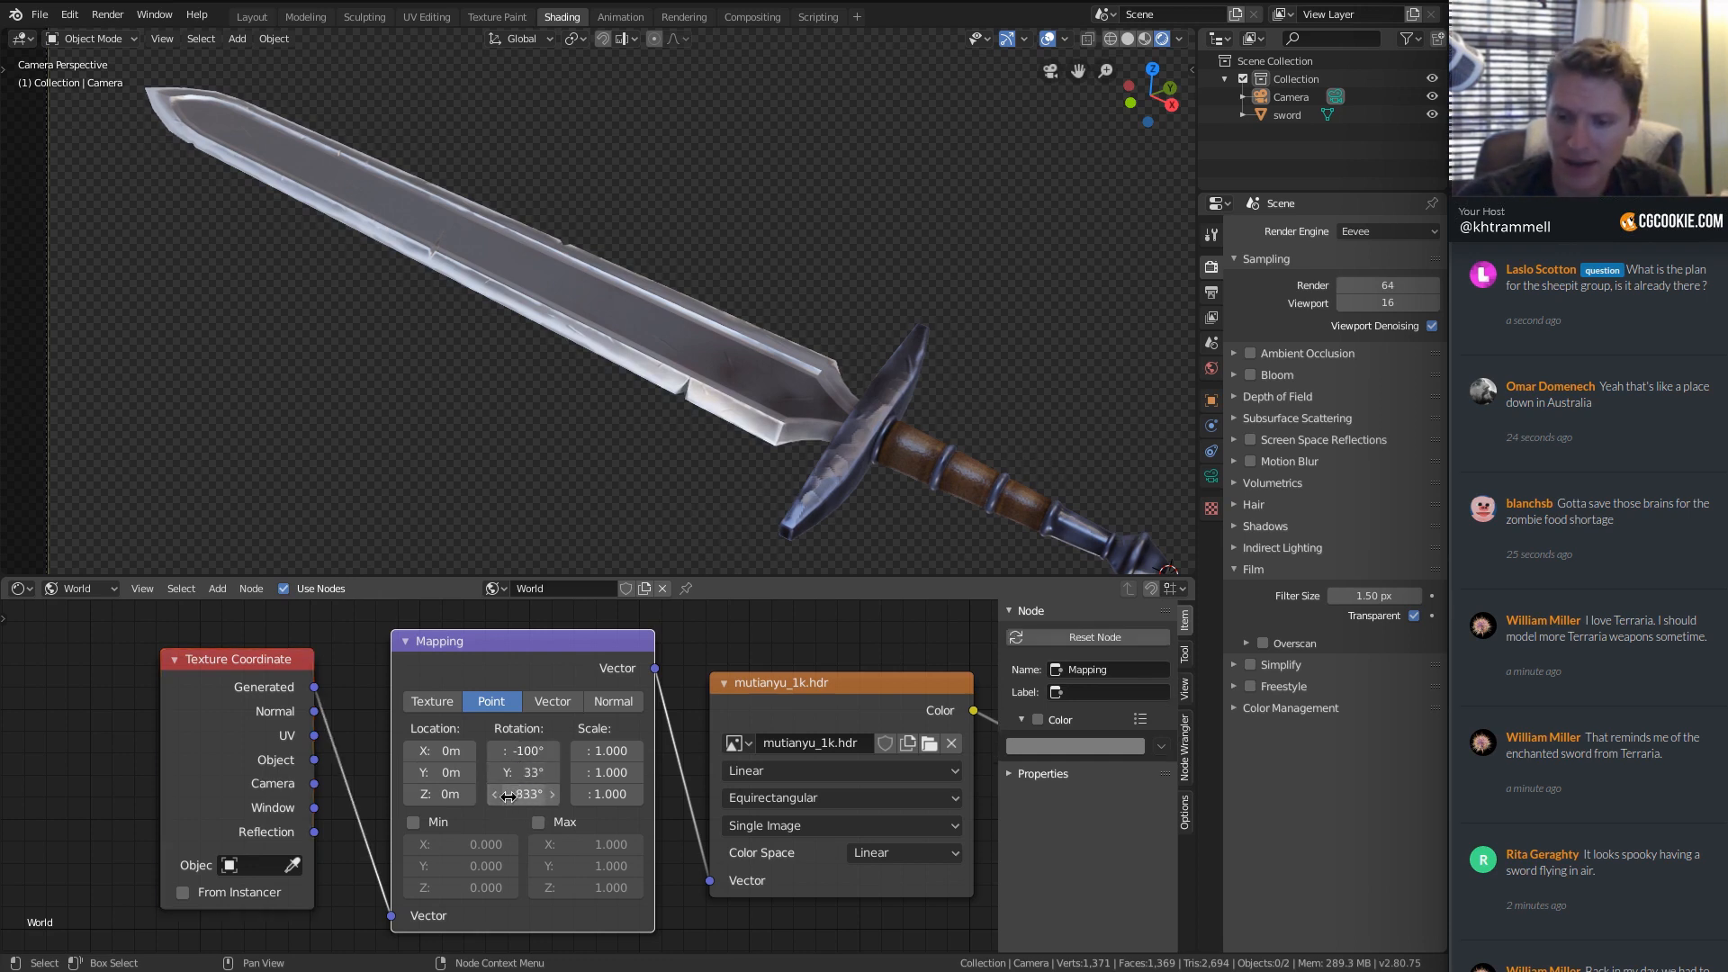
{"action": "left_click", "coordinate": [520, 794]}
{"action": "type", "text": "-833"}
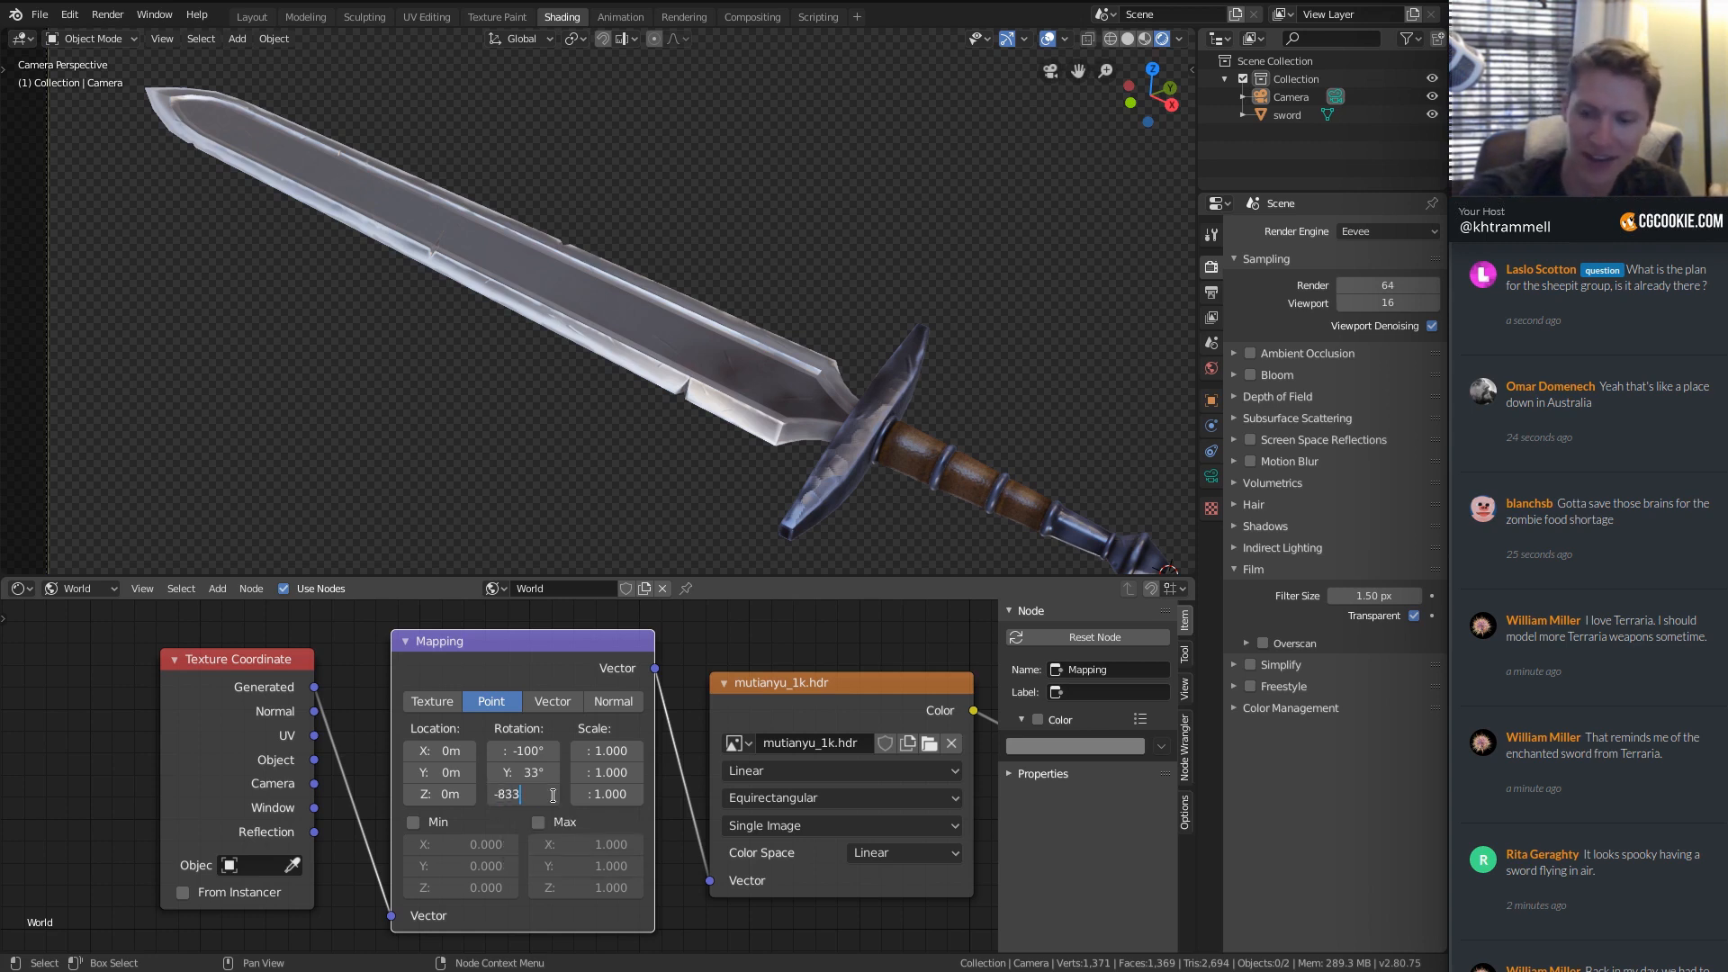
{"action": "key", "text": "Return"}
{"action": "scroll", "coordinate": [918, 503], "scroll_direction": "down", "scroll_amount": 3}
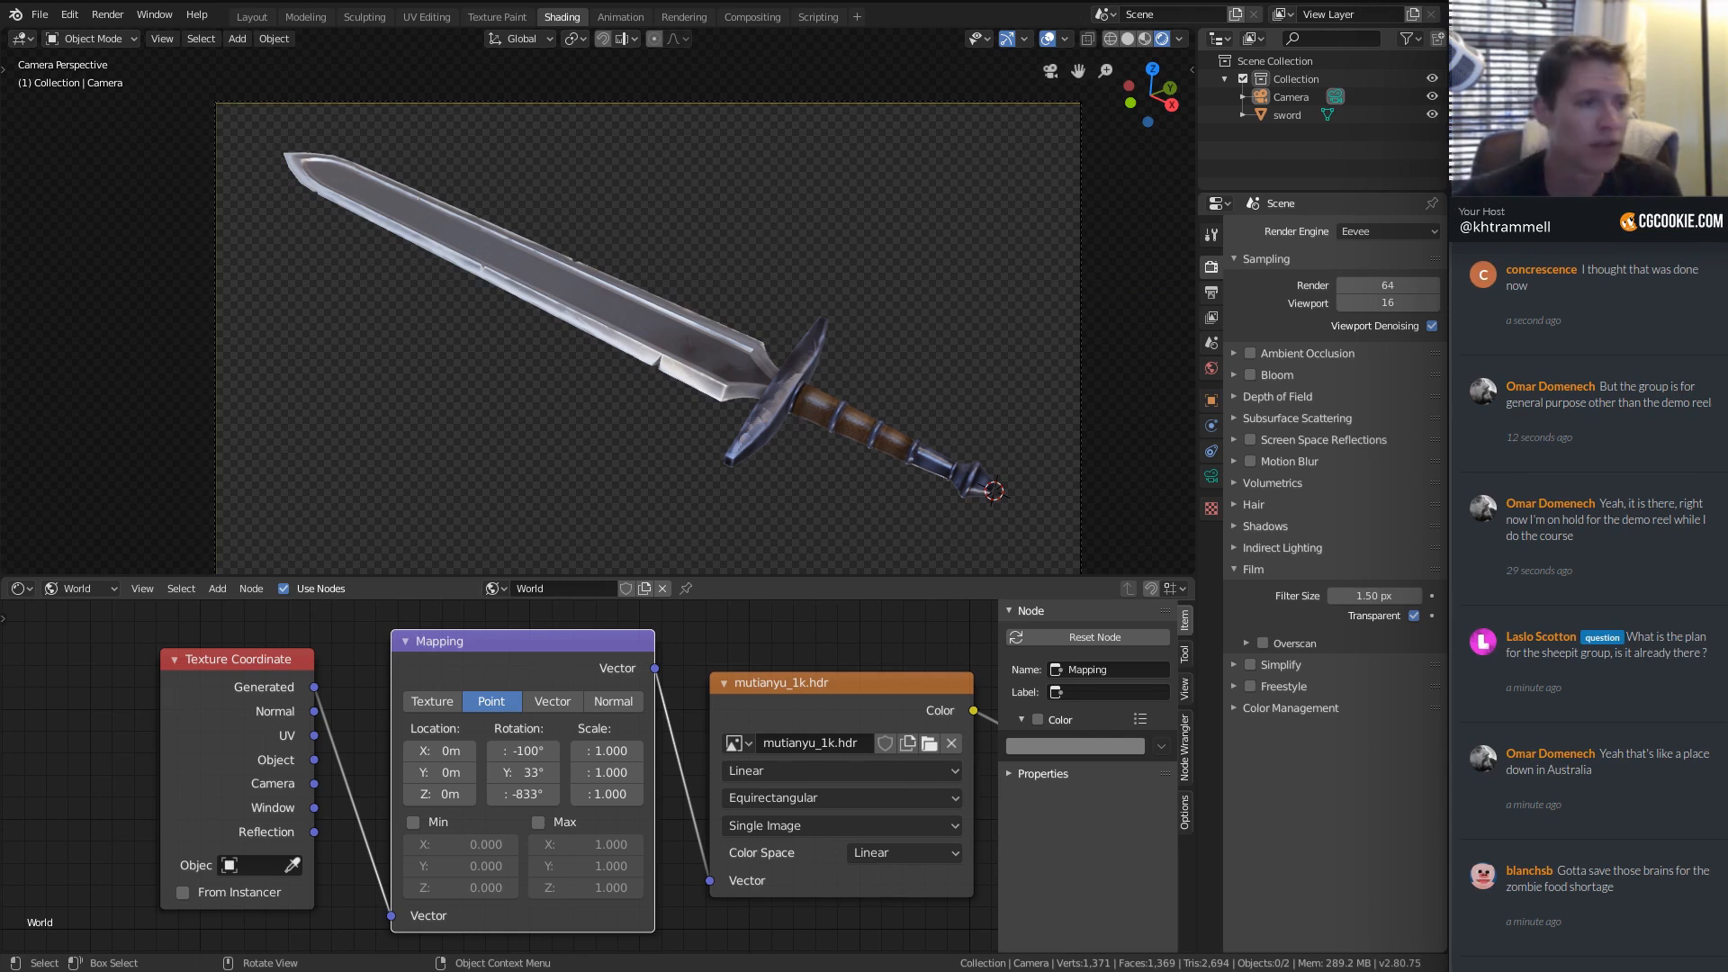
{"action": "scroll", "coordinate": [1605, 435], "scroll_direction": "down", "scroll_amount": 3}
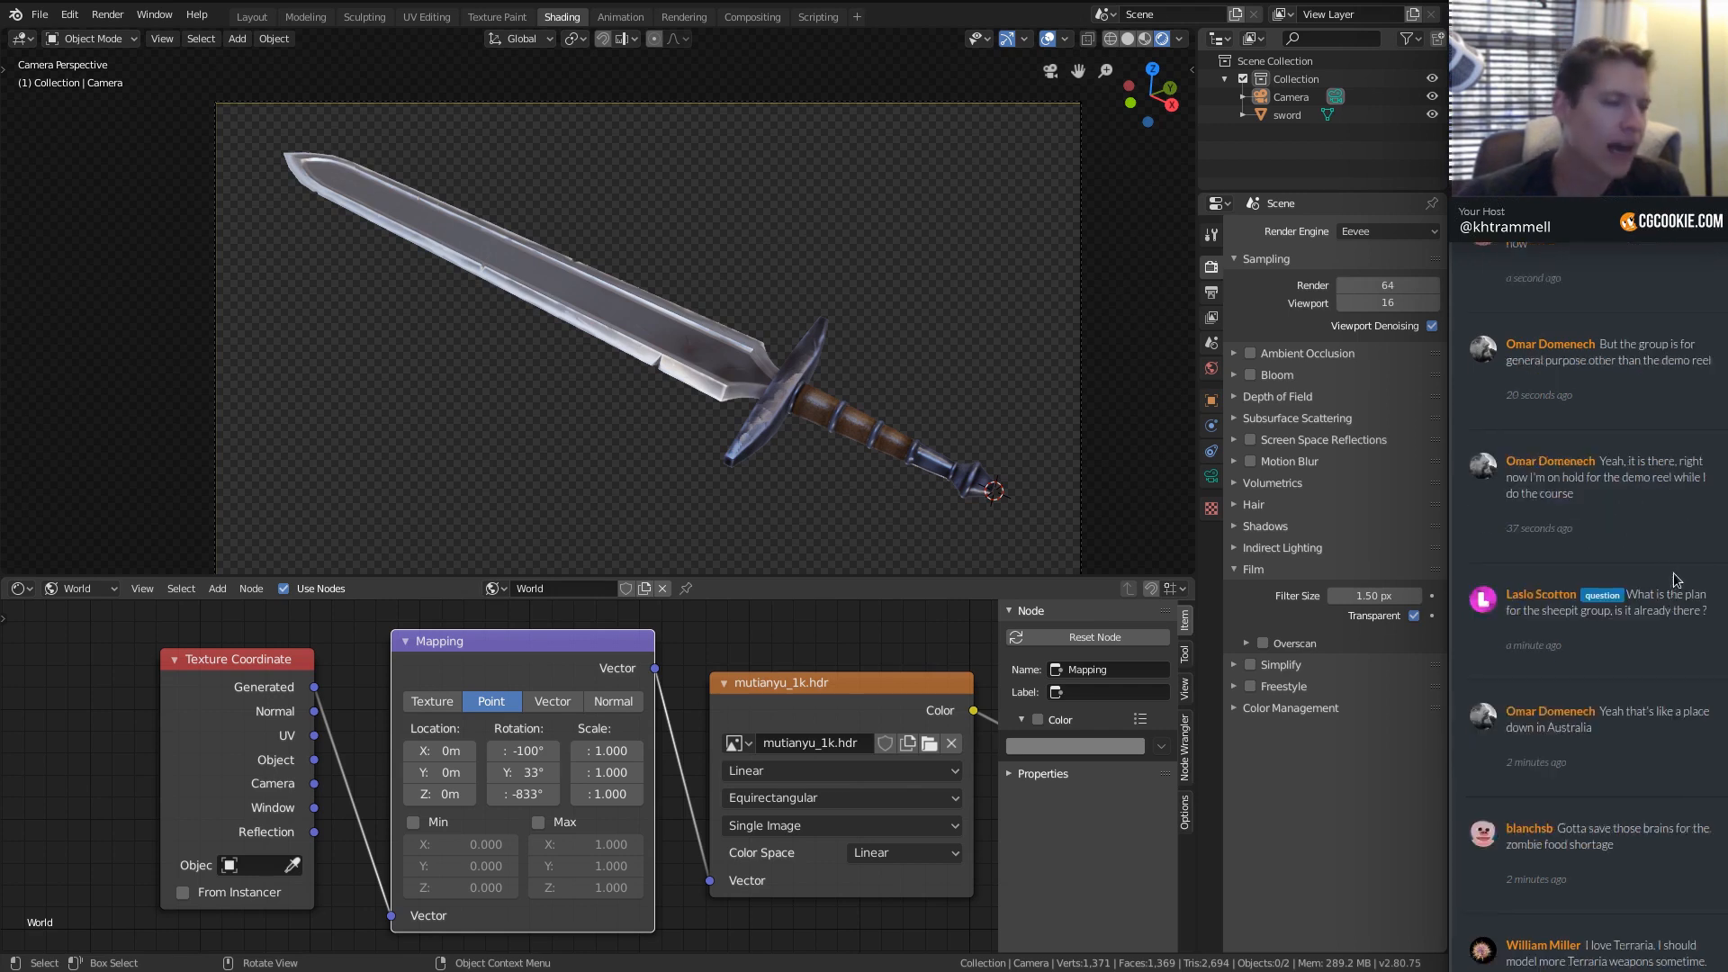
{"action": "left_click_drag", "start_coordinate": [1628, 711], "coordinate": [1706, 731]}
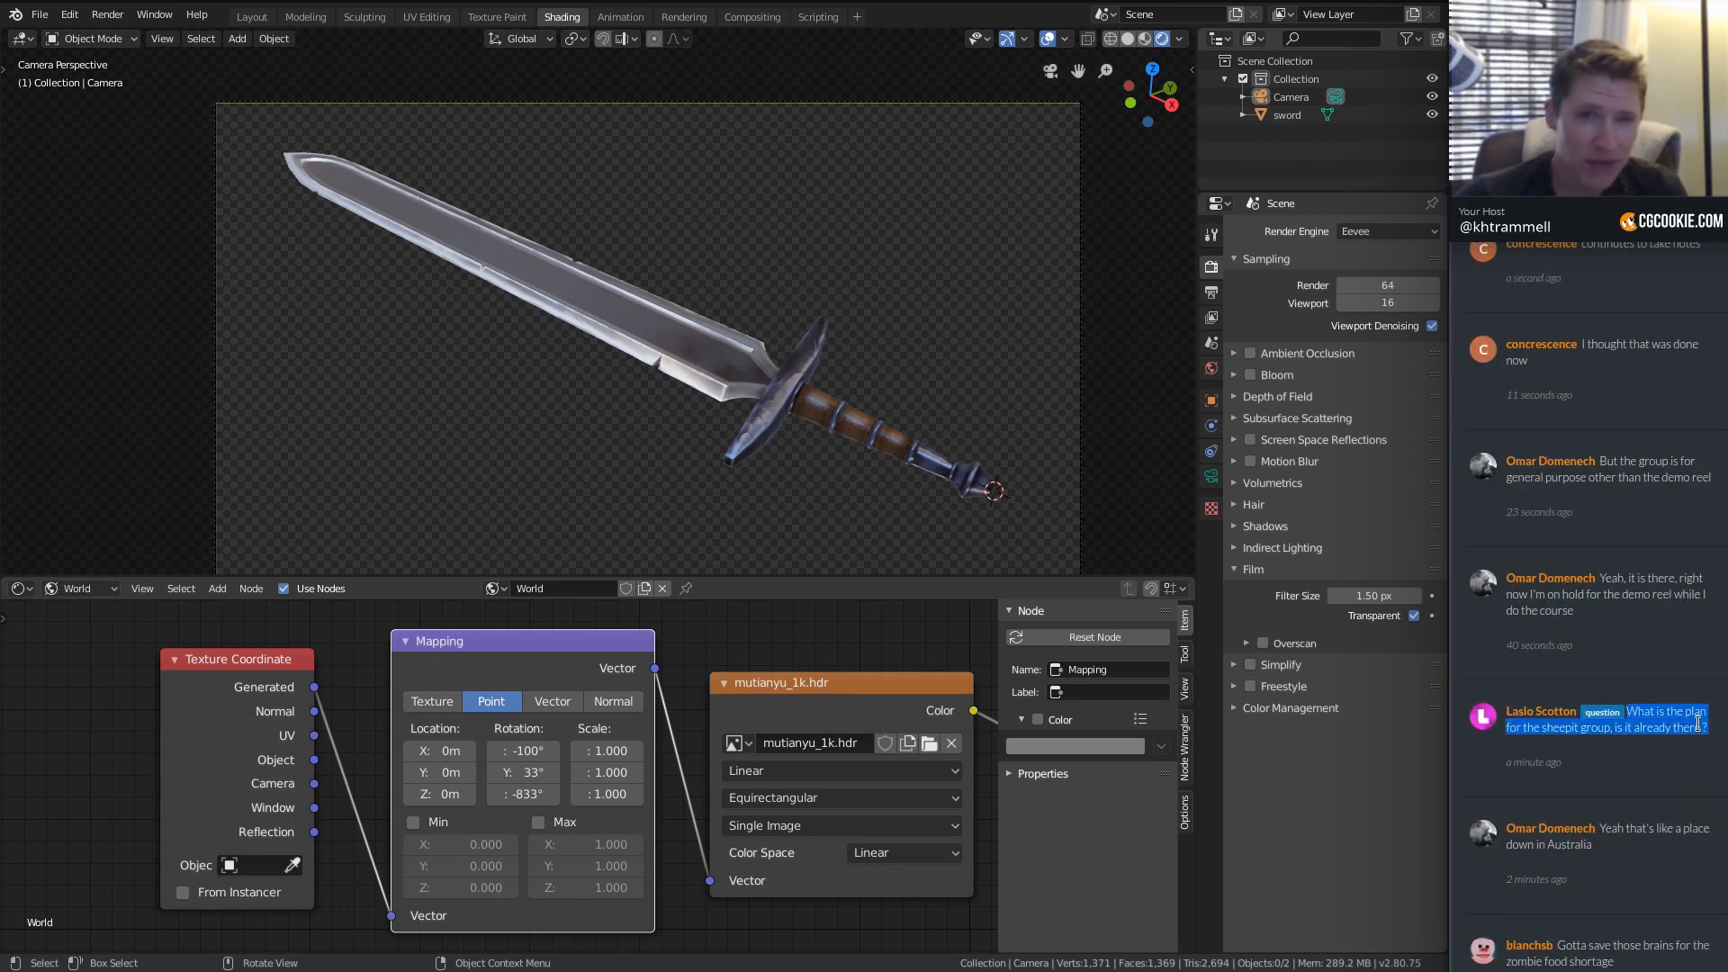
{"action": "left_click", "coordinate": [1719, 817]}
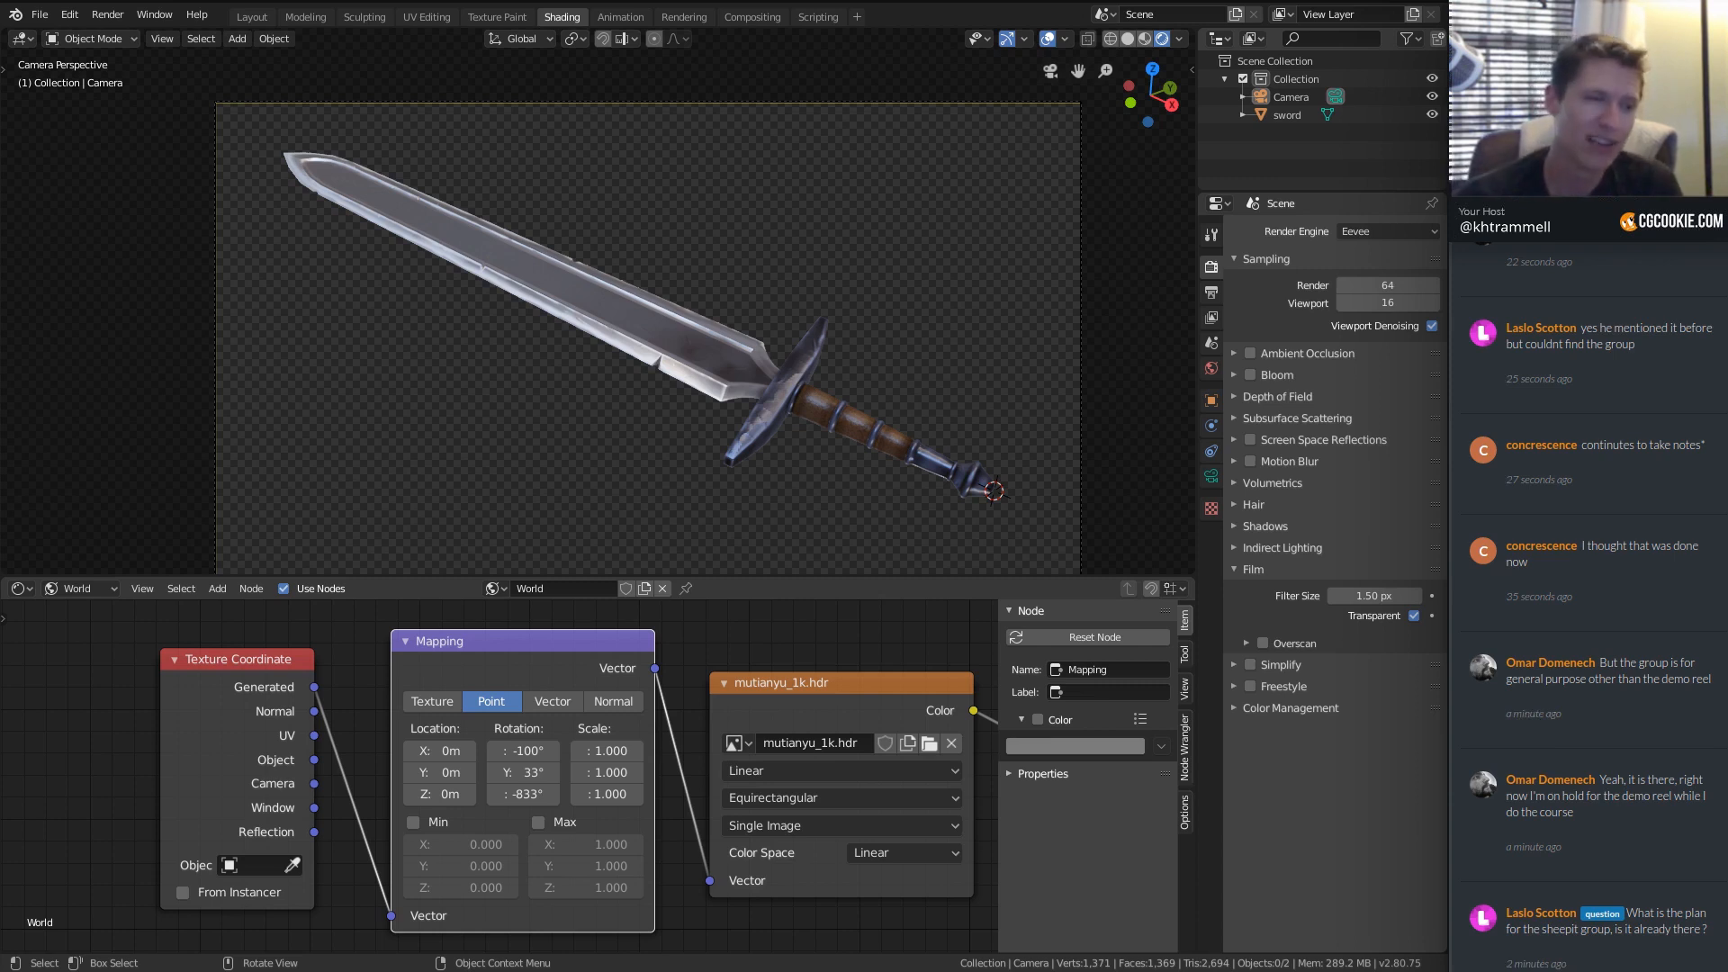
{"action": "scroll", "coordinate": [1530, 270], "scroll_direction": "down", "scroll_amount": 10}
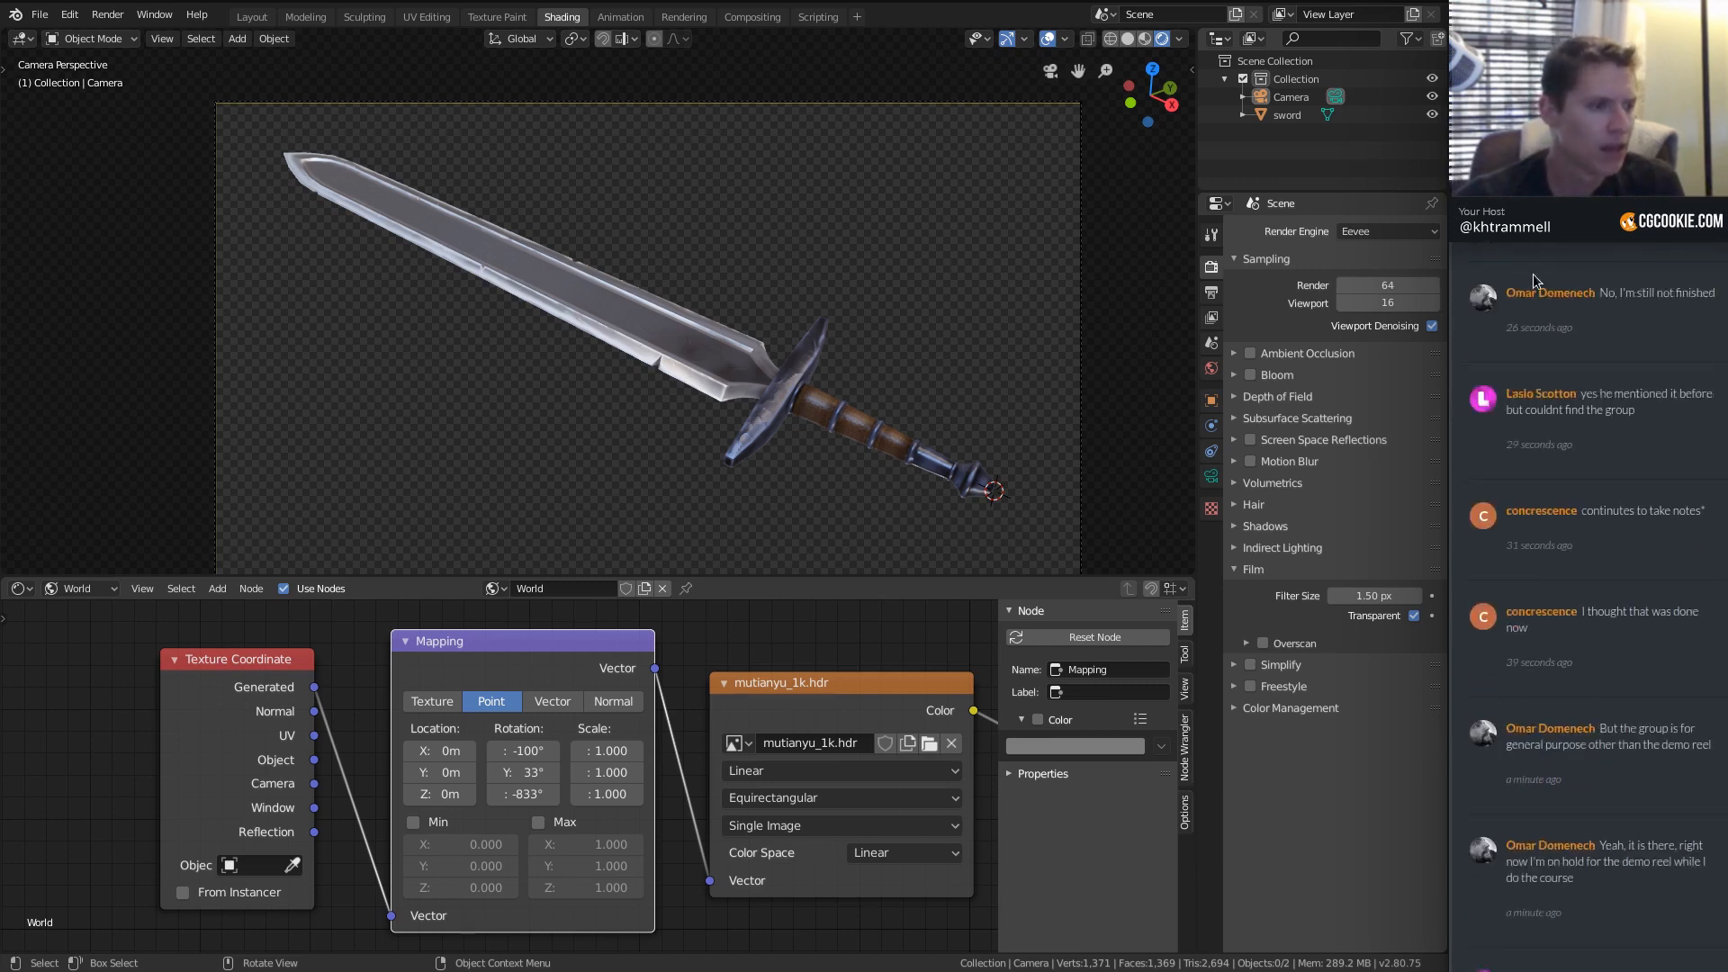
{"action": "scroll", "coordinate": [1531, 274], "scroll_direction": "down", "scroll_amount": 10}
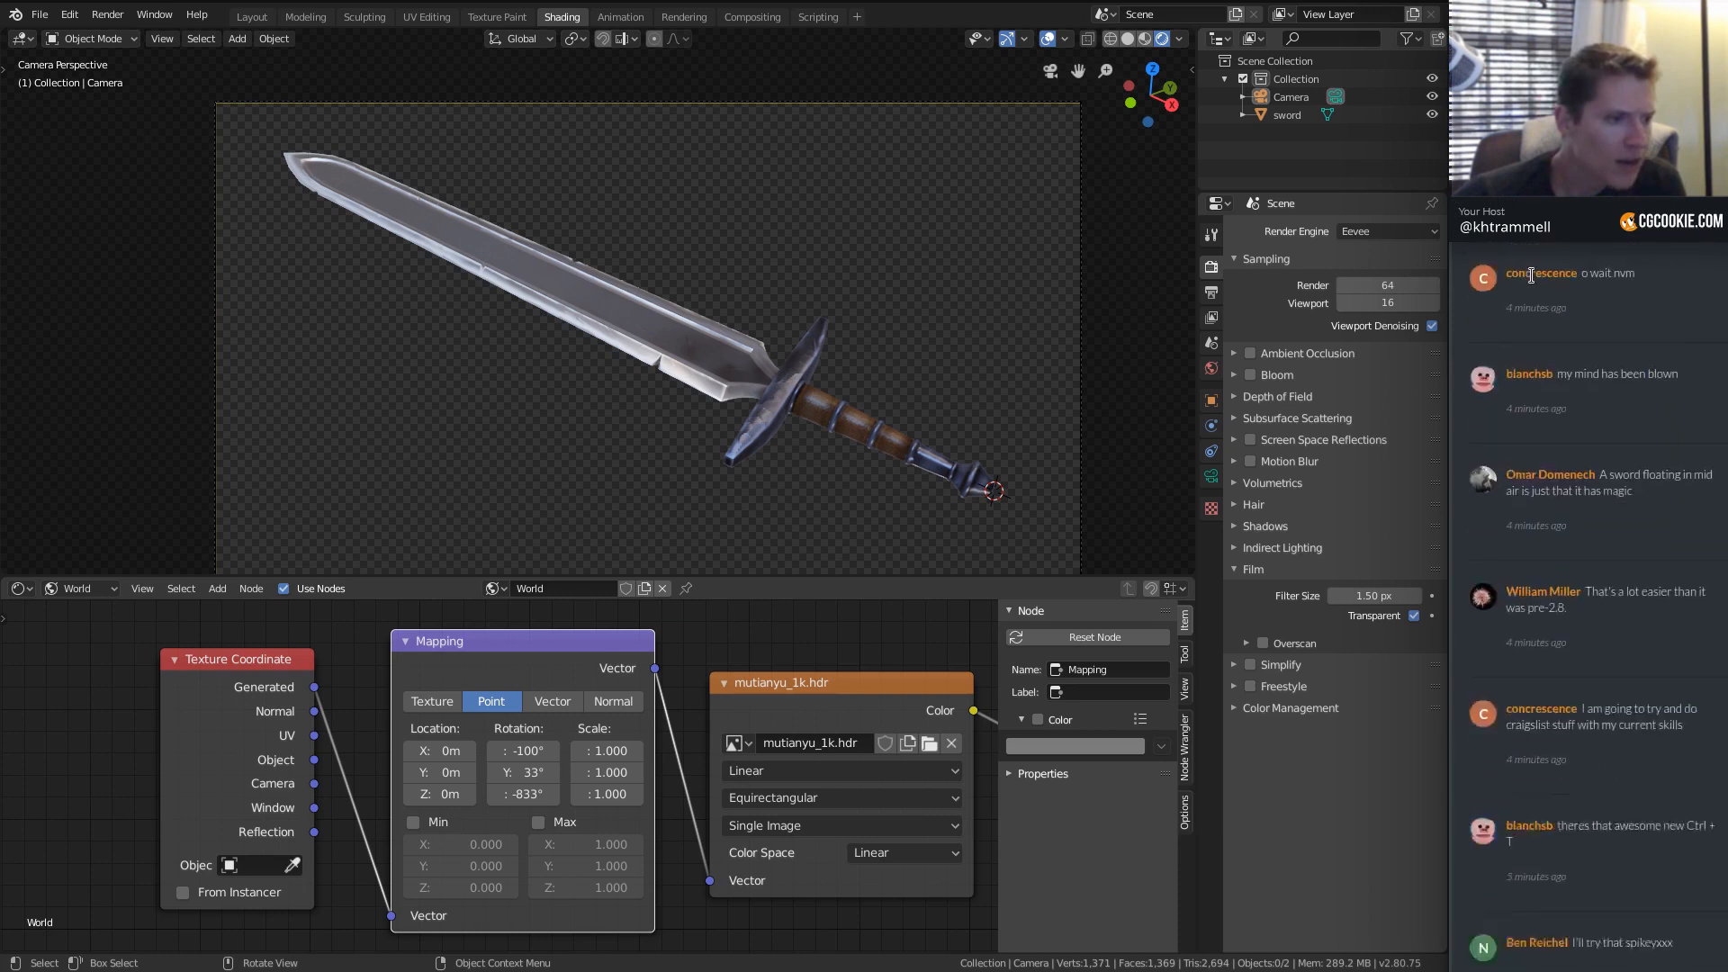
{"action": "scroll", "coordinate": [1531, 274], "scroll_direction": "down", "scroll_amount": 10}
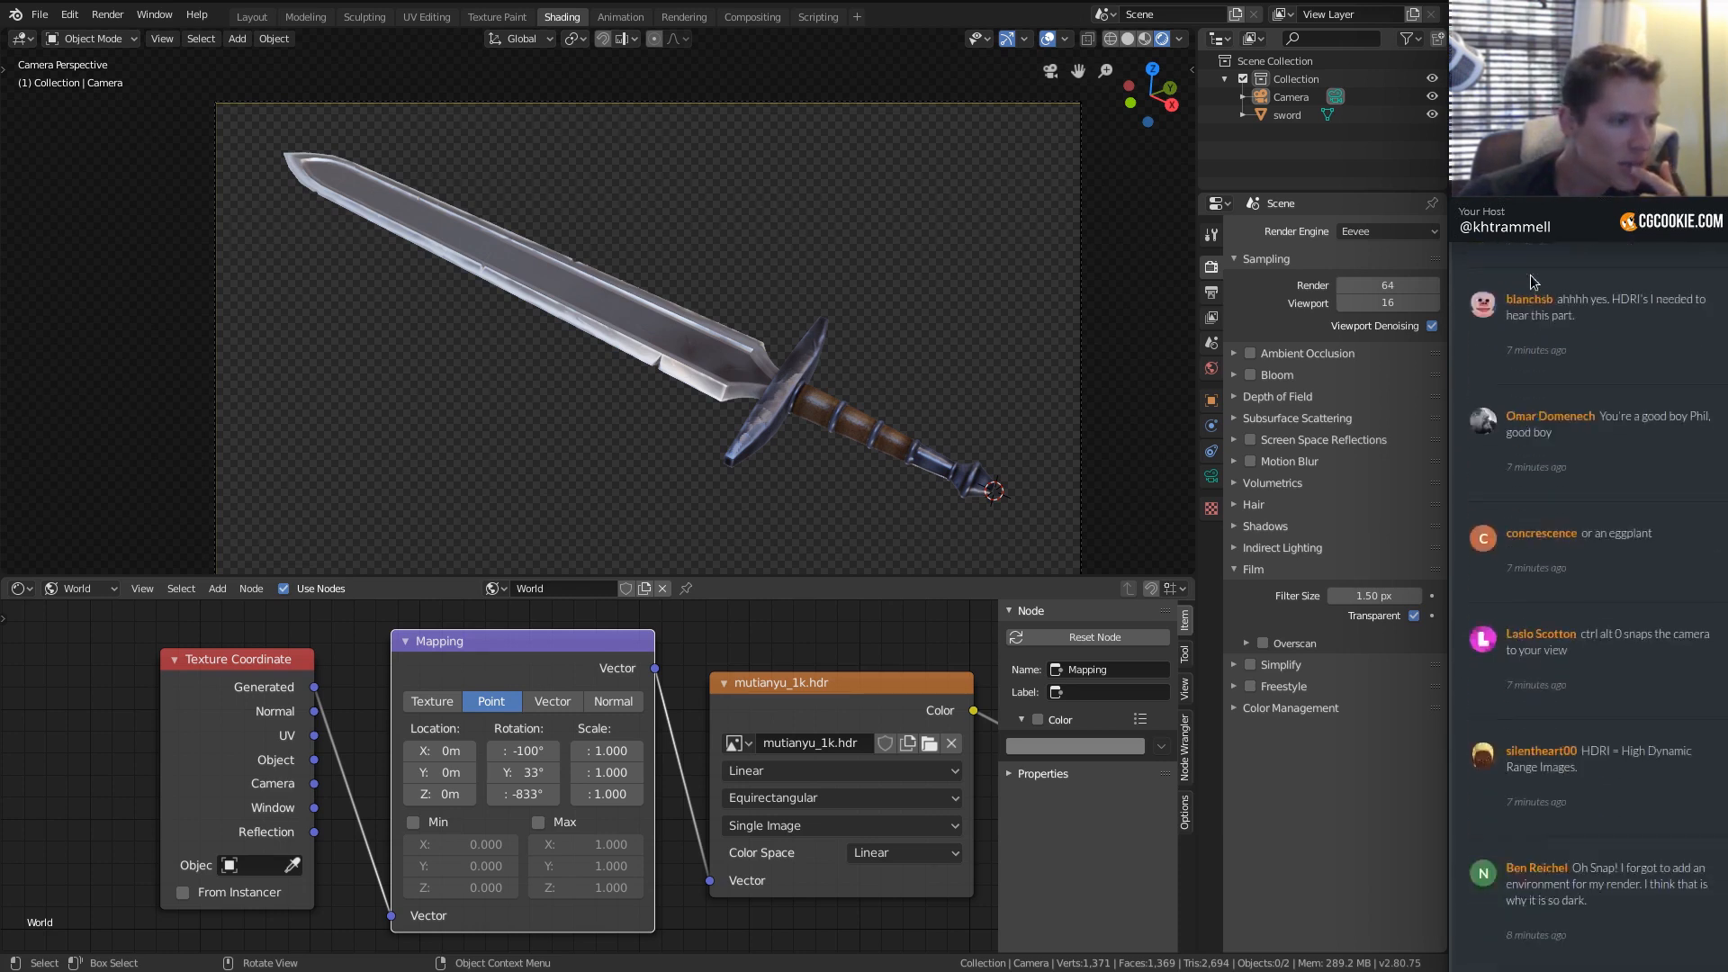
{"action": "scroll", "coordinate": [1530, 279], "scroll_direction": "down", "scroll_amount": 8}
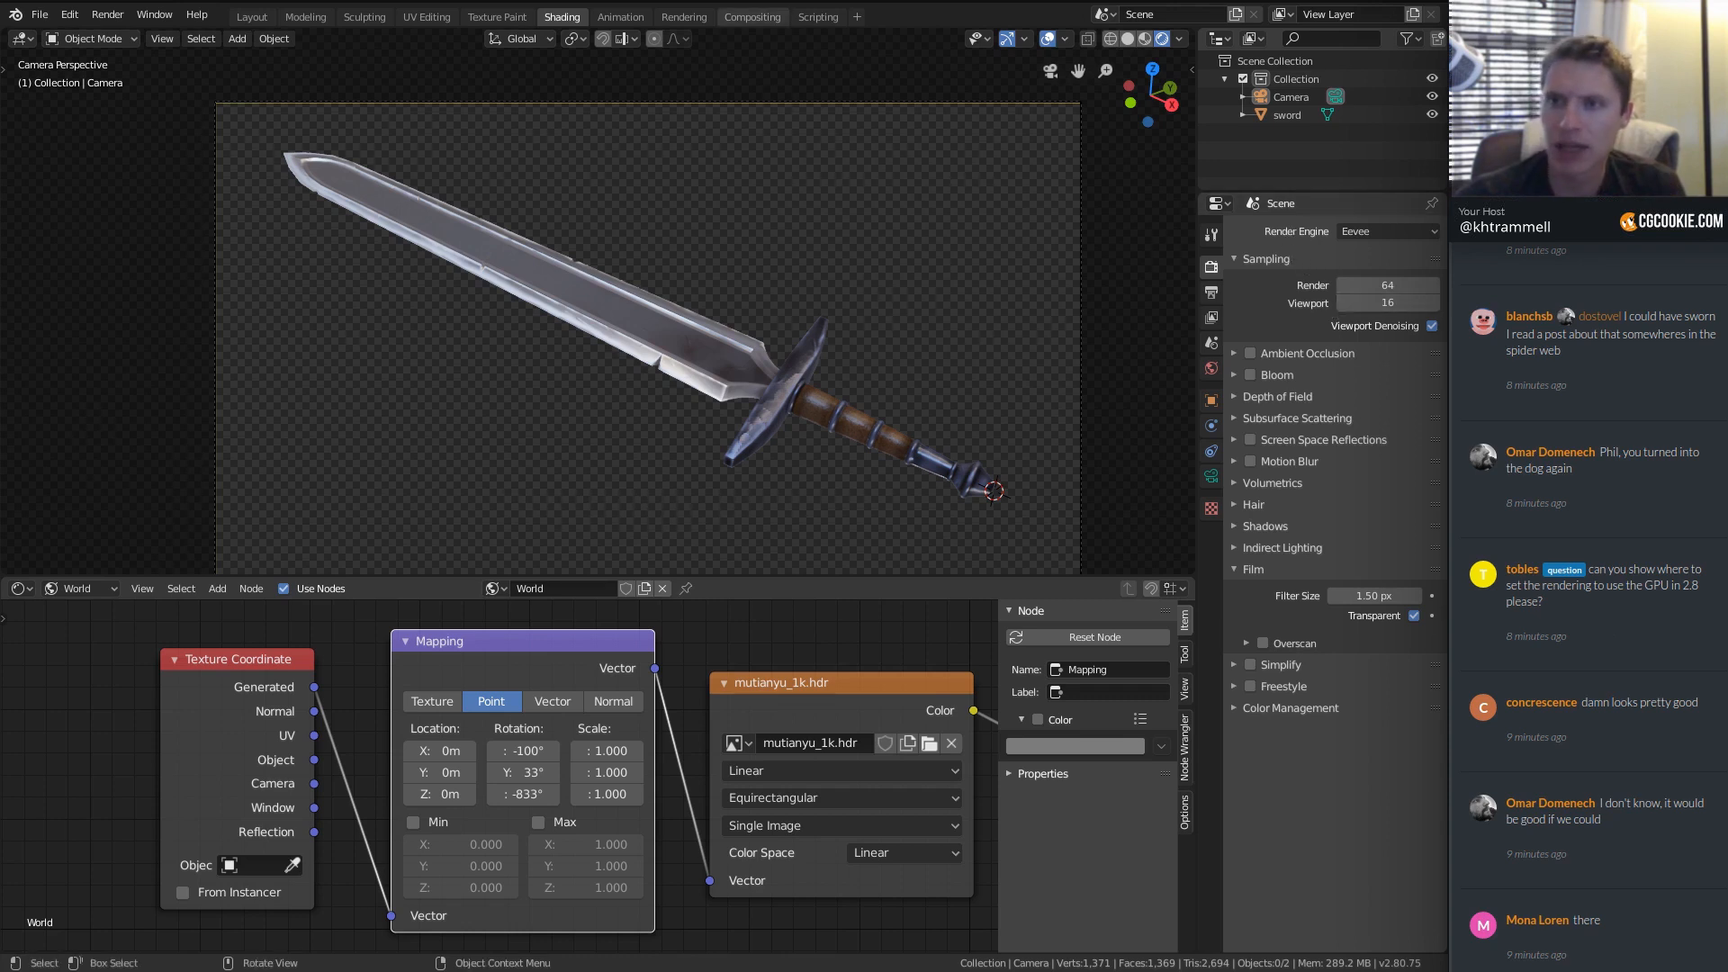
{"action": "key", "text": "alt+Tab"}
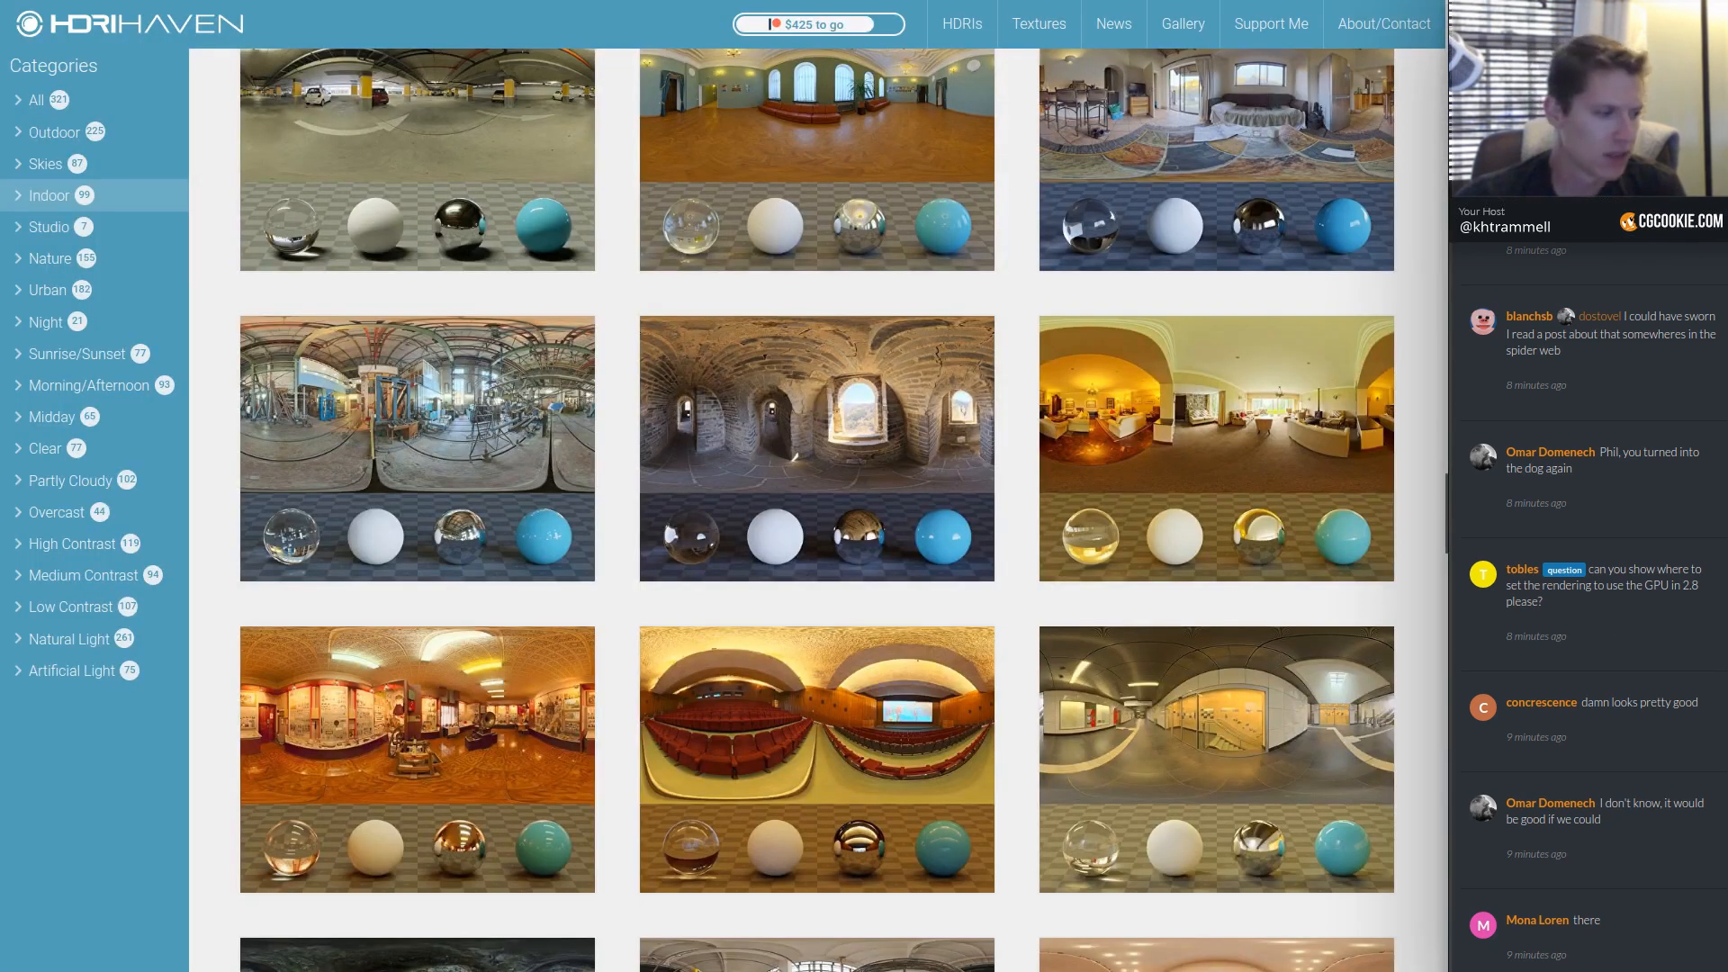
{"action": "key", "text": "alt+Tab"}
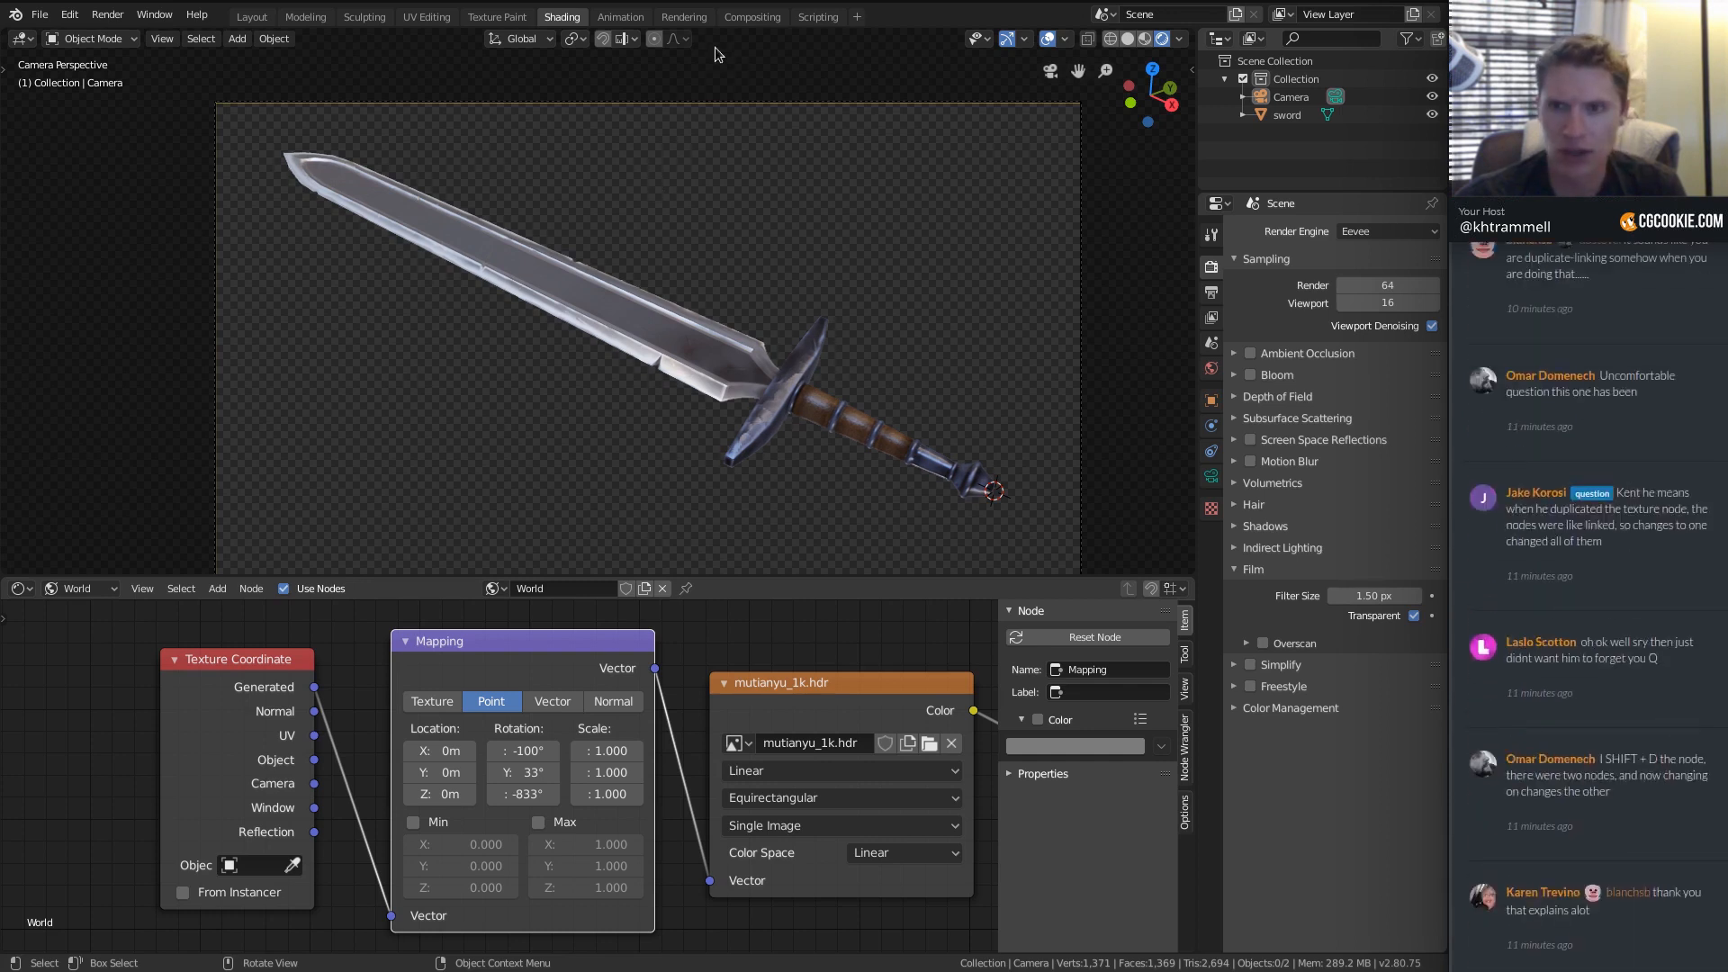
Return to Blender and save the sword file.
{"action": "key", "text": "alt+Tab"}
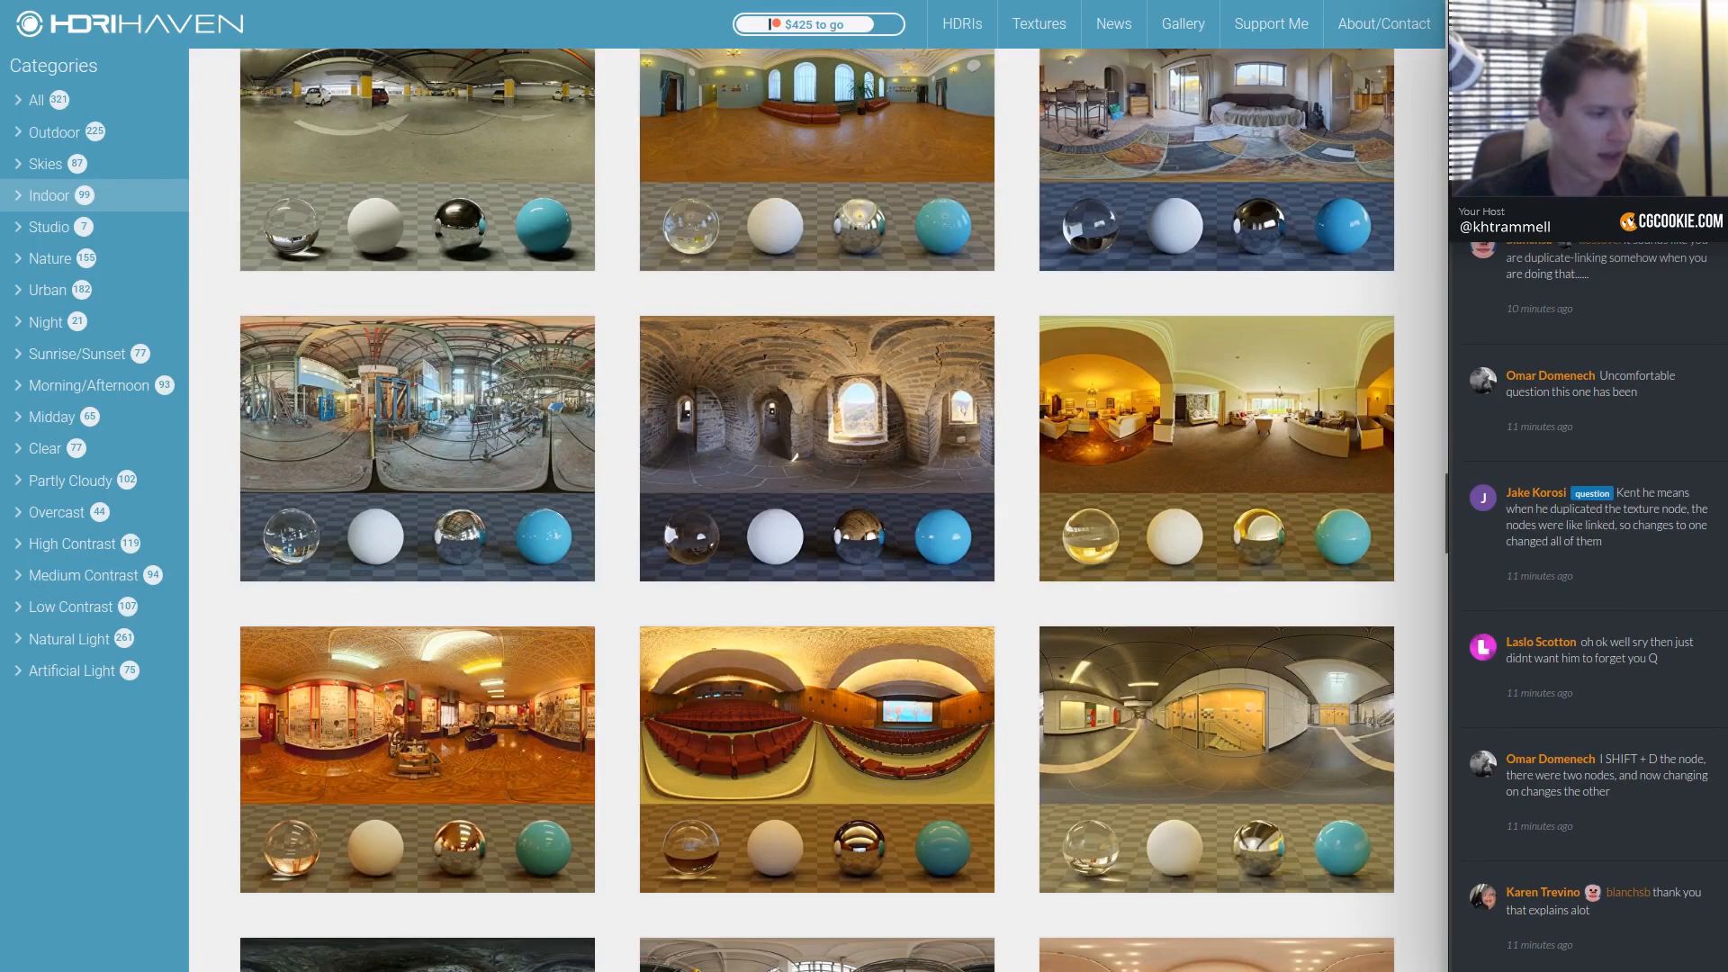
{"action": "key", "text": "alt+Tab"}
{"action": "key", "text": "ctrl+s"}
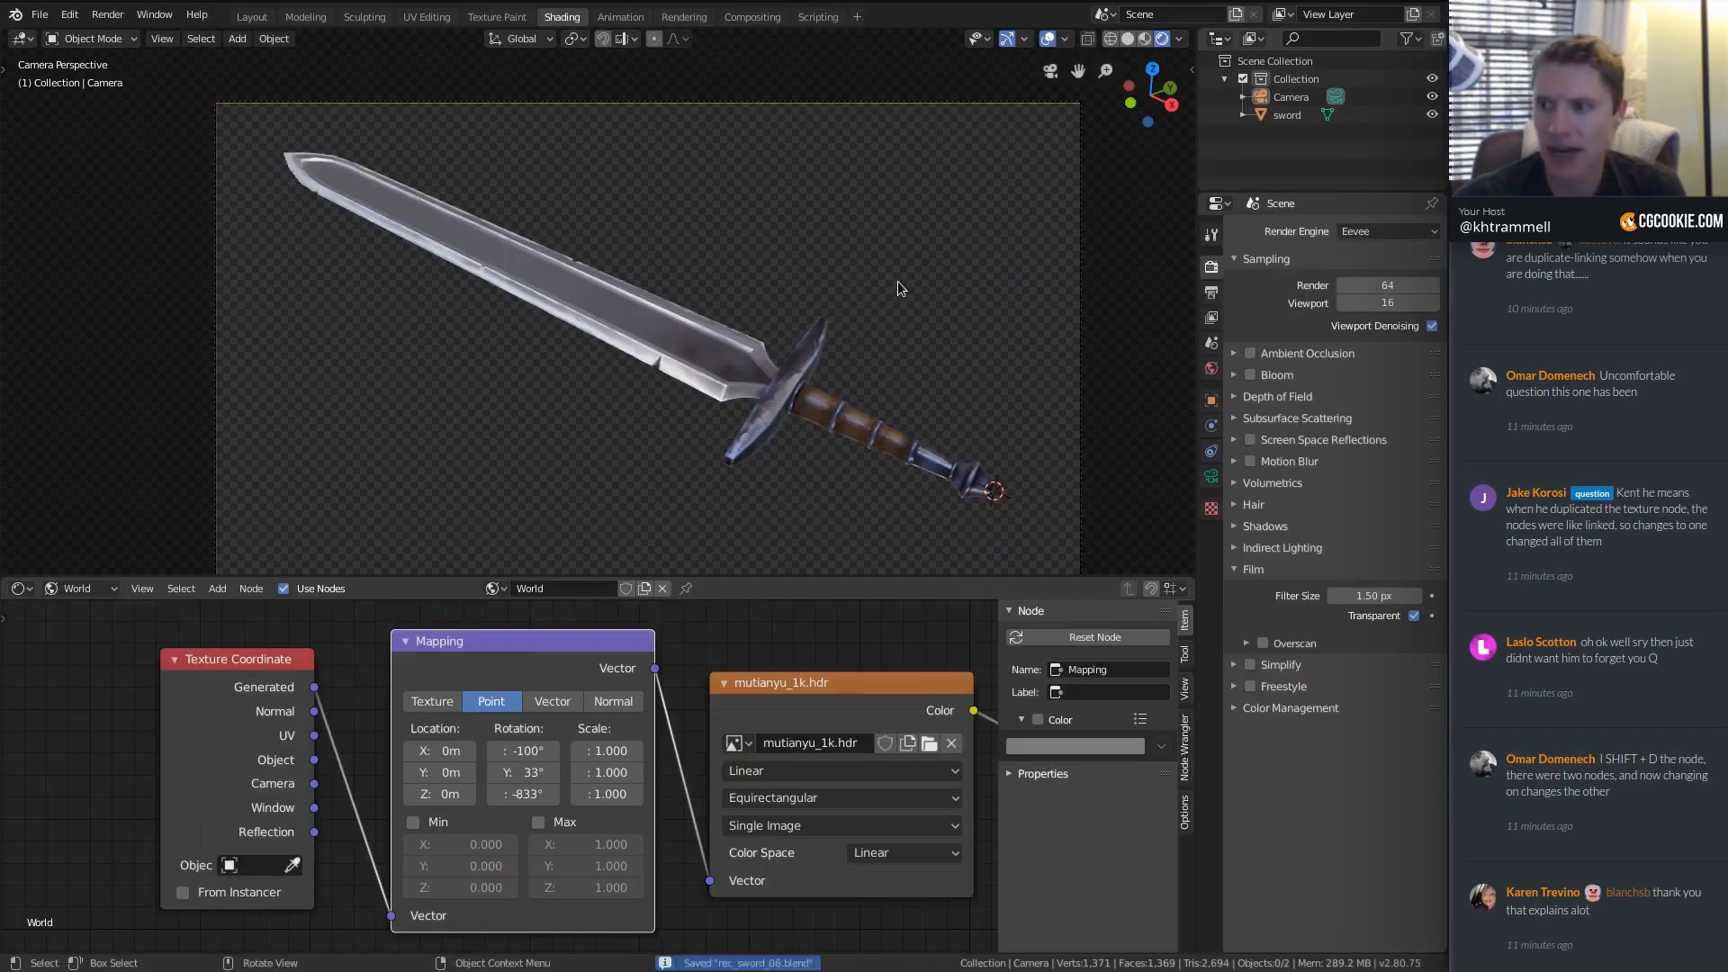
Check the render device options offered by the Cycles engine, and return the render engine to Eevee.
{"action": "left_click", "coordinate": [1386, 232]}
{"action": "left_click", "coordinate": [1371, 297]}
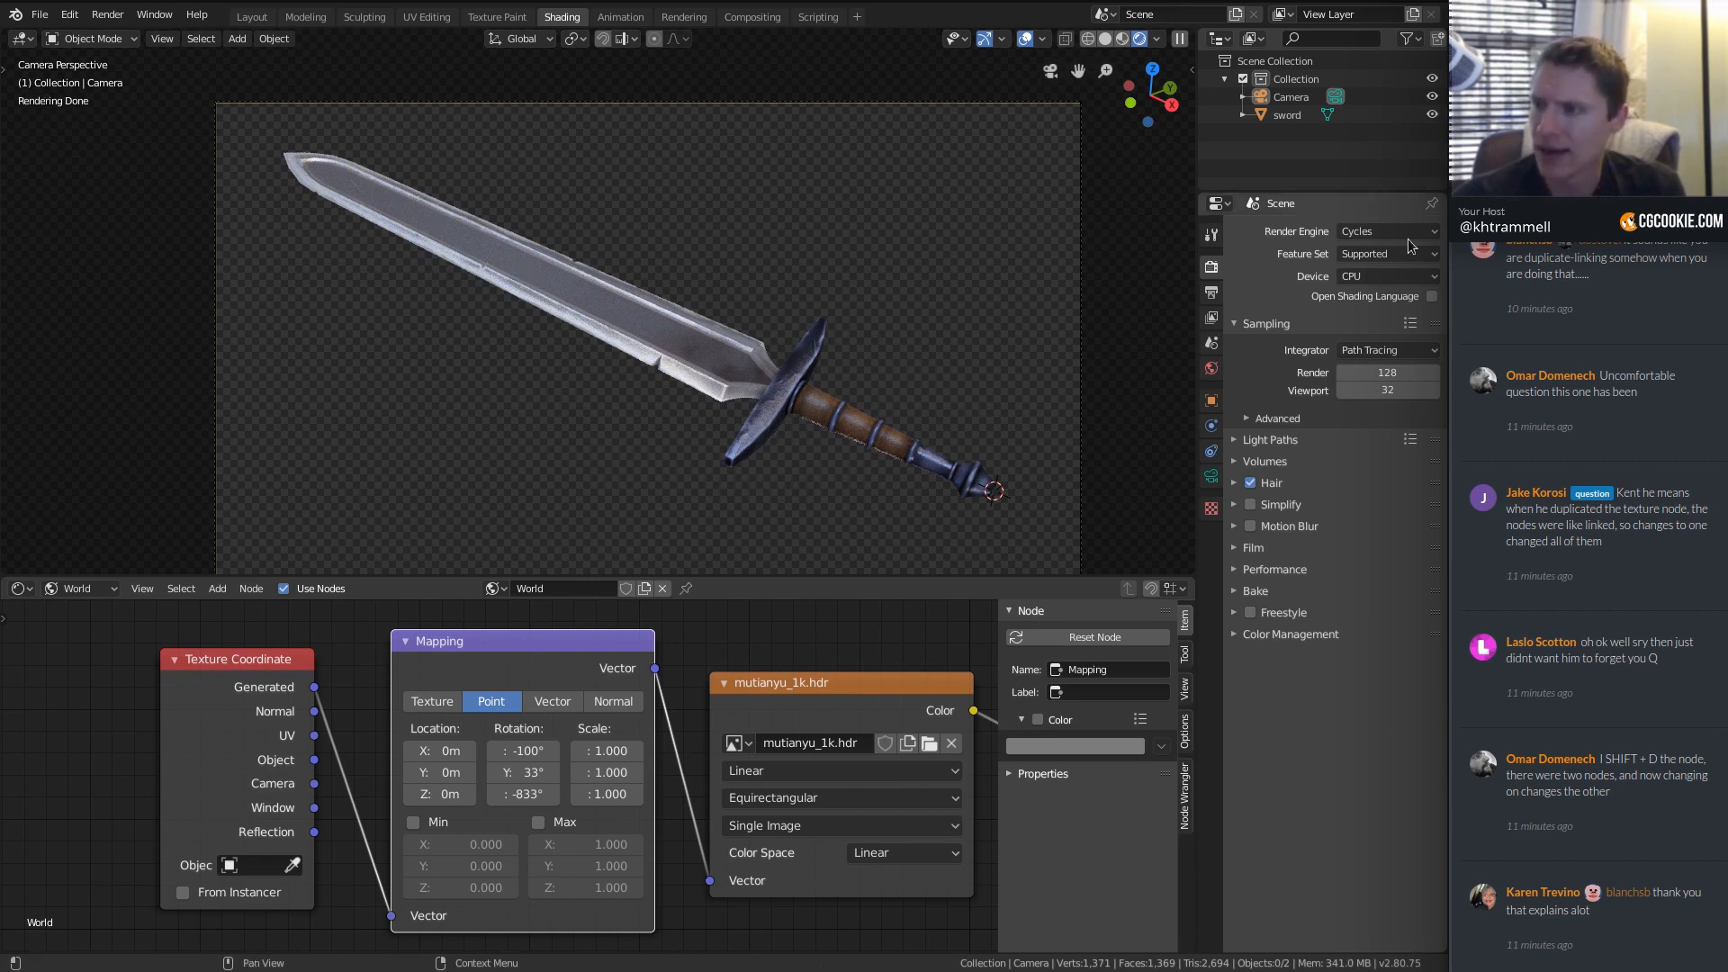
{"action": "left_click", "coordinate": [1364, 278]}
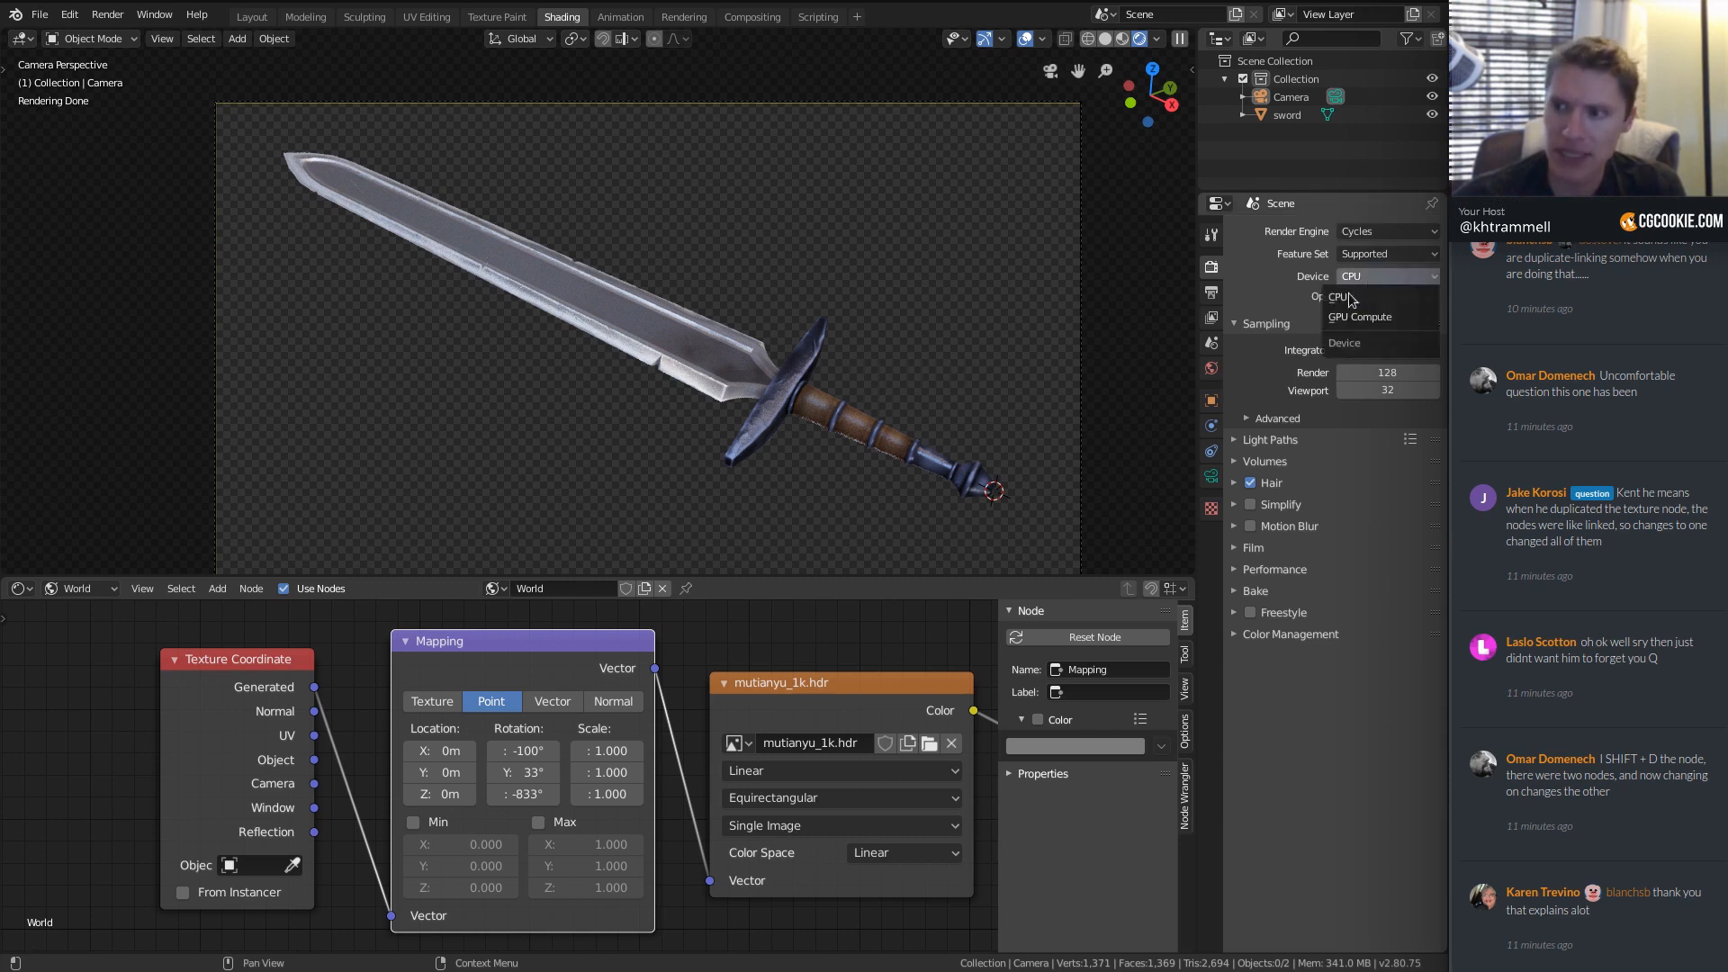
{"action": "key", "text": "Escape"}
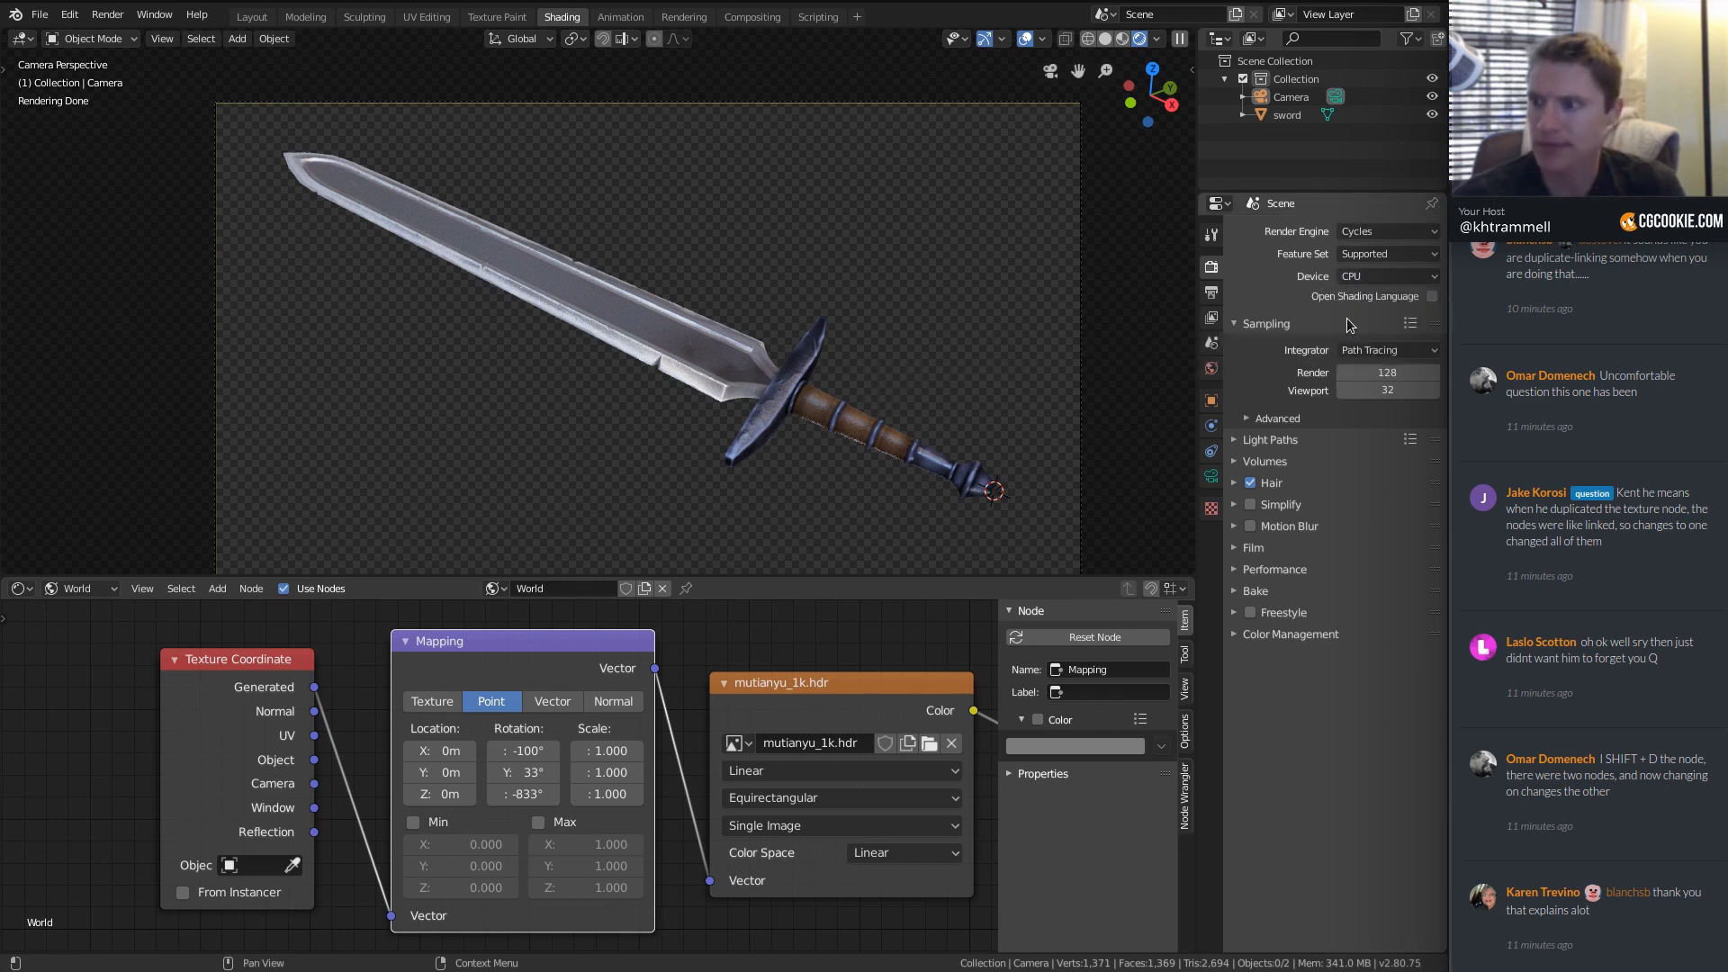
{"action": "left_click", "coordinate": [1372, 232]}
{"action": "left_click", "coordinate": [1372, 249]}
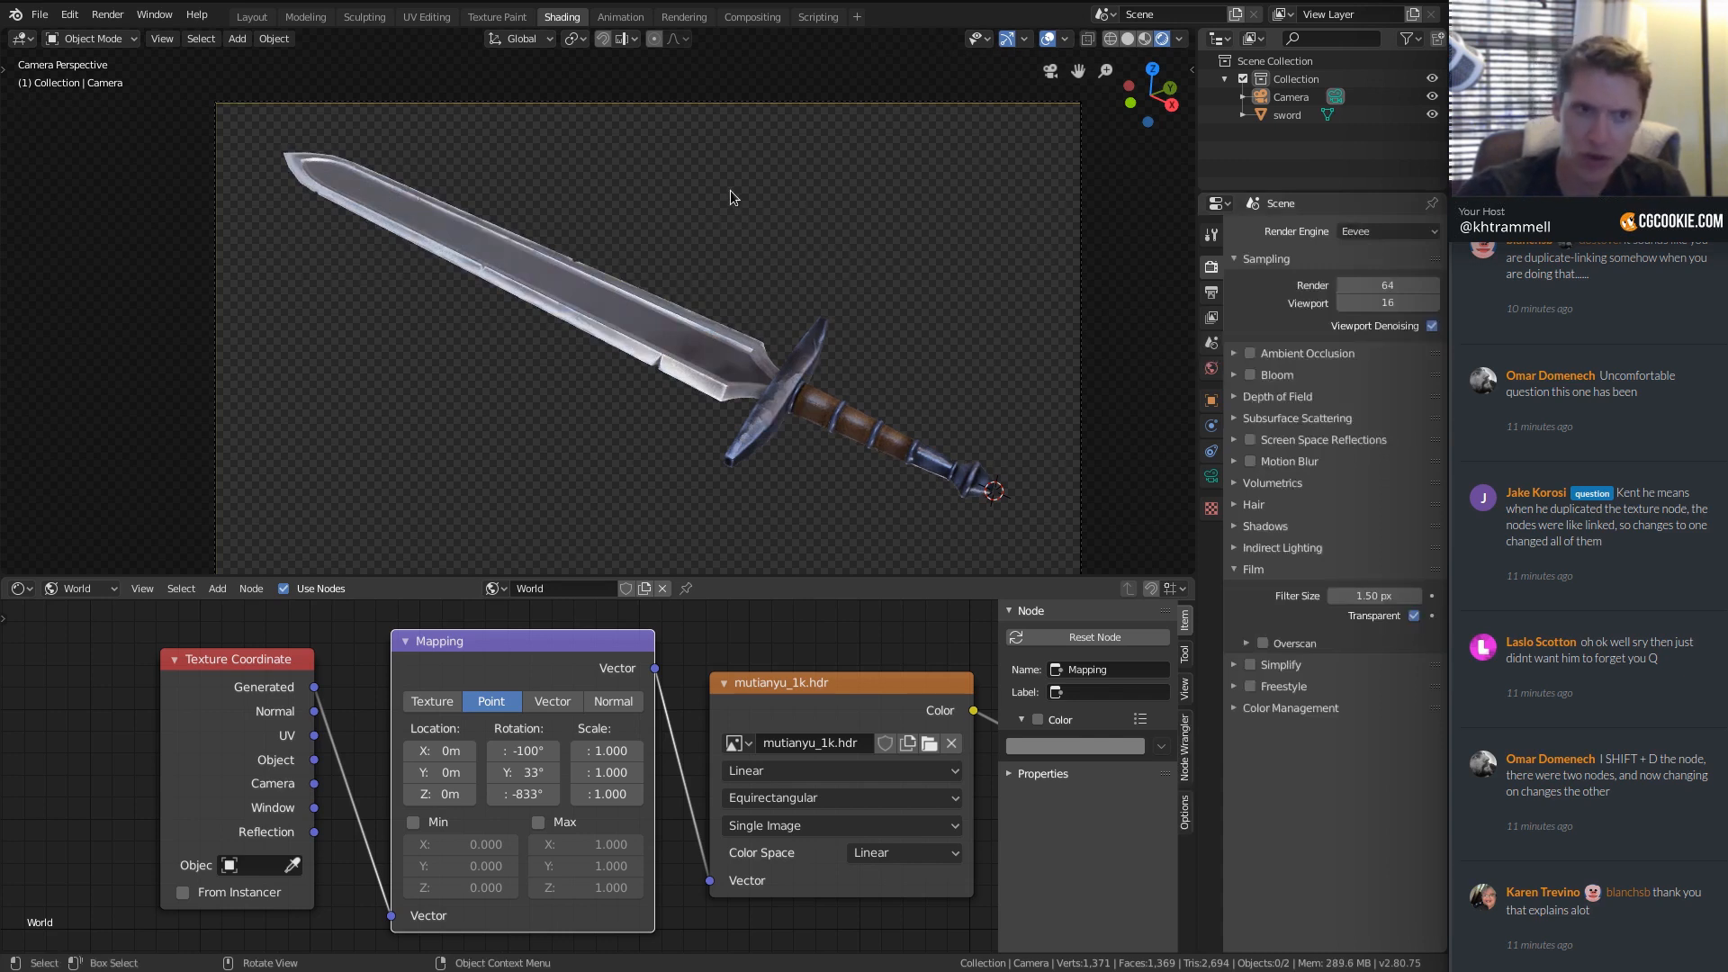
Examine the Cycles render devices listed under CUDA in the system preferences, and close the preferences.
{"action": "left_click", "coordinate": [69, 14]}
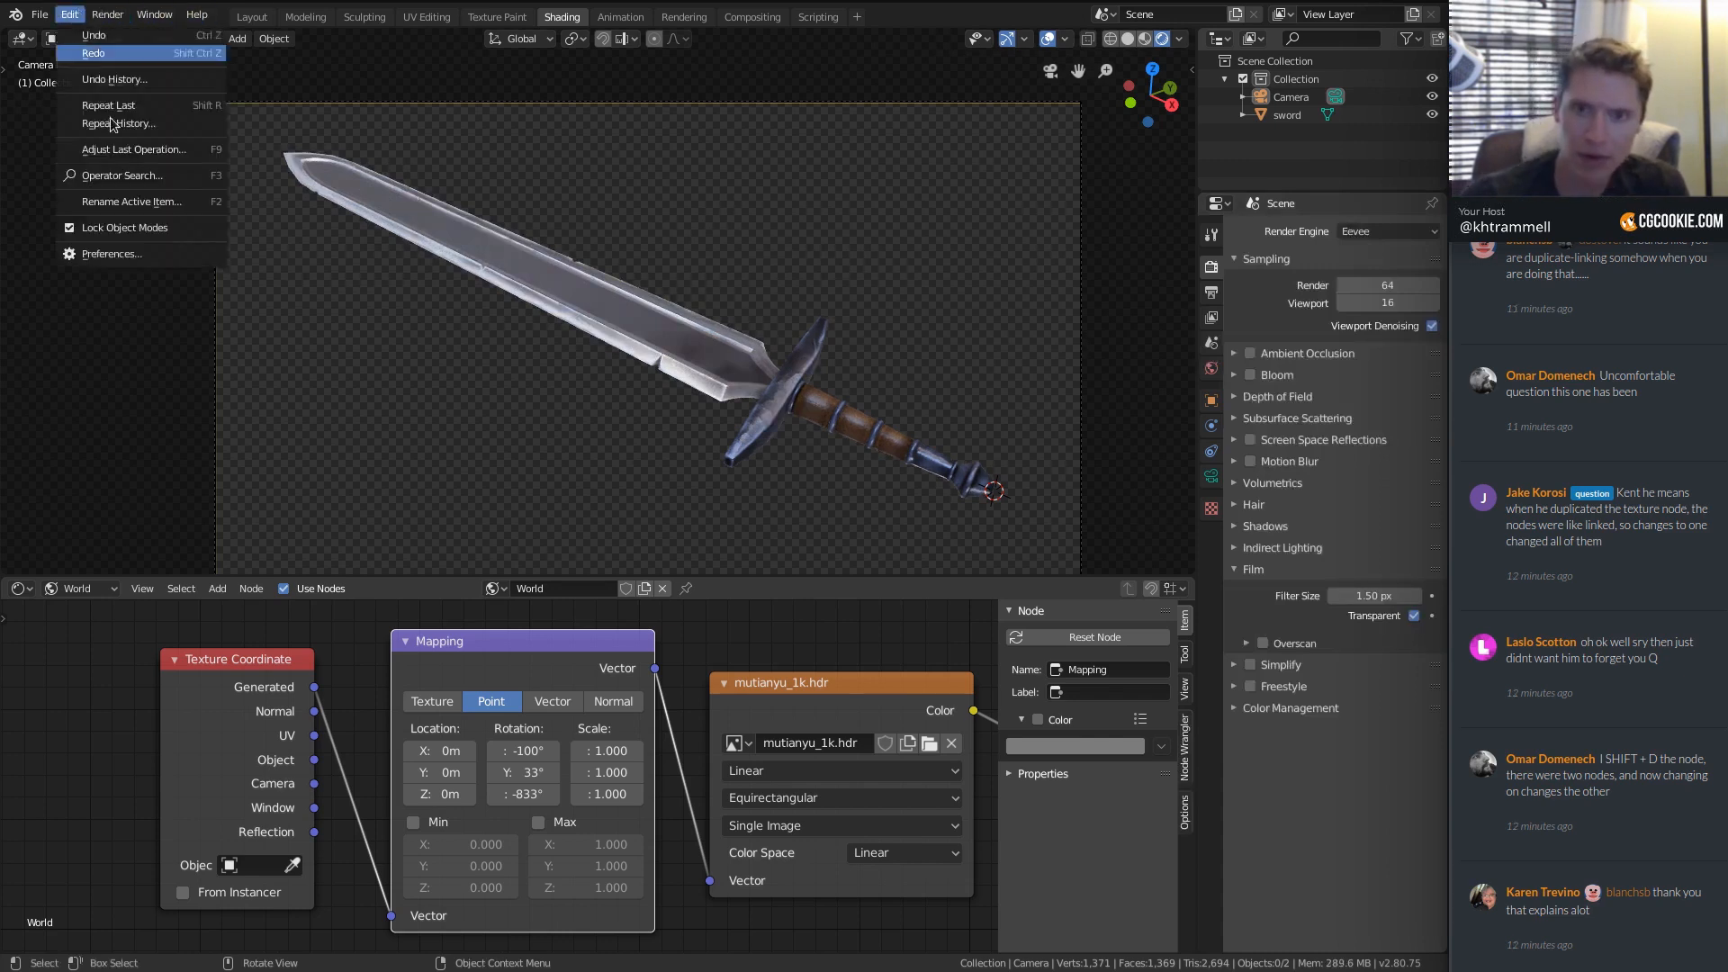
{"action": "left_click", "coordinate": [135, 253]}
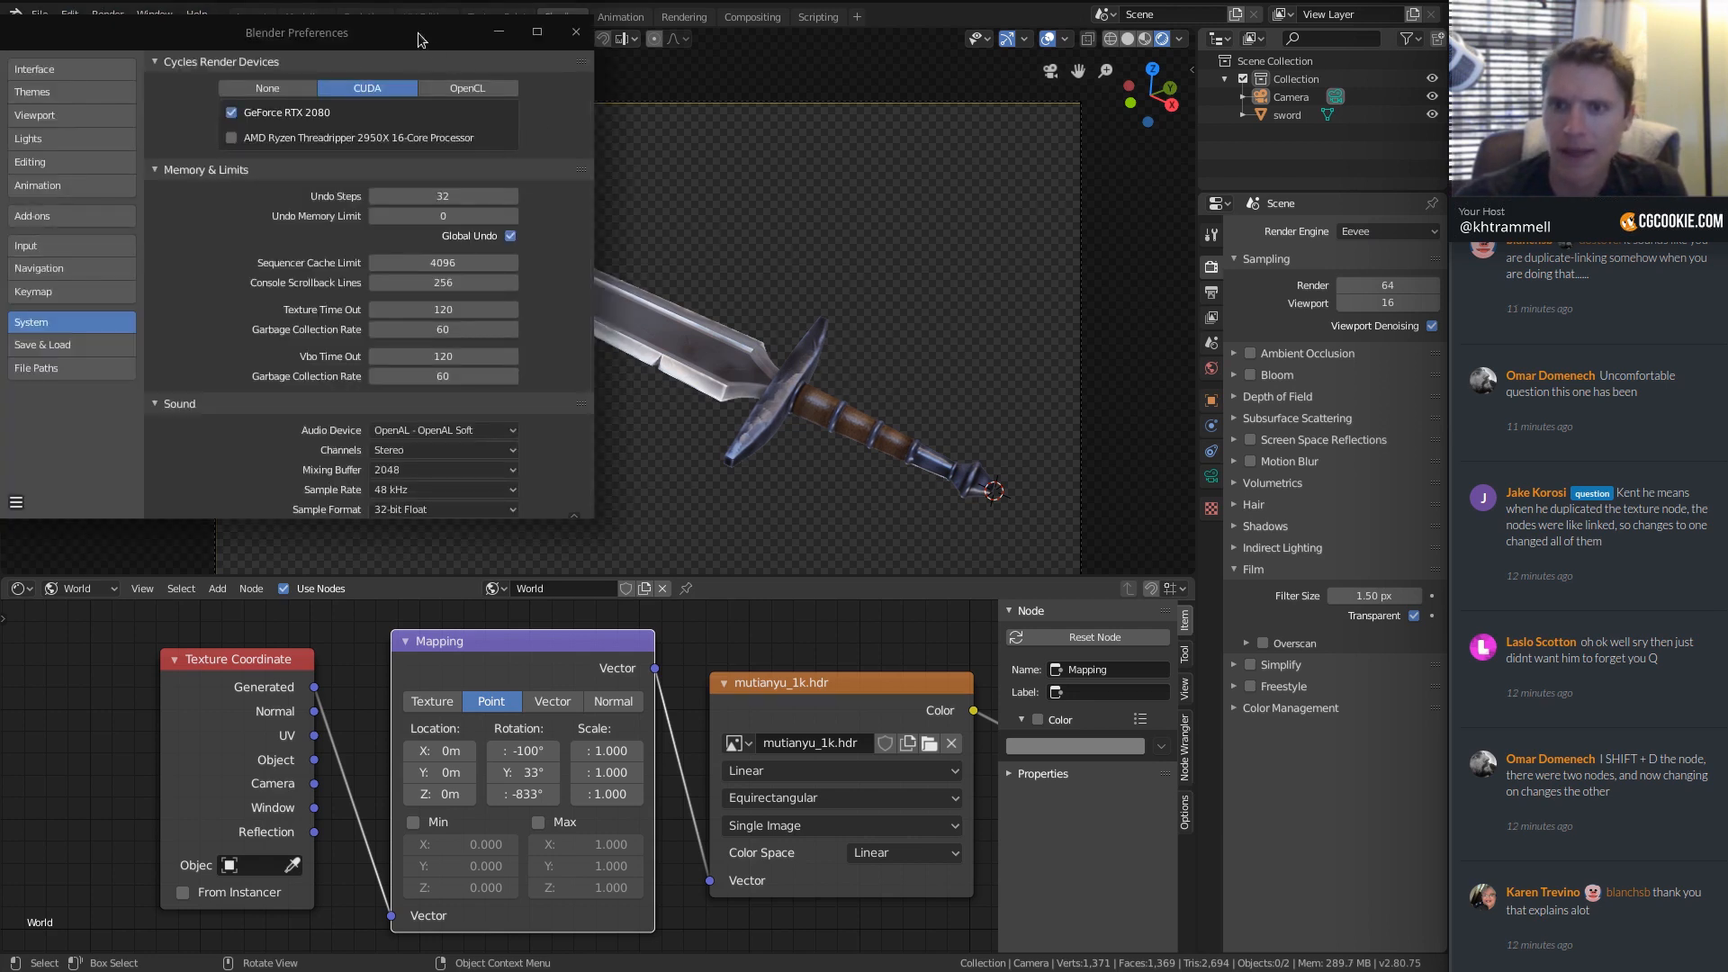
{"action": "left_click_drag", "start_coordinate": [419, 34], "coordinate": [585, 56]}
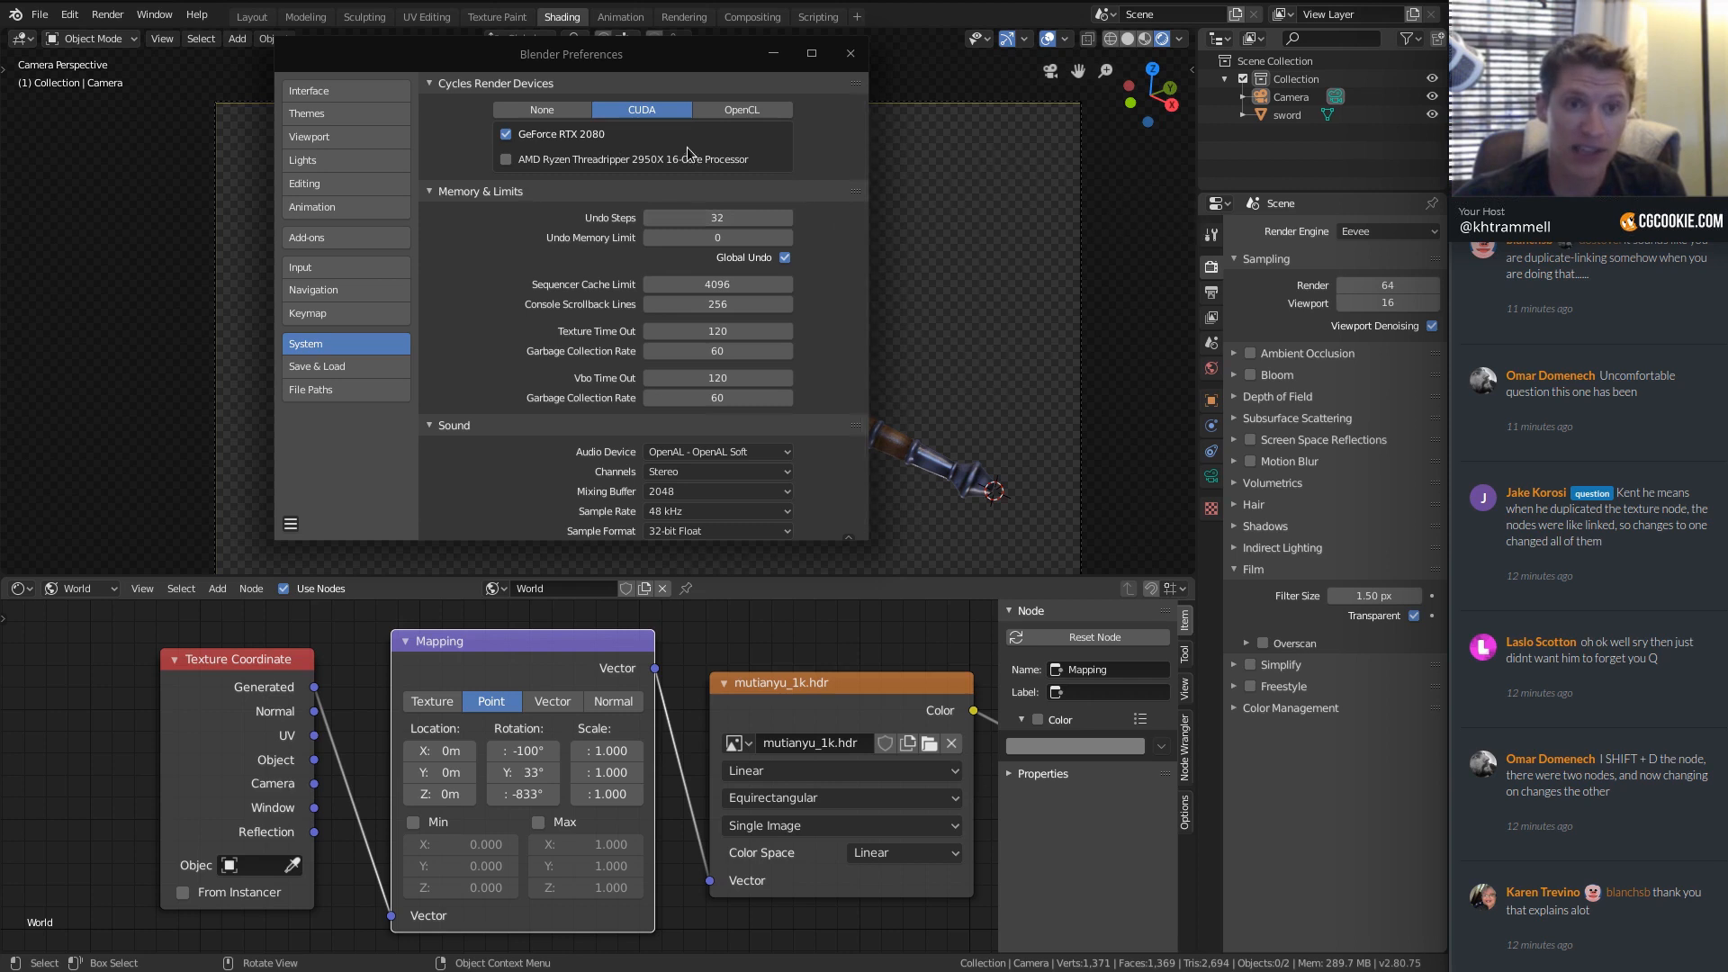
{"action": "left_click", "coordinate": [851, 53]}
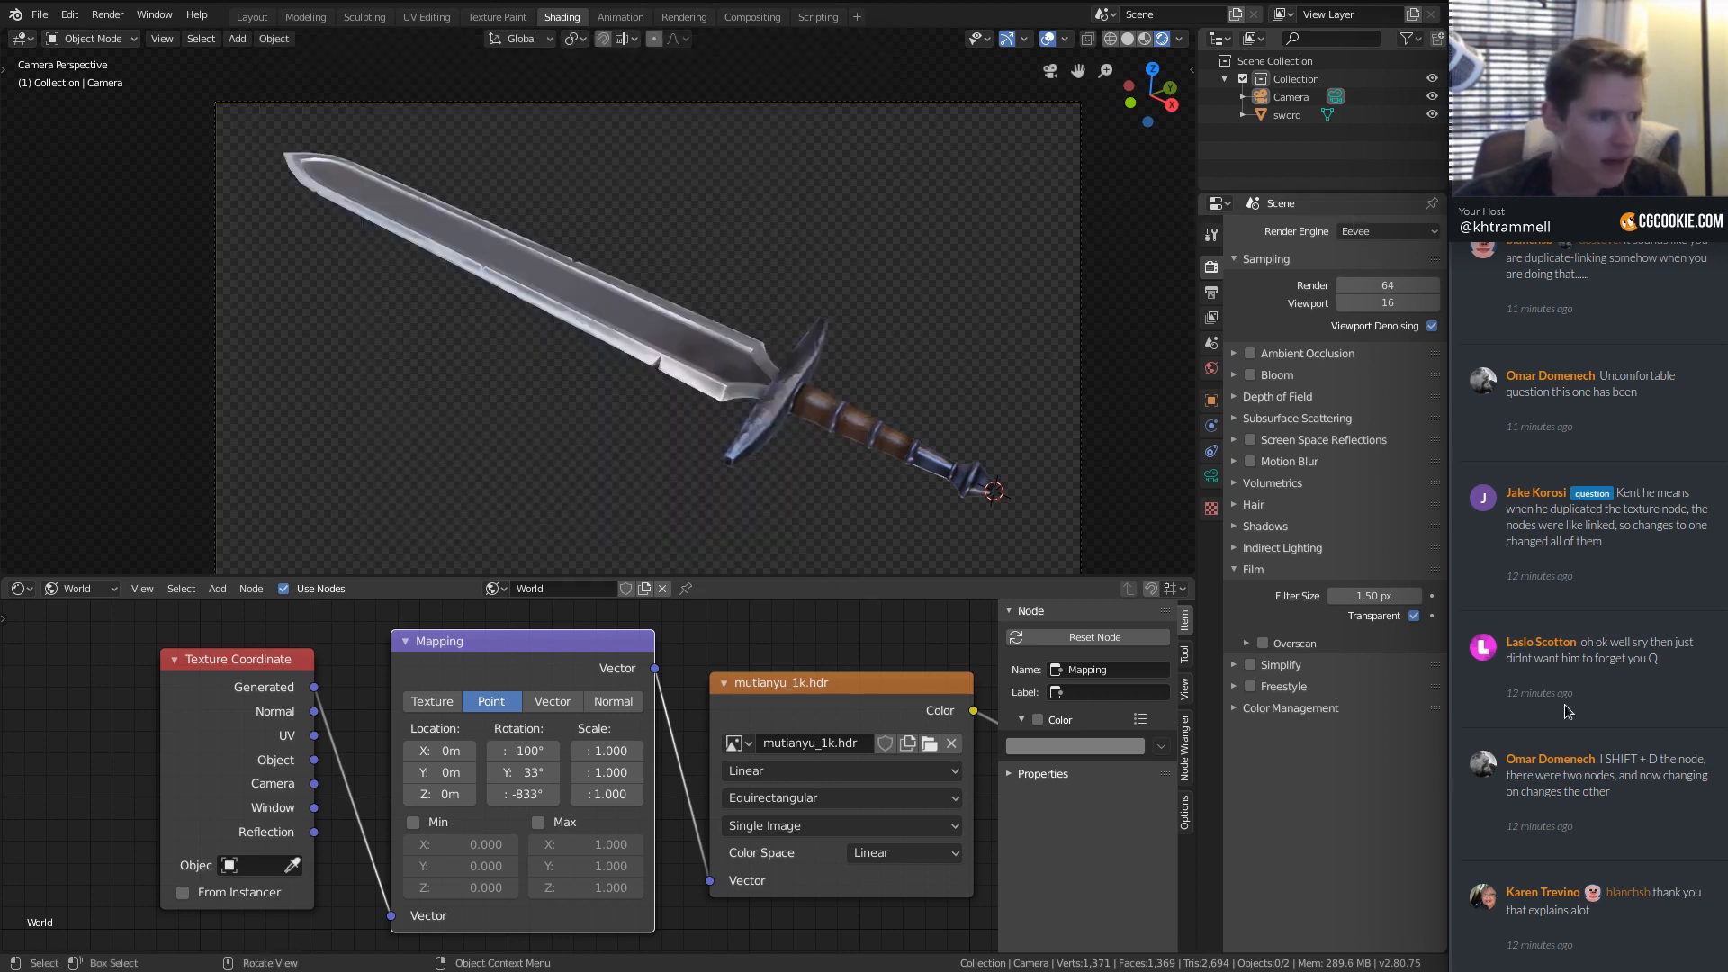
{"action": "scroll", "coordinate": [1584, 560], "scroll_direction": "up", "scroll_amount": 3}
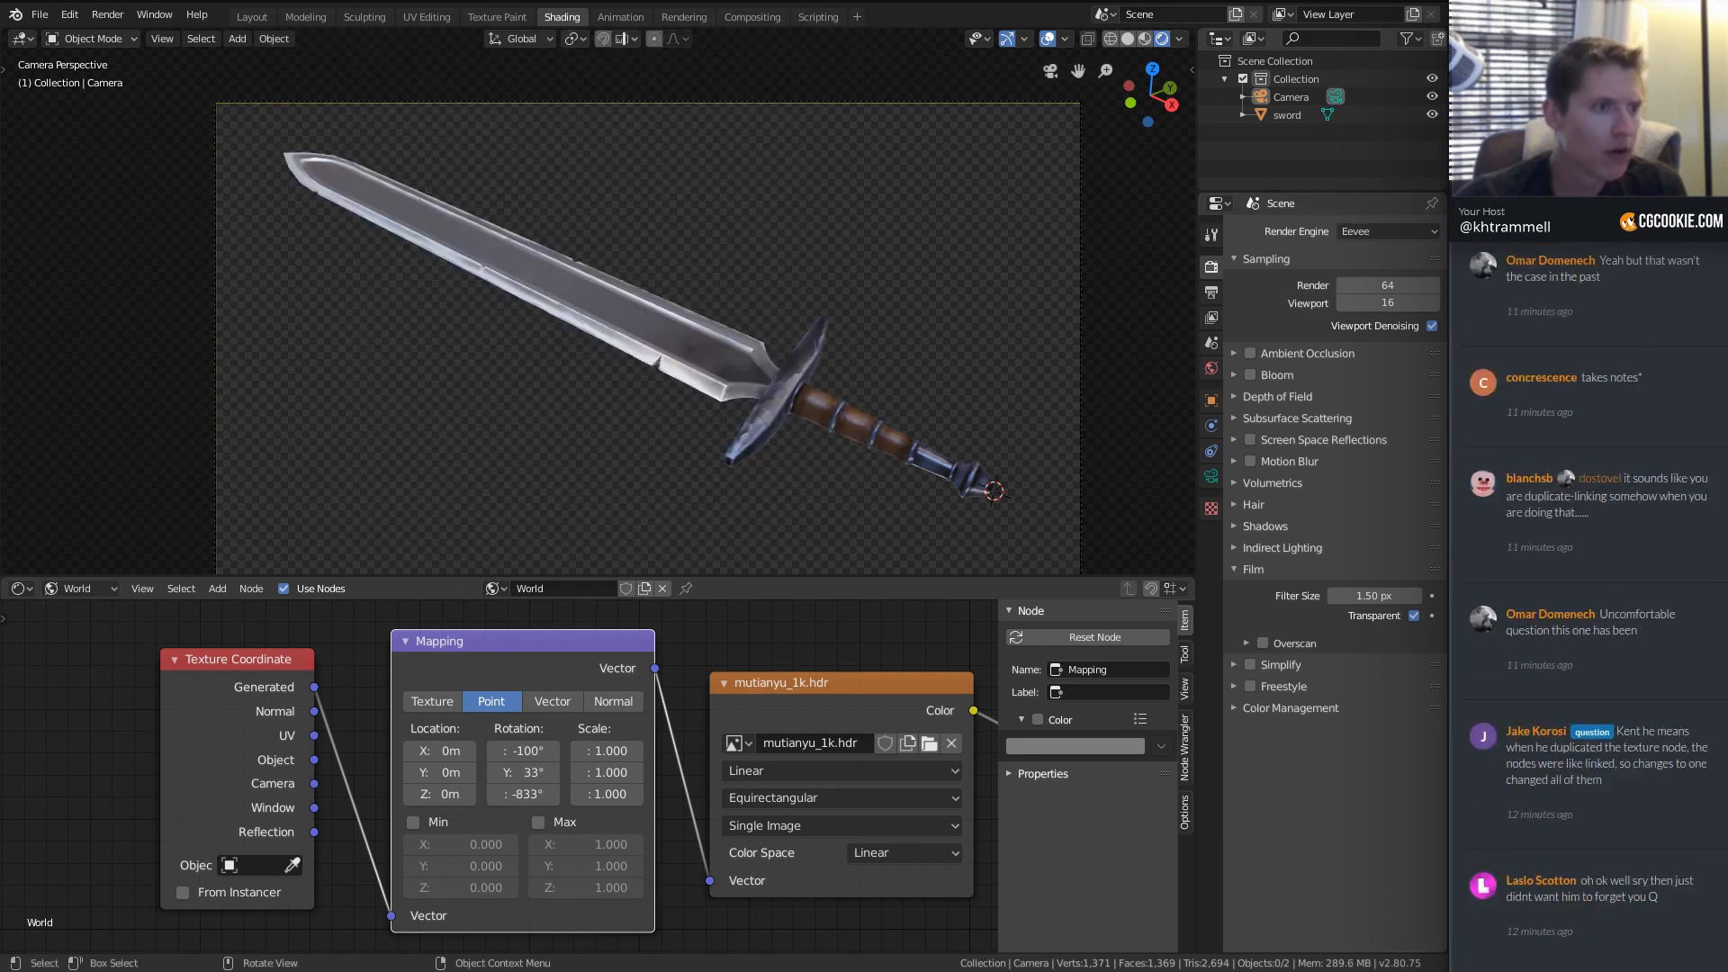
{"action": "scroll", "coordinate": [1584, 576], "scroll_direction": "up", "scroll_amount": 20}
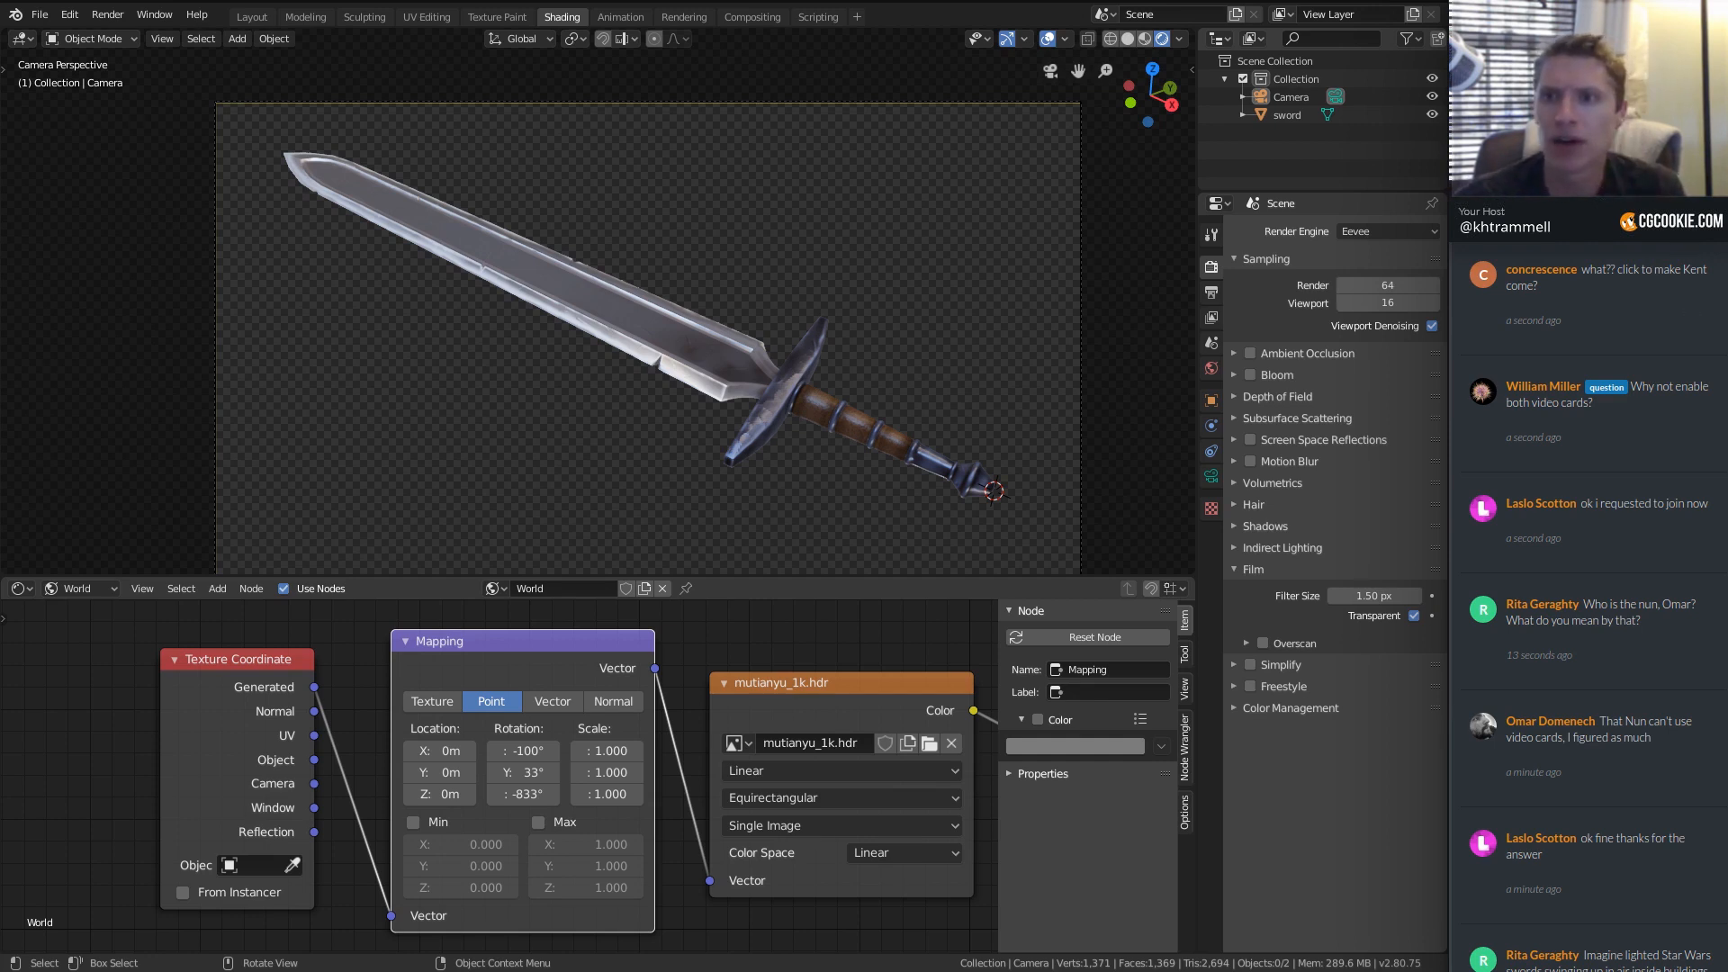
Reopen the preferences to check which graphics card and processor are enabled for Cycles, and close them.
{"action": "left_click", "coordinate": [70, 15]}
{"action": "left_click", "coordinate": [127, 255]}
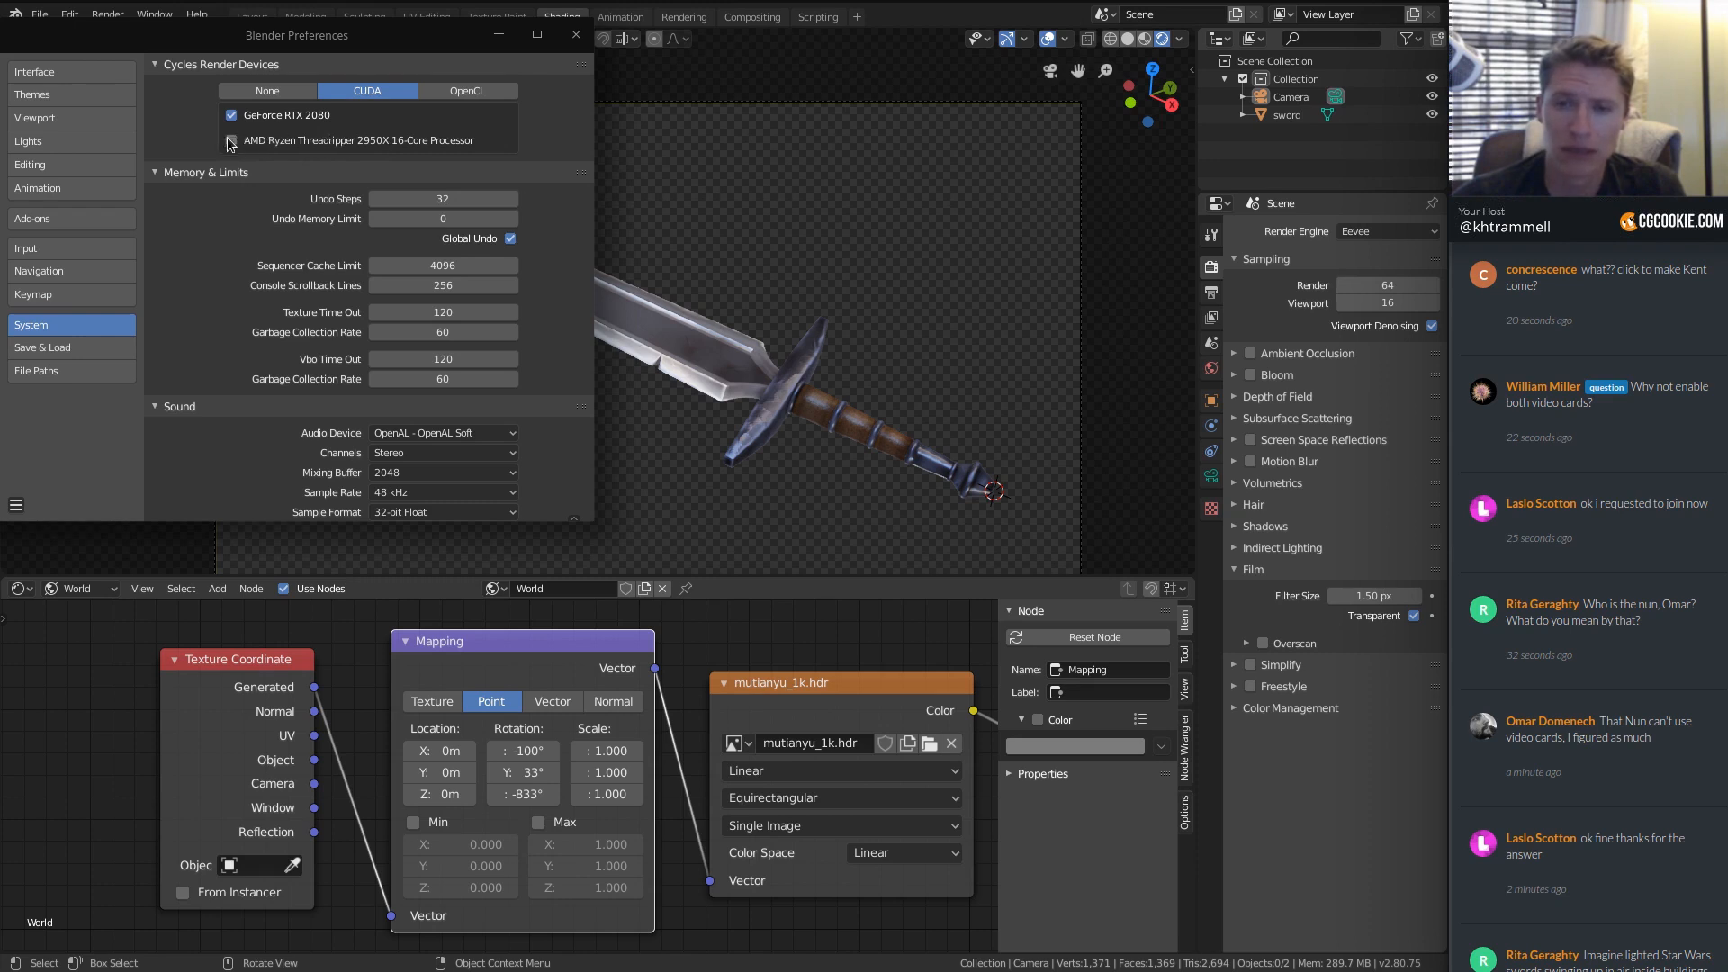
{"action": "left_click_drag", "start_coordinate": [288, 47], "coordinate": [396, 61]}
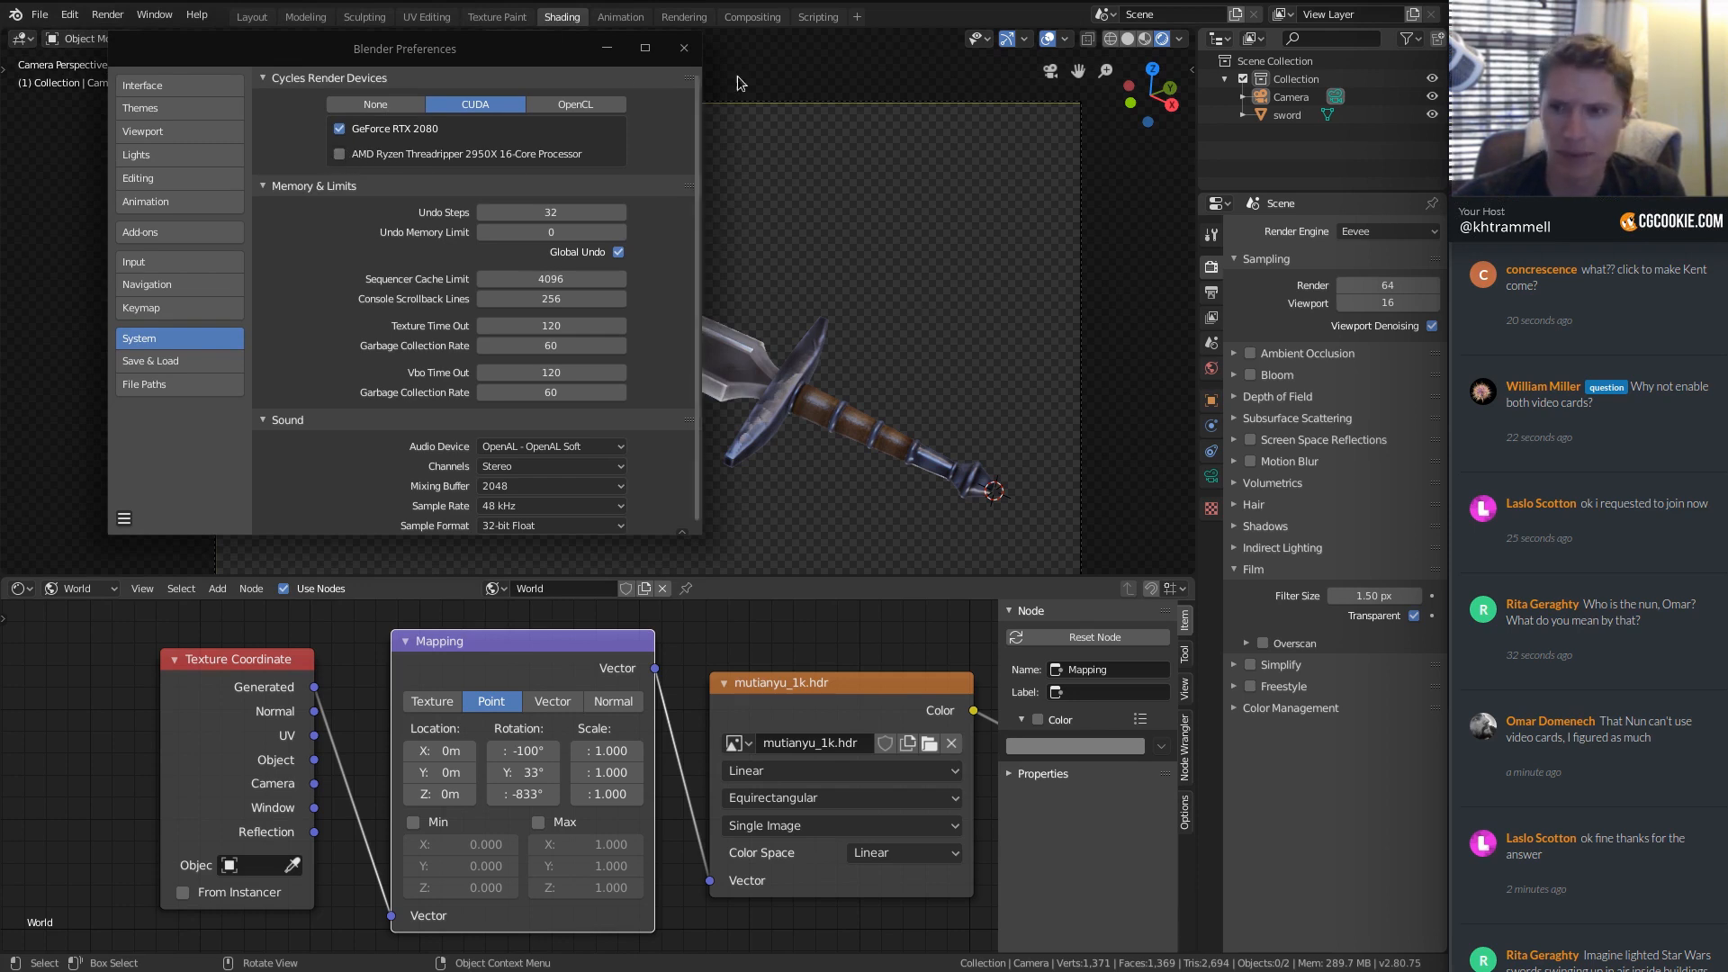
{"action": "left_click", "coordinate": [684, 50]}
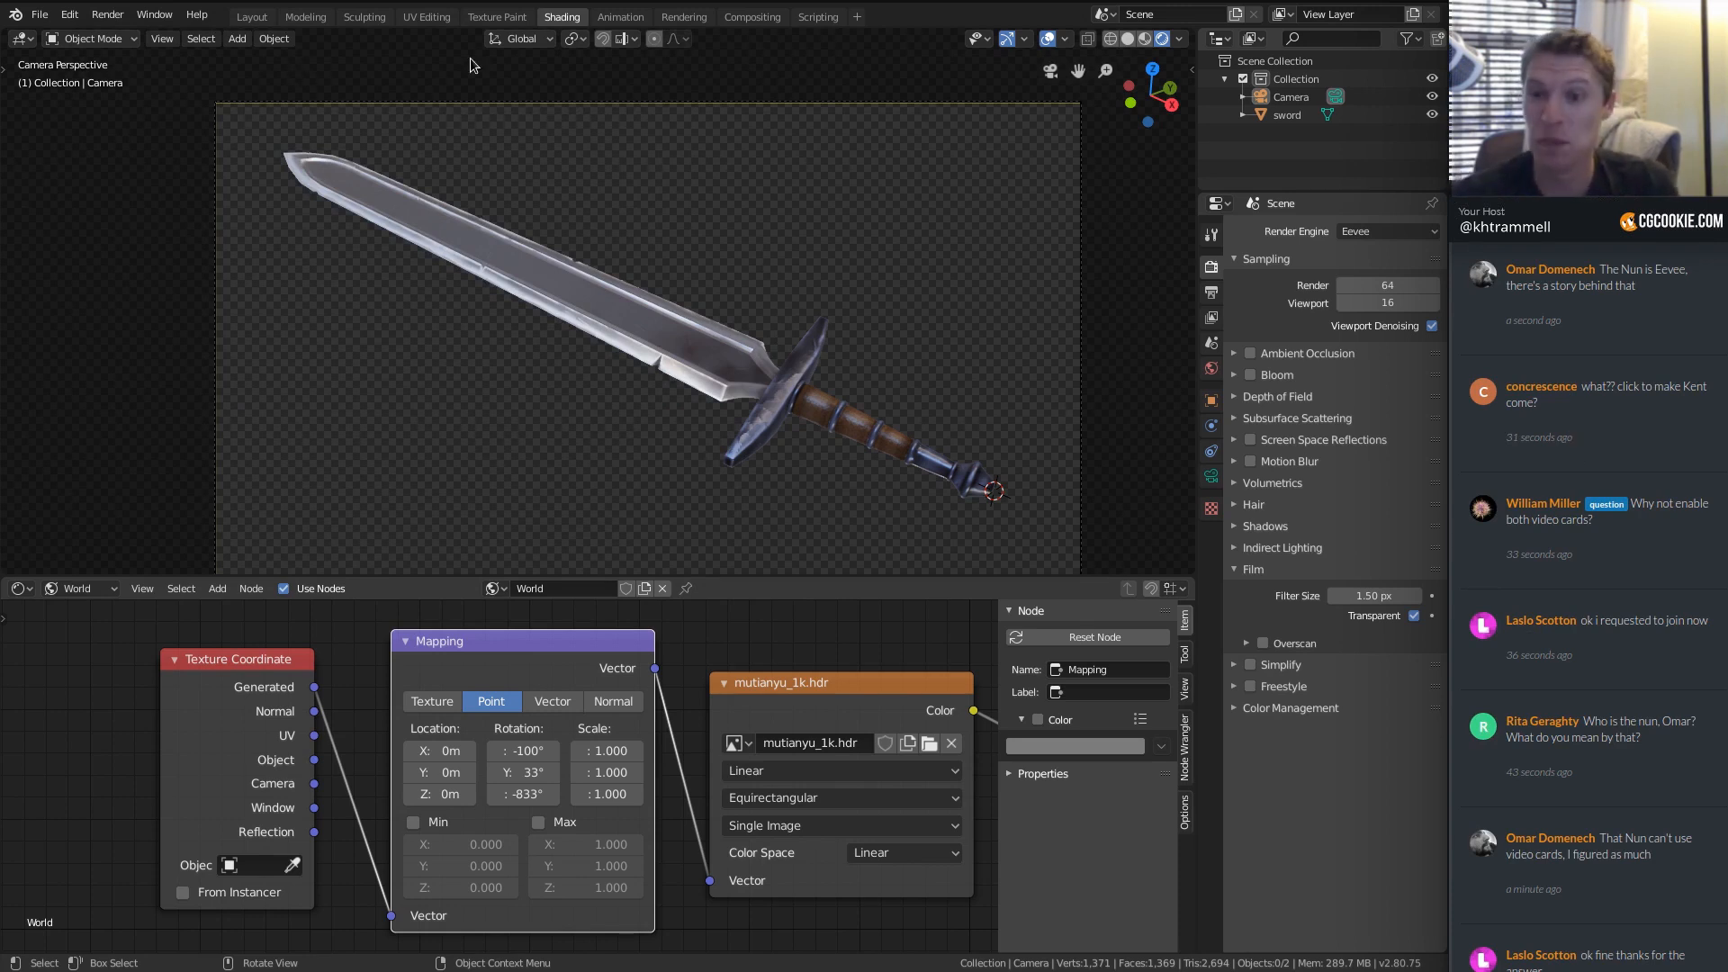
Save the sword scene again with its current world lighting and camera setup.
{"action": "scroll", "coordinate": [814, 262], "scroll_direction": "down", "scroll_amount": 3}
{"action": "scroll", "coordinate": [814, 265], "scroll_direction": "up", "scroll_amount": 2}
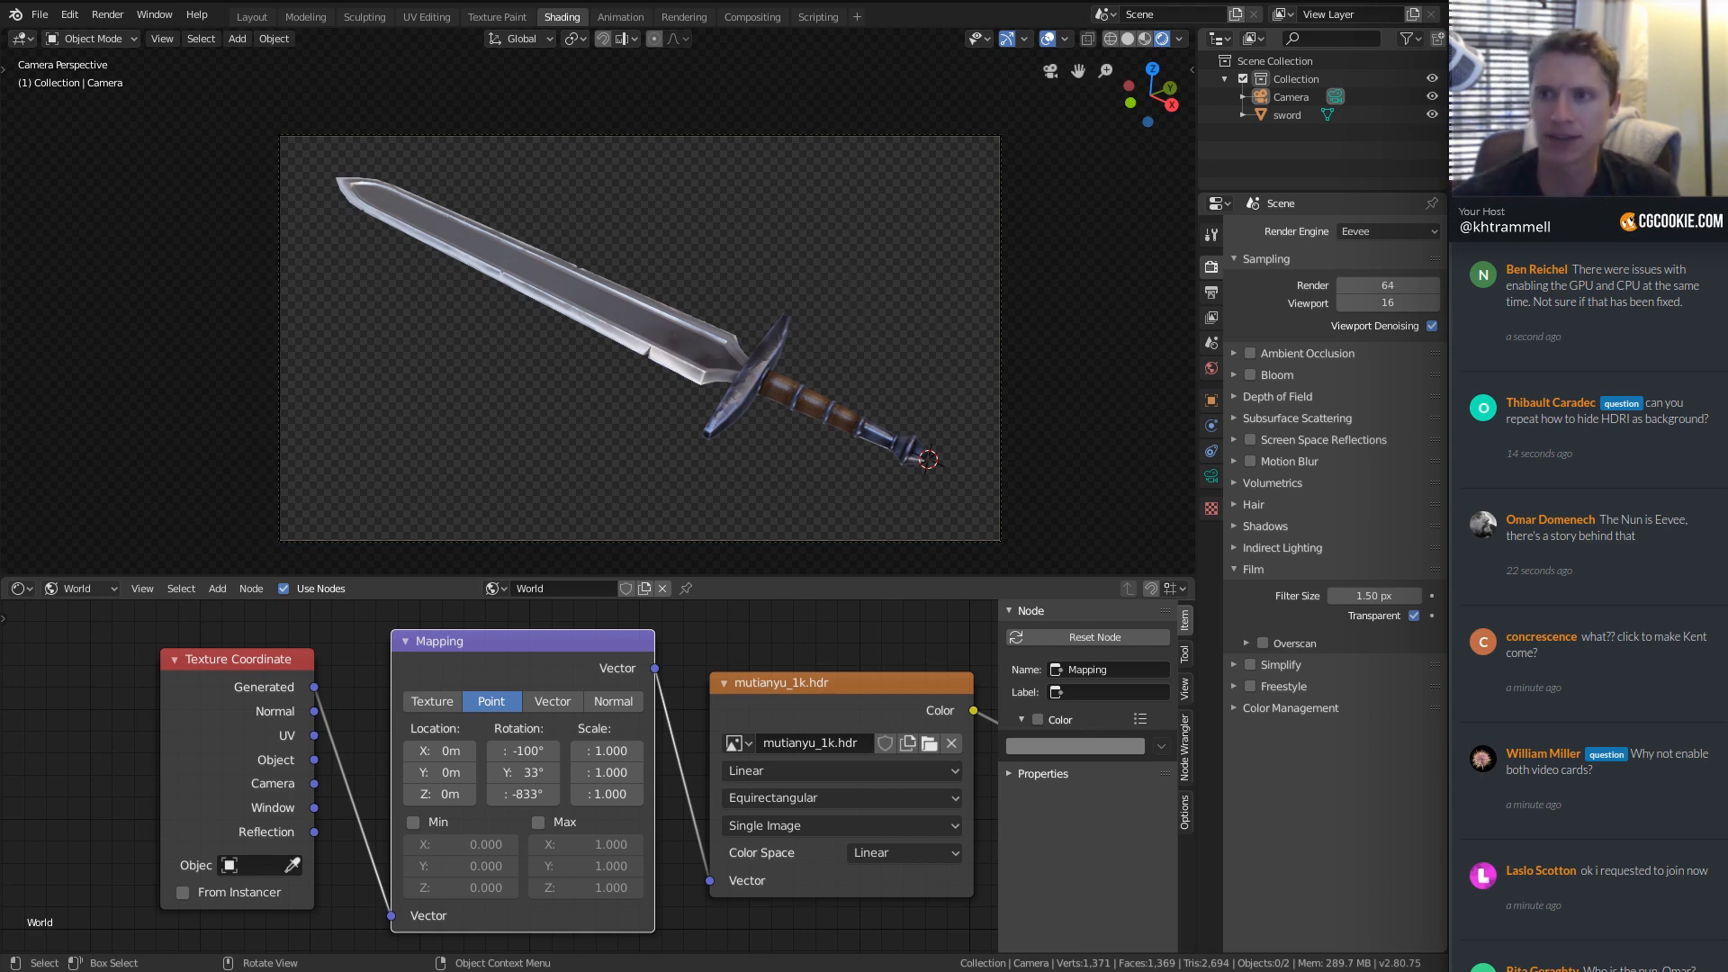
{"action": "key", "text": "alt+Tab"}
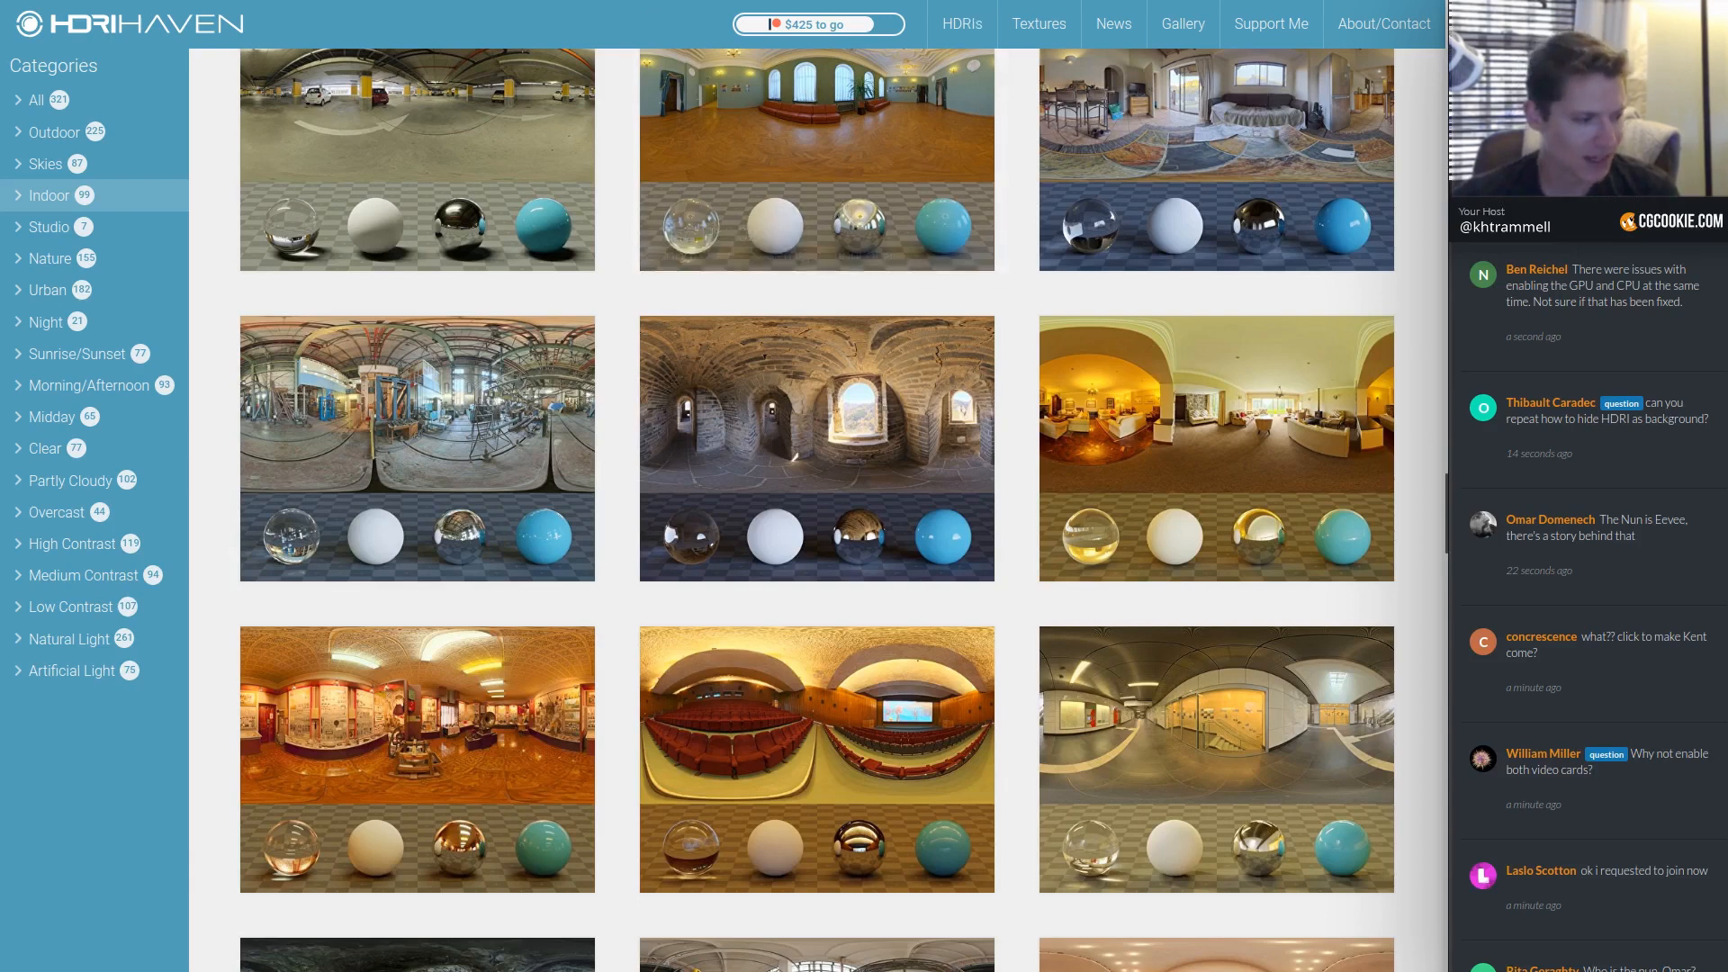
{"action": "key", "text": "alt+Tab"}
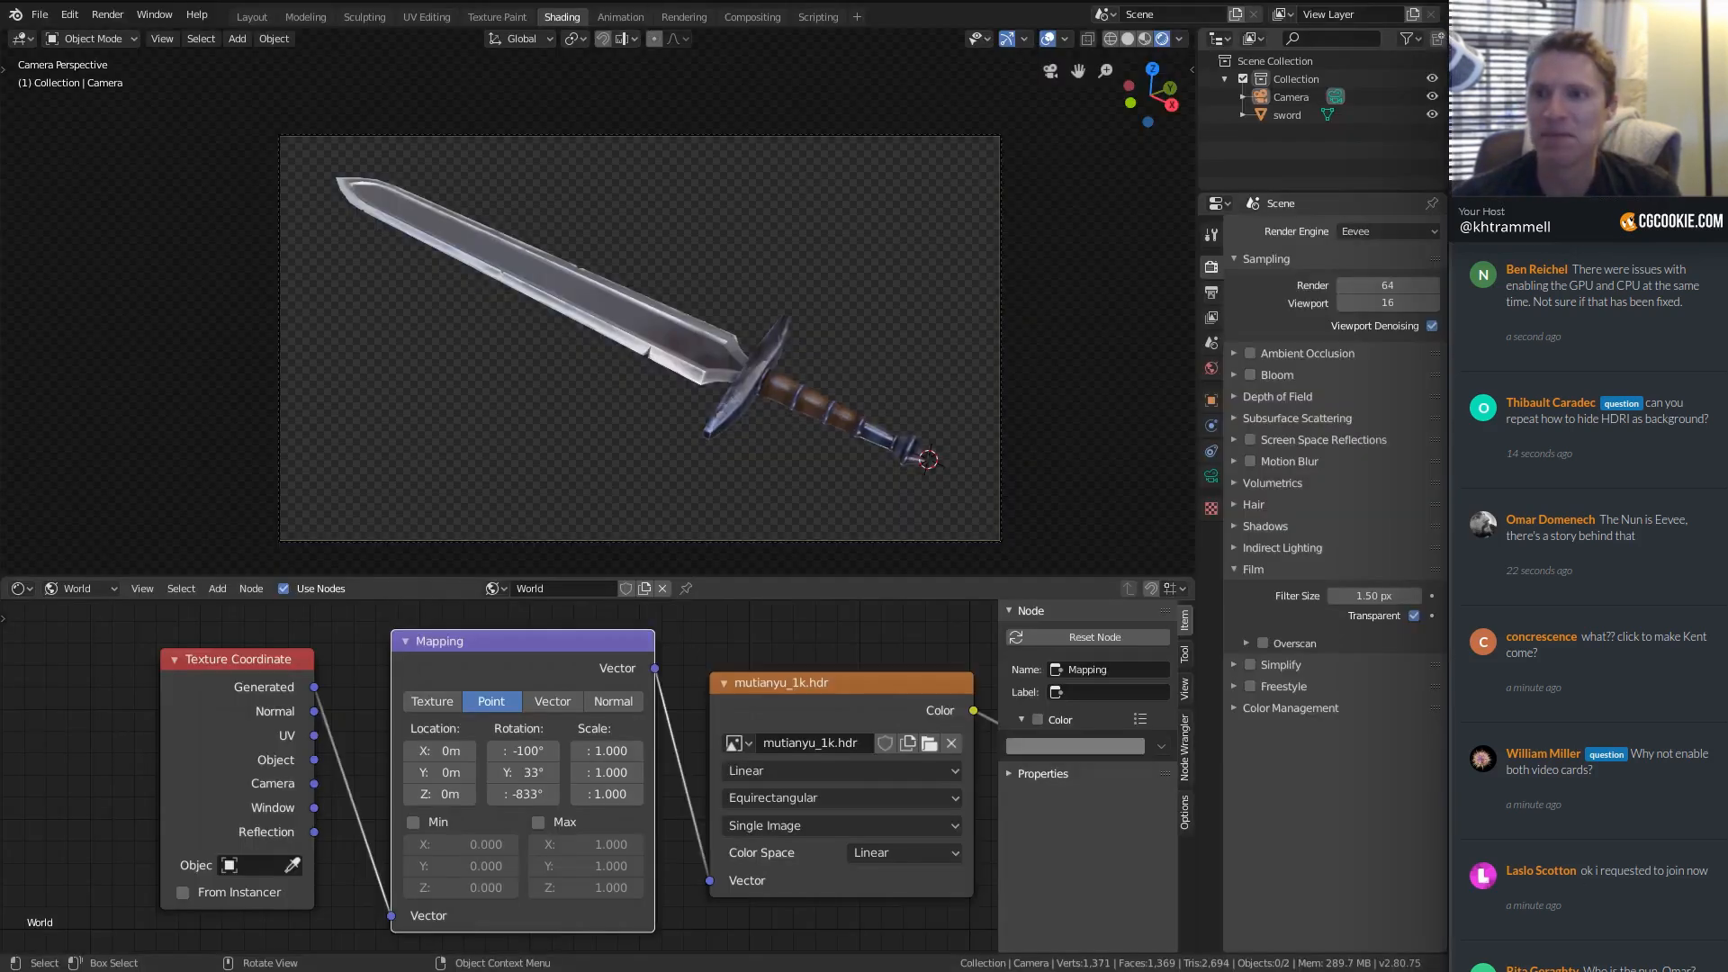
{"action": "key", "text": "ctrl+s"}
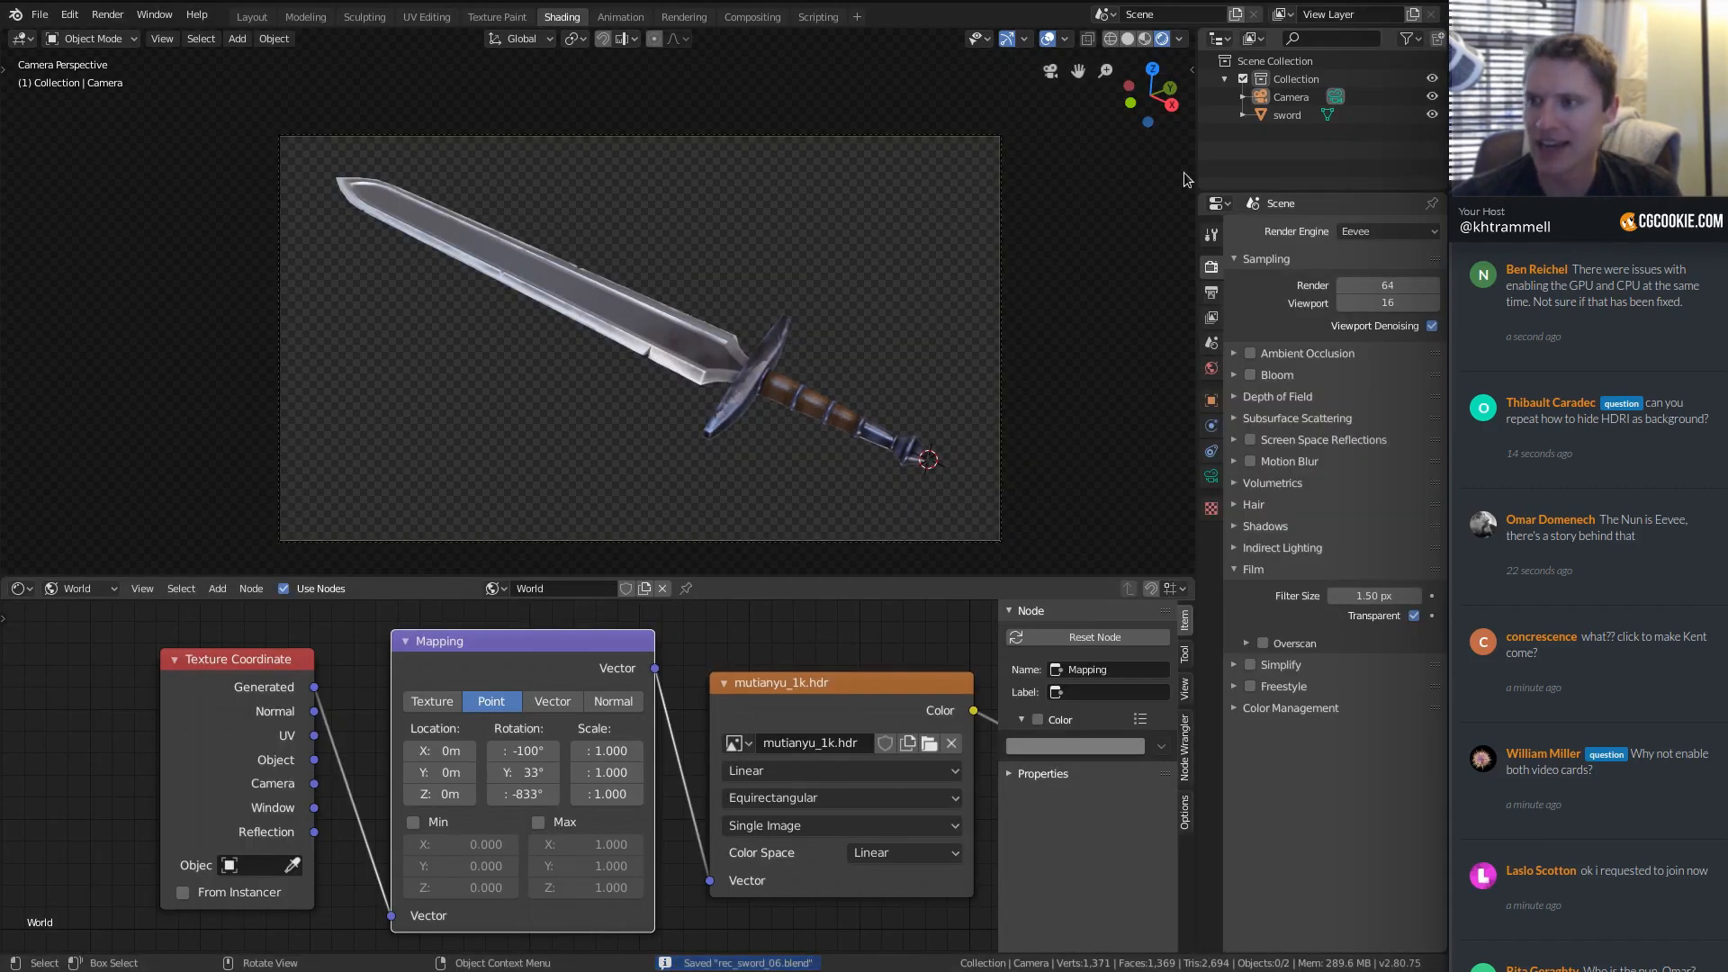
Enable Ambient Occlusion in the Eevee render settings and inspect the blade and guard up close.
{"action": "left_click", "coordinate": [1211, 291]}
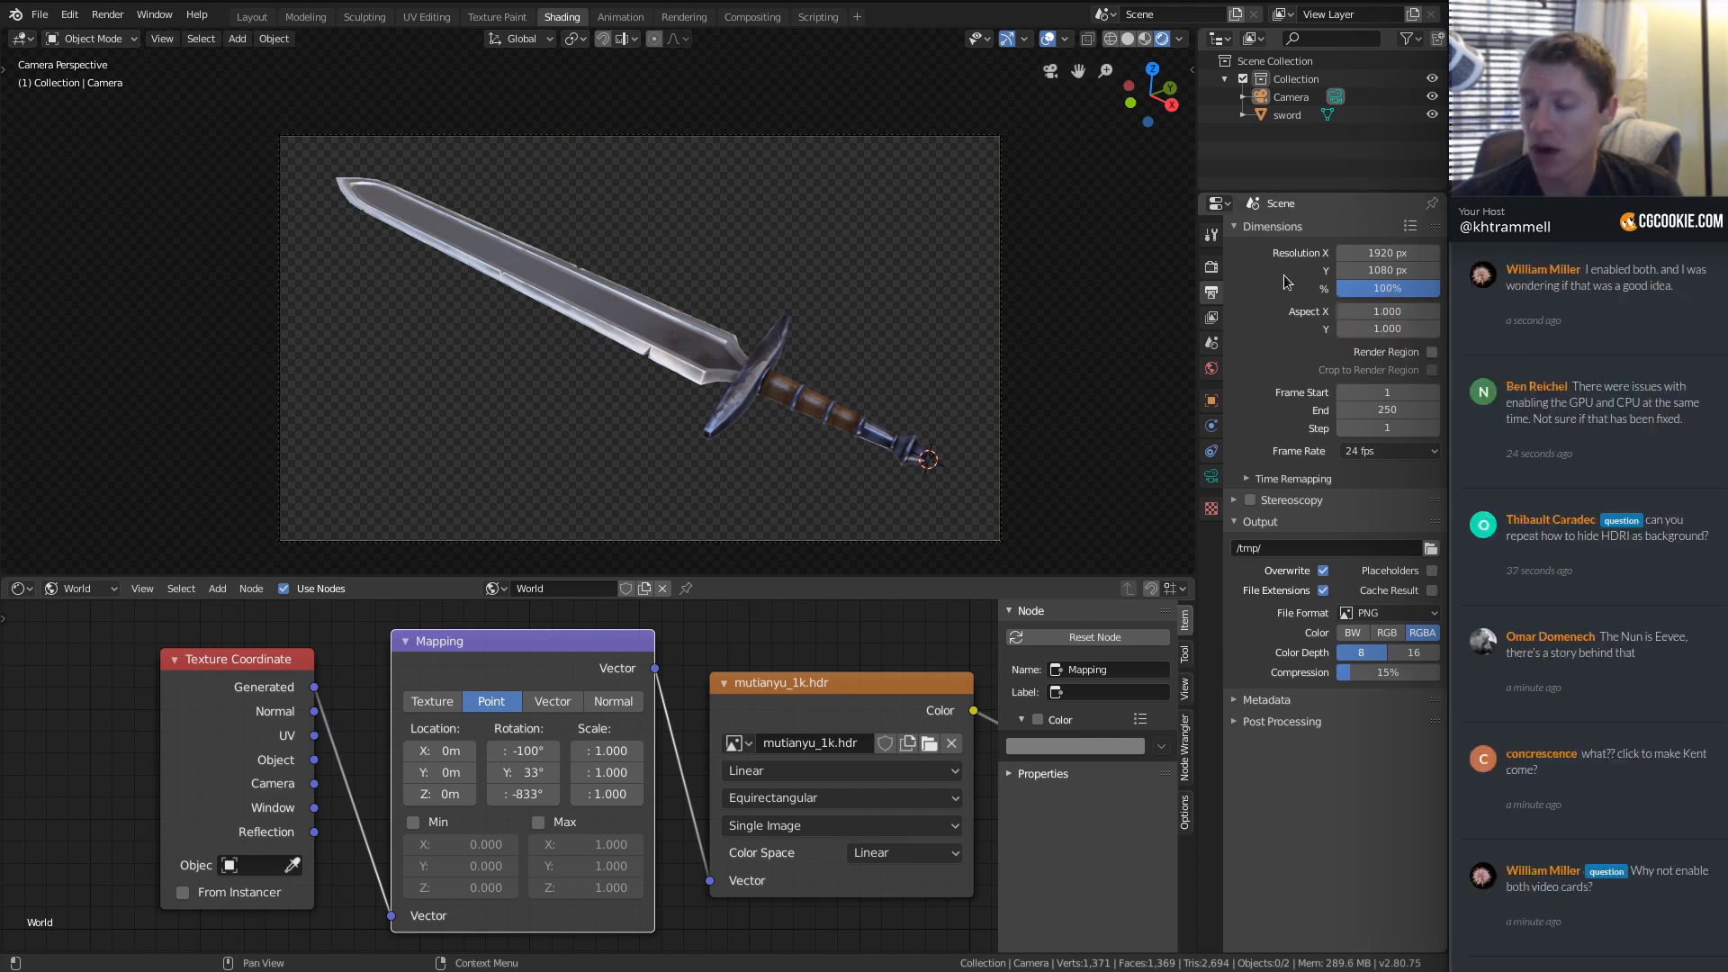
{"action": "left_click", "coordinate": [1210, 266]}
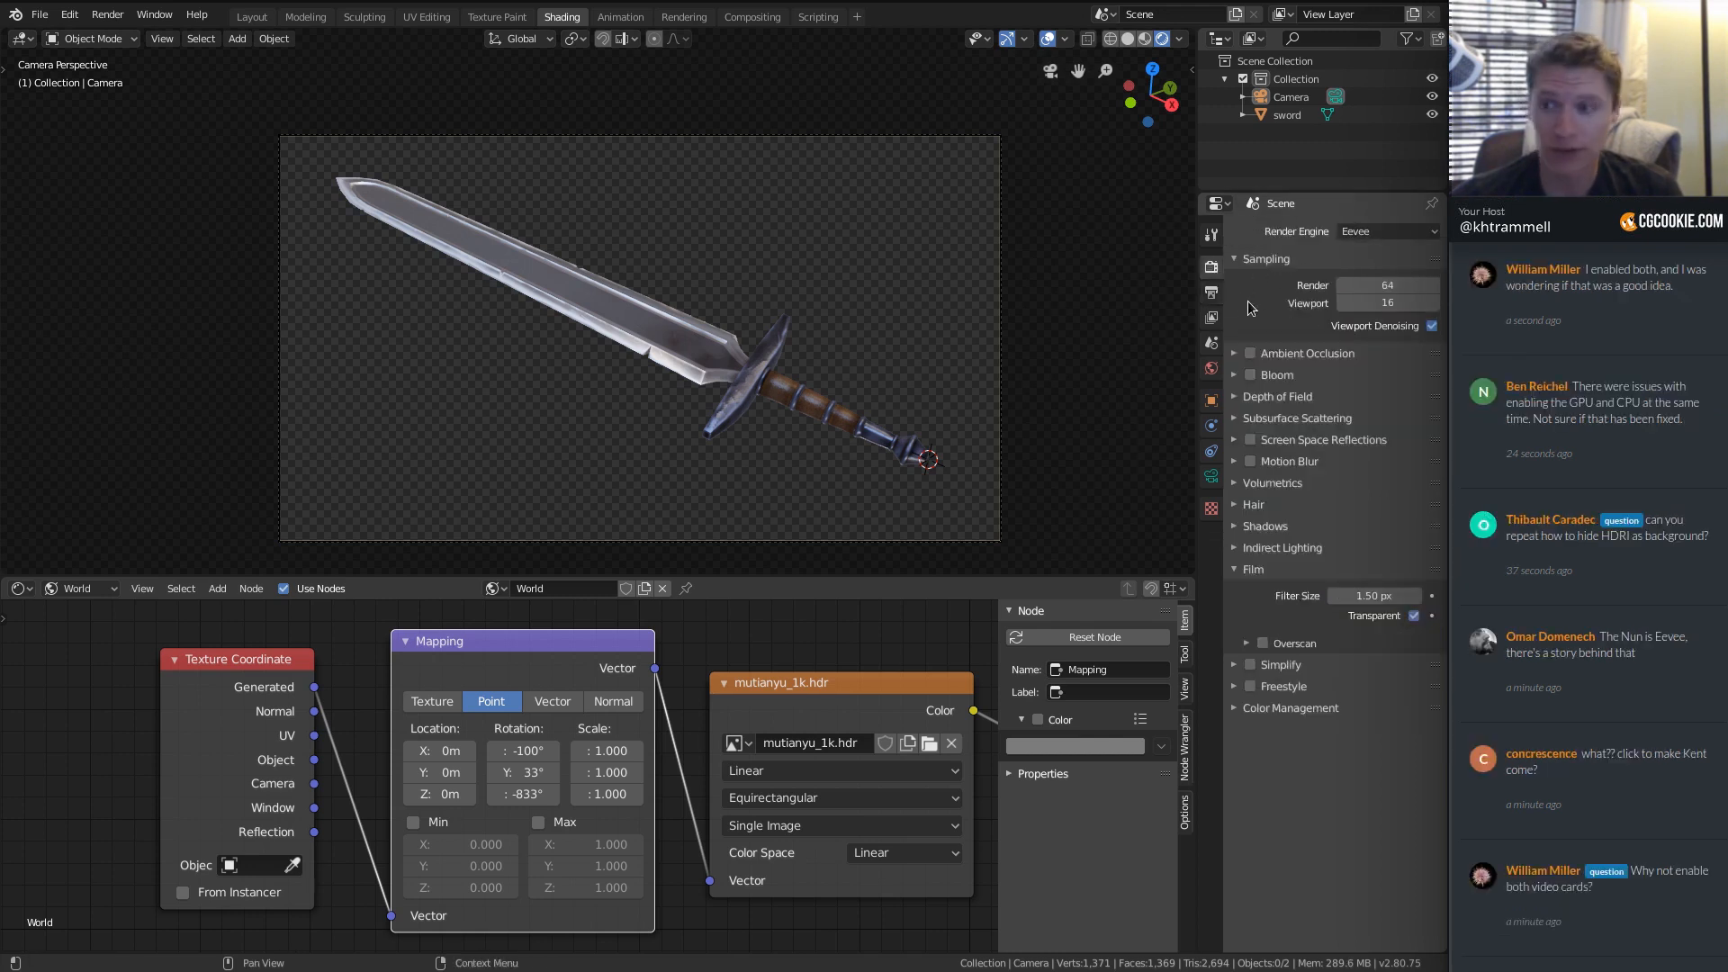
{"action": "left_click", "coordinate": [1251, 354]}
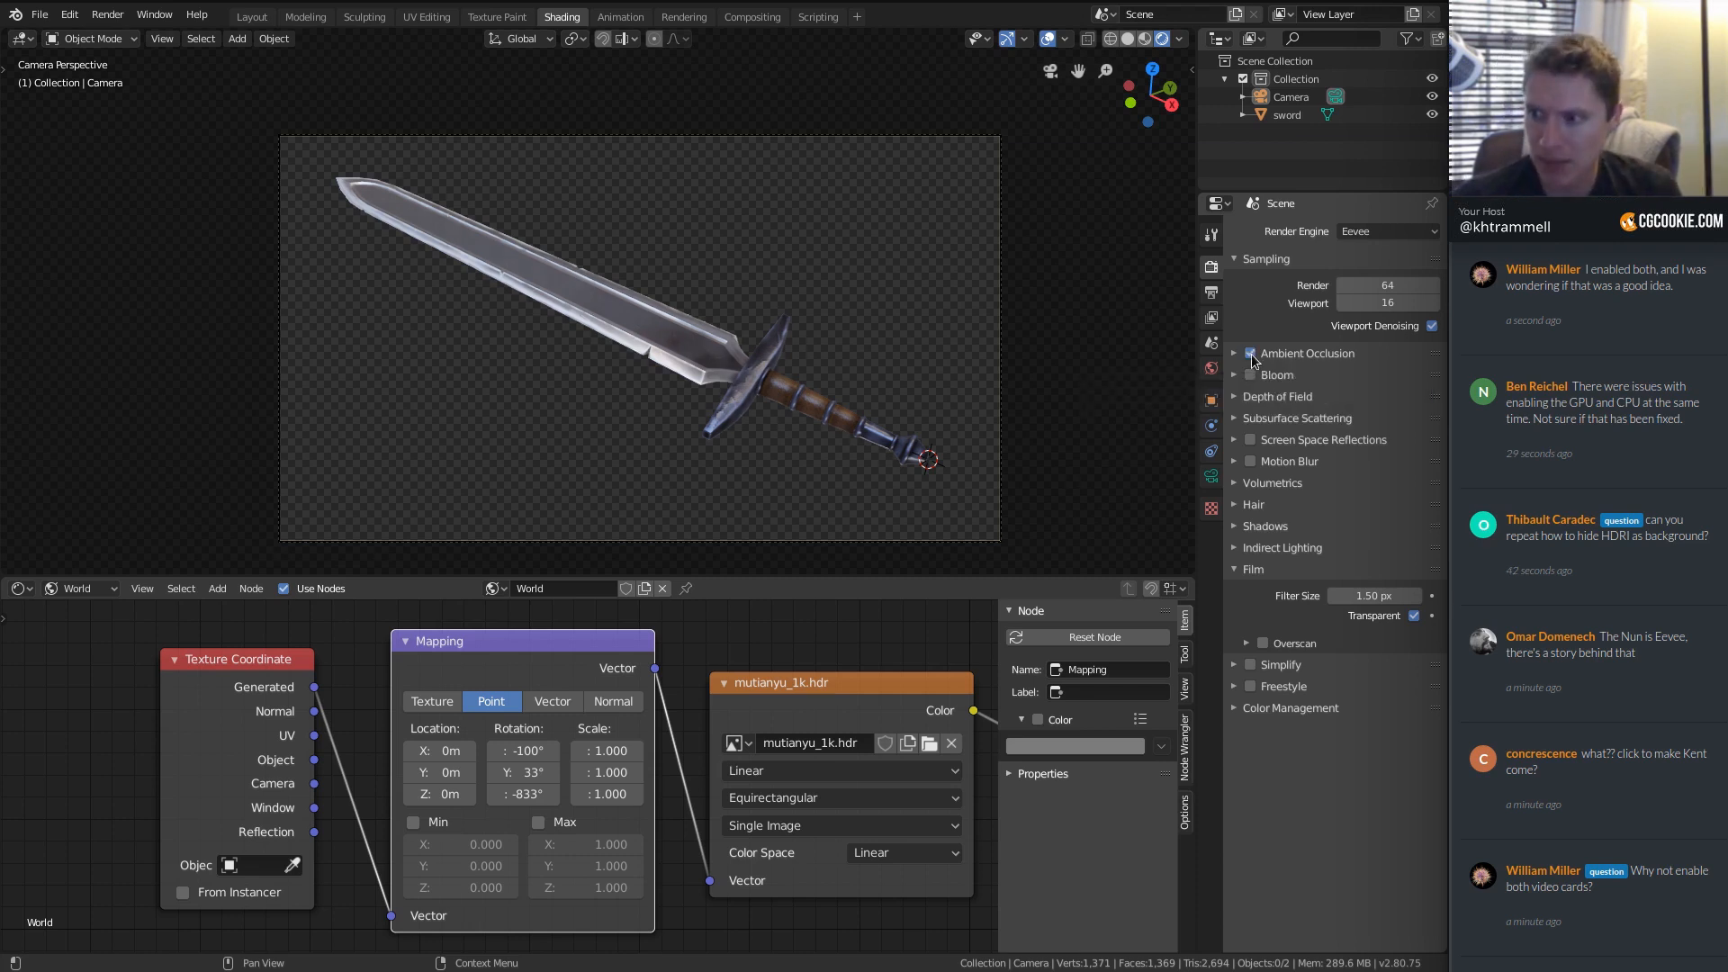
{"action": "scroll", "coordinate": [792, 369], "scroll_direction": "up", "scroll_amount": 4}
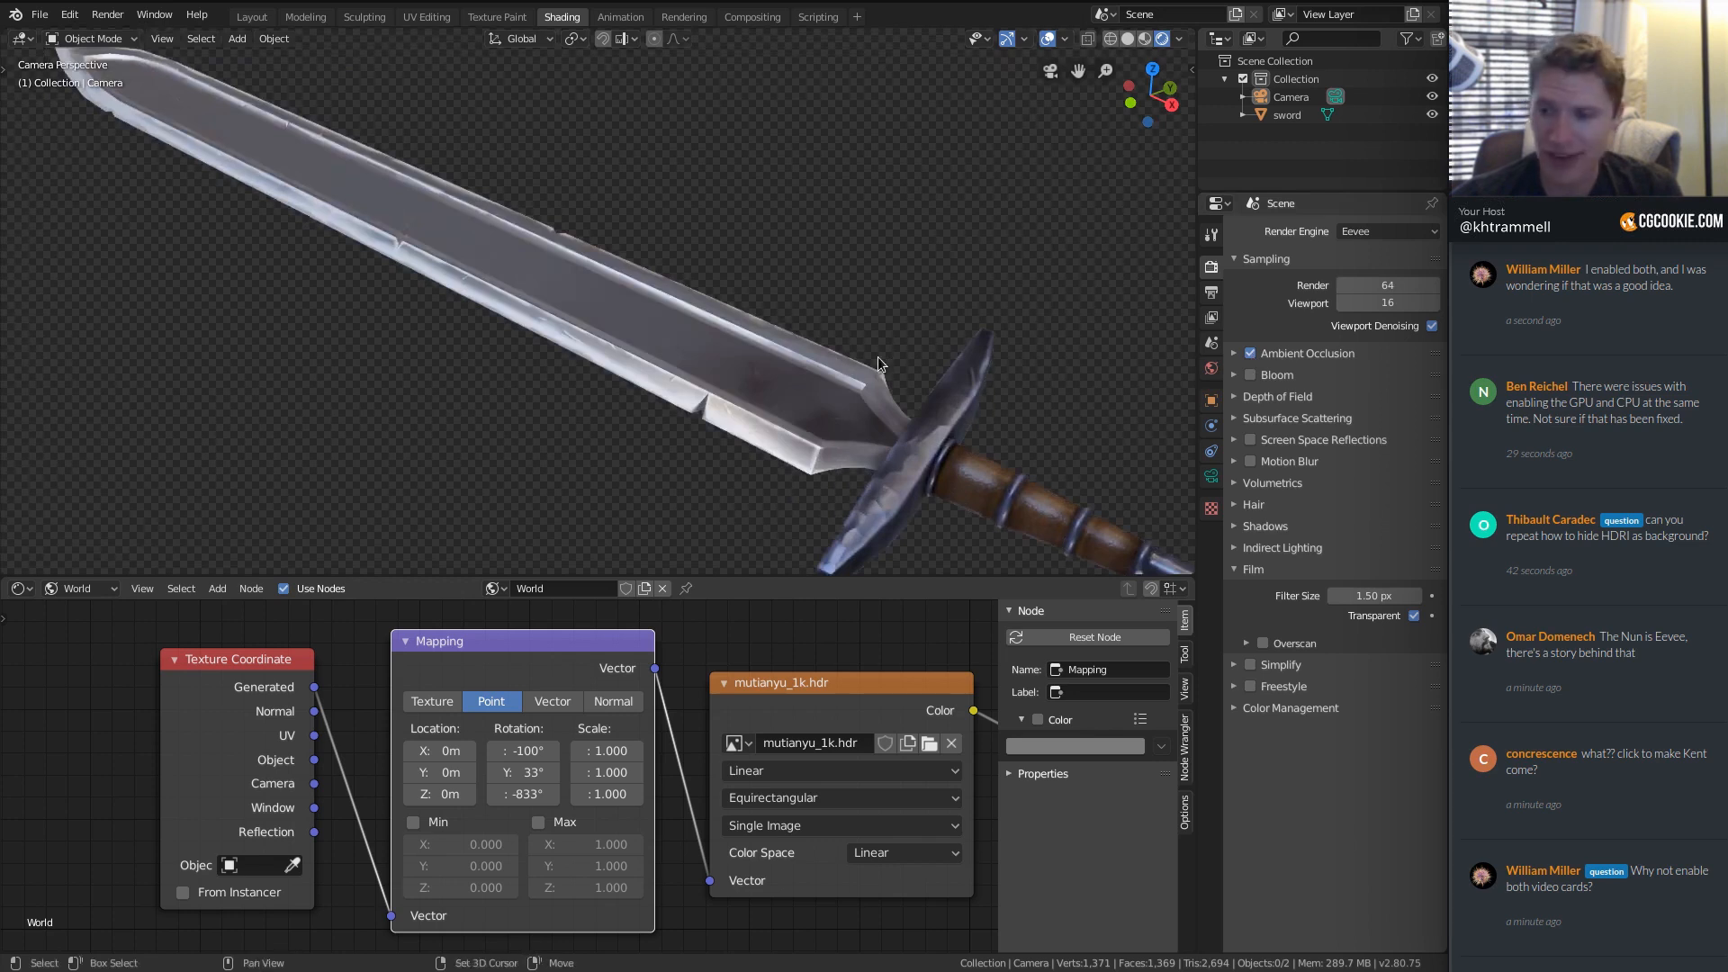
Compare the guard, blade base and grip up close with Ambient Occlusion switched off and on.
{"action": "middle_click_drag", "start_coordinate": [888, 360], "coordinate": [752, 270], "text": "shift"}
{"action": "scroll", "coordinate": [774, 347], "scroll_direction": "up", "scroll_amount": 3}
{"action": "middle_click_drag", "start_coordinate": [1022, 350], "coordinate": [843, 292], "text": "shift"}
{"action": "left_click", "coordinate": [1251, 354]}
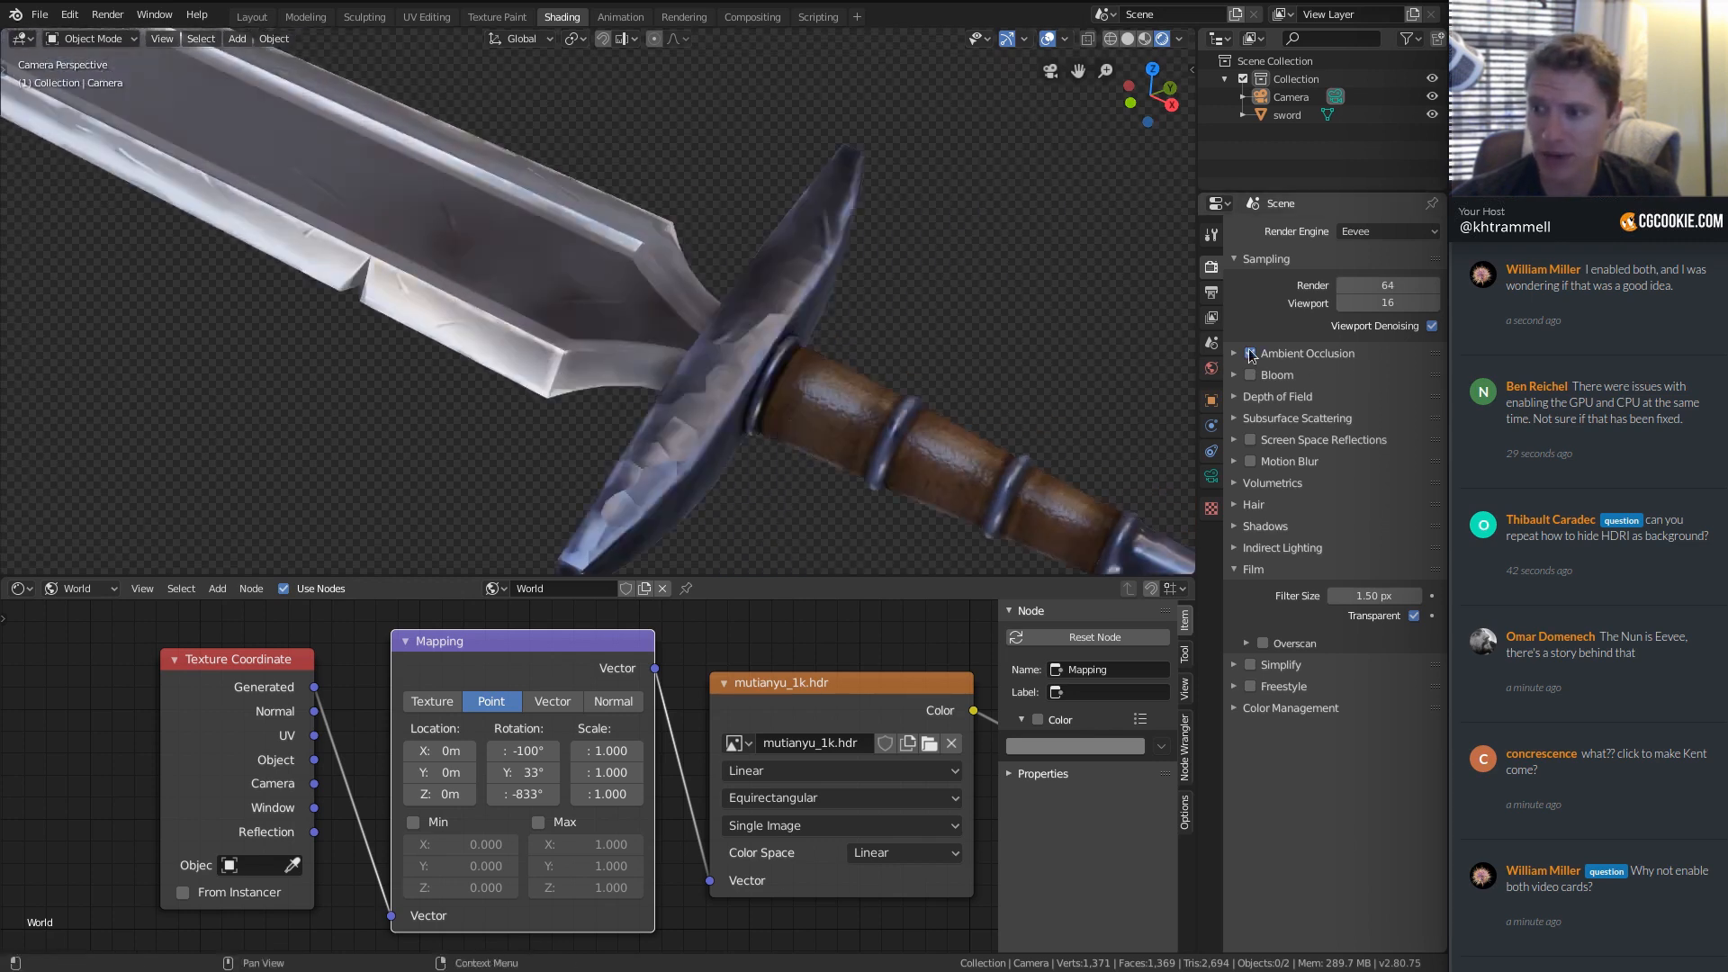
{"action": "left_click", "coordinate": [1251, 354]}
{"action": "left_click", "coordinate": [1251, 354]}
{"action": "left_click", "coordinate": [1251, 354]}
{"action": "left_click", "coordinate": [1251, 354]}
{"action": "left_click", "coordinate": [1251, 353]}
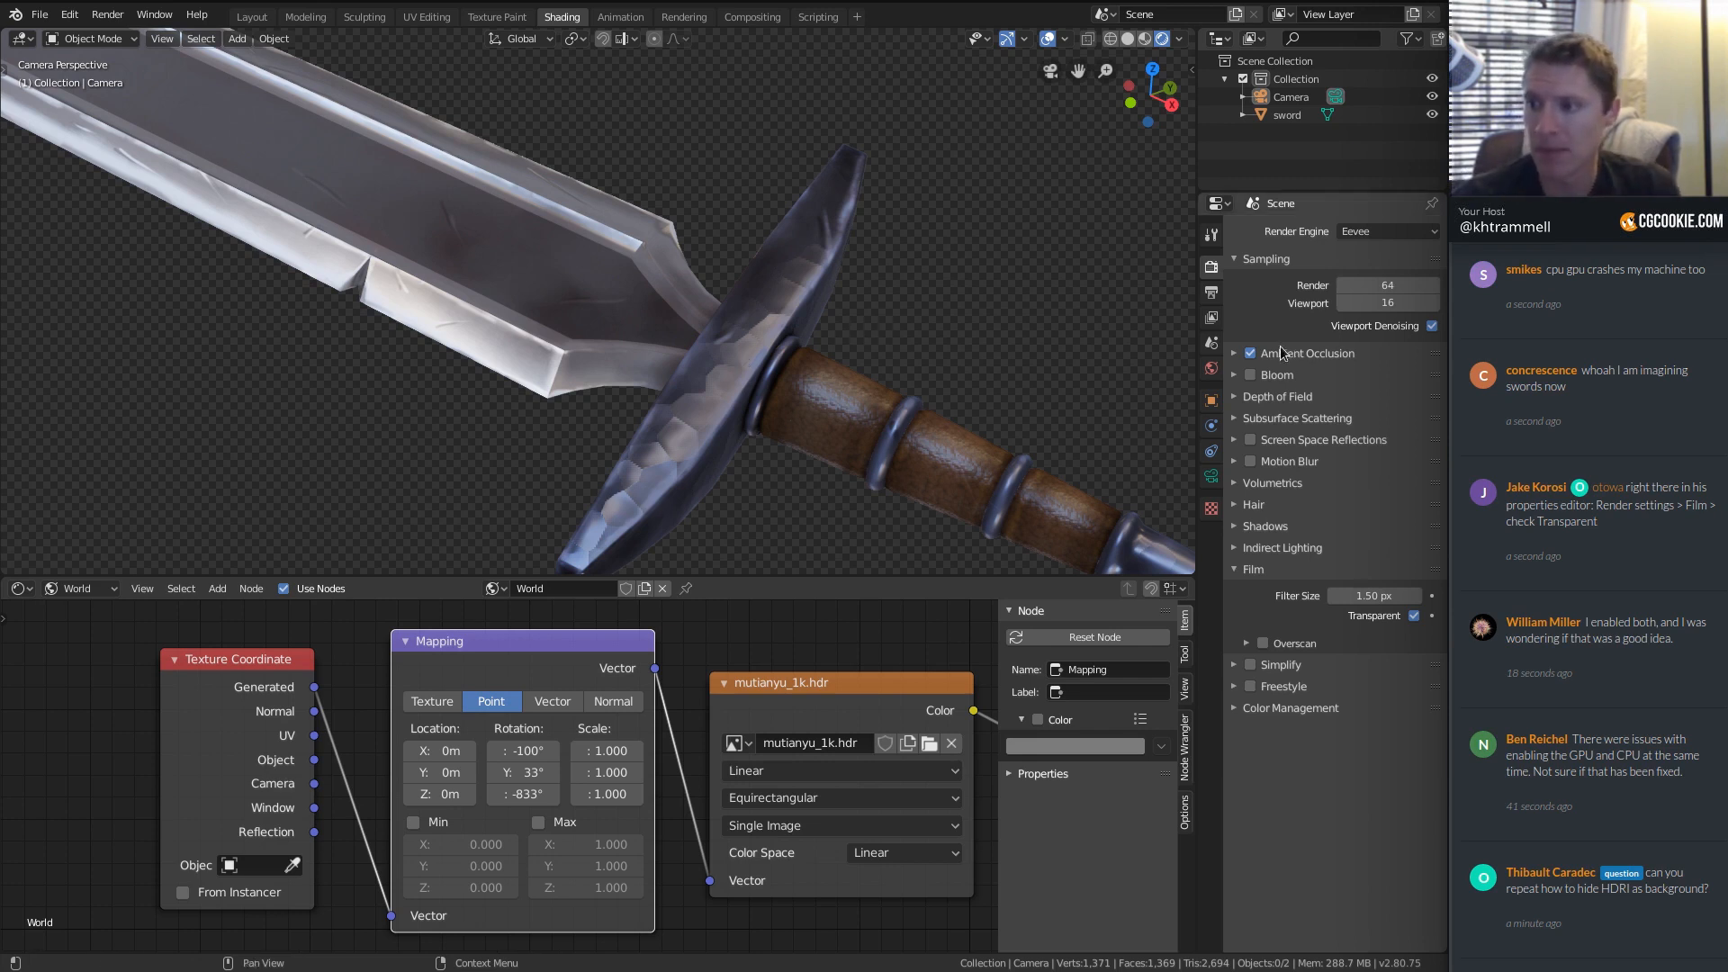
Expand the Ambient Occlusion settings, compare the effect off and on, and set its factor to 1.5.
{"action": "left_click", "coordinate": [1234, 354]}
{"action": "left_click", "coordinate": [1249, 354]}
{"action": "left_click", "coordinate": [1249, 354]}
{"action": "left_click", "coordinate": [1249, 353]}
{"action": "left_click", "coordinate": [1249, 354]}
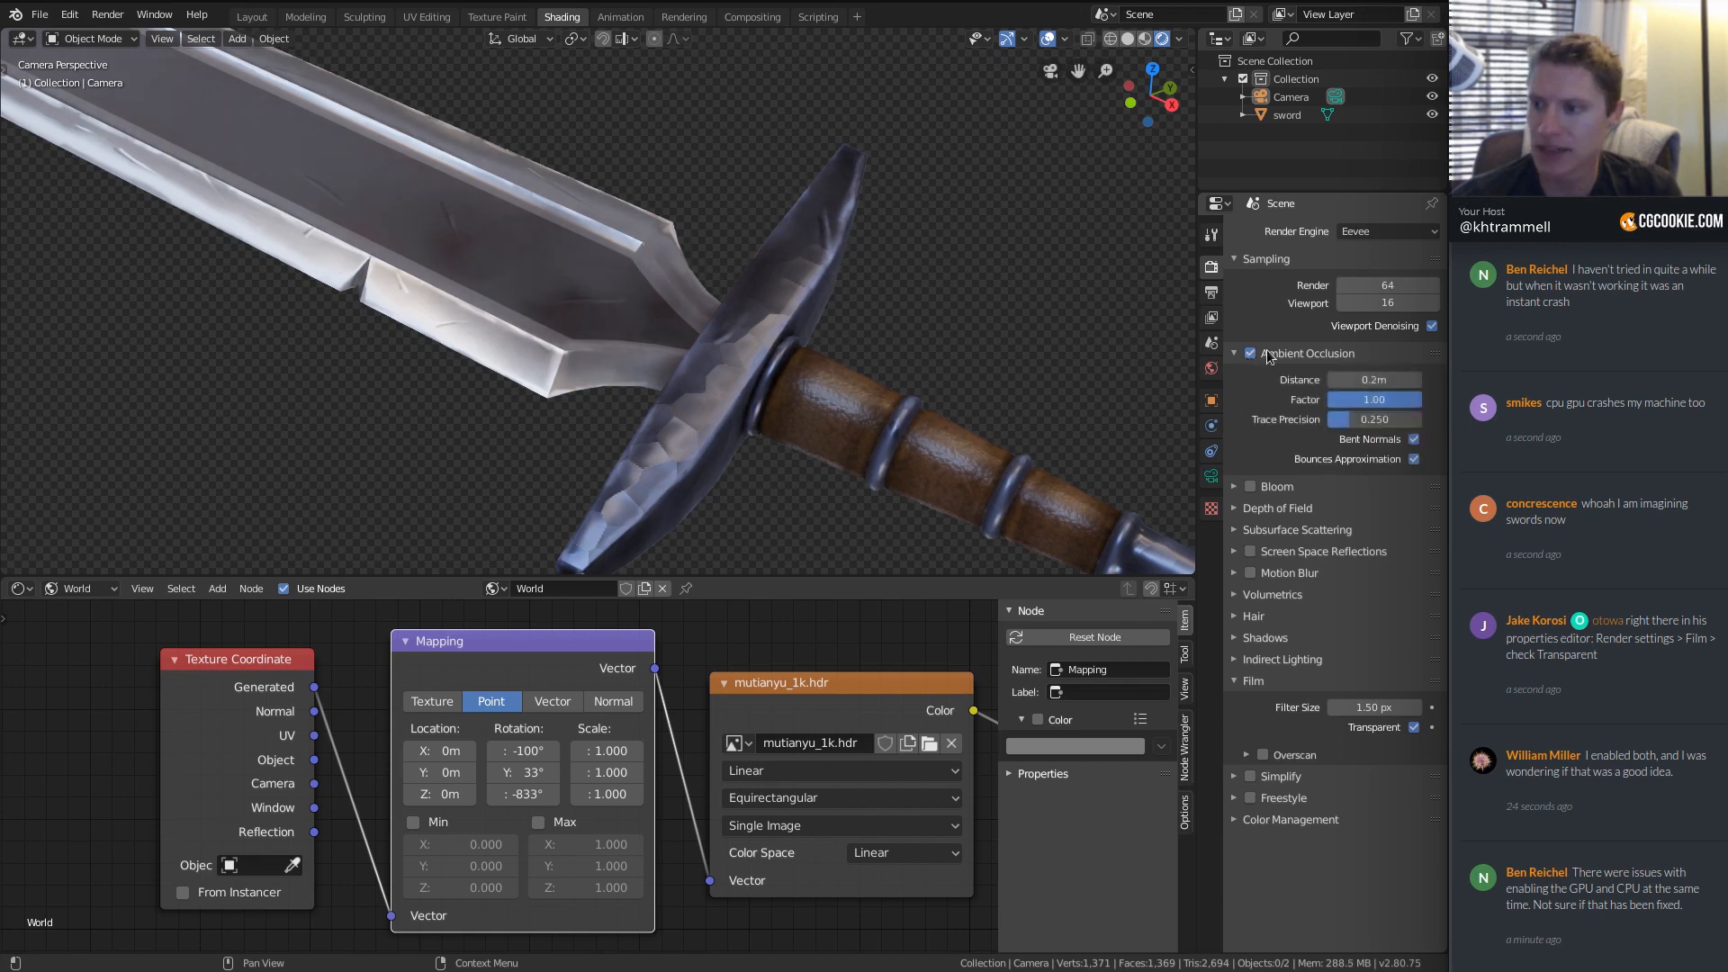
{"action": "left_click", "coordinate": [1353, 399]}
{"action": "type", "text": "1"}
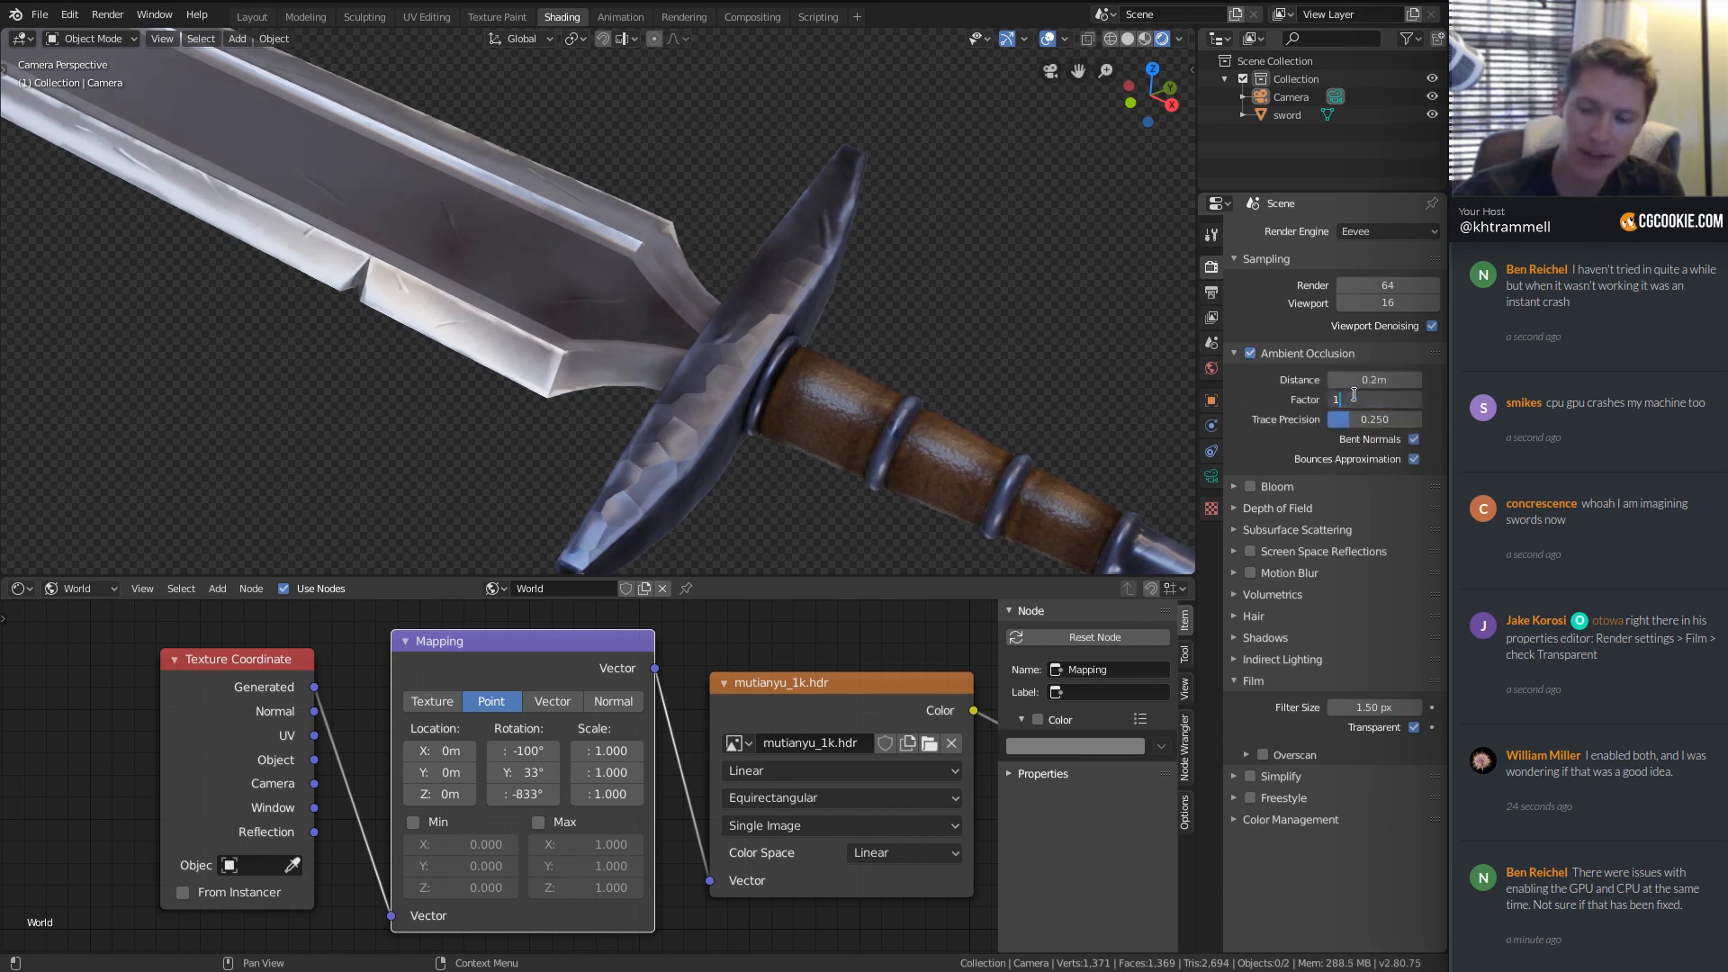
{"action": "key", "text": "Return"}
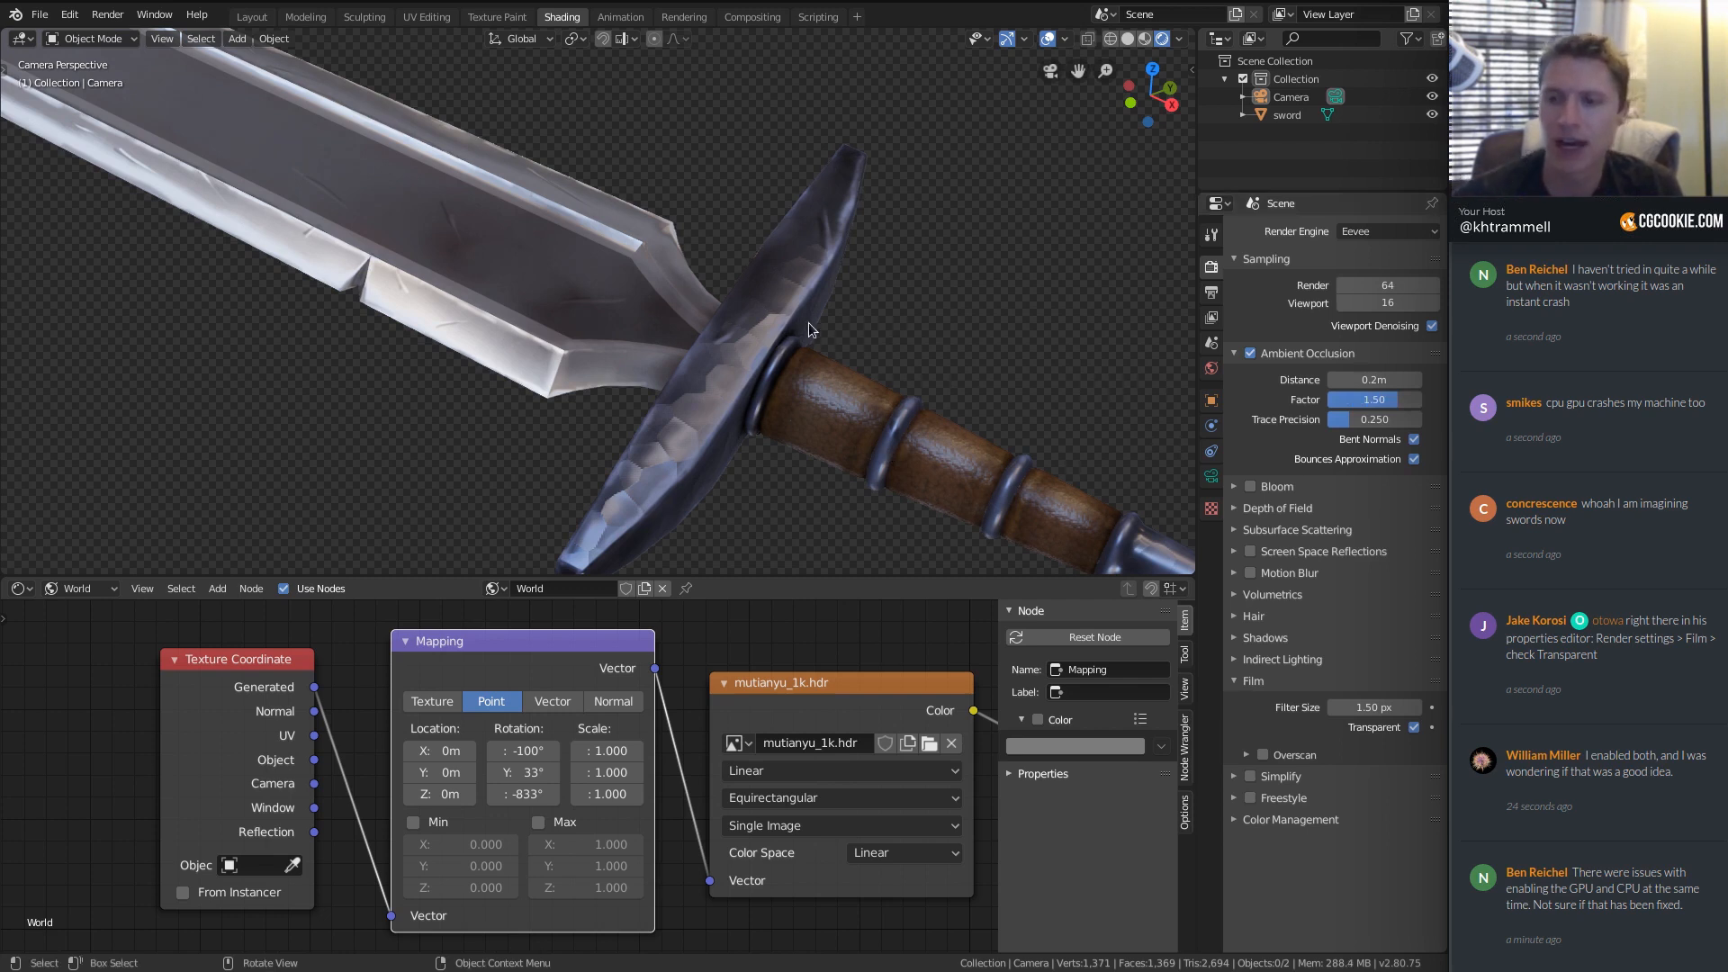
Check the stronger occlusion around the grip rings and raise the Ambient Occlusion distance to 0.55 m.
{"action": "middle_click_drag", "start_coordinate": [806, 324], "coordinate": [873, 308], "text": "ctrl"}
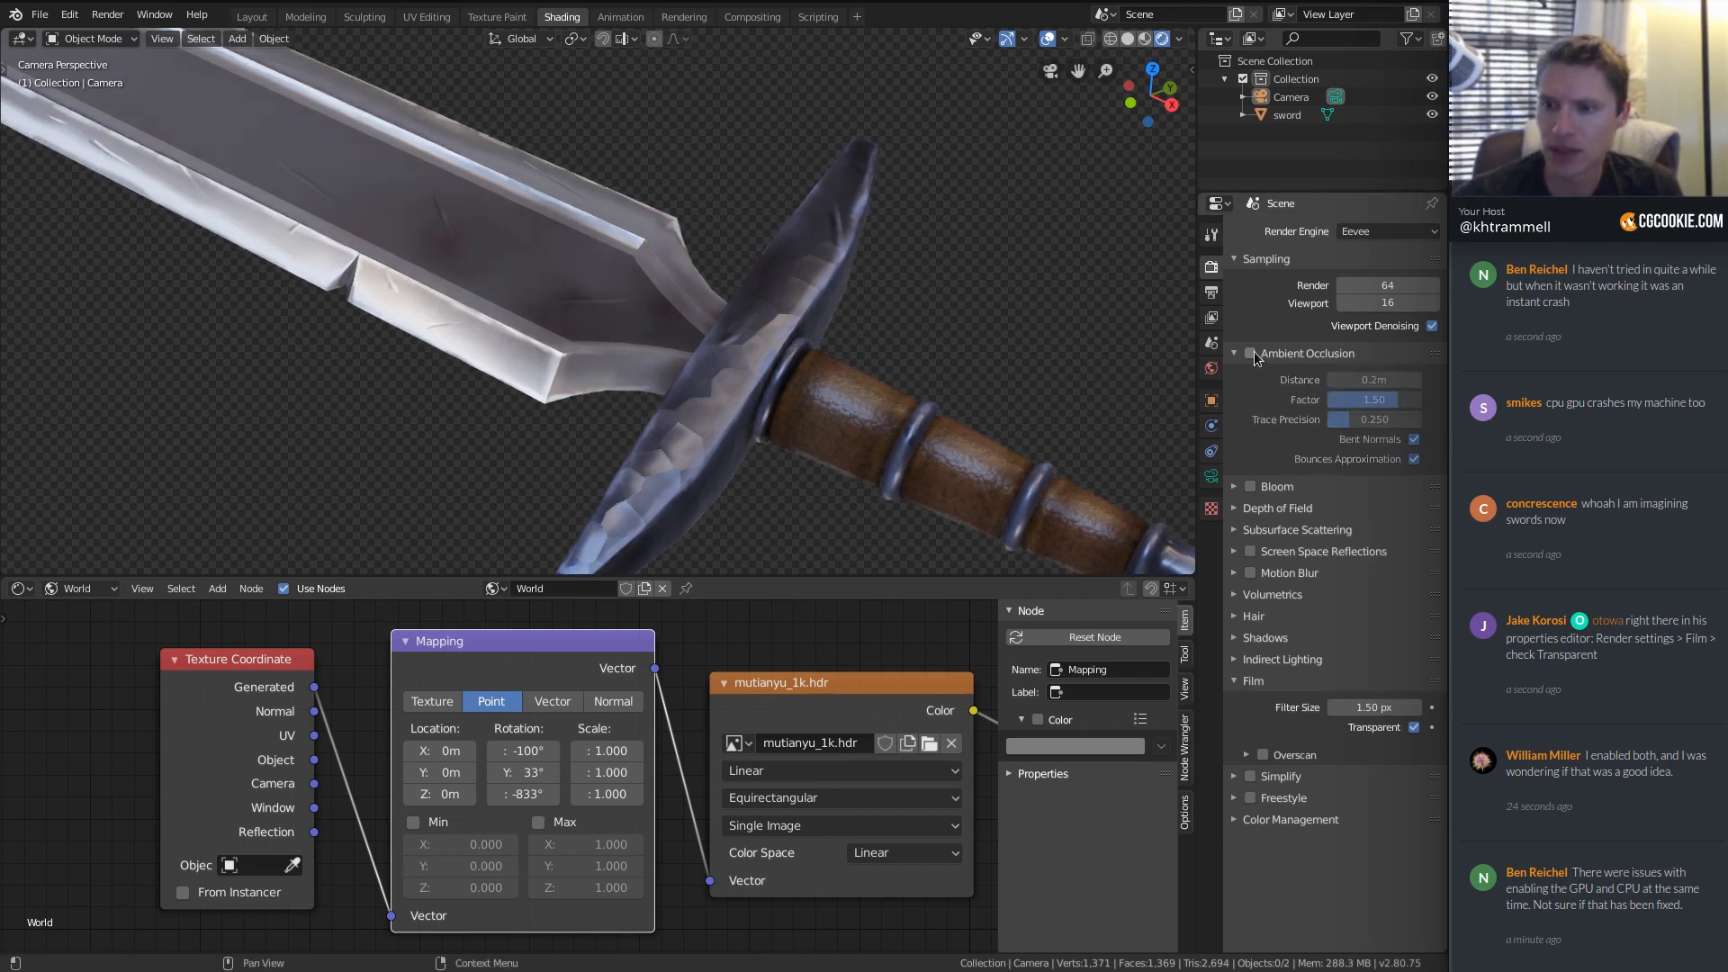
{"action": "middle_click_drag", "start_coordinate": [900, 358], "coordinate": [835, 299]}
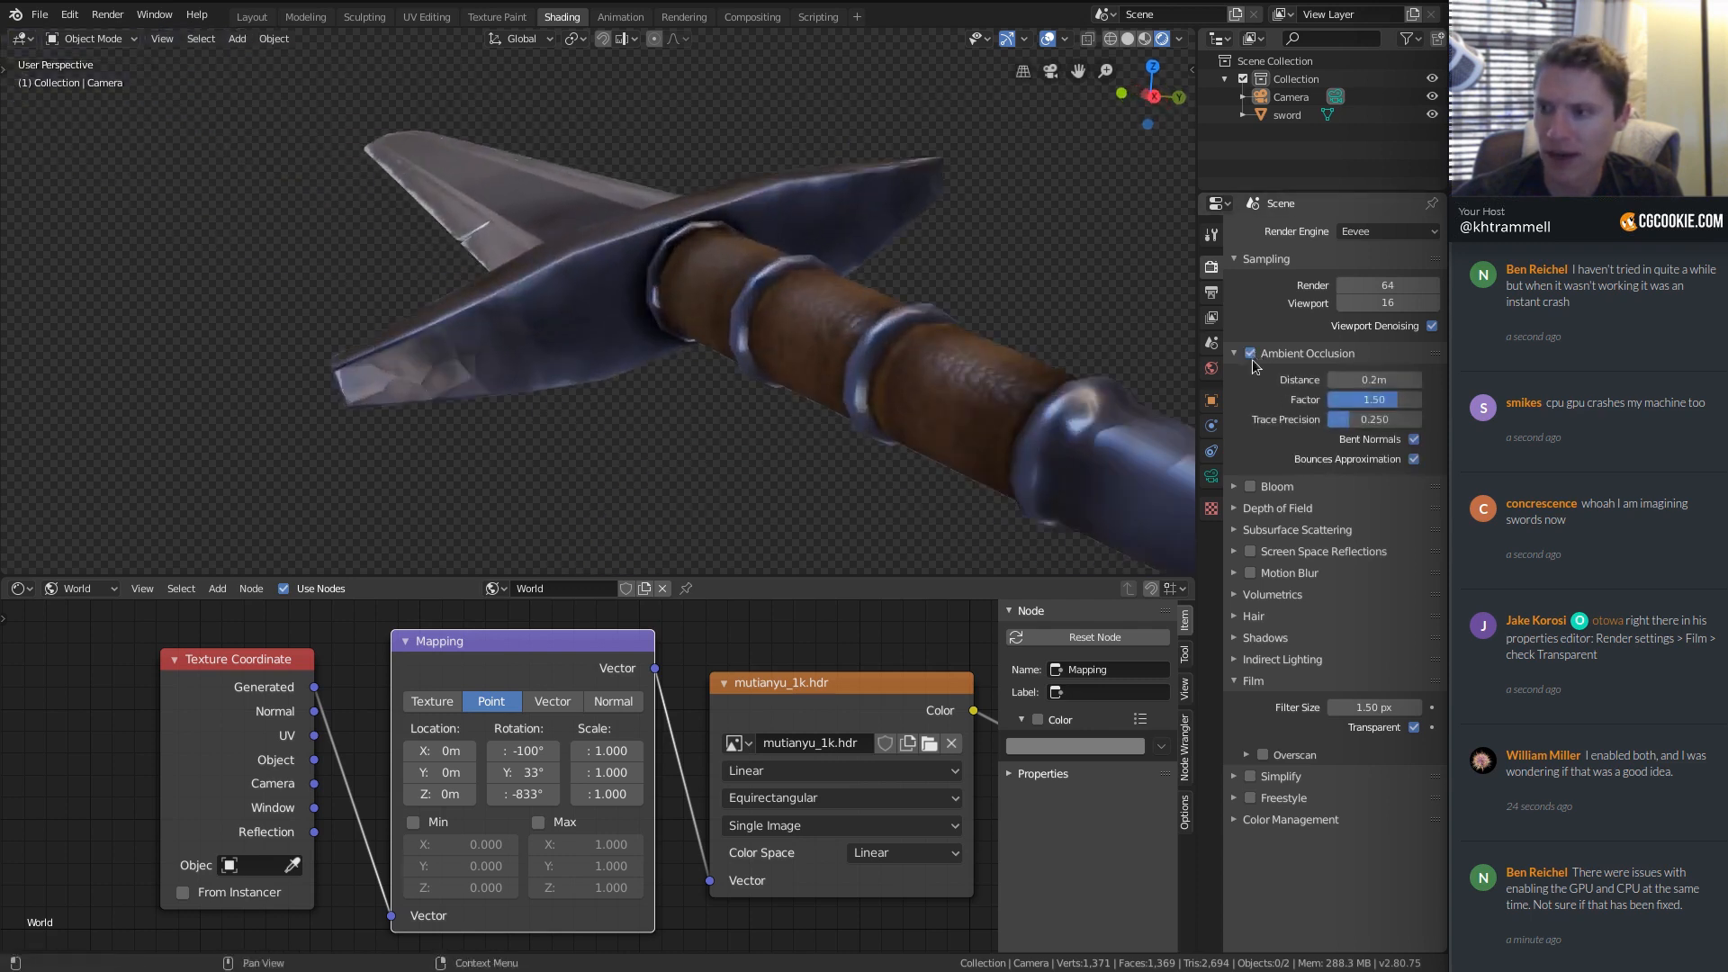
{"action": "scroll", "coordinate": [810, 245], "scroll_direction": "up", "scroll_amount": 2}
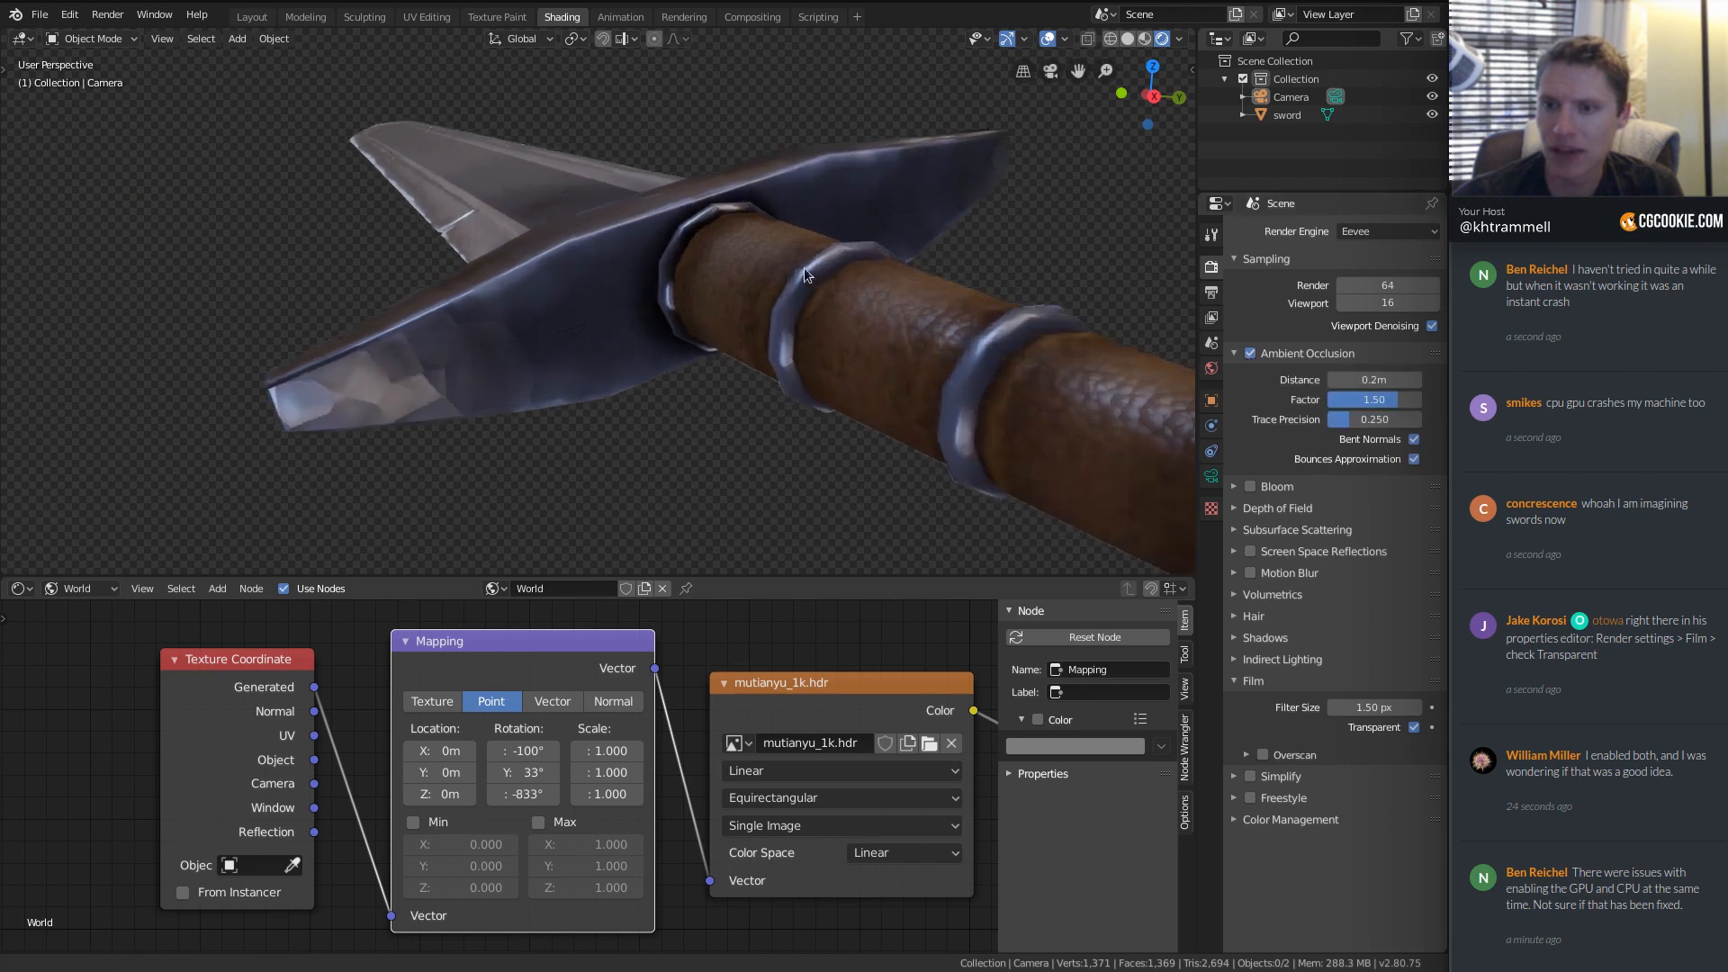
{"action": "left_click_drag", "start_coordinate": [1374, 379], "coordinate": [1354, 379]}
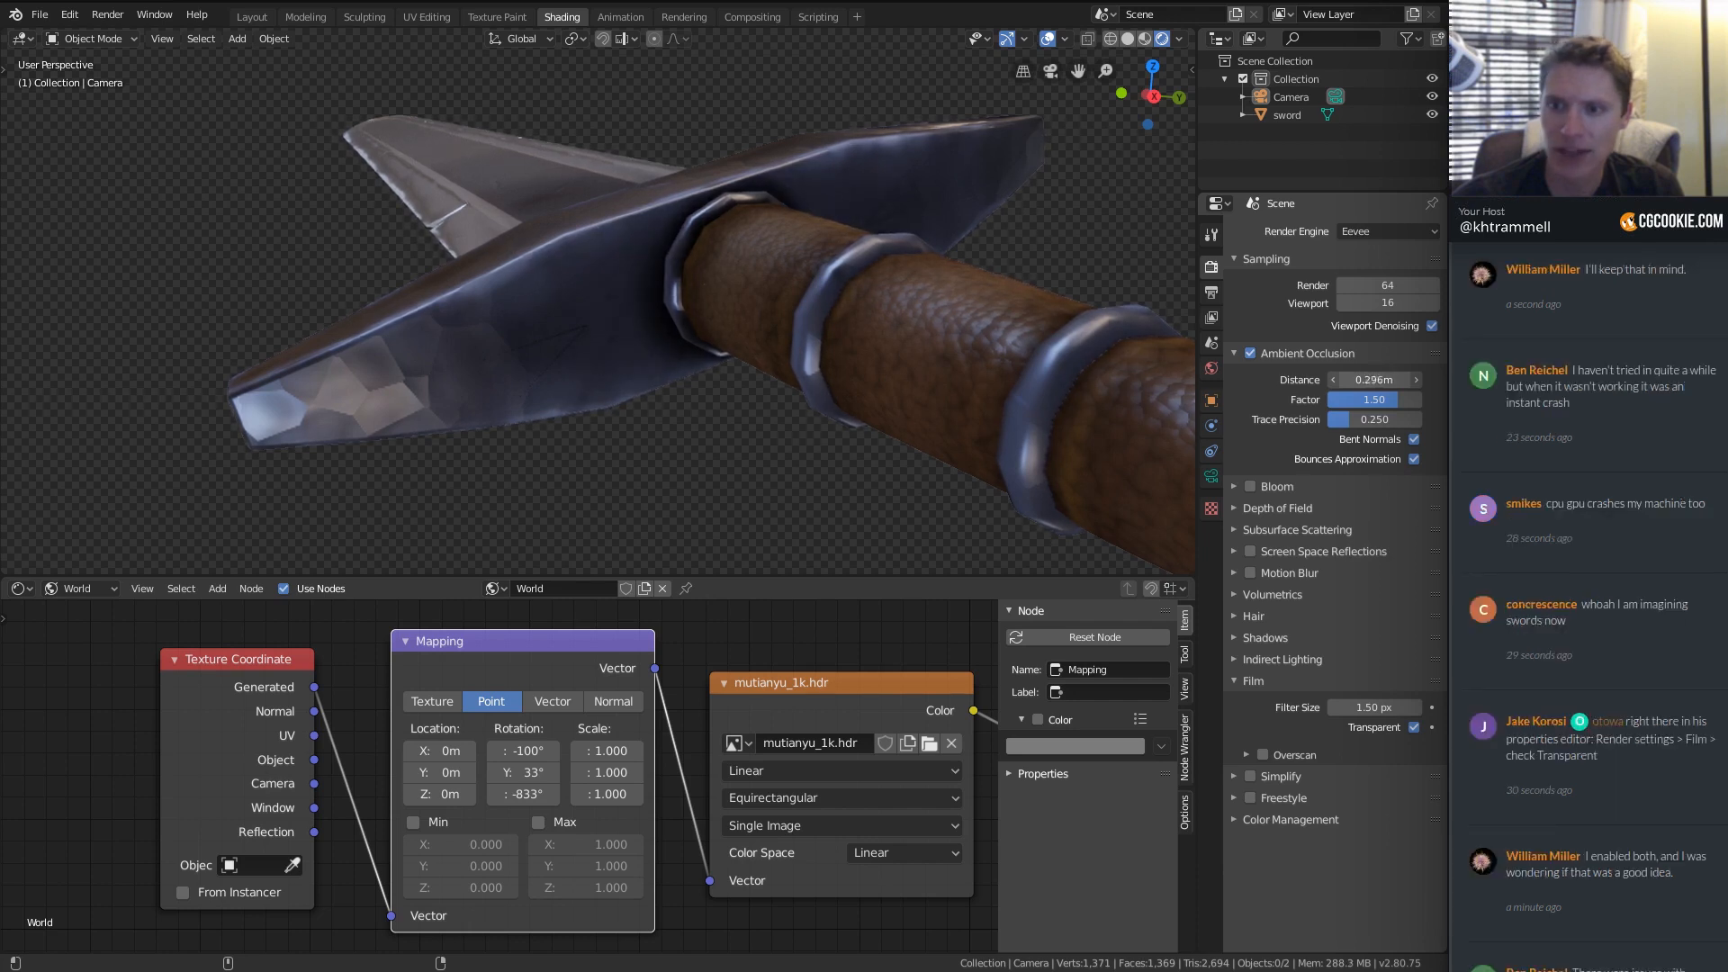
Examine the occlusion shading on the guard, blade and grip from several angles and distances.
{"action": "middle_click_drag", "start_coordinate": [742, 176], "coordinate": [1309, 297]}
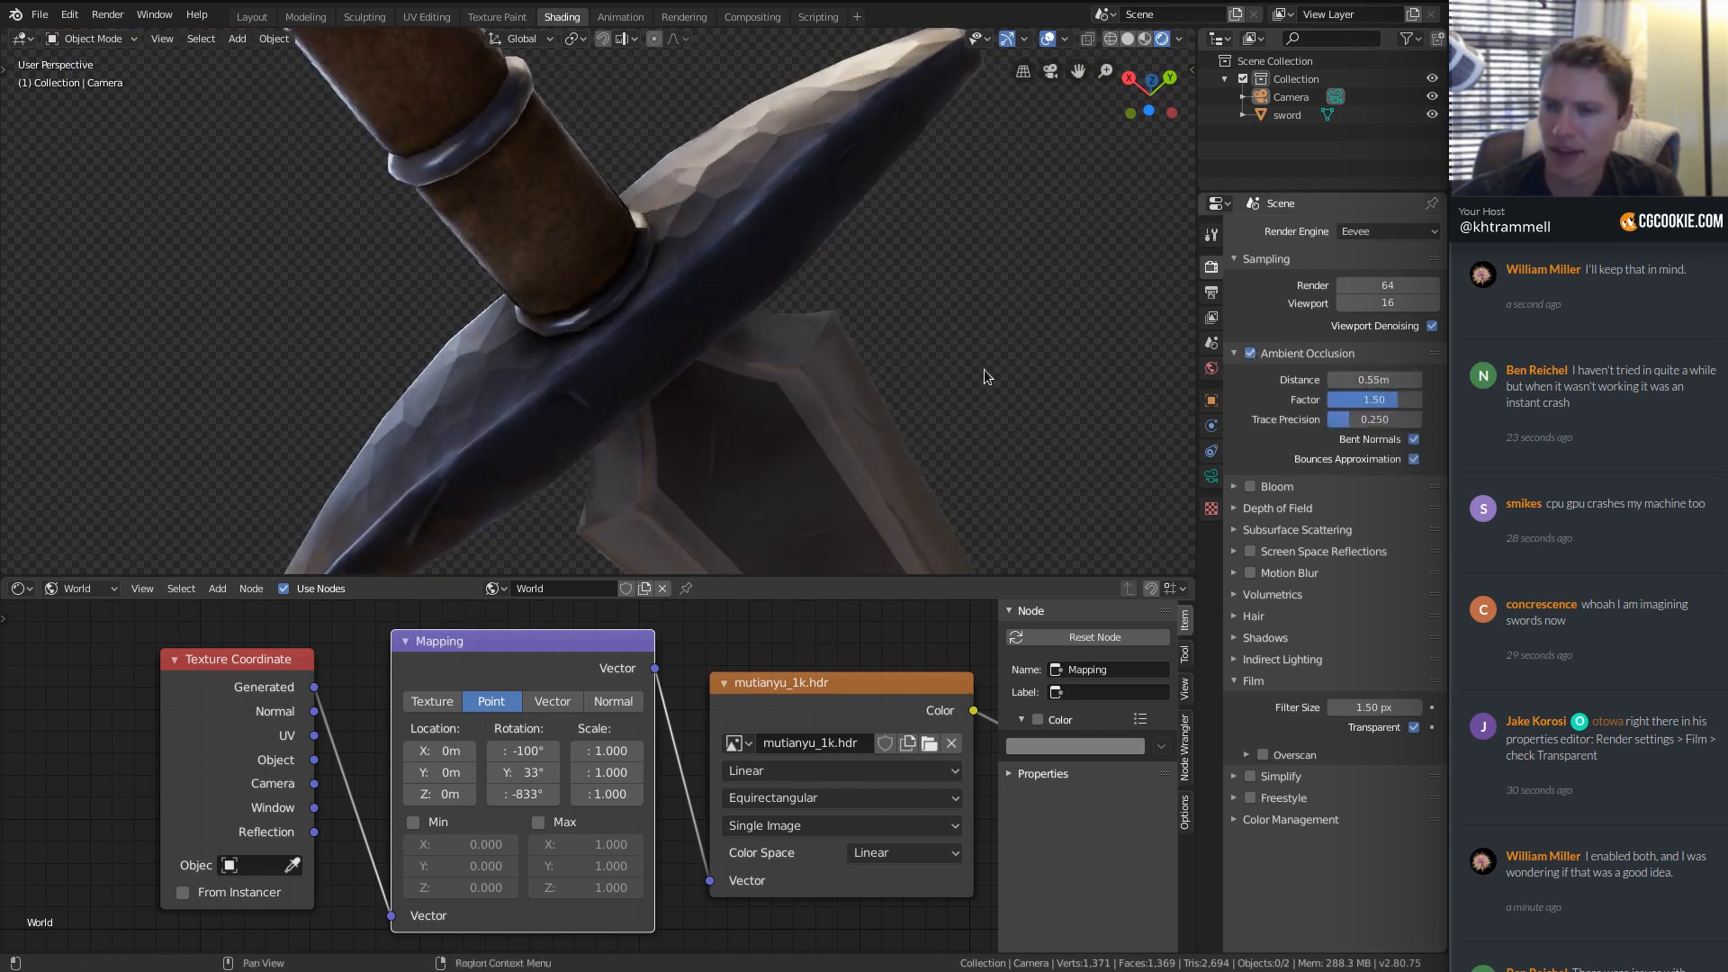
{"action": "scroll", "coordinate": [727, 237], "scroll_direction": "down", "scroll_amount": 4}
{"action": "scroll", "coordinate": [677, 202], "scroll_direction": "down", "scroll_amount": 3}
{"action": "middle_click_drag", "start_coordinate": [727, 238], "coordinate": [857, 312]}
{"action": "middle_click_drag", "start_coordinate": [720, 277], "coordinate": [820, 317], "text": "shift"}
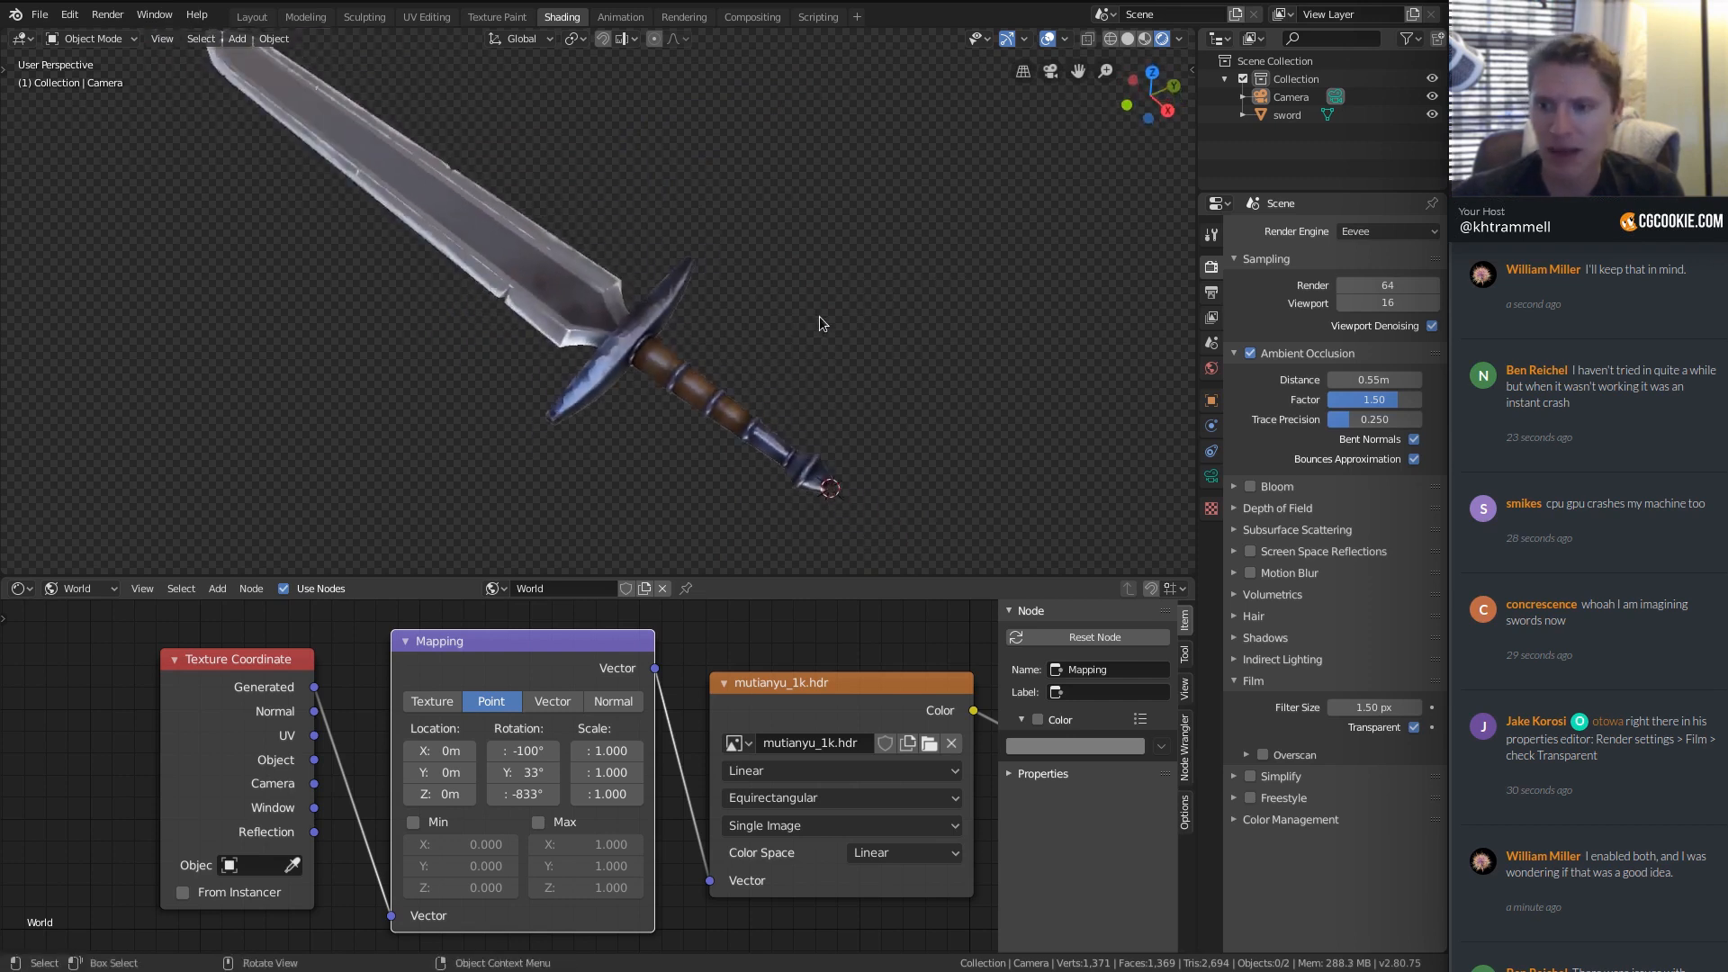
{"action": "middle_click_drag", "start_coordinate": [569, 300], "coordinate": [696, 368]}
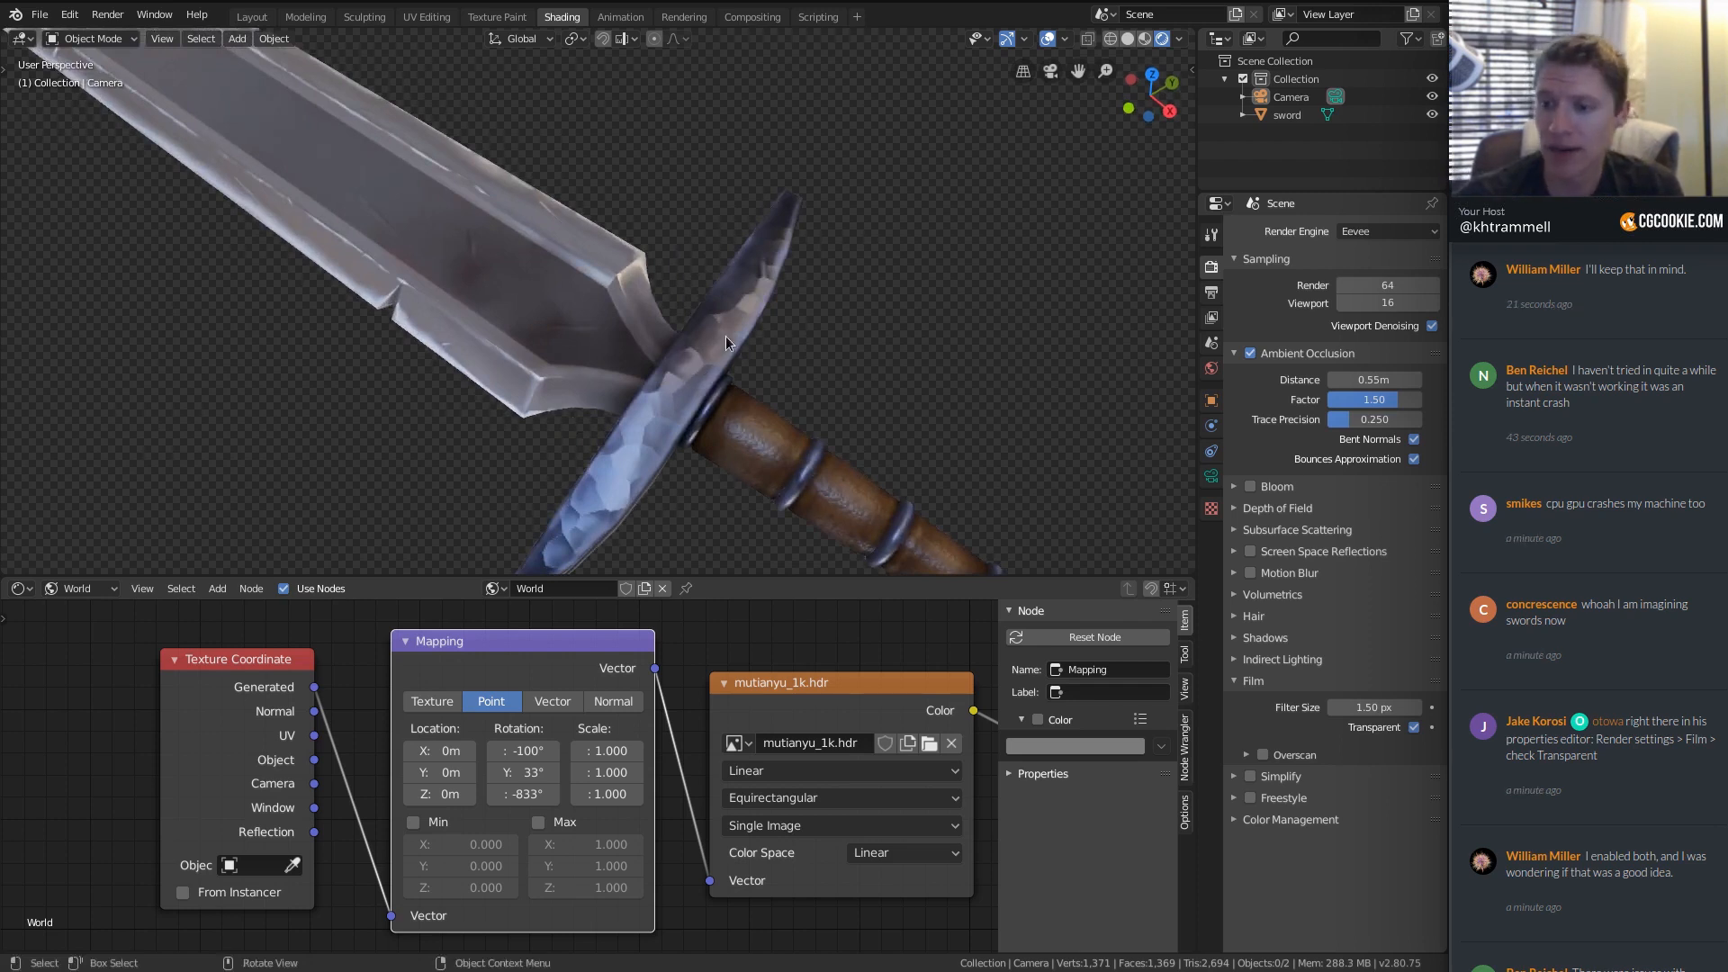
{"action": "middle_click_drag", "start_coordinate": [725, 339], "coordinate": [719, 268], "text": "shift"}
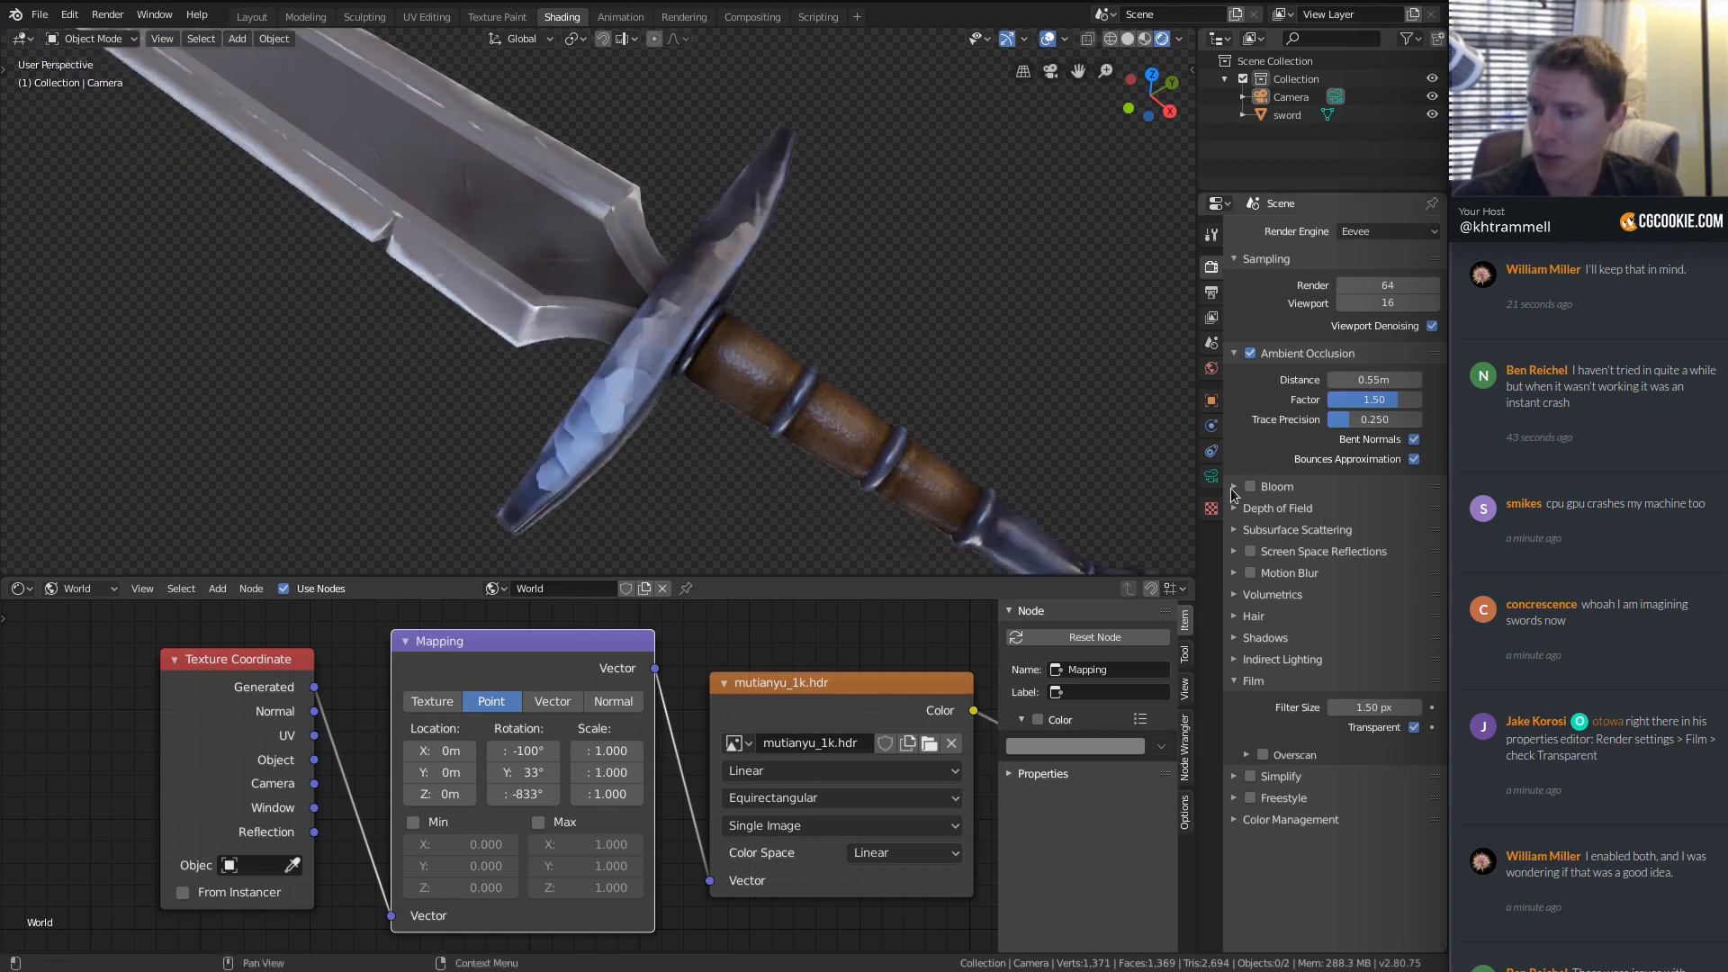
{"action": "middle_click_drag", "start_coordinate": [855, 342], "coordinate": [747, 315]}
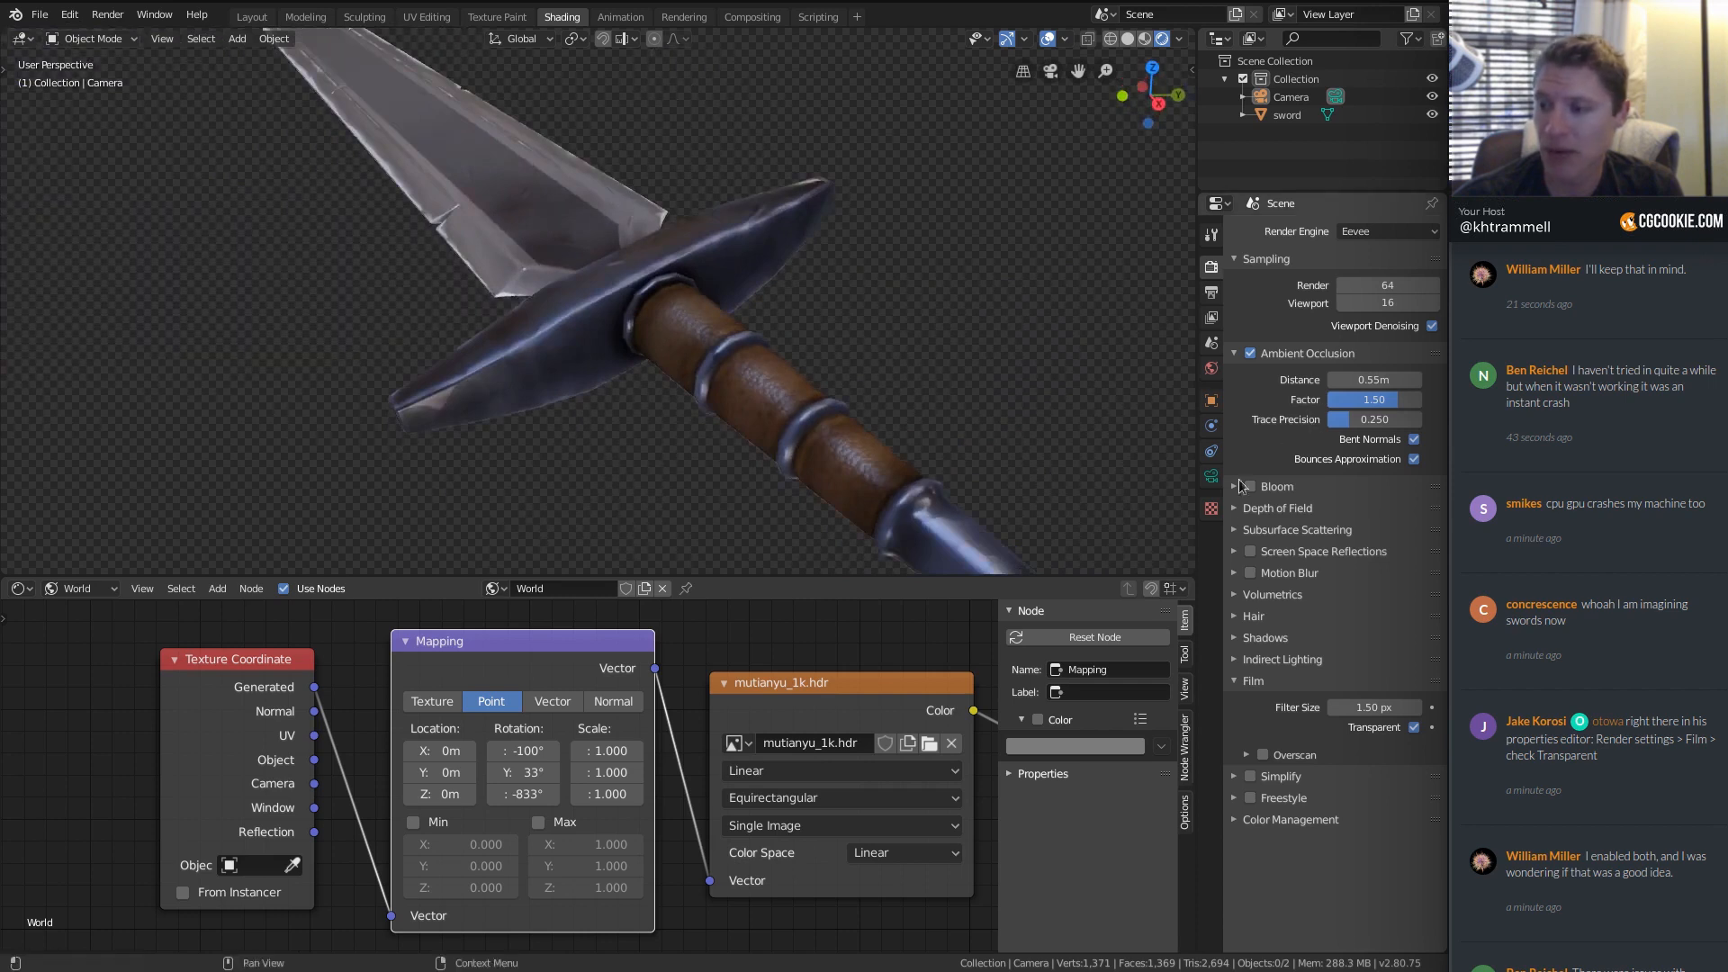
Enable Screen Space Reflections after comparing the guard and blade with the effect on and off.
{"action": "left_click", "coordinate": [1244, 530]}
{"action": "left_click", "coordinate": [1249, 533]}
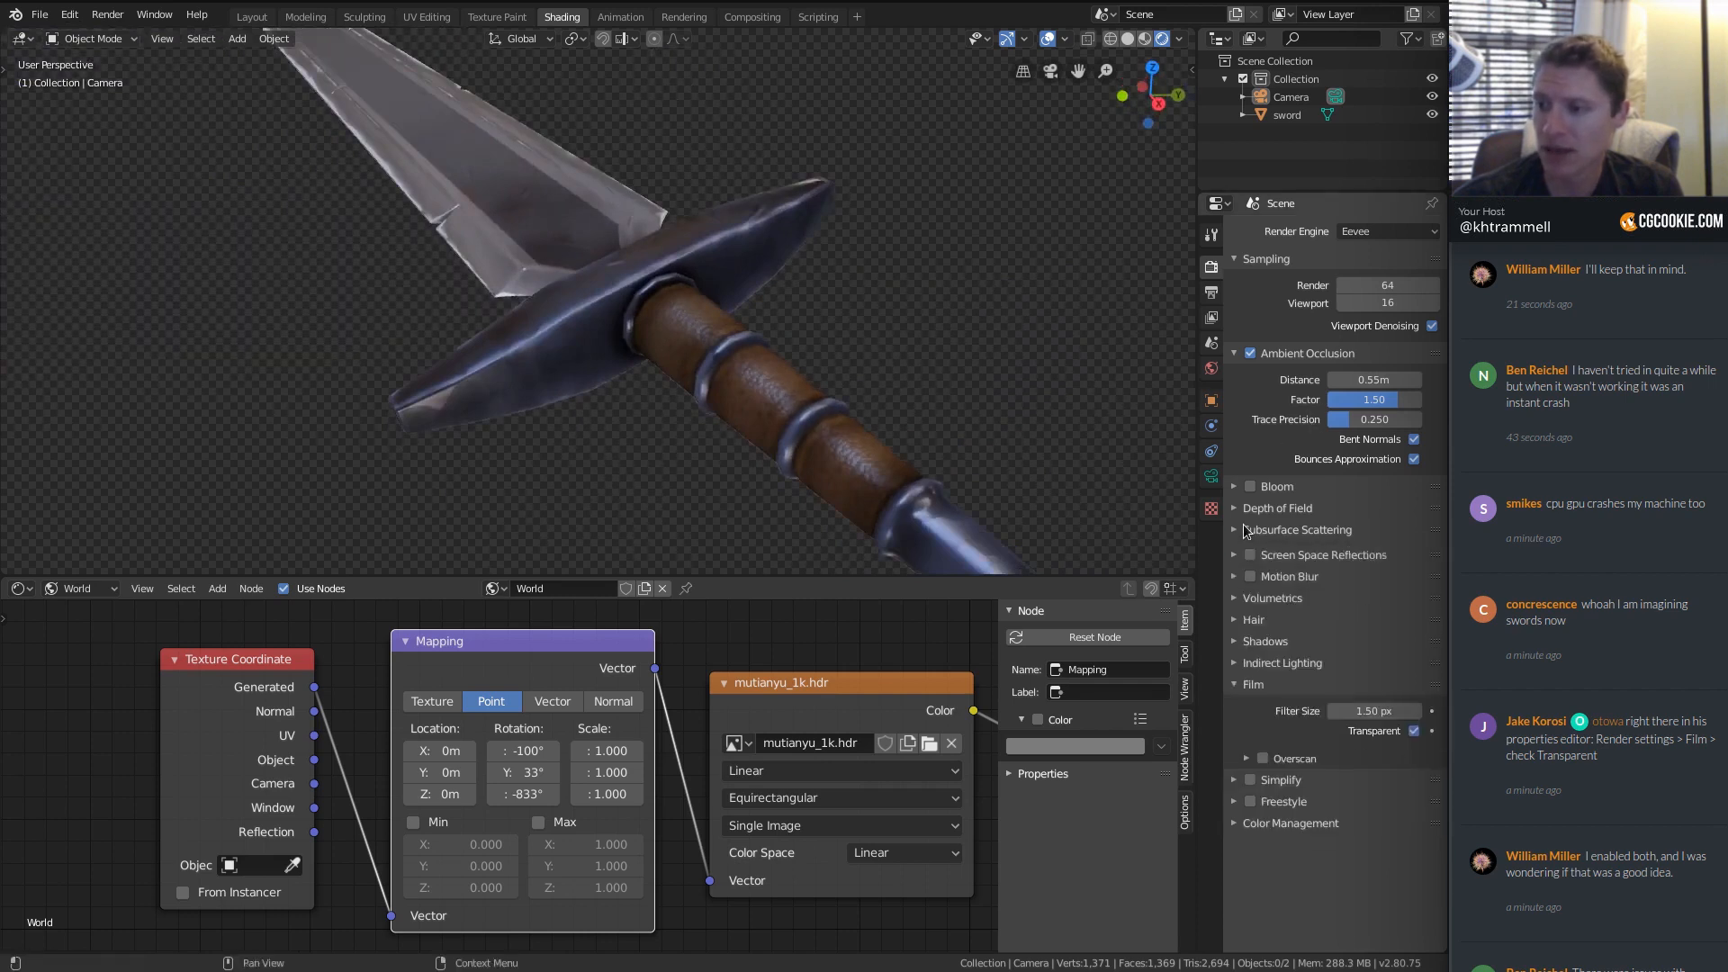
{"action": "left_click", "coordinate": [1251, 552]}
{"action": "mouse_move", "coordinate": [711, 243]}
{"action": "middle_mouse_down"}
{"action": "mouse_move", "coordinate": [769, 189]}
{"action": "mouse_move", "coordinate": [904, 245]}
{"action": "mouse_move", "coordinate": [970, 194]}
{"action": "mouse_move", "coordinate": [764, 273]}
{"action": "mouse_move", "coordinate": [938, 234]}
{"action": "mouse_move", "coordinate": [750, 245]}
{"action": "middle_mouse_up"}
{"action": "left_click", "coordinate": [1251, 552]}
{"action": "left_click", "coordinate": [1251, 551]}
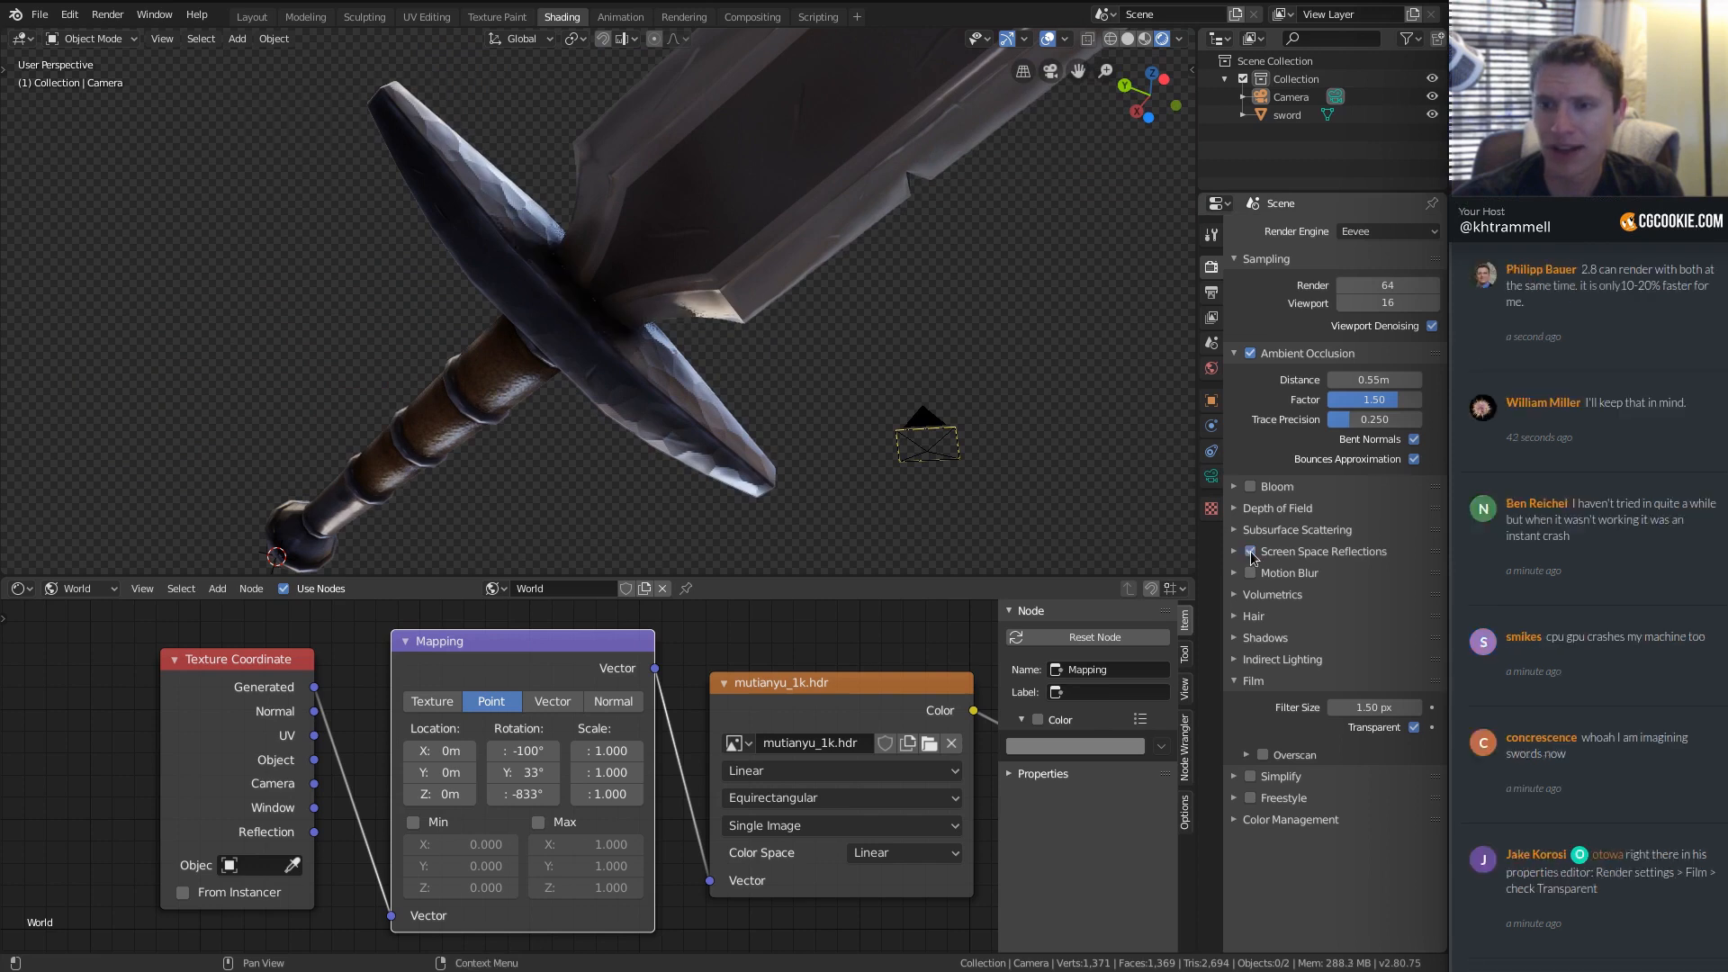
{"action": "middle_click_drag", "start_coordinate": [590, 234], "coordinate": [513, 256]}
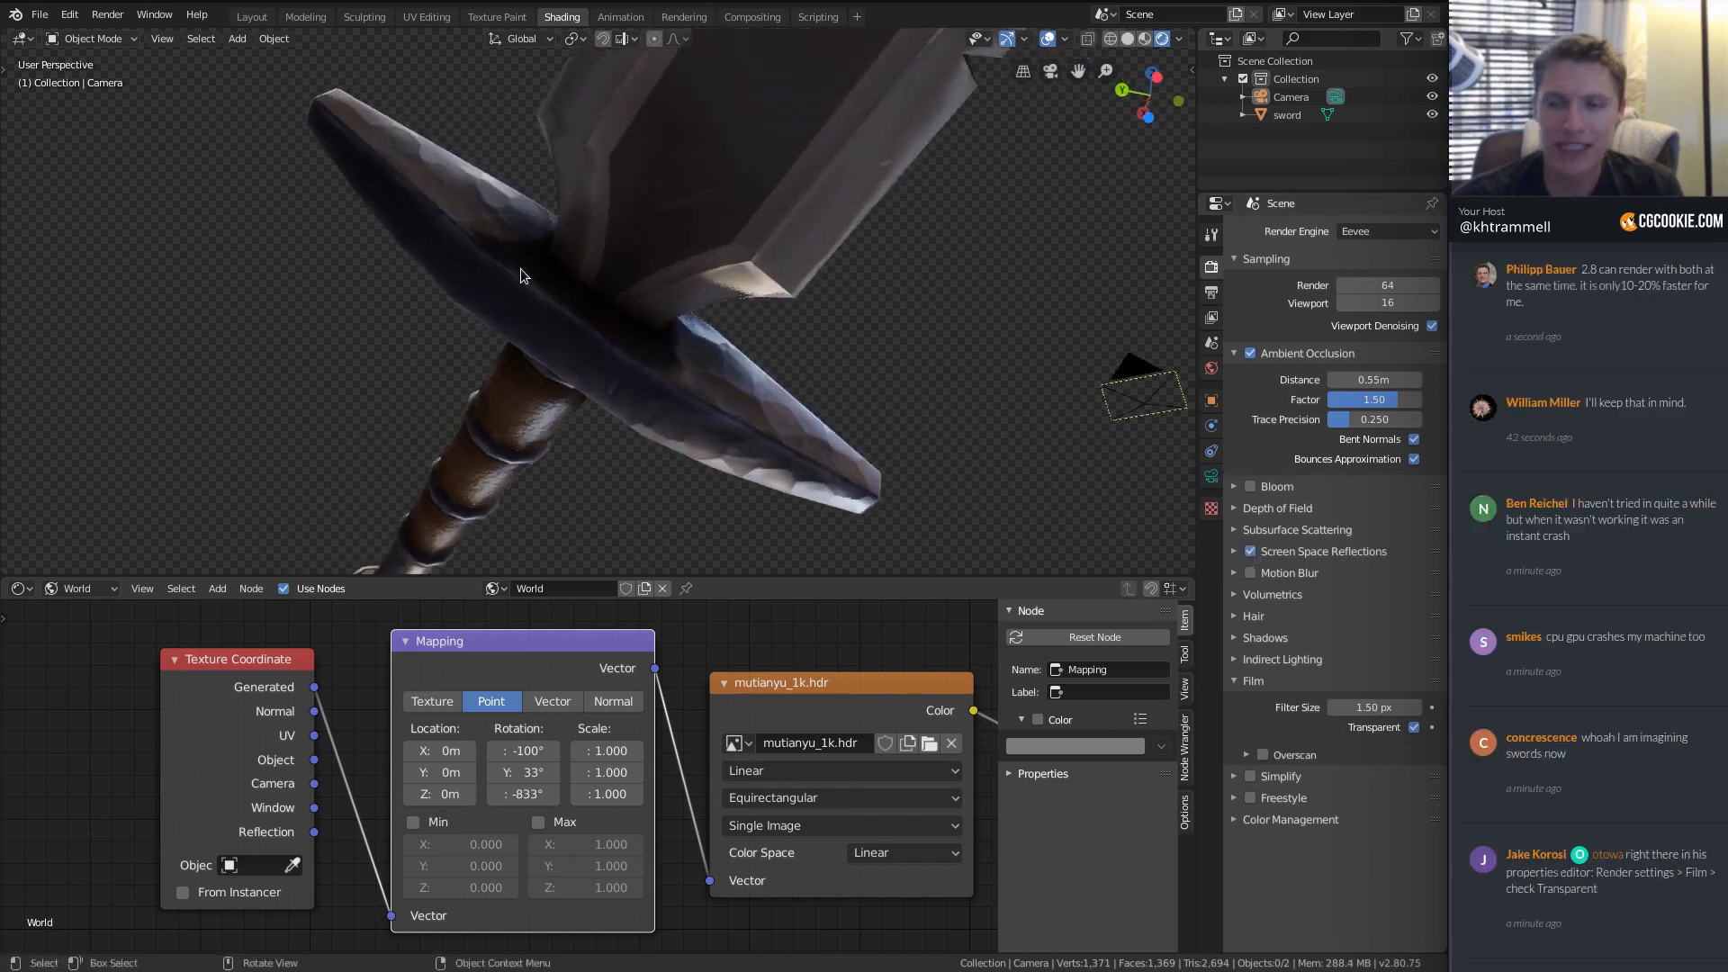
{"action": "left_click", "coordinate": [1251, 552]}
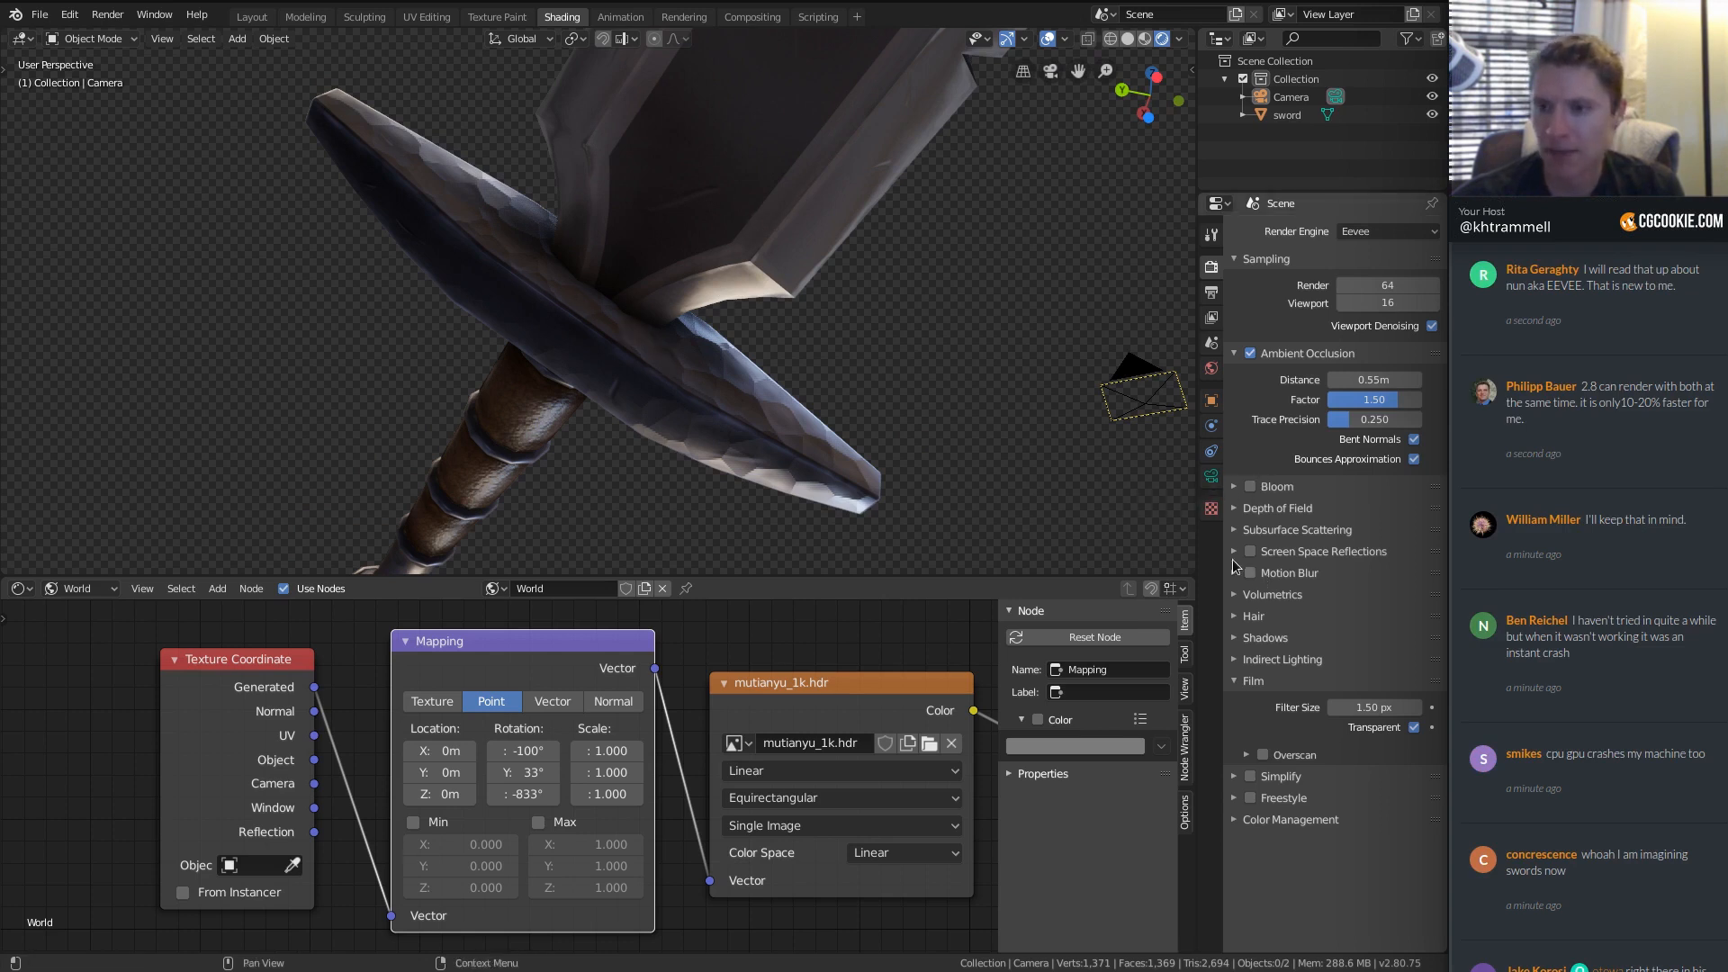
{"action": "middle_click_drag", "start_coordinate": [783, 354], "coordinate": [851, 250]}
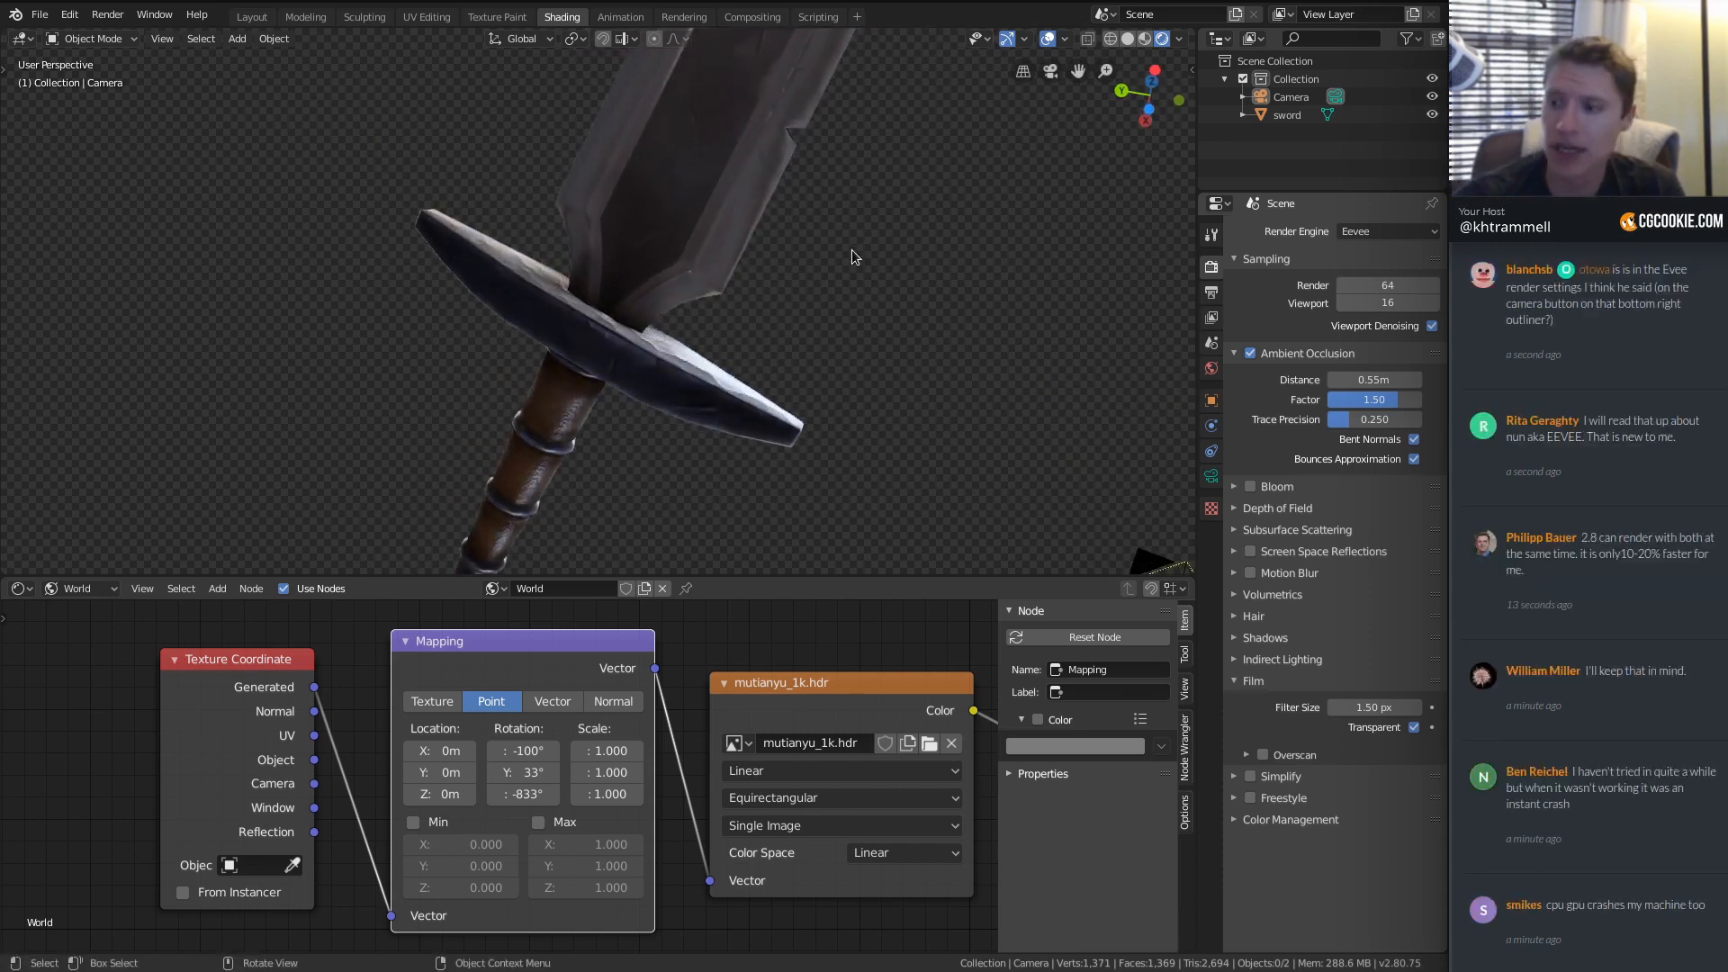
{"action": "left_click", "coordinate": [1250, 551]}
Inspect the reflections on the sword's guard, grip rings and blade base from different angles.
{"action": "scroll", "coordinate": [651, 289], "scroll_direction": "up", "scroll_amount": 3}
{"action": "middle_click_drag", "start_coordinate": [652, 290], "coordinate": [660, 364]}
{"action": "middle_click_drag", "start_coordinate": [905, 365], "coordinate": [705, 267]}
{"action": "scroll", "coordinate": [706, 313], "scroll_direction": "up", "scroll_amount": 2}
{"action": "scroll", "coordinate": [713, 337], "scroll_direction": "up", "scroll_amount": 3}
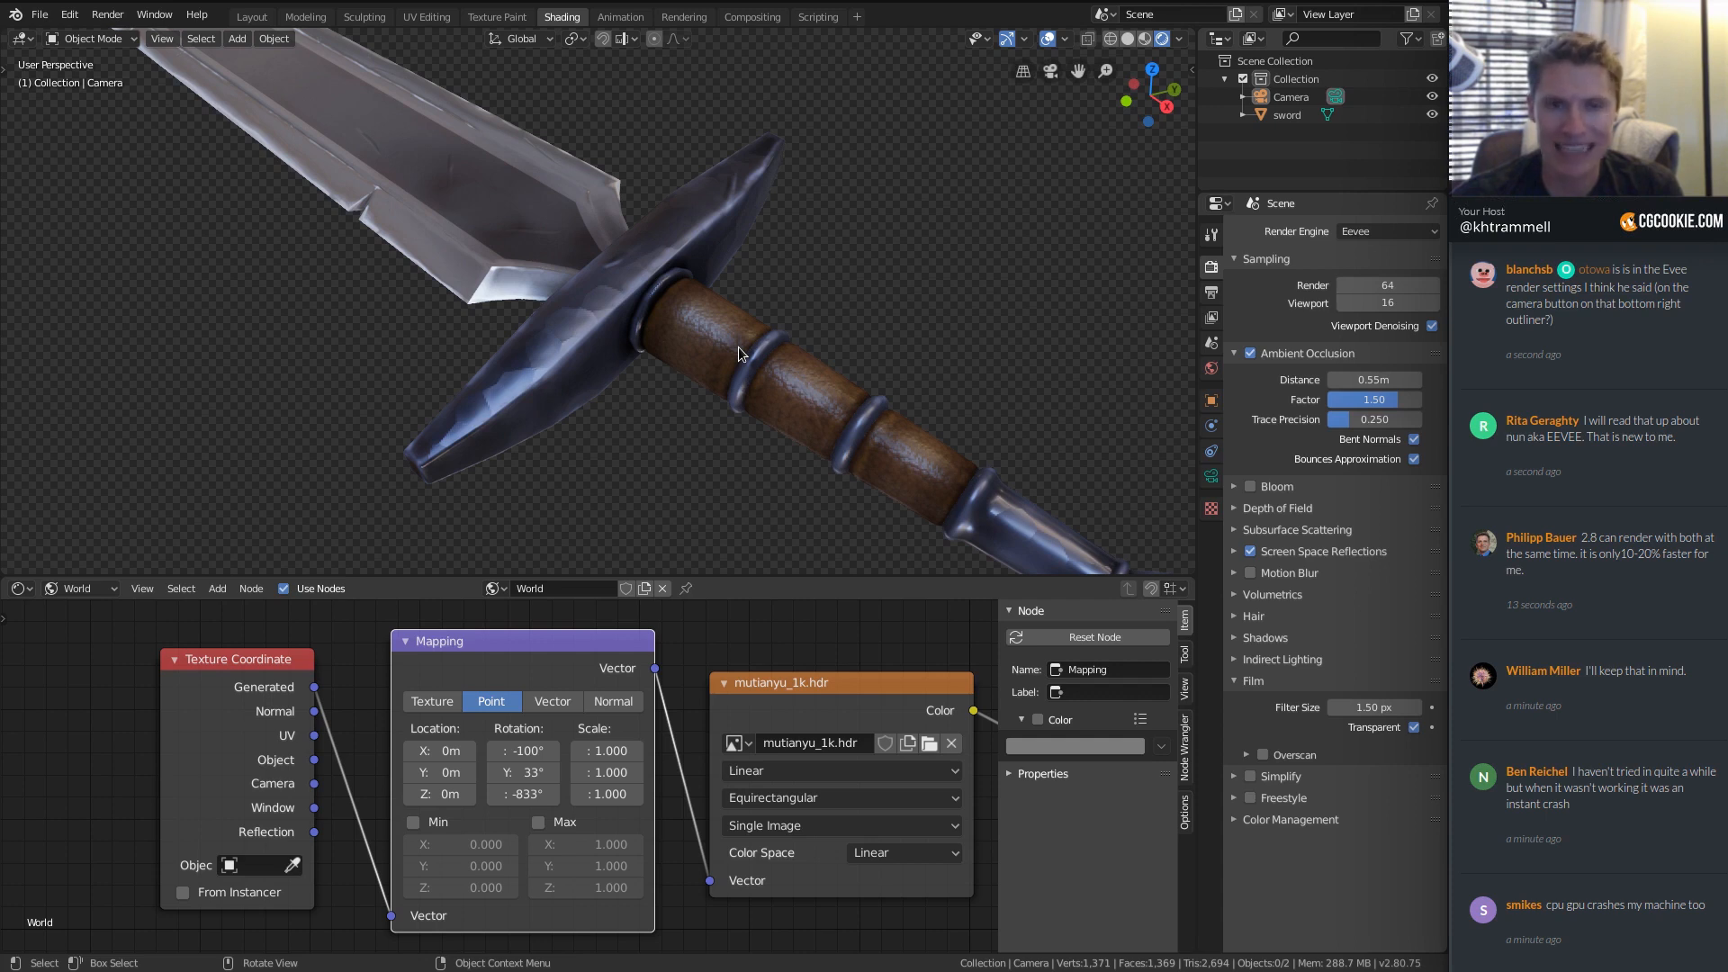
{"action": "middle_click_drag", "start_coordinate": [738, 352], "coordinate": [855, 342]}
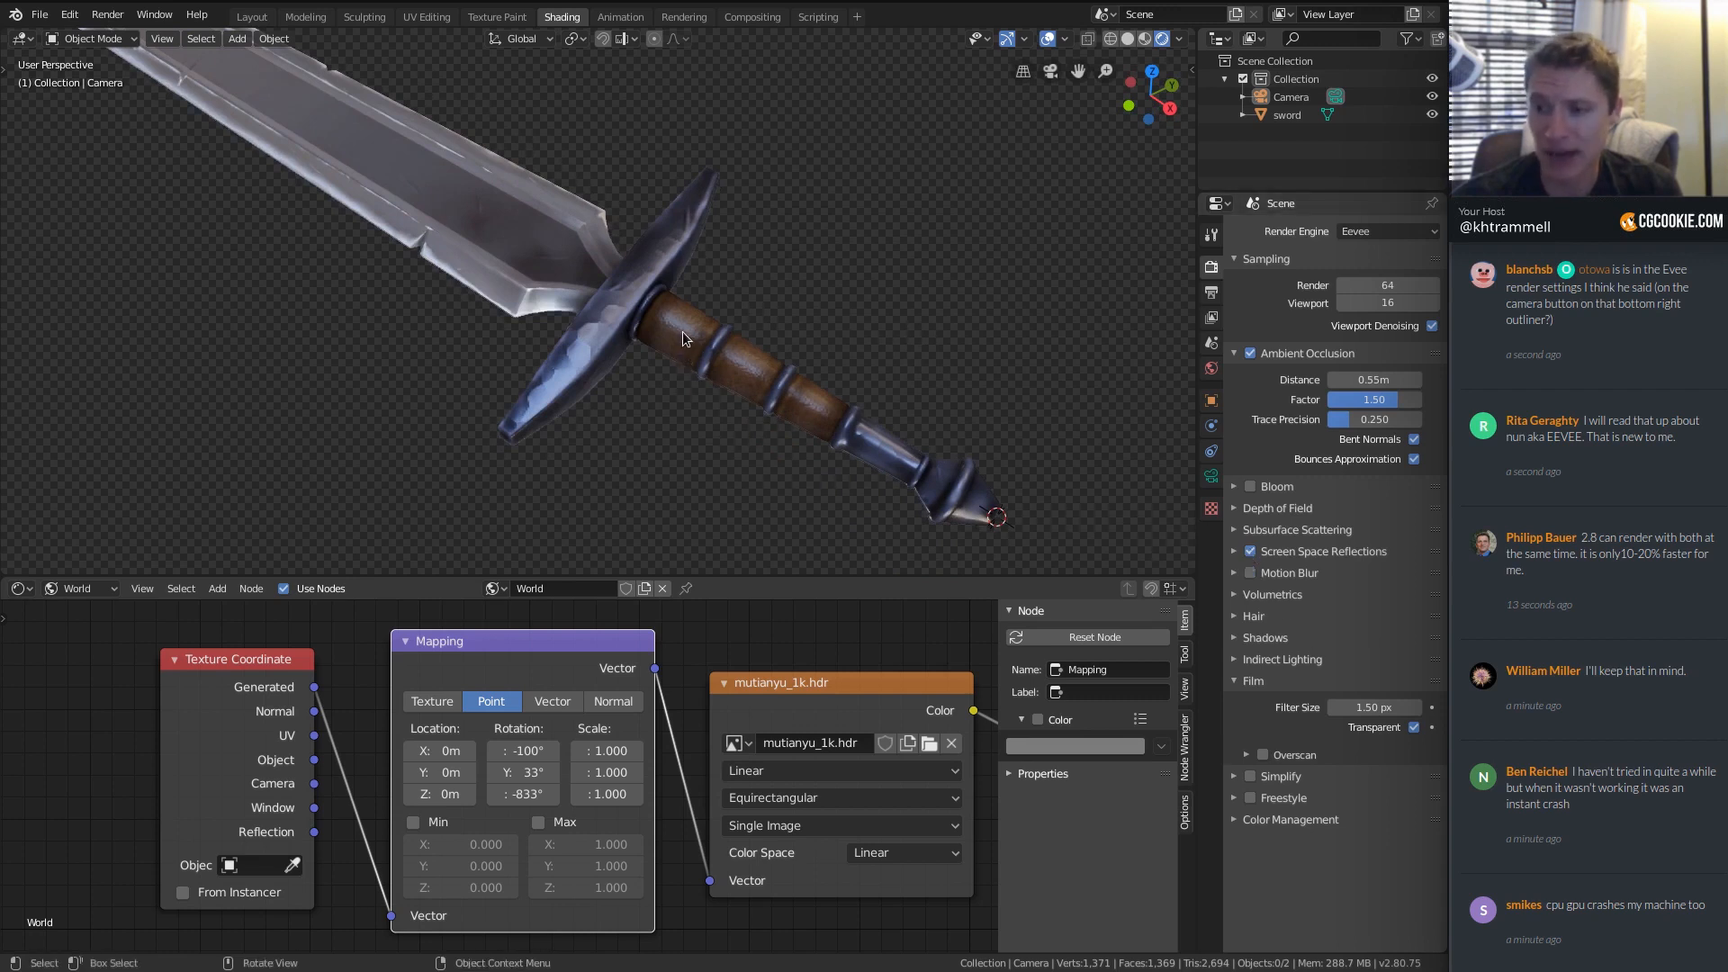
{"action": "scroll", "coordinate": [540, 216], "scroll_direction": "up", "scroll_amount": 3}
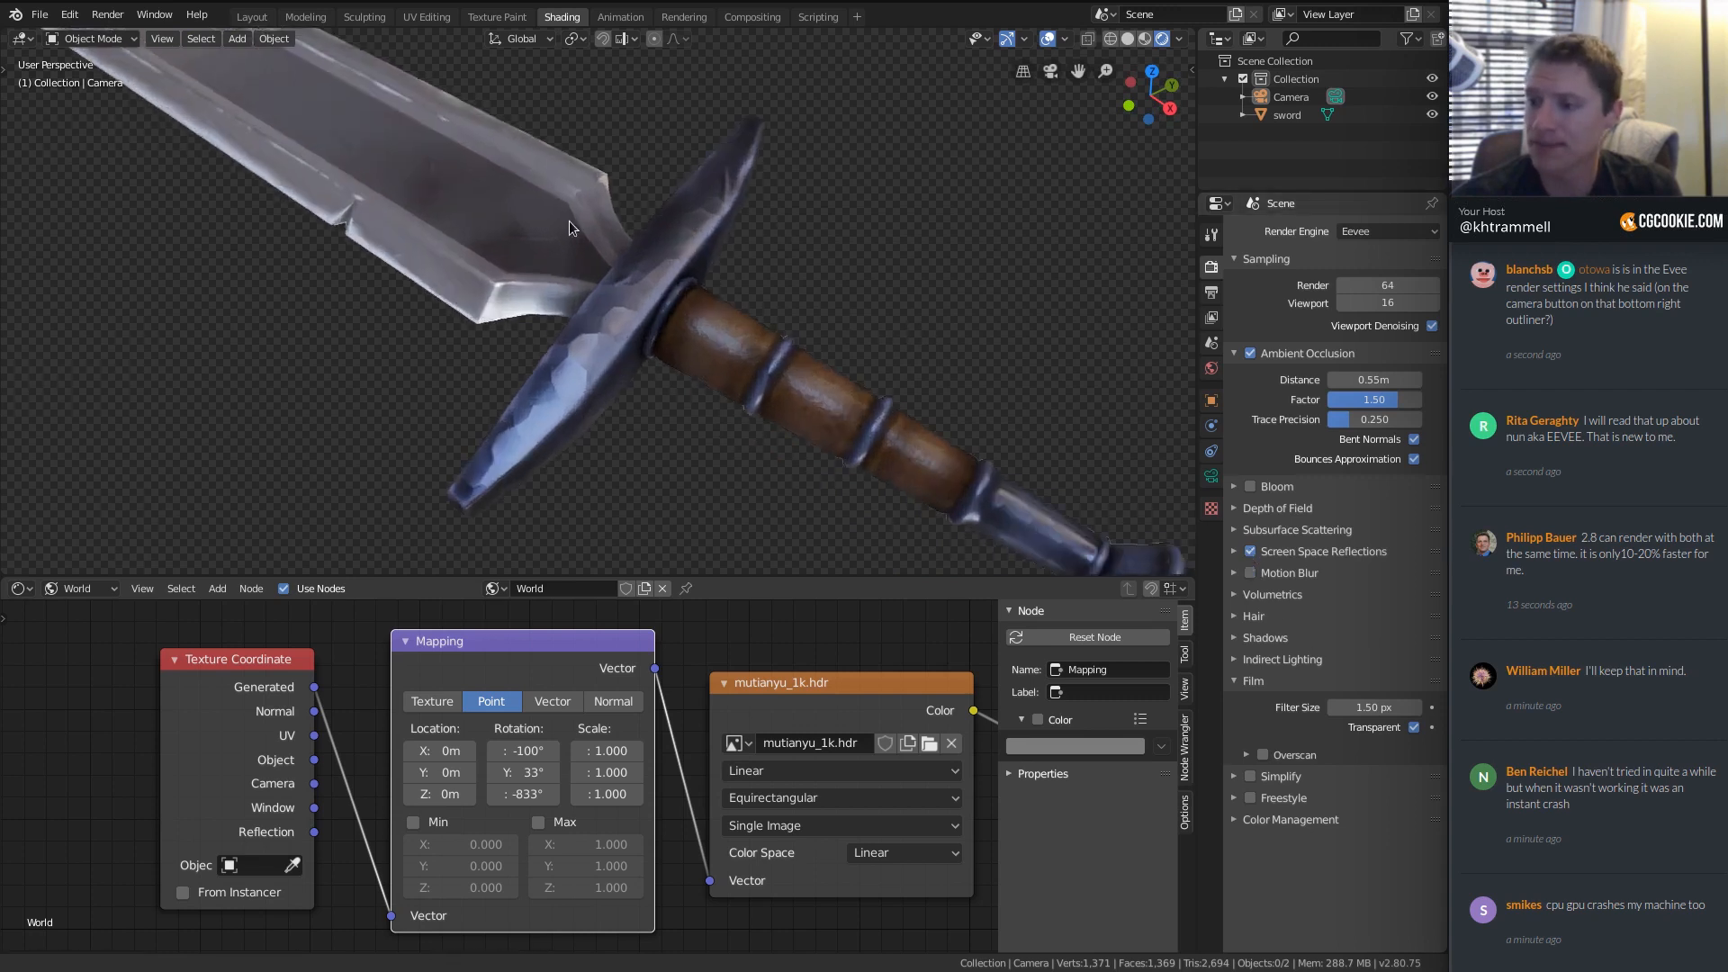
Enable Bloom and view the glow on the whole sword through the camera.
{"action": "left_click", "coordinate": [1250, 488]}
{"action": "key", "text": "KP_0"}
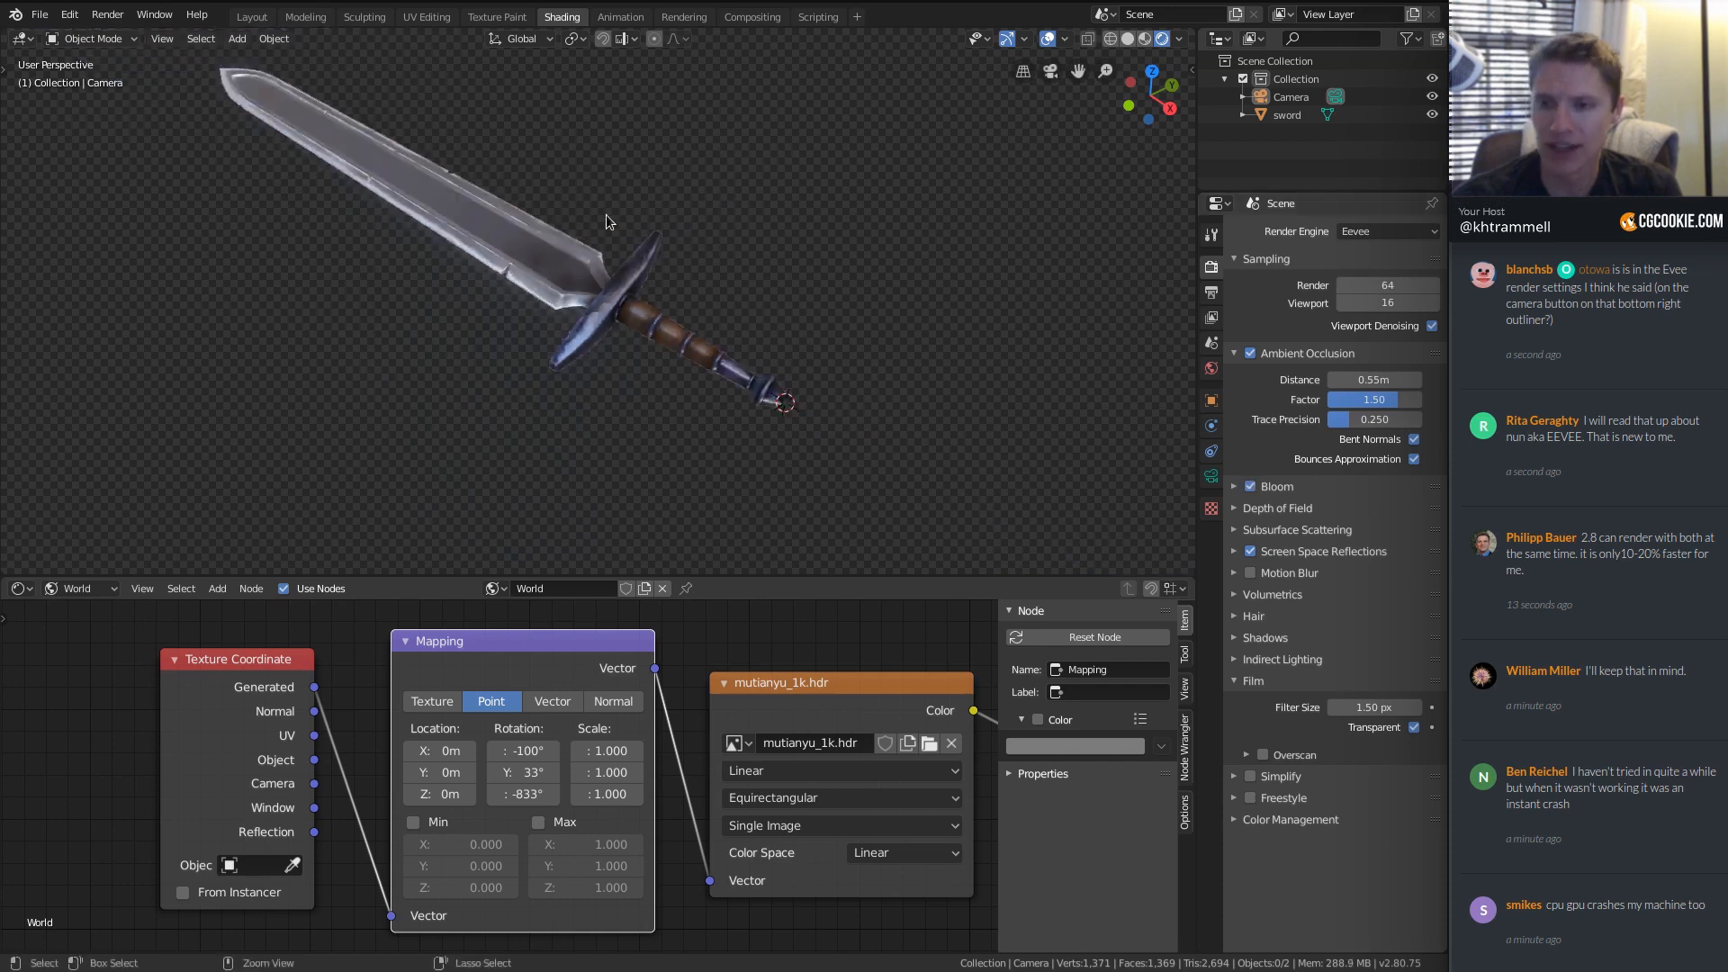
{"action": "scroll", "coordinate": [606, 215], "scroll_direction": "up", "scroll_amount": 3}
{"action": "scroll", "coordinate": [621, 232], "scroll_direction": "down", "scroll_amount": 5}
{"action": "scroll", "coordinate": [601, 273], "scroll_direction": "up", "scroll_amount": 3}
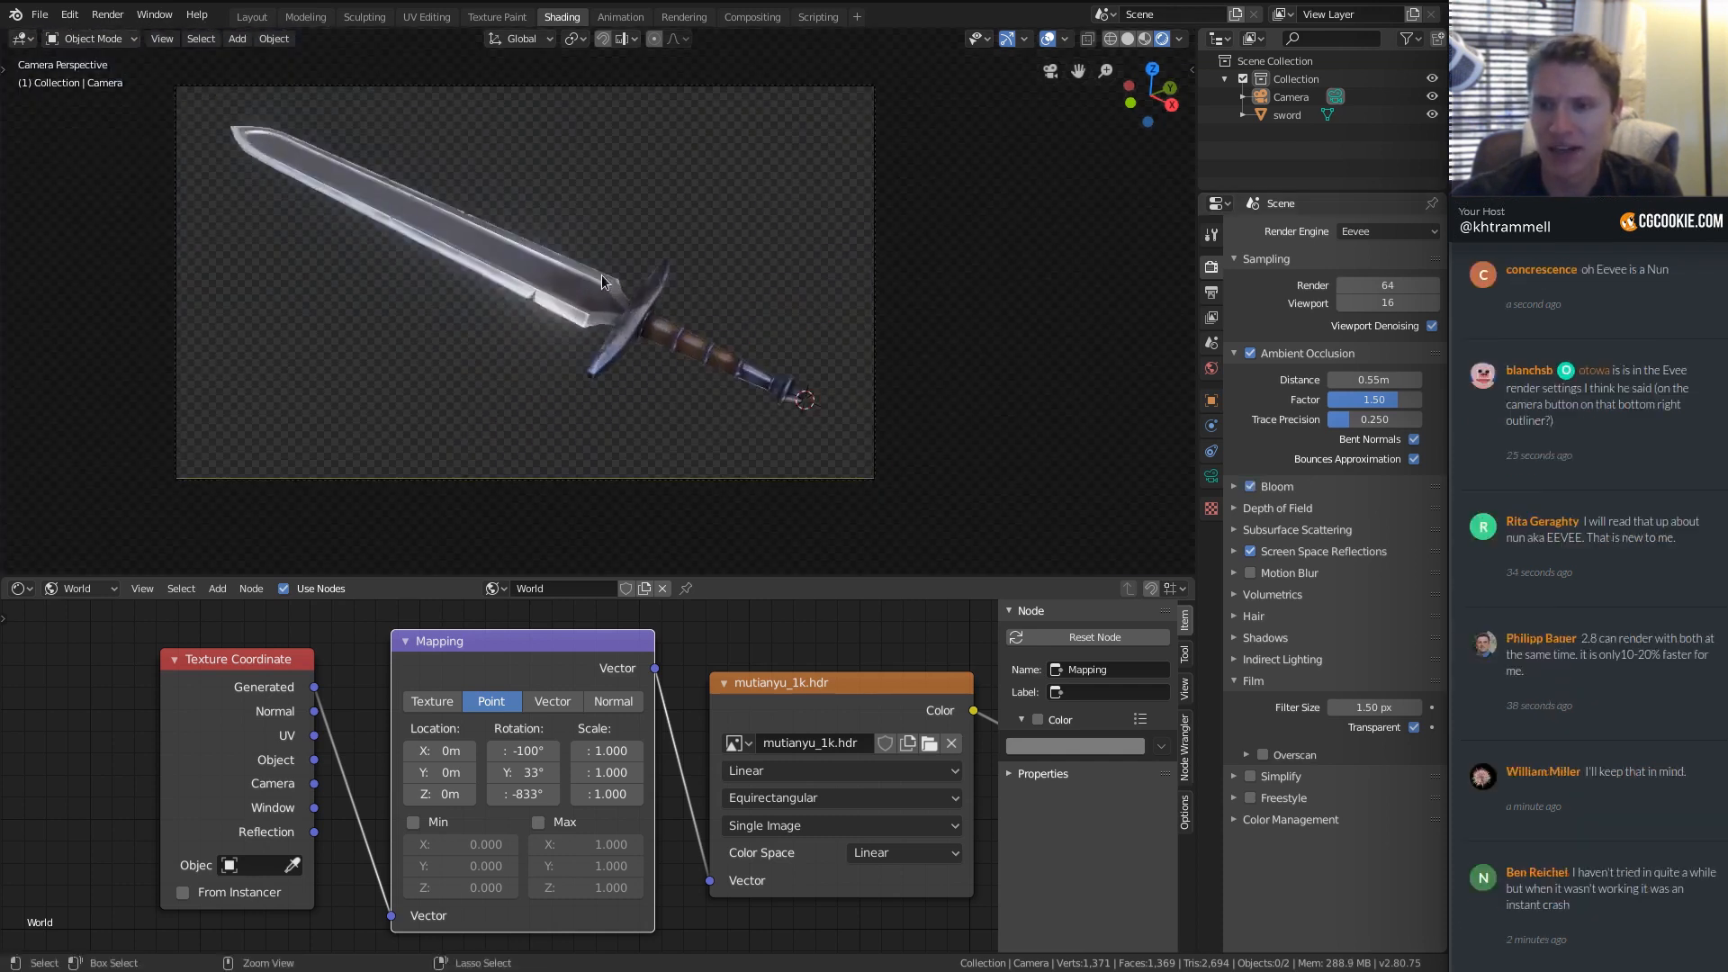
{"action": "scroll", "coordinate": [699, 351], "scroll_direction": "up", "scroll_amount": 2}
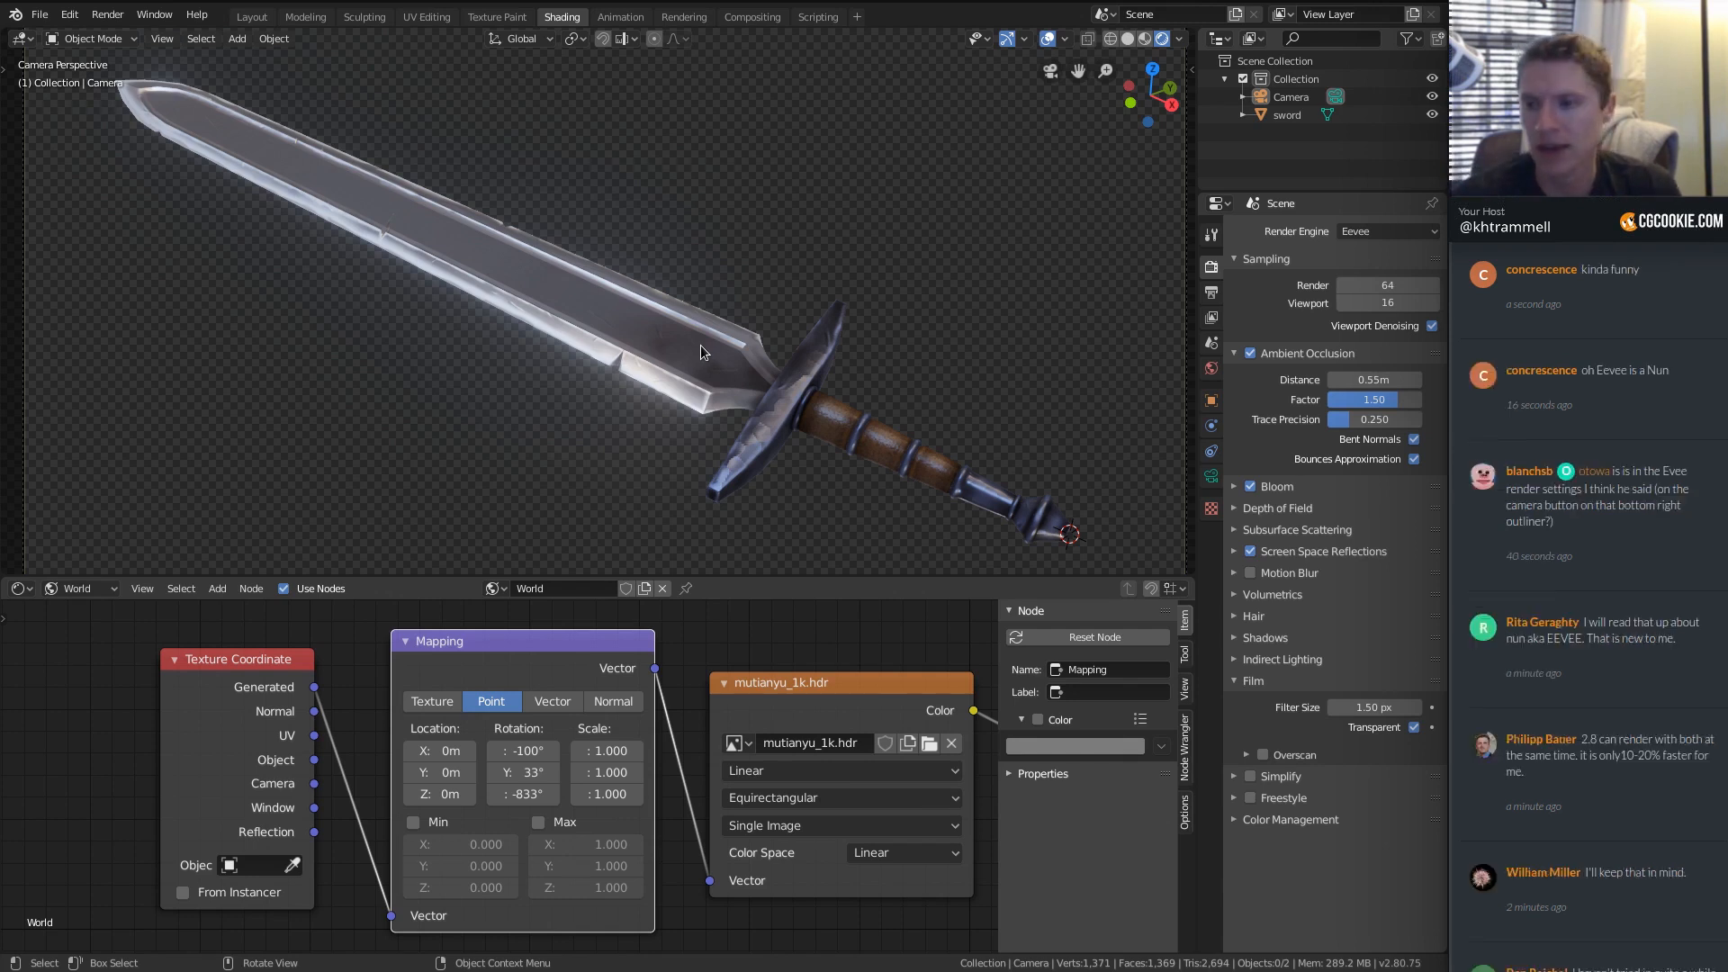
Compare the sword with Bloom off and on, set the Bloom intensity to 0.1, and check the glow in the camera frame.
{"action": "left_click", "coordinate": [1250, 487]}
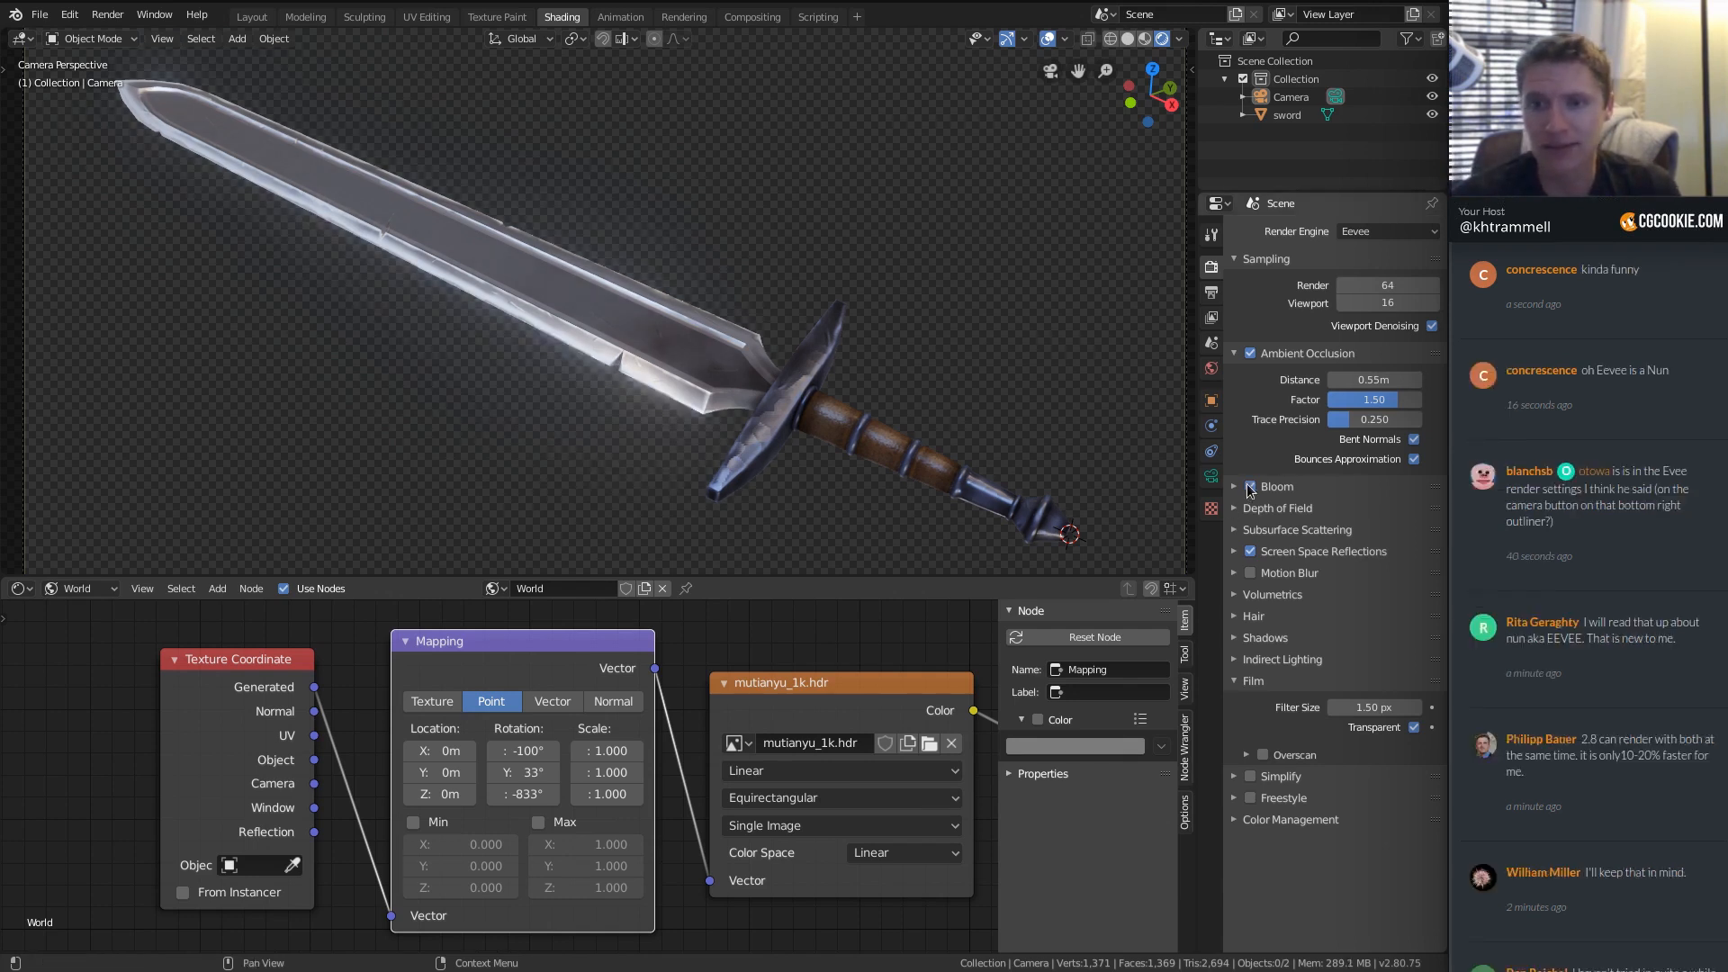
{"action": "left_click", "coordinate": [1251, 488]}
{"action": "left_click", "coordinate": [1251, 487]}
{"action": "left_click", "coordinate": [1235, 487]}
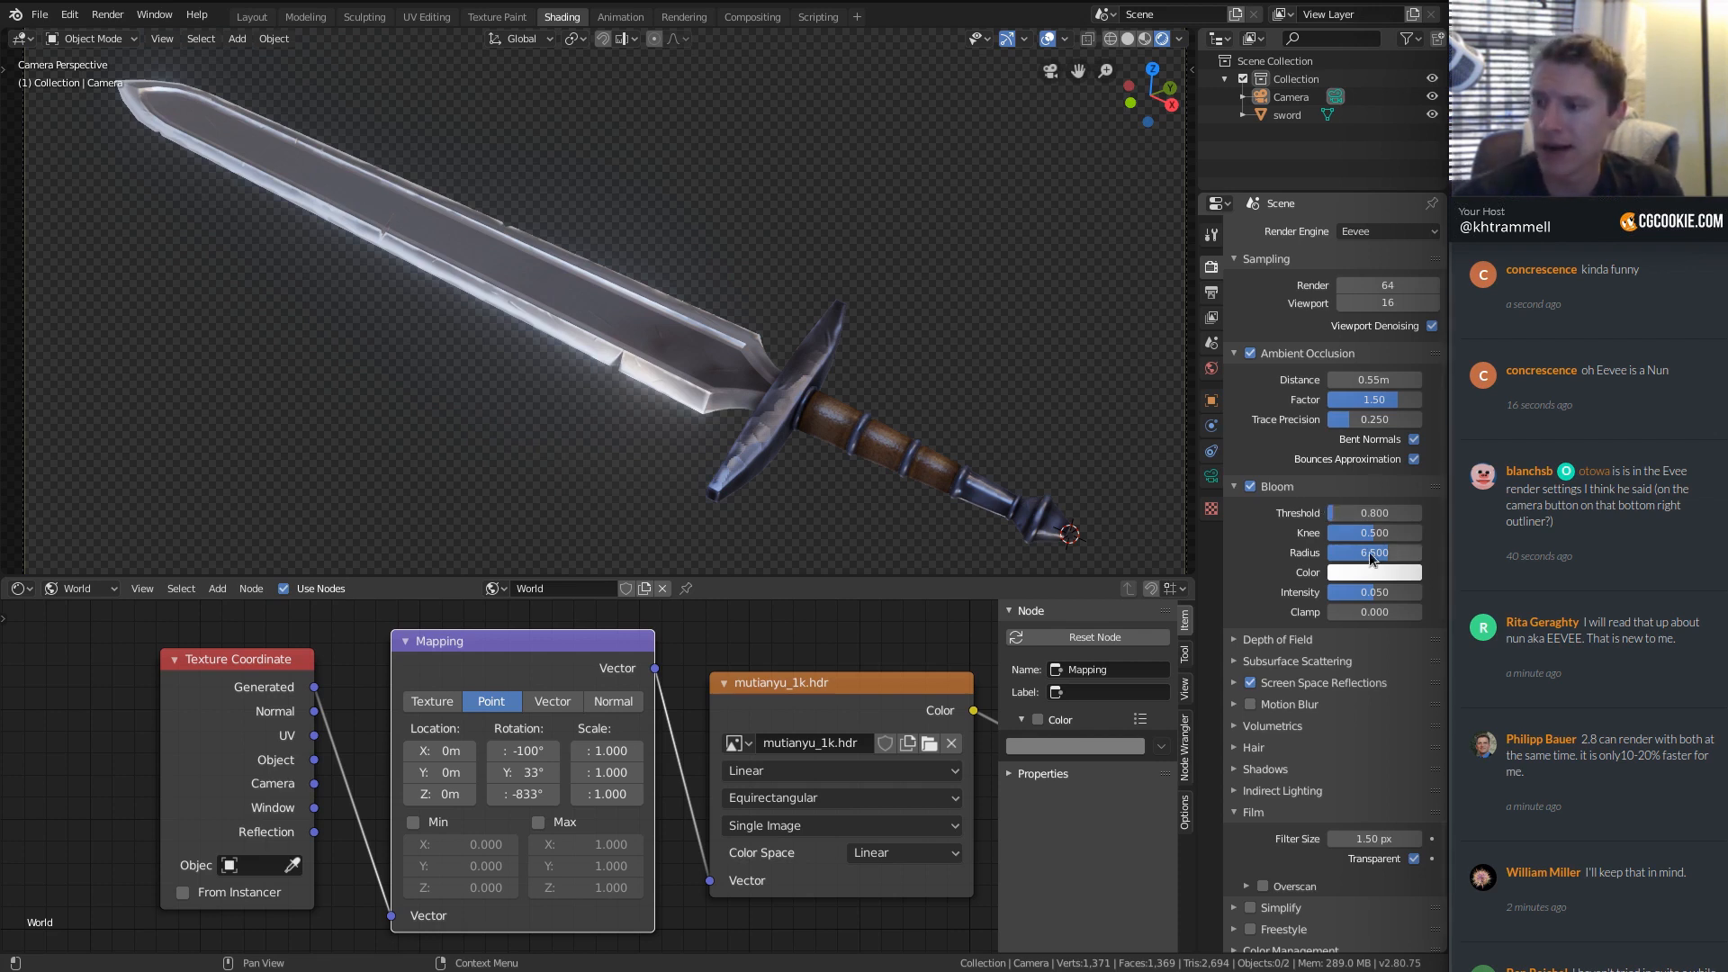
{"action": "left_click", "coordinate": [1359, 592]}
{"action": "type", "text": "0.1"}
{"action": "key", "text": "Return"}
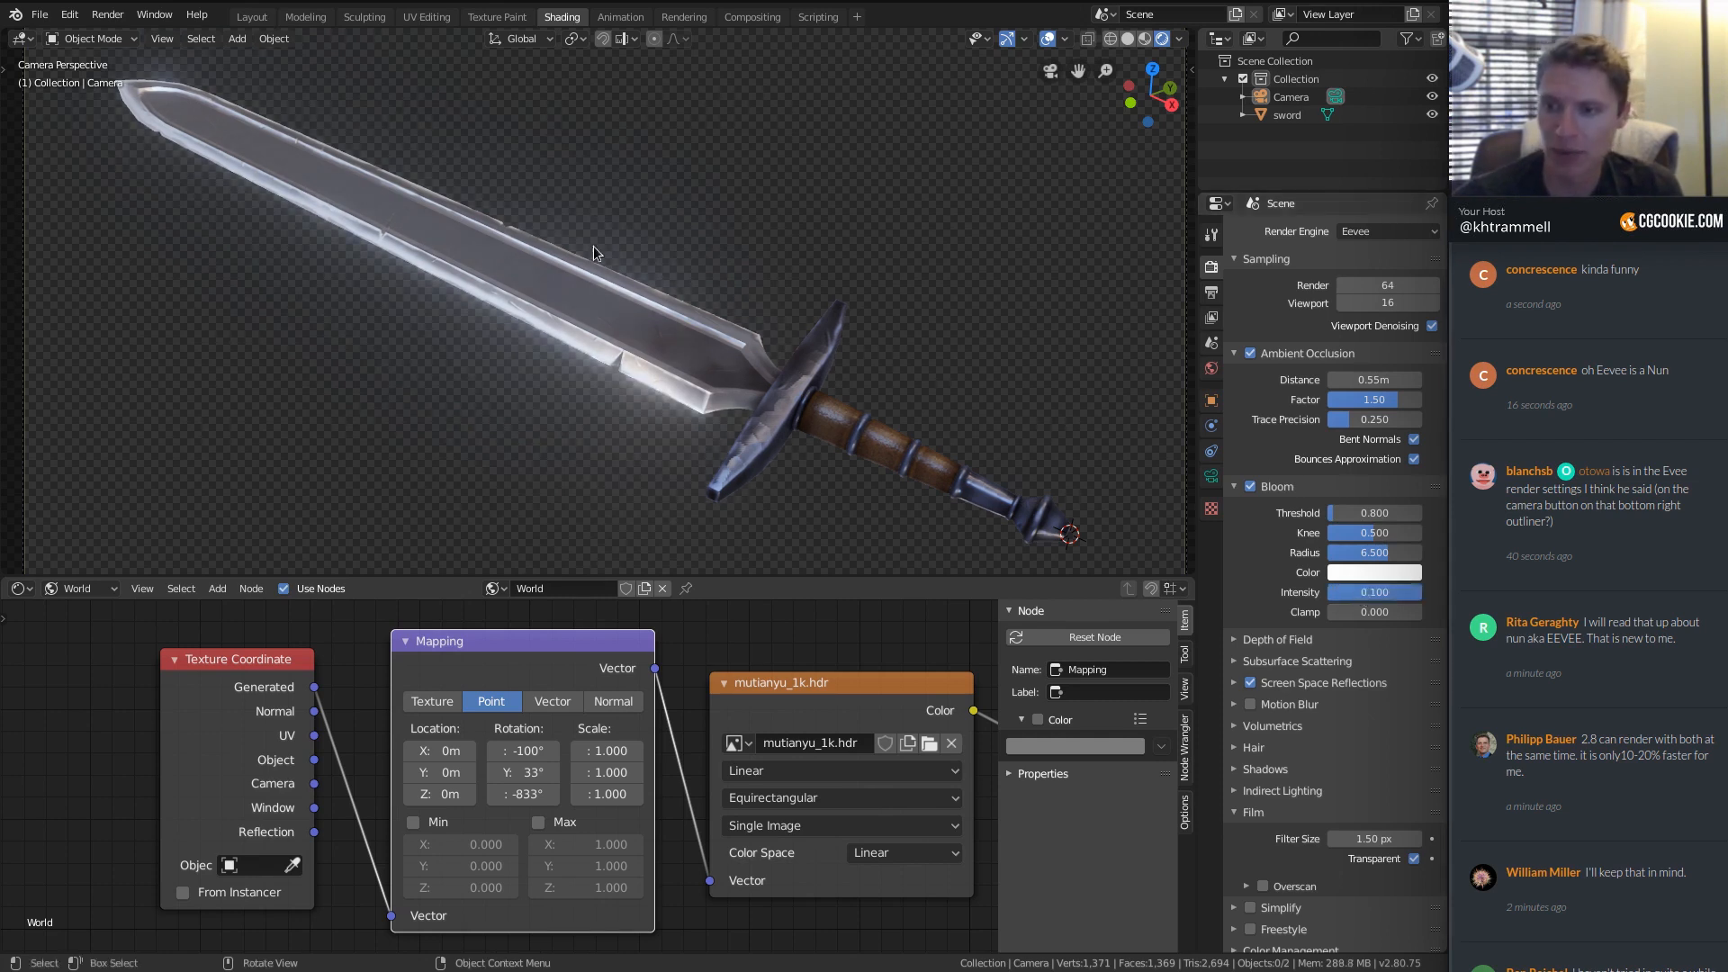
{"action": "middle_click_drag", "start_coordinate": [700, 285], "coordinate": [517, 301], "text": "ctrl"}
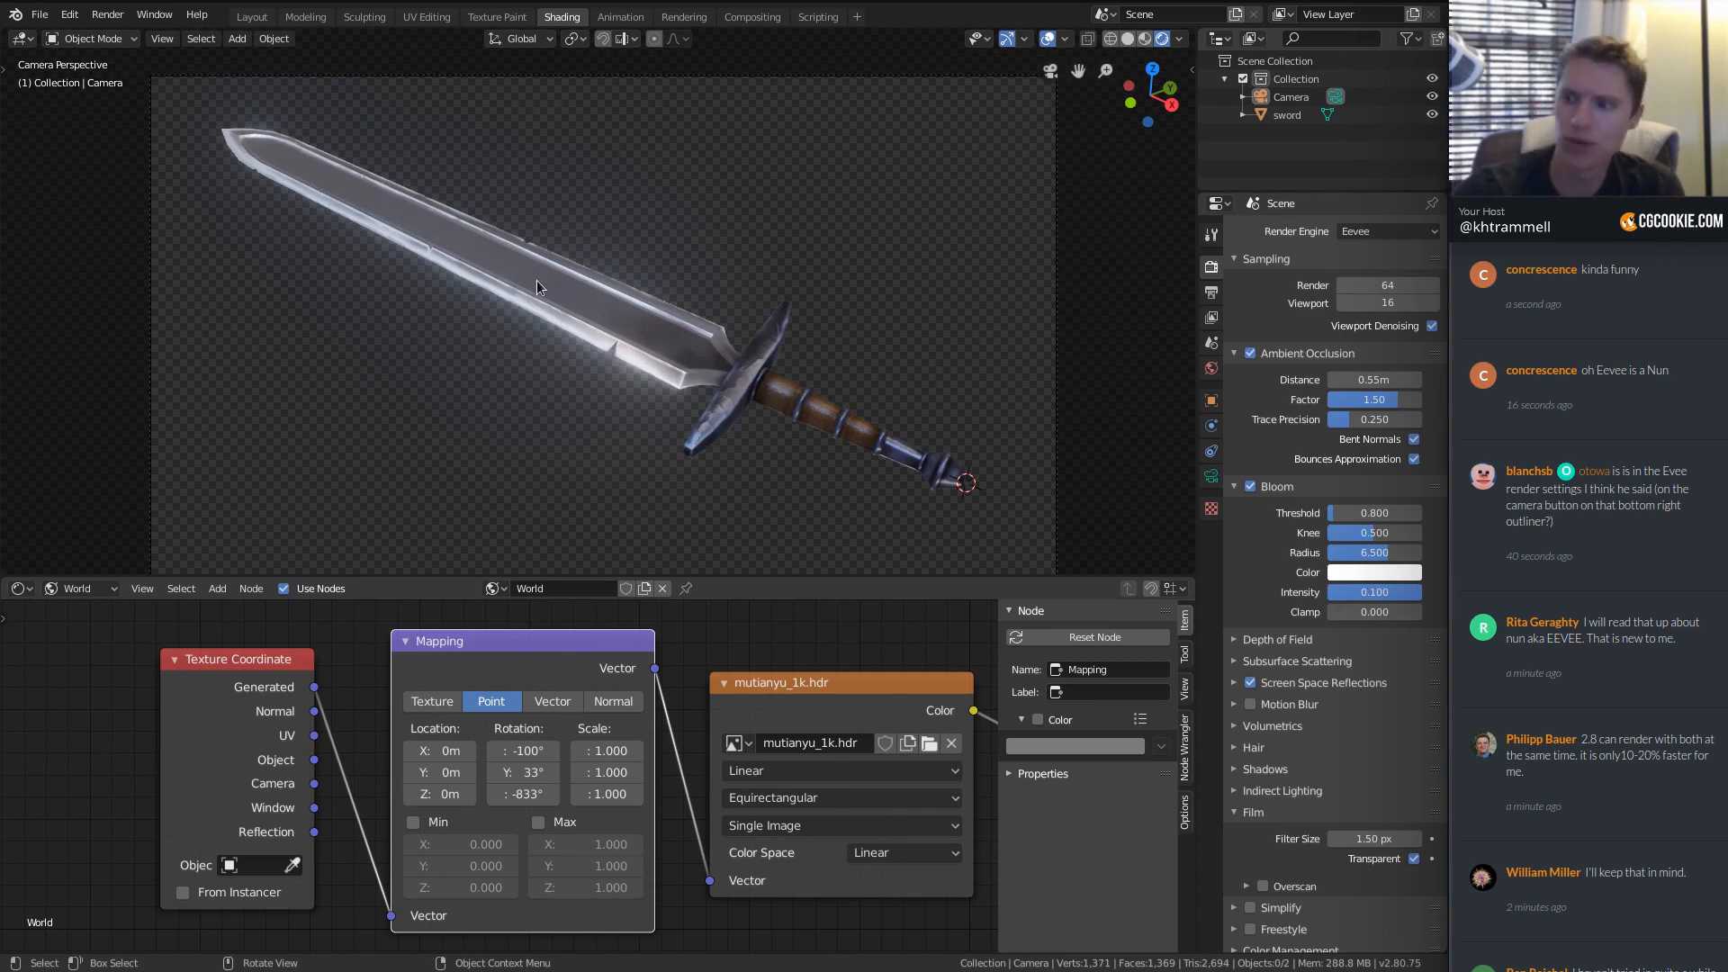
{"action": "left_click", "coordinate": [1361, 573]}
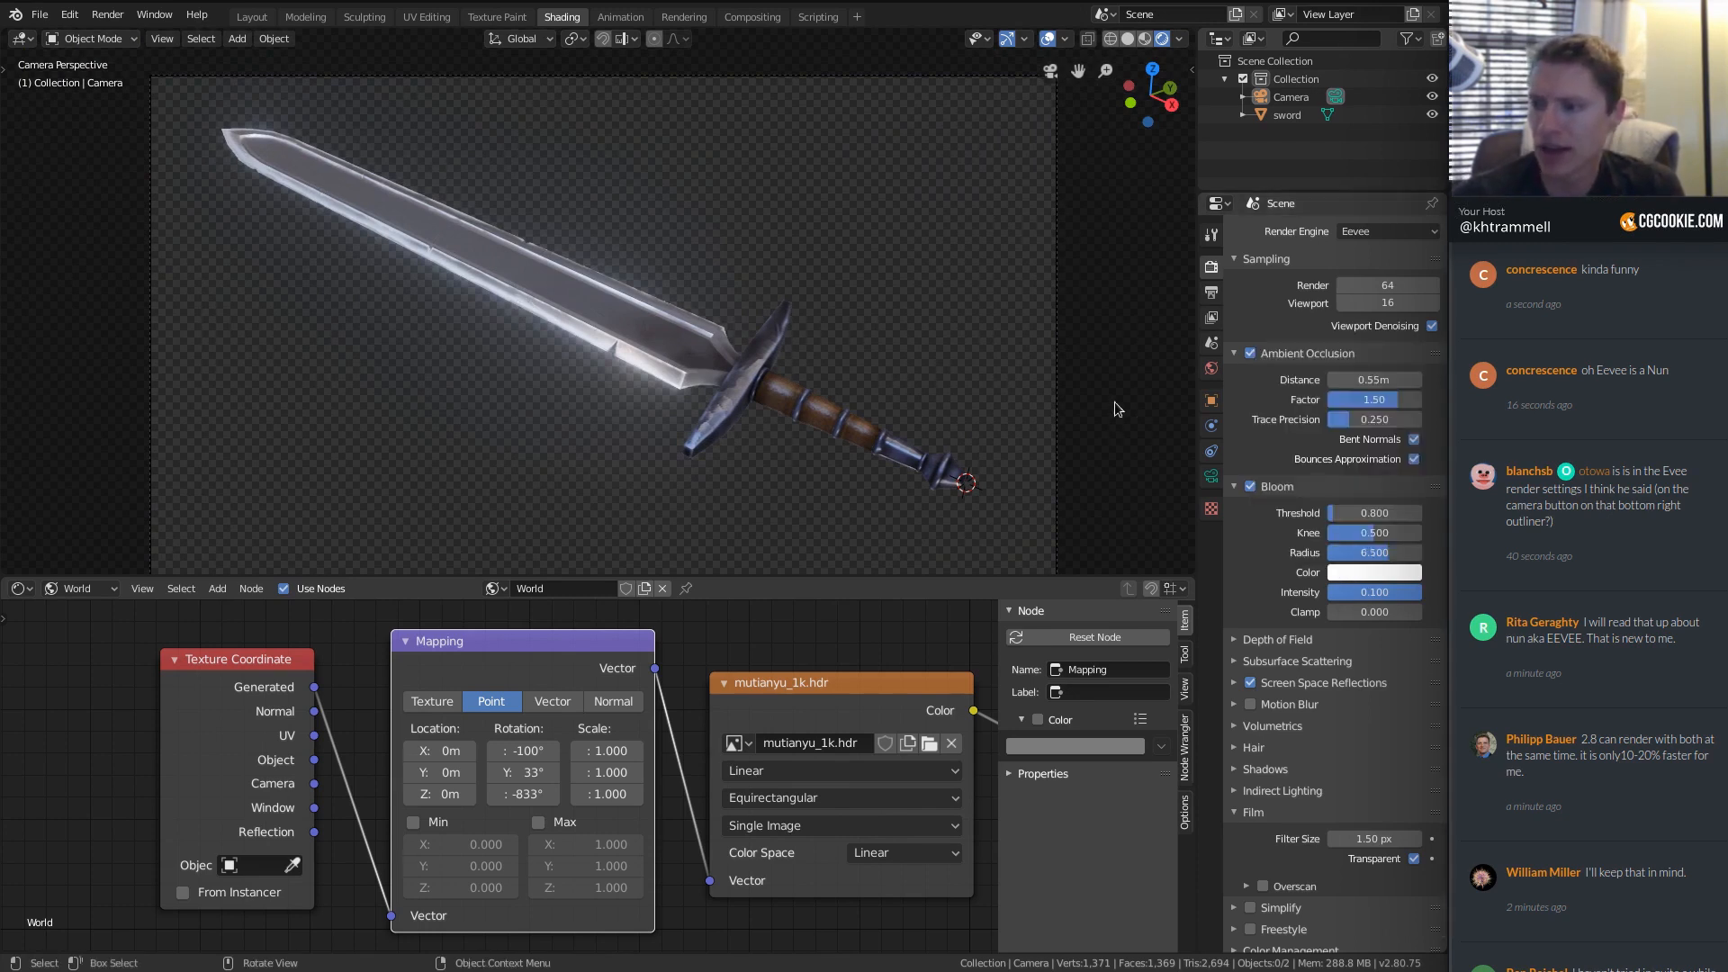
{"action": "mouse_move", "coordinate": [636, 282]}
{"action": "middle_mouse_down", "text": "ctrl"}
{"action": "mouse_move", "coordinate": [602, 362]}
{"action": "mouse_move", "coordinate": [612, 265]}
{"action": "middle_mouse_up", "text": "ctrl"}
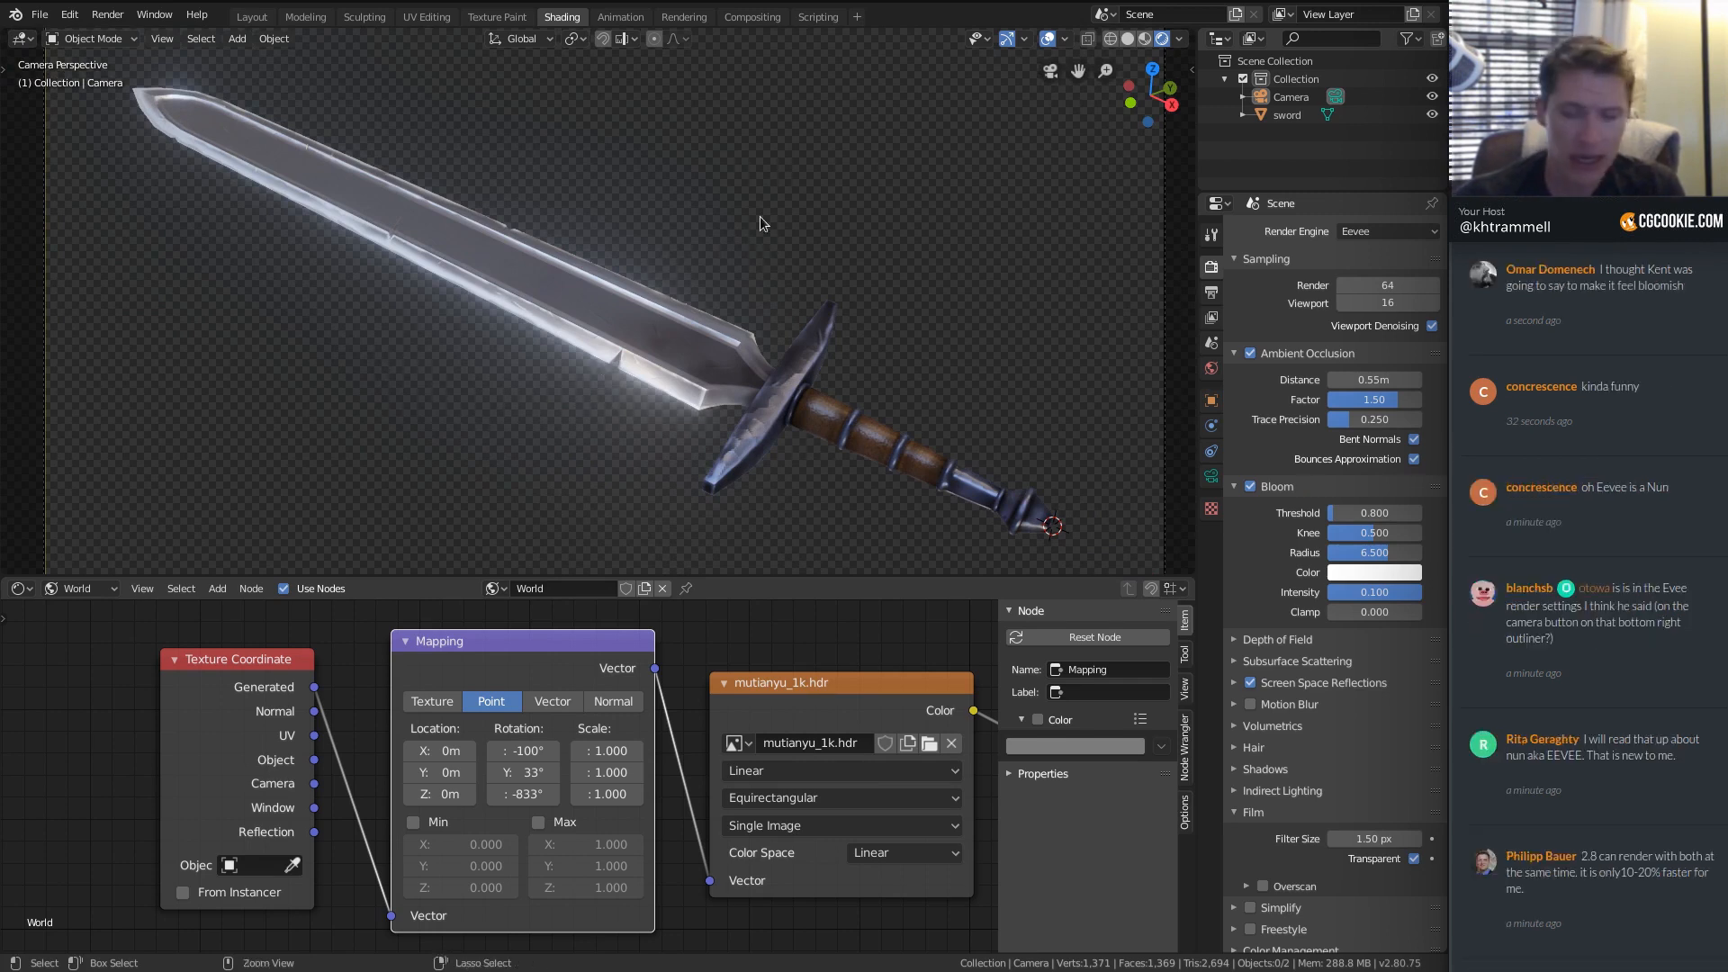
Save the project file and render a still image of the sword through the camera.
{"action": "key", "text": "ctrl+s"}
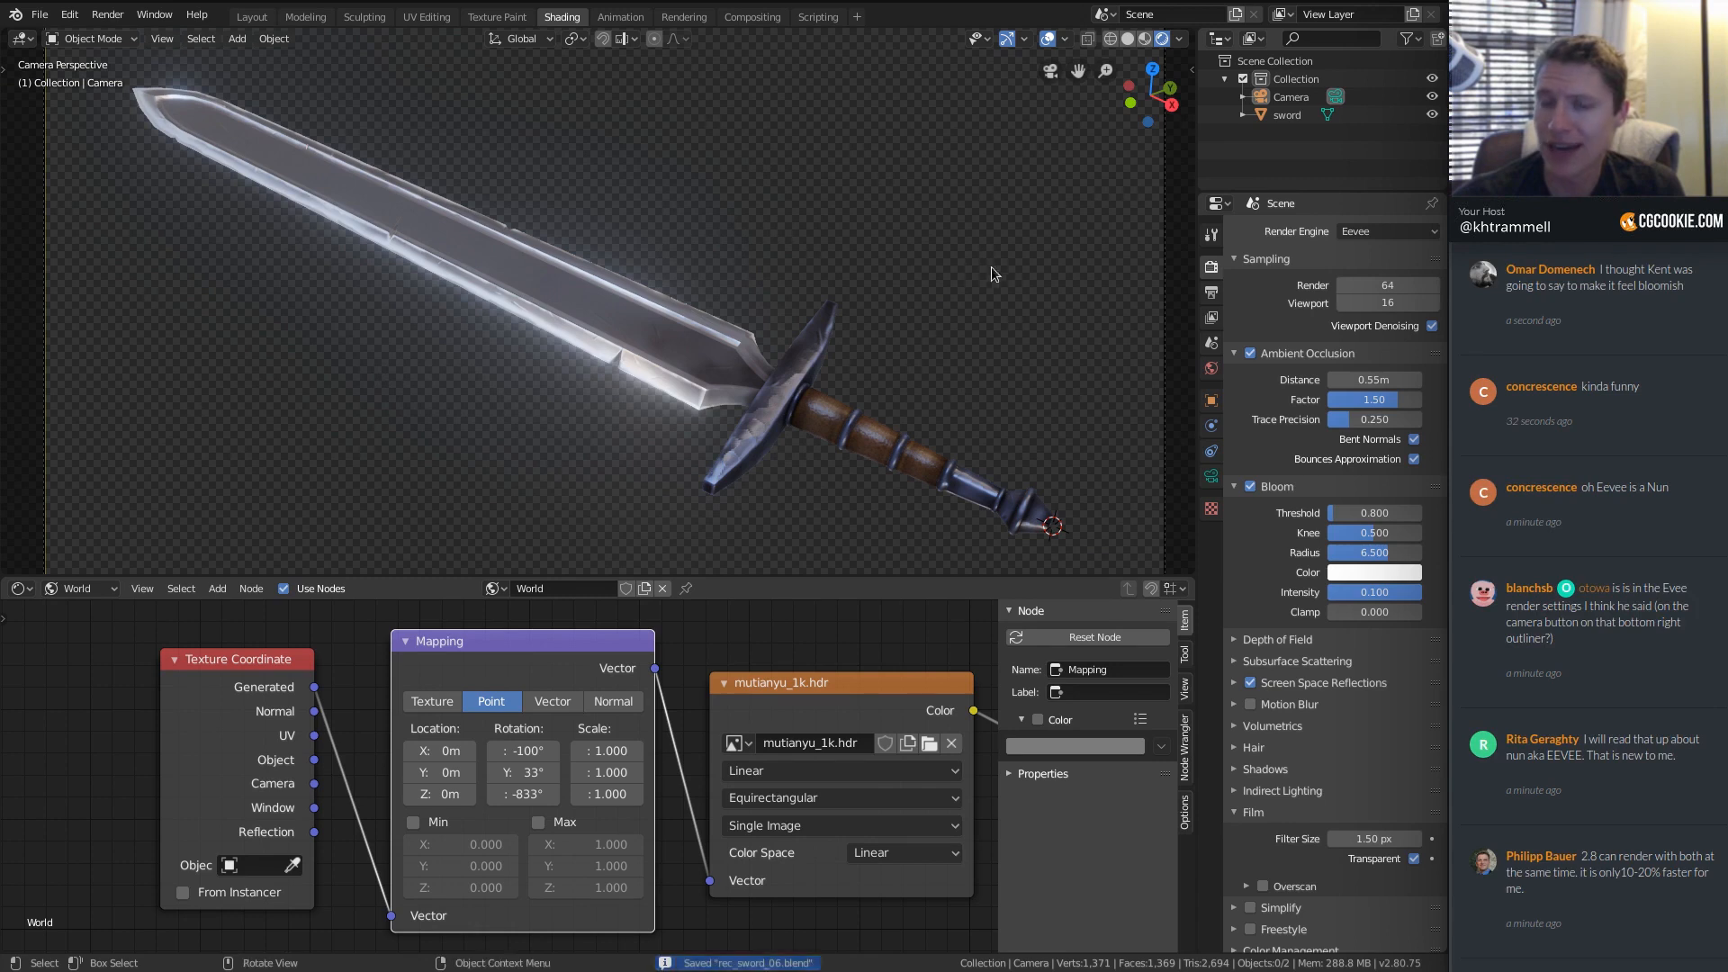
{"action": "left_click", "coordinate": [107, 14]}
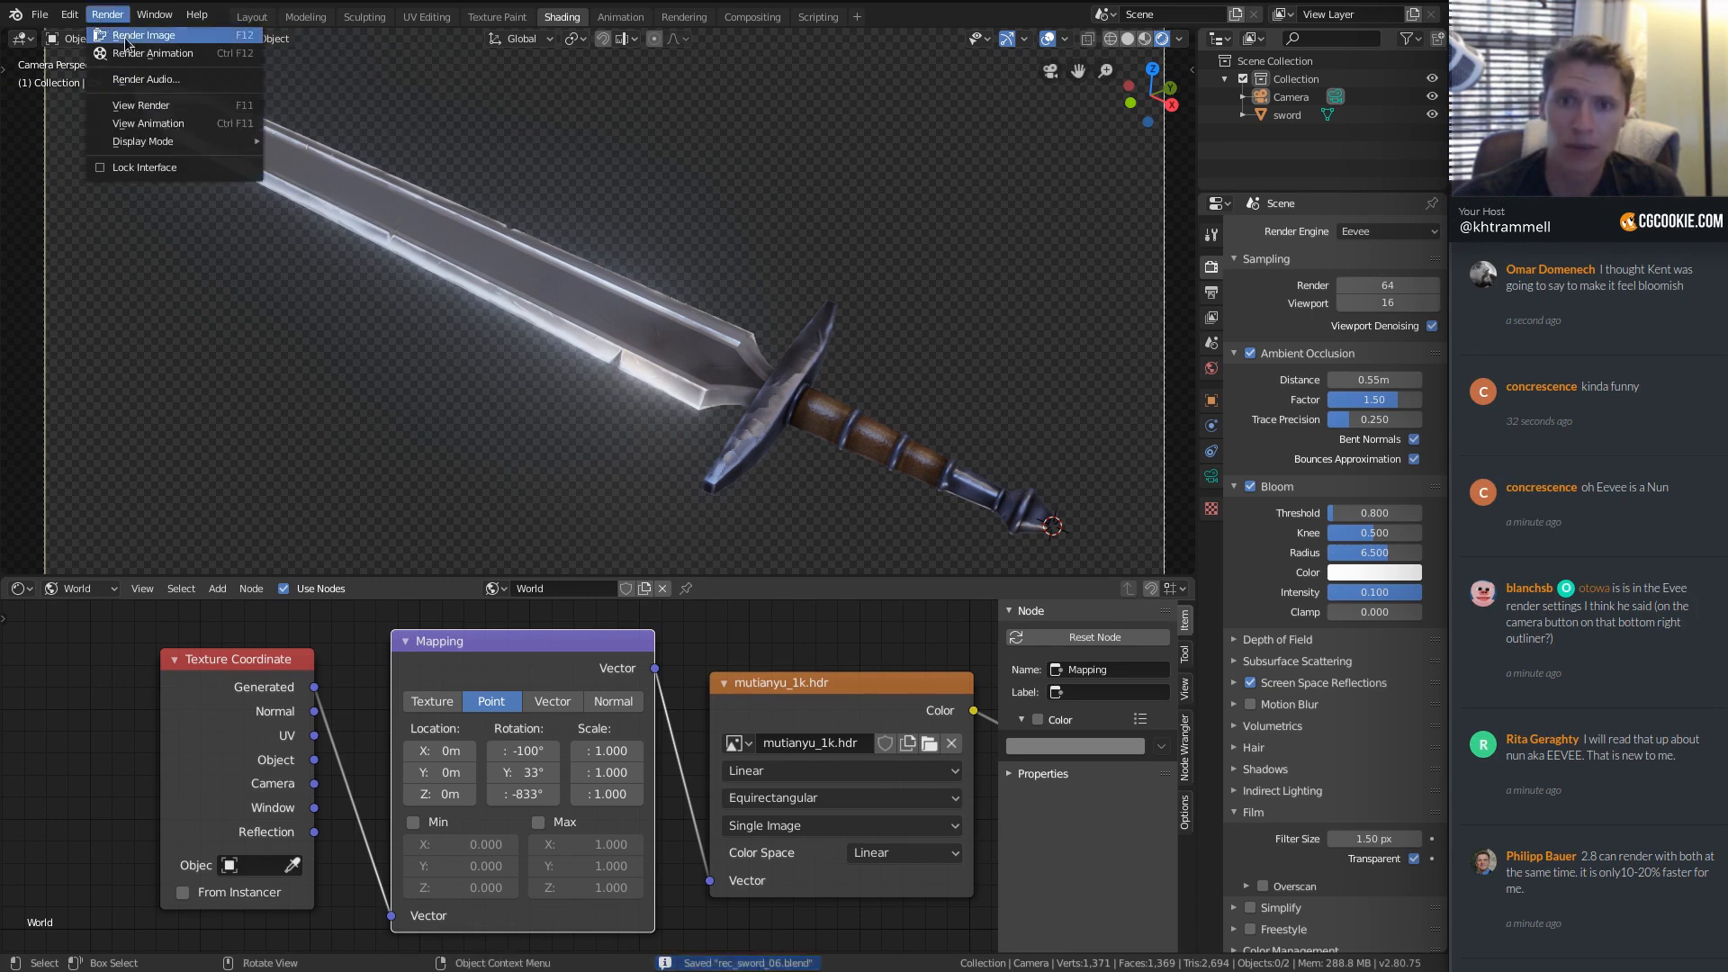
{"action": "left_click", "coordinate": [126, 36]}
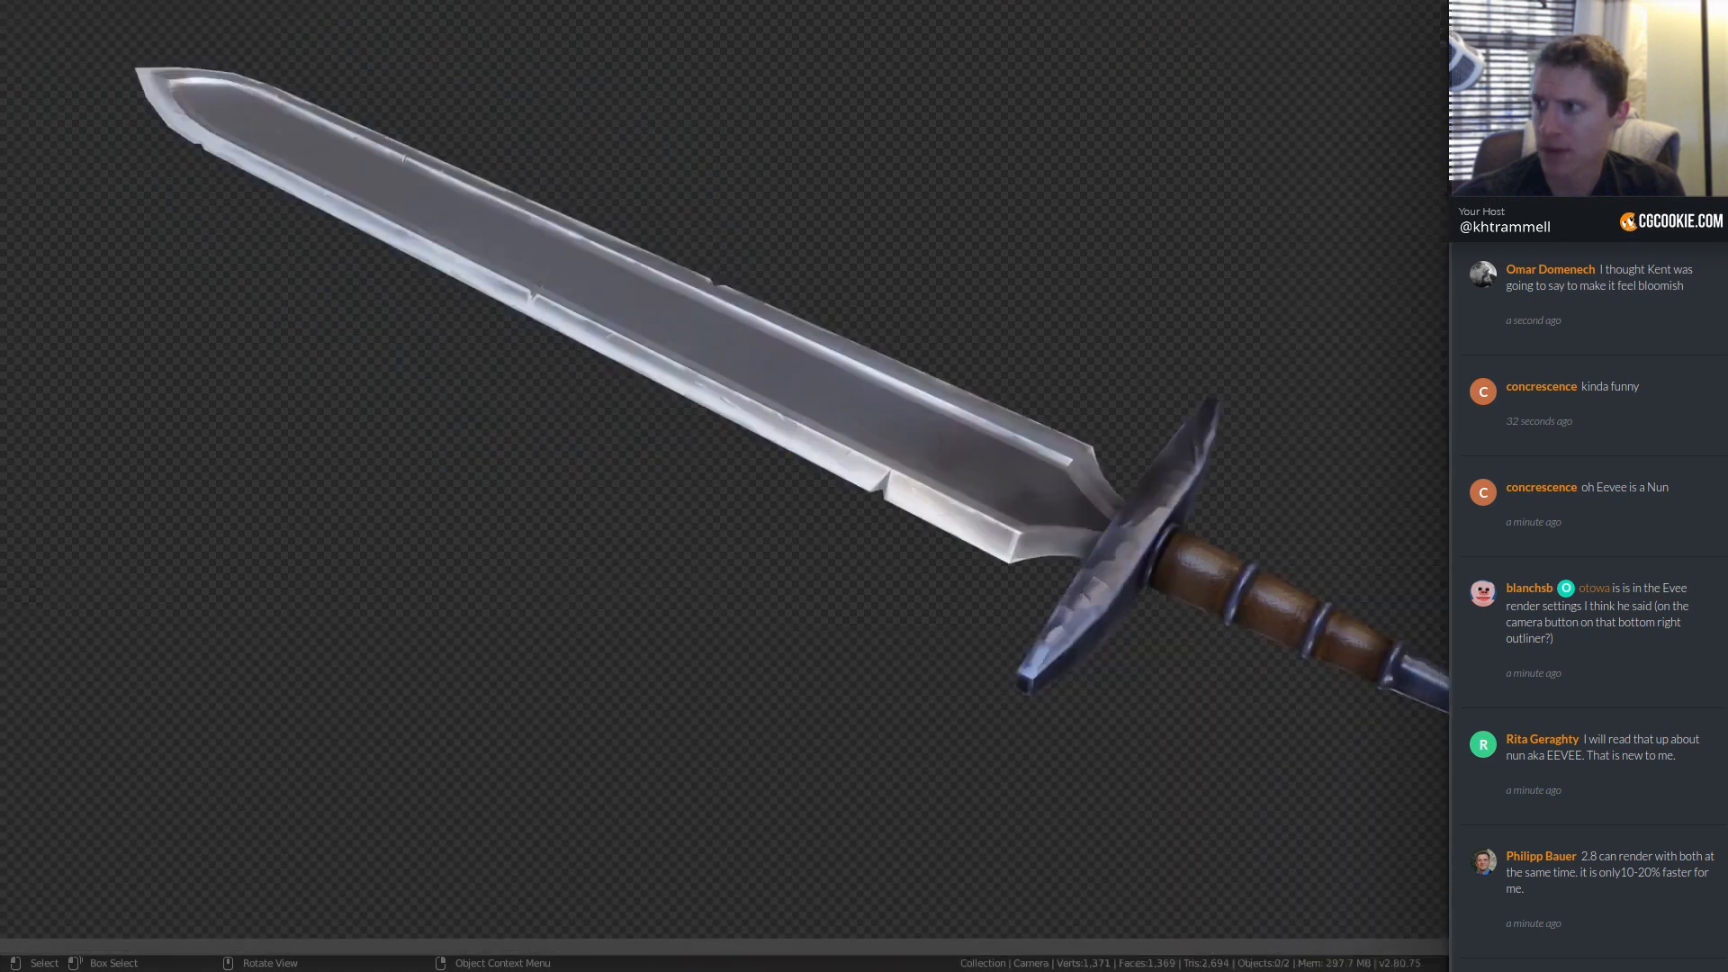
Reopen the render result and examine the blade, guard and grip for the bloom glow and overall finish.
{"action": "key", "text": "Escape"}
{"action": "left_click", "coordinate": [108, 20]}
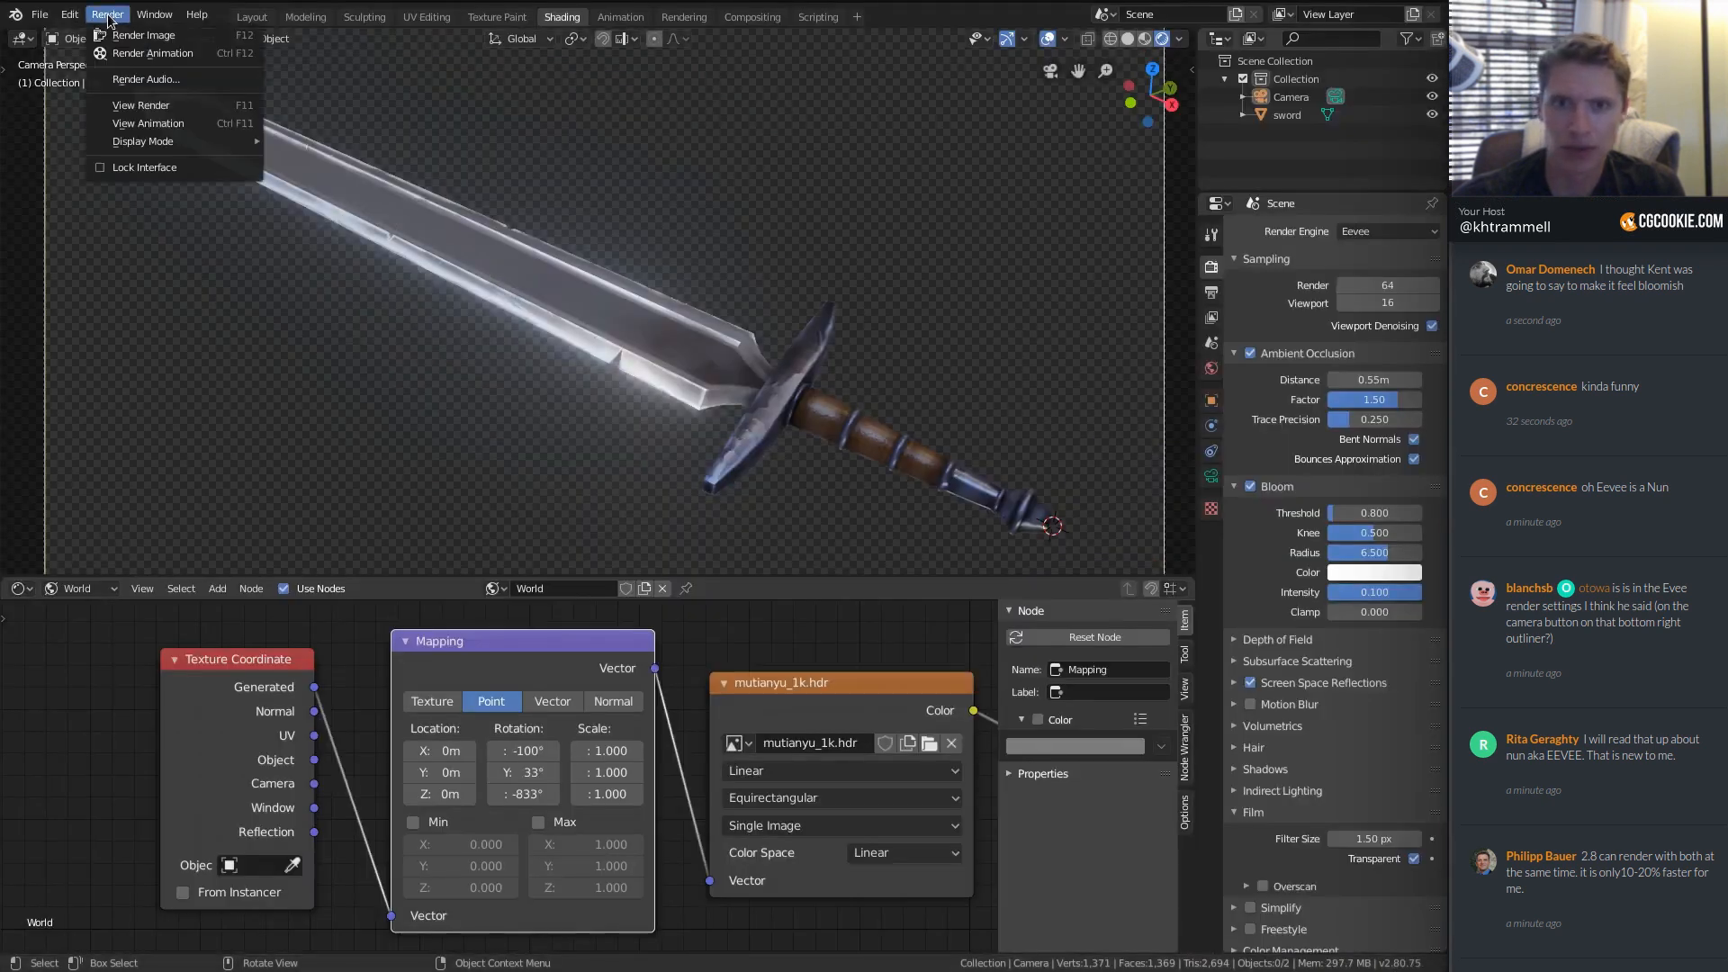
{"action": "left_click", "coordinate": [126, 111]}
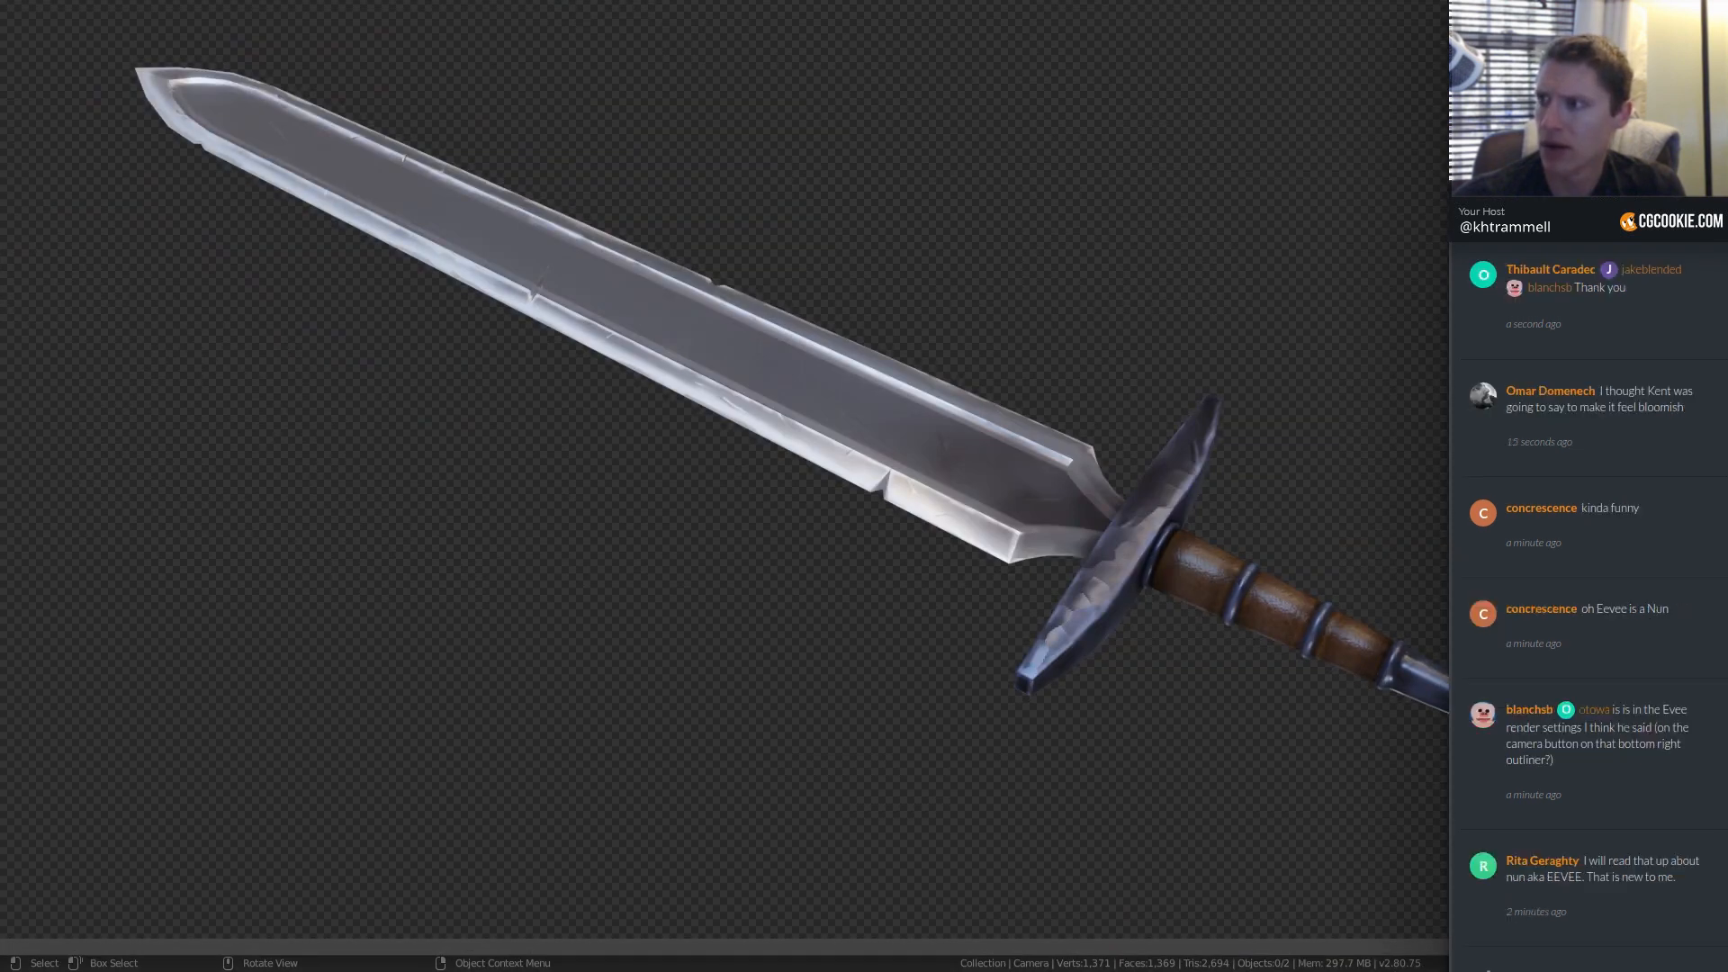
{"action": "left_click_drag", "start_coordinate": [279, 54], "coordinate": [241, 215]}
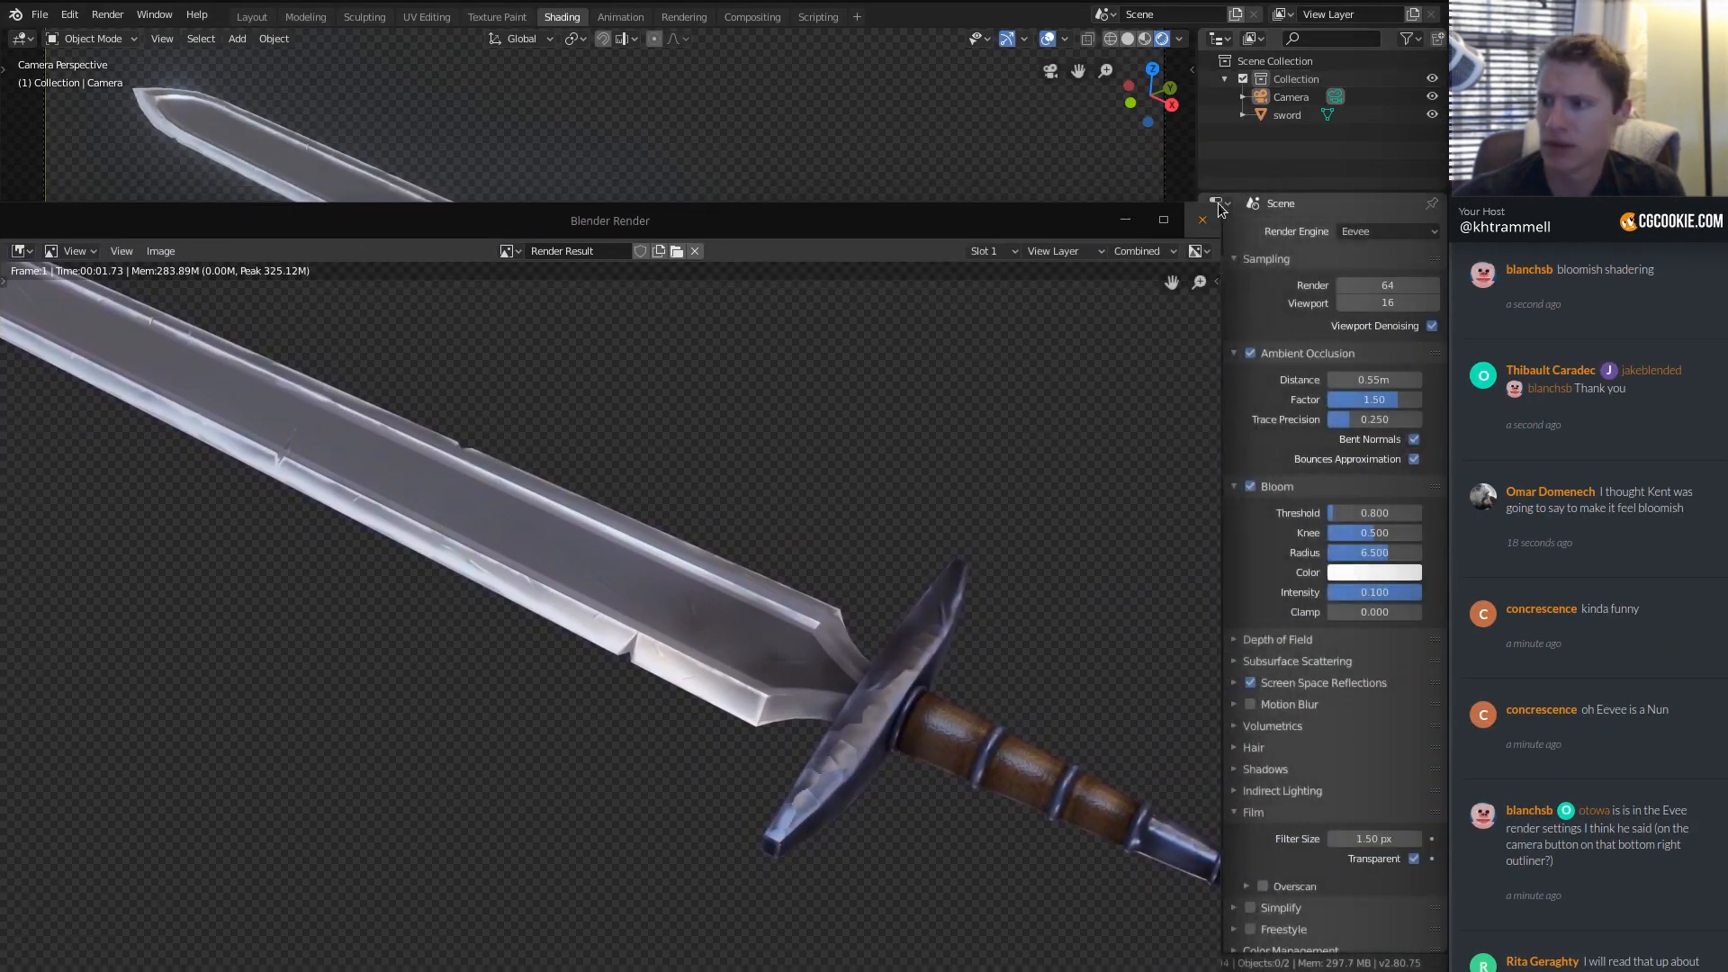
{"action": "left_click_drag", "start_coordinate": [1221, 204], "coordinate": [1447, 1]}
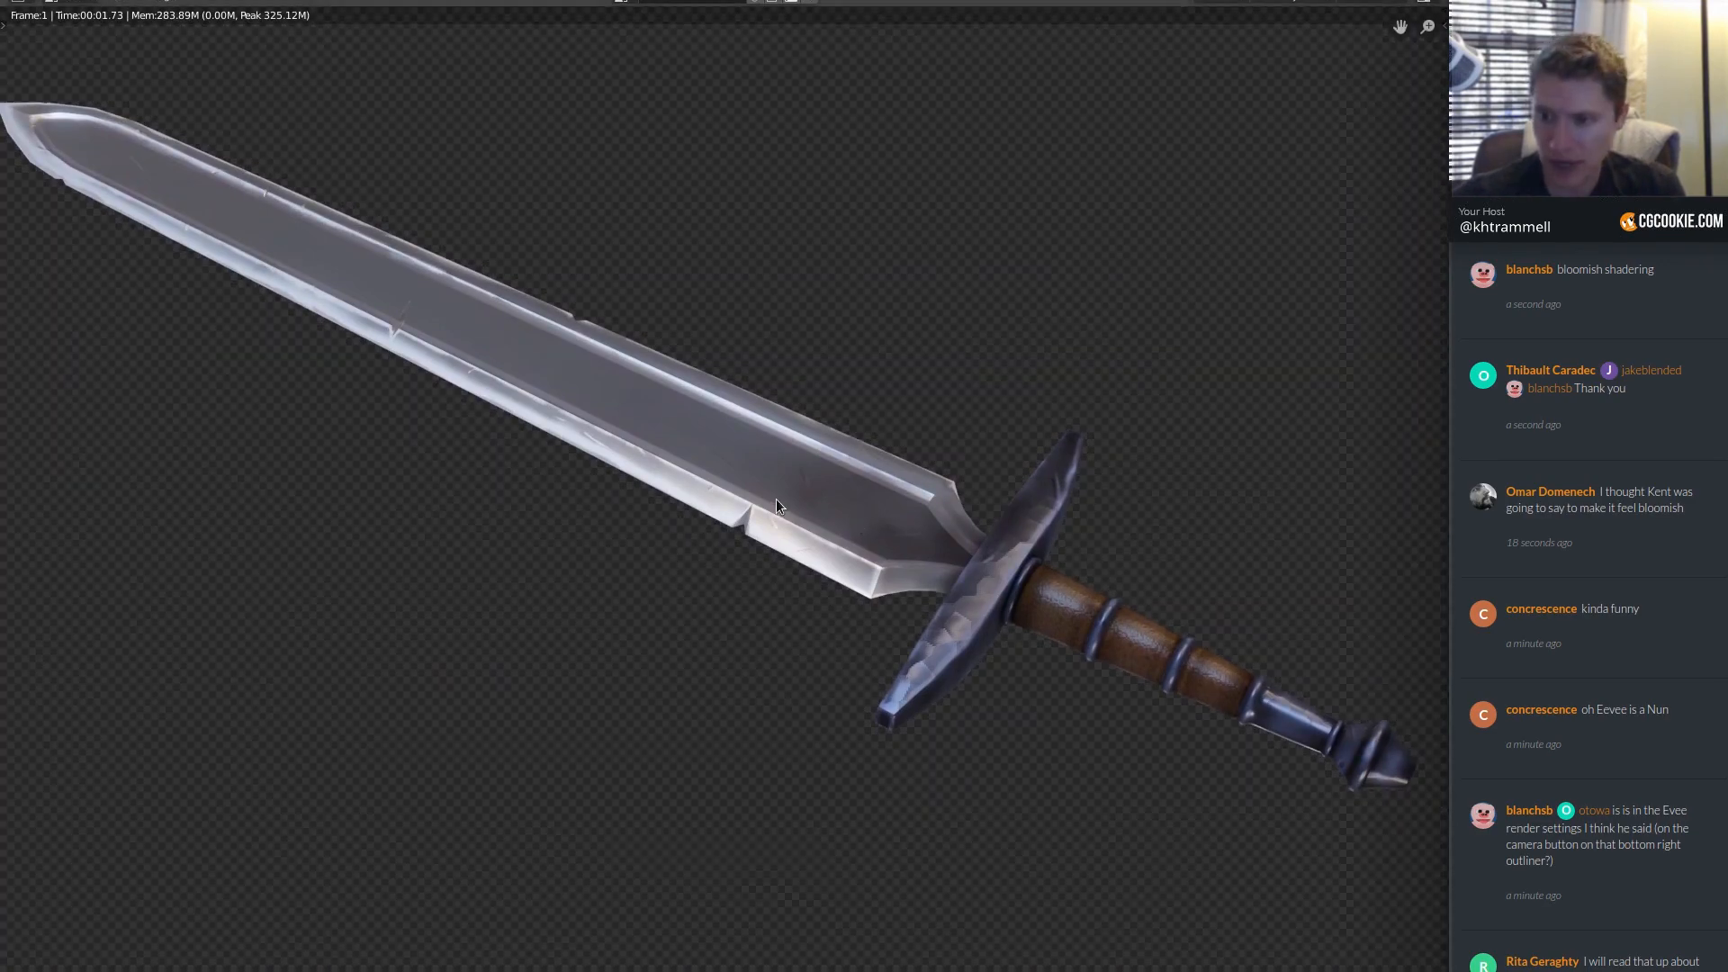
{"action": "scroll", "coordinate": [741, 504], "scroll_direction": "down", "scroll_amount": 1}
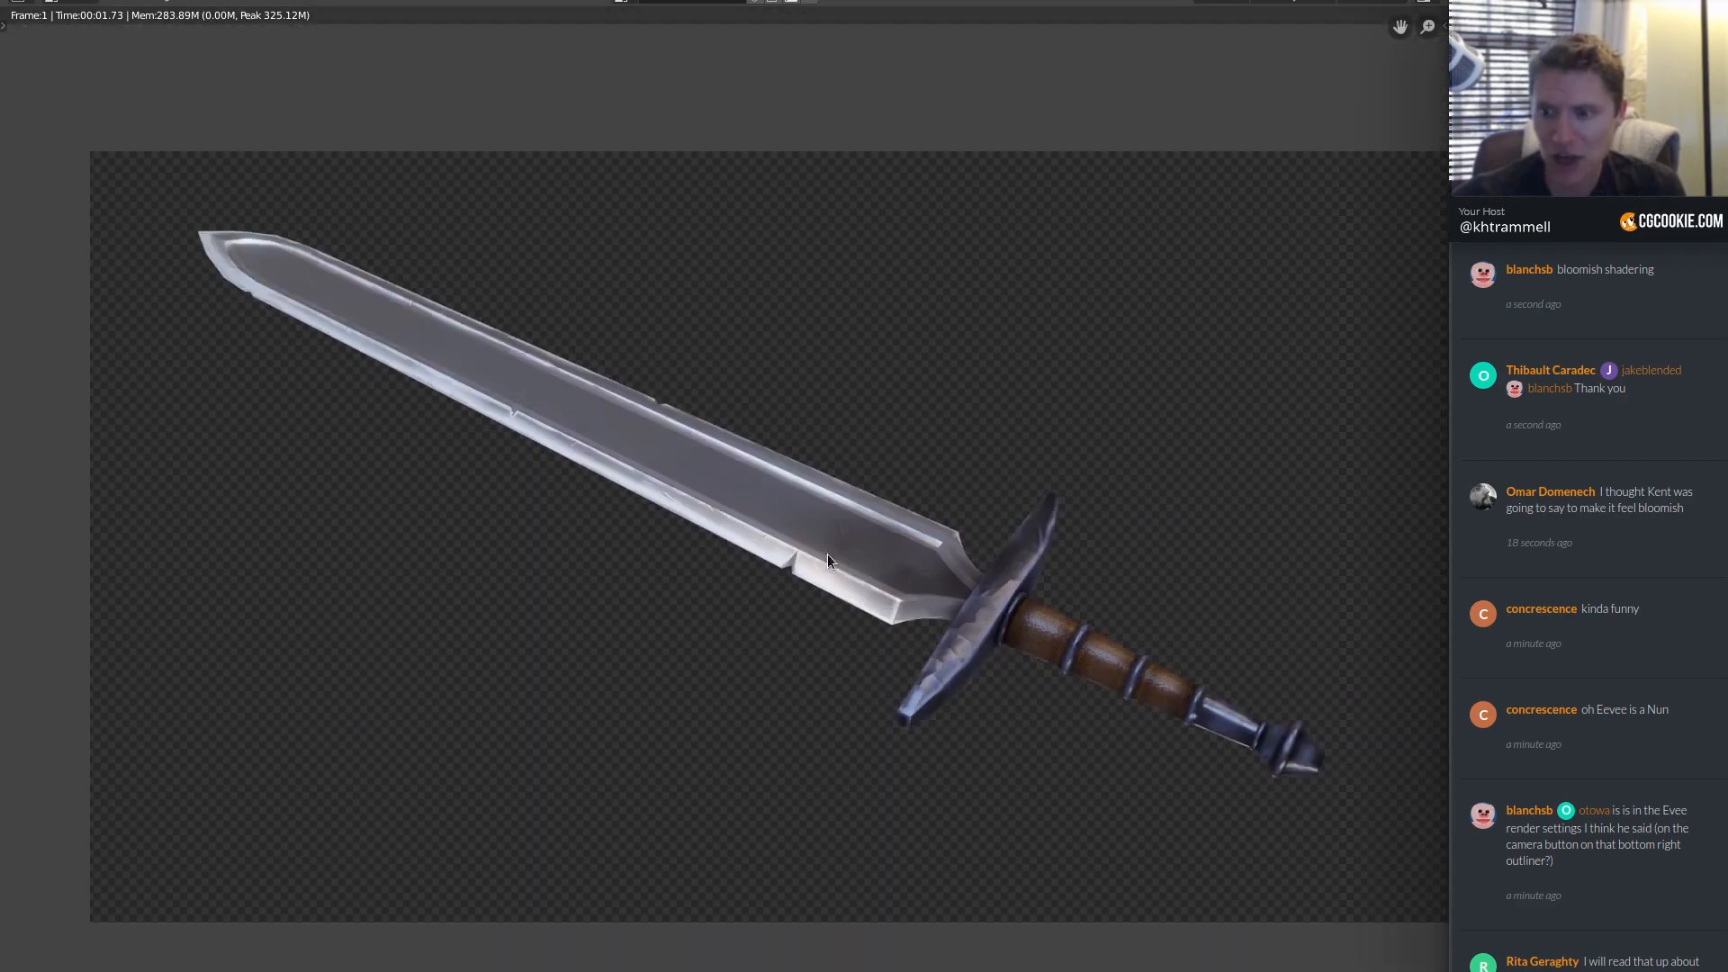
{"action": "scroll", "coordinate": [797, 516], "scroll_direction": "up", "scroll_amount": 3}
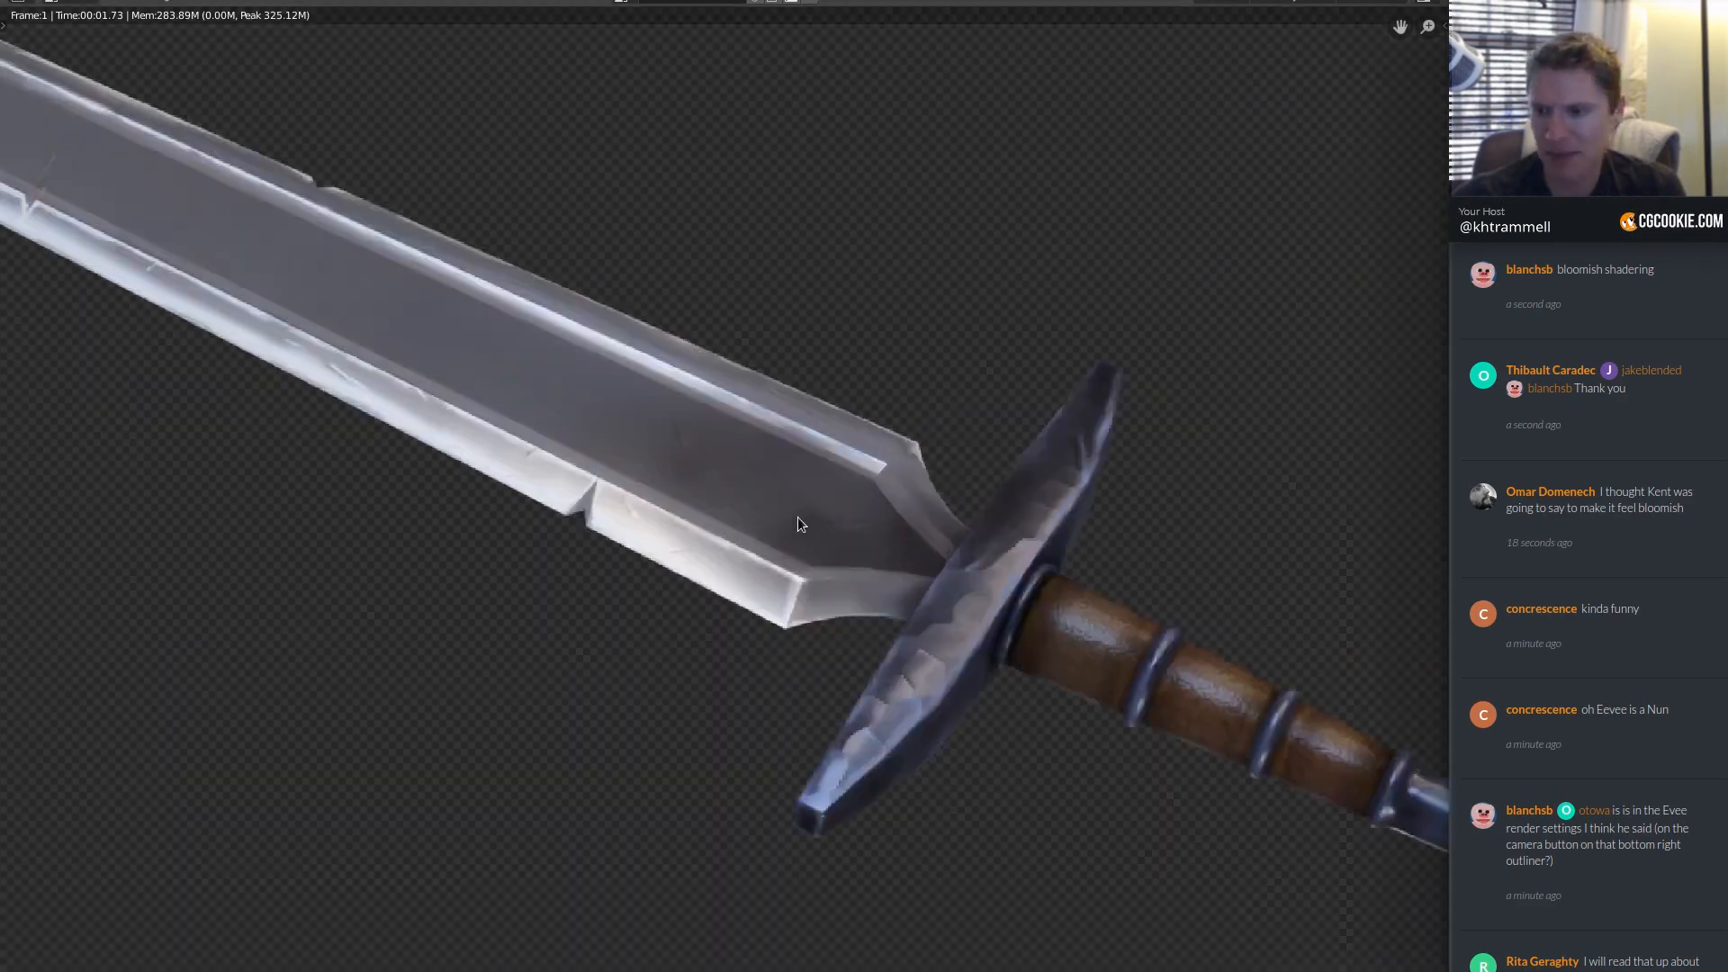
{"action": "scroll", "coordinate": [1058, 347], "scroll_direction": "down", "scroll_amount": 5}
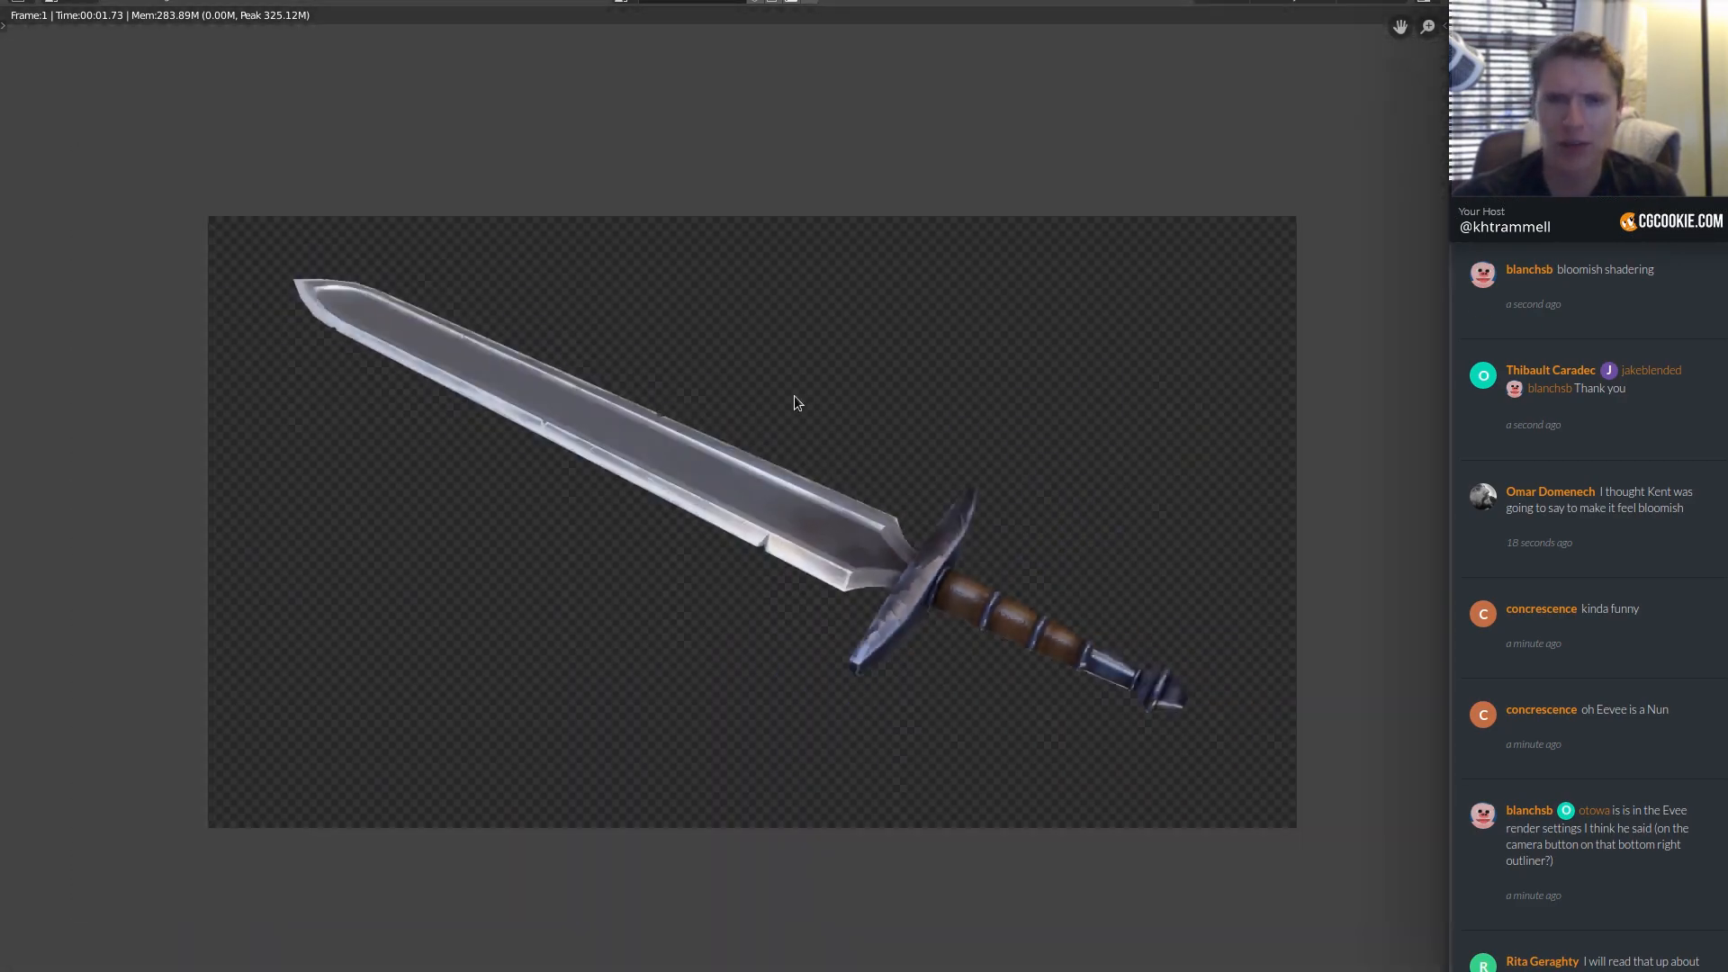
{"action": "scroll", "coordinate": [794, 396], "scroll_direction": "up", "scroll_amount": 2}
{"action": "middle_click_drag", "start_coordinate": [928, 505], "coordinate": [552, 347]}
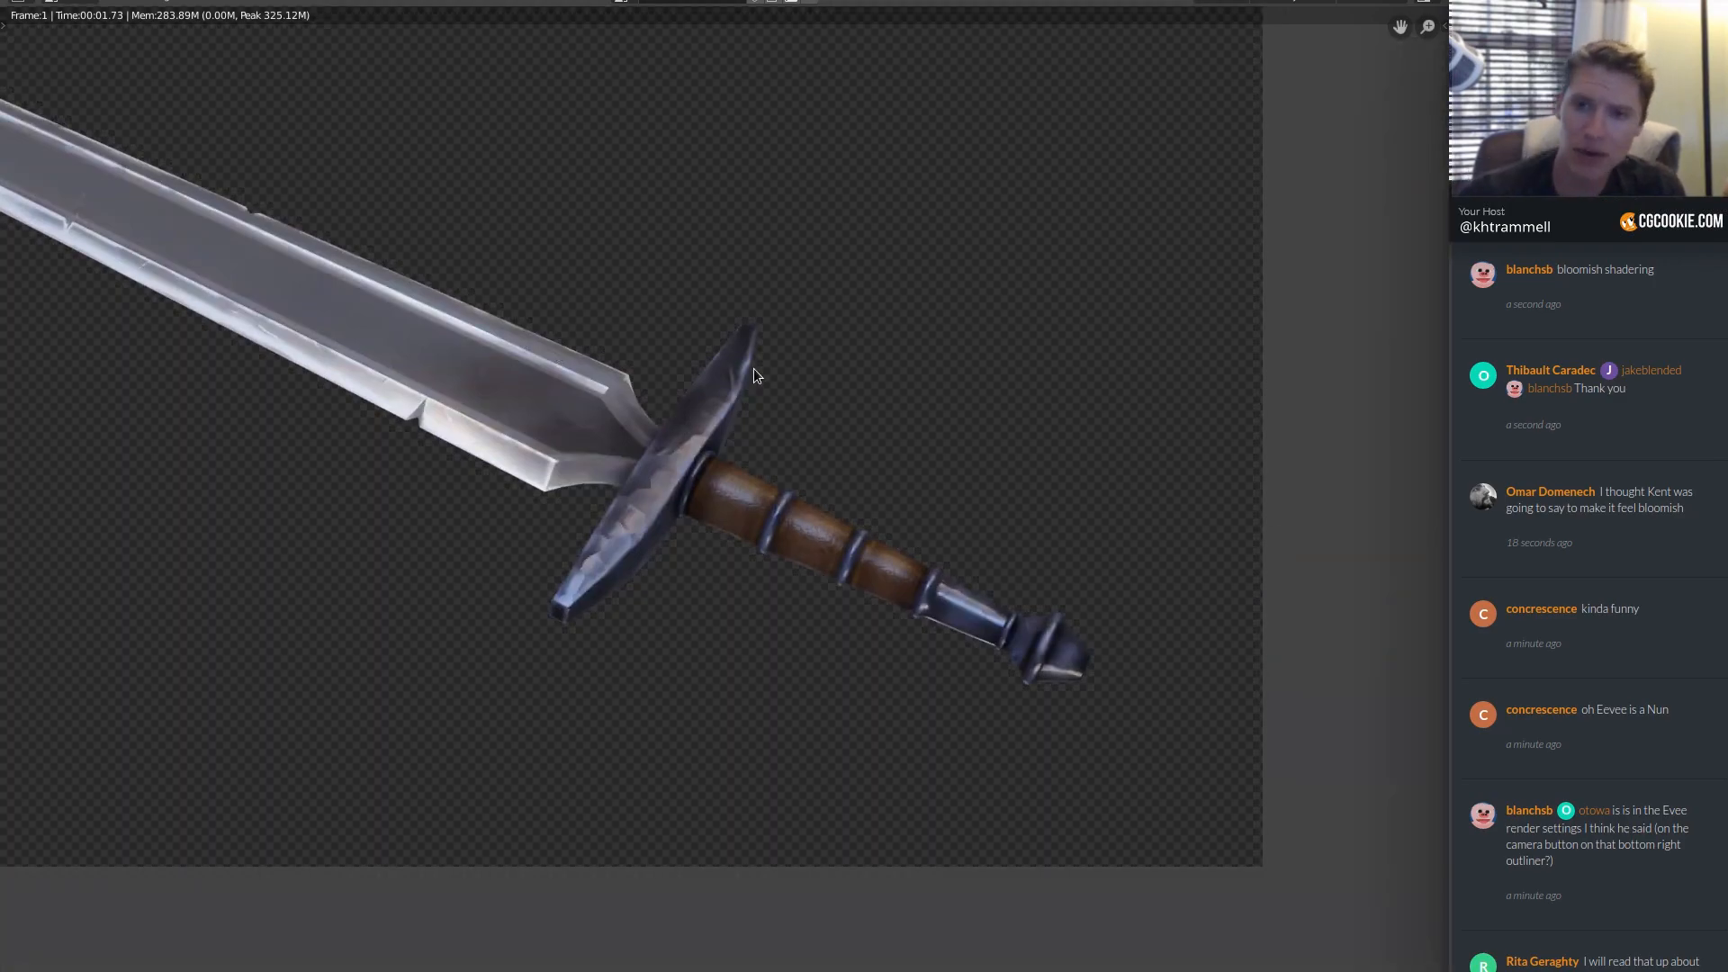
{"action": "middle_click_drag", "start_coordinate": [606, 249], "coordinate": [797, 364]}
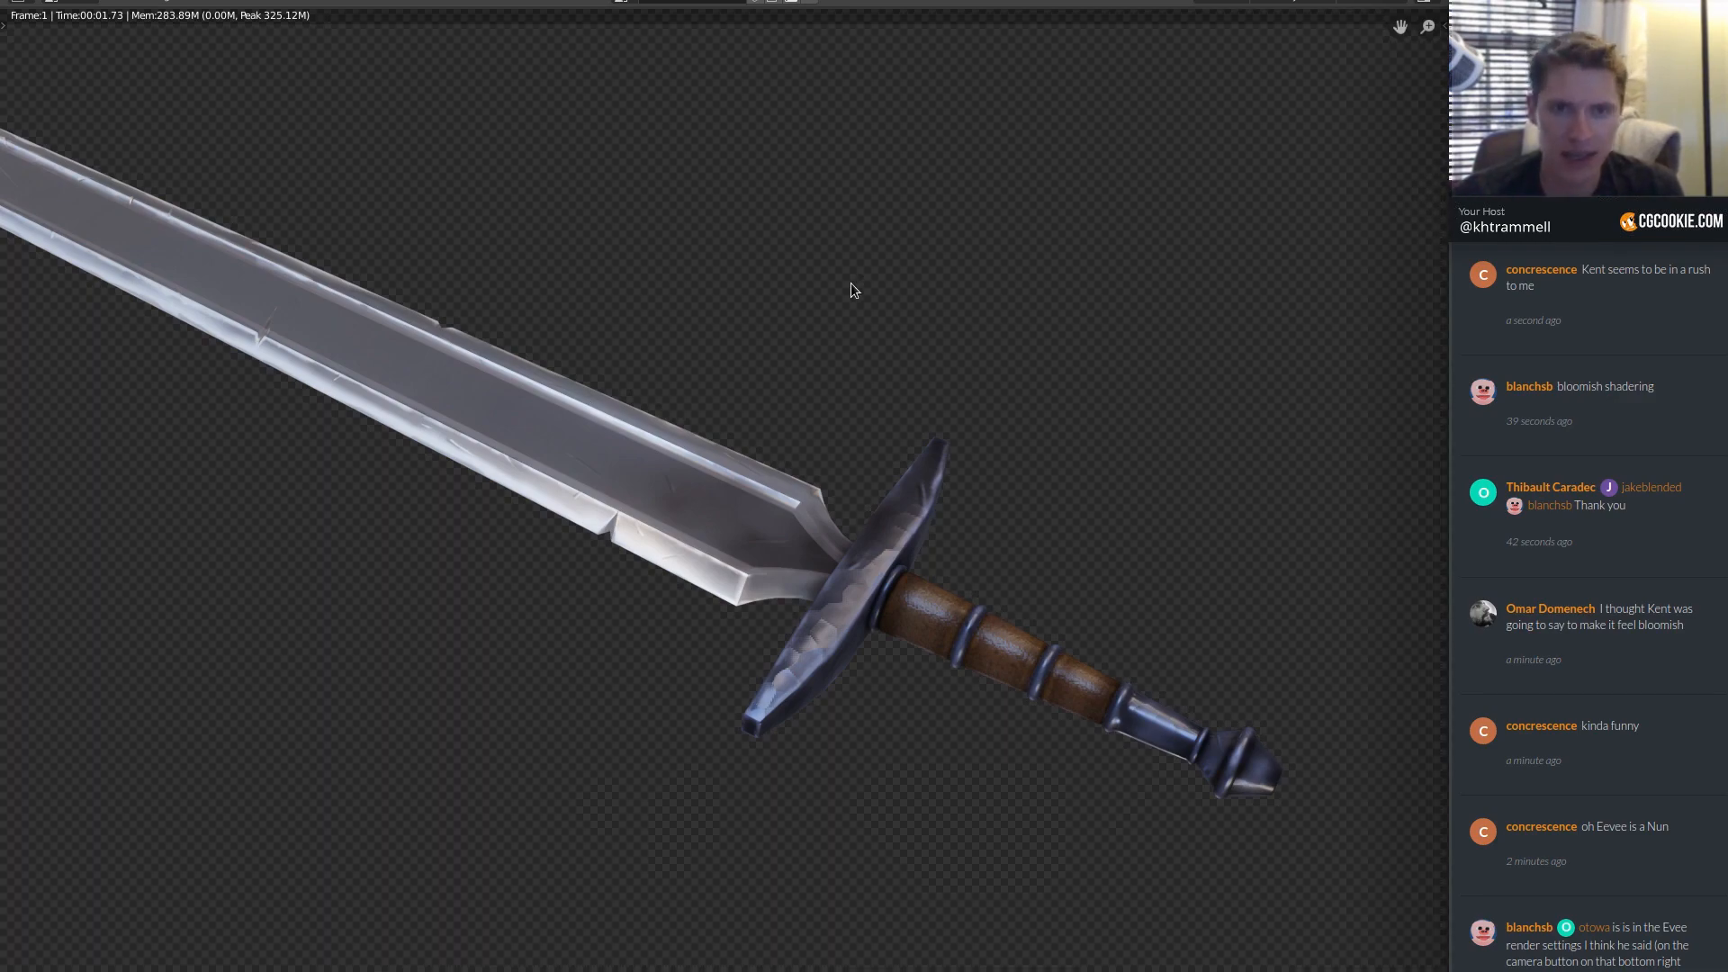
{"action": "scroll", "coordinate": [759, 378], "scroll_direction": "down", "scroll_amount": 3}
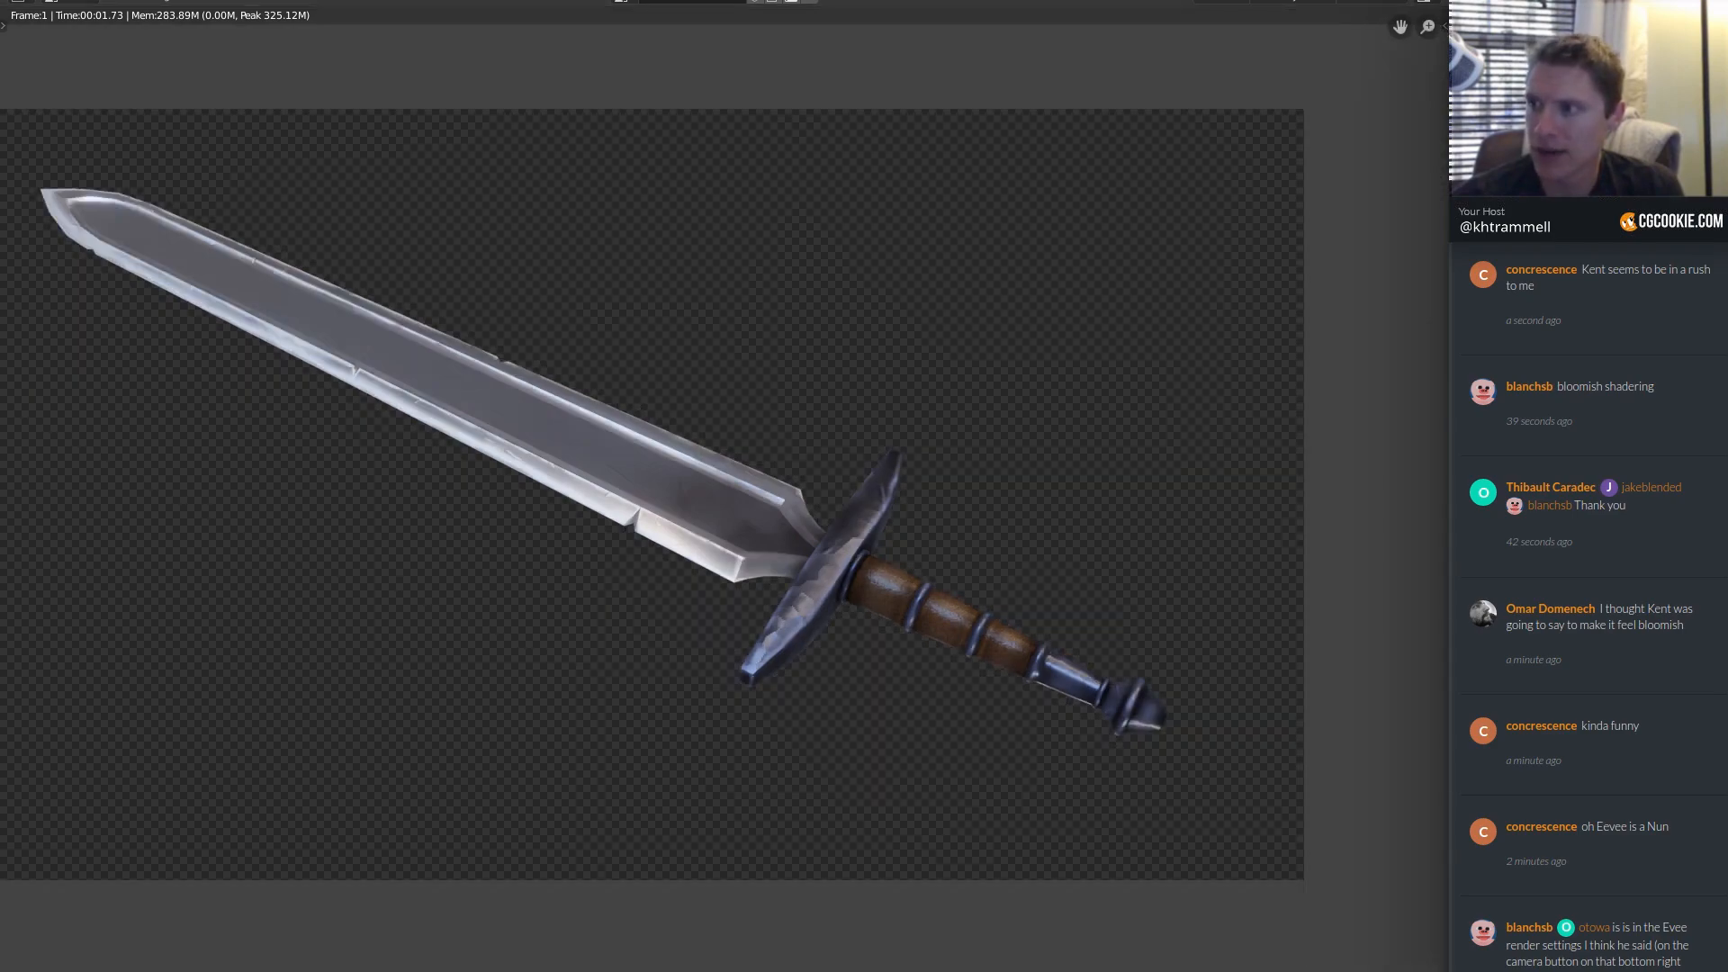
{"action": "key", "text": "Escape"}
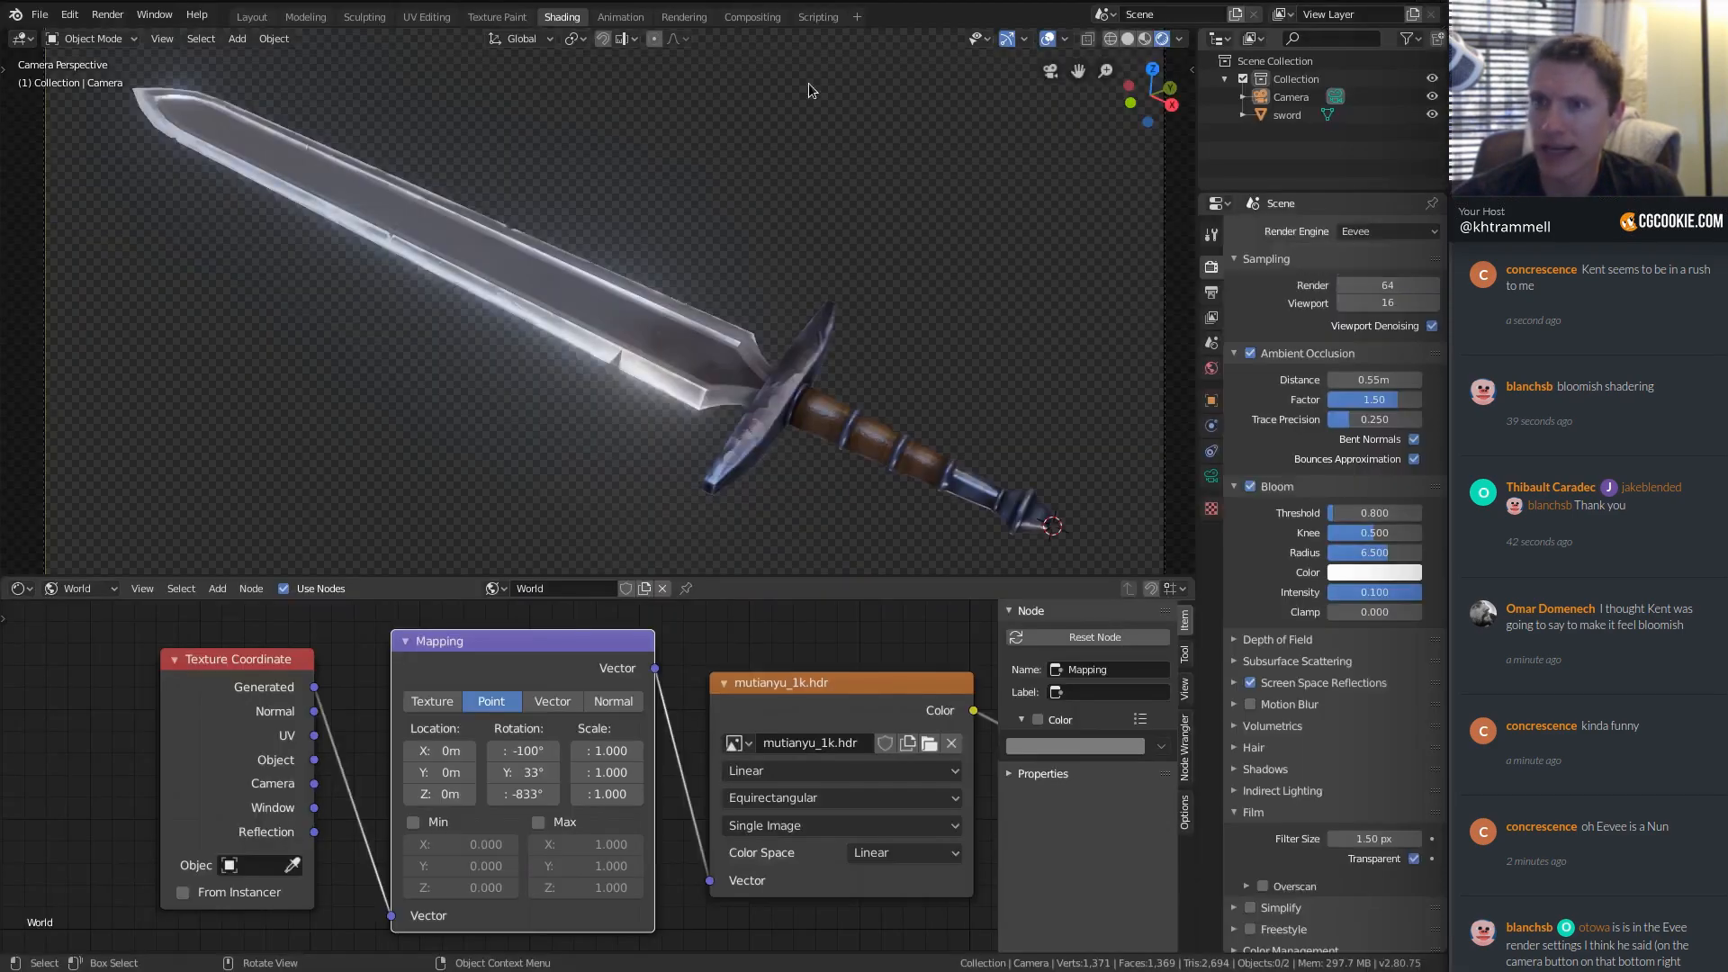
Enable nodes in the Compositing workspace and move the Render Layers node well away from the Composite node.
{"action": "left_click", "coordinate": [750, 16]}
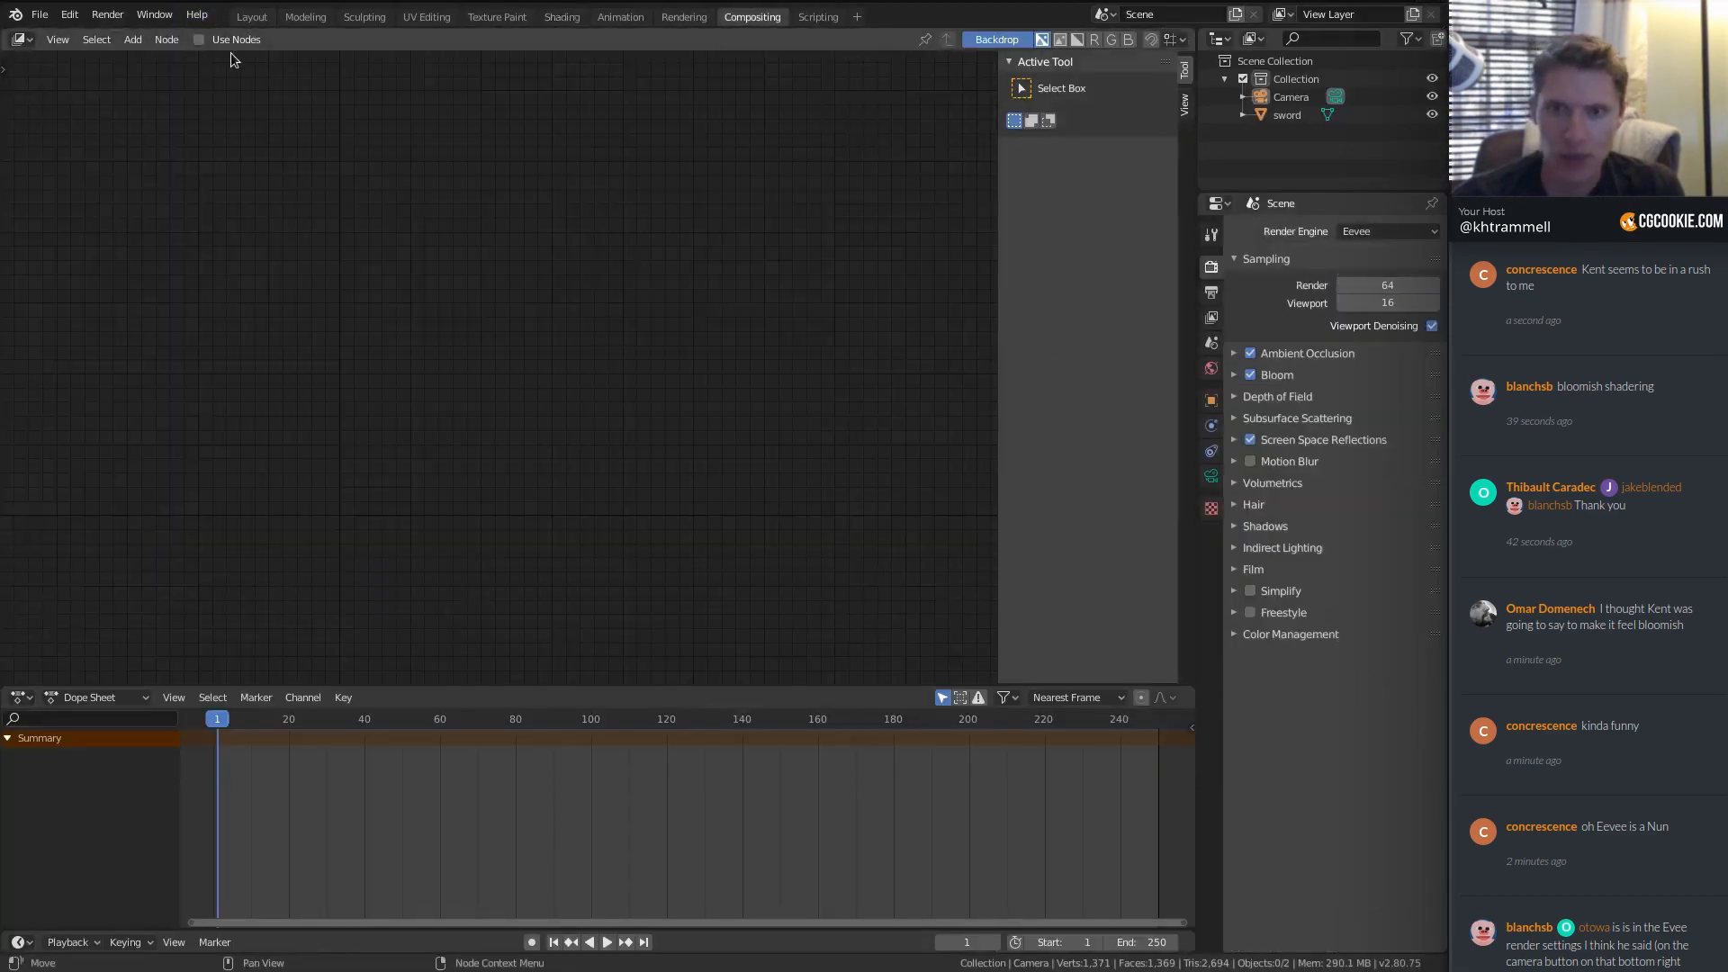
{"action": "left_click", "coordinate": [199, 40]}
{"action": "middle_click_drag", "start_coordinate": [466, 346], "coordinate": [617, 387]}
{"action": "scroll", "coordinate": [576, 338], "scroll_direction": "up", "scroll_amount": 4}
{"action": "left_click", "coordinate": [543, 289]}
{"action": "scroll", "coordinate": [631, 324], "scroll_direction": "down", "scroll_amount": 5}
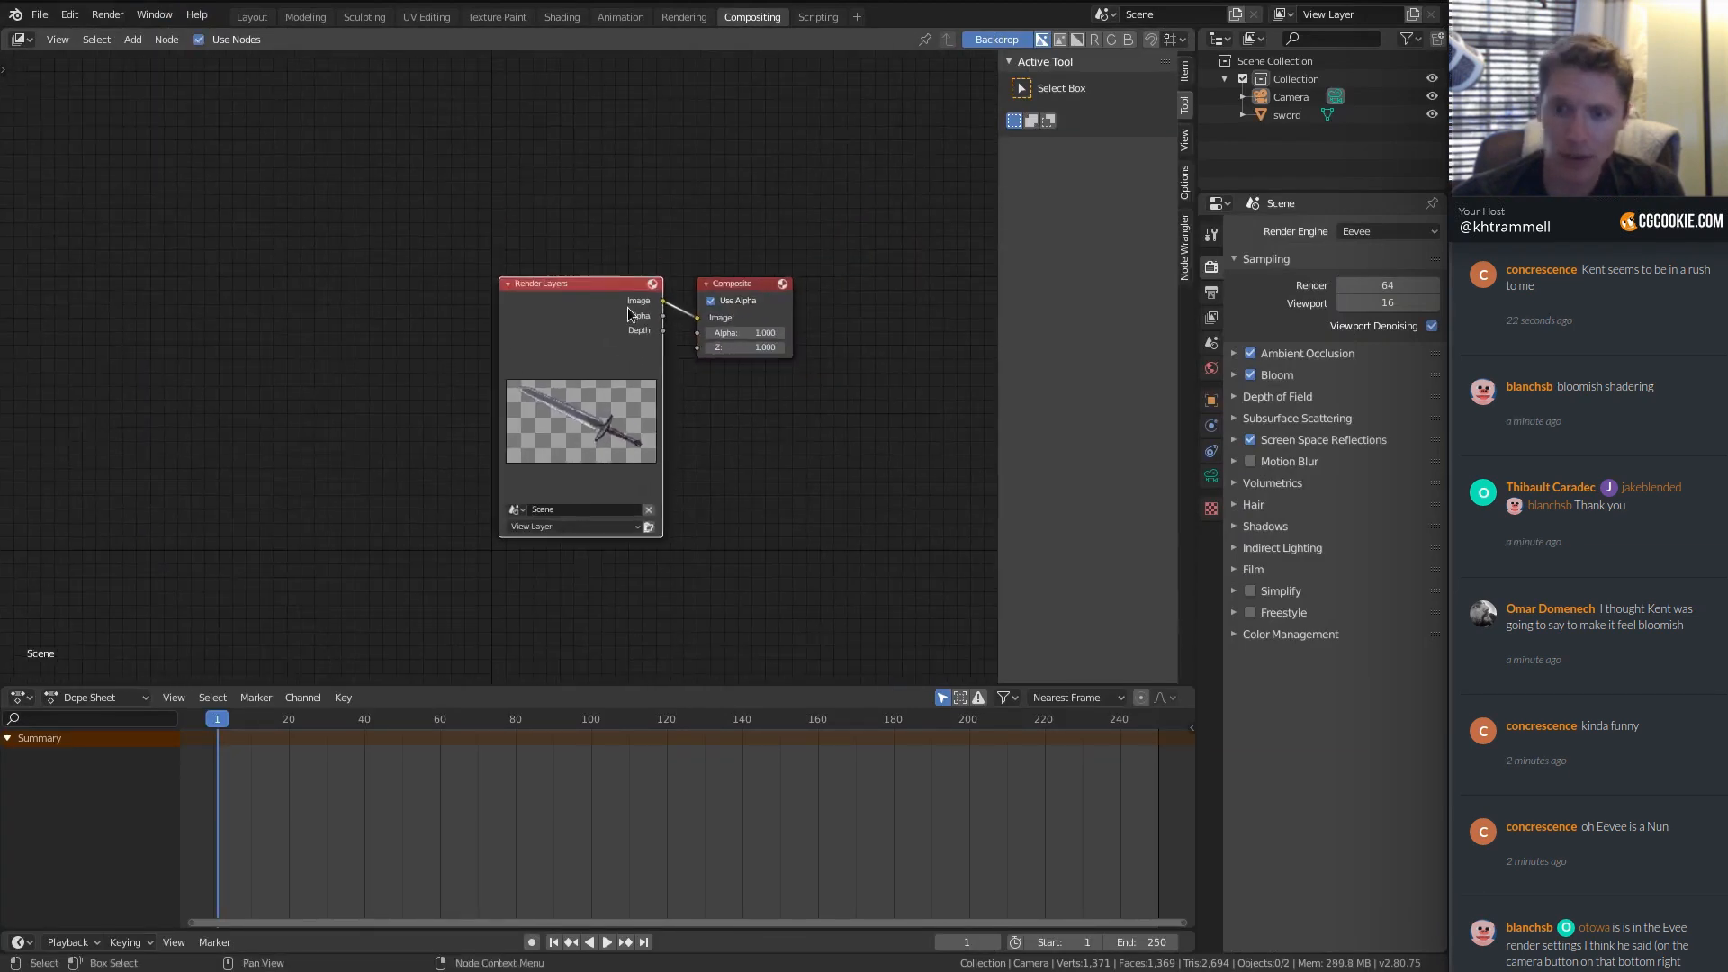
{"action": "left_click_drag", "start_coordinate": [628, 306], "coordinate": [128, 288]}
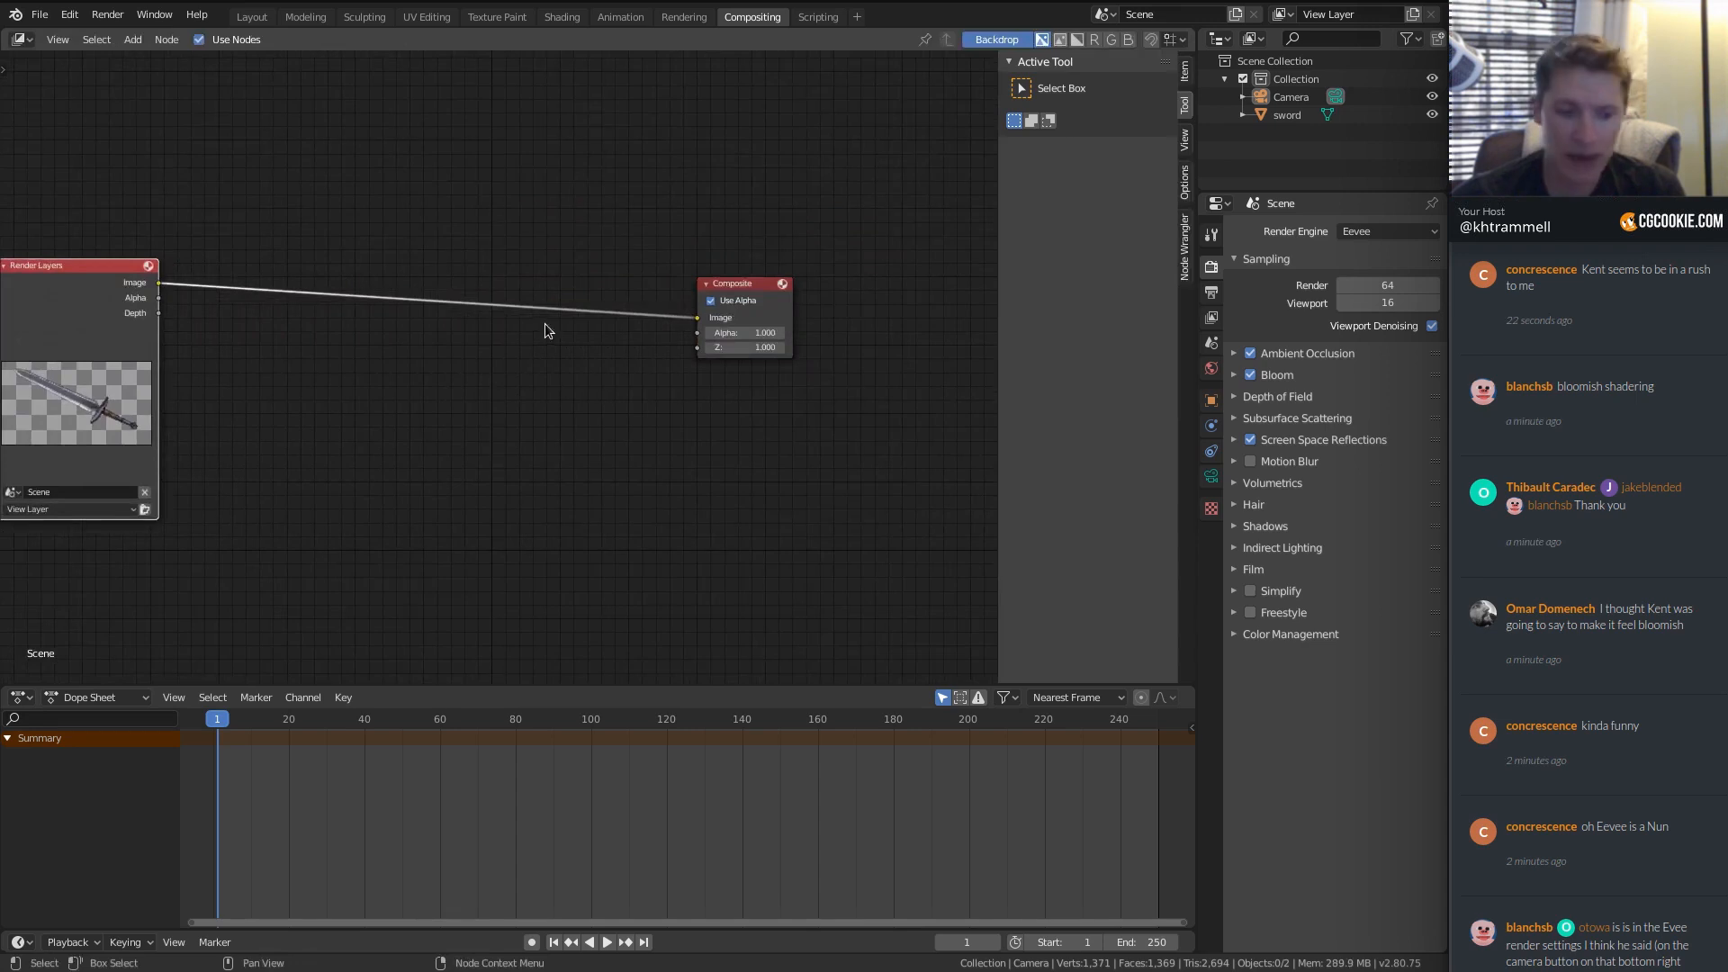
{"action": "middle_click_drag", "start_coordinate": [427, 231], "coordinate": [533, 200]}
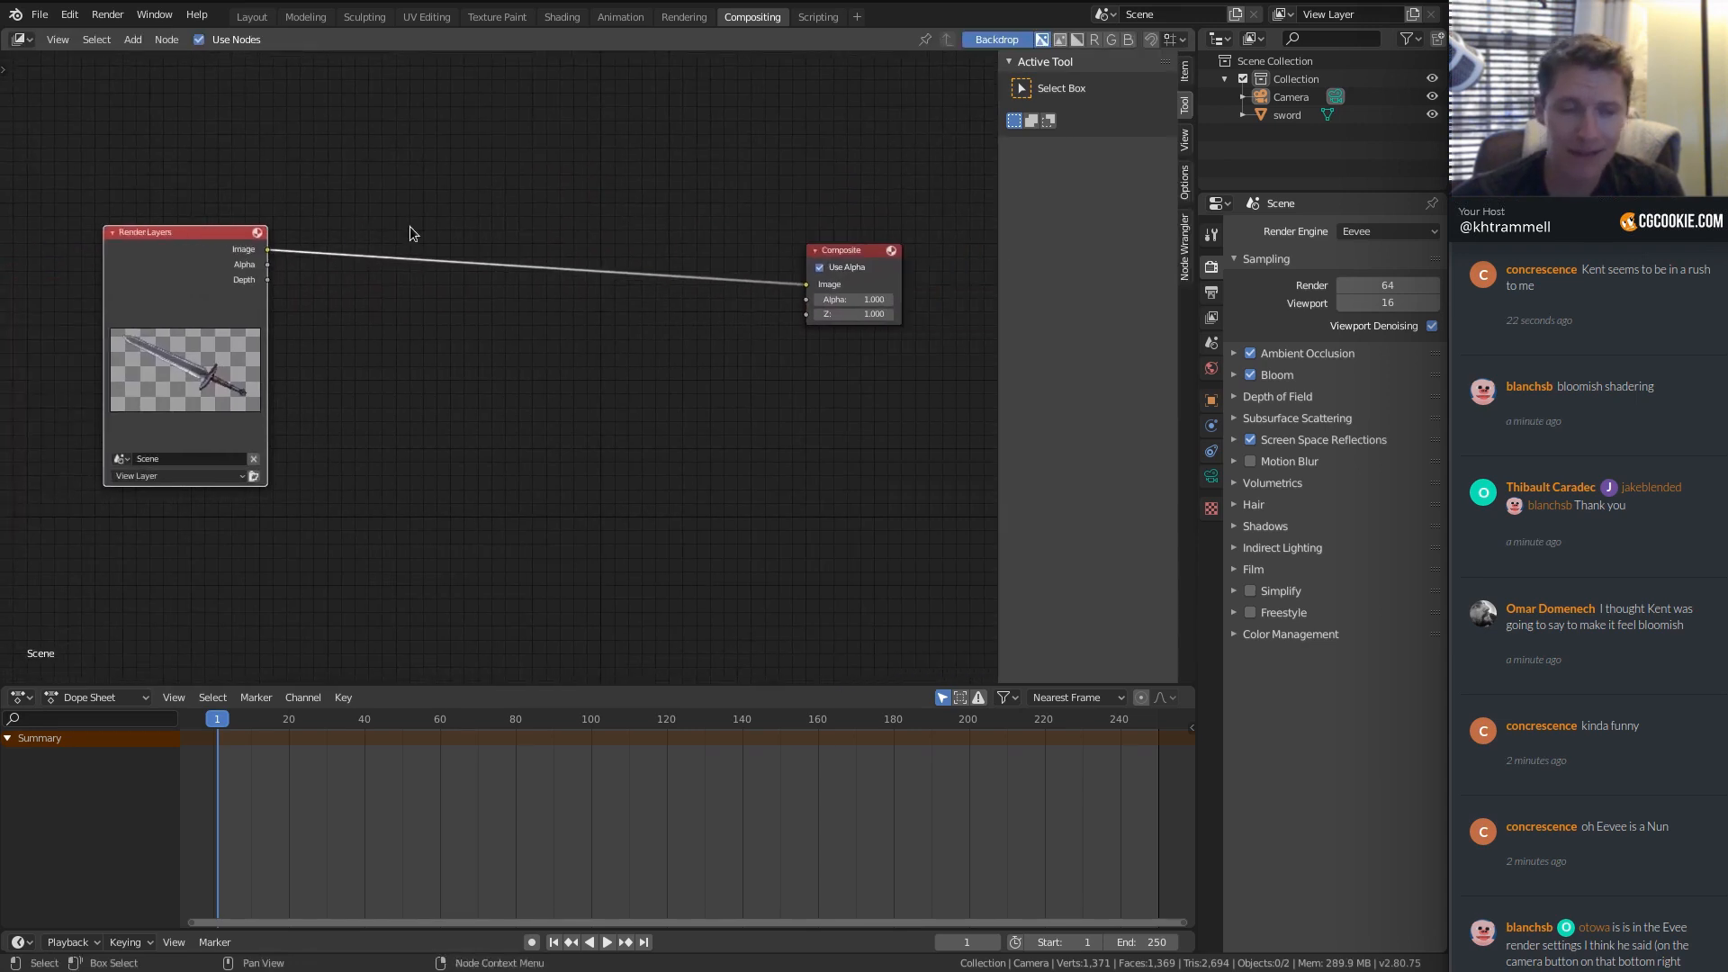
Preview the Render Layers image as backdrop through a Viewer node, and extend the node editor over the dope sheet with its sidebar hidden.
{"action": "left_click", "coordinate": [204, 241], "text": "ctrl+shift"}
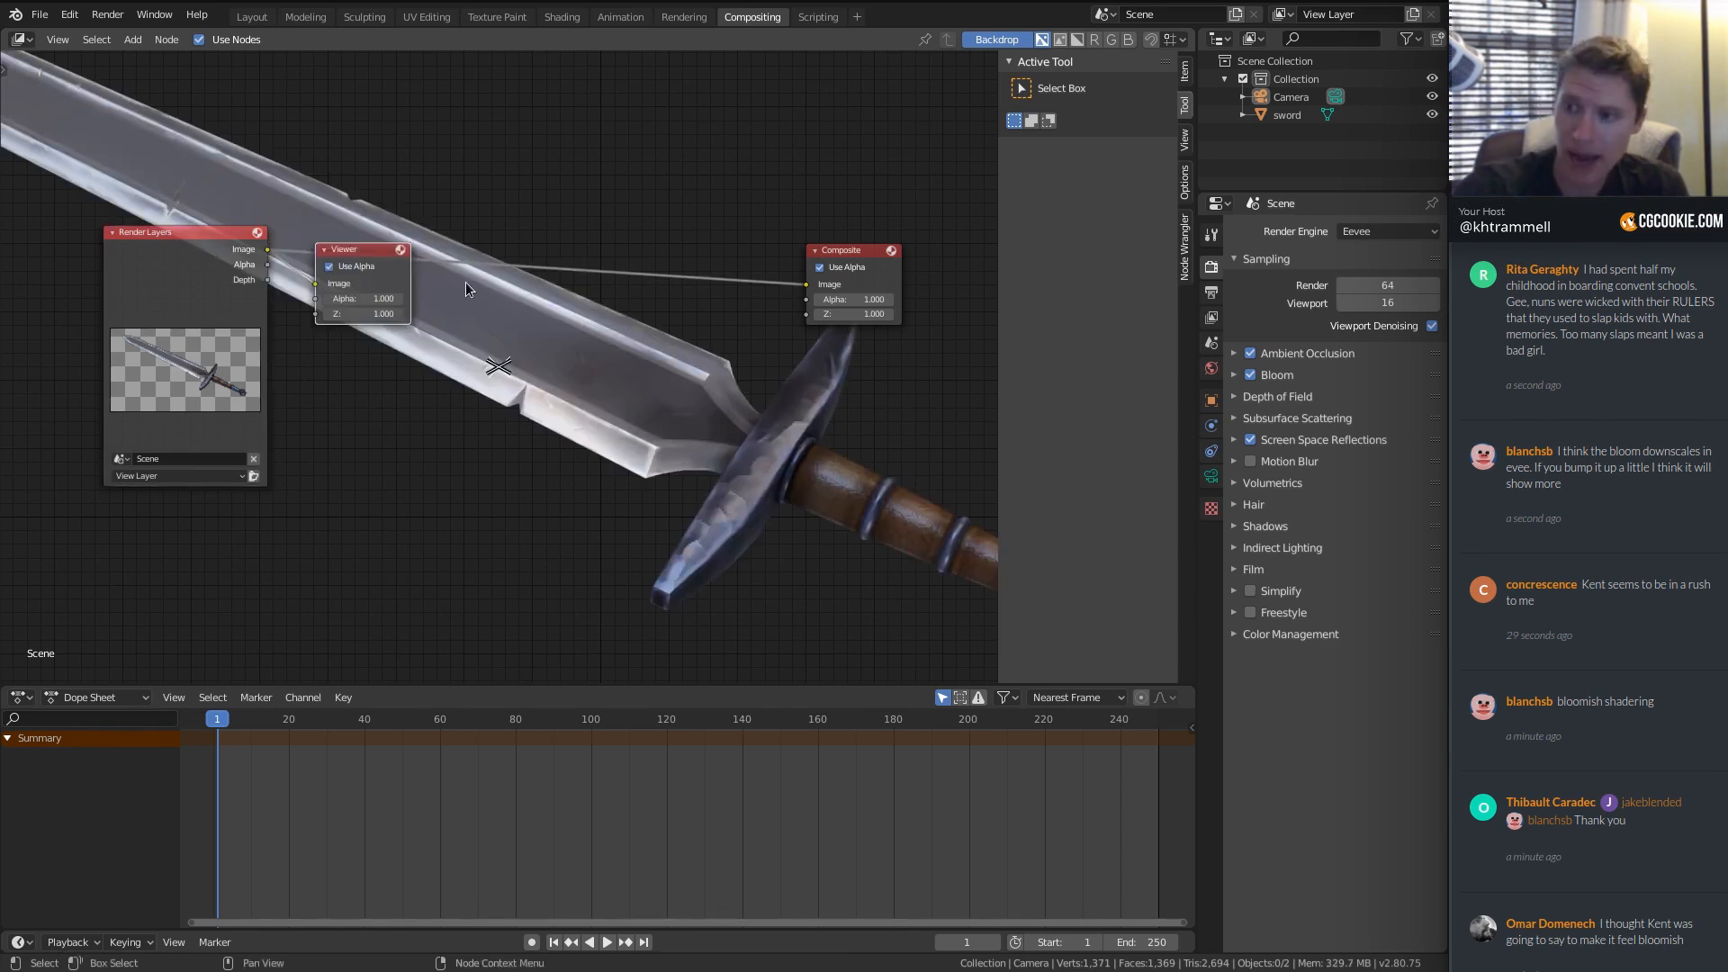
{"action": "key", "text": "n"}
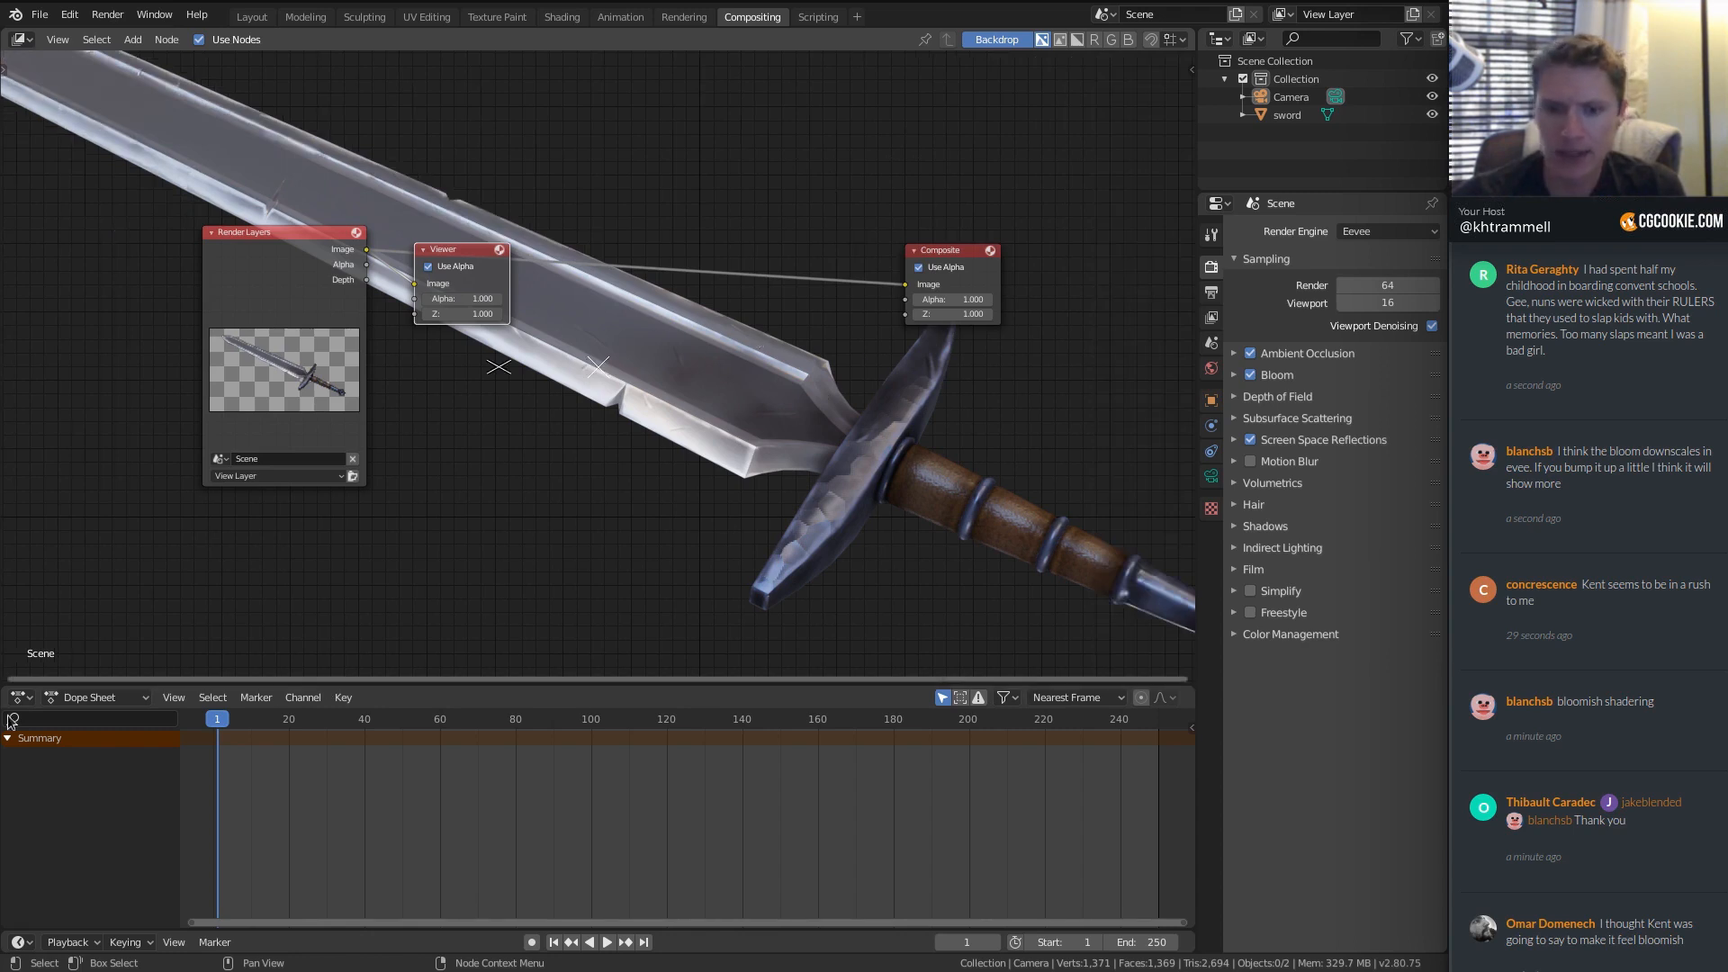
{"action": "left_click_drag", "start_coordinate": [11, 684], "coordinate": [13, 741]}
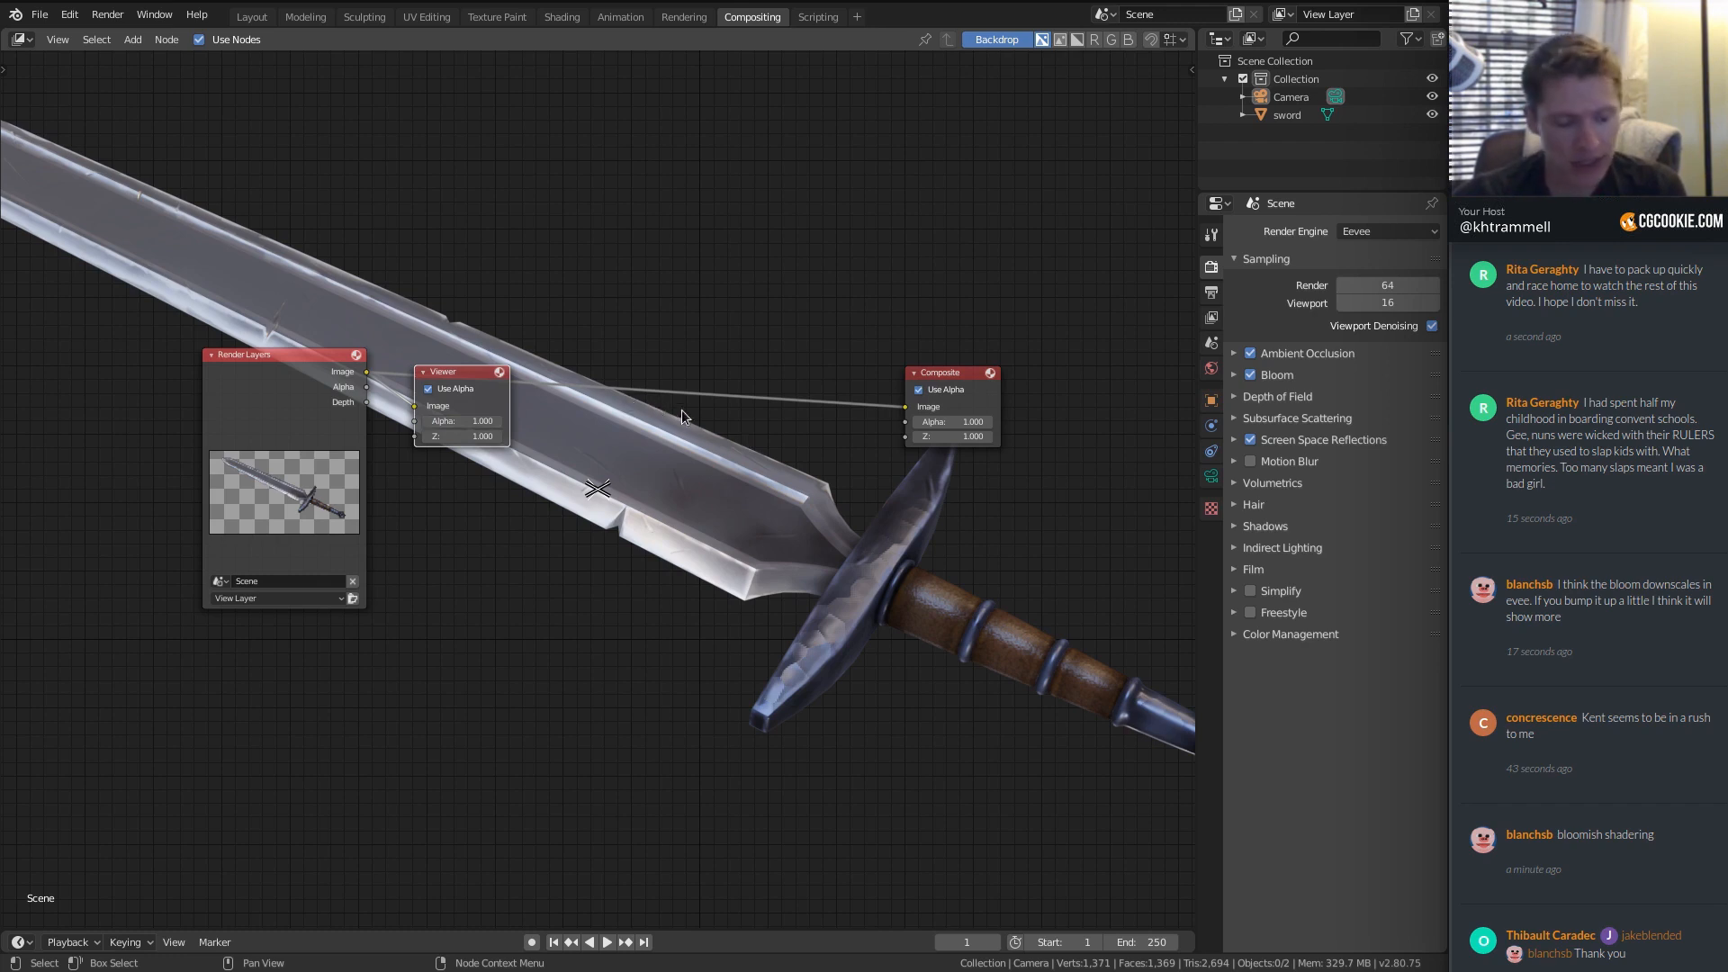
Scale and move the backdrop so the whole sword is visible, and shift the nodes below the blade.
{"action": "key", "text": "v"}
{"action": "key", "text": "v"}
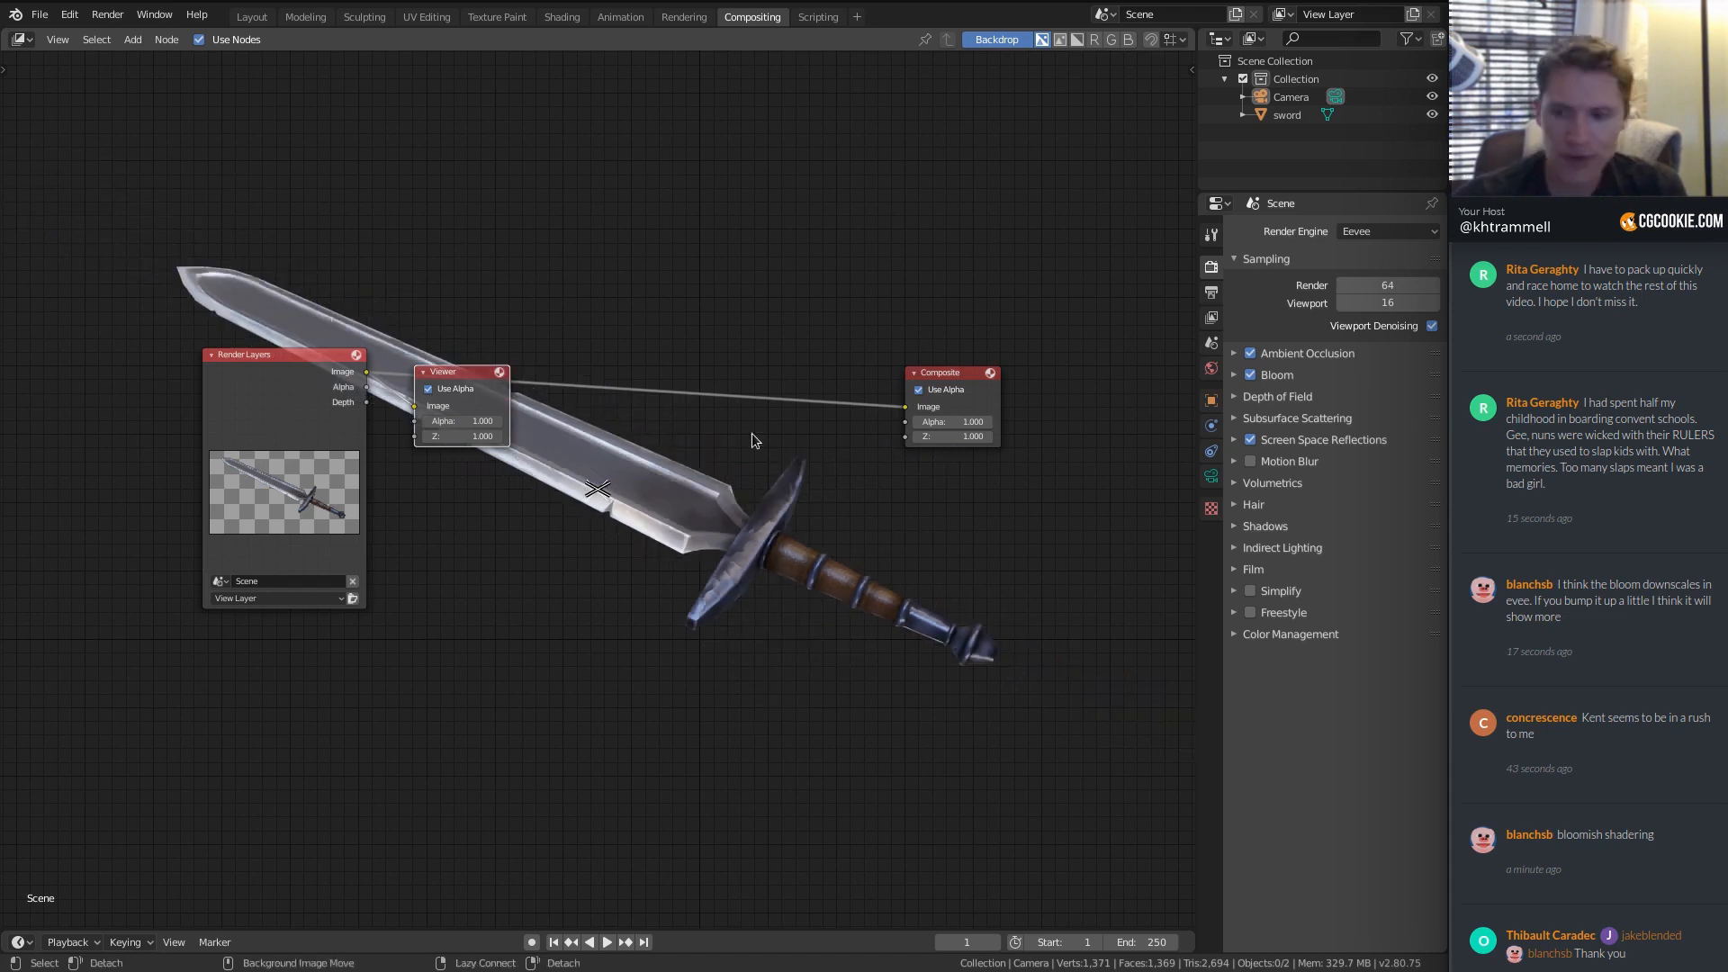
{"action": "key", "text": "alt+v"}
{"action": "key", "text": "alt+v"}
{"action": "middle_click_drag", "start_coordinate": [621, 473], "coordinate": [783, 366], "text": "alt"}
{"action": "key", "text": "a"}
{"action": "key", "text": "g"}
{"action": "left_click", "coordinate": [709, 457]}
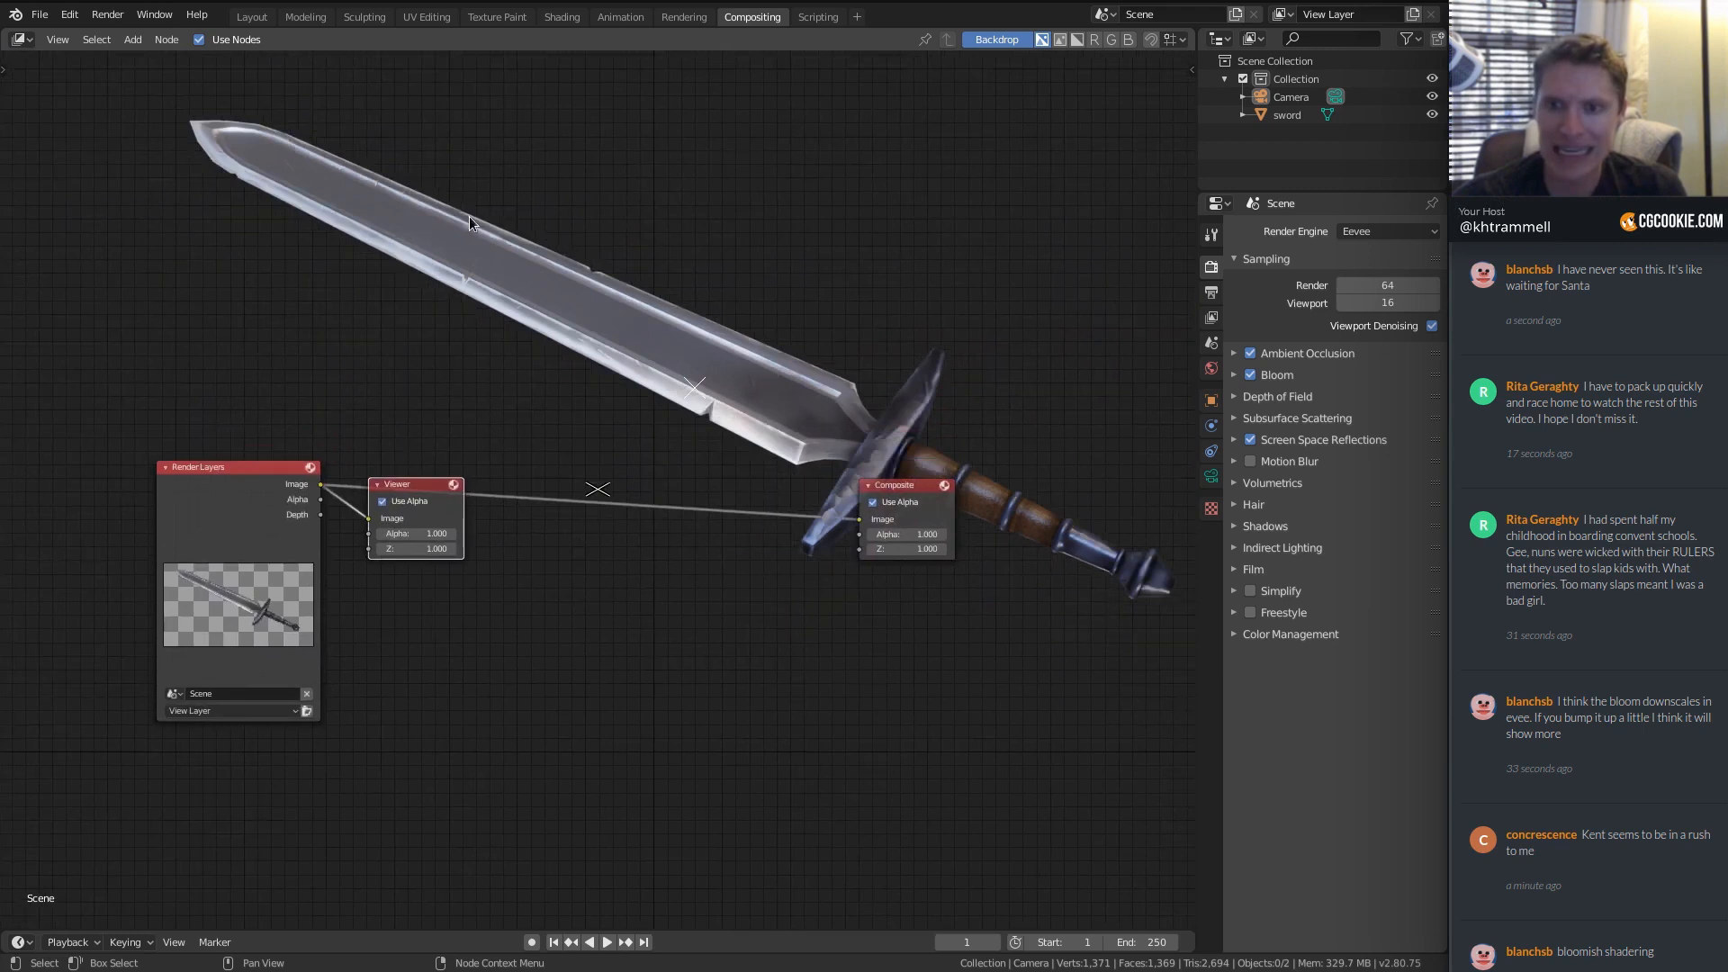
Move the Viewer node directly beneath the Composite node and align the two.
{"action": "scroll", "coordinate": [523, 482], "scroll_direction": "up", "scroll_amount": 2}
{"action": "key", "text": "g"}
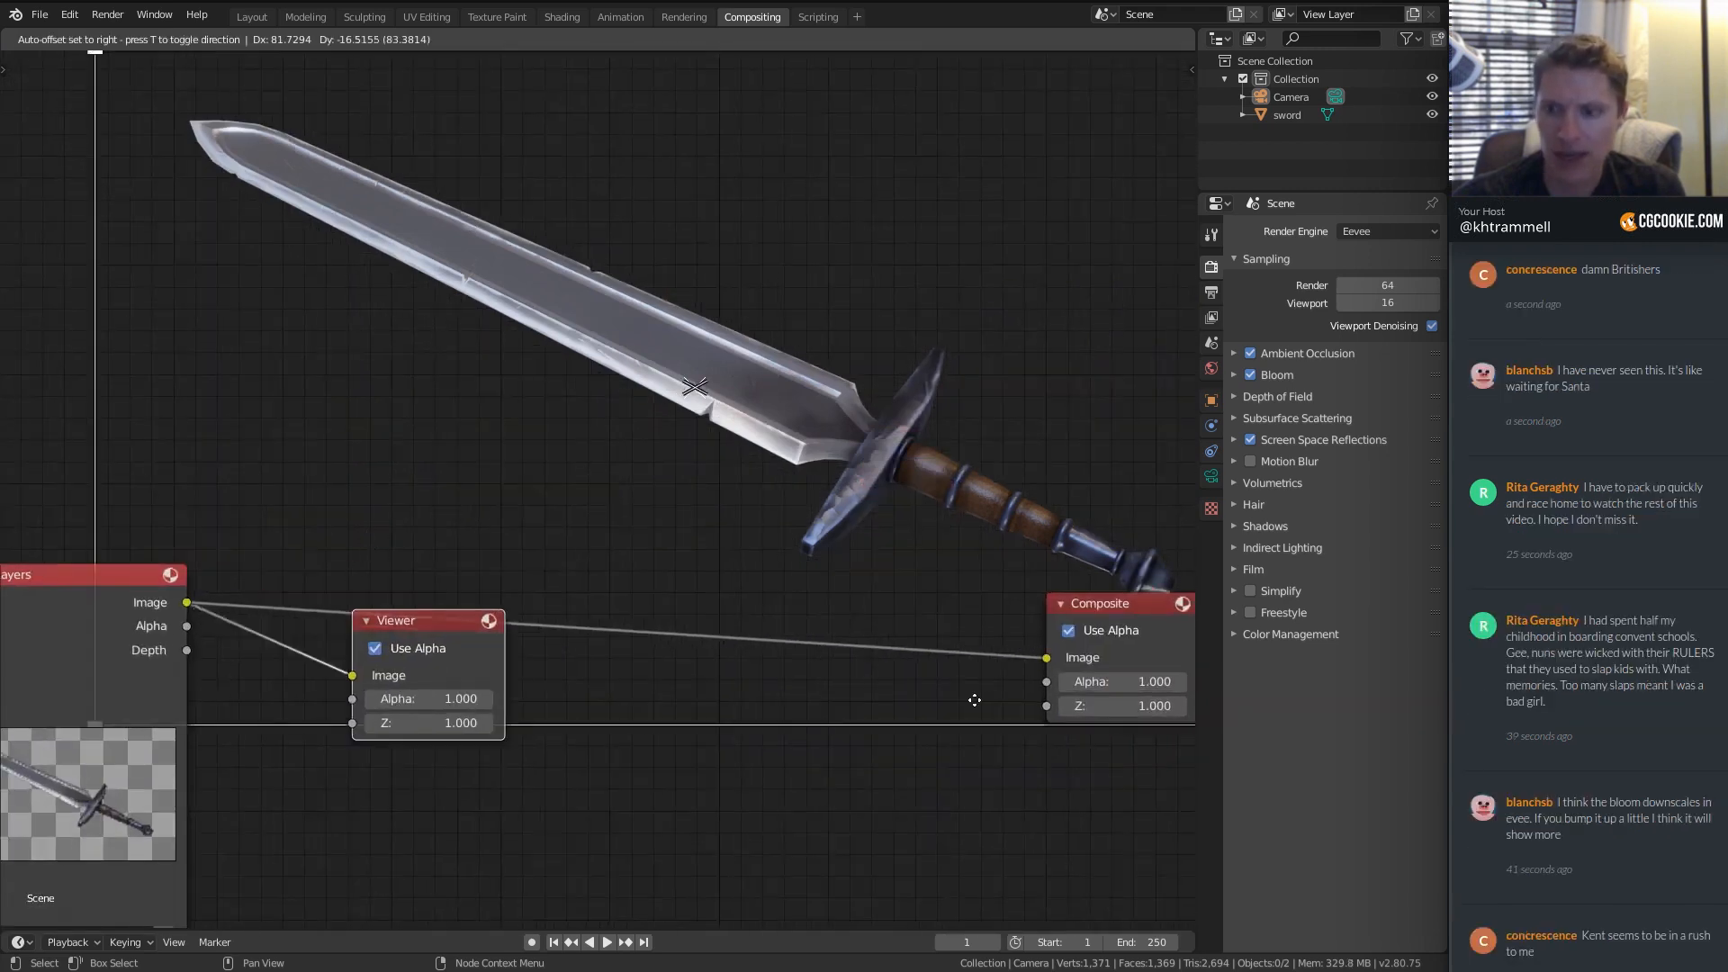
{"action": "left_click", "coordinate": [818, 546]}
{"action": "middle_click_drag", "start_coordinate": [817, 544], "coordinate": [481, 487], "text": "shift"}
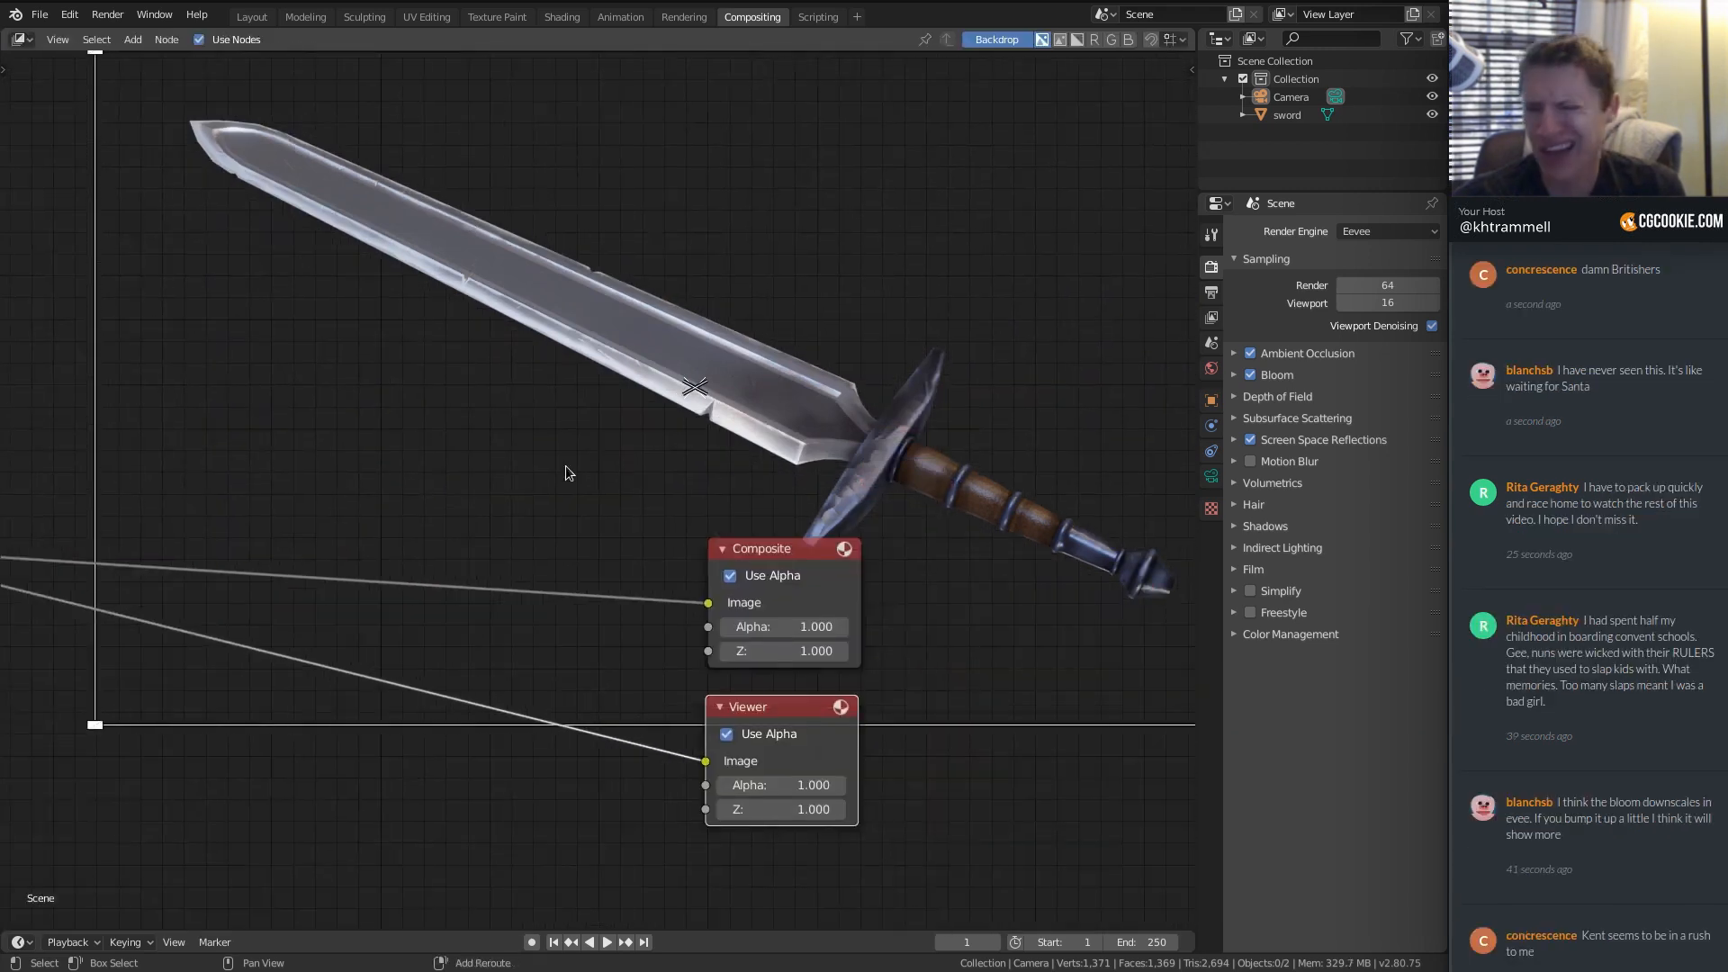
{"action": "middle_click_drag", "start_coordinate": [690, 529], "coordinate": [684, 585], "text": "ctrl"}
{"action": "mouse_move", "coordinate": [741, 545]}
{"action": "left_mouse_down"}
{"action": "mouse_move", "coordinate": [775, 488]}
{"action": "mouse_move", "coordinate": [741, 538]}
{"action": "left_mouse_up"}
{"action": "left_click_drag", "start_coordinate": [753, 689], "coordinate": [756, 671]}
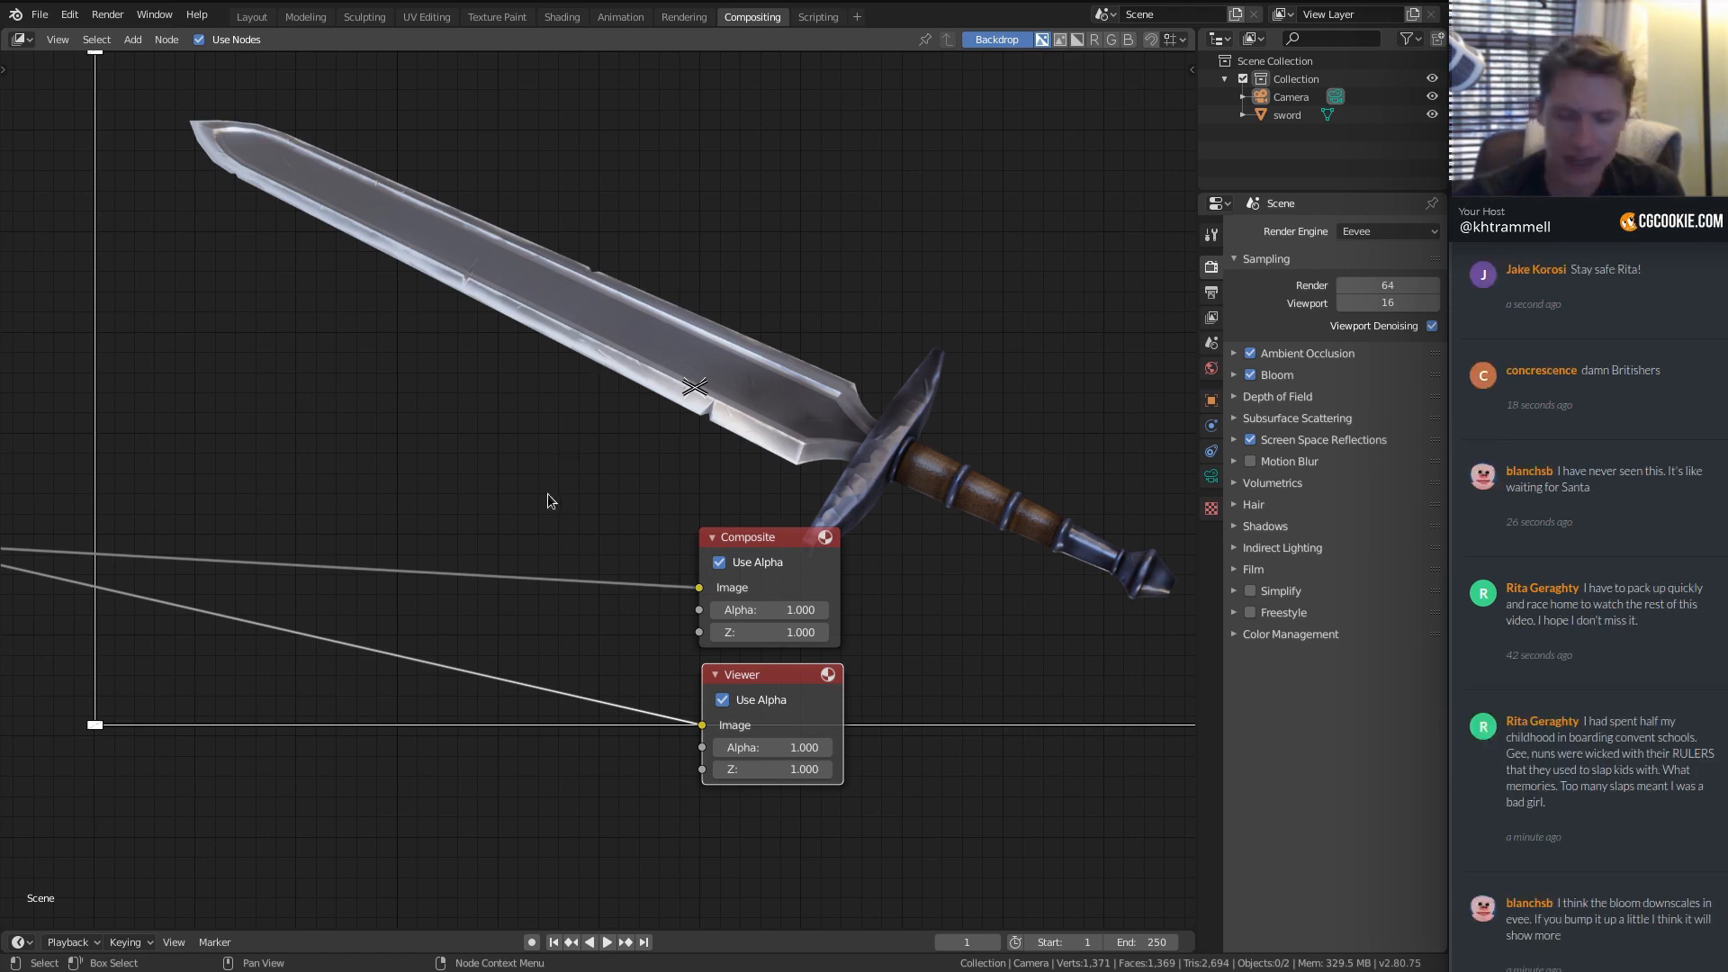
Merge the Composite and Viewer links through a reroute point placed close to both nodes, and reposition the Render Layers node.
{"action": "right_click_drag", "start_coordinate": [521, 486], "coordinate": [518, 794], "text": "shift"}
{"action": "left_click_drag", "start_coordinate": [522, 630], "coordinate": [607, 630]}
{"action": "middle_click_drag", "start_coordinate": [532, 468], "coordinate": [632, 622], "text": "ctrl"}
{"action": "middle_click_drag", "start_coordinate": [632, 621], "coordinate": [791, 631], "text": "shift"}
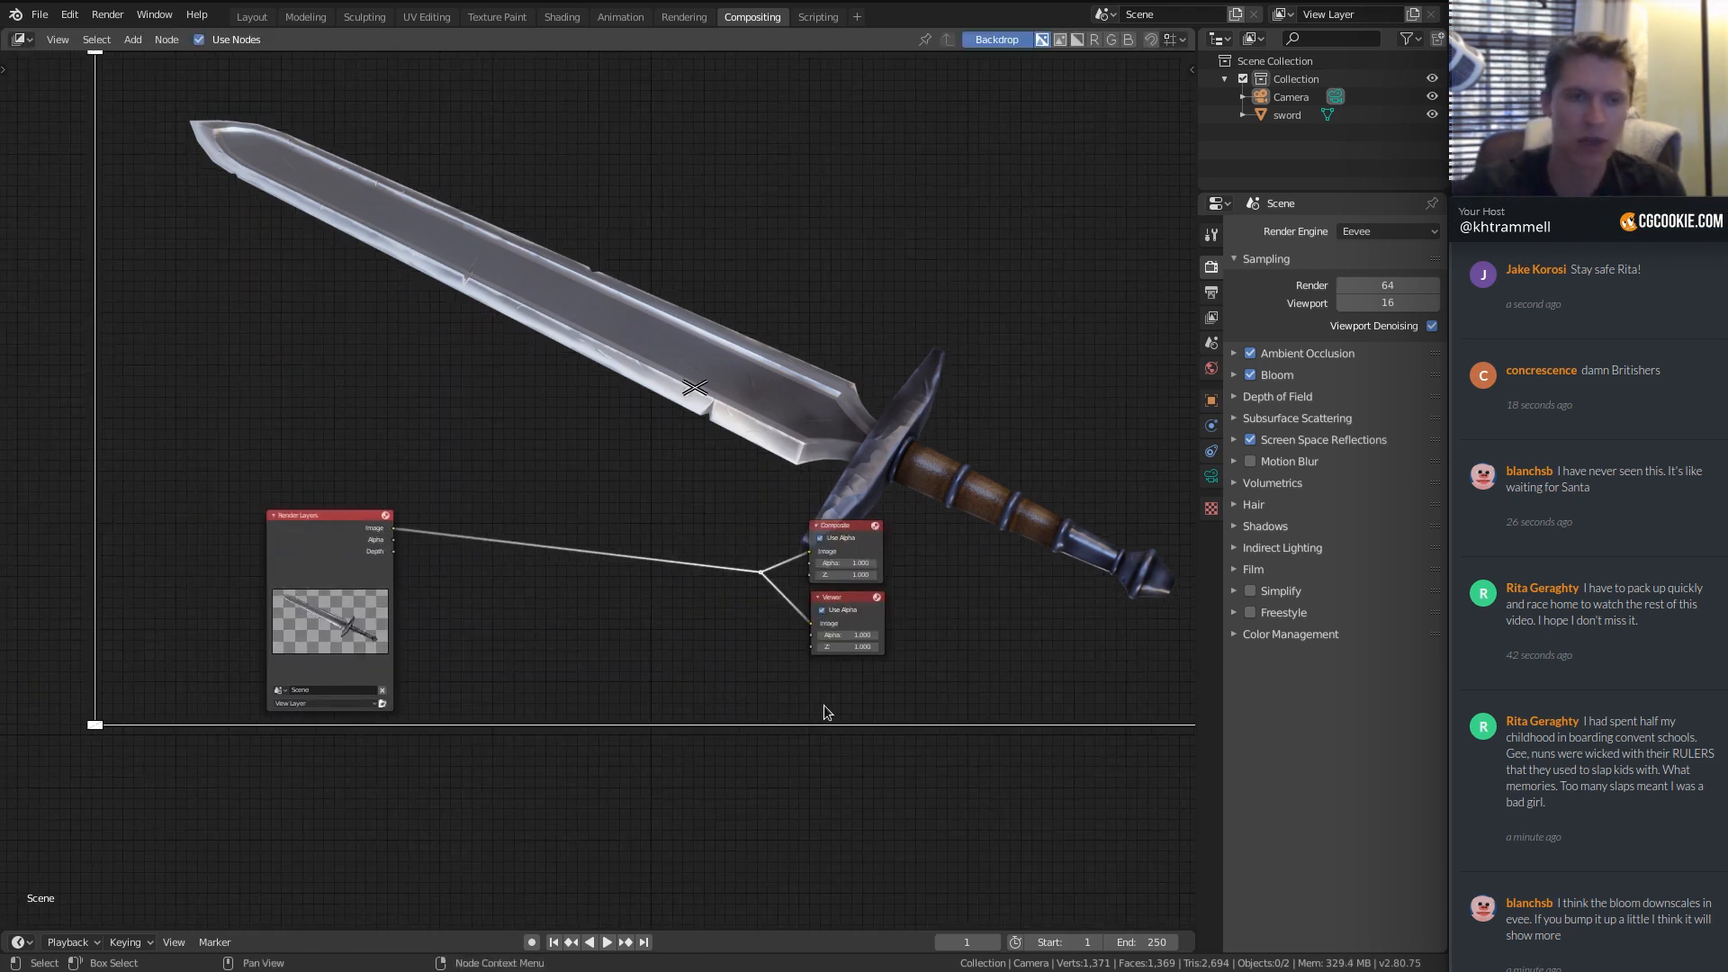
{"action": "middle_click_drag", "start_coordinate": [785, 699], "coordinate": [664, 606], "text": "ctrl"}
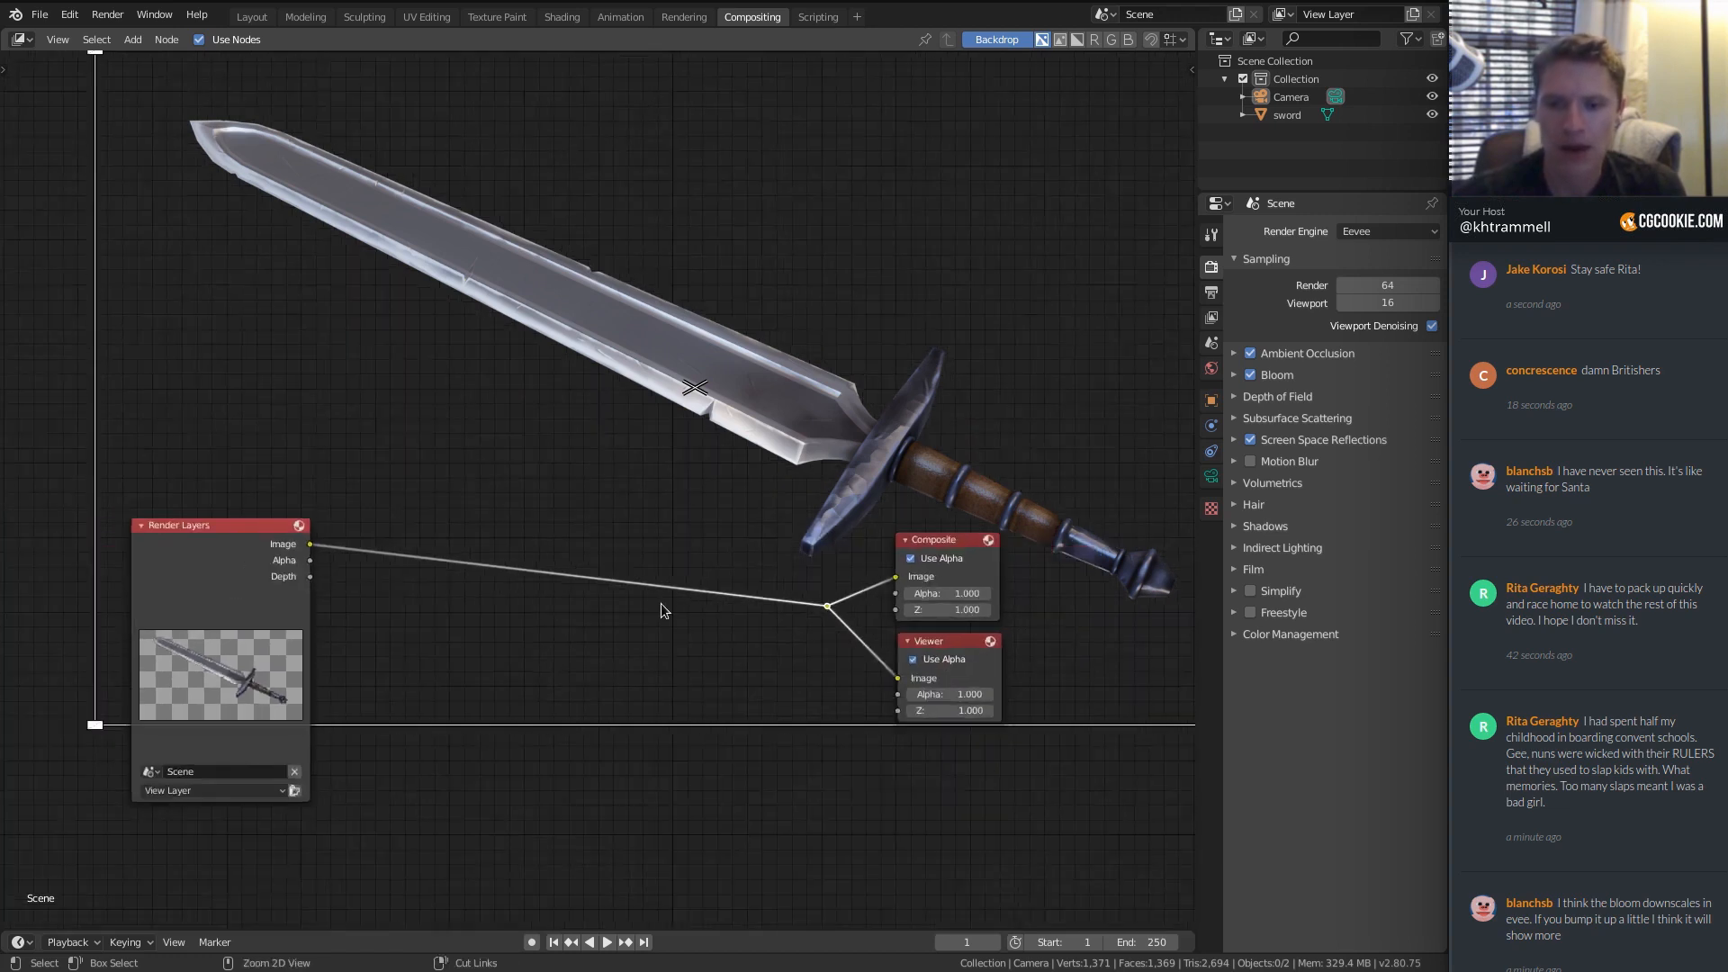
{"action": "middle_click_drag", "start_coordinate": [585, 532], "coordinate": [504, 509], "text": "ctrl"}
{"action": "left_click_drag", "start_coordinate": [175, 564], "coordinate": [144, 587]}
{"action": "middle_click_drag", "start_coordinate": [413, 496], "coordinate": [566, 455], "text": "shift"}
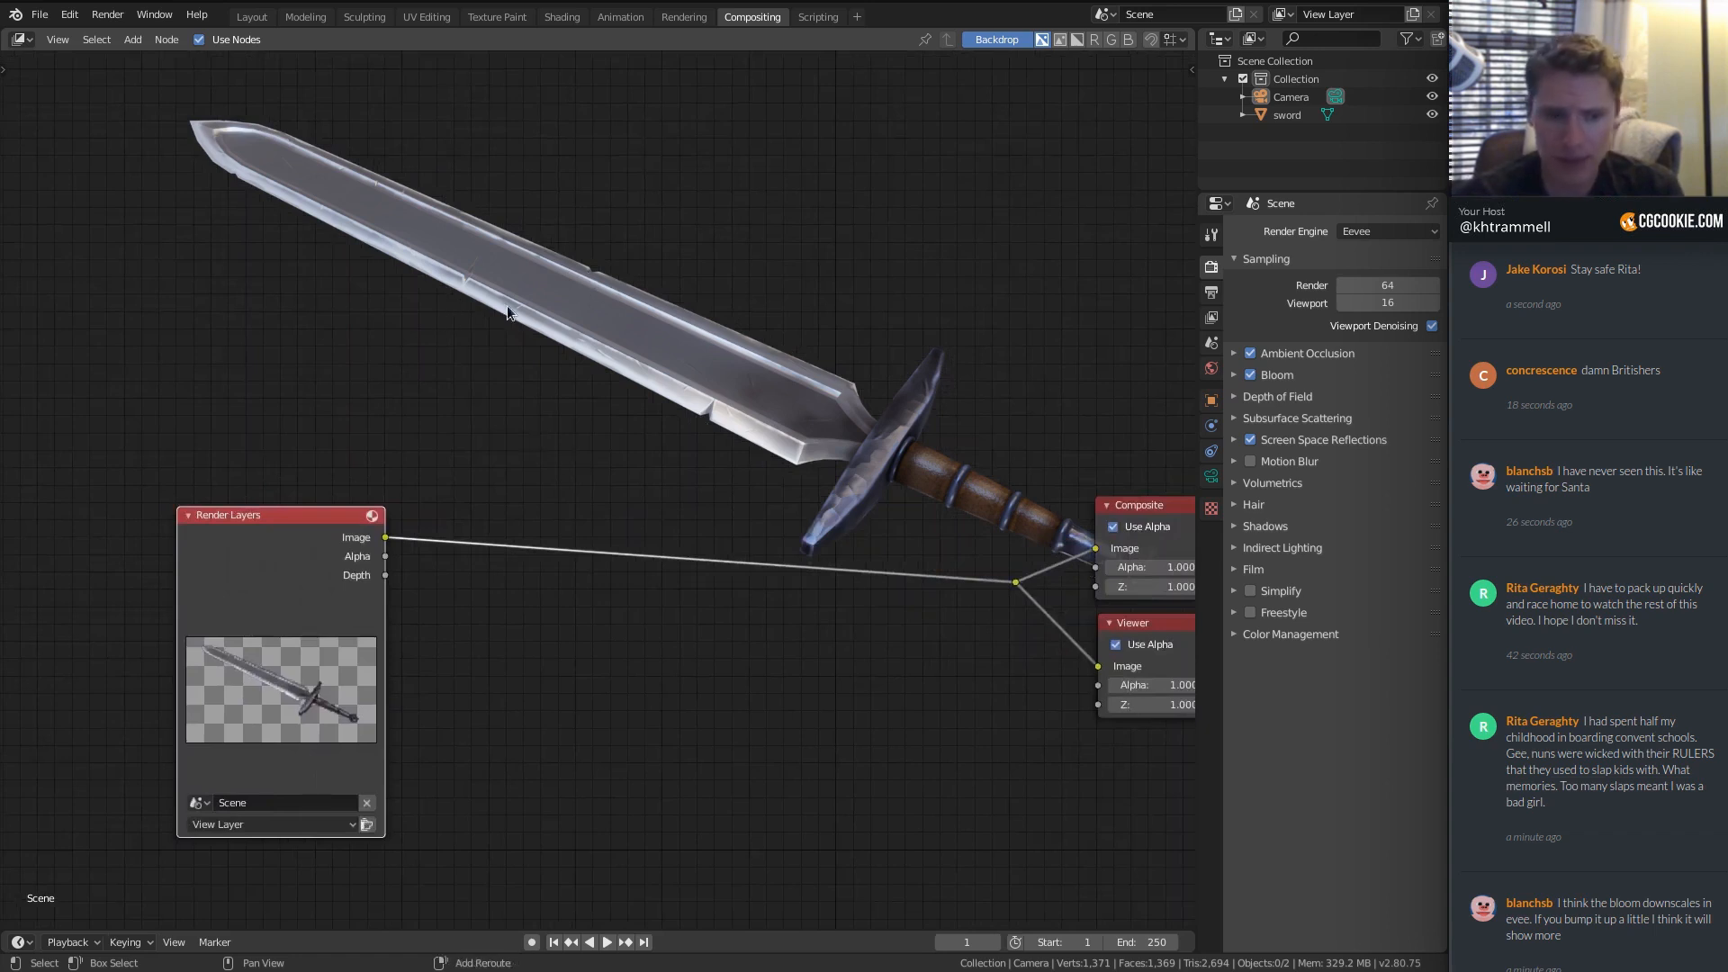
{"action": "key", "text": "shift+a"}
{"action": "mouse_move", "coordinate": [455, 369]}
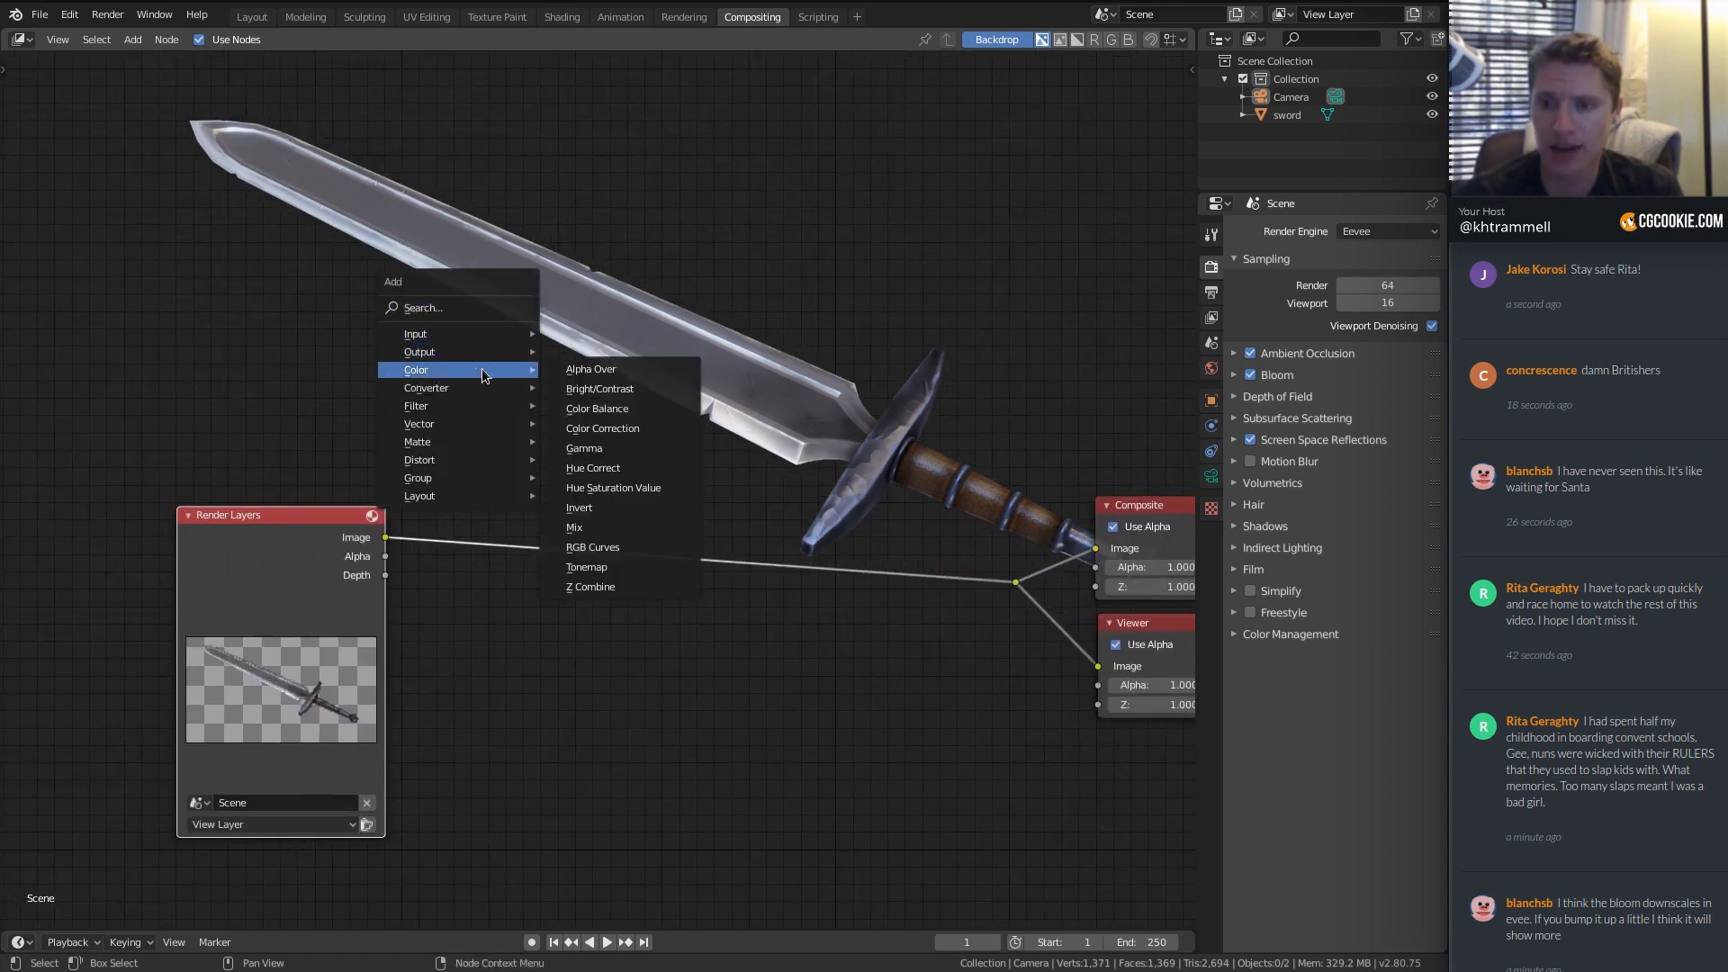
{"action": "left_click", "coordinate": [591, 531]}
{"action": "left_click", "coordinate": [513, 295]}
{"action": "key", "text": "x"}
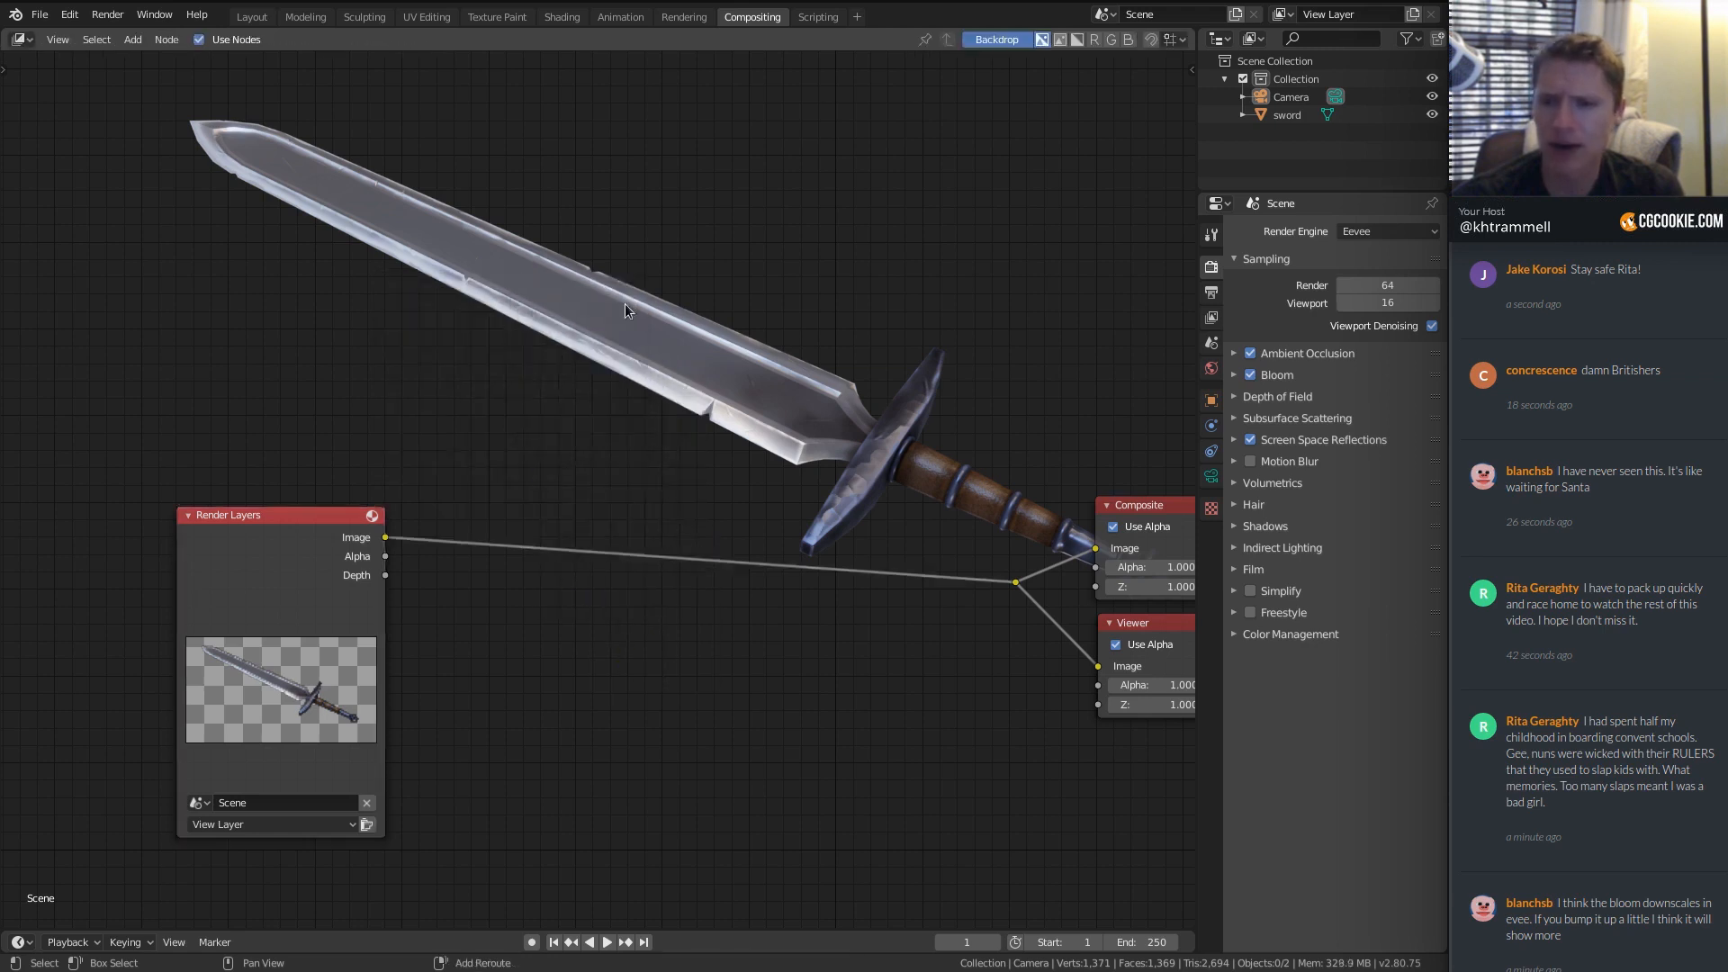
Insert an Alpha Over node between Render Layers and the reroute, feeding the render into its second Image input over the white colour.
{"action": "key", "text": "shift+a"}
{"action": "mouse_move", "coordinate": [616, 304]}
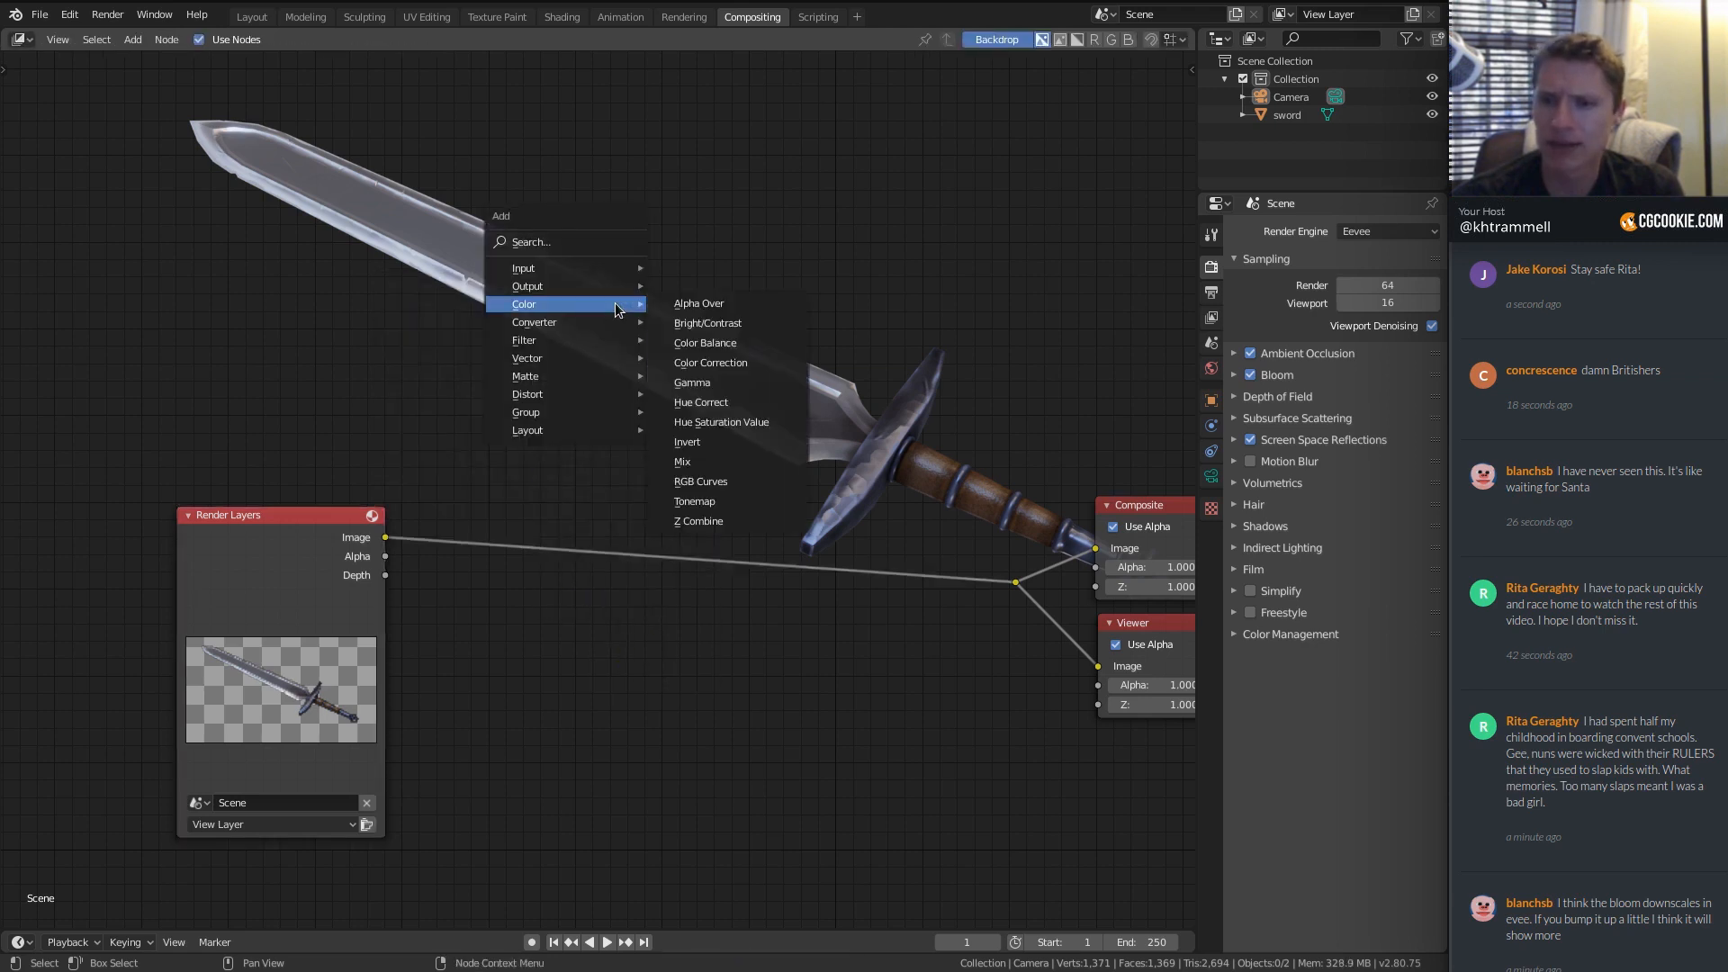
{"action": "left_click", "coordinate": [699, 303]}
{"action": "left_click", "coordinate": [565, 439]}
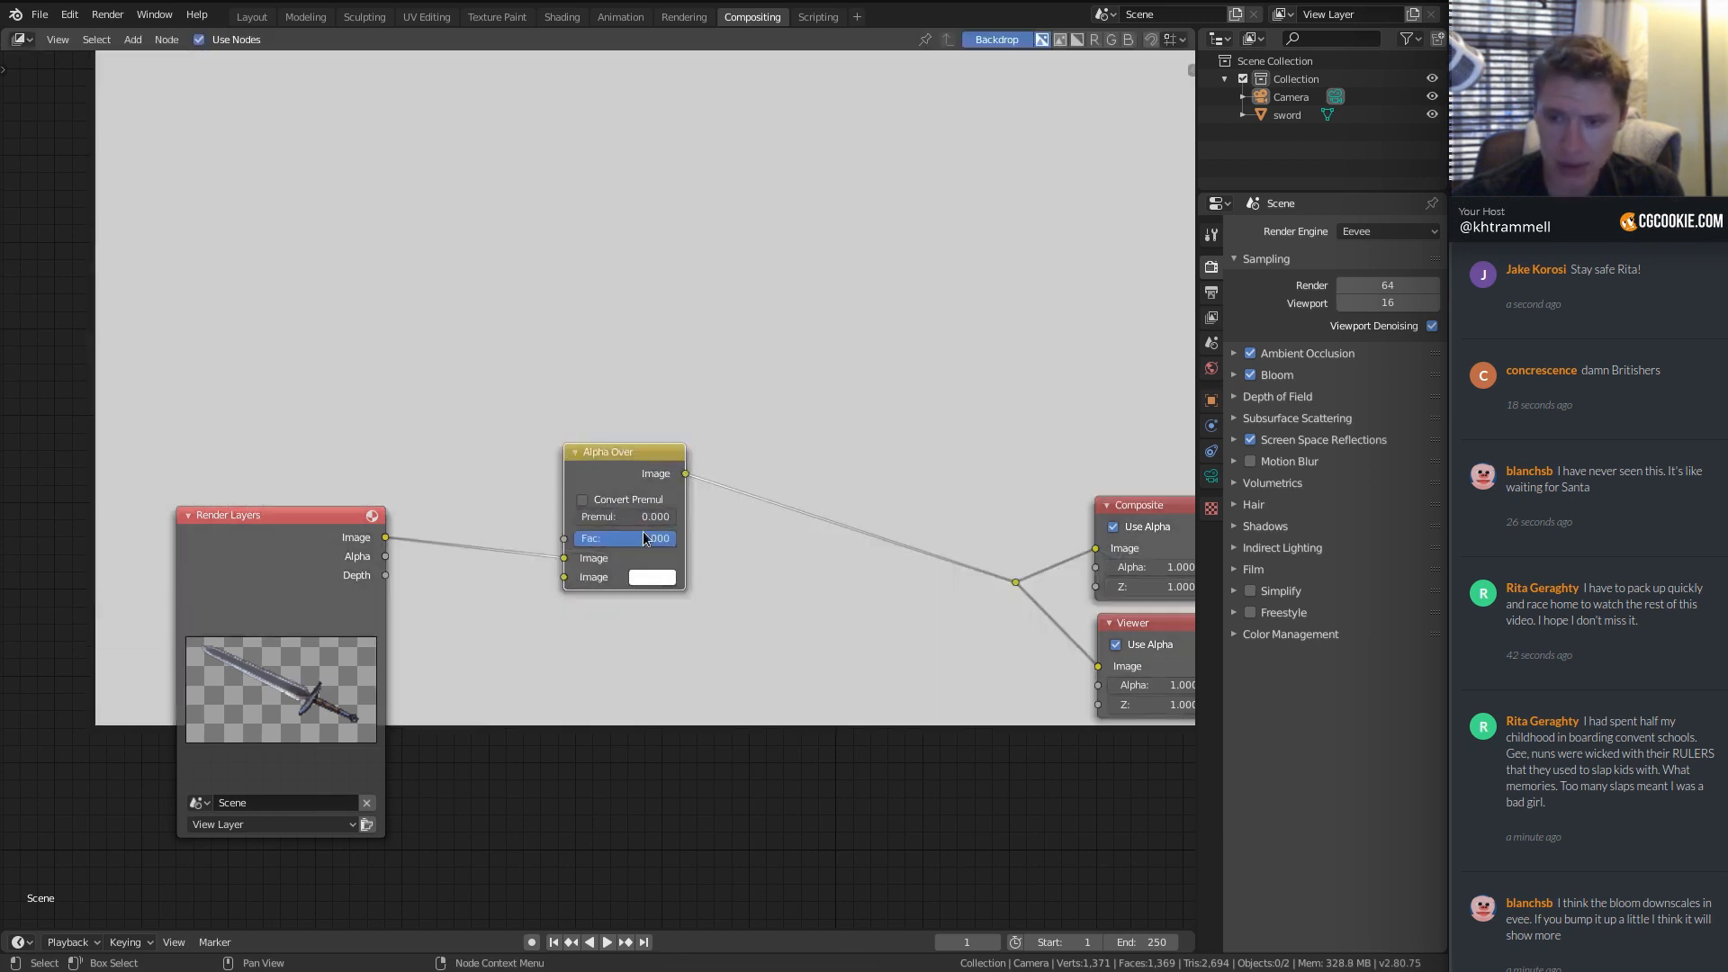
{"action": "scroll", "coordinate": [592, 618], "scroll_direction": "up", "scroll_amount": 3}
{"action": "mouse_move", "coordinate": [537, 610]}
{"action": "left_mouse_down"}
{"action": "mouse_move", "coordinate": [462, 618]}
{"action": "mouse_move", "coordinate": [456, 642]}
{"action": "mouse_move", "coordinate": [537, 644]}
{"action": "left_mouse_up"}
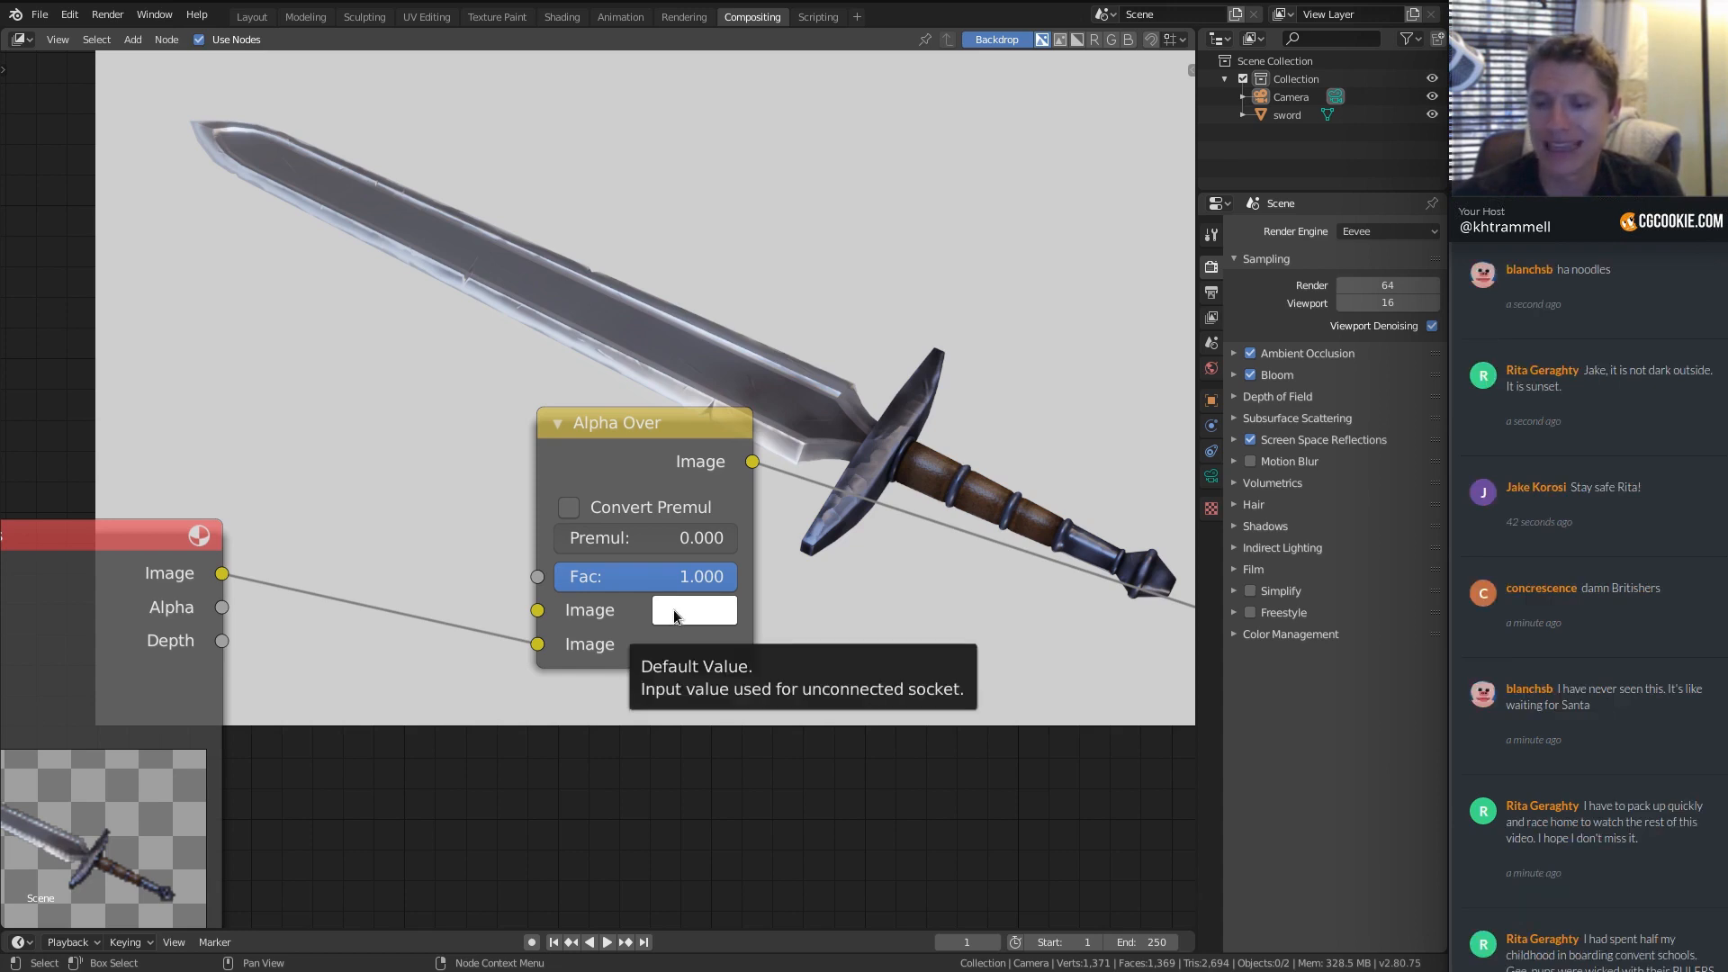
{"action": "scroll", "coordinate": [945, 556], "scroll_direction": "down", "scroll_amount": 2}
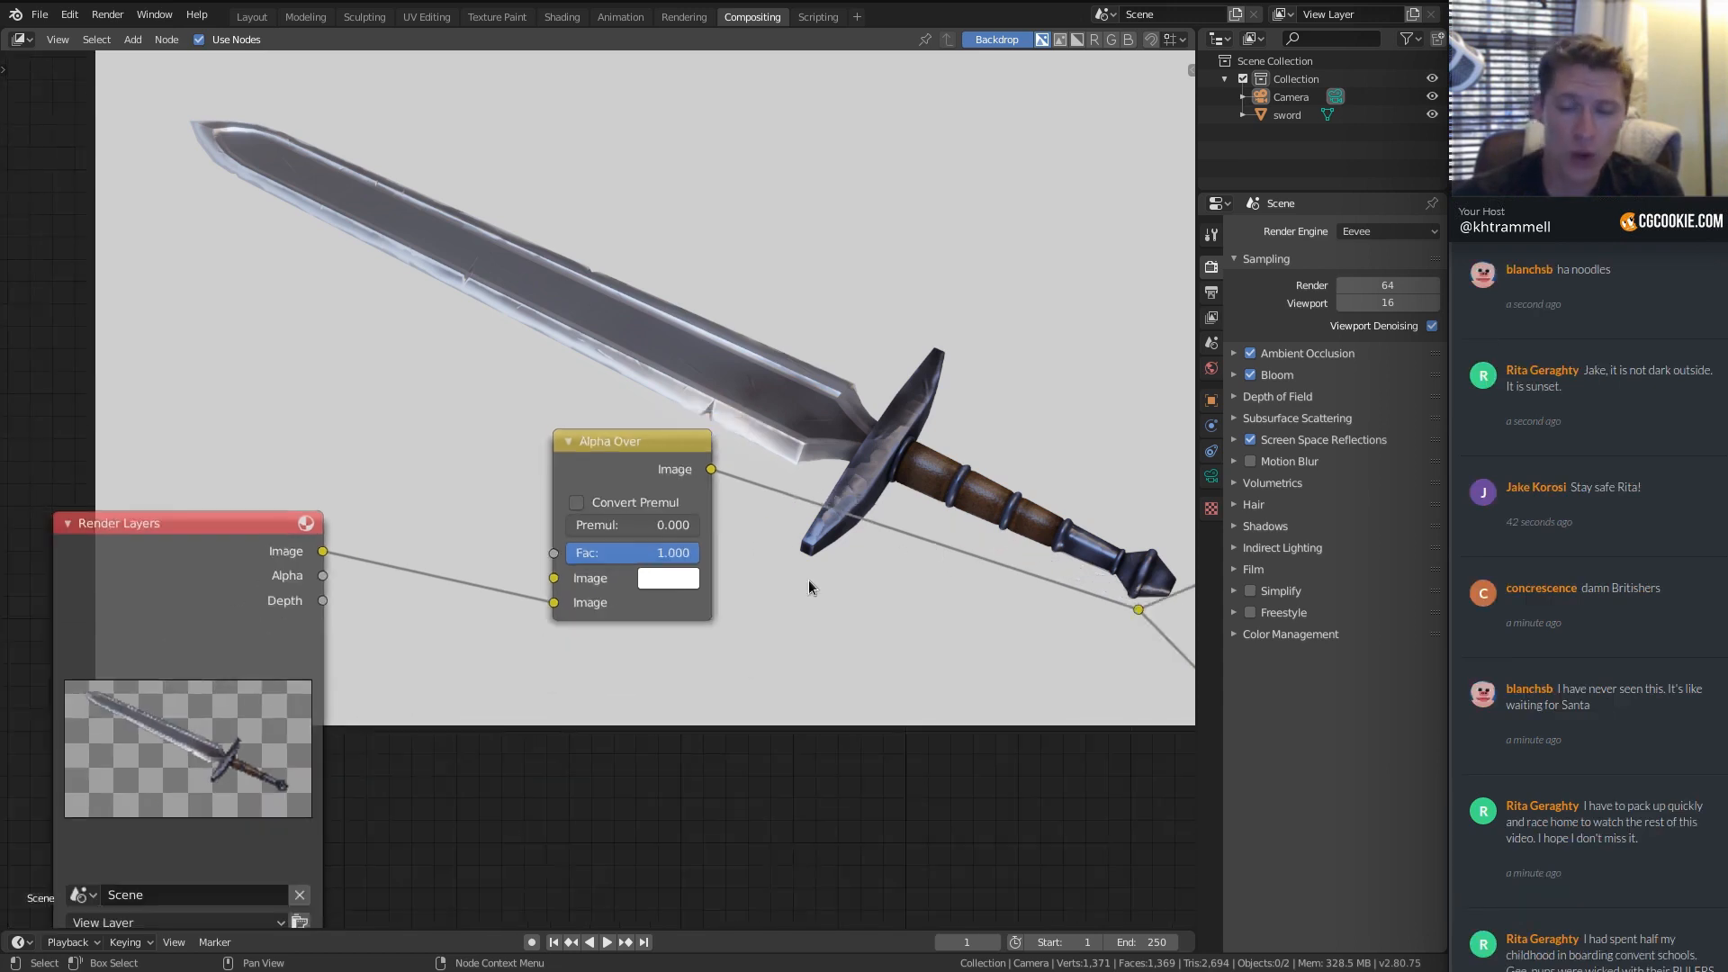
Try pink, green, brown and purple for the Alpha Over node's background colour and settle on a dark navy blue.
{"action": "left_click", "coordinate": [666, 578]}
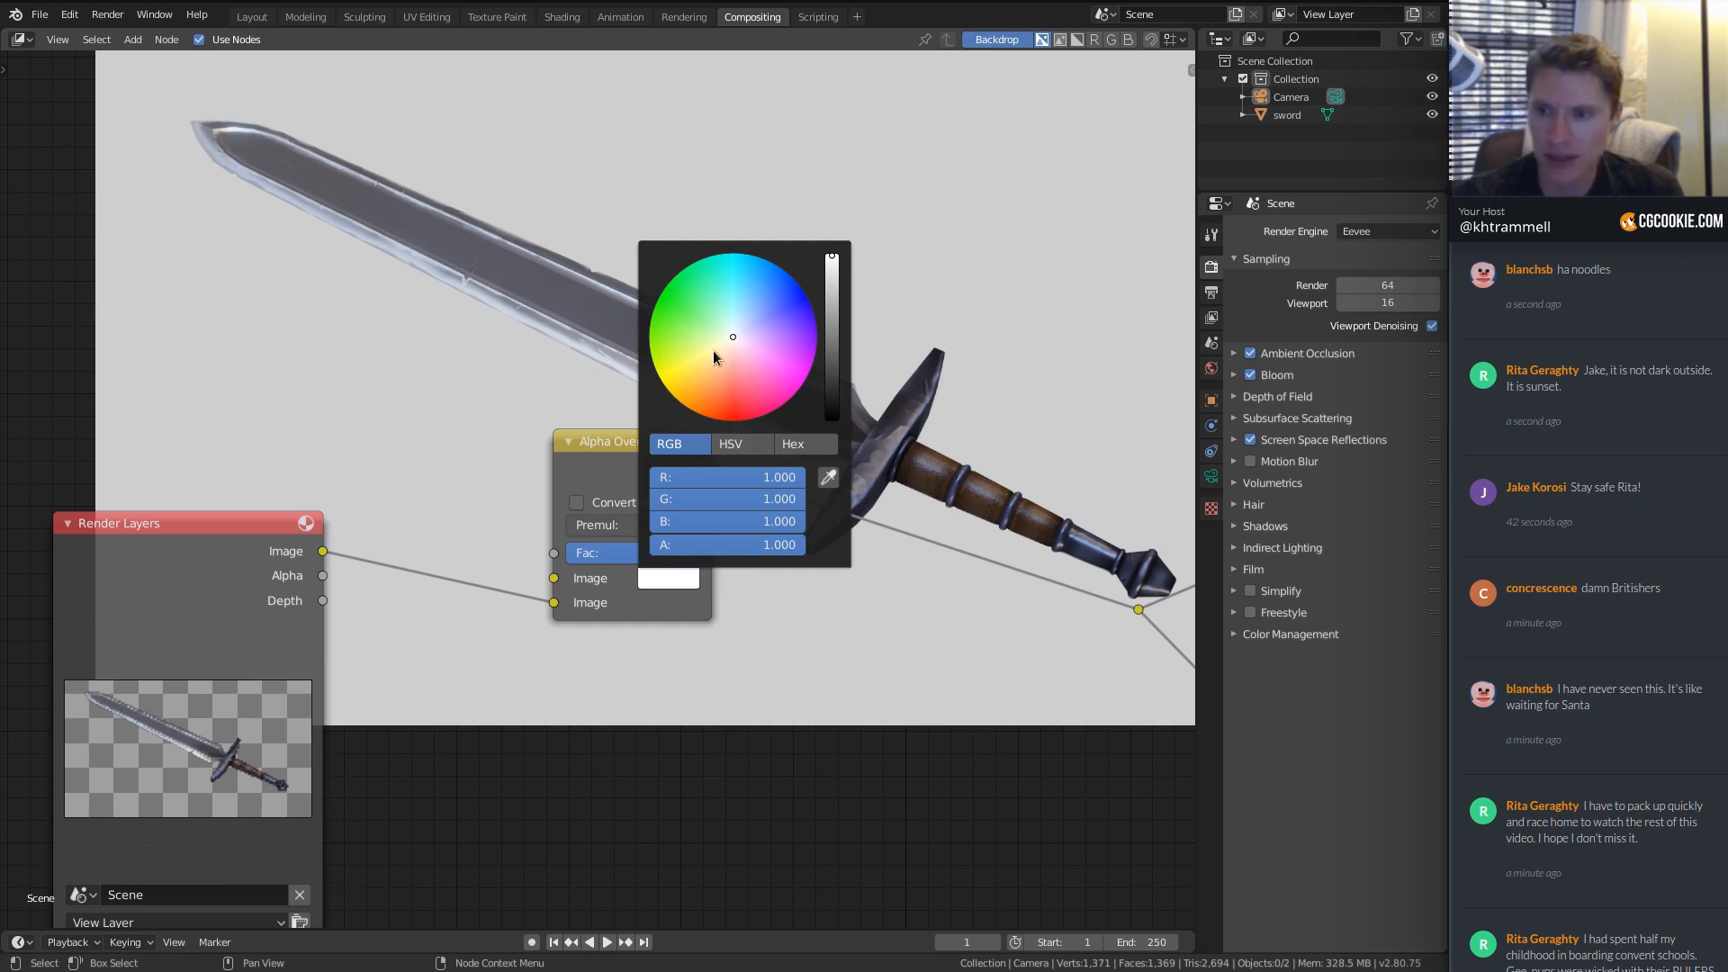
{"action": "left_click_drag", "start_coordinate": [754, 367], "coordinate": [760, 376]}
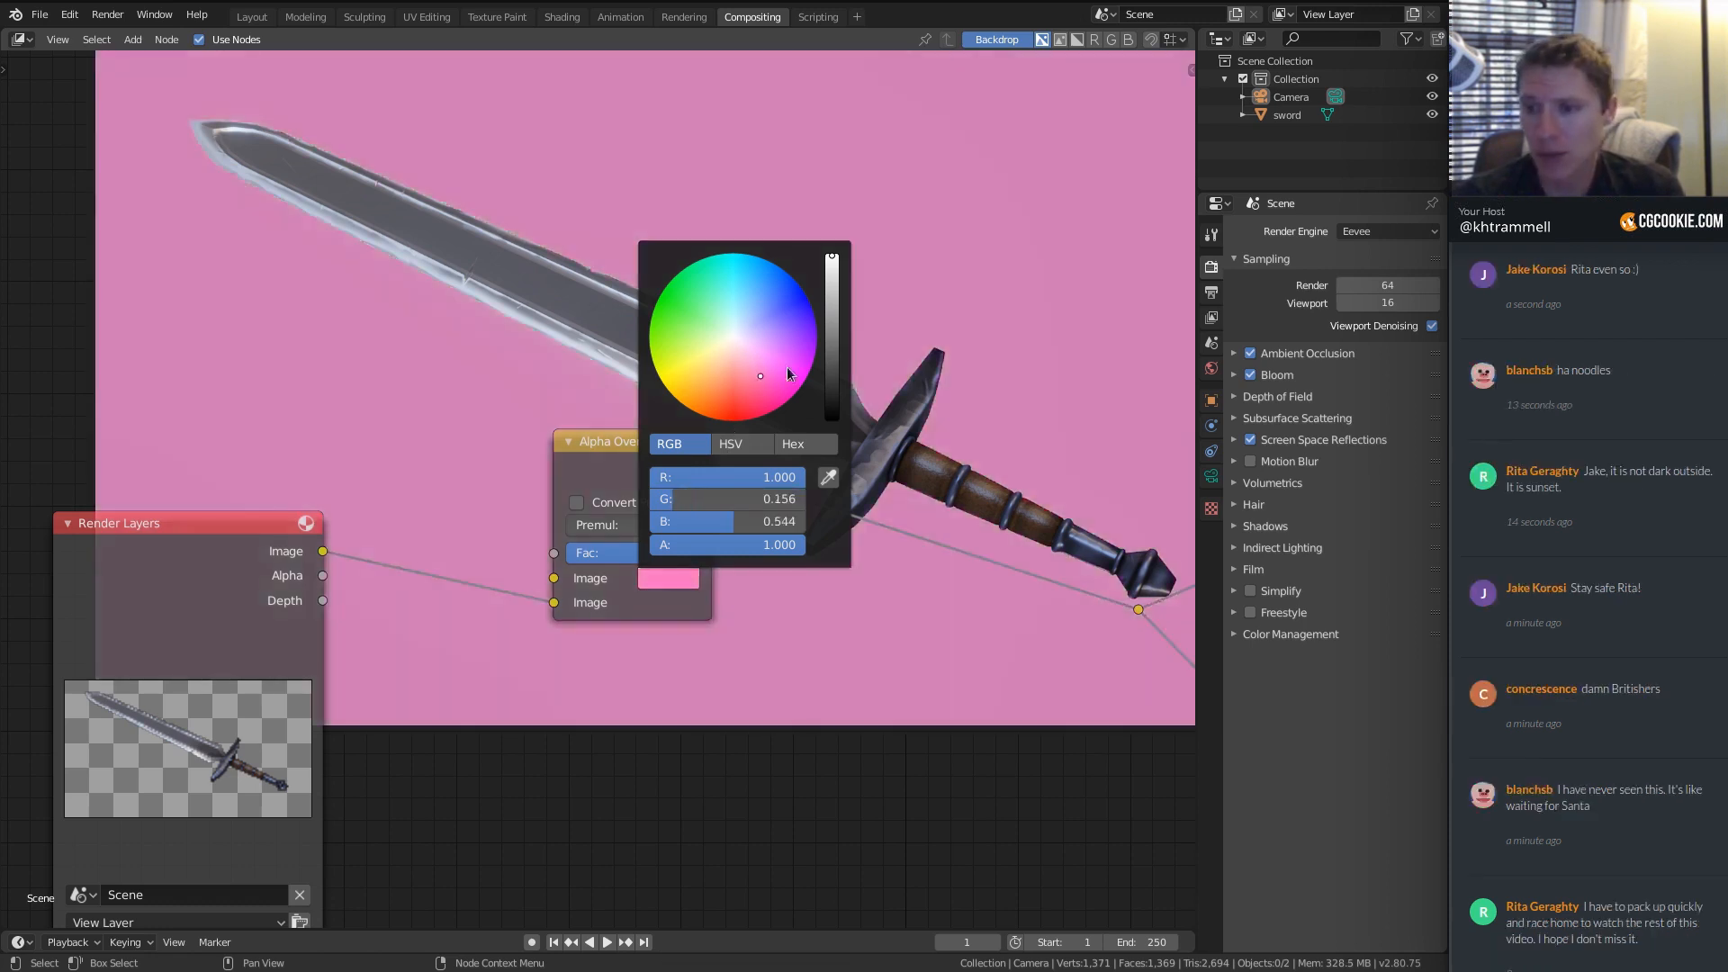
{"action": "left_click_drag", "start_coordinate": [834, 259], "coordinate": [833, 375]}
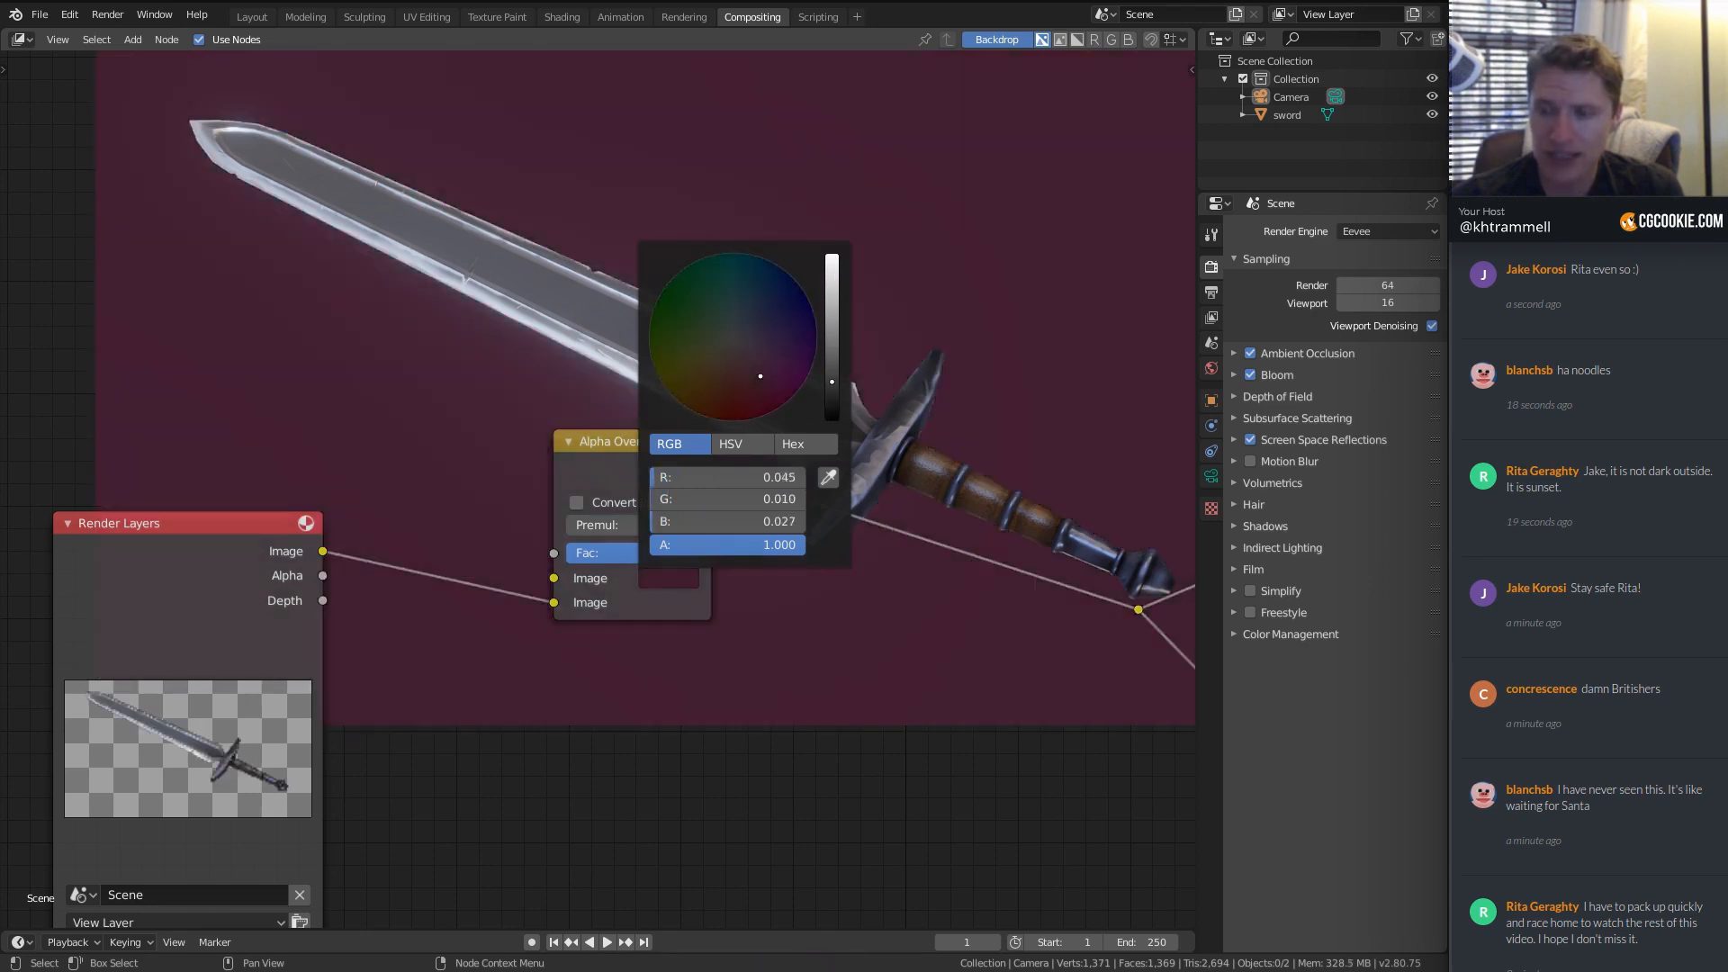
{"action": "left_click", "coordinate": [720, 363]}
{"action": "left_click", "coordinate": [695, 331]}
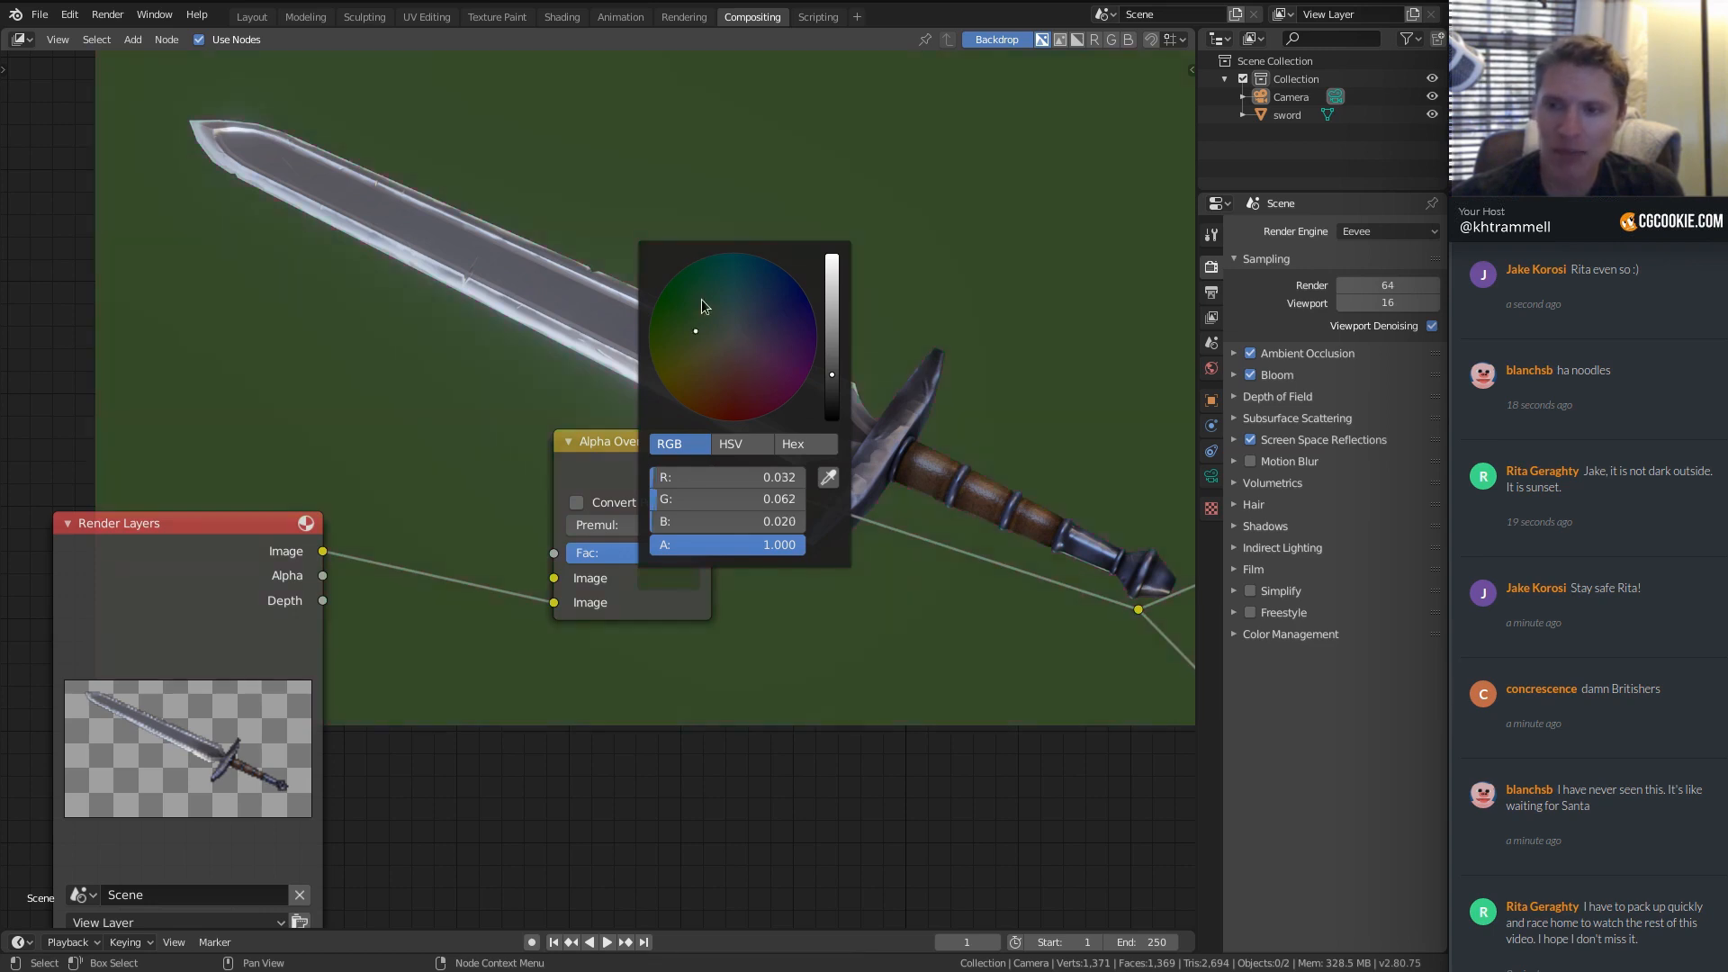
{"action": "left_click", "coordinate": [720, 300]}
{"action": "left_click", "coordinate": [715, 386]}
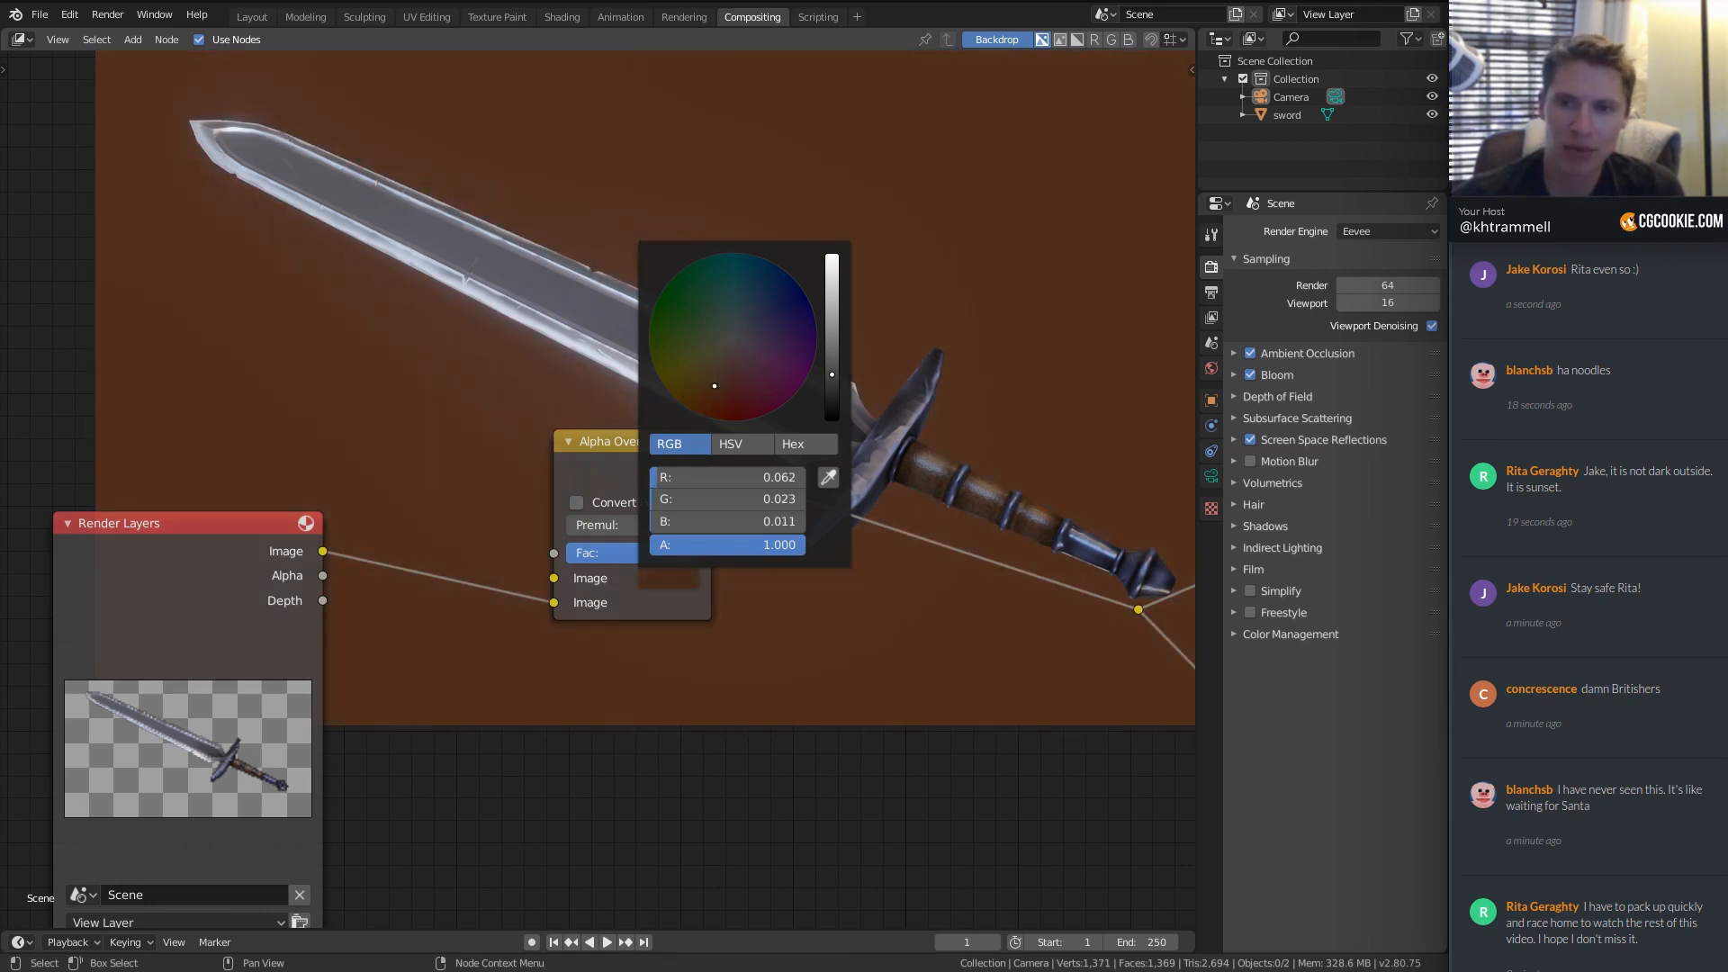
{"action": "left_click", "coordinate": [757, 380]}
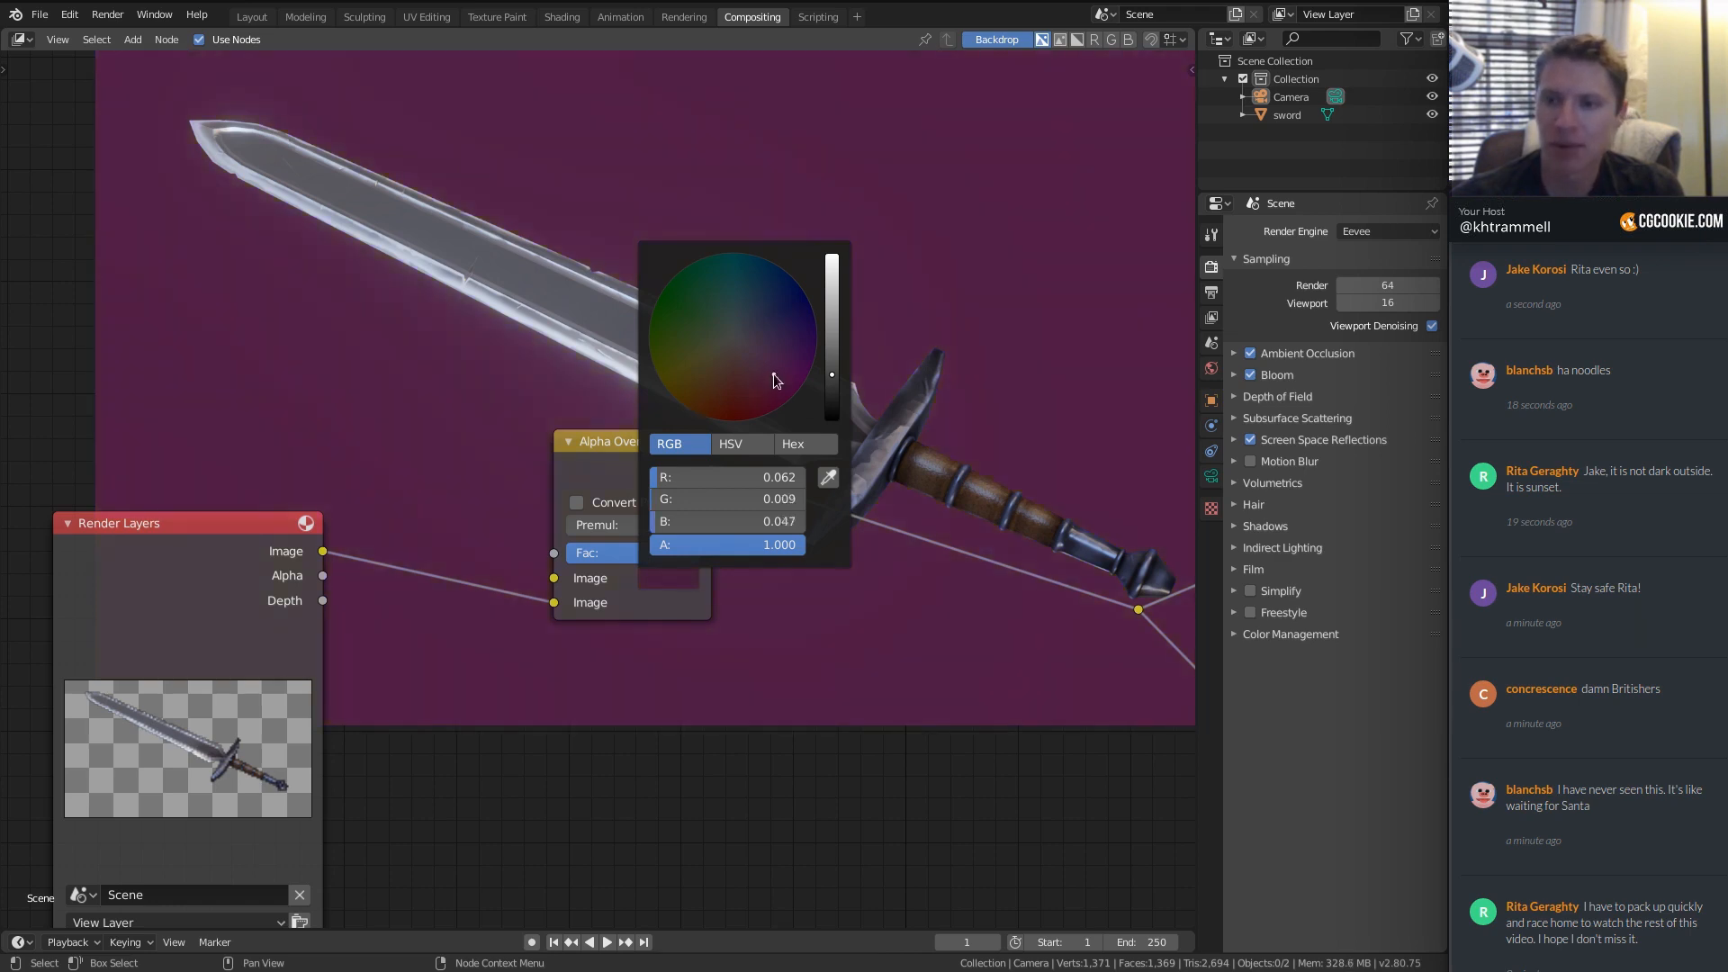
{"action": "left_click", "coordinate": [792, 349]}
{"action": "left_click", "coordinate": [764, 299]}
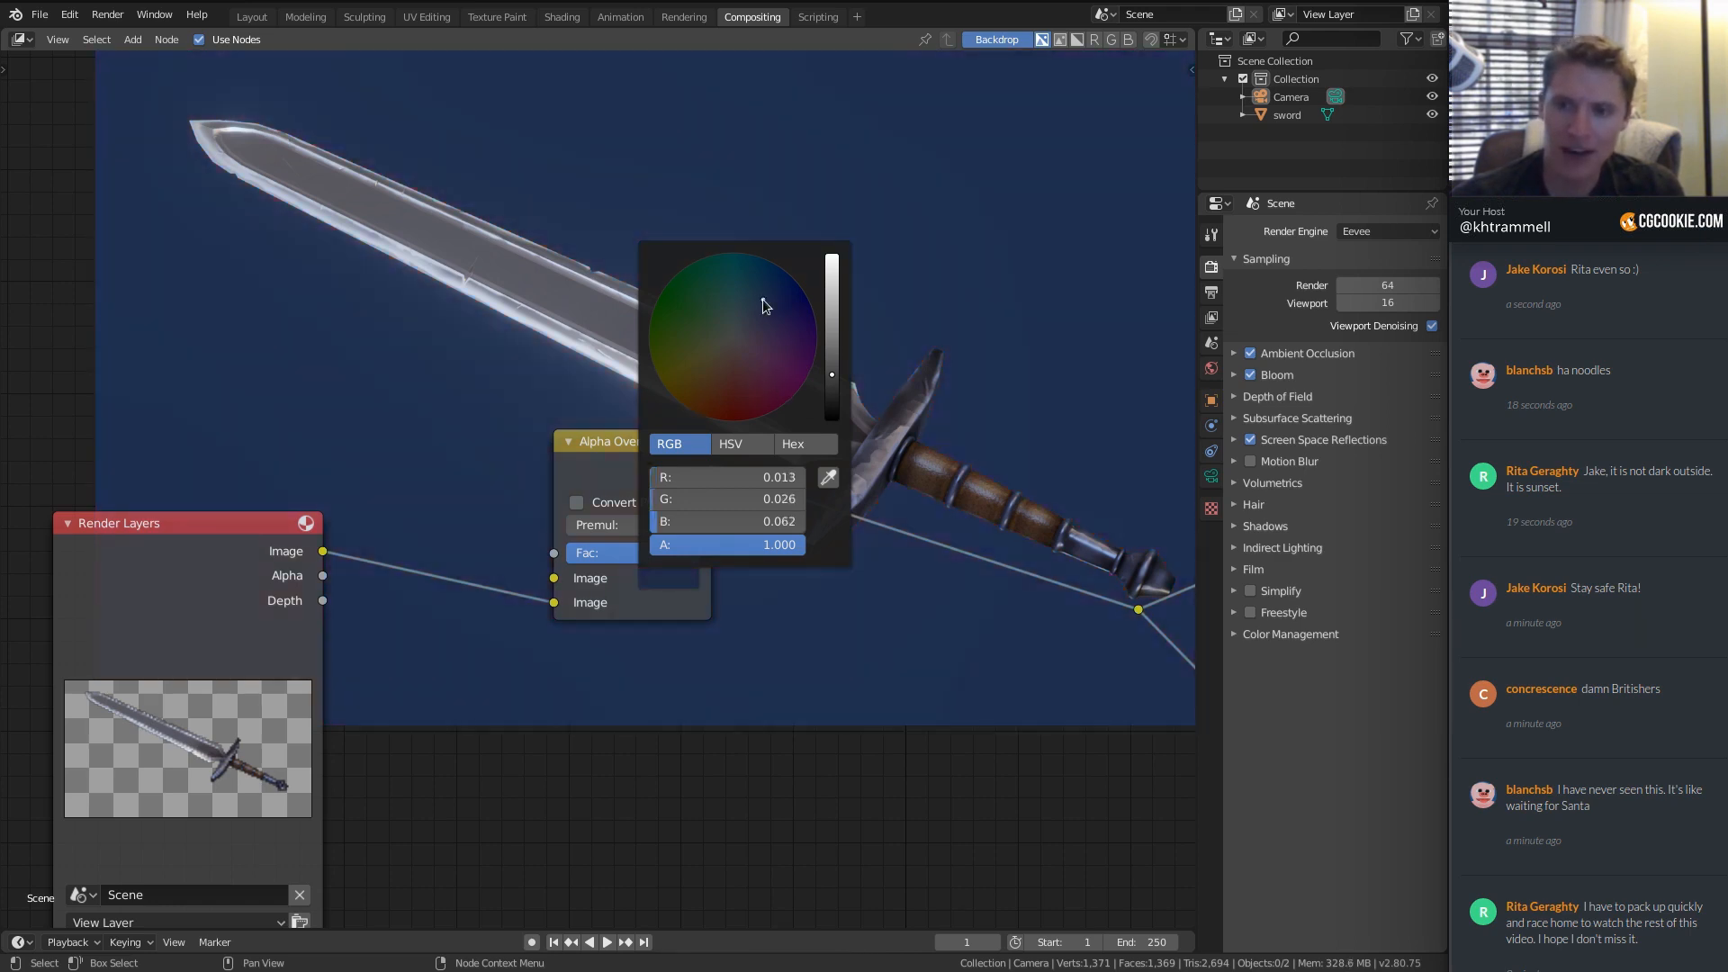
{"action": "left_click", "coordinate": [833, 386]}
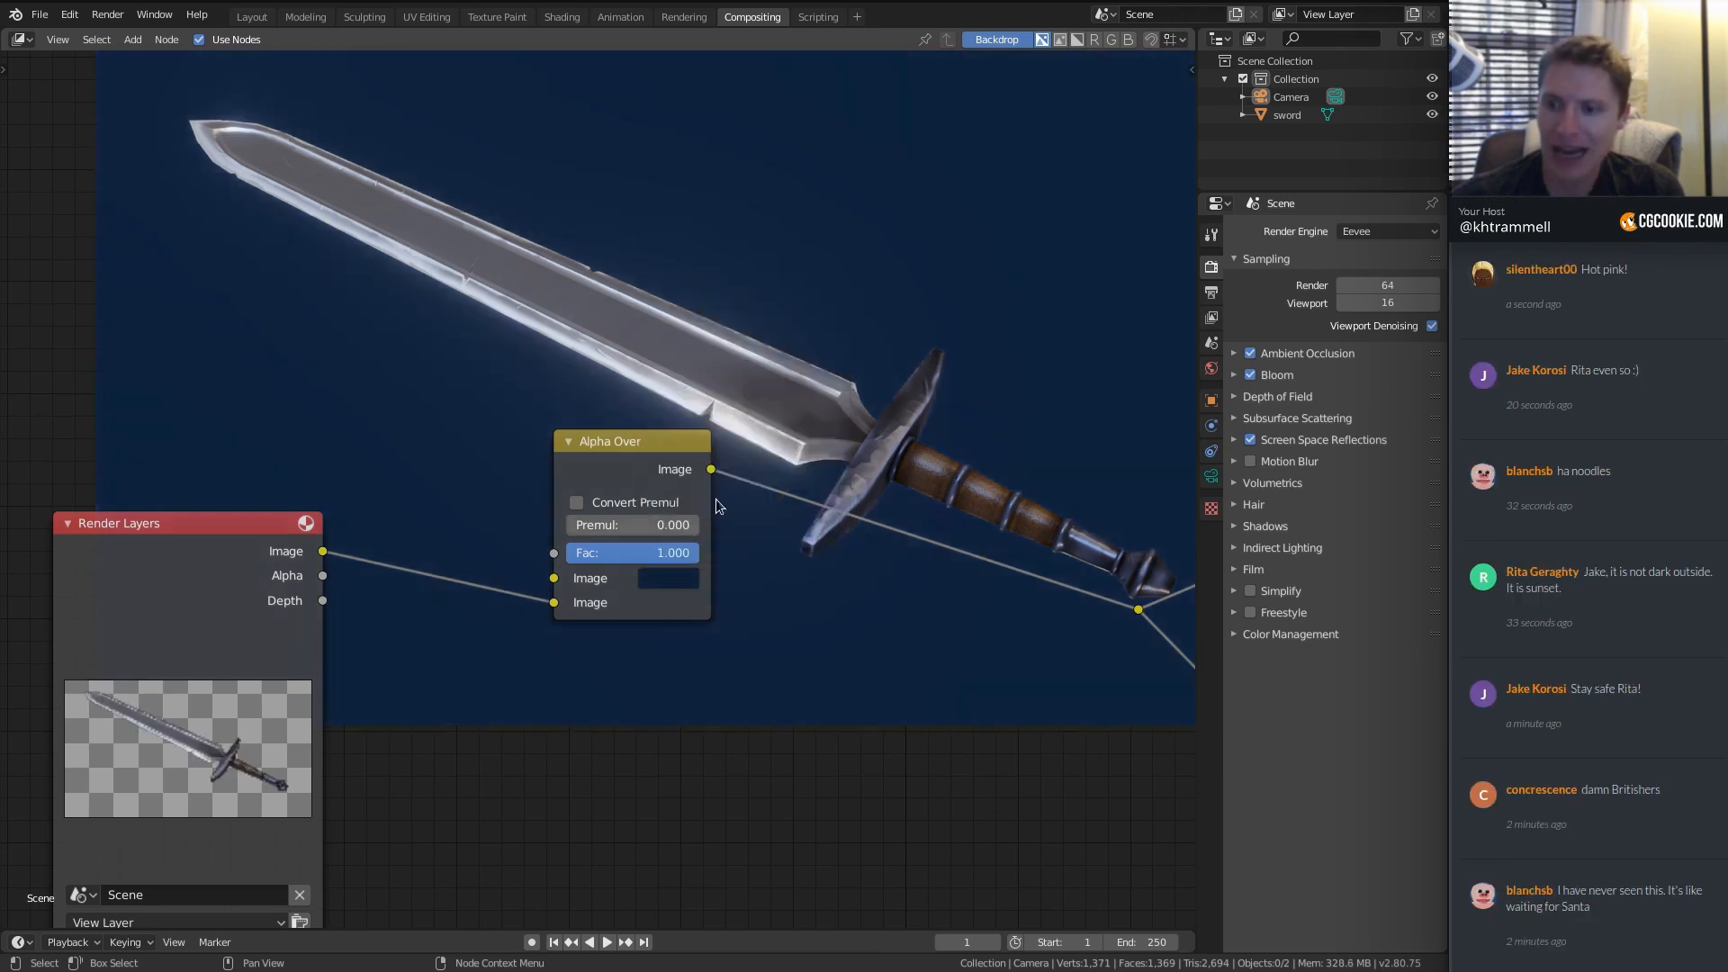
Move the Render Layers node farther away from the Alpha Over node to make room between them.
{"action": "middle_click_drag", "start_coordinate": [766, 456], "coordinate": [796, 594]}
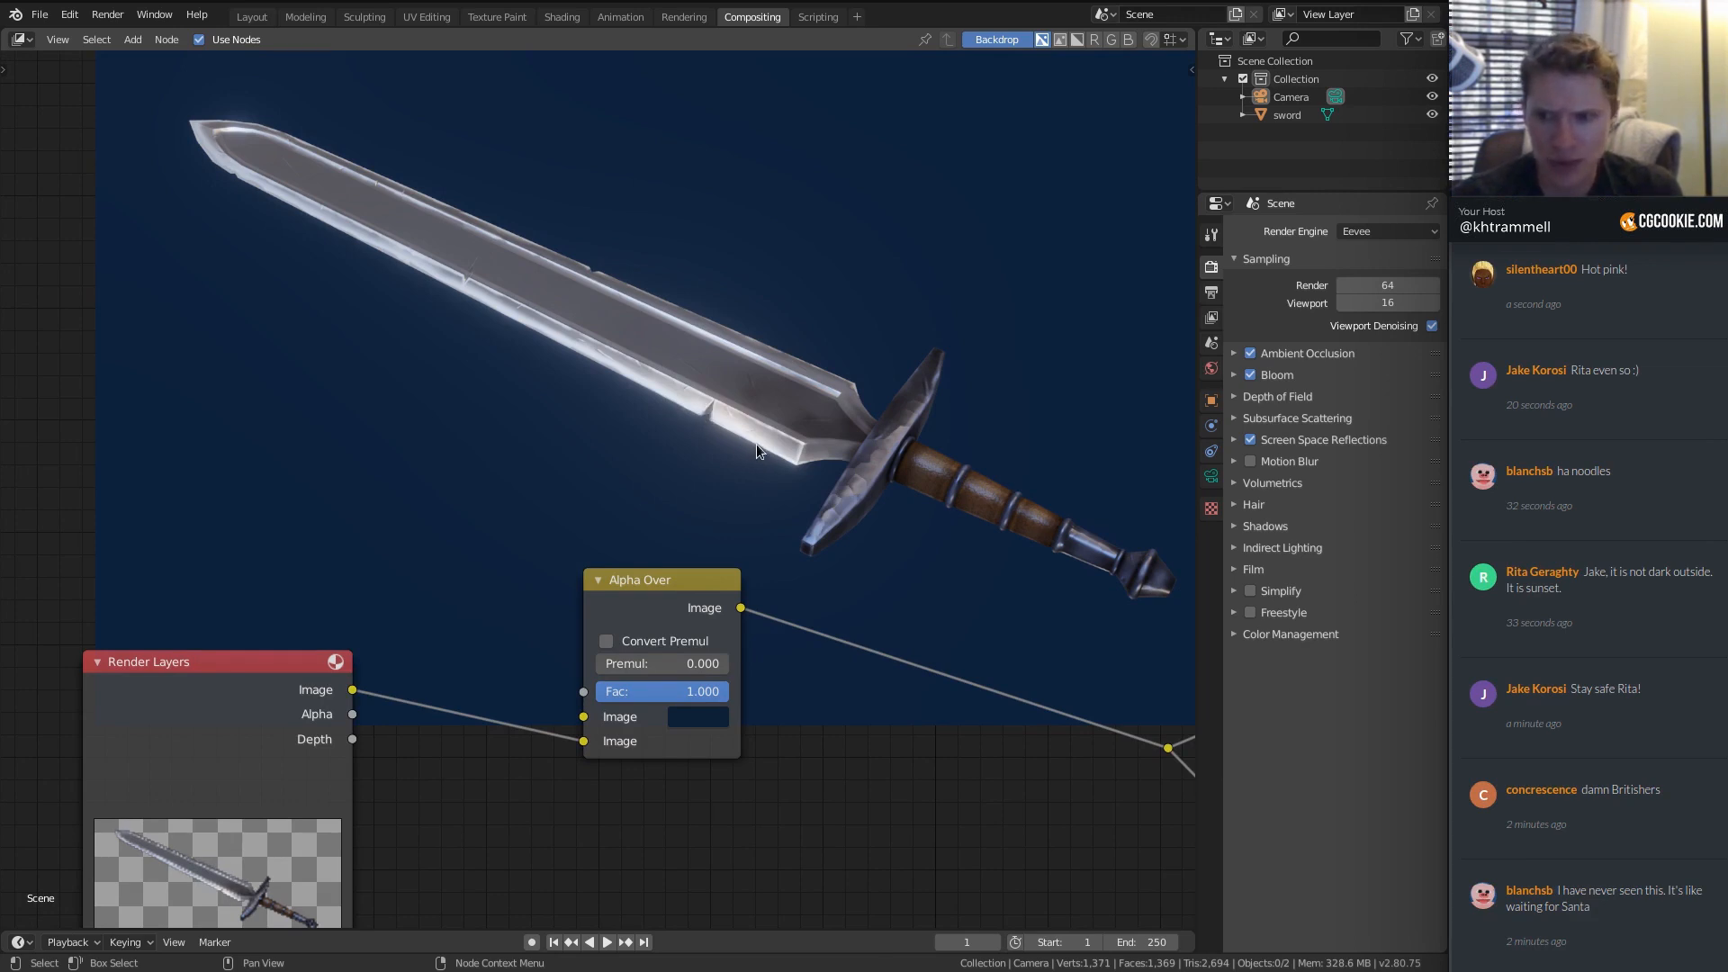
{"action": "scroll", "coordinate": [783, 486], "scroll_direction": "down", "scroll_amount": 1}
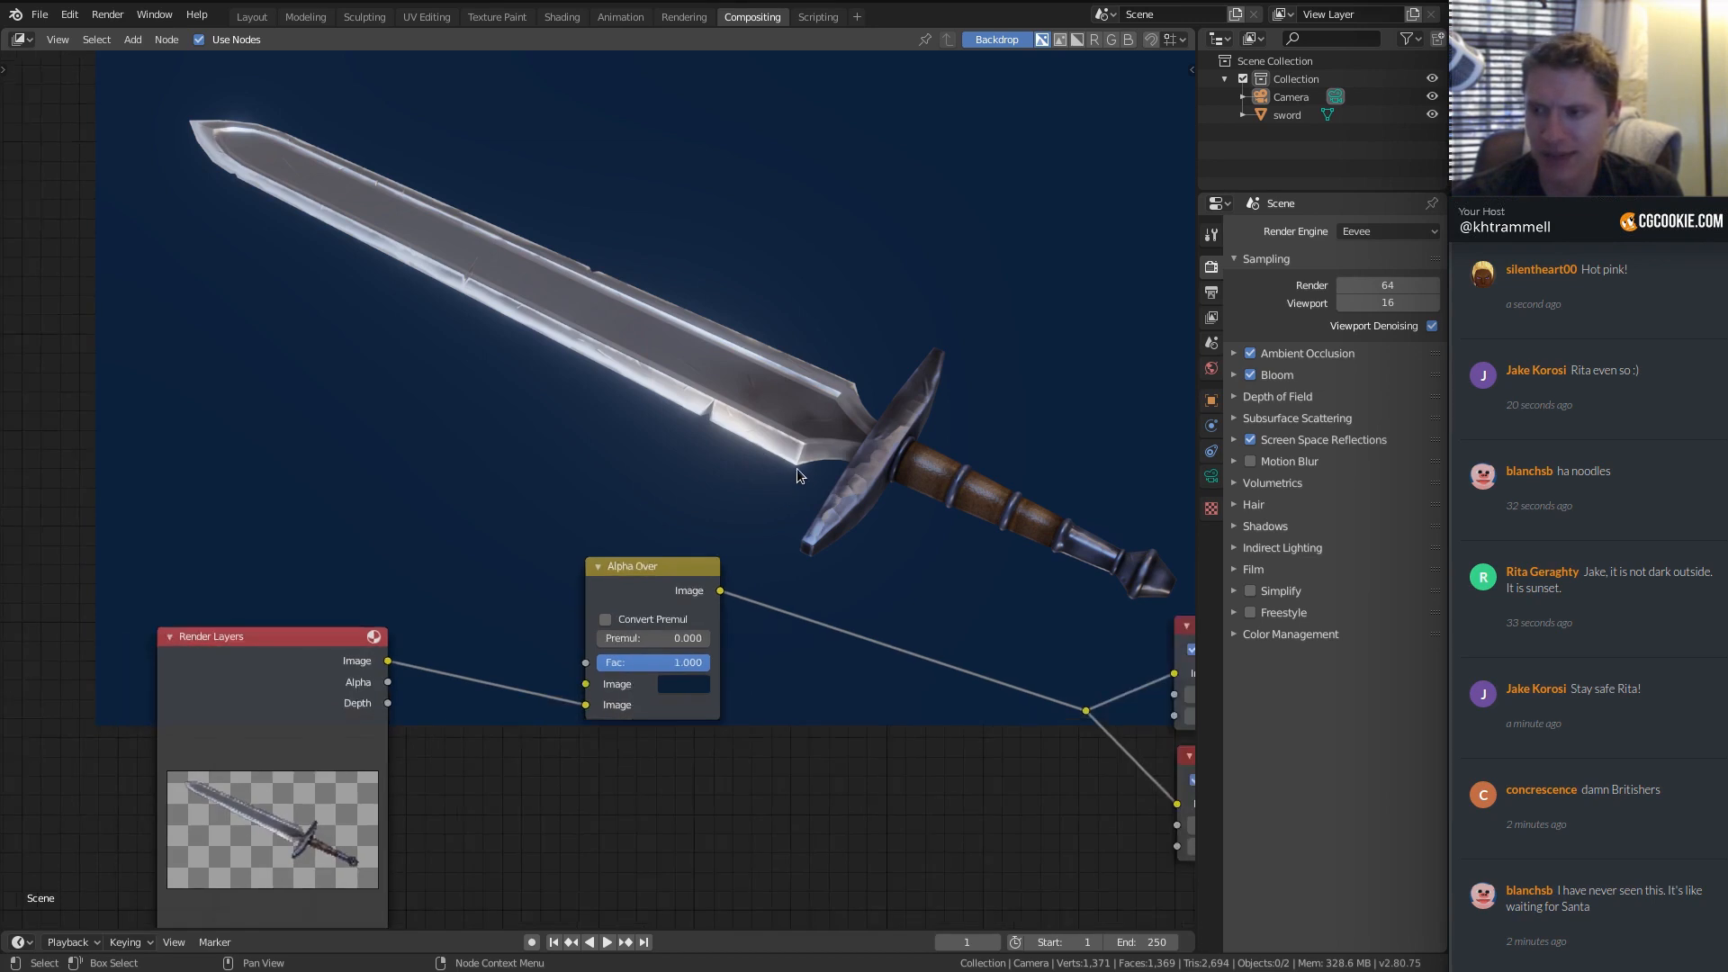
{"action": "middle_click_drag", "start_coordinate": [792, 537], "coordinate": [862, 497]}
{"action": "scroll", "coordinate": [689, 444], "scroll_direction": "down", "scroll_amount": 3}
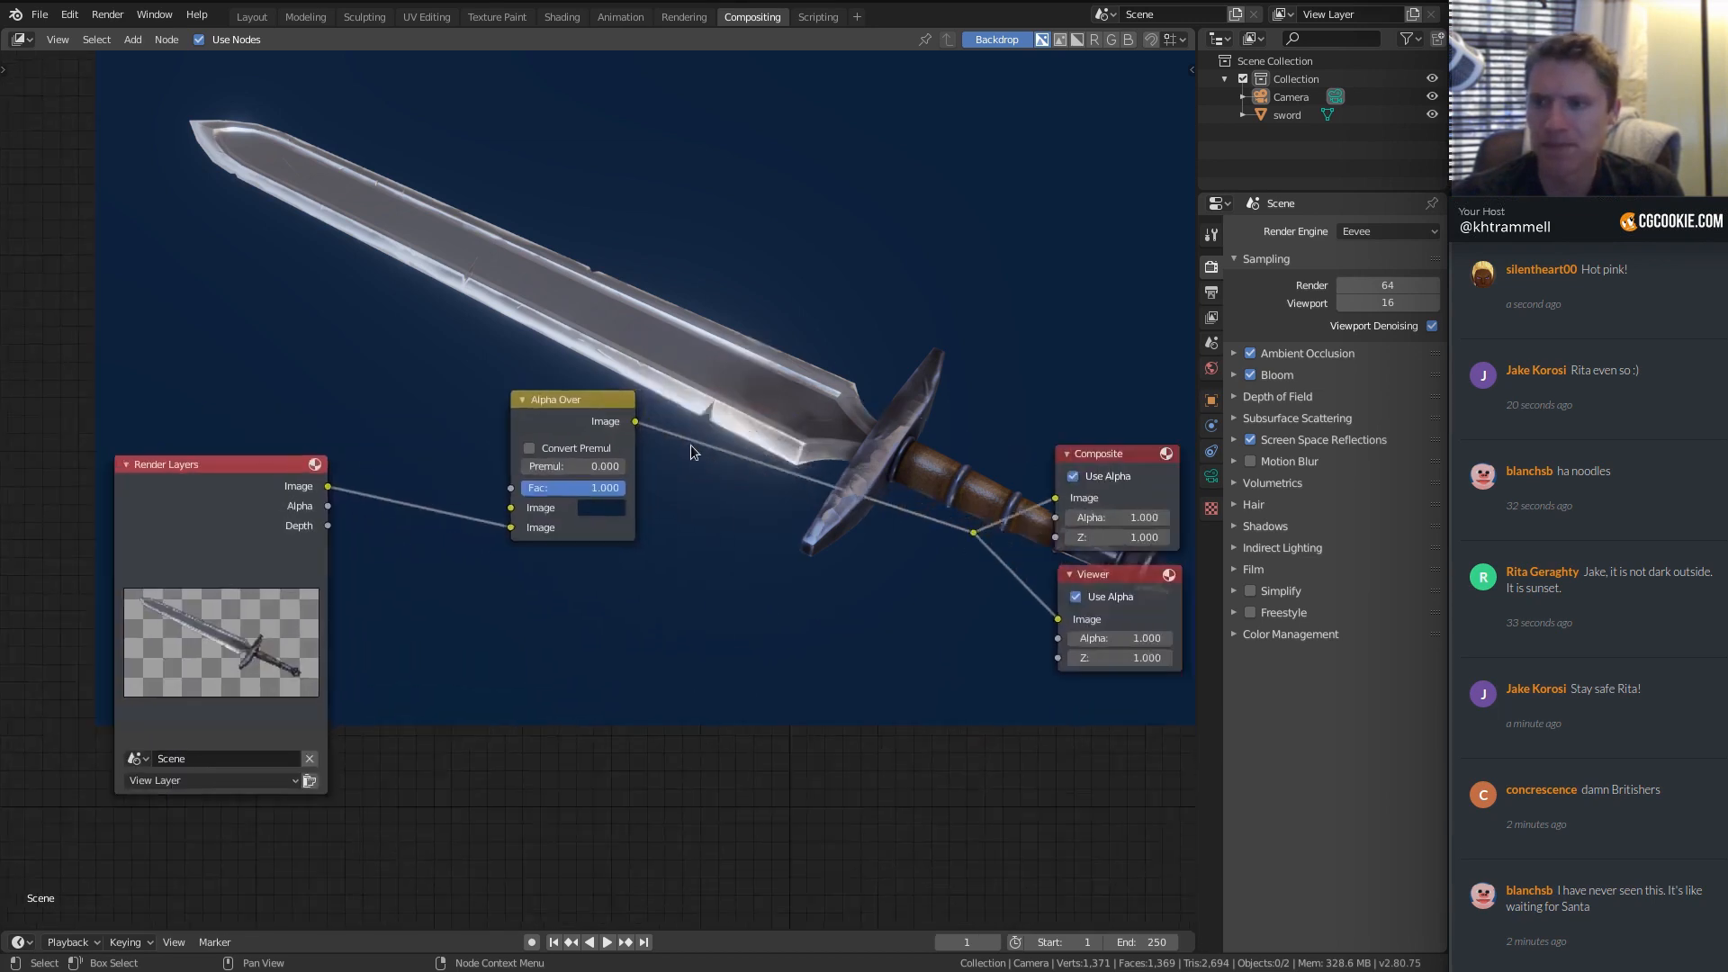
{"action": "left_click_drag", "start_coordinate": [295, 474], "coordinate": [135, 463]}
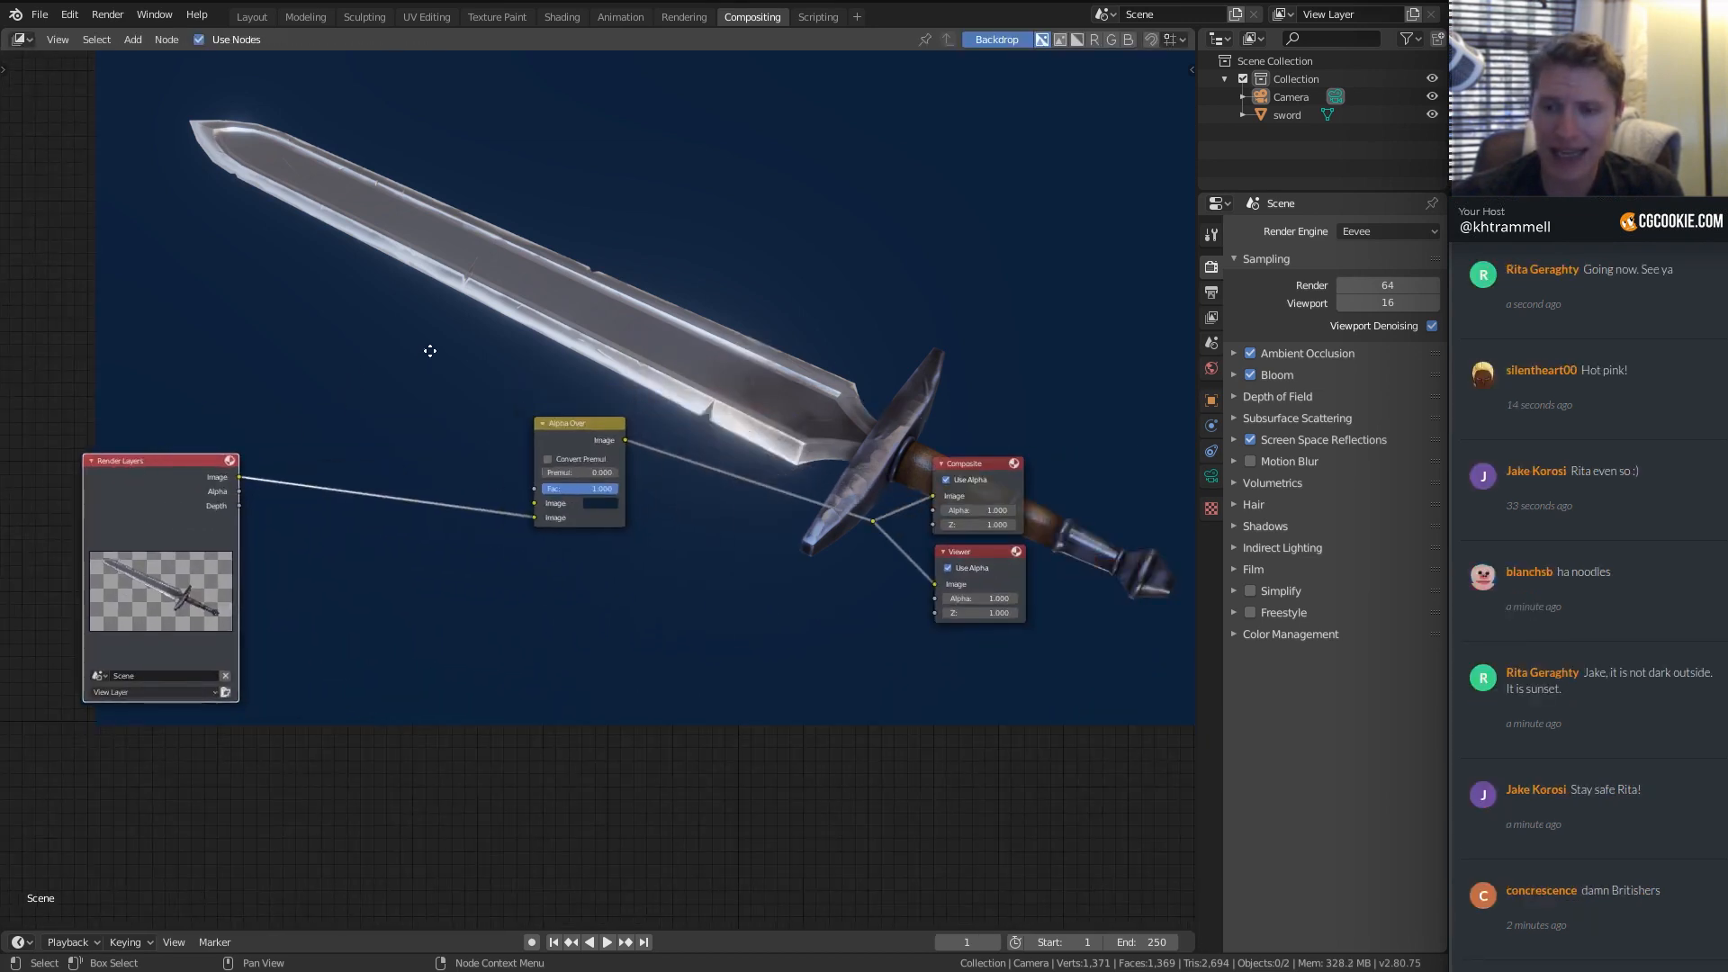
{"action": "middle_click_drag", "start_coordinate": [424, 349], "coordinate": [500, 348]}
{"action": "left_click_drag", "start_coordinate": [257, 461], "coordinate": [141, 483]}
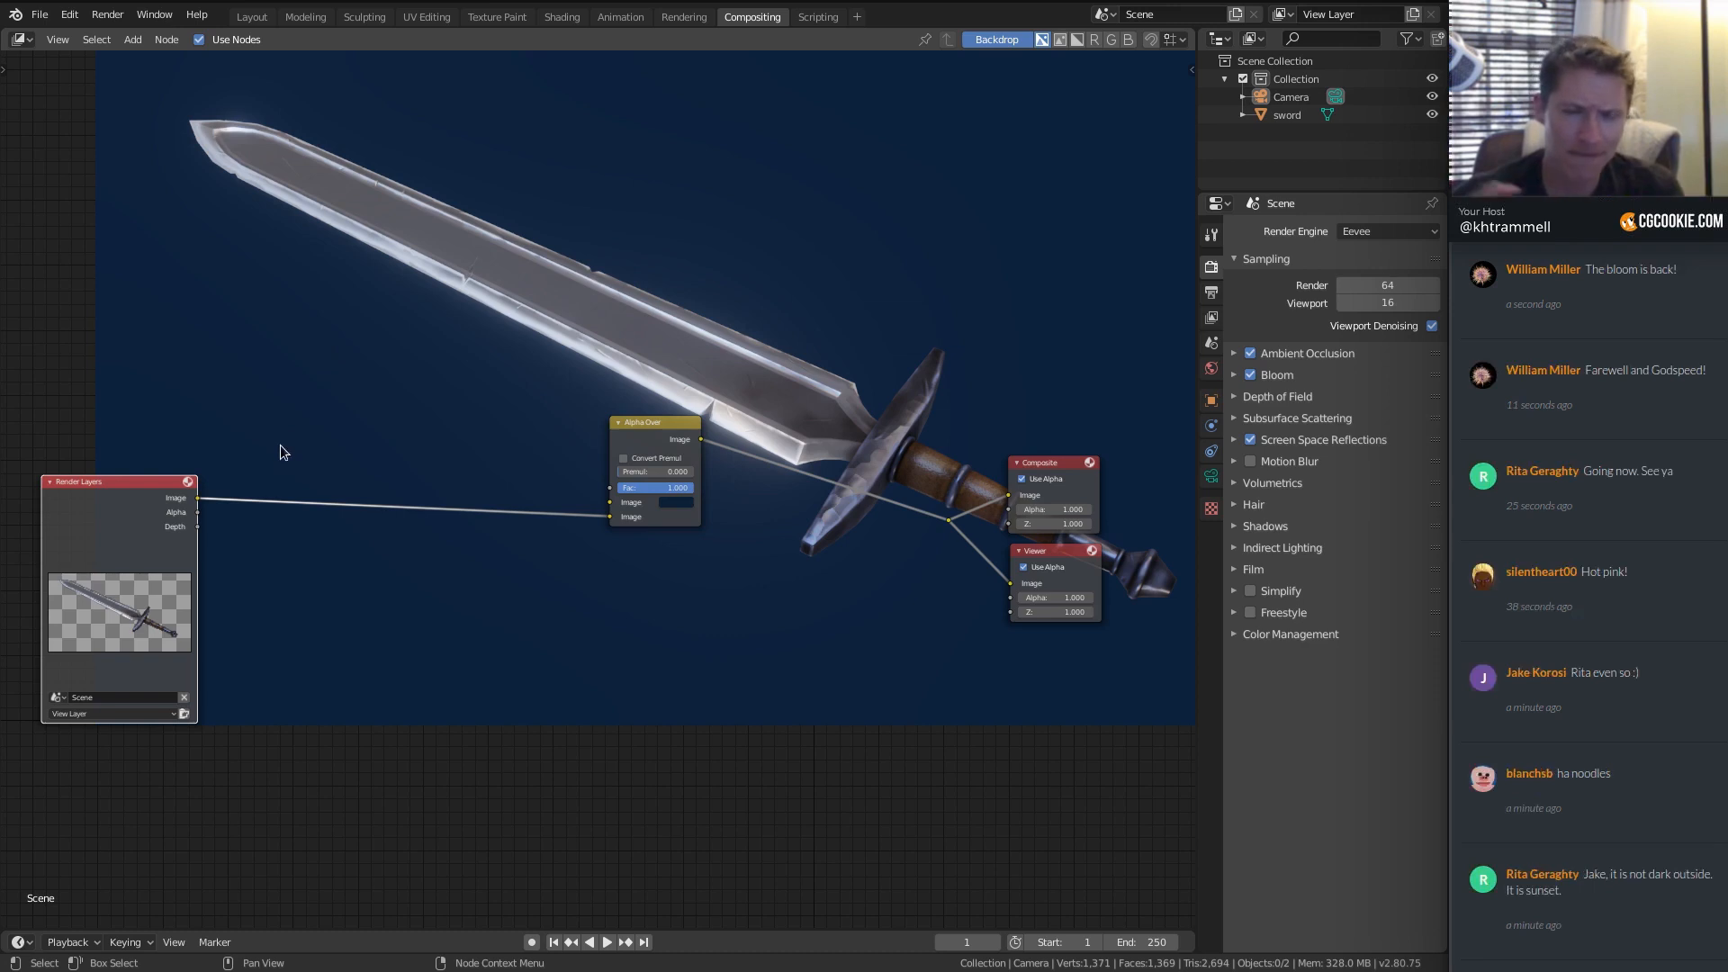
{"action": "key", "text": "shift+a"}
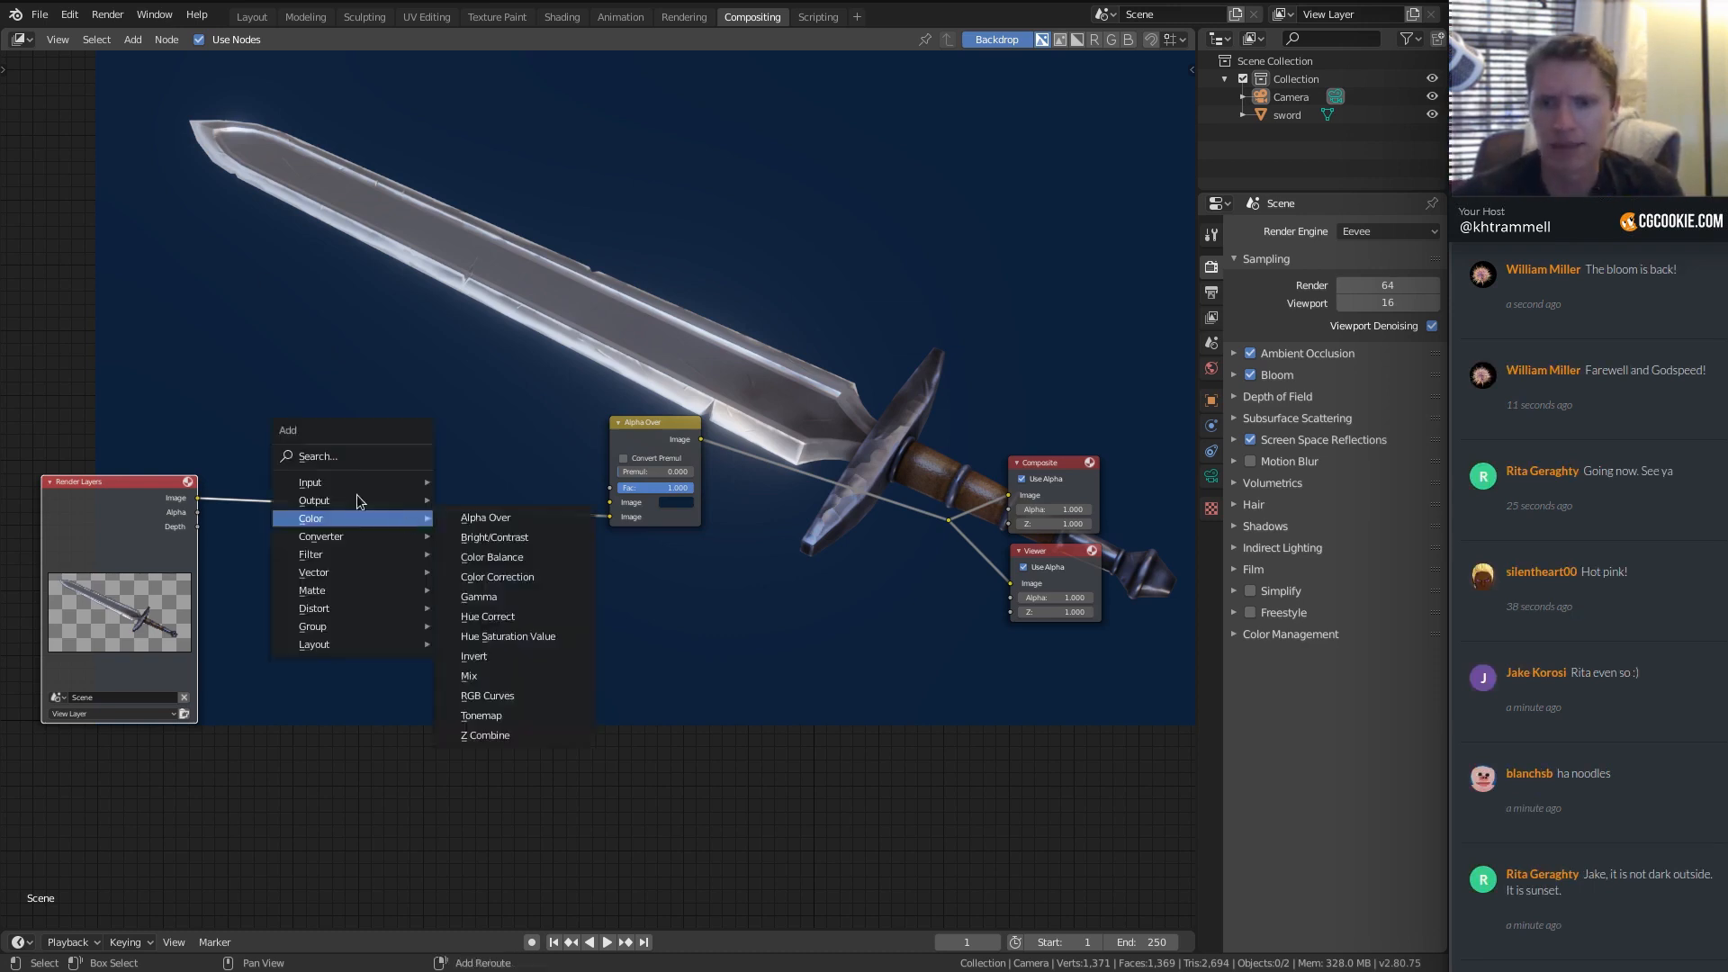
{"action": "scroll", "coordinate": [533, 311], "scroll_direction": "down", "scroll_amount": 3}
{"action": "scroll", "coordinate": [533, 311], "scroll_direction": "up", "scroll_amount": 3}
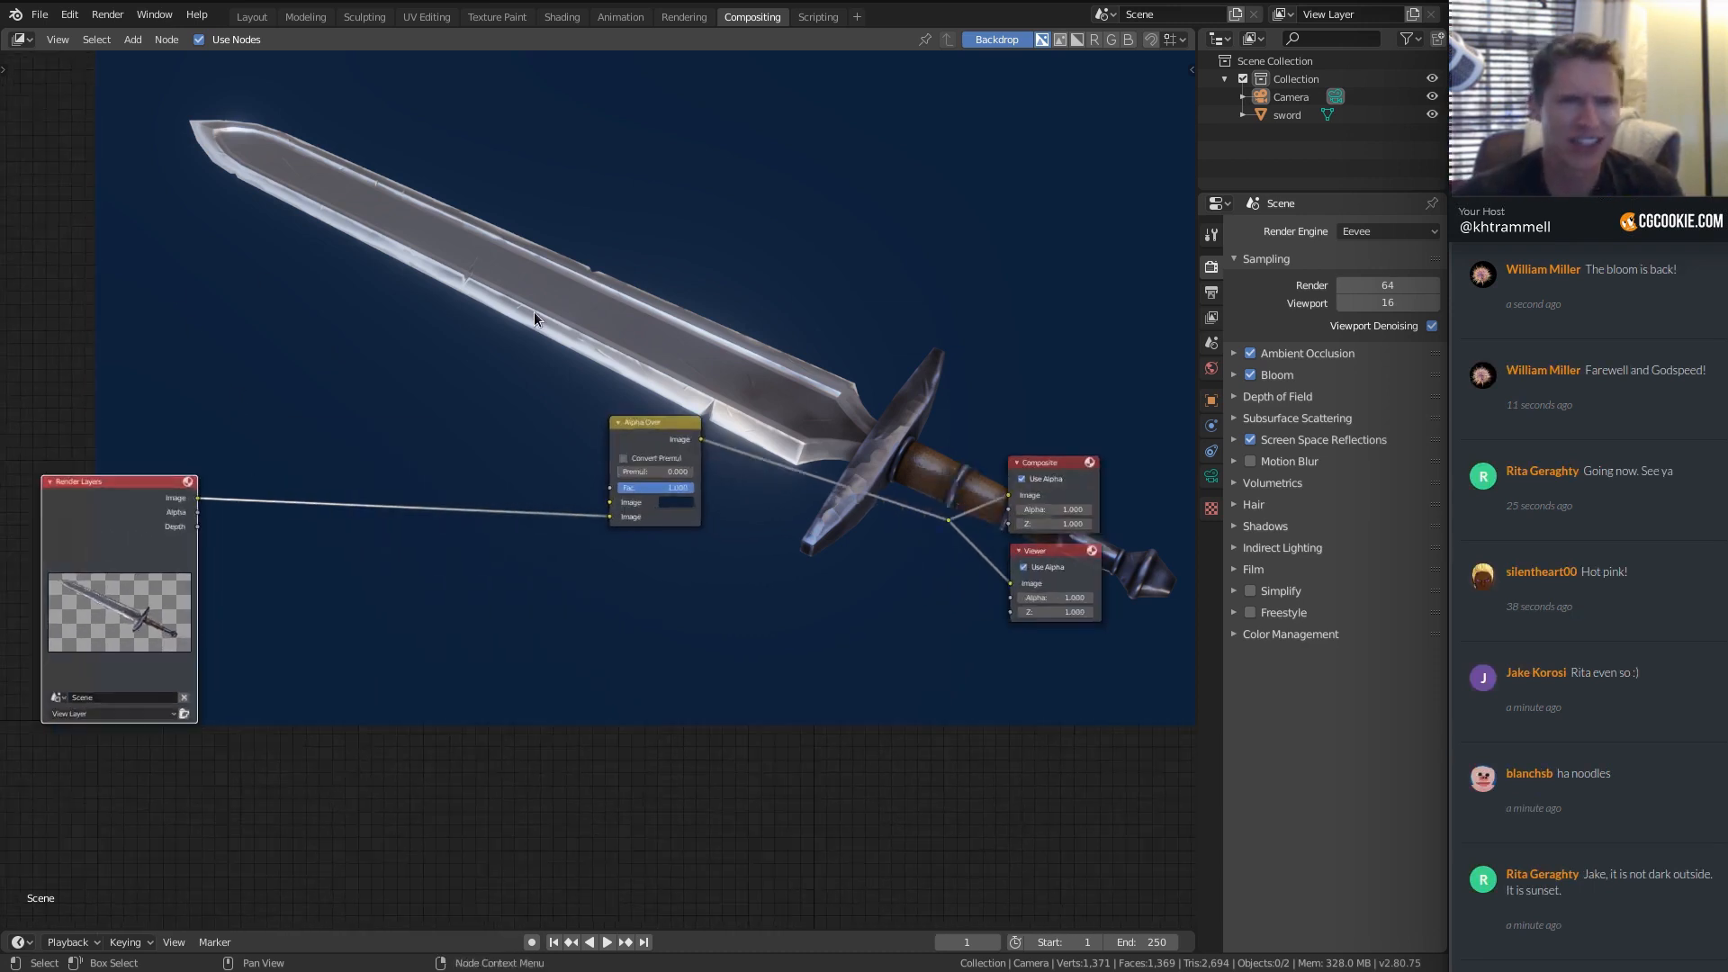
Add an Ellipse Mask matte node in the free space below the link between Render Layers and Alpha Over.
{"action": "key", "text": "shift+a"}
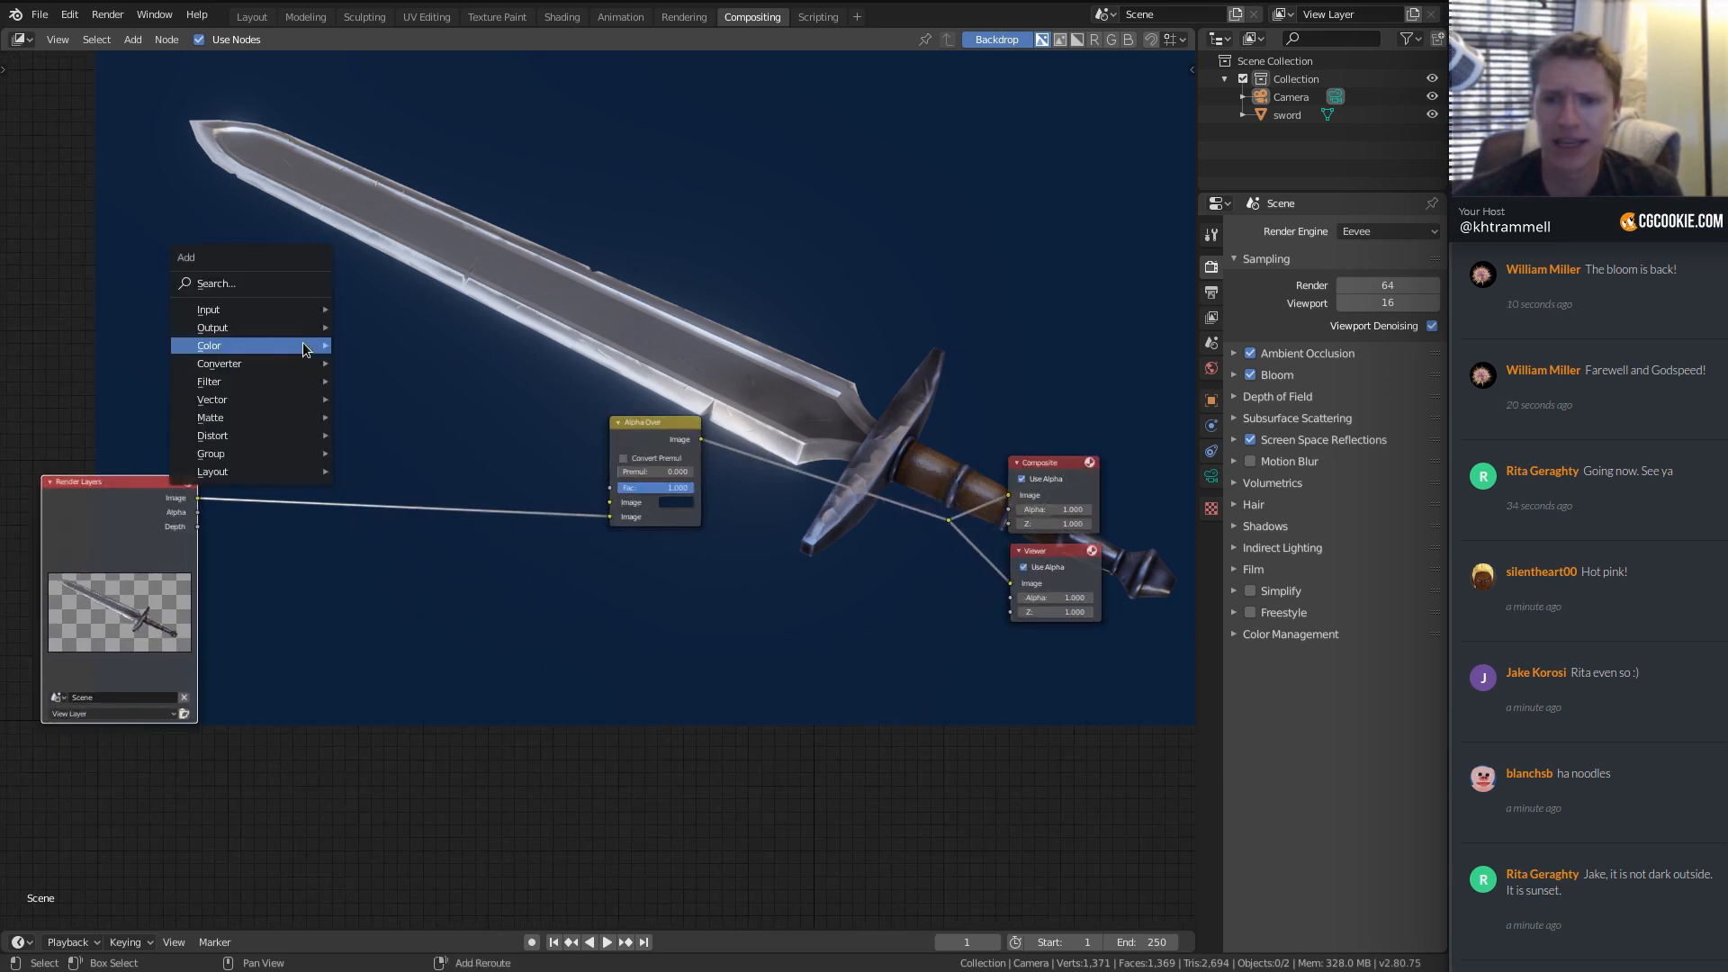
{"action": "mouse_move", "coordinate": [255, 340]}
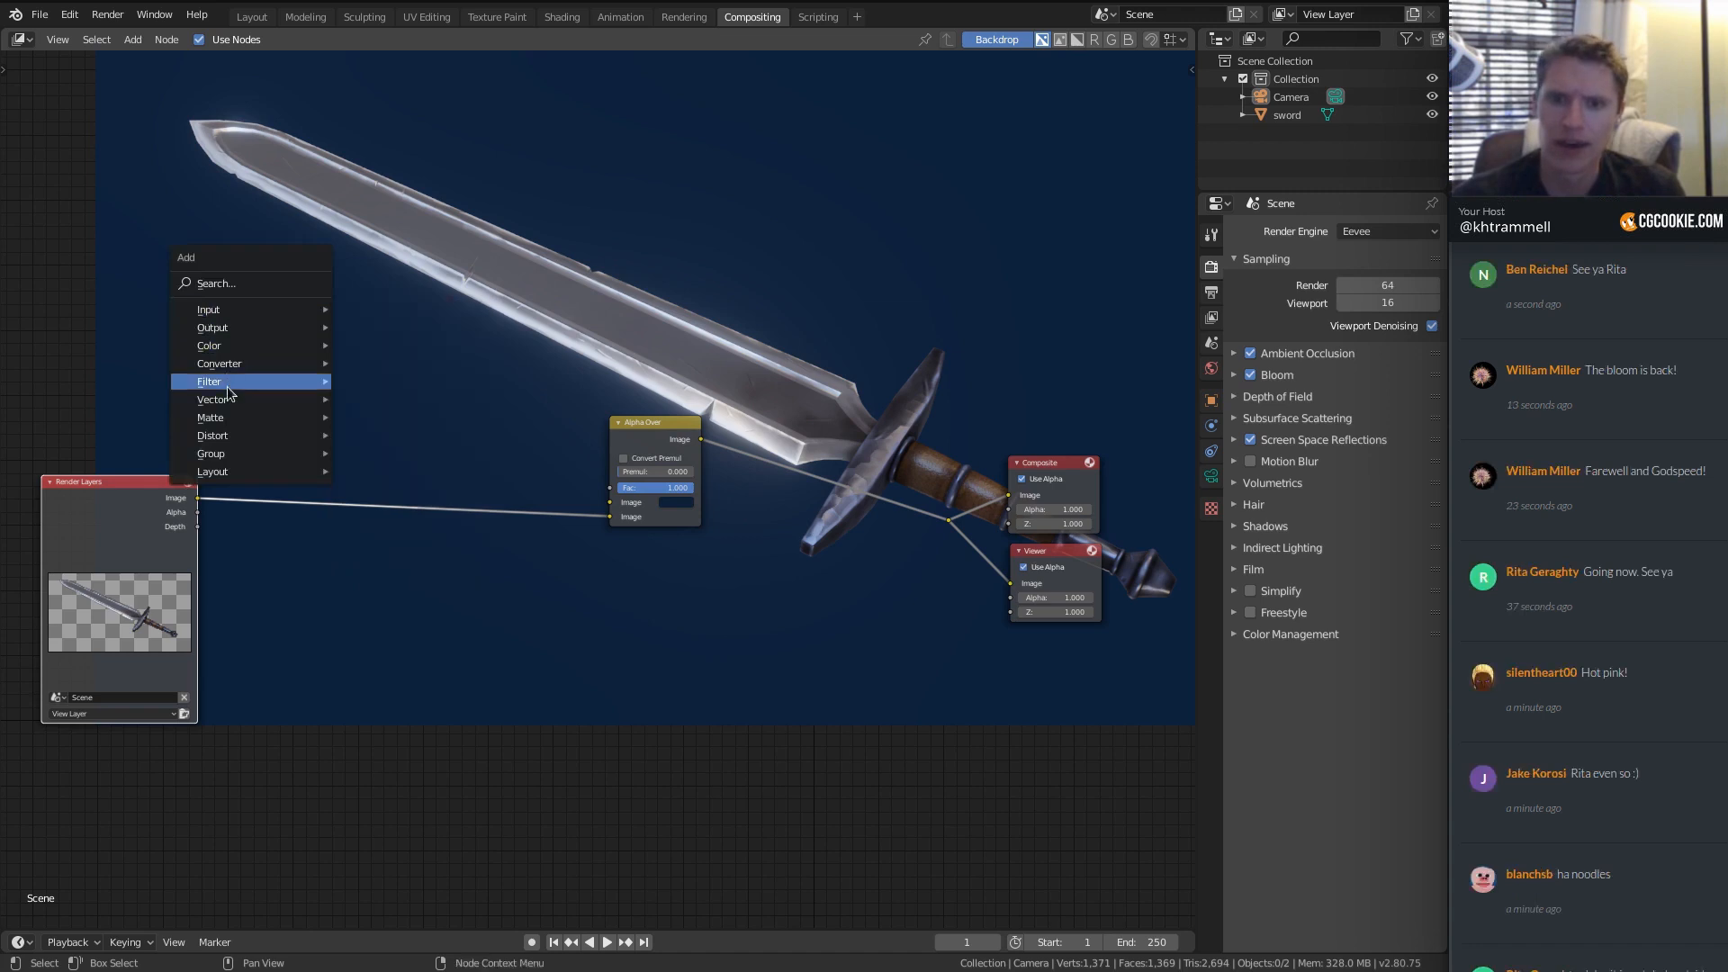
{"action": "mouse_move", "coordinate": [223, 385]}
{"action": "mouse_move", "coordinate": [220, 417]}
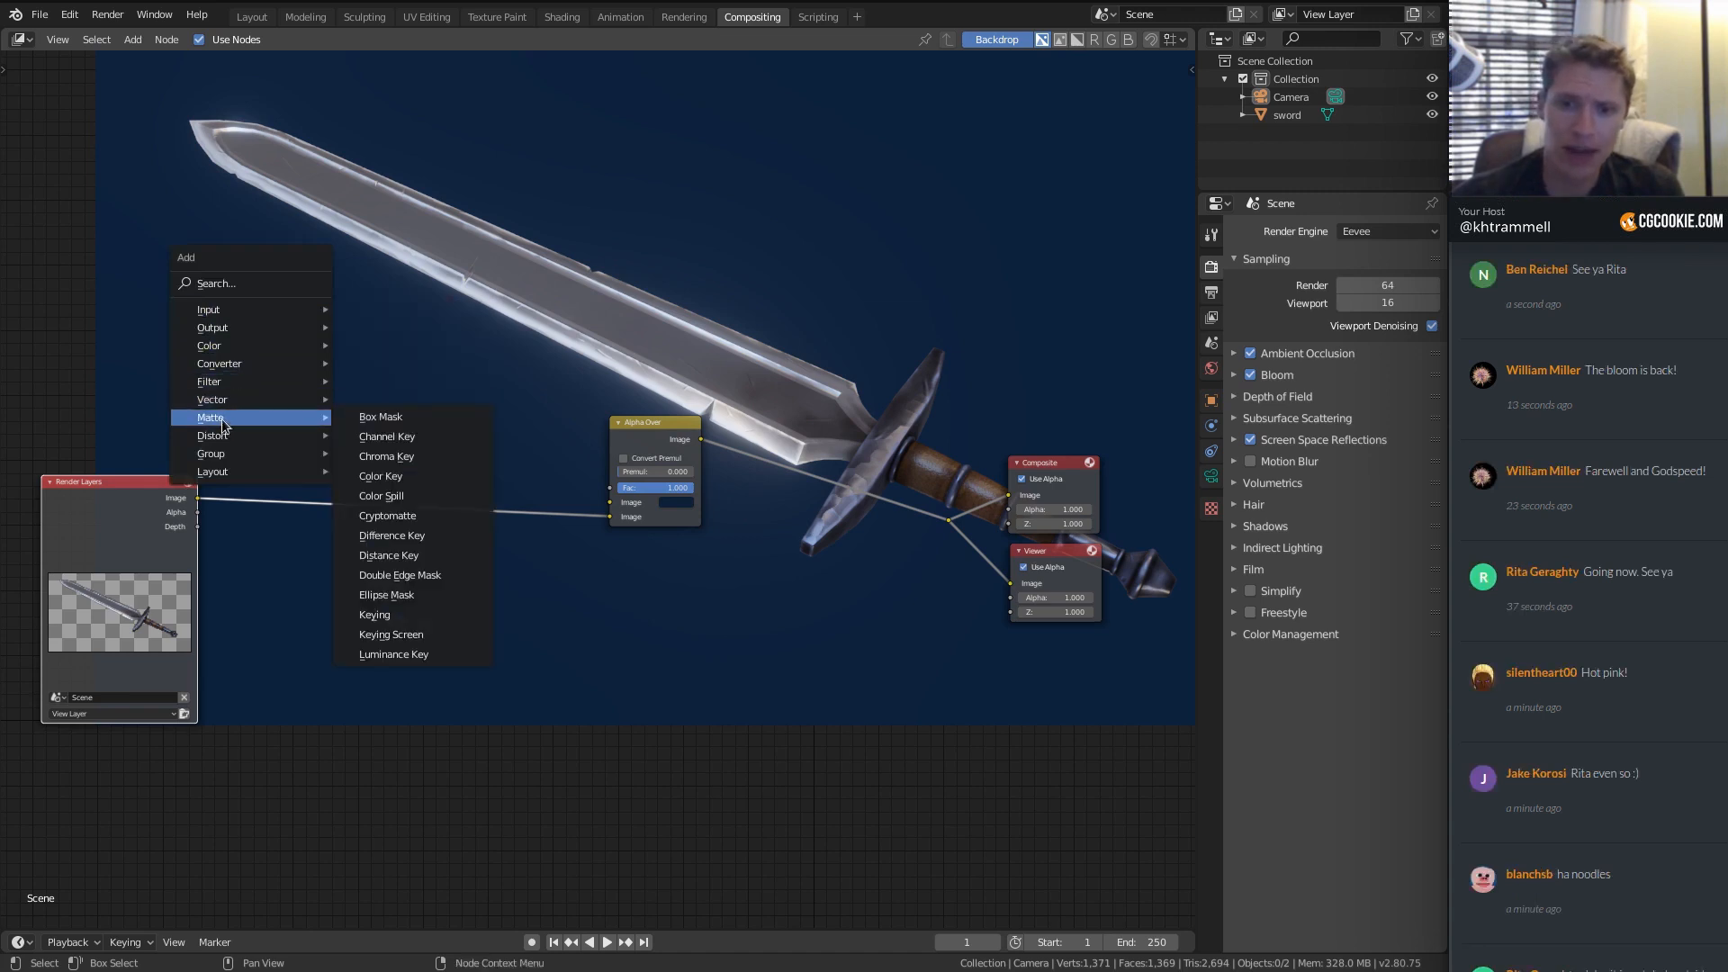
{"action": "left_click", "coordinate": [413, 595]}
{"action": "left_click", "coordinate": [340, 632]}
Preview the Ellipse Mask through the Viewer and enlarge it to a width of 0.917 and a height of 0.533.
{"action": "scroll", "coordinate": [371, 684], "scroll_direction": "up", "scroll_amount": 2}
{"action": "left_click", "coordinate": [372, 684], "text": "ctrl+shift"}
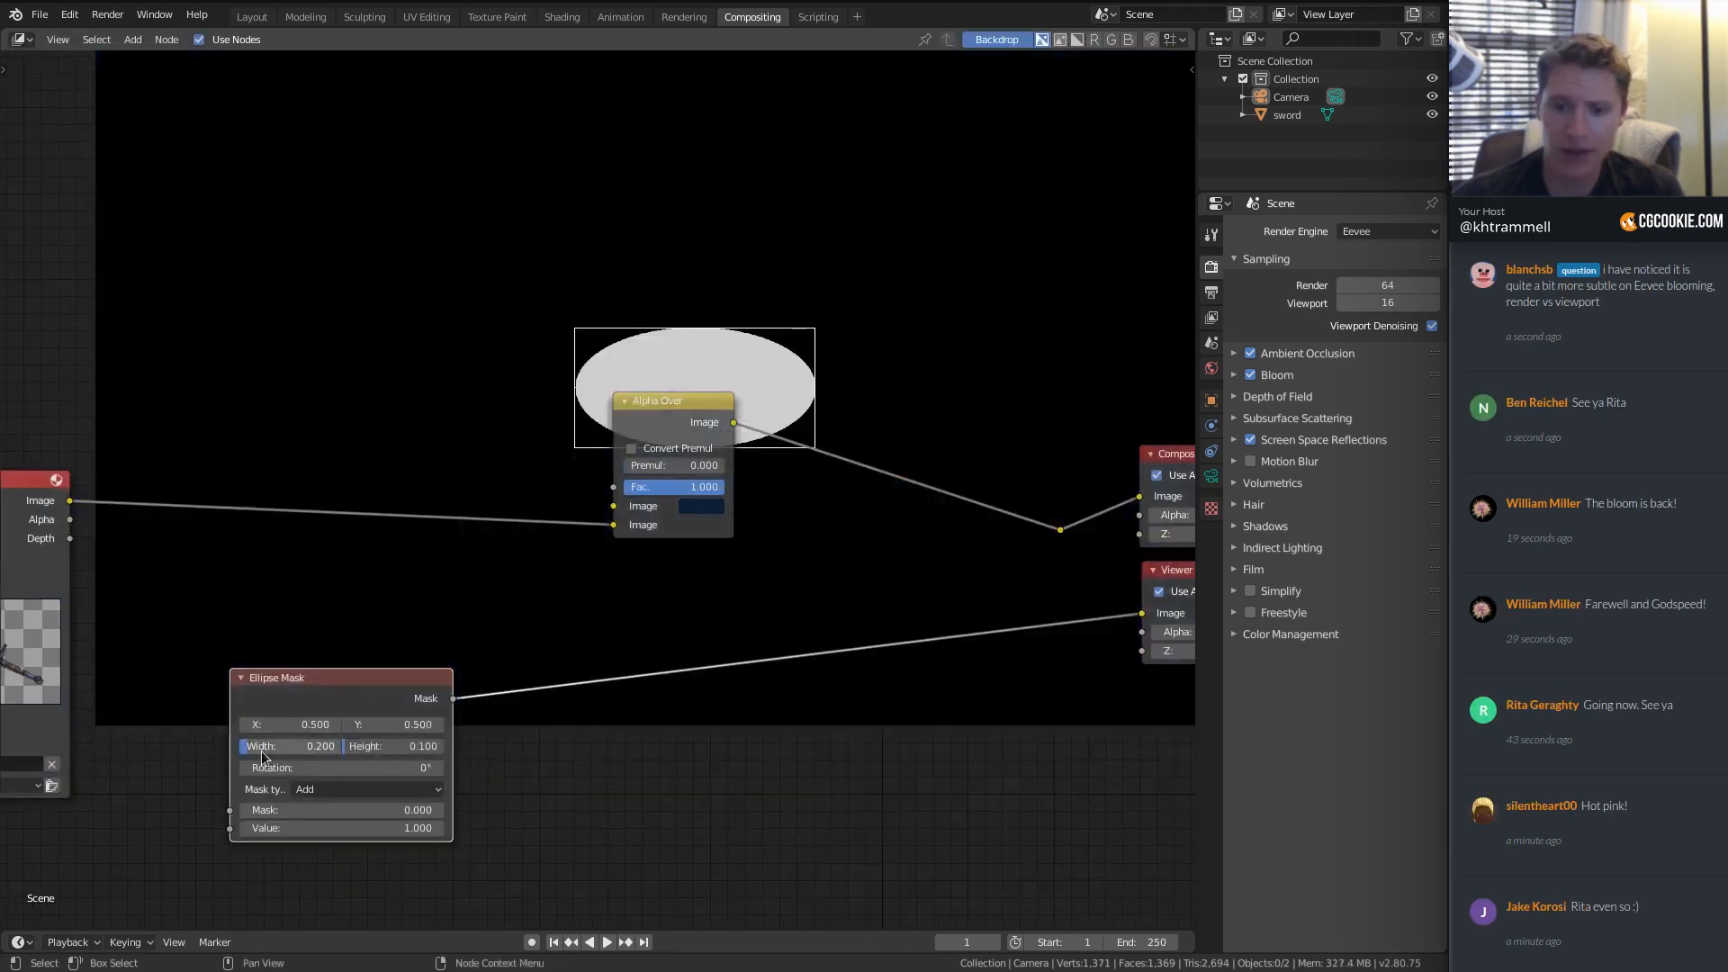
{"action": "left_click_drag", "start_coordinate": [250, 758], "coordinate": [402, 757]}
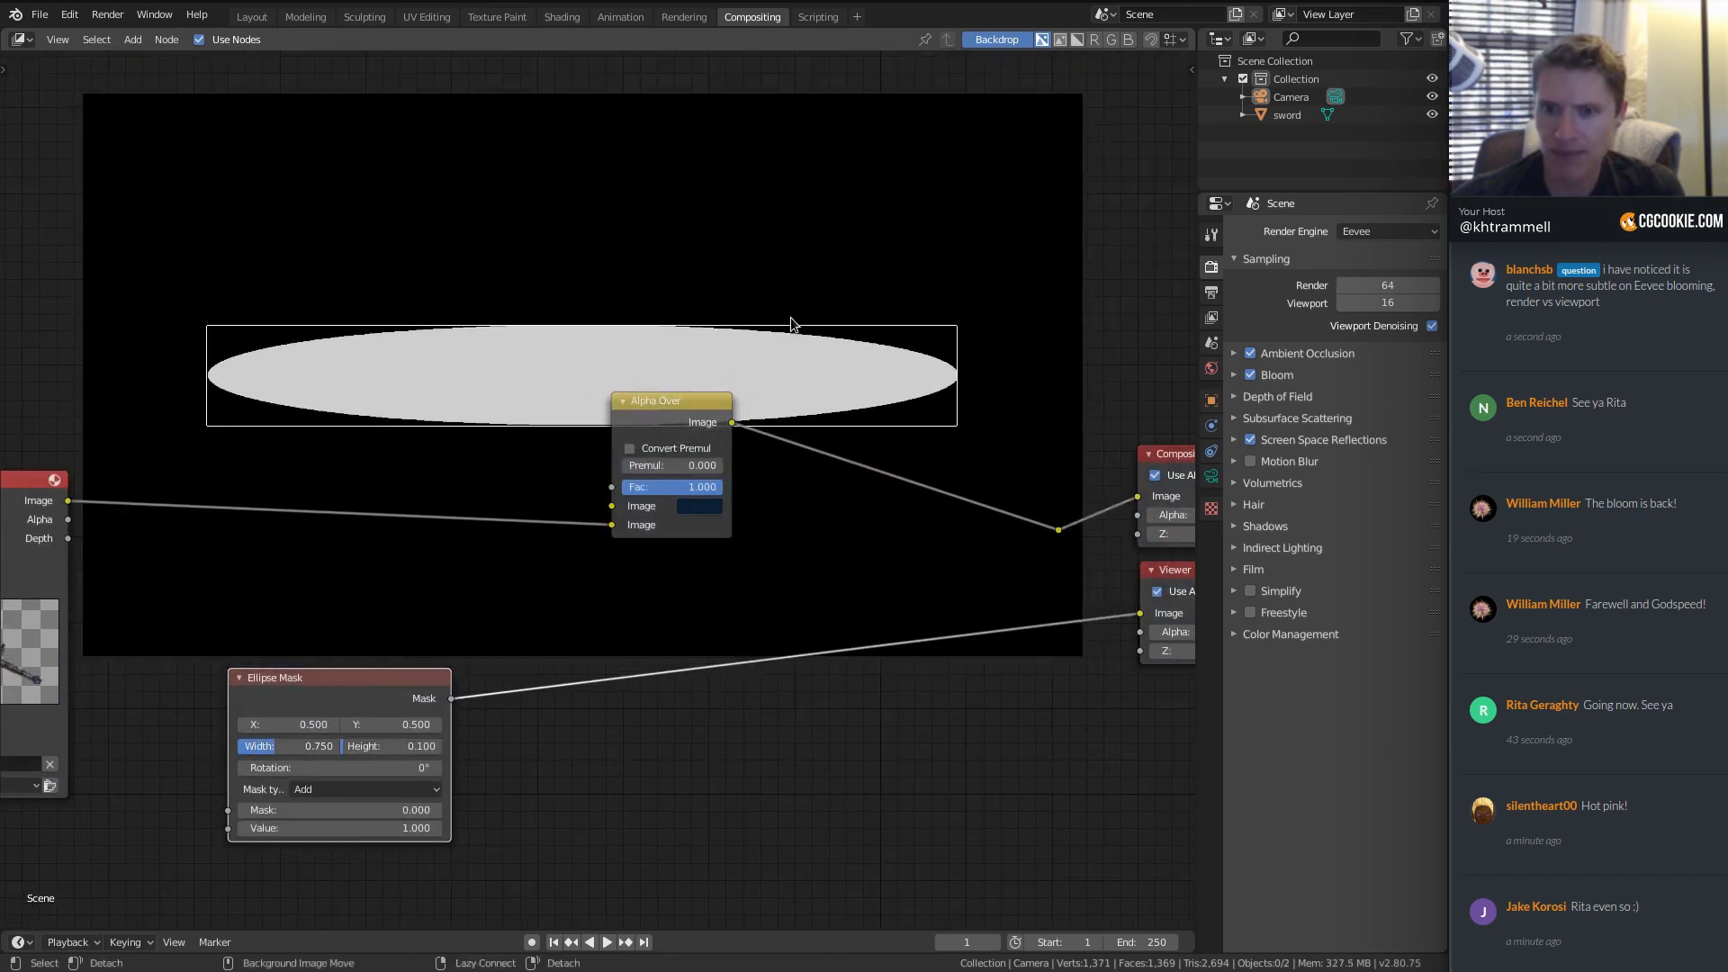
{"action": "left_click_drag", "start_coordinate": [276, 750], "coordinate": [382, 744]}
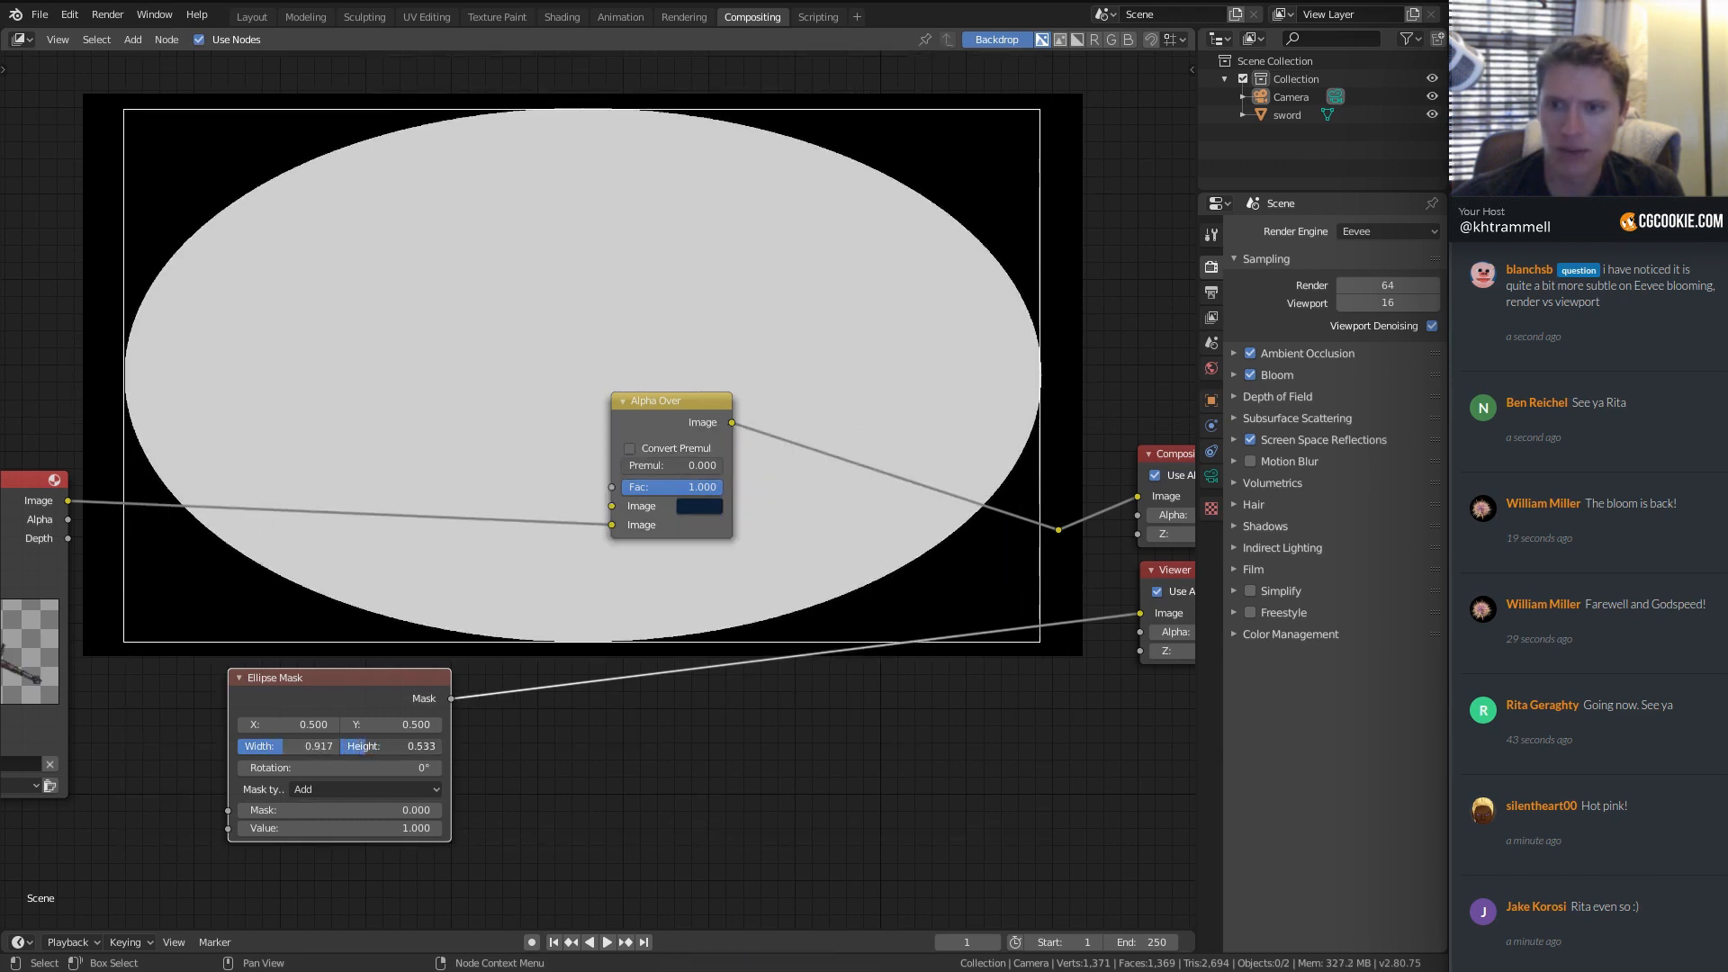
Insert a Blur node between the Ellipse Mask and the Viewer, using the Fast Gaussian filter type.
{"action": "key", "text": "shift+a"}
{"action": "mouse_move", "coordinate": [503, 517]}
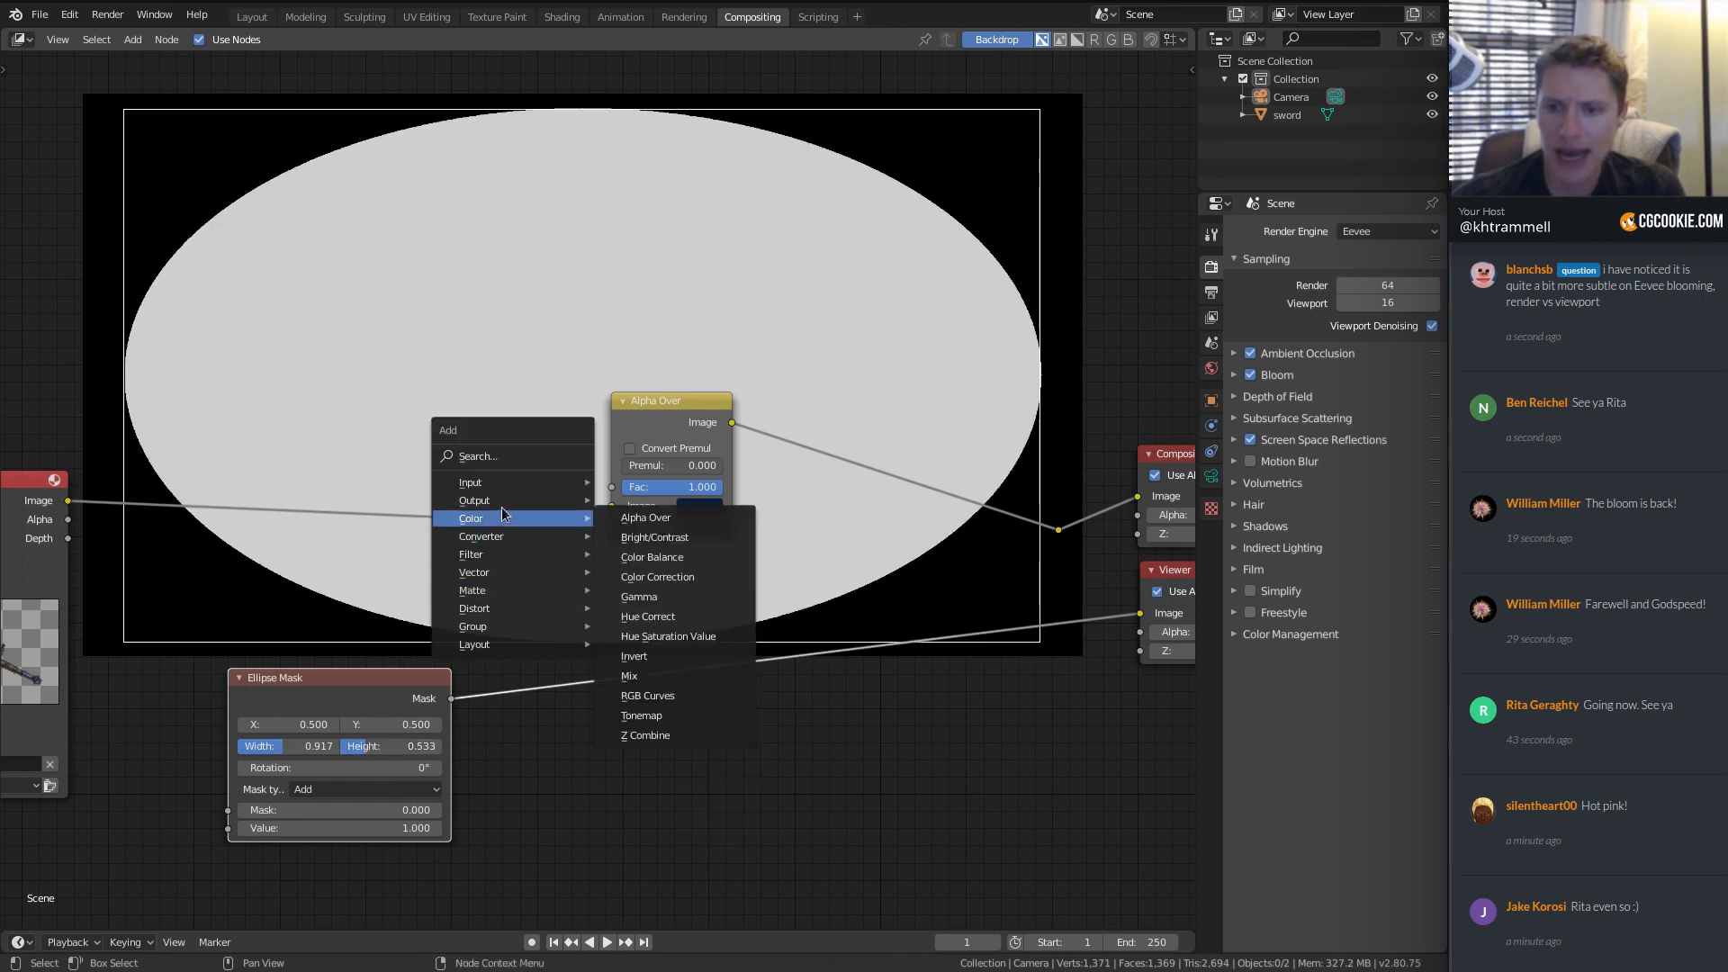
{"action": "mouse_move", "coordinate": [512, 553]}
{"action": "left_click", "coordinate": [642, 576]}
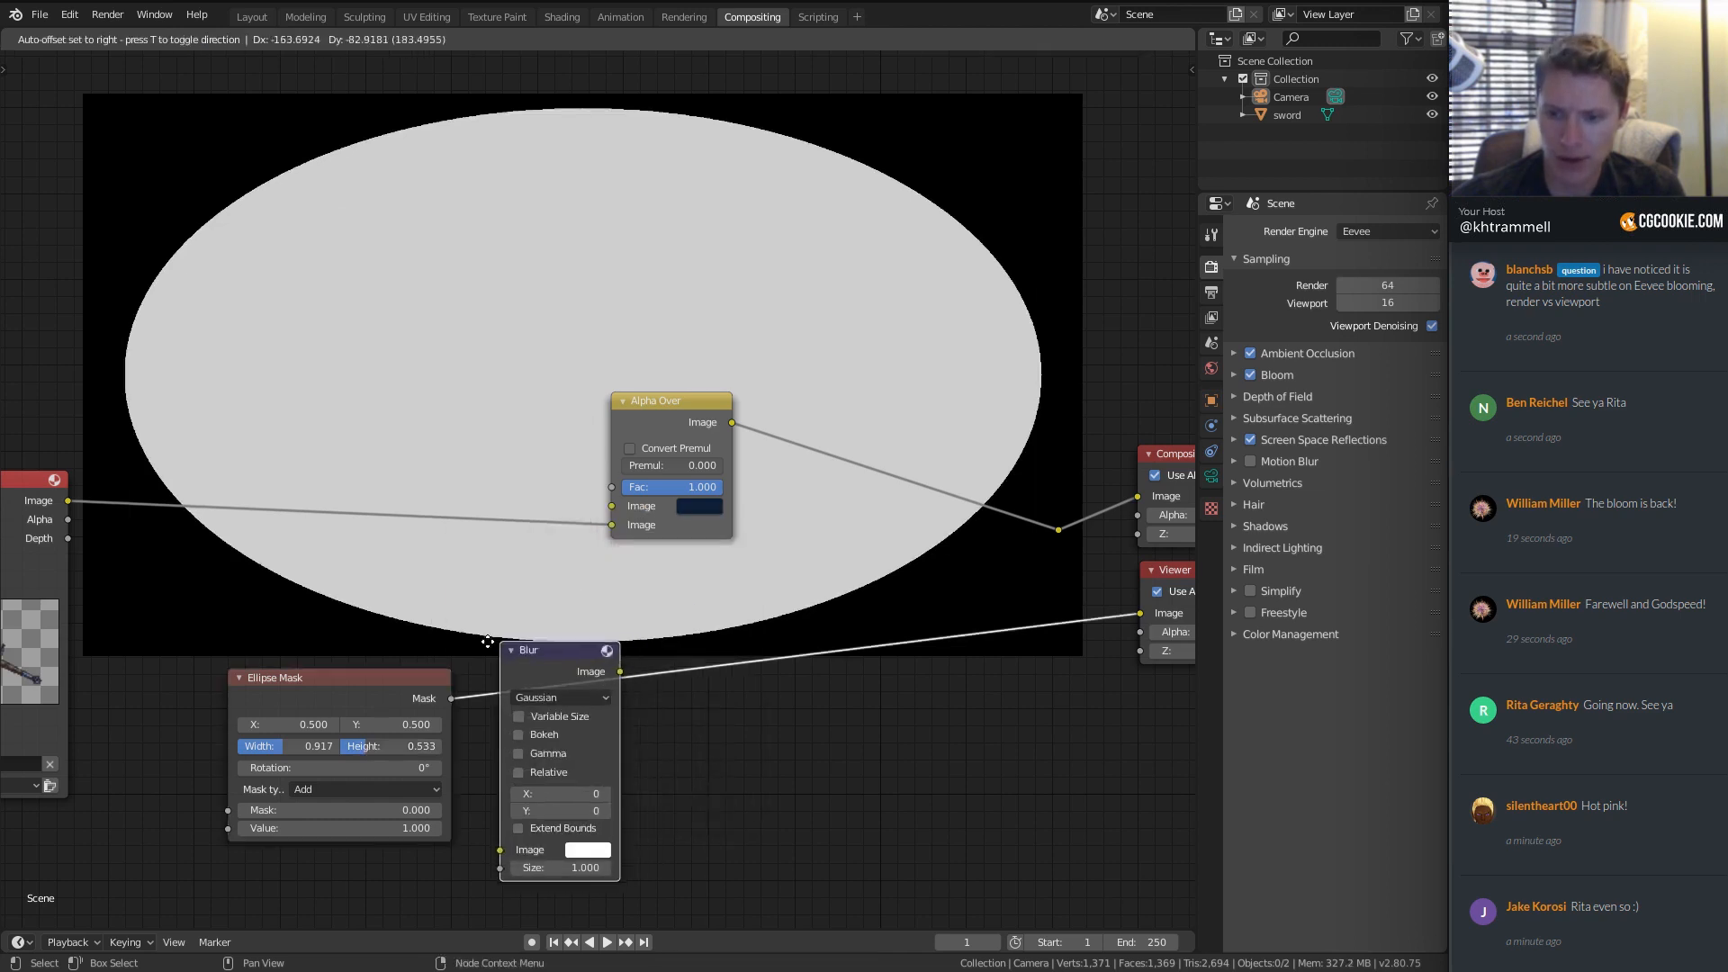
{"action": "left_click", "coordinate": [498, 637]}
{"action": "left_click", "coordinate": [596, 693]}
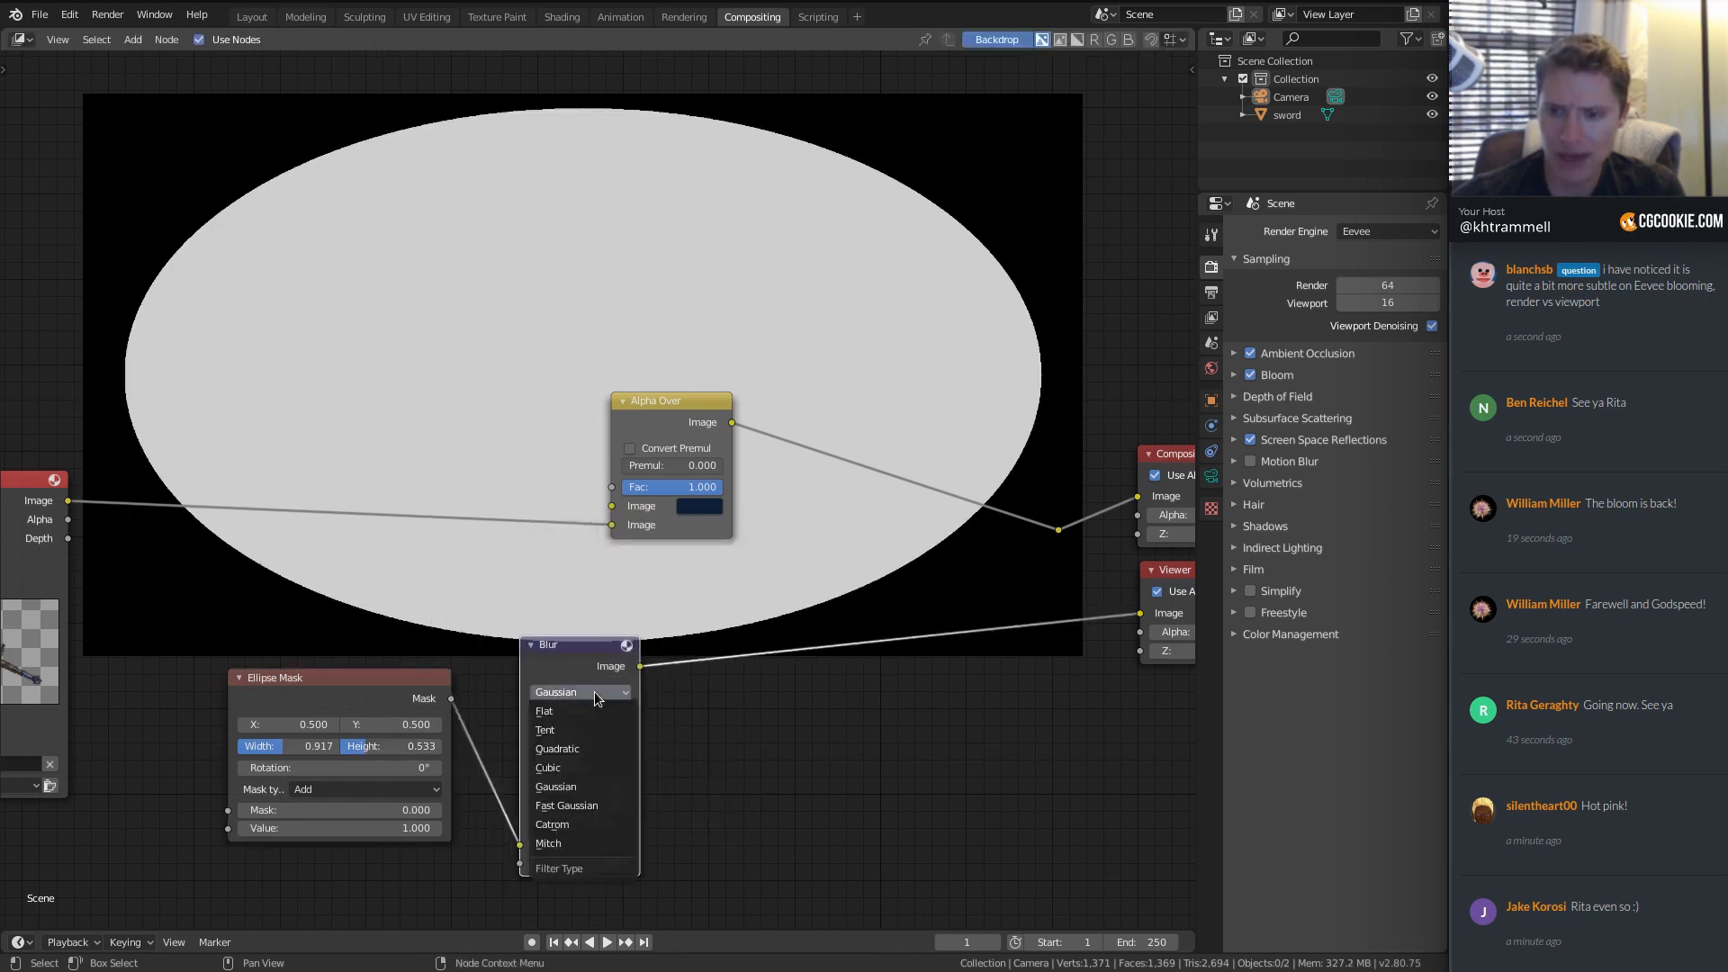
{"action": "left_click", "coordinate": [589, 808]}
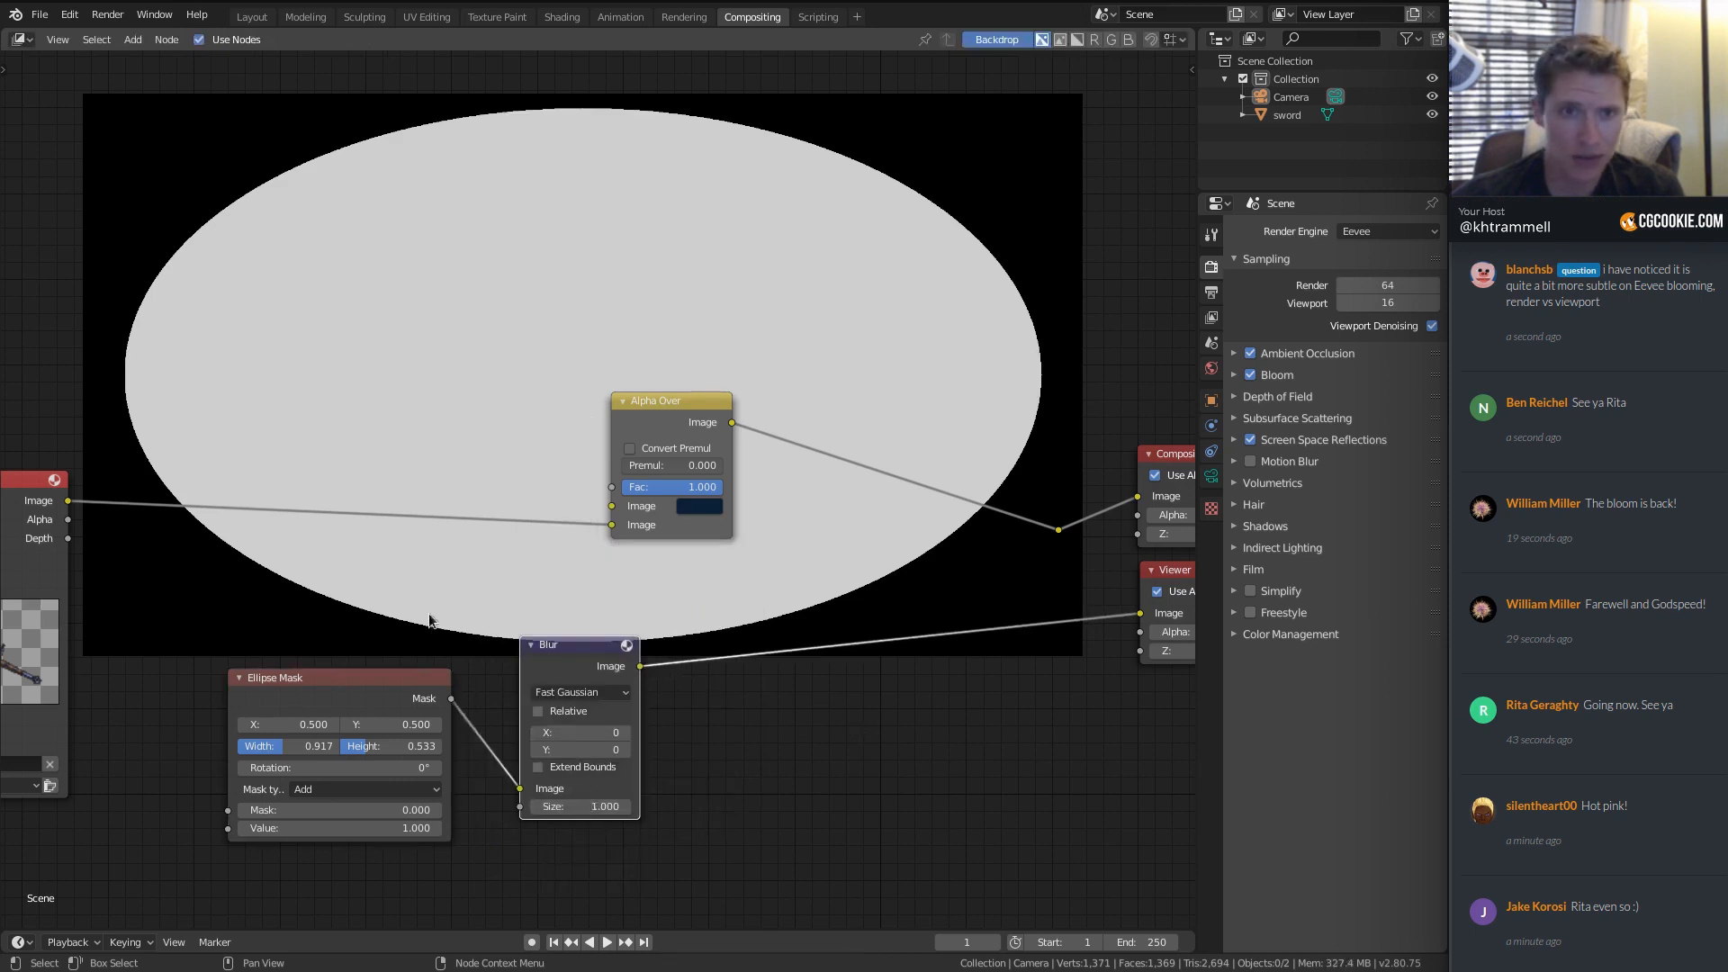
Set the Blur node's X and Y to 100, try a size of 3, and settle on a size of 5.
{"action": "left_click", "coordinate": [575, 731]}
{"action": "type", "text": "100"}
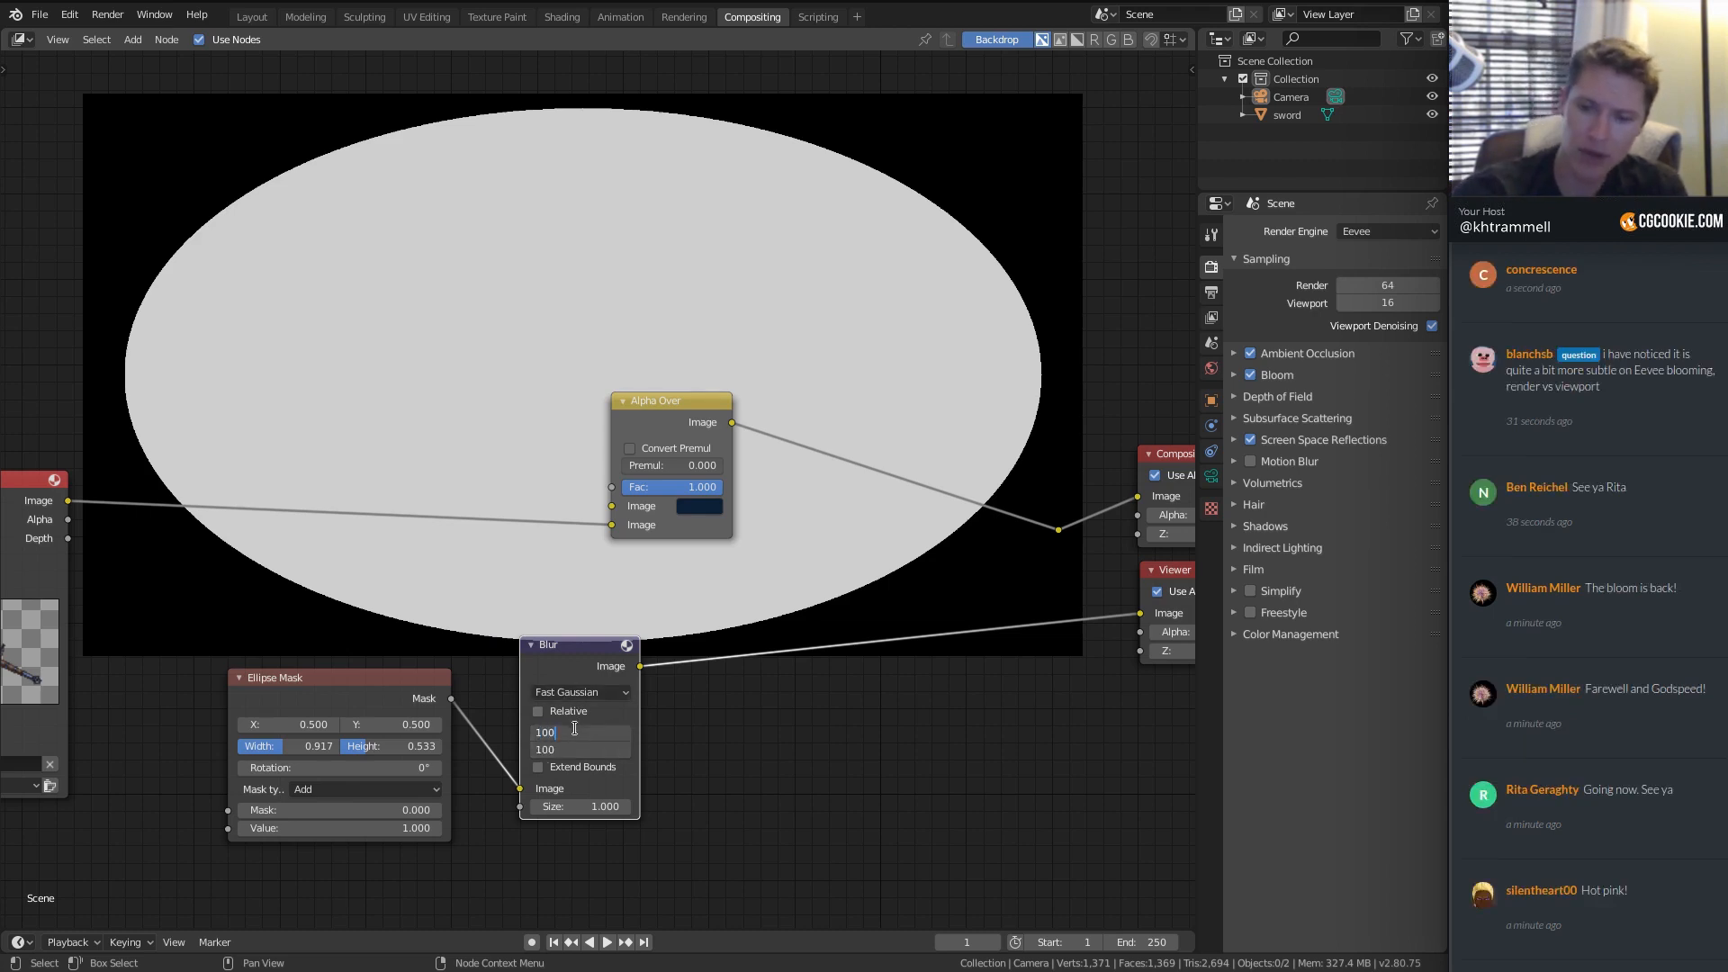
{"action": "key", "text": "Return"}
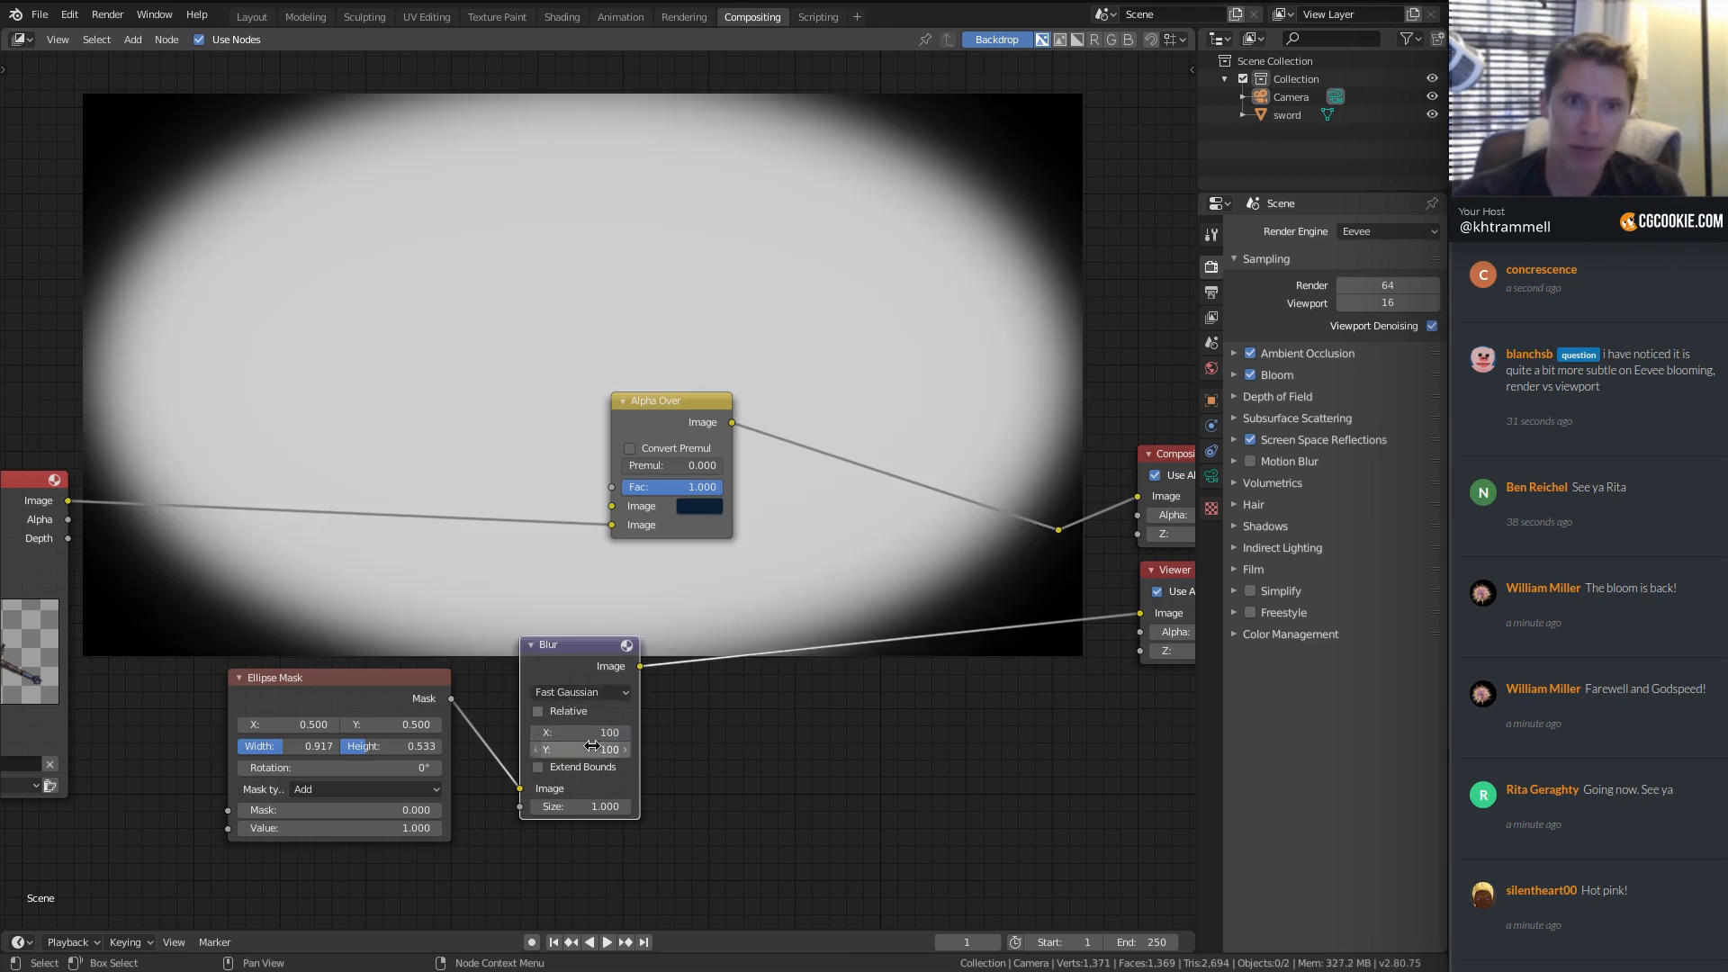
{"action": "left_click", "coordinate": [559, 806]}
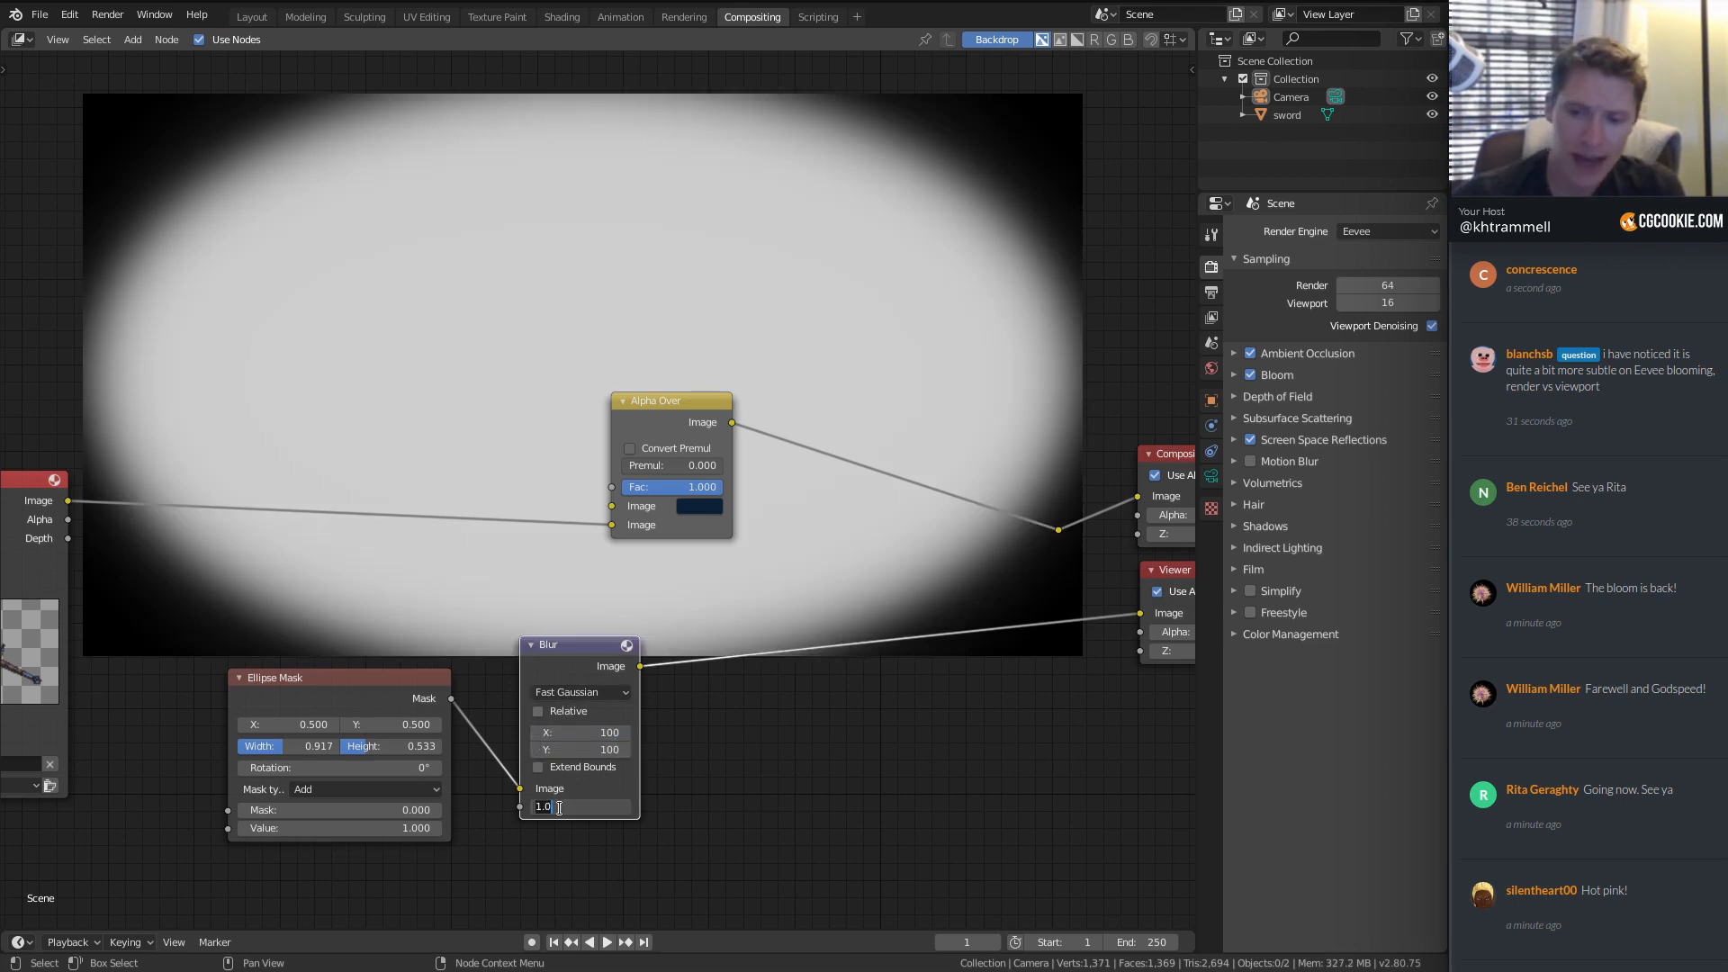
{"action": "type", "text": "3"}
{"action": "key", "text": "Return"}
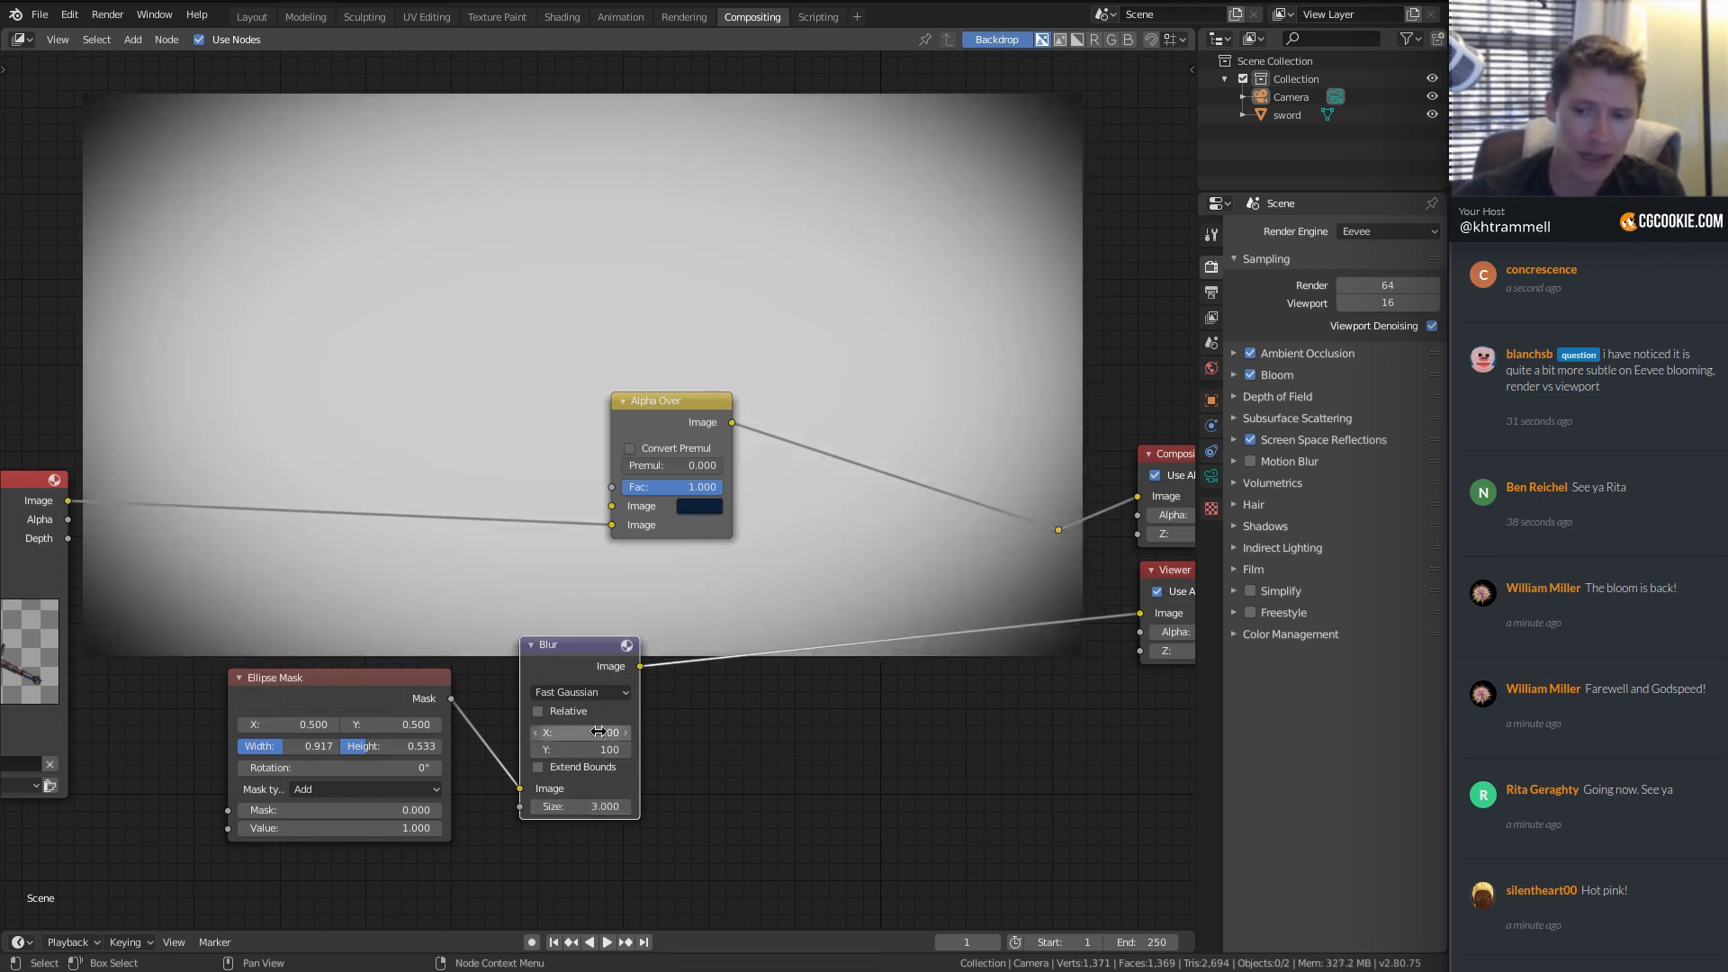
{"action": "left_click", "coordinate": [575, 807]}
{"action": "type", "text": "5"}
{"action": "key", "text": "Return"}
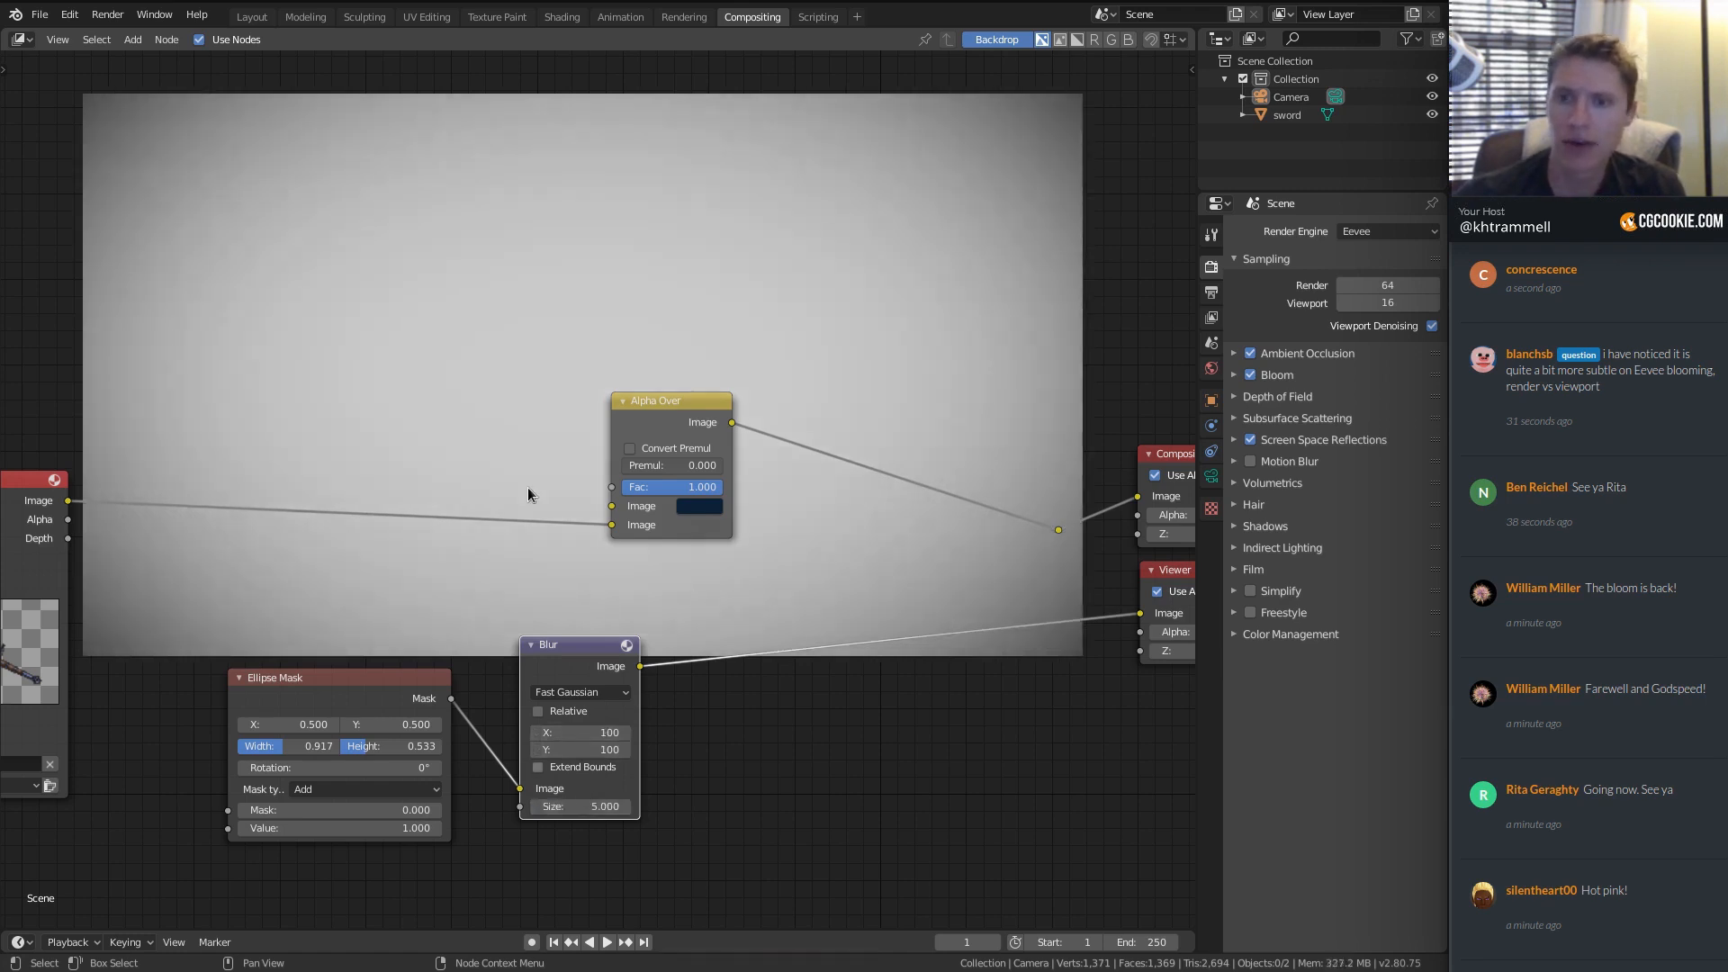
Move the Alpha Over node slightly closer to the Composite and Viewer nodes.
{"action": "middle_click_drag", "start_coordinate": [699, 263], "coordinate": [673, 398]}
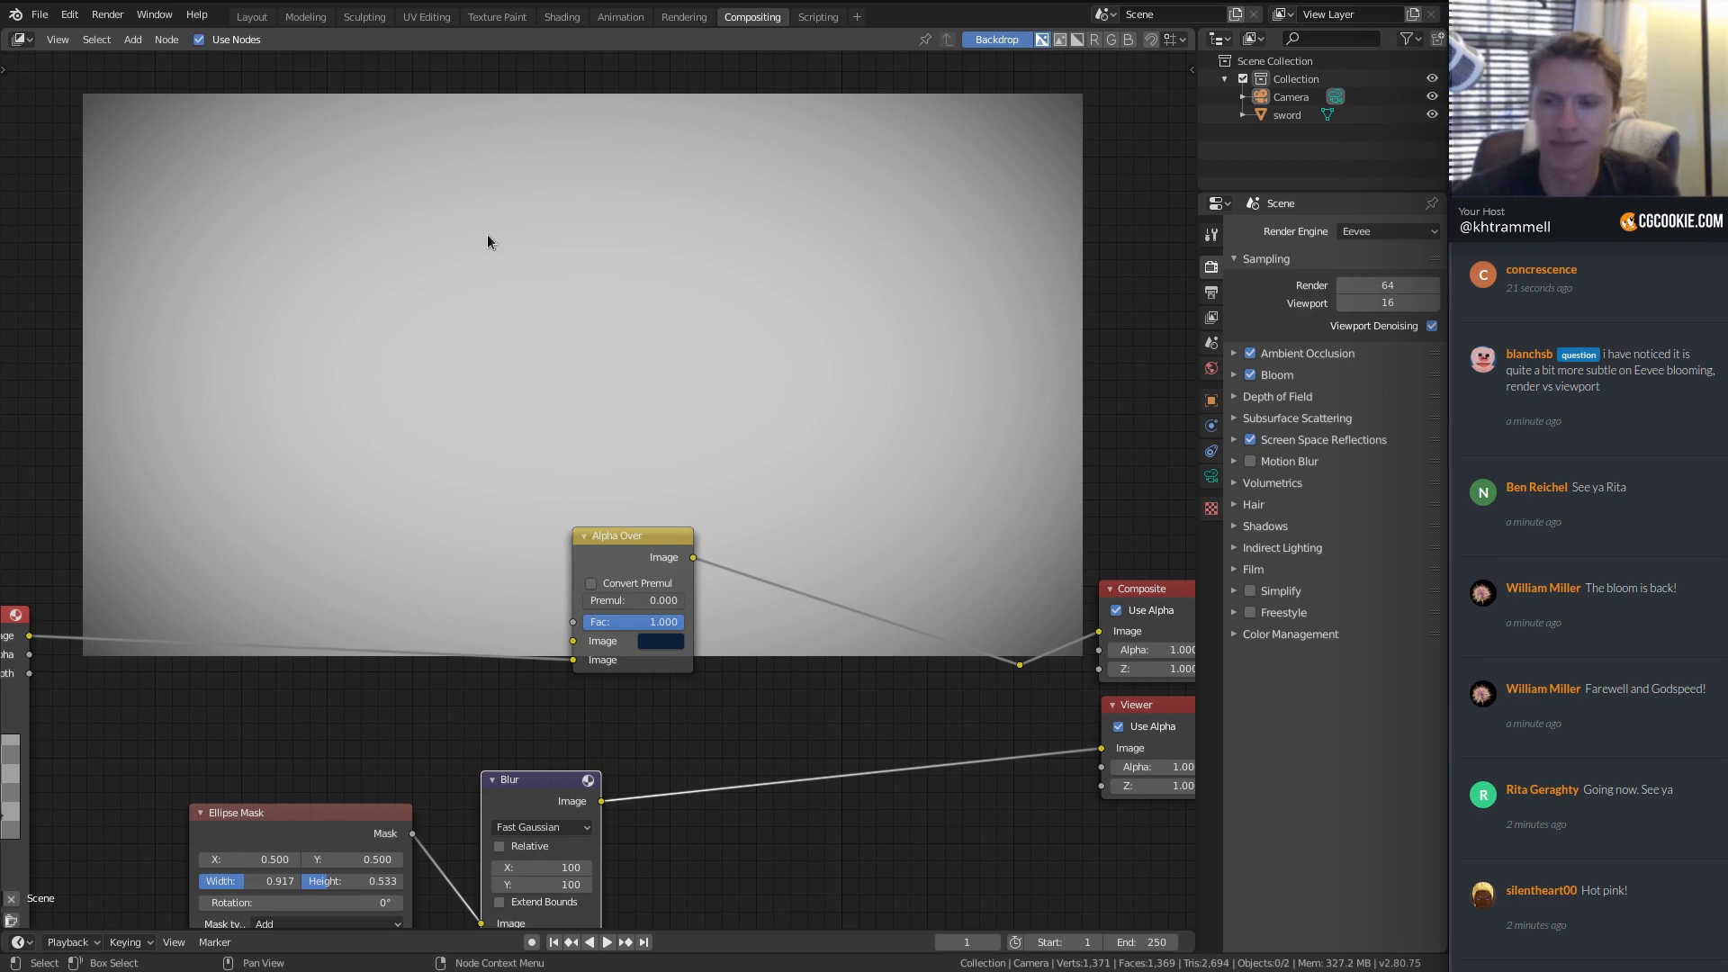
{"action": "key", "text": "g"}
{"action": "middle_click_drag", "start_coordinate": [689, 438], "coordinate": [589, 343]}
{"action": "key", "text": "g"}
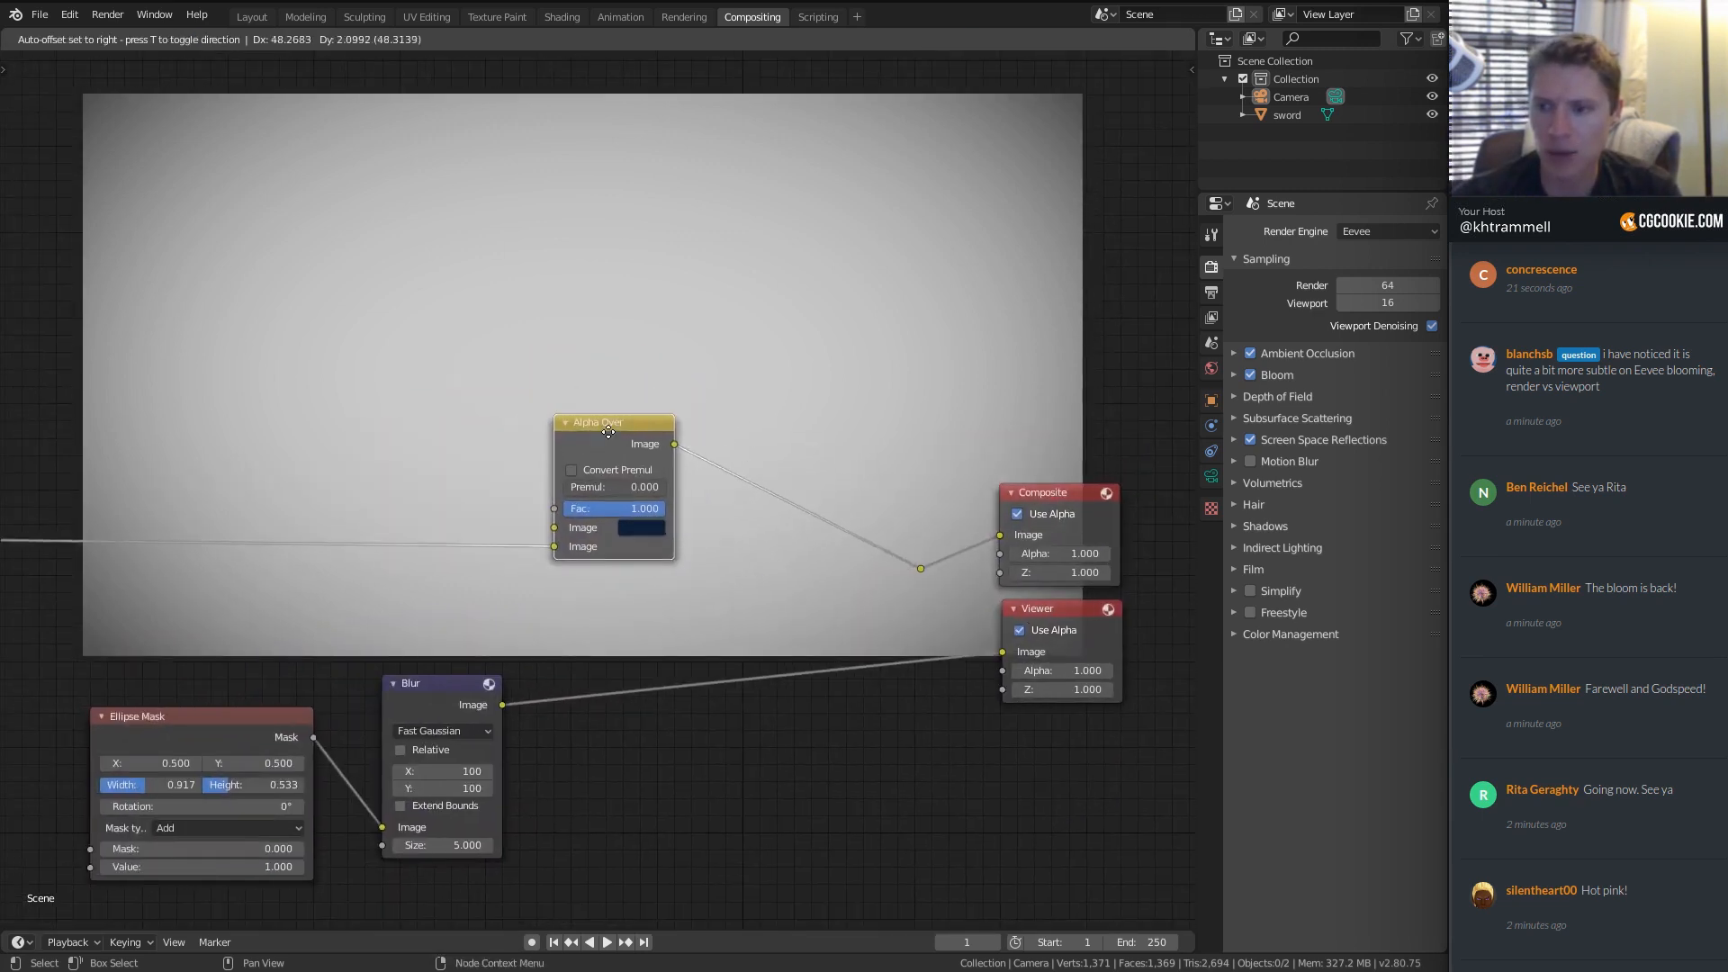
{"action": "left_click", "coordinate": [608, 432]}
Insert a Mix node between Alpha Over and the reroute, and feed the blurred mask into its second Image input.
{"action": "middle_click_drag", "start_coordinate": [787, 425], "coordinate": [535, 454]}
{"action": "key", "text": "shift+a"}
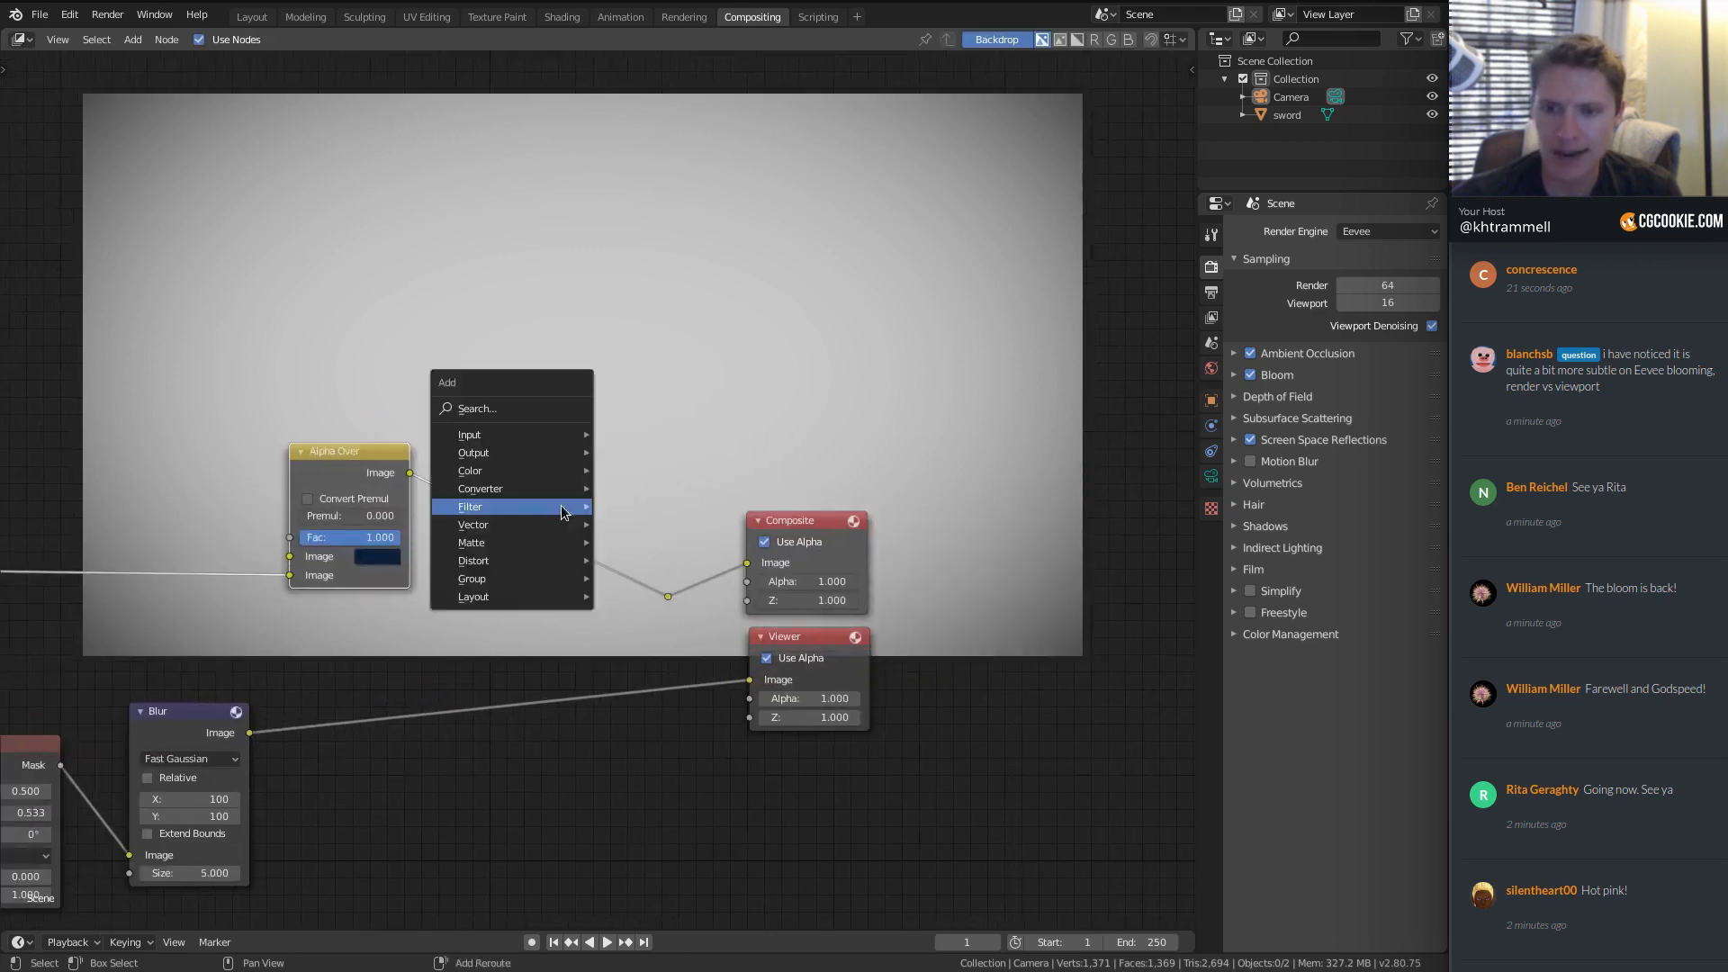
{"action": "mouse_move", "coordinate": [540, 471]}
{"action": "left_click", "coordinate": [636, 628]}
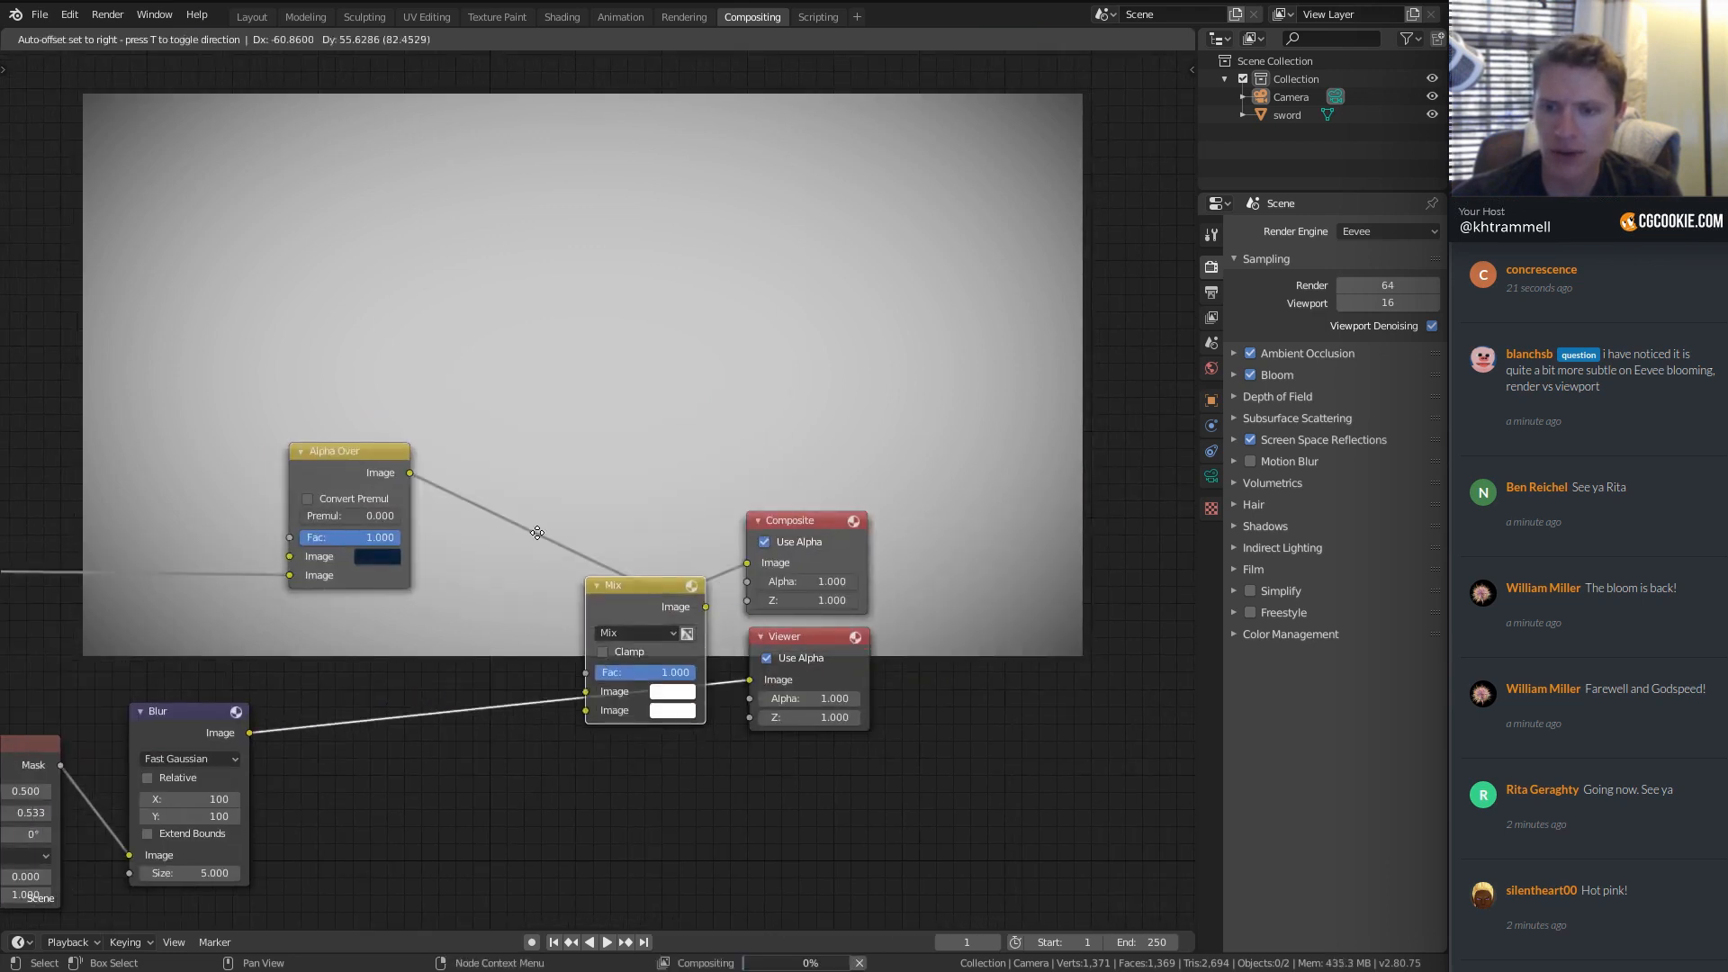
{"action": "left_click", "coordinate": [558, 576]}
{"action": "left_click_drag", "start_coordinate": [251, 733], "coordinate": [511, 646]}
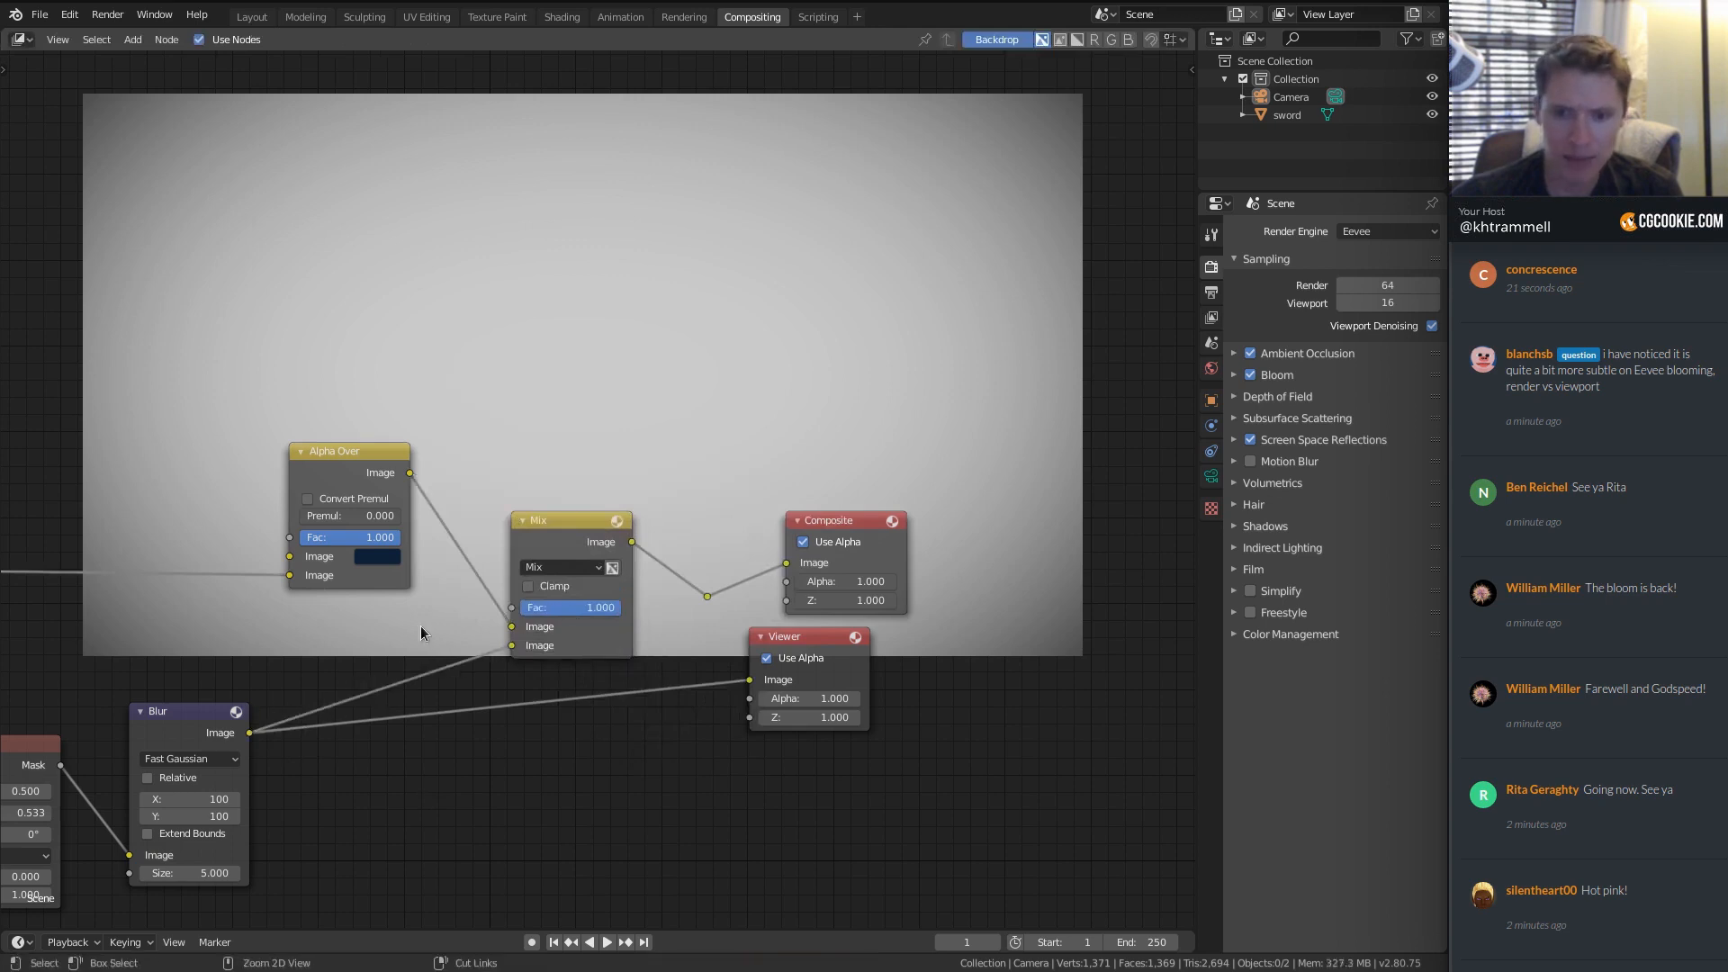
Set the Mix node's blend mode to Overlay and send the reroute's output to the Viewer.
{"action": "scroll", "coordinate": [420, 625], "scroll_direction": "up", "scroll_amount": 2}
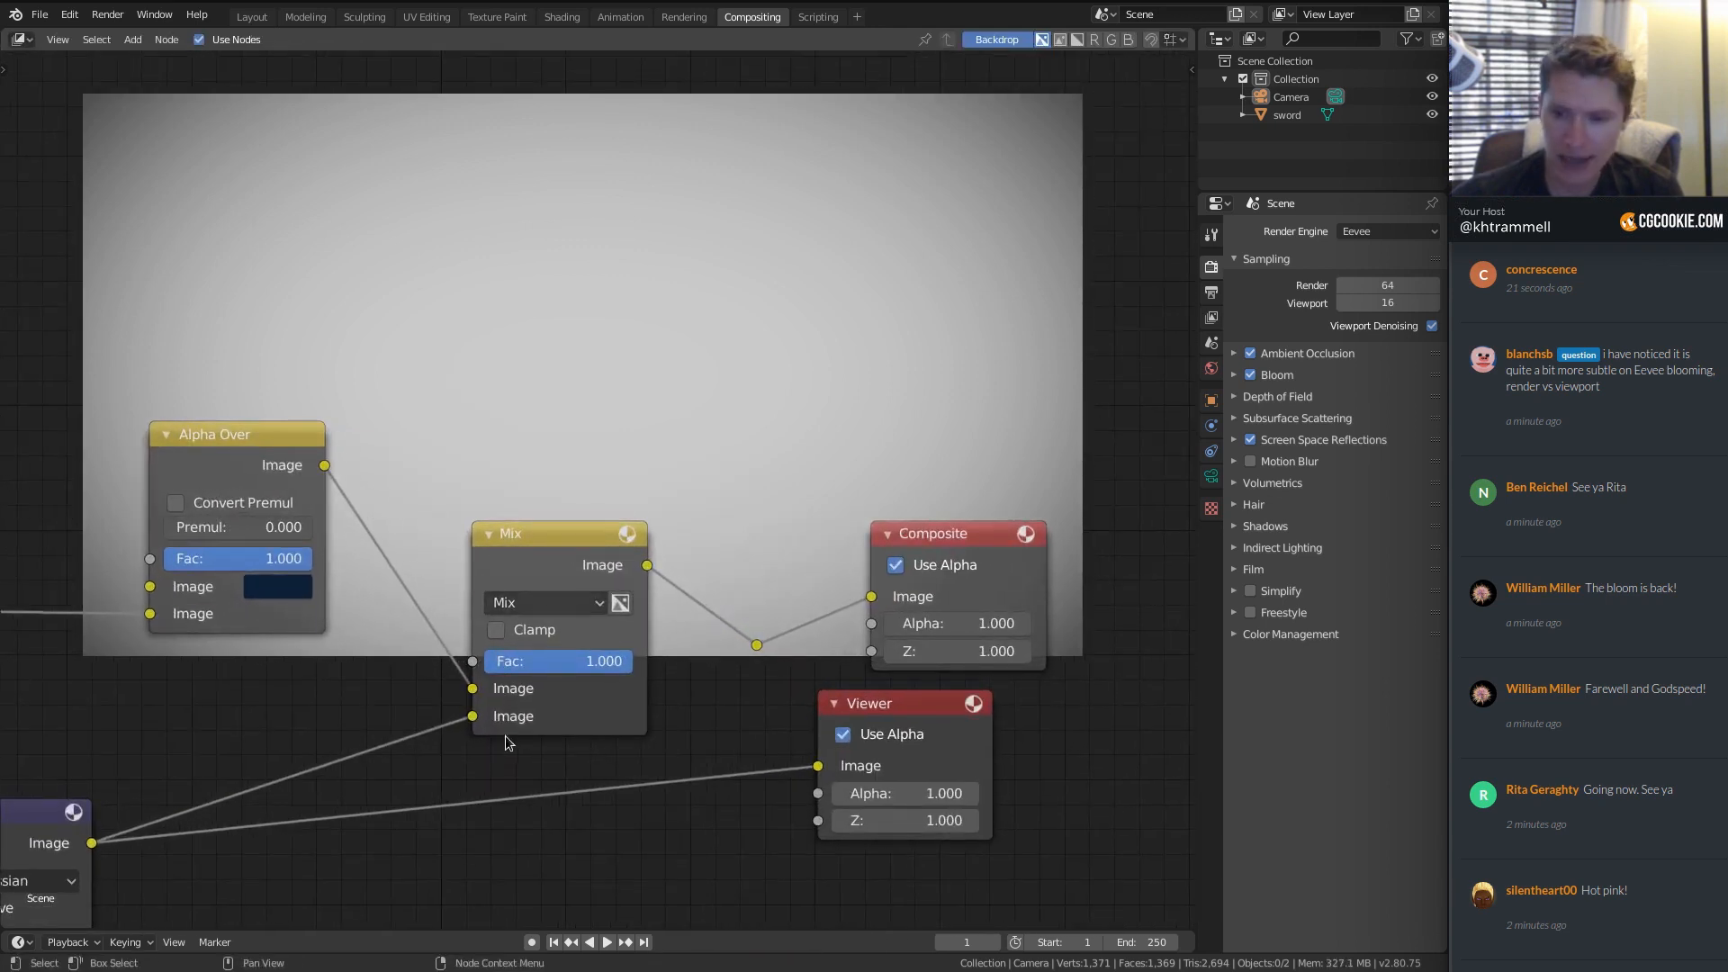
{"action": "left_click", "coordinate": [520, 603]}
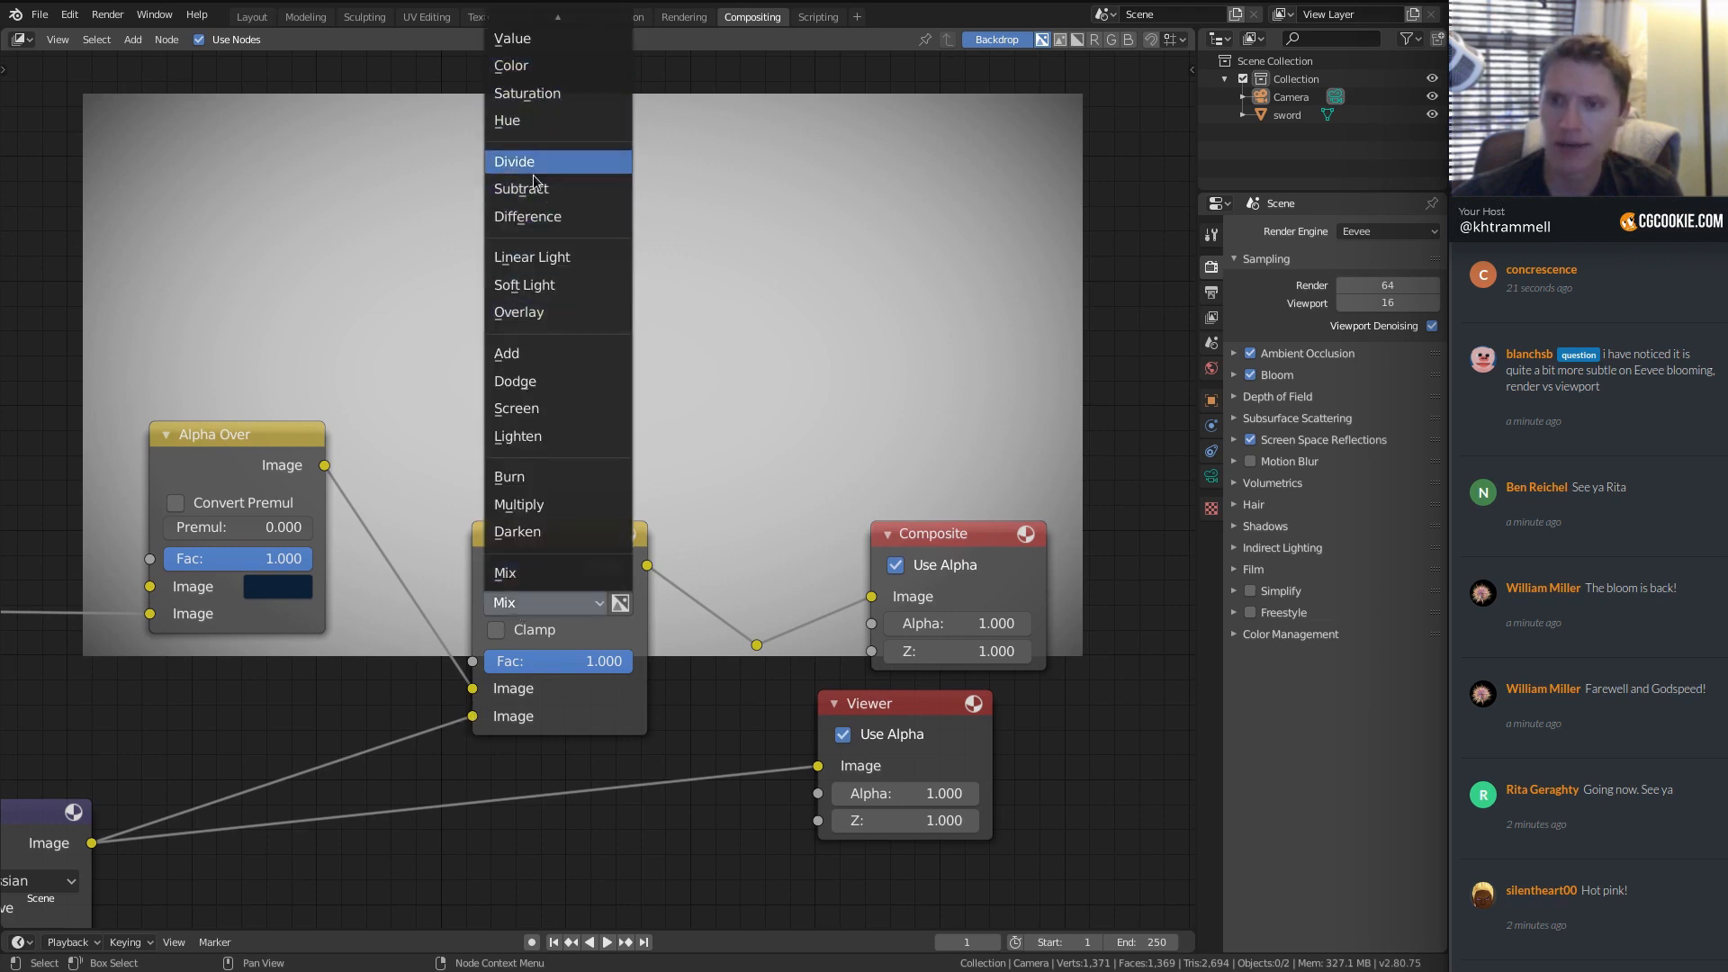
{"action": "left_click", "coordinate": [543, 315]}
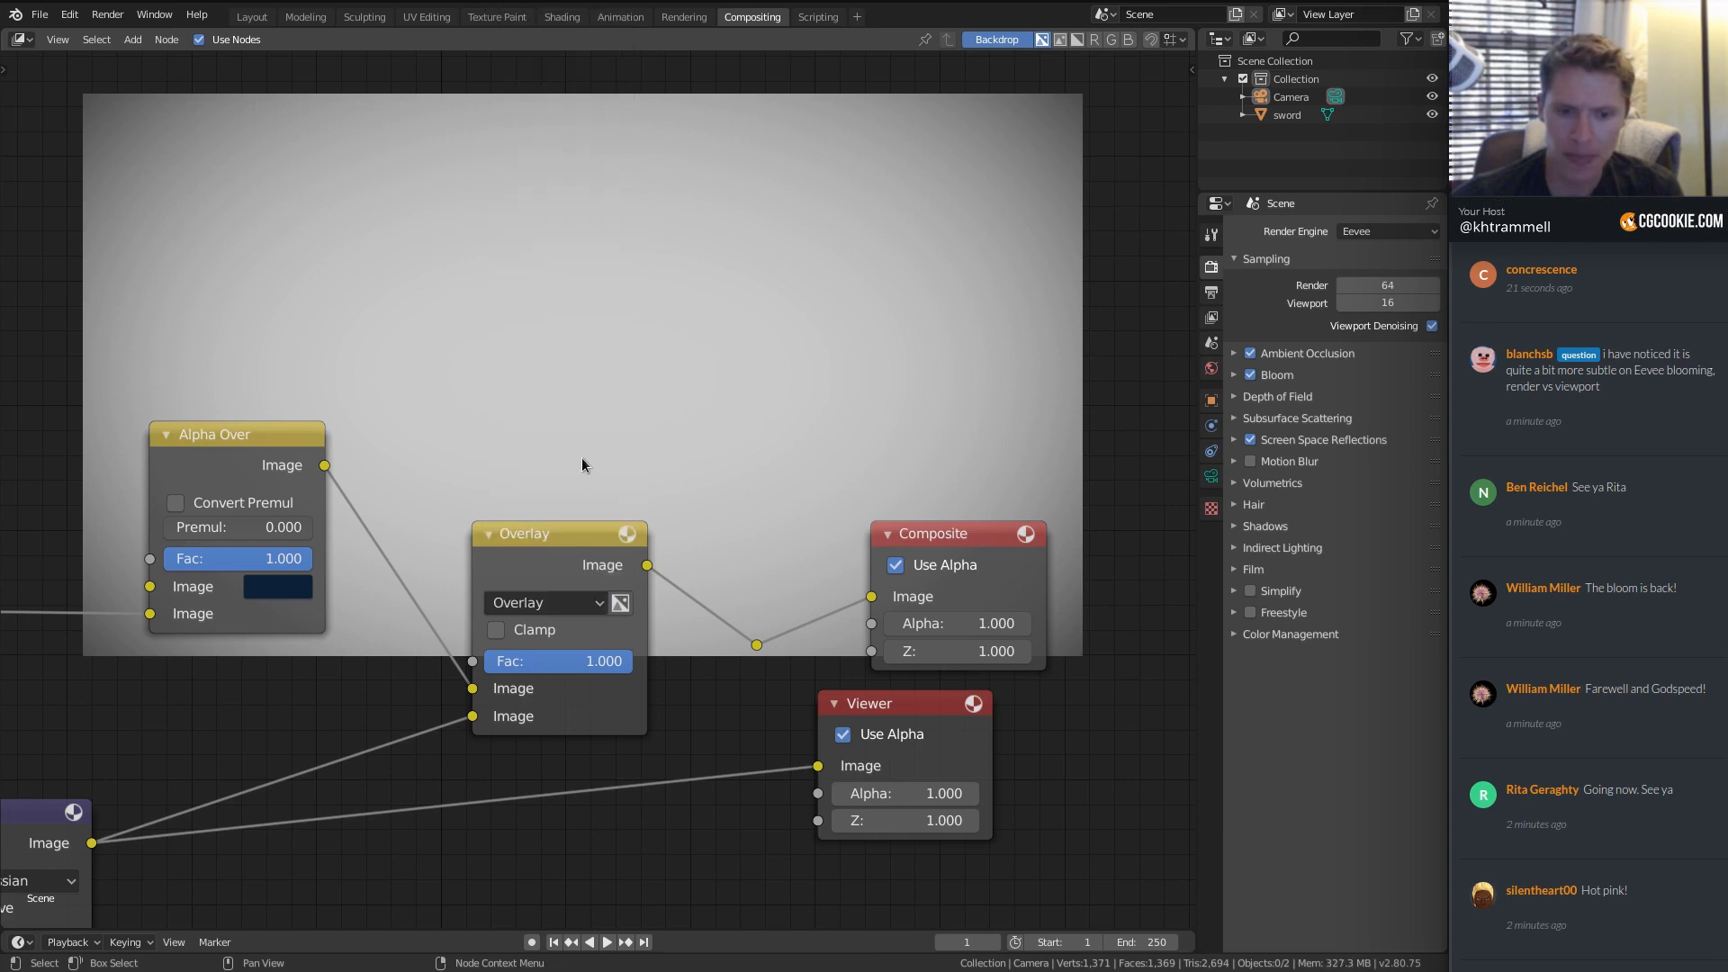
{"action": "left_click", "coordinate": [756, 648], "text": "ctrl+shift"}
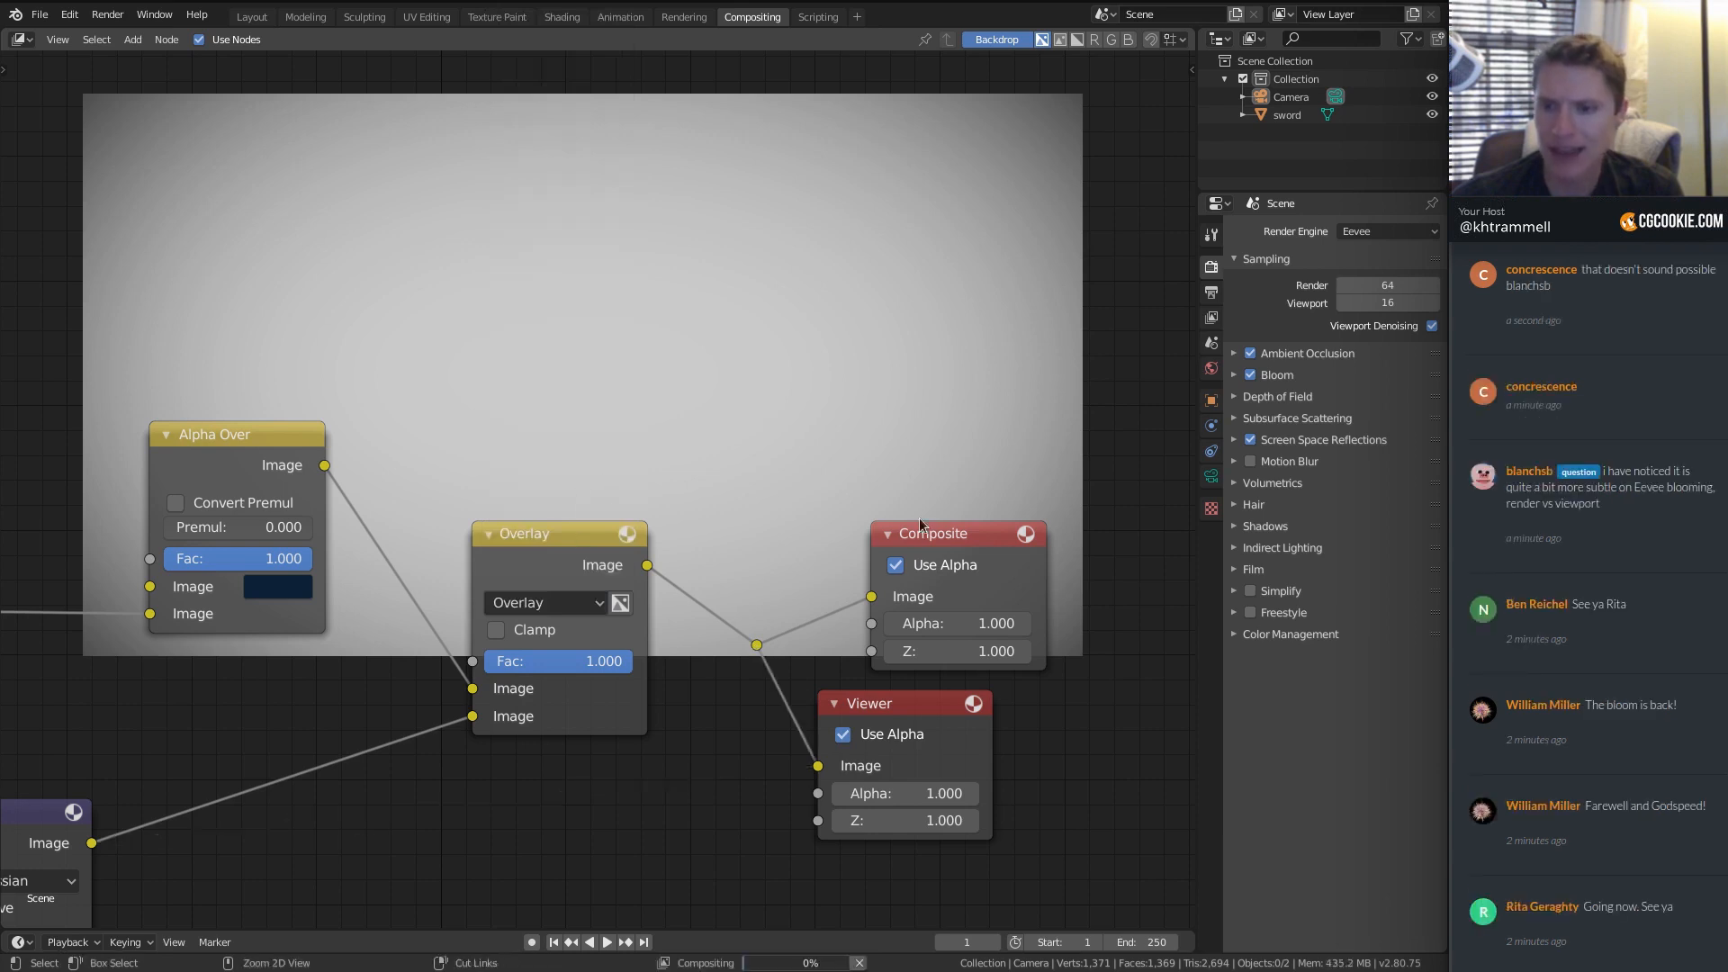
{"action": "middle_click_drag", "start_coordinate": [627, 394], "coordinate": [703, 535]}
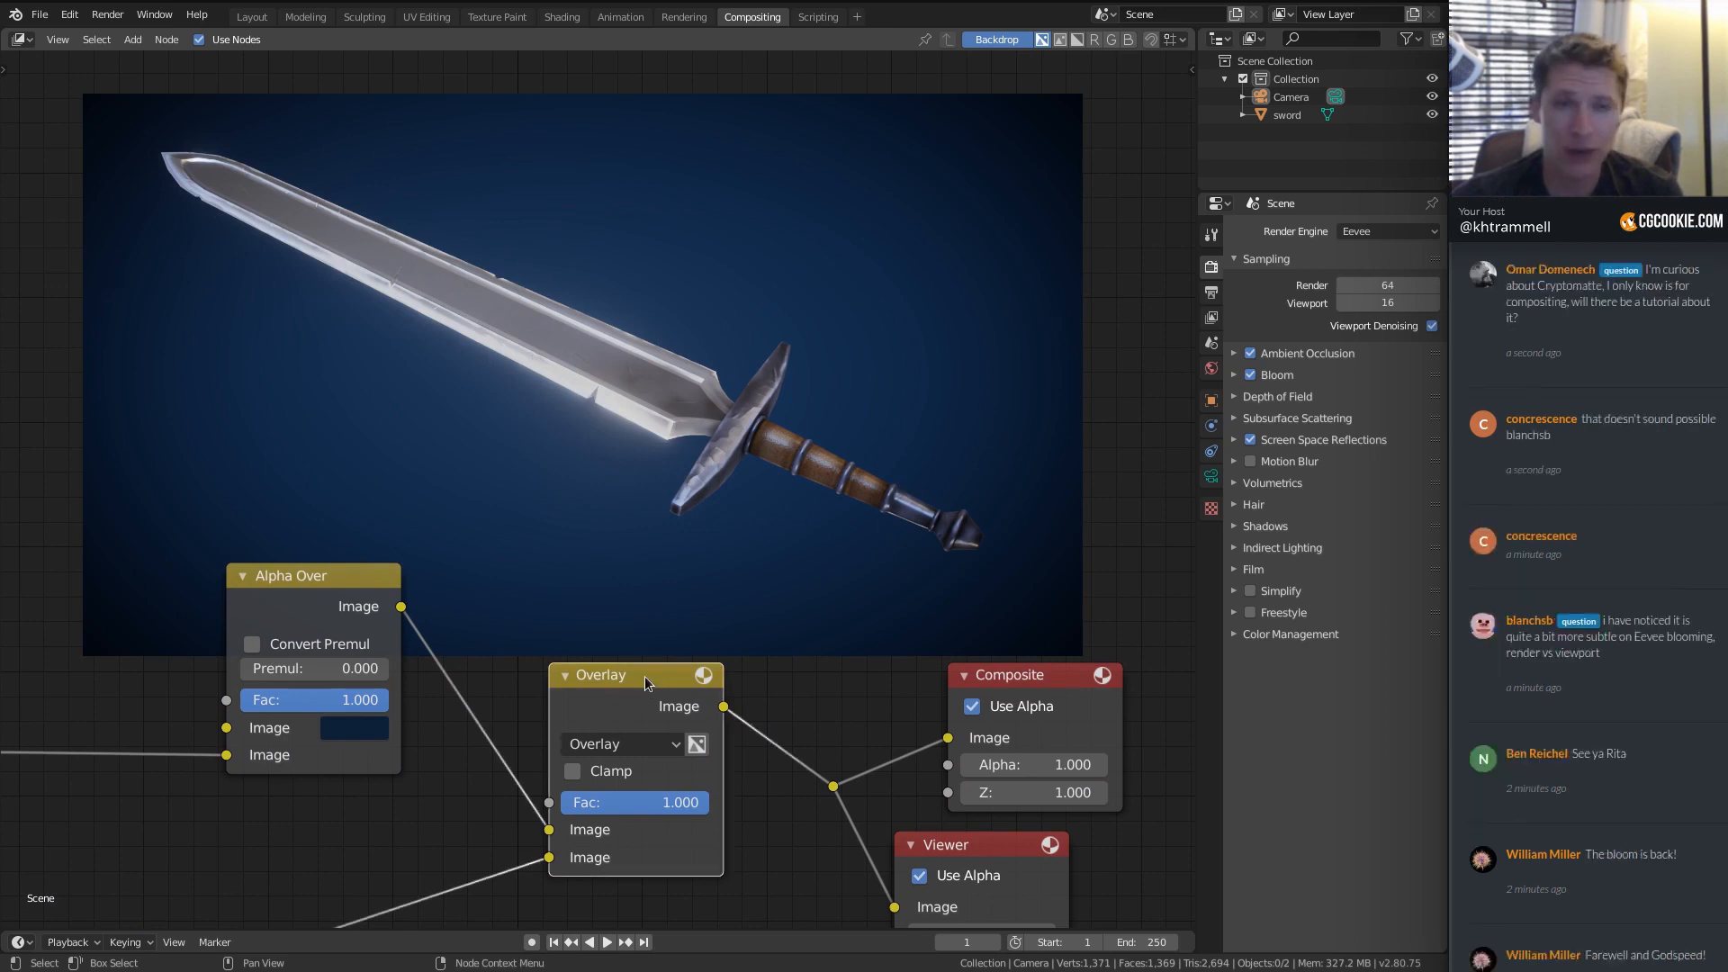
Toggle the Overlay node's mute on and off to compare the image with and without the vignette.
{"action": "key", "text": "m"}
{"action": "key", "text": "m"}
{"action": "key", "text": "m"}
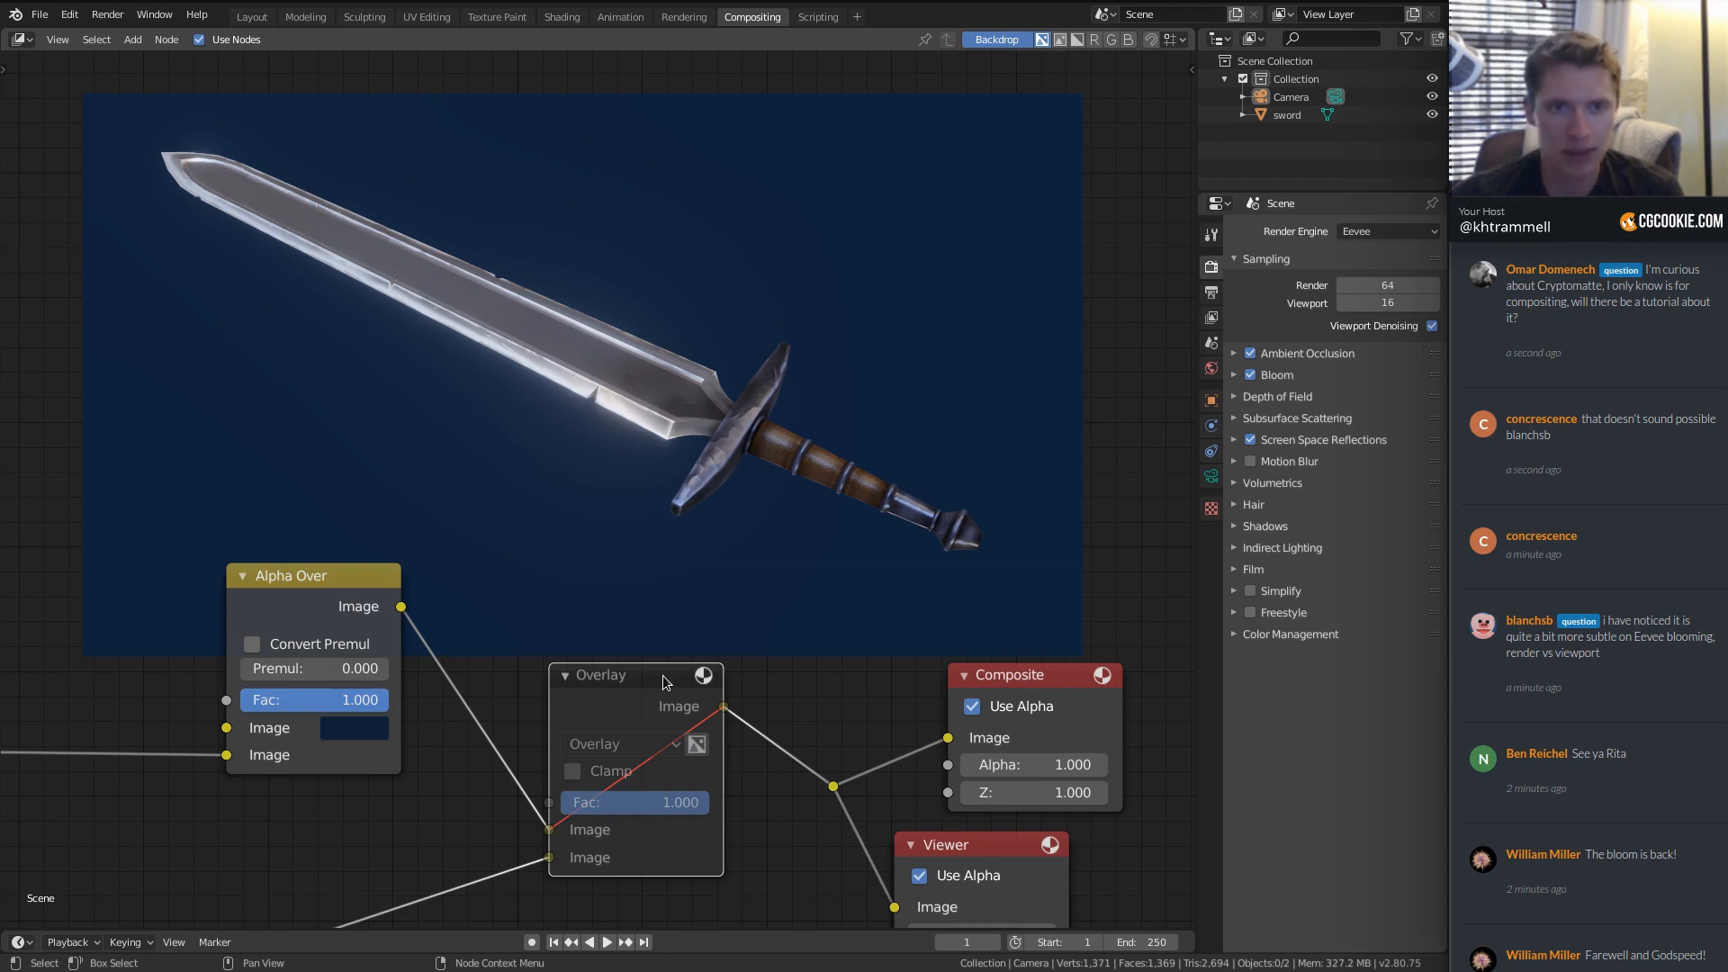
{"action": "key", "text": "m"}
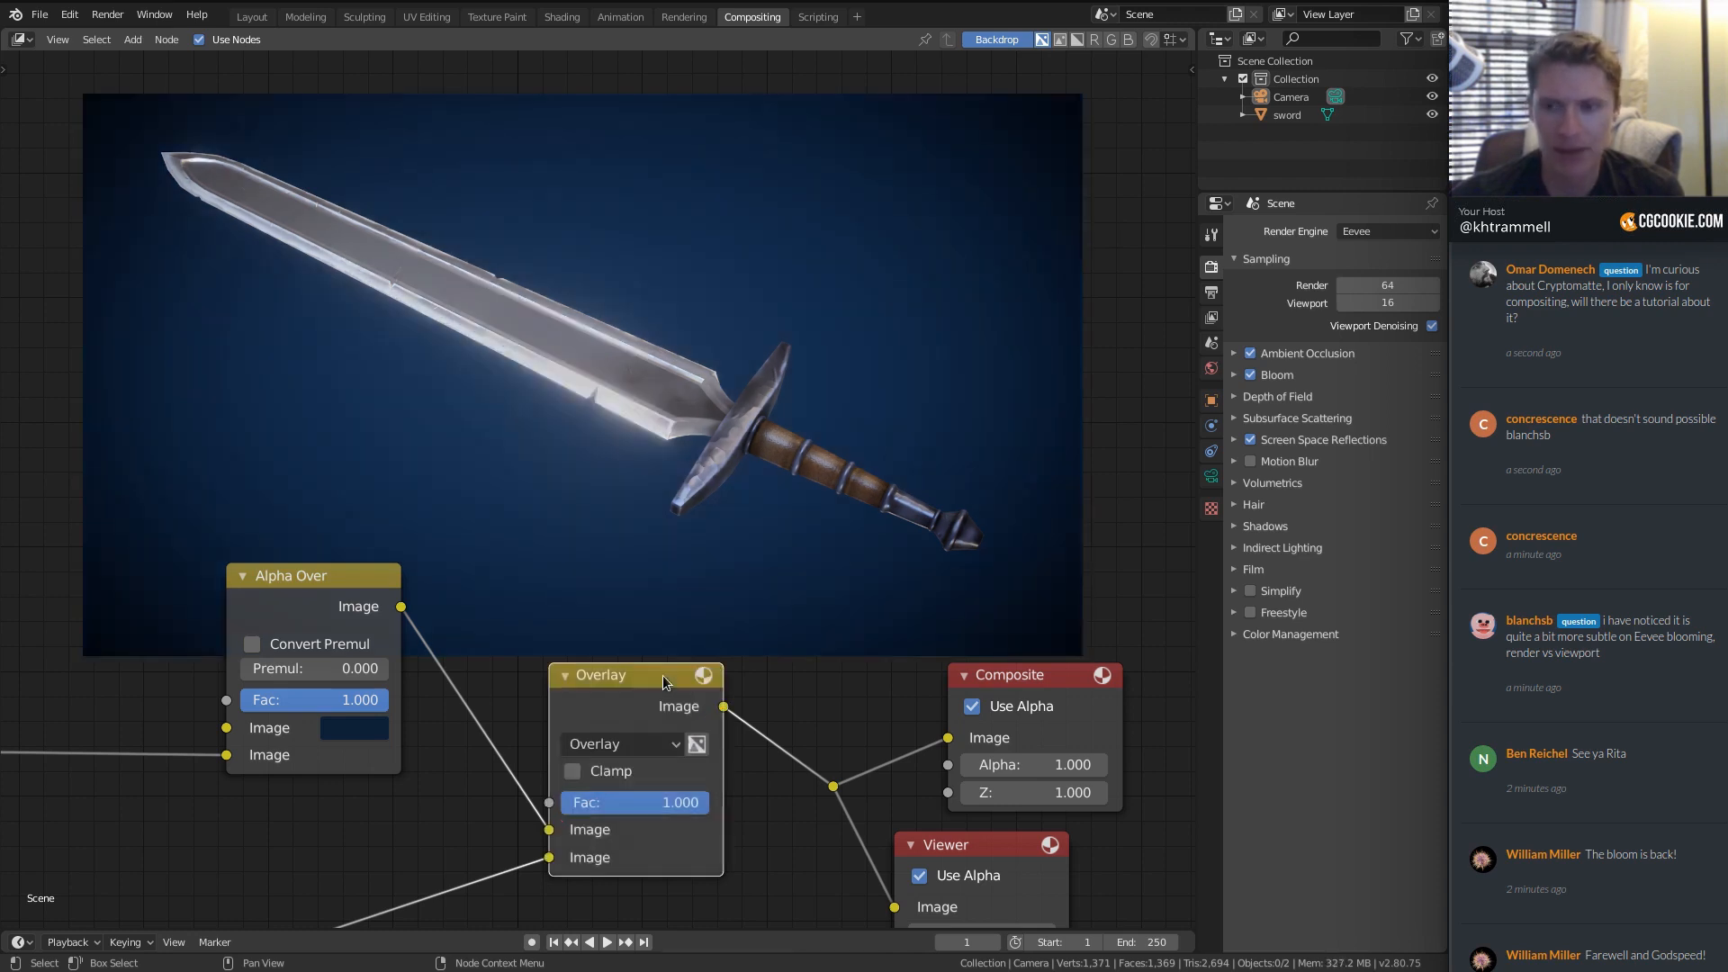
{"action": "key", "text": "m"}
{"action": "key", "text": "m"}
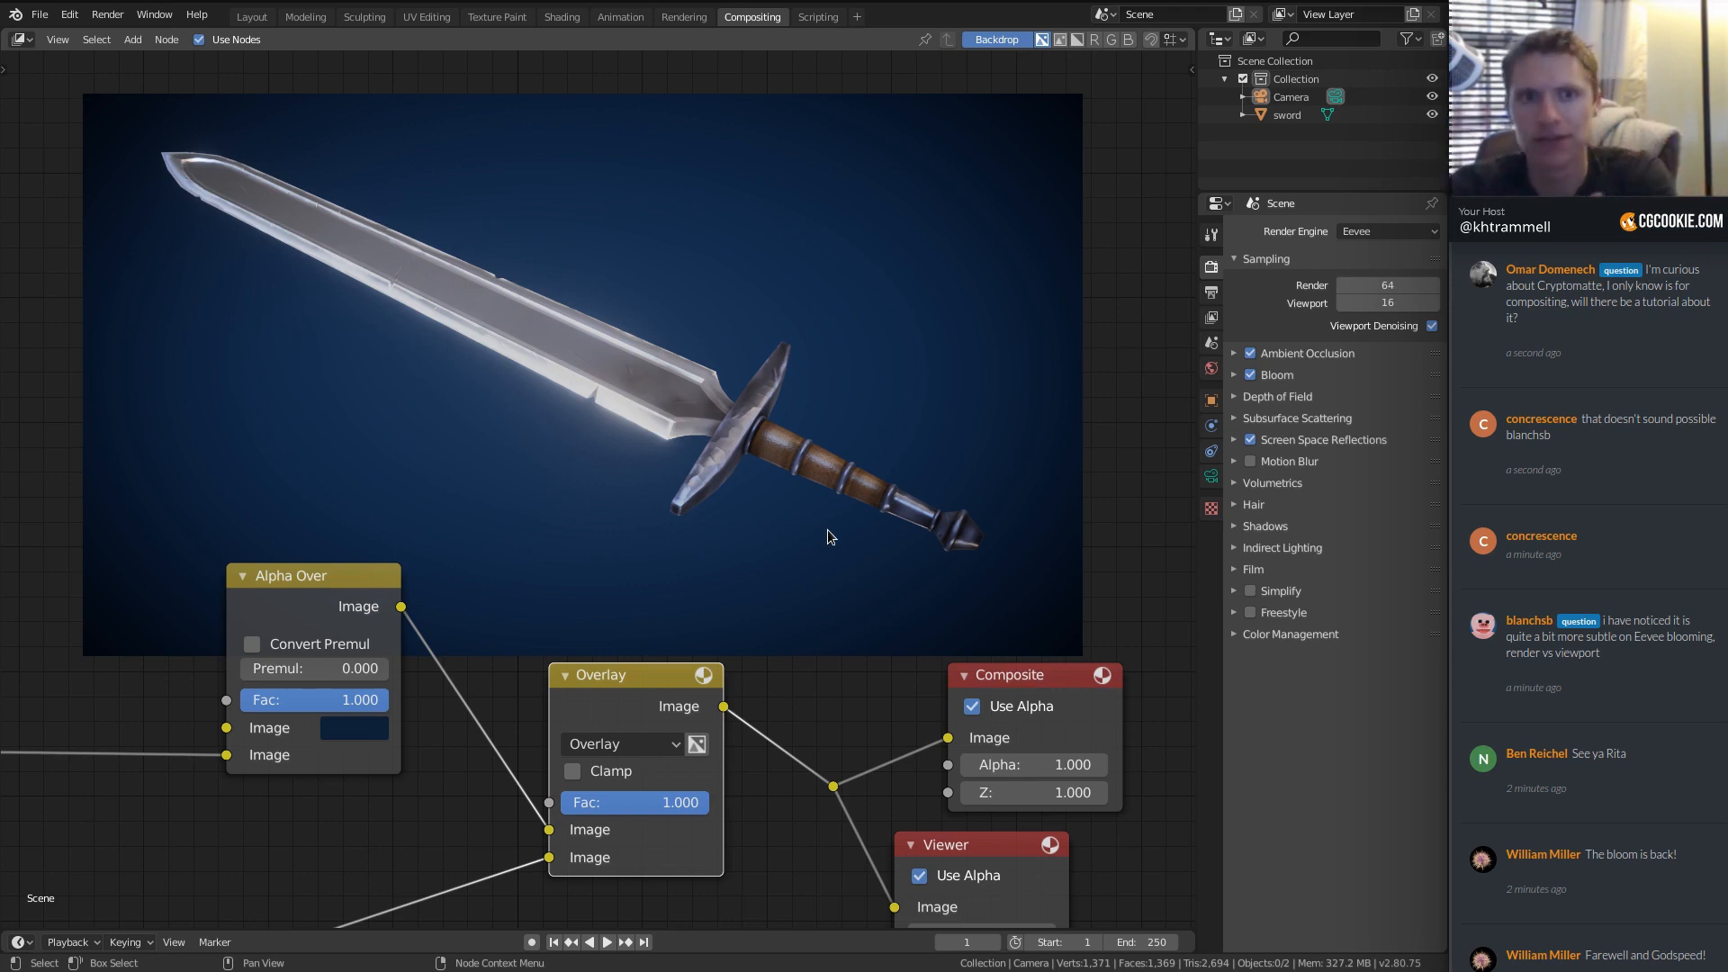
Rearrange the Alpha Over and Overlay nodes so that Alpha Over sits directly above Overlay.
{"action": "middle_click_drag", "start_coordinate": [560, 801], "coordinate": [538, 625], "text": "ctrl"}
{"action": "middle_click_drag", "start_coordinate": [538, 624], "coordinate": [837, 519]}
{"action": "middle_click_drag", "start_coordinate": [837, 519], "coordinate": [780, 463], "text": "ctrl"}
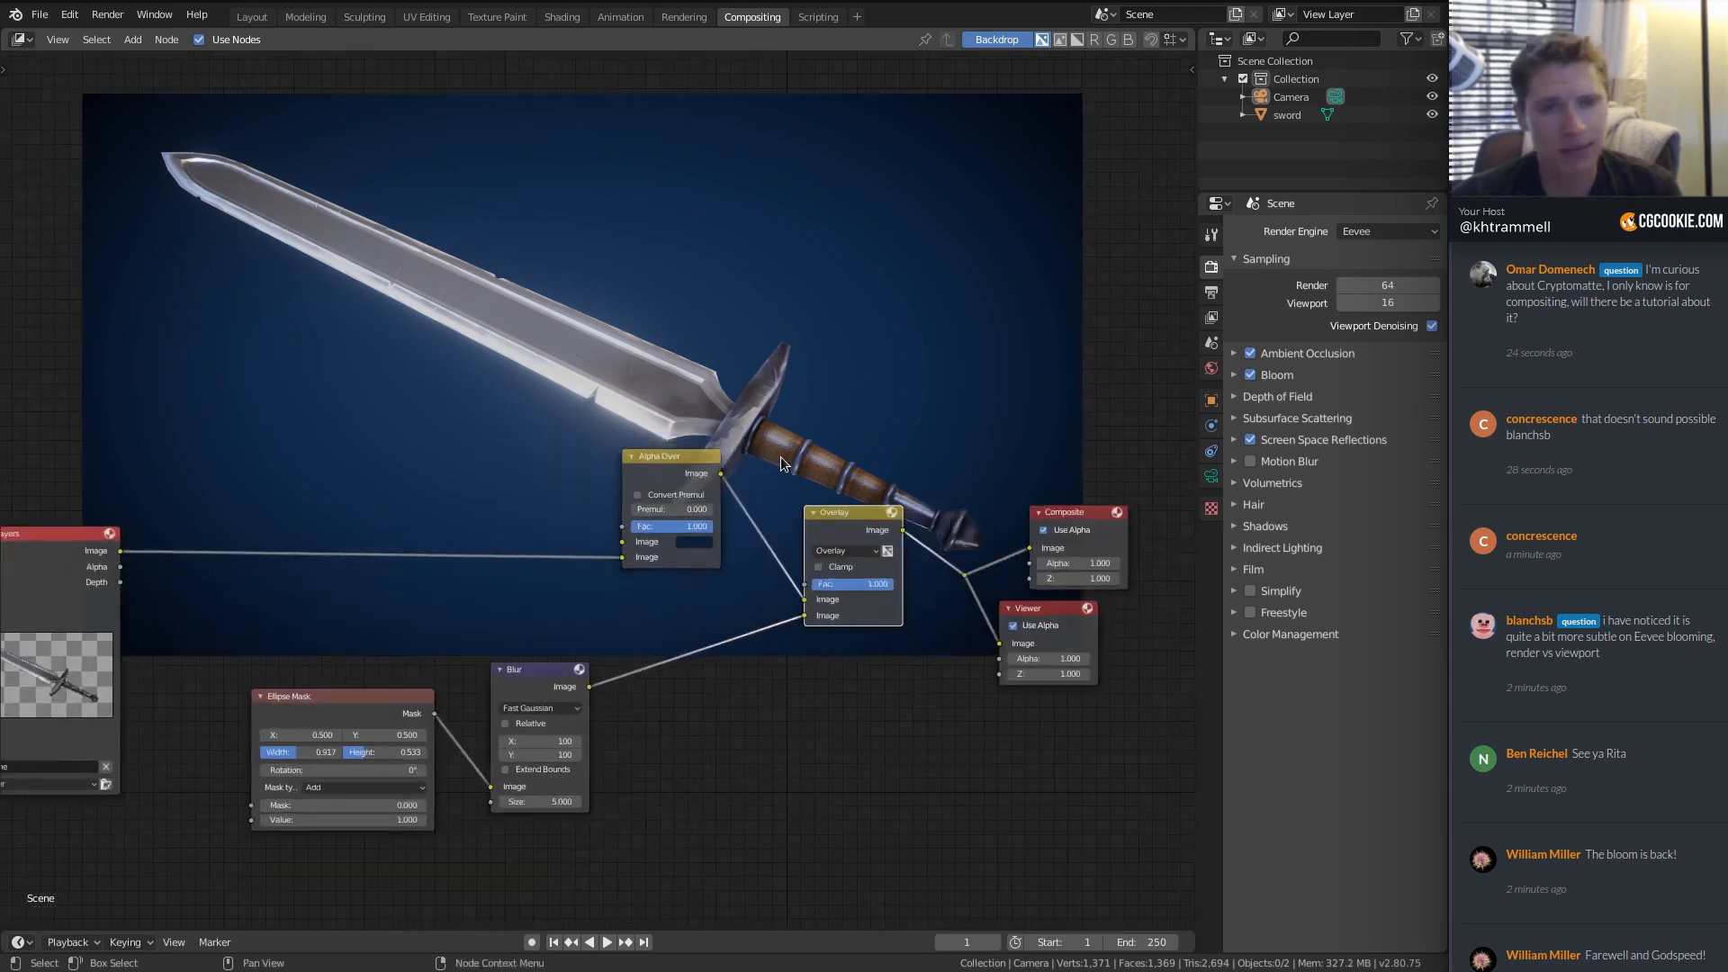
{"action": "left_click_drag", "start_coordinate": [708, 456], "coordinate": [727, 429]}
{"action": "left_click_drag", "start_coordinate": [839, 516], "coordinate": [792, 573]}
{"action": "left_click_drag", "start_coordinate": [693, 430], "coordinate": [792, 427]}
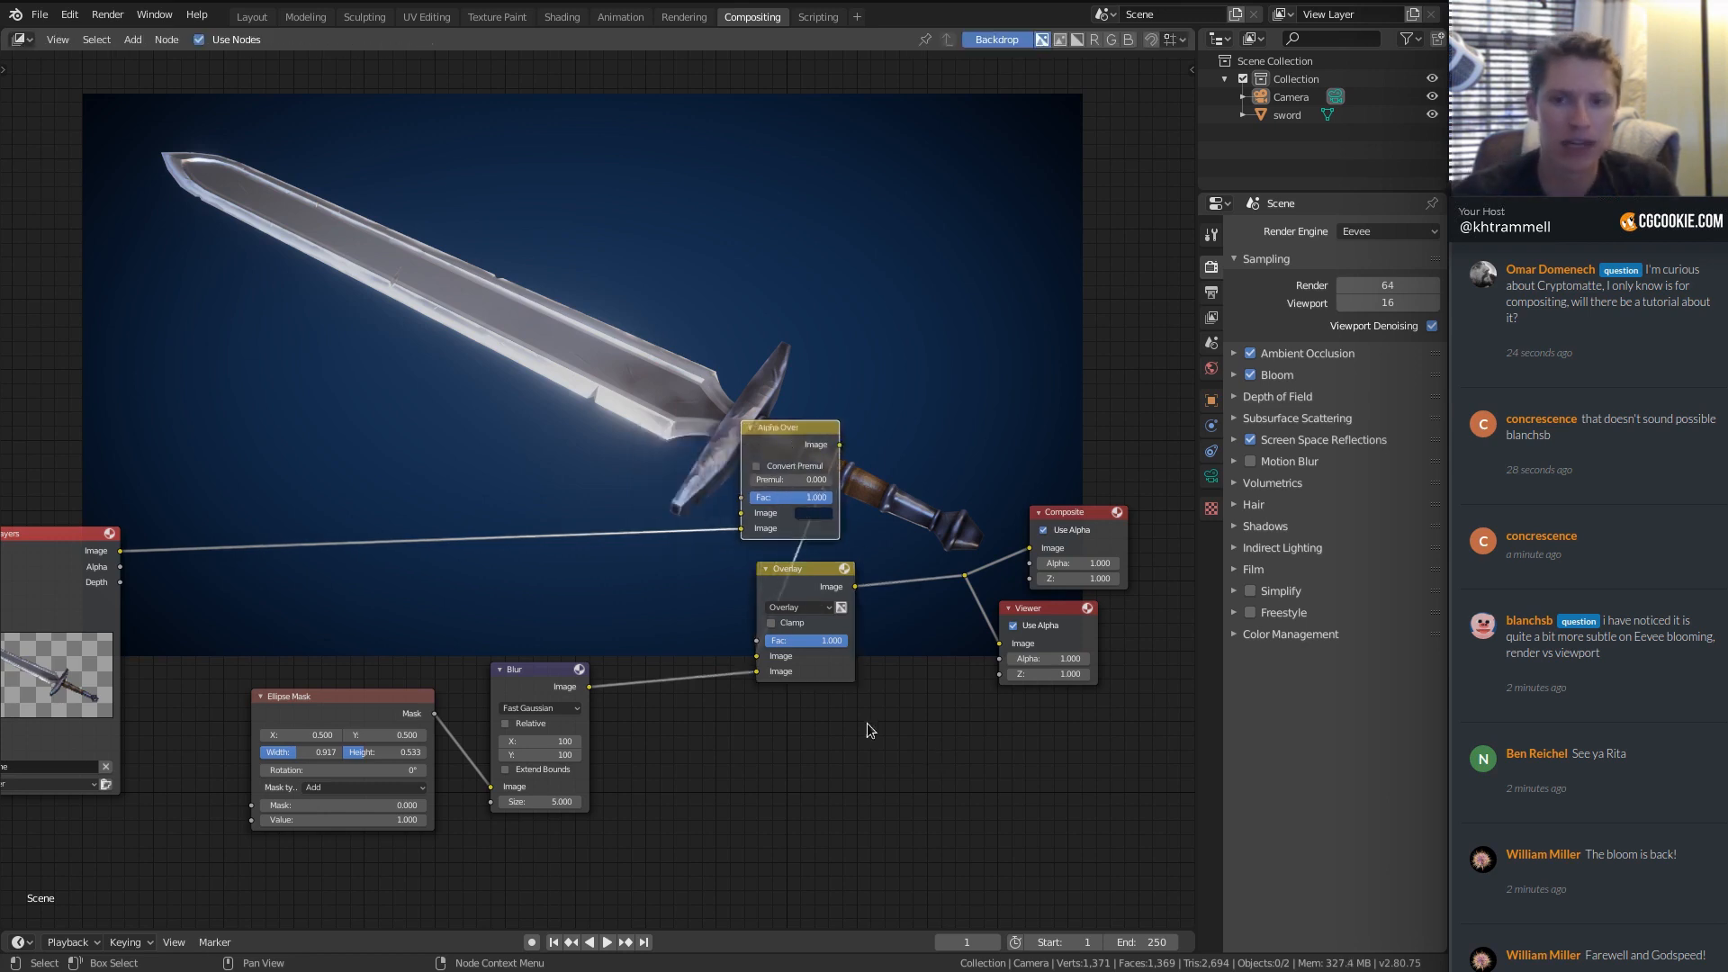
Move the Ellipse Mask and Blur nodes together towards the Render Layers node, and reposition Overlay next to Blur.
{"action": "left_click", "coordinate": [352, 690]}
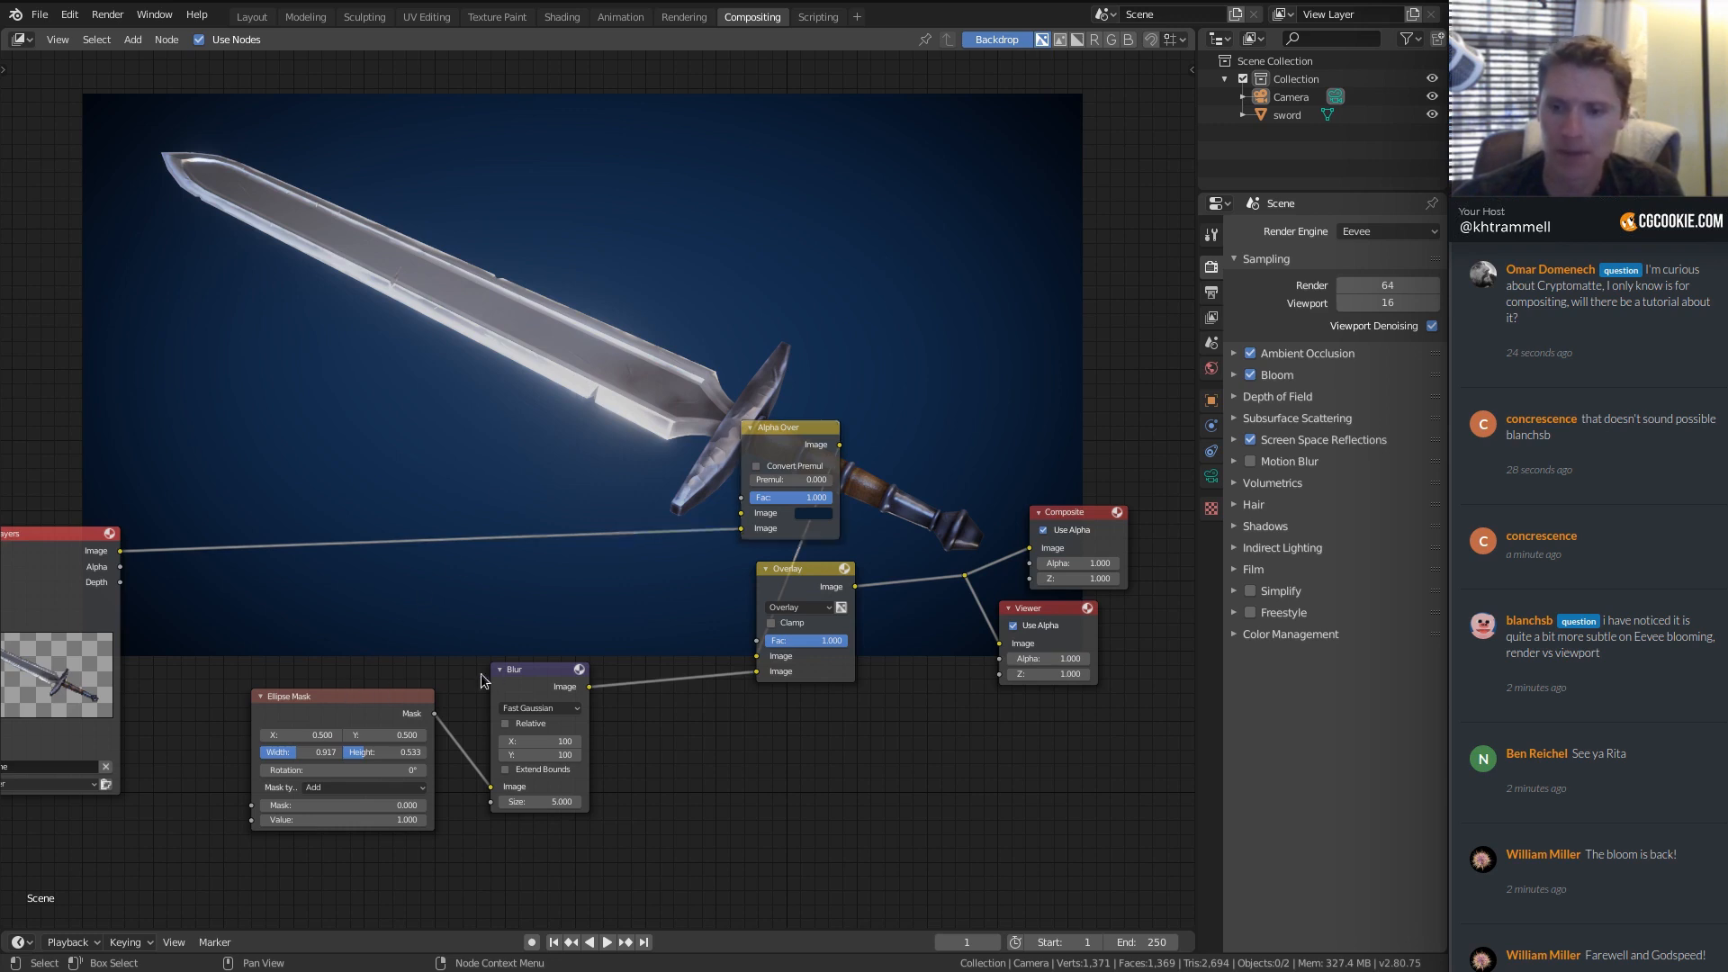
{"action": "left_click", "coordinate": [537, 670], "text": "shift"}
{"action": "key", "text": "g"}
{"action": "left_click", "coordinate": [439, 683]}
{"action": "left_click", "coordinate": [777, 570]}
{"action": "key", "text": "g"}
{"action": "left_click", "coordinate": [653, 648]}
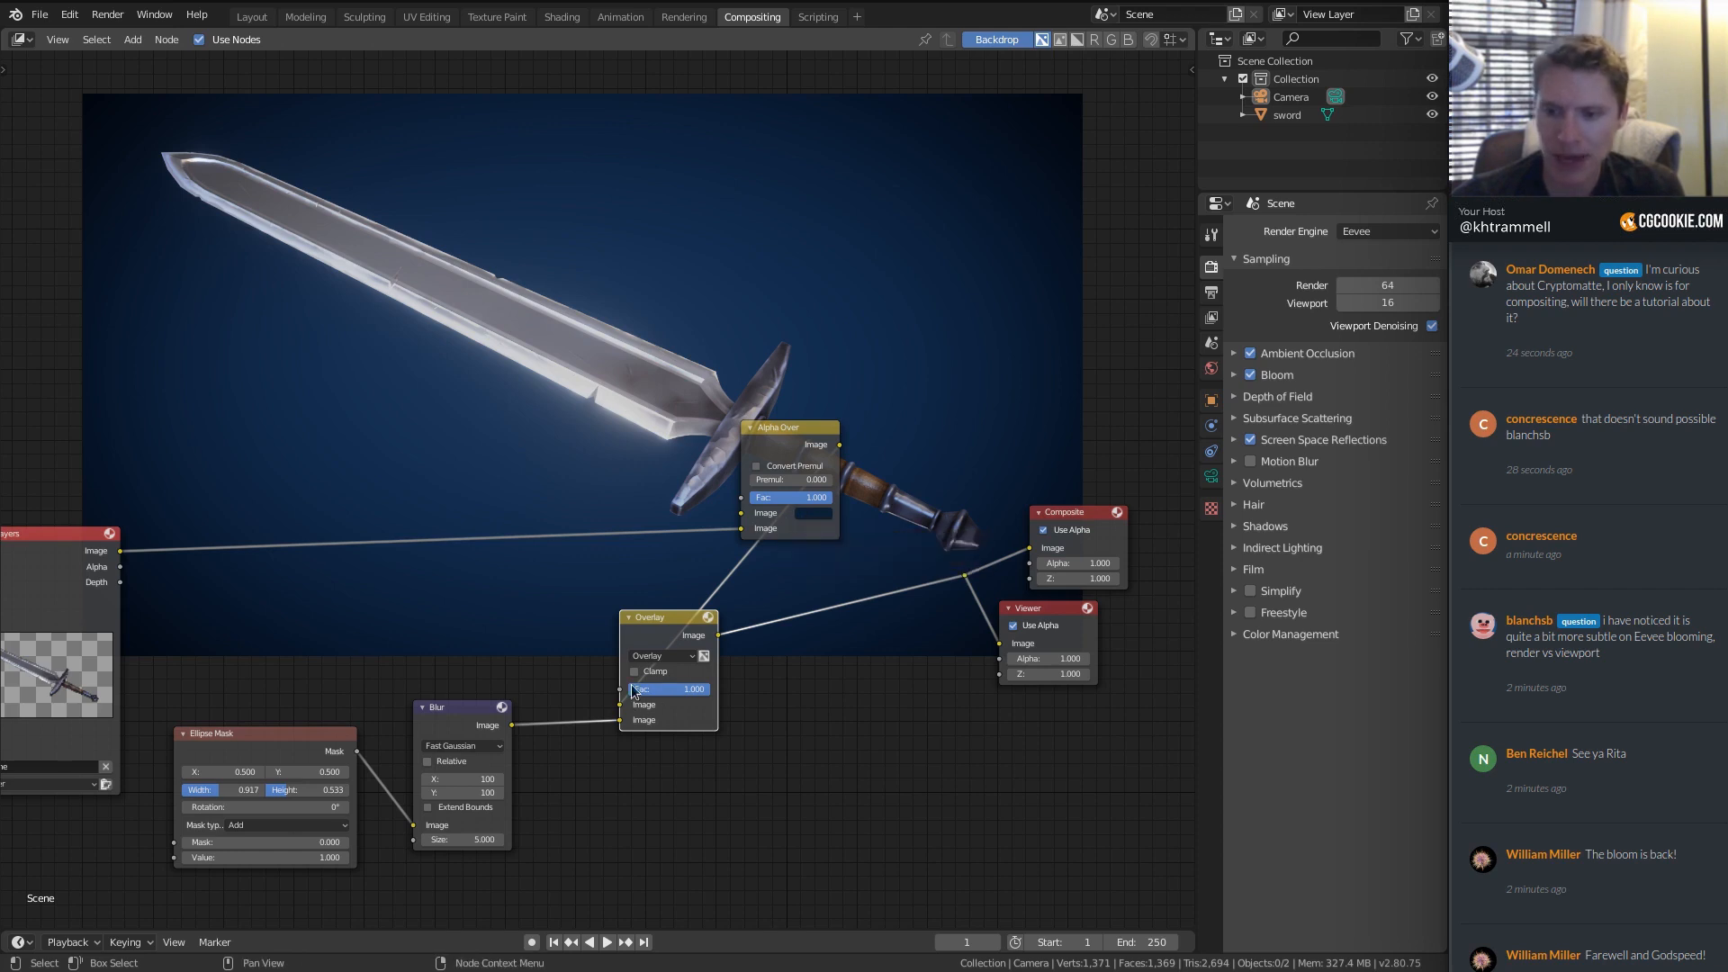
Disconnect Alpha Over from Overlay's first Image input and paste the dark blue background colour there.
{"action": "left_click_drag", "start_coordinate": [620, 704], "coordinate": [549, 646]}
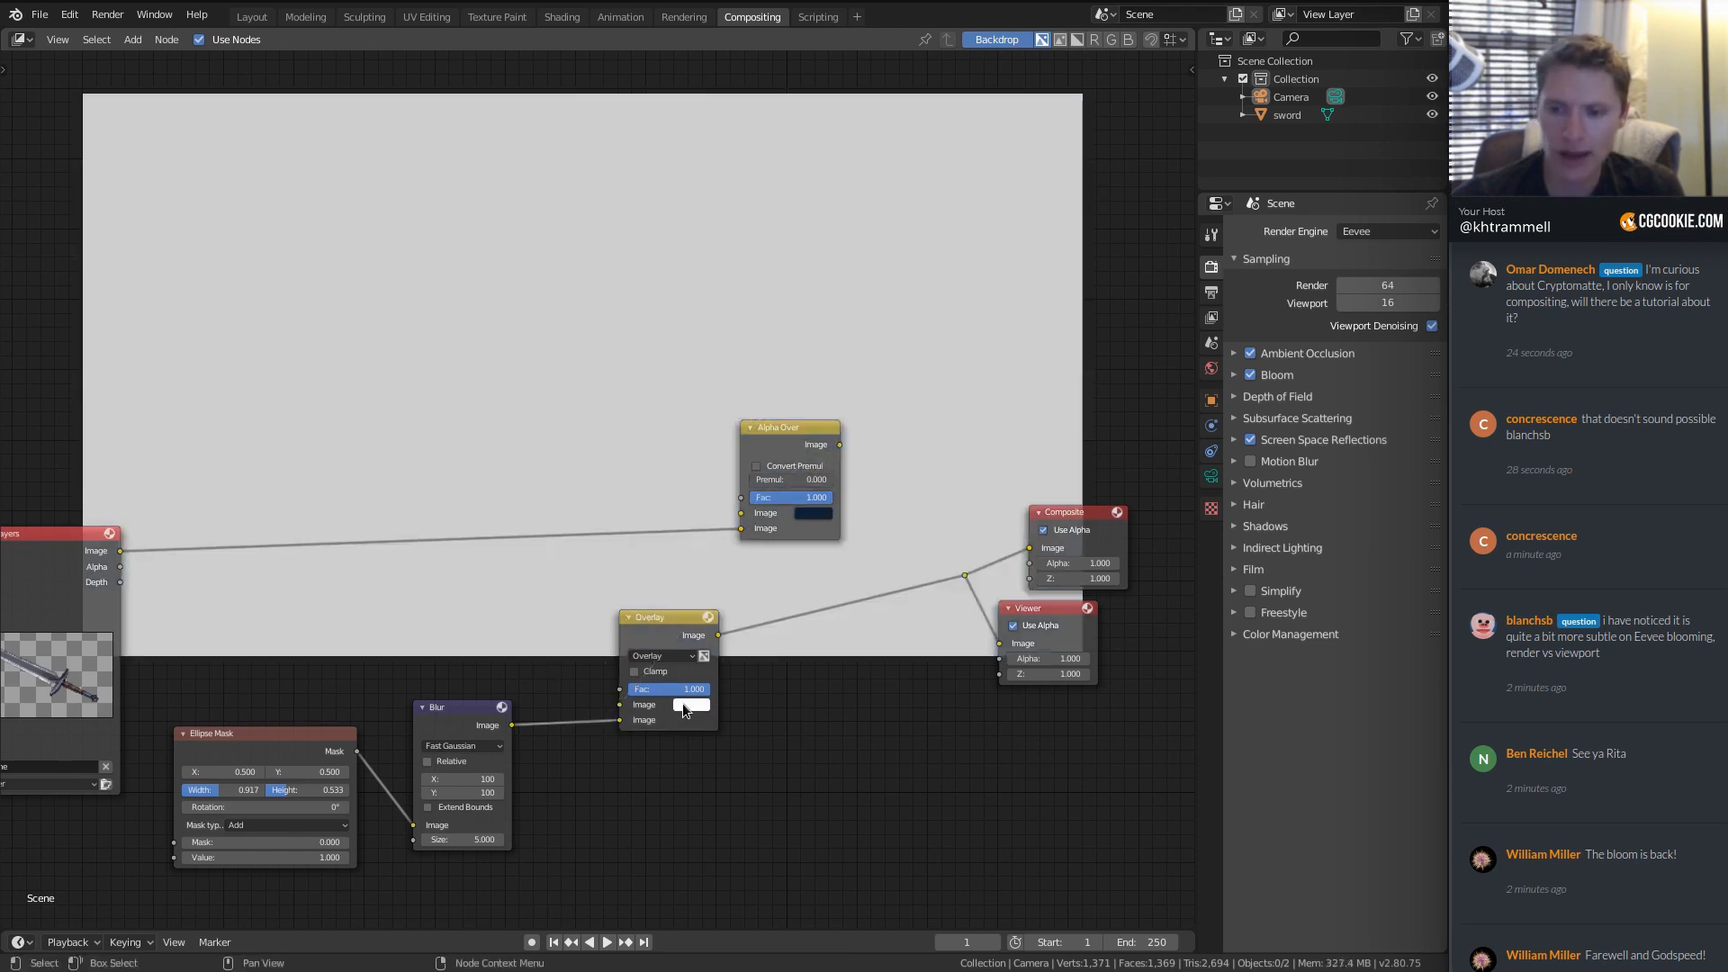
{"action": "key", "text": "ctrl+v"}
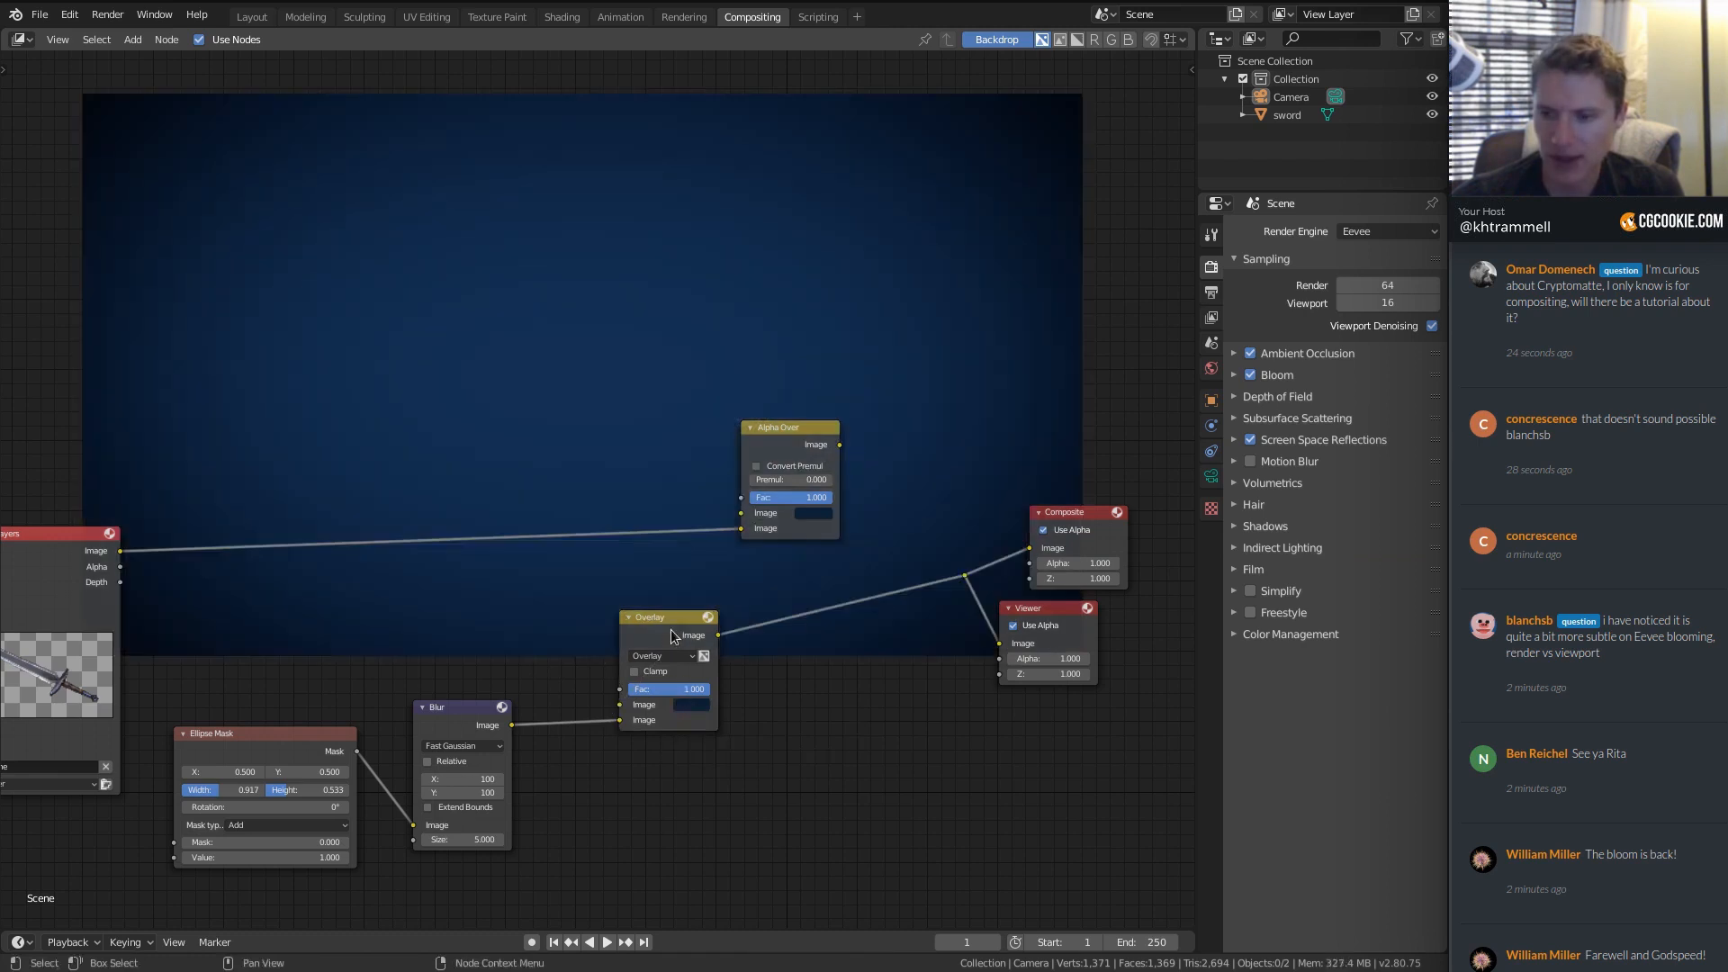
Feed Overlay's output into Alpha Over's first Image input and send Alpha Over to the Viewer.
{"action": "left_click_drag", "start_coordinate": [646, 623], "coordinate": [742, 513]}
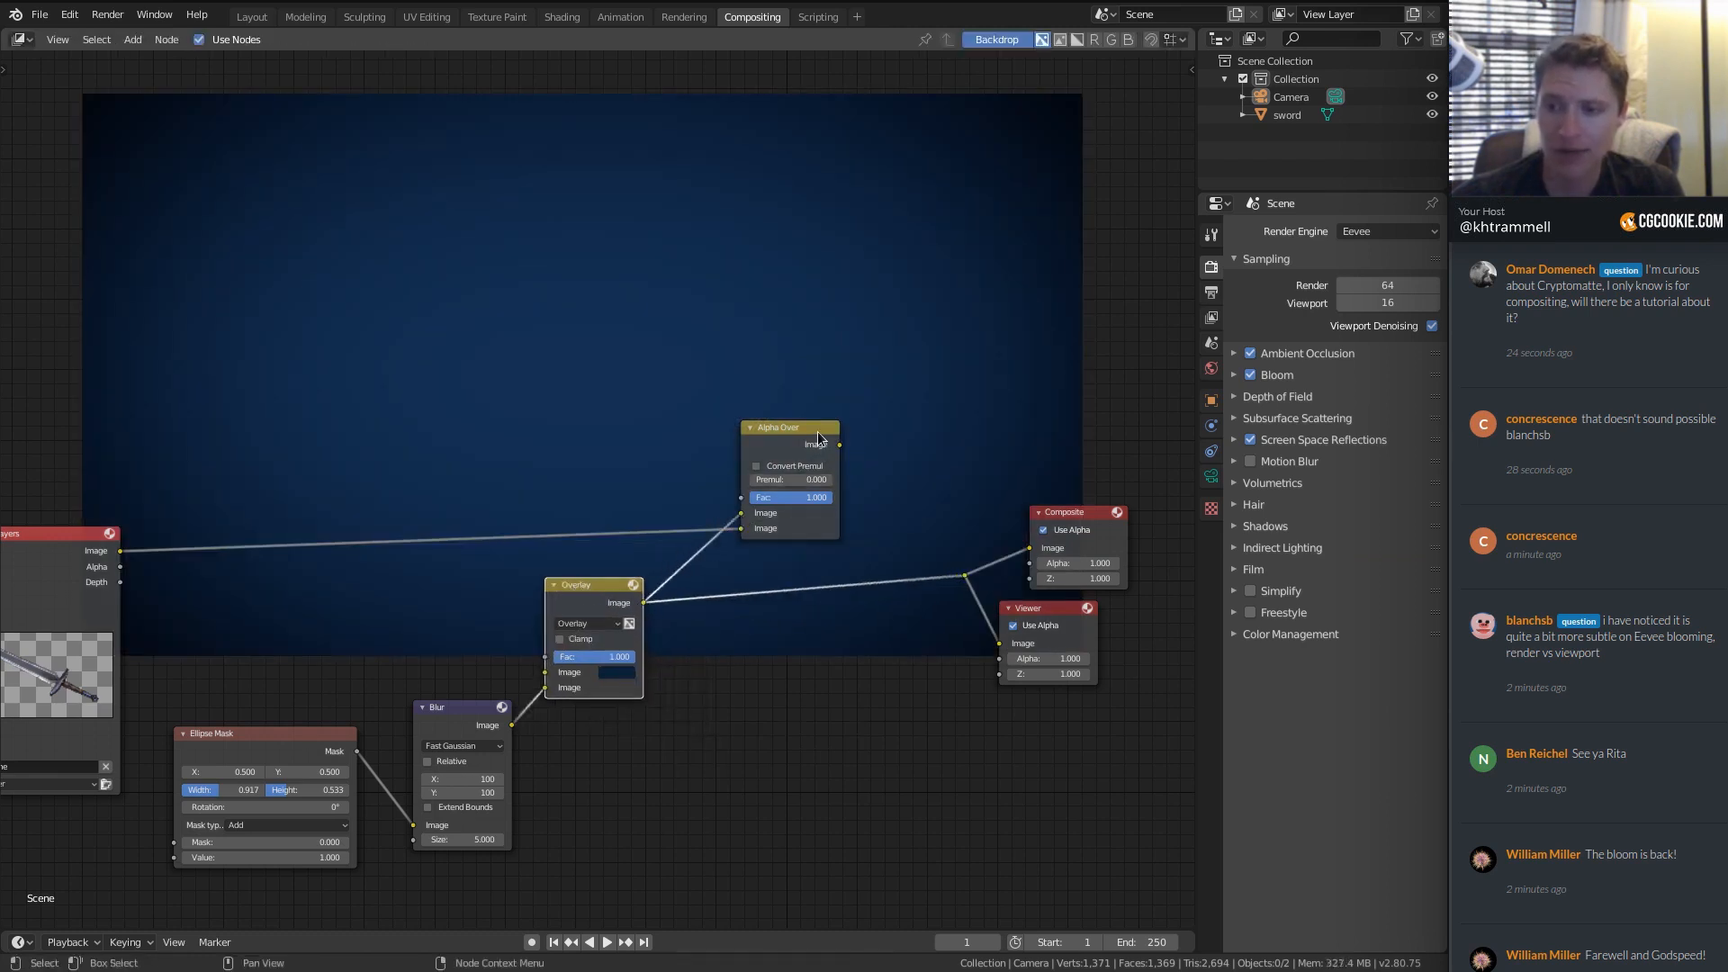
{"action": "left_click", "coordinate": [821, 437], "text": "ctrl+shift"}
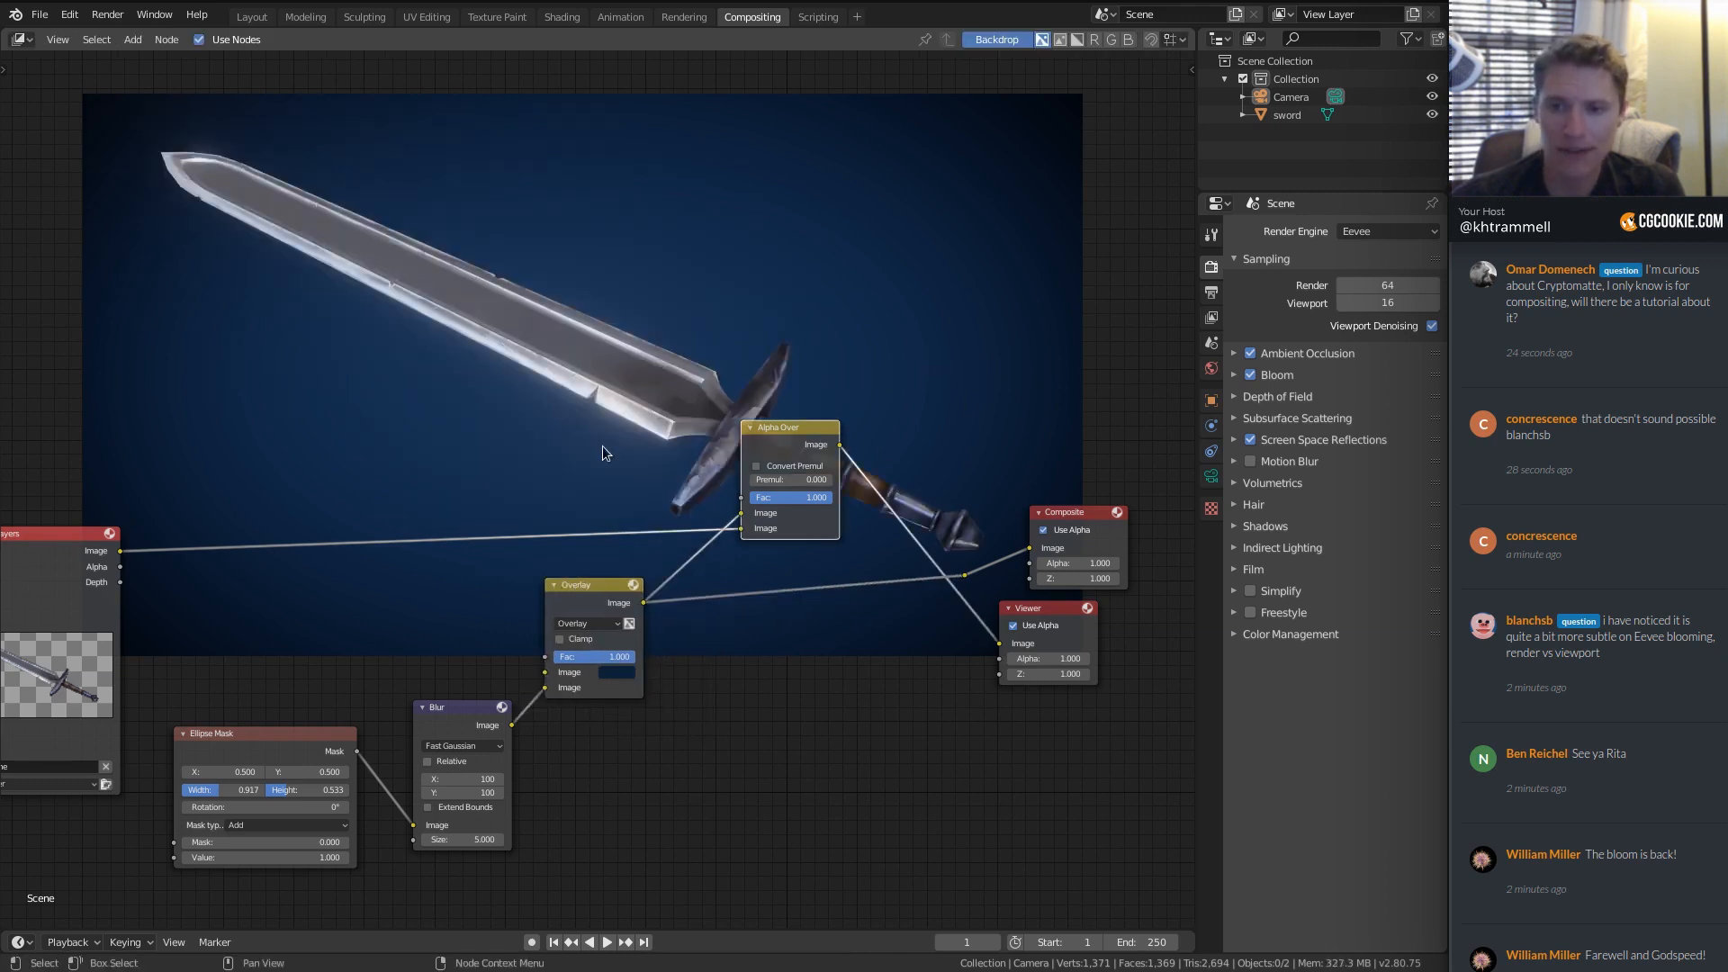
{"action": "left_click_drag", "start_coordinate": [579, 590], "coordinate": [615, 615]}
Move the Composite, Viewer and reroute nodes together farther away from Alpha Over to make room.
{"action": "middle_click_drag", "start_coordinate": [872, 443], "coordinate": [666, 548]}
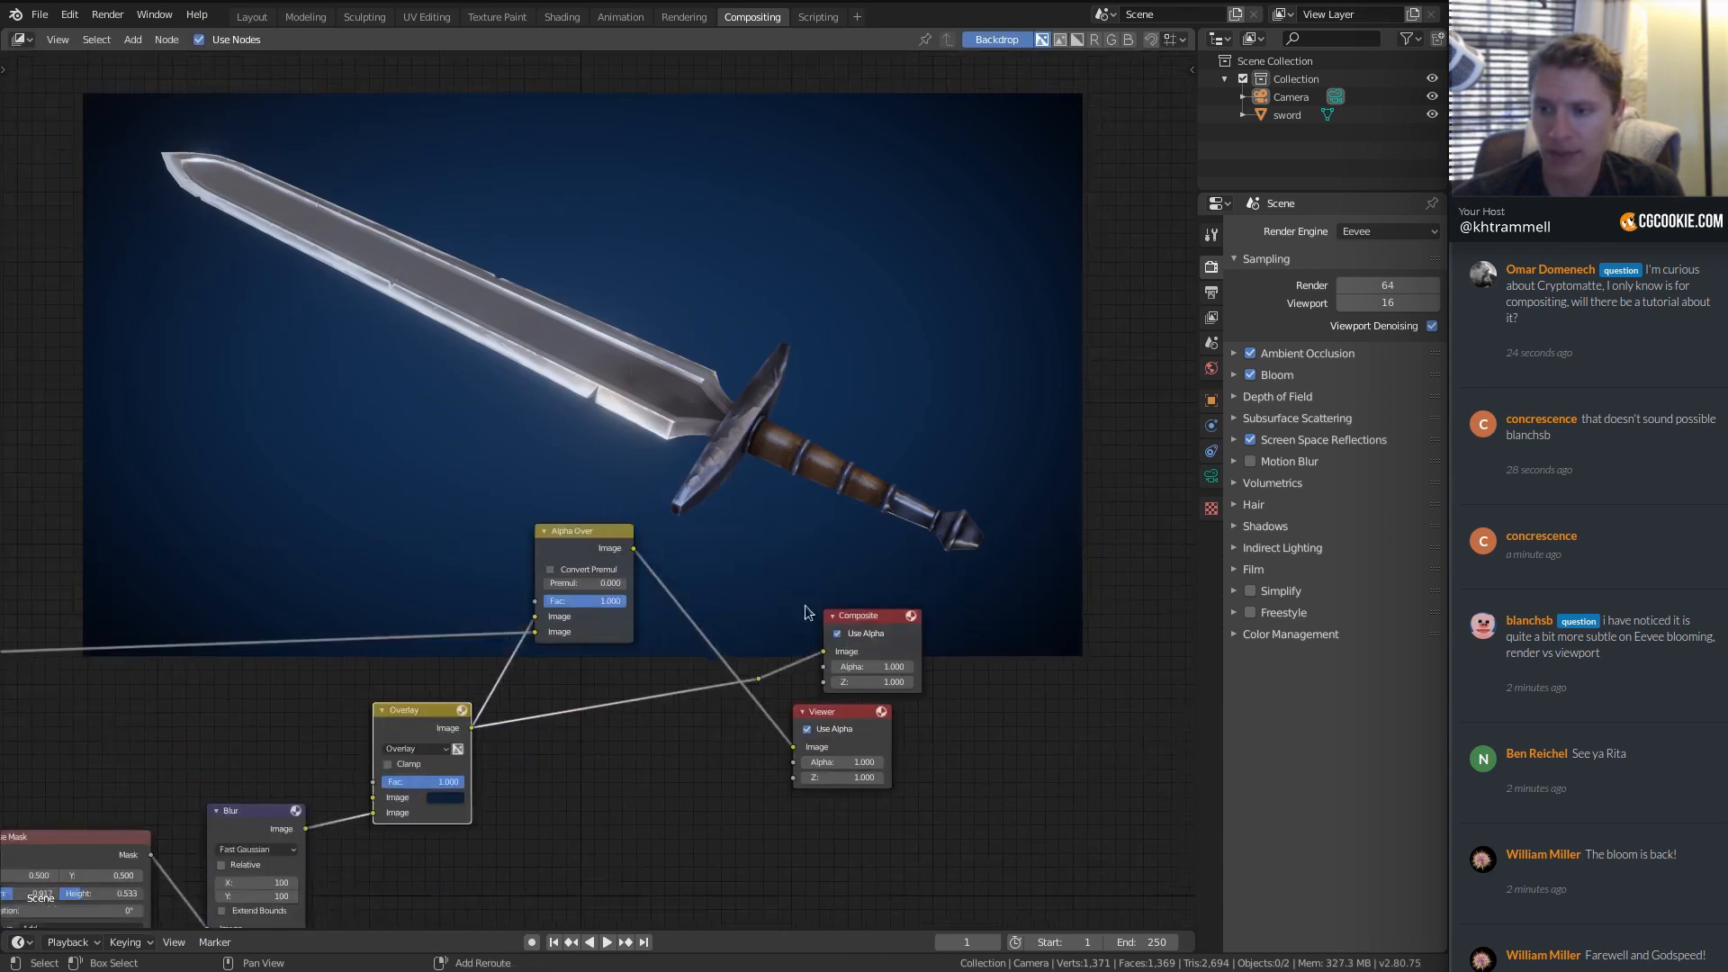
{"action": "left_click", "coordinate": [863, 619]}
{"action": "left_click_drag", "start_coordinate": [723, 563], "coordinate": [918, 799]}
{"action": "key", "text": "g"}
{"action": "left_click", "coordinate": [1023, 455]}
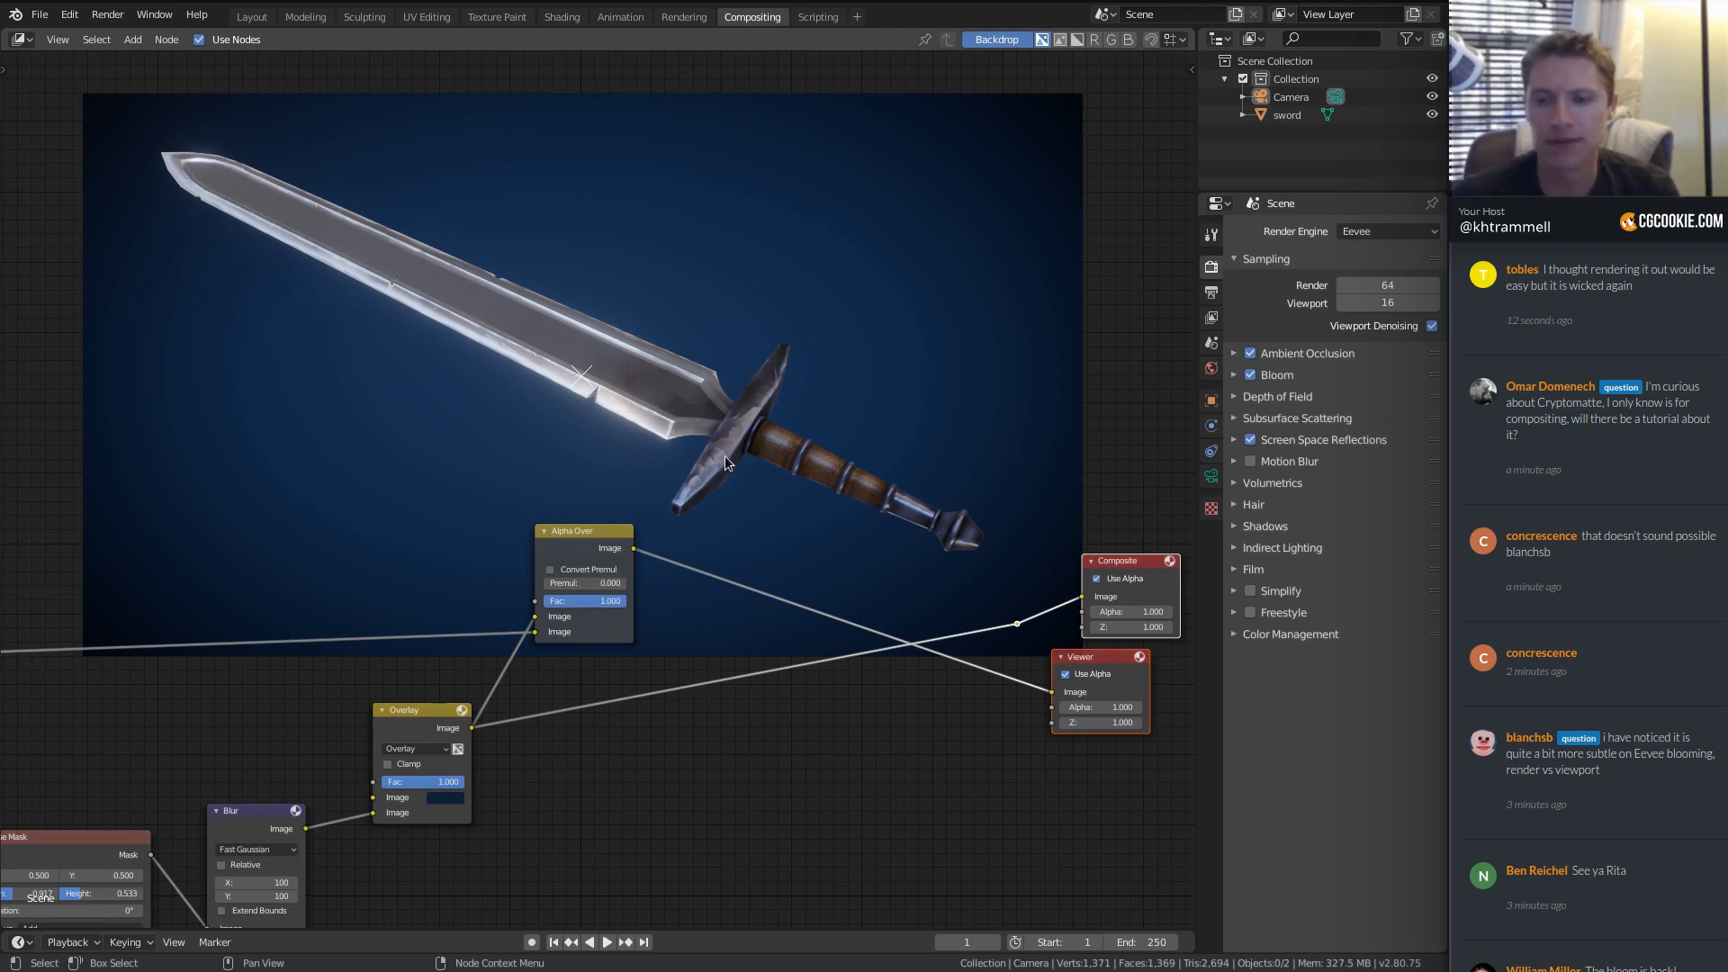
Insert a Glare filter node on the link between Alpha Over and the Viewer.
{"action": "middle_click_drag", "start_coordinate": [620, 430], "coordinate": [693, 403], "text": "shift"}
{"action": "middle_click_drag", "start_coordinate": [565, 394], "coordinate": [623, 441]}
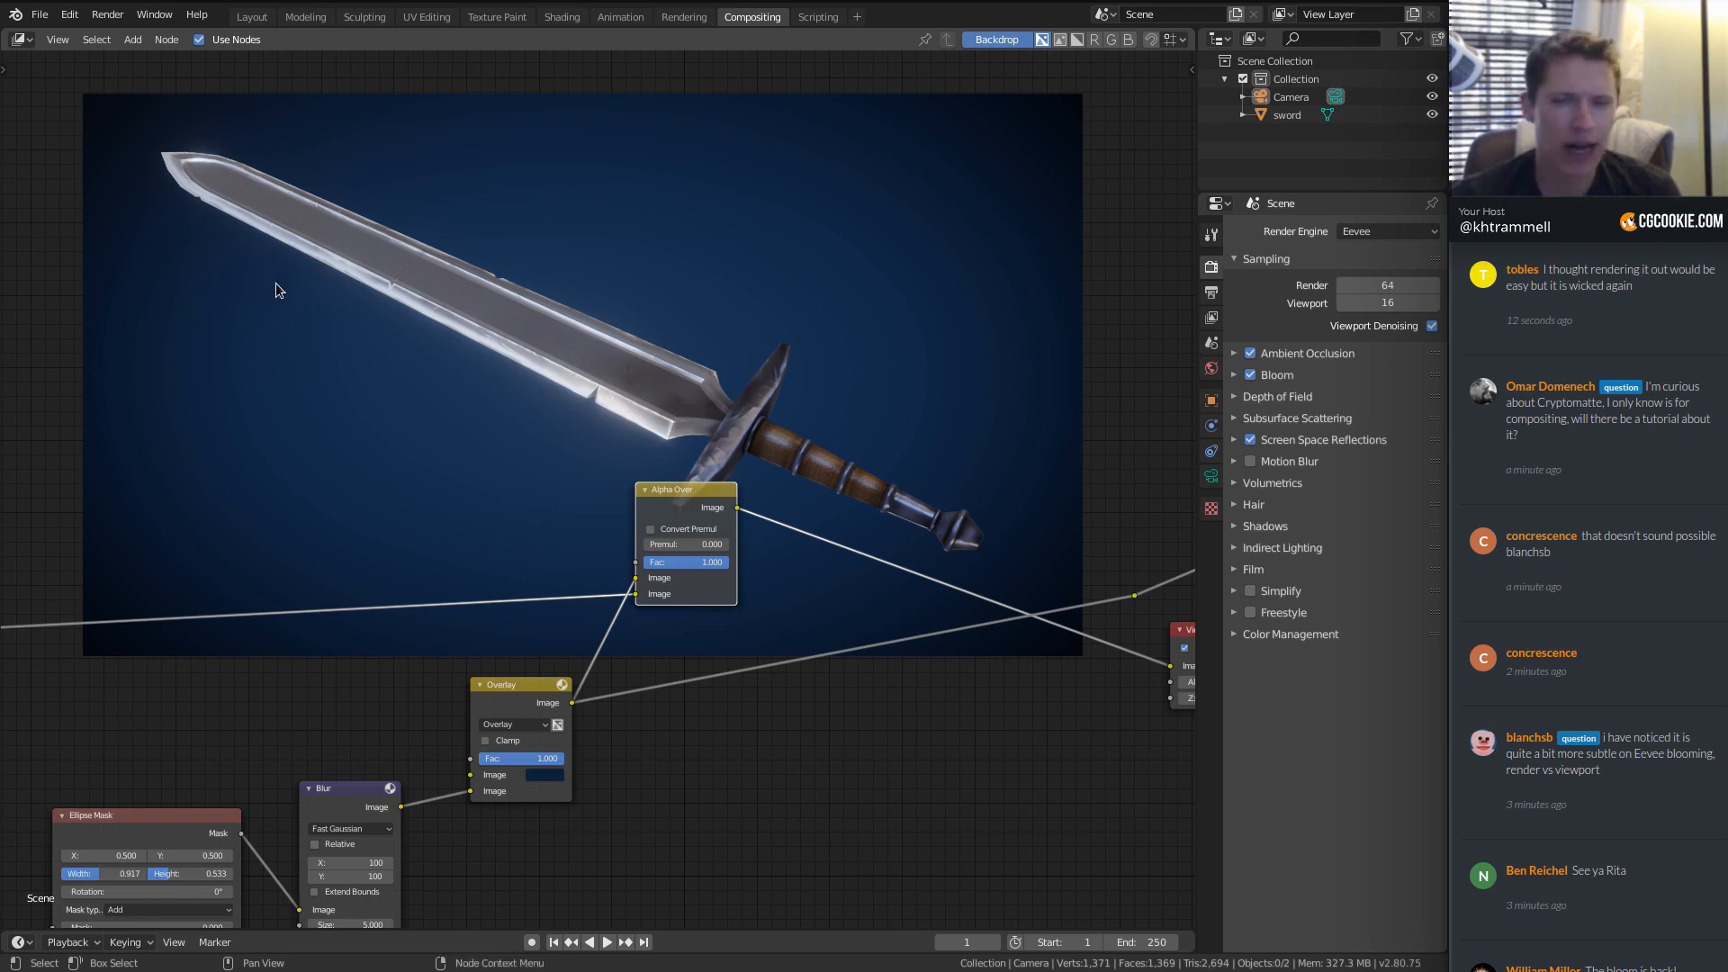
{"action": "middle_click_drag", "start_coordinate": [275, 290], "coordinate": [385, 309]}
{"action": "key", "text": "shift+a"}
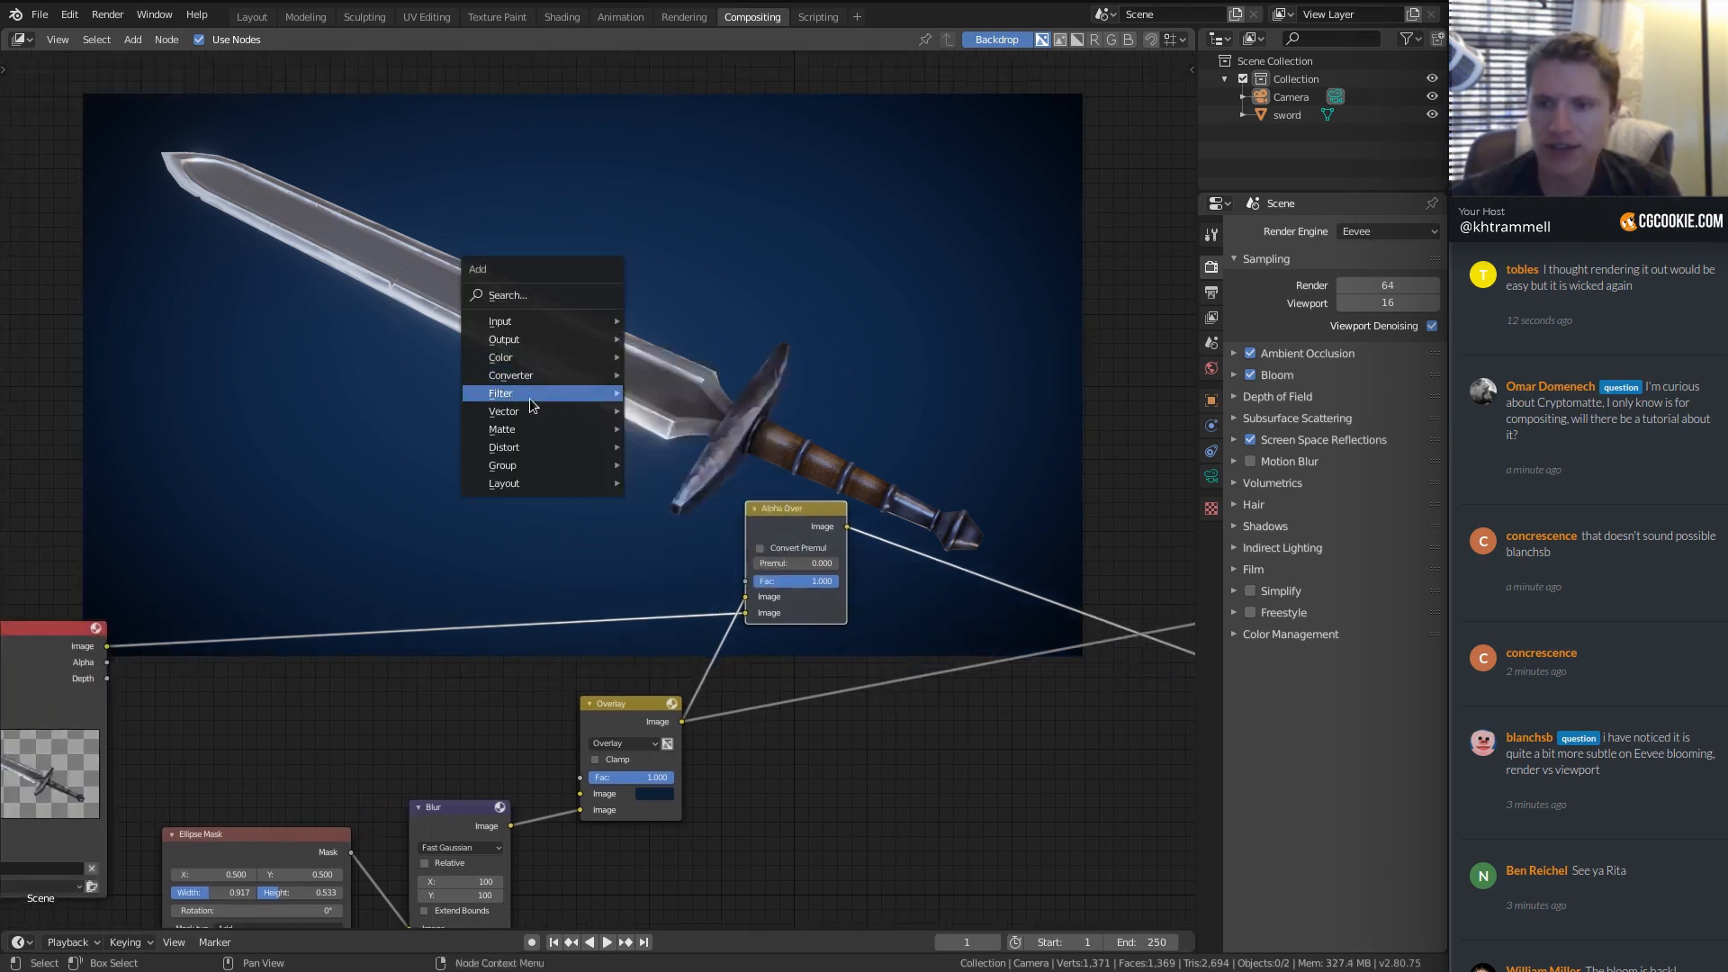
{"action": "mouse_move", "coordinate": [520, 394]}
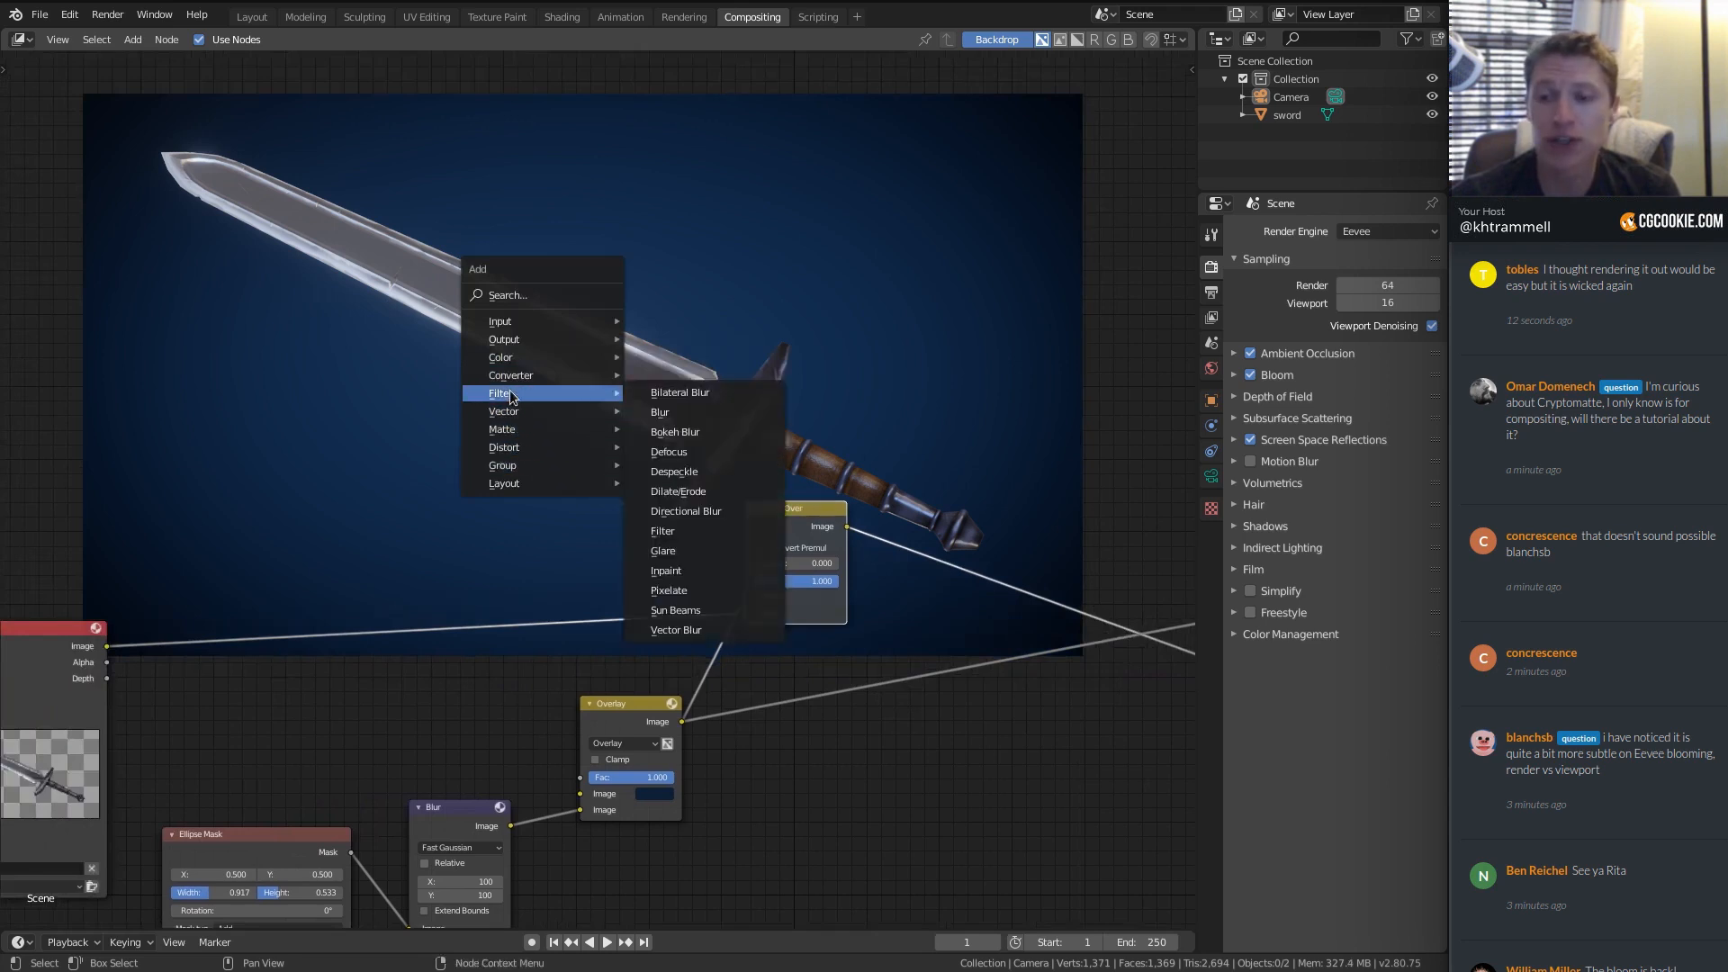
{"action": "left_click", "coordinate": [688, 537]}
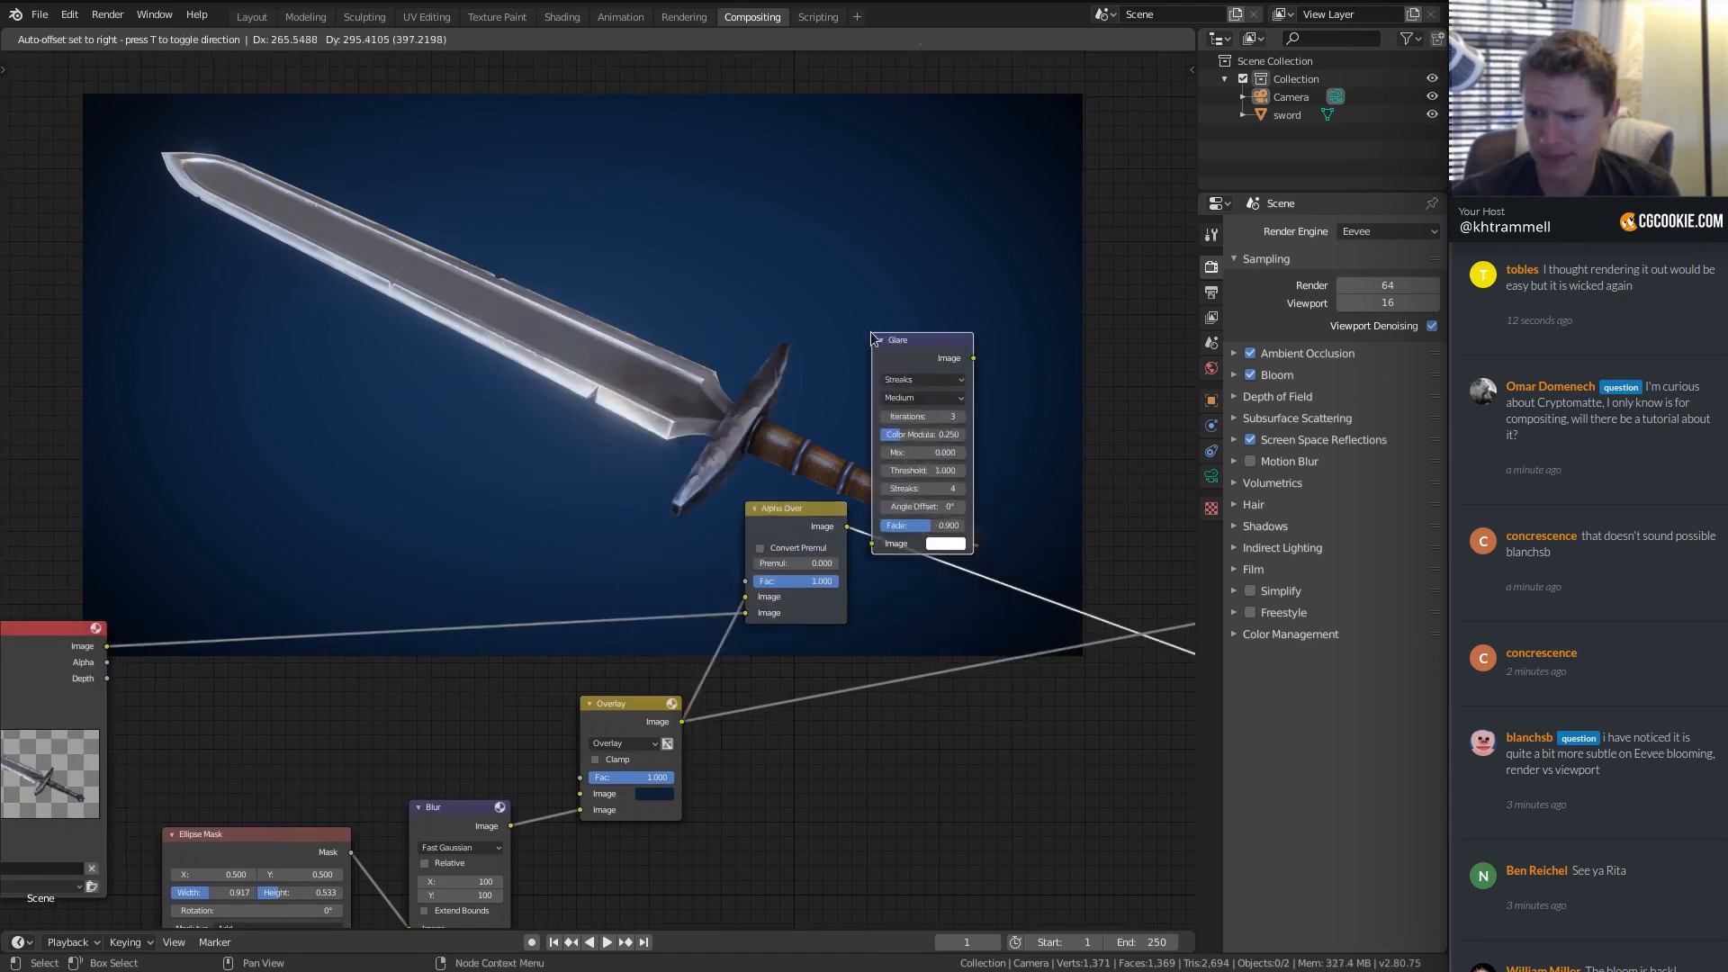
{"action": "left_click", "coordinate": [872, 331]}
{"action": "scroll", "coordinate": [720, 343], "scroll_direction": "up", "scroll_amount": 3}
{"action": "middle_click_drag", "start_coordinate": [708, 458], "coordinate": [711, 439], "text": "ctrl"}
{"action": "middle_click_drag", "start_coordinate": [574, 347], "coordinate": [810, 438]}
{"action": "middle_click_drag", "start_coordinate": [692, 408], "coordinate": [783, 588]}
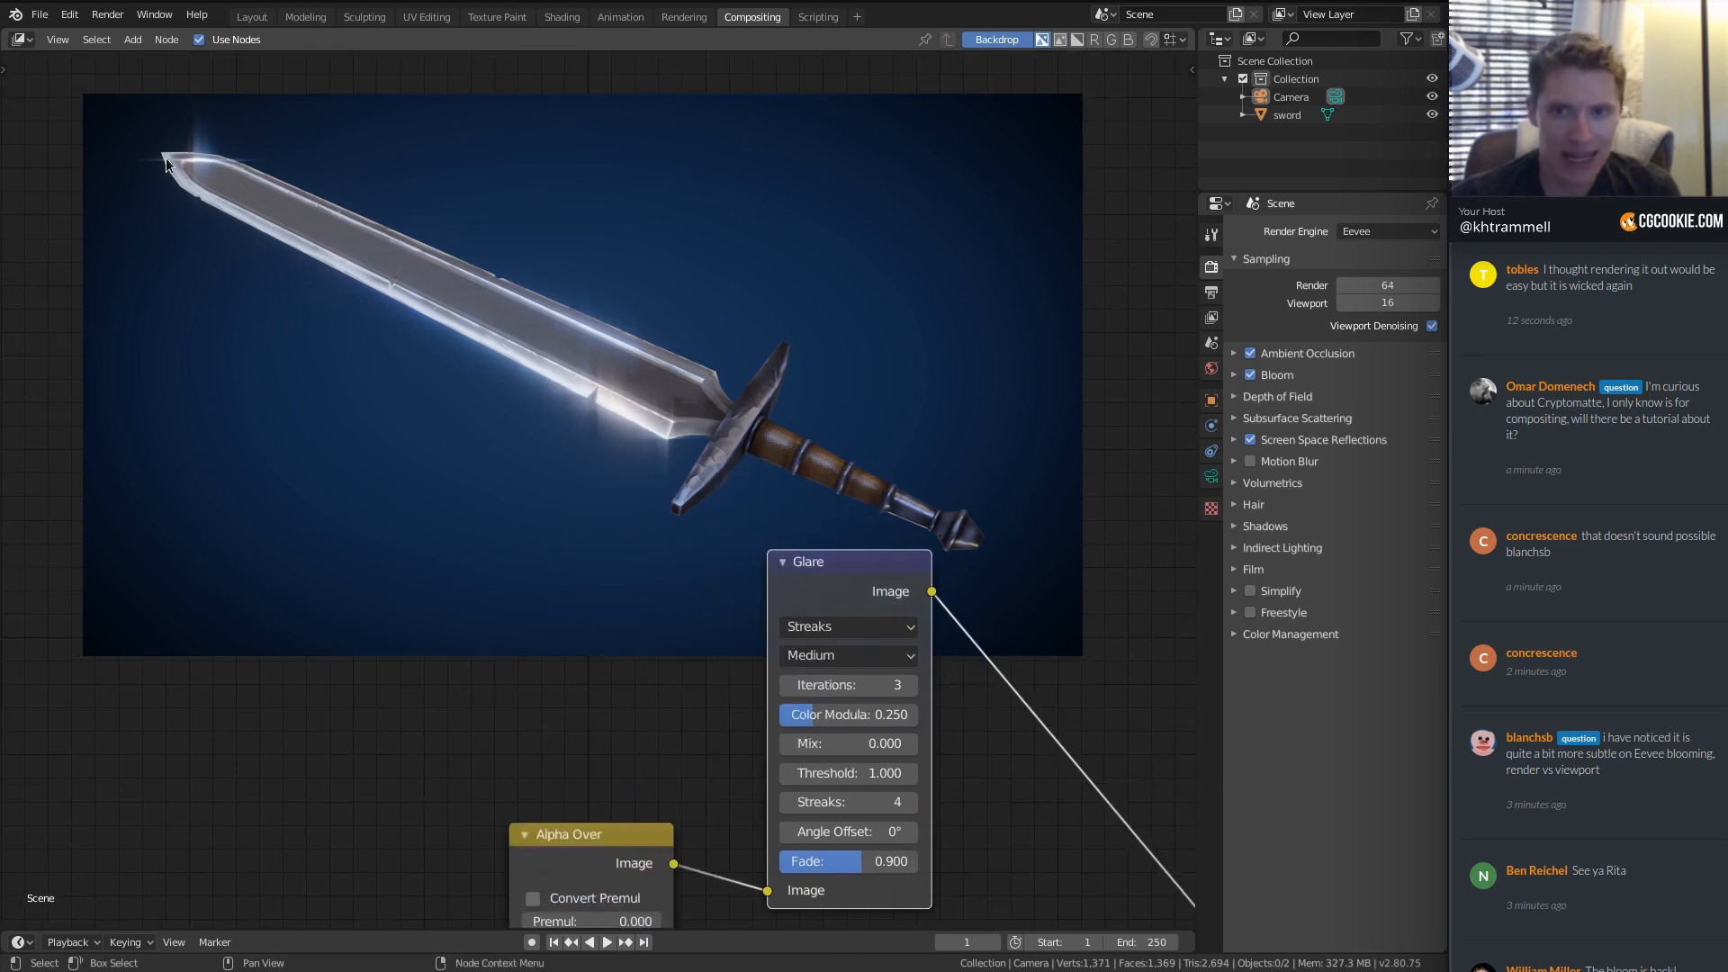
Try the Ghosts glare type on the Glare node, and settle on Simple Star.
{"action": "left_click", "coordinate": [844, 626]}
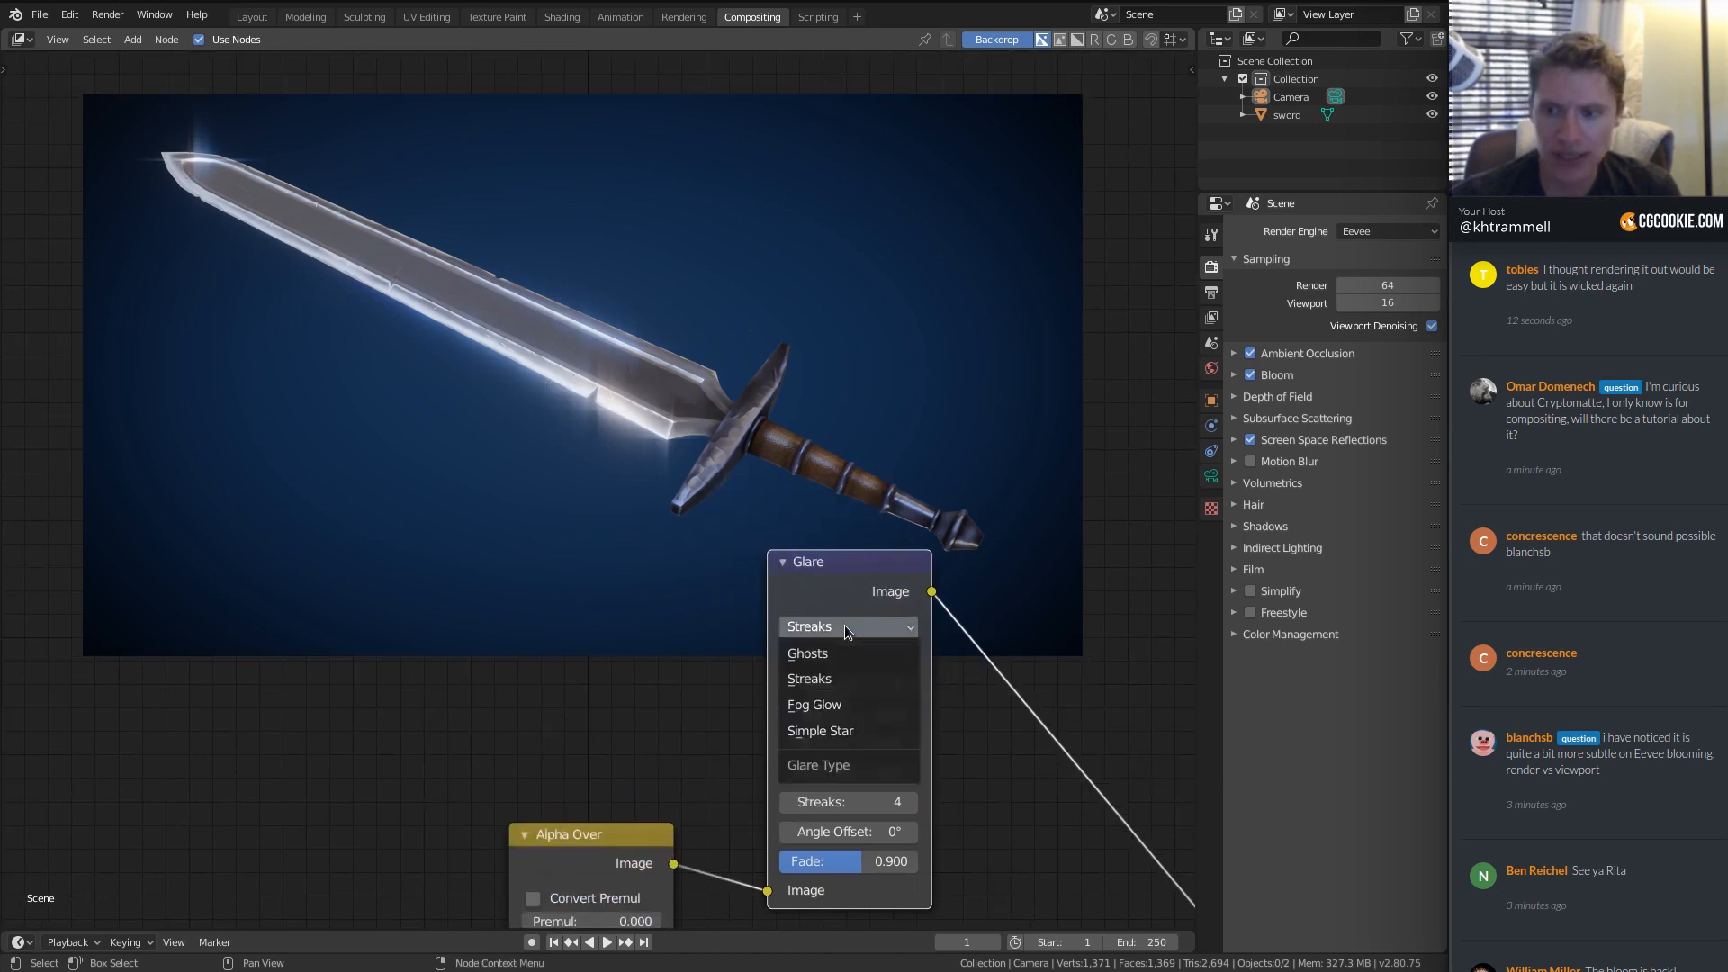
{"action": "left_click", "coordinate": [849, 656]}
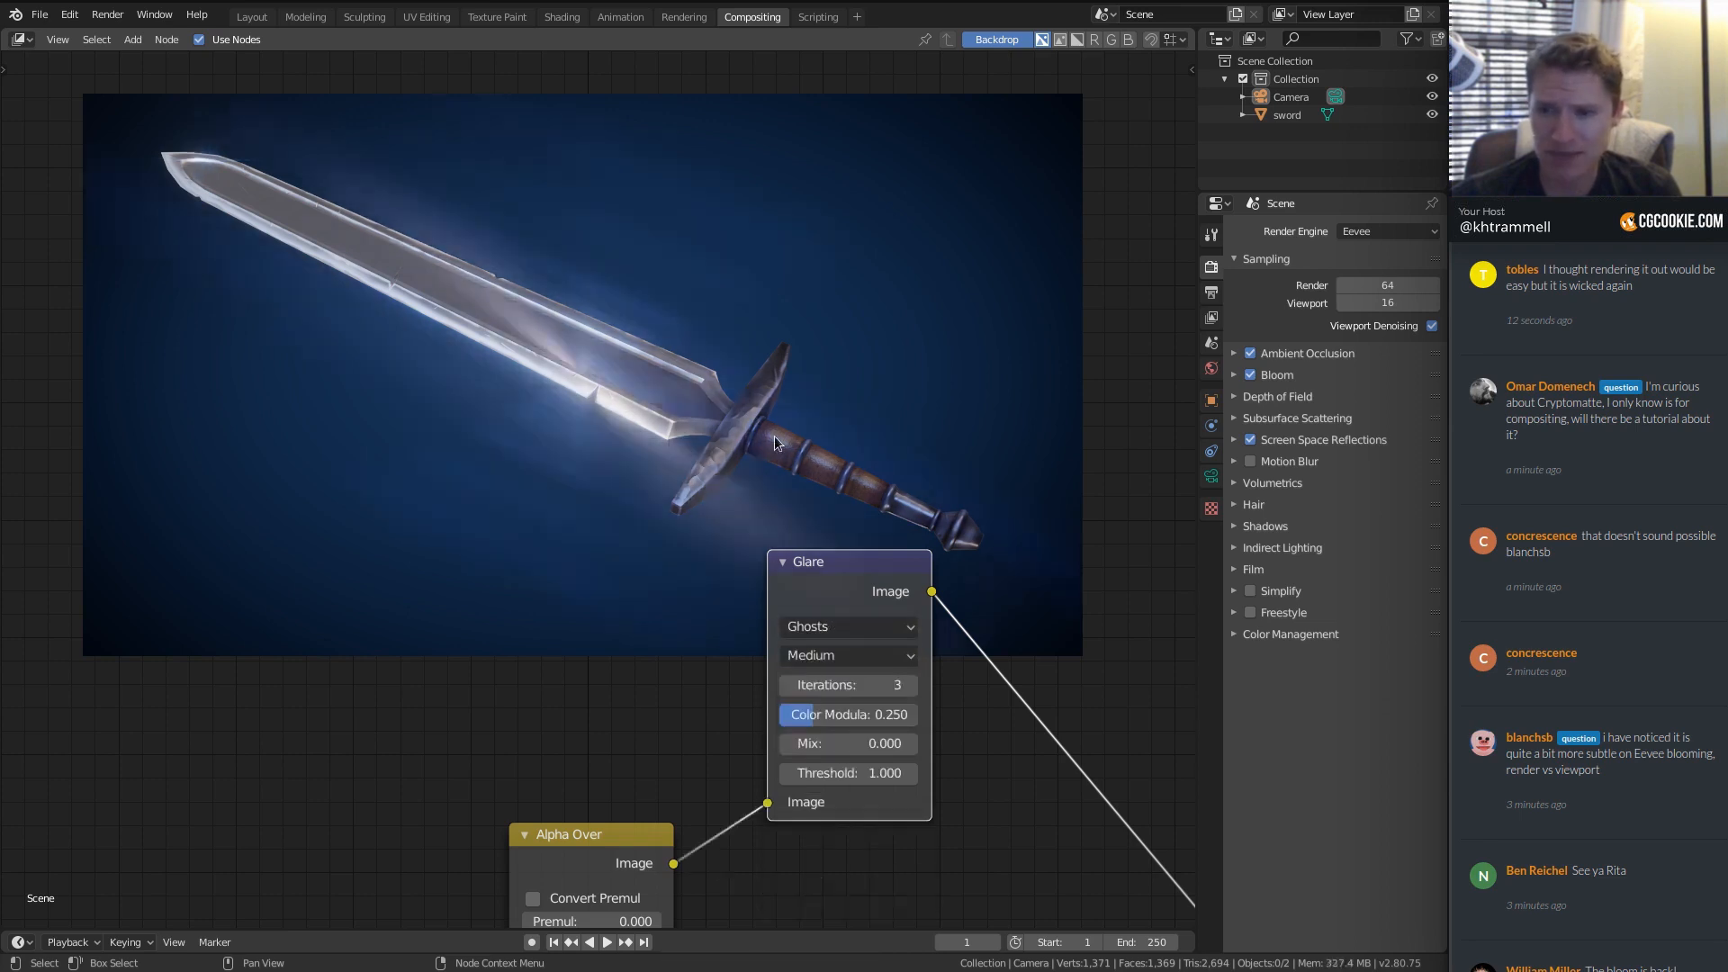
{"action": "left_click", "coordinate": [824, 626]}
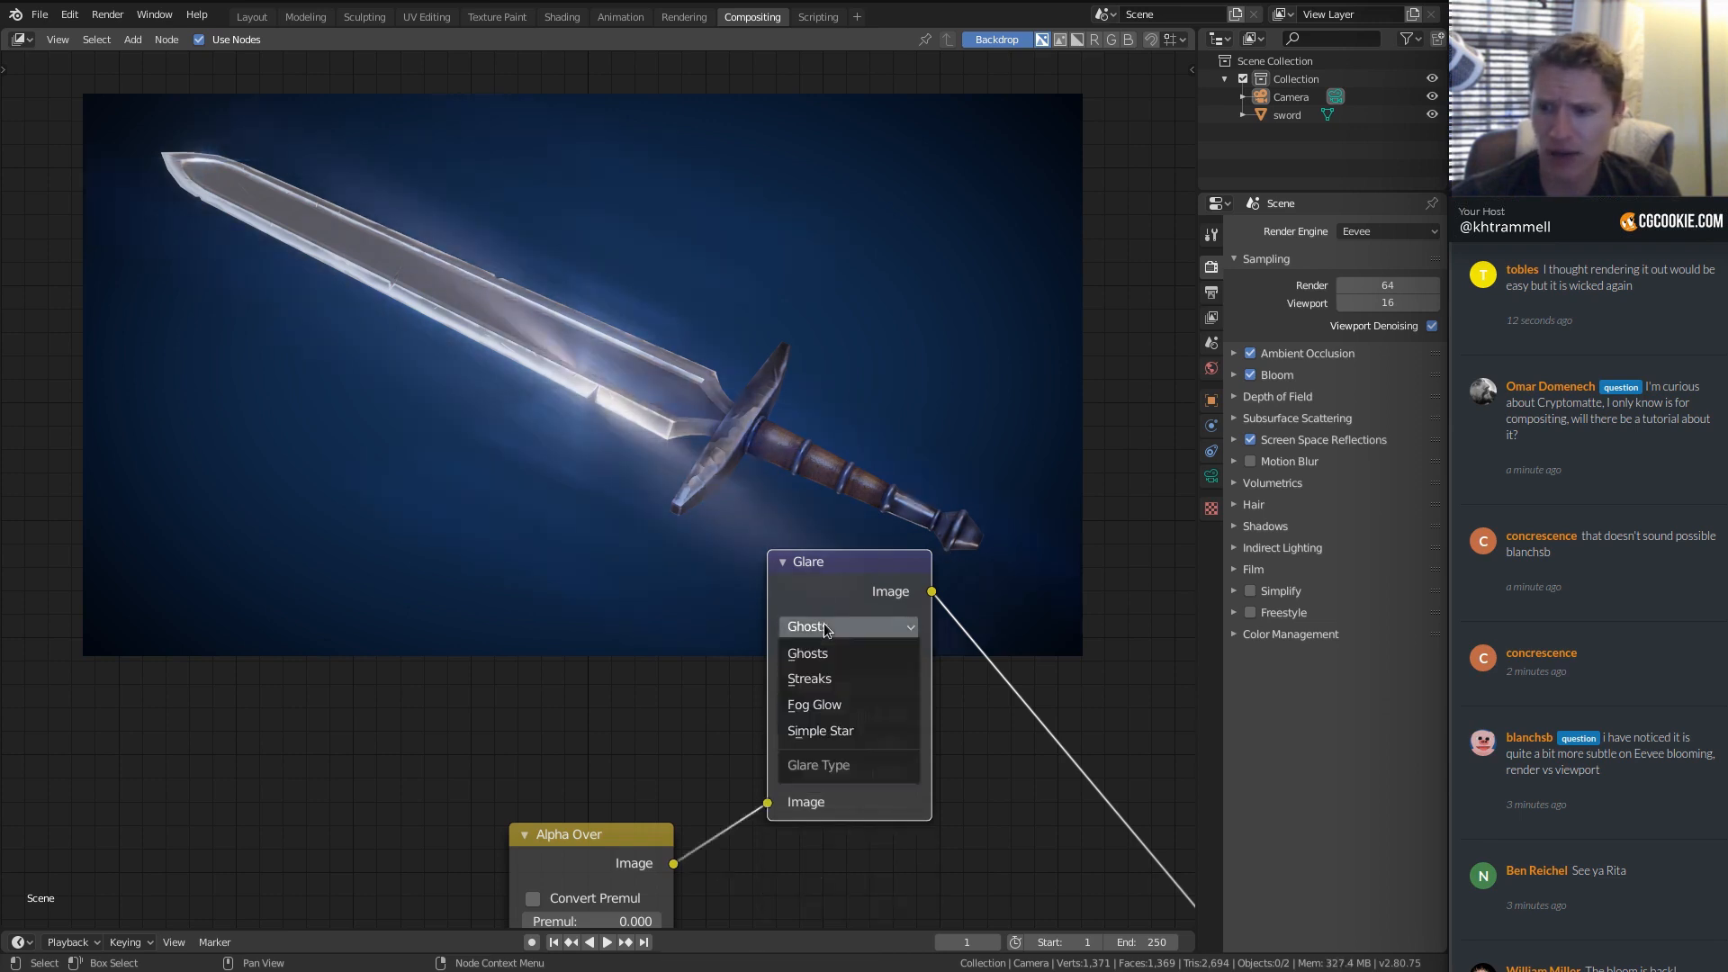
{"action": "left_click", "coordinate": [834, 728]}
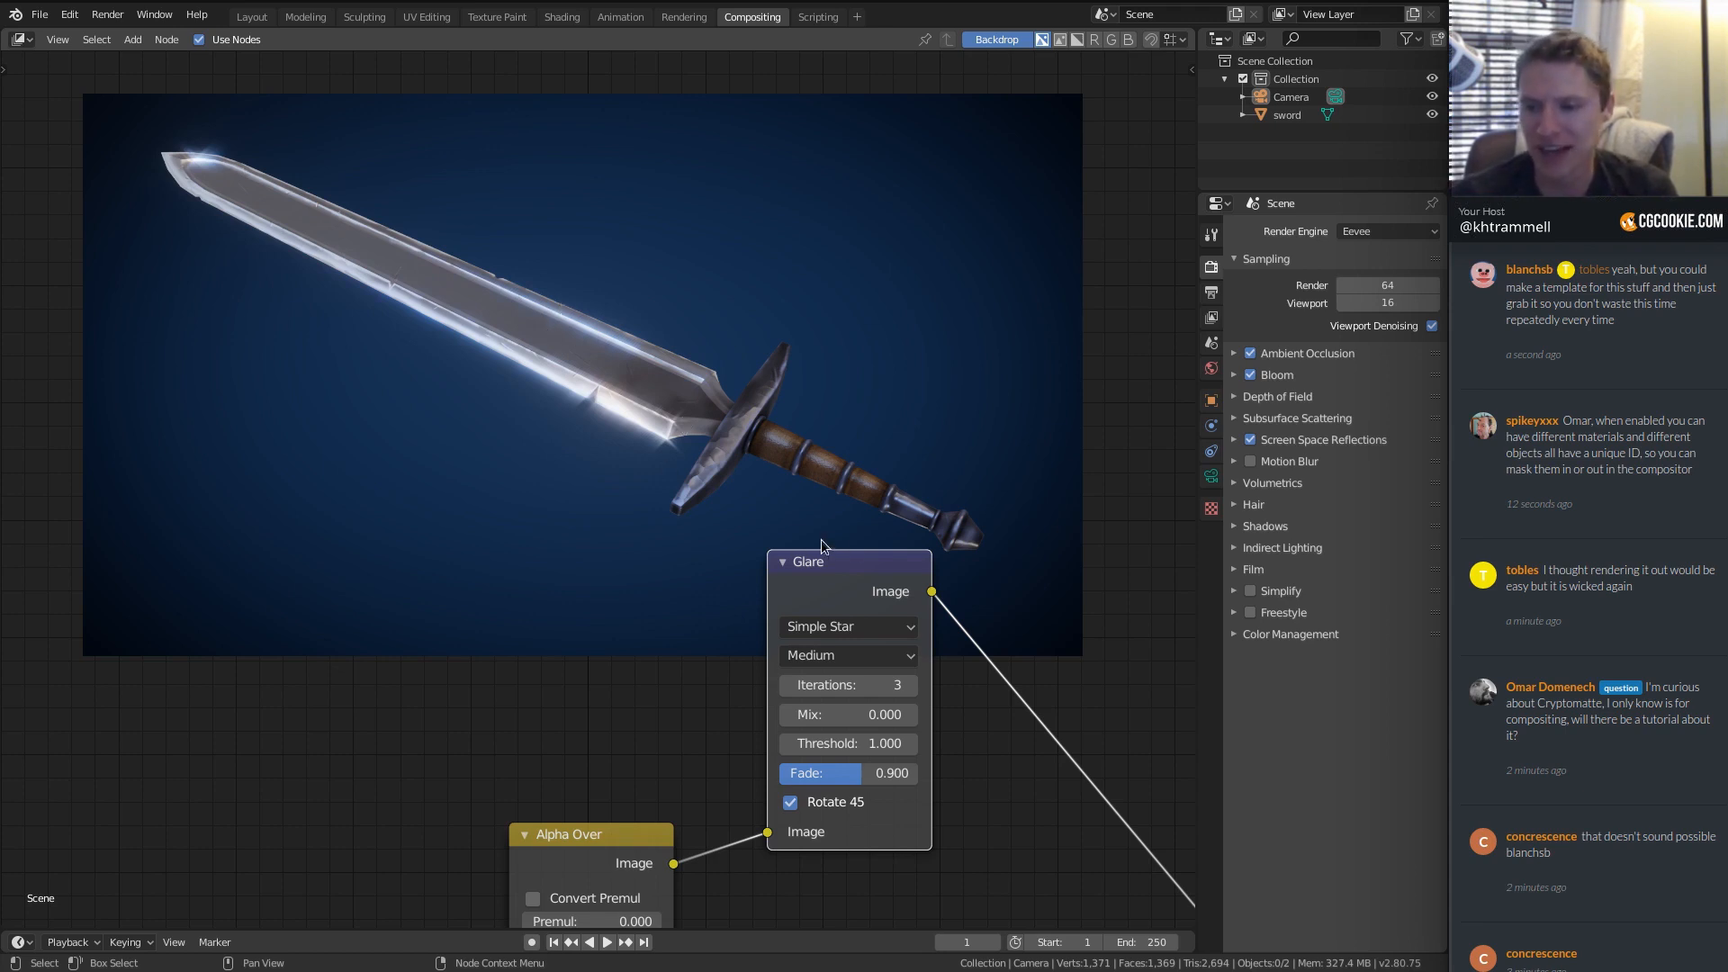
Set the Glare node's Mix to 1 to inspect the glare alone, and return Mix to 0.
{"action": "scroll", "coordinate": [754, 549], "scroll_direction": "up", "scroll_amount": 3}
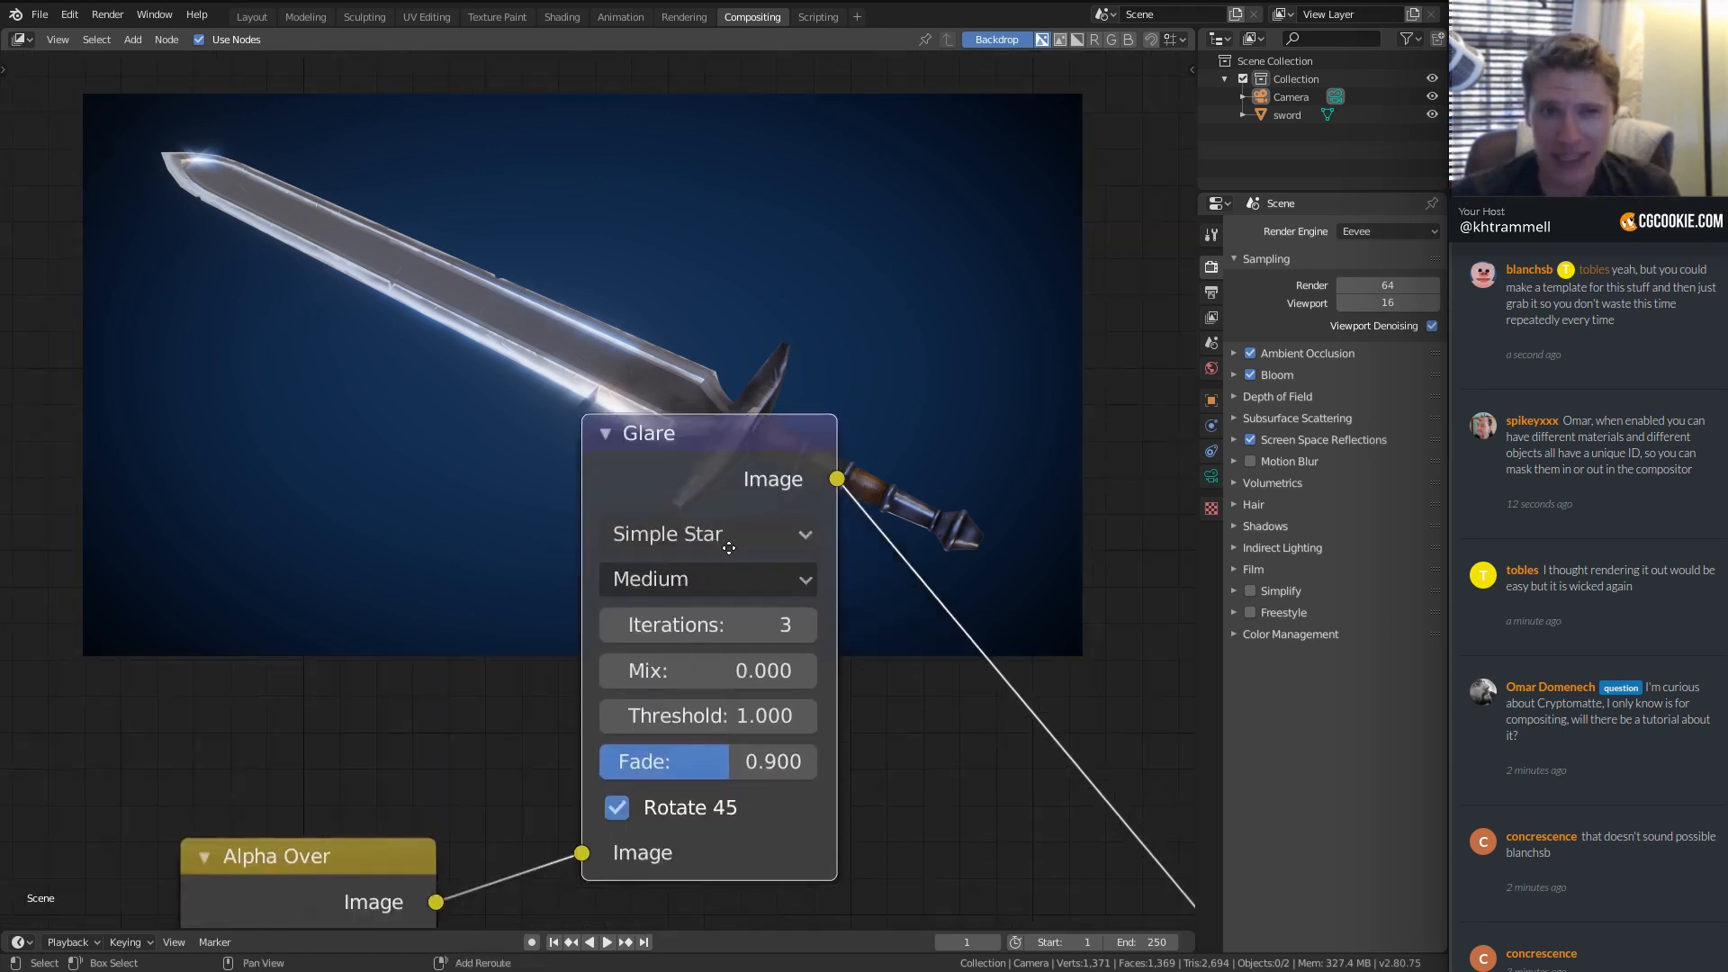
{"action": "middle_click_drag", "start_coordinate": [715, 539], "coordinate": [803, 621]}
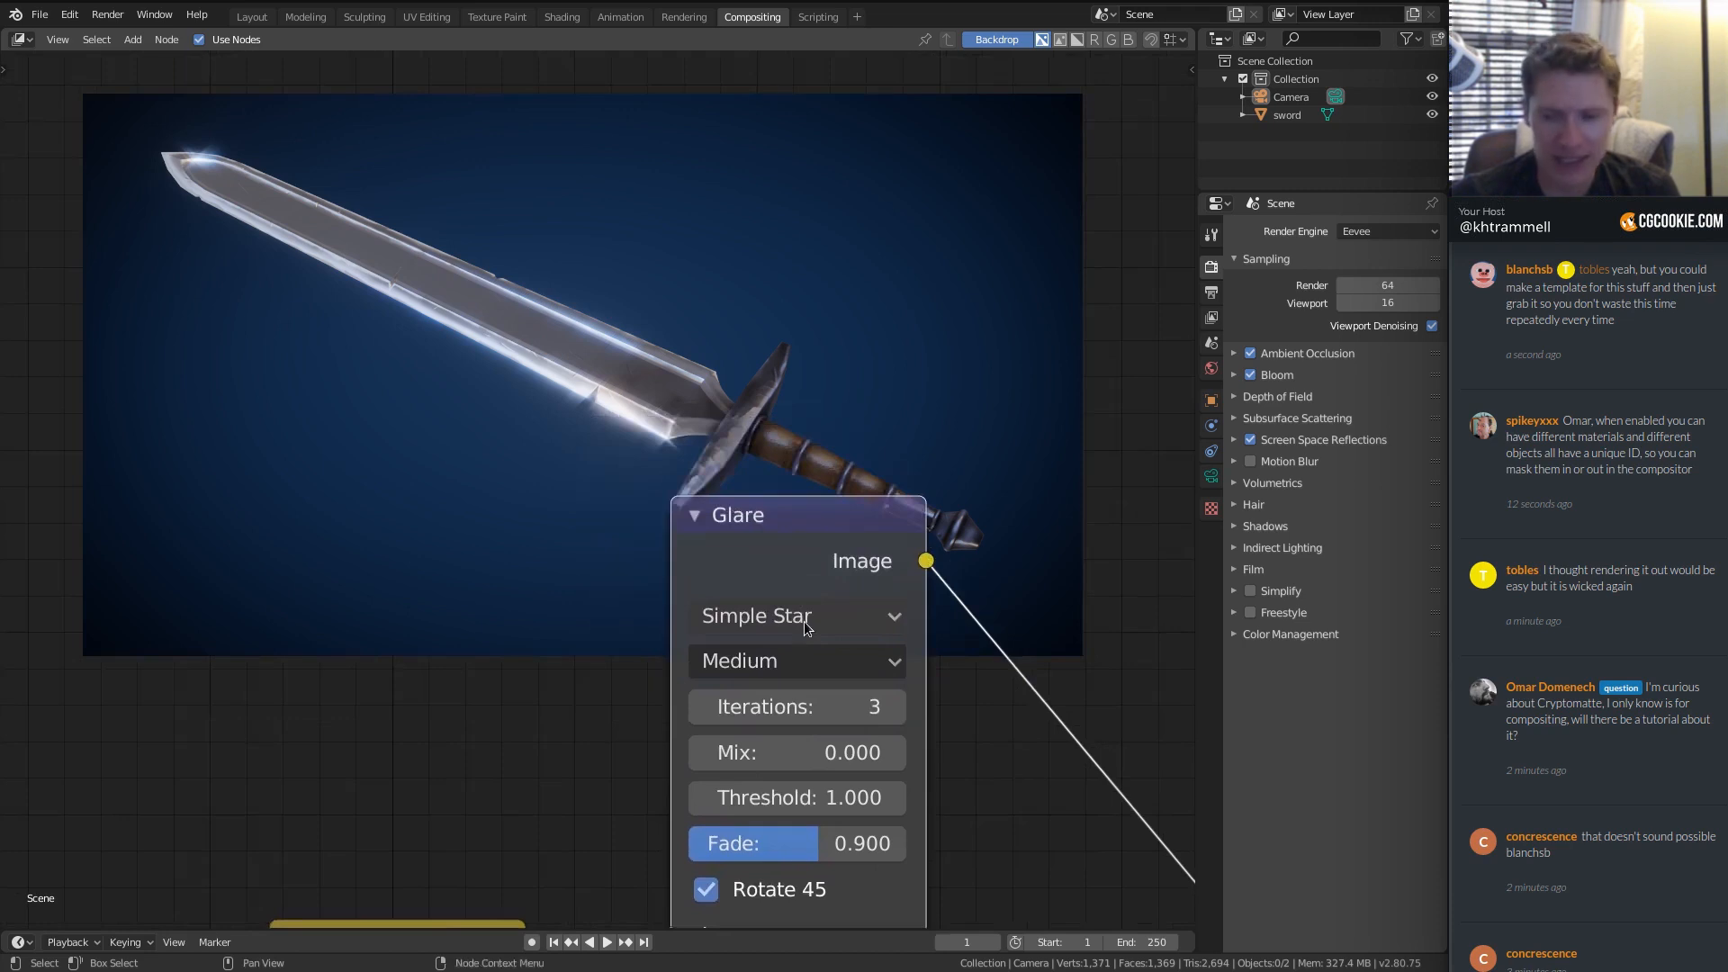
{"action": "left_click", "coordinate": [738, 752]}
{"action": "type", "text": "1"}
{"action": "key", "text": "Return"}
{"action": "middle_click_drag", "start_coordinate": [730, 484], "coordinate": [743, 573]}
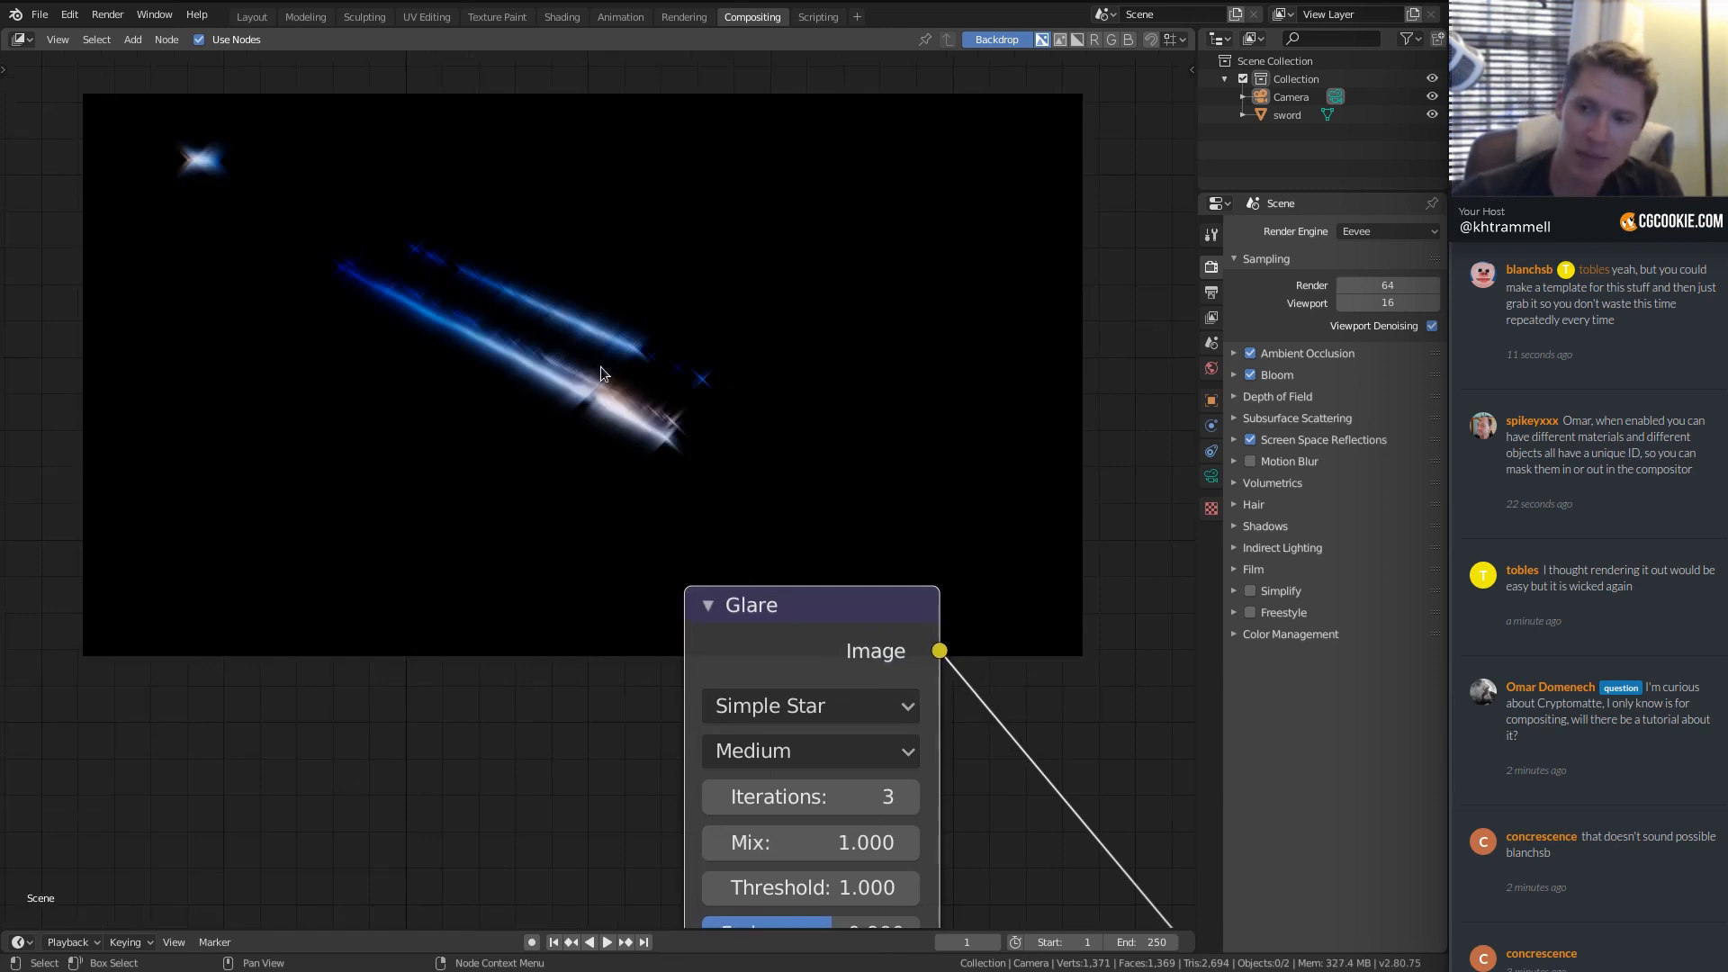
{"action": "scroll", "coordinate": [827, 473], "scroll_direction": "down", "scroll_amount": 1}
{"action": "middle_click_drag", "start_coordinate": [823, 572], "coordinate": [454, 441]}
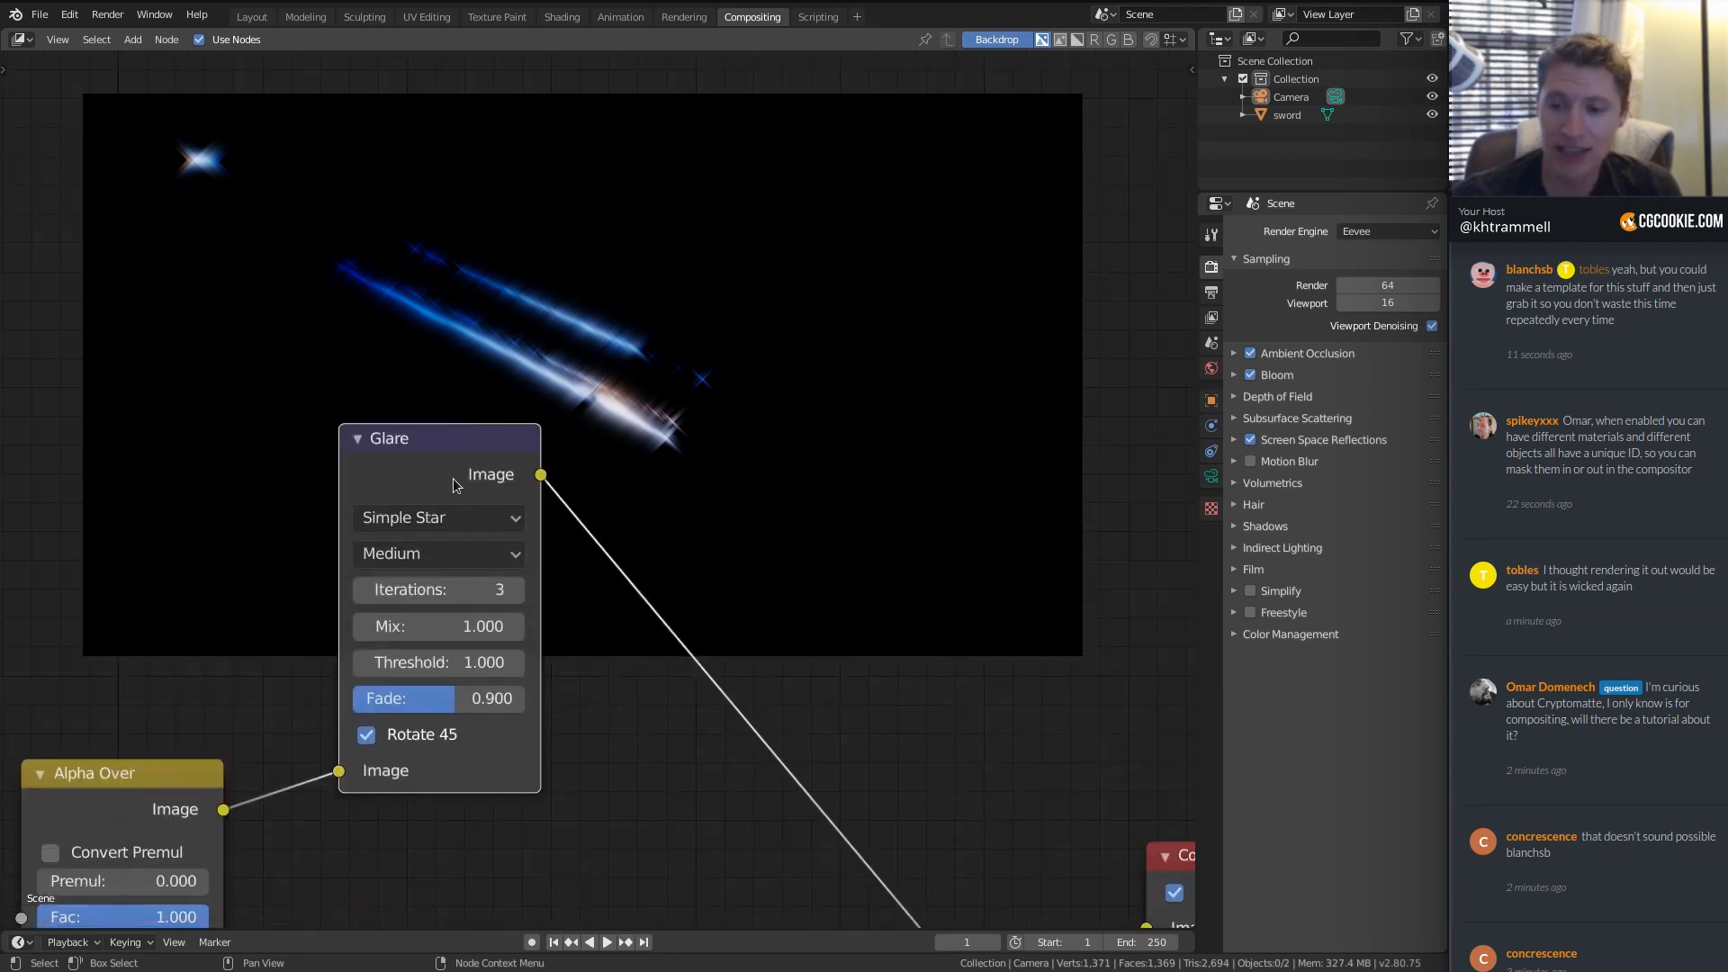
{"action": "middle_click_drag", "start_coordinate": [436, 568], "coordinate": [475, 592]}
{"action": "left_click", "coordinate": [462, 654]}
{"action": "type", "text": "0"}
{"action": "key", "text": "Return"}
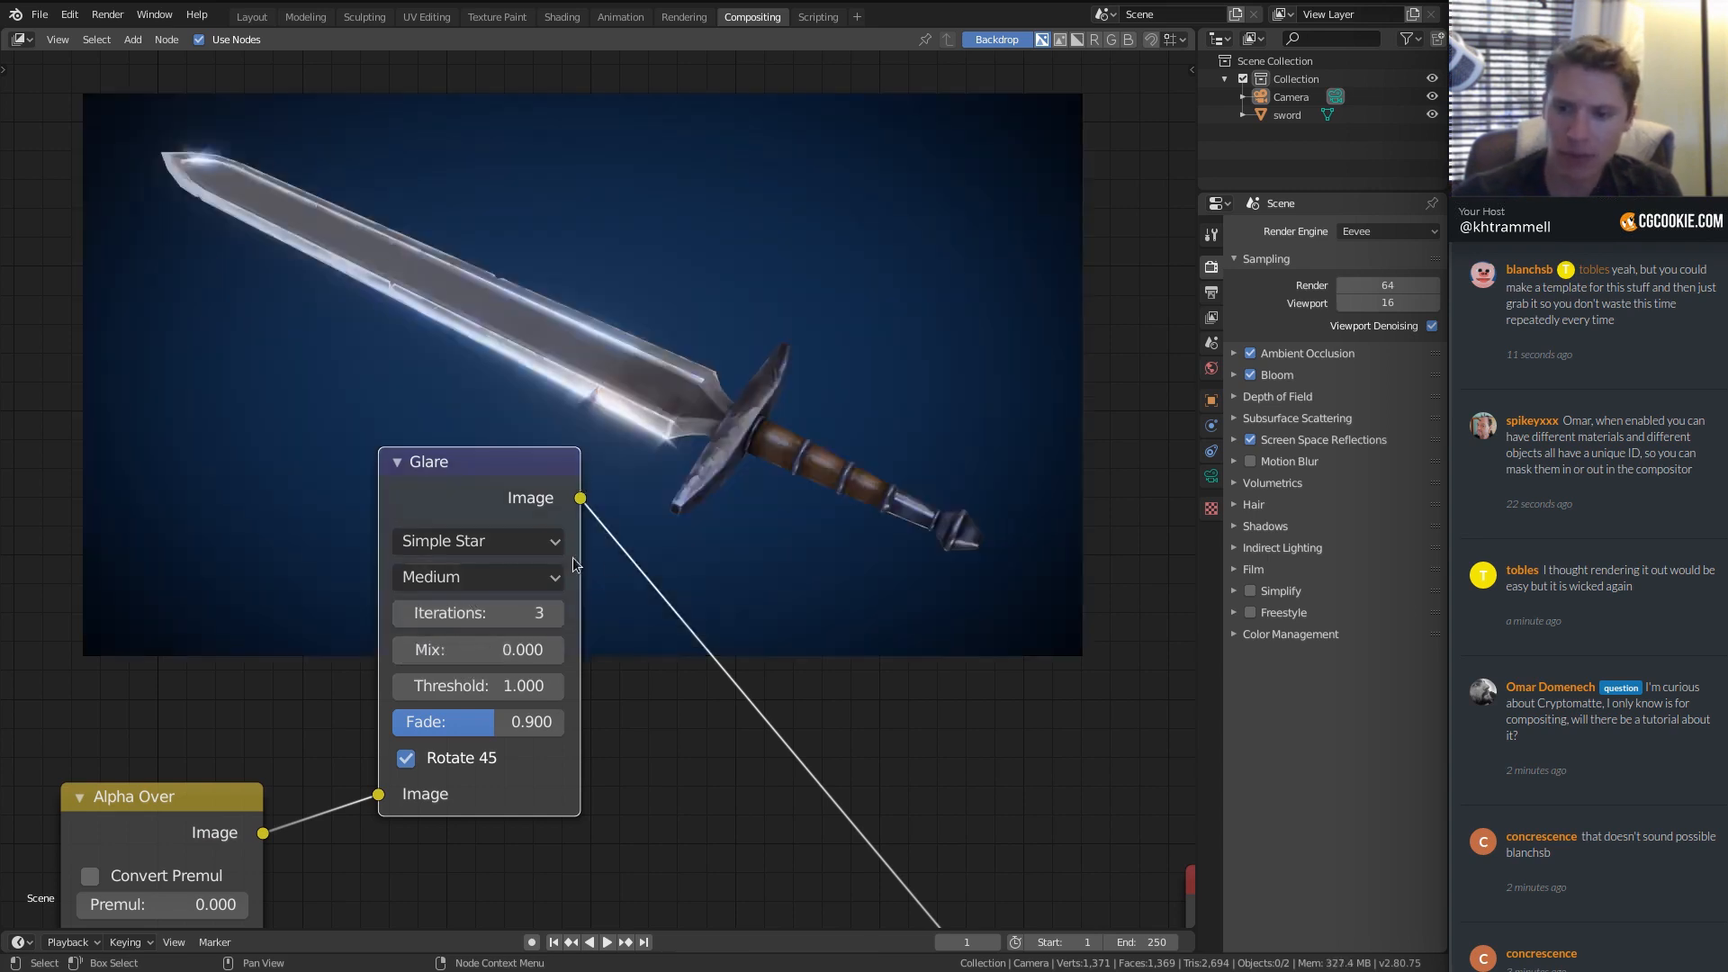
Set the Glare node's Fade to 0.75.
{"action": "middle_click_drag", "start_coordinate": [596, 448], "coordinate": [532, 523]}
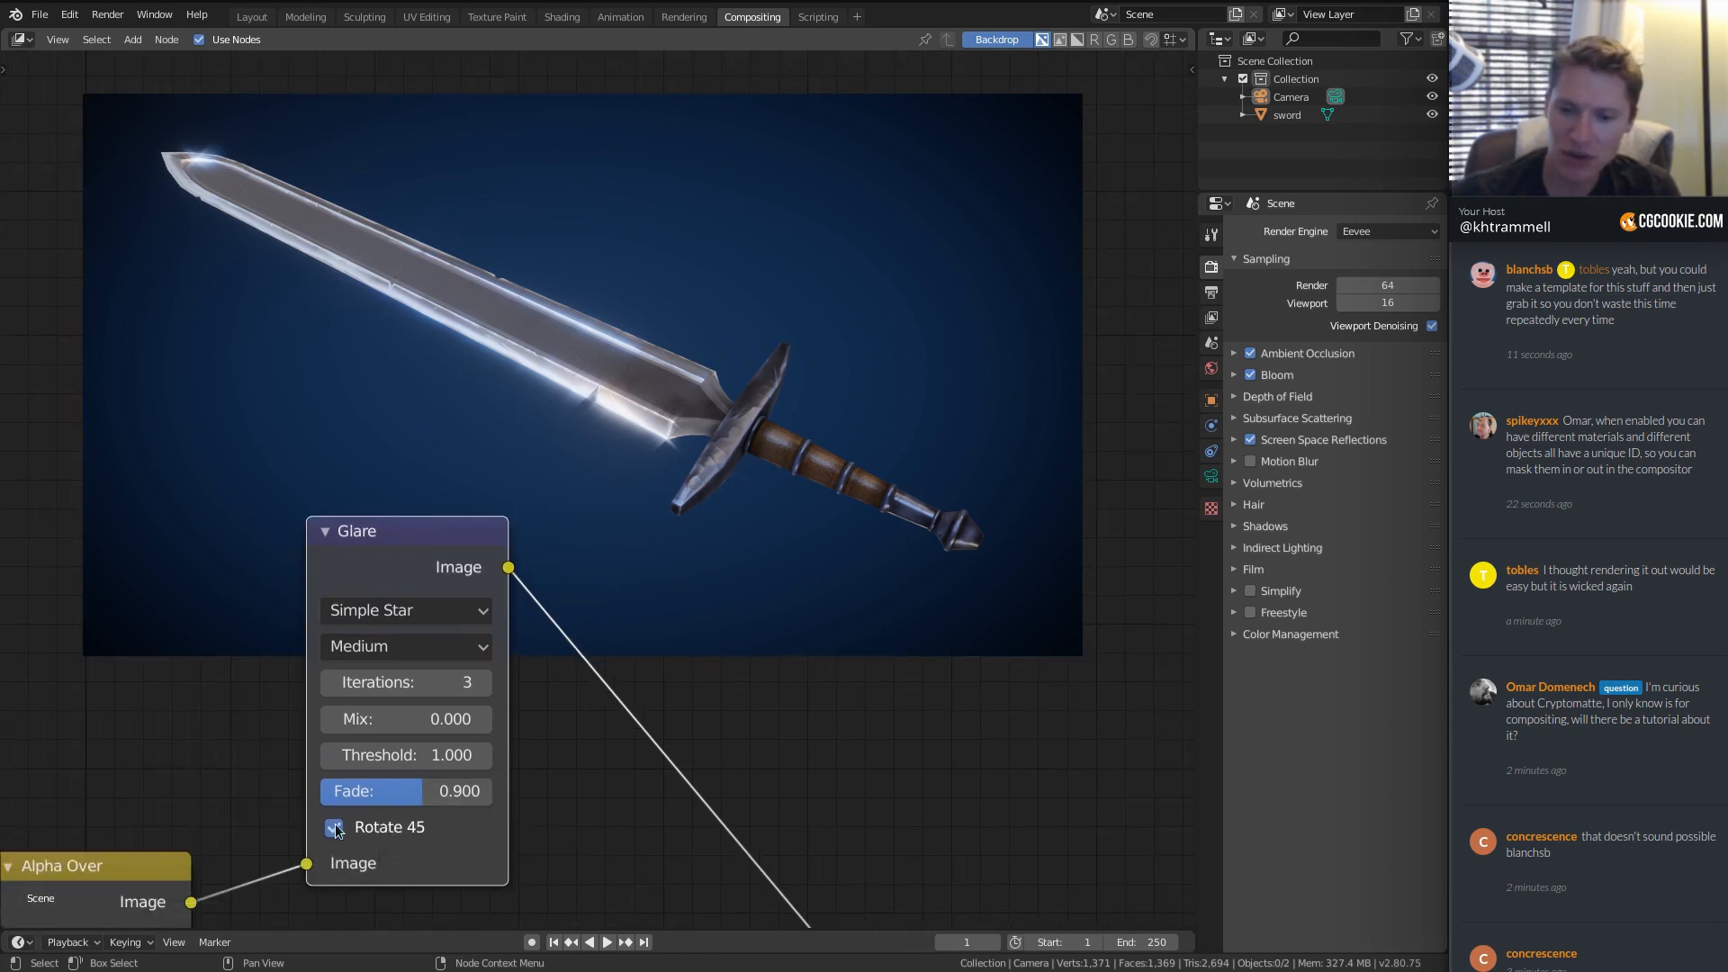
{"action": "left_click", "coordinate": [407, 791]}
{"action": "type", "text": "0.75"}
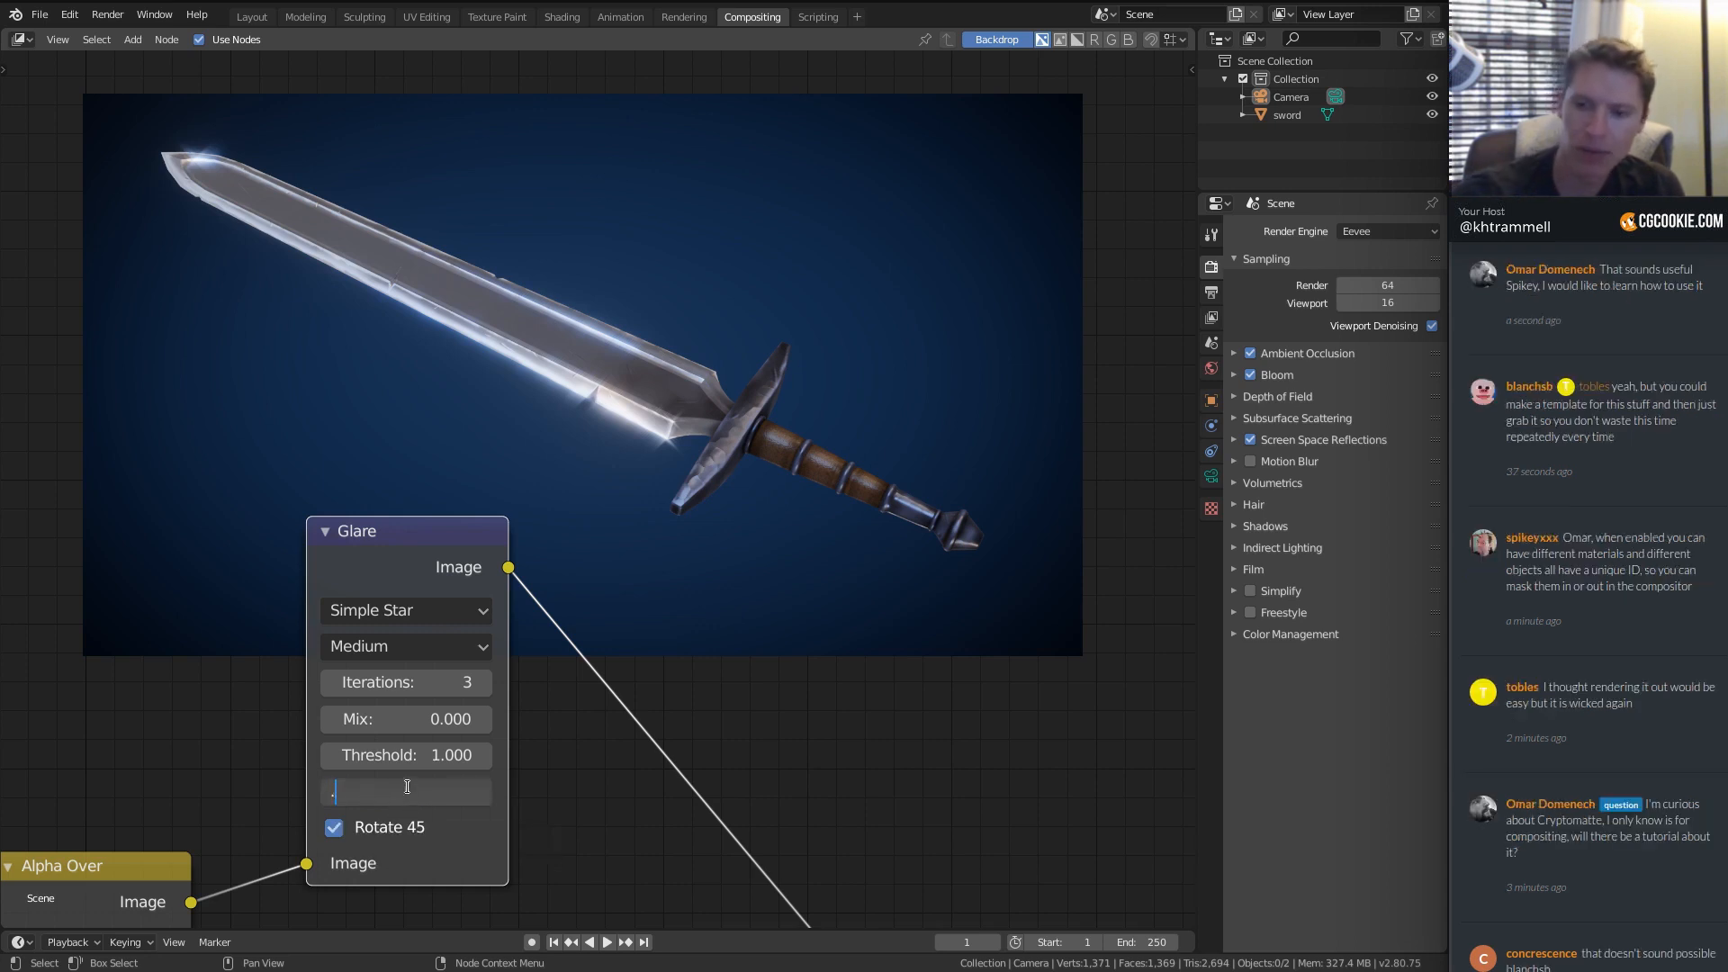
{"action": "key", "text": "Return"}
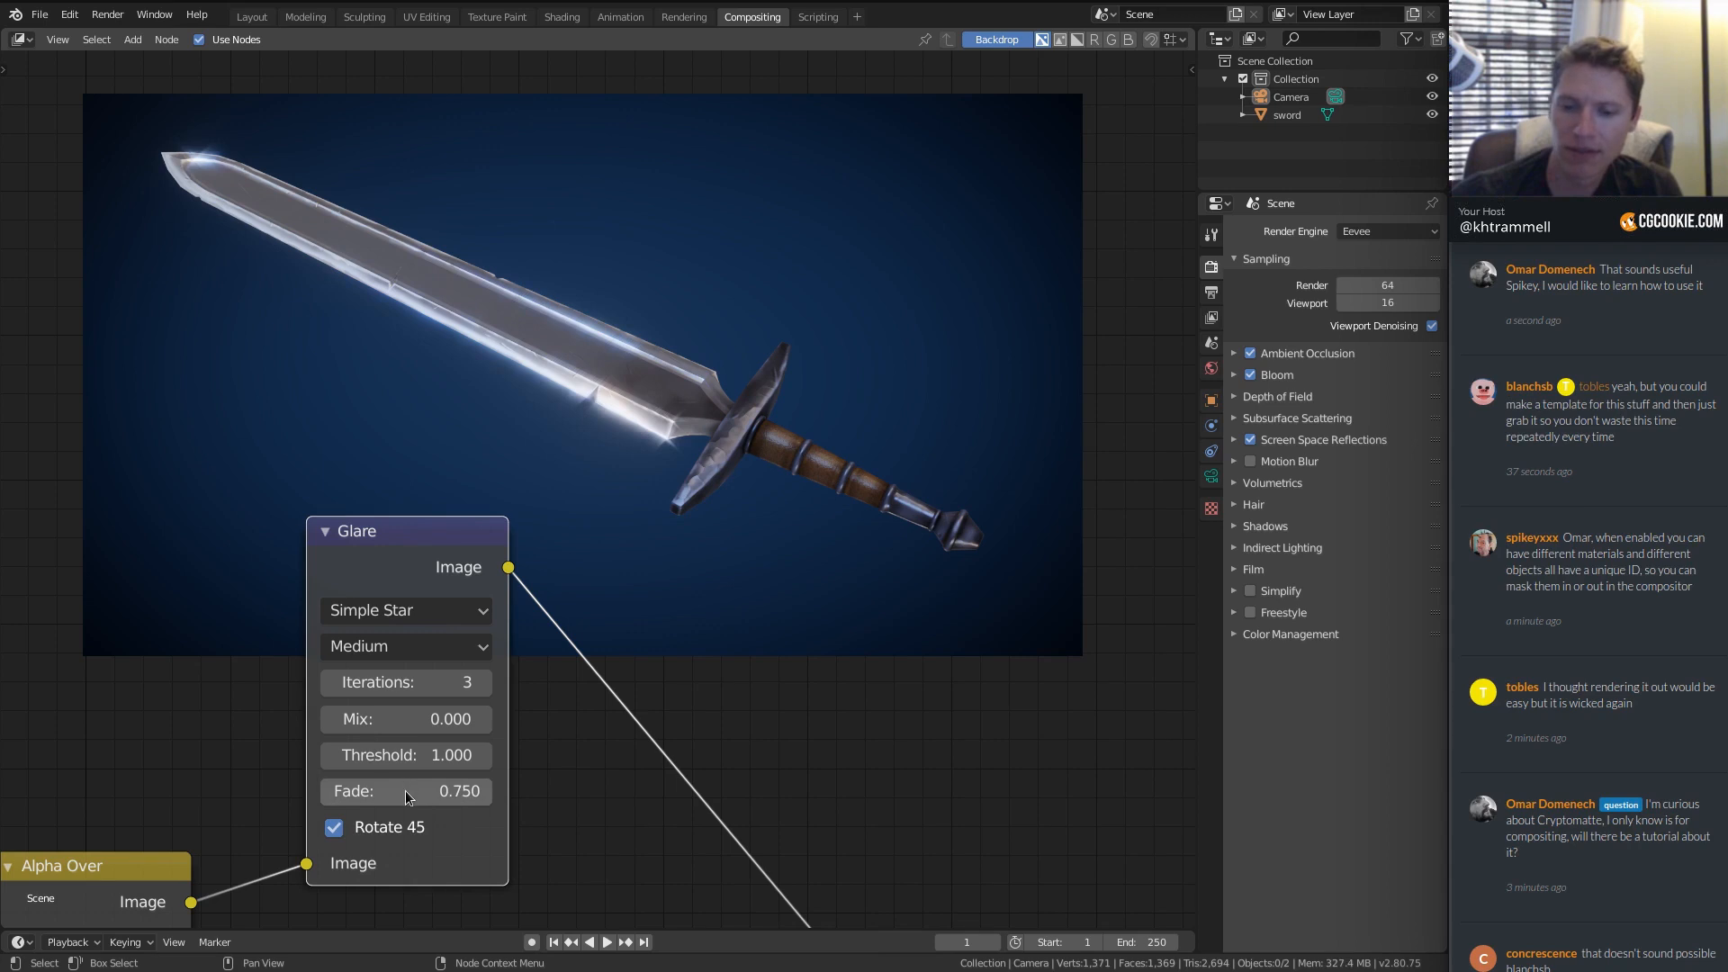
Try to set the Glare node's Fade to 0.1, and reset Fade to its default value.
{"action": "left_click", "coordinate": [405, 790]}
{"action": "type", "text": ".1"}
{"action": "key", "text": "Escape"}
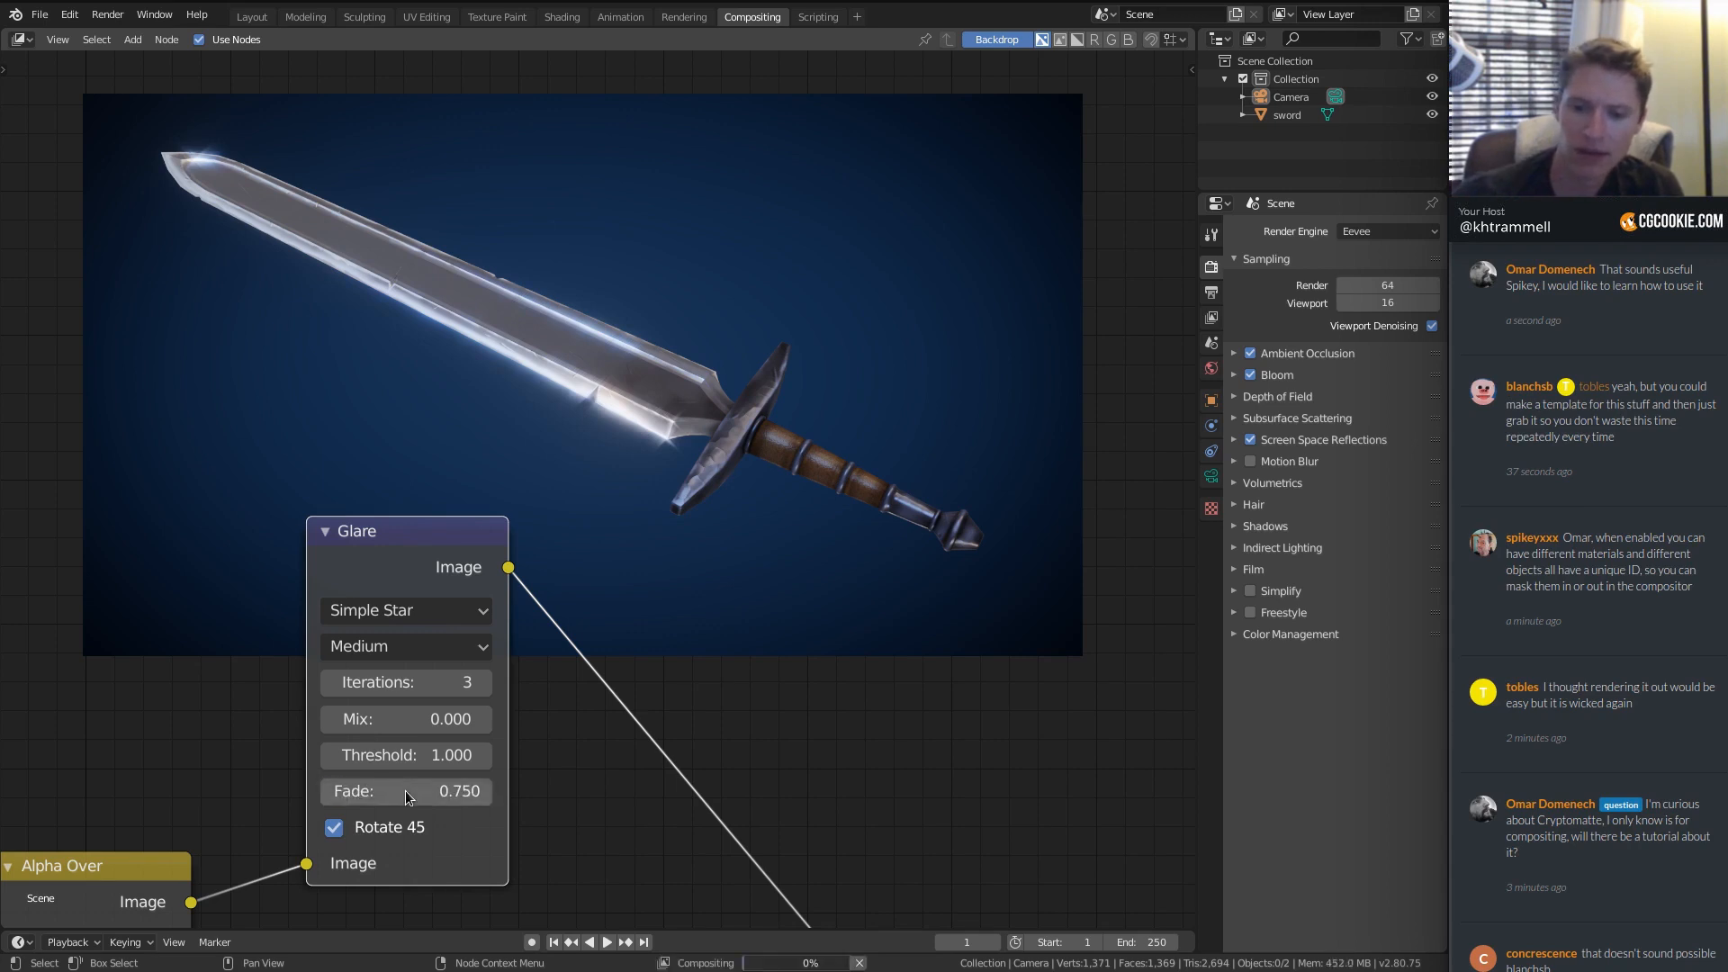
{"action": "right_click", "coordinate": [399, 796]}
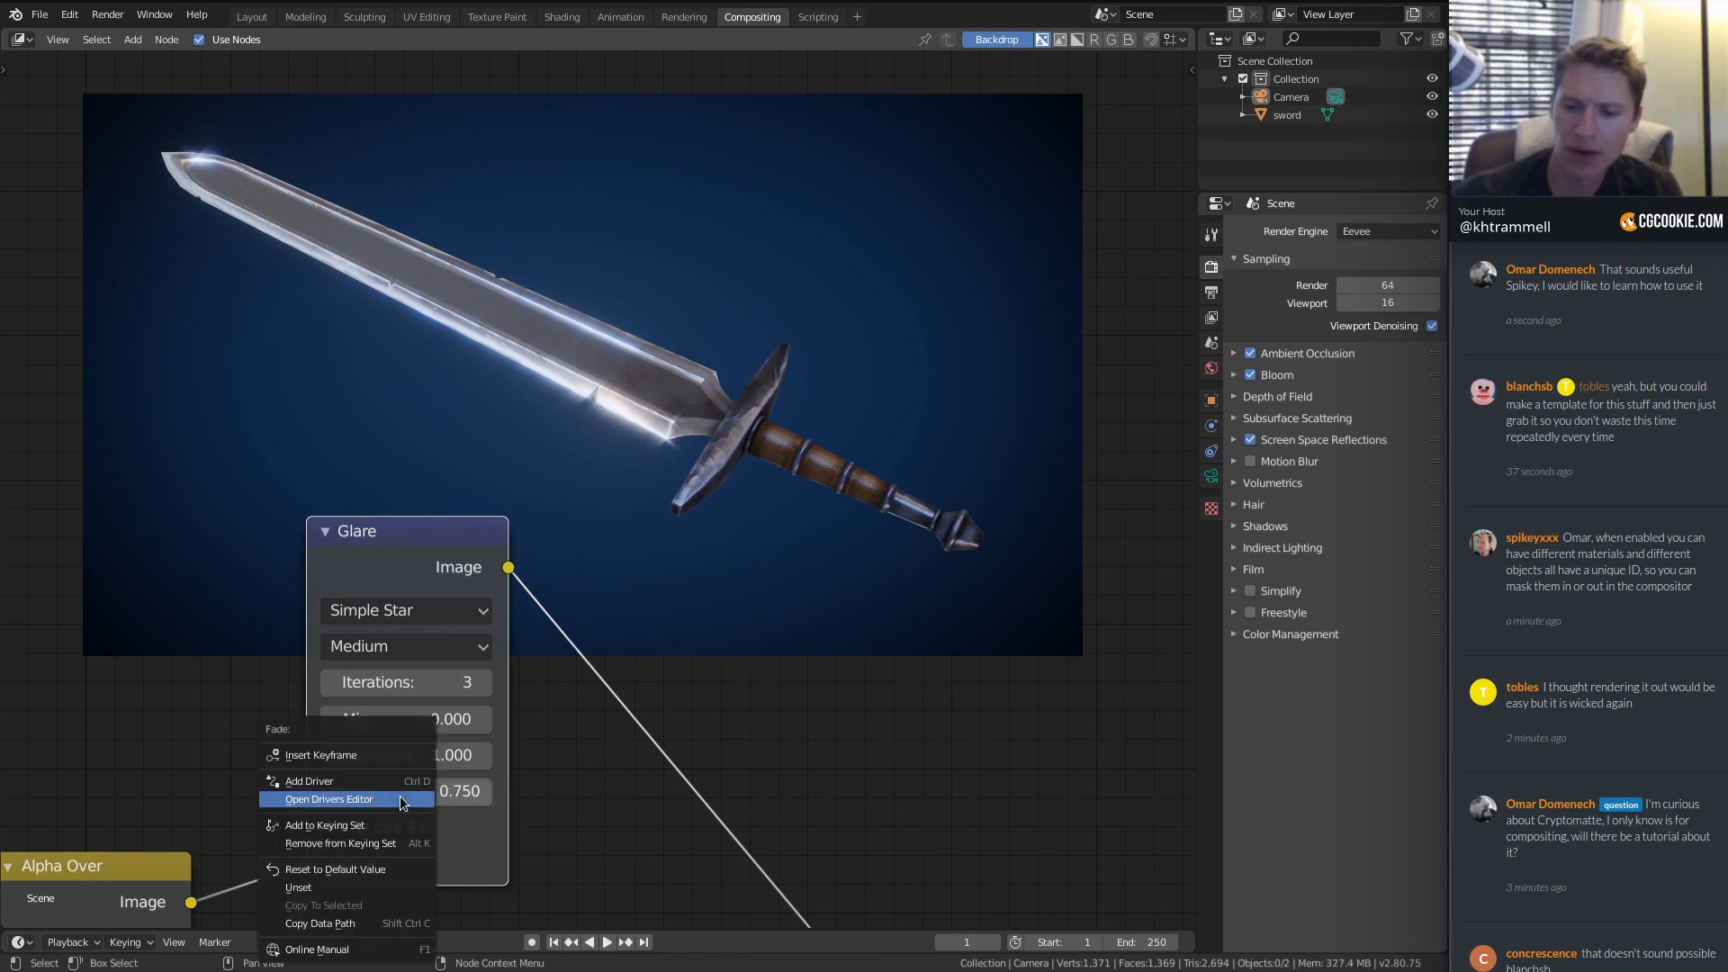
{"action": "key", "text": "Escape"}
{"action": "right_click", "coordinate": [448, 792]}
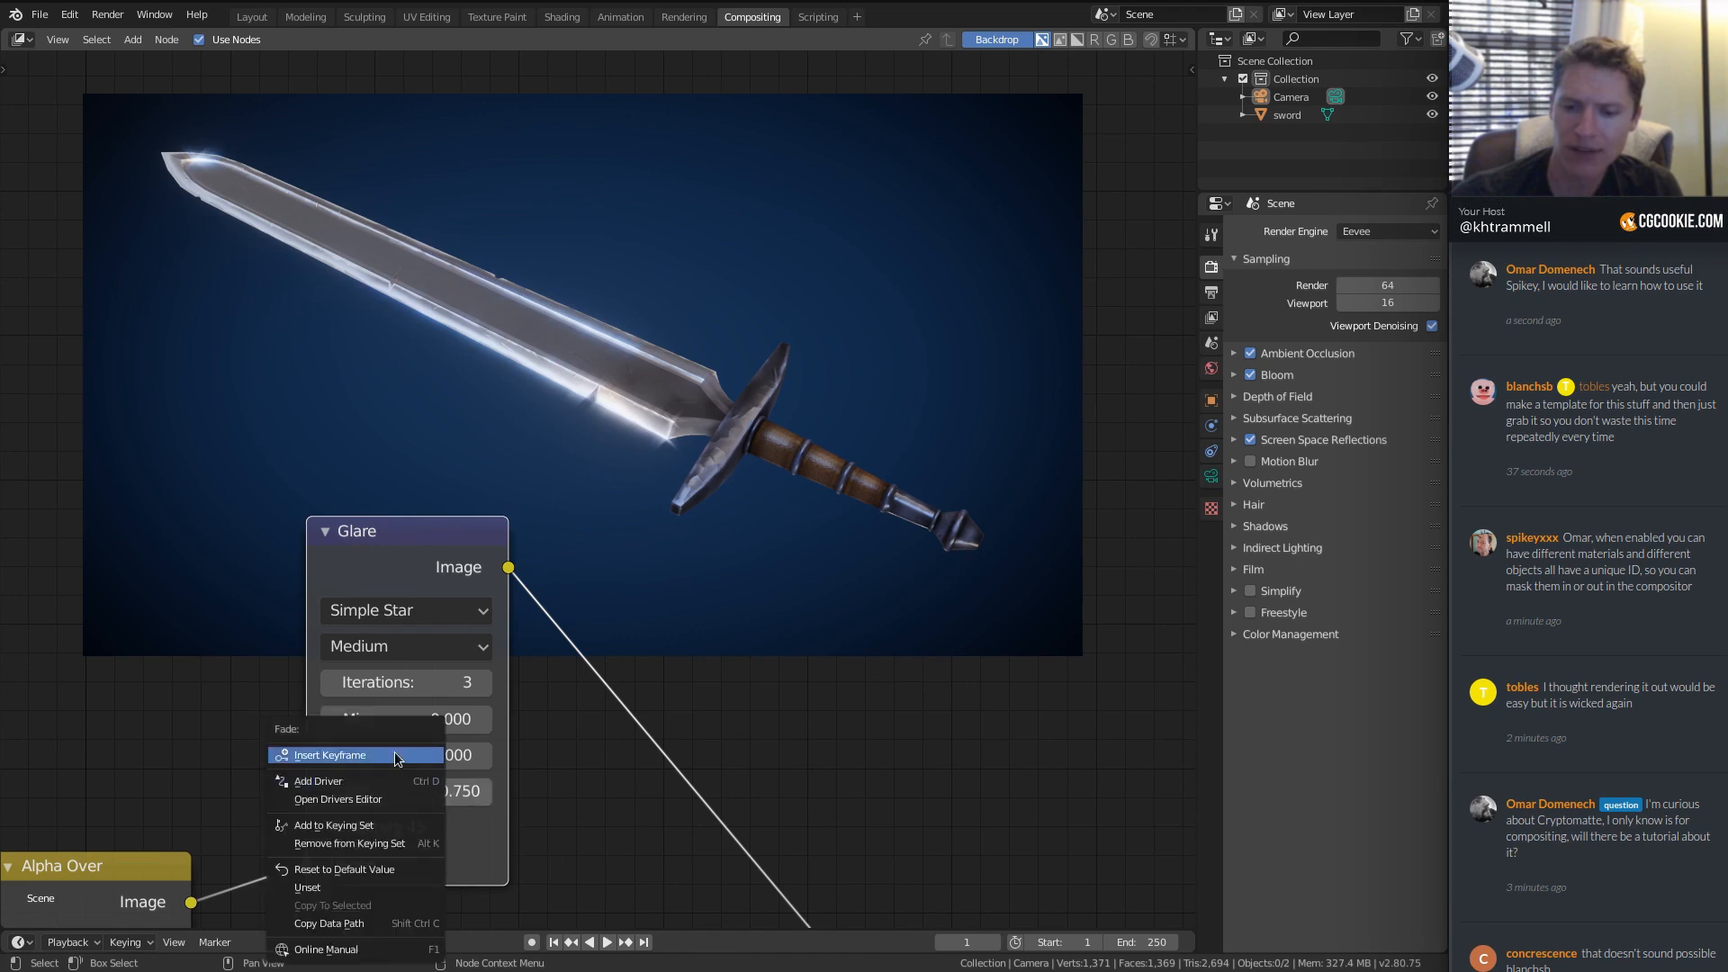
{"action": "left_click", "coordinate": [336, 873]}
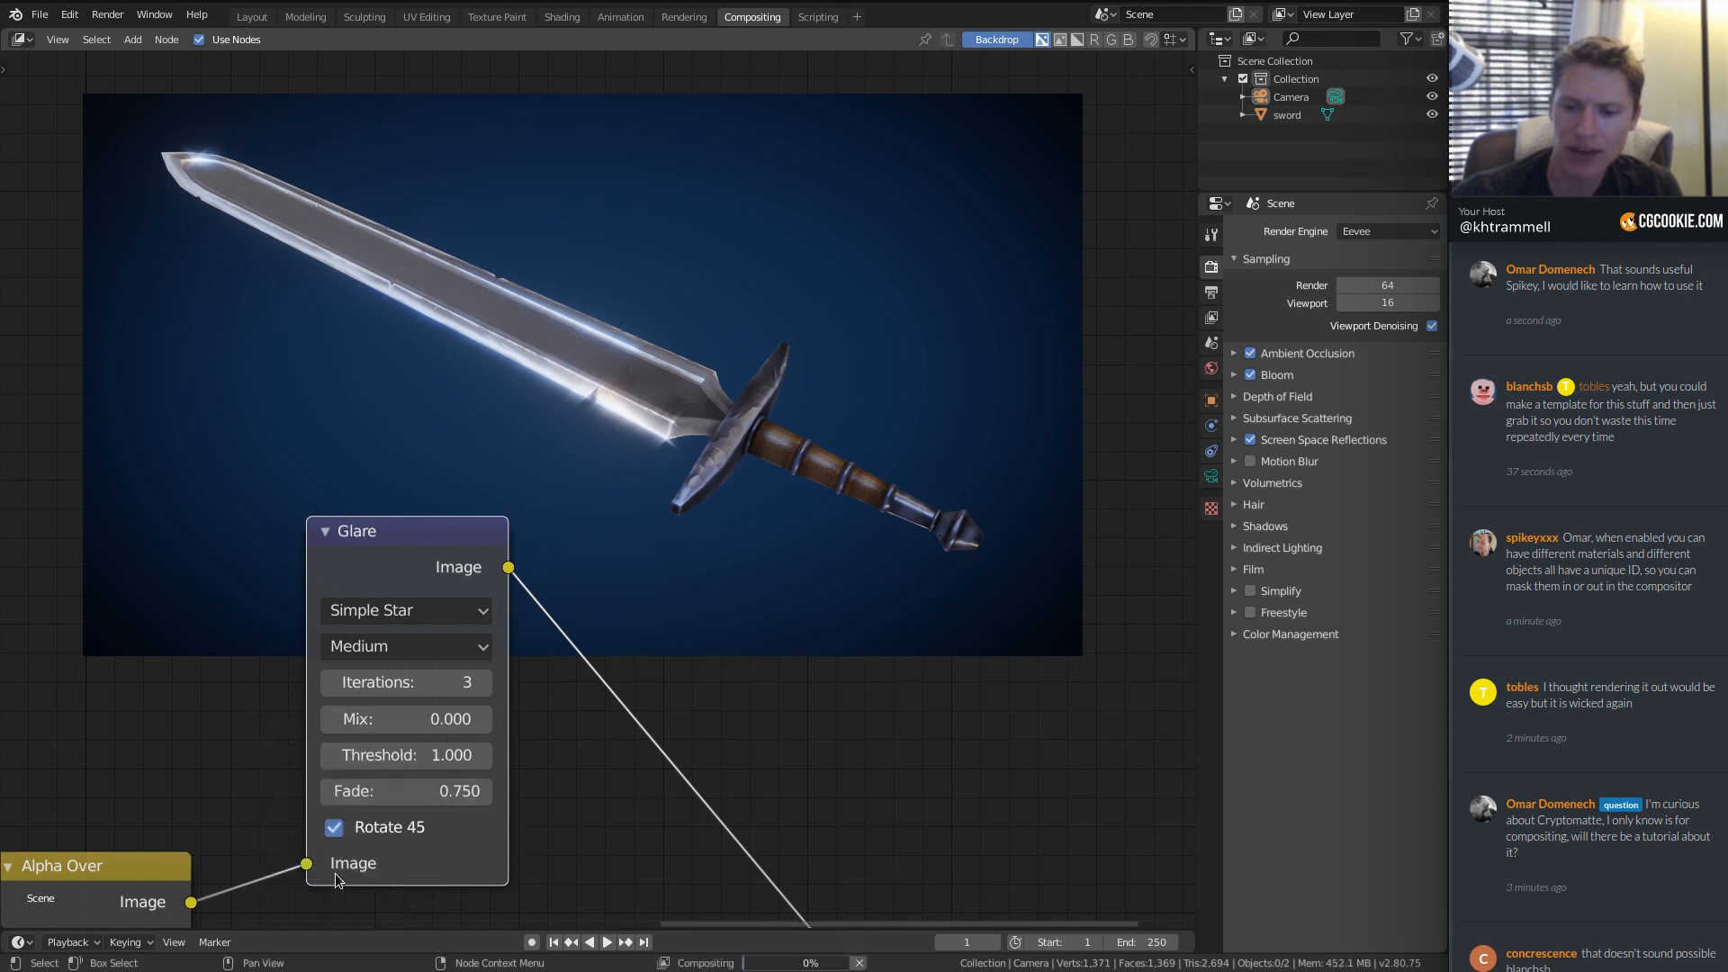
{"action": "right_click", "coordinate": [369, 792]}
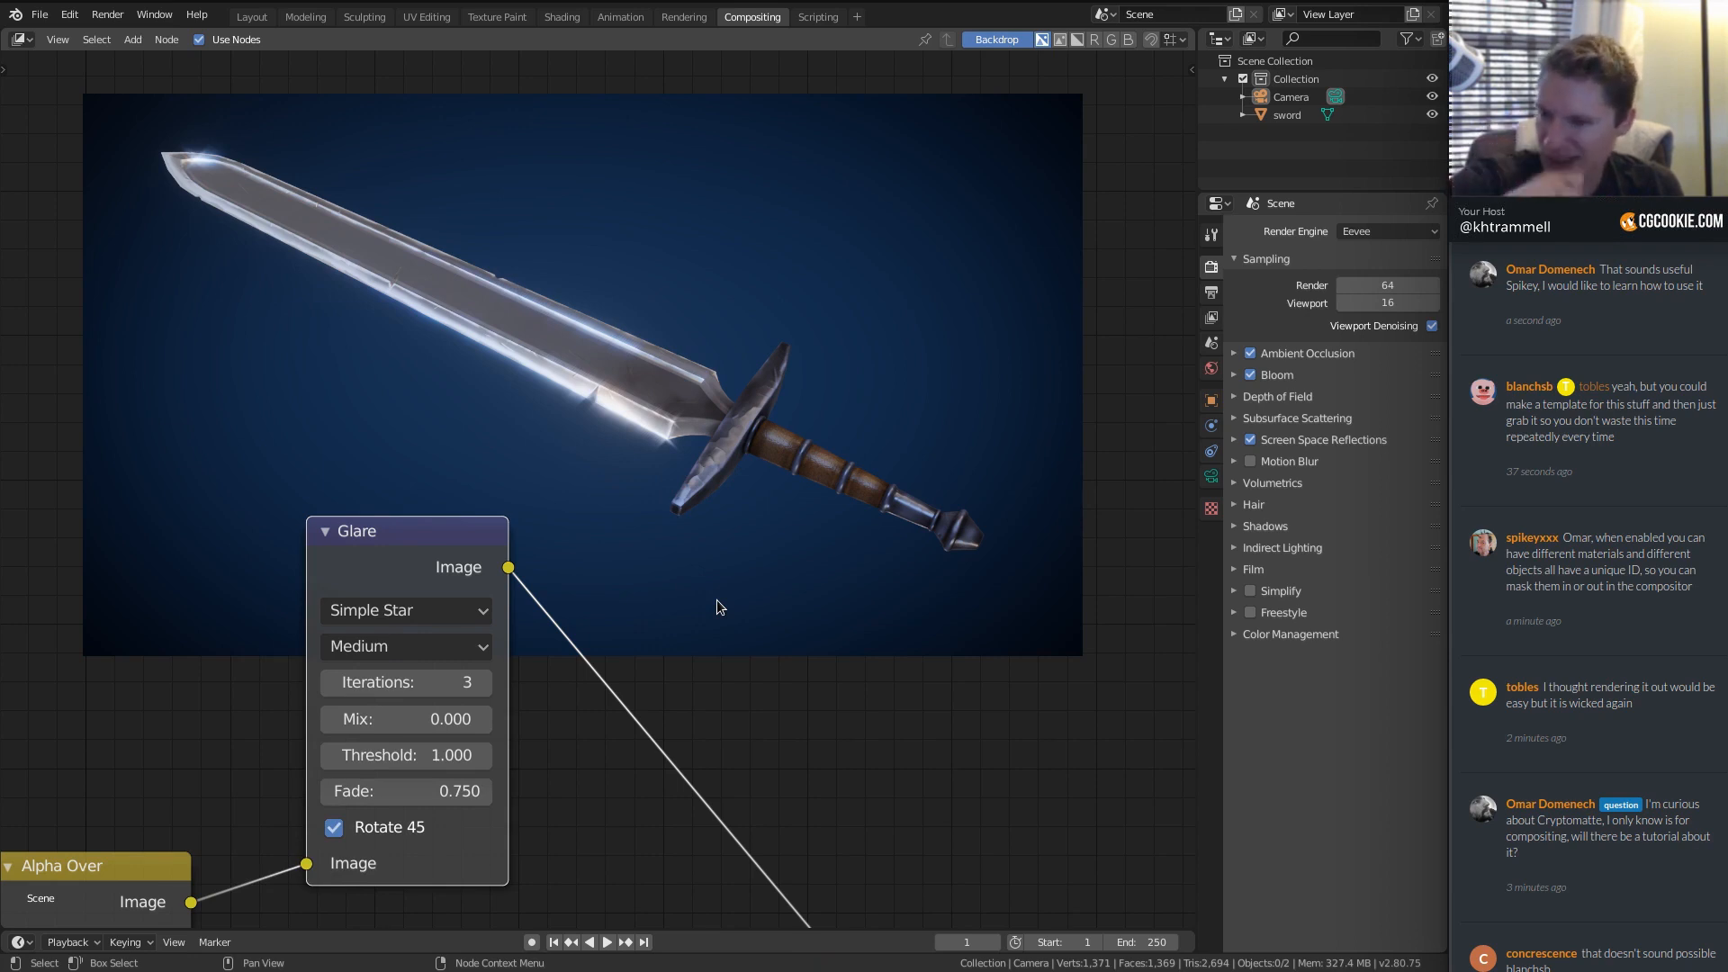
Move the Composite and Viewer nodes together farther away from the Glare node to make room between them.
{"action": "scroll", "coordinate": [682, 432], "scroll_direction": "down", "scroll_amount": 3}
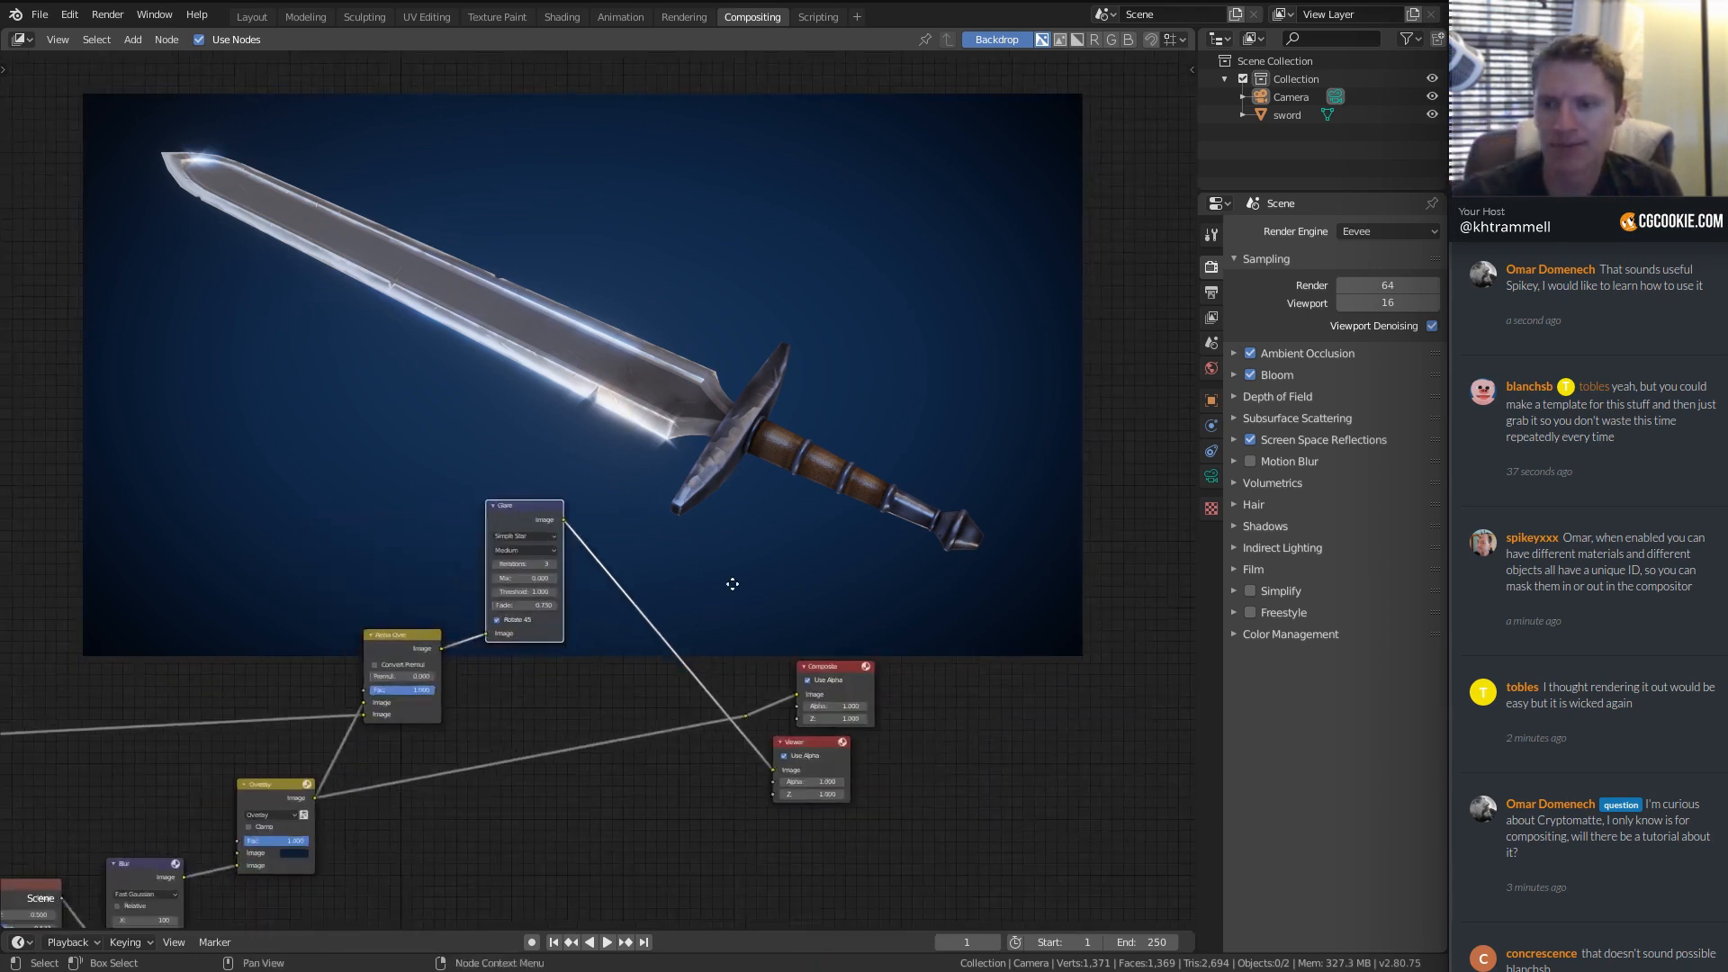
{"action": "middle_click_drag", "start_coordinate": [752, 592], "coordinate": [579, 491]}
{"action": "scroll", "coordinate": [630, 589], "scroll_direction": "up", "scroll_amount": 3}
{"action": "left_click_drag", "start_coordinate": [432, 478], "coordinate": [861, 918]}
{"action": "key", "text": "g"}
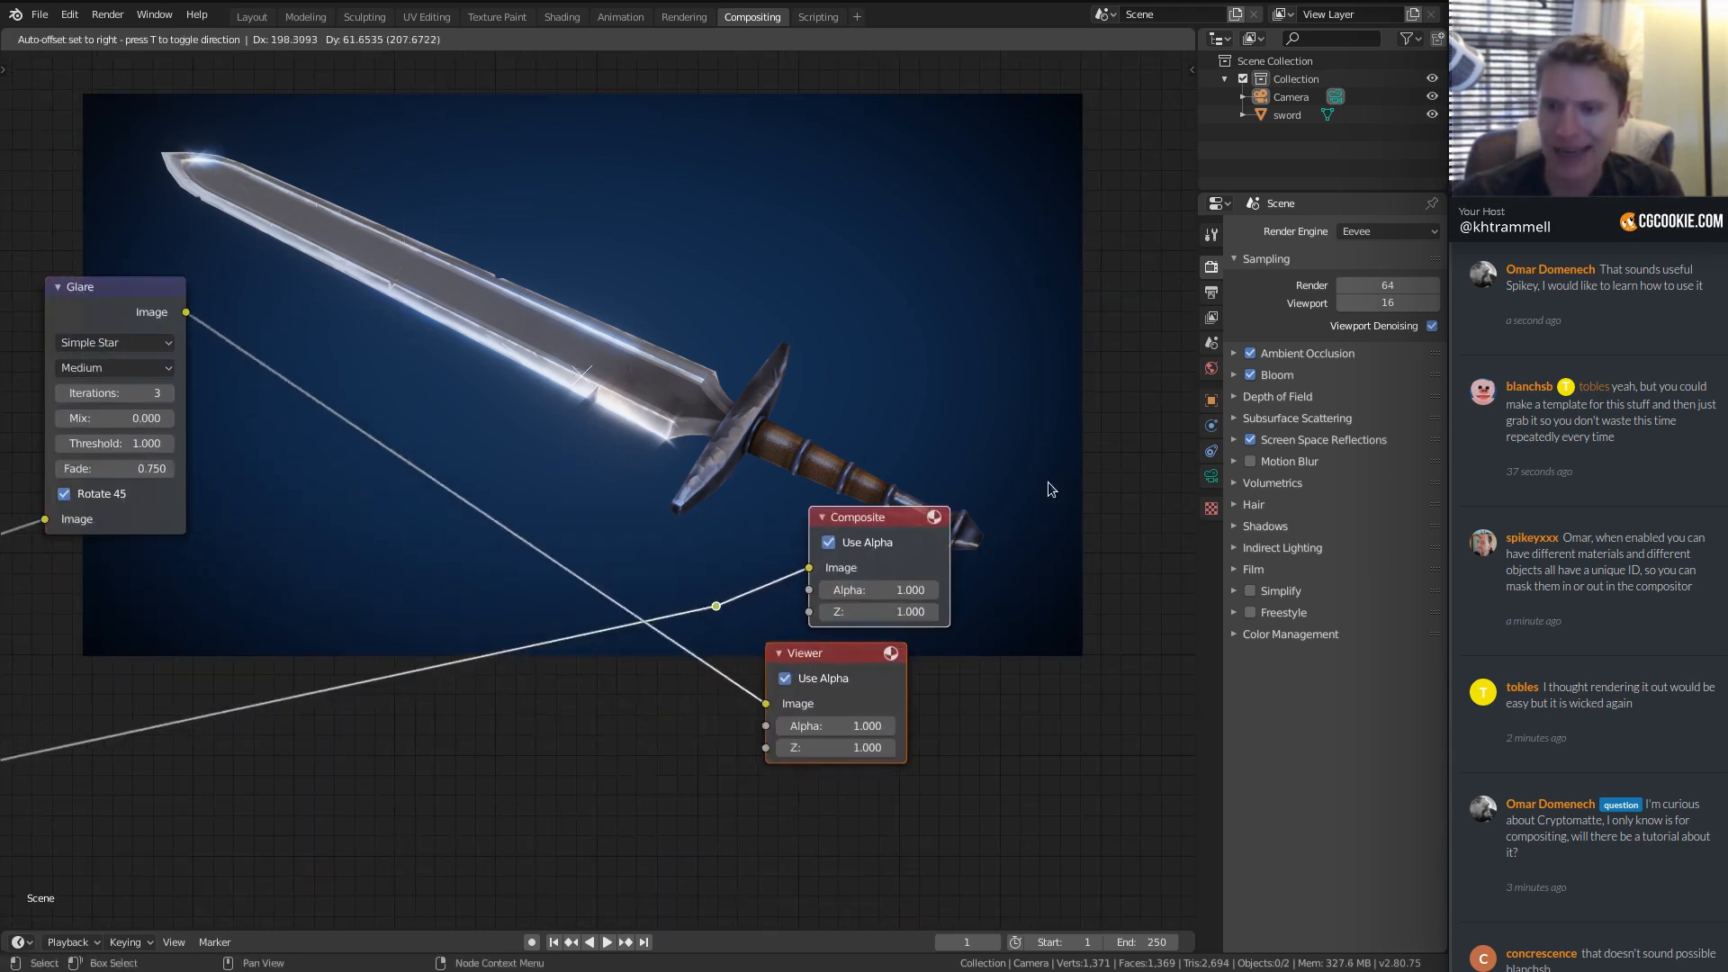
{"action": "left_click", "coordinate": [1045, 483]}
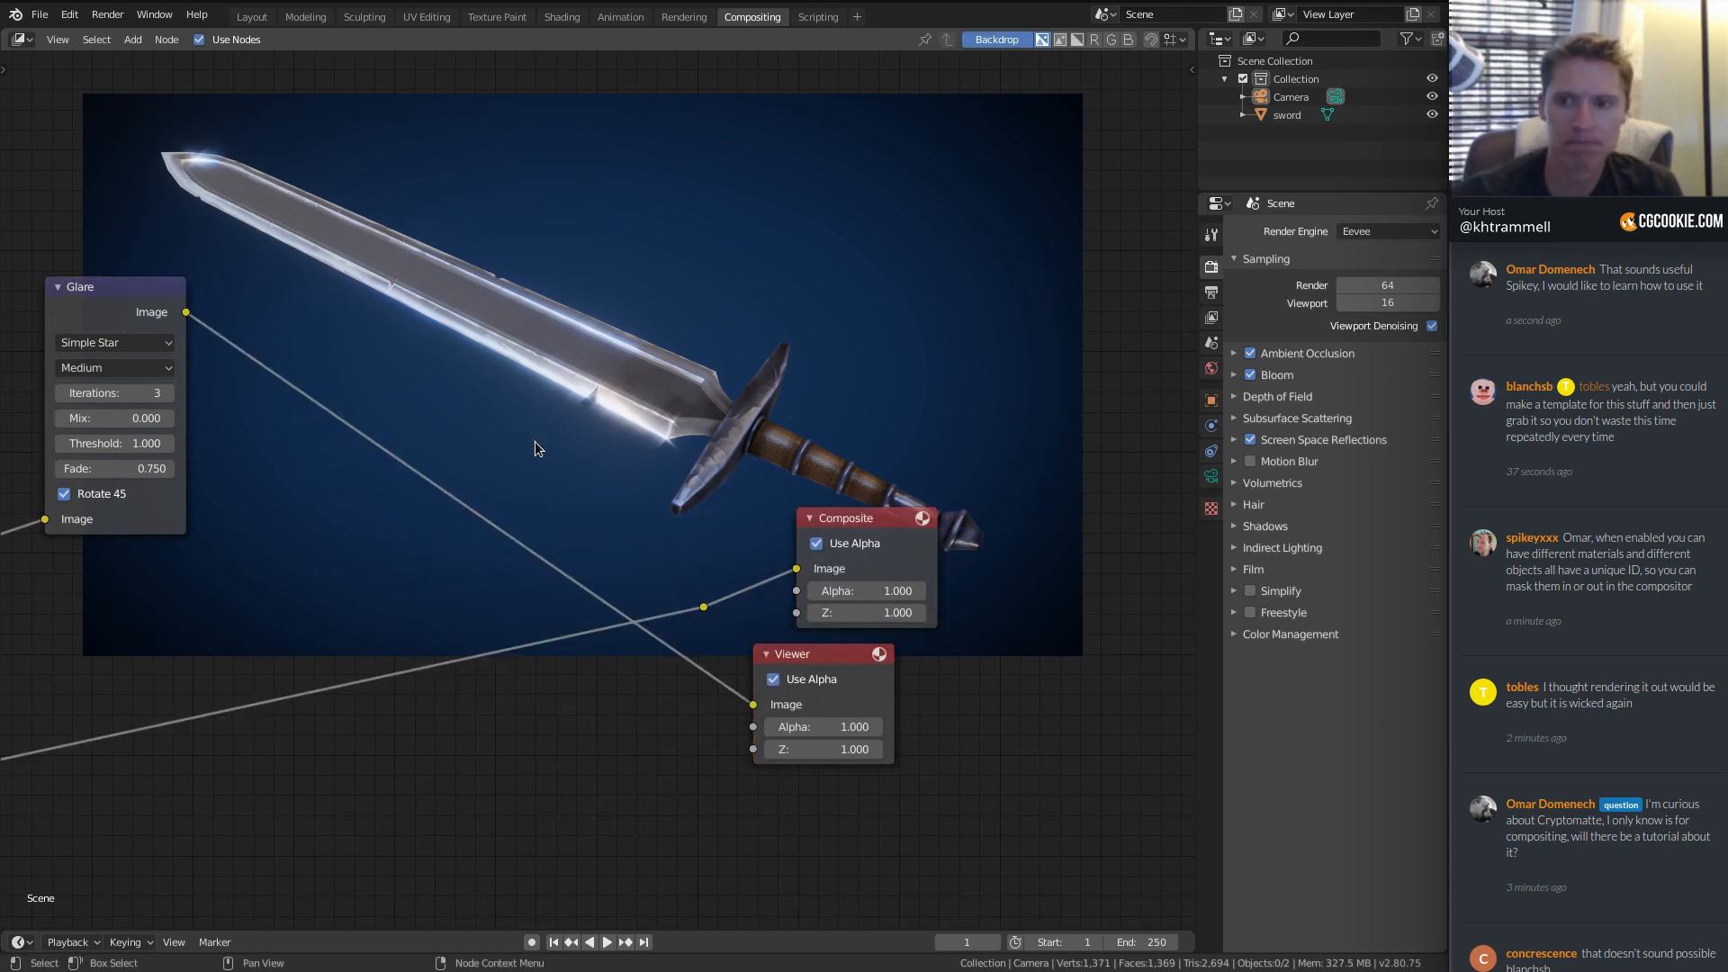
Insert a Lens Distortion node on the link between the Glare node and the Viewer.
{"action": "middle_click_drag", "start_coordinate": [486, 327], "coordinate": [549, 360]}
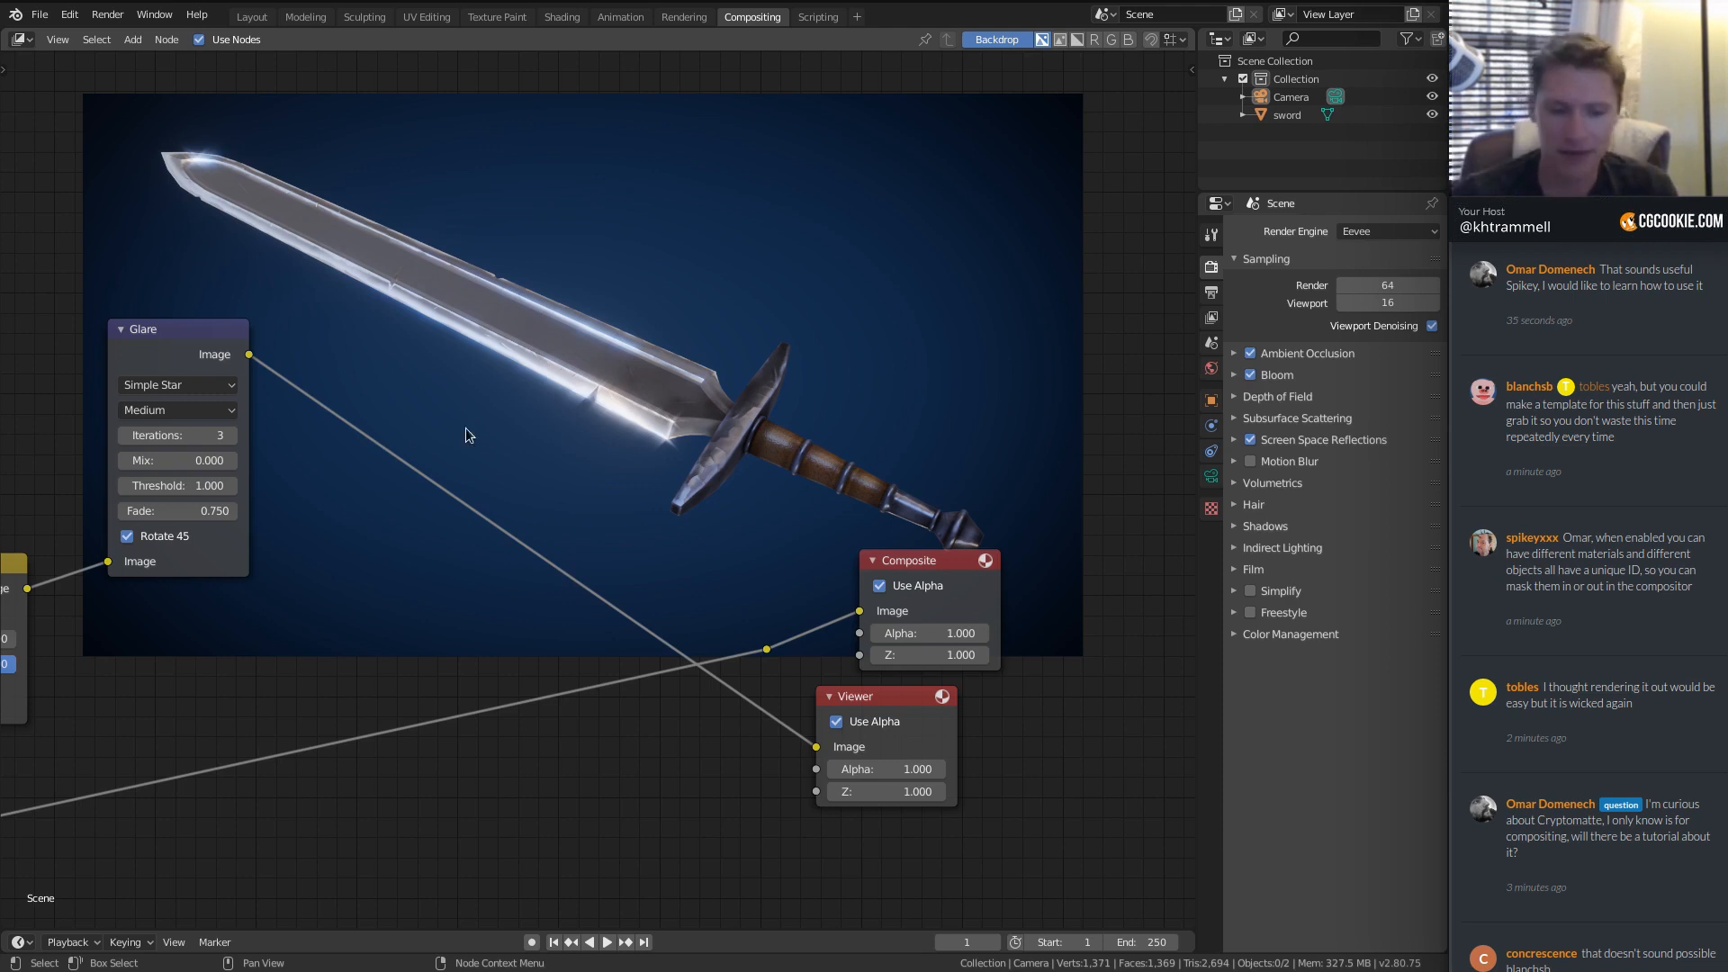
{"action": "key", "text": "shift+a"}
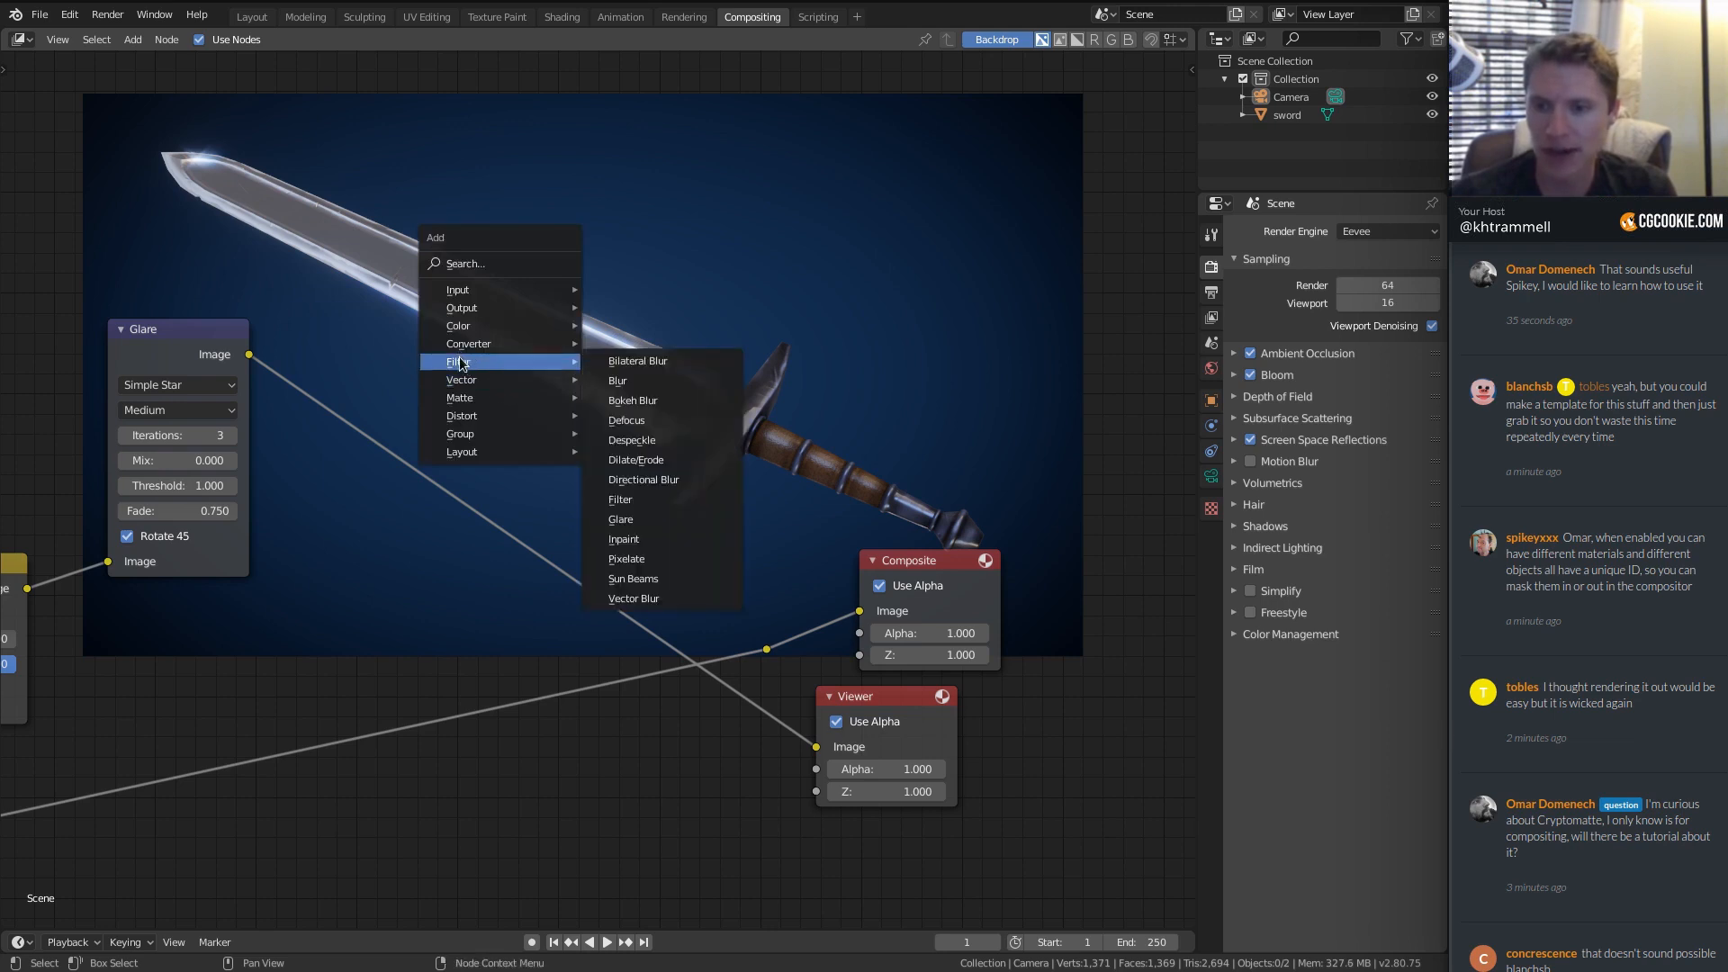
{"action": "mouse_move", "coordinate": [471, 418]}
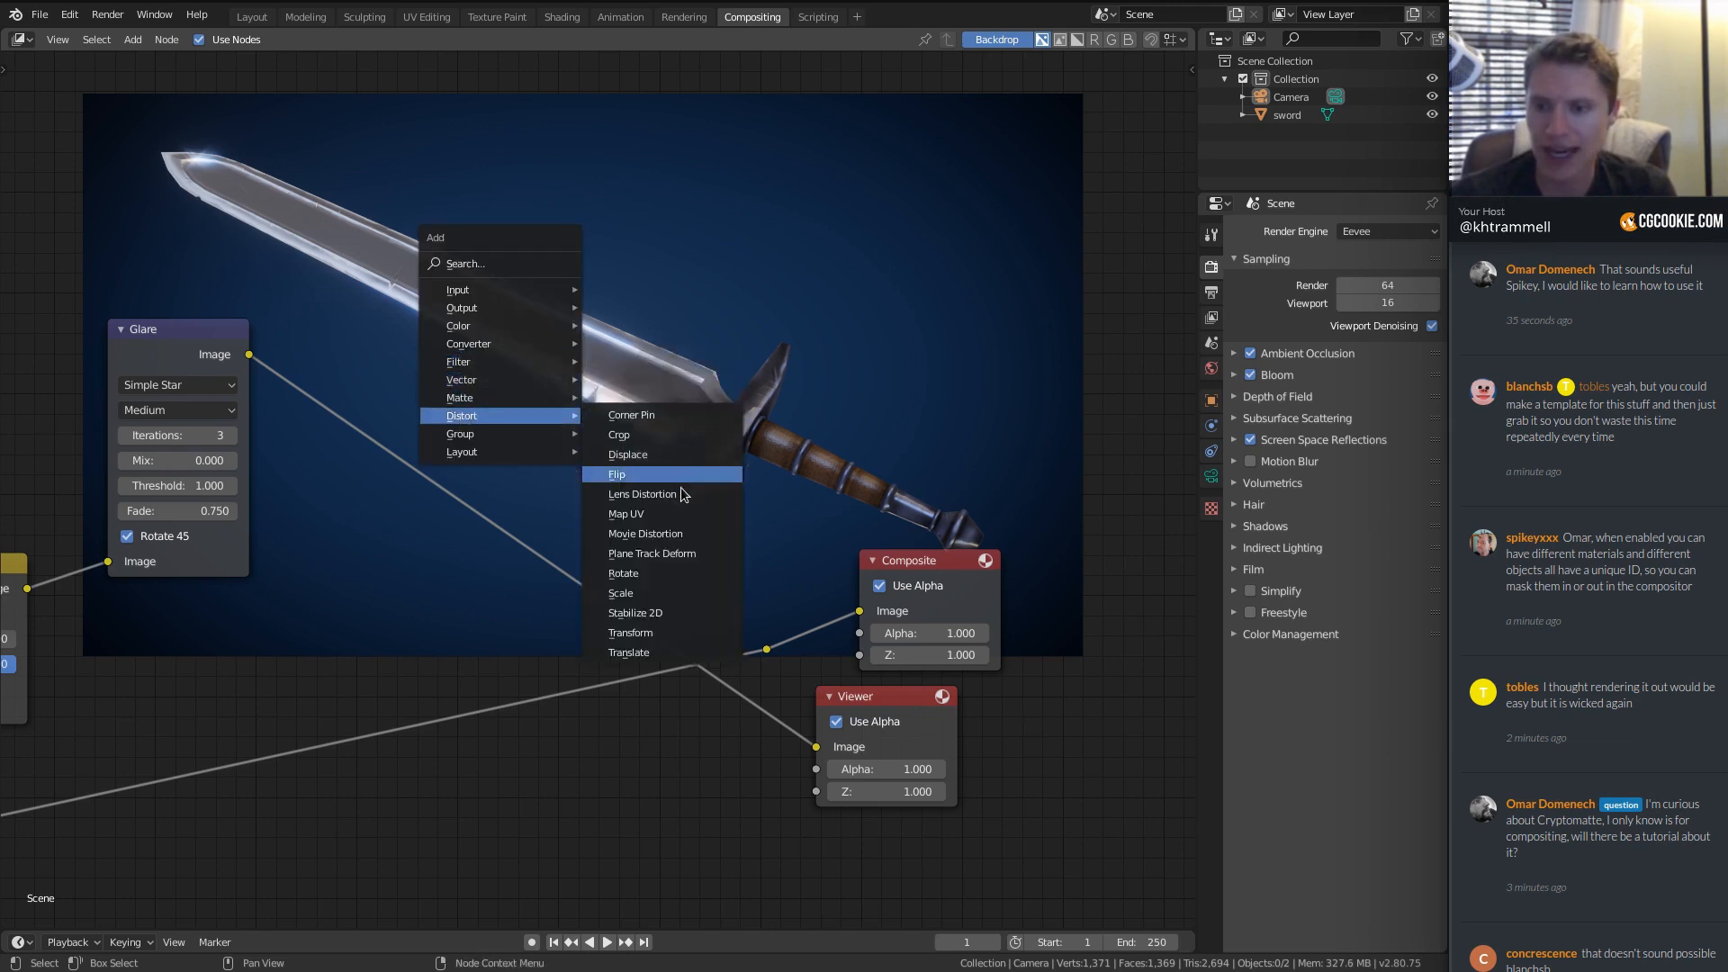
{"action": "left_click", "coordinate": [642, 494]}
{"action": "left_click", "coordinate": [441, 410]}
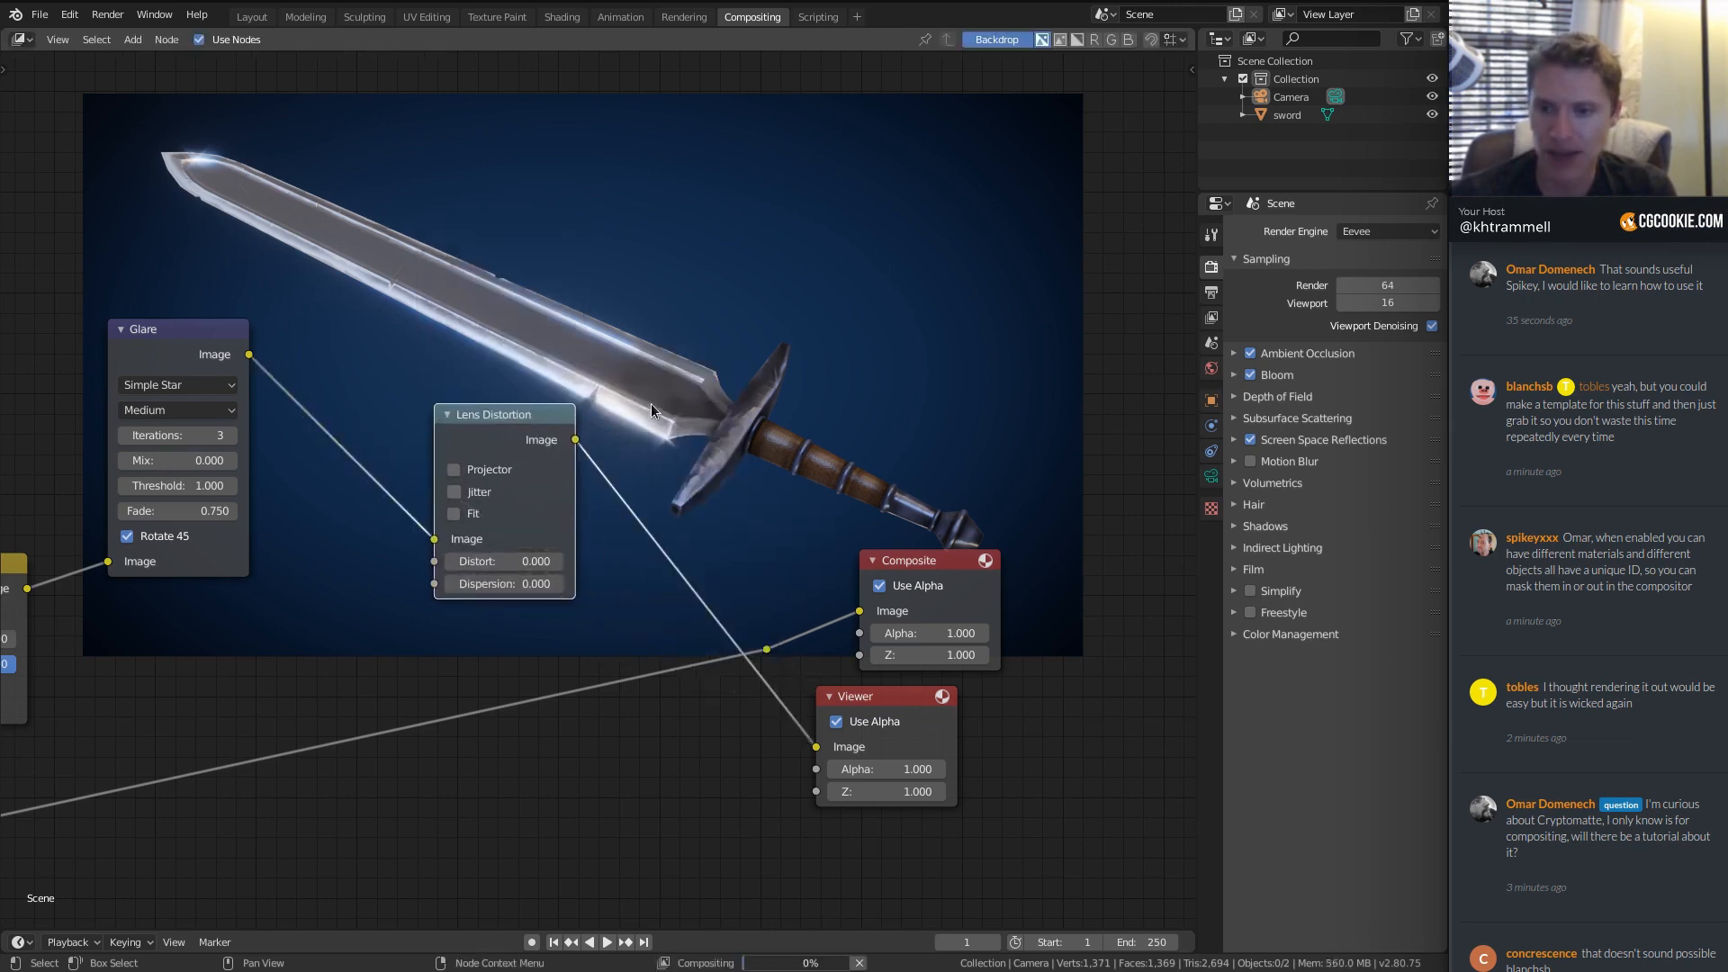
Set the Lens Distortion node's Dispersion to 0.1.
{"action": "scroll", "coordinate": [483, 344], "scroll_direction": "up", "scroll_amount": 3}
{"action": "middle_click_drag", "start_coordinate": [483, 344], "coordinate": [531, 344], "text": "shift"}
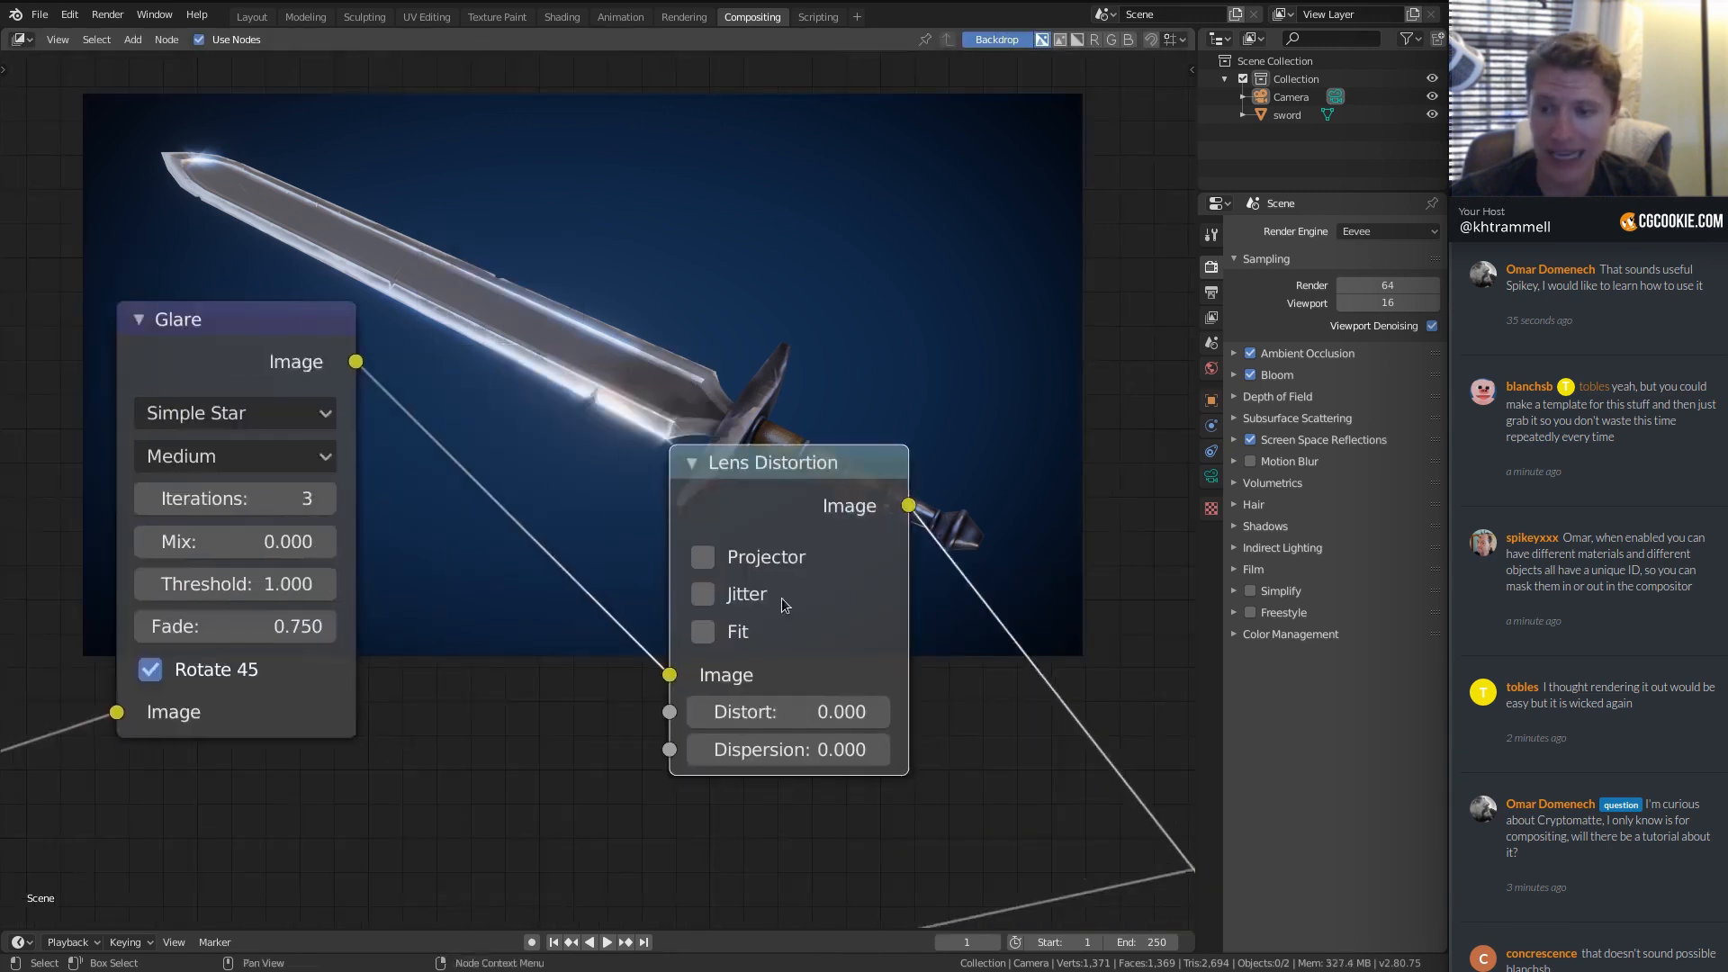
{"action": "middle_click_drag", "start_coordinate": [819, 509], "coordinate": [721, 535], "text": "shift"}
{"action": "left_click", "coordinate": [669, 775]}
{"action": "type", "text": ".1"}
{"action": "key", "text": "Return"}
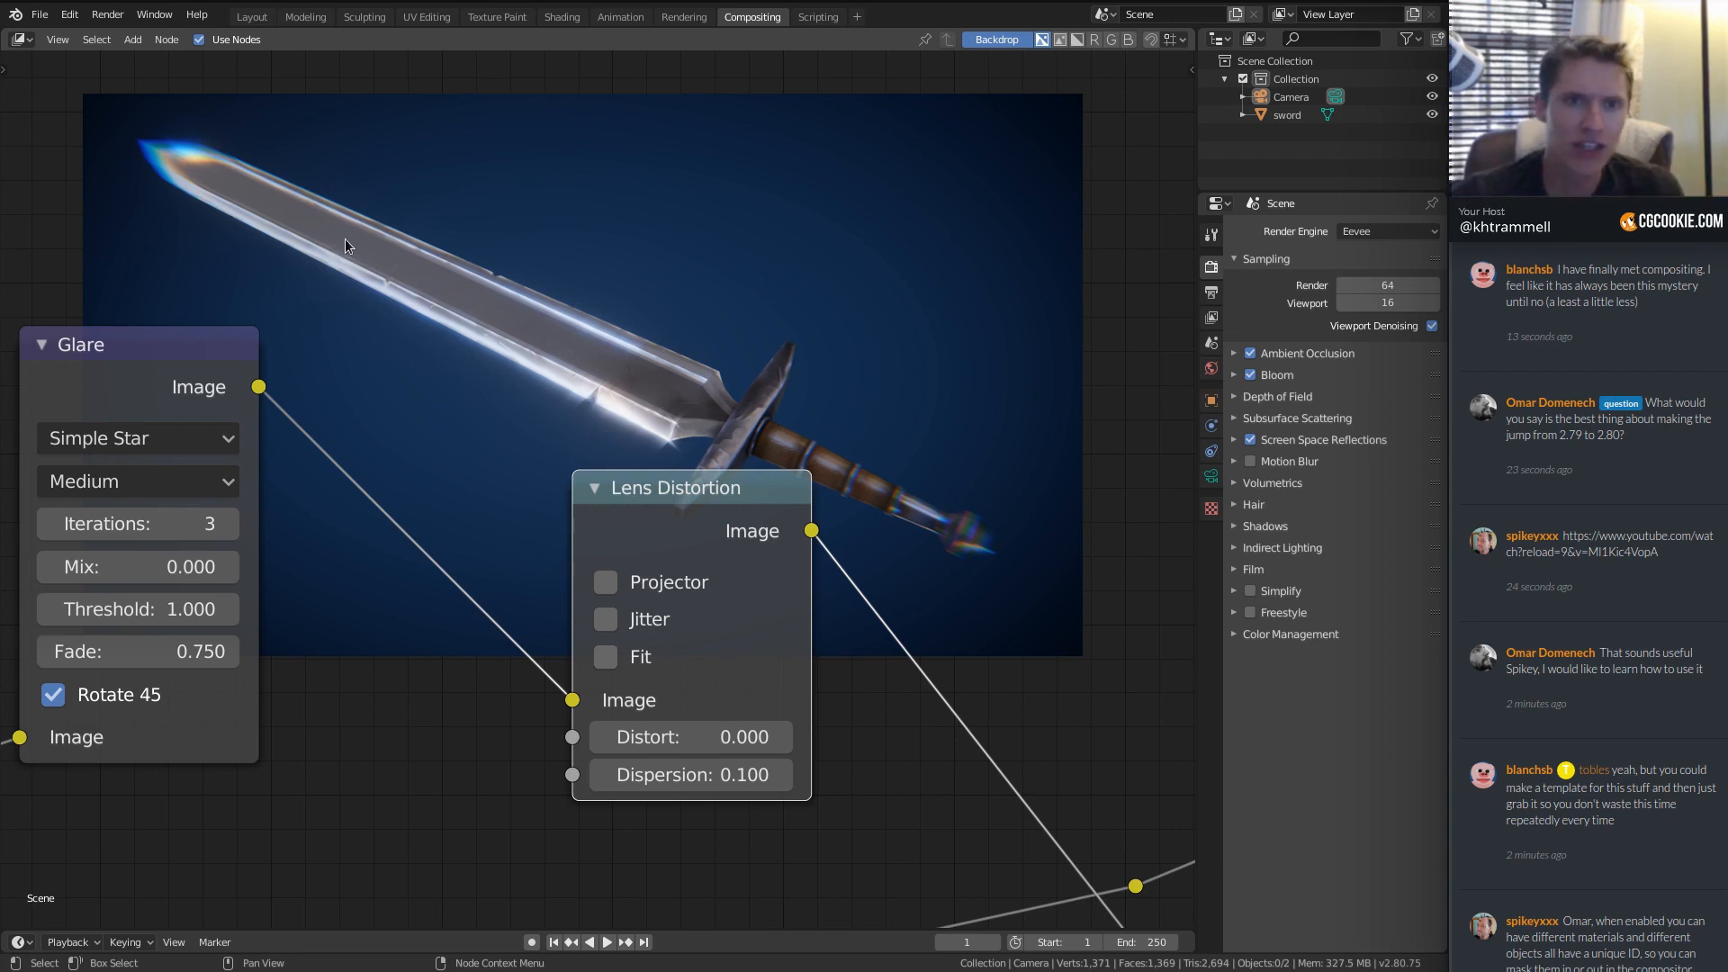
Reduce the Lens Distortion node's Dispersion to 0.01.
{"action": "middle_click_drag", "start_coordinate": [679, 681], "coordinate": [740, 725]}
{"action": "left_click", "coordinate": [736, 818]}
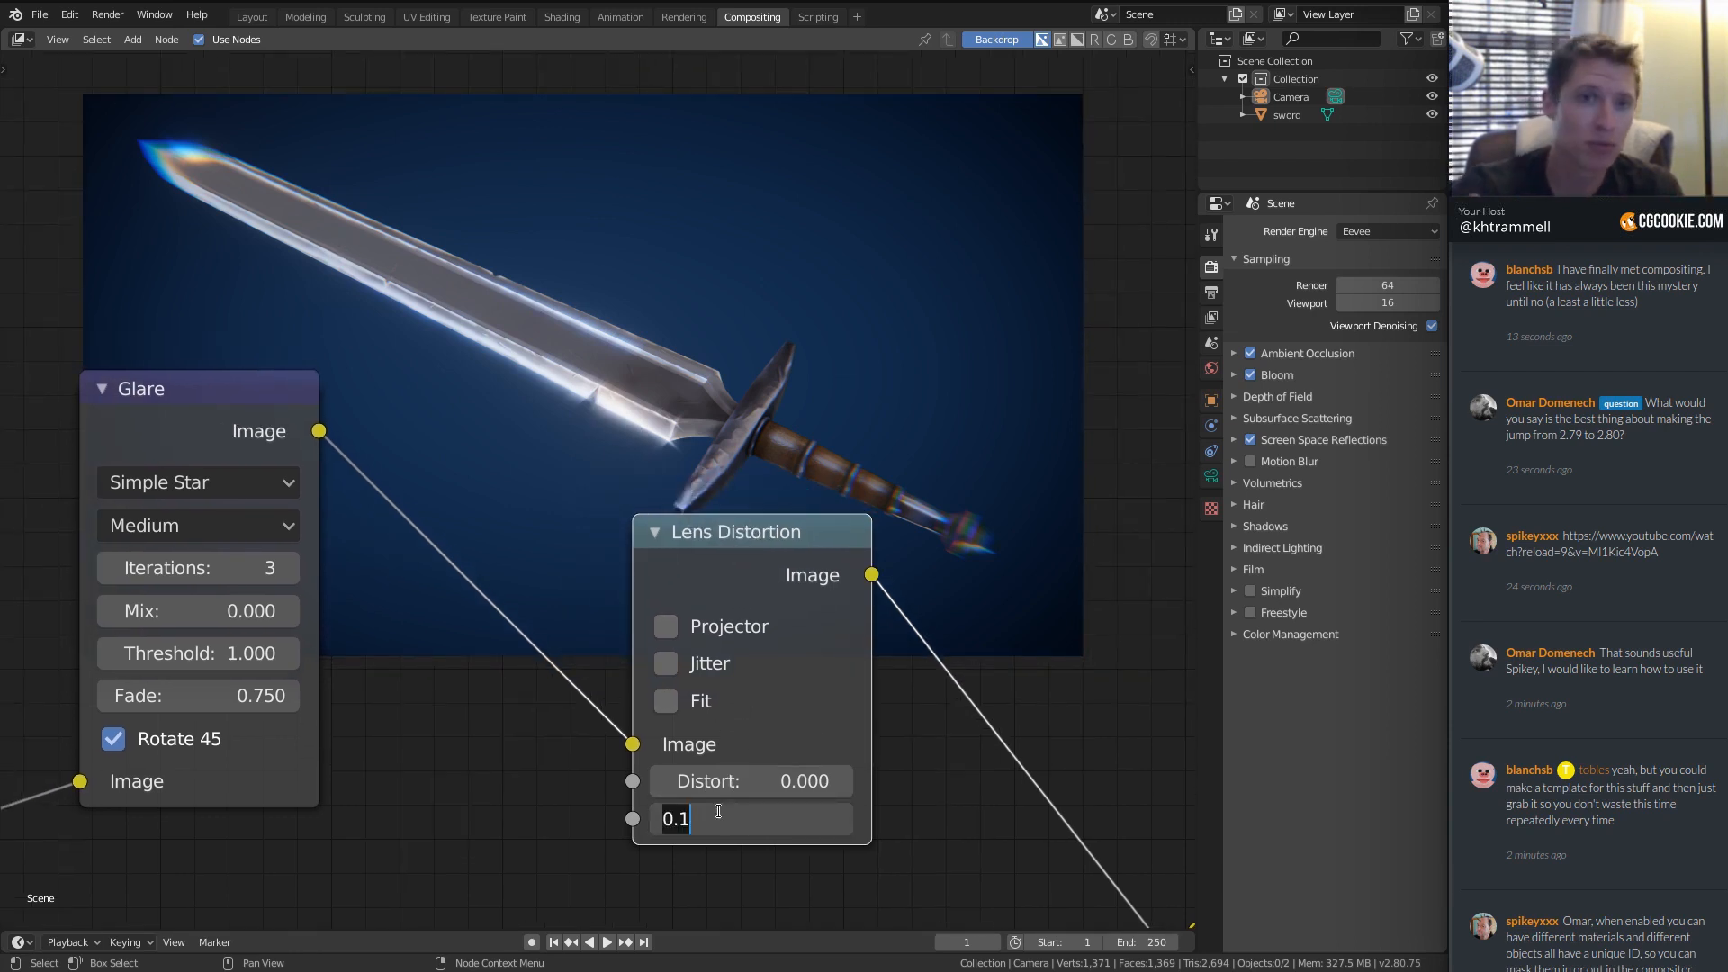
{"action": "type", "text": ".01"}
{"action": "key", "text": "Return"}
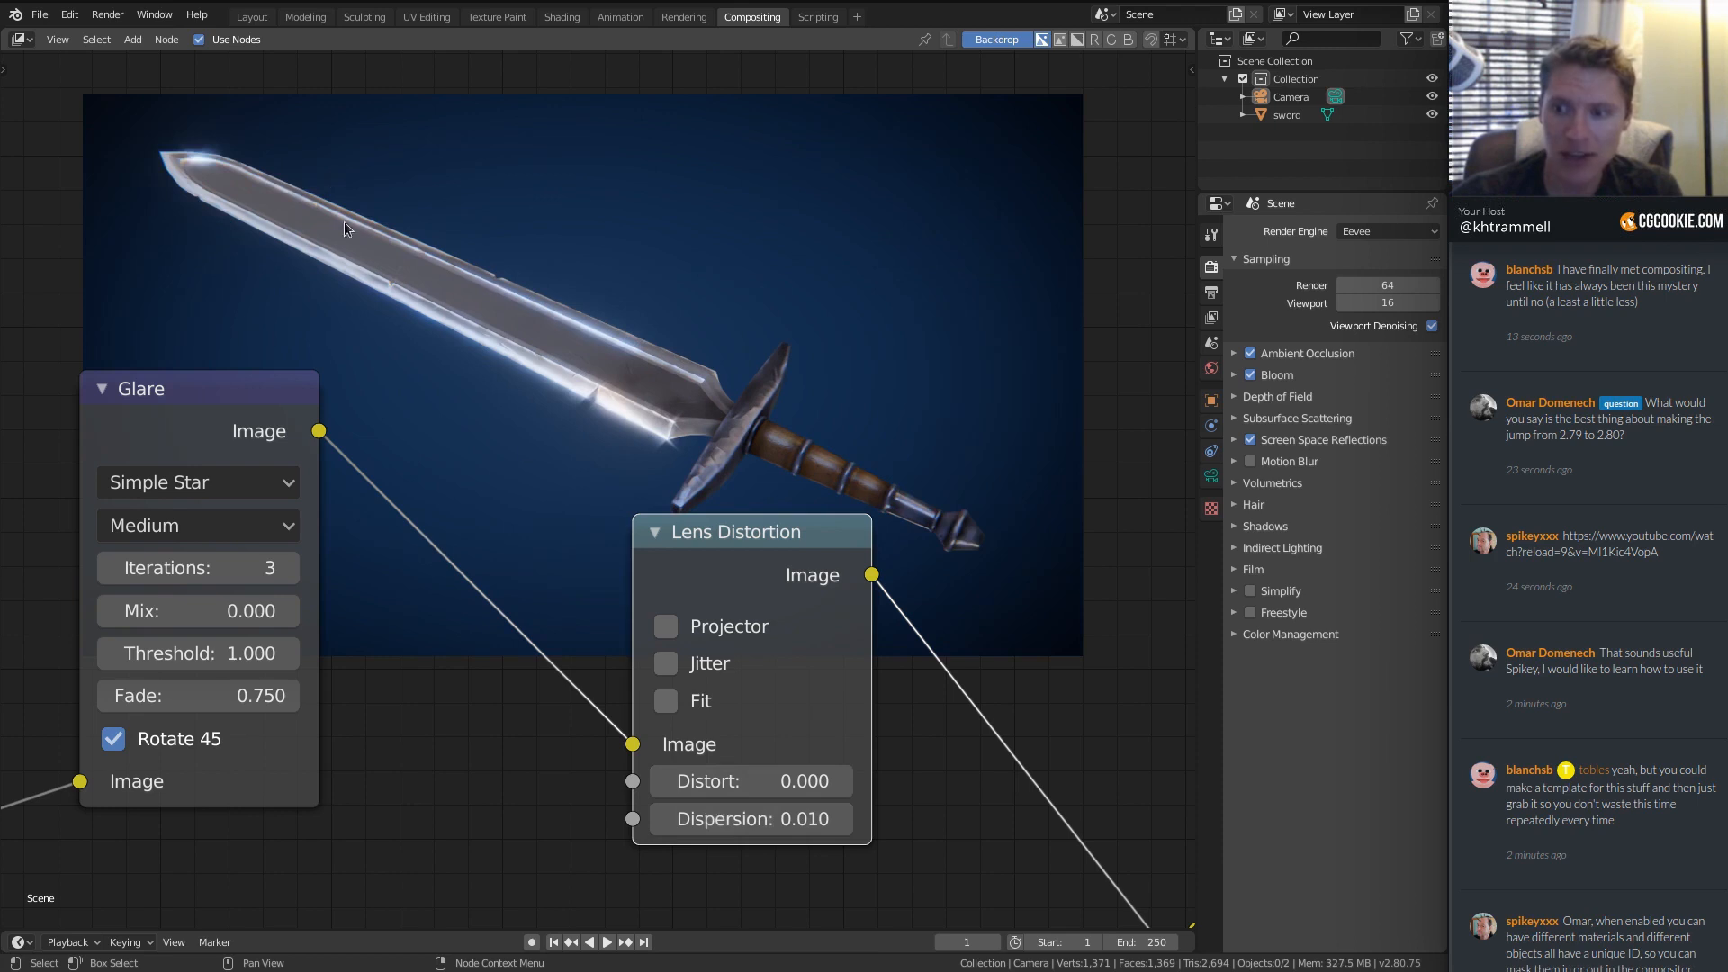
Inspect the sword's handle in the backdrop up close and set the Lens Distortion node's Dispersion to 0.02.
{"action": "key", "text": "v"}
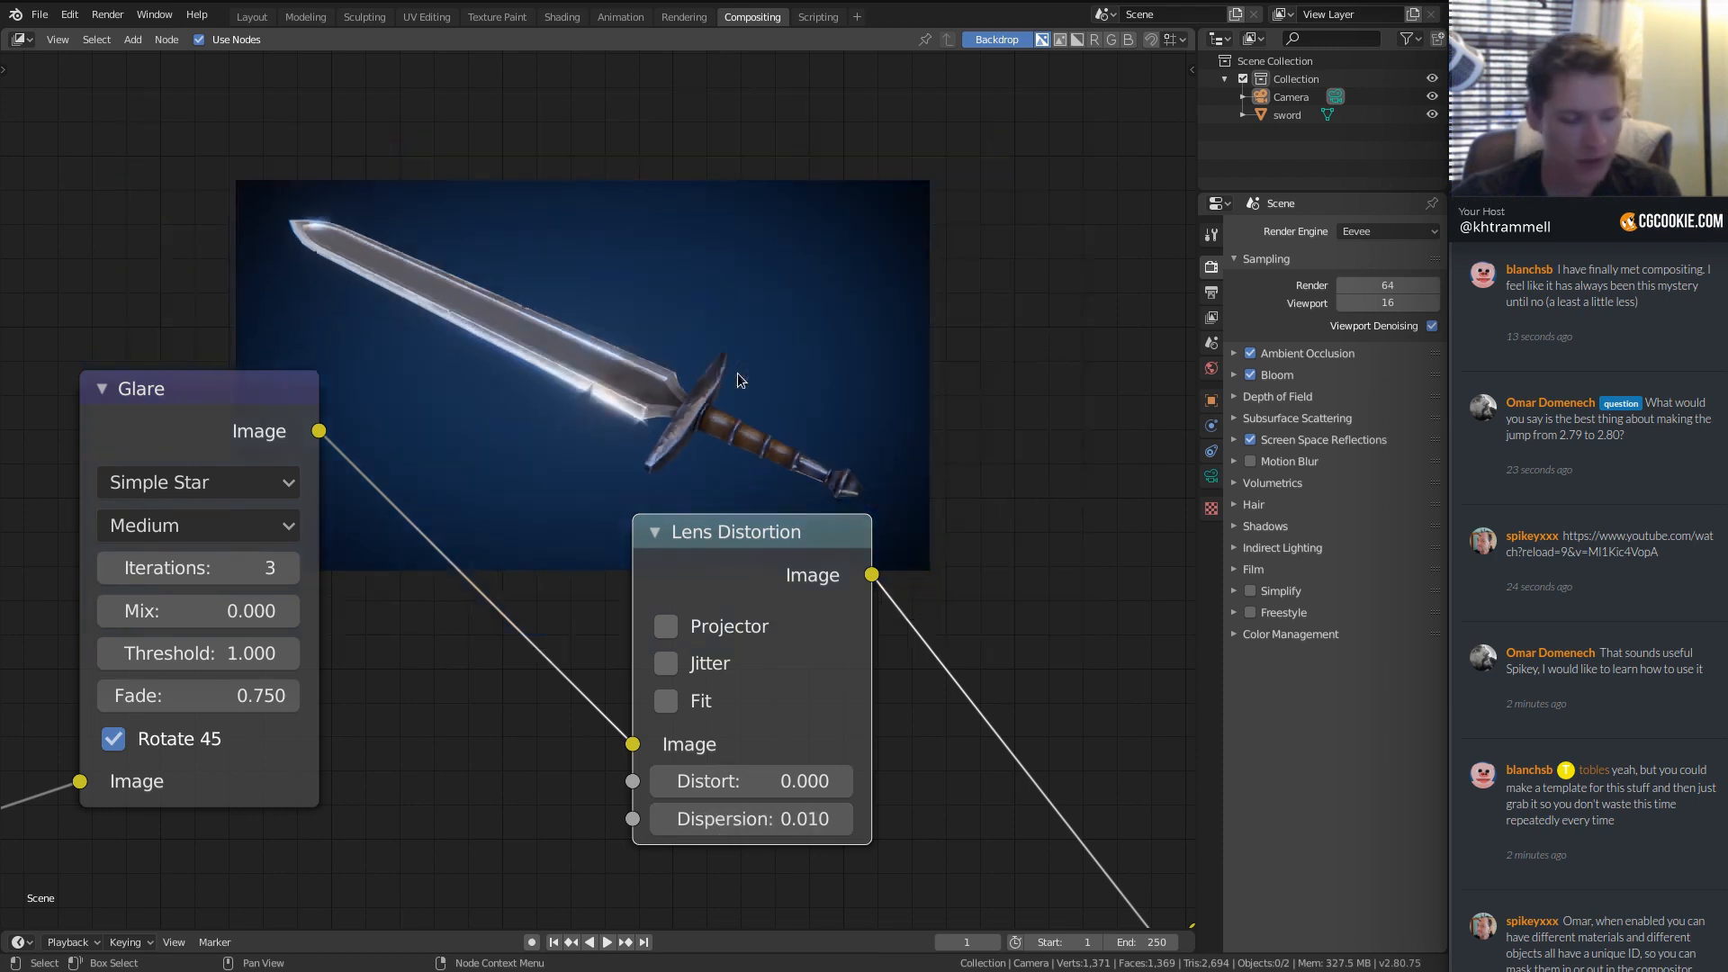
{"action": "key", "text": "alt+v"}
{"action": "key", "text": "alt+v"}
{"action": "key", "text": "alt+v"}
{"action": "key", "text": "alt+v"}
{"action": "middle_click_drag", "start_coordinate": [1099, 519], "coordinate": [639, 306]}
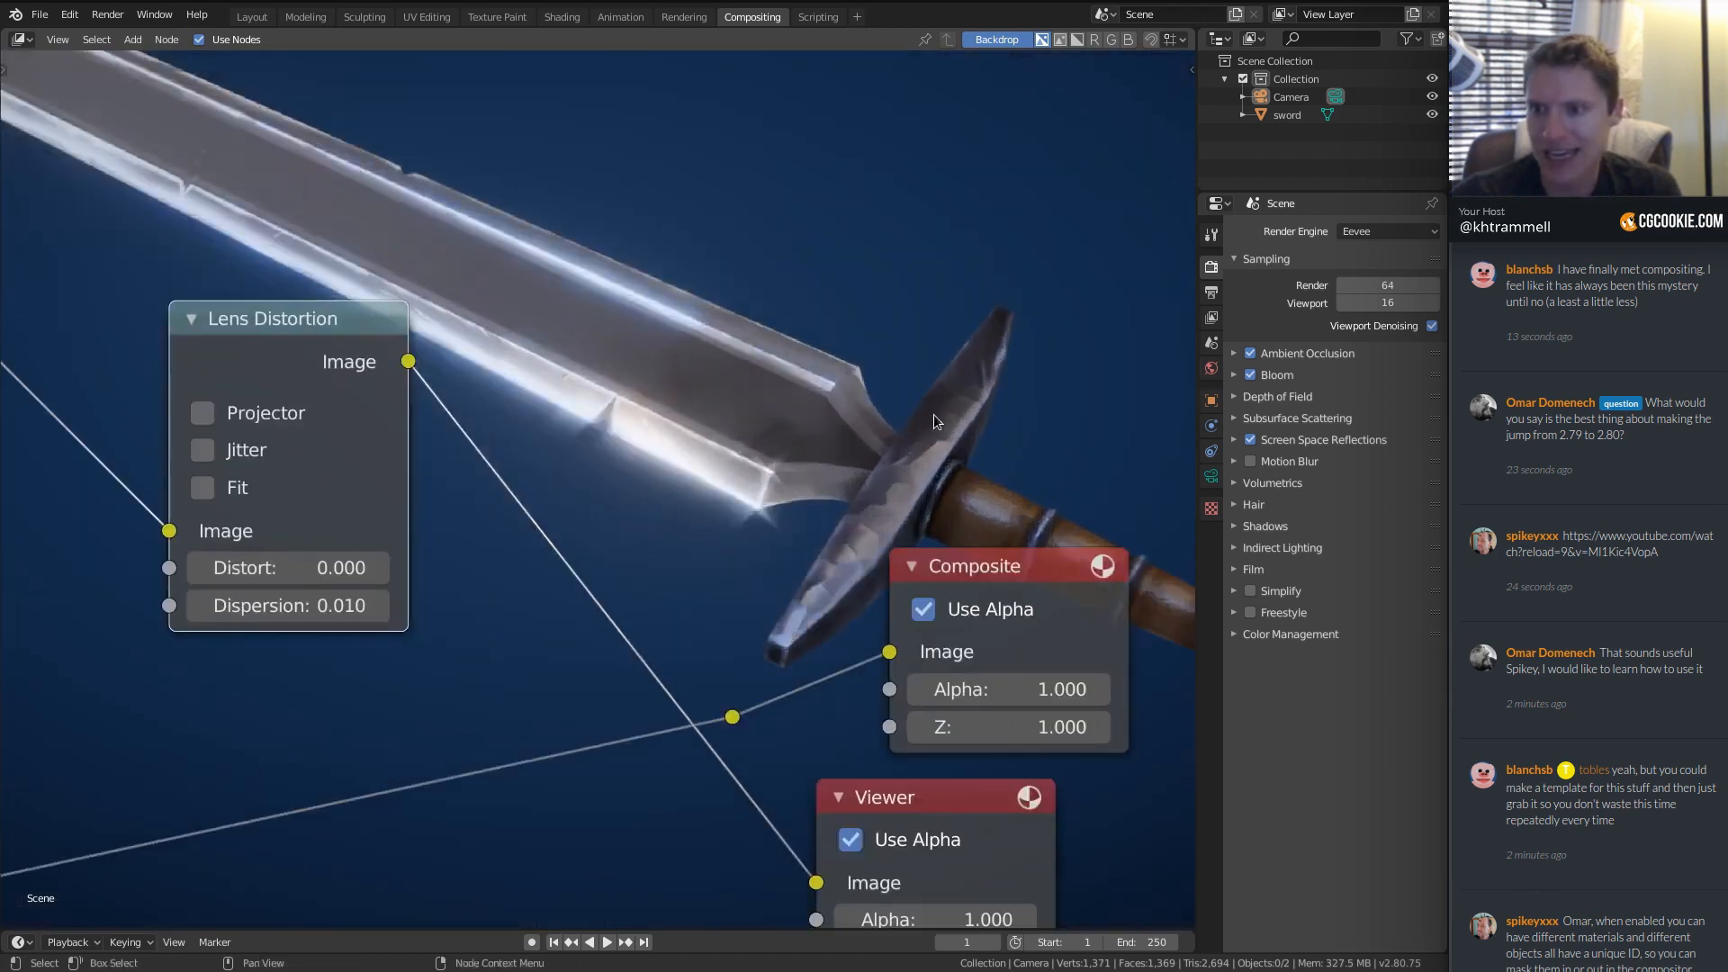
{"action": "middle_click_drag", "start_coordinate": [1152, 489], "coordinate": [540, 204], "text": "alt"}
{"action": "middle_click_drag", "start_coordinate": [478, 468], "coordinate": [826, 710]}
{"action": "left_click", "coordinate": [712, 841]}
{"action": "type", "text": ".02"}
{"action": "key", "text": "Return"}
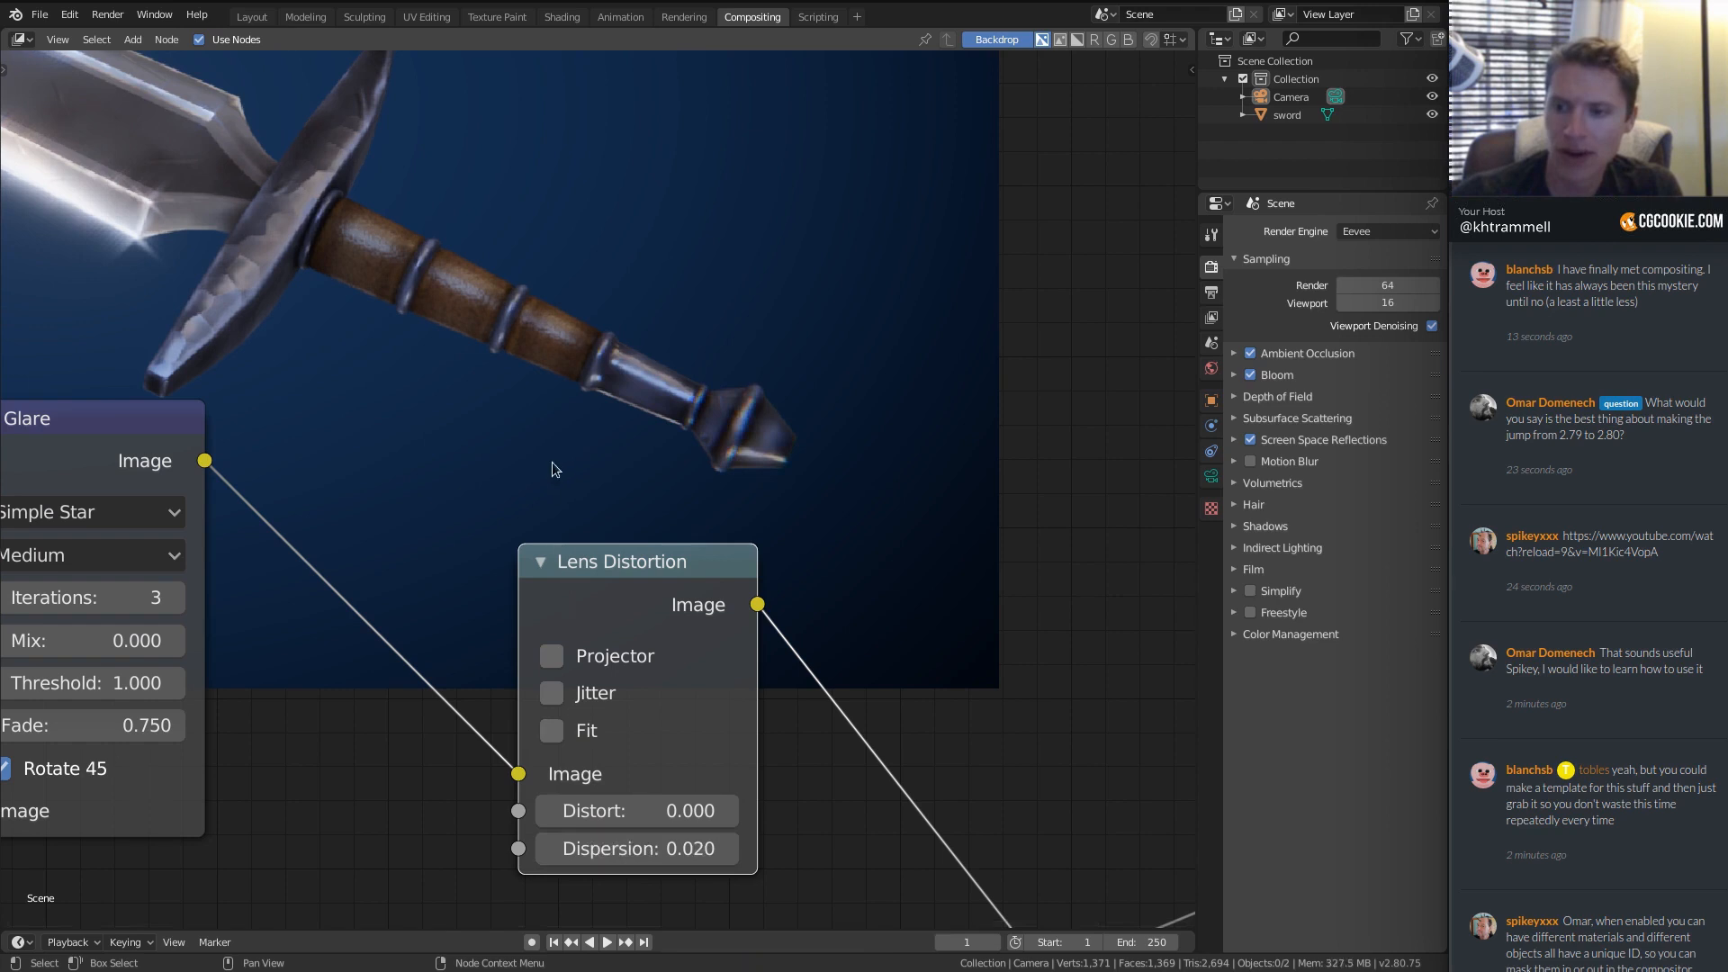
Examine the whole composited sword in the backdrop for color fringing at the blade tip and pommel.
{"action": "scroll", "coordinate": [500, 359], "scroll_direction": "down", "scroll_amount": 2}
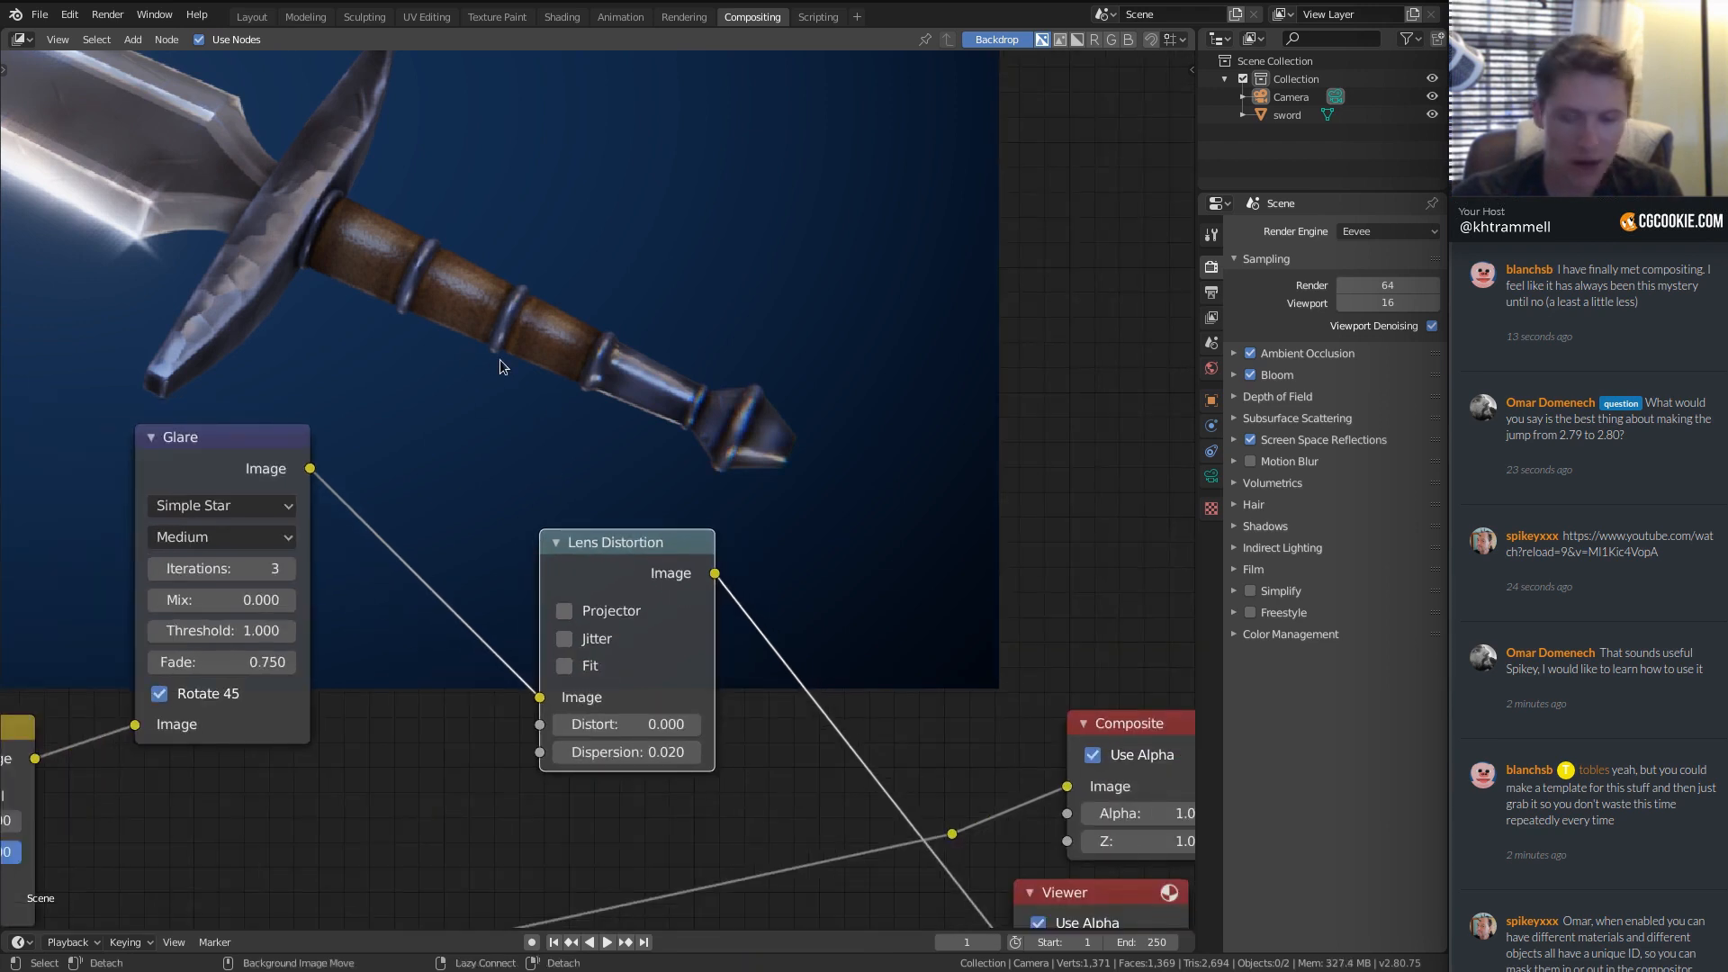
{"action": "key", "text": "v"}
{"action": "key", "text": "v"}
{"action": "key", "text": "v"}
{"action": "key", "text": "v"}
{"action": "key", "text": "v"}
{"action": "middle_click_drag", "start_coordinate": [203, 174], "coordinate": [928, 482], "text": "alt"}
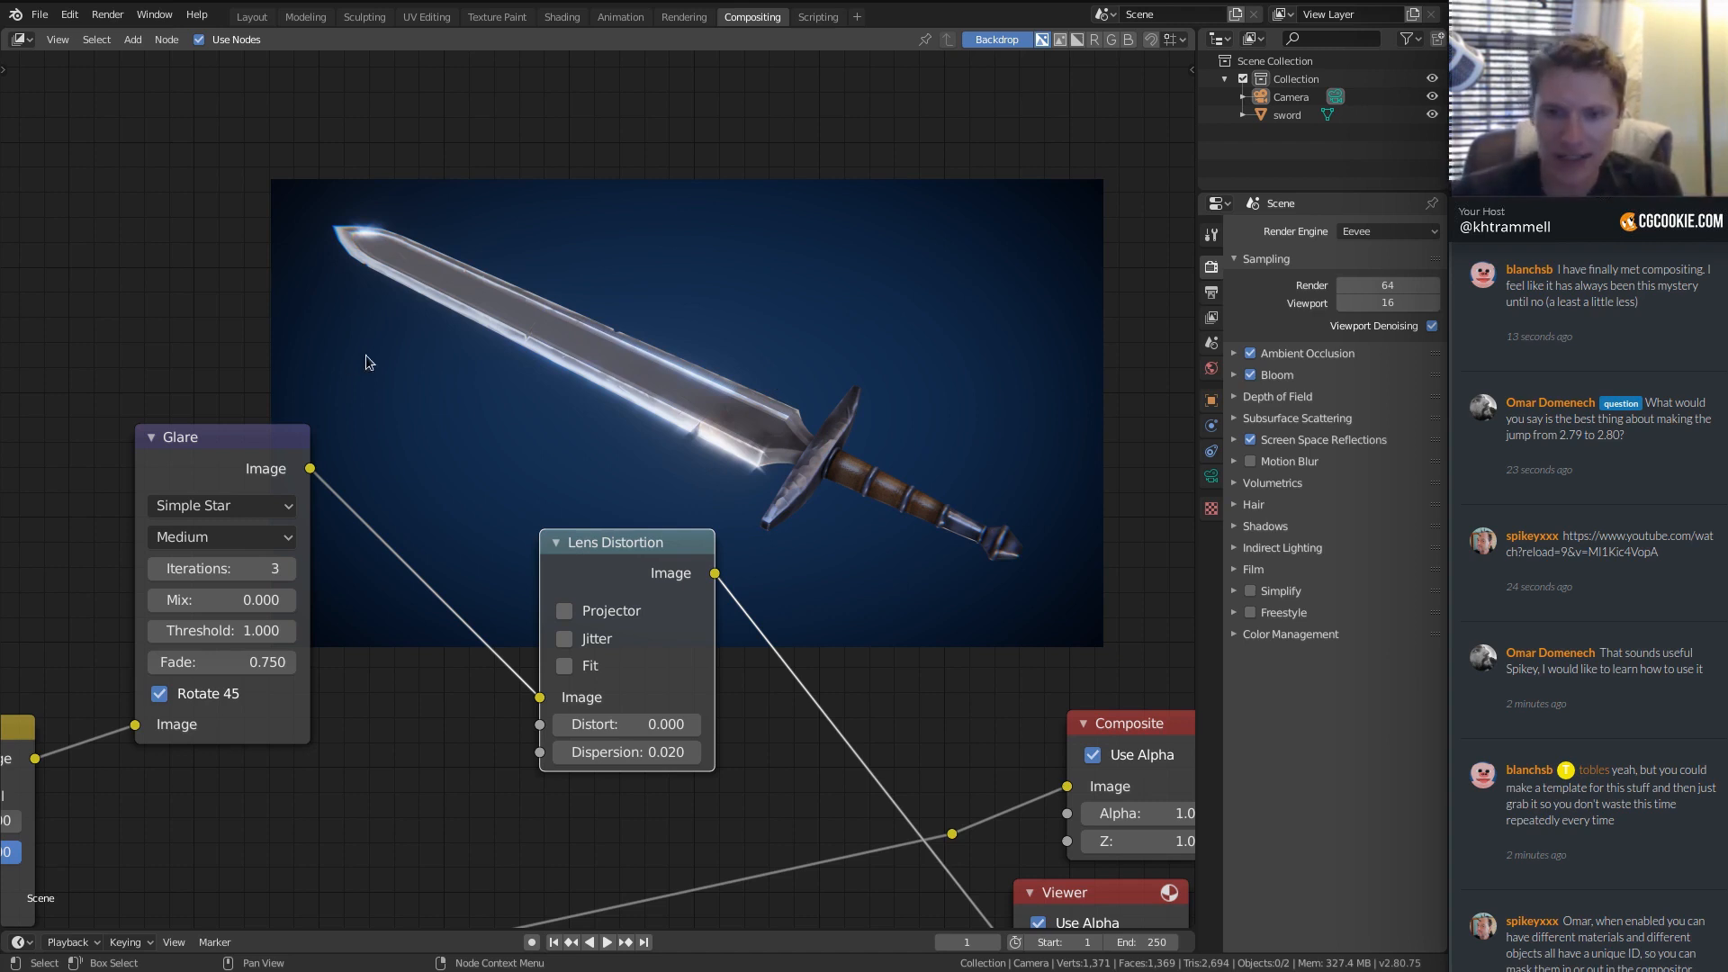
{"action": "middle_click_drag", "start_coordinate": [203, 506], "coordinate": [626, 358]}
{"action": "middle_click_drag", "start_coordinate": [257, 526], "coordinate": [95, 419]}
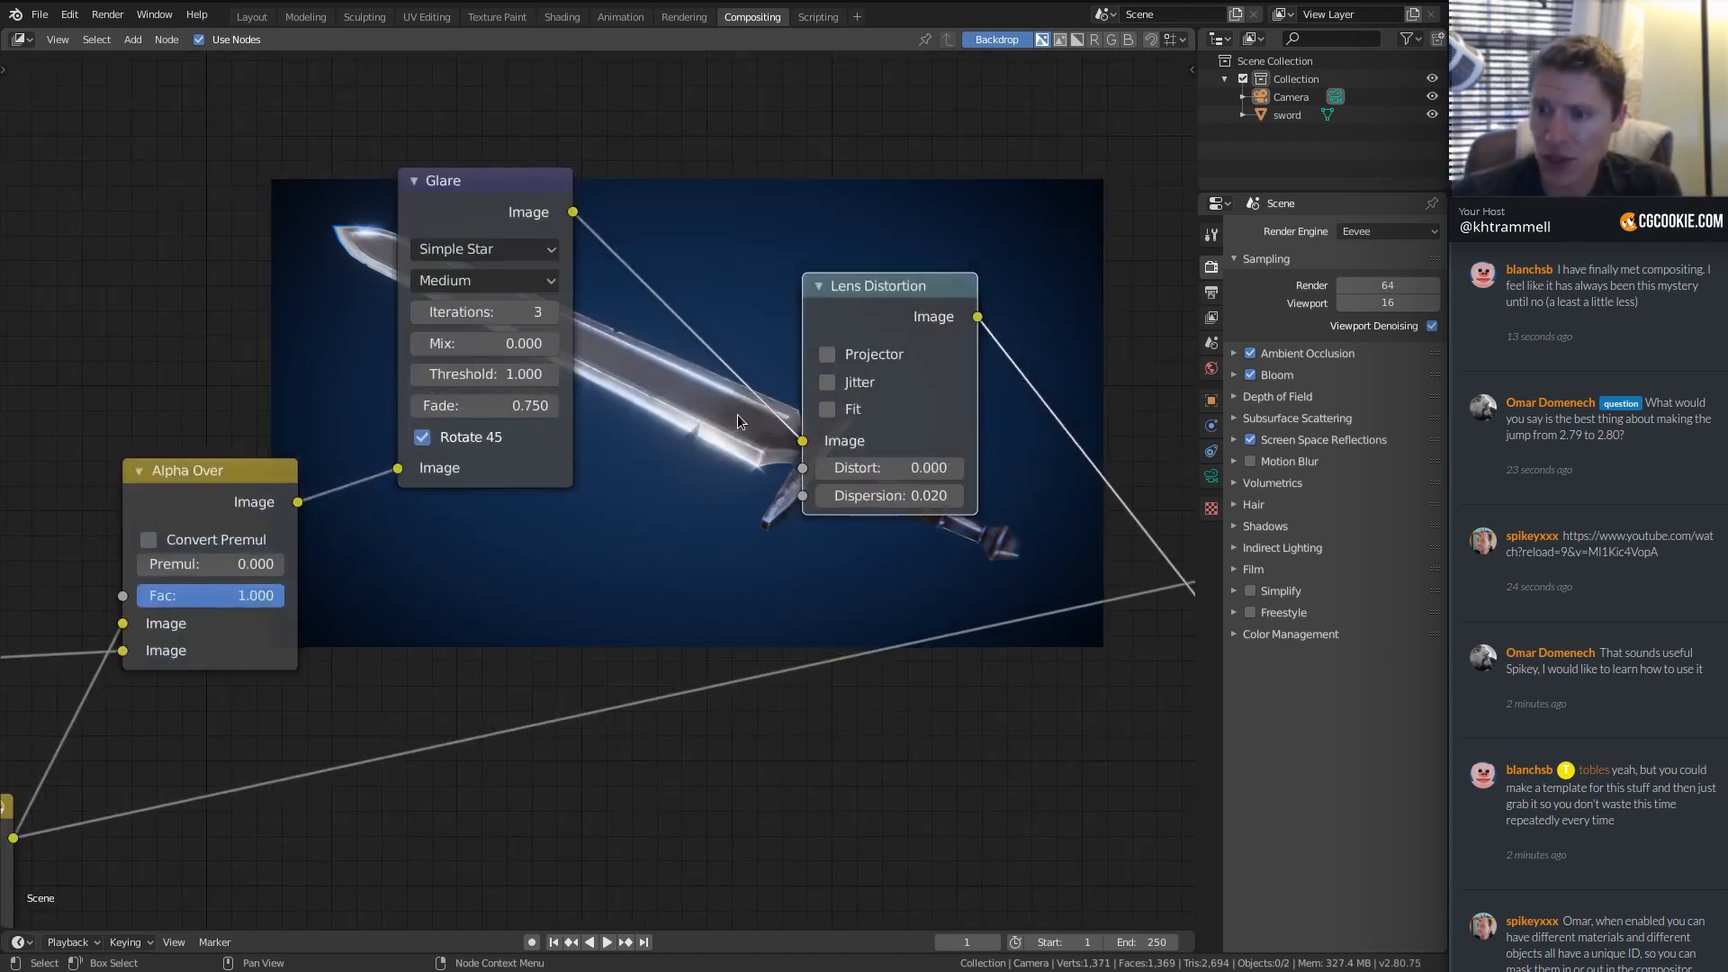
Try a Distort value of 0.1 on the Lens Distortion node, and reduce it to 0.02.
{"action": "middle_click_drag", "start_coordinate": [875, 396], "coordinate": [520, 432]}
{"action": "scroll", "coordinate": [521, 434], "scroll_direction": "up", "scroll_amount": 2}
{"action": "middle_click_drag", "start_coordinate": [625, 485], "coordinate": [781, 686]}
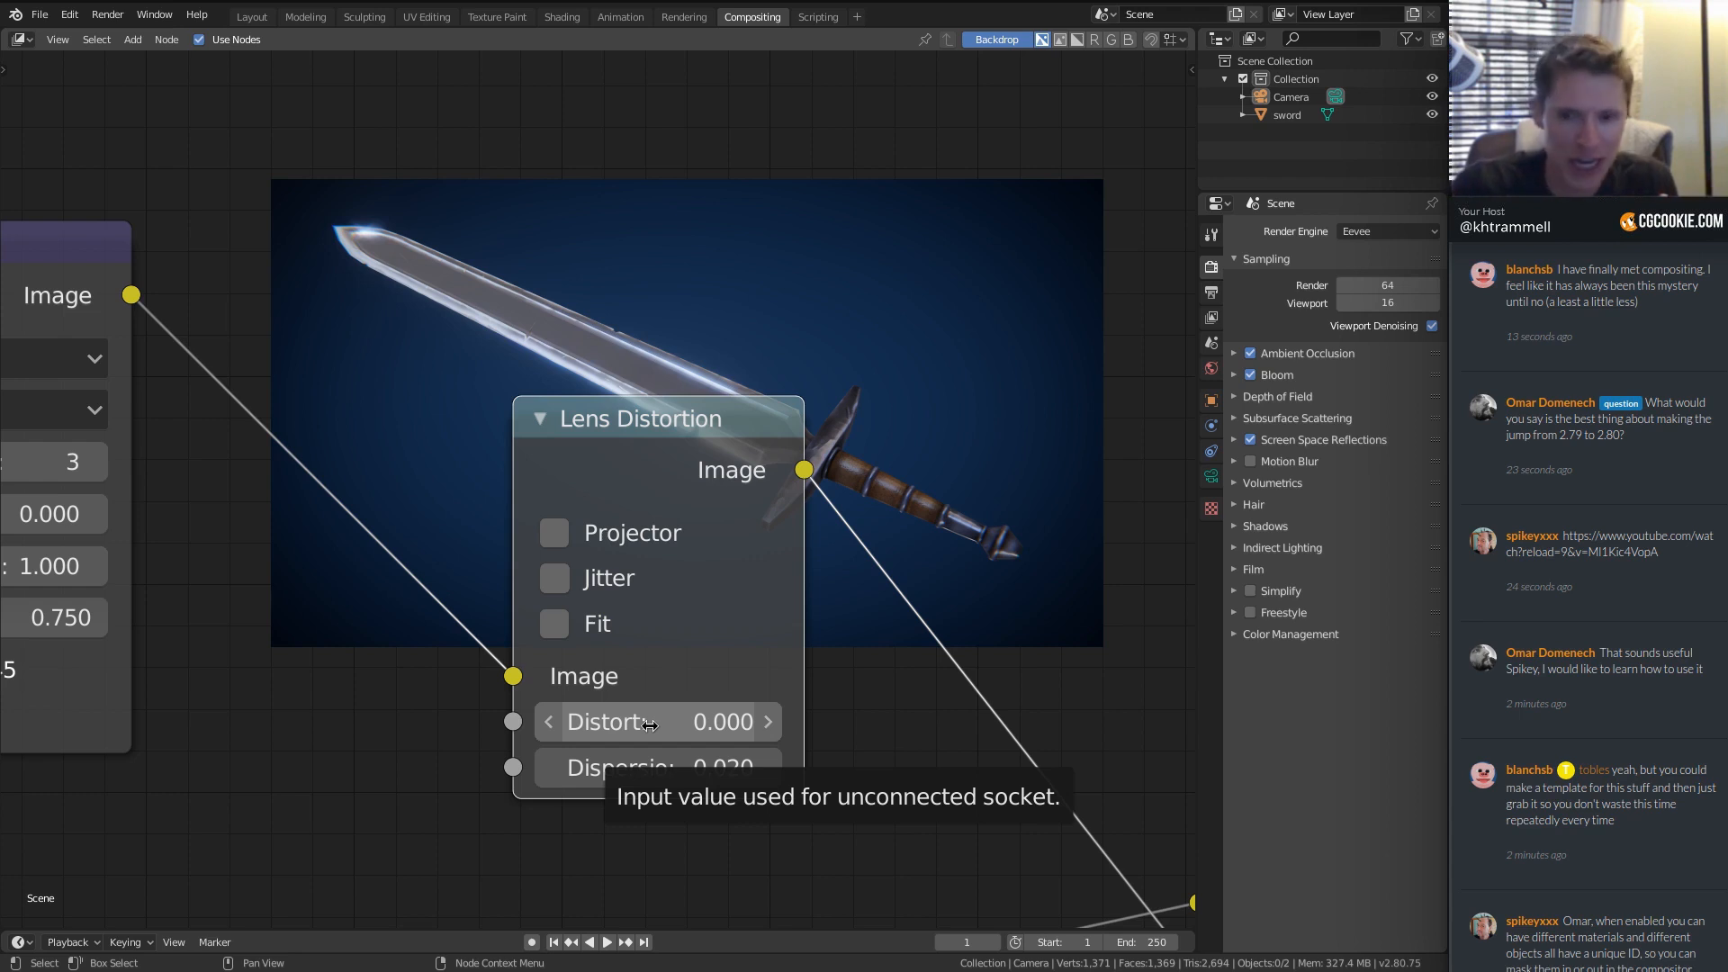
{"action": "left_click", "coordinate": [653, 722]}
{"action": "type", "text": ".1"}
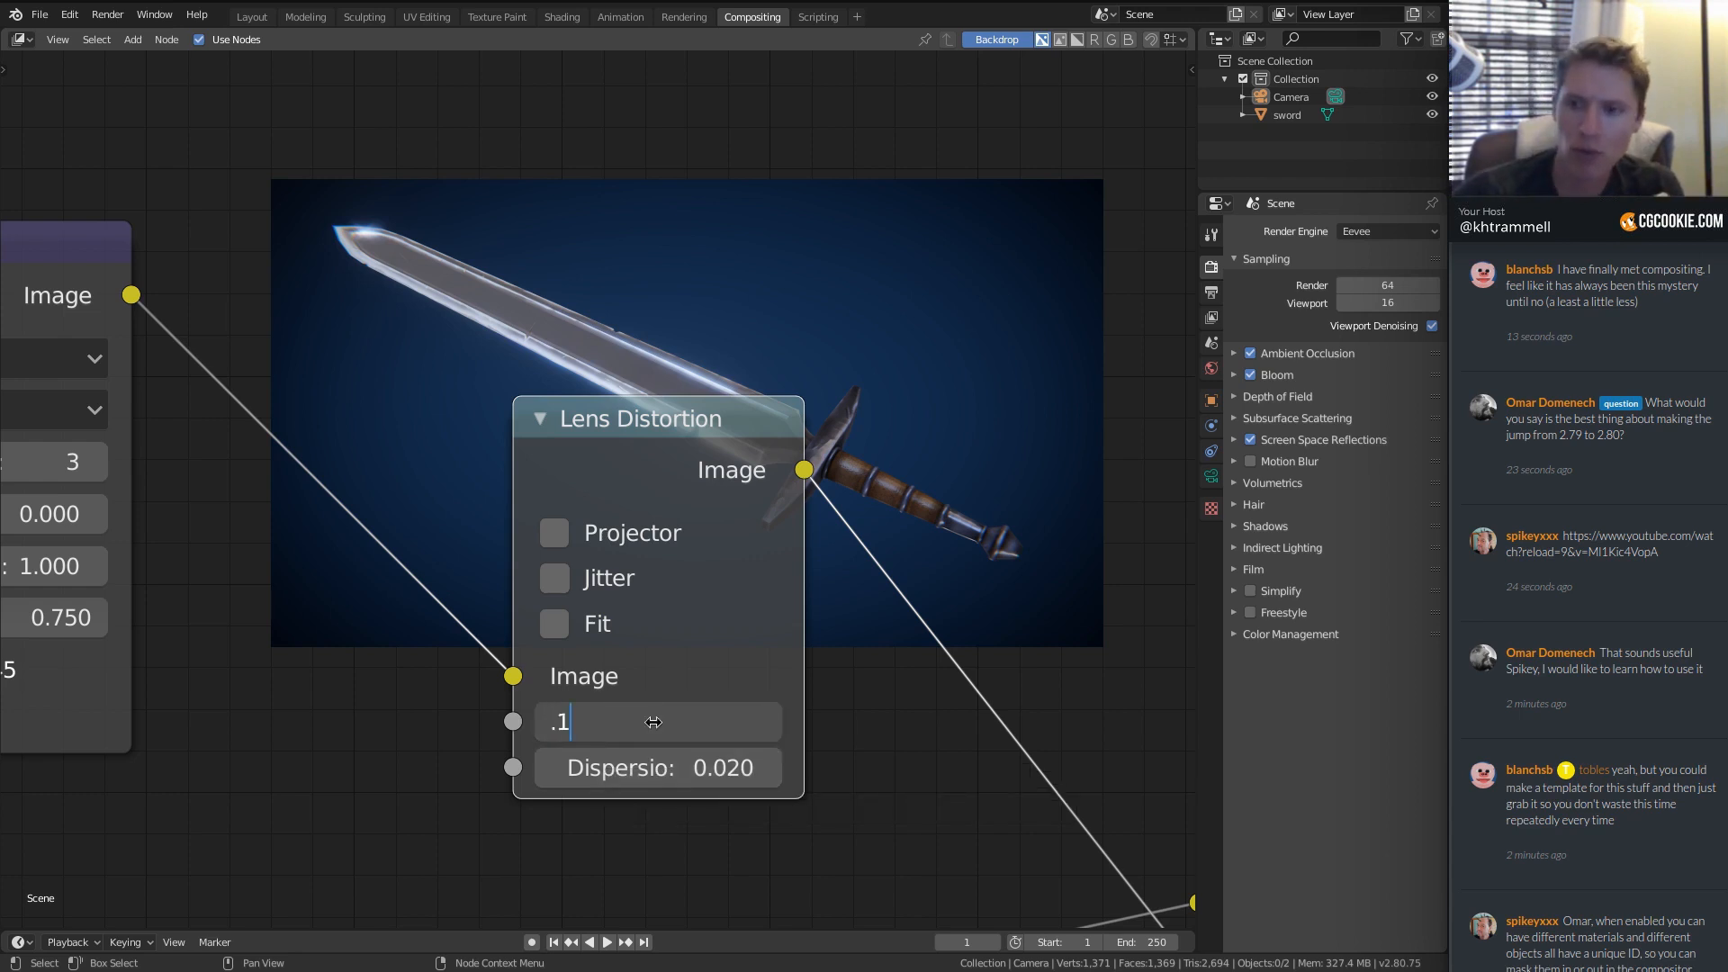
{"action": "key", "text": "Return"}
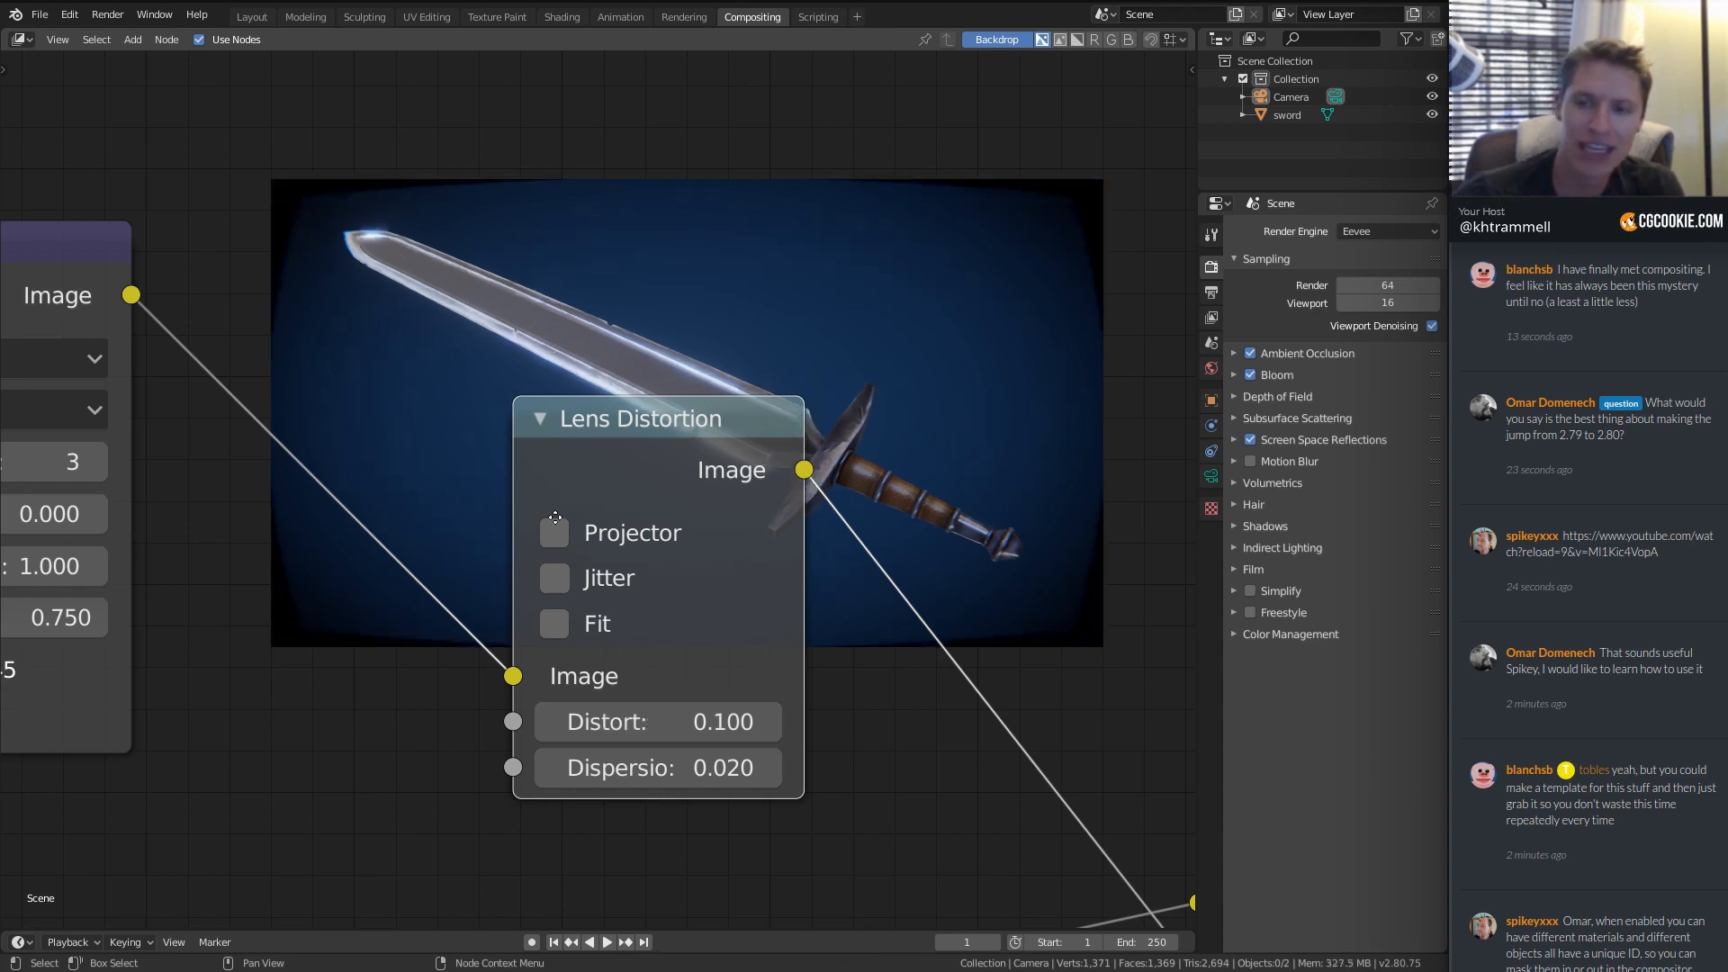
{"action": "middle_click_drag", "start_coordinate": [654, 721], "coordinate": [667, 845]}
{"action": "left_click", "coordinate": [677, 850]}
{"action": "type", "text": ".02"}
{"action": "key", "text": "Return"}
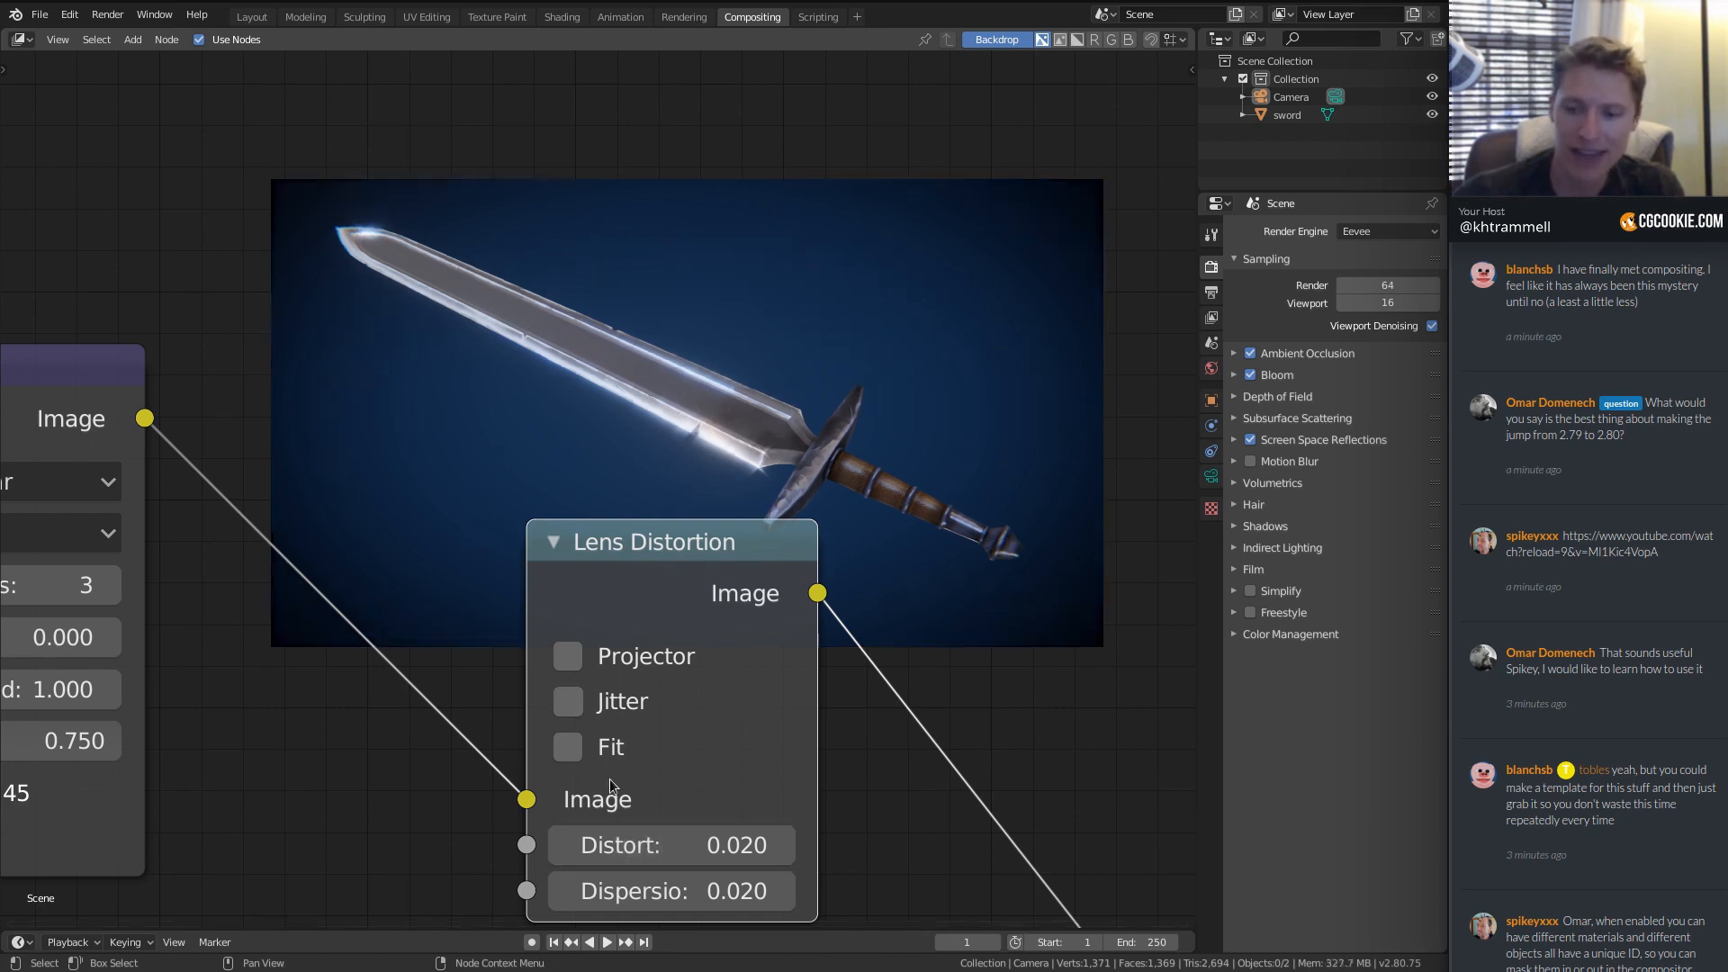
Set the Lens Distortion node's Distort to 0.1 and enable Fit to crop out the black borders.
{"action": "left_click", "coordinate": [647, 850]}
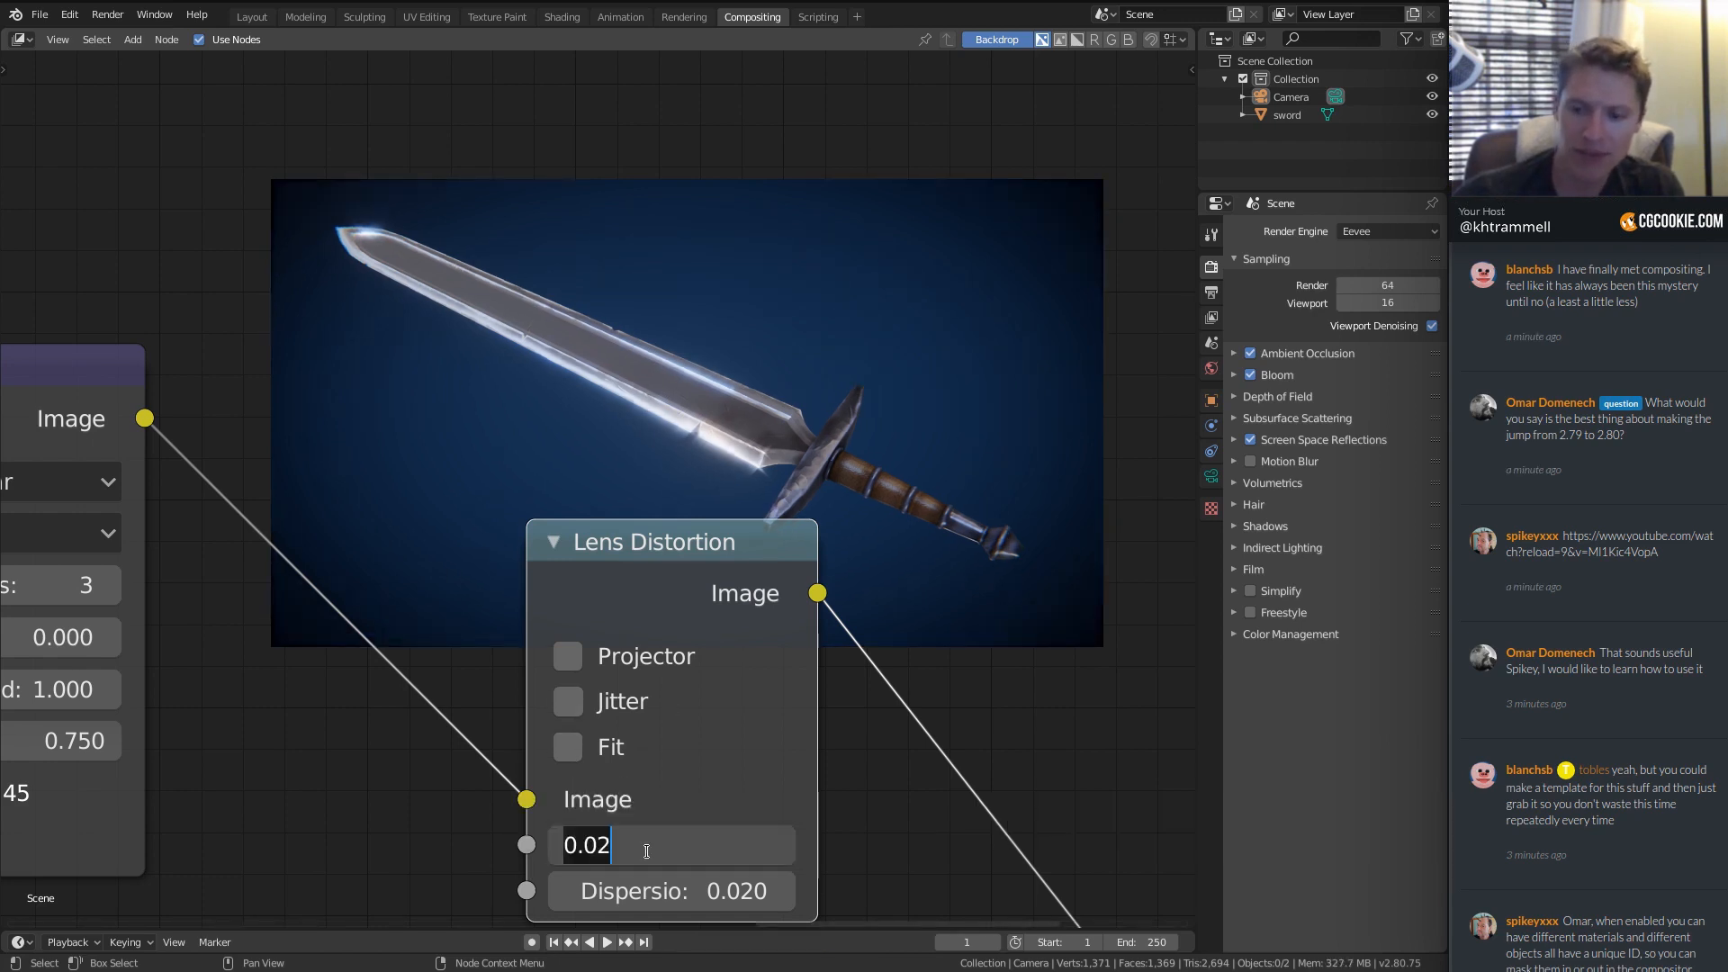
{"action": "type", "text": ".1"}
{"action": "key", "text": "Return"}
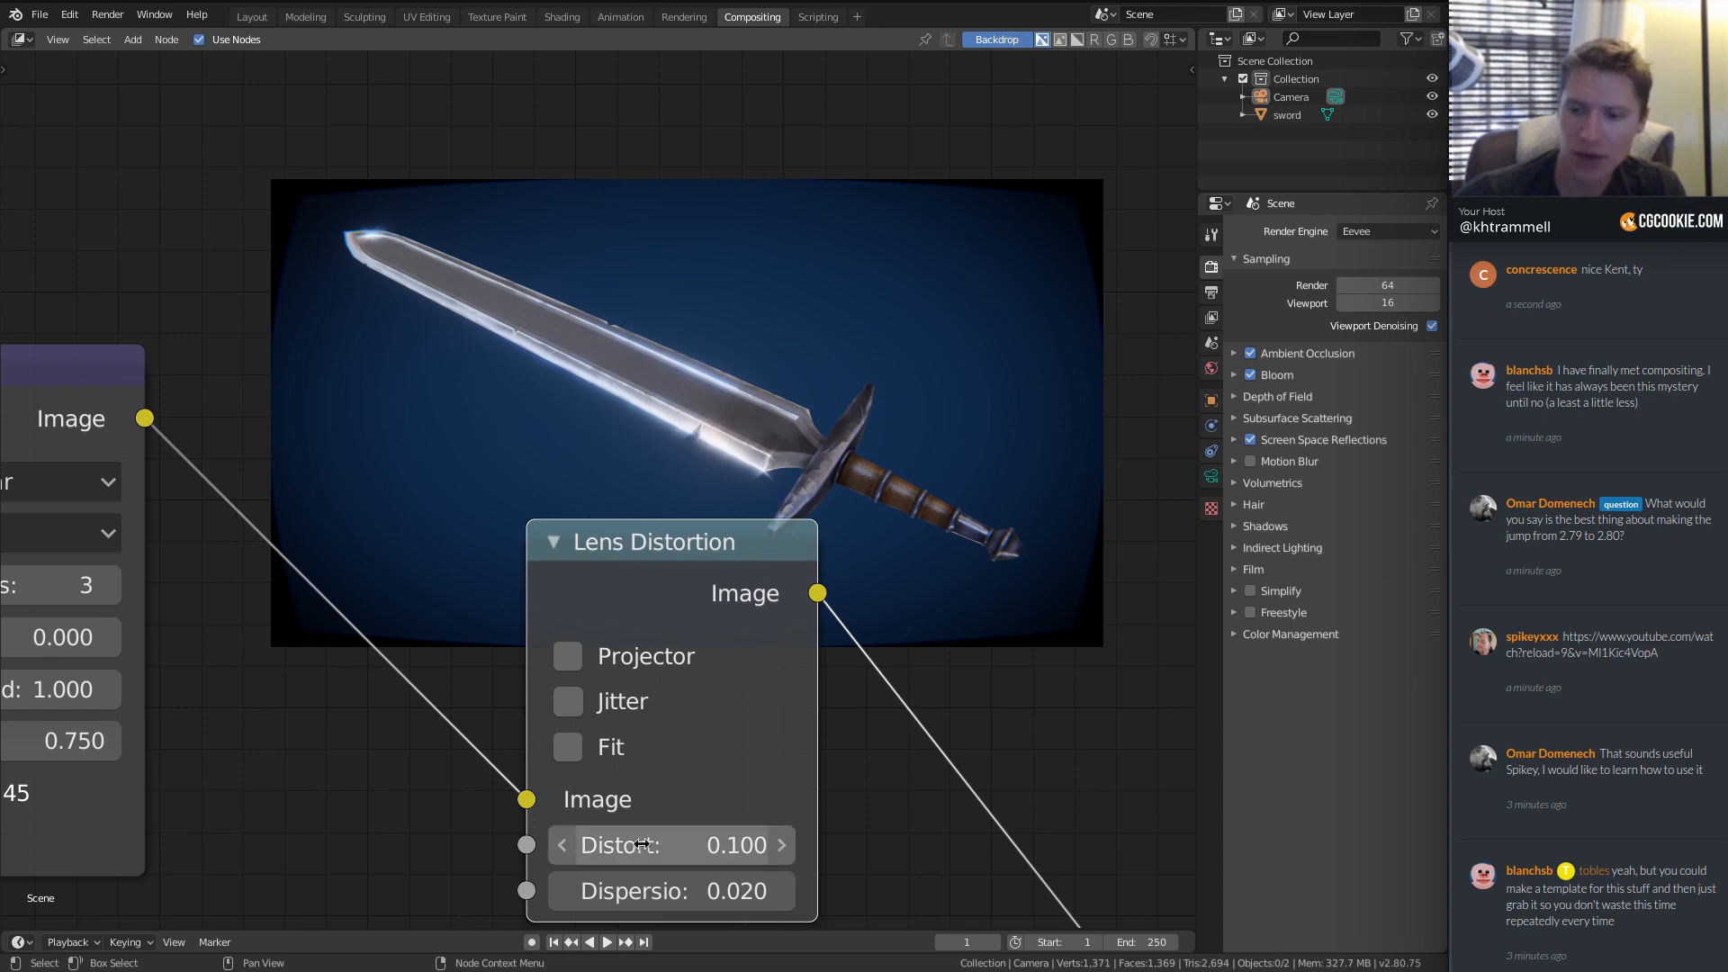
{"action": "left_click", "coordinate": [568, 748]}
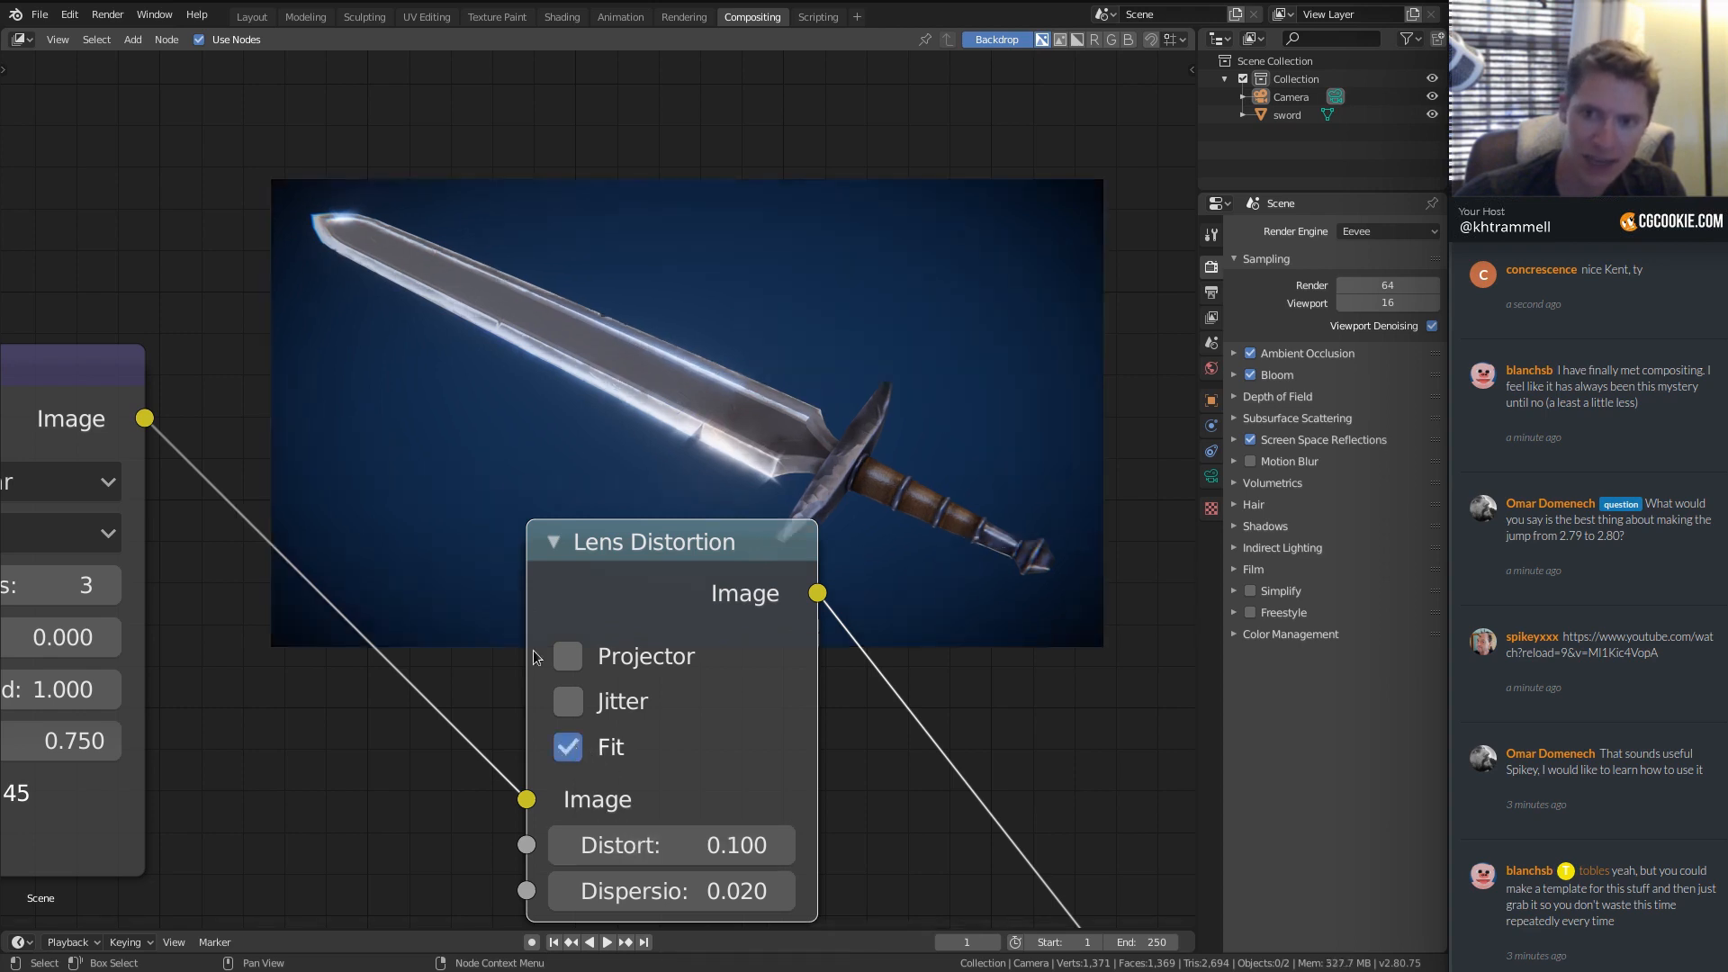
Reduce the Lens Distortion node's Distort to 0.02, and settle on 0.01.
{"action": "left_click", "coordinate": [672, 843]}
{"action": "type", "text": ".02"}
{"action": "key", "text": "Return"}
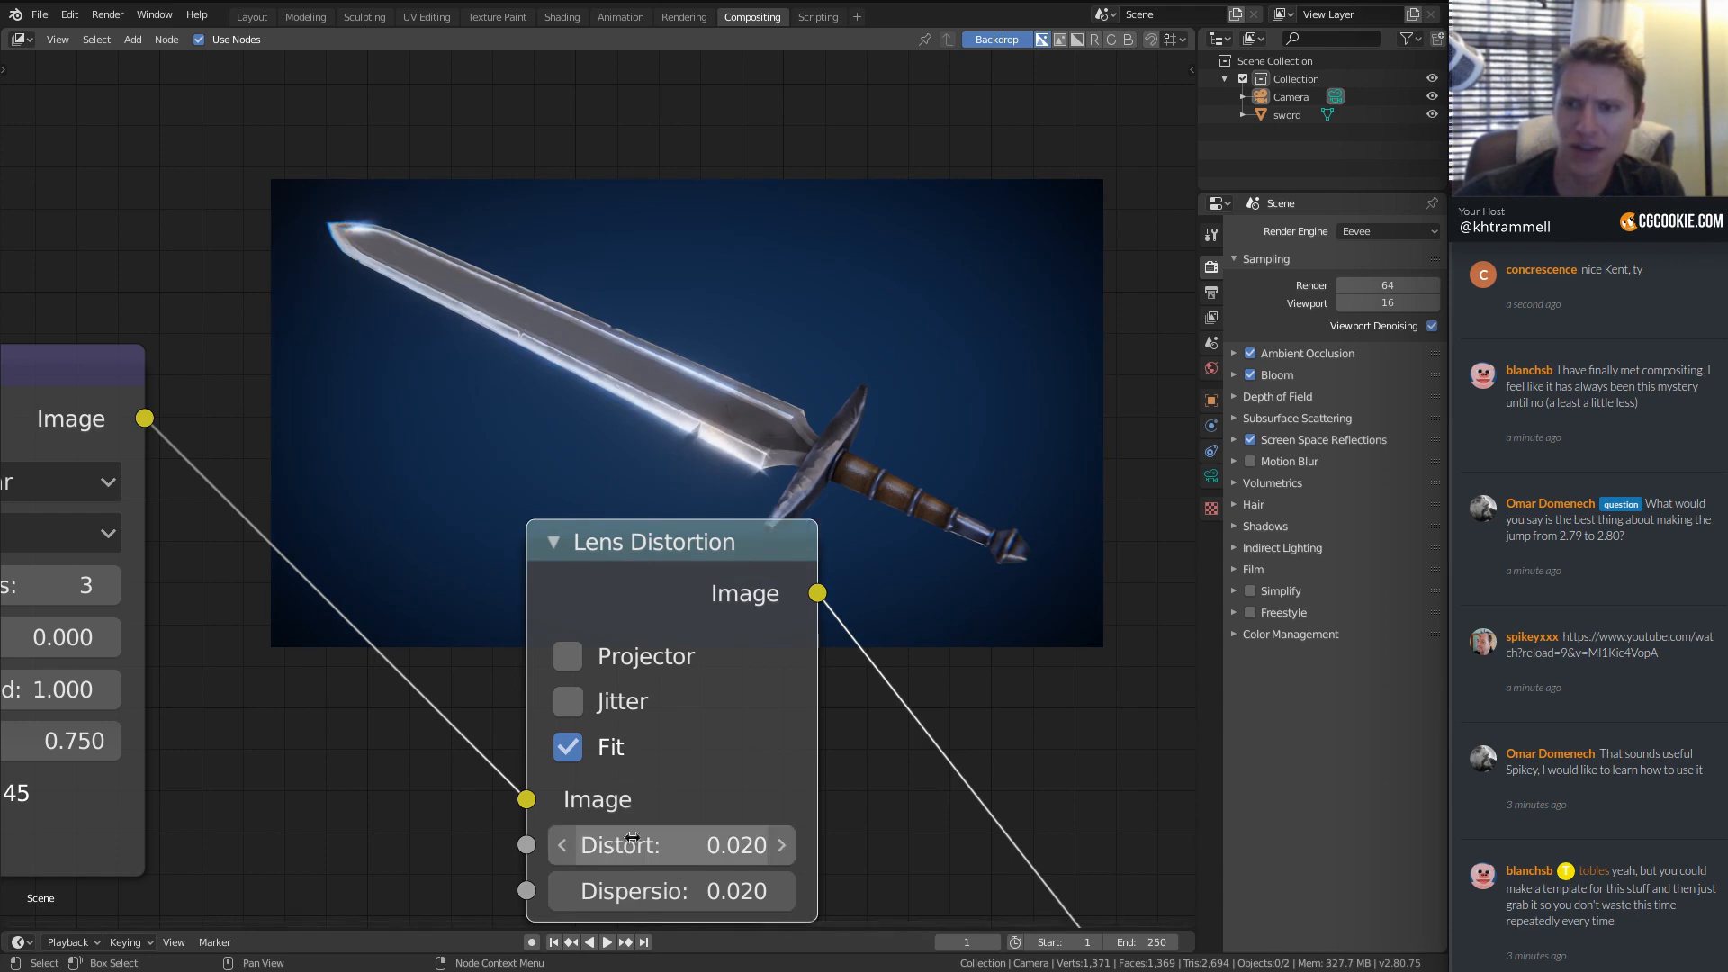
{"action": "middle_click_drag", "start_coordinate": [666, 809], "coordinate": [781, 788]}
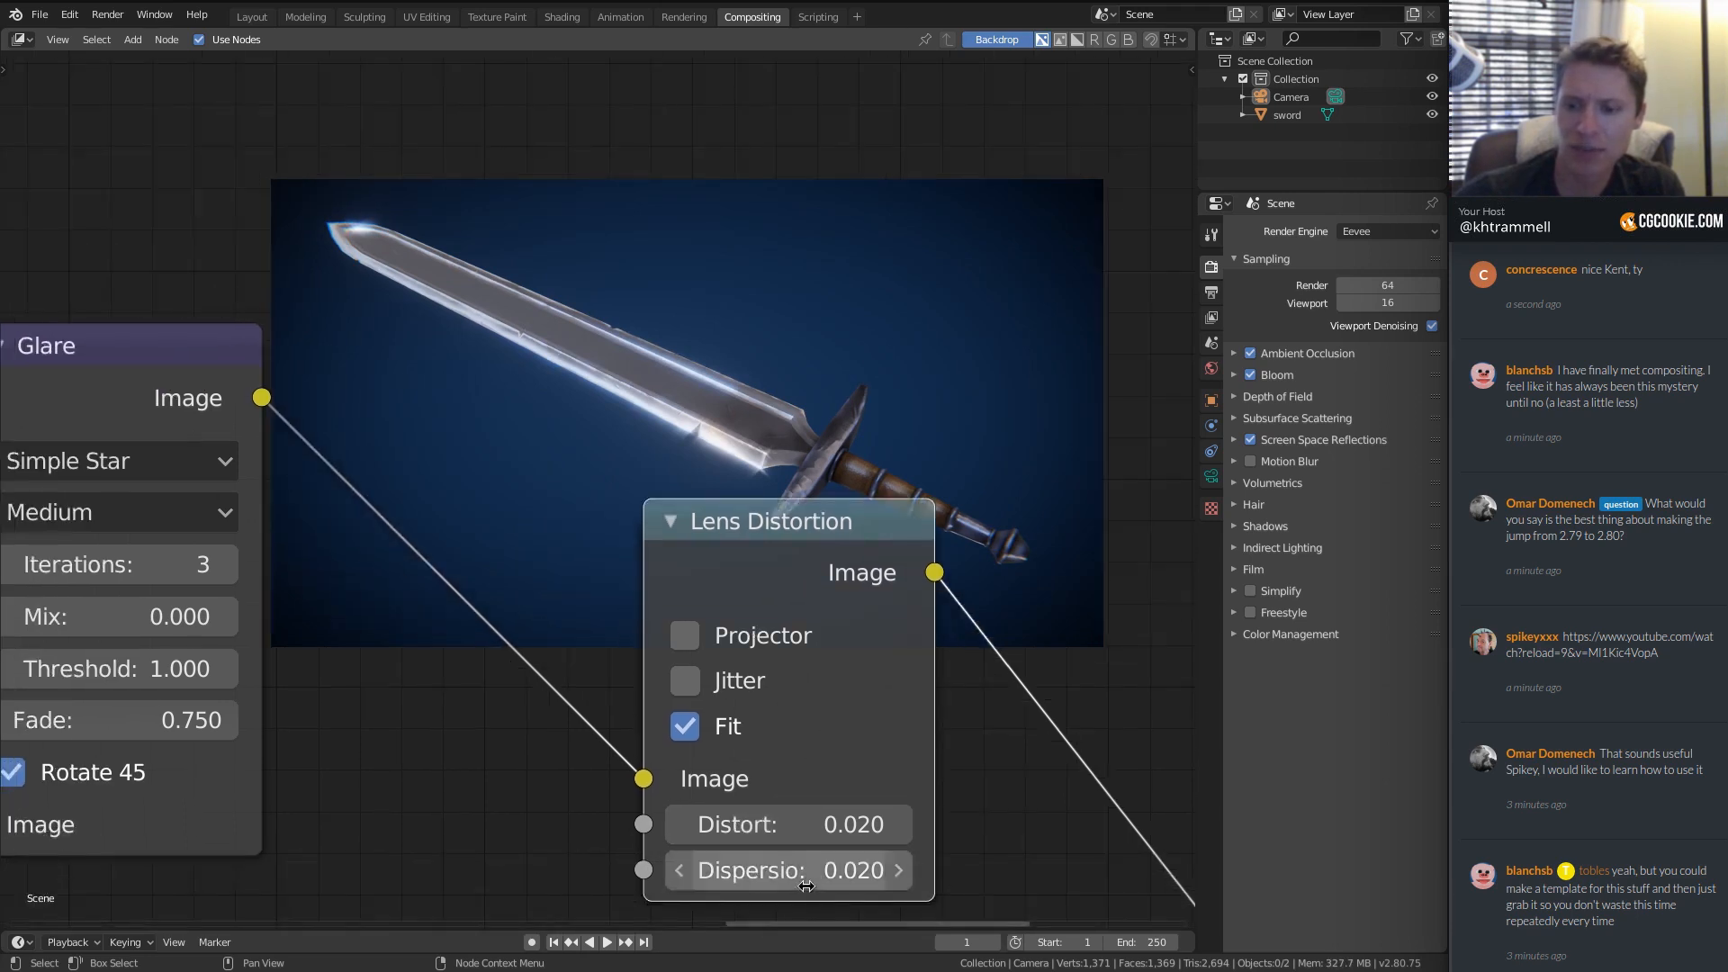
{"action": "left_click", "coordinate": [785, 821]}
{"action": "type", "text": "0.01"}
{"action": "key", "text": "Return"}
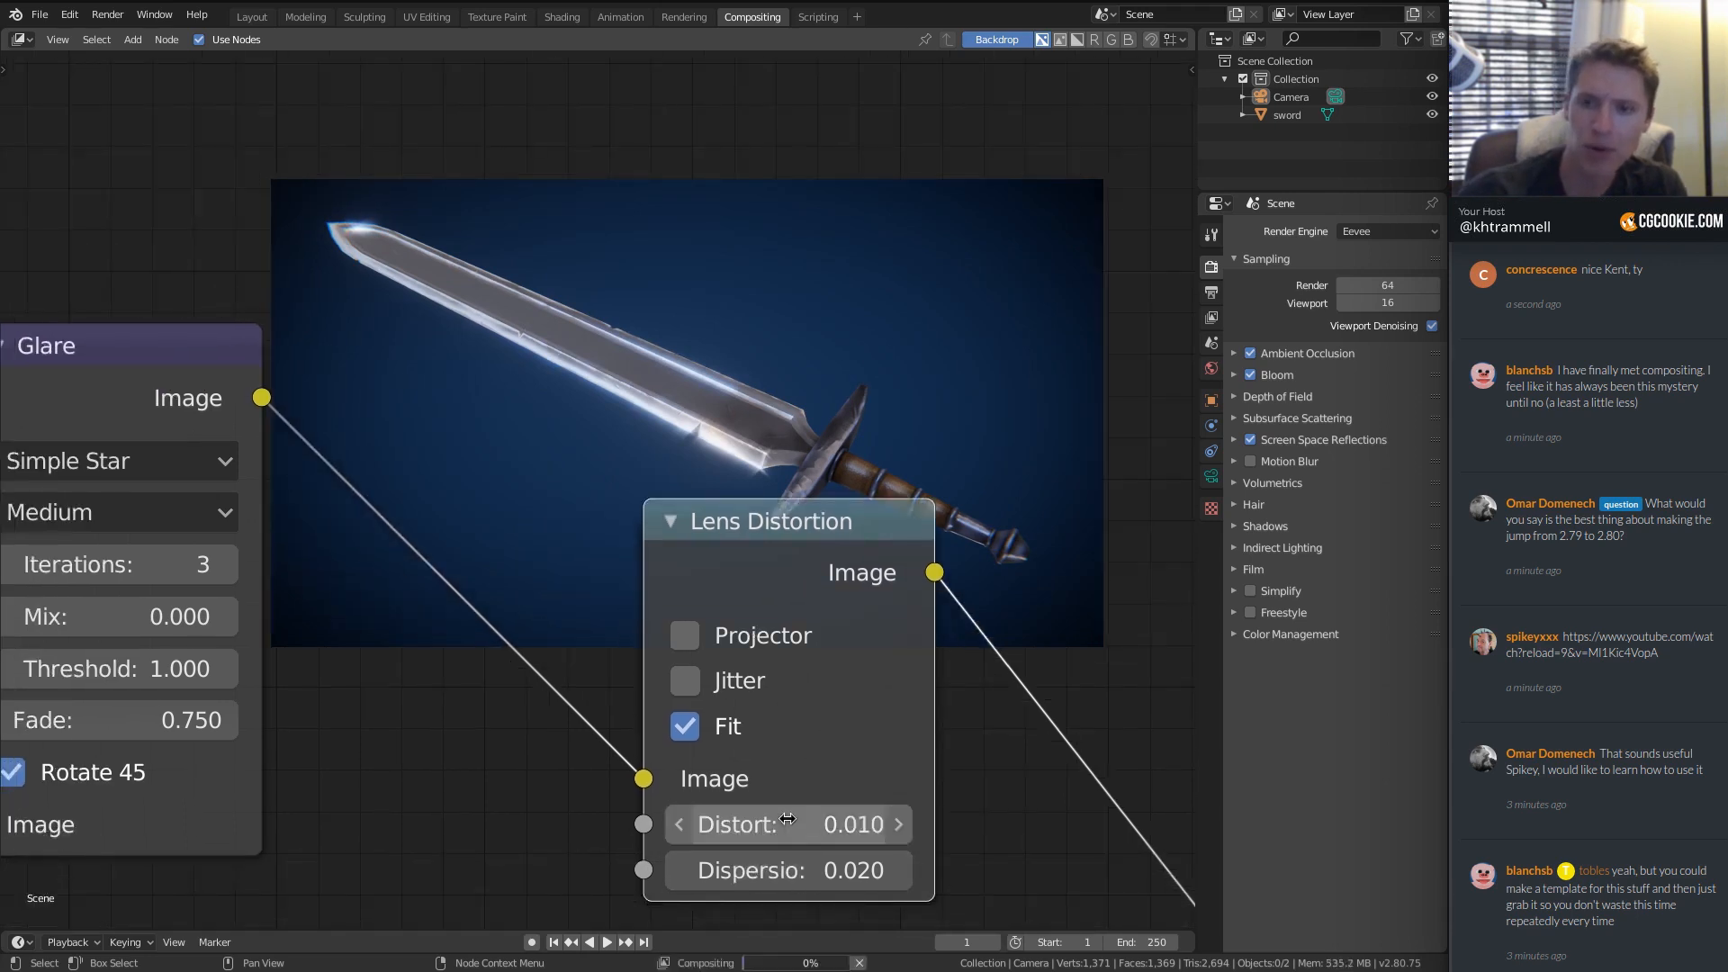
Set the Overlay mix node's Fac to 0.5 to soften the background vignette.
{"action": "middle_click_drag", "start_coordinate": [749, 583], "coordinate": [1005, 556]}
{"action": "middle_click_drag", "start_coordinate": [810, 348], "coordinate": [1179, 135]}
{"action": "scroll", "coordinate": [317, 506], "scroll_direction": "down", "scroll_amount": 3}
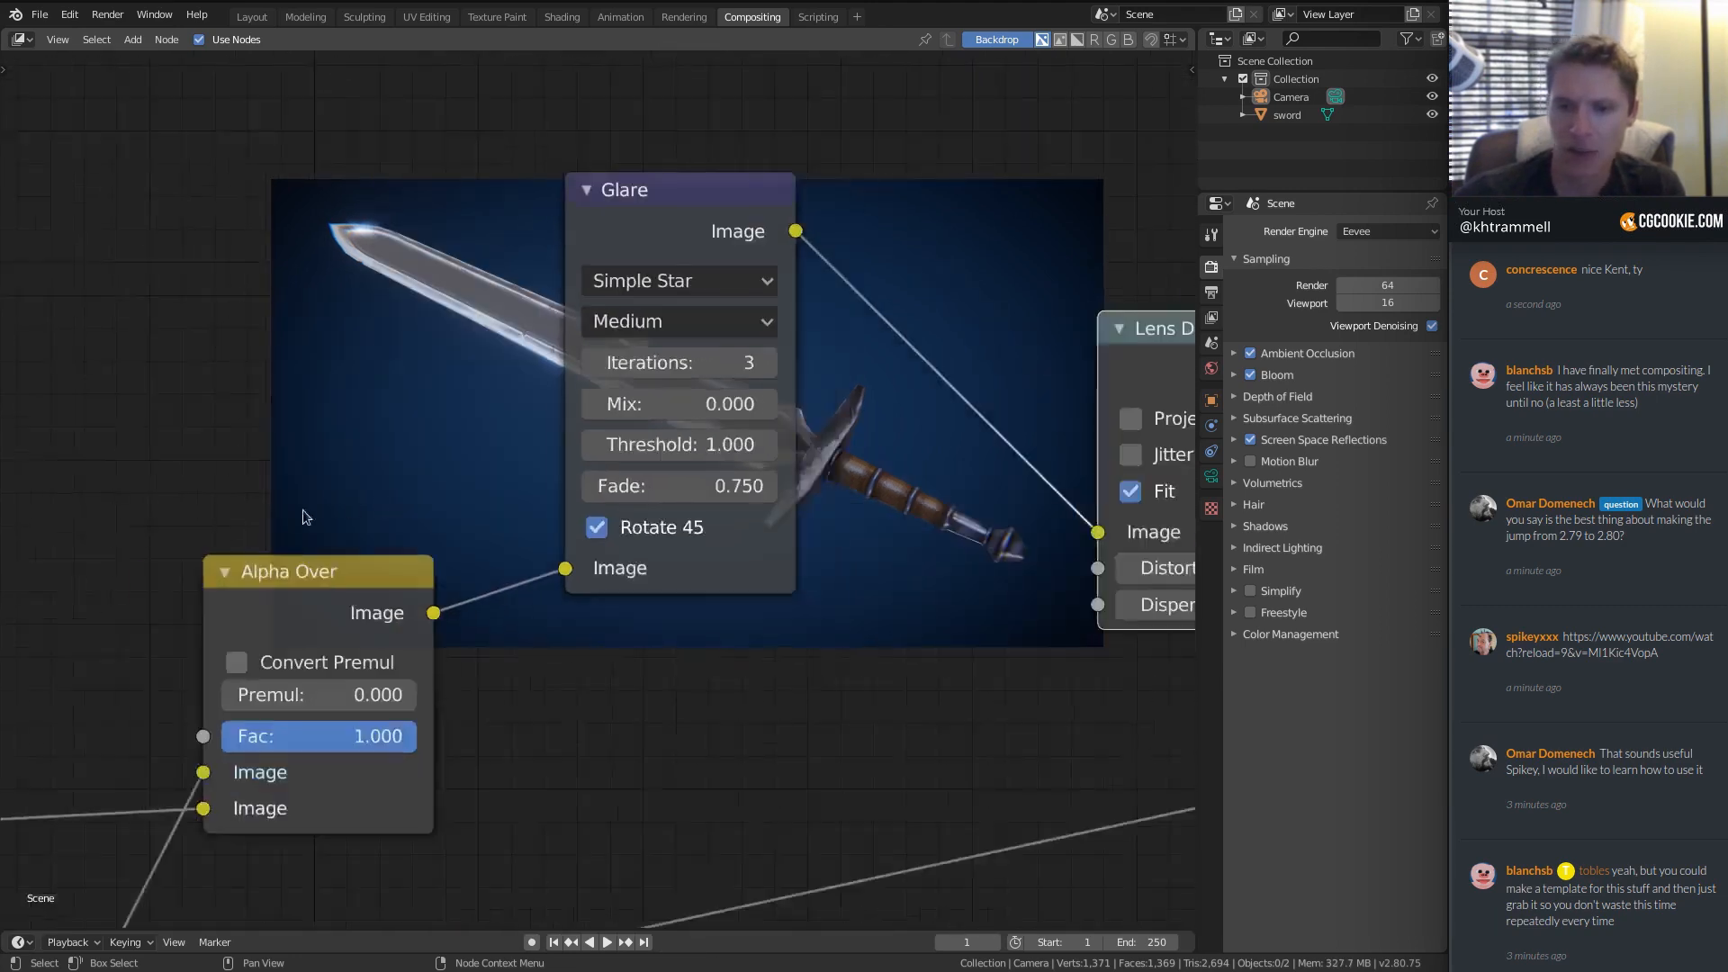
{"action": "middle_click_drag", "start_coordinate": [317, 506], "coordinate": [730, 382]}
{"action": "middle_click_drag", "start_coordinate": [450, 619], "coordinate": [525, 420]}
{"action": "middle_click_drag", "start_coordinate": [498, 518], "coordinate": [601, 322]}
{"action": "left_click", "coordinate": [538, 671]}
{"action": "type", "text": ".5"}
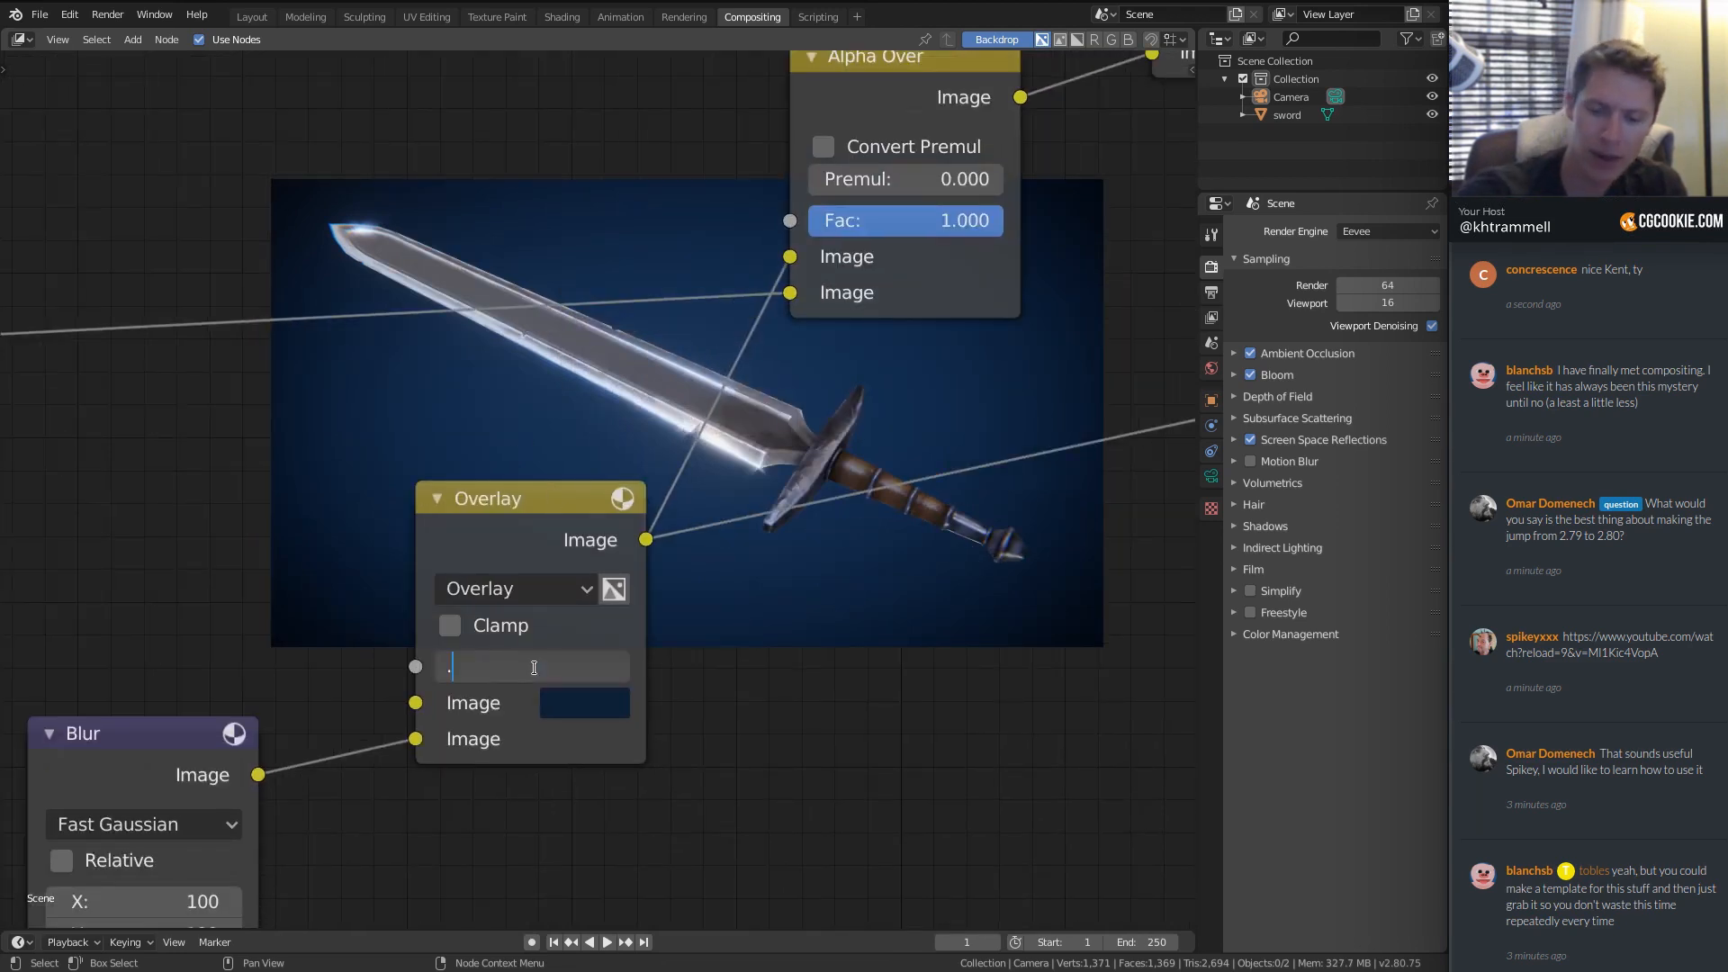
{"action": "key", "text": "Return"}
{"action": "middle_click_drag", "start_coordinate": [720, 365], "coordinate": [952, 512]}
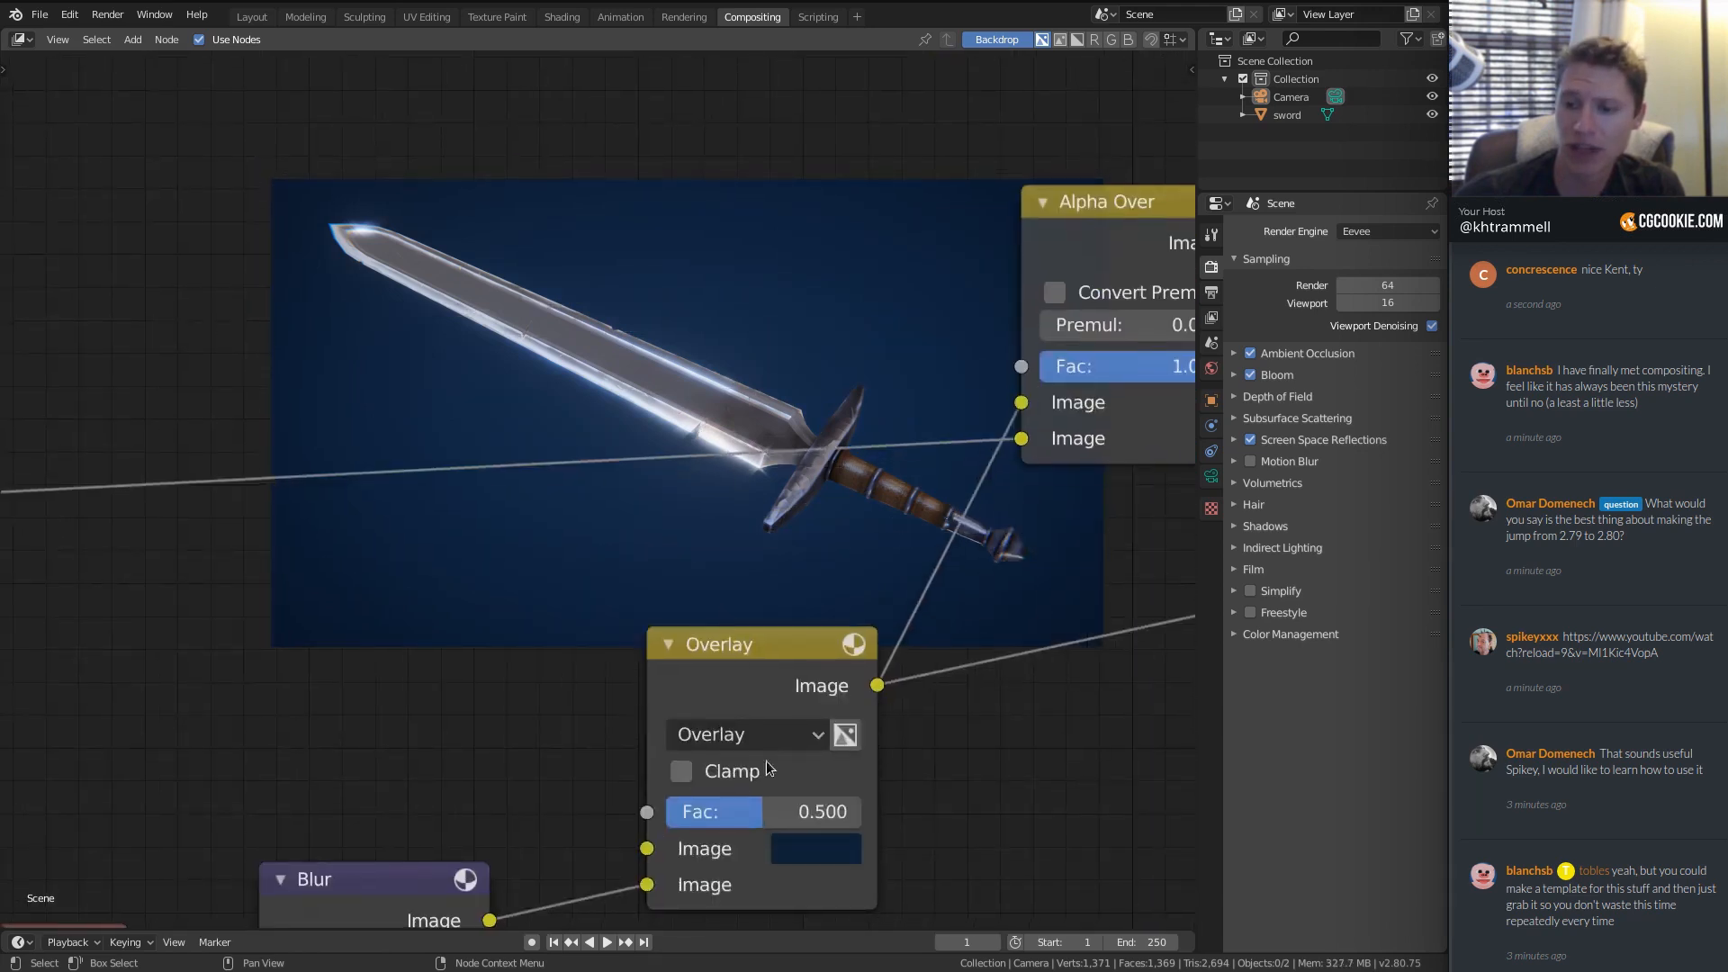
Set the Overlay mix node's Fac to 0.7 and save the file.
{"action": "left_click", "coordinate": [772, 810]}
{"action": "type", "text": ".7"}
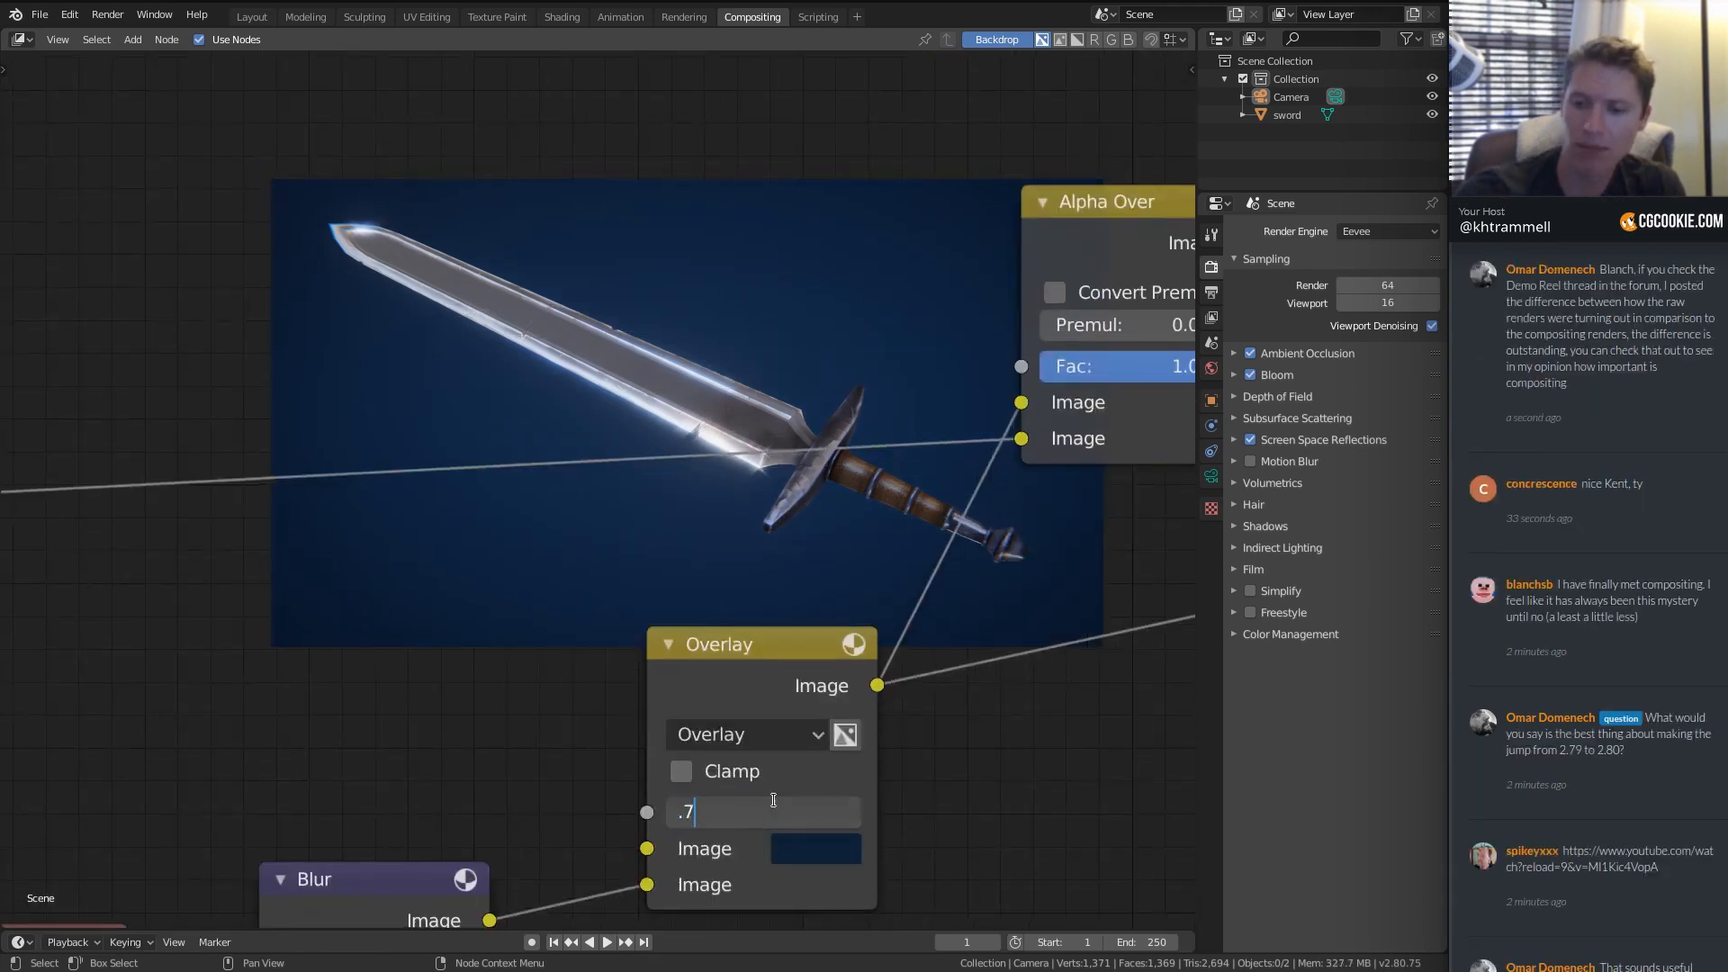
{"action": "key", "text": "Return"}
{"action": "middle_click_drag", "start_coordinate": [797, 467], "coordinate": [890, 616]}
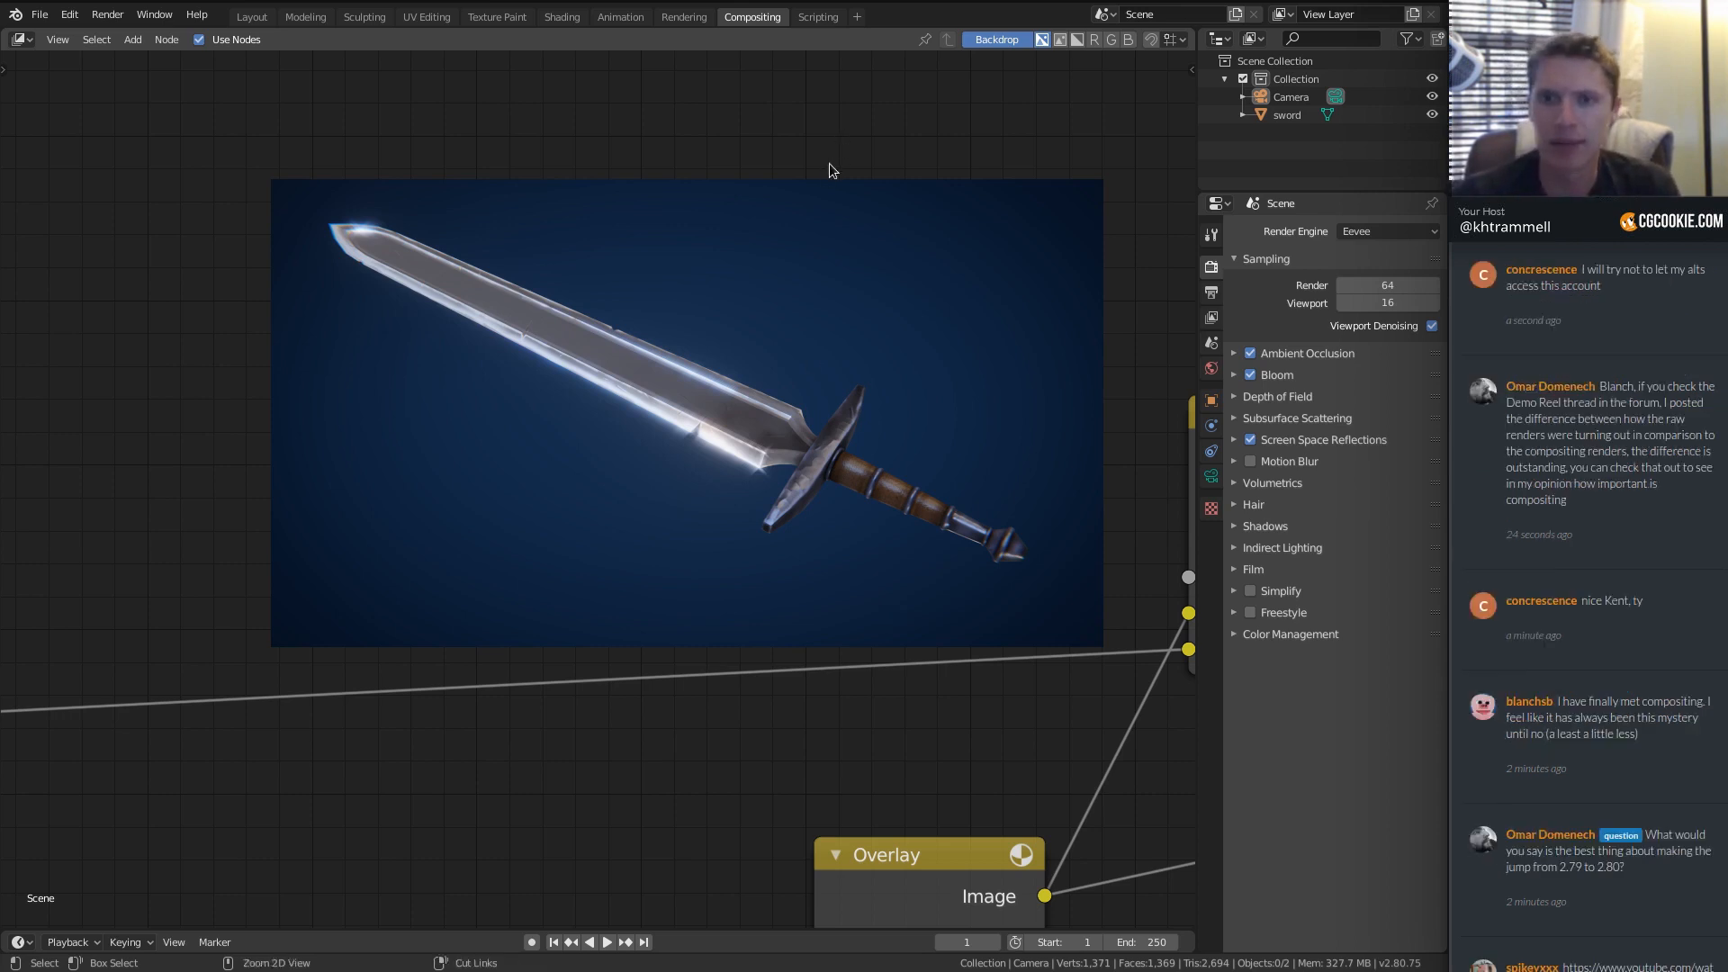
{"action": "key", "text": "ctrl+s"}
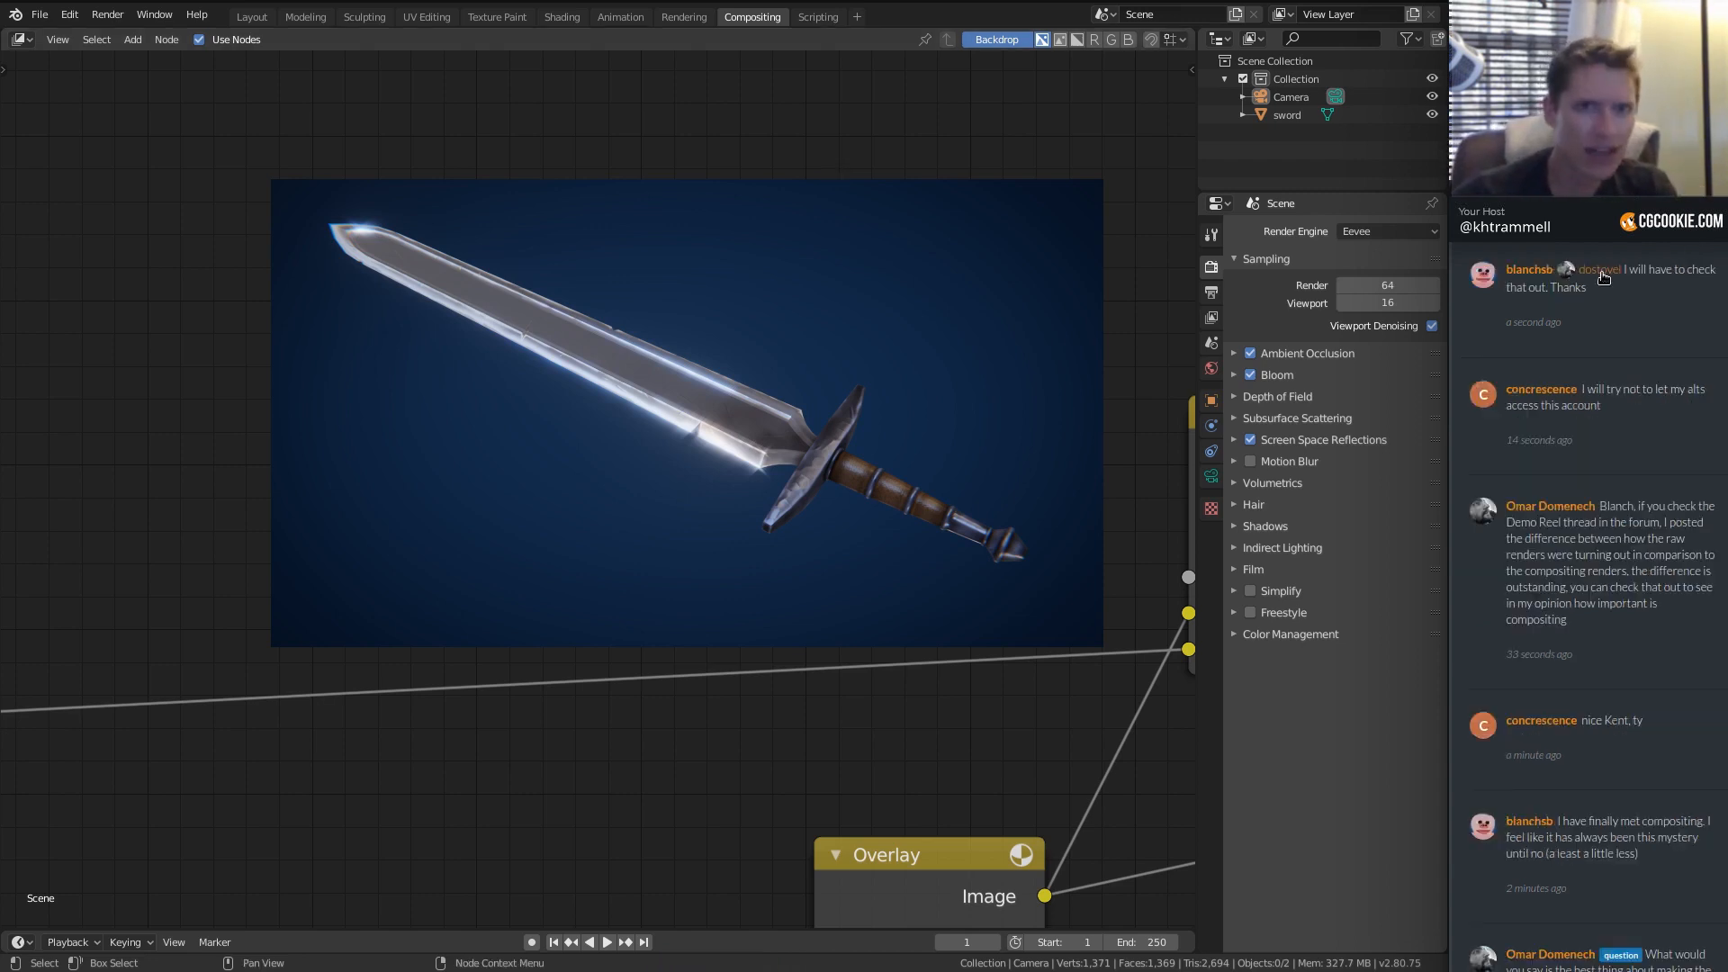
Read back through the live chat for the viewers' questions about Cryptomatte and Eevee bloom.
{"action": "scroll", "coordinate": [1593, 297], "scroll_direction": "down", "scroll_amount": 5}
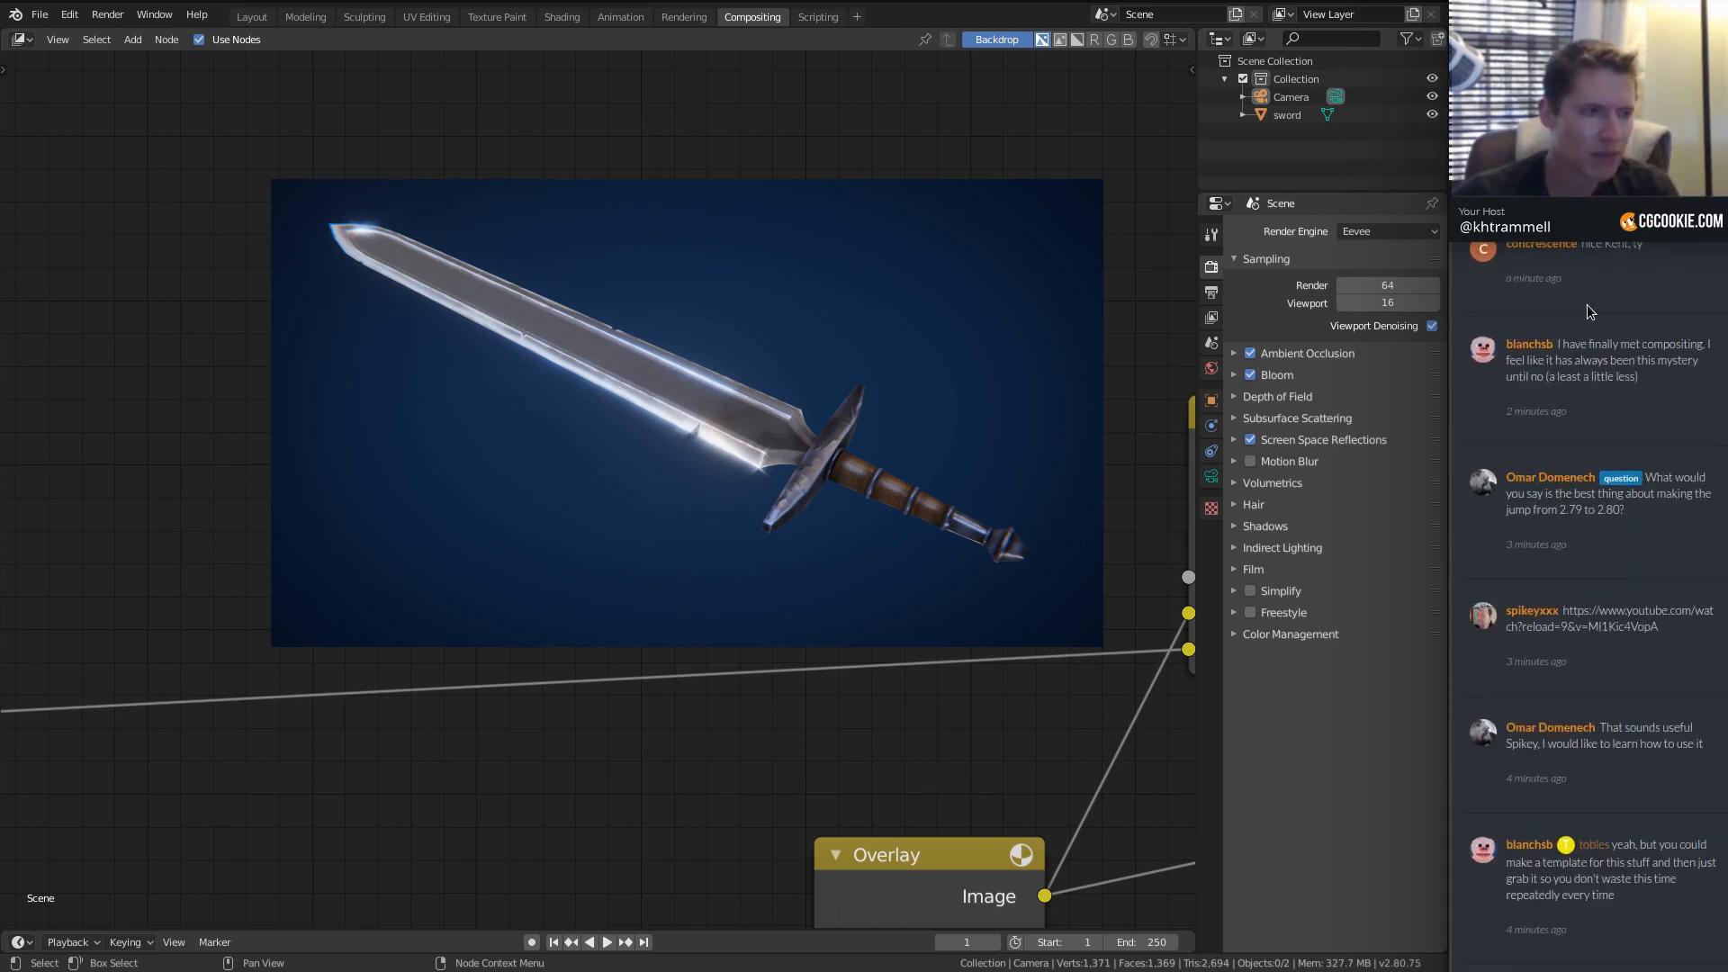
{"action": "scroll", "coordinate": [1586, 304], "scroll_direction": "down", "scroll_amount": 2}
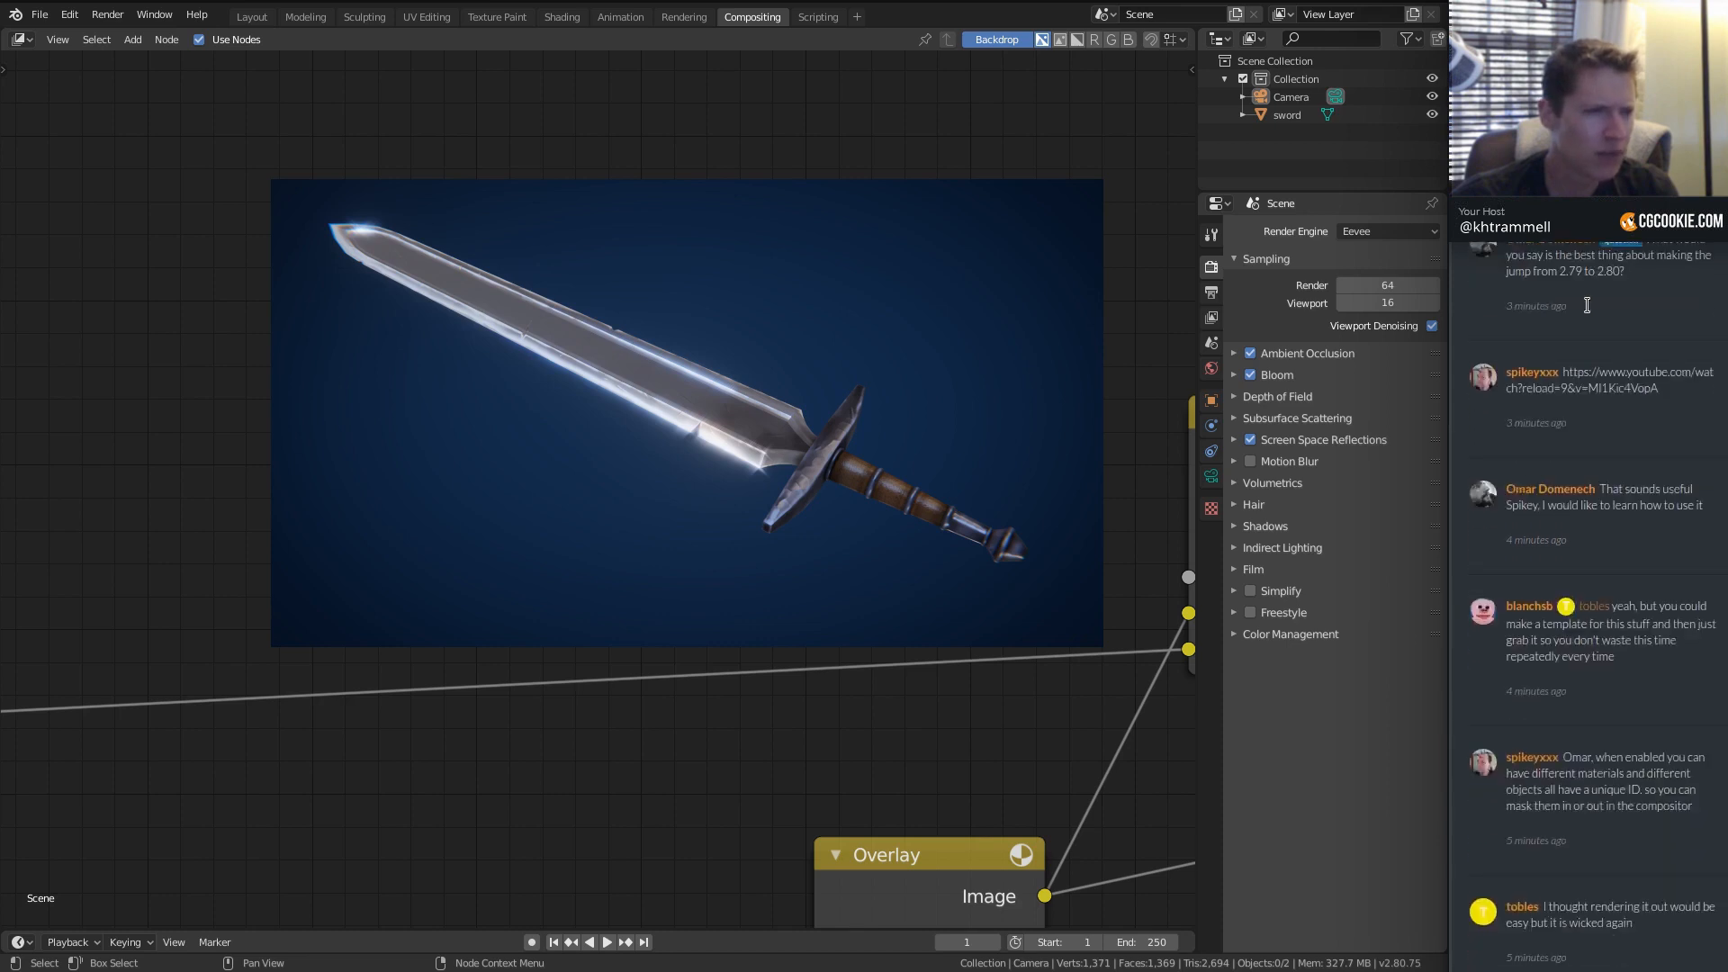
{"action": "scroll", "coordinate": [1586, 304], "scroll_direction": "up", "scroll_amount": 3}
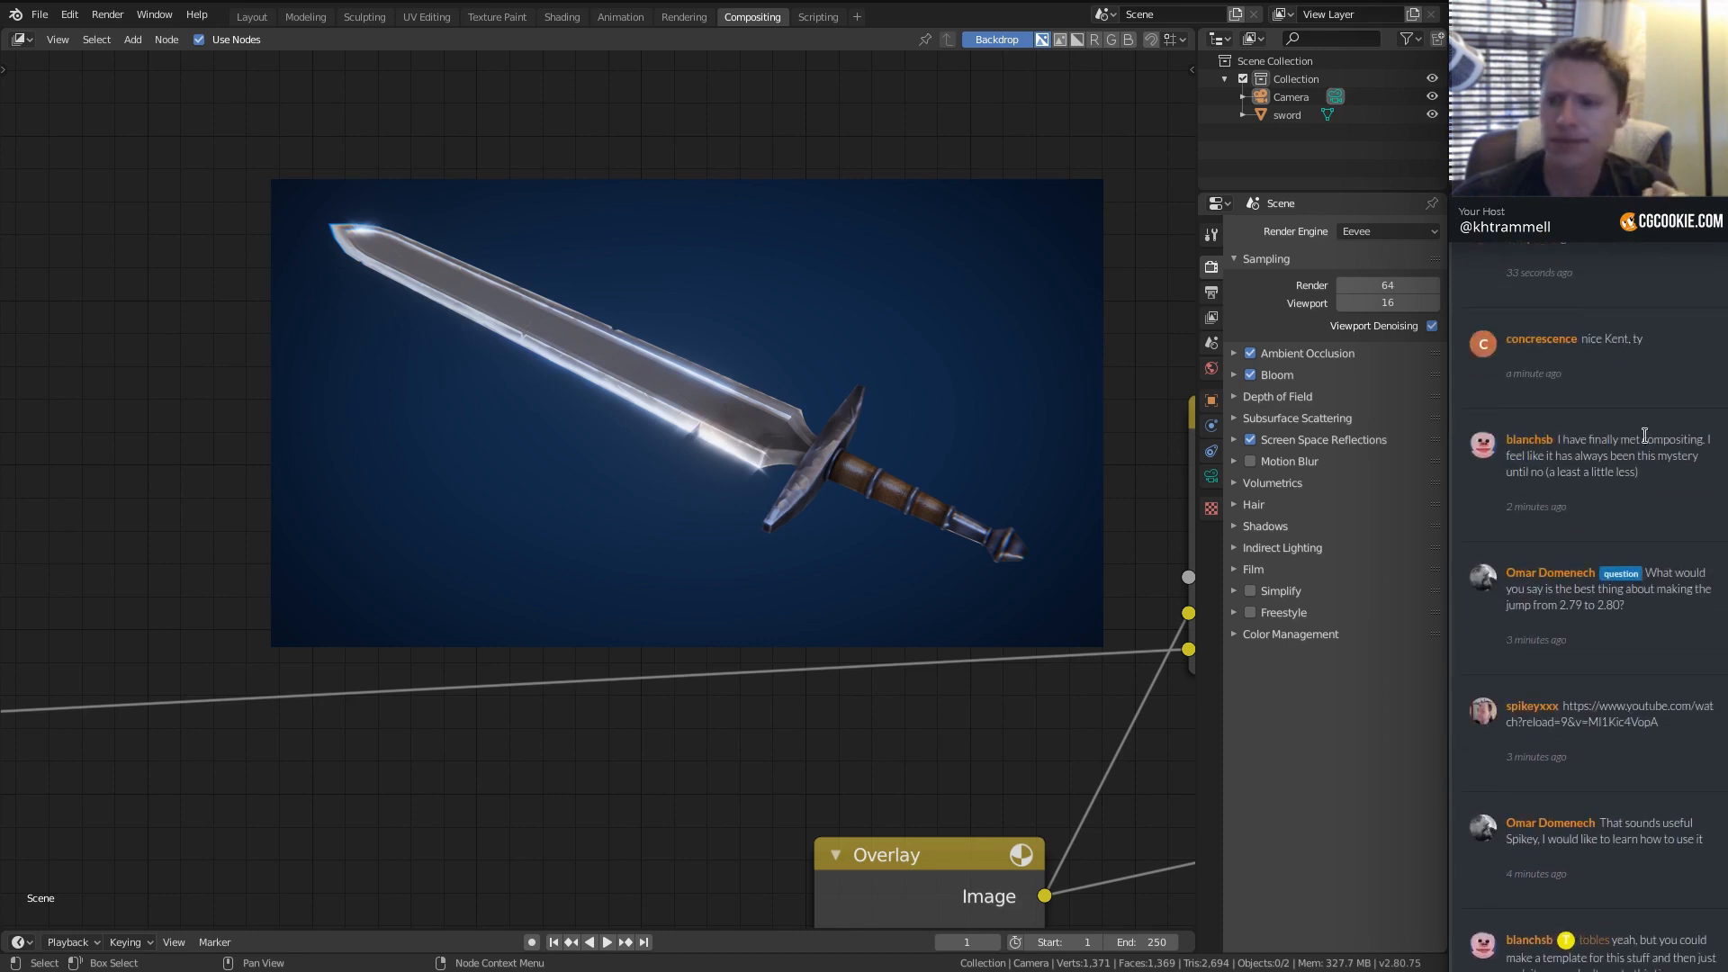
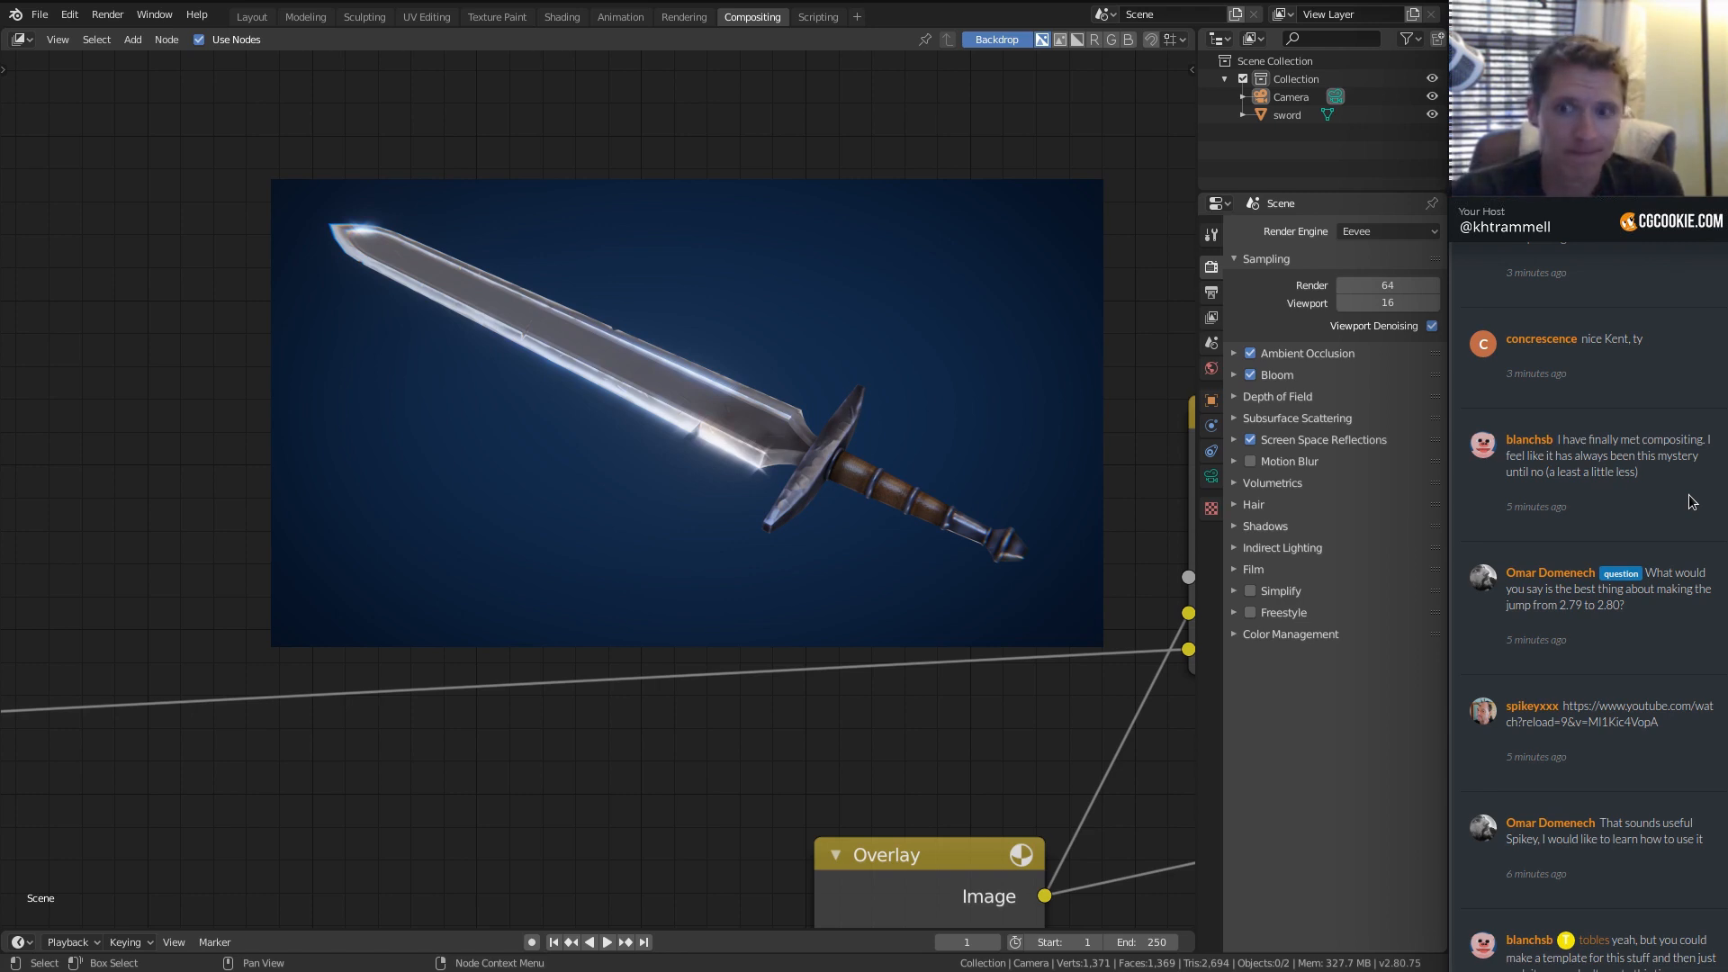
{"action": "scroll", "coordinate": [1638, 300], "scroll_direction": "down", "scroll_amount": 8}
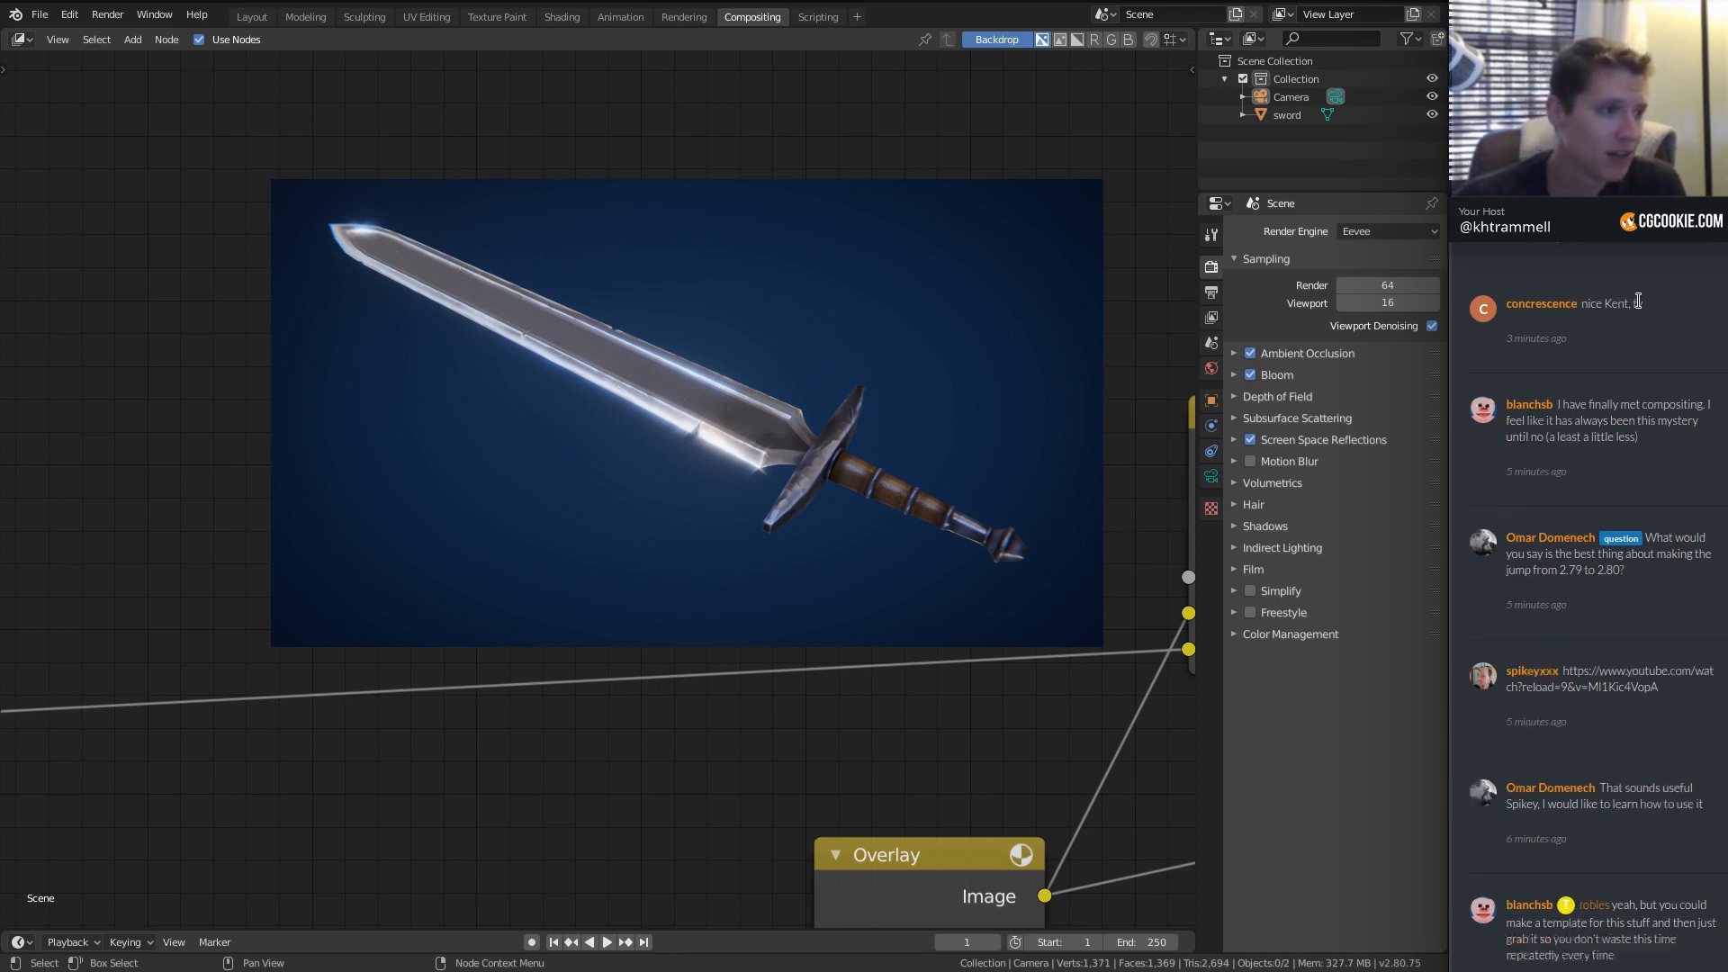
{"action": "scroll", "coordinate": [1638, 300], "scroll_direction": "down", "scroll_amount": 1}
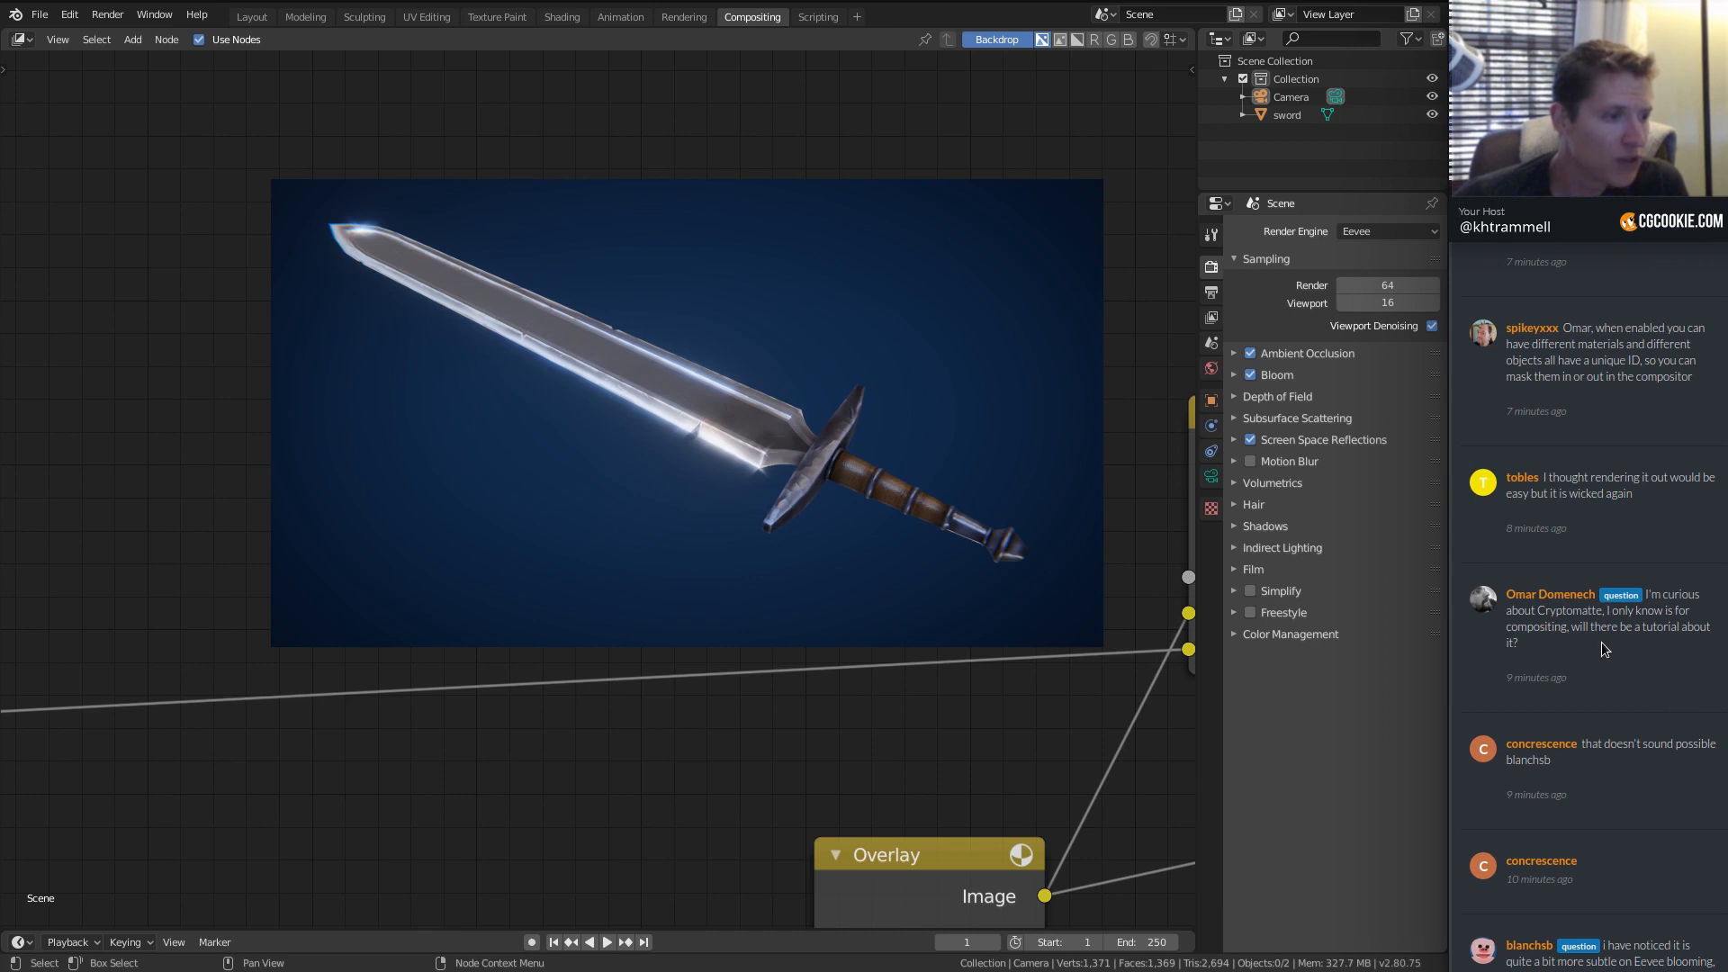
{"action": "left_click_drag", "start_coordinate": [1578, 643], "coordinate": [1643, 596]}
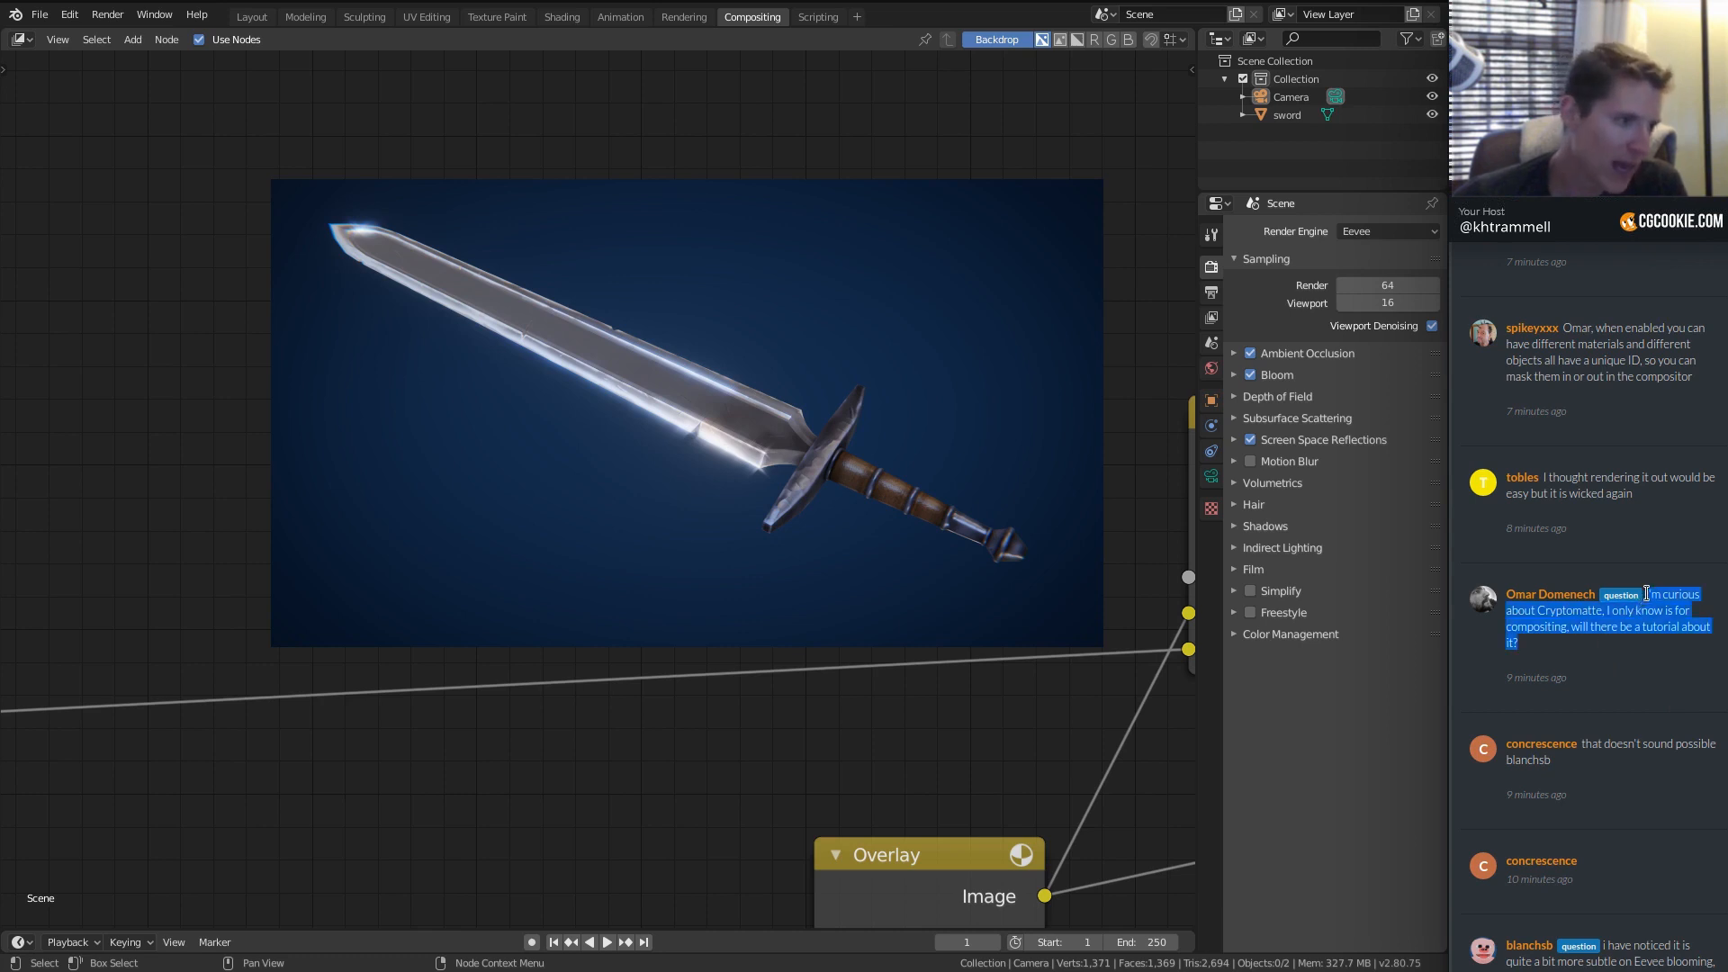
{"action": "left_click", "coordinate": [1671, 636]}
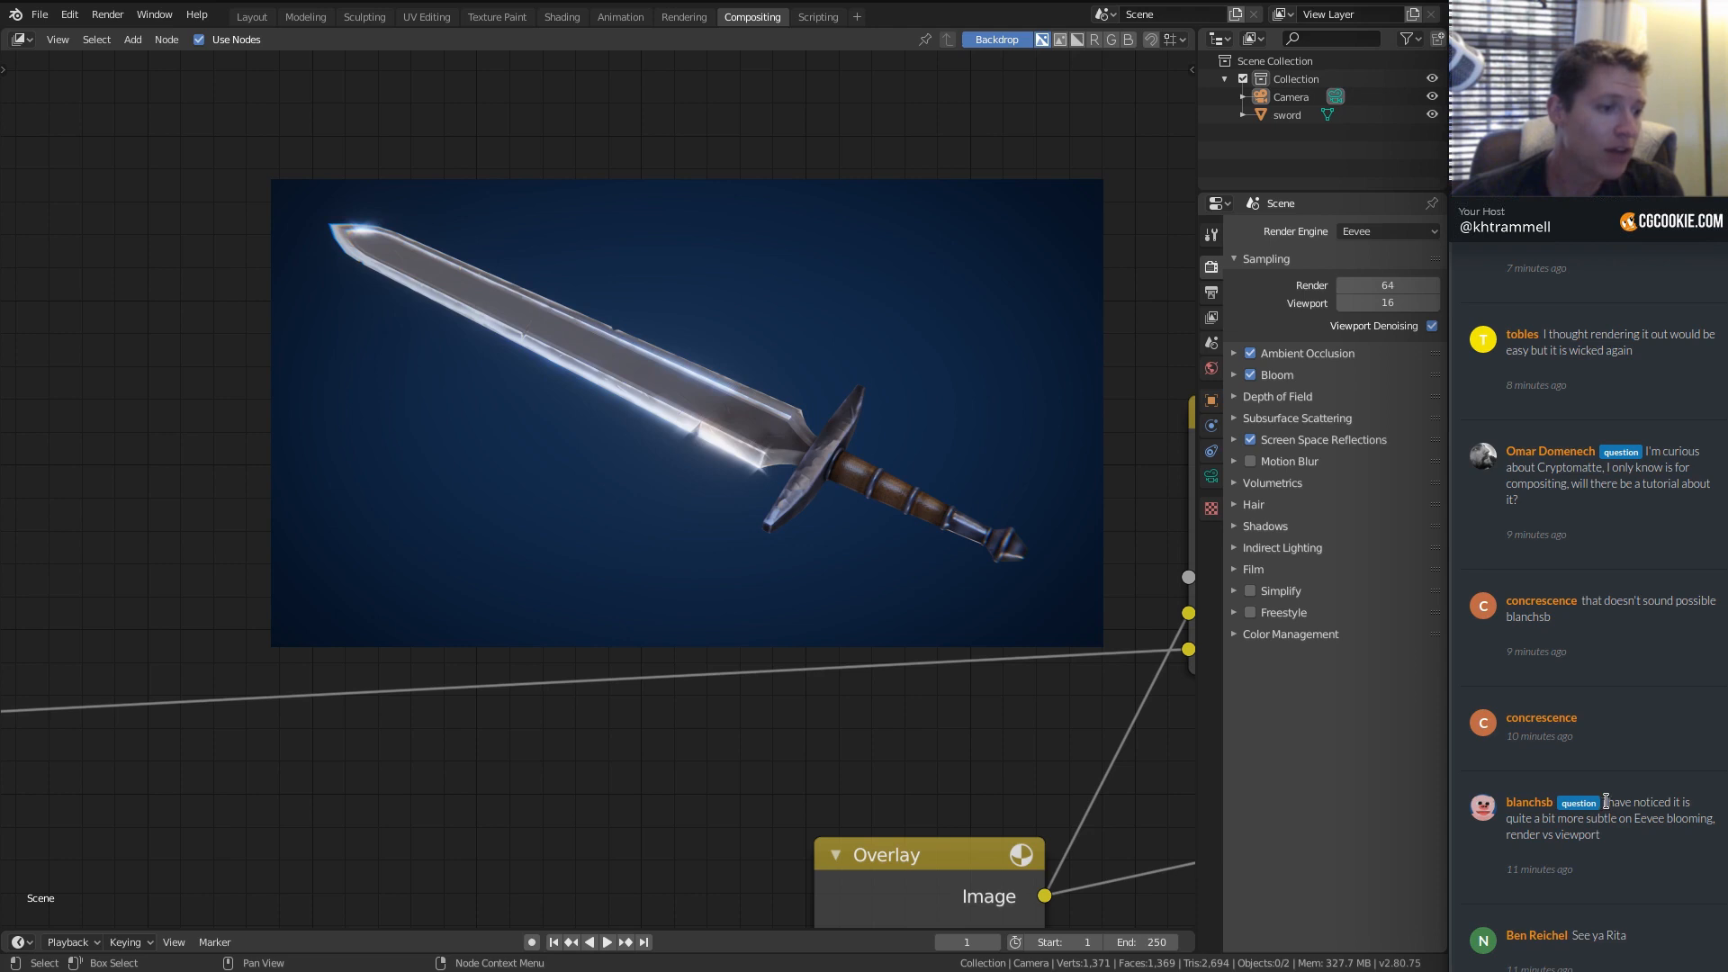
{"action": "left_click_drag", "start_coordinate": [1604, 801], "coordinate": [1629, 834]}
{"action": "left_click", "coordinate": [1625, 844]}
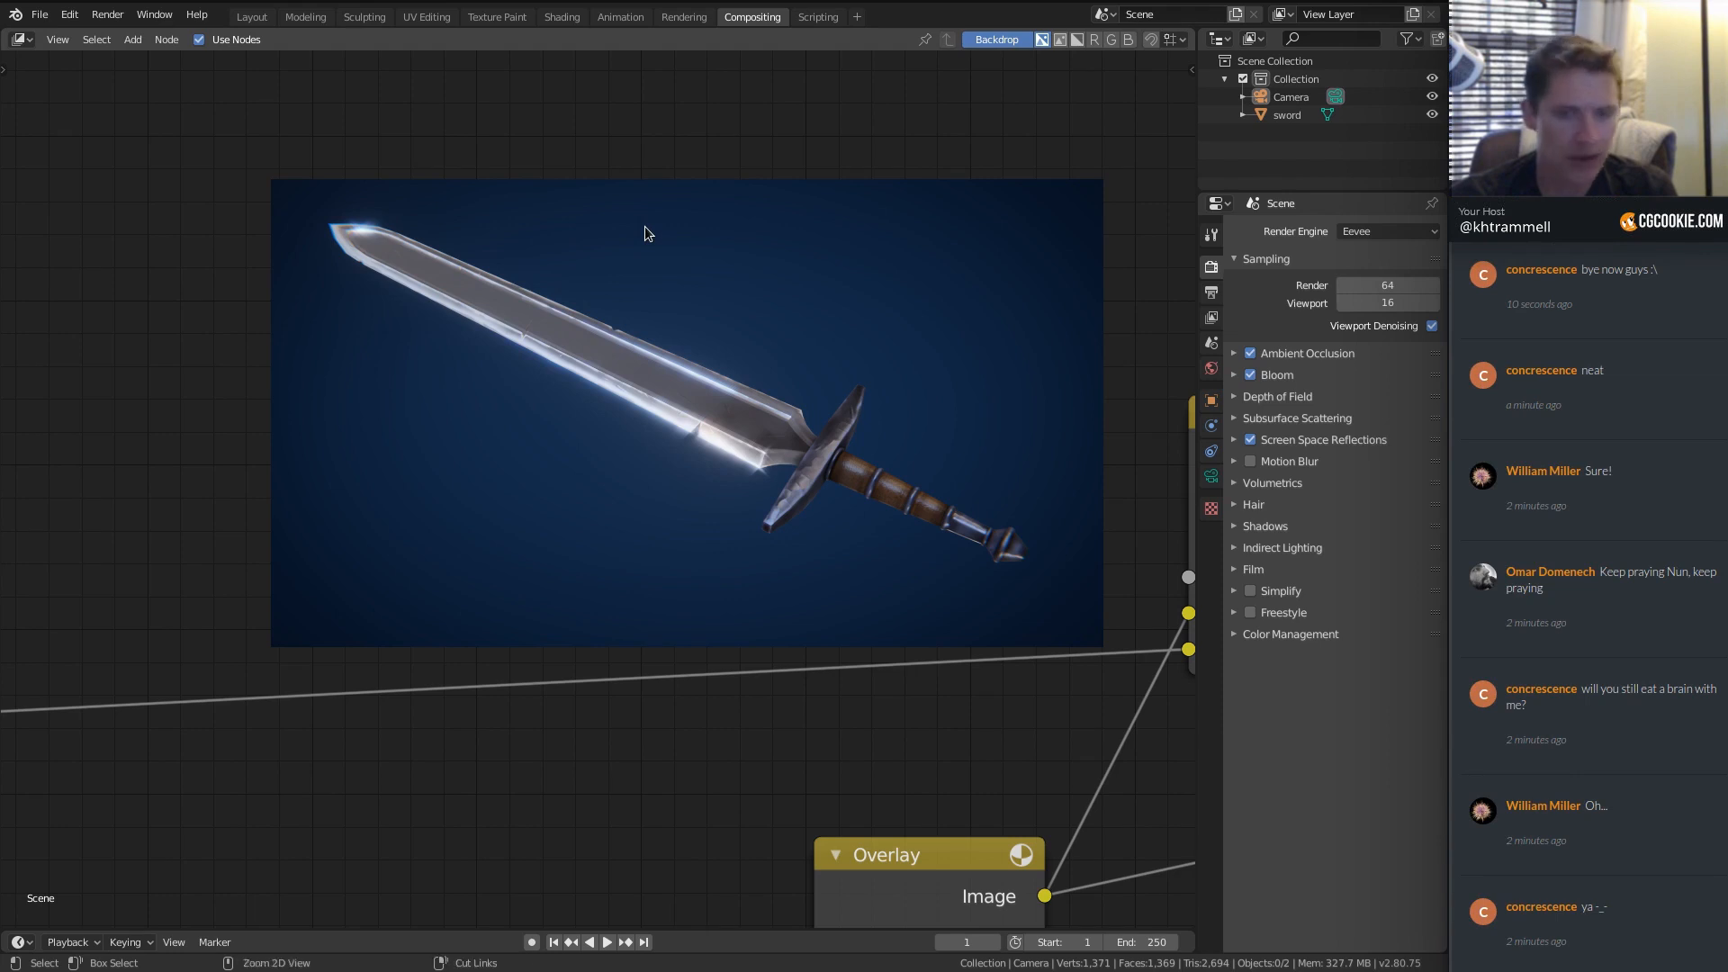
Save the sword file and start a new General scene.
{"action": "key", "text": "ctrl+s"}
{"action": "left_click", "coordinate": [40, 15]}
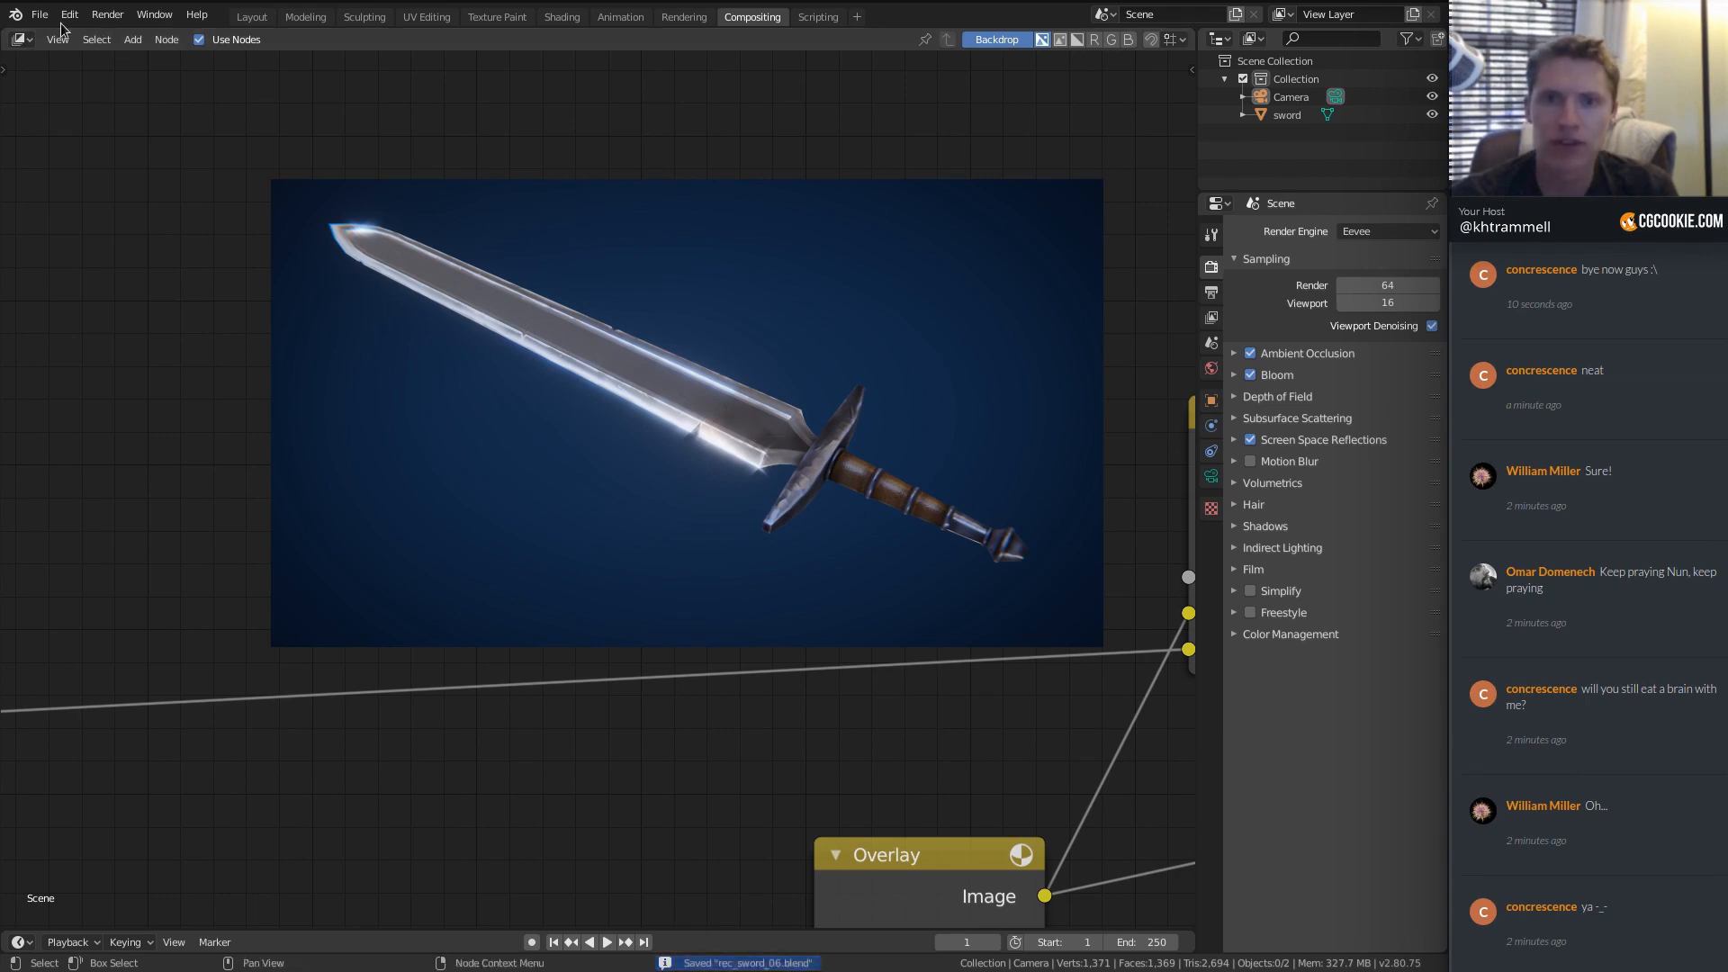
{"action": "mouse_move", "coordinate": [59, 34]}
{"action": "left_click", "coordinate": [232, 37]}
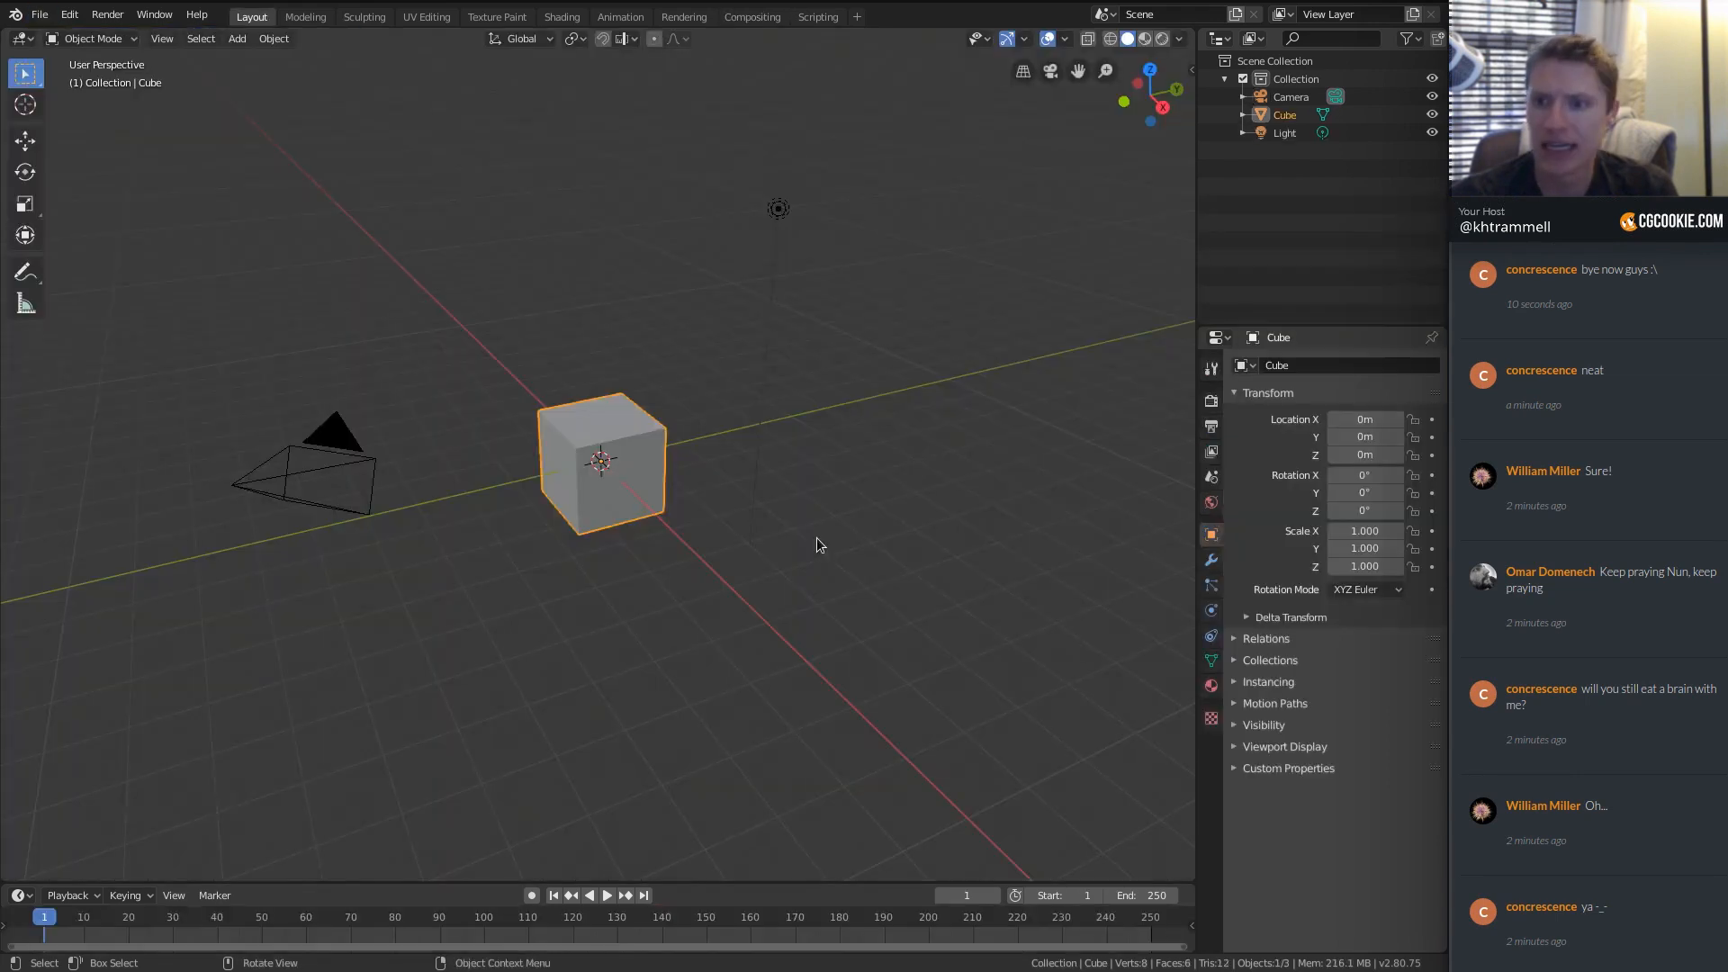
Delete the default cube, add a new cube mesh in its place and deselect it.
{"action": "right_click", "coordinate": [680, 328]}
{"action": "key", "text": "Escape"}
{"action": "key", "text": "x"}
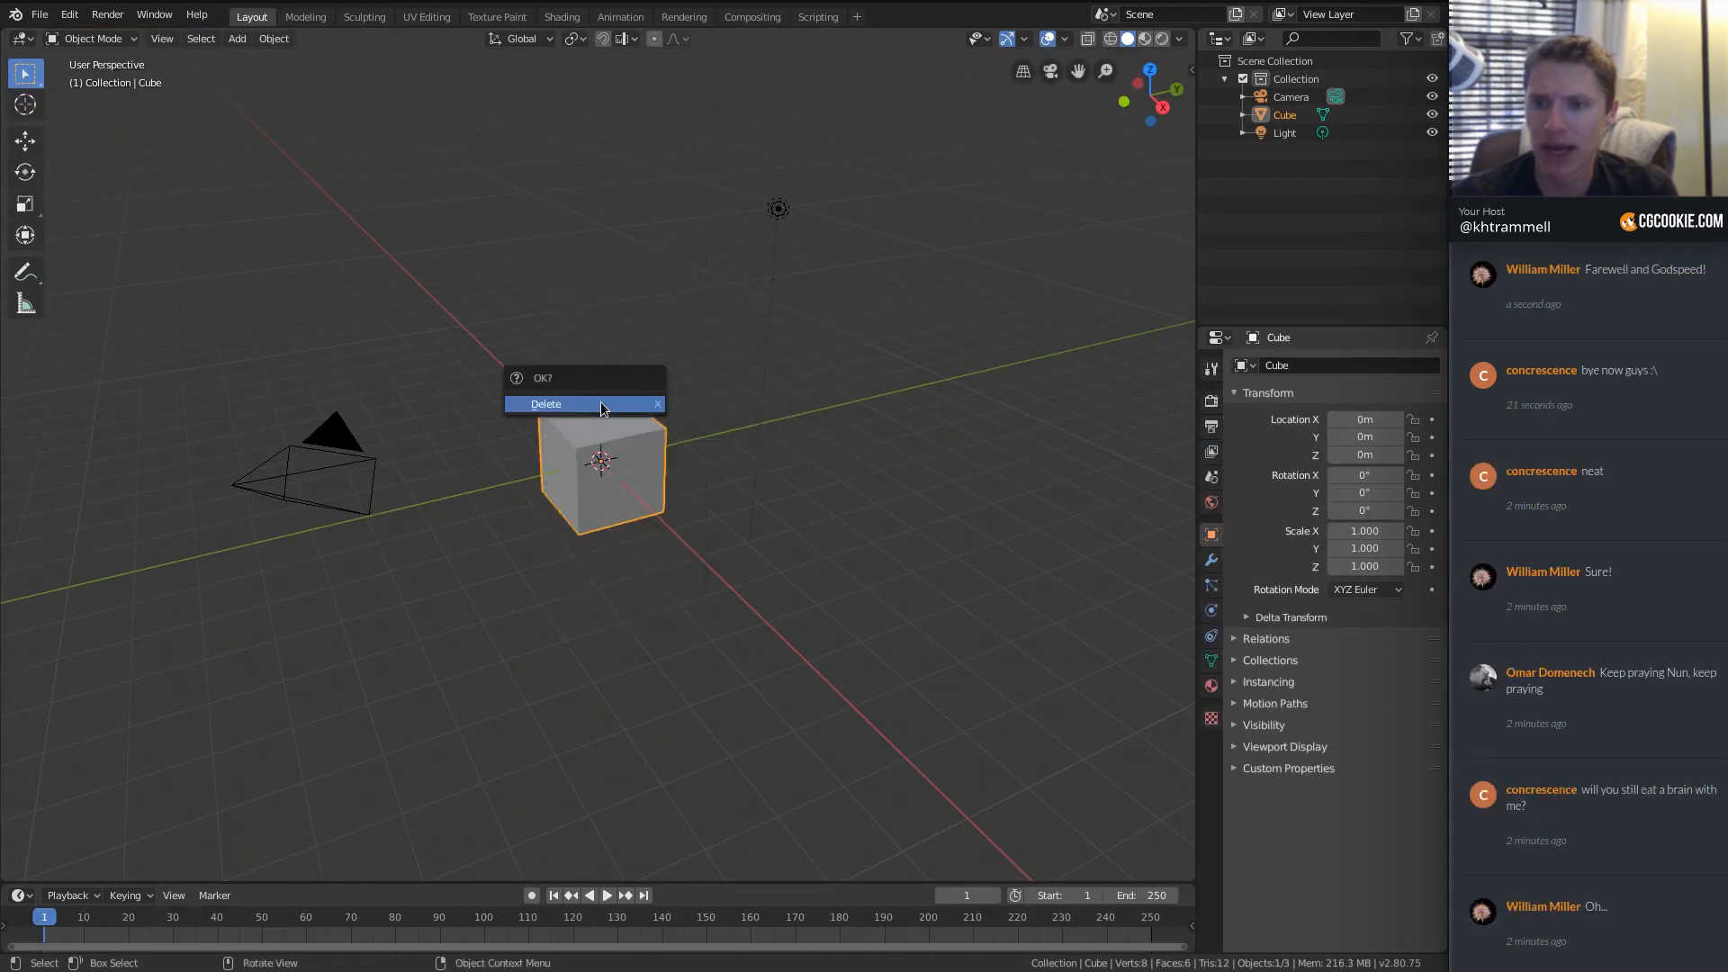
{"action": "left_click", "coordinate": [602, 402]}
{"action": "key", "text": "shift+a"}
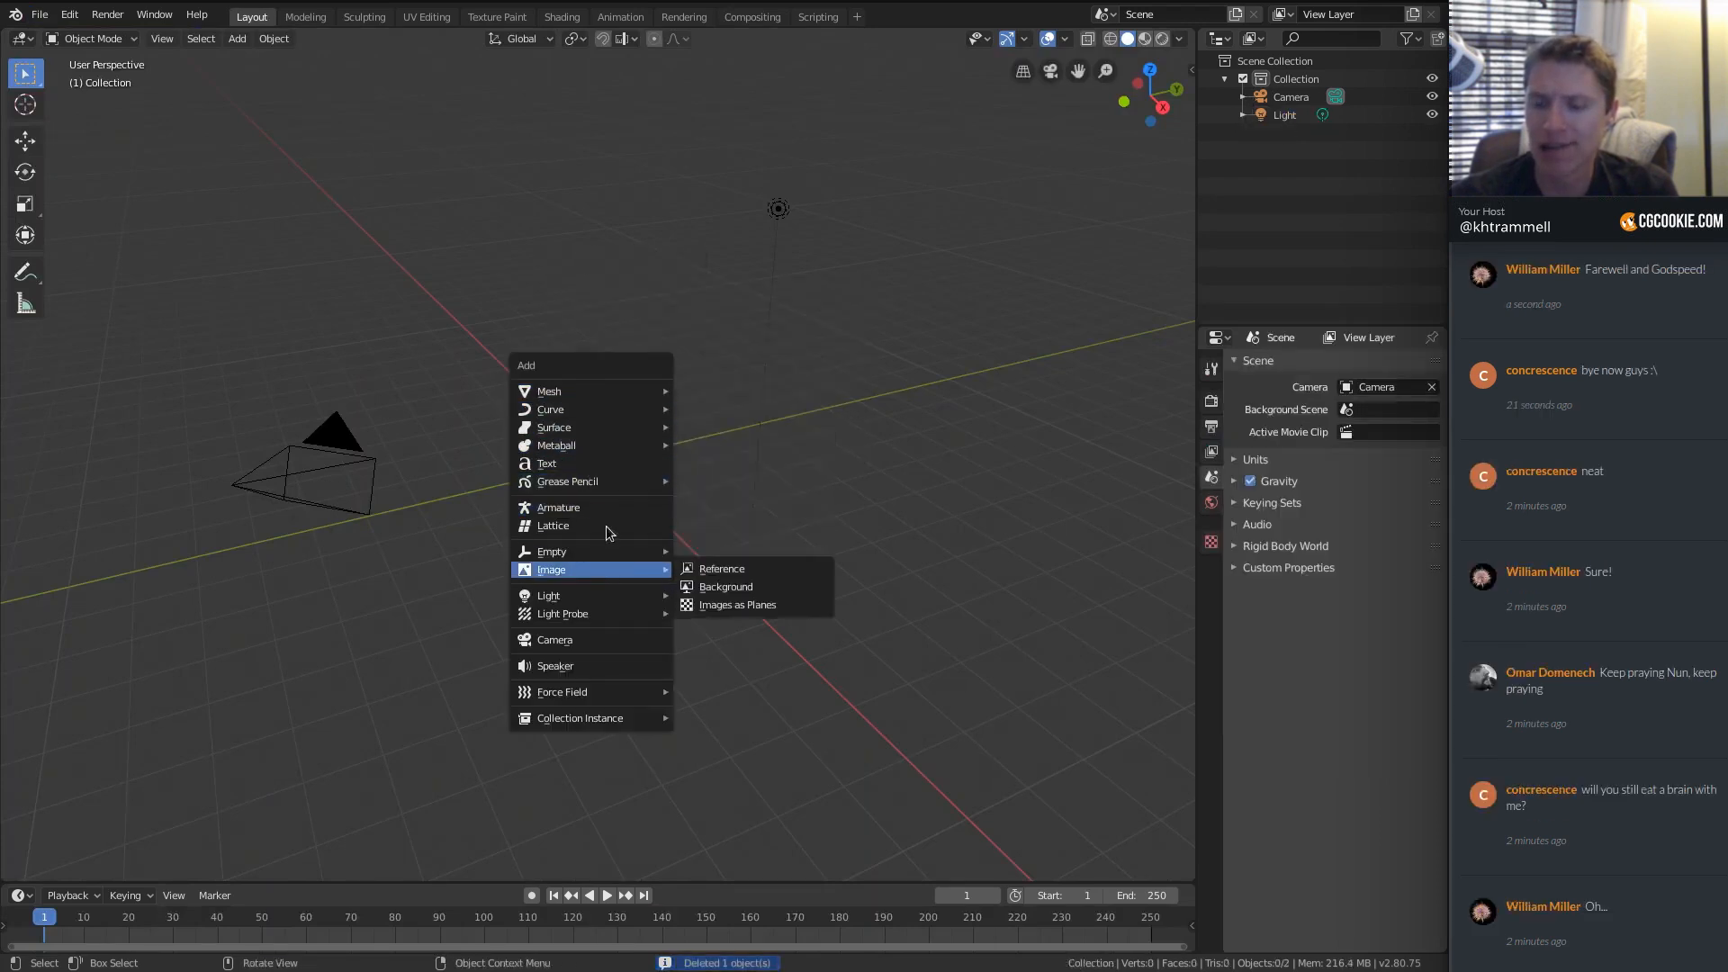
{"action": "mouse_move", "coordinate": [610, 393]}
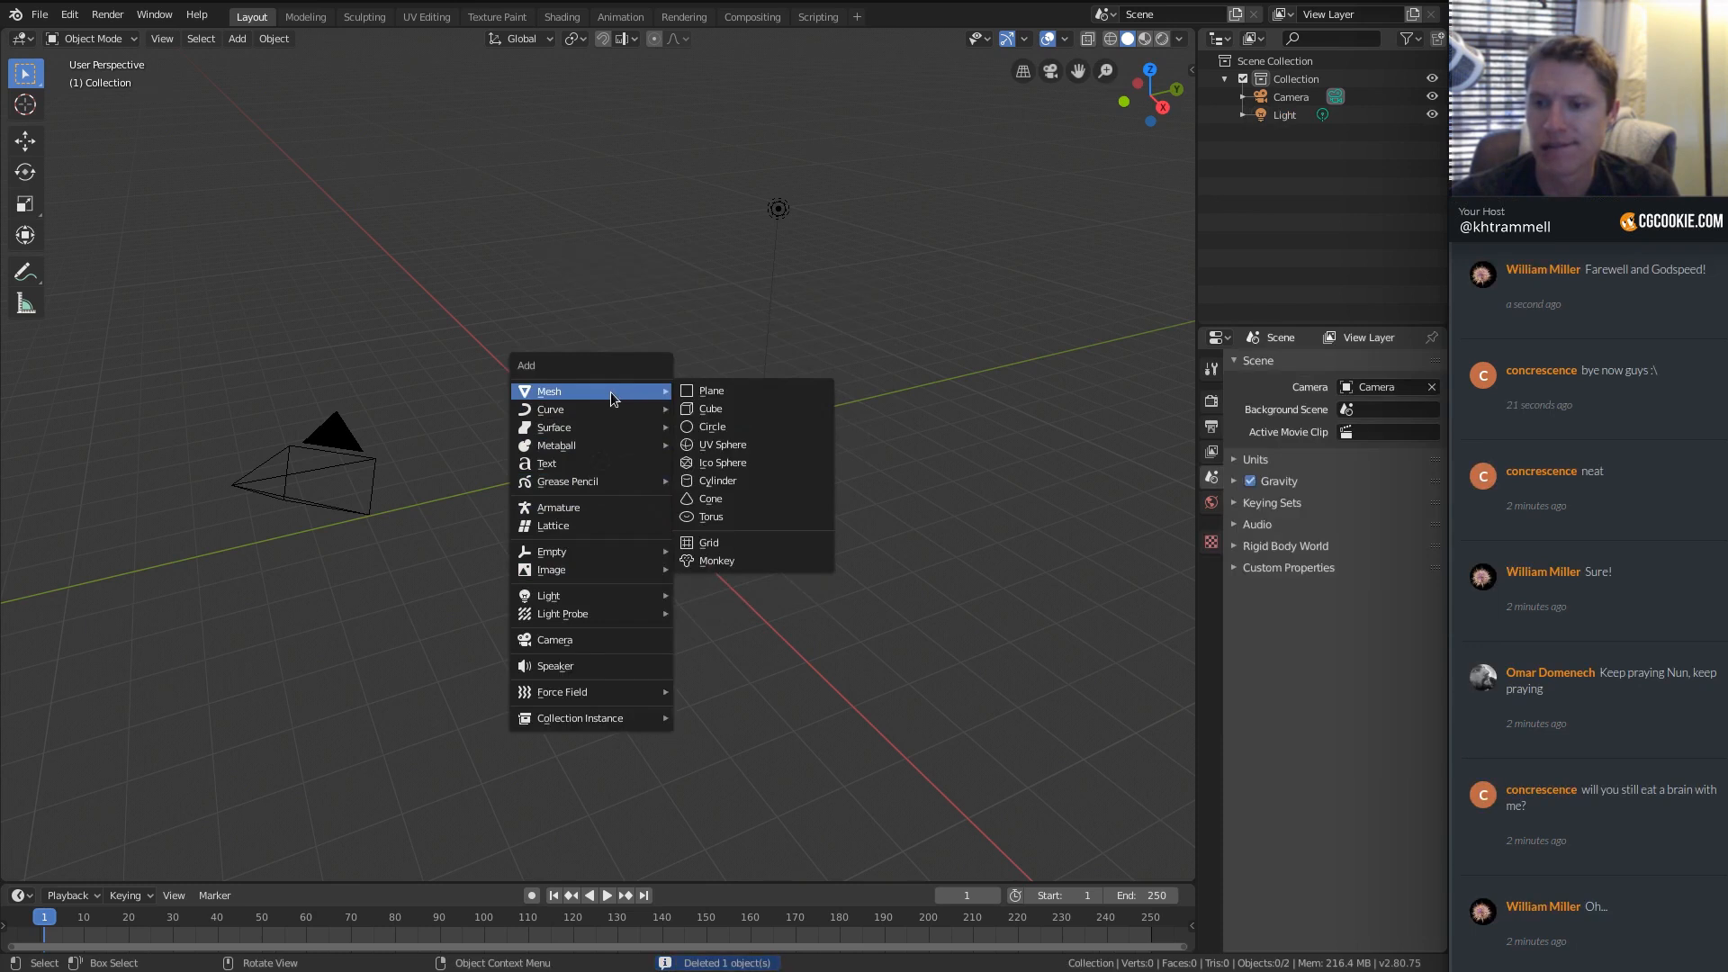
{"action": "left_click", "coordinate": [710, 409]}
{"action": "scroll", "coordinate": [709, 446], "scroll_direction": "up", "scroll_amount": 5}
{"action": "scroll", "coordinate": [728, 418], "scroll_direction": "down", "scroll_amount": 1}
{"action": "key", "text": "alt+a"}
Show the cube in LookDev shading, switch to the Shading workspace and close the file browser and image editor areas.
{"action": "left_click", "coordinate": [1143, 40]}
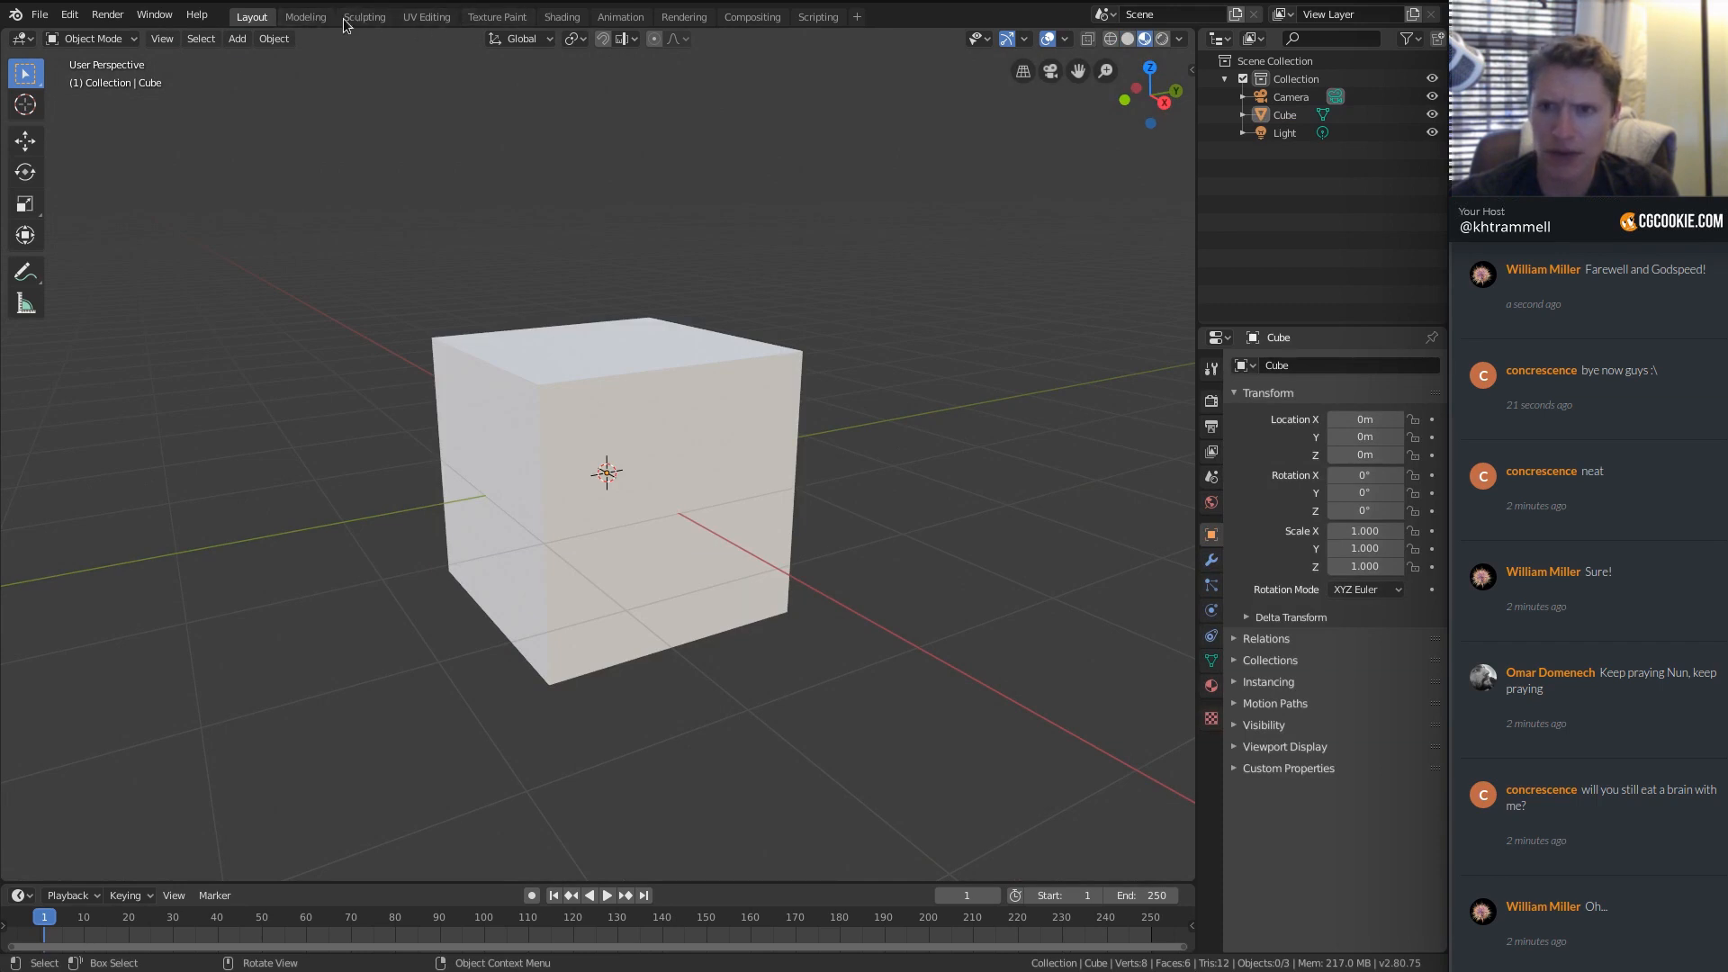
{"action": "left_click", "coordinate": [561, 16]}
{"action": "scroll", "coordinate": [790, 371], "scroll_direction": "up", "scroll_amount": 5}
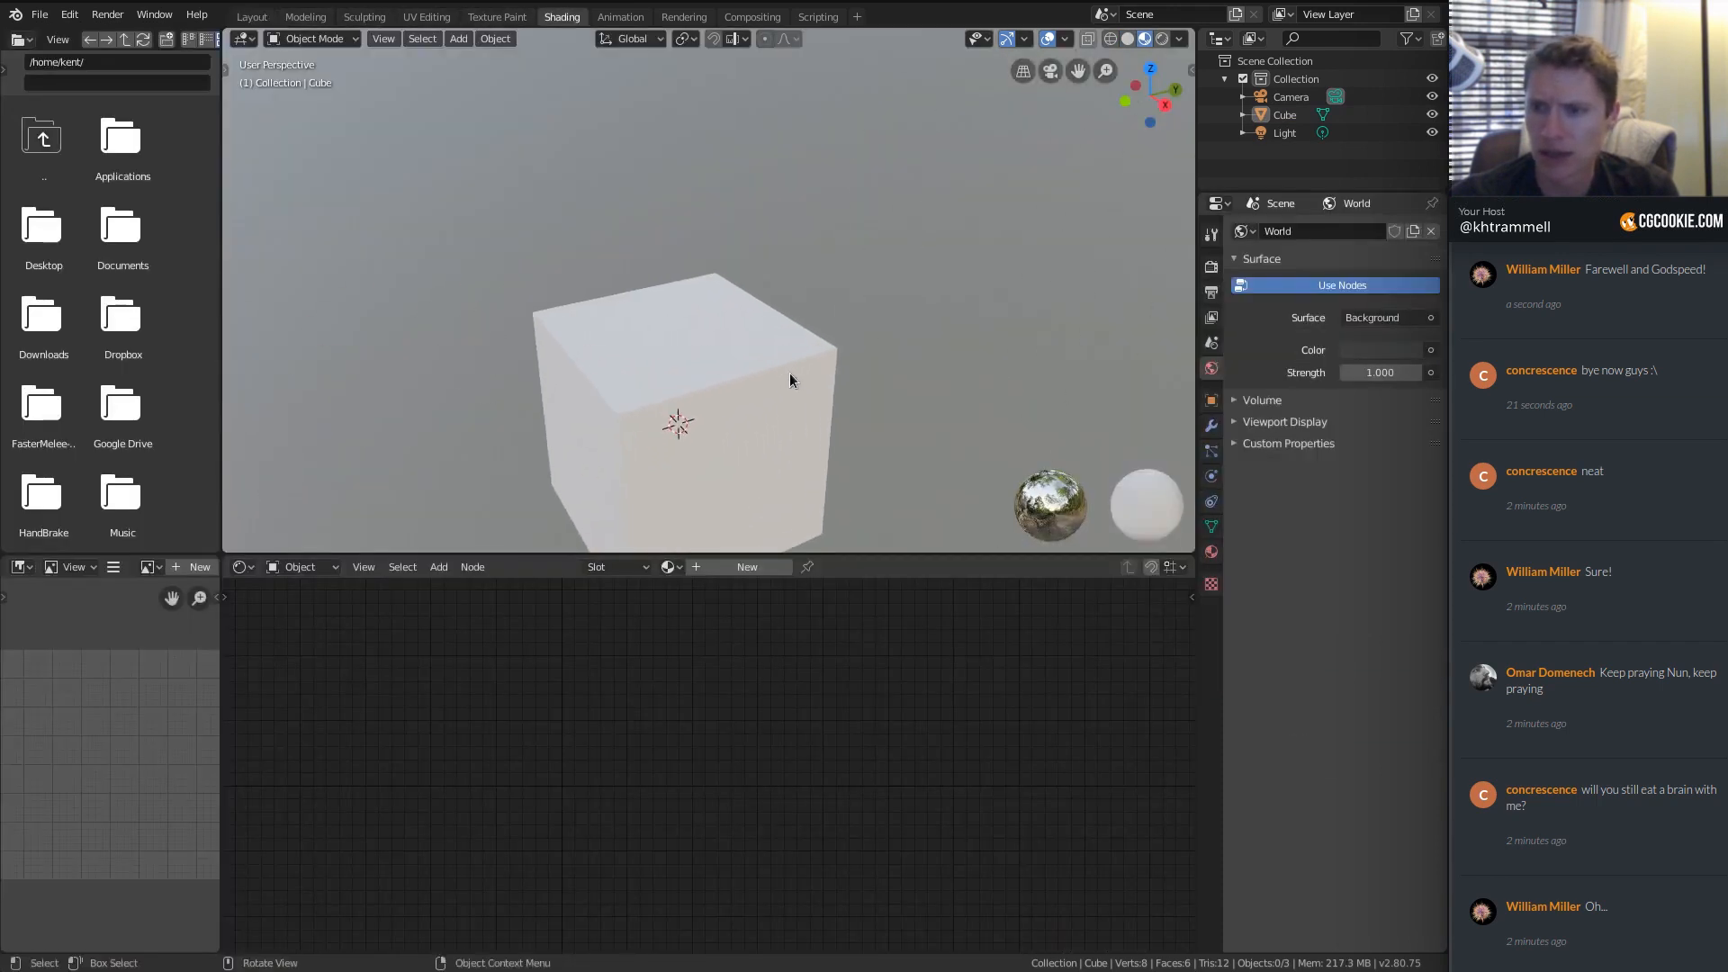
{"action": "left_click_drag", "start_coordinate": [227, 549], "coordinate": [117, 702]}
{"action": "middle_click_drag", "start_coordinate": [585, 335], "coordinate": [526, 310]}
{"action": "left_click", "coordinate": [40, 14]}
{"action": "mouse_move", "coordinate": [72, 67]}
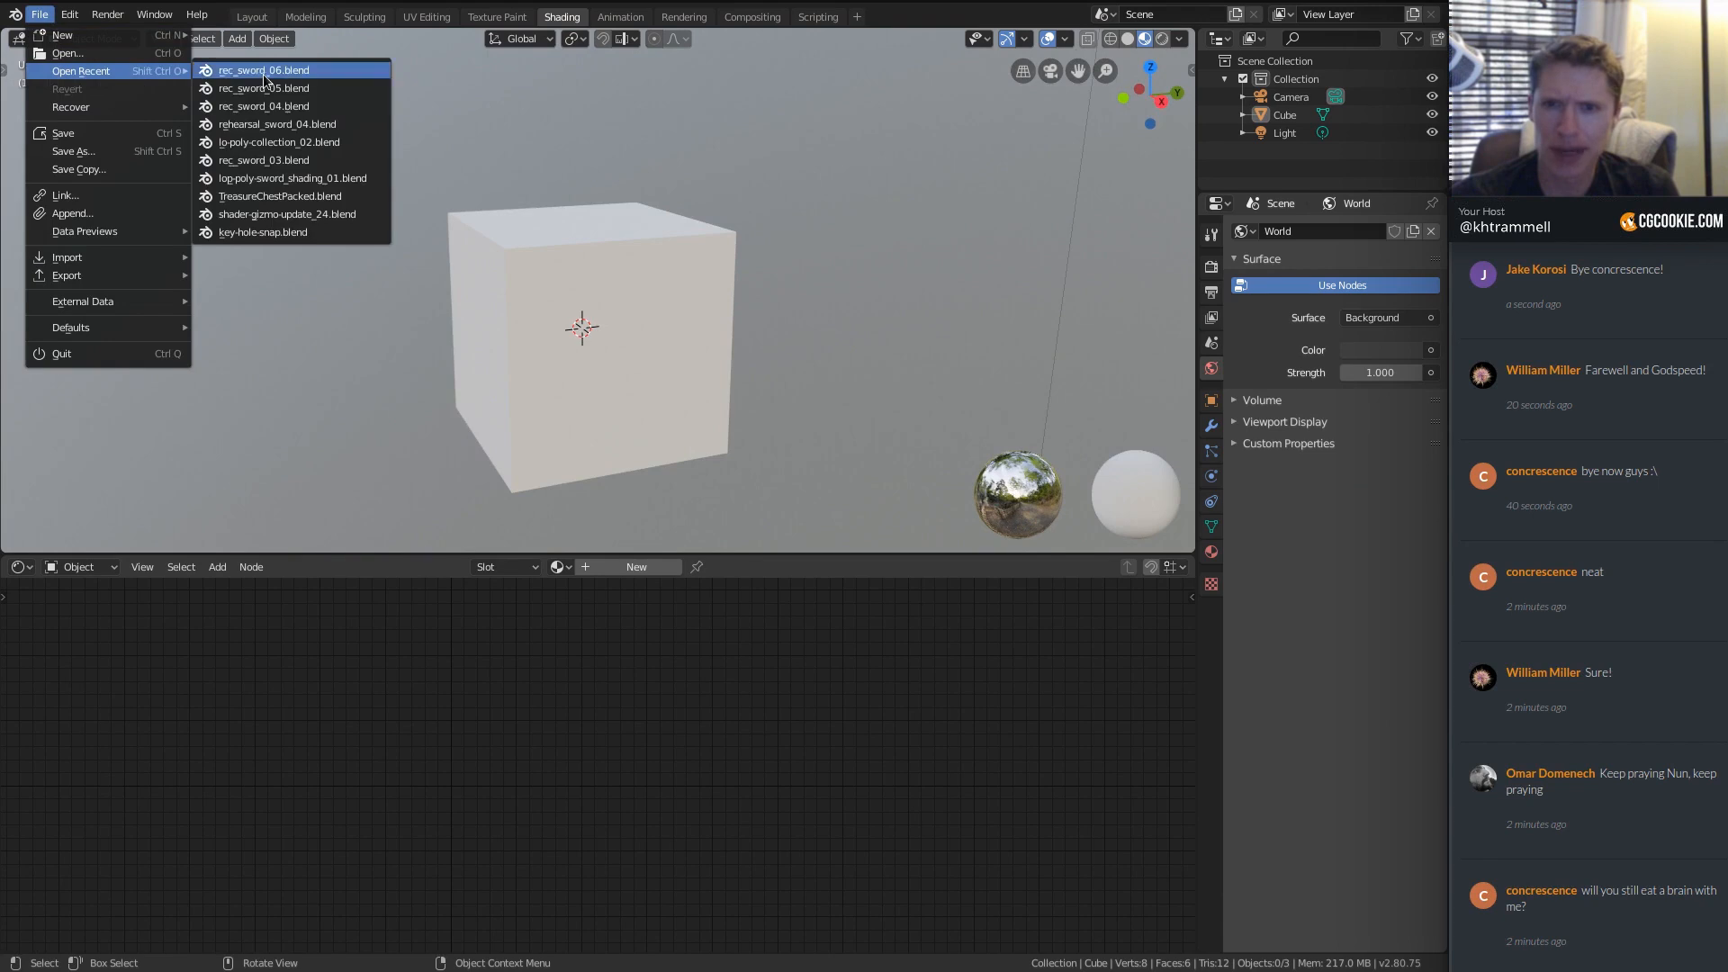
{"action": "left_click", "coordinate": [270, 67]}
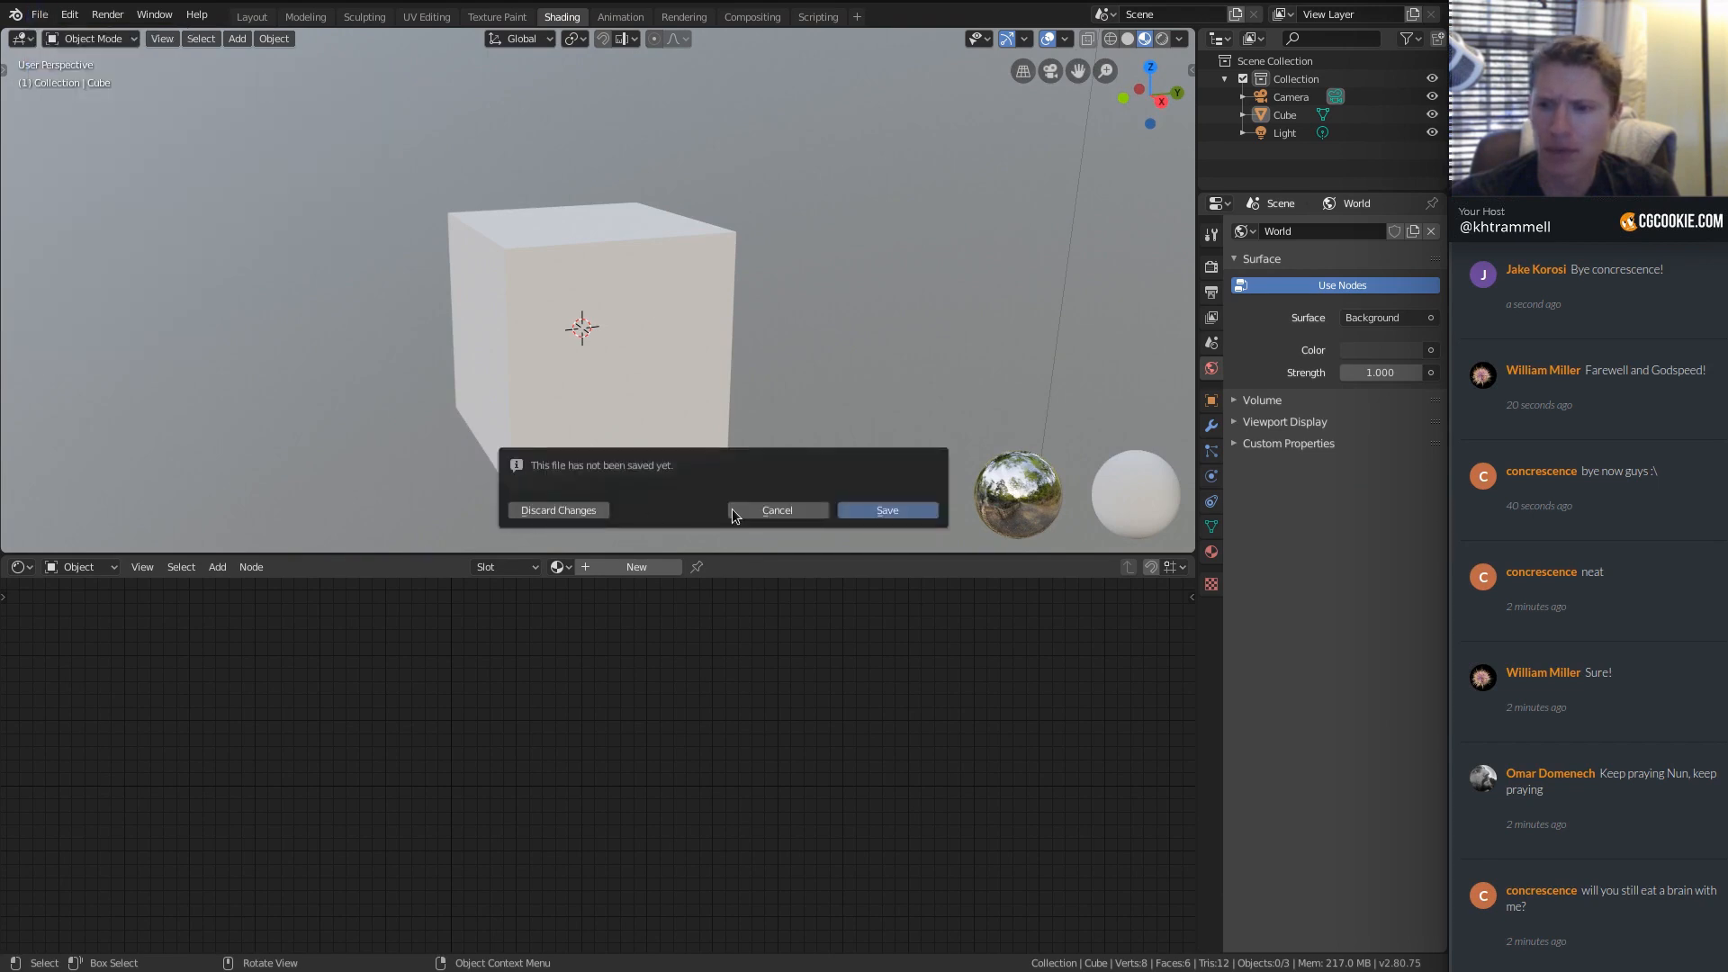
{"action": "left_click", "coordinate": [777, 510]}
Open the recent file rec_sword_05.blend, discarding the unsaved cube scene.
{"action": "left_click", "coordinate": [40, 15]}
{"action": "mouse_move", "coordinate": [81, 71]}
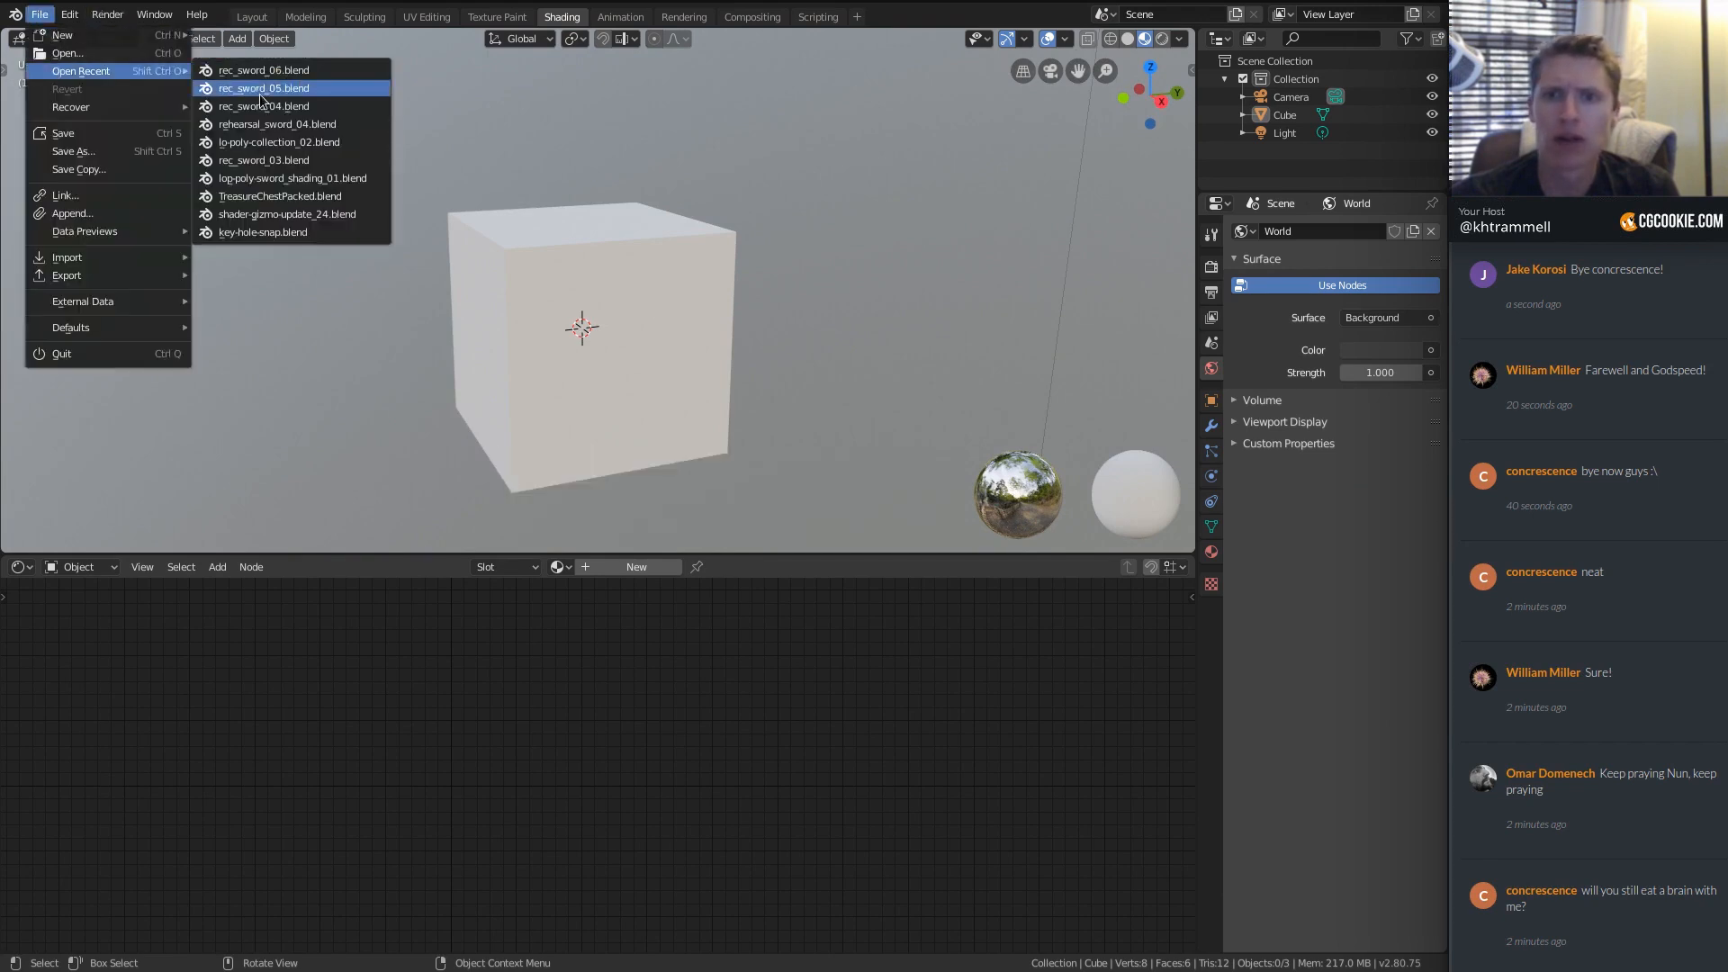
{"action": "left_click", "coordinate": [261, 90]}
{"action": "left_click", "coordinate": [555, 506]}
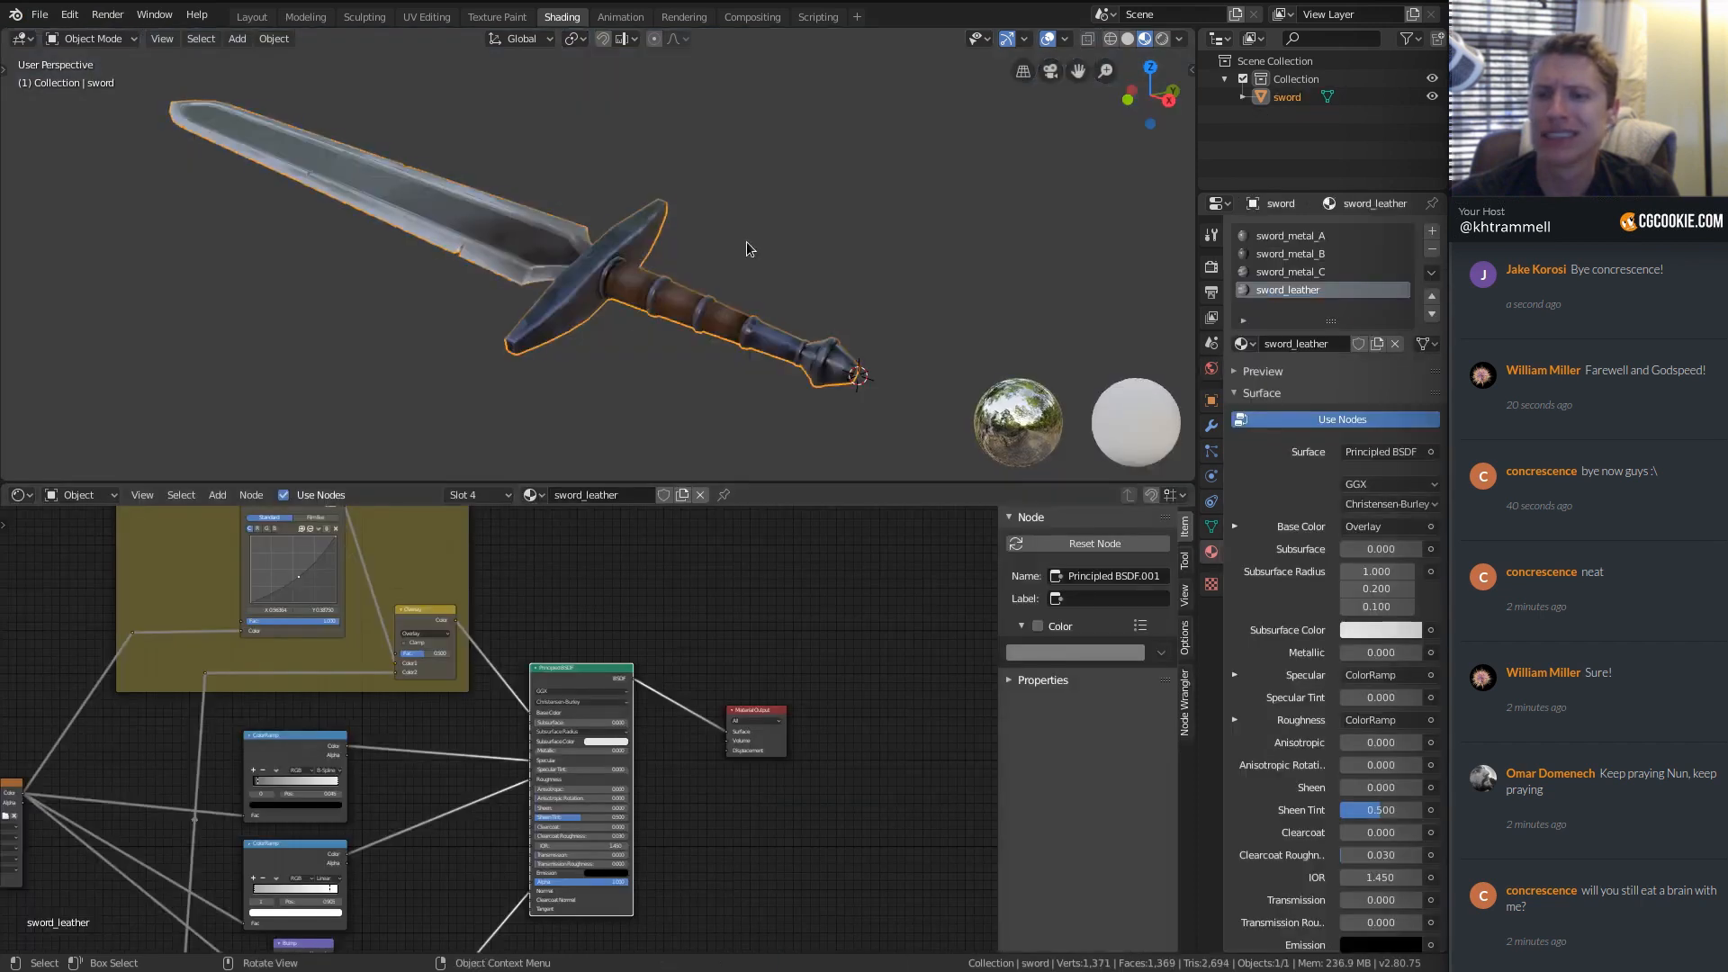
Show the sword_metal_A material's nodes and move its Image Texture node further away from the ColorRamp nodes.
{"action": "scroll", "coordinate": [466, 900], "scroll_direction": "down", "scroll_amount": 10}
{"action": "middle_click_drag", "start_coordinate": [137, 922], "coordinate": [498, 759]}
{"action": "scroll", "coordinate": [499, 761], "scroll_direction": "up", "scroll_amount": 3}
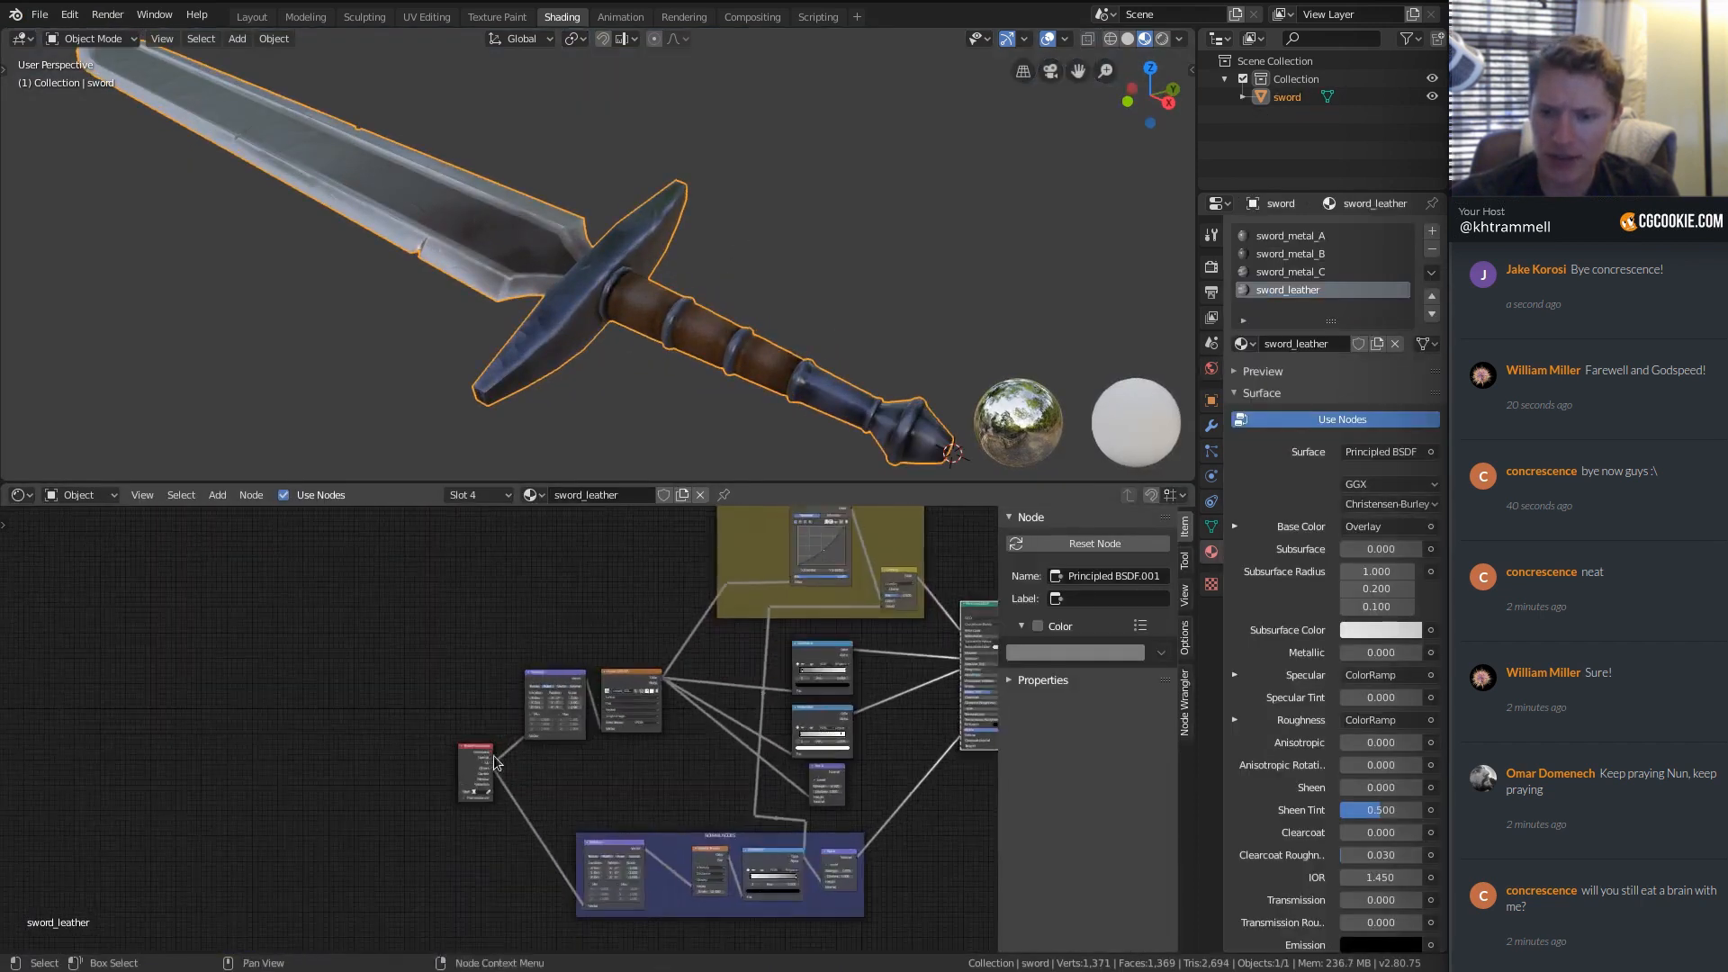
{"action": "left_click", "coordinate": [1310, 238]}
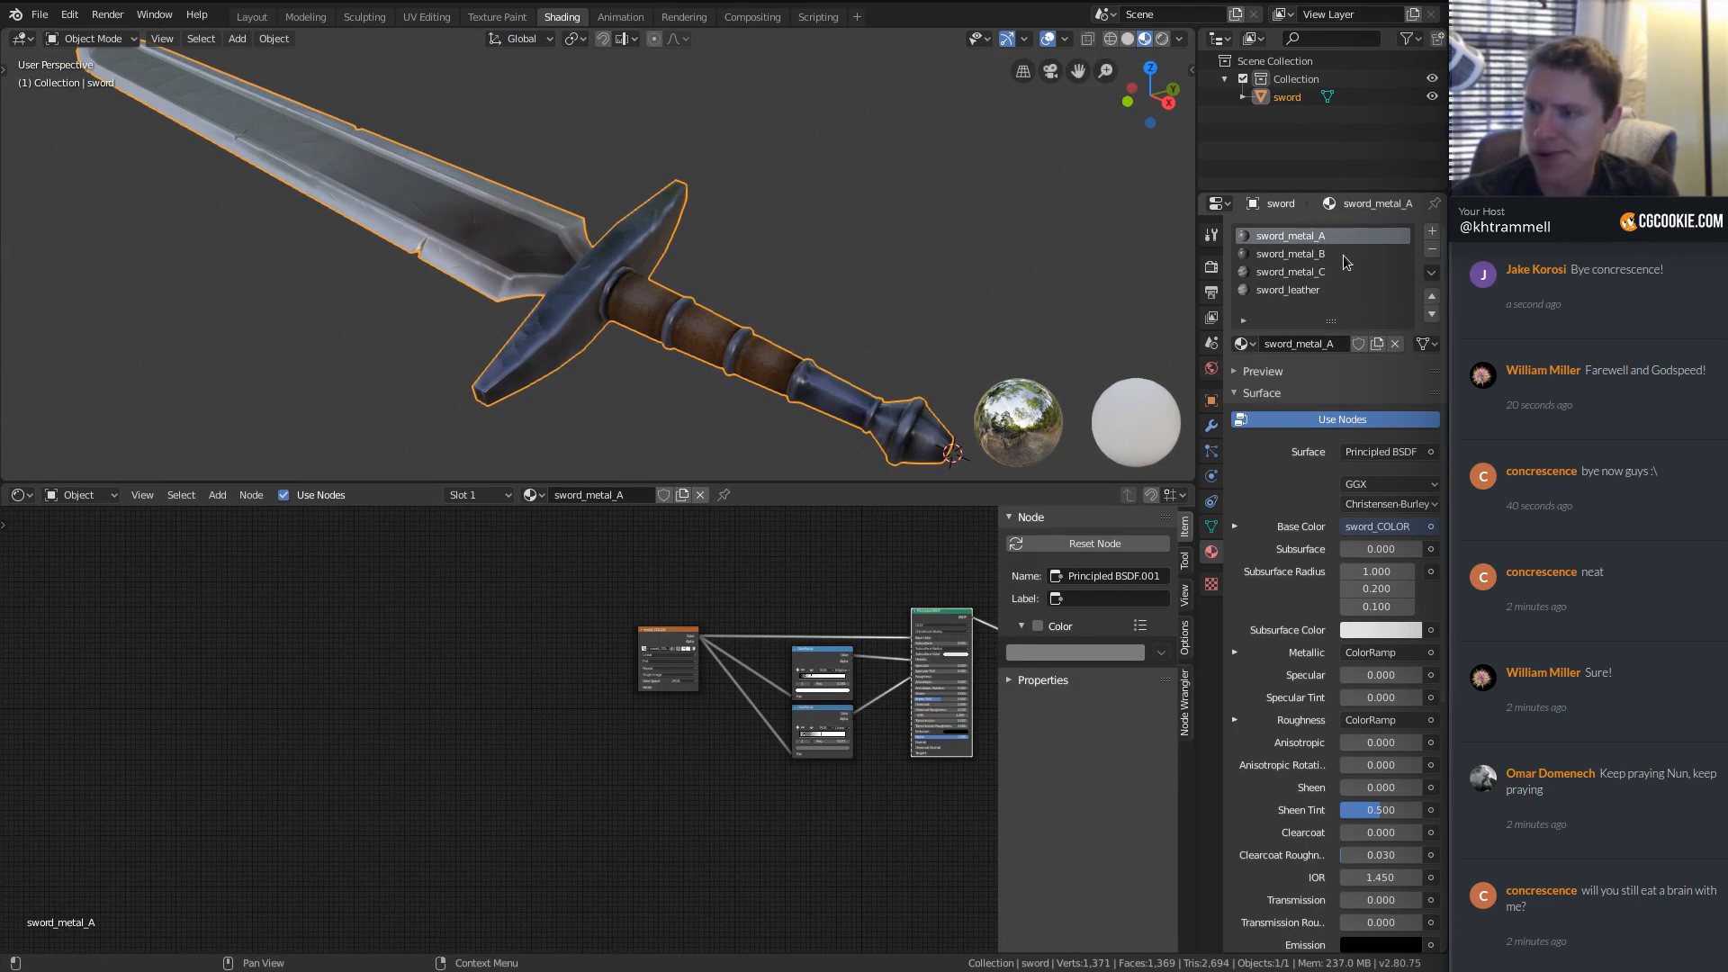
{"action": "middle_click_drag", "start_coordinate": [709, 618], "coordinate": [541, 688]}
{"action": "left_click", "coordinate": [590, 642]}
{"action": "key", "text": "g"}
{"action": "left_click", "coordinate": [522, 625]}
Preview the sword_COLOR texture directly on the sword through a Viewer shader.
{"action": "middle_click_drag", "start_coordinate": [523, 626], "coordinate": [551, 704], "text": "ctrl"}
{"action": "middle_click_drag", "start_coordinate": [644, 549], "coordinate": [450, 703], "text": "shift"}
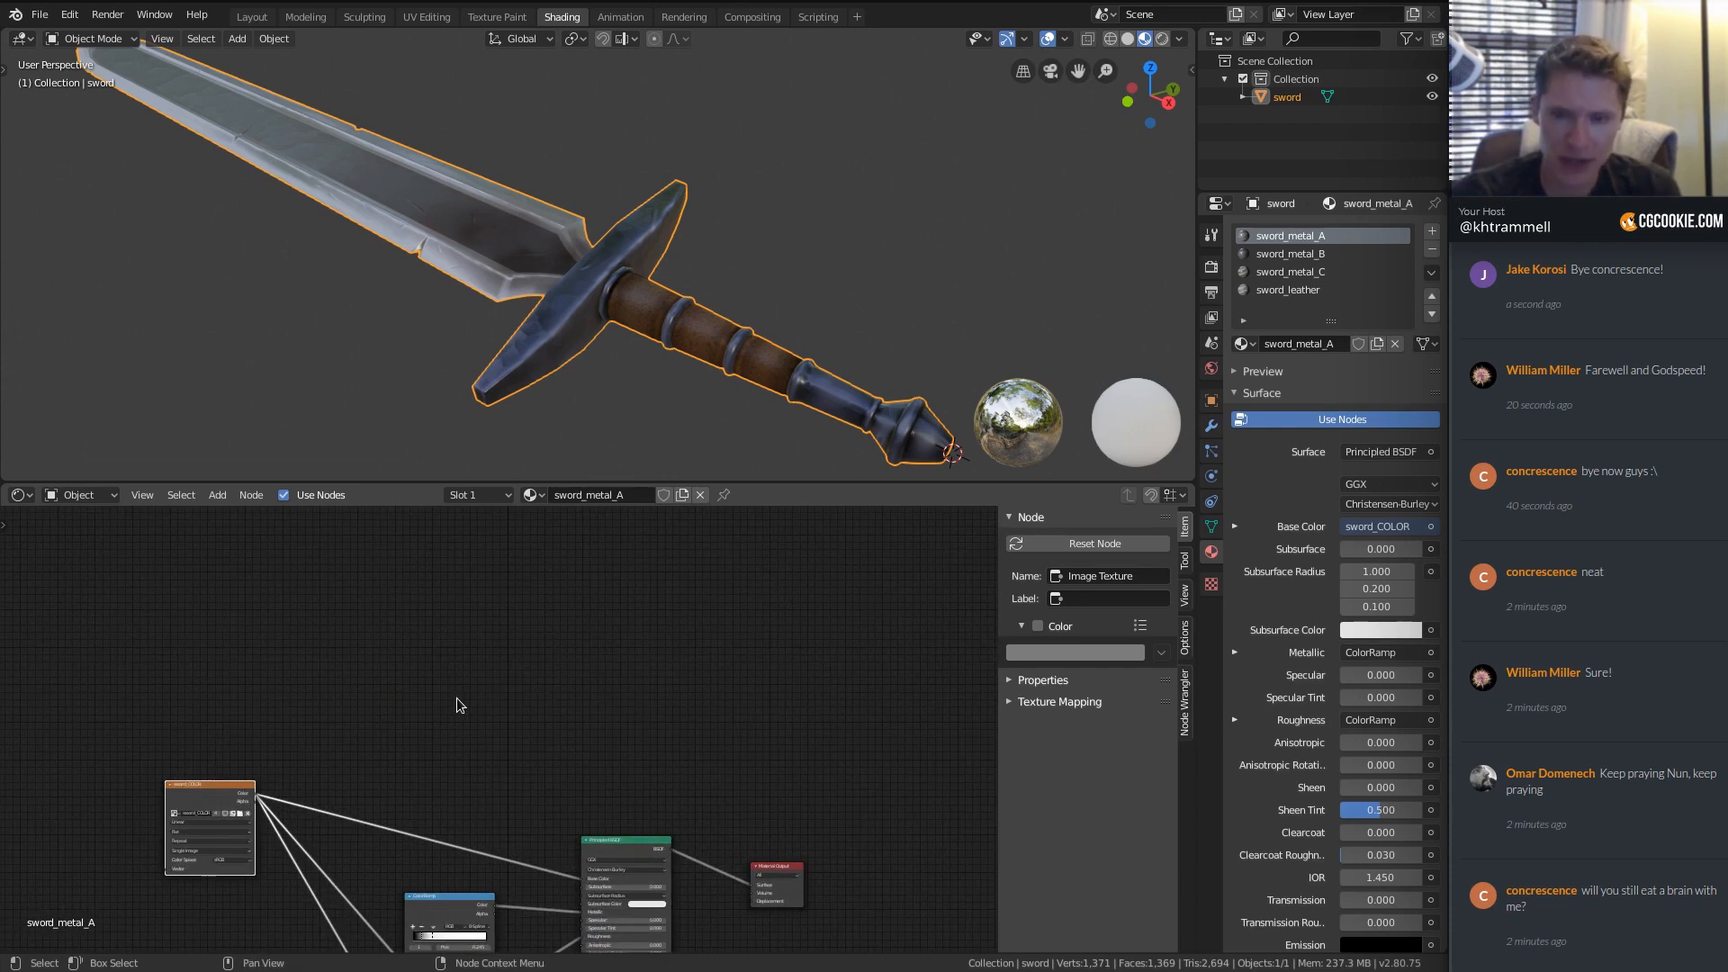
{"action": "middle_click_drag", "start_coordinate": [467, 748], "coordinate": [453, 686], "text": "shift"}
{"action": "left_click", "coordinate": [236, 787], "text": "ctrl+shift"}
{"action": "middle_click_drag", "start_coordinate": [586, 268], "coordinate": [634, 261], "text": "ctrl"}
Remove the sword_leather, sword_metal_C and sword_metal_B material slots, keeping only sword_metal_A.
{"action": "left_click", "coordinate": [1347, 273]}
{"action": "left_click", "coordinate": [1330, 291]}
{"action": "left_click", "coordinate": [1432, 250]}
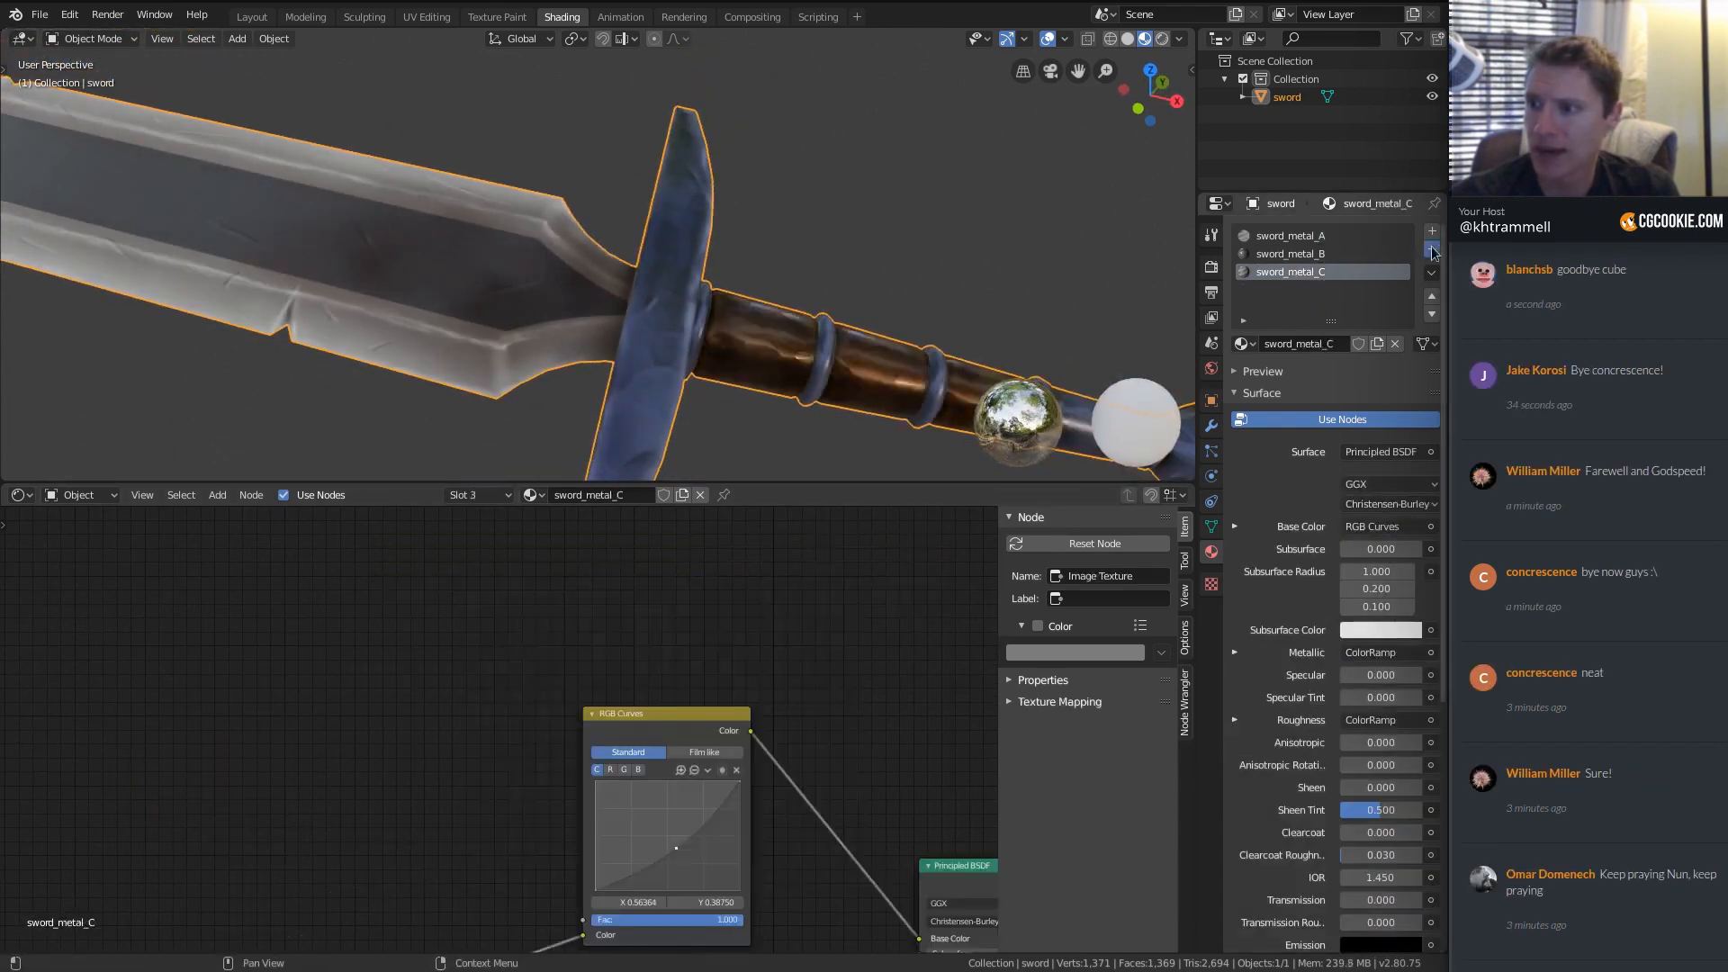
{"action": "left_click", "coordinate": [1432, 249]}
{"action": "left_click", "coordinate": [1432, 249]}
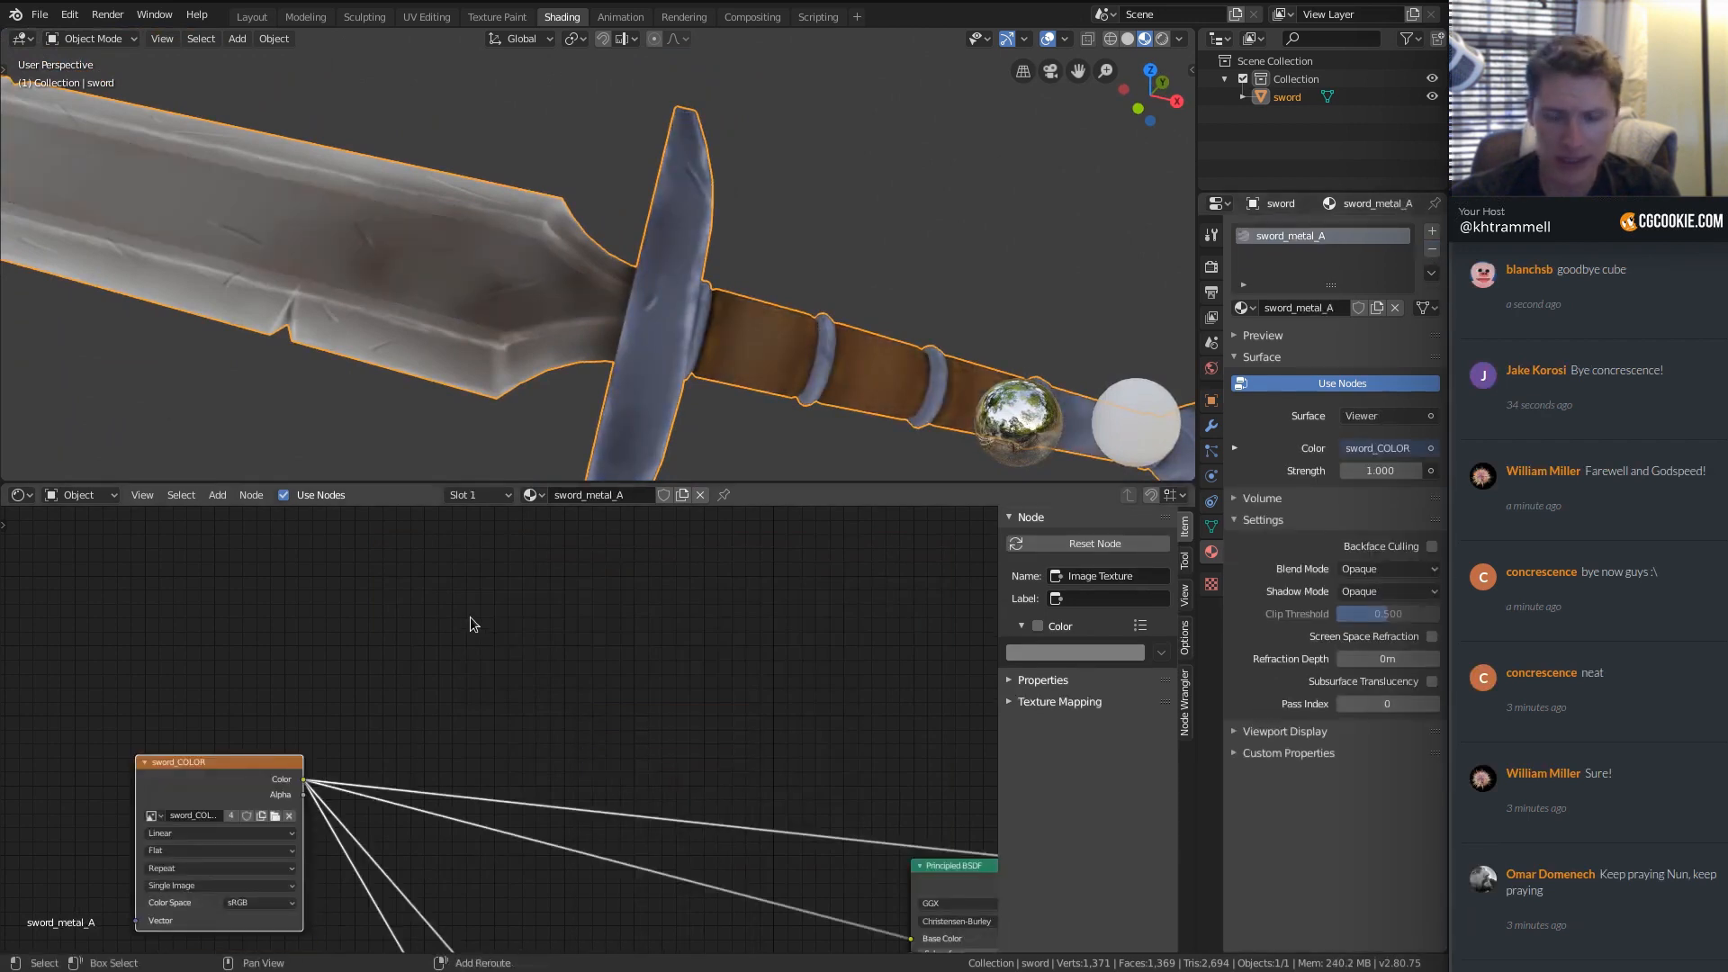
Add Texture Coordinate and Mapping nodes feeding the sword_COLOR texture's vector input.
{"action": "key", "text": "shift+a"}
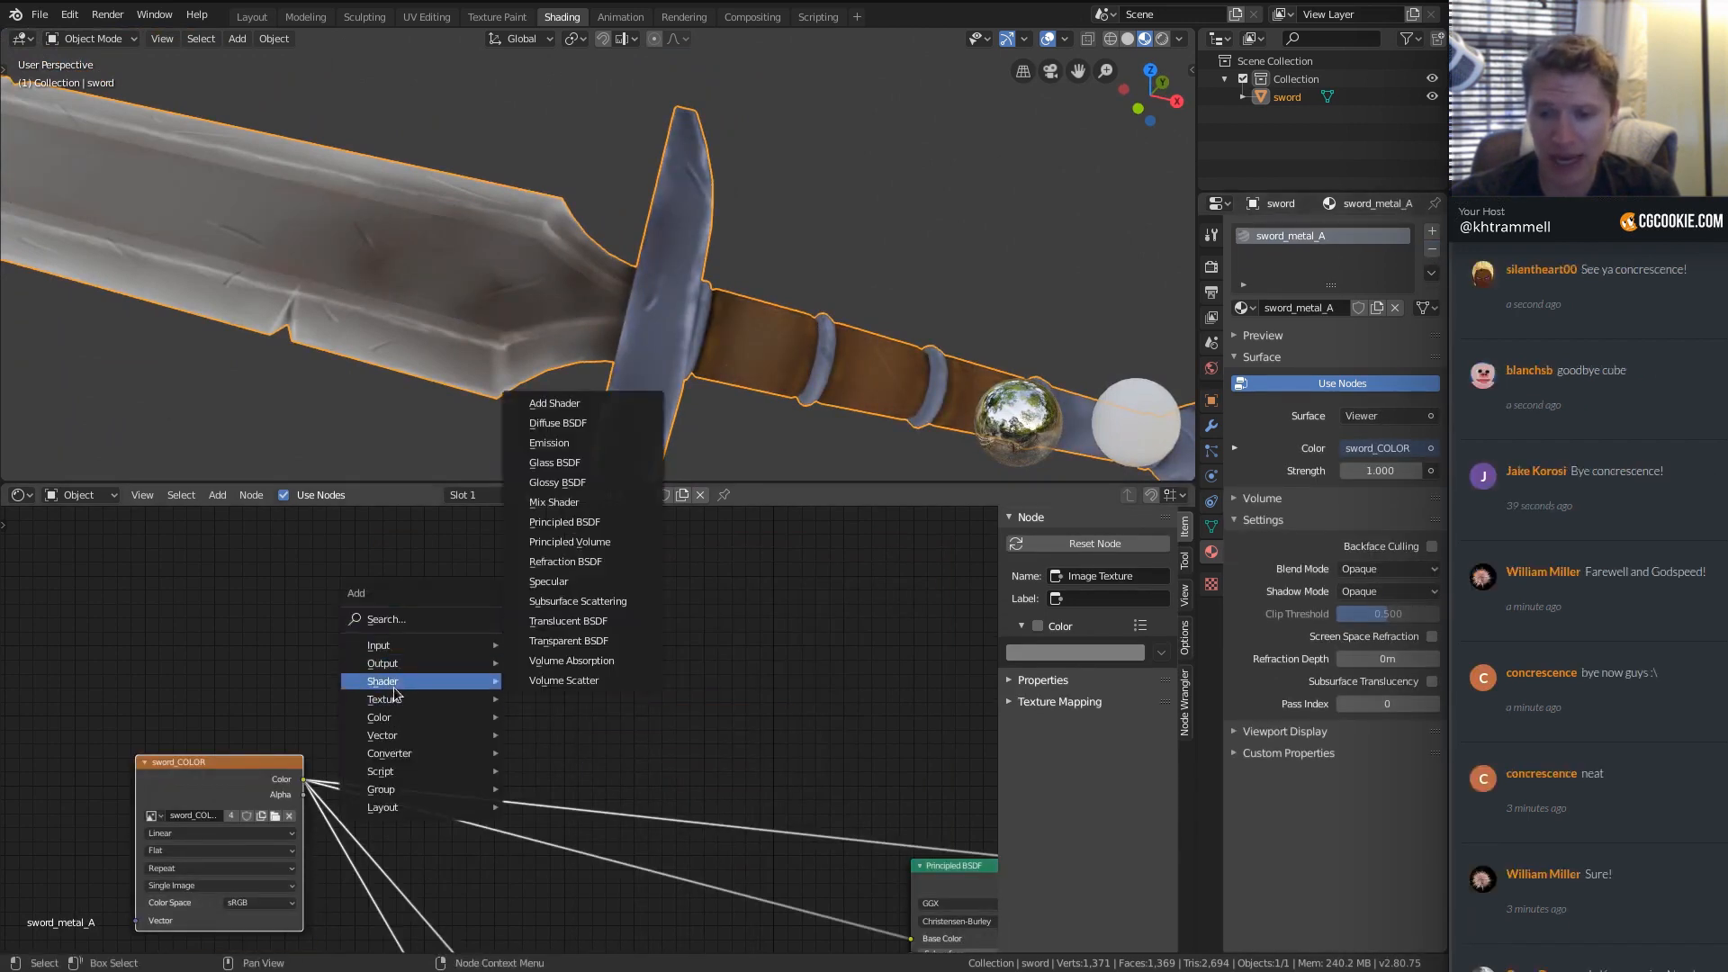
{"action": "mouse_move", "coordinate": [385, 723]}
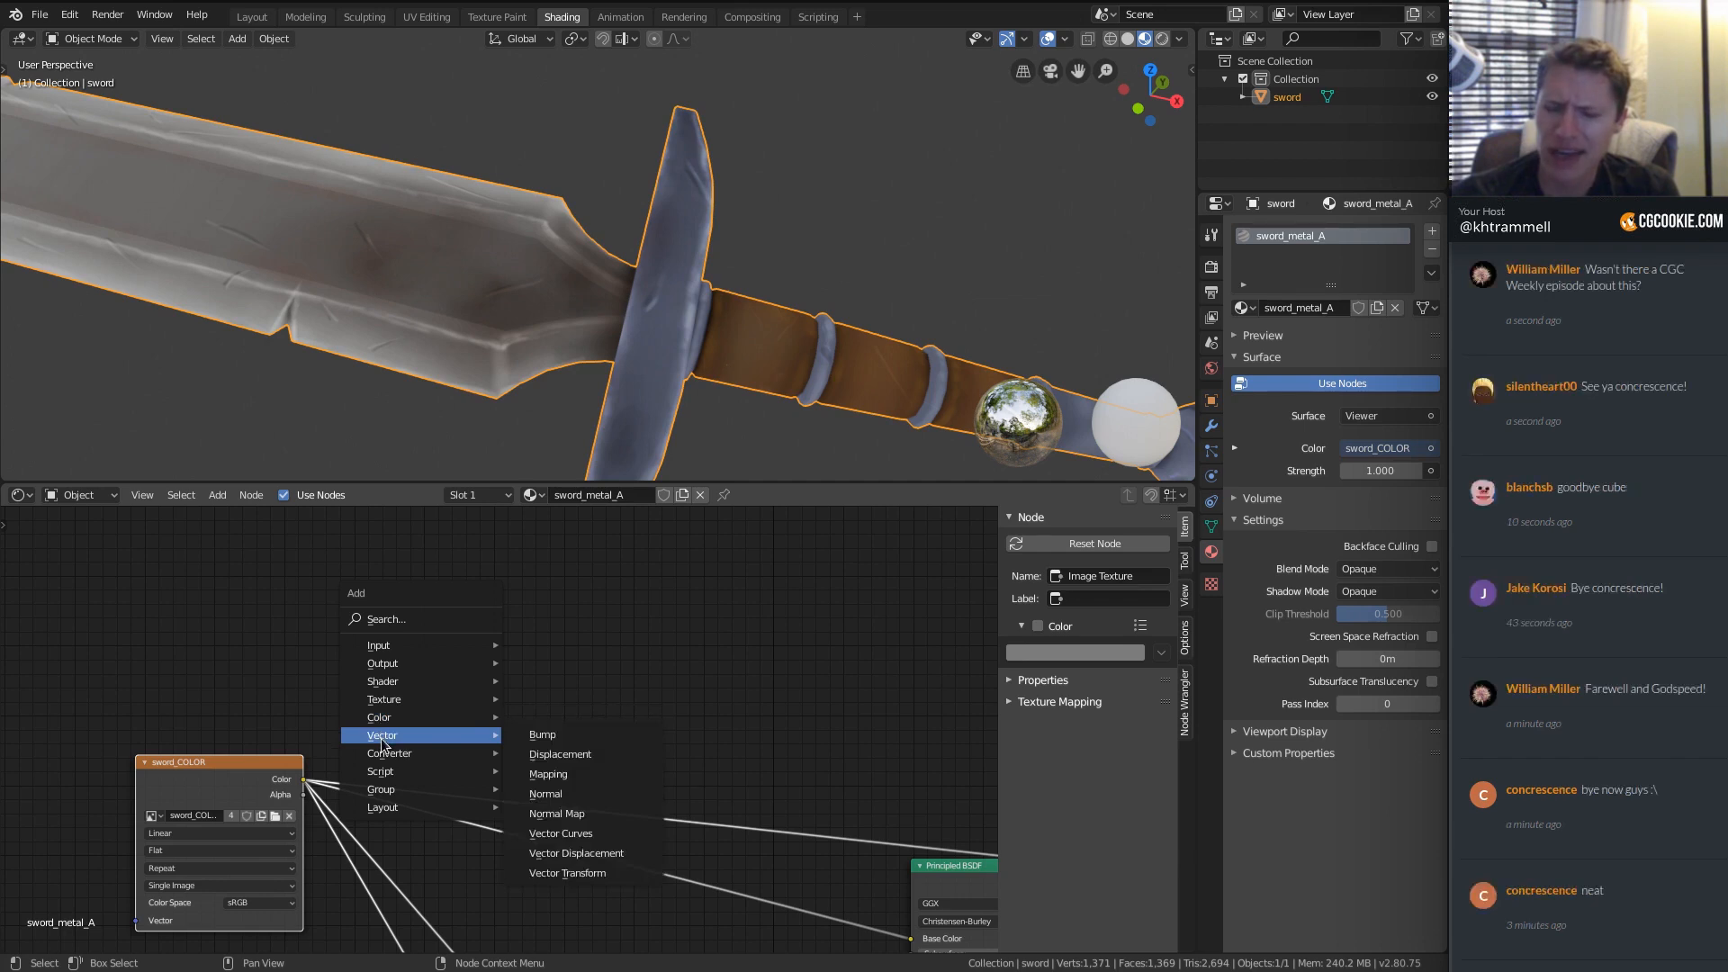
{"action": "middle_click_drag", "start_coordinate": [198, 767], "coordinate": [551, 717]}
{"action": "key", "text": "ctrl+t"}
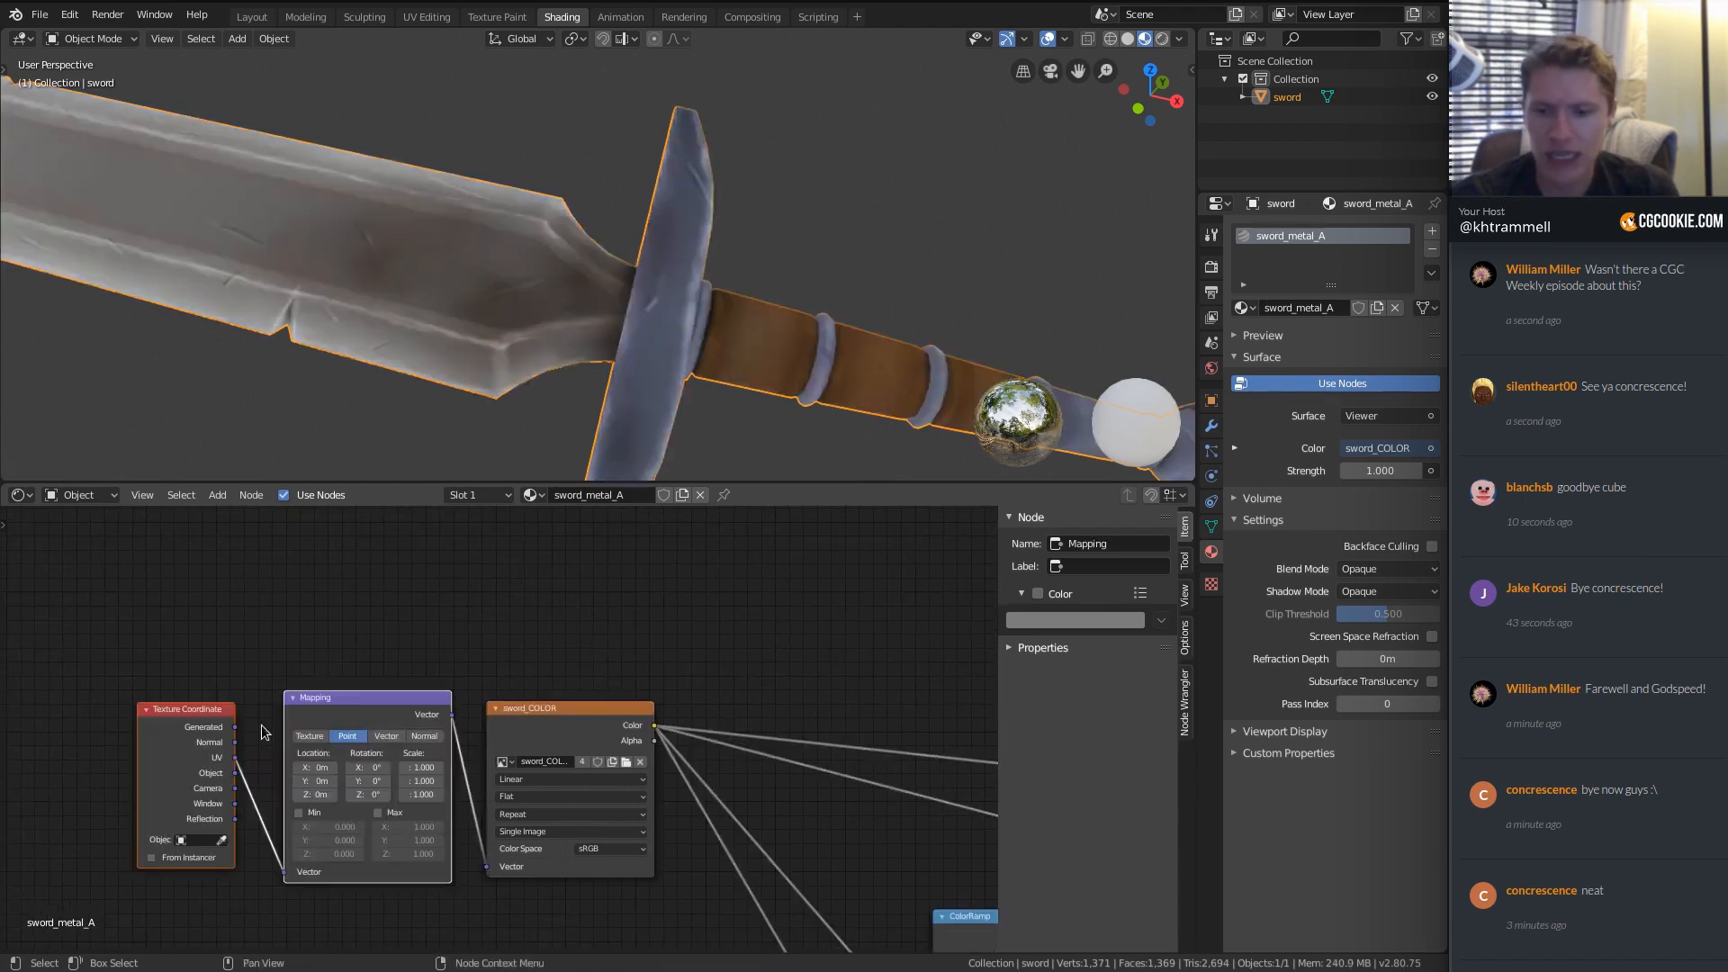
Spread the Texture Coordinate and Mapping nodes out in front of the sword_COLOR texture node.
{"action": "left_click_drag", "start_coordinate": [200, 711], "coordinate": [53, 695]}
{"action": "left_click", "coordinate": [88, 679]}
{"action": "left_click", "coordinate": [60, 688]}
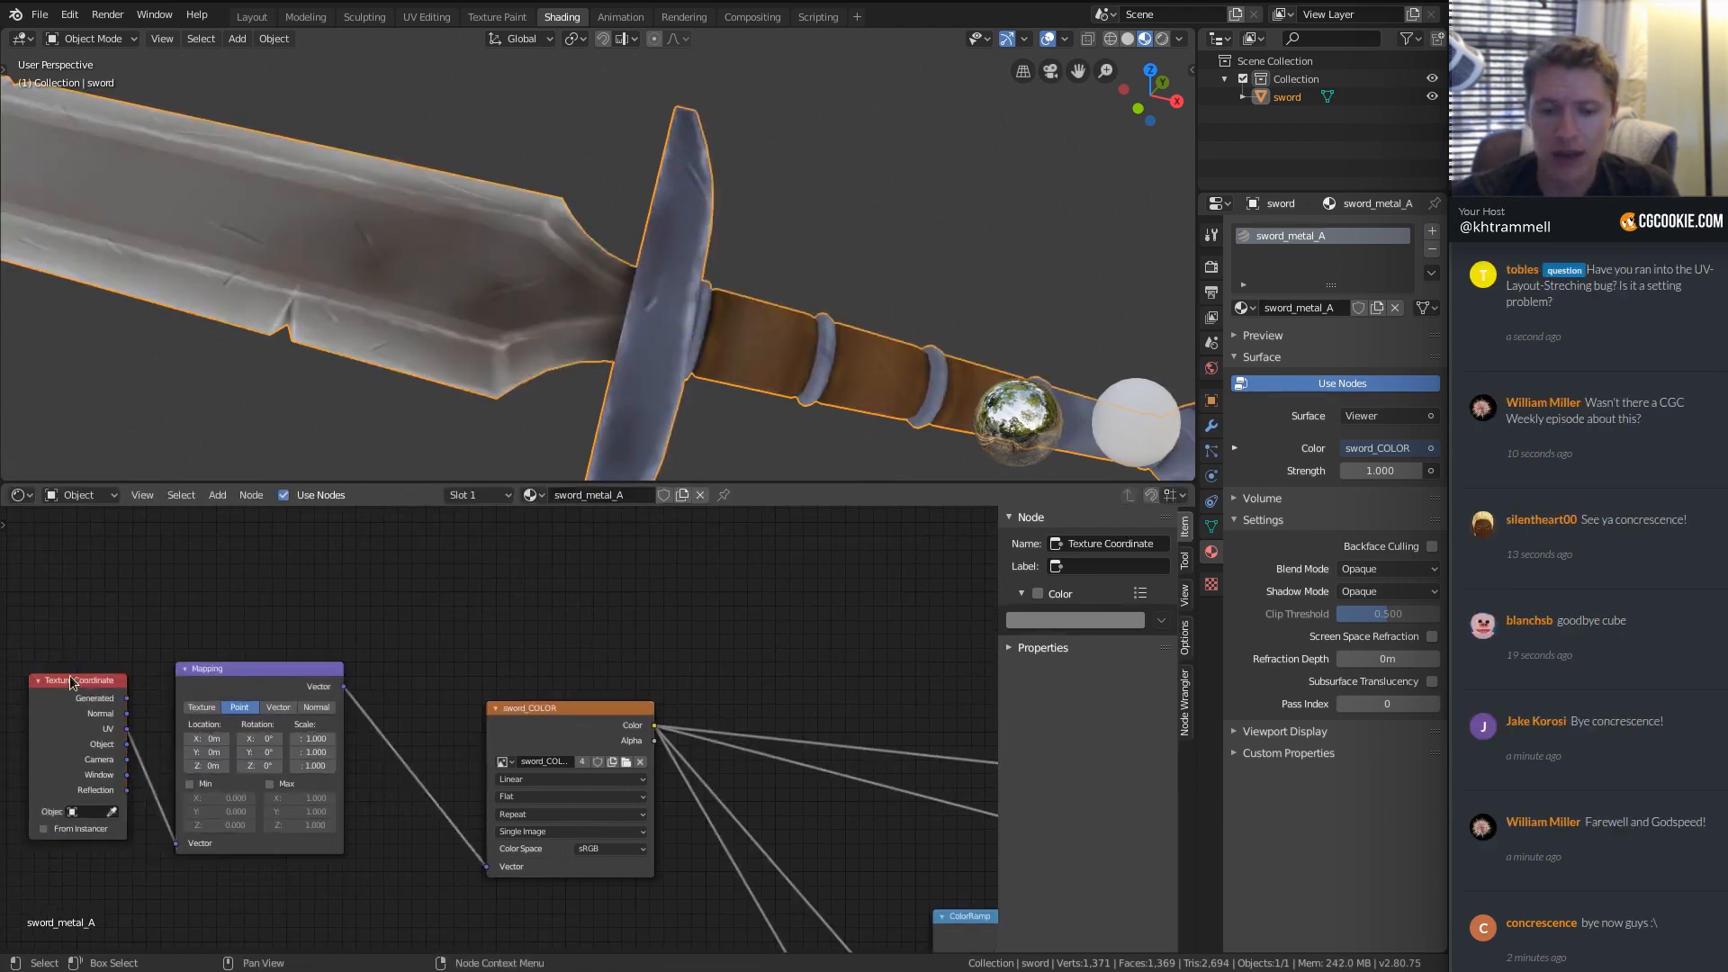
{"action": "key", "text": "g"}
{"action": "left_click", "coordinate": [978, 695]}
{"action": "middle_click_drag", "start_coordinate": [453, 602], "coordinate": [750, 593]}
{"action": "scroll", "coordinate": [382, 702], "scroll_direction": "up", "scroll_amount": 2}
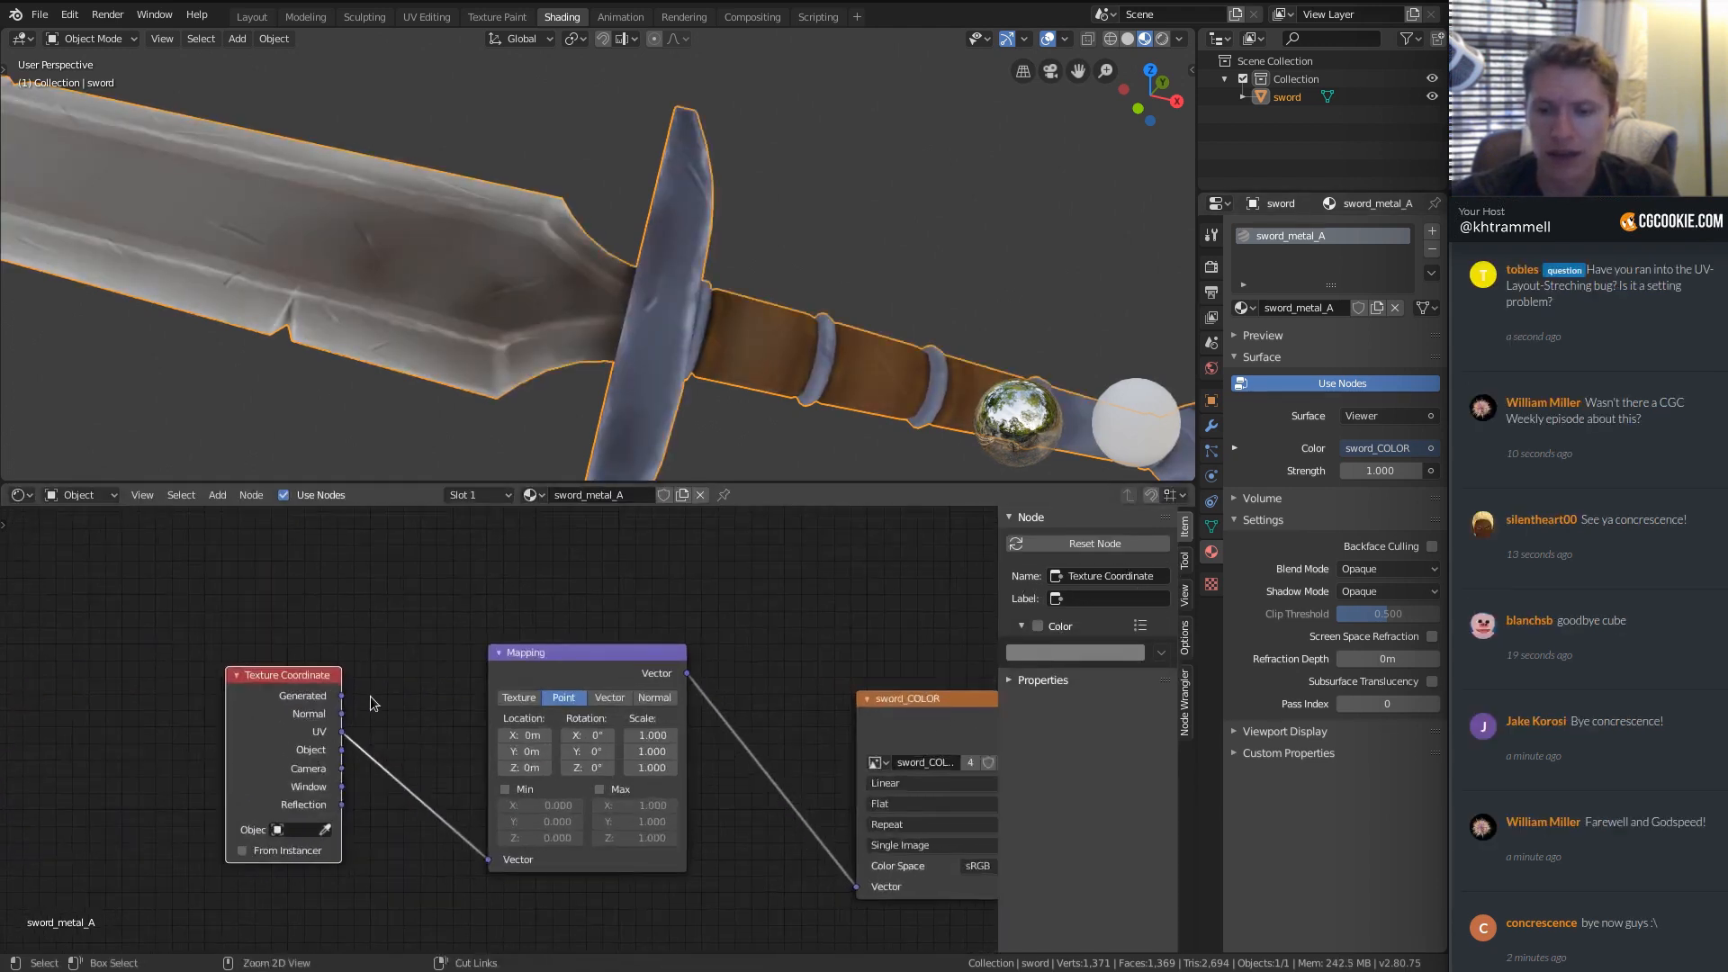
{"action": "mouse_move", "coordinate": [596, 652]}
{"action": "left_mouse_down"}
{"action": "mouse_move", "coordinate": [567, 652]}
{"action": "mouse_move", "coordinate": [600, 648]}
{"action": "left_mouse_up"}
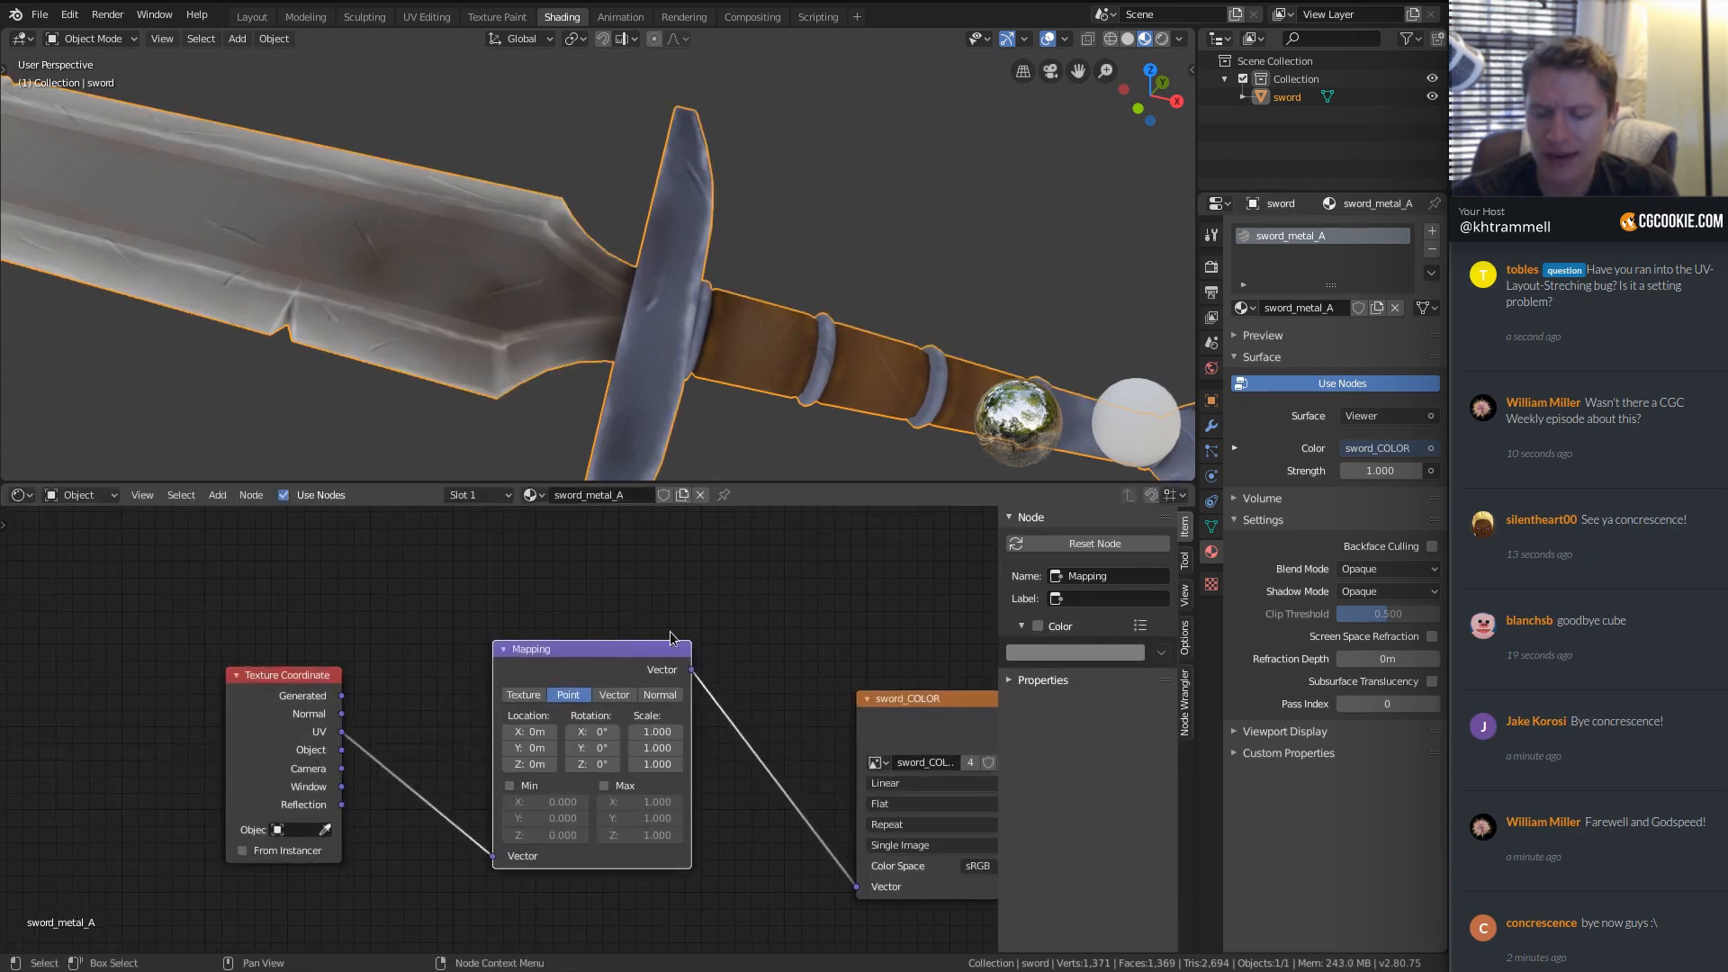
{"action": "scroll", "coordinate": [617, 674], "scroll_direction": "up", "scroll_amount": 5, "text": "shift"}
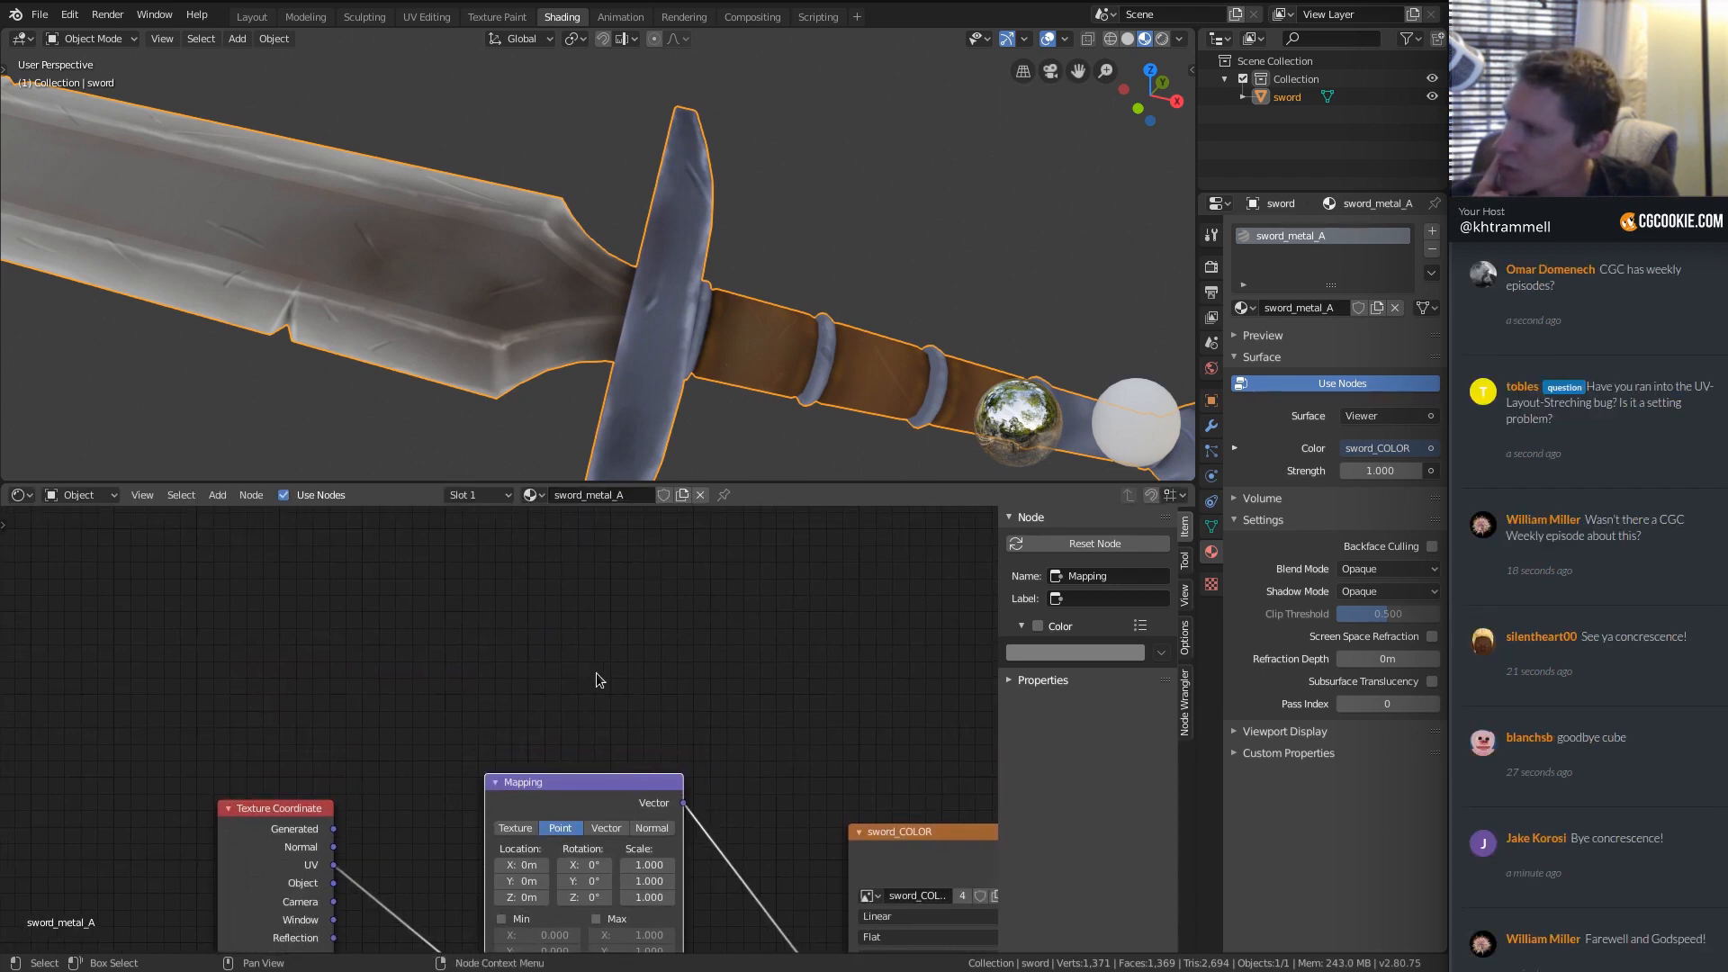
Delete the Mapping node while keeping its link intact, and add a Noise Texture node below the Texture Coordinate node.
{"action": "middle_click_drag", "start_coordinate": [565, 699], "coordinate": [529, 588]}
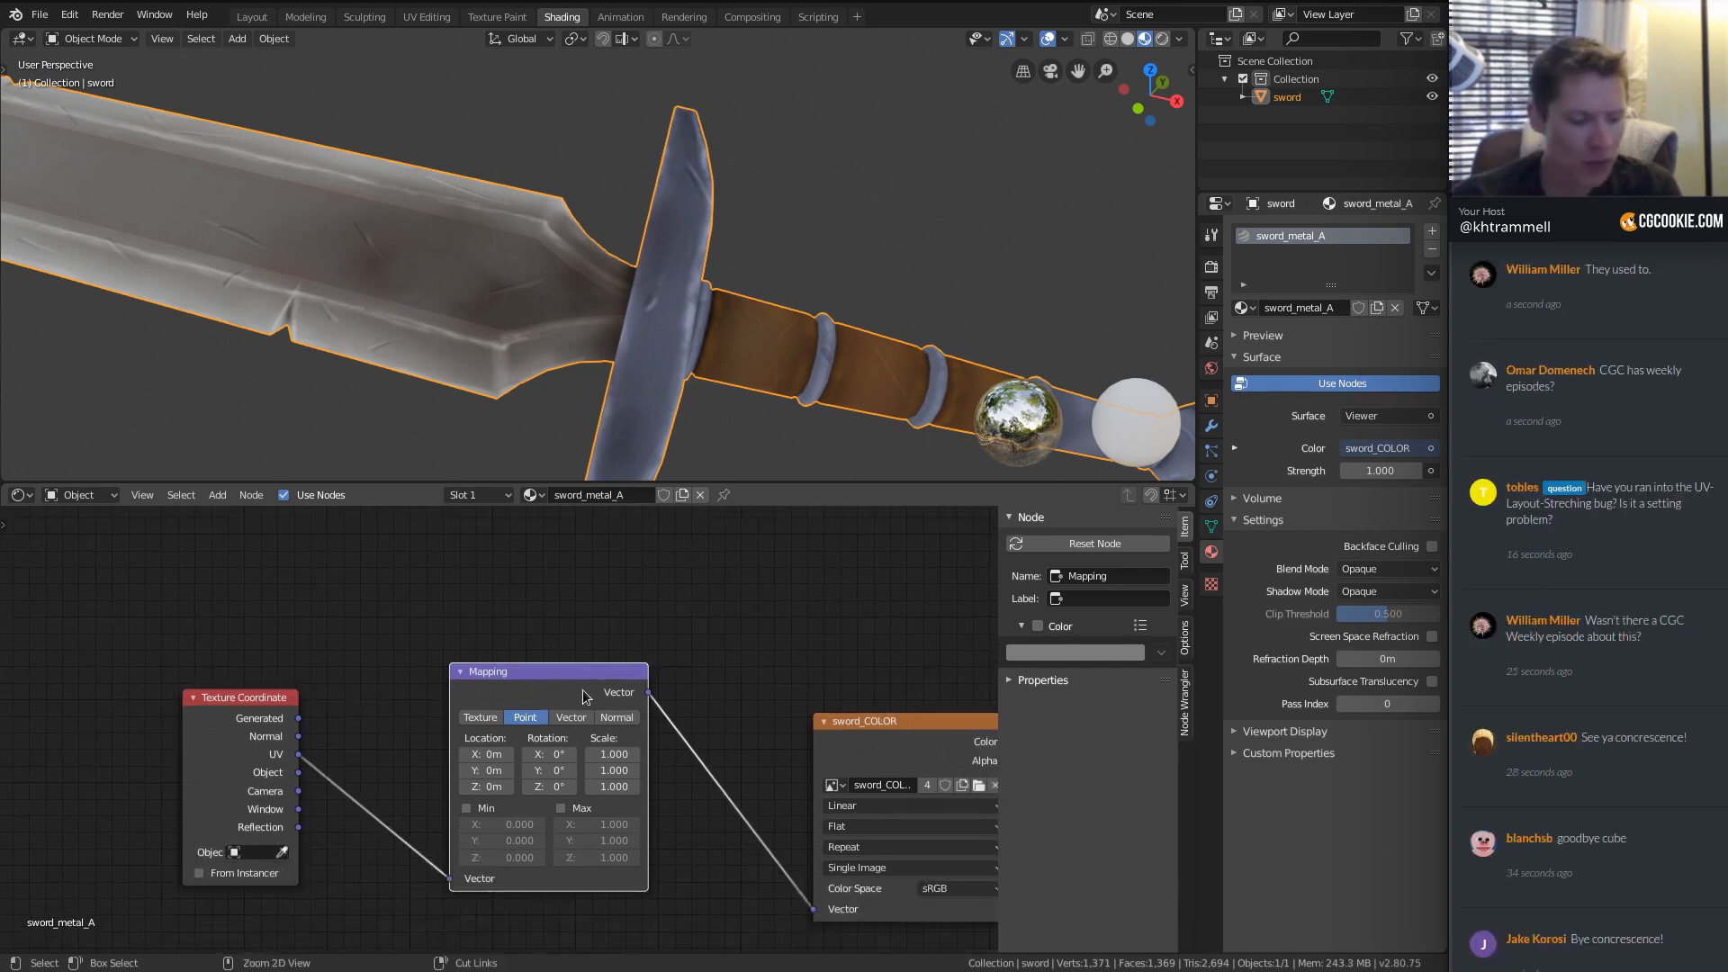
{"action": "key", "text": "ctrl+x"}
{"action": "scroll", "coordinate": [559, 772], "scroll_direction": "down", "scroll_amount": 4, "text": "shift"}
{"action": "key", "text": "shift+a"}
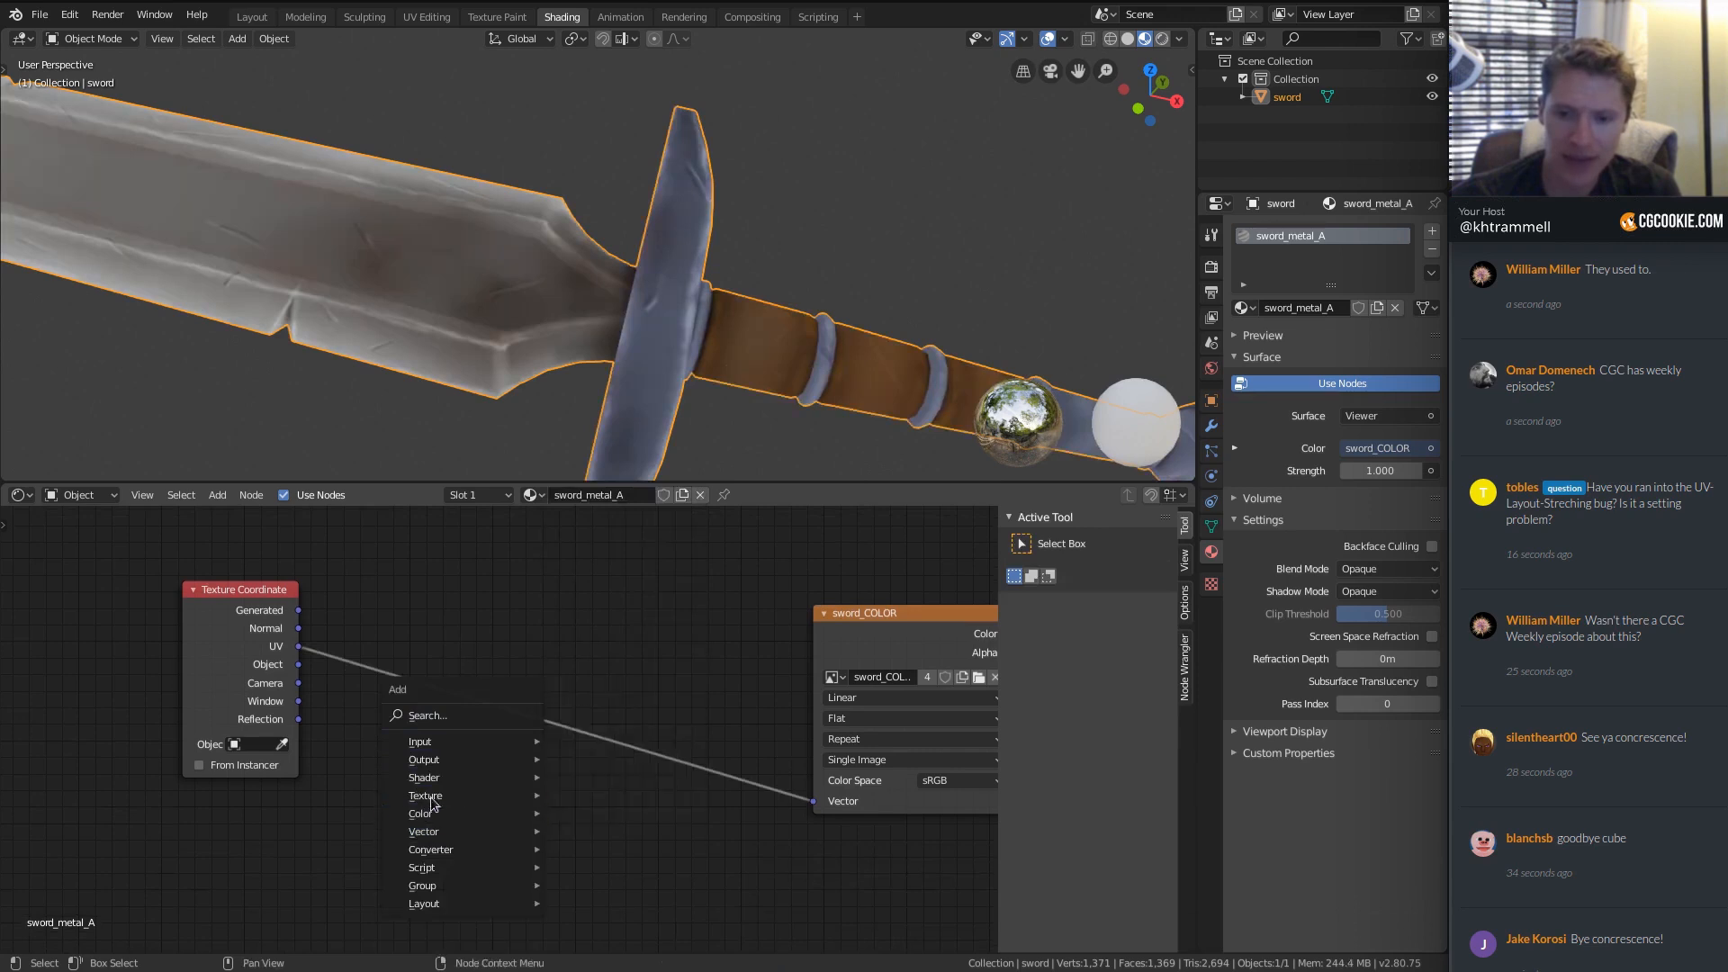
{"action": "left_click", "coordinate": [618, 710]}
{"action": "left_click", "coordinate": [273, 826]}
Insert a MixRGB node into the link between the Texture Coordinate's UV output and the sword_COLOR texture's vector input.
{"action": "key", "text": "shift+a"}
{"action": "mouse_move", "coordinate": [468, 666]}
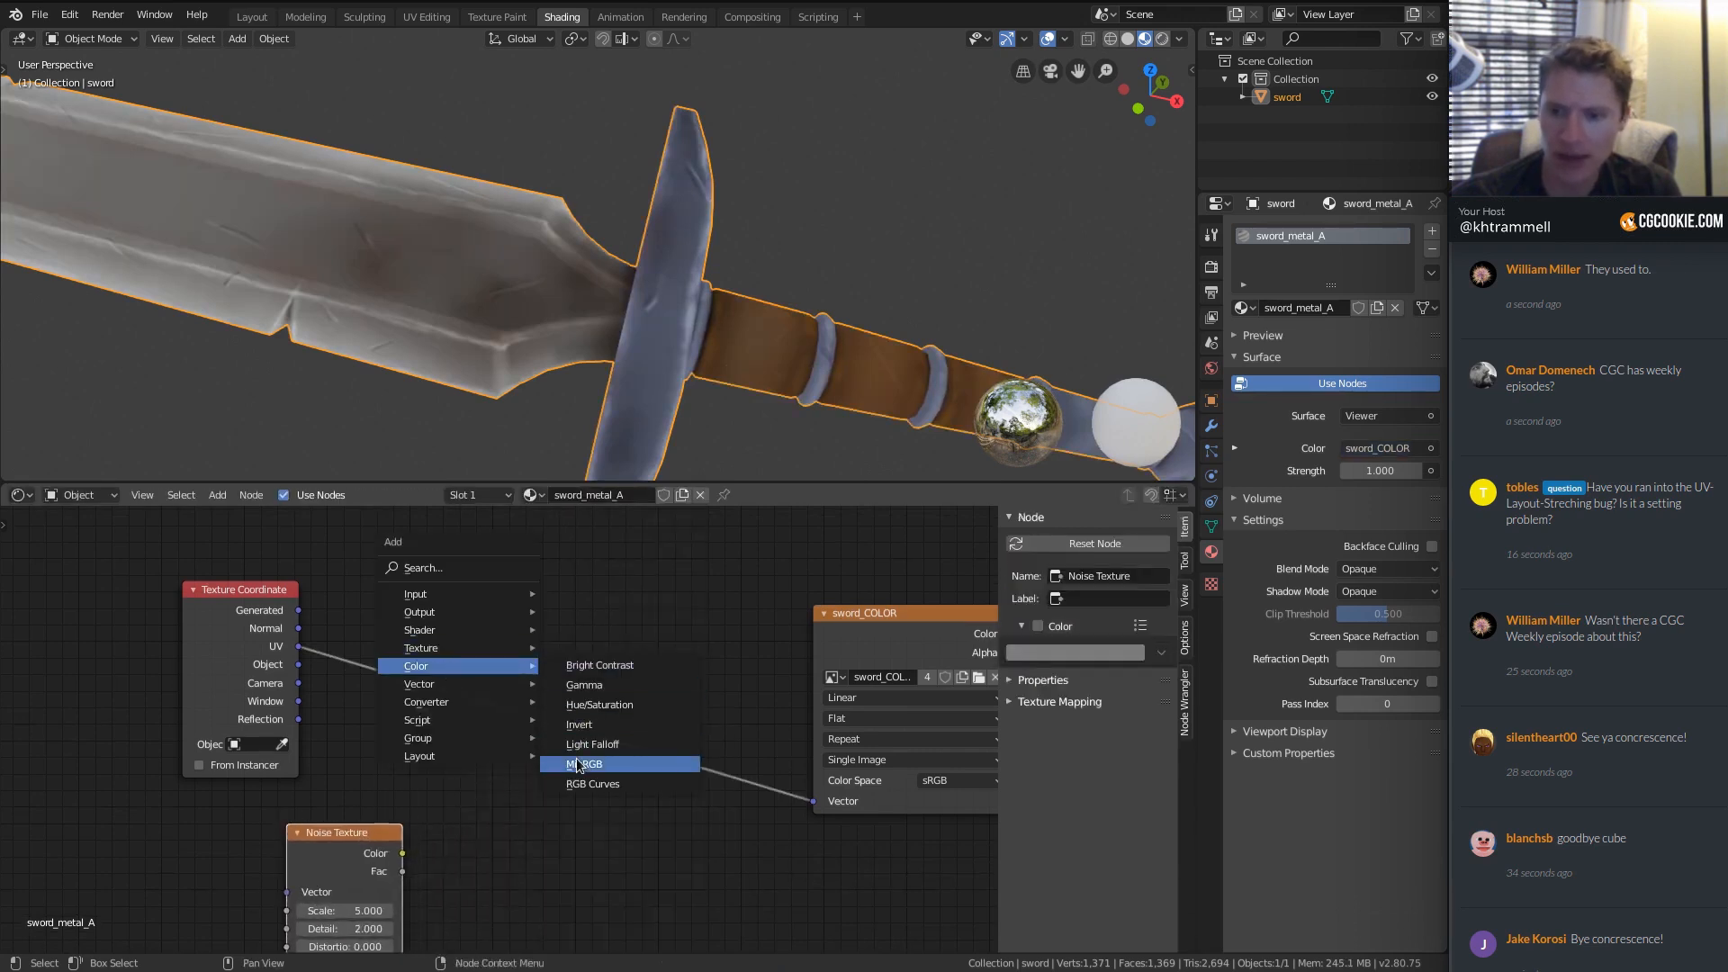
{"action": "left_click", "coordinate": [558, 711]}
{"action": "middle_click_drag", "start_coordinate": [479, 705], "coordinate": [497, 619]}
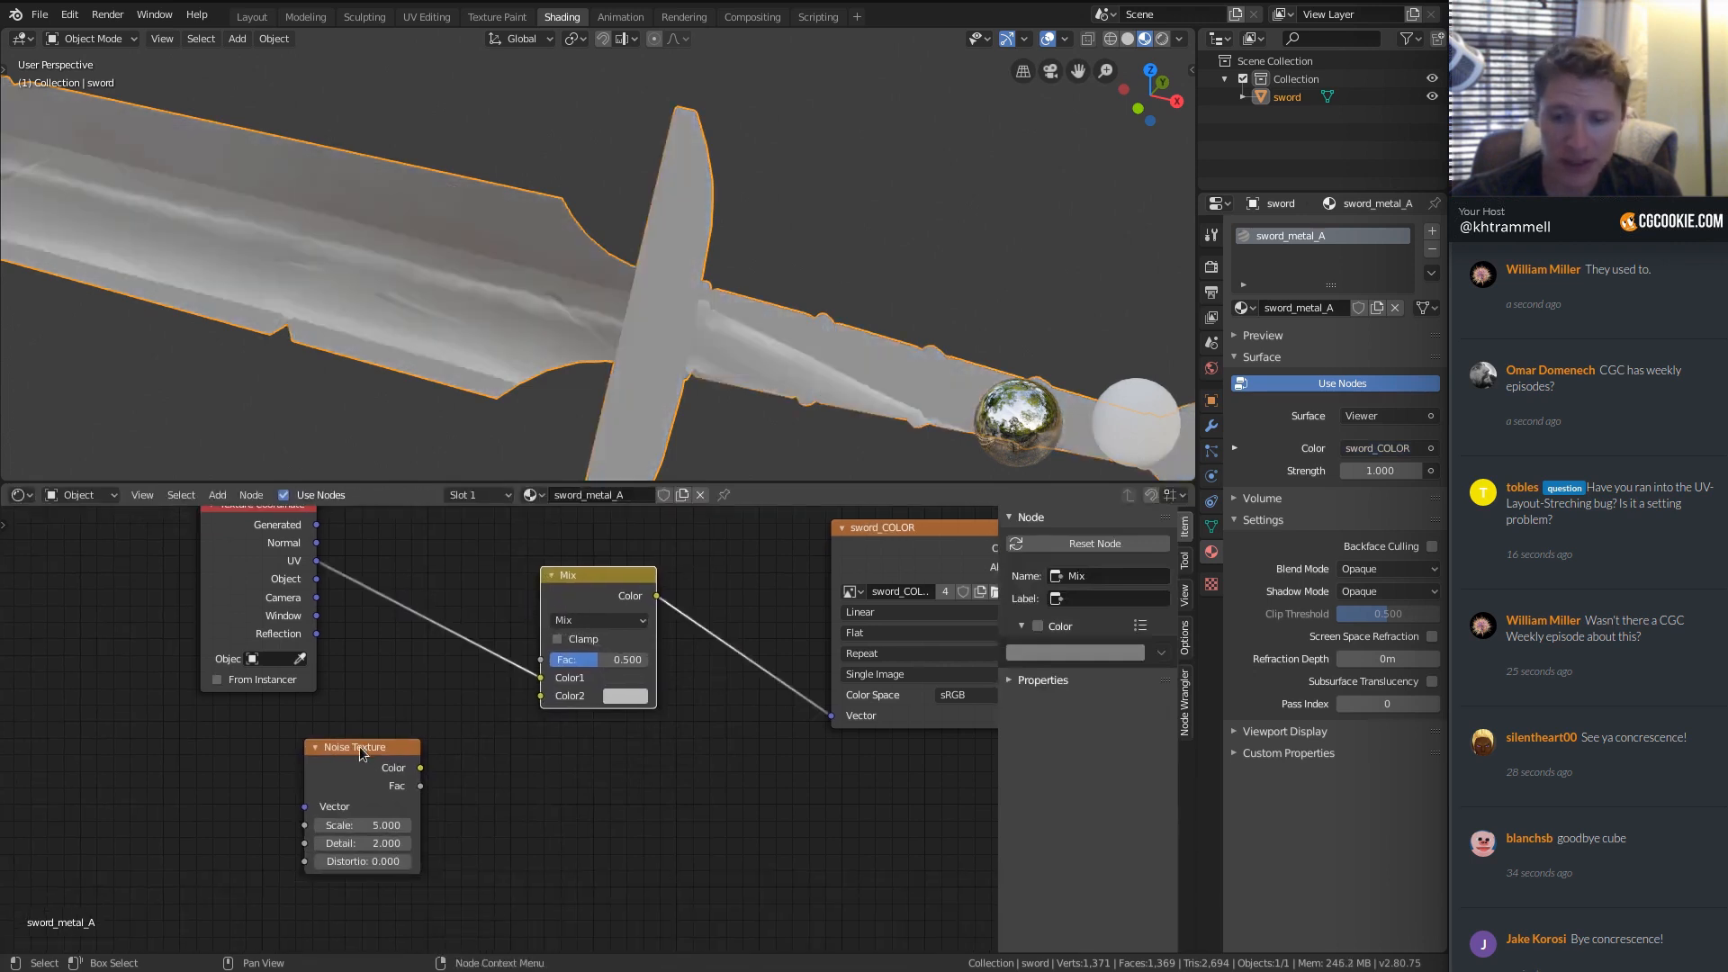
Connect the Noise Texture's Color output to the Mix node's Color2 input and set the mix factor to about 0.173.
{"action": "left_click_drag", "start_coordinate": [359, 745], "coordinate": [378, 767]}
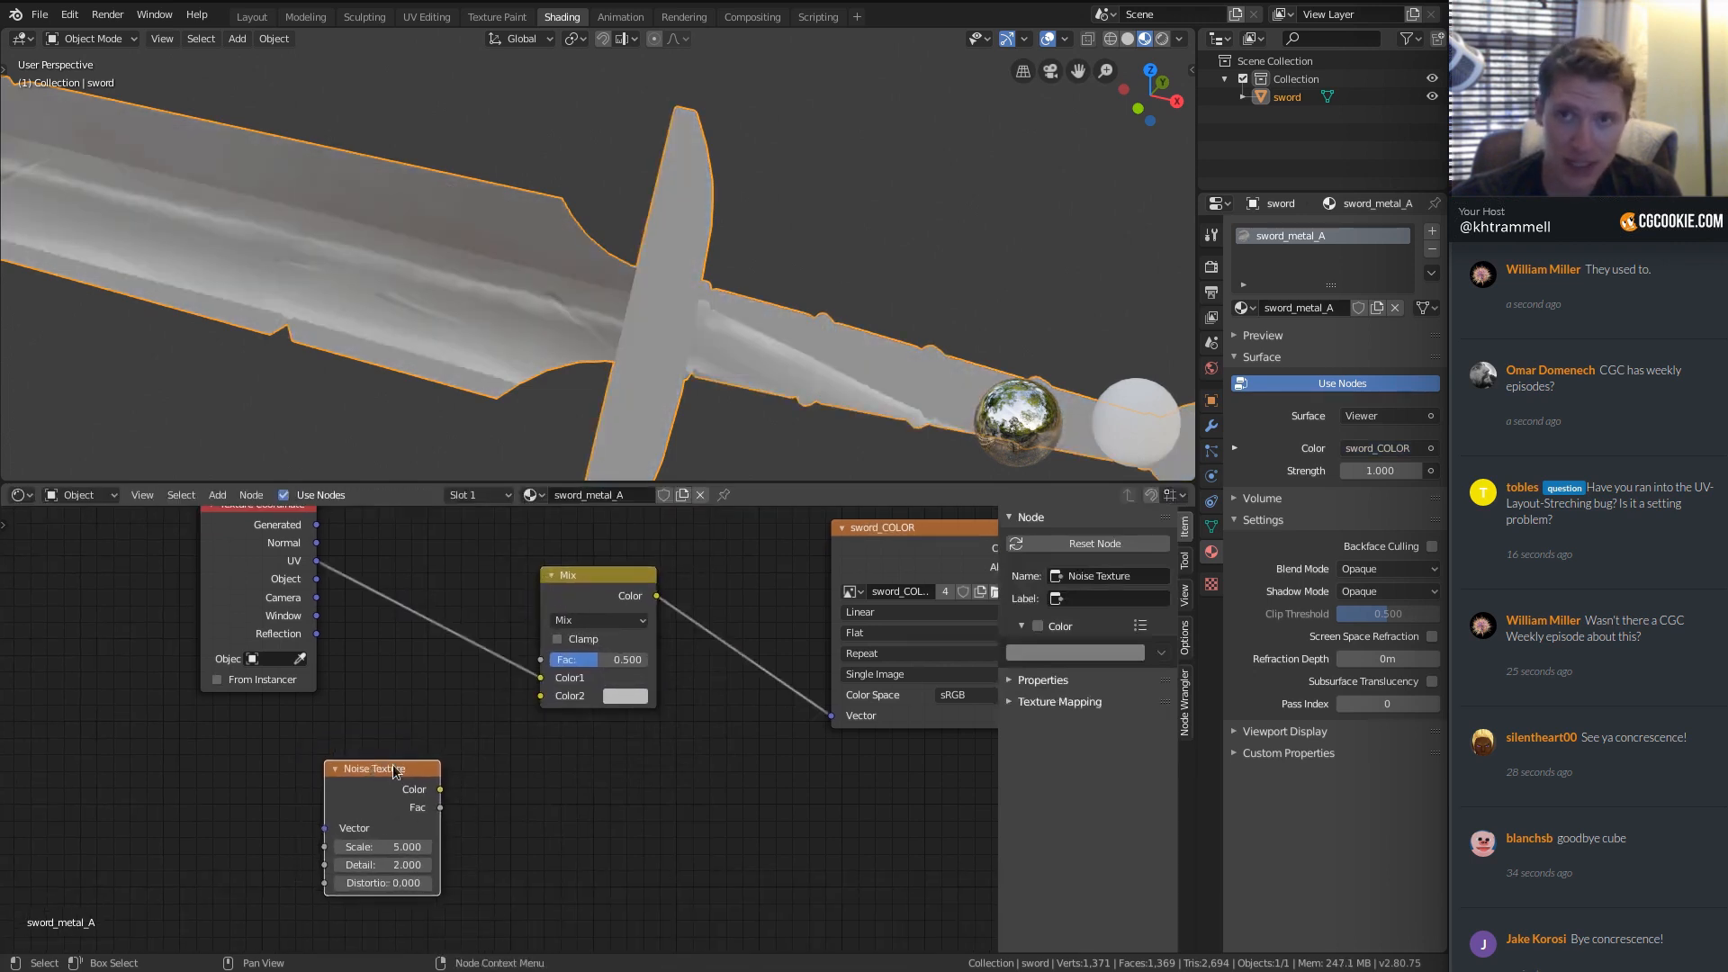
{"action": "middle_click_drag", "start_coordinate": [382, 632], "coordinate": [348, 705]}
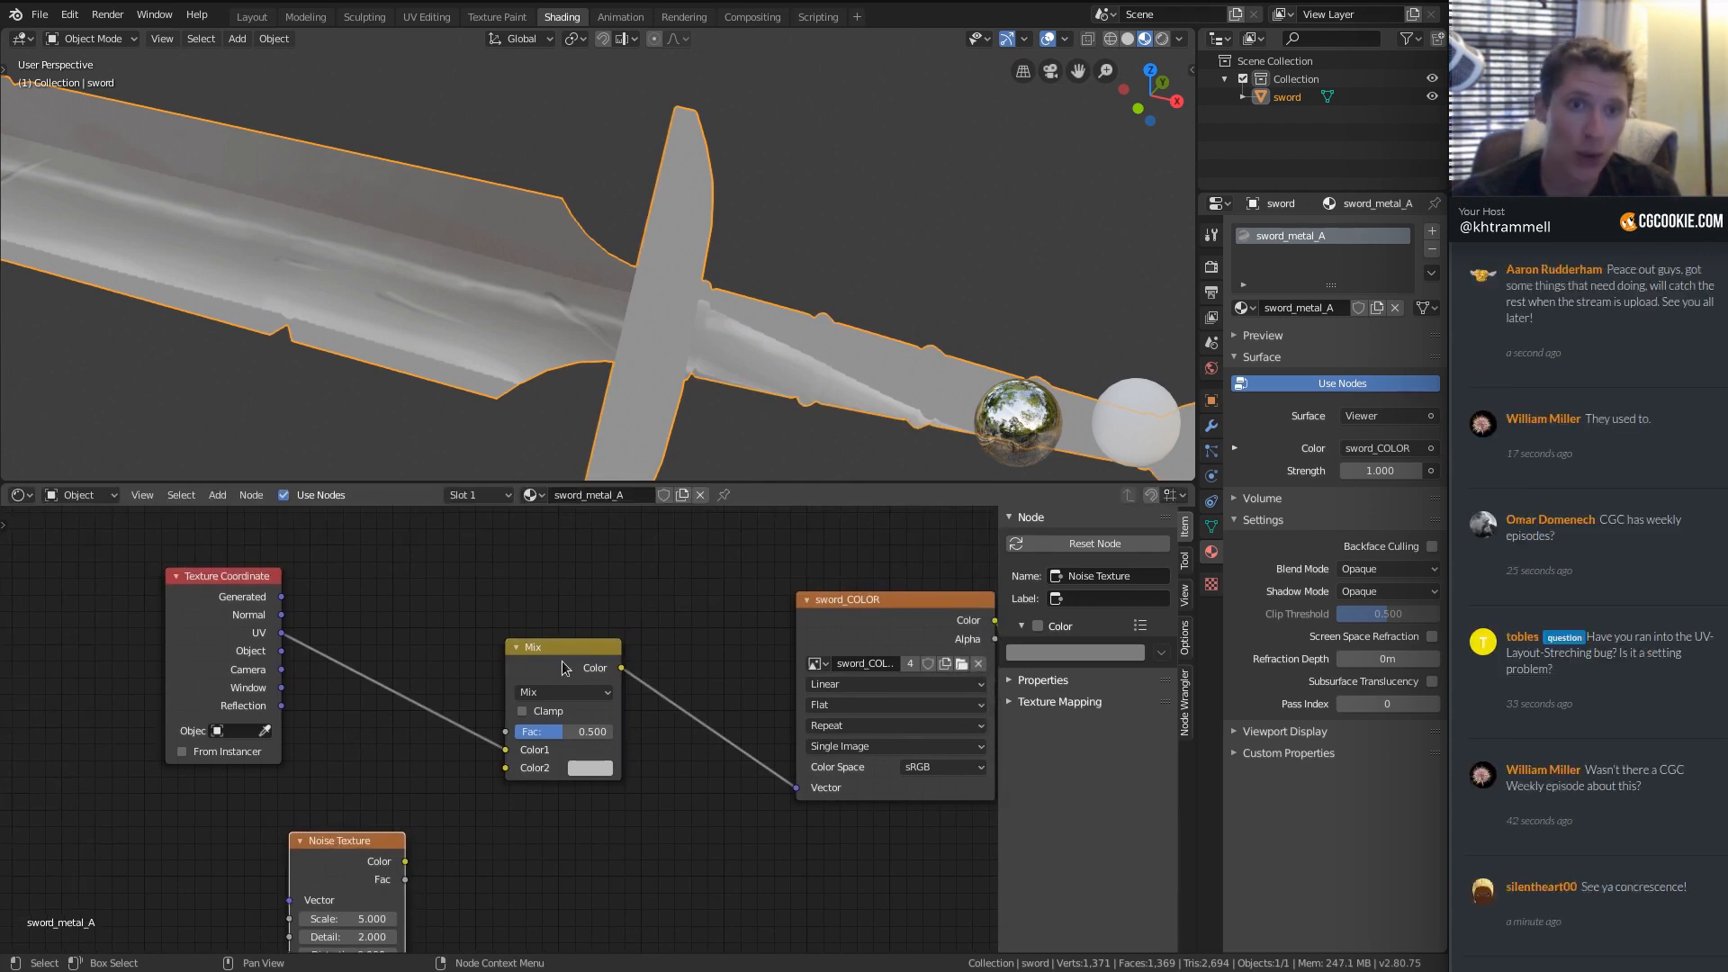
{"action": "scroll", "coordinate": [385, 822], "scroll_direction": "up", "scroll_amount": 2}
{"action": "left_click_drag", "start_coordinate": [361, 808], "coordinate": [489, 693]}
{"action": "middle_click_drag", "start_coordinate": [312, 641], "coordinate": [304, 717]}
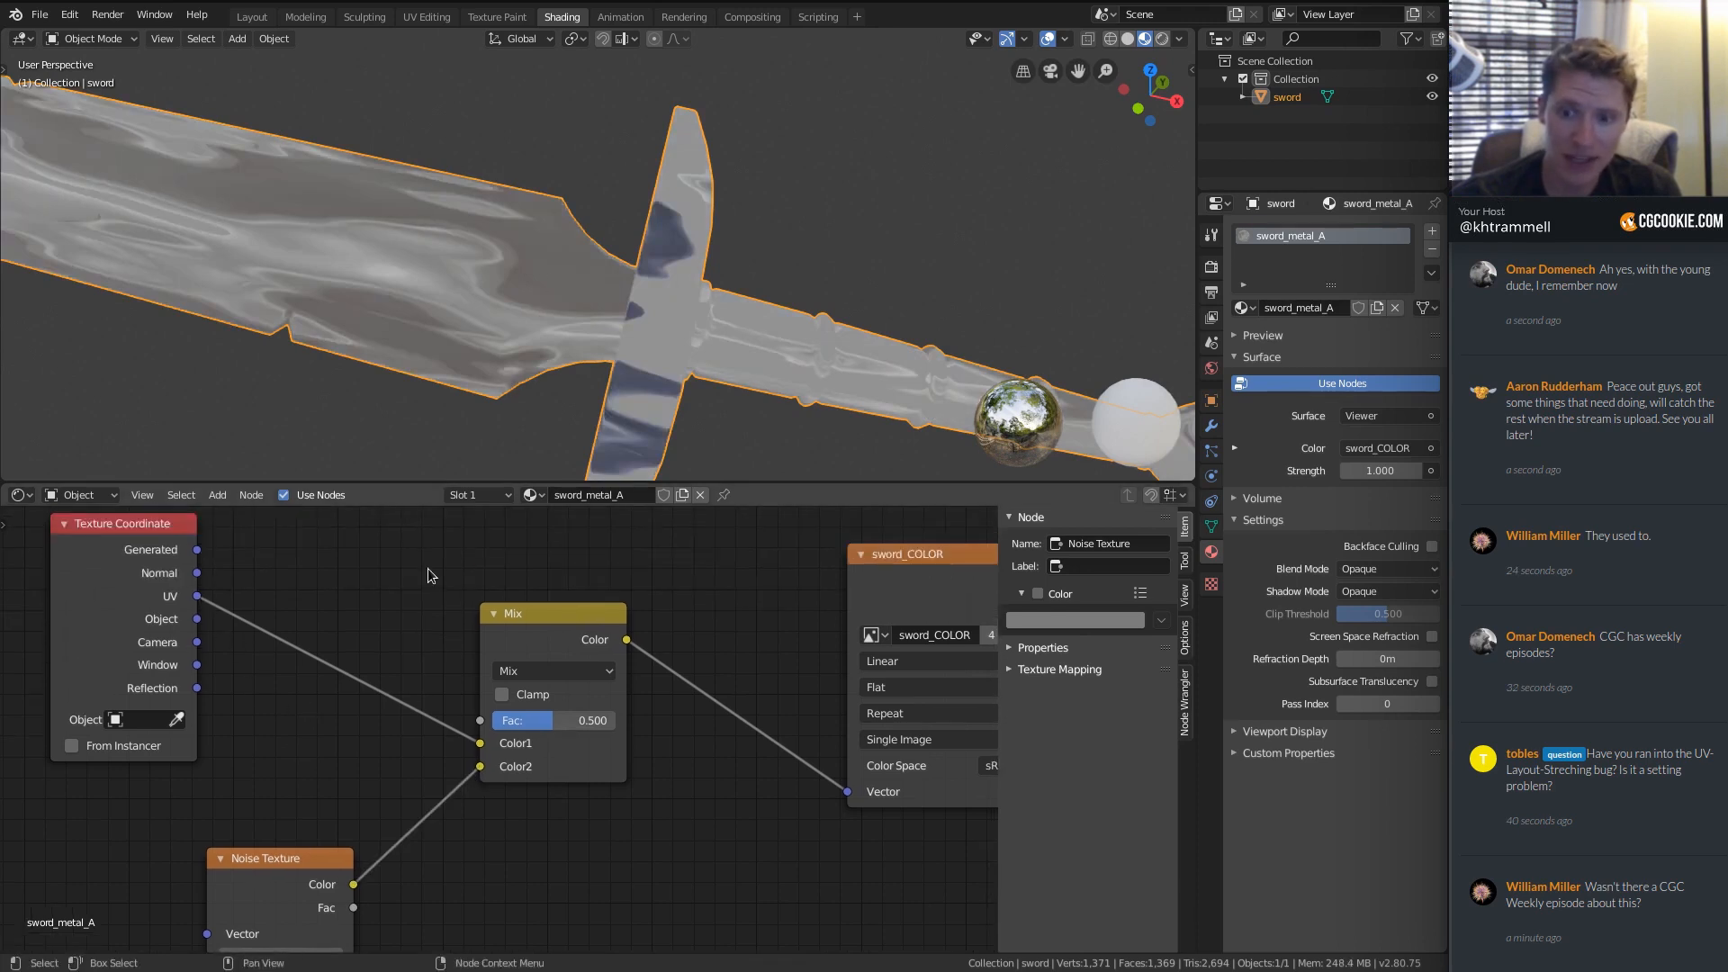
{"action": "left_click_drag", "start_coordinate": [540, 736], "coordinate": [492, 721]}
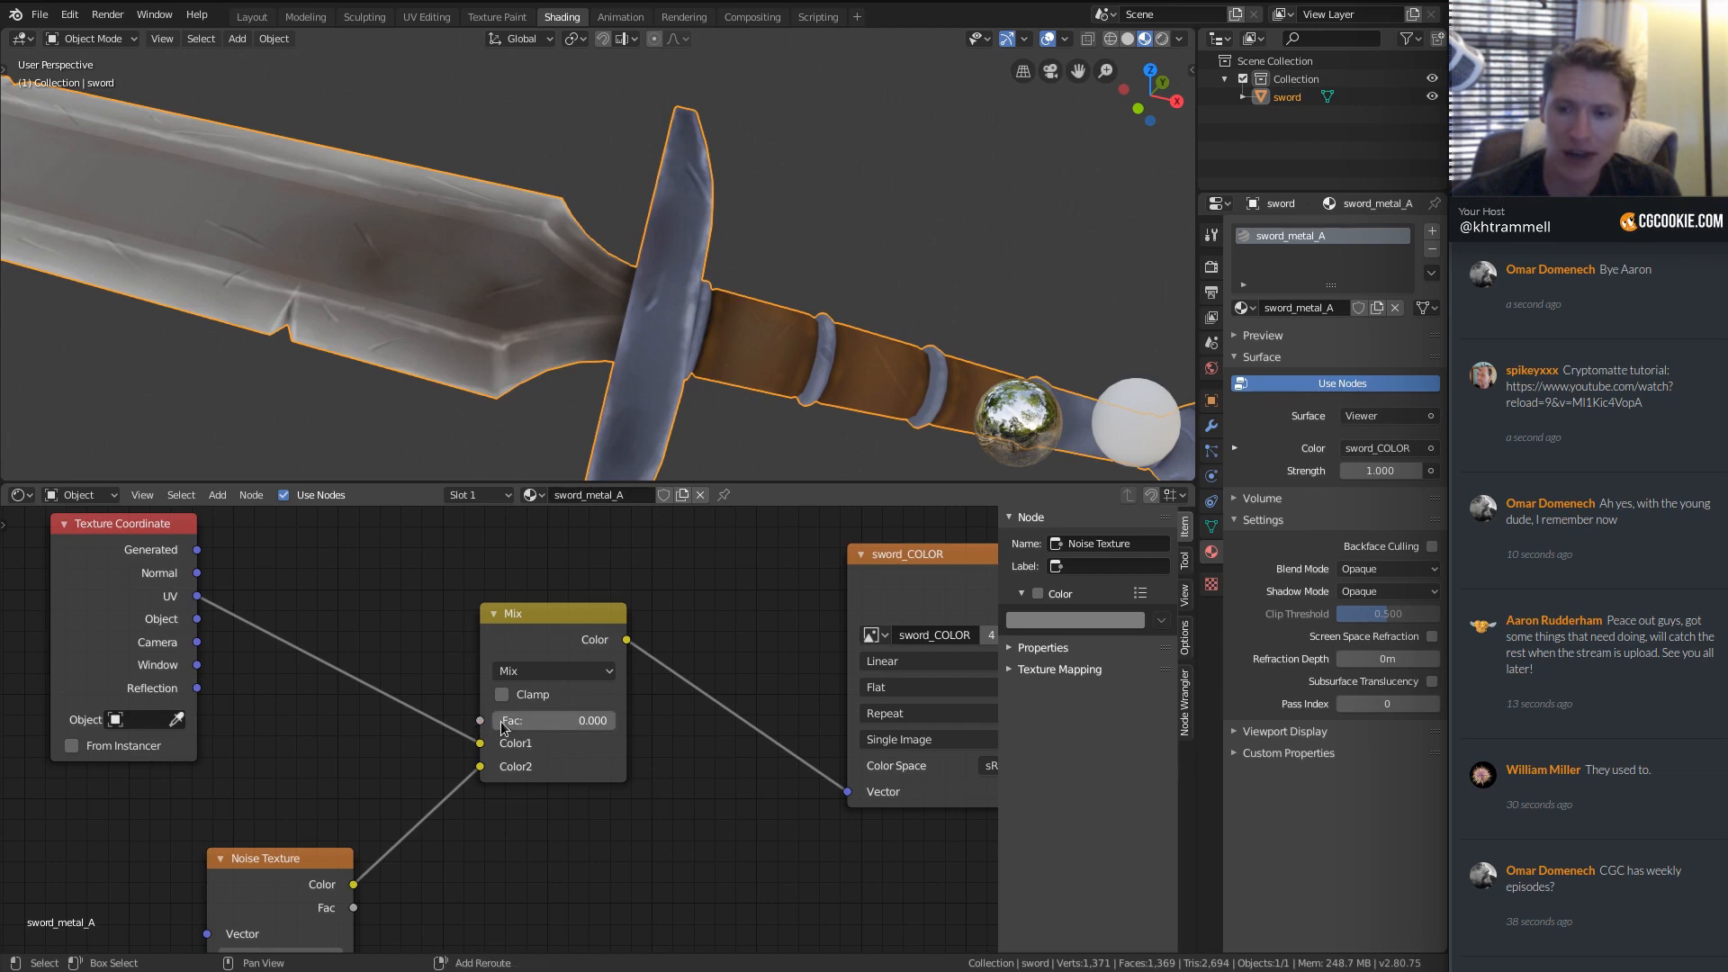
{"action": "left_click_drag", "start_coordinate": [495, 727], "coordinate": [556, 727]}
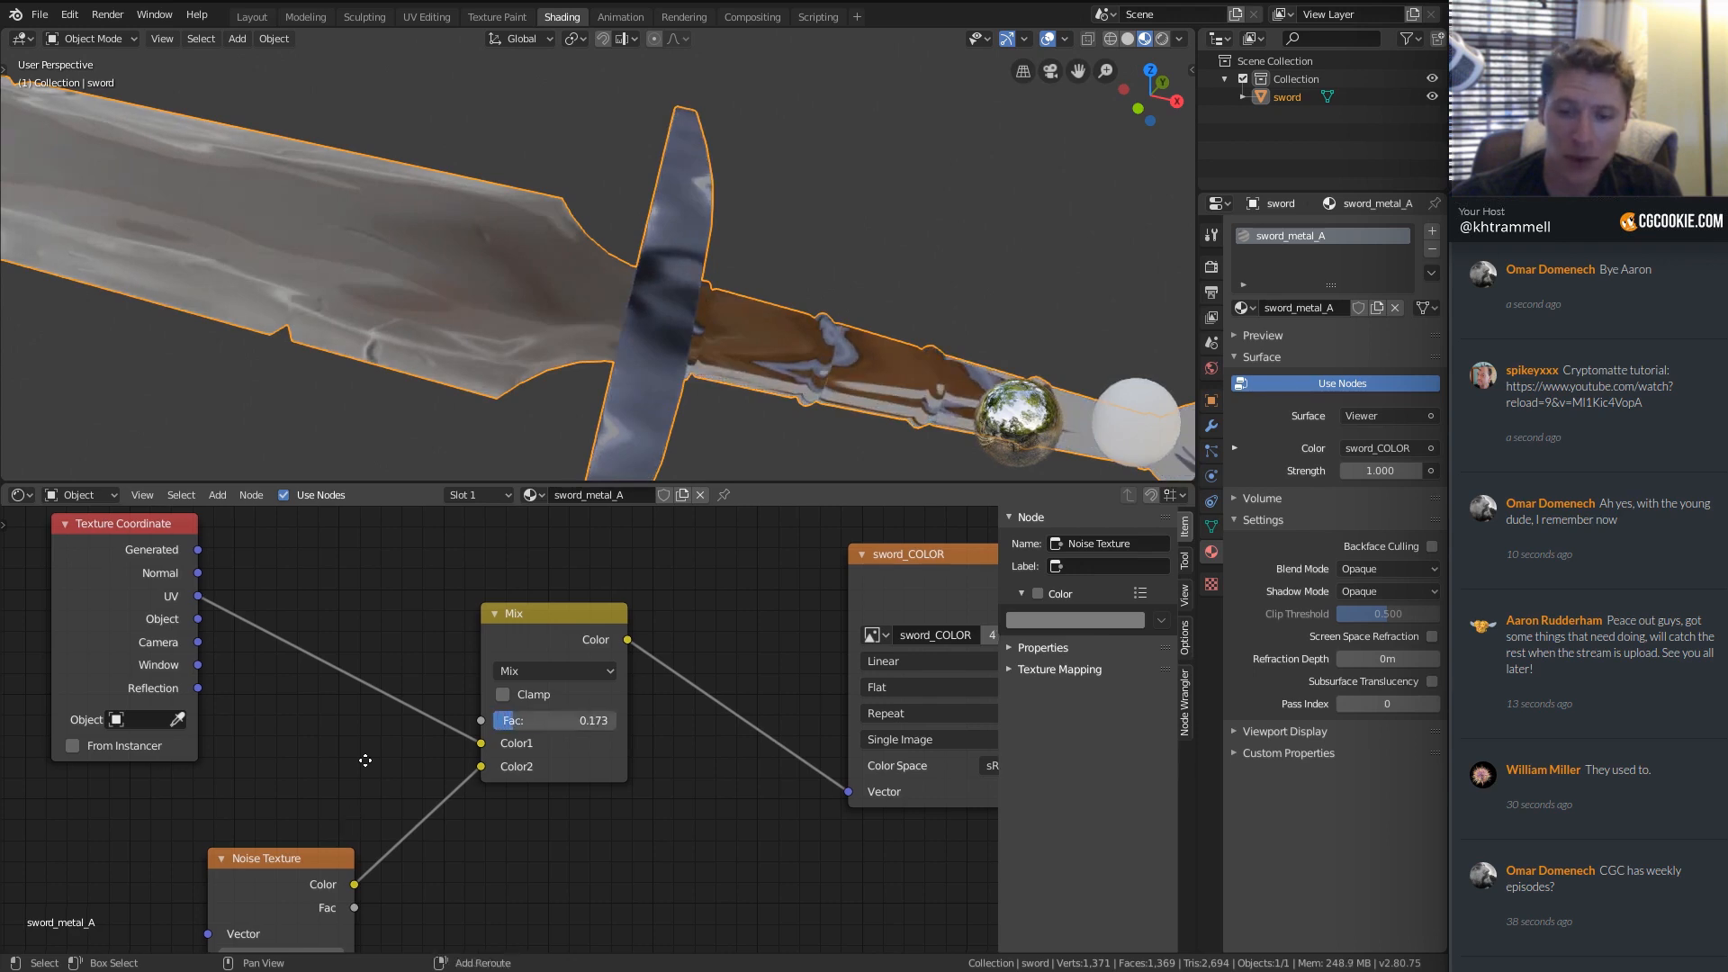
Set the Noise Texture's scale to 10000 and examine the distorted sword texture up close.
{"action": "middle_click_drag", "start_coordinate": [326, 831], "coordinate": [396, 674]}
{"action": "left_click", "coordinate": [349, 800]}
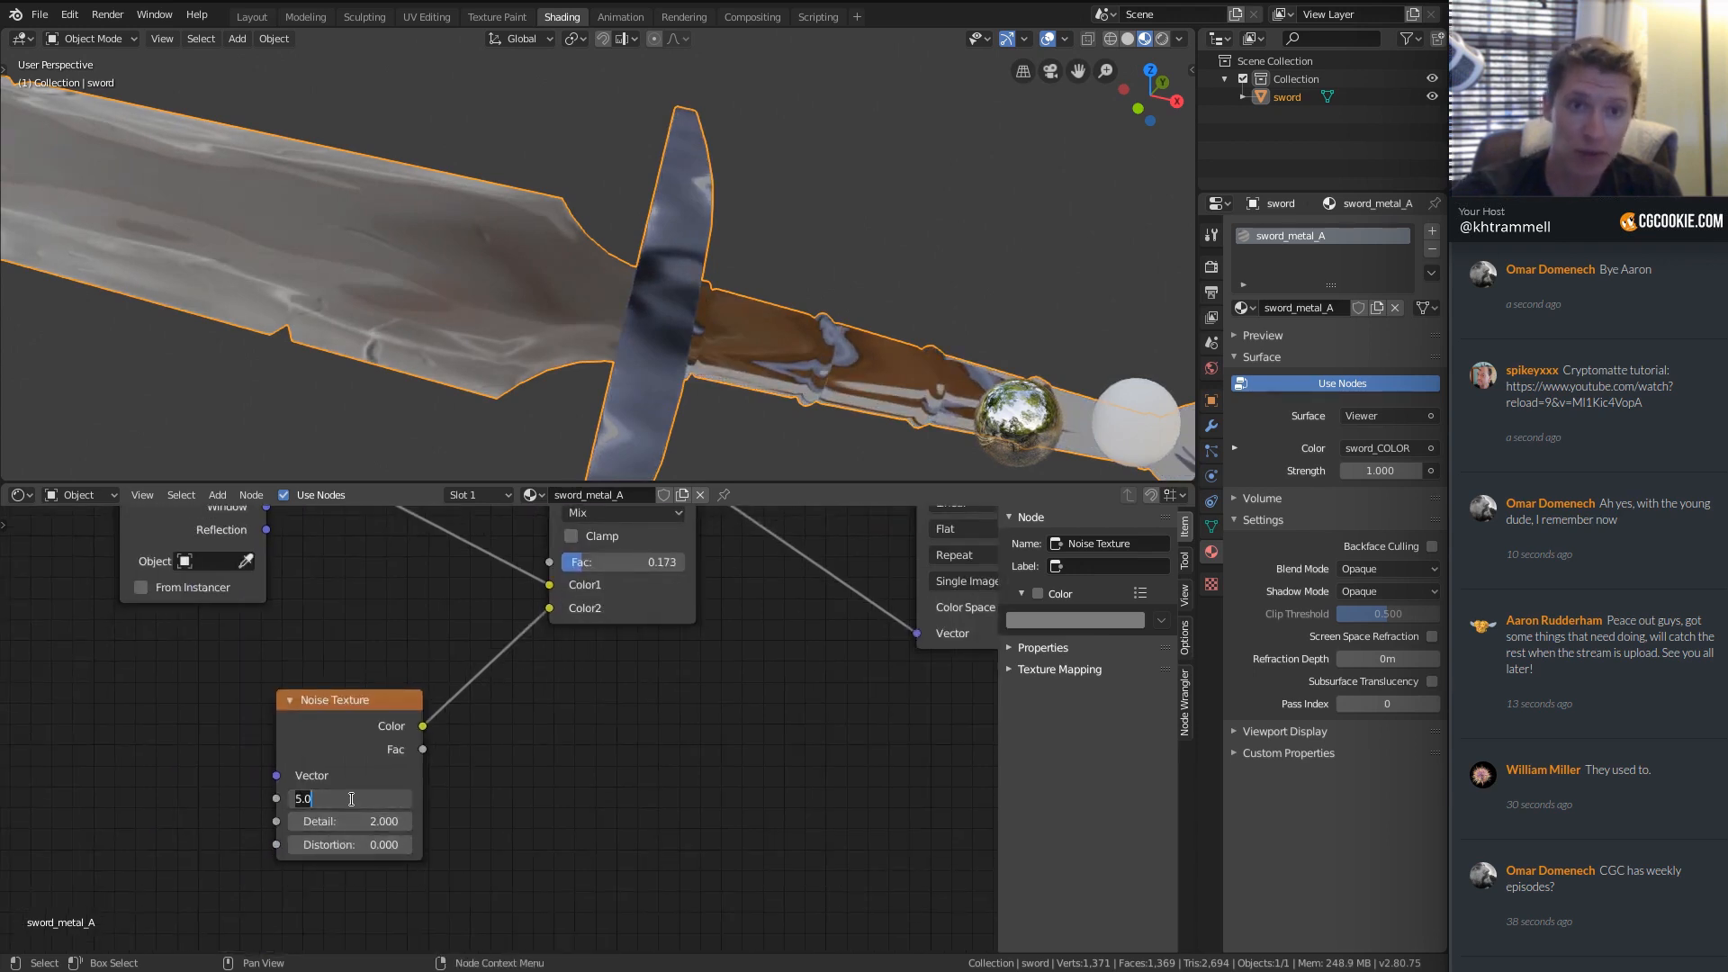
{"action": "type", "text": "10000"}
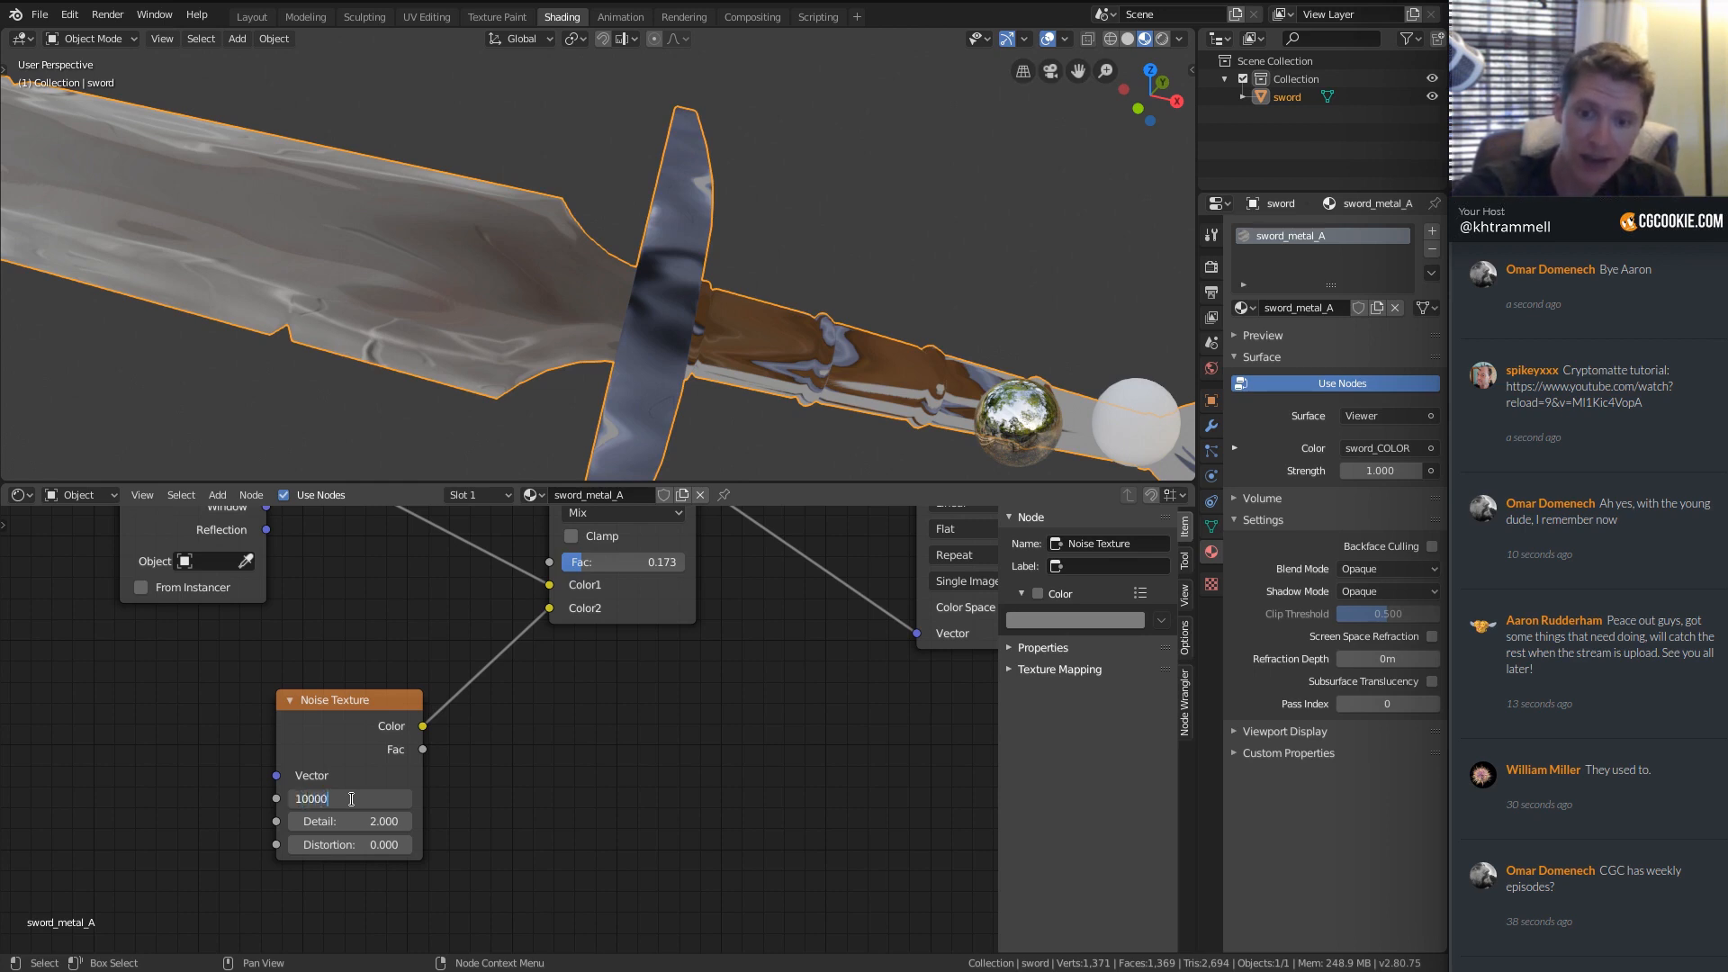
{"action": "key", "text": "Return"}
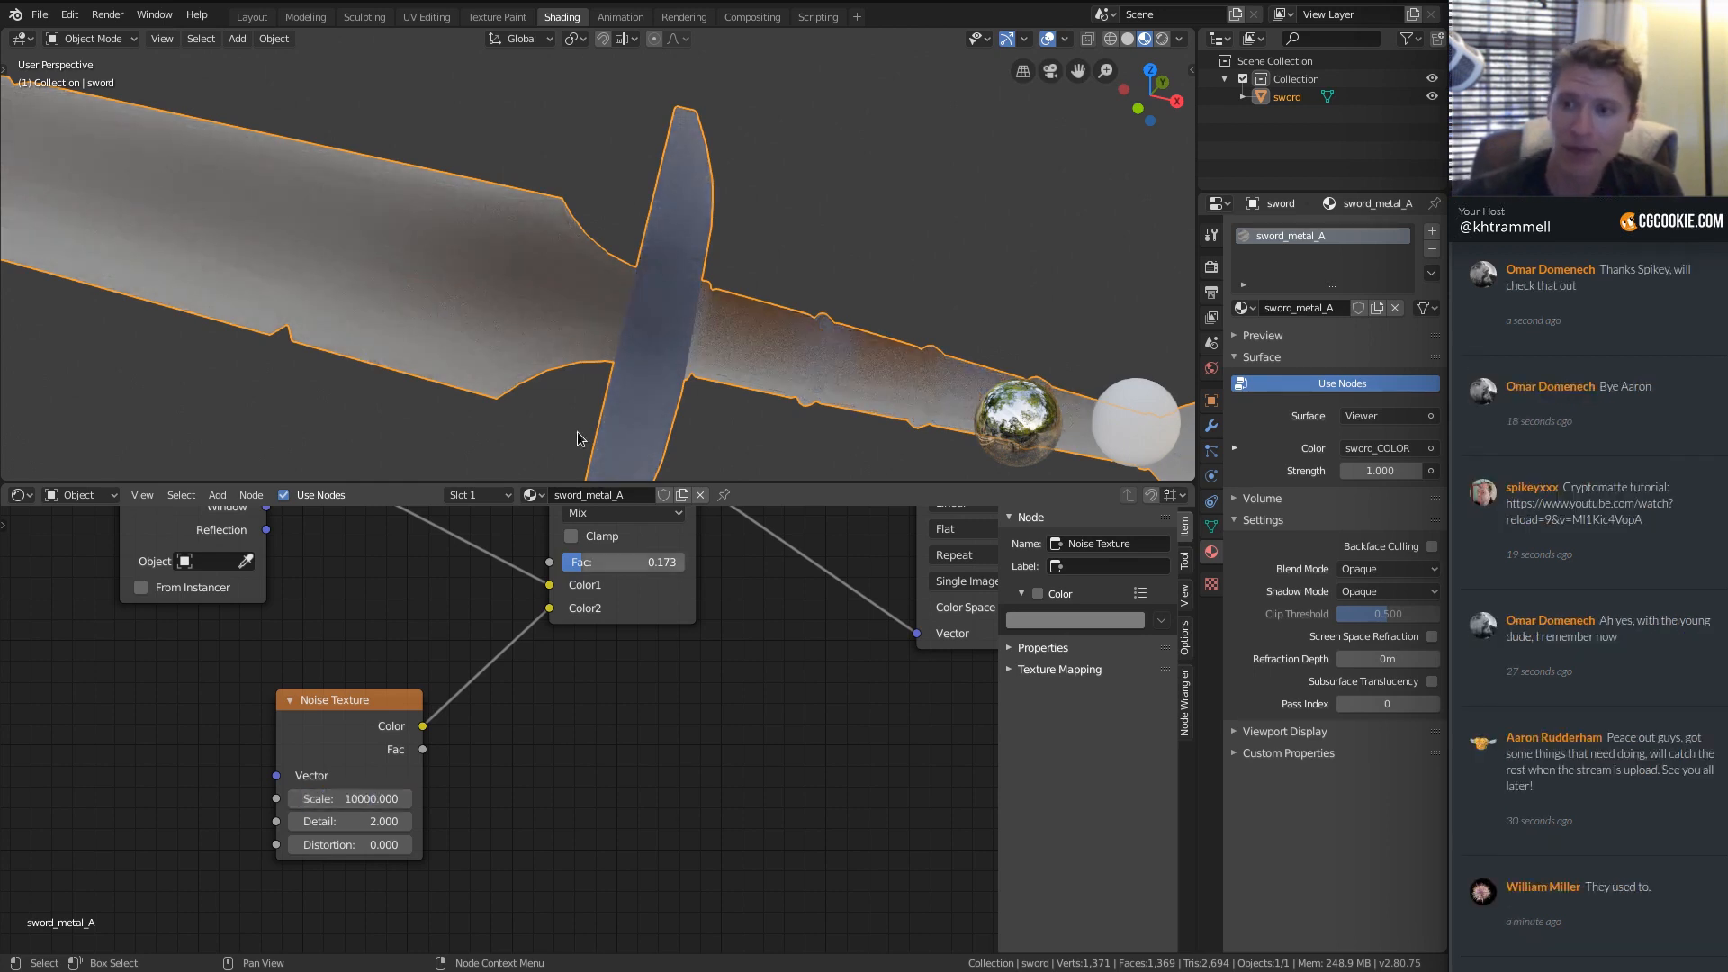
{"action": "scroll", "coordinate": [734, 317], "scroll_direction": "up", "scroll_amount": 4}
{"action": "scroll", "coordinate": [724, 275], "scroll_direction": "up", "scroll_amount": 3}
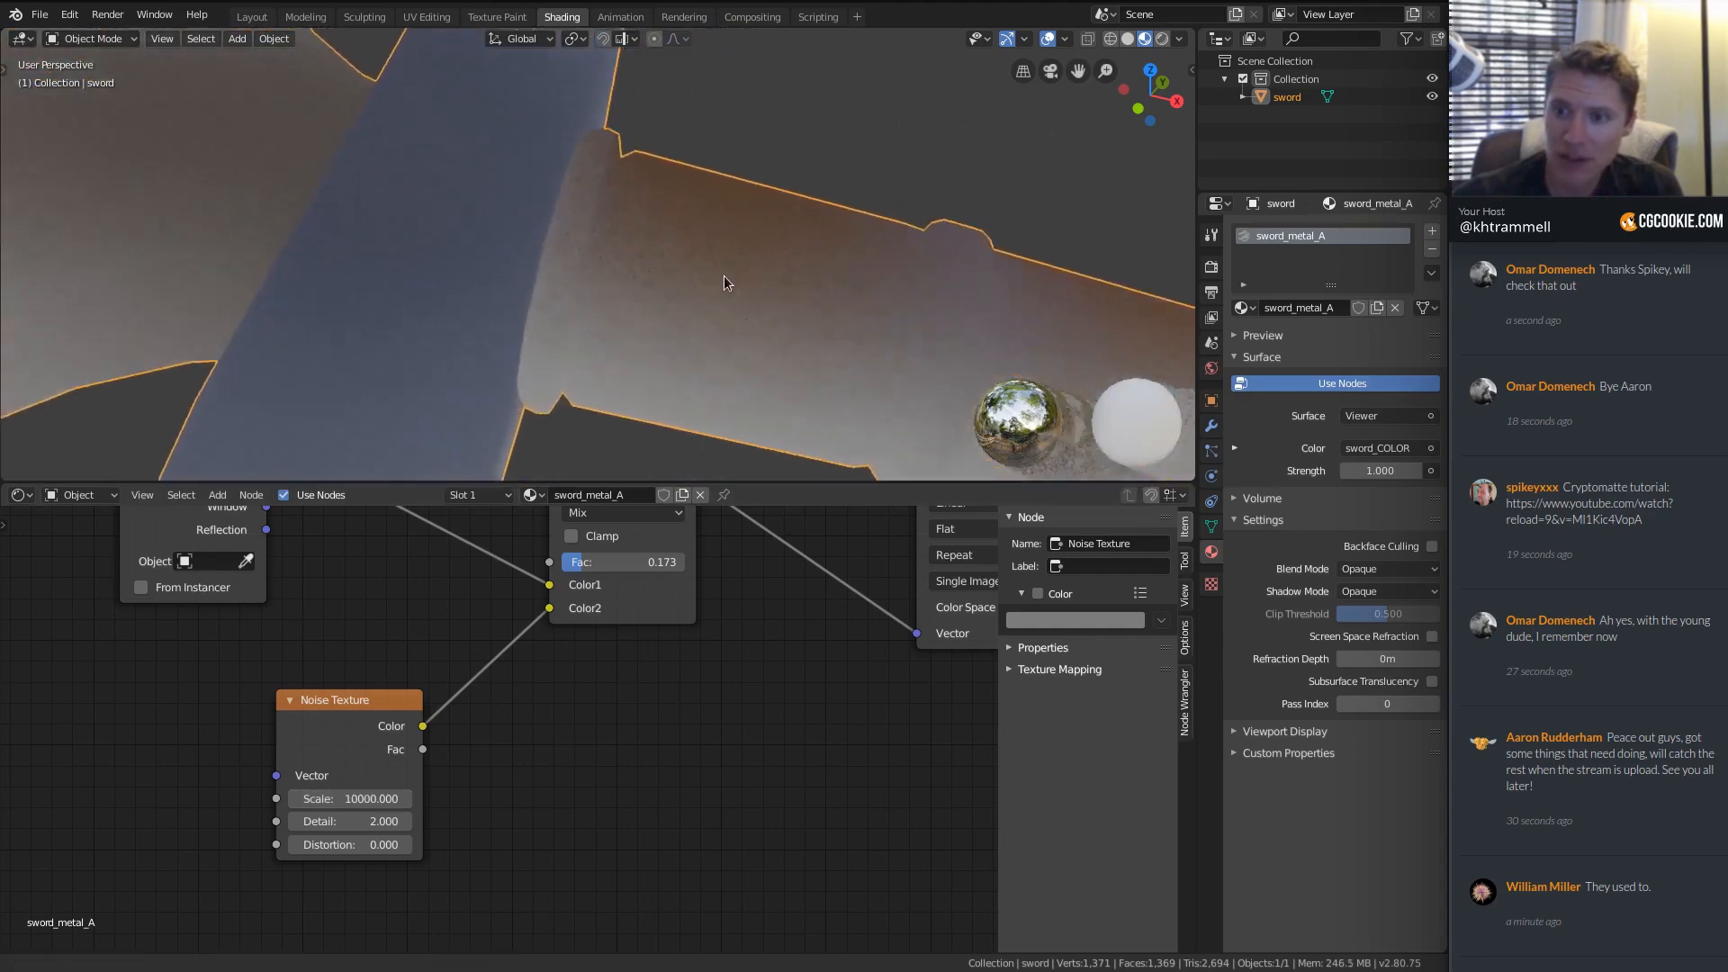
{"action": "scroll", "coordinate": [642, 315], "scroll_direction": "up", "scroll_amount": 2}
{"action": "scroll", "coordinate": [648, 284], "scroll_direction": "up", "scroll_amount": 2}
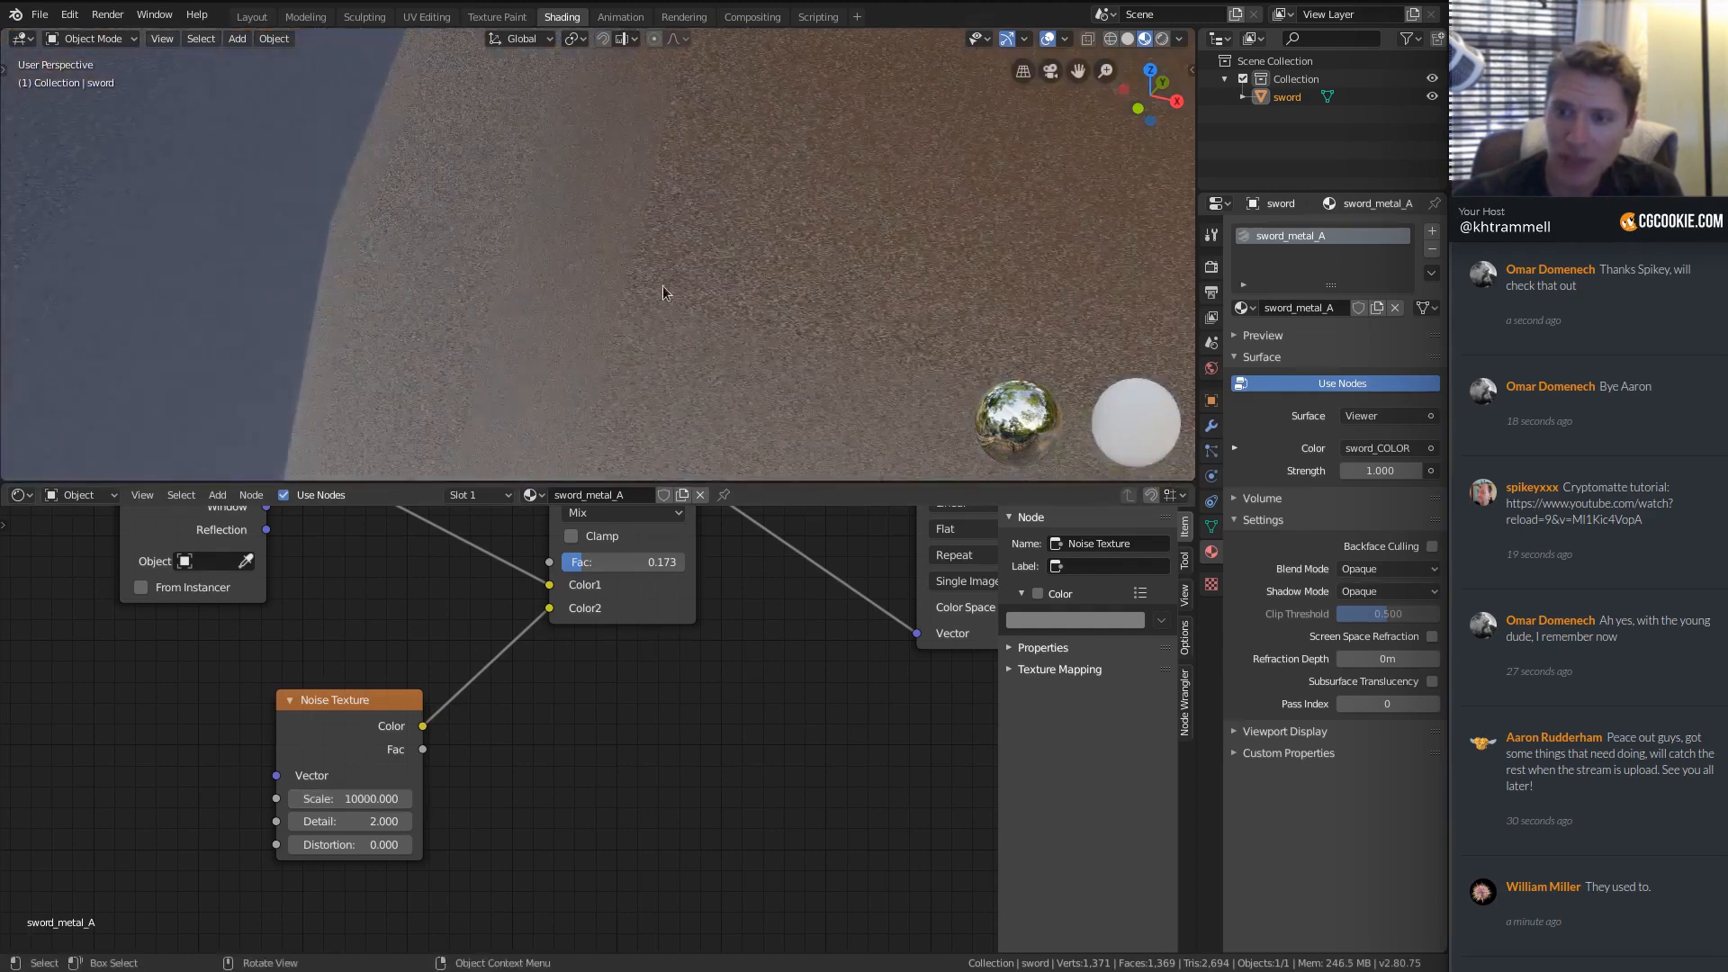
Set the Noise Texture's scale to 100000 and check the blur on the sword's guard and handle.
{"action": "scroll", "coordinate": [681, 283], "scroll_direction": "down", "scroll_amount": 6}
{"action": "left_click", "coordinate": [321, 799]}
{"action": "type", "text": "00000.0"}
{"action": "key", "text": "Return"}
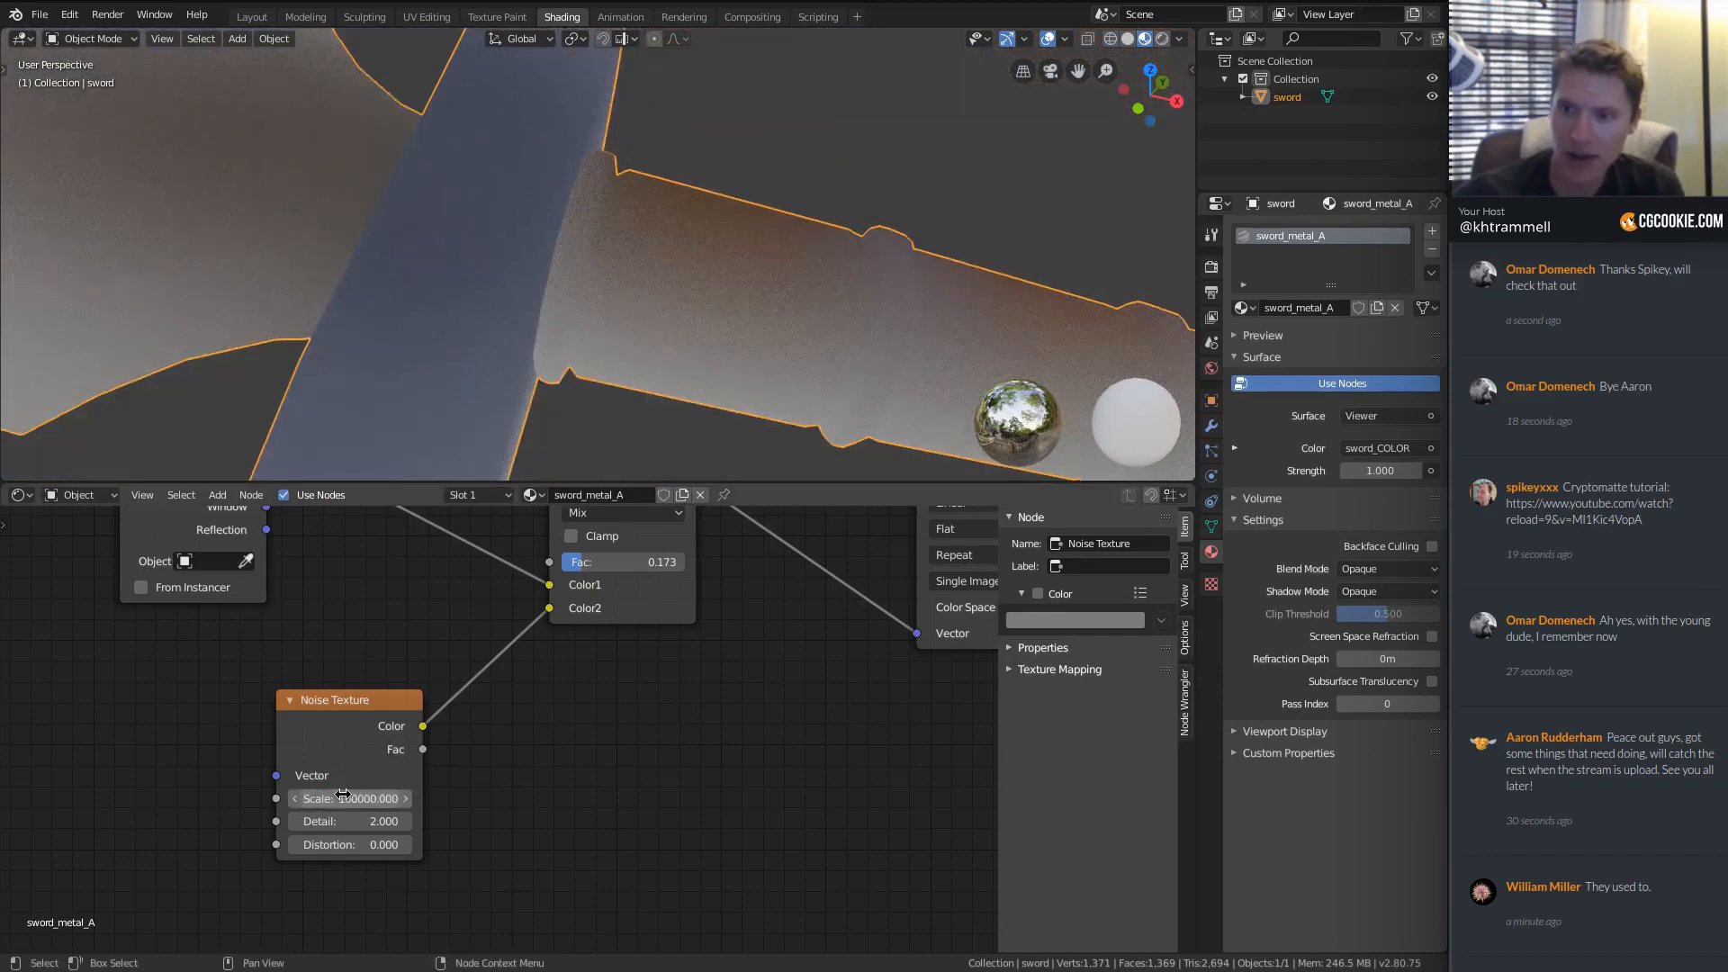
{"action": "scroll", "coordinate": [462, 175], "scroll_direction": "down", "scroll_amount": 5}
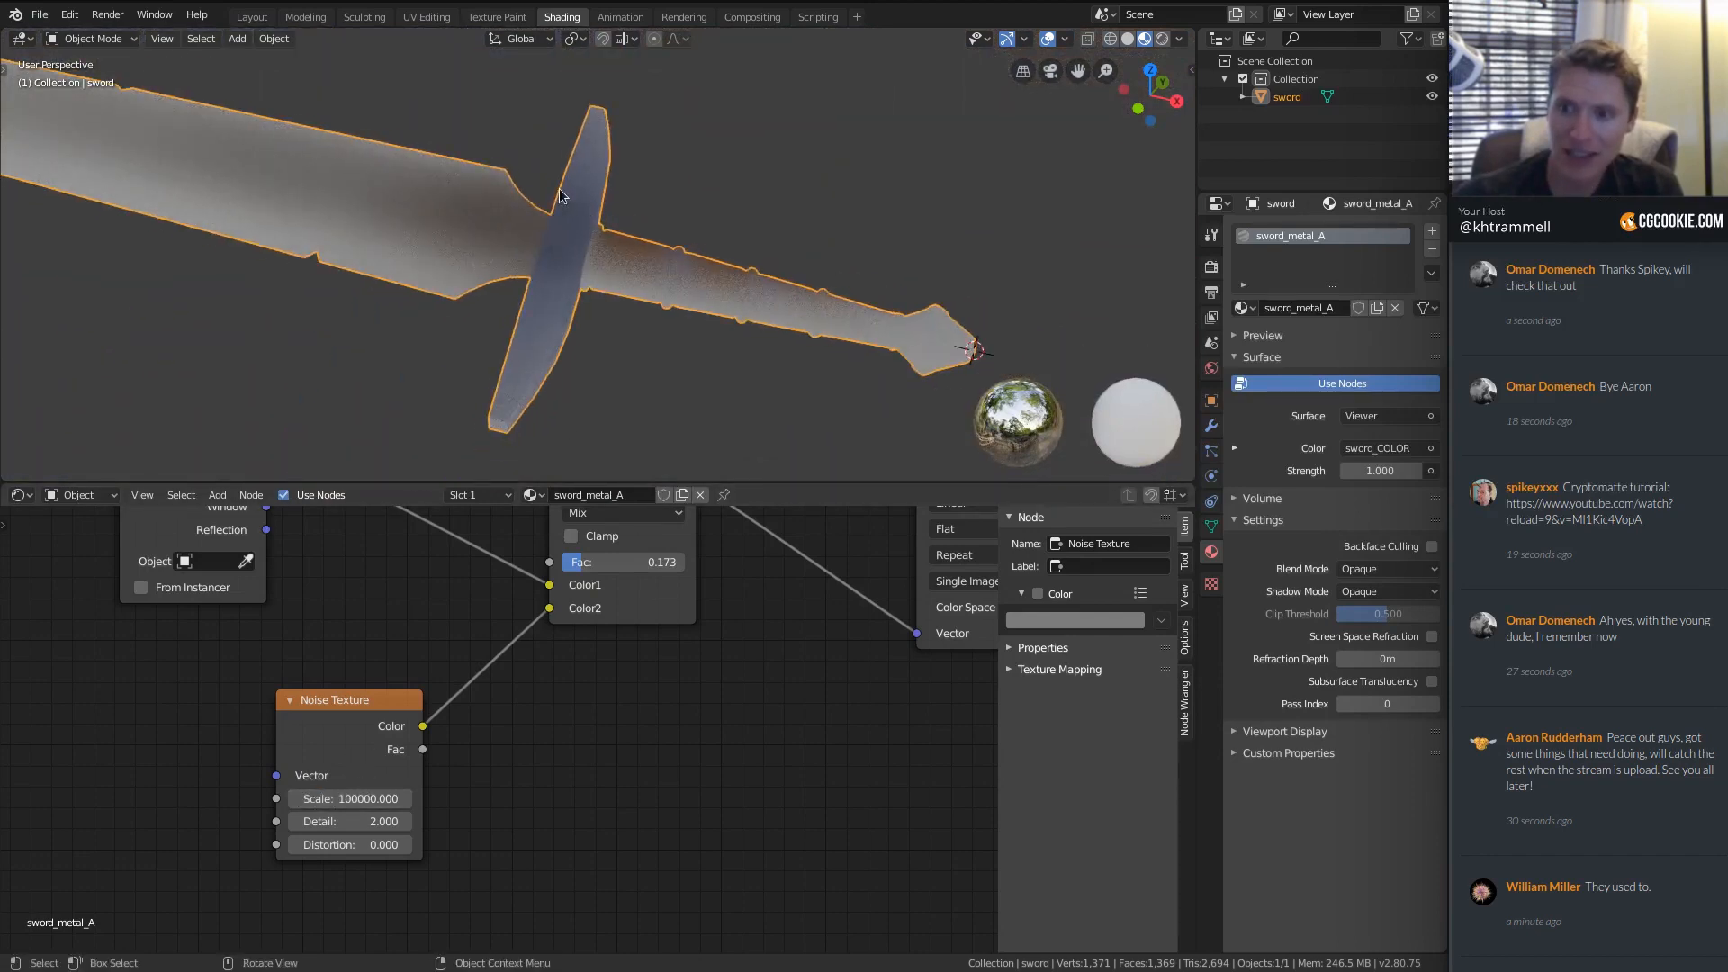
{"action": "scroll", "coordinate": [532, 219], "scroll_direction": "up", "scroll_amount": 7}
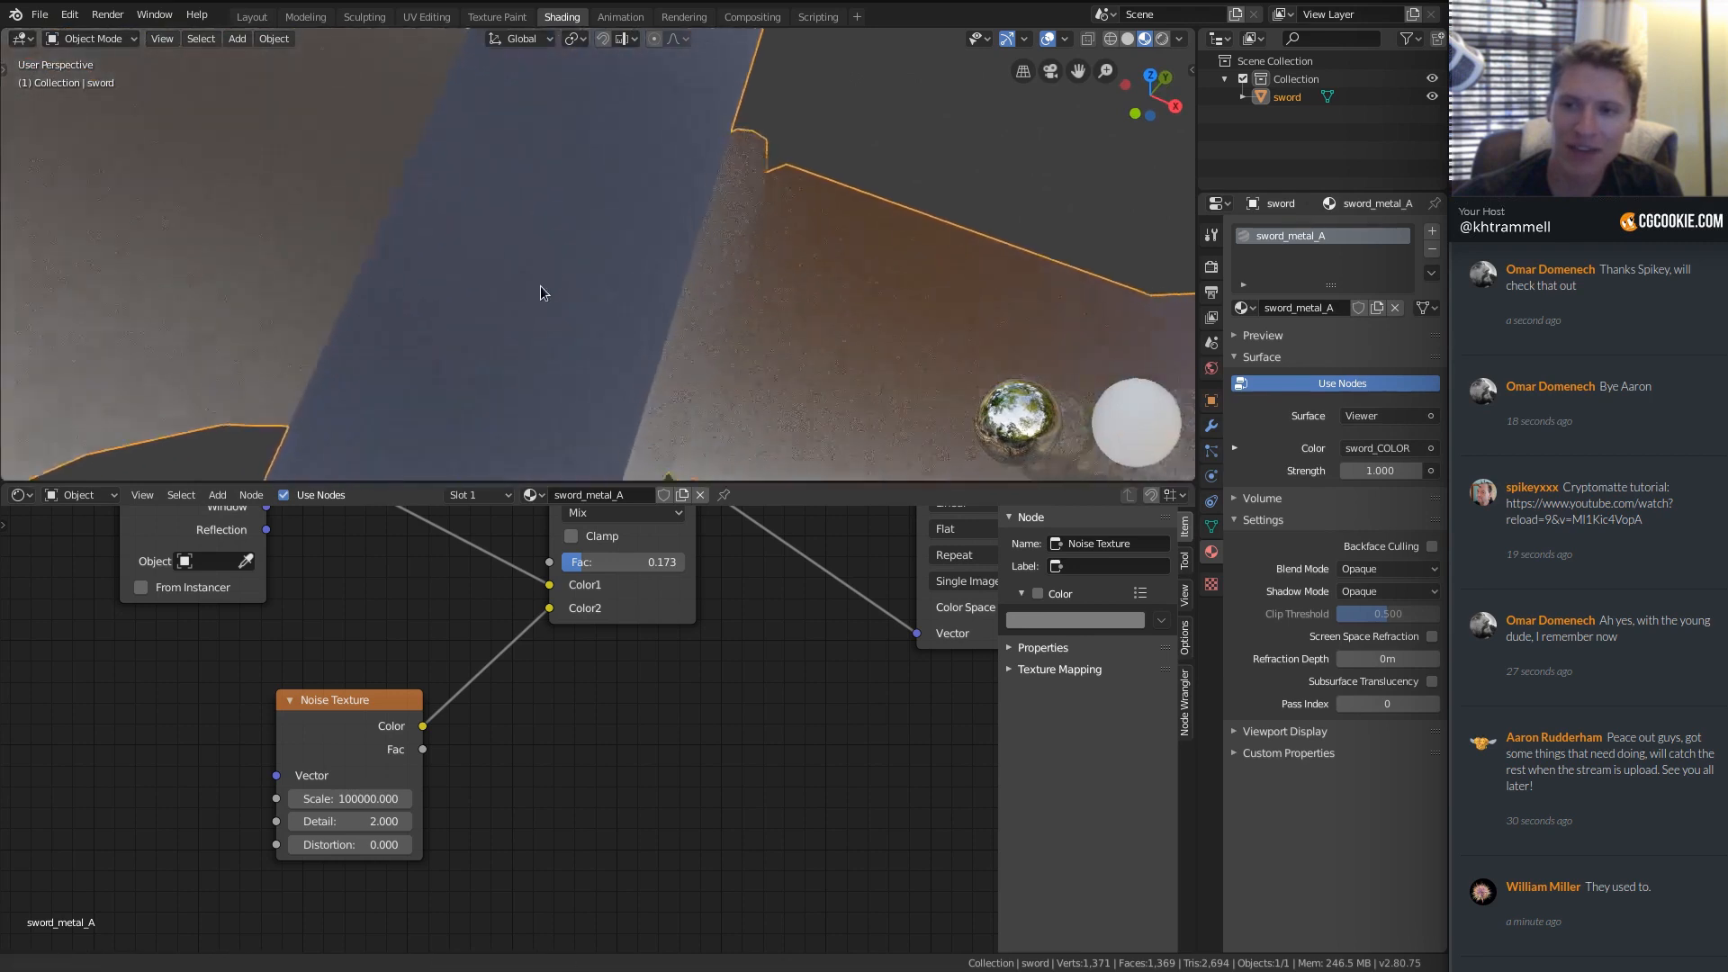
Set the Noise Texture's detail to 10.
{"action": "left_click", "coordinate": [335, 825]}
{"action": "type", "text": "1"}
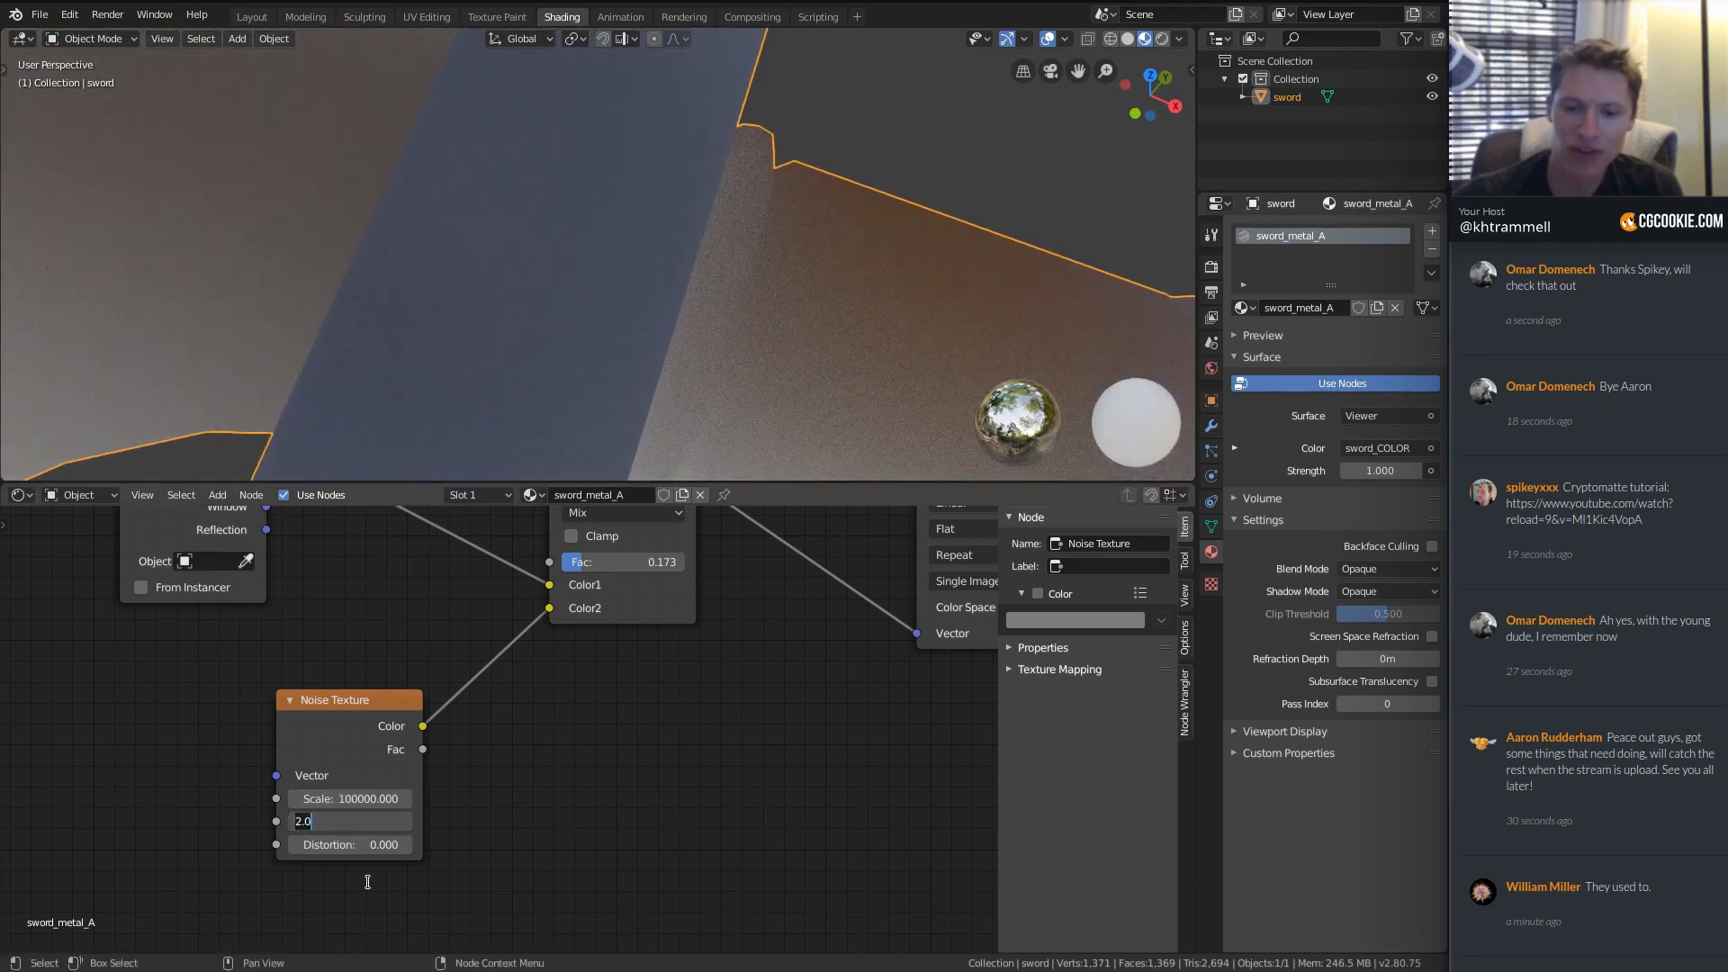
{"action": "type", "text": "0"}
{"action": "key", "text": "Return"}
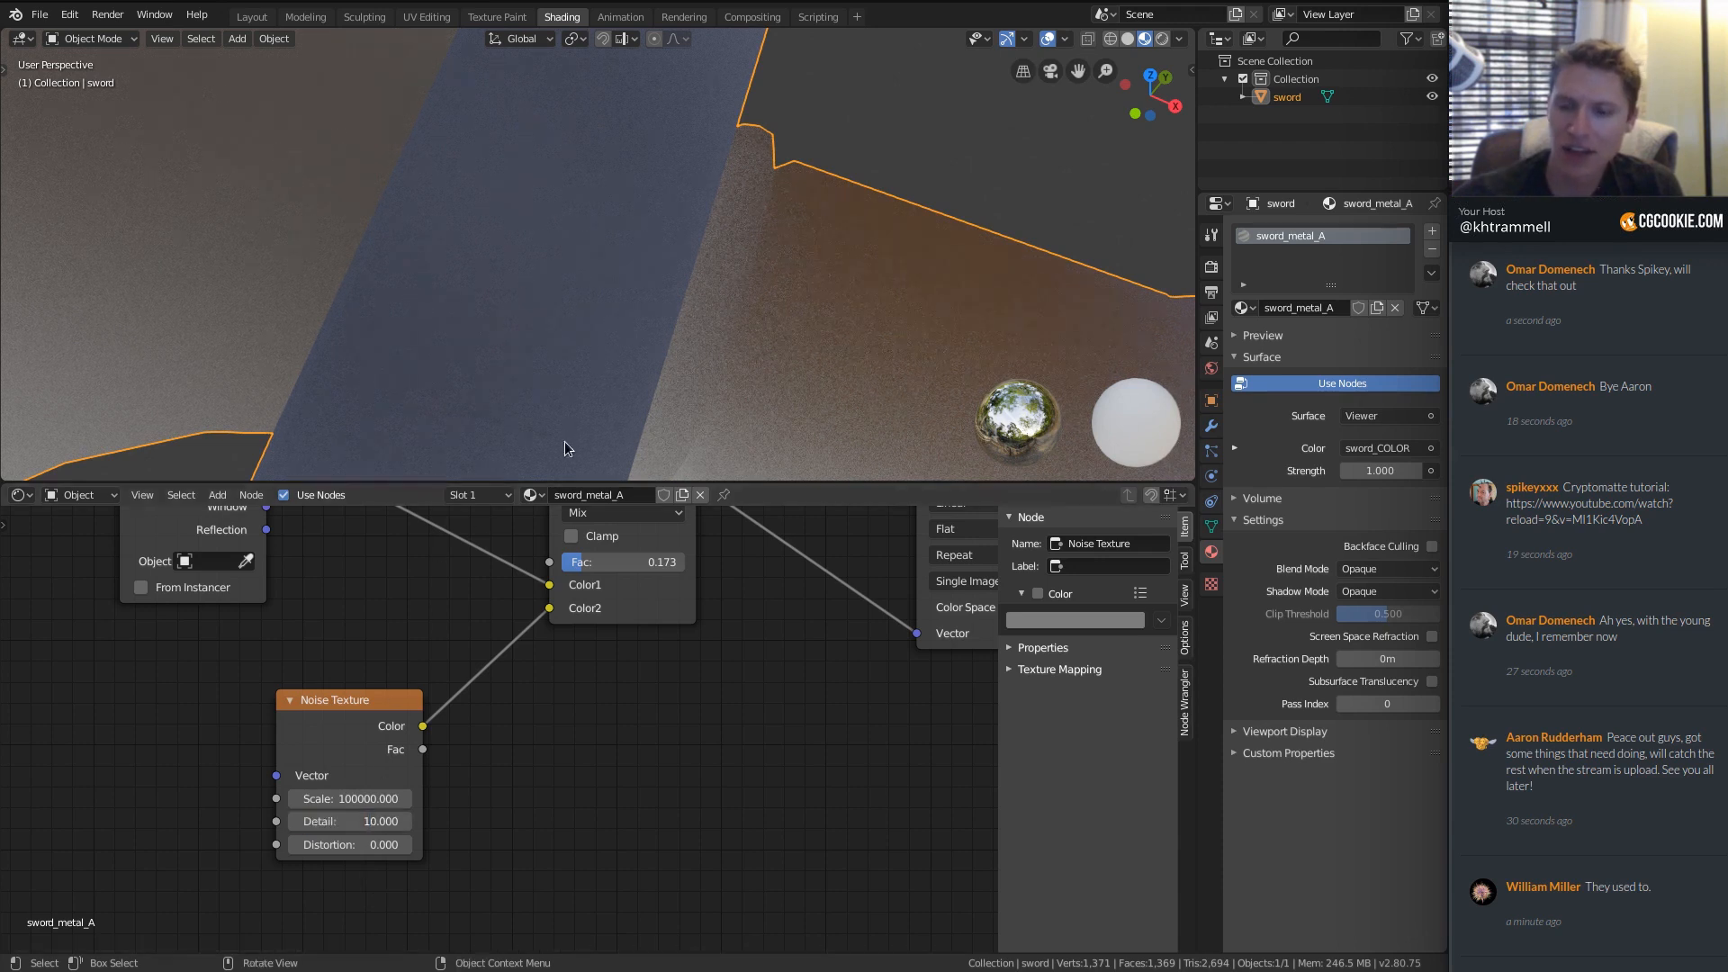
Set the Mix node's factor to about 0.044 and check the blur around the sword's guard.
{"action": "left_click_drag", "start_coordinate": [585, 566], "coordinate": [632, 563], "text": "shift"}
{"action": "middle_click_drag", "start_coordinate": [677, 121], "coordinate": [718, 230], "text": "ctrl"}
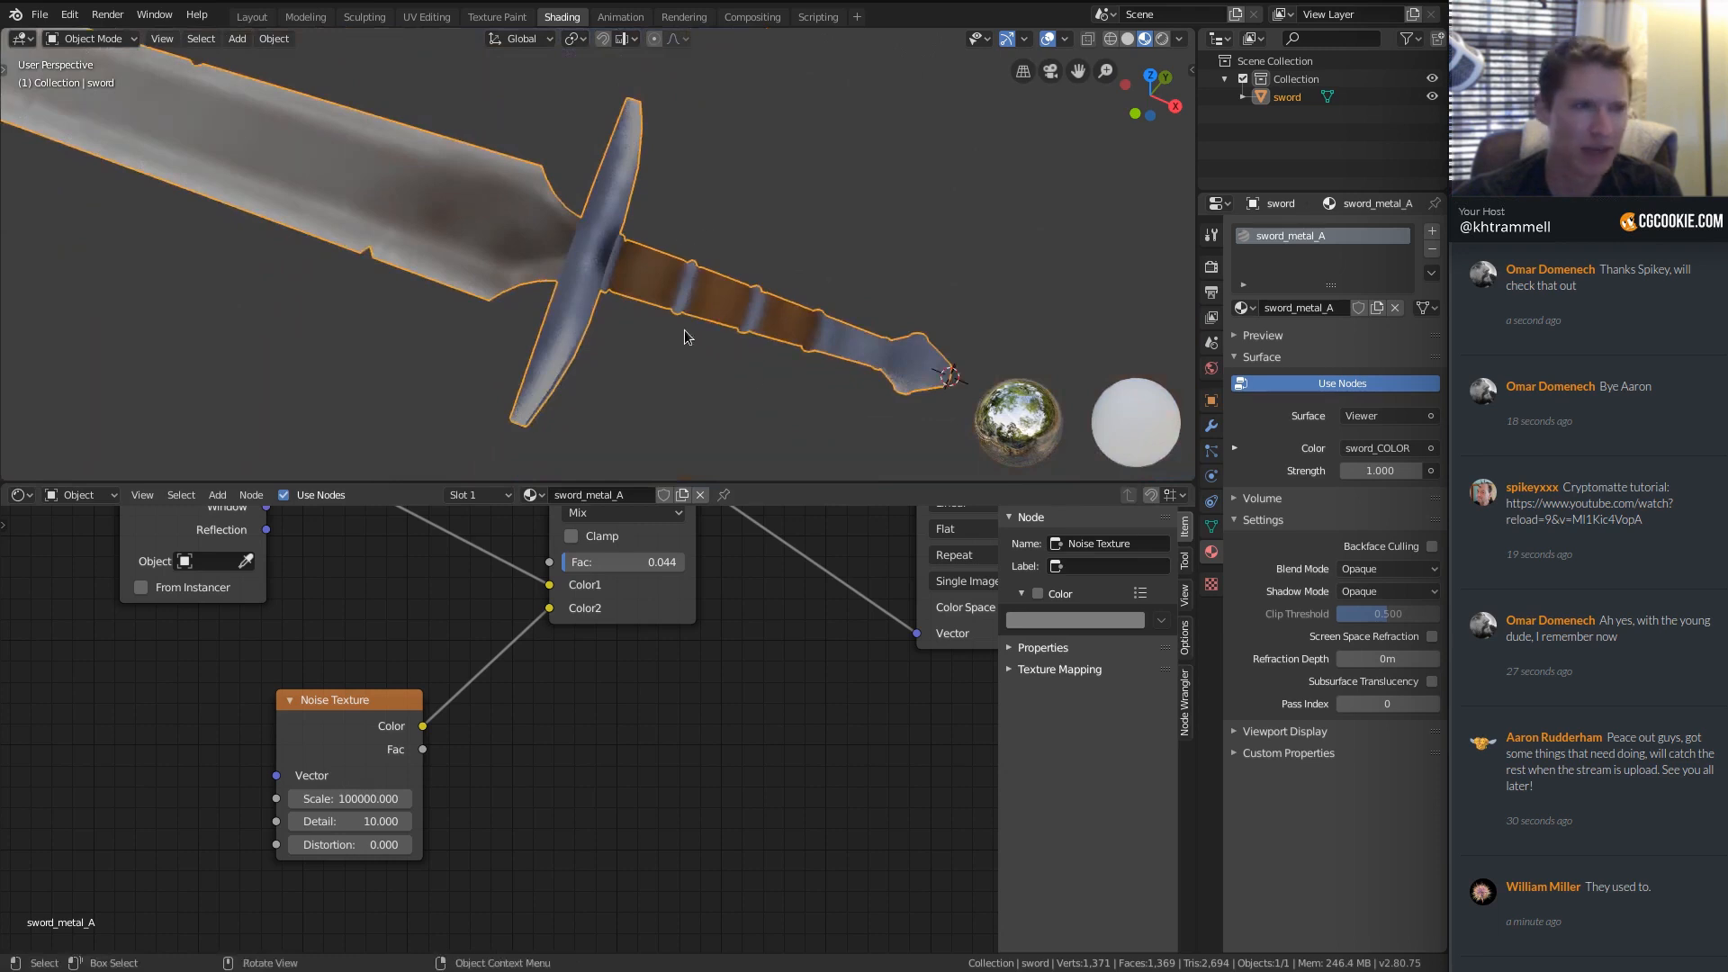
{"action": "scroll", "coordinate": [731, 303], "scroll_direction": "up", "scroll_amount": 3}
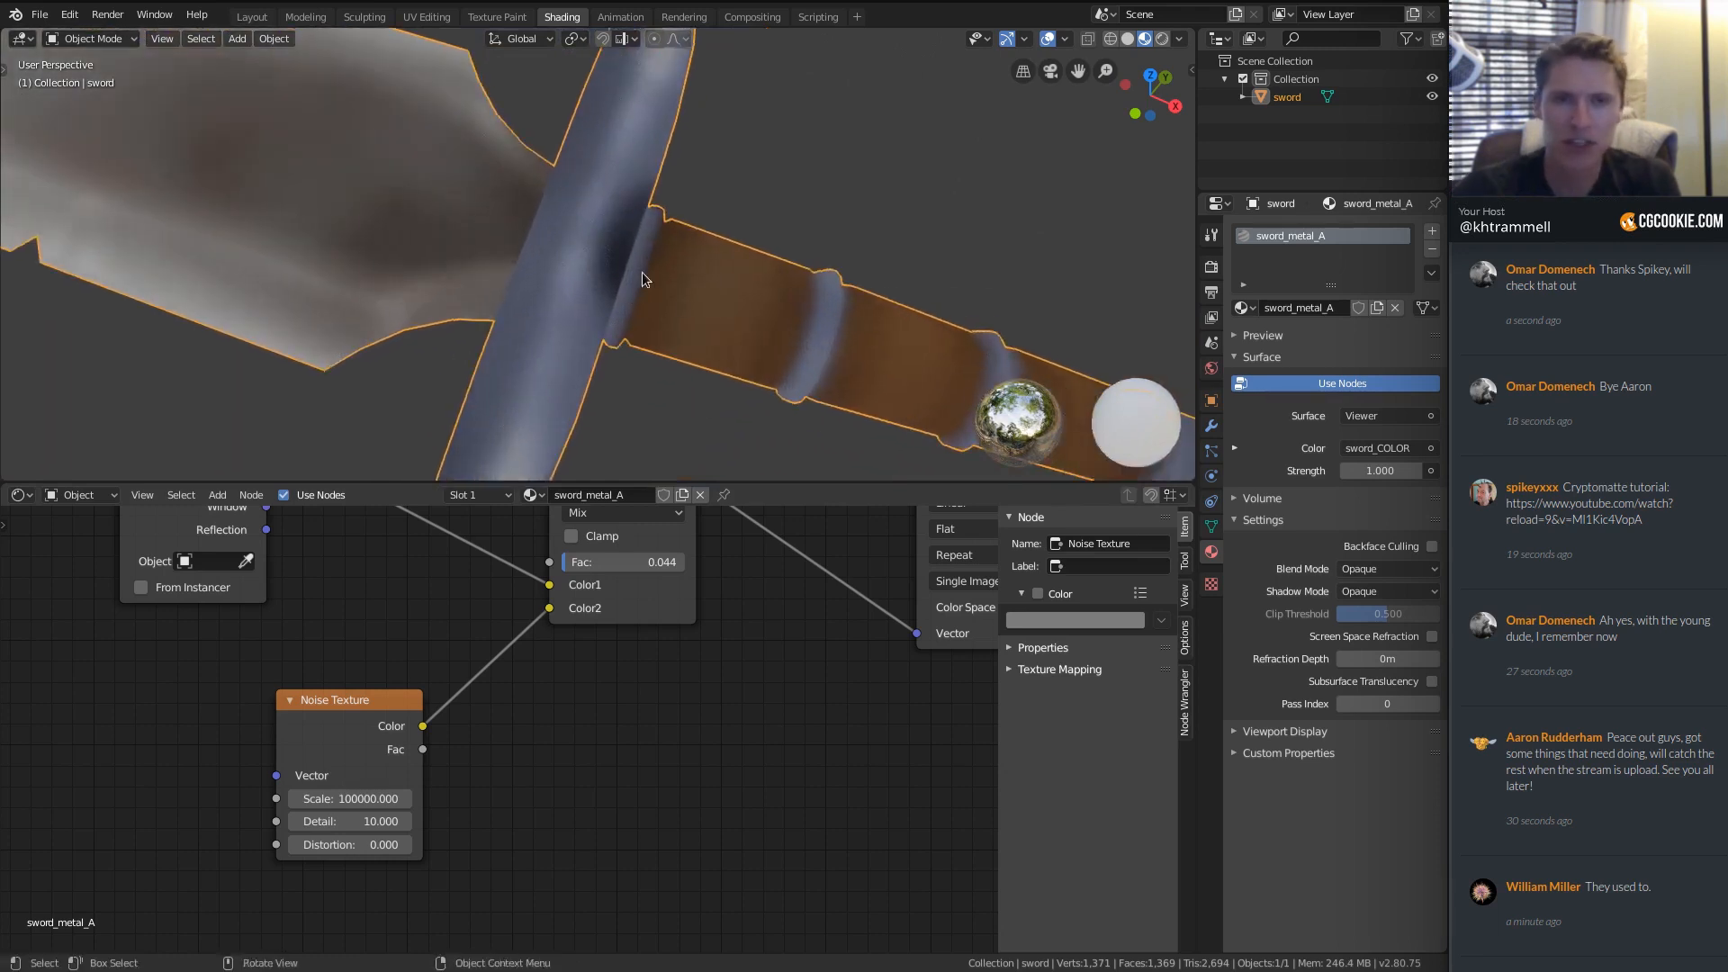
Change the Mix node's blend type to Overlay.
{"action": "middle_click_drag", "start_coordinate": [643, 545], "coordinate": [625, 607]}
{"action": "left_click", "coordinate": [604, 575]}
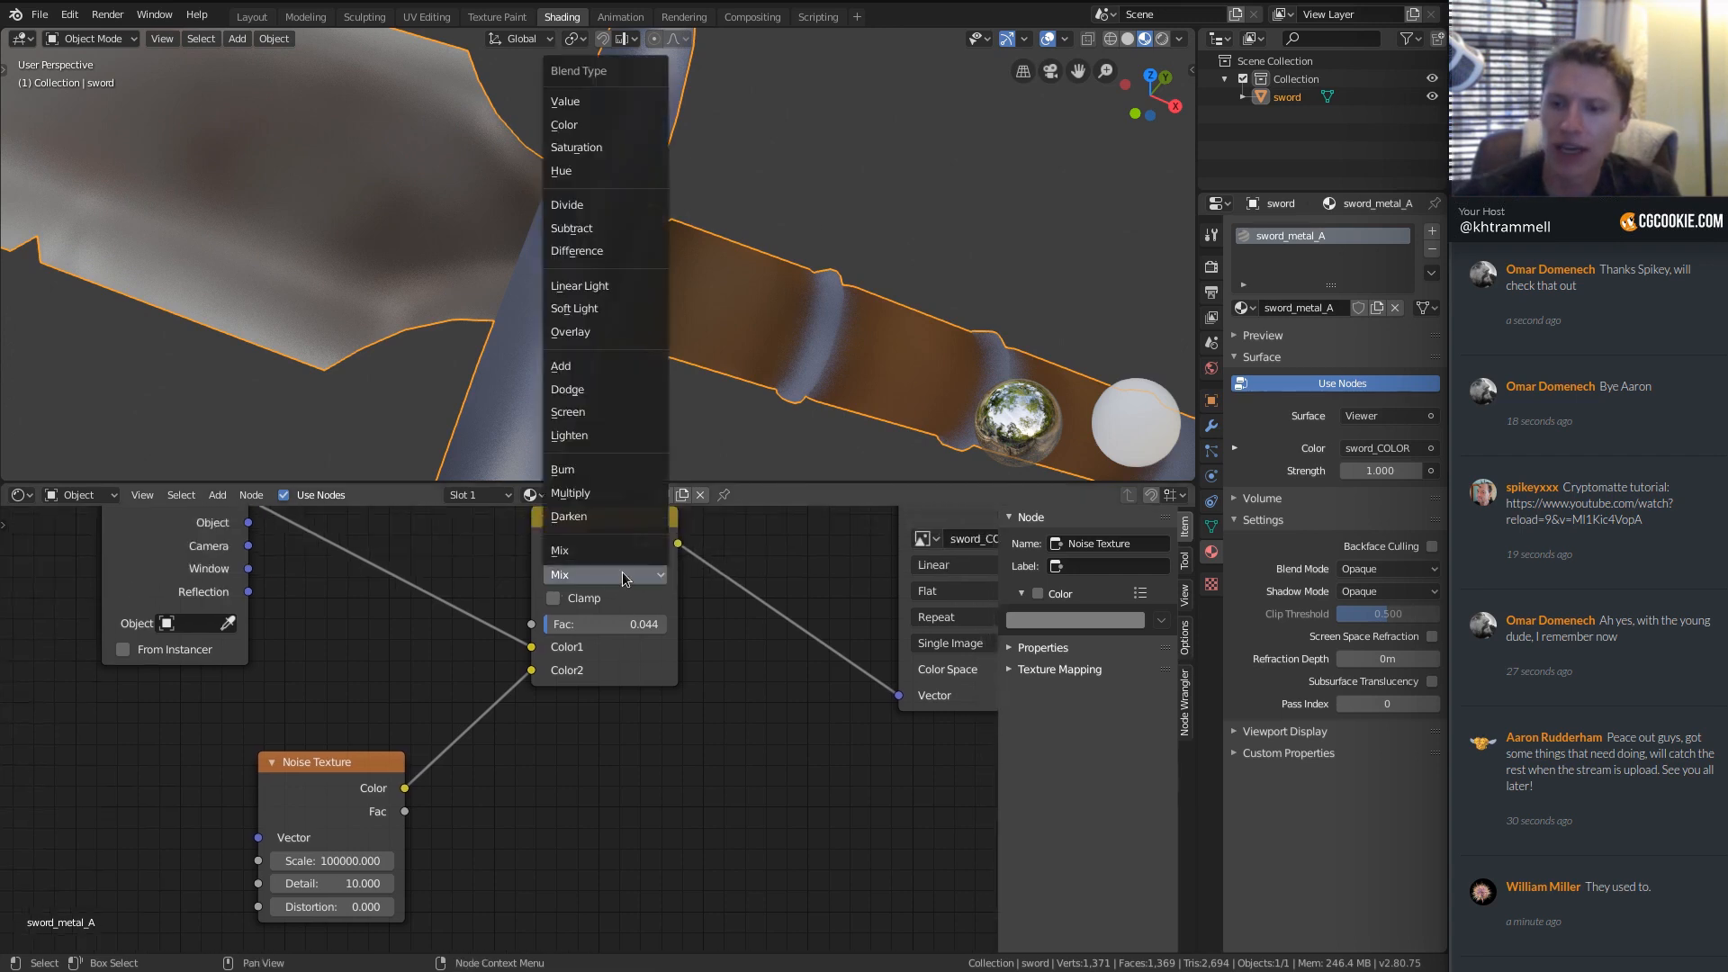
{"action": "left_click", "coordinate": [587, 332]}
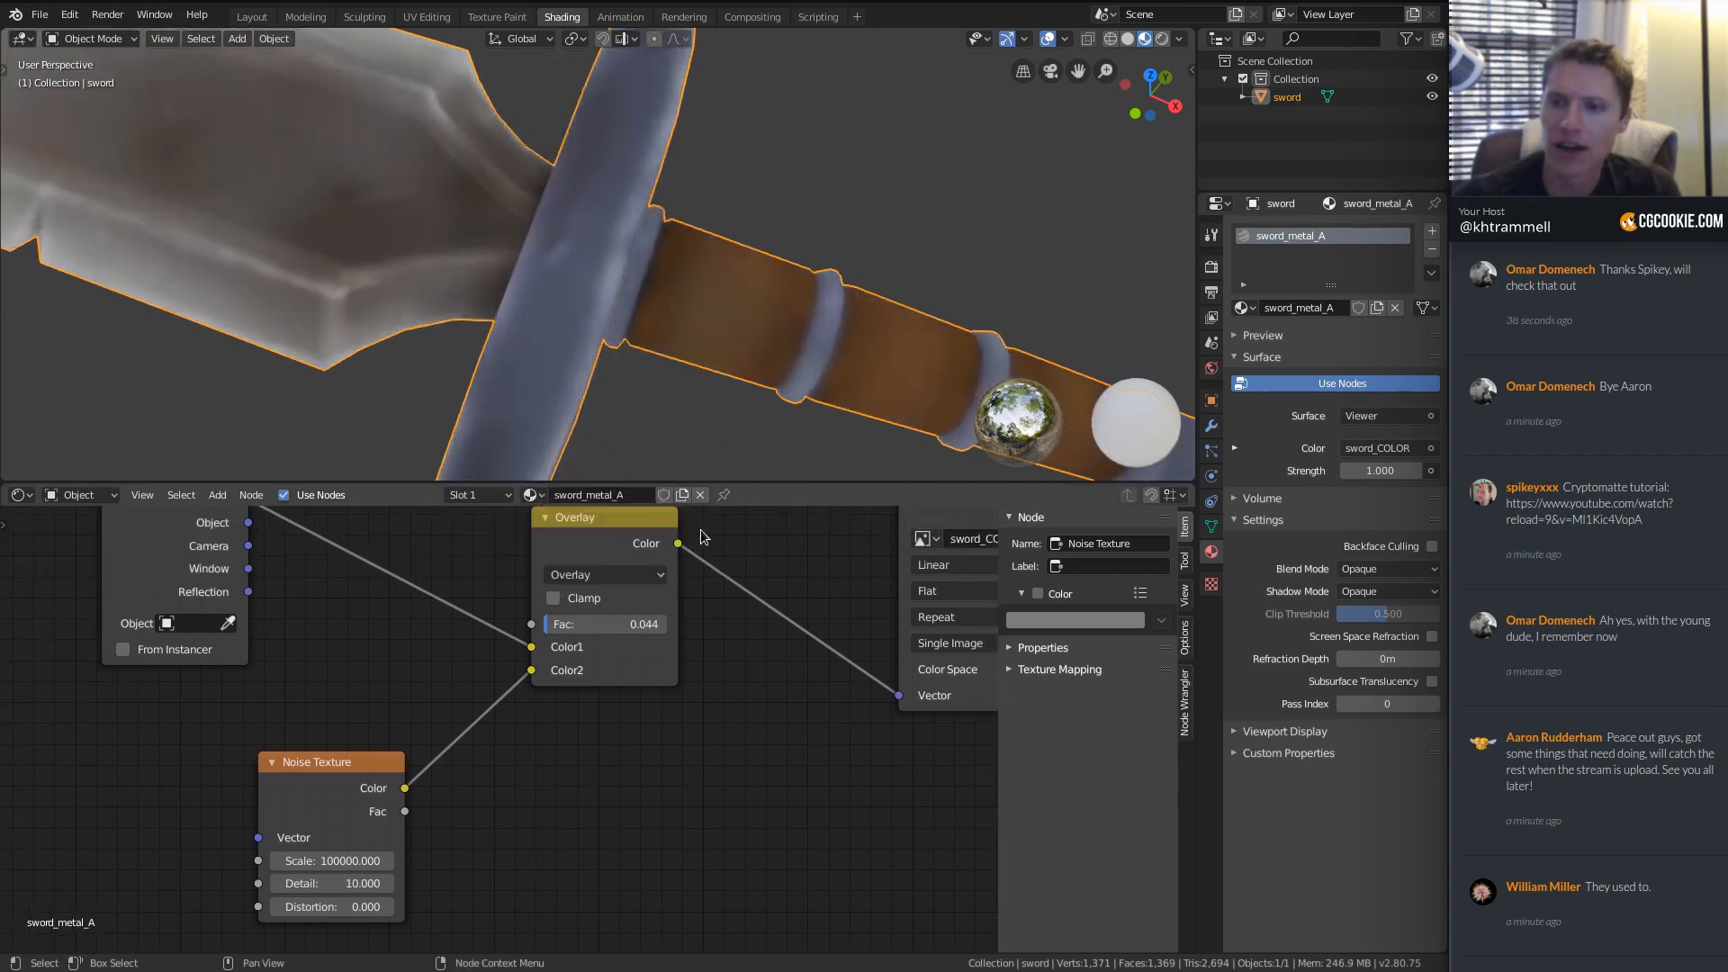
Set the Overlay node's factor to about 0.141 and examine the blurred texture from several angles.
{"action": "left_click_drag", "start_coordinate": [560, 626], "coordinate": [551, 626]}
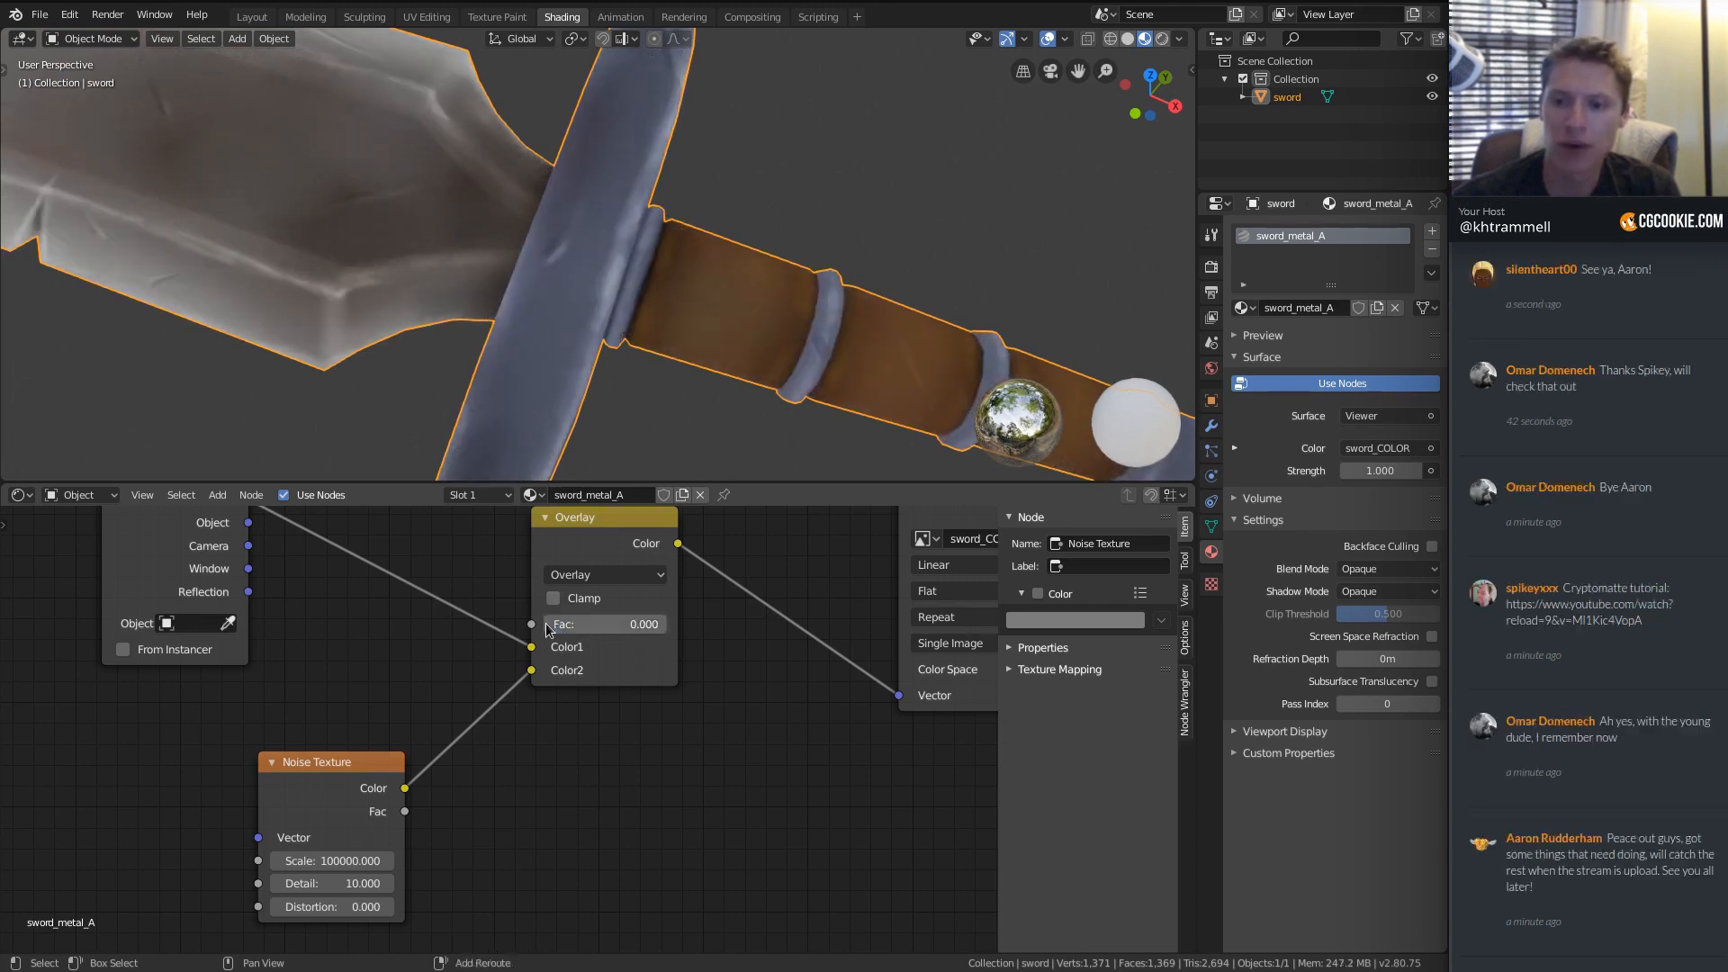
{"action": "left_click", "coordinate": [576, 624]}
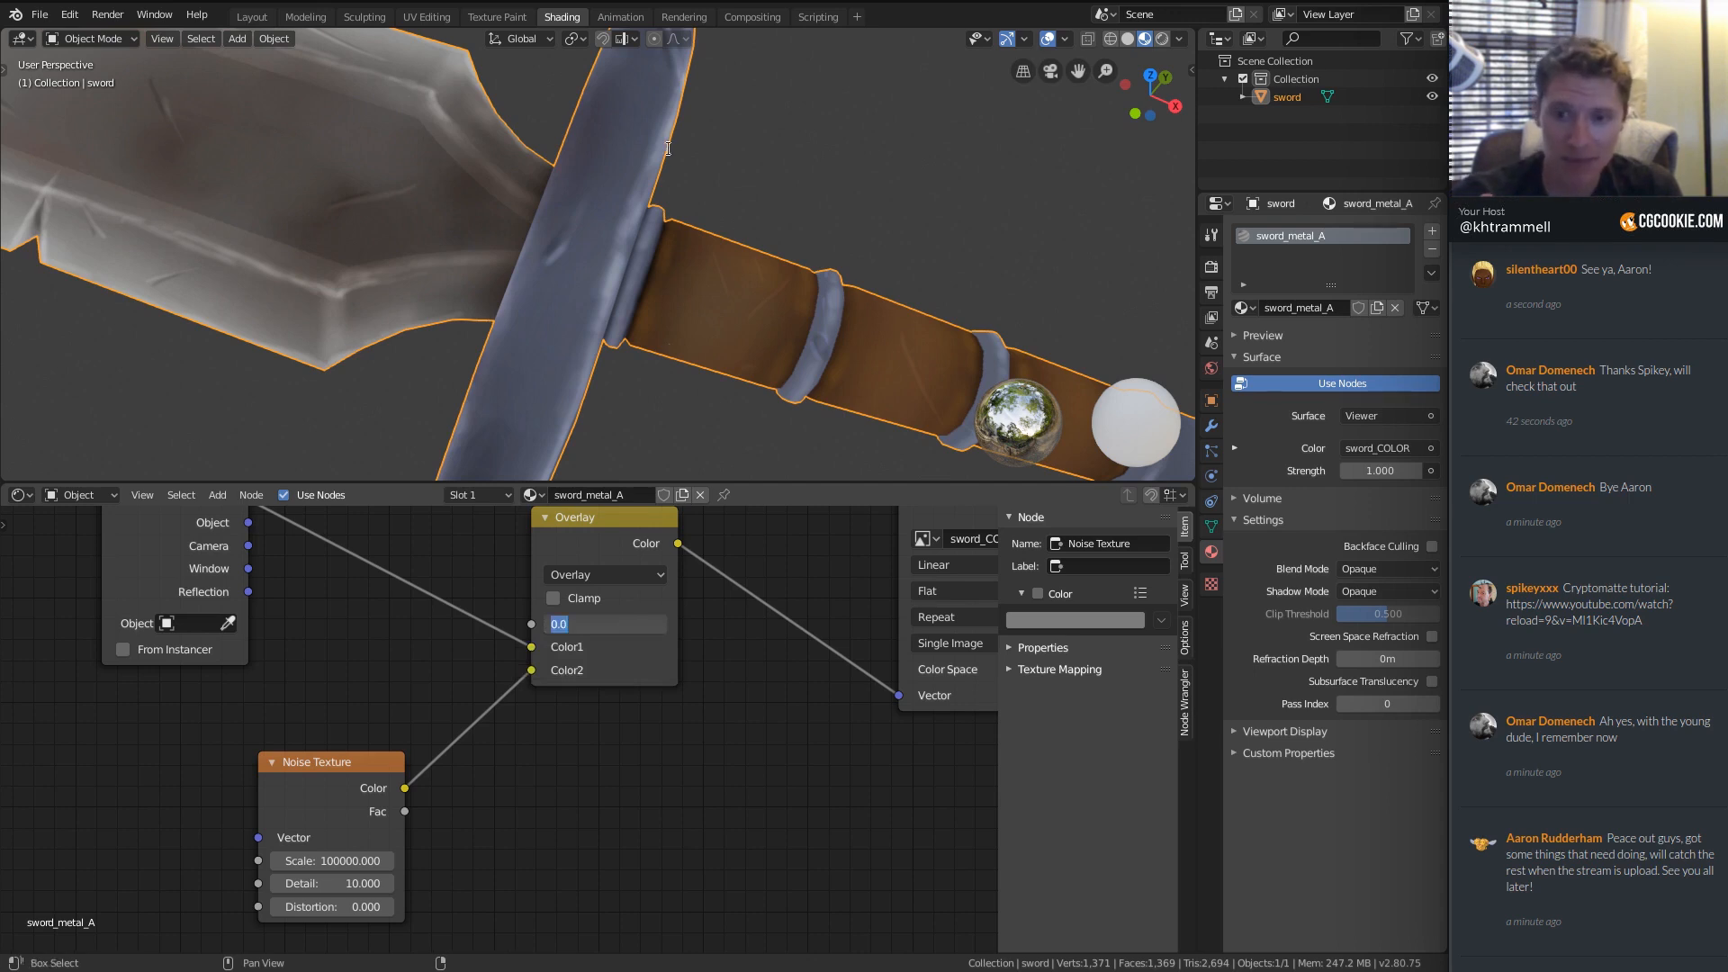
{"action": "key", "text": "Return"}
{"action": "left_click_drag", "start_coordinate": [576, 624], "coordinate": [594, 624]}
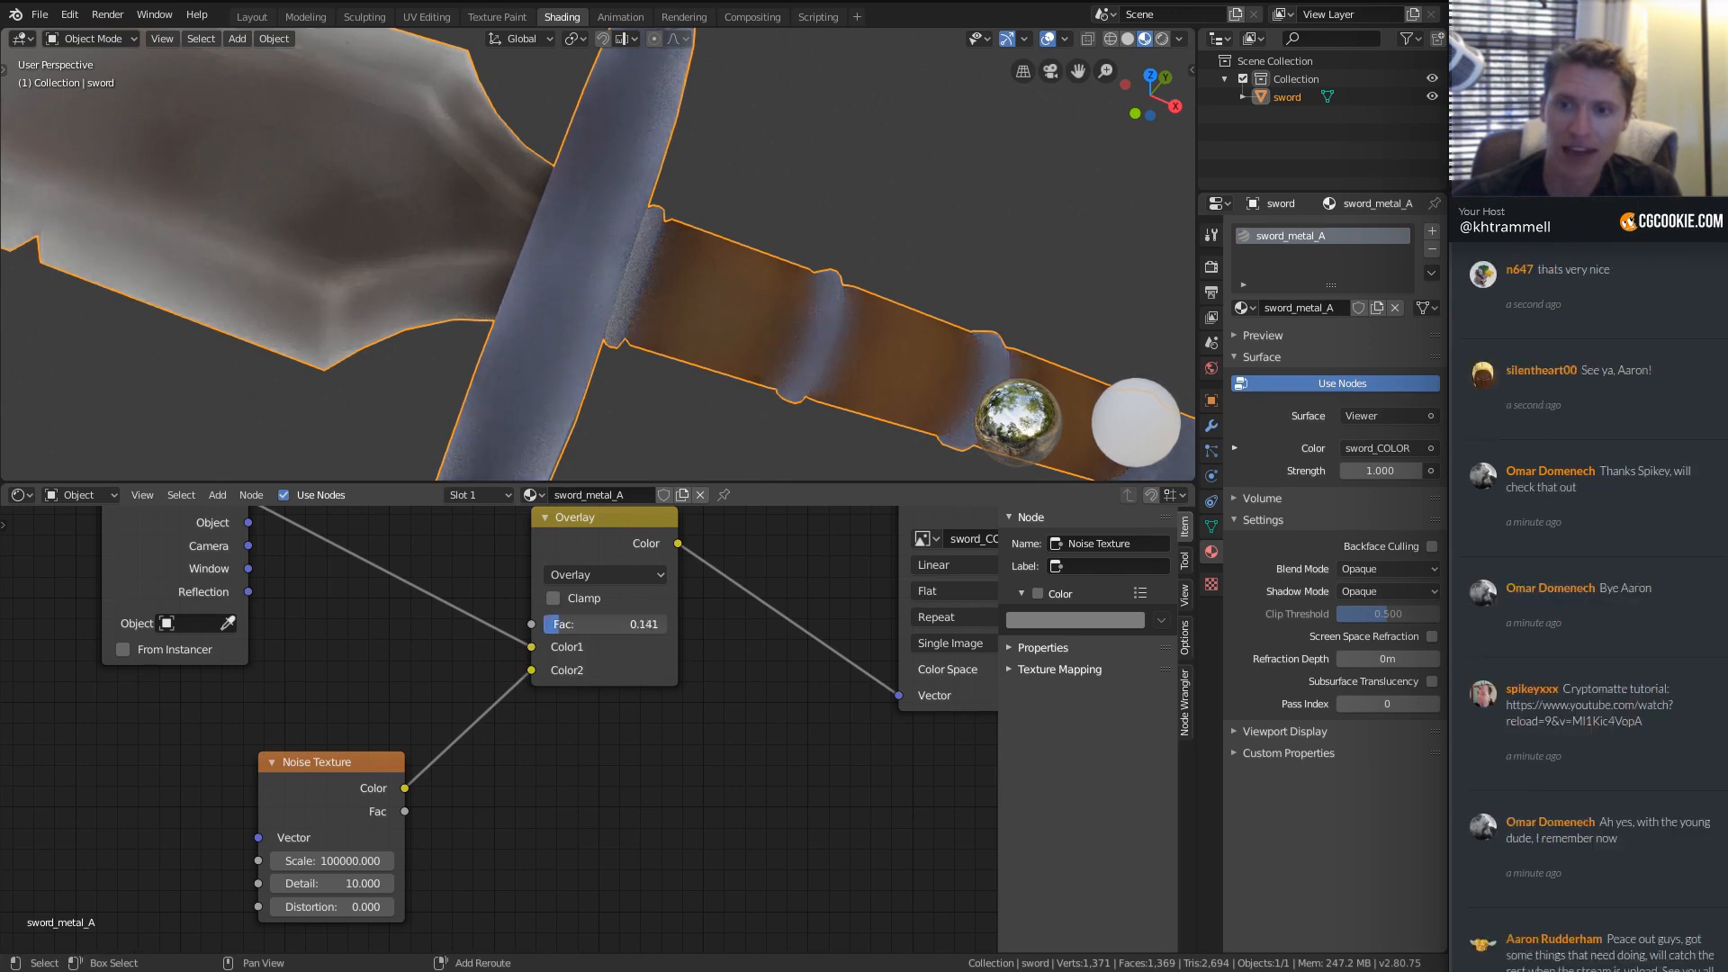
{"action": "scroll", "coordinate": [455, 220], "scroll_direction": "down", "scroll_amount": 5}
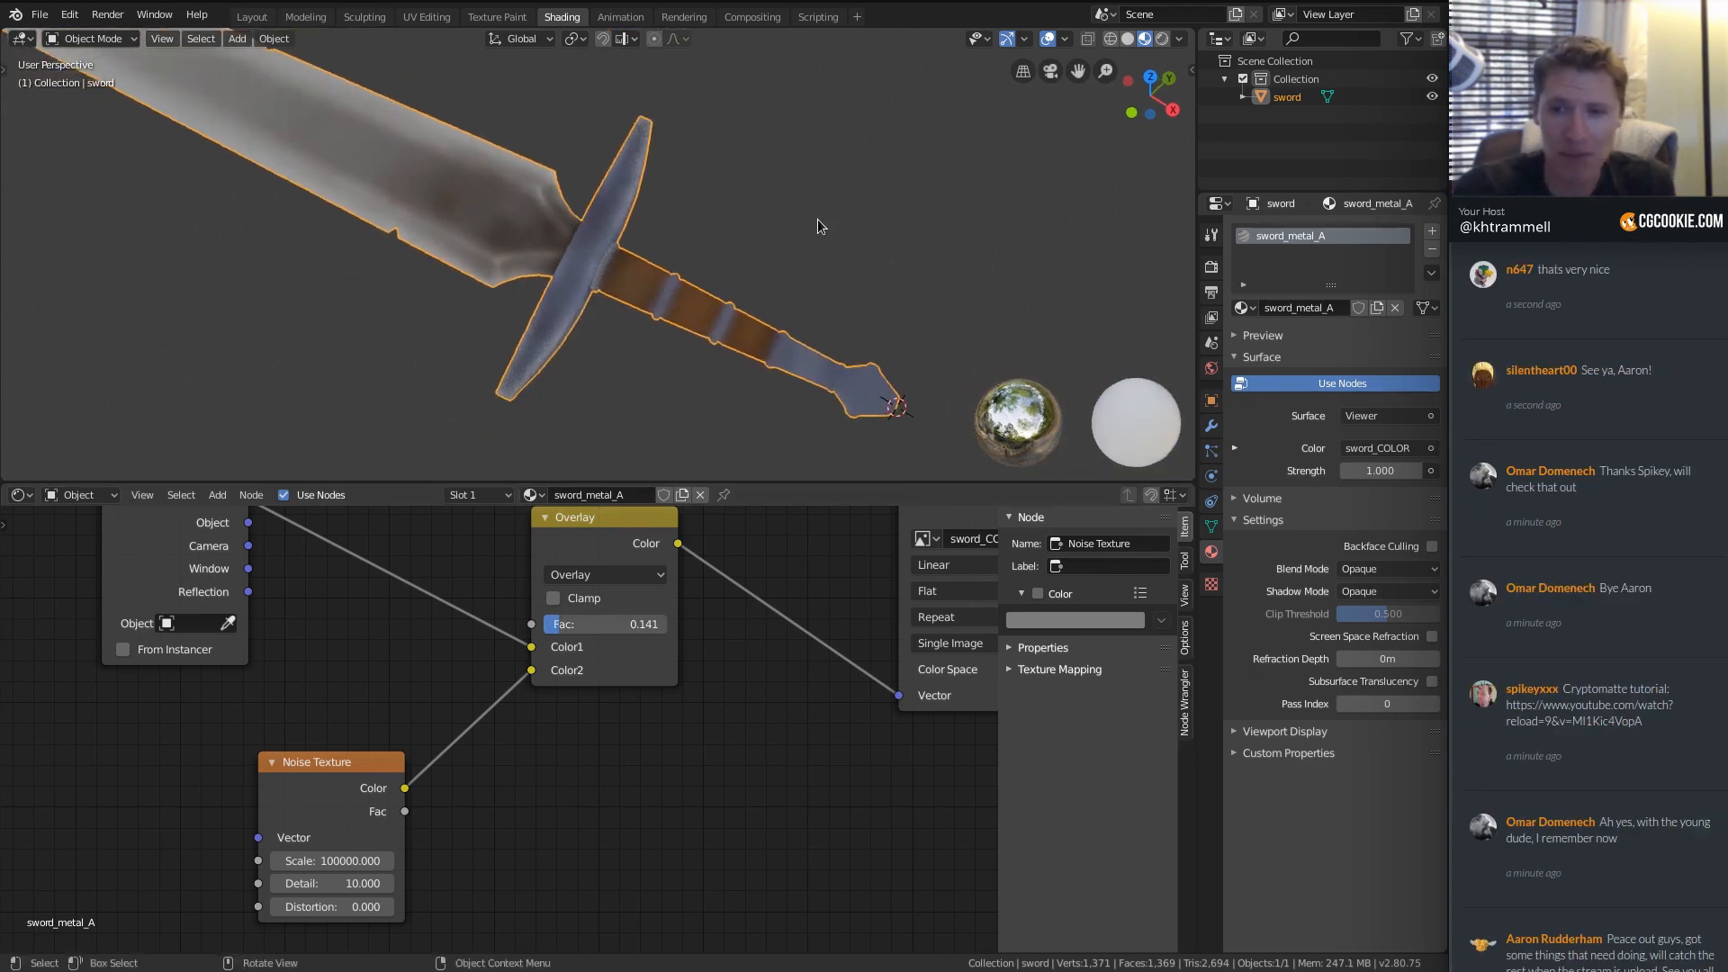
{"action": "scroll", "coordinate": [501, 187], "scroll_direction": "up", "scroll_amount": 6}
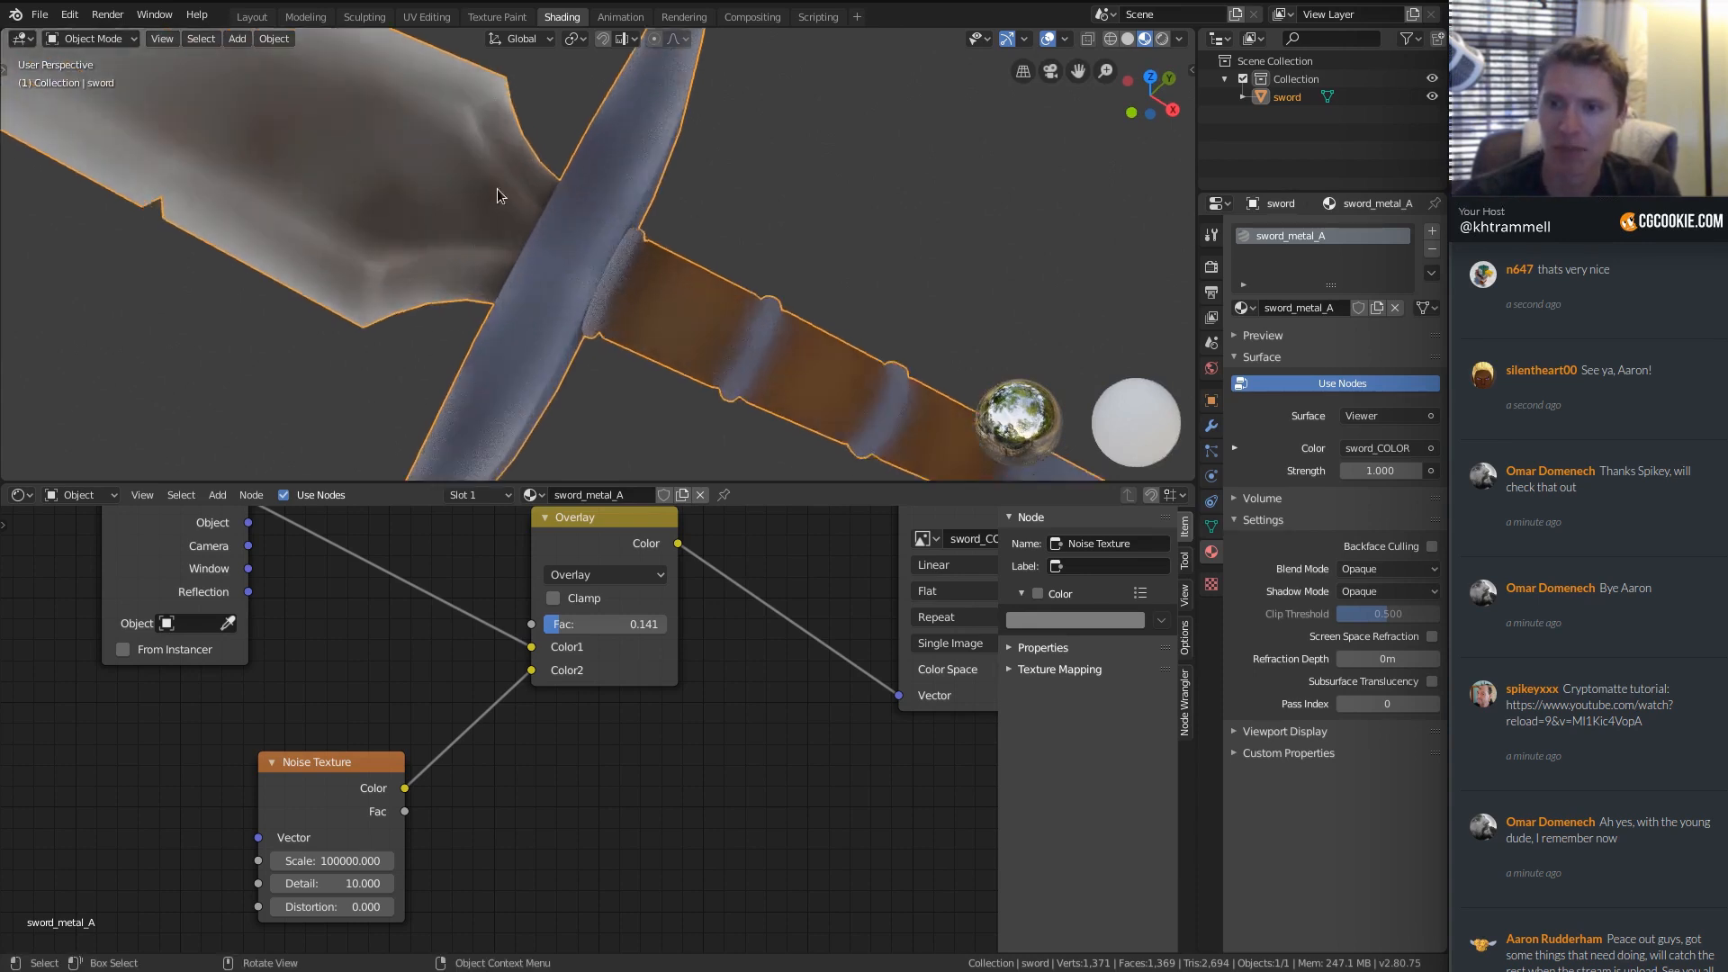
{"action": "middle_click_drag", "start_coordinate": [555, 242], "coordinate": [694, 250]}
{"action": "scroll", "coordinate": [694, 242], "scroll_direction": "down", "scroll_amount": 8}
{"action": "middle_click_drag", "start_coordinate": [619, 305], "coordinate": [651, 266]}
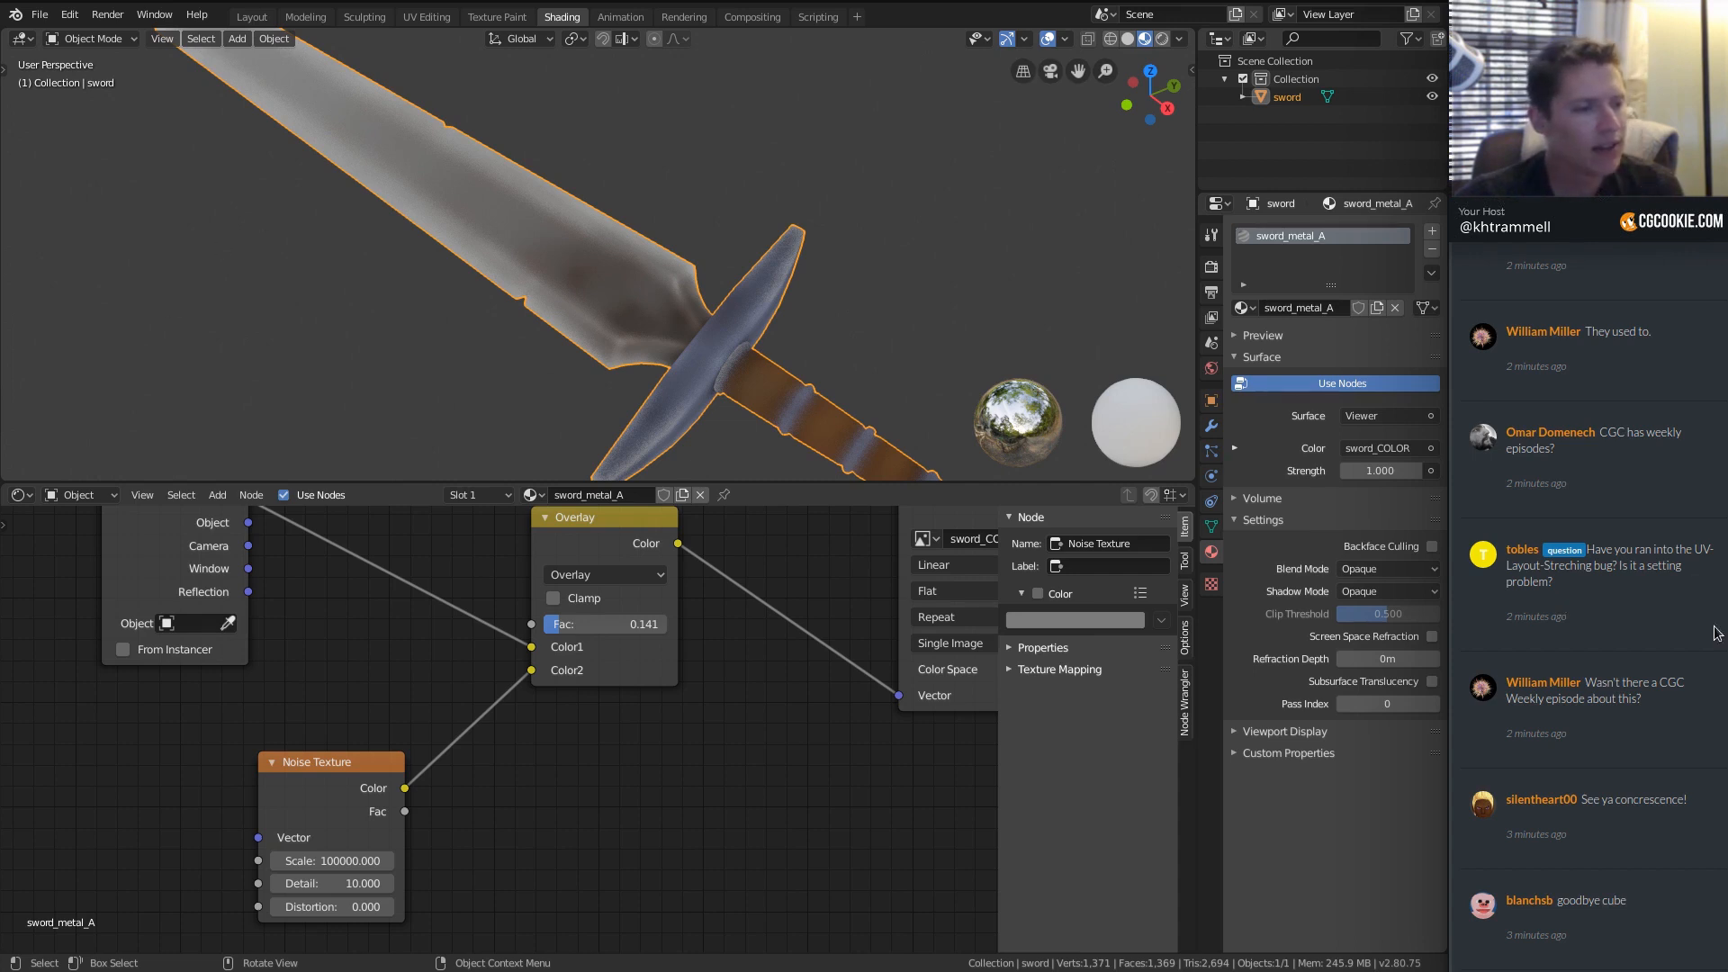
{"action": "scroll", "coordinate": [1627, 615], "scroll_direction": "down", "scroll_amount": 5}
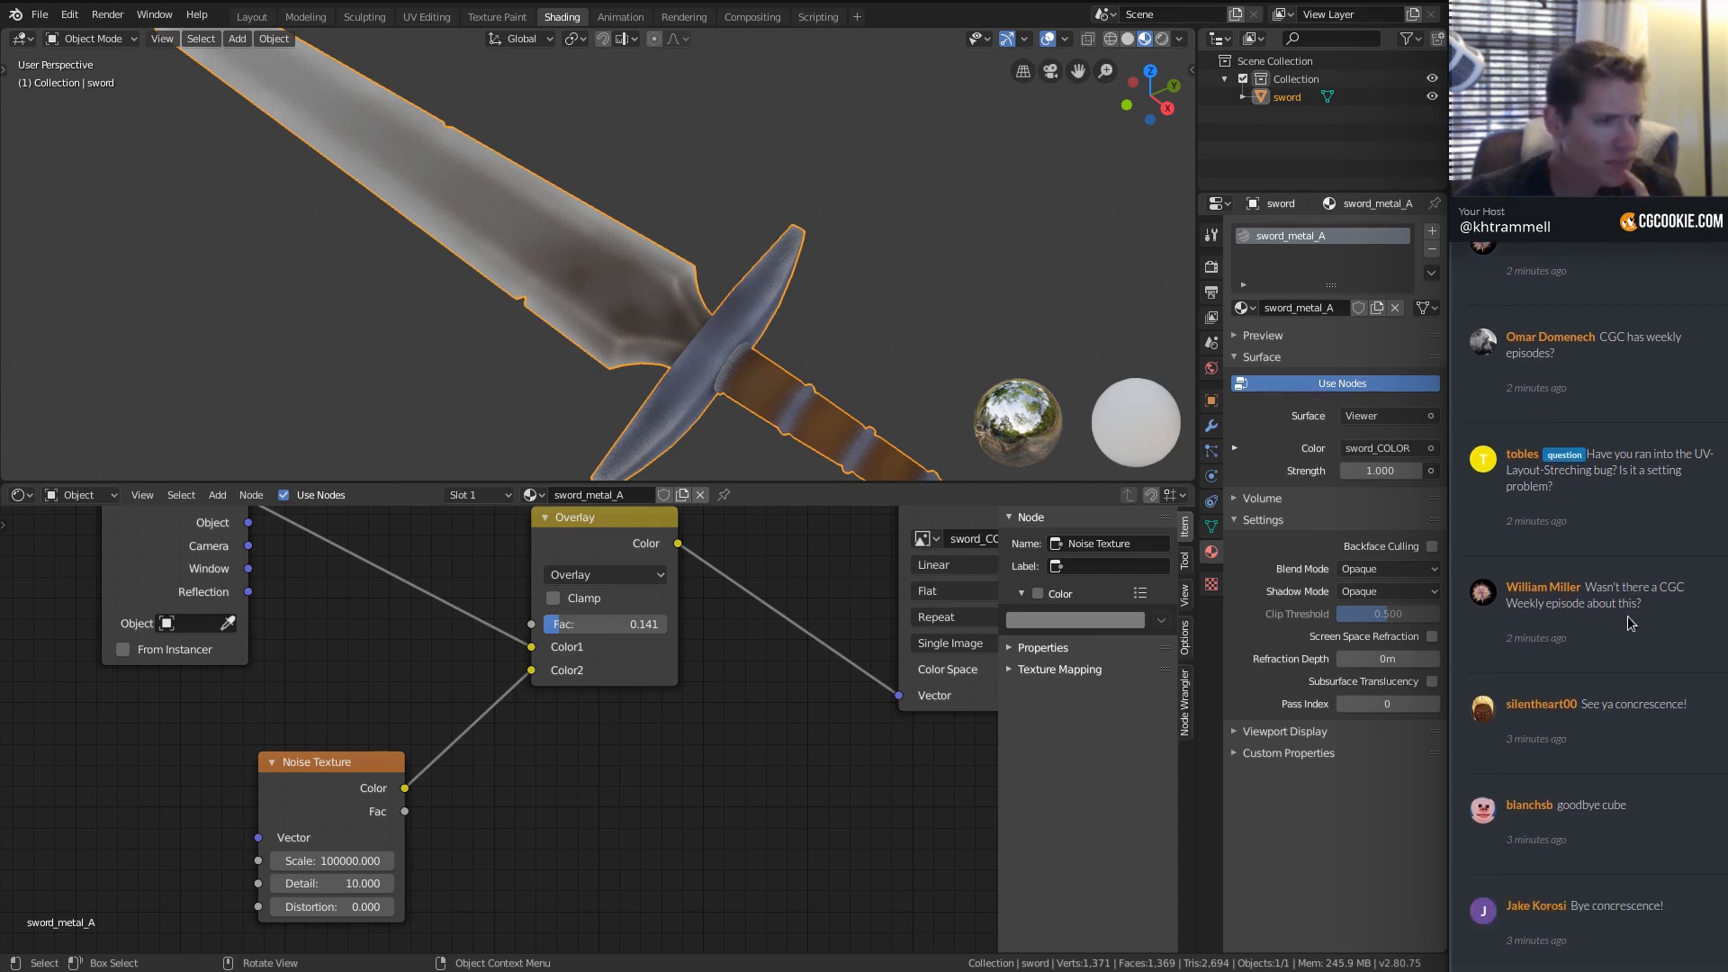
{"action": "scroll", "coordinate": [1627, 616], "scroll_direction": "down", "scroll_amount": 6}
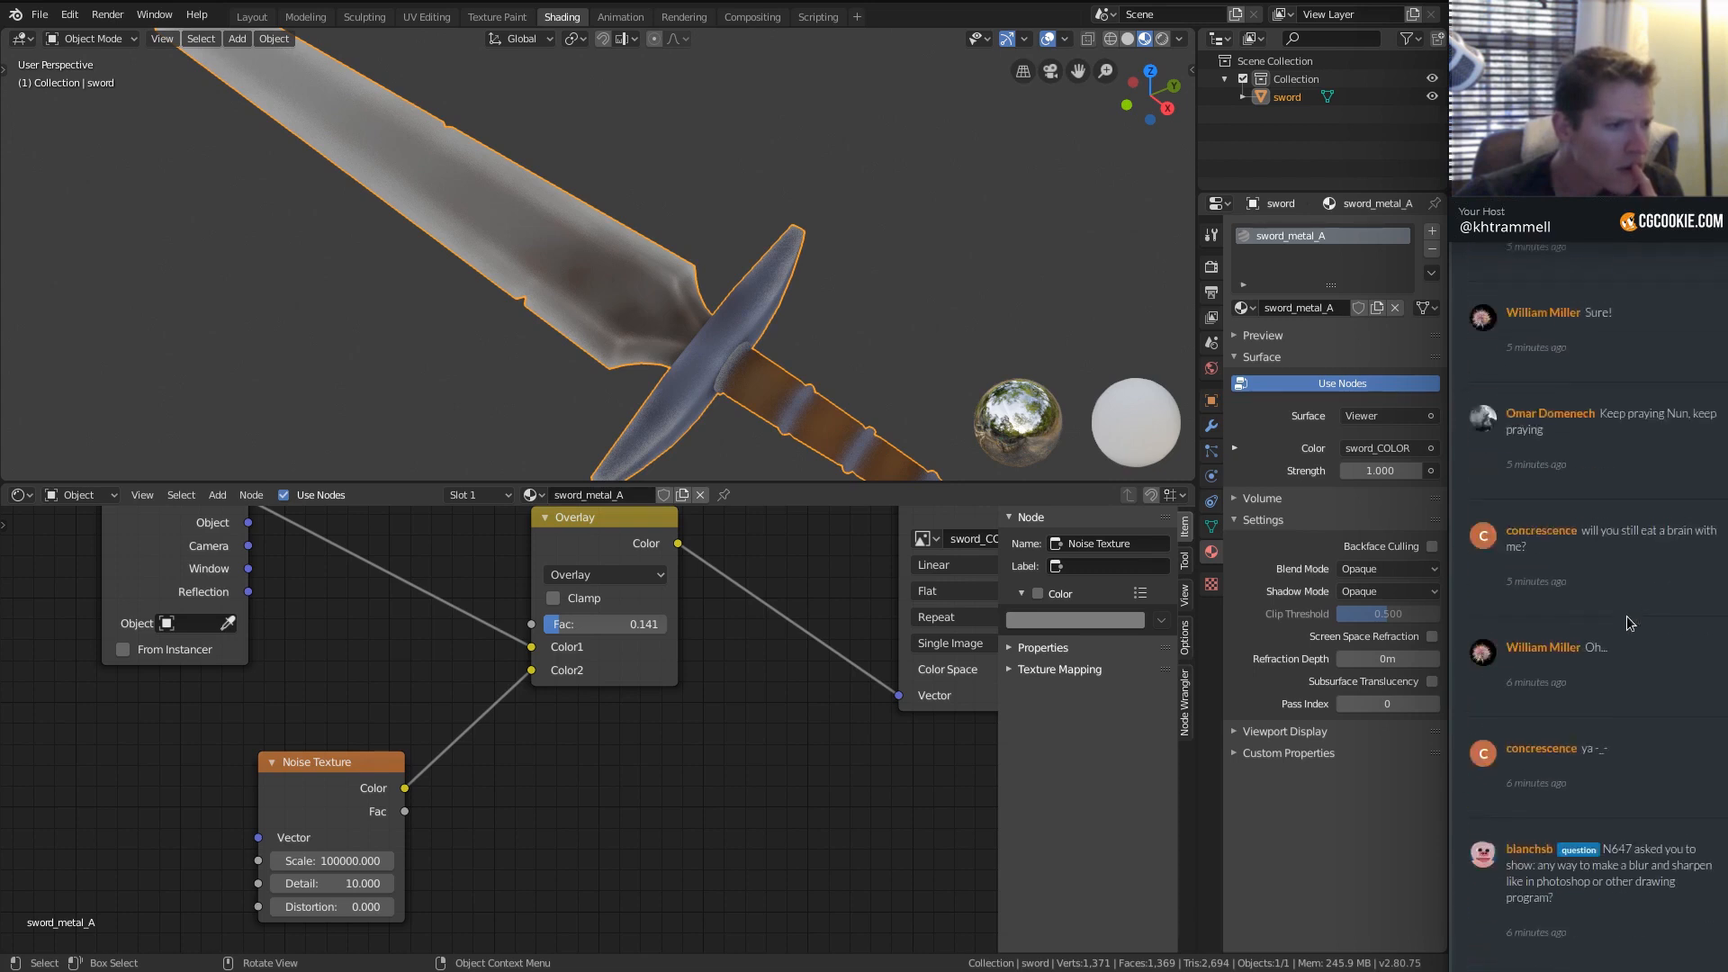
{"action": "scroll", "coordinate": [1665, 635], "scroll_direction": "up", "scroll_amount": 10}
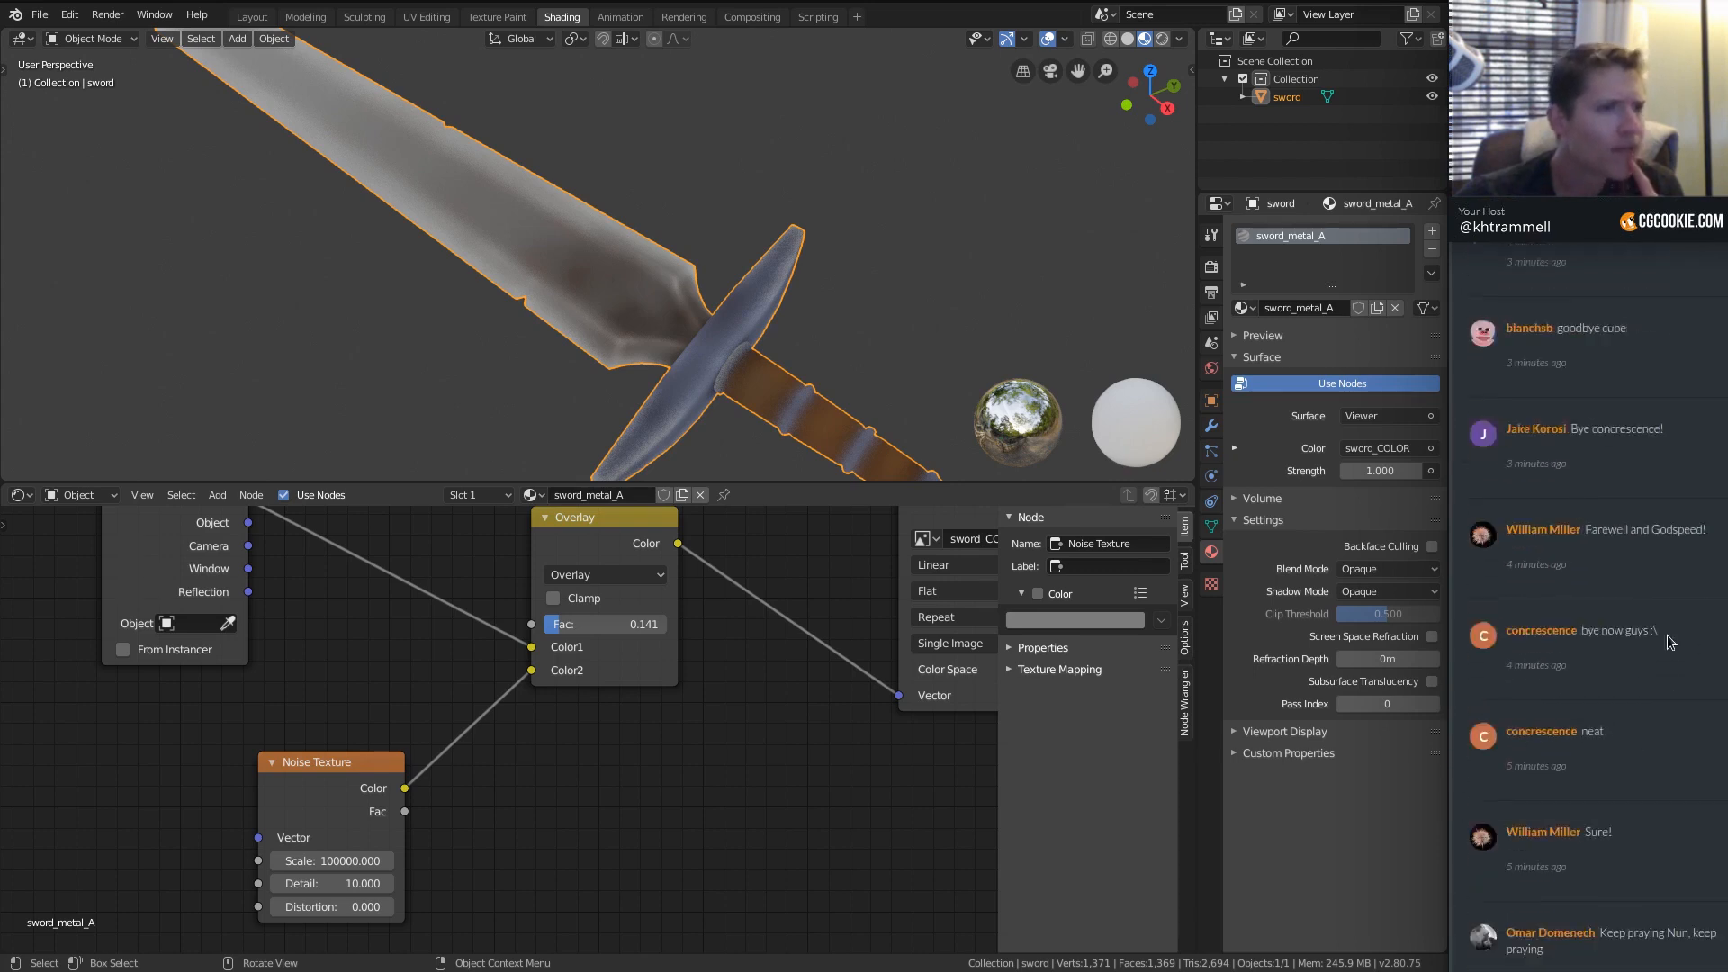
{"action": "scroll", "coordinate": [1670, 636], "scroll_direction": "up", "scroll_amount": 2}
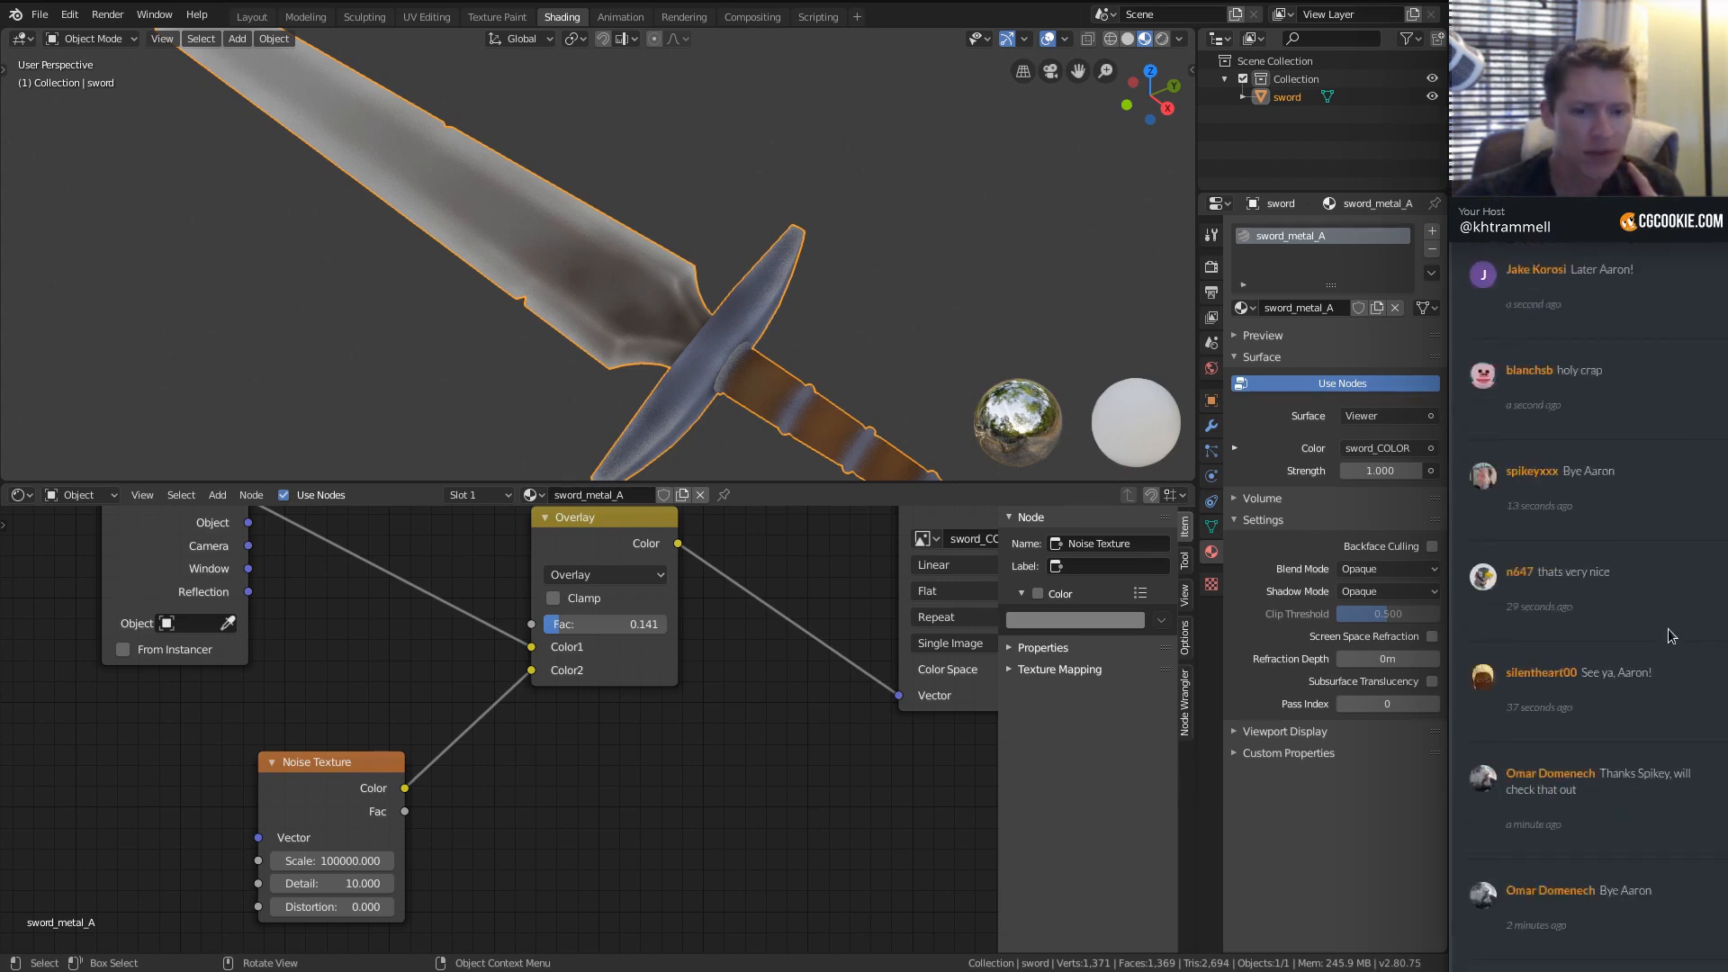